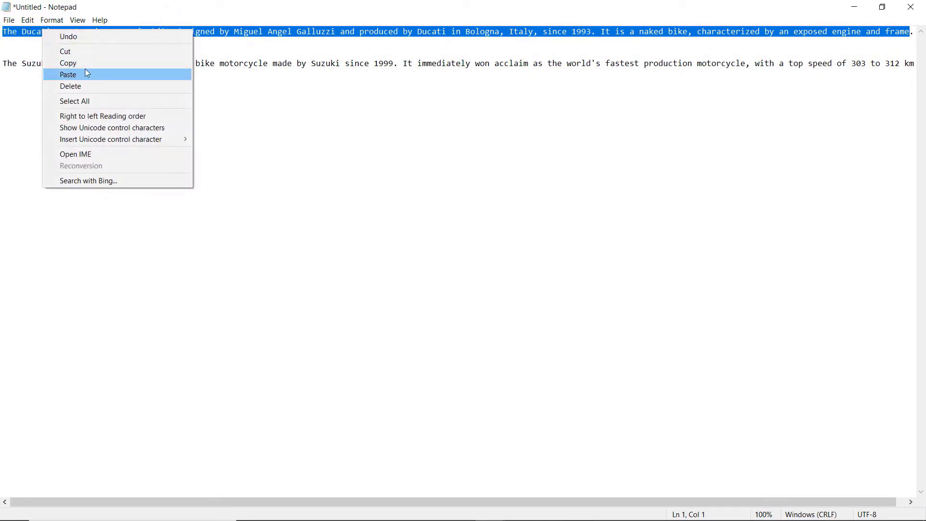
- Copy the Ducati Monster paragraph from Notepad, then minimize Notepad to reveal Facebook
click(88, 65)
click(854, 6)
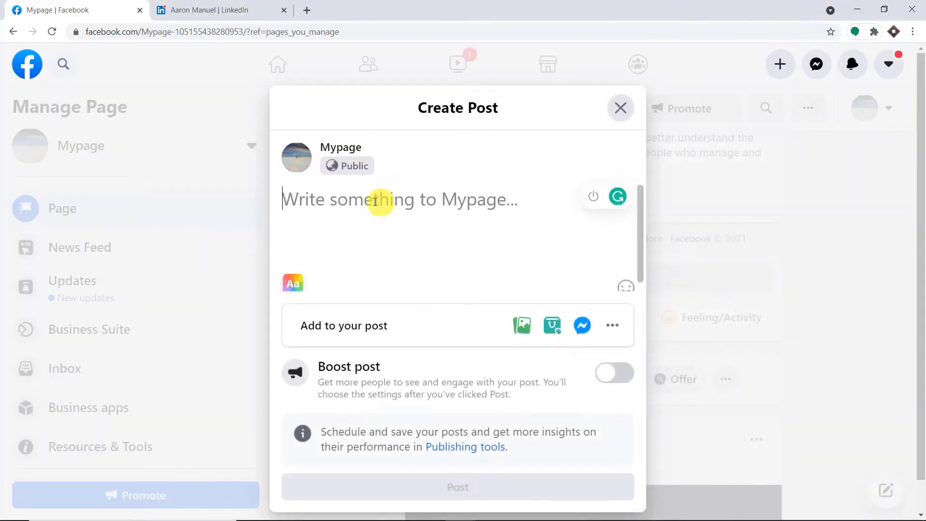
- Compose a Mypage post with the pasted Ducati Monster paragraph and the Vstorm photo
click(368, 205)
key(ctrl+v)
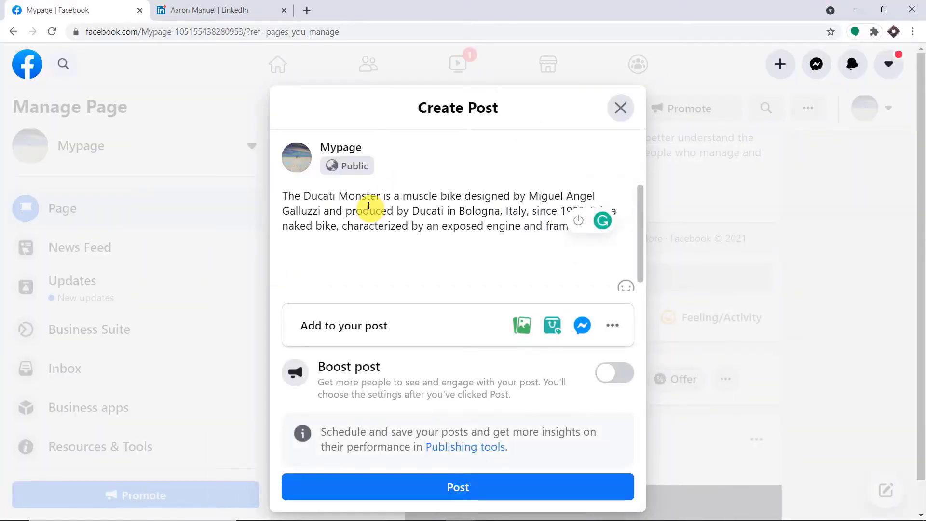
click(532, 330)
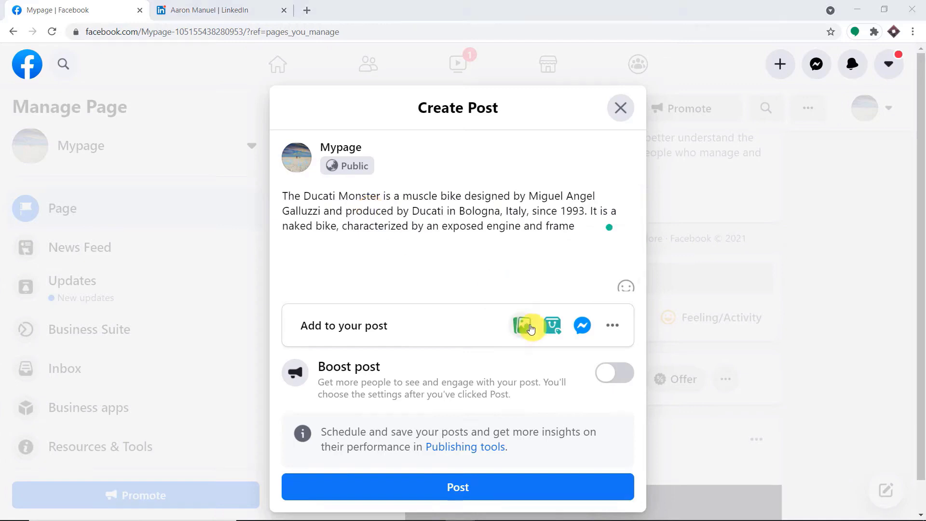
click(473, 161)
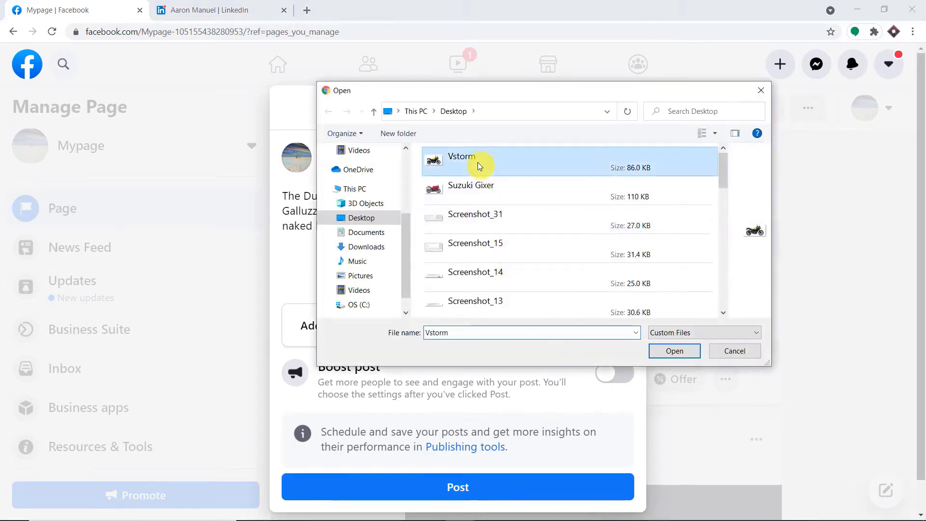
click(674, 350)
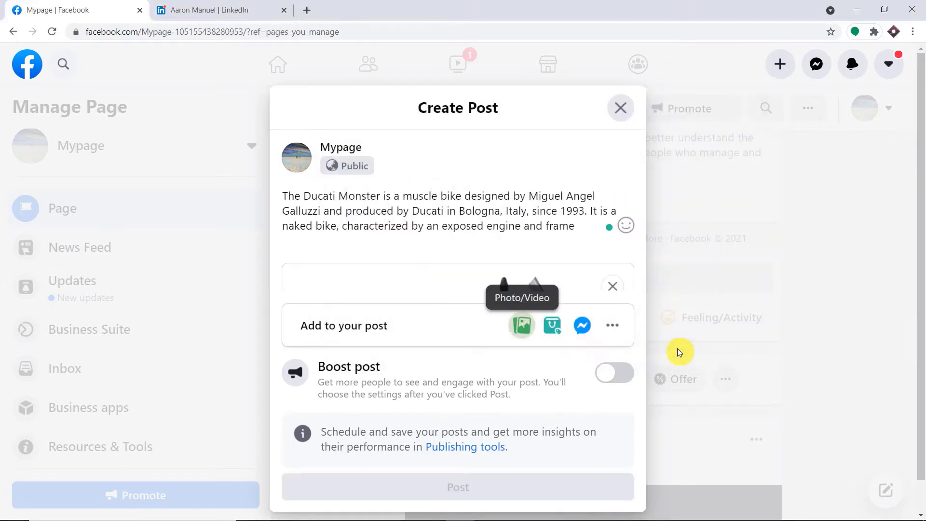
- Publish the Ducati post on Mypage, then switch to the LinkedIn tab
scroll(605, 238, down, 2)
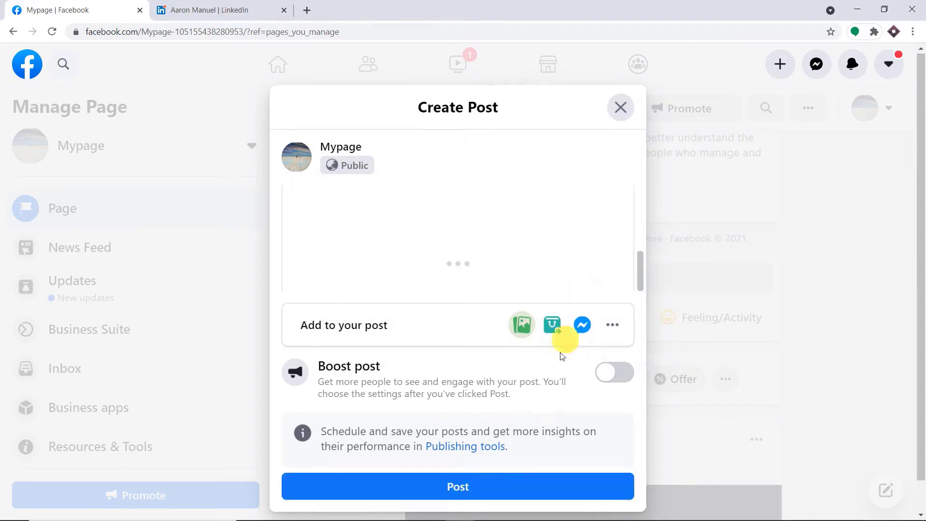
click(504, 458)
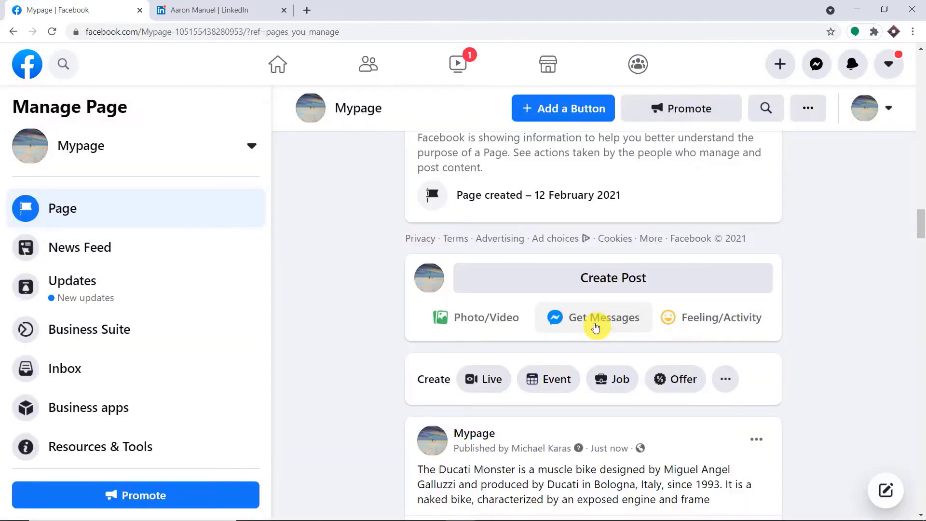
scroll(614, 331, down, 2)
scroll(685, 359, down, 1)
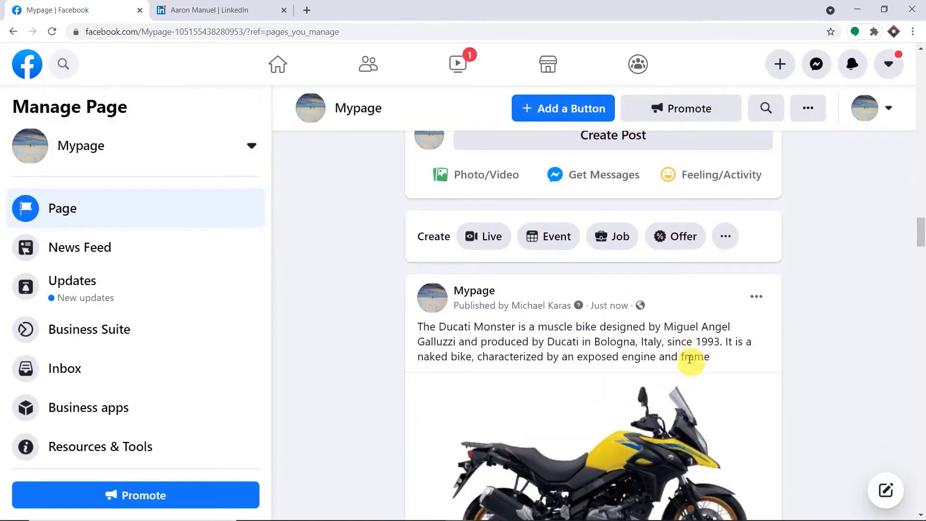
scroll(738, 357, down, 3)
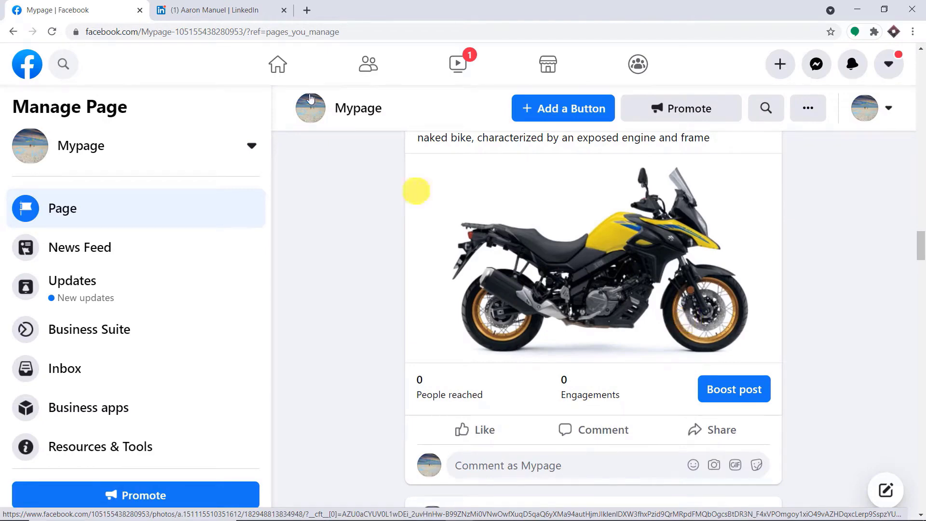
click(219, 8)
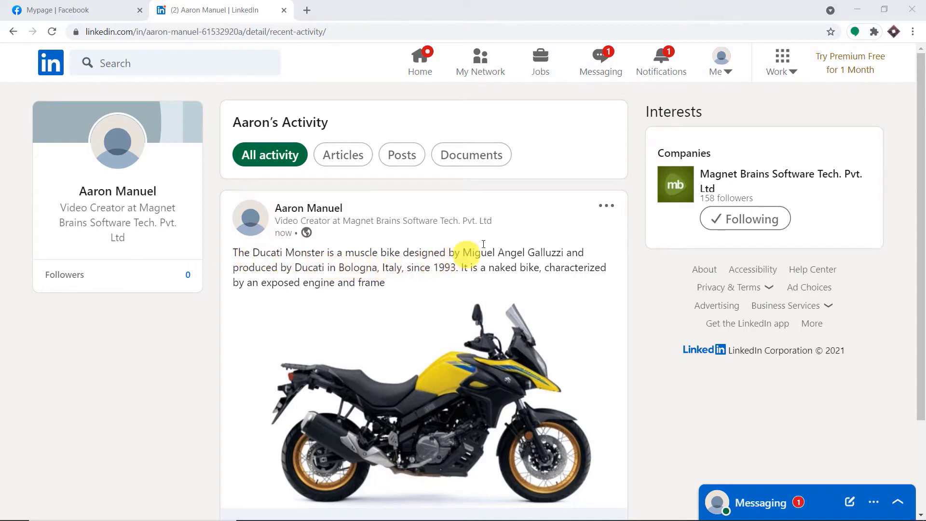
scroll(482, 241, down, 1)
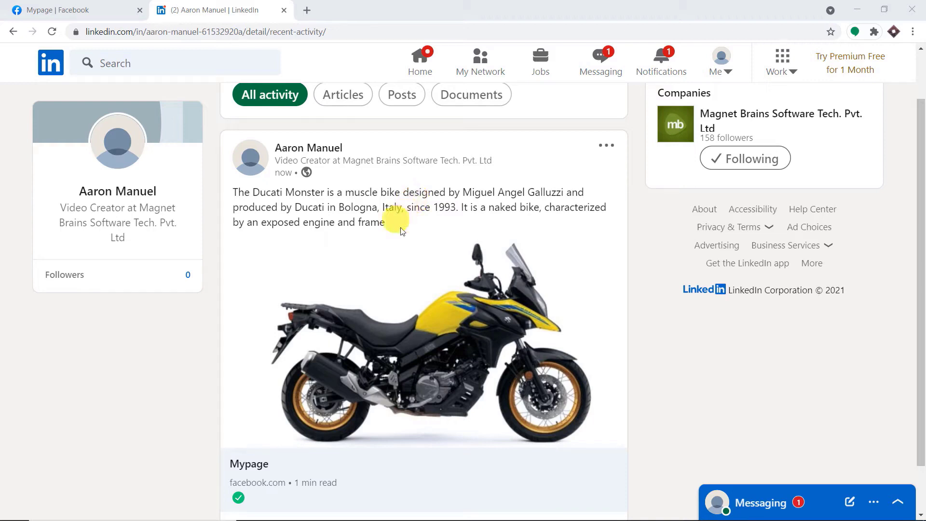
click(307, 10)
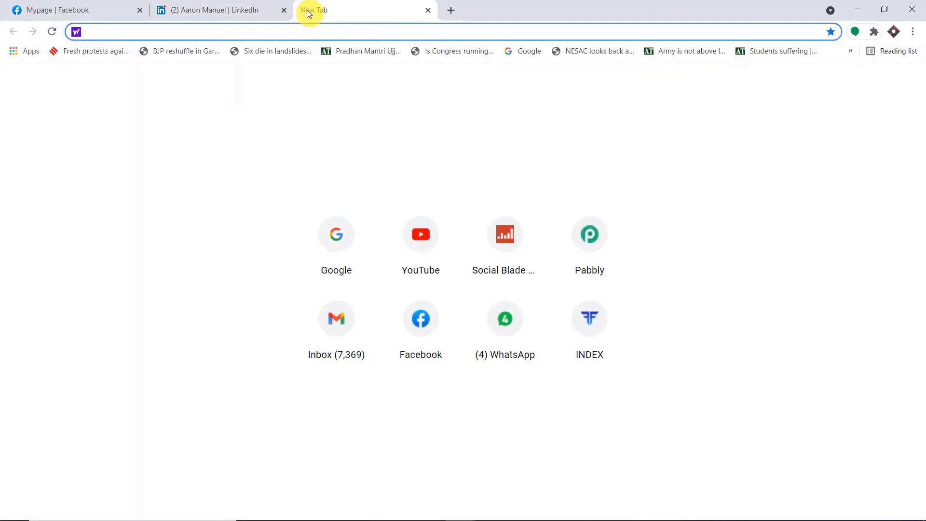
- Go to pabbly.com in a new tab and open the Pabbly Connect product page
text(Pabbly.com)
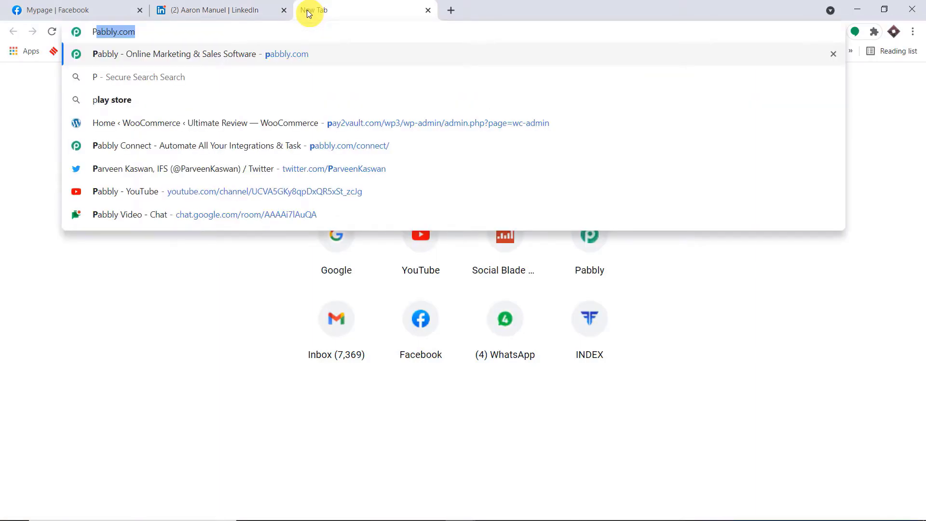
key(Return)
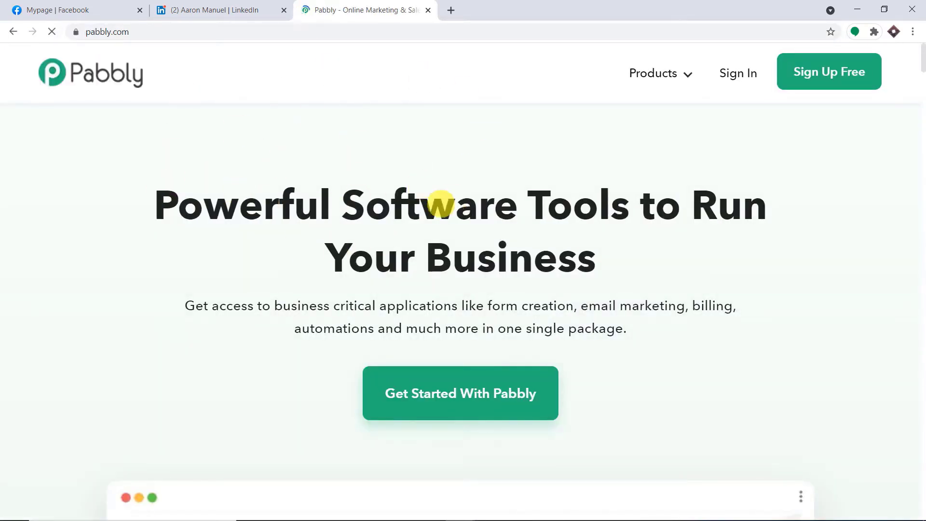
mouse_move(693, 73)
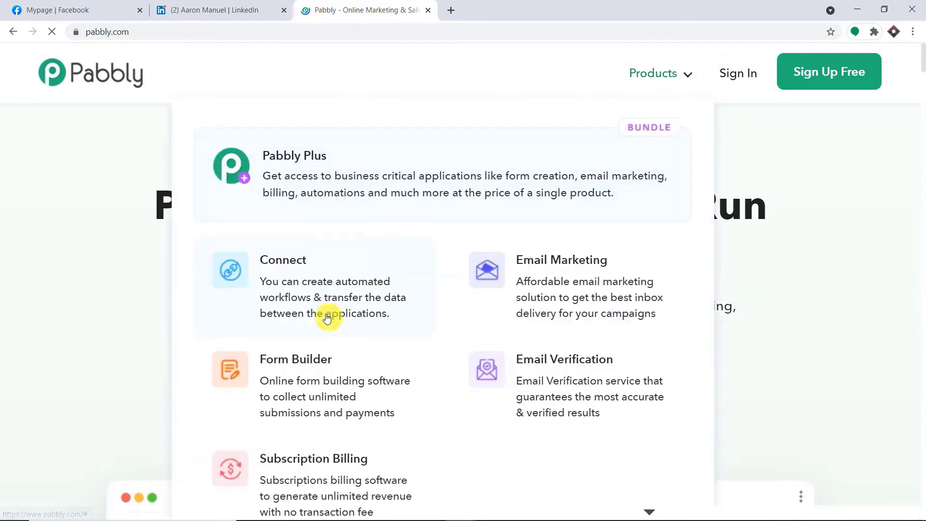
click(336, 288)
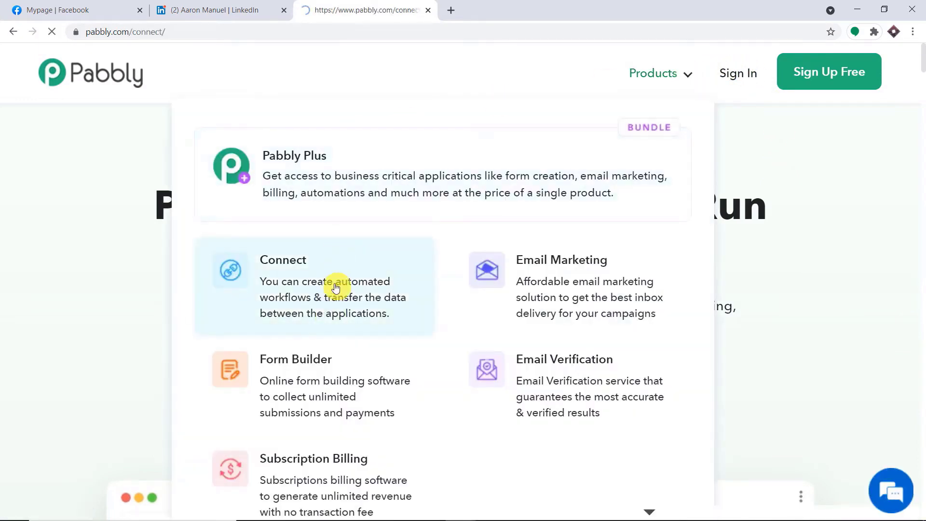
- Sign in to Pabbly and launch Pabbly Connect from the All Apps list
click(741, 77)
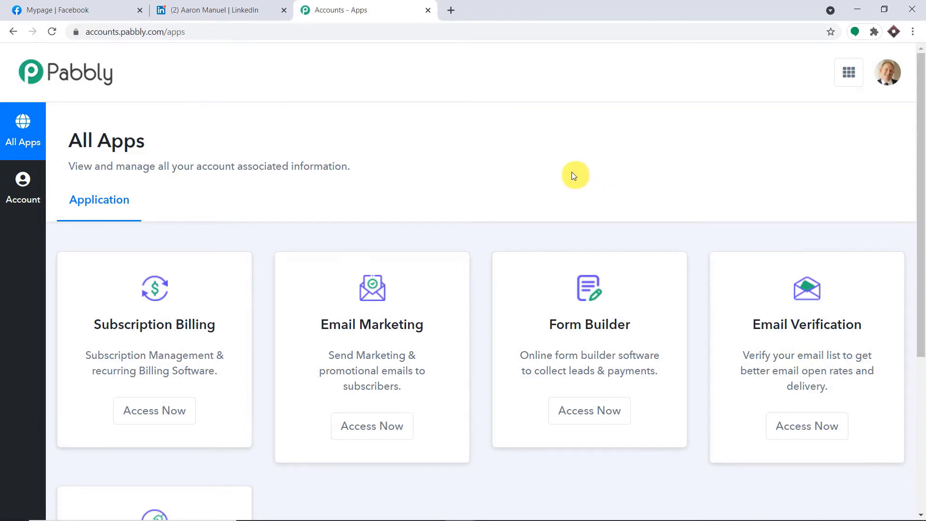
scroll(569, 175, down, 5)
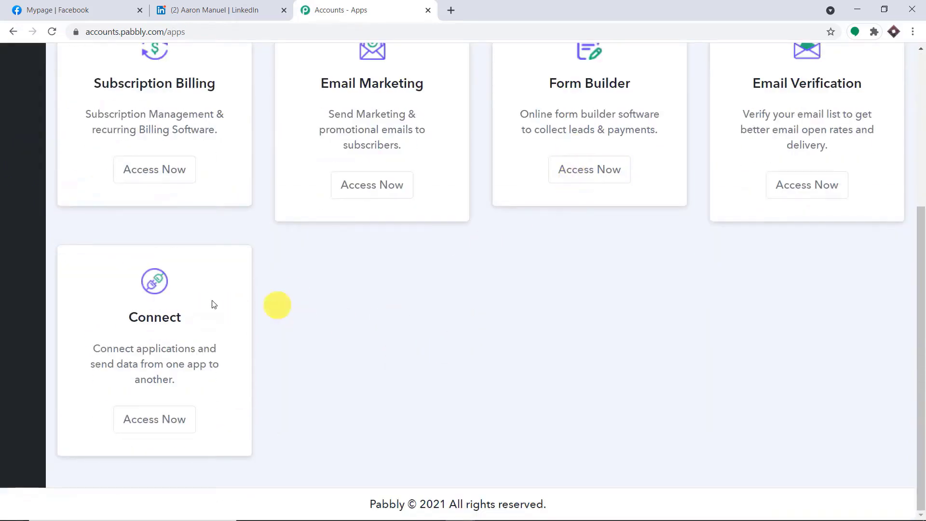
click(160, 422)
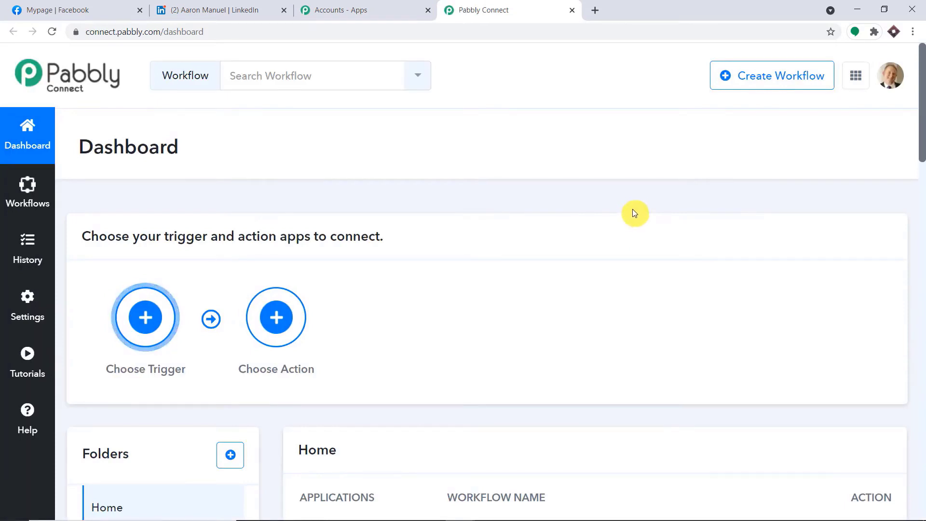
- Create a new workflow named 'Facebook to LinkedIn'
click(760, 77)
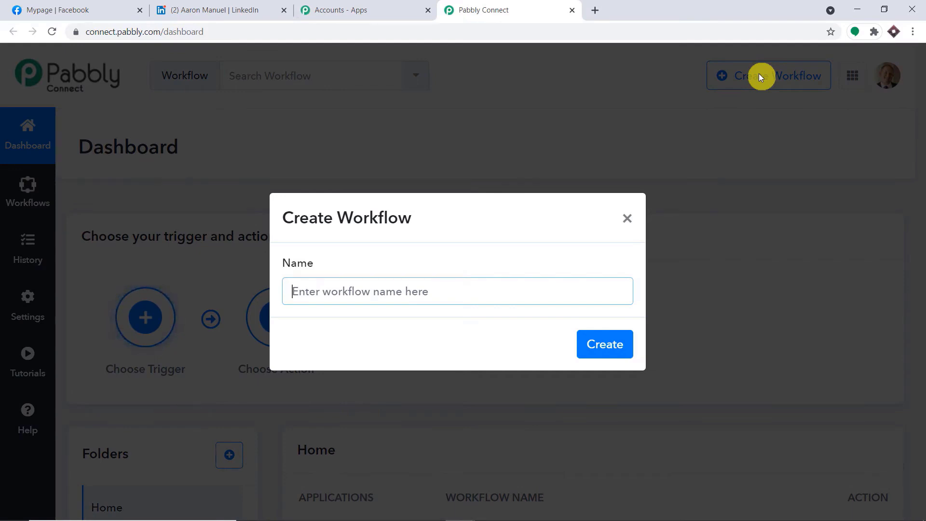
text(Faceb)
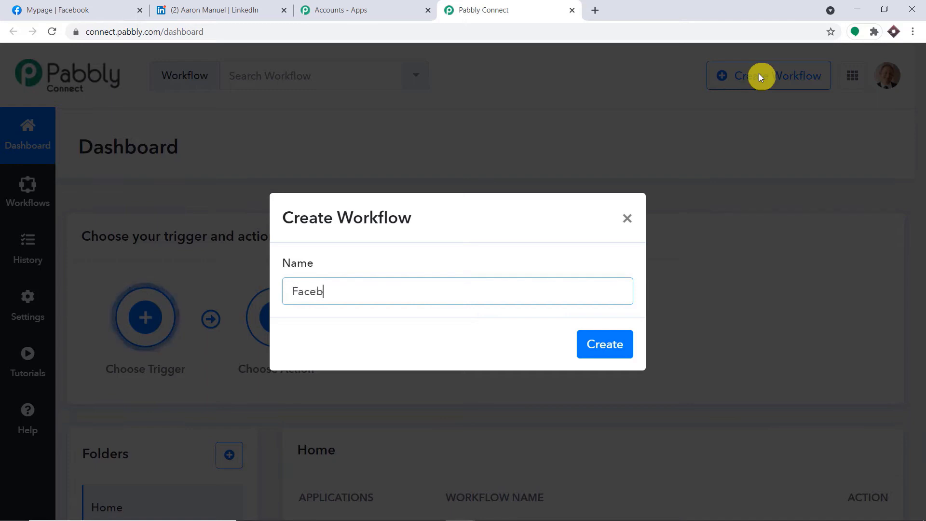
text(ook to )
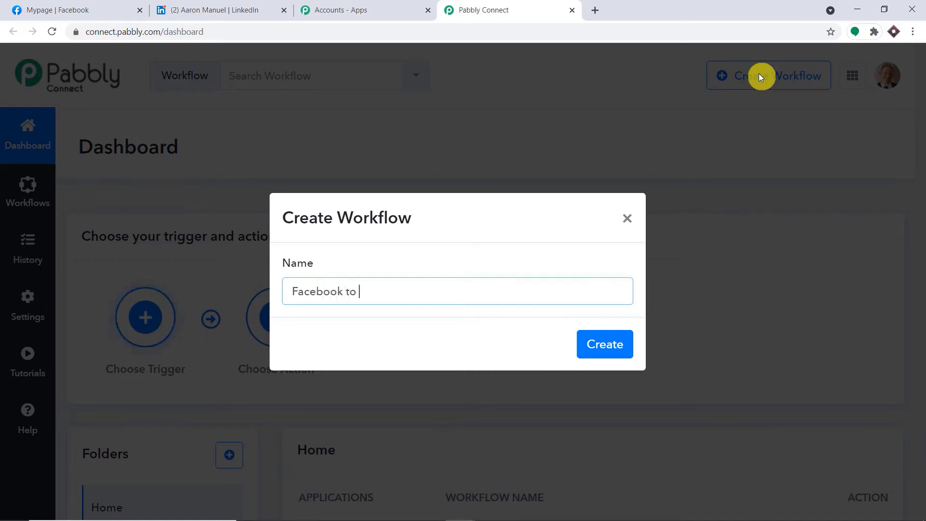
text(Lin)
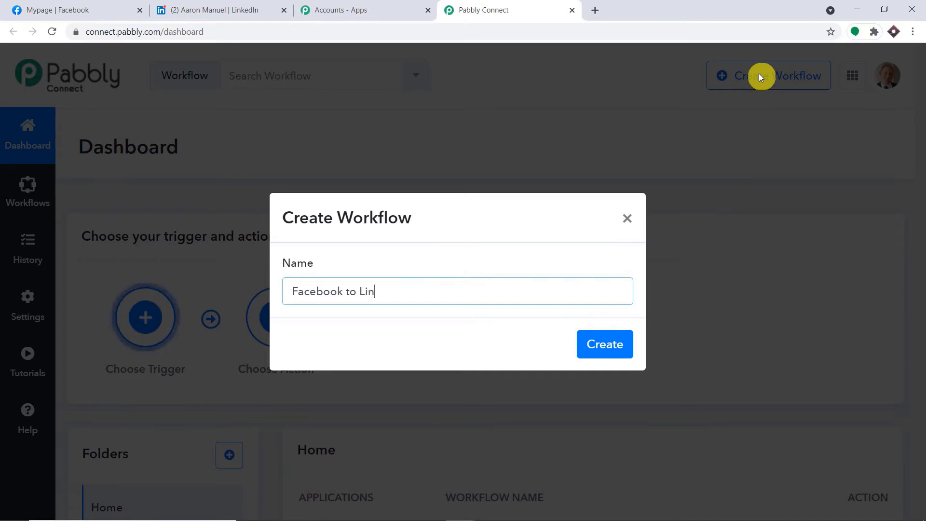
text(ked)
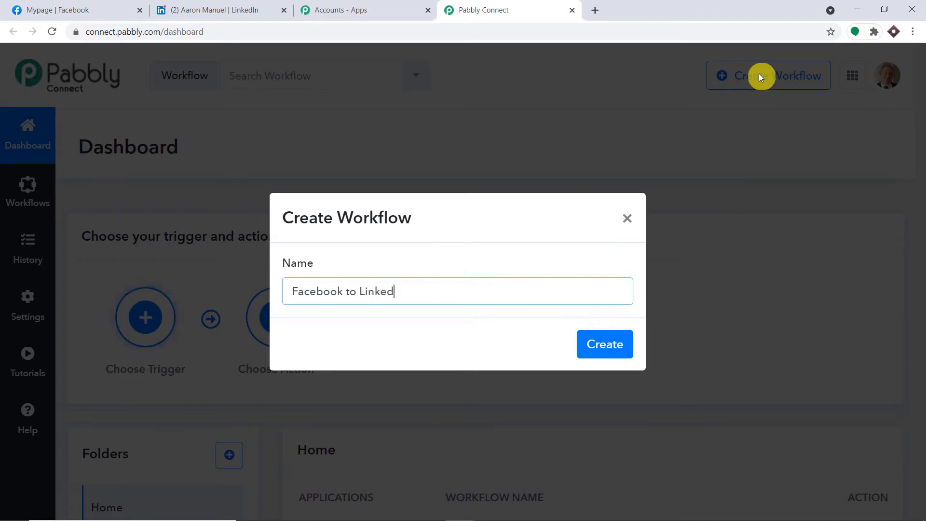
text(In)
click(598, 359)
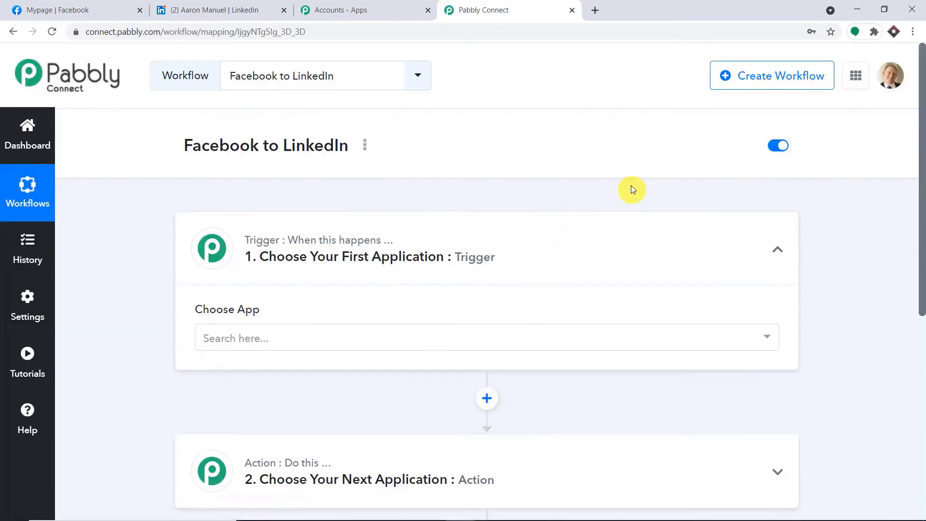
- Choose Facebook Pages as the workflow's trigger app
scroll(632, 184, down, 4)
scroll(604, 174, up, 1)
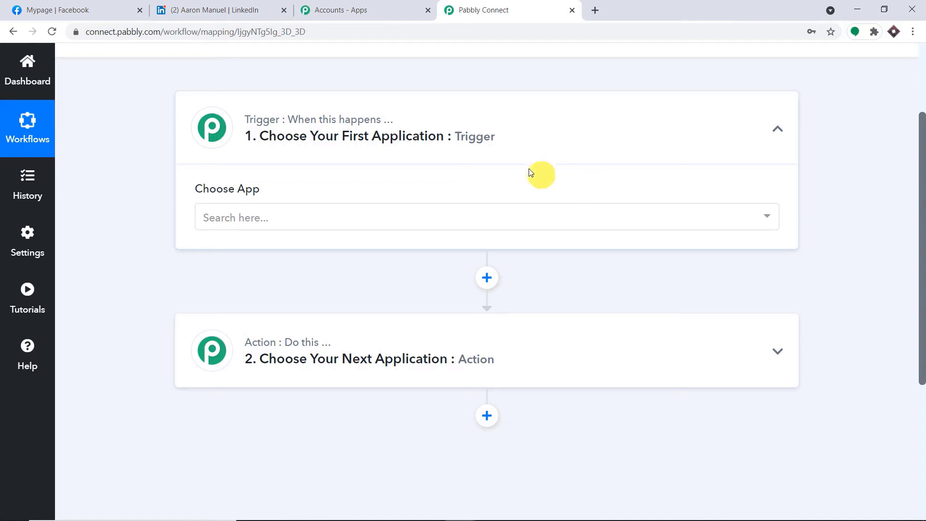
click(319, 218)
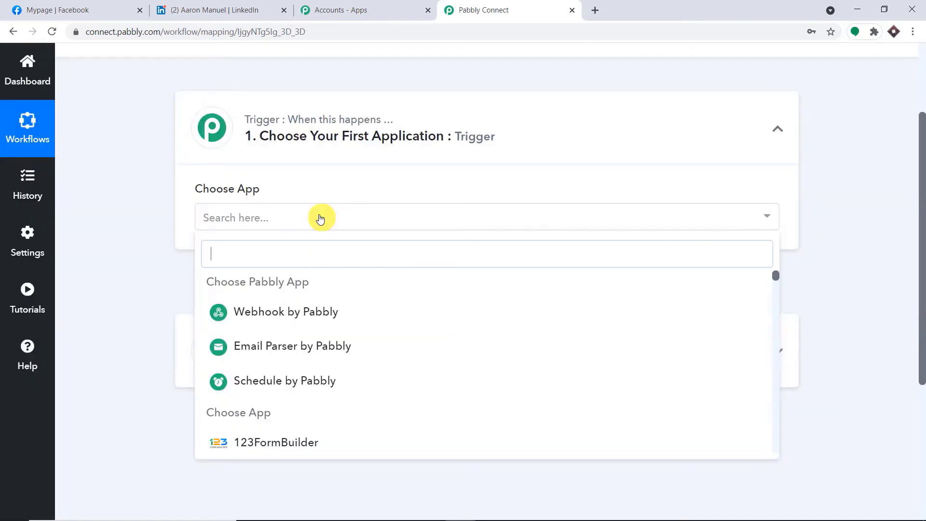
text(fa)
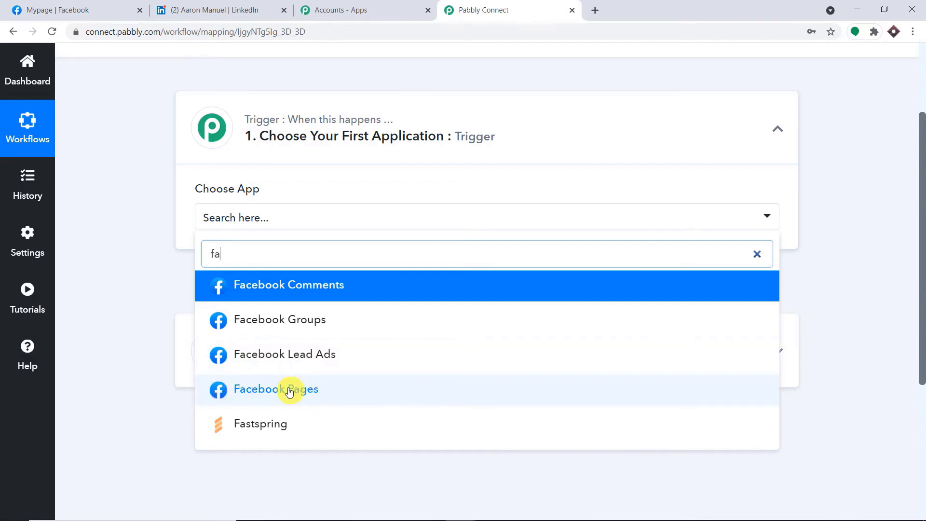
click(290, 390)
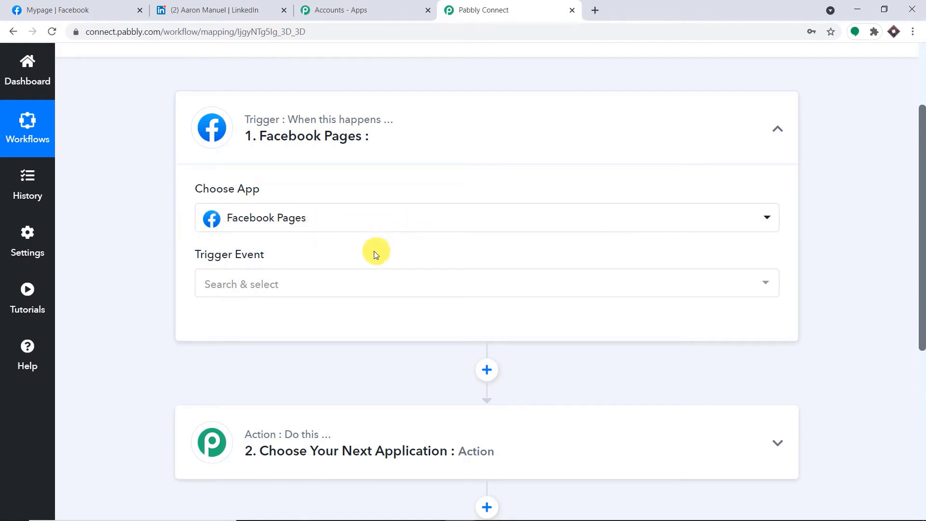
- Set the trigger event to New Post
click(382, 288)
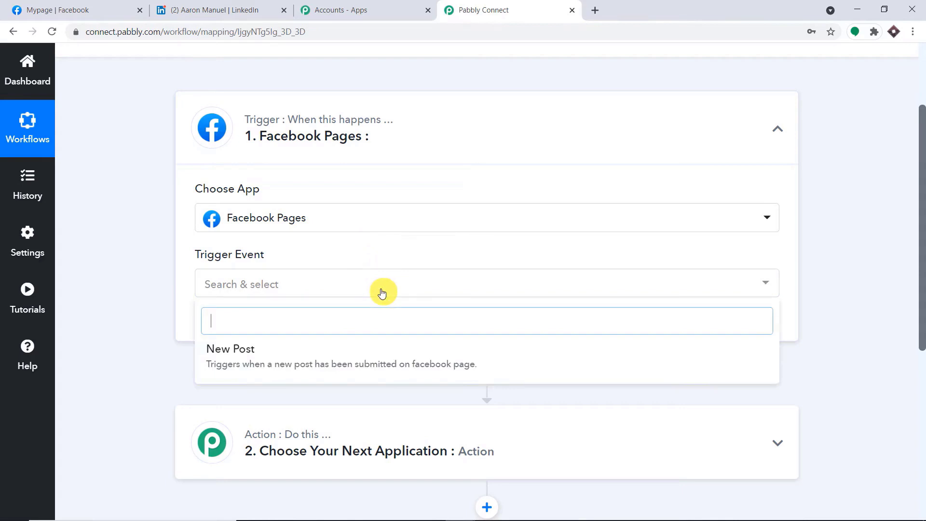
click(374, 354)
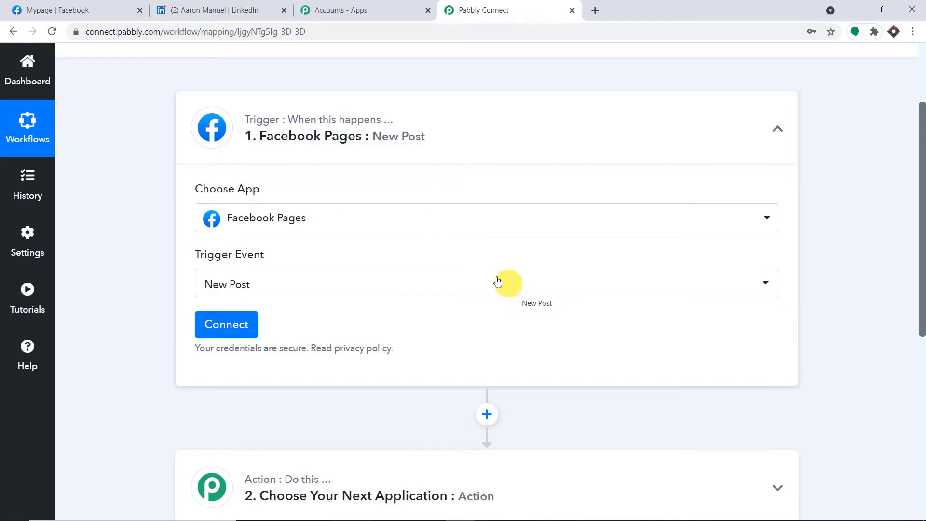
click(308, 348)
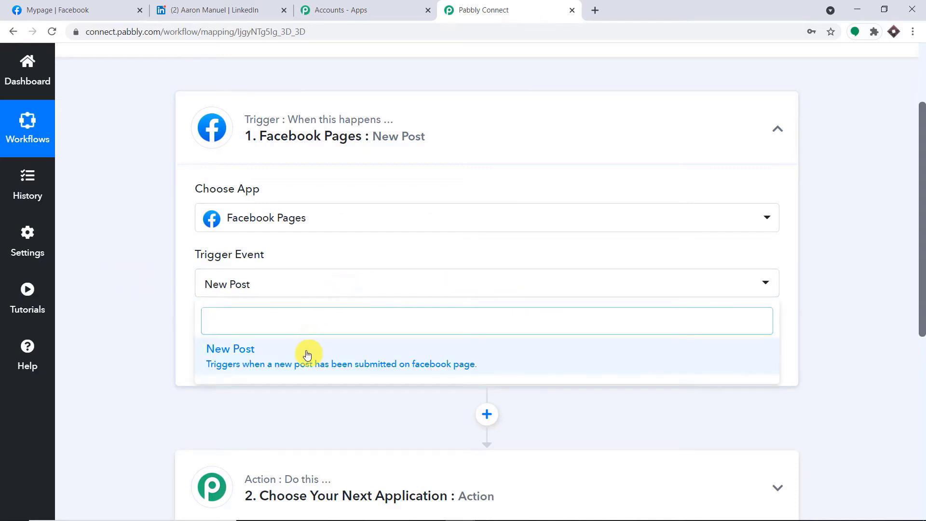
click(405, 240)
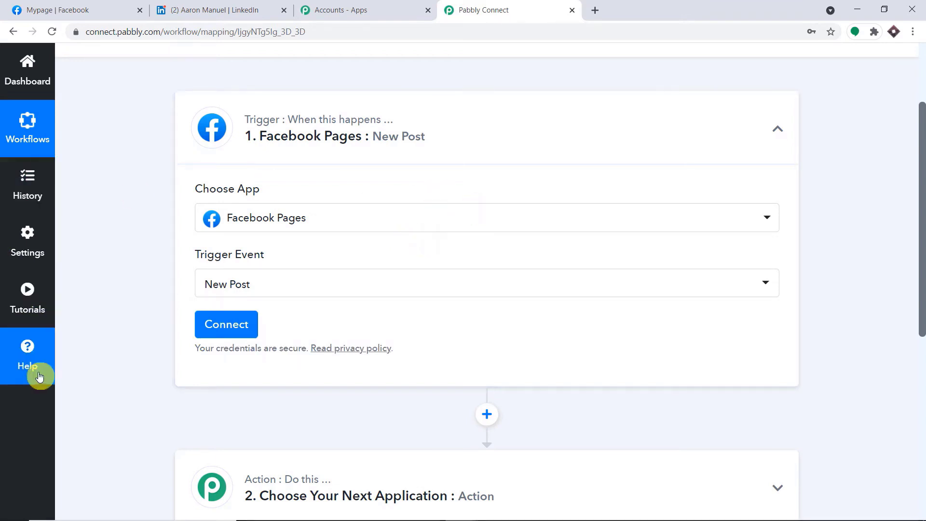
click(38, 358)
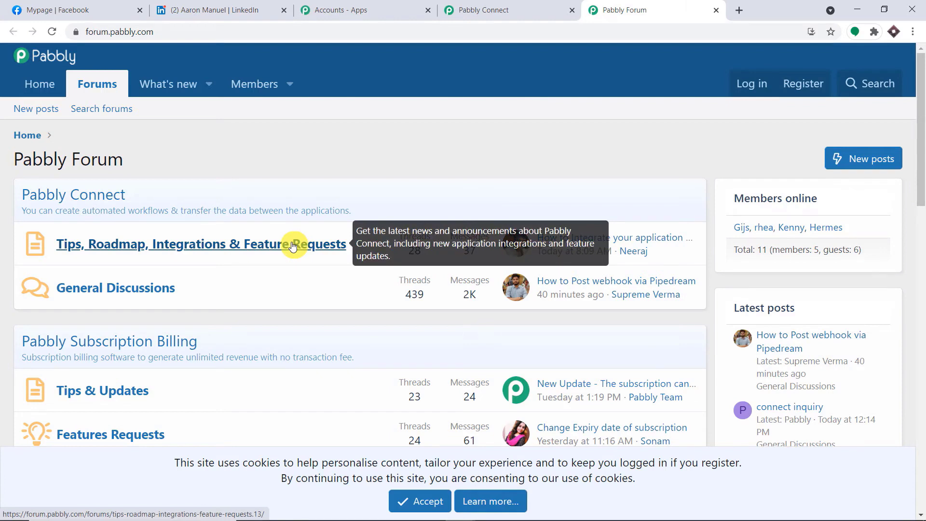
click(716, 11)
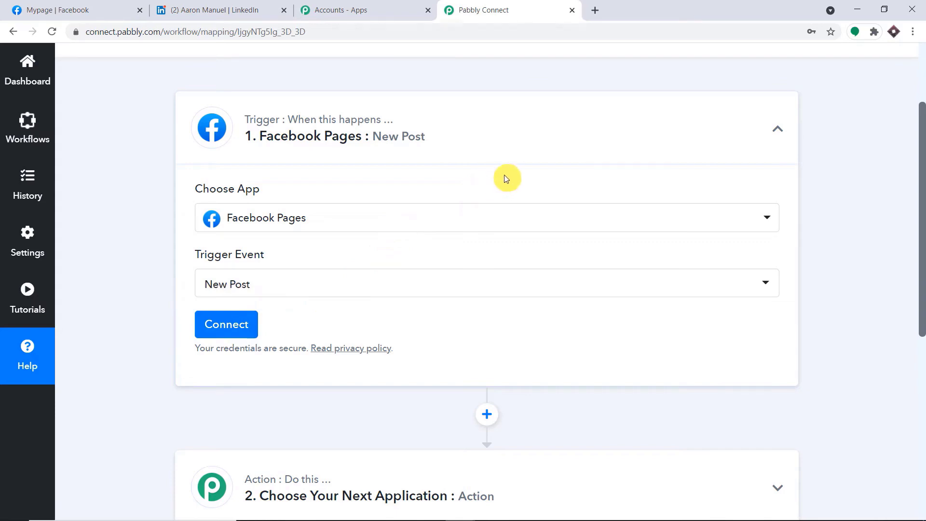
- Connect and authorize a Facebook Pages account for the trigger
click(215, 325)
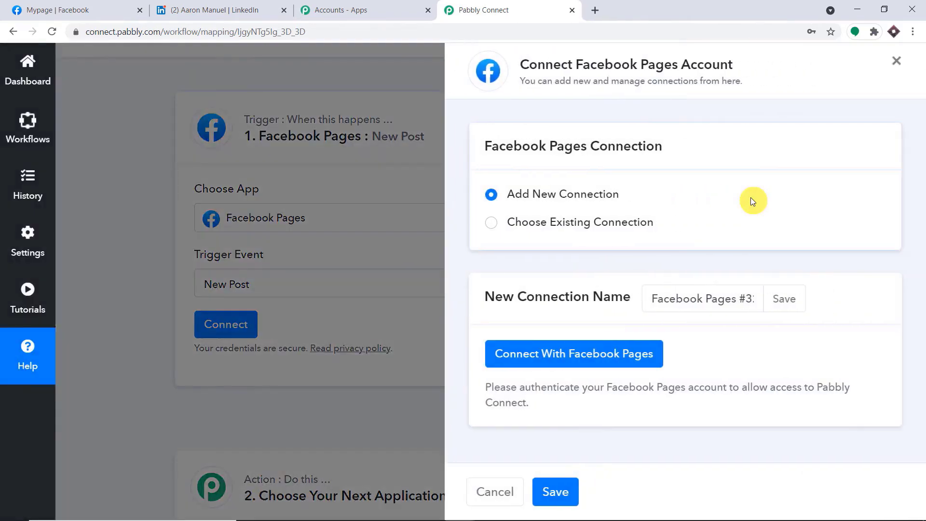
click(555, 352)
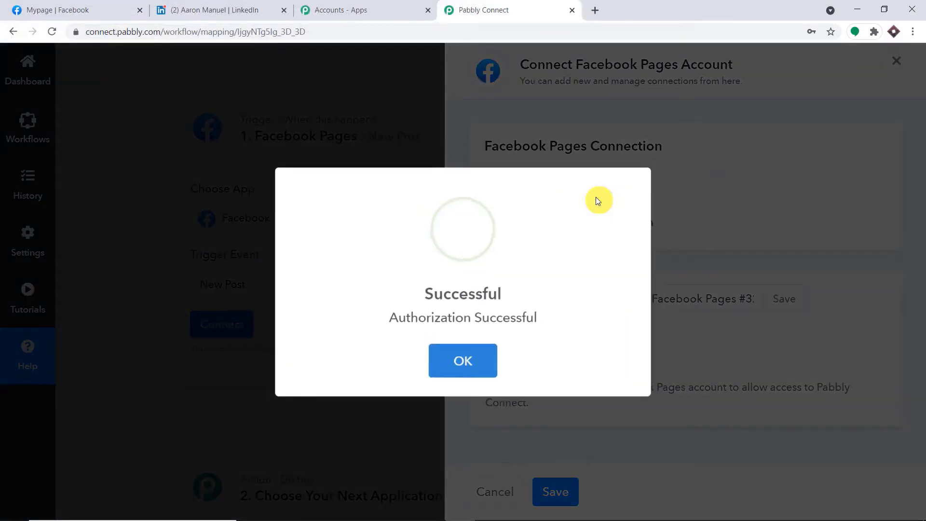
scroll(595, 200, down, 4)
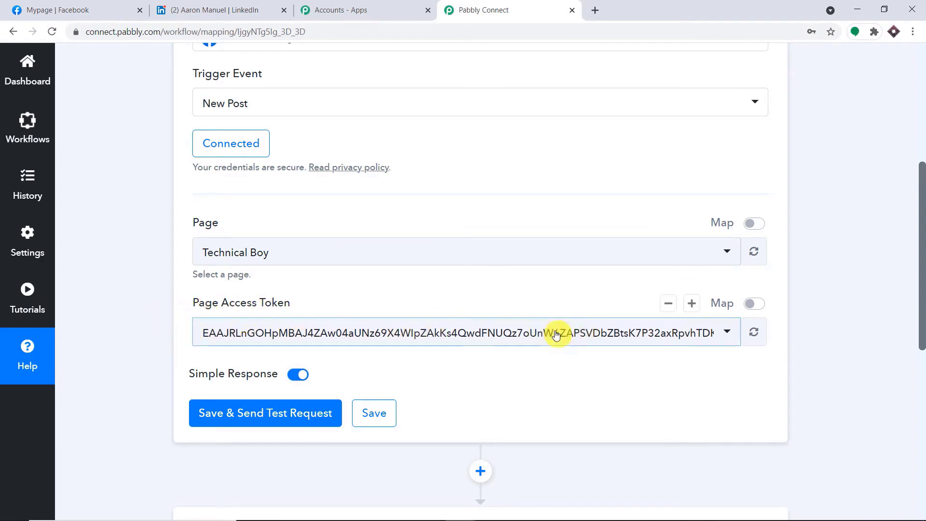
scroll(199, 232, down, 1)
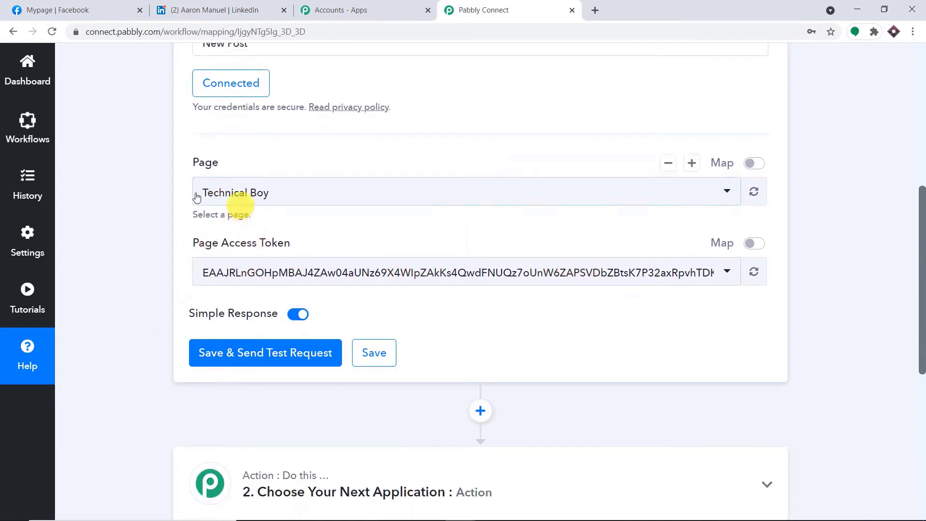
- Check the trigger's Page dropdown, then switch over to the Facebook tab
click(272, 193)
scroll(387, 304, down, 8)
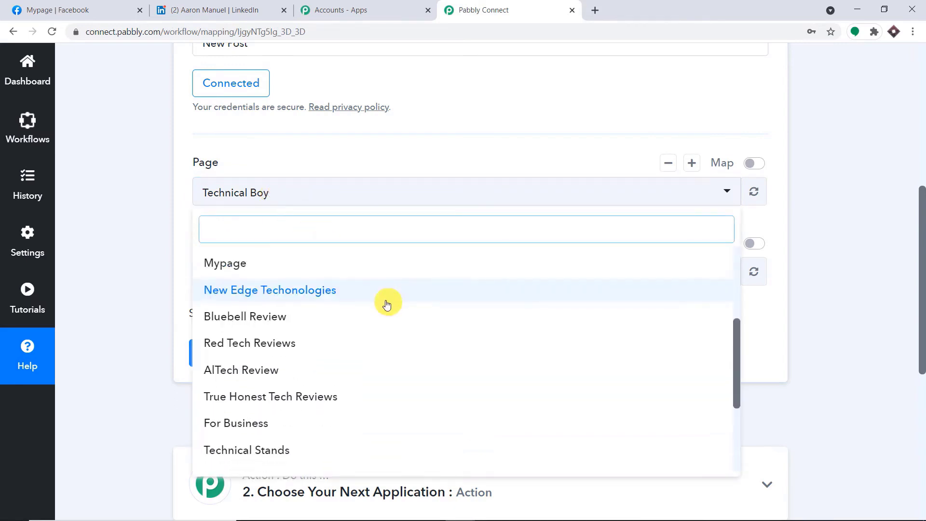
click(82, 9)
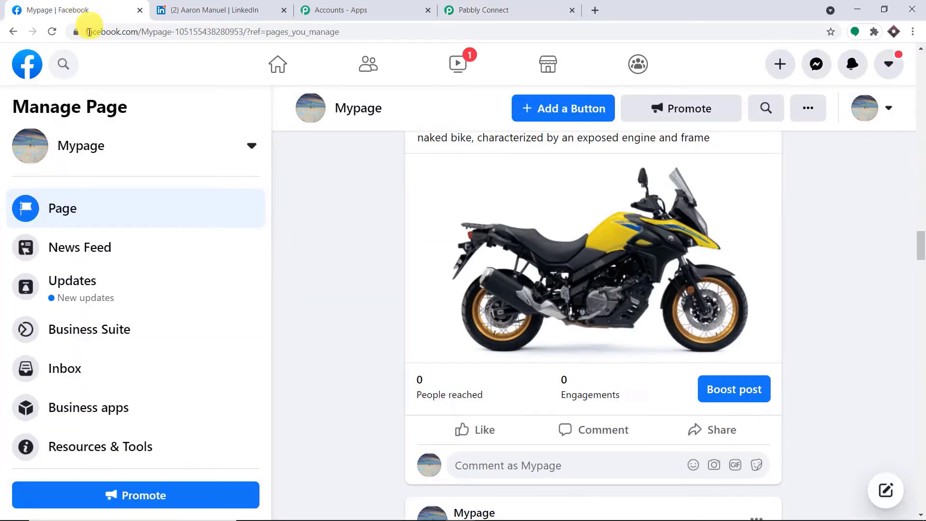
- Review the list of managed Facebook pages, then return to the Pabbly Connect tab
click(18, 60)
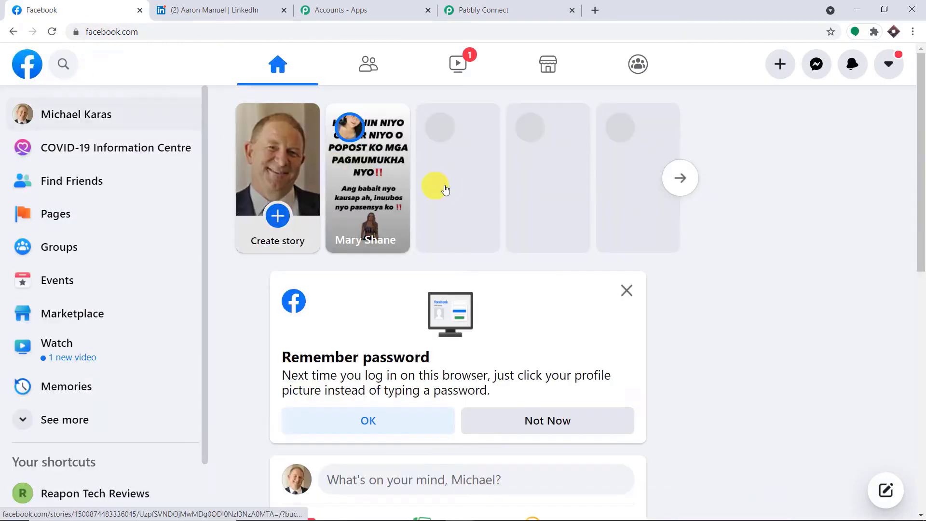
click(54, 217)
scroll(472, 186, down, 20)
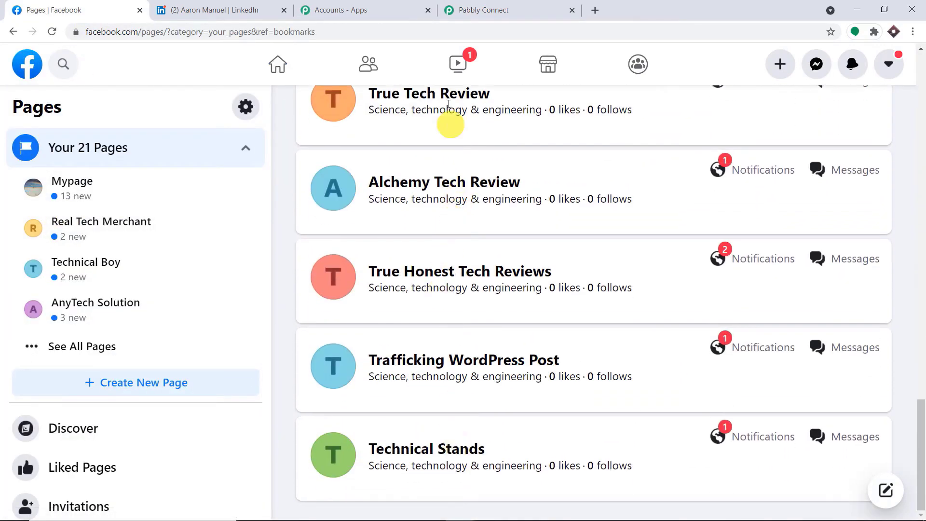
click(509, 9)
scroll(255, 361, up, 5)
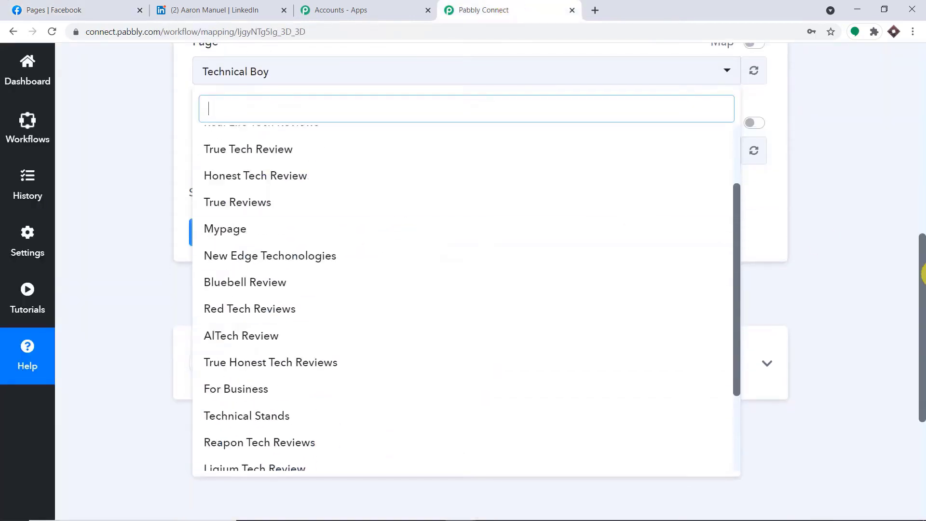
- Select Mypage as the trigger's page so its access token loads, then return to Facebook
drag(921, 273, 923, 226)
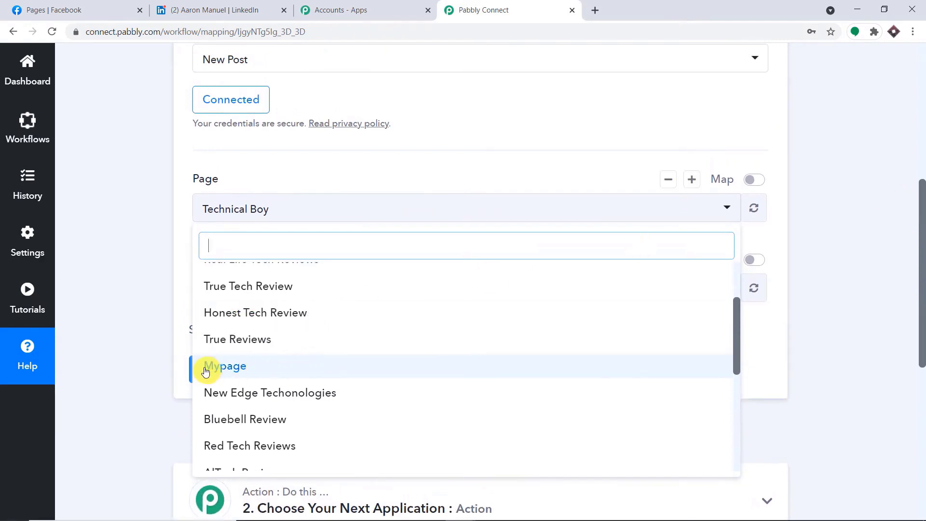
click(248, 370)
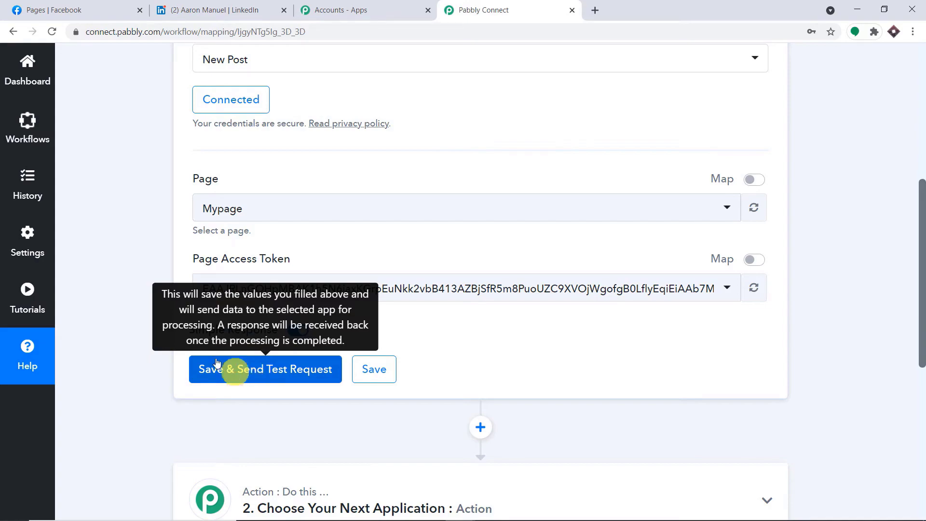
click(107, 6)
- Open the Mypage page and start a new post
scroll(526, 240, up, 12)
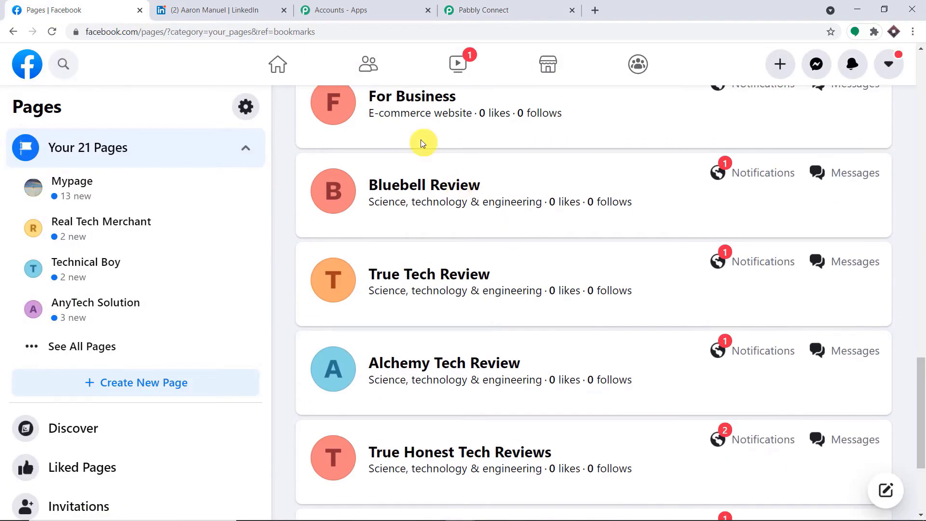
scroll(424, 139, up, 18)
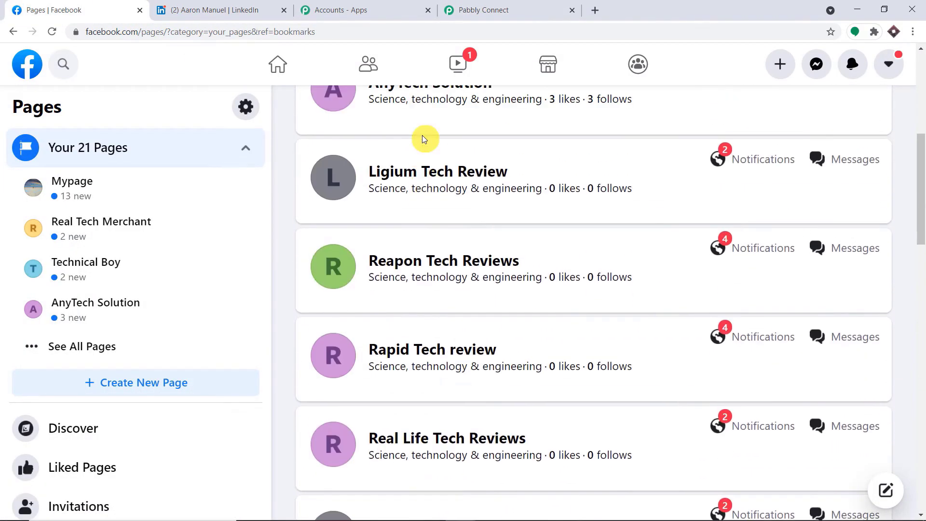
click(400, 166)
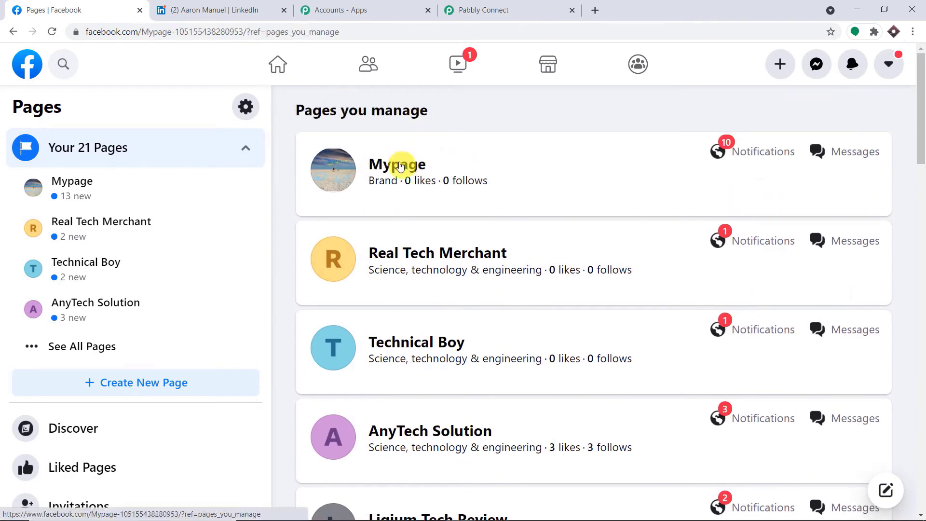
scroll(413, 170, down, 18)
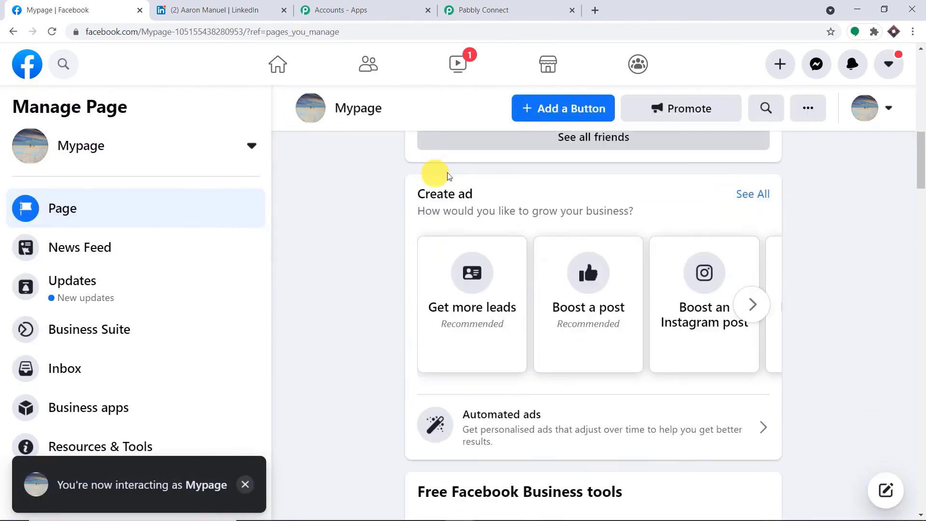
scroll(473, 182, down, 20)
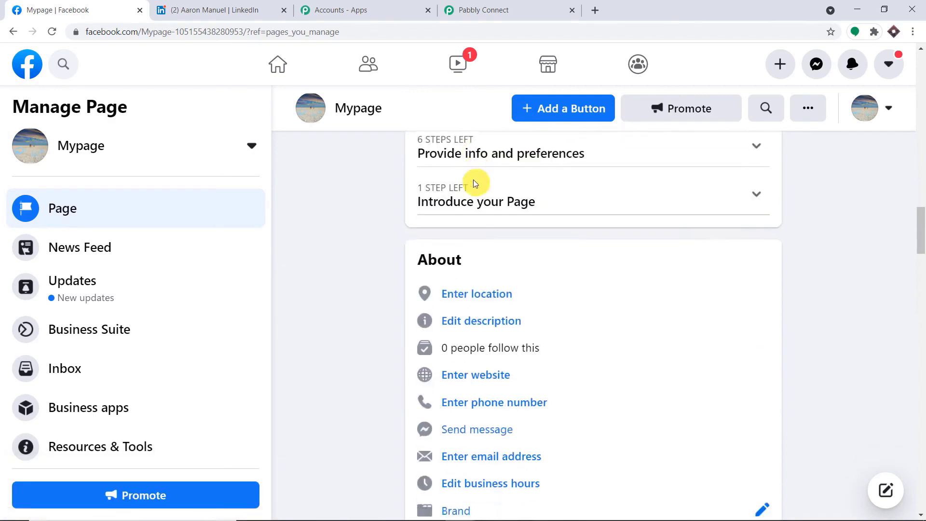
scroll(474, 182, down, 12)
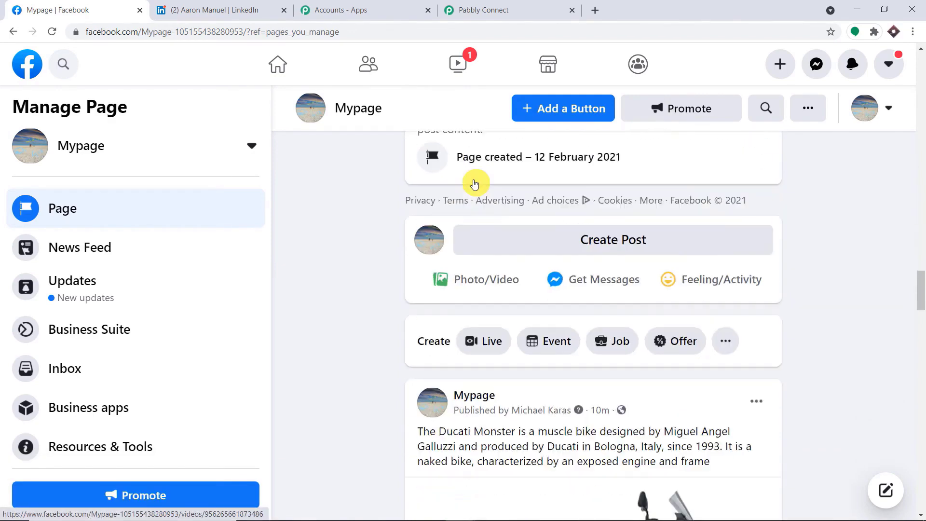
scroll(569, 263, up, 3)
click(572, 278)
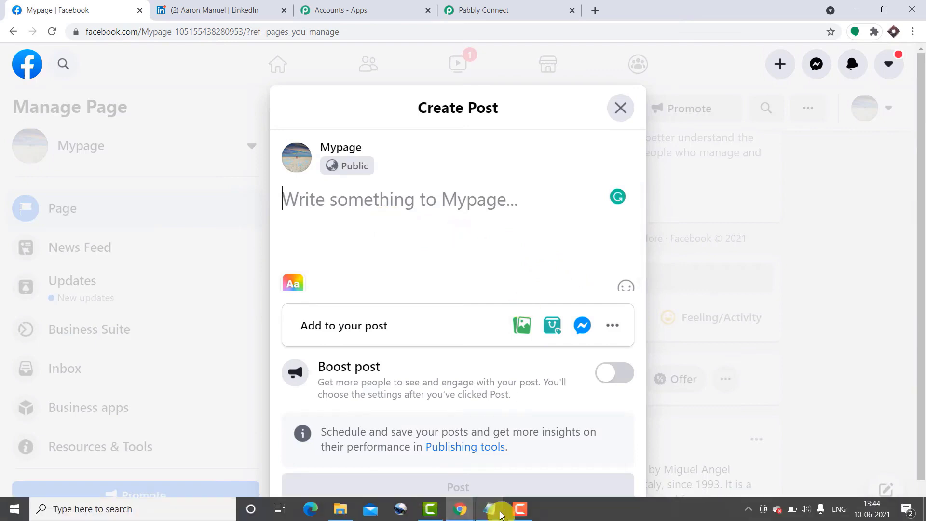
- Copy the Suzuki Hayabusa paragraph from Notepad and bring up paste options in the post box
mouse_move(489, 509)
click(434, 456)
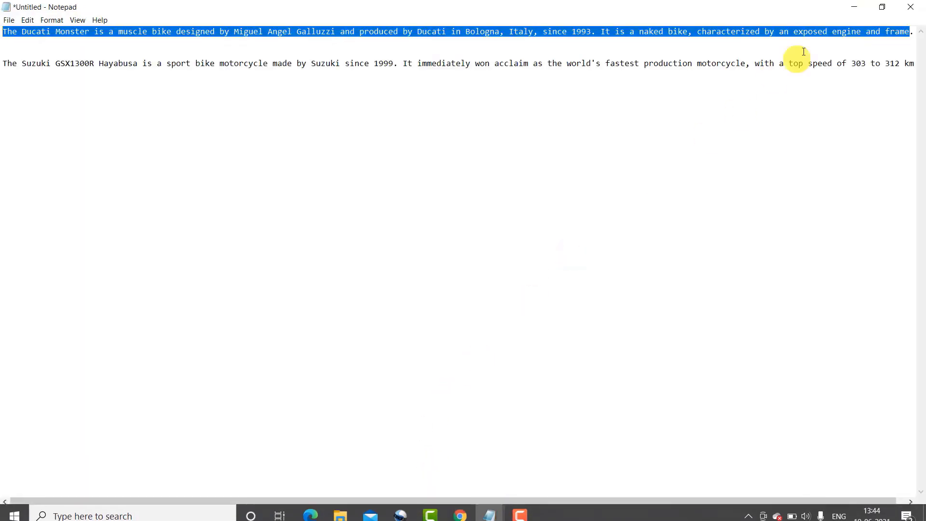
click(2, 55)
drag(2, 56, 924, 93)
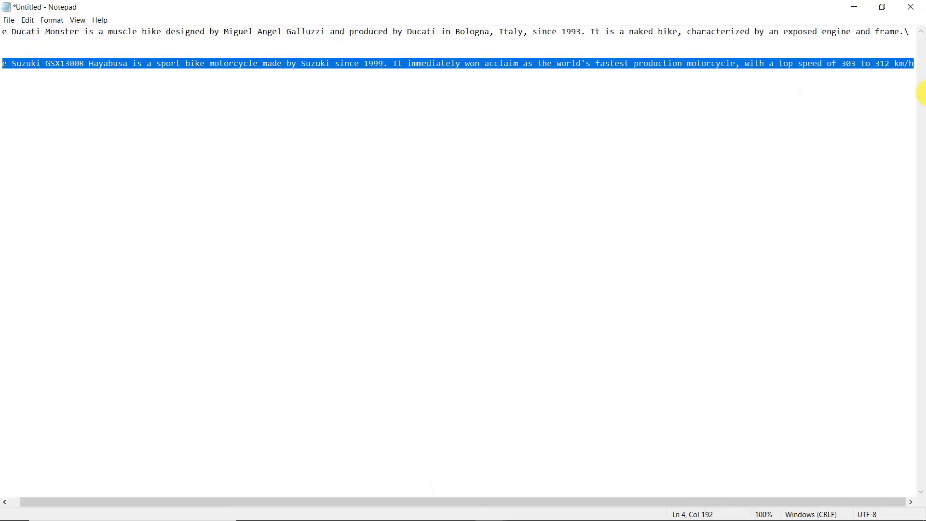
right_click(775, 69)
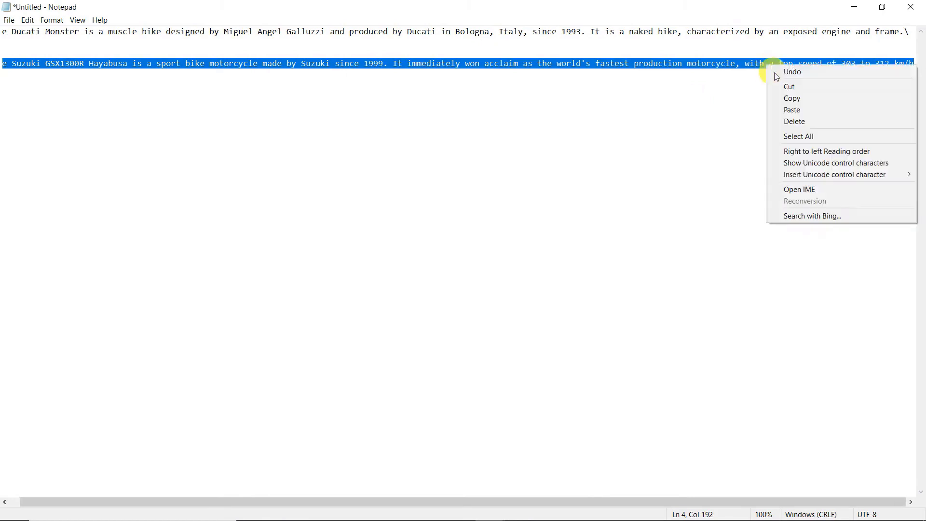
click(793, 98)
click(864, 5)
click(399, 200)
right_click(388, 200)
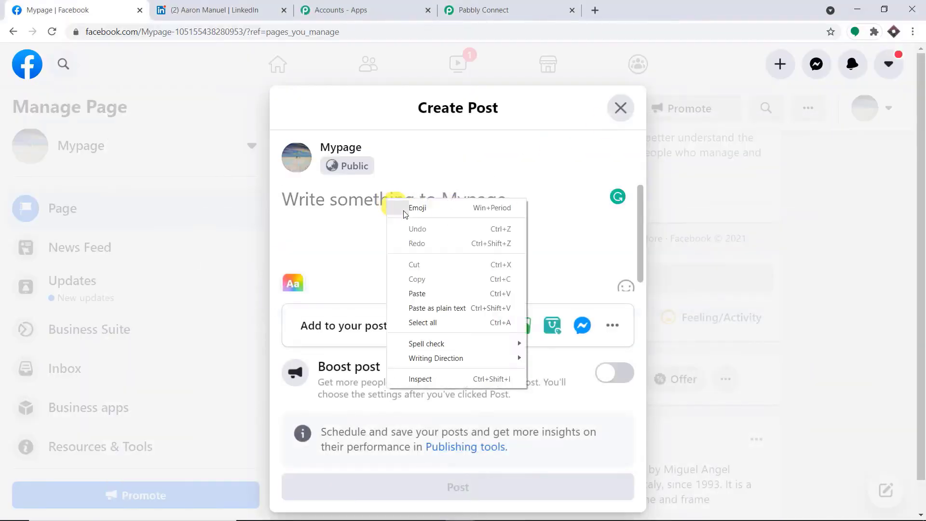
- Paste the Suzuki Hayabusa paragraph into the post and change 'since' to 'in'
click(417, 294)
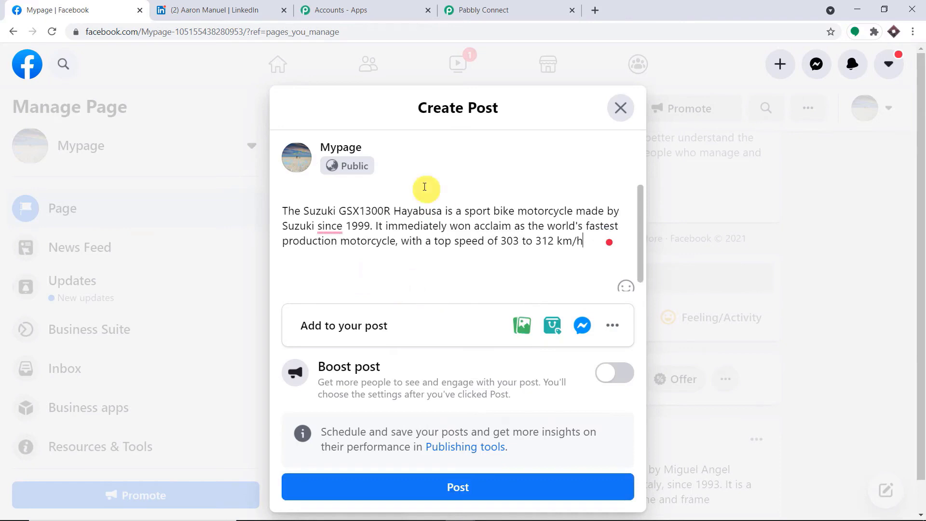
mouse_move(344, 235)
click(329, 264)
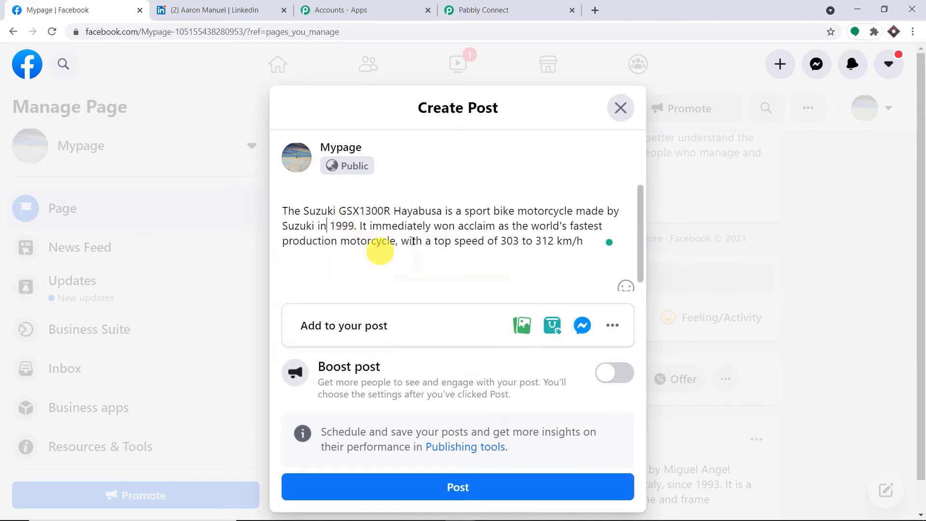
- Attach the Hayabusa motorcycle image to the post
click(522, 325)
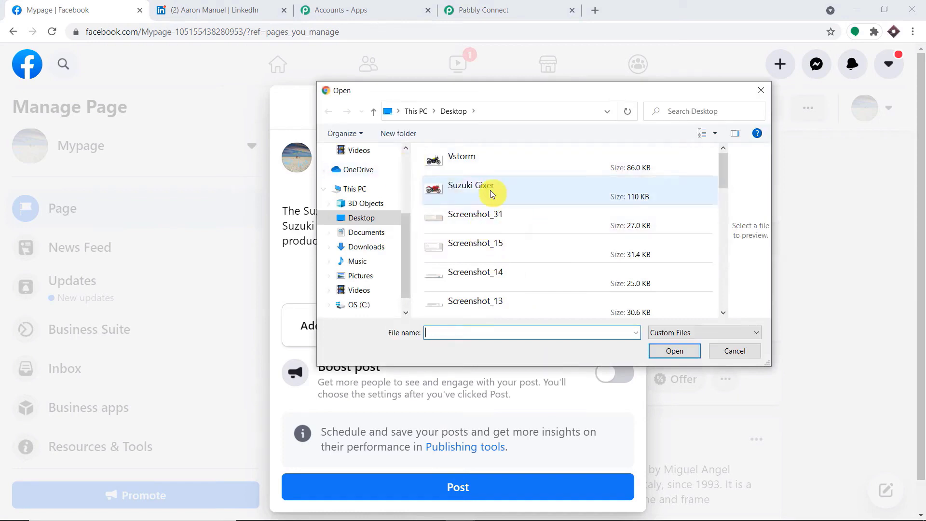
scroll(386, 178, up, 3)
click(372, 160)
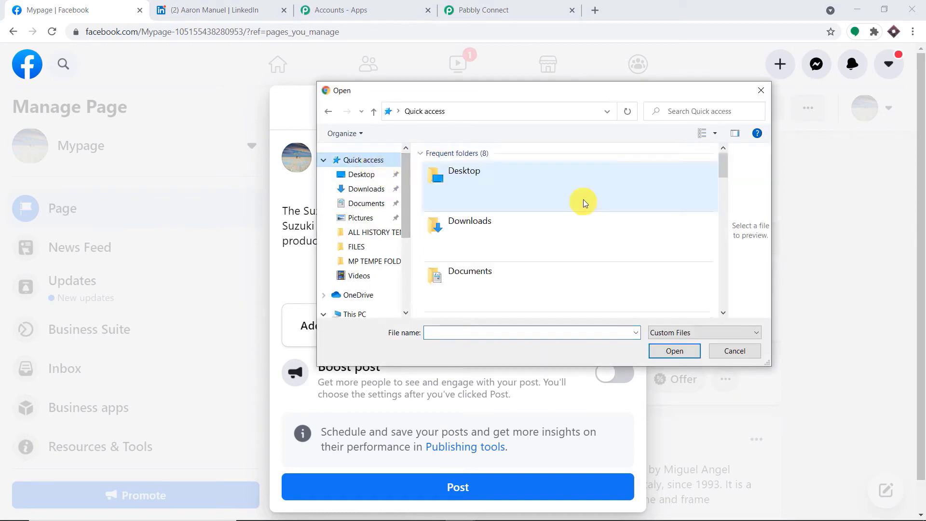
scroll(588, 206, down, 5)
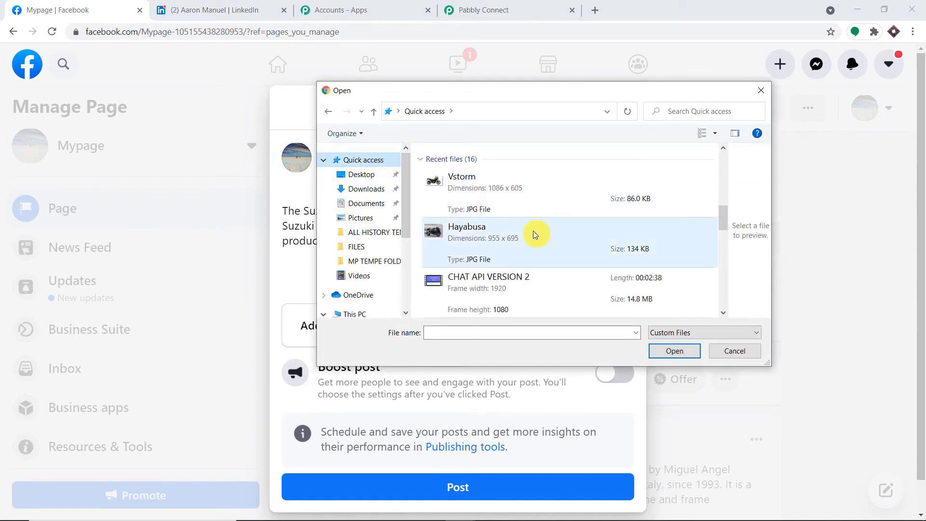
click(534, 238)
click(681, 352)
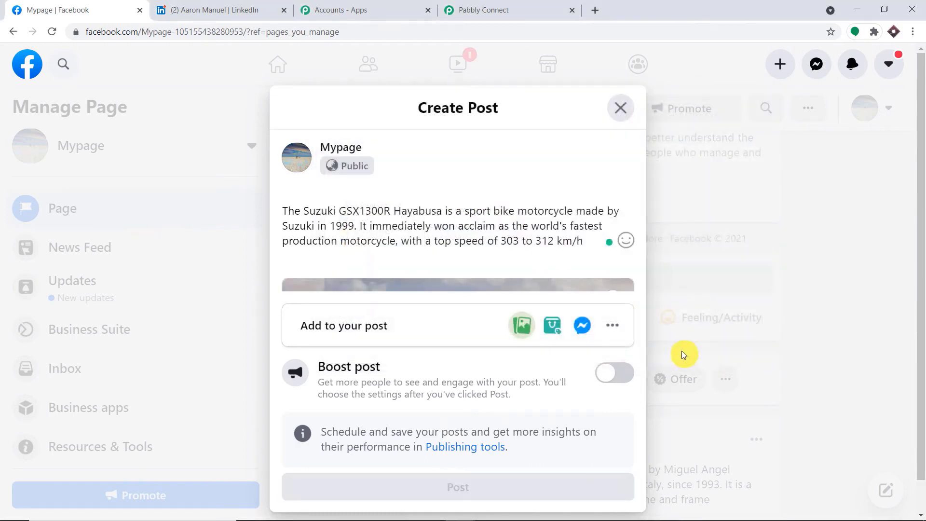
- Publish the Hayabusa post on Mypage and scroll the feed to view it
scroll(538, 256, down, 3)
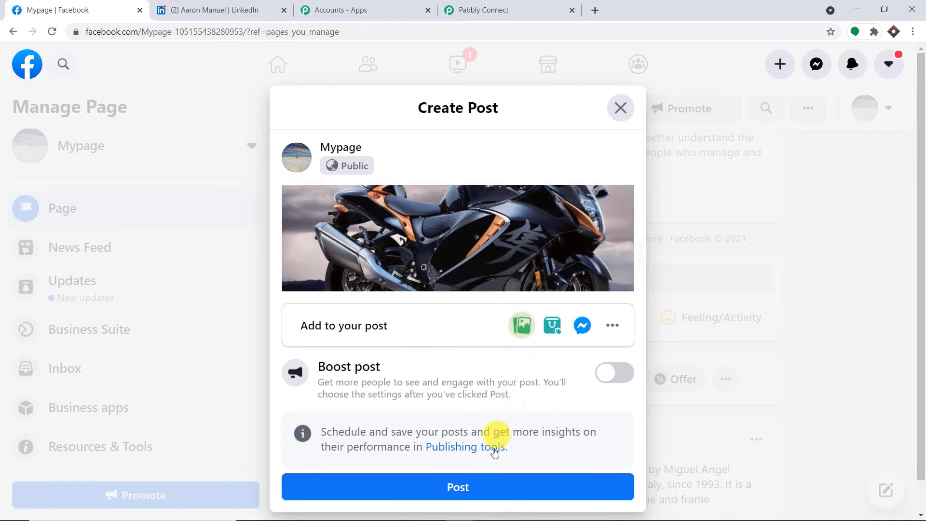
click(490, 490)
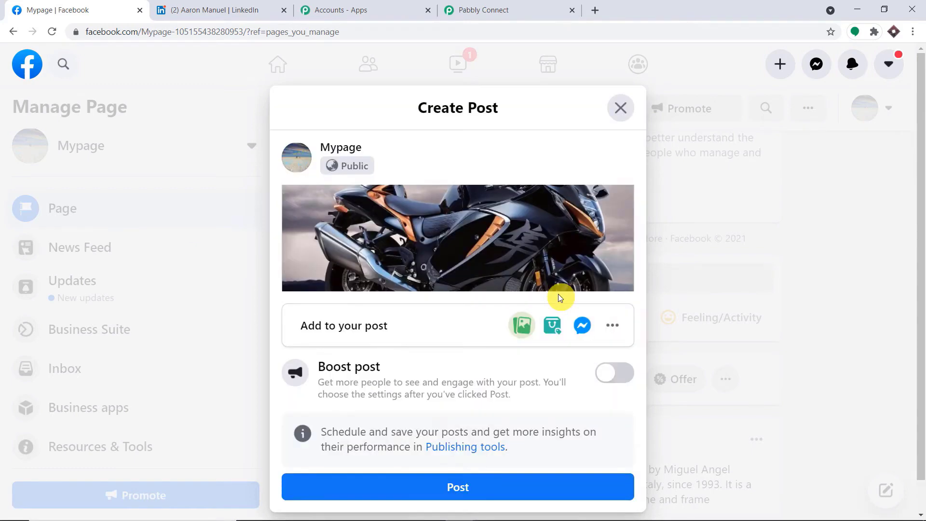
scroll(560, 297, down, 4)
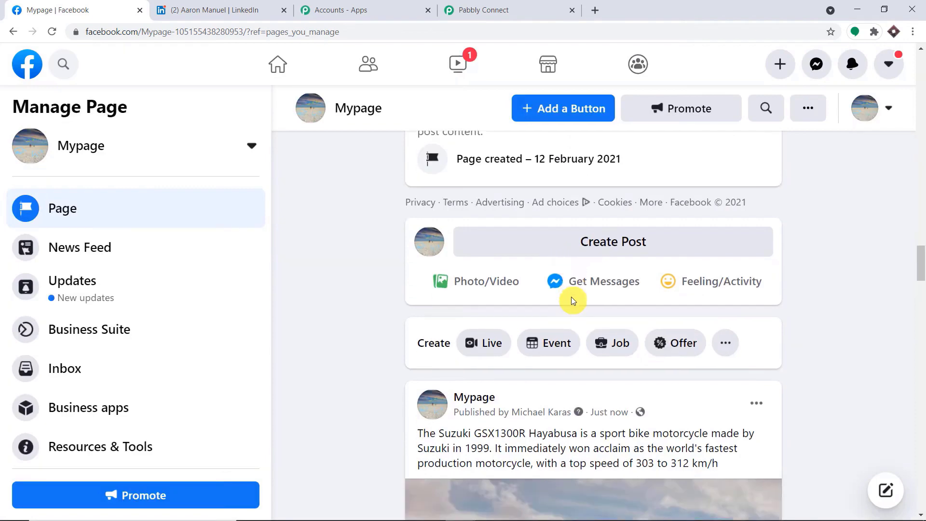
scroll(651, 304, down, 3)
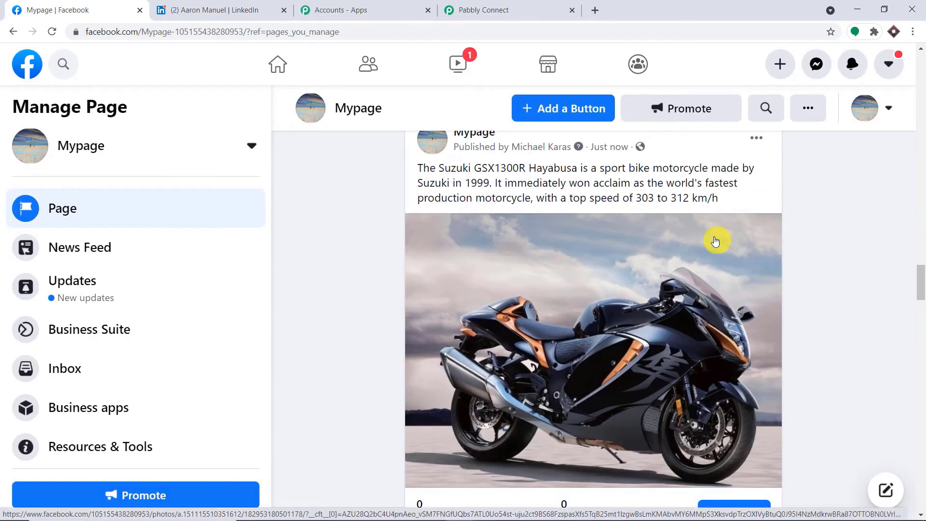
- Compare against the new Facebook post, then save the Facebook New Post trigger and send a test request
click(520, 5)
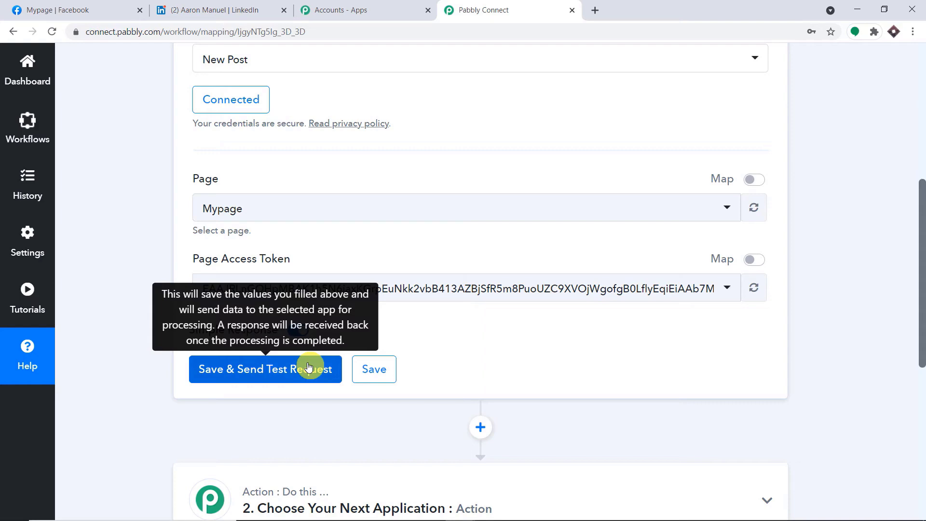
click(91, 9)
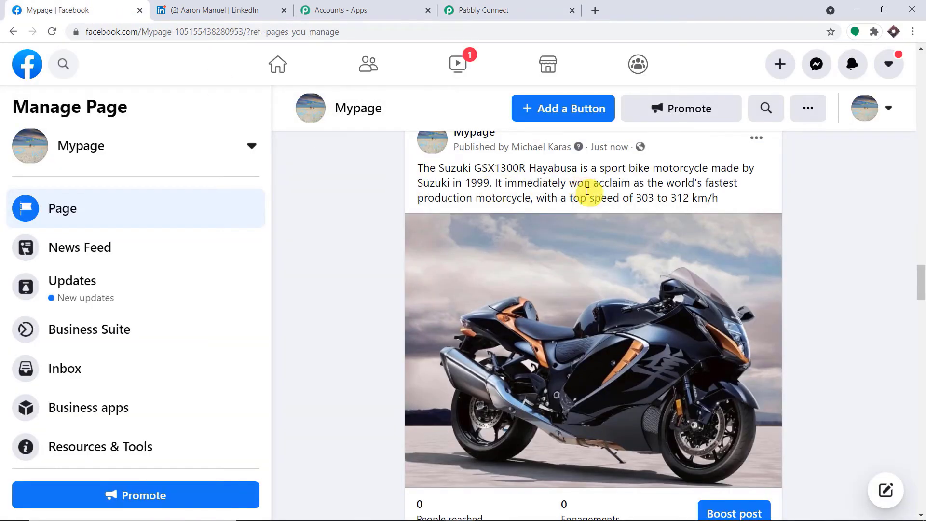
click(485, 10)
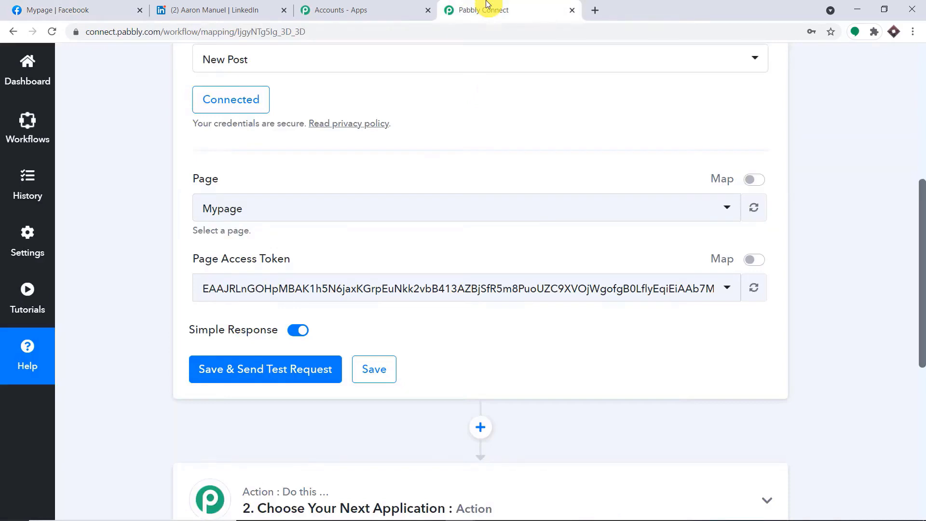
click(279, 377)
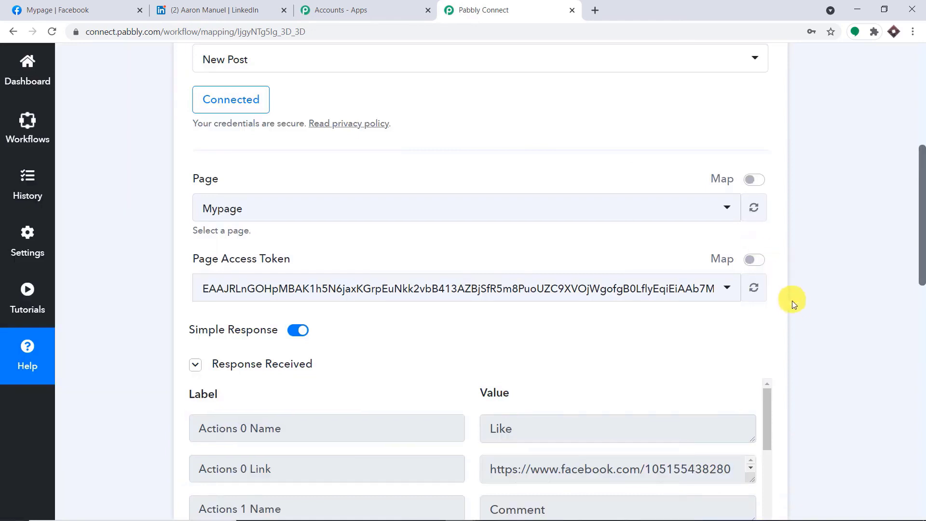
- Scroll through the test response and select the full Full Picture image URL
drag(923, 236, 920, 333)
scroll(612, 202, down, 3)
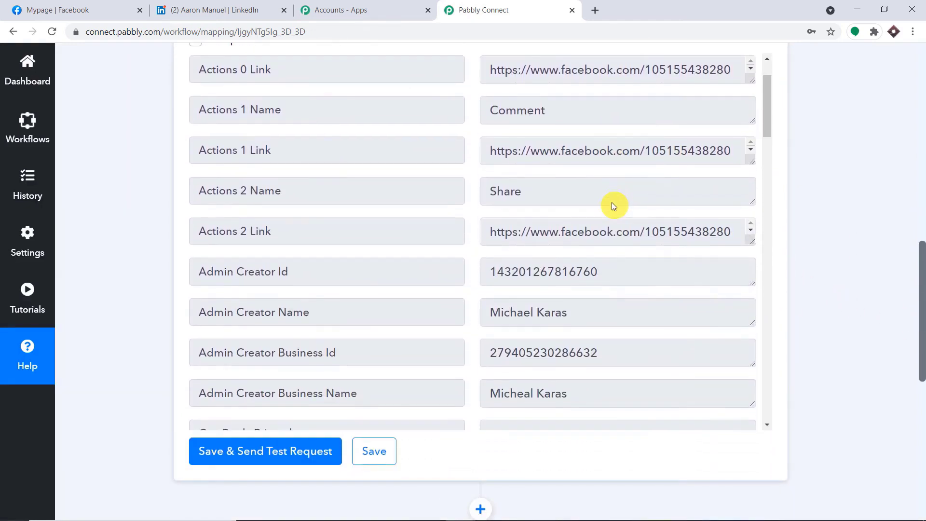
drag(561, 264, 486, 264)
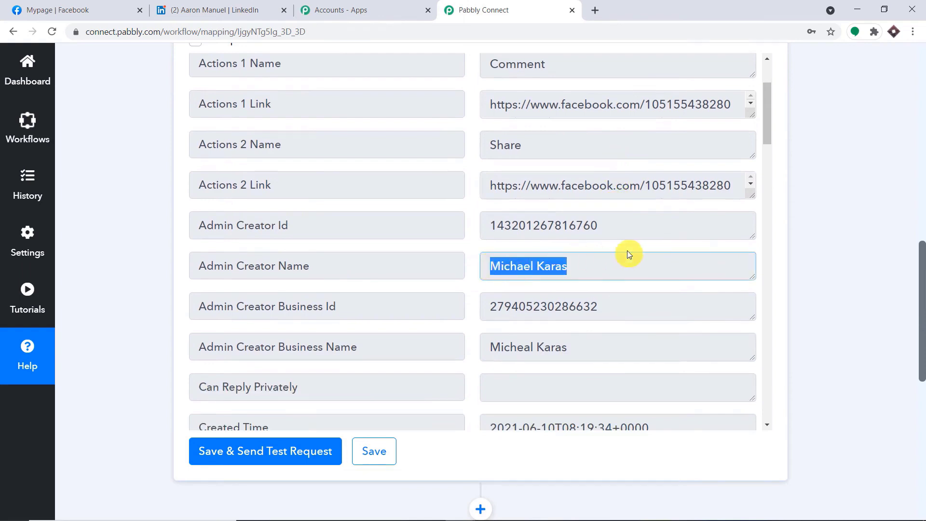
scroll(628, 251, down, 6)
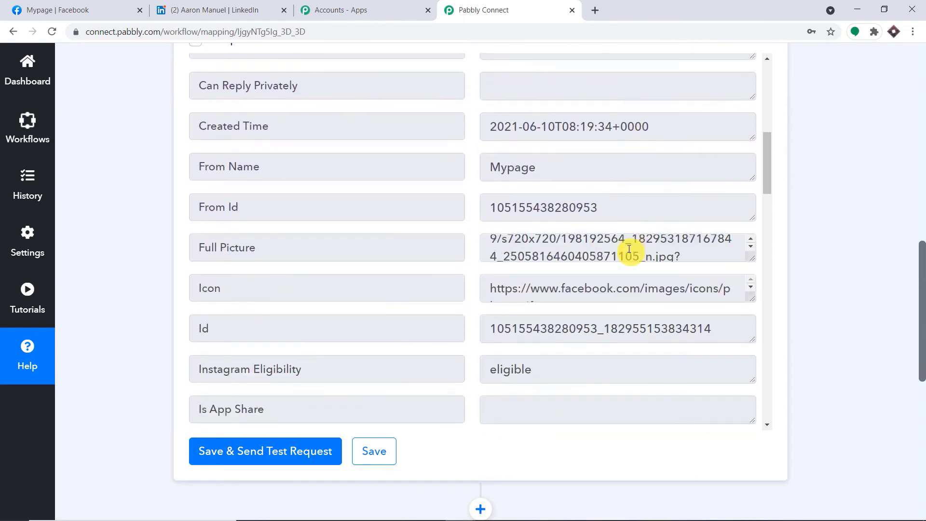
scroll(629, 250, down, 5)
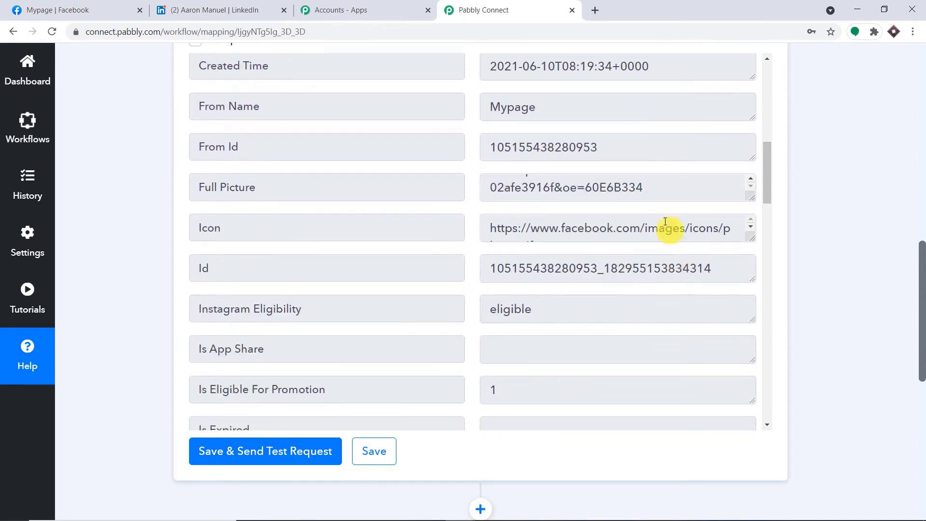
scroll(664, 221, up, 1)
drag(750, 256, 751, 352)
drag(678, 351, 467, 221)
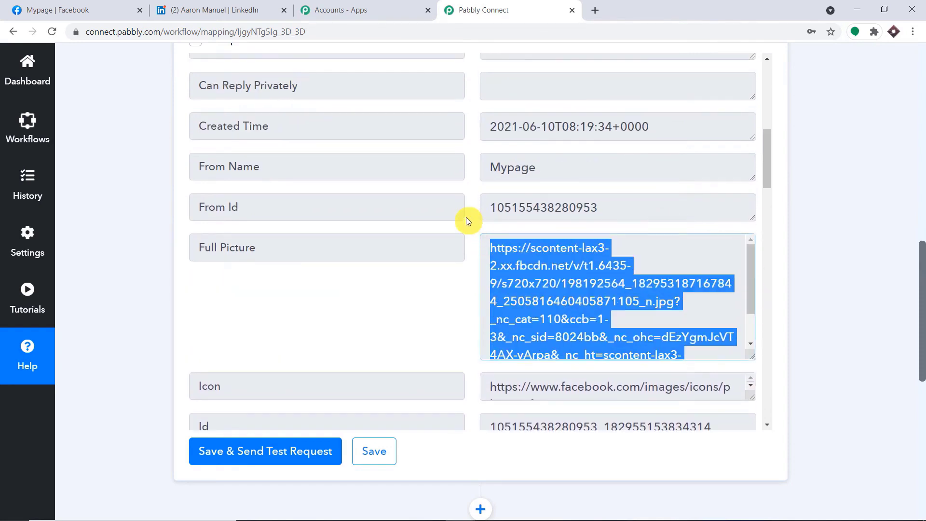
- Copy the Full Picture URL and load it in a new tab to view the Hayabusa photo
right_click(547, 267)
click(567, 275)
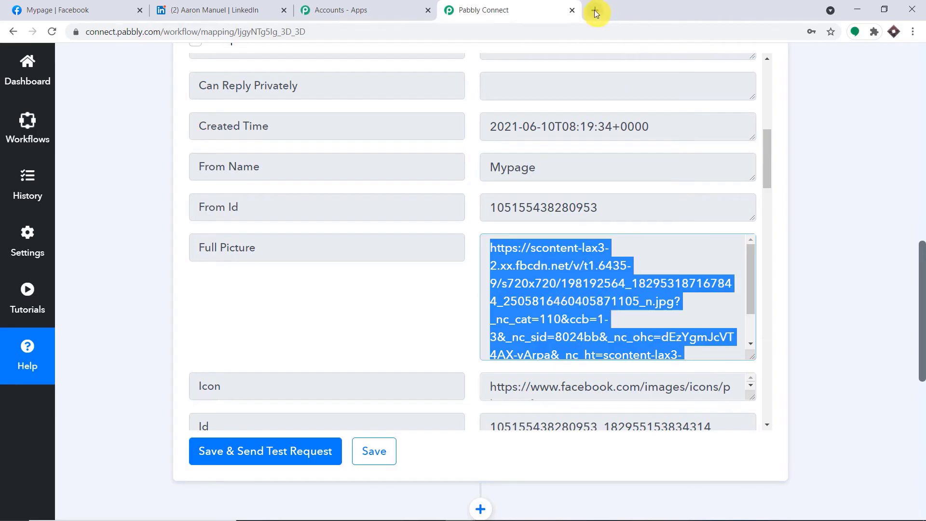
click(595, 10)
key(ctrl+v)
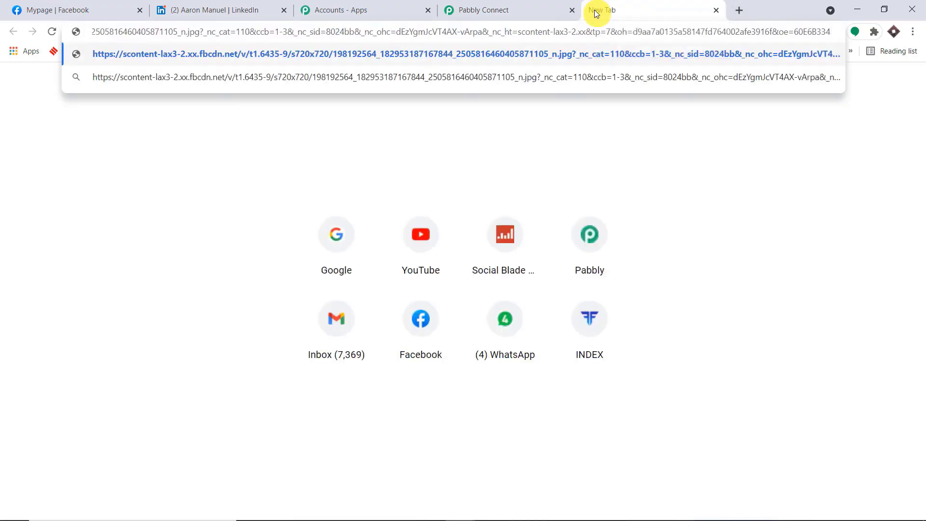
key(Return)
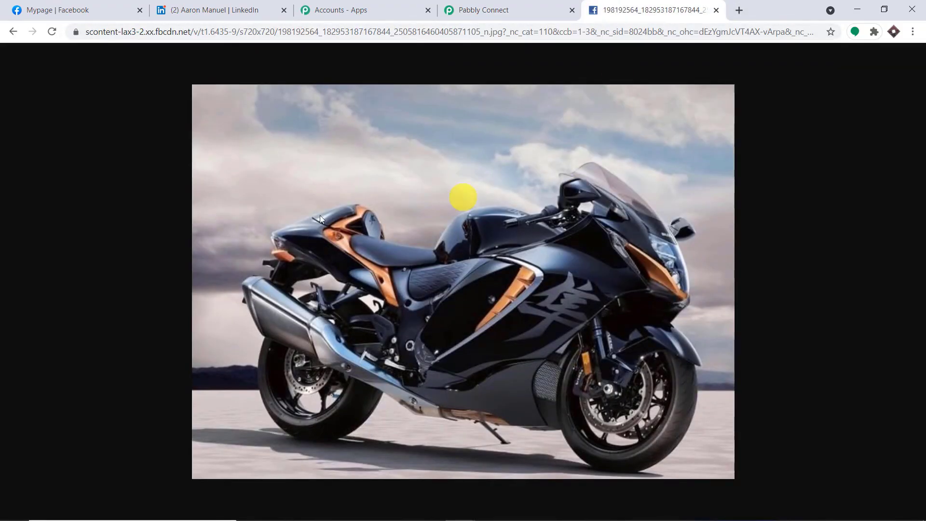
click(502, 10)
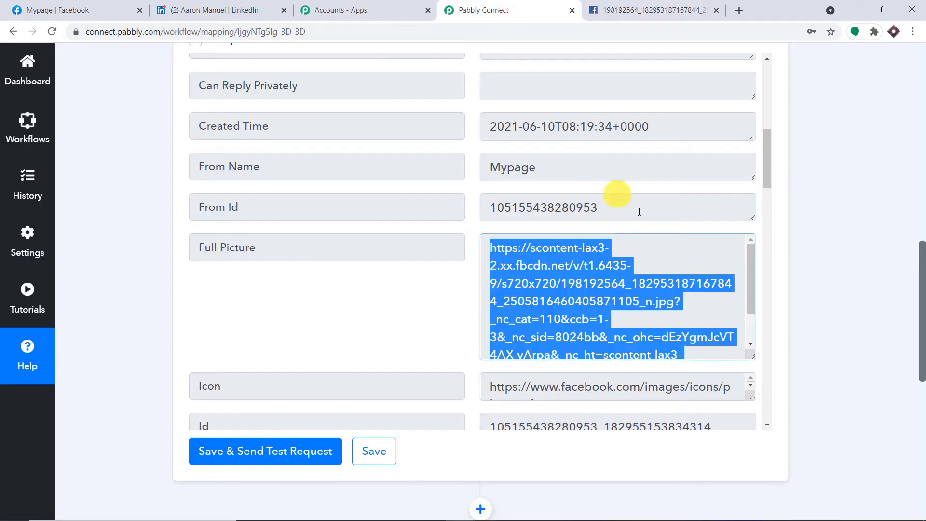
scroll(631, 207, down, 5)
scroll(672, 209, down, 6)
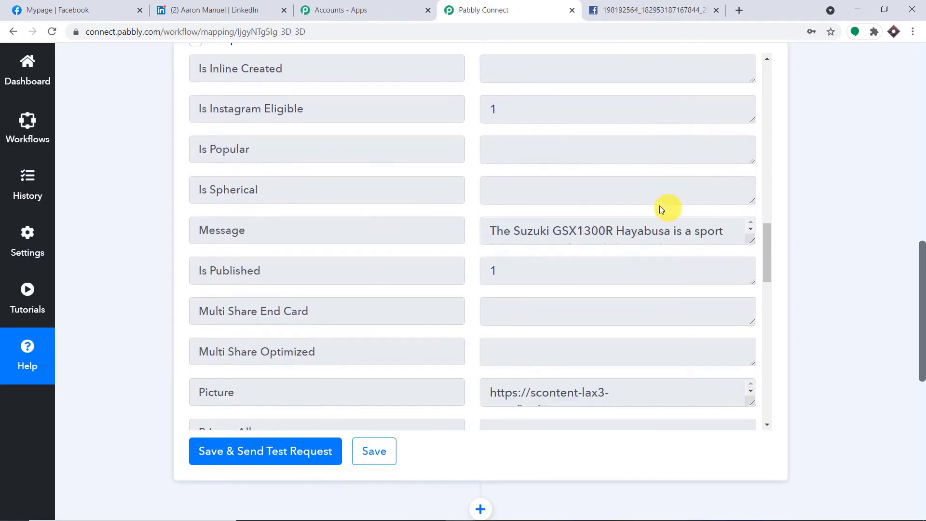
drag(750, 238, 724, 345)
drag(685, 318, 474, 222)
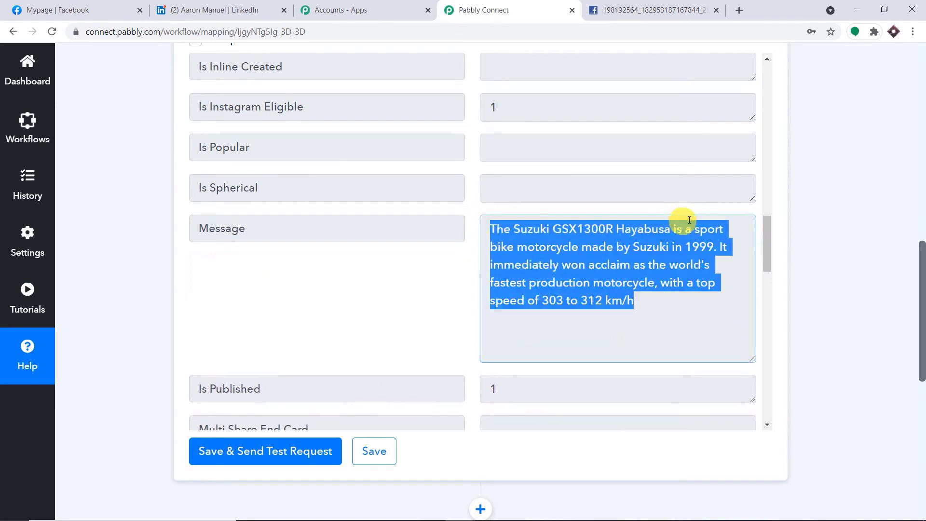
scroll(690, 221, up, 3)
scroll(673, 215, up, 4)
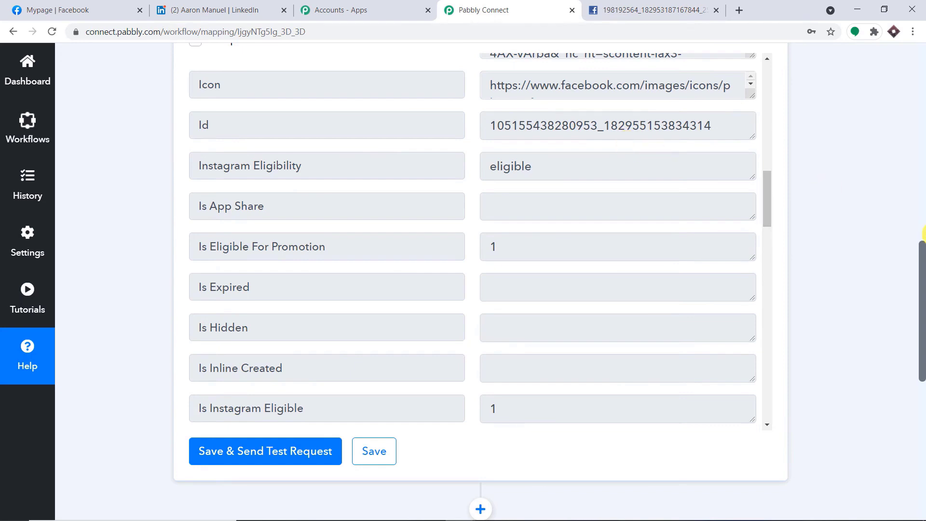
drag(921, 251, 915, 356)
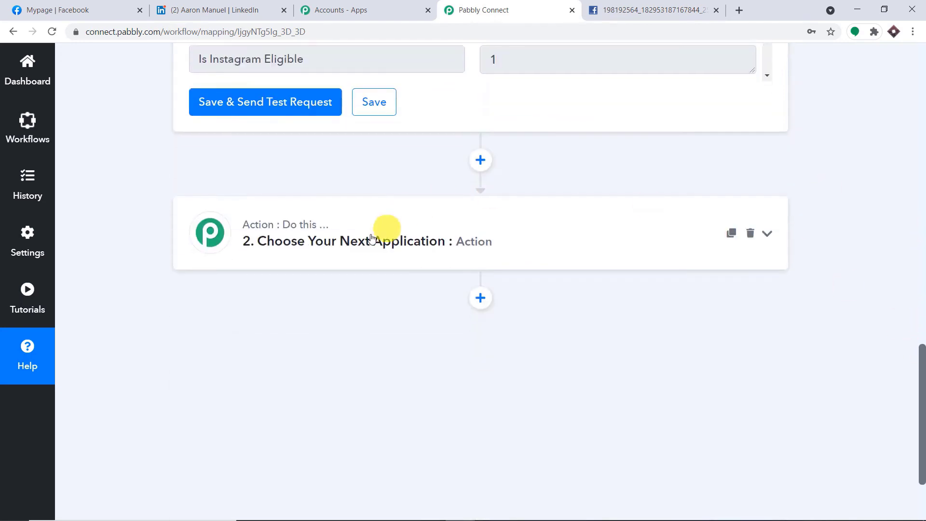
- Search 'link' to pick LinkedIn as the action app, with the Share an Article or URL event
click(368, 241)
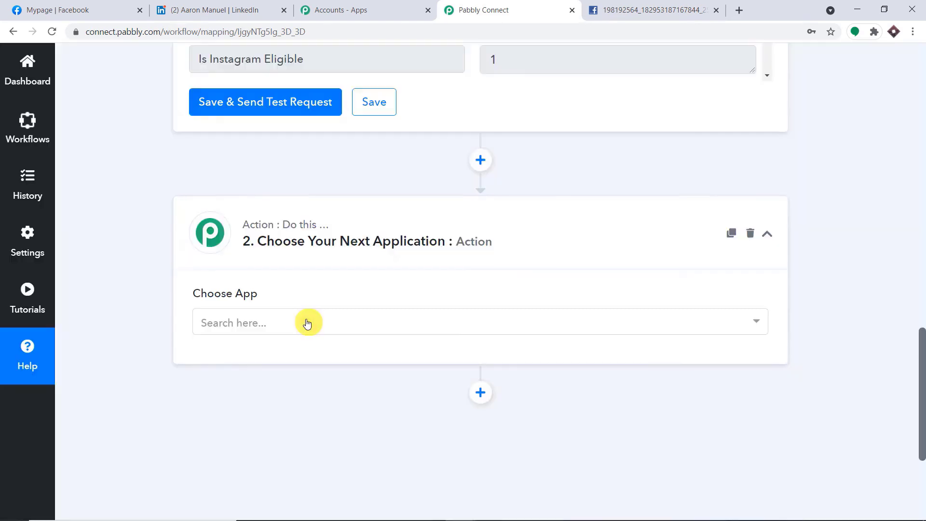
click(307, 323)
text(link)
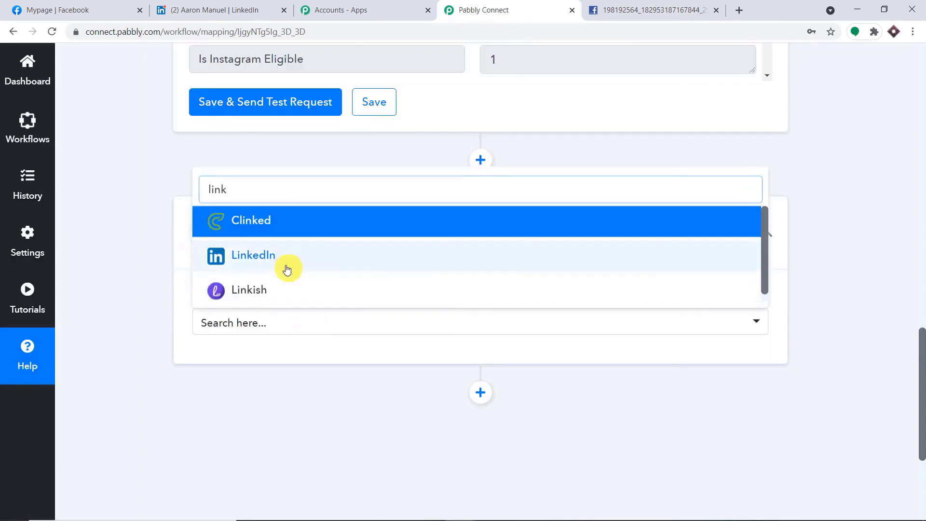
click(286, 264)
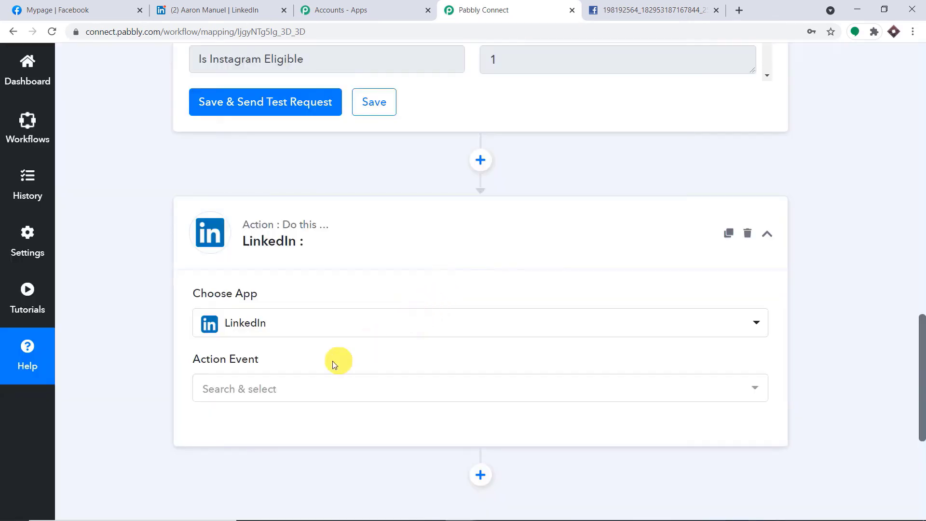
click(303, 388)
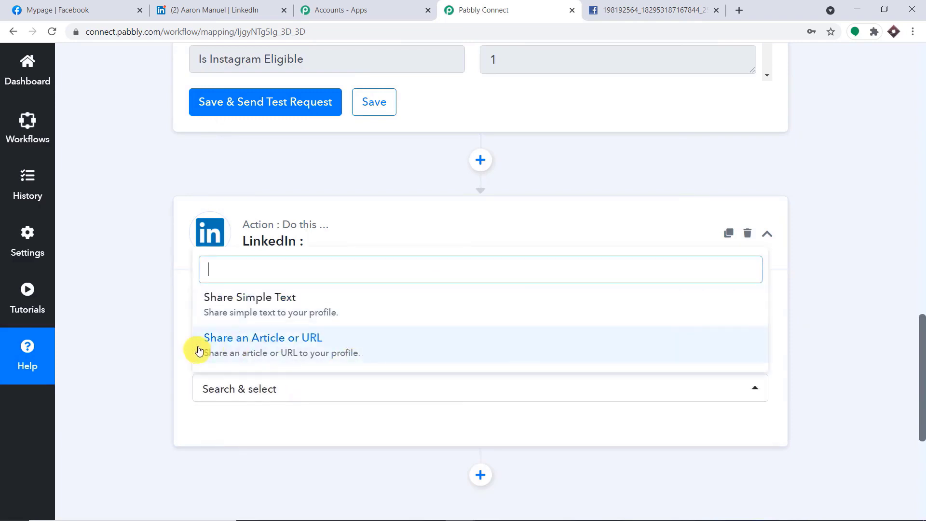
click(306, 352)
- Authorise a LinkedIn account for the action step, checking the earlier shared post on LinkedIn
click(230, 436)
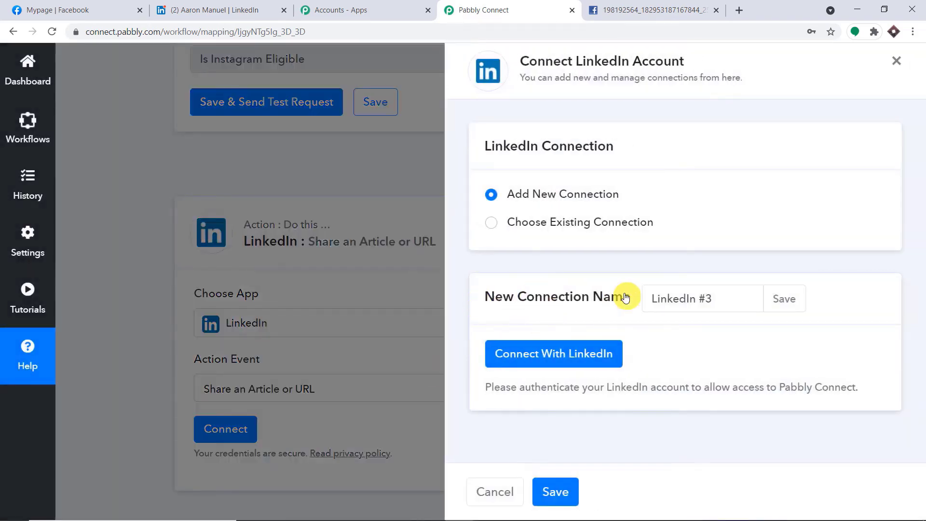
click(548, 354)
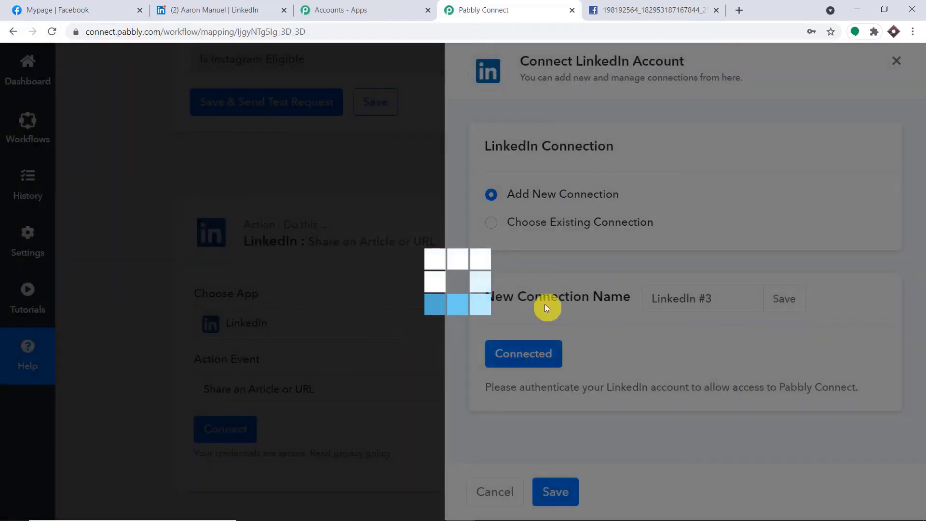
scroll(565, 286, down, 5)
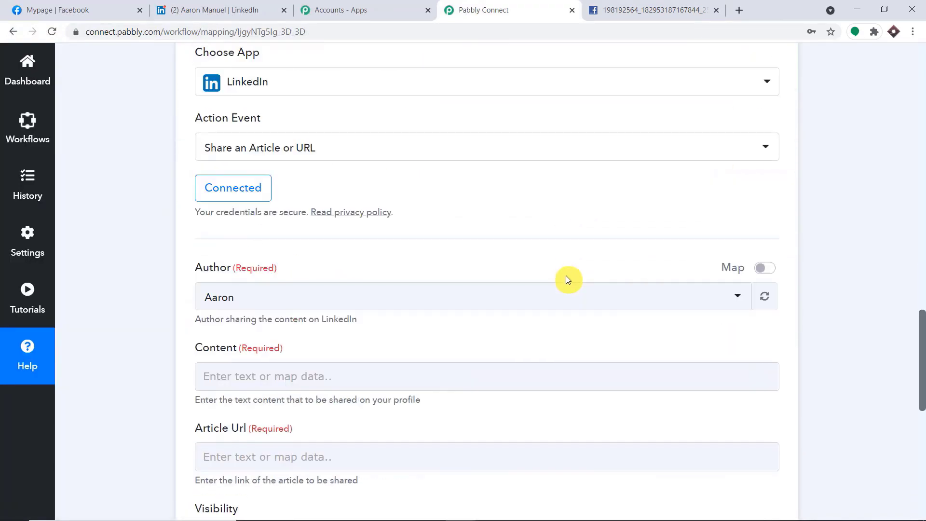
scroll(565, 279, down, 1)
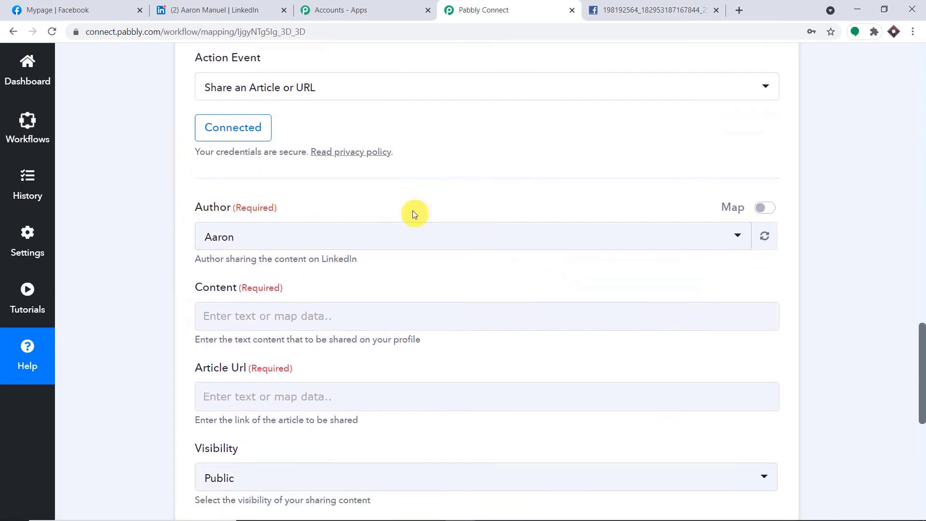
click(252, 10)
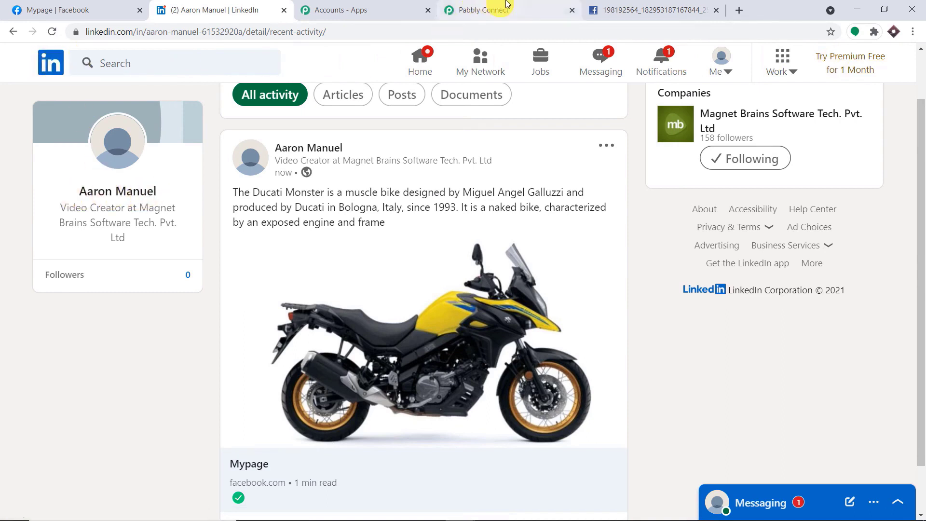
click(502, 8)
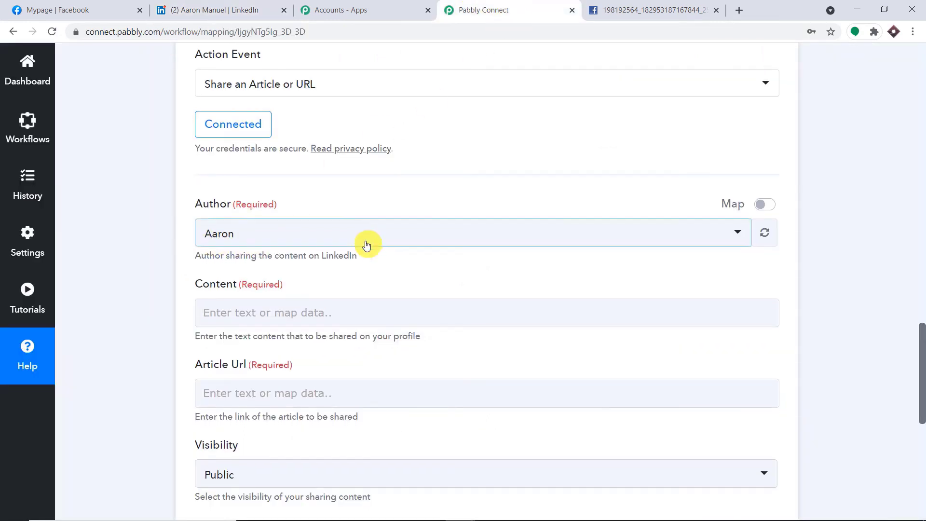
- Map the Facebook Pages New Post Message into the LinkedIn Content field
scroll(309, 217, down, 3)
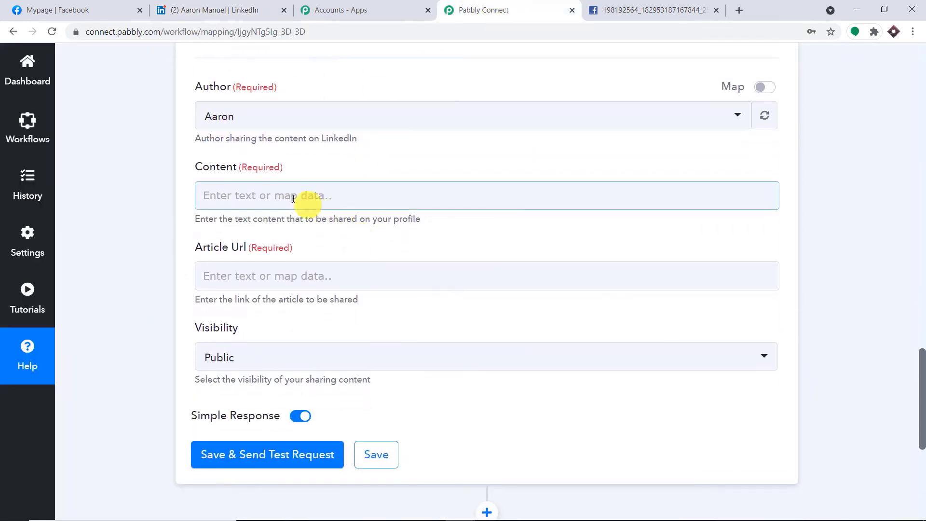
click(227, 189)
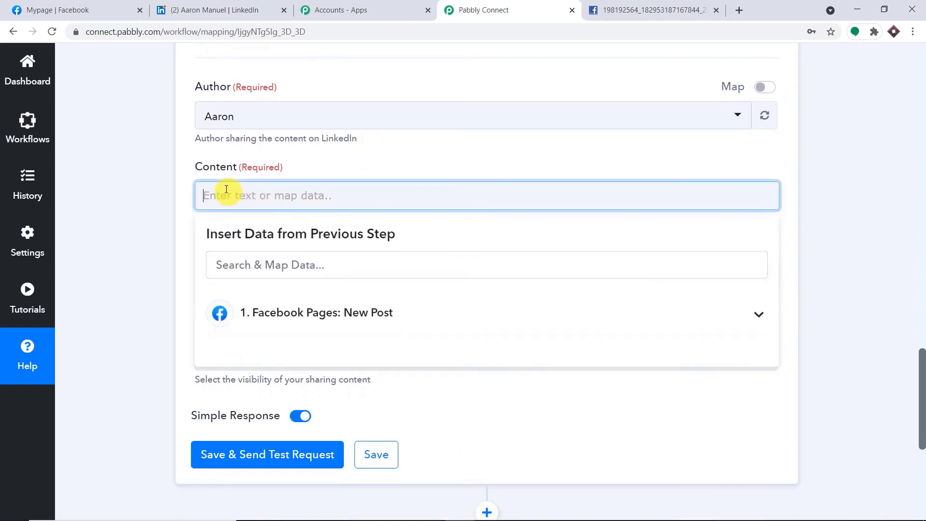
click(323, 311)
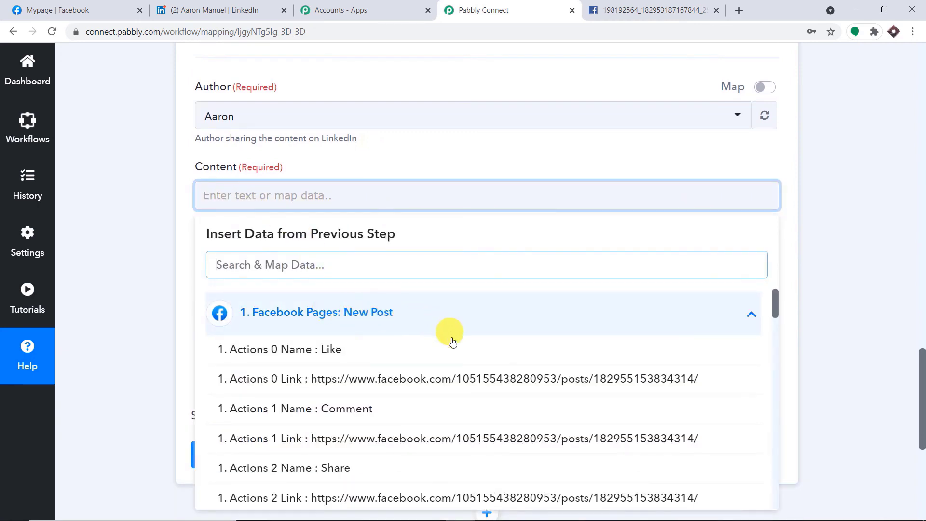
scroll(456, 348, down, 10)
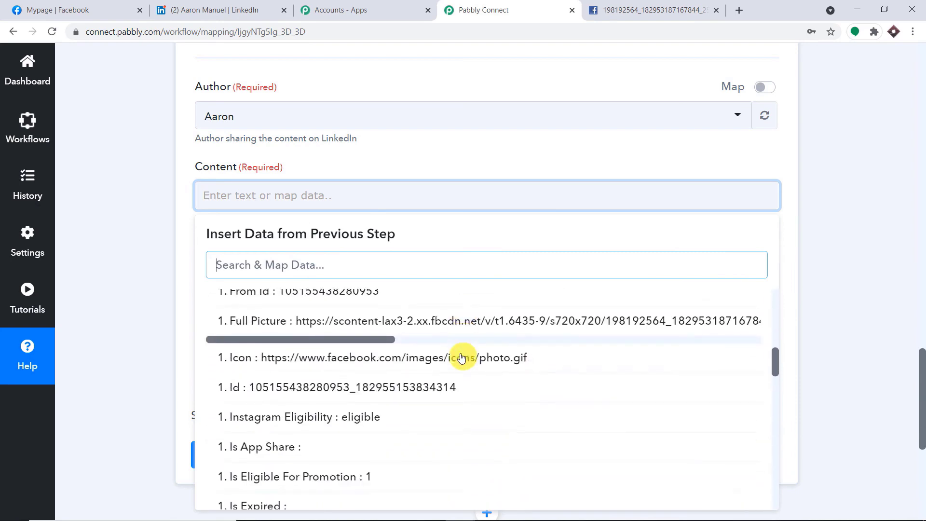
scroll(462, 358, down, 6)
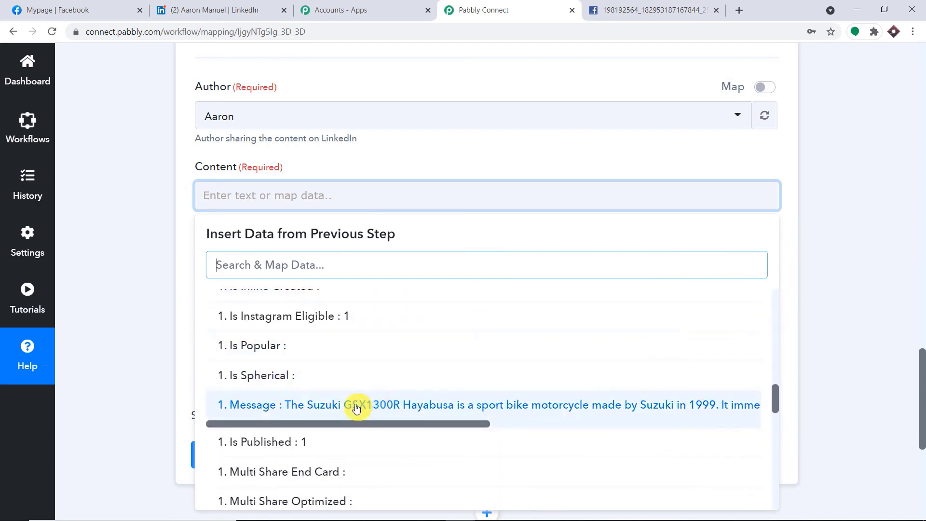
click(356, 409)
- Review the Suzuki Hayabusa message text now filling the Content field
scroll(922, 306, up, 10)
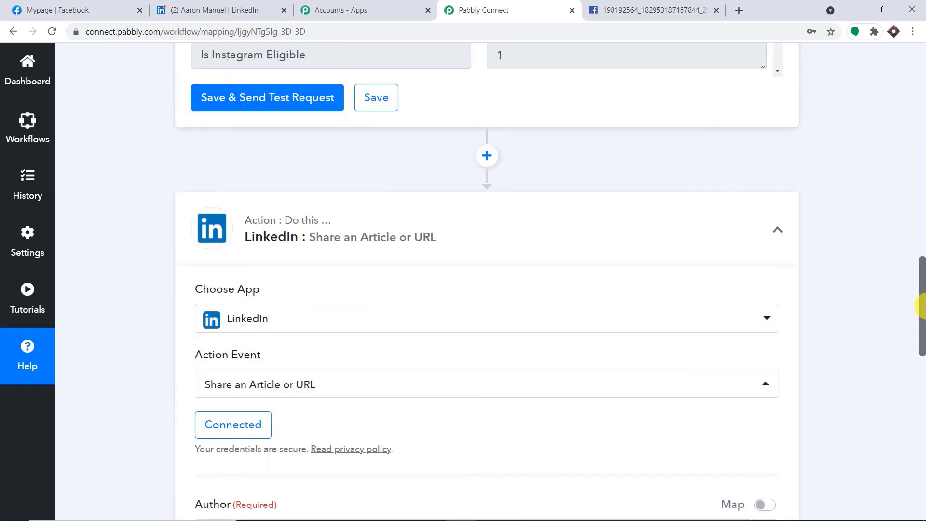
drag(923, 256, 922, 209)
scroll(630, 309, up, 5)
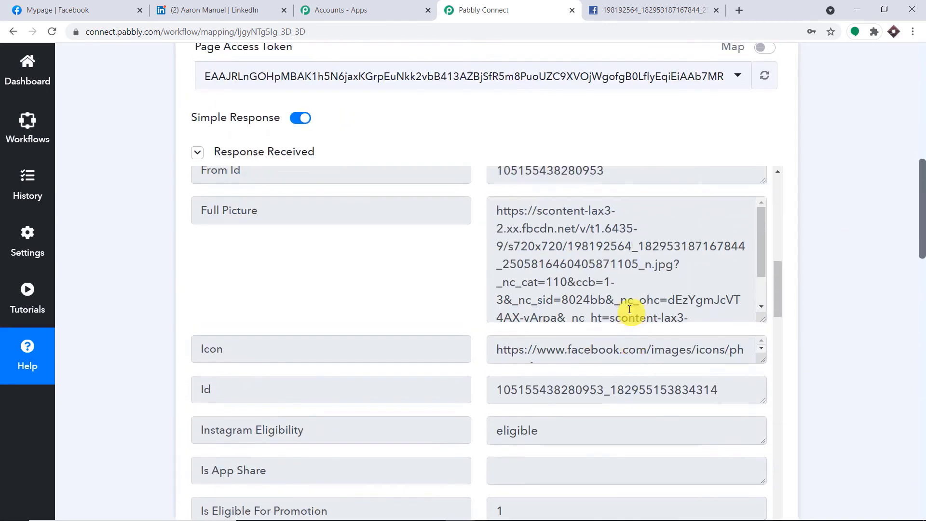
scroll(624, 300, down, 1)
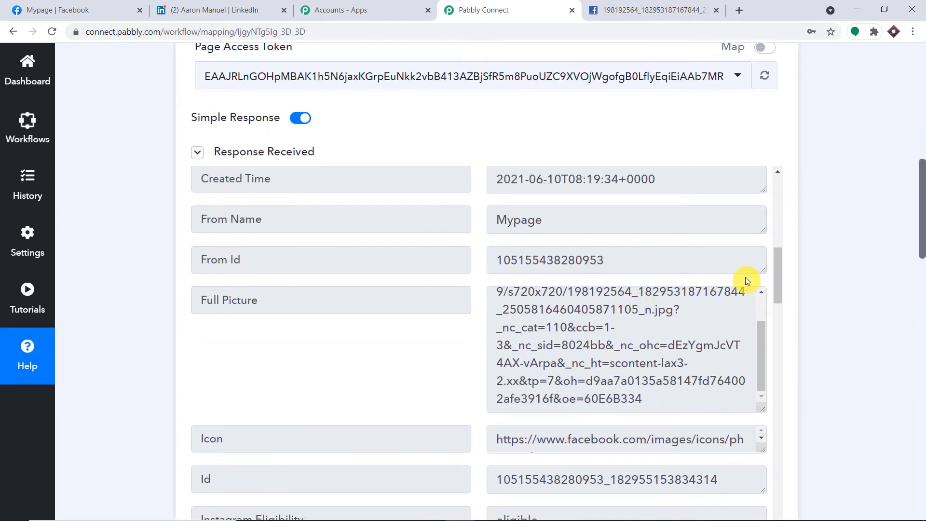
scroll(768, 280, down, 12)
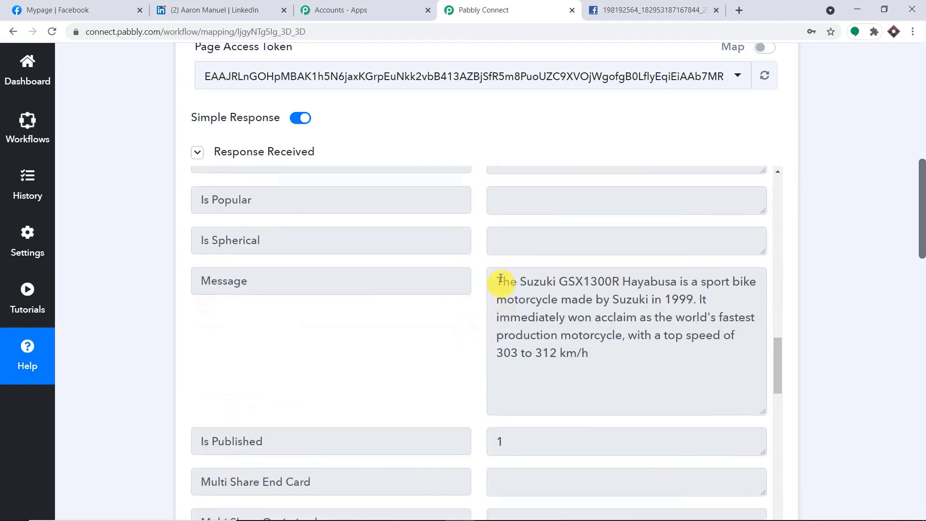
drag(501, 278, 606, 355)
click(864, 275)
drag(922, 257, 922, 459)
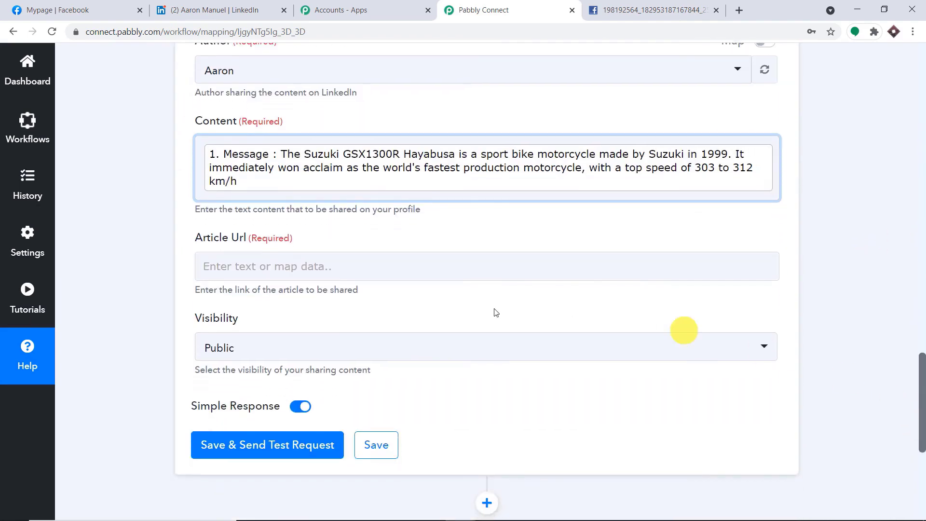
- Browse the New Post data and inspect the Actions 0 Link value
click(368, 264)
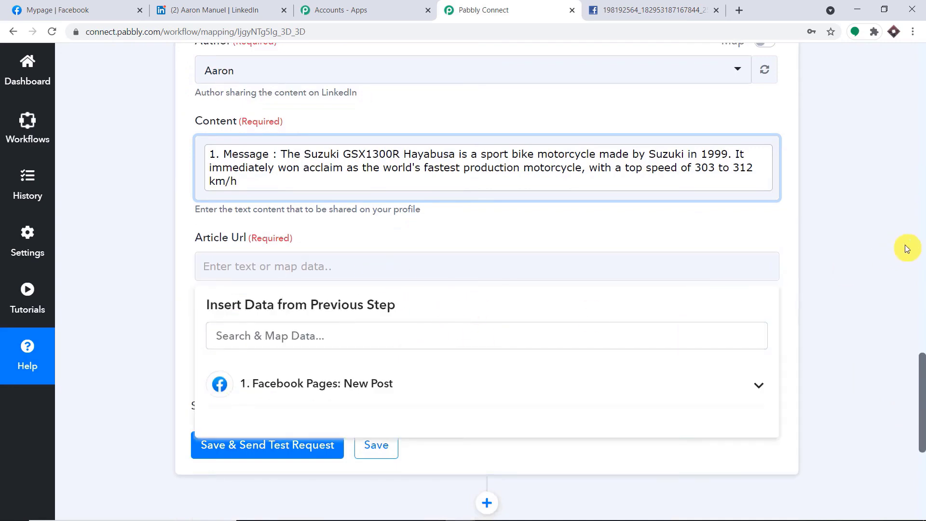
scroll(646, 302, up, 20)
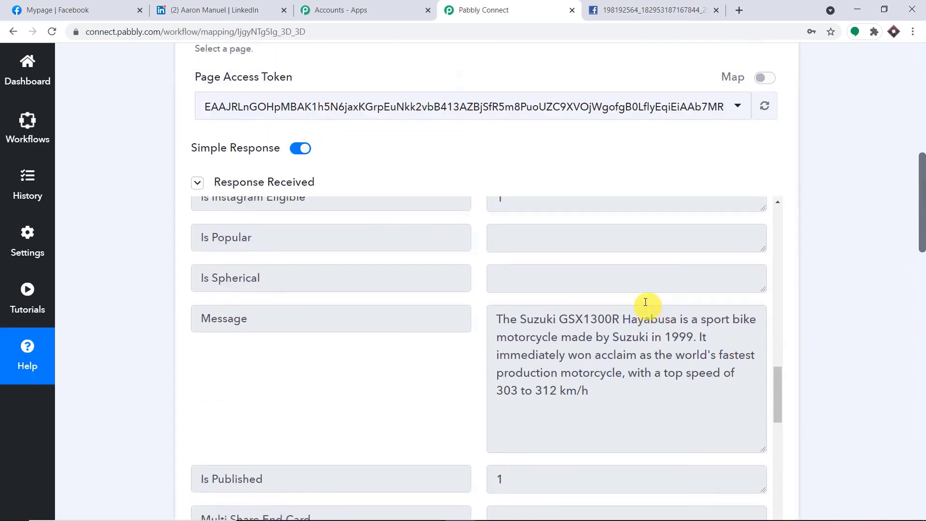
scroll(645, 302, up, 10)
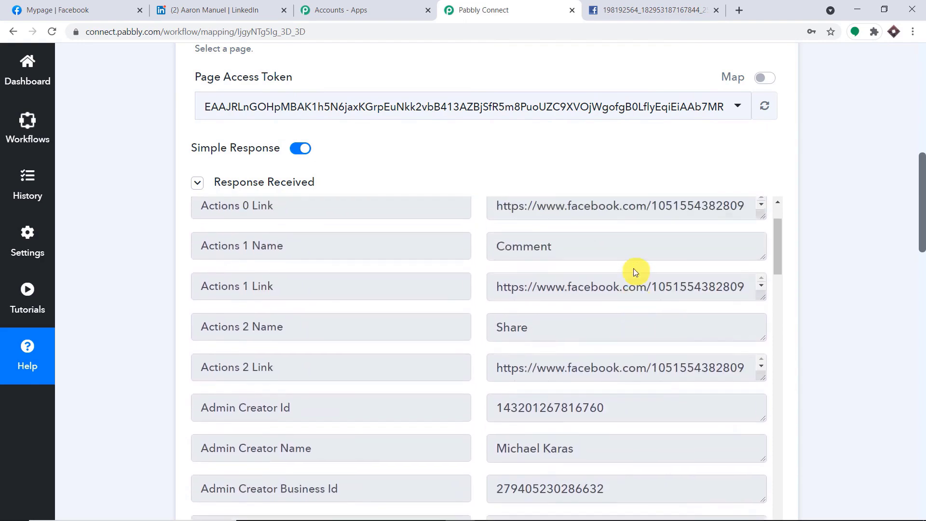
scroll(633, 268, up, 2)
drag(496, 287, 716, 285)
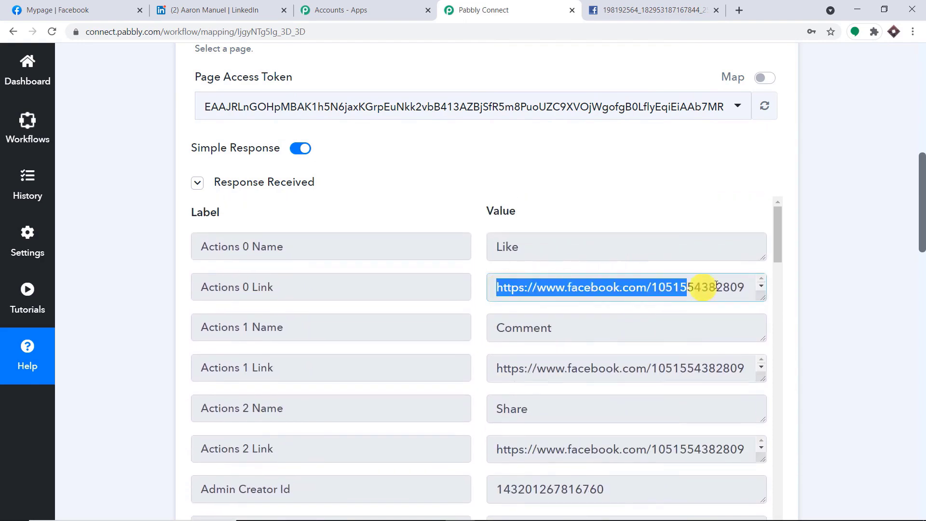
drag(917, 219, 923, 356)
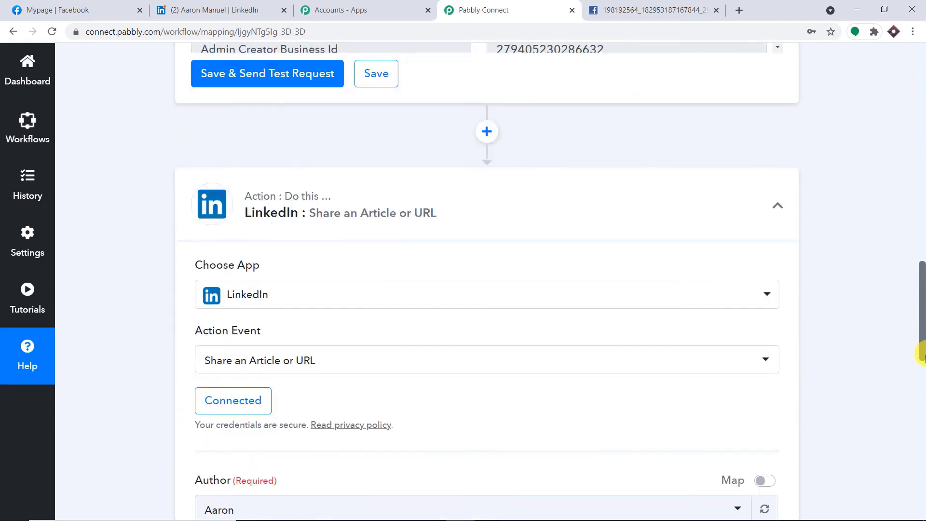
scroll(922, 390, down, 10)
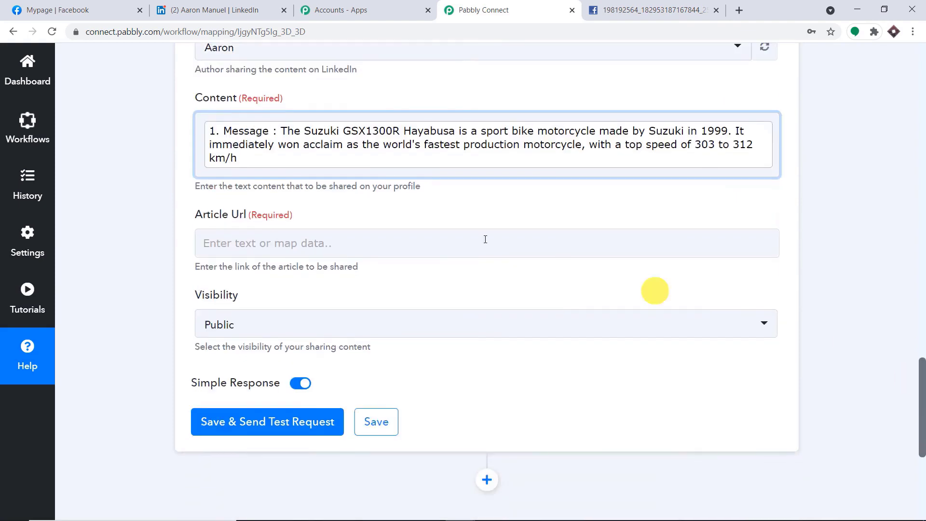
- Map the post's Actions 0 Link into Article Url and open the Visibility options
click(320, 243)
click(314, 358)
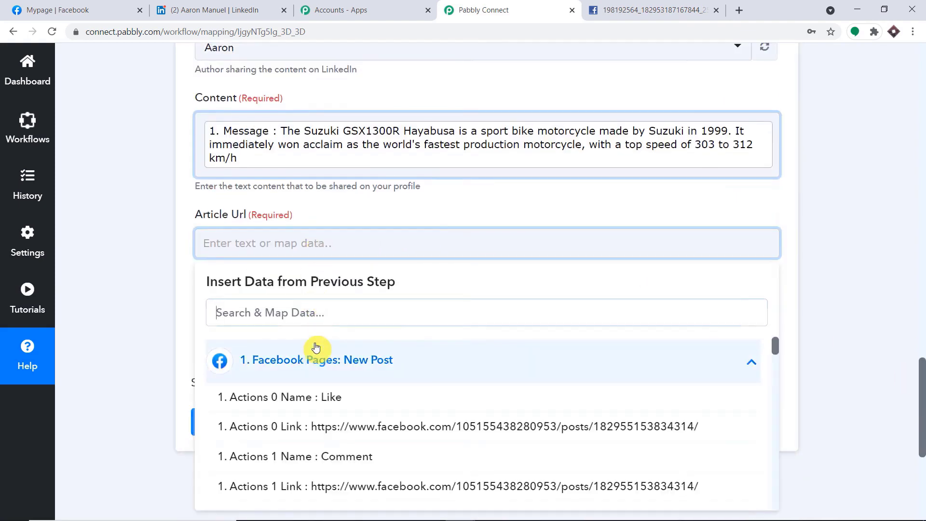
click(362, 427)
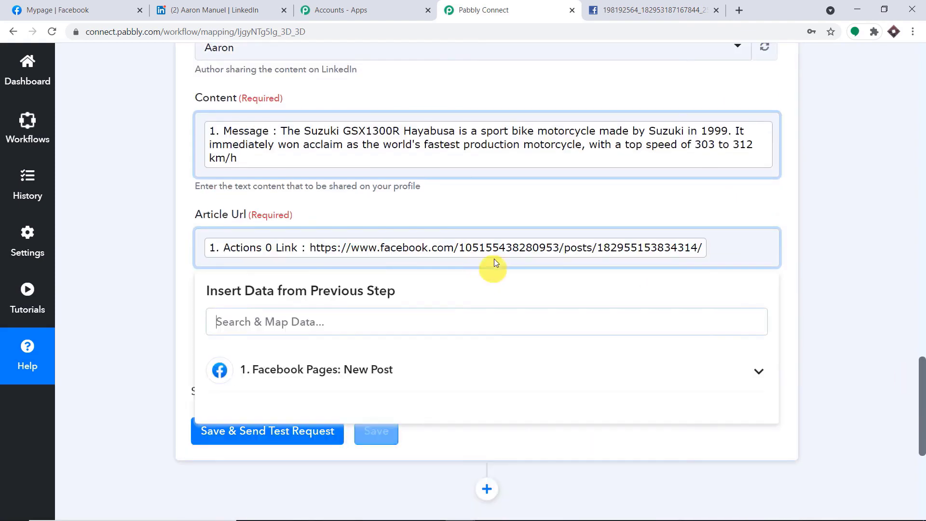
click(533, 211)
click(254, 338)
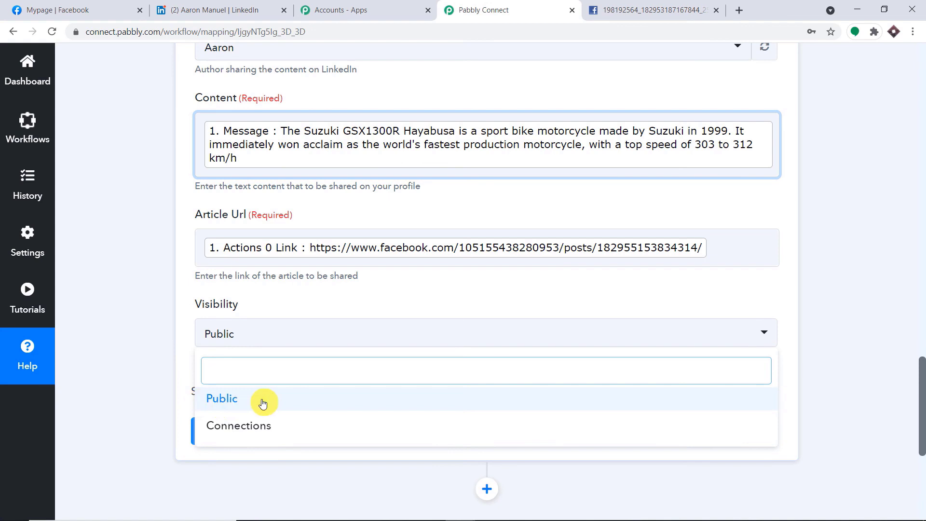
- Keep Visibility Public, save the LinkedIn step and send a test share returning an Id
click(262, 403)
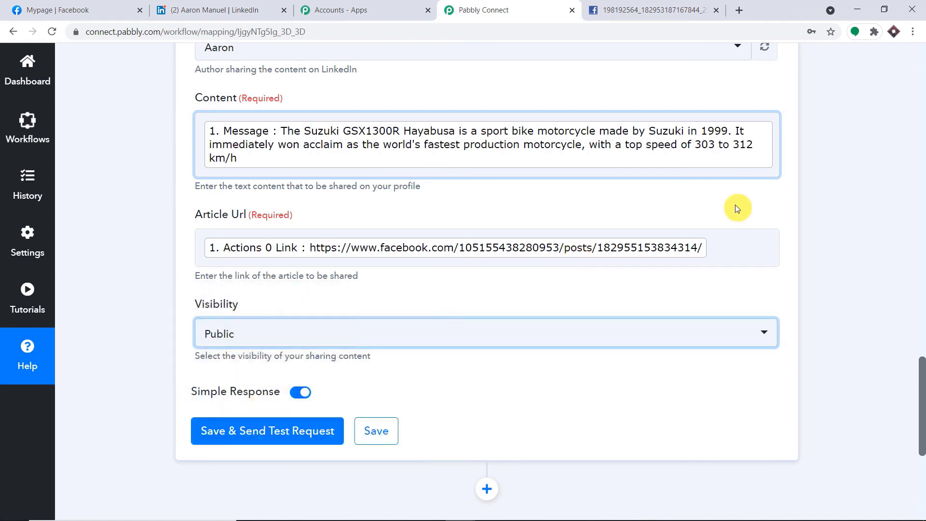
click(273, 433)
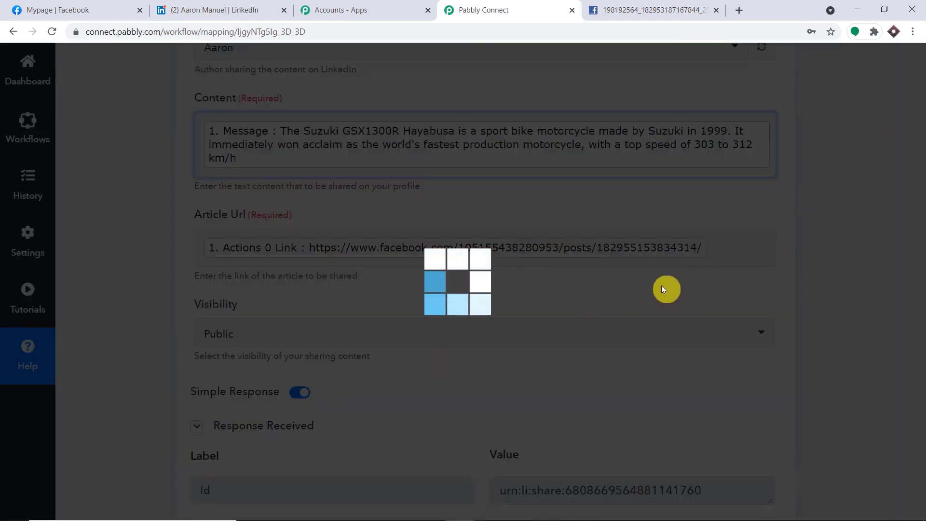
scroll(662, 285, down, 3)
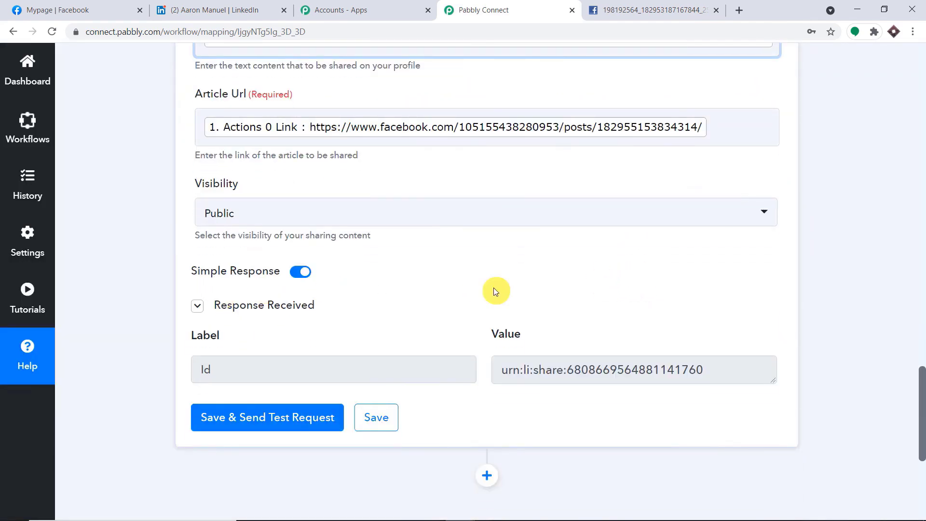
click(213, 9)
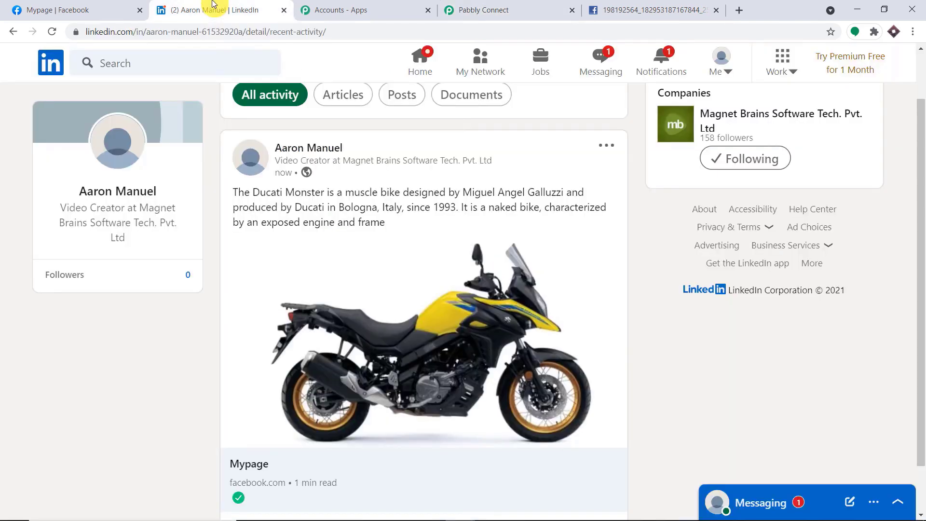
- Reload LinkedIn's recent activity to reveal the shared Suzuki Hayabusa post with its photo
click(53, 32)
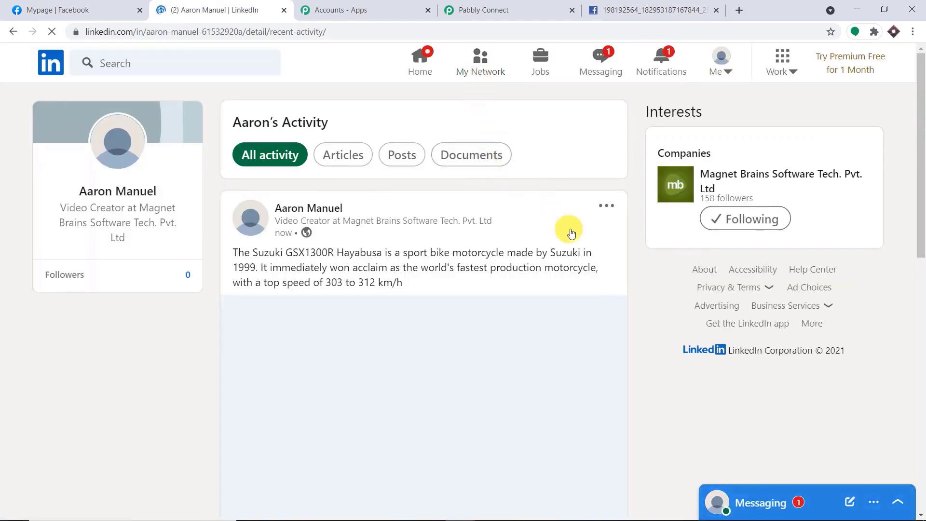
scroll(647, 231, down, 1)
scroll(647, 230, down, 1)
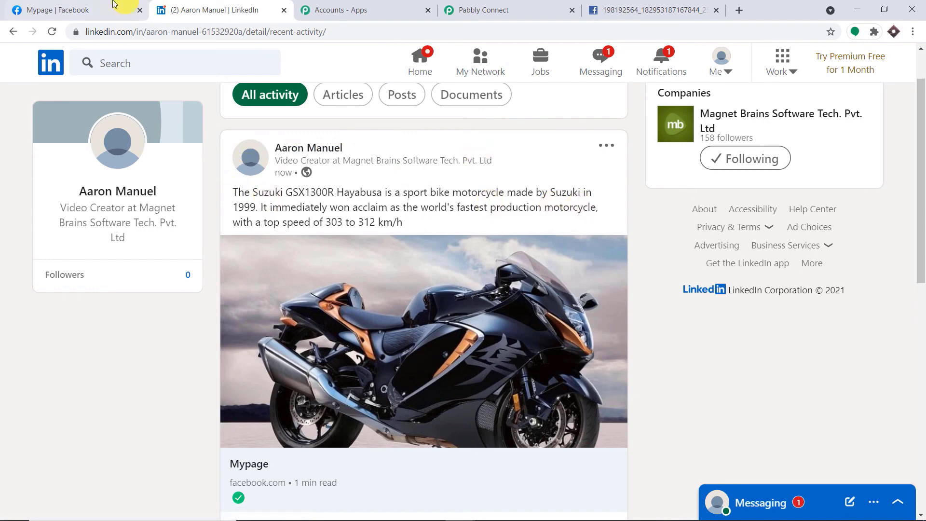
click(114, 9)
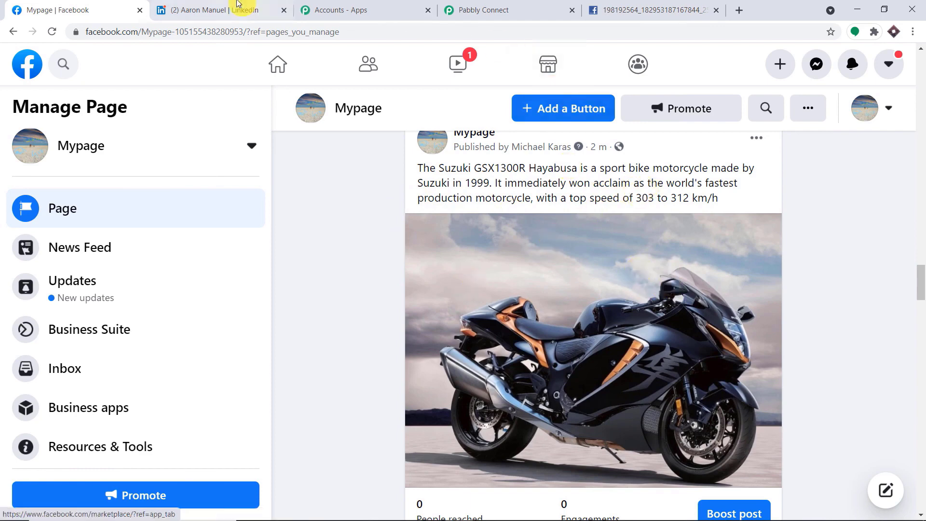
- Compare the Facebook post with its LinkedIn copy, then go back to the Pabbly Connect workflow
click(217, 10)
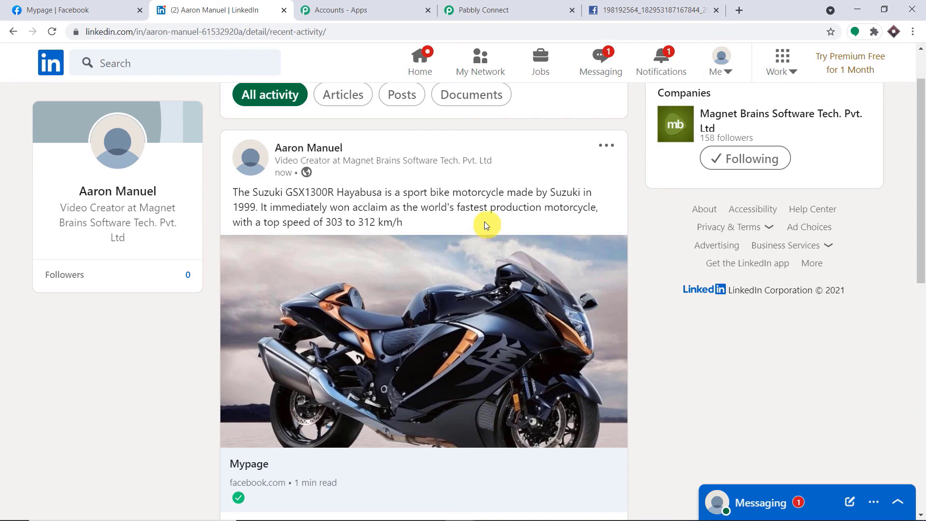
click(504, 6)
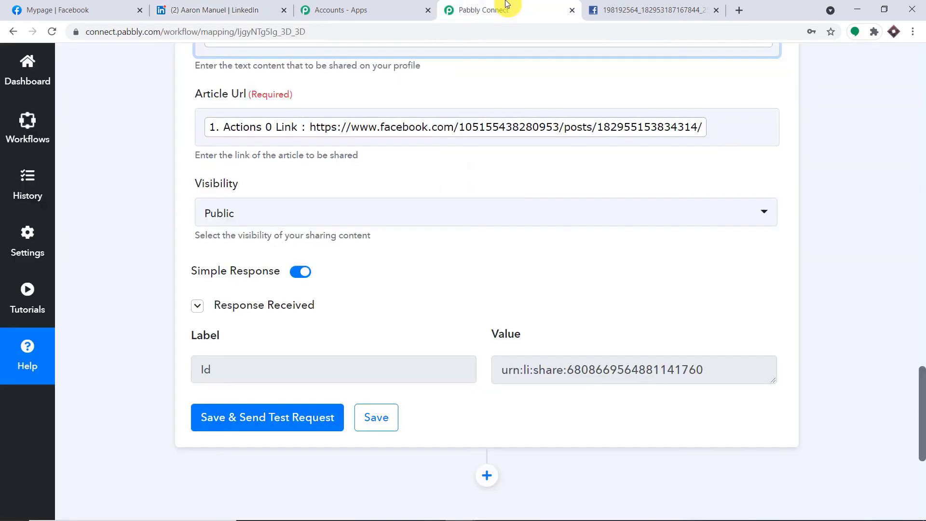
- Collapse the LinkedIn Share an Article or URL action and the Facebook Pages New Post trigger
scroll(898, 242, up, 18)
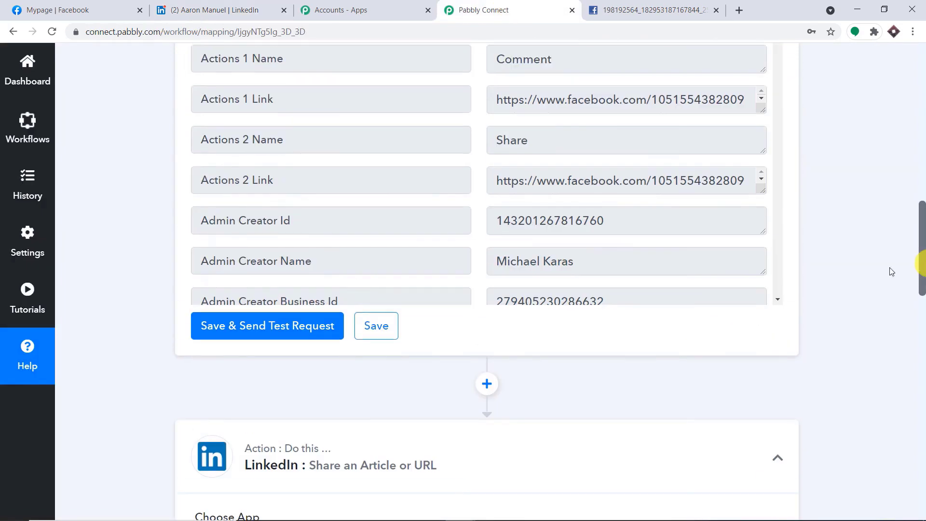
click(293, 469)
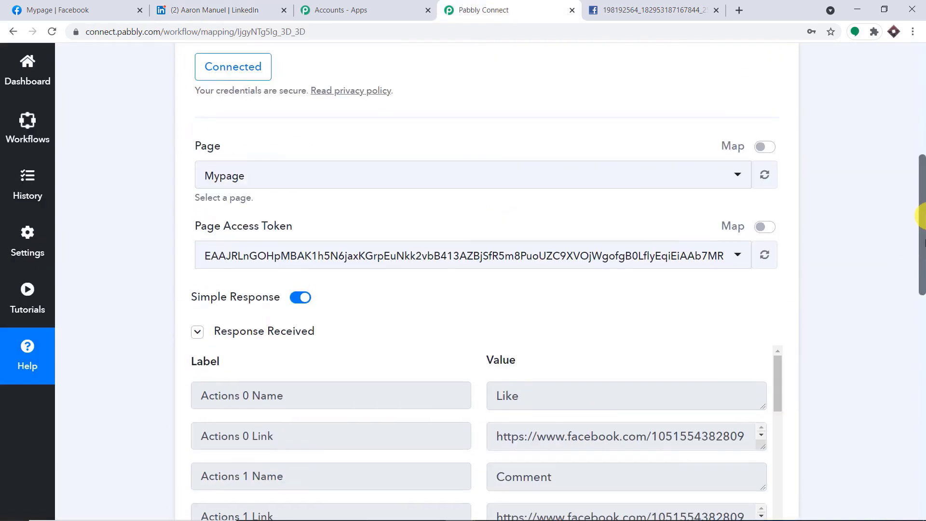
drag(921, 225, 923, 125)
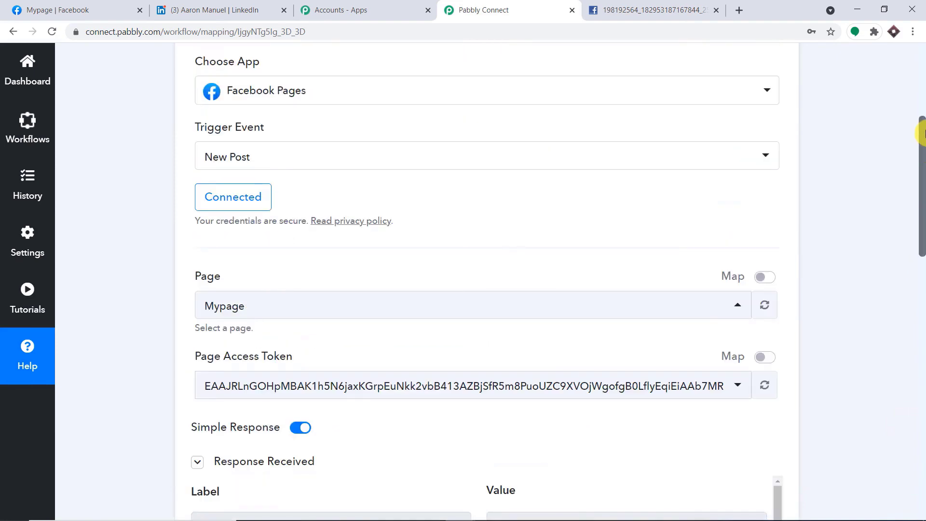
scroll(819, 135, up, 3)
click(533, 136)
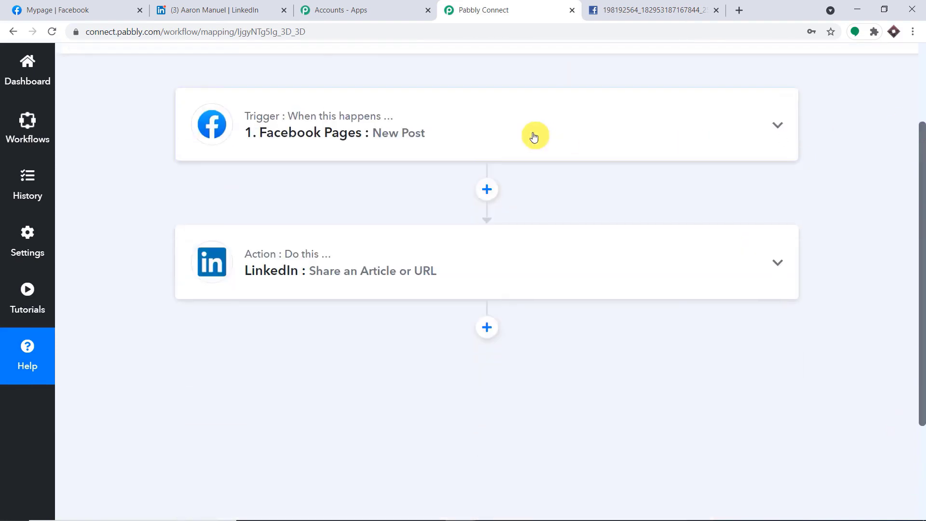
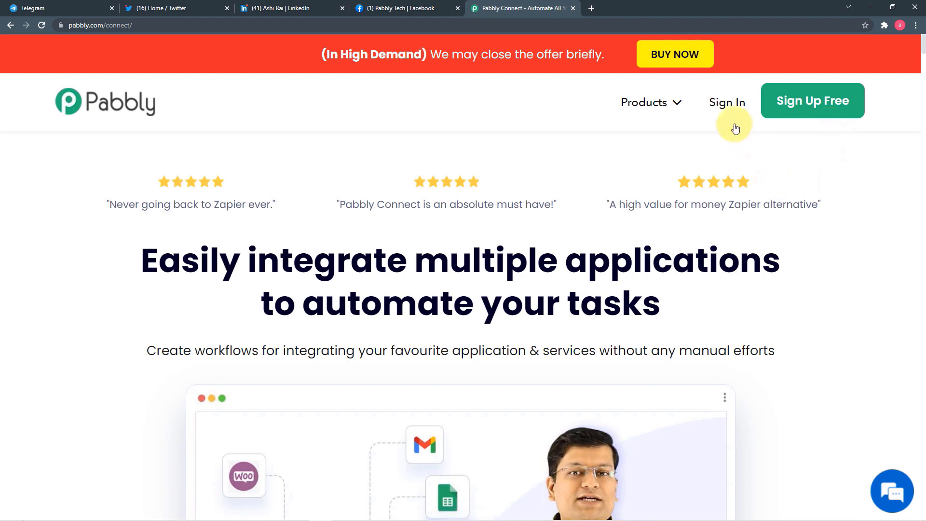
- Sign in to Pabbly and launch Pabbly Connect from the All Apps list
click(728, 104)
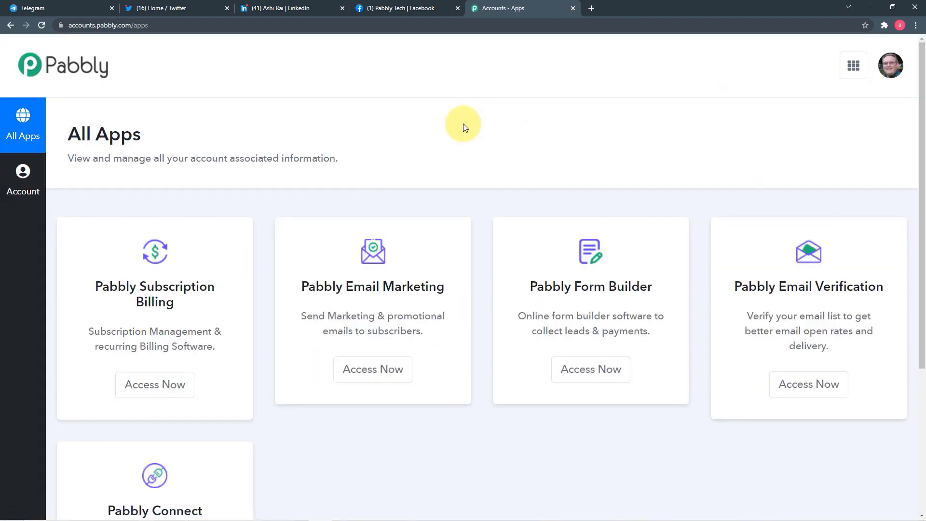
scroll(464, 126, down, 1)
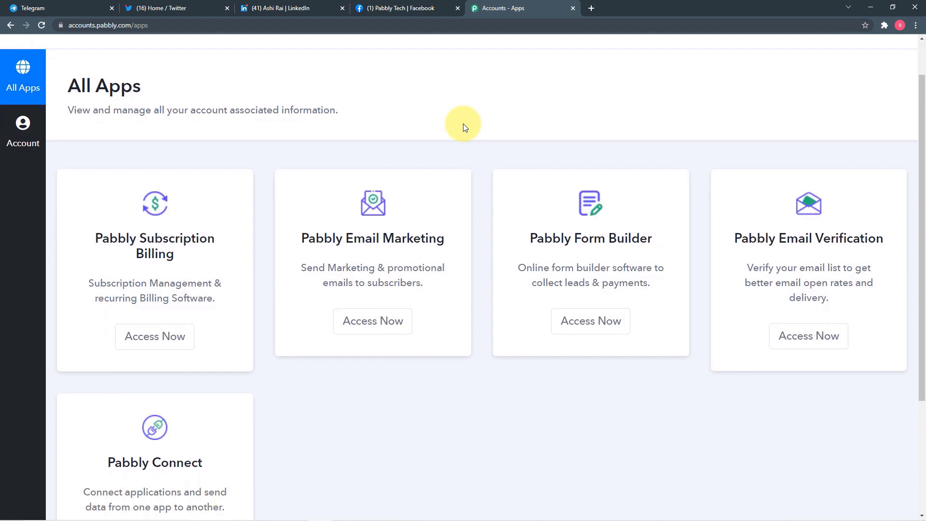
scroll(463, 125, down, 3)
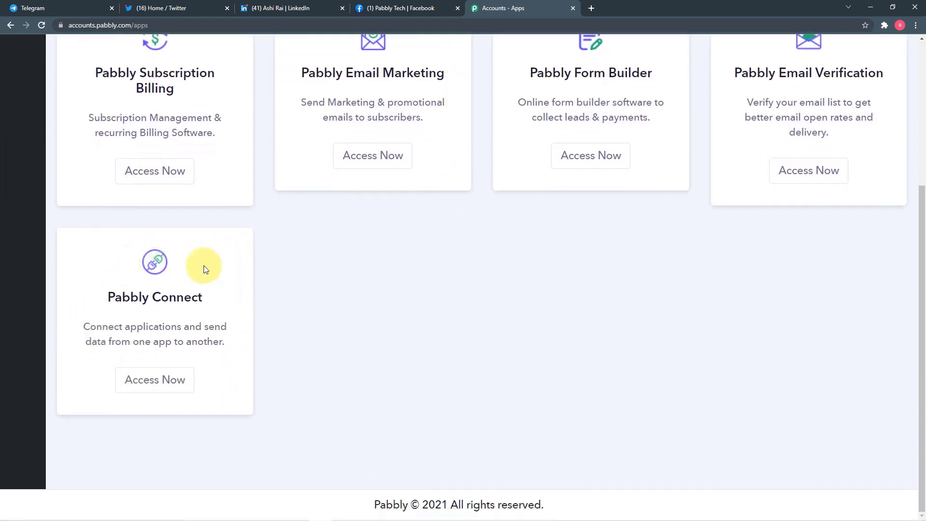
click(164, 381)
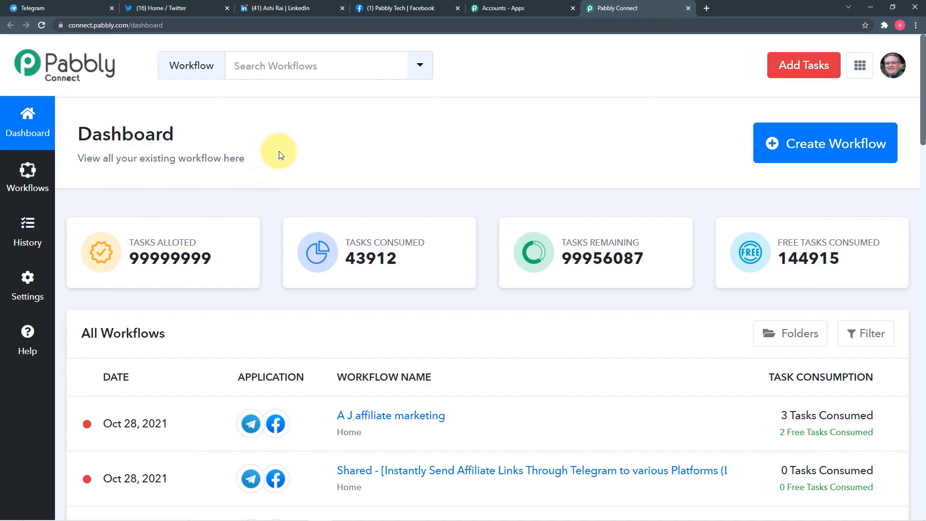
scroll(285, 265, down, 4)
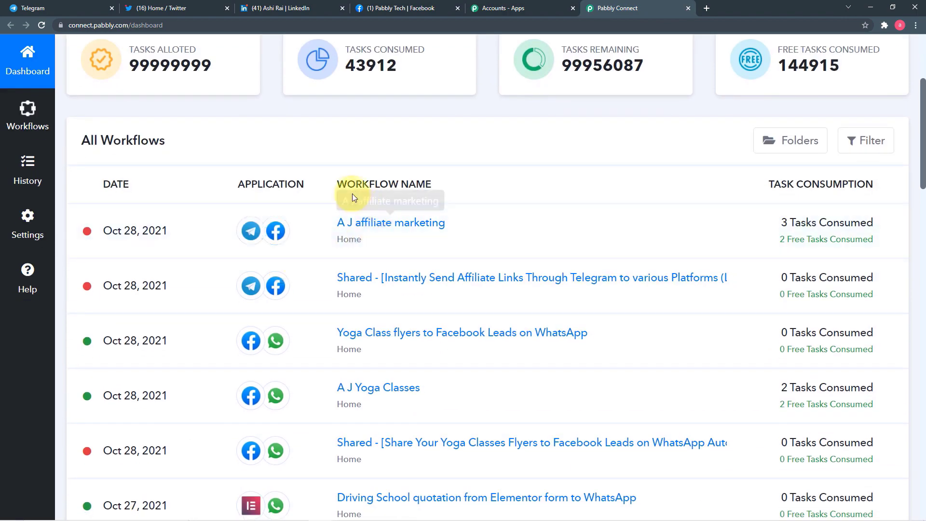
scroll(291, 219, down, 6)
scroll(382, 289, up, 10)
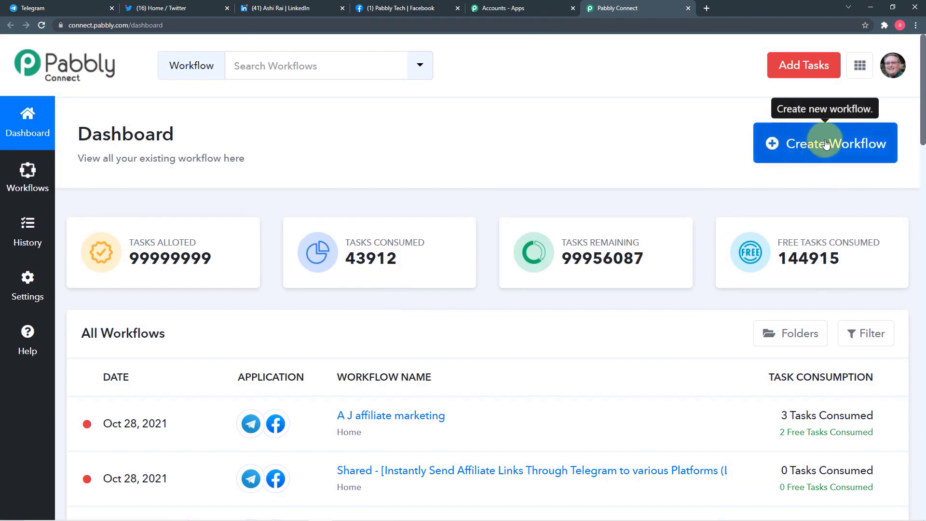
- Create a workflow named 'Affiliate marketing from Telegram group to Facebook, Twitter and Linkedin'
click(844, 148)
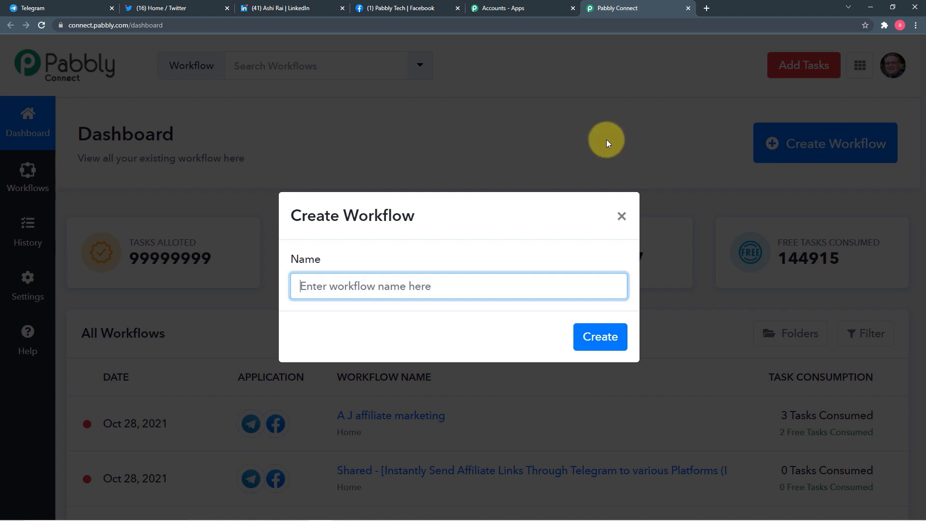
key(ctrl+v)
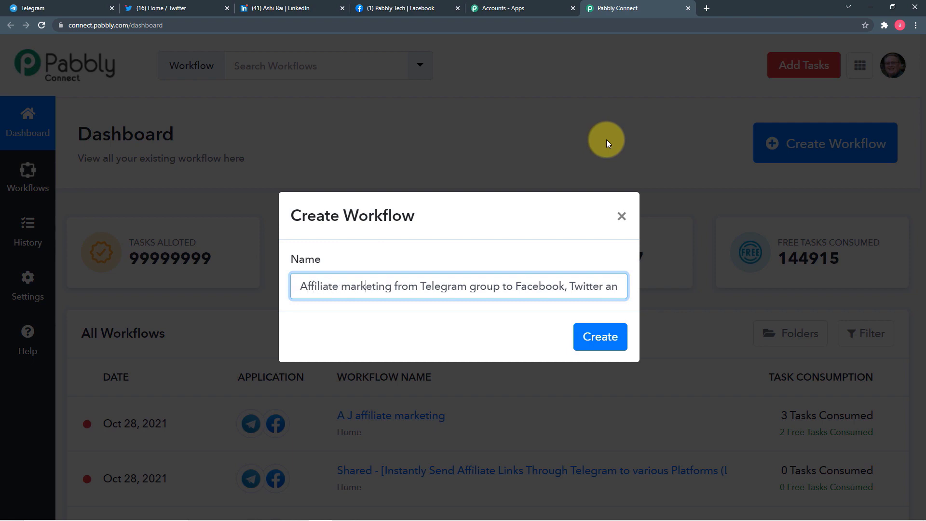
key(End)
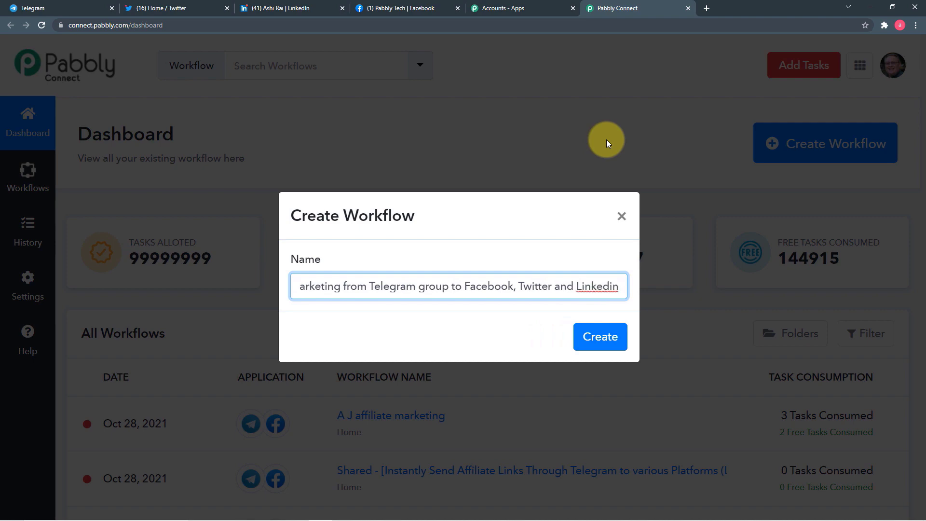
click(599, 340)
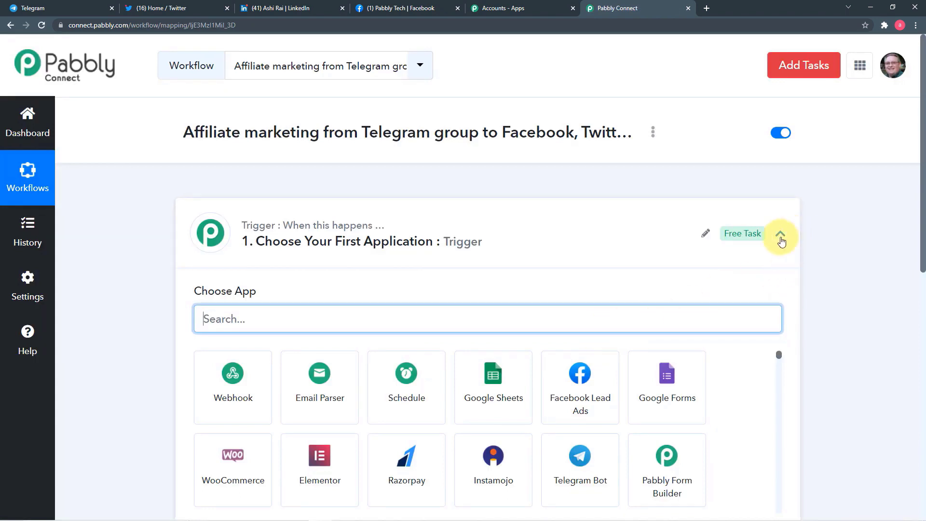
- Set the trigger app to Telegram Bot with the Set Webhook / Watch Updates event
click(781, 236)
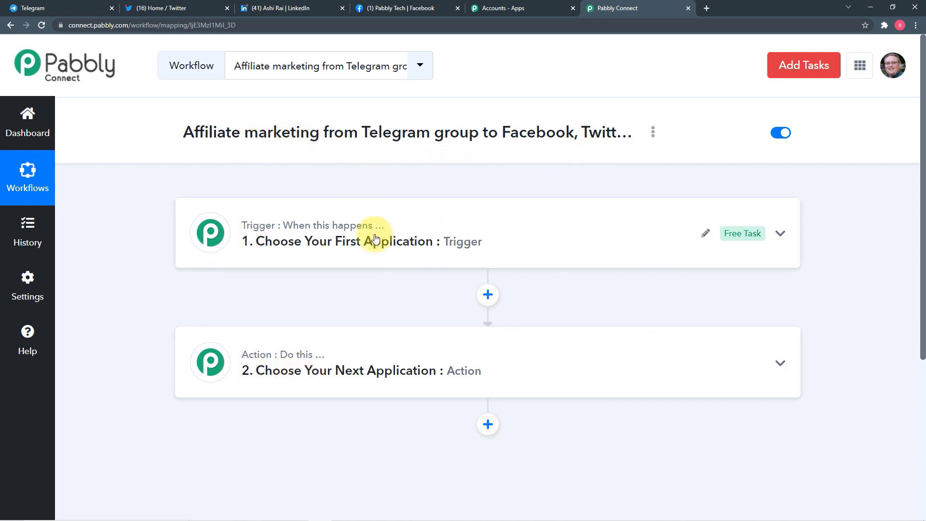
click(337, 255)
scroll(336, 250, down, 2)
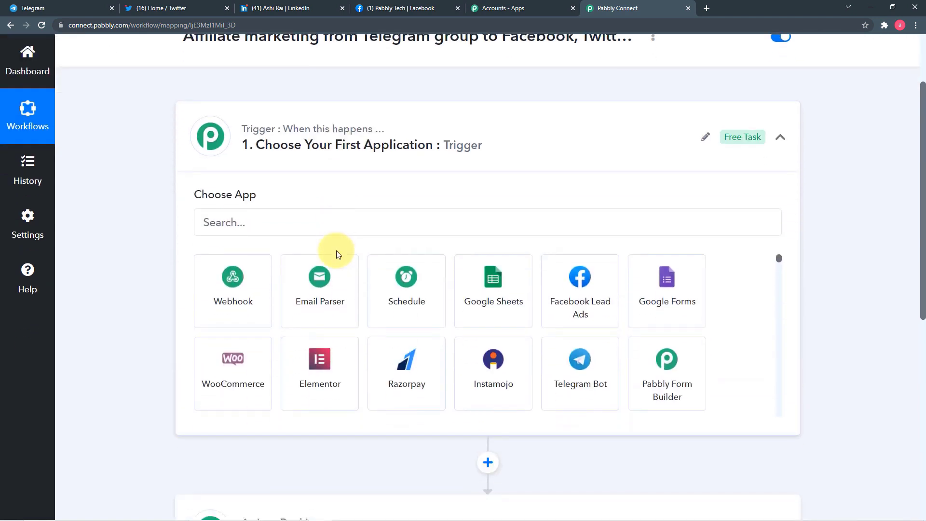
click(332, 220)
text(t)
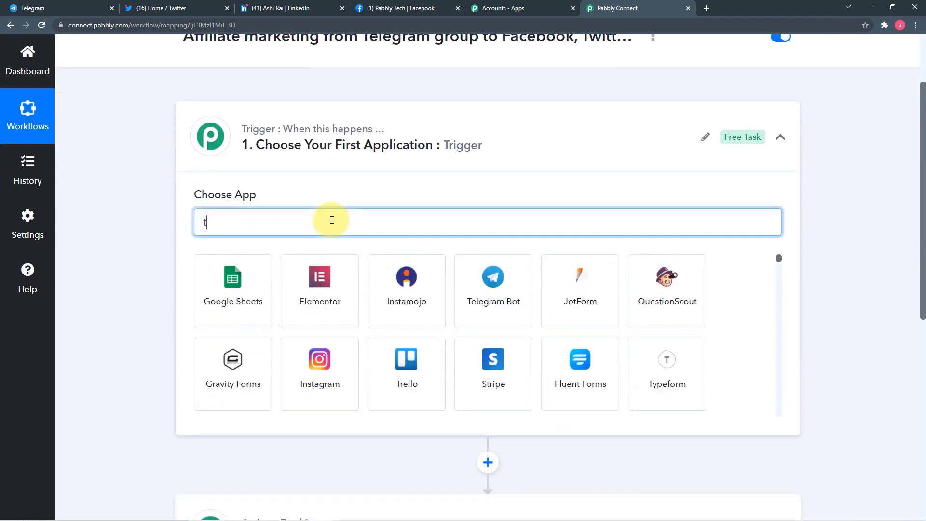
text(el)
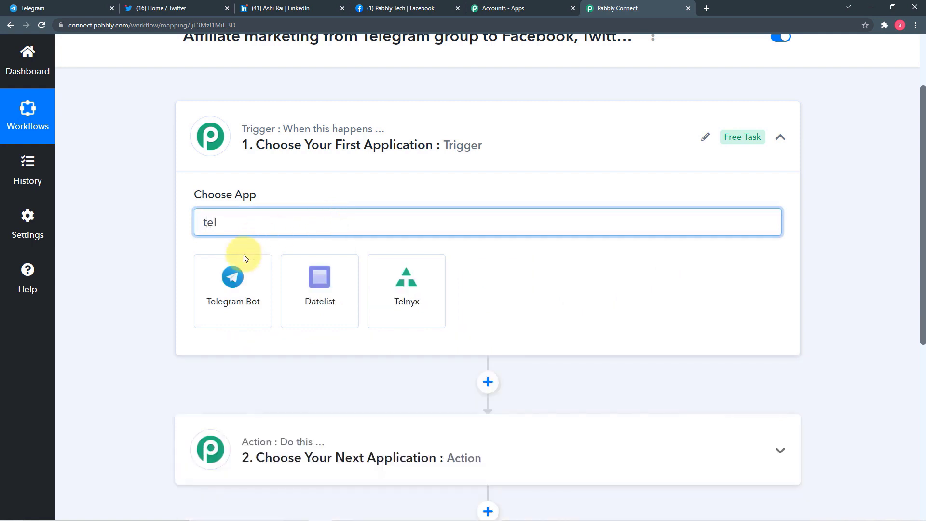
click(238, 279)
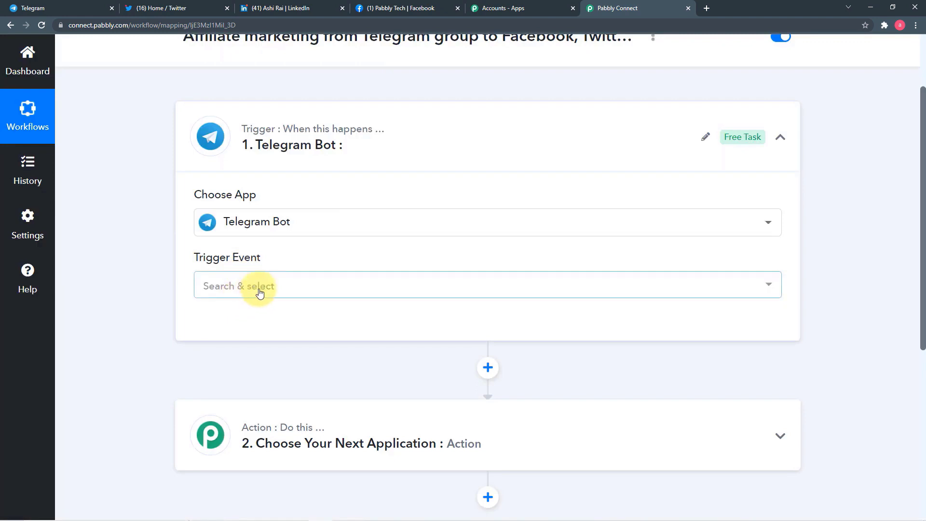
click(262, 287)
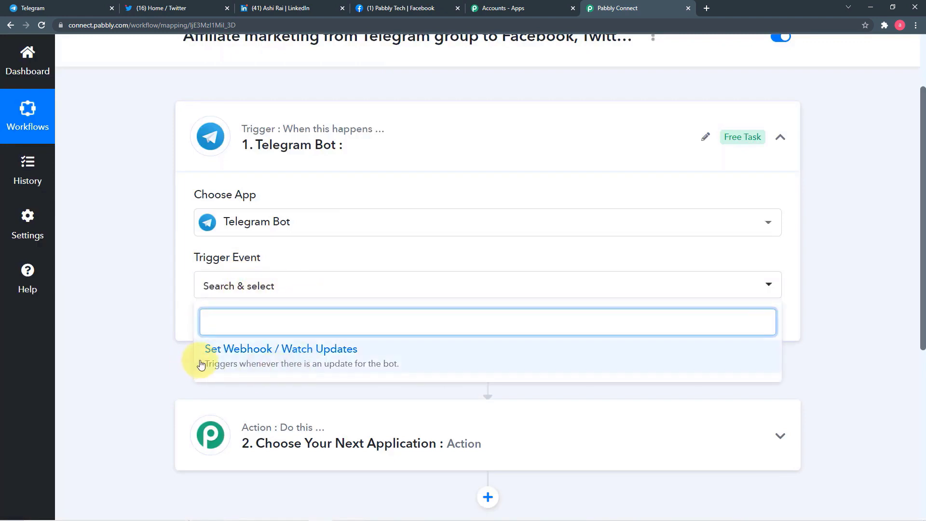
click(261, 359)
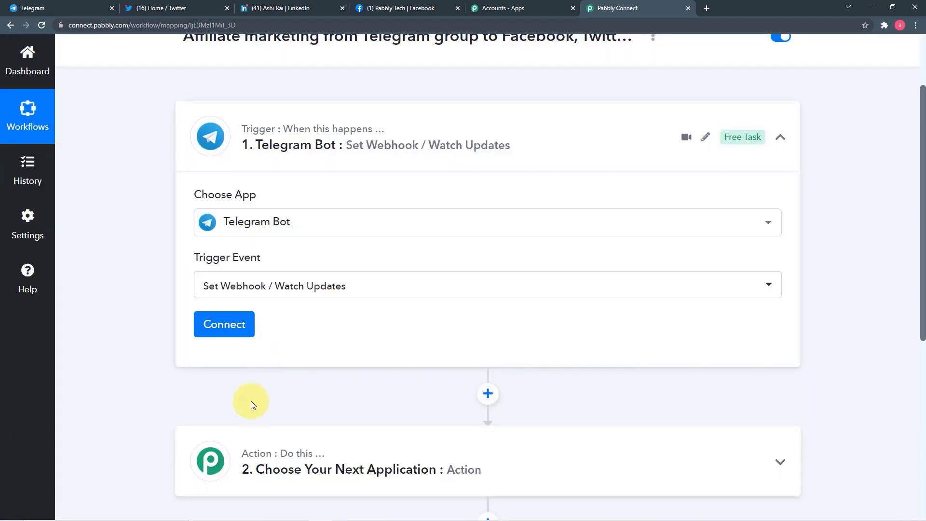
- Begin a new Telegram Bot #30 connection and find its Token field
click(236, 334)
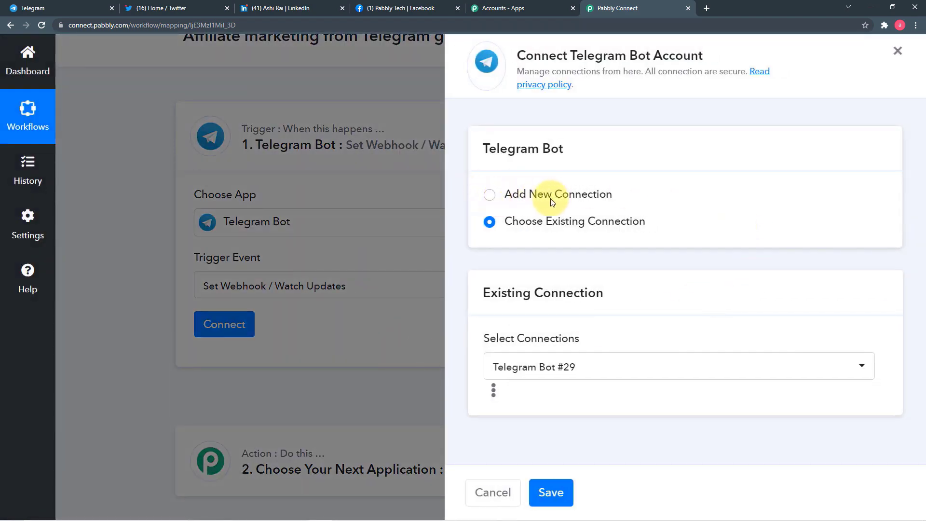
click(488, 196)
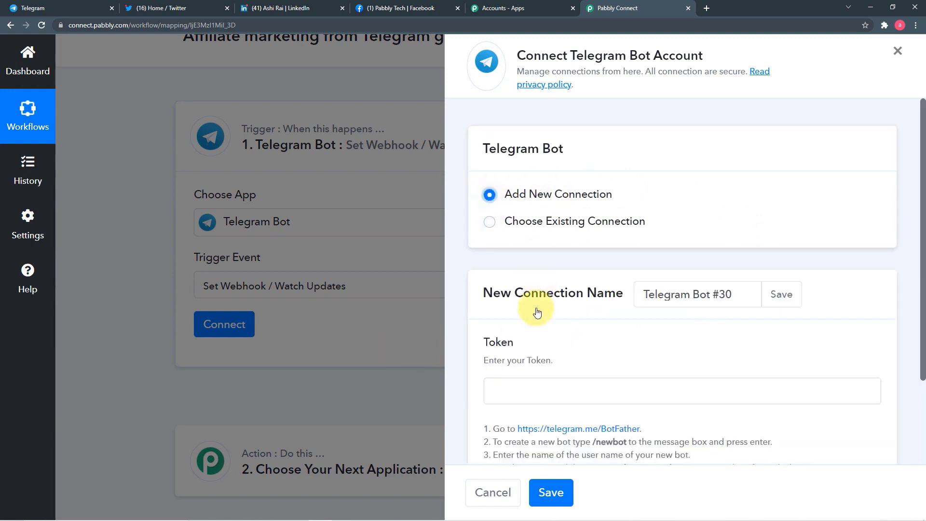
scroll(537, 312, down, 2)
scroll(537, 312, down, 1)
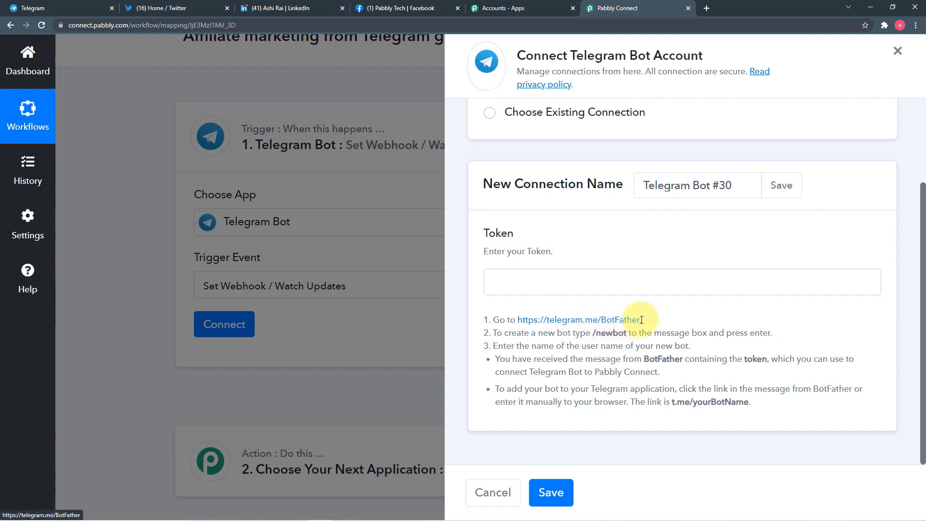
click(79, 10)
- Search for 'botfather' in Telegram and open the BotFather chat
click(147, 59)
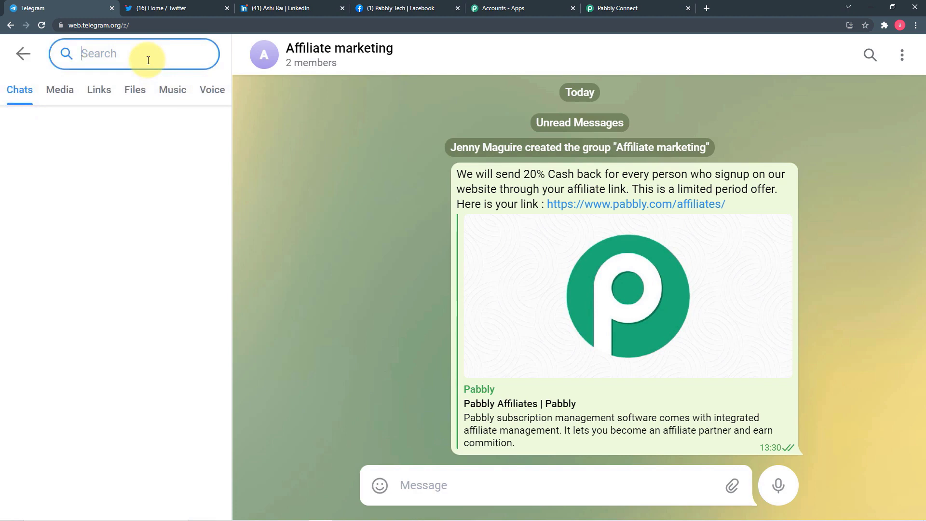
text(bot)
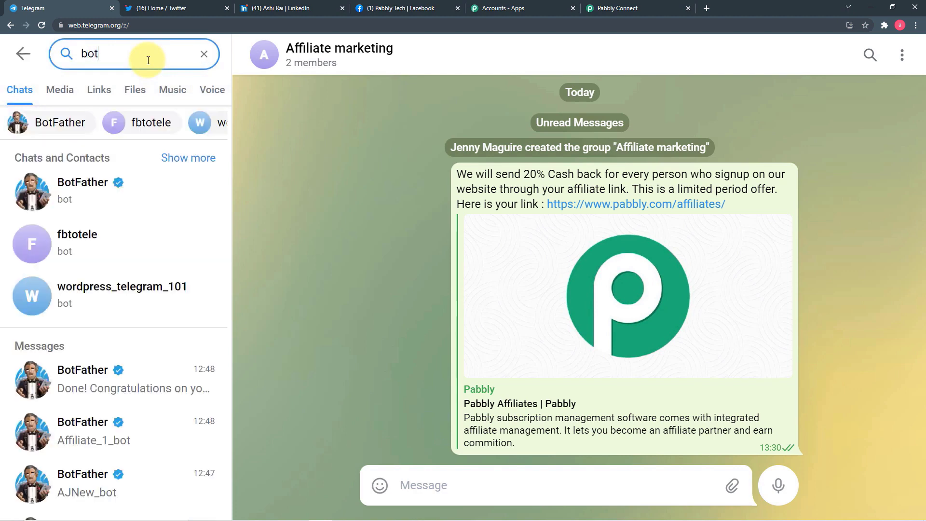
text(fat)
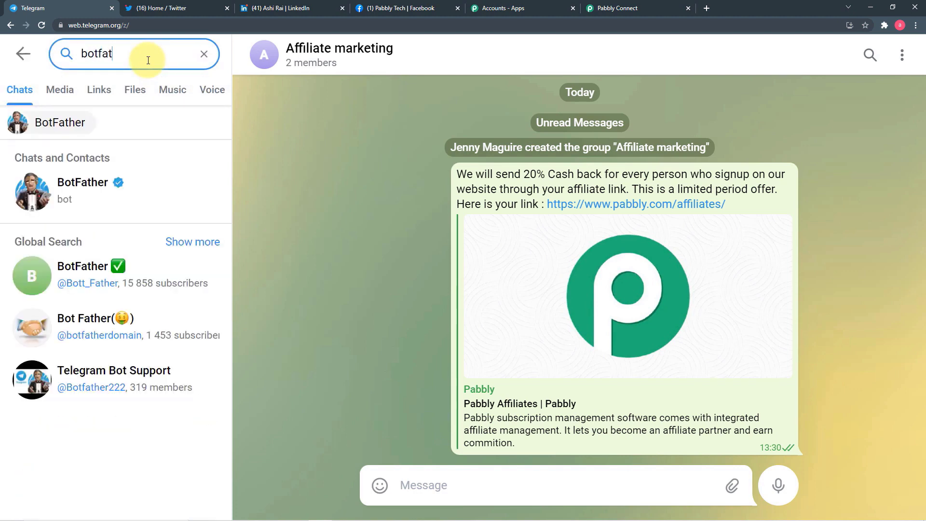
text(er)
key(BackSpace)
key(BackSpace)
text(h)
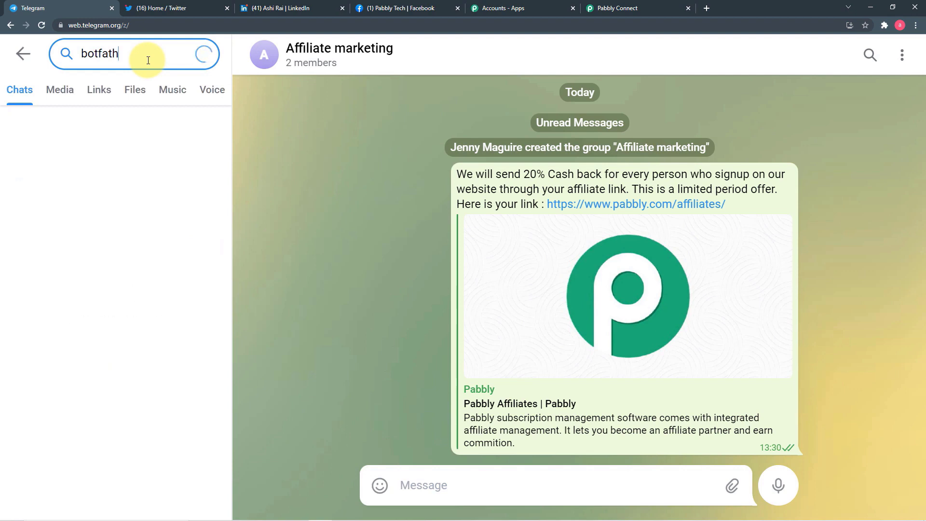
text(er)
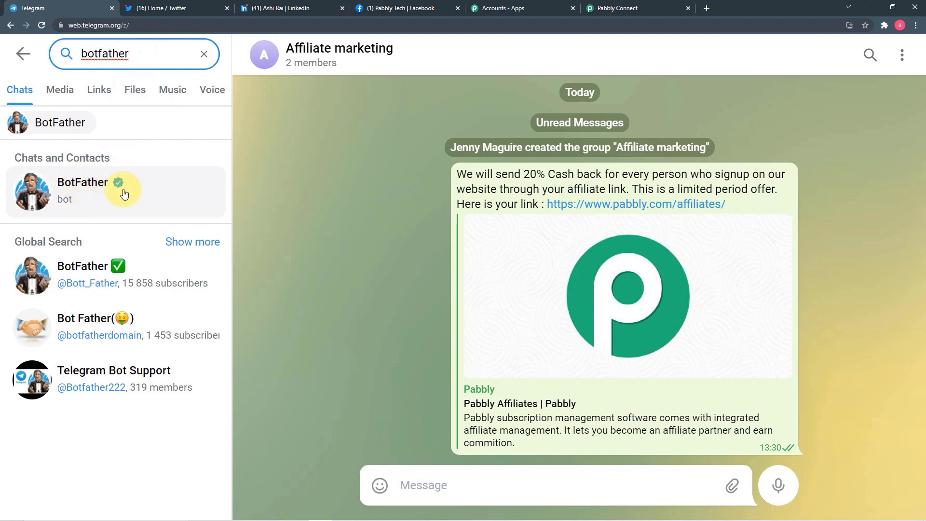
click(88, 186)
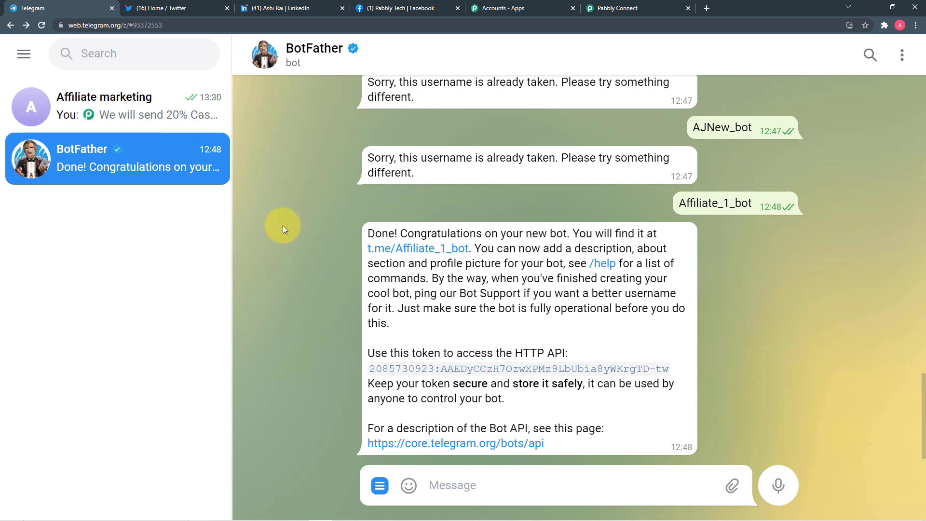
- Send the /newbot command to BotFather
click(647, 8)
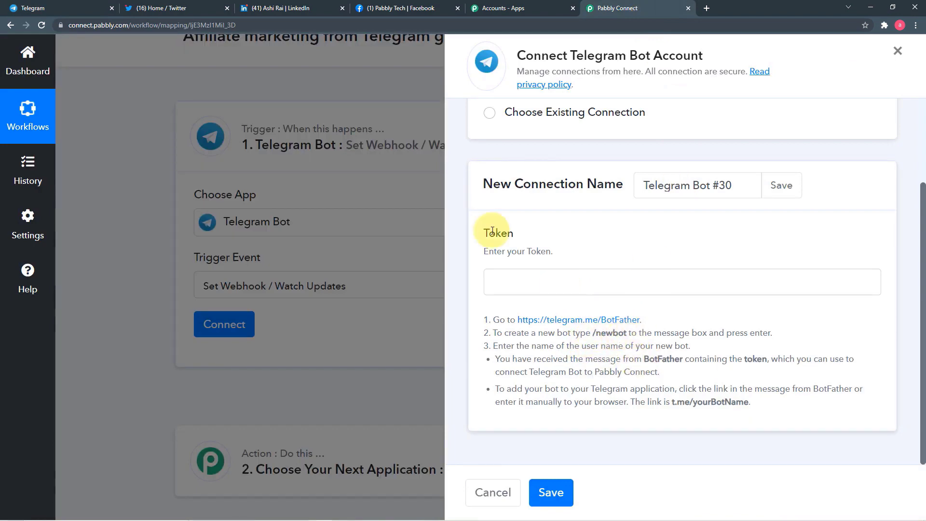
click(97, 6)
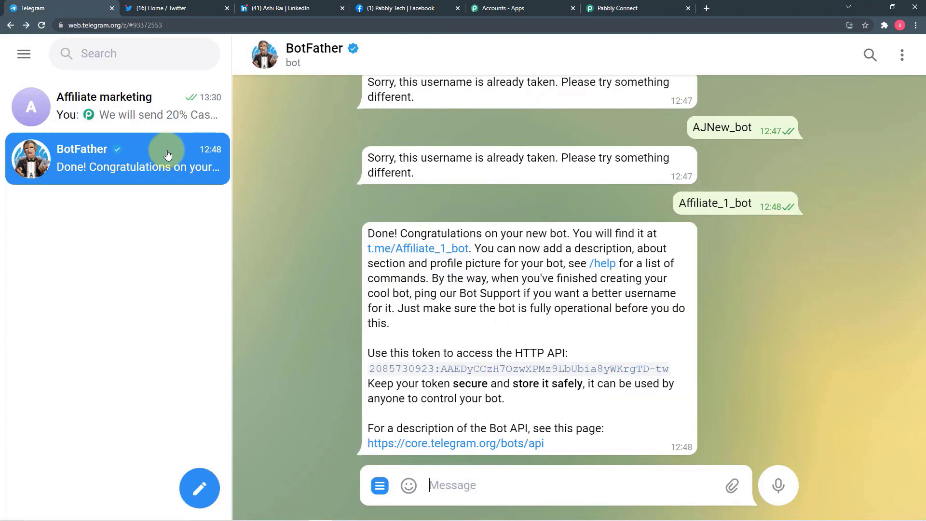
text(/)
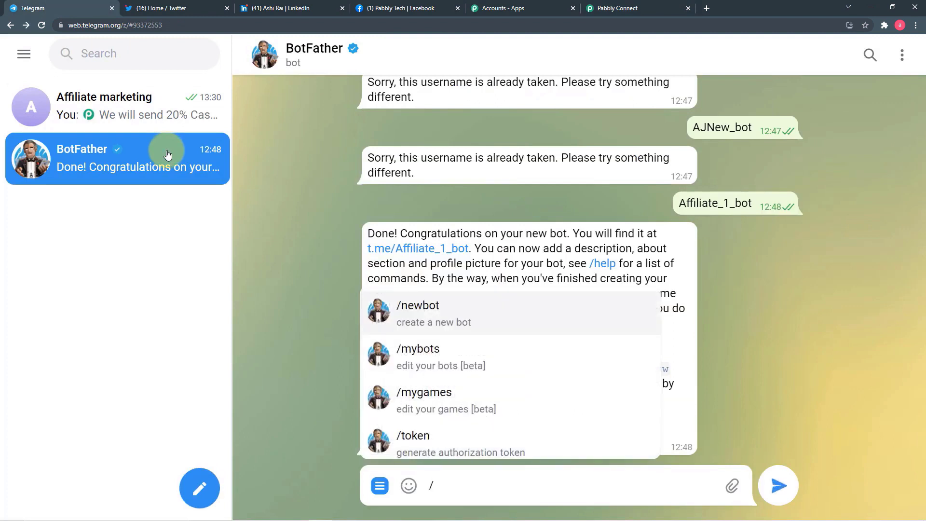
text(newbot)
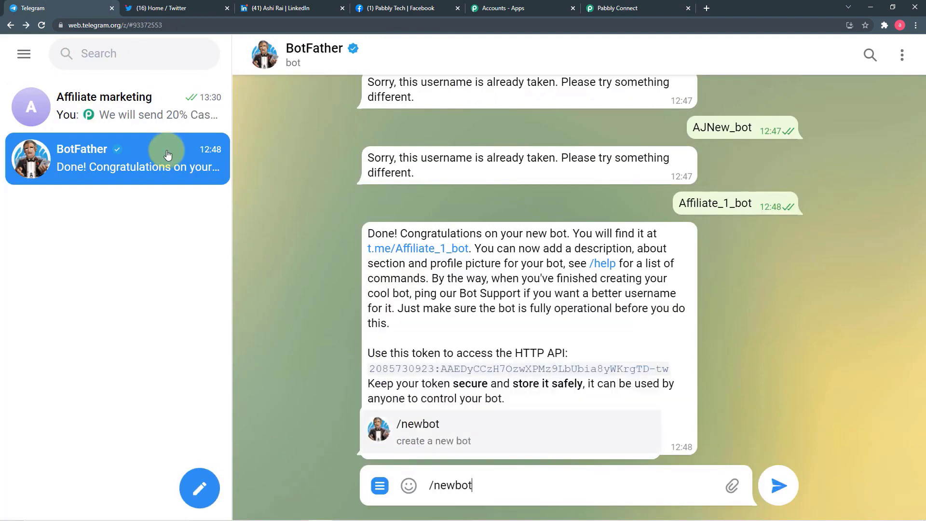
key(Return)
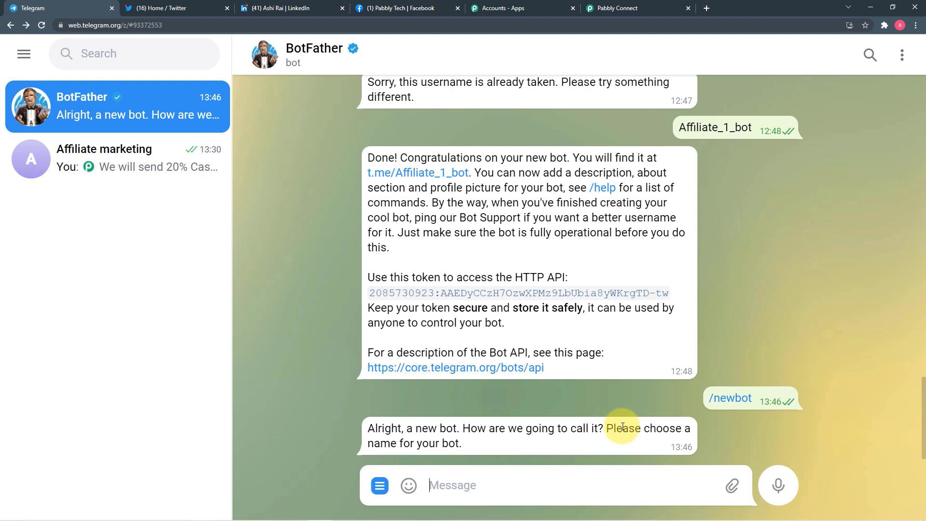
- Name the new bot AffiliatenewBot with username Affiliate_new_2_bot
text(Aff)
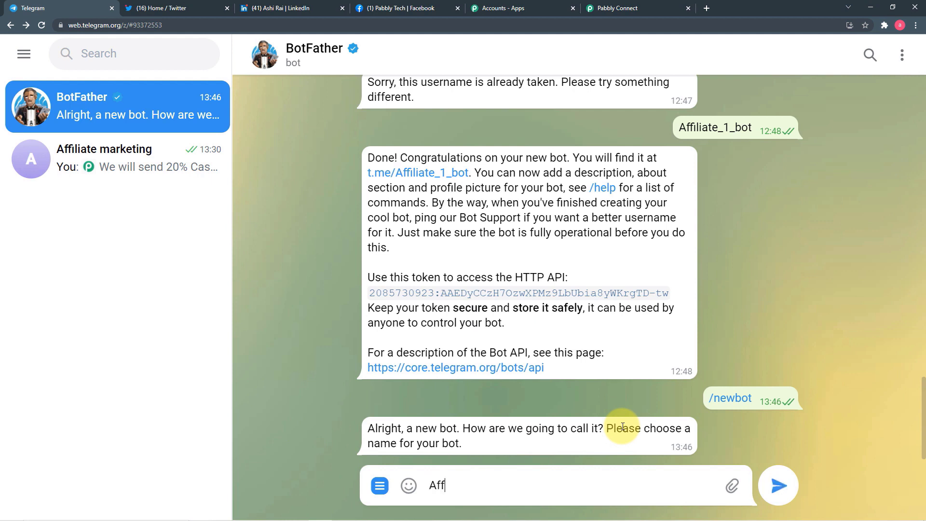
text(iliatenewBot)
key(Return)
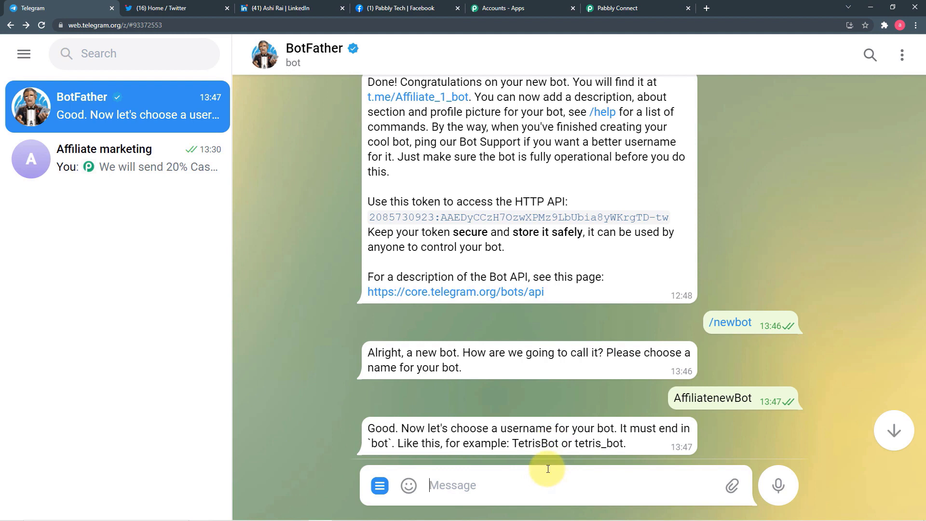
text(Affiliate_new)
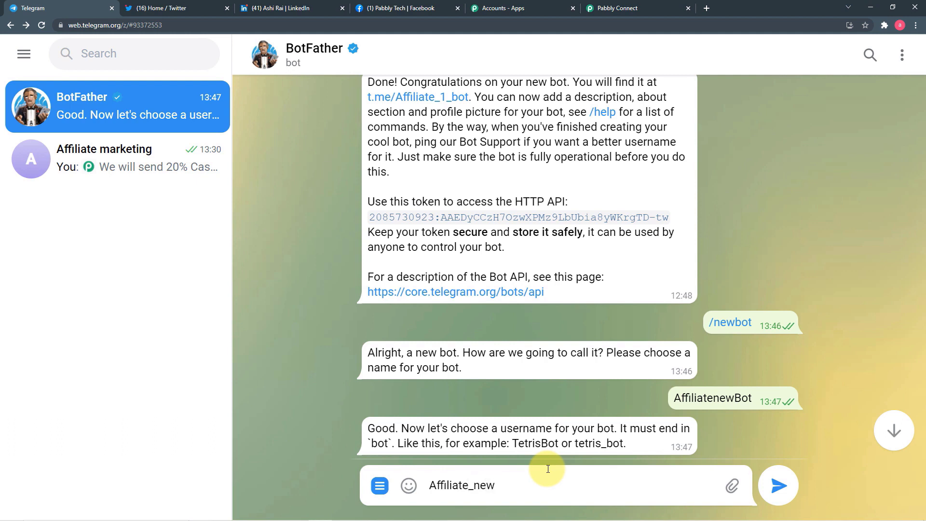
text(2_bot)
key(Return)
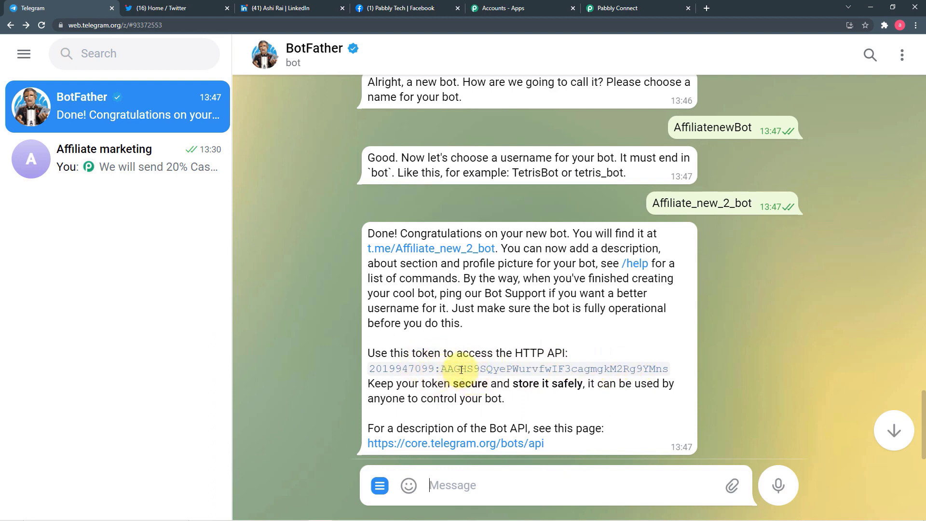
- Open the newly created Affiliate_new_2_bot chat from BotFather's link
click(605, 8)
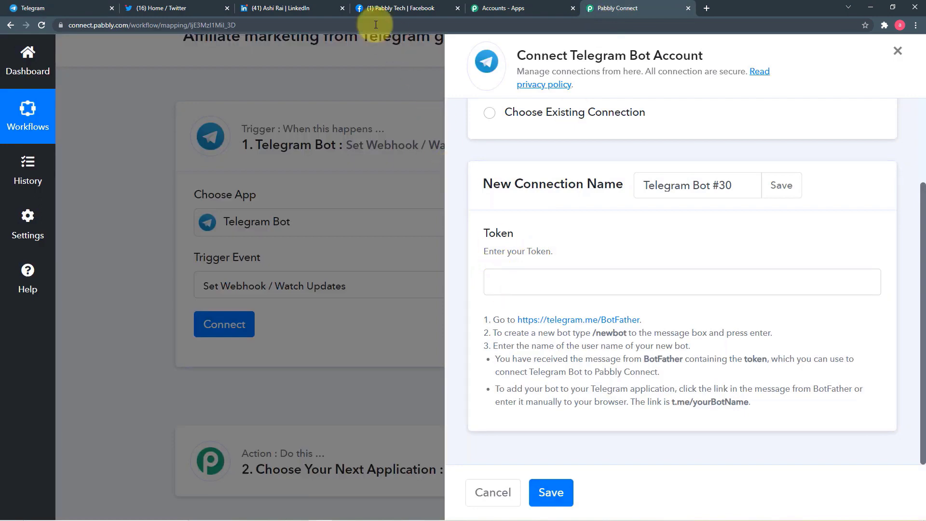
click(86, 6)
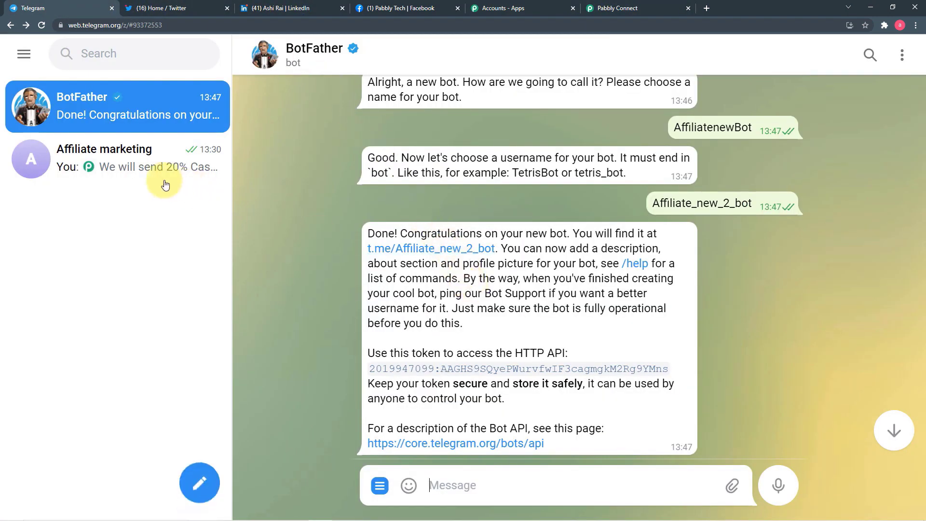
click(450, 250)
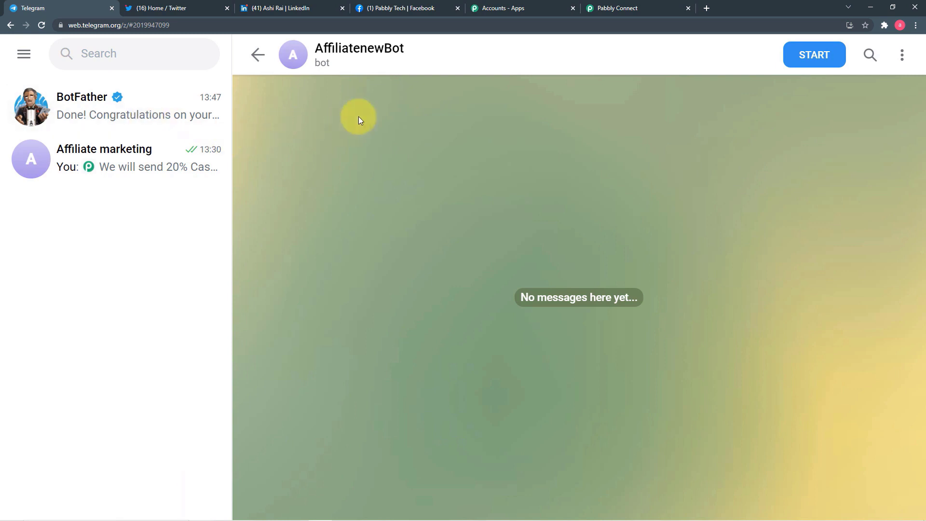
- Back in BotFather, select the older Affiliate_1_bot's access token
click(261, 63)
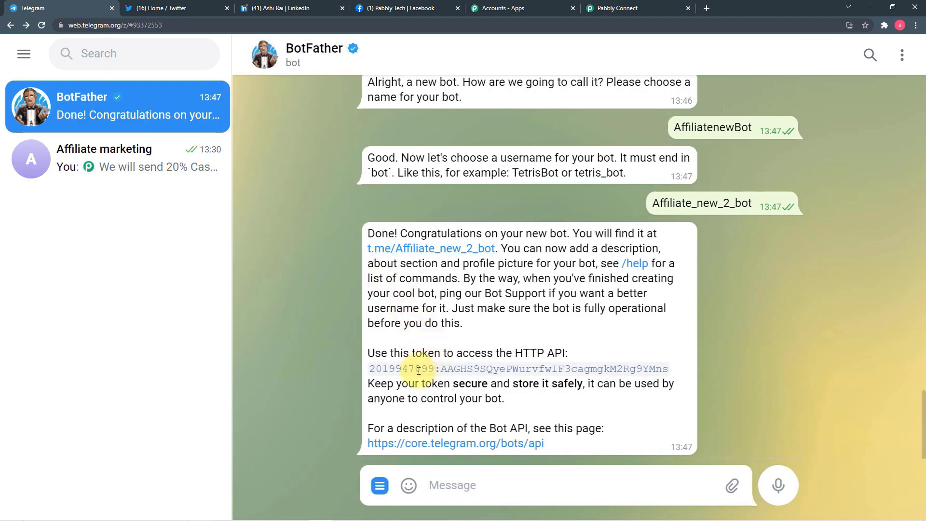
scroll(452, 358, up, 2)
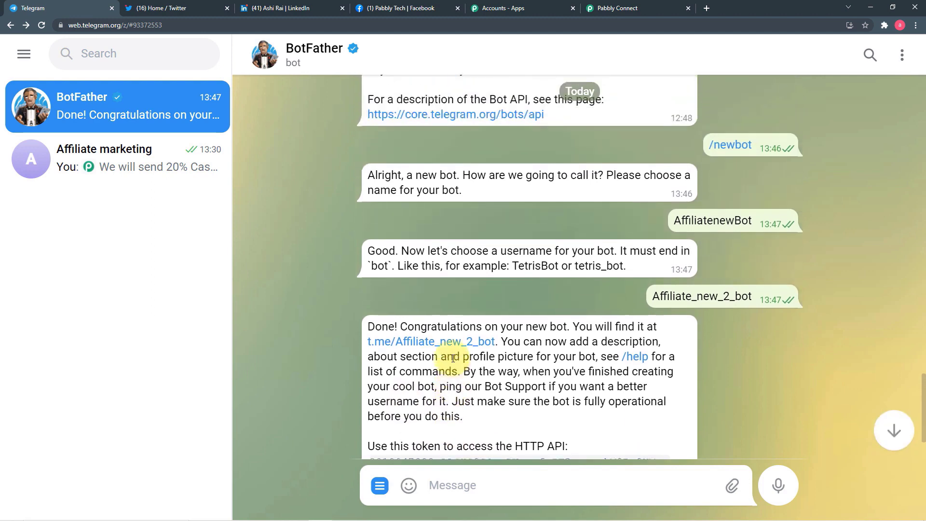
scroll(452, 358, up, 5)
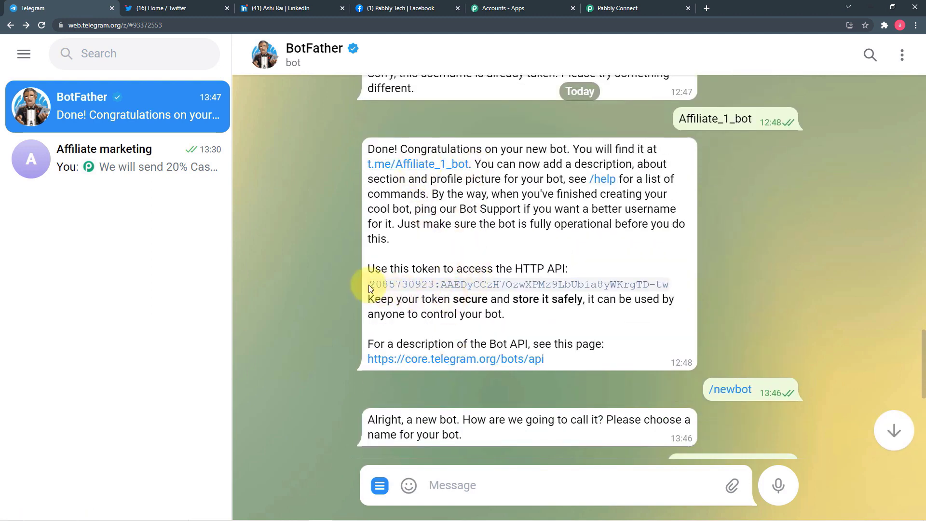
drag(370, 284, 667, 287)
- Paste the Affiliate_1_bot token into the Telegram Bot #30 connection and save it
right_click(621, 288)
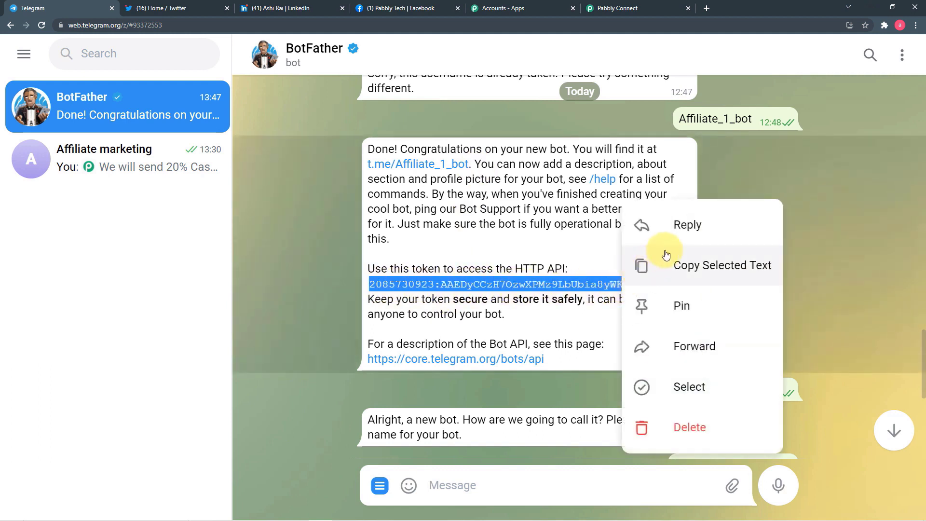
click(677, 273)
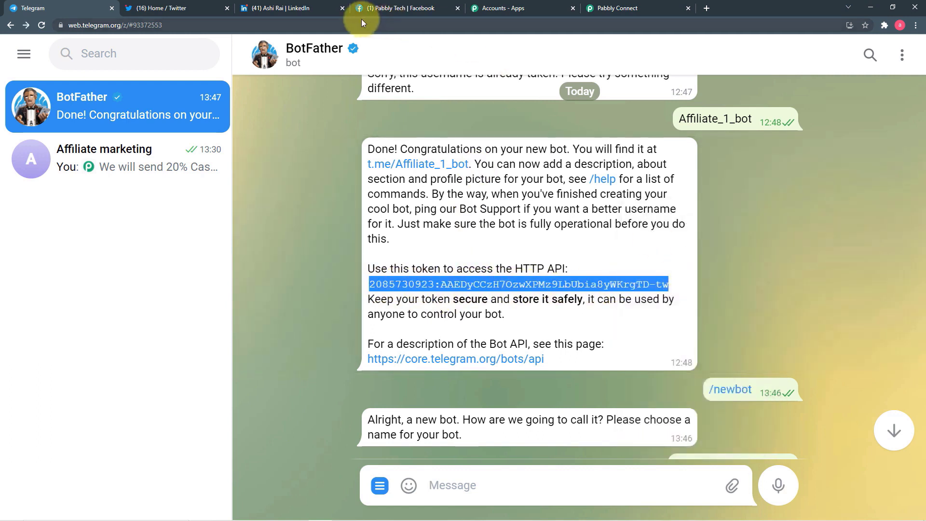
click(607, 14)
click(535, 276)
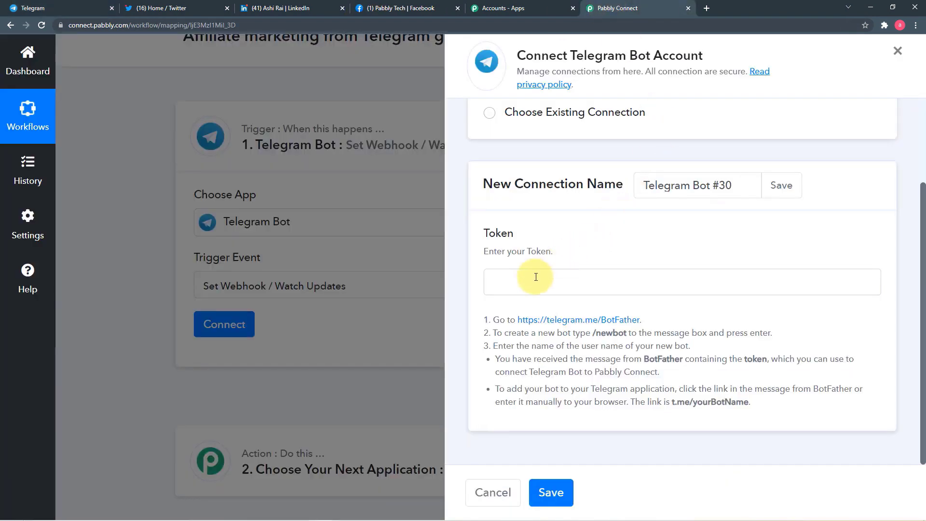
right_click(535, 277)
click(549, 354)
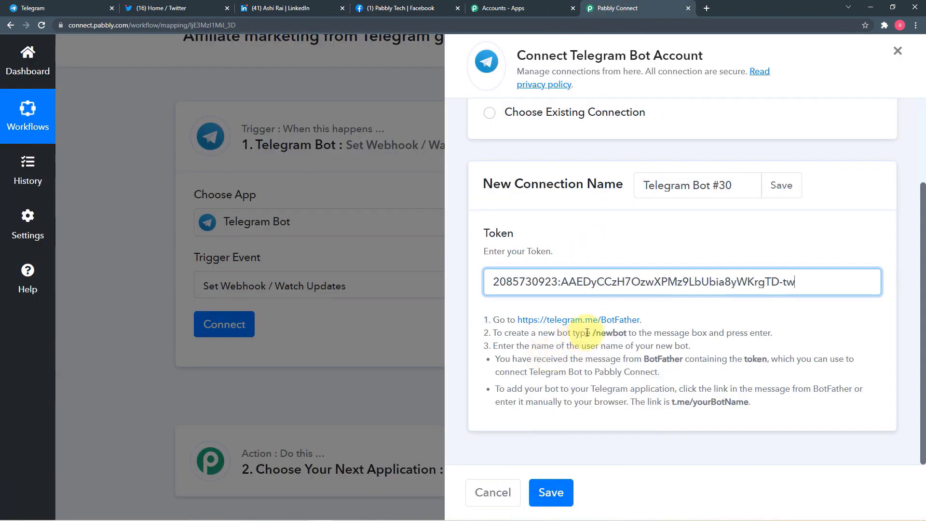
click(559, 489)
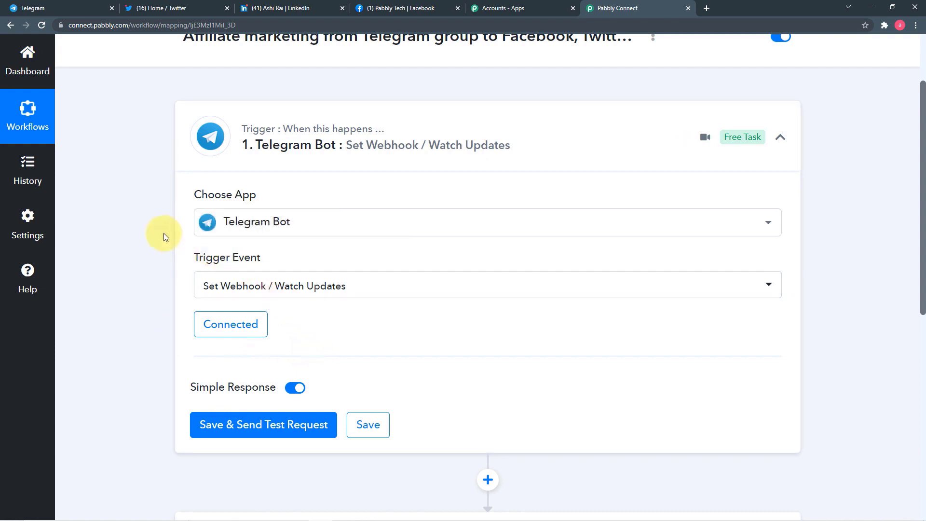
scroll(164, 233, down, 1)
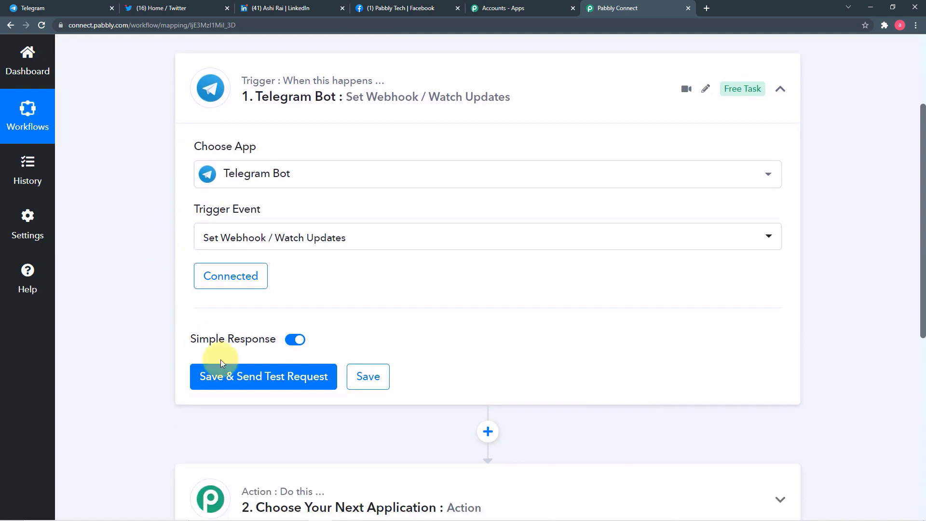
mouse_move(222, 338)
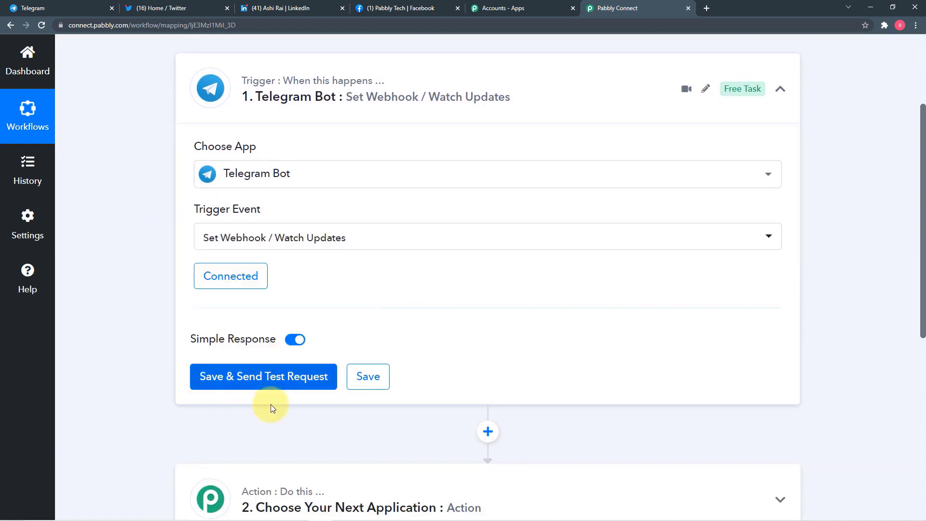
- Save the trigger to await a test request, then view the Affiliate marketing Telegram group
click(258, 380)
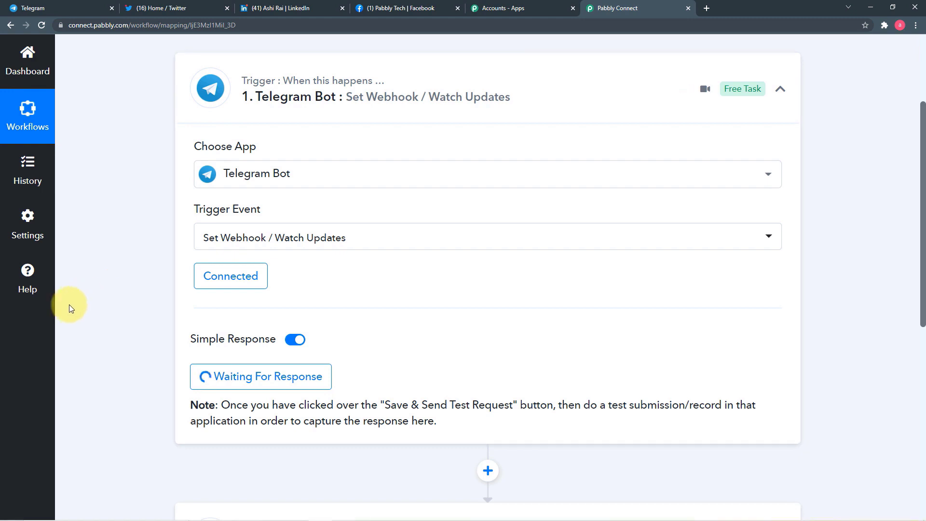
click(49, 9)
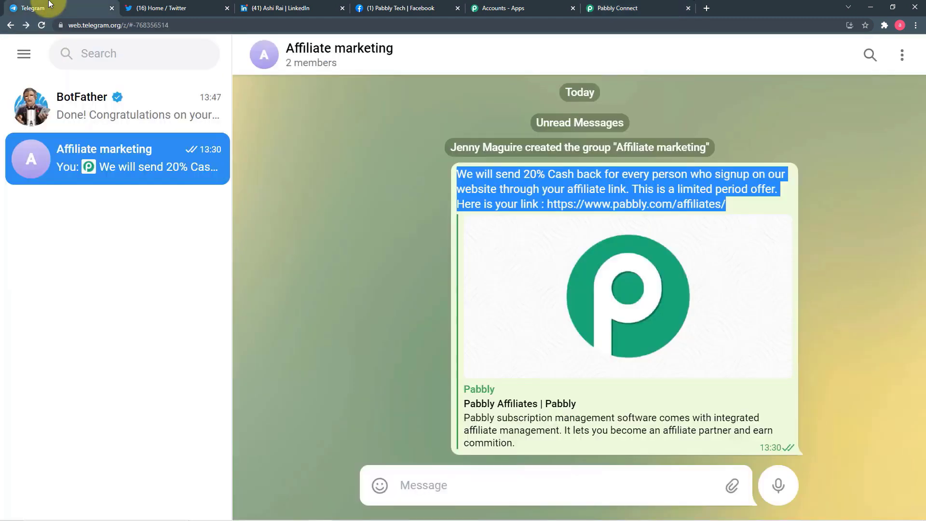
- Paste the earlier cashback offer message and change 20% to 15%
click(417, 486)
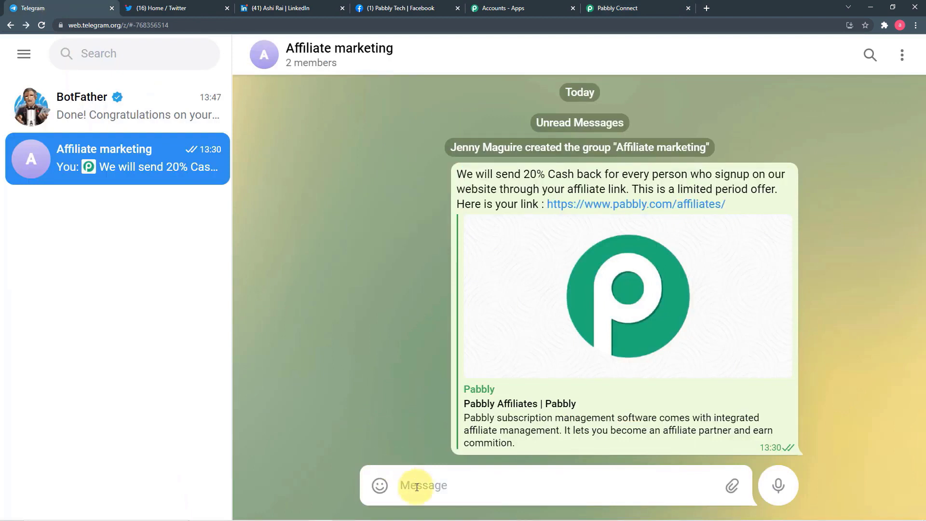
key(ctrl+v)
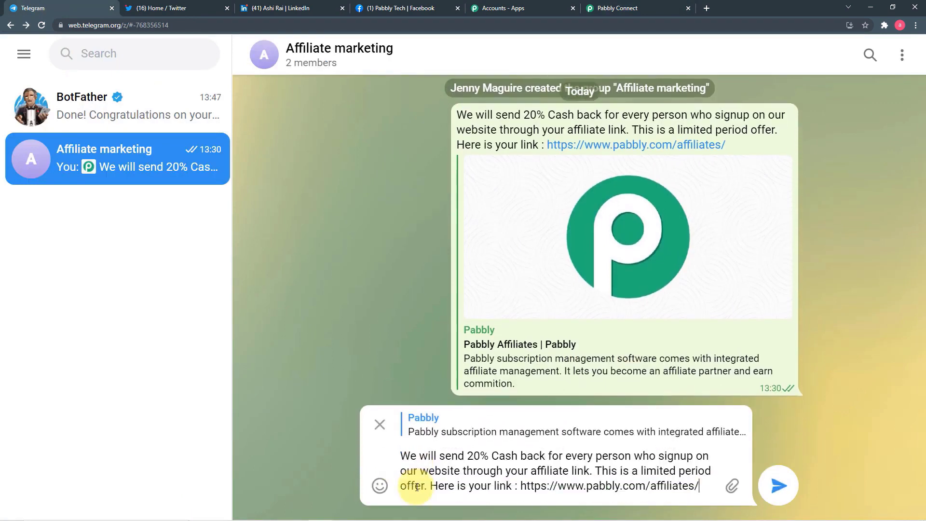
click(480, 456)
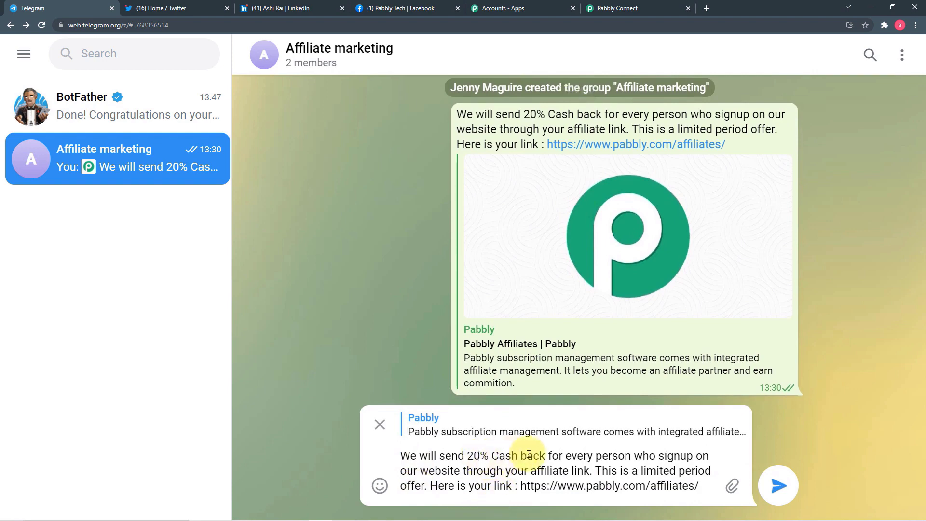
key(BackSpace)
key(BackSpace)
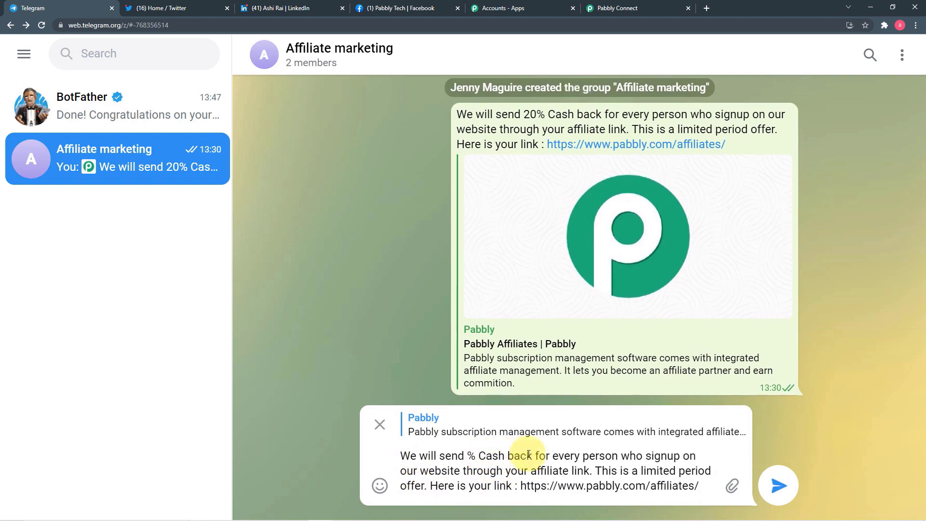
text(15)
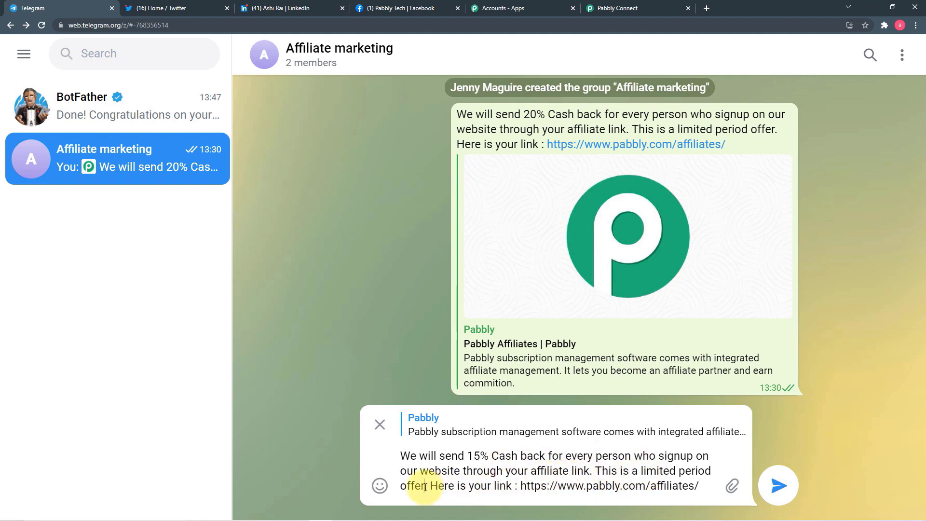
- End the message with 'offer is valid for today only' and post it to the group
key(BackSpace)
key(BackSpace)
key(BackSpace)
key(BackSpace)
key(BackSpace)
key(BackSpace)
key(BackSpace)
key(BackSpace)
key(BackSpace)
key(BackSpace)
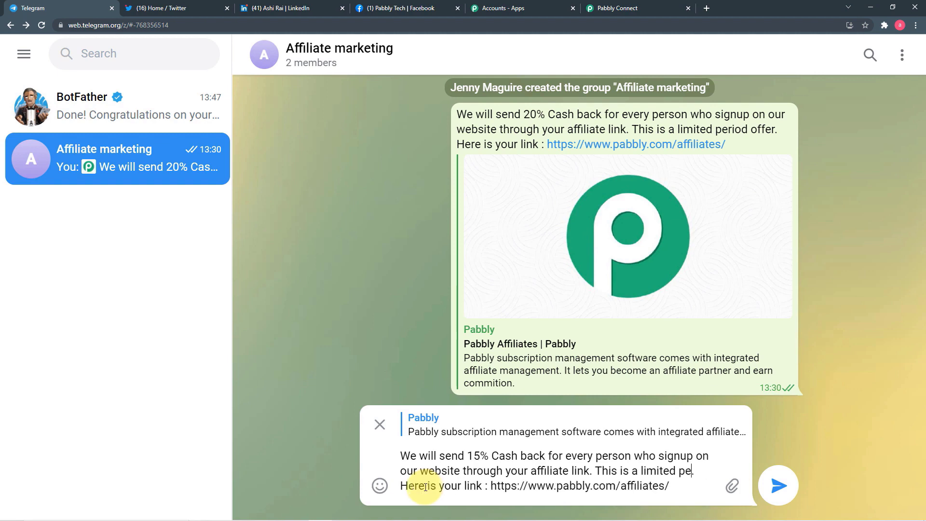
key(BackSpace)
key(BackSpace)
key(BackSpace)
key(BackSpace)
key(BackSpace)
key(BackSpace)
key(BackSpace)
key(BackSpace)
key(BackSpace)
key(BackSpace)
key(BackSpace)
key(BackSpace)
key(BackSpace)
key(BackSpace)
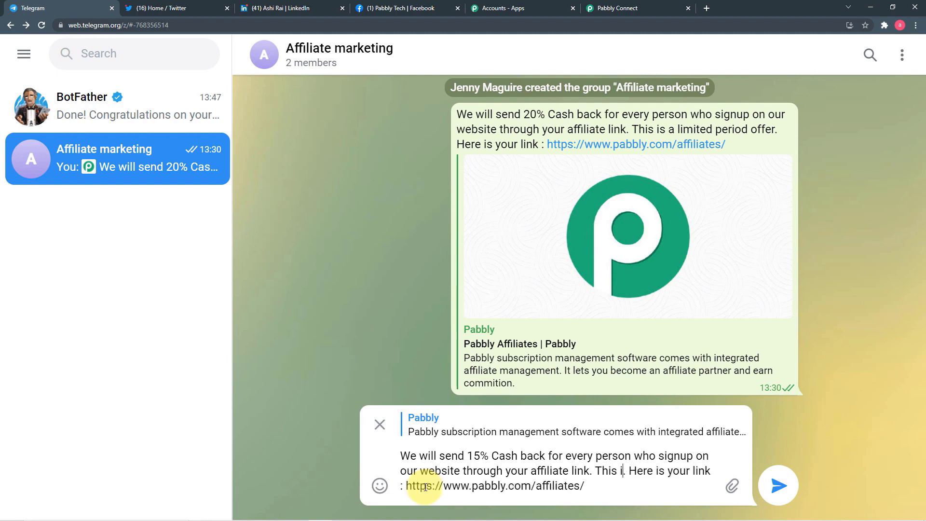
key(BackSpace)
text(Of)
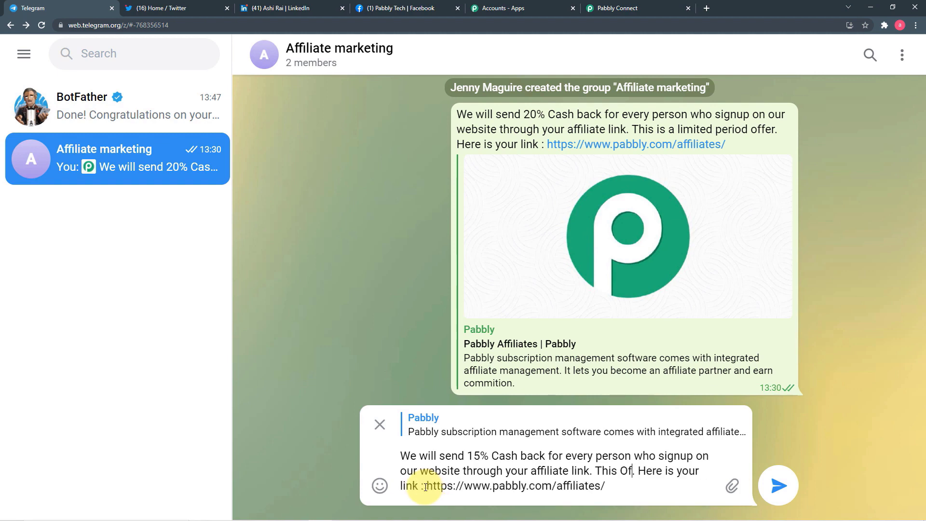
key(BackSpace)
key(BackSpace)
text(offer is )
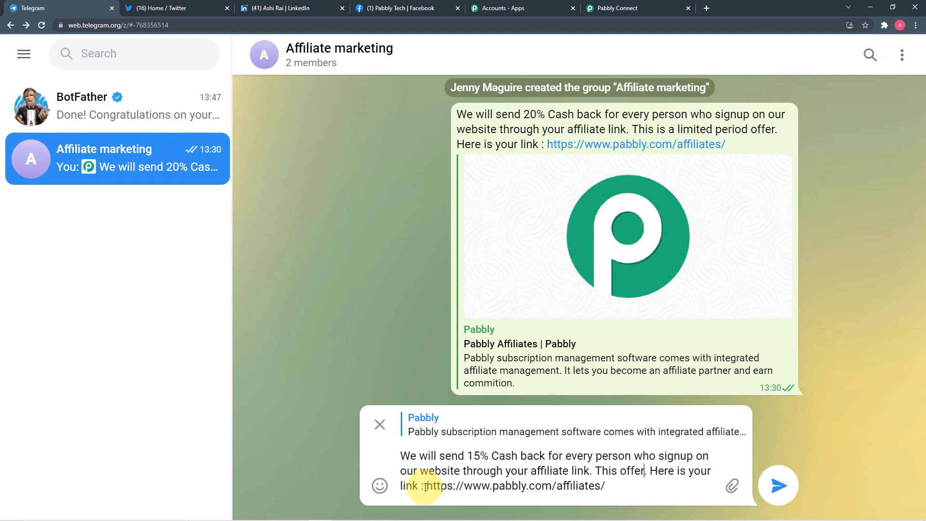
text(val)
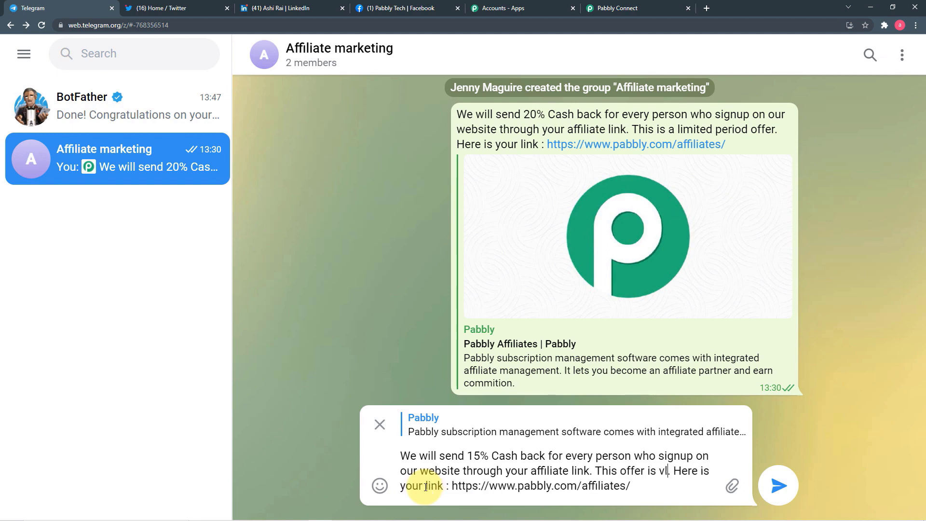
text(id)
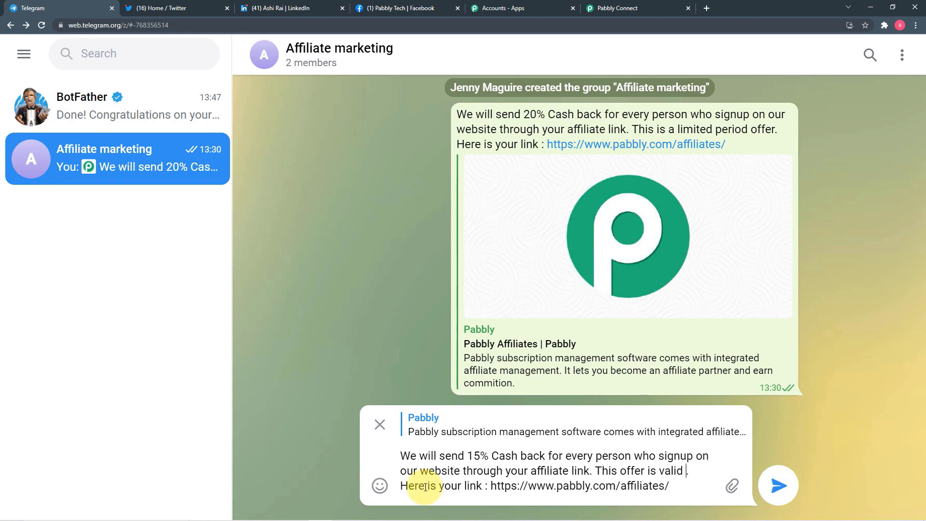
text( for today)
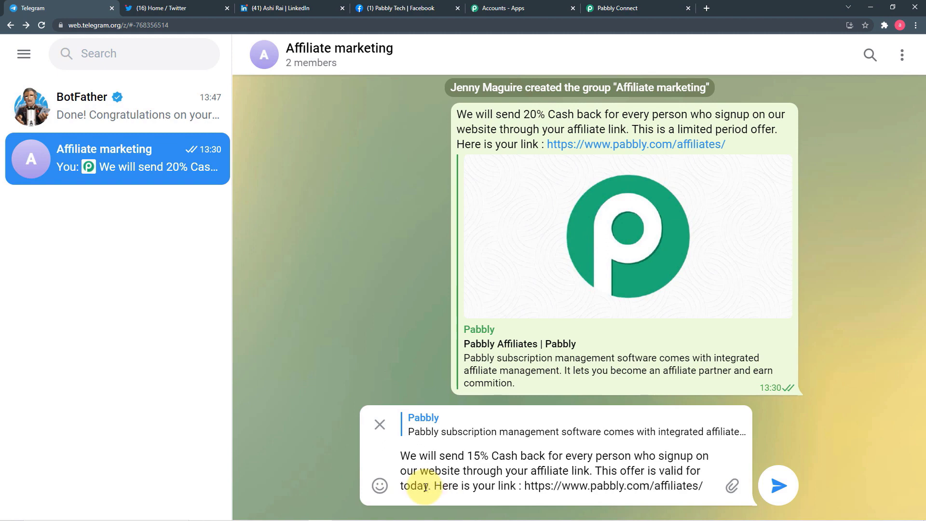
text( only. Here is your link :)
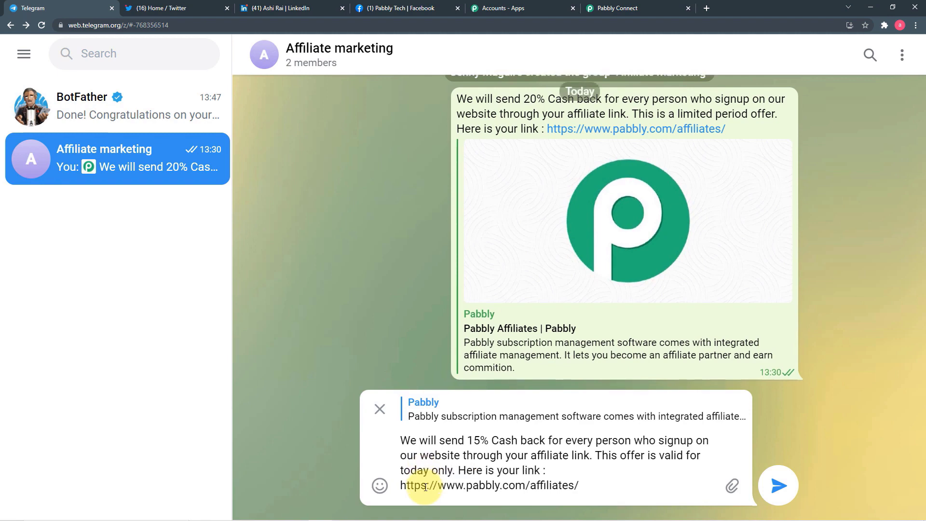
key(Return)
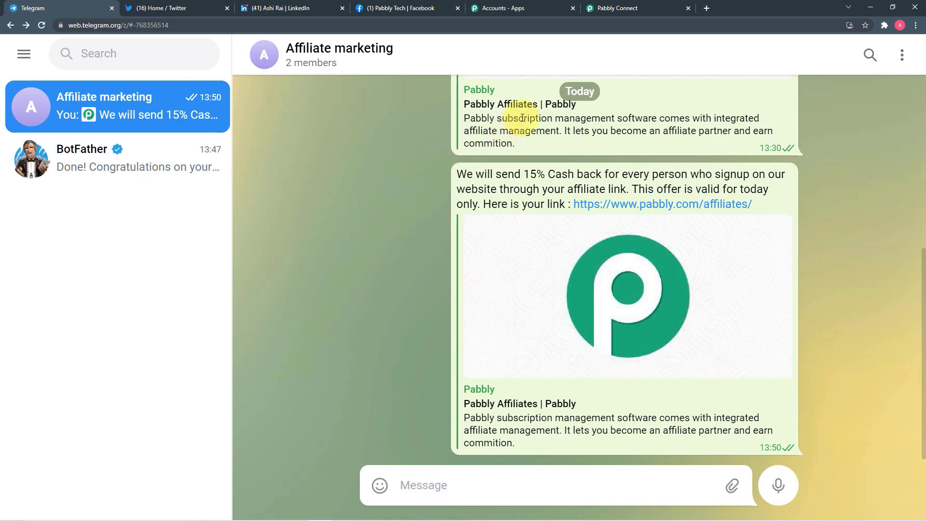
- Back in Pabbly Connect, scroll through the Telegram trigger's captured 15% cashback message fields down to the Action step
click(609, 13)
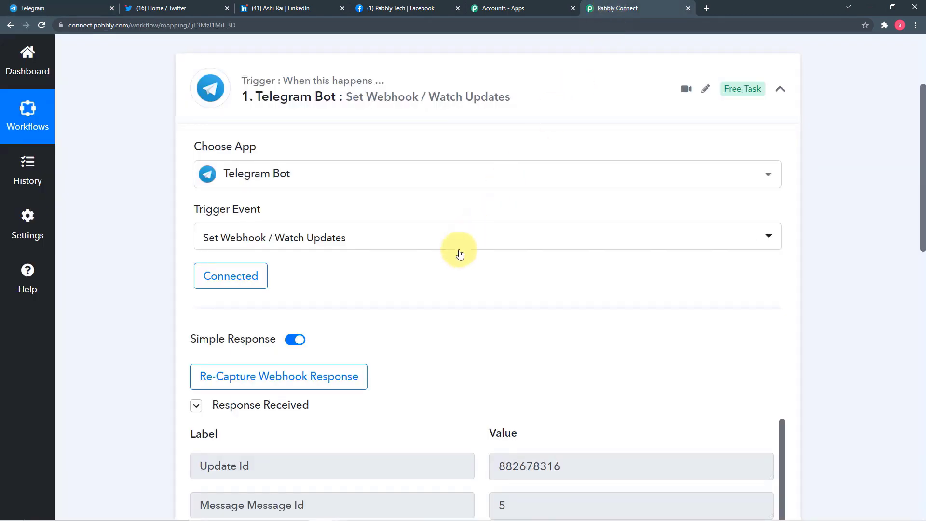
scroll(440, 319, down, 5)
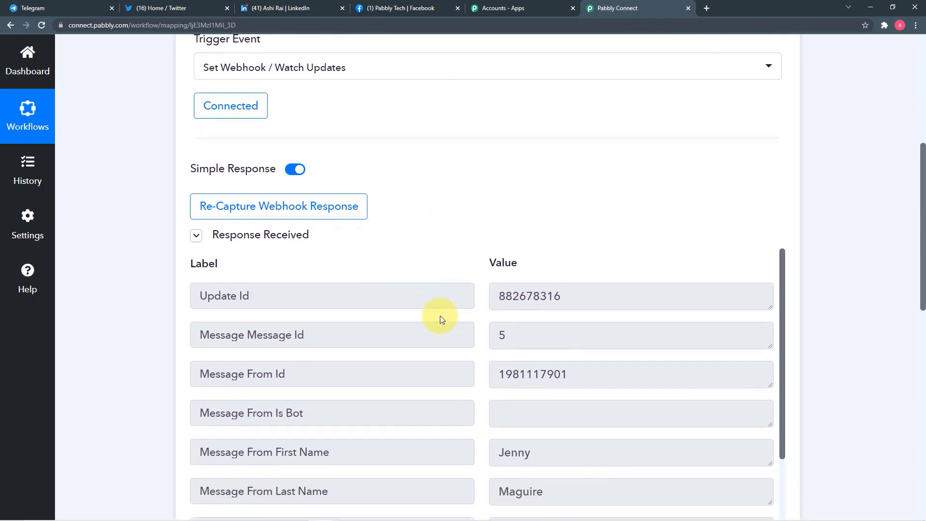
scroll(434, 283, down, 2)
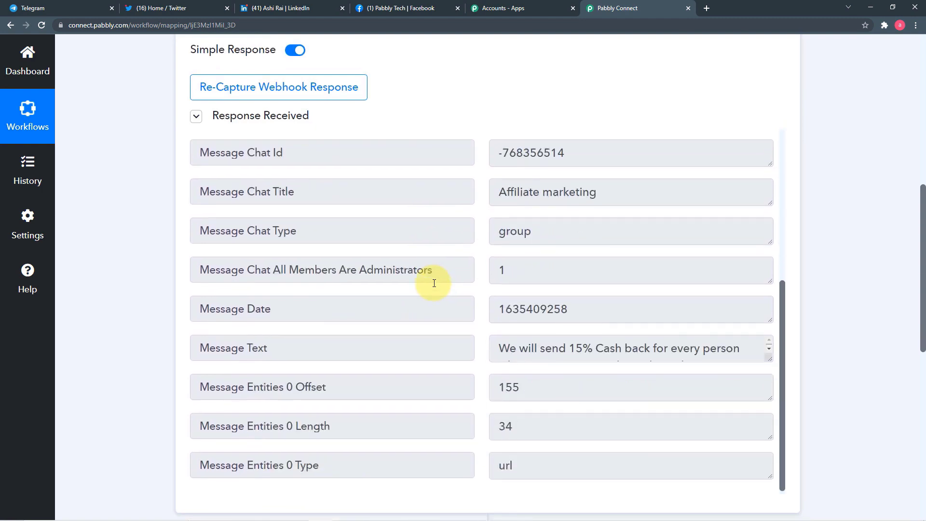
scroll(434, 283, down, 2)
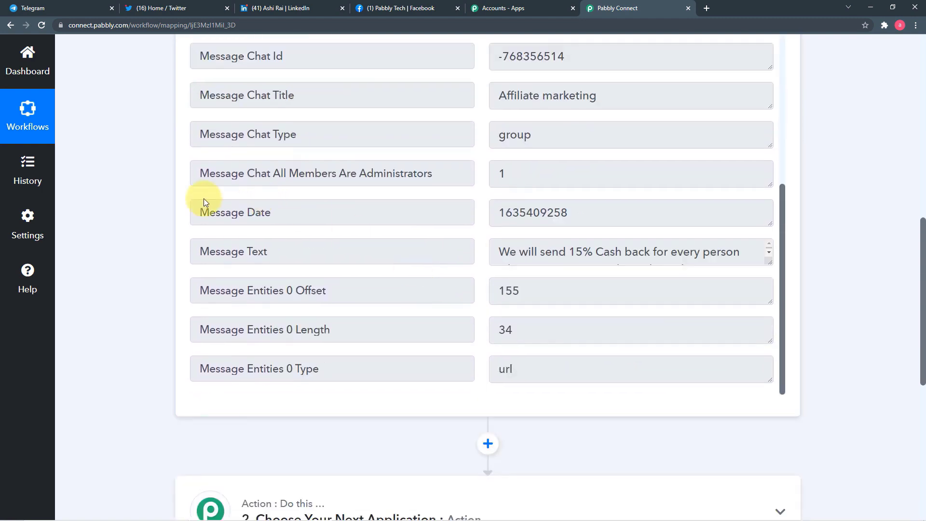
scroll(144, 198, down, 3)
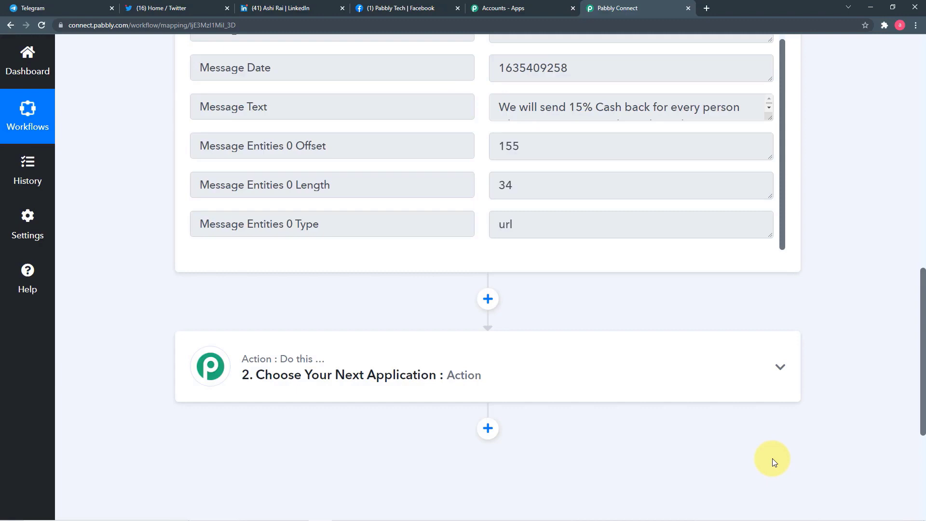
- Set the second step's app to Facebook Pages by searching 'face'
click(486, 365)
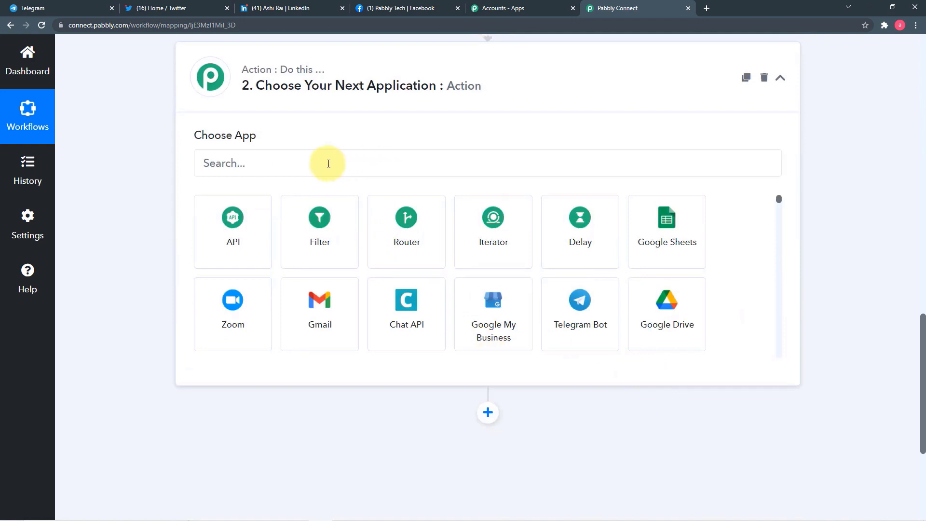
click(292, 167)
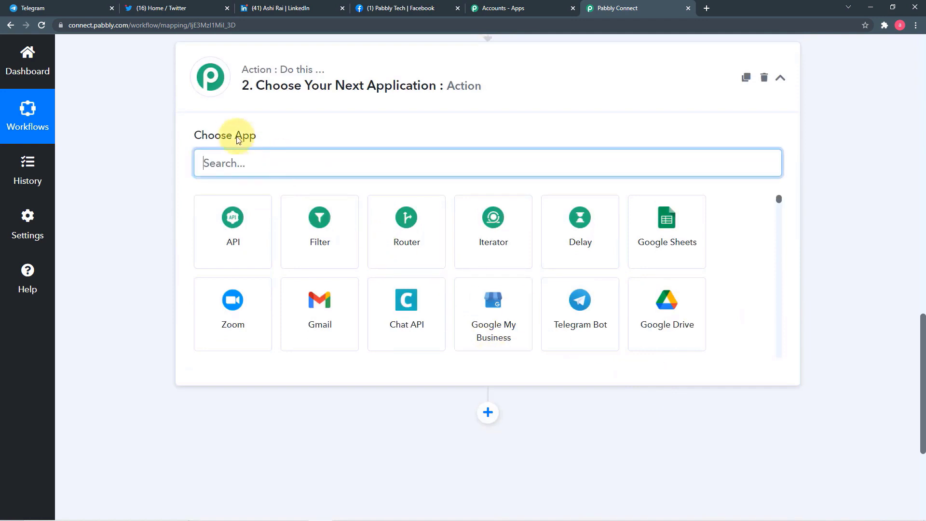
text(f)
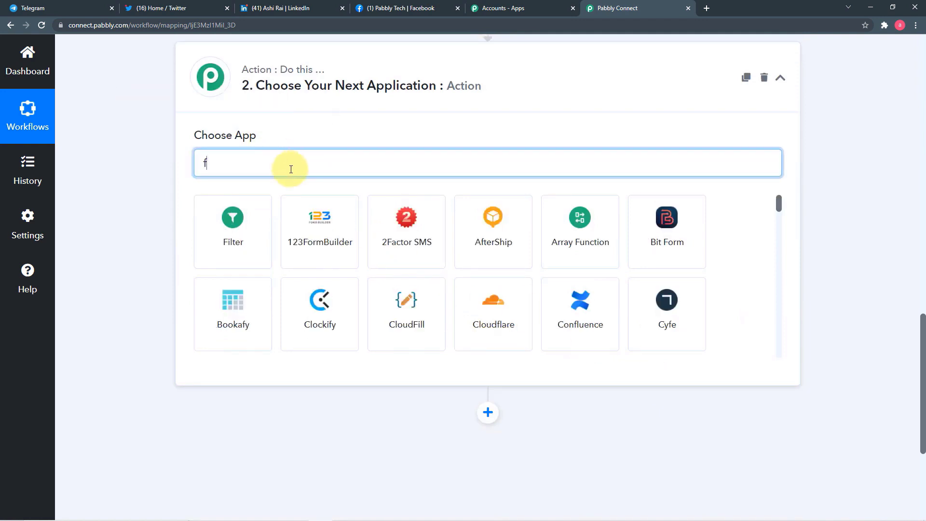
text(ce)
key(BackSpace)
text(a)
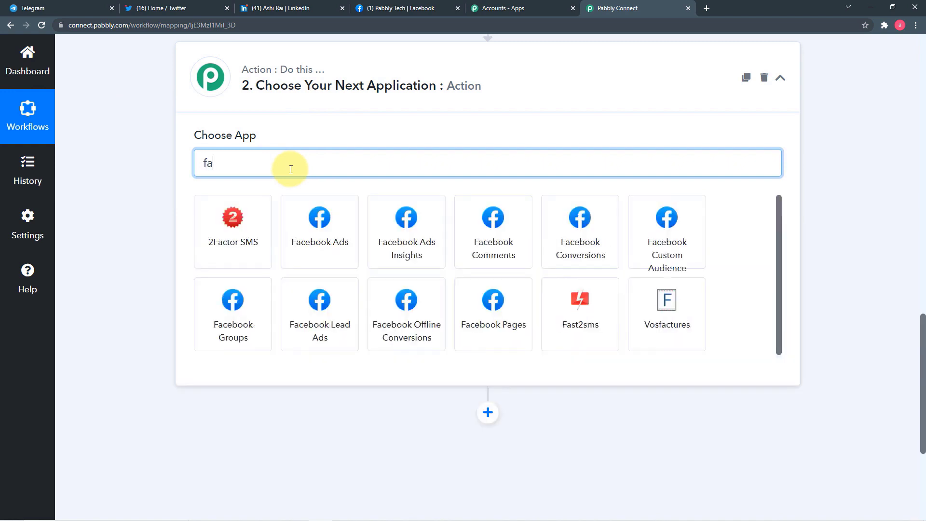
text(v)
key(BackSpace)
text(ce)
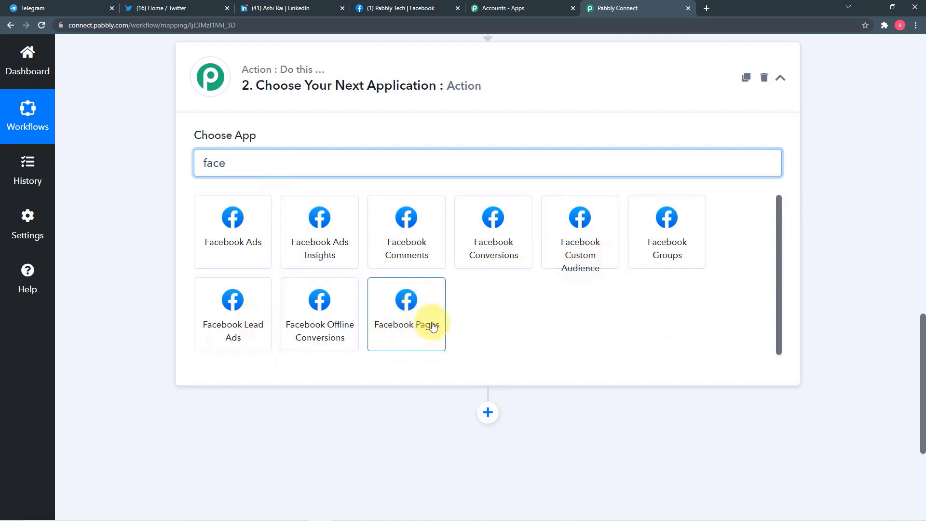
click(395, 329)
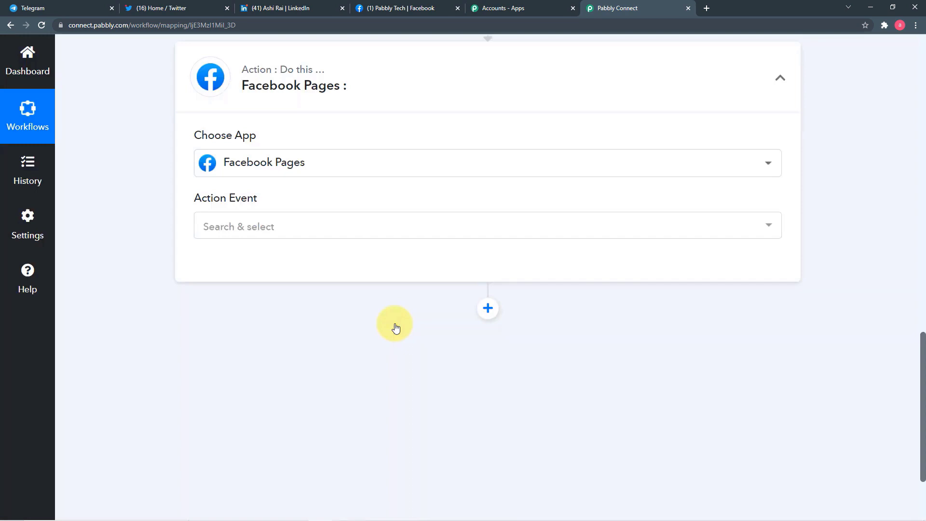
- Choose Create Page Post as the Facebook Pages action event
click(361, 229)
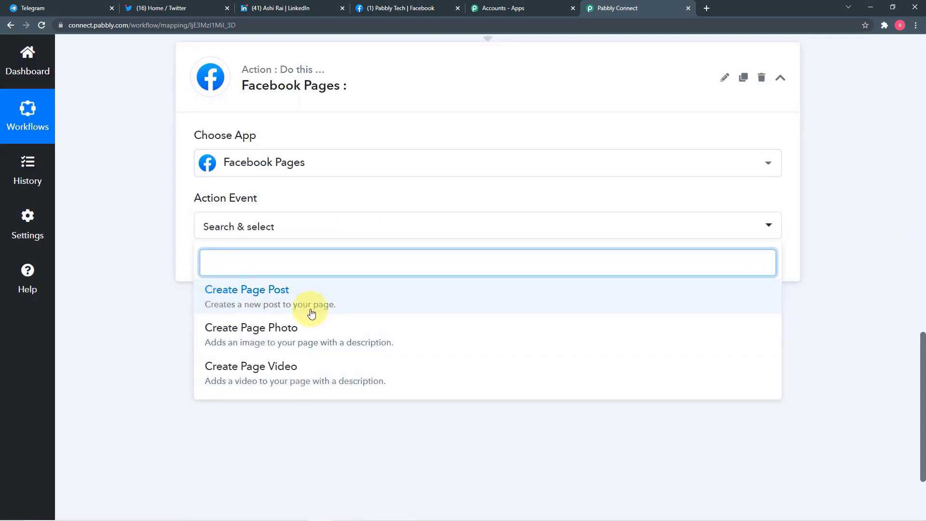
click(314, 304)
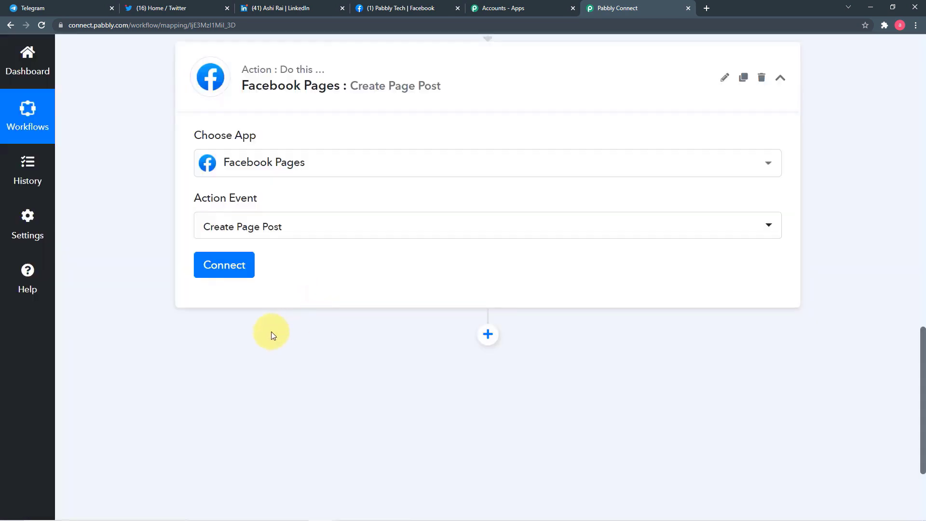
click(236, 268)
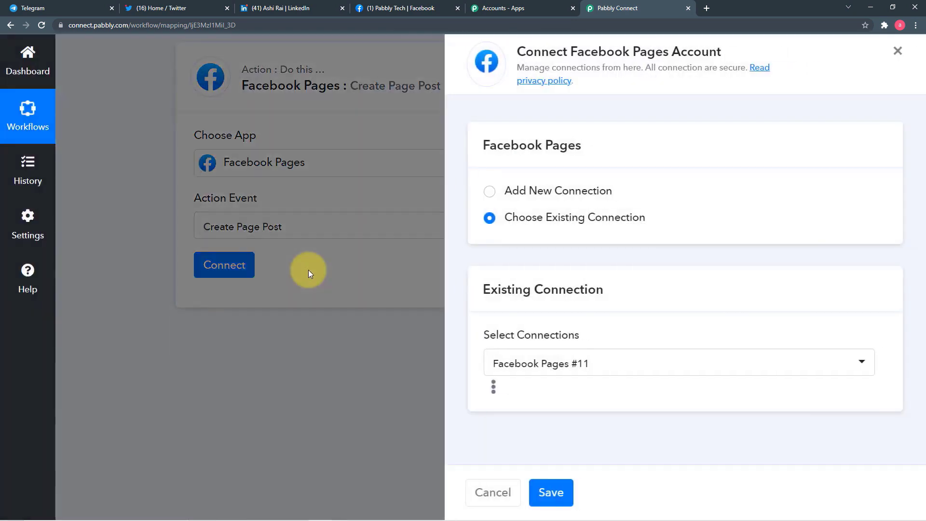
- Add a new Facebook Pages connection, linking the page Real Tech Merchant
click(488, 194)
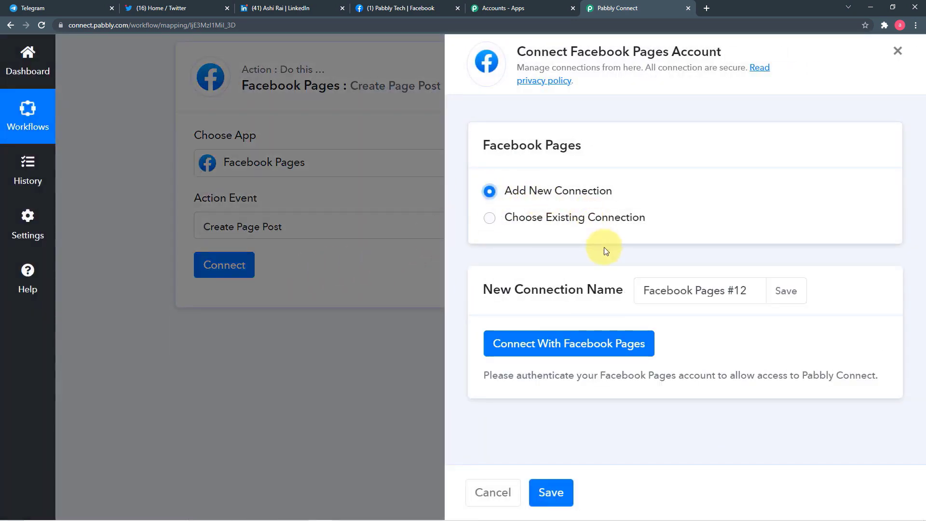
click(524, 355)
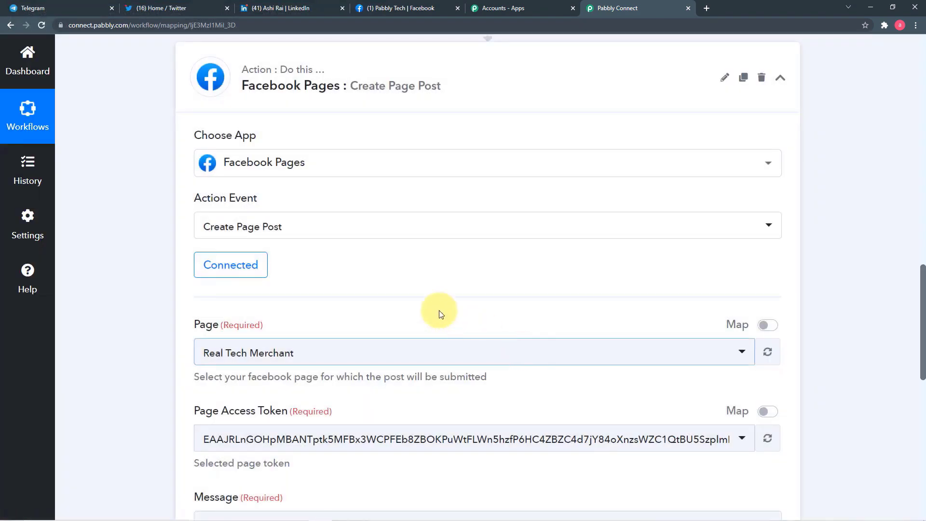
scroll(120, 282, down, 4)
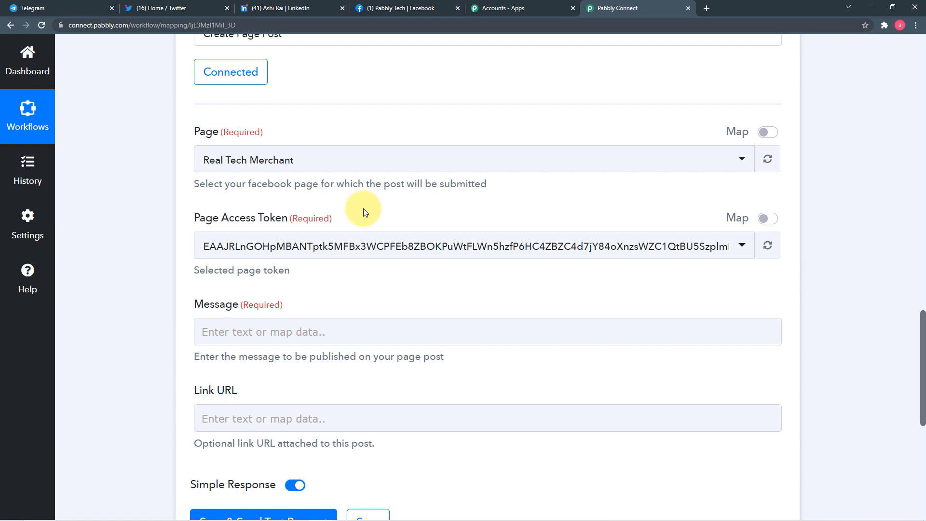
- Check the Pabbly Tech page's name on Facebook, then return to Pabbly Connect
click(386, 8)
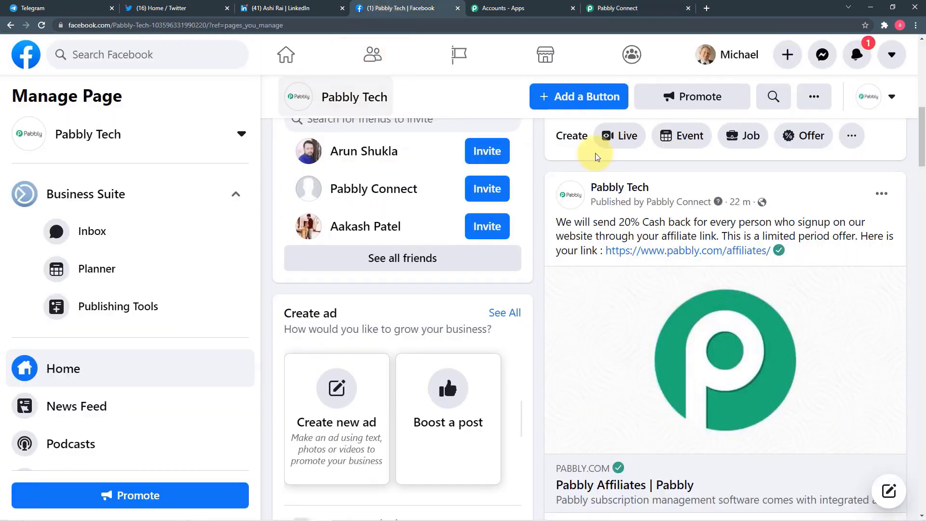
scroll(597, 156, up, 3)
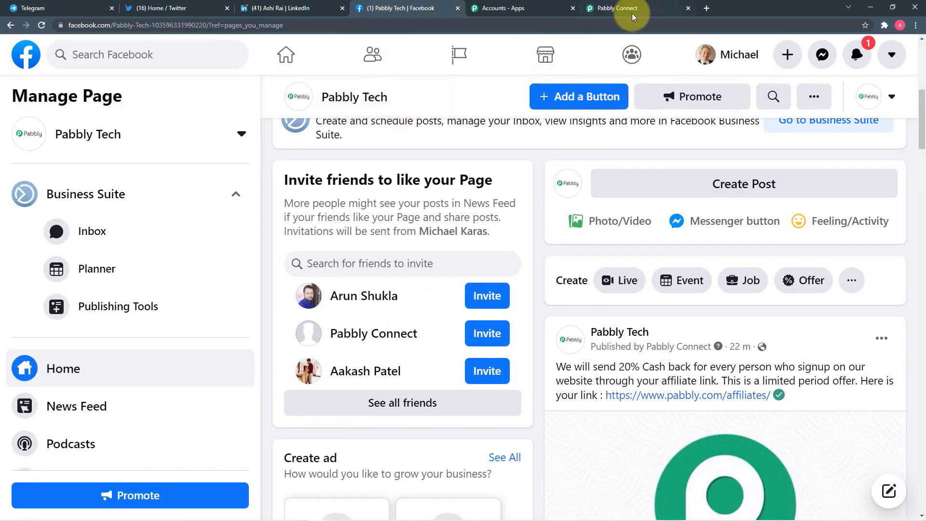
click(632, 13)
- Select Pabbly Tech as the page to post to, searching 'pabb'
click(322, 166)
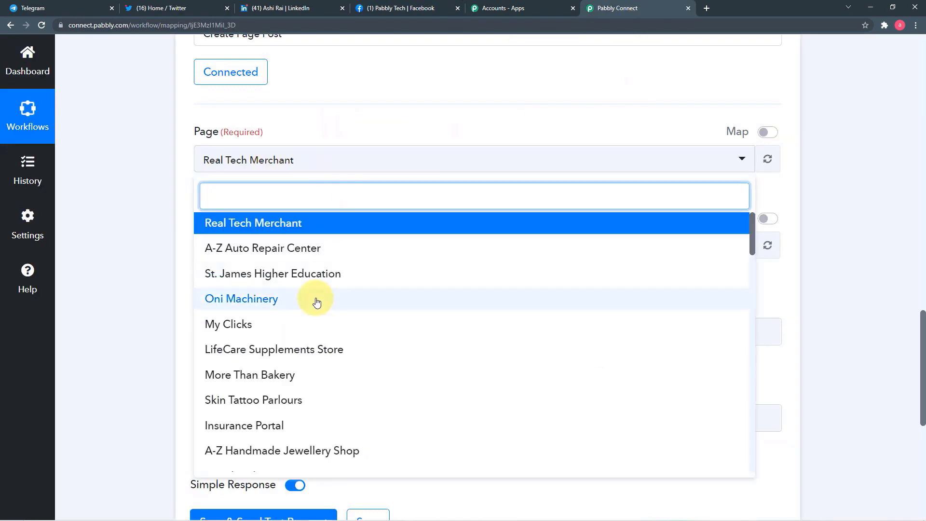
scroll(316, 302, down, 8)
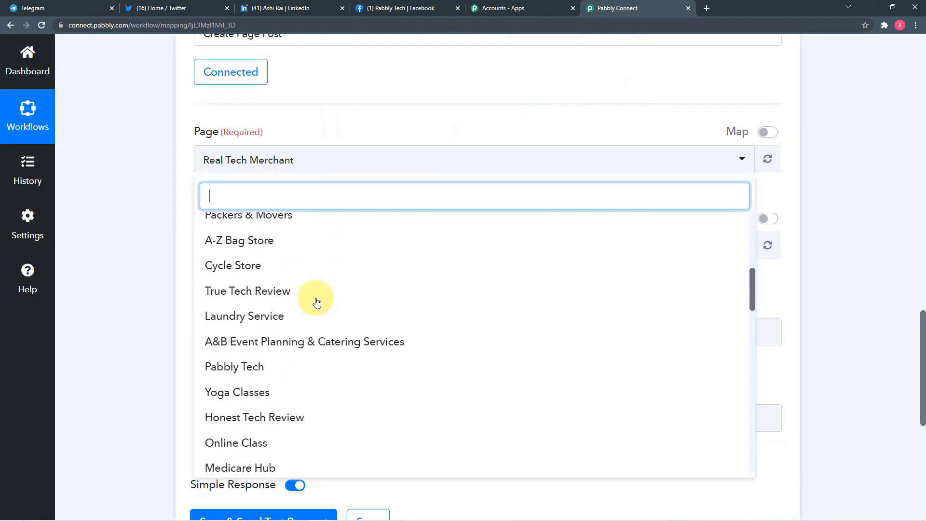
scroll(317, 302, down, 7)
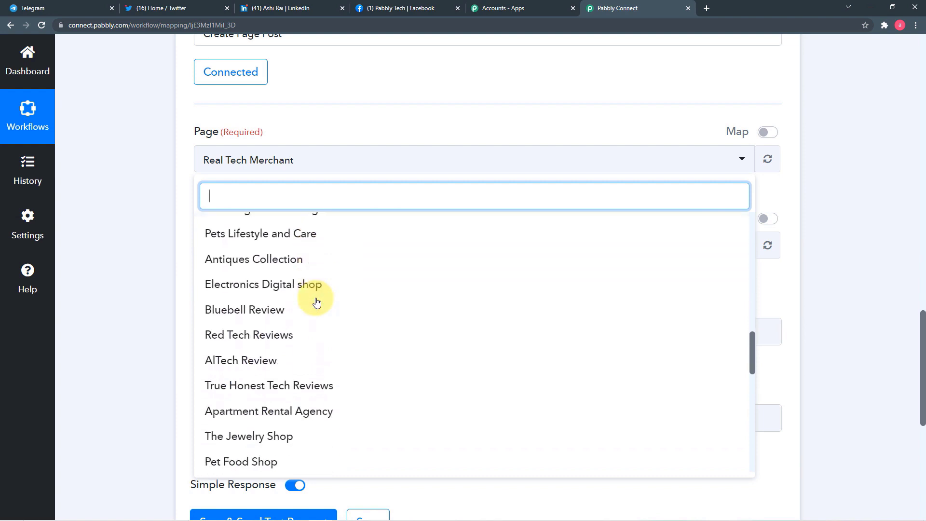
text(pabb)
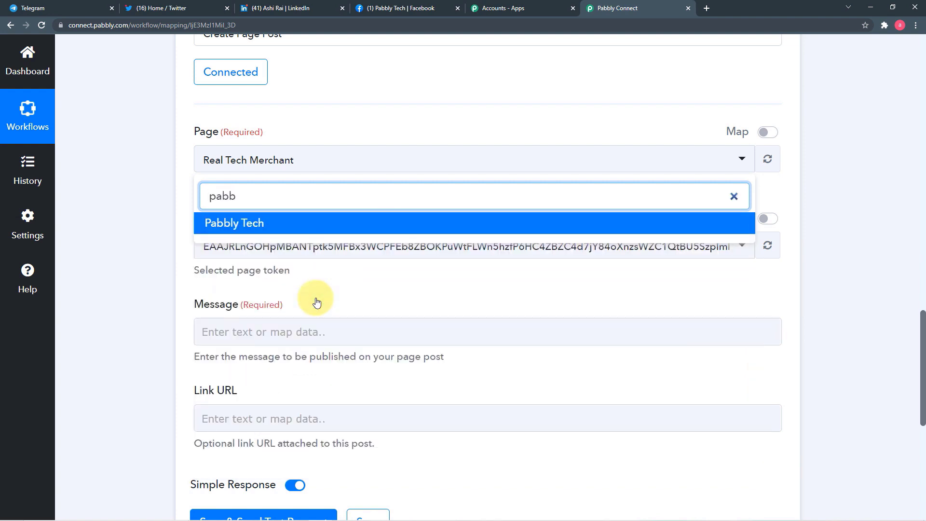
click(265, 223)
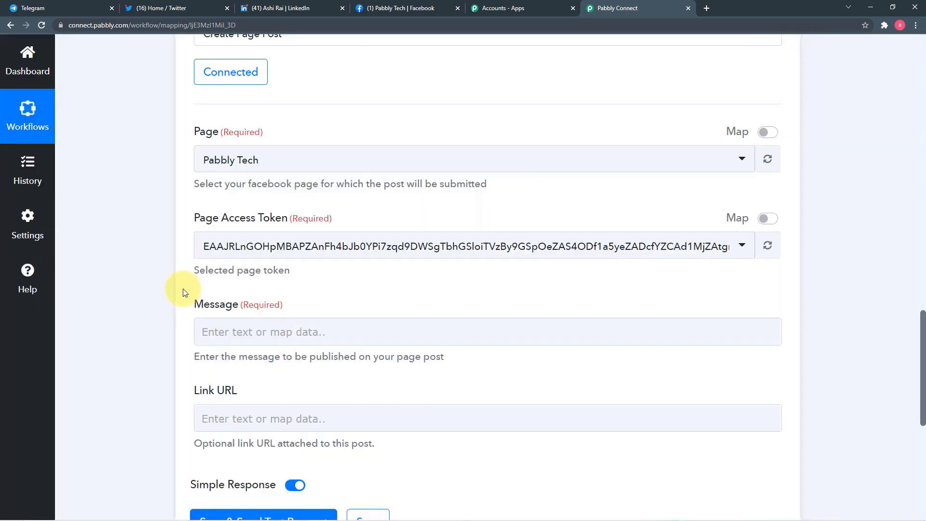
scroll(389, 278, down, 1)
scroll(389, 282, down, 3)
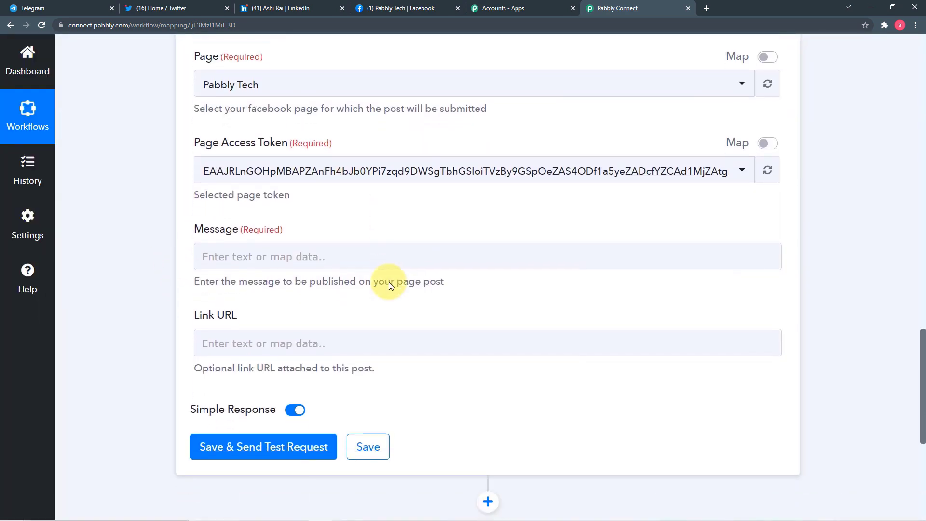
- Review the filled page access token and the still-empty Message field of Create Page Post
click(222, 195)
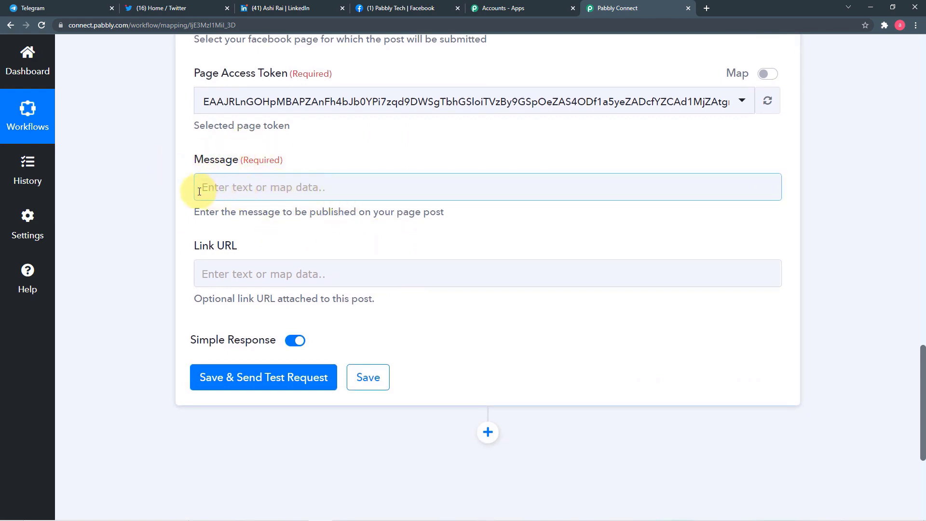
click(204, 211)
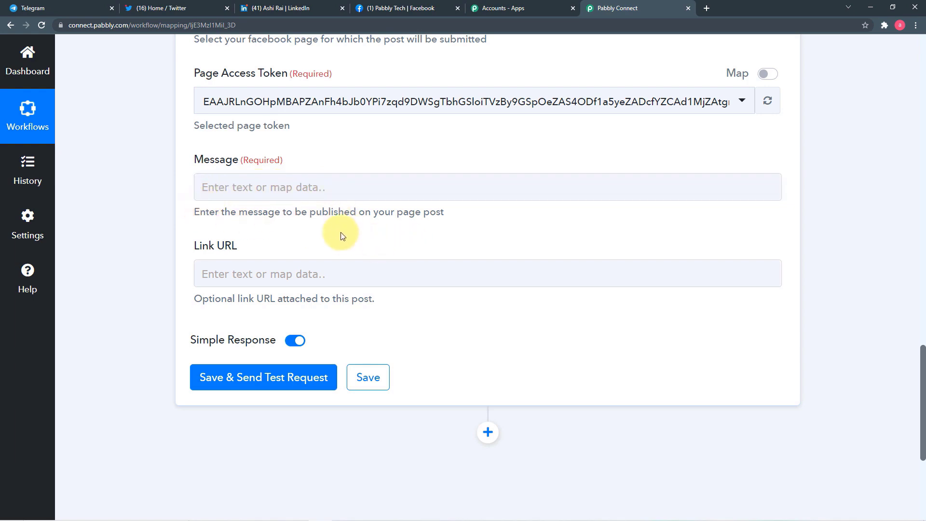
scroll(338, 237, up, 2)
click(322, 285)
scroll(322, 284, up, 15)
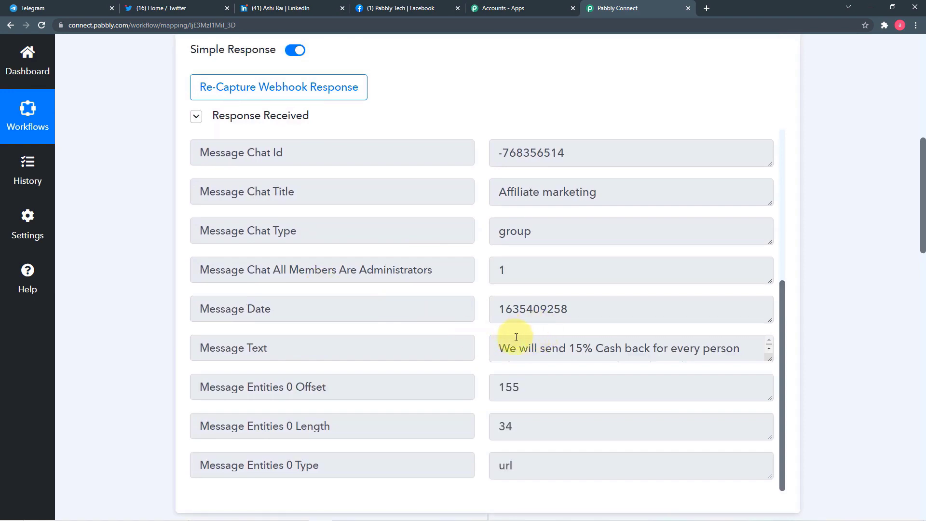
drag(769, 357, 769, 407)
scroll(164, 292, down, 3)
scroll(164, 293, down, 13)
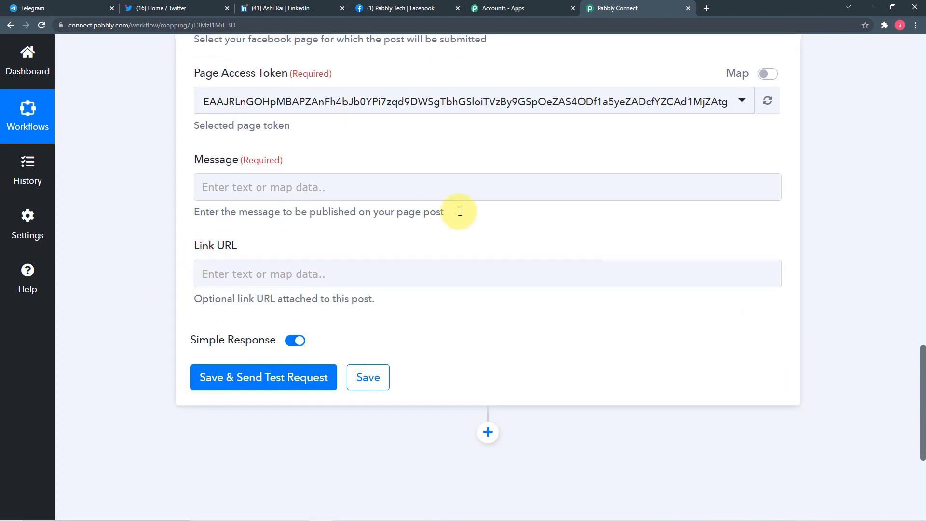
- Insert the Telegram trigger's Message Text into the Facebook post Message
click(379, 188)
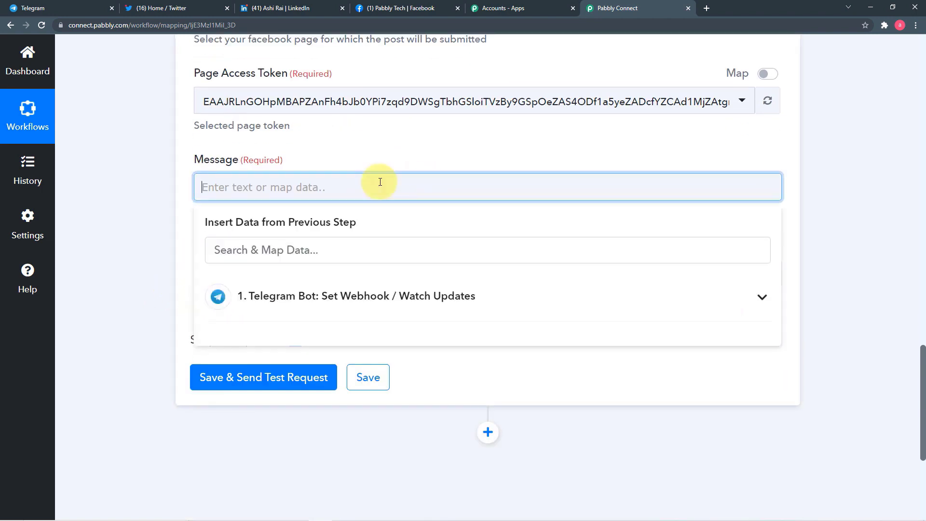
click(367, 304)
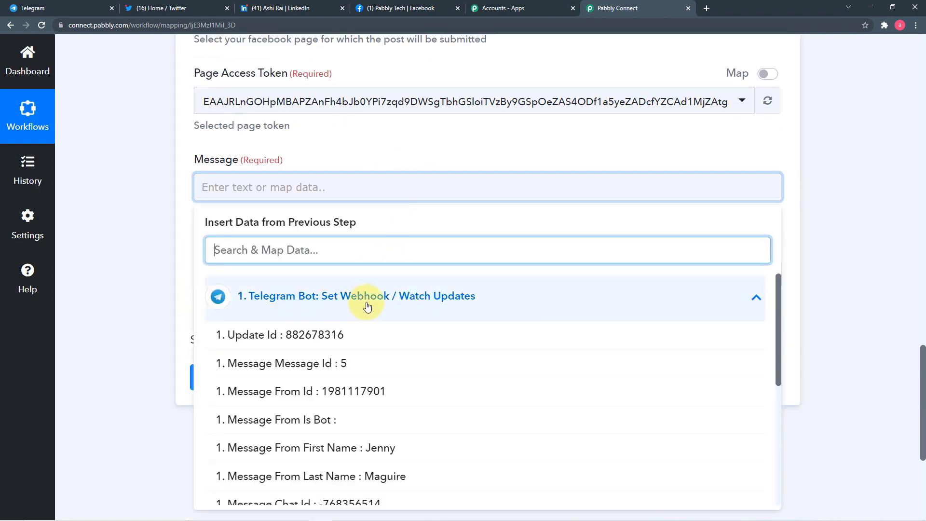
scroll(368, 338, down, 5)
click(413, 405)
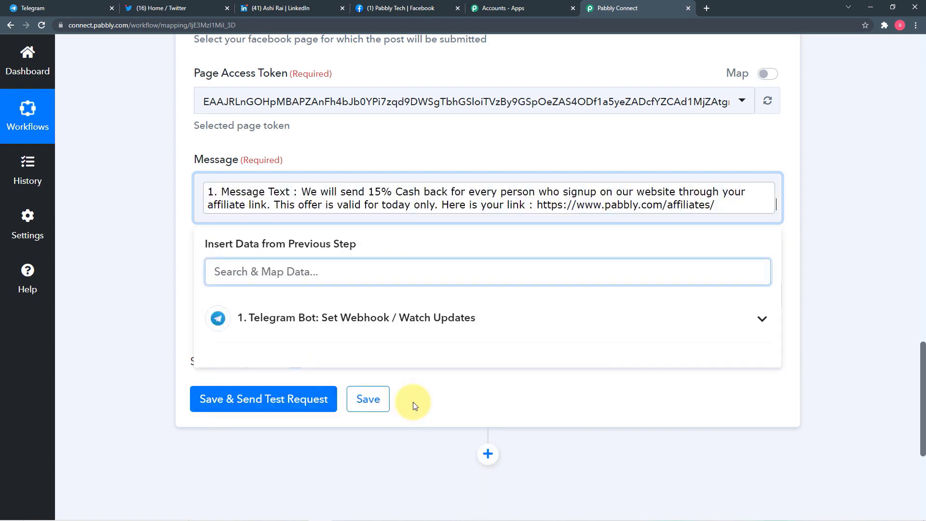
click(187, 227)
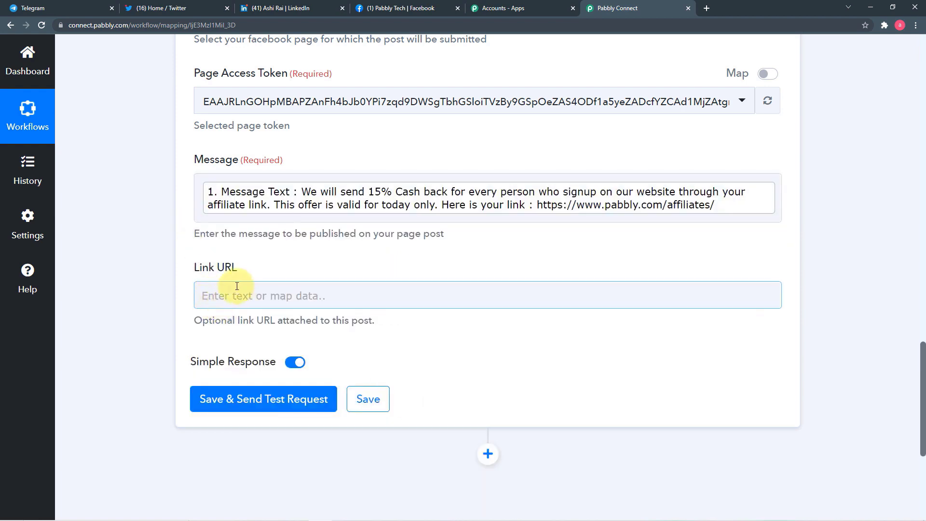
- Scroll through the form to review the inserted 15% cashback message and trigger data
scroll(415, 296, up, 9)
scroll(420, 300, up, 4)
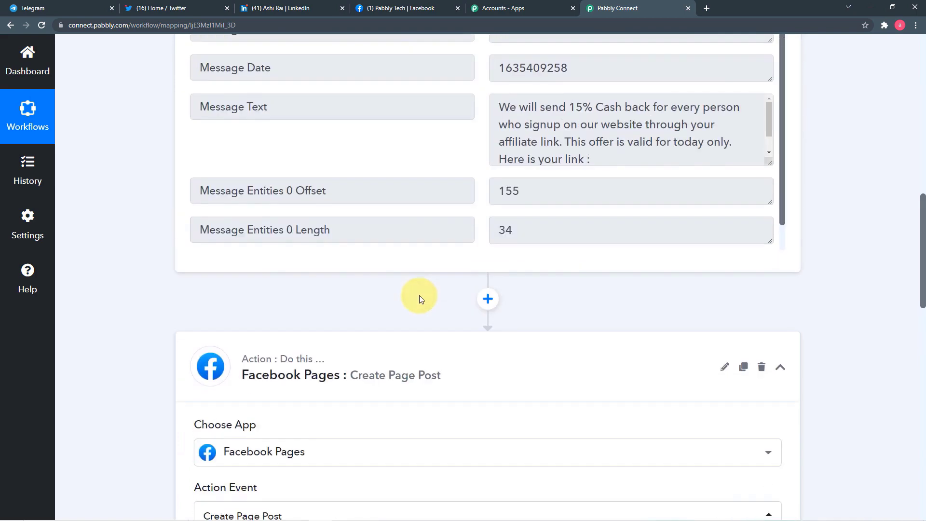
scroll(634, 126, up, 5)
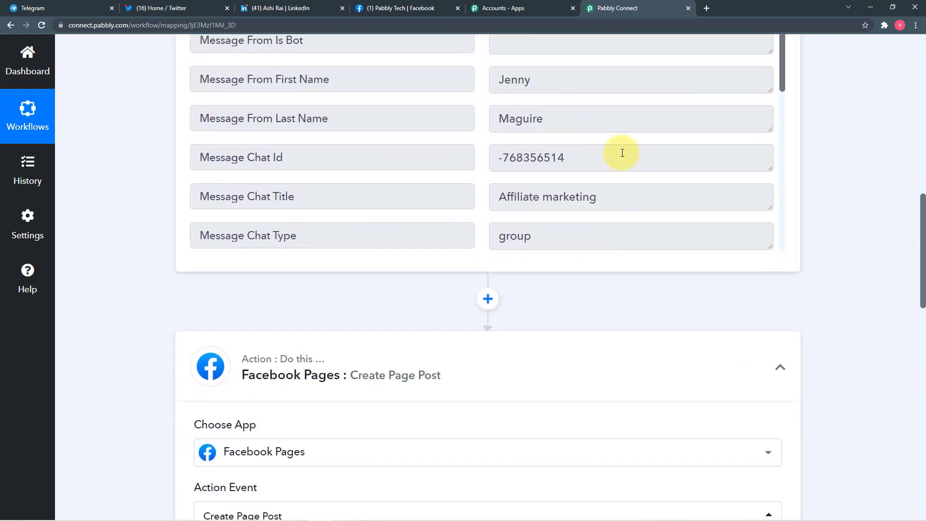
scroll(684, 140, down, 2)
scroll(879, 151, up, 5)
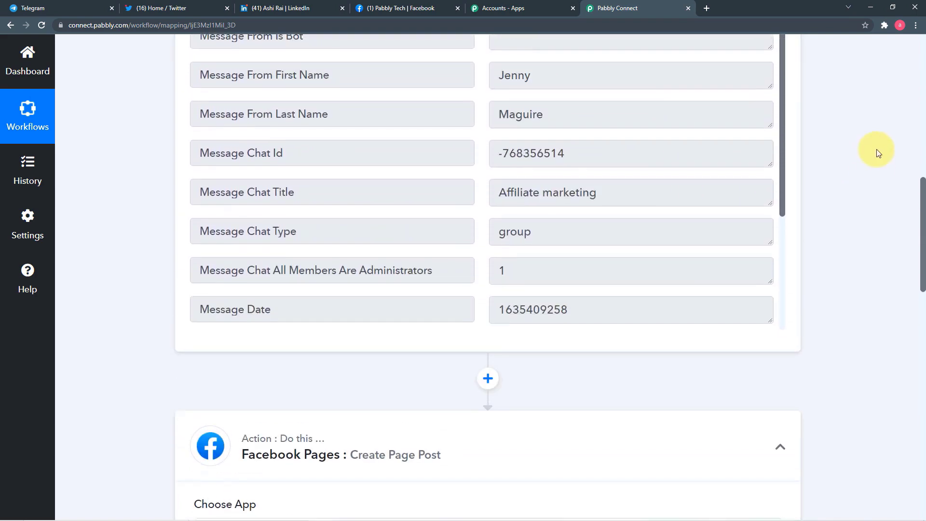
scroll(618, 265, down, 2)
scroll(619, 265, down, 3)
scroll(618, 265, up, 3)
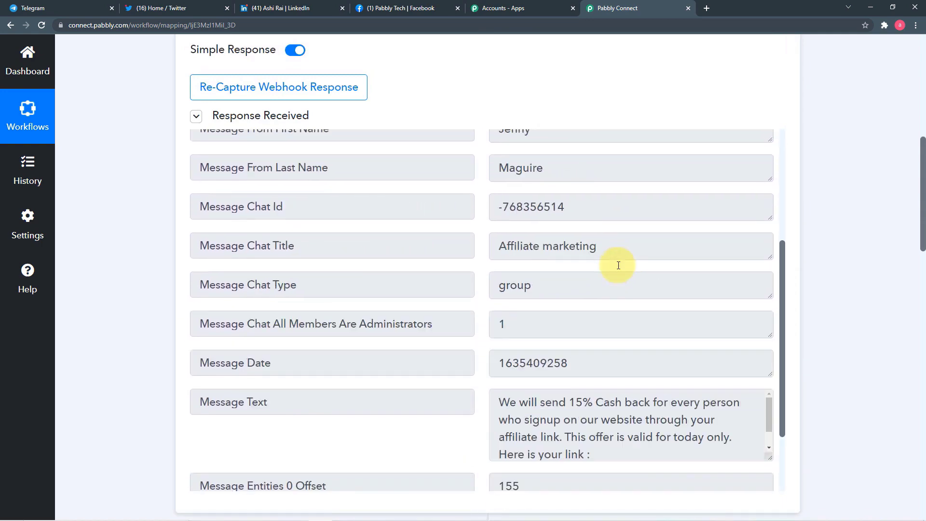
scroll(619, 265, down, 3)
scroll(618, 265, up, 5)
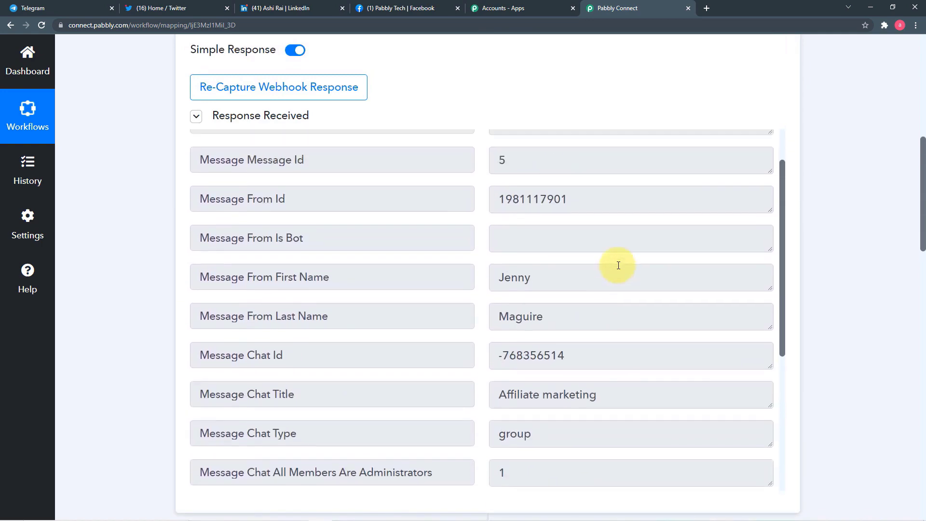
scroll(618, 265, down, 5)
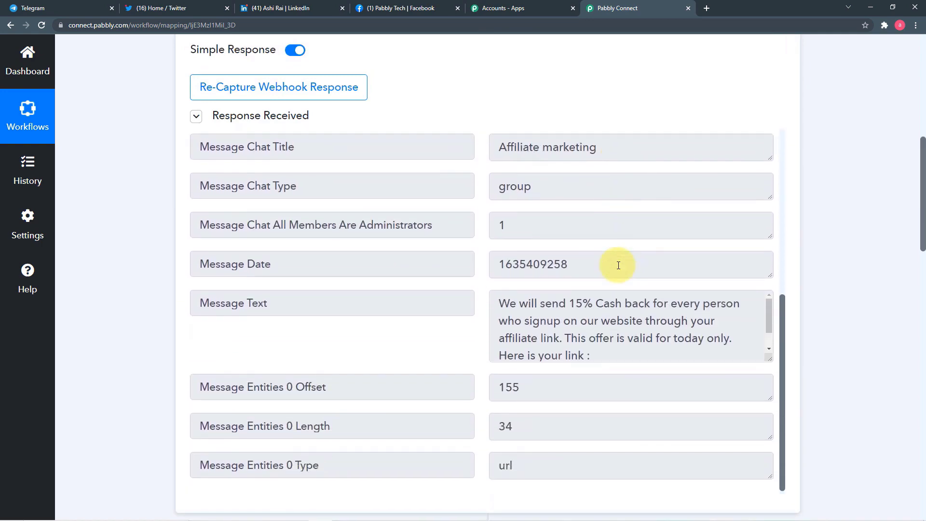
scroll(618, 265, down, 2)
scroll(619, 265, up, 1)
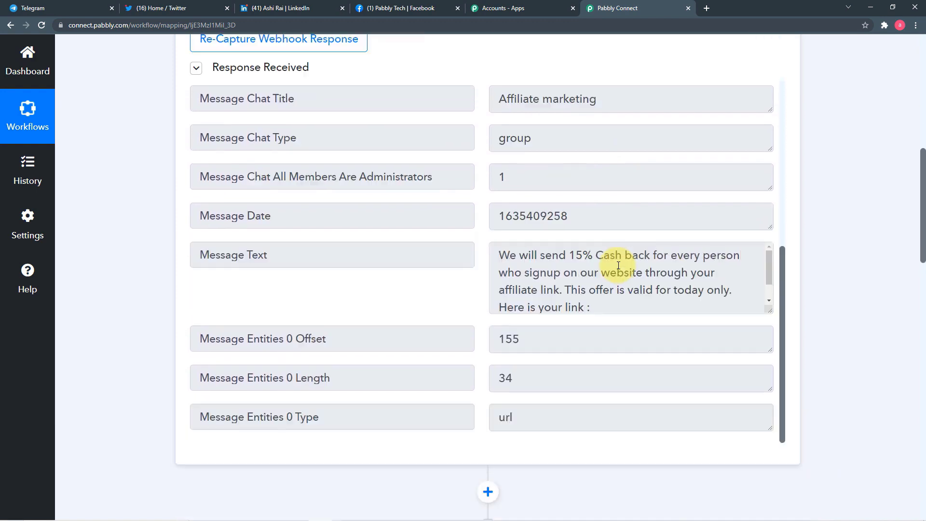
scroll(618, 224, down, 2)
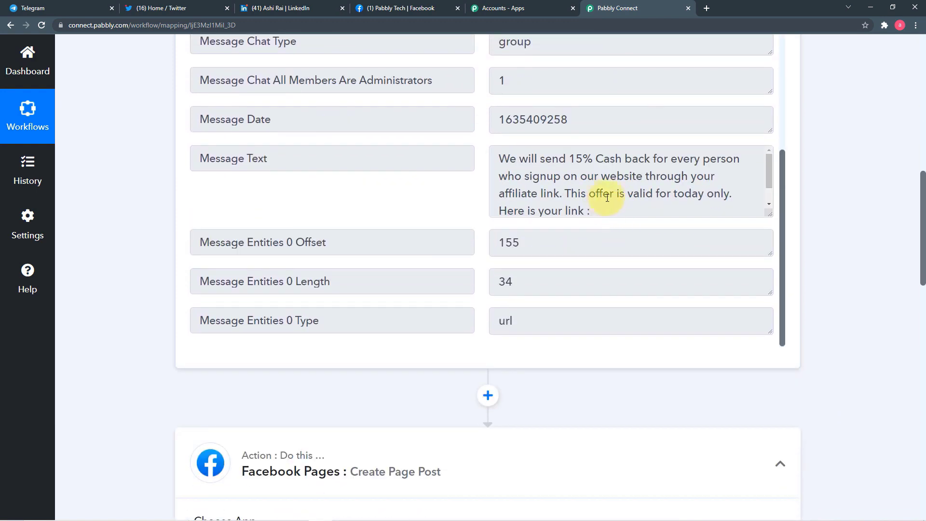
scroll(592, 190, down, 1)
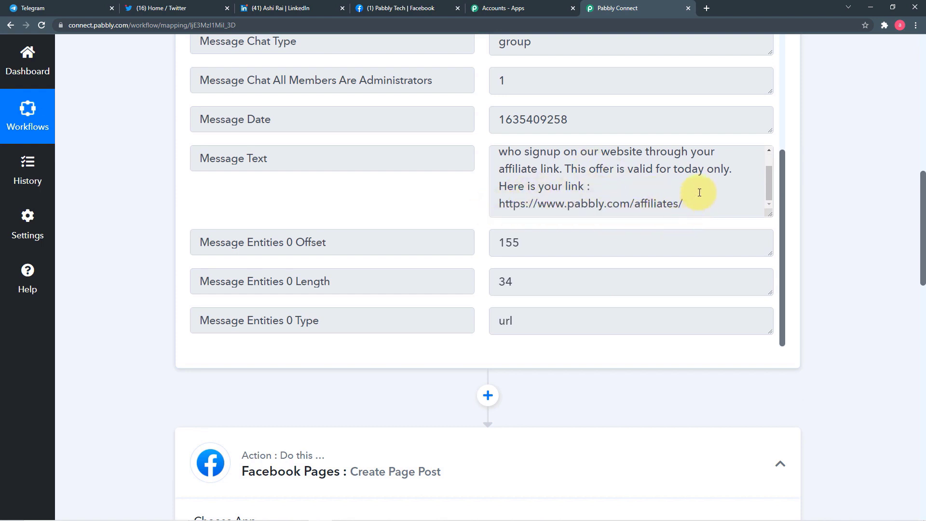
scroll(699, 193, down, 12)
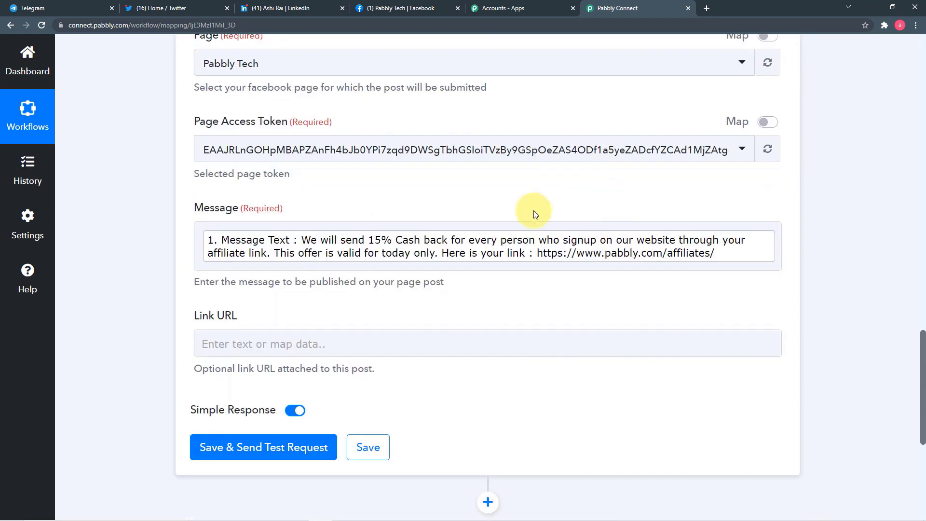
- Save the Facebook post step and send a test request, returning the new post's Id
click(554, 261)
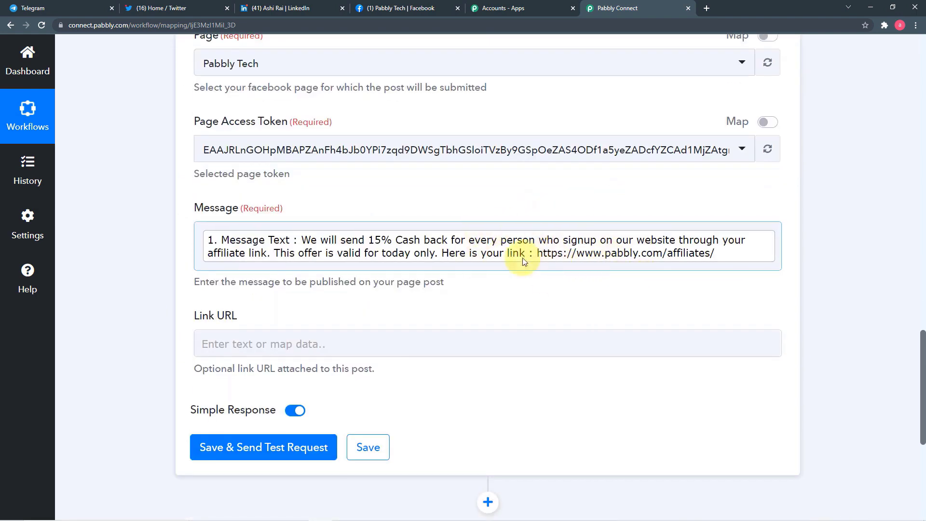
click(522, 297)
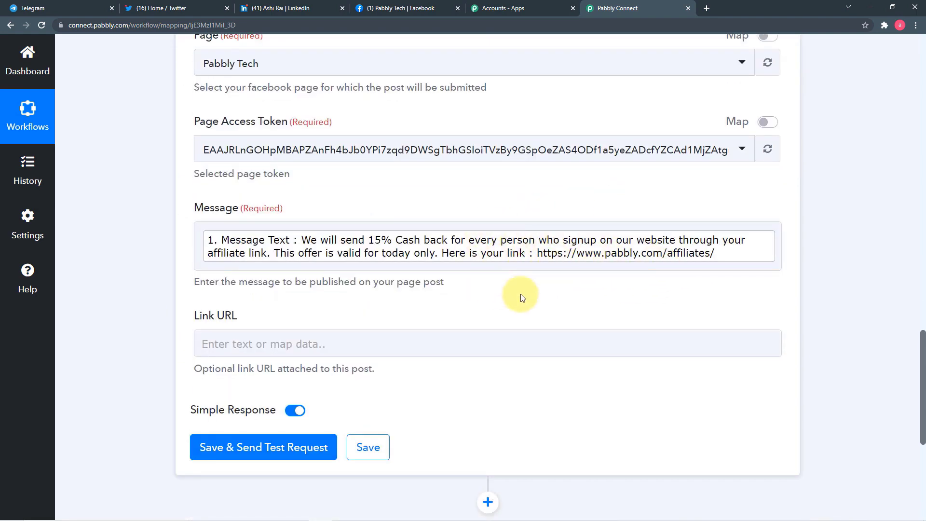
scroll(521, 297, down, 1)
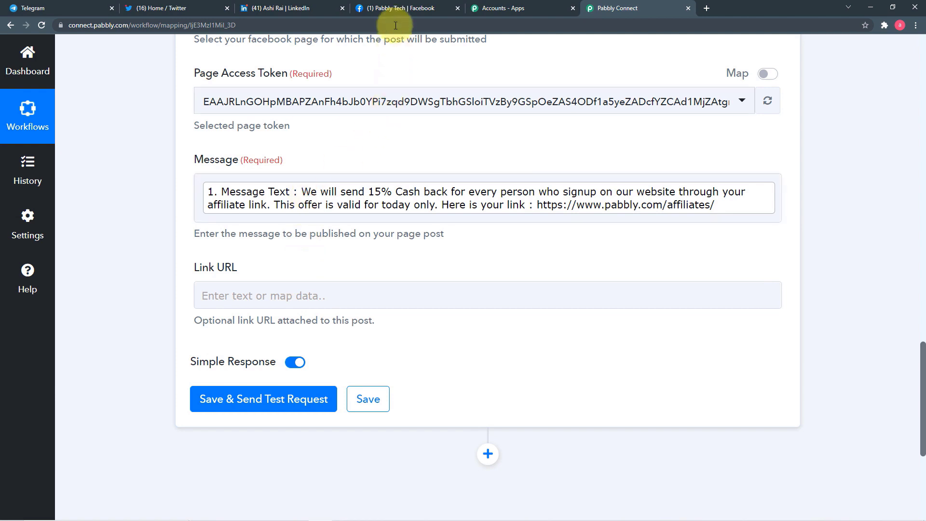
click(211, 401)
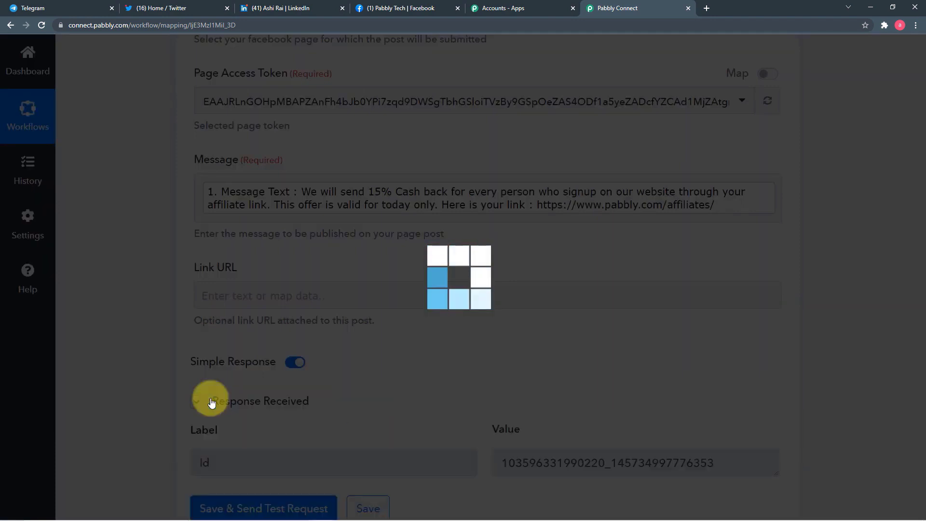
scroll(210, 402, down, 2)
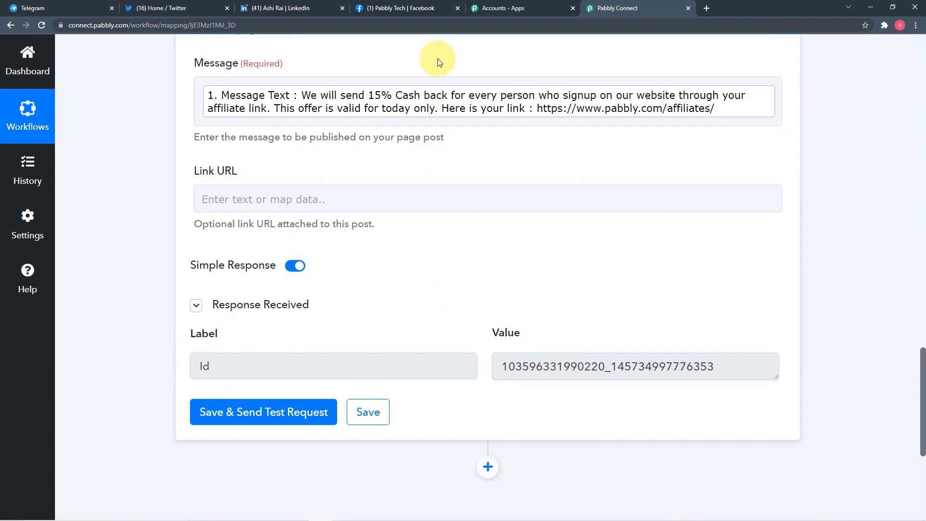
click(411, 4)
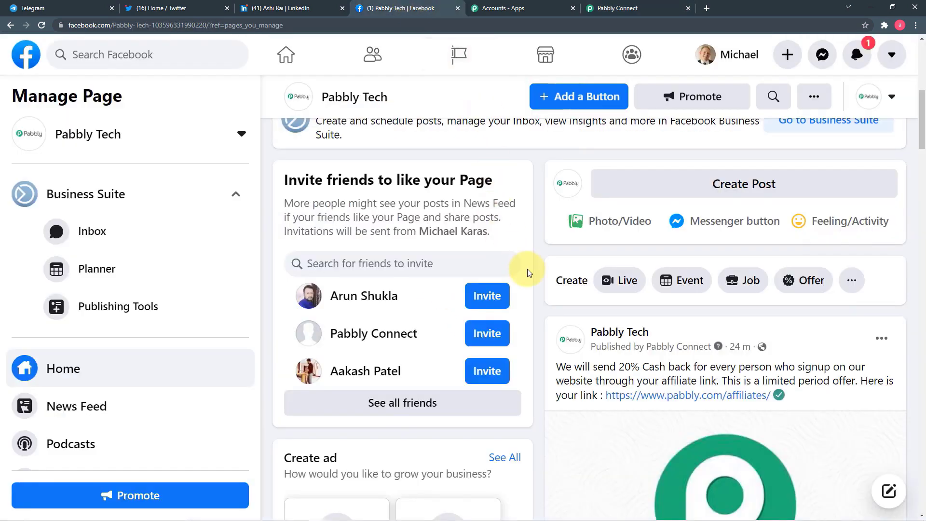
click(41, 25)
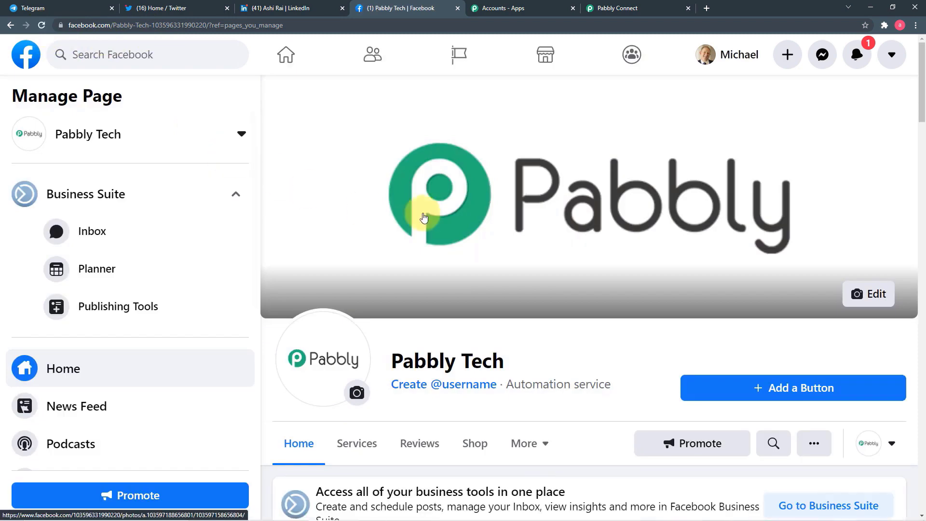
scroll(423, 212, down, 5)
scroll(423, 215, down, 3)
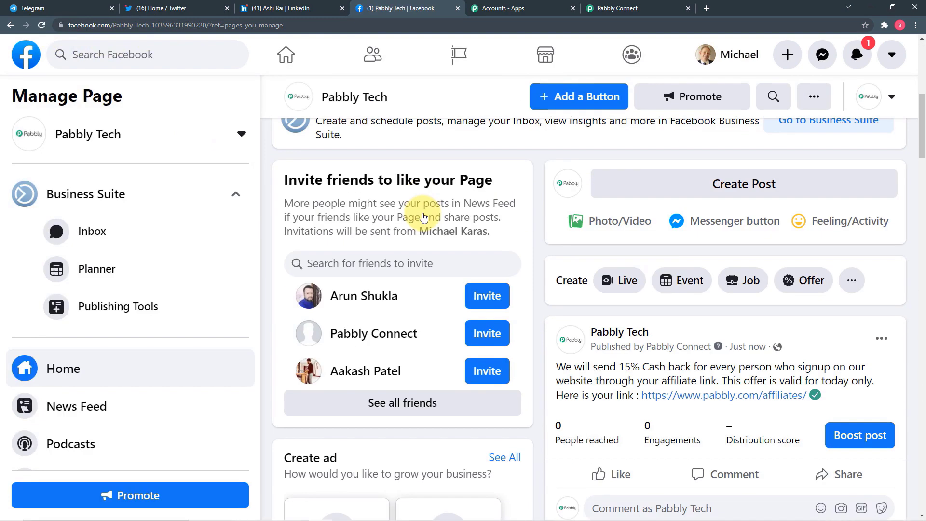
scroll(430, 217, down, 3)
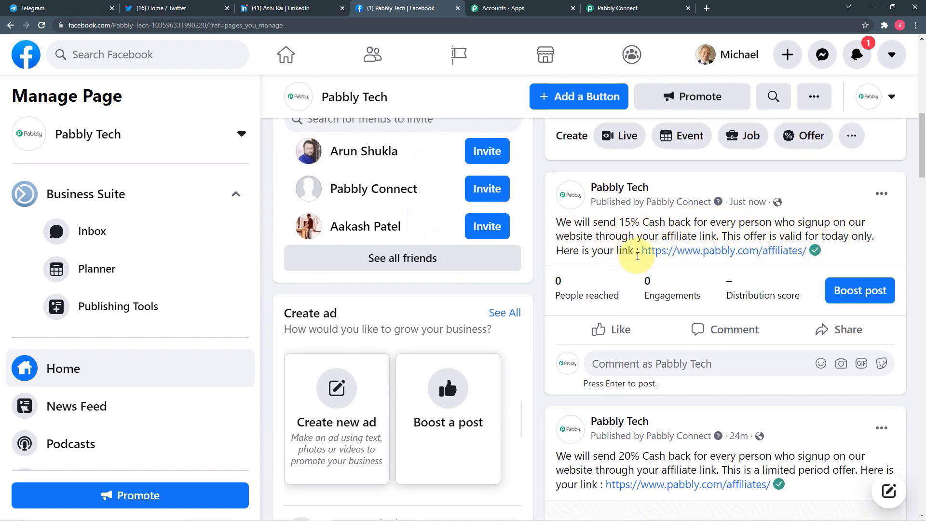
click(603, 9)
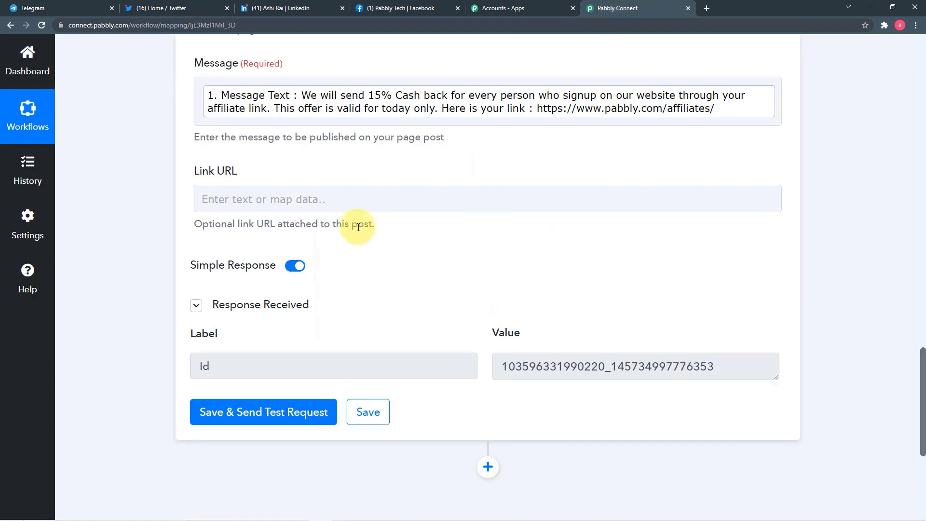
scroll(358, 227, up, 1)
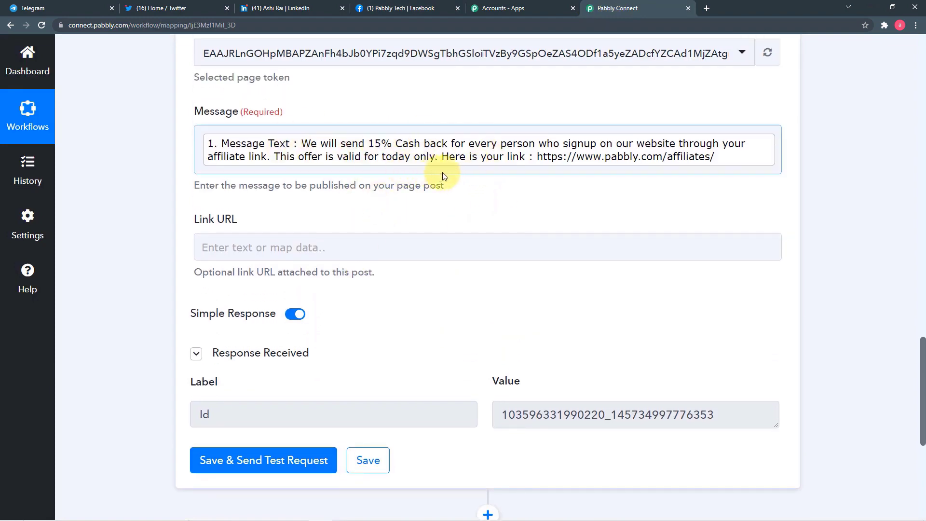
click(407, 9)
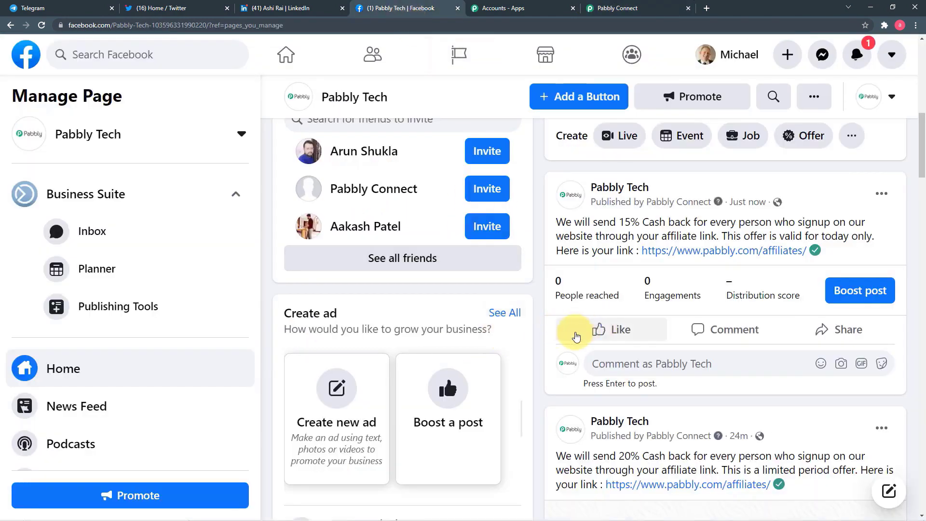
click(623, 8)
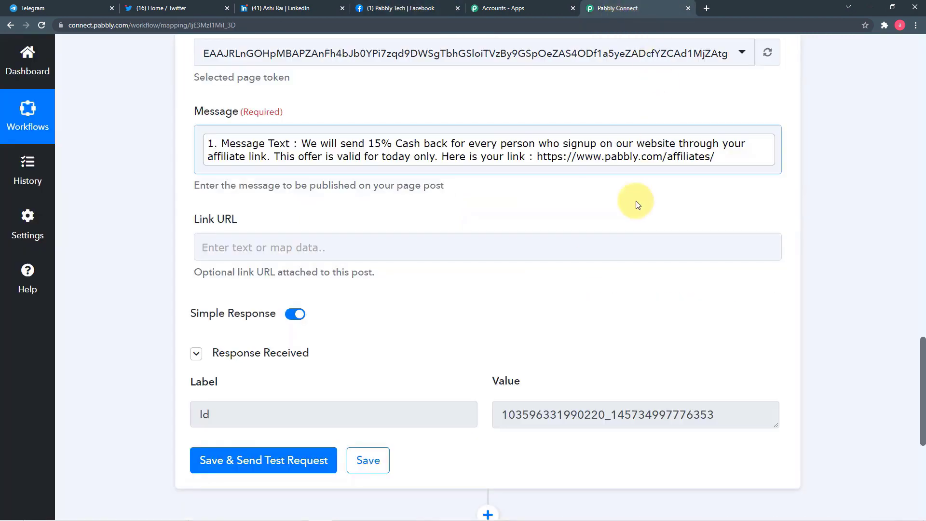
scroll(482, 277, down, 5)
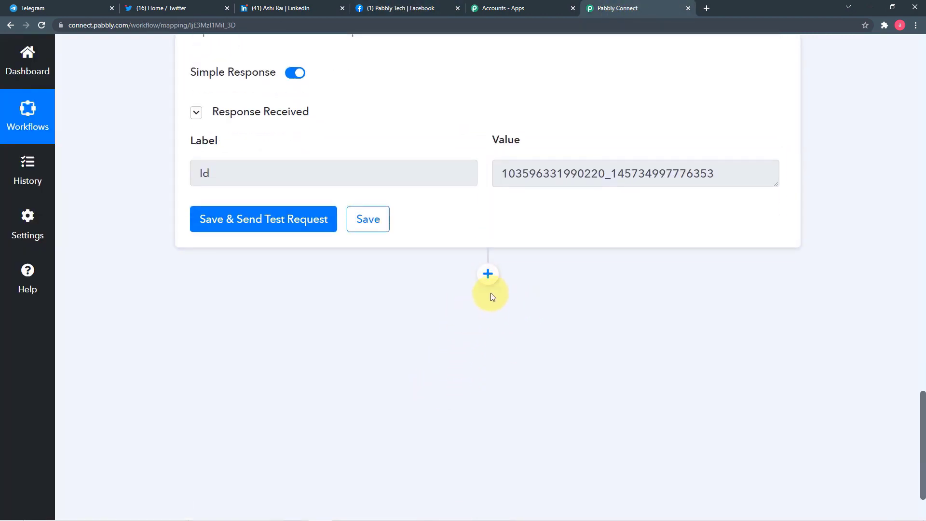
- Add a Twitter (Beta) step after the Facebook post, searching 'twi', with the Create Tweet event
click(488, 274)
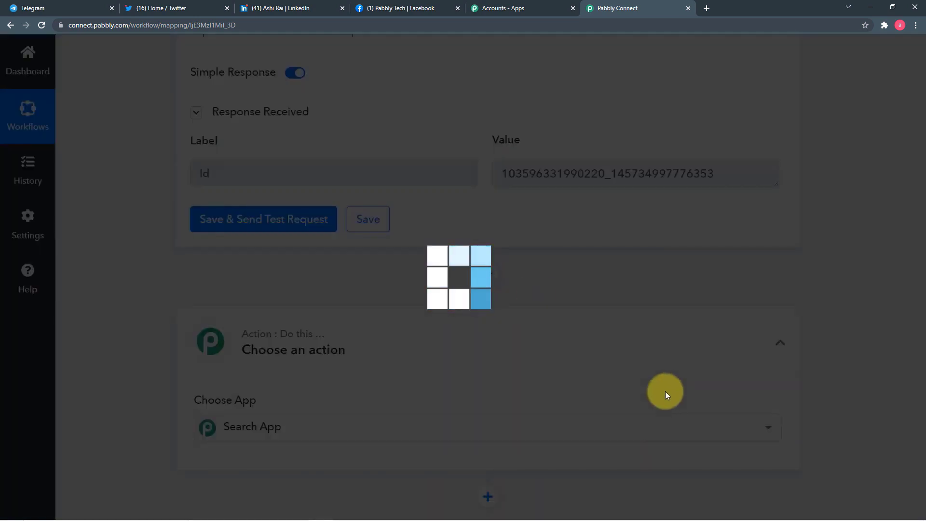
scroll(574, 268, down, 3)
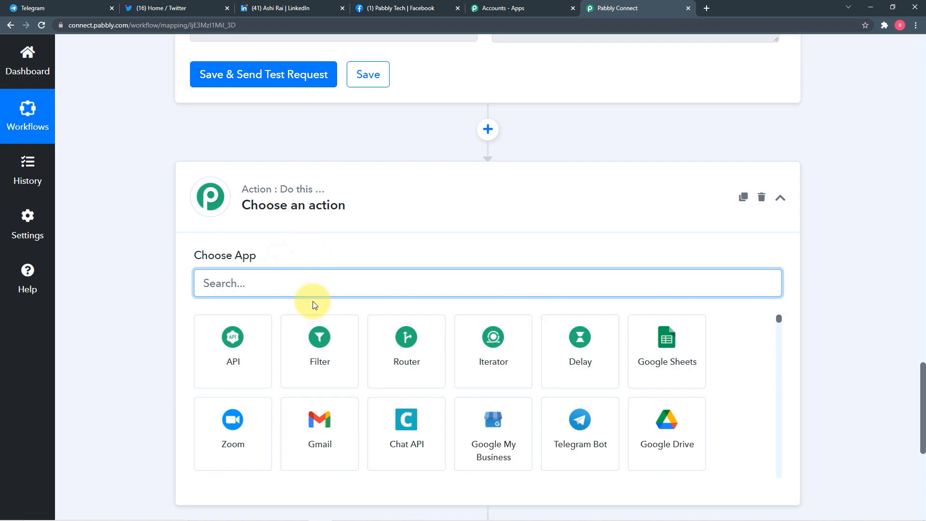
text(twi)
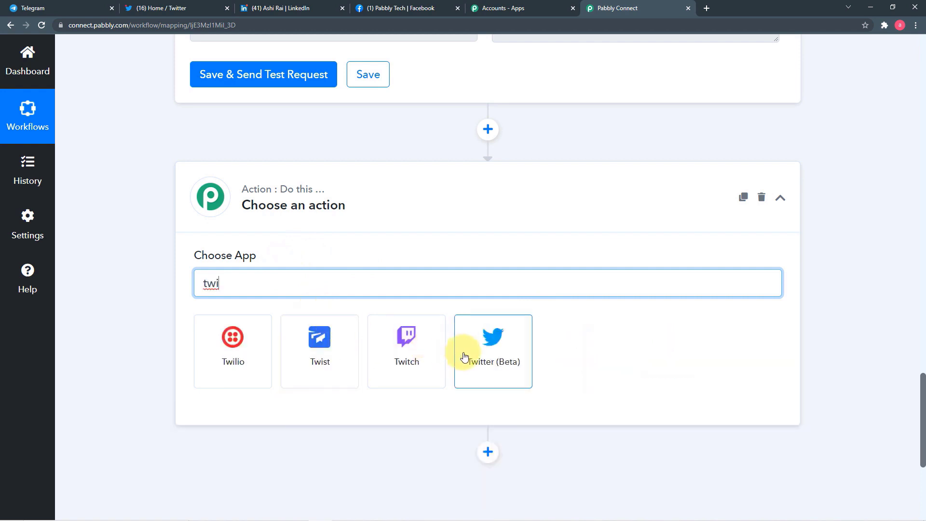
click(488, 356)
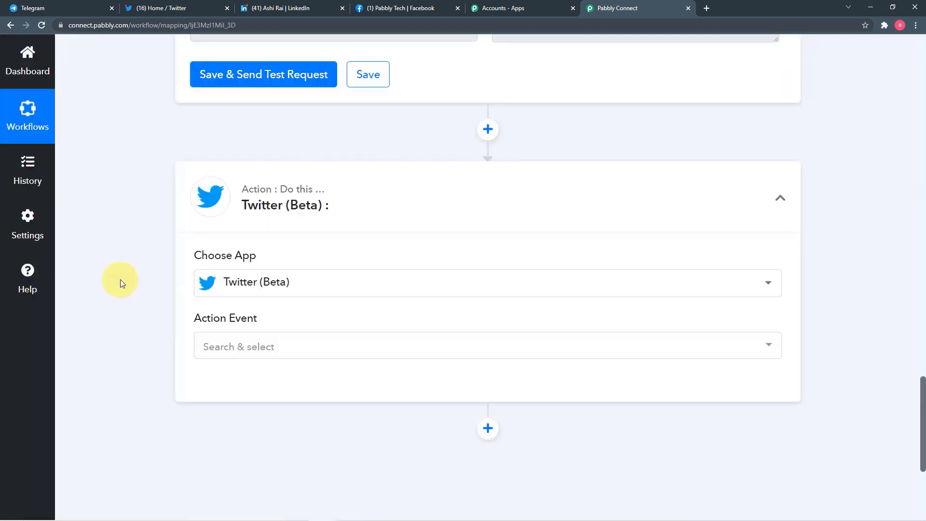
scroll(120, 279, down, 1)
click(230, 299)
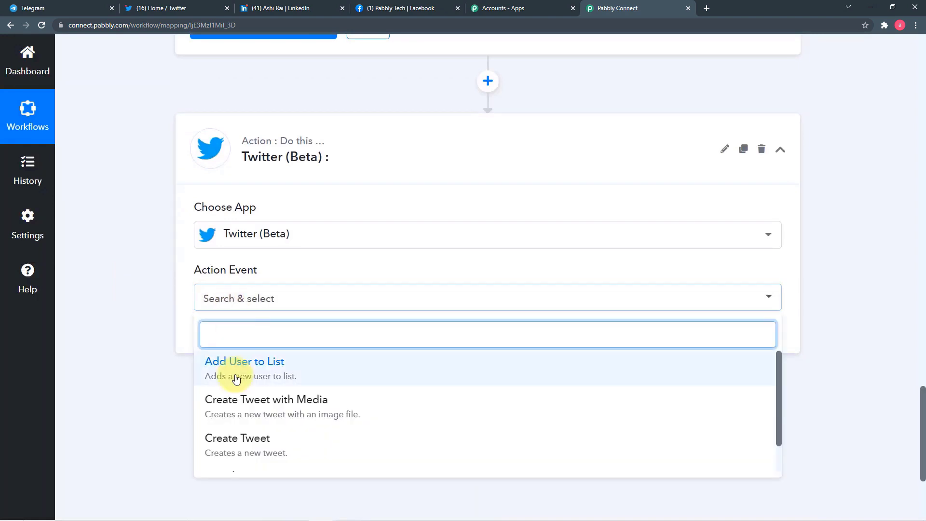
scroll(245, 417, down, 1)
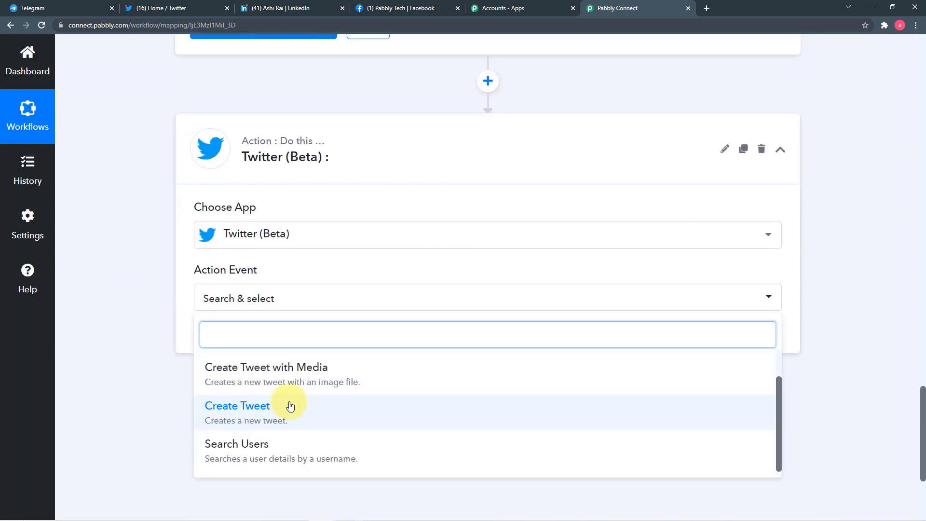
click(290, 406)
- Add a new Twitter connection and authorize Pabbly Connect to access the account
click(239, 345)
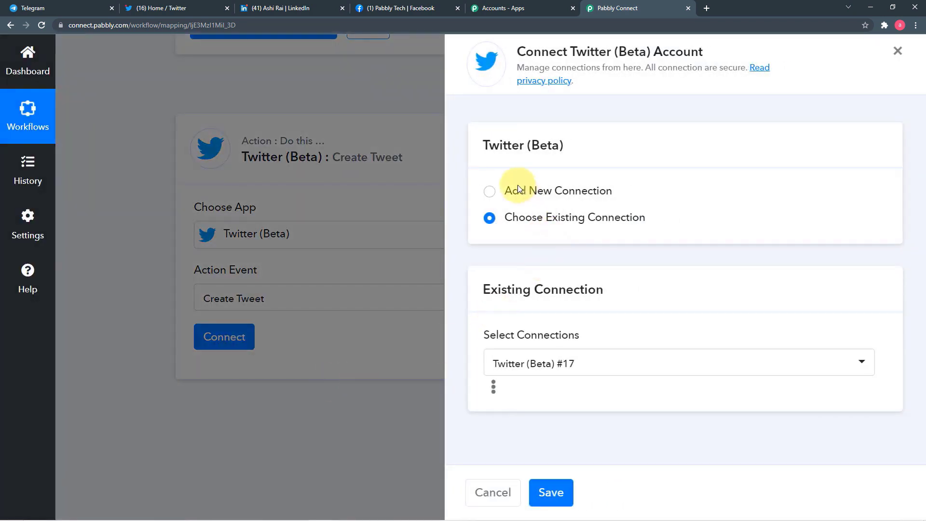
click(490, 192)
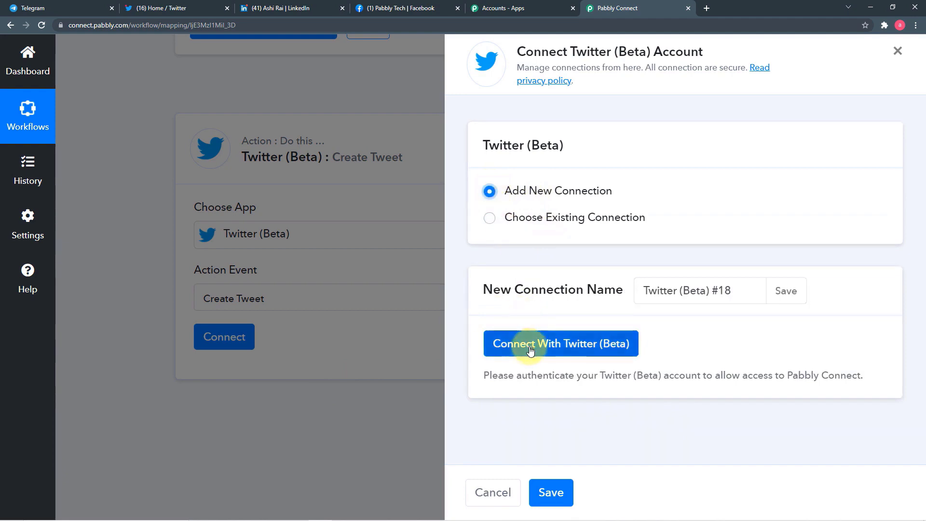
click(531, 351)
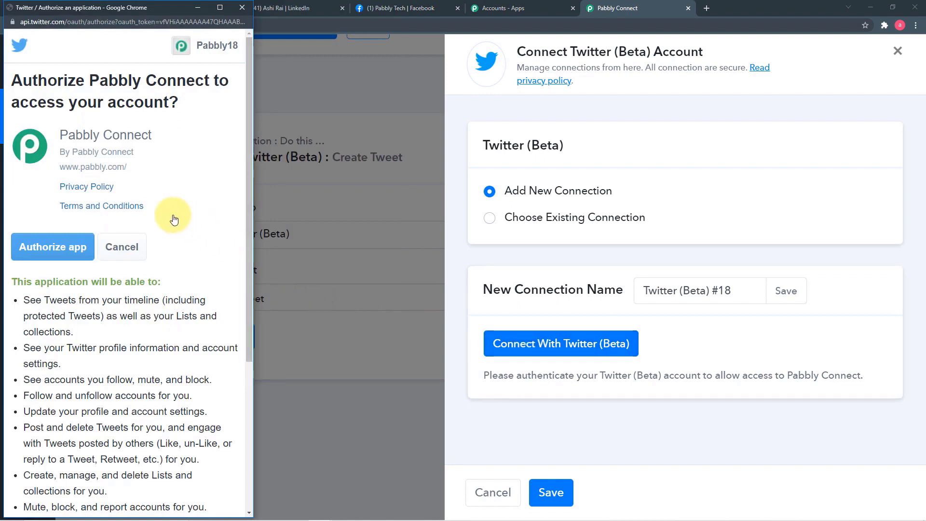
click(42, 253)
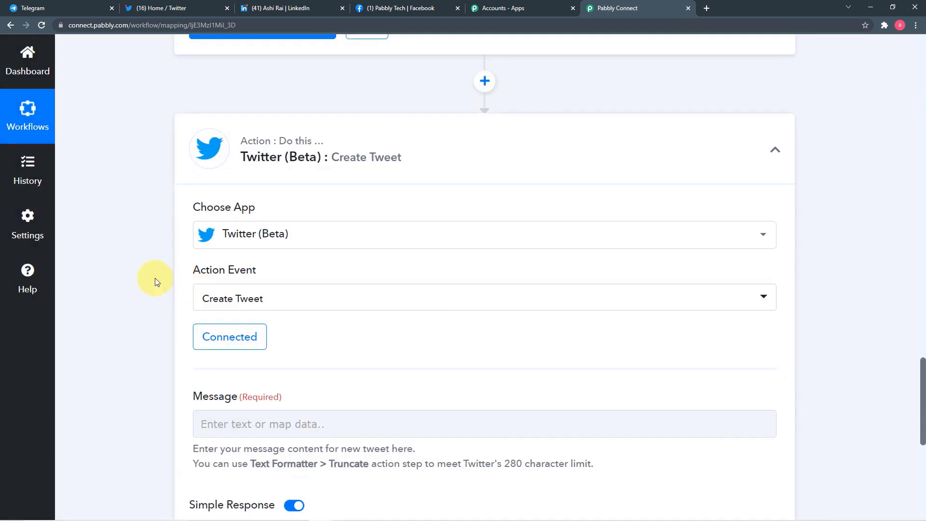
- Fill the tweet Message with the Telegram trigger's Message Text
scroll(149, 277, down, 1)
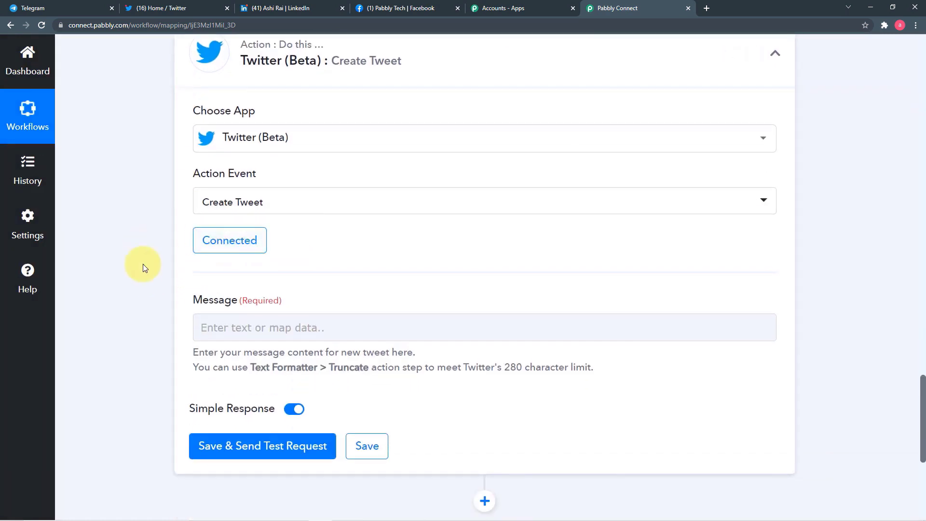
scroll(143, 265, down, 3)
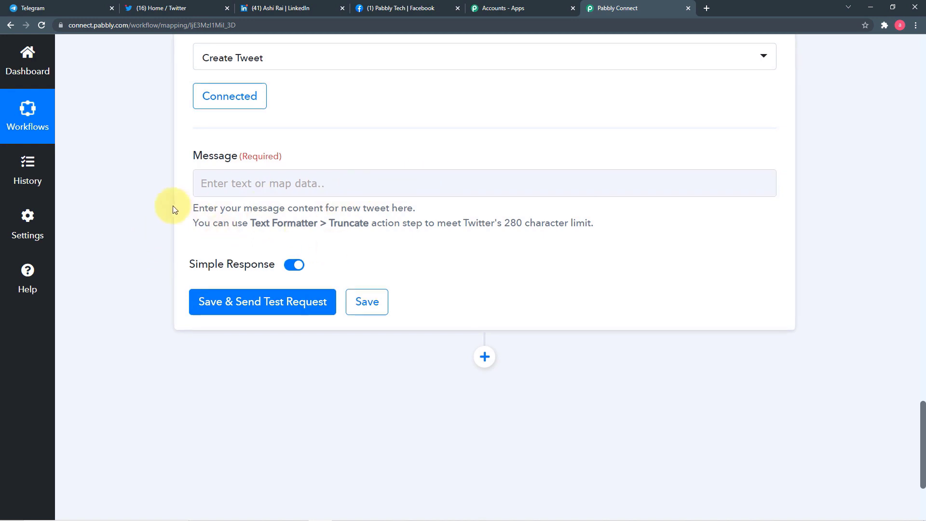
scroll(172, 206, up, 2)
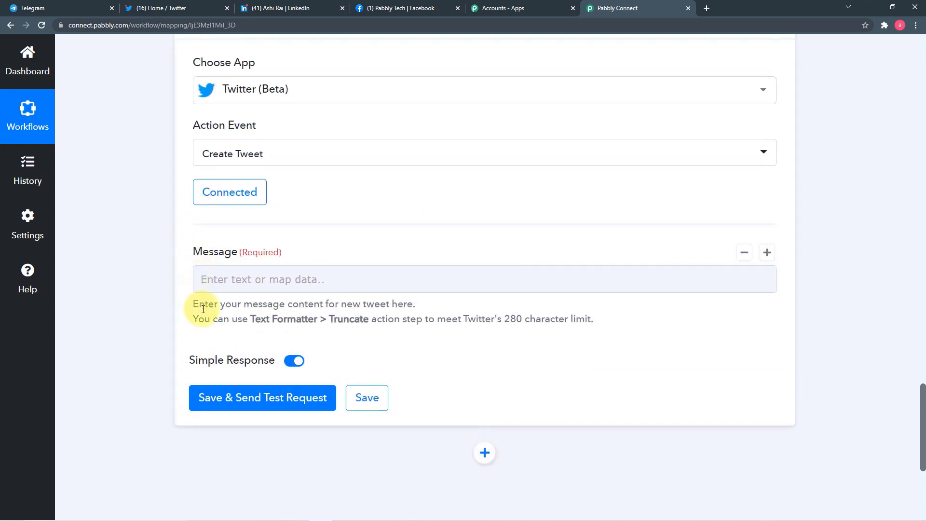
scroll(497, 310, up, 10)
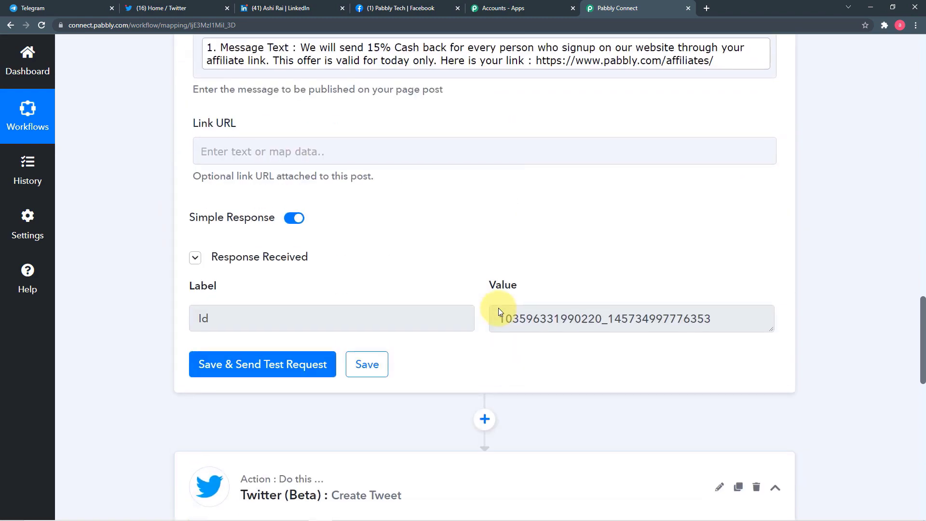
scroll(498, 311, up, 15)
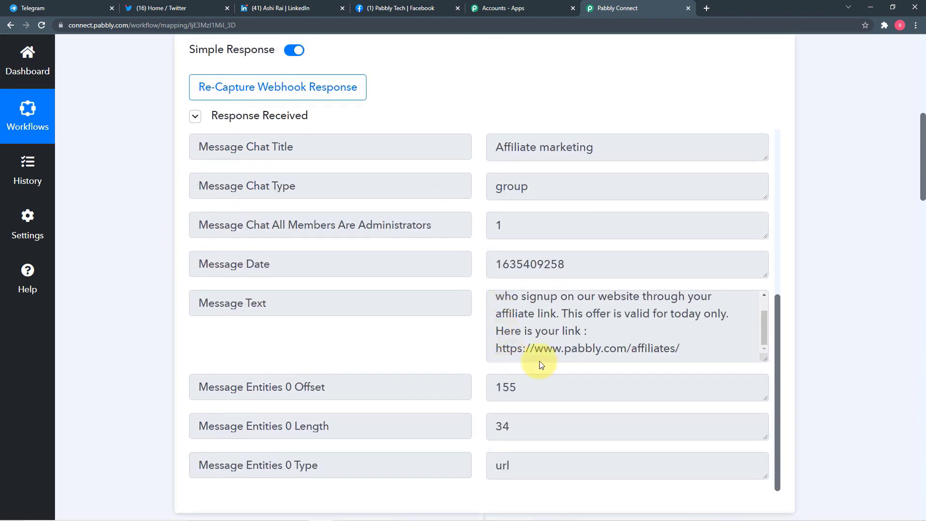
scroll(122, 320, down, 20)
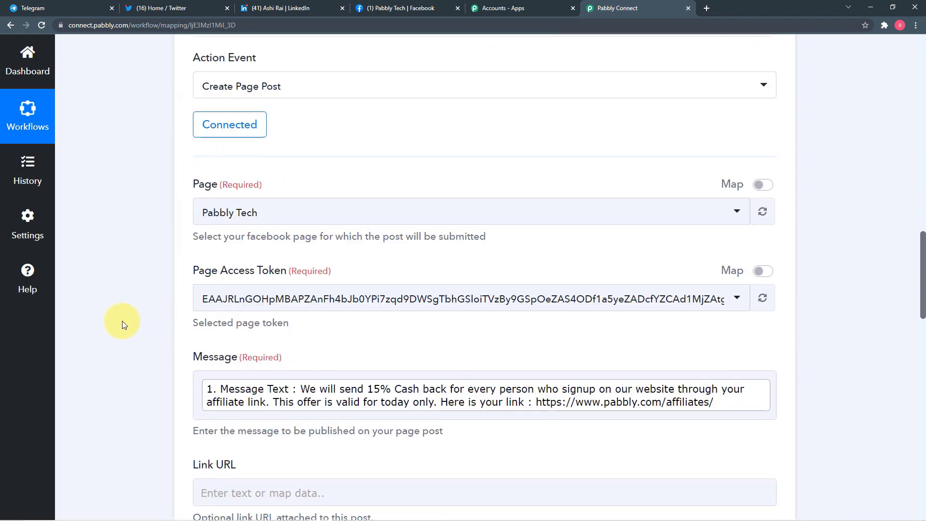
scroll(122, 320, down, 8)
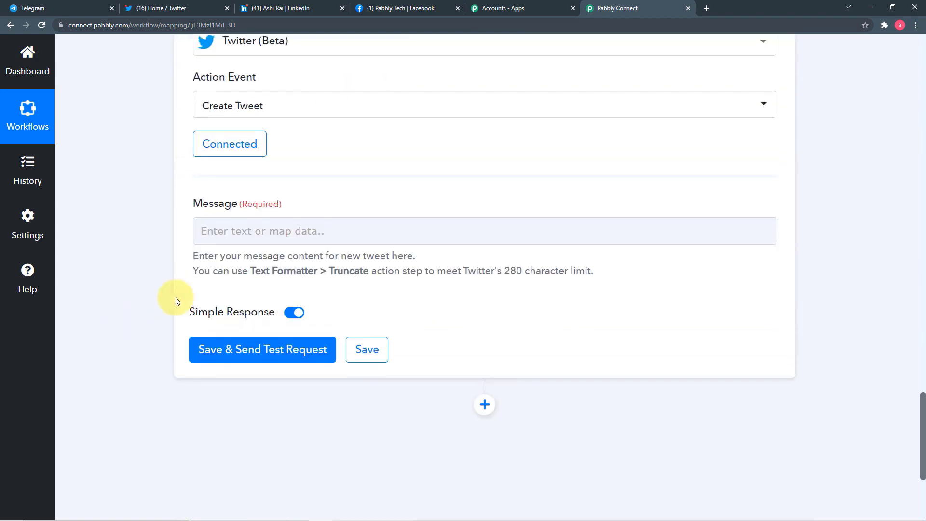
click(364, 227)
scroll(406, 272, down, 3)
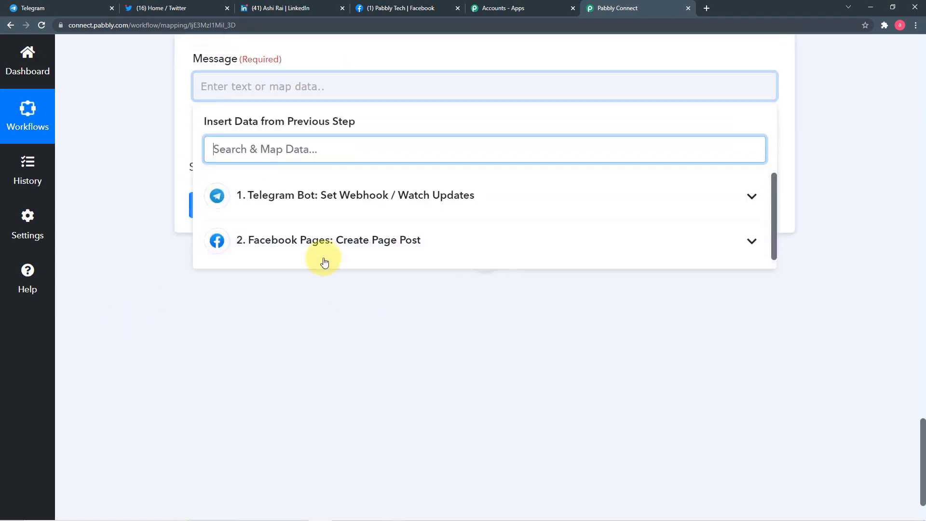
click(345, 206)
scroll(399, 275, down, 5)
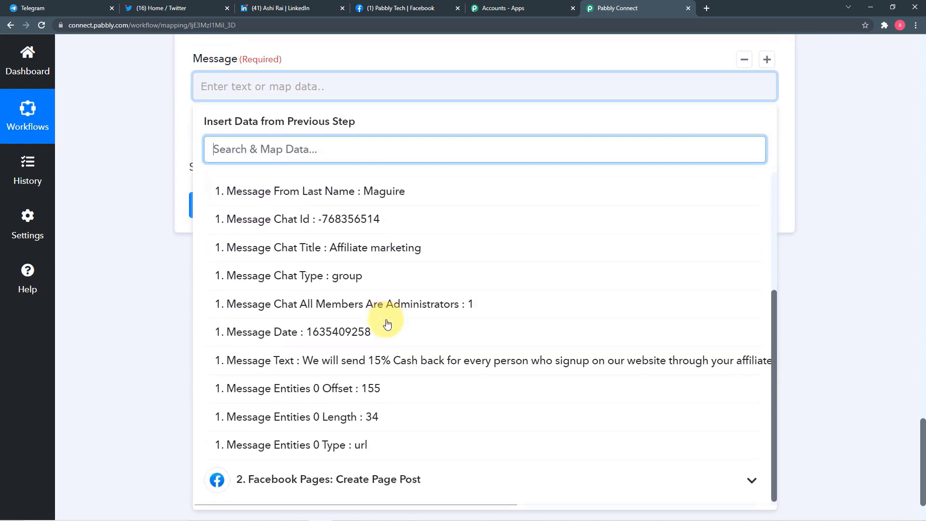
click(354, 356)
click(146, 291)
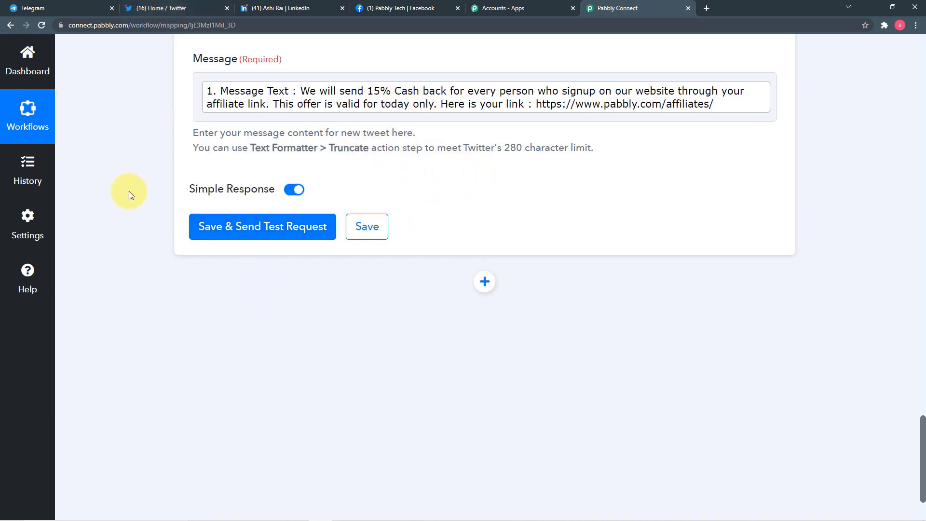
- Save the tweet step and send a test request, returning the created tweet's Id
click(211, 241)
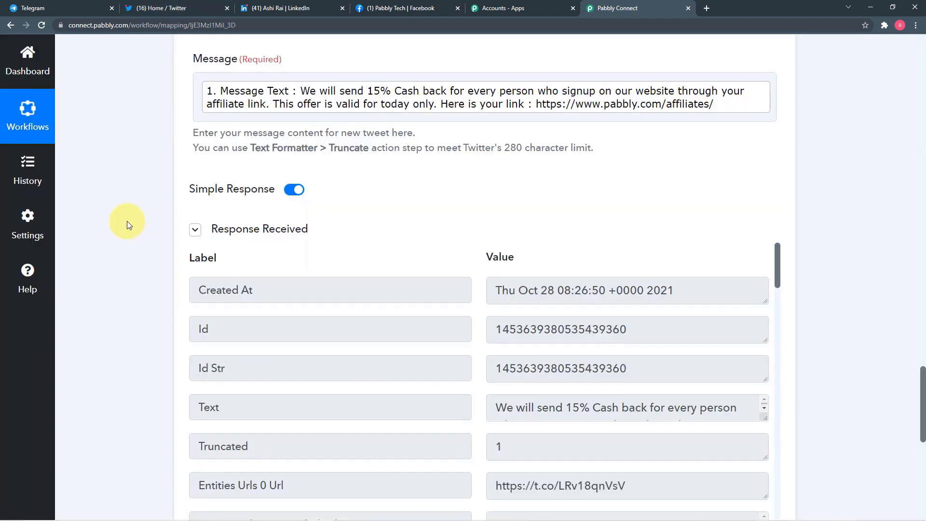
scroll(127, 221, down, 3)
scroll(126, 221, down, 2)
scroll(270, 188, up, 3)
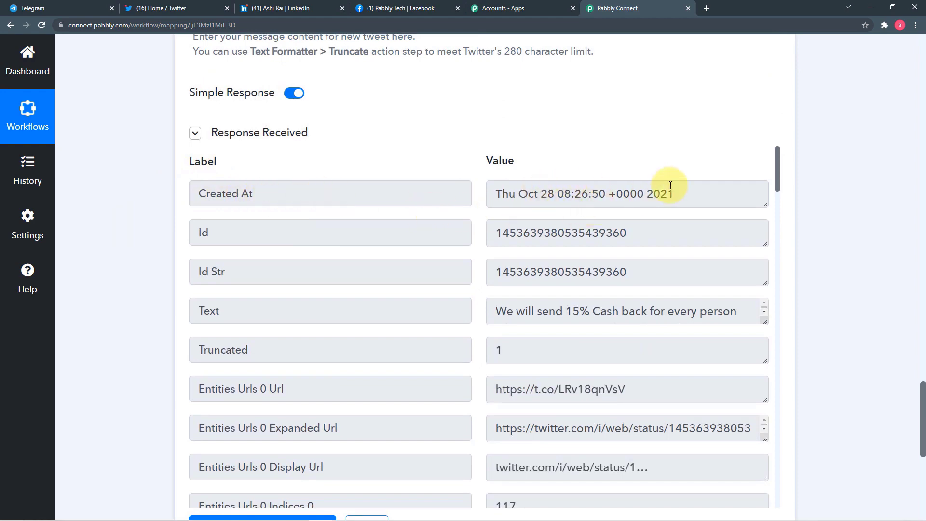
- Reload the Twitter home feed and find the posted 15% cashback tweet with its affiliates link
click(198, 9)
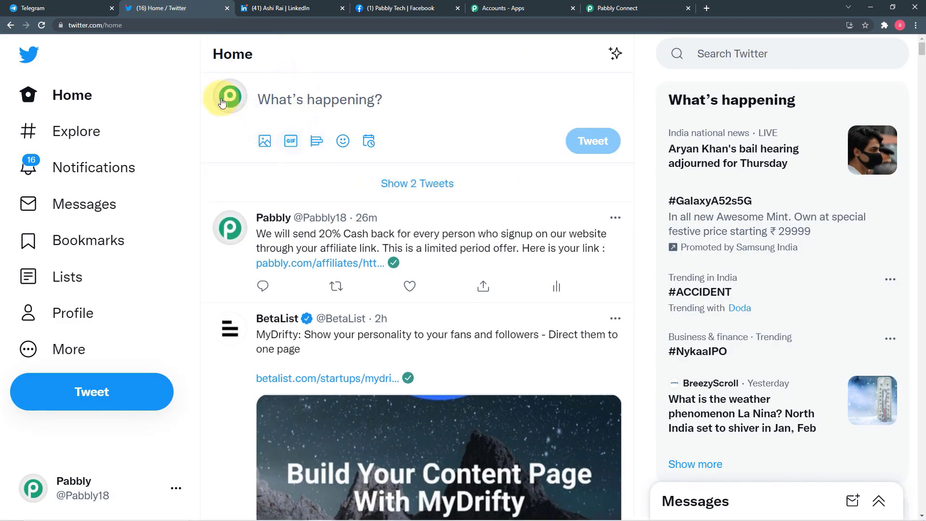
click(42, 29)
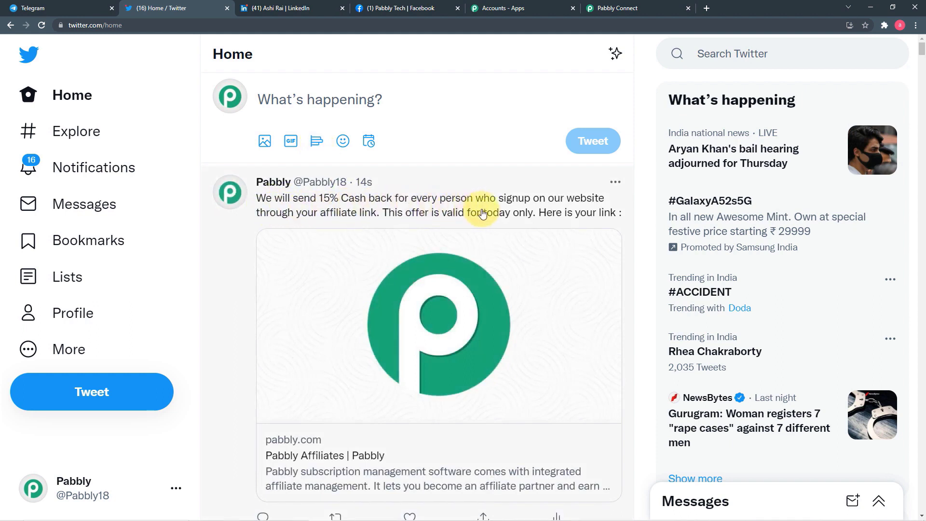
scroll(517, 215, down, 3)
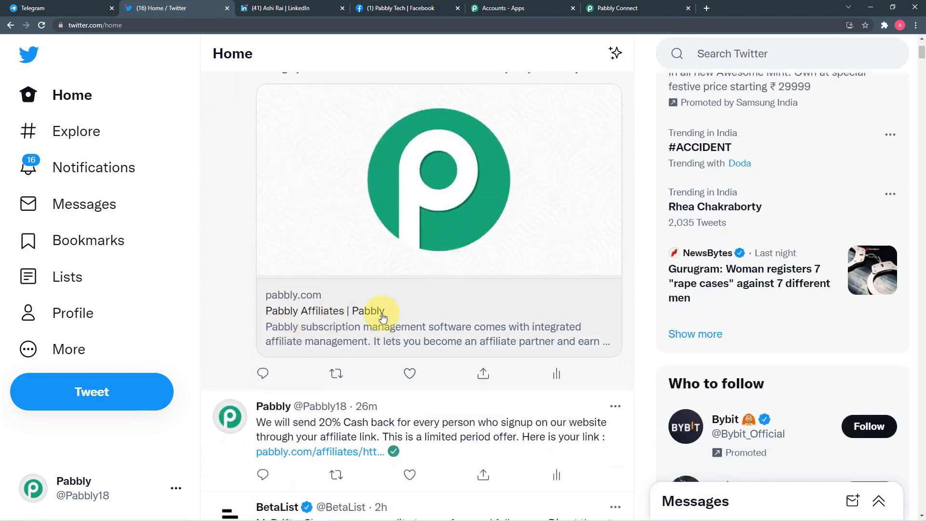
scroll(382, 310, up, 3)
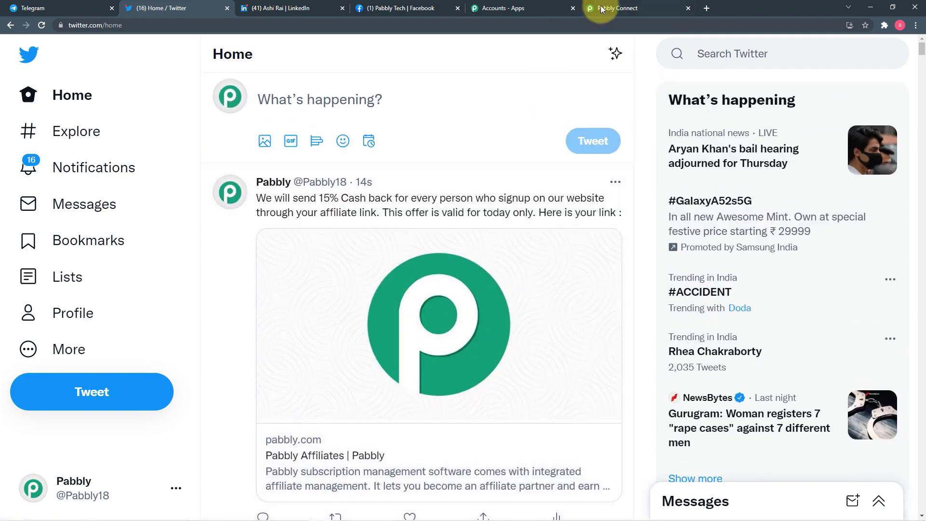
- Add a LinkedIn step after Twitter, searching 'lin', with the Share an Article or URL event
click(601, 9)
scroll(508, 90, down, 8)
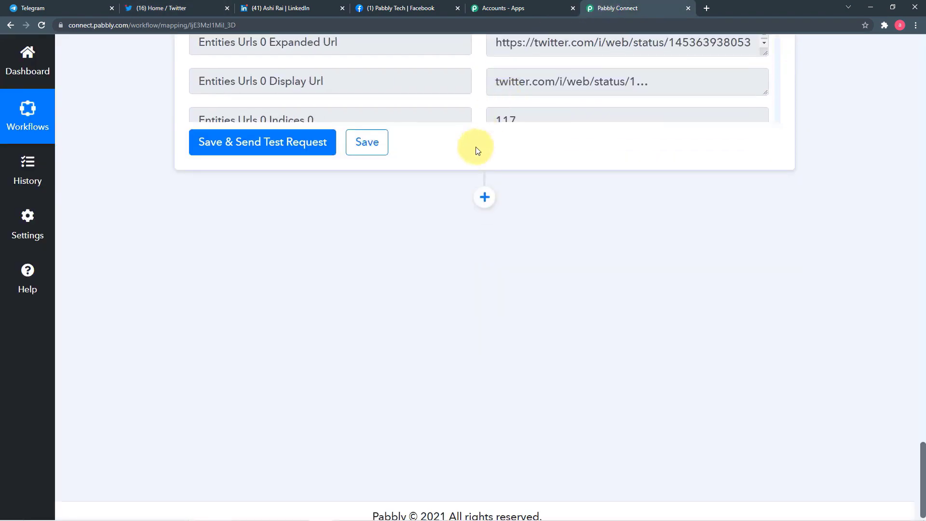
click(485, 196)
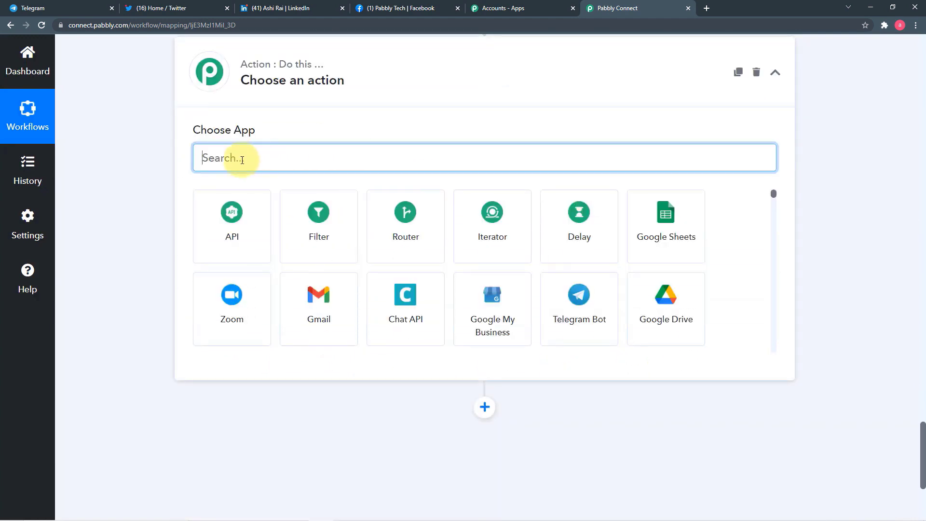
text(li)
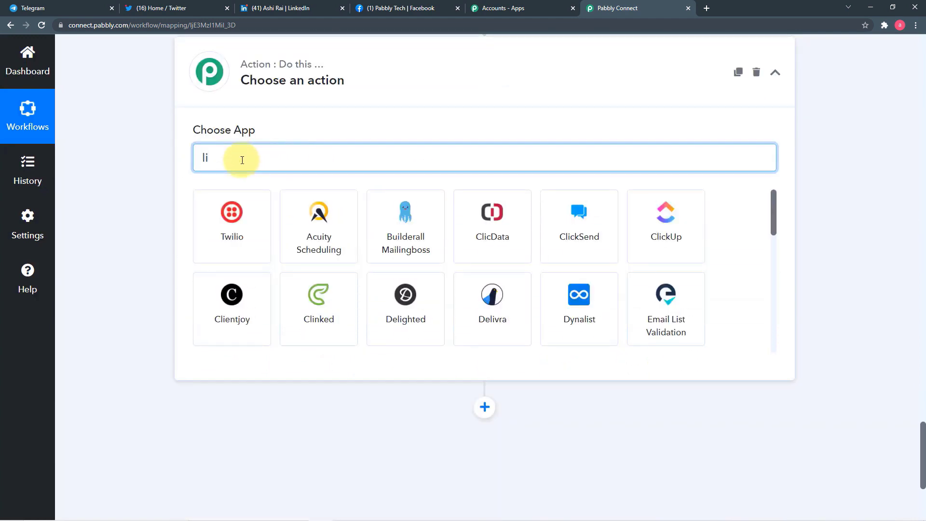
text(nk)
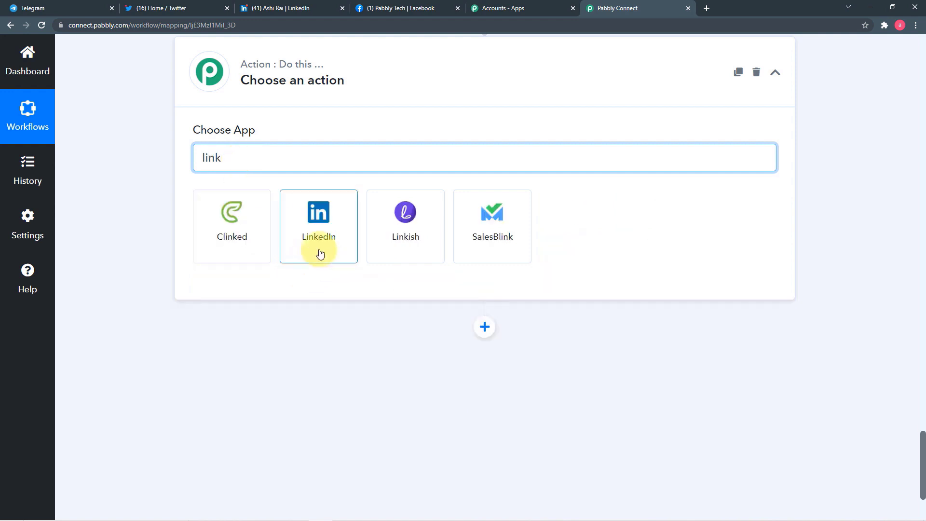
click(320, 252)
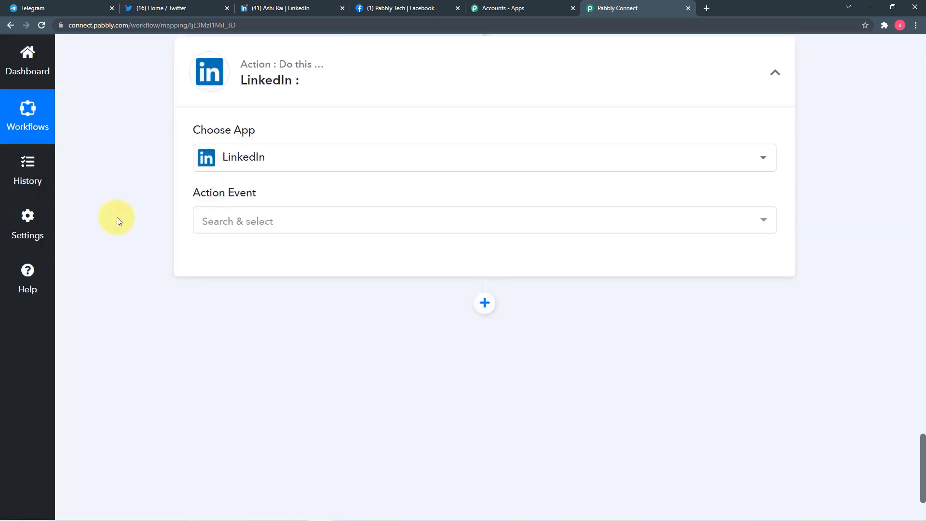
click(311, 219)
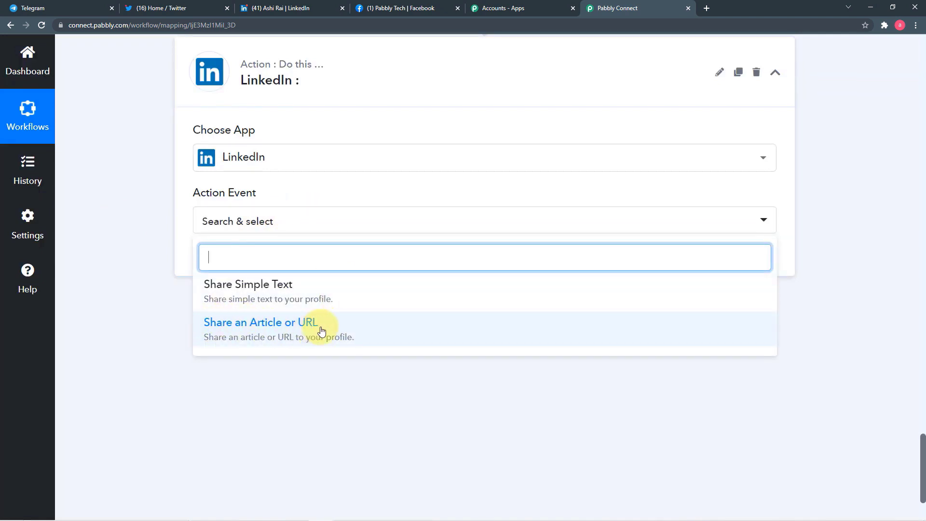
click(286, 332)
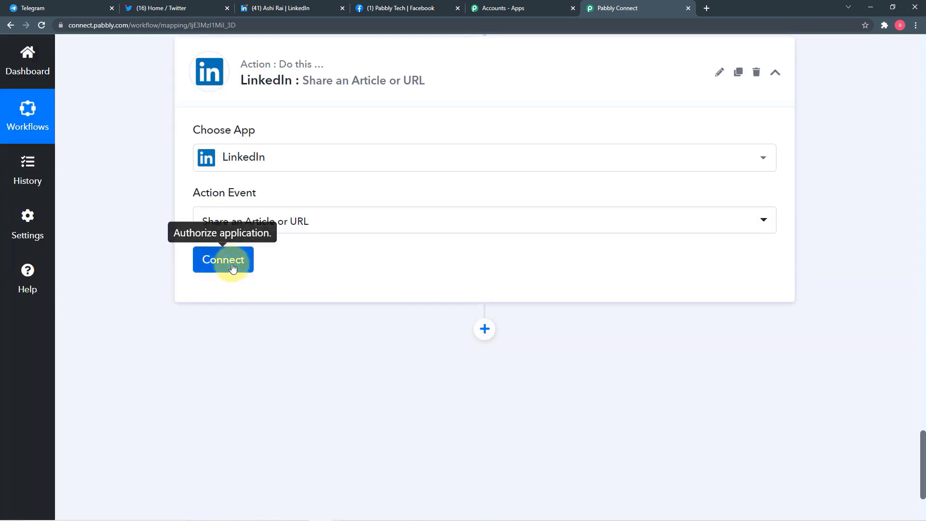
- Add a new LinkedIn connection (LinkedIn #2) by signing in with the saved password
click(233, 264)
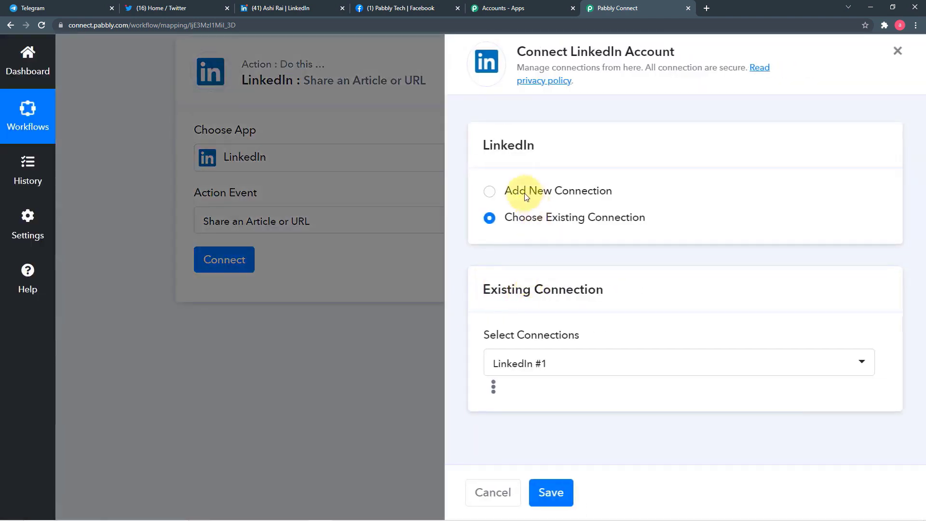
click(487, 192)
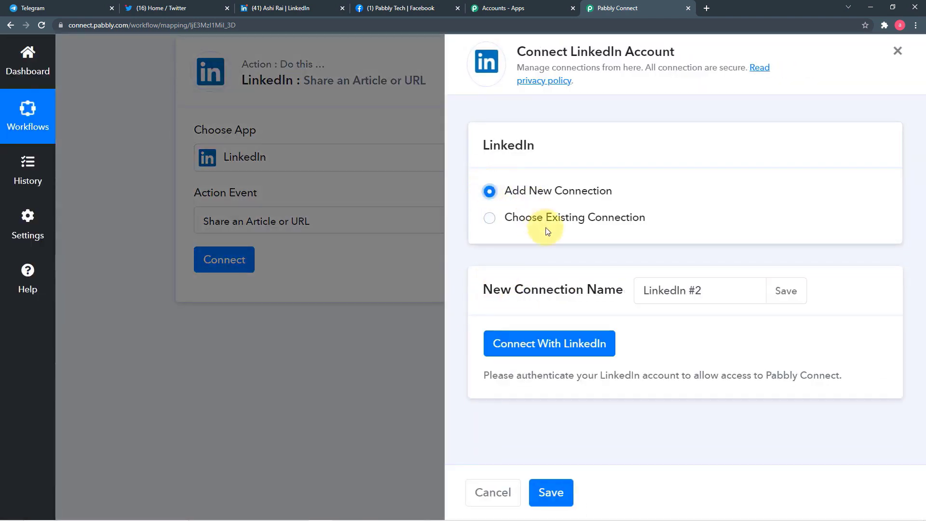
click(556, 347)
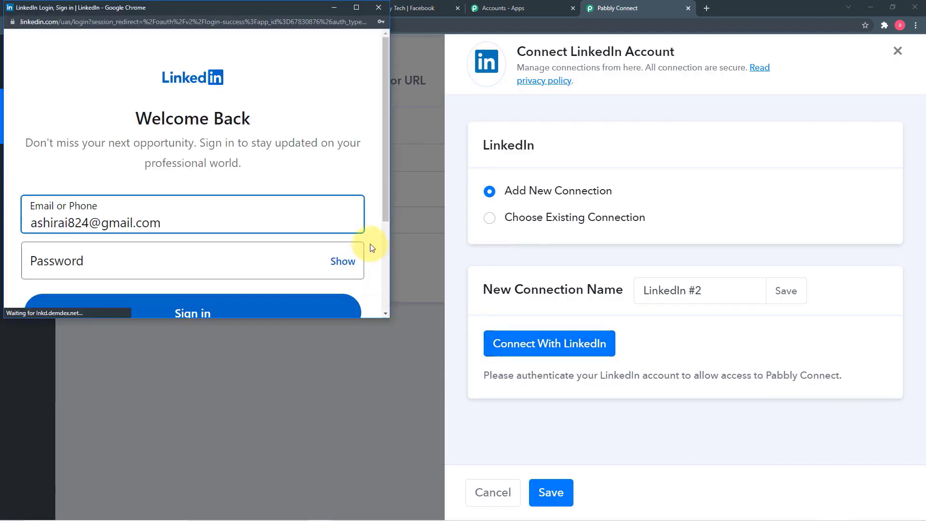
scroll(387, 217, down, 2)
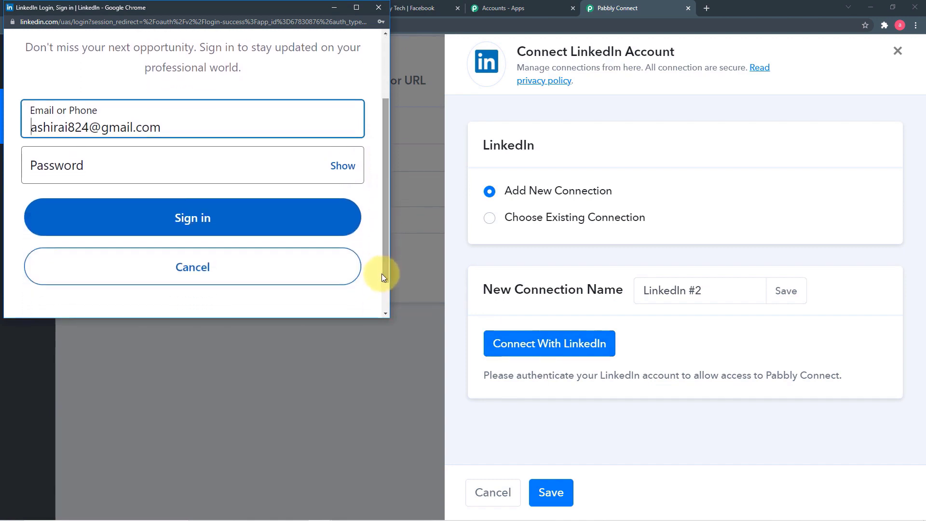
click(190, 165)
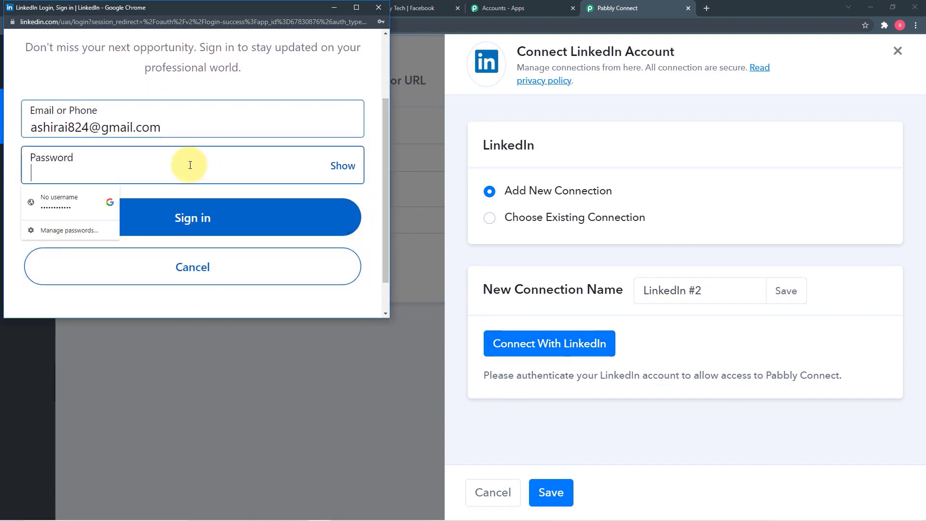
click(68, 201)
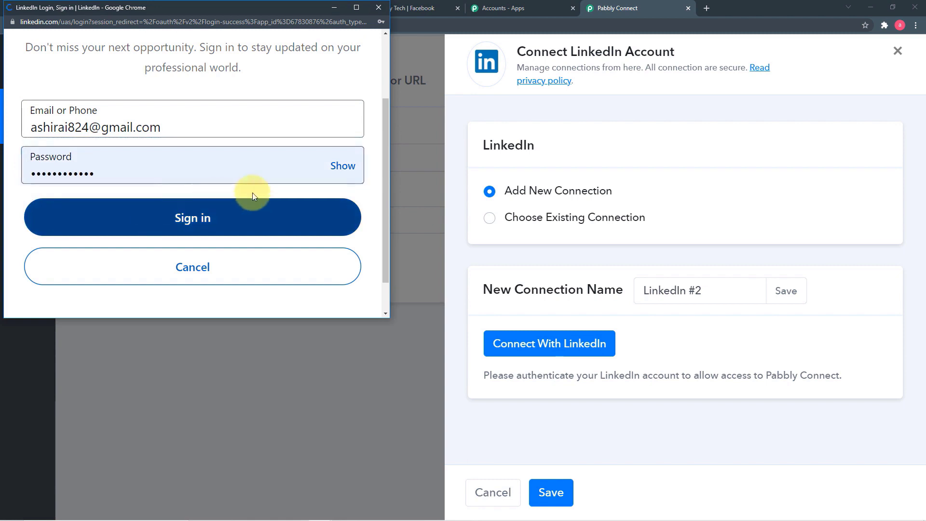
click(292, 194)
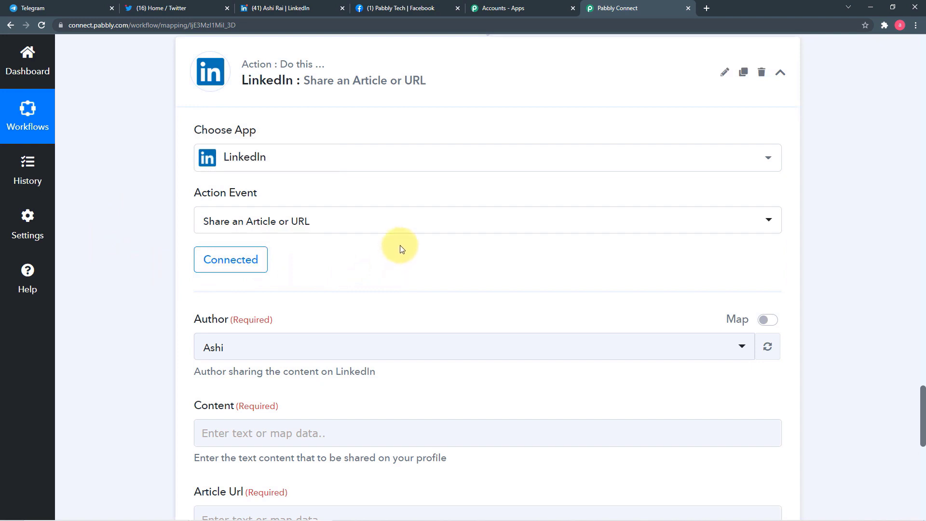
- Map the Telegram Bot step's Message Text into the LinkedIn Content field
scroll(420, 242, down, 2)
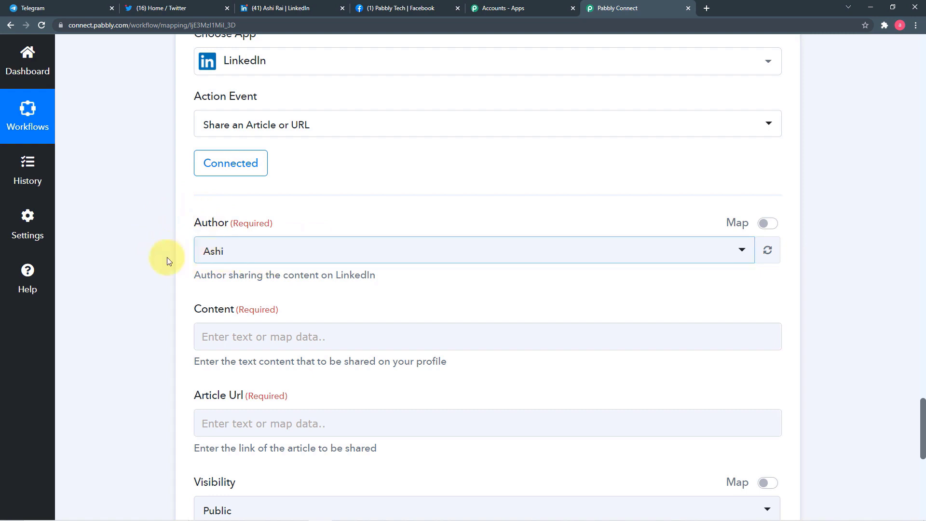
scroll(209, 280, down, 1)
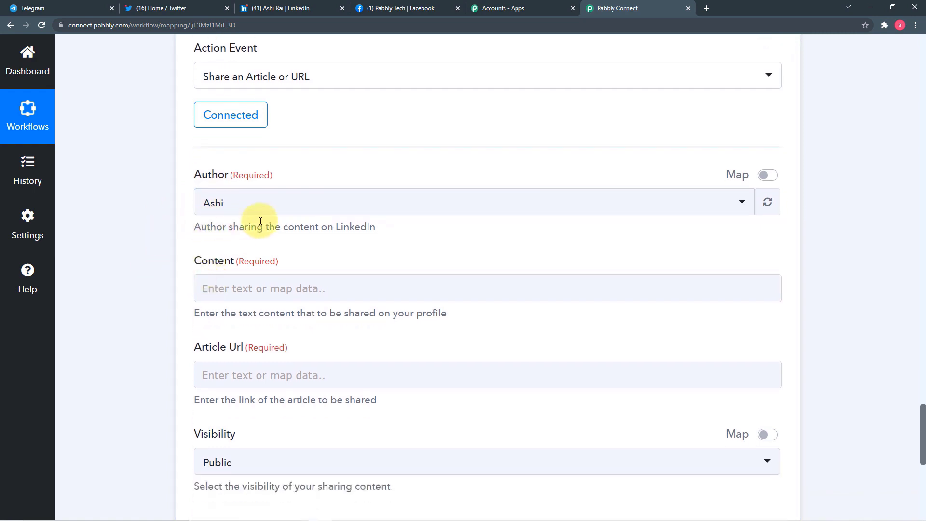
scroll(256, 220, down, 2)
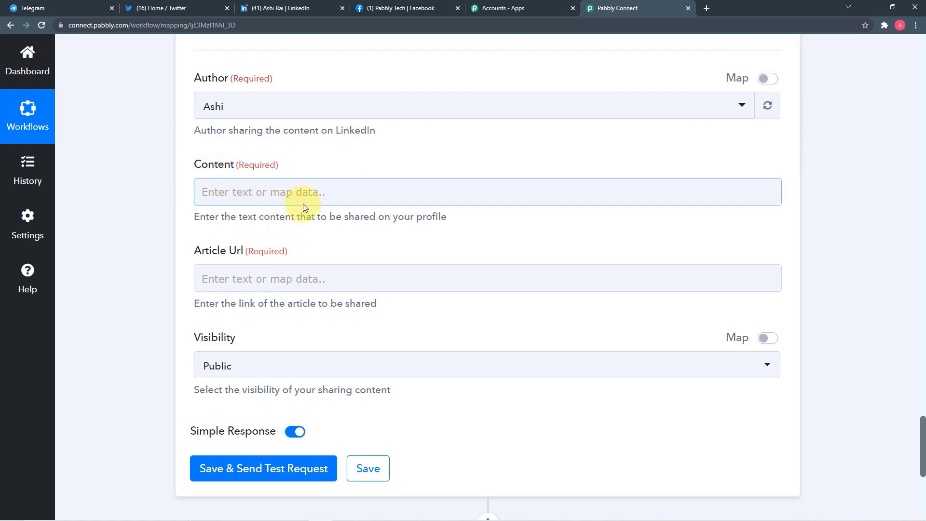
click(296, 193)
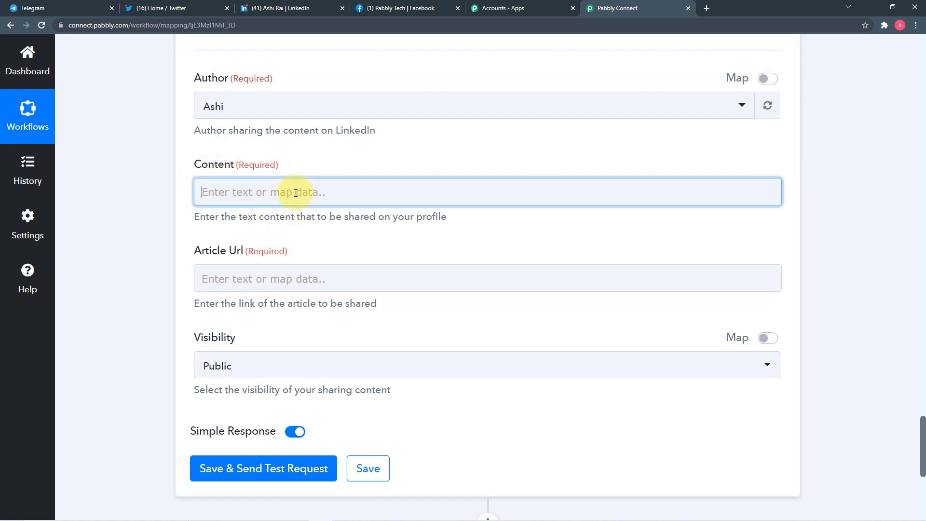
scroll(296, 195, down, 2)
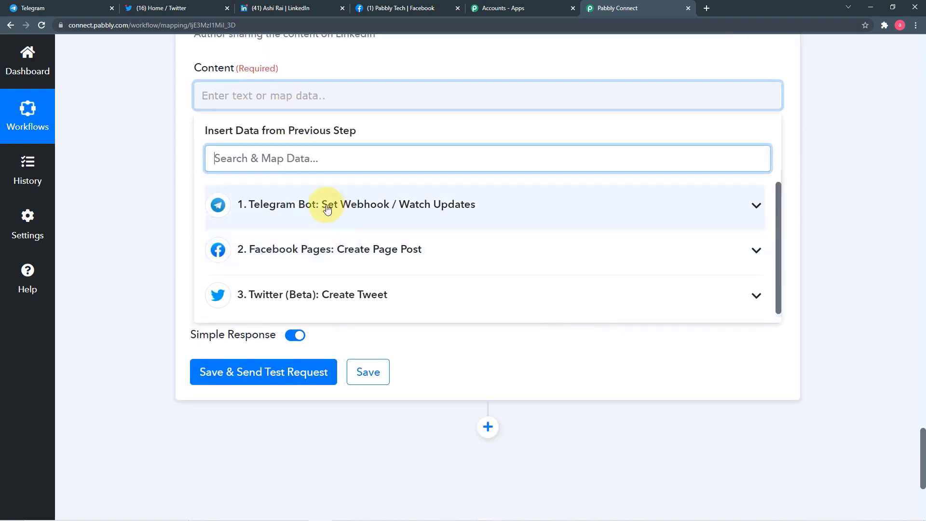
click(300, 206)
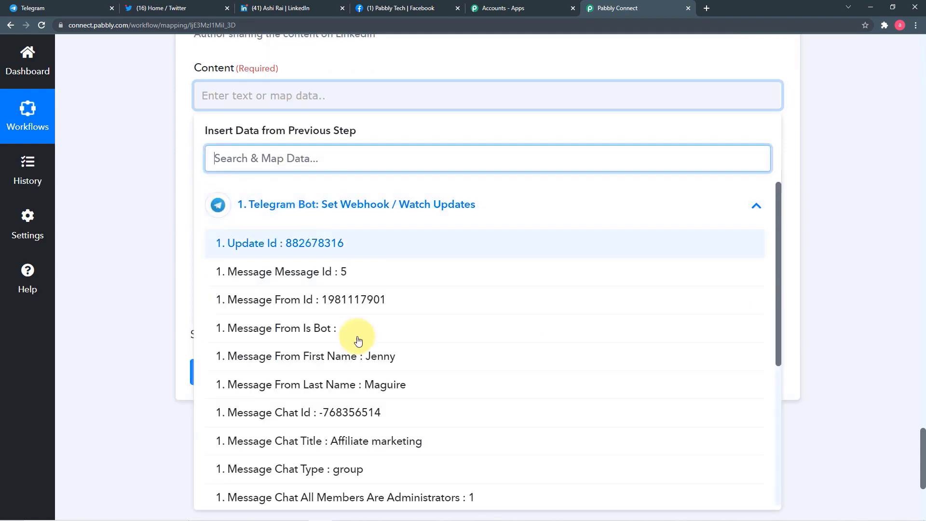
scroll(358, 338, down, 5)
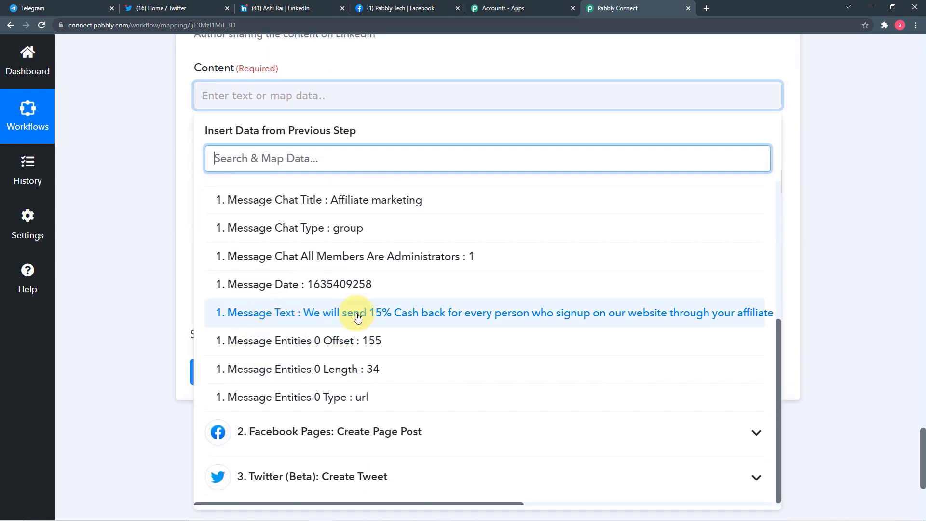
click(358, 314)
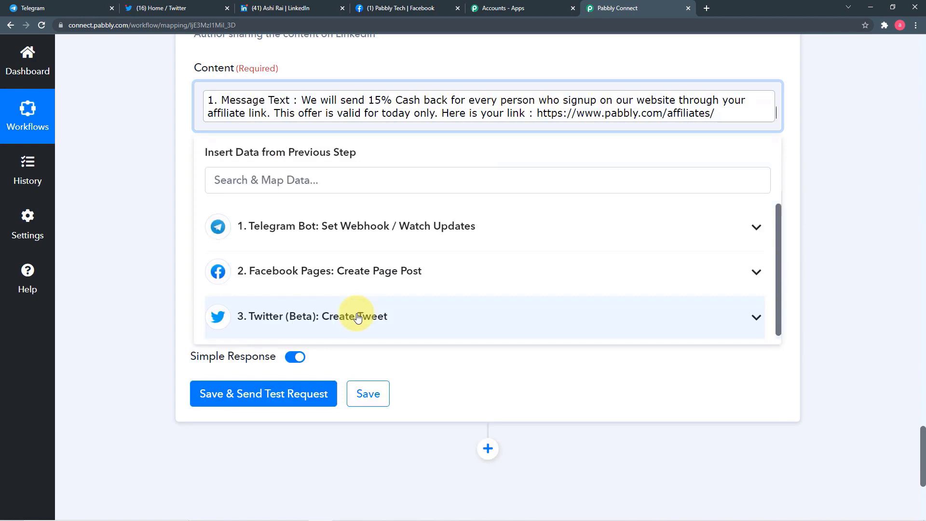
click(146, 231)
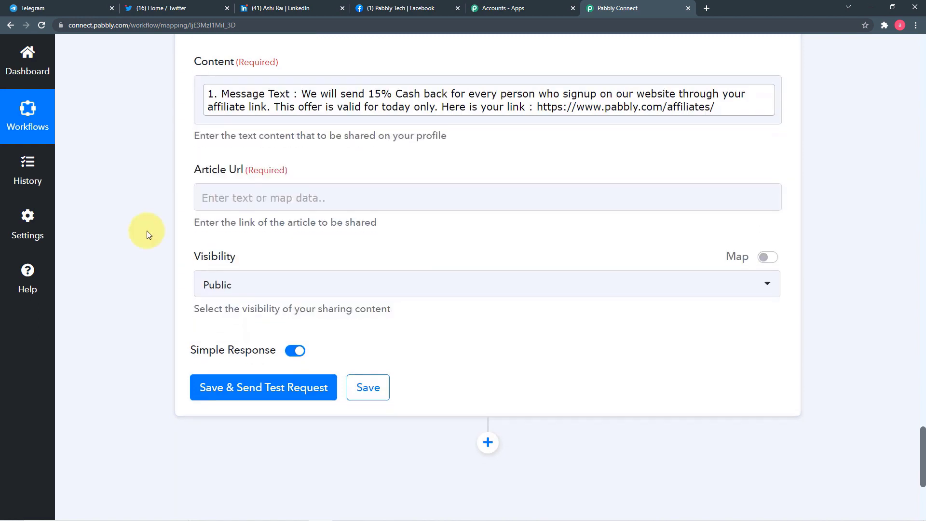
- Check the Content field's mapped link, then view the Pabbly Tech Facebook page
scroll(218, 193, down, 1)
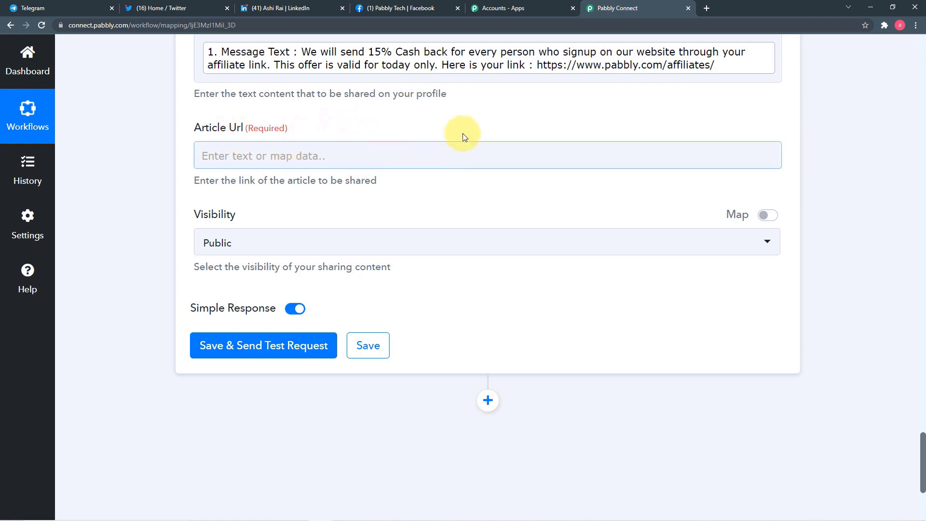
click(541, 64)
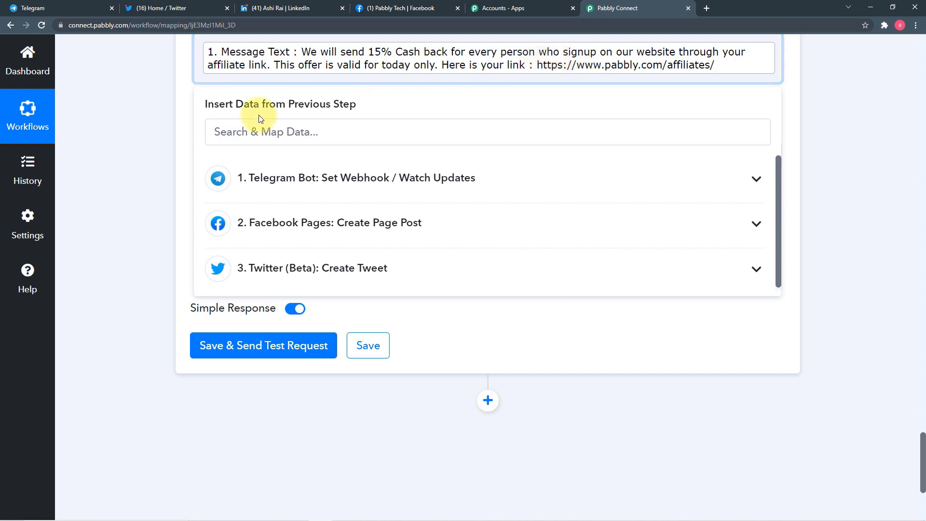
click(158, 132)
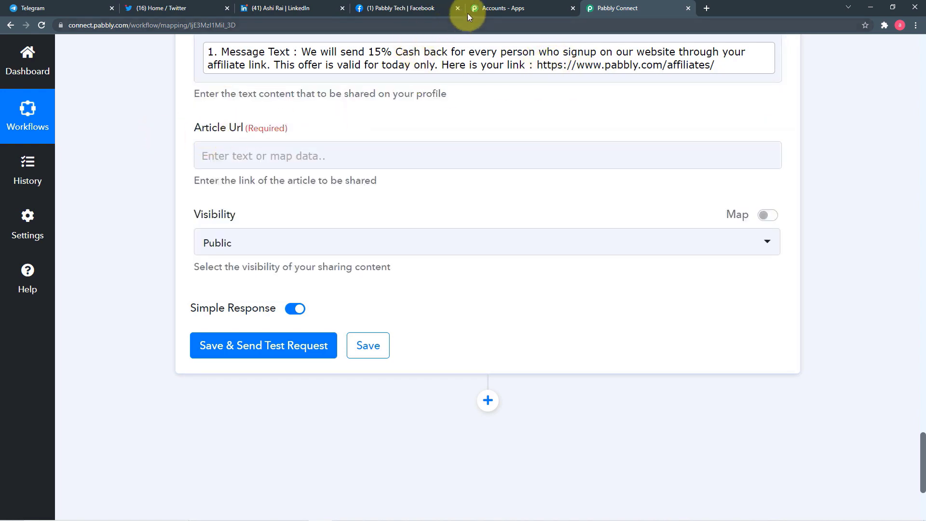
click(429, 8)
- Copy the affiliate link address from the Facebook cashback post
scroll(584, 333, down, 3)
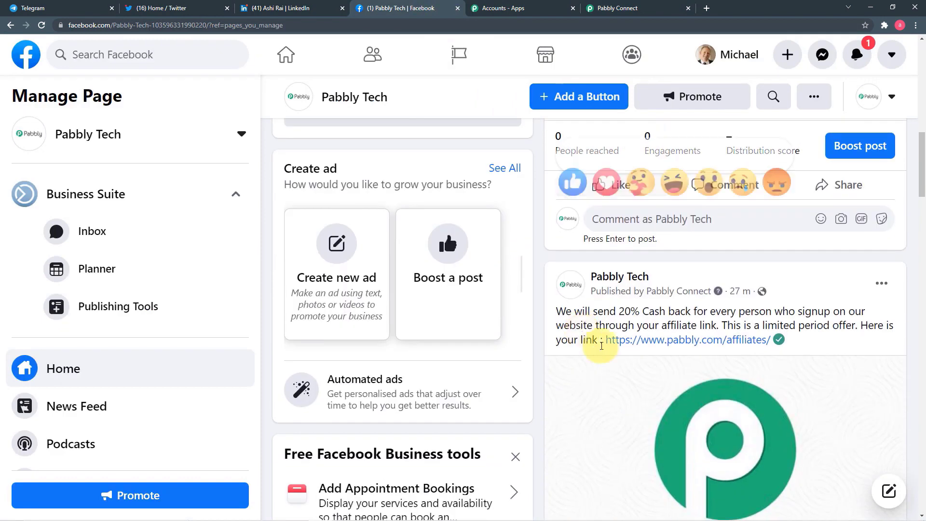
right_click(612, 343)
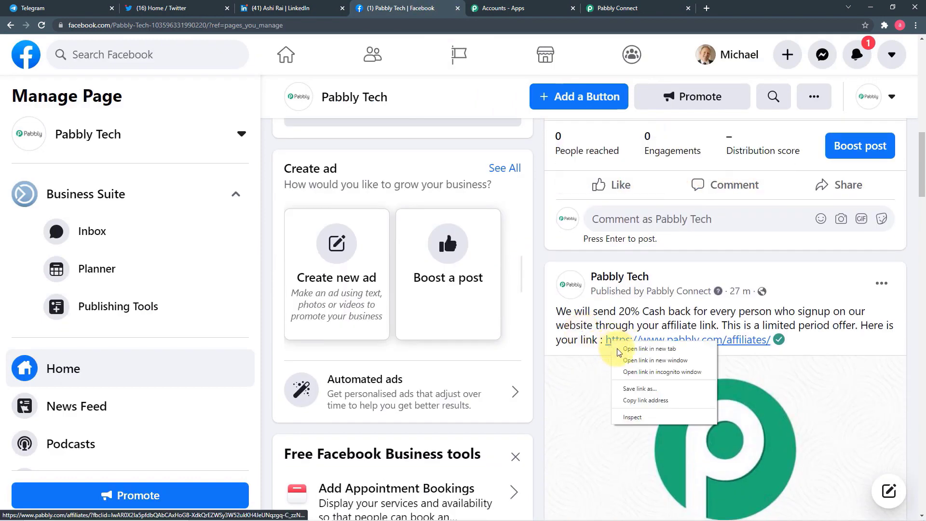
click(646, 401)
click(627, 7)
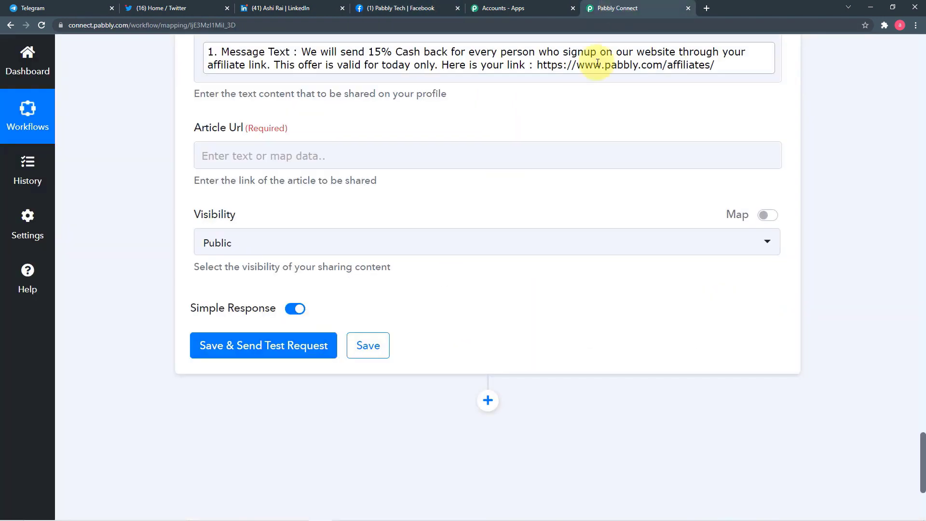
right_click(219, 153)
click(231, 222)
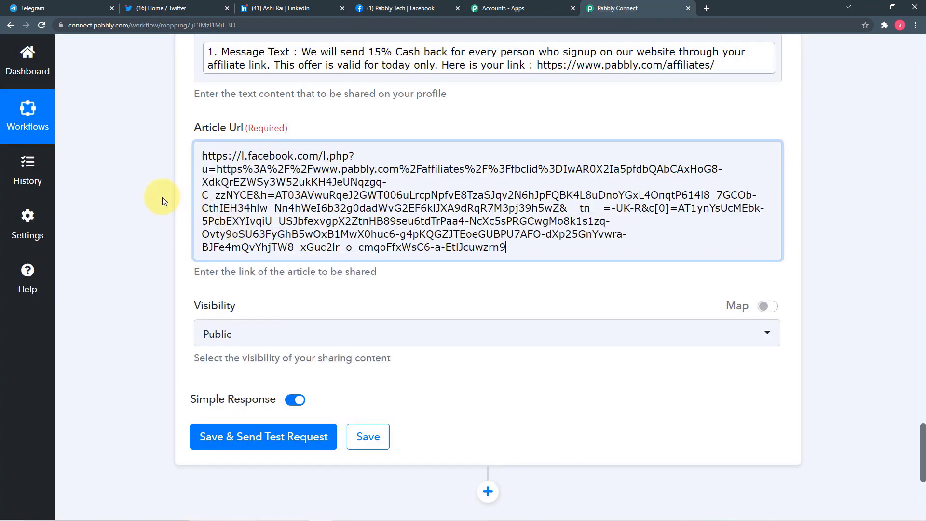
key(ctrl+a)
key(BackSpace)
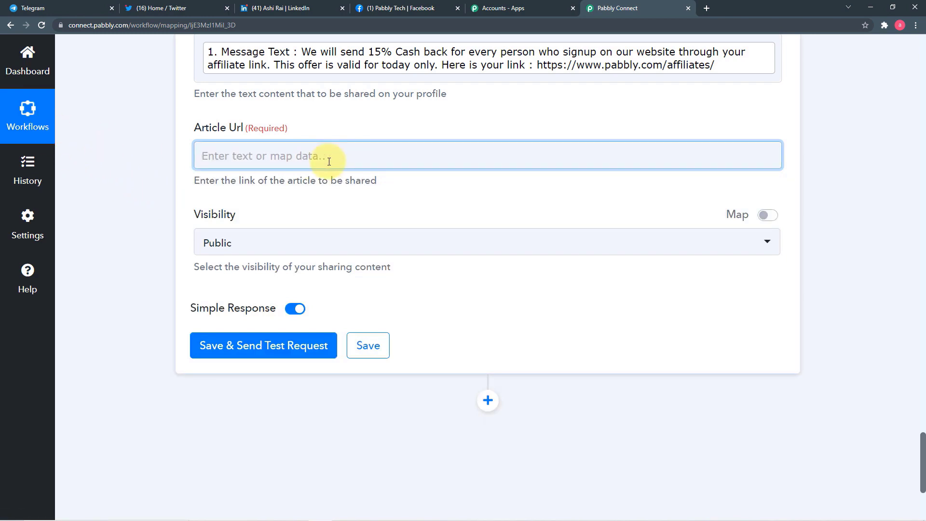
key(ctrl+v)
click(160, 181)
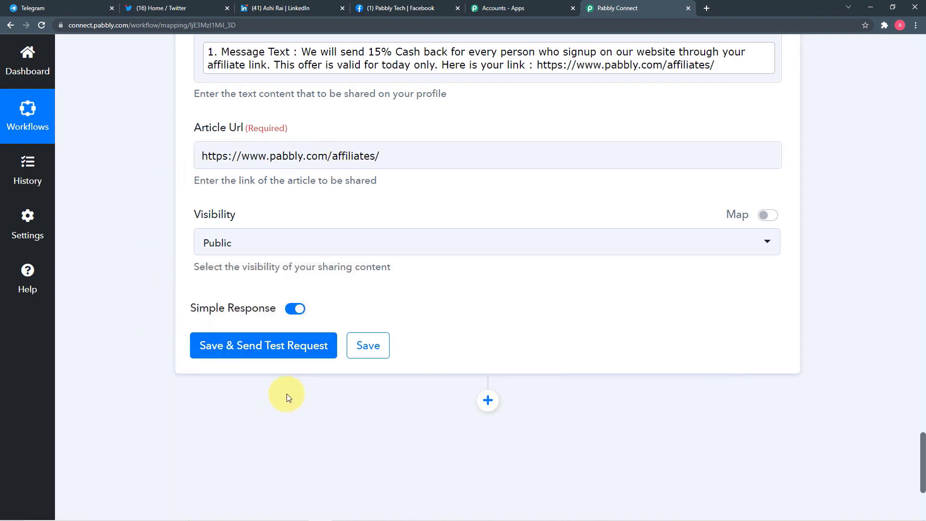
scroll(275, 248, up, 3)
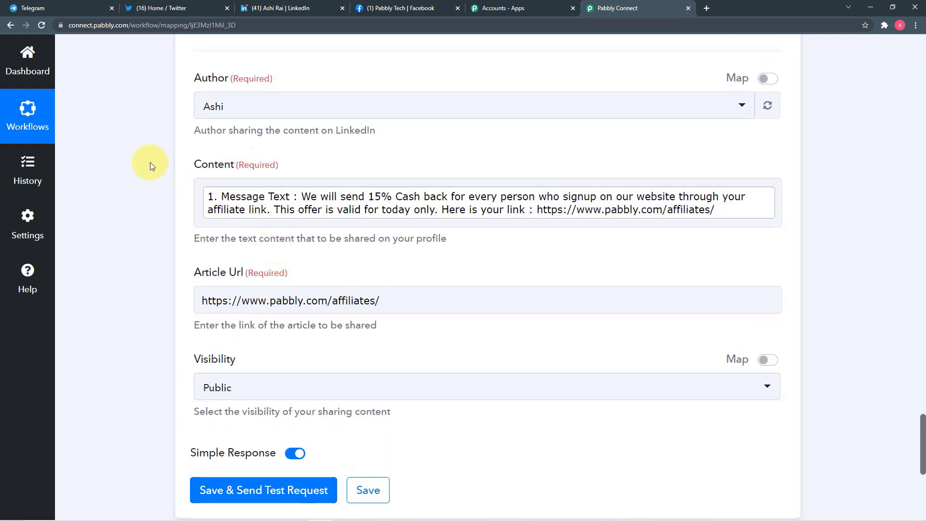
scroll(149, 162, down, 3)
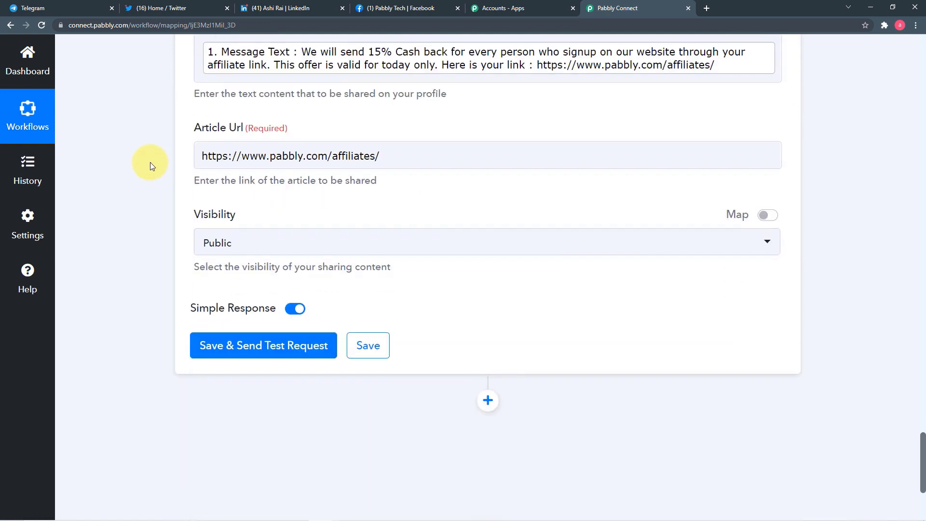
- Send a test post from the LinkedIn step and check it appeared on LinkedIn
click(192, 350)
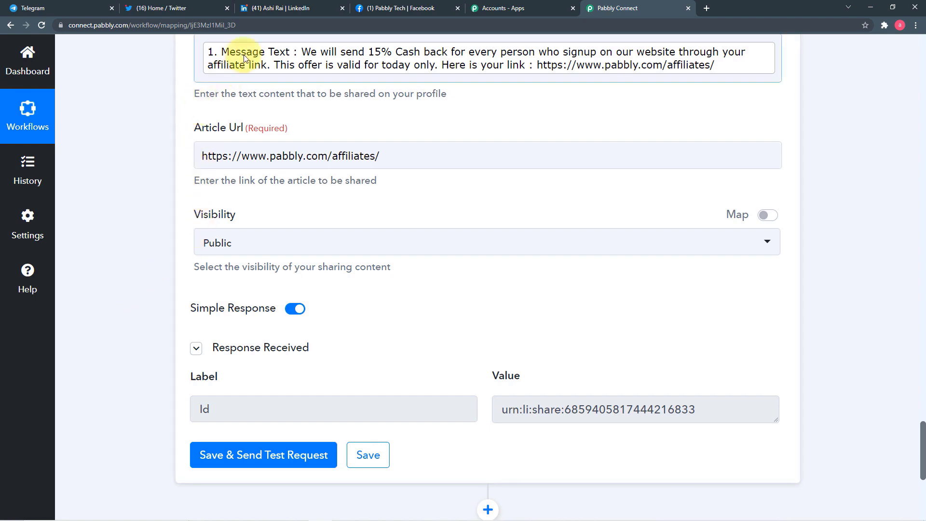
key(ctrl+3)
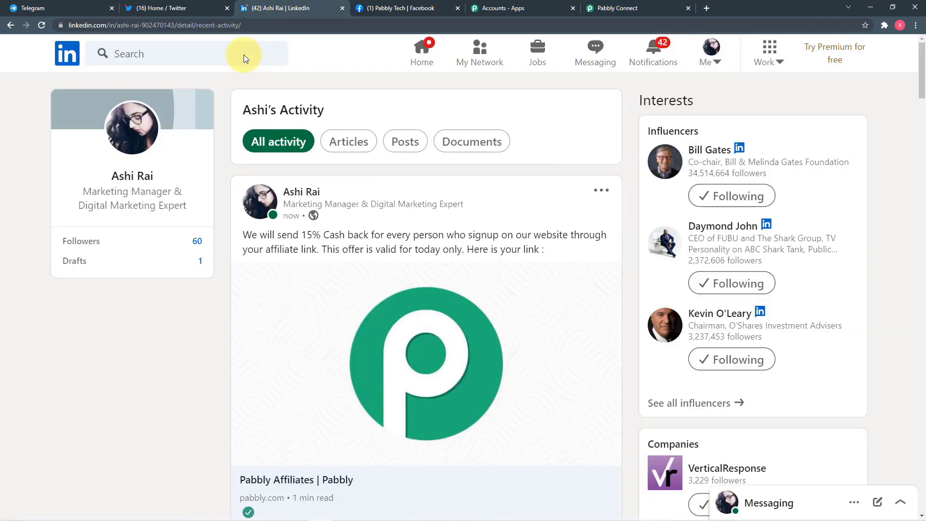
scroll(259, 217, down, 1)
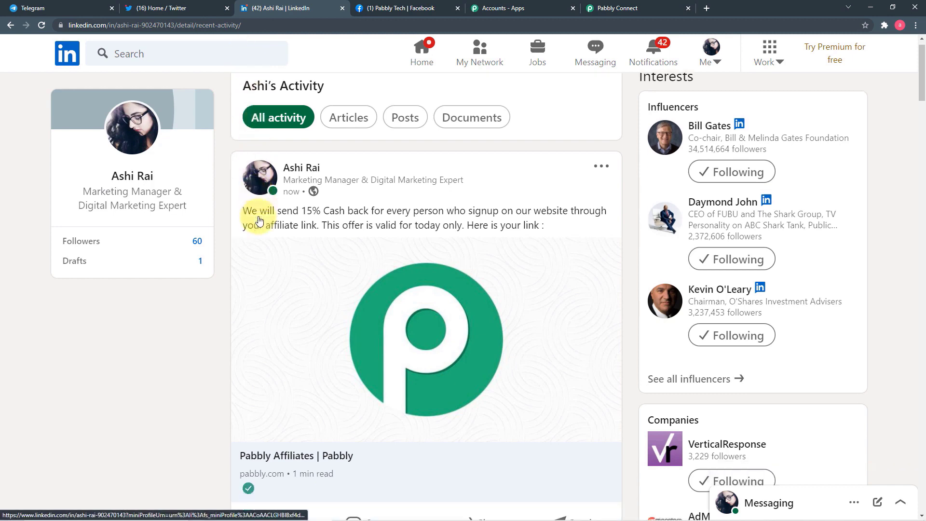
scroll(259, 220, down, 2)
scroll(255, 218, up, 2)
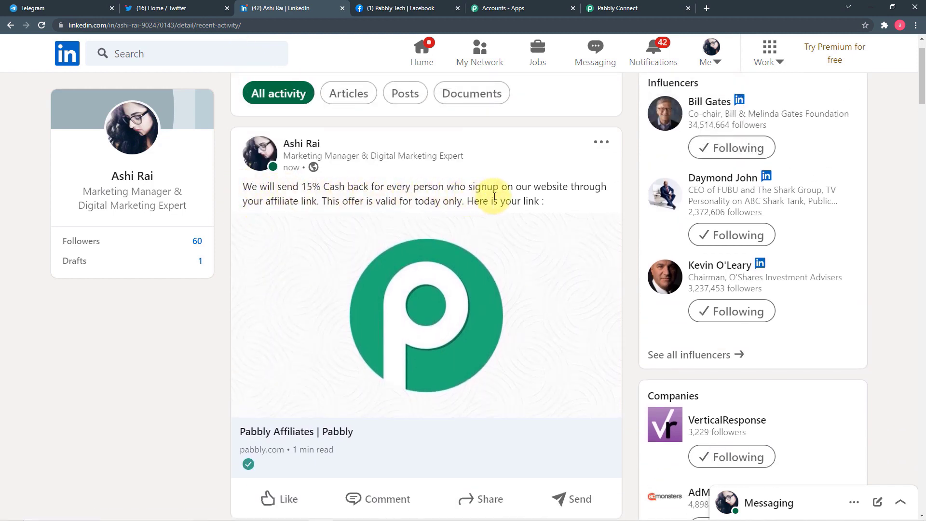
- Save the LinkedIn 'Share an Article or URL' step settings
click(612, 7)
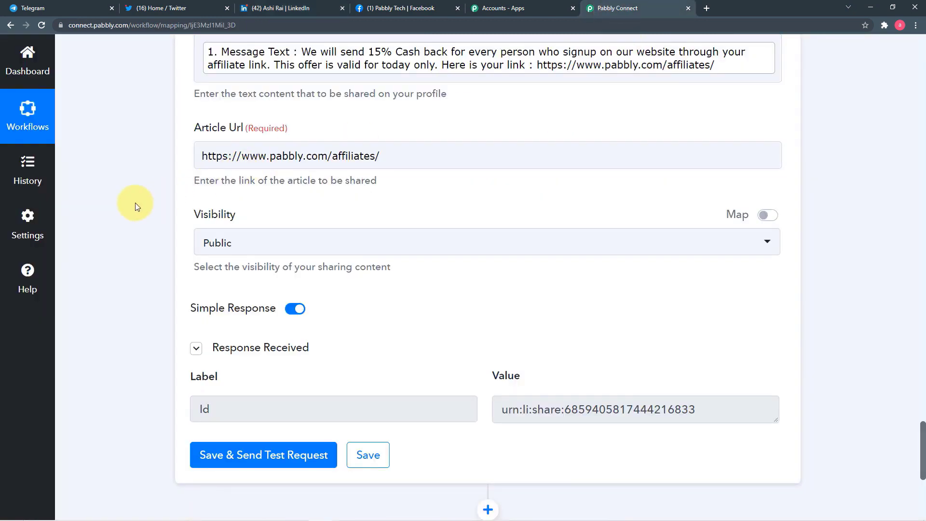
scroll(135, 203, down, 1)
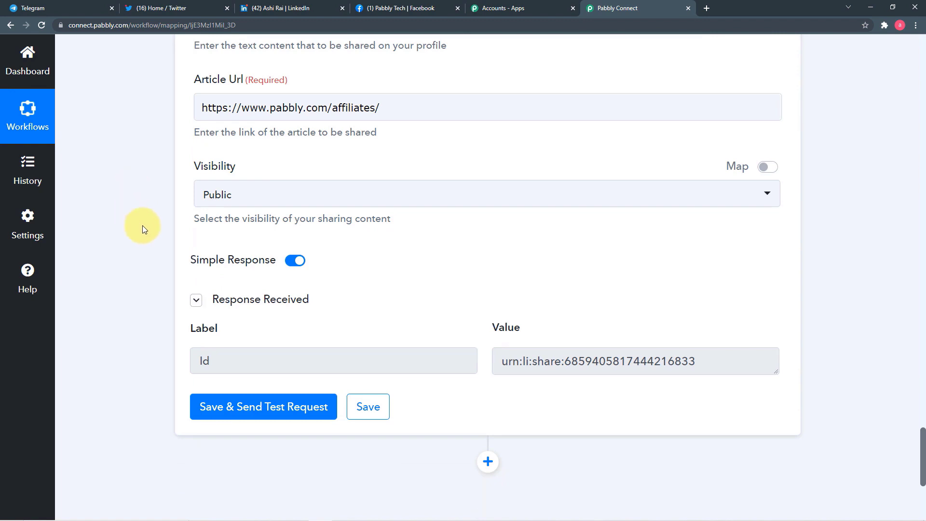
click(371, 409)
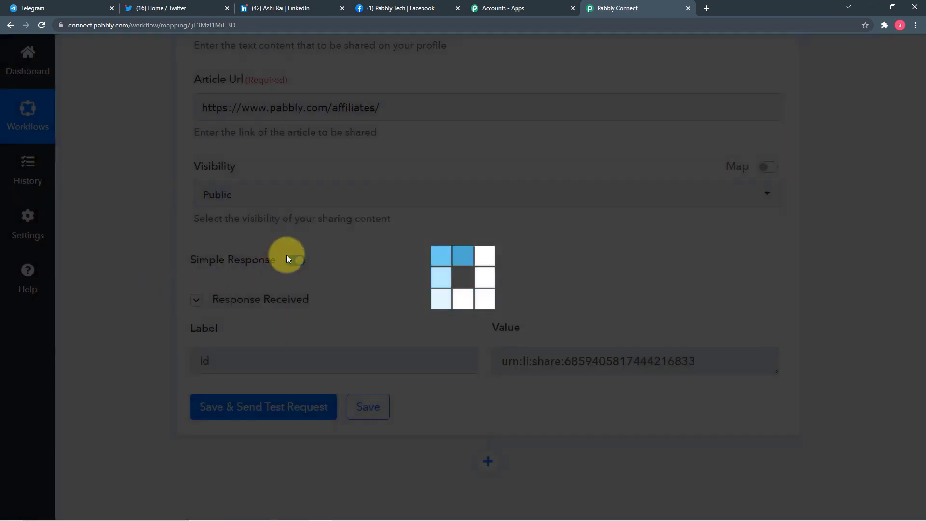
scroll(833, 275, up, 20)
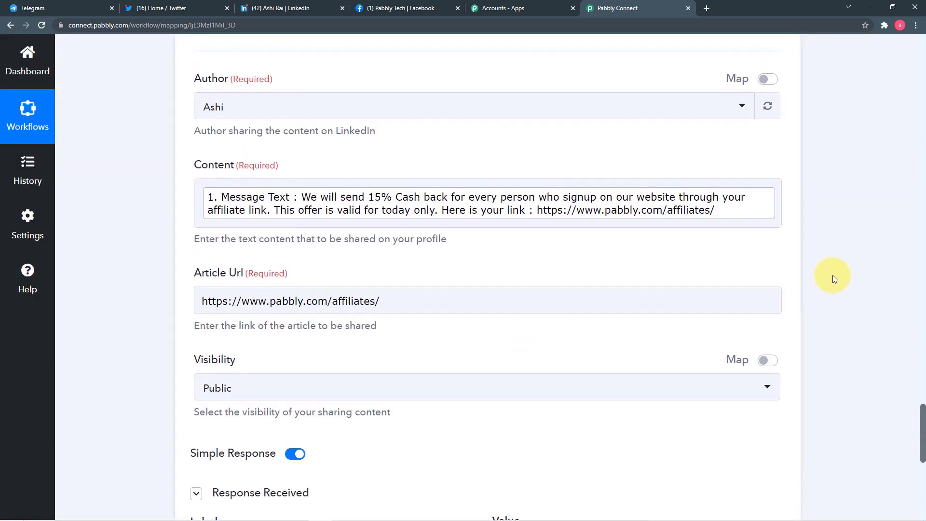
scroll(833, 275, up, 20)
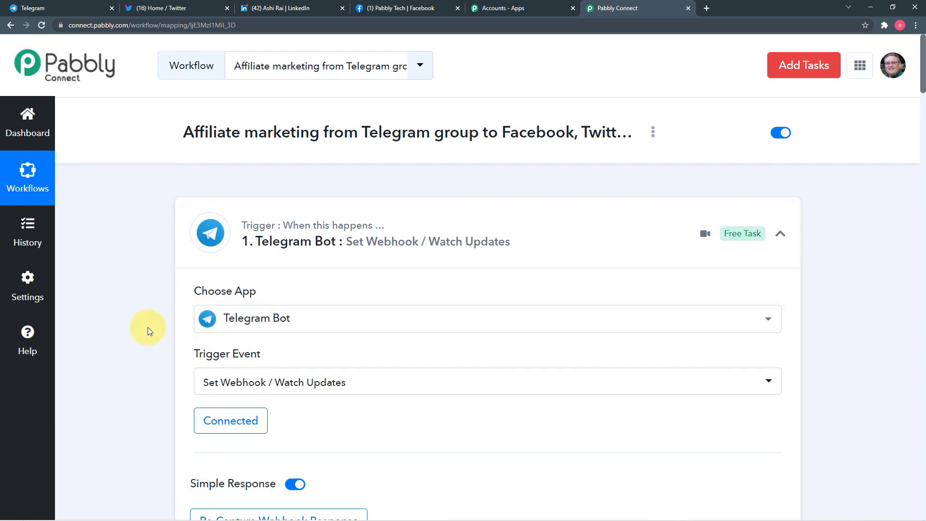
scroll(148, 327, down, 2)
scroll(147, 331, down, 2)
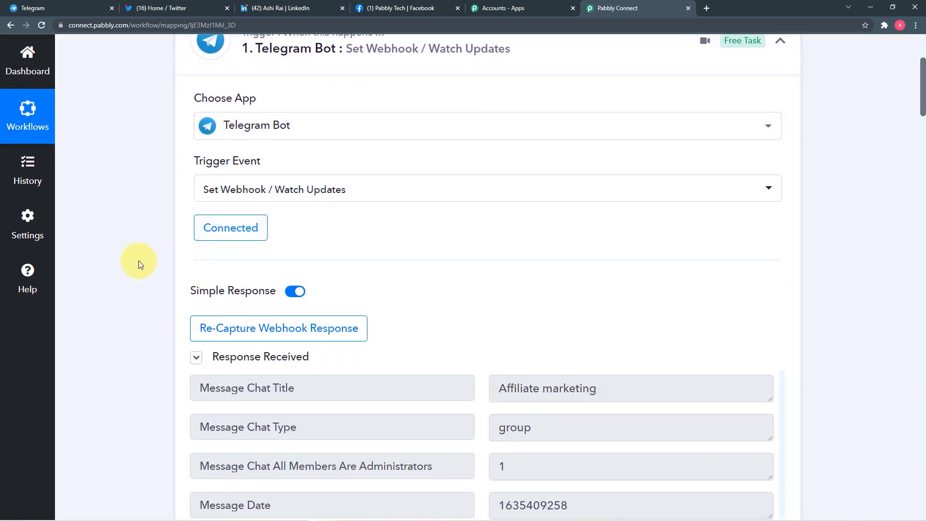
scroll(138, 260, down, 3)
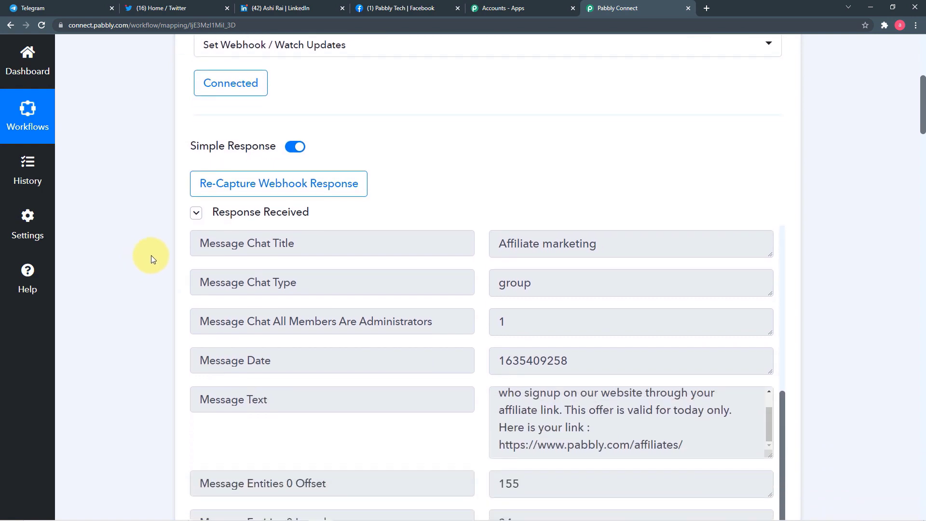
scroll(151, 259, down, 9)
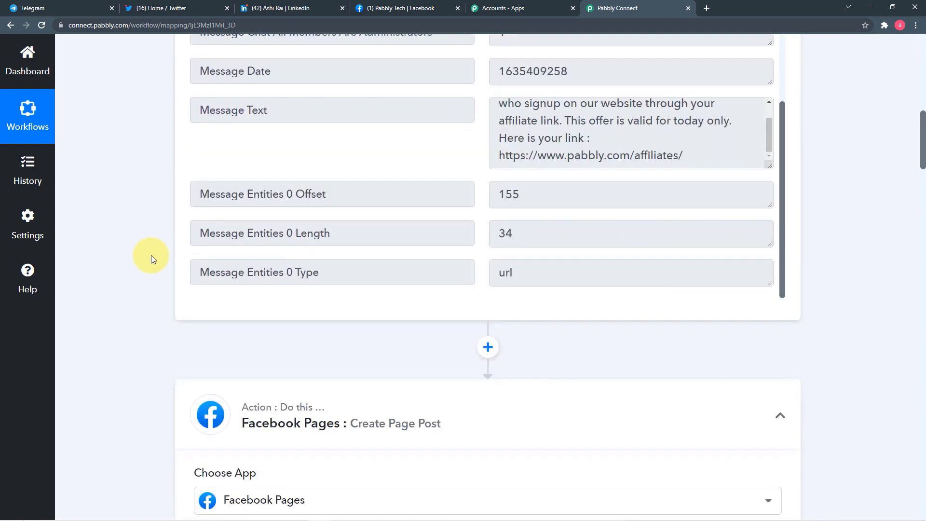
scroll(151, 259, down, 2)
scroll(152, 259, down, 2)
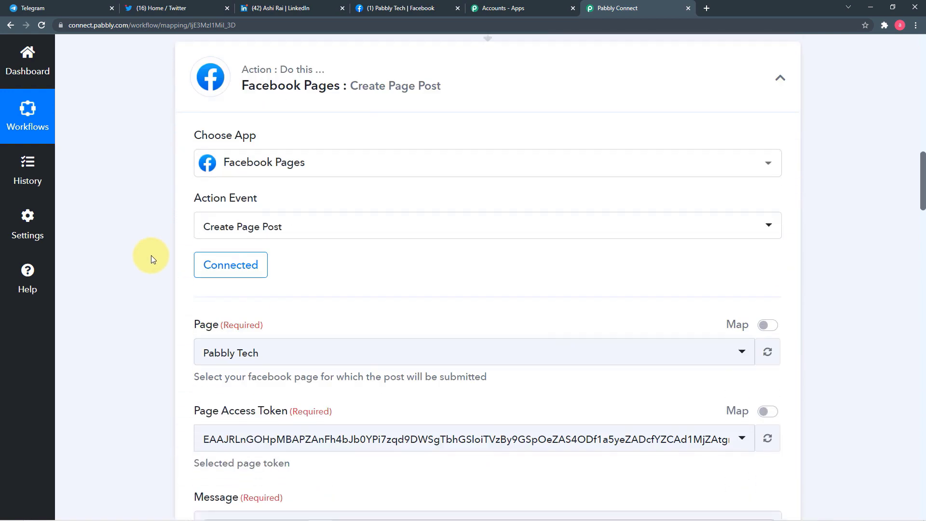
scroll(152, 259, down, 5)
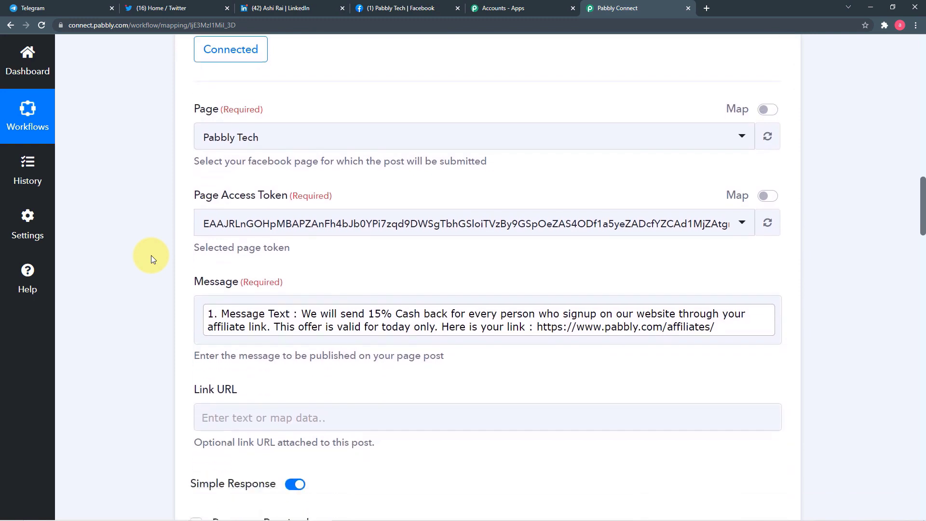
scroll(152, 259, down, 5)
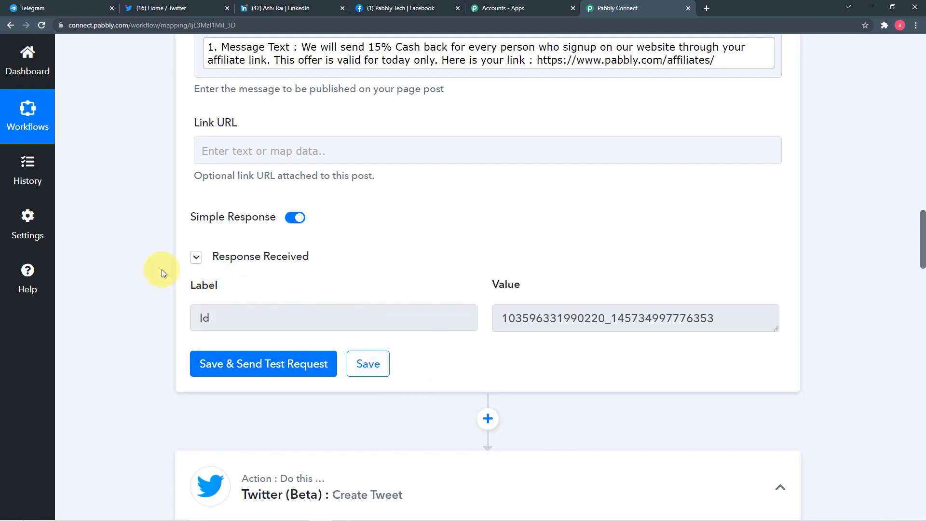
scroll(151, 261, down, 7)
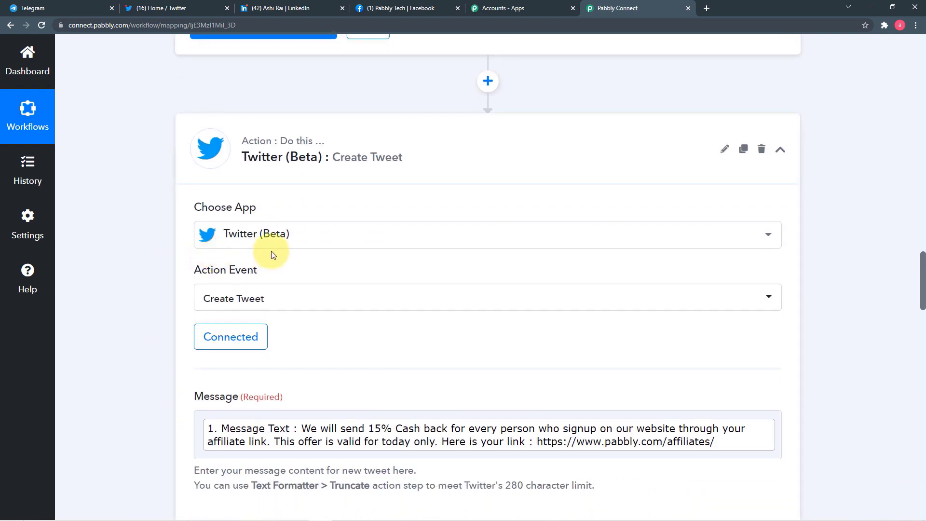
scroll(135, 286, down, 3)
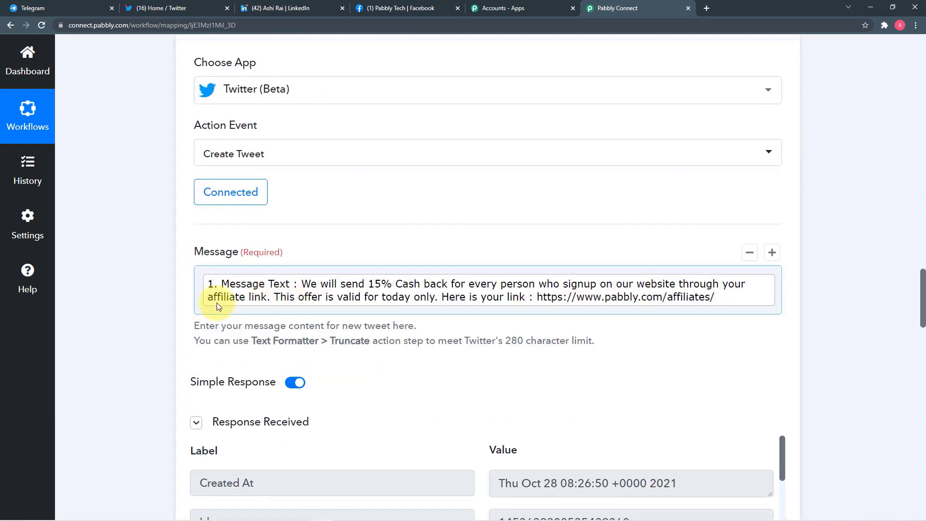
scroll(154, 302, down, 2)
scroll(154, 302, down, 6)
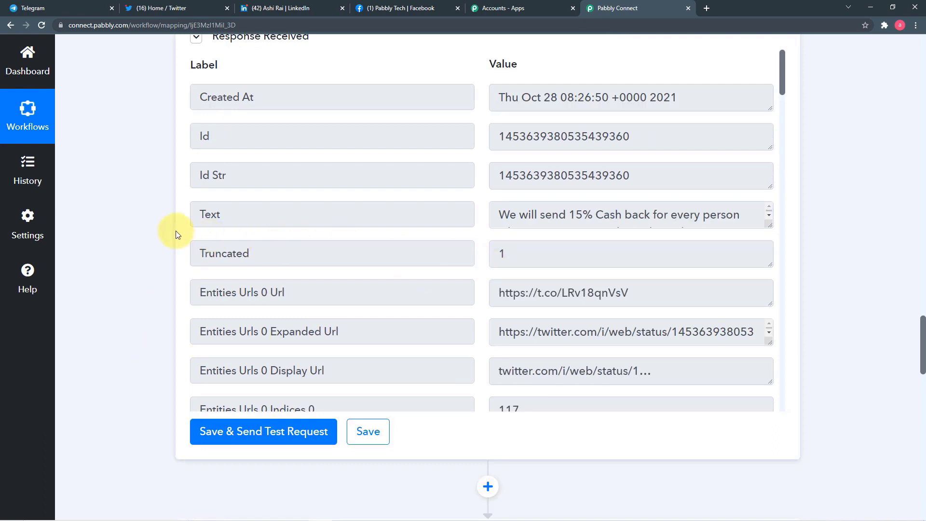
scroll(163, 229, down, 7)
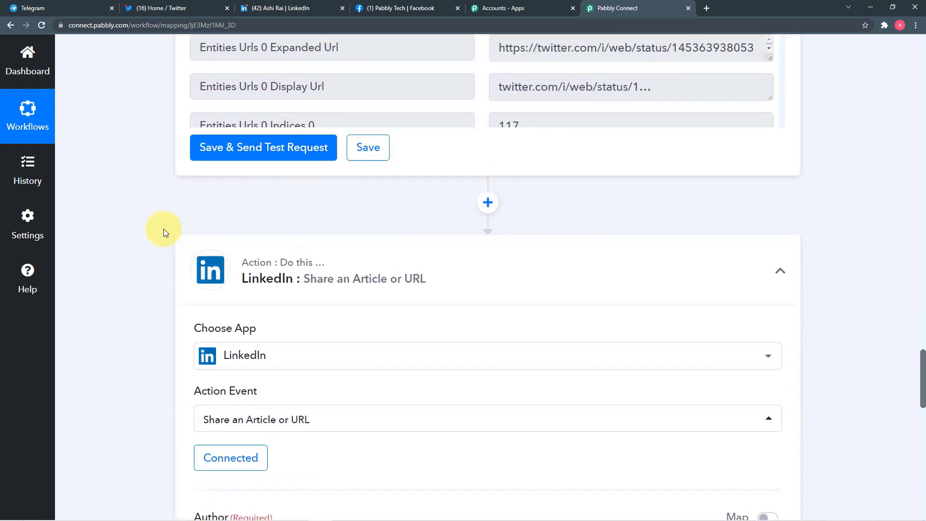
scroll(164, 228, down, 1)
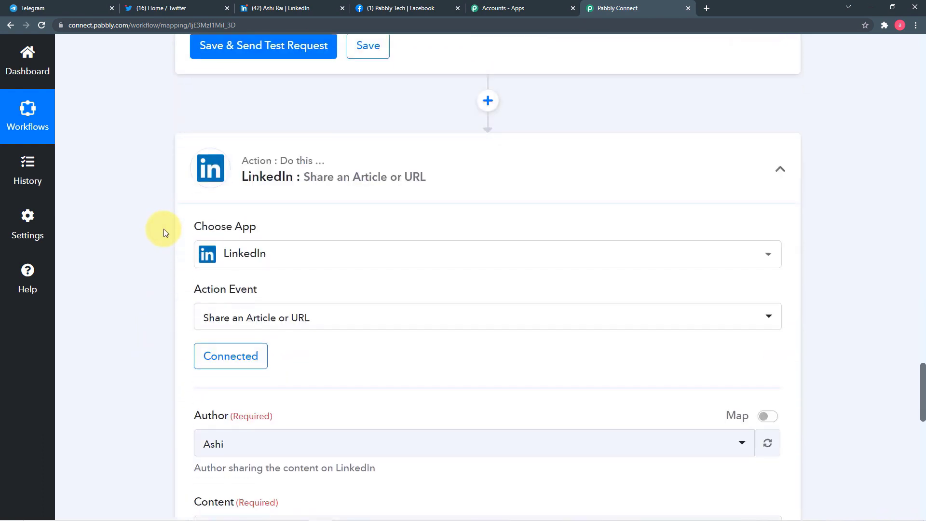
scroll(161, 257, down, 5)
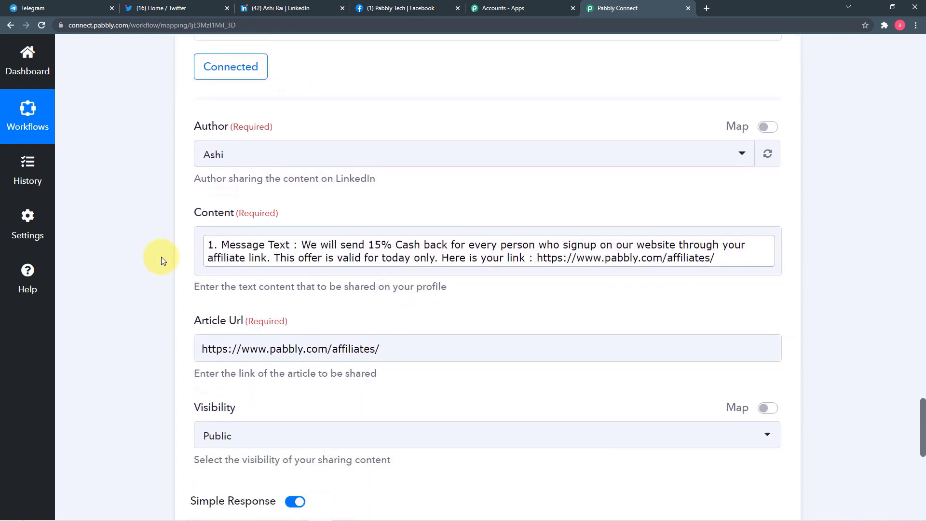
scroll(161, 257, down, 3)
scroll(161, 261, down, 3)
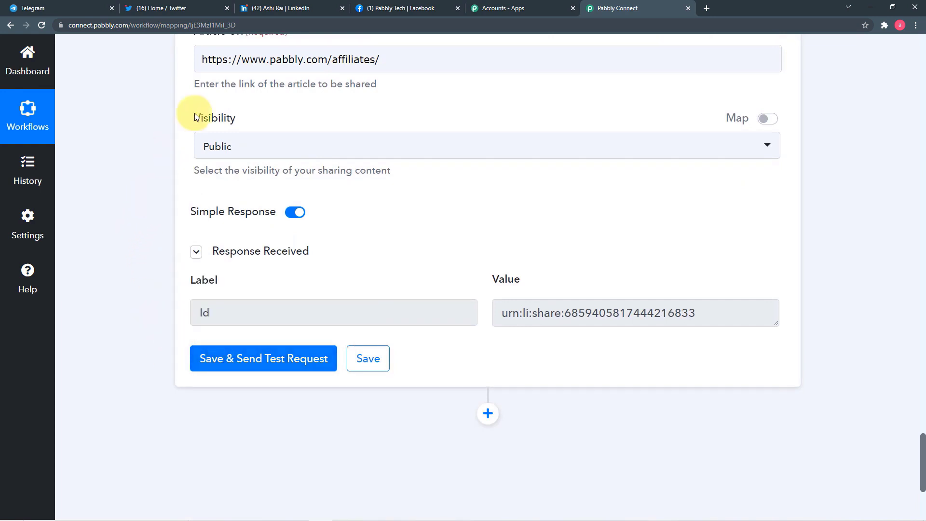
mouse_move(164, 203)
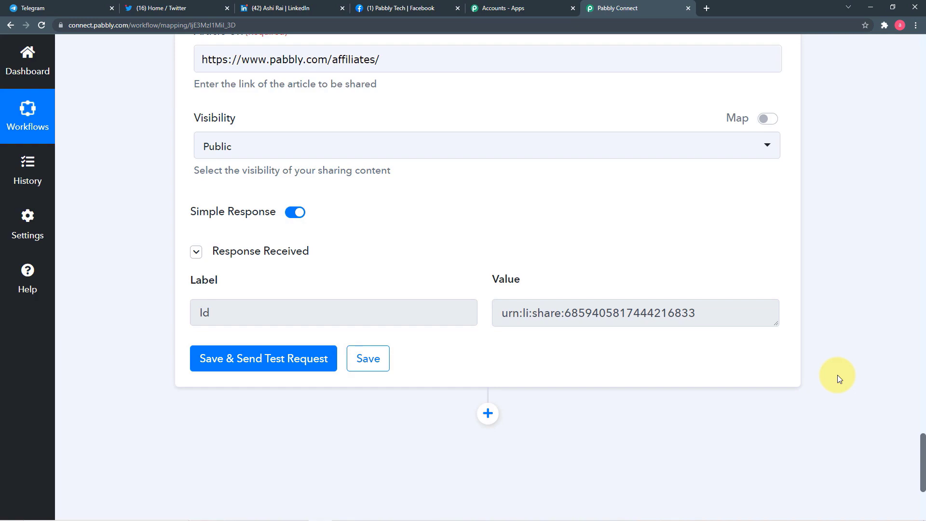
scroll(838, 375, up, 10)
scroll(838, 374, up, 20)
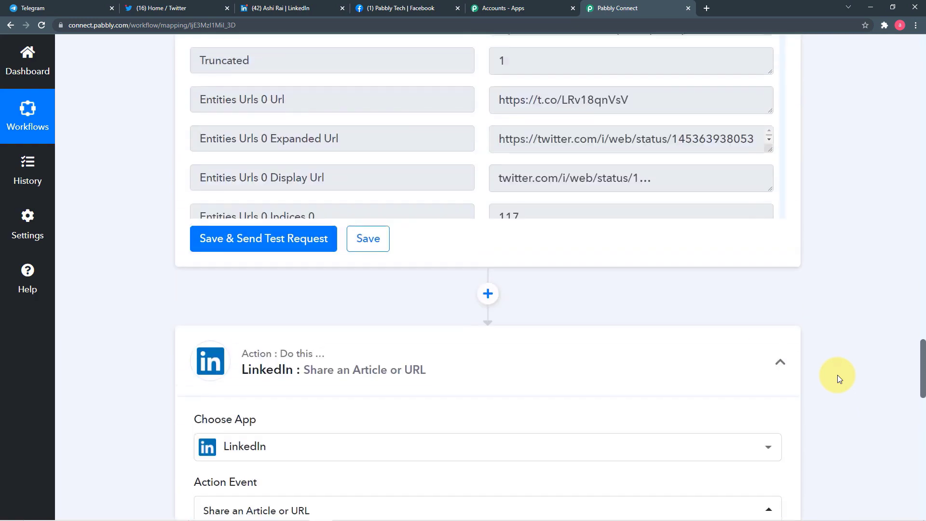
scroll(838, 375, up, 20)
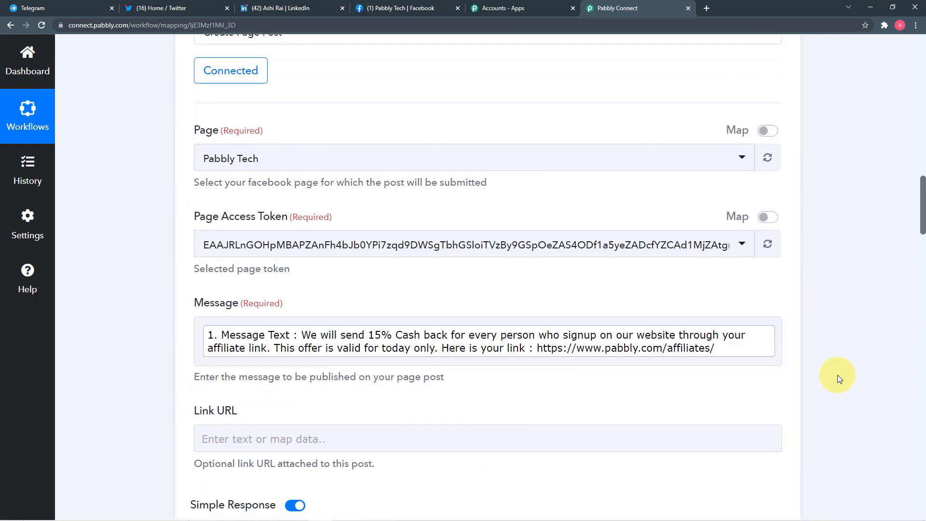
scroll(837, 375, up, 9)
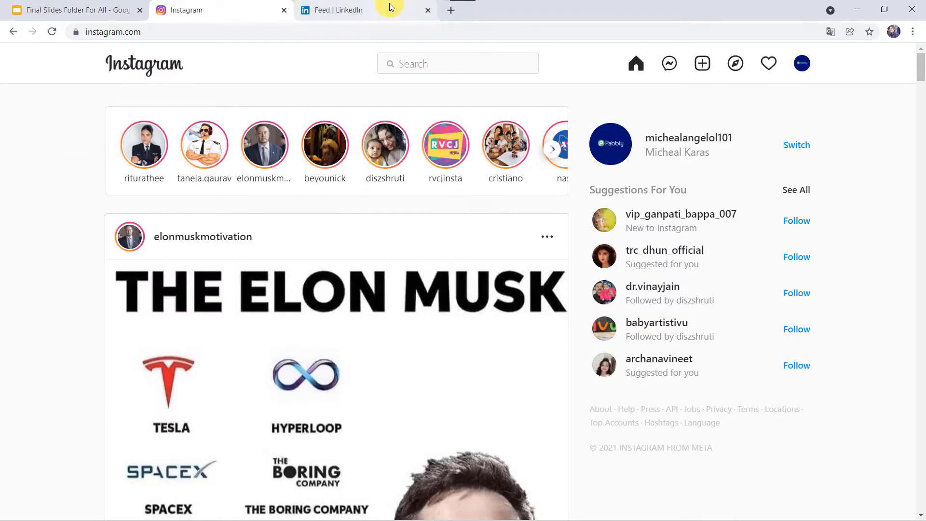
click(393, 9)
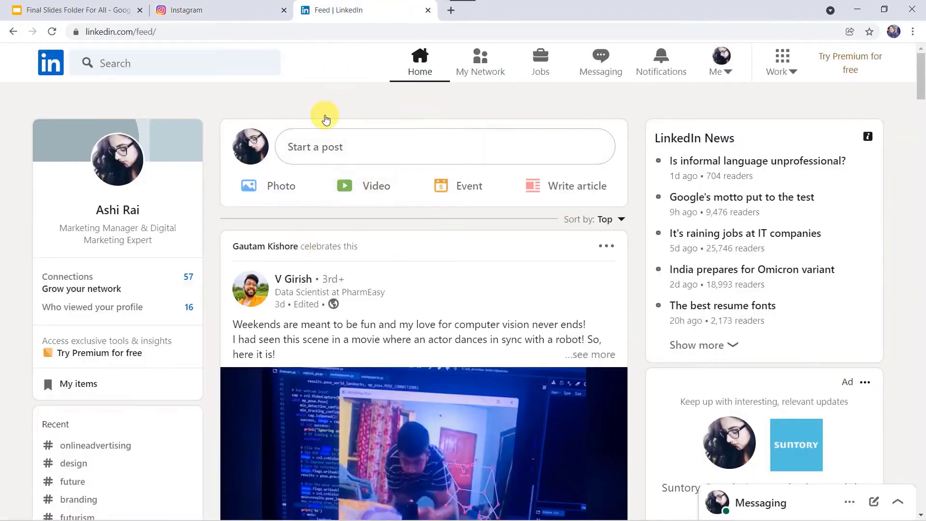
click(239, 9)
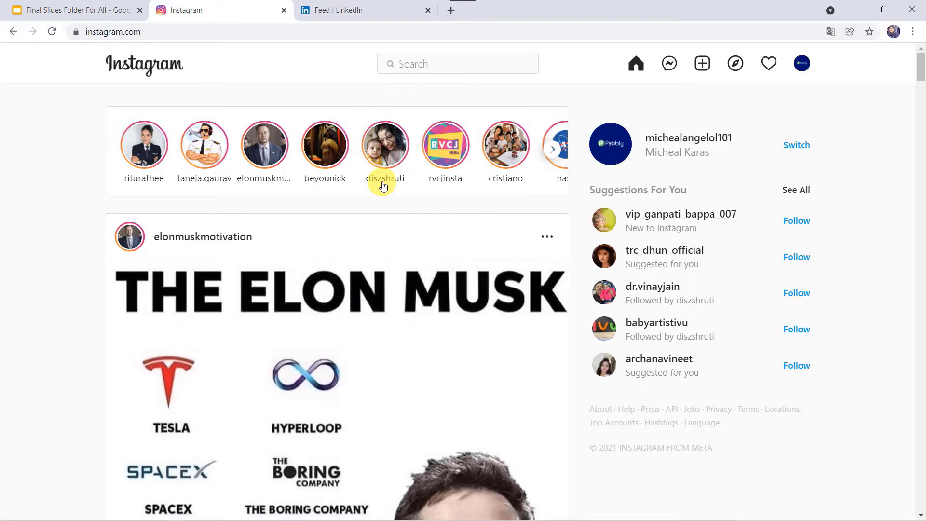
click(376, 8)
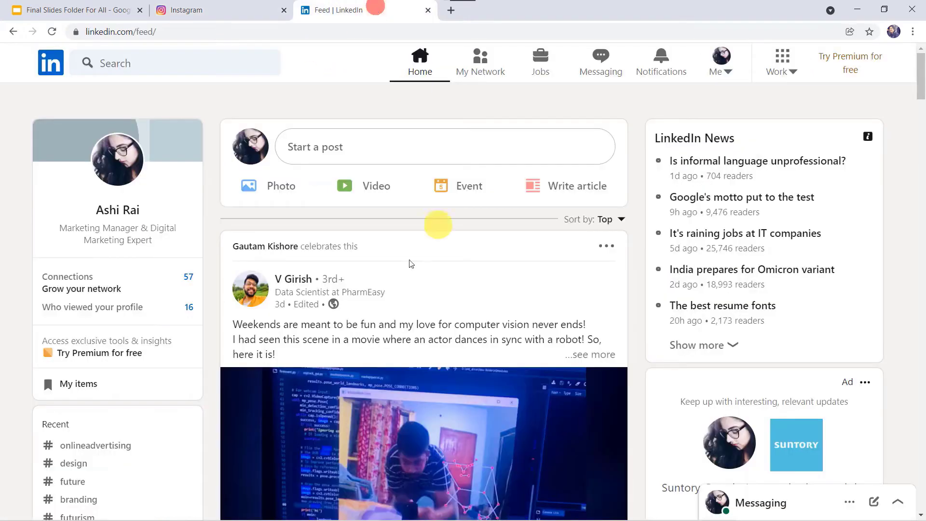
- Start a new Instagram post with the Miniature Robots video, keeping the default crop
click(234, 16)
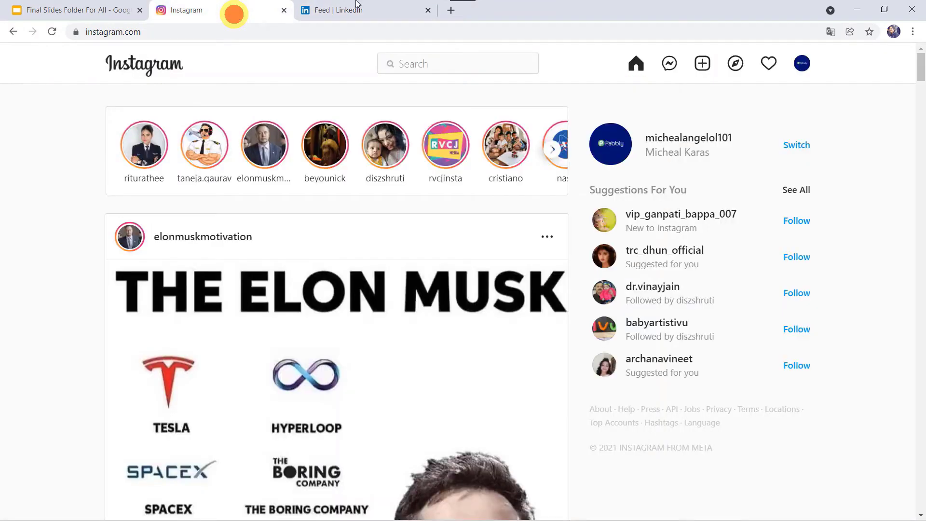
click(704, 70)
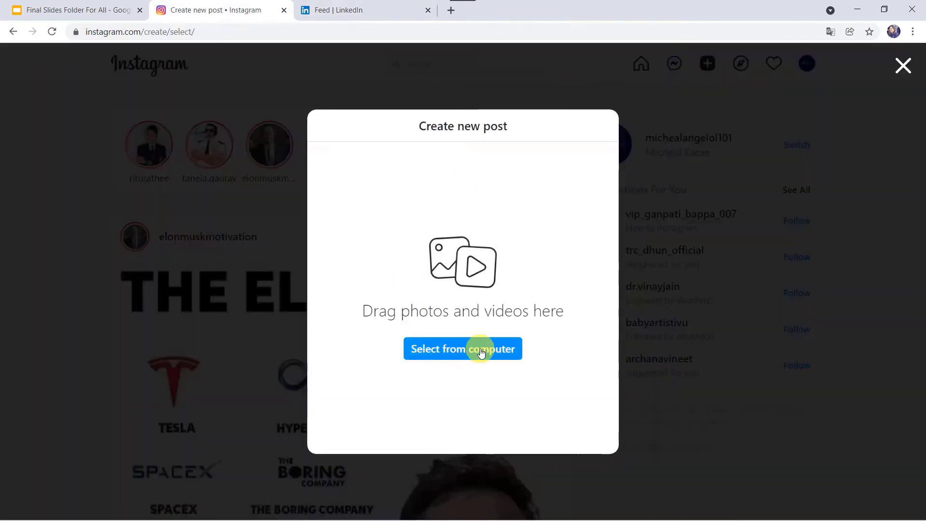
click(481, 352)
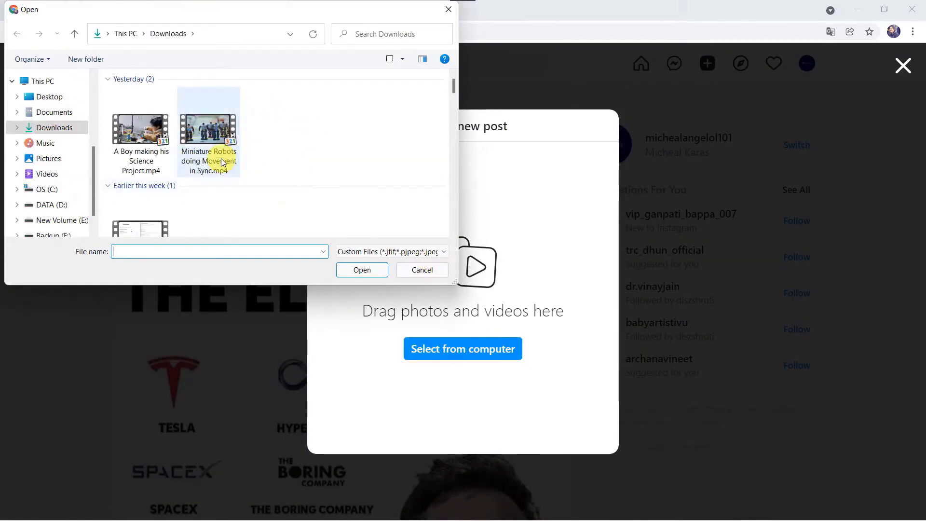
double_click(221, 159)
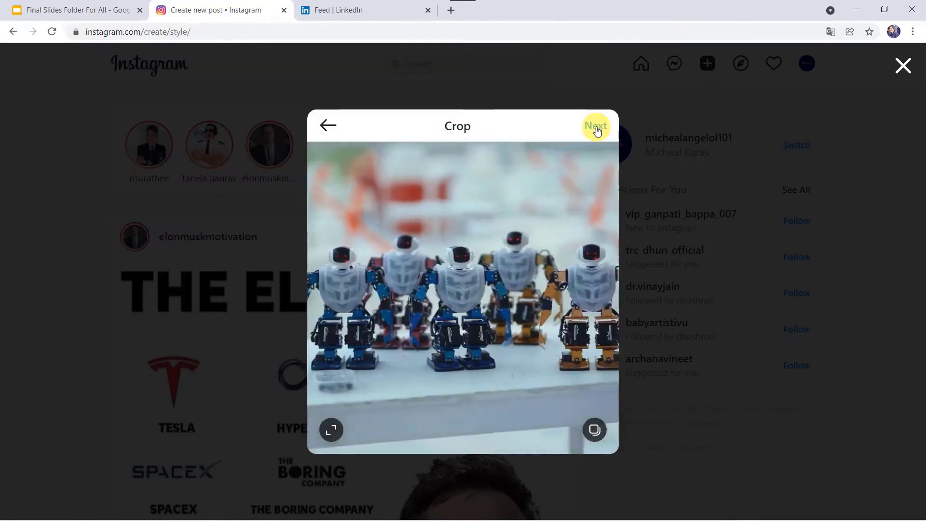
click(597, 128)
click(729, 125)
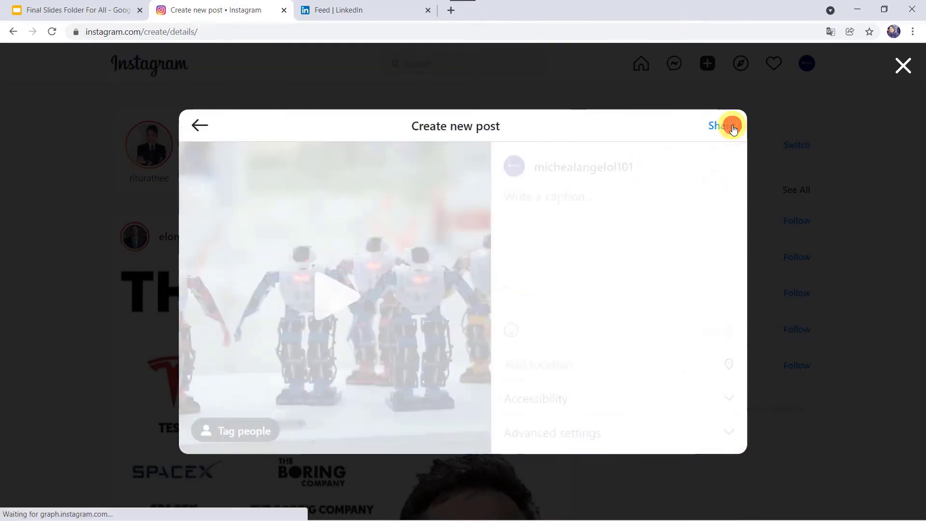
- Caption it 'Miniature Robots doing Movement in Sync.' and share the post
click(552, 200)
text(Miniature Robots doing Movement in Sync)
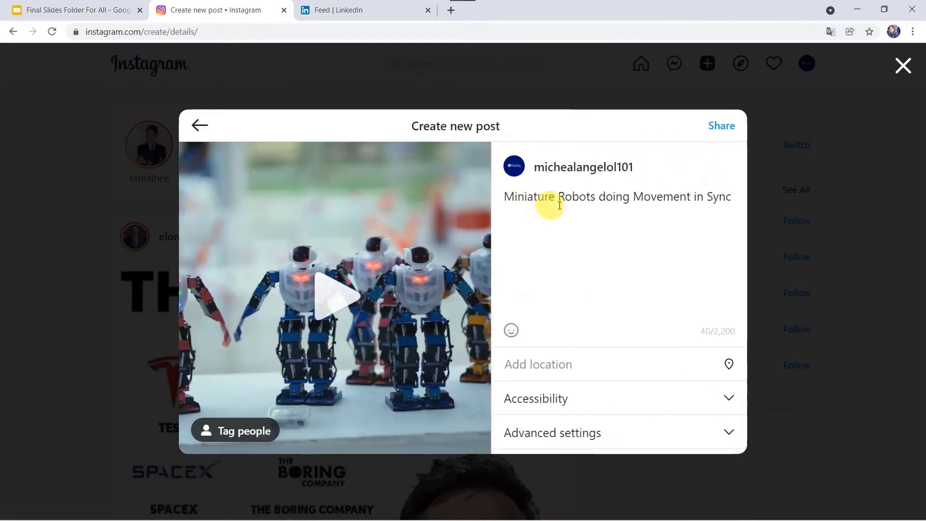
key(BackSpace)
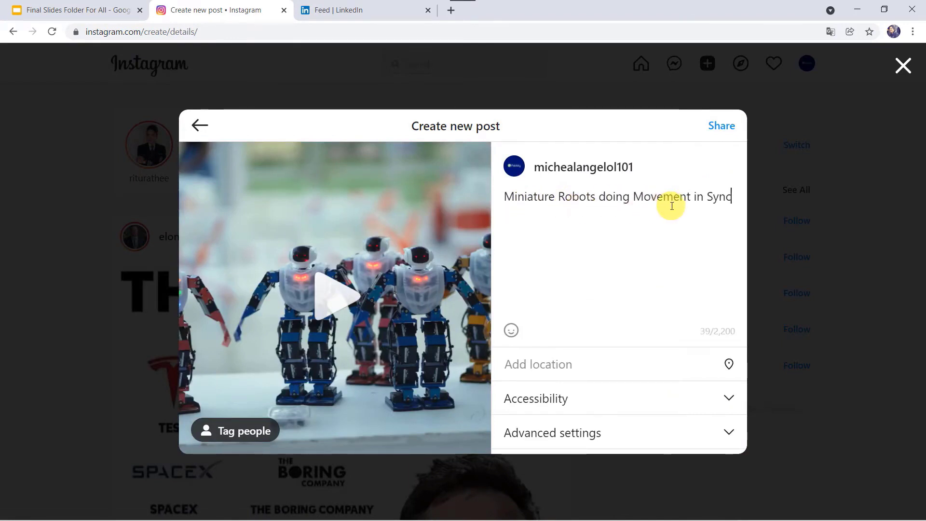
text(.)
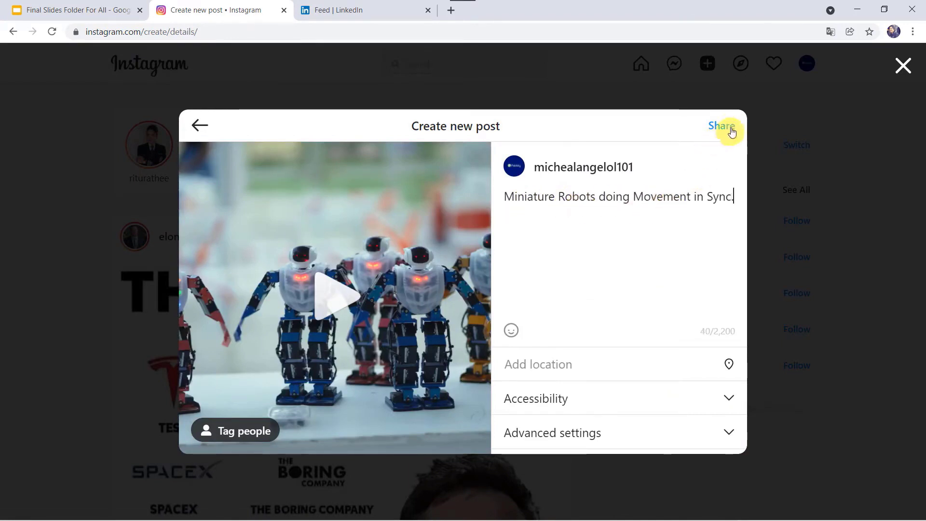
click(726, 125)
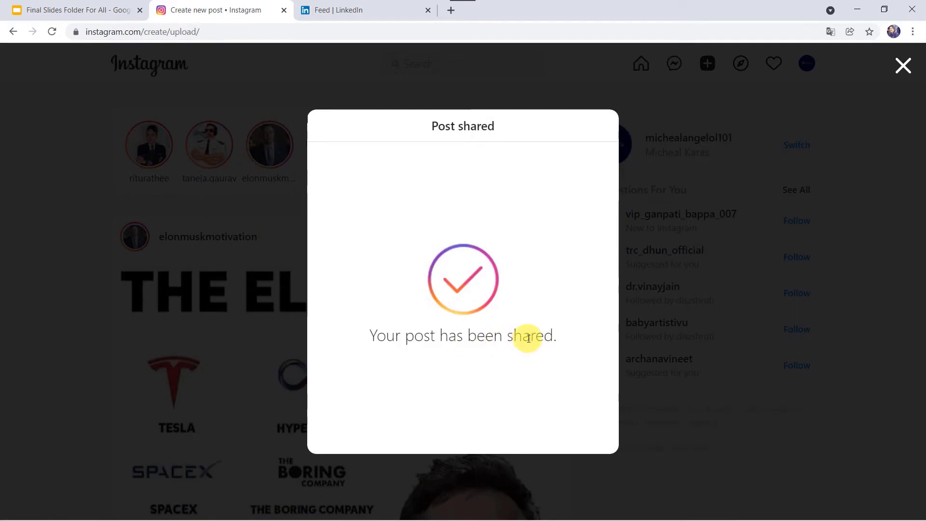
- Dismiss the Post shared dialog, reload Instagram to find the robot post, then view LinkedIn
click(905, 71)
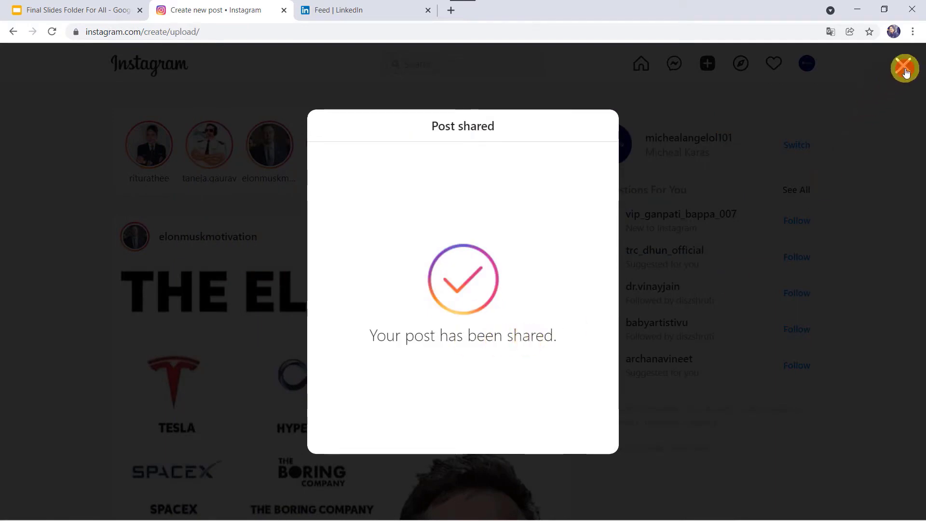
click(495, 30)
key(Return)
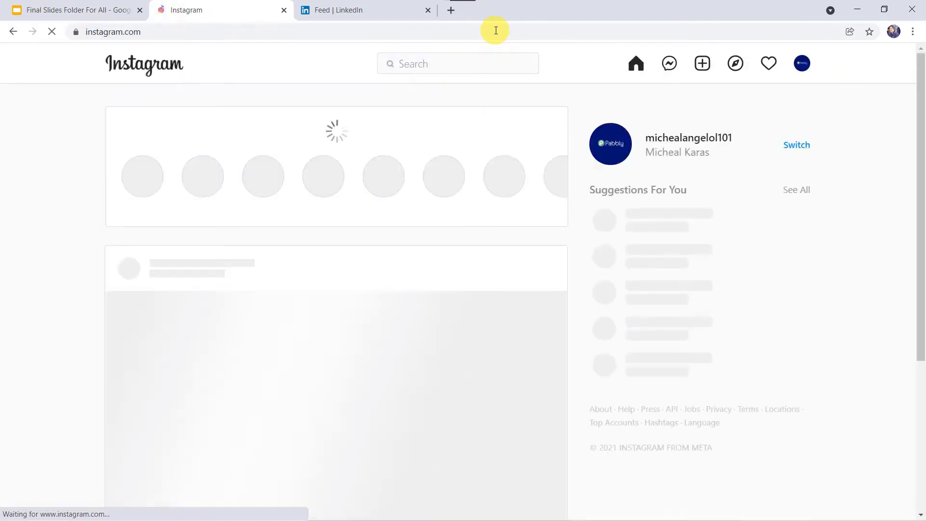
scroll(276, 376, down, 5)
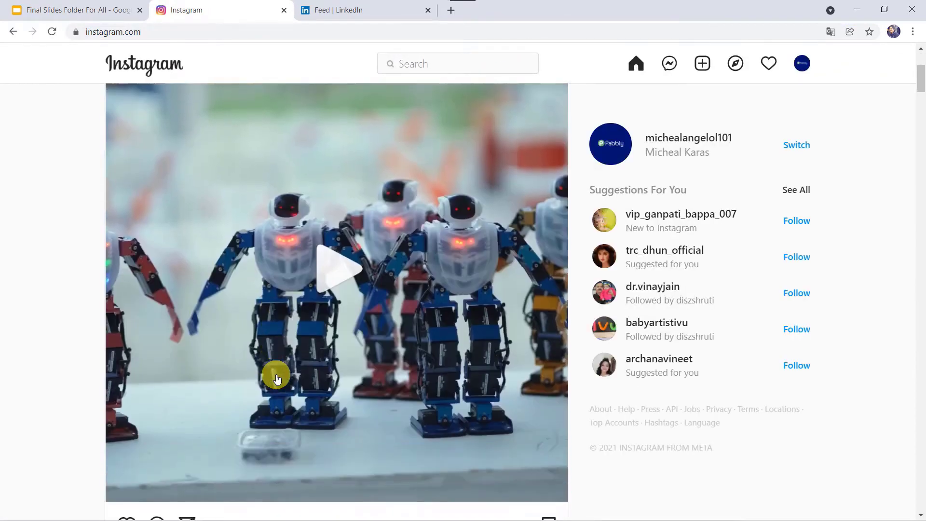
scroll(307, 299, down, 2)
scroll(306, 301, up, 1)
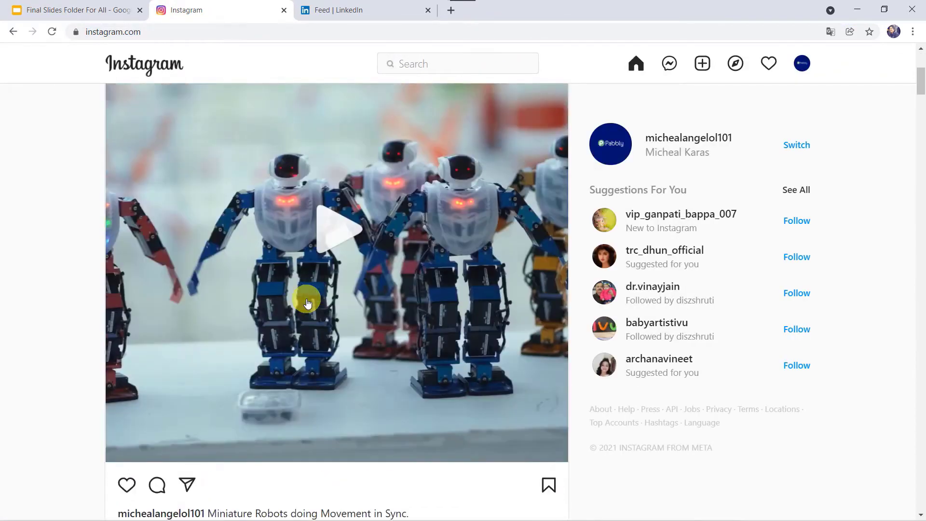
scroll(306, 302, down, 4)
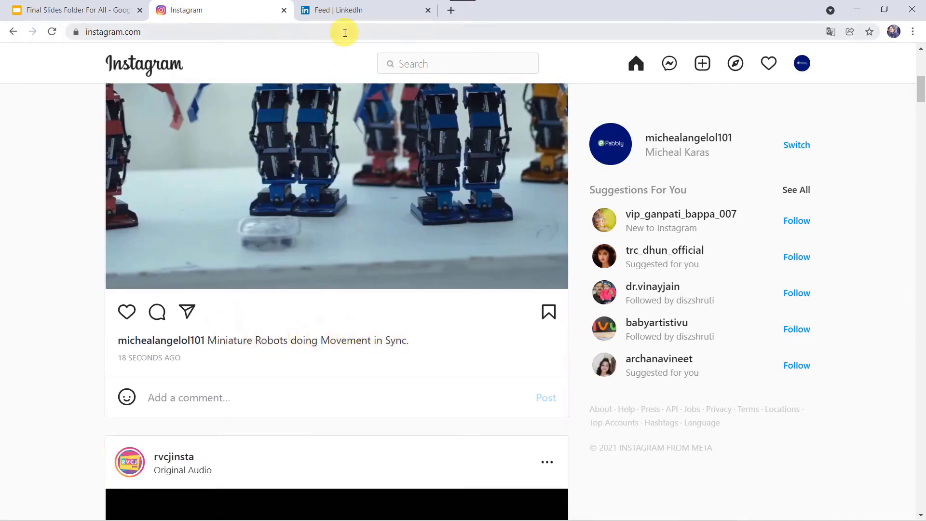
click(371, 10)
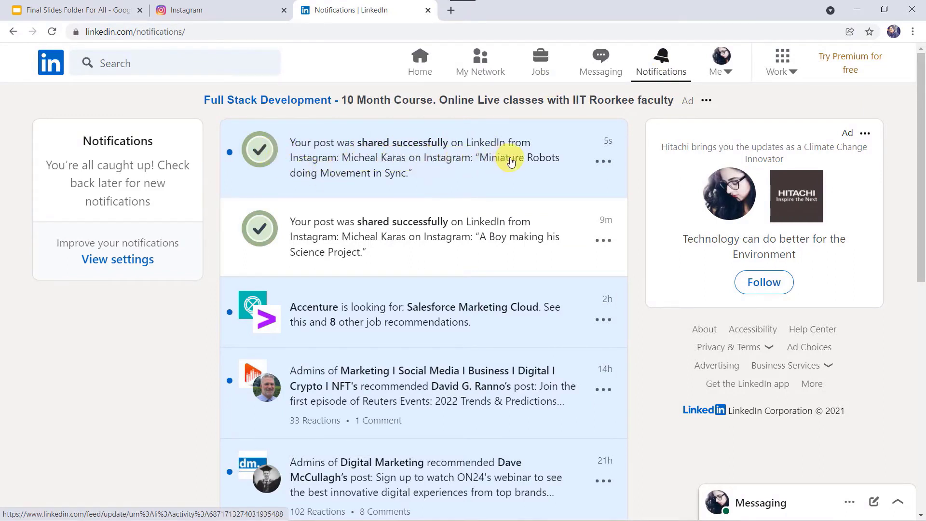
- Open the shared robot post from LinkedIn's notification and follow its Instagram link
click(391, 180)
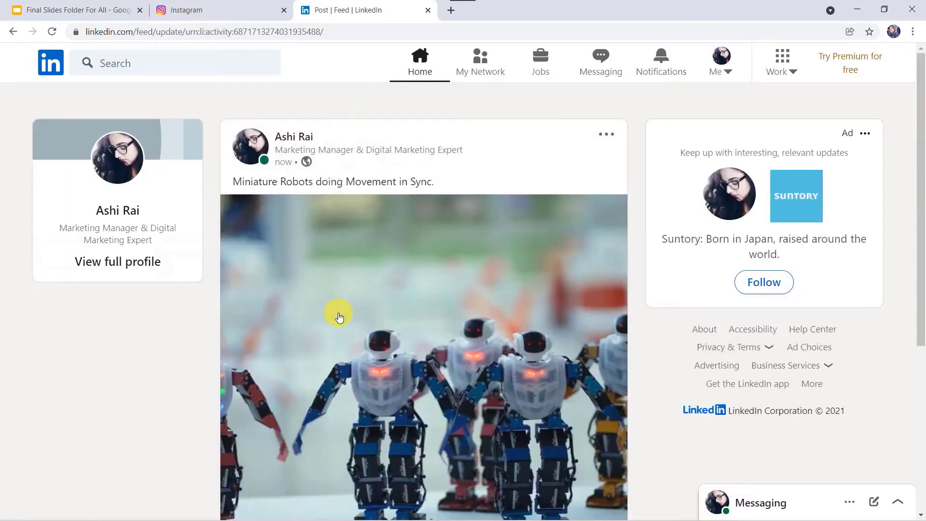
scroll(340, 317, down, 3)
scroll(340, 317, down, 3)
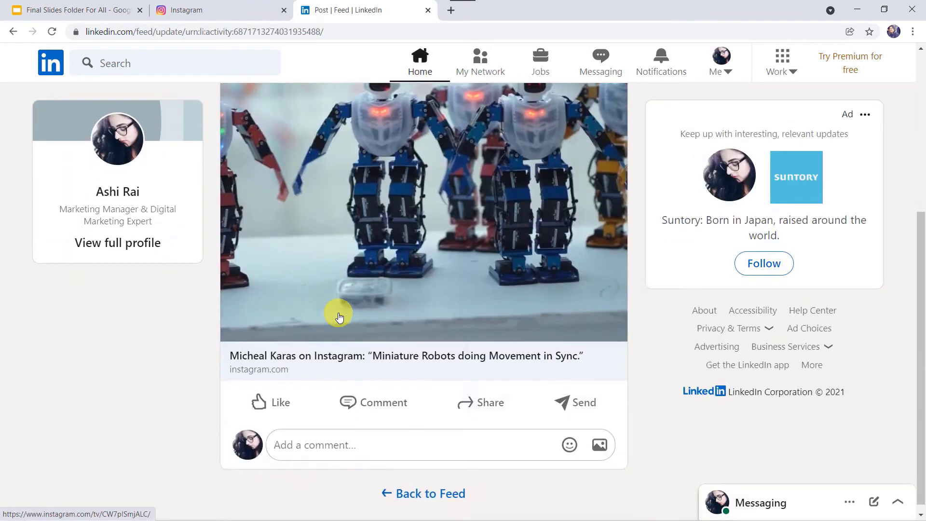
scroll(340, 317, up, 3)
scroll(340, 317, up, 2)
scroll(340, 317, down, 3)
click(340, 317)
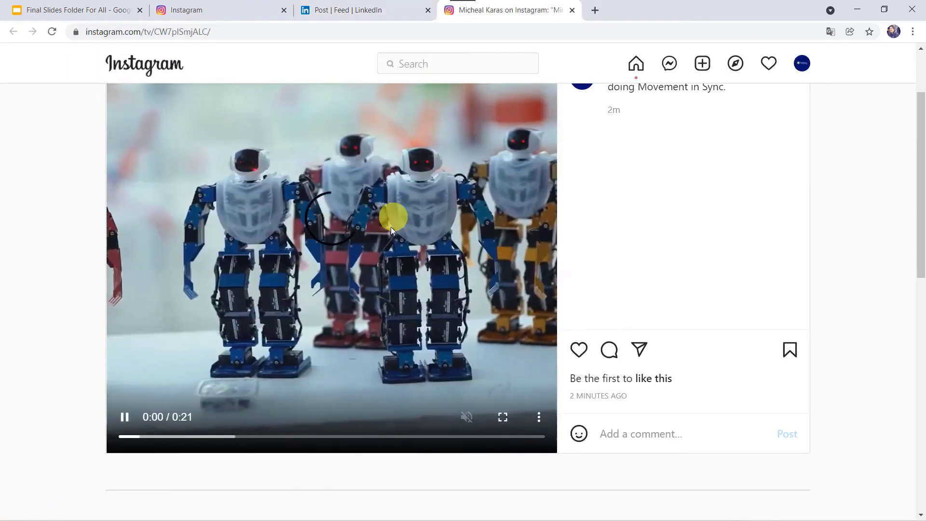
- Compare the Instagram original with the LinkedIn post by switching between their tabs
scroll(390, 227, up, 2)
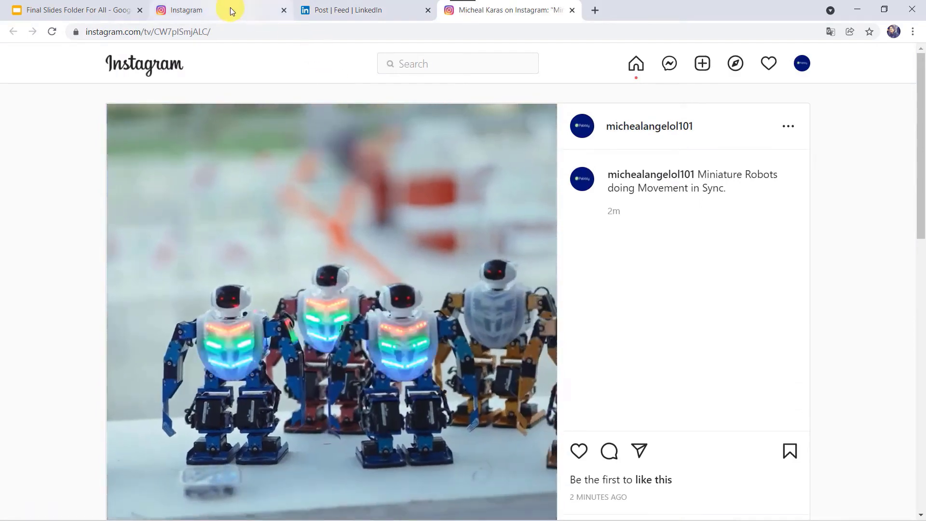
click(230, 10)
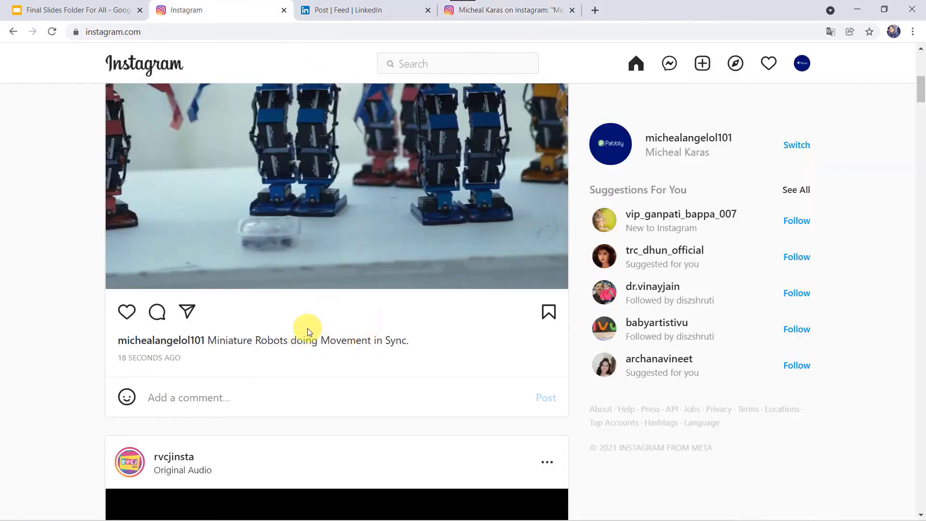
scroll(308, 328, up, 3)
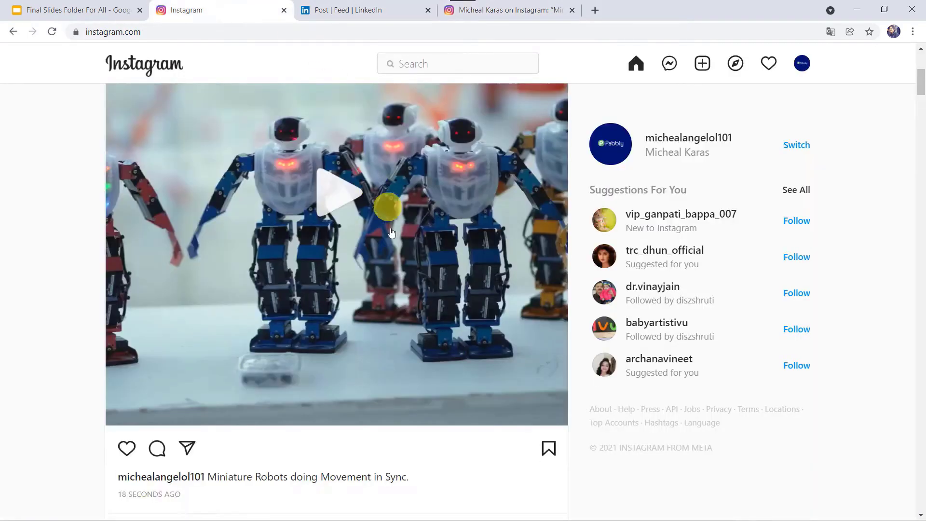
click(352, 11)
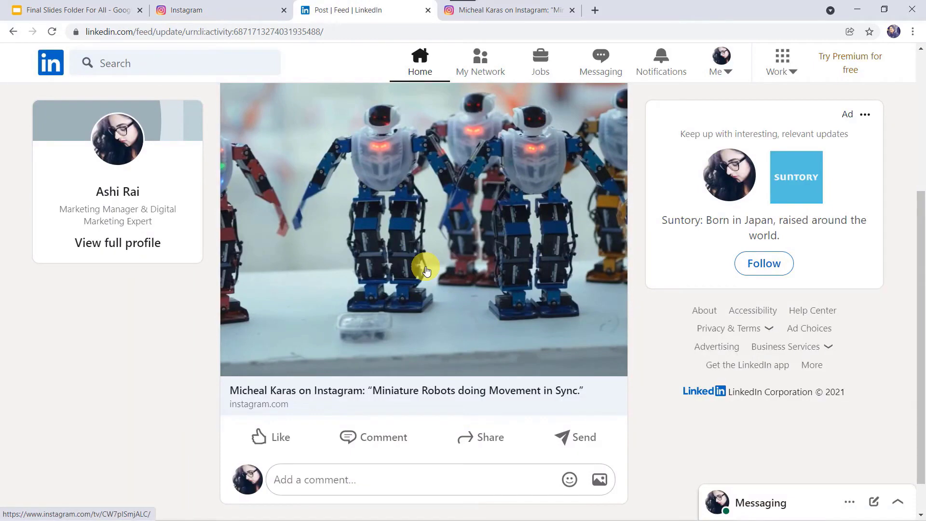
click(245, 9)
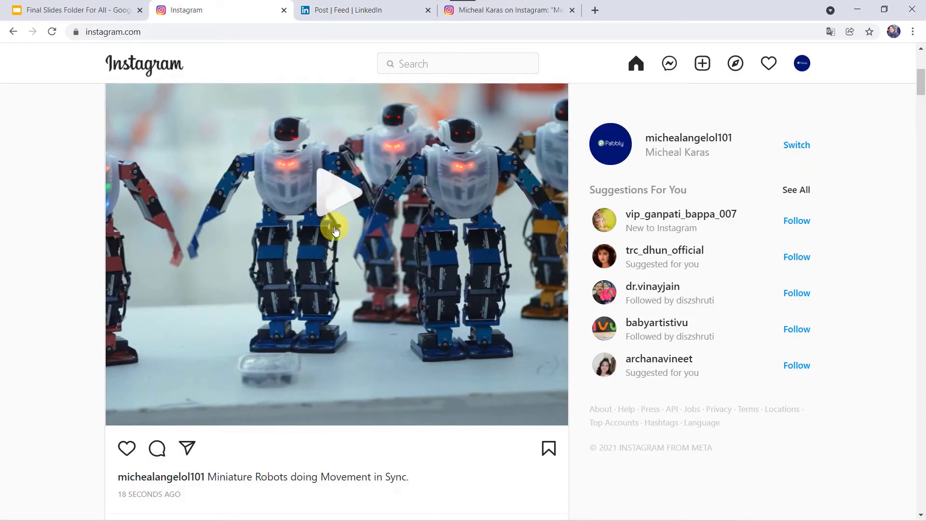
click(378, 12)
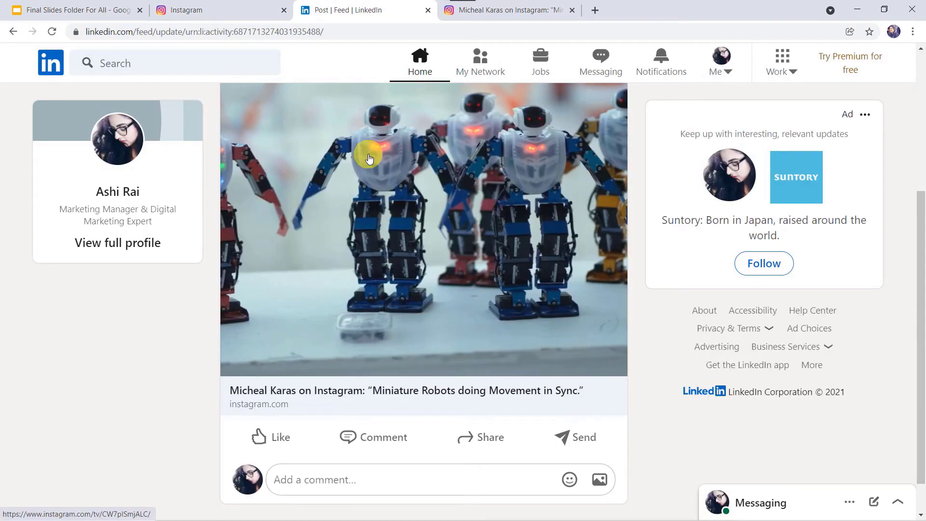
click(213, 10)
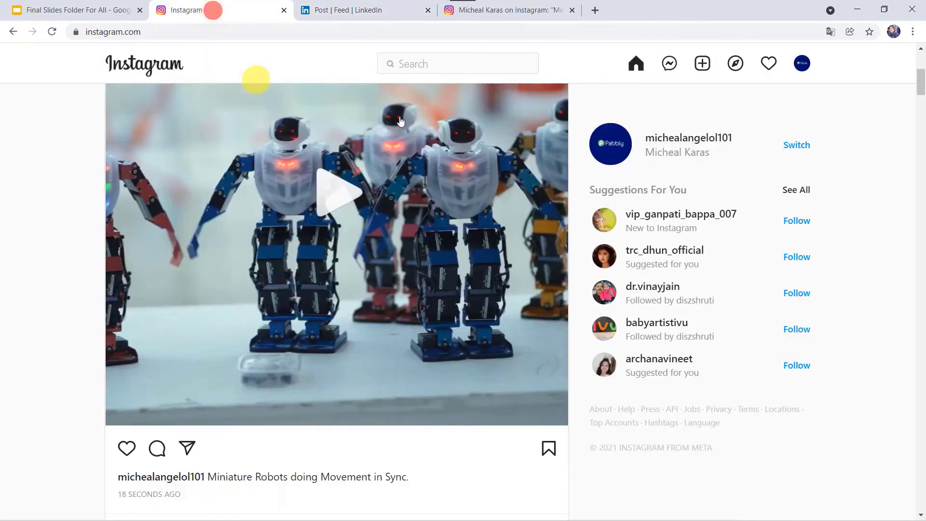
click(387, 15)
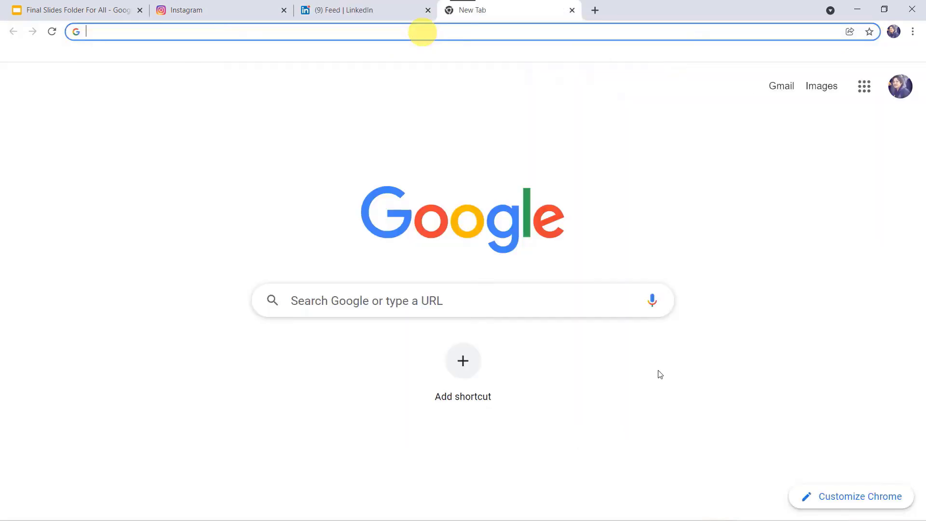
- Go to pabbly.com, sign in, and launch Pabbly Connect from the apps list
text(pabbly.com)
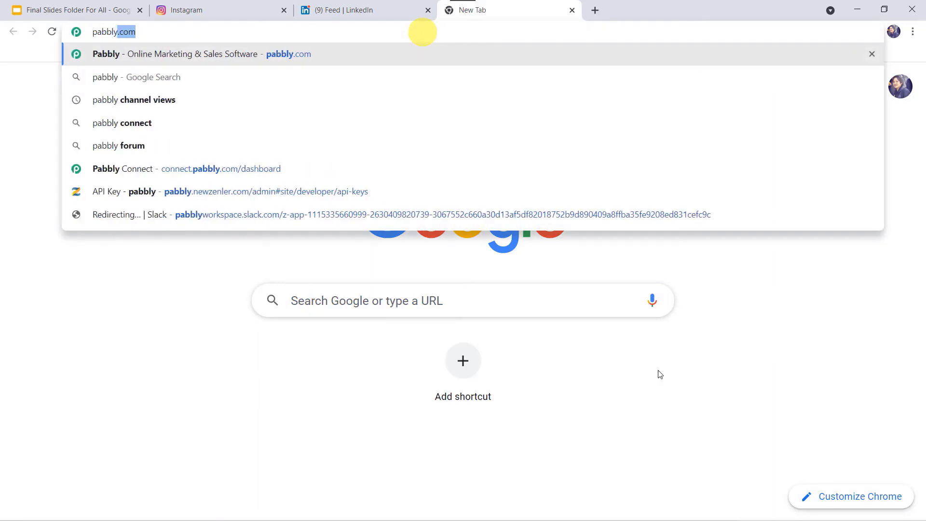
key(Return)
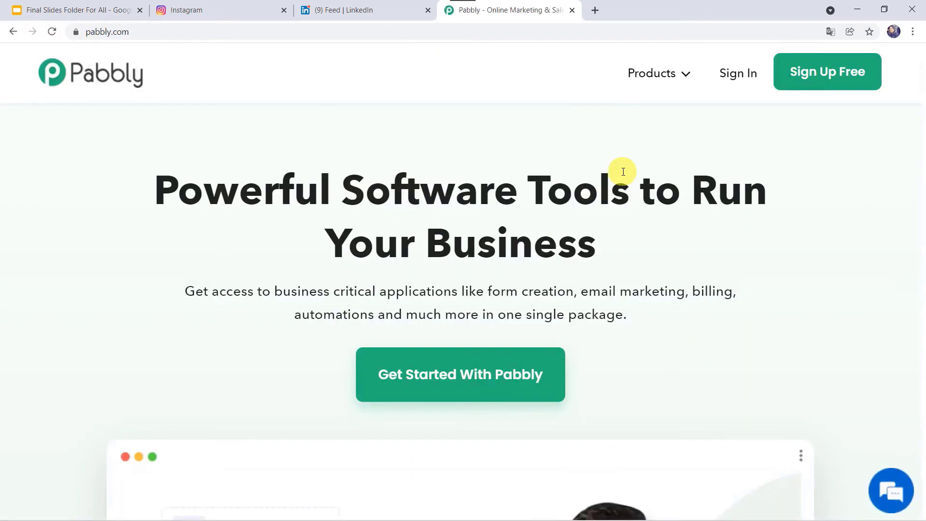
click(666, 76)
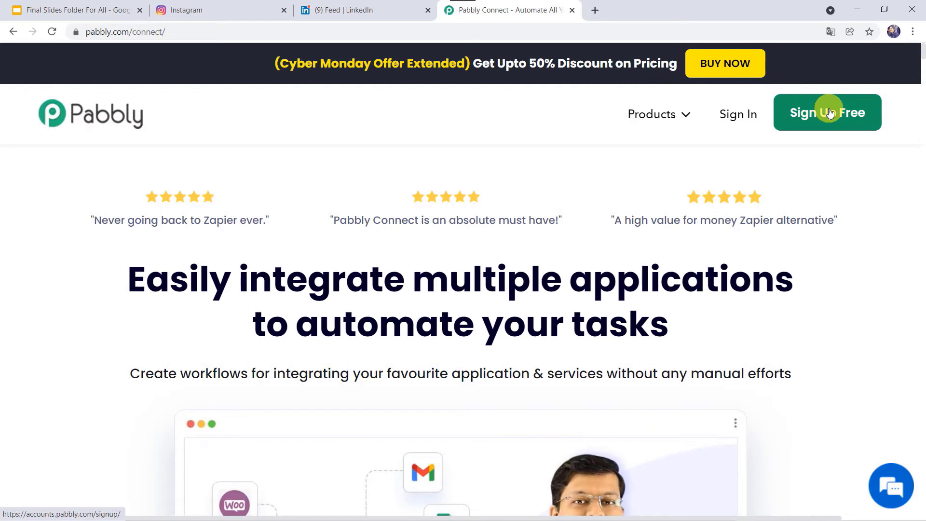
click(730, 113)
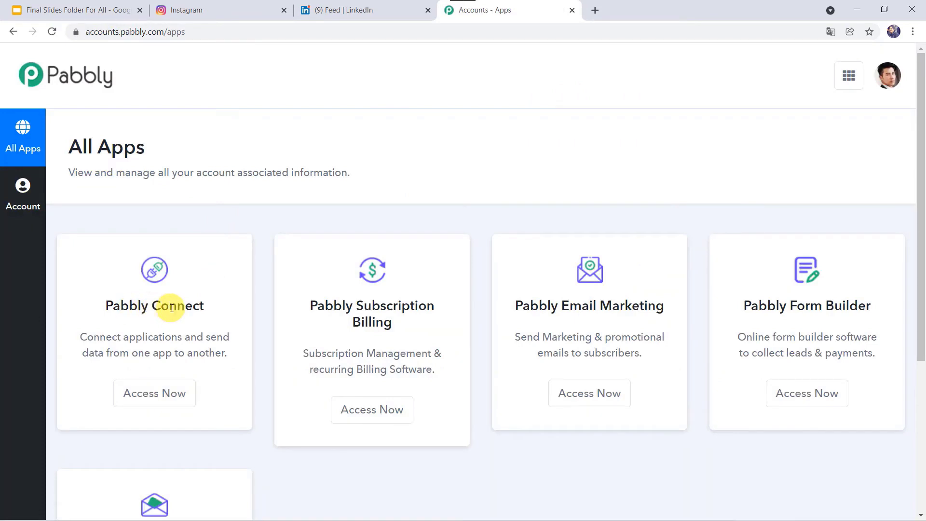
click(147, 393)
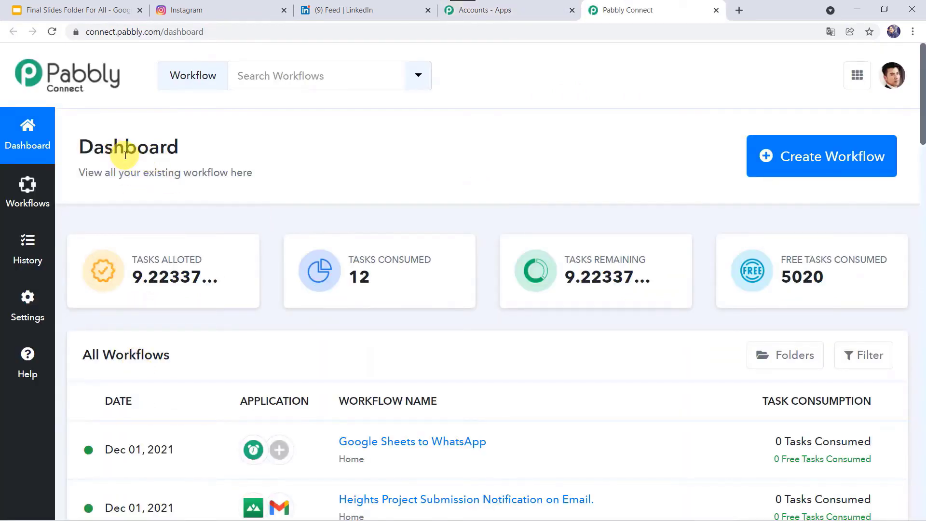
- Create the workflow 'Publish Instagram Posts to LinkedIn' and collapse its trigger step
click(791, 159)
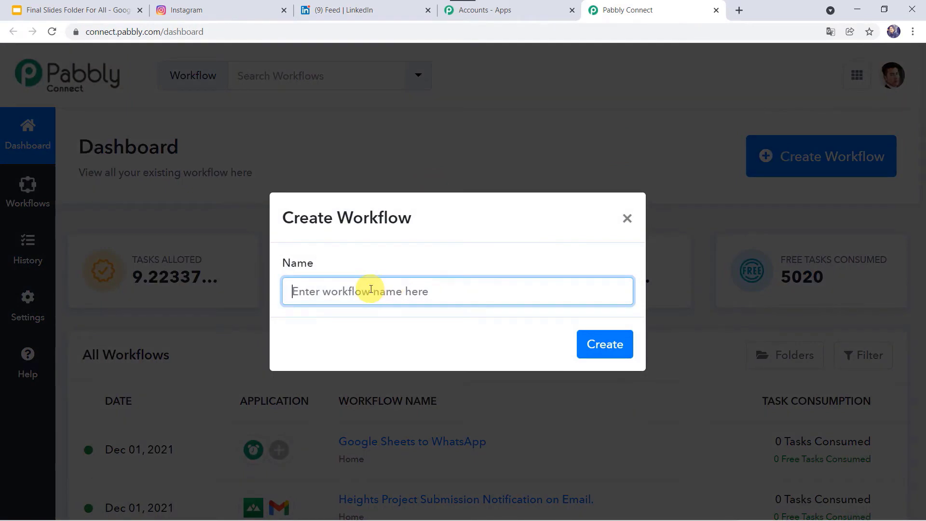
text(Publish Instagram Posts to LinkedIn)
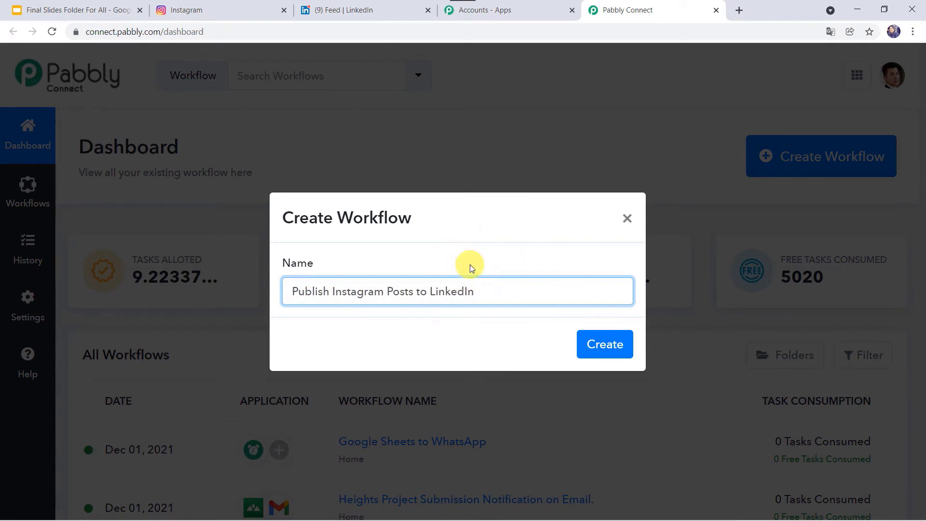
click(610, 351)
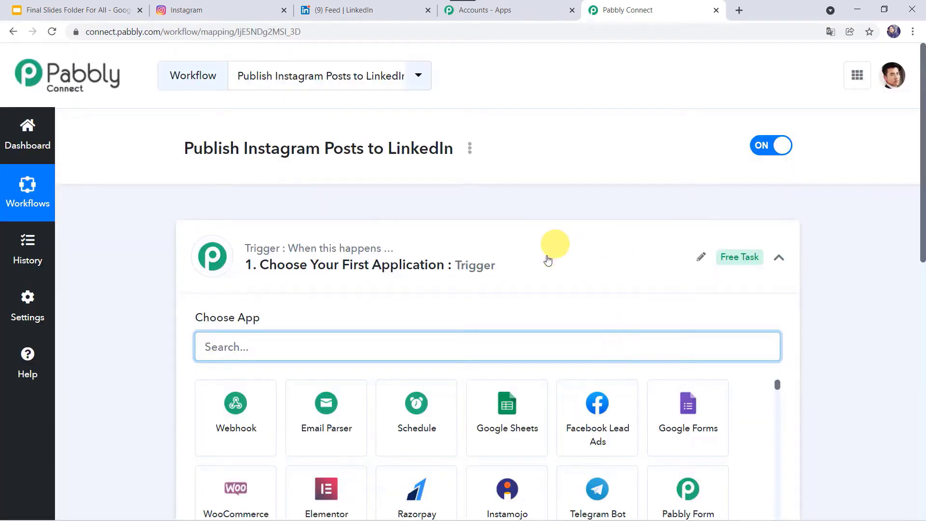
click(543, 261)
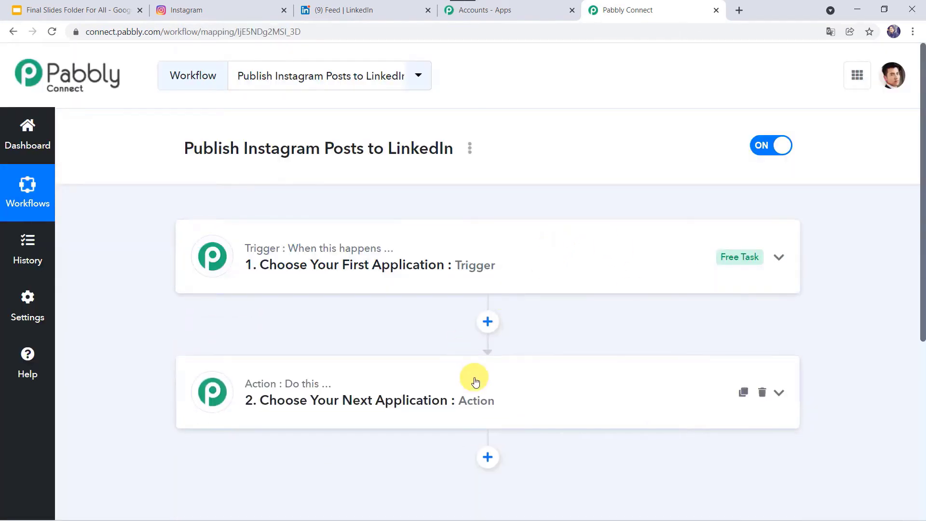
click(470, 264)
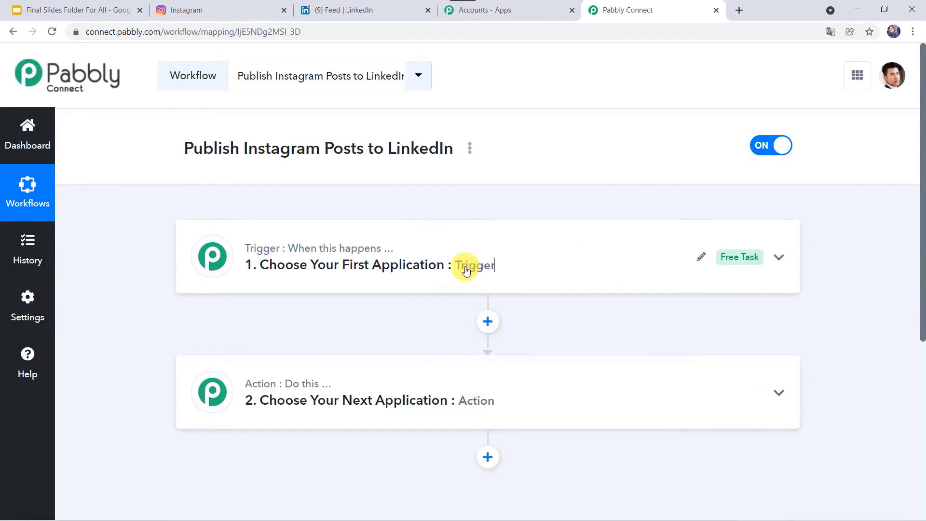
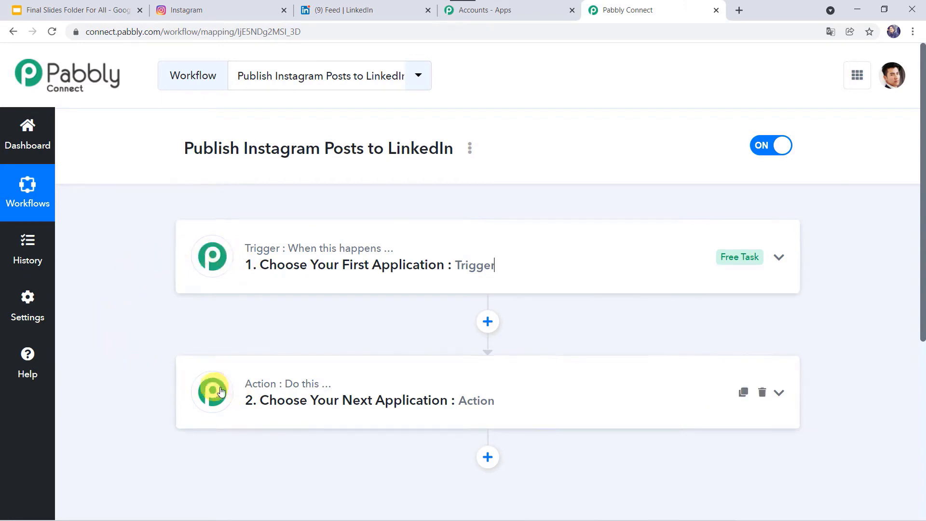
- Set the trigger to Instagram's New Media Posted in My Account event
click(514, 264)
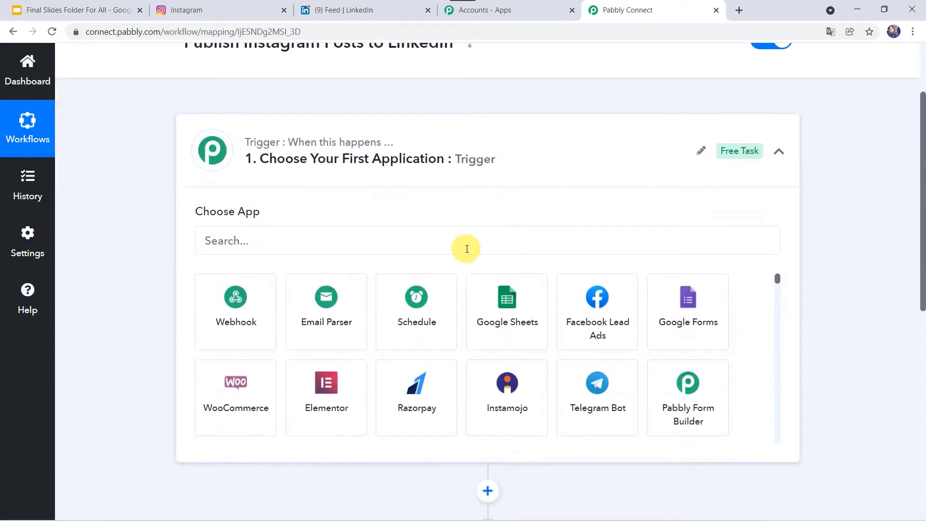
click(467, 249)
text(Insta)
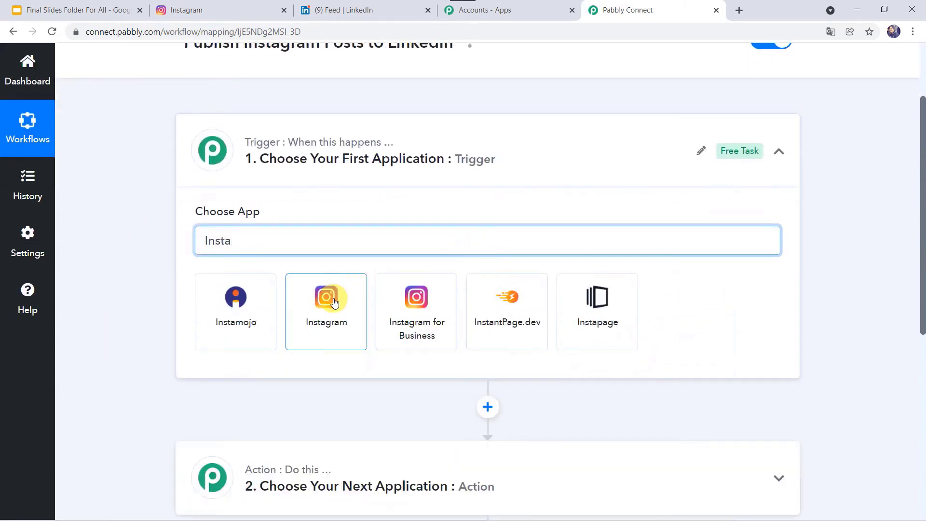
click(334, 303)
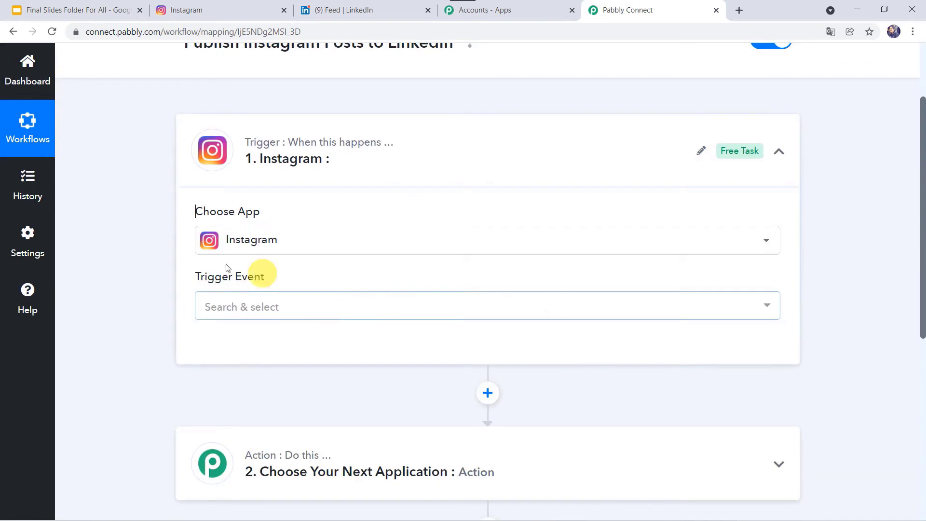
click(249, 303)
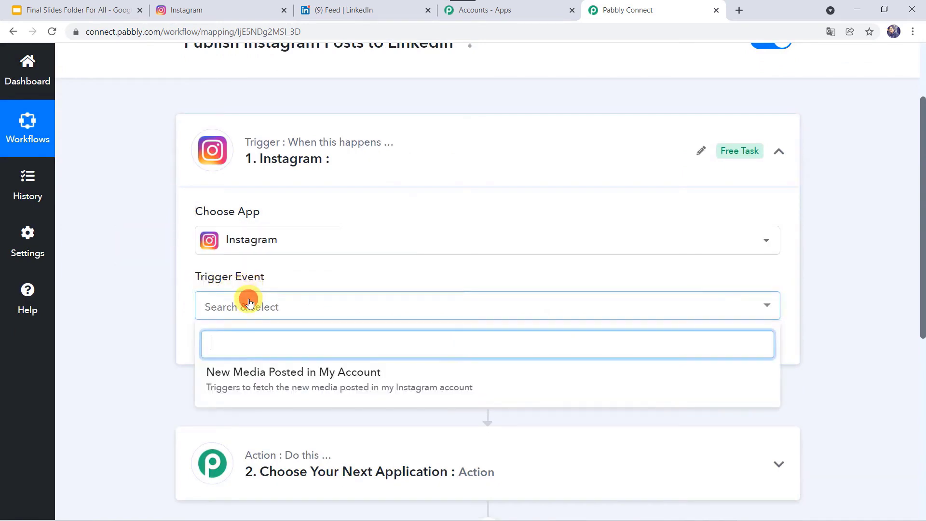
click(343, 382)
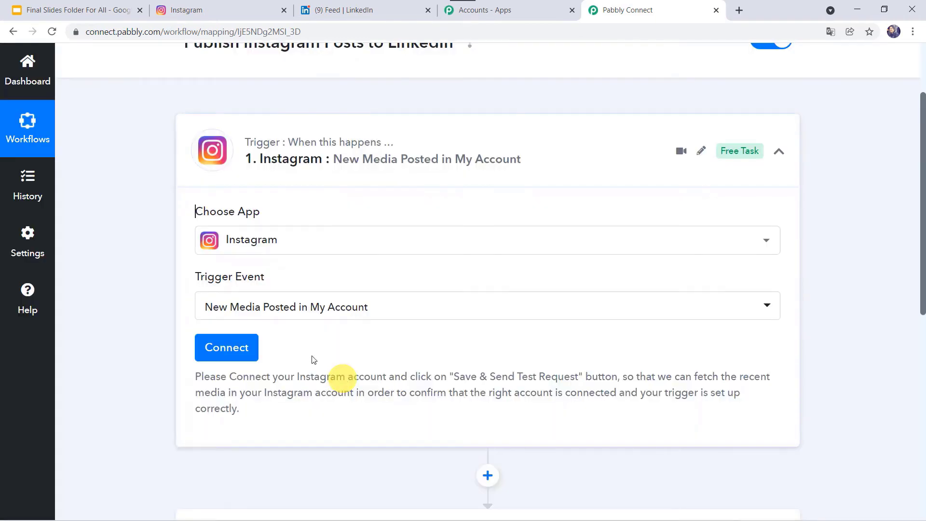
- Add a new Instagram connection and allow Pabbly Connect access to the account
click(213, 348)
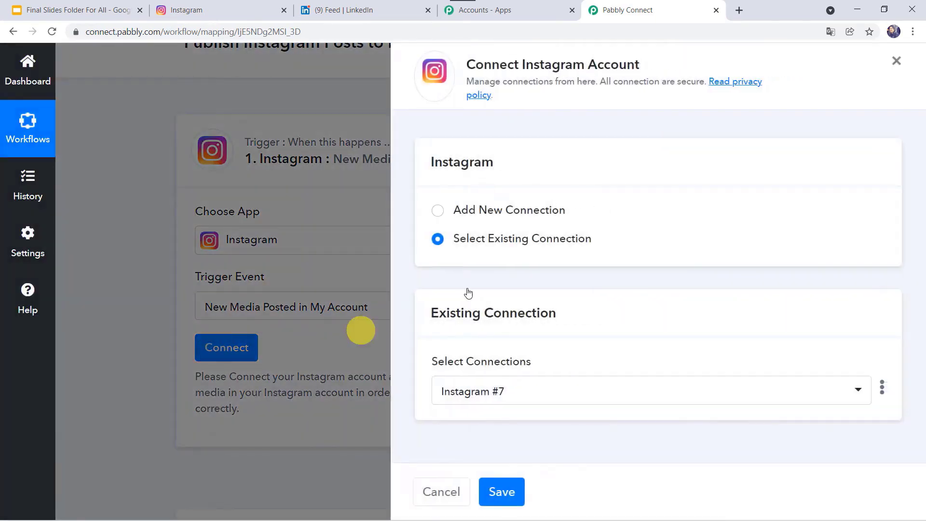
click(464, 209)
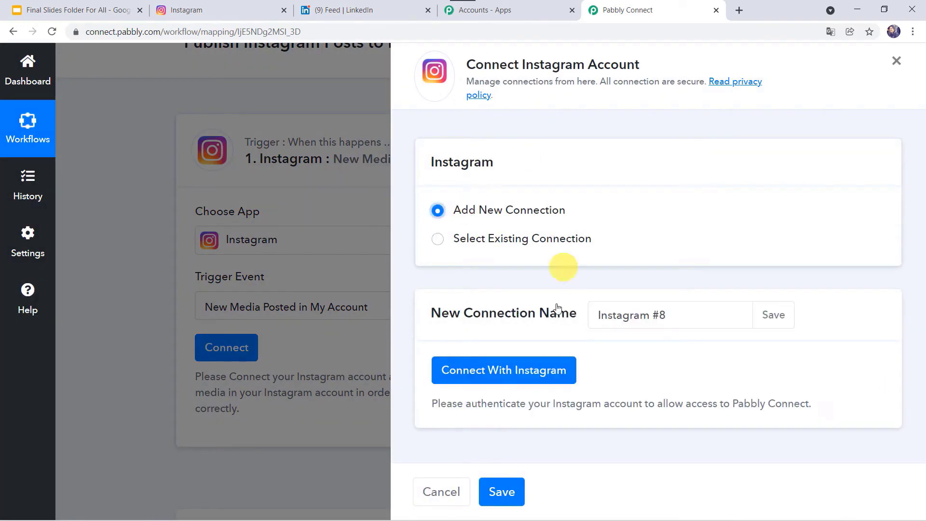
click(507, 370)
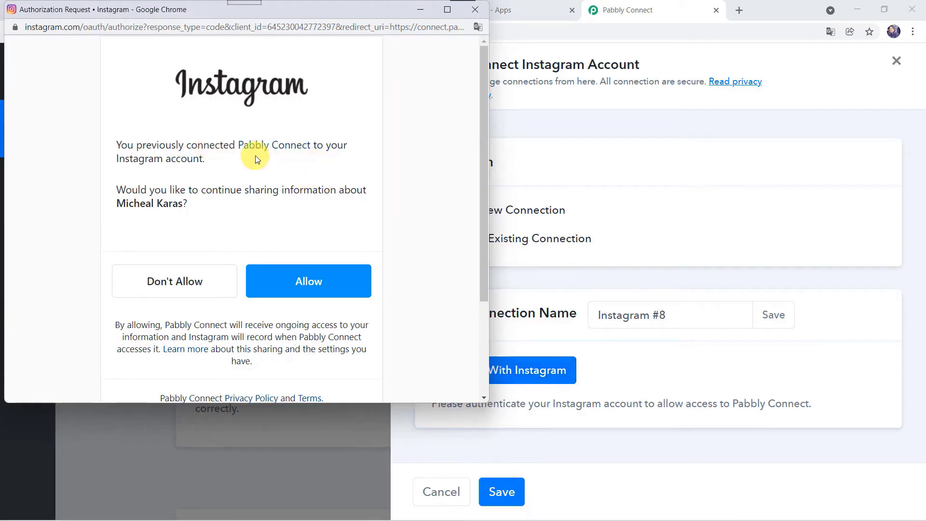
click(304, 281)
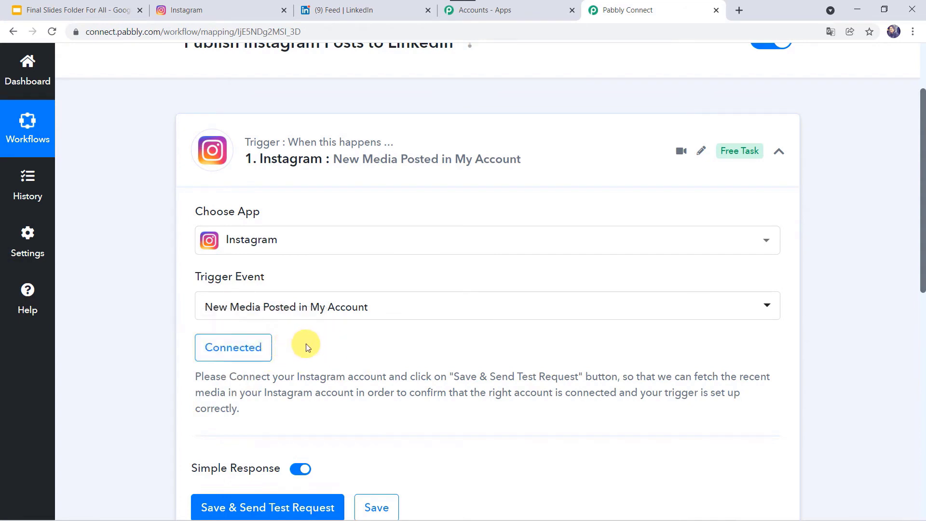
scroll(306, 343, down, 3)
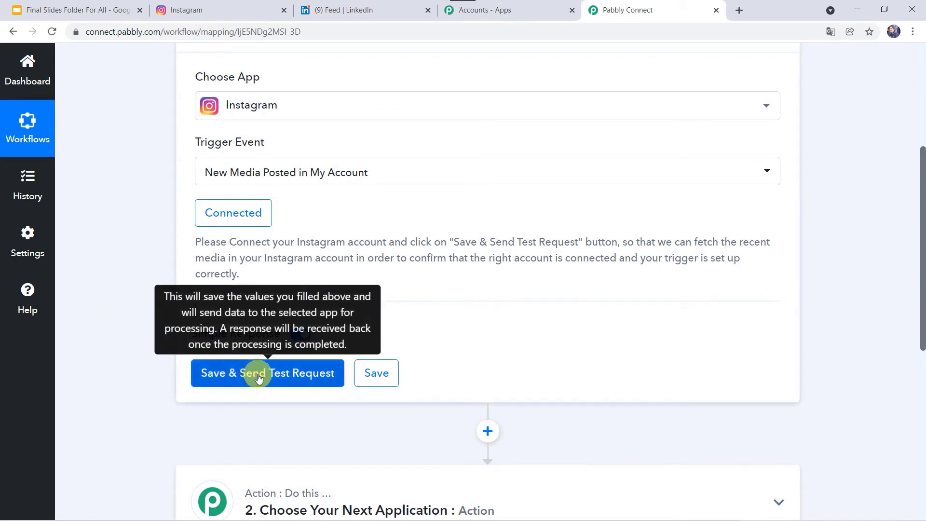
click(219, 15)
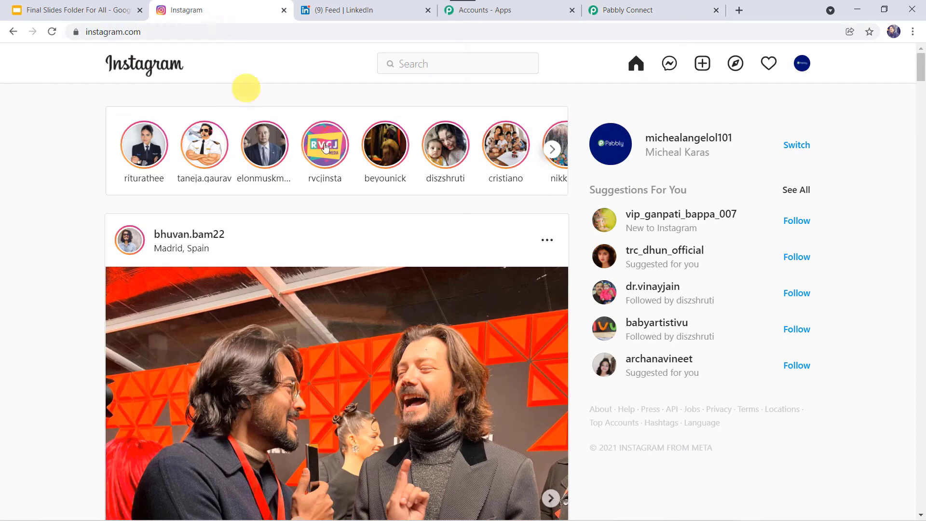
- Create an Instagram post from the Downloads science-project video captioned 'A Boy making his Science Project.'
click(703, 67)
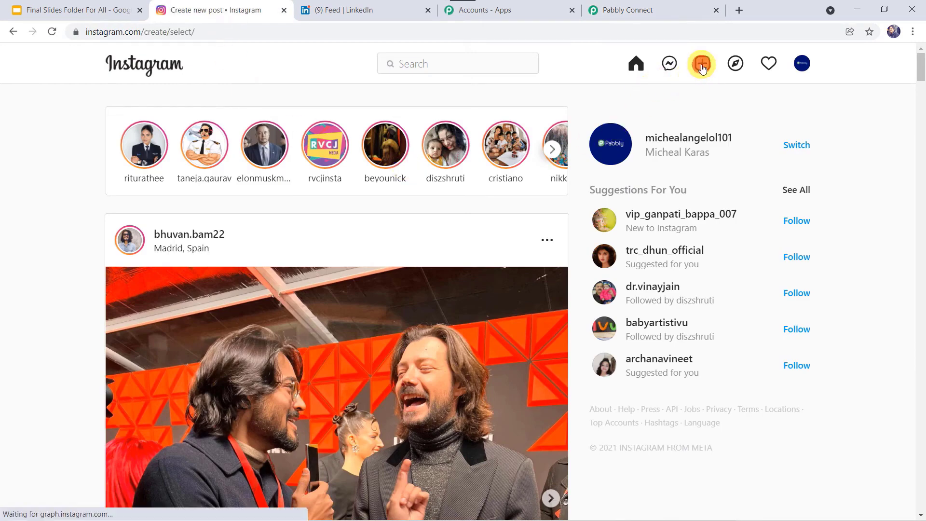
click(458, 348)
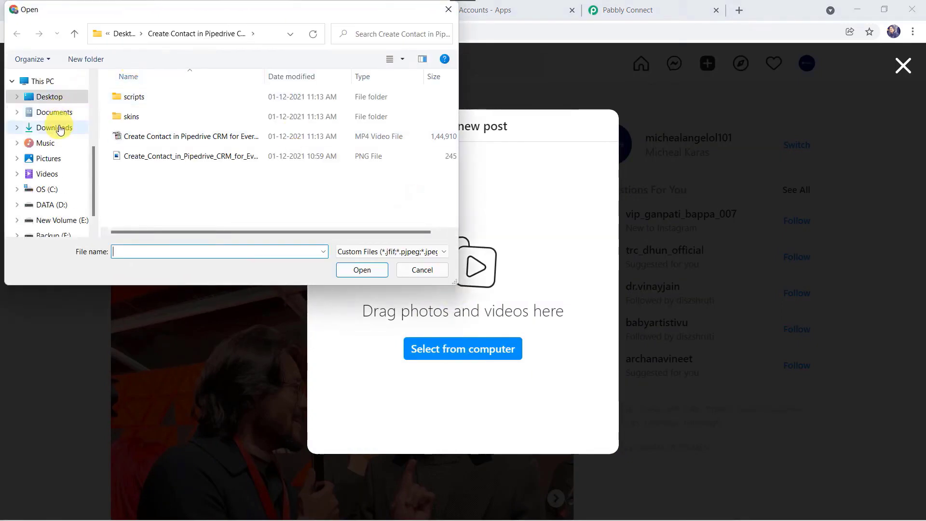
click(60, 126)
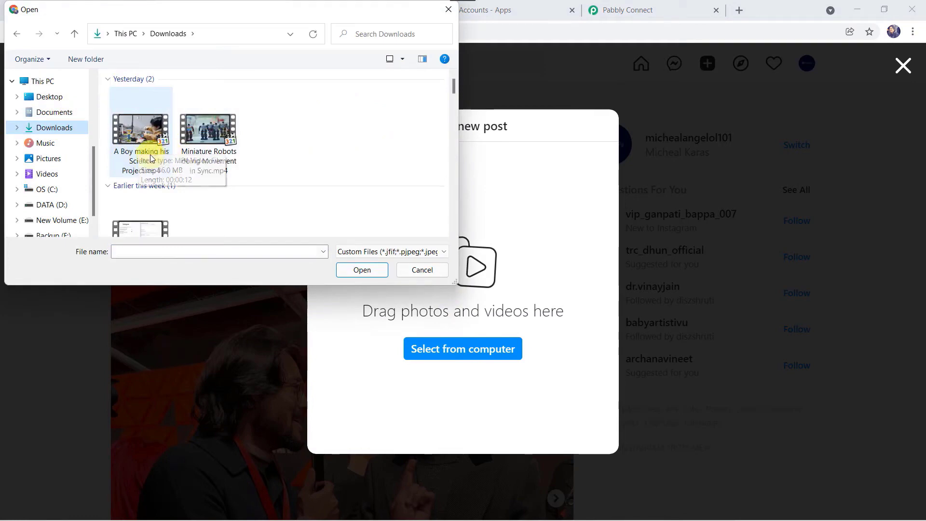
double_click(143, 159)
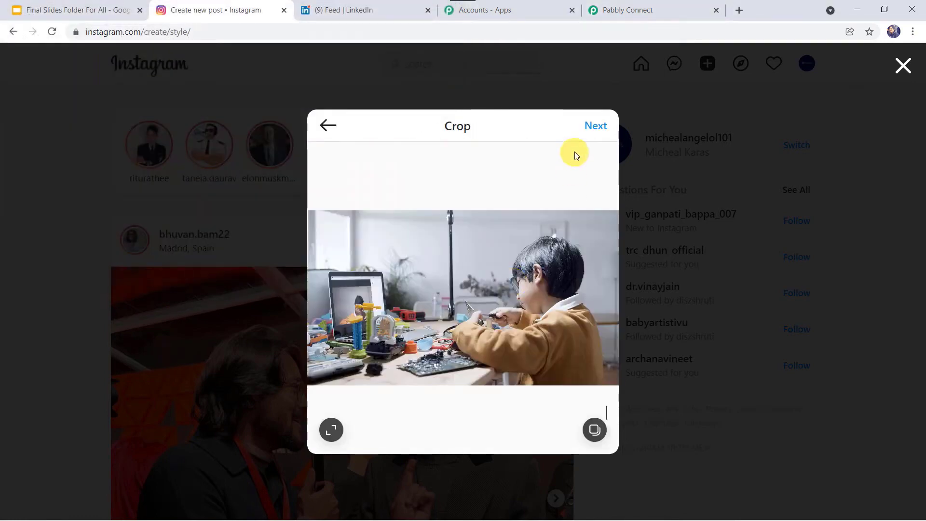
click(594, 125)
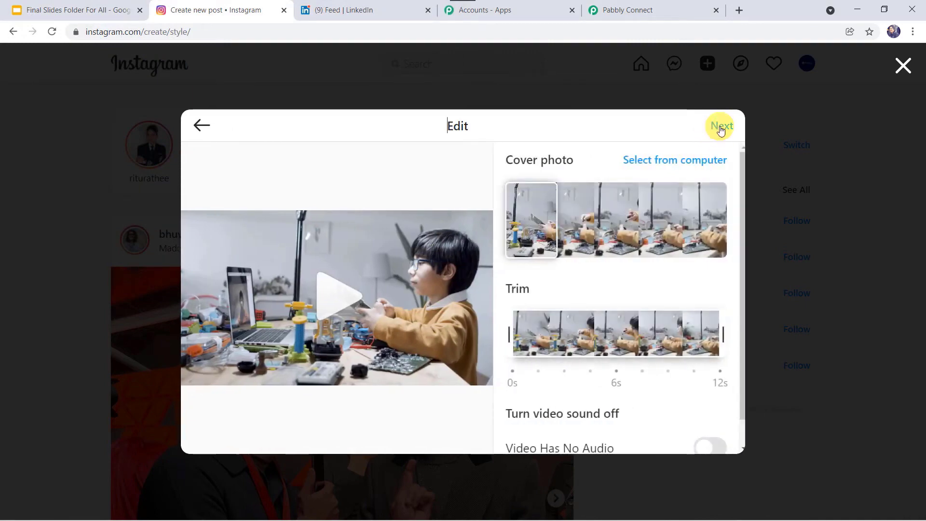
click(720, 127)
click(522, 205)
text(A Boy making his Science Project.)
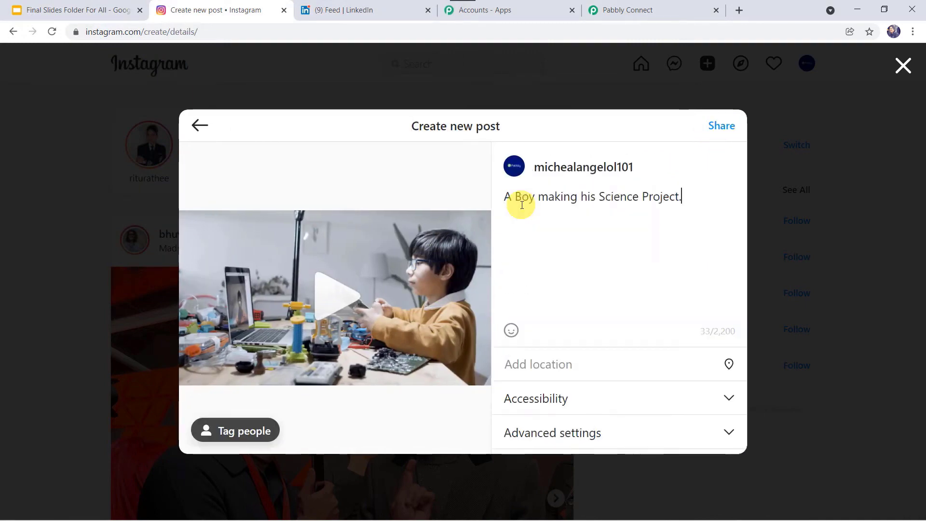
- Share the post and reload the feed to confirm it appears at the top
click(723, 122)
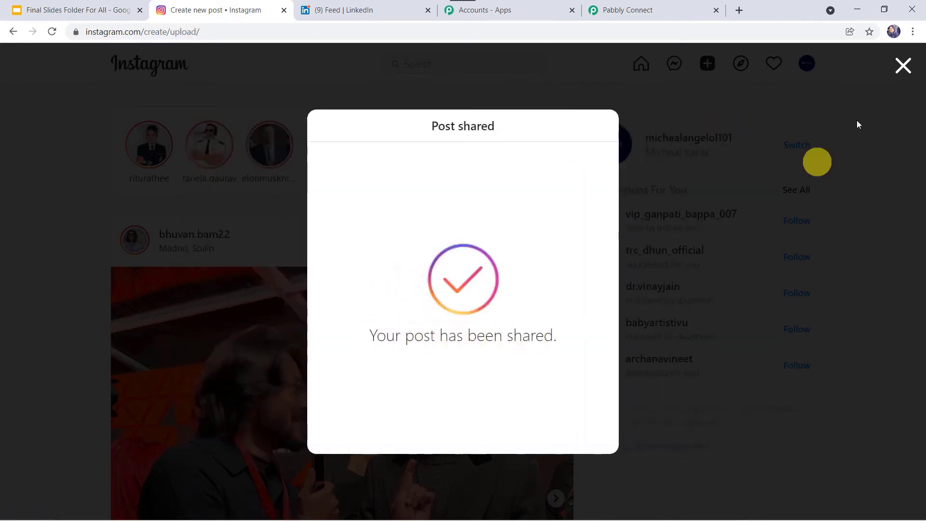
click(901, 67)
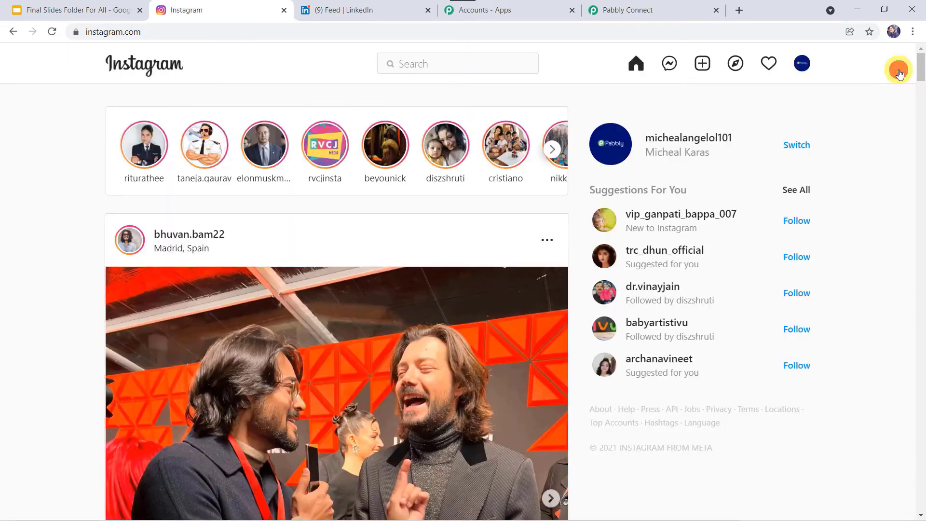
click(355, 33)
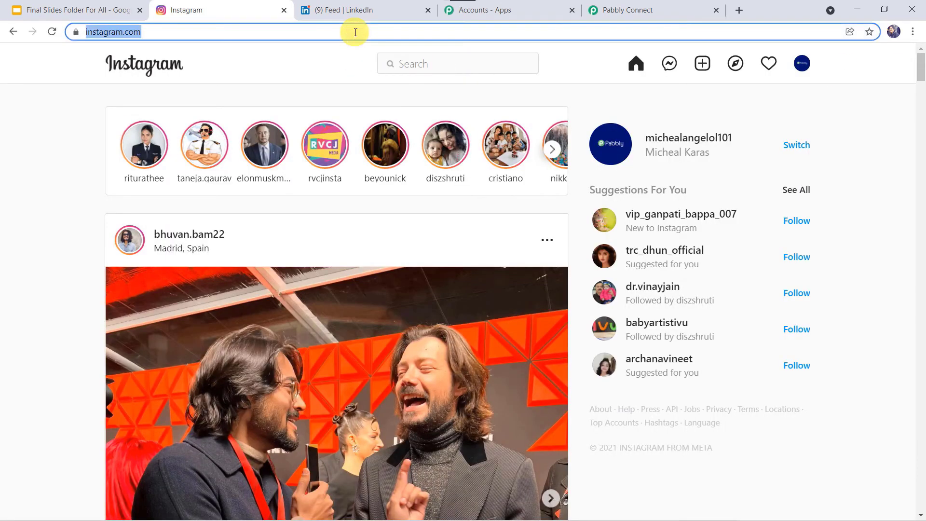
key(Return)
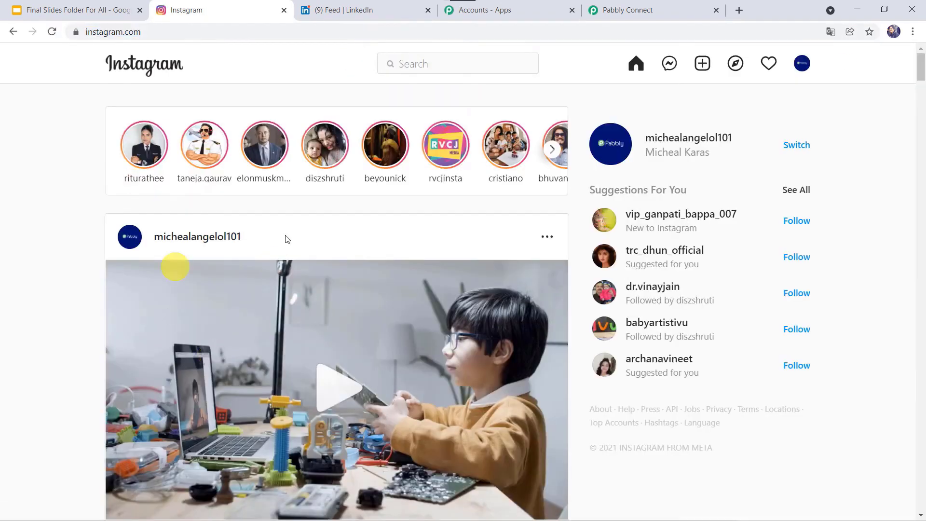
scroll(263, 331, down, 8)
scroll(262, 333, up, 8)
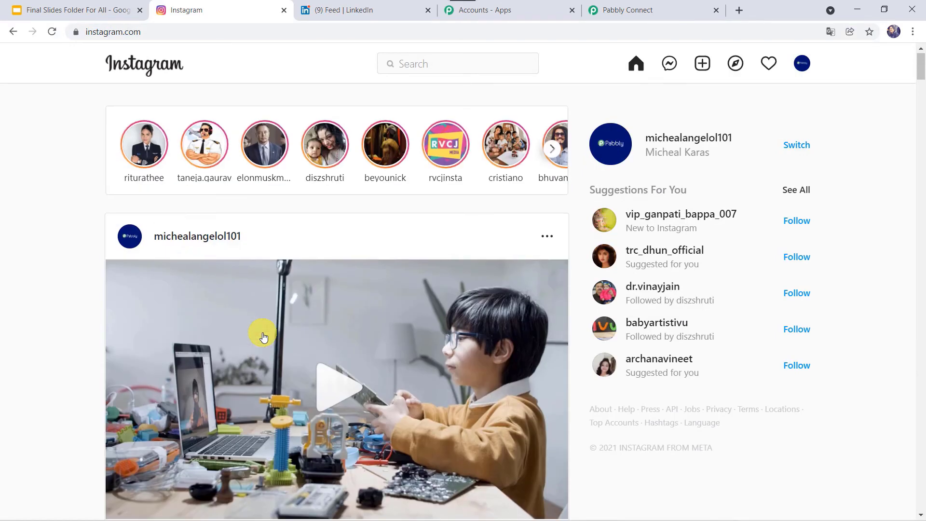
click(621, 10)
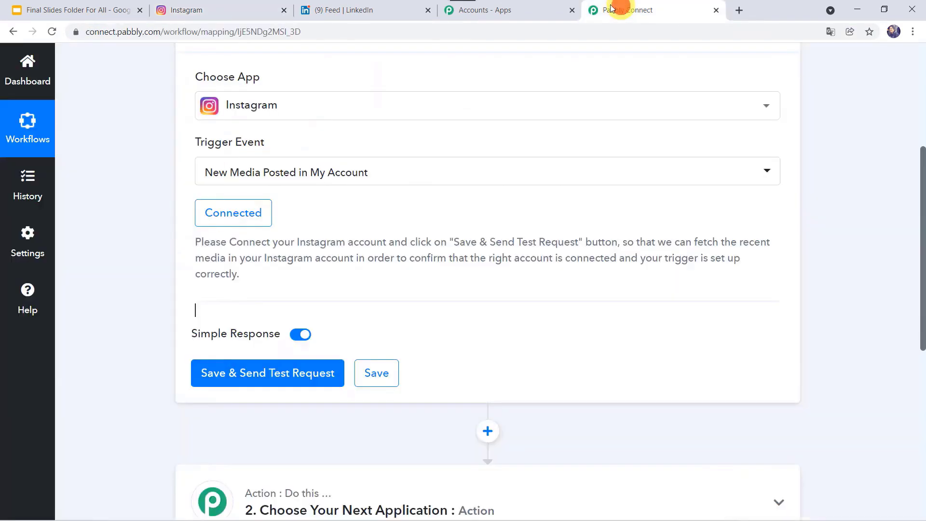
- Send a trigger test request and review the returned VIDEO media type, permalink, timestamp and caption
click(255, 377)
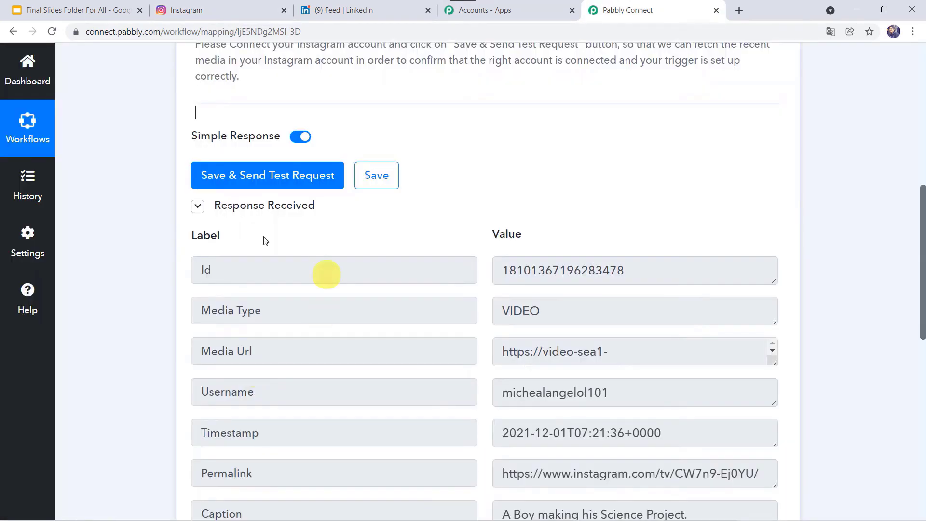
scroll(407, 341, down, 3)
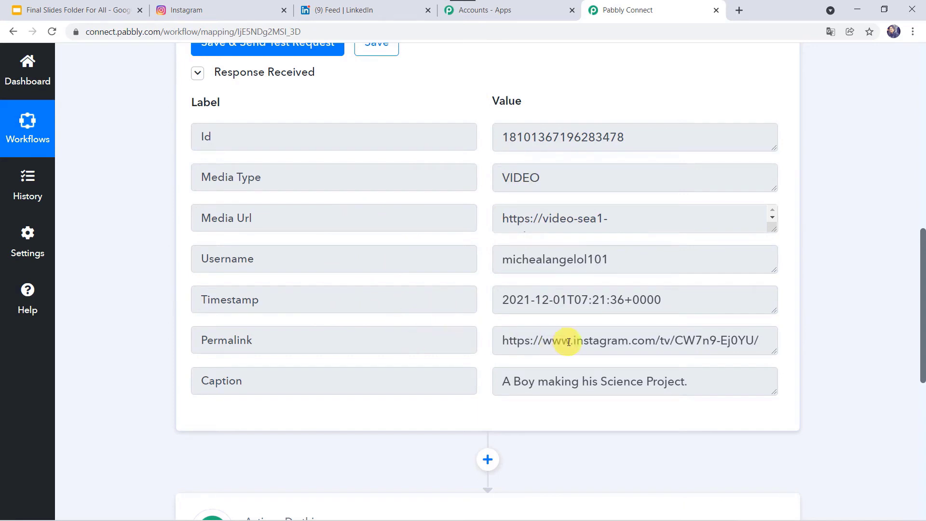
scroll(569, 342, down, 1)
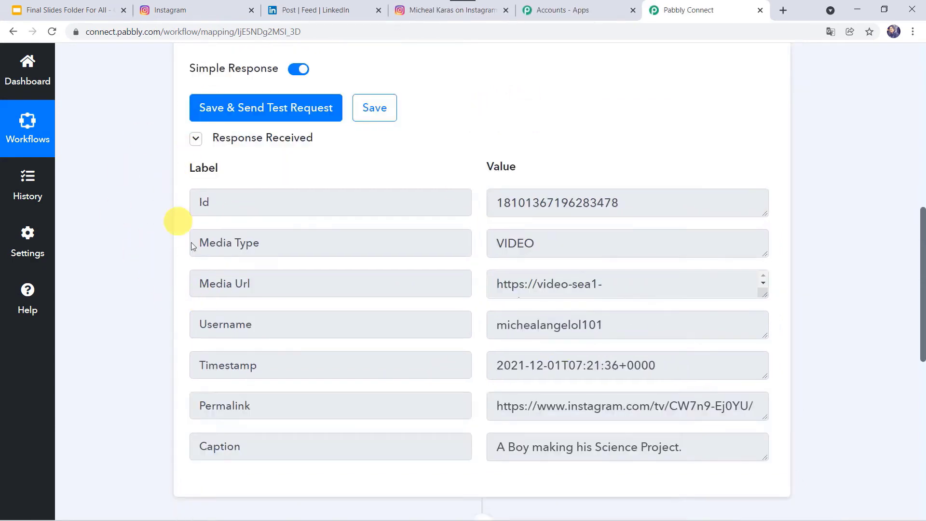
mouse_move(209, 170)
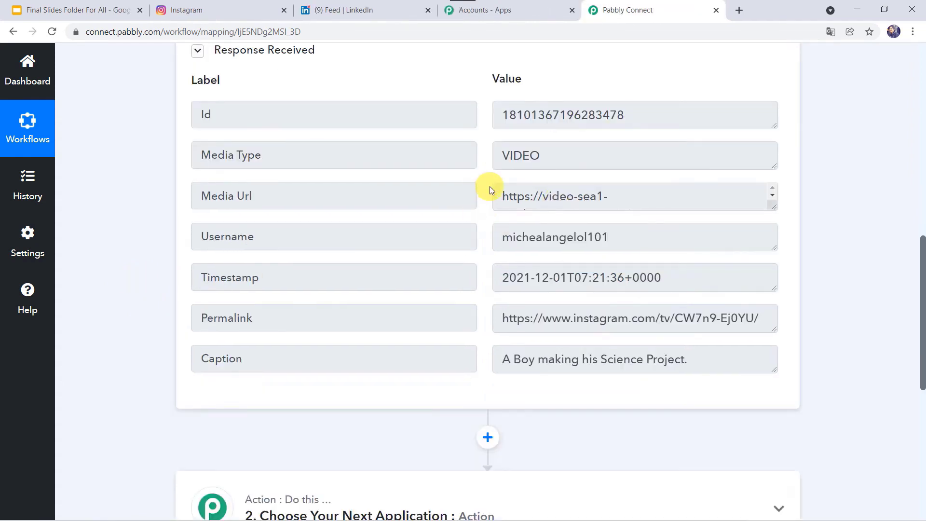
scroll(490, 186, down, 5)
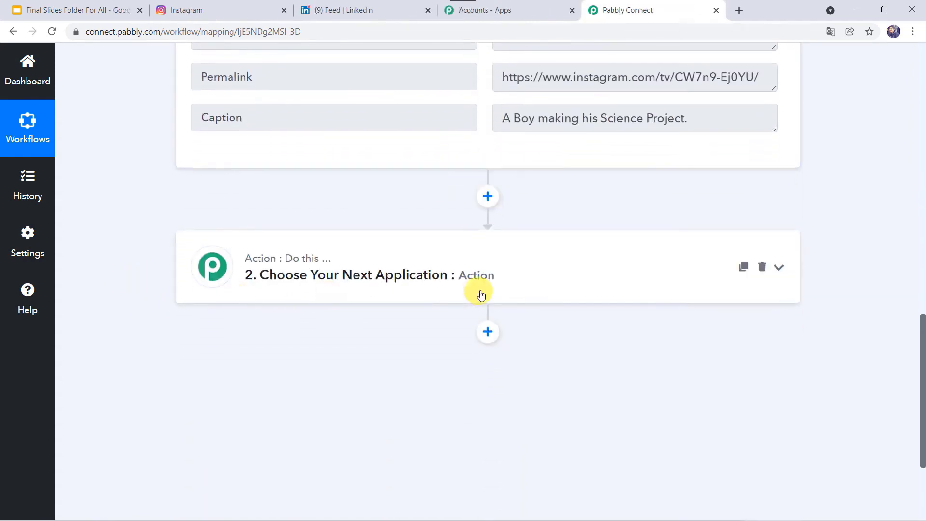
- Set the action step to LinkedIn's Share an Article or URL event
click(513, 285)
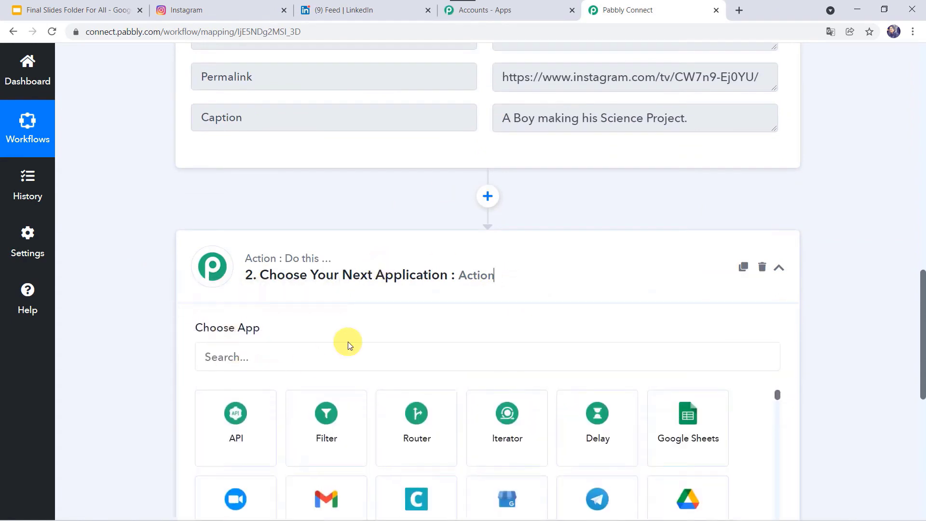
scroll(347, 341, down, 2)
click(337, 279)
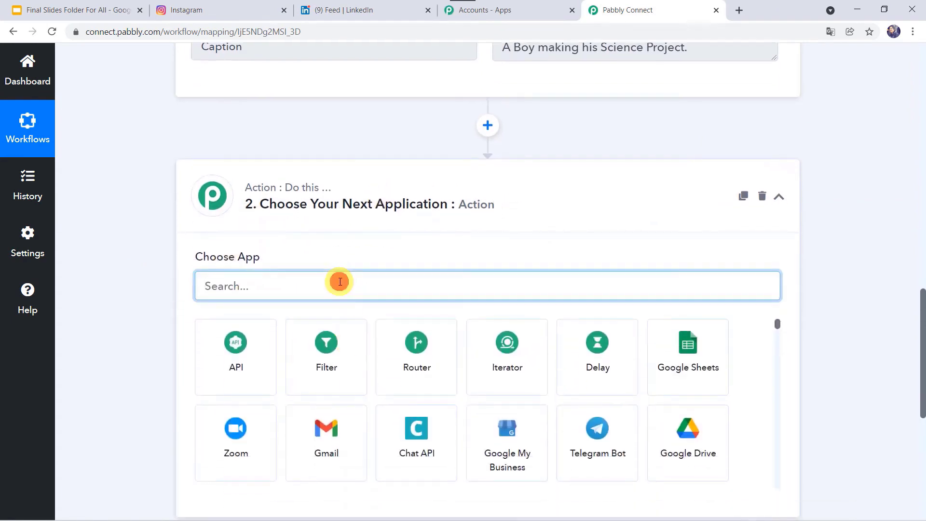
text(linke)
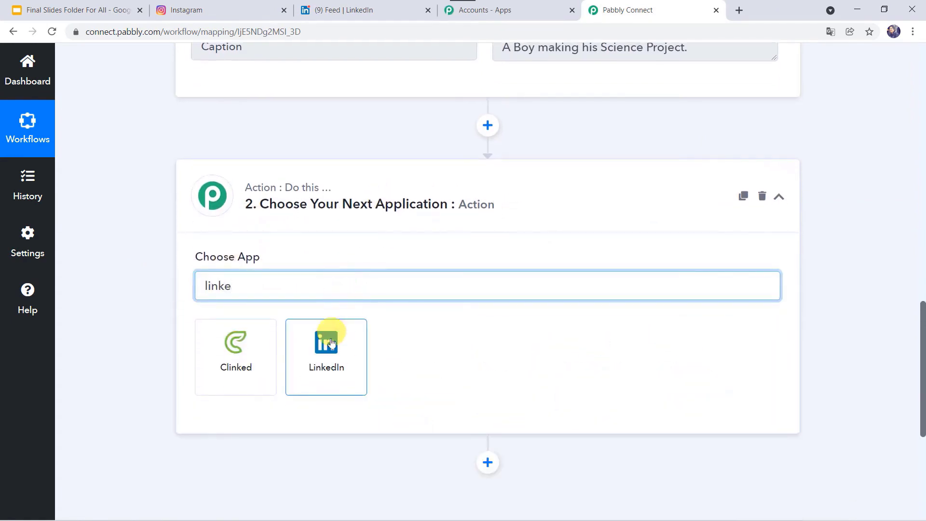
click(322, 341)
click(251, 359)
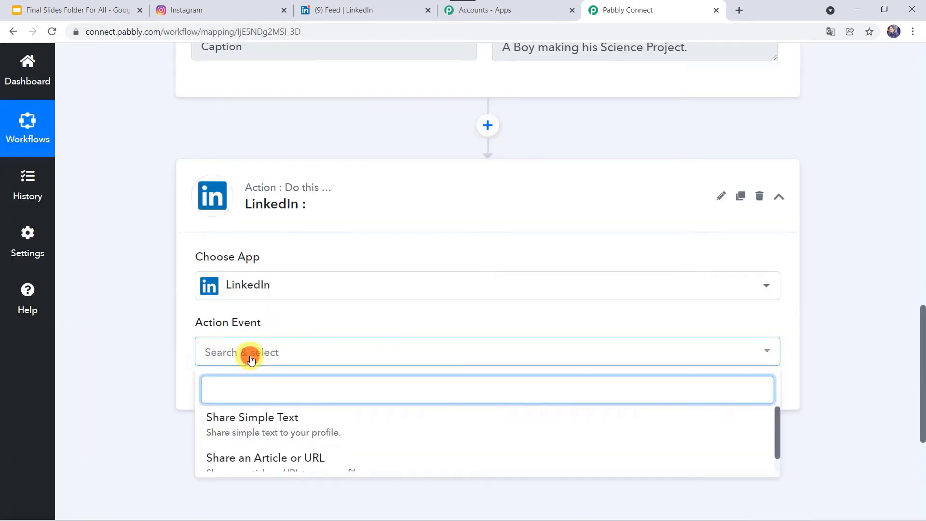
click(299, 463)
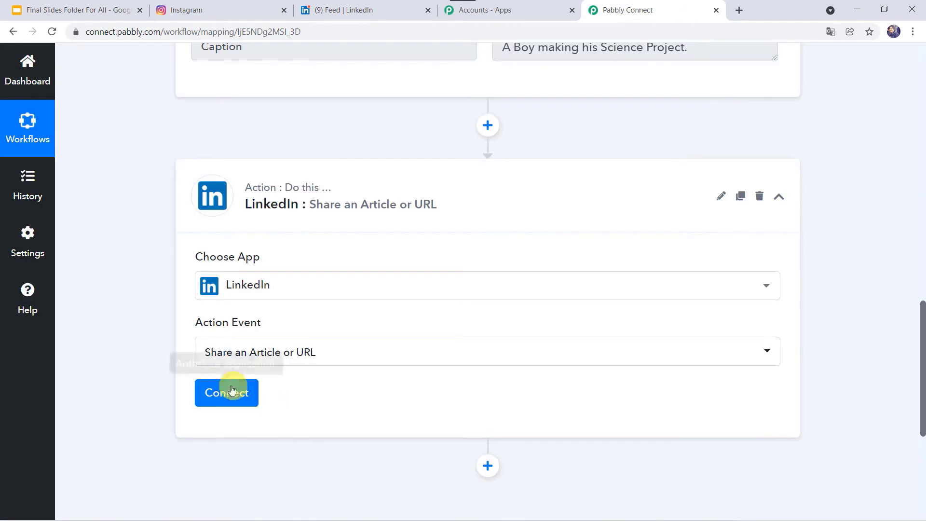
- Add a new LinkedIn connection and sign in to grant access
click(232, 390)
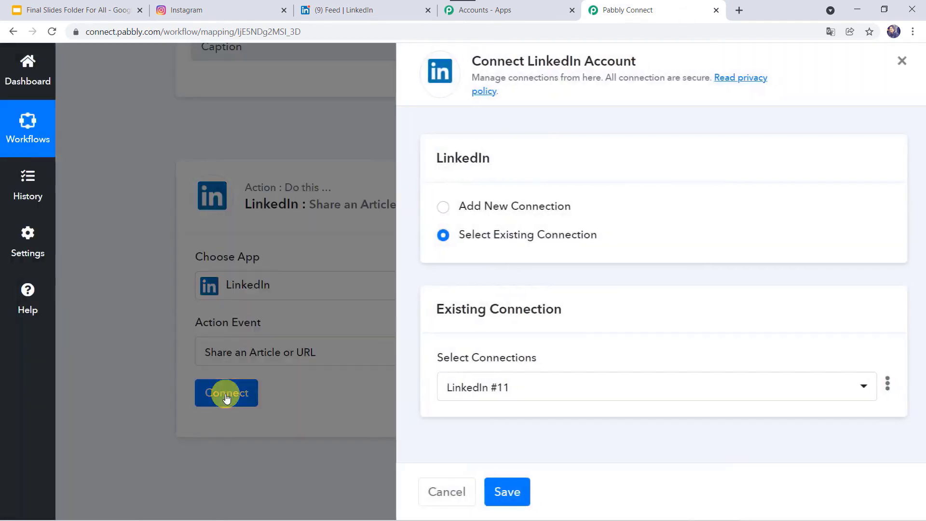
click(463, 207)
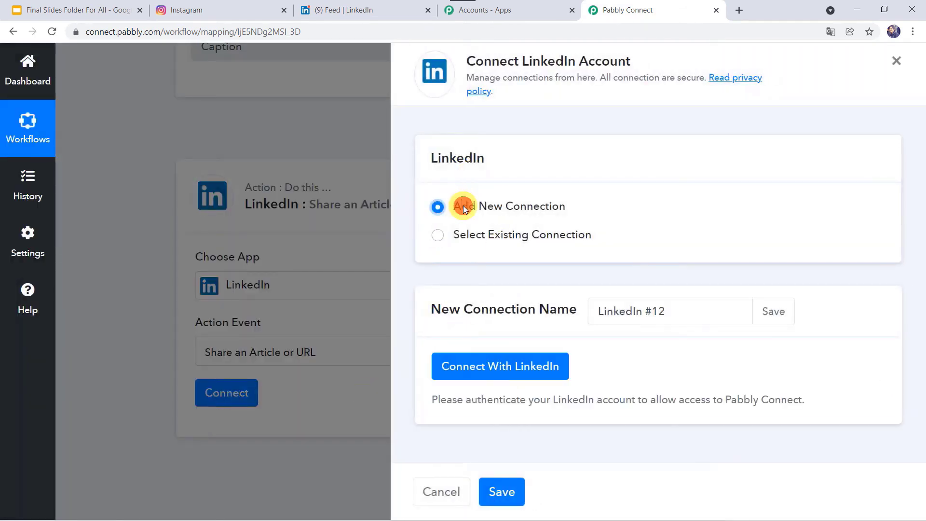
click(527, 367)
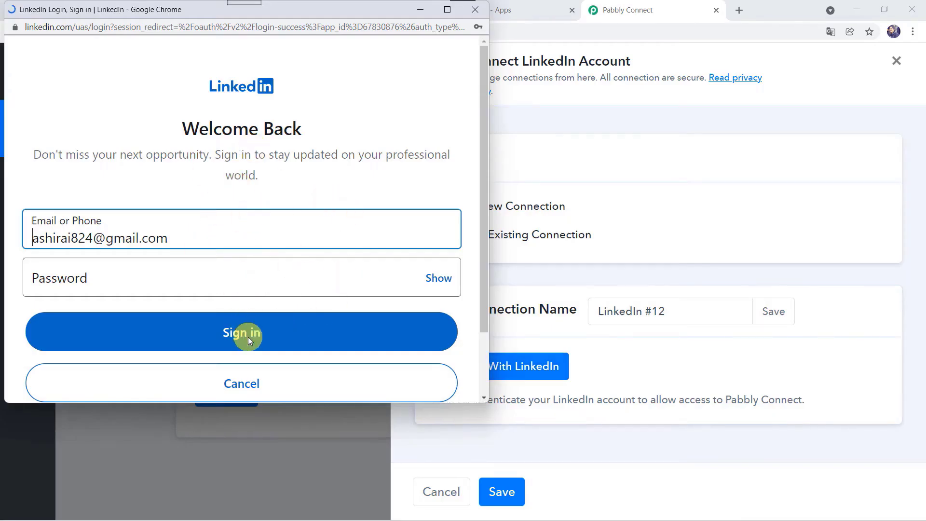
click(236, 341)
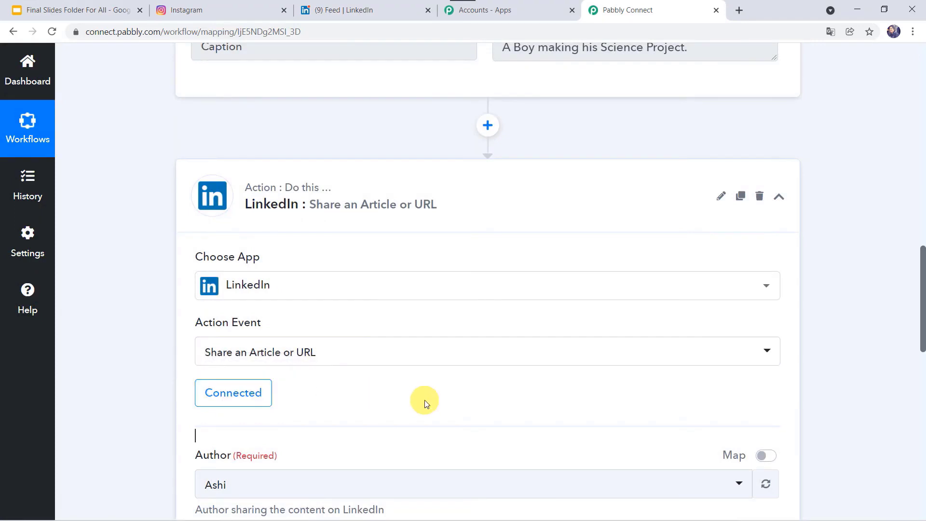
- Verify which LinkedIn profile is signed in on the LinkedIn feed
scroll(424, 401, down, 4)
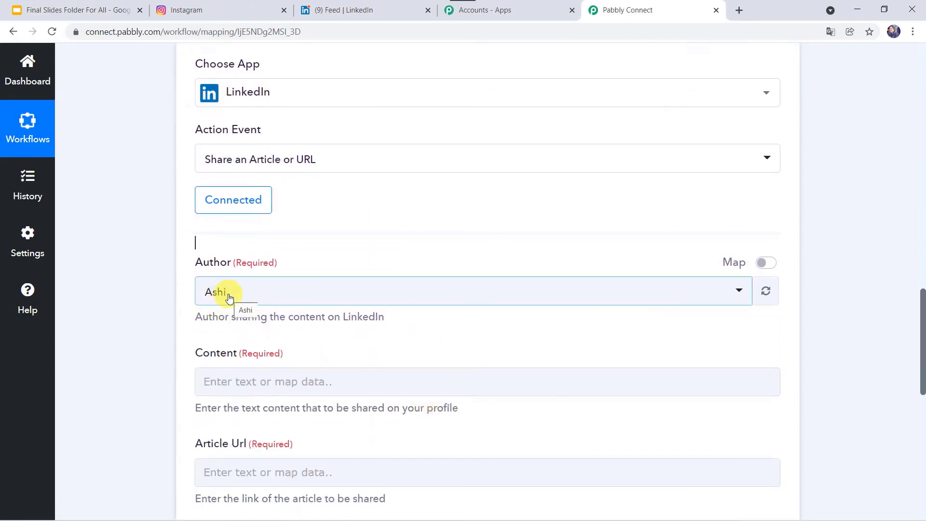
click(355, 7)
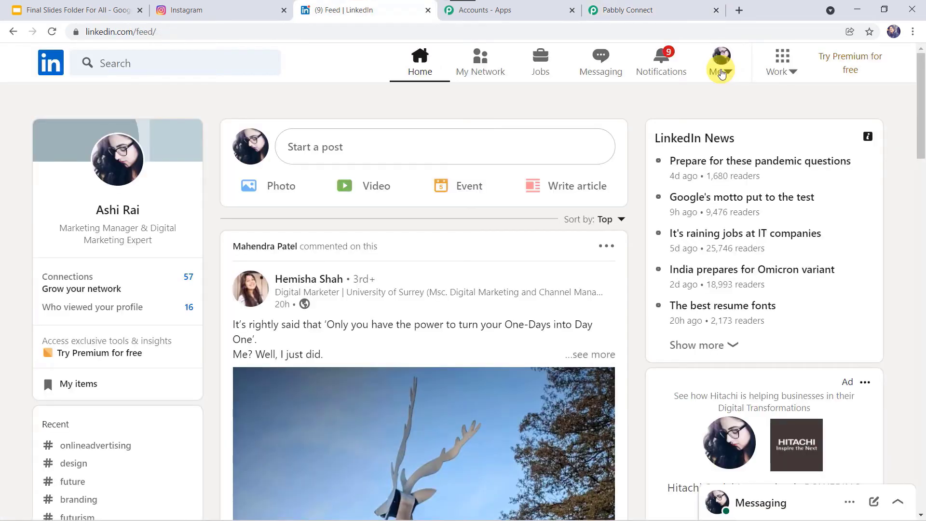
click(722, 73)
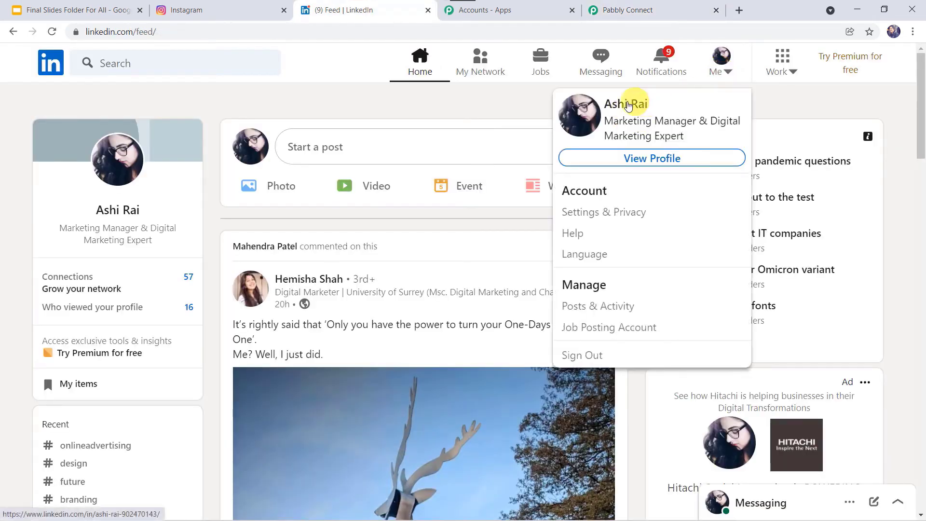
click(656, 11)
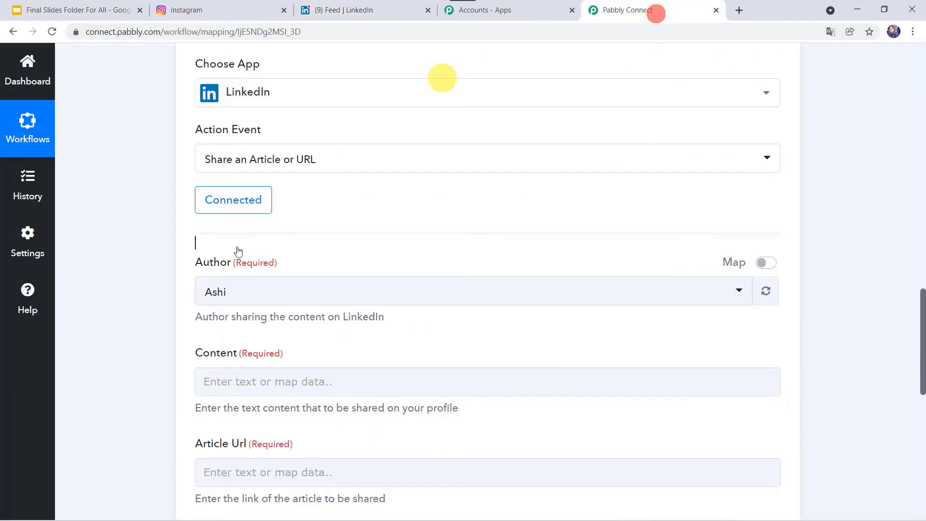
scroll(267, 299, down, 2)
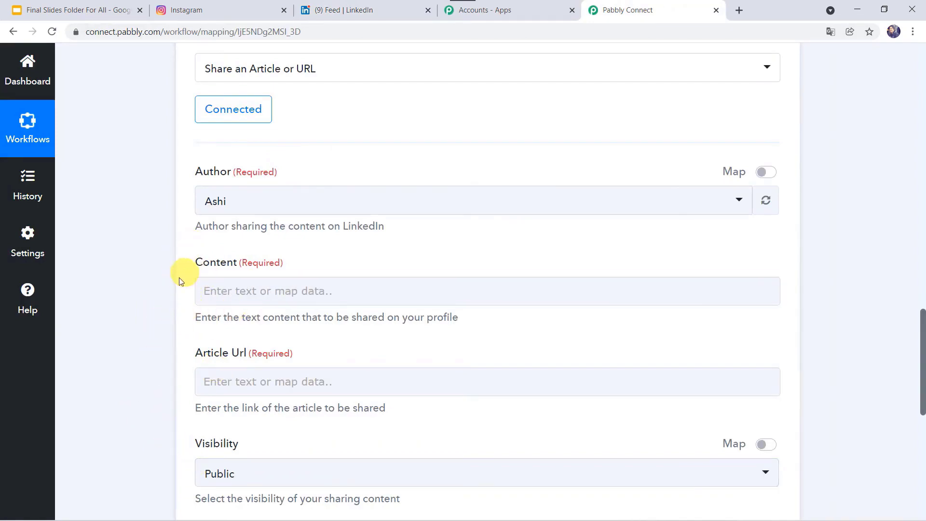
scroll(138, 279, up, 15)
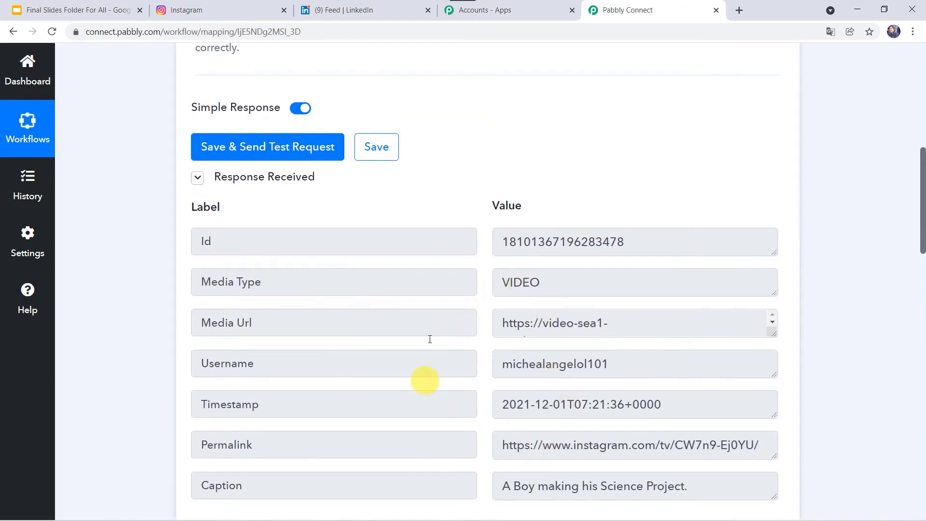
scroll(126, 369, down, 13)
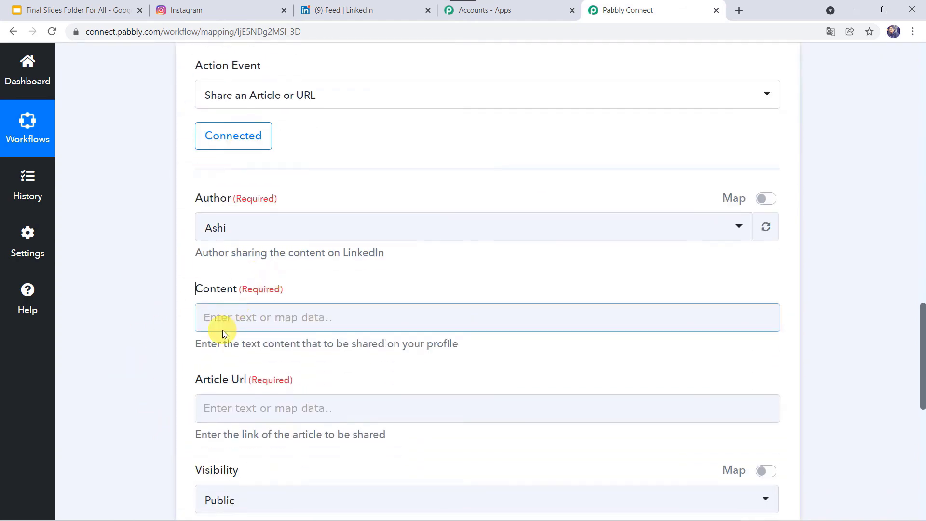
- Map the Instagram Caption into the LinkedIn Content field
click(230, 322)
scroll(155, 349, down, 3)
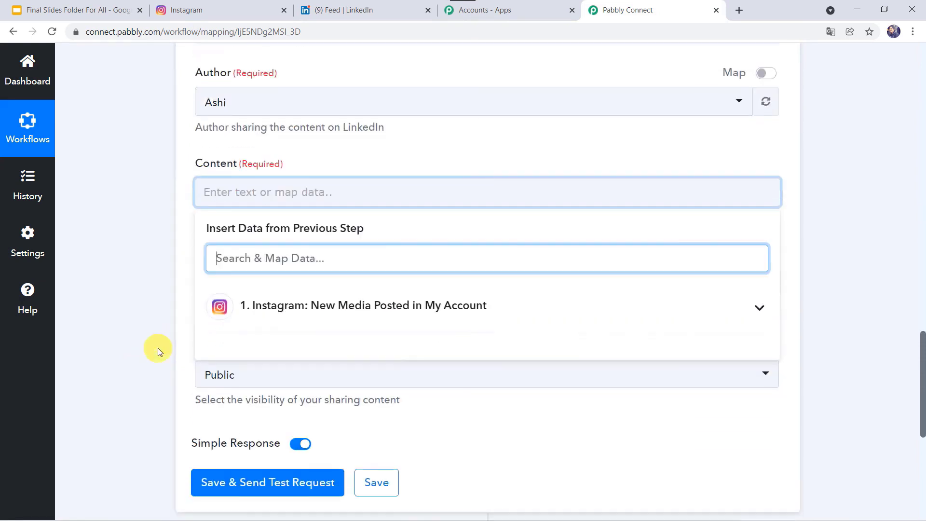
click(296, 311)
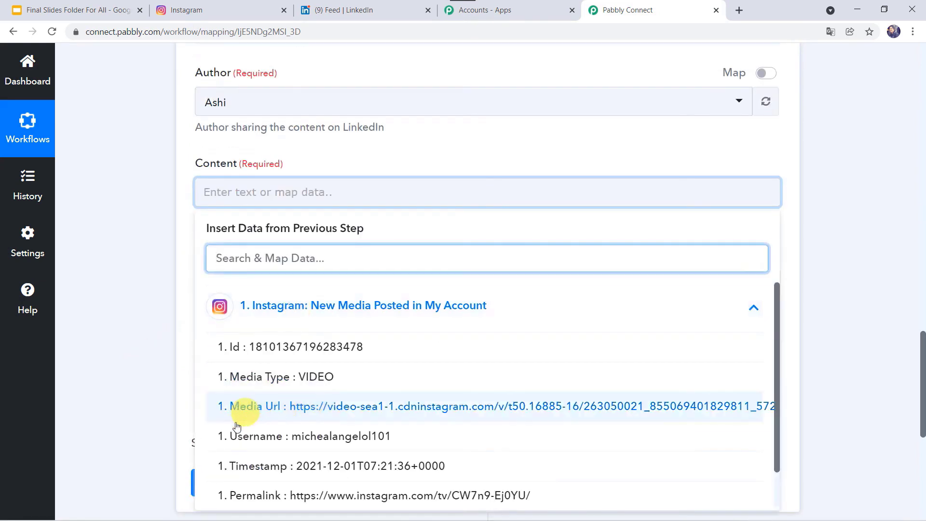
scroll(265, 462, down, 1)
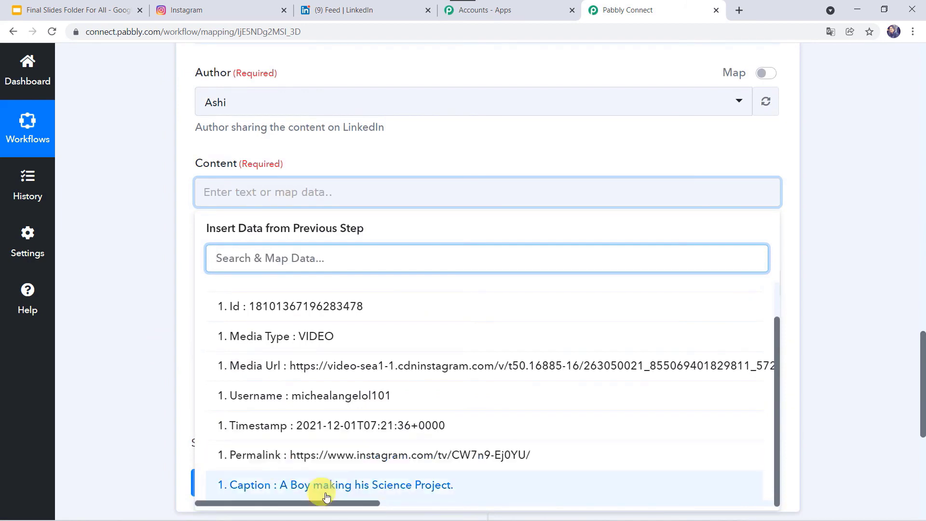
click(383, 485)
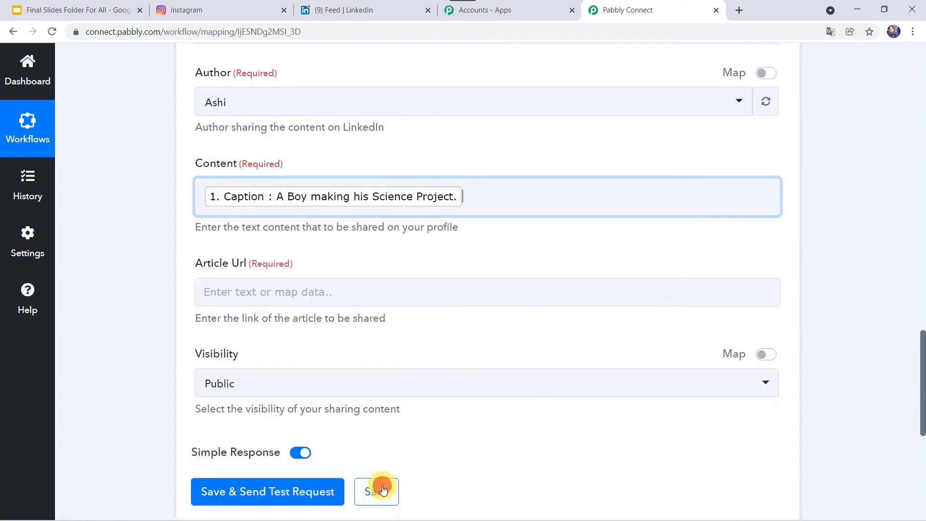
click(172, 322)
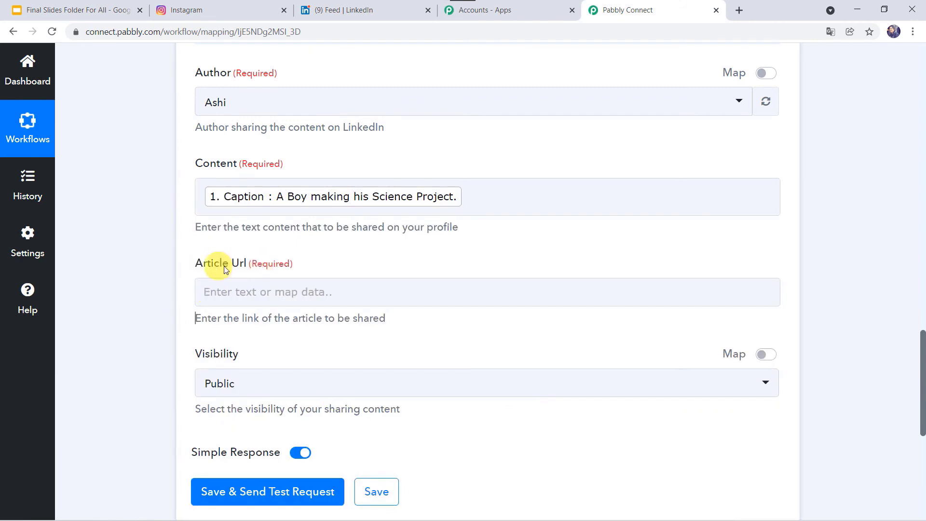
- Map the Instagram Permalink into Article Url and set visibility to Public
click(227, 289)
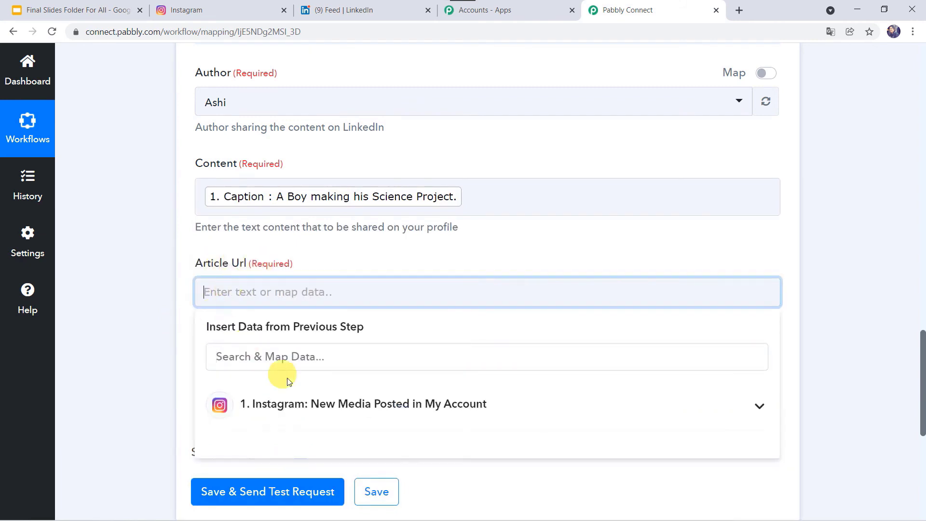
click(282, 403)
scroll(172, 371, down, 4)
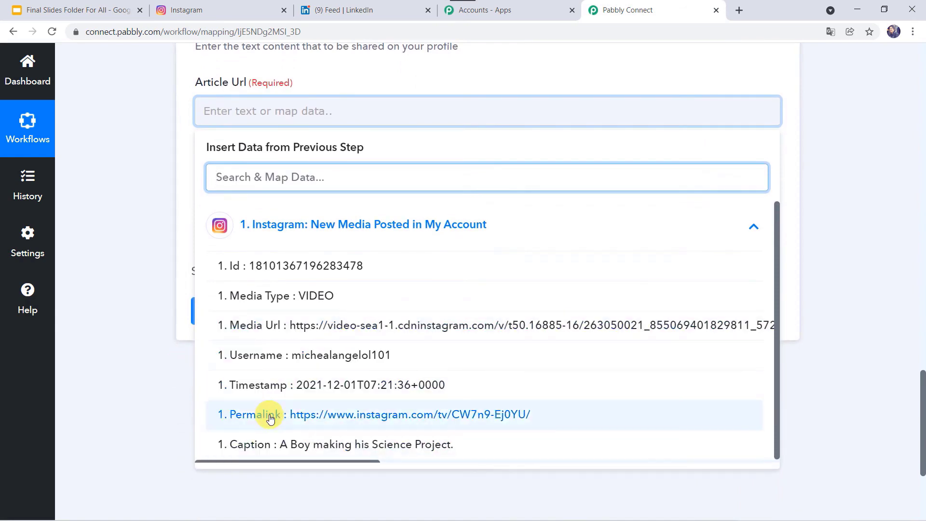
click(270, 417)
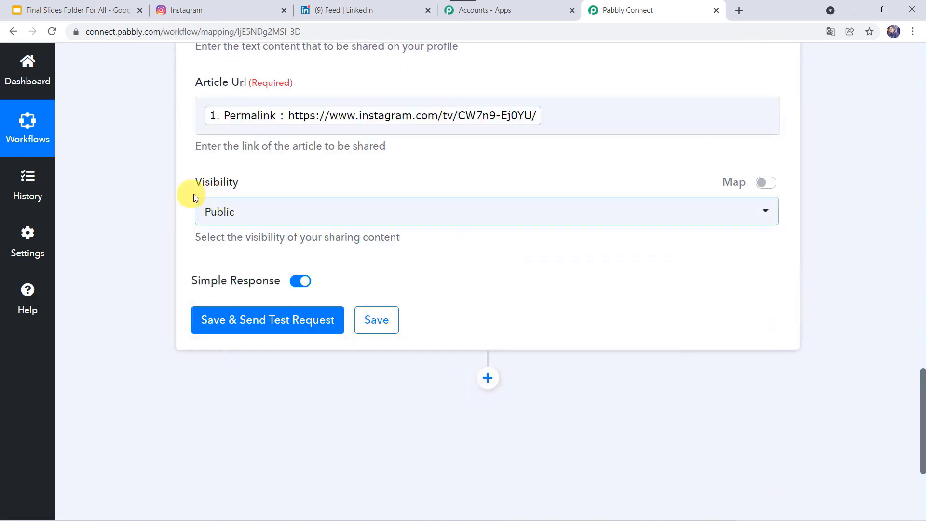
click(275, 216)
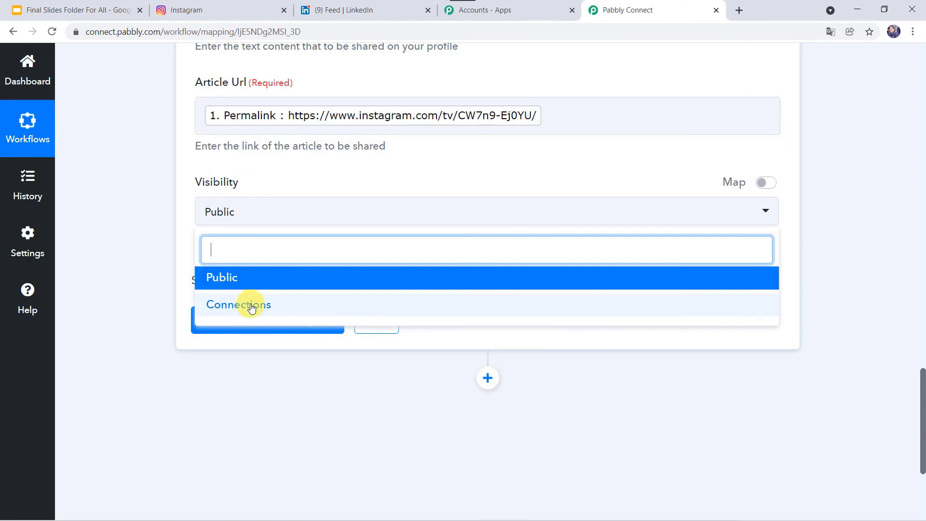
click(244, 278)
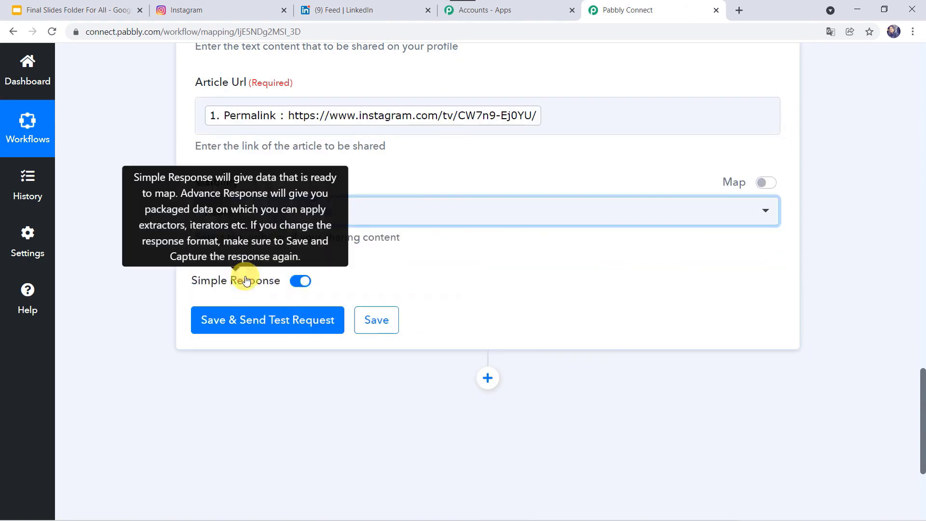
- Send a test share to LinkedIn, get back a share Id, and view the LinkedIn feed
click(243, 321)
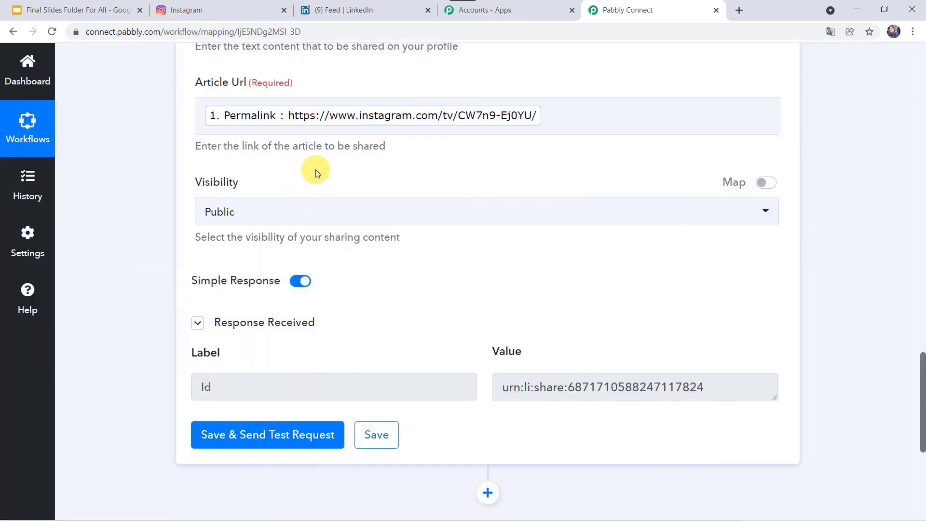
click(369, 10)
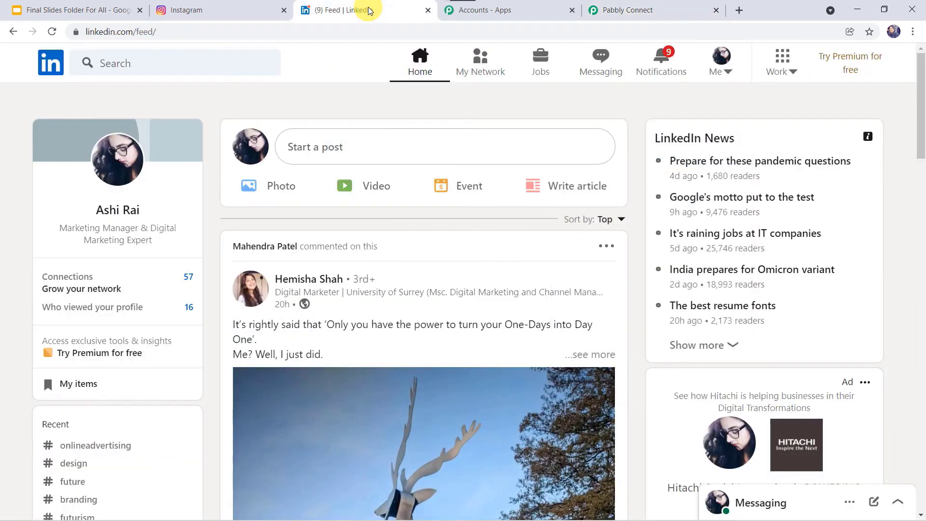
- Reload LinkedIn and open the shared 'A Boy making his Science Project.' post and its Instagram original
click(275, 35)
key(Return)
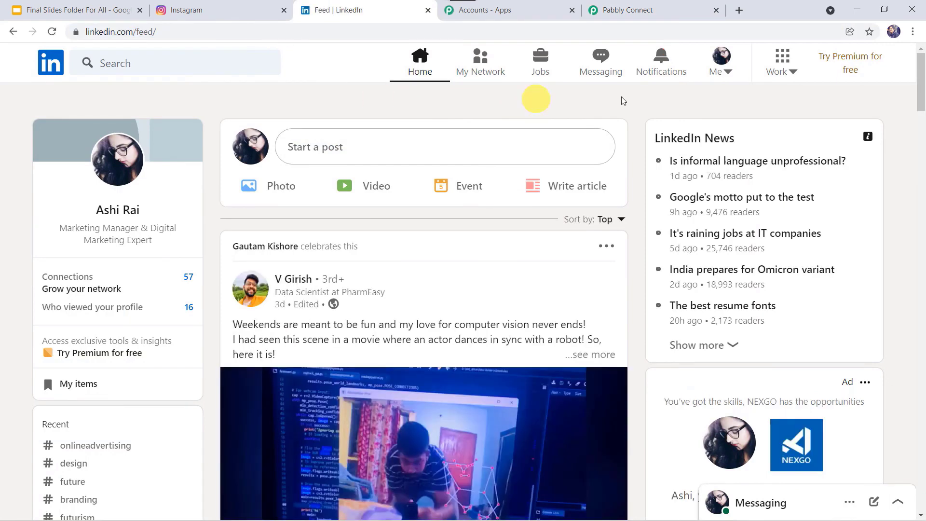
click(661, 70)
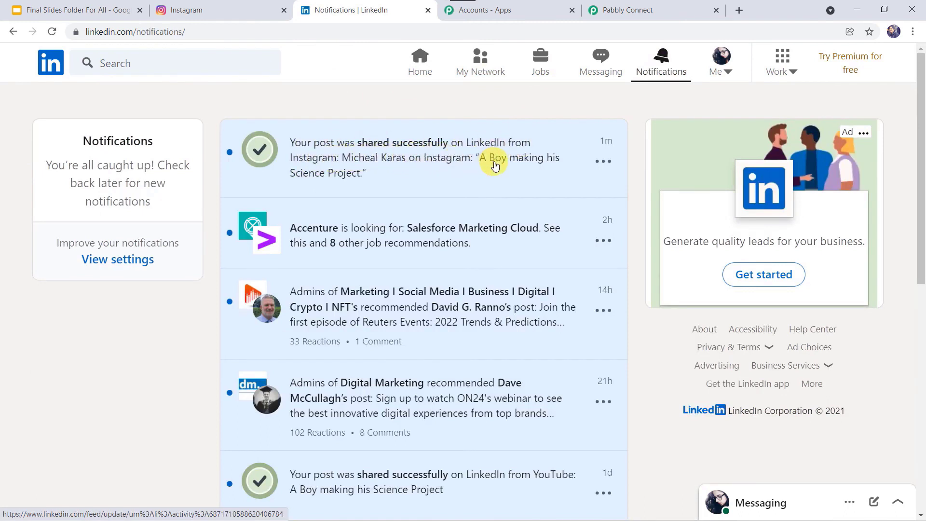
click(441, 162)
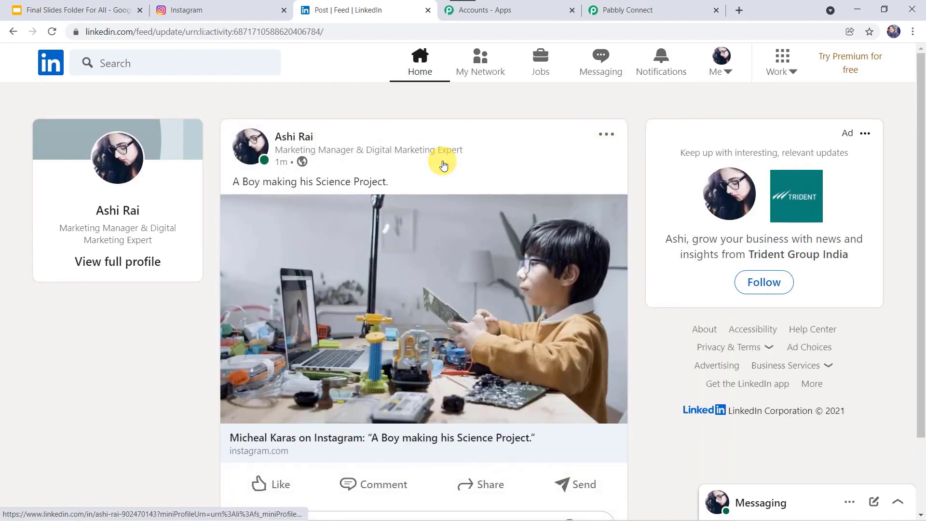
click(408, 325)
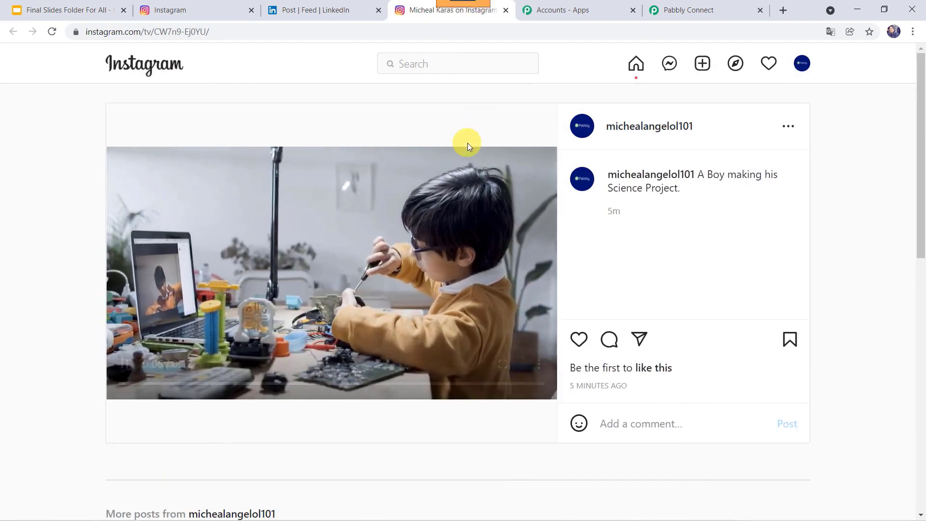
click(684, 14)
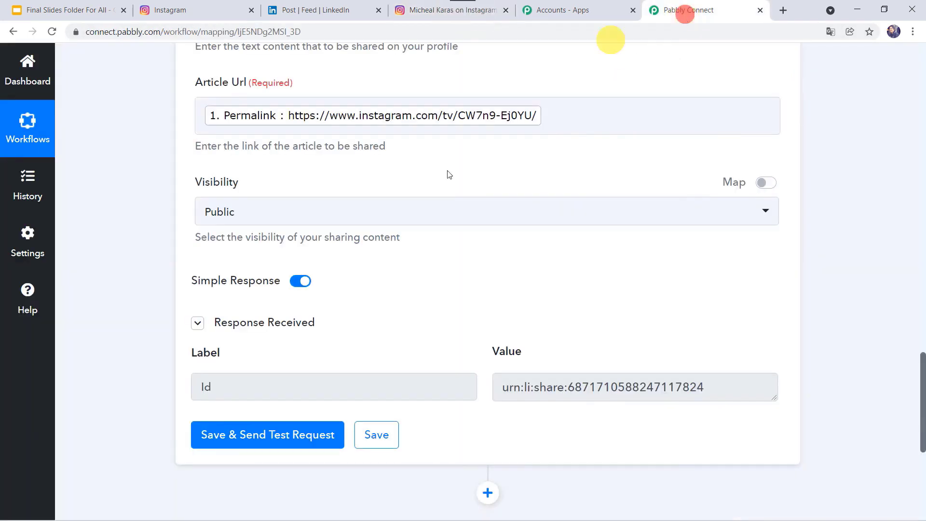
- Save the LinkedIn share step and collapse both the LinkedIn and Instagram cards
click(388, 437)
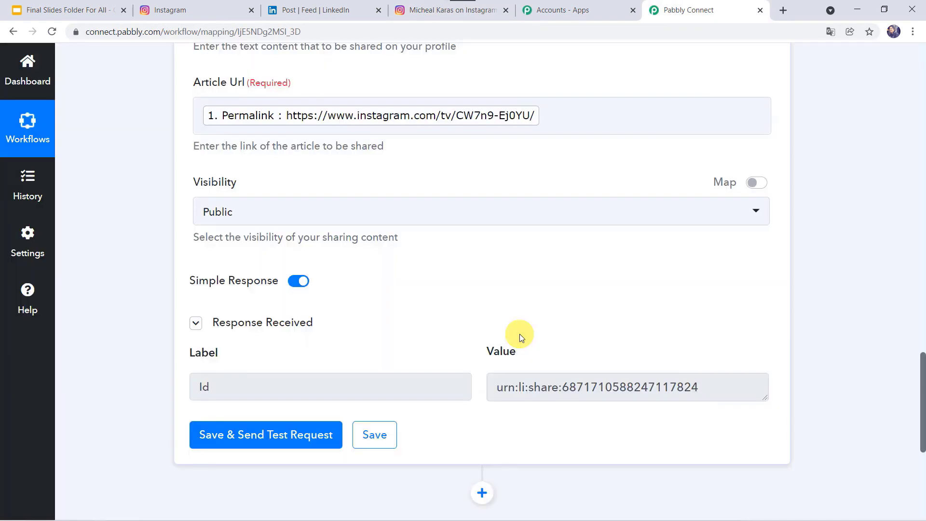
scroll(521, 328, up, 3)
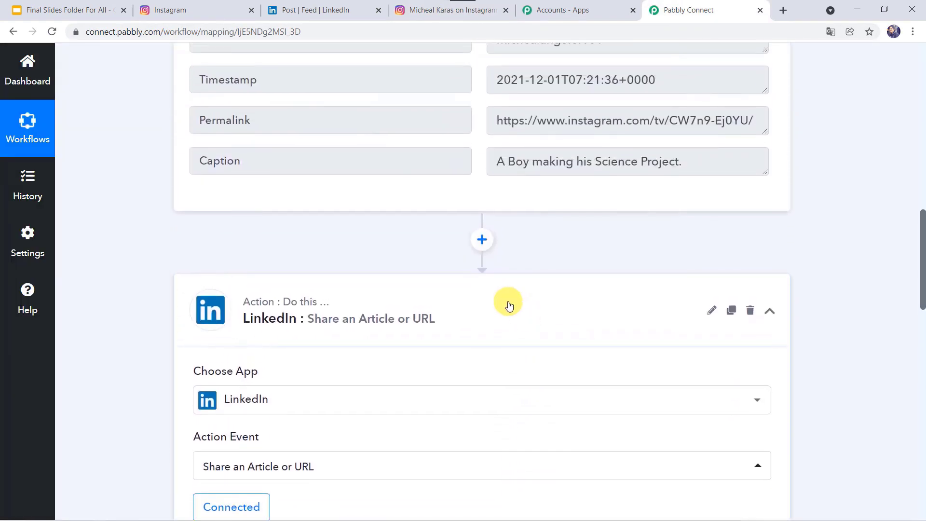
click(507, 305)
scroll(511, 289, up, 15)
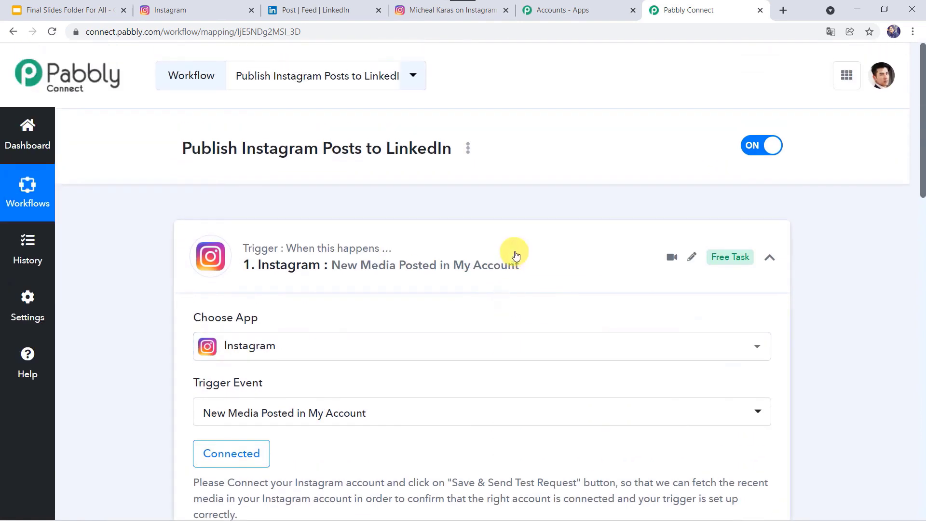
click(521, 248)
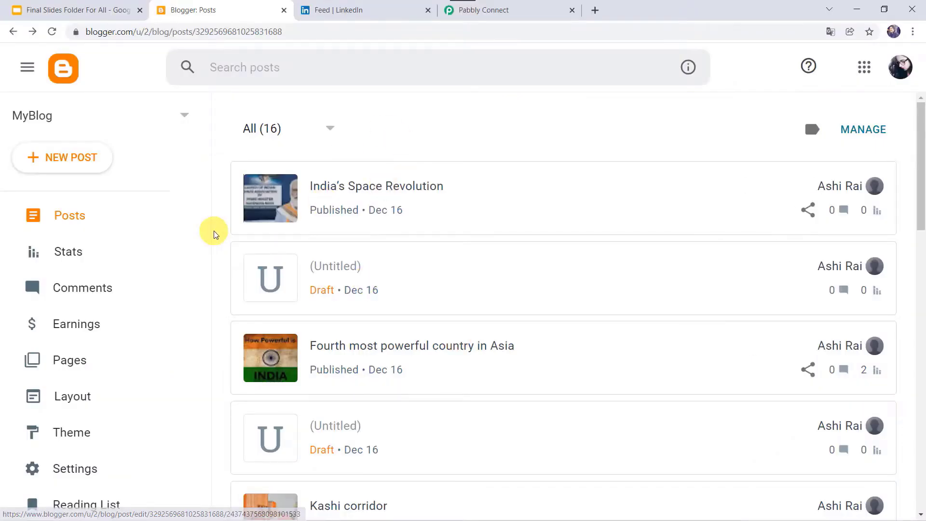
- Glance at the LinkedIn feed, then start a new post from Blogger's posts list
click(345, 10)
key(ctrl+shift+Tab)
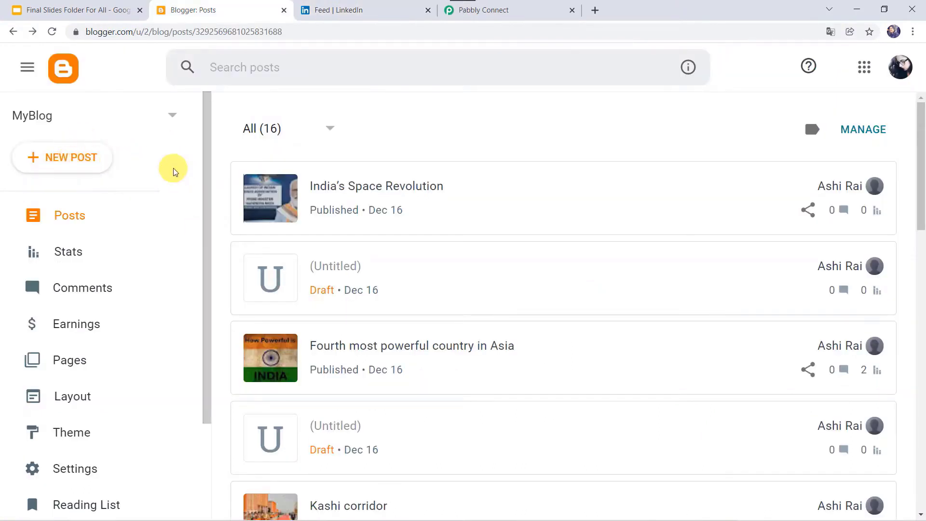
click(356, 10)
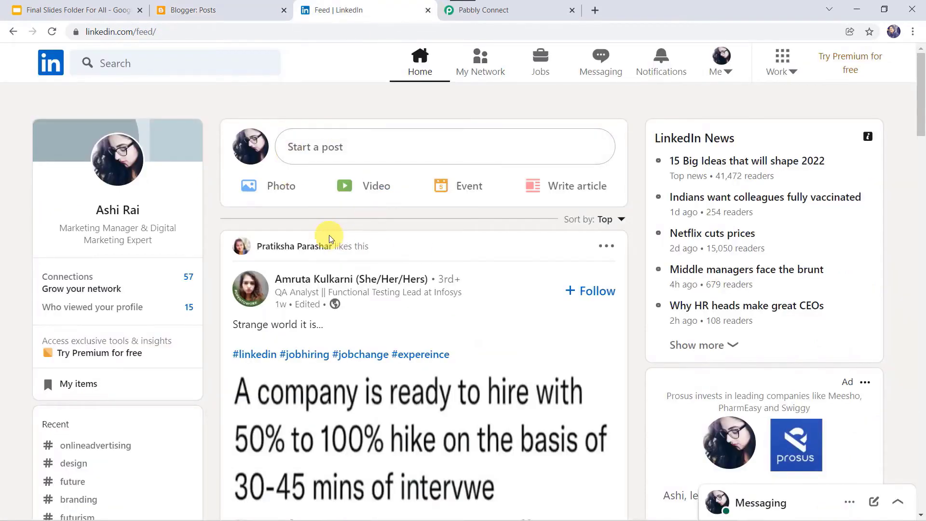
click(233, 10)
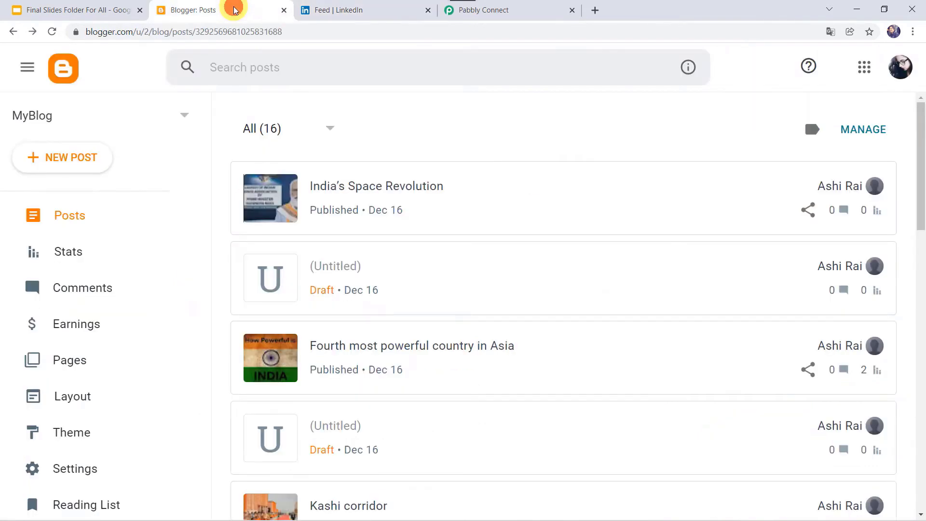
click(77, 159)
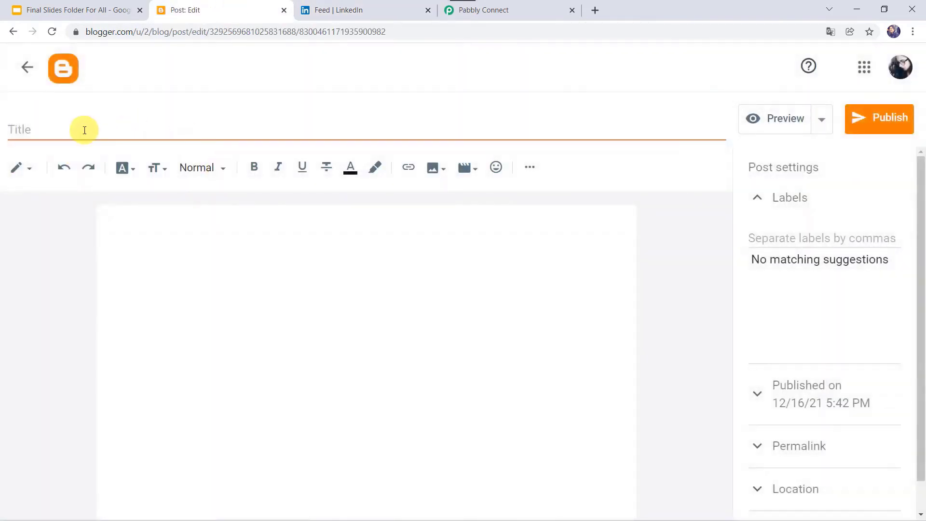
- Paste the title 'India's Harnaaz Sandhu crowned Miss Universe 2021' and a one-sentence body without a leading space
click(83, 130)
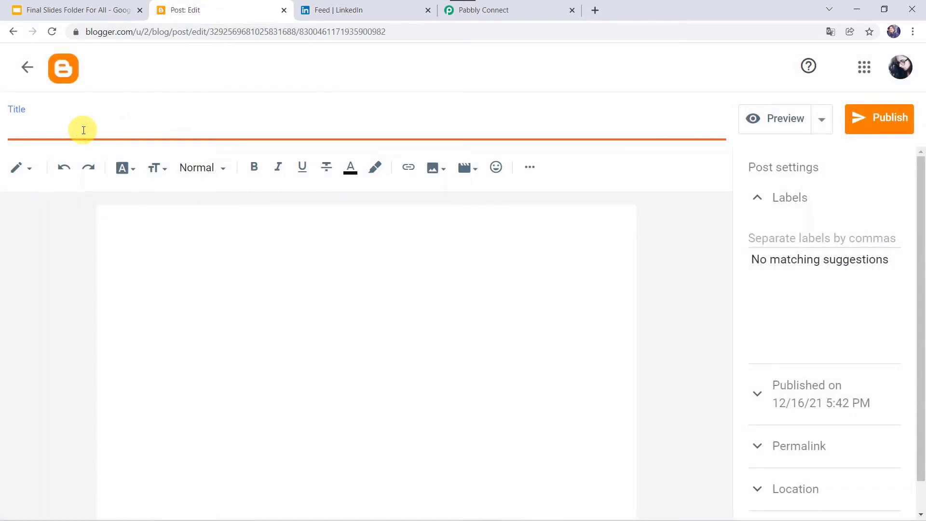
text(India's Harnaaz Sandhu crowned Miss Universe 2021)
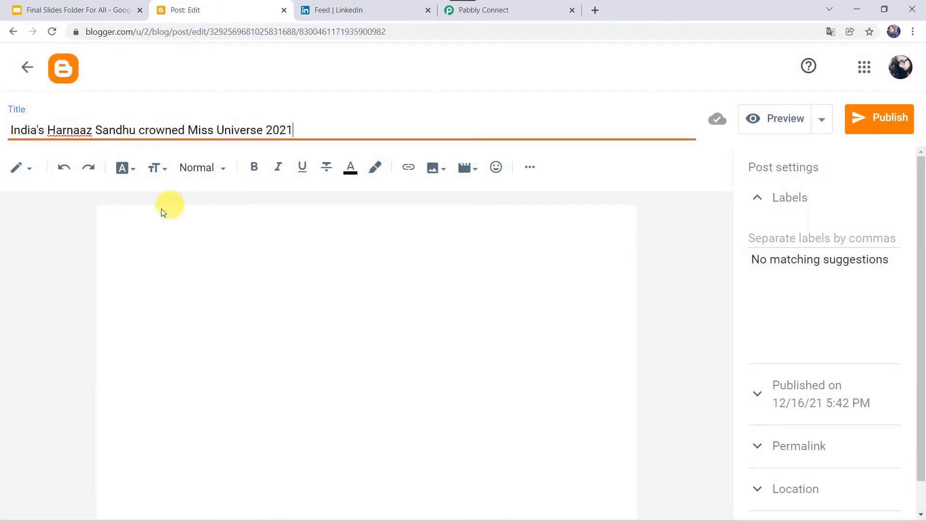
click(141, 220)
text(Miss Universe 2021 Harnaaz Sandhu waves Indian flag, says ‘chak de phatte’ as she returns home after win.)
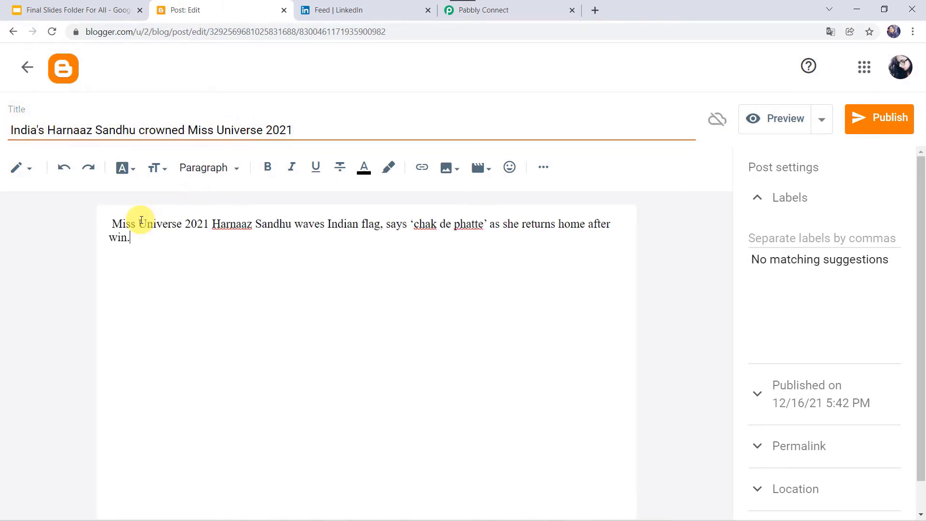
click(114, 224)
key(BackSpace)
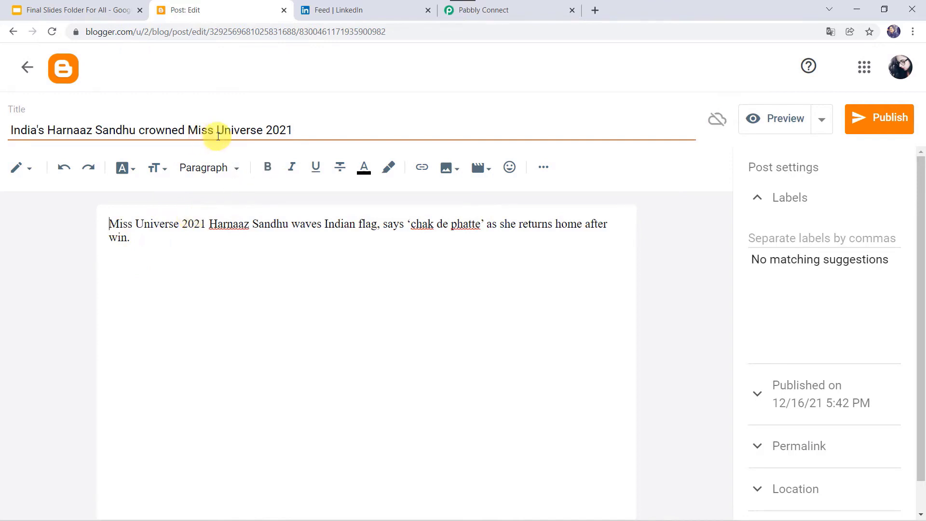
- Insert and enlarge the Harnaaz Sandhu.jpg photo, then publish the post
click(451, 172)
click(506, 204)
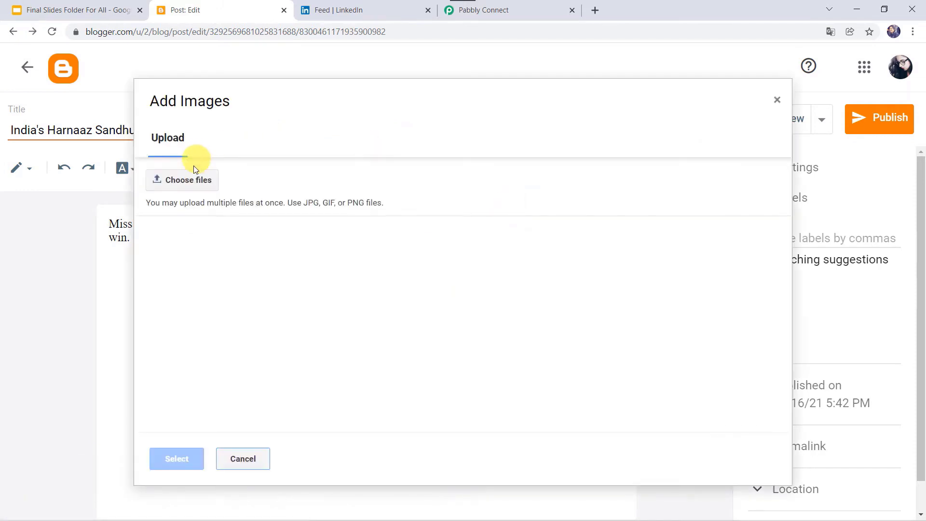
click(192, 179)
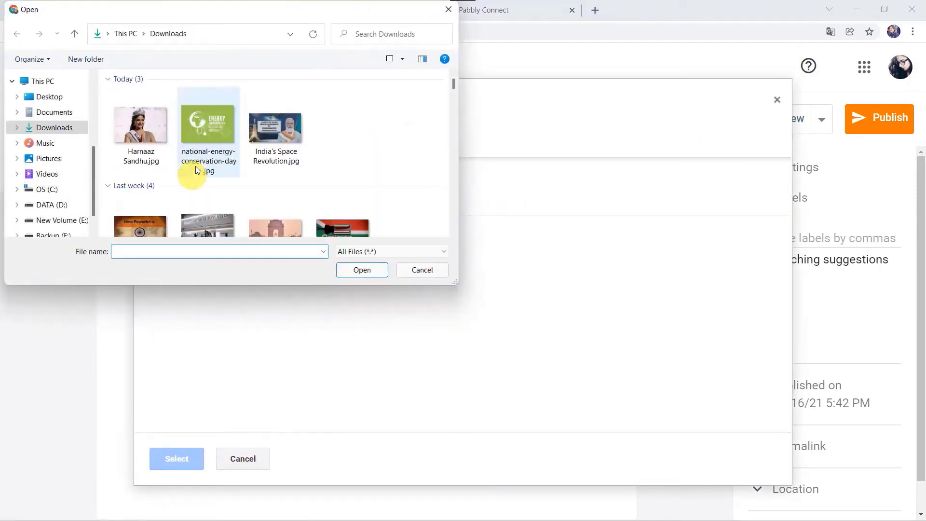
double_click(135, 133)
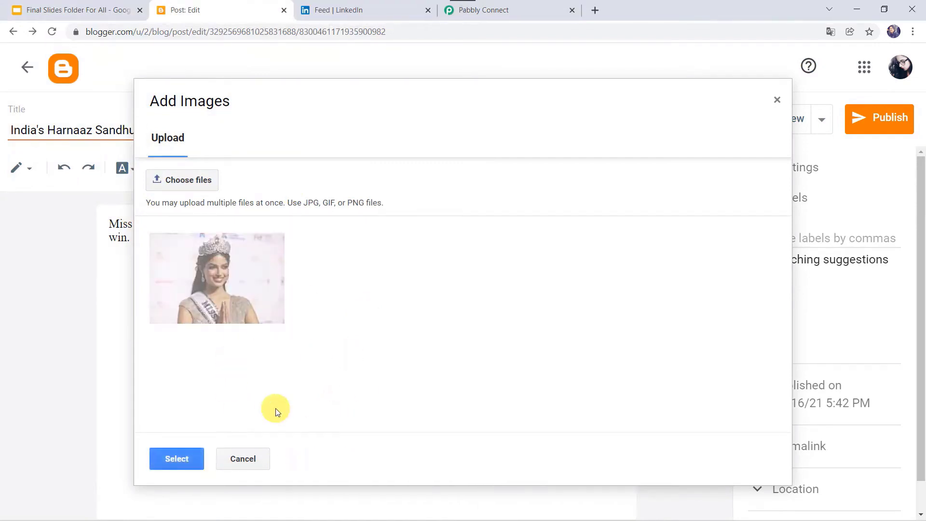
click(166, 459)
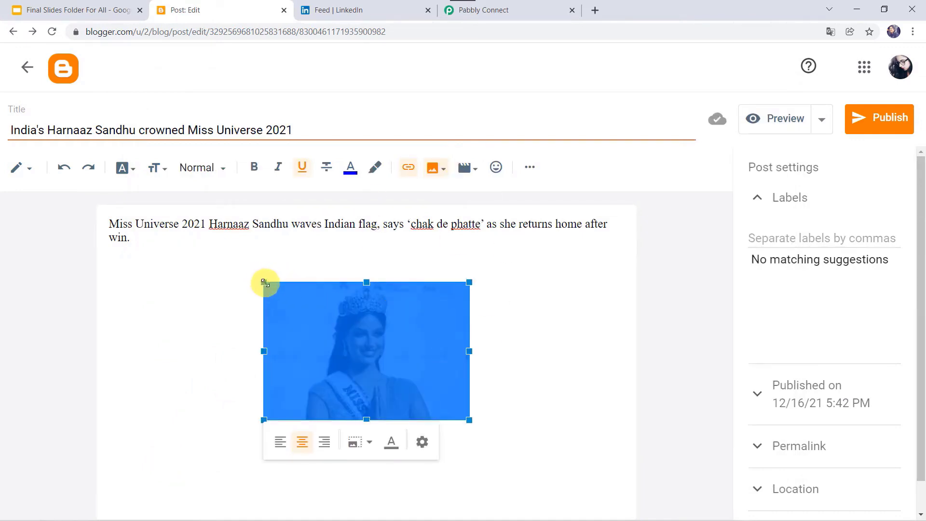
drag(265, 283, 218, 251)
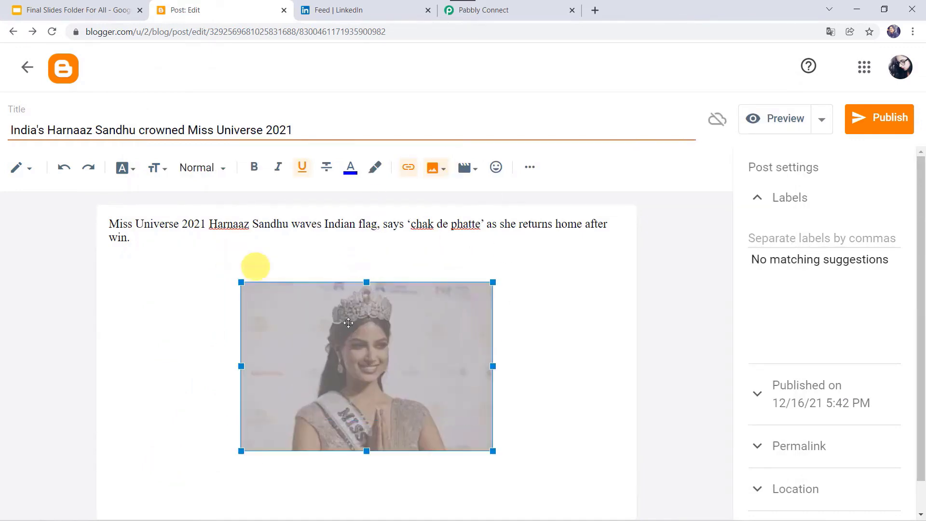
drag(493, 450, 517, 478)
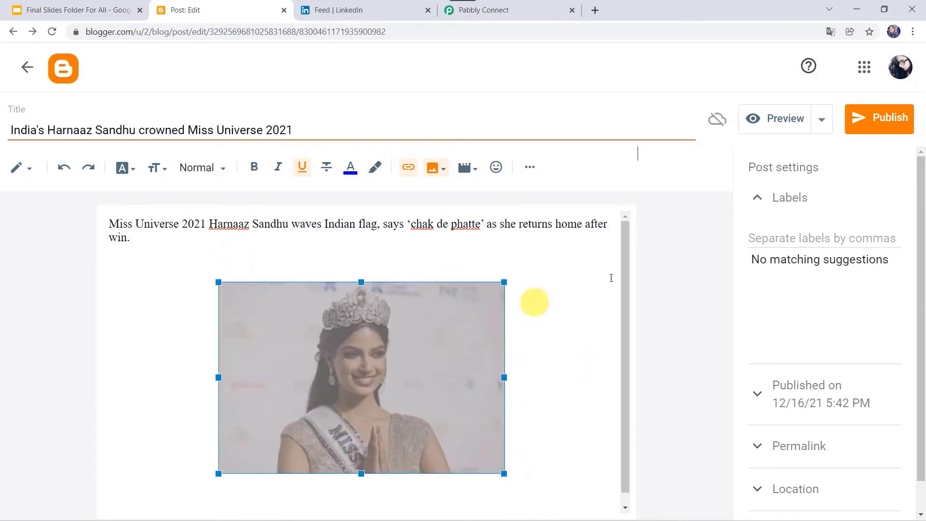
click(883, 117)
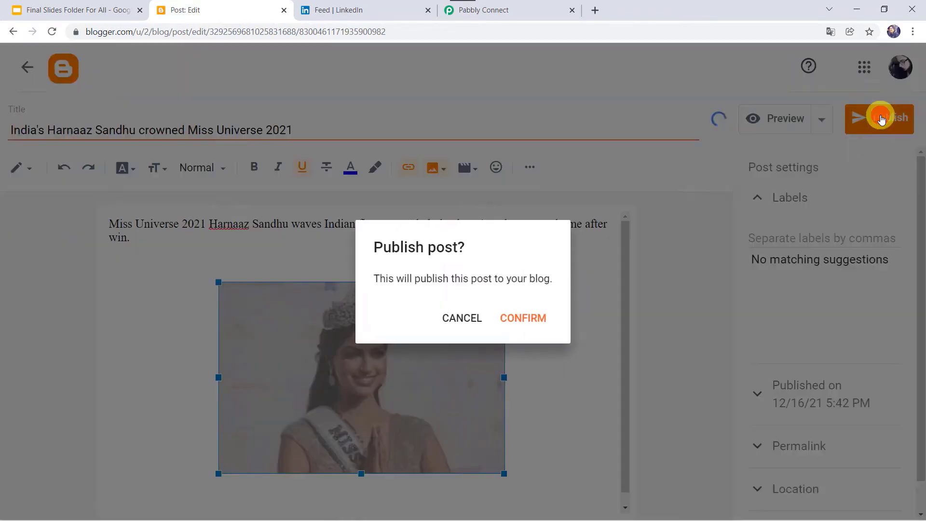
- Publish the Miss Universe 2021 post and view its live blog page with title, caption and photo
click(524, 321)
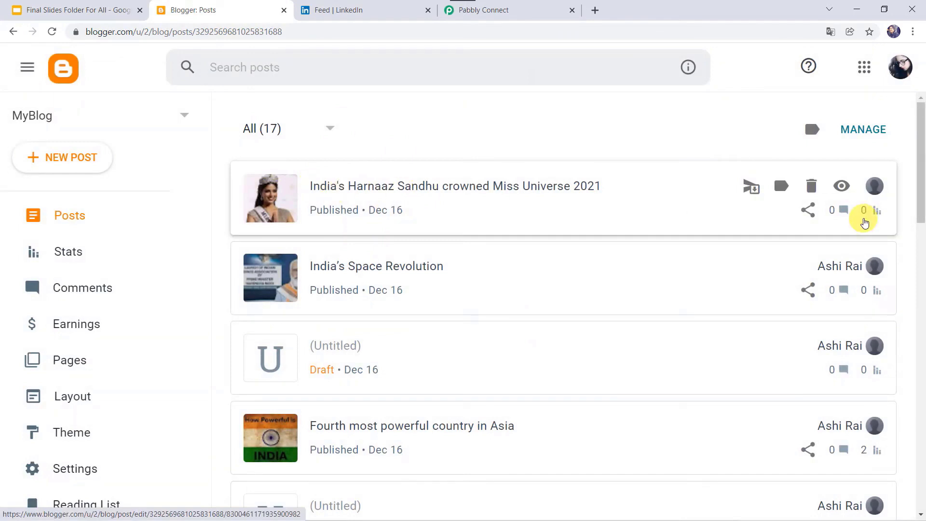
click(843, 188)
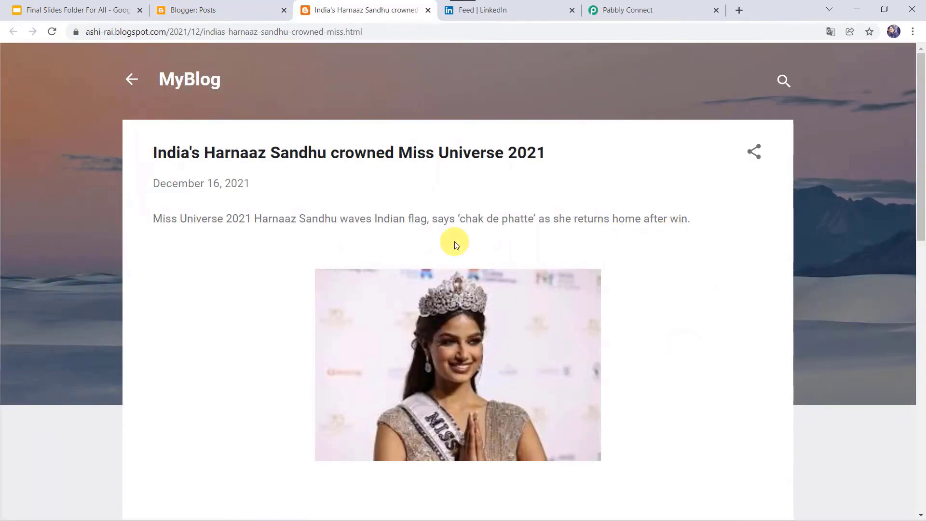
- Open the LinkedIn post 'India's Harnaaz Sandhu crowned Miss Universe 2021' from notifications and compare it with the blog post
click(515, 11)
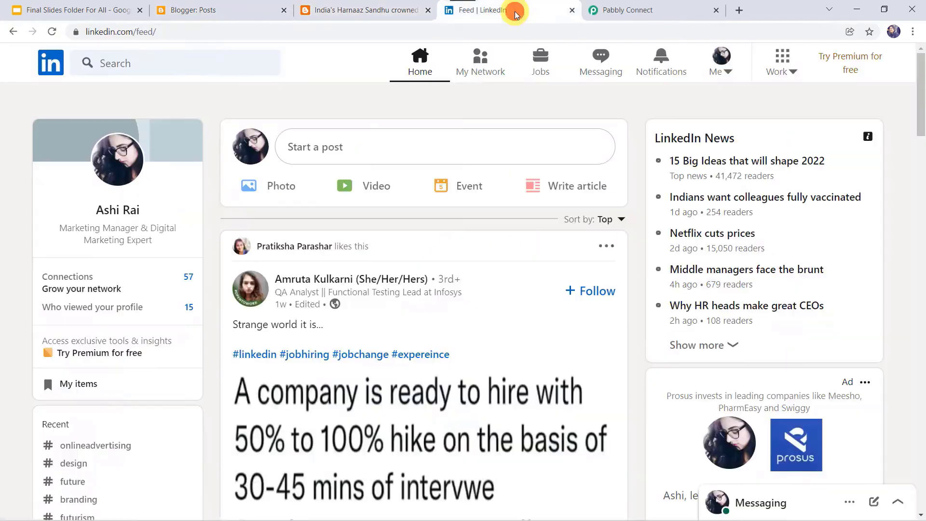
click(53, 32)
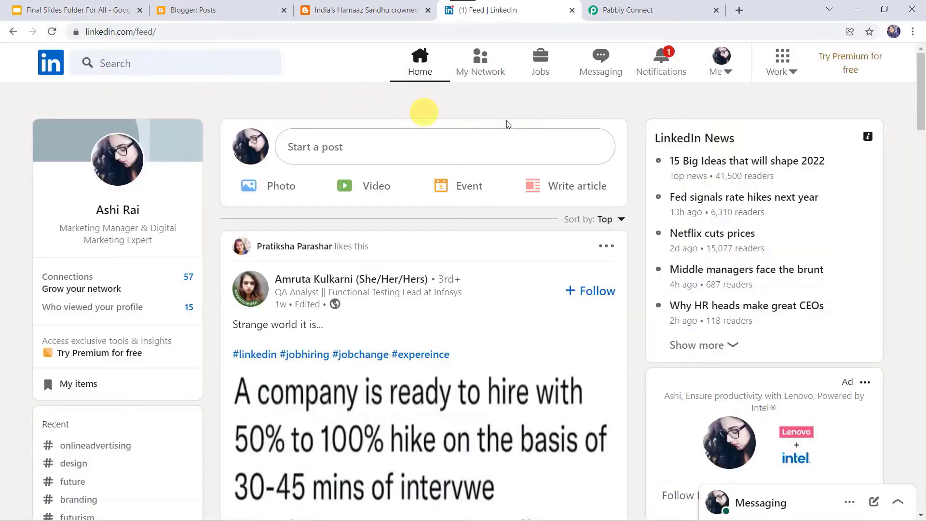
click(662, 73)
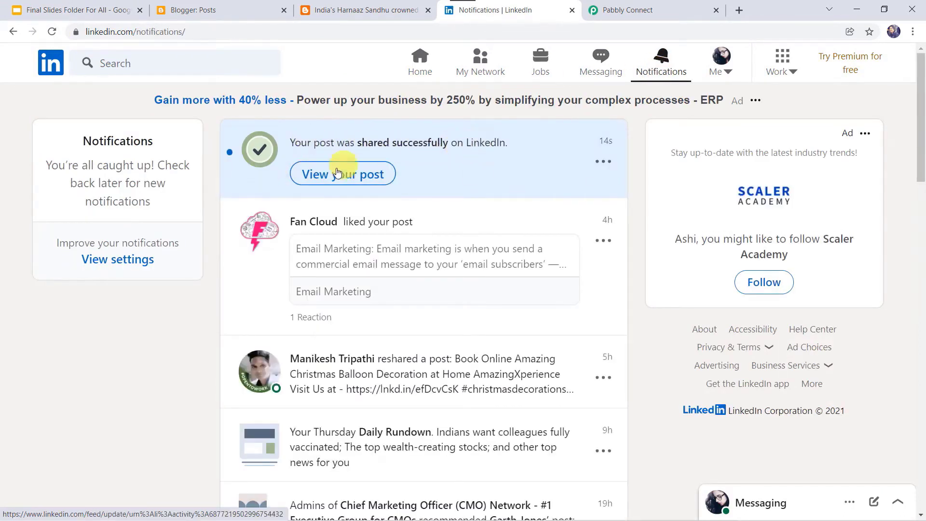
click(334, 177)
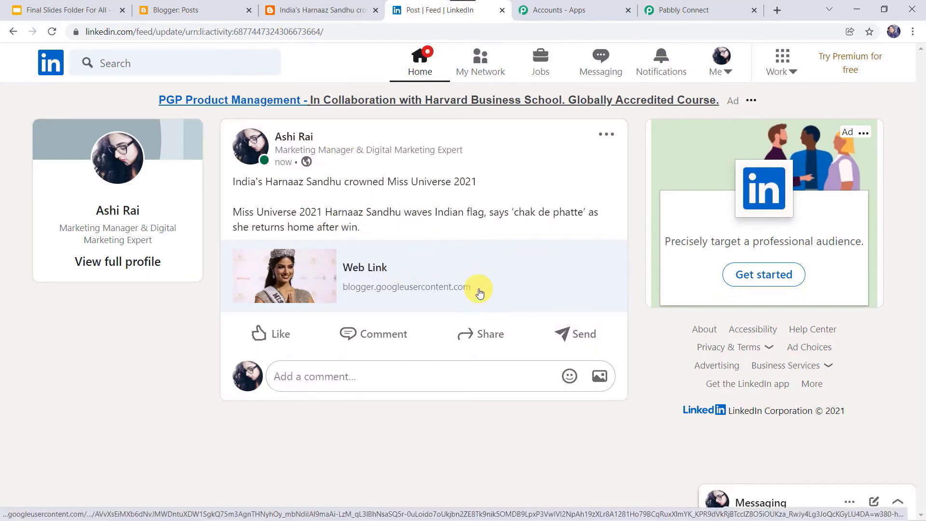
click(318, 10)
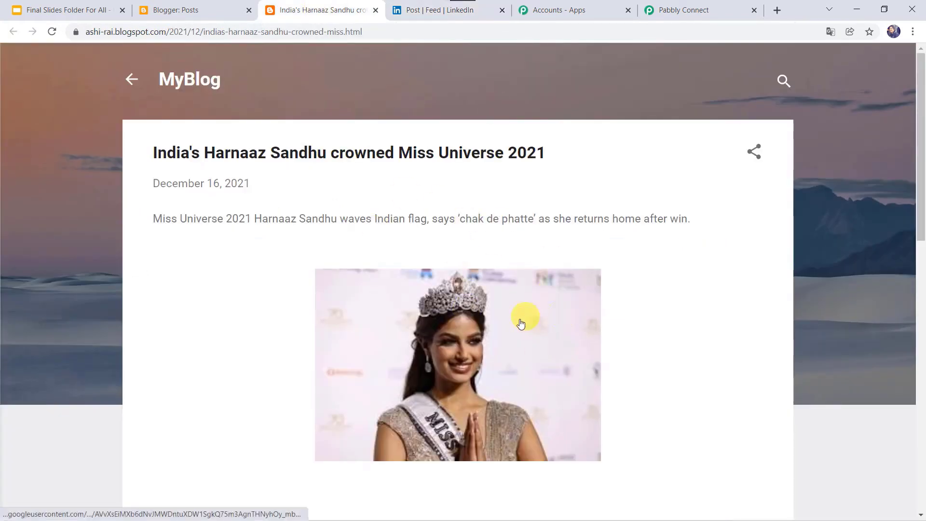
click(444, 10)
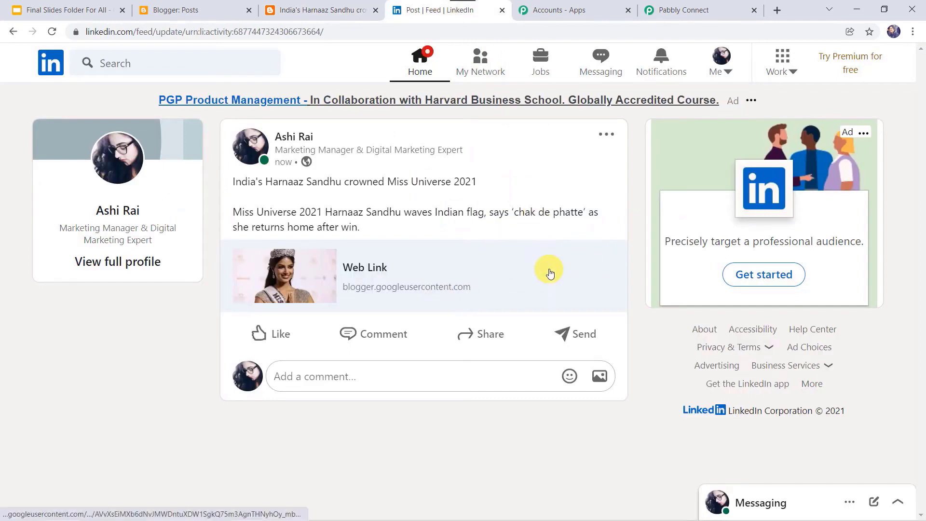
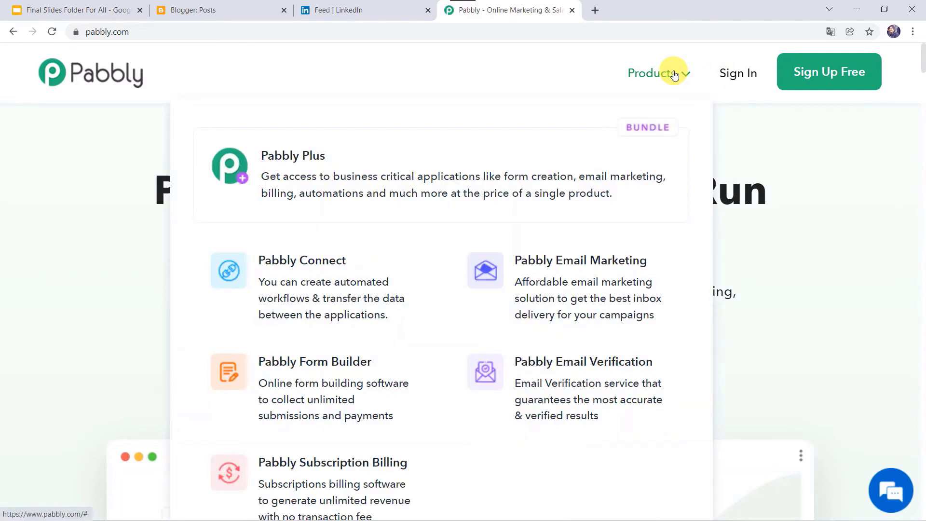
- Go from pabbly.com's Pabbly Connect page through the account area to the workflows dashboard
click(321, 268)
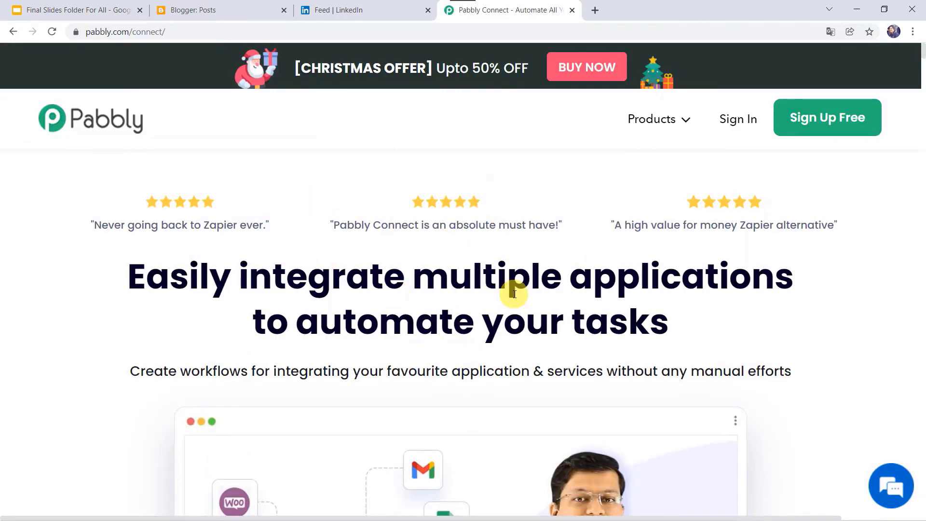
click(827, 124)
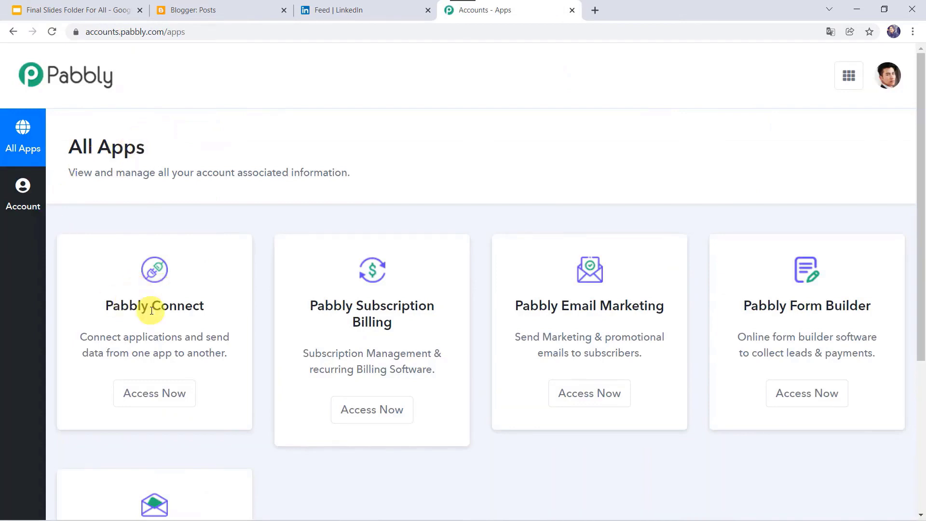
click(153, 394)
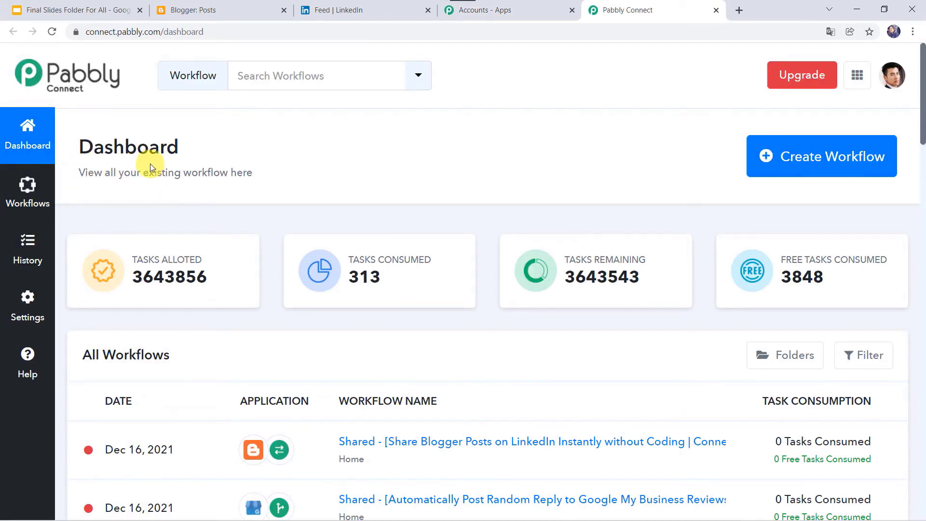
scroll(463, 352, down, 6)
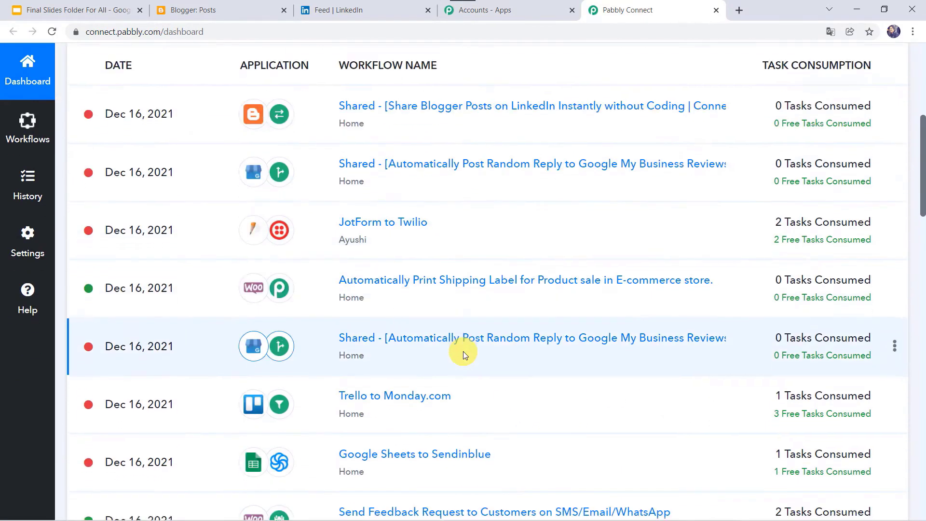
scroll(463, 352, up, 6)
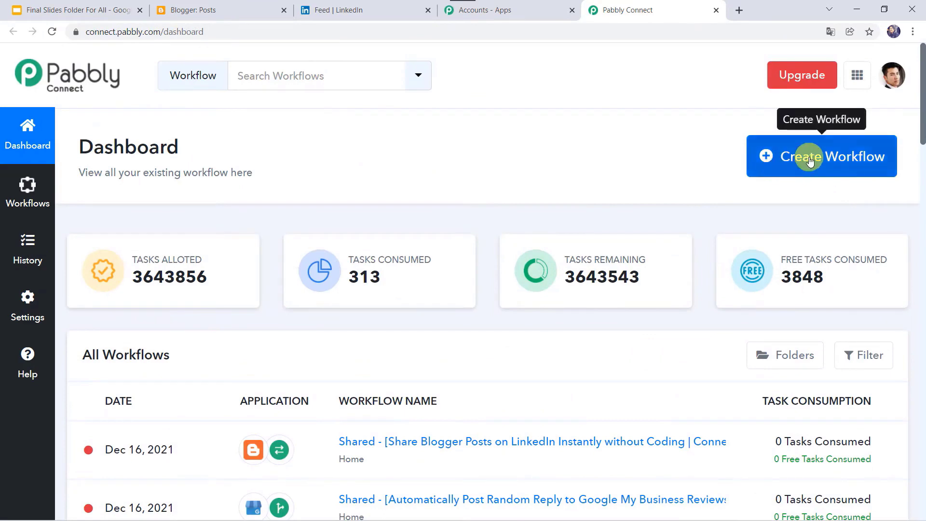
- Create a new workflow and name it 'Blogger to LinkedIn'
click(810, 161)
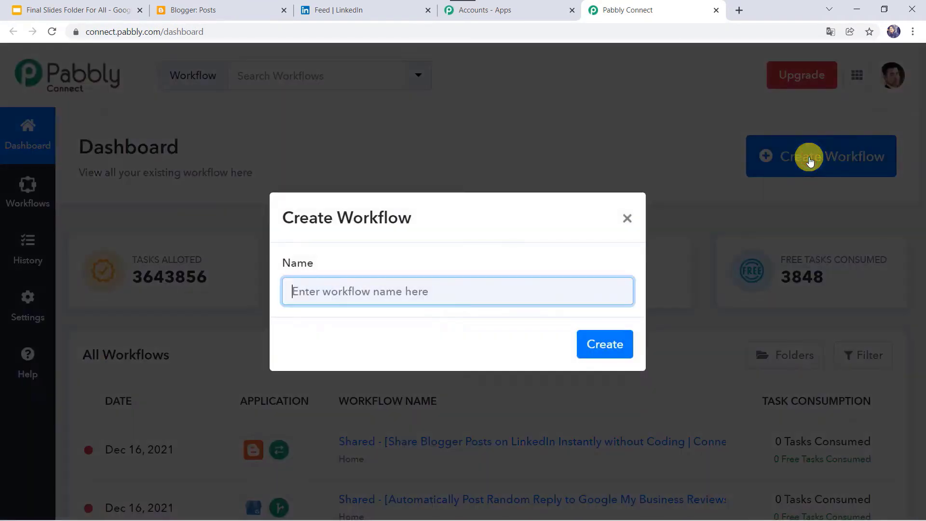
click(368, 292)
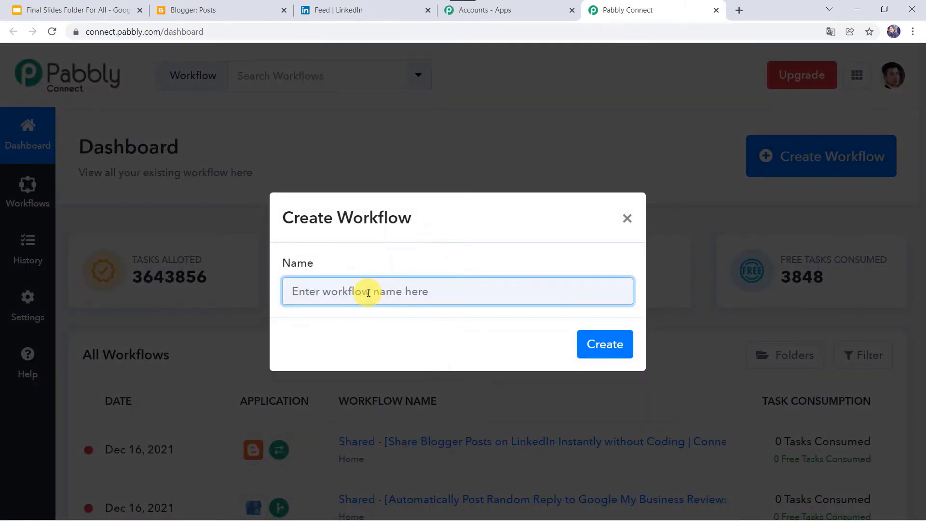
text(Blogger to LinkedIn)
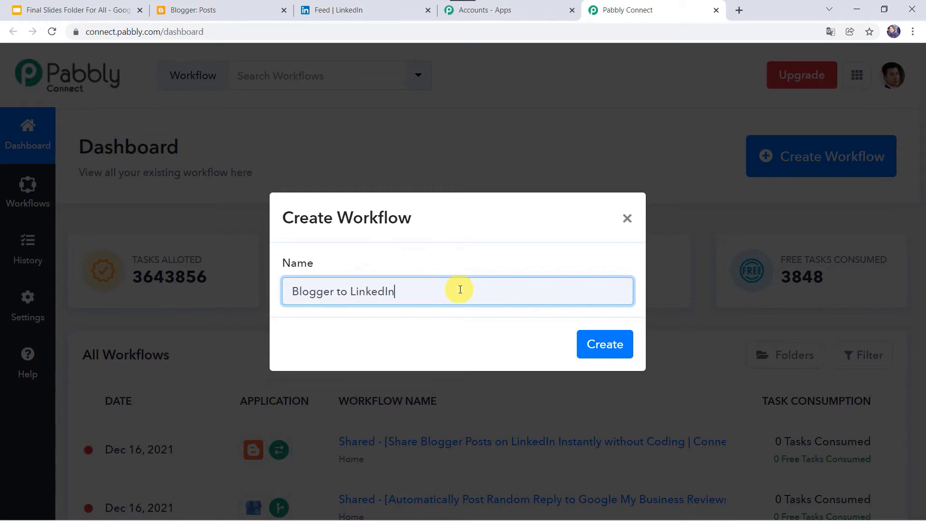
click(613, 344)
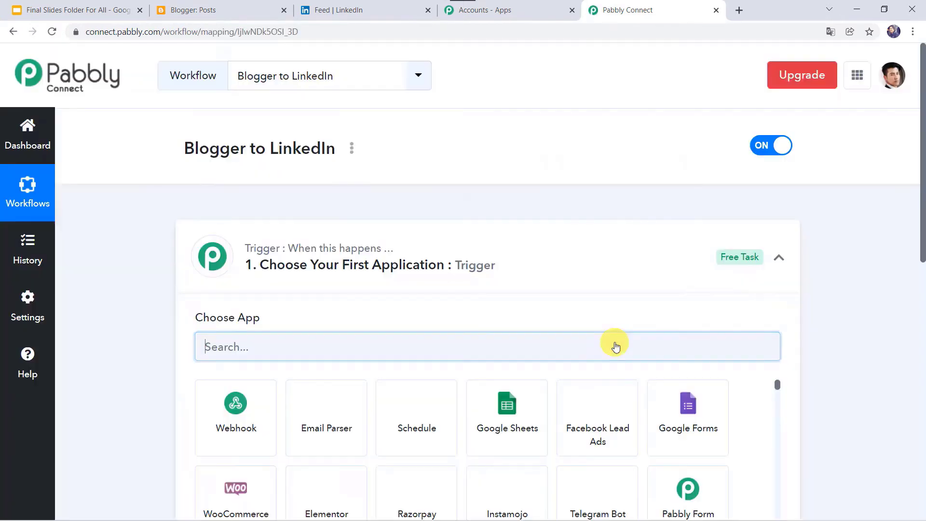
- Set the trigger app to Google Blogger, found by searching 'Blo', with event New Post Added
click(507, 270)
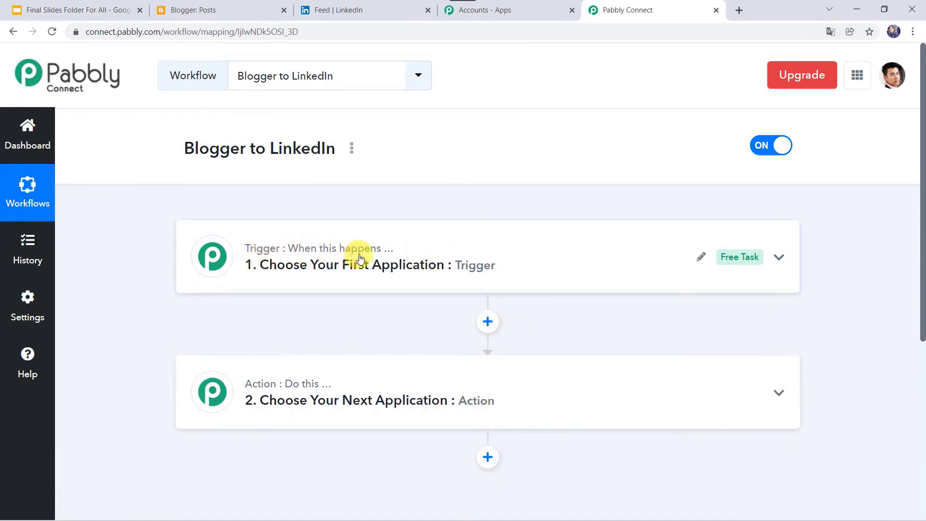
mouse_move(314, 392)
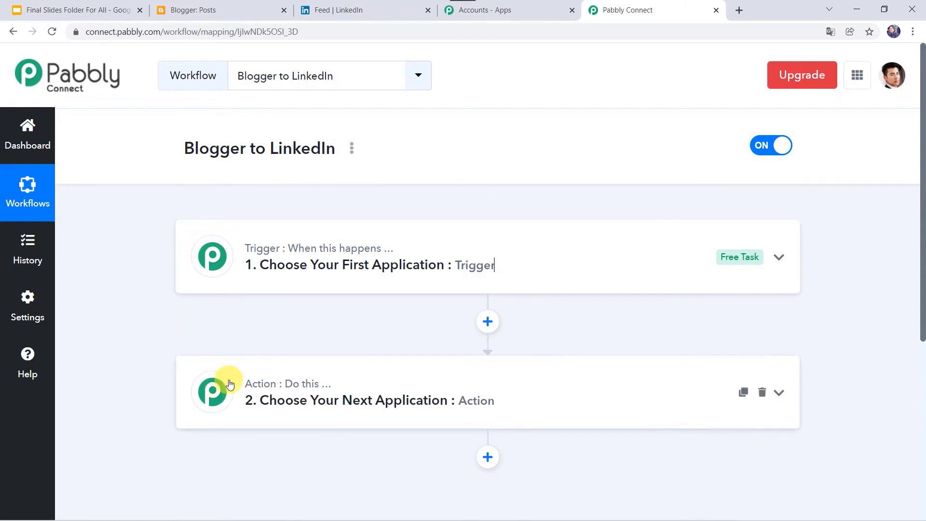
click(496, 264)
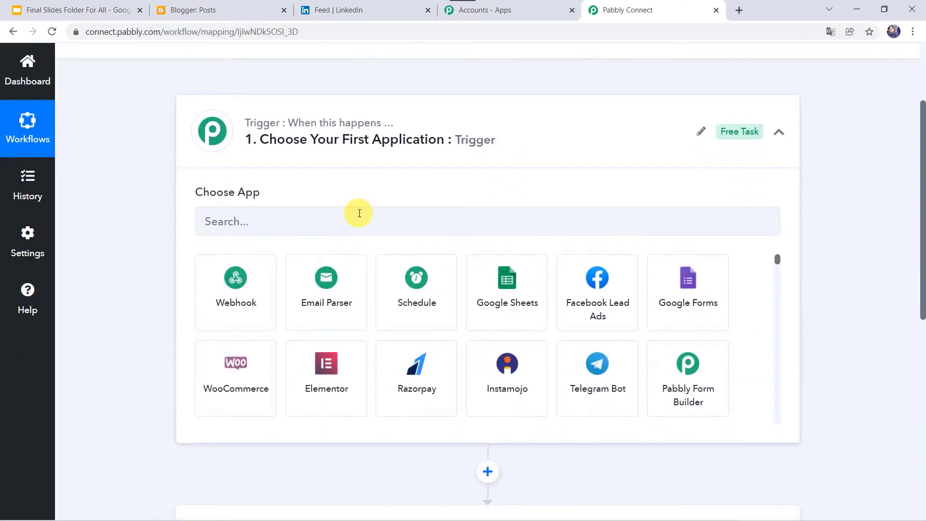
click(359, 213)
text(Blo)
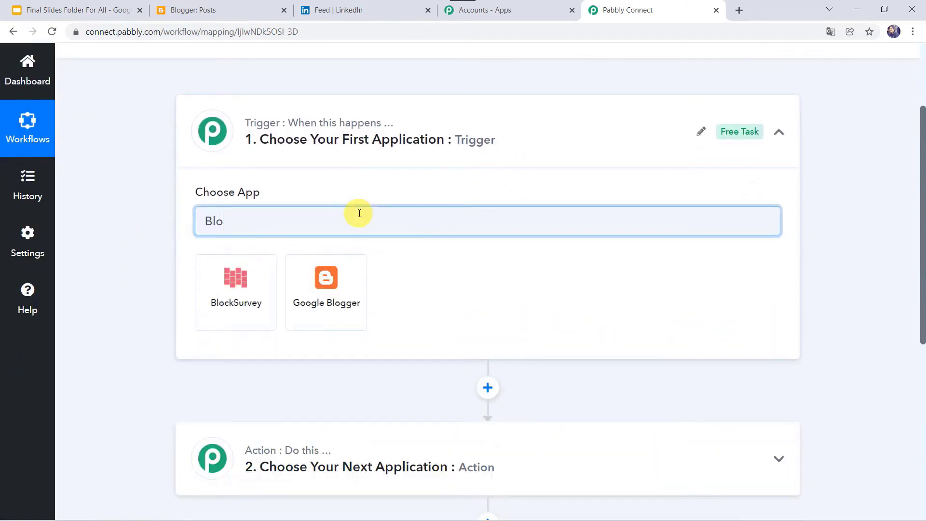
click(320, 318)
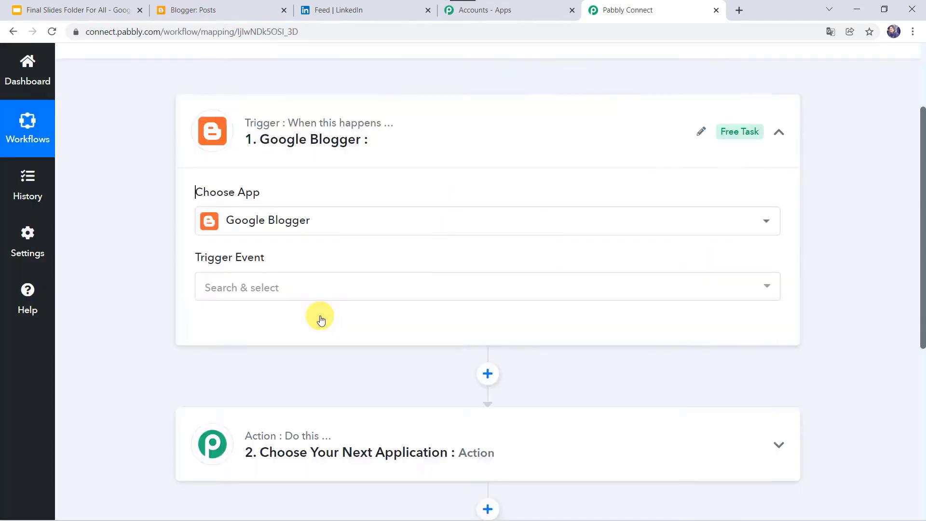
click(252, 292)
click(283, 356)
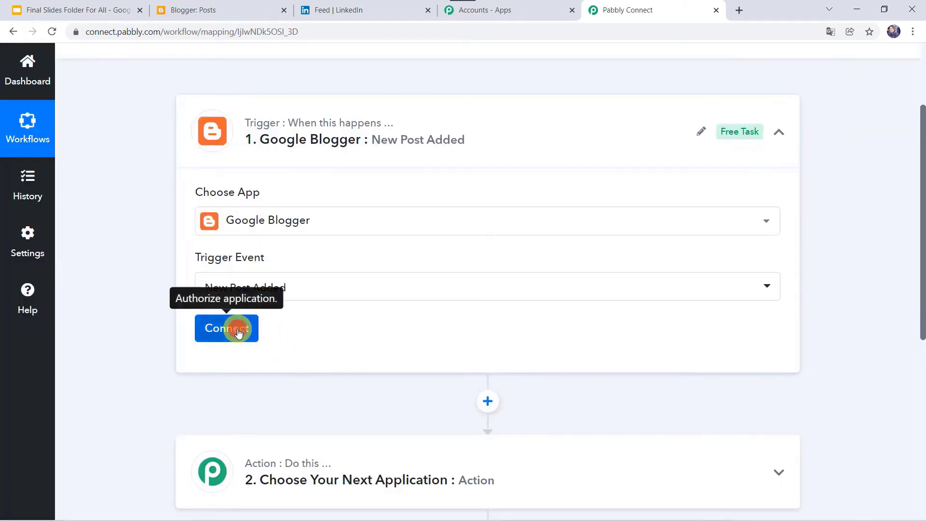
- Add a new Google Blogger connection, authorizing the Google account so blog MyBlog and status Only Live appear
click(238, 332)
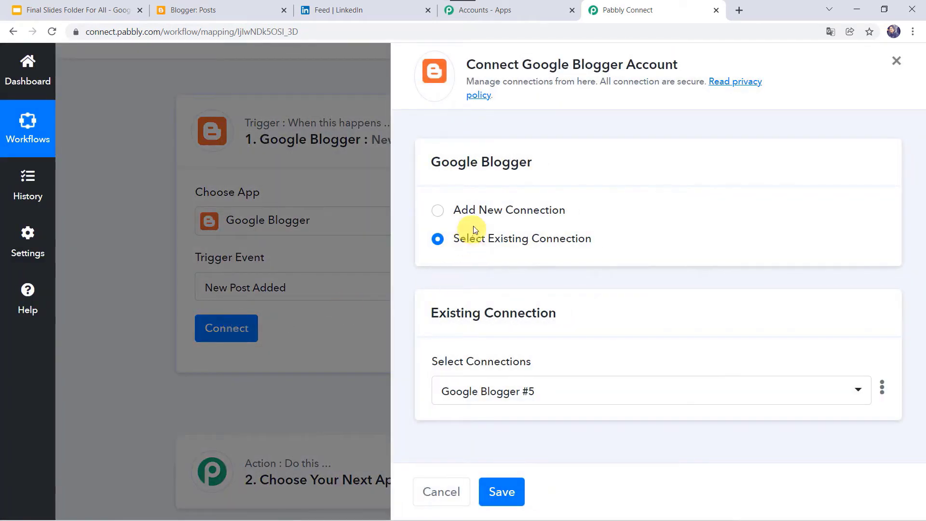
click(482, 209)
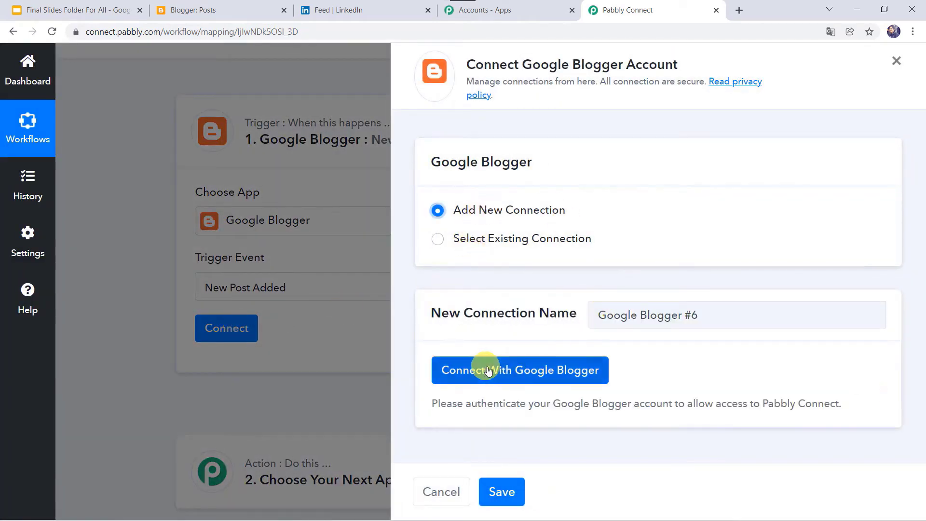
click(528, 376)
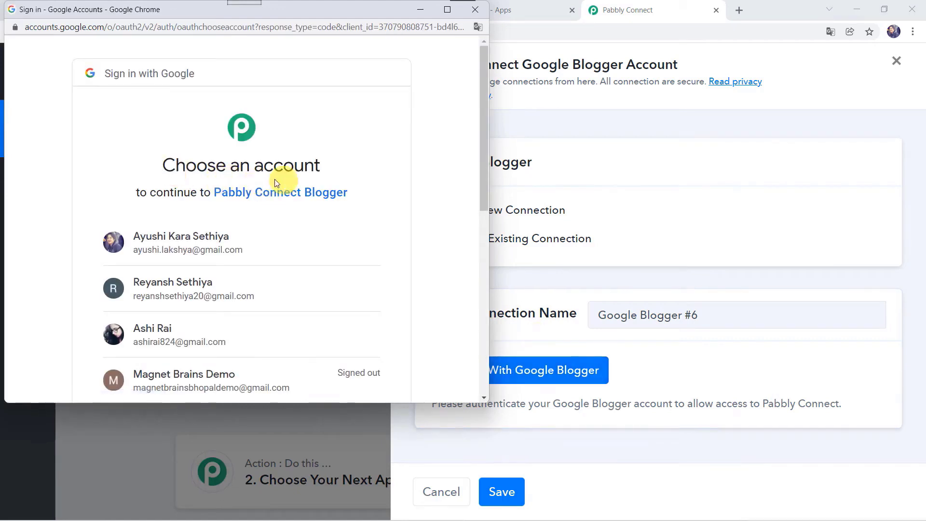
click(180, 324)
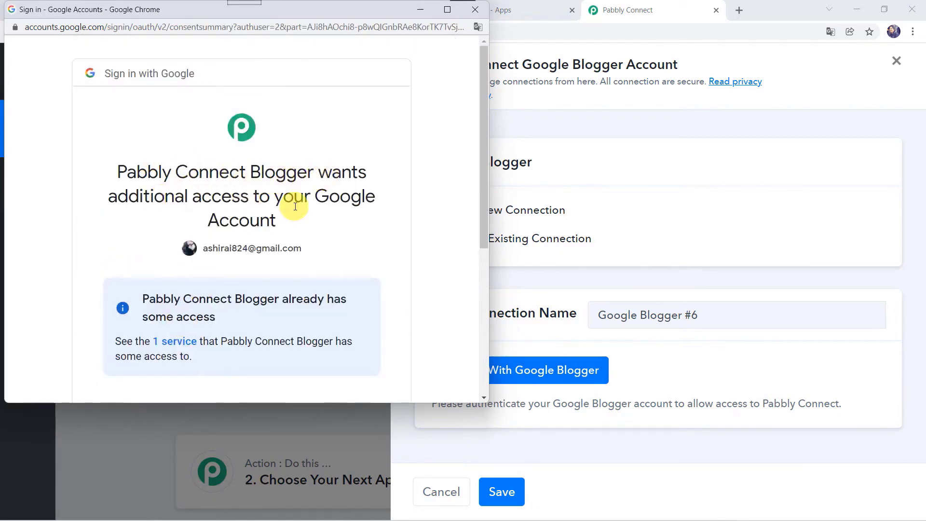
scroll(334, 243, down, 4)
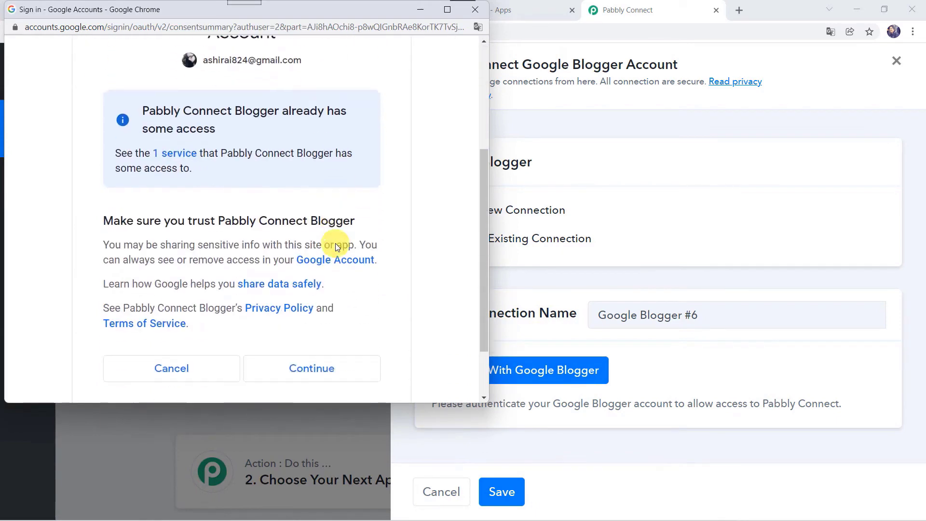
click(318, 361)
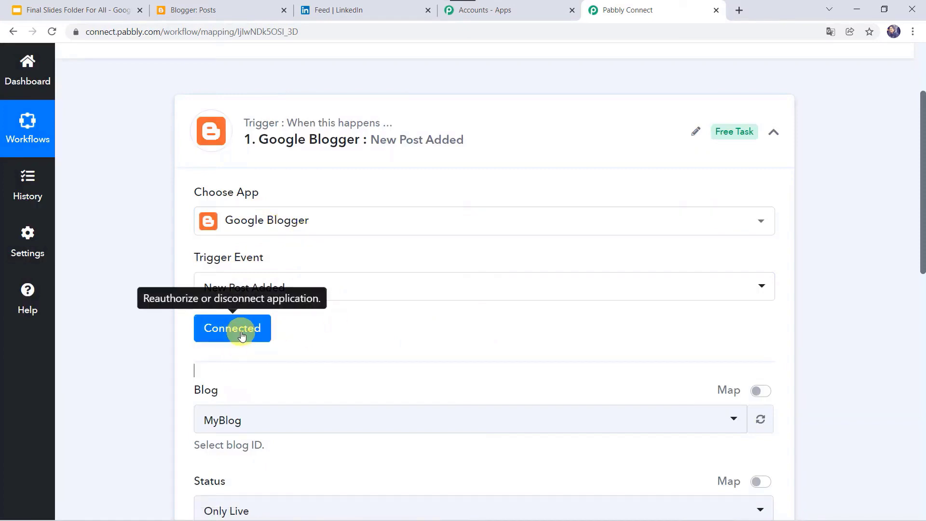
scroll(134, 395, down, 2)
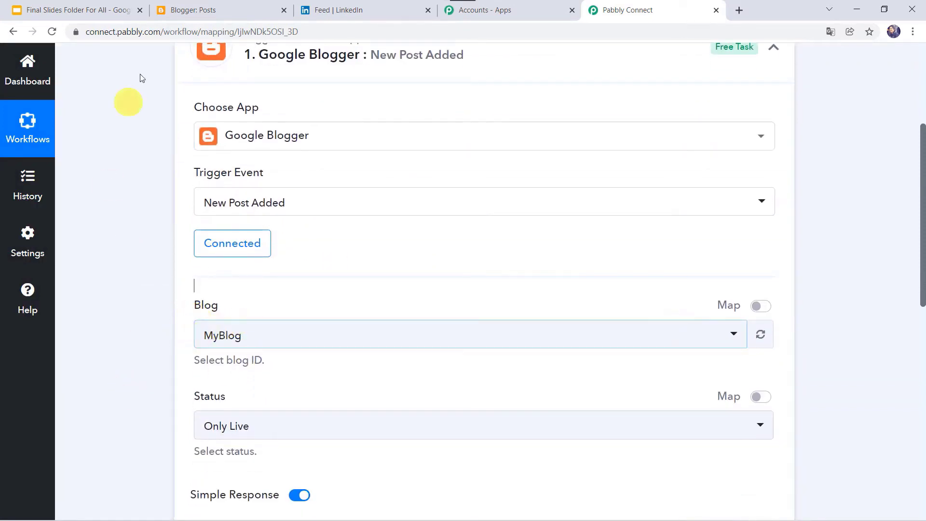
click(227, 11)
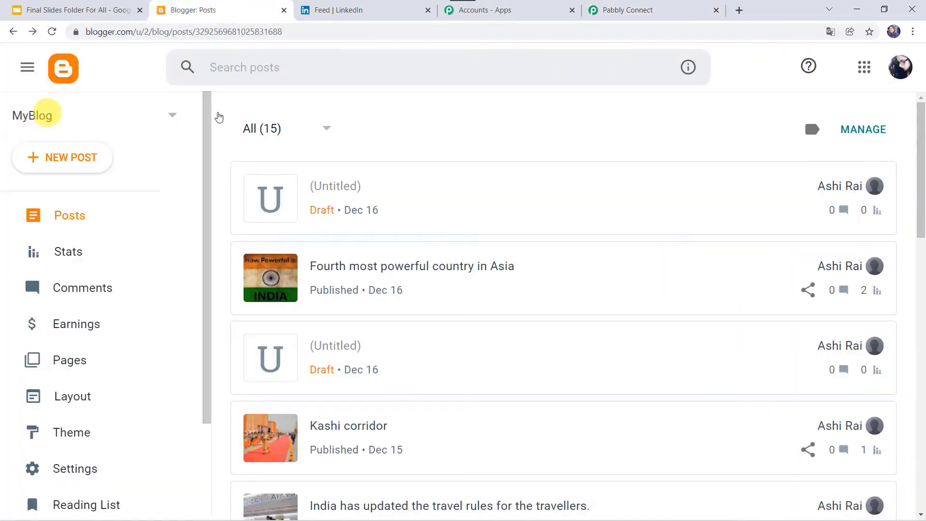
click(627, 11)
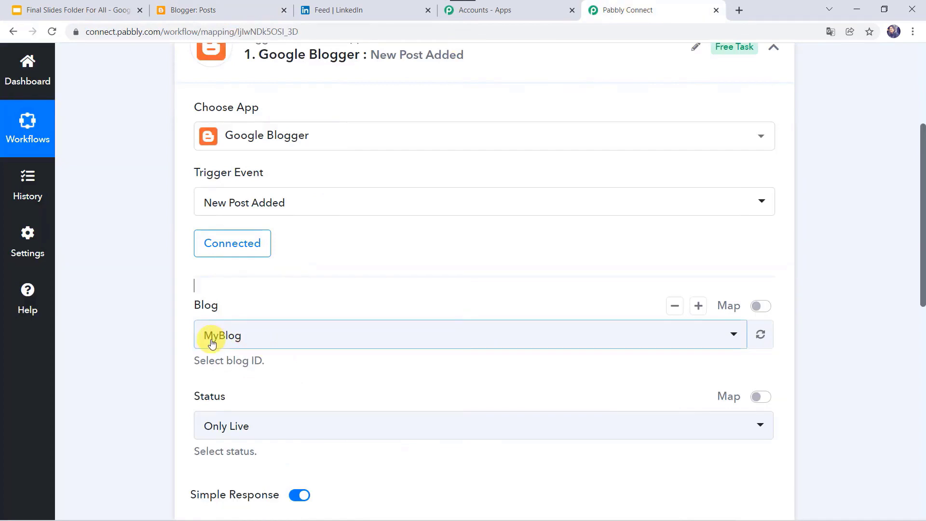
scroll(146, 345, down, 2)
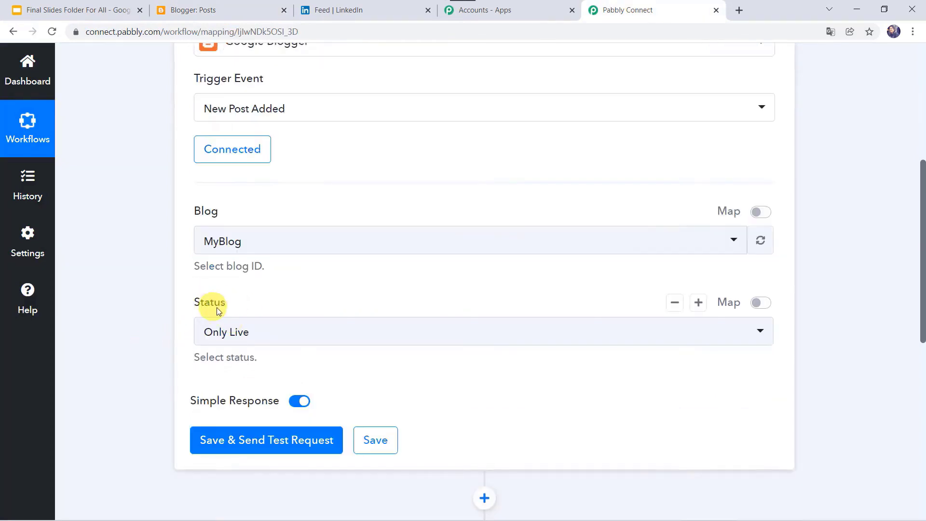
click(219, 323)
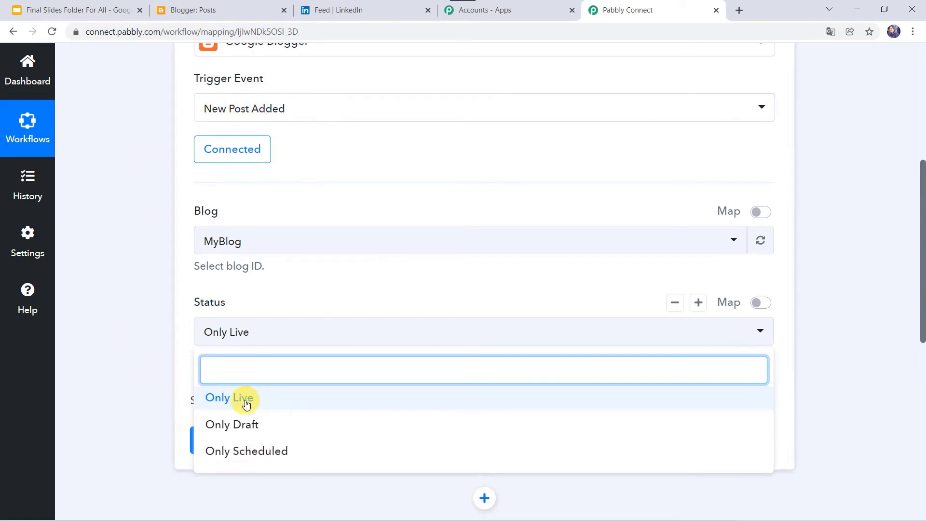
click(174, 360)
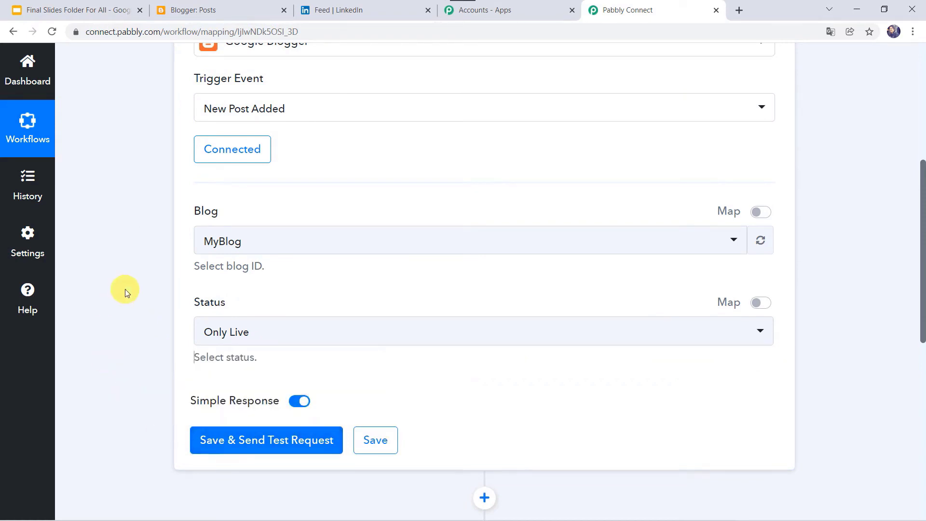
scroll(126, 289, up, 1)
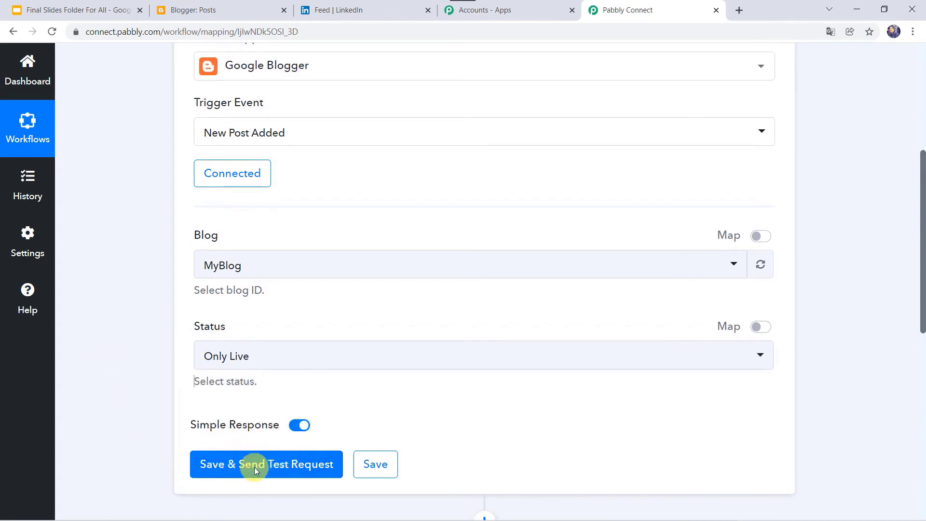
- Start a new Blogger post titled 'India's Space Revolution' with a pasted sentence about the ISpA launch
click(213, 8)
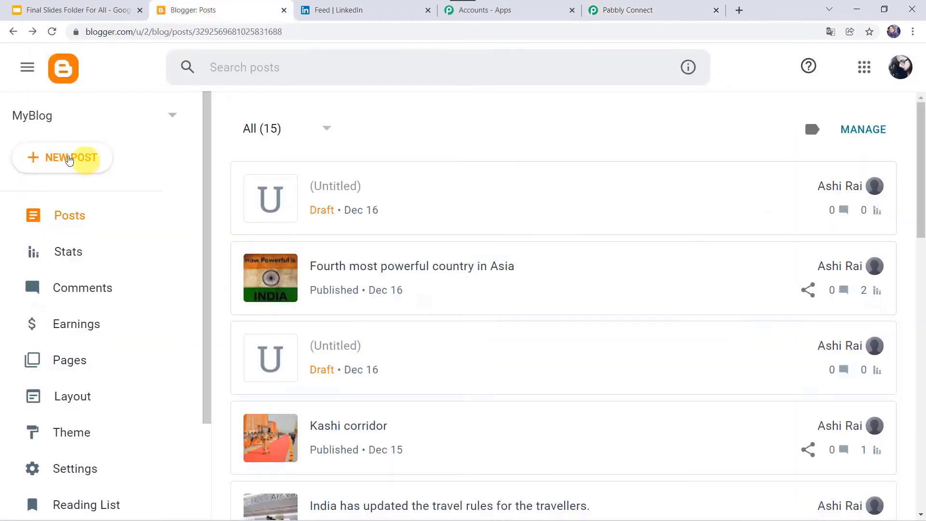
click(68, 162)
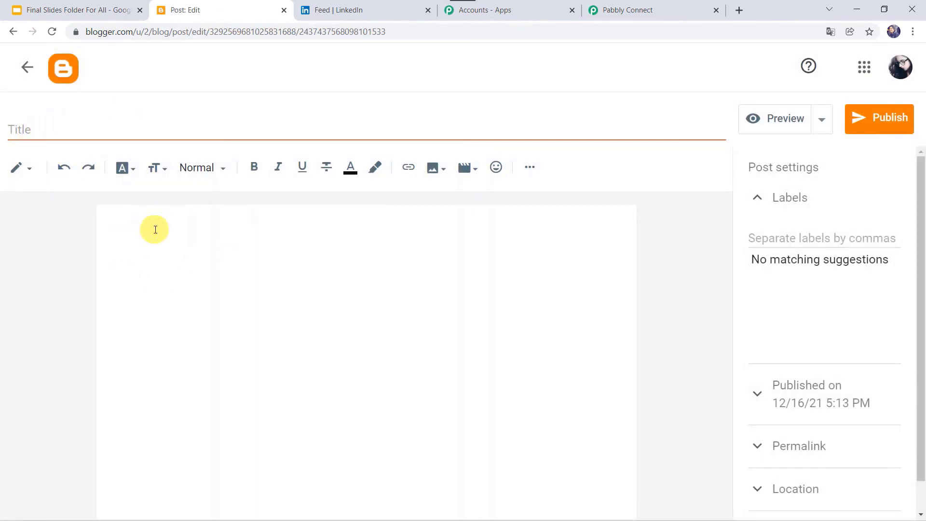
click(48, 134)
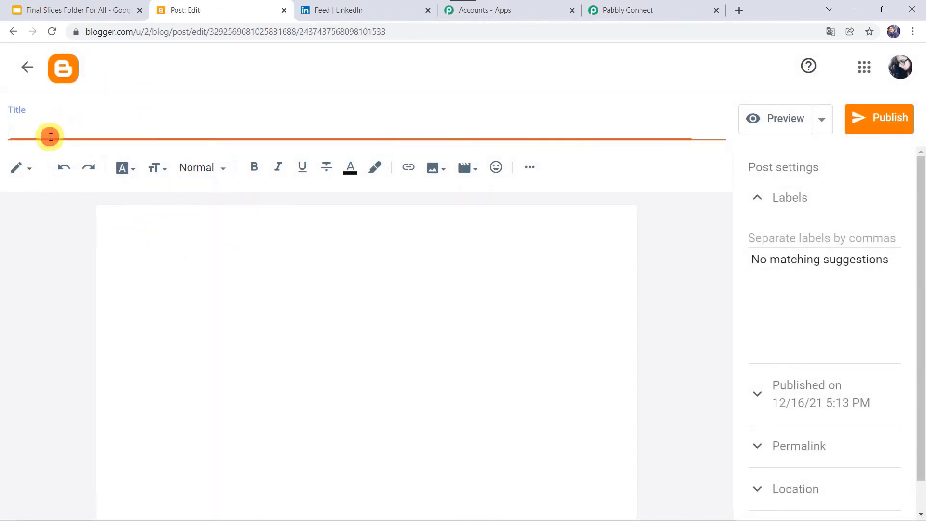
text(India's Space Revolution)
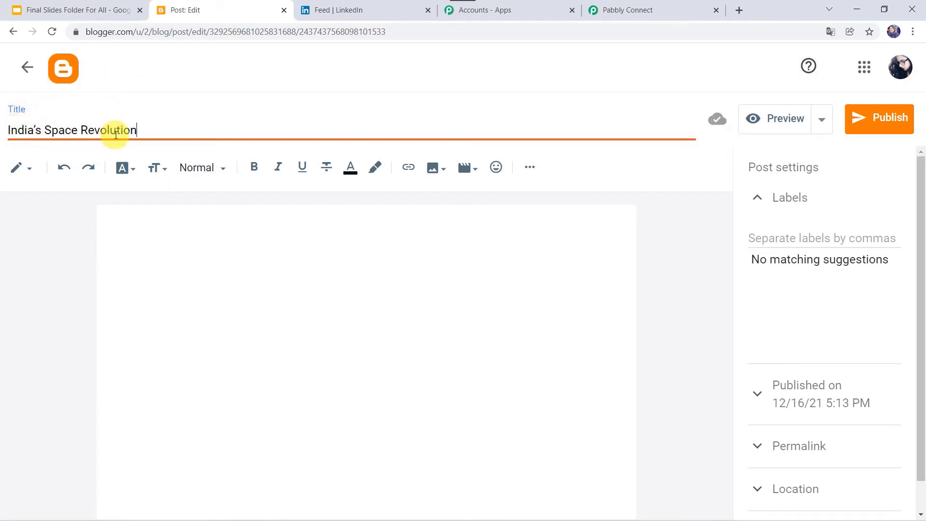
click(150, 222)
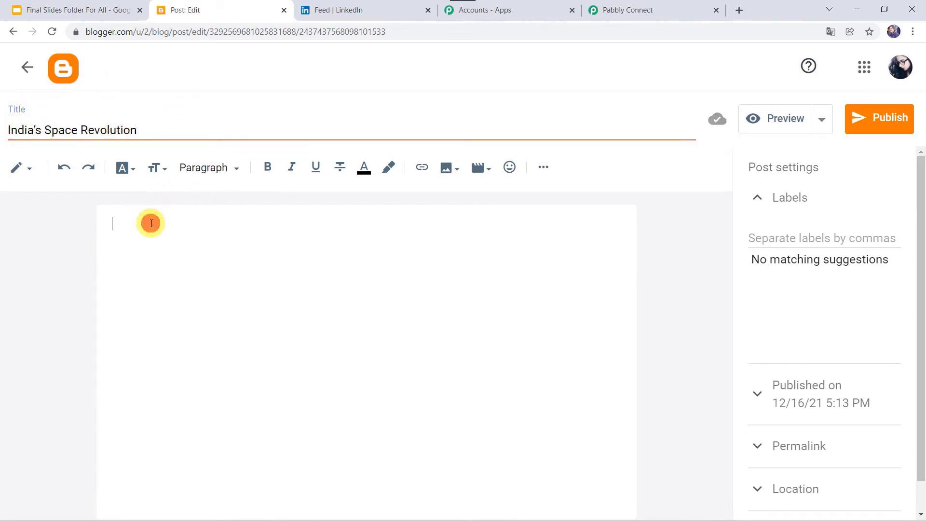
text(Prime Minister Shri Narendra Modi launched the Indian Space Association (ISpA) in New Delhi.)
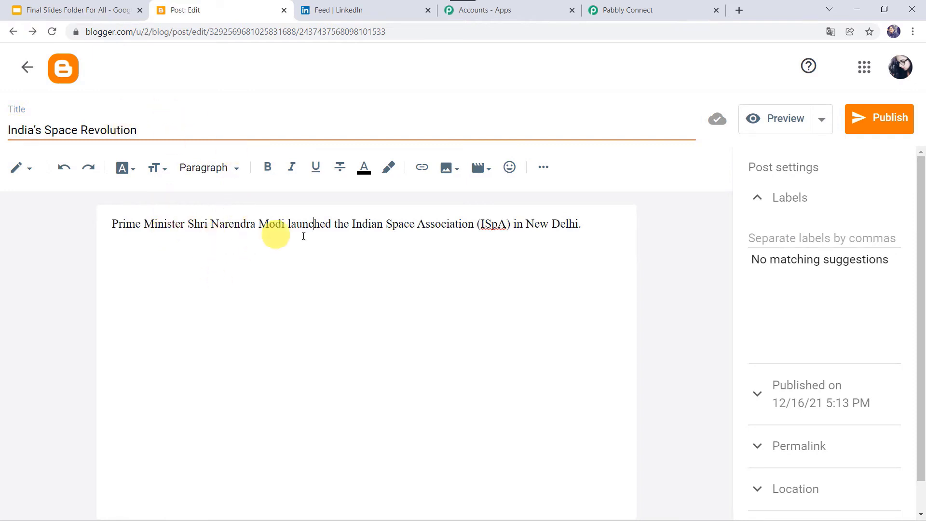
- Upload India's Space Revolution.jpg from Downloads and insert it below the opening sentence
click(451, 174)
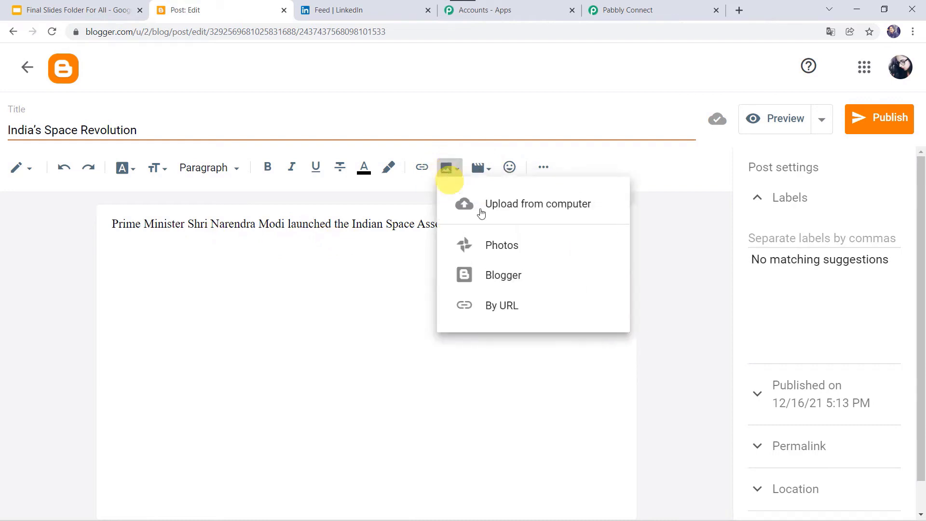
click(529, 212)
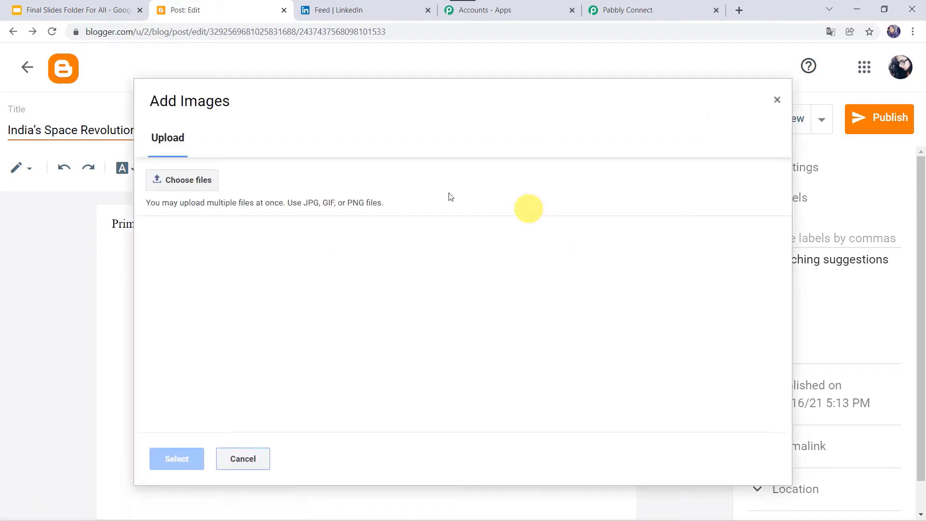
click(195, 182)
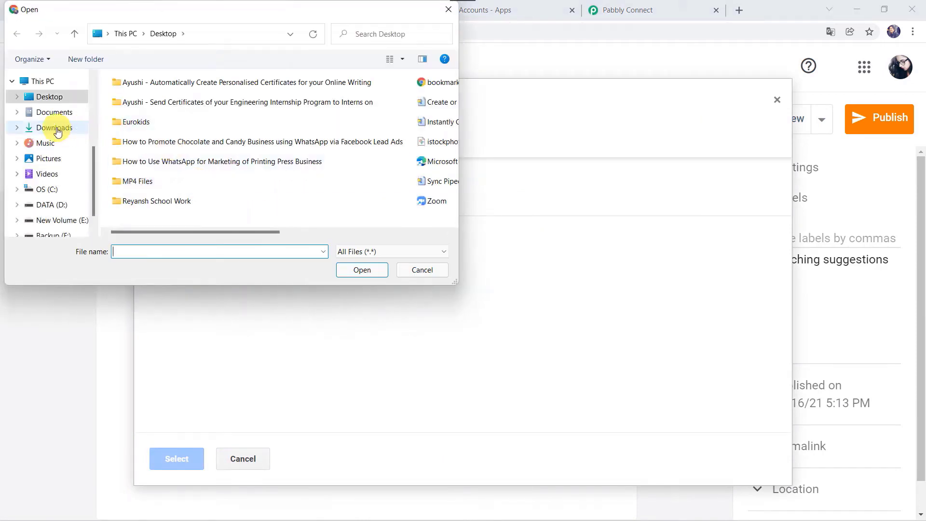
click(55, 128)
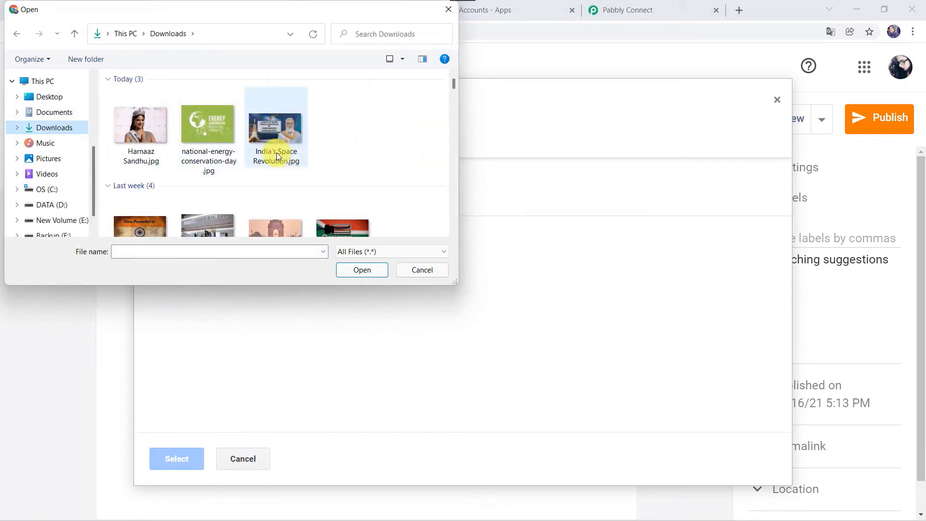
click(277, 152)
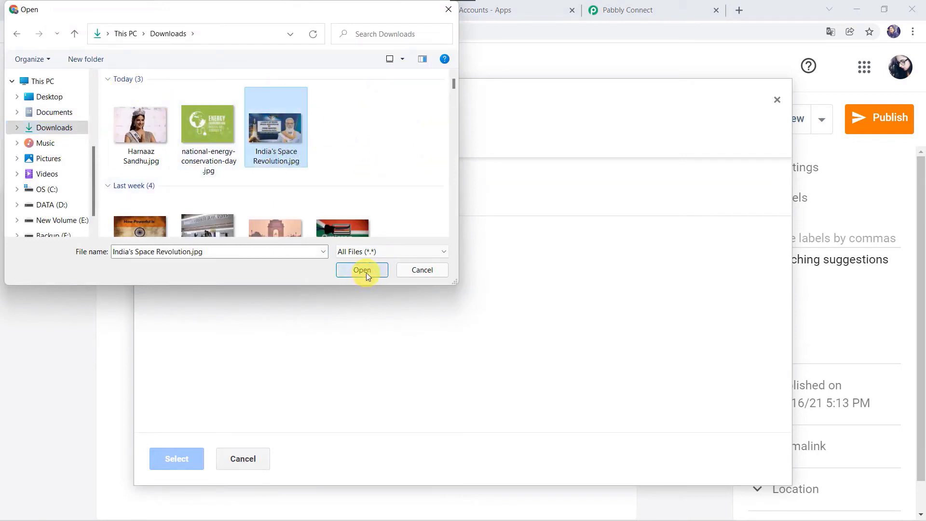
click(366, 273)
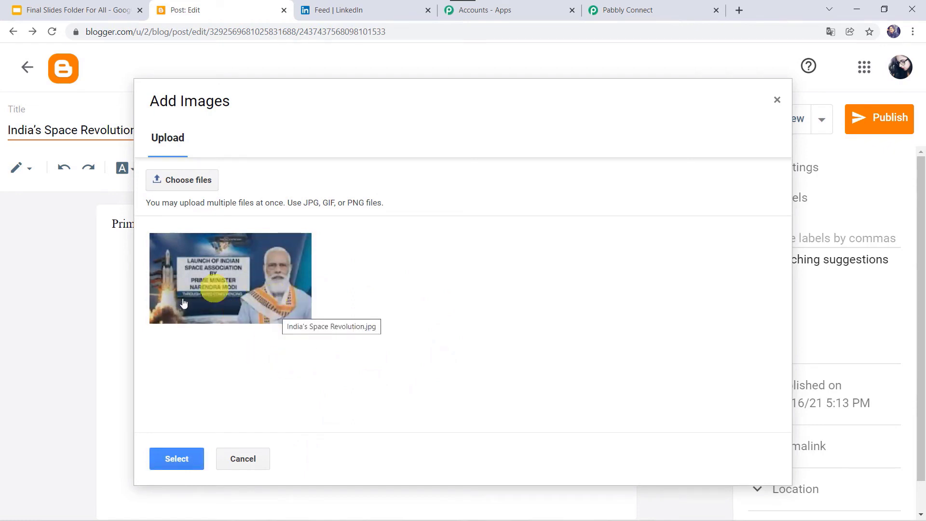
click(177, 456)
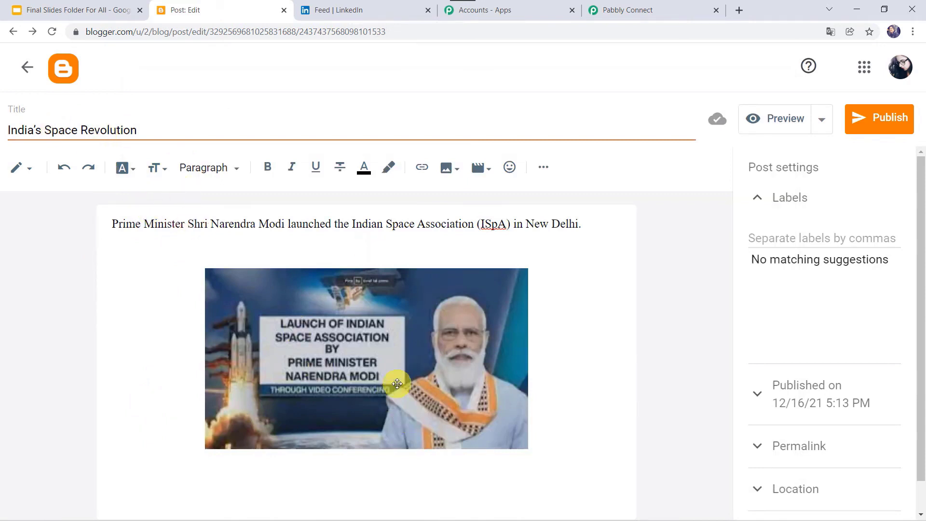
- Publish and confirm the India's Space Revolution post, then view it live on MyBlog
click(885, 119)
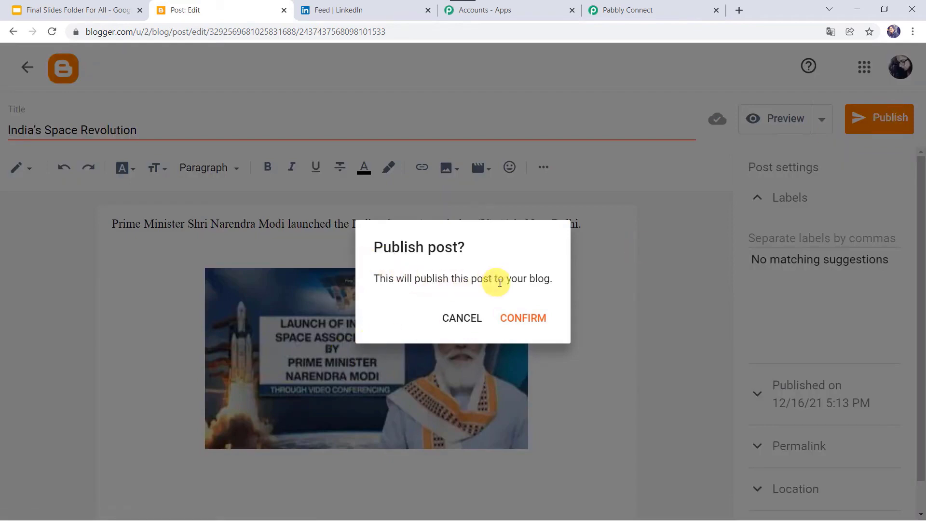
click(526, 319)
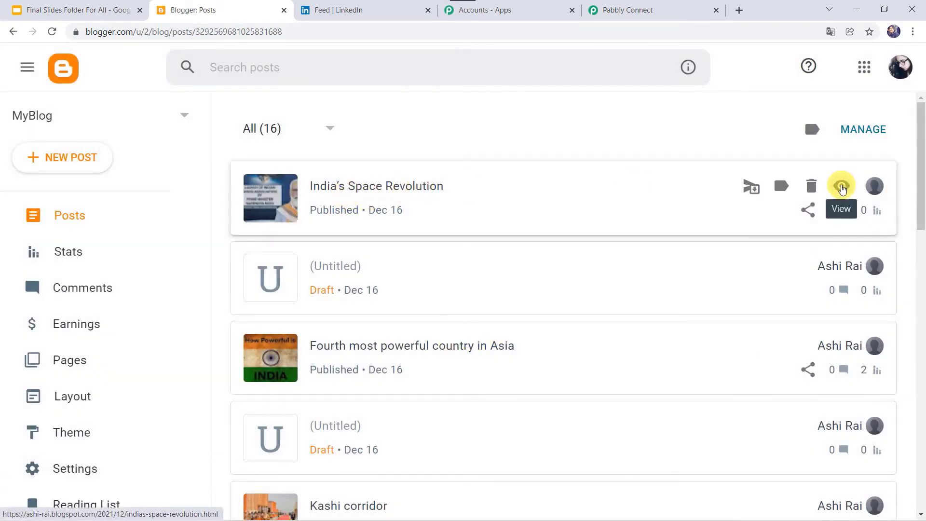
click(842, 187)
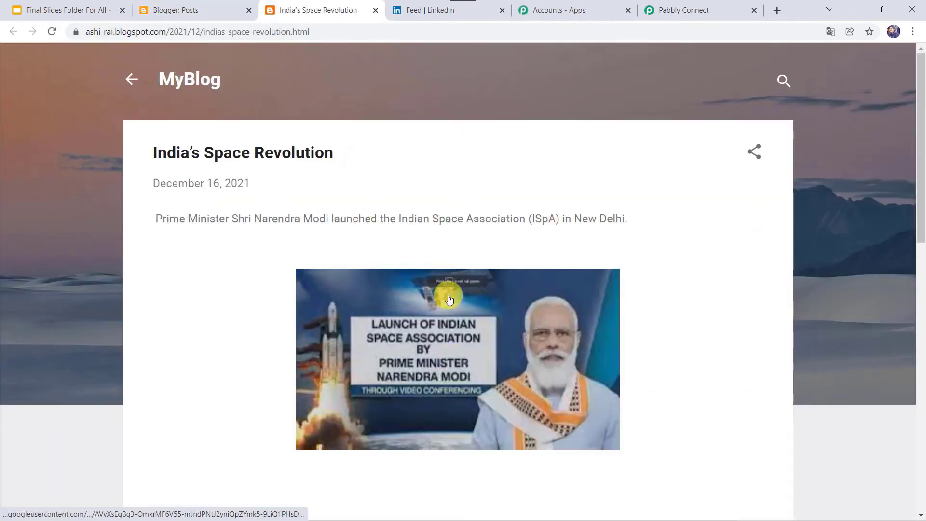
click(703, 9)
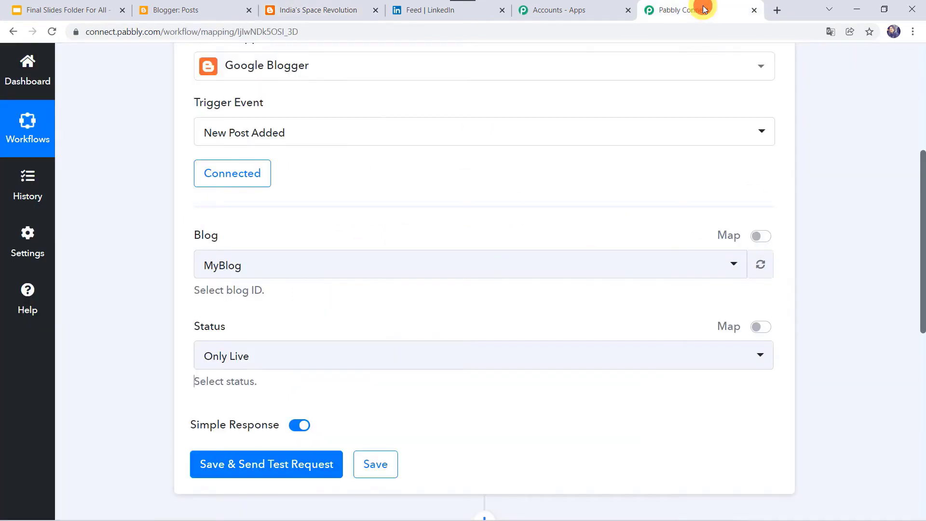
- Send a test request and review the post's title, HTML content, image URL and author fields
click(254, 463)
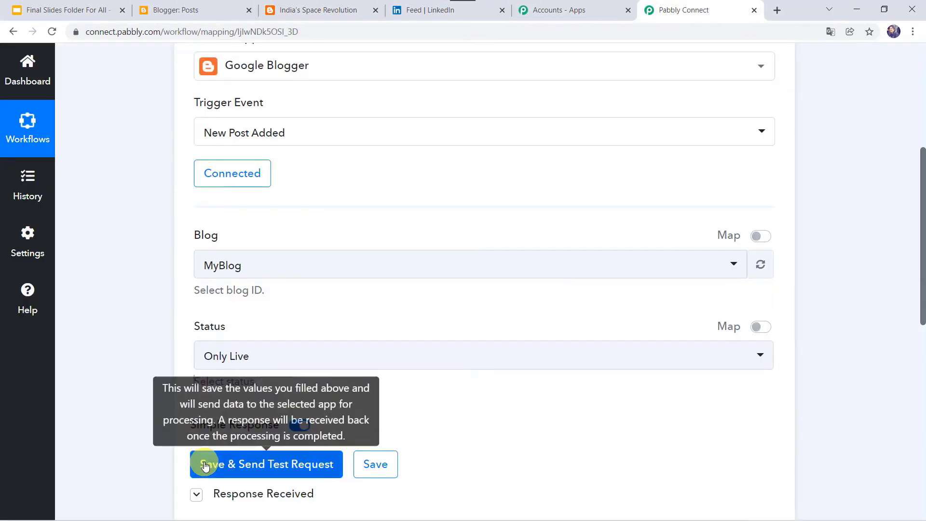
scroll(118, 425, down, 8)
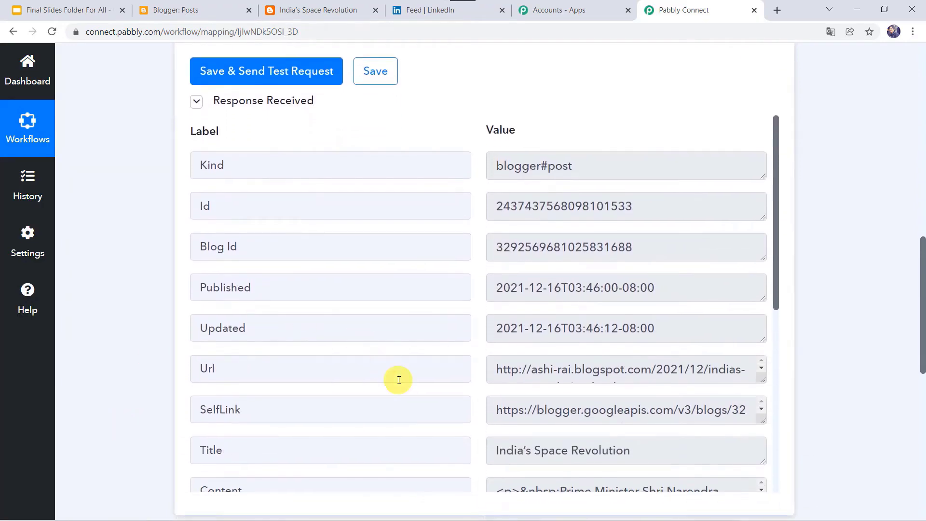
scroll(398, 379, down, 3)
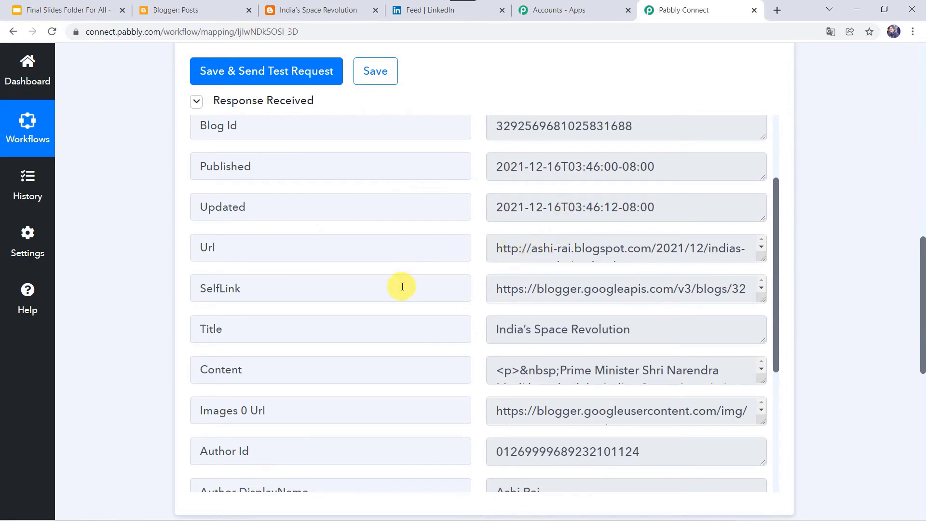
scroll(481, 327, down, 3)
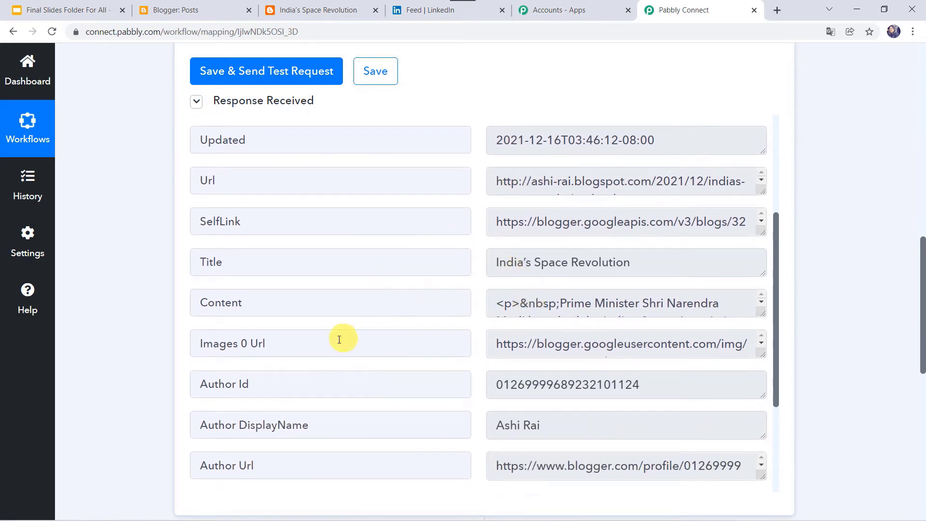
scroll(379, 391, down, 3)
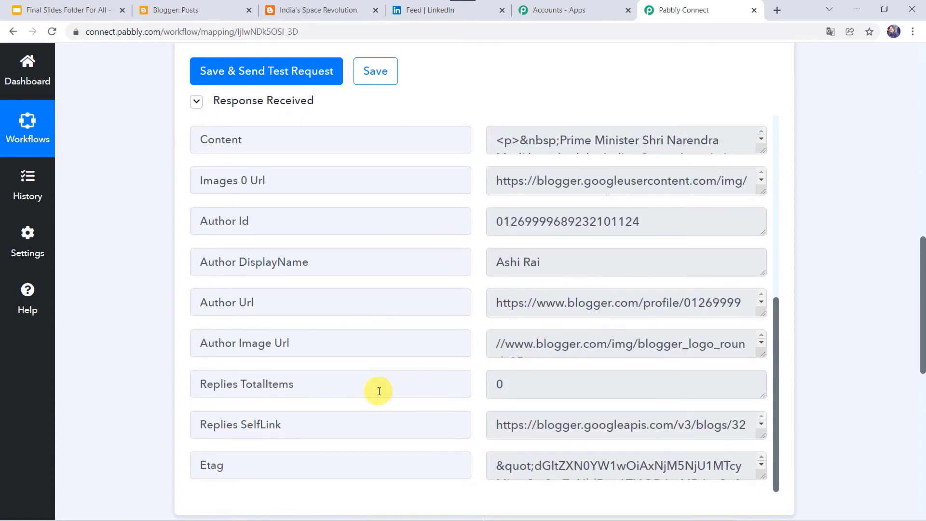
scroll(380, 390, down, 4)
scroll(379, 390, up, 5)
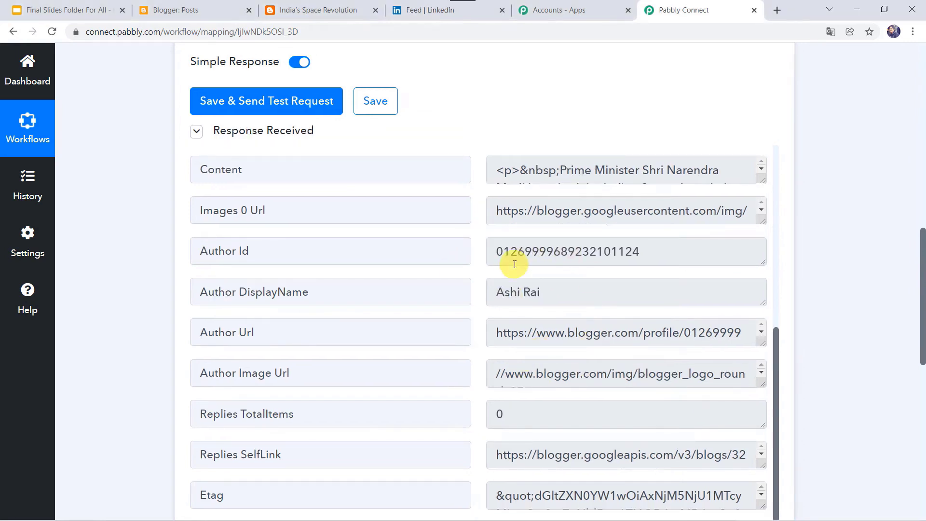
scroll(513, 263, up, 2)
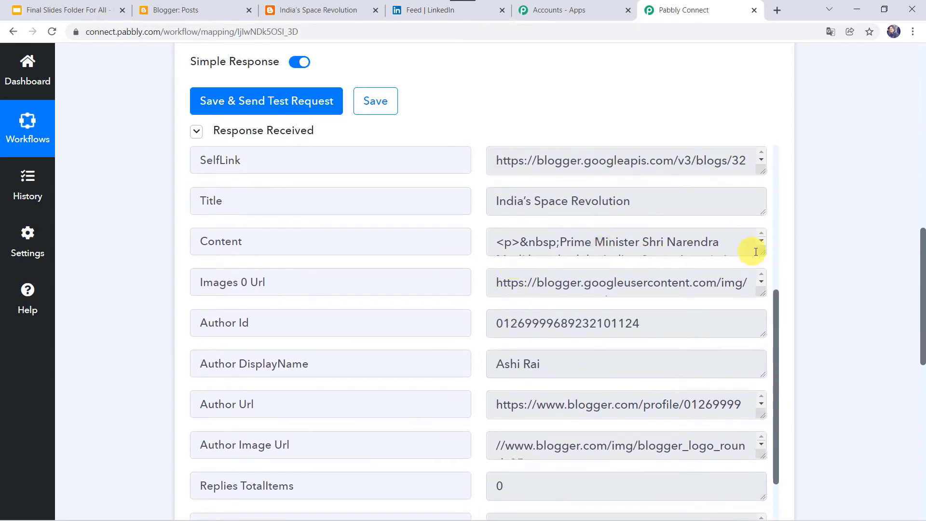
drag(762, 250, 775, 324)
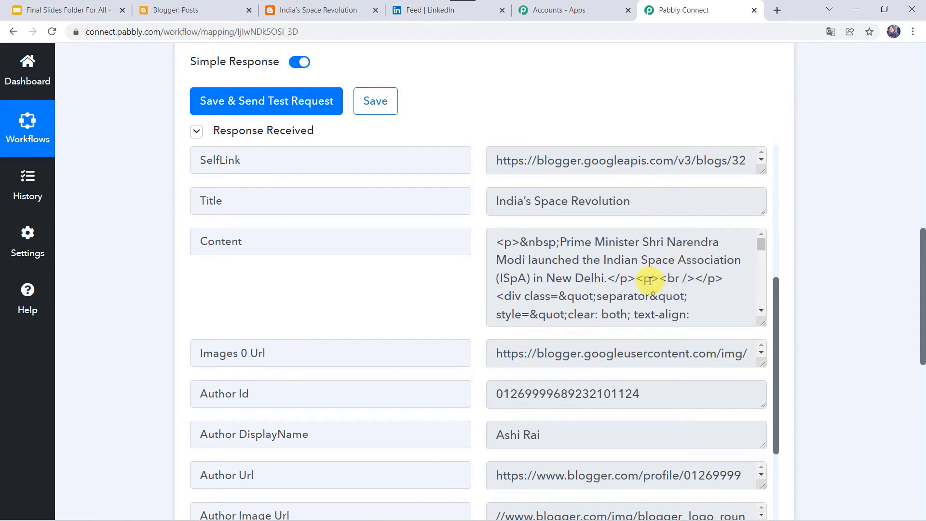
scroll(140, 389, down, 8)
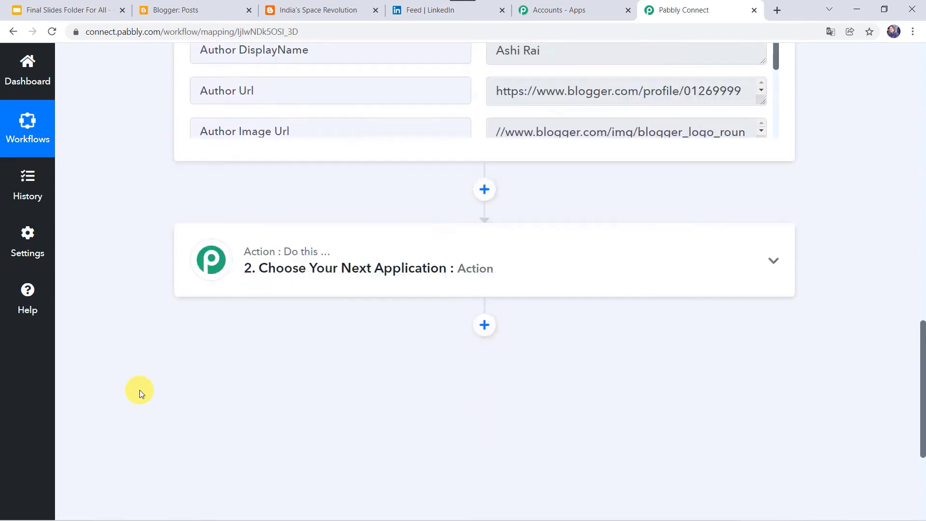
scroll(140, 389, down, 2)
- Choose Data Transformer by Pabbly, found by searching 'data', as the next action app
click(502, 191)
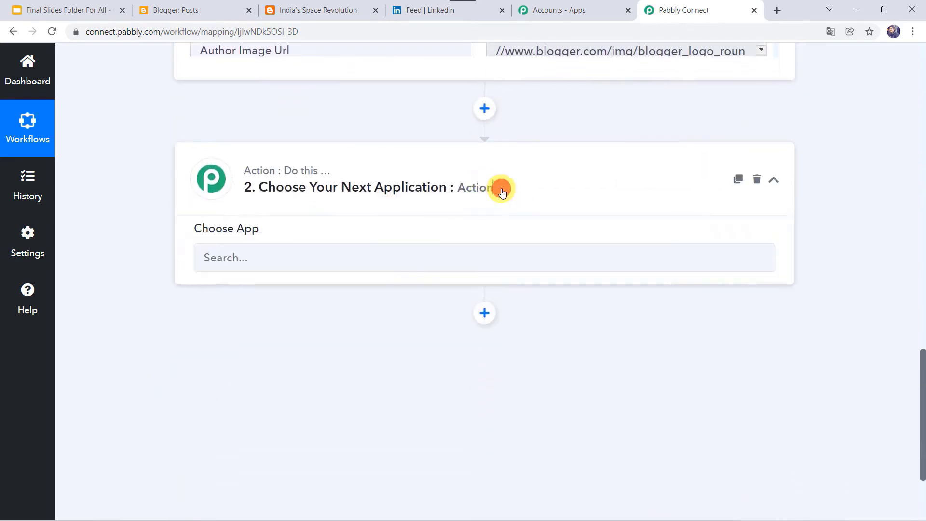
click(340, 266)
text(data)
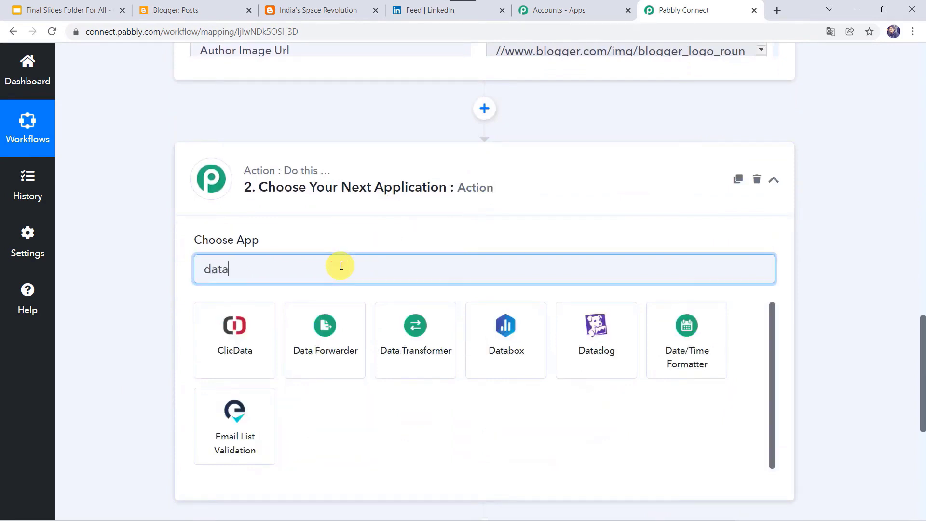
click(330, 352)
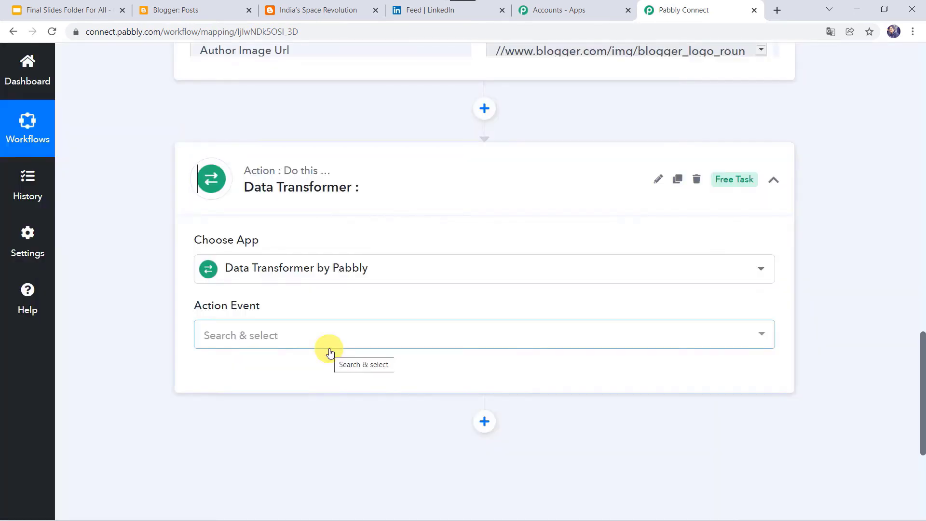
- Pick the Strip HTML Tags action event, connect it, and select the Encoded String field
click(239, 344)
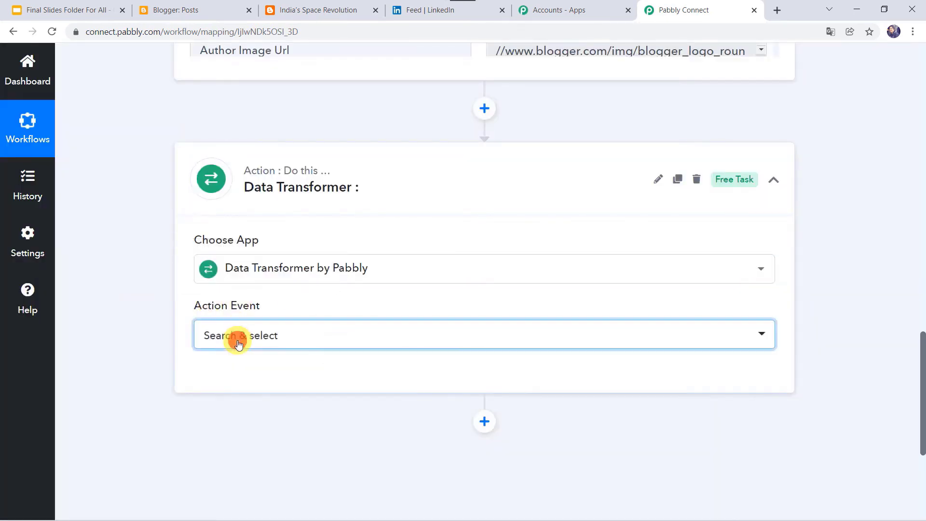
text(Stri)
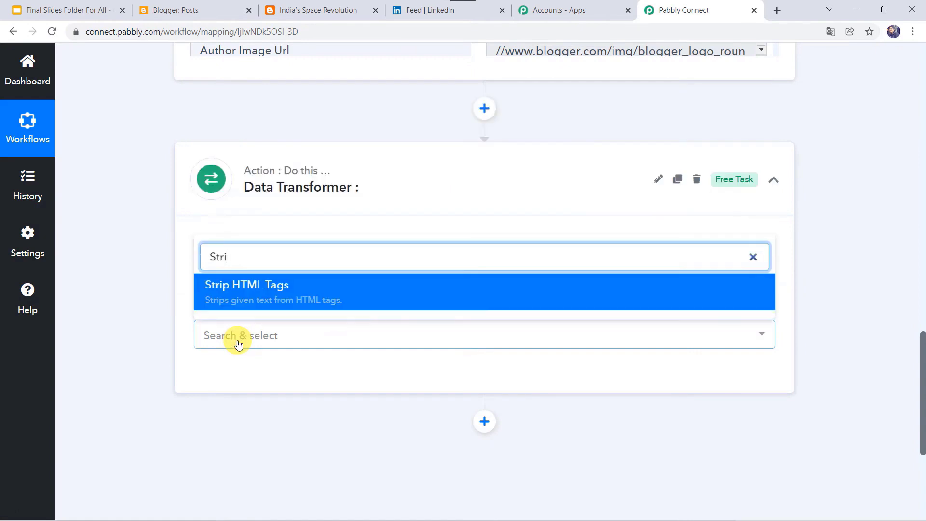
click(256, 297)
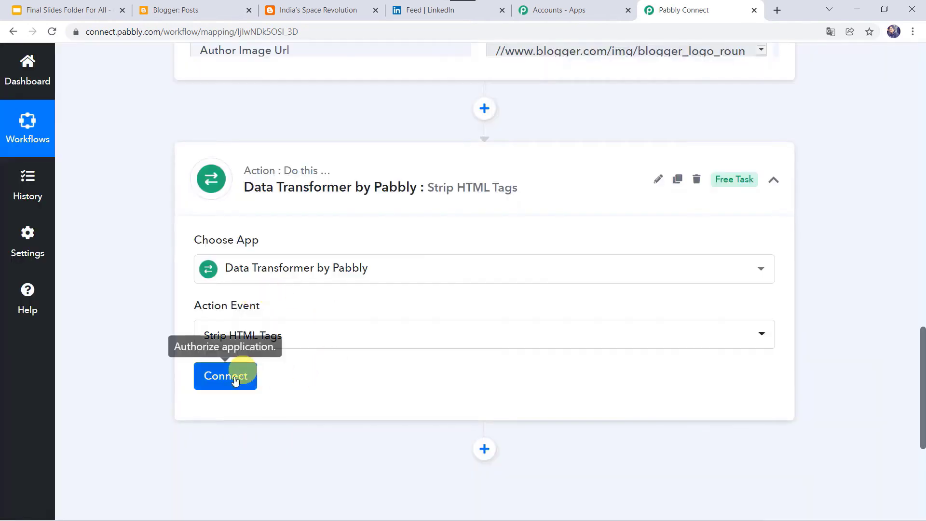
click(235, 381)
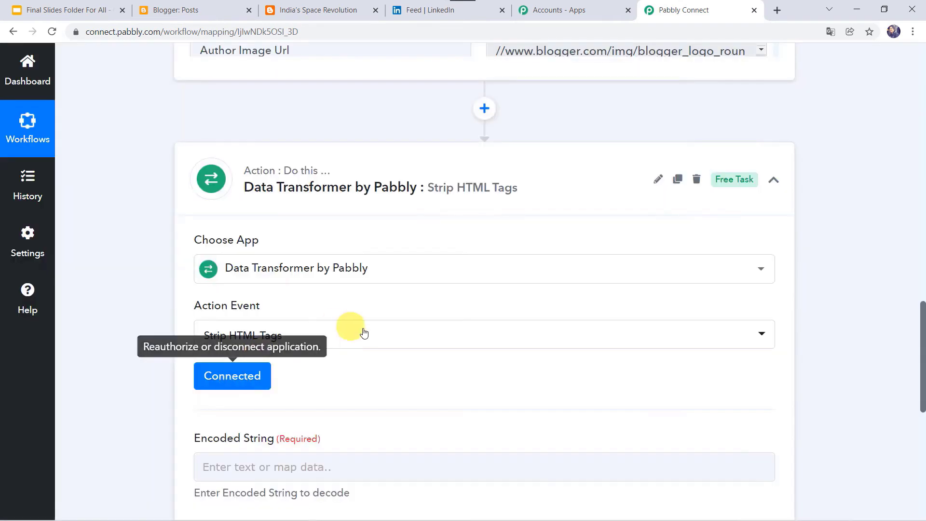
scroll(362, 330, down, 3)
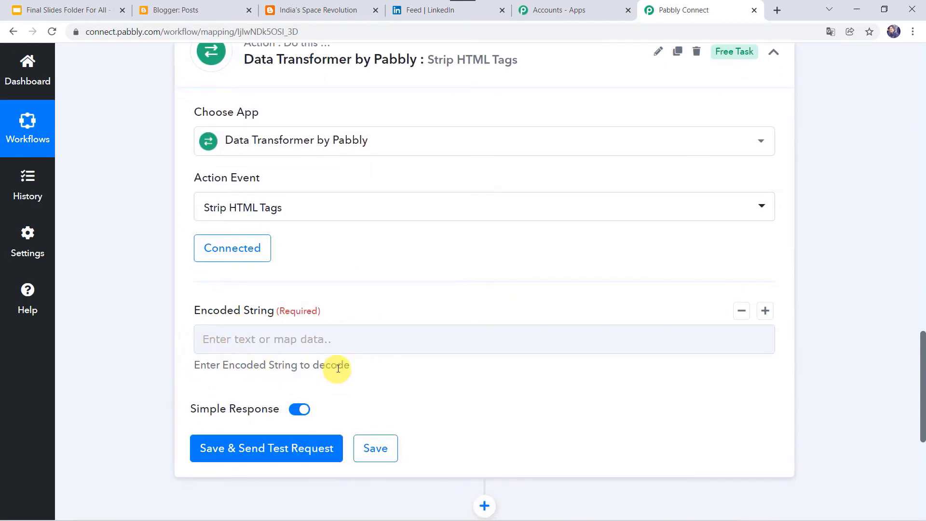
scroll(145, 218, up, 2)
scroll(144, 214, up, 8)
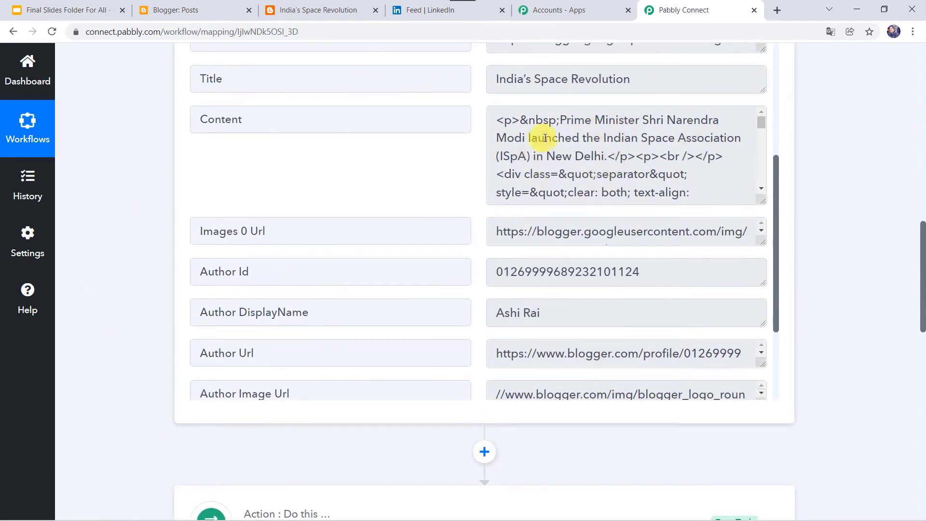
scroll(138, 316, down, 8)
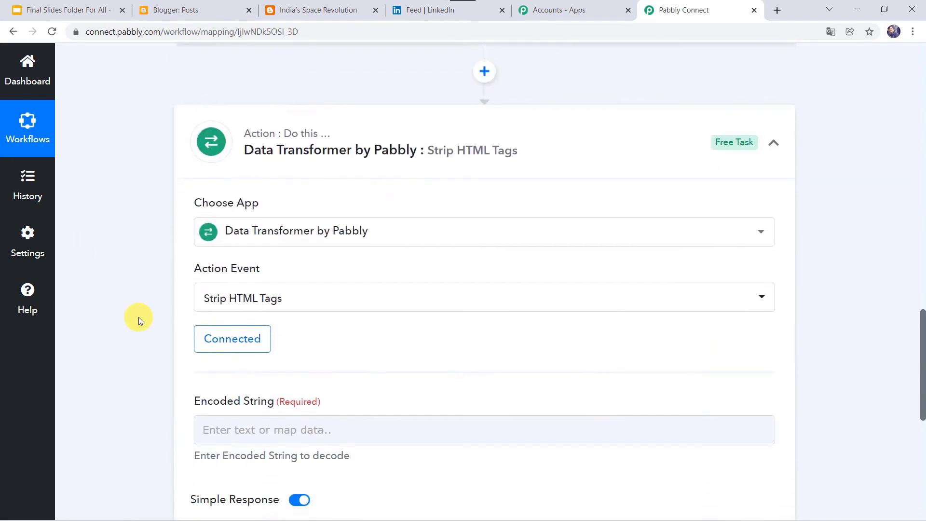
scroll(138, 317, down, 3)
click(236, 270)
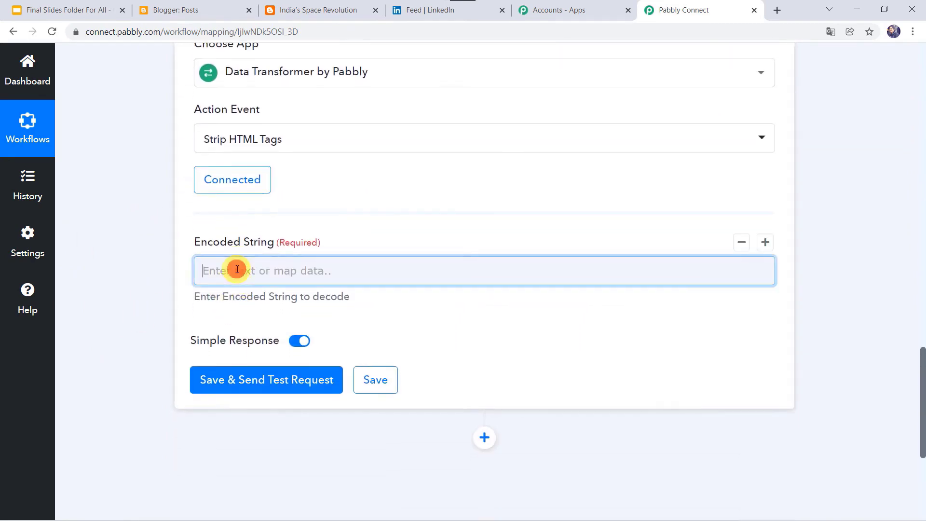
- Map the Google Blogger '1. Content' field into Encoded String
click(284, 380)
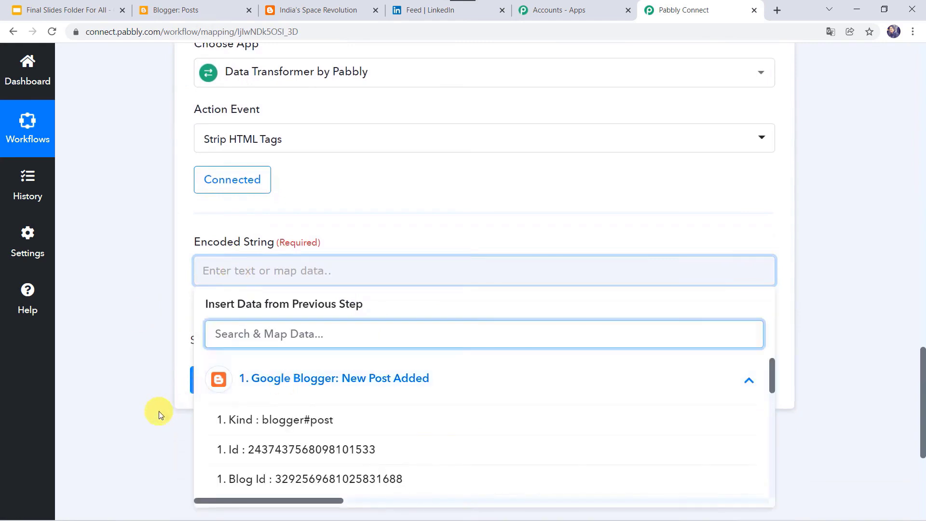
click(266, 326)
text(co)
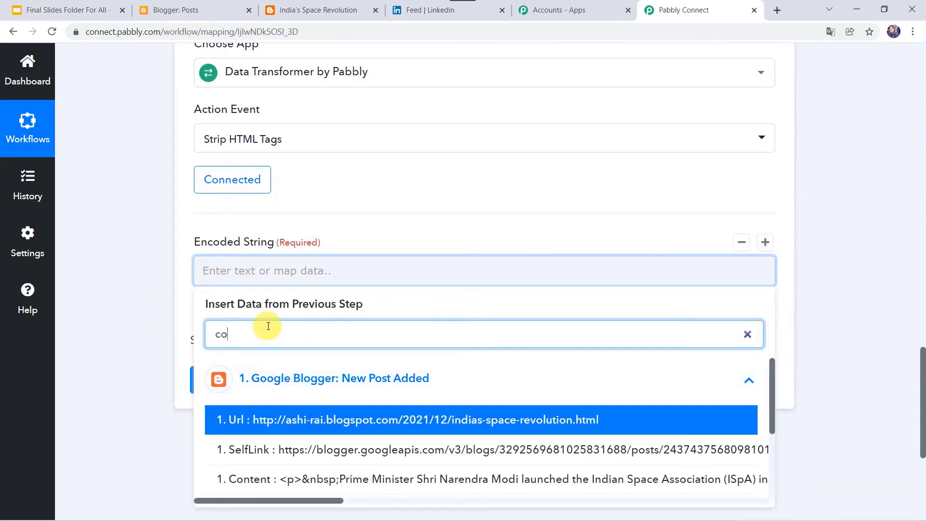
click(293, 477)
click(225, 300)
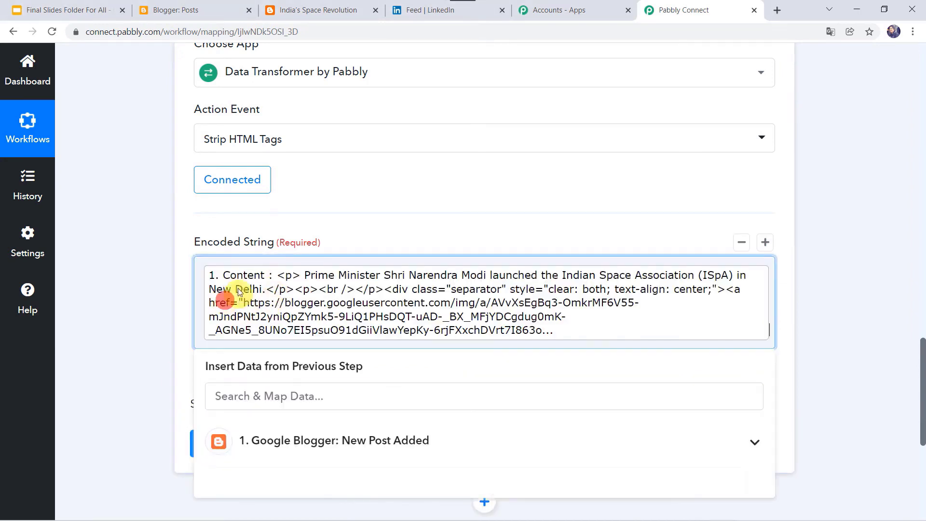
click(166, 325)
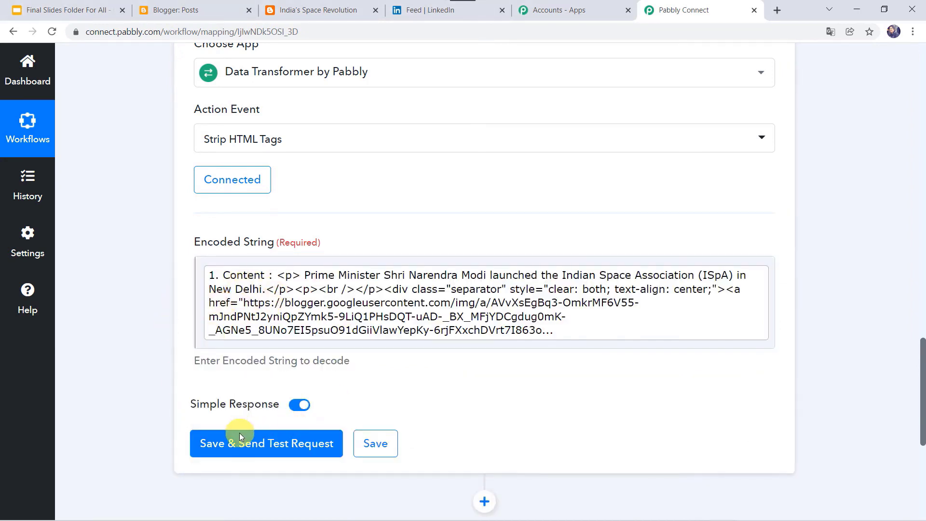
- Save and test the step, then enlarge the Result box to read the stripped ISpA sentence
click(238, 447)
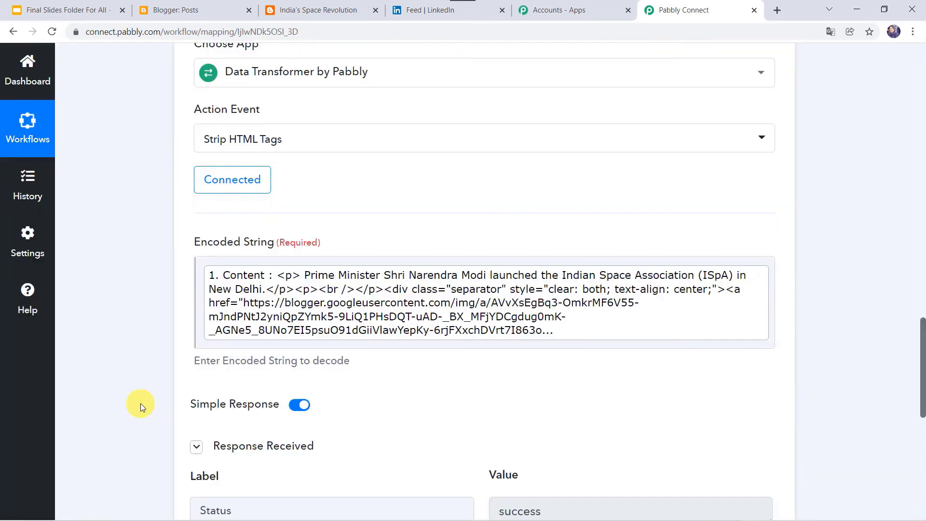
scroll(140, 403, down, 6)
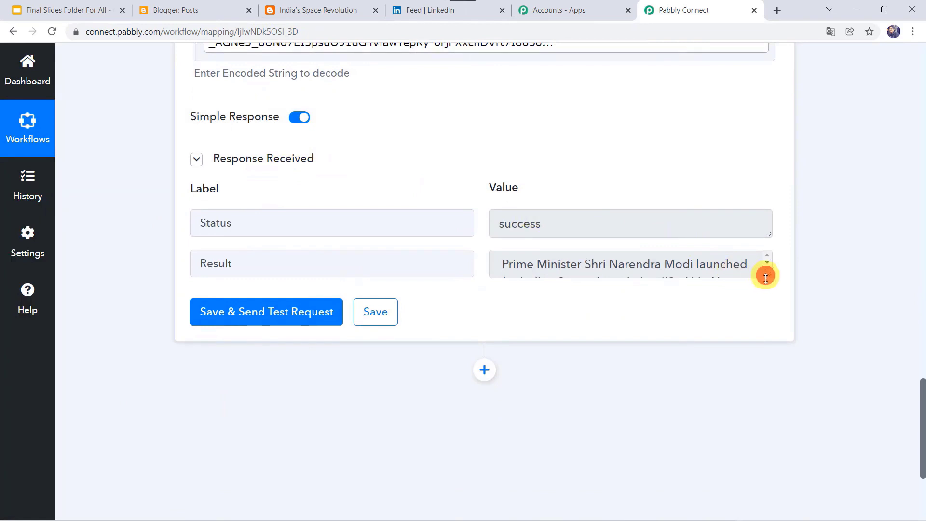
drag(766, 278, 772, 378)
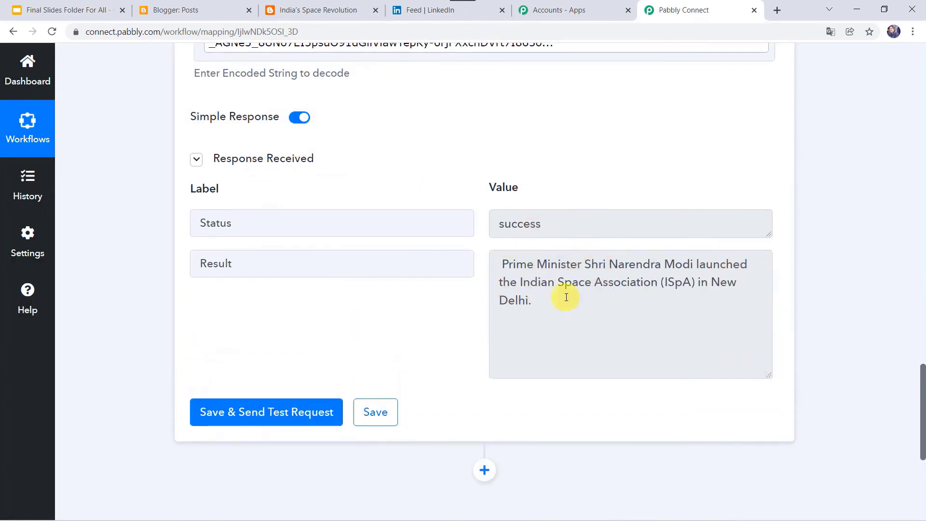
scroll(411, 344, up, 1)
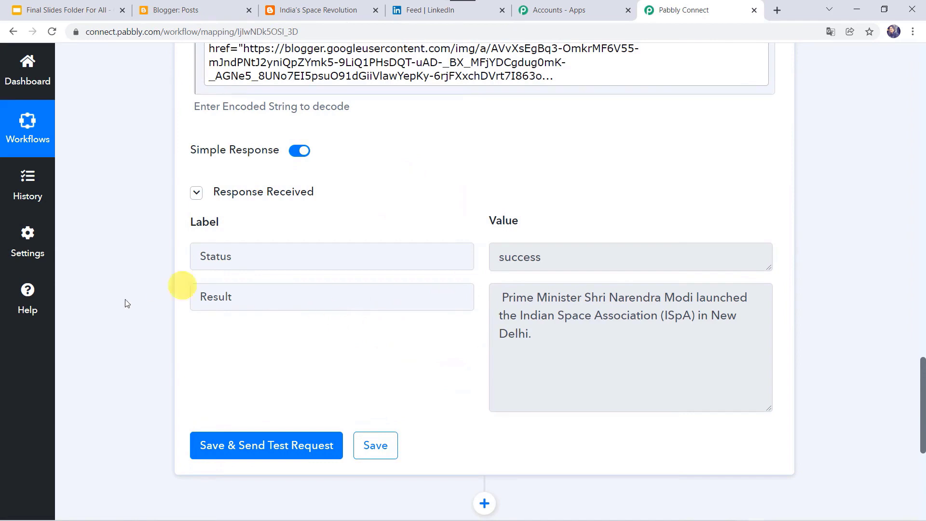
scroll(95, 356, down, 5)
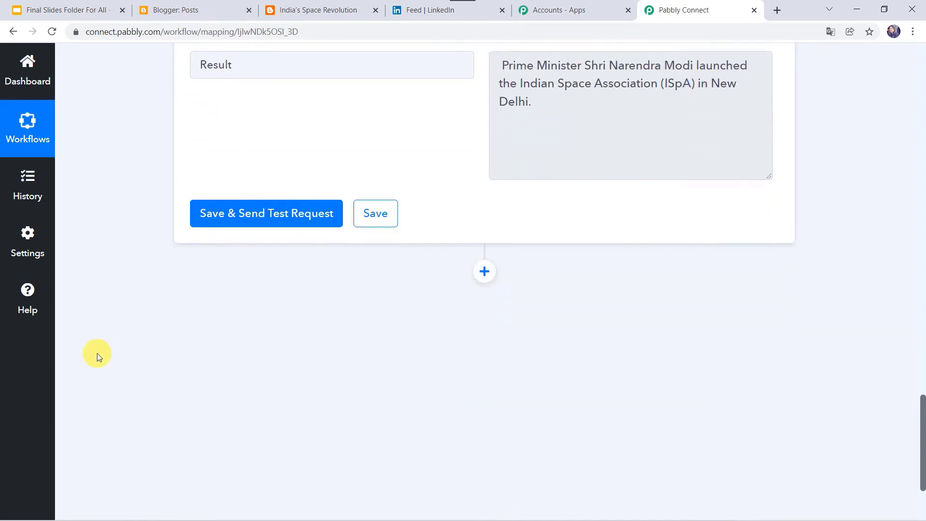
- Add a LinkedIn action after Data Transformer using the Share an Article or URL event, then begin connecting
click(484, 260)
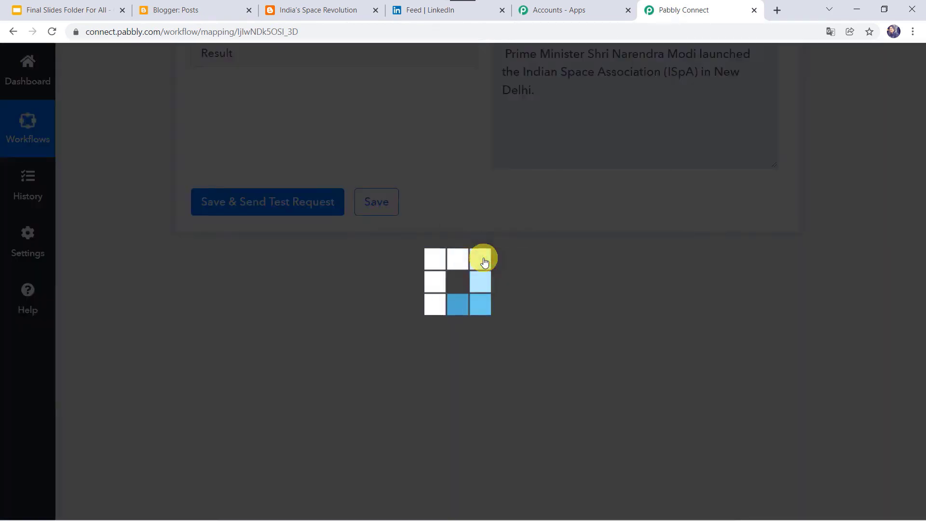
scroll(262, 288, down, 4)
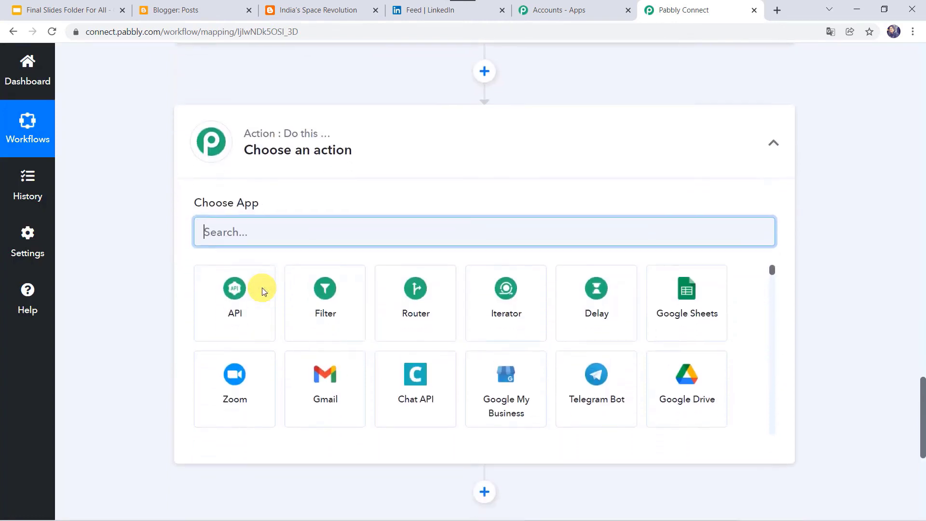
click(263, 223)
text(Link)
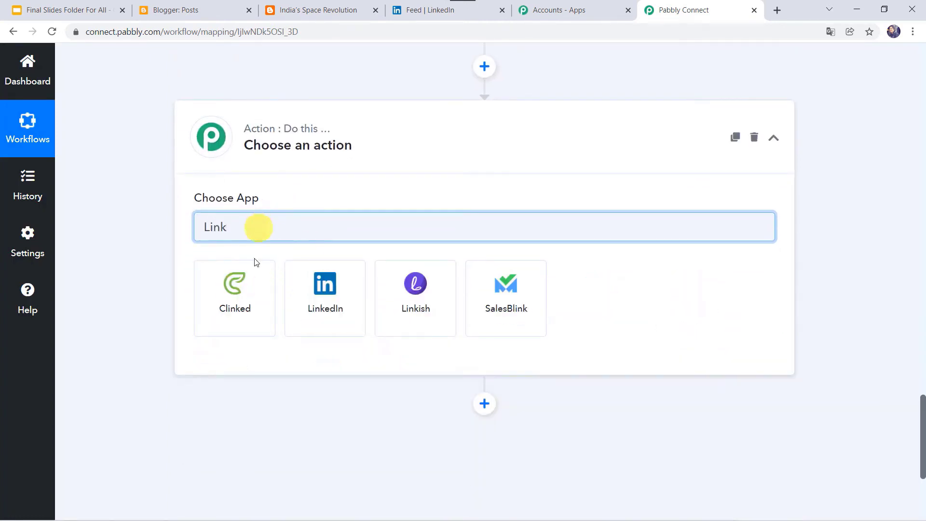
click(311, 316)
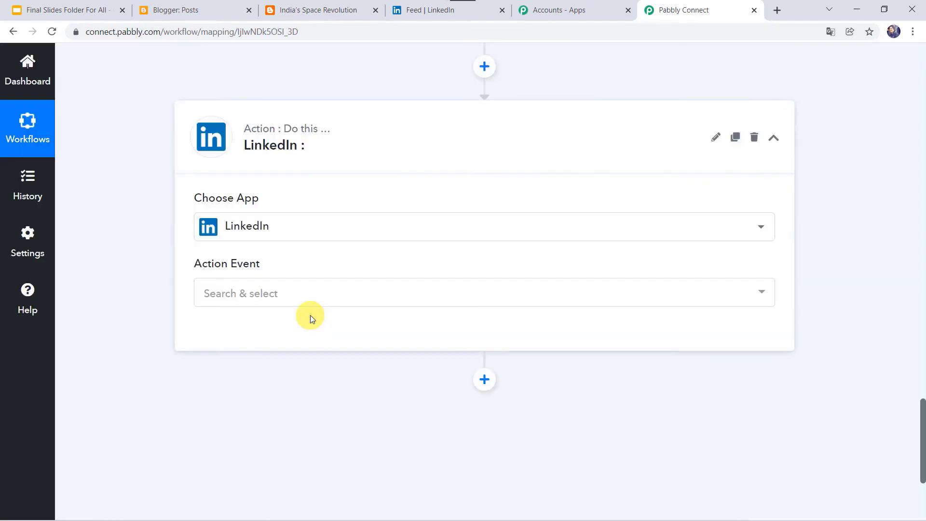
click(251, 298)
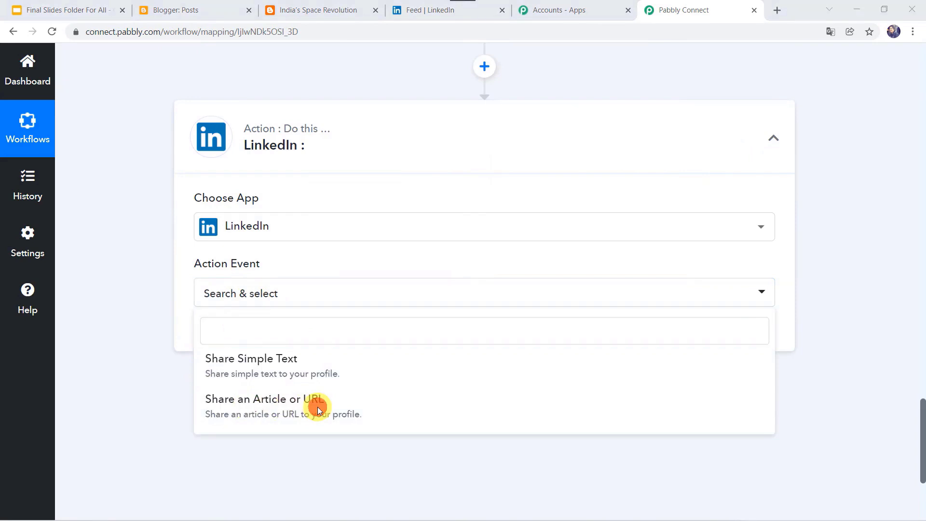
click(236, 402)
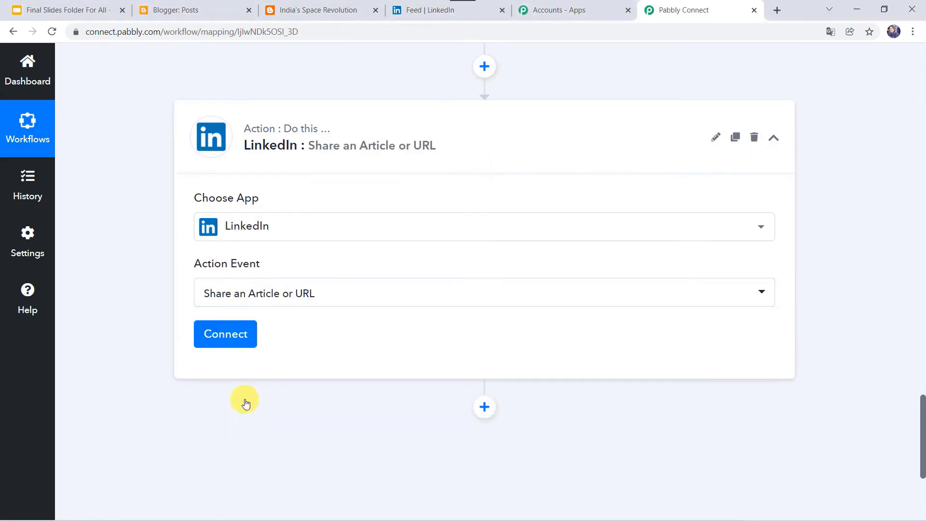
click(238, 340)
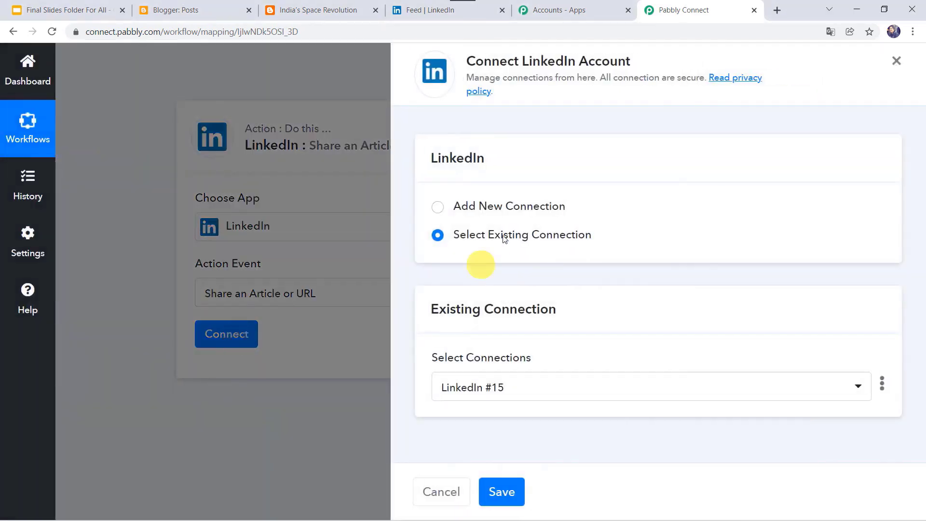
- Create a new LinkedIn connection and sign in to authorize Pabbly Connect
click(488, 207)
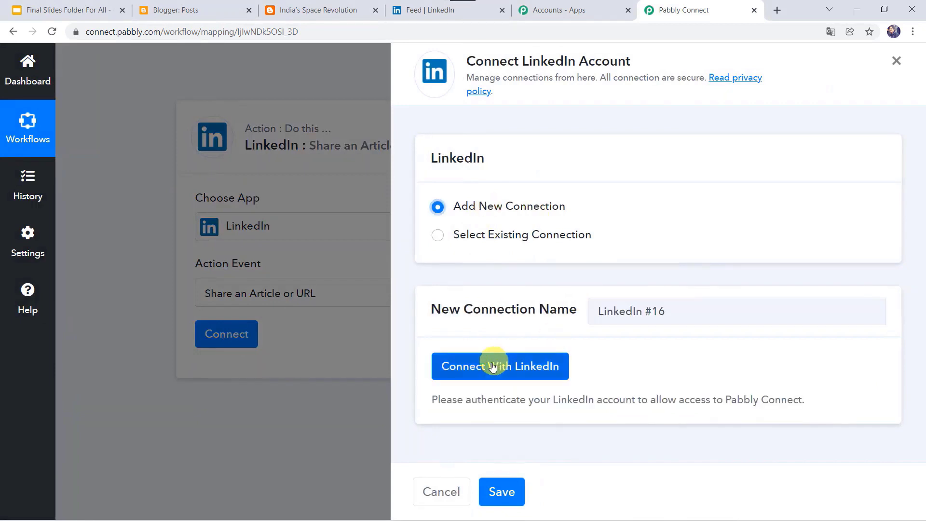
click(460, 369)
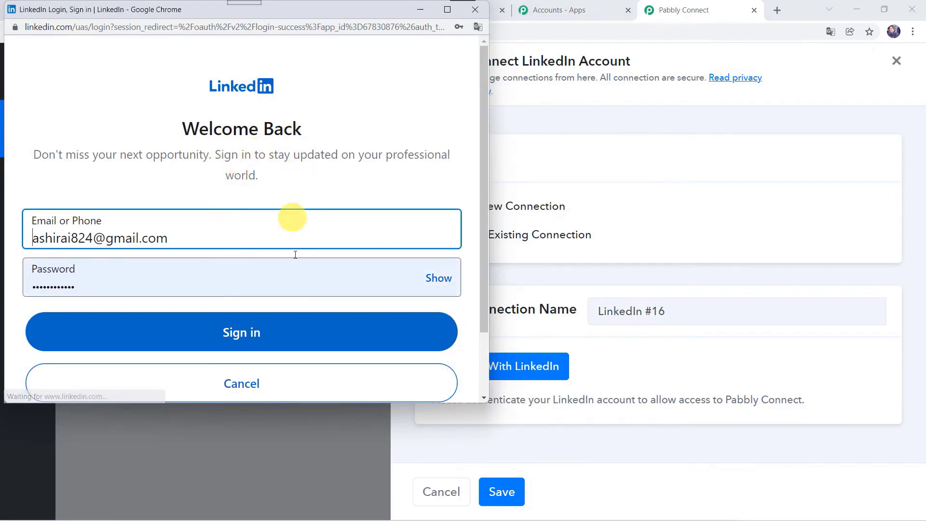
click(232, 343)
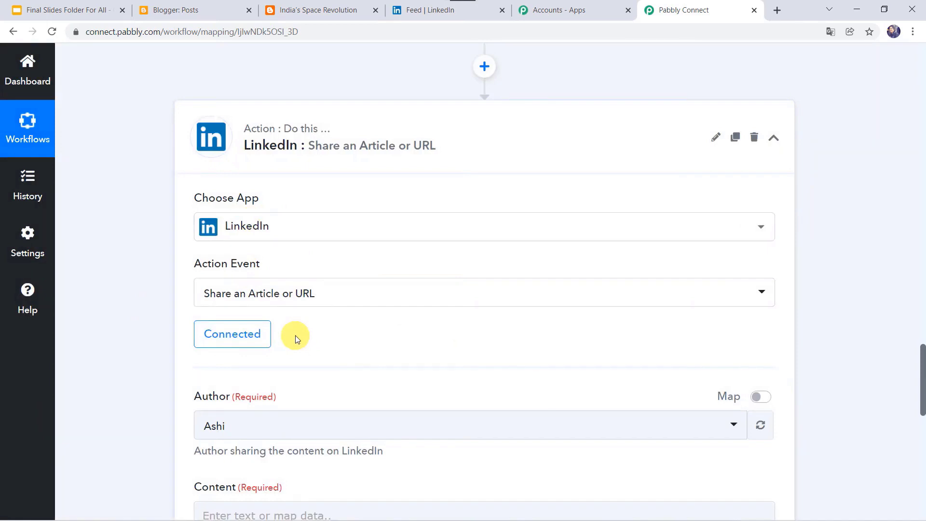
- Map the Google Blogger Title and the Data Transformer Result into the LinkedIn Content field
scroll(295, 335, down, 4)
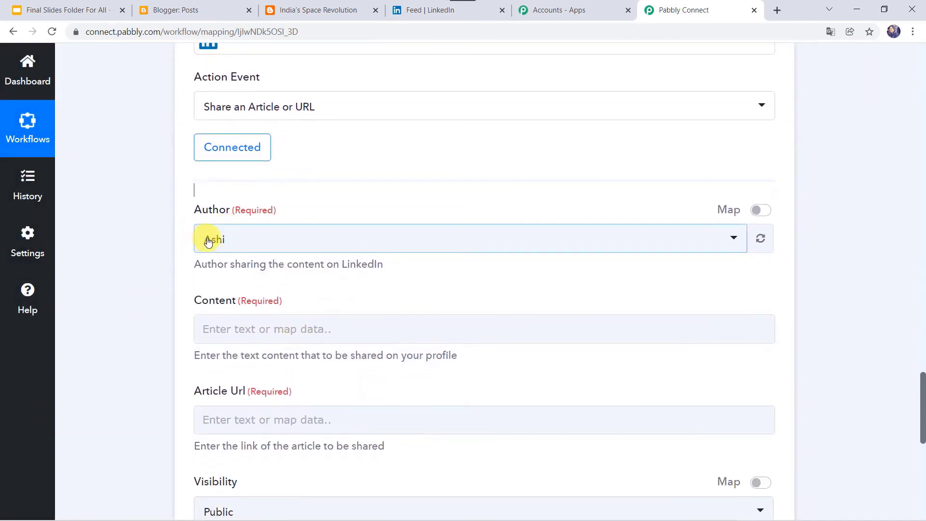
scroll(211, 243, down, 2)
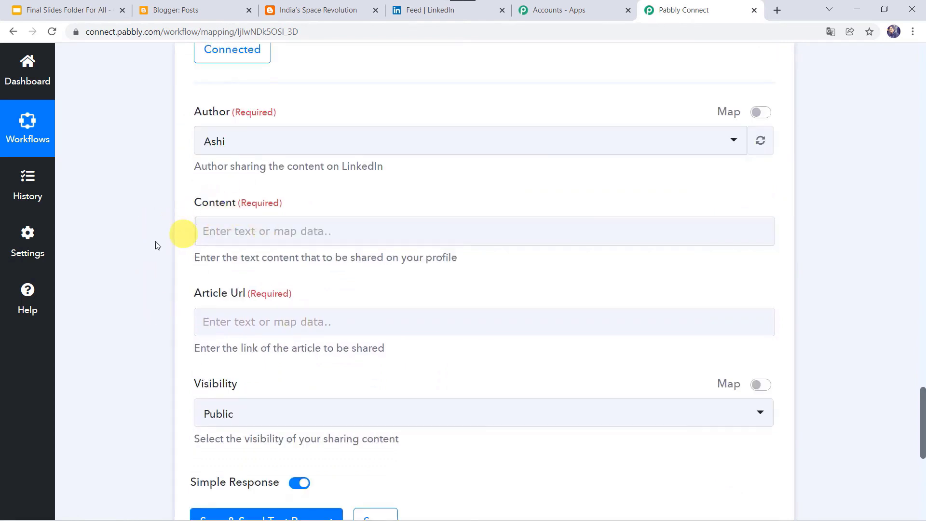
click(188, 227)
scroll(177, 224, down, 1)
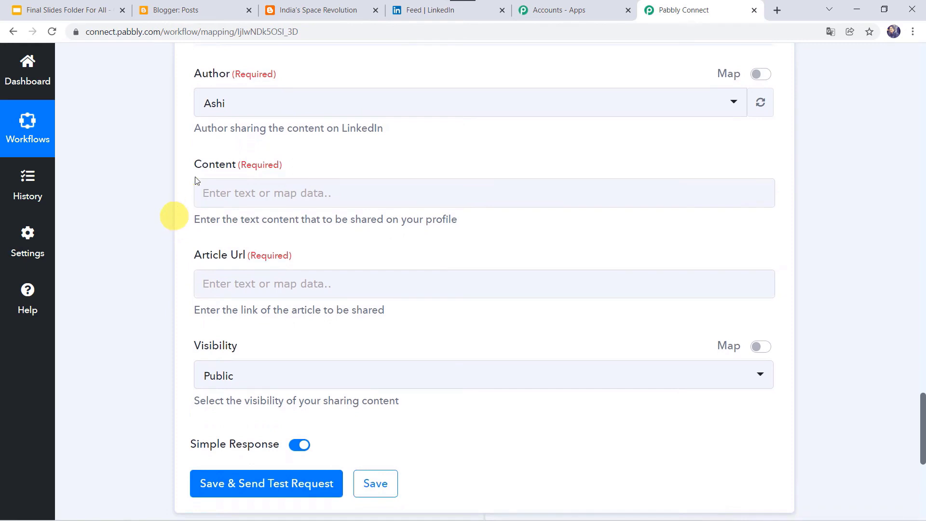
click(224, 194)
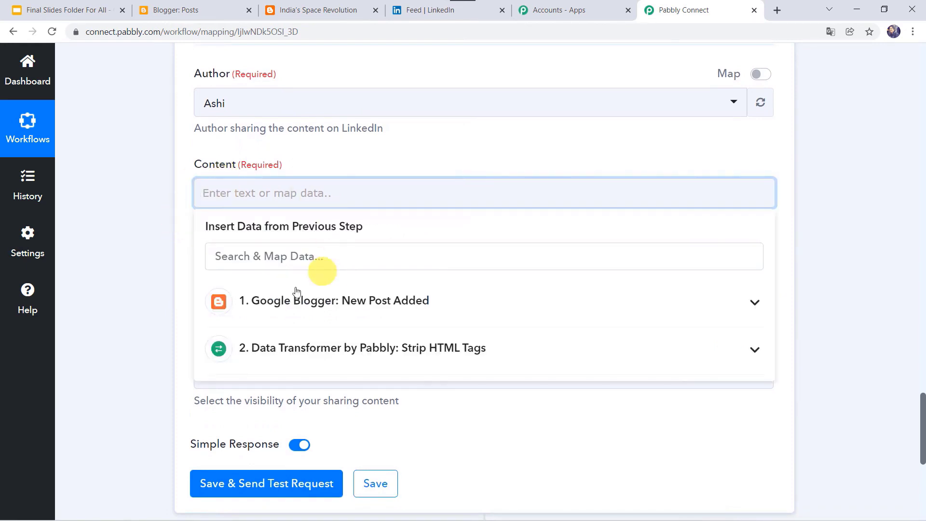
click(282, 299)
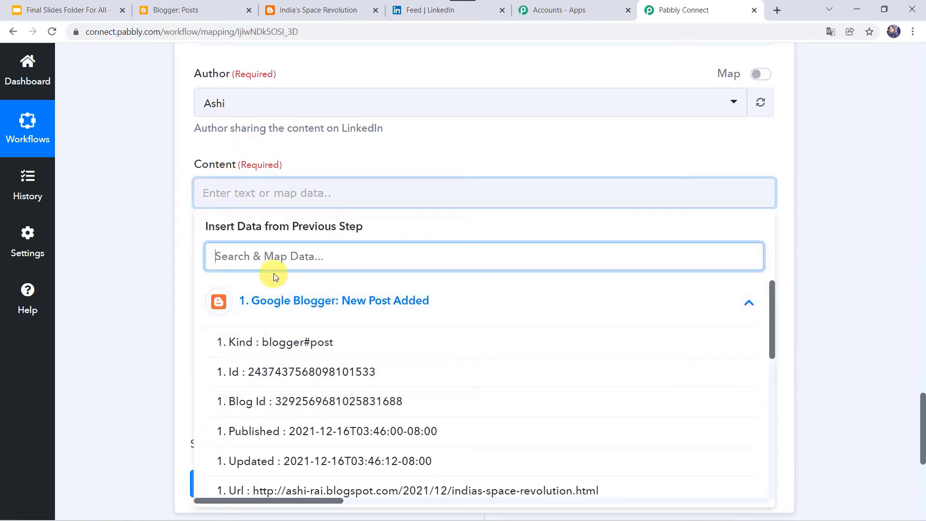
text(tit)
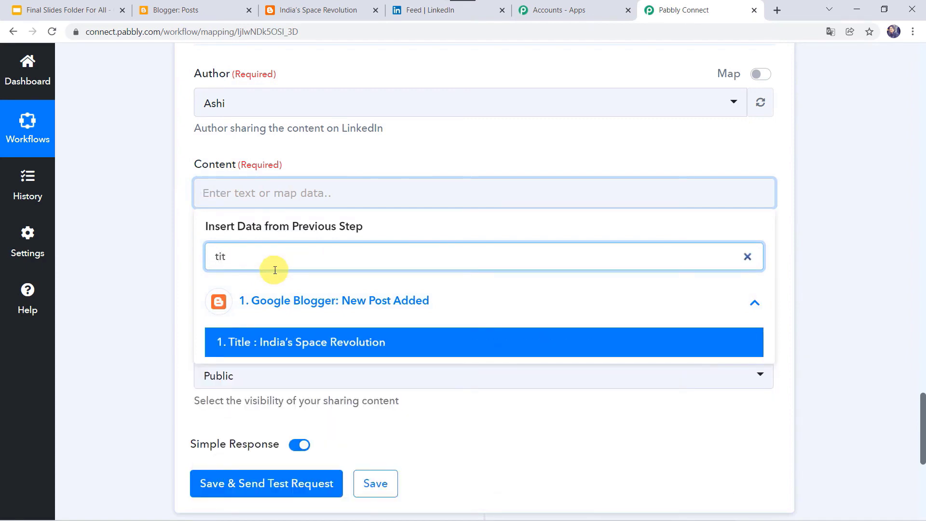
click(299, 343)
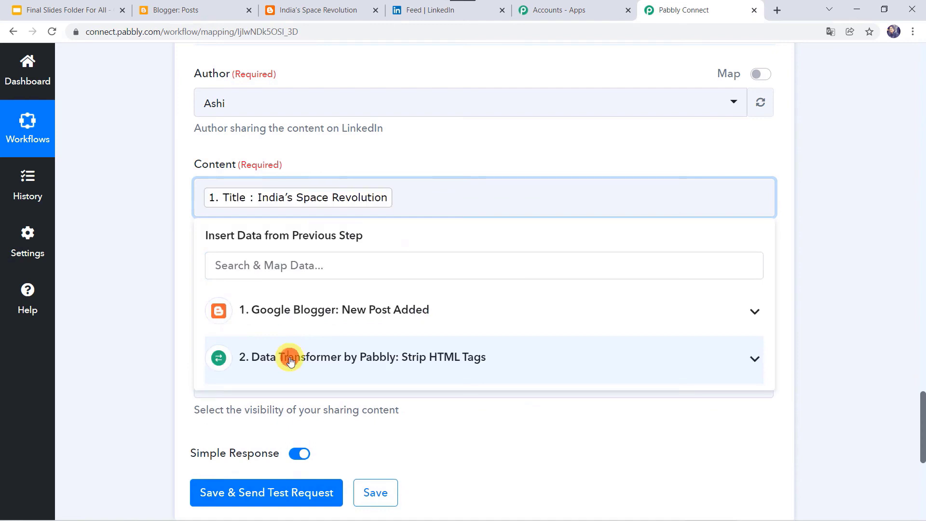
click(289, 361)
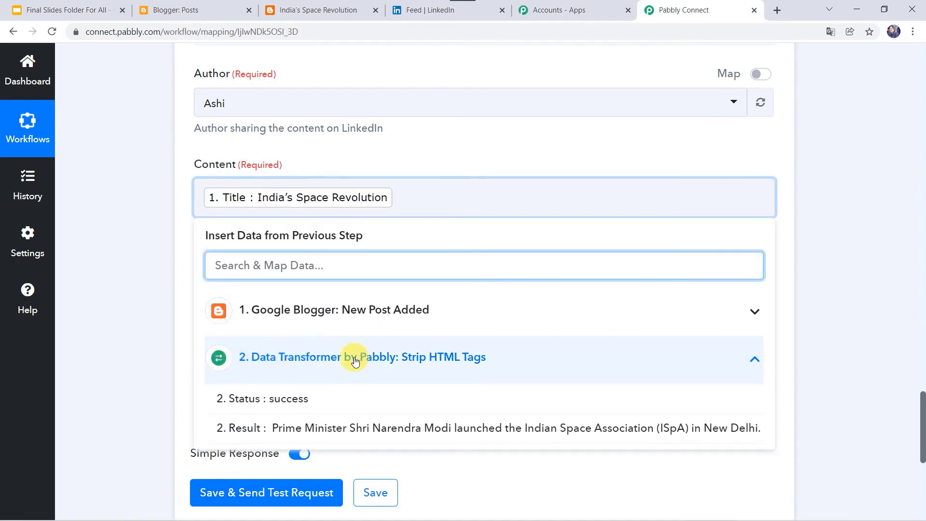
click(372, 430)
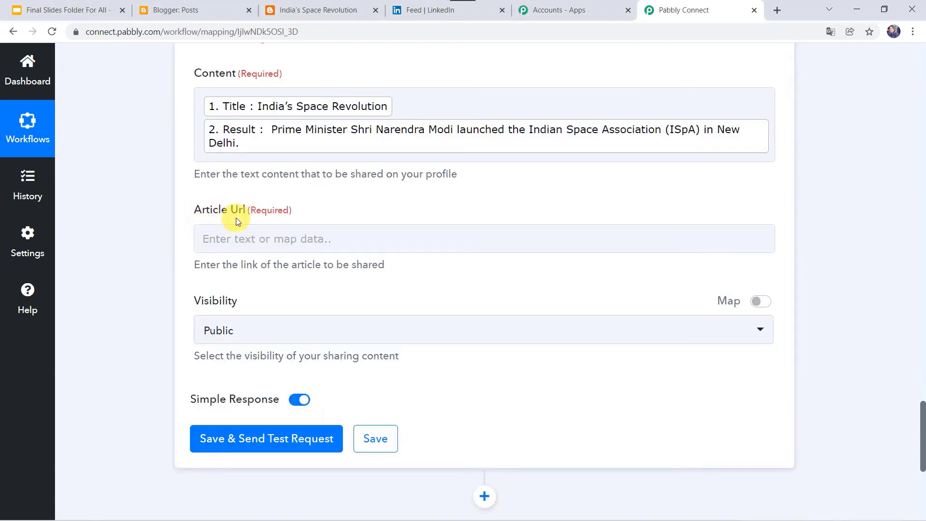
- Map the Blogger post's Images 0 Url into the Article Url field
click(242, 233)
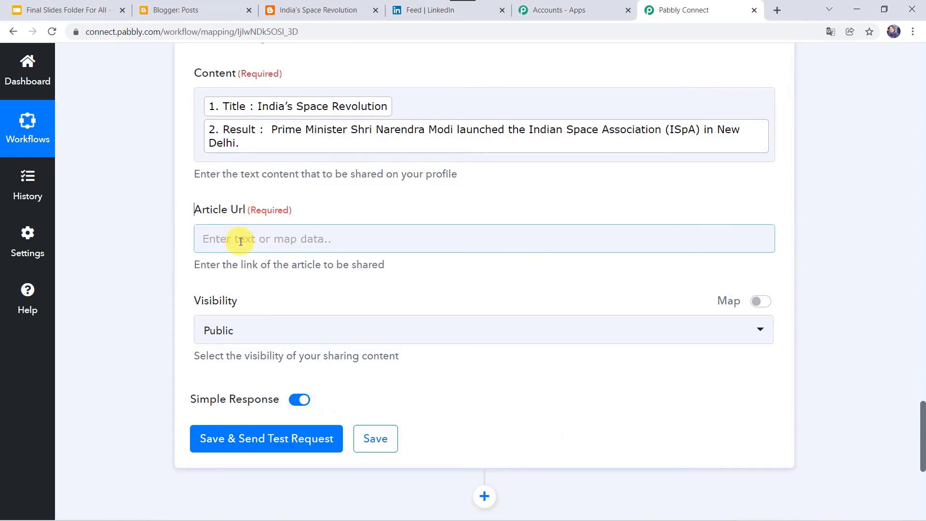
click(241, 241)
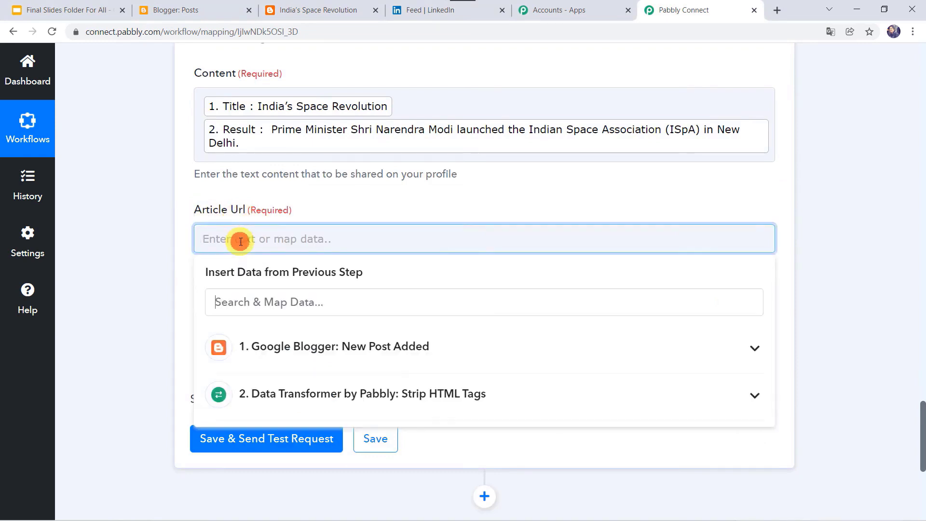
click(272, 344)
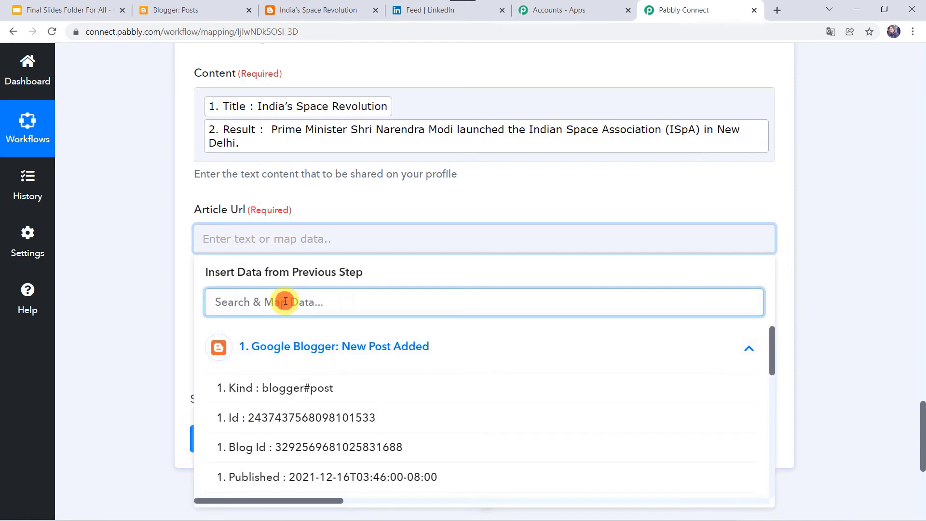
text(Im)
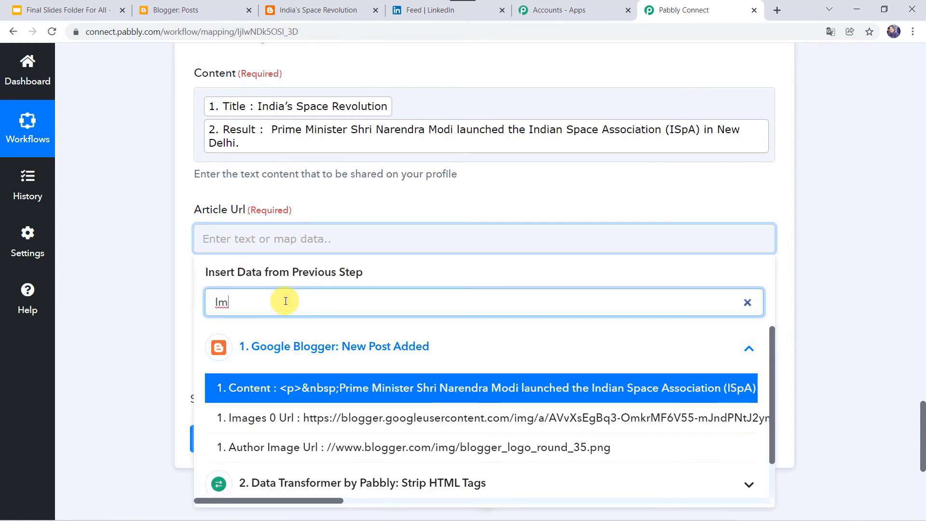
click(308, 418)
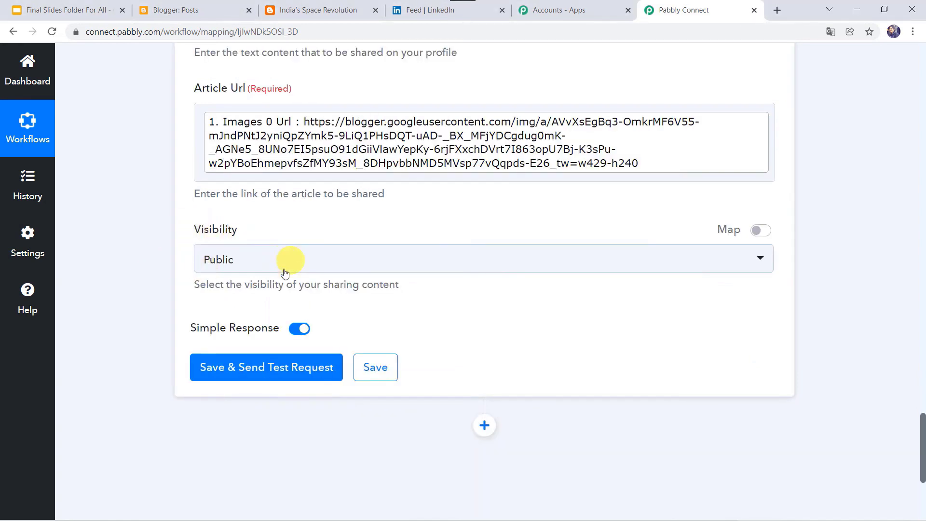
- Keep visibility Public and save the step, sending a test share to LinkedIn
click(255, 265)
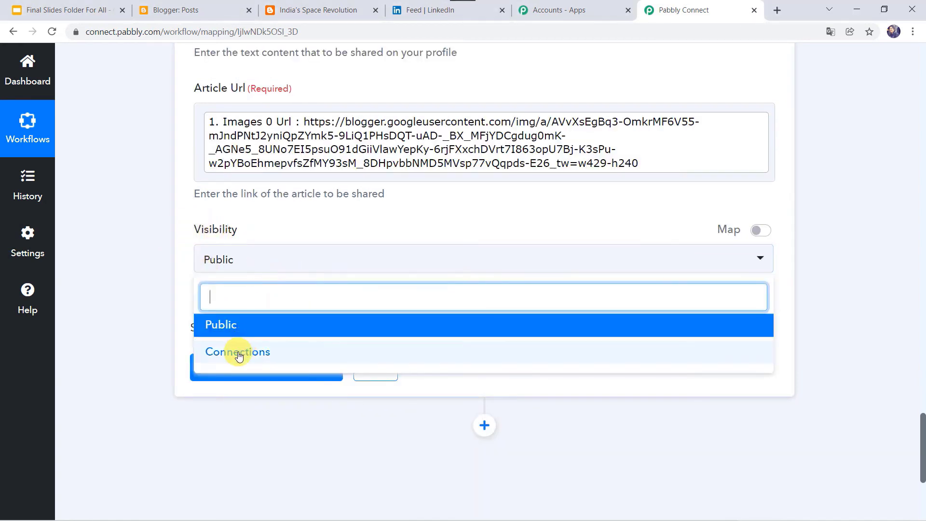
click(230, 327)
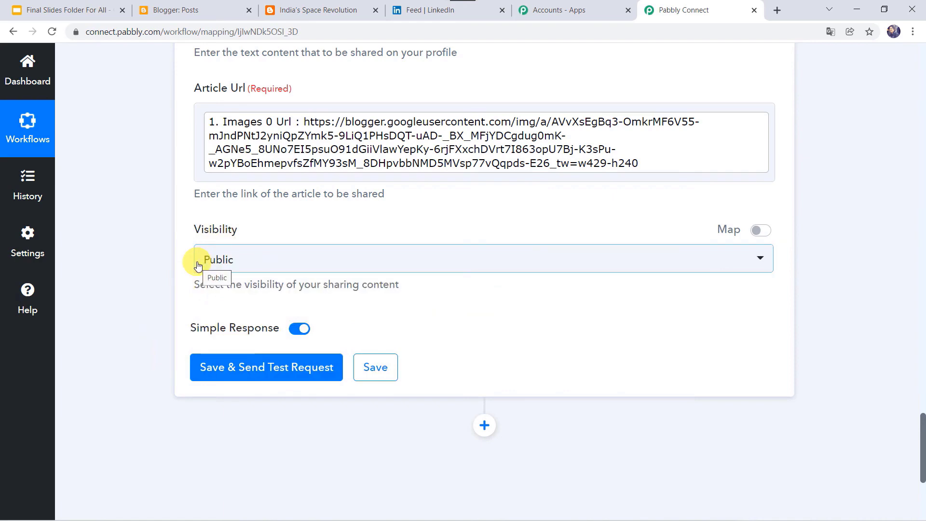
click(259, 369)
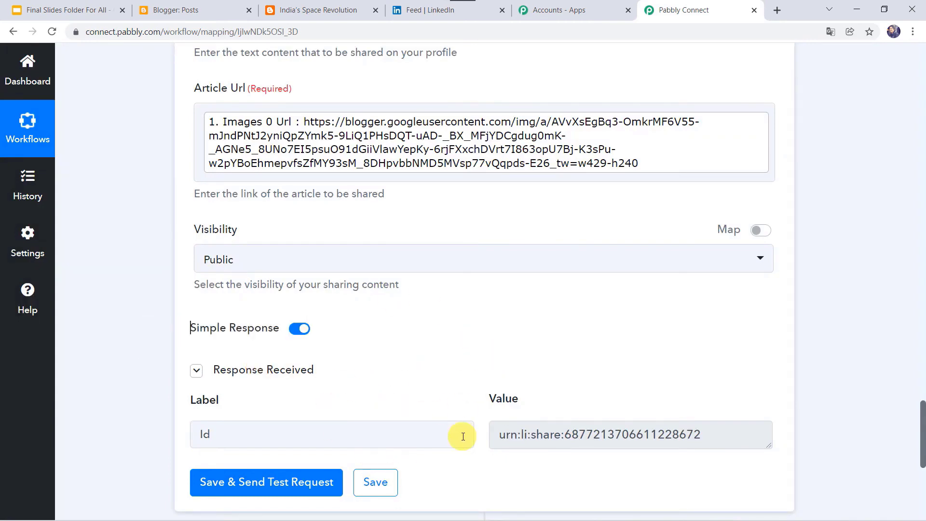
click(418, 10)
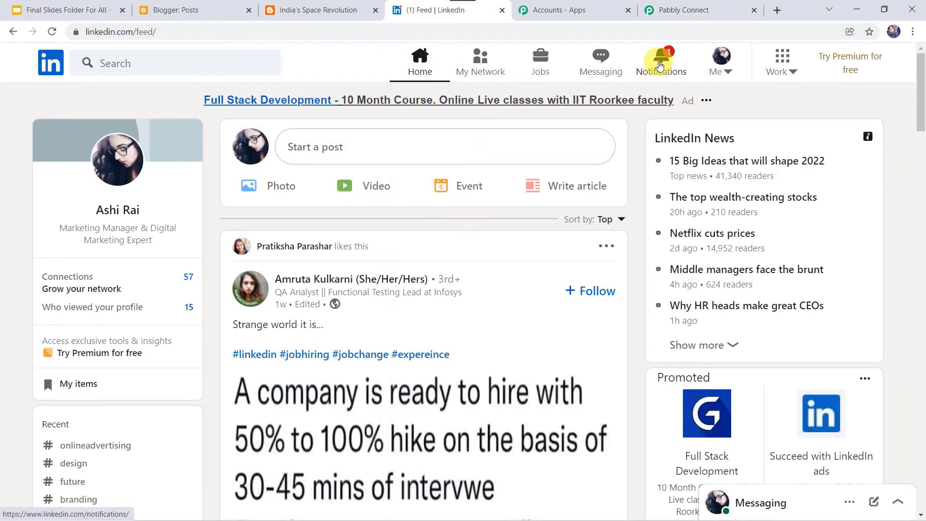
- View the shared India's Space Revolution post from LinkedIn notifications, then save the Pabbly LinkedIn step
click(660, 64)
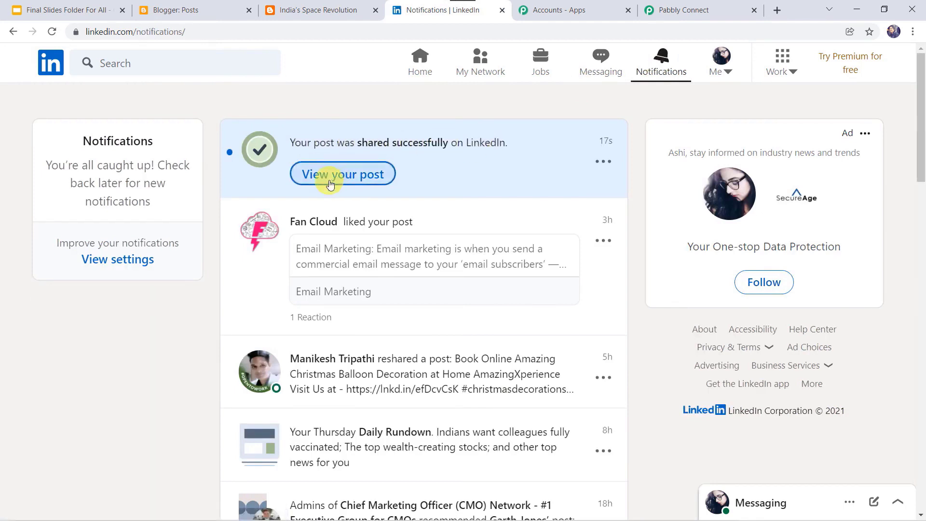
click(330, 185)
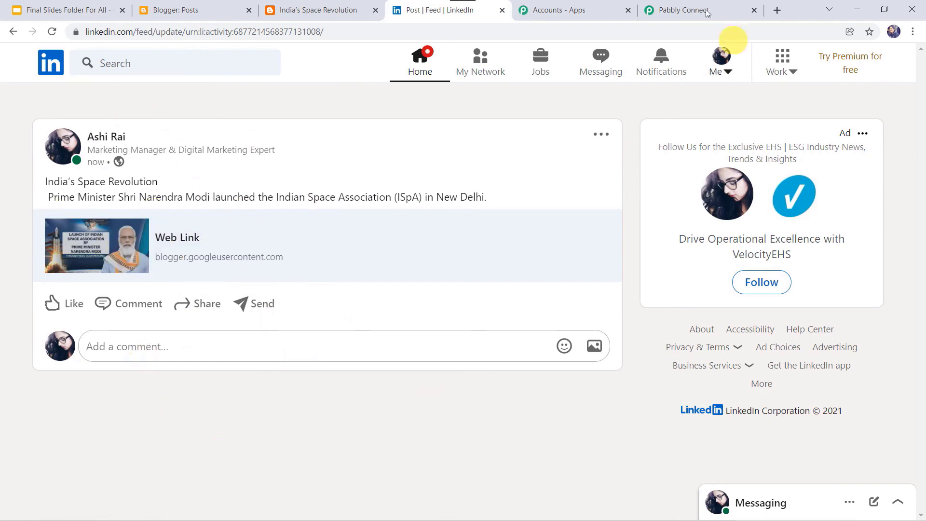
click(683, 6)
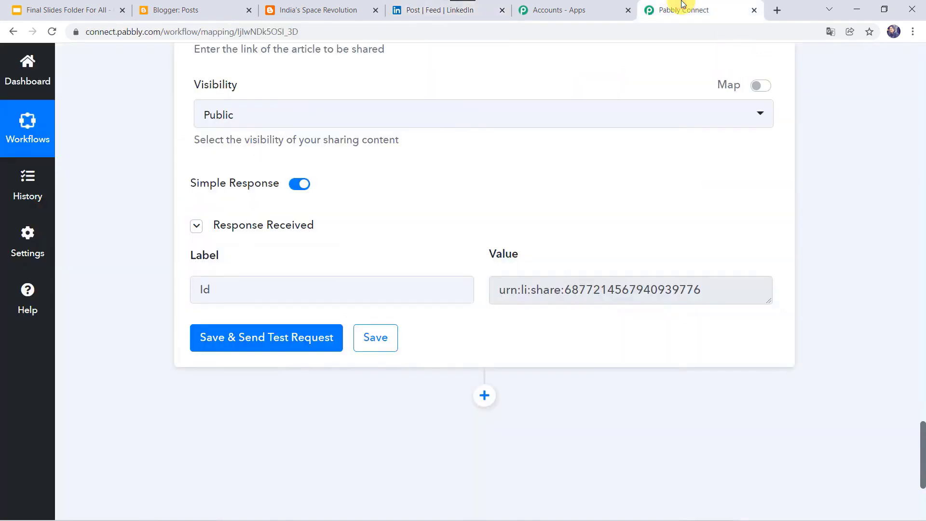
click(372, 340)
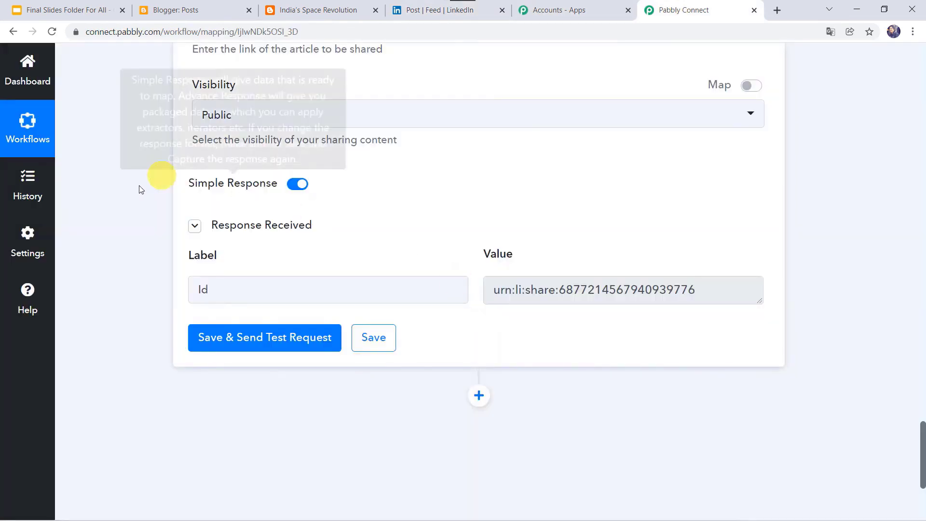
scroll(135, 189, up, 4)
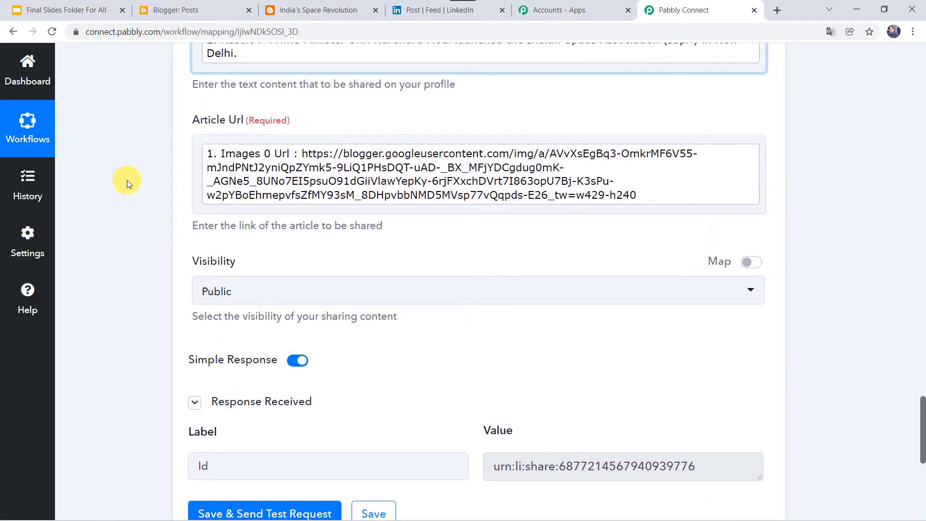
click(209, 10)
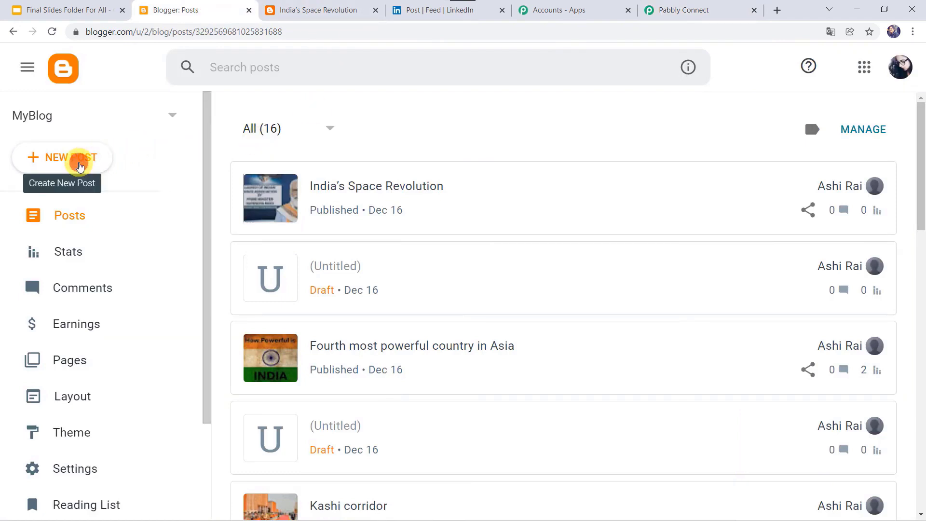
- Start a new Blogger post titled 'National Energy Conservation Day 2021' with its opening paragraph pasted in
click(80, 166)
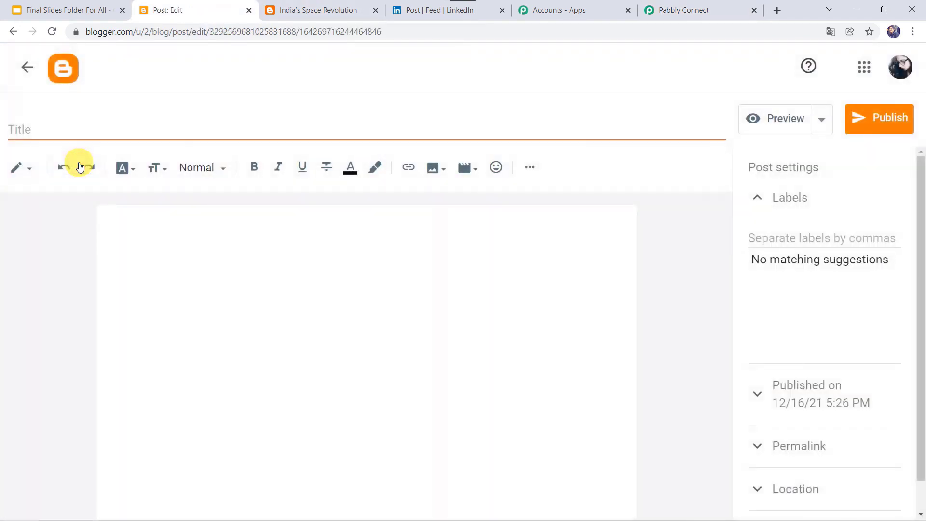
click(47, 131)
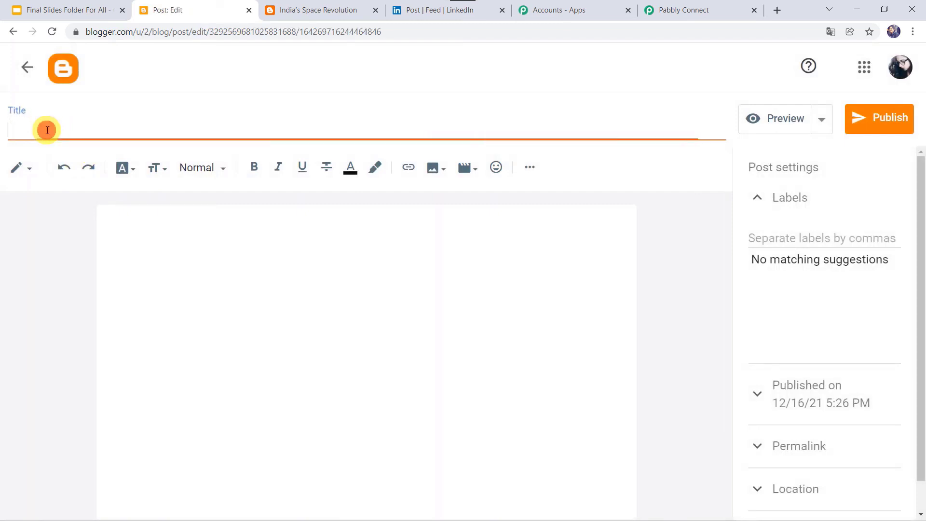
text(National Energy Conservation Day 2021)
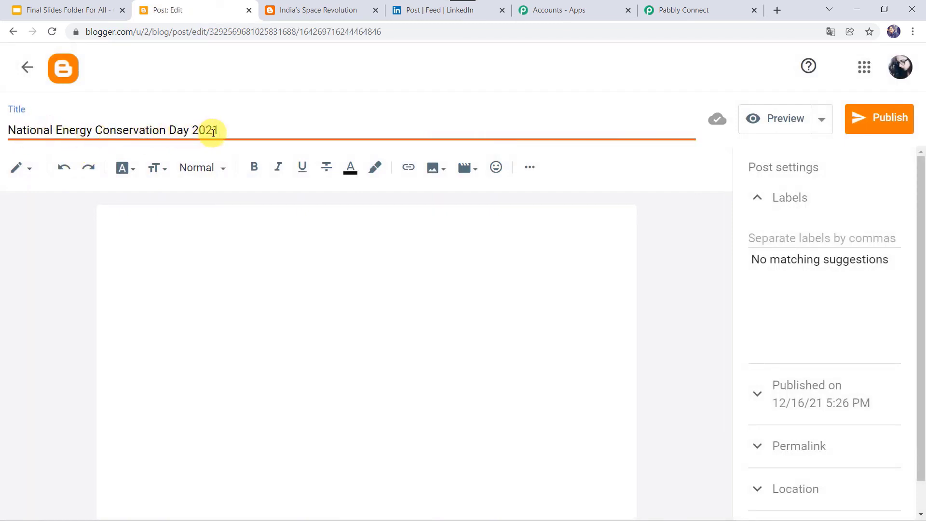
click(138, 227)
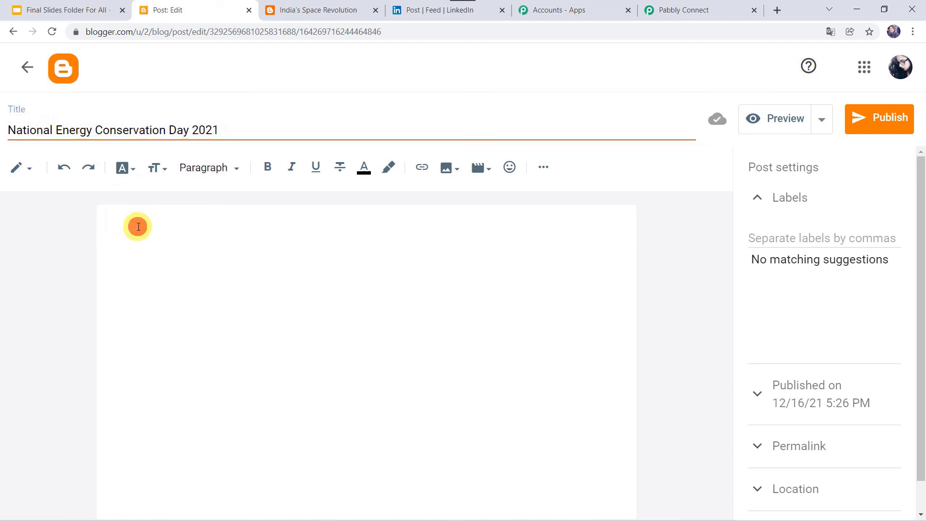
text(December 14 is celebrated as the National Energy Conservation Day to shine light upon India’s contribution to energy conservation and steps taken towards becoming an energy-efficient country.)
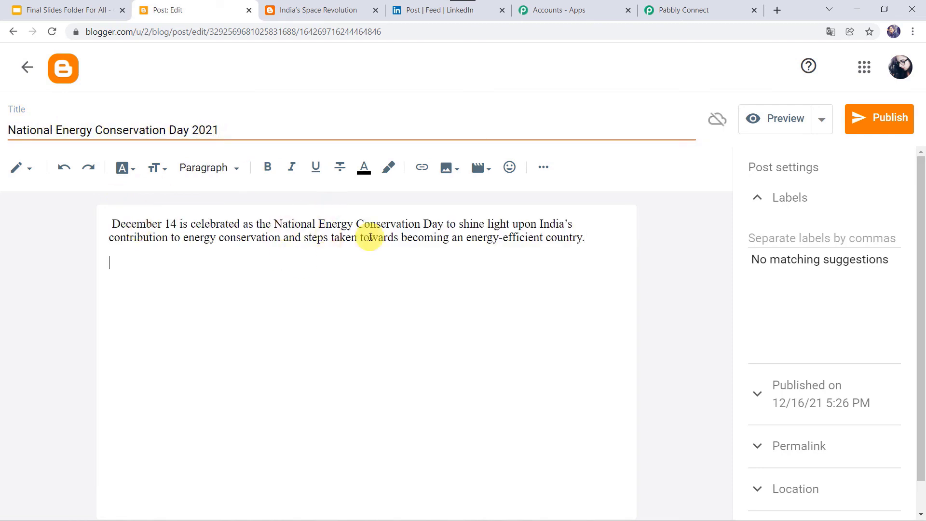
- Upload national-energy-conservation-day.jpg, insert it into the post and enlarge it
click(453, 173)
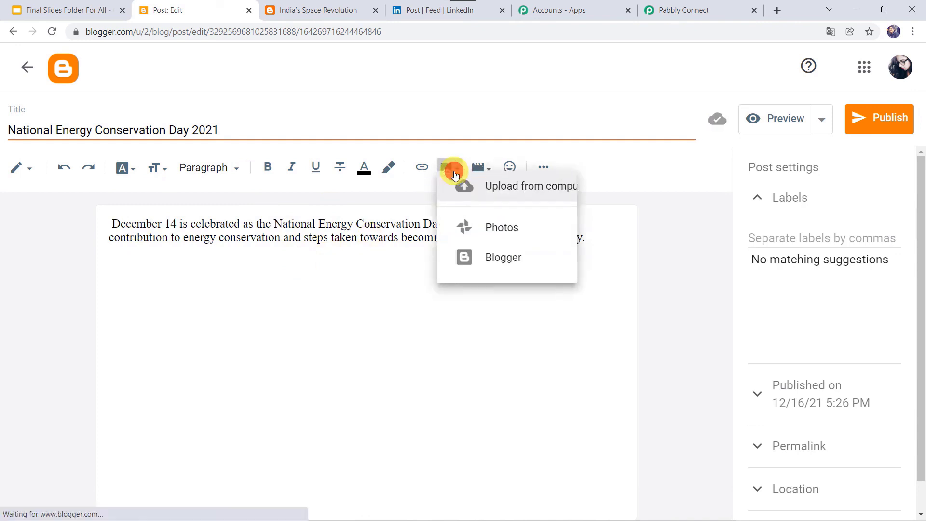
click(502, 213)
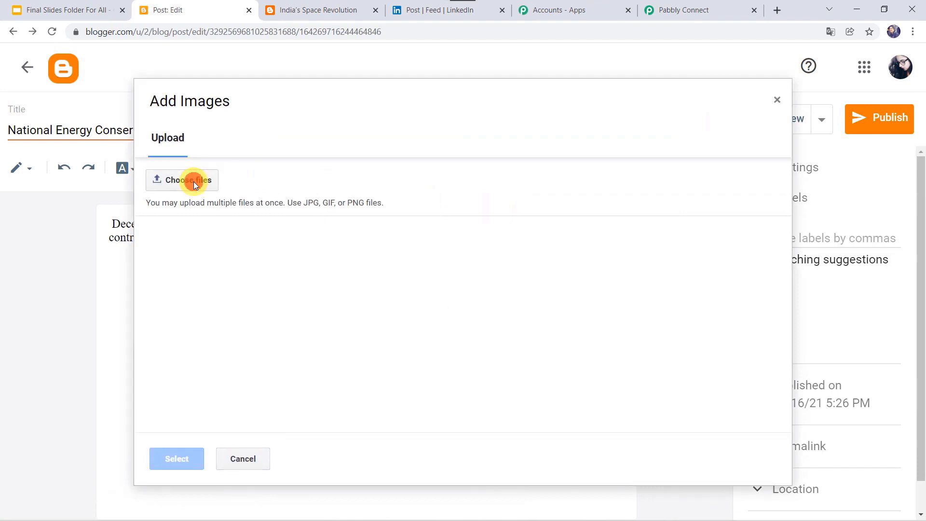
click(194, 183)
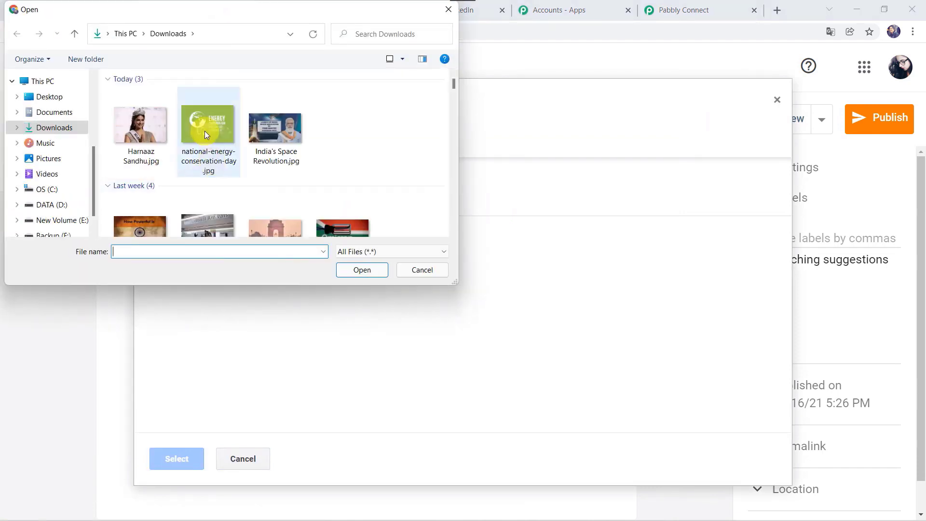
click(206, 135)
click(352, 271)
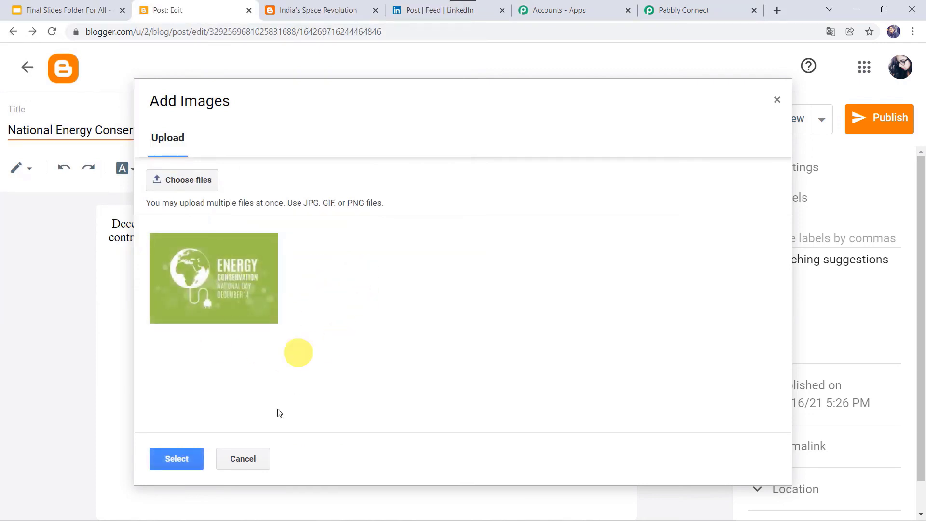
click(186, 461)
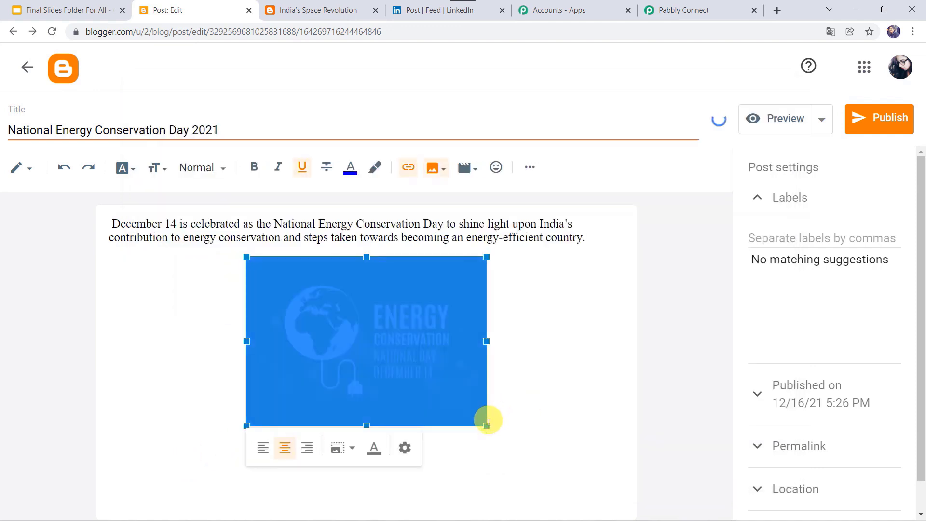
drag(487, 426, 529, 482)
click(598, 432)
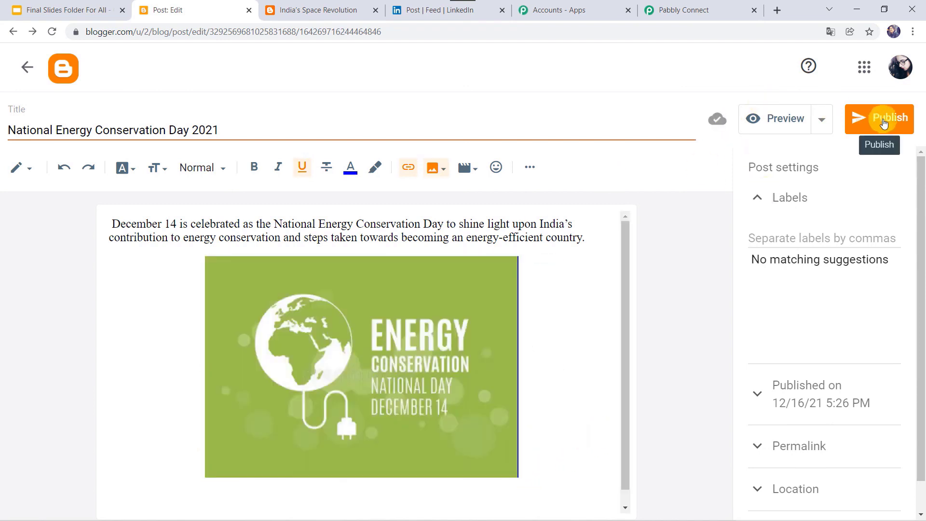
- Publish the post, confirm, and view it live
click(885, 120)
click(530, 317)
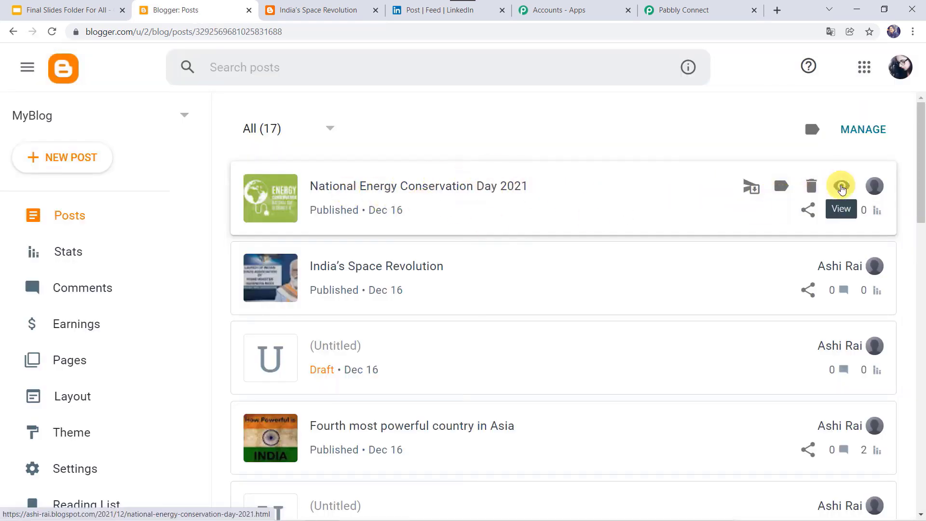
click(842, 188)
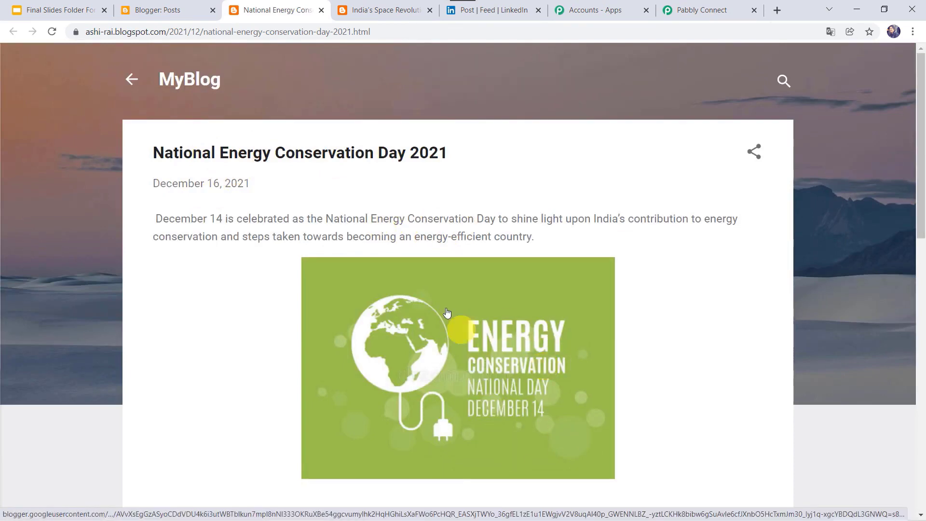
click(497, 10)
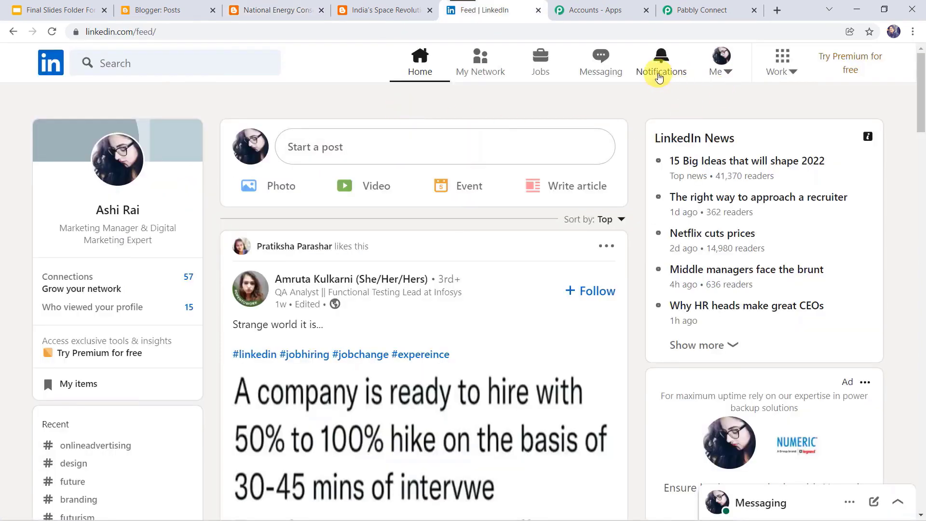
- Reload LinkedIn notifications and open the auto-shared National Energy Conservation Day 2021 post
click(661, 65)
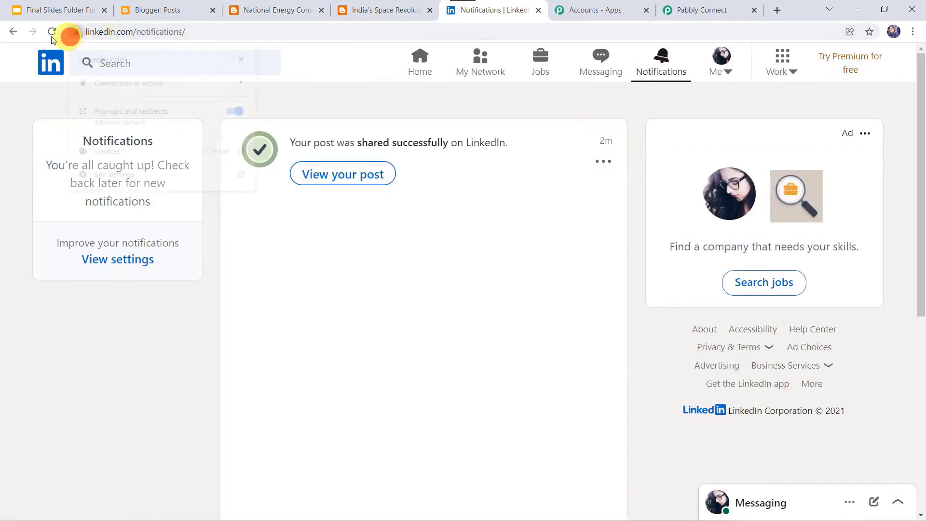
click(76, 32)
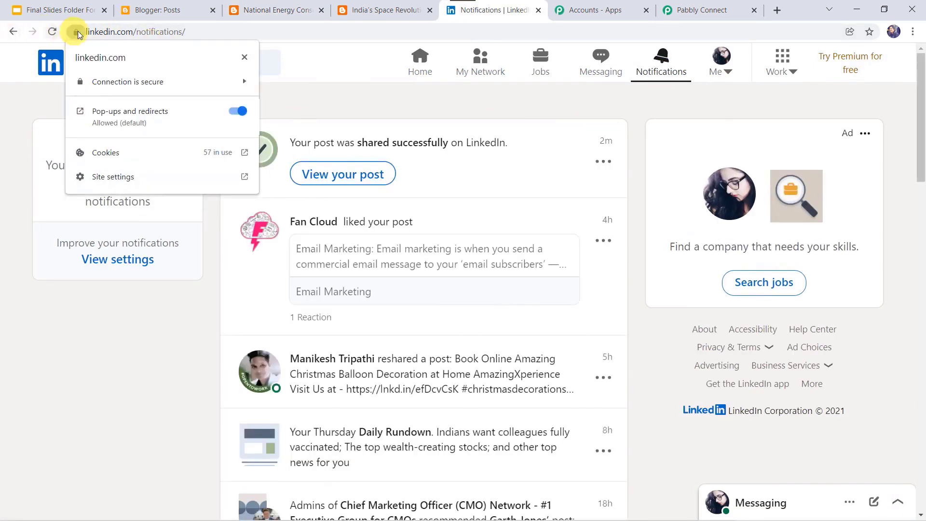
click(53, 32)
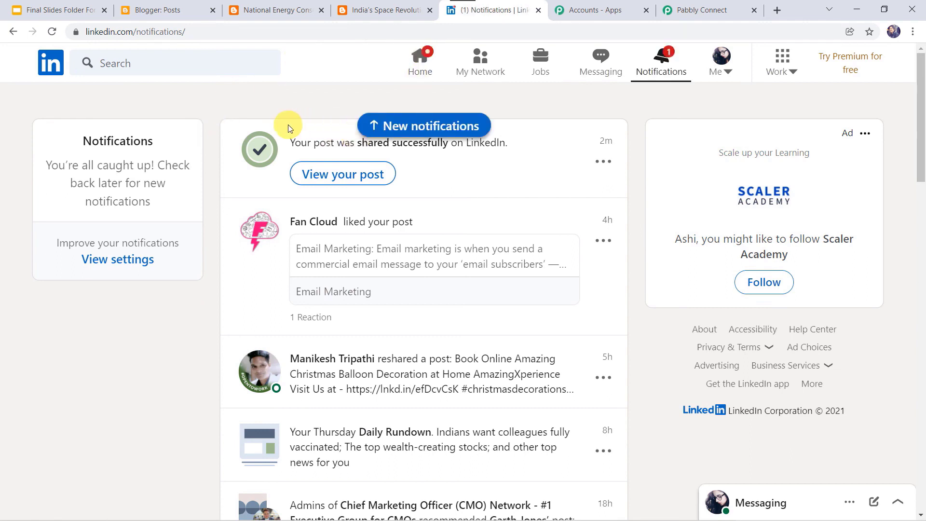
click(413, 135)
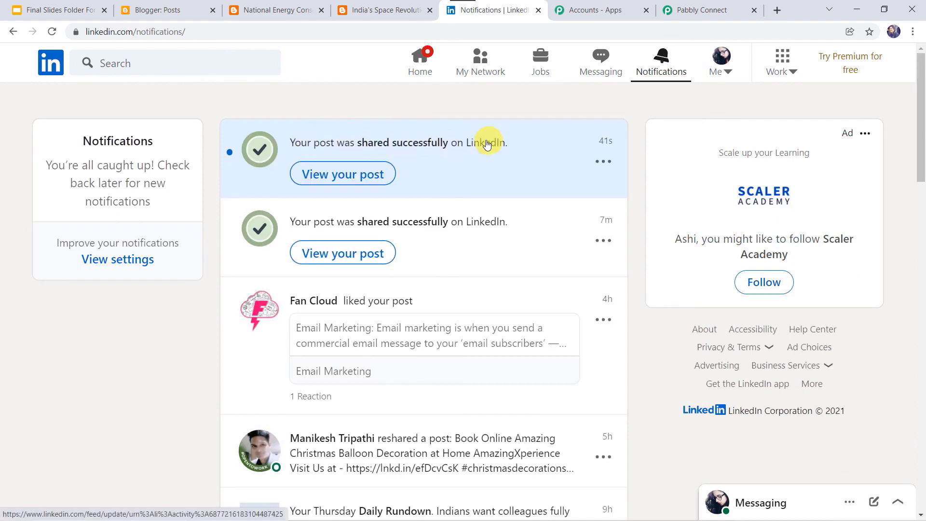
click(344, 174)
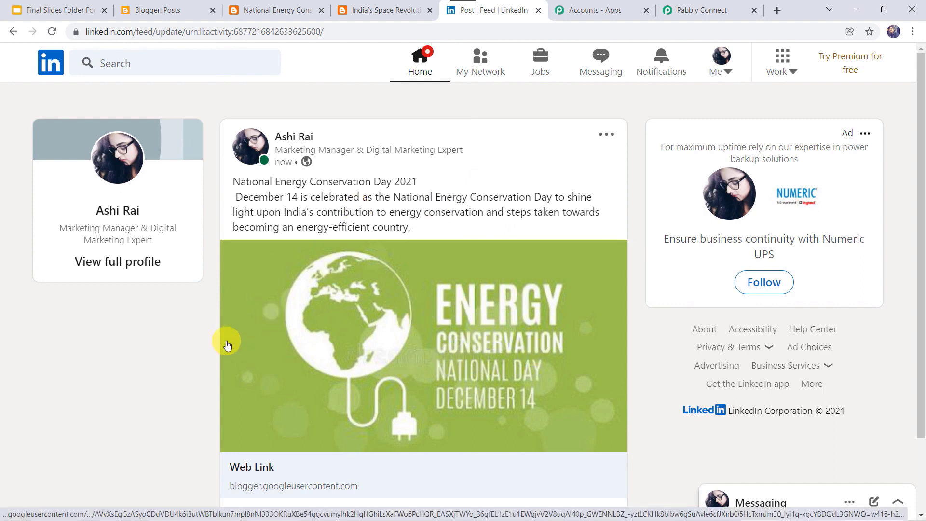
click(702, 7)
- Collapse the LinkedIn, Data Transformer and Google Blogger steps down to their headers
scroll(386, 144, up, 3)
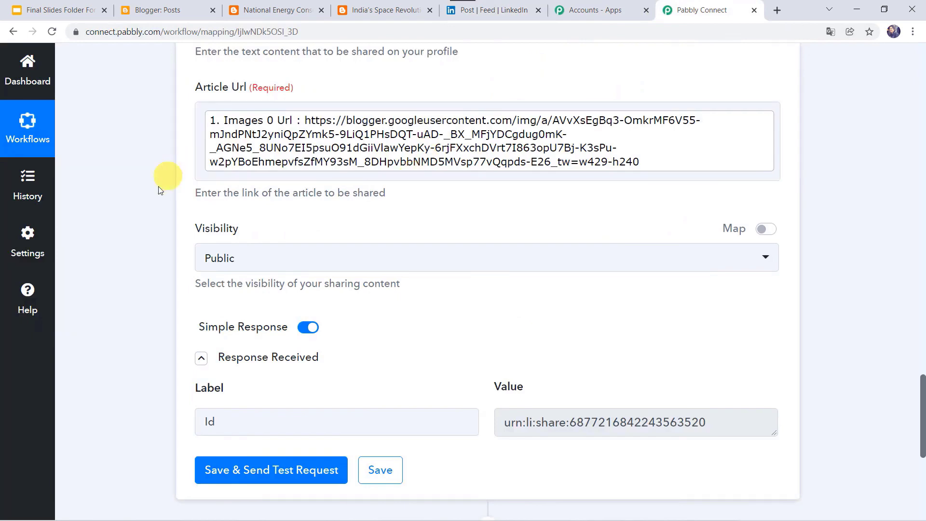
scroll(159, 187, up, 7)
scroll(158, 186, up, 5)
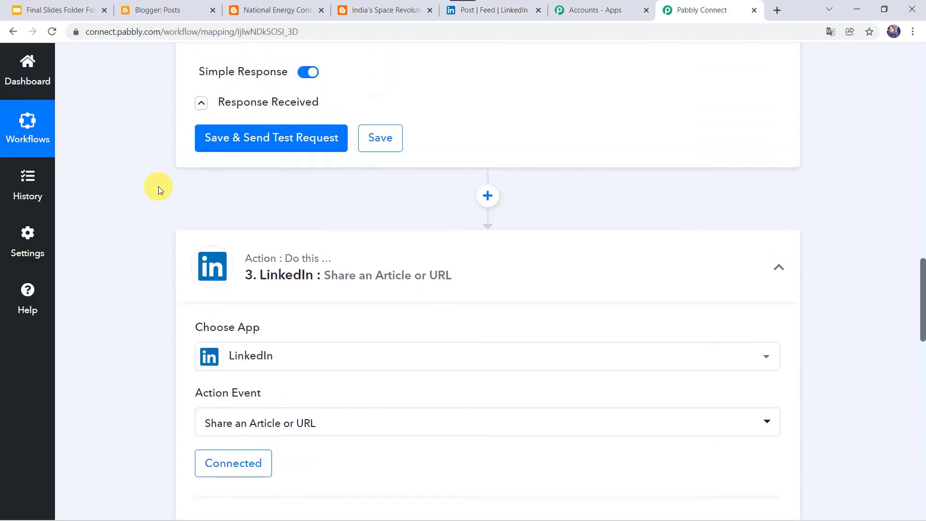
click(400, 253)
scroll(390, 313, up, 10)
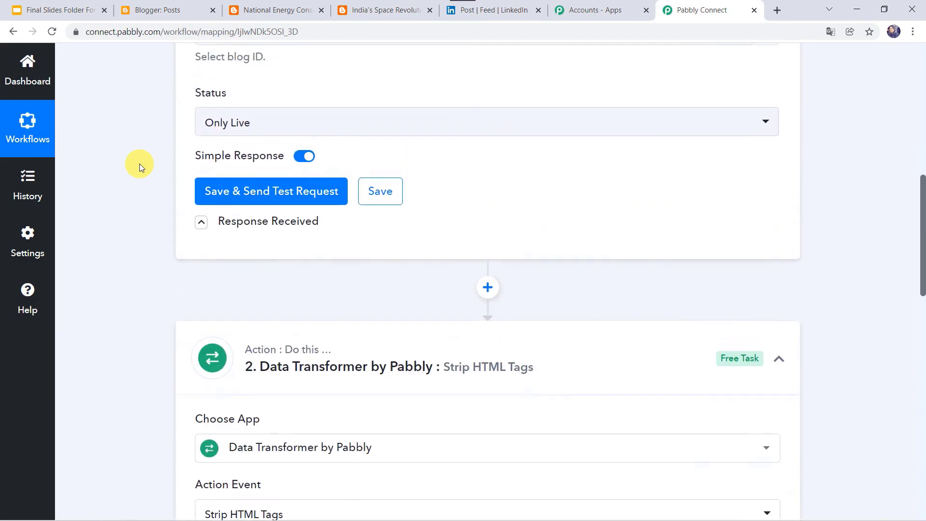
click(387, 371)
scroll(119, 214, up, 8)
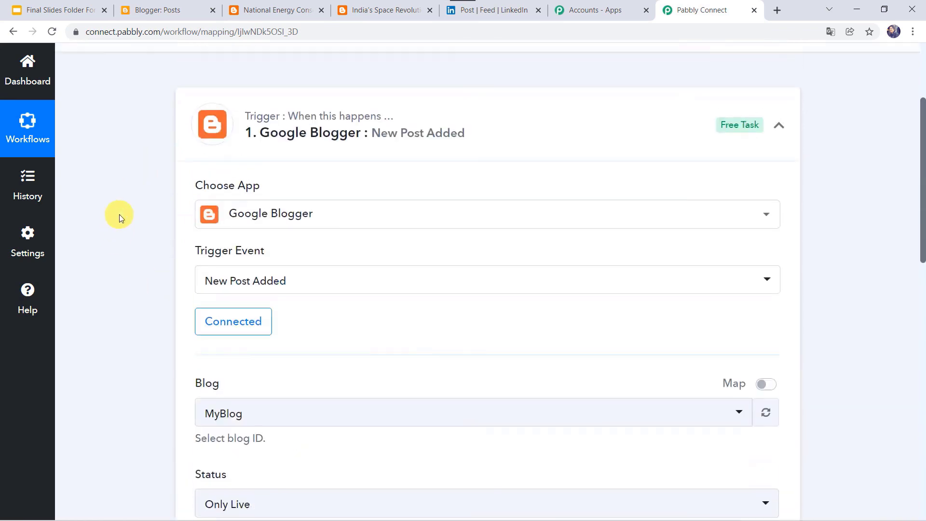
click(386, 195)
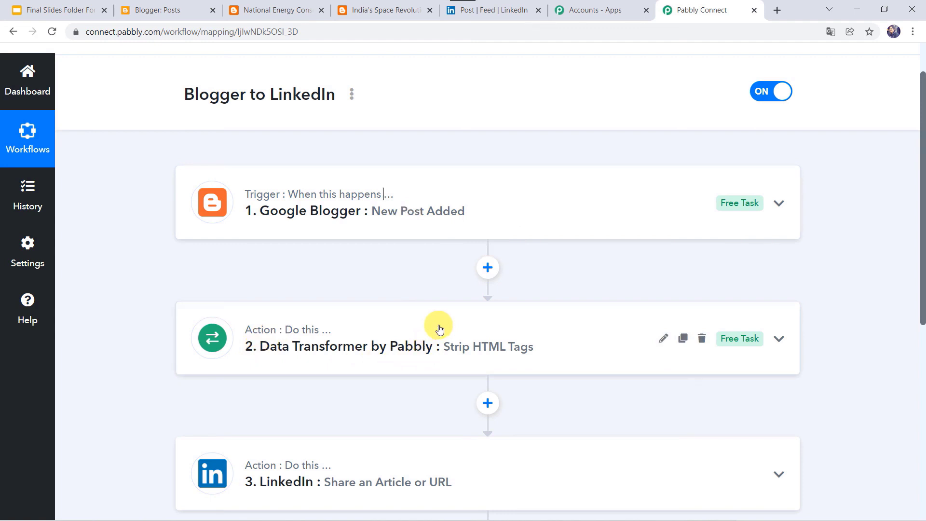
scroll(439, 329, down, 2)
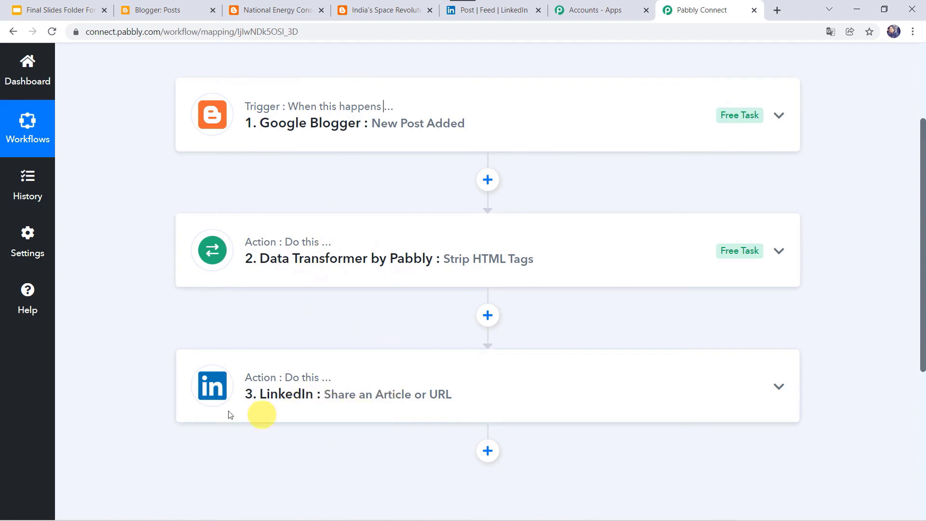
scroll(154, 294, up, 2)
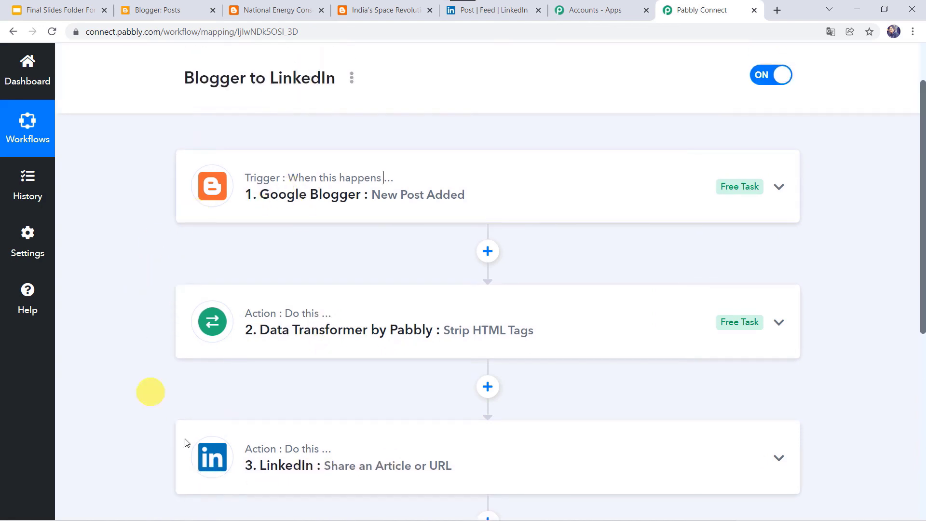
scroll(134, 118, up, 2)
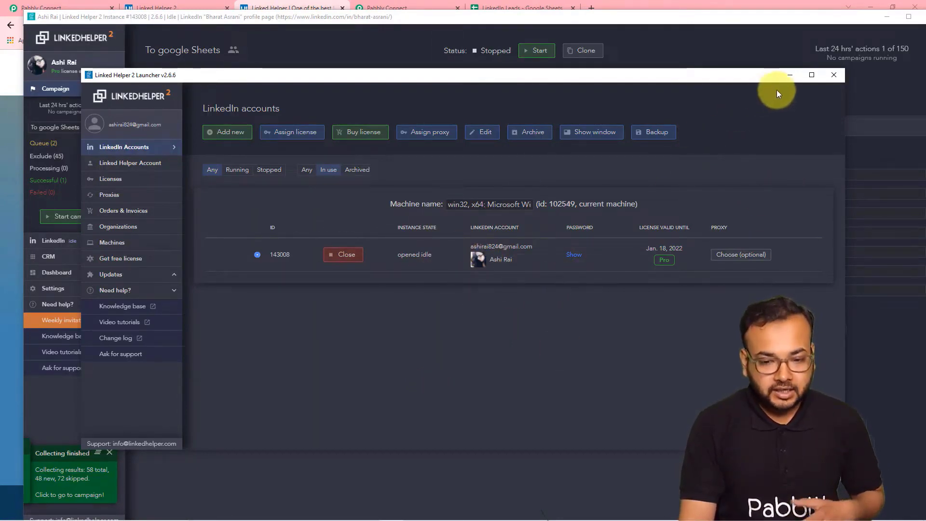
- Minimize the Linked Helper 2 Launcher and the Linked Helper campaign window
click(786, 77)
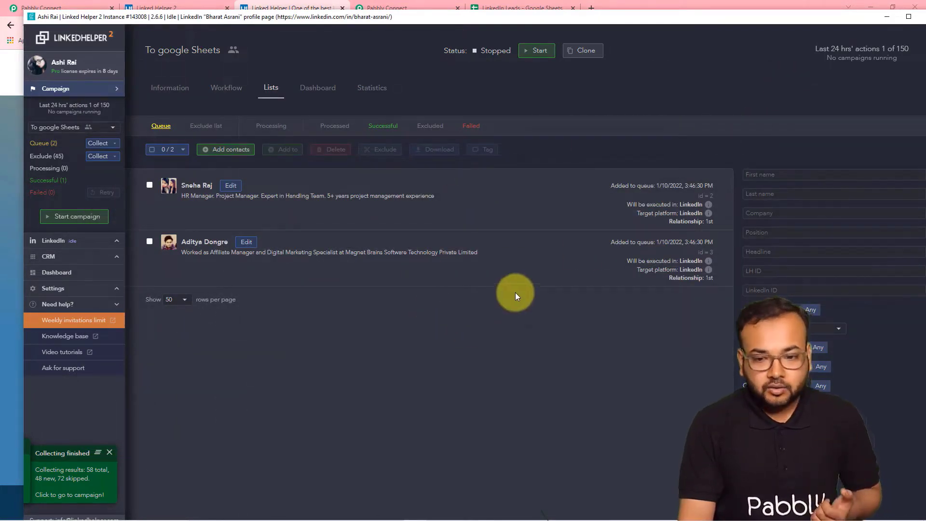
click(892, 18)
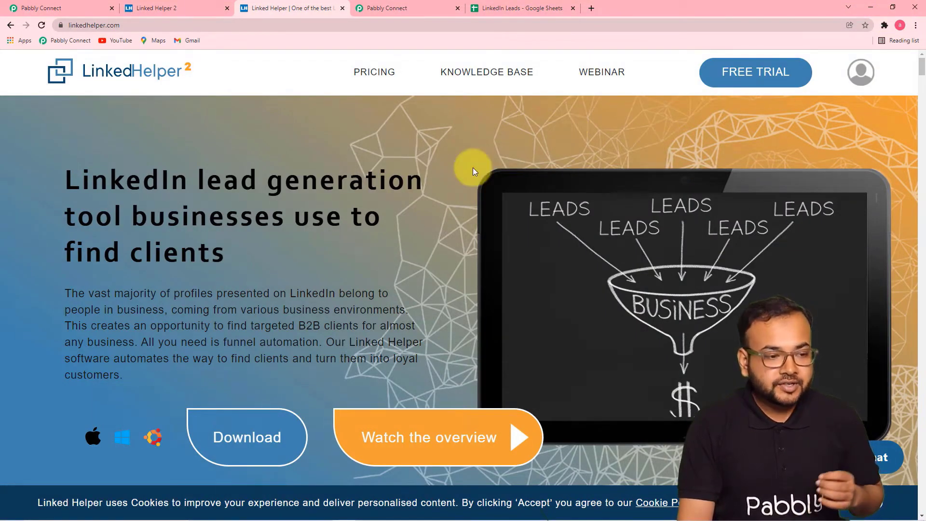
- Load the Pabbly Connect dashboard with all workflows in a new browser tab
click(416, 15)
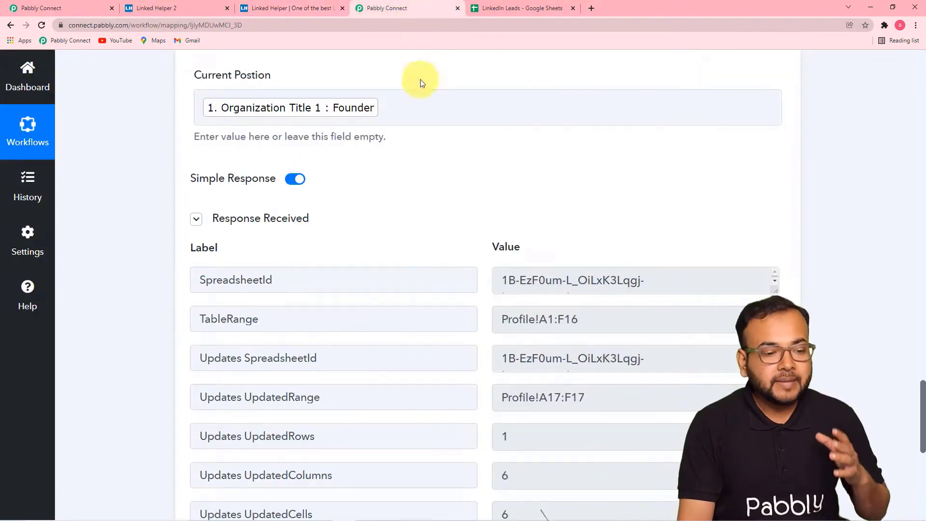
click(591, 8)
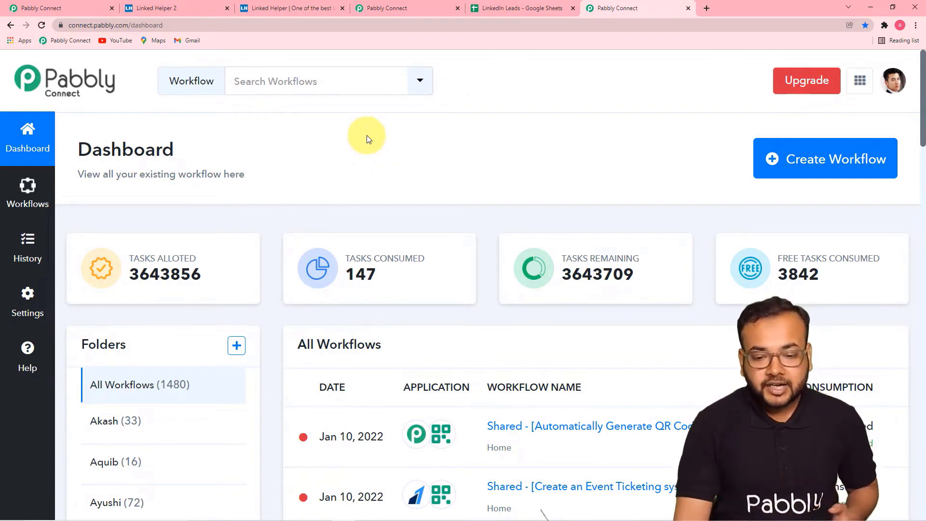
- Create a new workflow titled 'Save LinkedIn Profiles to Google Sheets Automatically'
click(796, 172)
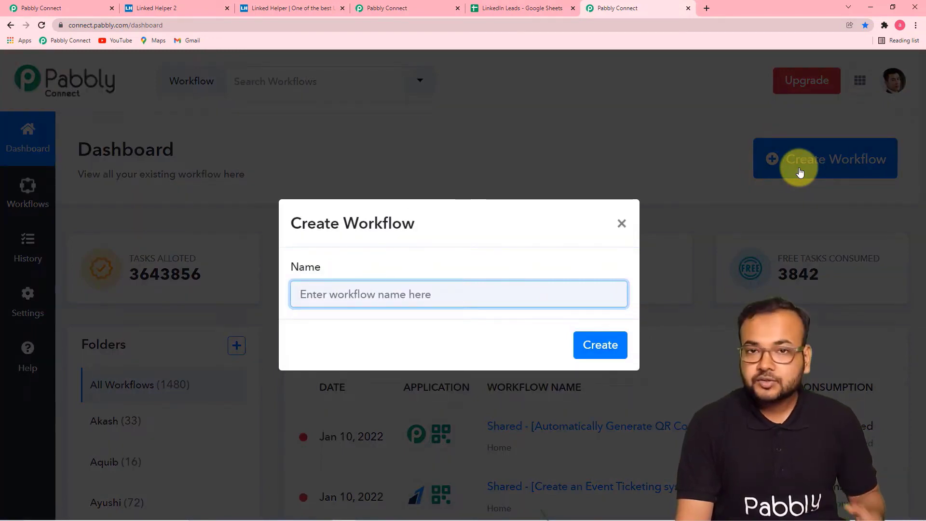
text(Save LinkedIn Profiles to Google Sheets Automatically)
click(455, 343)
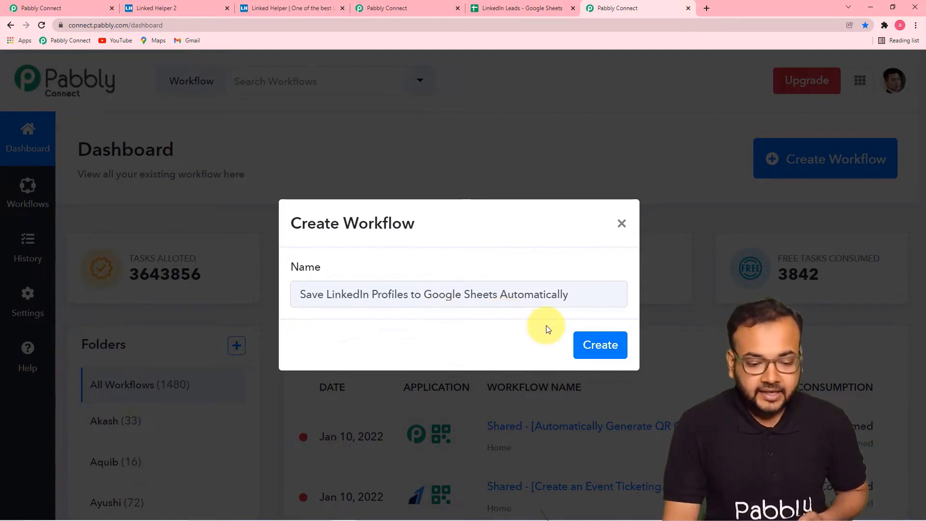
click(607, 355)
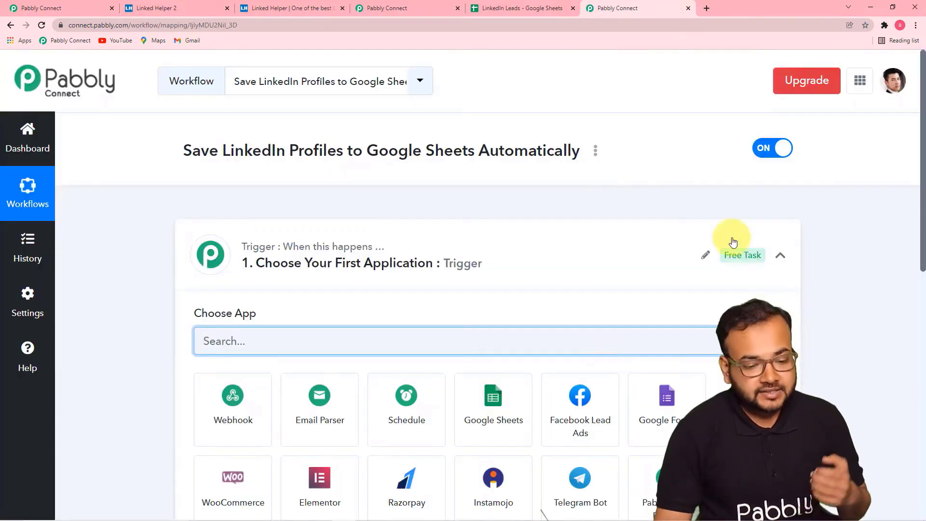
- Search for 'linked' and choose Linked Helper as the workflow's trigger app
click(780, 256)
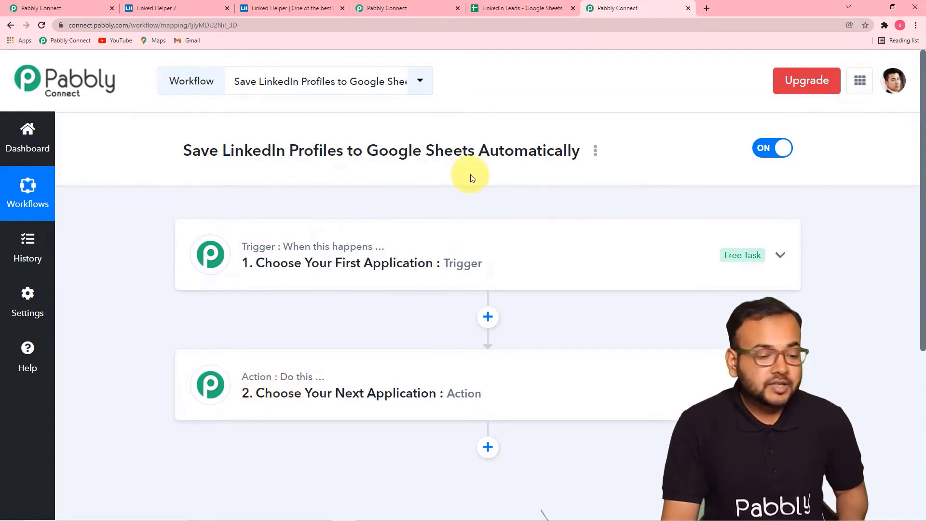
click(353, 266)
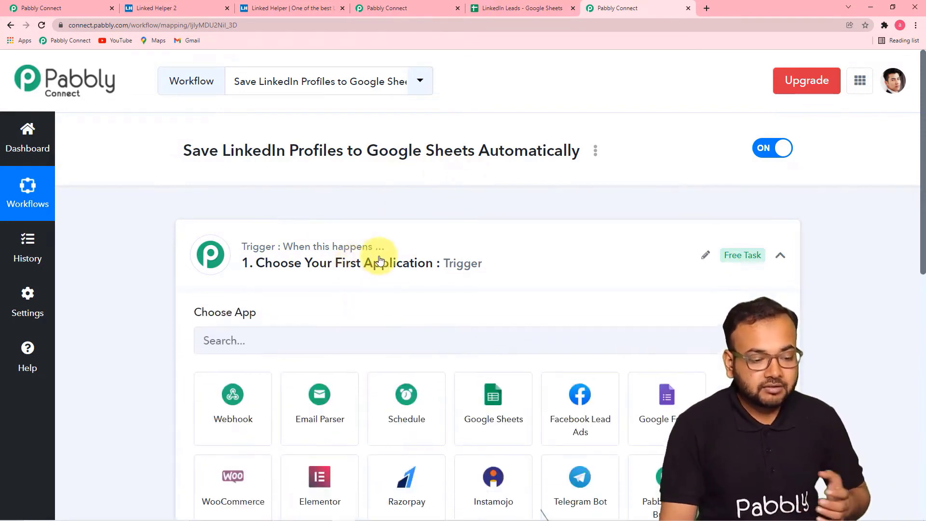
scroll(383, 244, down, 4)
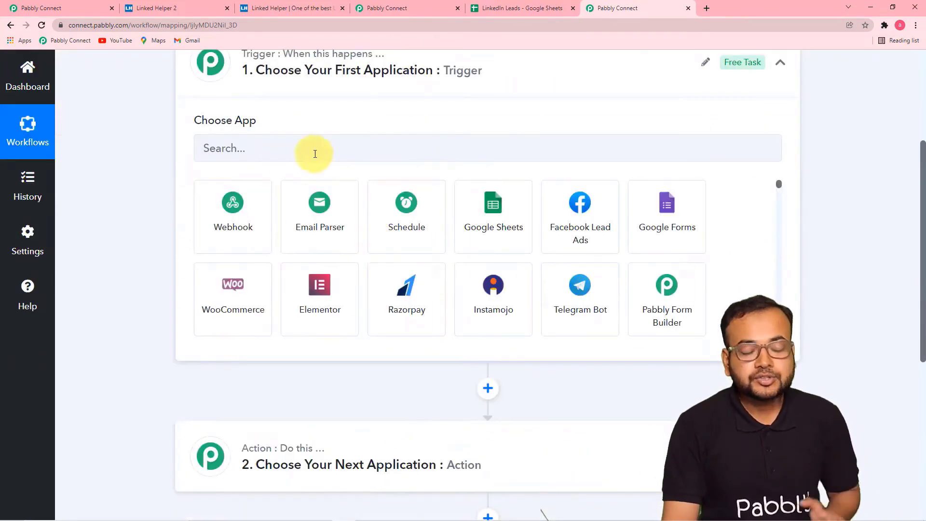
click(351, 155)
text(l)
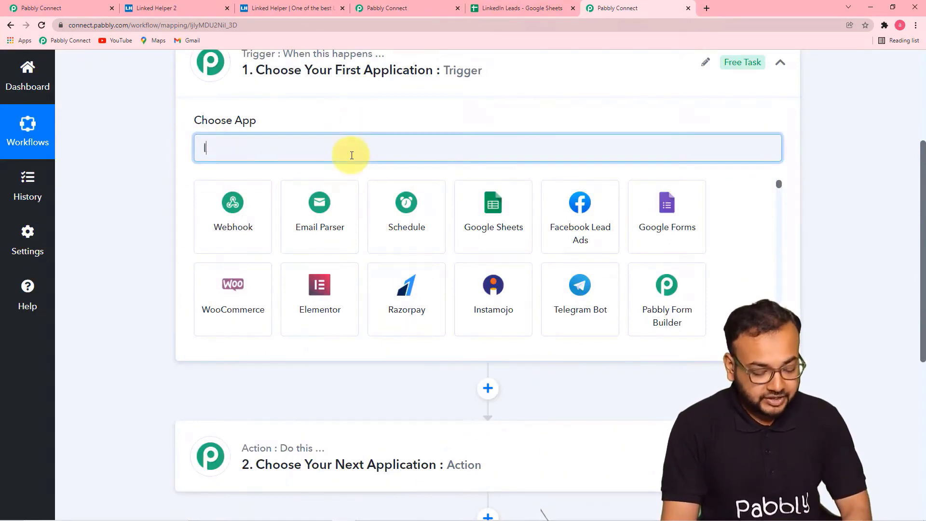
text(inked)
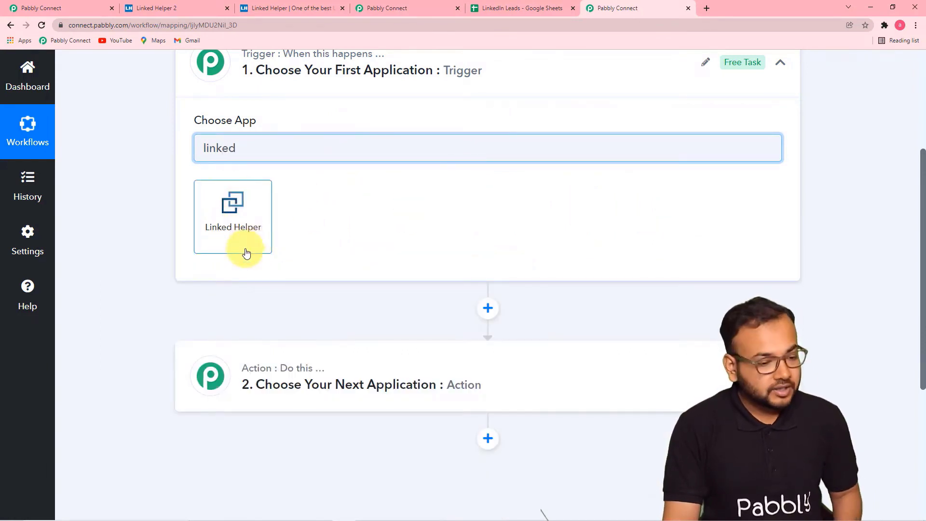
click(256, 235)
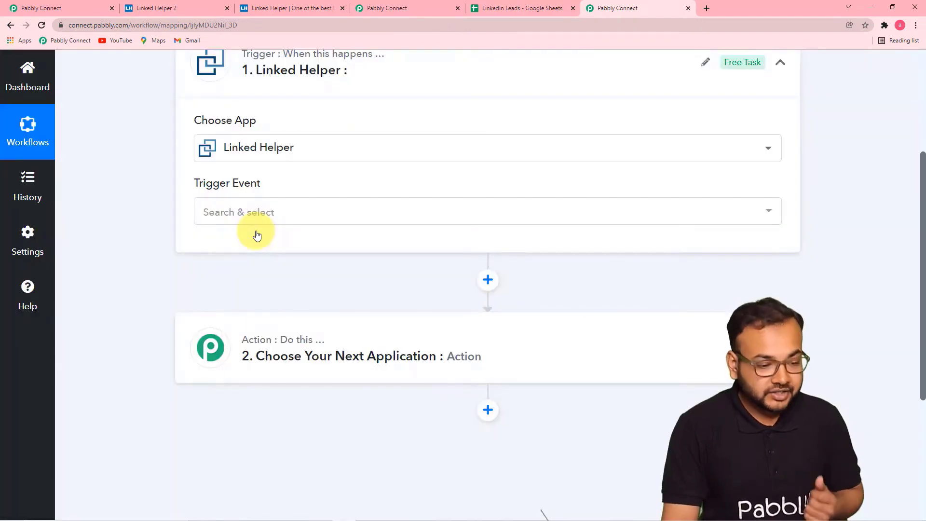
scroll(280, 227, down, 1)
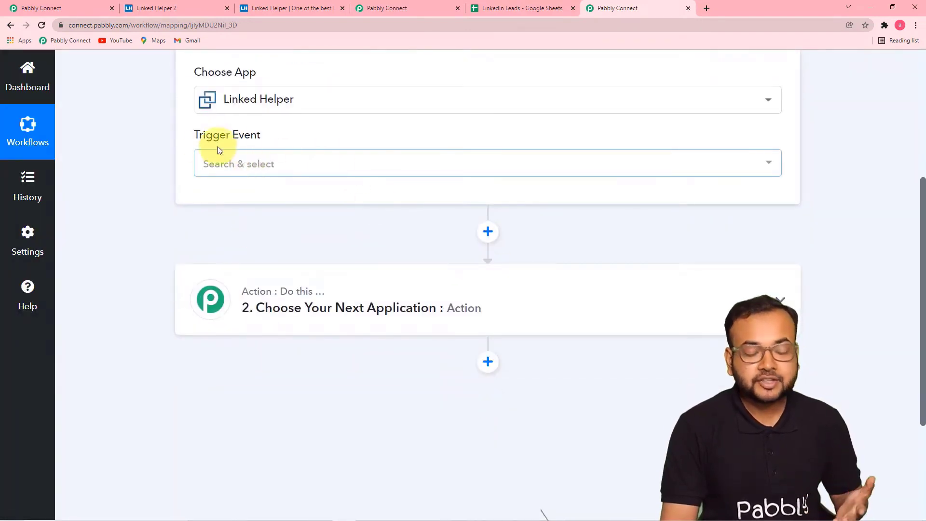
click(296, 168)
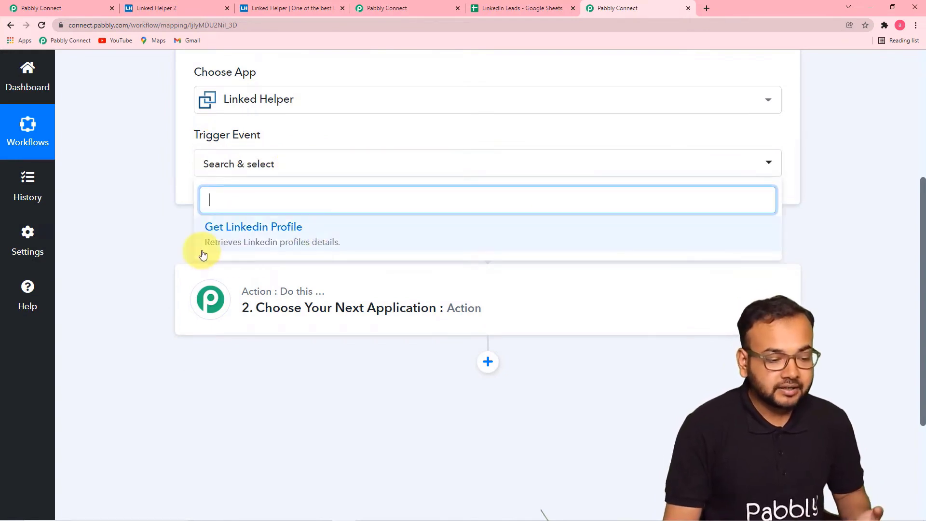
- Choose Get Linkedin Profile as the trigger event and scroll to the webhook URL
click(334, 246)
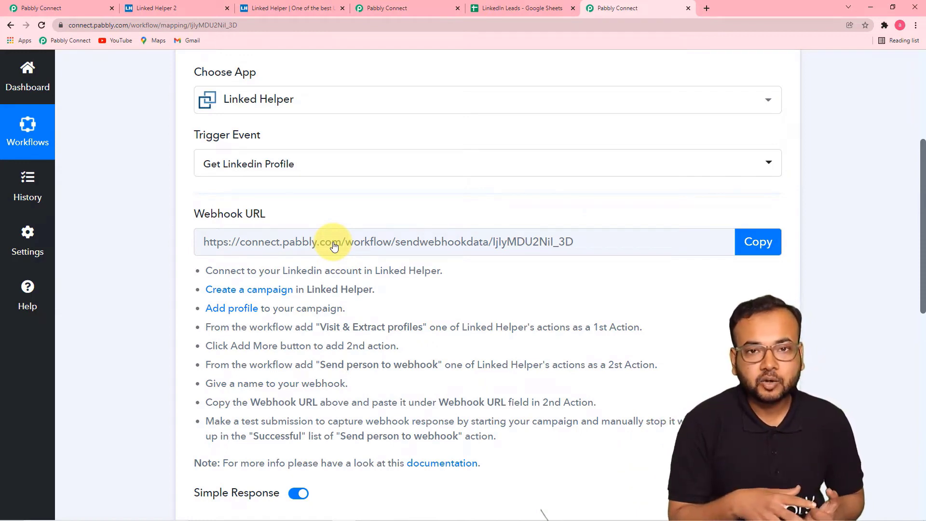
scroll(333, 246, down, 3)
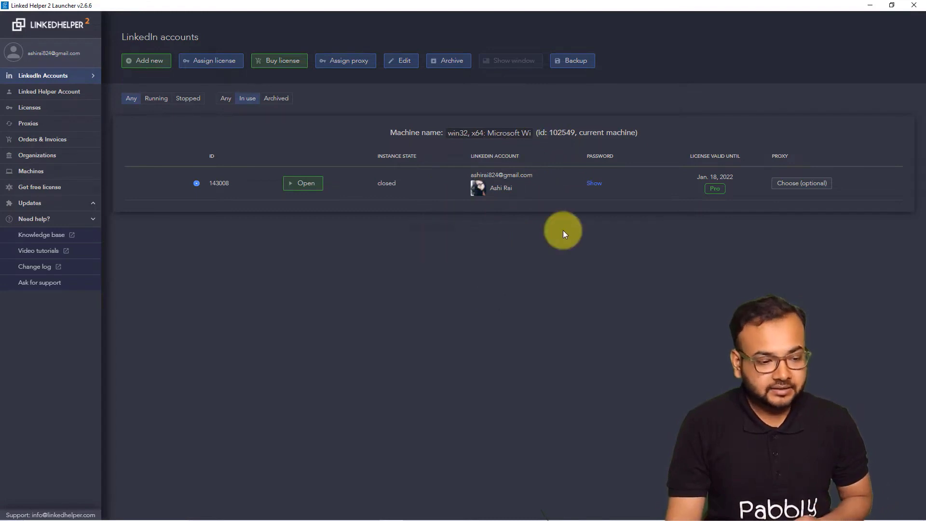
- Open the LinkedIn account's Linked Helper instance and show its campaign list
click(303, 186)
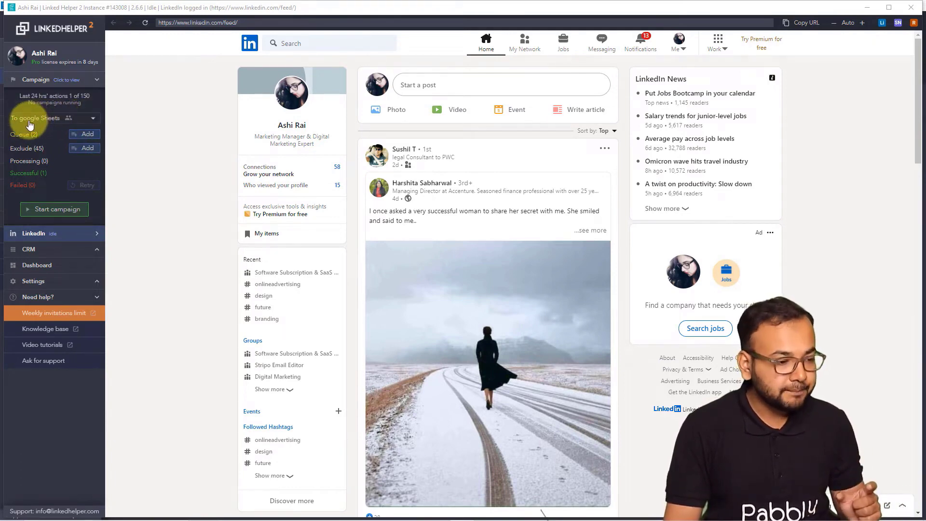
click(30, 120)
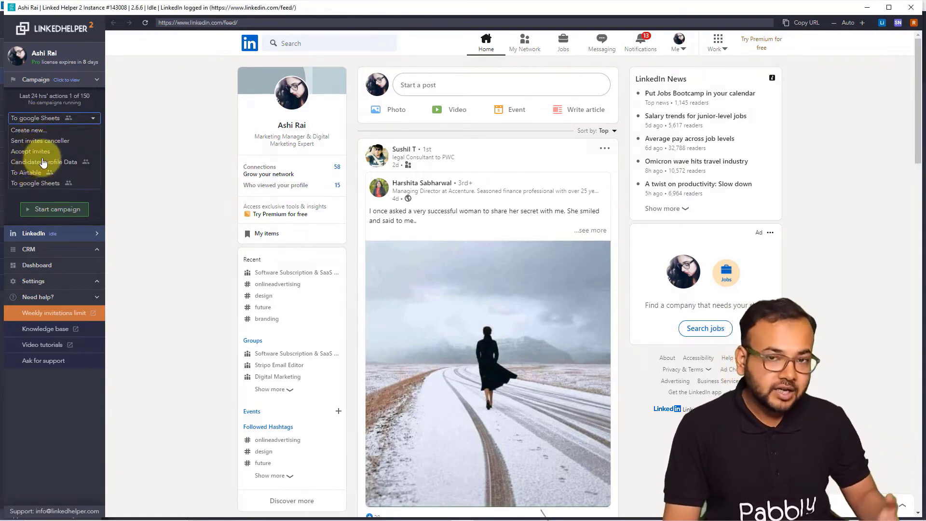
- Create a campaign 'LinkedIn Leads' based on the Visit & Extract Profiles template
click(37, 131)
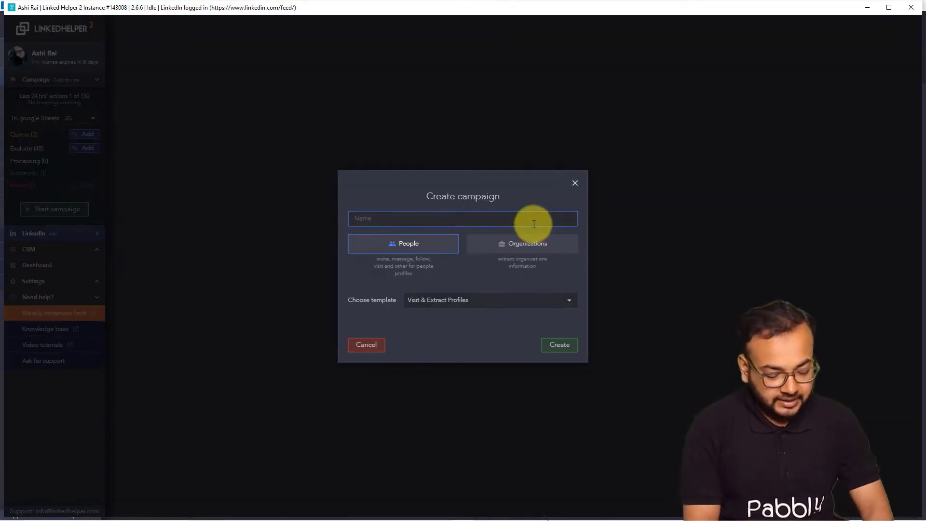
text(Limke)
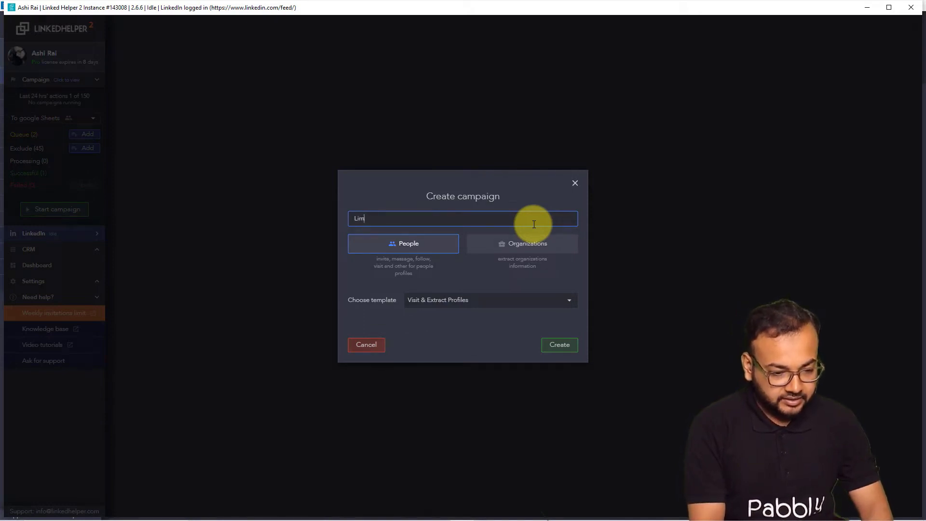
key(BackSpace)
text(nked)
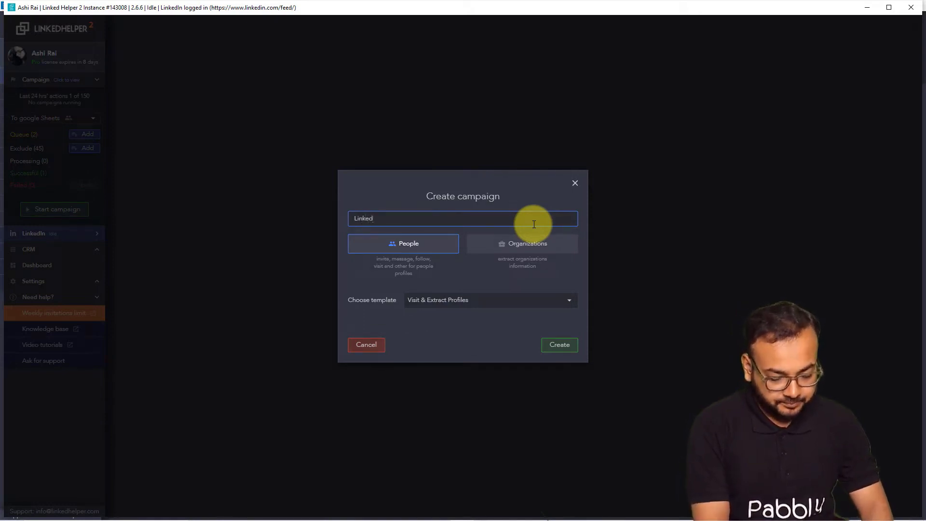
text(In Leads)
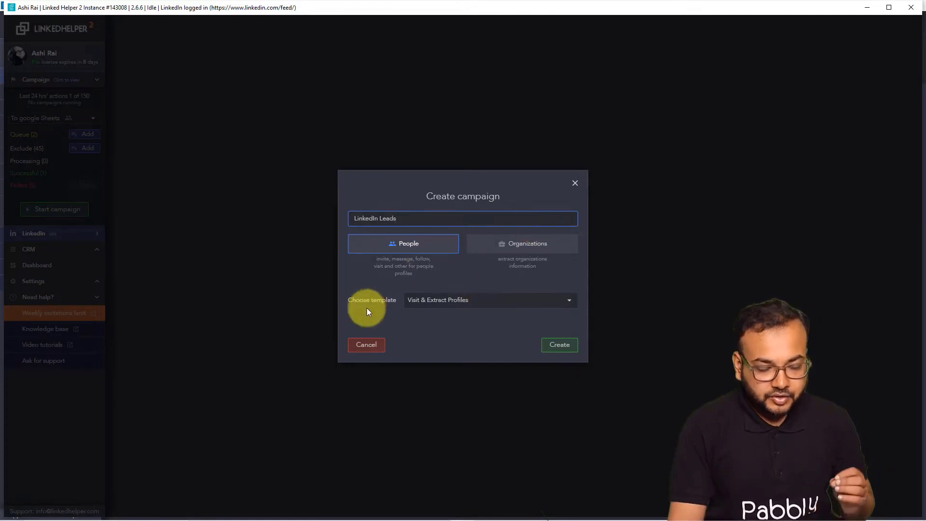
click(429, 307)
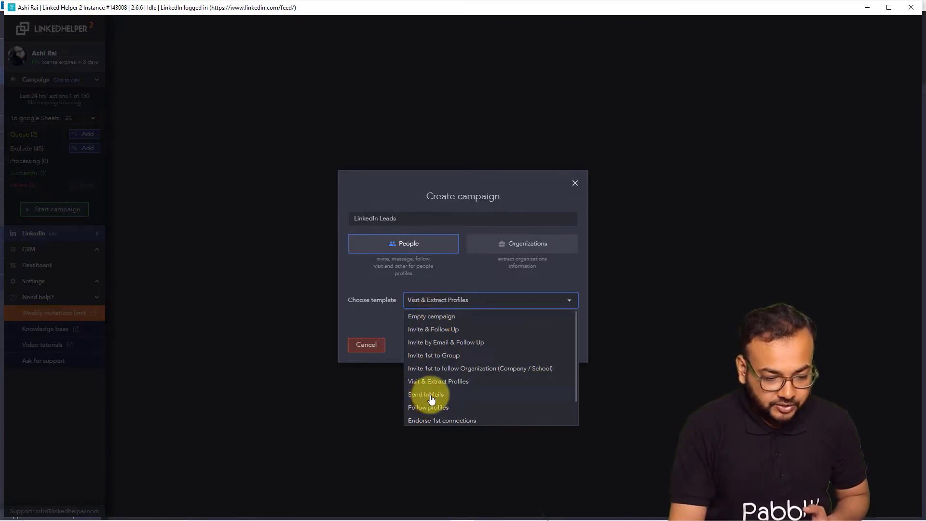
scroll(431, 399, down, 1)
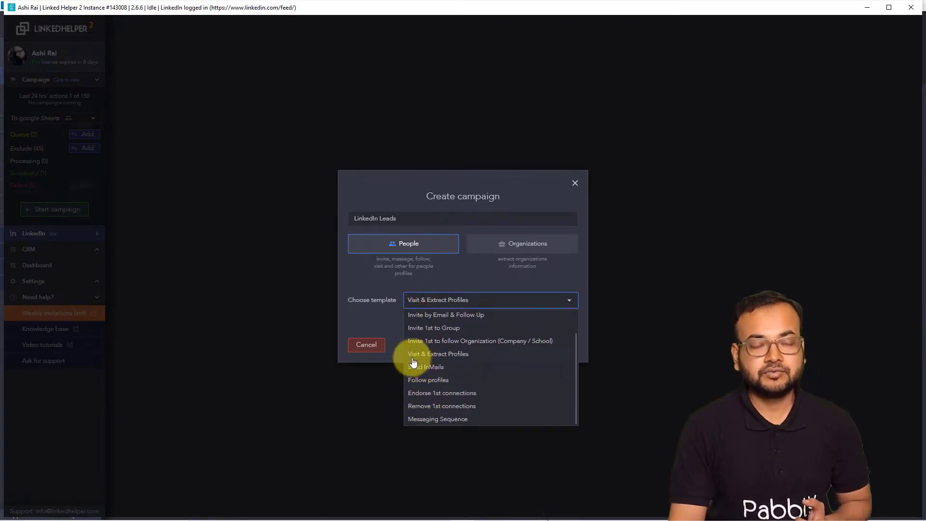
click(445, 355)
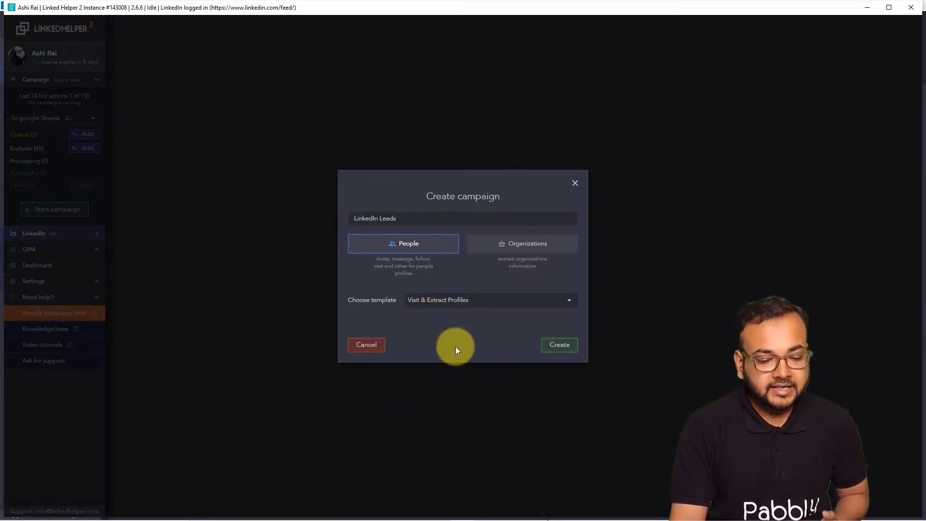
click(555, 346)
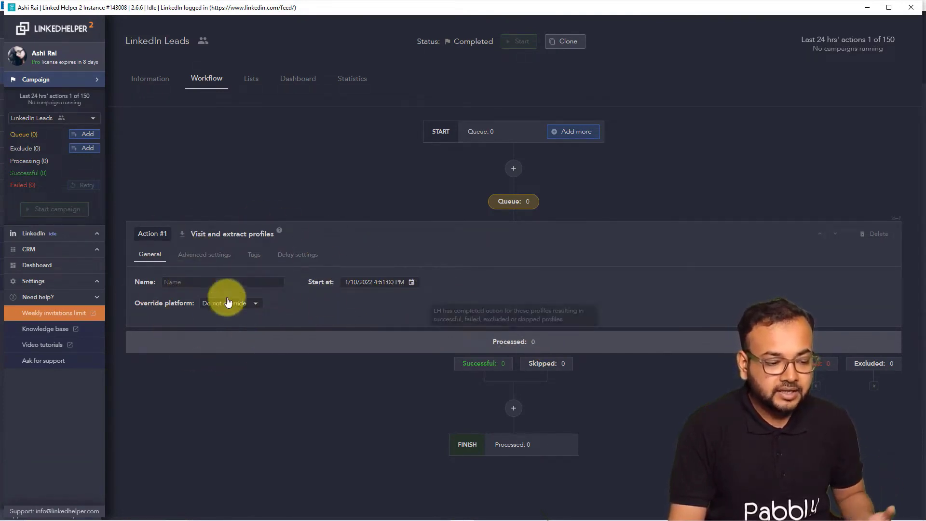
- Rename Action #1 to 'Fetch Profiles' and add a new action after it
click(230, 281)
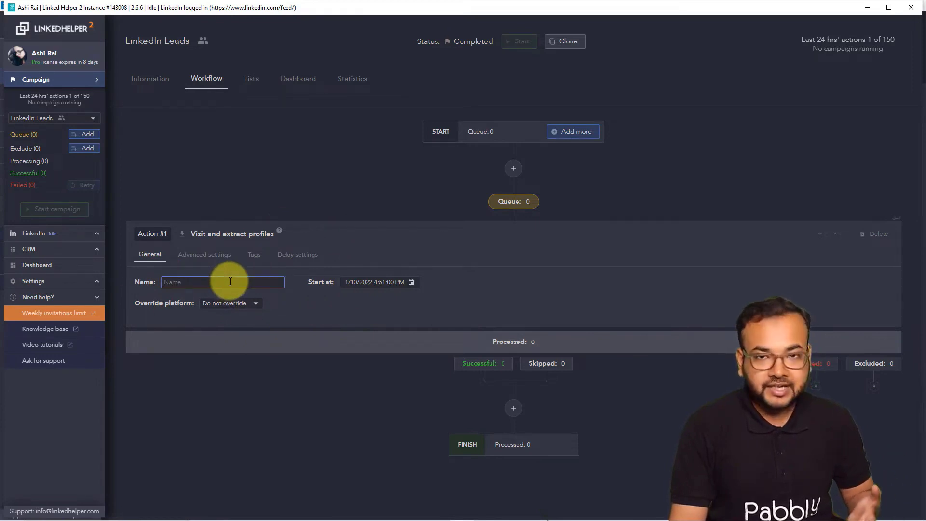
text(F)
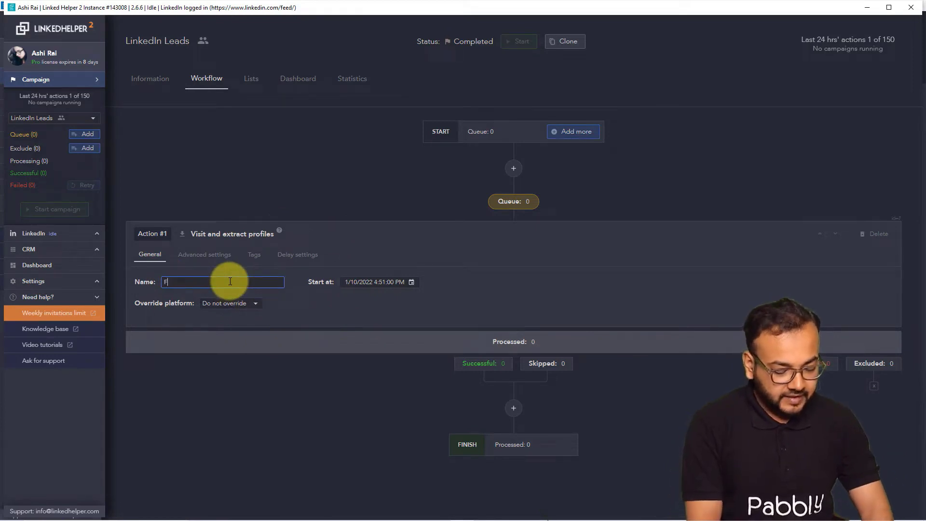
text(etch )
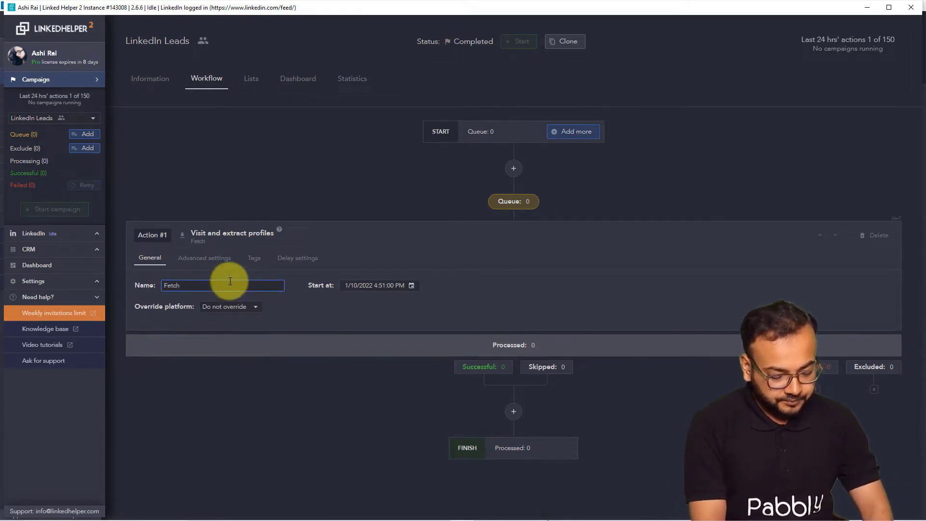
text(Profile)
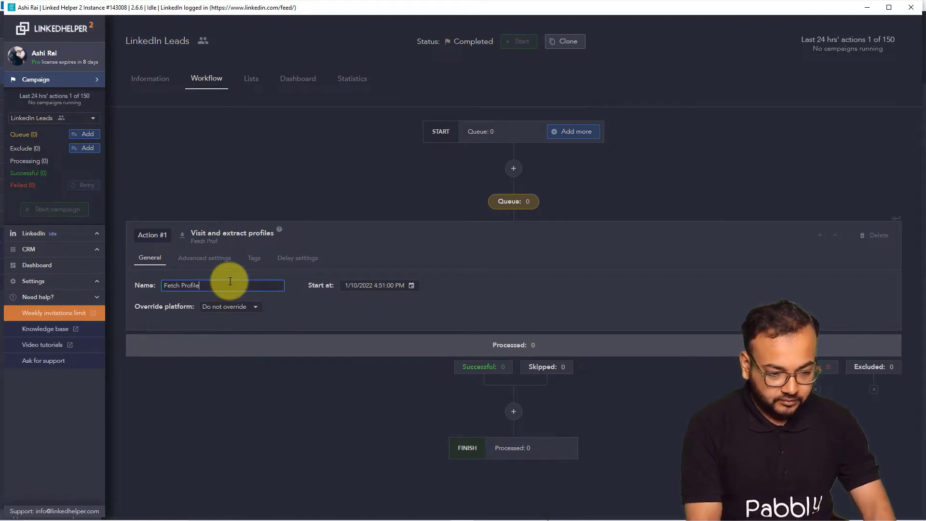
text(s)
click(474, 300)
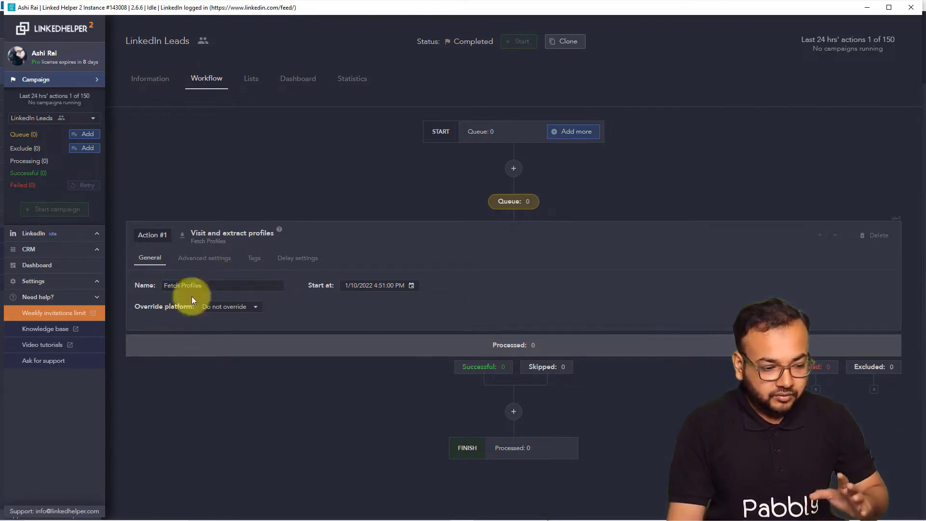
click(514, 412)
- Pick 'Send person to webhook' from the list of follow-up actions
scroll(513, 416, down, 6)
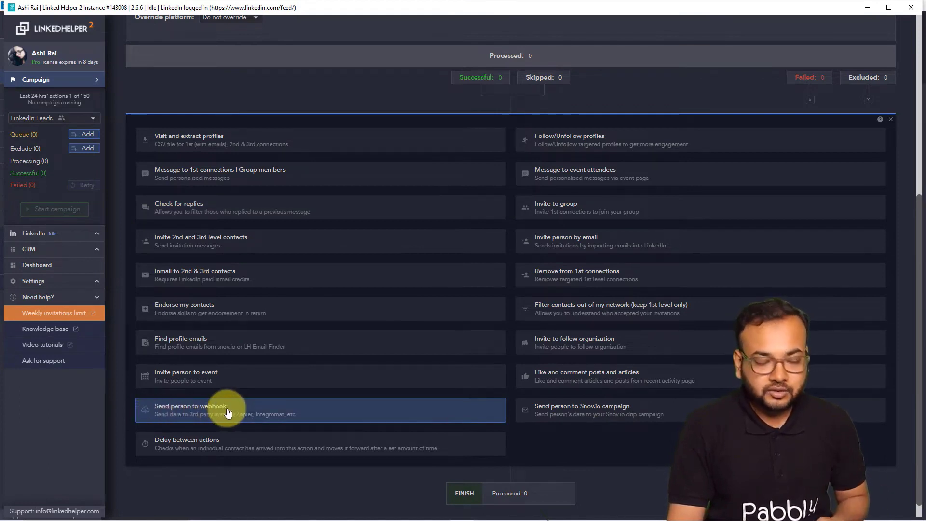
click(179, 412)
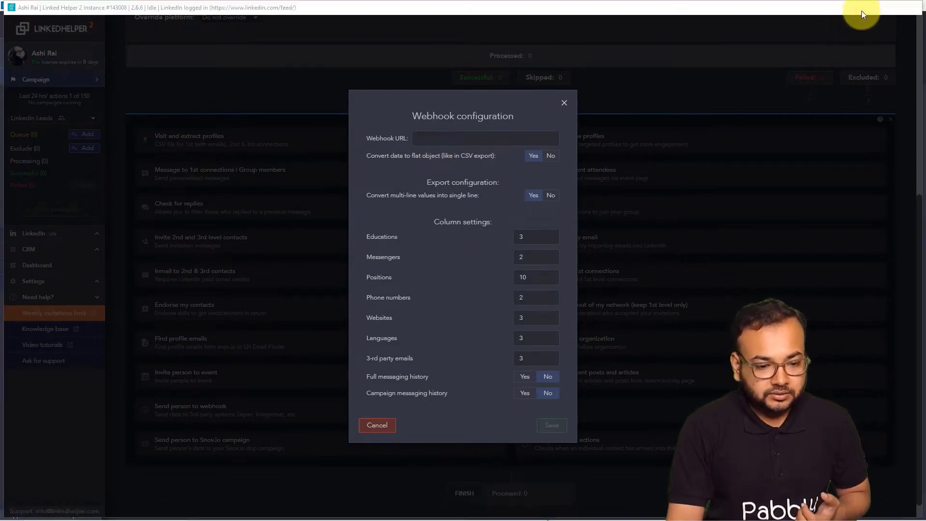
- Copy the Pabbly webhook URL, paste it into the Webhook URL field, and save
click(866, 9)
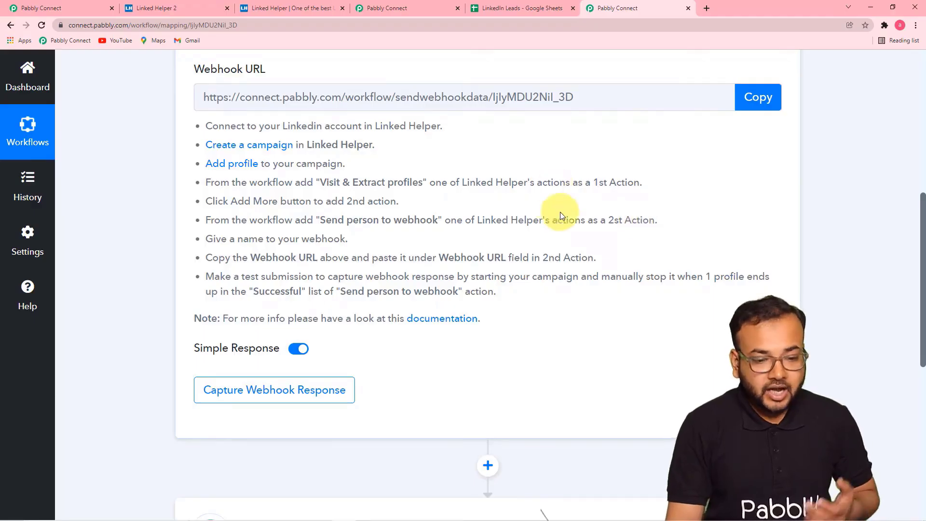
click(776, 100)
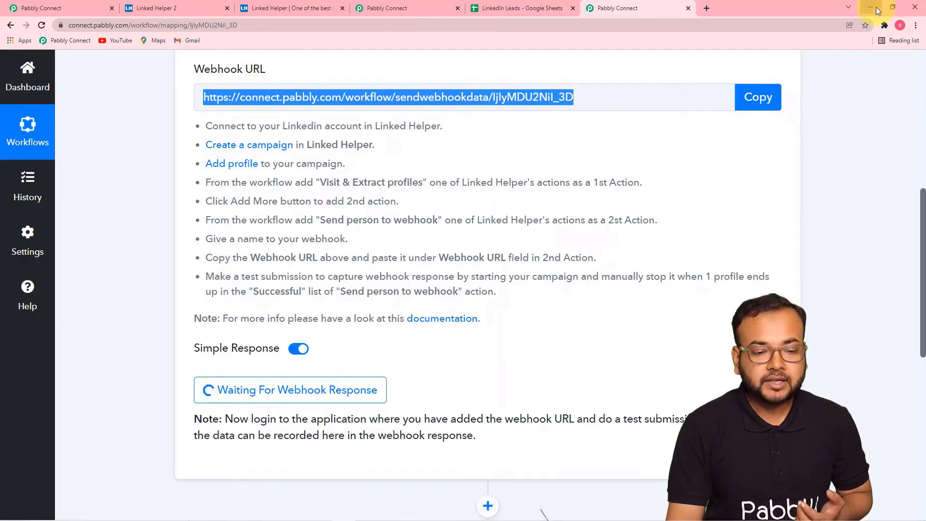
click(879, 8)
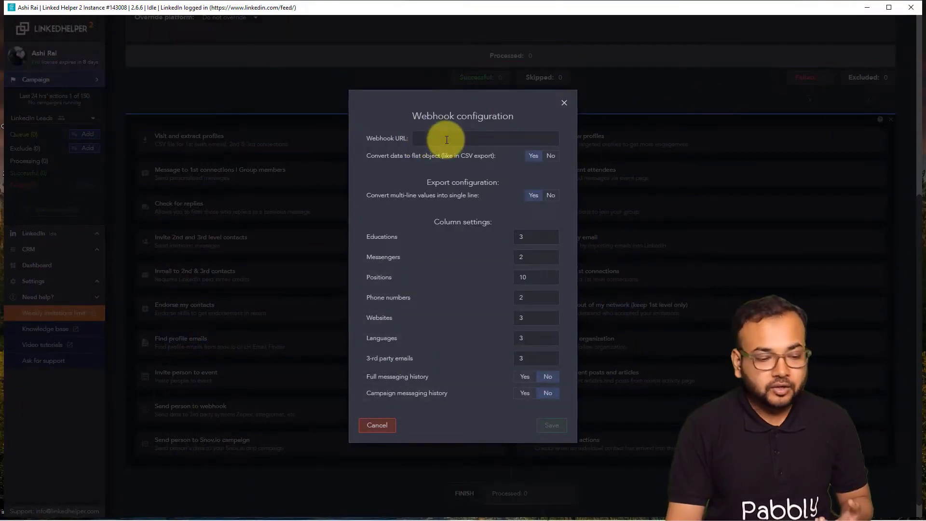
right_click(423, 139)
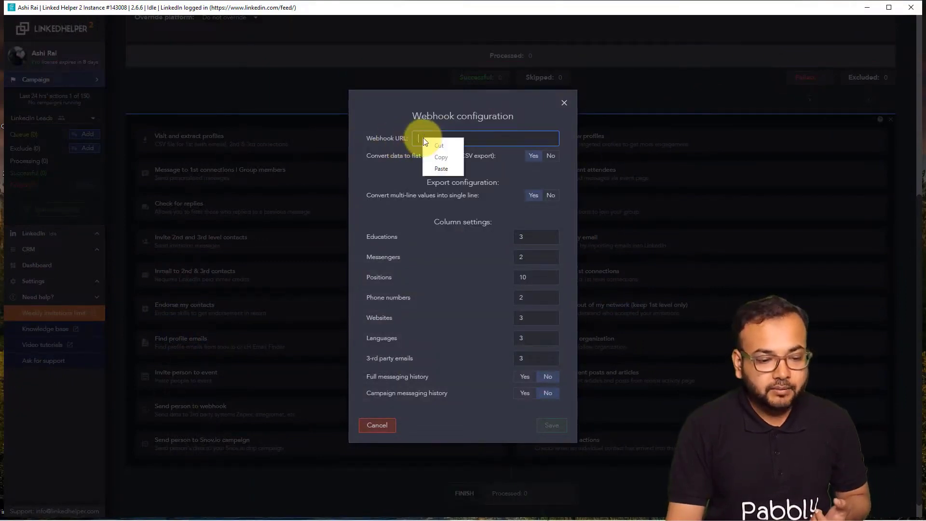
click(437, 167)
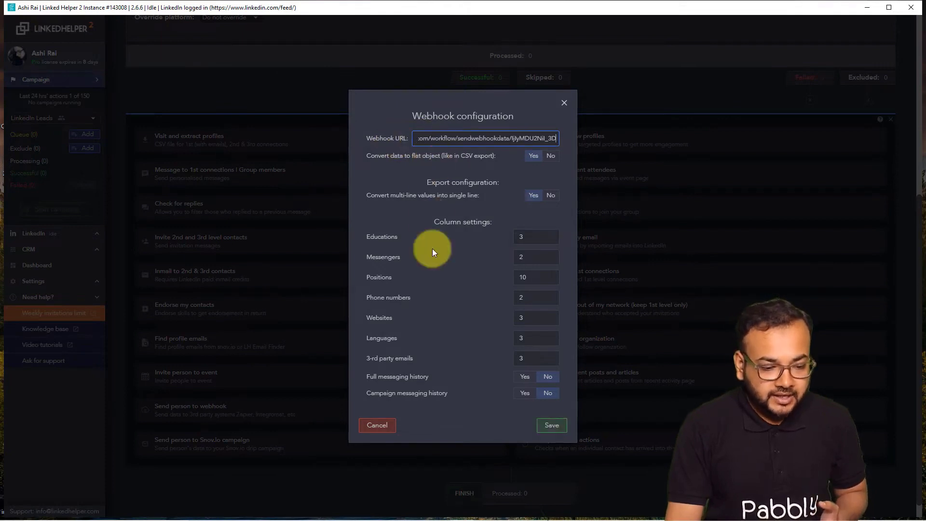
click(549, 422)
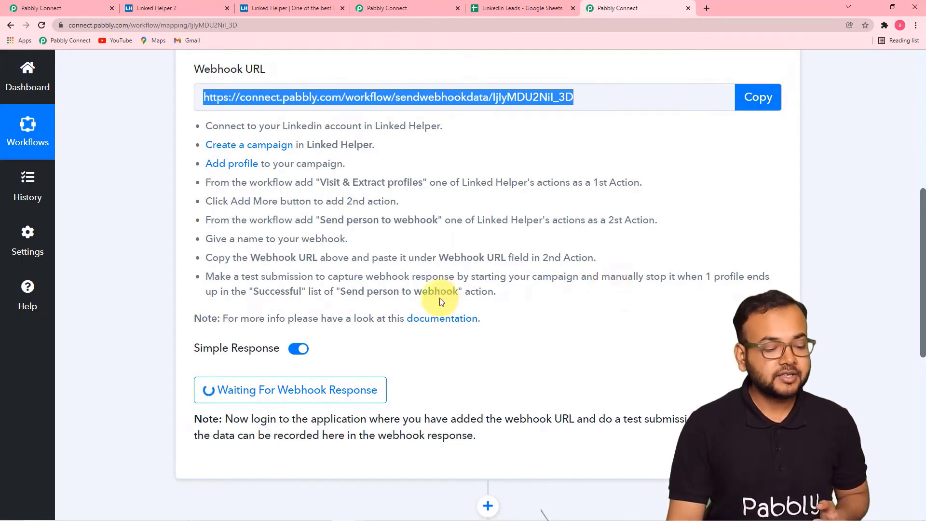
- Leave Pabbly waiting for the webhook response and return to the Linked Helper campaign
scroll(405, 296, down, 3)
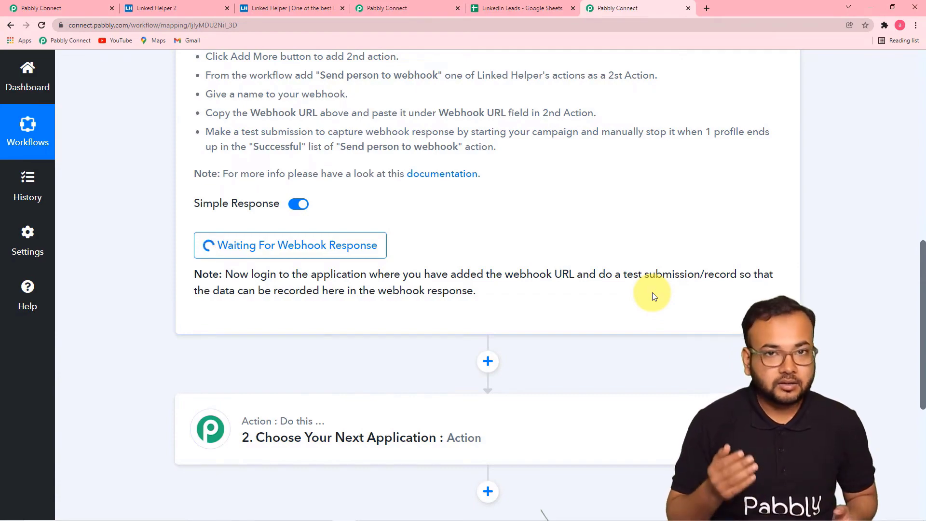
key(alt+Tab)
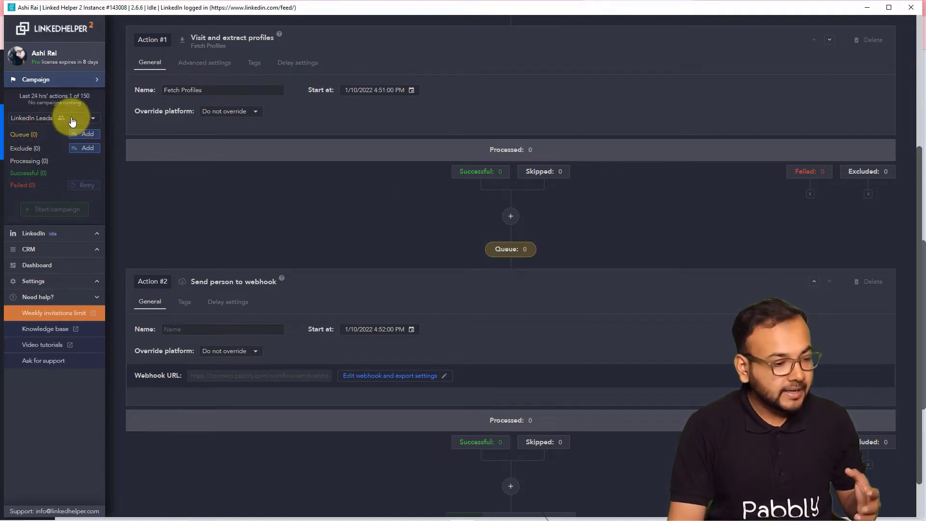
- Select the LinkedIn Leads campaign and start adding profiles to its queue
click(73, 122)
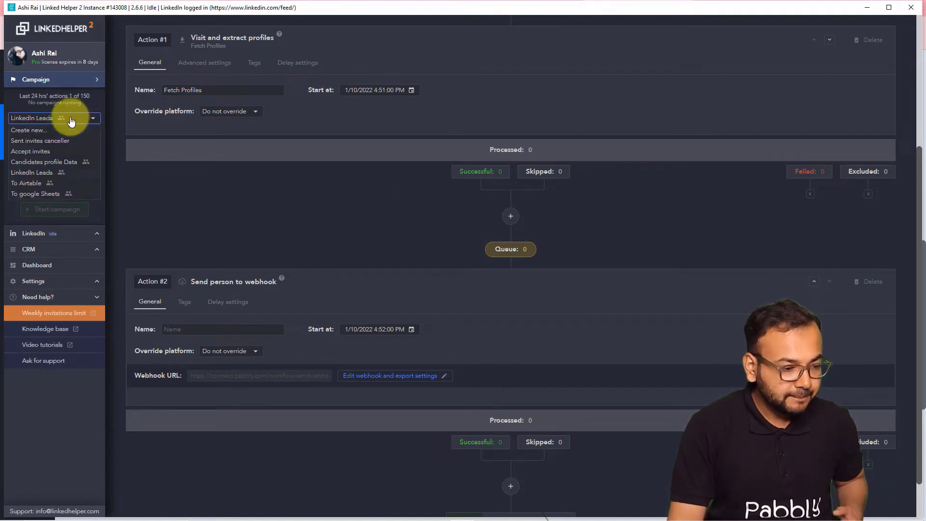
click(57, 123)
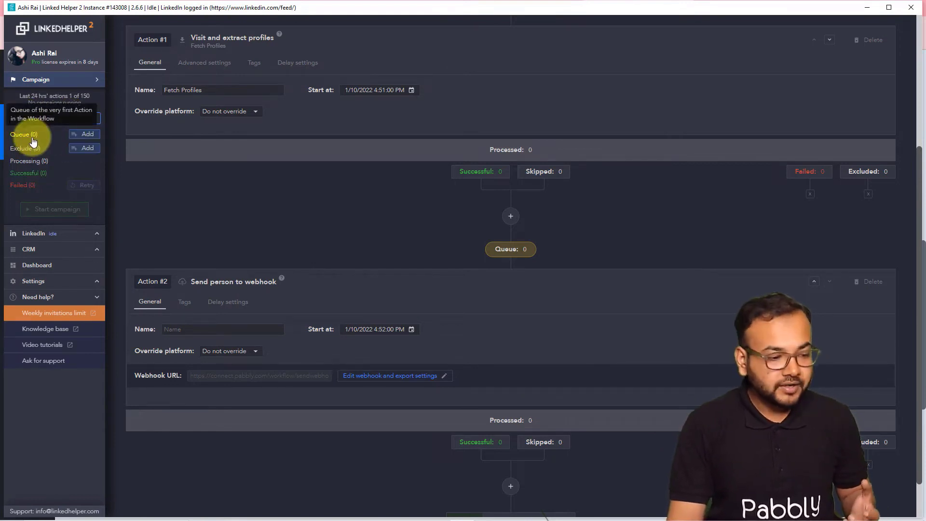
click(87, 137)
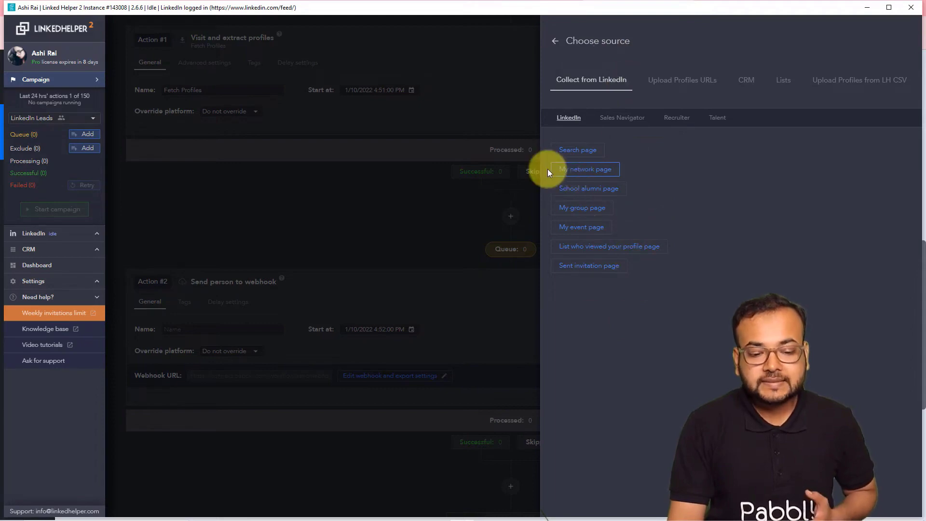
- Collect 48 connections from the My Network page into the queue and view the Queue list
click(591, 173)
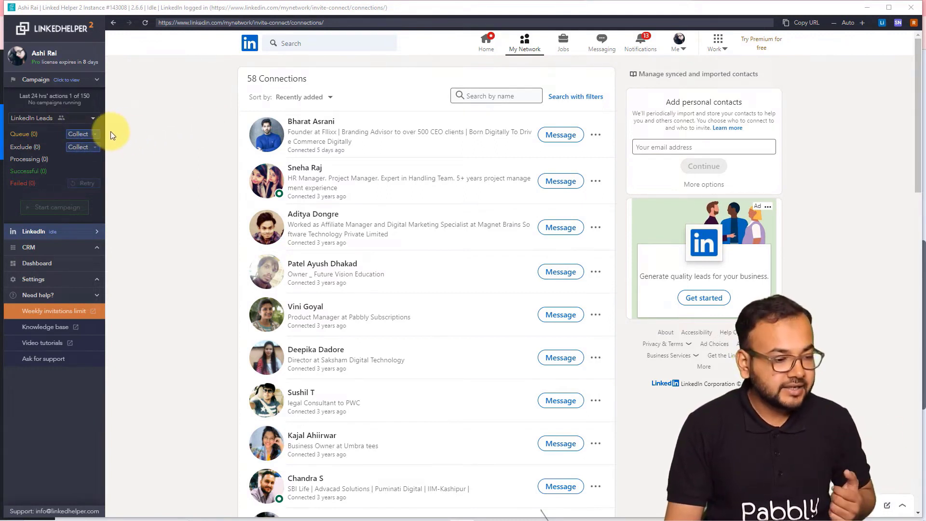
click(79, 133)
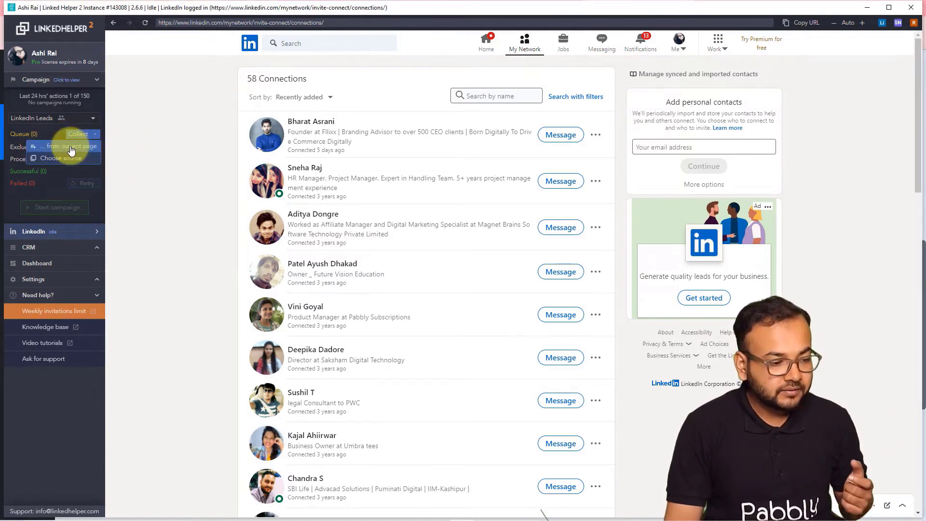
click(71, 150)
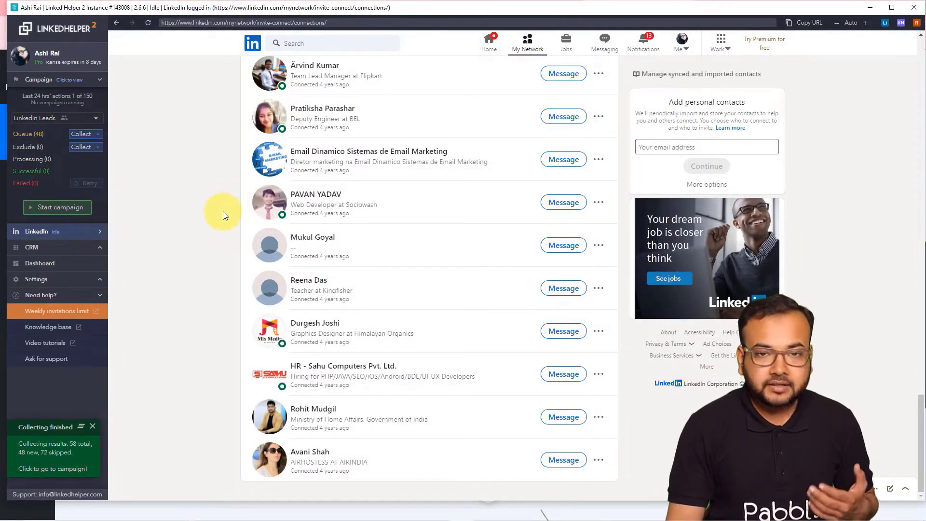
click(28, 135)
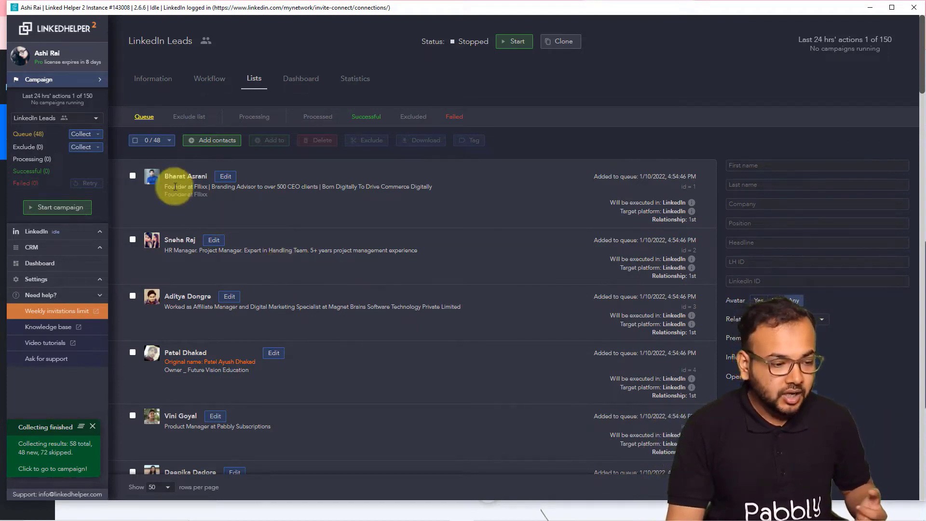
- Exclude 45 contacts, keeping the legal consultant, Umbra tees owner and SEO job seeker queued
click(136, 141)
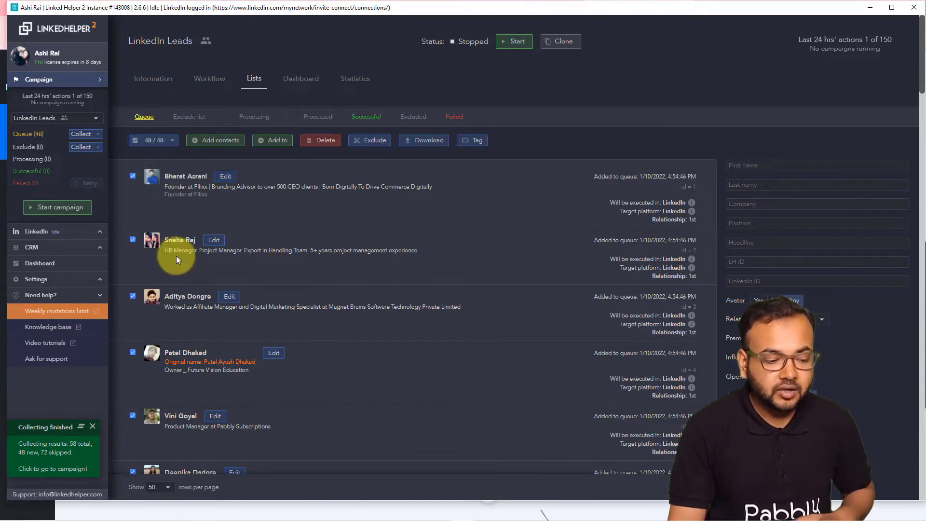
scroll(176, 259, down, 5)
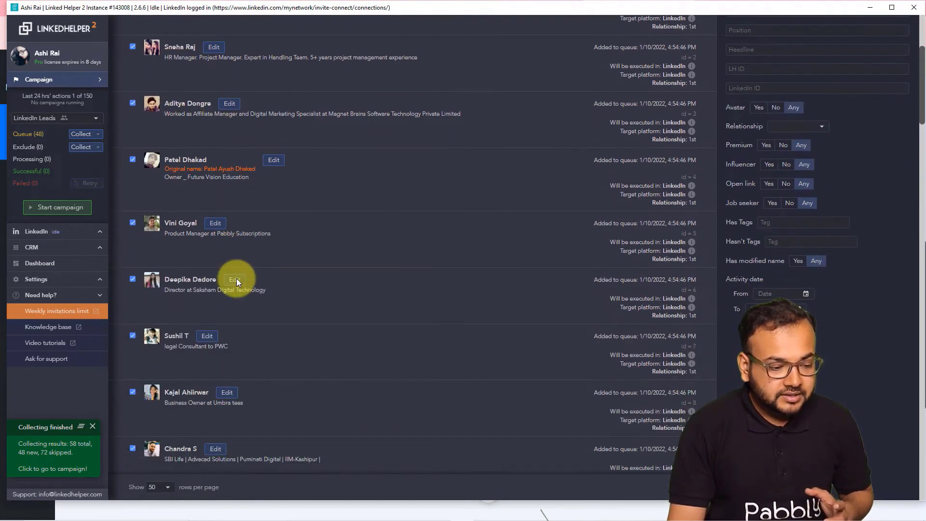
scroll(238, 284, down, 1)
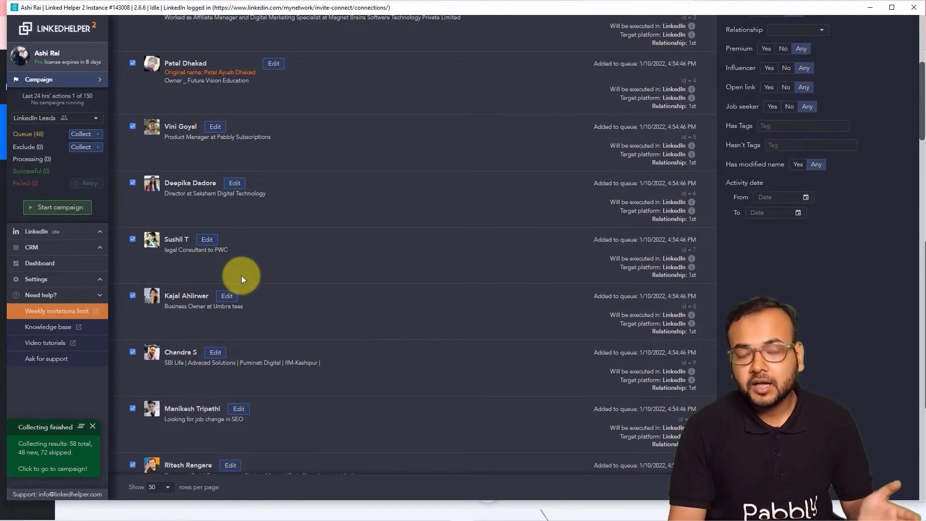
click(133, 240)
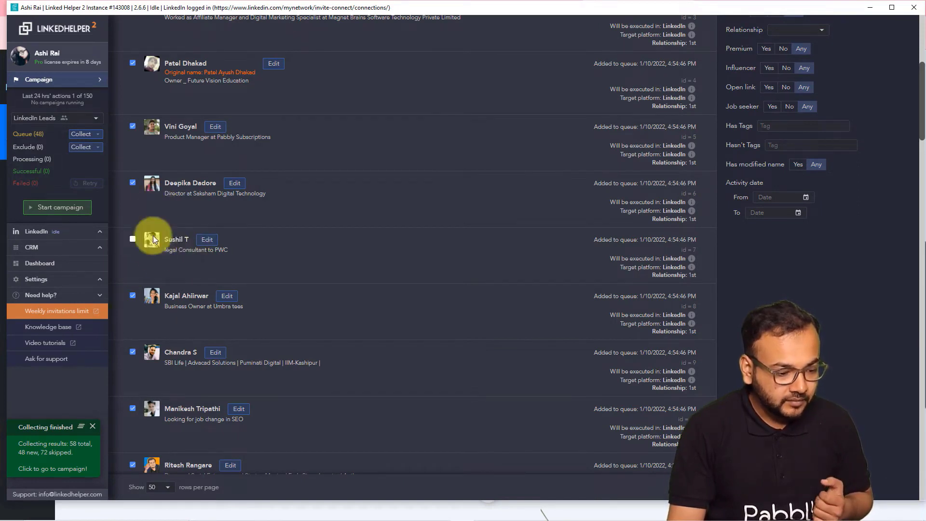
scroll(133, 310, down, 2)
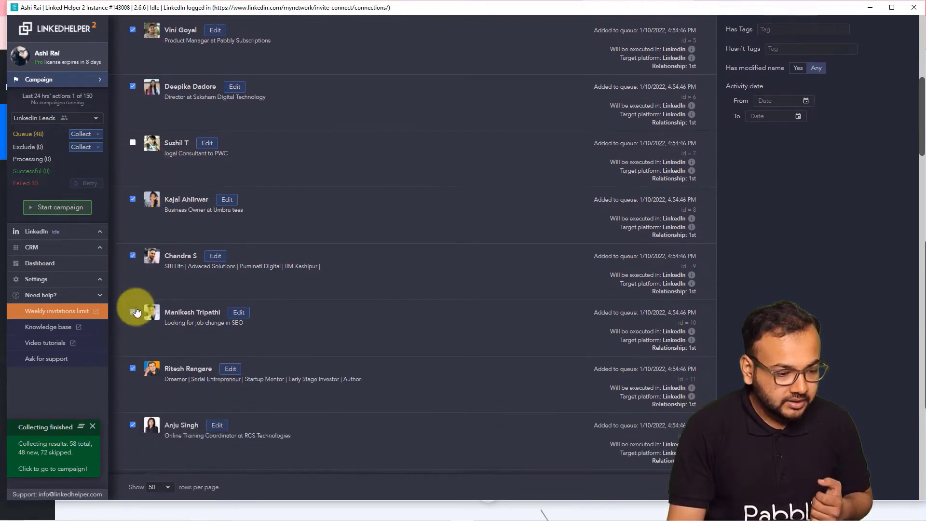
click(133, 203)
scroll(163, 273, down, 4)
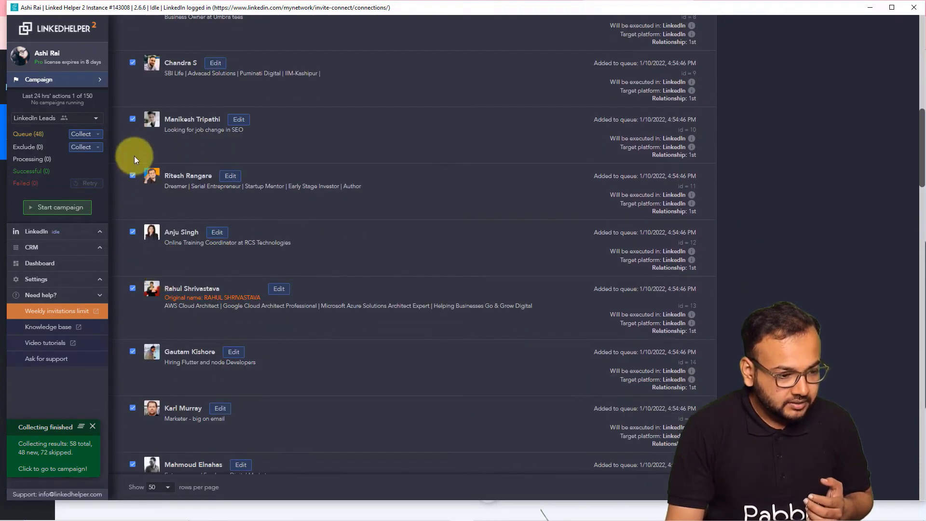
click(134, 121)
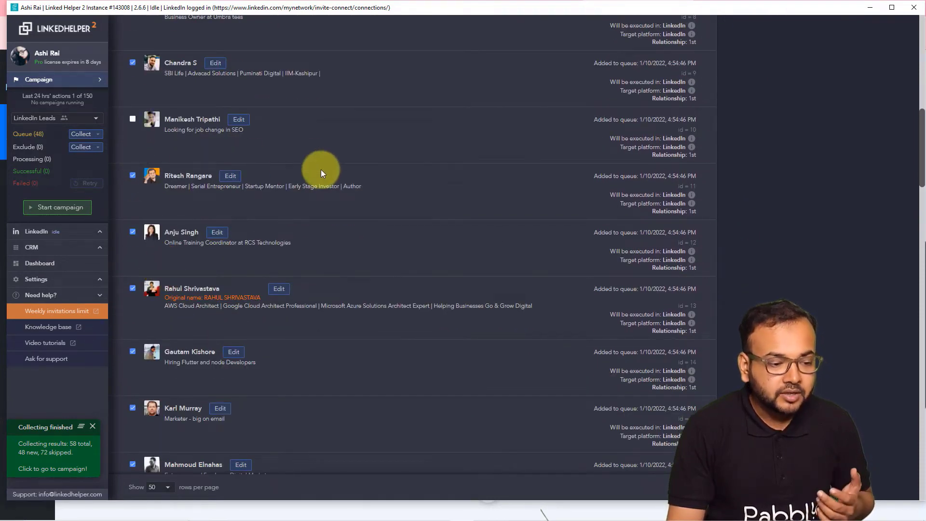
scroll(333, 191, up, 5)
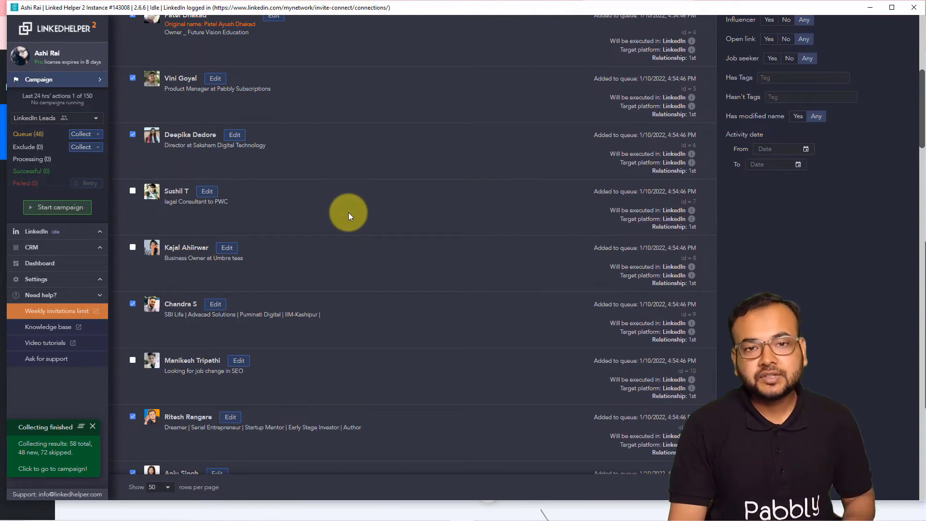
scroll(348, 212, up, 6)
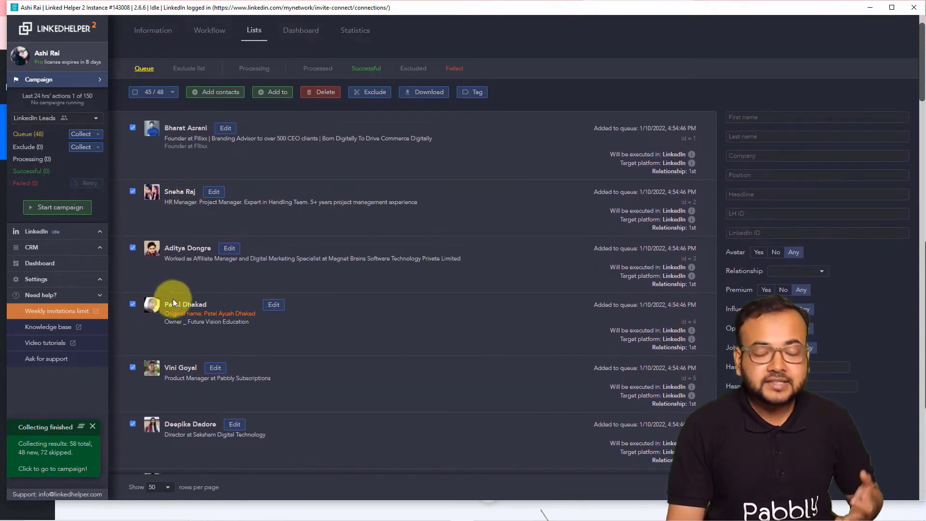
click(368, 92)
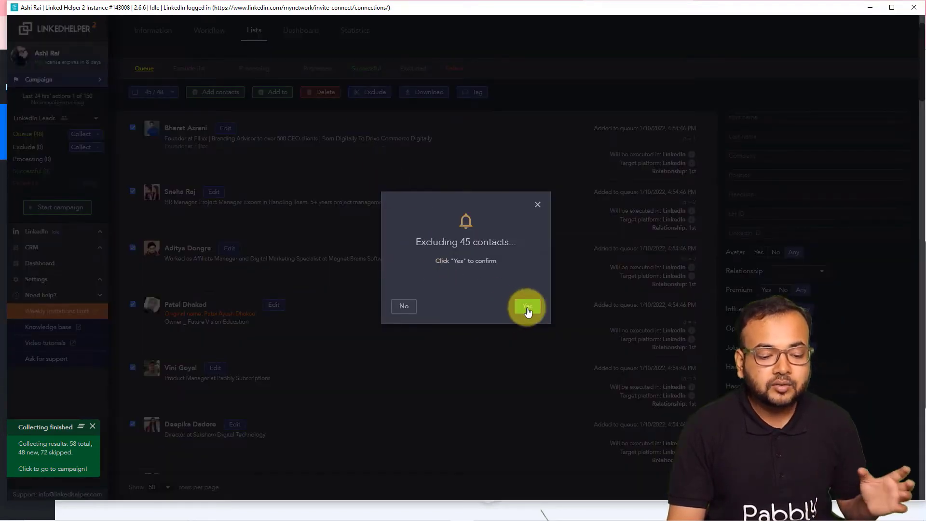
click(528, 307)
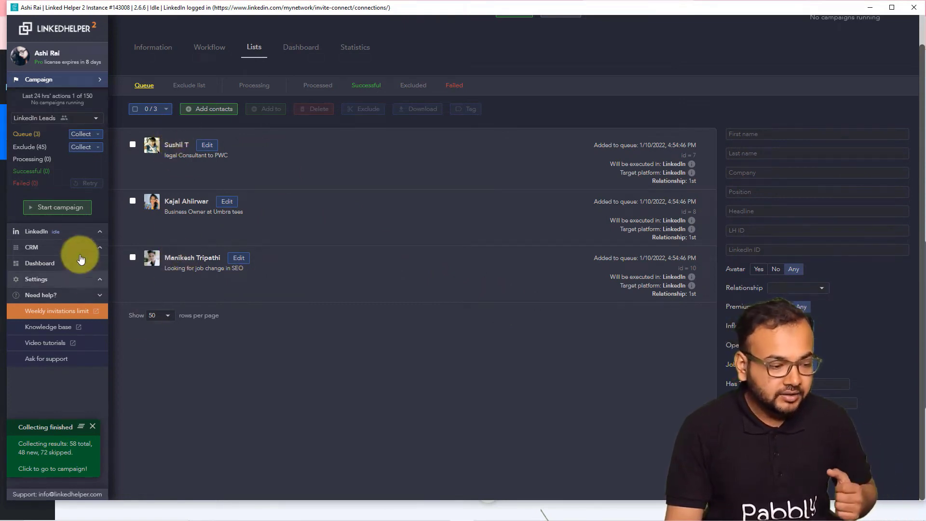
- Run the LinkedIn Leads campaign, stop it after one successful profile, and move the window aside
click(65, 215)
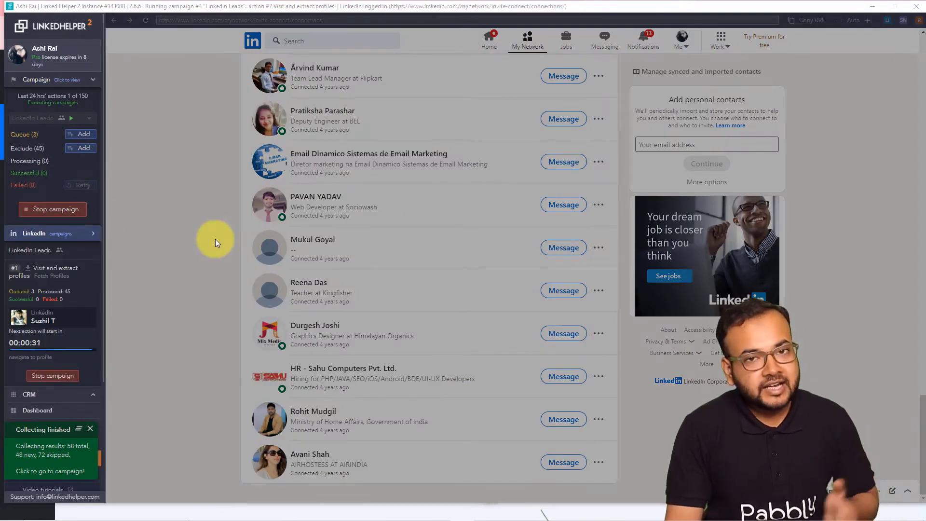
drag(99, 8, 484, 3)
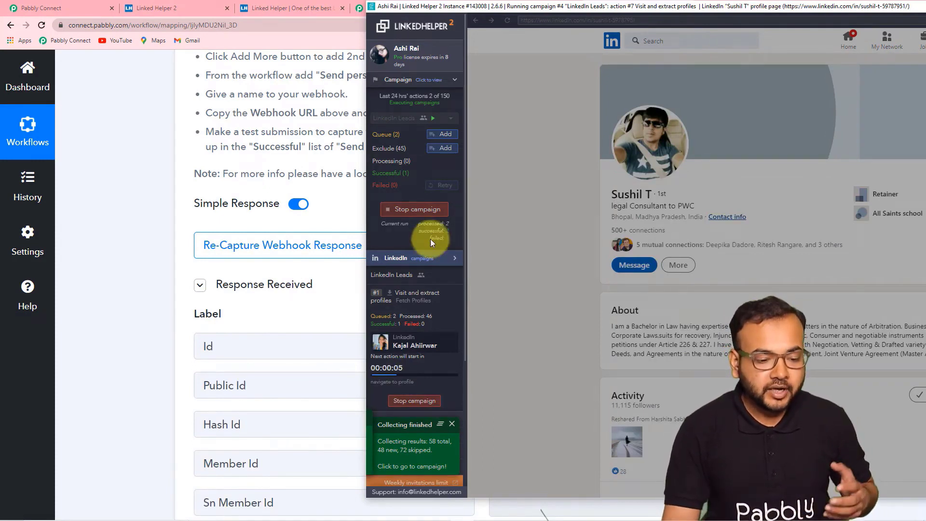
click(420, 210)
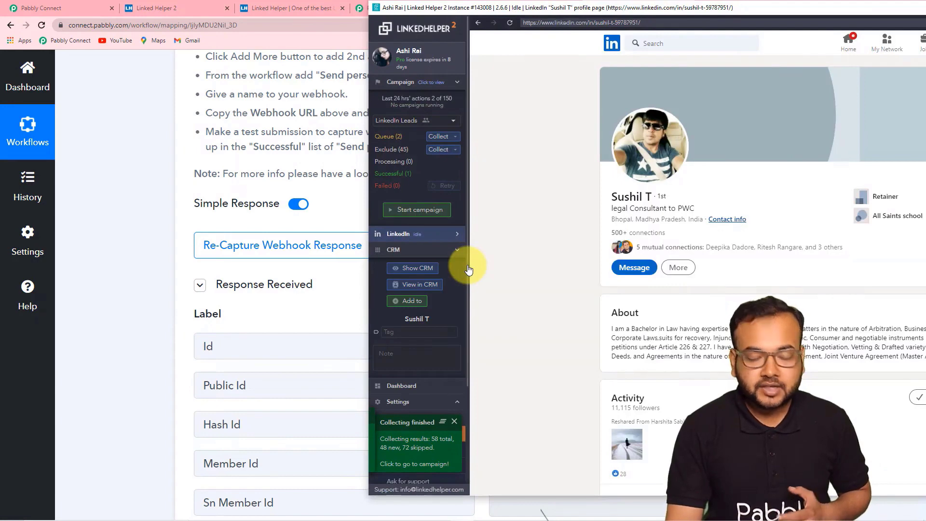
drag(440, 11, 221, 35)
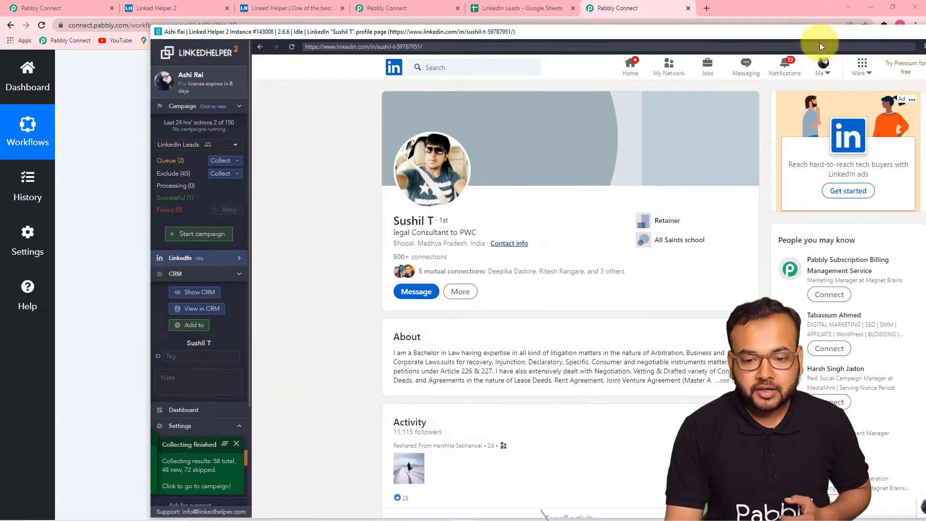
drag(818, 33, 650, 14)
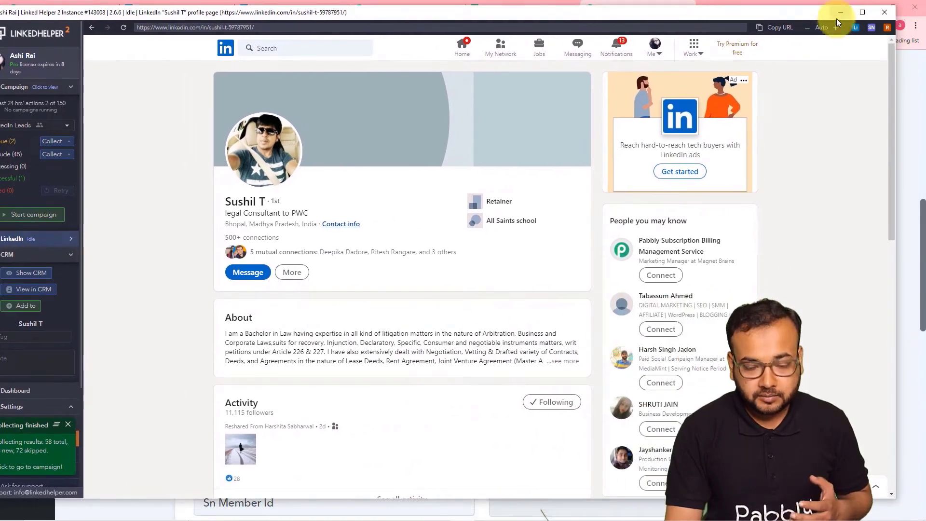
click(836, 18)
scroll(336, 242, down, 1)
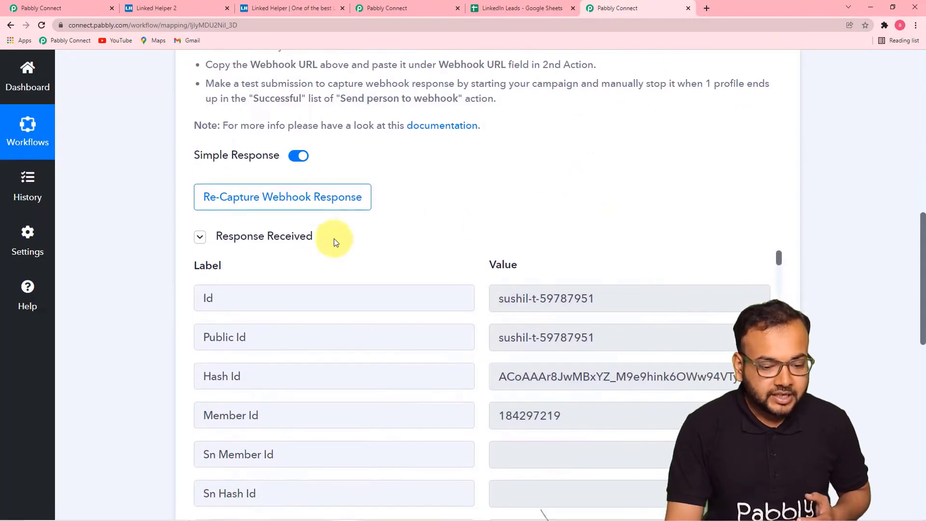
scroll(265, 271, down, 3)
scroll(174, 304, up, 3)
scroll(169, 301, down, 1)
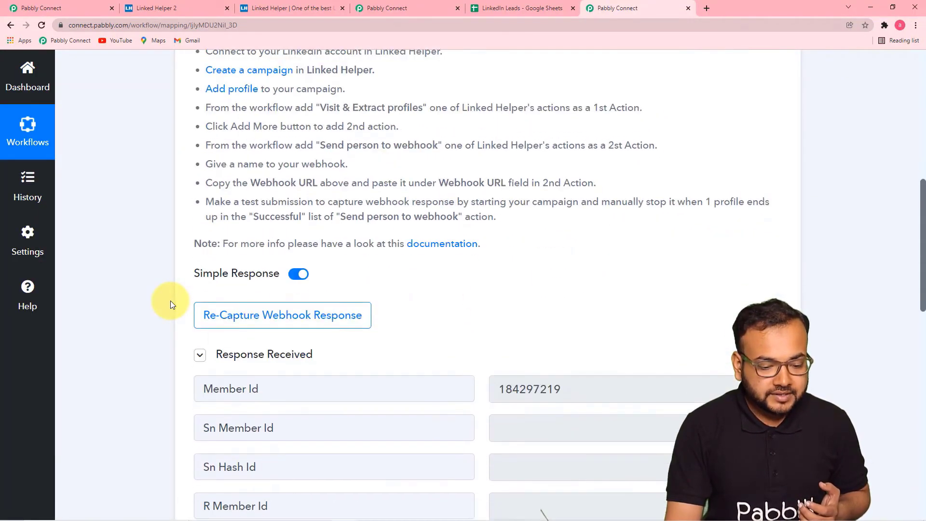
scroll(169, 300, down, 7)
scroll(399, 193, up, 3)
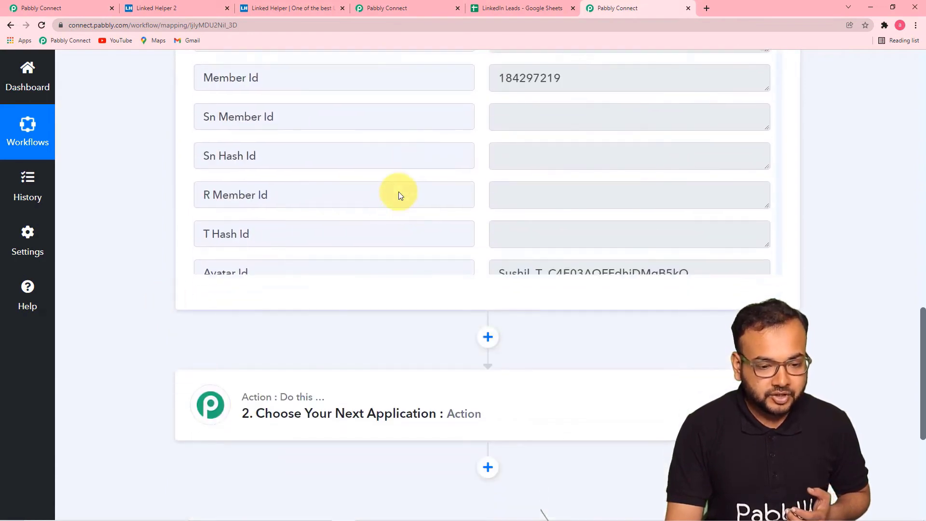
scroll(290, 212, down, 1)
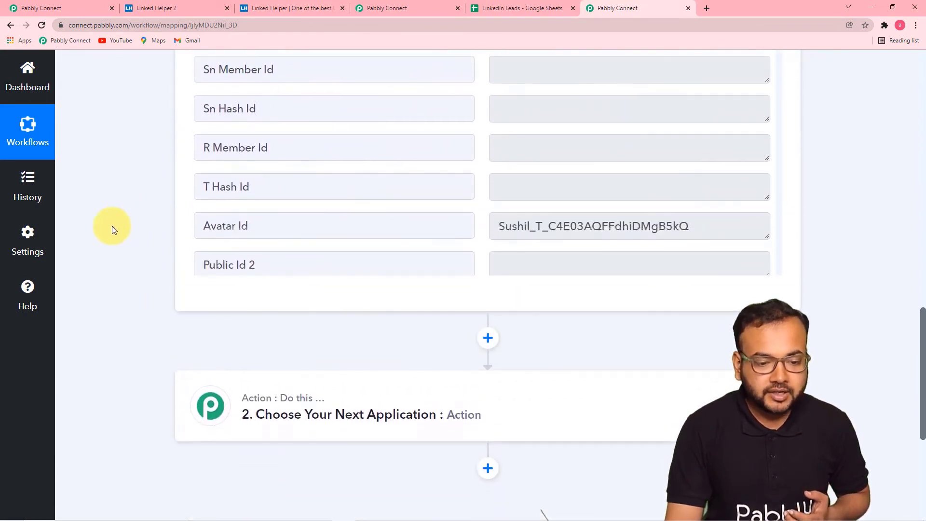
scroll(112, 225, up, 7)
scroll(265, 309, up, 1)
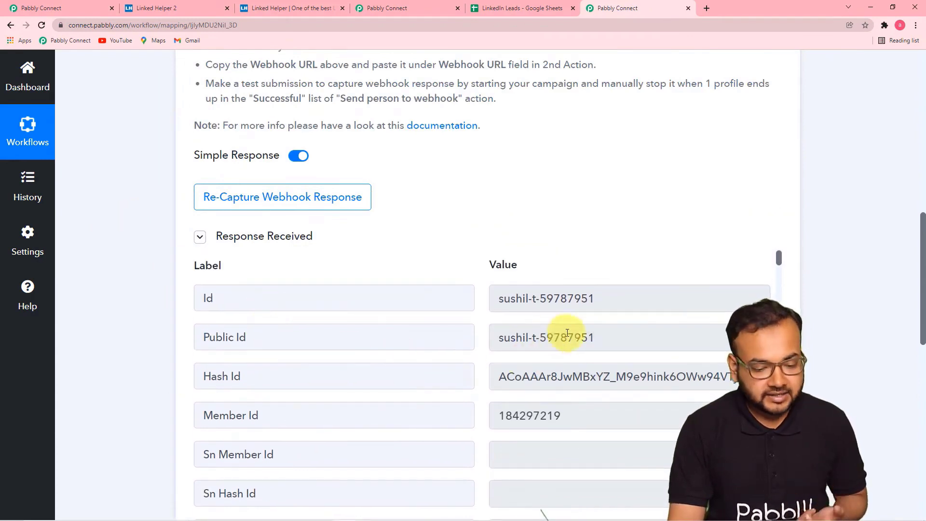
scroll(111, 334, down, 4)
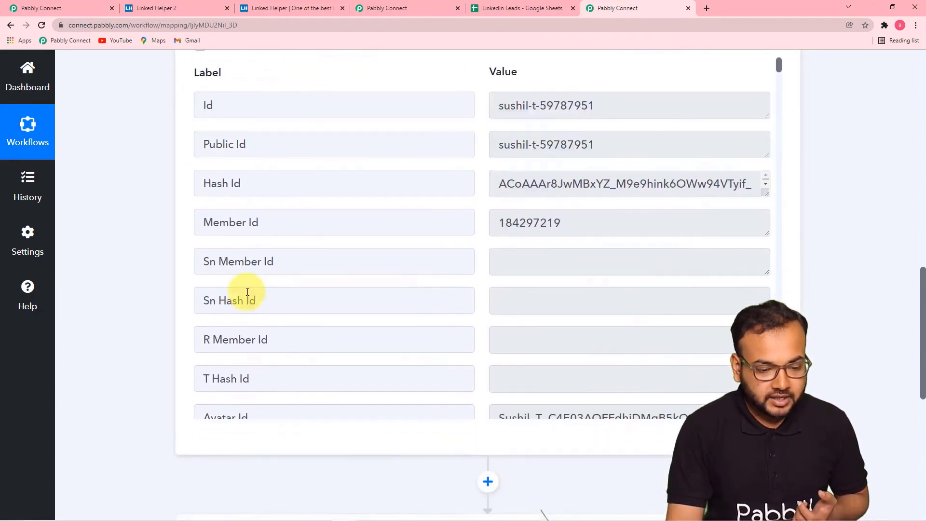
scroll(371, 275, down, 7)
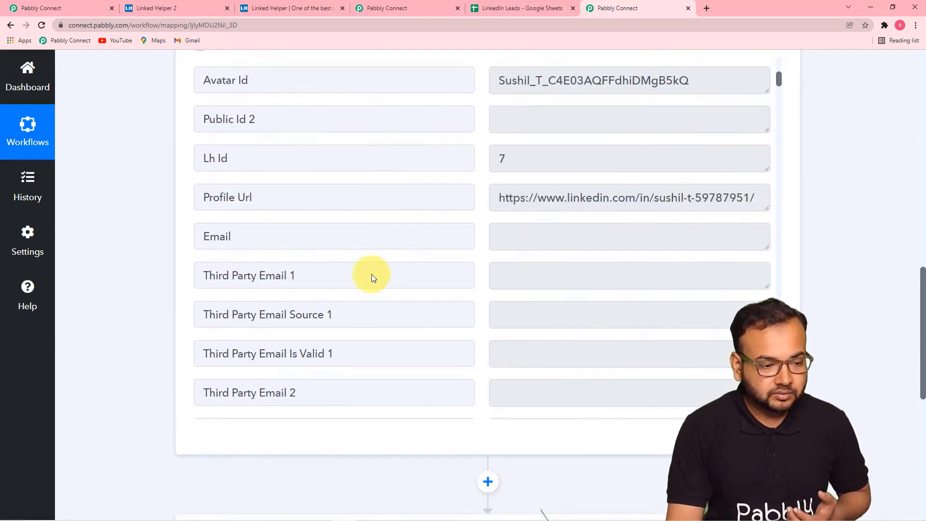
scroll(371, 277, up, 1)
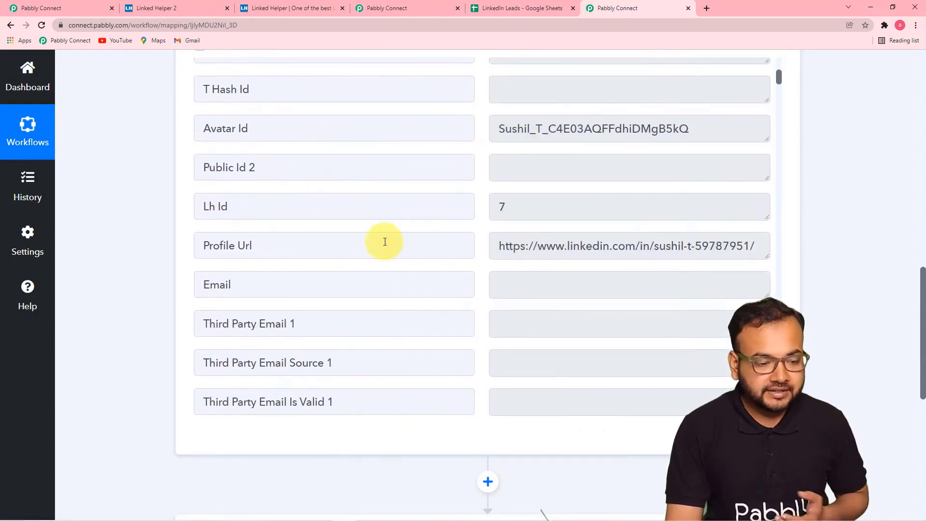
scroll(383, 241, down, 5)
scroll(382, 241, up, 5)
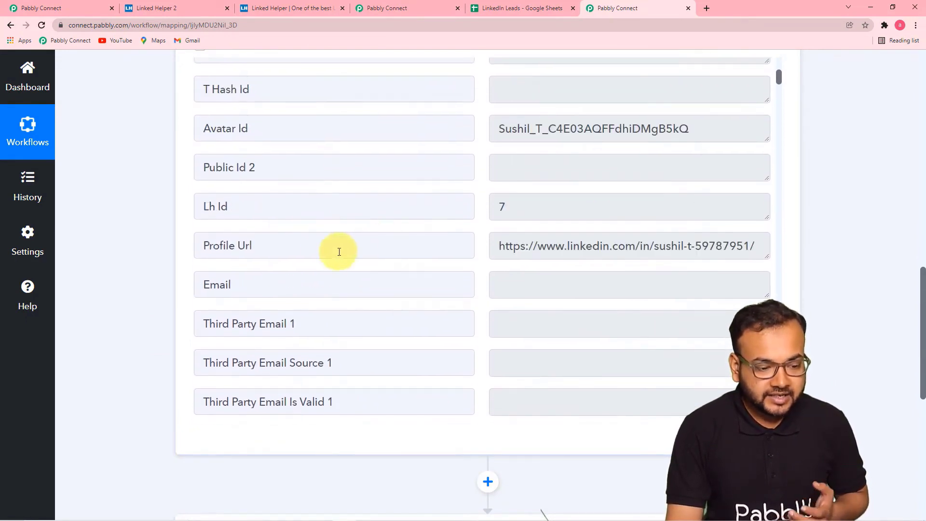
scroll(409, 254, down, 3)
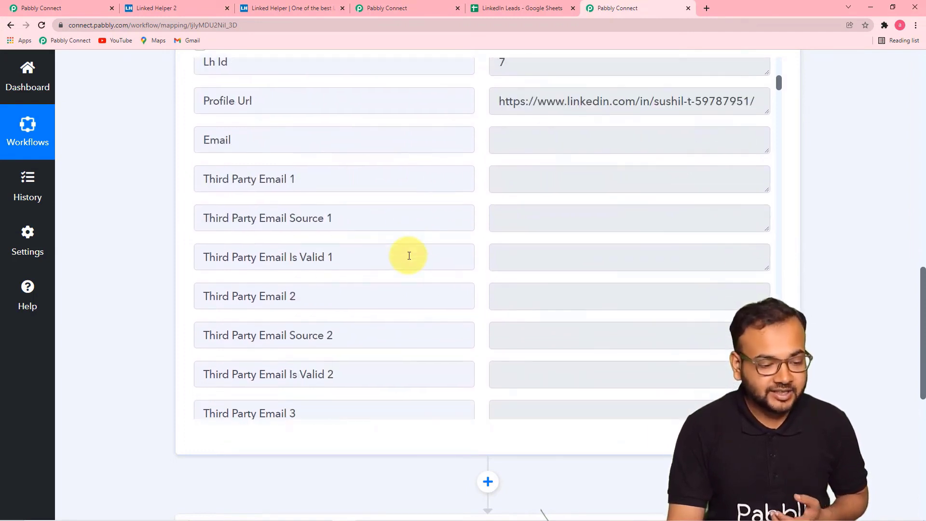
scroll(409, 255, down, 6)
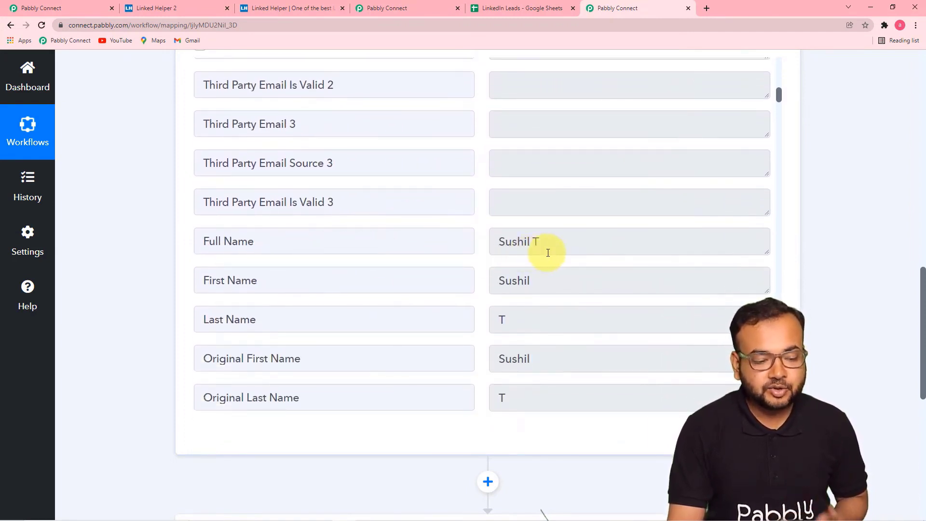
scroll(444, 275, down, 2)
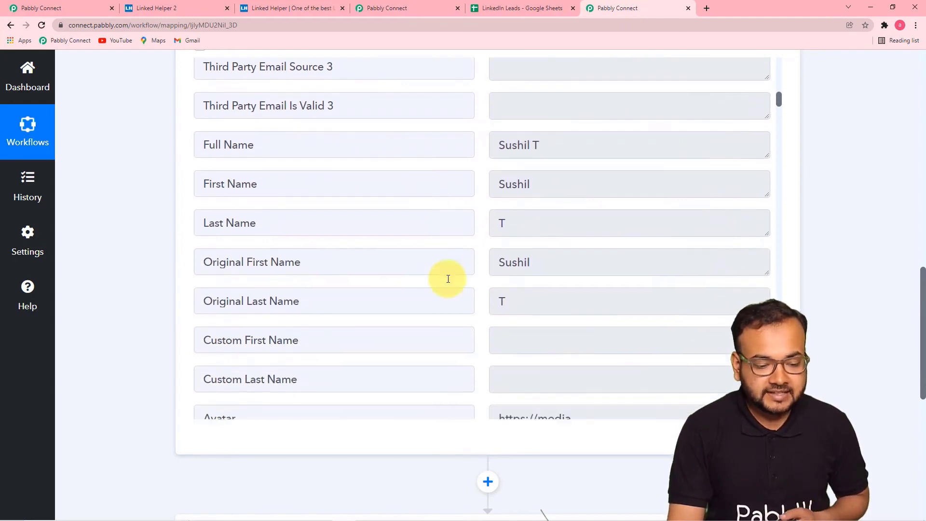
scroll(447, 279, down, 3)
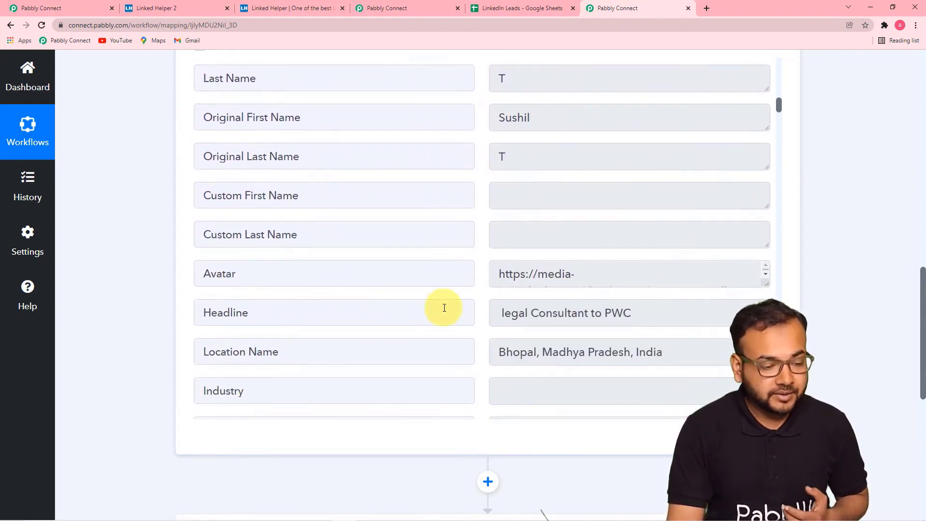
scroll(444, 307, down, 2)
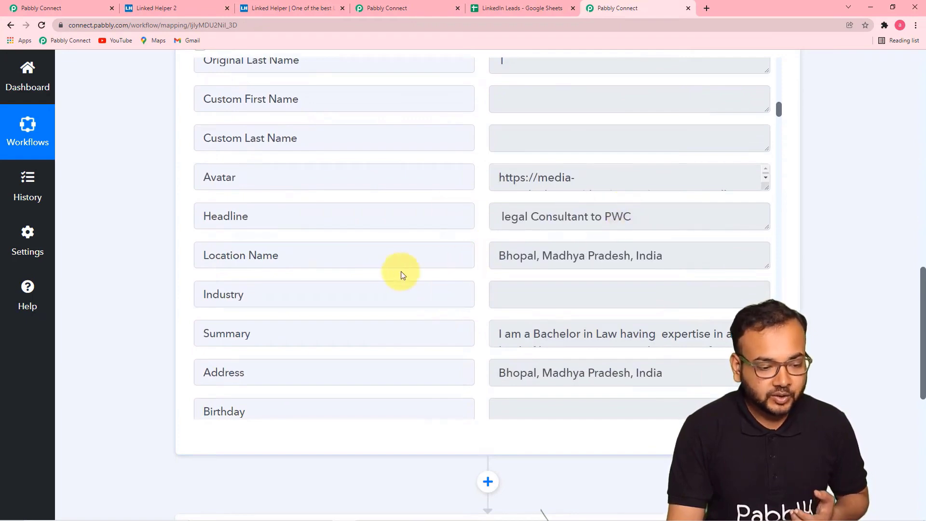
scroll(352, 319, down, 3)
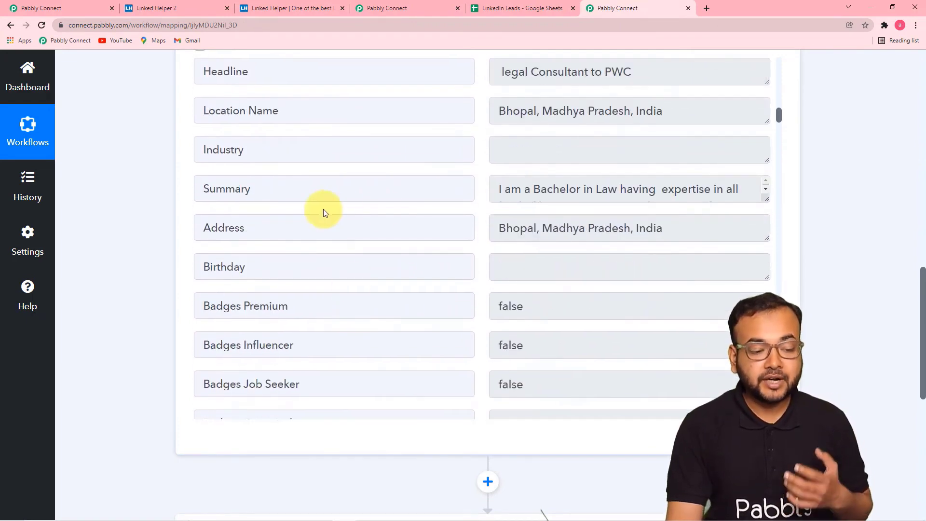
drag(765, 198, 772, 249)
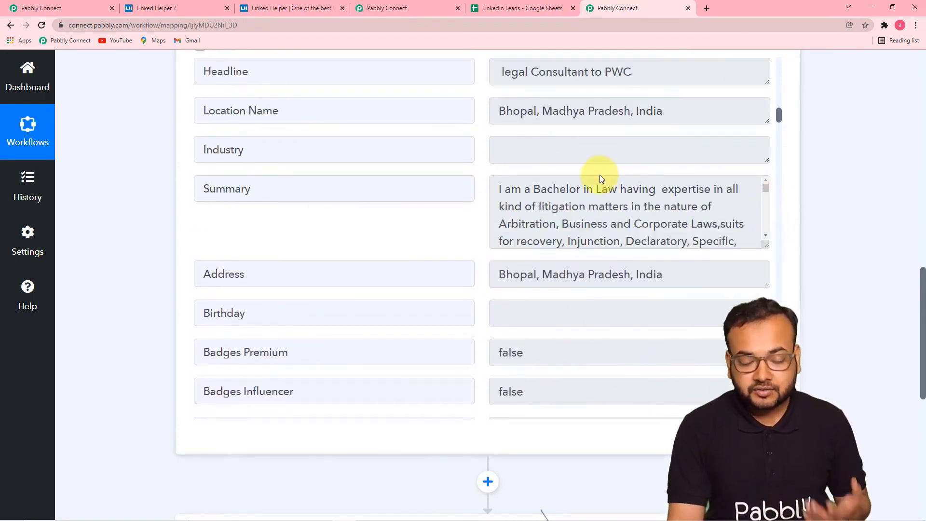
scroll(426, 234, down, 4)
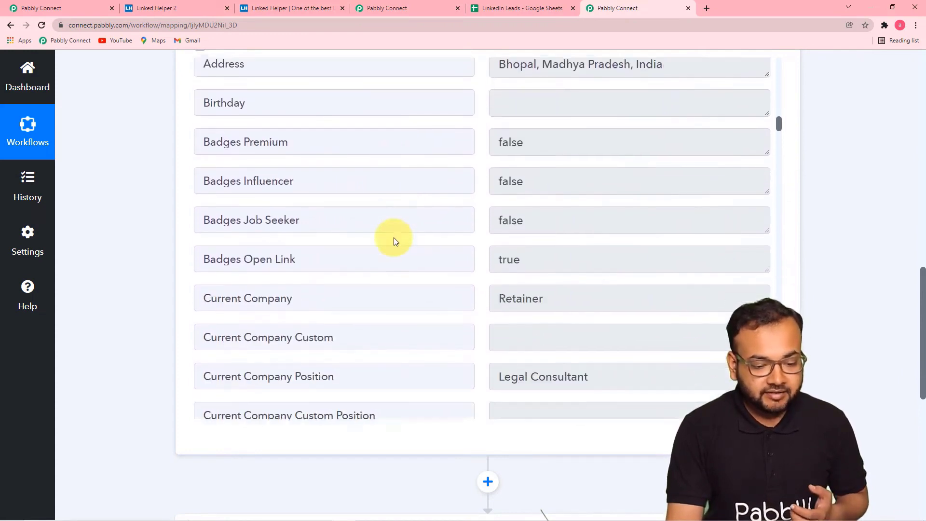
scroll(394, 237, down, 2)
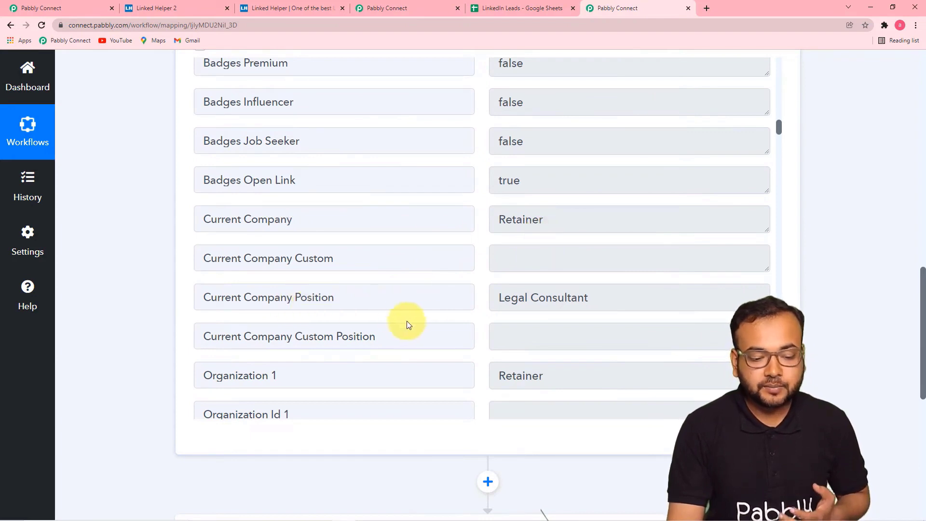
scroll(559, 298, down, 2)
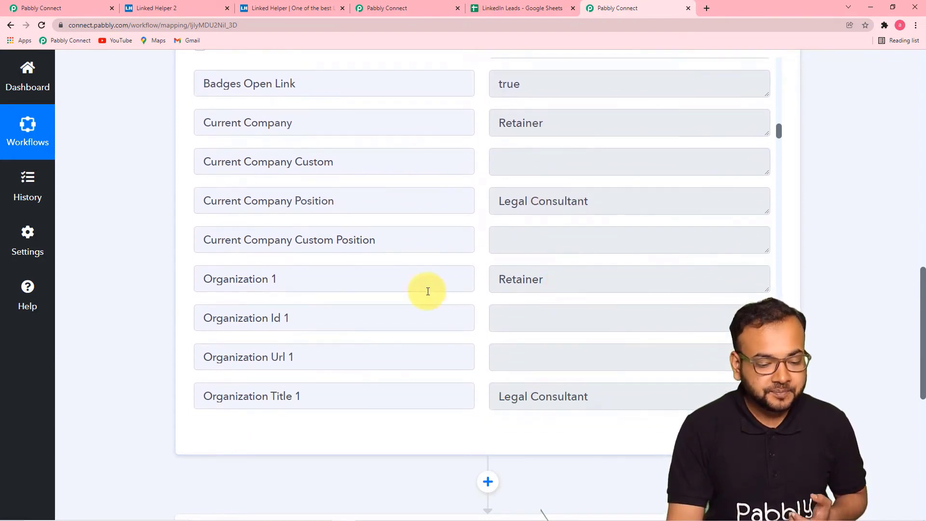
scroll(426, 291, up, 1)
scroll(428, 291, down, 18)
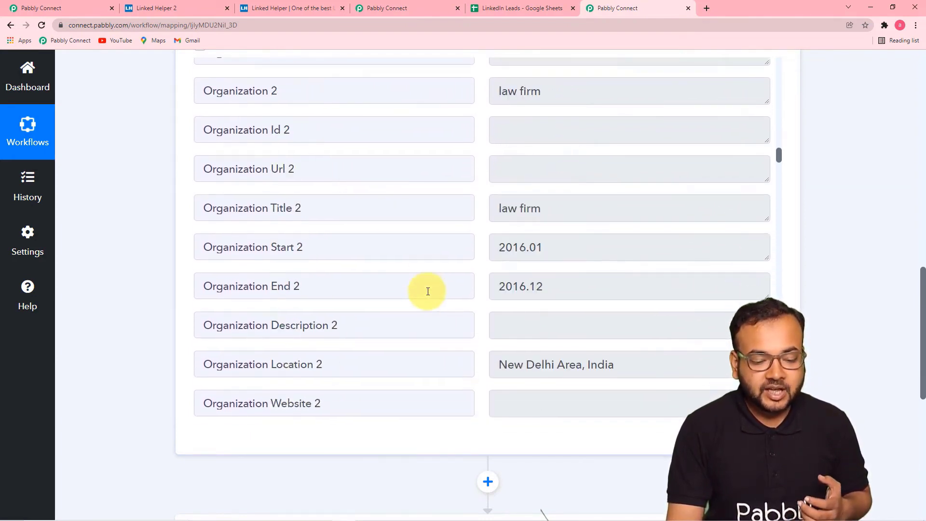
scroll(428, 291, down, 8)
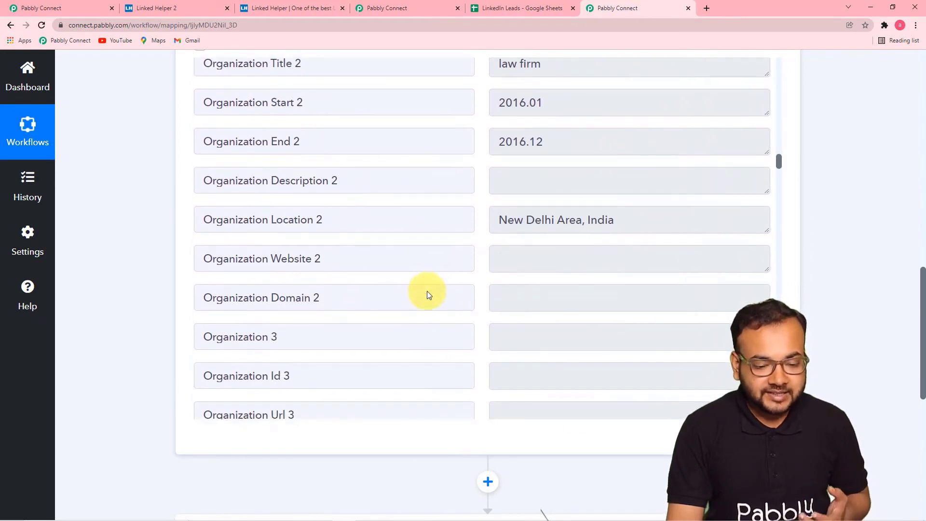
scroll(428, 292, down, 2)
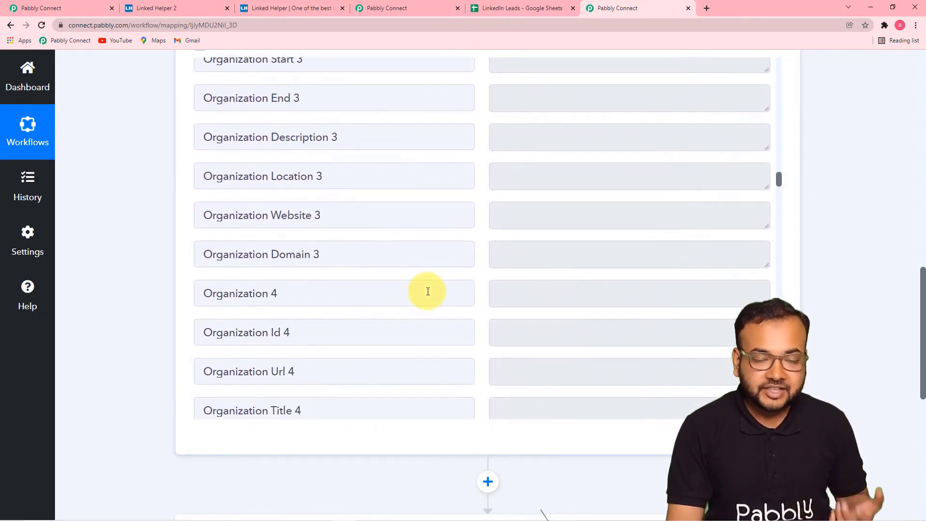
scroll(428, 292, down, 10)
scroll(428, 292, up, 1)
scroll(427, 289, down, 6)
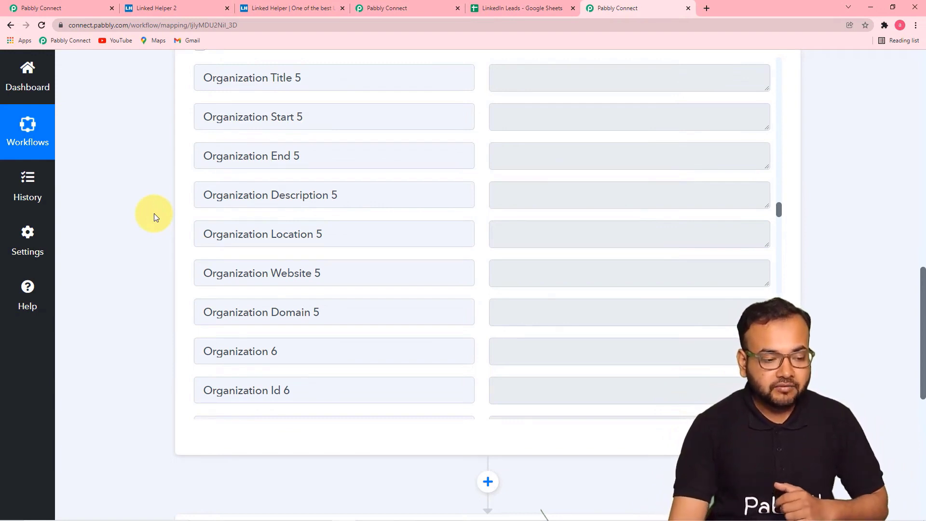
scroll(153, 272, down, 5)
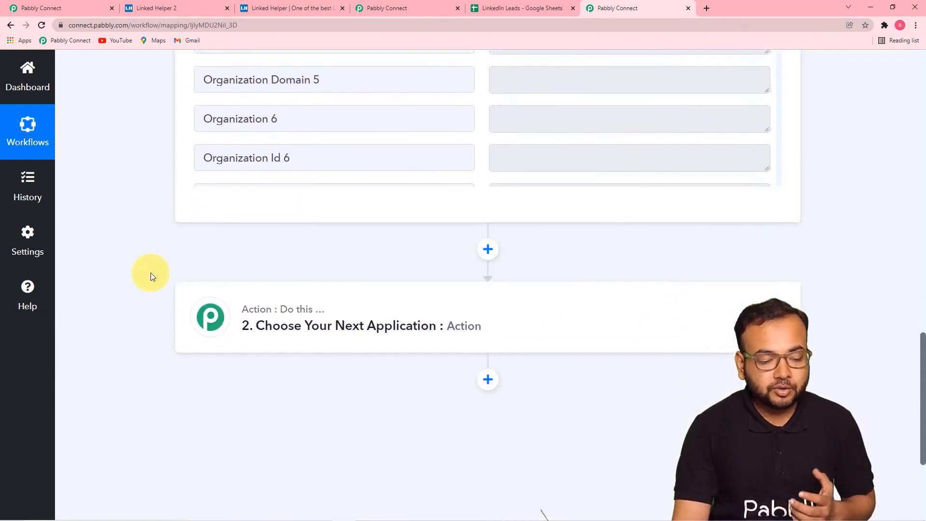
- Set Google Sheets as the second step's app, list its action events, then view the LinkedIn Leads sheet
click(275, 323)
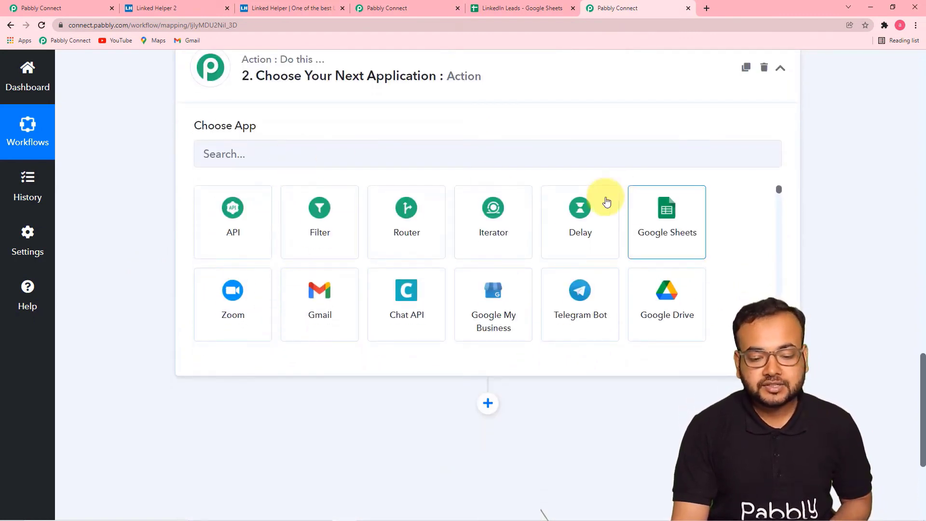
click(677, 226)
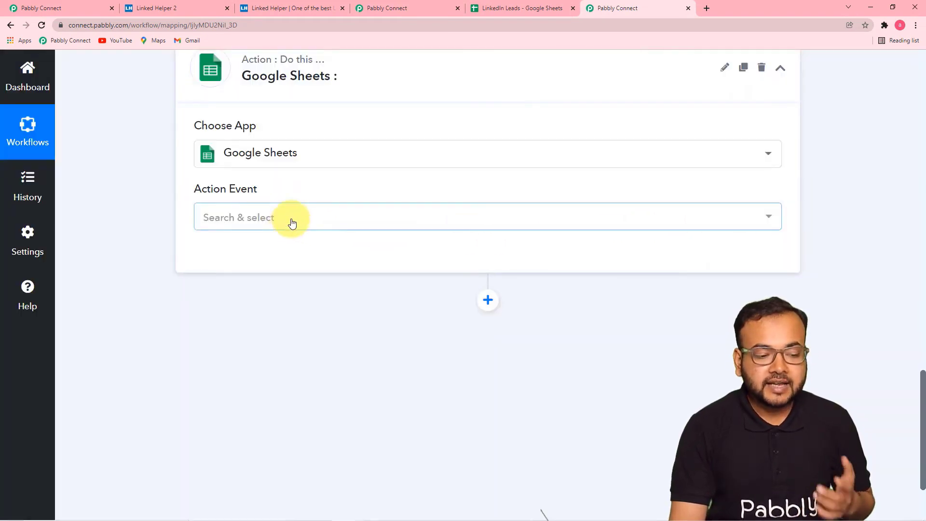
click(292, 222)
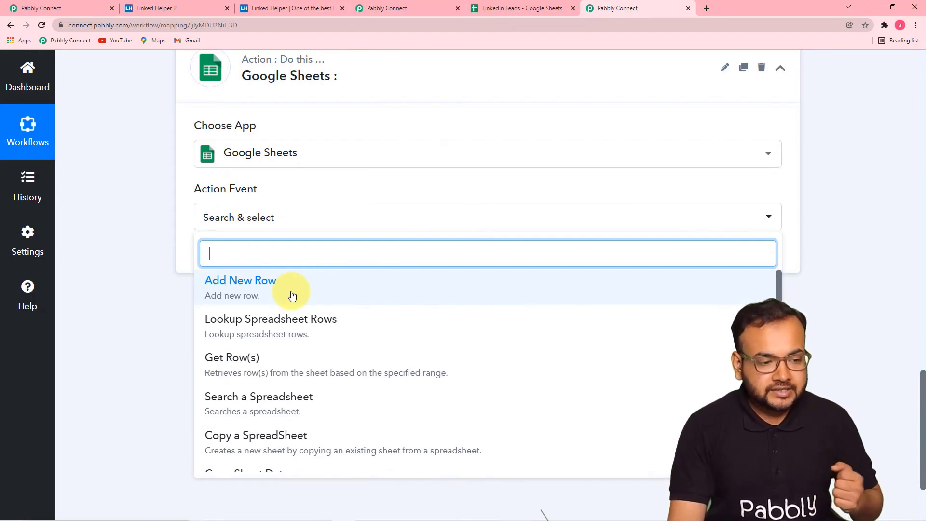
click(496, 11)
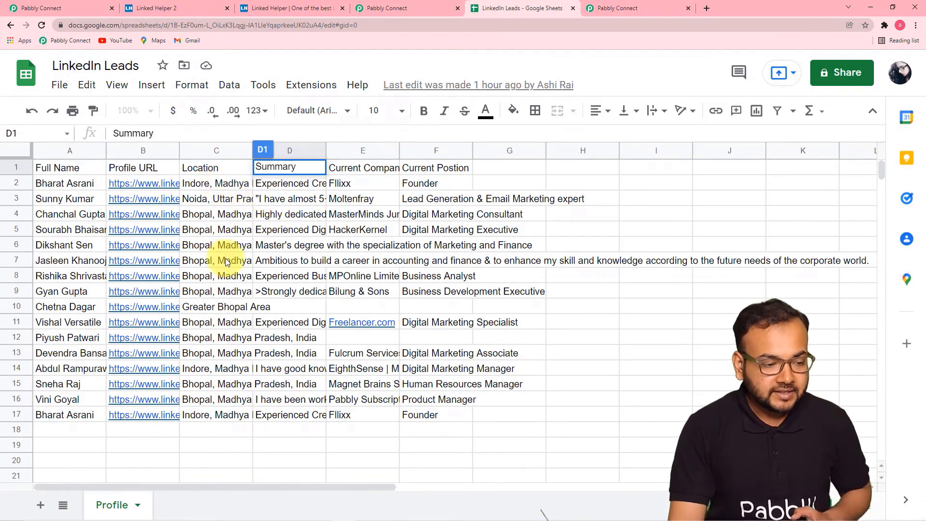
- Inspect the LinkedIn Leads Profile sheet's columns, then go back to the Pabbly Connect workflow
click(546, 321)
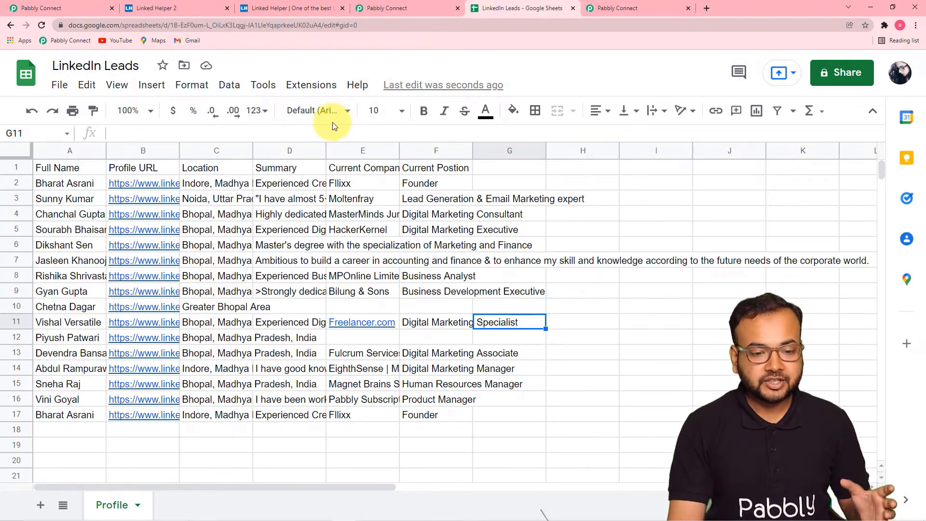
click(602, 9)
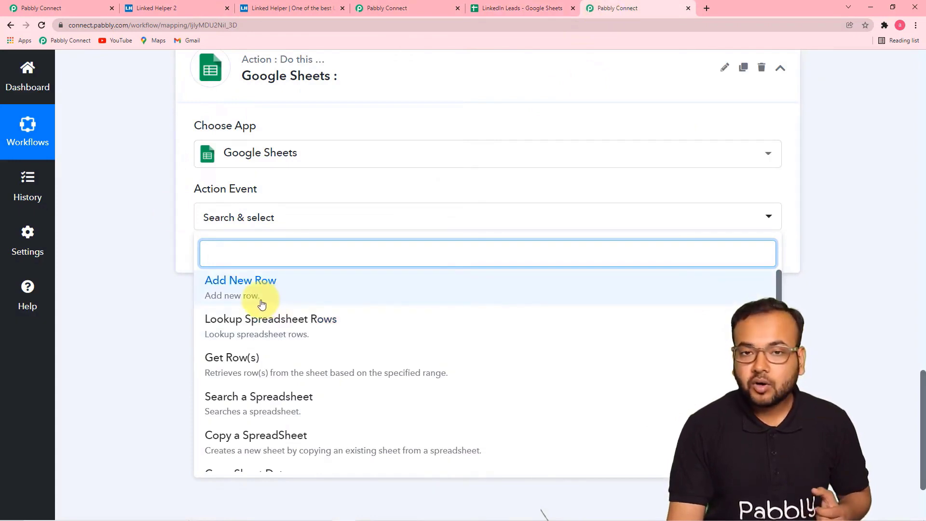
- Choose Add New Row as the action event and add a new Google Sheets connection
click(241, 285)
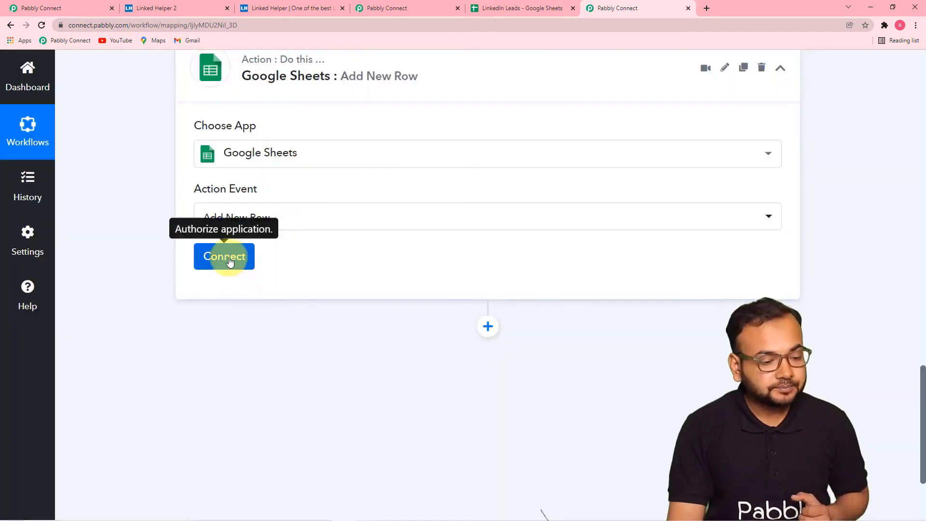
click(230, 263)
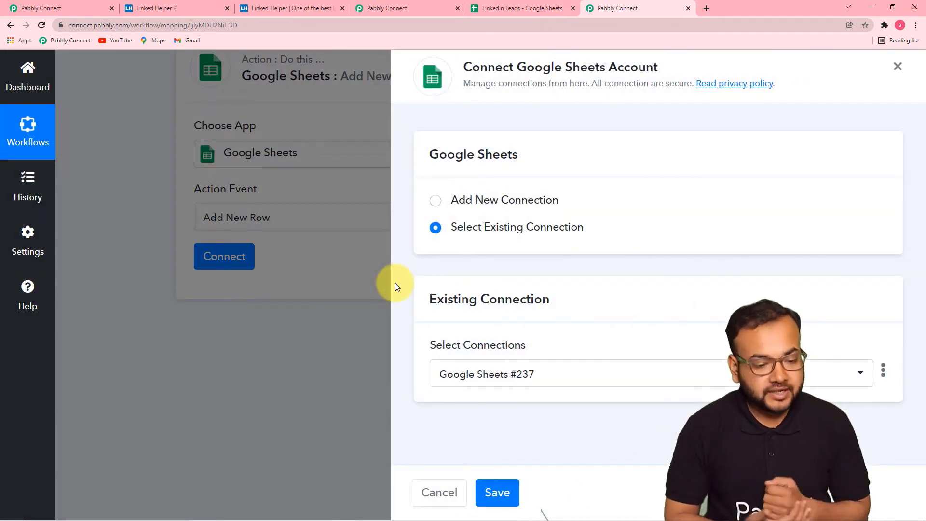
click(436, 202)
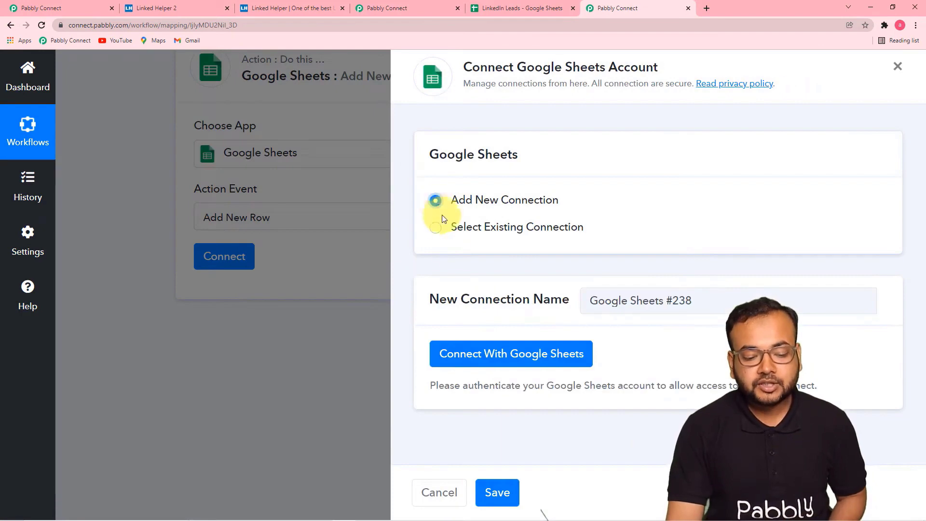
- Authorize a Google account so Pabbly Connect can access Google Sheets
click(475, 358)
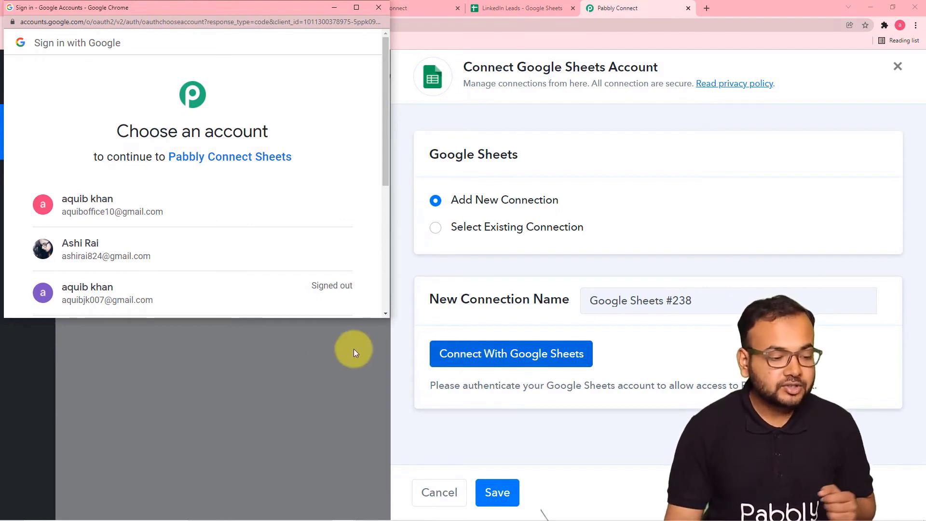
click(231, 252)
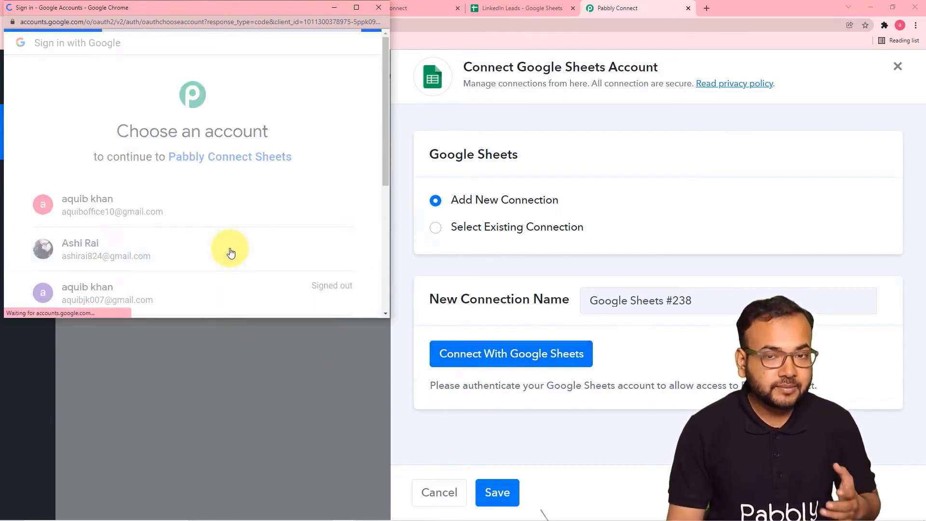
scroll(230, 251, down, 1)
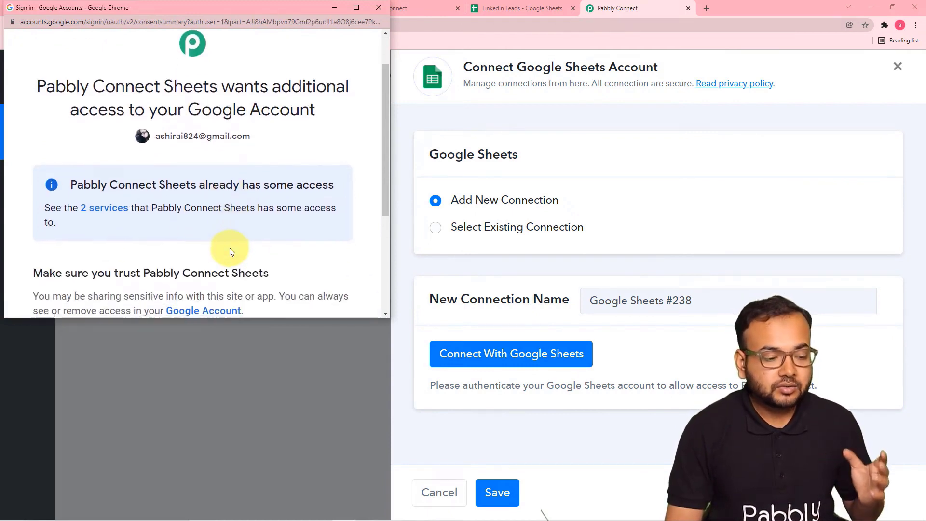
scroll(231, 251, down, 1)
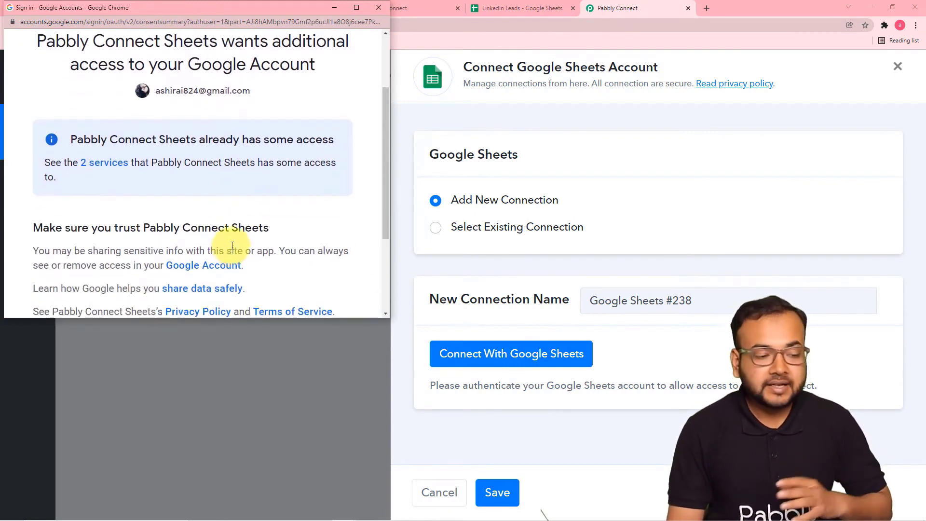
scroll(232, 246, down, 2)
click(246, 265)
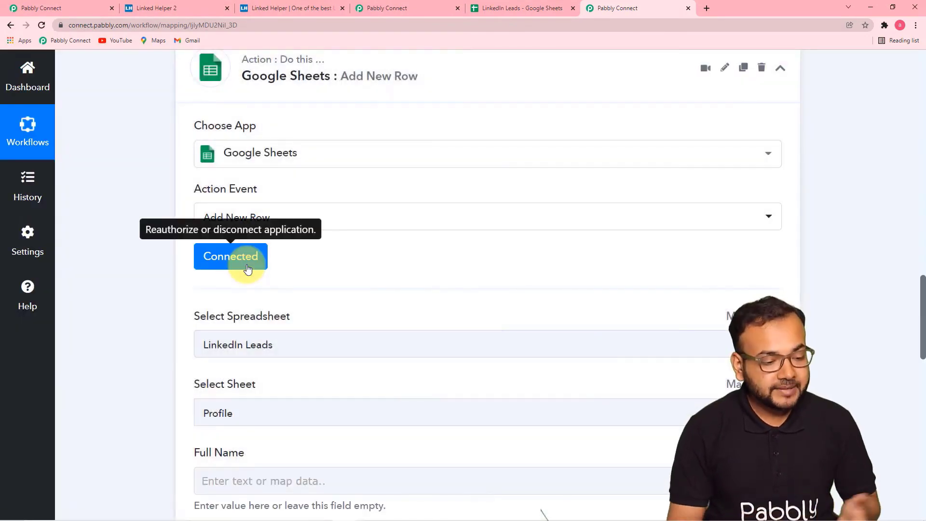
scroll(162, 280, down, 2)
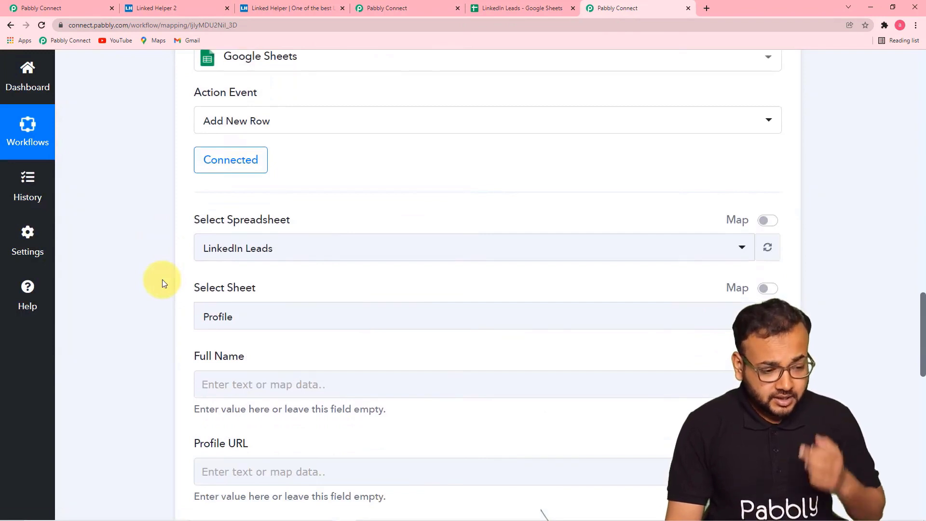
scroll(140, 272, down, 3)
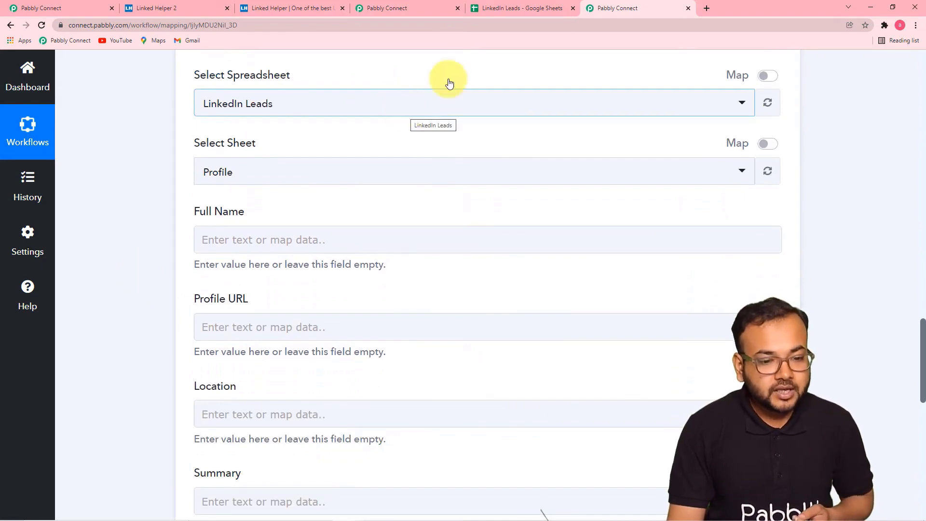
click(487, 8)
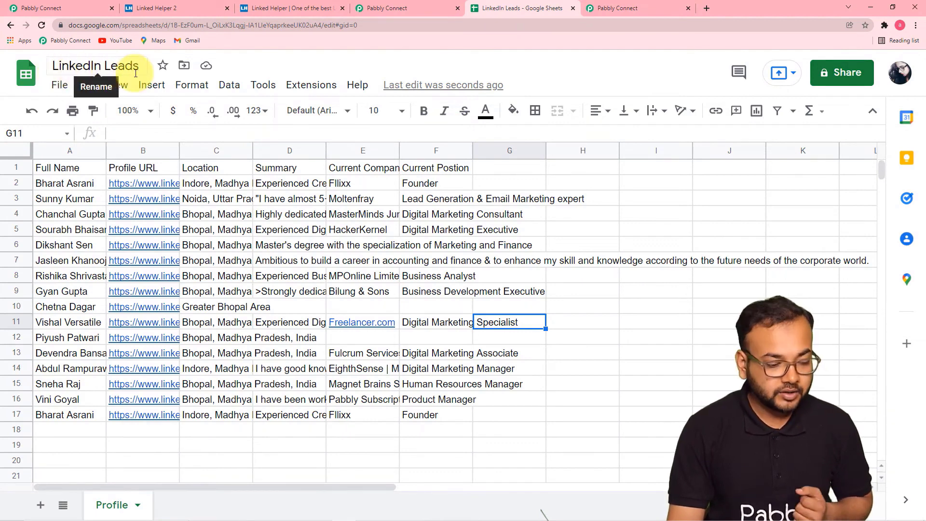
click(615, 8)
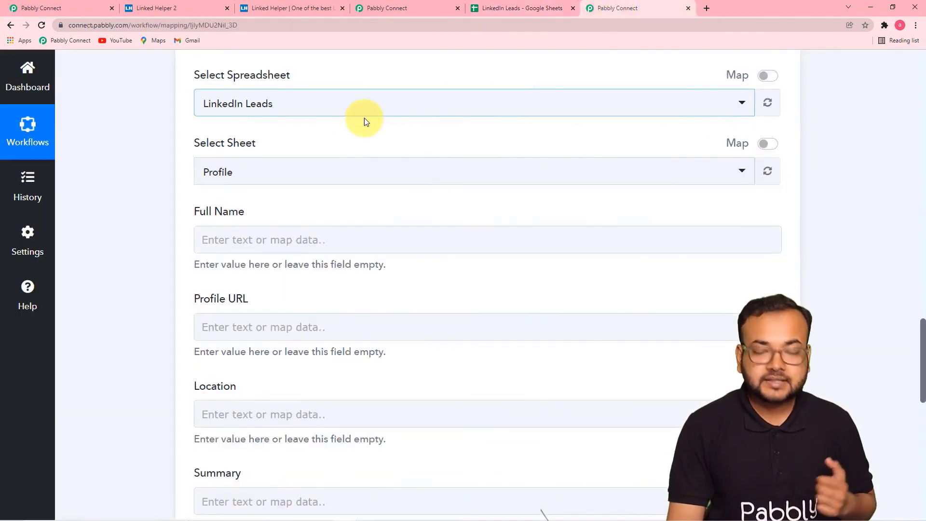
click(377, 109)
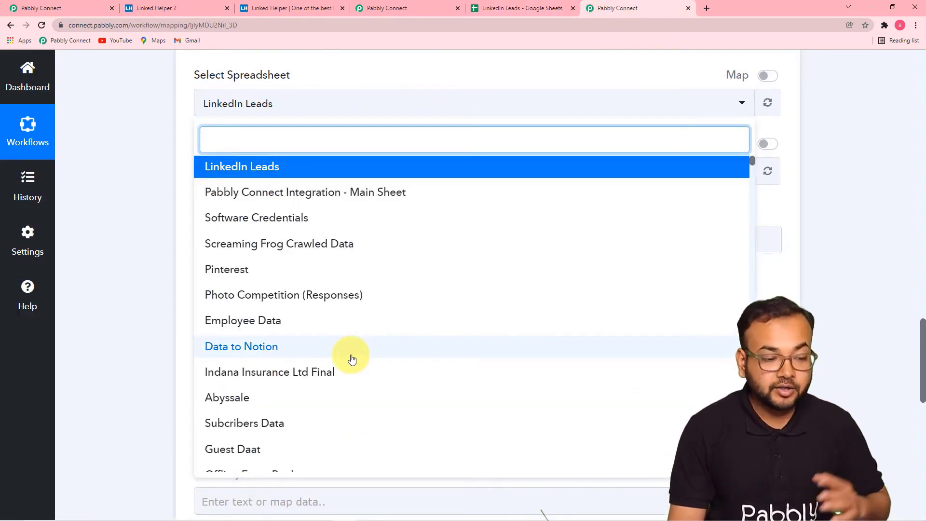
click(221, 170)
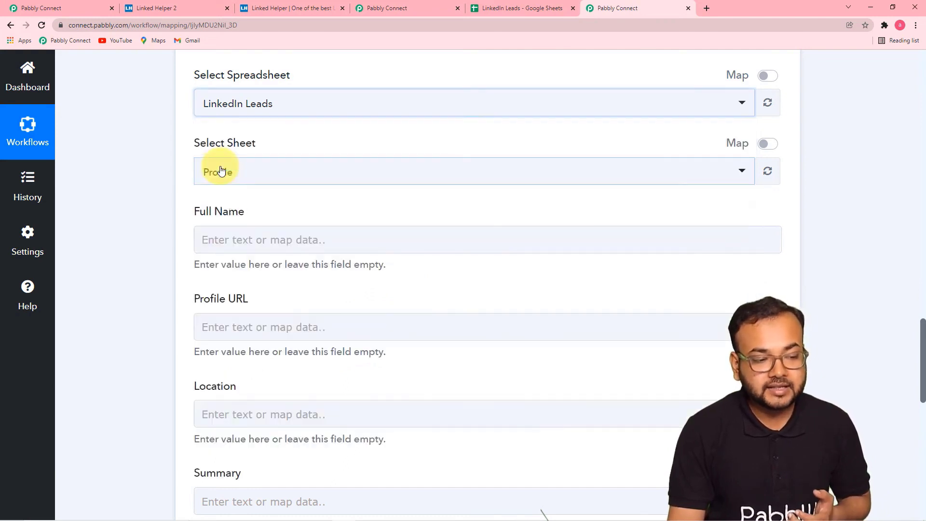
scroll(169, 139, up, 2)
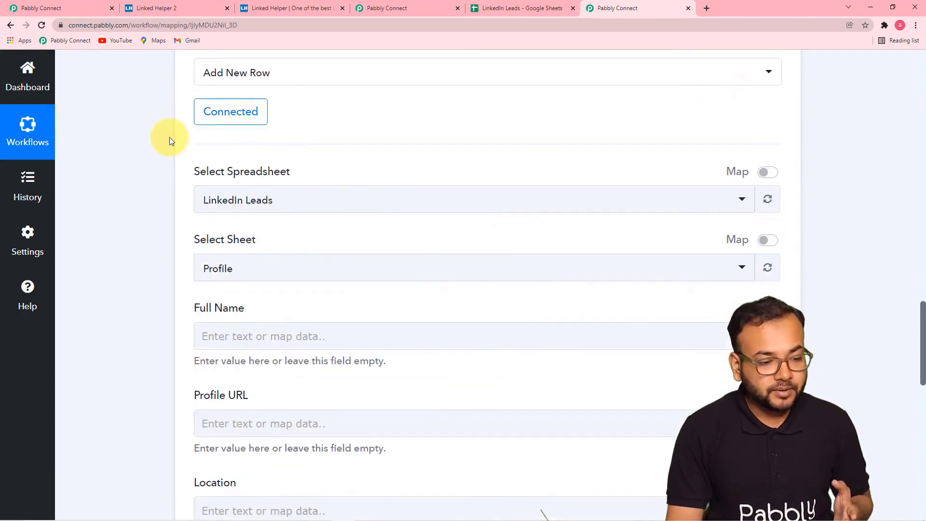
scroll(196, 208, down, 3)
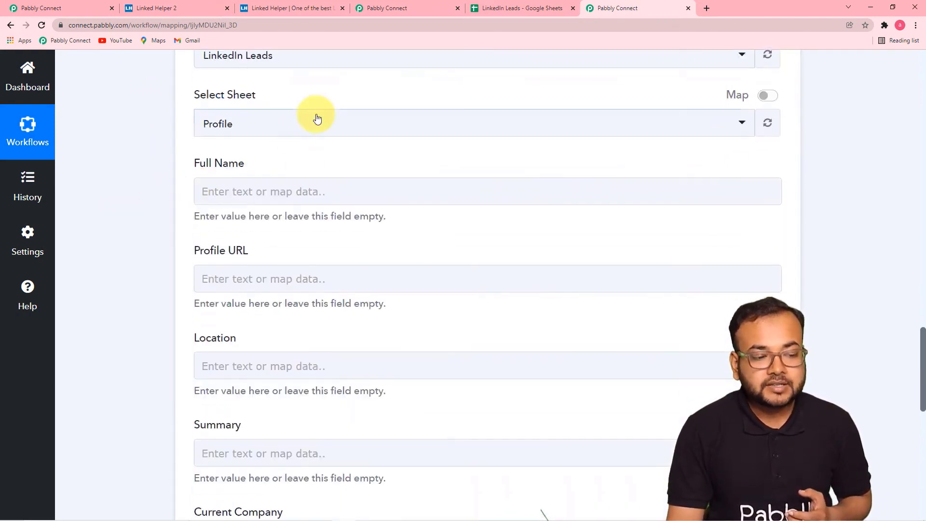
click(414, 10)
click(502, 7)
scroll(142, 409, down, 3)
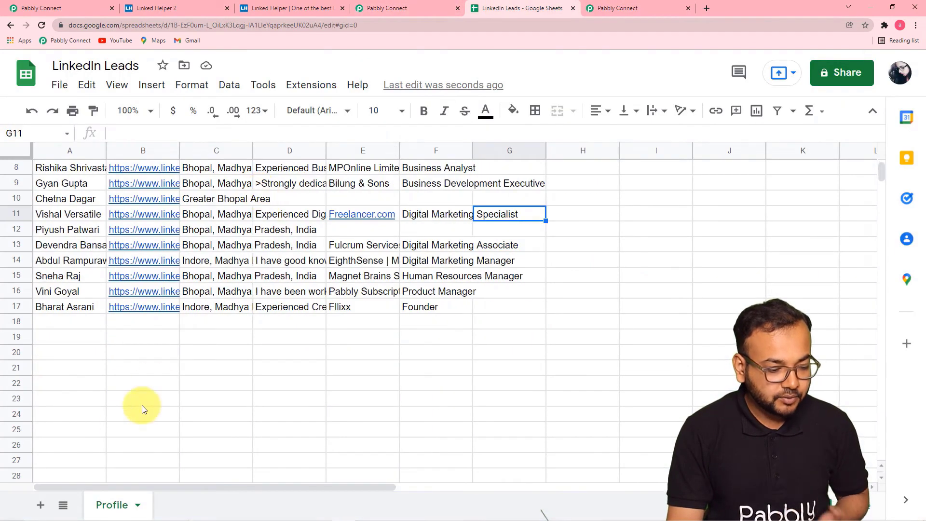
click(636, 10)
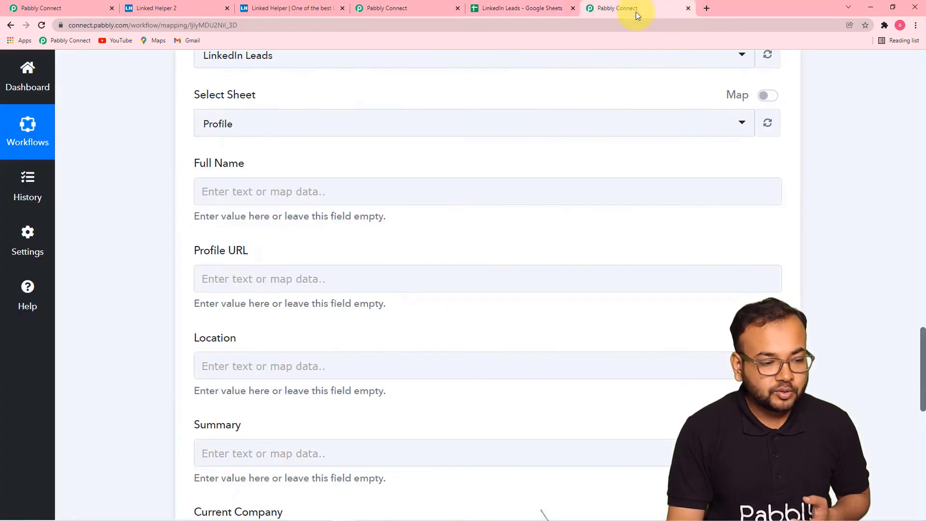
- Select Profile as the target sheet, leave Location empty, and switch to the LinkedIn Leads spreadsheet
click(306, 129)
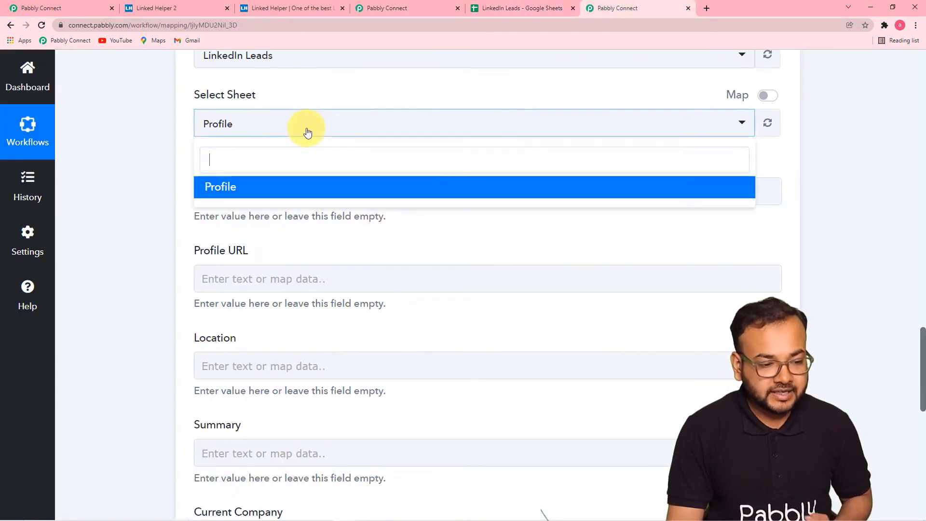
click(254, 187)
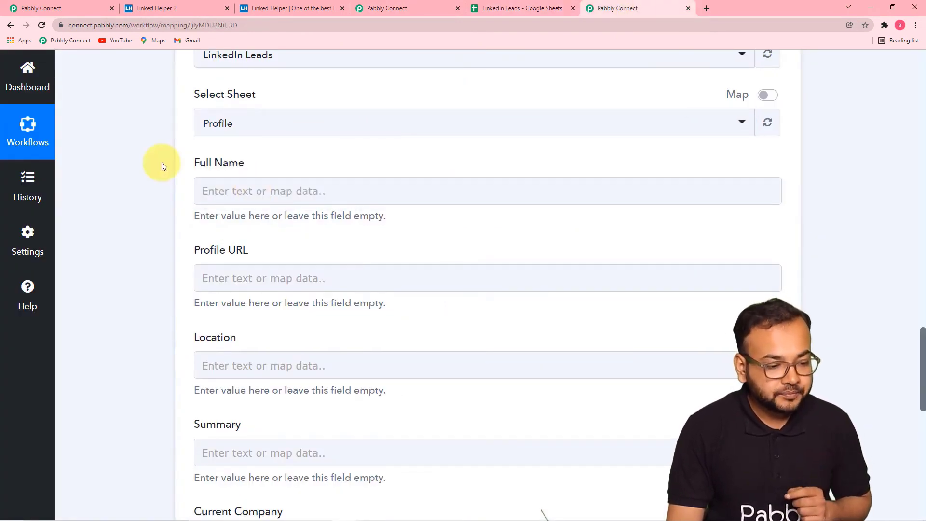
scroll(161, 162, down, 3)
scroll(161, 162, up, 2)
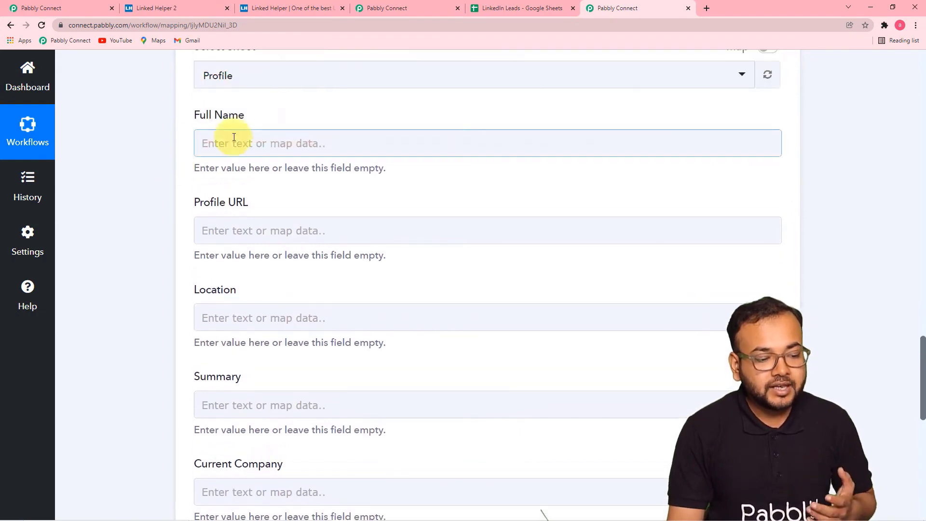
scroll(241, 252, down, 2)
click(242, 219)
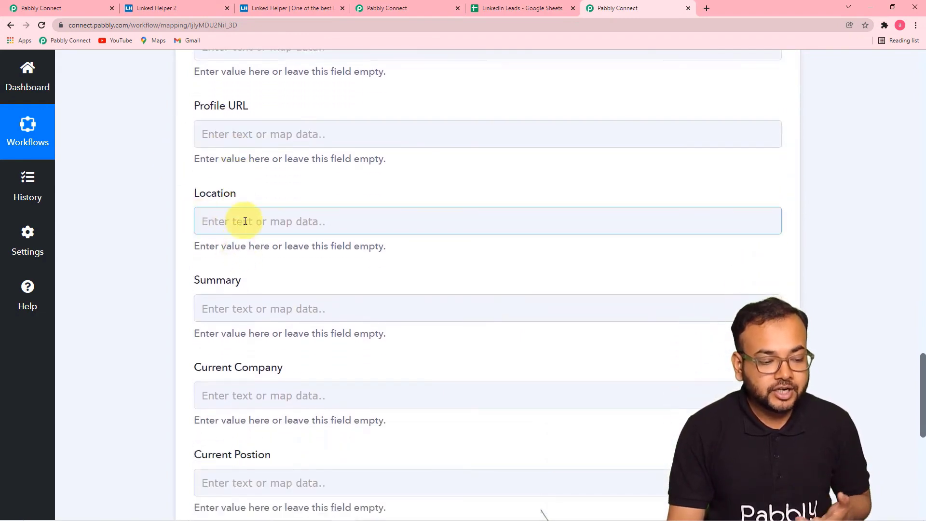
scroll(241, 219, up, 1)
scroll(234, 269, down, 2)
click(236, 275)
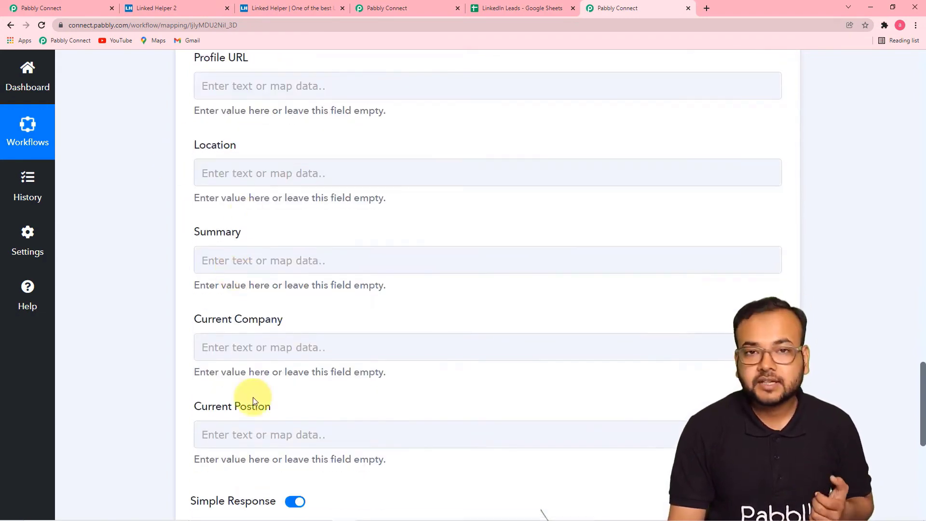
click(485, 9)
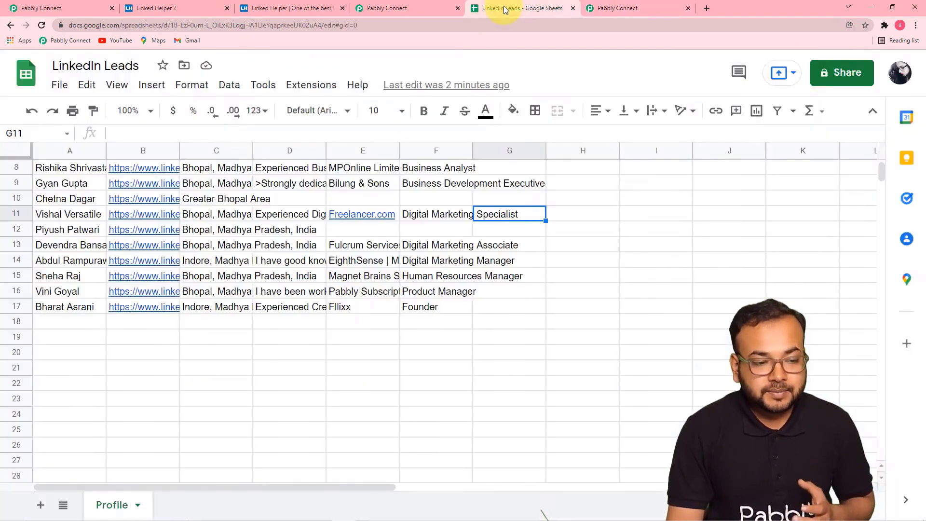
- Check the Profile sheet's header row, then return to the Pabbly Connect mapping form
scroll(75, 170, up, 3)
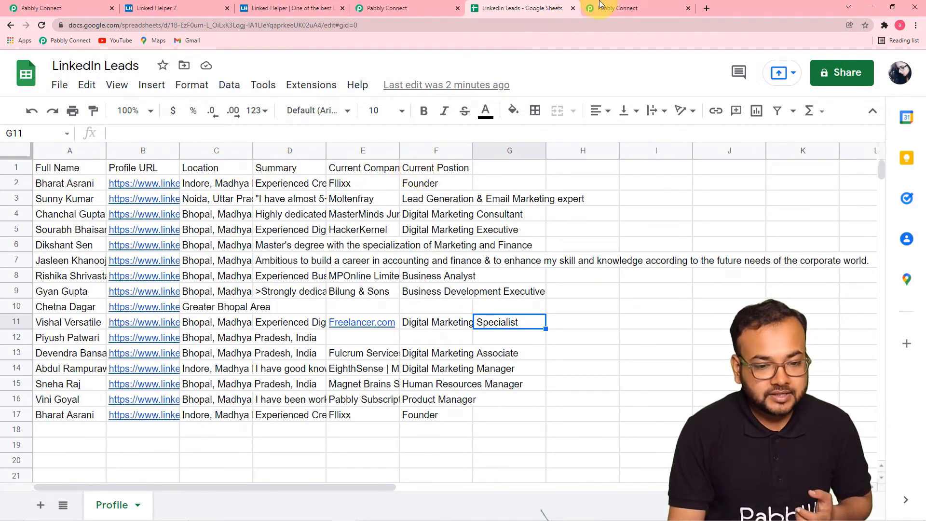
click(616, 8)
scroll(328, 255, up, 6)
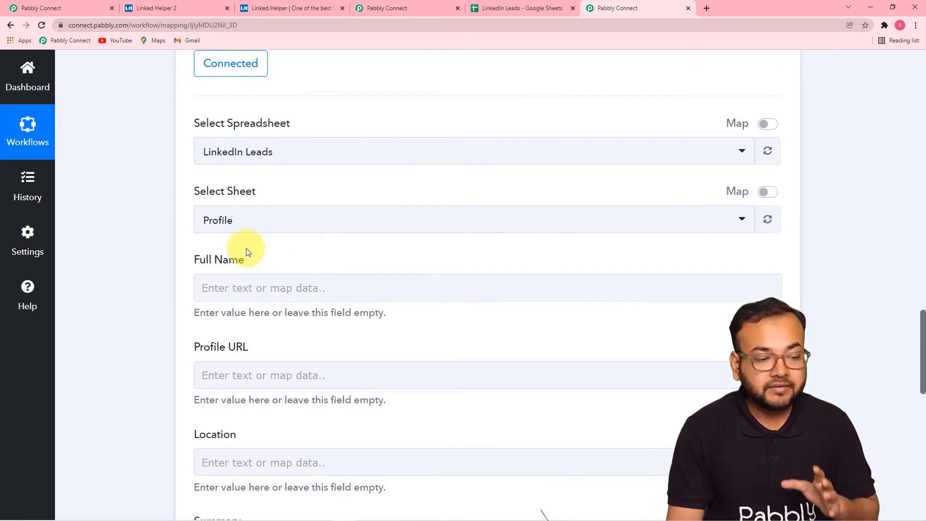
scroll(246, 248, up, 2)
scroll(246, 248, down, 1)
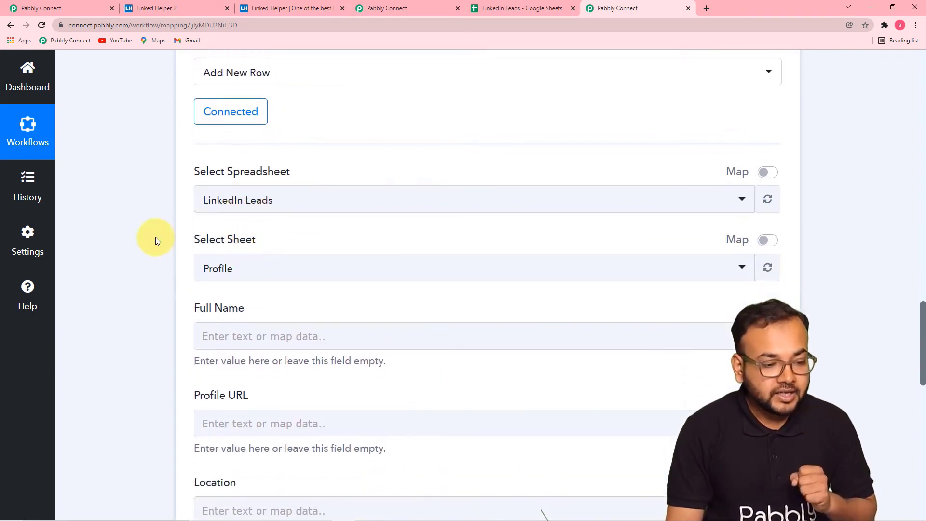
scroll(155, 236, up, 8)
scroll(156, 236, up, 6)
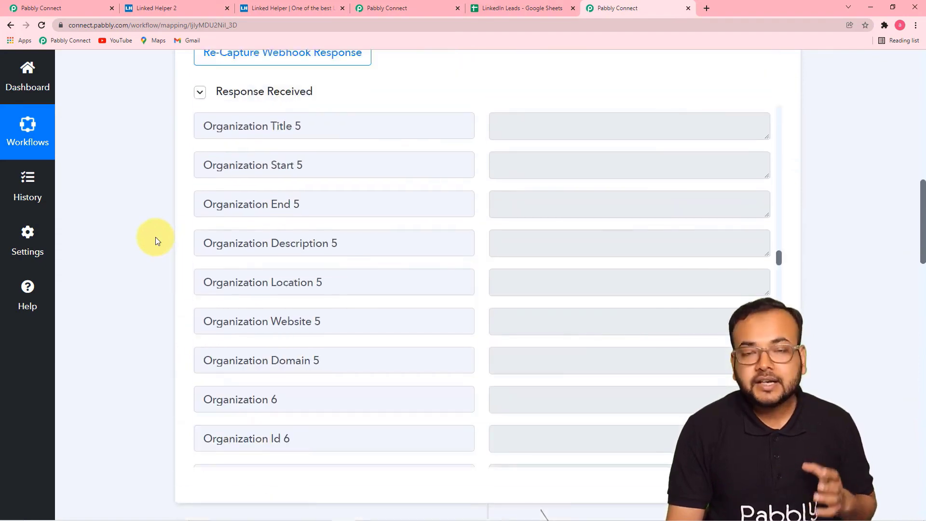
scroll(130, 235, down, 14)
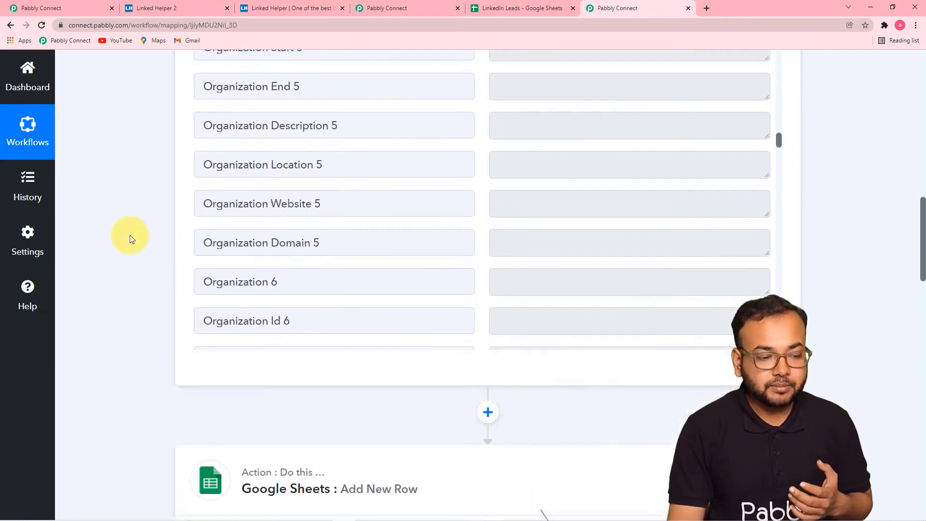
scroll(129, 236, down, 1)
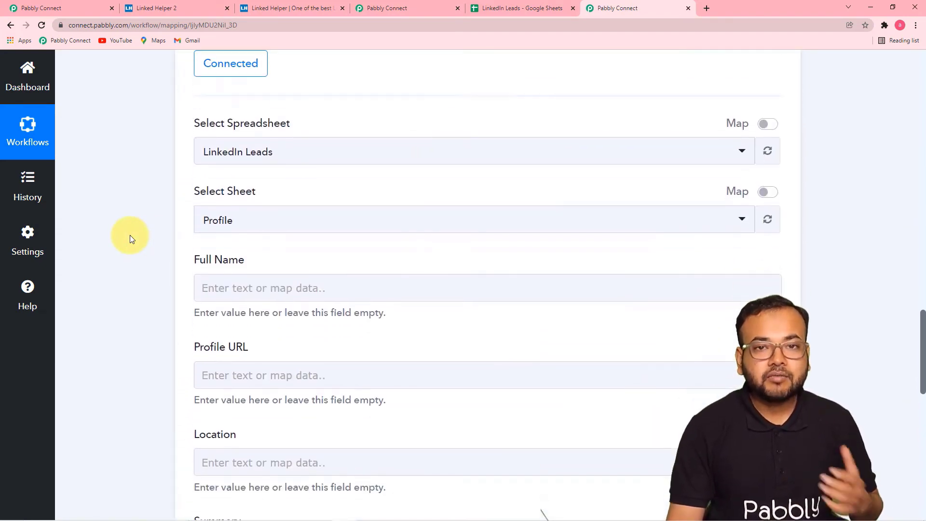
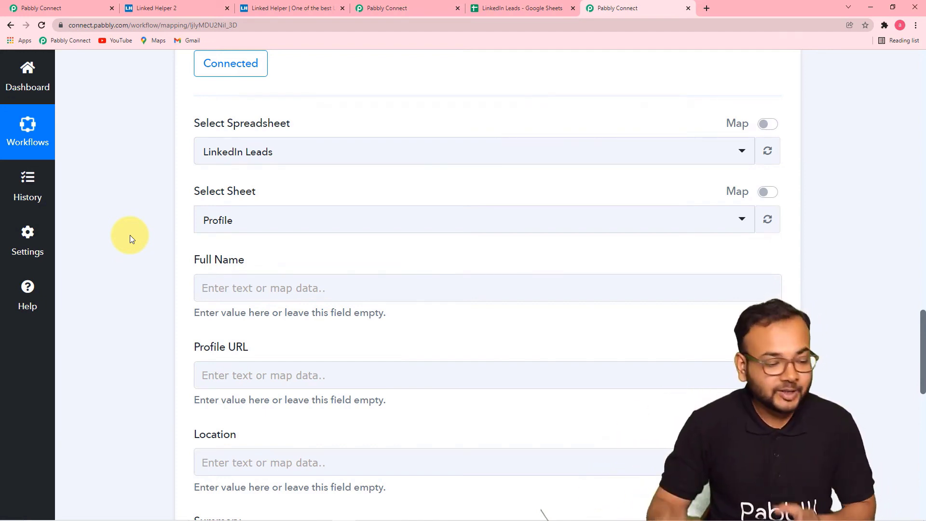
- Map the Linked Helper profile's Full Name into the Full Name field
scroll(129, 236, down, 3)
scroll(285, 201, up, 1)
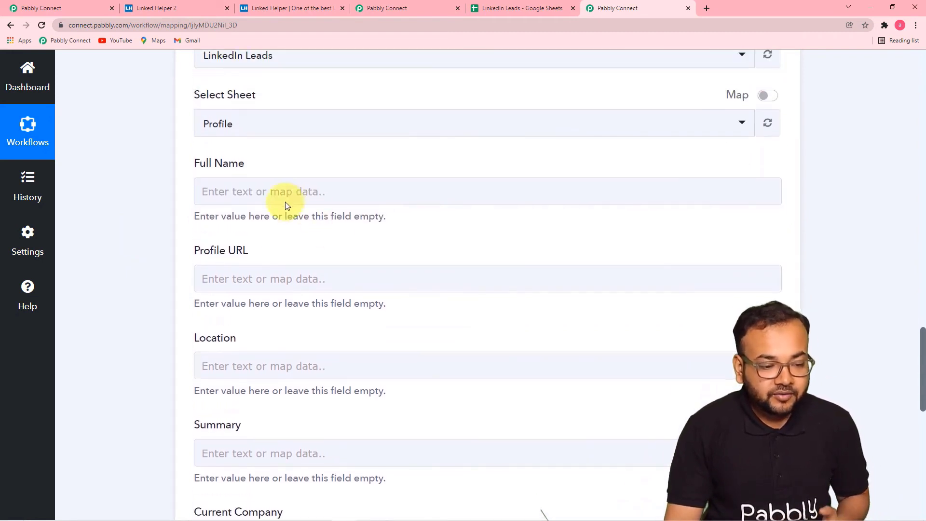
click(298, 194)
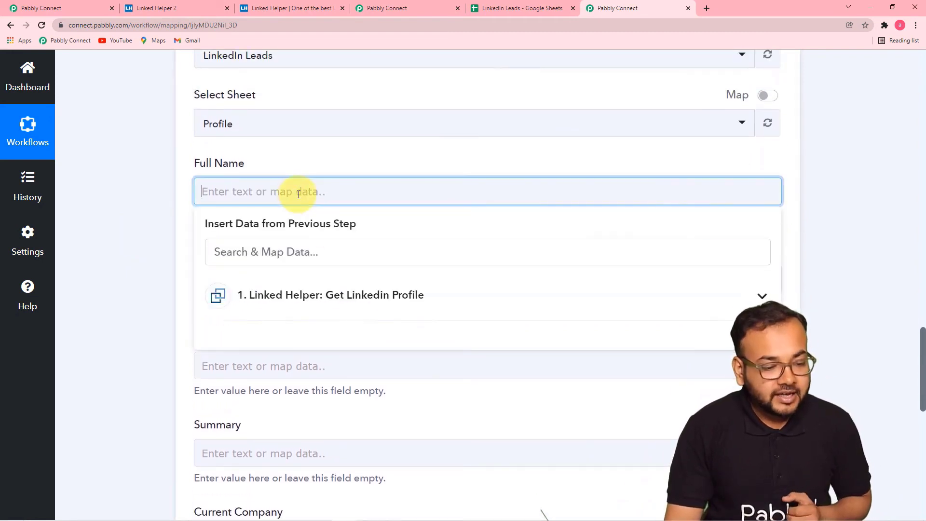
scroll(299, 195, down, 2)
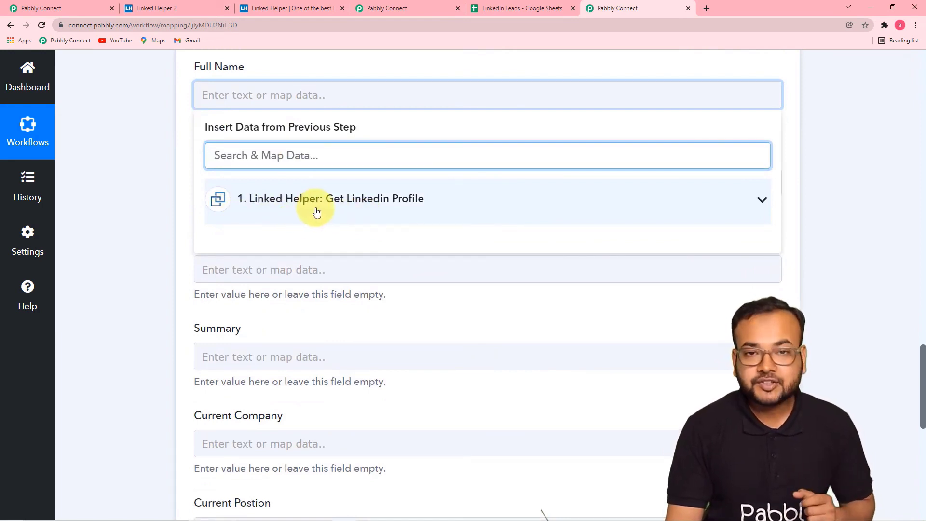
click(363, 214)
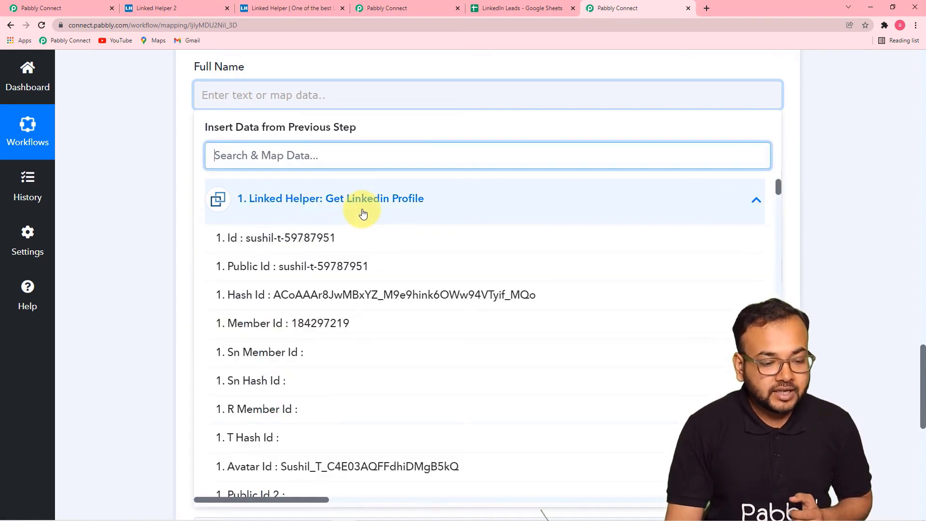
scroll(368, 314, down, 1)
scroll(369, 314, down, 1)
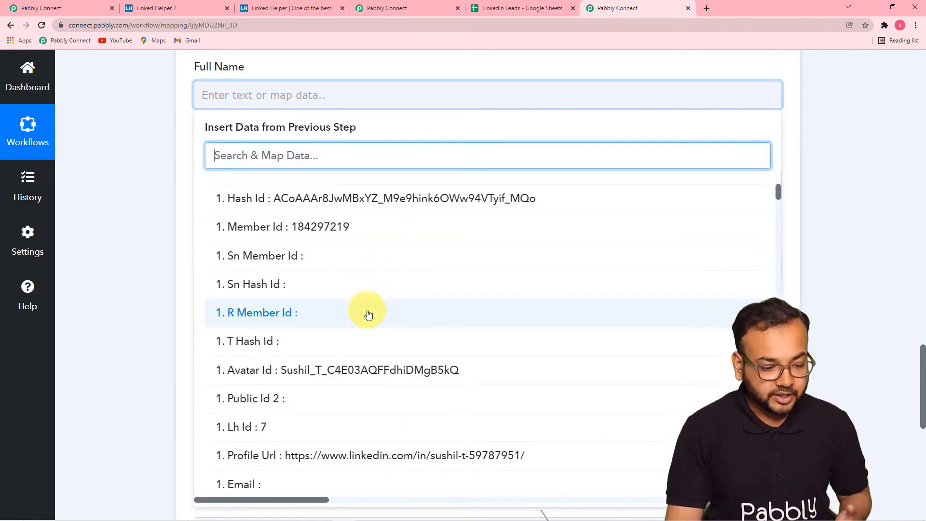
scroll(368, 314, down, 5)
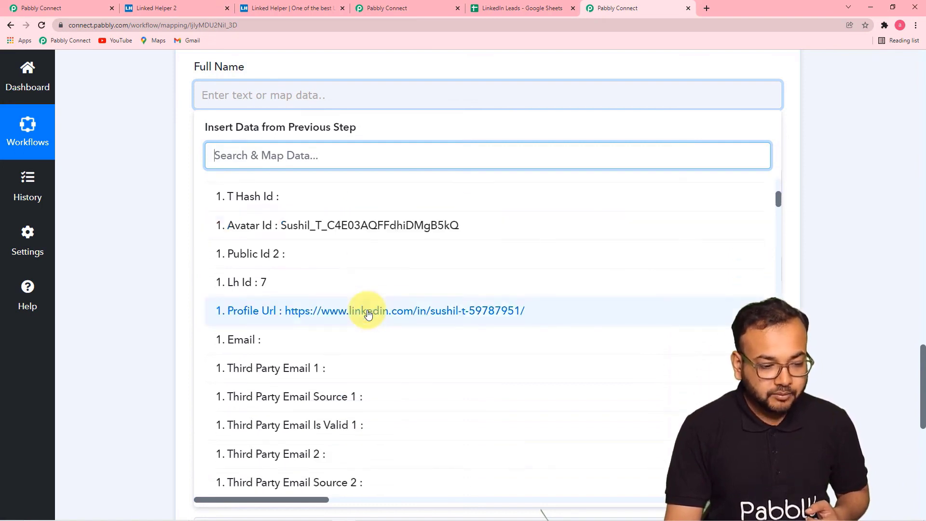
scroll(369, 314, down, 7)
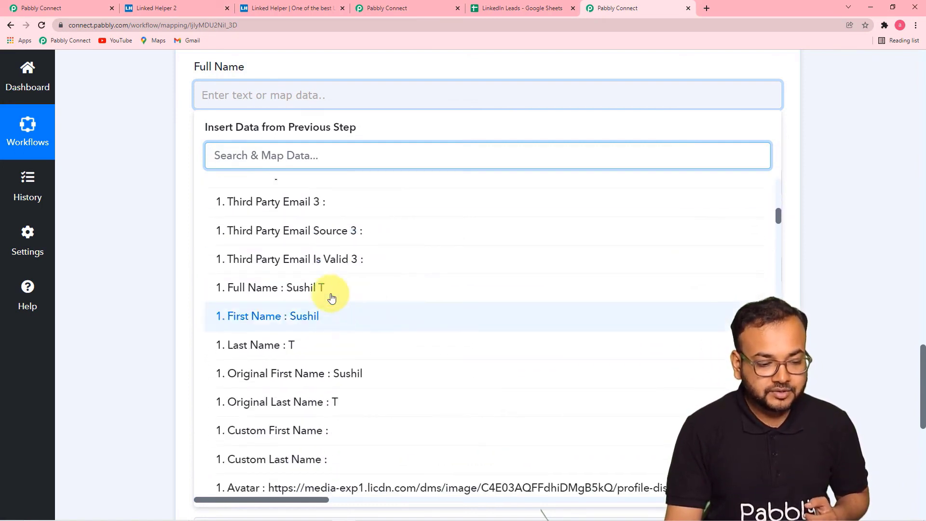
click(311, 289)
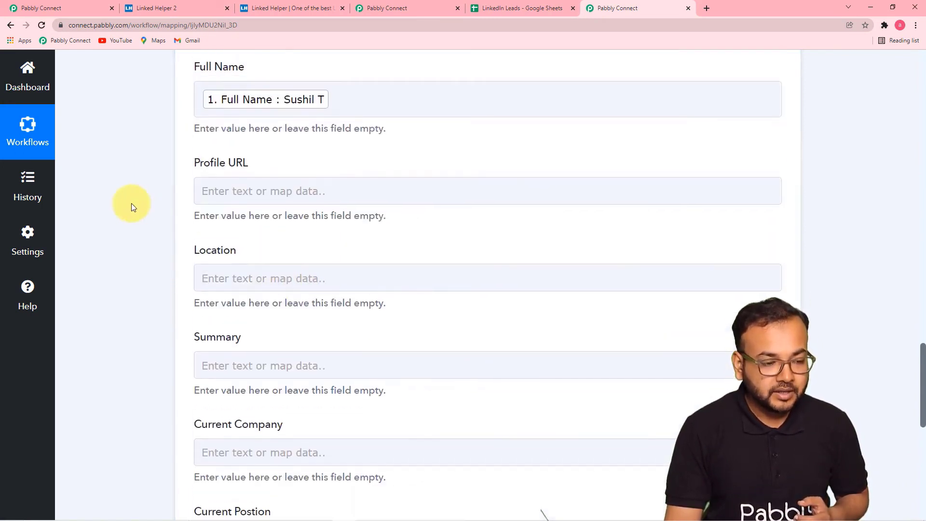
- Map the profile's Profile Url value into the Profile URL field
click(279, 190)
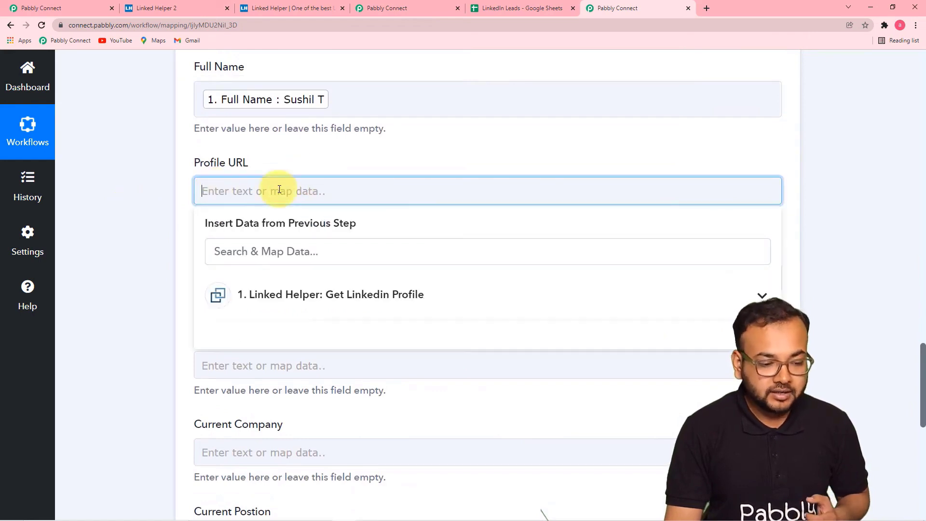
scroll(279, 189, down, 3)
click(314, 164)
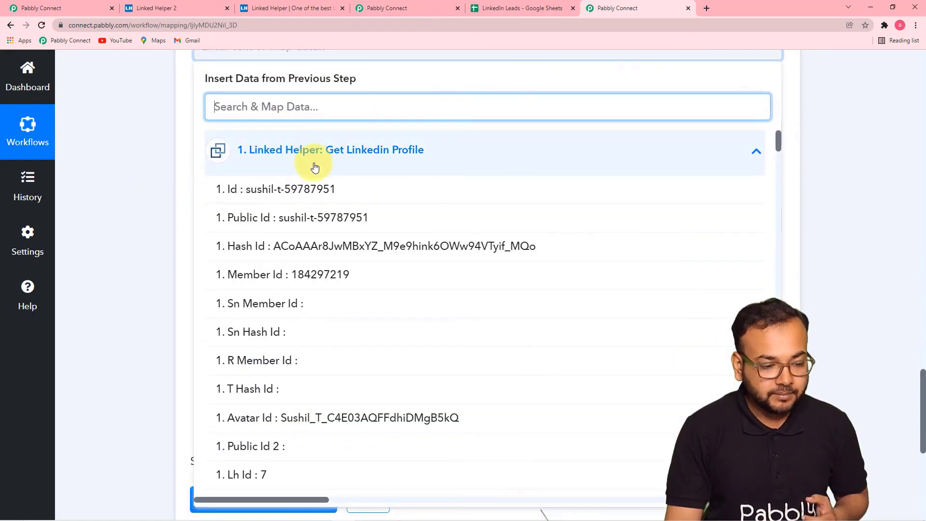
scroll(309, 323, down, 5)
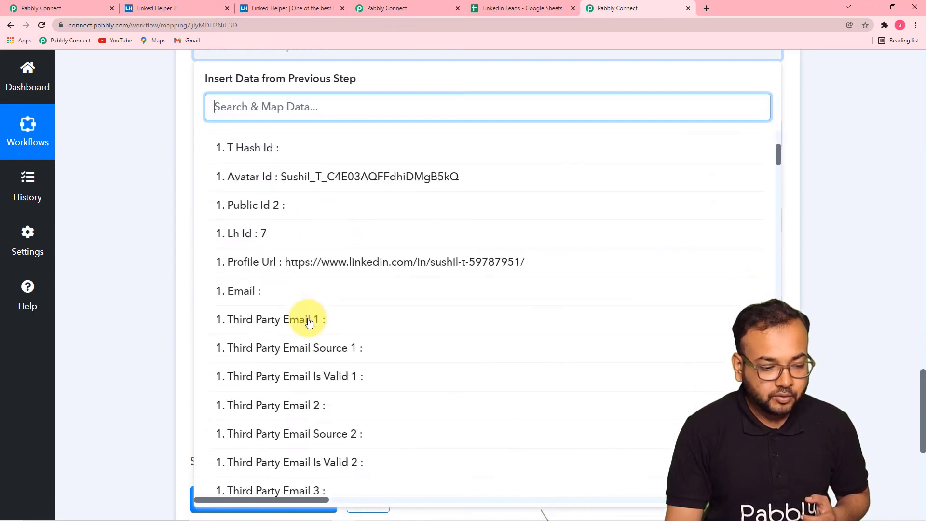
click(315, 271)
click(185, 209)
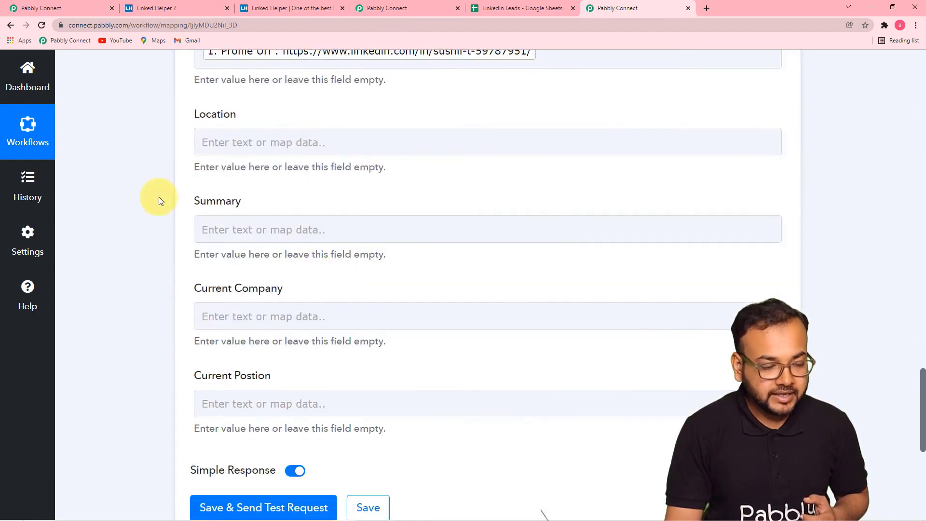
- Map the profile's Location Name into the Location field
scroll(158, 196, up, 2)
scroll(253, 204, down, 1)
click(253, 193)
scroll(253, 193, down, 3)
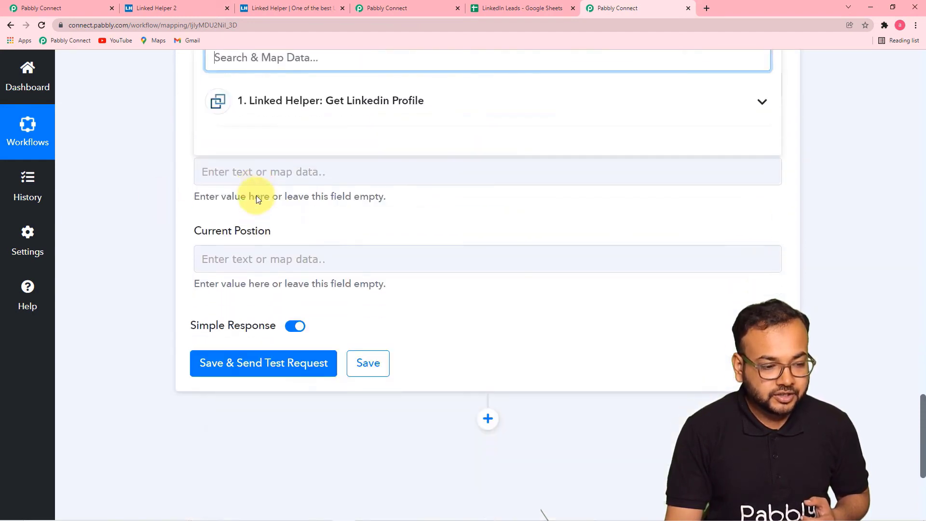
click(285, 114)
scroll(314, 306, down, 6)
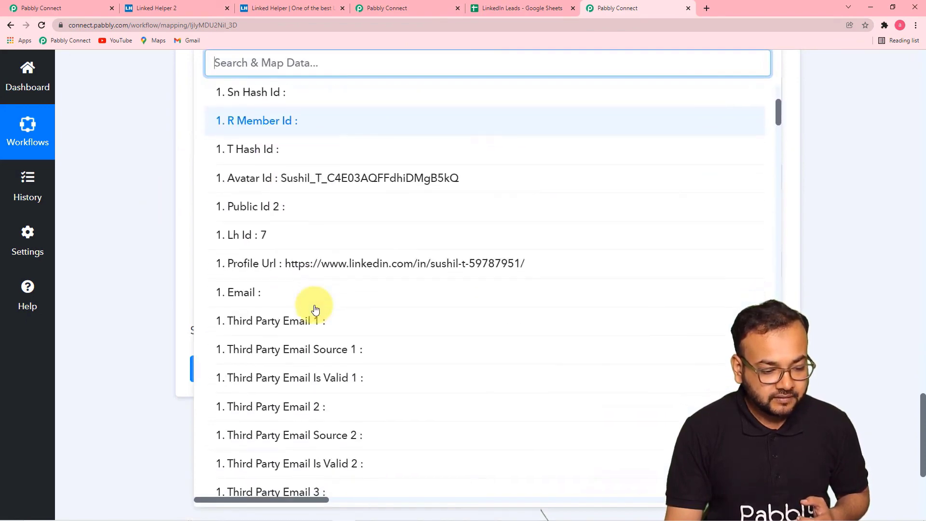
scroll(313, 309, down, 8)
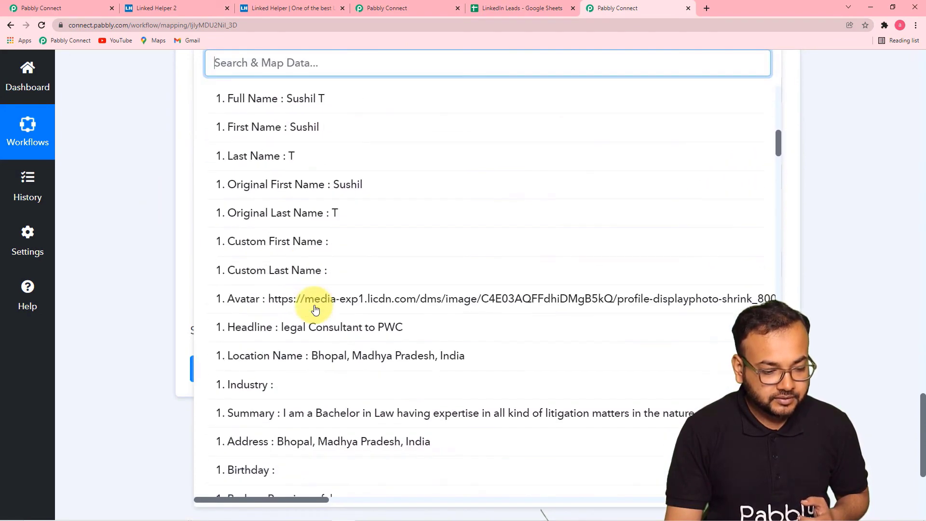
click(266, 362)
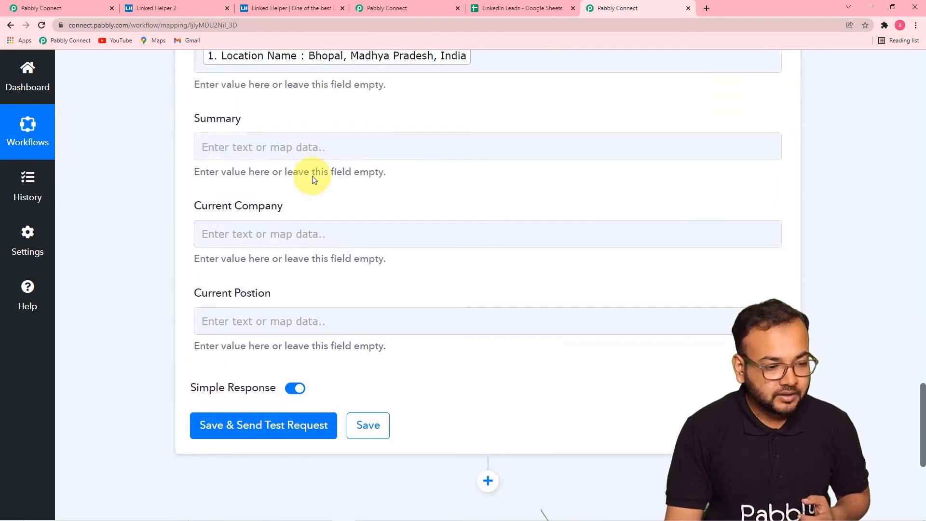
- Map the Linked Helper profile Summary into the Summary field
click(312, 150)
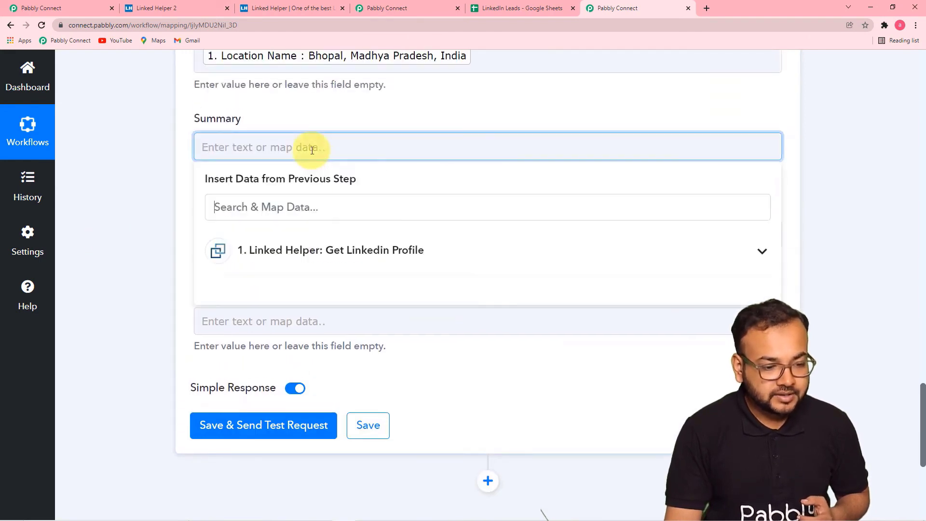
scroll(313, 150, down, 4)
click(320, 70)
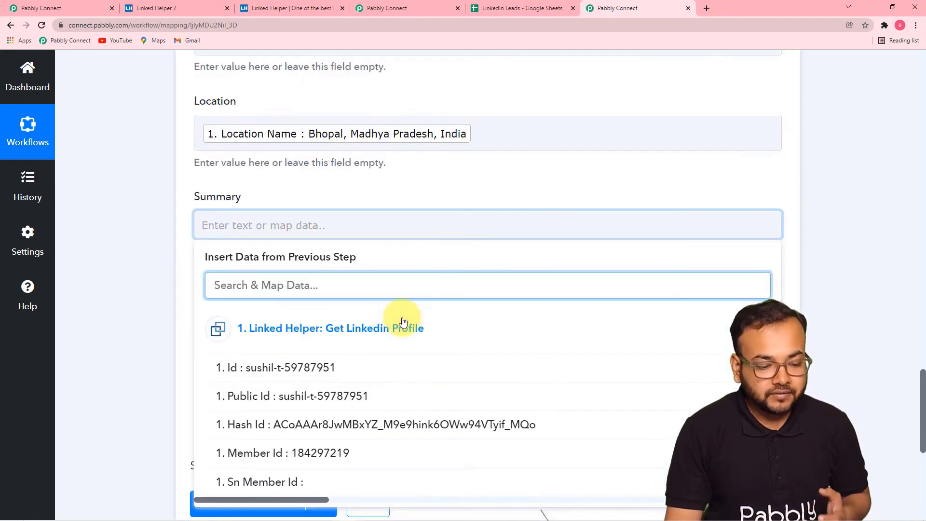
scroll(403, 322, down, 10)
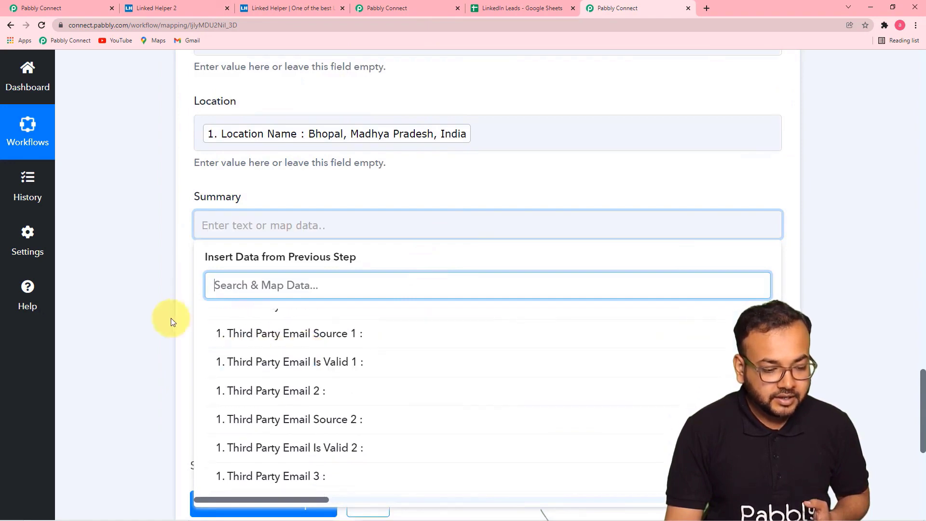
scroll(164, 316, down, 5)
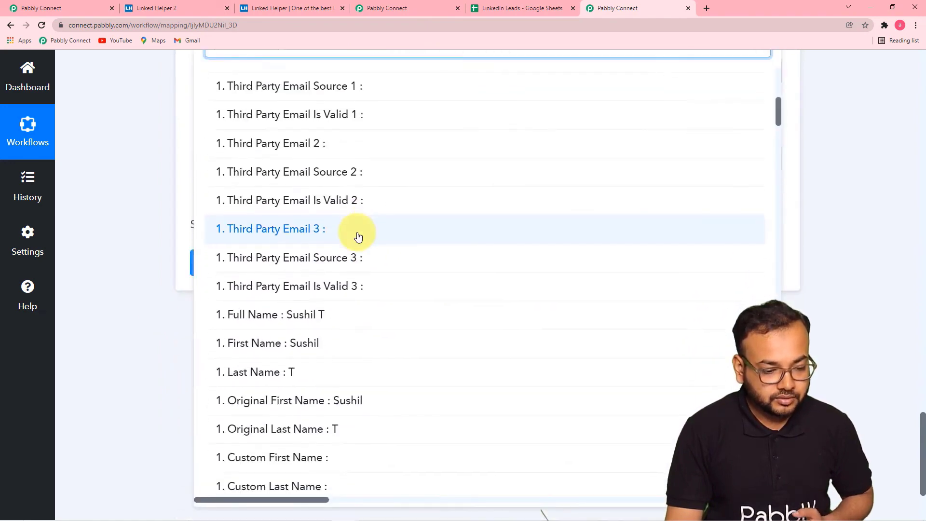
scroll(358, 236, down, 7)
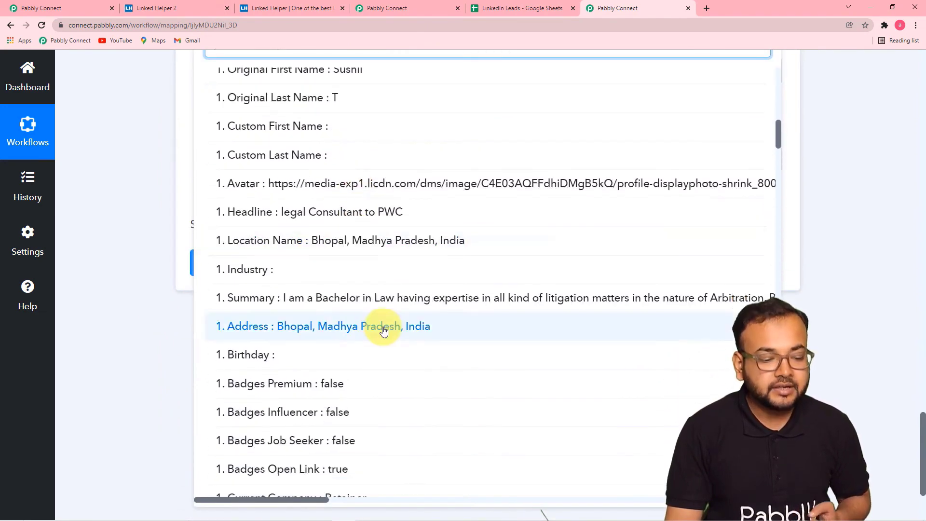
click(505, 301)
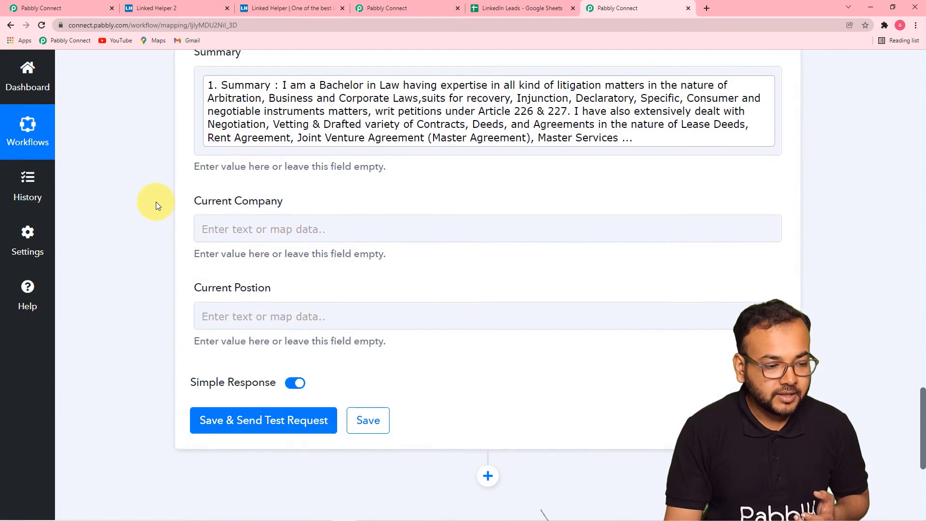
- Map the profile's Current Company into the Current Company field
scroll(155, 202, down, 1)
click(304, 179)
scroll(314, 203, down, 1)
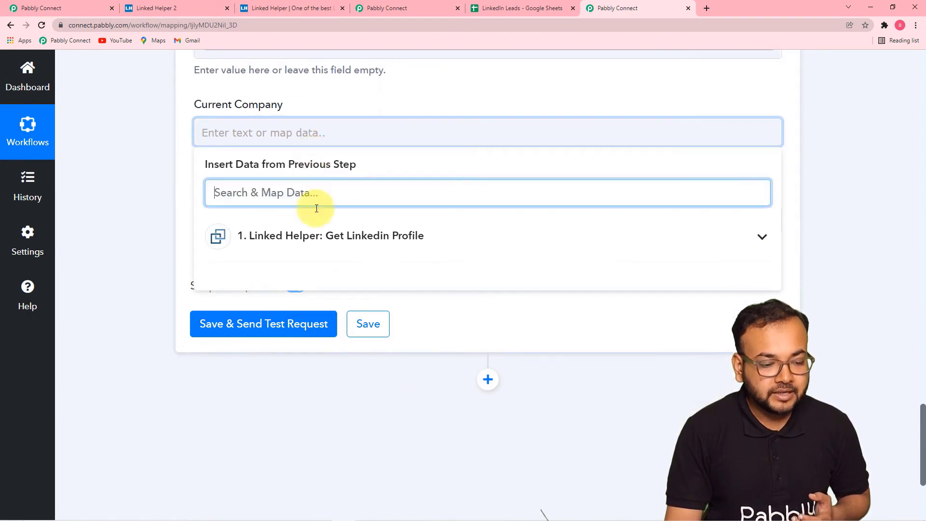
click(319, 236)
scroll(320, 356, down, 7)
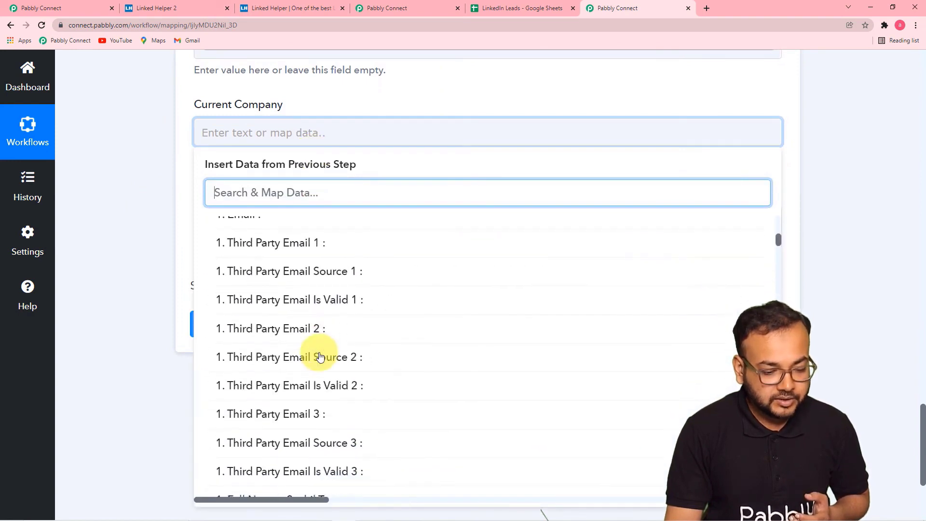
scroll(320, 357, down, 6)
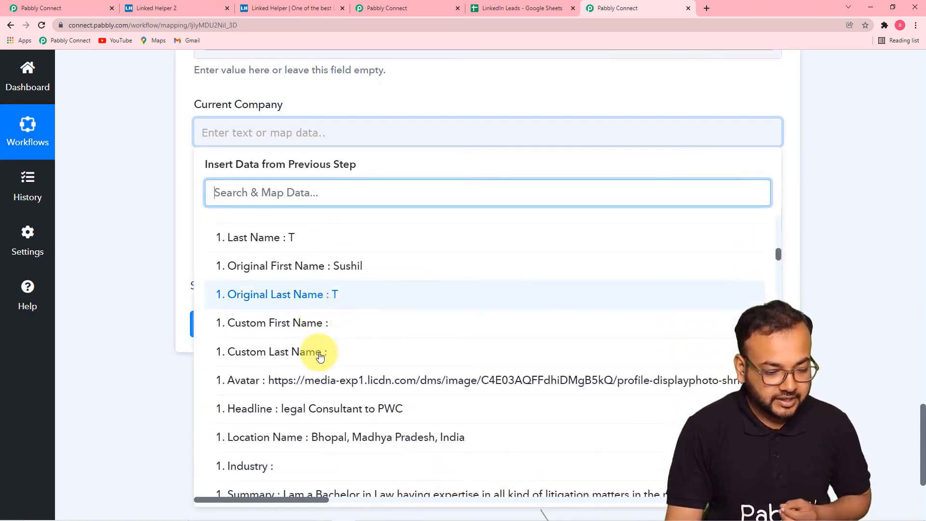
scroll(305, 385, down, 2)
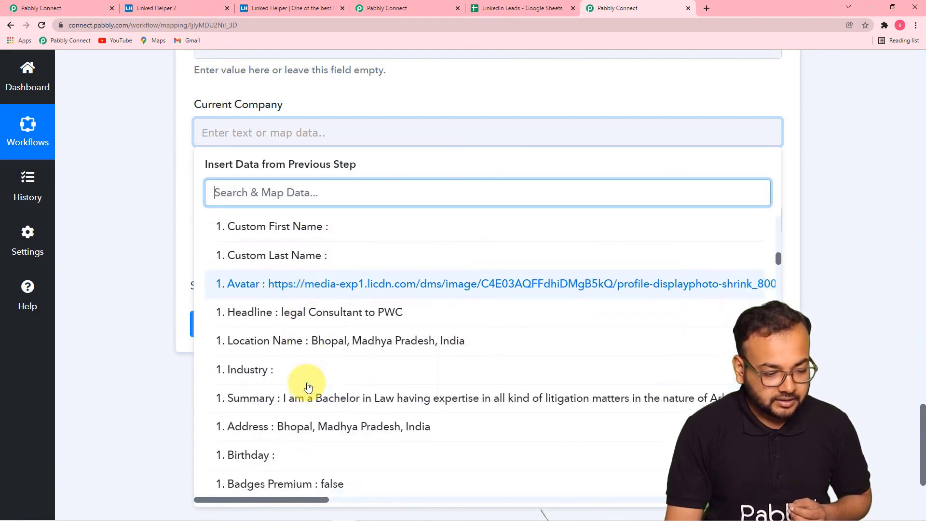
scroll(314, 336, up, 1)
scroll(314, 337, up, 1)
scroll(314, 337, down, 4)
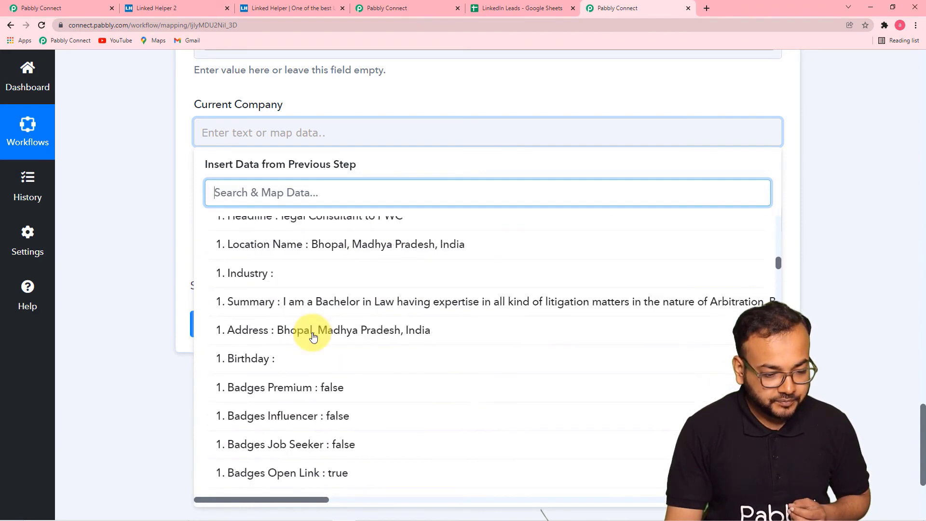
scroll(314, 337, down, 6)
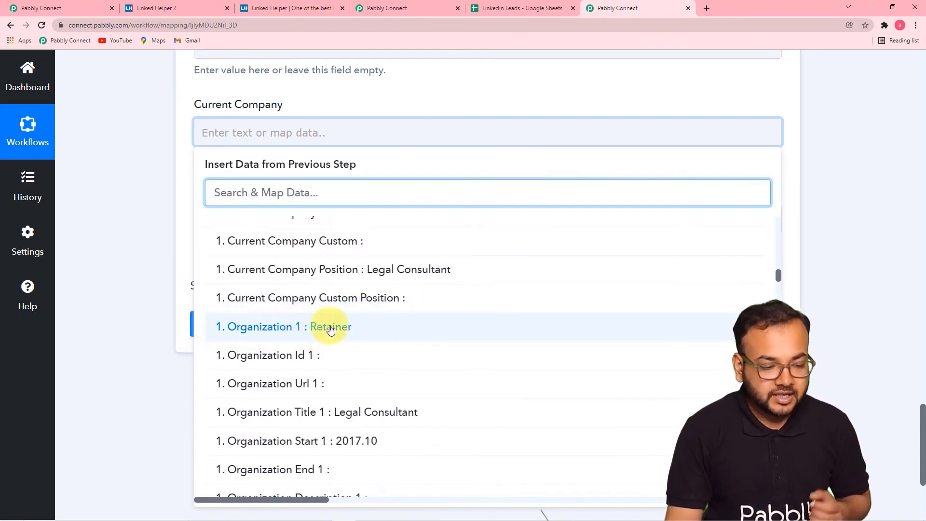
scroll(331, 330, up, 2)
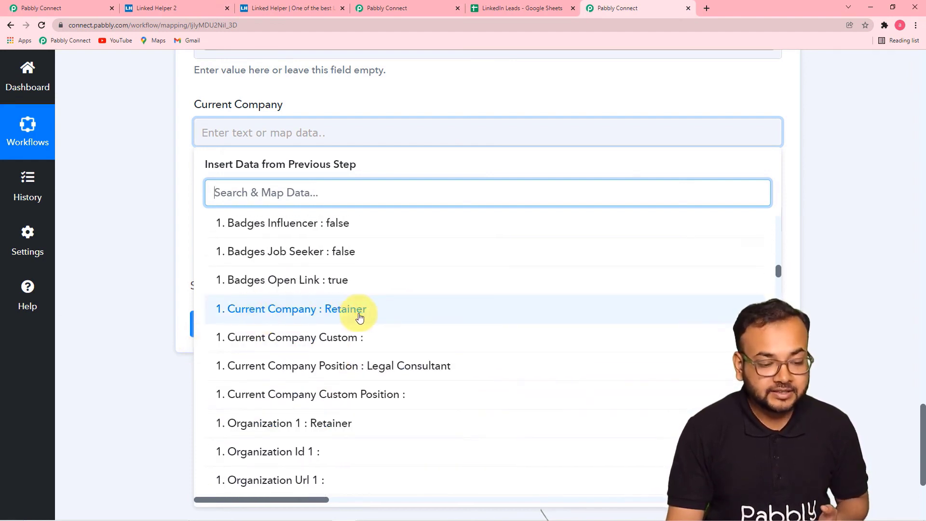
click(360, 317)
- Map Current Company Position (Legal Consultant) into the Current Position field
click(140, 250)
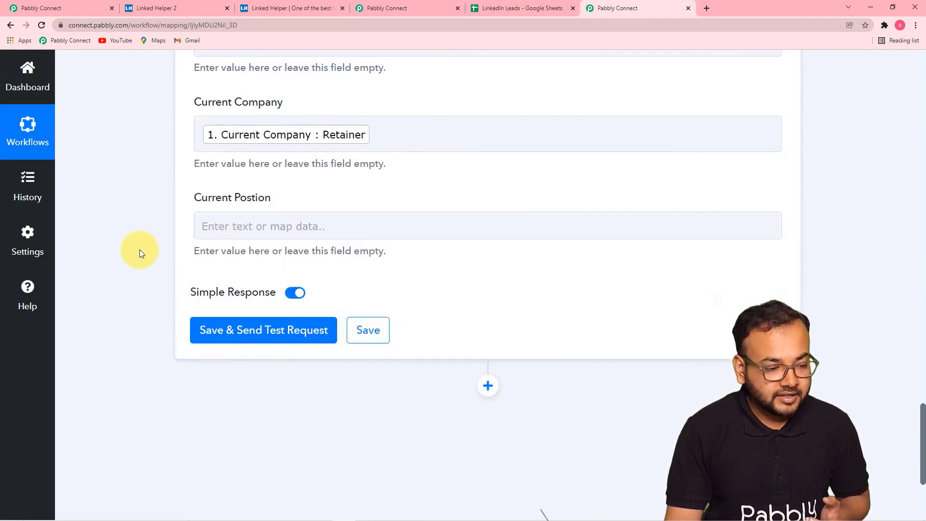
scroll(309, 187, down, 1)
click(308, 184)
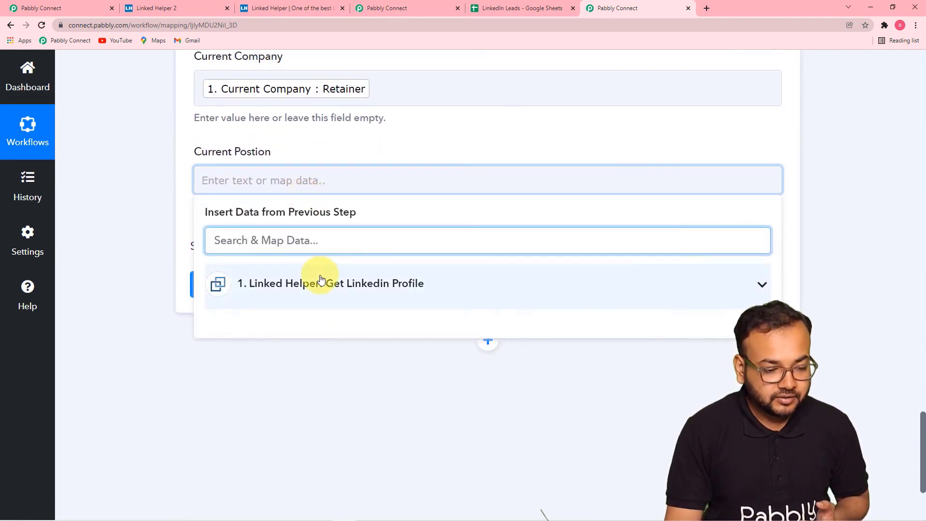
click(320, 282)
scroll(321, 367, down, 10)
scroll(321, 367, down, 15)
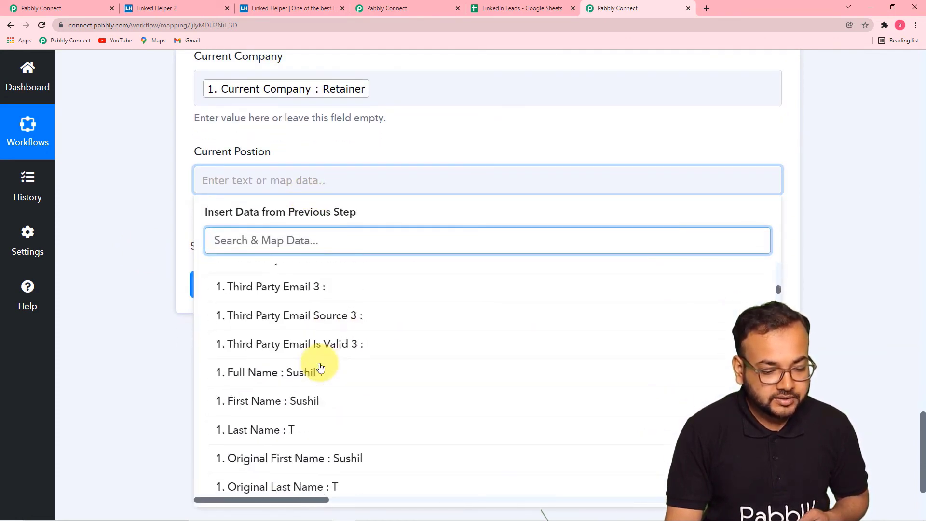
scroll(321, 368, down, 5)
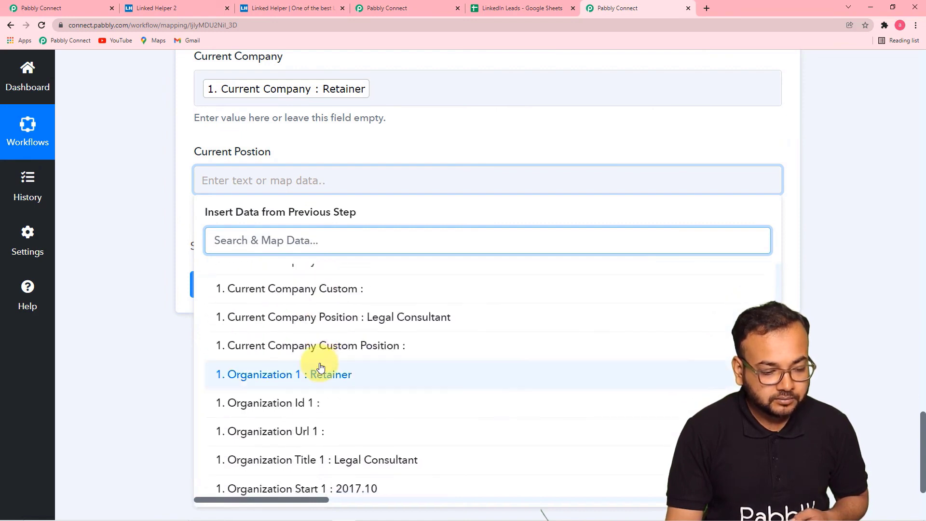
scroll(320, 368, up, 1)
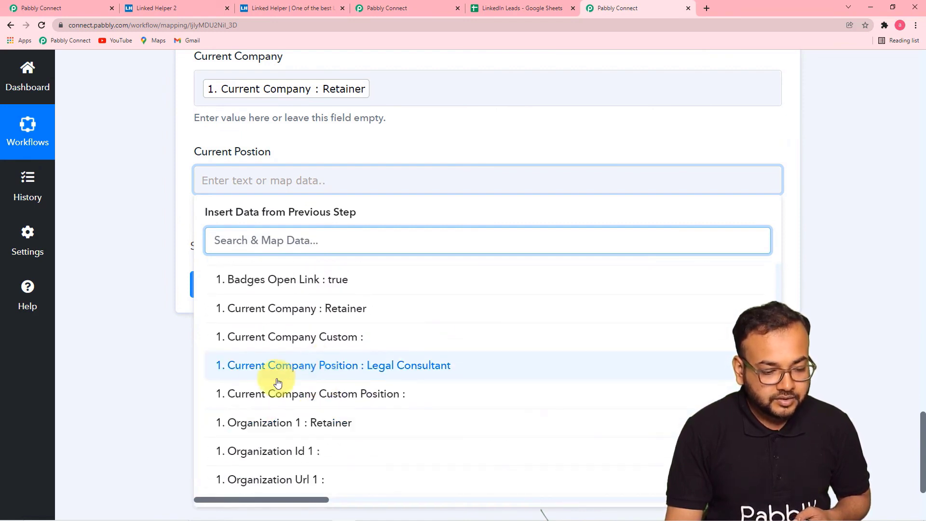
click(410, 369)
click(141, 251)
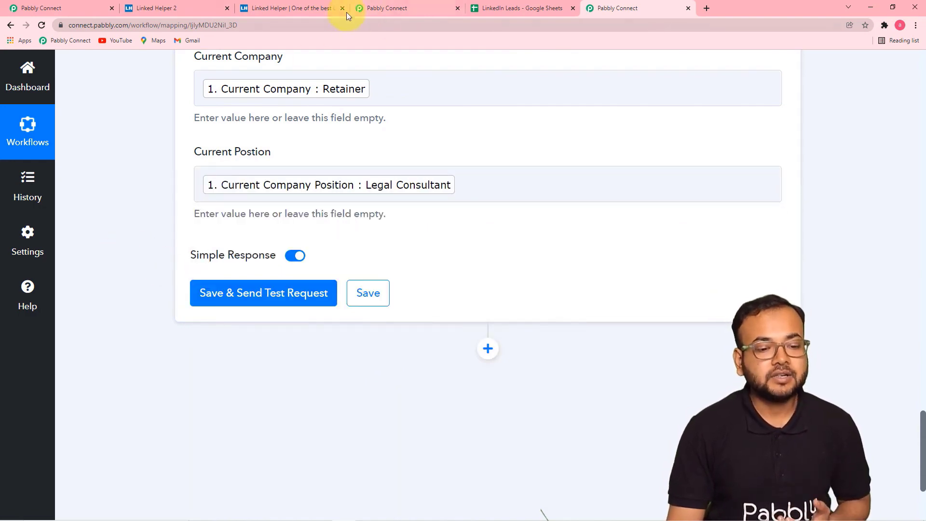
- Confirm the LinkedIn Leads sheet ends at row 17, then save the action and send a test request
click(502, 5)
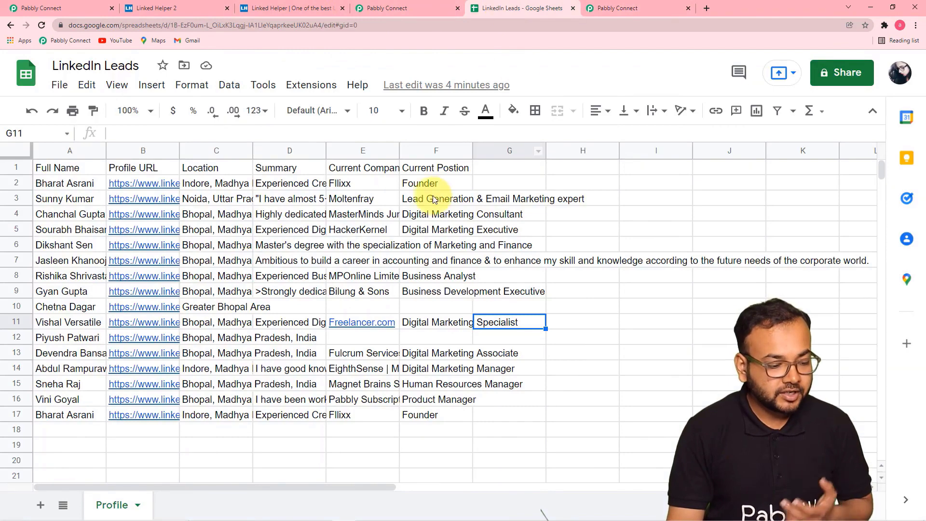
scroll(435, 200, down, 1)
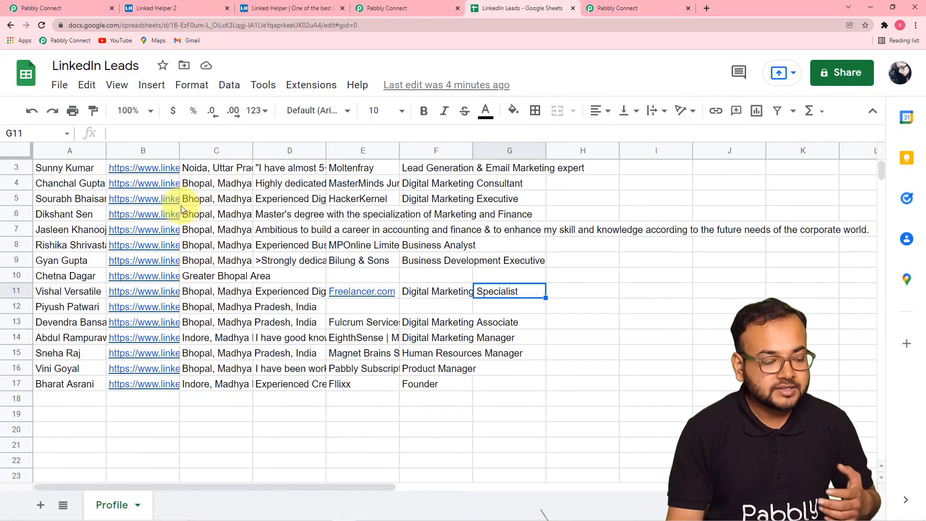
mouse_move(180, 205)
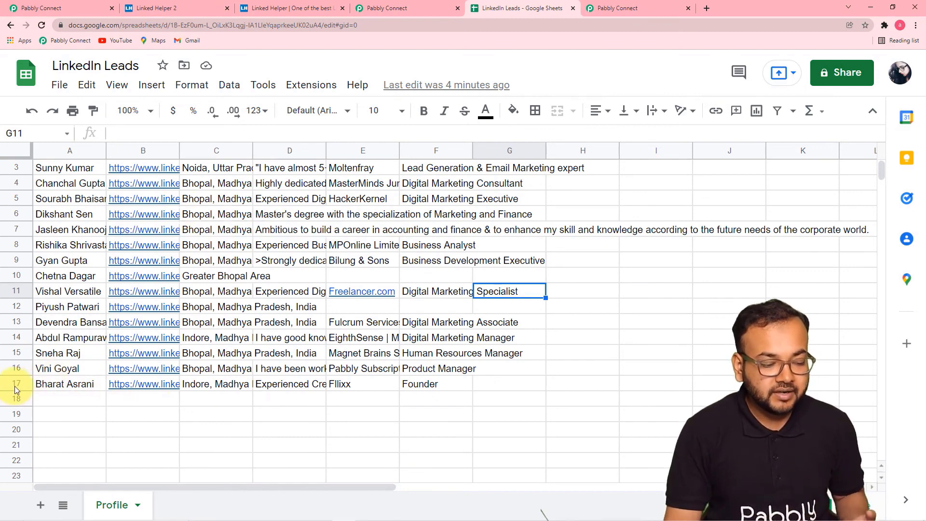
click(629, 10)
click(215, 299)
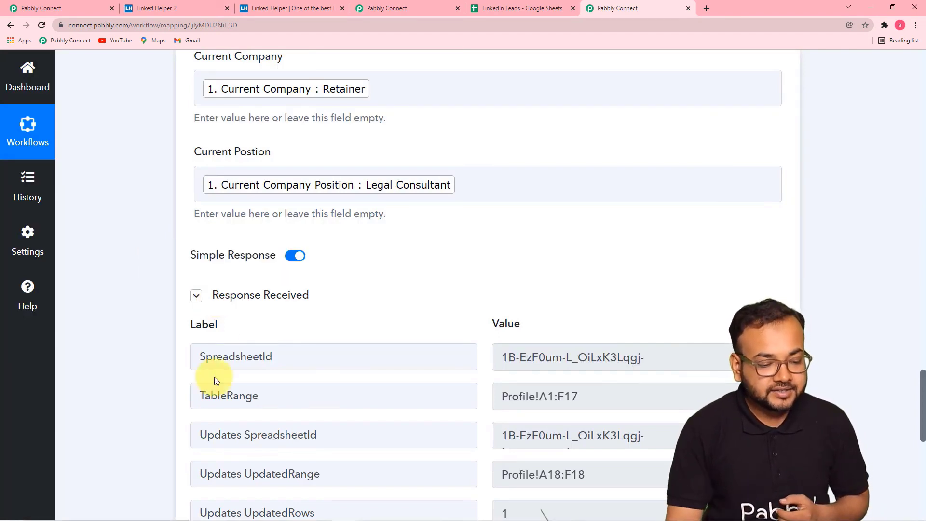
- Review the test response showing 6 cells updated in range Profile!A18:F18
scroll(74, 320, up, 1)
scroll(111, 316, down, 7)
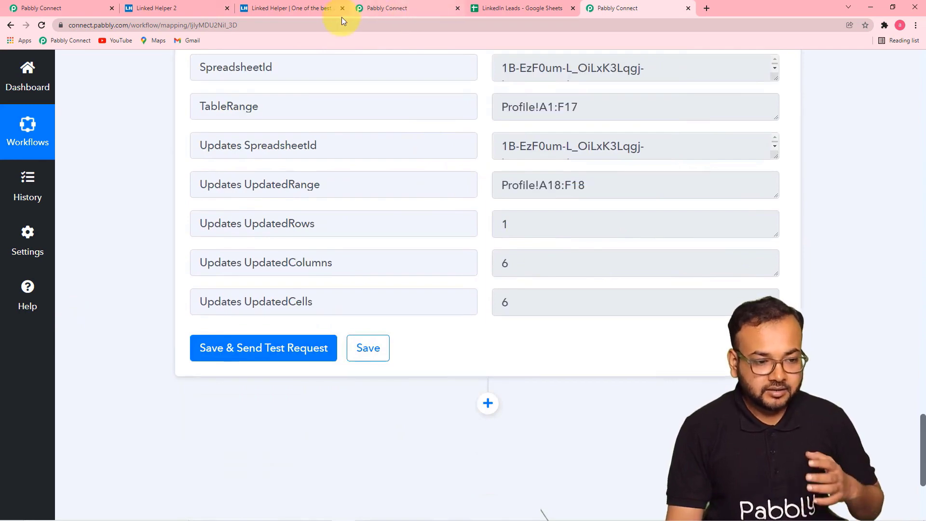
click(496, 11)
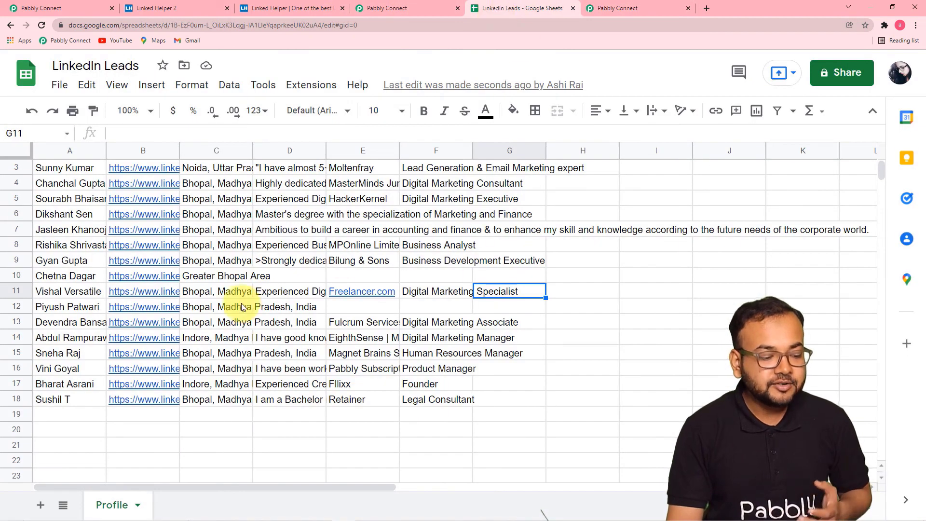
- Scroll to row 18 and verify the new lead with Retainer and Legal Consultant
scroll(195, 324, down, 1)
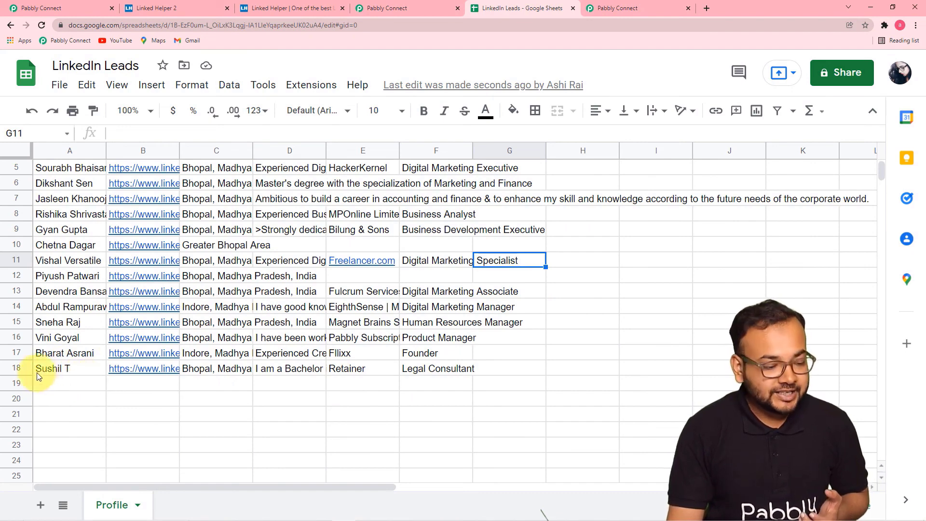
scroll(38, 377, down, 1)
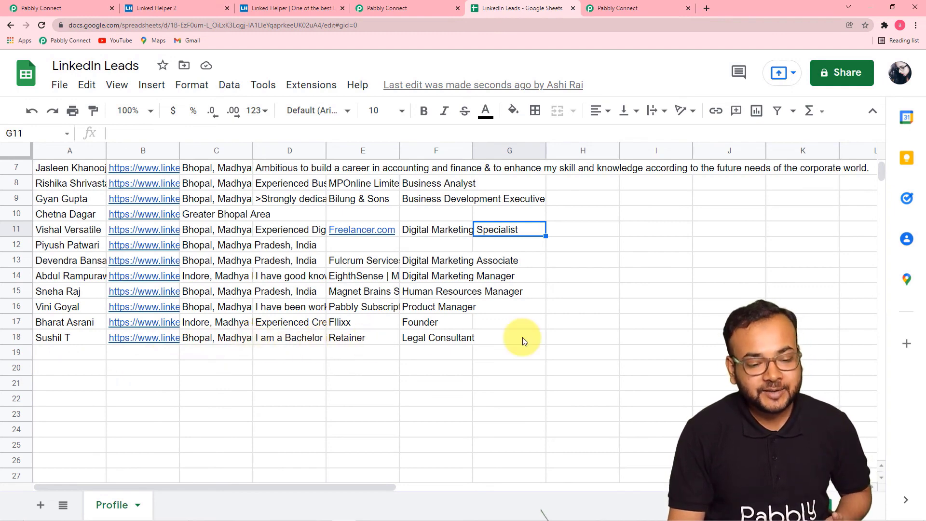
- Review the Linked Helper trigger and the Google Sheets Add New Row action, then save the workflow
click(602, 15)
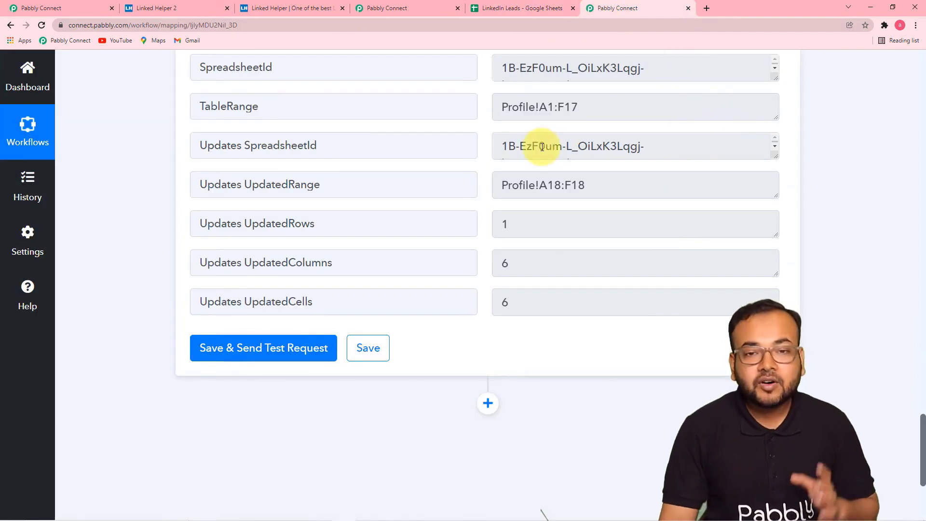
scroll(542, 146, up, 15)
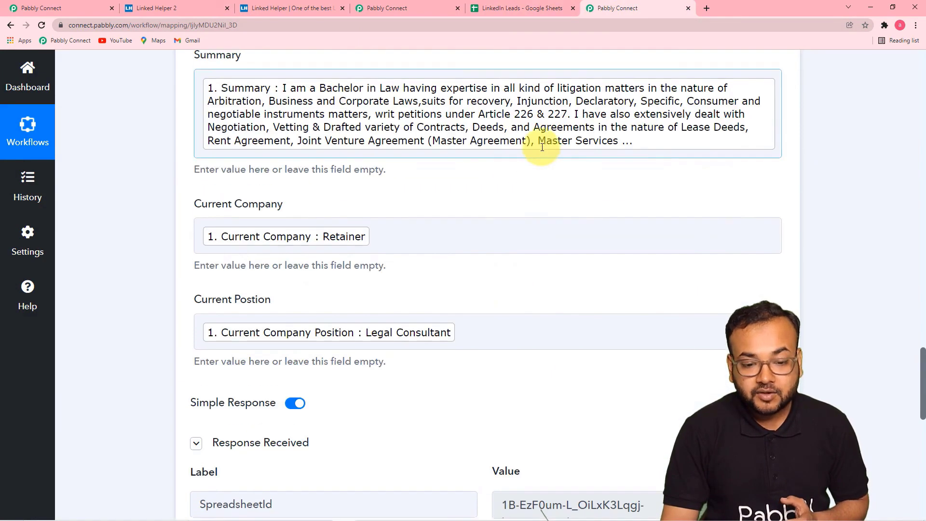
scroll(542, 146, up, 15)
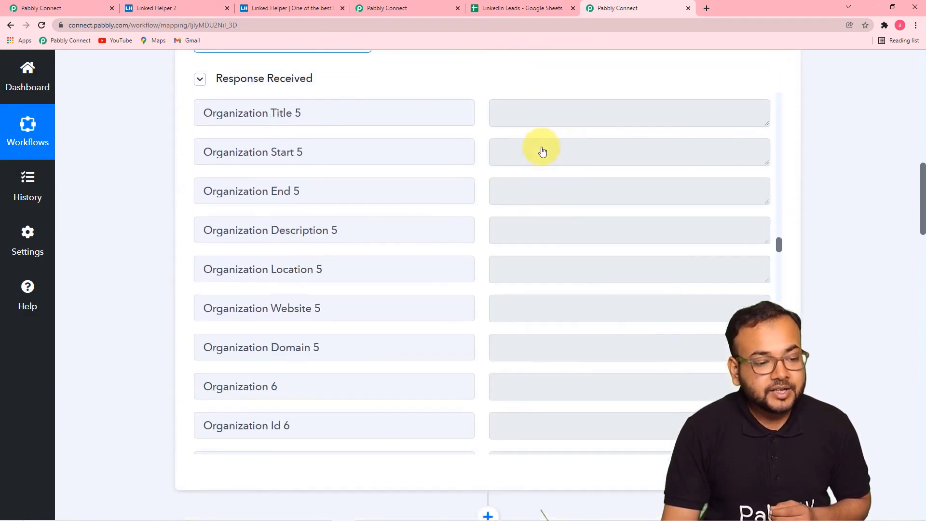
scroll(542, 147, up, 12)
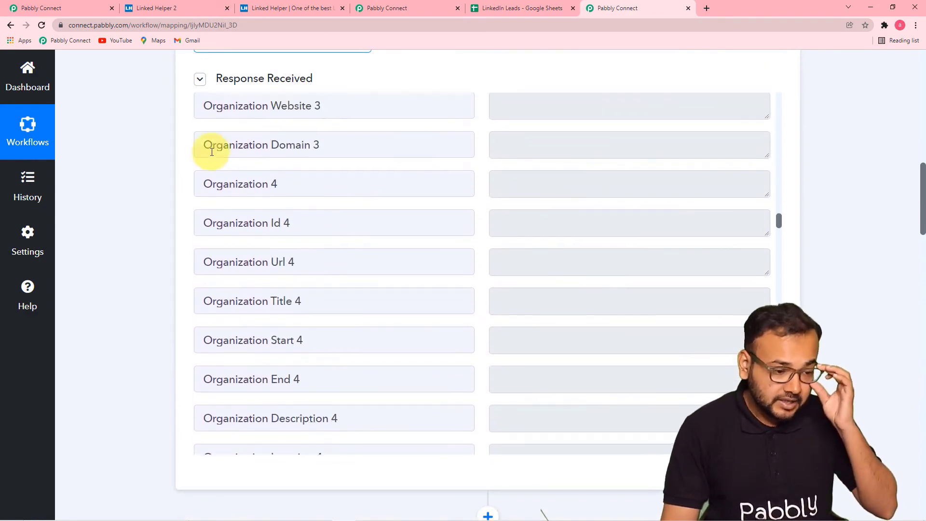
scroll(157, 149, up, 6)
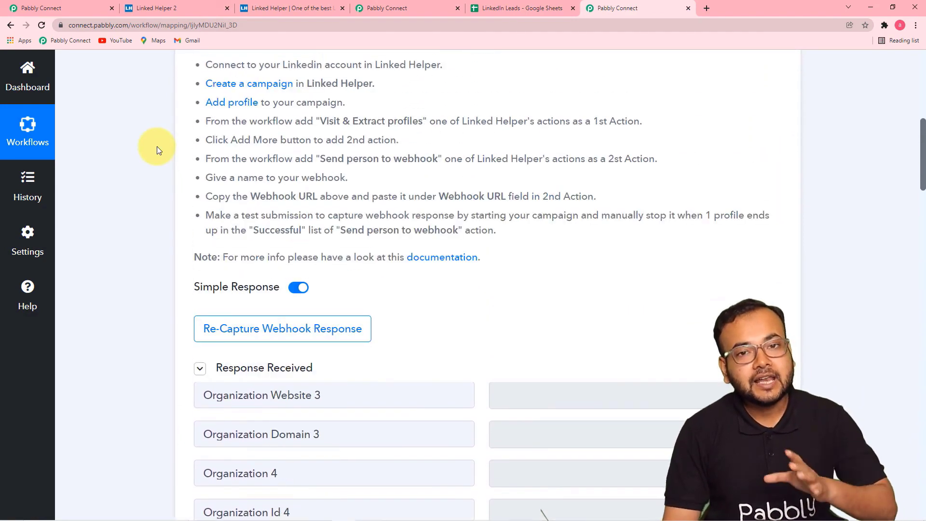
scroll(157, 149, up, 5)
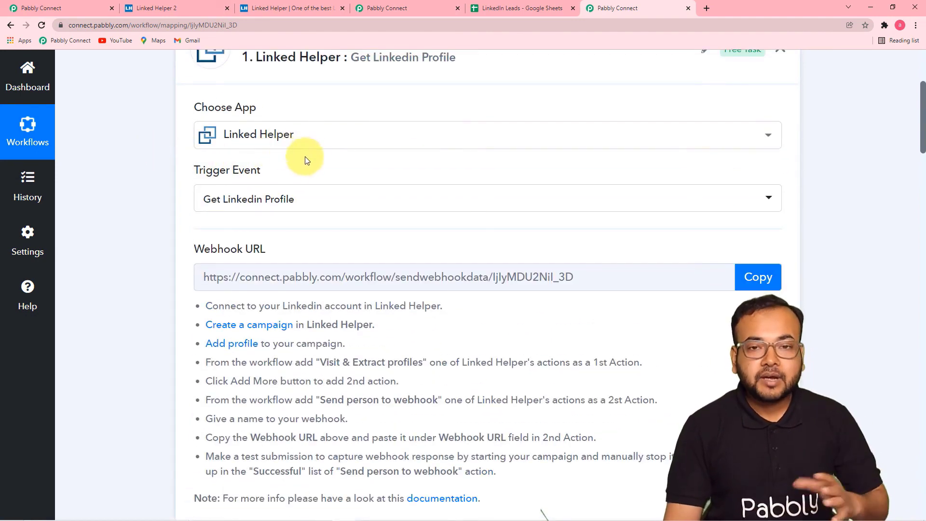
scroll(321, 193, up, 2)
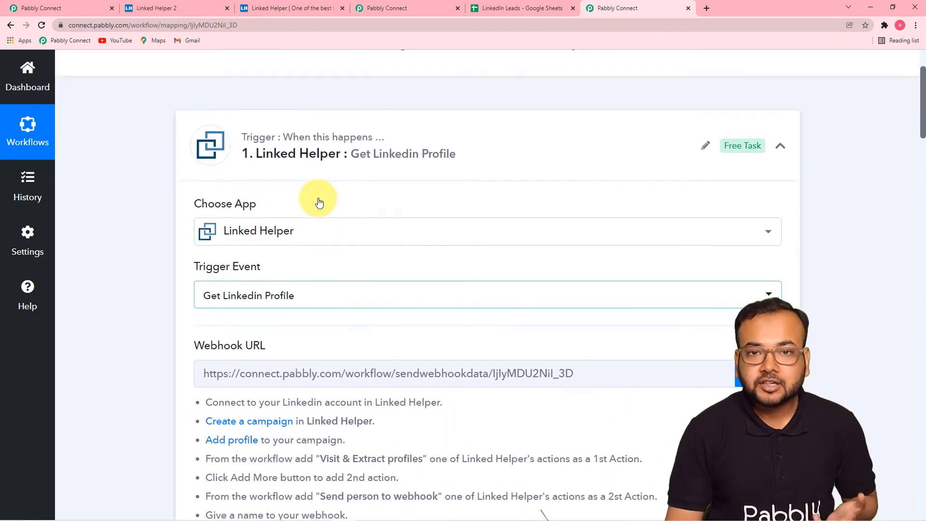
scroll(317, 200, down, 5)
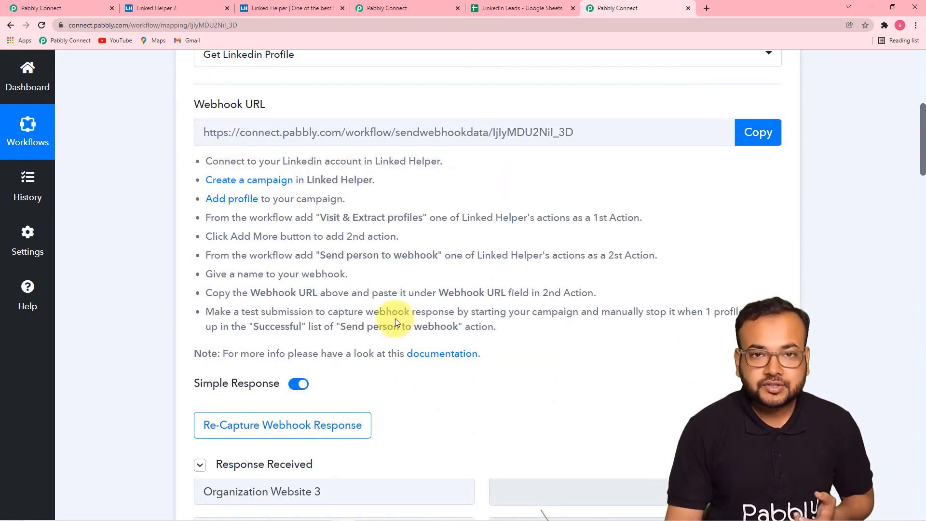
scroll(395, 318, down, 1)
scroll(168, 244, down, 3)
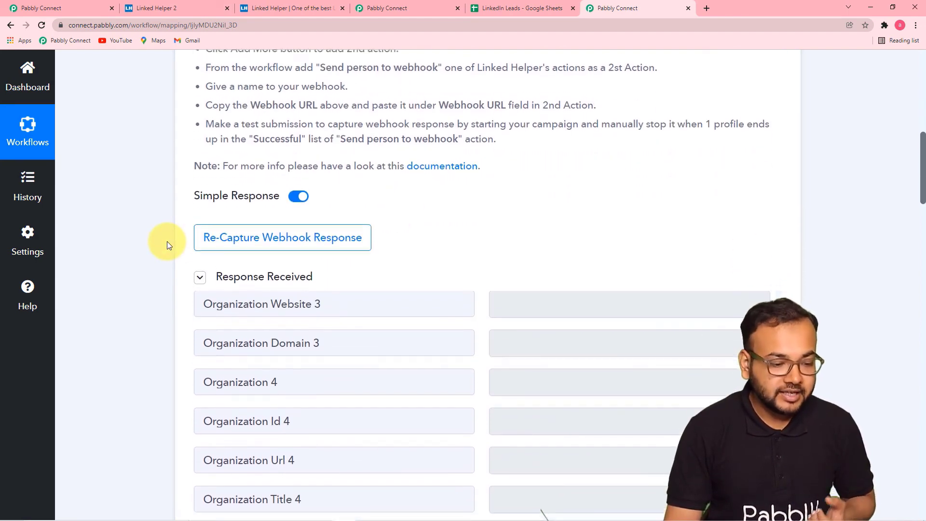
scroll(167, 244, down, 6)
scroll(167, 244, down, 3)
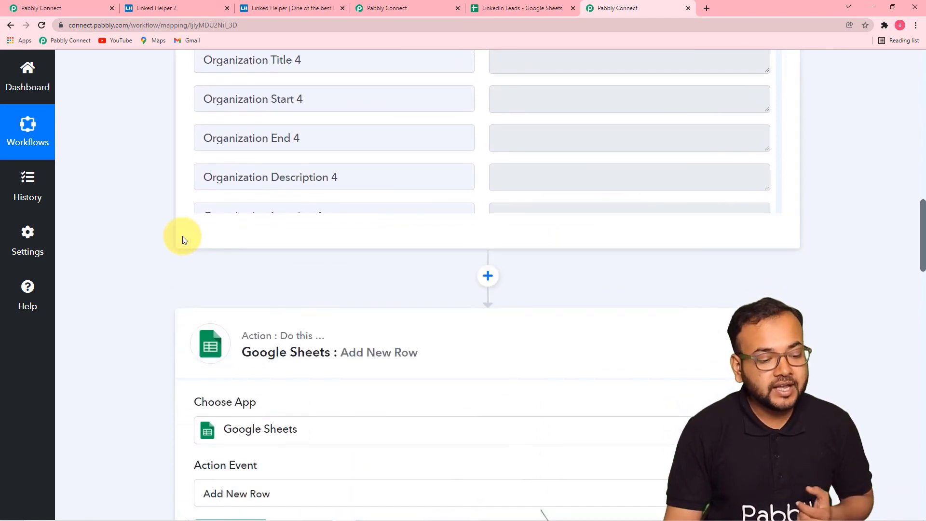
scroll(183, 236, down, 3)
scroll(163, 234, down, 2)
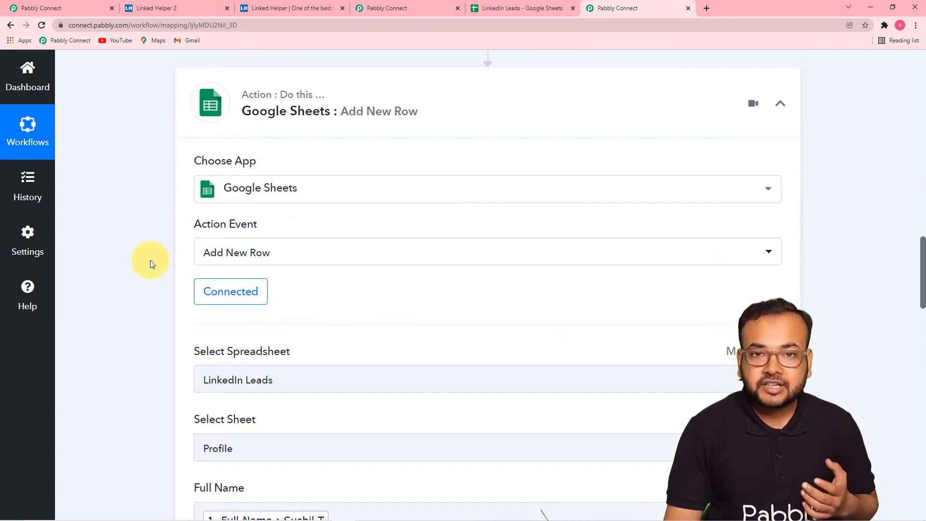
scroll(280, 258, down, 4)
scroll(280, 259, down, 10)
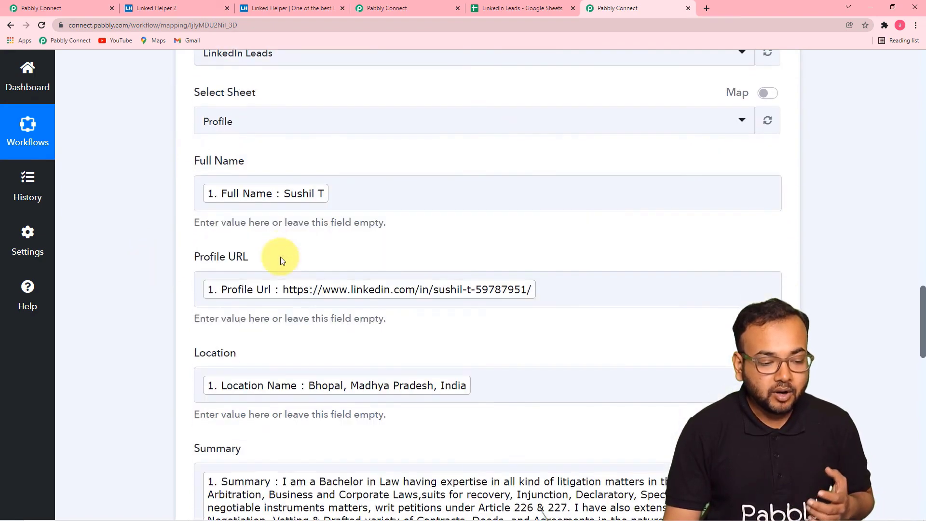
scroll(280, 256, down, 6)
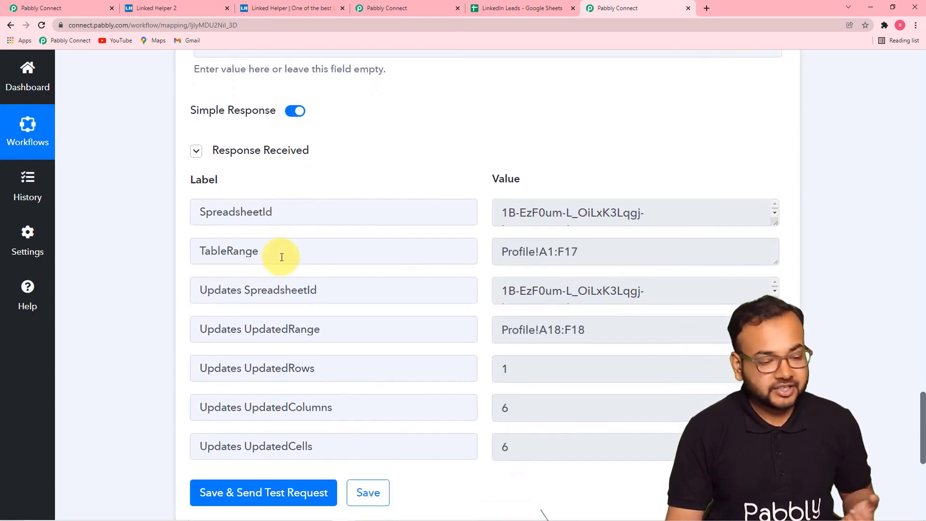
scroll(283, 253, down, 2)
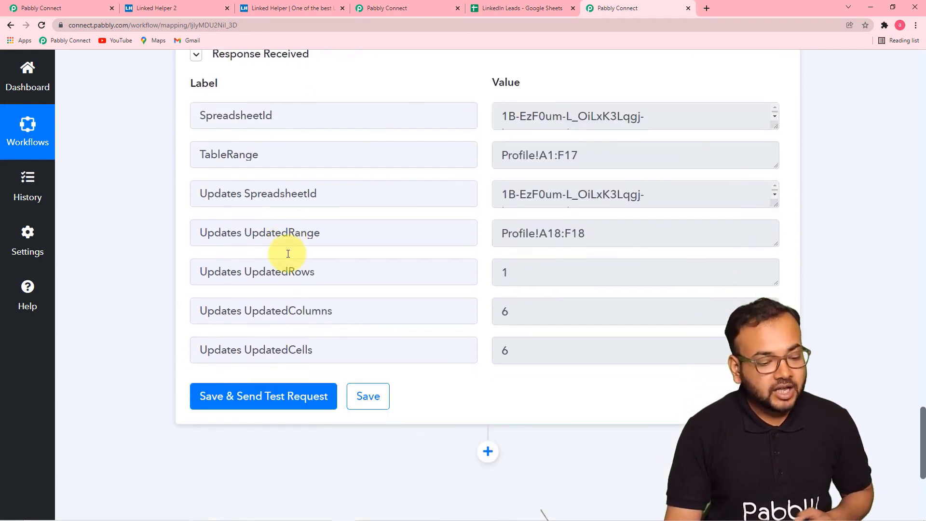
click(369, 397)
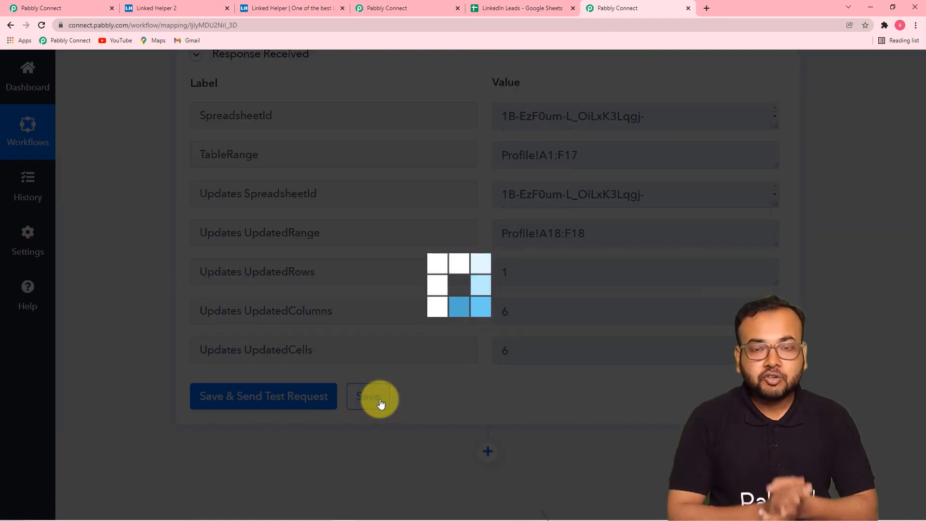
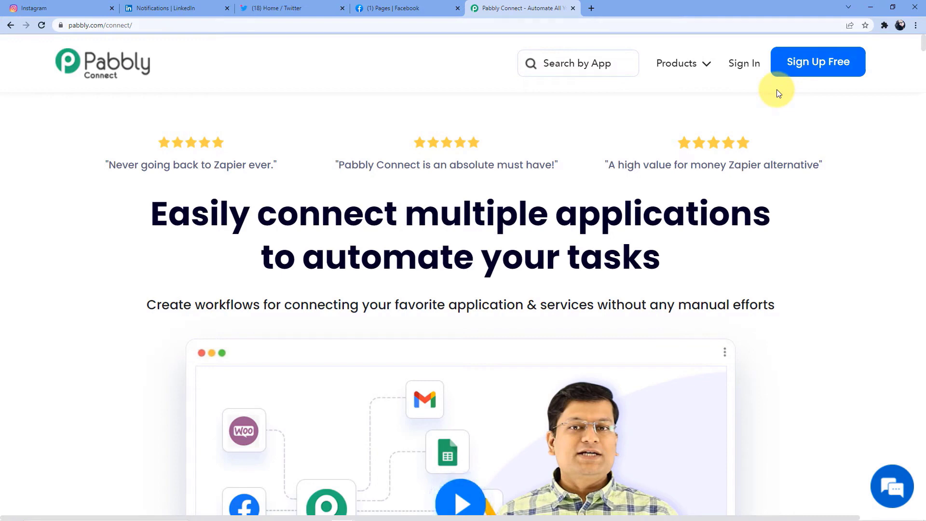
- Sign in and launch Pabbly Connect to reach the dashboard listing 1873 workflows
click(746, 70)
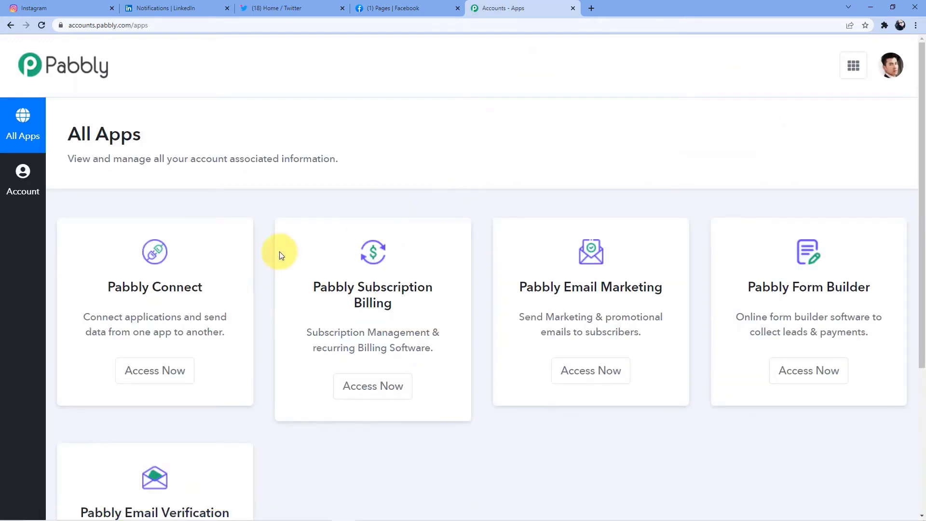
click(154, 371)
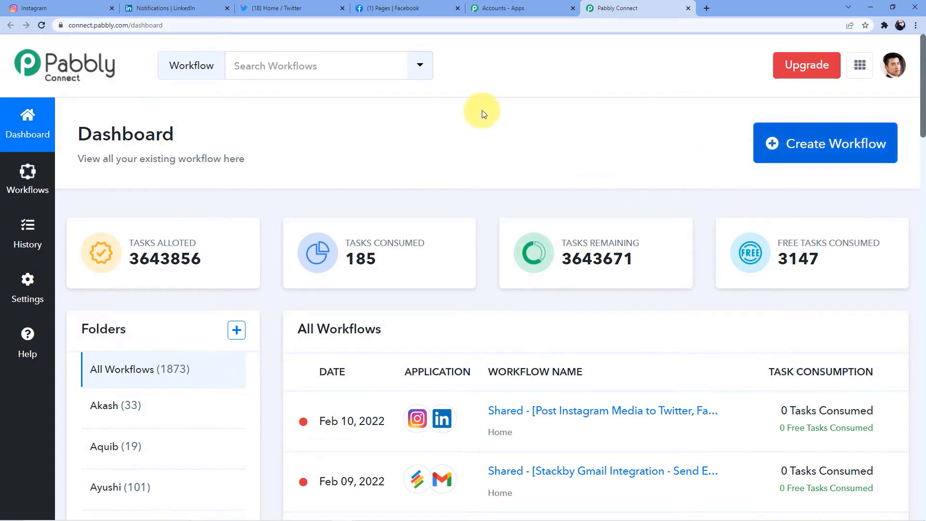
scroll(440, 151, down, 5)
scroll(435, 121, up, 5)
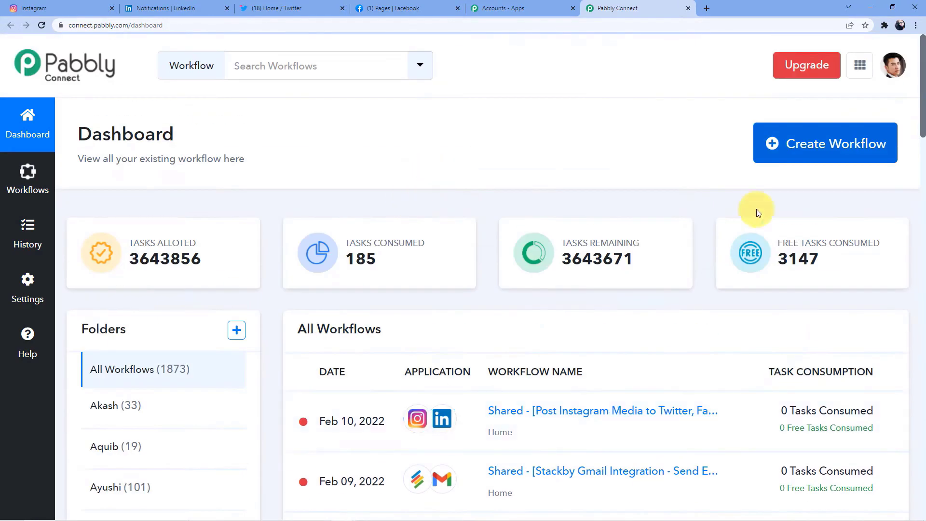
click(780, 145)
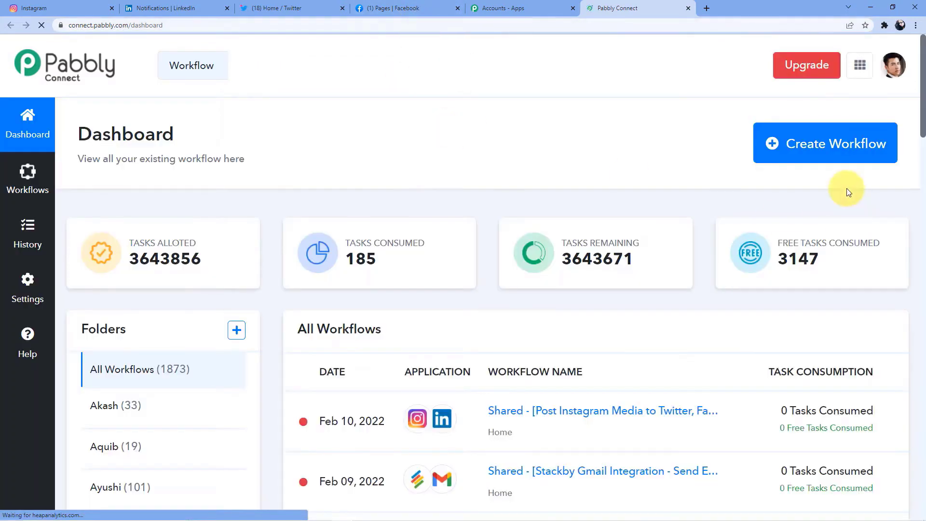
- Name a new workflow 'Instagram to other Social Medias', fixing typos, and create it
click(792, 147)
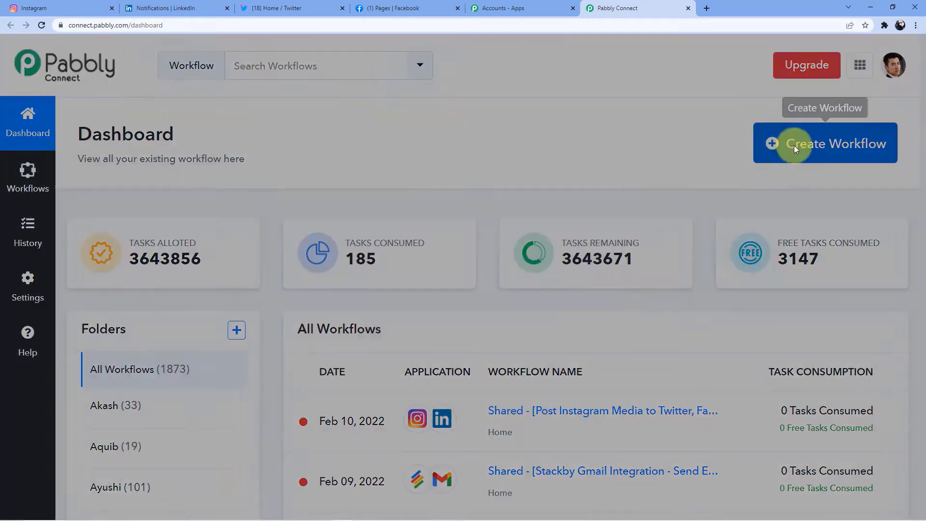
click(392, 288)
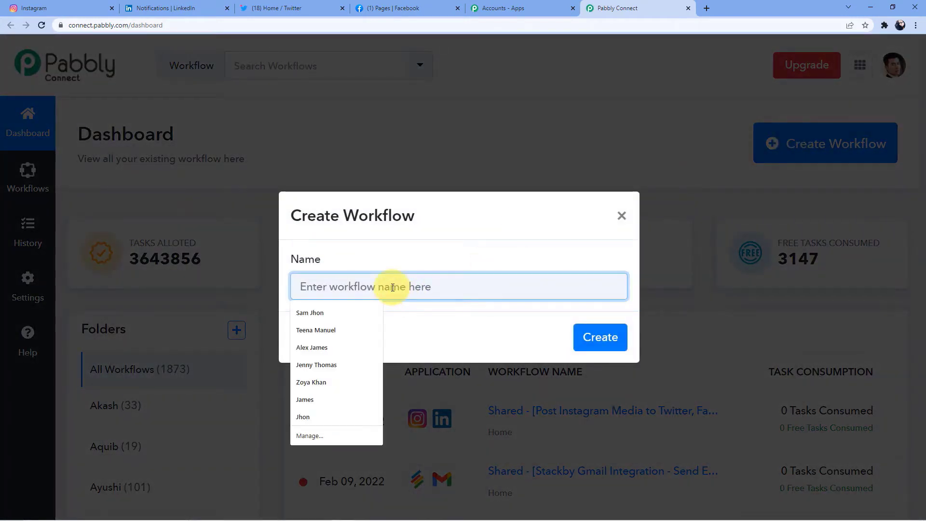
text(Intagr)
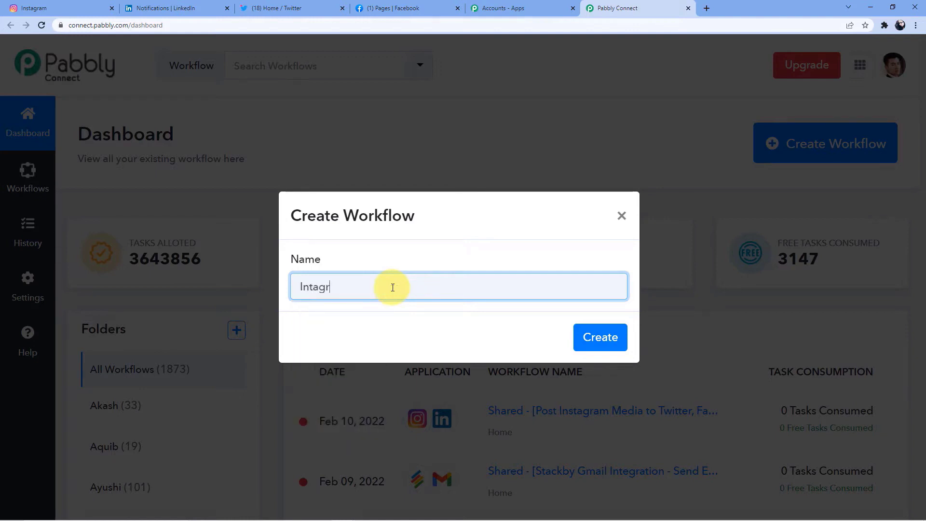
text(am)
key(BackSpace)
key(BackSpace)
key(BackSpace)
key(BackSpace)
key(BackSpace)
text(stagram)
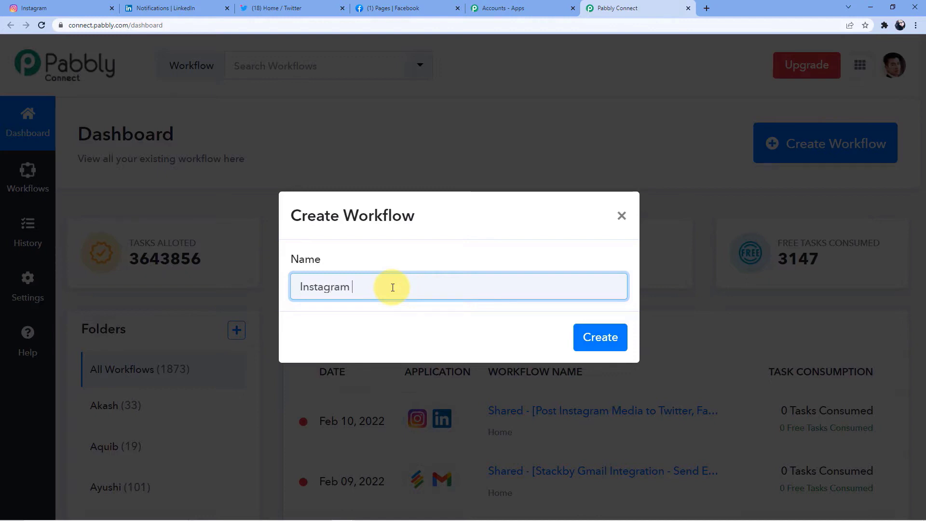
text( to otherSoci)
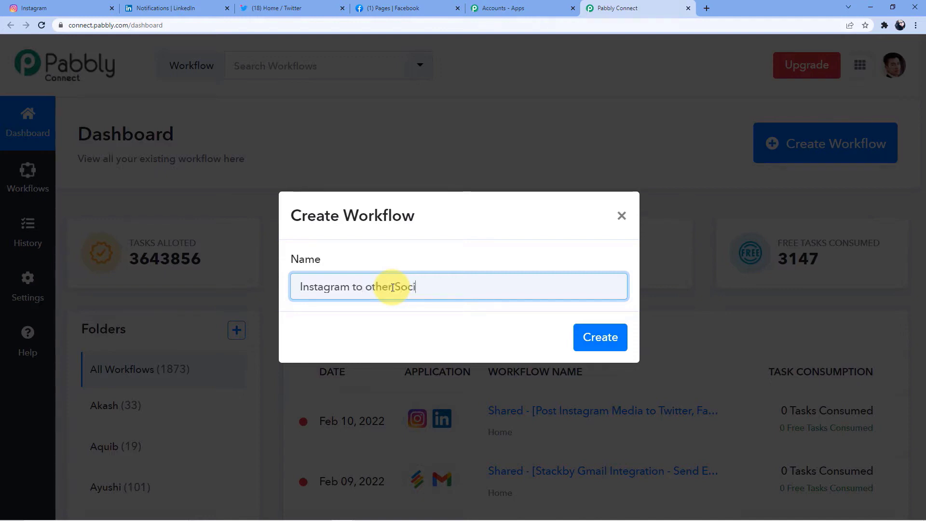
text(al medias)
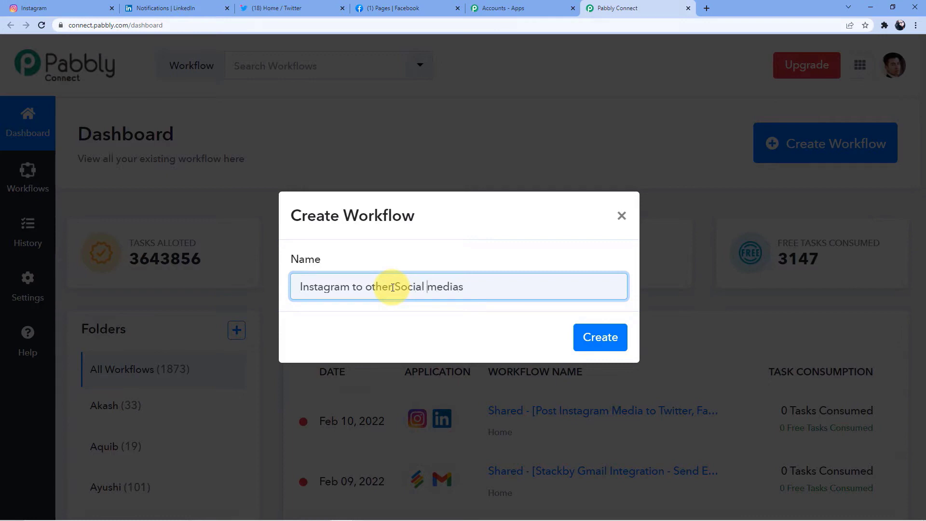
key(BackSpace)
text(M)
click(393, 287)
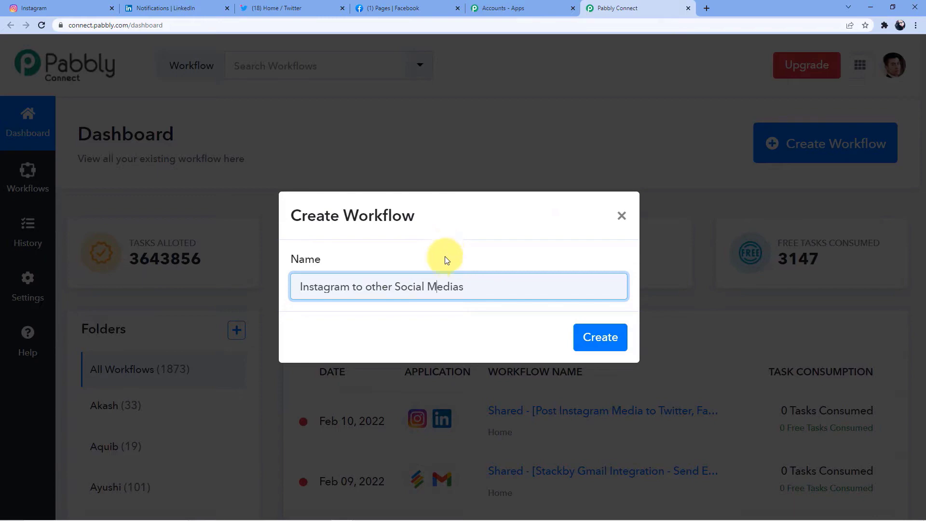
click(619, 332)
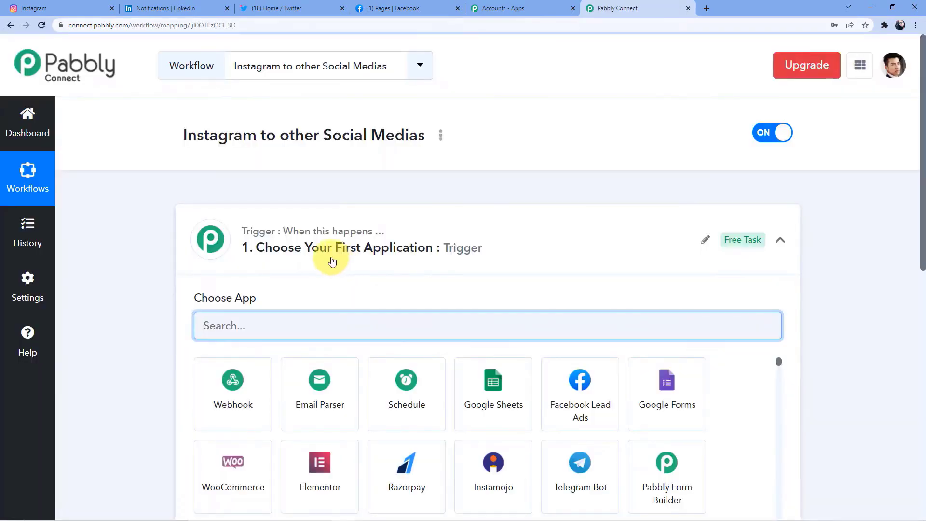
- Scroll through the new workflow editor, then start searching trigger apps with 'In'
scroll(320, 248, down, 5)
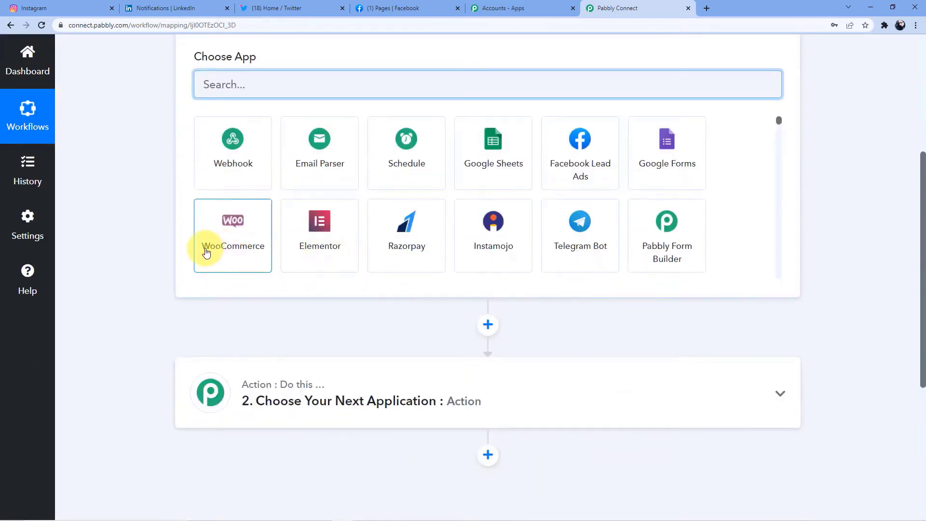
scroll(206, 249, up, 3)
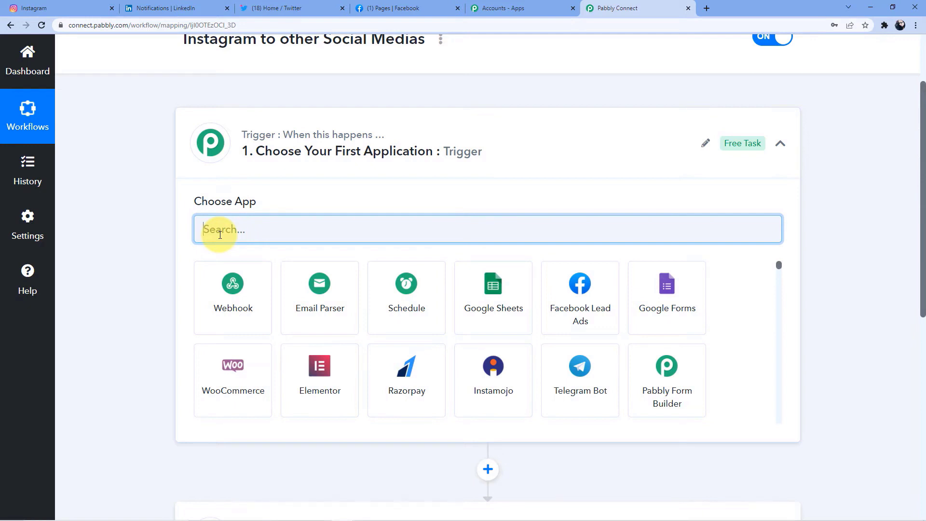
scroll(220, 235, down, 5)
mouse_move(319, 293)
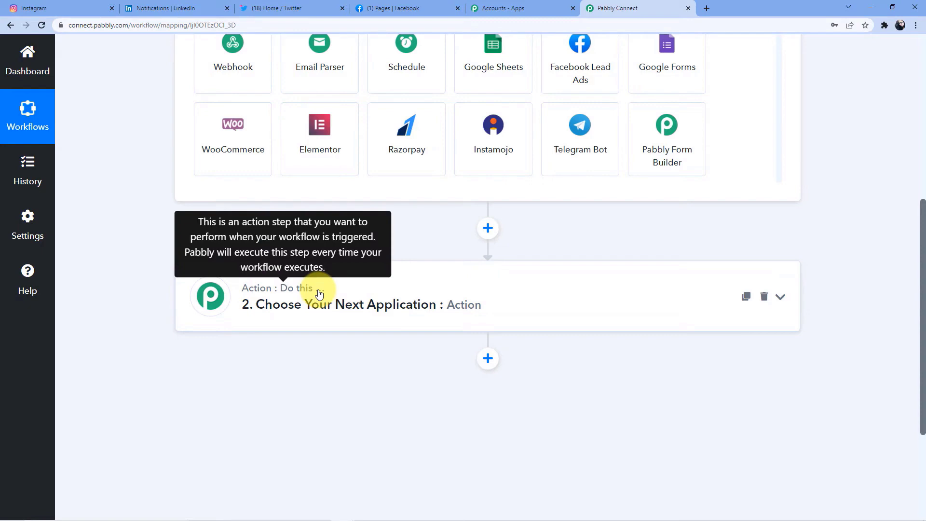
scroll(320, 294, up, 7)
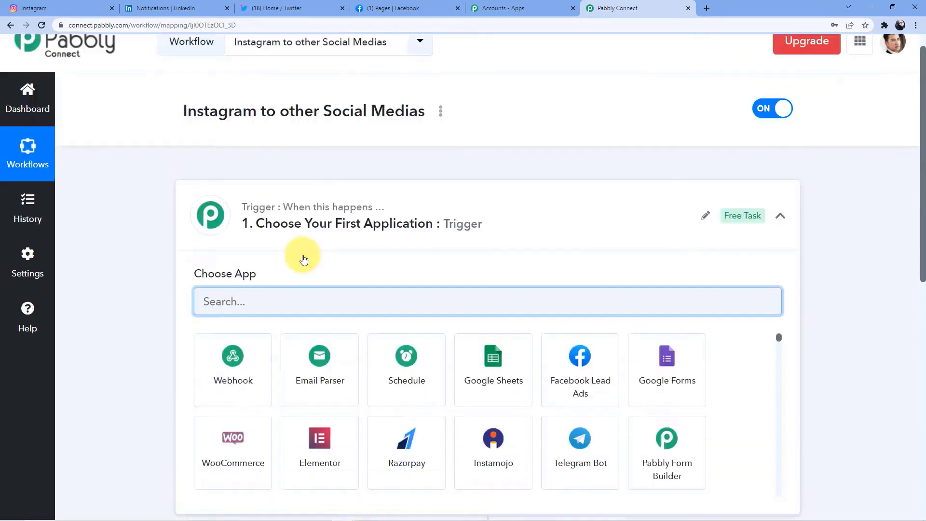
scroll(311, 251, down, 7)
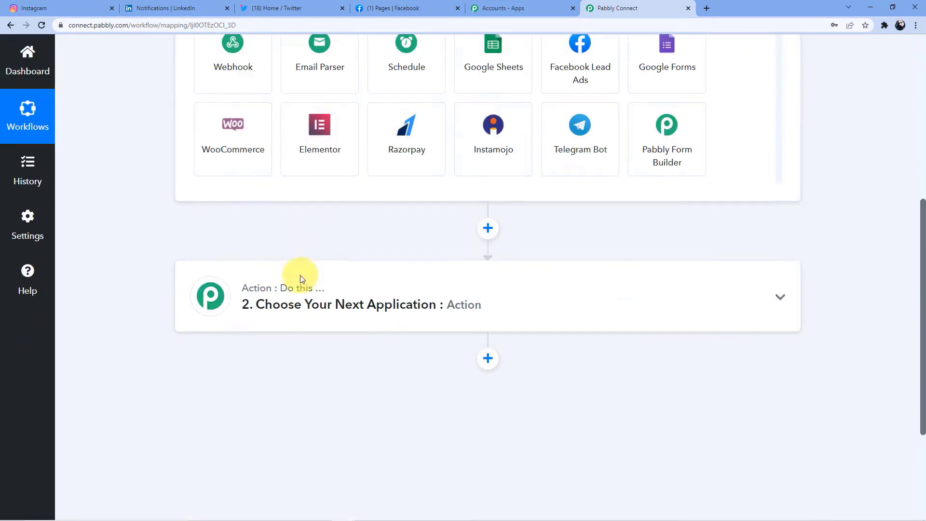
scroll(322, 291, up, 6)
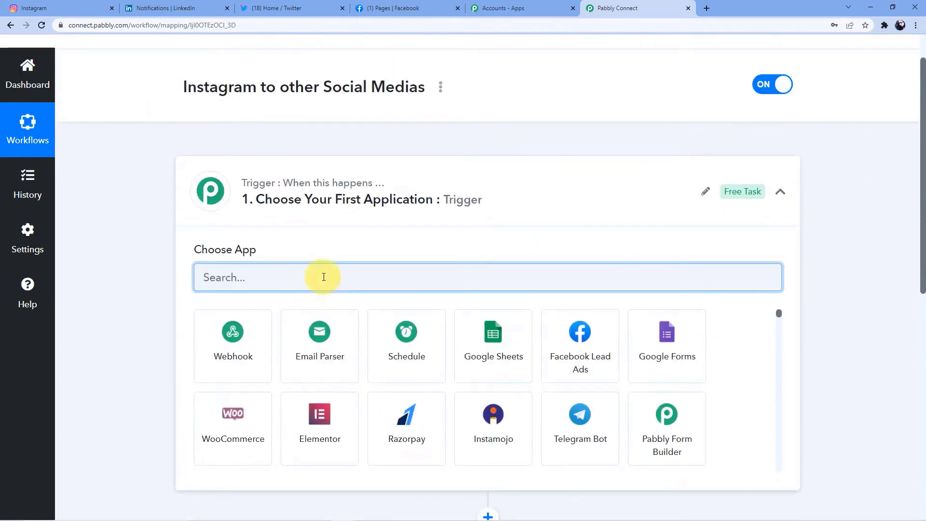
text(In)
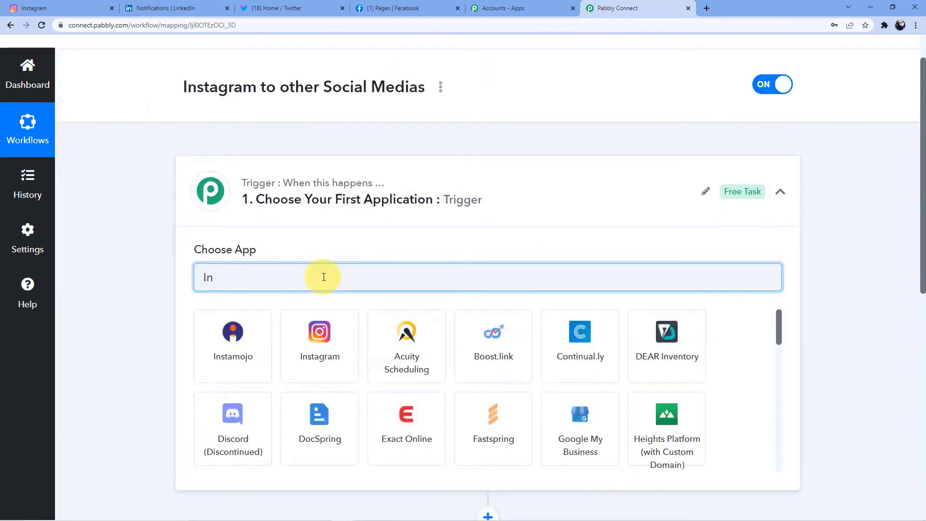
text(g)
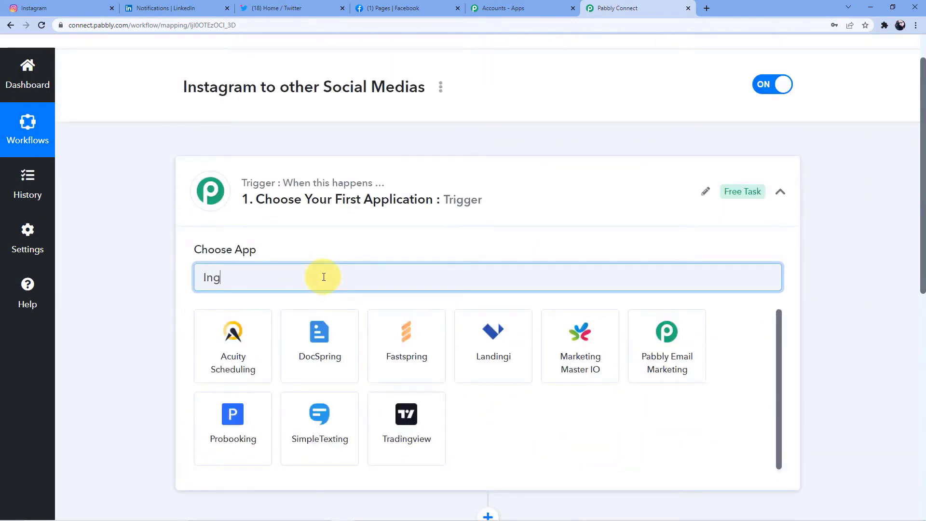
key(BackSpace)
- Set the trigger to Instagram for Business with the New Media Posted in My Account event
text(st)
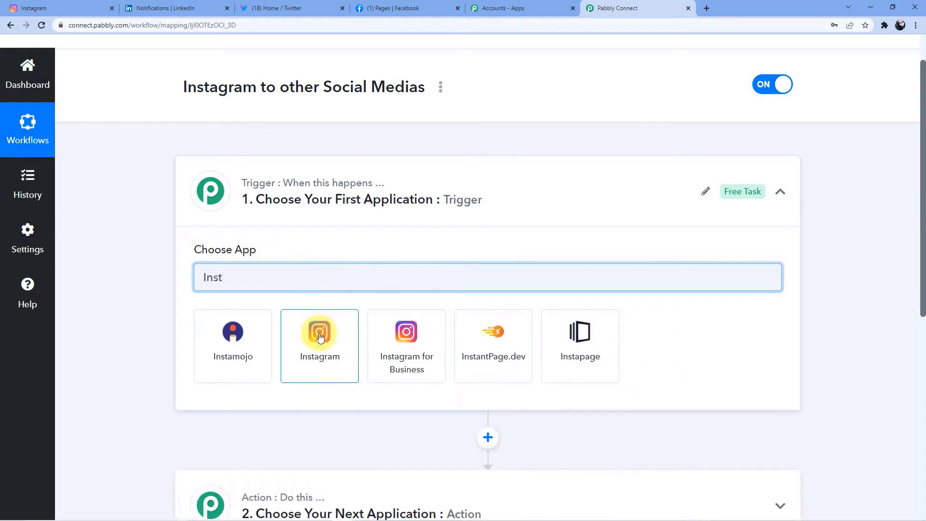
click(388, 334)
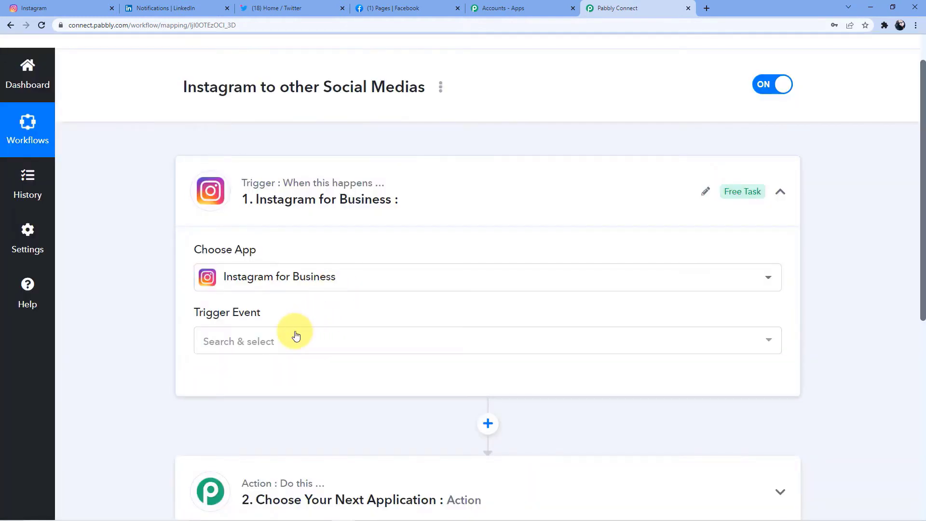
click(271, 352)
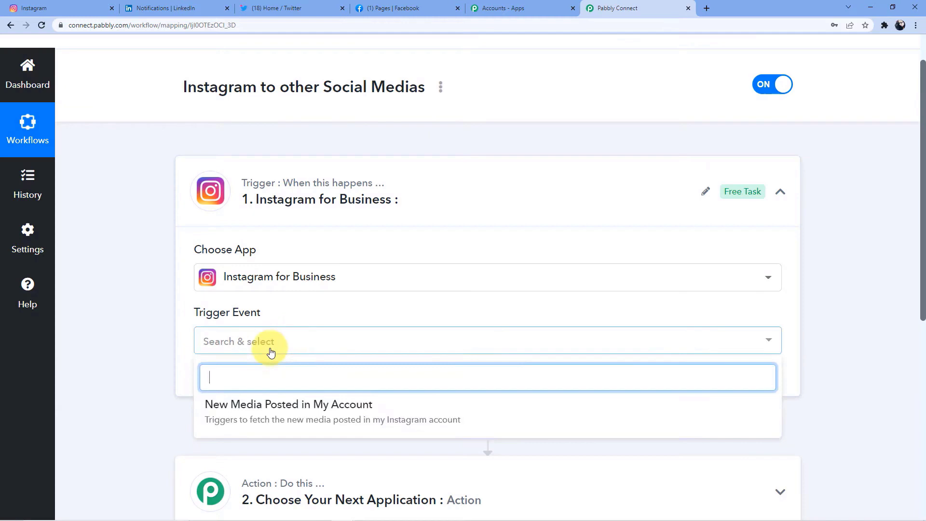
click(273, 405)
scroll(273, 404, down, 3)
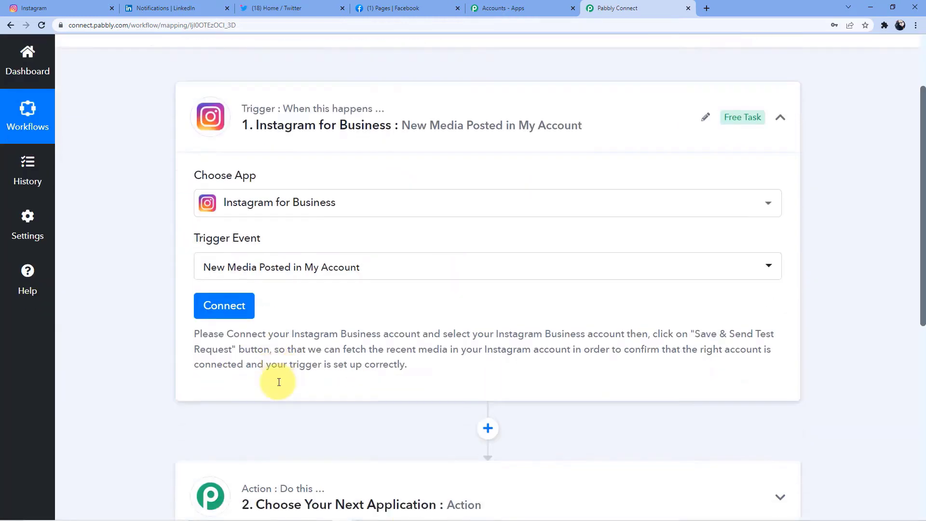
- Add and authorize a new Instagram for Business account connection
click(223, 235)
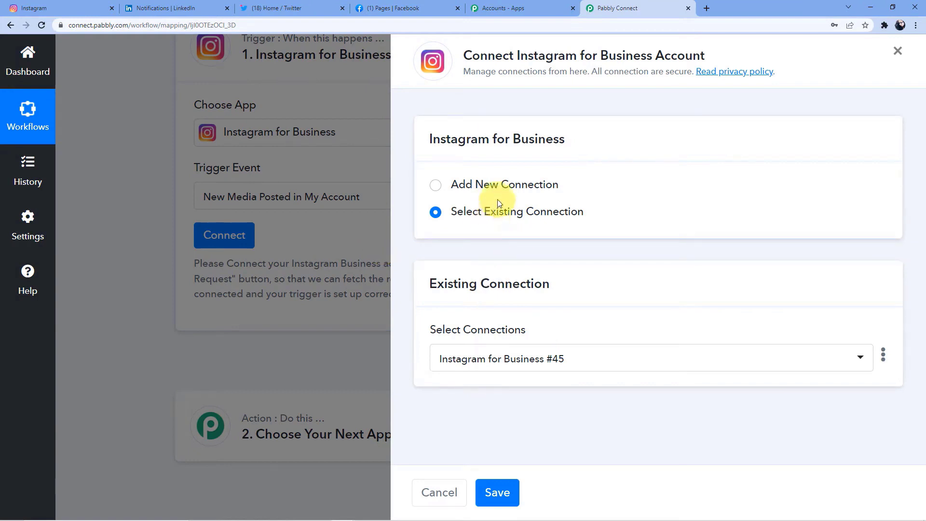
click(502, 186)
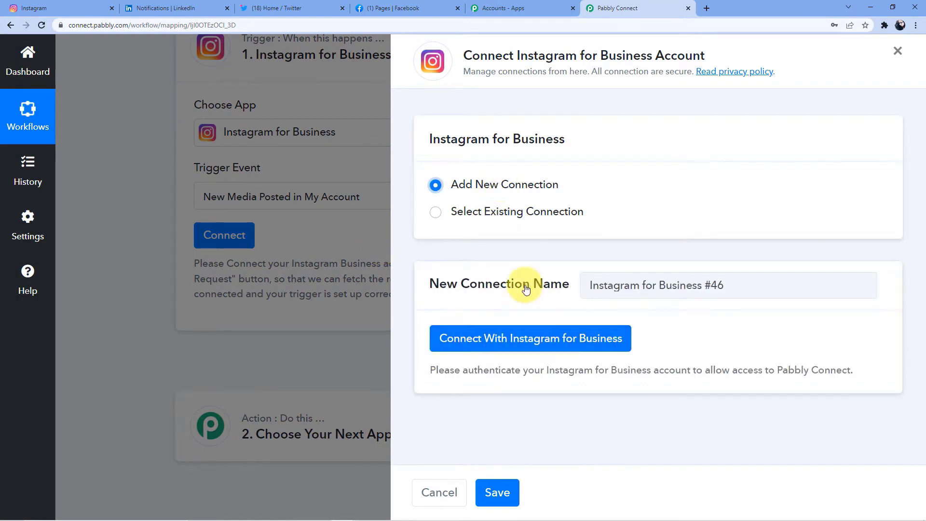
click(511, 339)
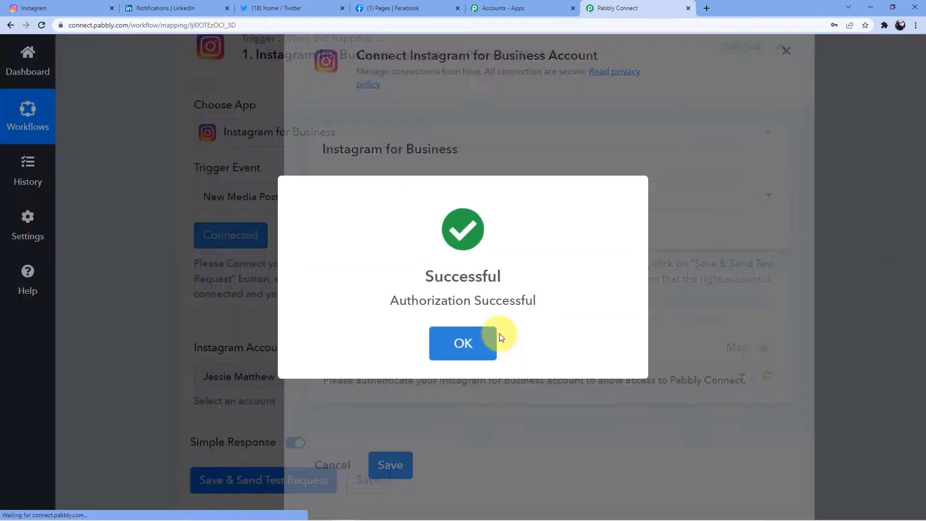
click(492, 340)
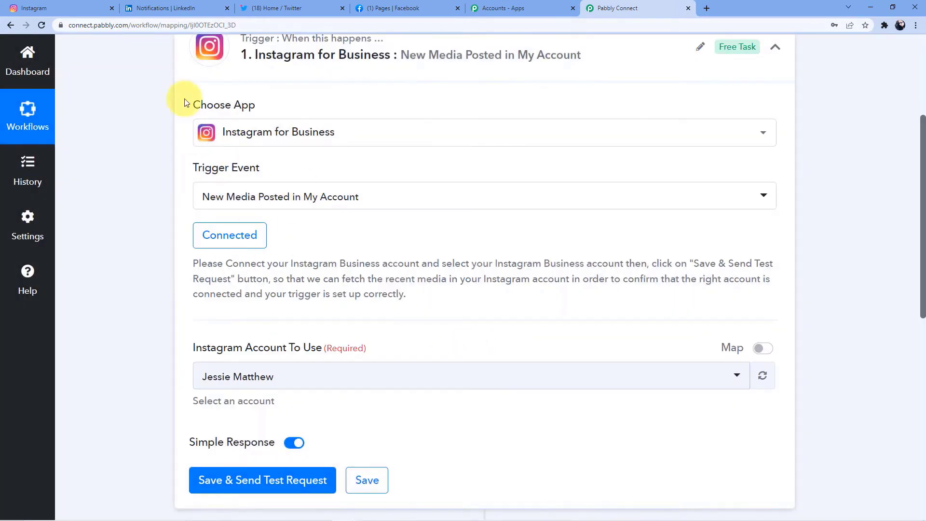
click(53, 8)
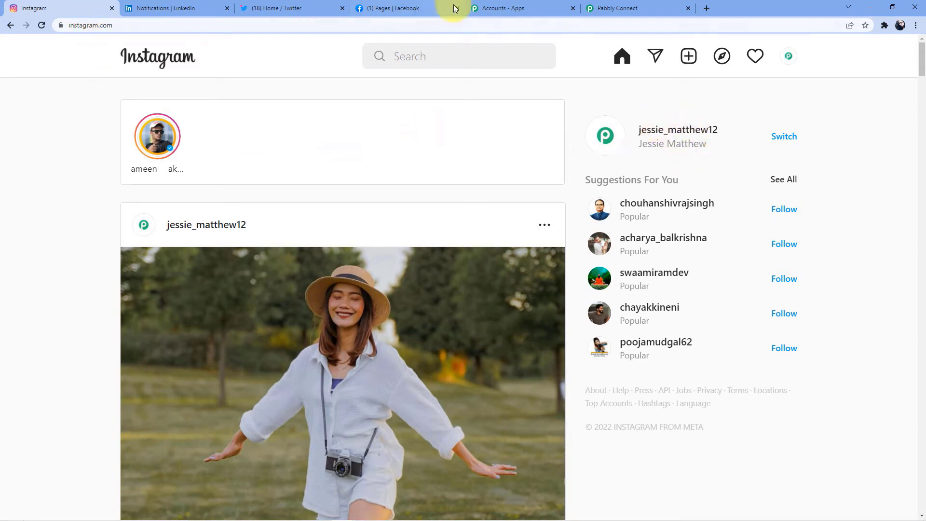
click(609, 4)
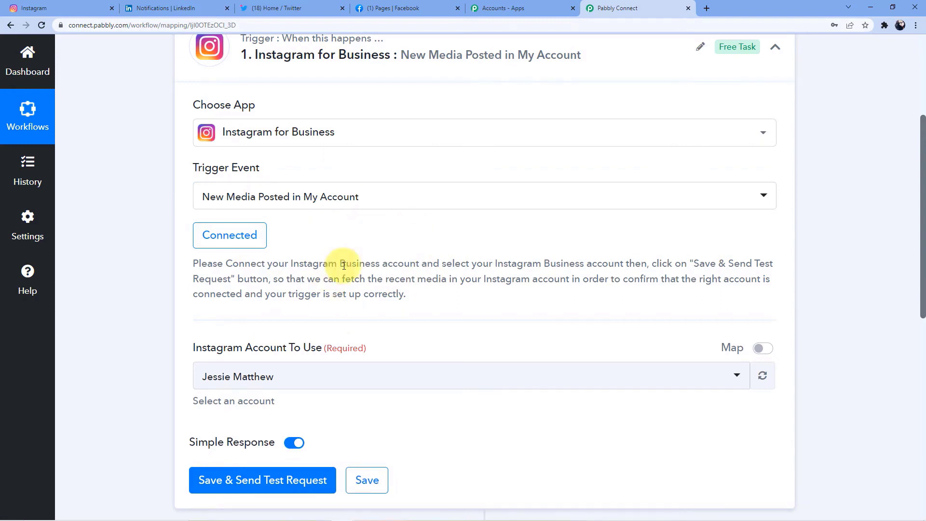
scroll(333, 263, down, 2)
scroll(318, 258, up, 4)
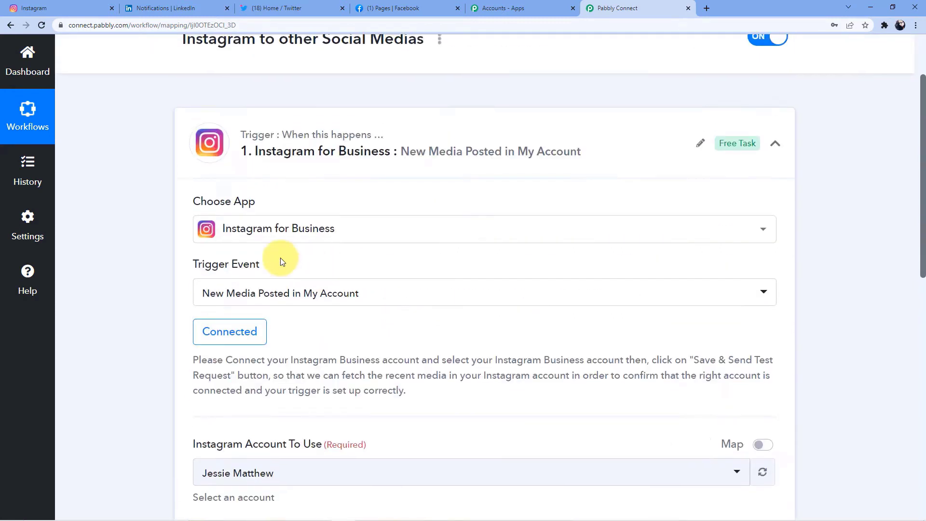
click(82, 7)
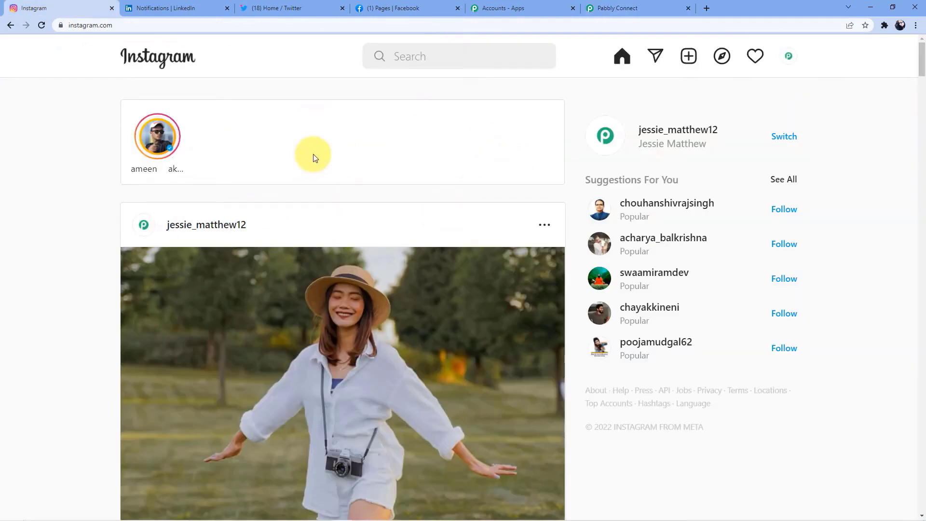
click(596, 8)
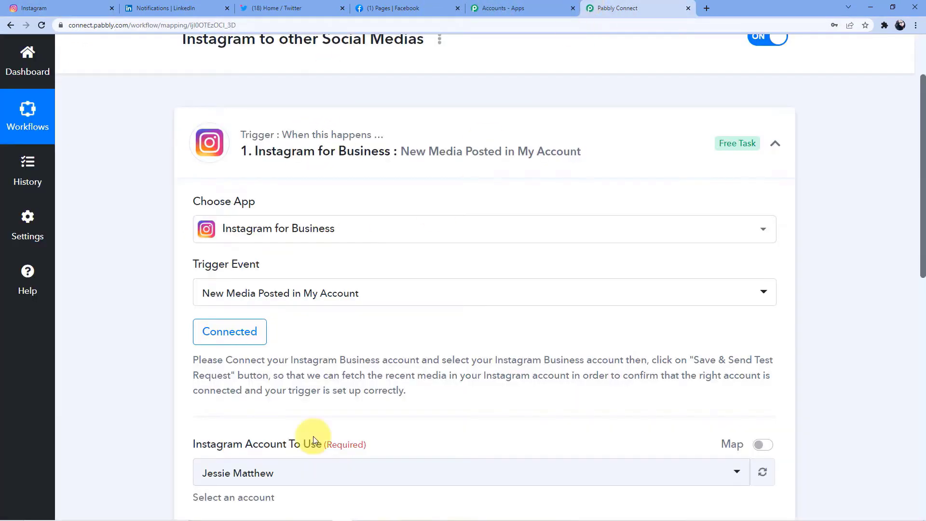
scroll(314, 437, down, 4)
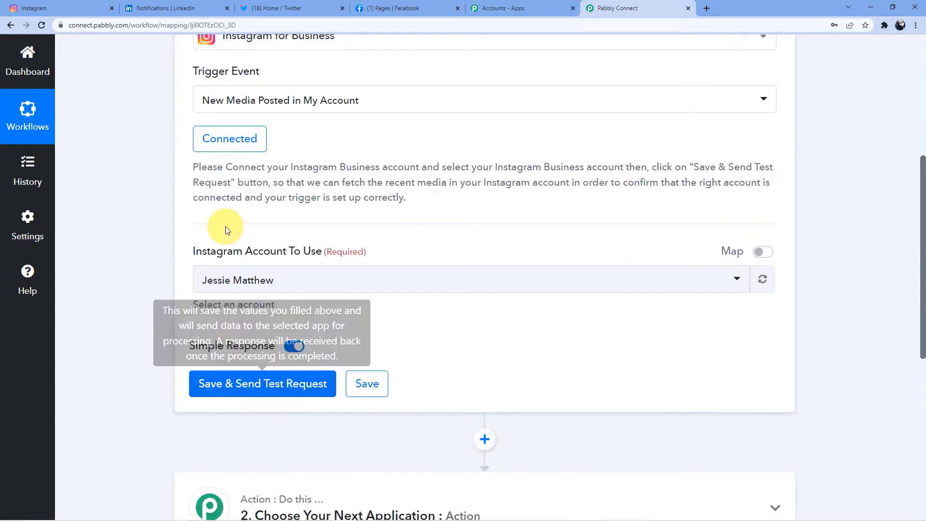
scroll(222, 224, up, 4)
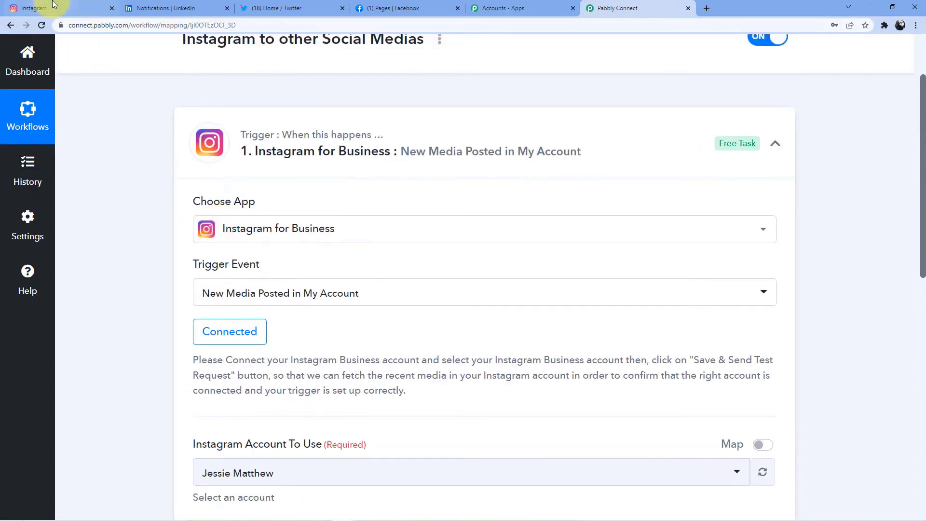
scroll(320, 256, down, 5)
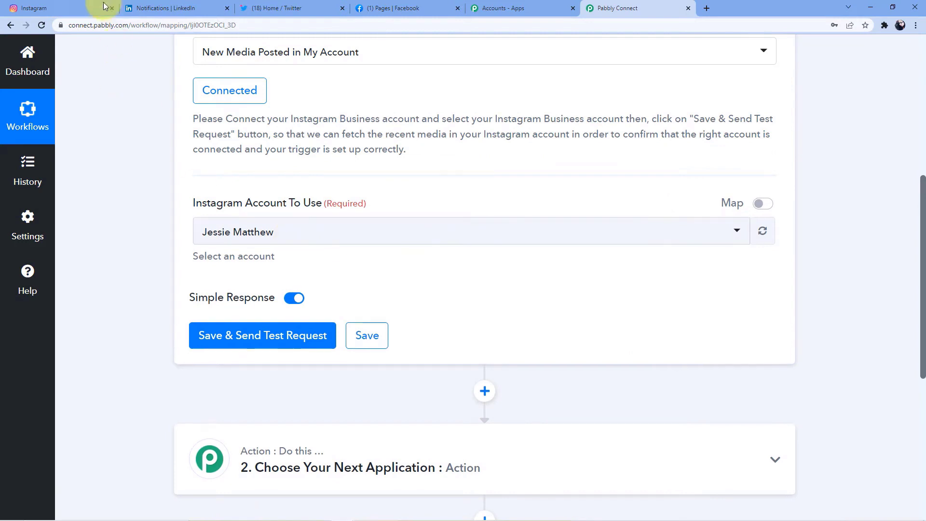
click(105, 6)
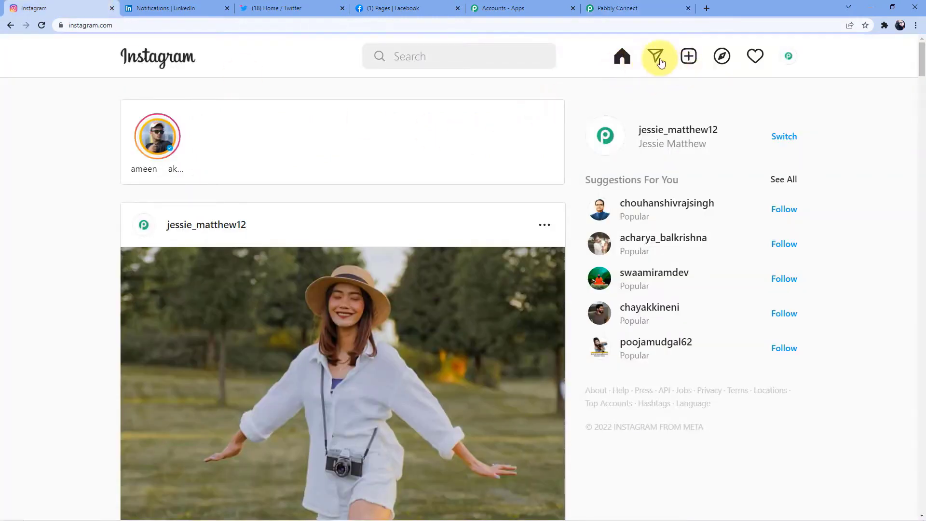
- Start a new Instagram post with an automation image, then discard that draft
click(689, 56)
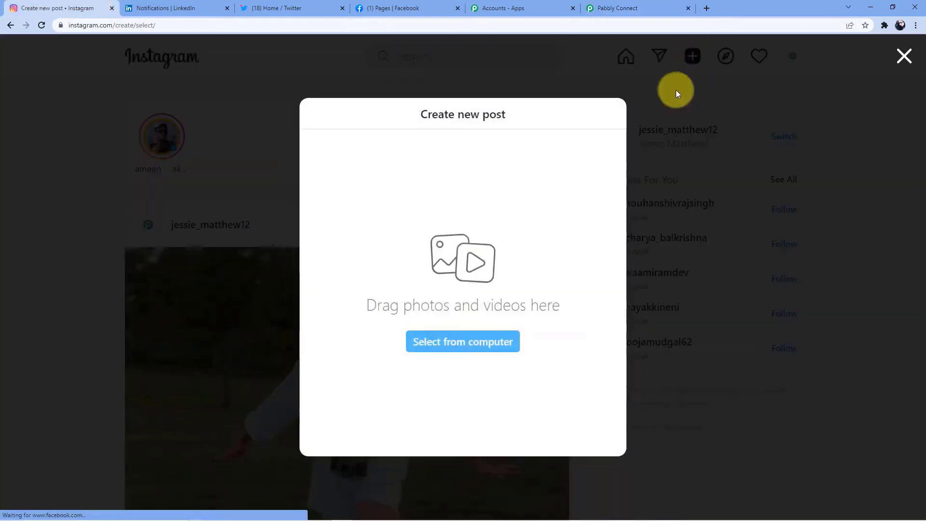
click(461, 338)
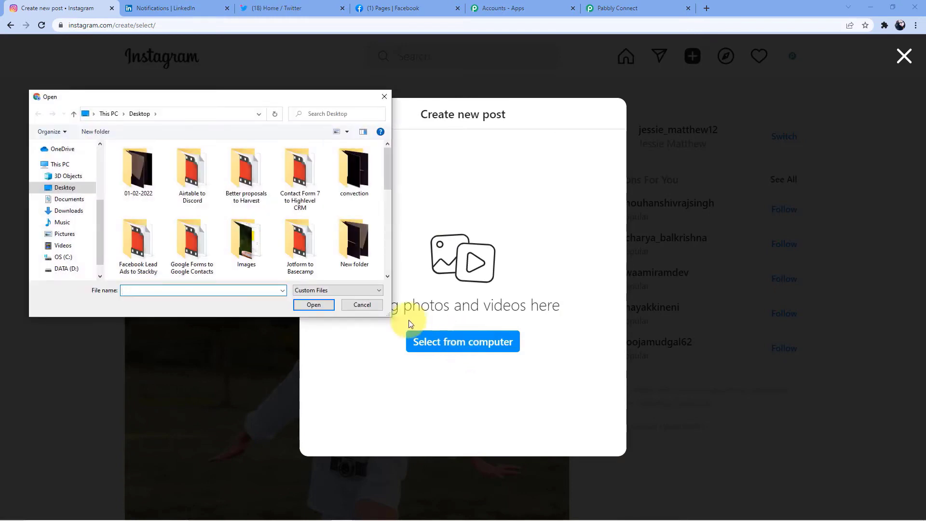
scroll(316, 227, down, 5)
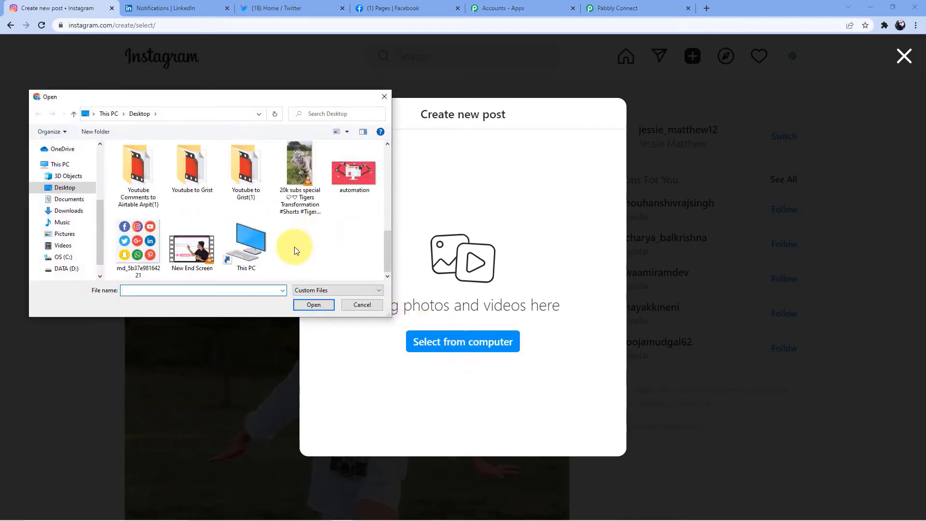
click(354, 173)
click(314, 305)
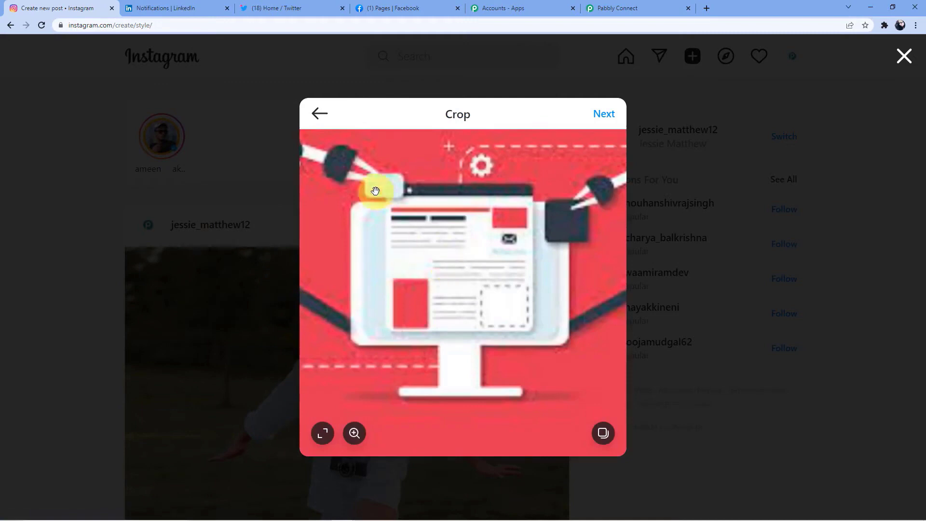
click(319, 114)
click(465, 303)
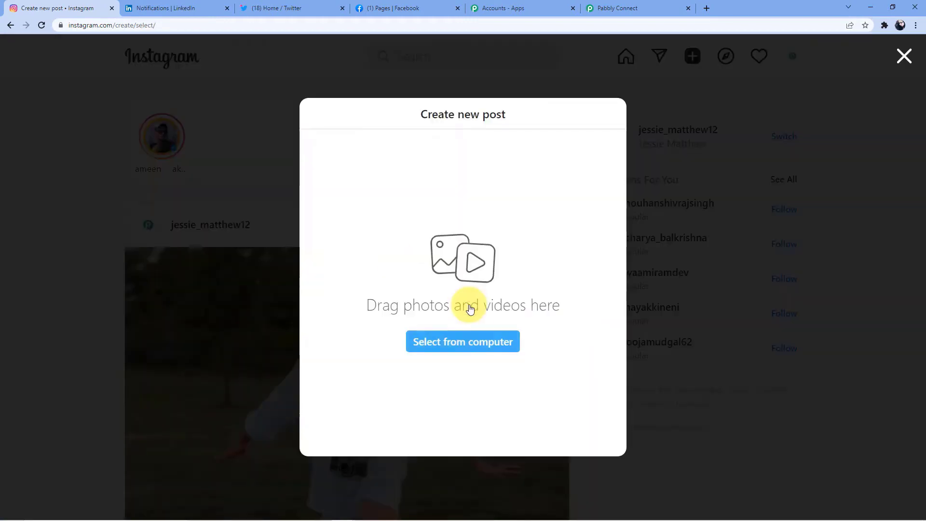
- Load the social media icons image and advance past cropping and filters
click(459, 346)
scroll(234, 201, down, 5)
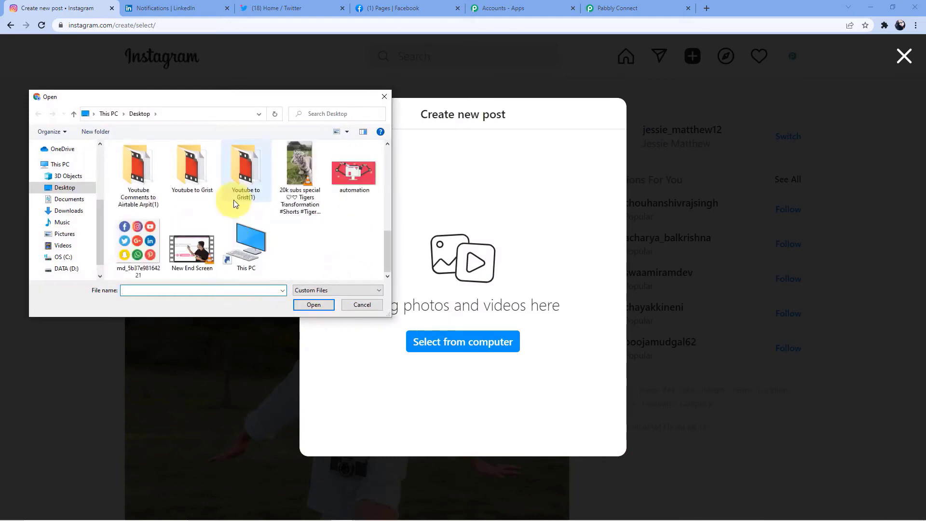
click(140, 255)
click(312, 304)
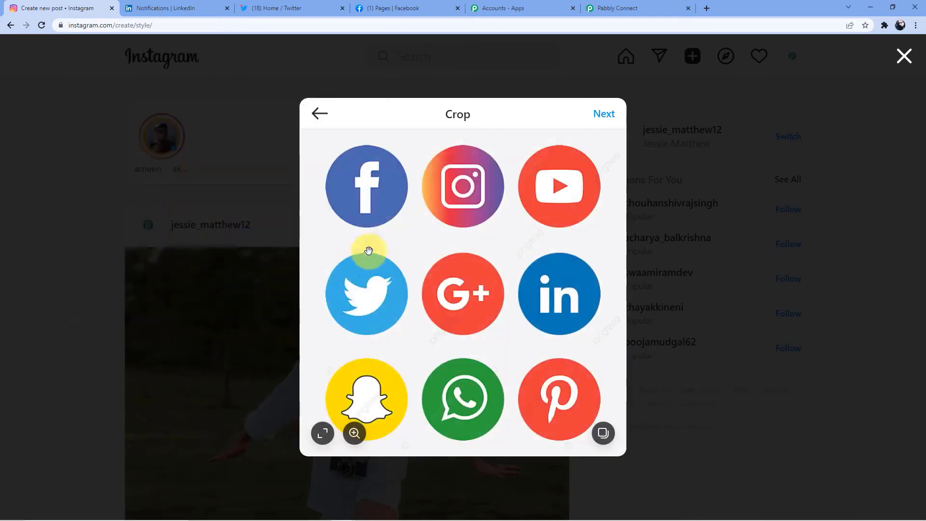
click(595, 124)
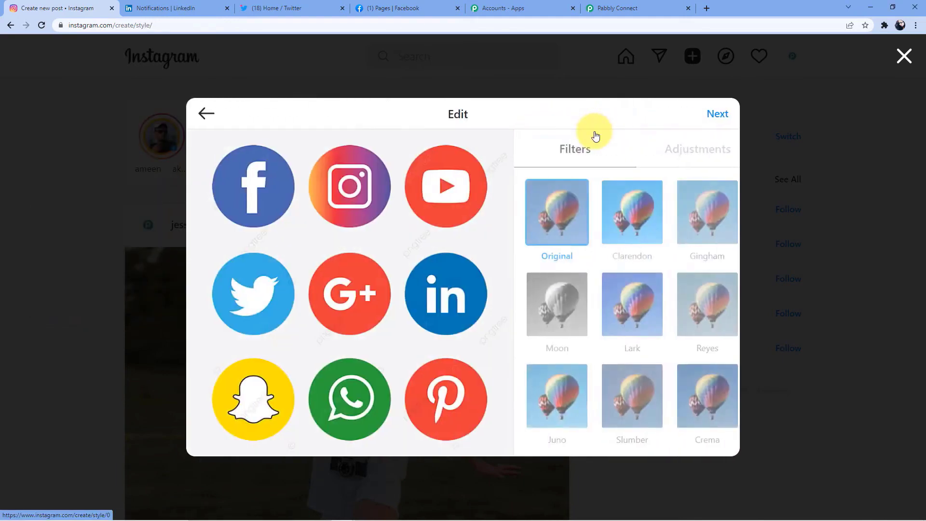
click(726, 113)
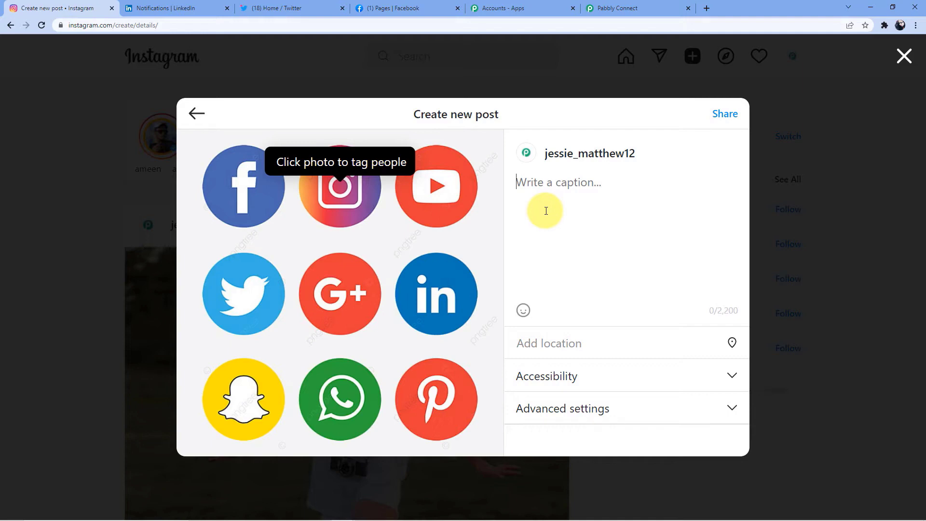
click(546, 211)
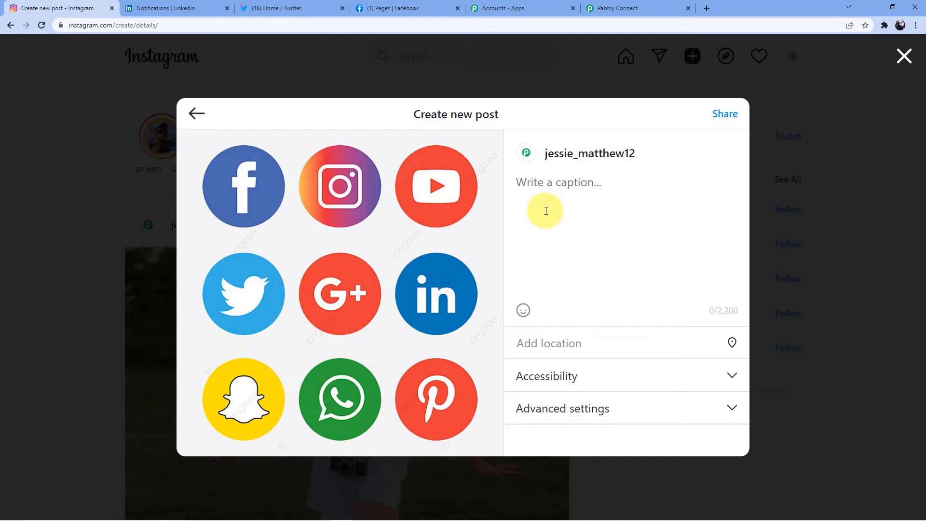
- Write a caption asking to buy the "Digital Marketing" course and open the link in the description
text(Wanna buy )
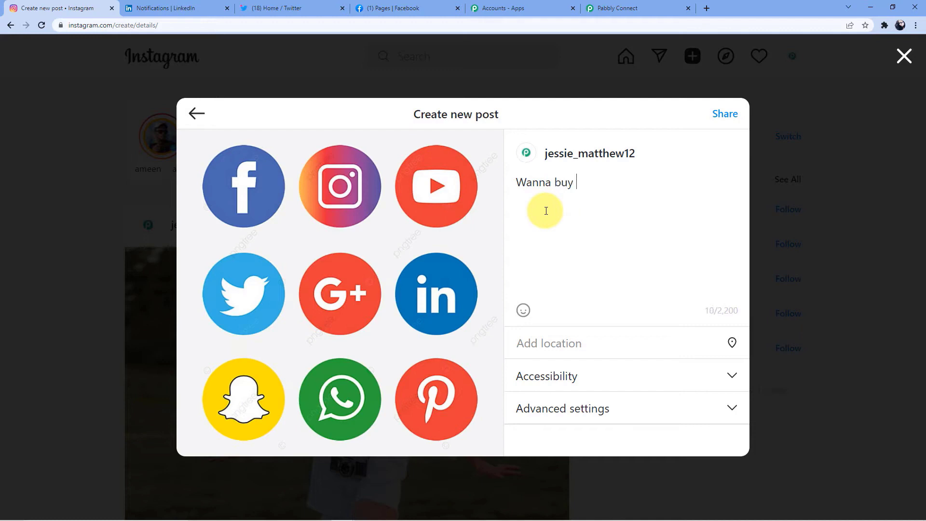
text("Digital Marlketing)
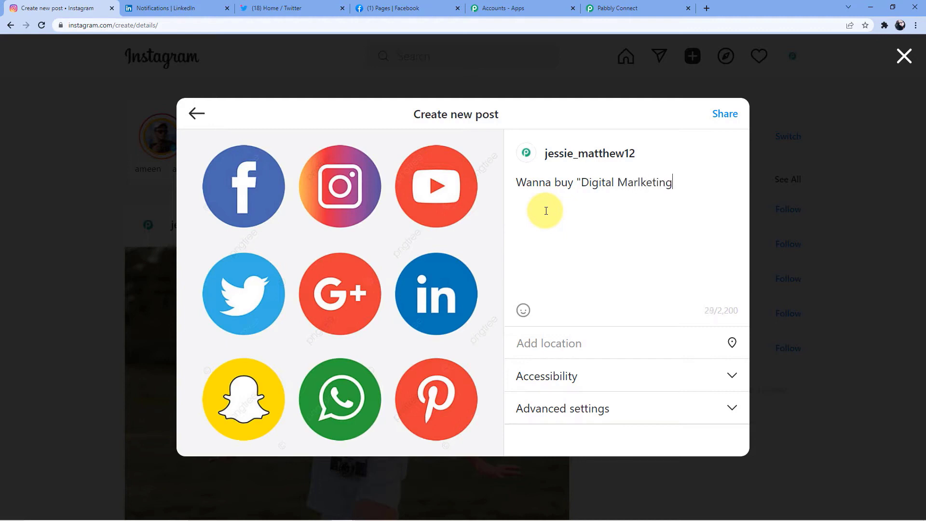
key(BackSpace)
key(BackSpace)
key(BackSpace)
key(BackSpace)
key(BackSpace)
key(BackSpace)
key(BackSpace)
text(keting )
text( course.??)
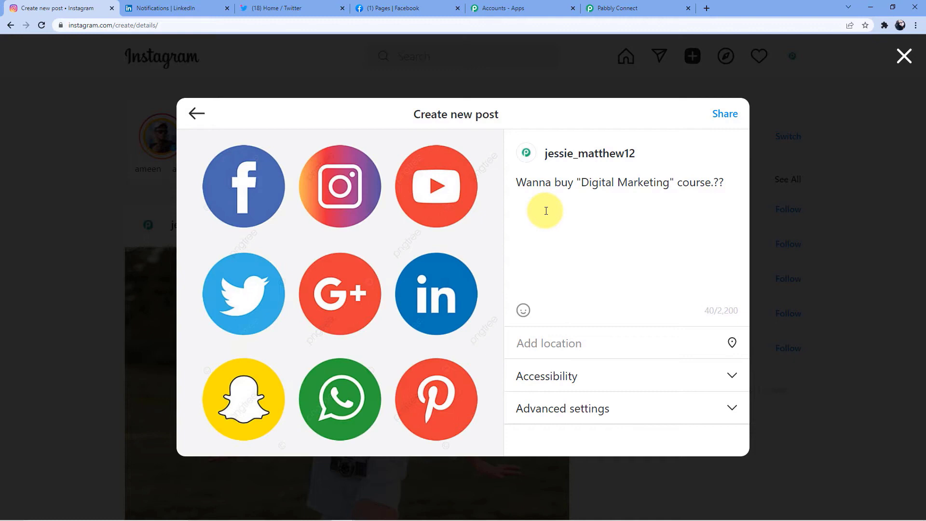
text(Open the link in desciption)
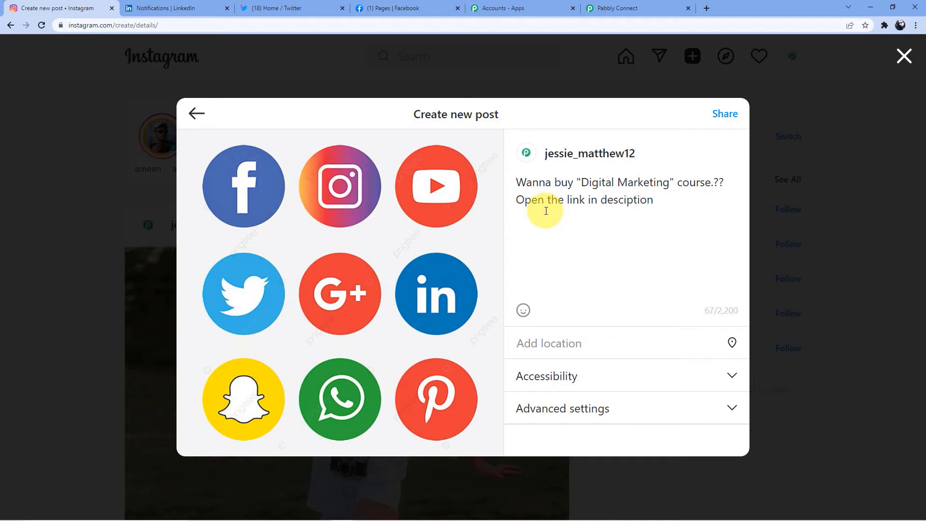
- Fix the 'description' typo, share the post, and go back to Pabbly Connect
key(Left)
text(r)
text(..)
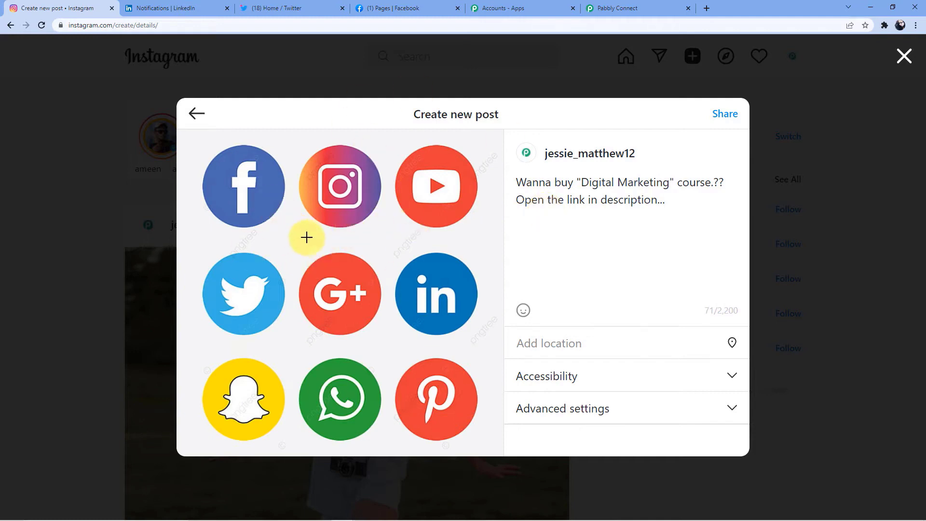
click(727, 114)
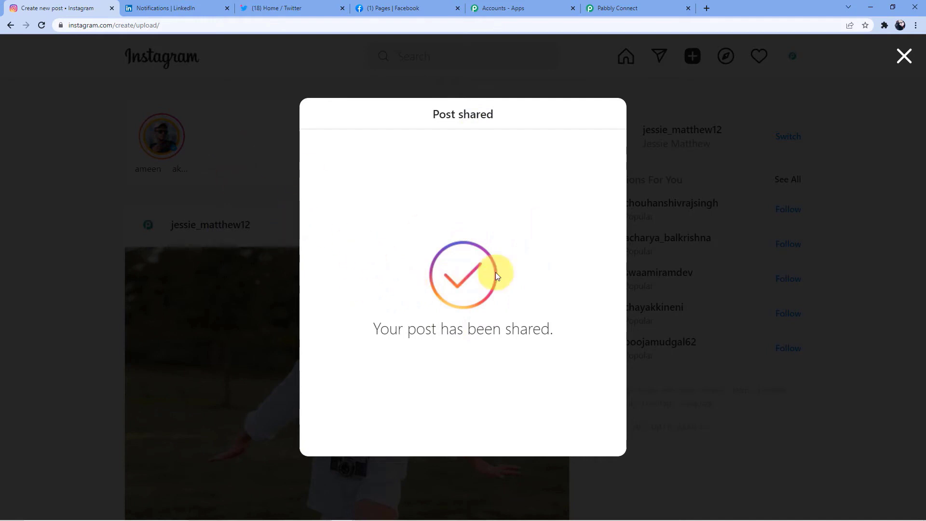
click(630, 6)
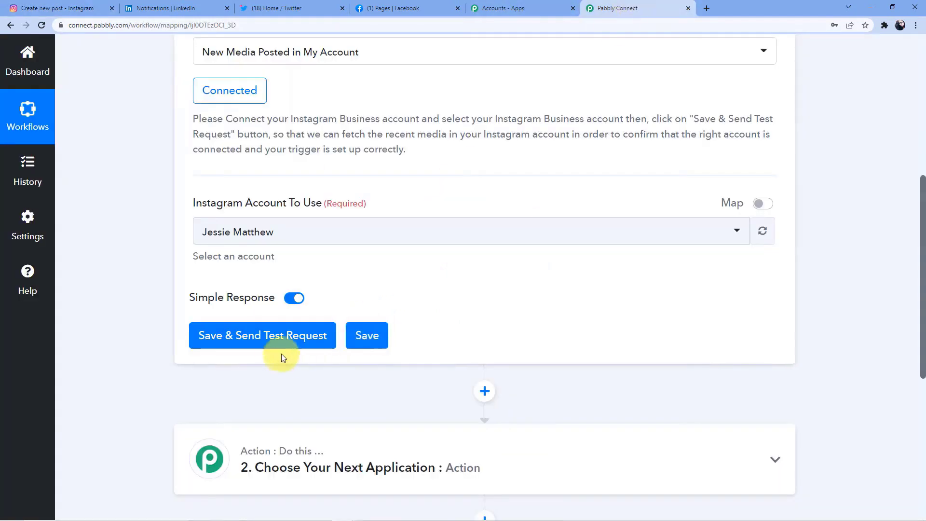
- Fetch the new post as test data, spot the &quot; codes in its Caption, and return to Instagram
click(276, 340)
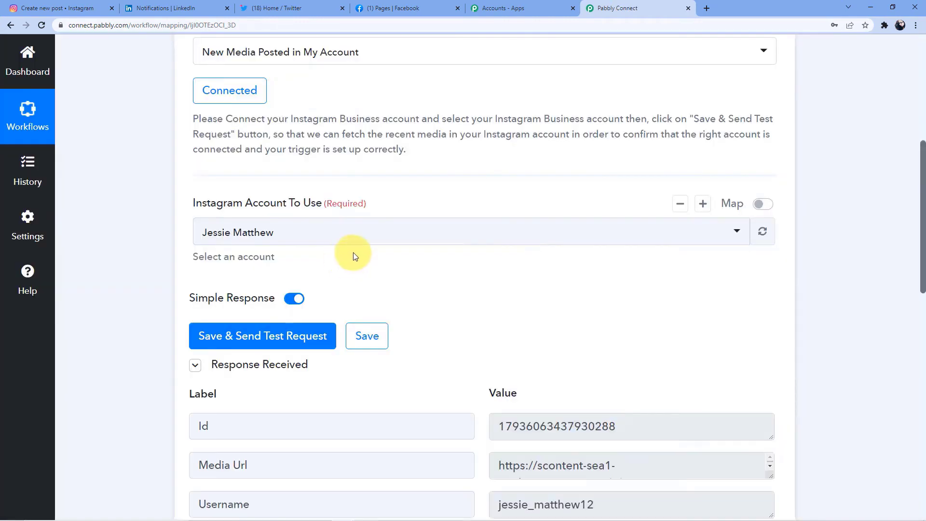
scroll(353, 253, down, 5)
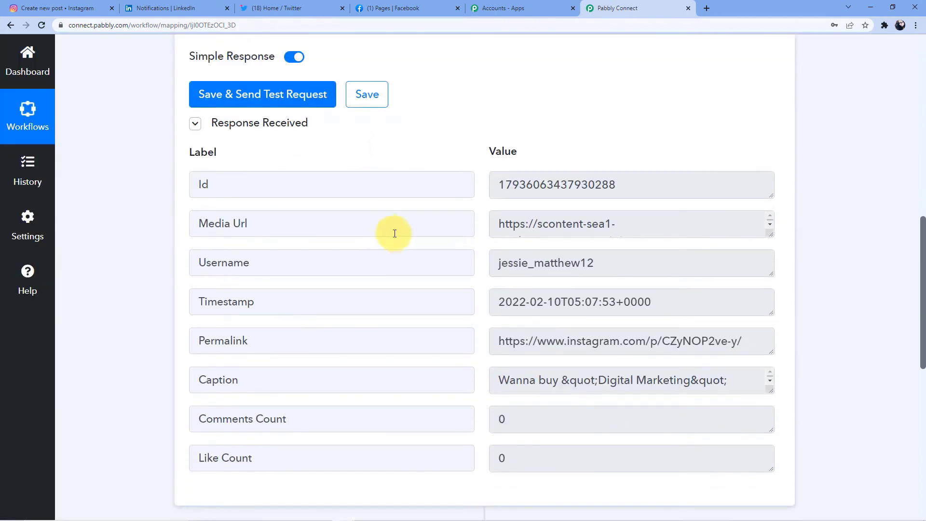
scroll(399, 232, down, 1)
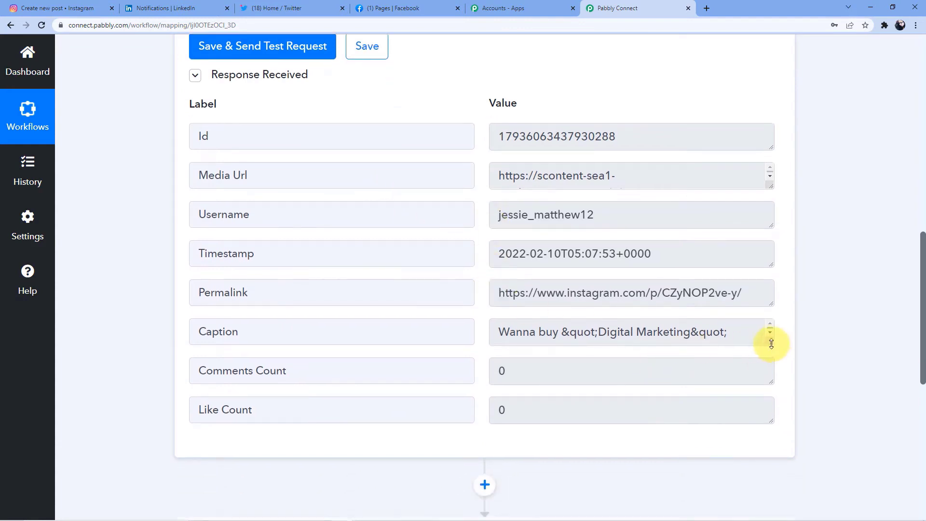
drag(770, 342, 771, 389)
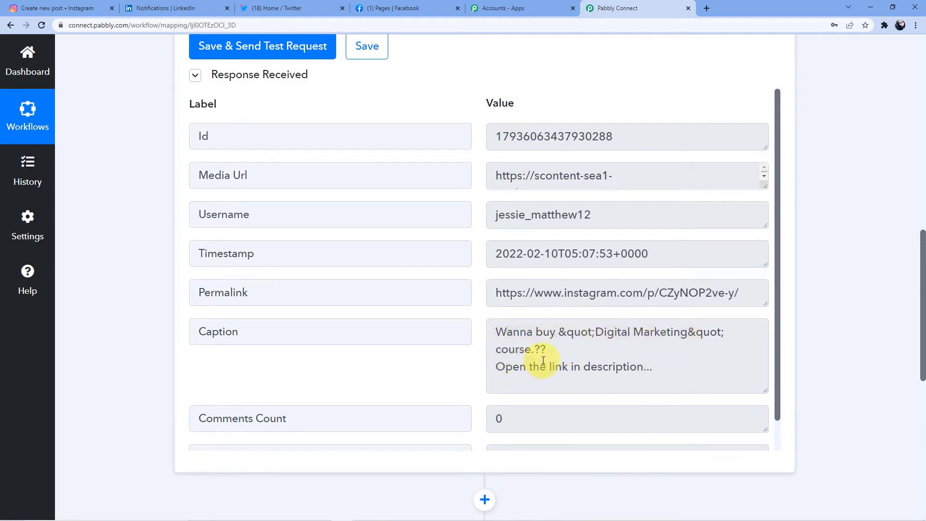
drag(558, 333, 594, 333)
drag(689, 333, 725, 332)
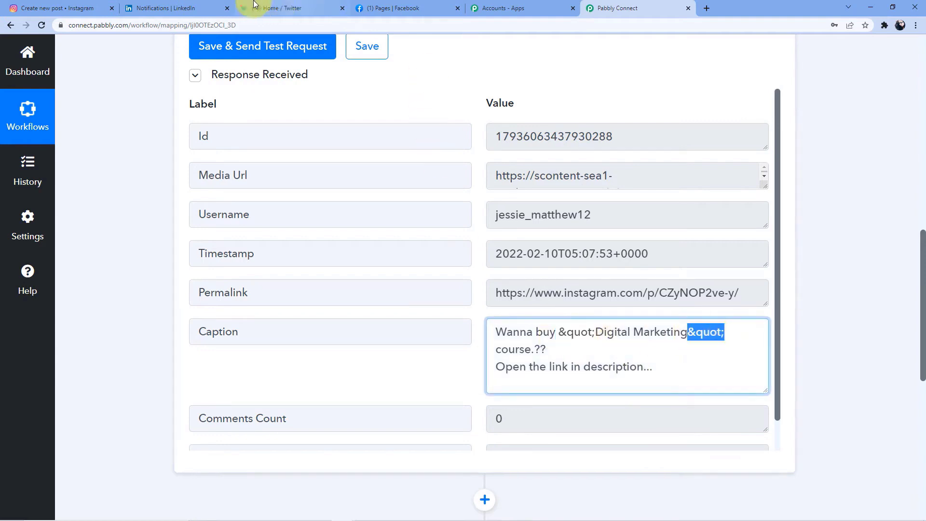
click(73, 8)
click(390, 56)
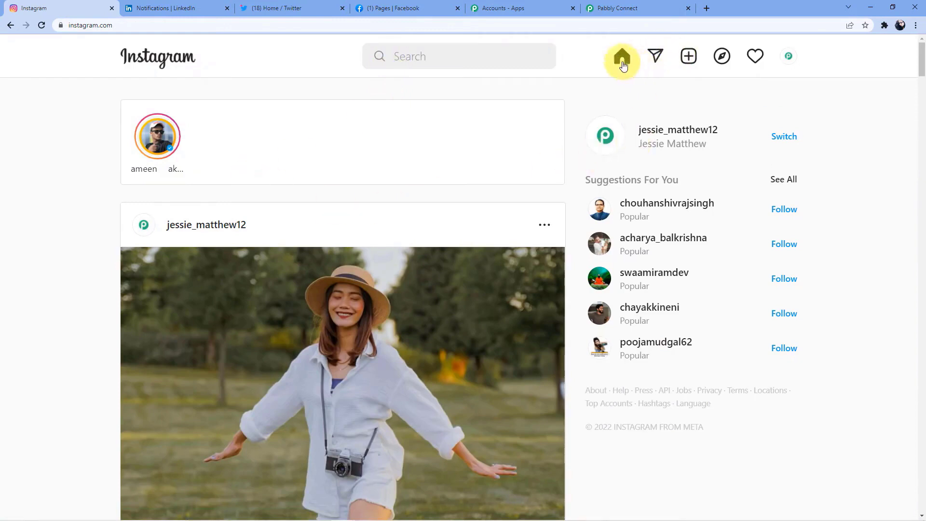
- Open the social-icons post from the profile, compare its plain-quoted caption, then return to Pabbly Connect
click(666, 131)
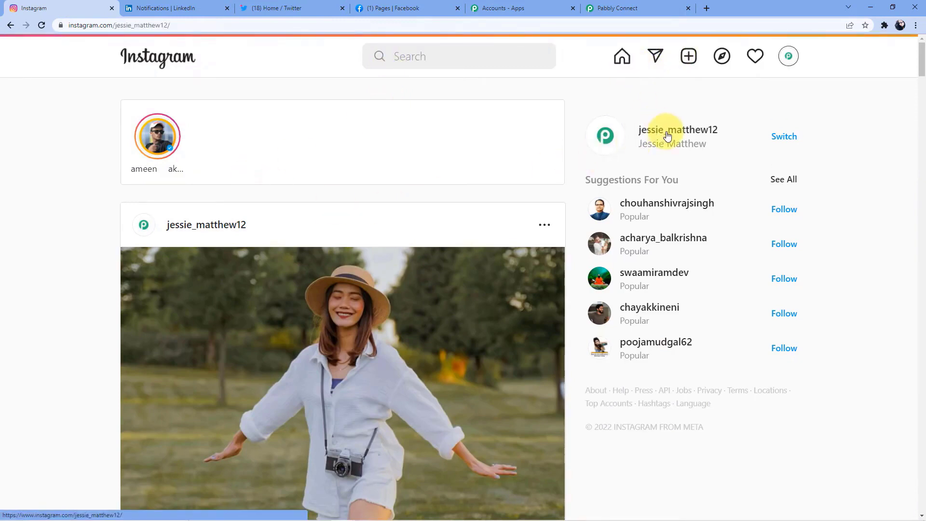
scroll(599, 196, down, 4)
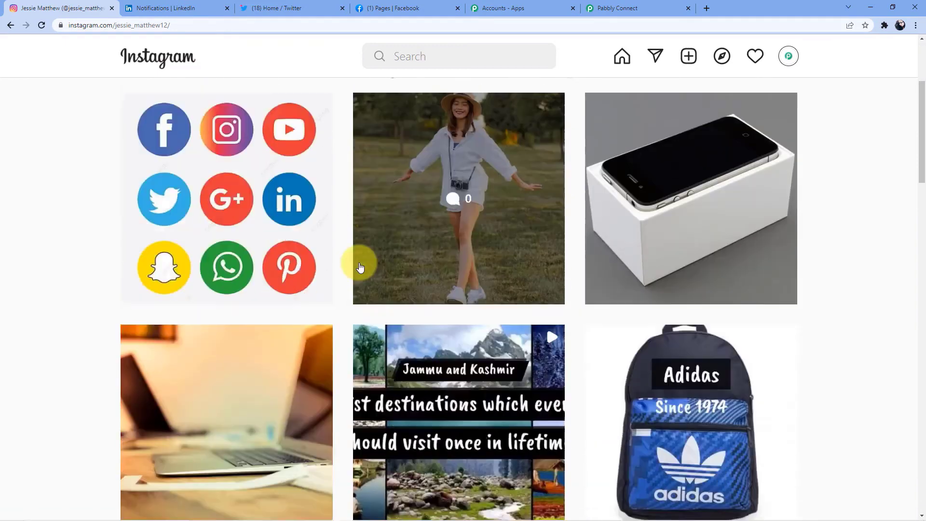
click(235, 241)
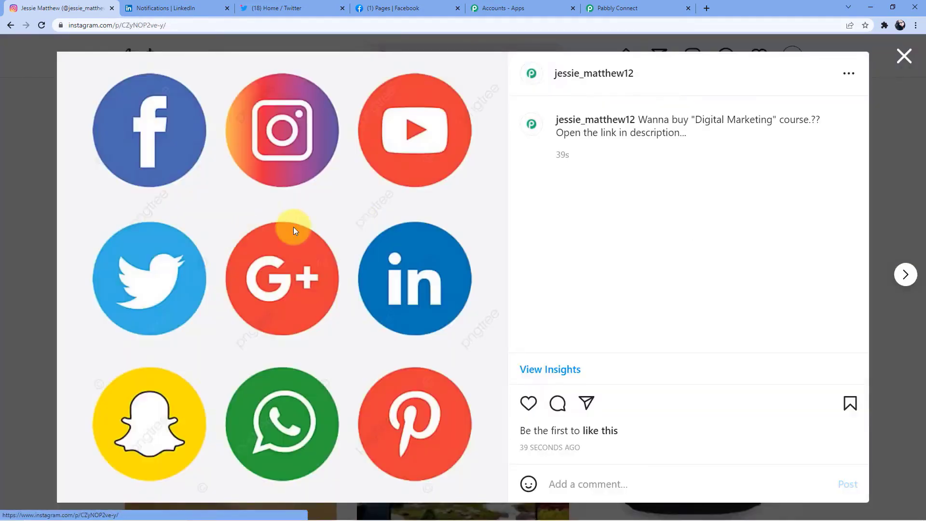
drag(639, 119, 817, 120)
drag(564, 133, 600, 218)
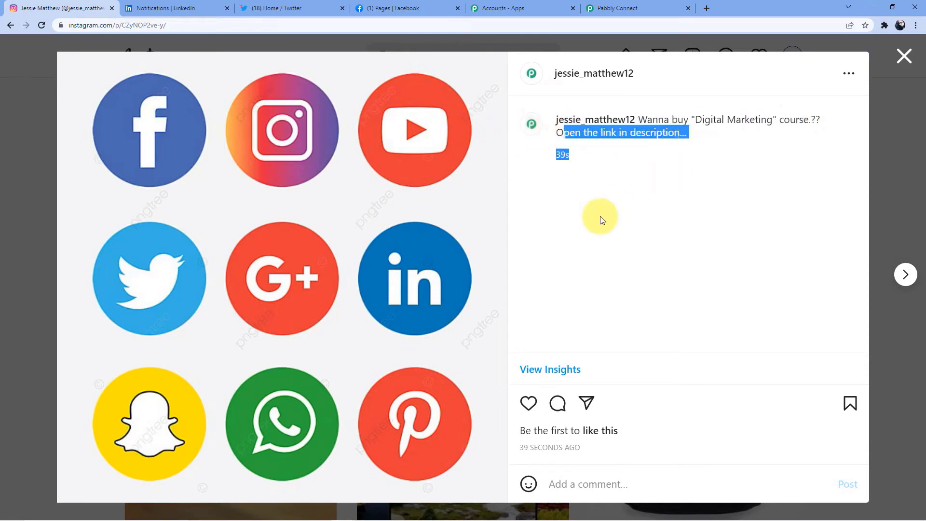
click(587, 263)
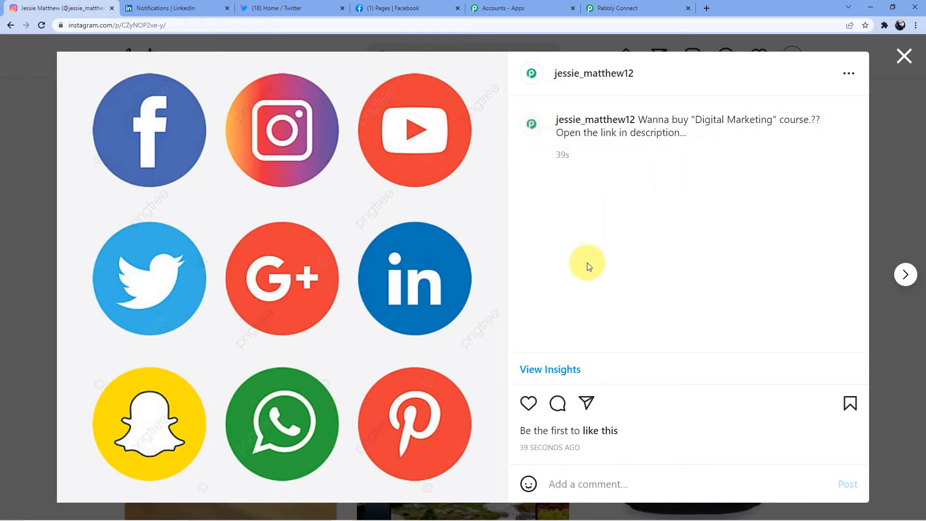
click(905, 56)
click(613, 8)
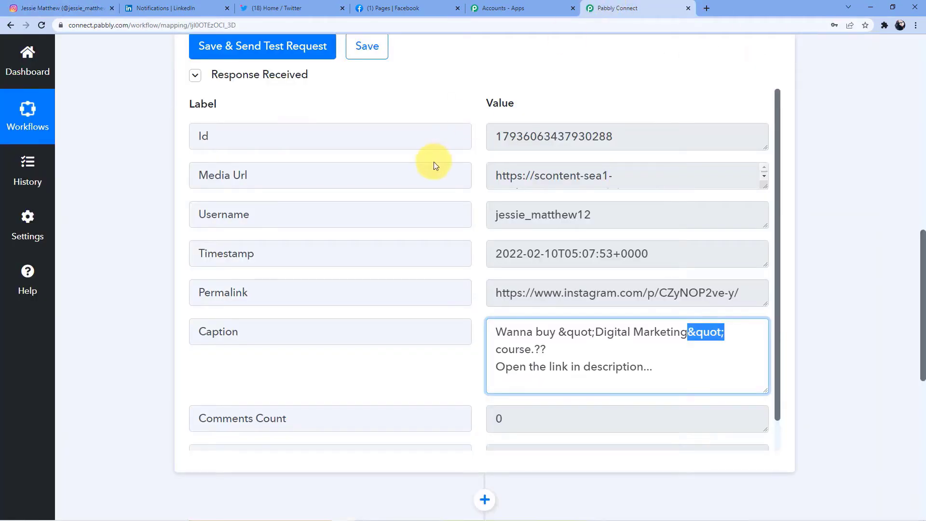
- Enlarge the Media Url value to show the full Instagram media link
scroll(517, 192, up, 3)
scroll(516, 200, down, 1)
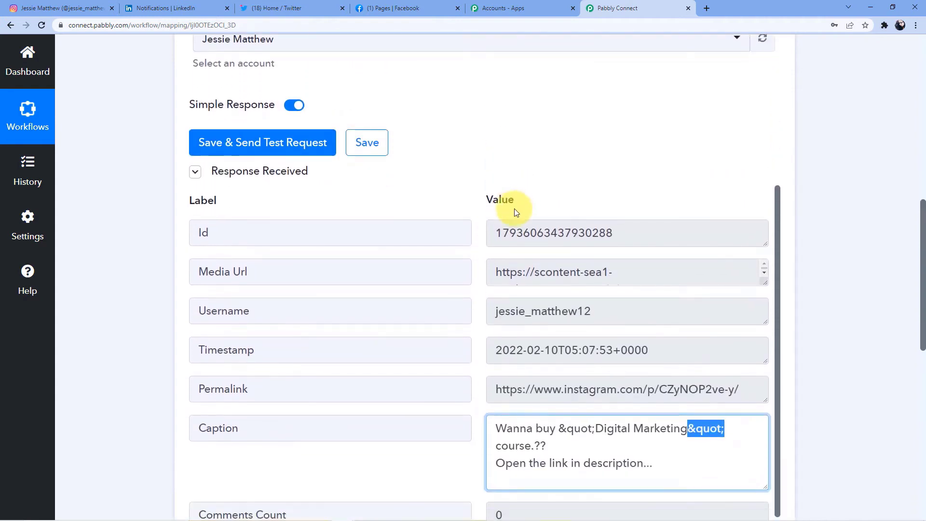
drag(764, 283, 765, 357)
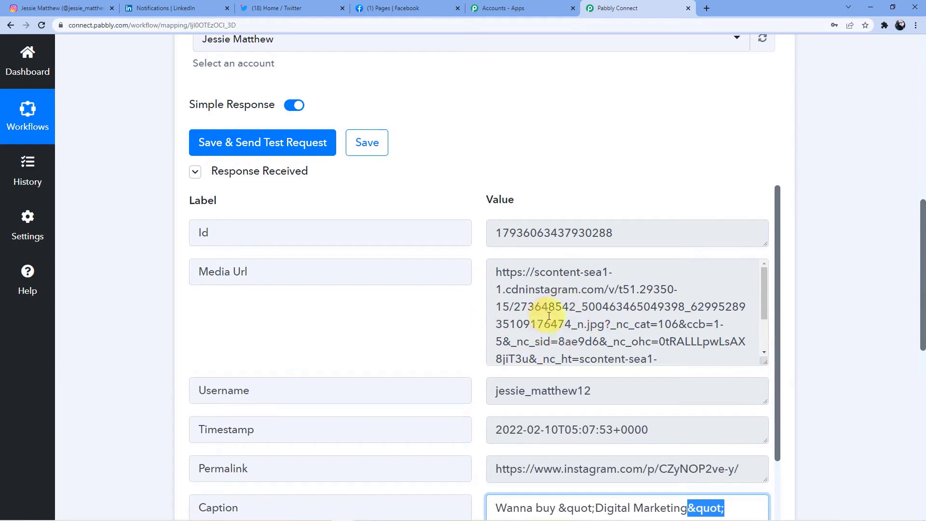
- Check LinkedIn notifications, then expand the Action : Do this step's app choices
scroll(557, 263, down, 2)
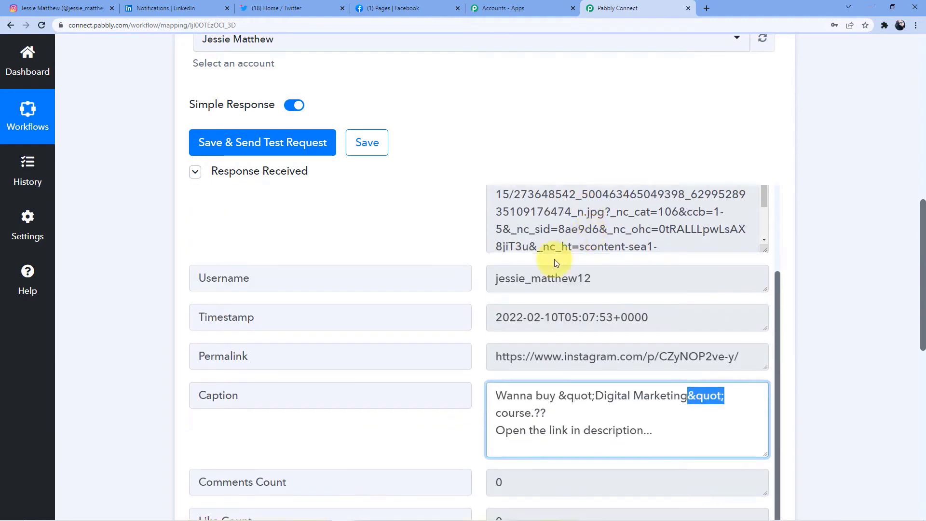
scroll(491, 315, down, 1)
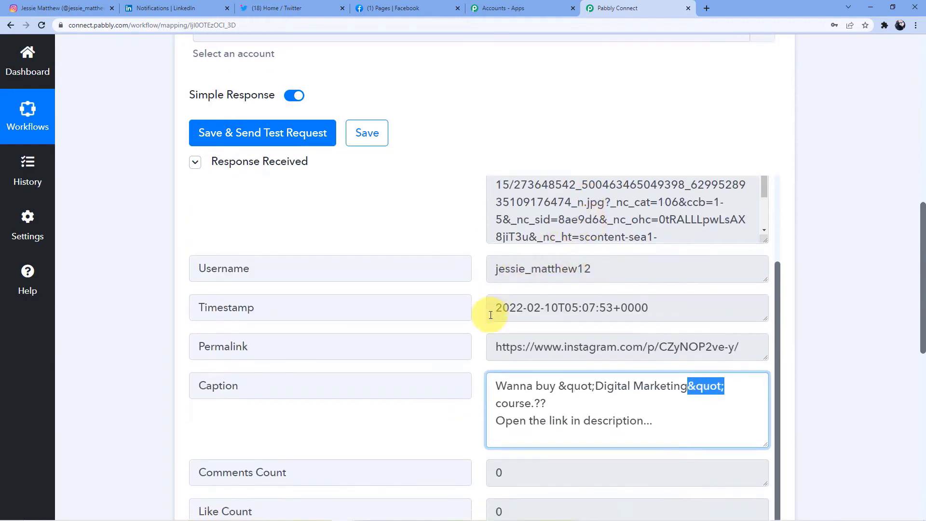
scroll(491, 315, down, 3)
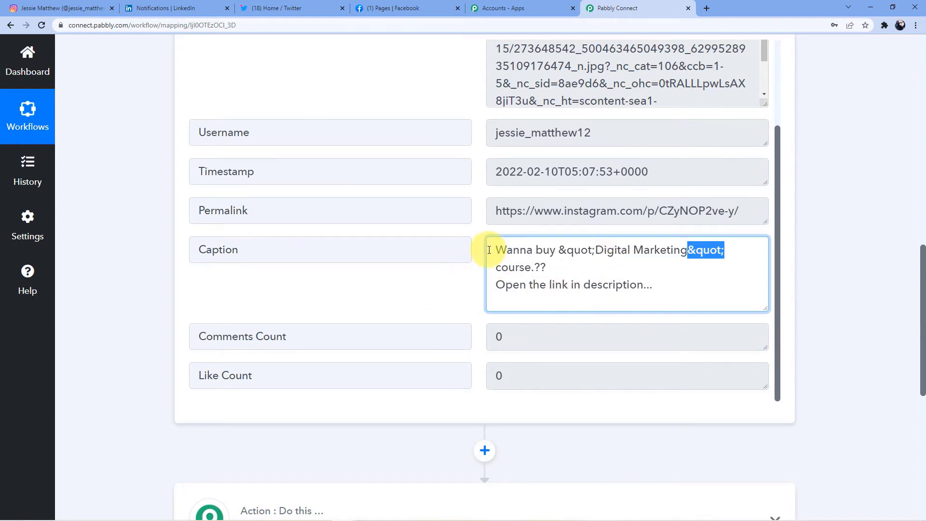
scroll(492, 248, down, 3)
click(164, 7)
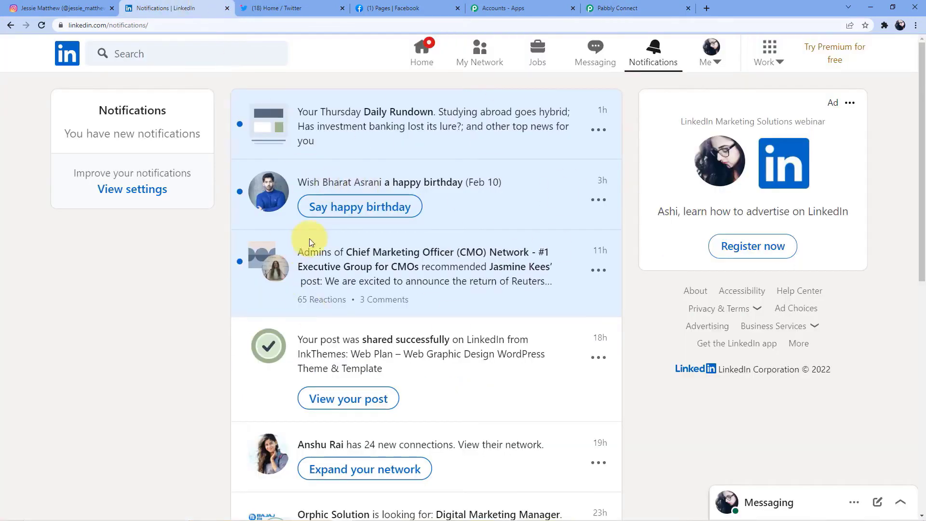
click(617, 8)
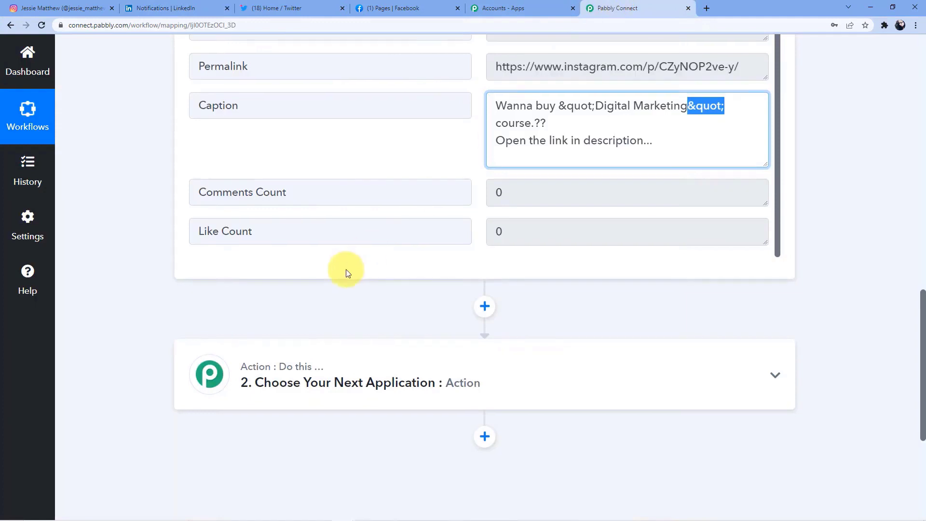
scroll(298, 242, down, 3)
click(298, 243)
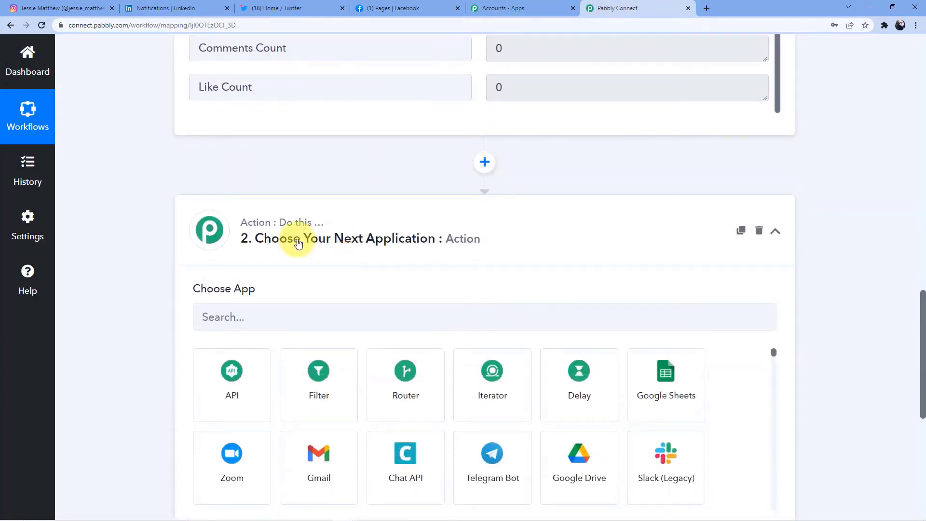
- Search 'Linked' and choose LinkedIn as the action app
click(262, 323)
text(Linked)
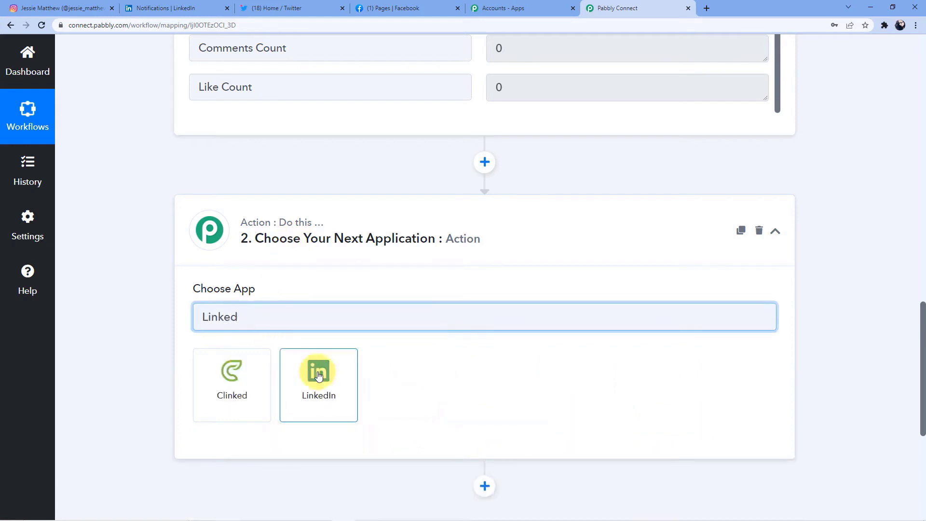
click(319, 376)
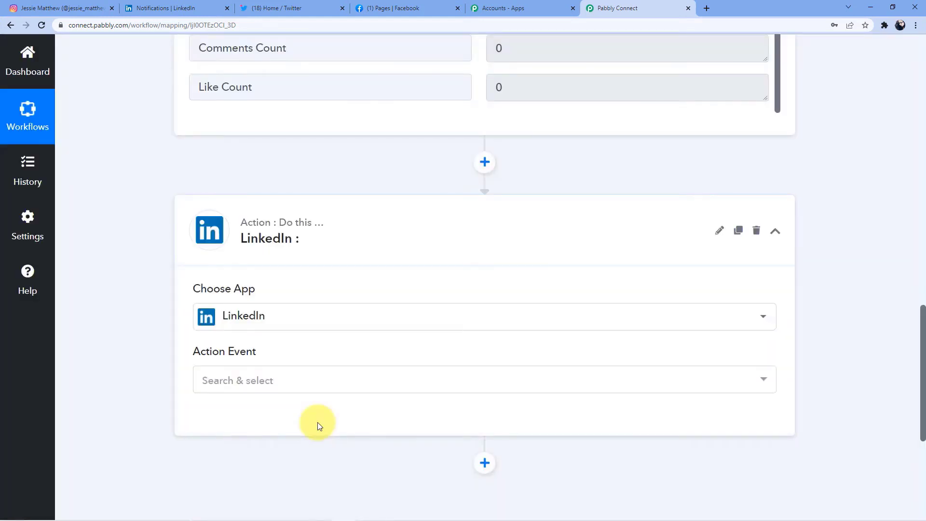
scroll(322, 310, up, 6)
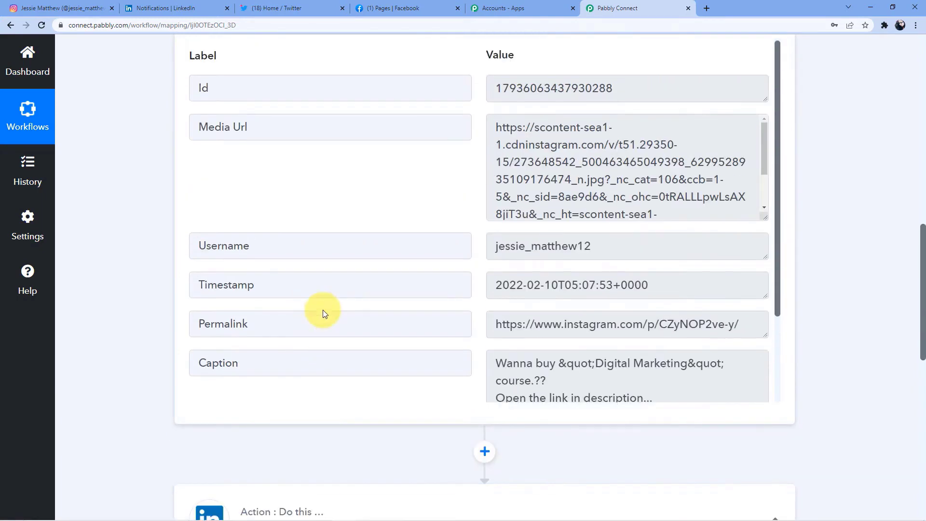
scroll(465, 141, up, 9)
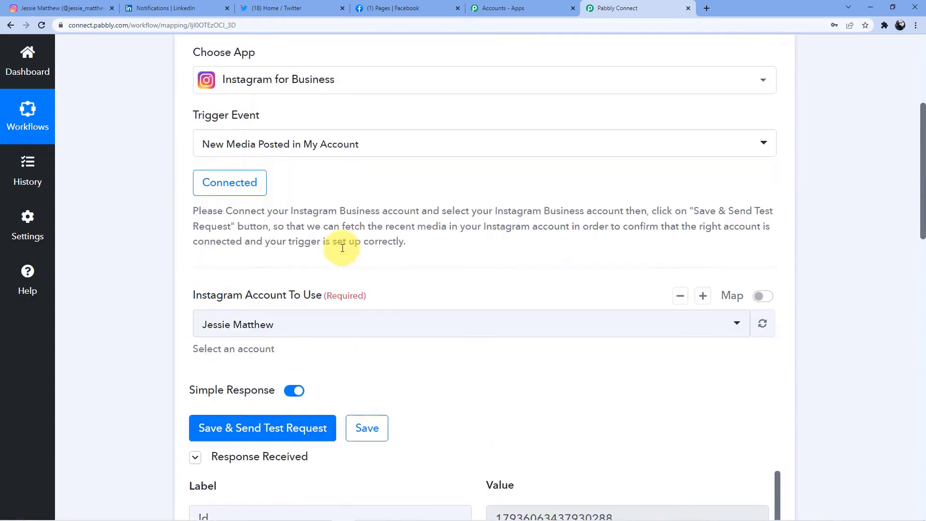
scroll(343, 247, down, 16)
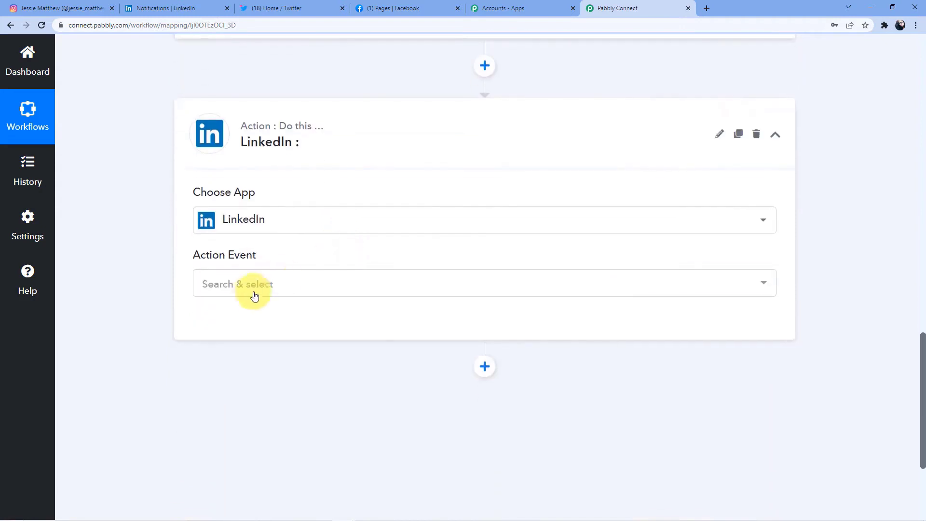
- Set the action event to Share an Article or URL and bring up the LinkedIn connection panel
click(252, 292)
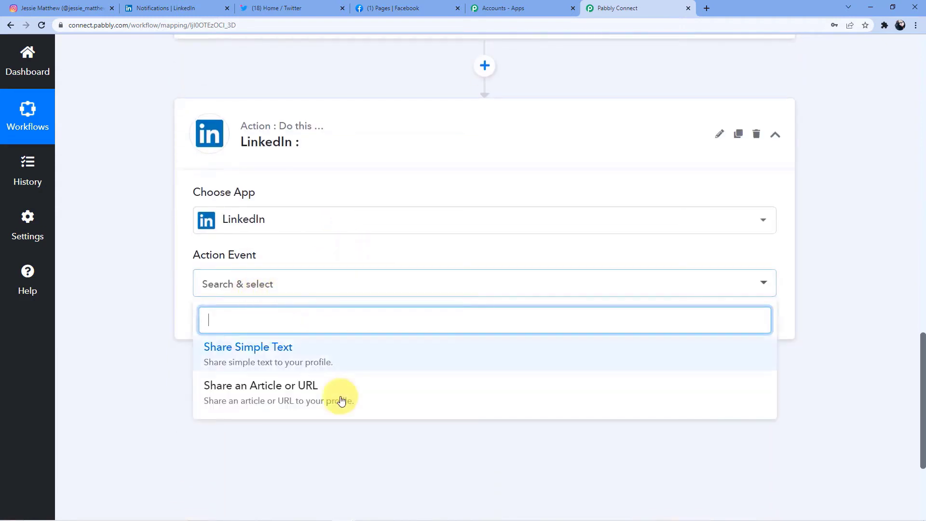
click(317, 397)
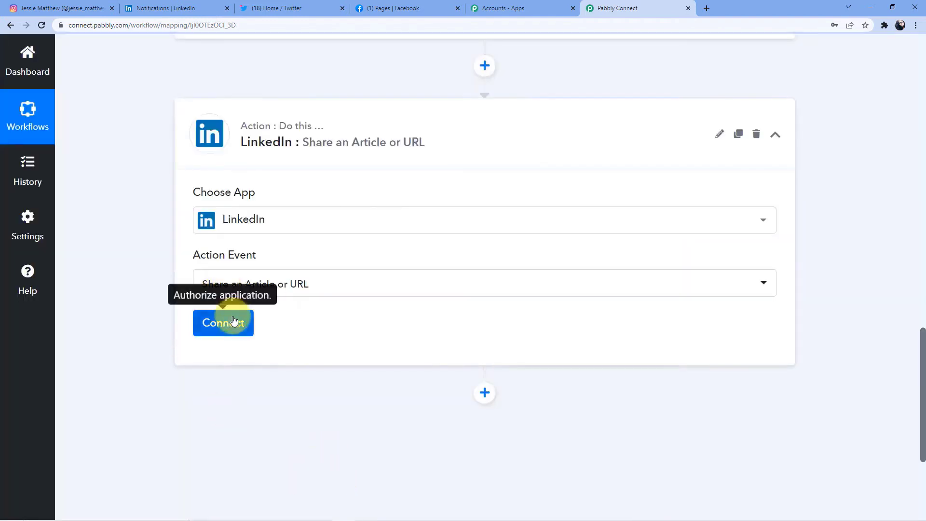
click(230, 321)
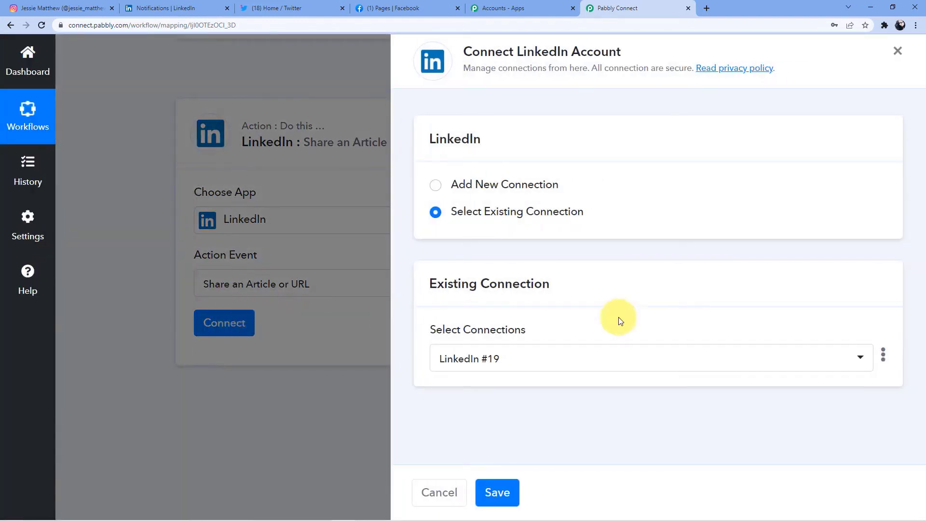
- Add a new LinkedIn connection and sign in with the account password to authorize Pabbly Connect
click(497, 185)
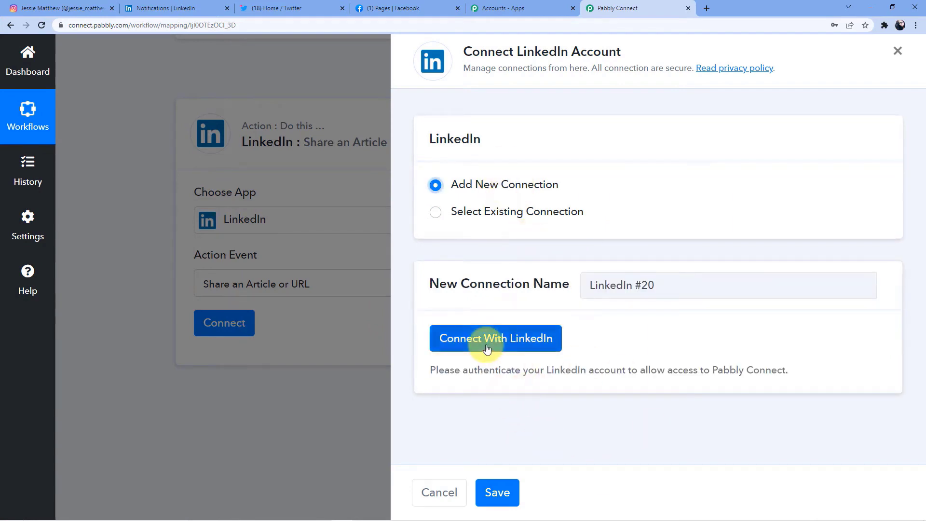
click(173, 7)
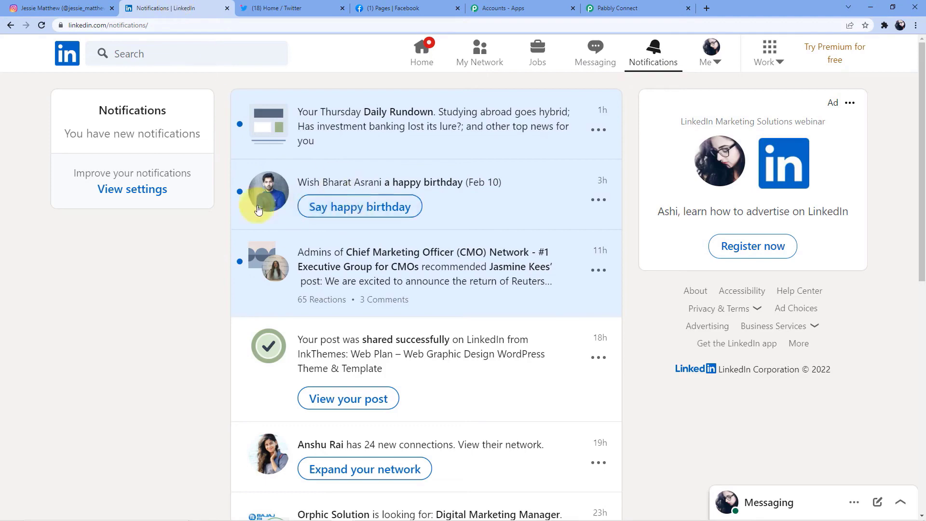
click(610, 8)
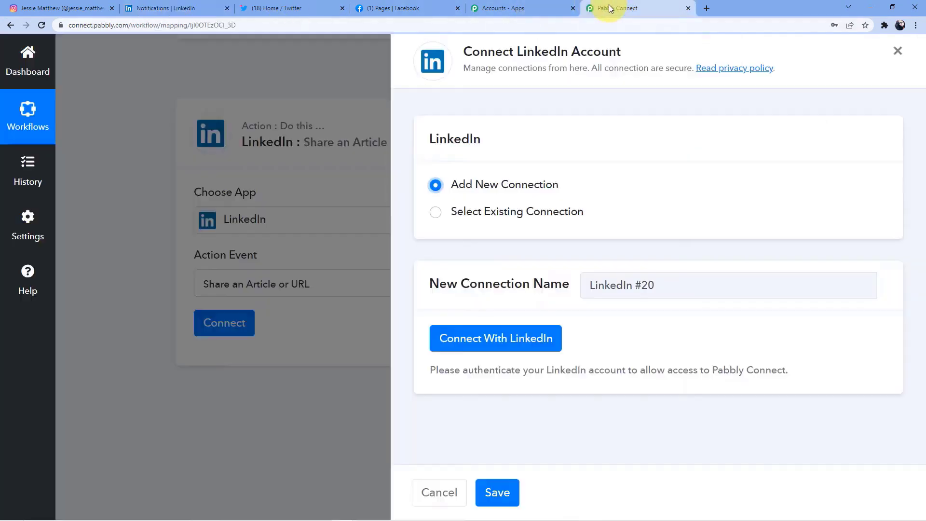
click(491, 343)
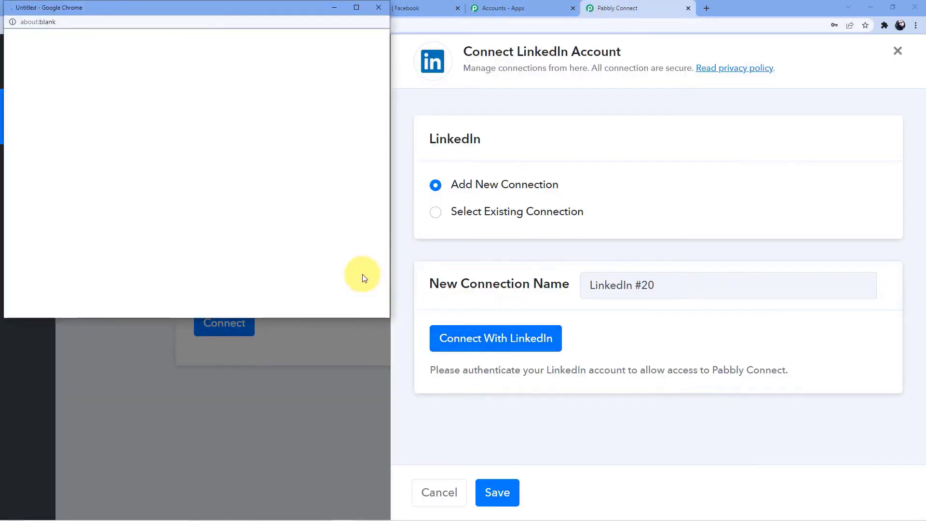
scroll(193, 120, down, 2)
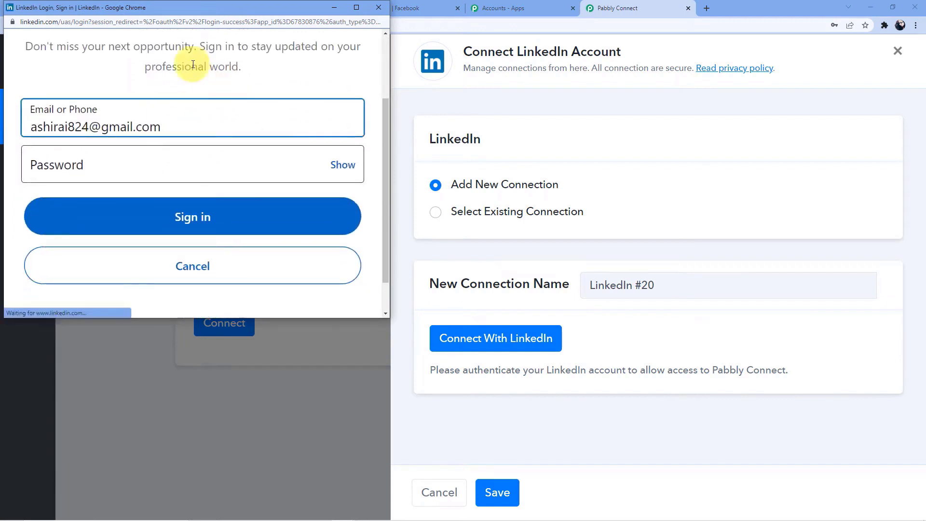
scroll(174, 159, up, 2)
scroll(170, 164, down, 1)
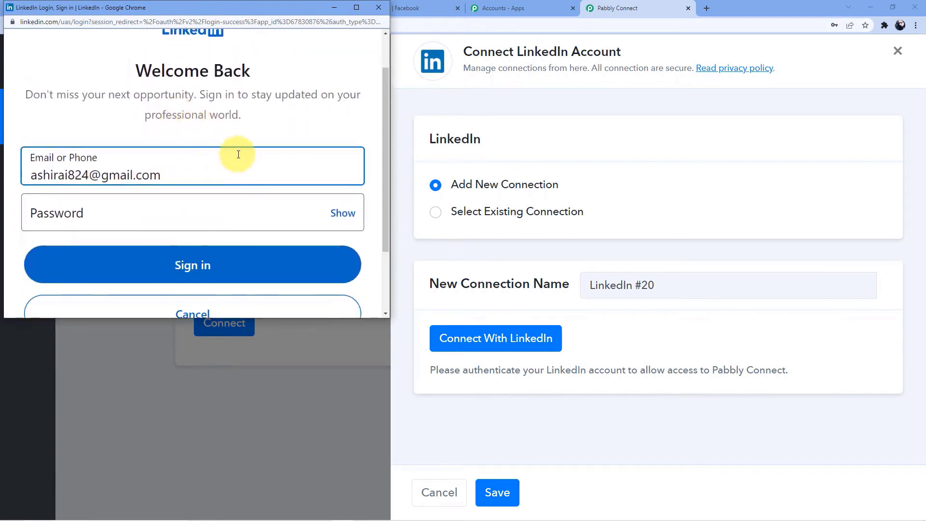
click(189, 211)
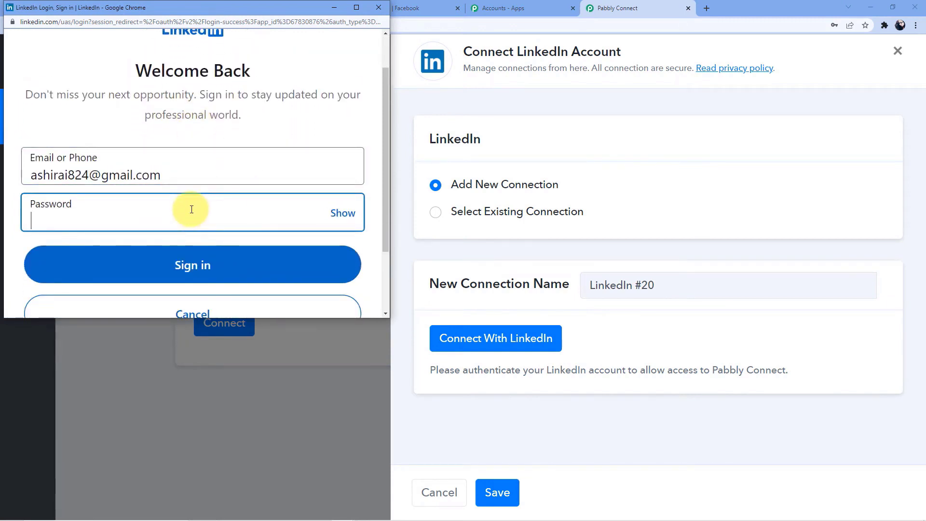
text(••••••••••••)
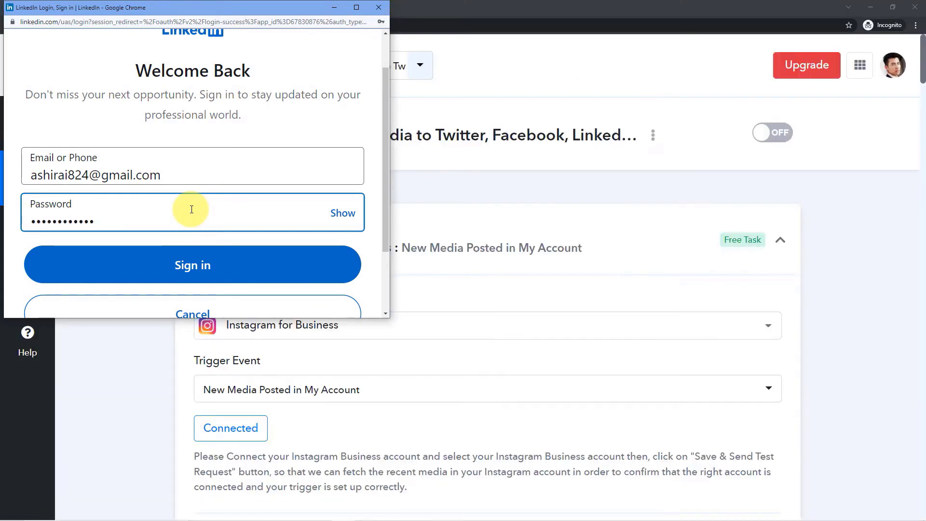
scroll(202, 217, down, 2)
click(223, 172)
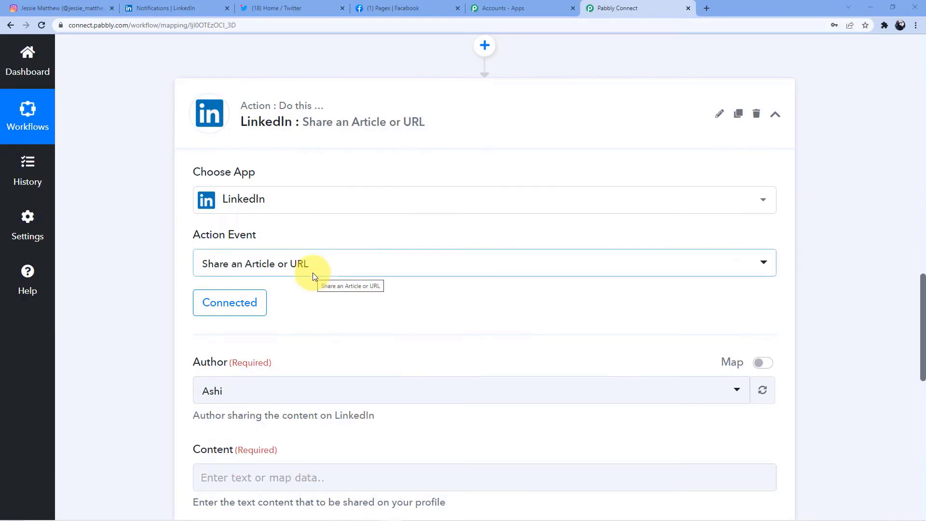
- Review the connected LinkedIn action form, with the profile as Author and Visibility Public
scroll(333, 164, down, 2)
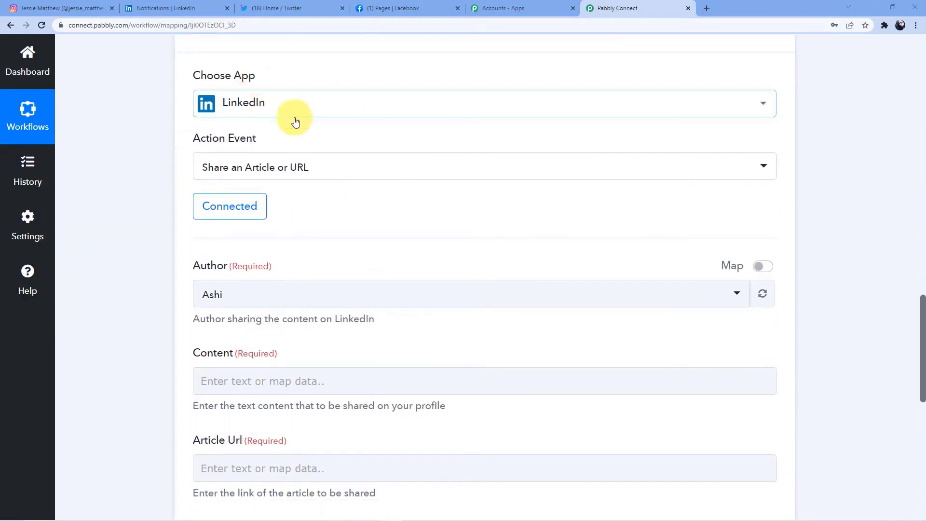
scroll(295, 96, down, 2)
scroll(335, 151, down, 1)
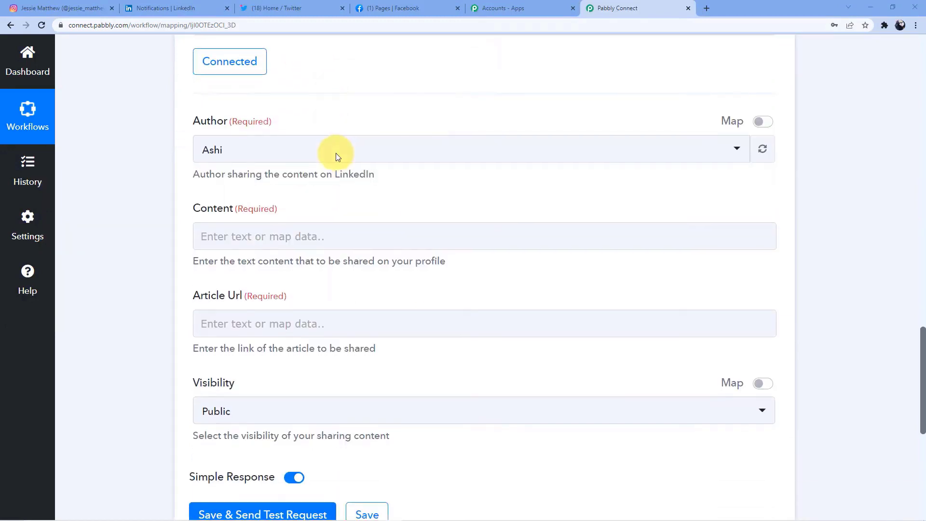
scroll(289, 116, up, 2)
scroll(309, 135, up, 1)
scroll(296, 209, down, 2)
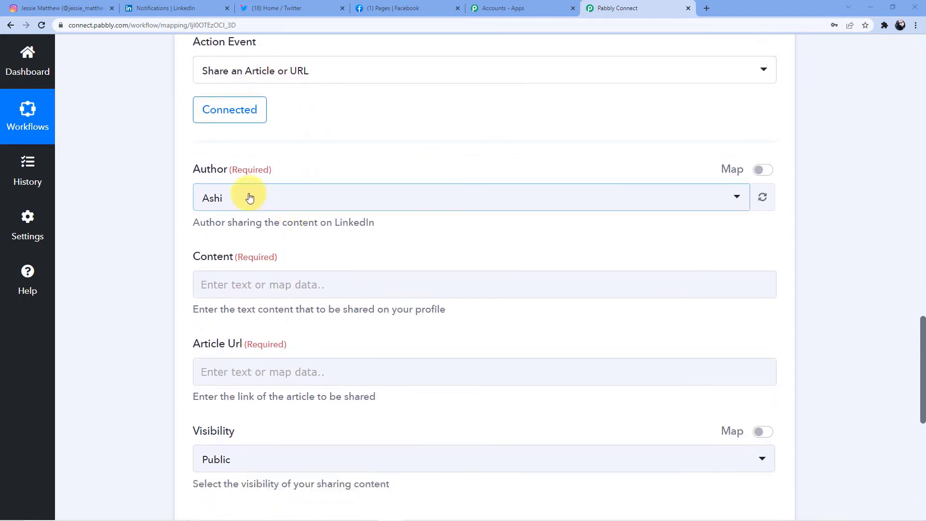
click(180, 5)
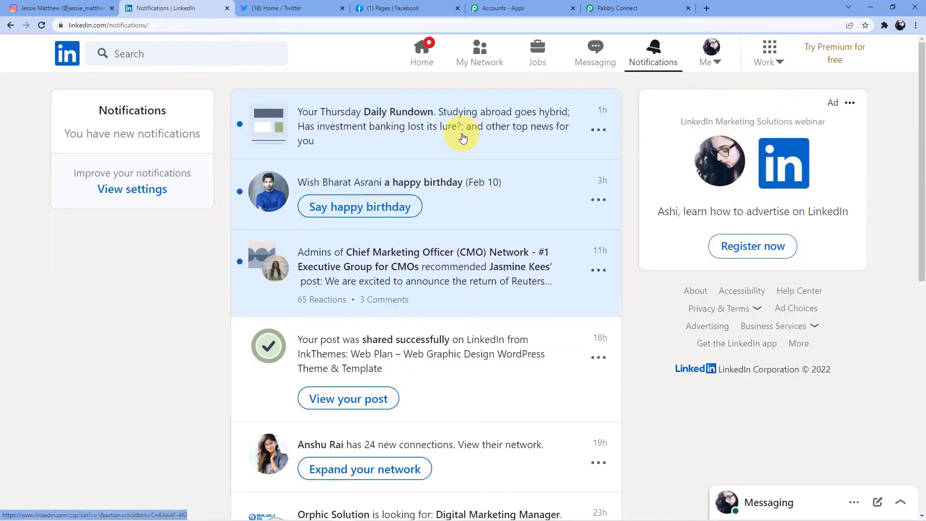
click(615, 5)
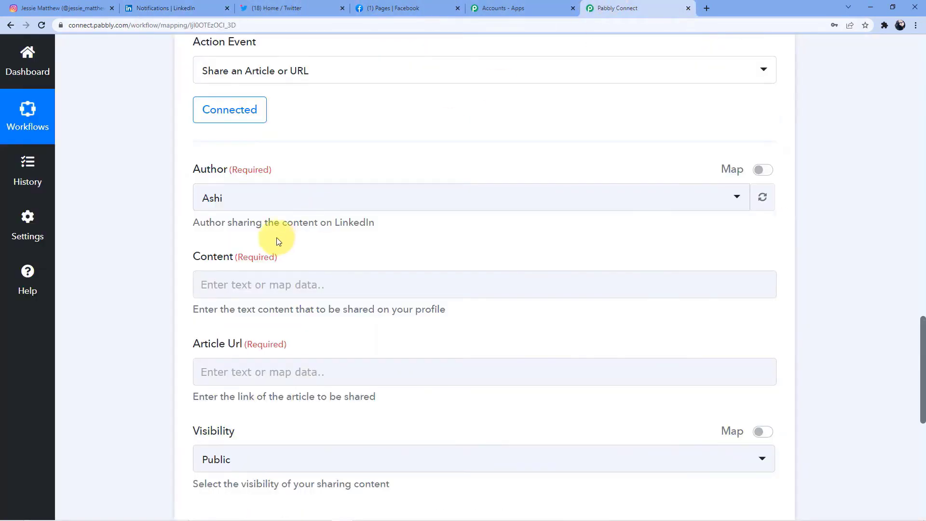
- Scroll through the Instagram trigger response and put the cursor in the Article Url field
scroll(276, 238, down, 2)
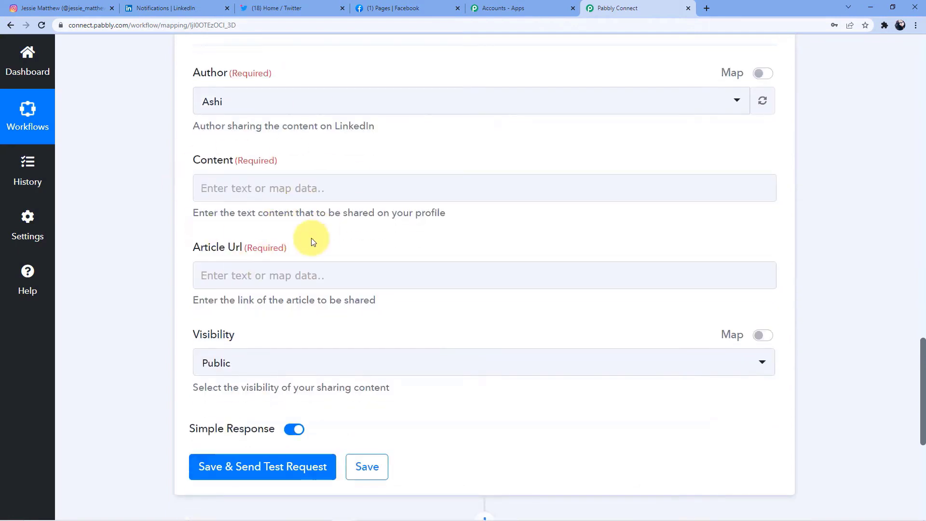
scroll(318, 254, up, 2)
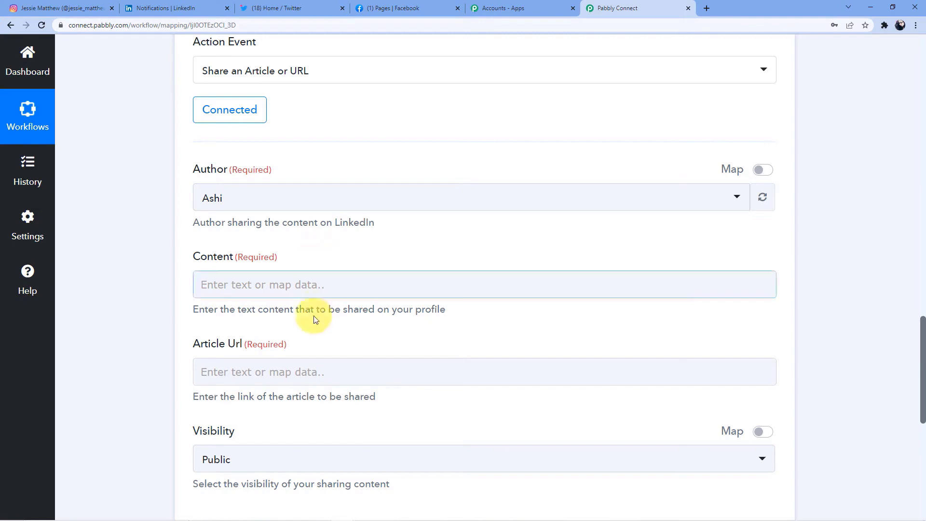
scroll(312, 314, up, 12)
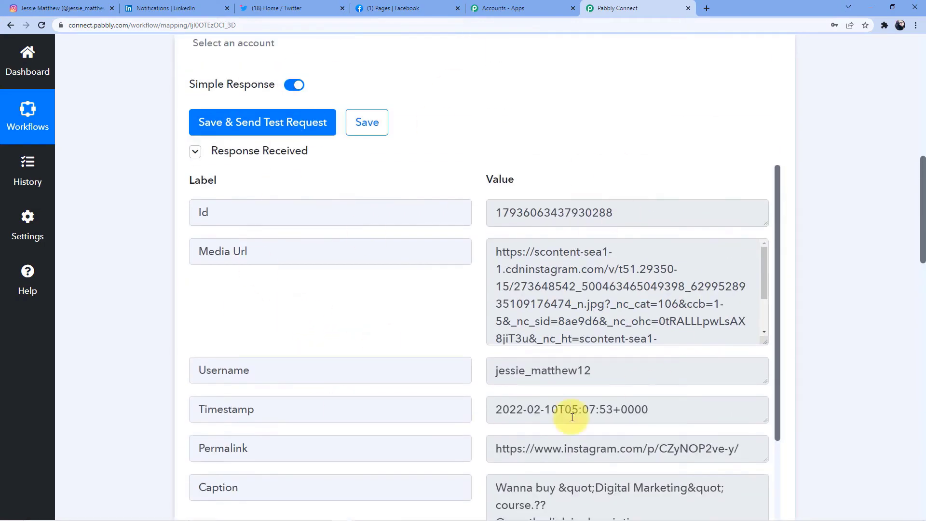
scroll(511, 328, down, 2)
scroll(419, 345, down, 3)
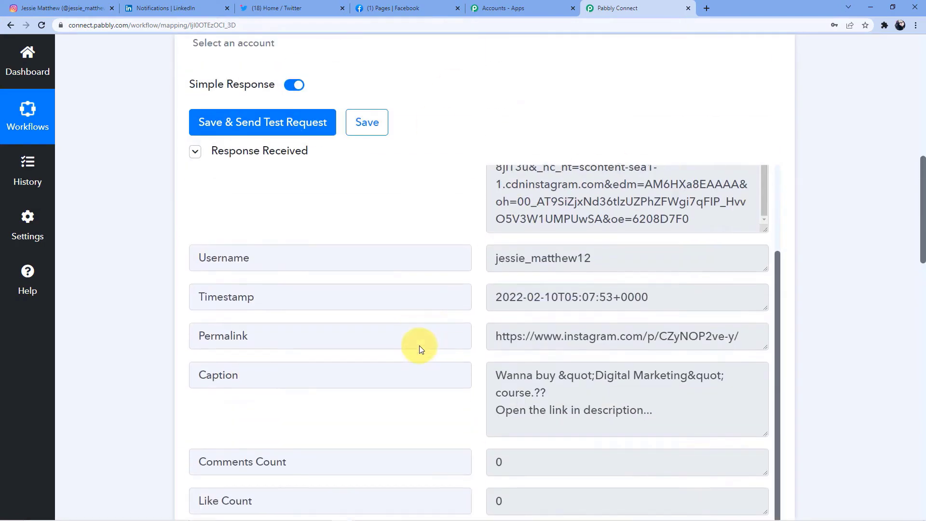
scroll(300, 348, down, 4)
scroll(188, 435, down, 8)
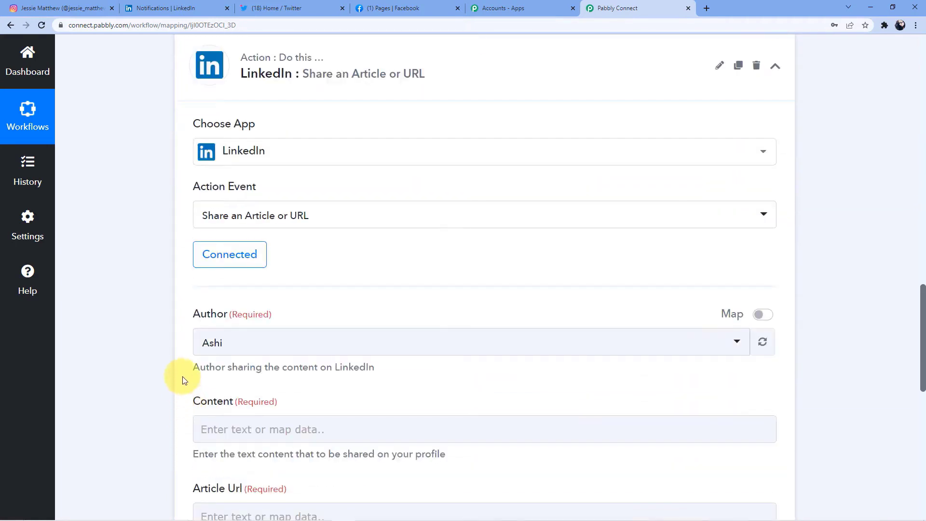
scroll(320, 341, down, 4)
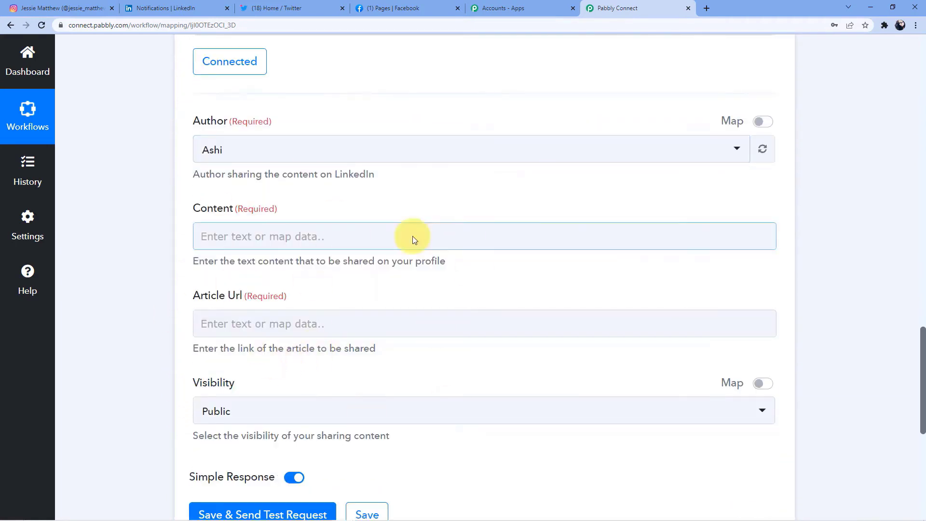
click(348, 414)
click(285, 335)
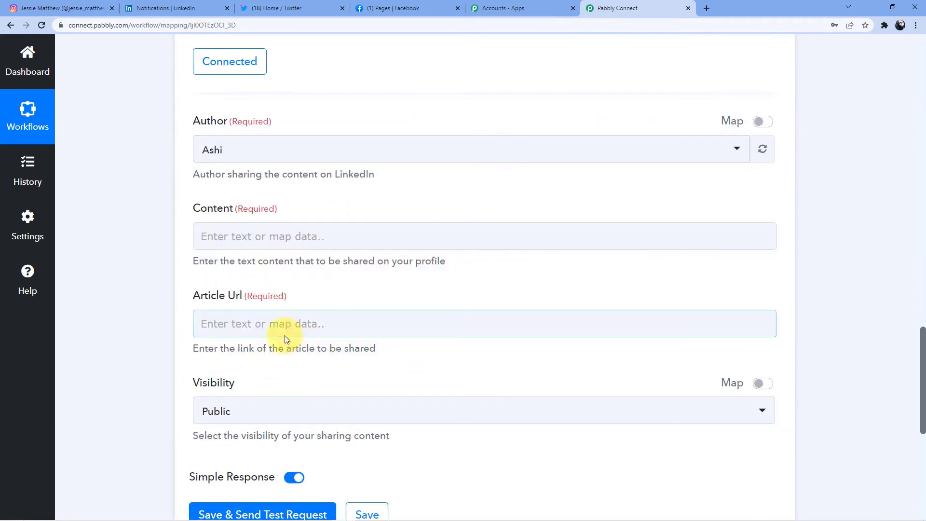
- Map the Instagram Caption into Content and the Instagram Media Url into Article Url
click(247, 235)
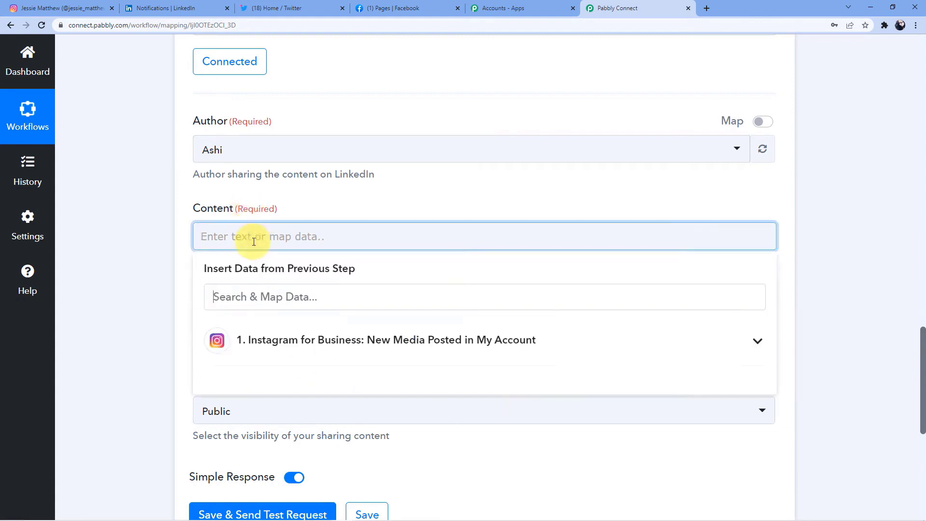
scroll(355, 327, down, 1)
click(331, 292)
scroll(345, 319, down, 1)
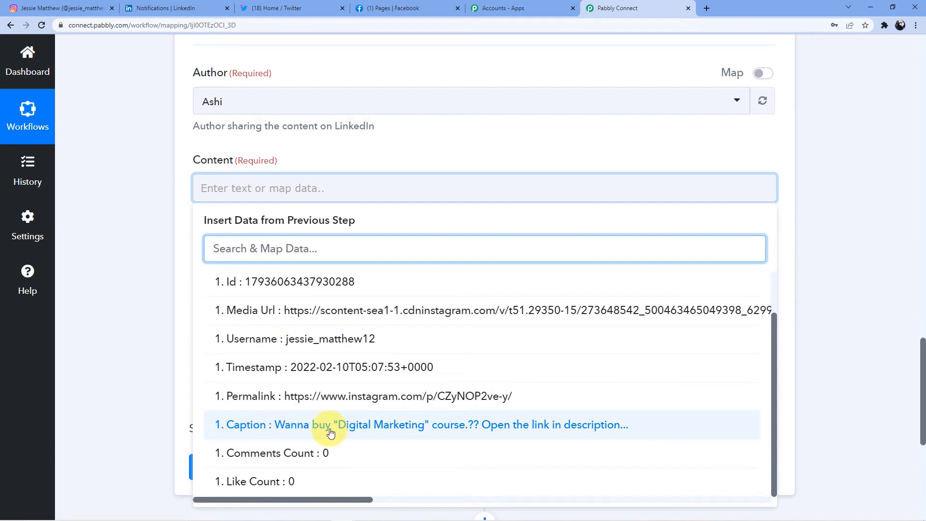
click(533, 427)
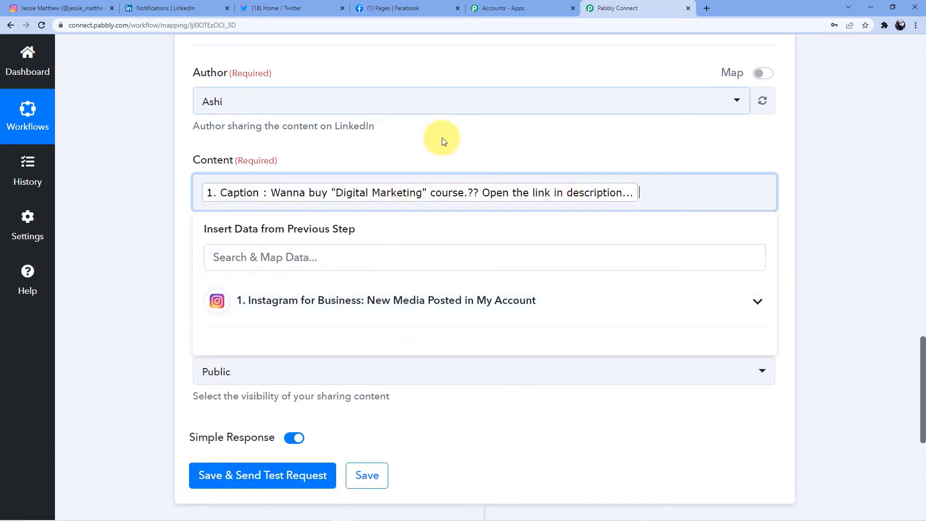
click(110, 202)
scroll(244, 182, down, 2)
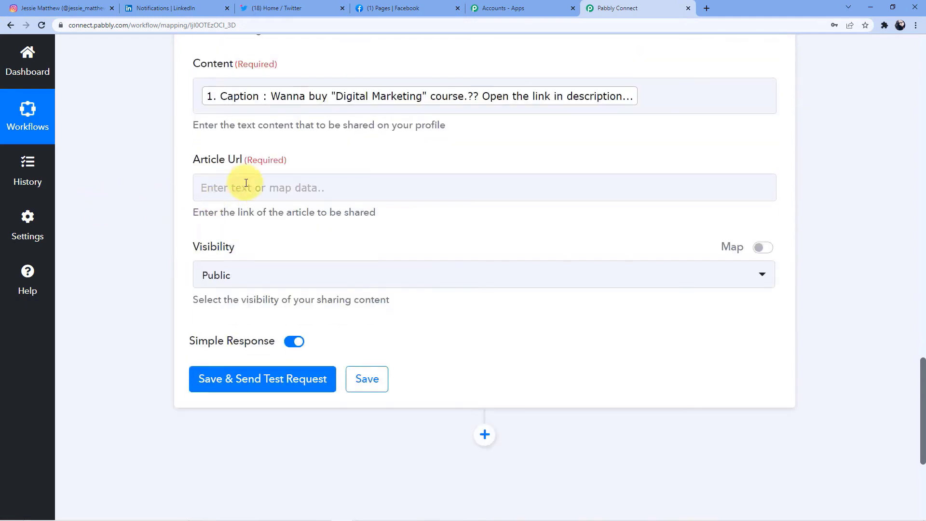
click(242, 184)
click(294, 241)
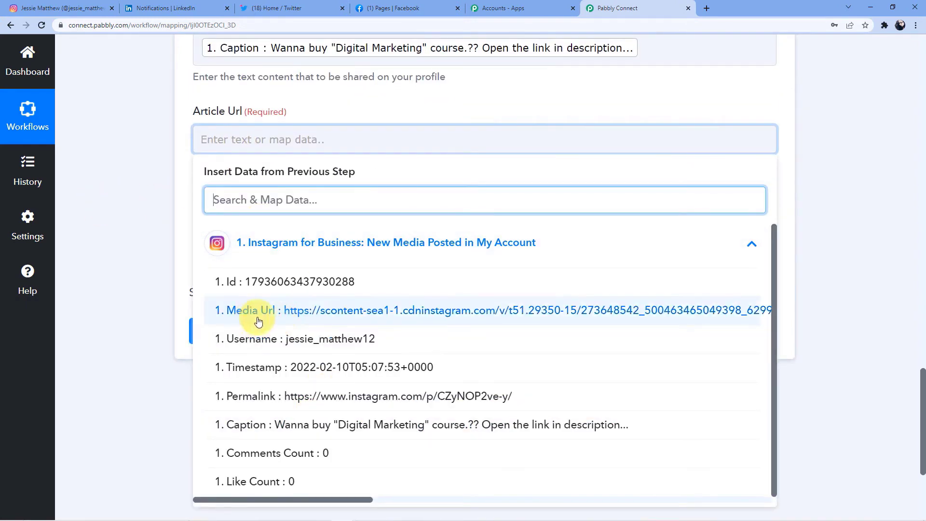
click(483, 314)
click(156, 214)
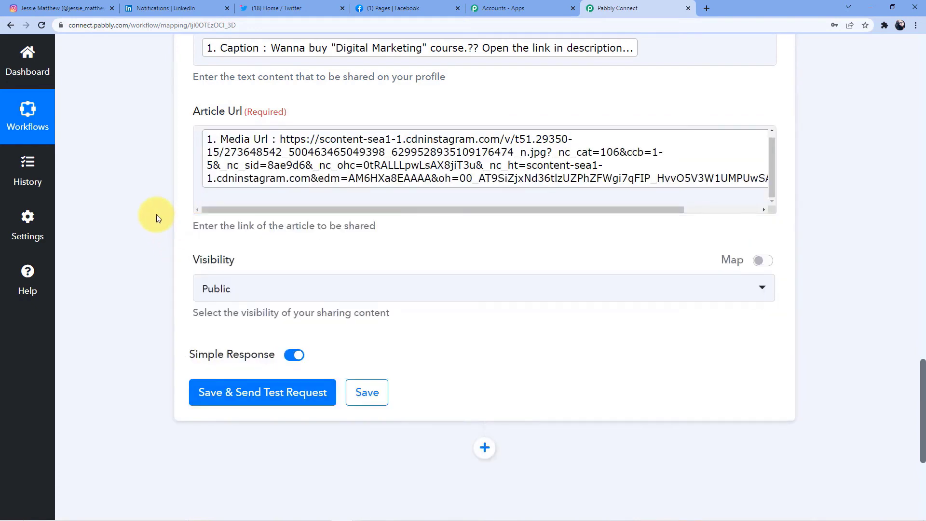
- Save the LinkedIn action and send a test request, receiving a share Id
scroll(156, 214, up, 3)
scroll(244, 170, down, 1)
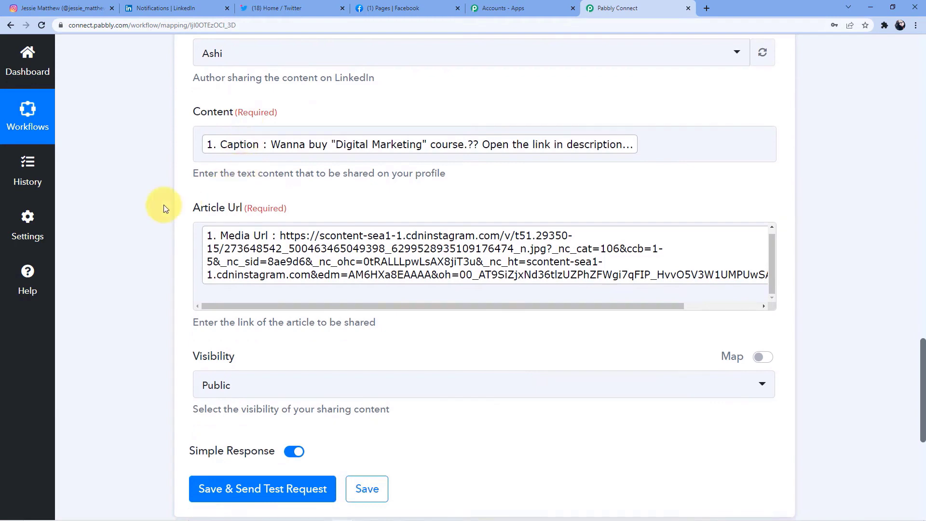
scroll(164, 207, down, 3)
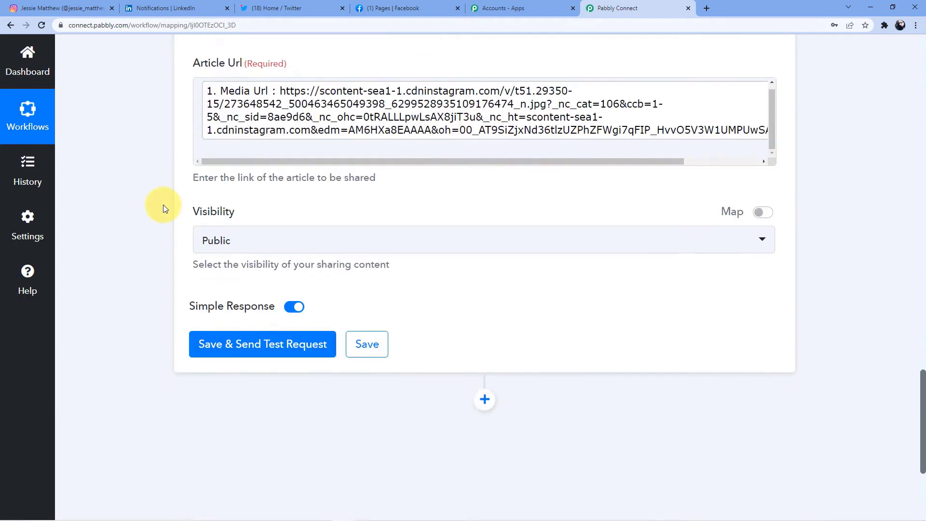
click(278, 357)
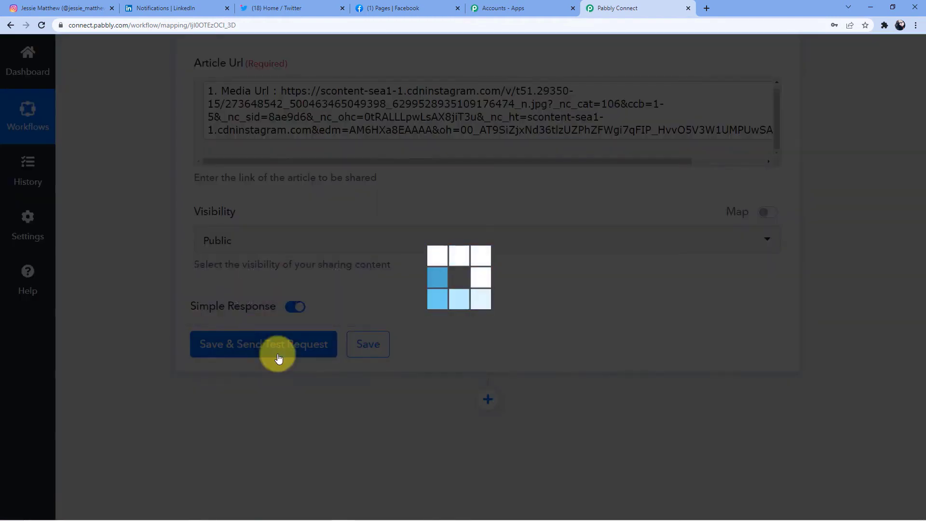
scroll(380, 349, down, 1)
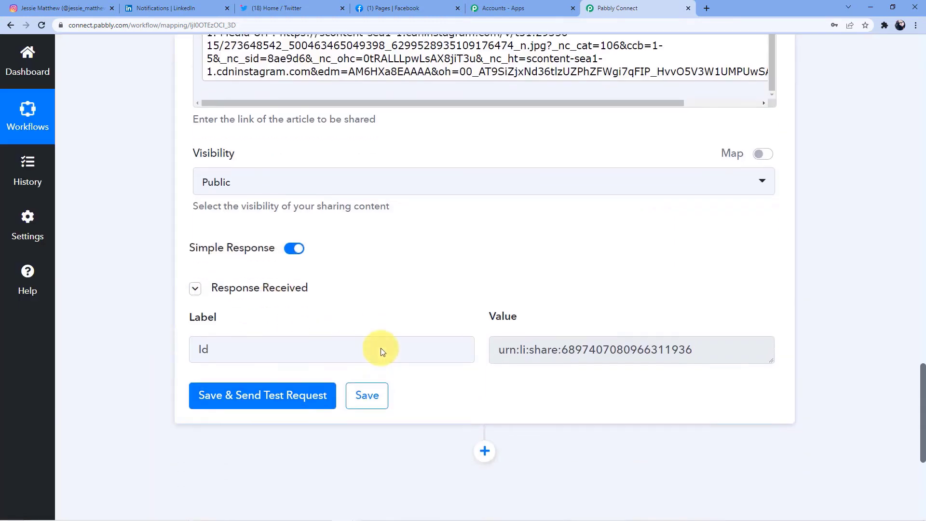
scroll(381, 348, down, 1)
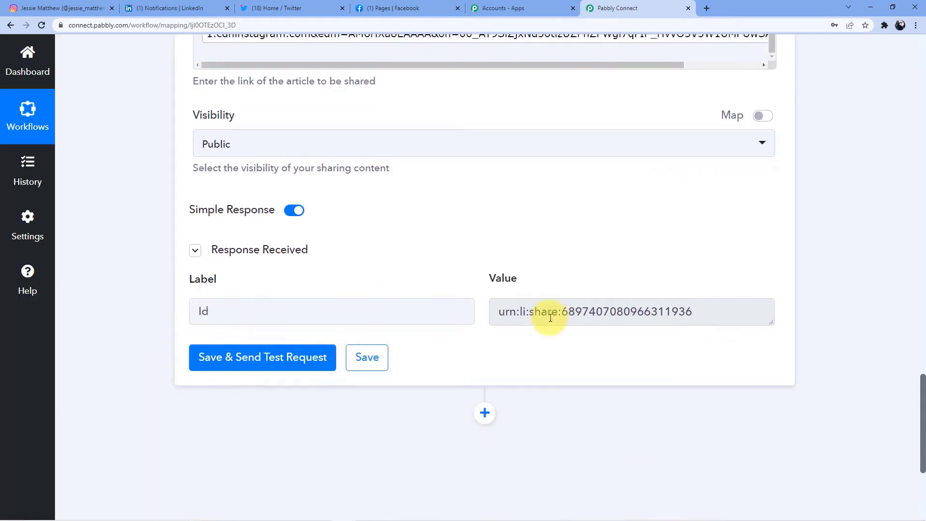
- Confirm the 'Digital Marketing' course post in the LinkedIn profile's activity, then return to Pabbly Connect
click(180, 6)
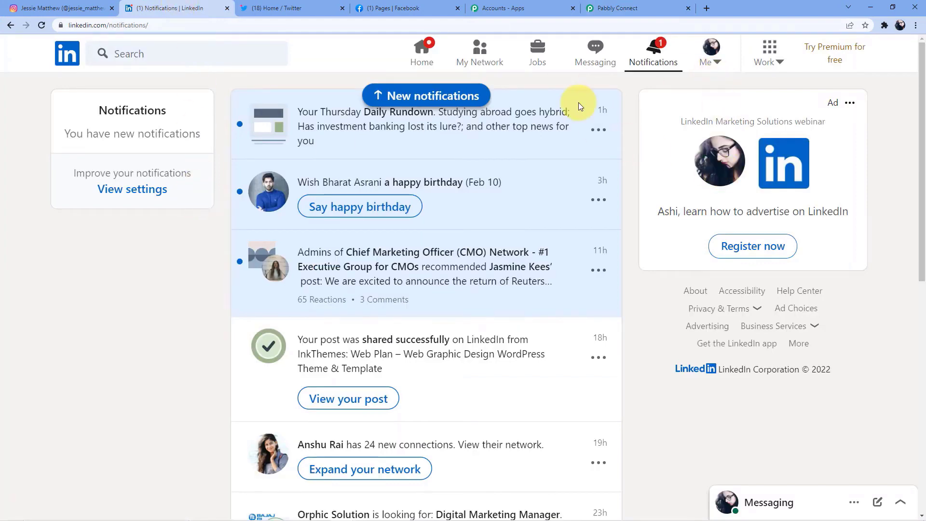
click(429, 56)
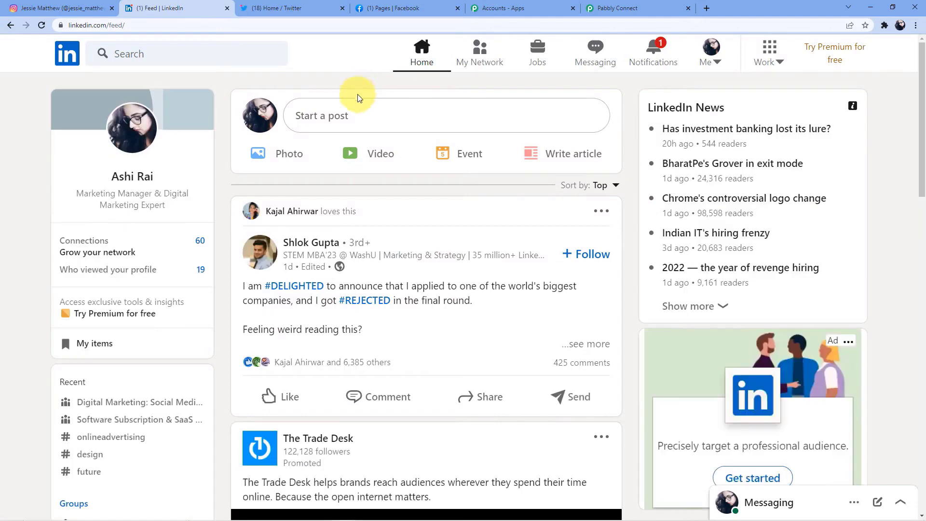
click(130, 175)
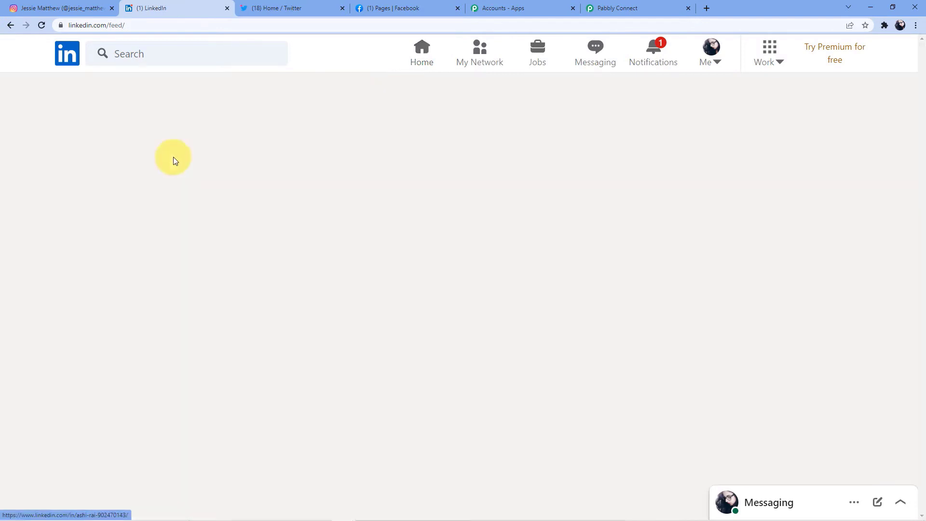
scroll(243, 221, down, 8)
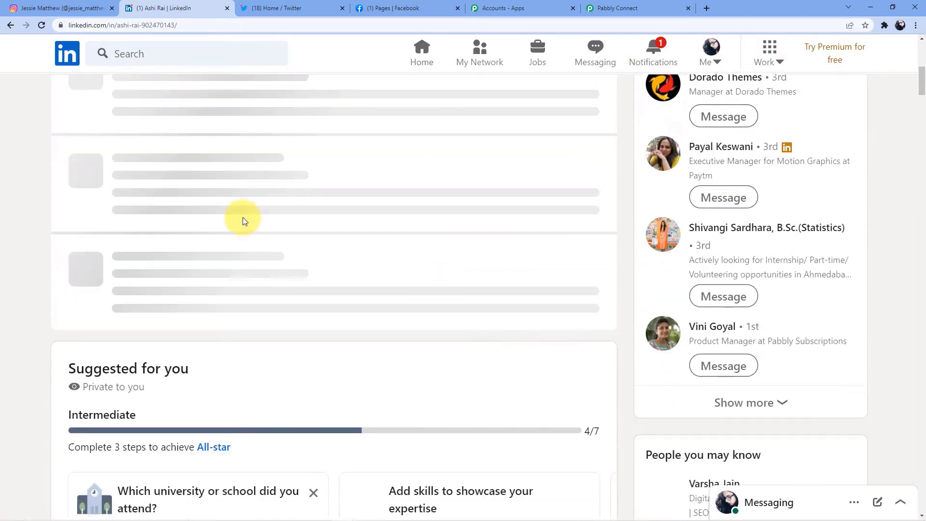
scroll(243, 221, down, 15)
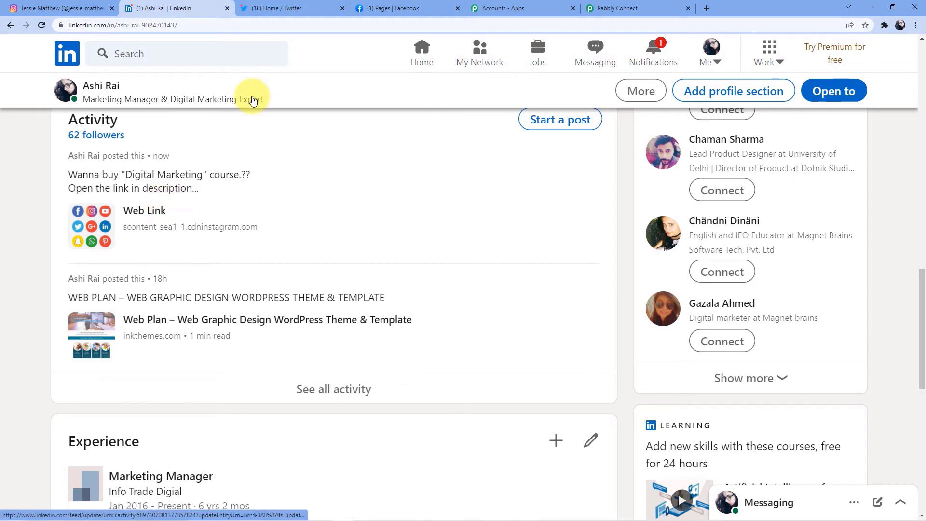
click(612, 7)
scroll(340, 227, down, 2)
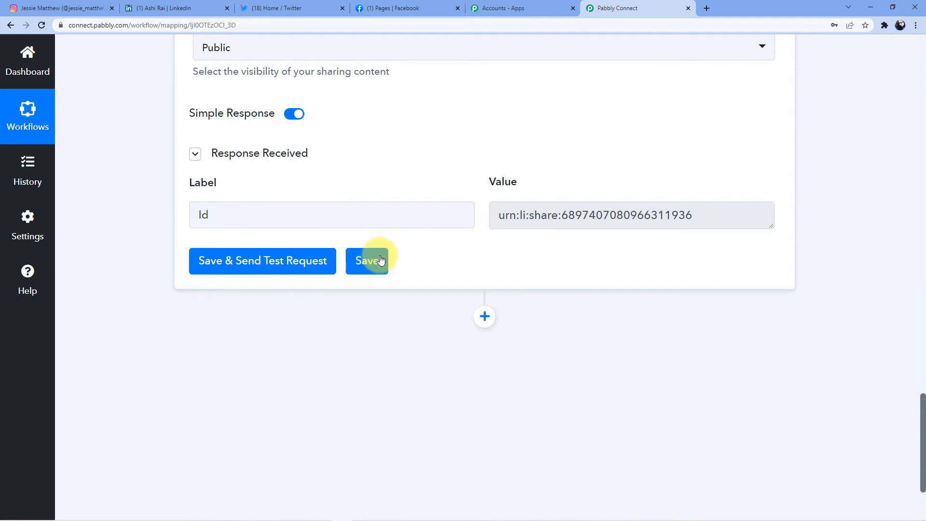
- Add a third action step below LinkedIn and search its apps for 'Two'
scroll(463, 213, down, 3)
click(486, 185)
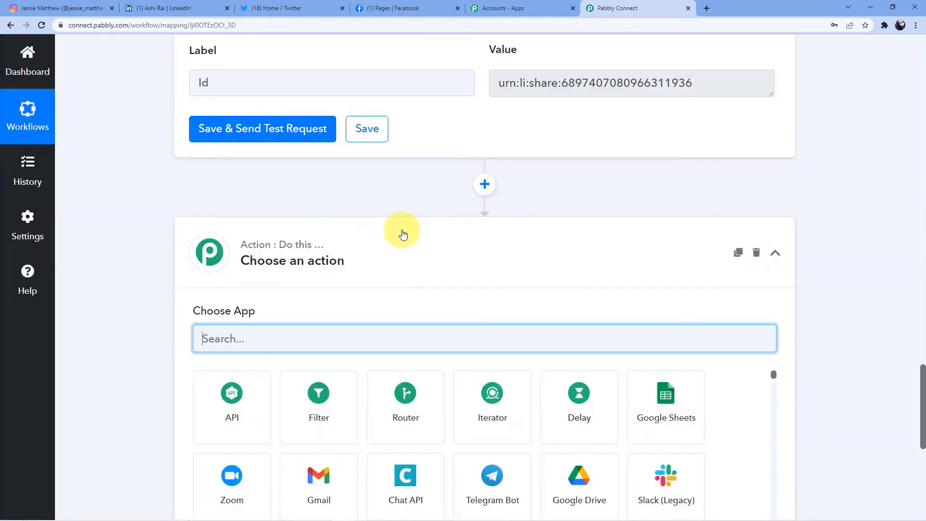
scroll(296, 313, down, 1)
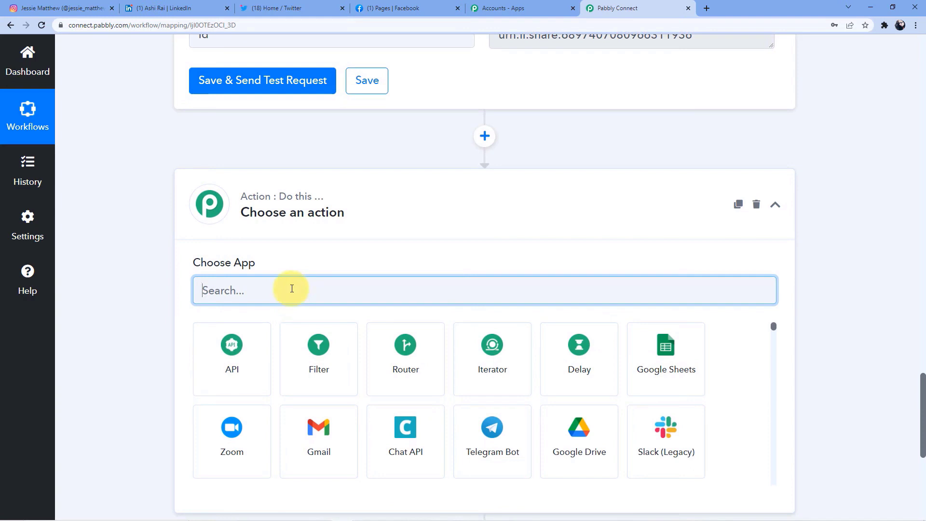
text(Tw)
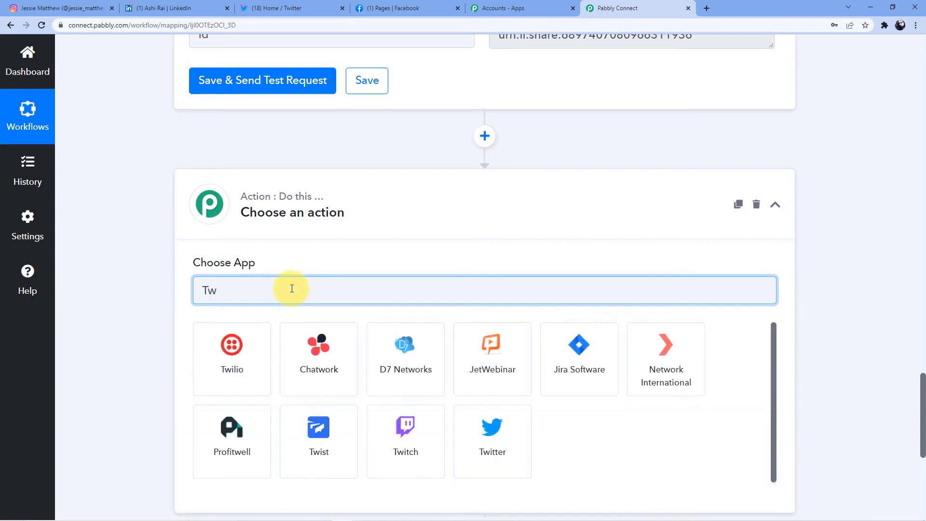
text(o)
- Correct the search to 'Twitt', pick Twitter and choose the Create Tweet with Media action event
key(BackSpace)
text(itter)
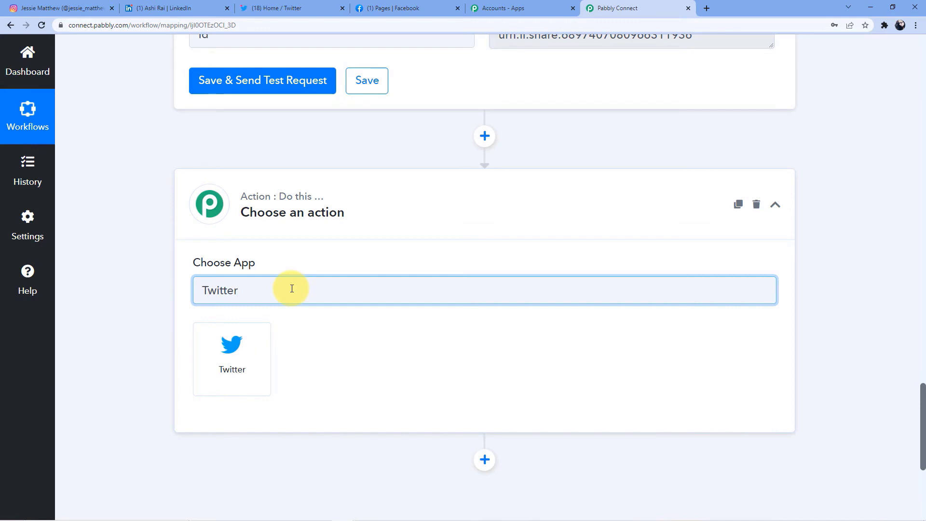
click(247, 351)
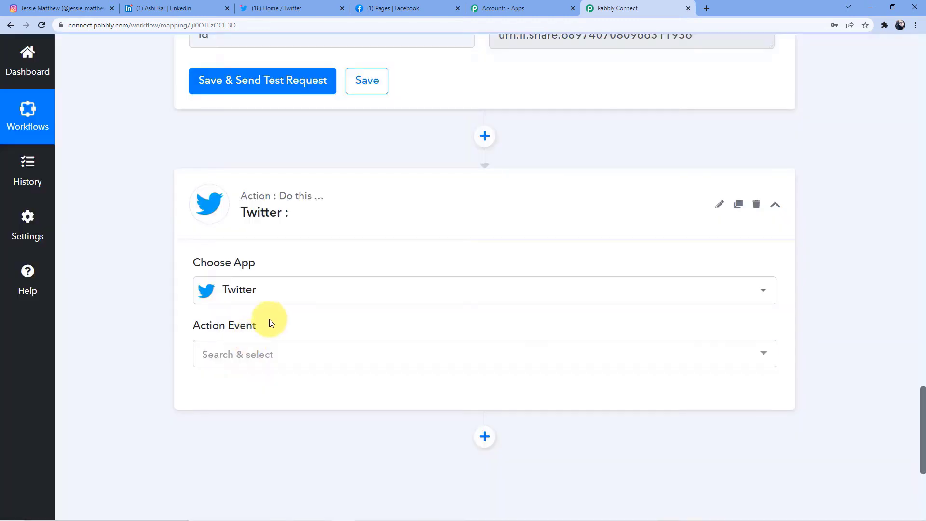
click(274, 344)
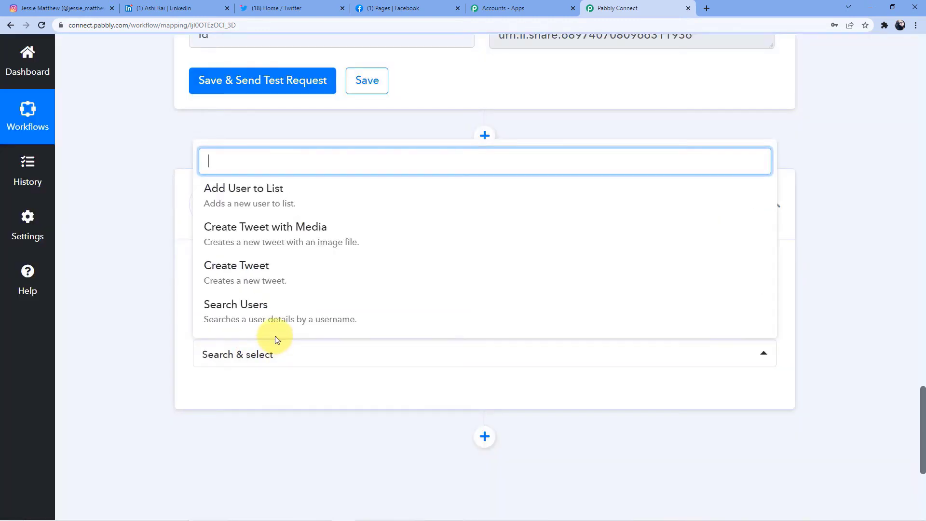
click(287, 241)
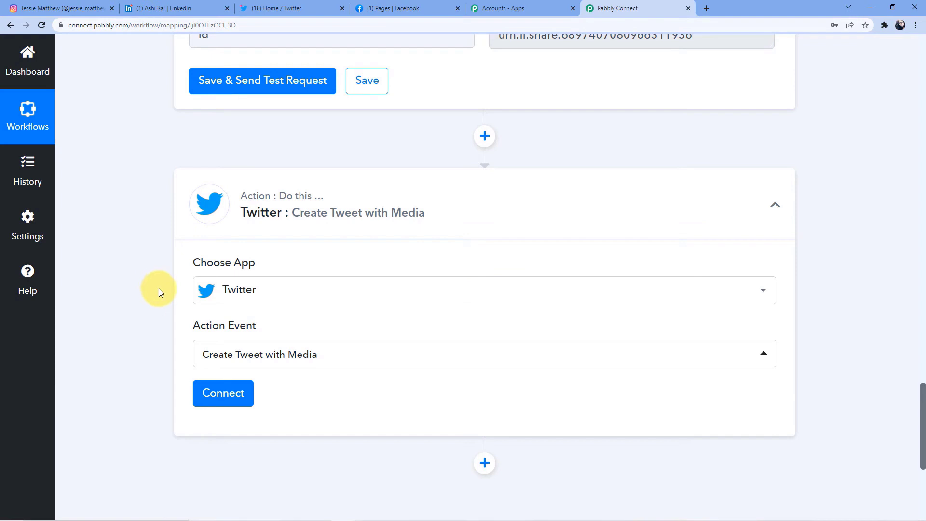
scroll(183, 309, down, 1)
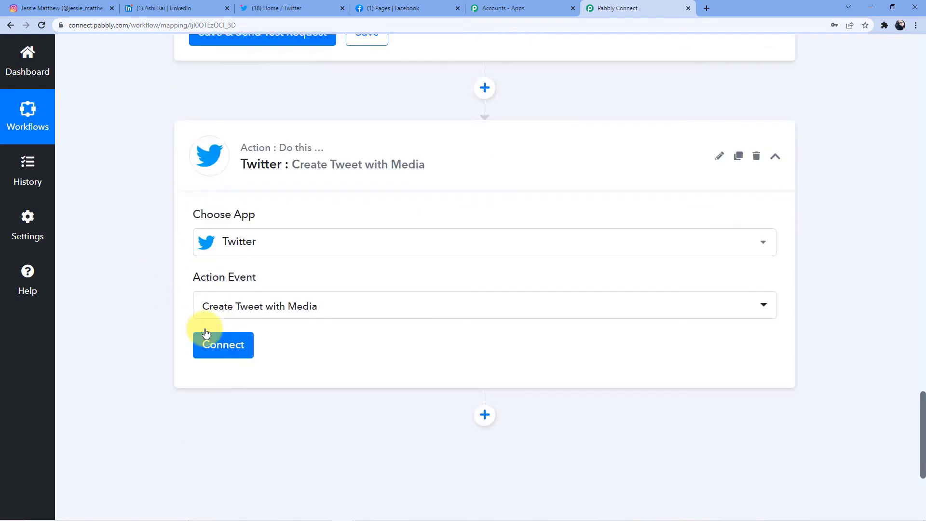
- Add a new Twitter connection and authorize the app for Pabbly Connect
click(239, 346)
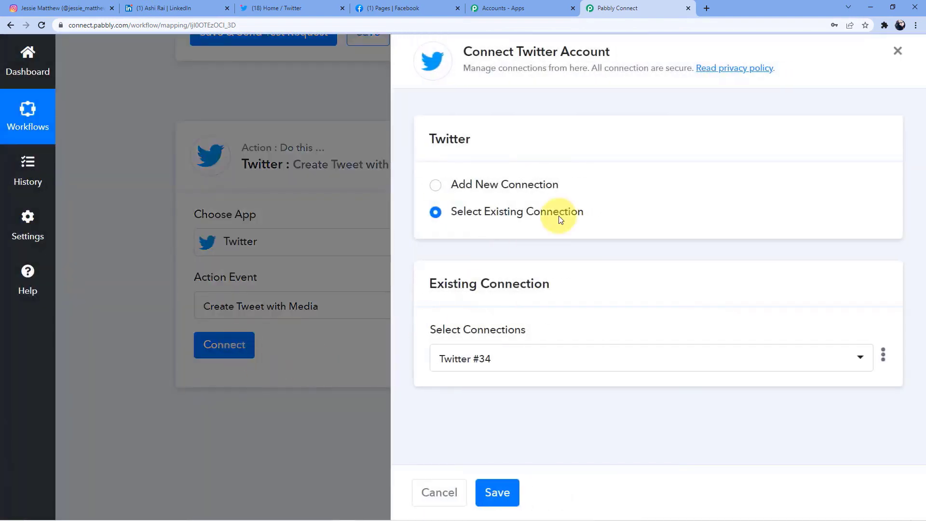
click(487, 185)
click(484, 337)
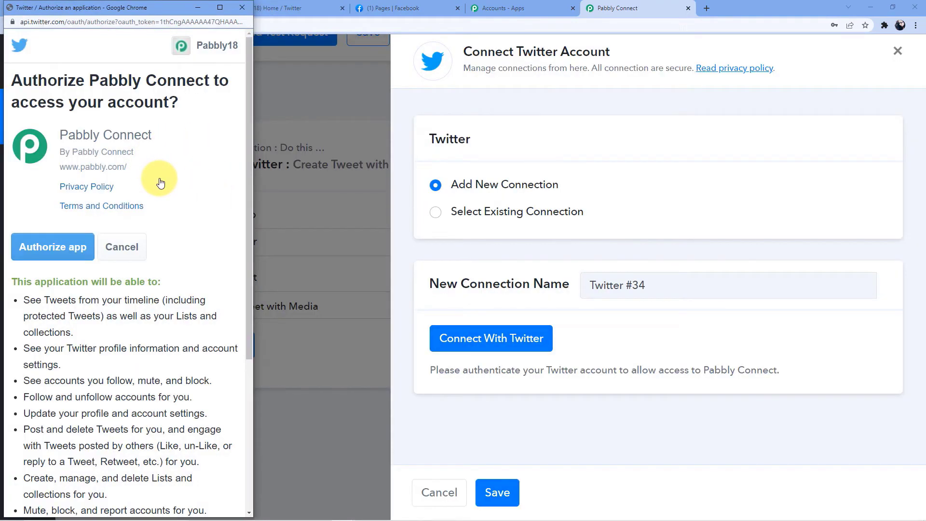
click(76, 254)
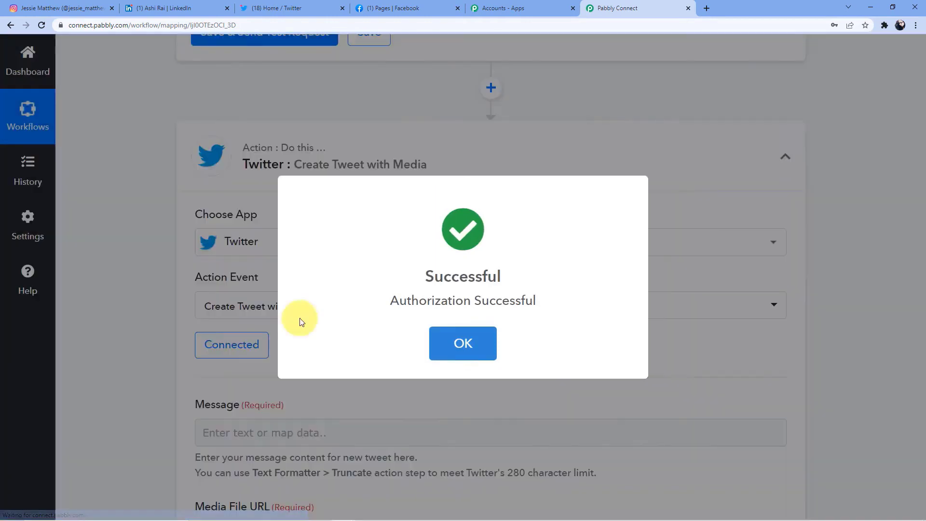
click(434, 333)
scroll(370, 310, down, 2)
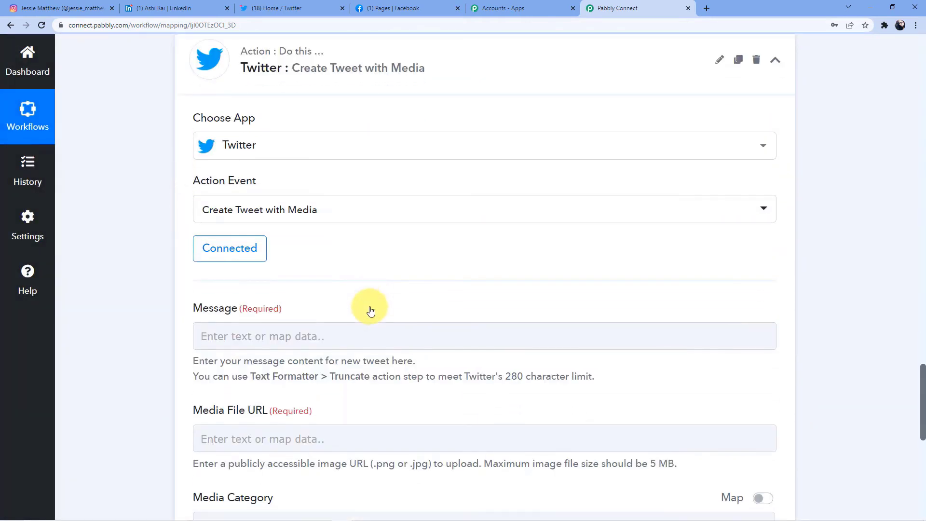
- Map the Instagram Caption into the tweet's Message field
scroll(371, 310, down, 3)
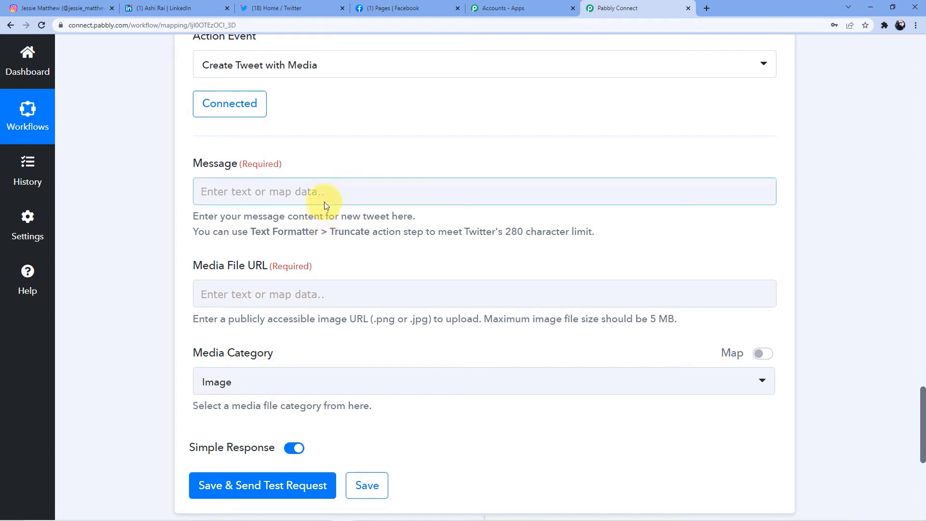
click(239, 190)
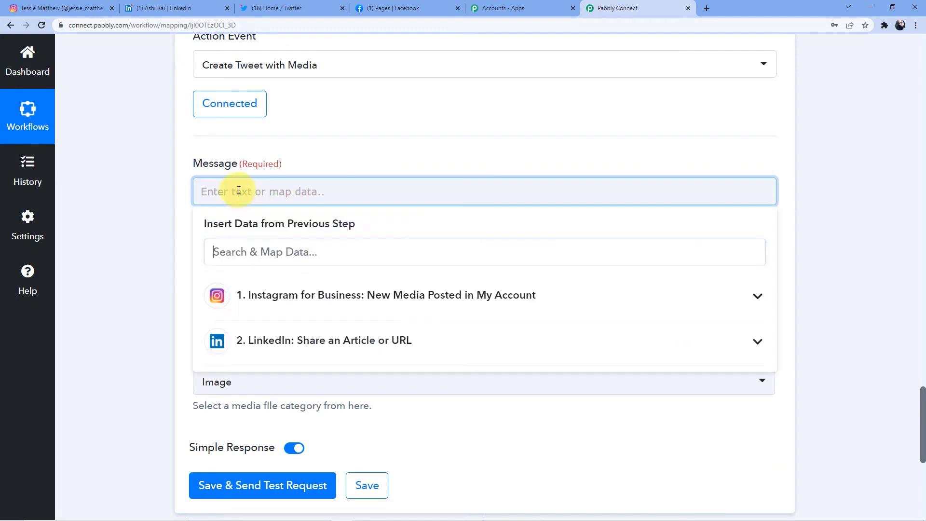
click(311, 290)
scroll(343, 365, down, 3)
click(244, 379)
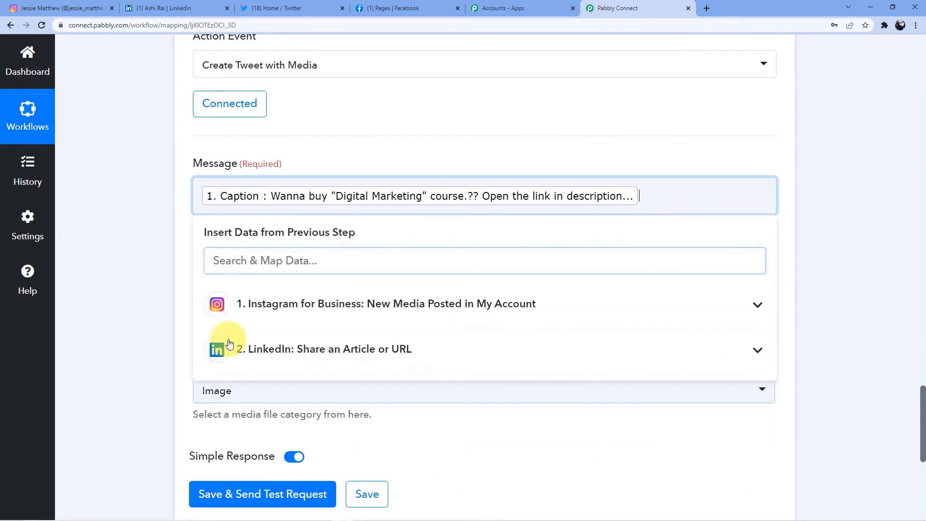
click(128, 247)
- Map the Instagram Media Url into the Media File URL field
scroll(224, 239, down, 3)
click(232, 206)
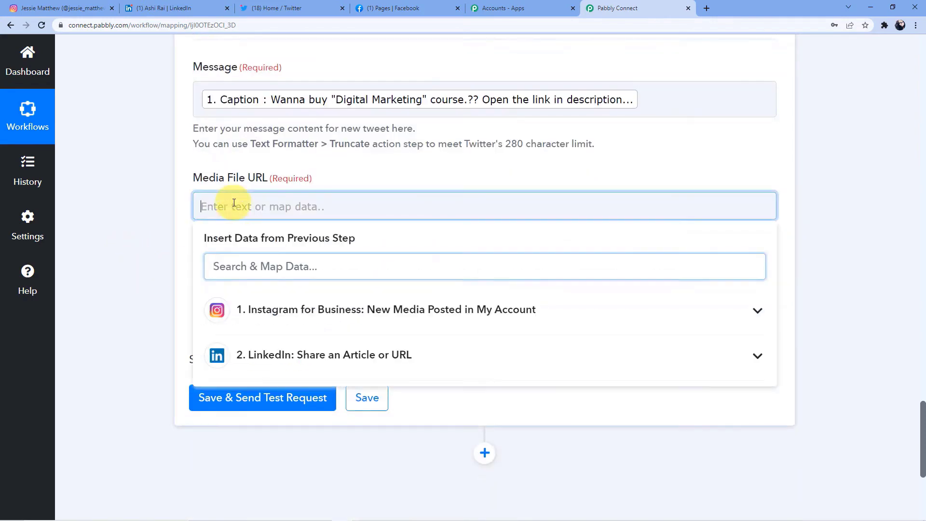
click(306, 314)
scroll(311, 344, down, 2)
scroll(310, 345, up, 2)
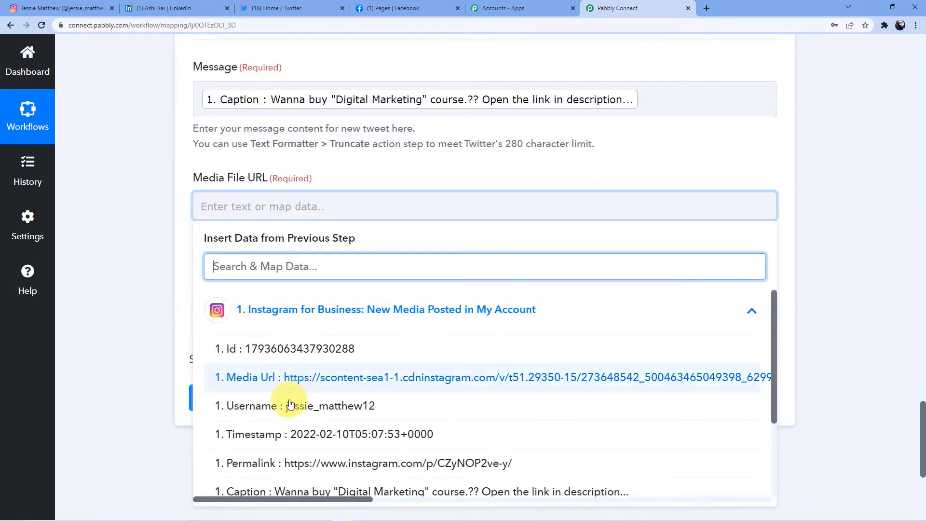
click(399, 378)
click(123, 253)
scroll(124, 255, down, 3)
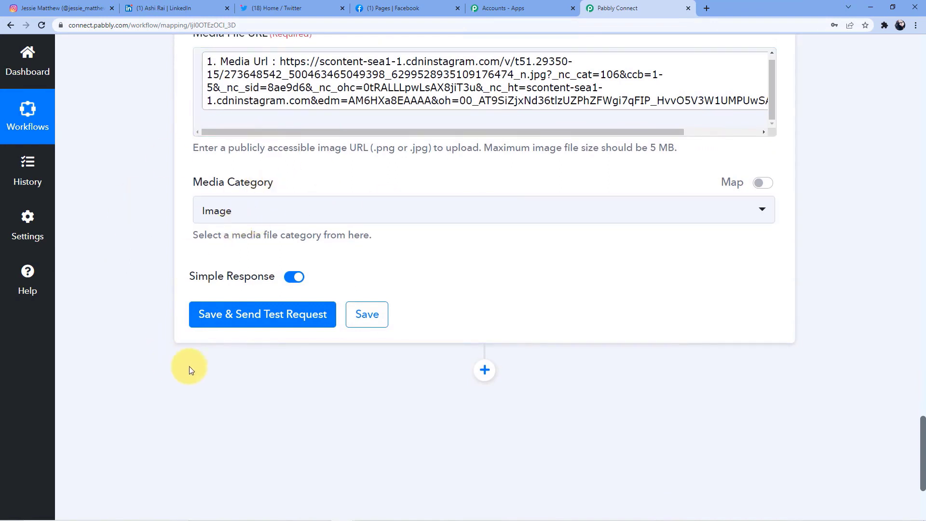
- Save and test the Twitter step, check the returned tweet Id and media, then switch to Twitter
click(273, 321)
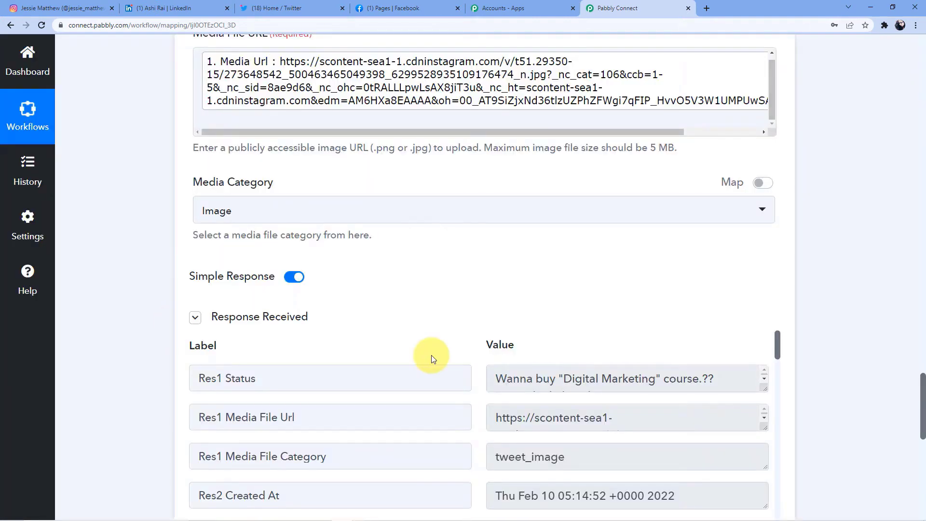
scroll(434, 357, down, 3)
scroll(881, 334, down, 5)
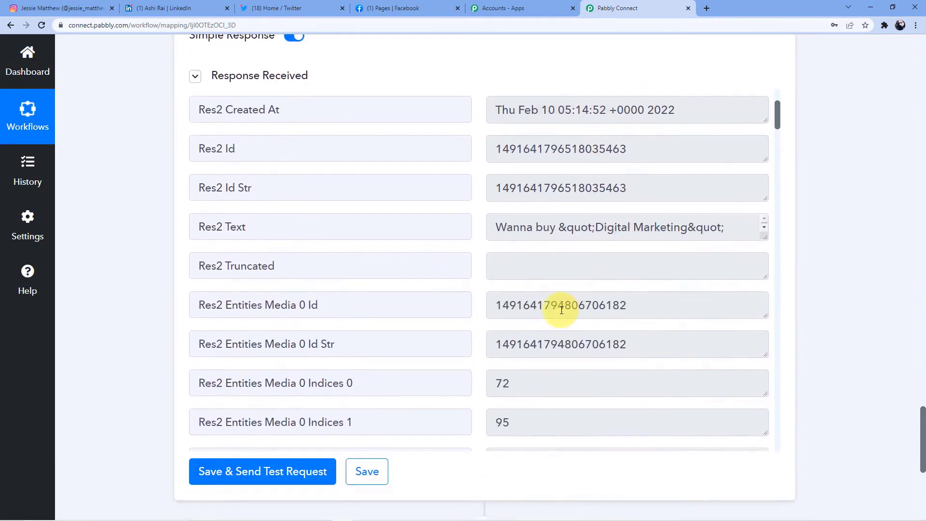
scroll(563, 308, up, 3)
scroll(572, 333, up, 3)
scroll(550, 320, down, 9)
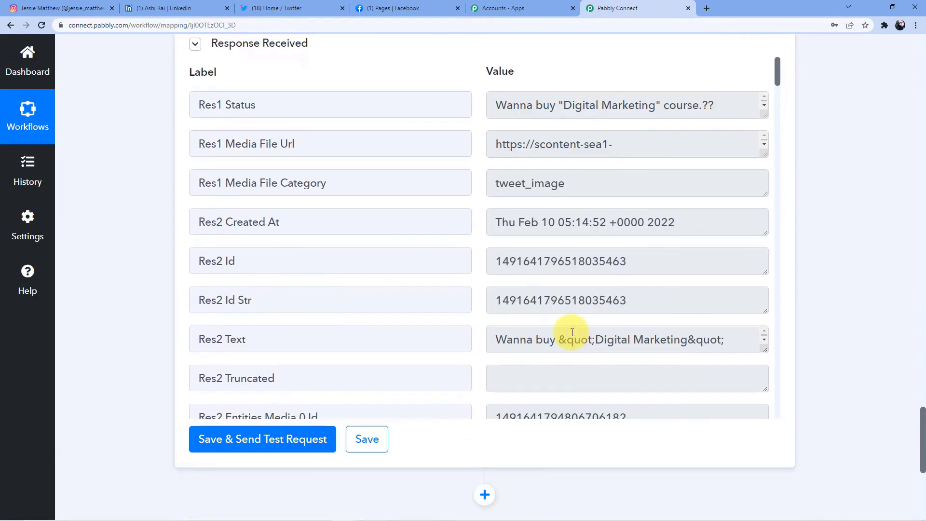
click(245, 7)
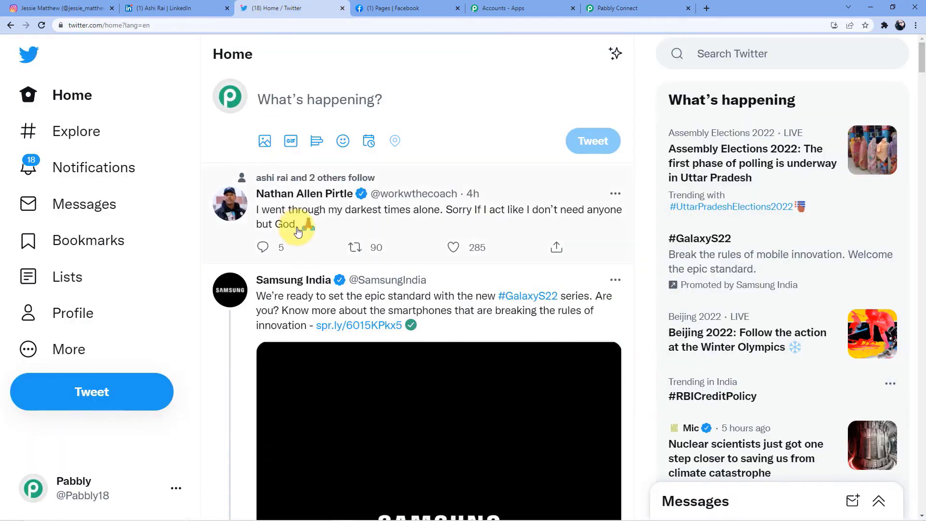
- Refresh the Twitter feed to confirm the 'Digital Marketing' course tweet with image, then return to Pabbly Connect
click(101, 104)
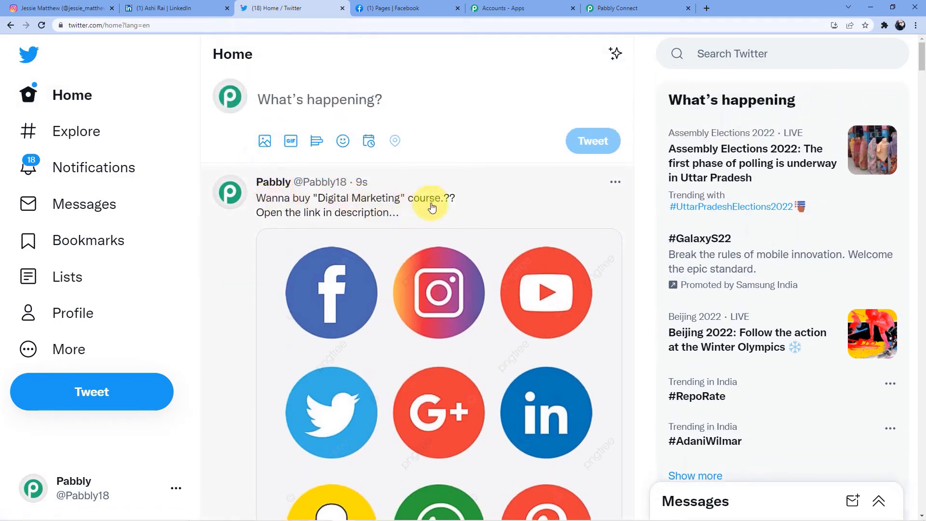
scroll(341, 175, down, 1)
scroll(443, 299, down, 5)
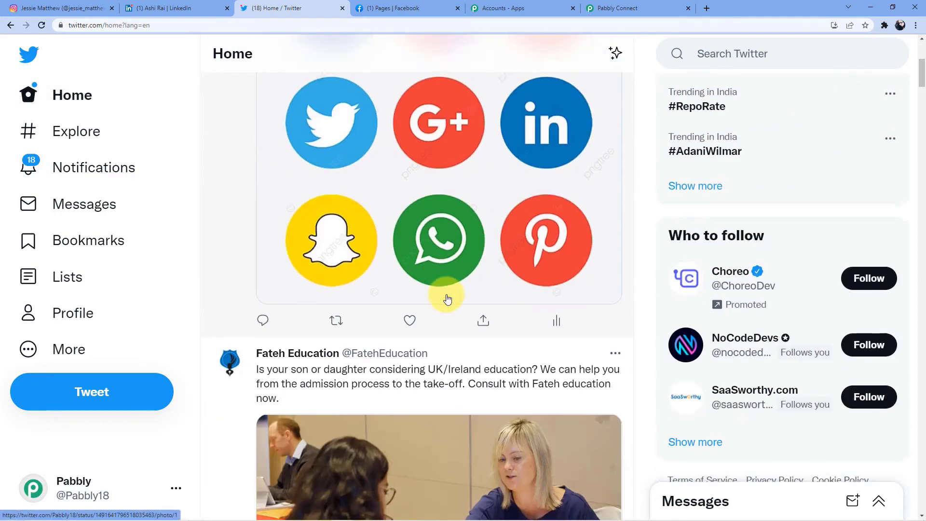
scroll(448, 299, down, 4)
scroll(446, 298, up, 10)
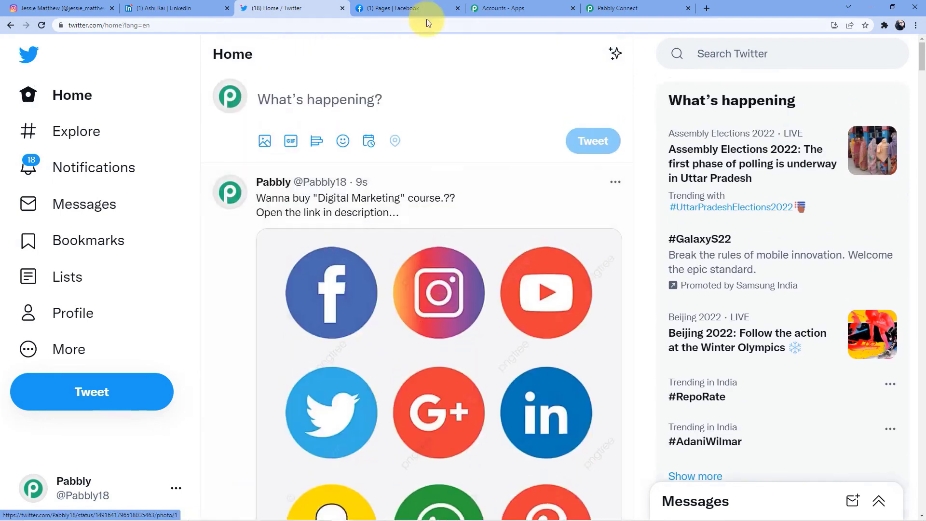
click(620, 7)
- Add a fourth action step using Facebook Pages with the Create Page Photo event, opening its connection options
click(485, 238)
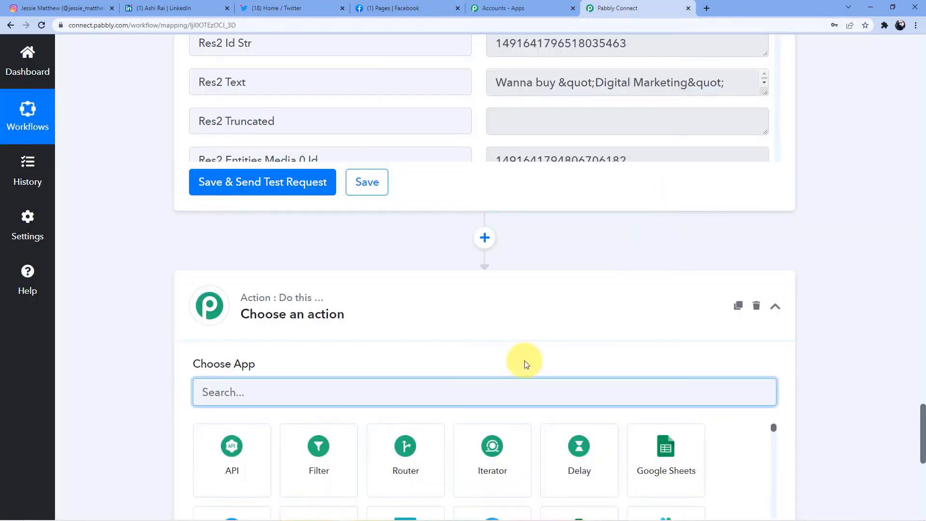
text(Face)
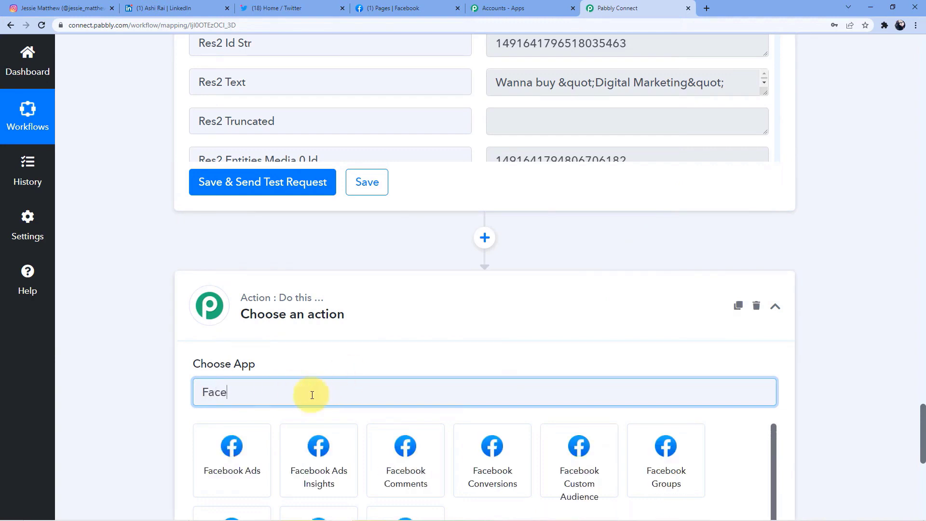
scroll(336, 379, down, 4)
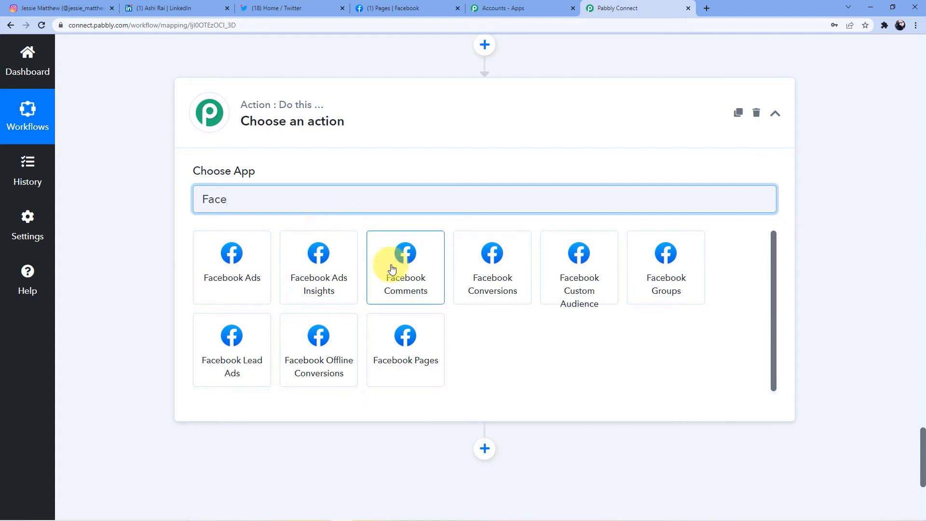
click(414, 364)
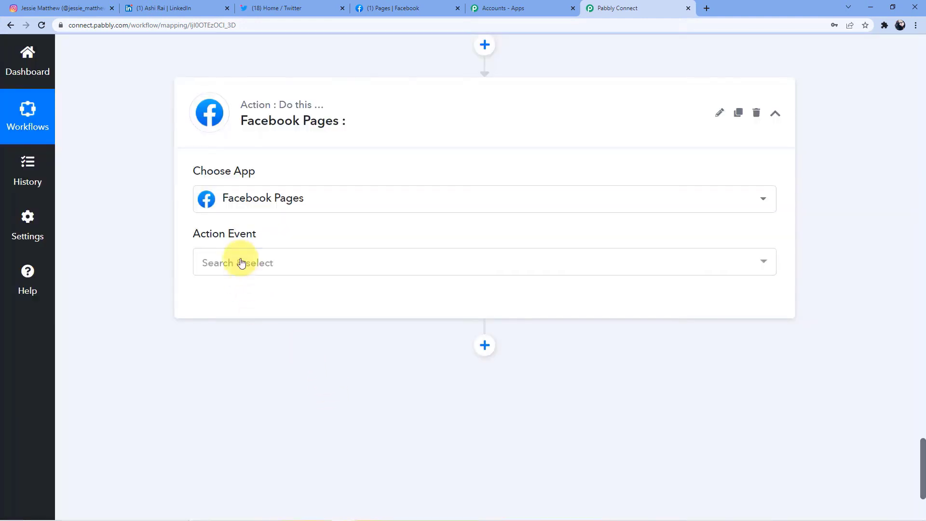
click(240, 262)
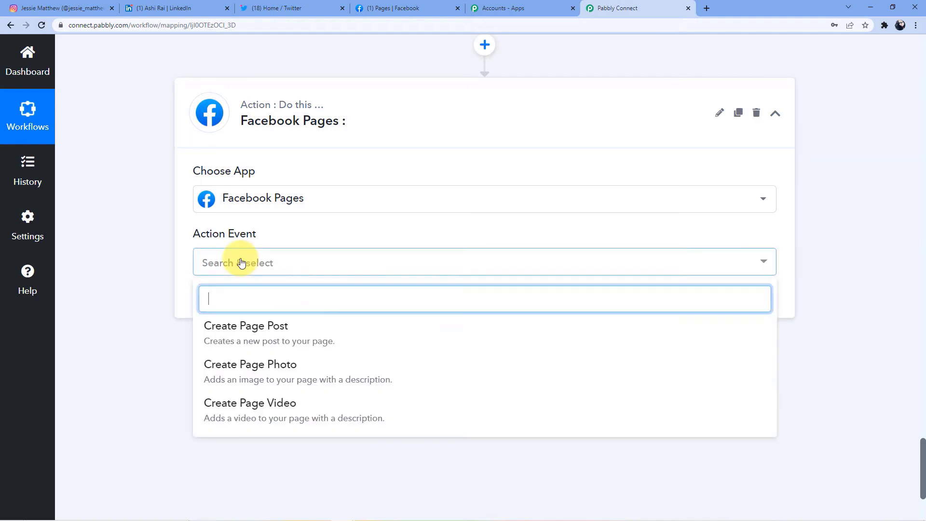
click(280, 381)
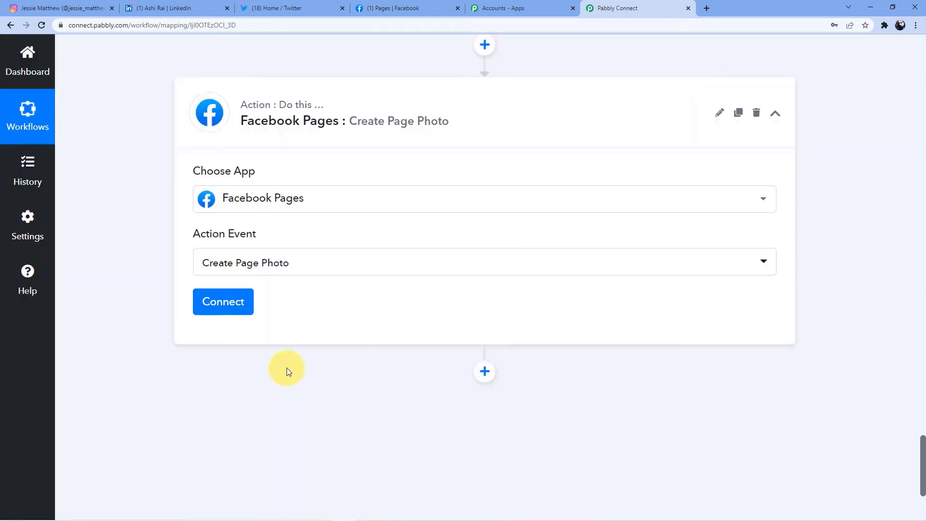
click(222, 305)
- Add a new Facebook Pages connection, authorise it, and acknowledge the success message
click(456, 190)
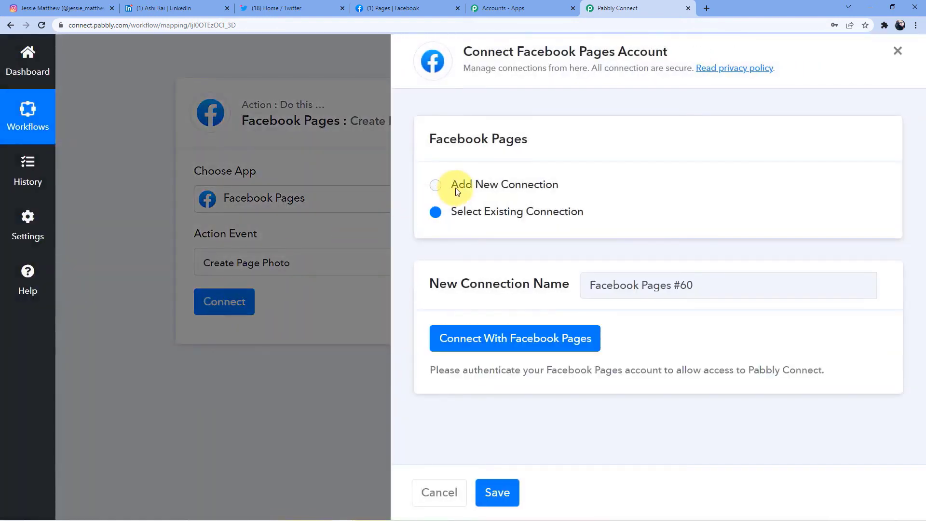
click(502, 339)
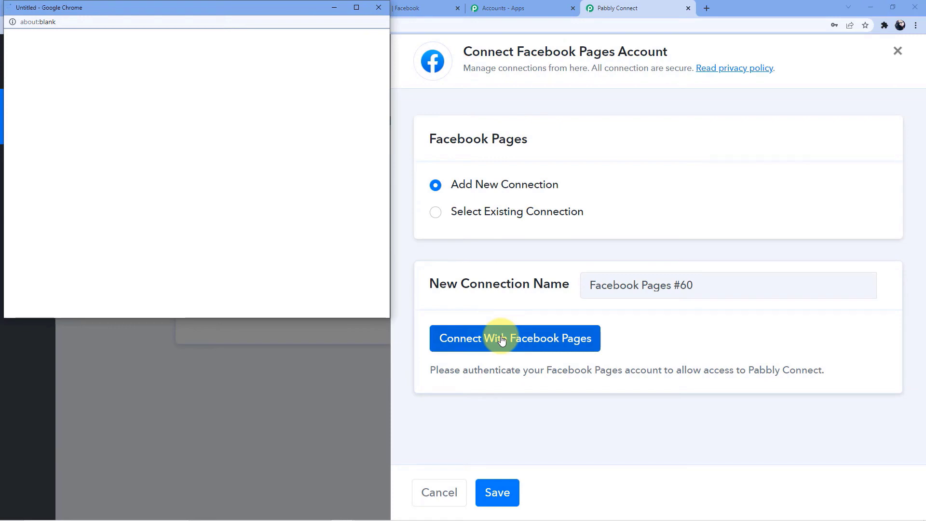
click(506, 345)
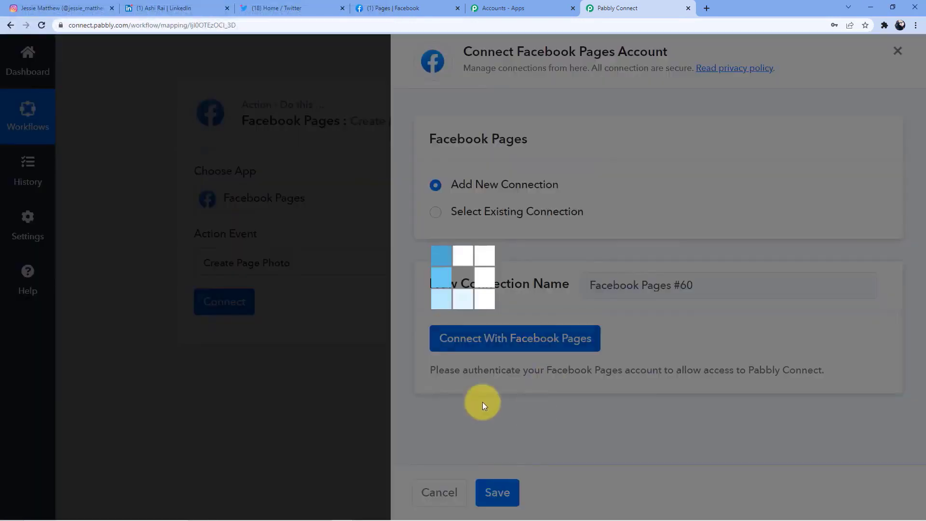
click(488, 347)
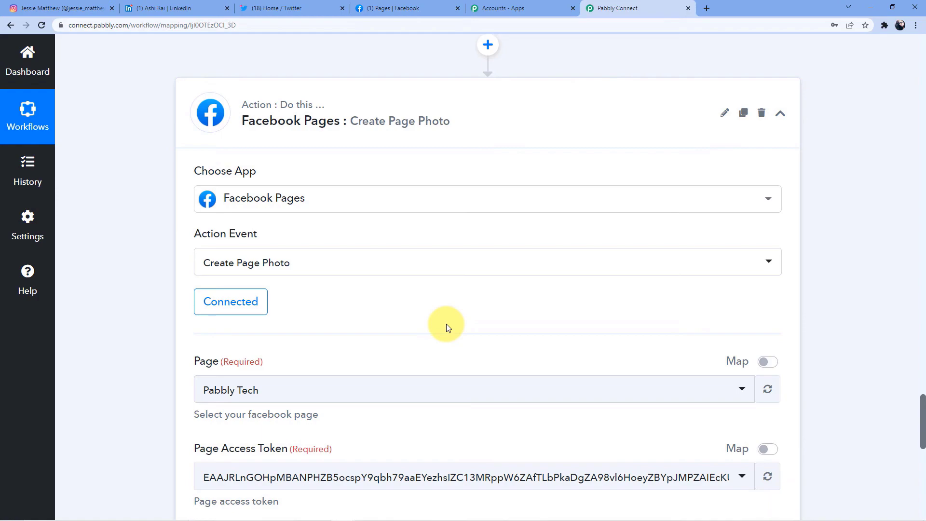
- Scroll up to review the LinkedIn and Twitter action steps
scroll(447, 323, up, 13)
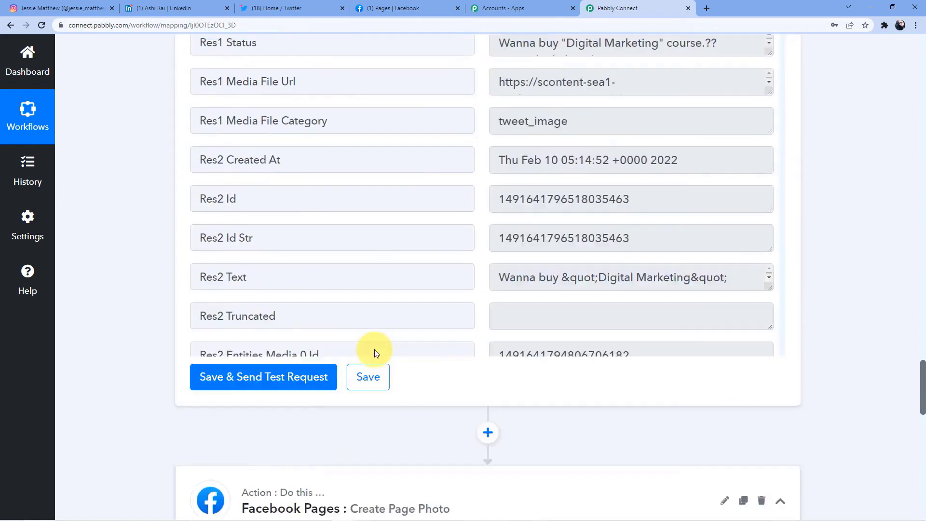
scroll(310, 300, up, 13)
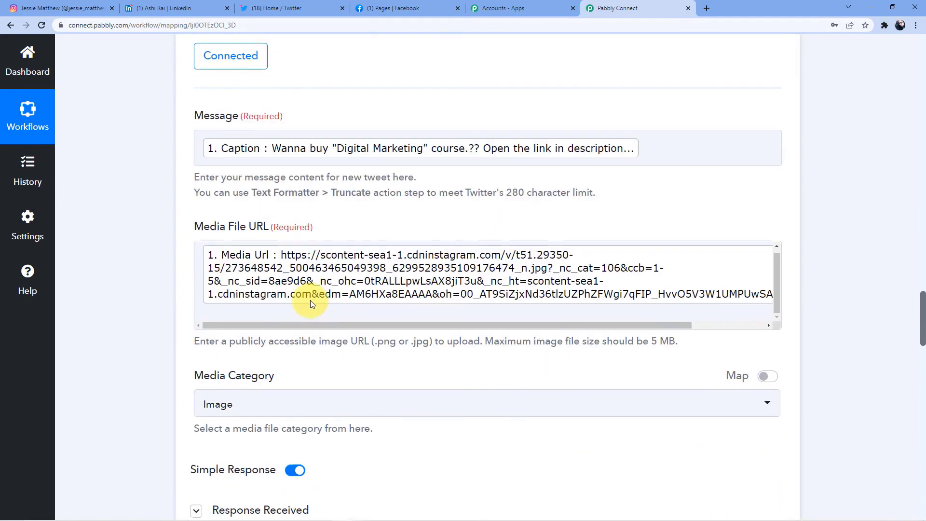
scroll(271, 308, up, 12)
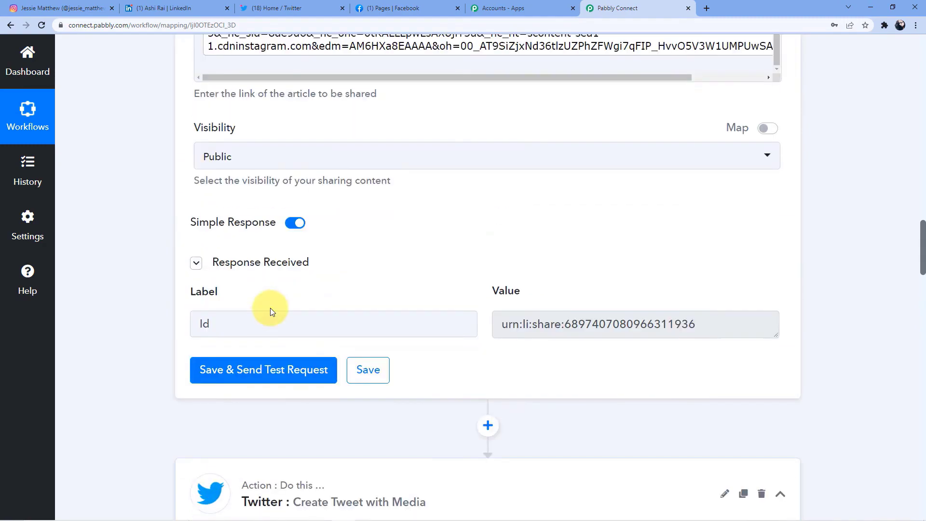
scroll(271, 311, up, 6)
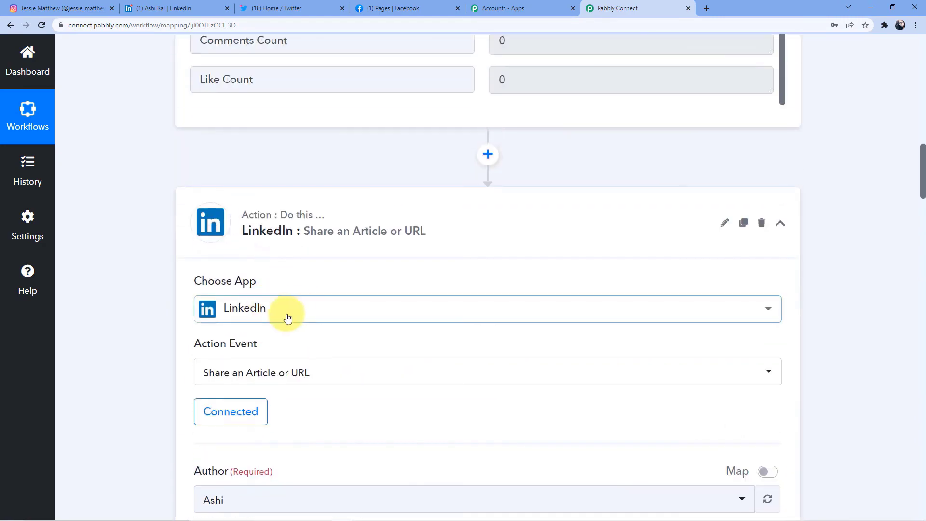
- Return to the photo step and check which Pages the Page dropdown offers, comparing them in Facebook
scroll(275, 290, down, 13)
scroll(296, 310, down, 20)
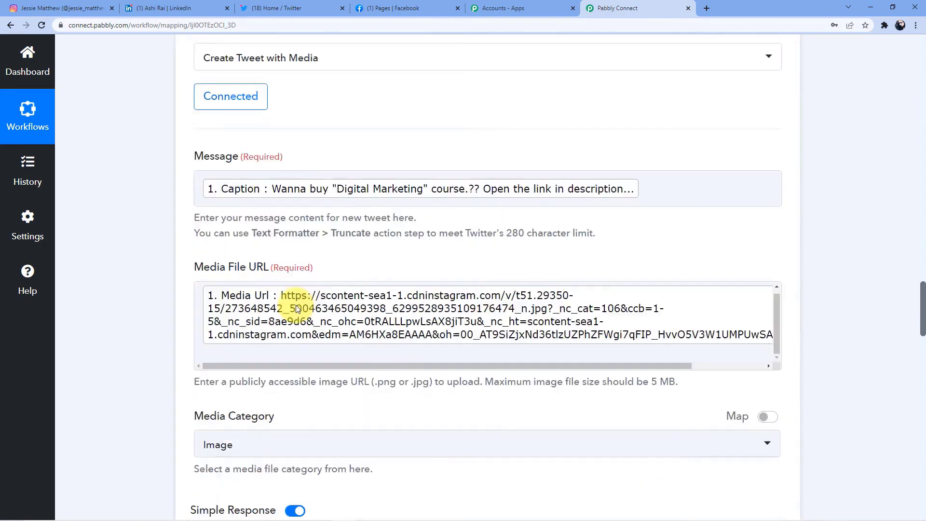
scroll(297, 305, down, 2)
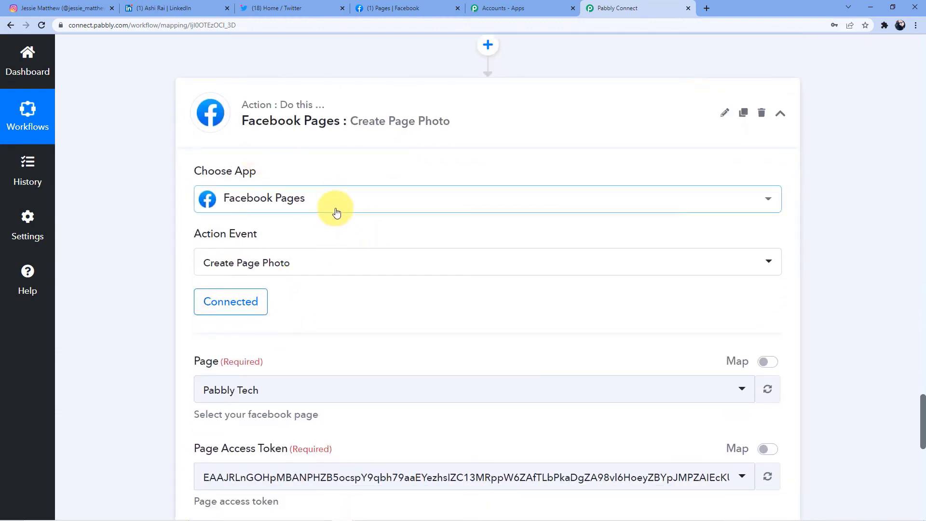
scroll(337, 213, down, 4)
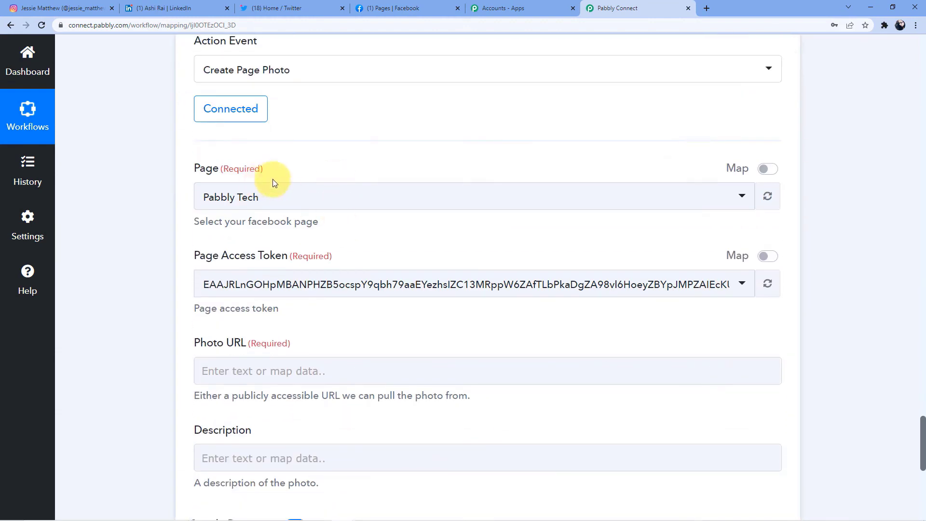
click(244, 194)
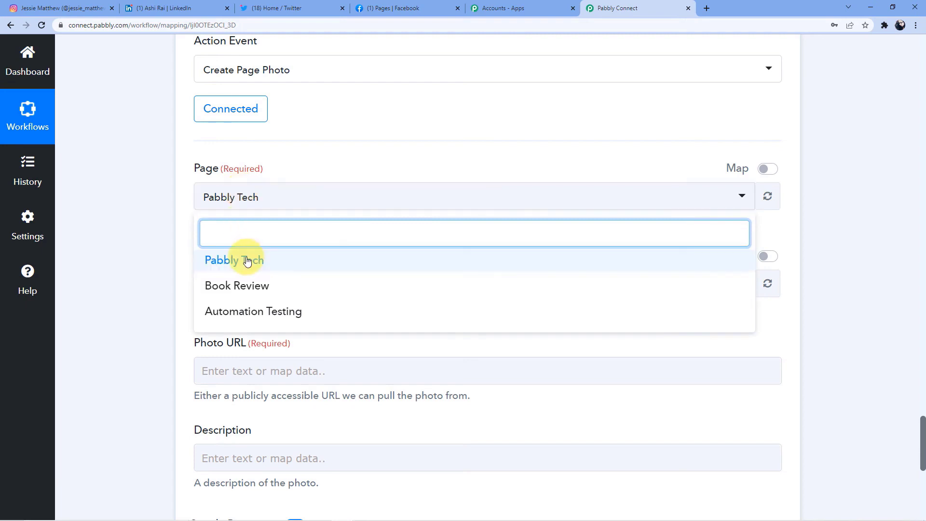
click(389, 8)
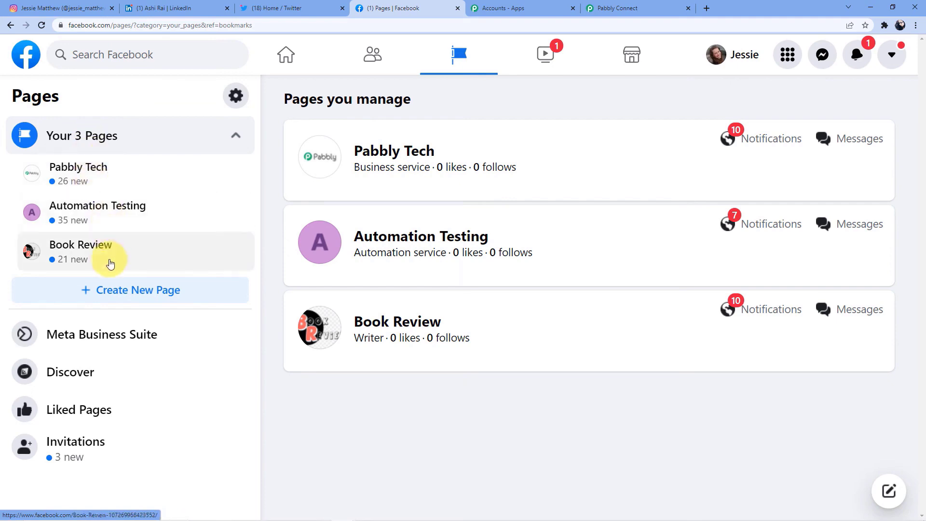
- Open the Book Review page in Facebook and look through its existing posts
click(107, 255)
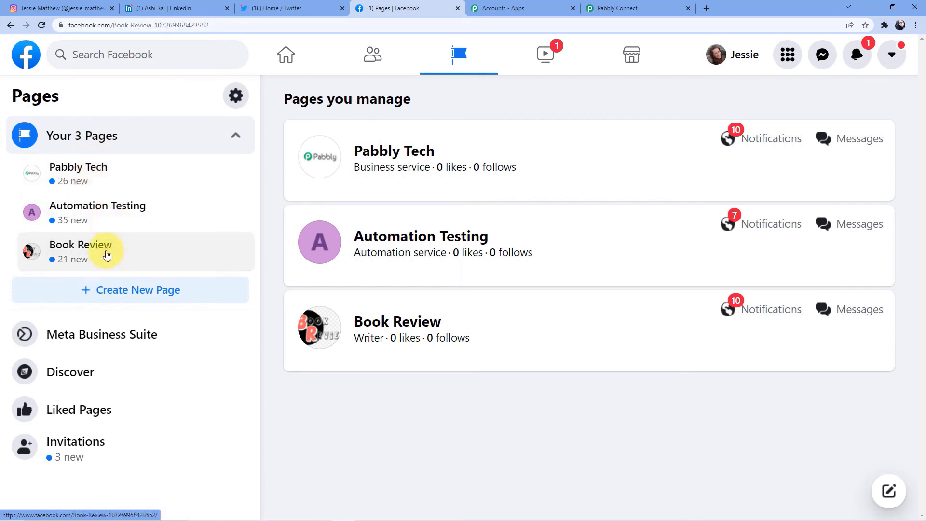
scroll(463, 226, down, 15)
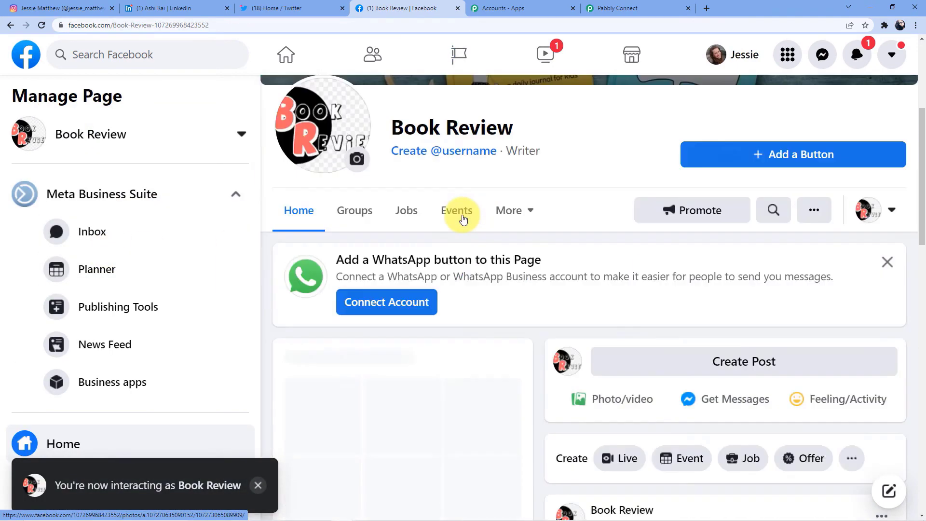
scroll(440, 225, up, 5)
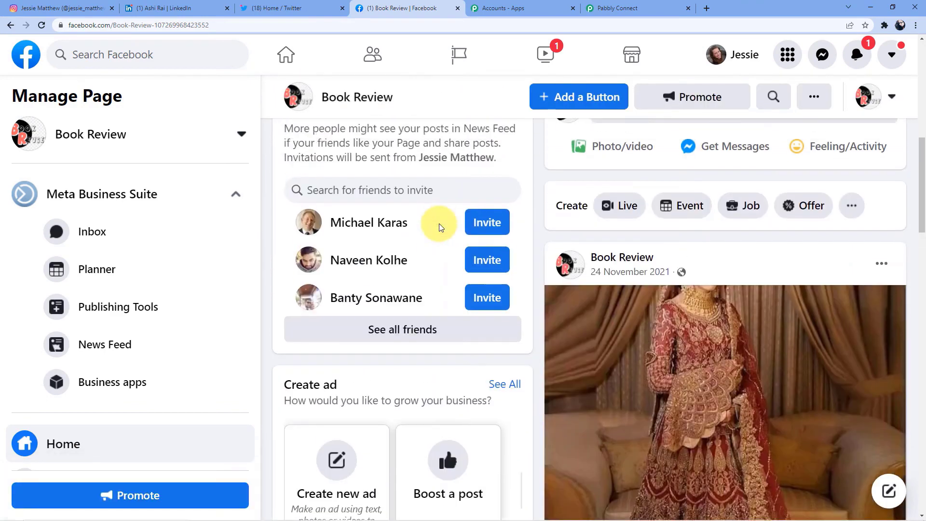
scroll(728, 321, down, 5)
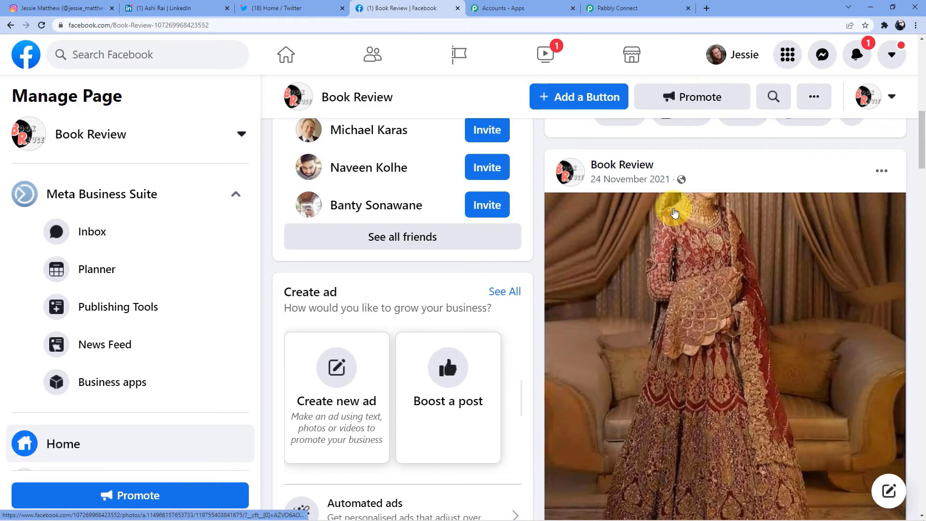
scroll(675, 212, up, 3)
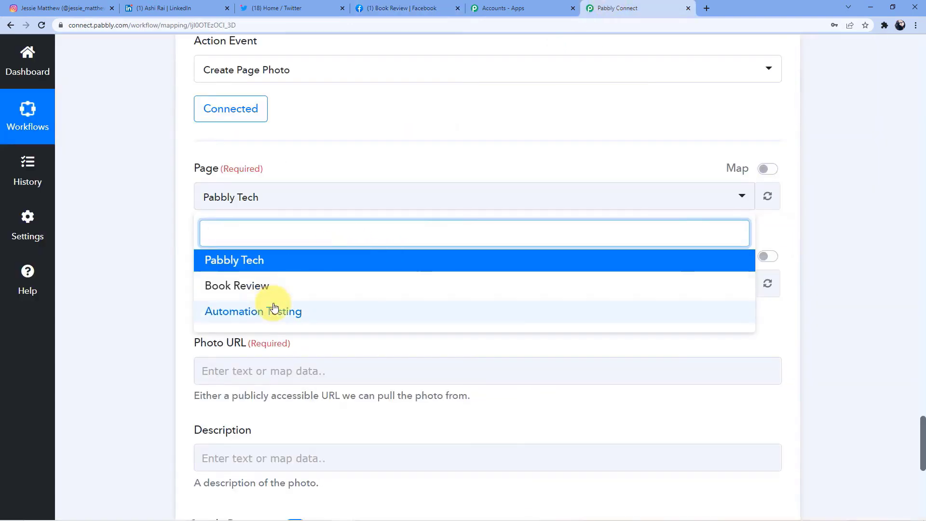
- Set the Page to Book Review and map the Instagram Media Url into Photo URL
click(252, 287)
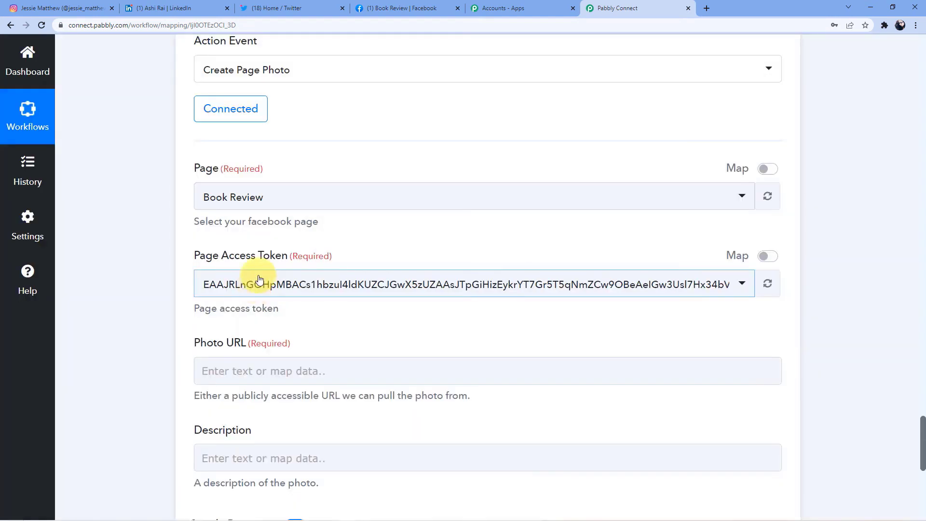
scroll(260, 279, down, 1)
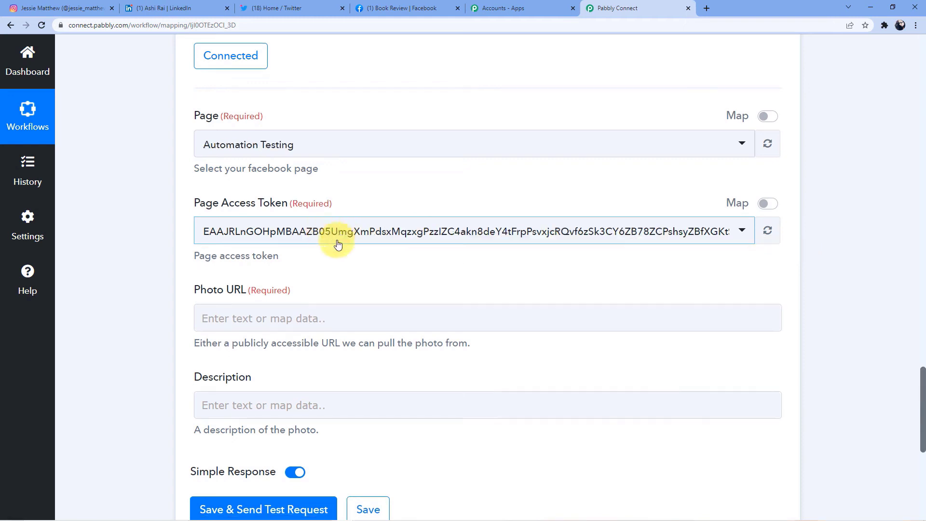
scroll(314, 256, down, 1)
click(261, 271)
click(304, 373)
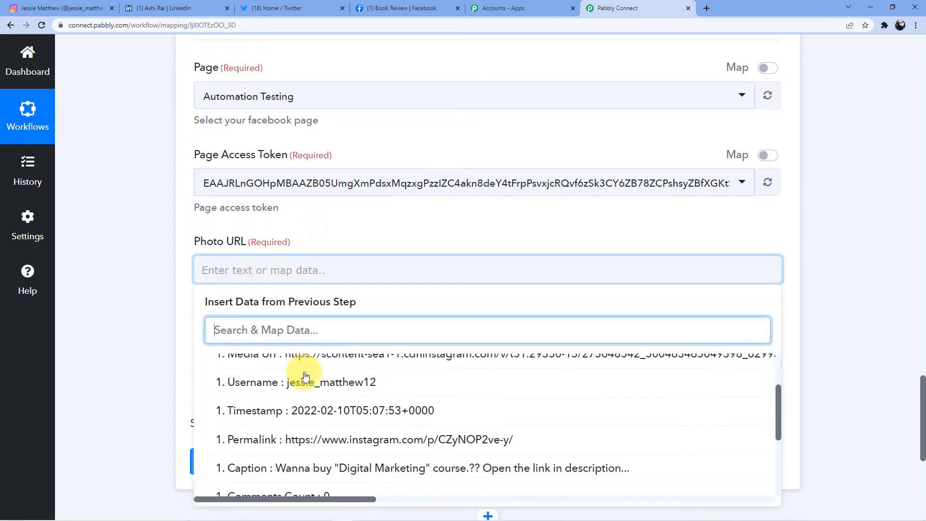
scroll(398, 392, up, 1)
click(398, 392)
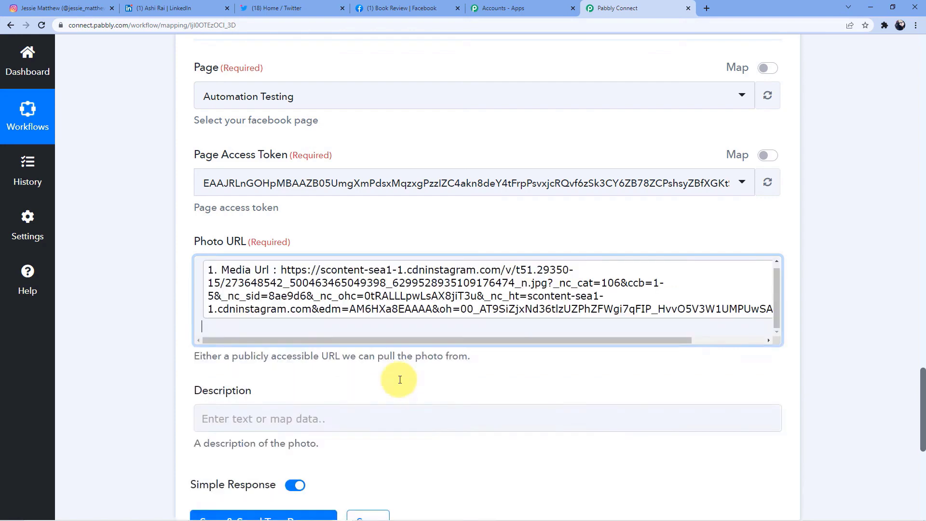
click(146, 298)
scroll(200, 298, down, 3)
- Map the Instagram Caption into the photo's Description field
click(232, 272)
scroll(311, 355, down, 1)
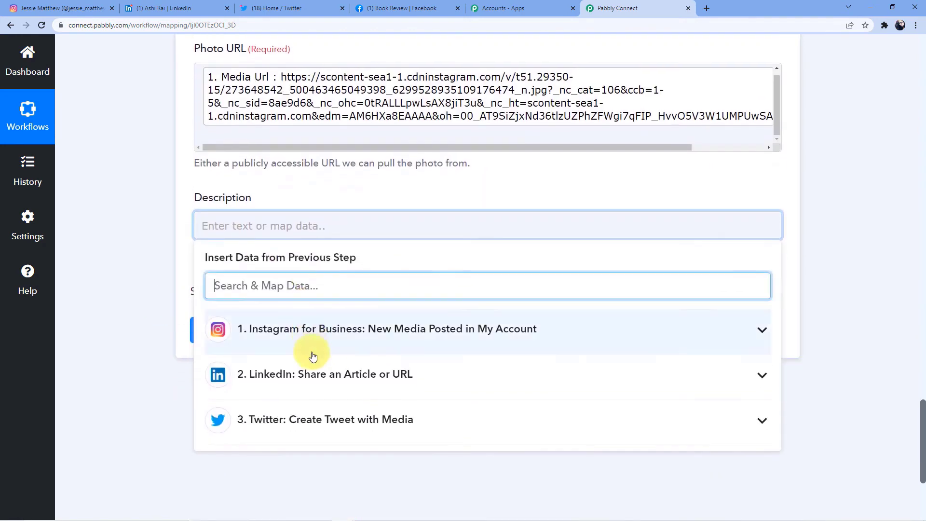
click(376, 351)
scroll(376, 351, down, 2)
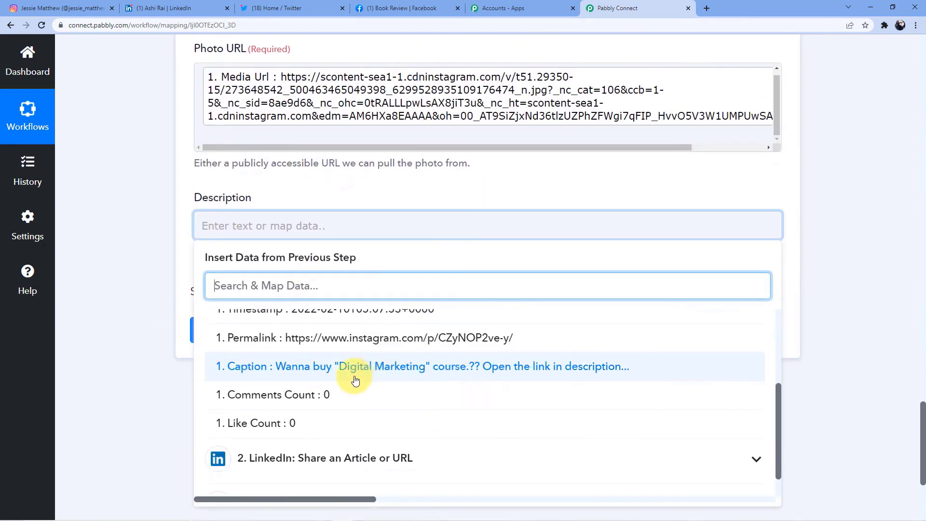
click(355, 378)
click(147, 291)
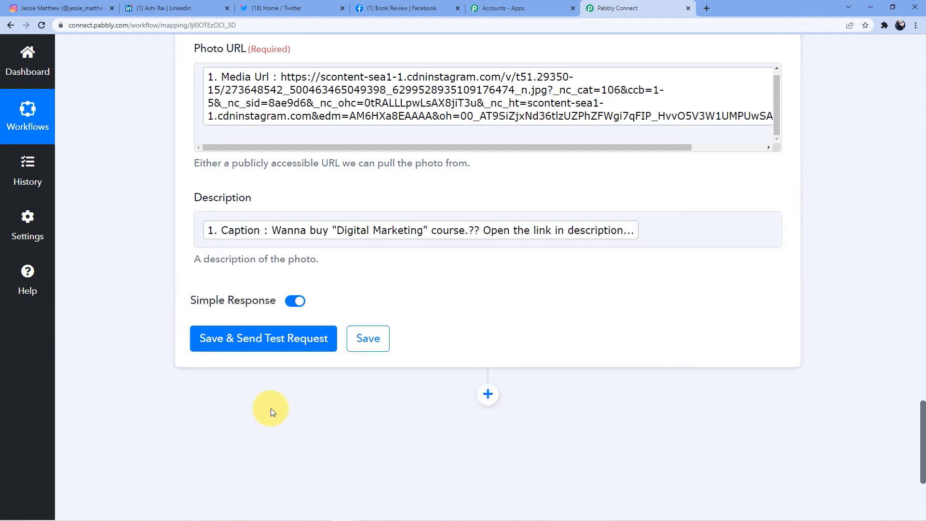
- Save and send a test request, confirming an Id and Post Id come back
click(271, 346)
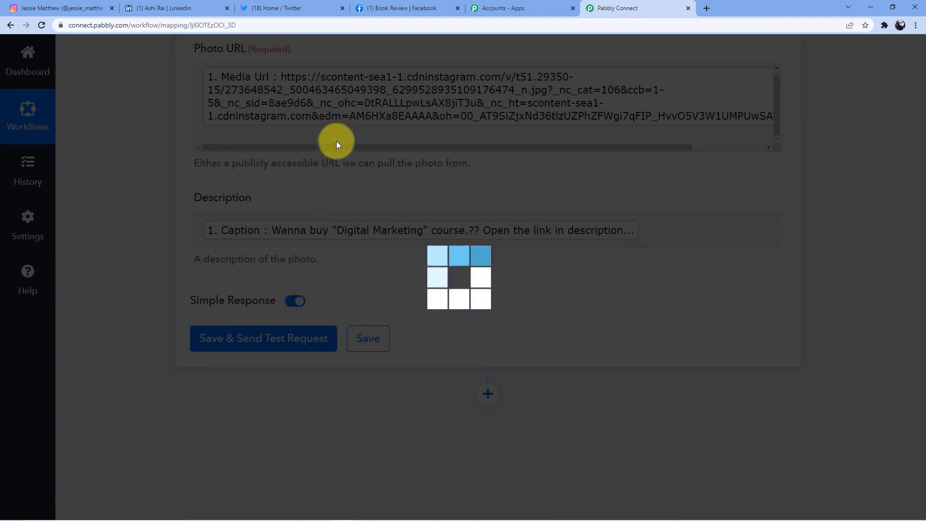
scroll(444, 290, down, 3)
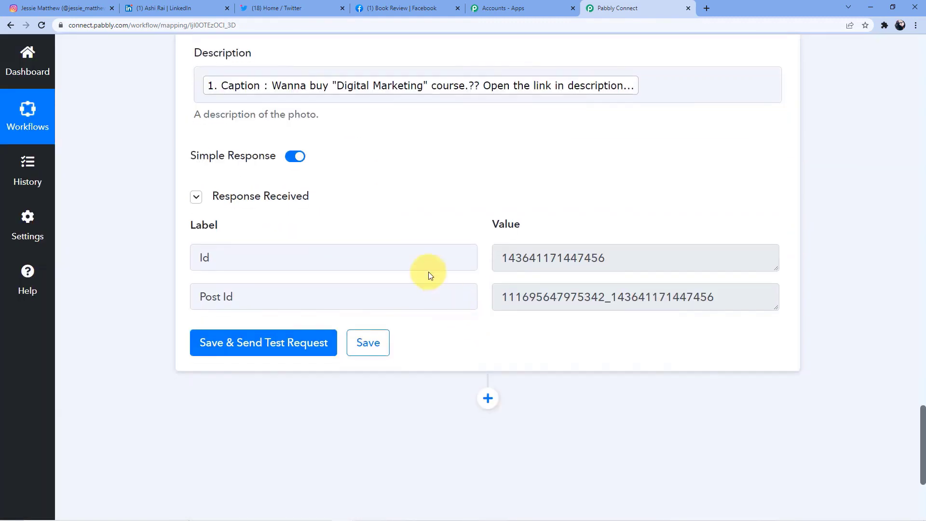
click(393, 6)
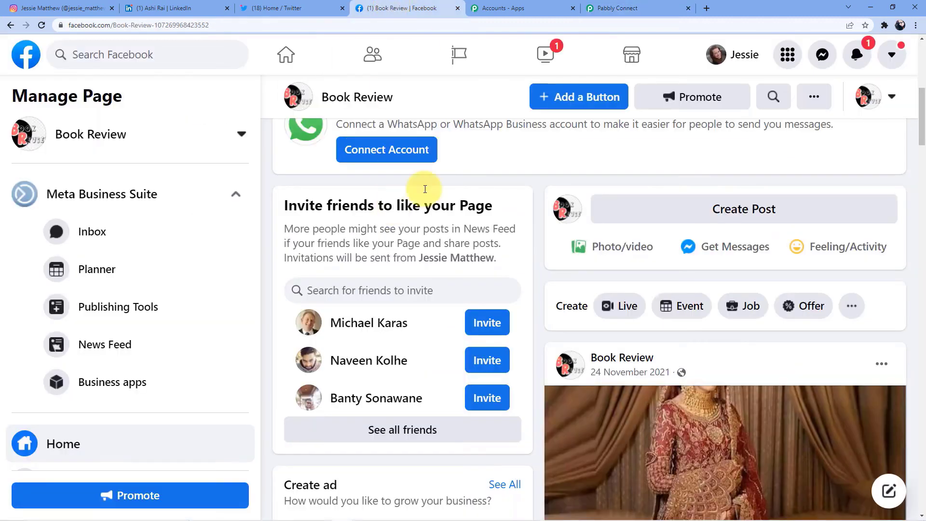
- Reload the Book Review page and scroll its feed looking for the new post
scroll(555, 154, down, 4)
scroll(554, 155, up, 5)
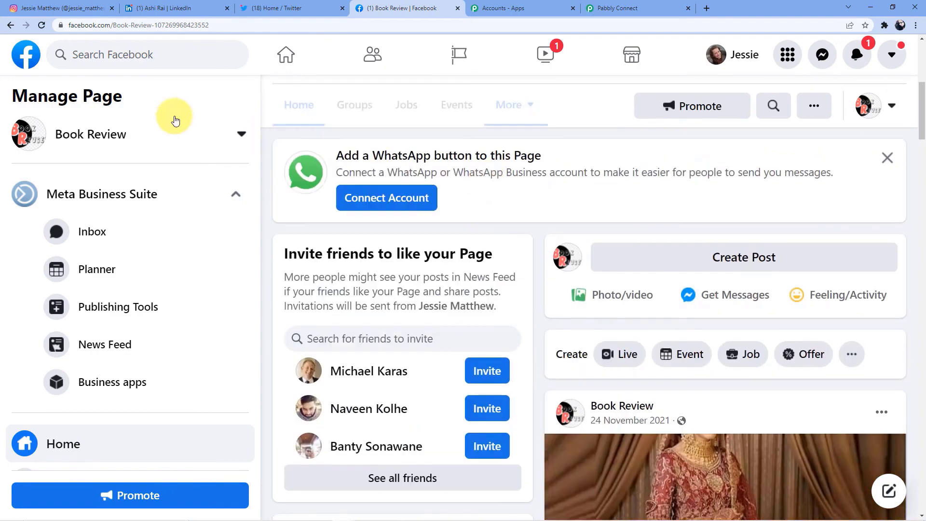
click(42, 25)
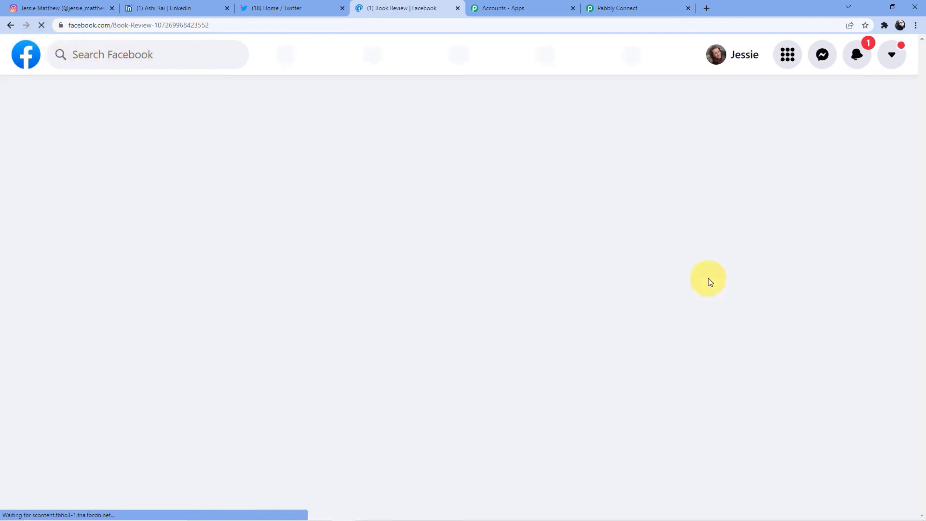
scroll(709, 280, down, 8)
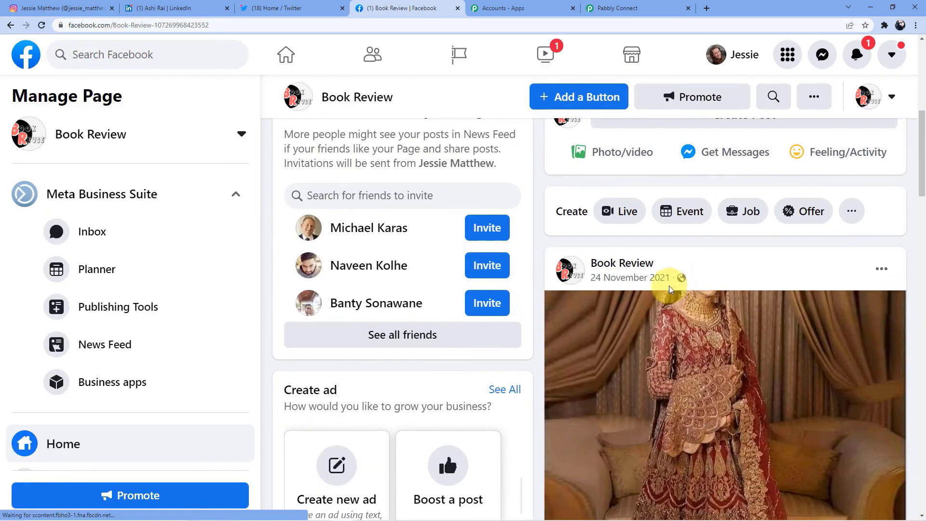
scroll(665, 285, down, 3)
scroll(653, 333, up, 2)
scroll(652, 333, down, 8)
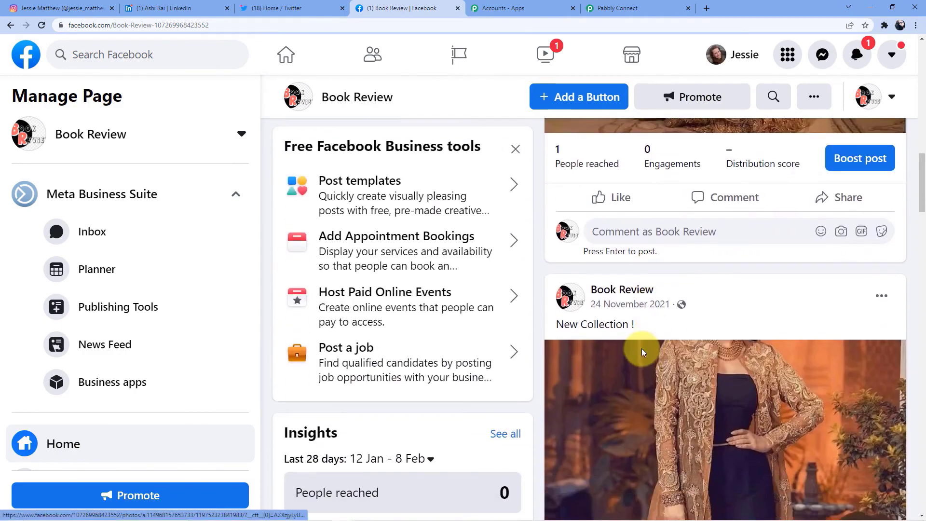
scroll(647, 357, up, 10)
scroll(612, 222, up, 1)
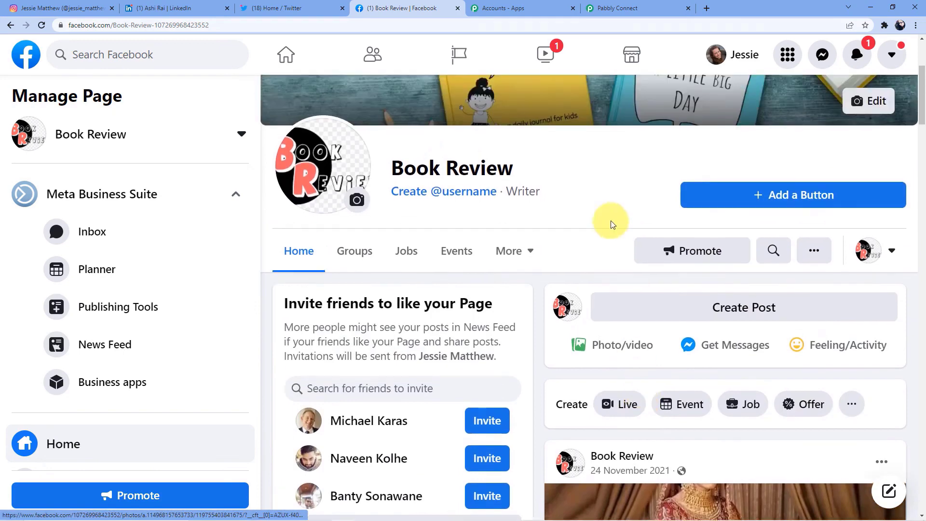
scroll(556, 207, up, 1)
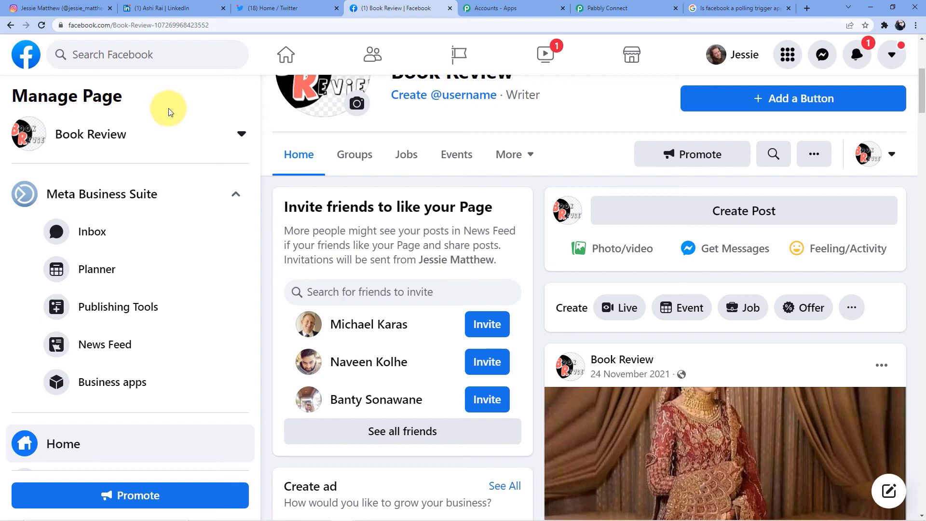
scroll(159, 113, down, 2)
- Reload again and confirm the Digital Marketing course photo post now tops the feed
click(42, 26)
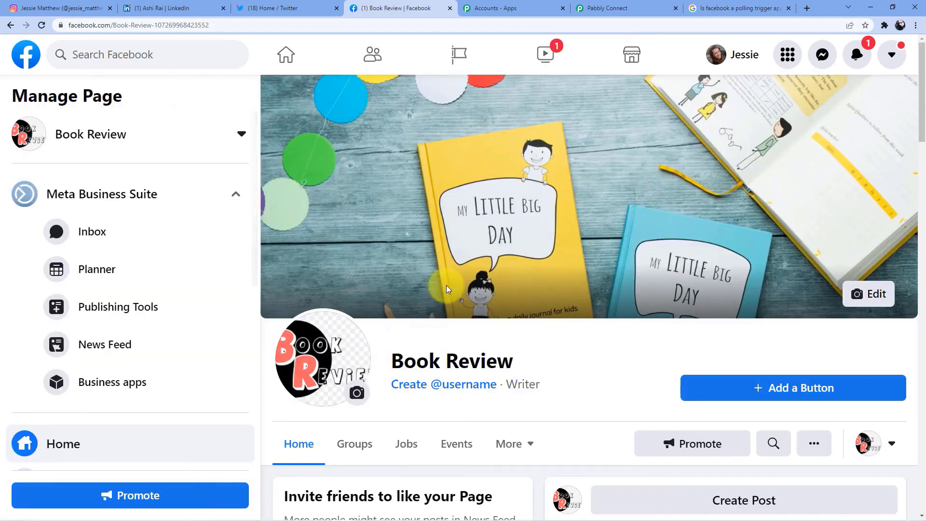
scroll(485, 289, down, 7)
scroll(676, 293, down, 2)
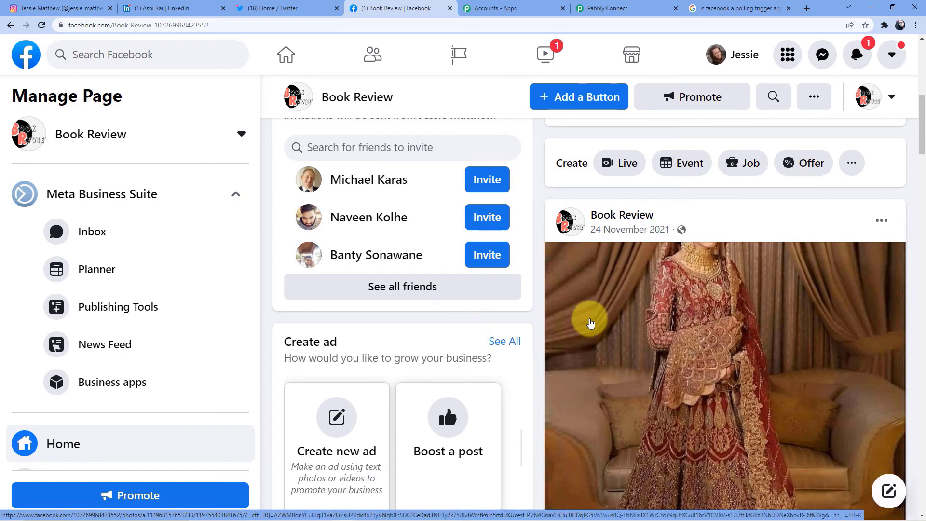
scroll(590, 319, up, 3)
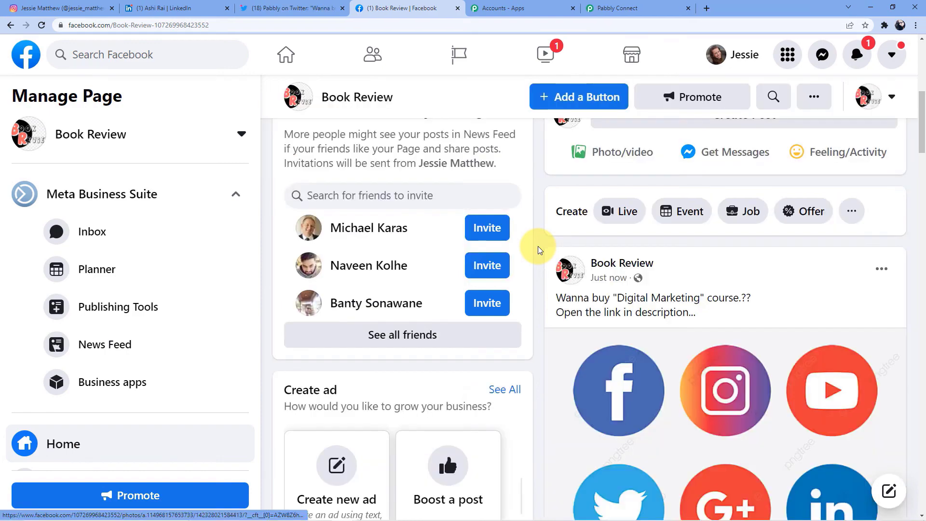
scroll(539, 250, up, 5)
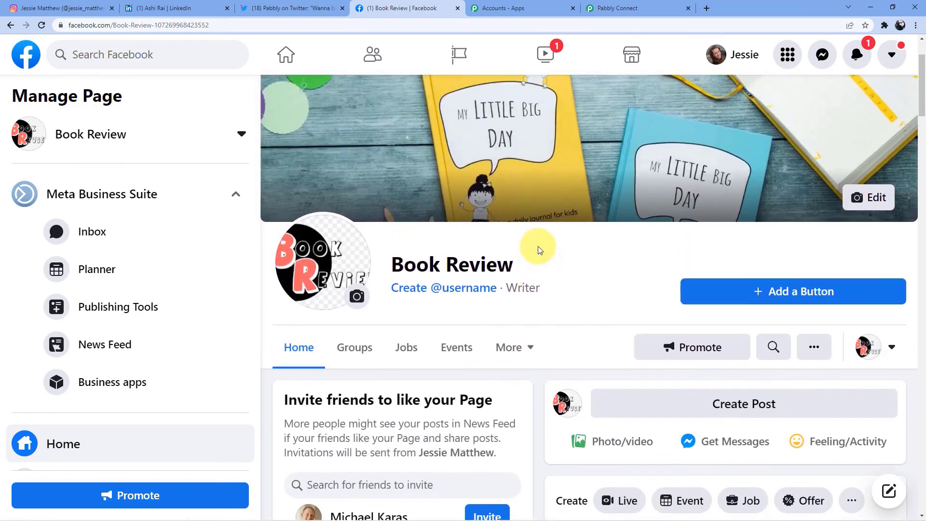
scroll(539, 250, down, 6)
scroll(660, 251, down, 3)
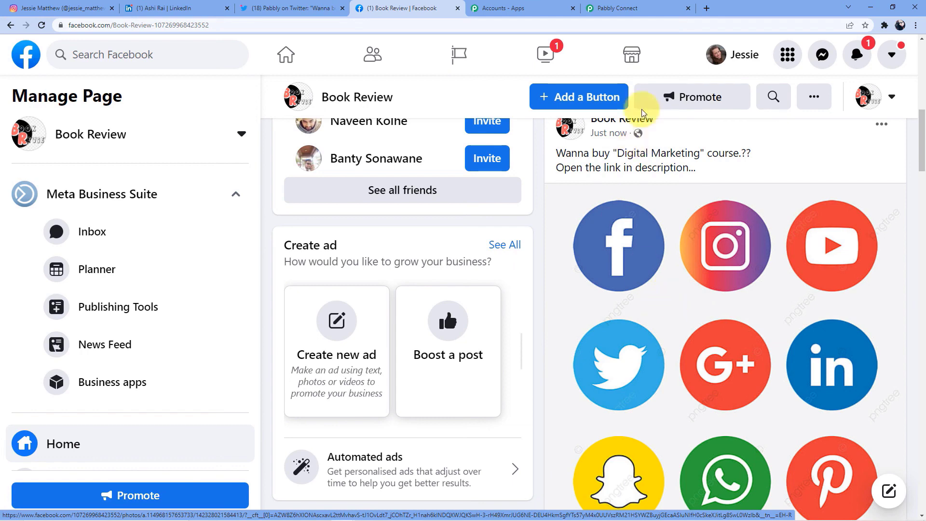
- Return to the workflow and collapse the Instagram trigger and LinkedIn steps
click(630, 8)
scroll(500, 266, up, 20)
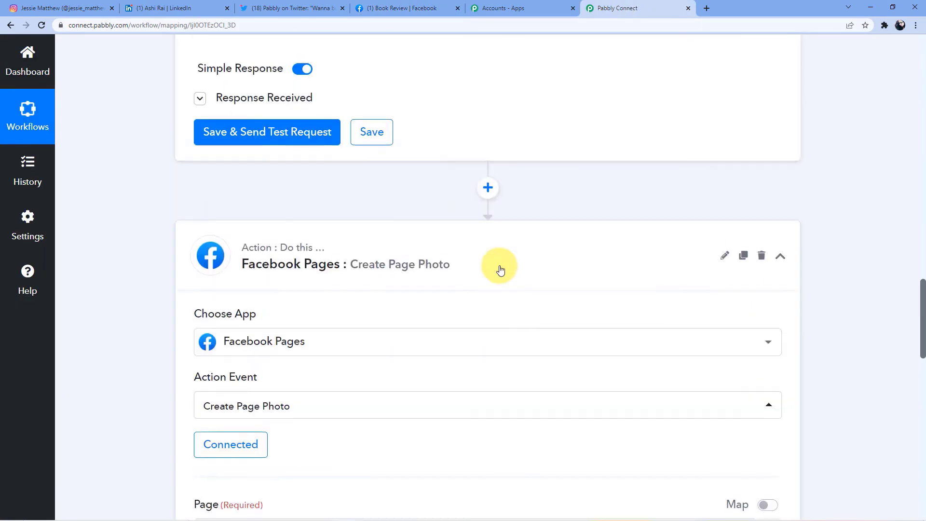
scroll(499, 270, up, 10)
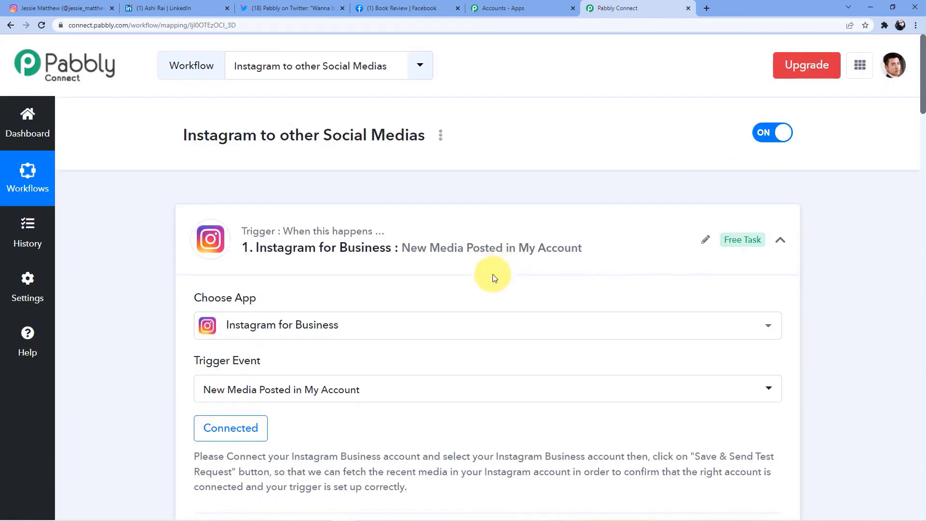
click(429, 218)
click(393, 166)
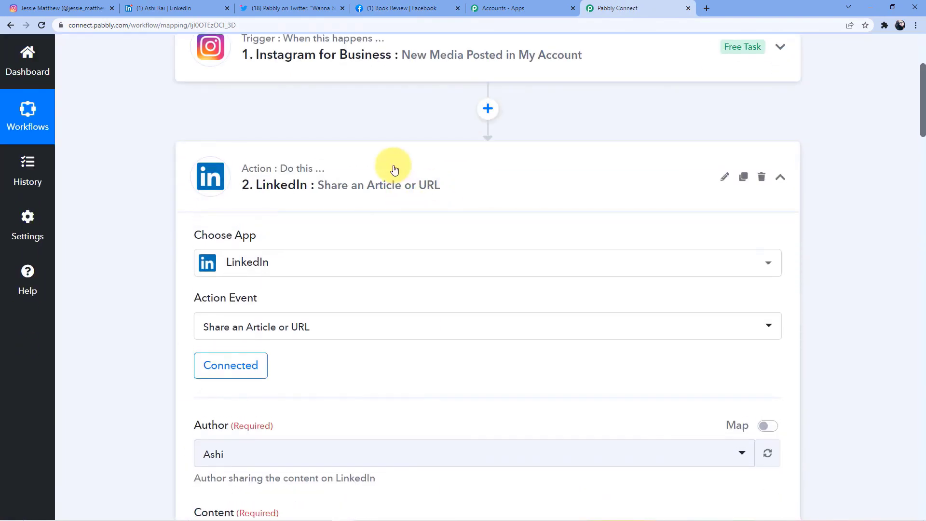
- Collapse the Twitter and Facebook Pages steps and scroll over the compact workflow overview
scroll(391, 173, down, 10)
scroll(389, 178, up, 4)
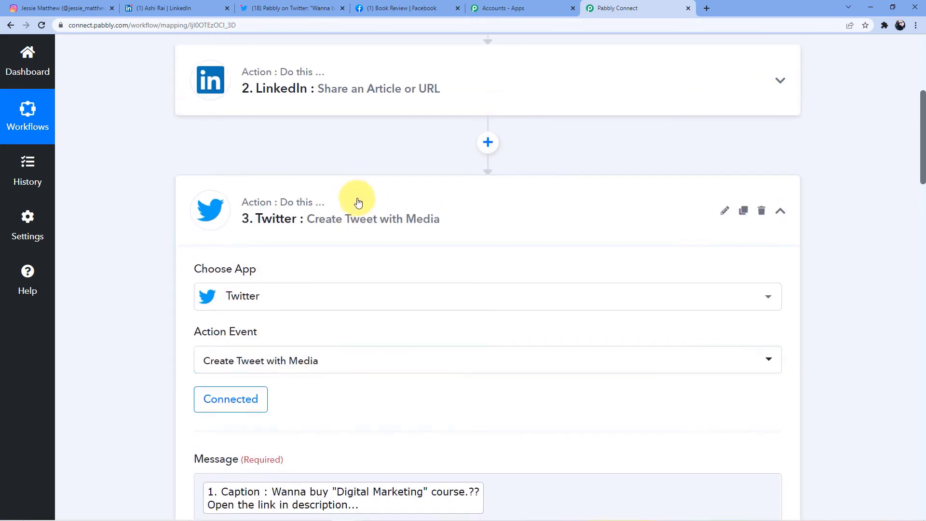
click(360, 195)
scroll(366, 190, down, 4)
click(356, 180)
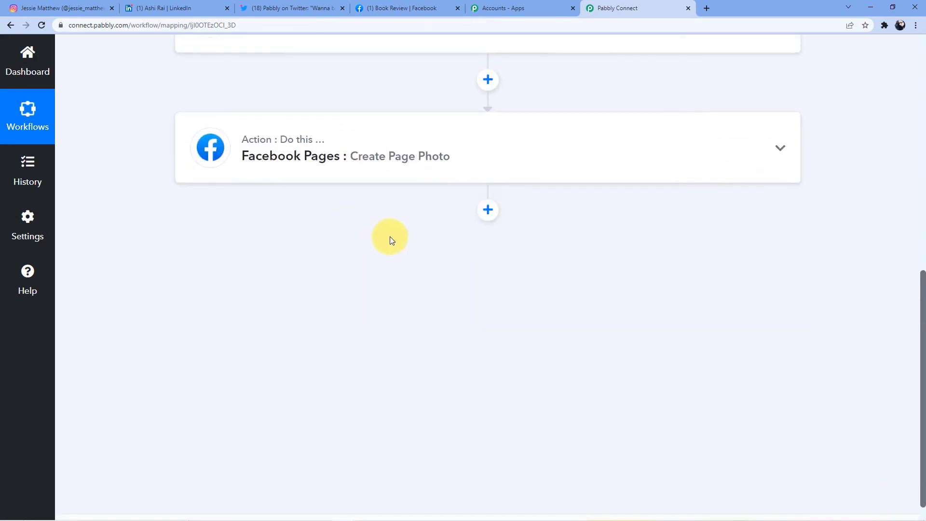
scroll(389, 236, up, 8)
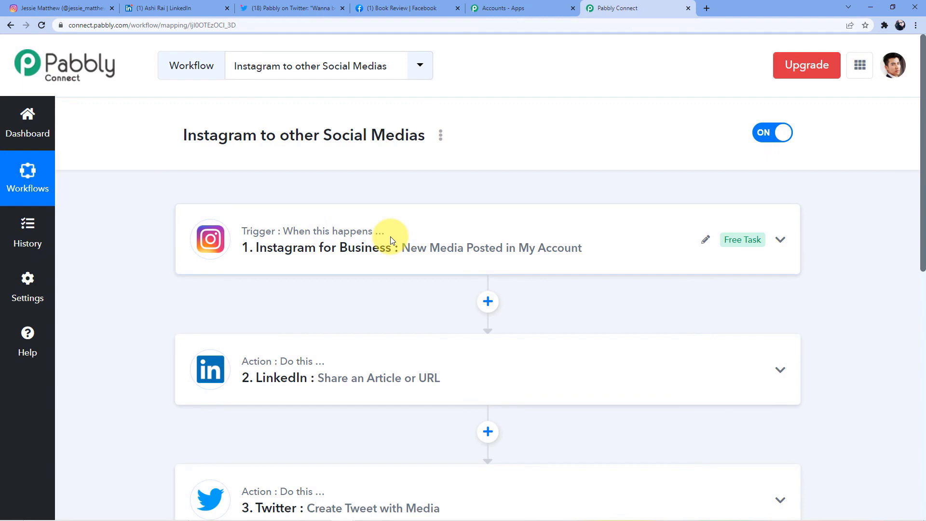
scroll(422, 211, down, 5)
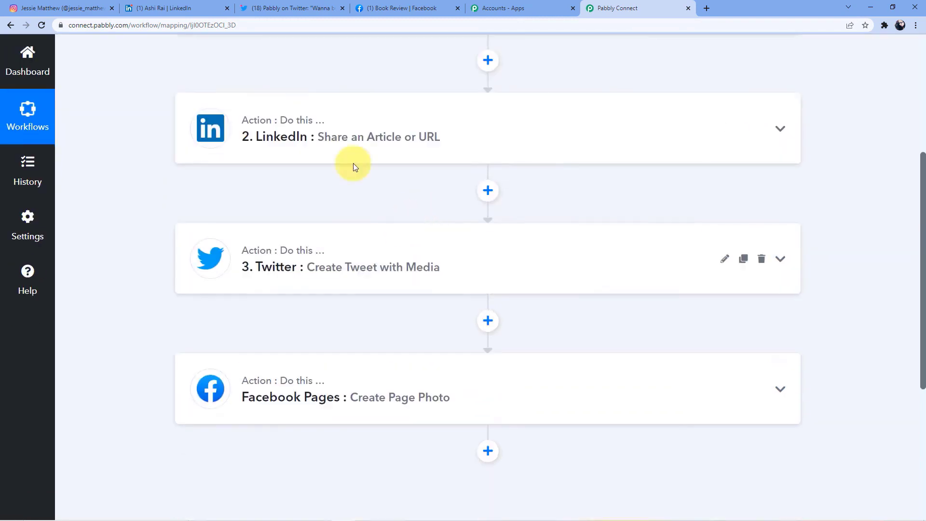
scroll(310, 135, down, 2)
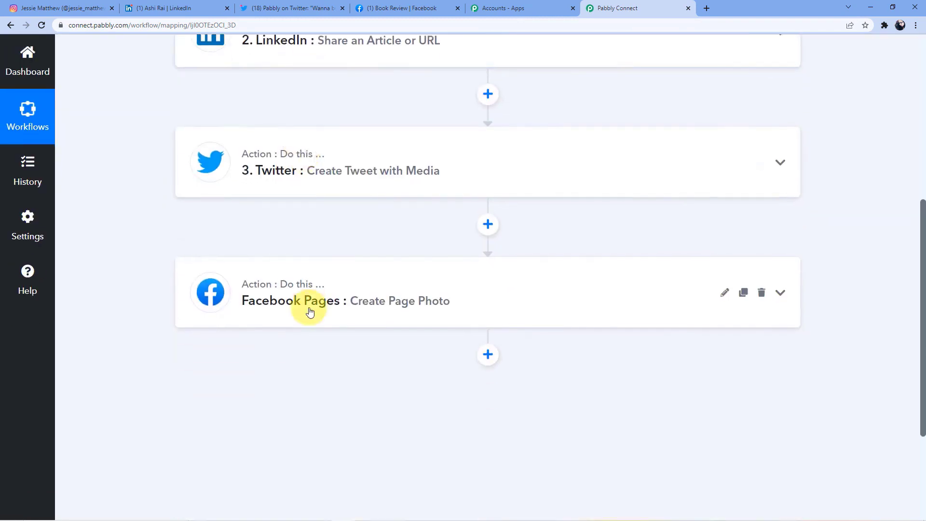
scroll(310, 311, up, 7)
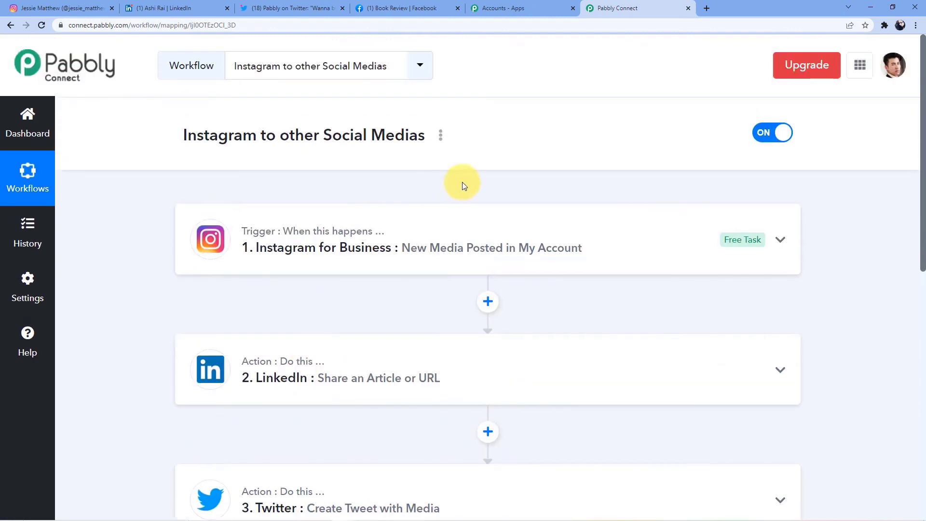
scroll(451, 183, down, 2)
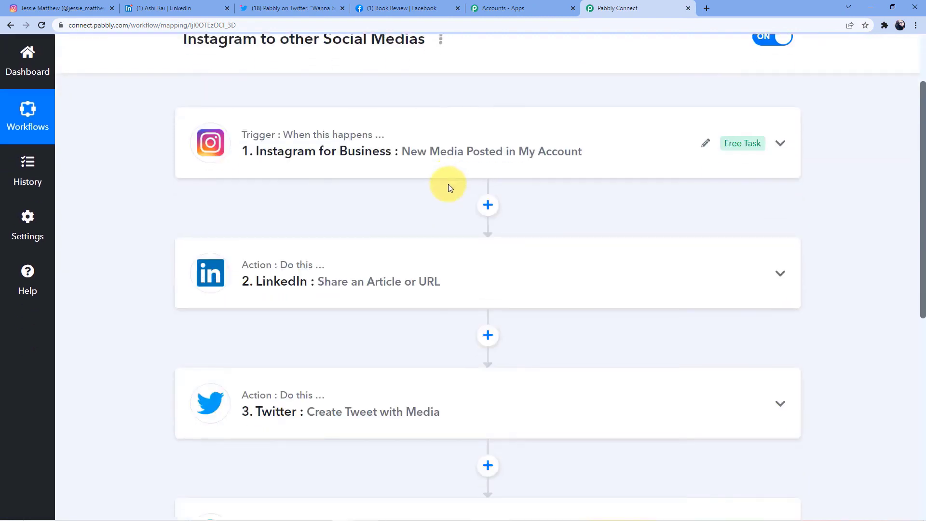
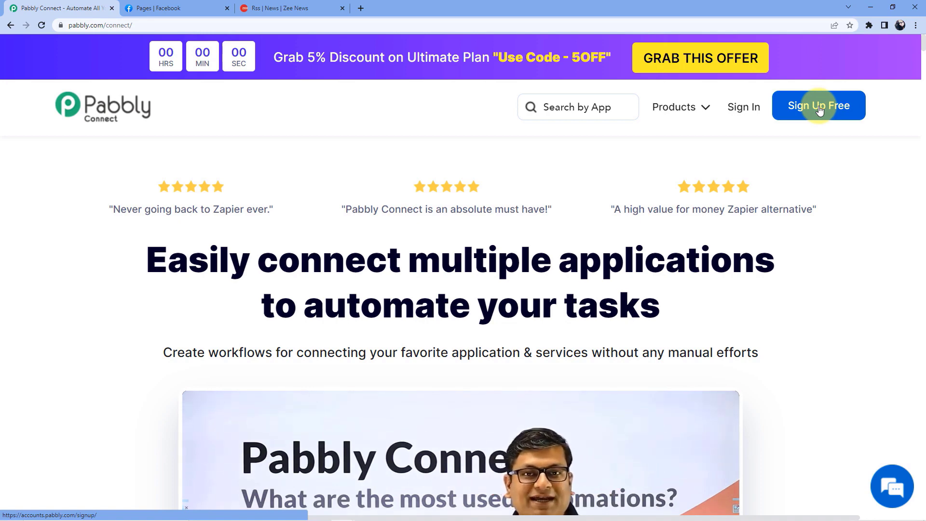
- Sign in to Pabbly, open the Pabbly Connect dashboard and start a new workflow
click(741, 110)
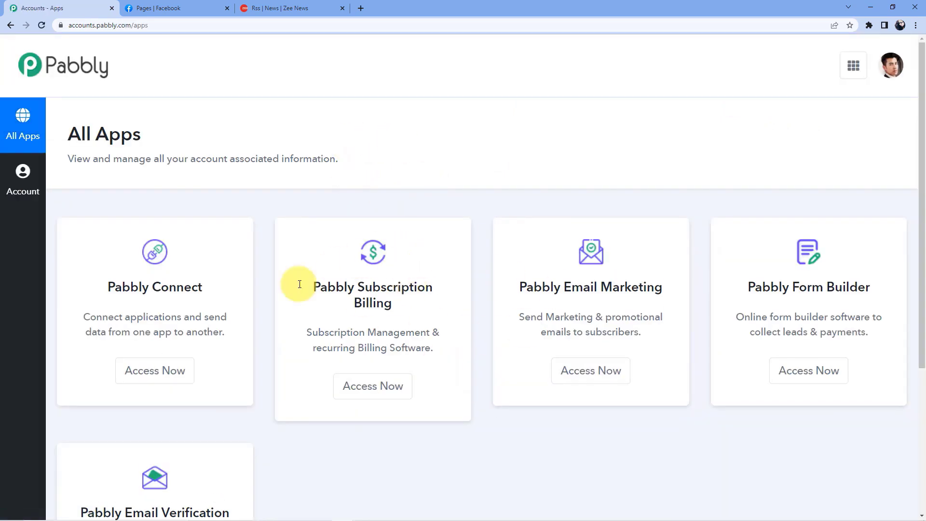
scroll(234, 296, down, 3)
click(172, 236)
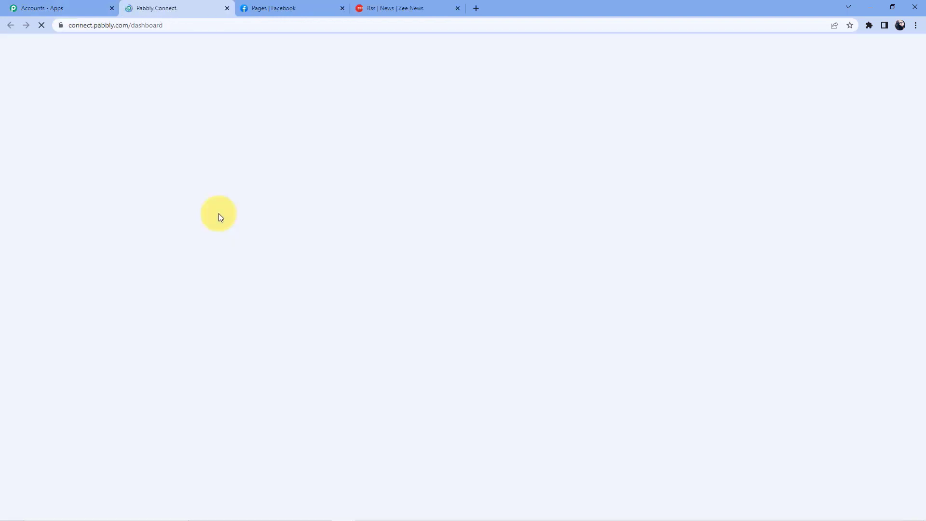
scroll(464, 268, down, 10)
scroll(521, 325, up, 10)
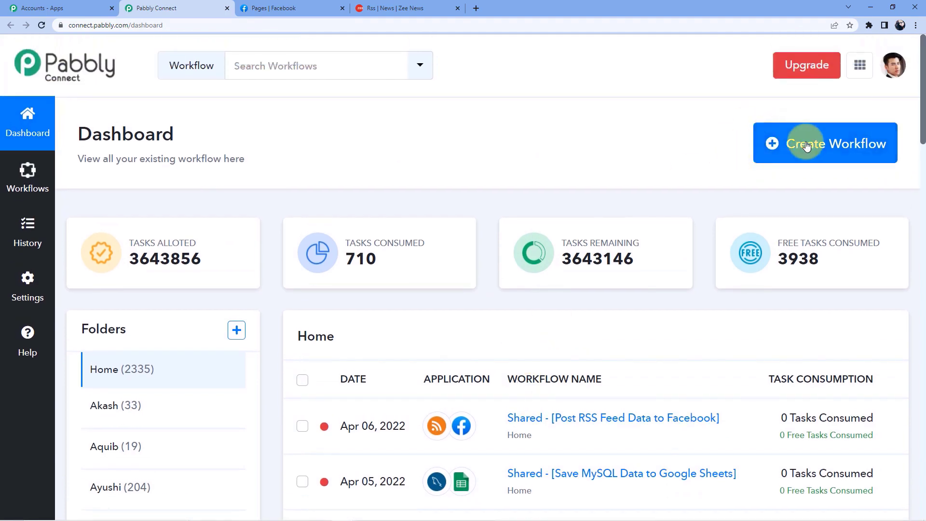
click(825, 151)
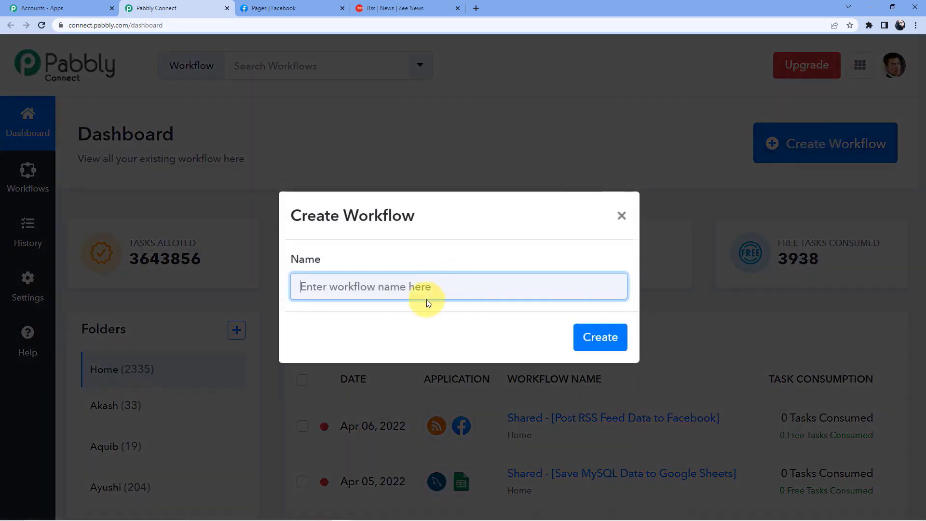
- Create the workflow 'RSS Feeds to LinkedIn' and look over its empty trigger and action steps
click(427, 283)
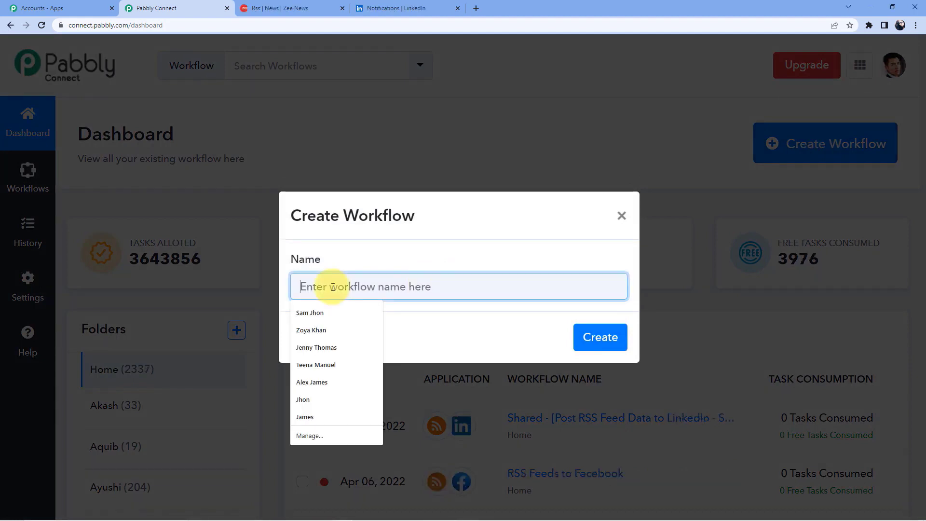
text(RSS)
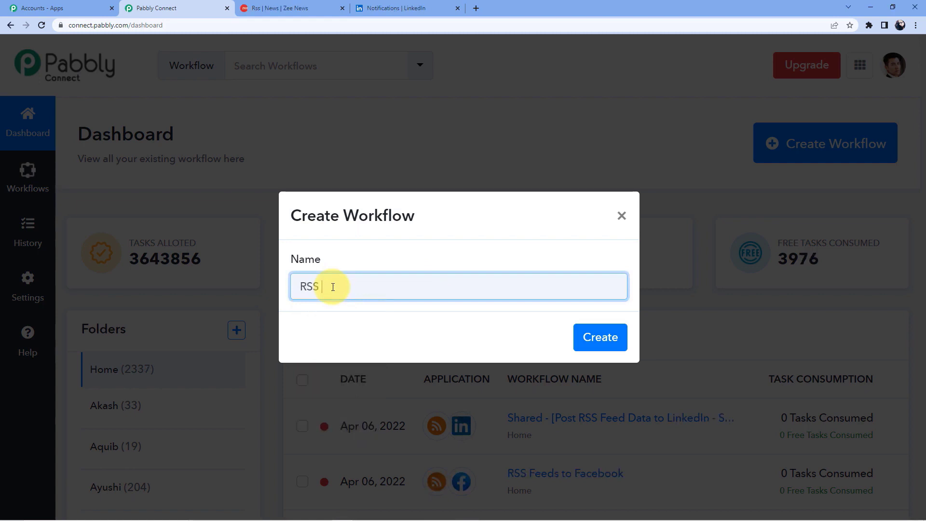
text( Feeds to LinkedIn)
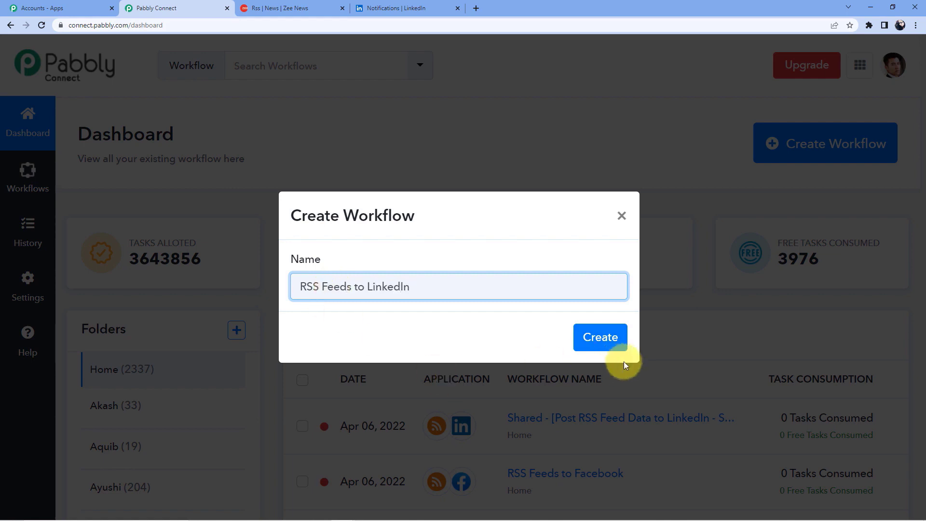
click(596, 337)
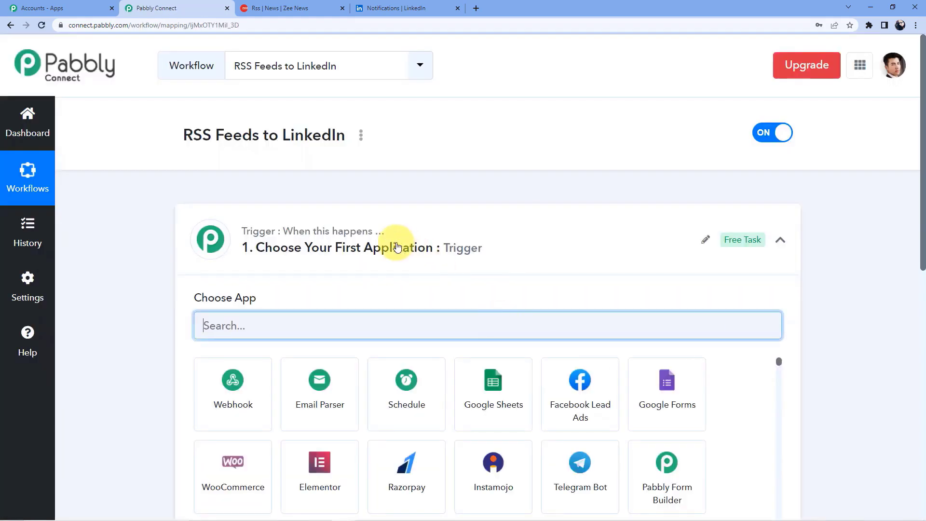
scroll(183, 235, down, 9)
scroll(235, 230, up, 9)
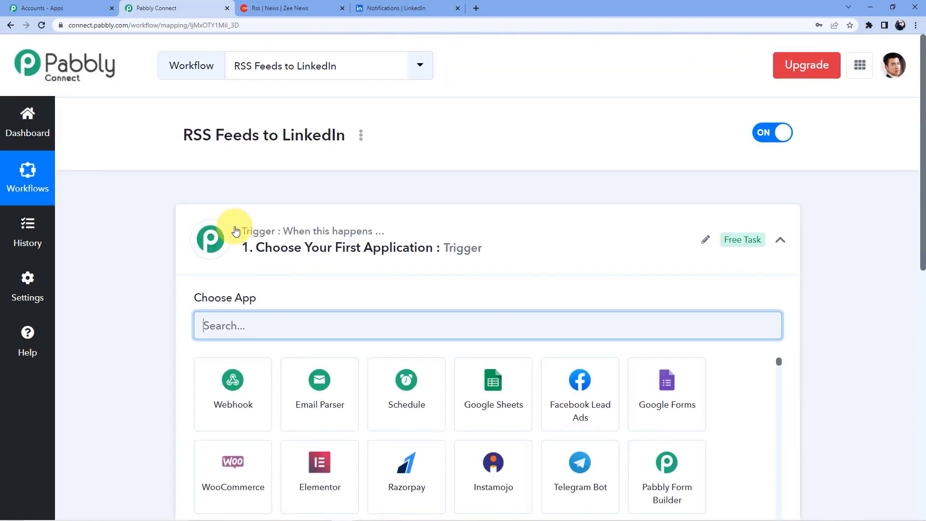
scroll(236, 230, down, 7)
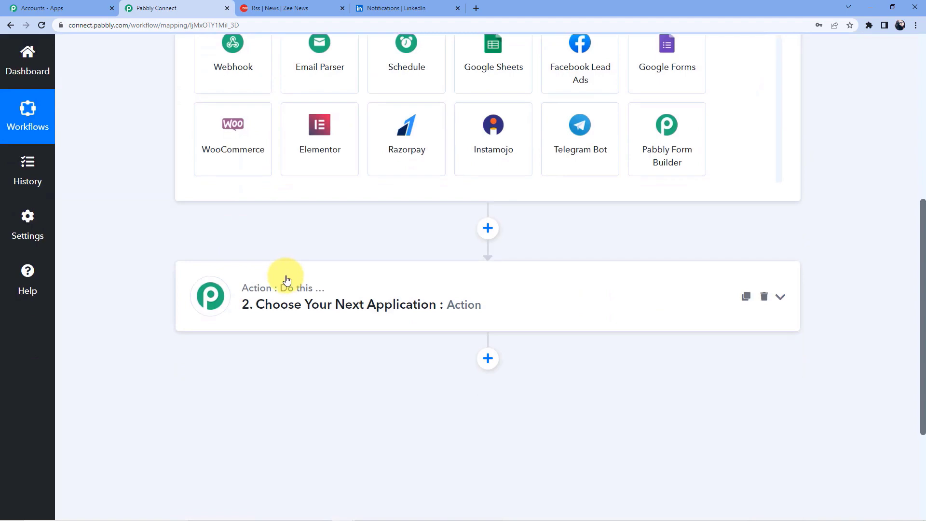
scroll(253, 336, up, 7)
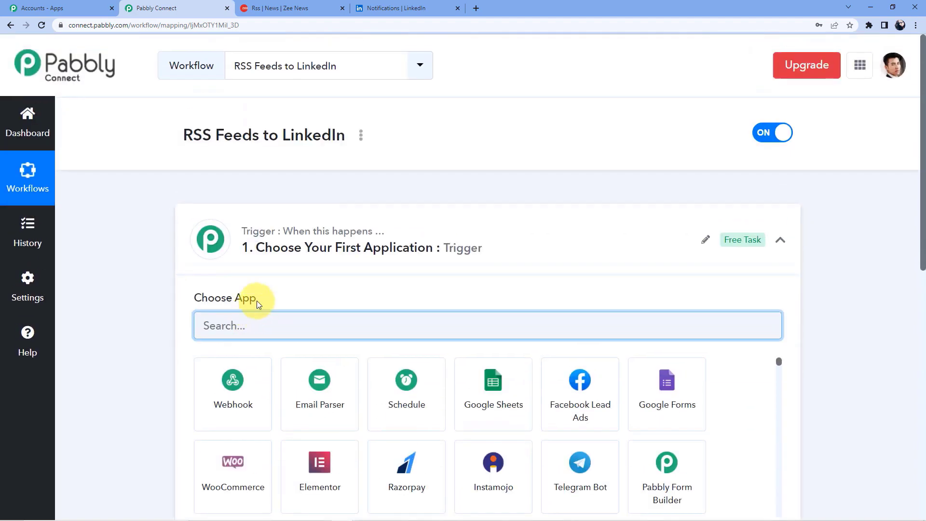
- Connect the trigger to RSS by Pabbly with the New Item in Feed event
text(Rss)
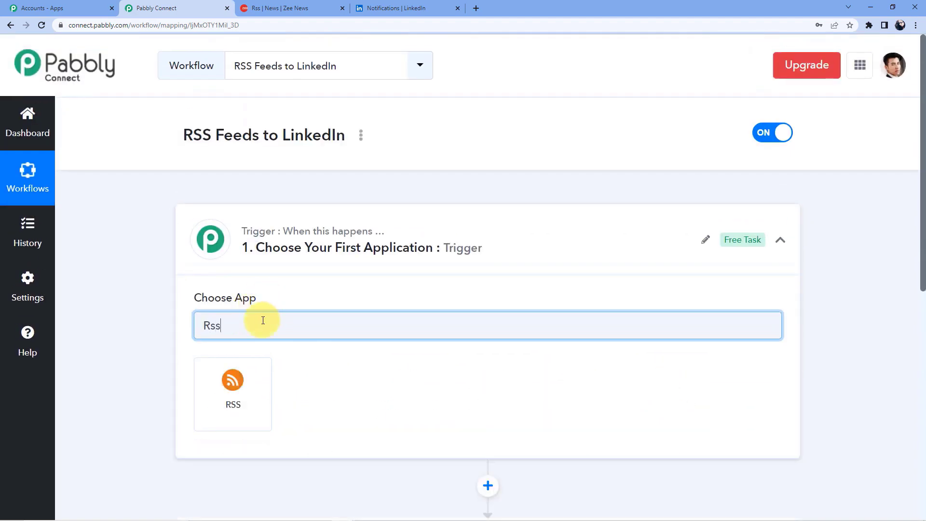
click(260, 375)
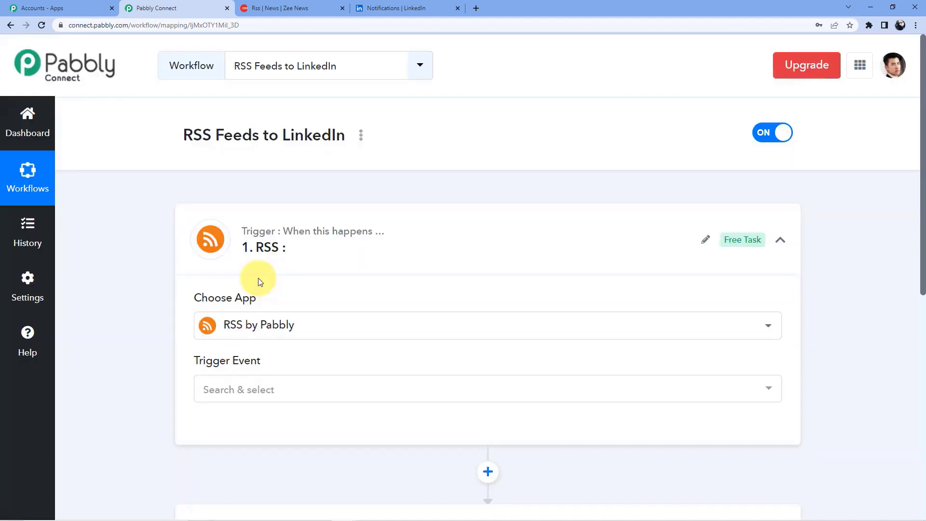
scroll(289, 256, down, 3)
click(257, 238)
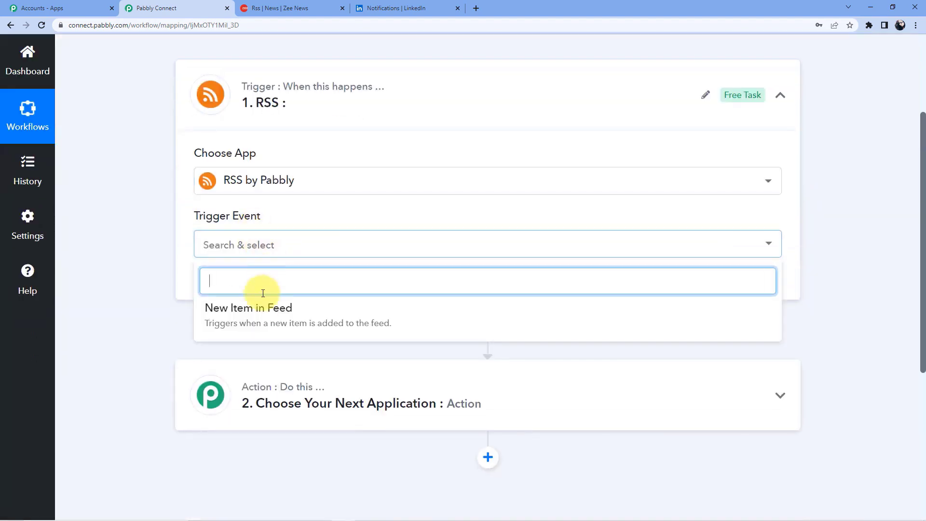
click(263, 306)
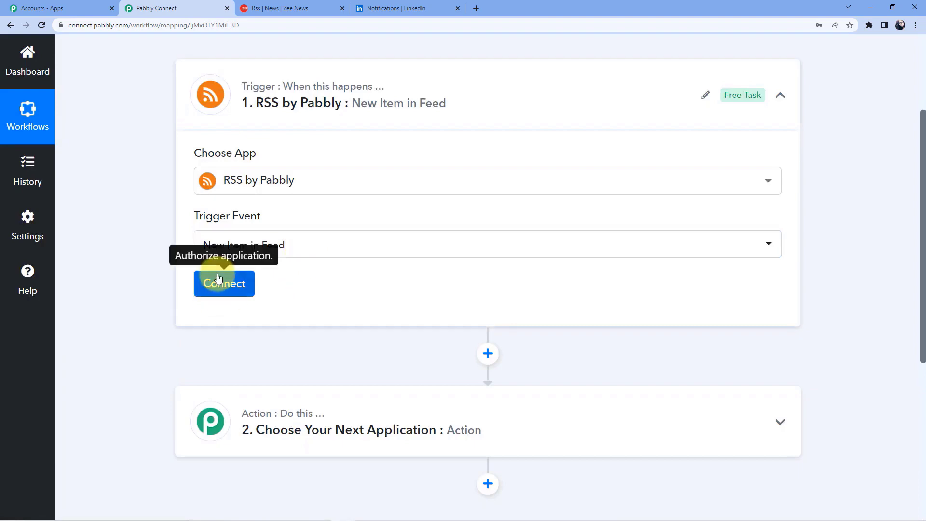
click(218, 279)
scroll(320, 159, down, 5)
click(244, 135)
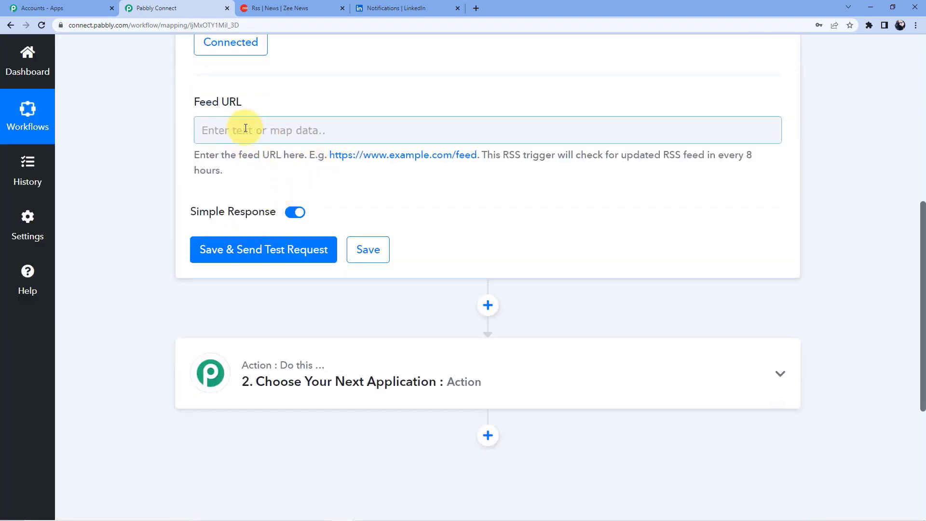
- Copy the Business feed URL from the Zee News RSS feeds page
click(303, 4)
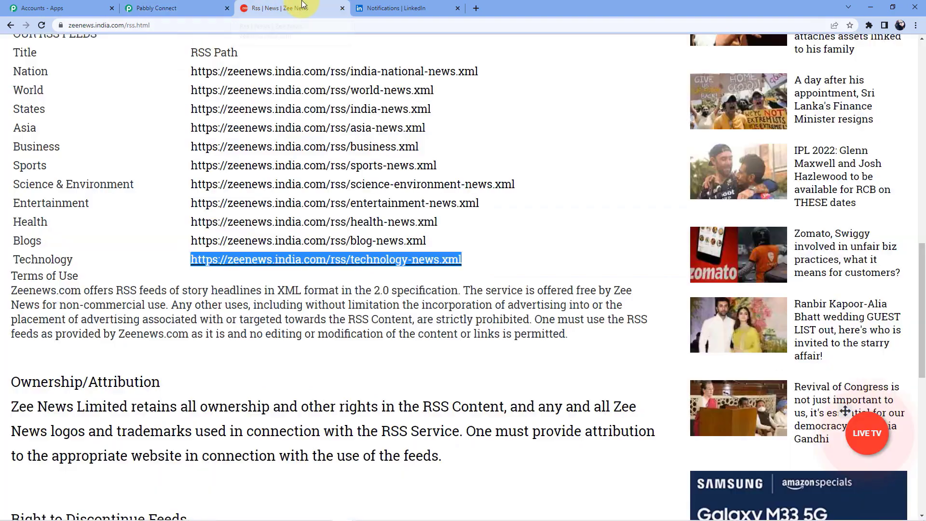
scroll(379, 186, up, 5)
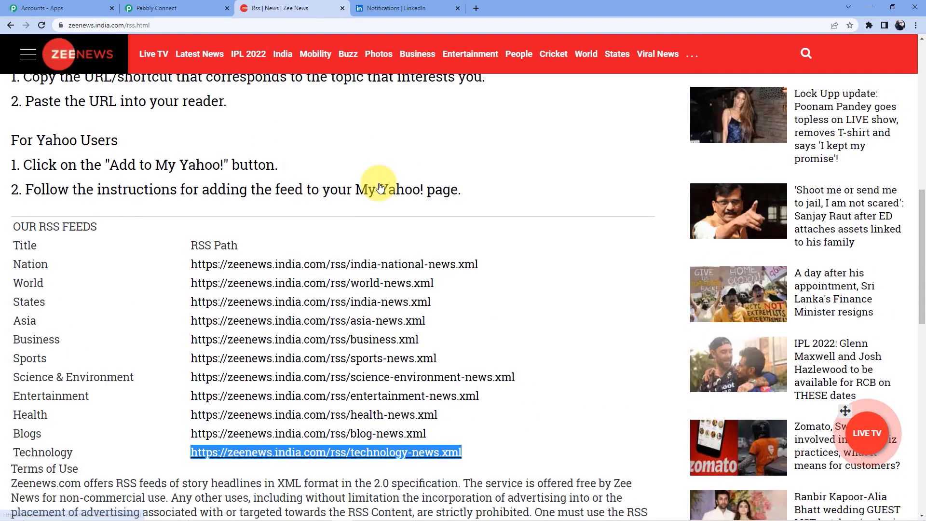
scroll(289, 203, down, 4)
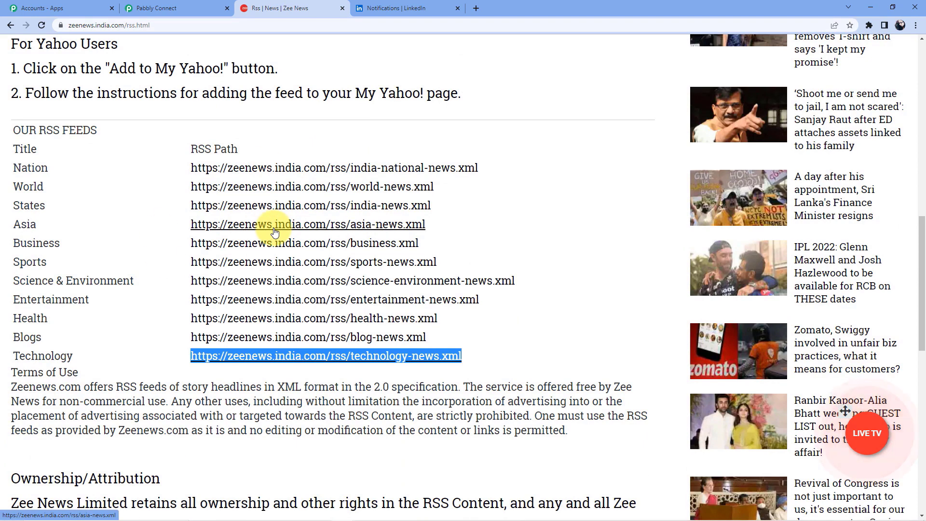
click(169, 351)
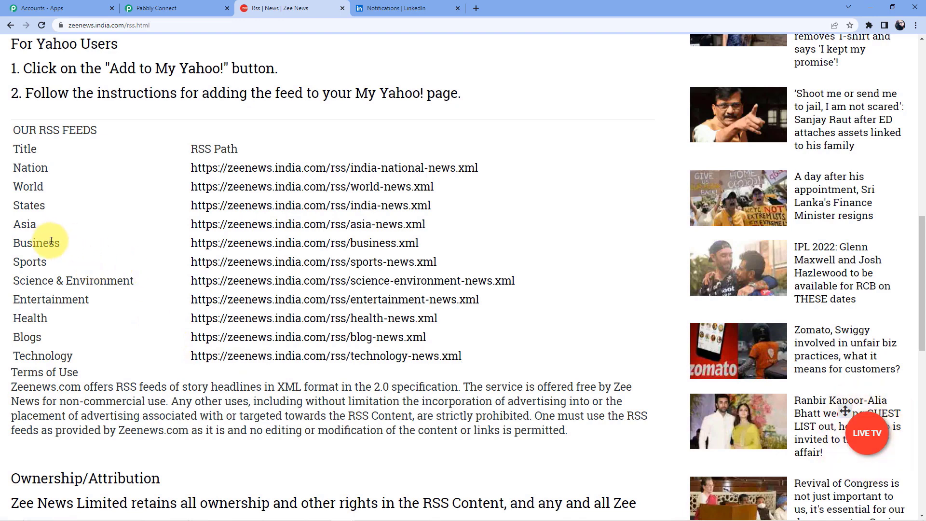
drag(192, 243, 397, 244)
key(ctrl+c)
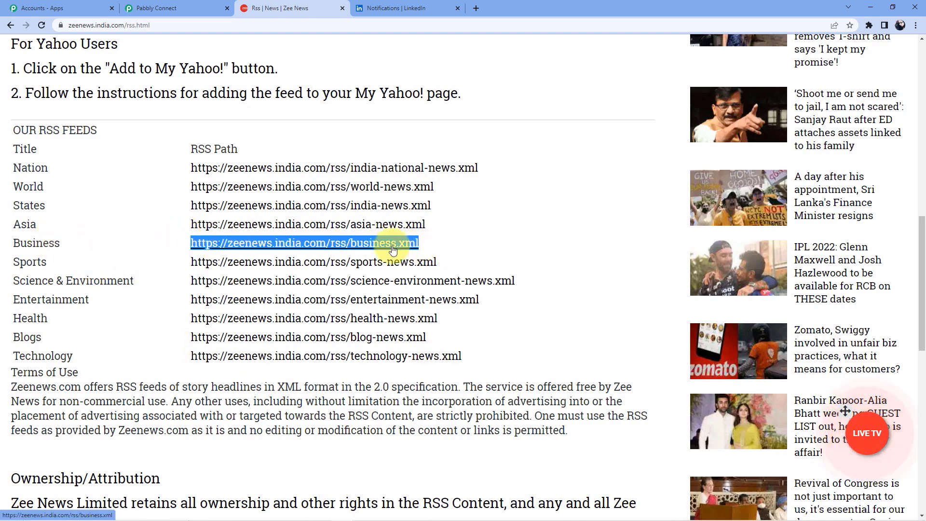
right_click(397, 244)
click(425, 321)
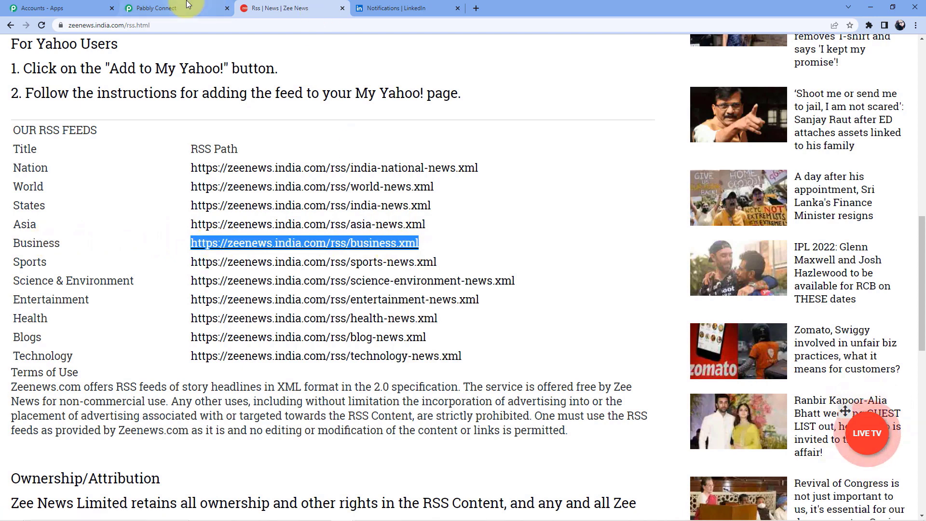
click(206, 9)
click(286, 128)
key(ctrl+v)
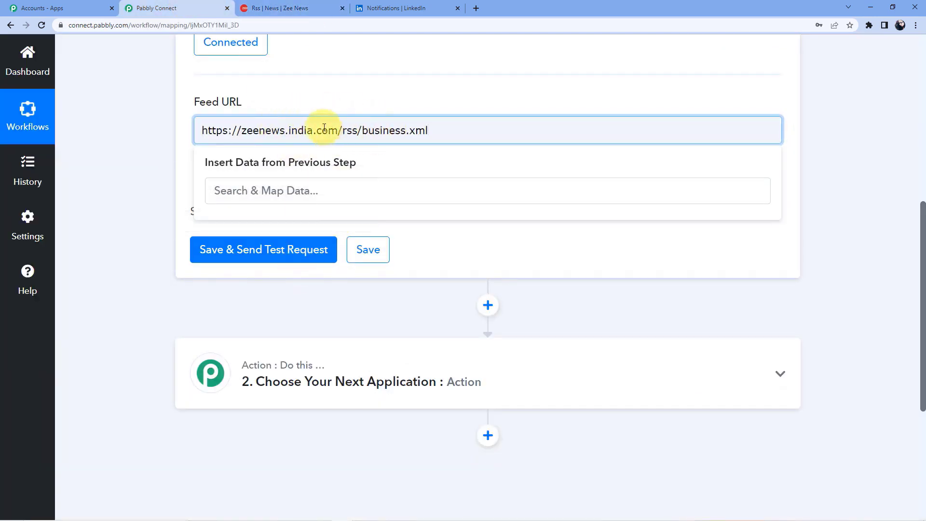
- Save the Feed URL and send a test request to fetch a Zee News item
click(265, 250)
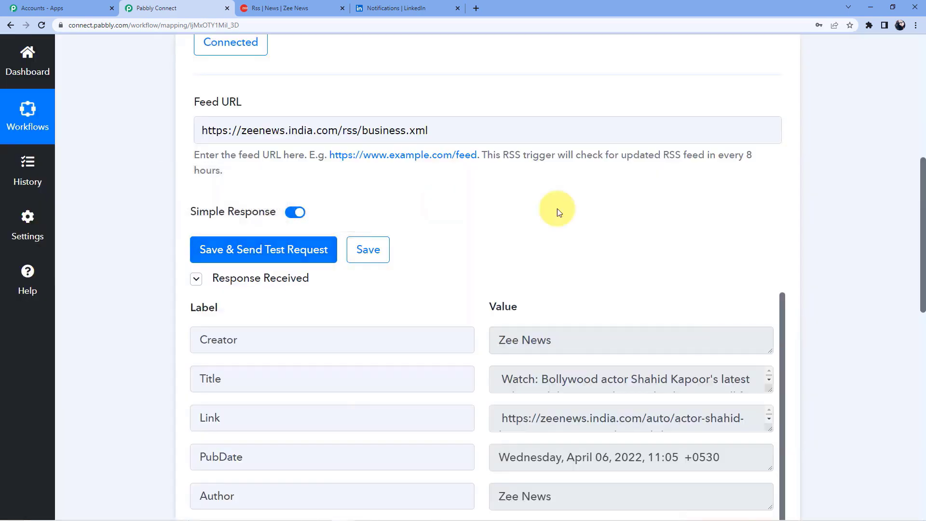
scroll(439, 201, down, 2)
scroll(637, 215, down, 3)
drag(921, 227, 912, 248)
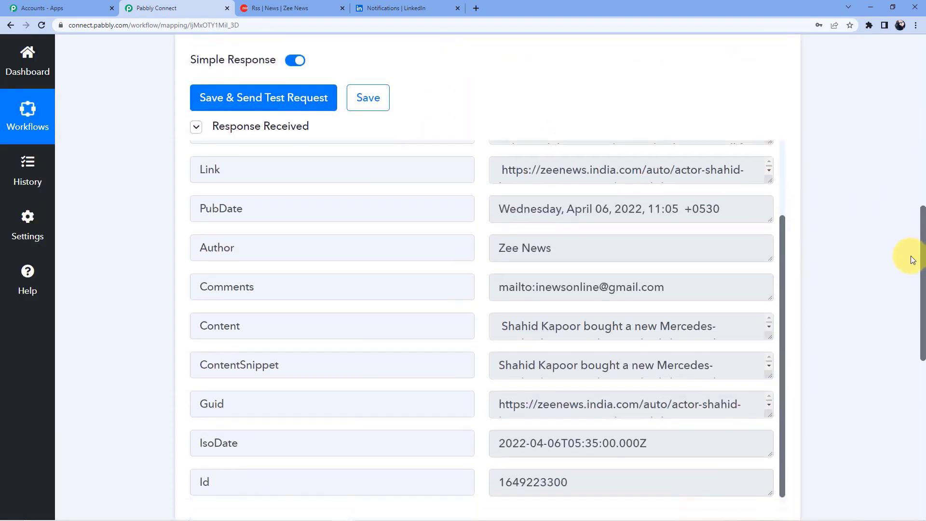
scroll(631, 217, up, 2)
- Enlarge the Title and Link response fields to read the item's full values
drag(768, 190, 765, 221)
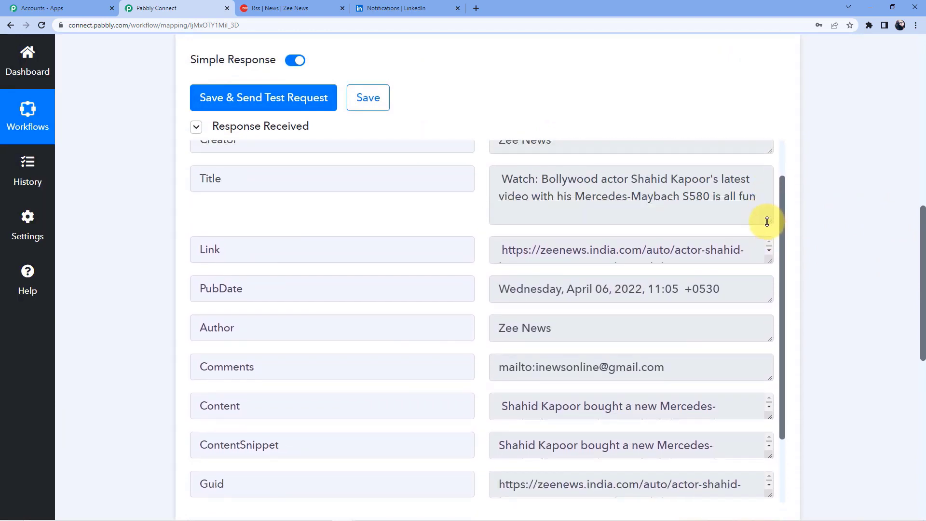
drag(767, 261, 772, 317)
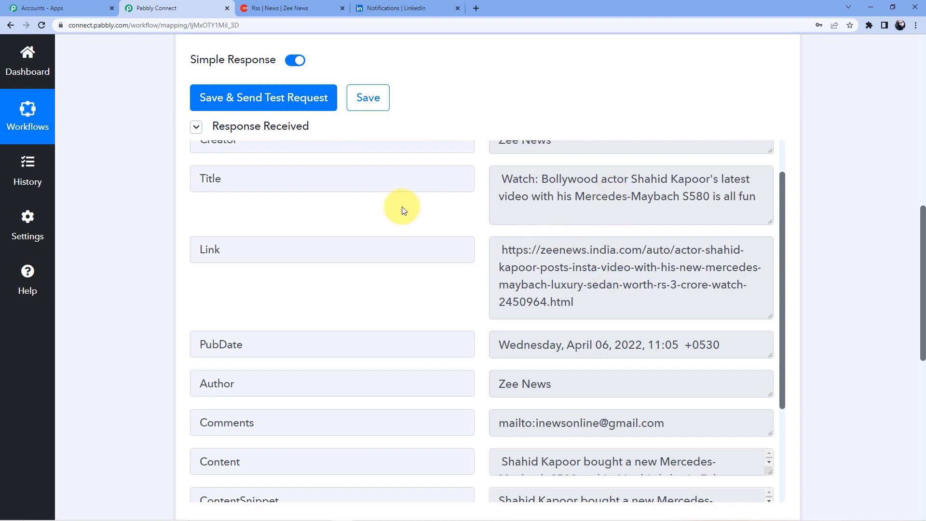
scroll(406, 268, up, 1)
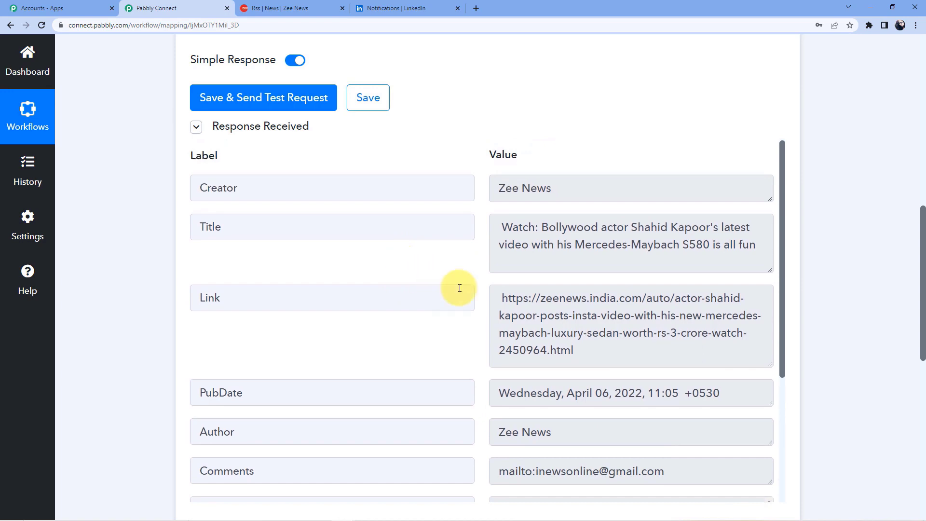
scroll(460, 288, up, 5)
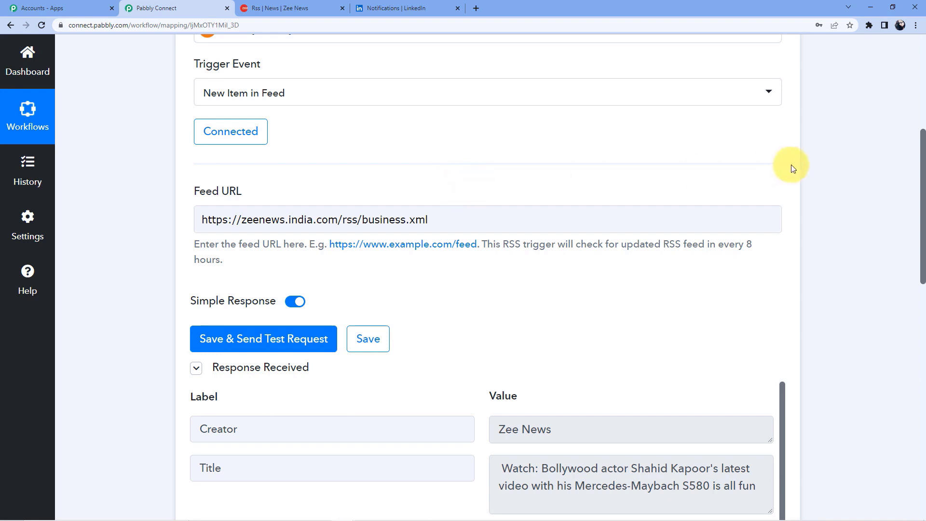
scroll(793, 168, down, 3)
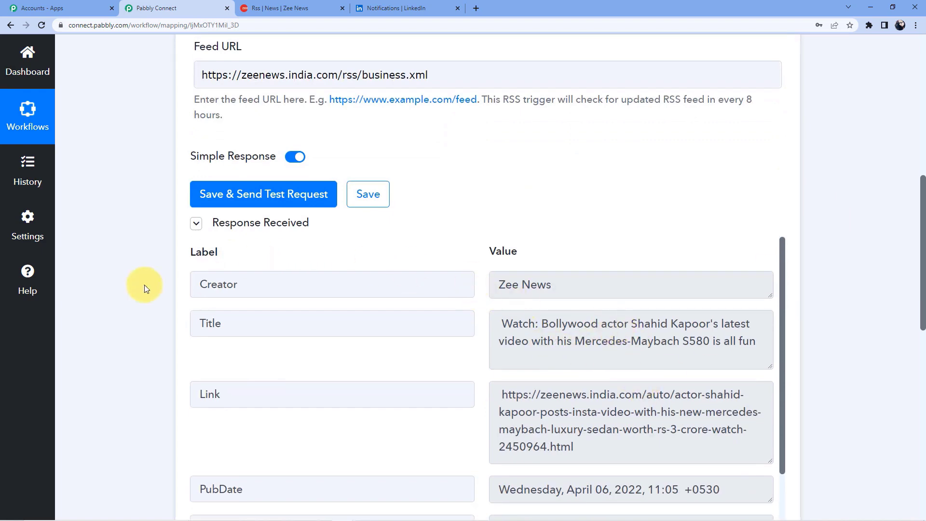
scroll(145, 285, down, 10)
scroll(144, 285, down, 2)
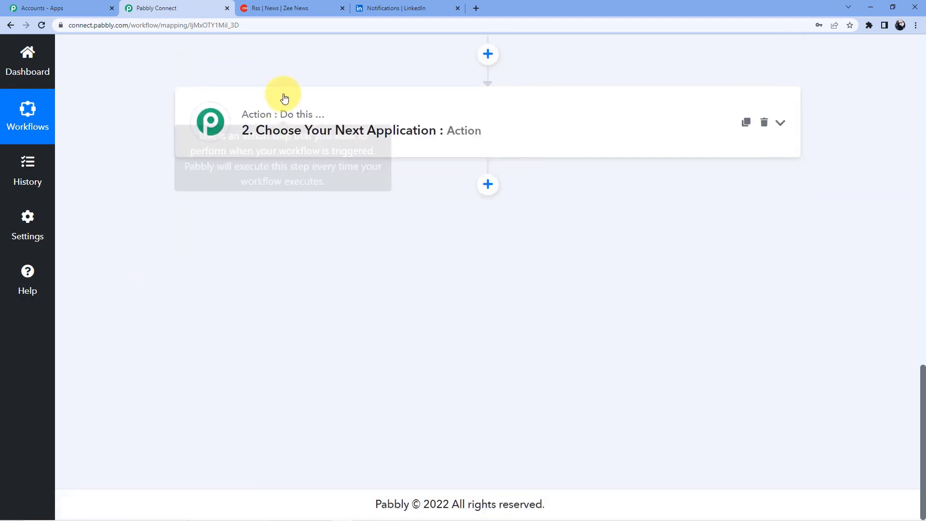
- Set the action step to LinkedIn with the Share an Article or URL event
click(286, 114)
click(285, 207)
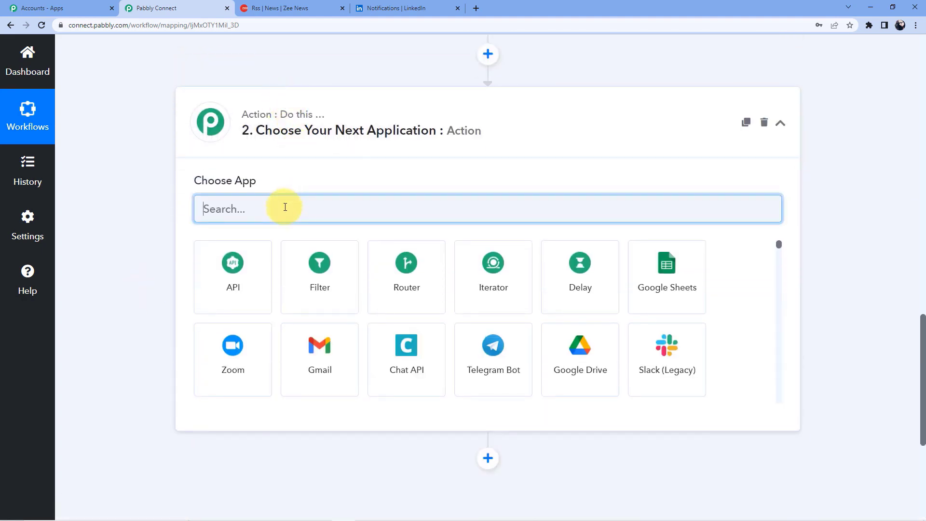
text(Linkedin)
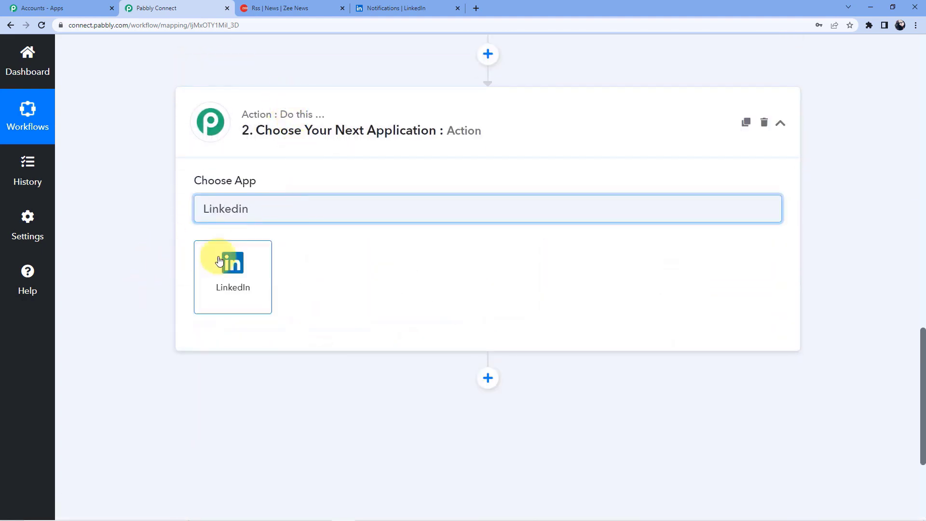
click(208, 263)
scroll(261, 198, down, 3)
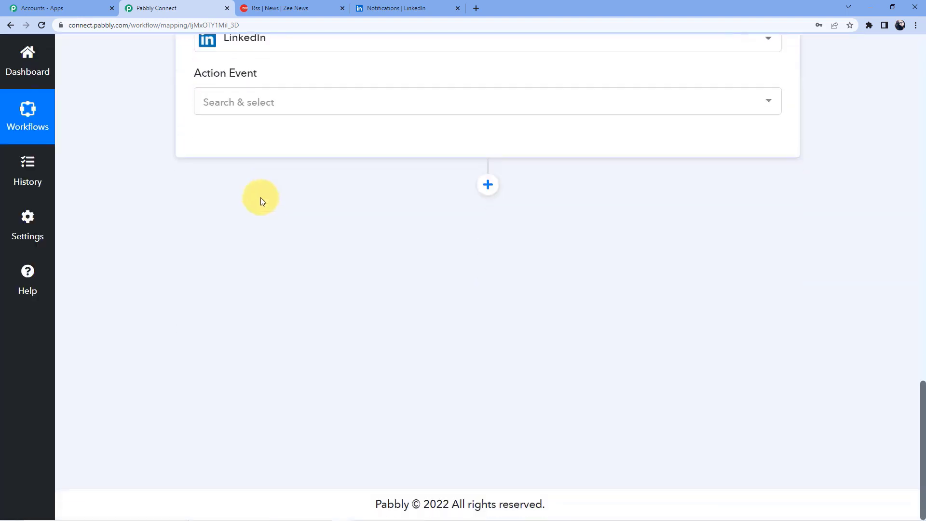
click(237, 106)
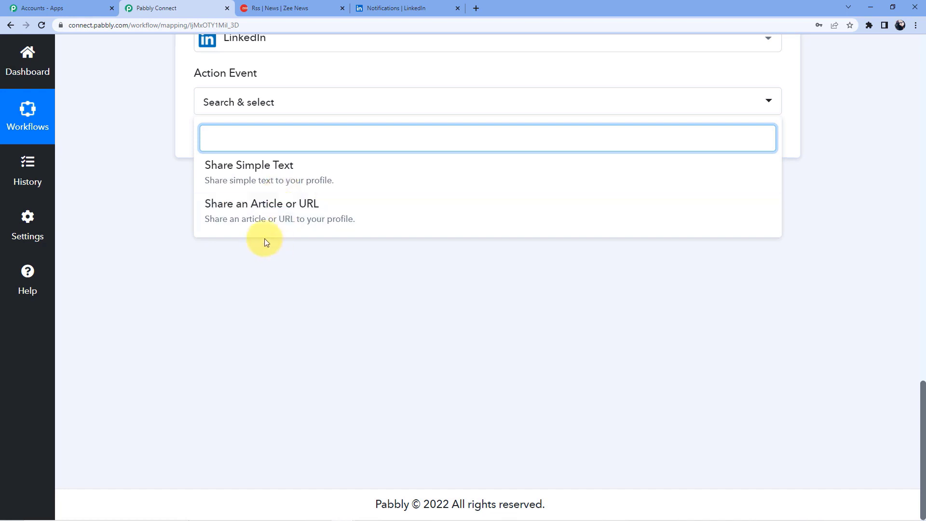
click(262, 213)
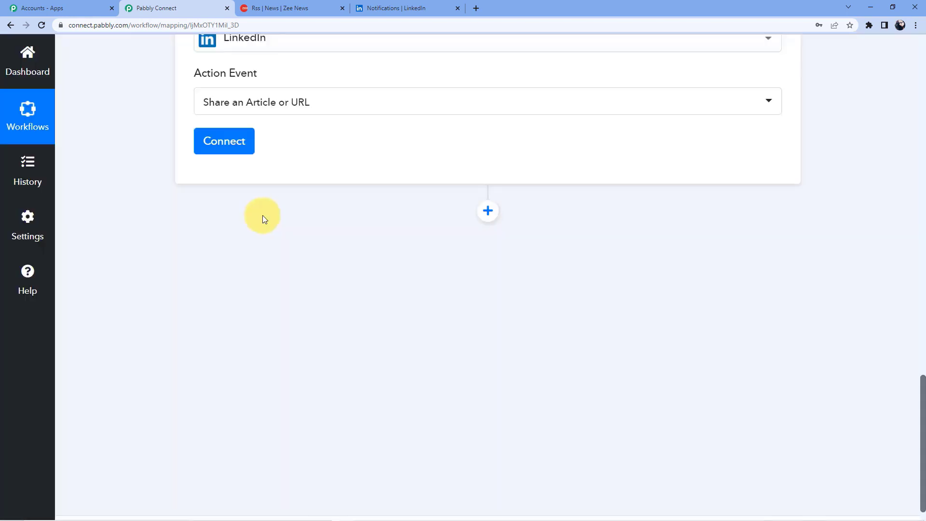
- Add and authorize a new LinkedIn account connection for the action
click(231, 148)
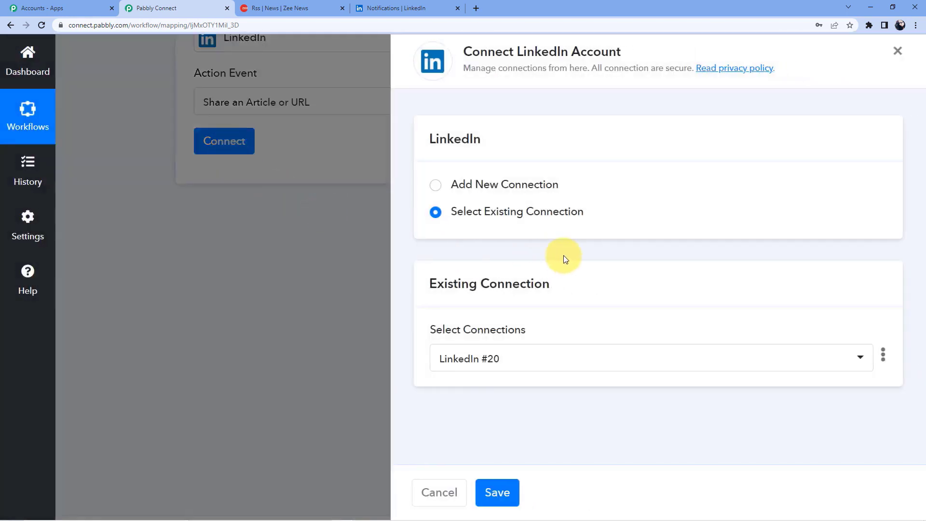
click(454, 185)
click(496, 347)
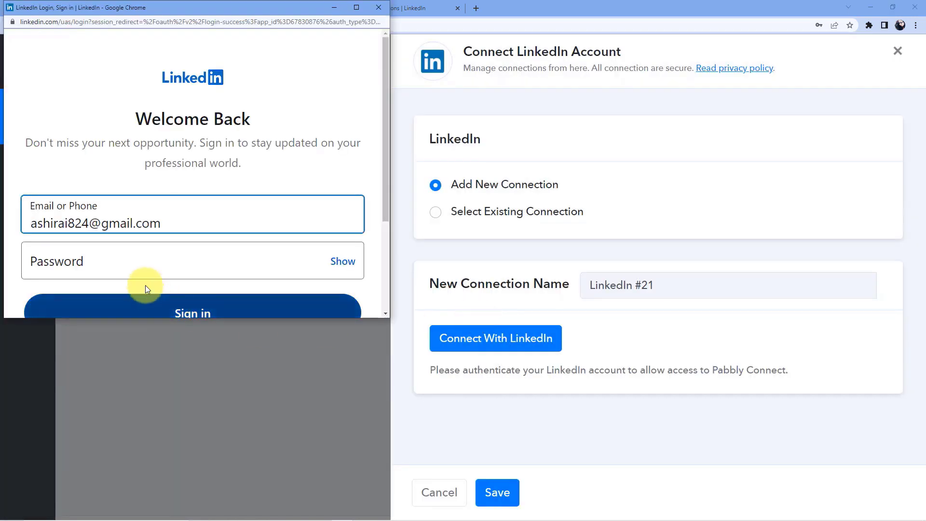
click(206, 260)
scroll(124, 192, down, 2)
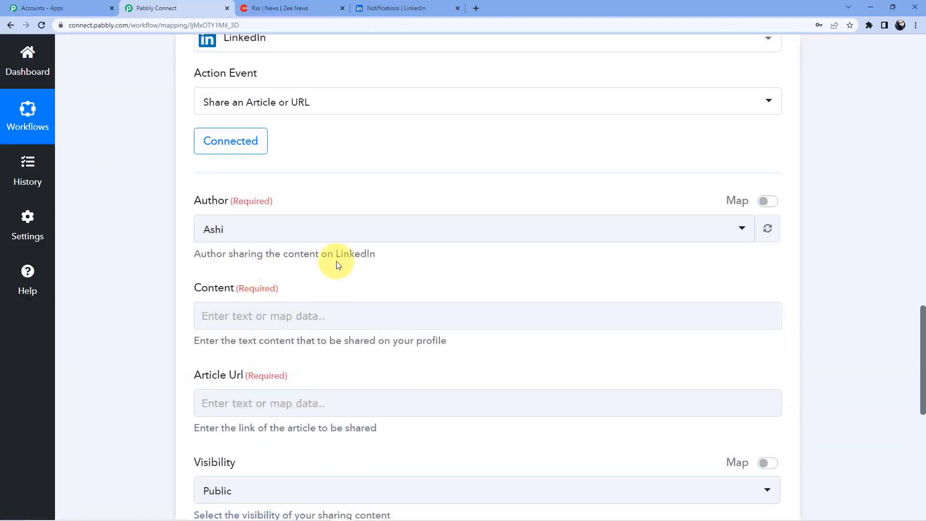
- Set the post author to the connected LinkedIn profile
scroll(337, 264, down, 1)
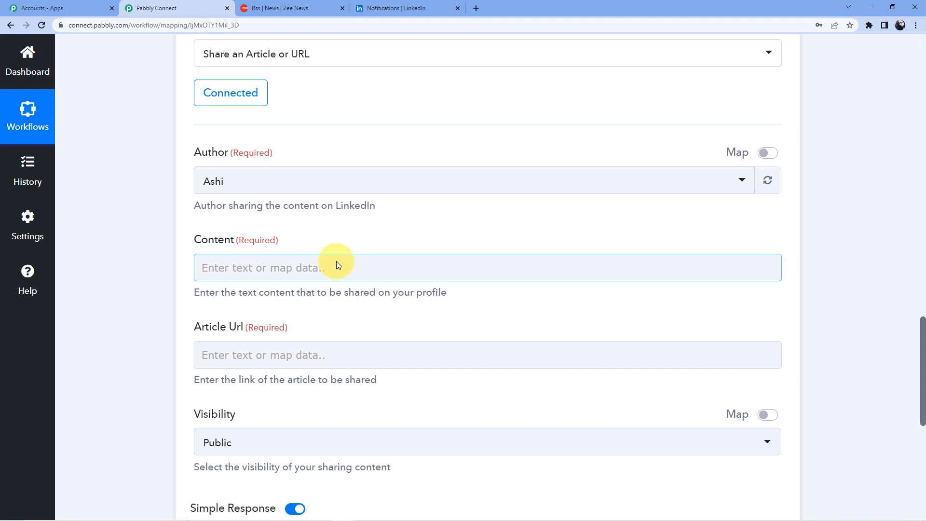
click(277, 188)
click(256, 249)
scroll(279, 212, down, 3)
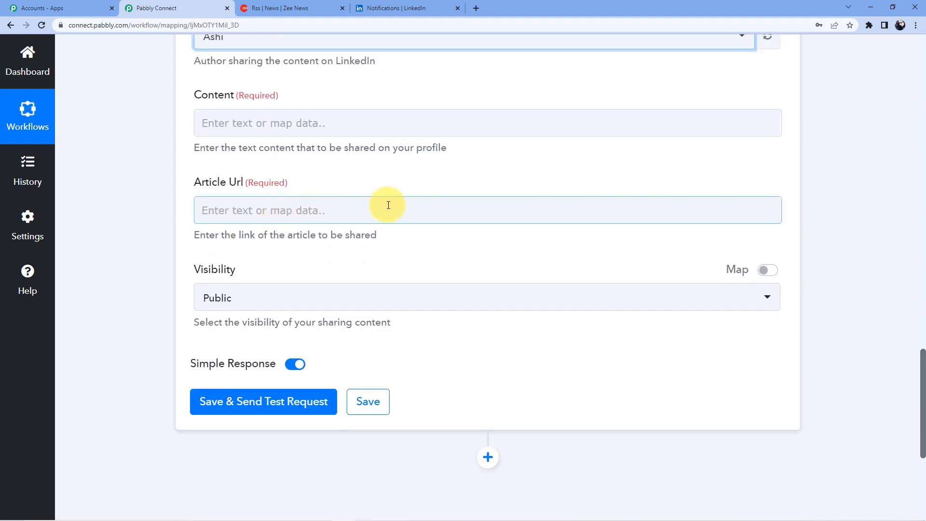
scroll(384, 174, up, 11)
scroll(384, 178, up, 4)
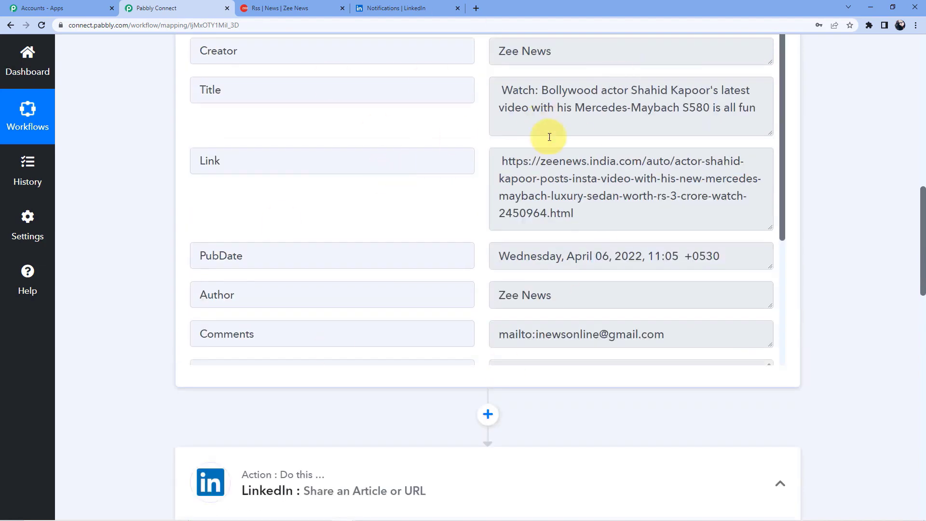
scroll(145, 295, down, 11)
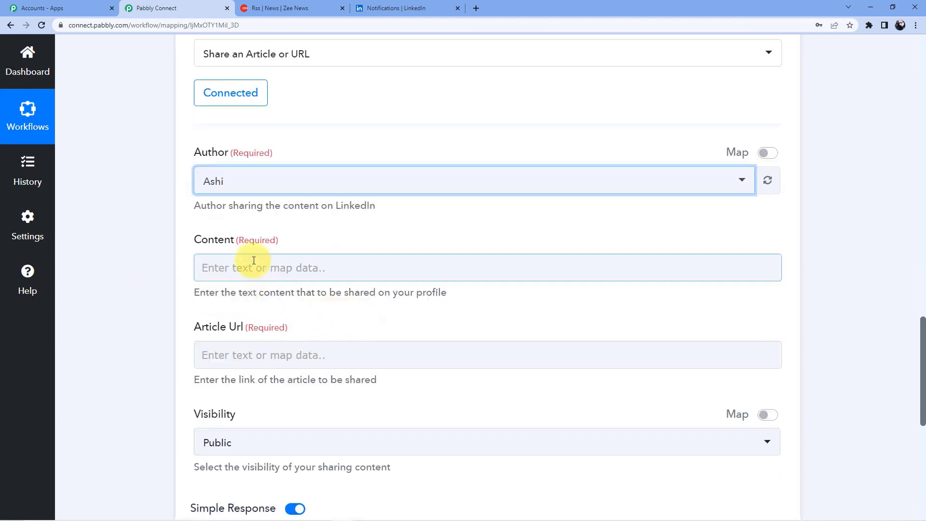
- Map the RSS item's Title into the Content field
click(202, 260)
scroll(251, 294, down, 1)
click(290, 329)
scroll(296, 291, down, 4)
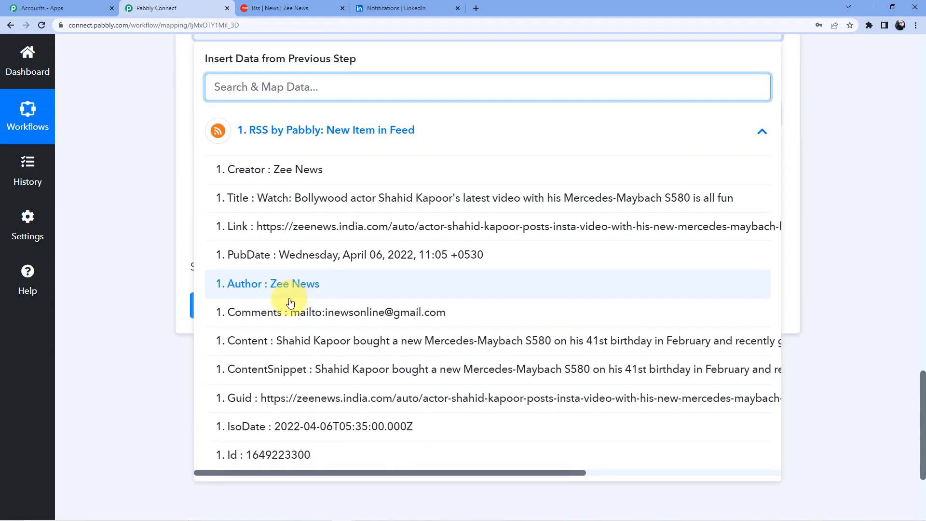
click(292, 201)
- Map the RSS item's Link into the Article Url field
click(152, 141)
scroll(226, 184, up, 2)
click(251, 223)
scroll(241, 208, down, 2)
click(283, 223)
scroll(283, 222, down, 2)
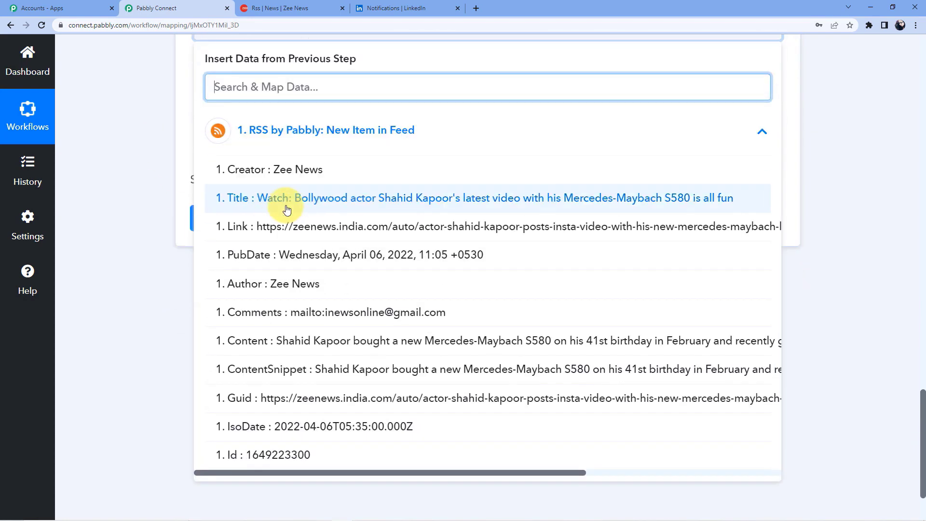
click(263, 228)
click(142, 228)
- Save the LinkedIn step, send a test request and select the returned share Id
scroll(178, 268, up, 5)
scroll(265, 225, down, 2)
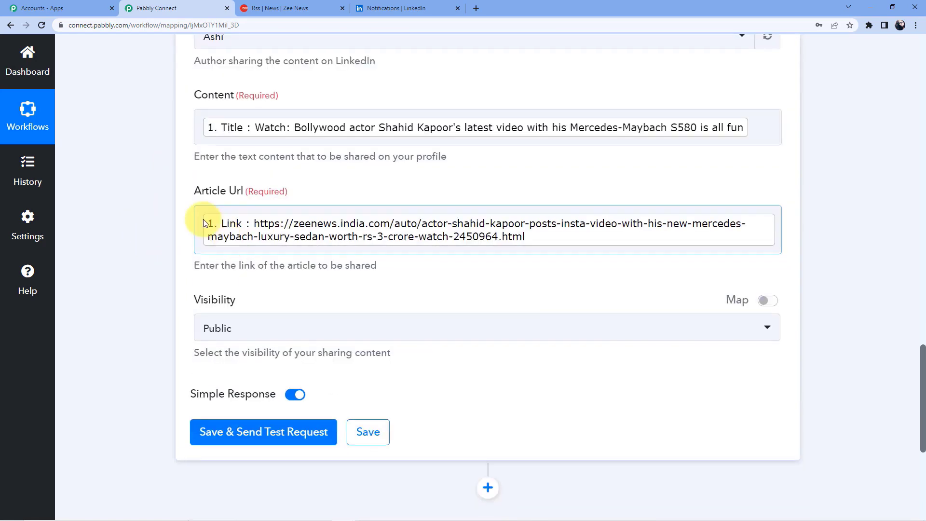
scroll(348, 225, down, 3)
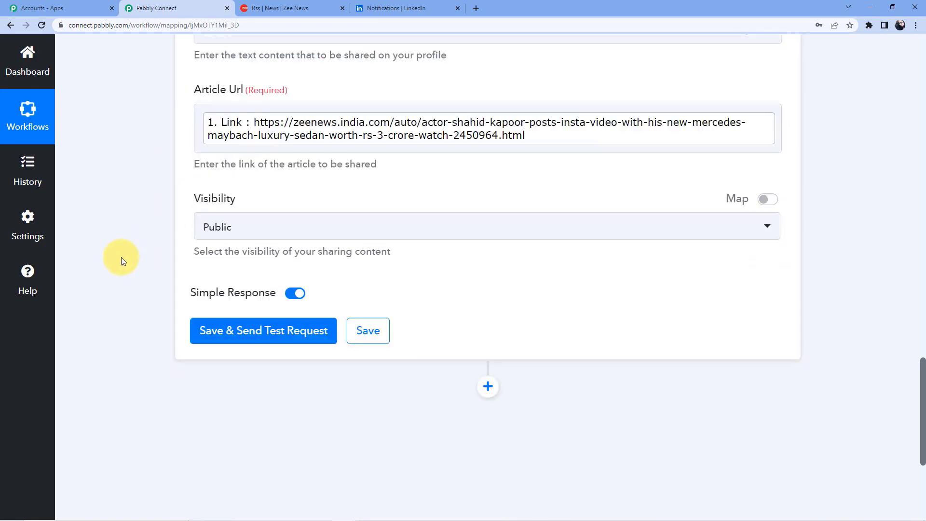
click(272, 292)
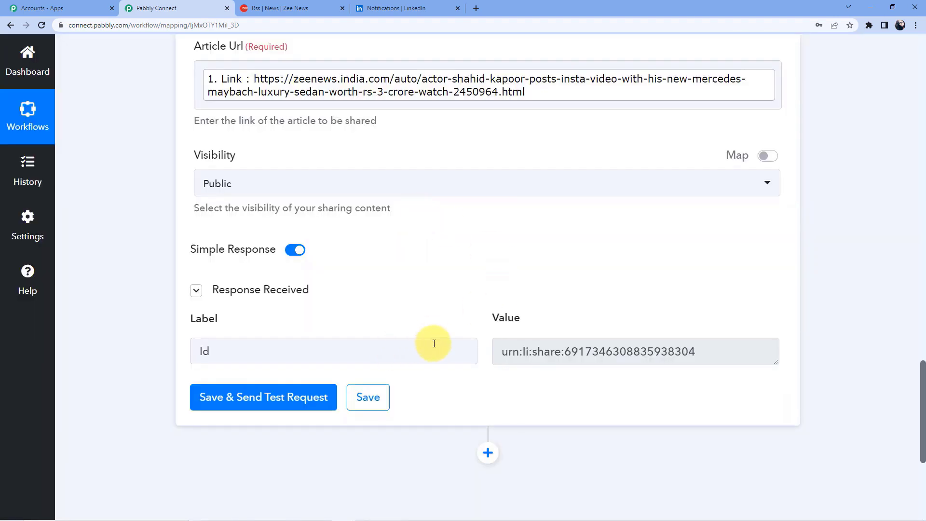
drag(500, 351, 761, 358)
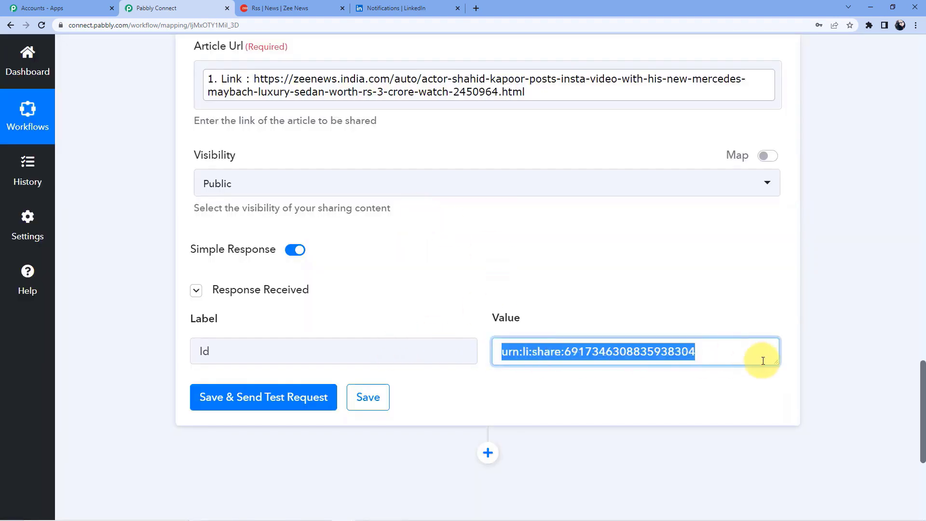
- Reload the LinkedIn feed and scroll the profile's activity to find the new post
click(386, 6)
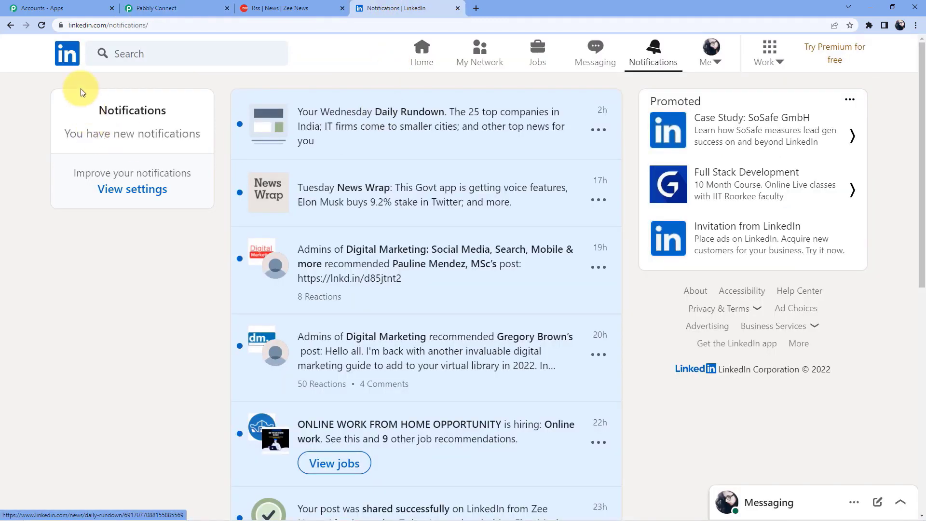
click(68, 53)
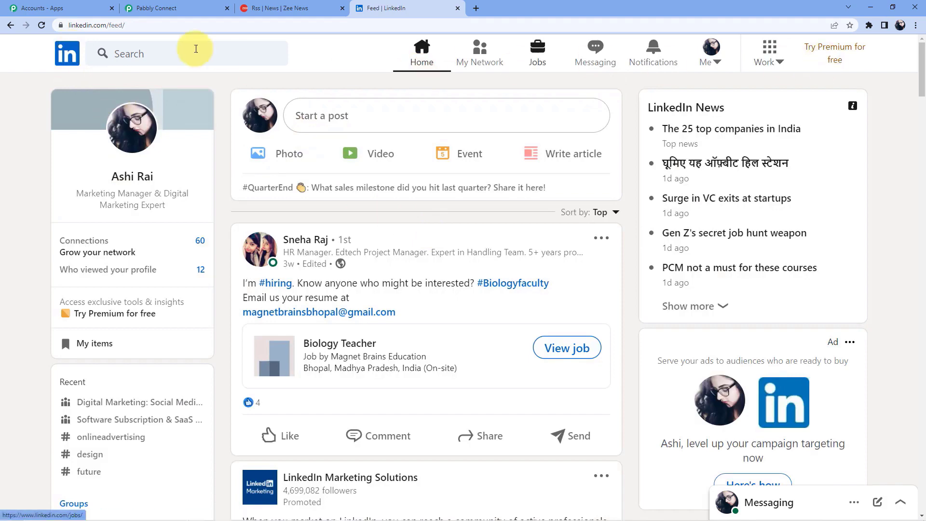
click(42, 25)
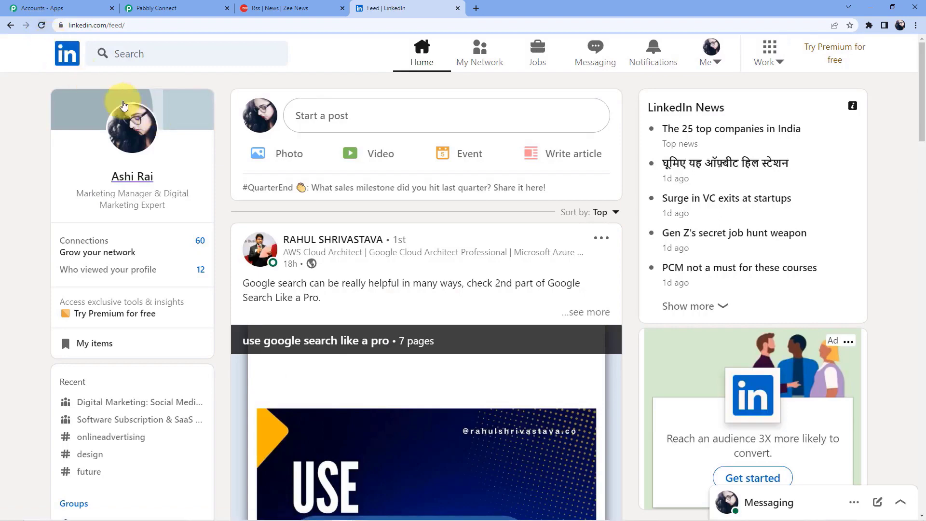
click(139, 176)
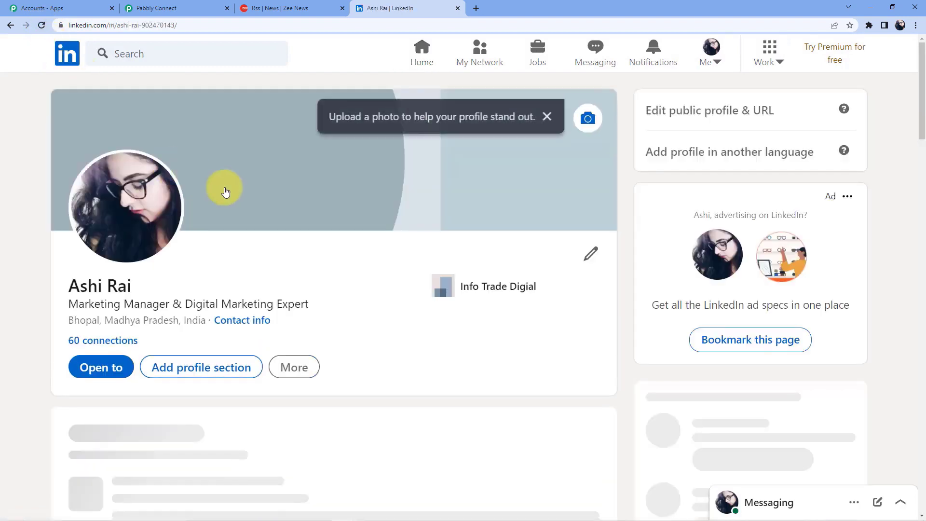
scroll(308, 215, down, 9)
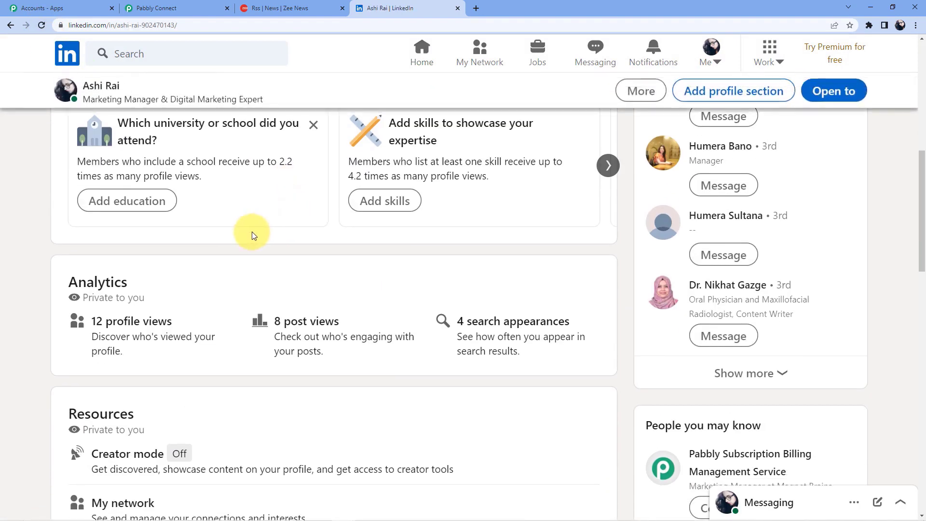
scroll(251, 231, up, 4)
scroll(252, 232, down, 2)
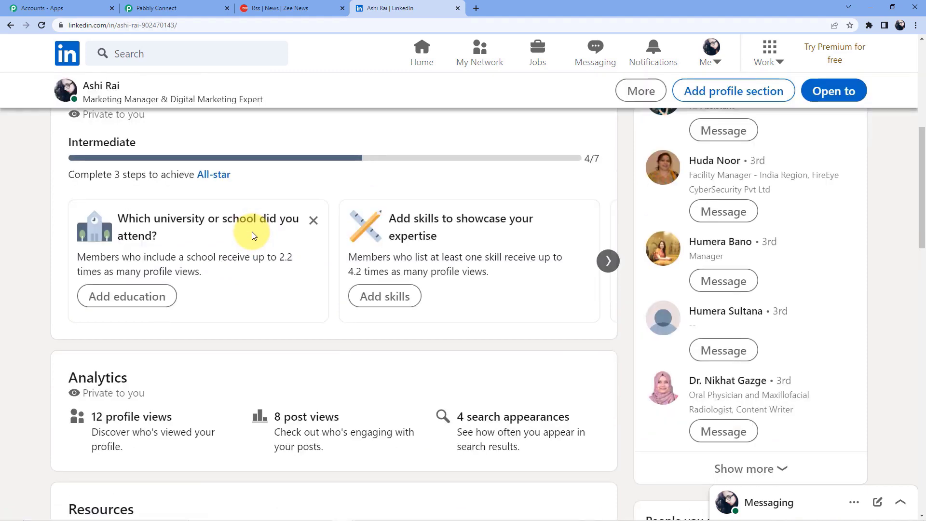
scroll(252, 232, down, 10)
scroll(252, 231, down, 1)
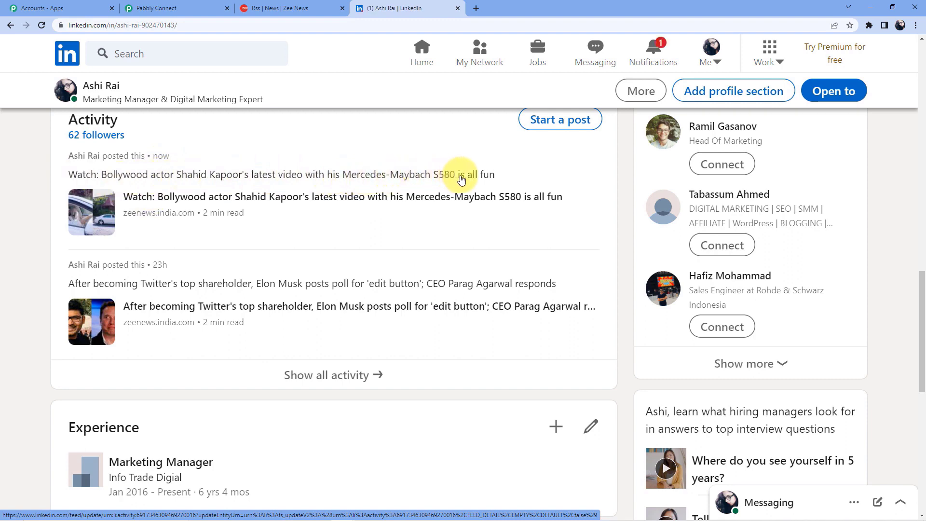
- Open the shared Shahid Kapoor Mercedes-Maybach S580 post and its Zee News article
click(280, 196)
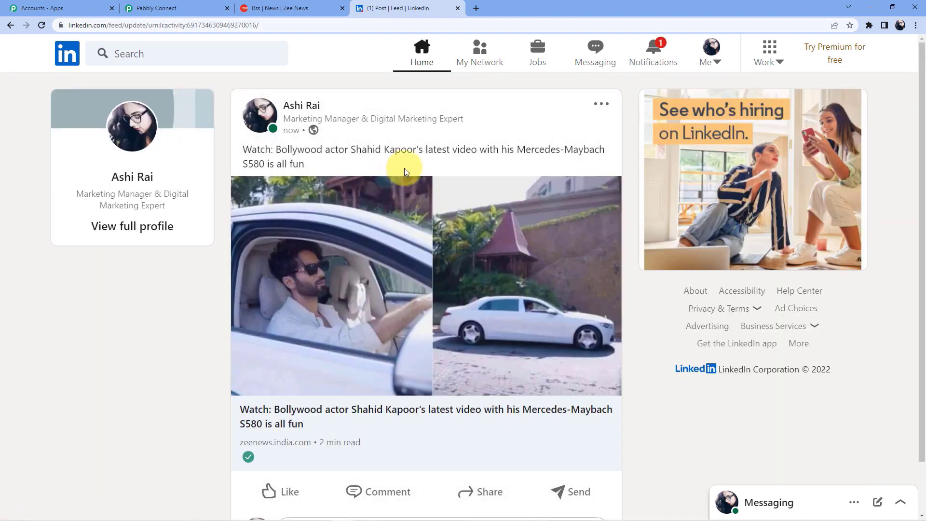
scroll(482, 333, down, 1)
scroll(399, 159, up, 1)
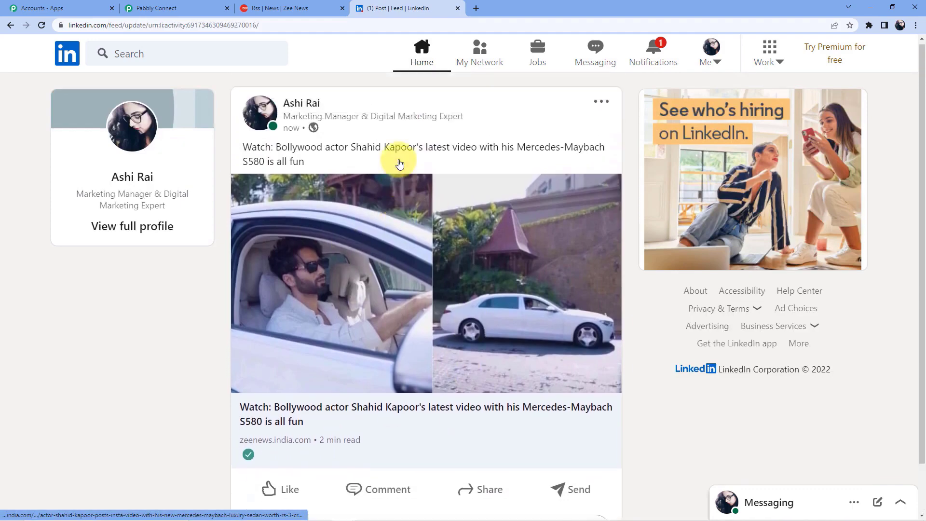
scroll(308, 338, down, 1)
click(285, 374)
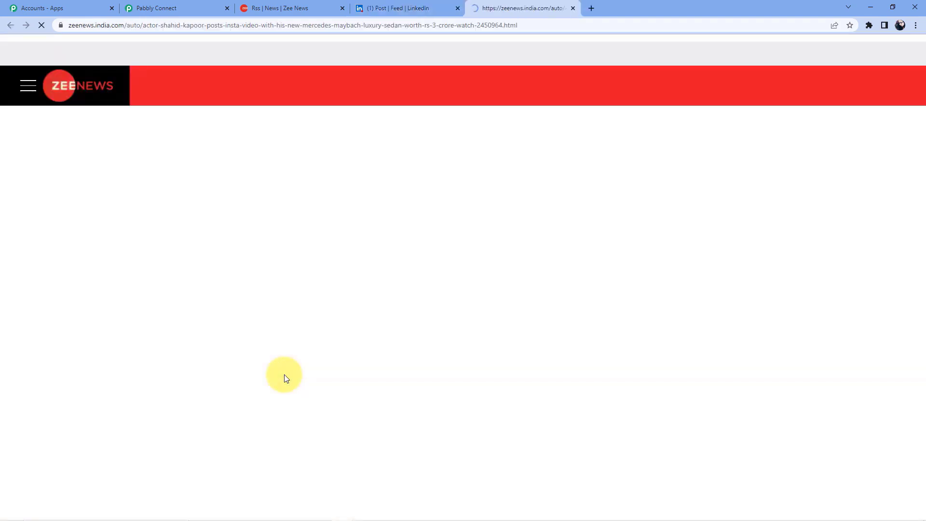
scroll(399, 236, down, 8)
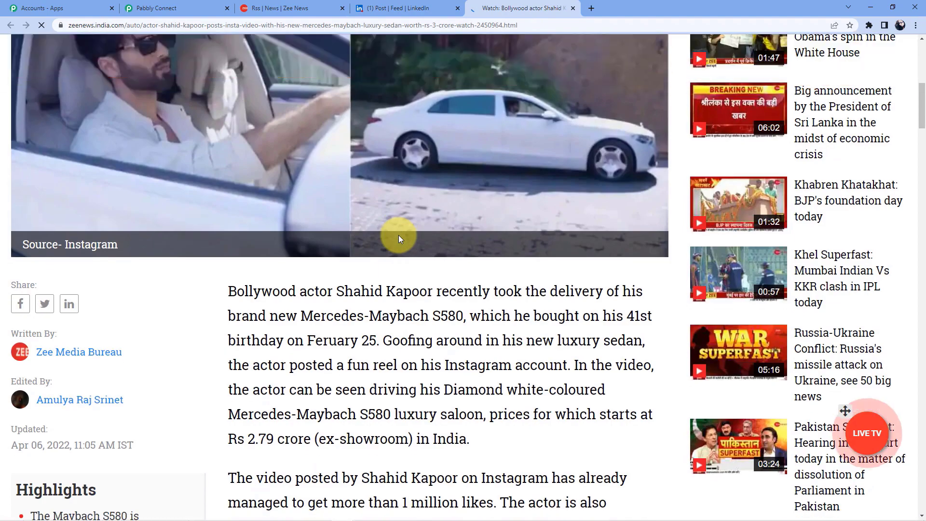
scroll(399, 235, up, 3)
scroll(398, 236, down, 10)
scroll(399, 236, up, 11)
scroll(399, 235, up, 2)
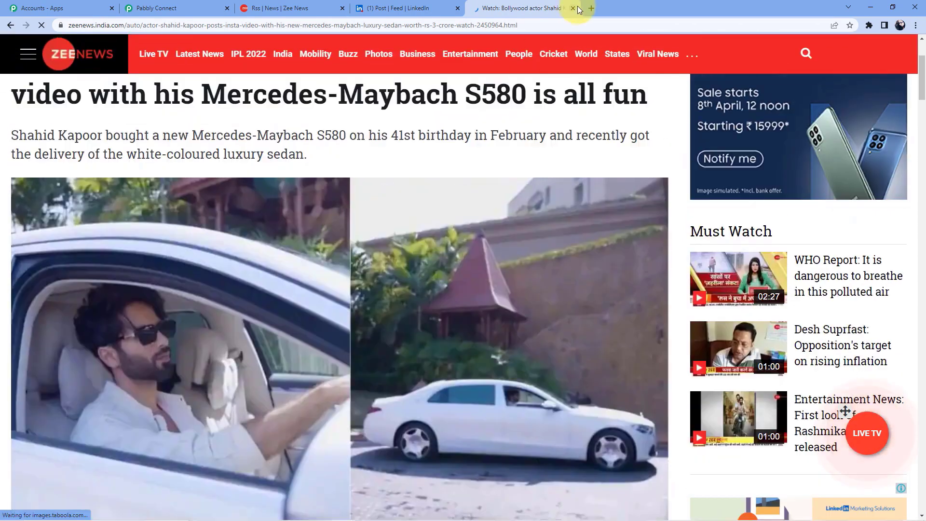
- Close the article tab and go back to the Pabbly Connect workflow
click(574, 8)
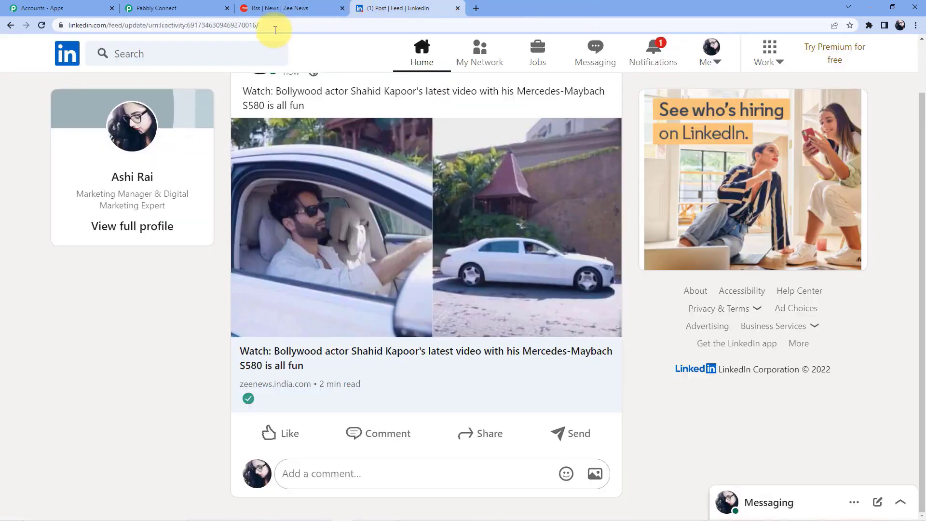
click(162, 10)
drag(919, 416, 919, 87)
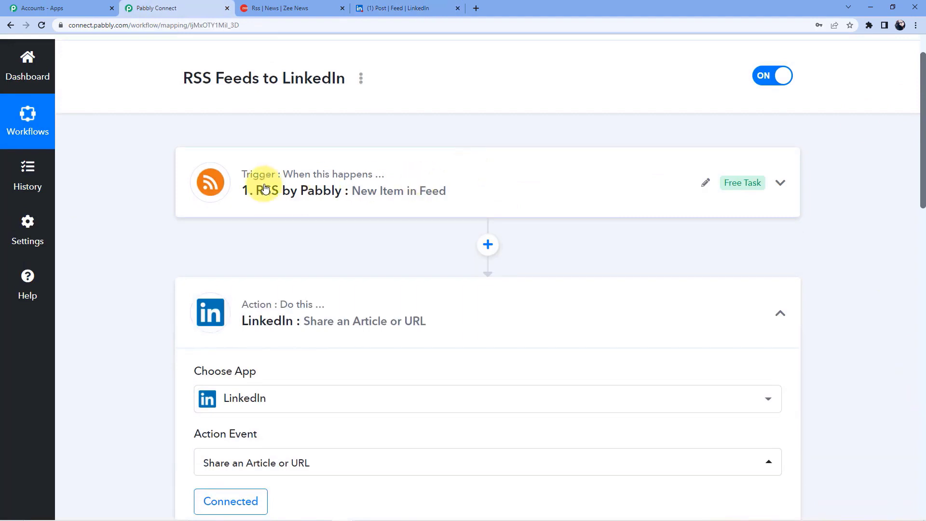
- Collapse the LinkedIn share step and scroll up to the switched-on workflow title
scroll(379, 253, down, 2)
click(320, 212)
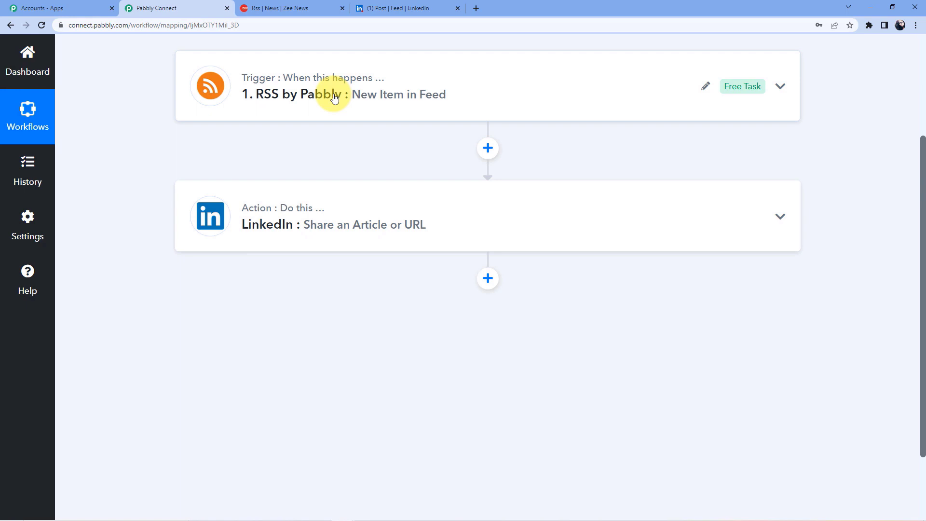
scroll(358, 178, up, 3)
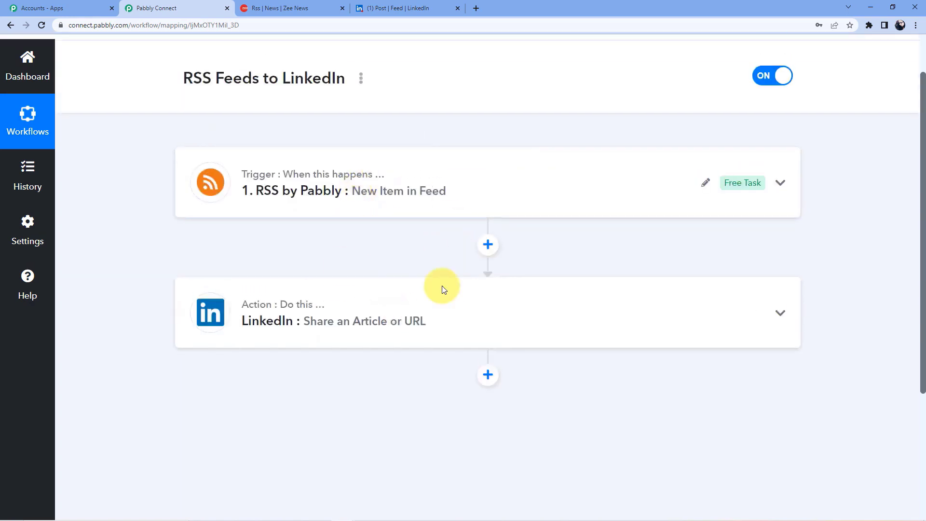
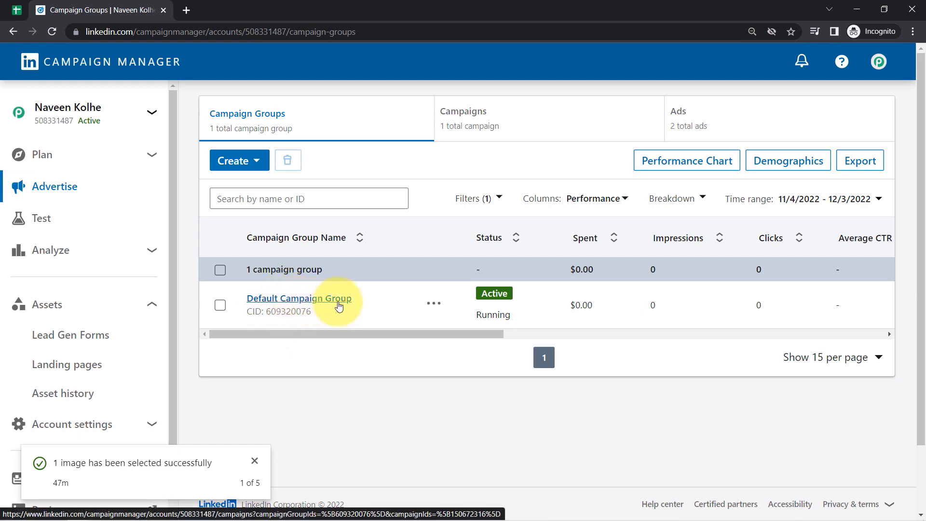
- Open the 'Book your Travelling Package' ad's post preview from the lead generation campaign's ads
click(479, 124)
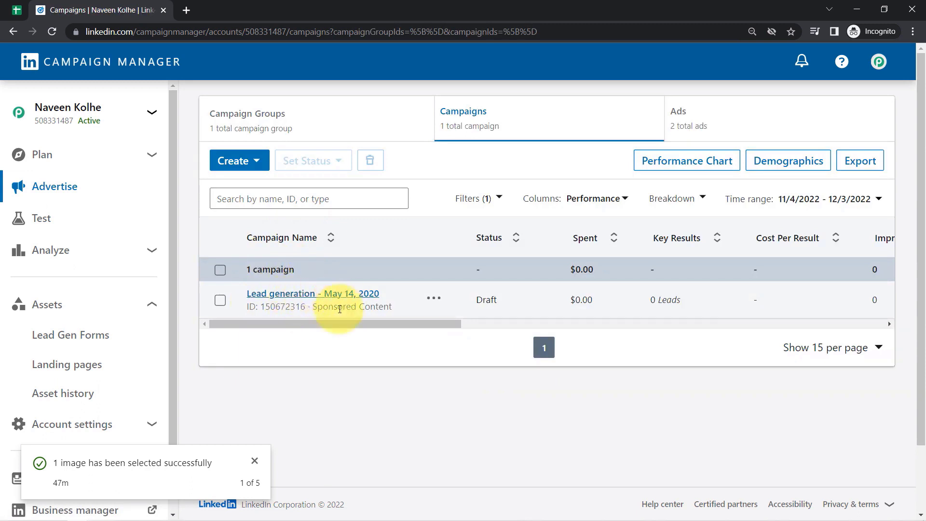
click(703, 121)
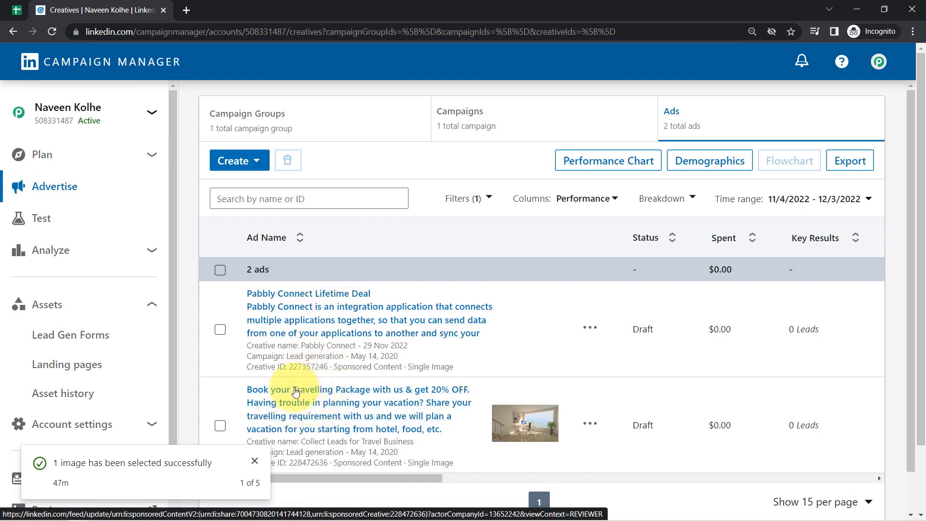
click(358, 422)
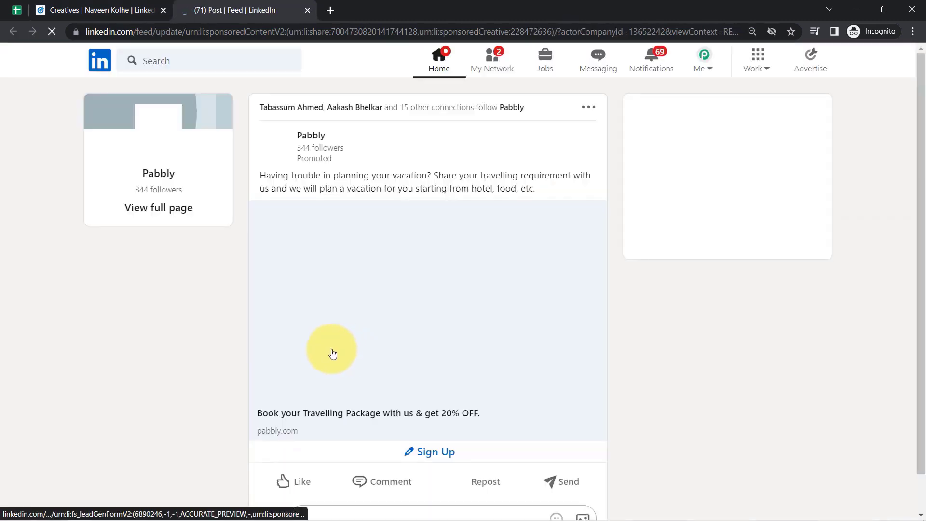
- Check the ad's Sign Up lead form and glance at the Leads Collected via LinkedIn Ads sheet
drag(266, 176, 483, 187)
drag(922, 178, 922, 225)
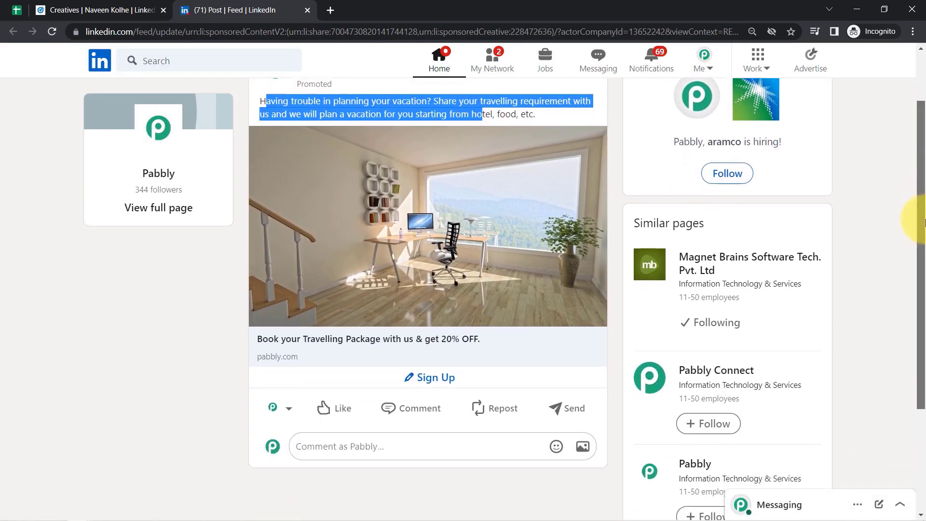
click(425, 384)
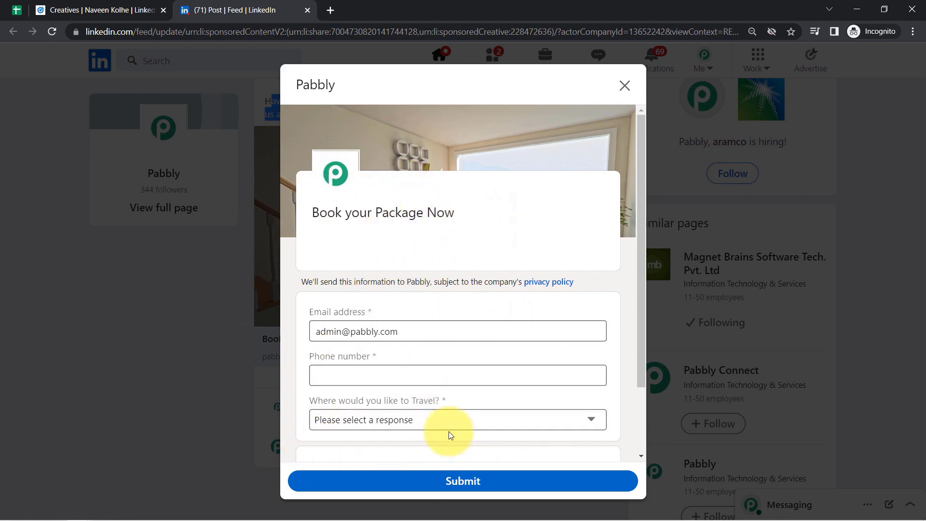
click(16, 10)
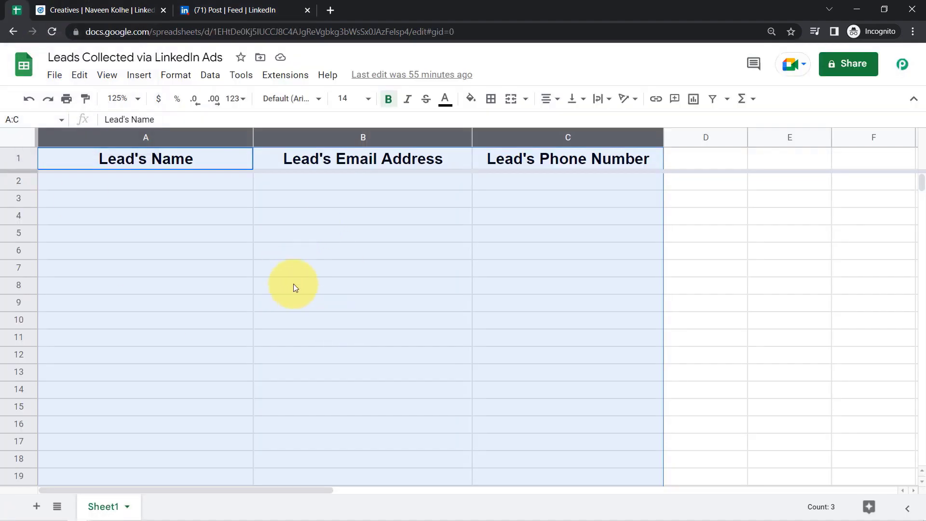
click(287, 270)
- Return to Campaign Manager and open the Lead Gen Forms list under Assets
click(129, 10)
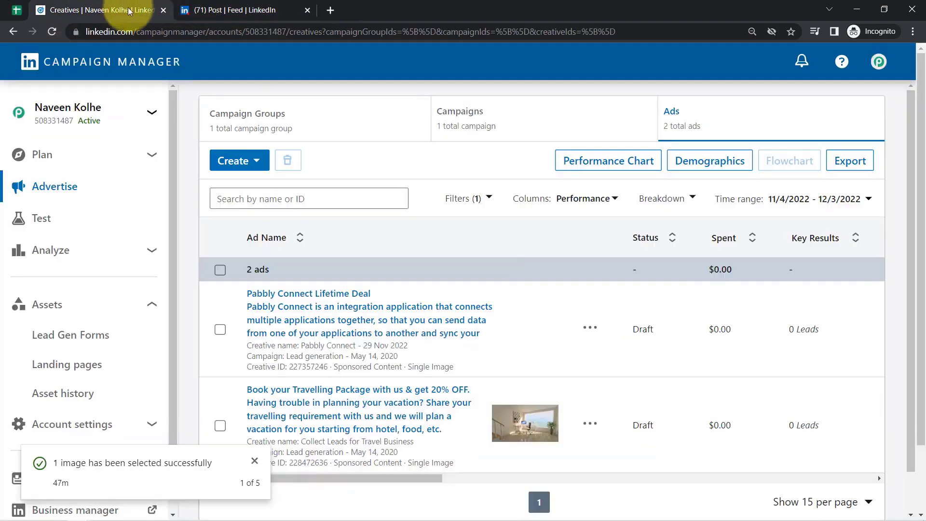
click(217, 10)
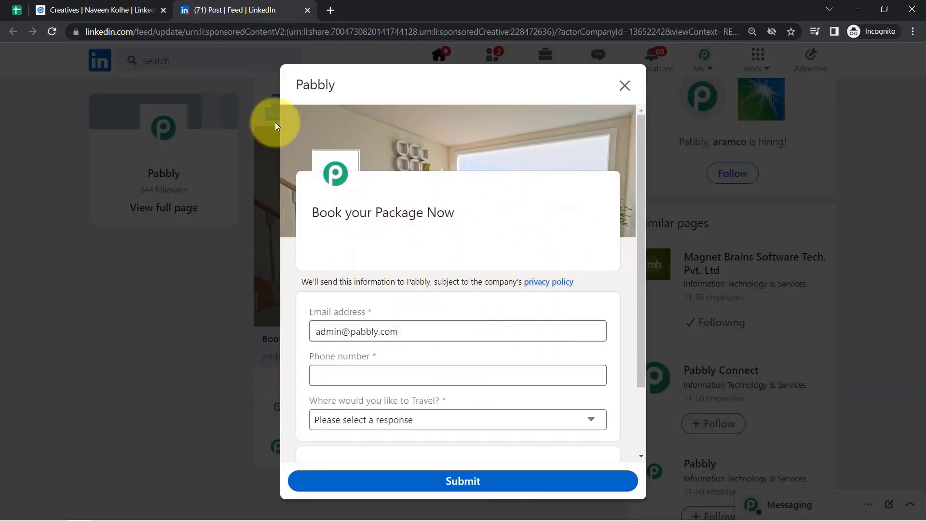
click(104, 11)
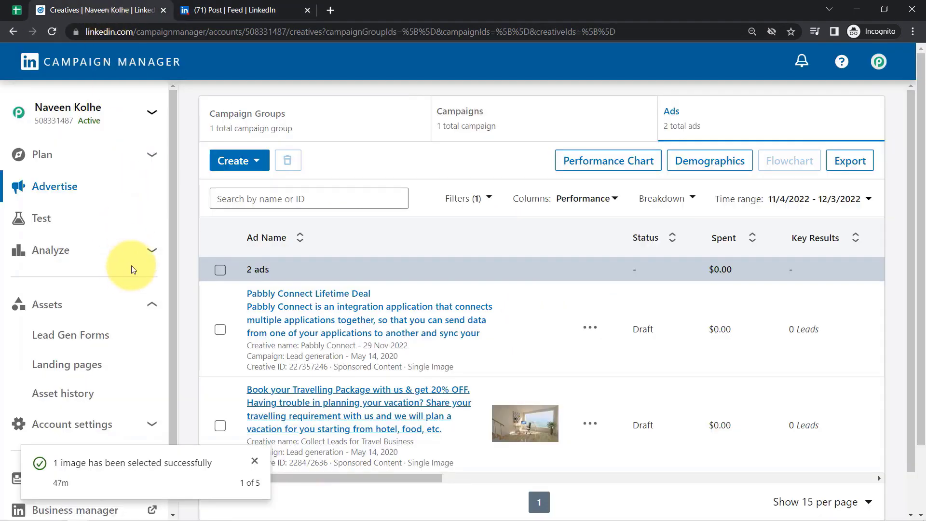
drag(172, 265, 171, 321)
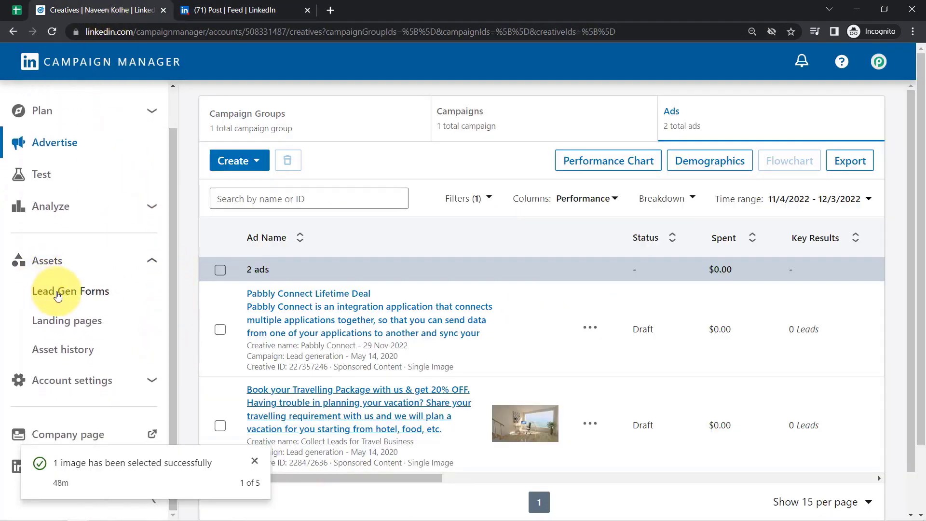
click(58, 292)
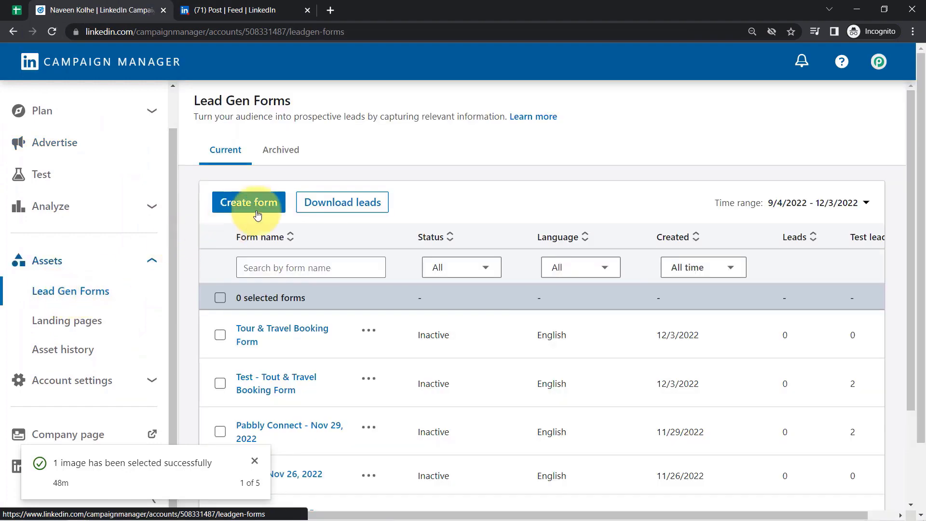
- Start a new lead gen form named 'Tour & Travel Booking Form'
click(246, 201)
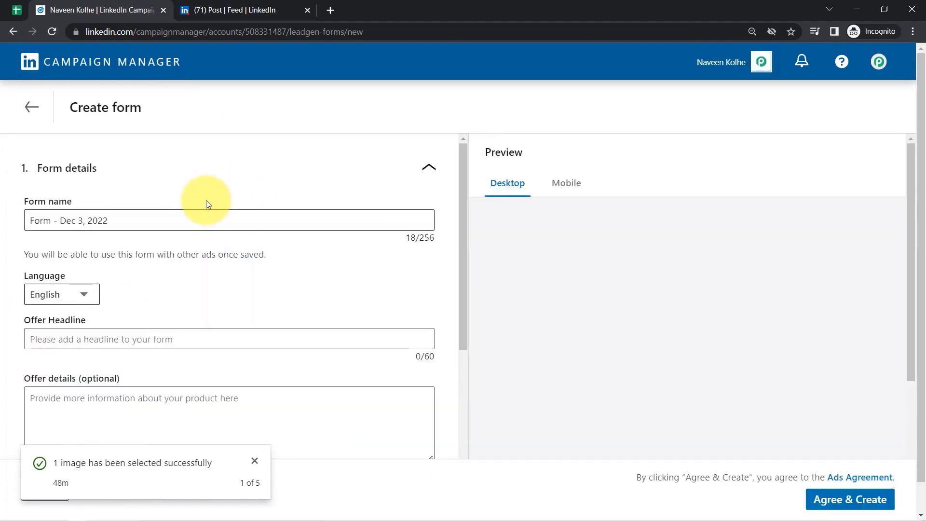
triple_click(105, 224)
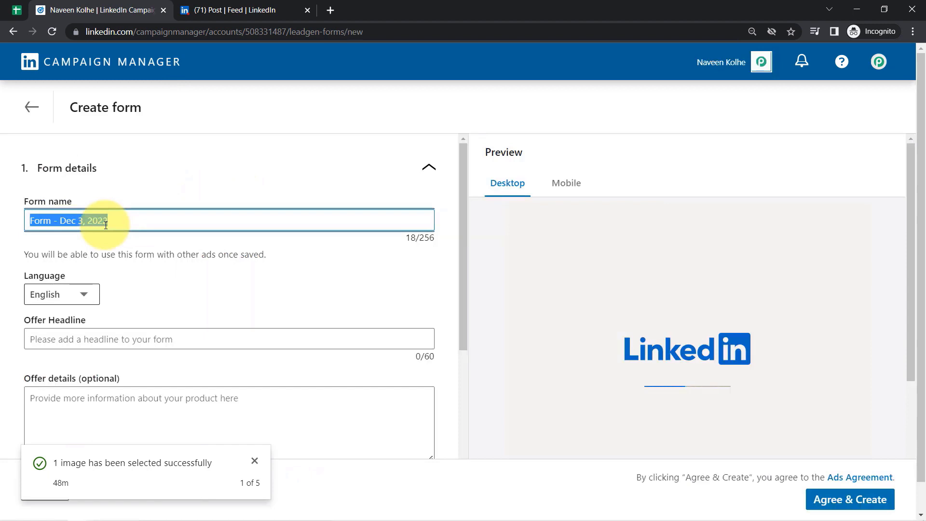
key(BackSpace)
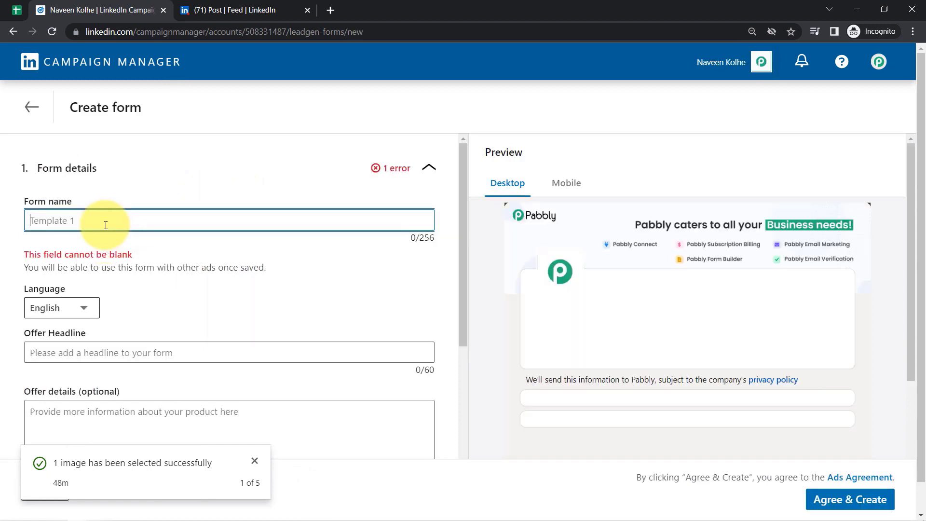
text(Tour & Travel Booking Form)
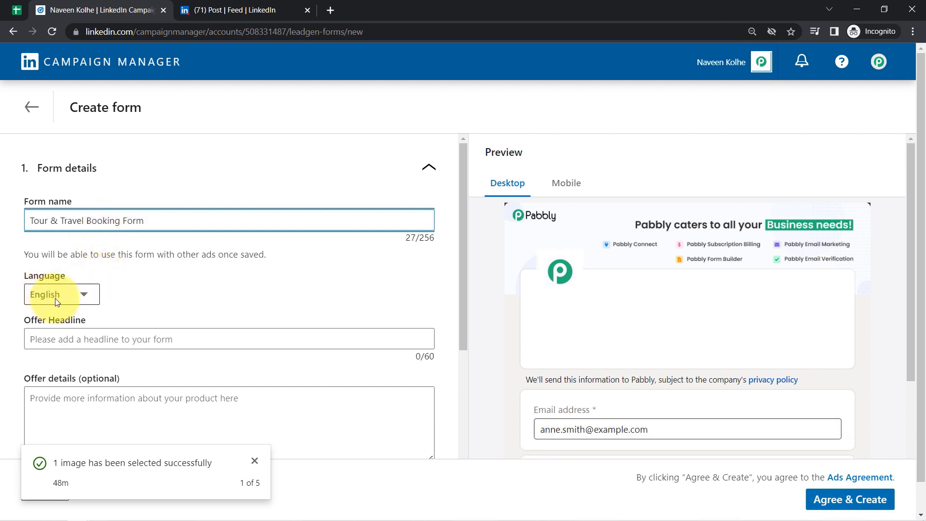
- Enter the offer headline 'Book your travelling package with us', correcting the 'ptravelling' typo
click(71, 340)
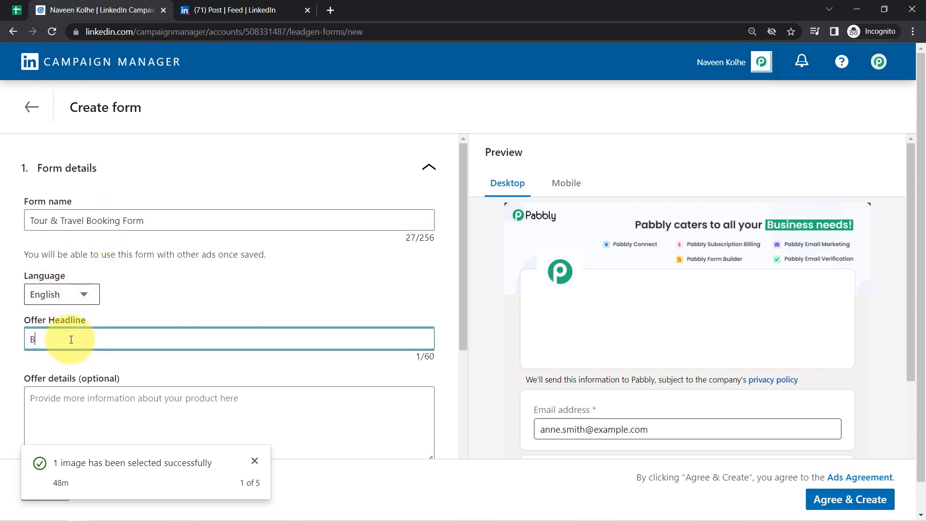
text(Book your ptravelling package with us)
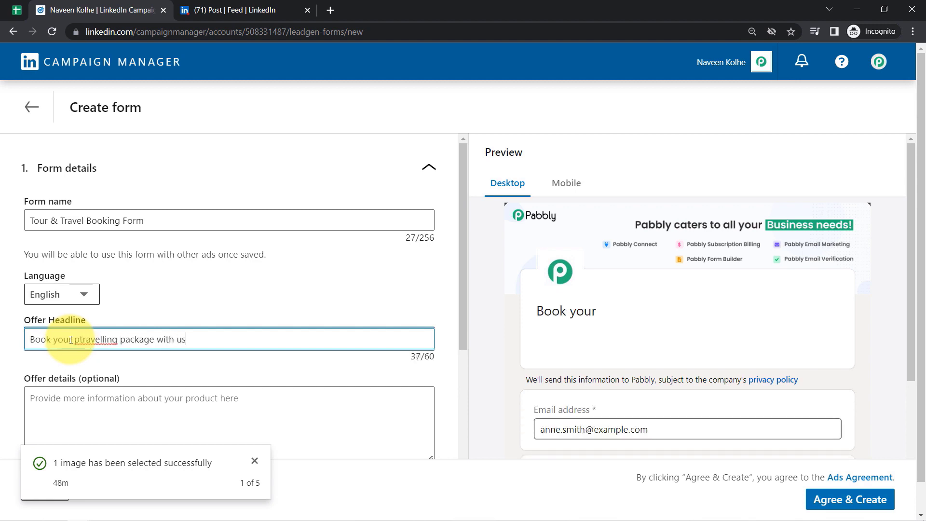
right_click(107, 344)
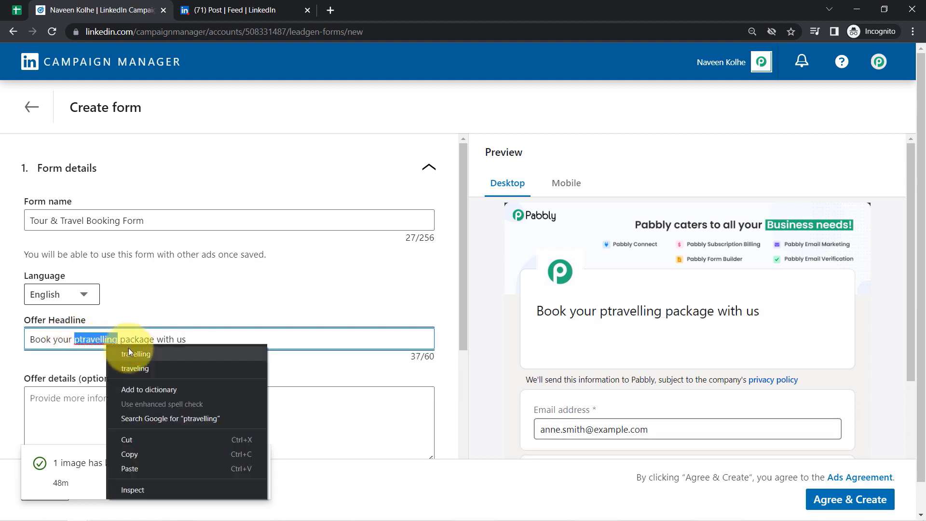
click(128, 350)
drag(462, 279, 470, 357)
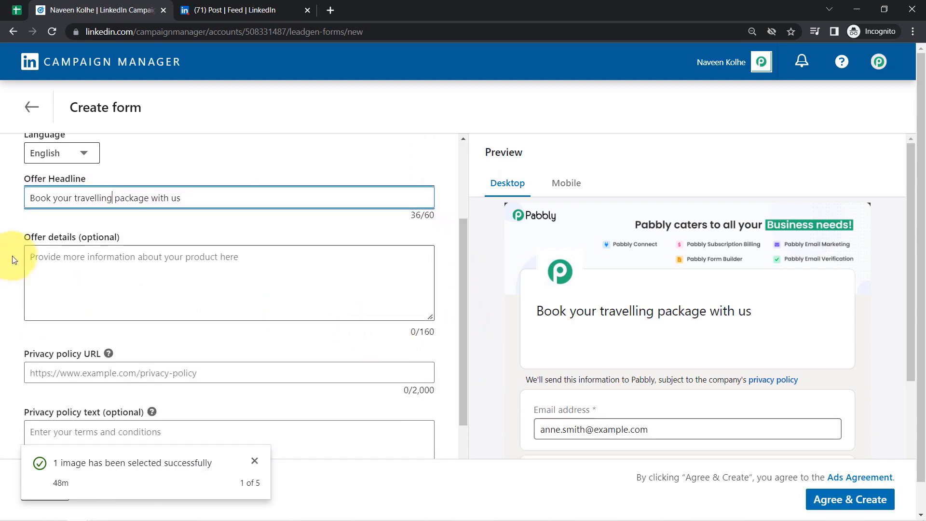
drag(24, 244, 103, 238)
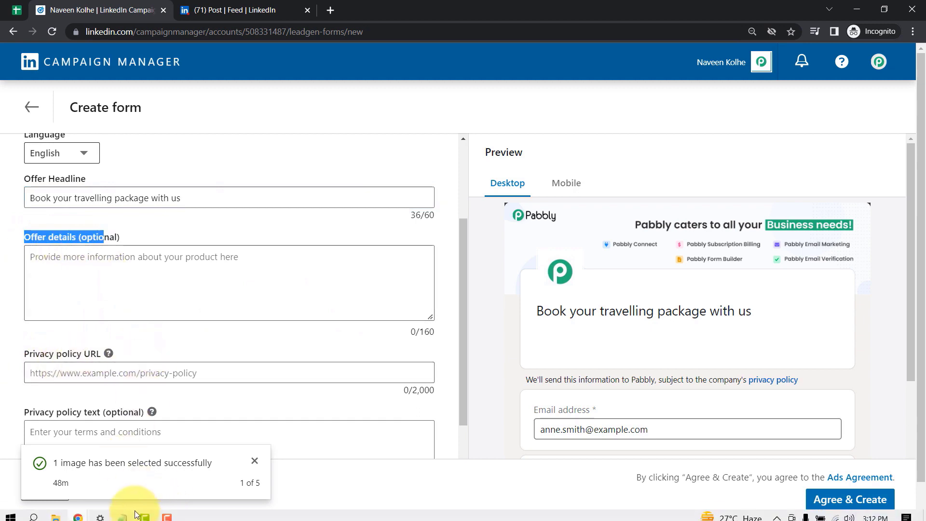
click(124, 511)
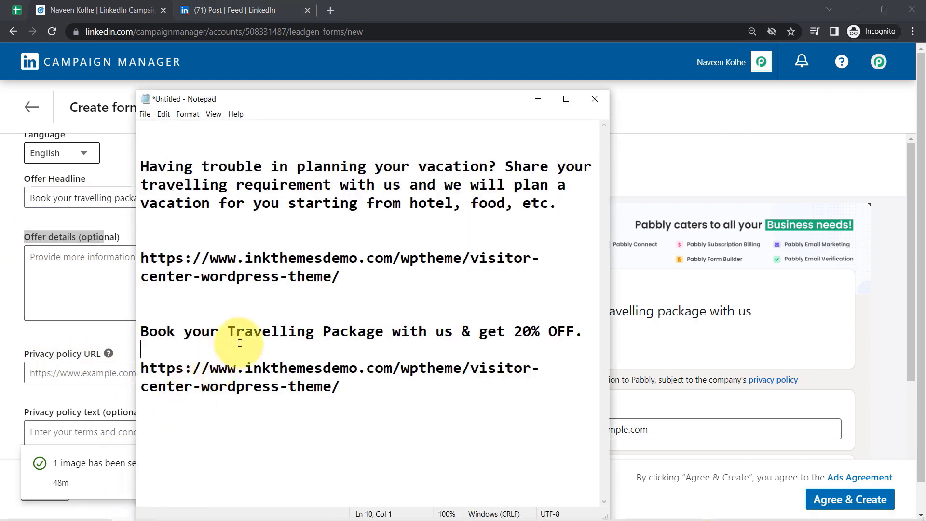
click(329, 13)
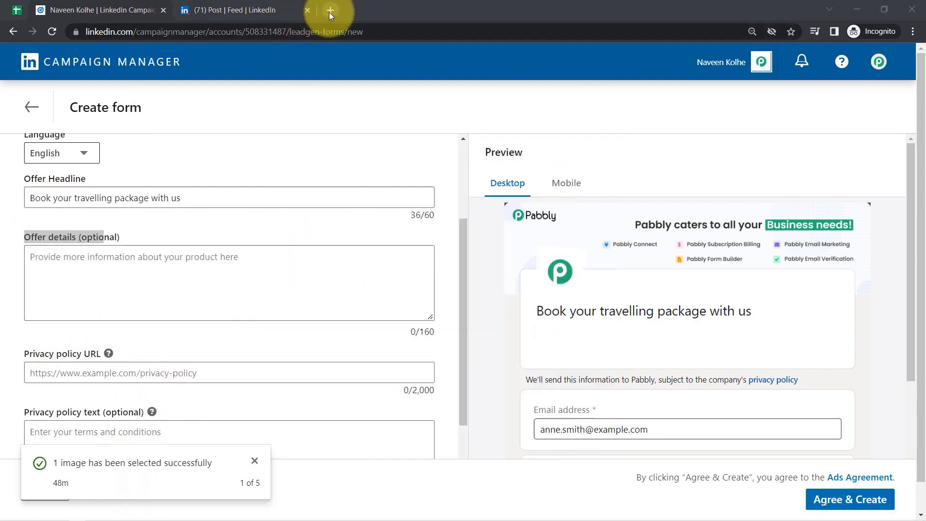
text(pabbly.com/connect)
key(Return)
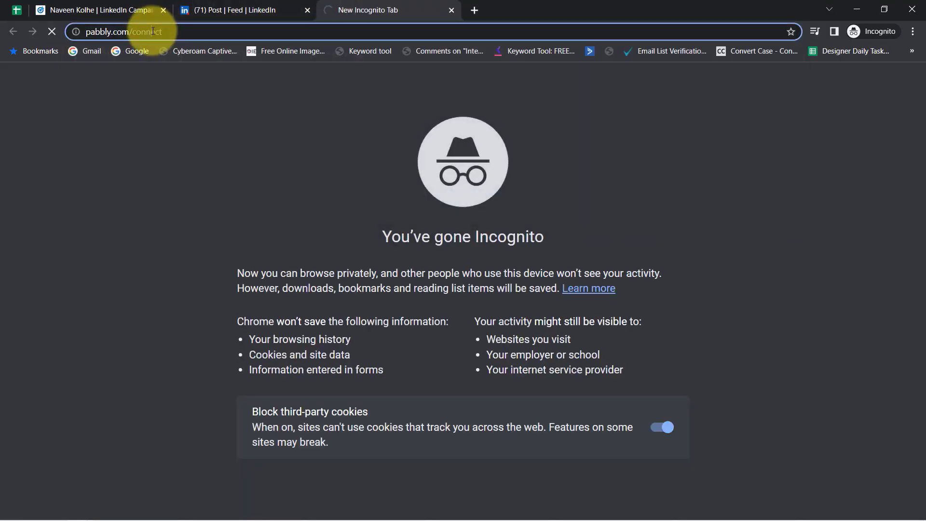
click(150, 10)
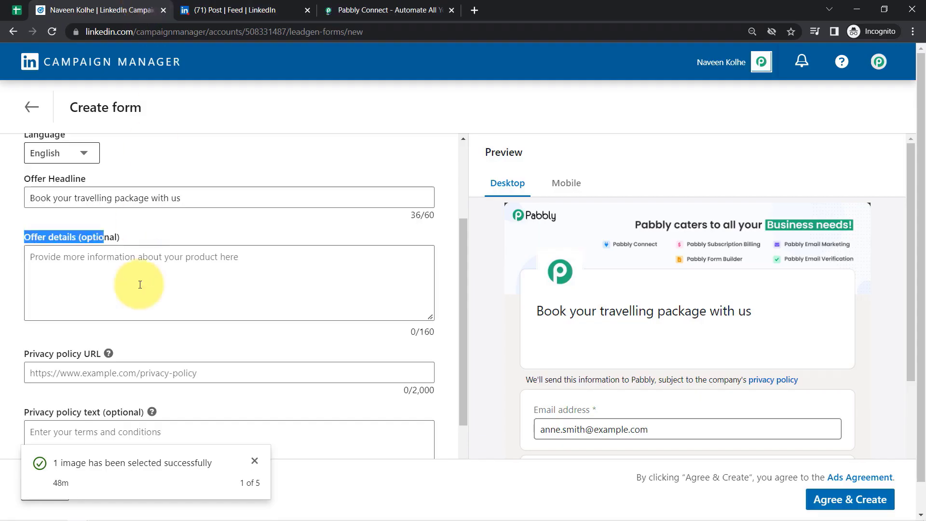
click(72, 377)
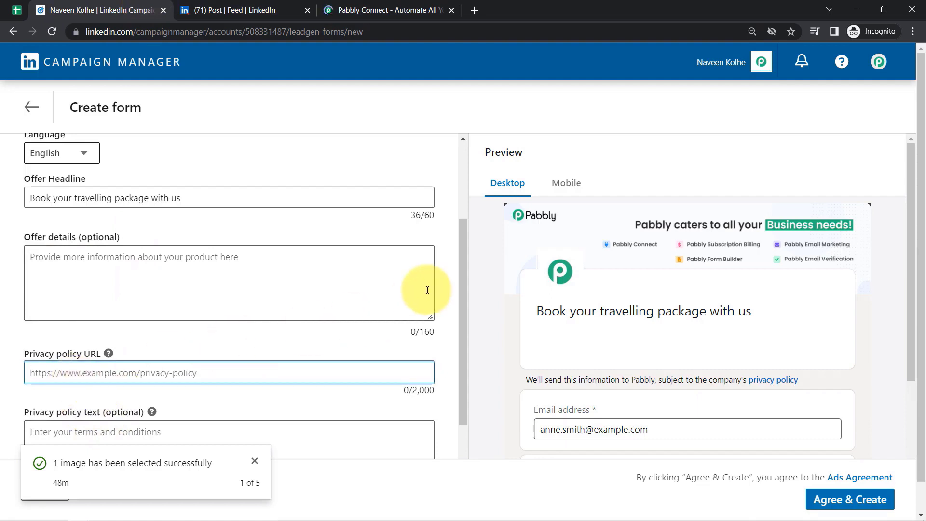
text(https://www.pabbly.com/connect/)
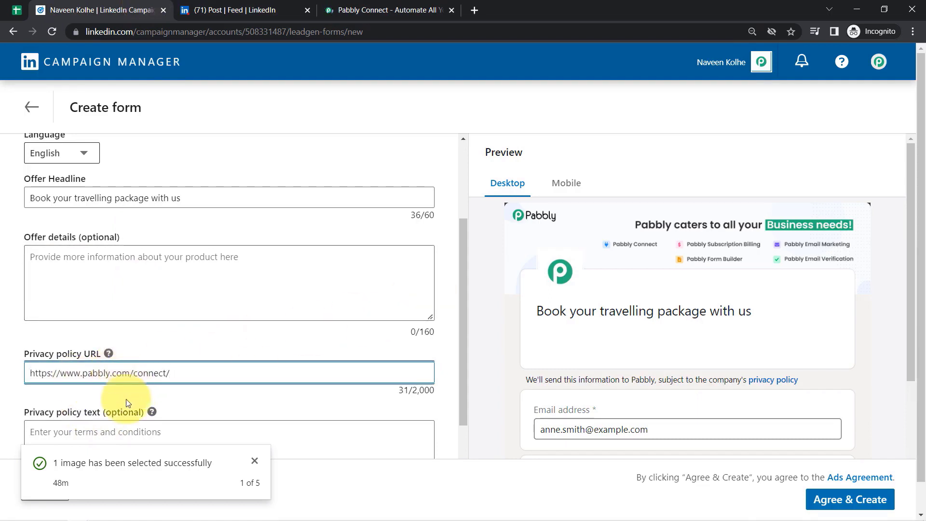
drag(54, 411, 139, 413)
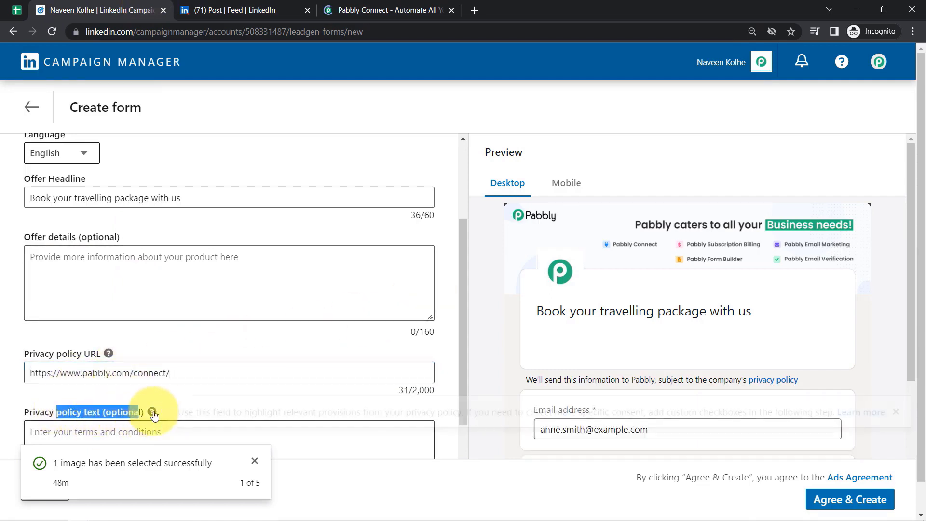
mouse_move(152, 411)
drag(464, 311, 472, 384)
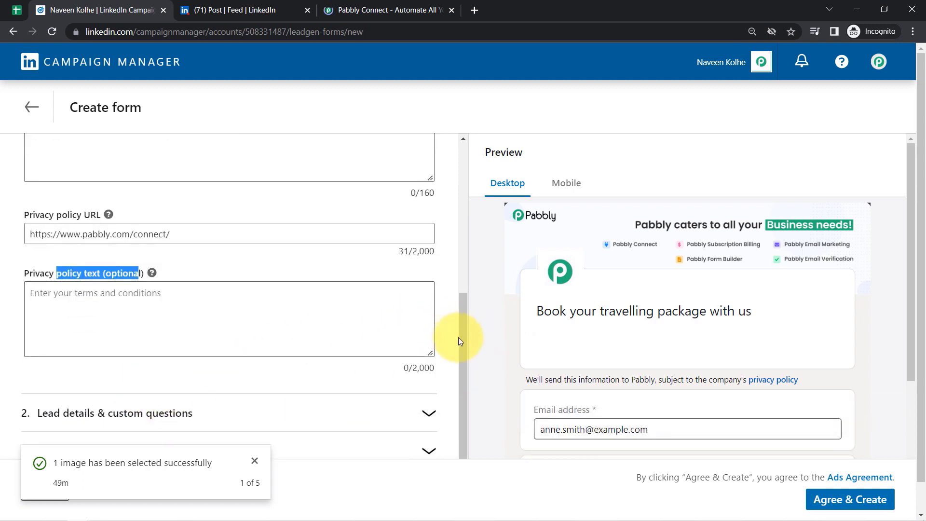
- Add Phone number to the lead details profile fields alongside first name, last name and email
scroll(461, 343, down, 1)
click(353, 389)
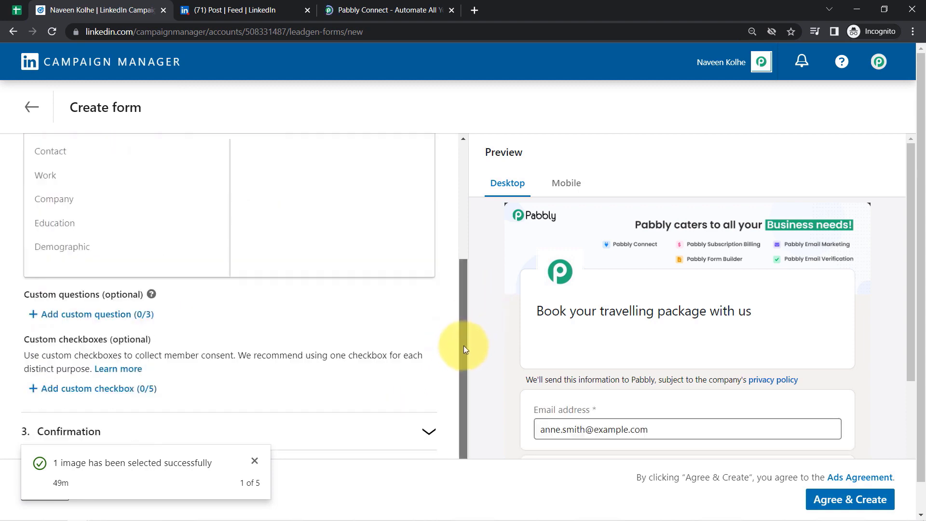
drag(465, 345, 465, 278)
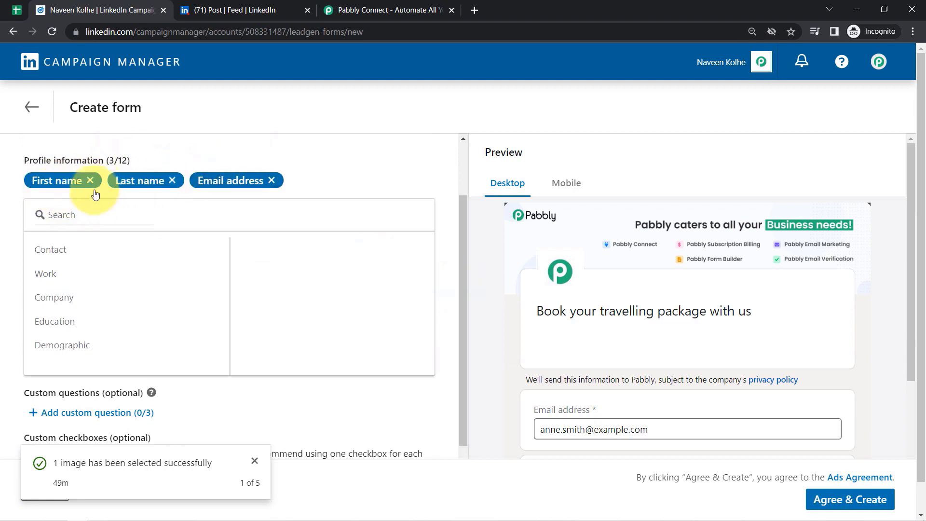
click(61, 219)
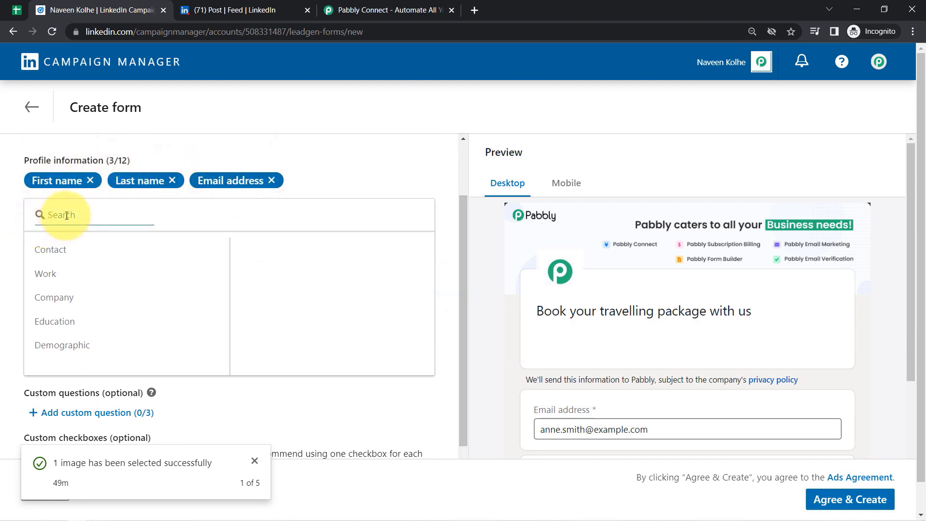
text(phon)
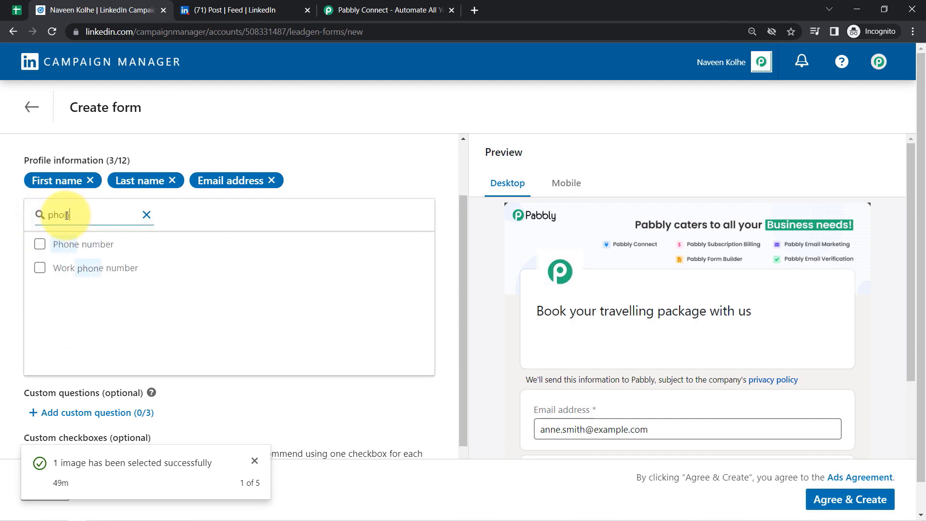
click(91, 243)
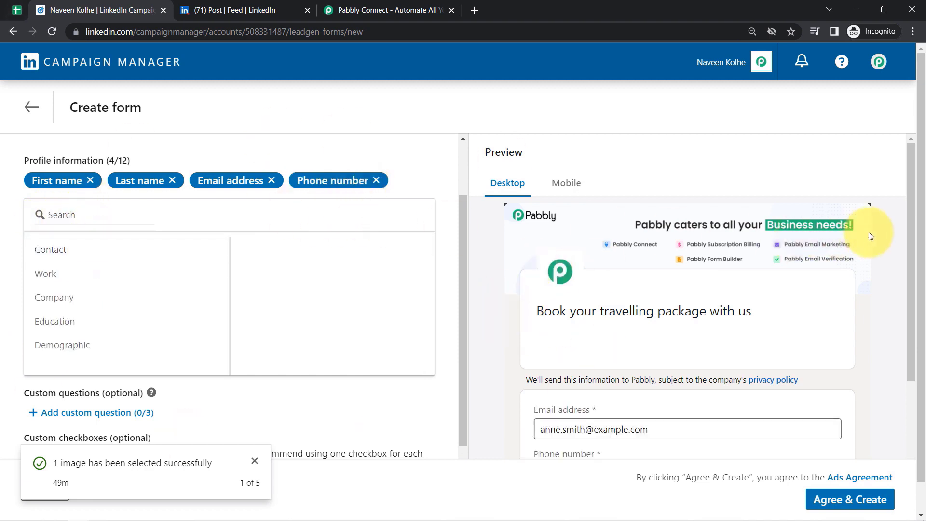
drag(916, 221, 918, 341)
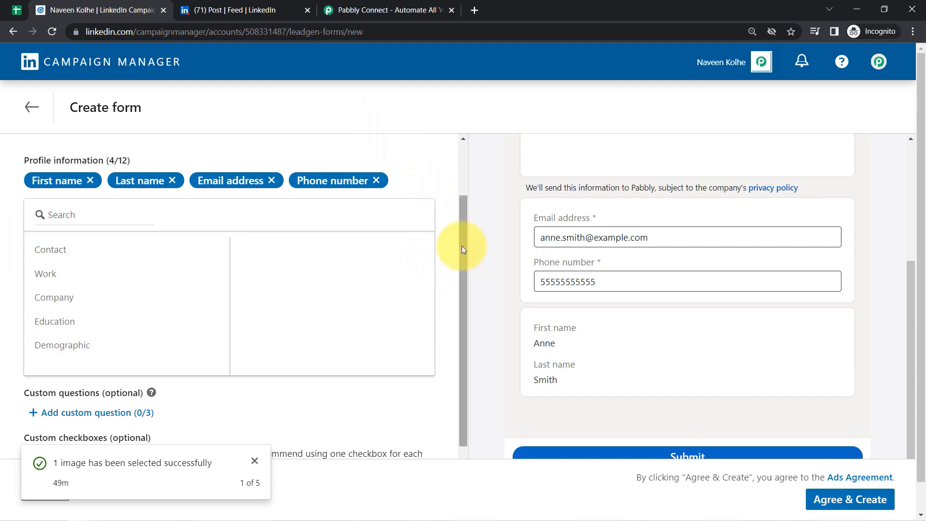
drag(461, 249, 464, 313)
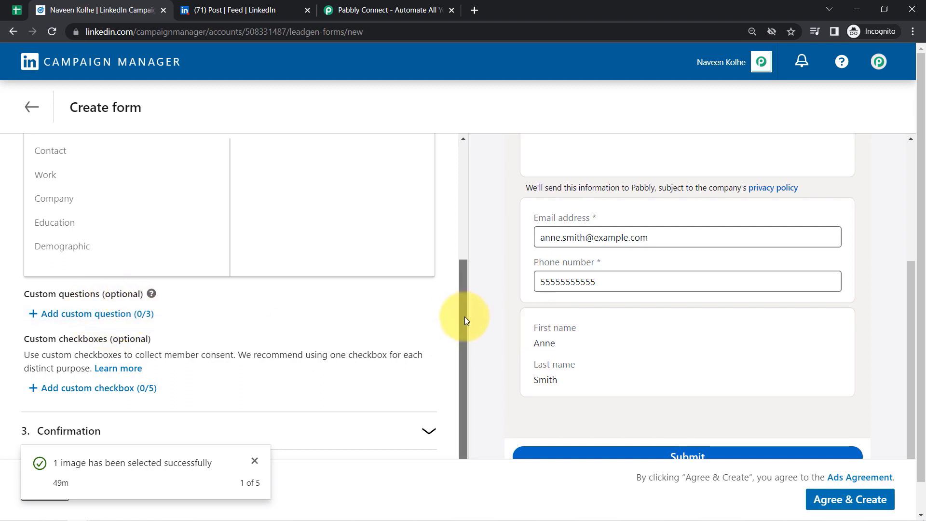
- Write the confirmation thank-you message, correcting 'pachage' to 'package'
click(118, 422)
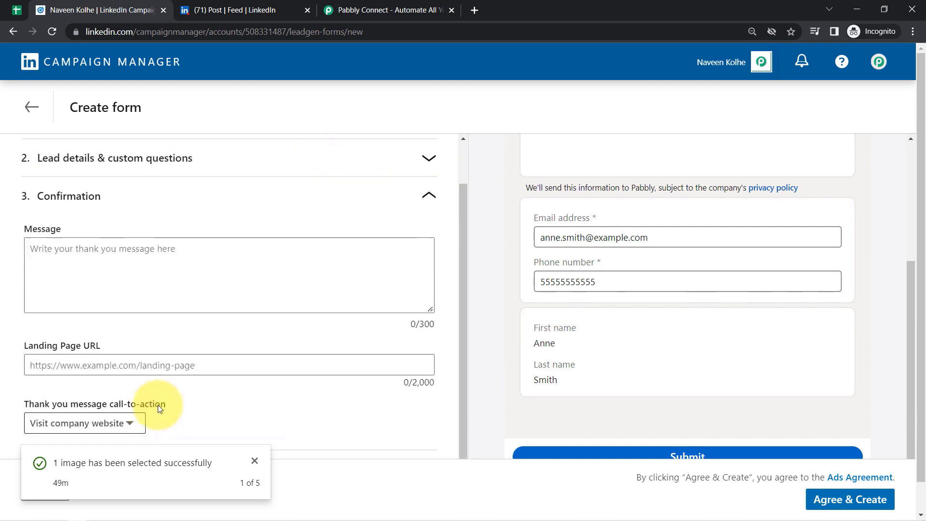
click(43, 244)
text(T)
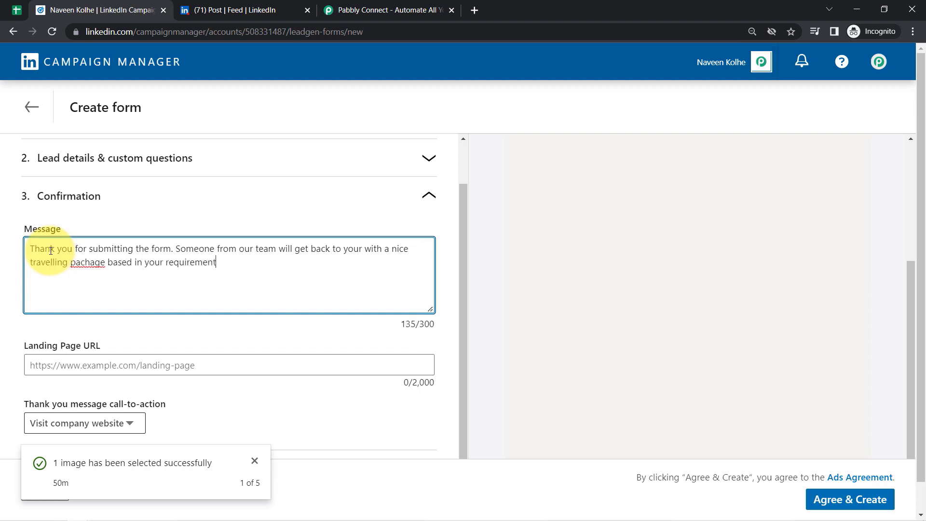
right_click(99, 263)
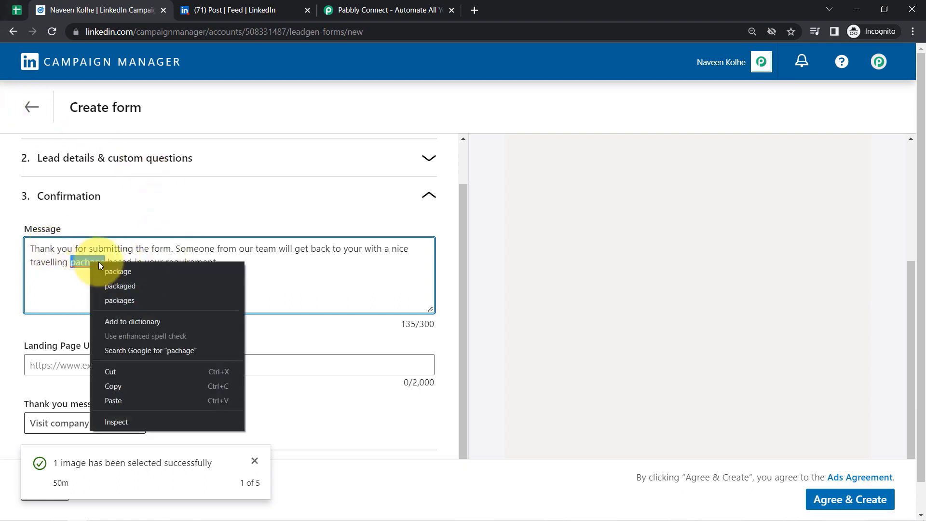
click(112, 271)
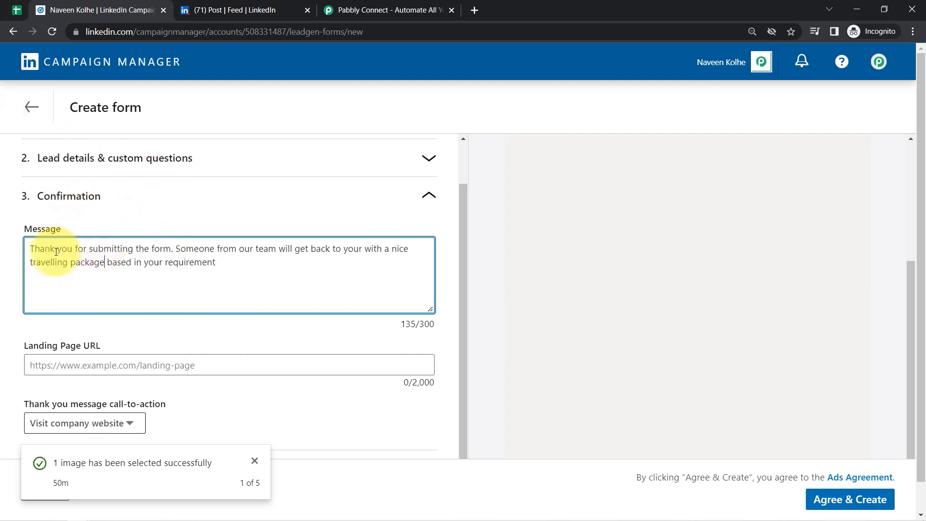
drag(51, 250, 157, 269)
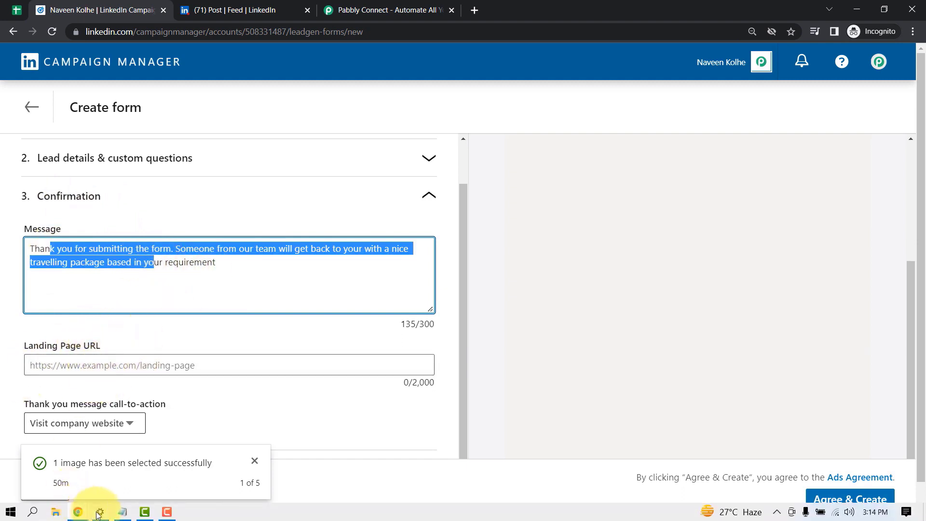
- Set the confirmation landing page URL to the verified inkthemesdemo page
click(122, 513)
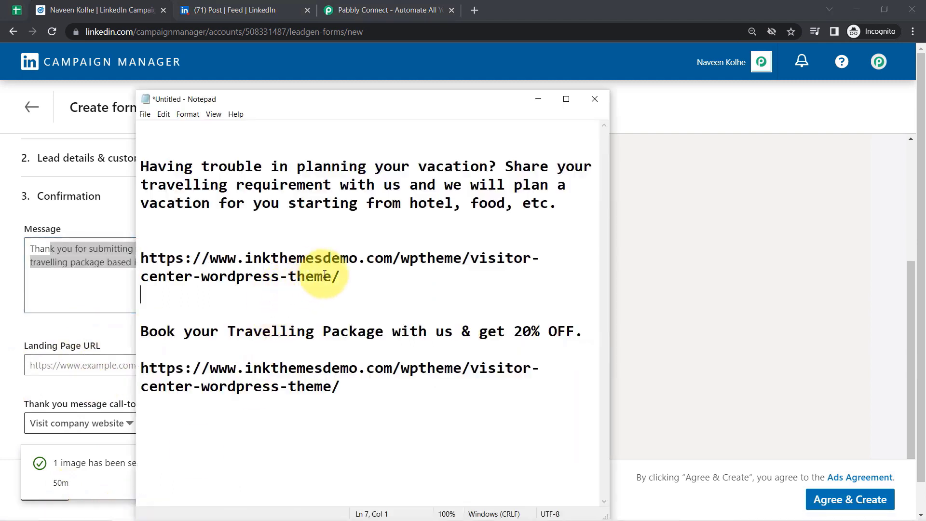
drag(341, 277, 182, 260)
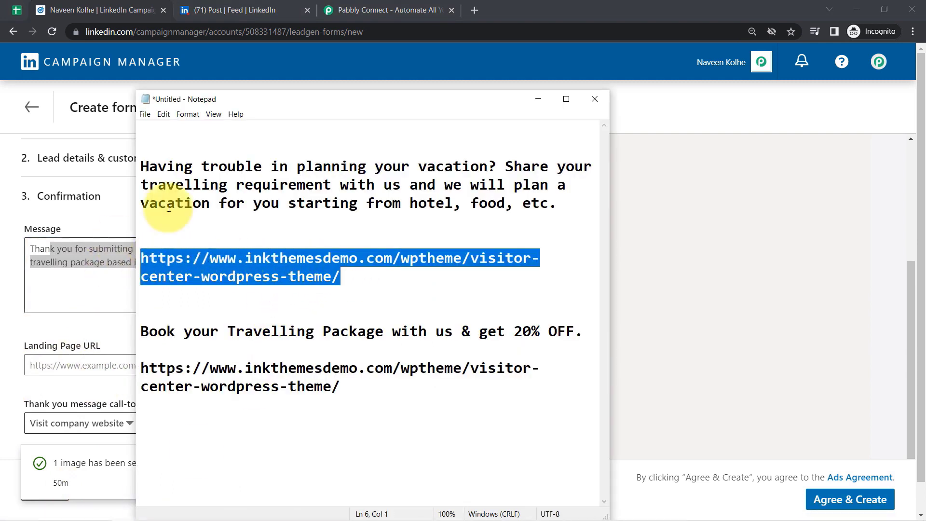
click(474, 8)
text(https://www.inkthemesdemo.com/wptheme/visitor-center-wordpress-theme/)
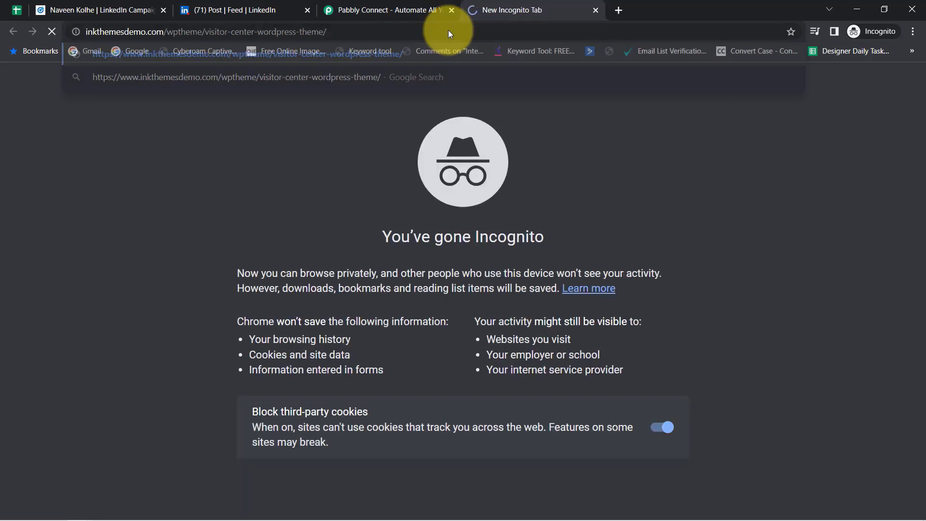
key(Return)
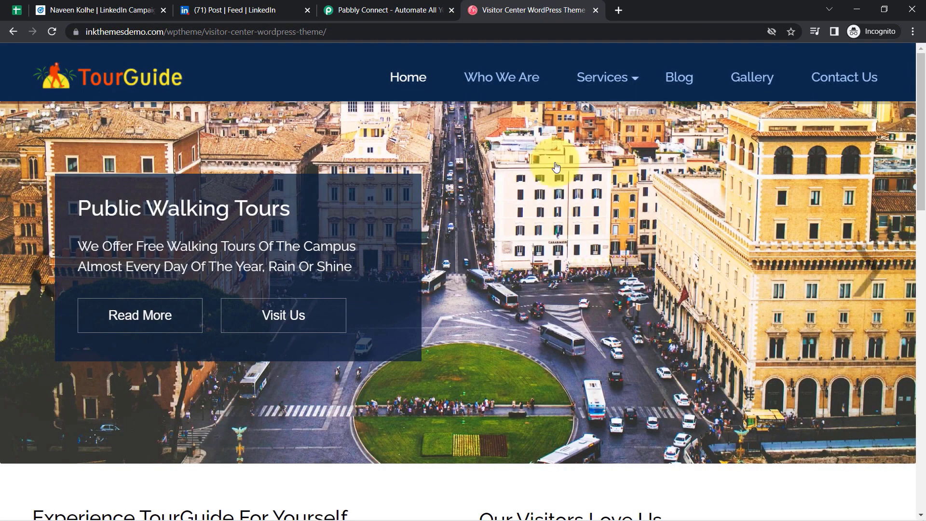
drag(923, 90, 910, 211)
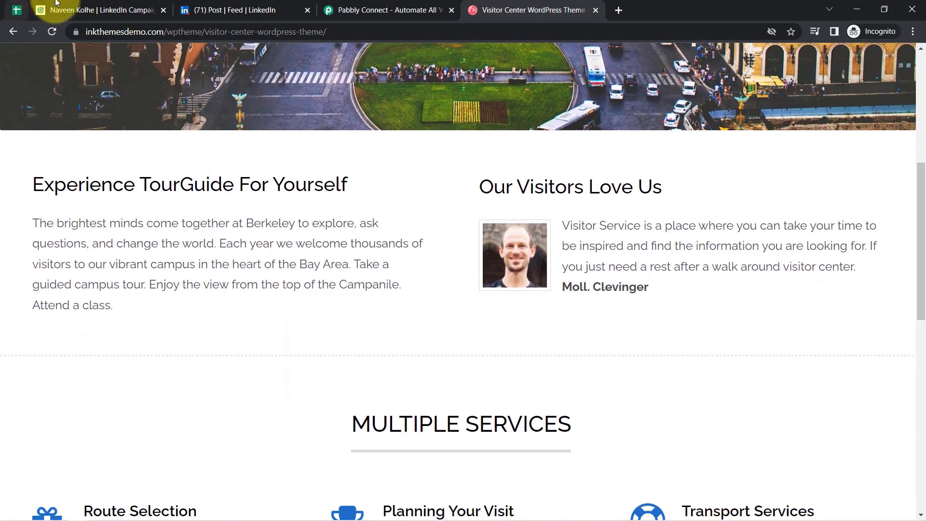
click(116, 6)
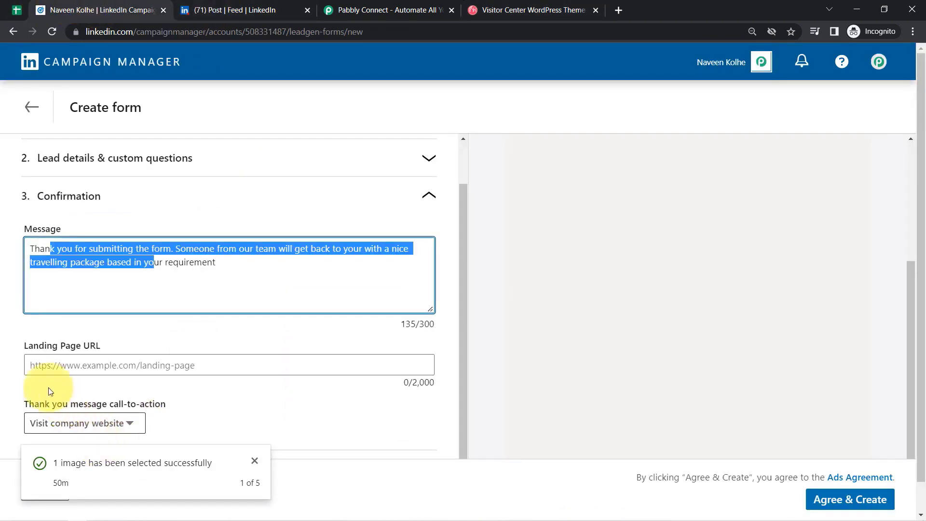
click(32, 366)
text(https://www.inkthemesdemo.com/wptheme/visitor-center-wordpress-theme/)
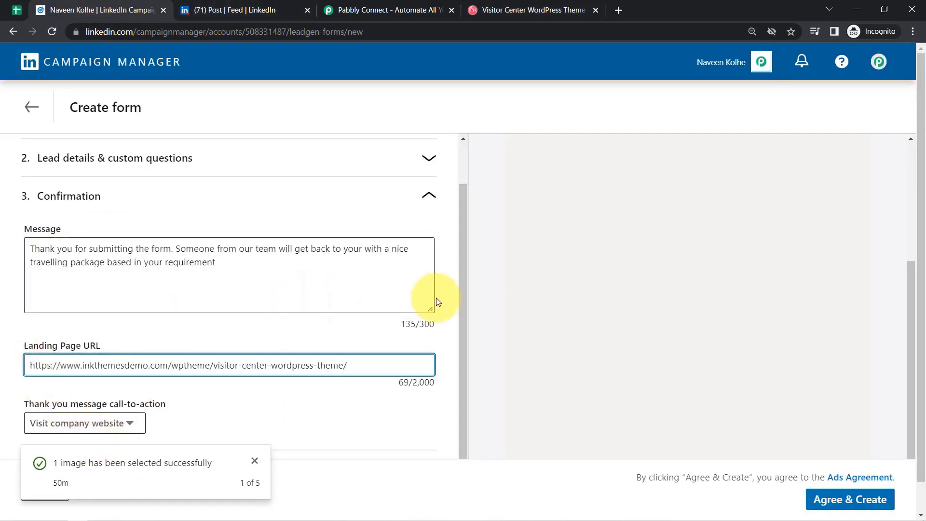
click(466, 309)
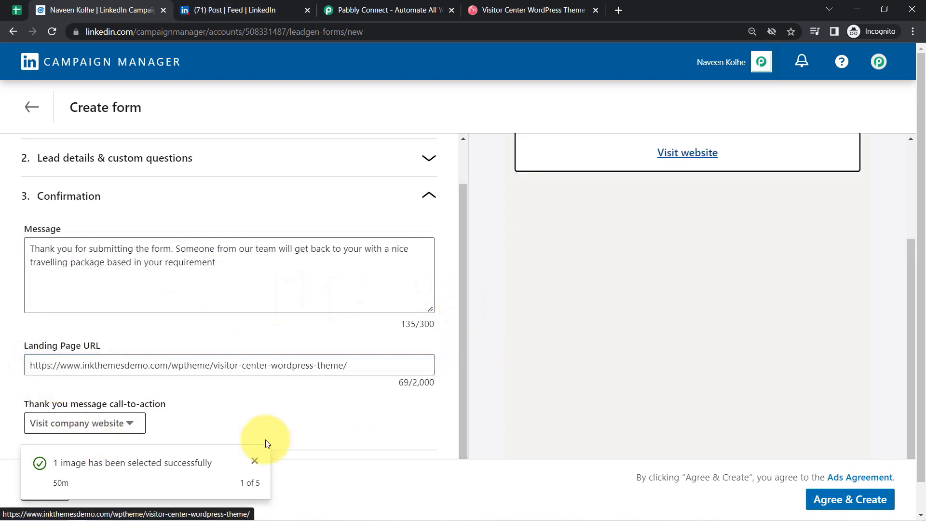
drag(25, 404, 144, 406)
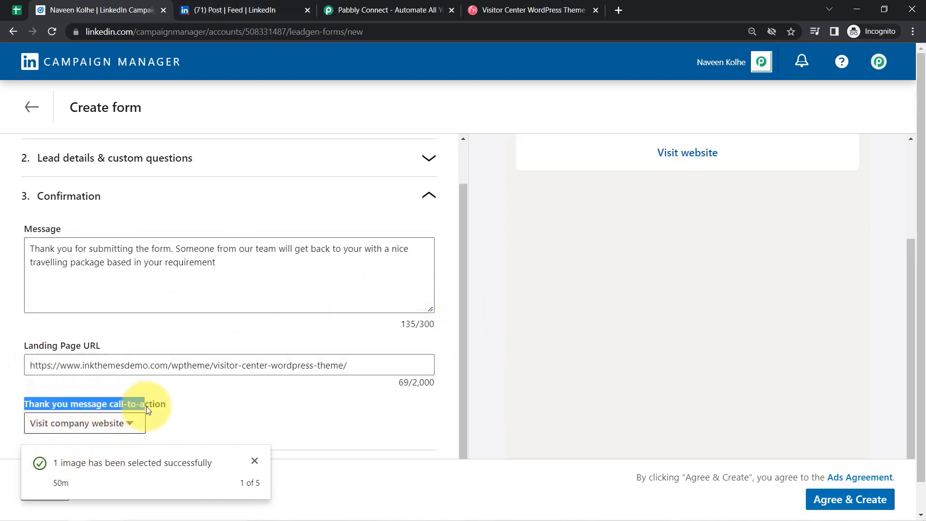
- Choose Try now as the call-to-action and save the form with Agree & Create
click(85, 424)
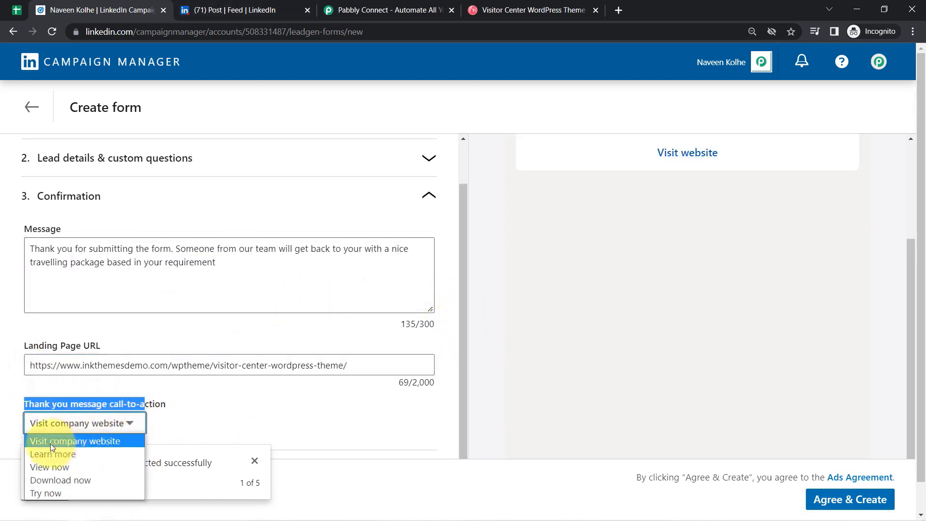
click(47, 496)
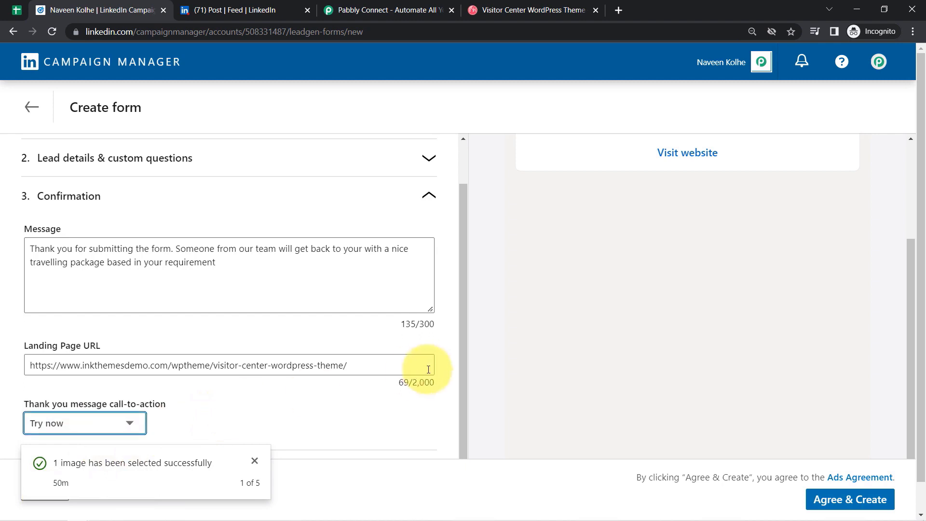
scroll(466, 333, up, 1)
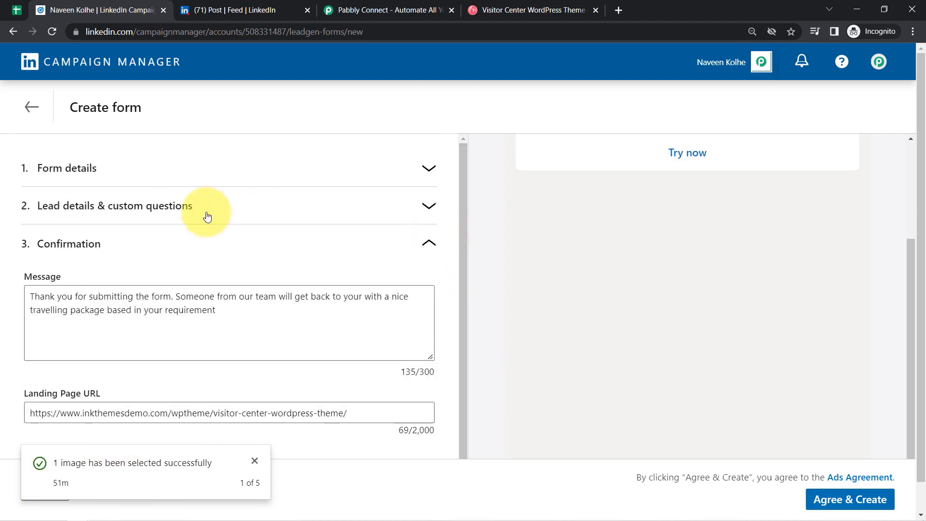
drag(913, 378, 903, 276)
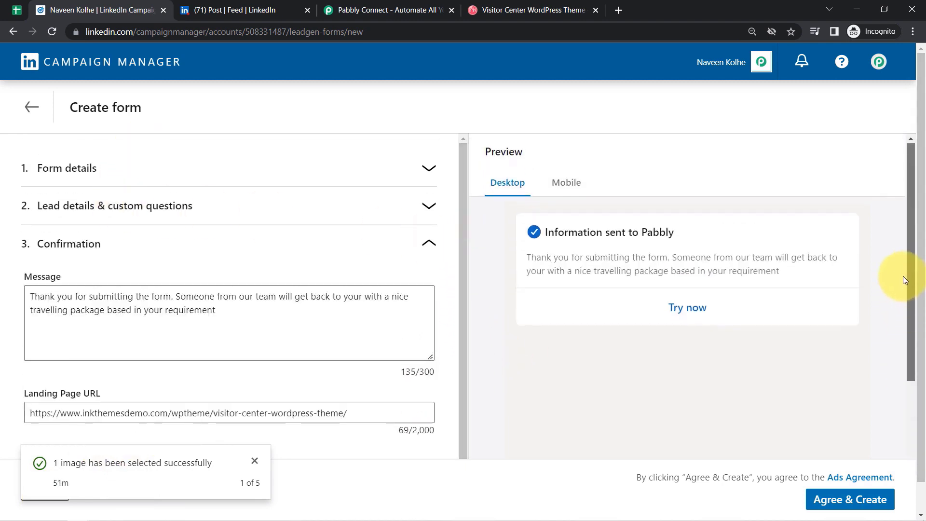
click(401, 179)
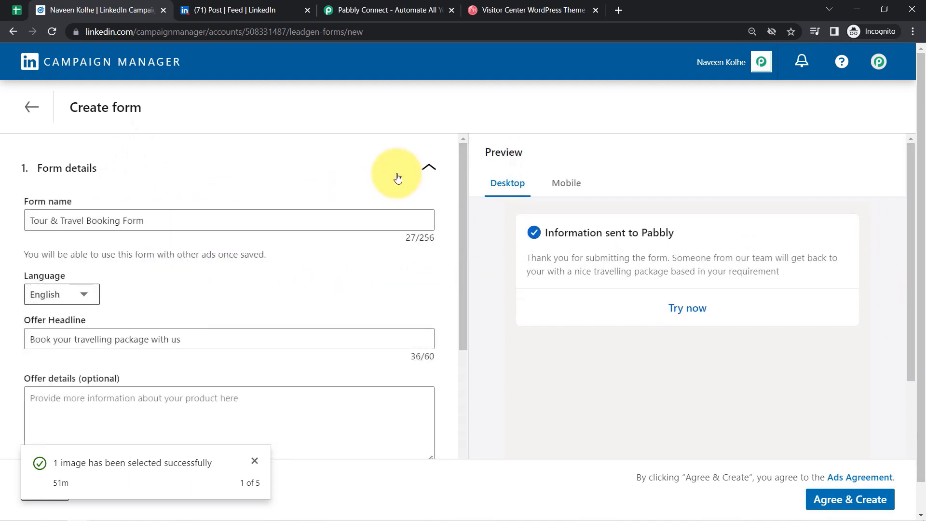
click(836, 495)
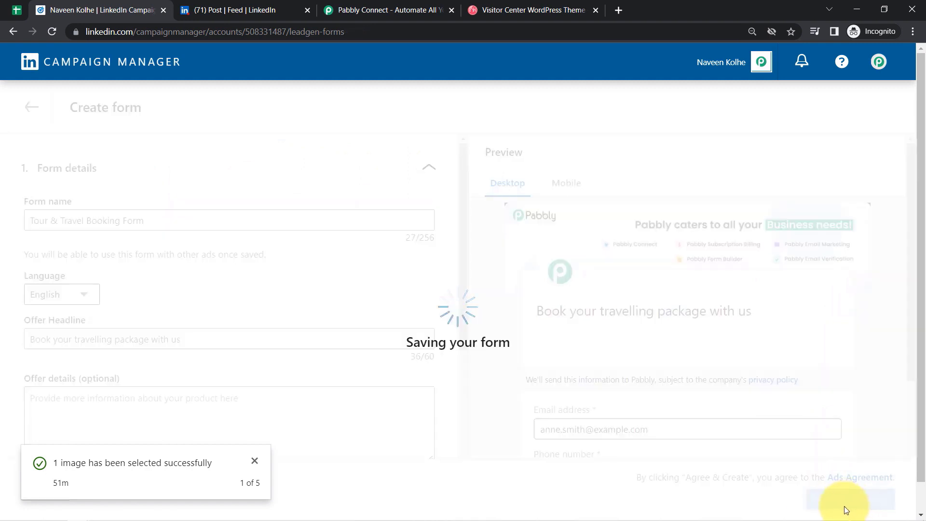
- Dismiss the saved notice, review the Tour & Travel Booking Form, and go back to the forms list
mouse_move(833, 518)
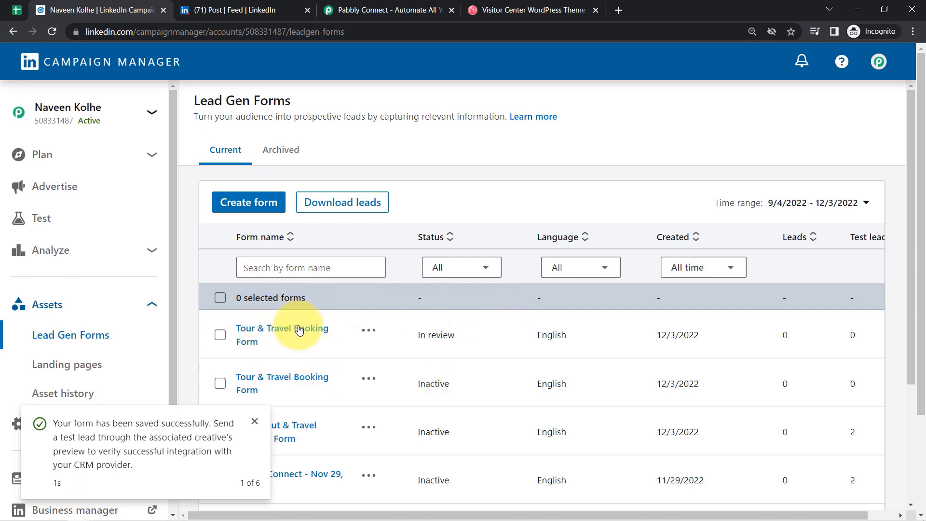
click(254, 422)
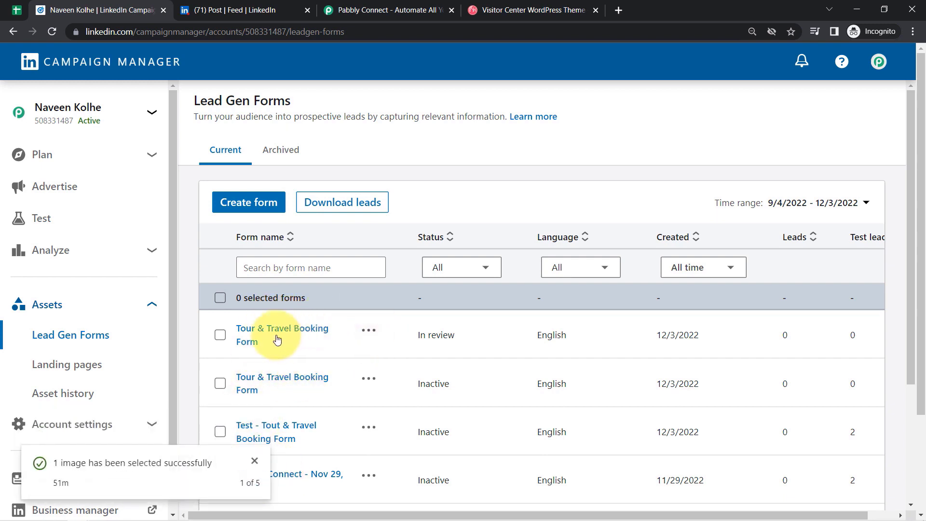
click(270, 333)
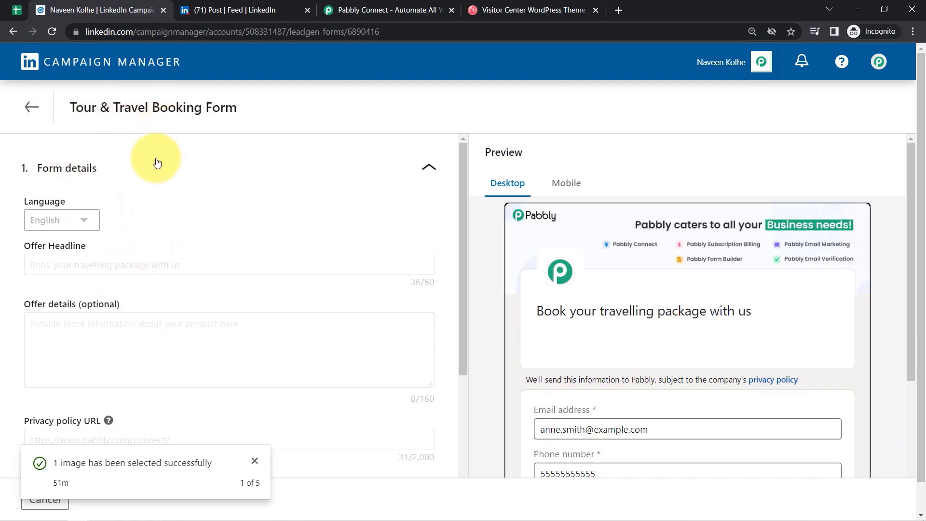
click(32, 107)
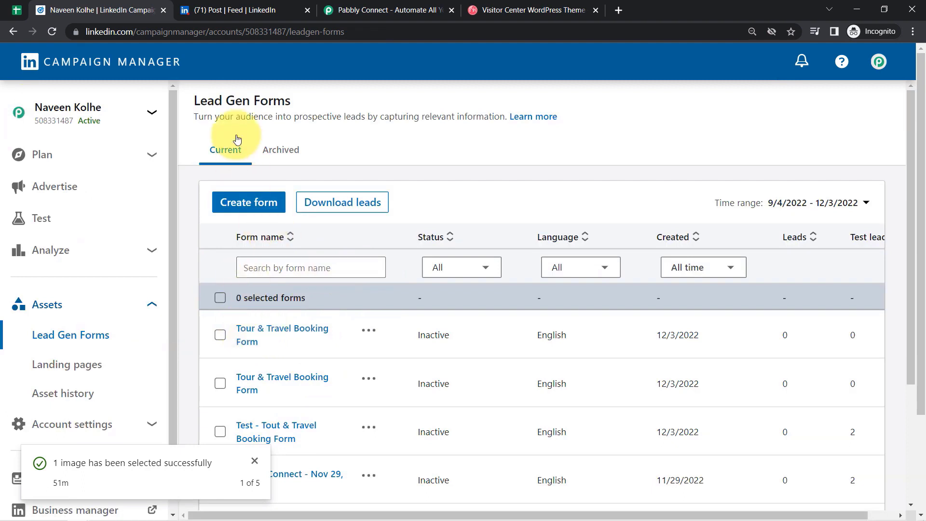
drag(207, 100, 284, 118)
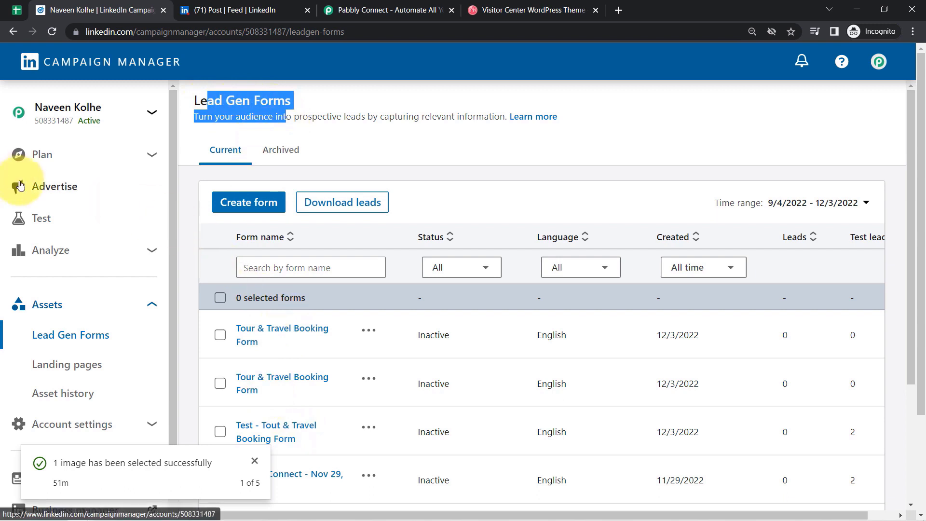
- Start a new image ad in the Lead generation - May 14, 2020 campaign
click(57, 191)
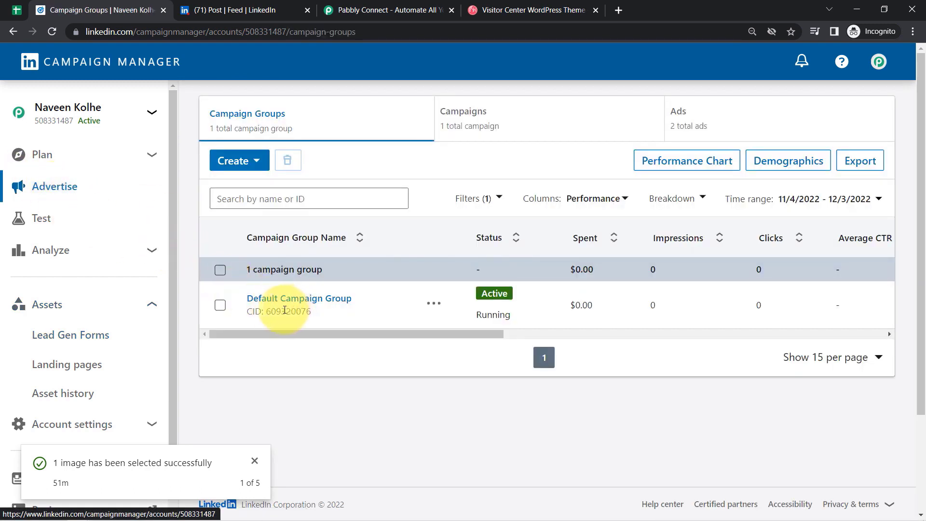
click(295, 299)
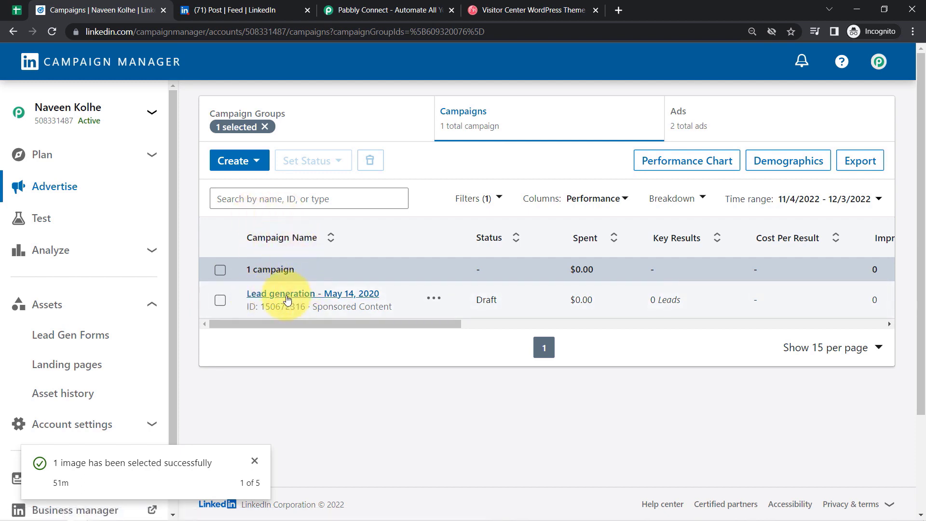
click(290, 300)
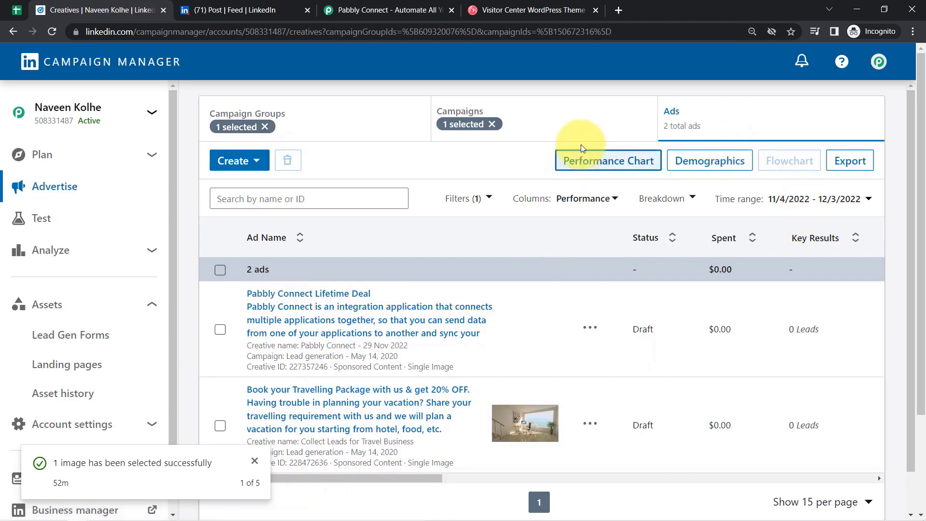
click(233, 164)
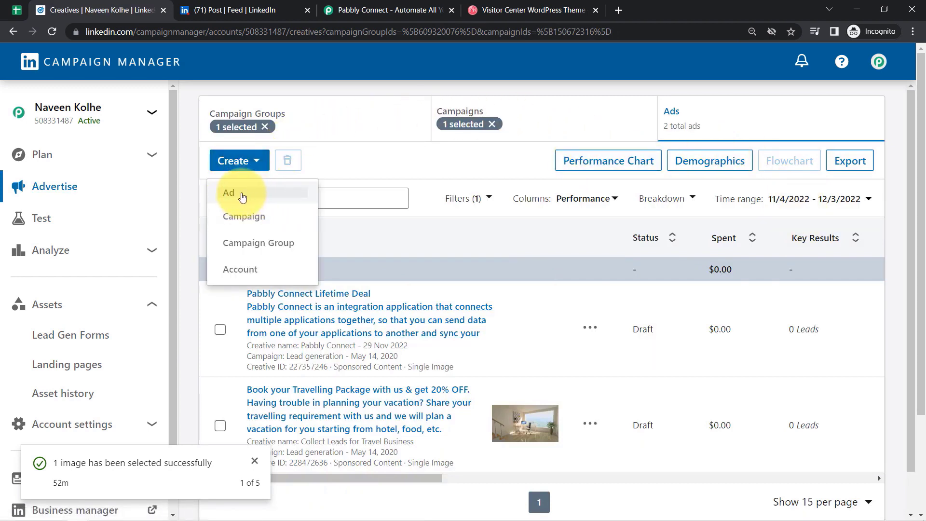
click(241, 195)
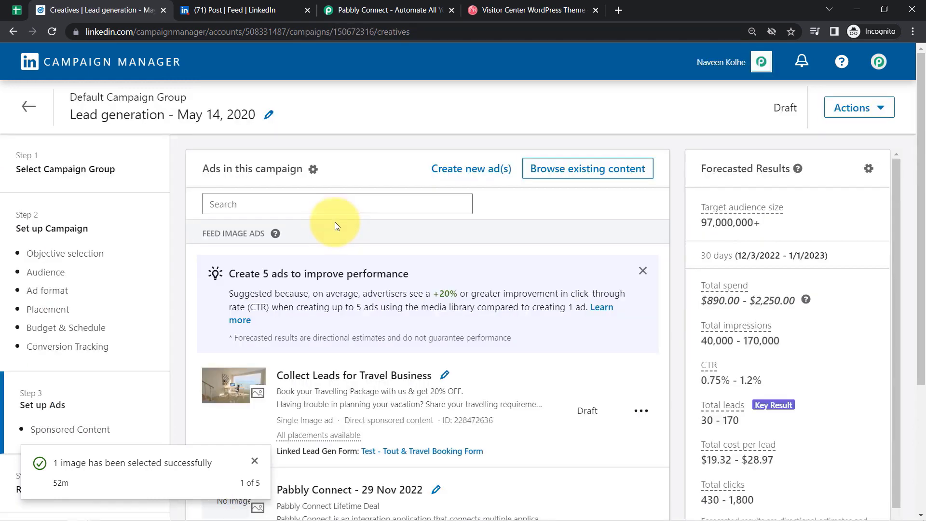
click(467, 168)
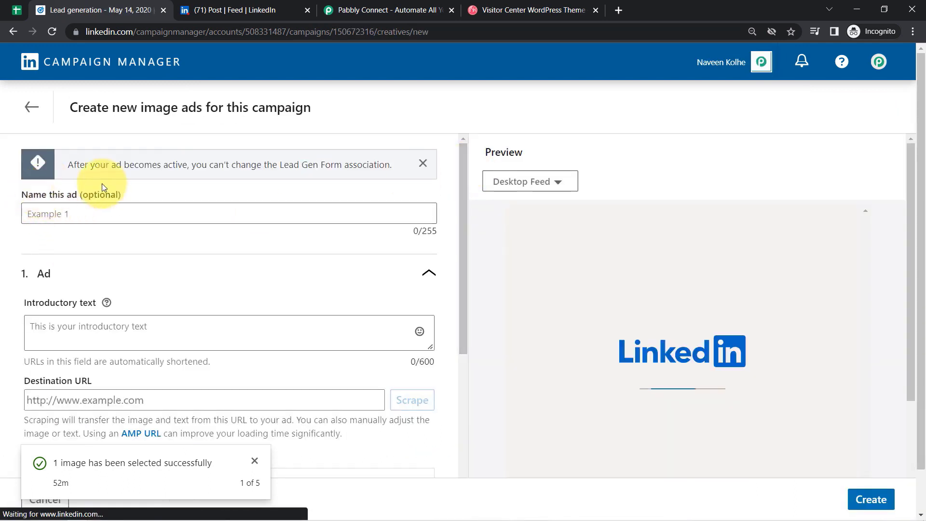
- Name the ad 'Advertisement for Travelling Agency' and paste the vacation-planning paragraph as introductory text
click(71, 209)
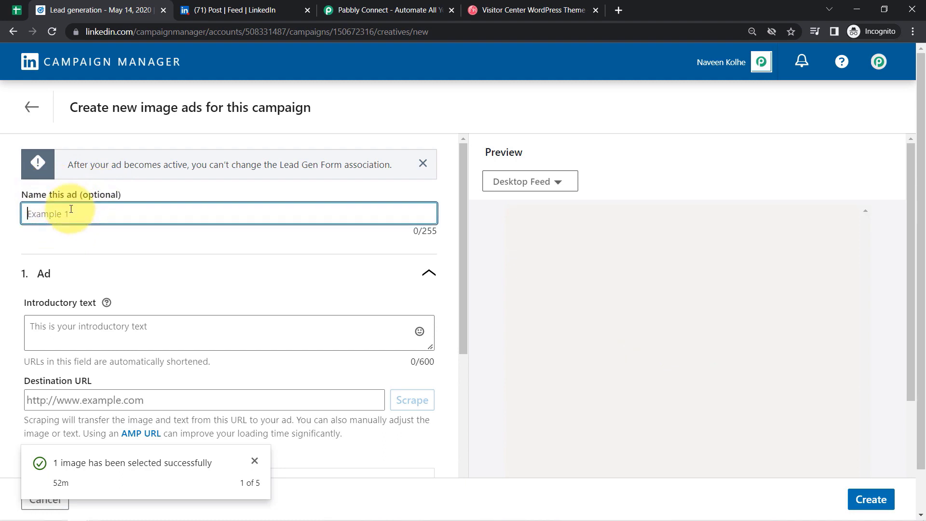
text(A)
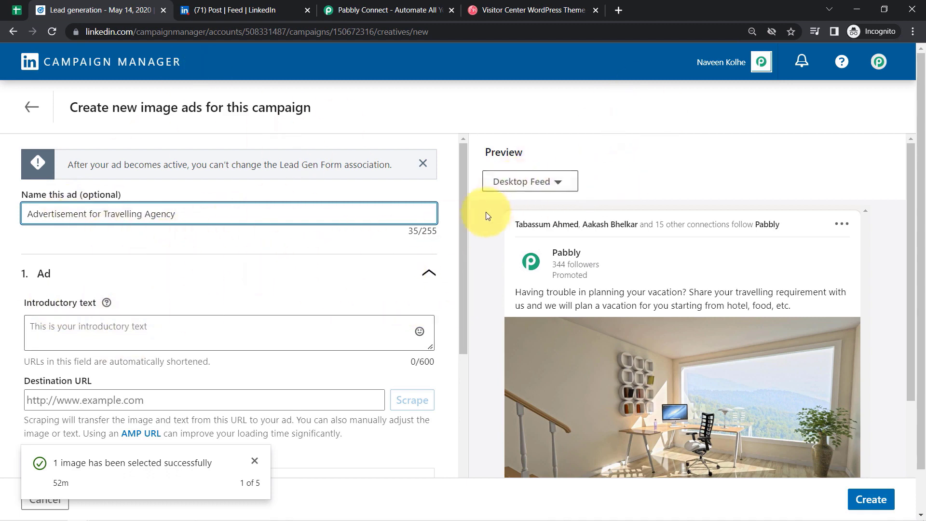
drag(465, 221, 463, 266)
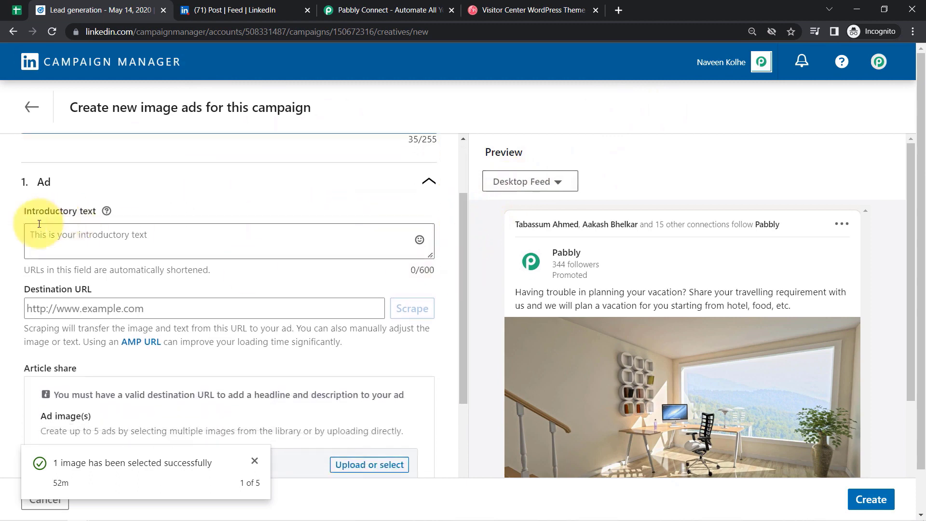
click(67, 240)
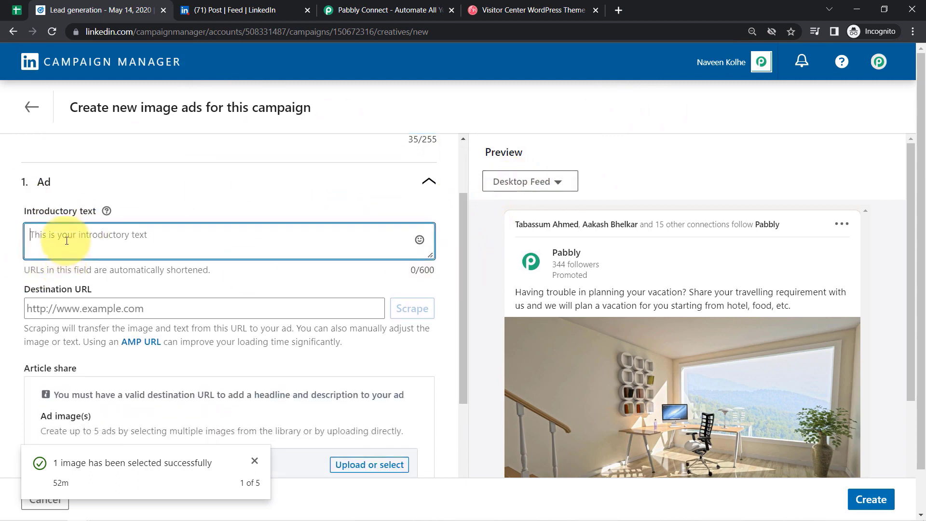
click(125, 512)
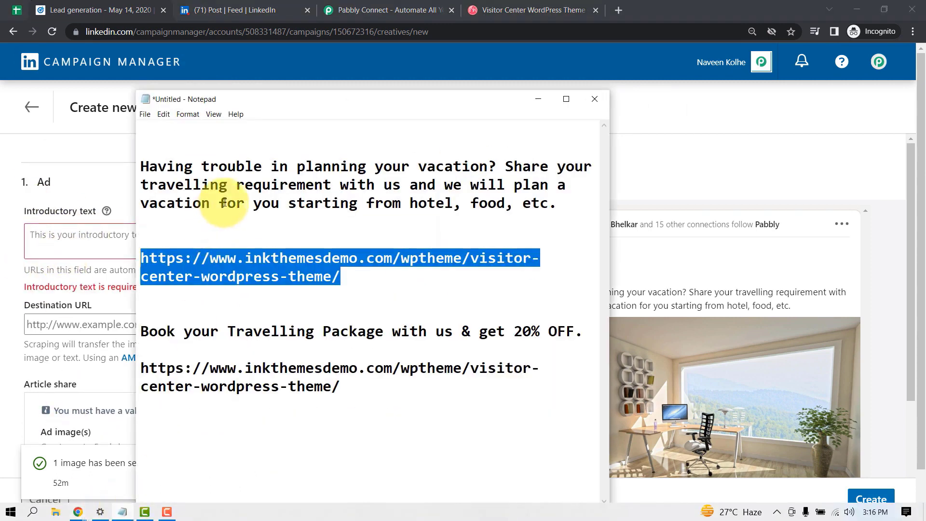
click(236, 185)
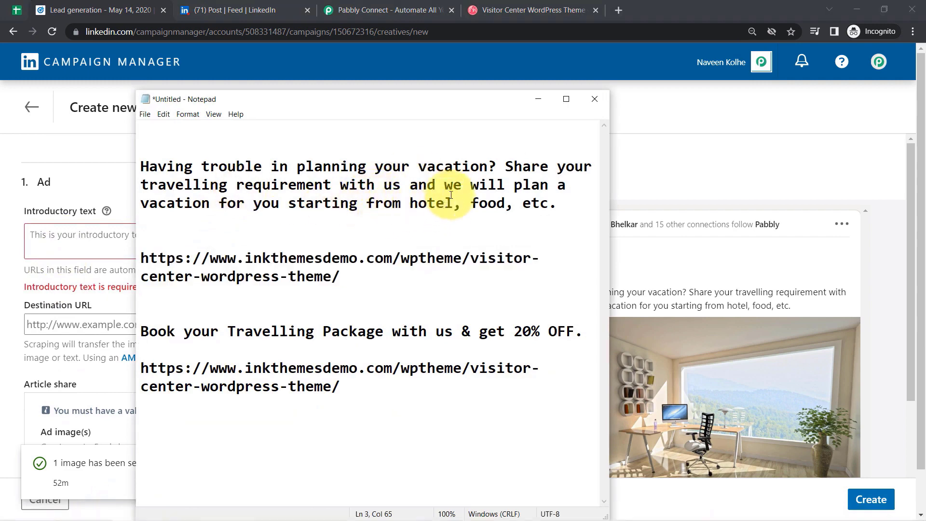
drag(557, 203, 74, 159)
key(ctrl+c)
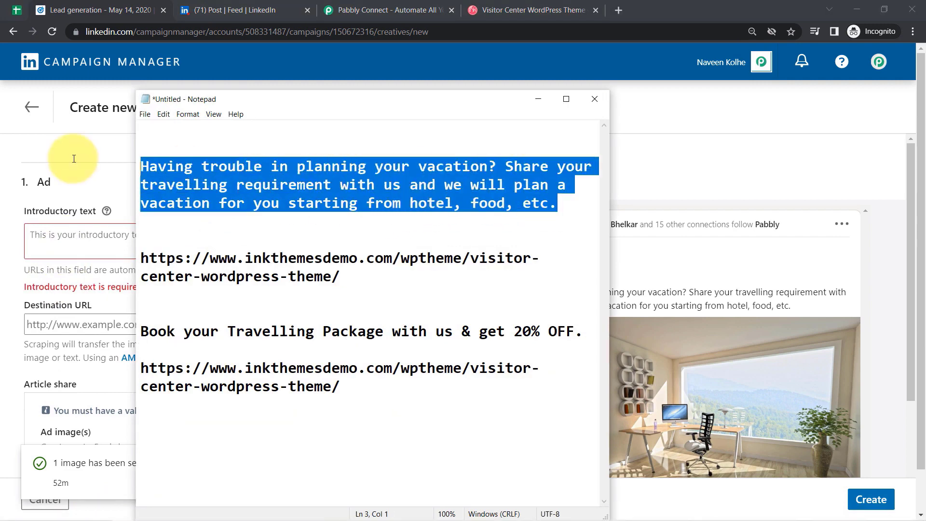
click(715, 159)
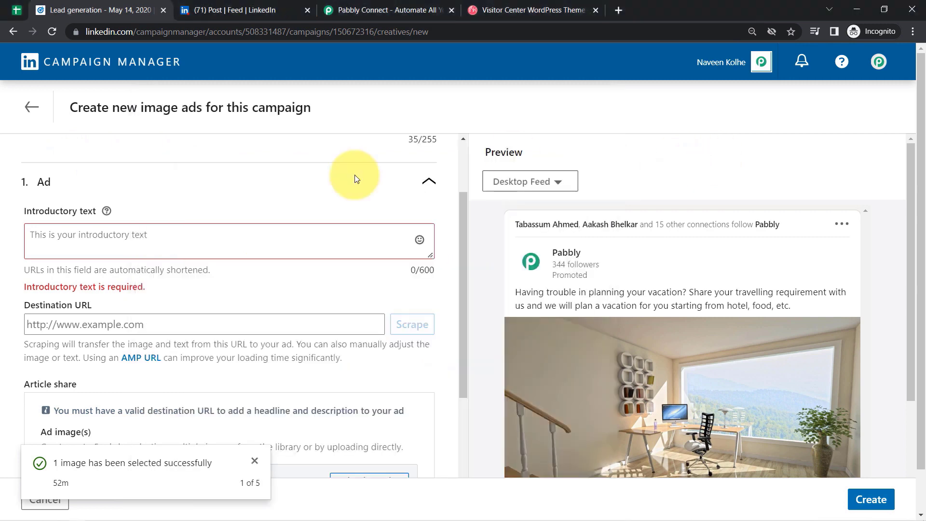
click(53, 249)
key(ctrl+v)
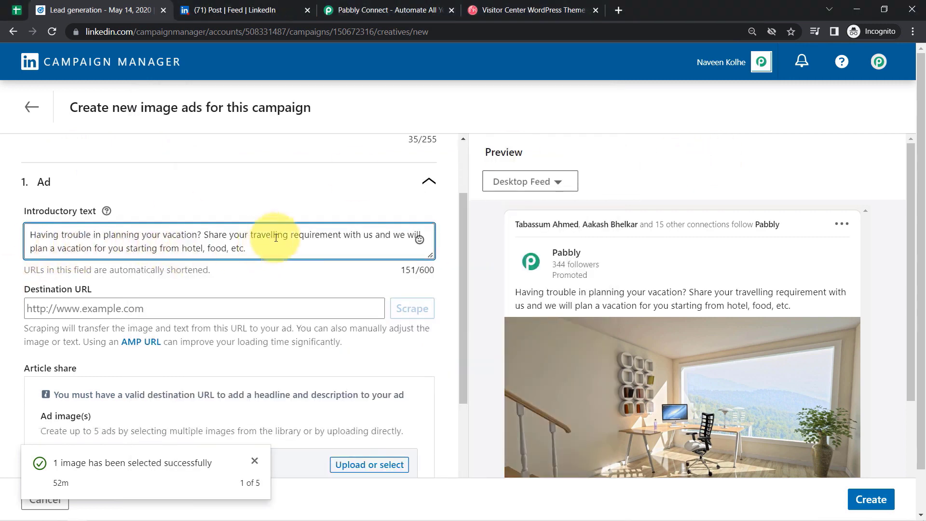
drag(76, 248, 236, 246)
click(227, 246)
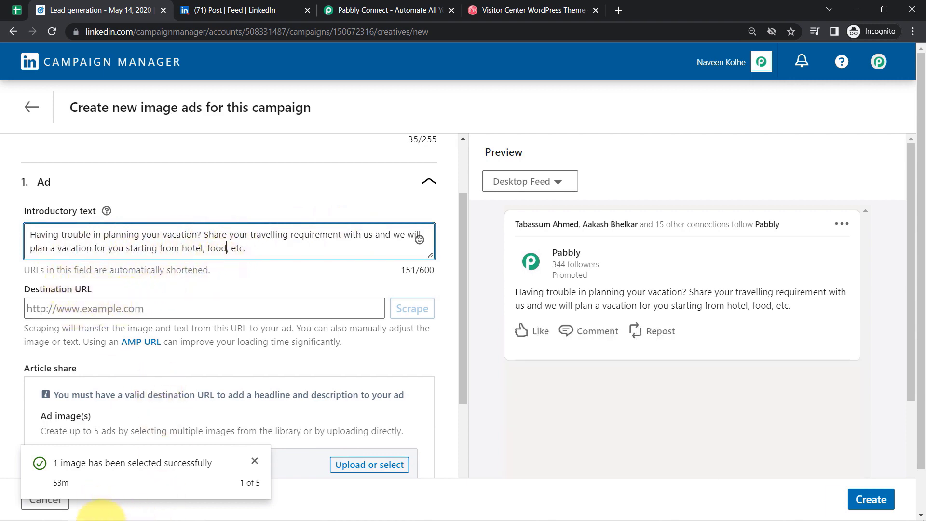
- Paste the inkthemesdemo website URL as destination URL and remove its leading space
click(120, 513)
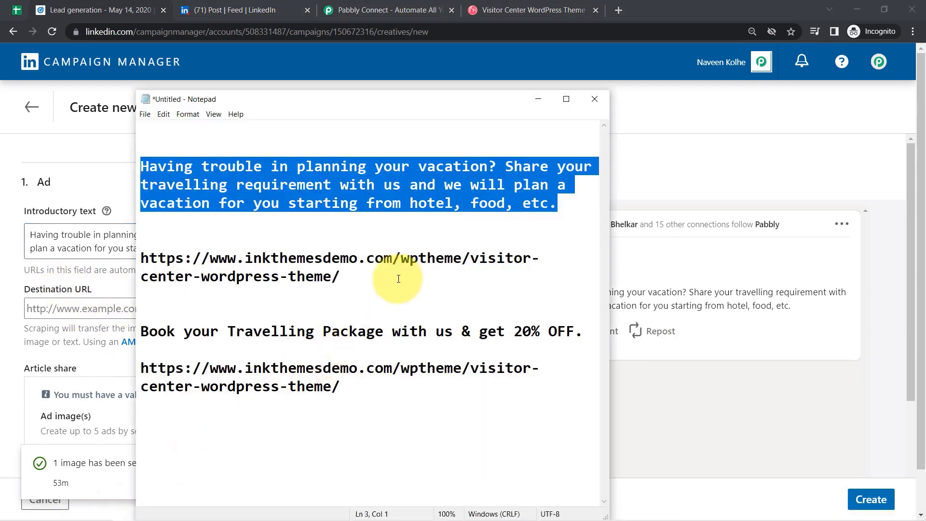
click(341, 278)
drag(340, 280, 139, 258)
key(ctrl+c)
click(688, 159)
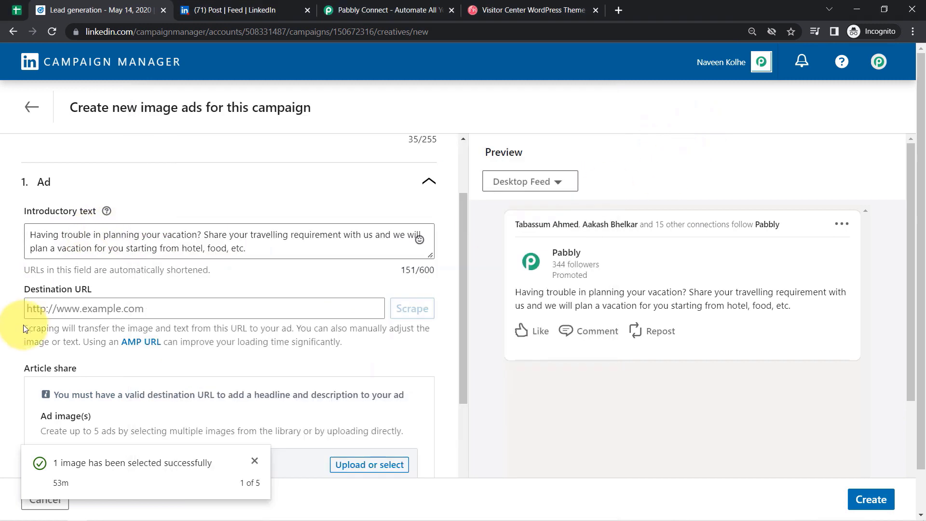
click(59, 310)
key(ctrl+v)
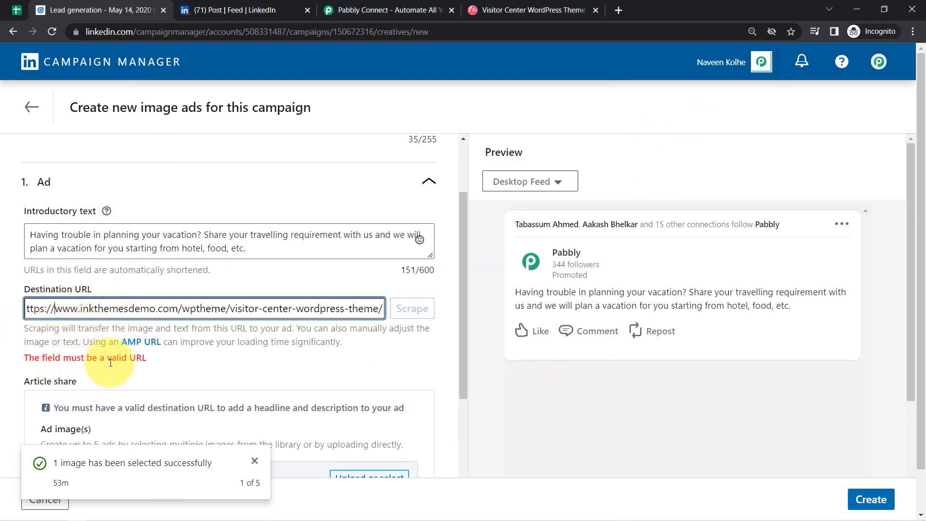
drag(225, 308, 0, 324)
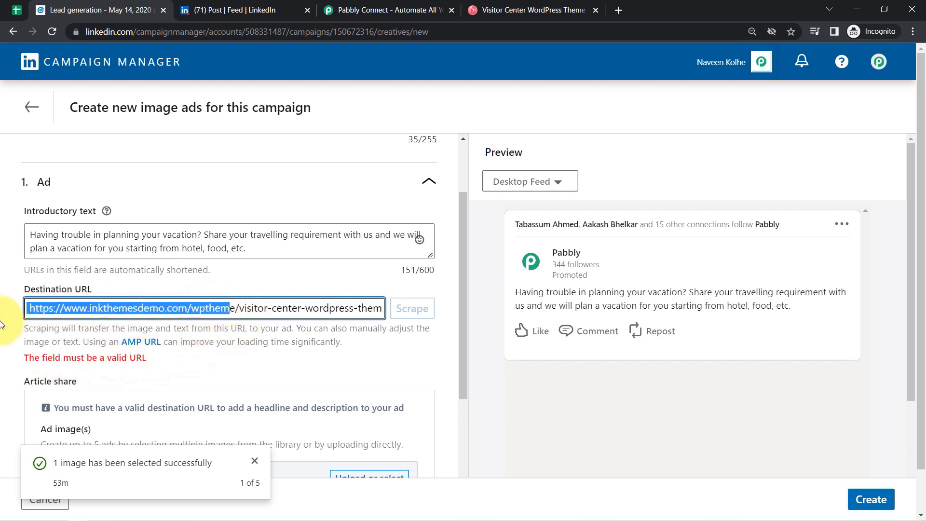
click(28, 310)
key(Delete)
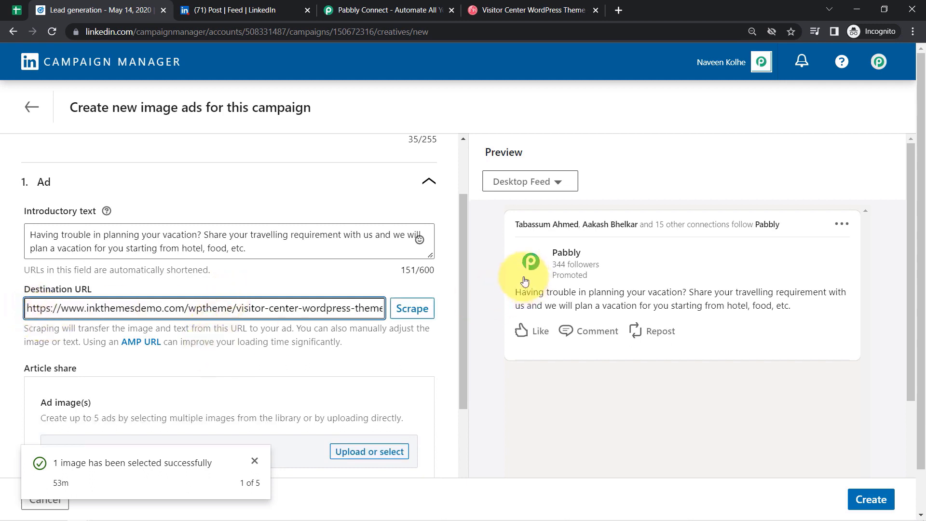
drag(465, 275, 454, 377)
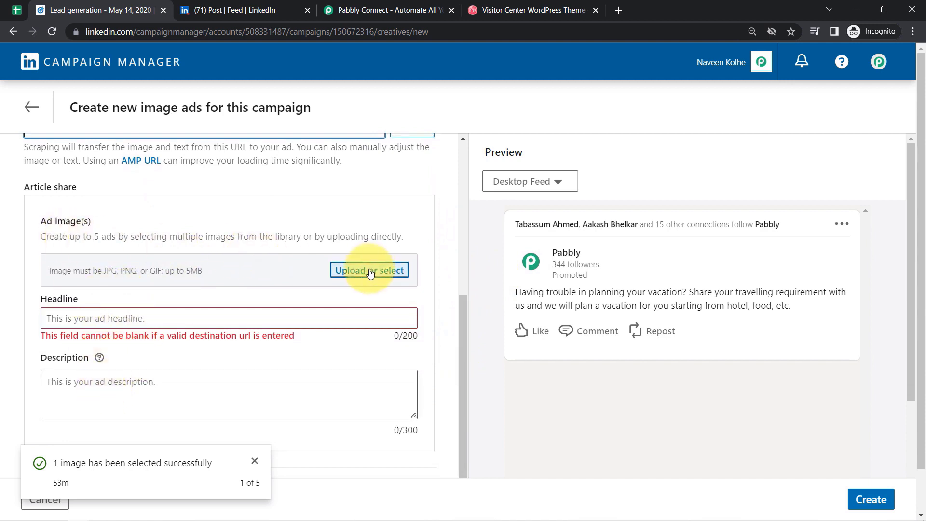
- Upload Gallery-11.jpg to the image library and select it as the ad image
click(254, 427)
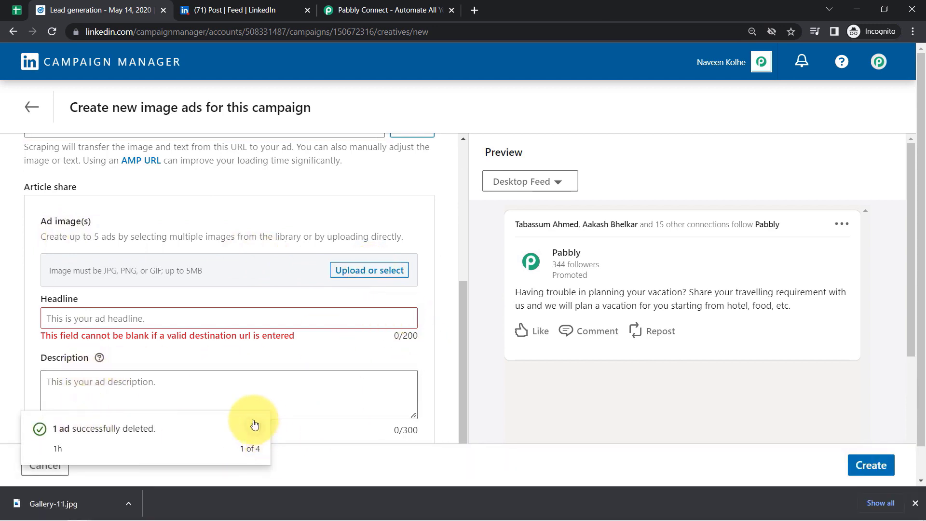
drag(77, 506, 359, 276)
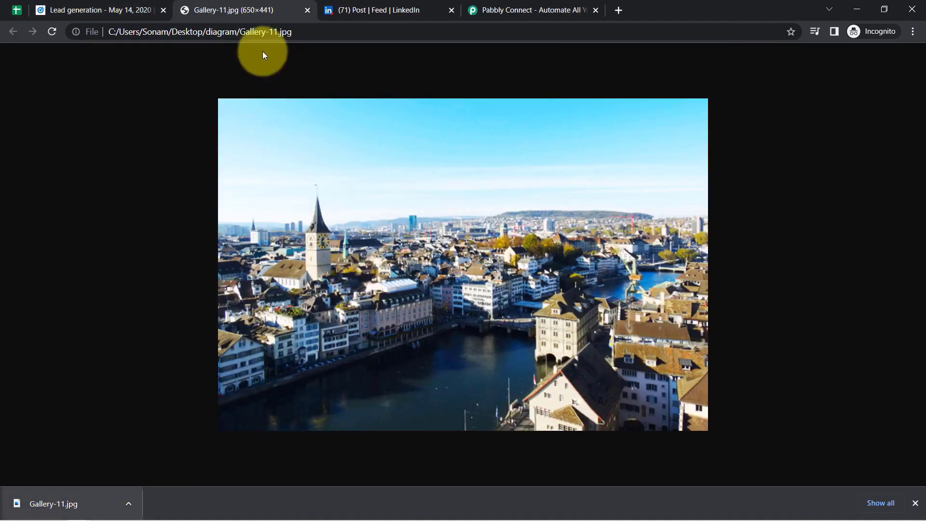
click(111, 10)
click(353, 271)
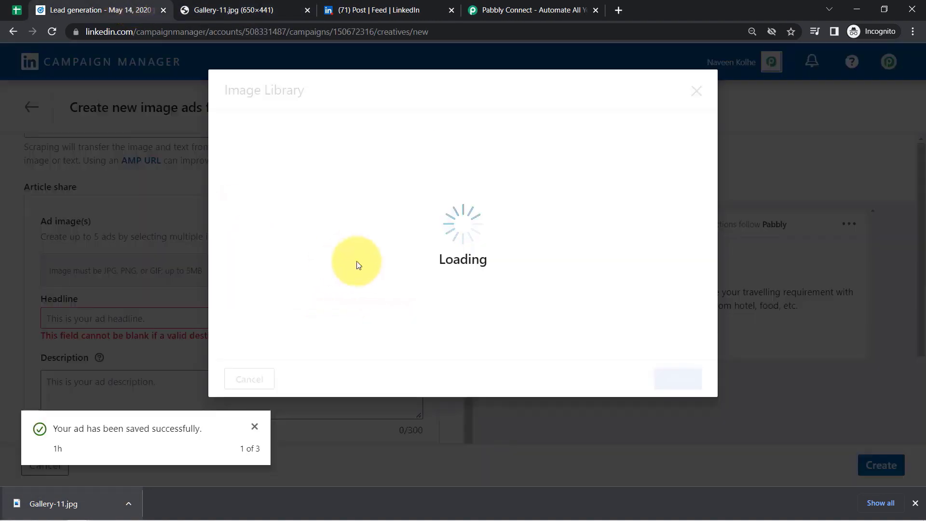
drag(48, 502, 533, 264)
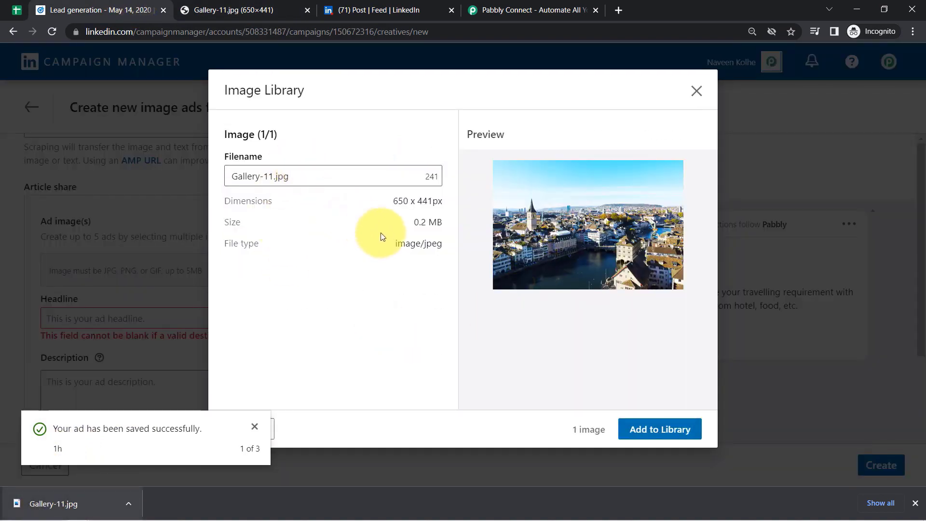
click(648, 435)
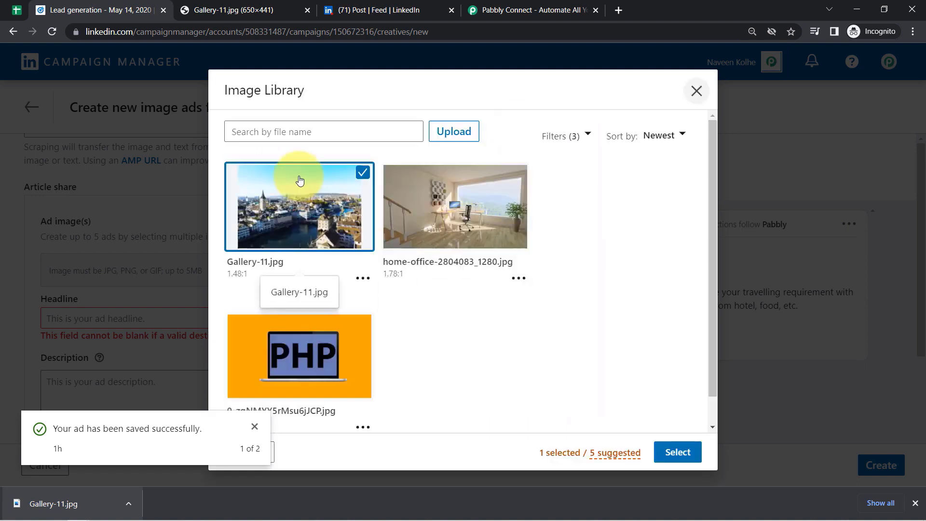
click(661, 455)
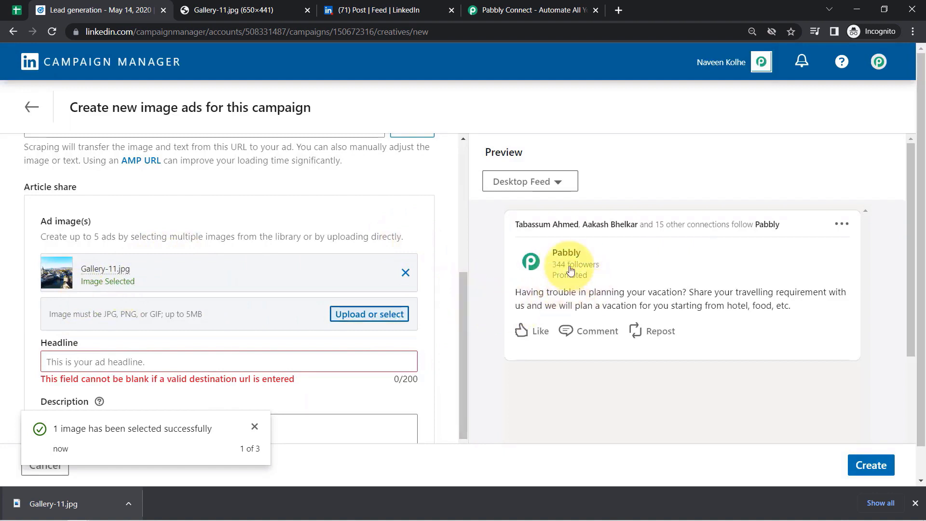
- Enter the headline 'Book your Travelling package with us & Get 20% OFF' and create the ad
drag(463, 292, 454, 334)
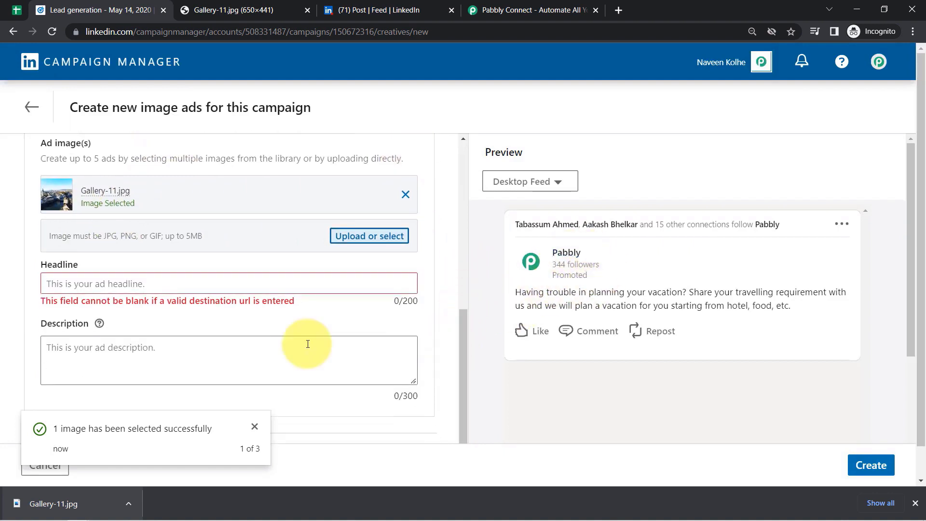
click(124, 290)
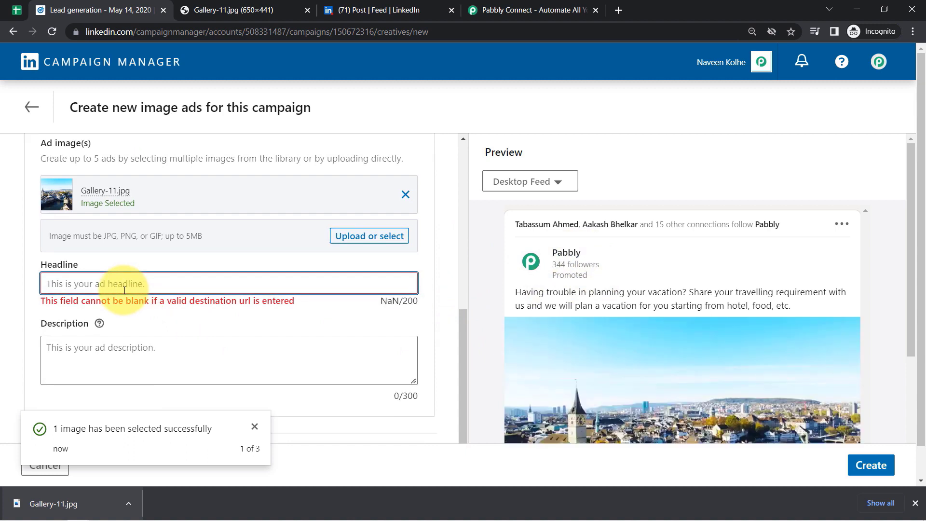
text(Bo)
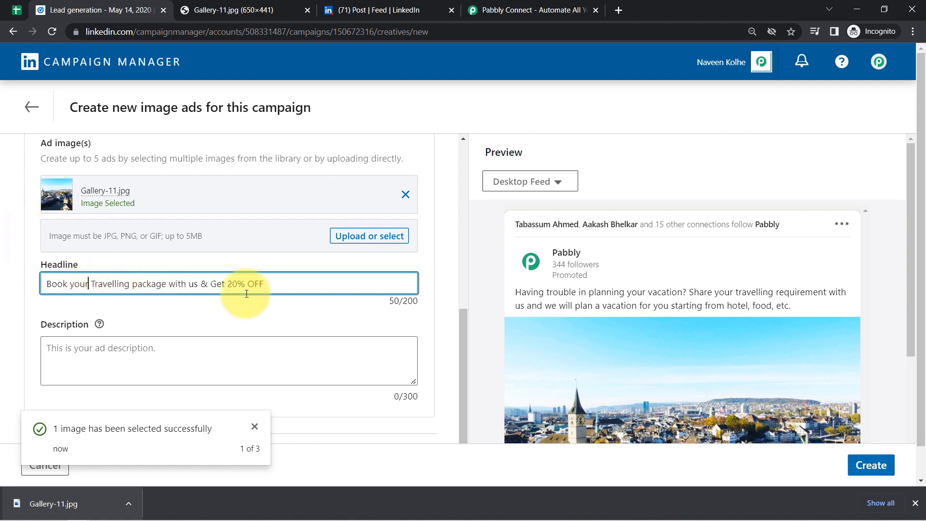
drag(910, 202, 905, 341)
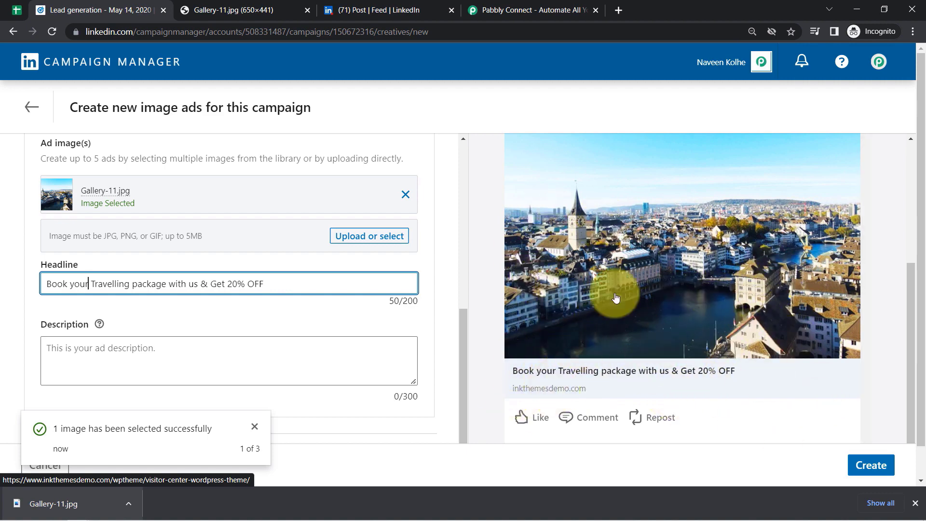
click(53, 378)
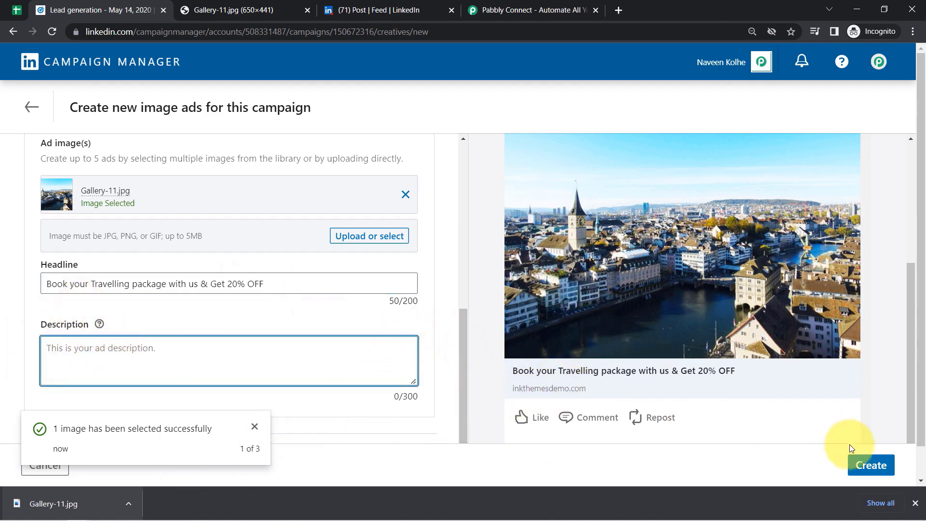
click(871, 466)
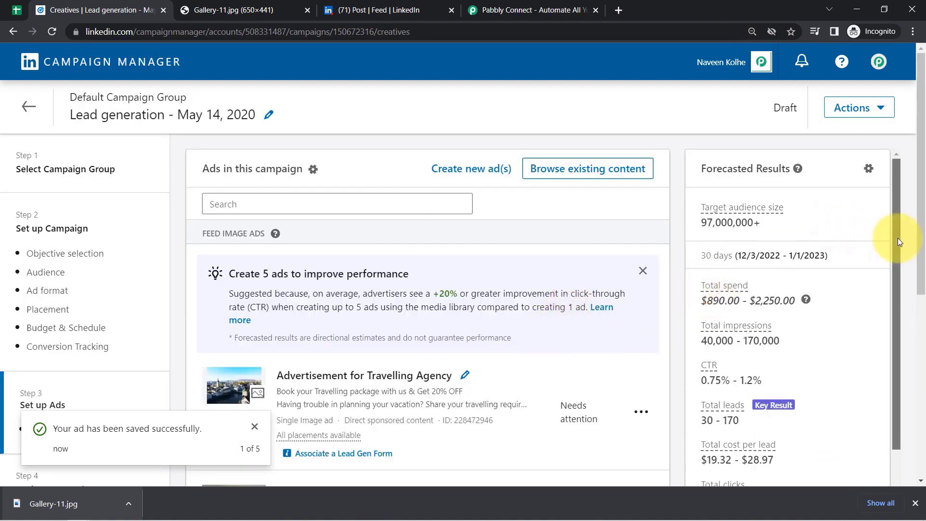
- Attach a lead gen form with a Register call-to-action and the Tour & Travel Booking Form, then save
drag(898, 238, 900, 285)
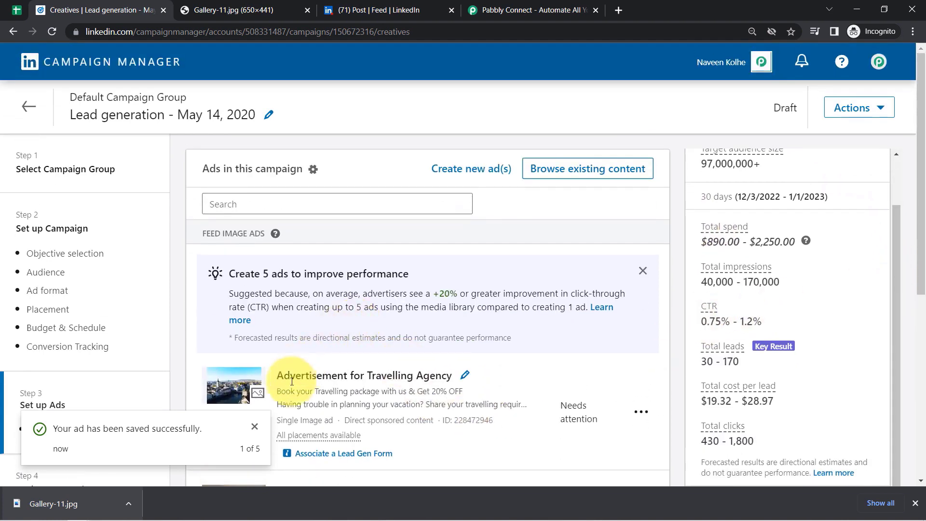
scroll(291, 382, down, 5)
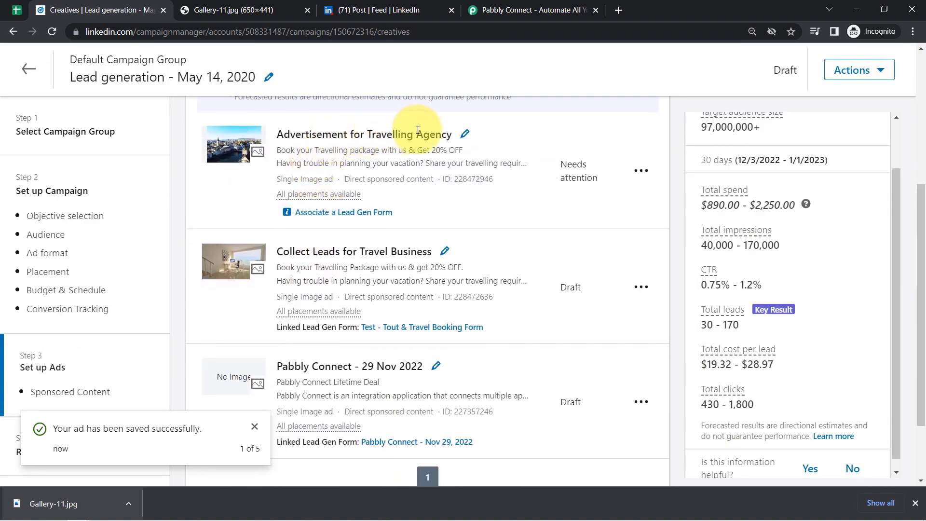
click(321, 214)
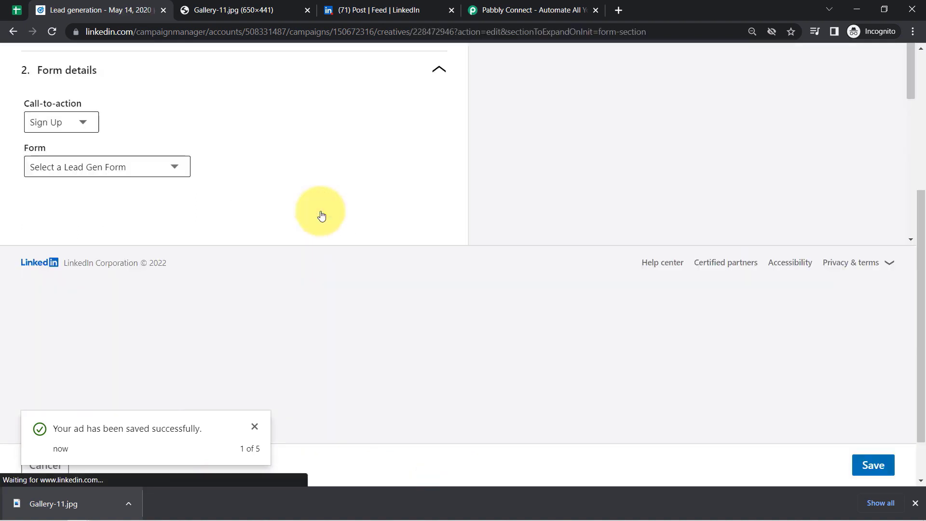
click(46, 121)
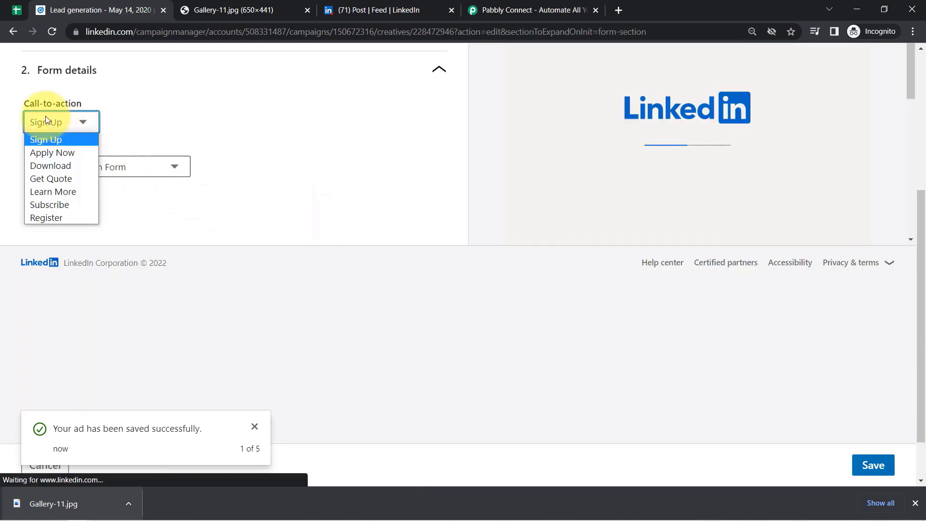
click(65, 139)
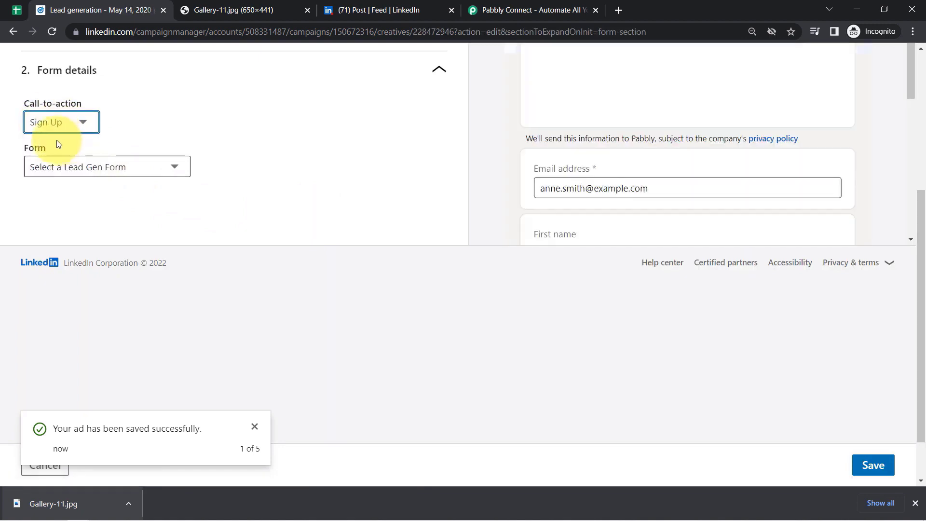
click(49, 123)
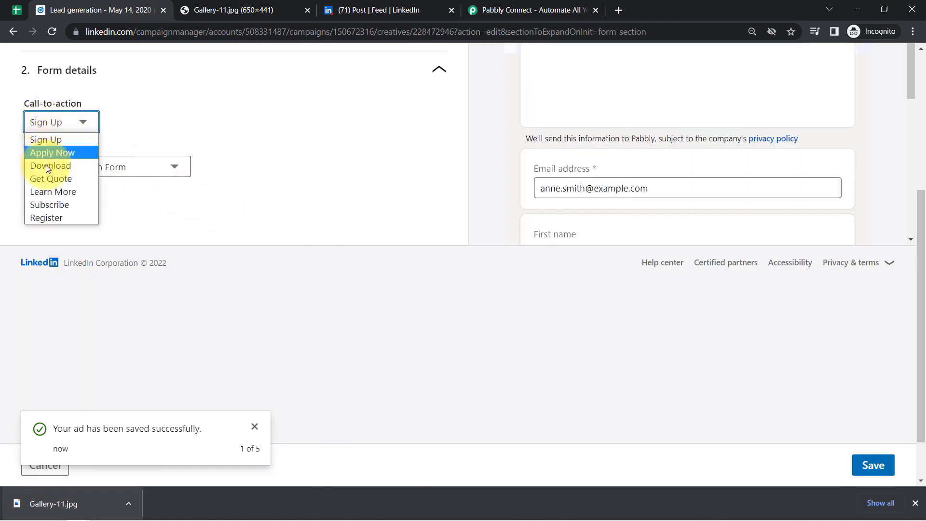
click(47, 218)
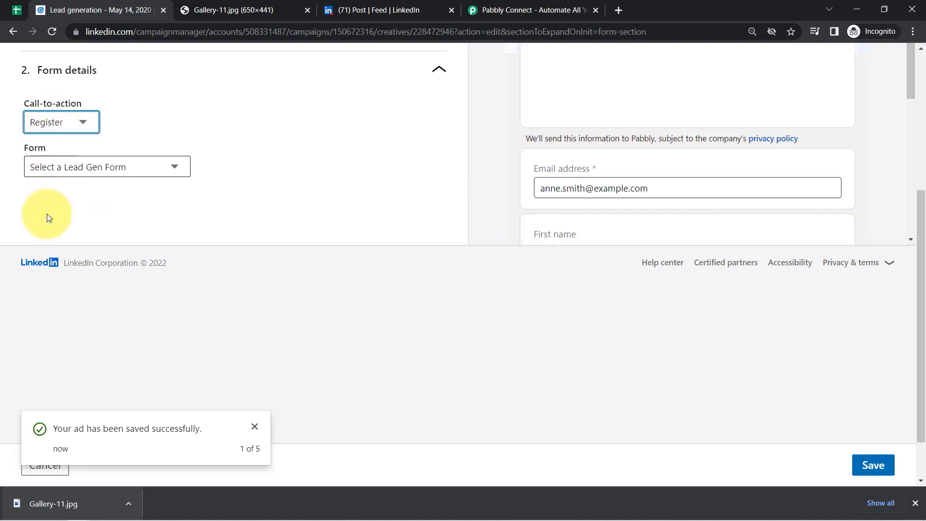
click(50, 167)
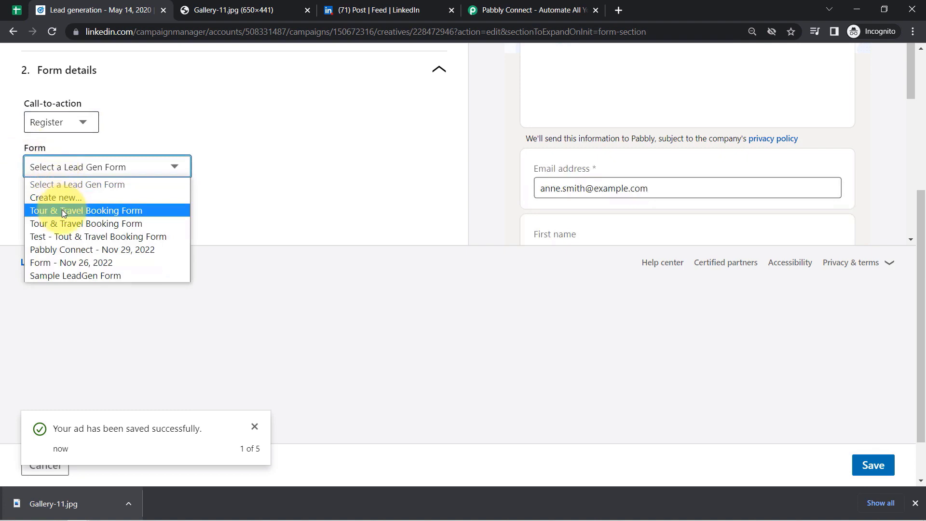
click(86, 211)
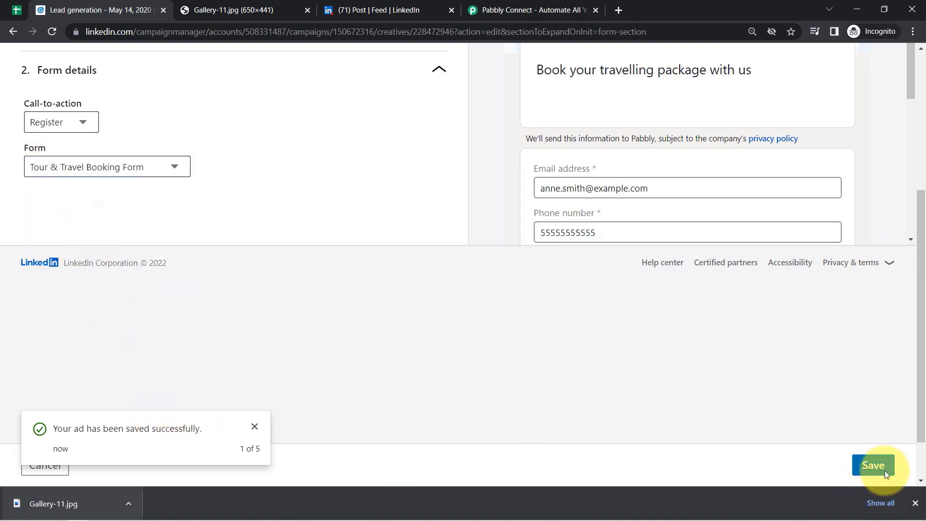
click(873, 465)
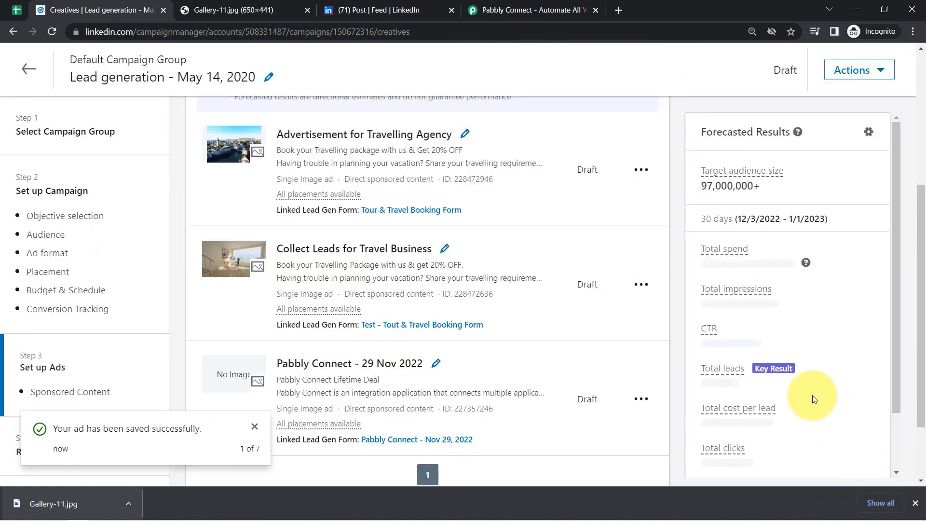
- Go back to the account's Ads list and open the travel agency ad's live preview
drag(923, 278, 921, 165)
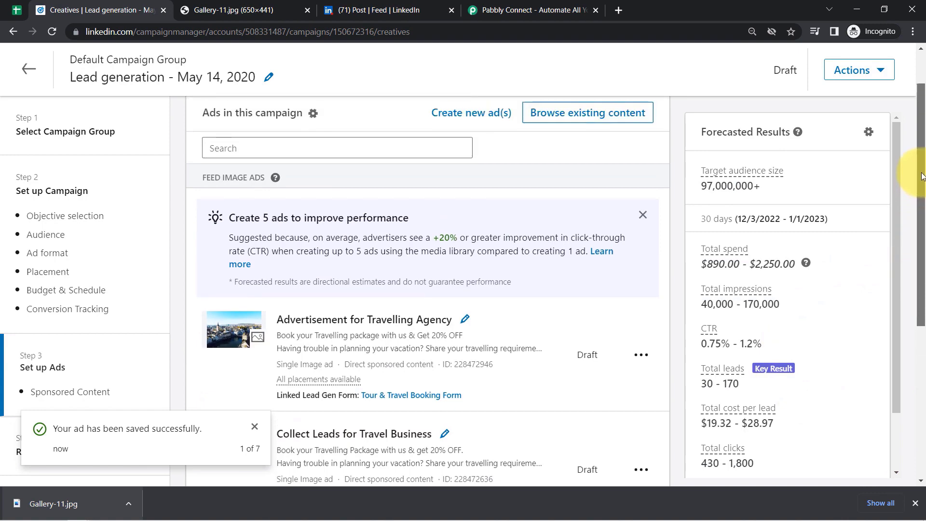
click(23, 72)
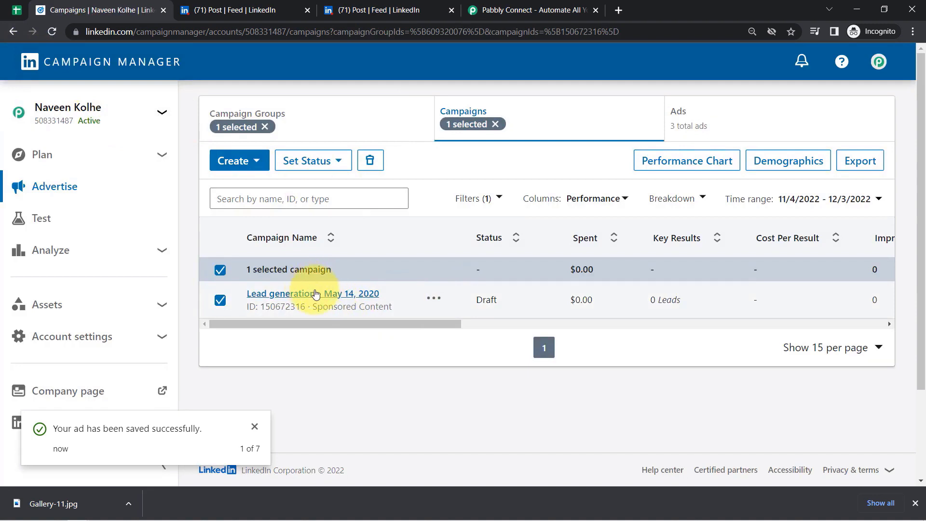
click(695, 123)
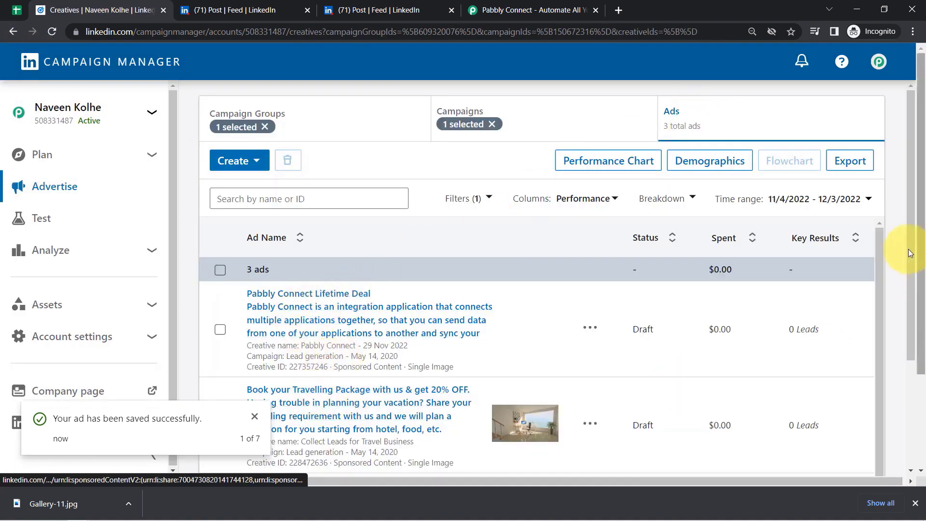
scroll(912, 311, down, 3)
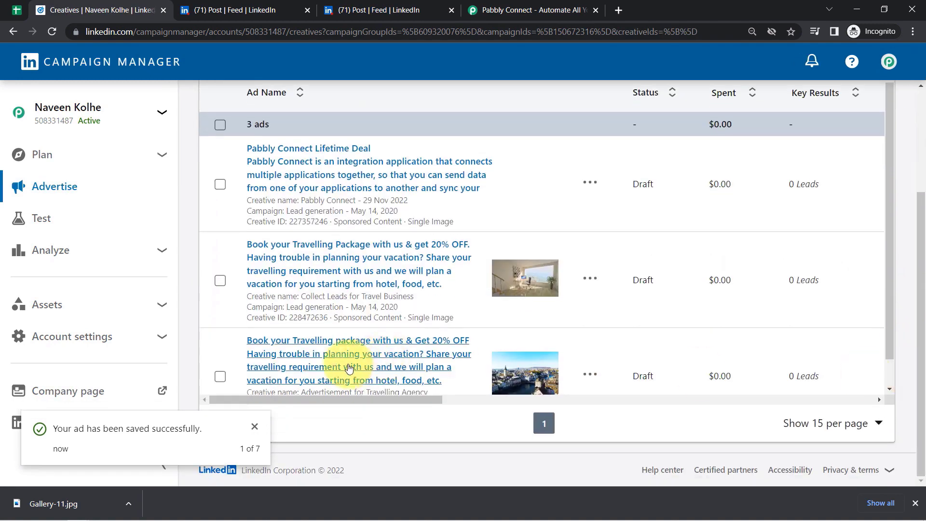
click(349, 368)
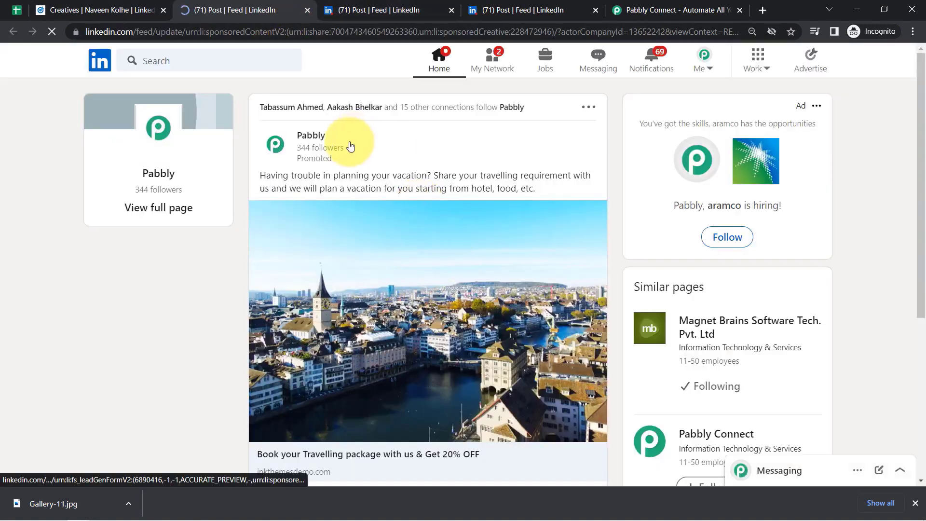
- Check the ad's Register lead form 'Book your travelling package with us', then view the Leads Collected via LinkedIn Ads sheet
drag(290, 175, 596, 188)
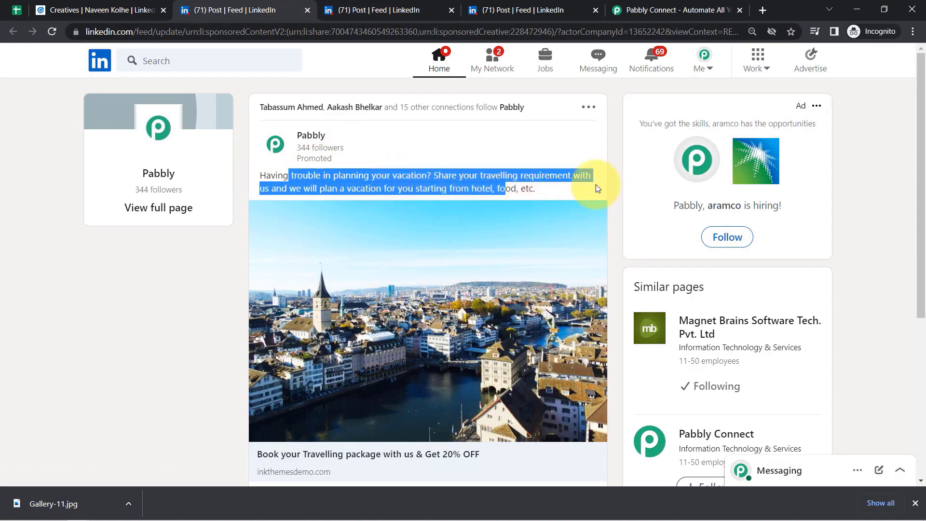
drag(920, 208, 916, 302)
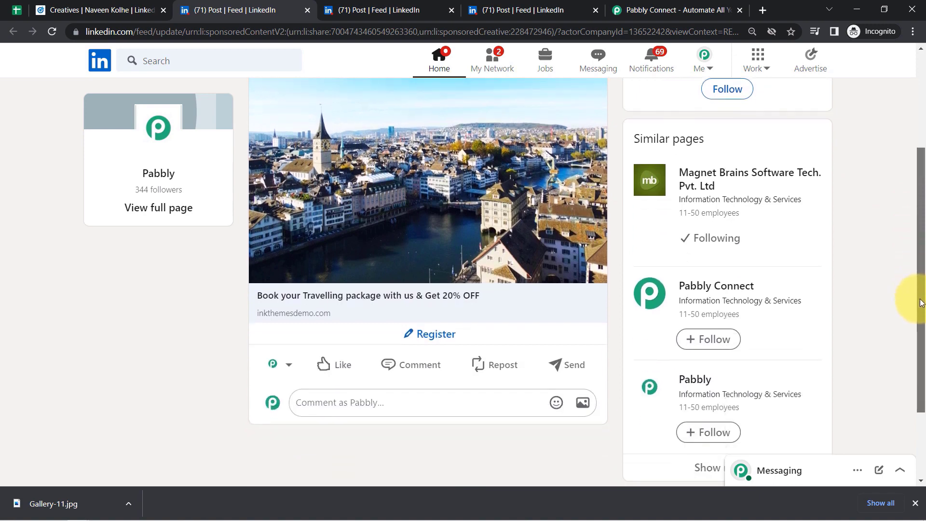
click(422, 330)
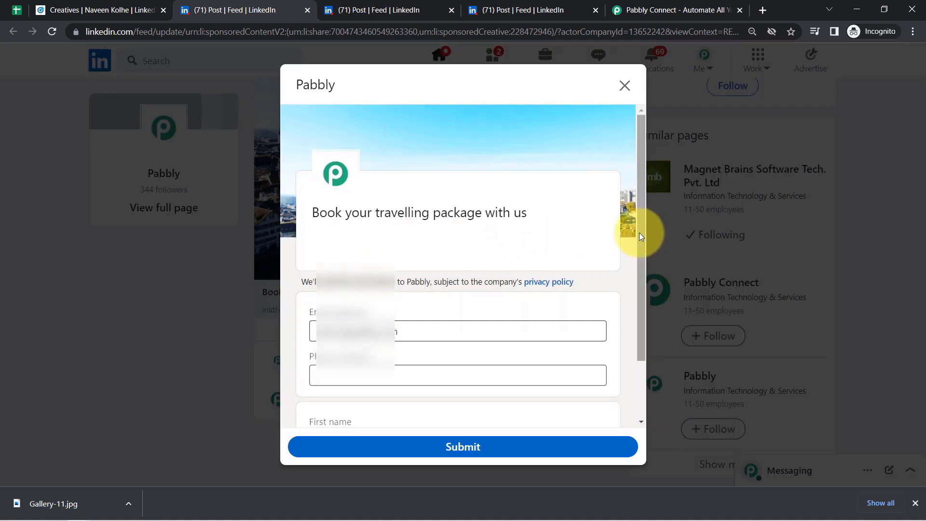
drag(640, 235, 648, 312)
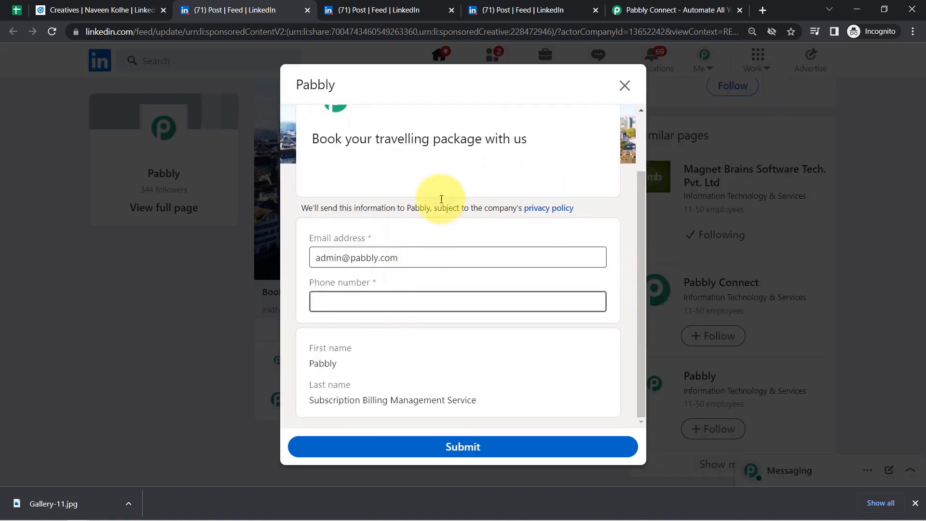
click(915, 503)
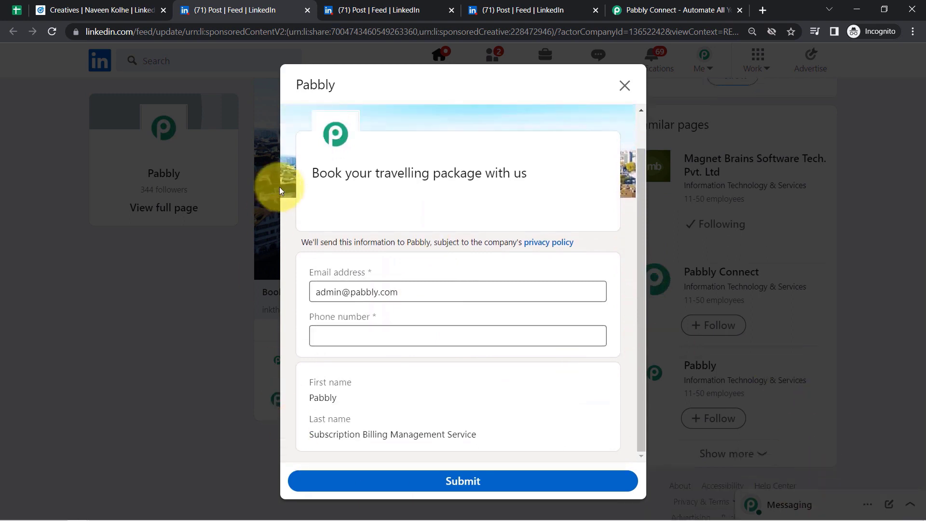
click(16, 9)
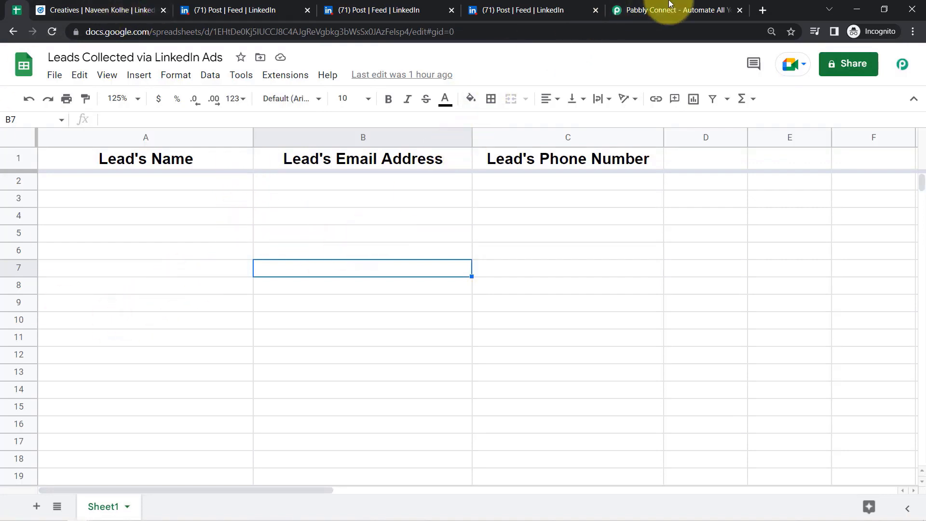
- Sign in to Pabbly, open Pabbly Connect and create the workflow 'Collect LinkedIn Leads in Google Sheets Automatically'
click(685, 10)
click(675, 66)
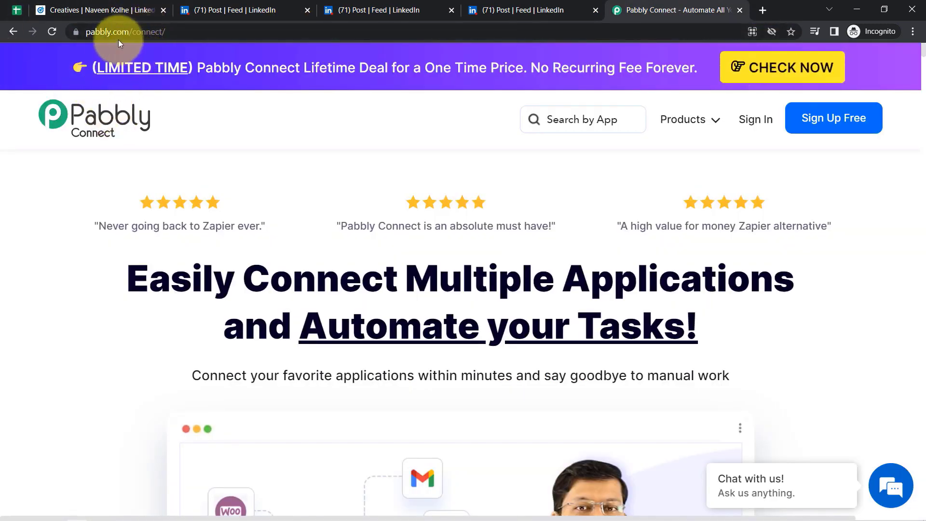
drag(104, 31, 190, 30)
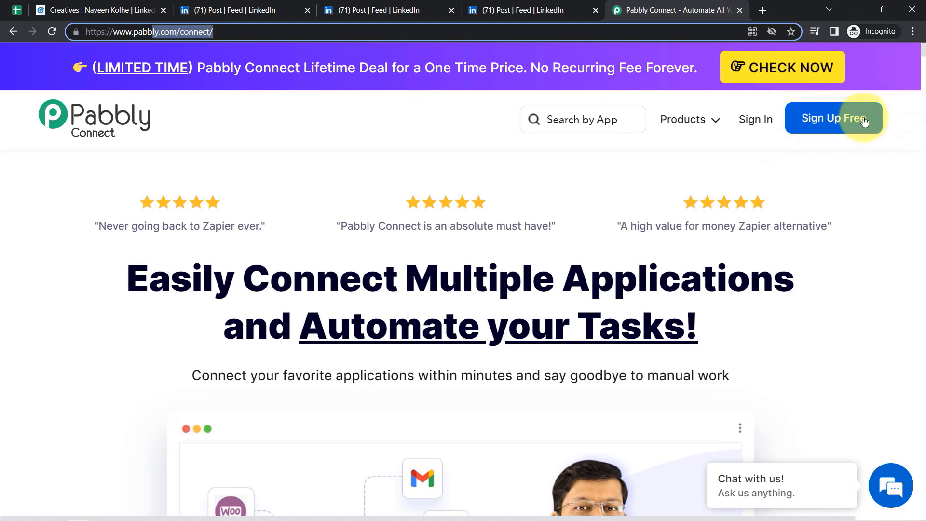
click(763, 121)
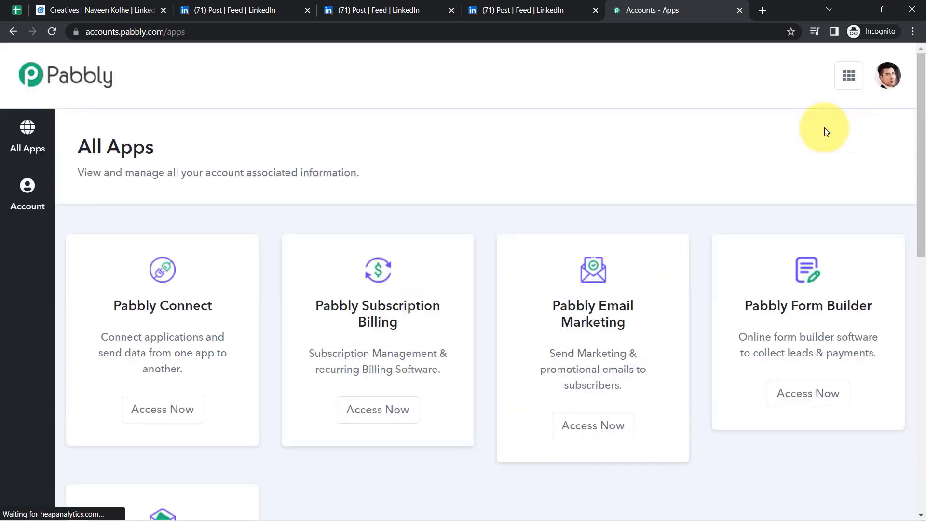
click(158, 426)
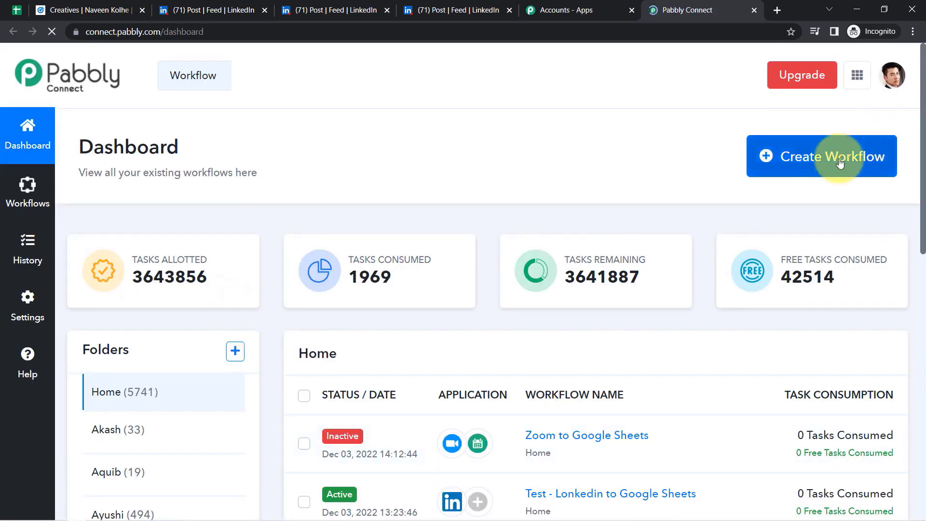
click(815, 157)
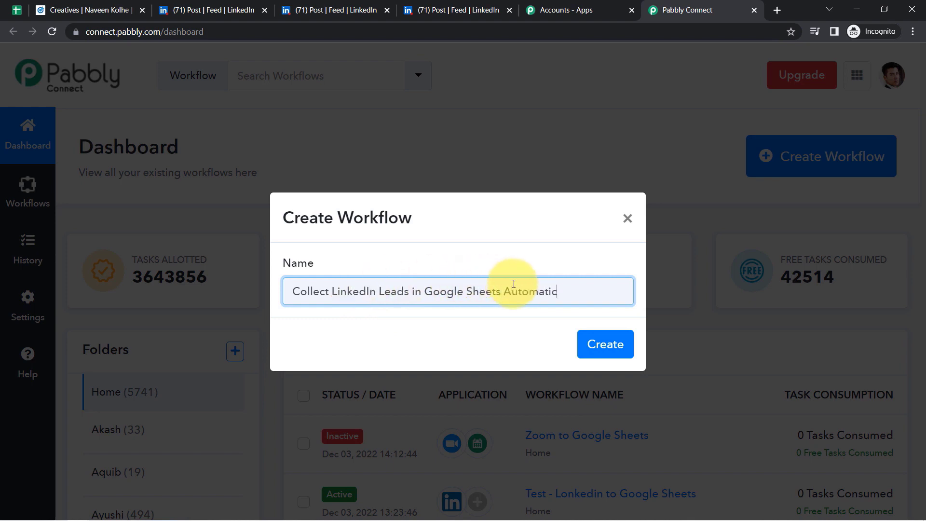
click(618, 344)
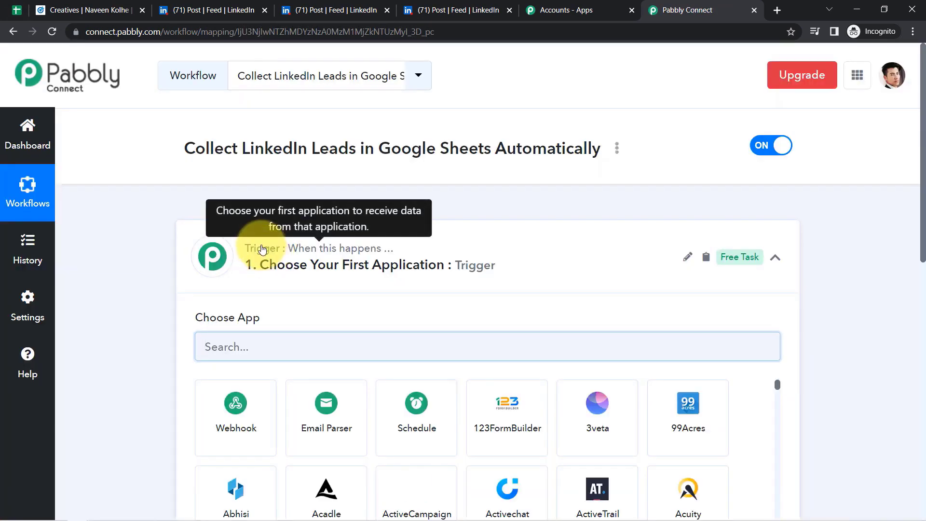
- Make LinkedIn Lead Gen Forms (Beta) the trigger app with the New Lead Gen Form Response event
click(255, 249)
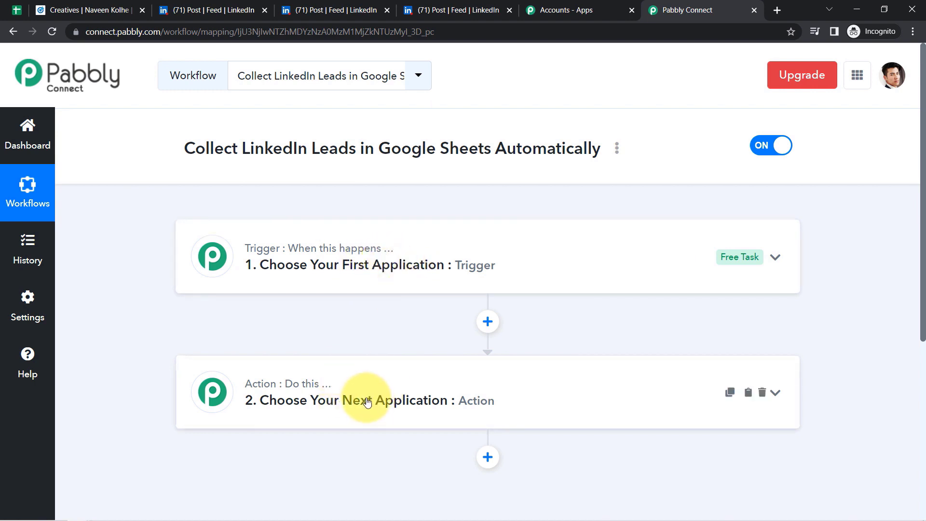
drag(600, 149, 546, 151)
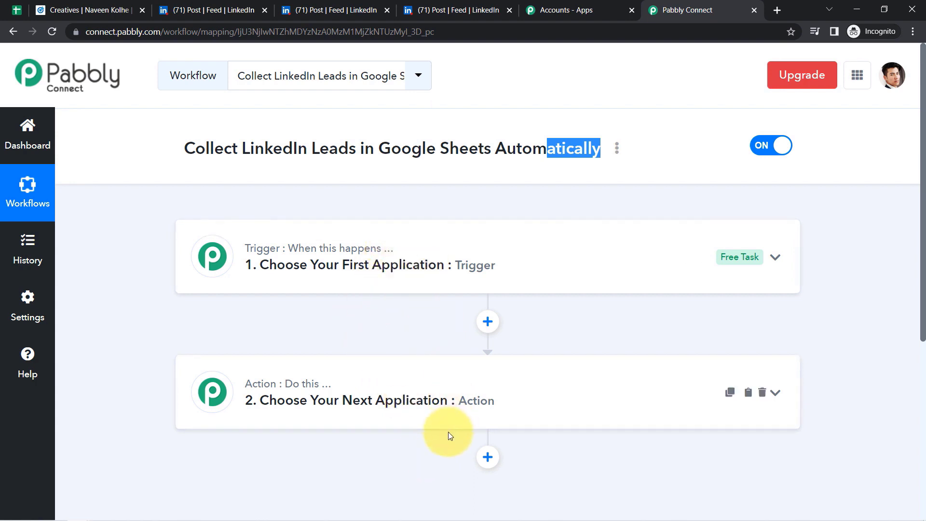
click(392, 271)
click(300, 347)
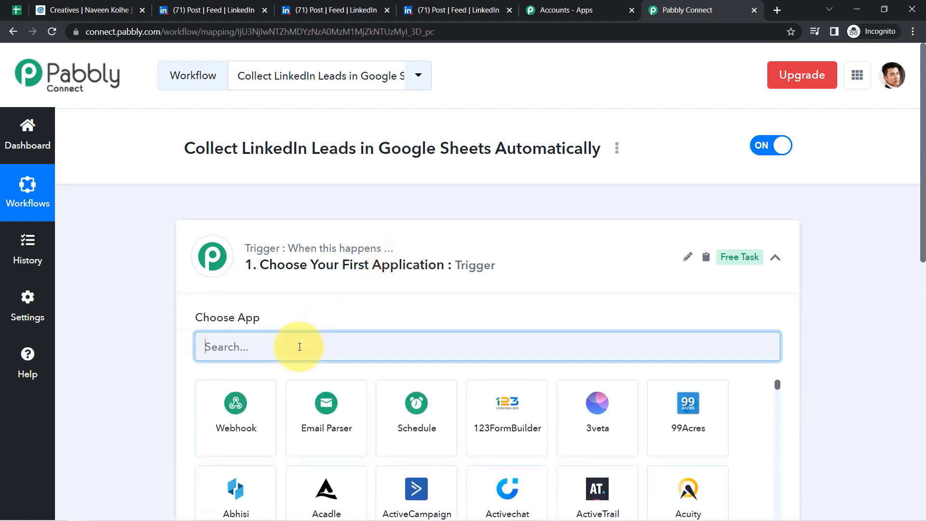
text(link)
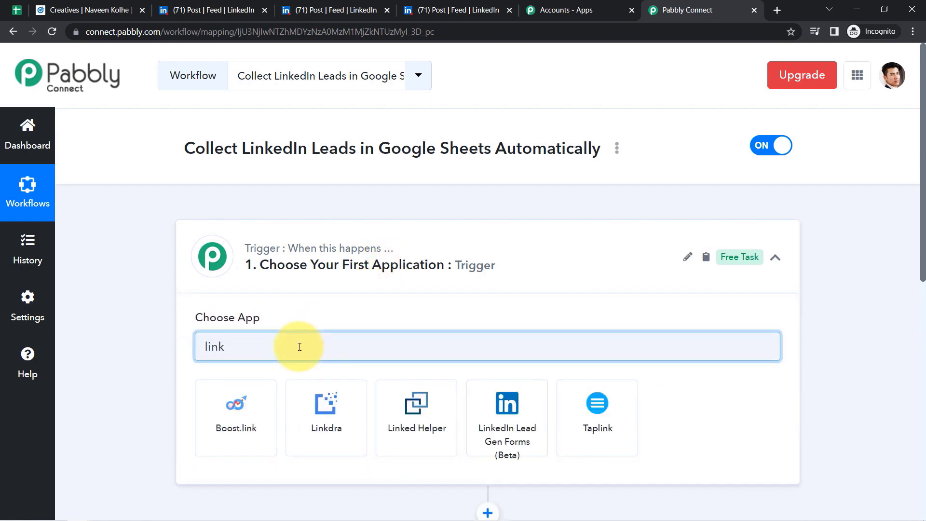
click(514, 443)
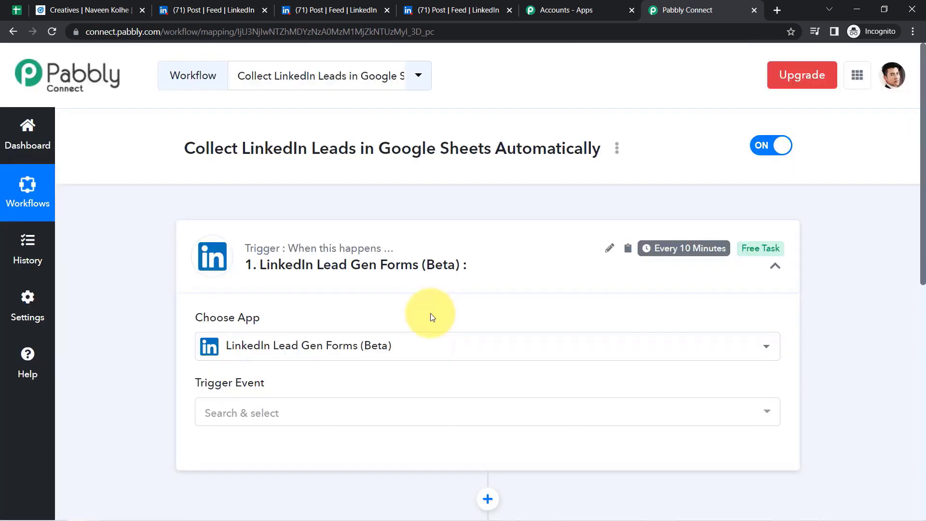
drag(922, 182, 910, 237)
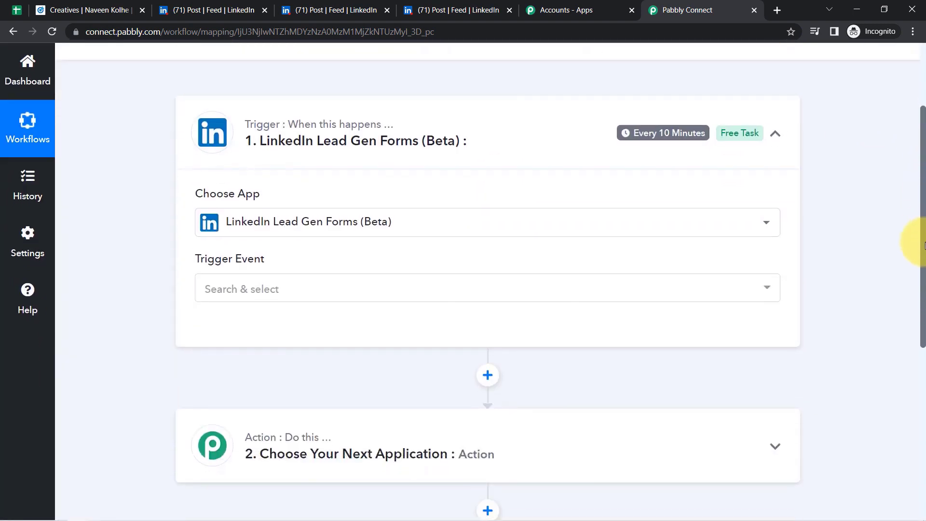
click(260, 292)
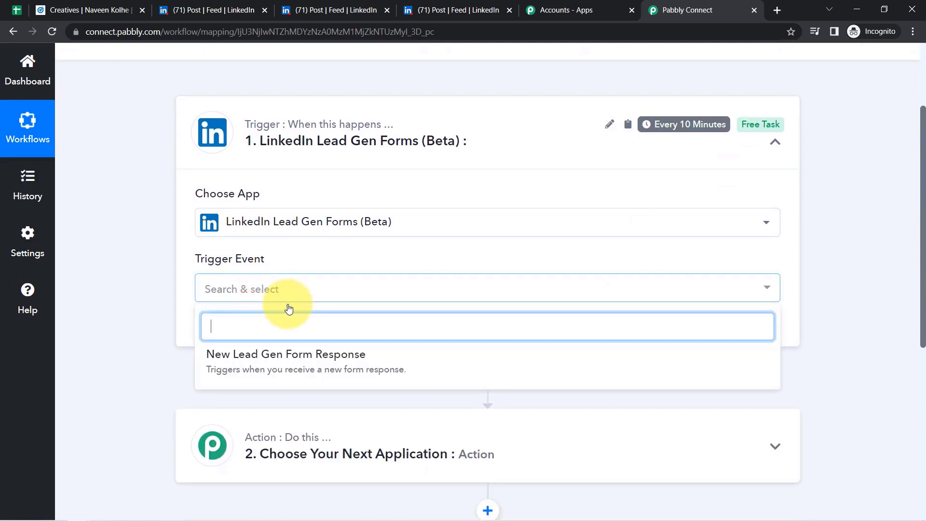
click(272, 364)
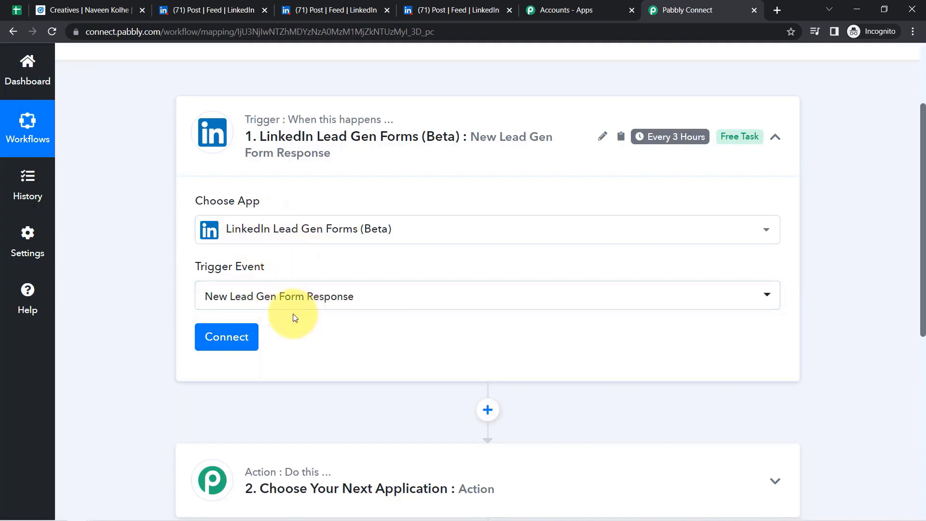
- Connect the trigger through the existing LinkedIn connection, with the sponsored ad account and Sample LeadGen Form filled in
click(219, 339)
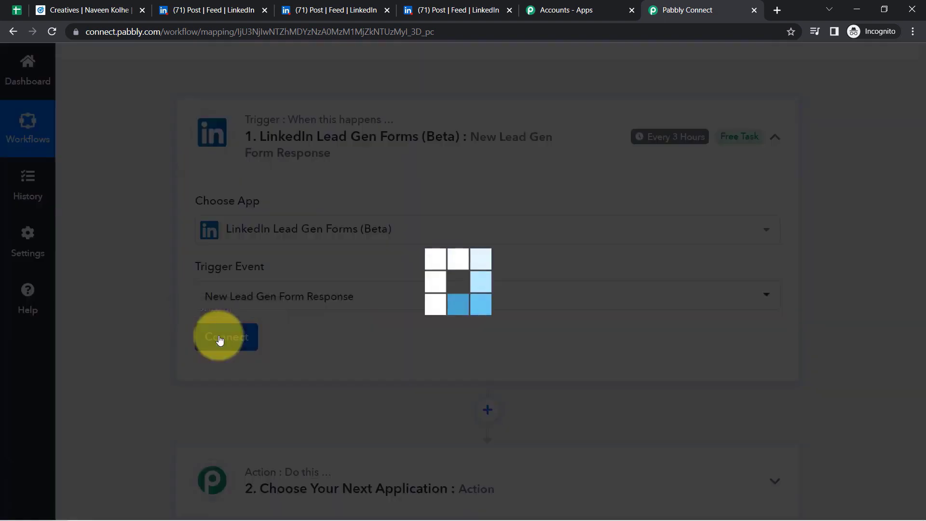
click(474, 231)
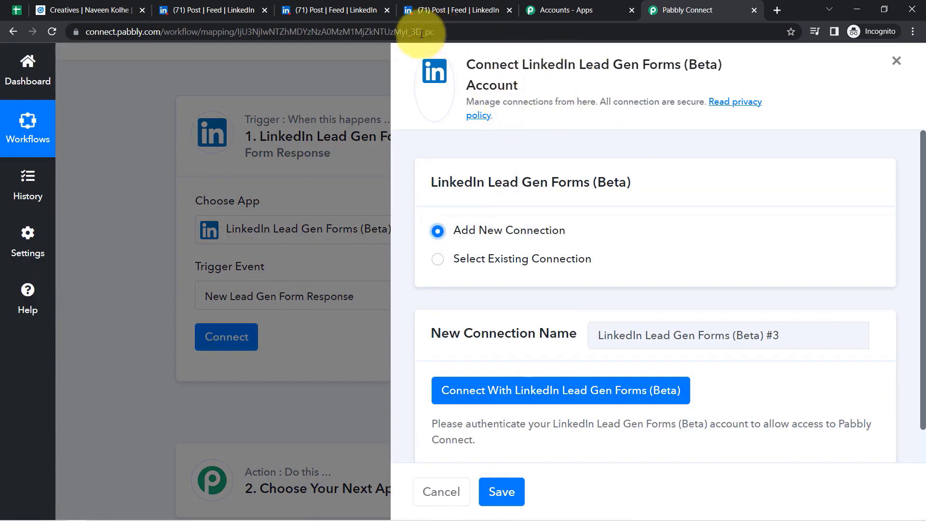
click(534, 401)
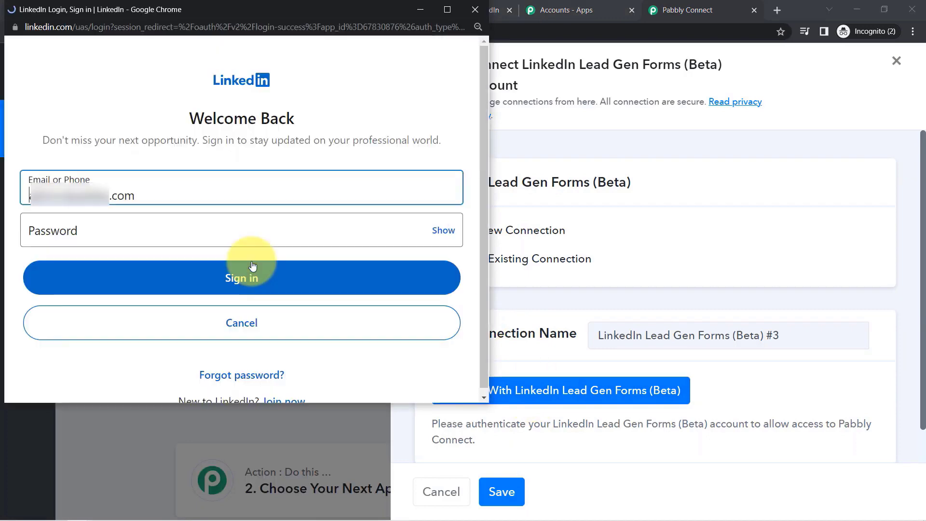
triple_click(153, 197)
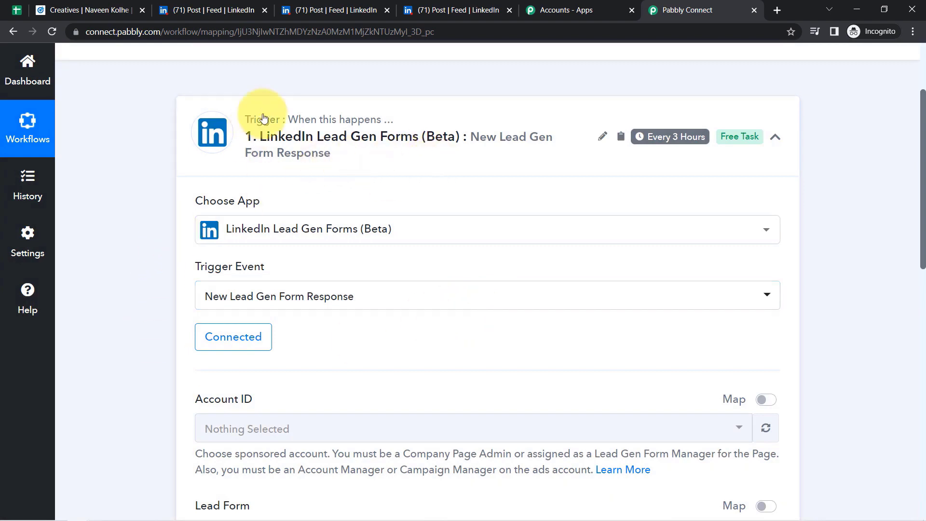
click(234, 336)
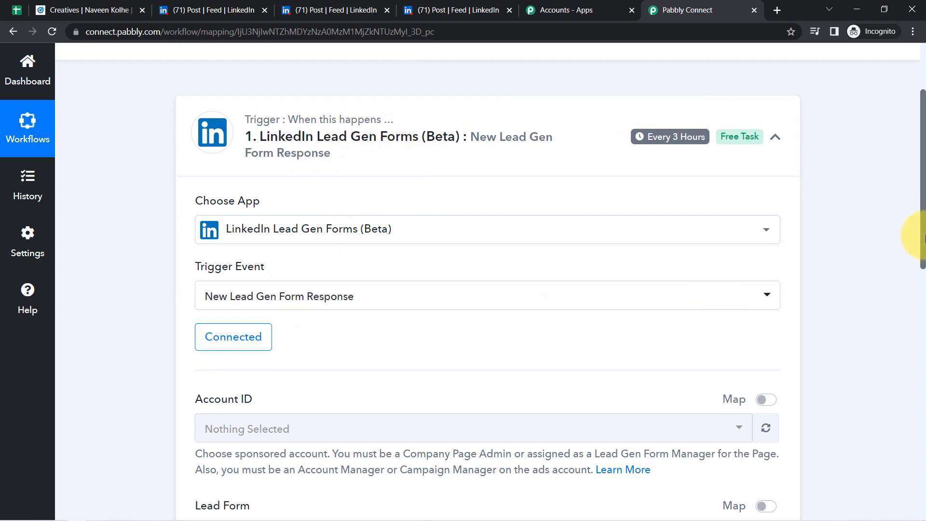
drag(921, 237, 916, 279)
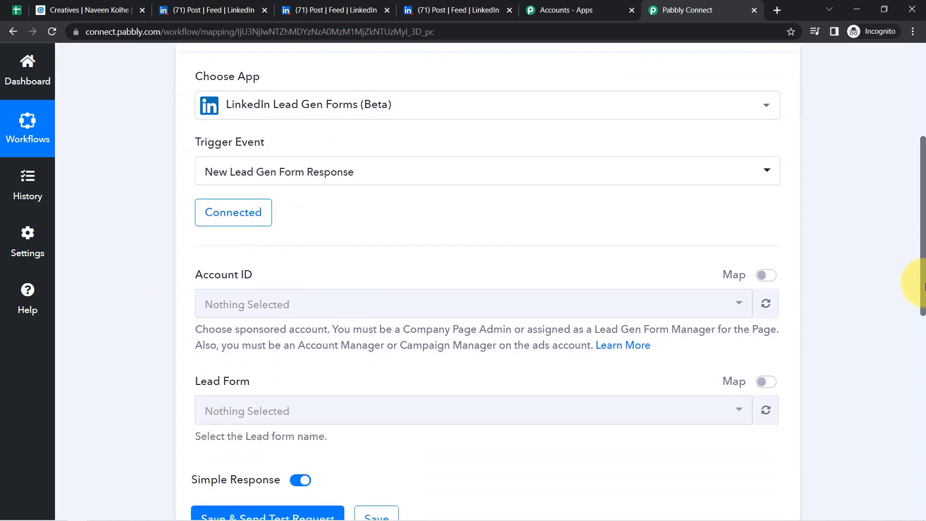
click(255, 307)
click(223, 211)
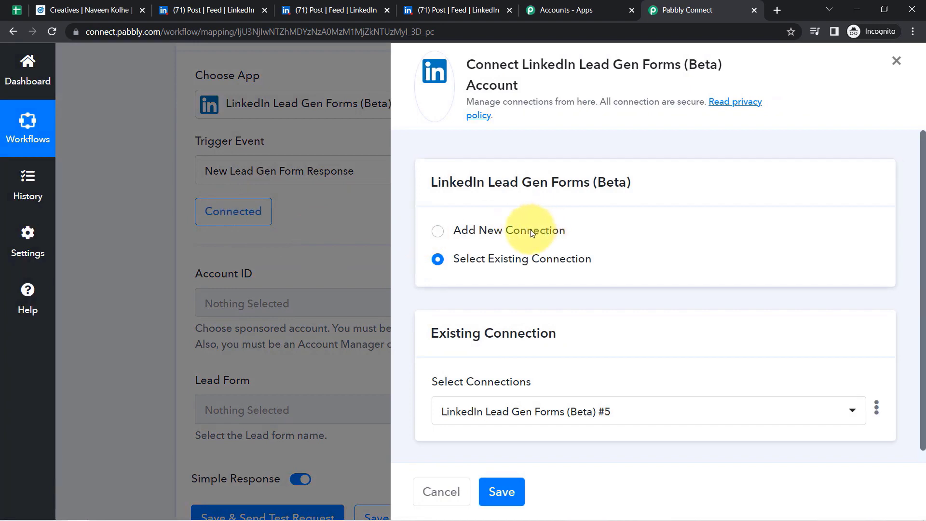
click(531, 230)
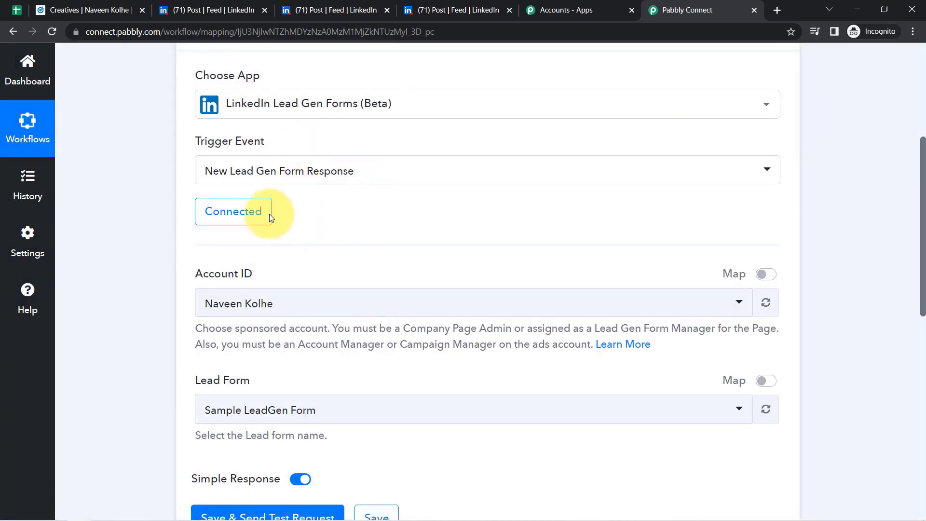
drag(215, 276, 267, 277)
- Switch the trigger's Lead Form from Sample LeadGen Form to Tour & Travel Booking Form
click(216, 379)
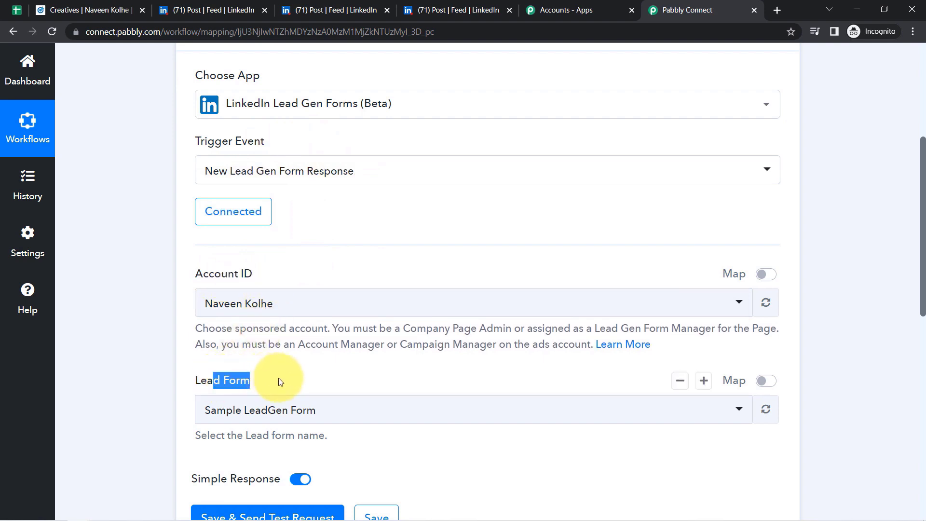
click(71, 10)
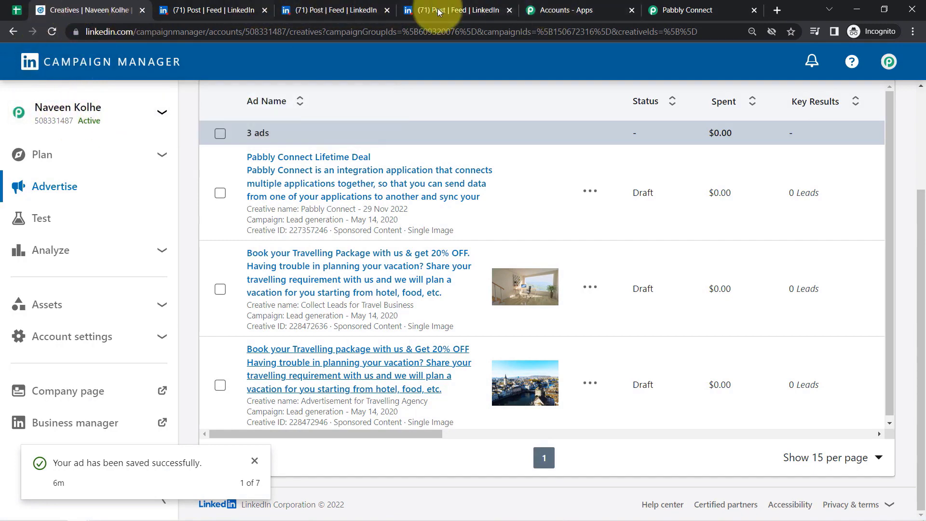
click(656, 9)
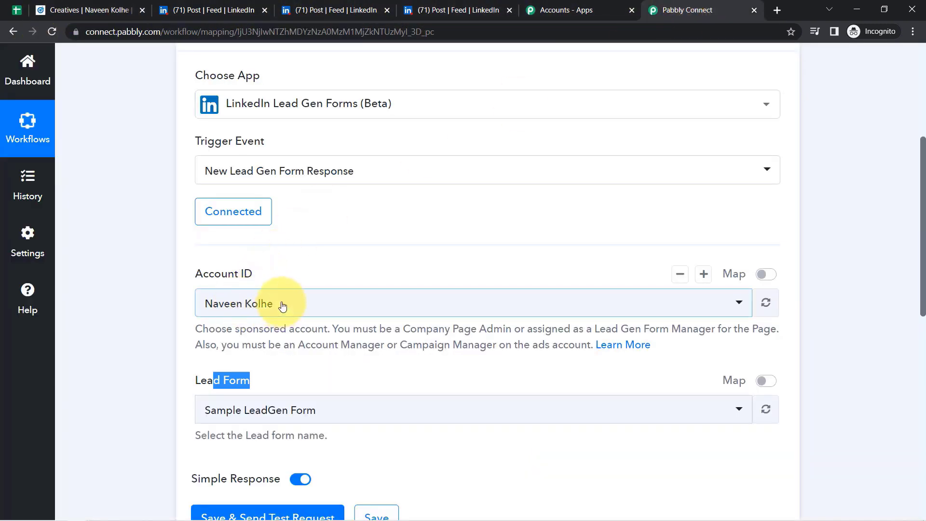
click(254, 413)
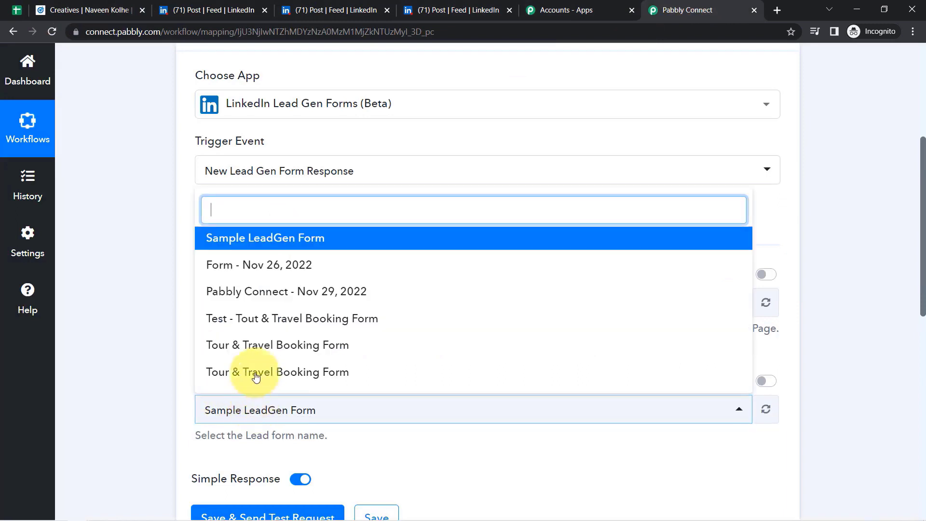
click(304, 353)
click(283, 409)
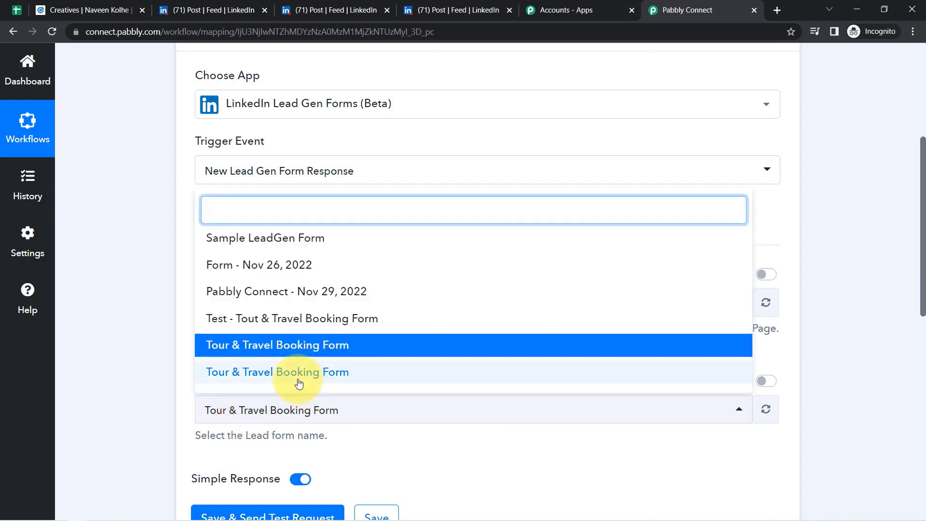
click(298, 374)
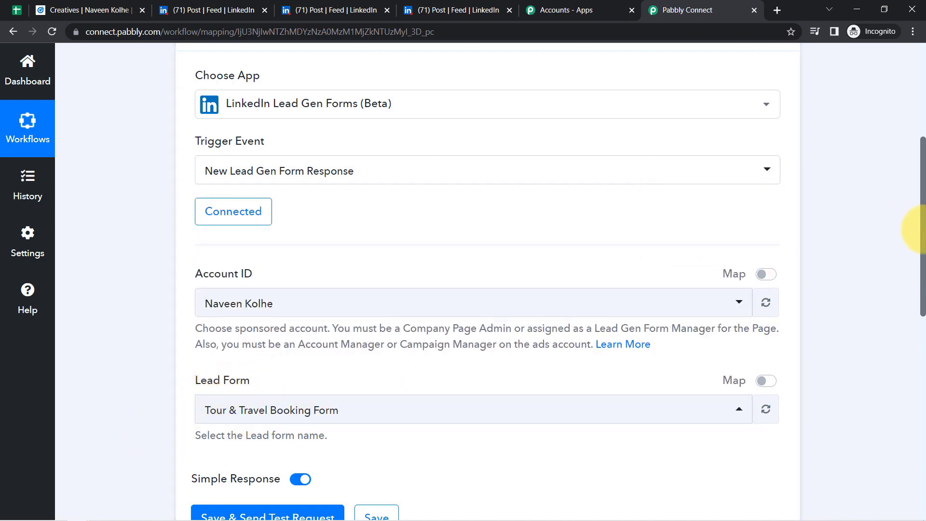
drag(922, 229, 922, 326)
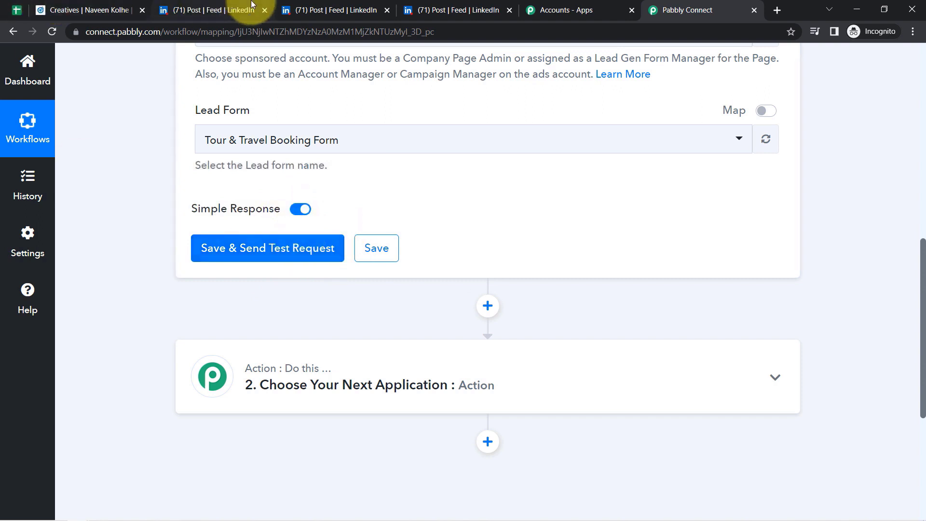
- Clear the prefilled email in the travel lead form and autofill the email and phone fields
click(318, 7)
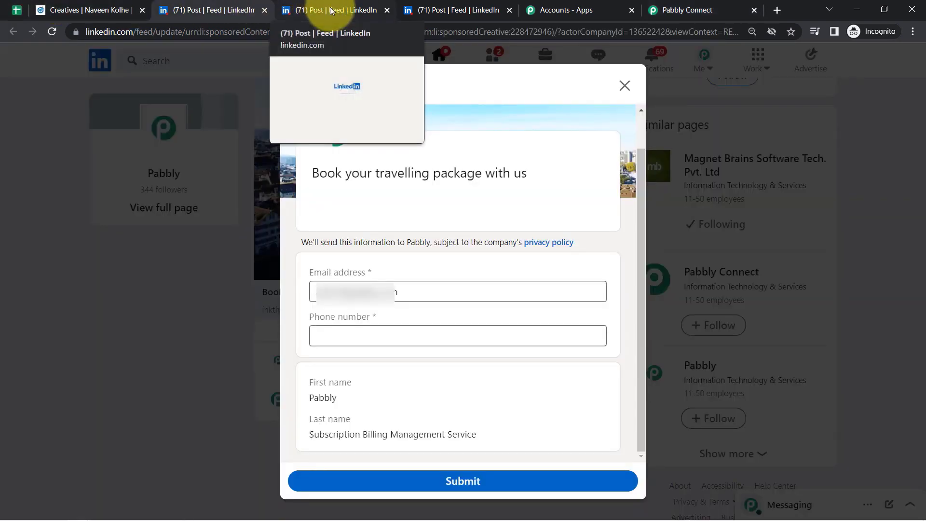
triple_click(333, 295)
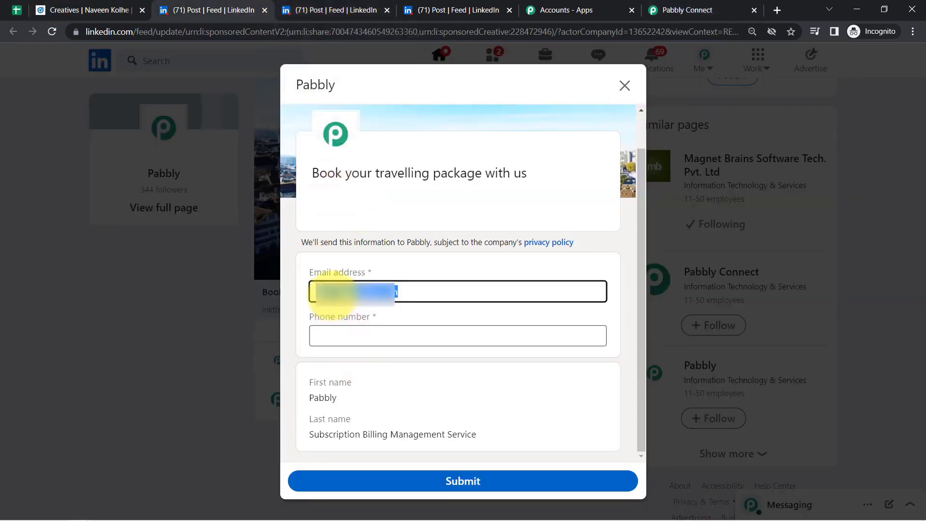
key(BackSpace)
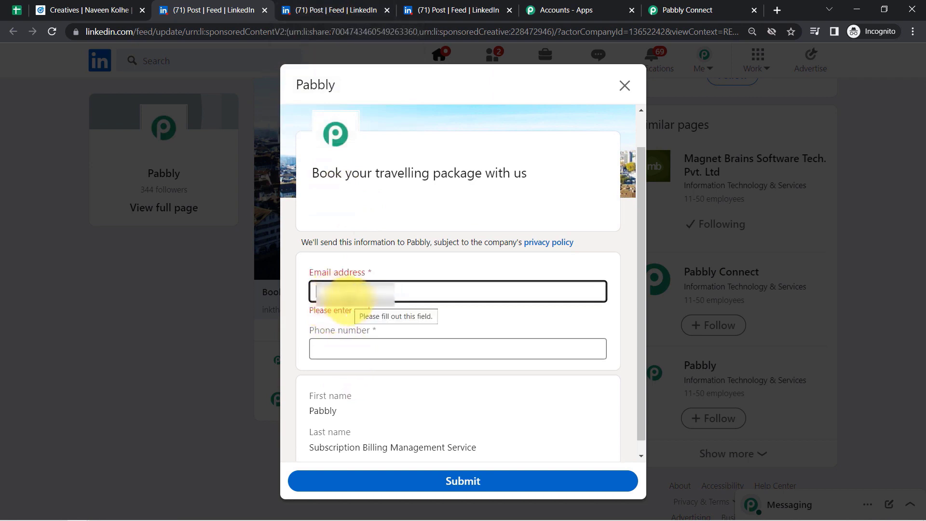
drag(380, 174, 515, 172)
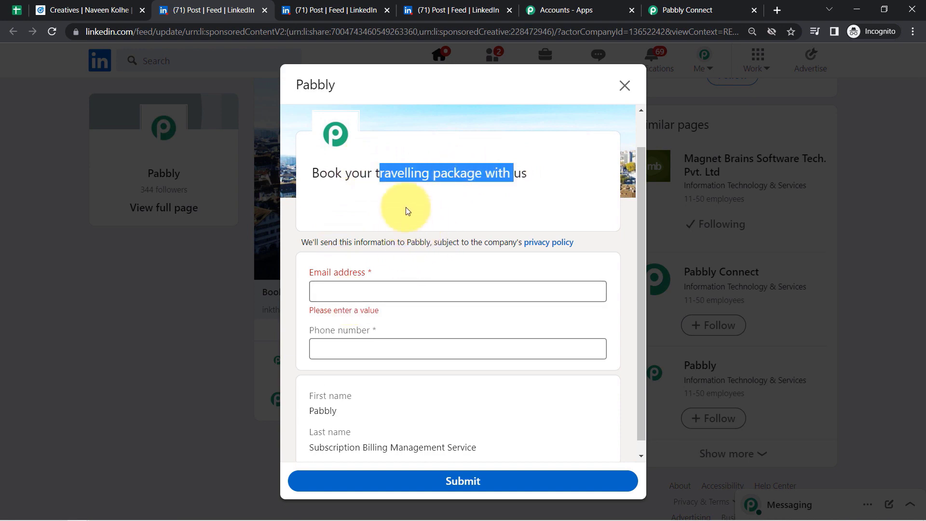
click(407, 182)
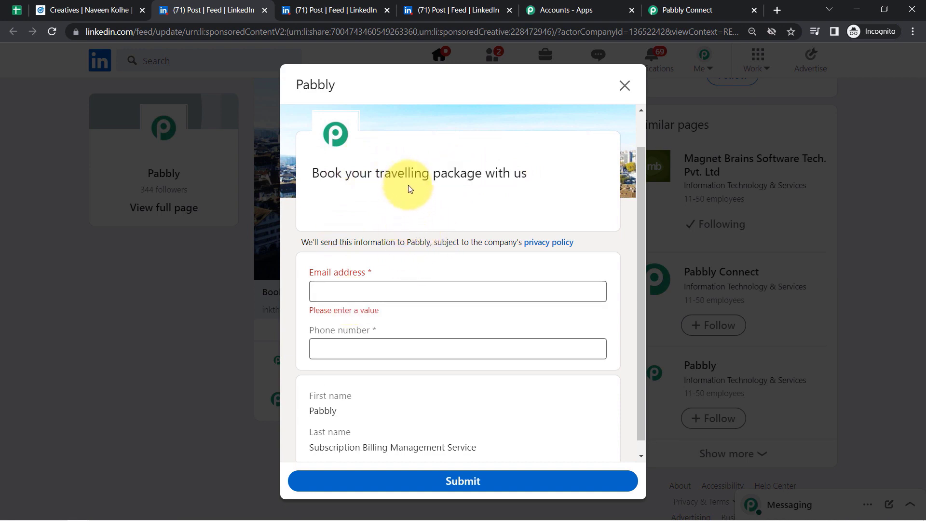
click(376, 297)
key(Down)
key(Return)
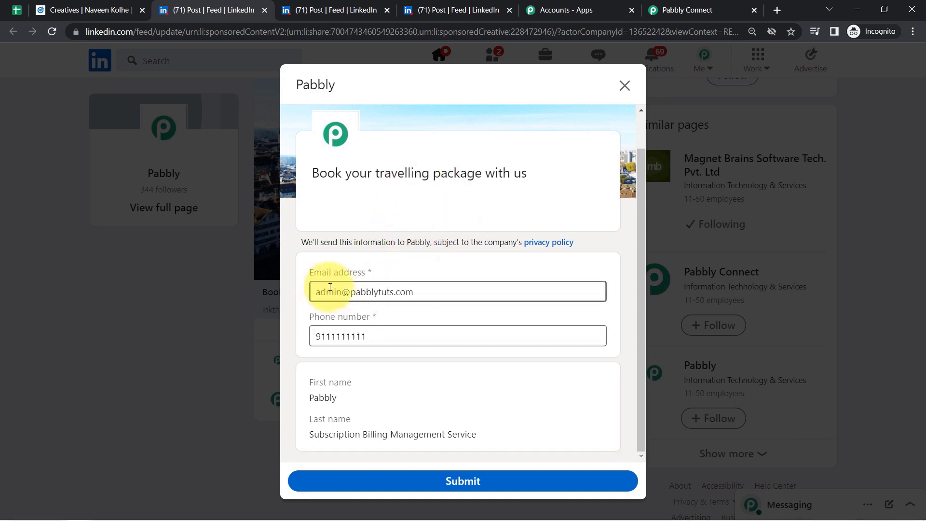
- Review the email, phone and prefilled first and last name, then submit the lead form
click(331, 290)
double_click(331, 292)
click(331, 293)
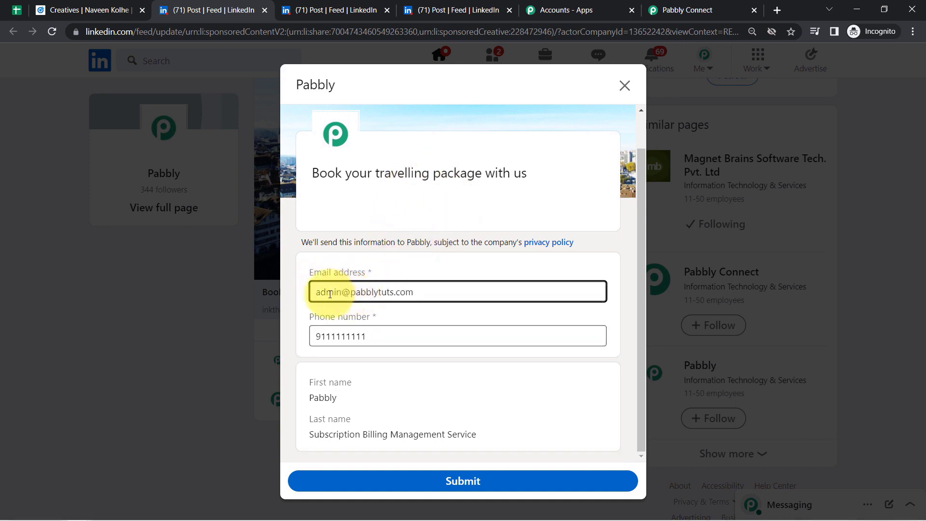
drag(330, 294, 499, 298)
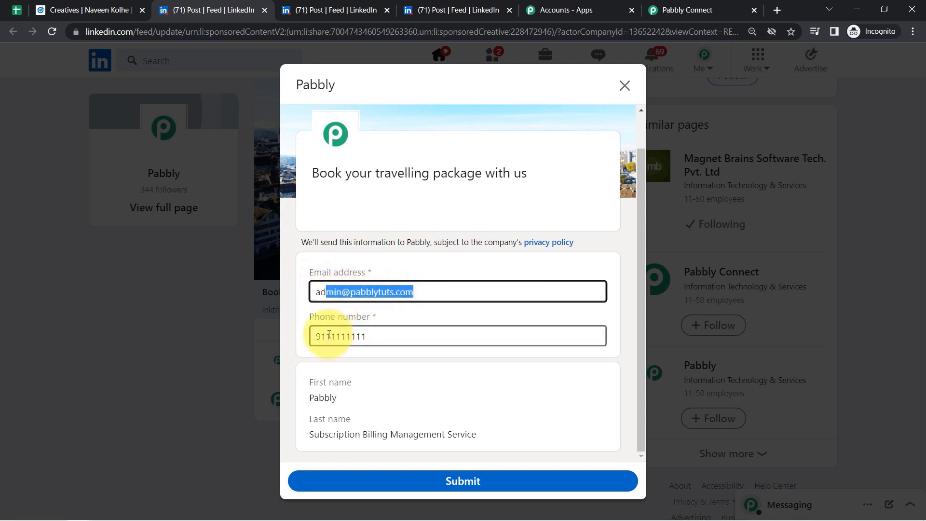
drag(326, 338, 377, 337)
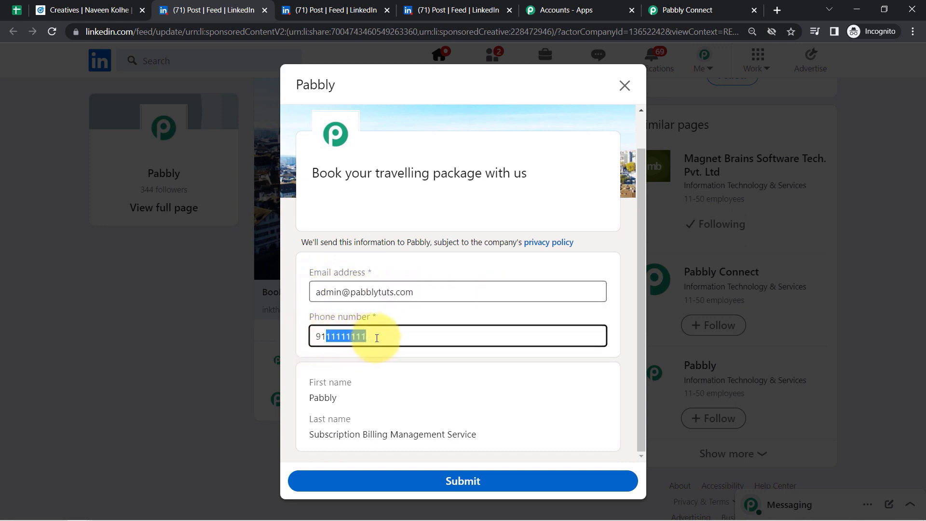
drag(323, 382, 360, 386)
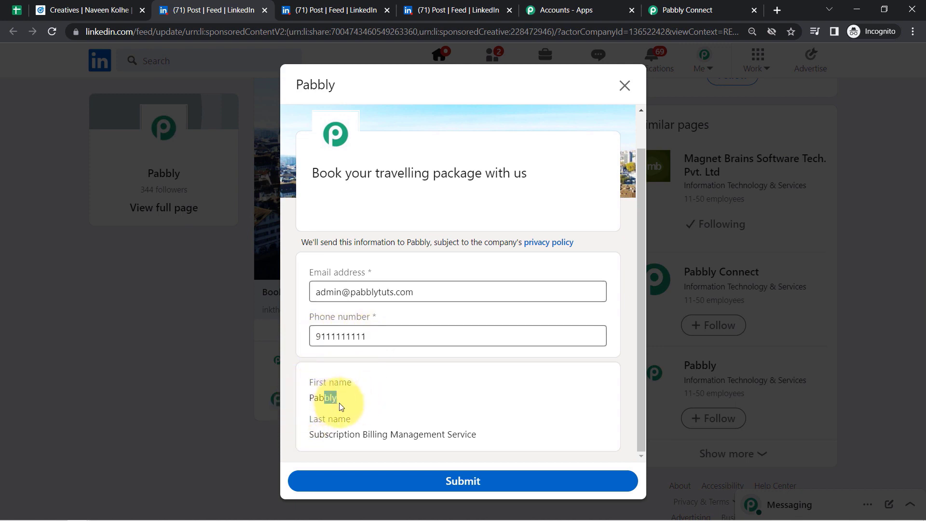
click(360, 408)
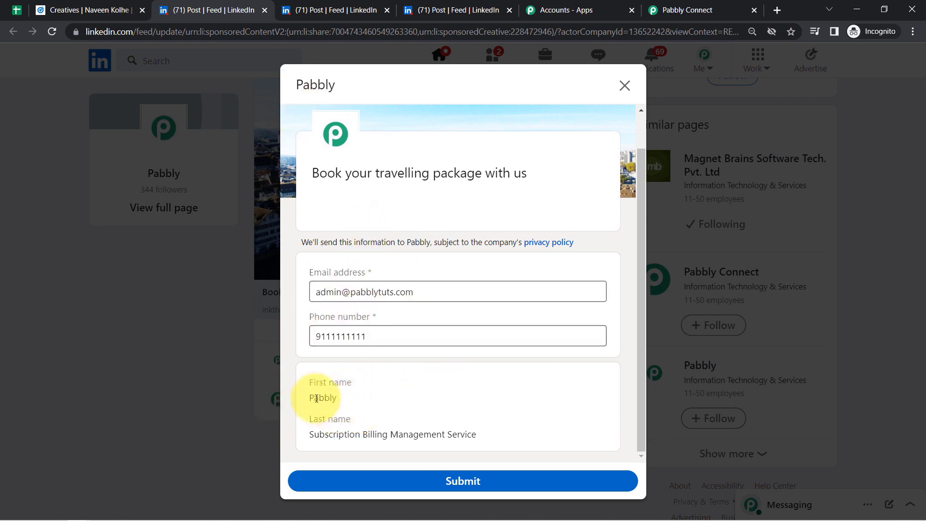
drag(314, 398, 339, 432)
triple_click(340, 432)
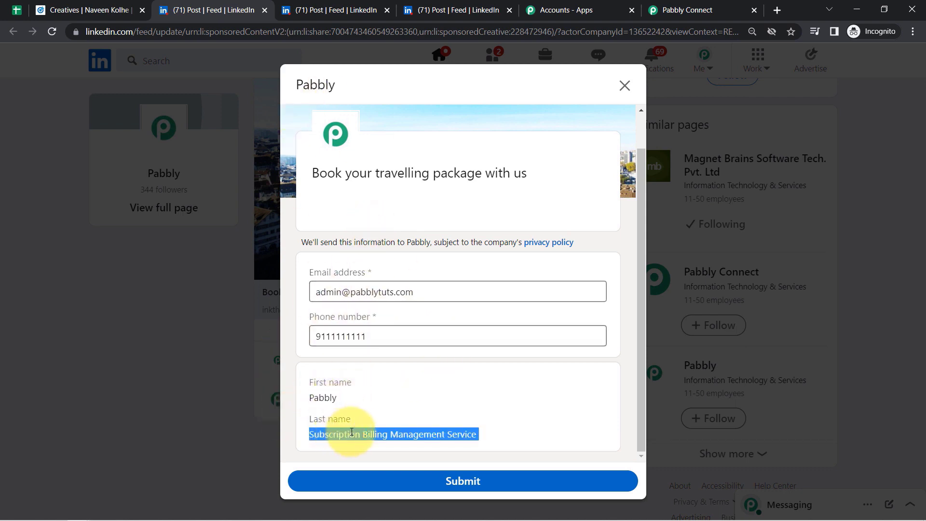
drag(314, 398, 363, 404)
click(363, 403)
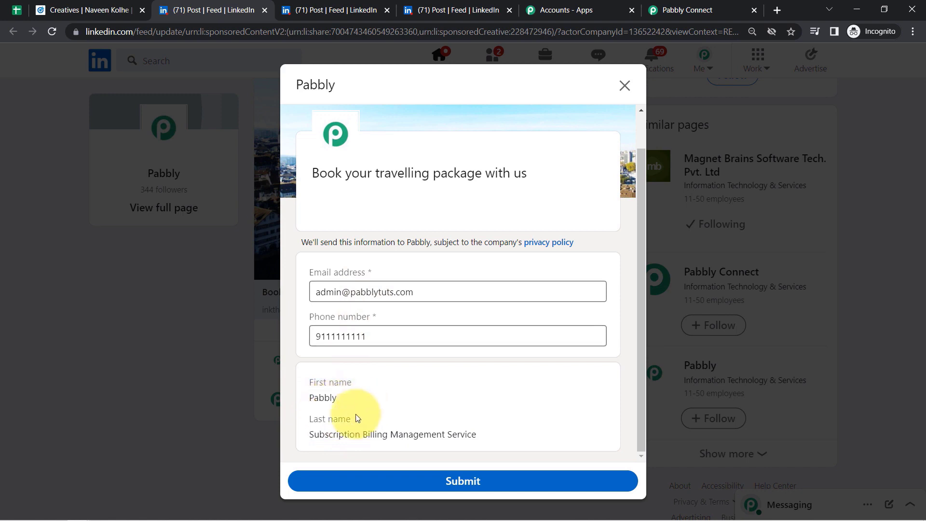
drag(328, 435, 464, 438)
click(459, 437)
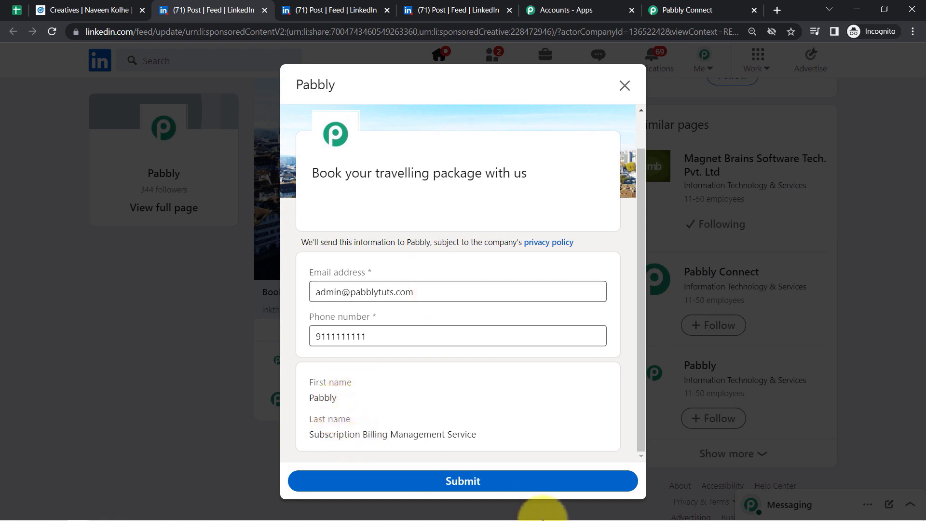
click(454, 481)
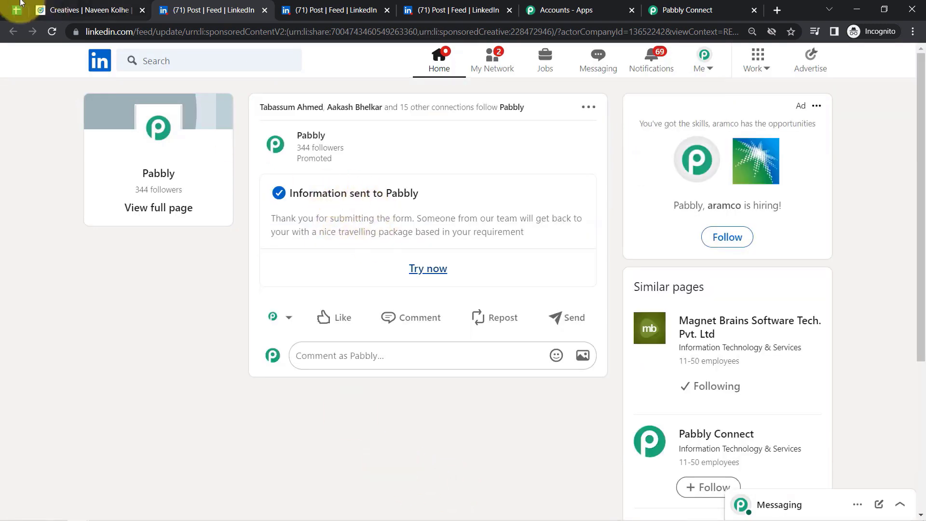
- Send a test request and check the received lead's email, phone number, first and last name
click(680, 9)
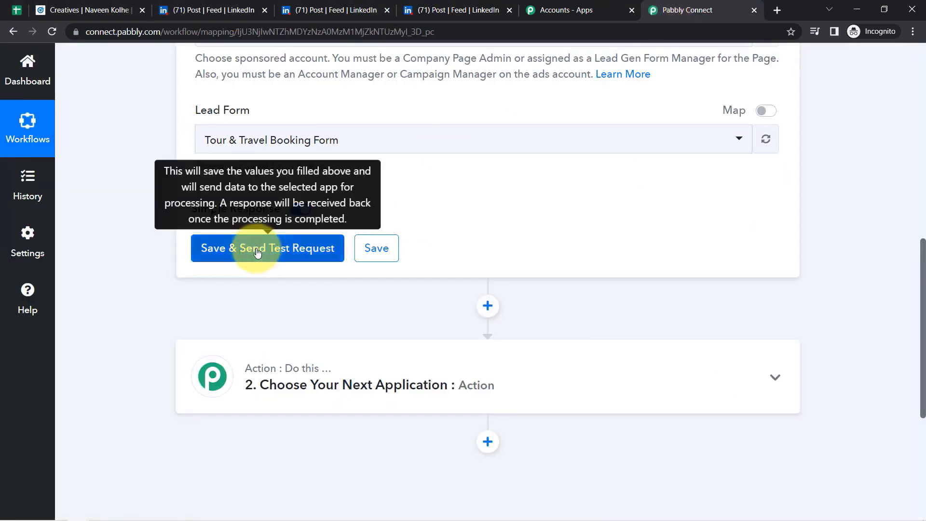
click(258, 249)
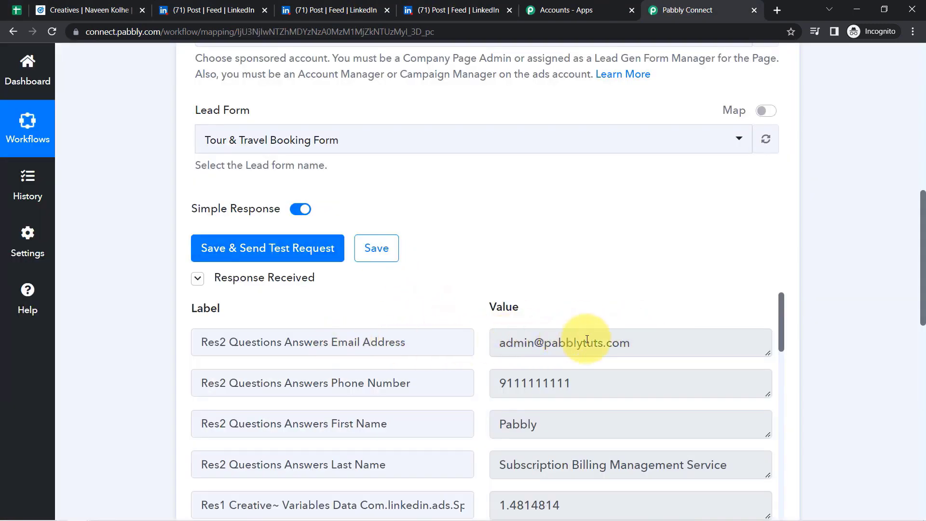
drag(587, 339, 492, 338)
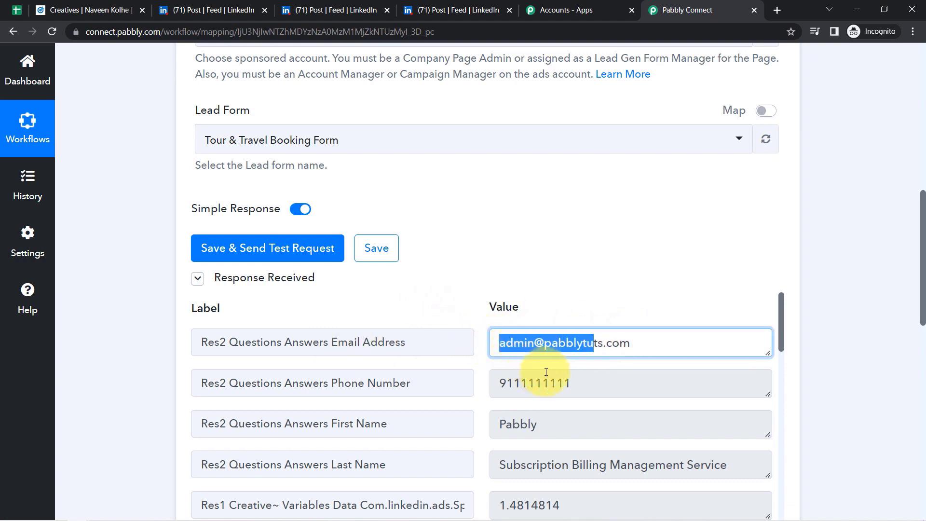
drag(542, 384, 451, 383)
drag(524, 424, 497, 424)
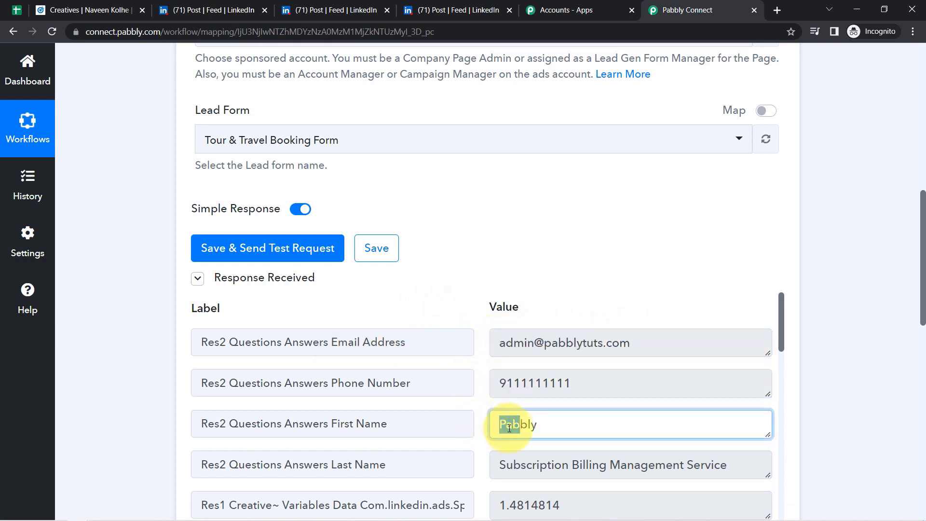
drag(569, 464, 488, 474)
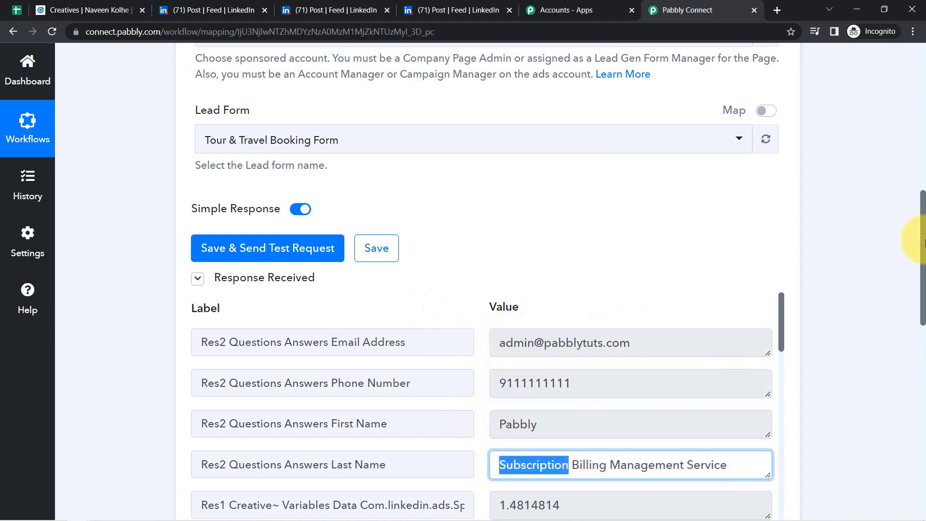
- Scroll down the workflow to the next action step awaiting setup
scroll(924, 243, down, 3)
mouse_move(782, 149)
mouse_down()
mouse_move(781, 188)
mouse_move(777, 146)
mouse_up()
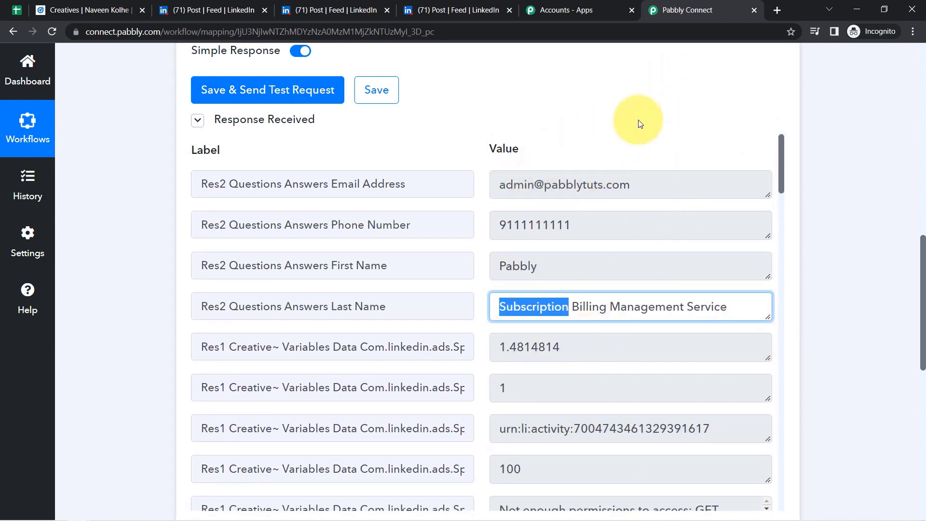
drag(781, 164, 789, 144)
drag(922, 290, 912, 420)
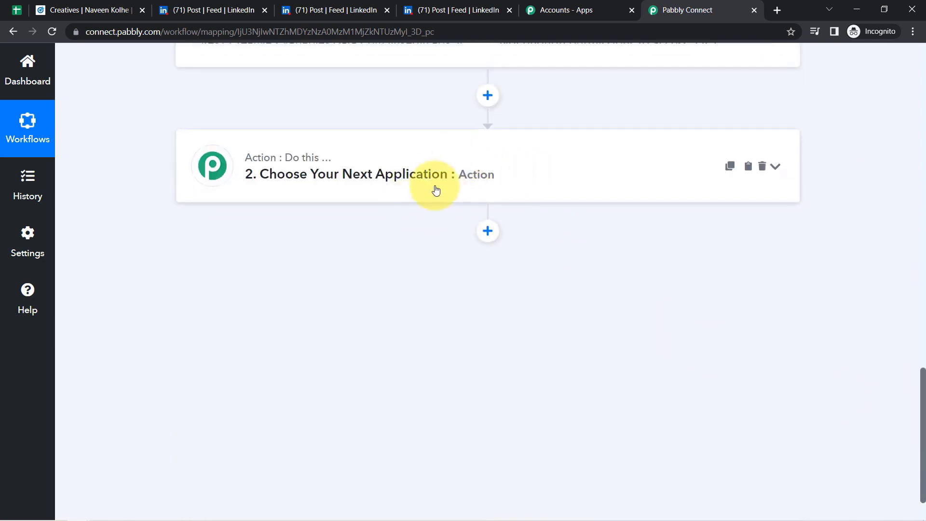
- Zoom the page out and set the action step to Google Sheets with the Add New Row event
click(911, 31)
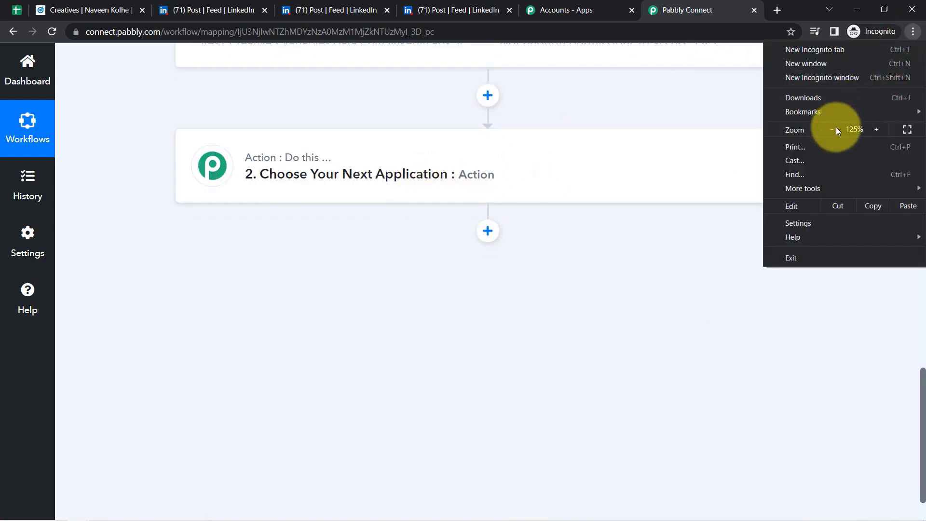
click(835, 128)
click(506, 311)
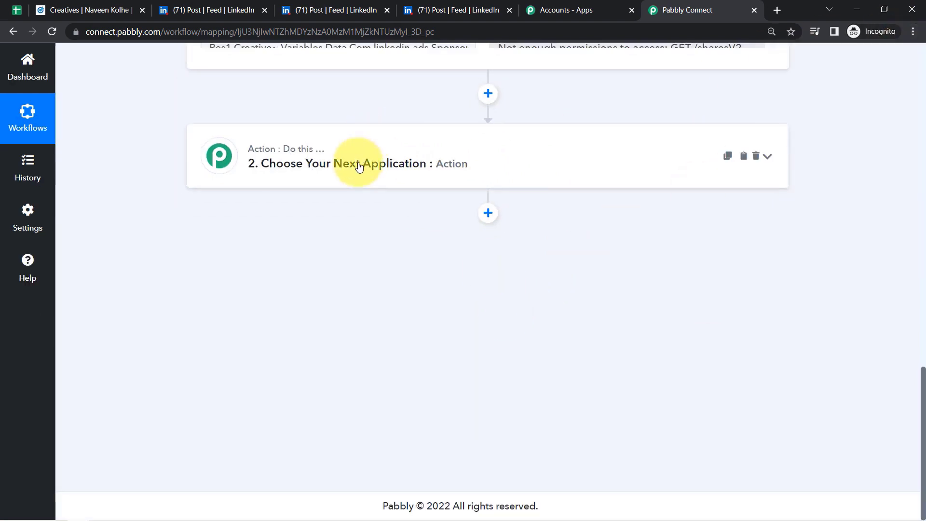
click(341, 159)
click(273, 240)
text(google shee)
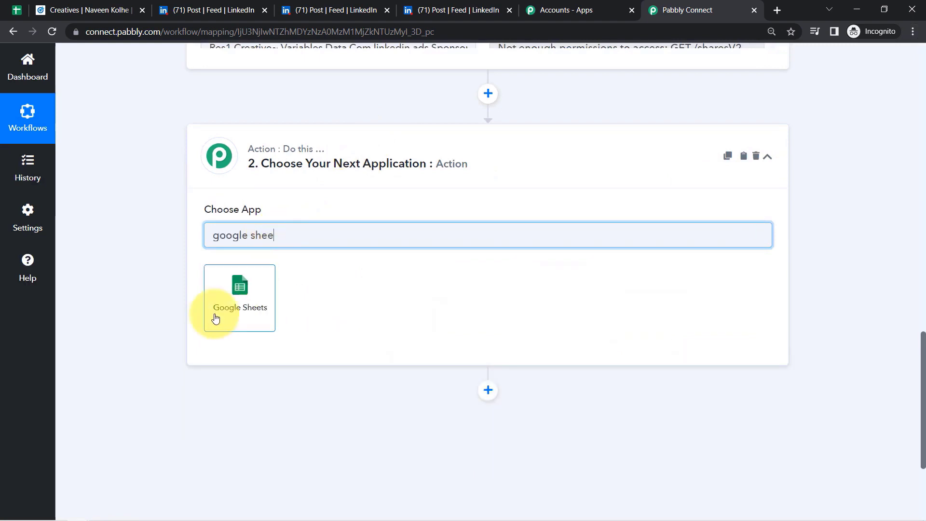
click(223, 294)
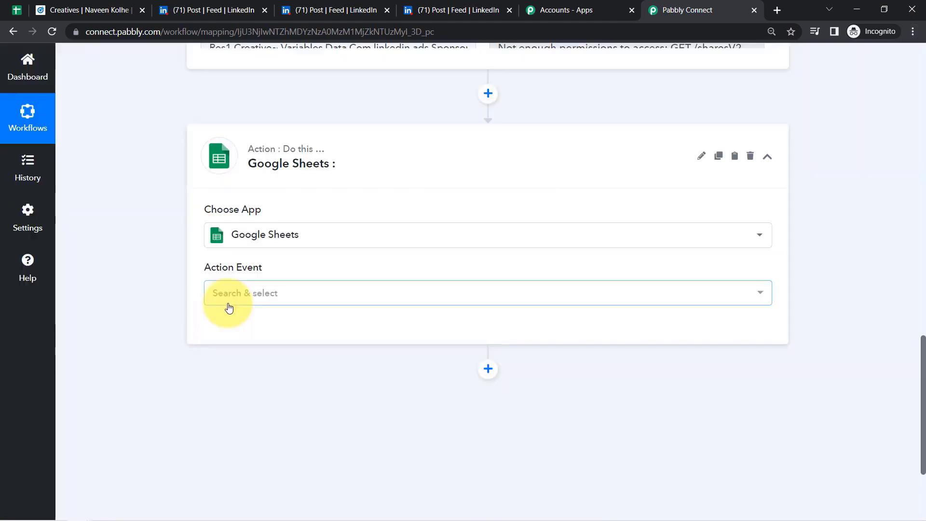
click(239, 300)
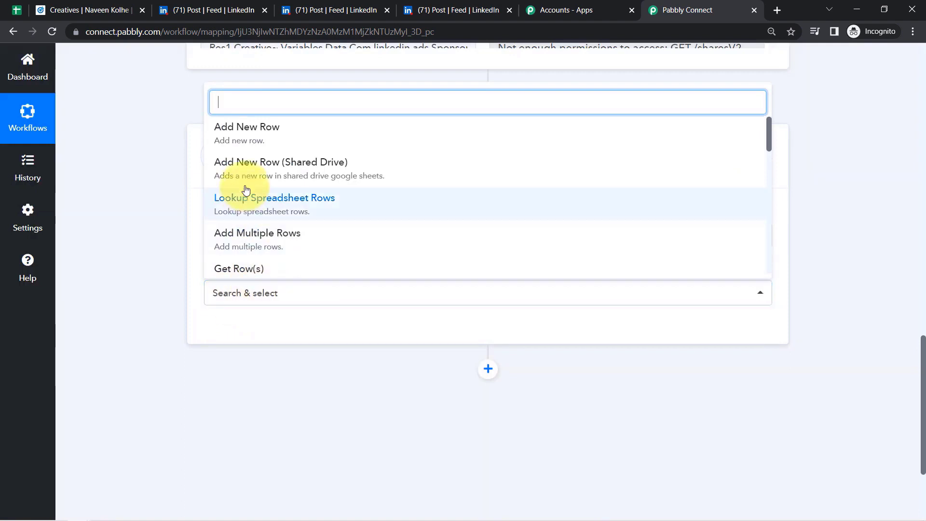
click(258, 135)
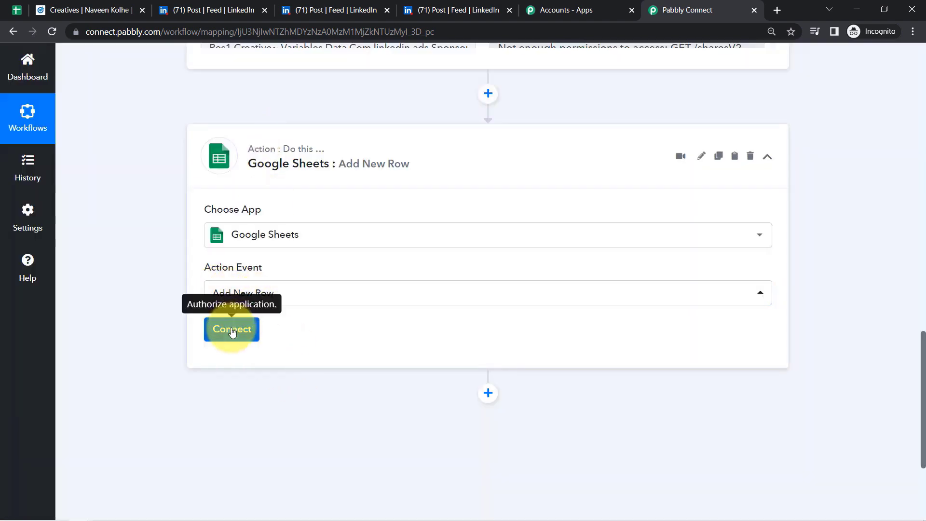
- Authorize a new Google Sheets connection with the Google account and confirm the success message
click(232, 331)
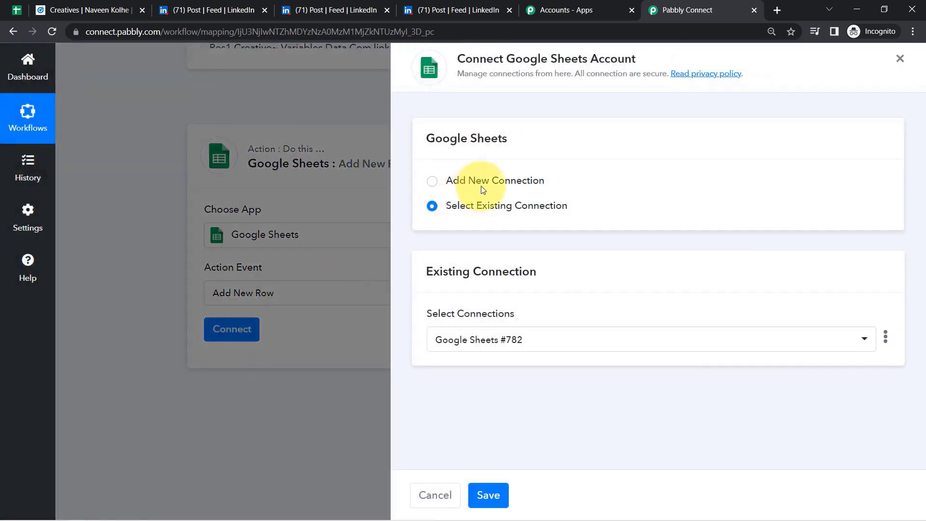
click(482, 188)
click(487, 328)
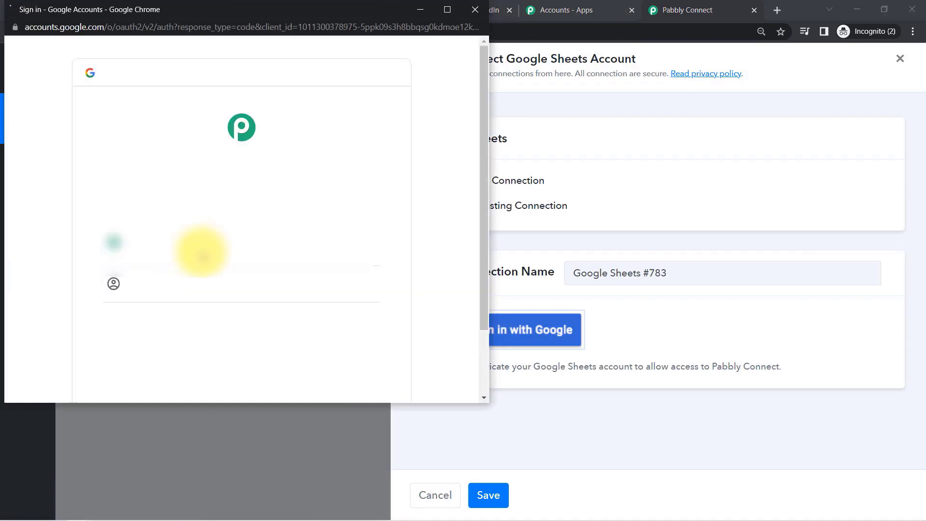
click(177, 249)
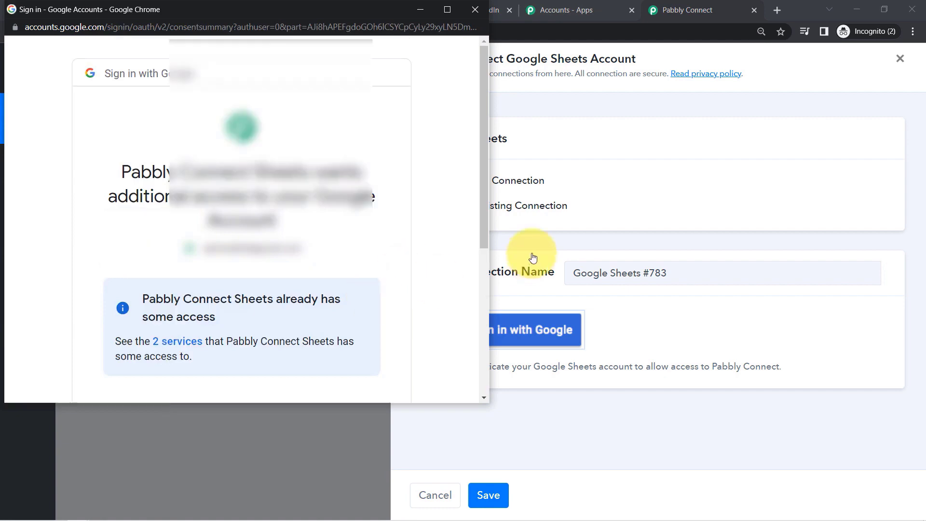
scroll(485, 217, down, 5)
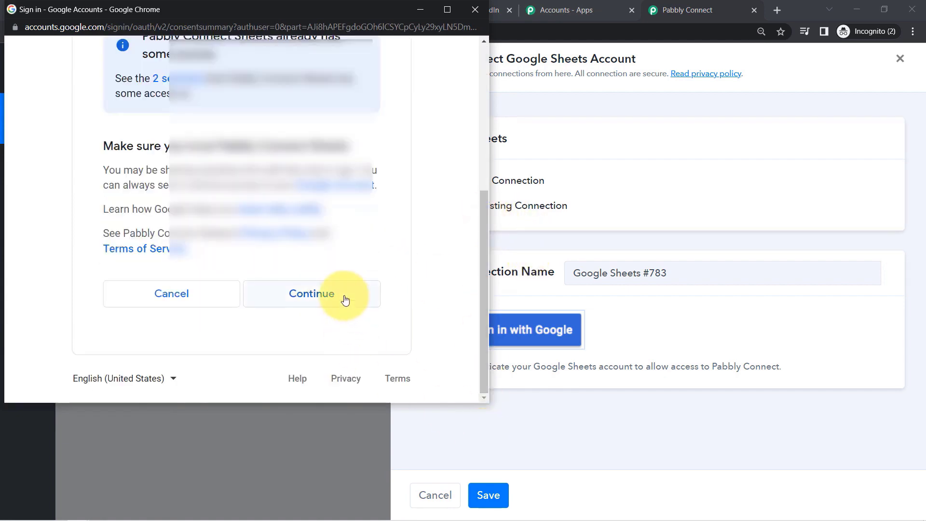
click(345, 298)
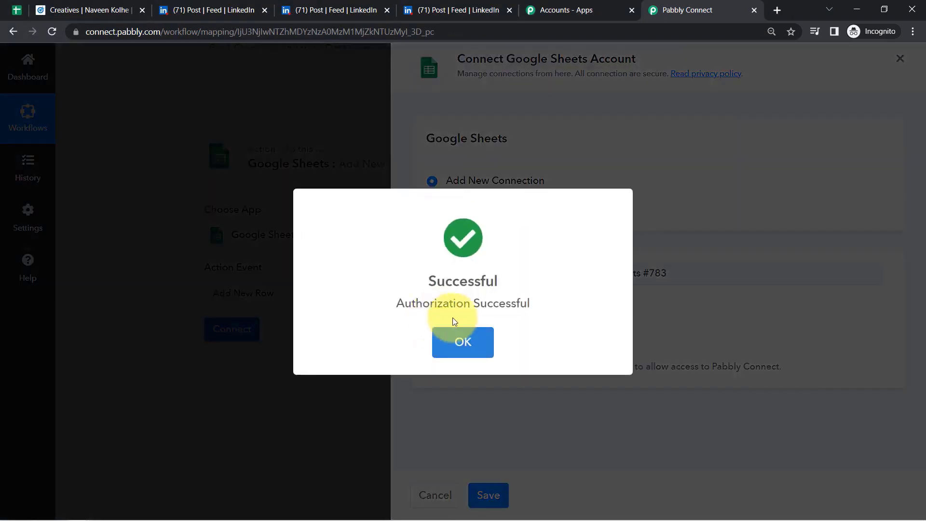
click(463, 338)
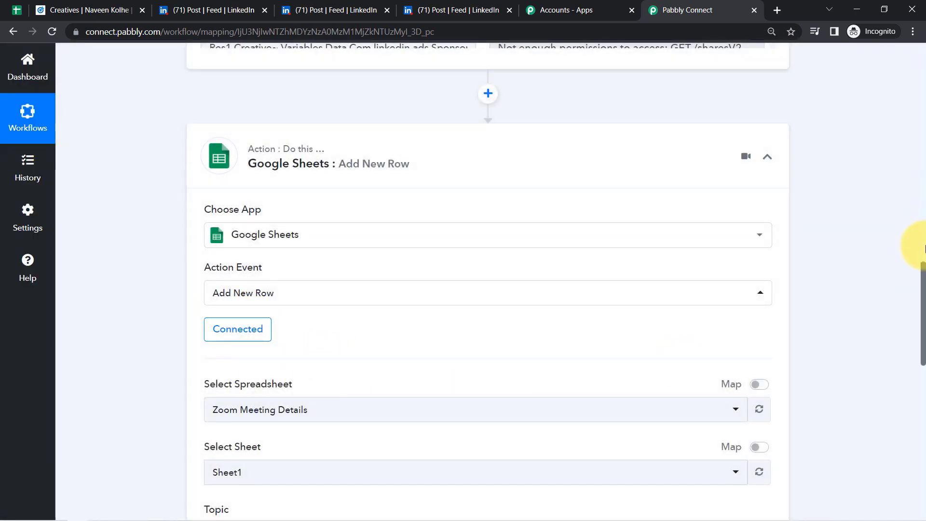
- Choose 'Leads Collected via LinkedIn Ads' as the spreadsheet, confirming its title in Google Sheets
drag(923, 268, 924, 300)
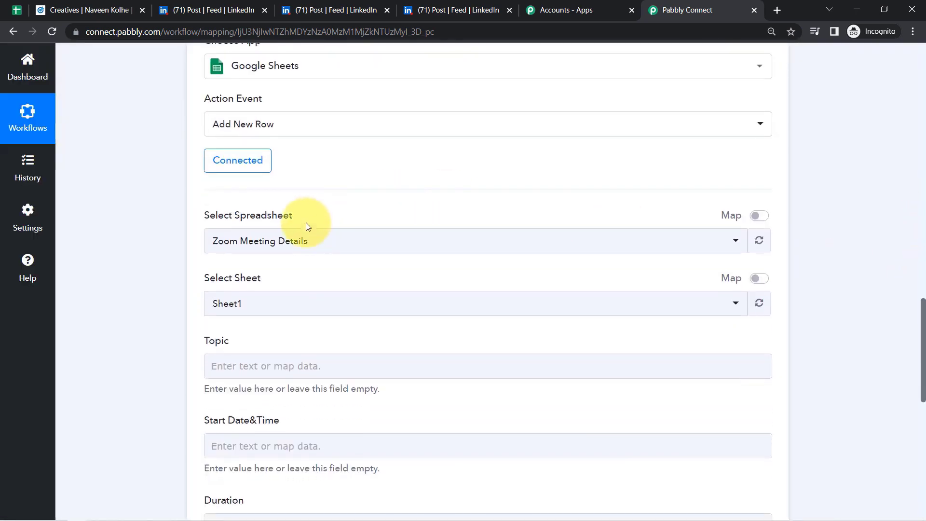
click(289, 245)
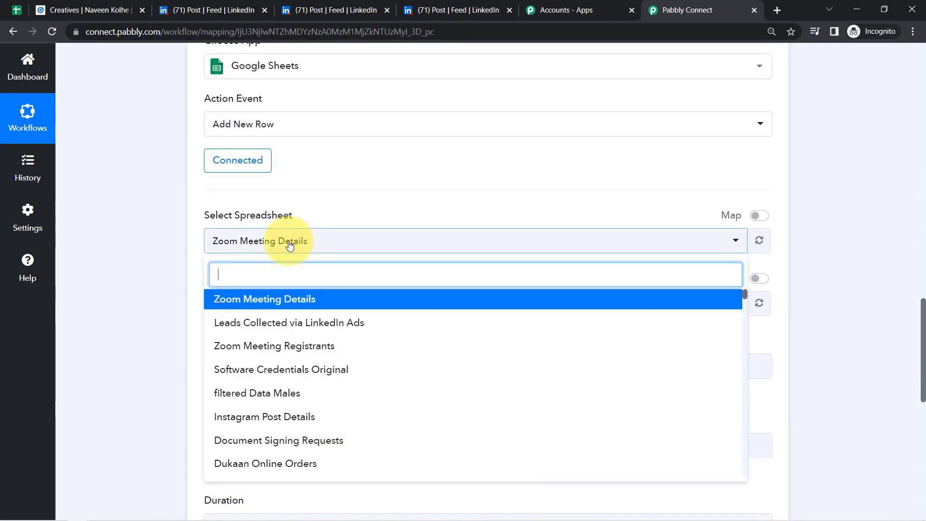
click(17, 10)
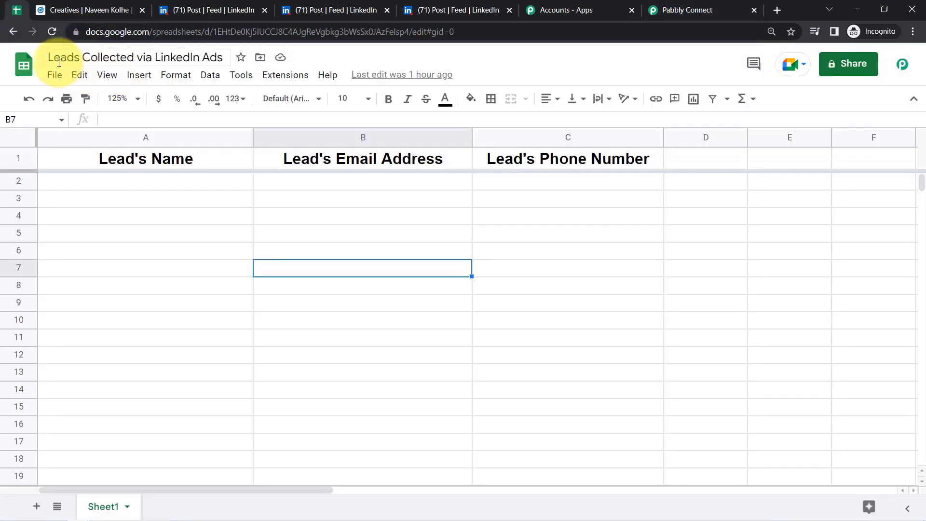
drag(53, 57, 188, 64)
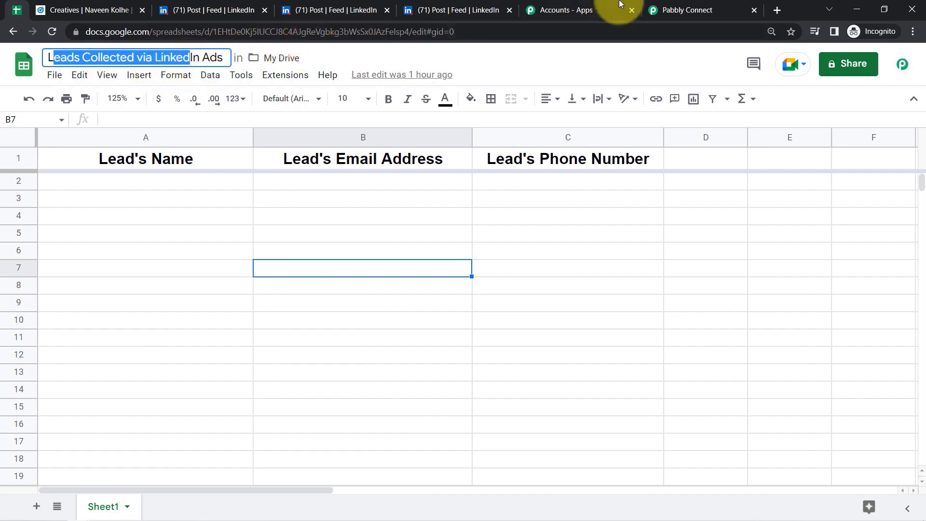
click(666, 9)
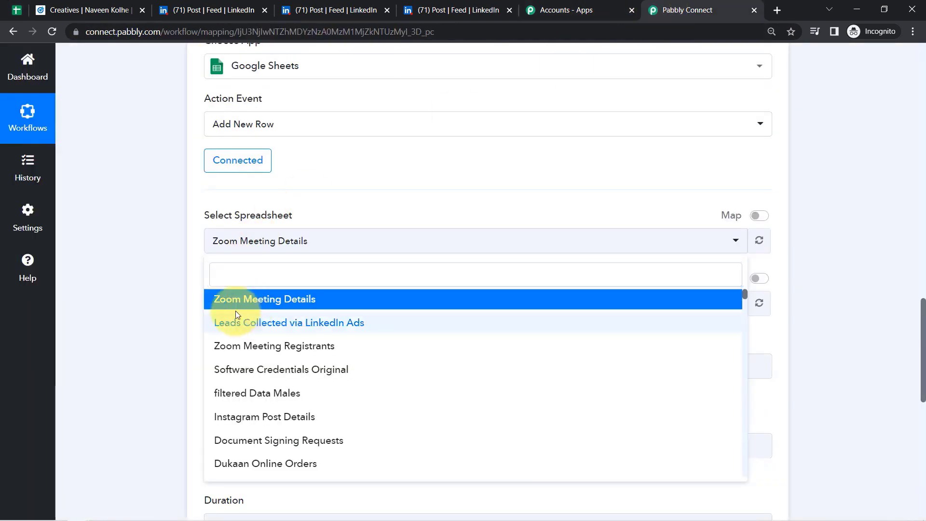
click(235, 322)
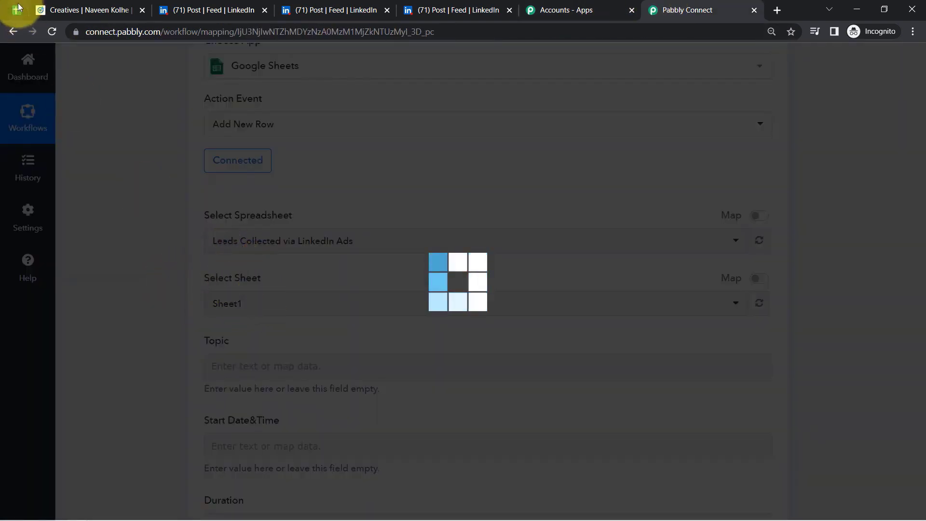
click(17, 10)
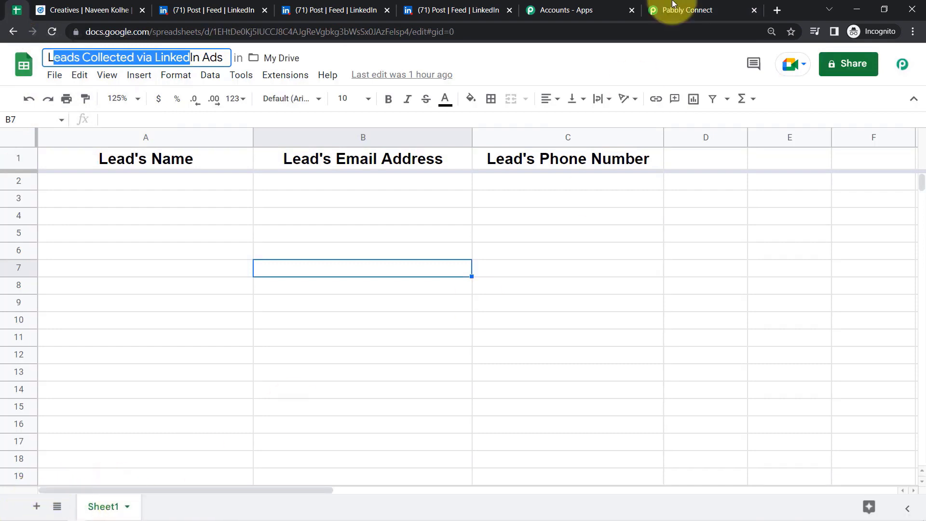
- Compare the sheet's columns A–C: Lead's Name, Lead's Email Address and Lead's Phone Number
click(658, 10)
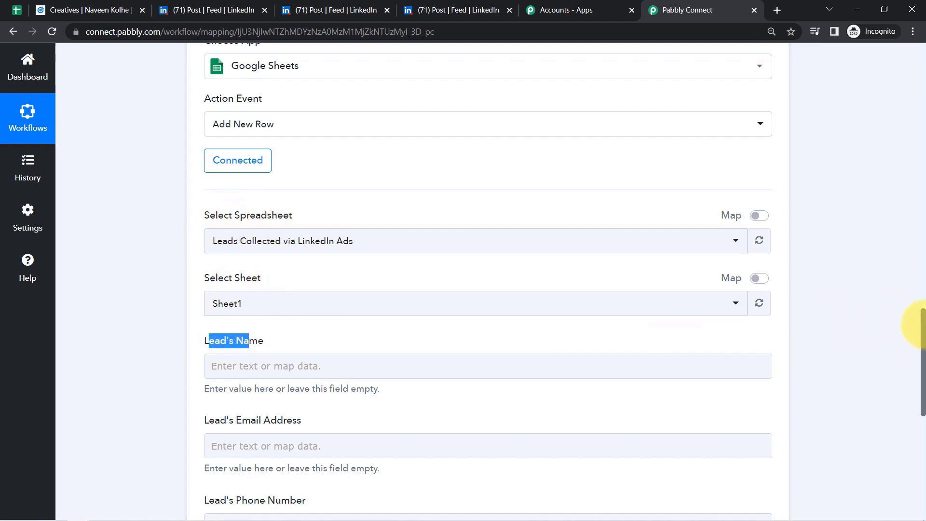
drag(922, 326, 923, 357)
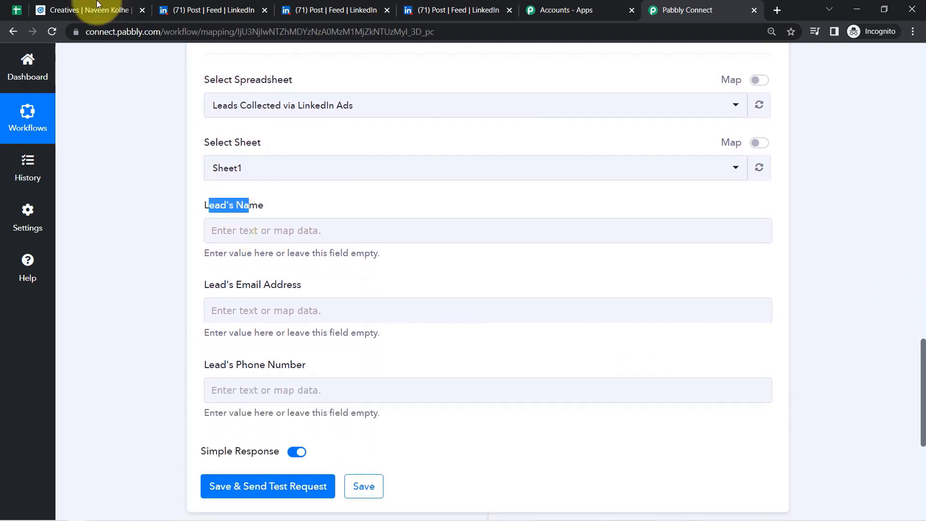
click(17, 10)
click(132, 179)
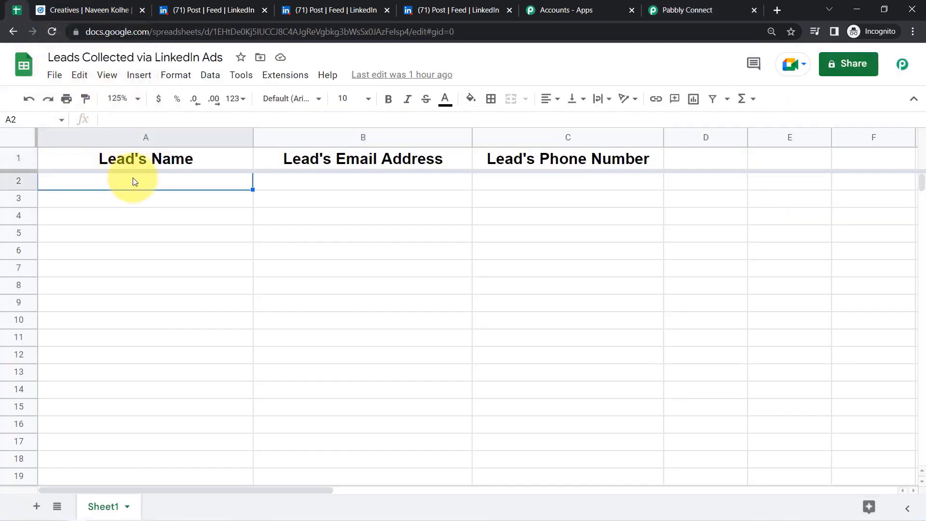
click(135, 138)
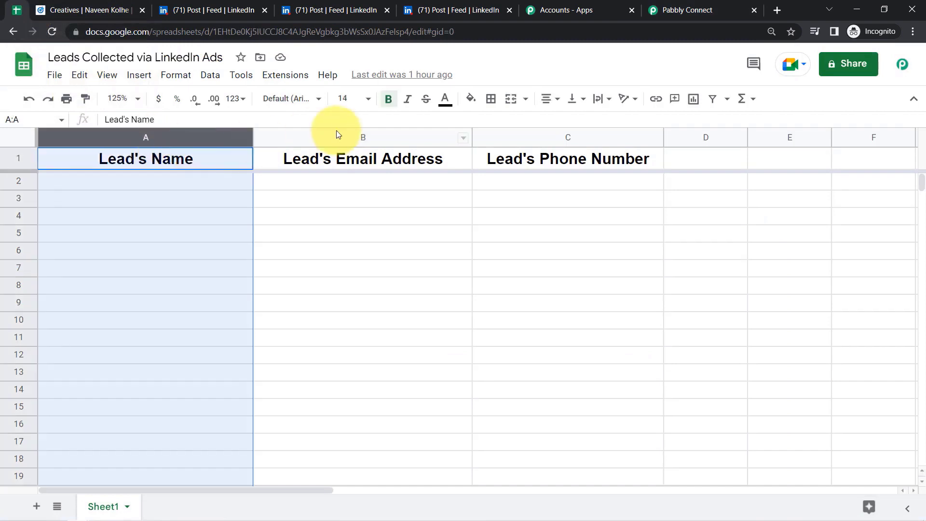
click(340, 135)
click(524, 137)
- Review the empty Lead's Name, Lead's Email Address and Lead's Phone Number fields in Pabbly
click(754, 4)
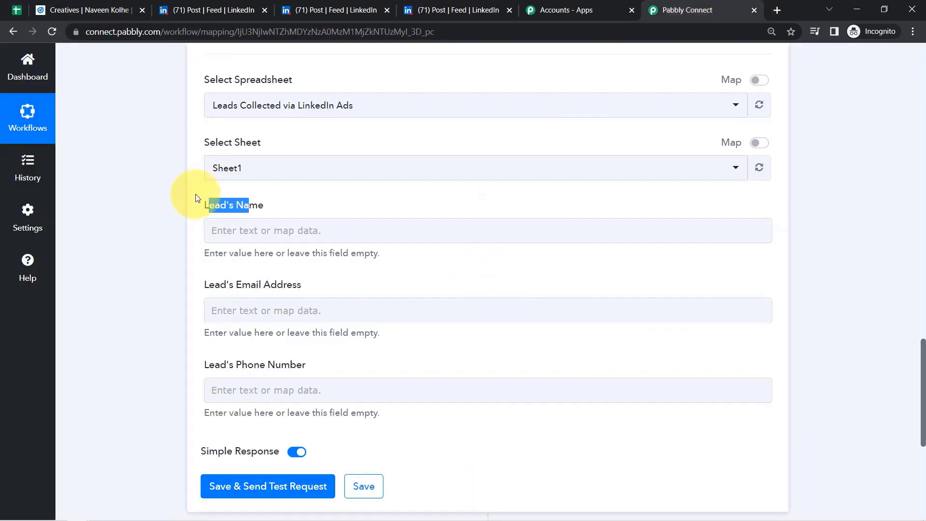
drag(240, 206, 213, 208)
drag(286, 253, 285, 282)
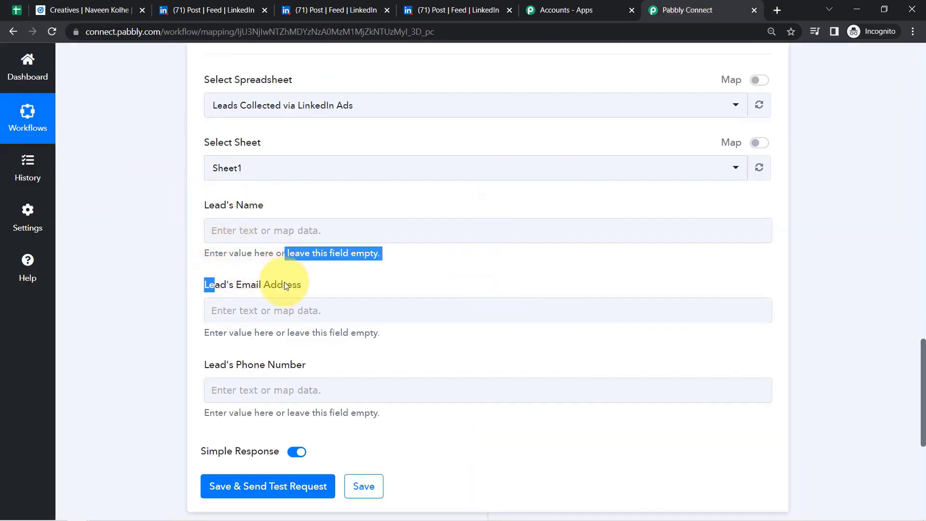
drag(226, 364, 203, 365)
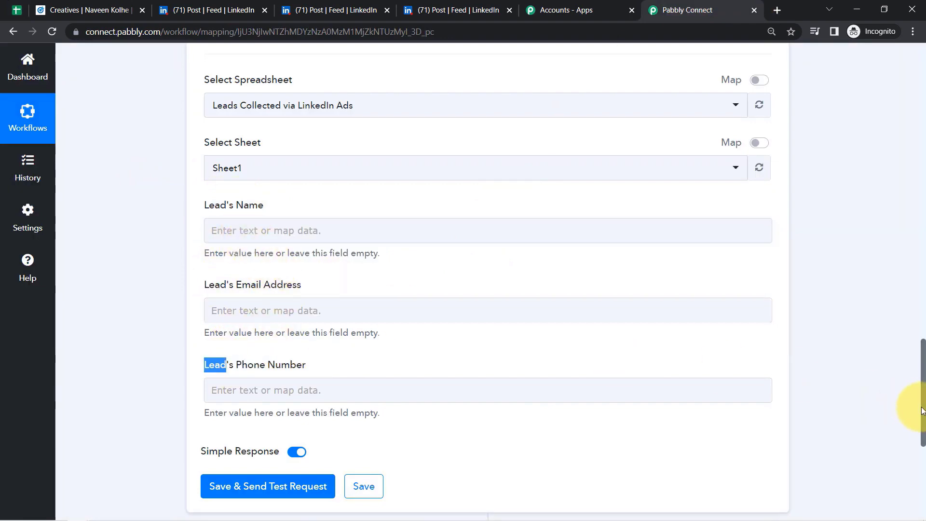
mouse_move(922, 411)
mouse_down()
mouse_move(916, 234)
mouse_move(912, 352)
mouse_move(924, 373)
mouse_move(923, 414)
mouse_up()
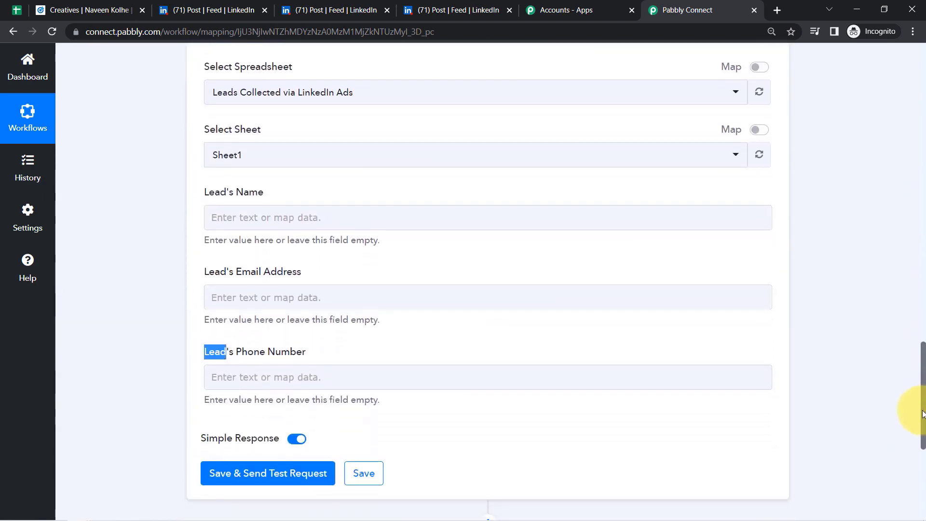
- Map the LinkedIn lead's First Name into the Lead's Name field
click(245, 223)
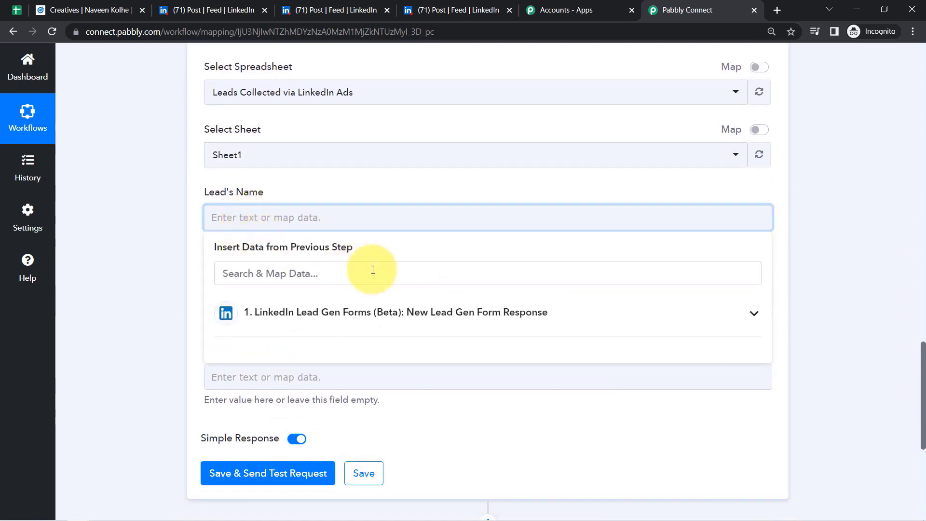
click(325, 313)
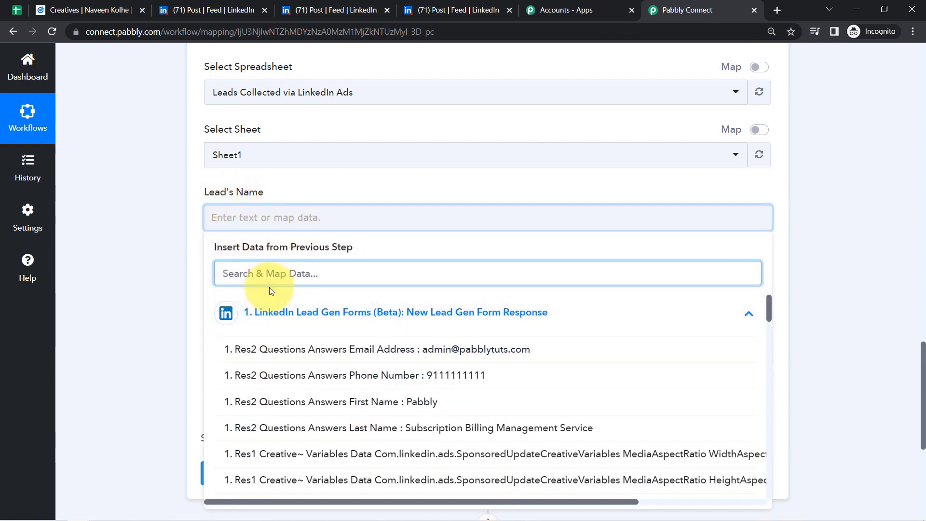
click(416, 405)
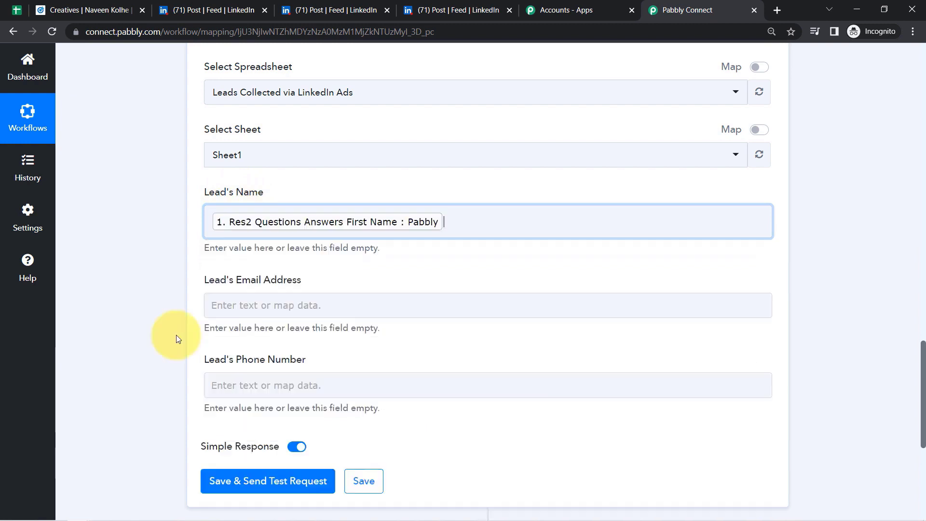
click(108, 255)
click(250, 236)
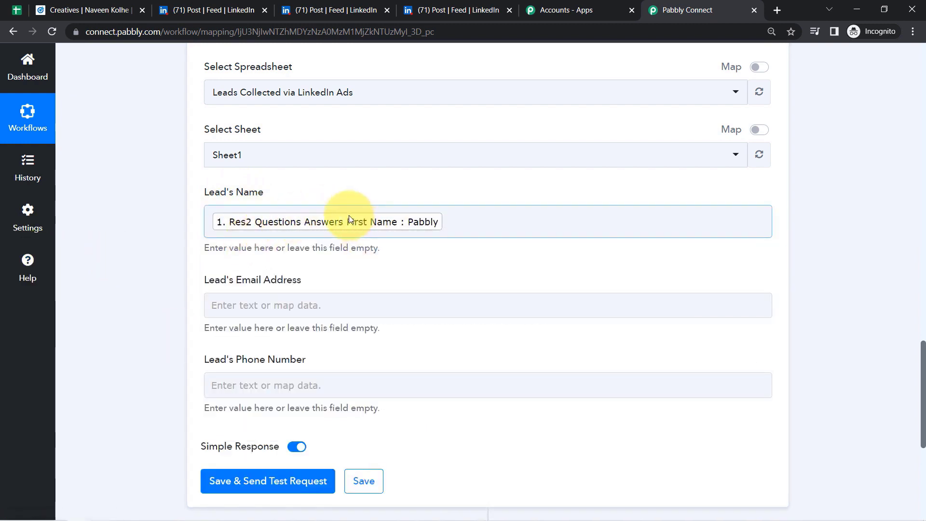
- Map the lead's Email Address into Lead's Email Address, searching the data with '@'
click(17, 10)
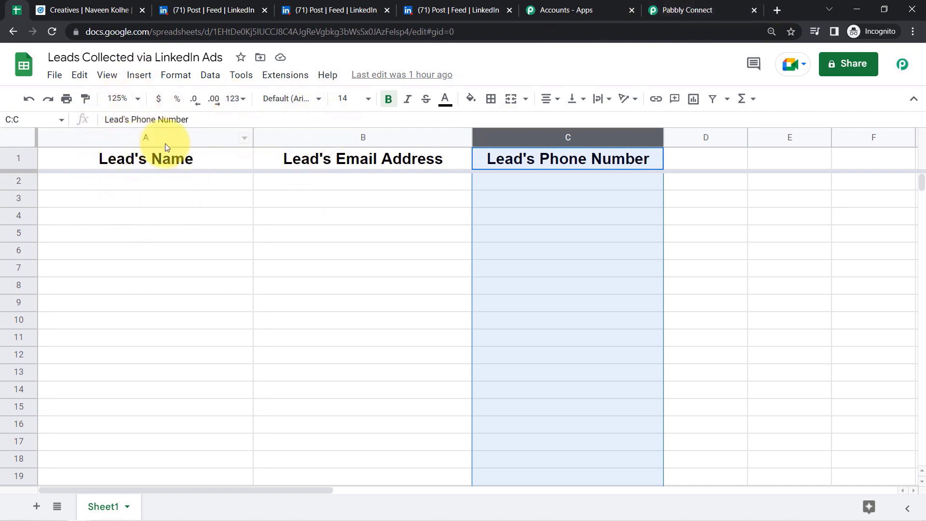
click(685, 10)
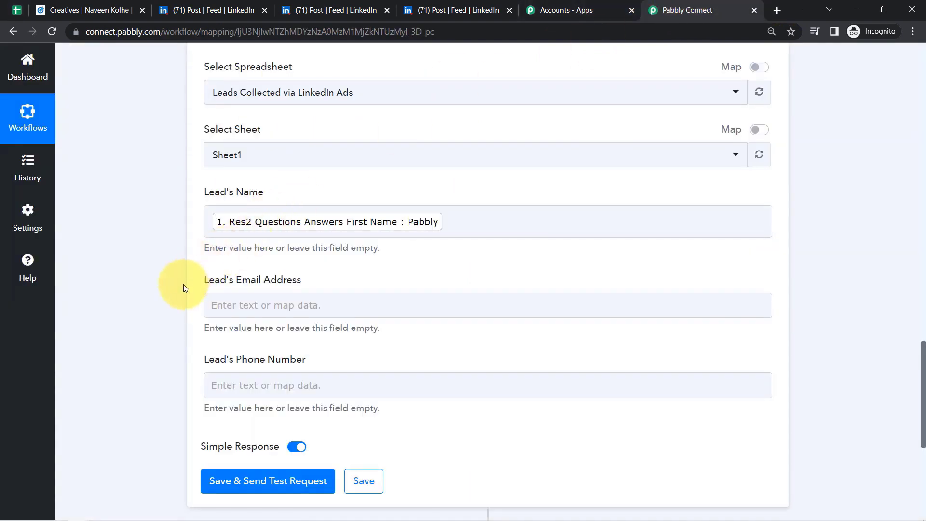
click(261, 302)
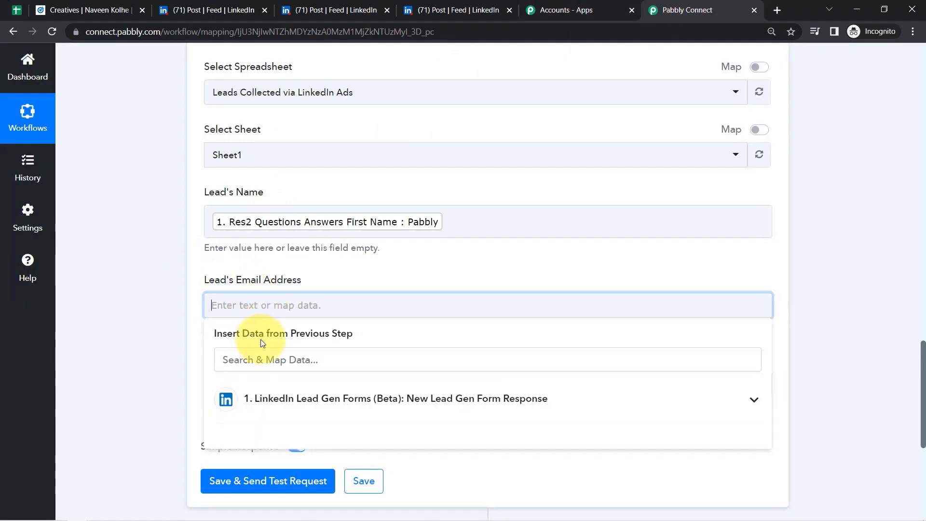
click(249, 359)
text(@)
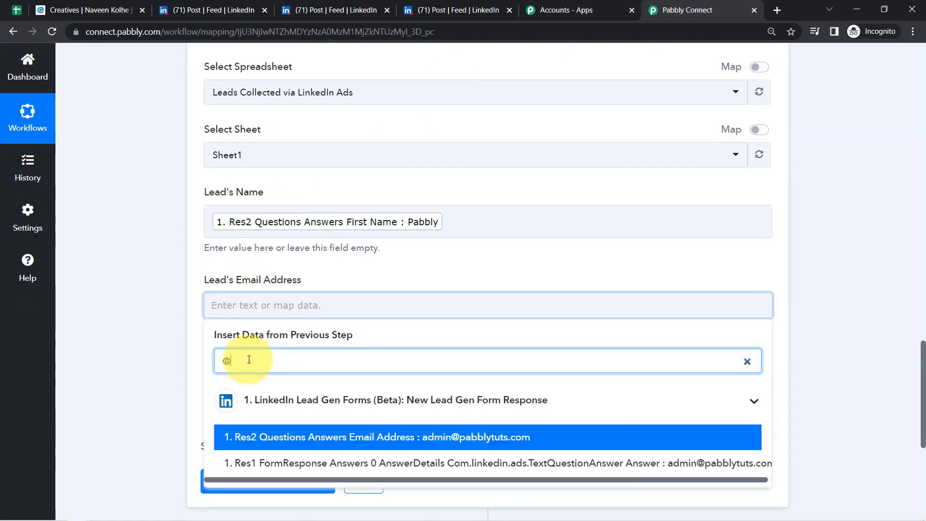
click(406, 439)
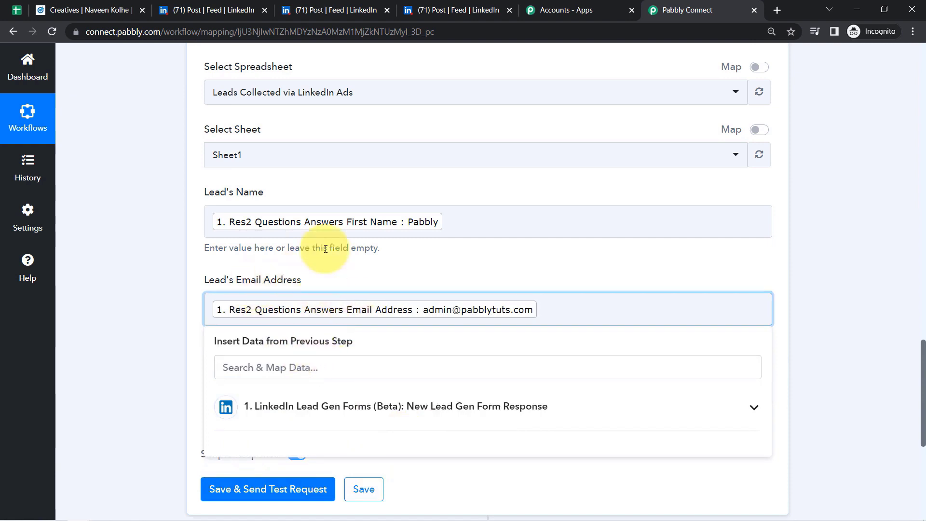
click(155, 343)
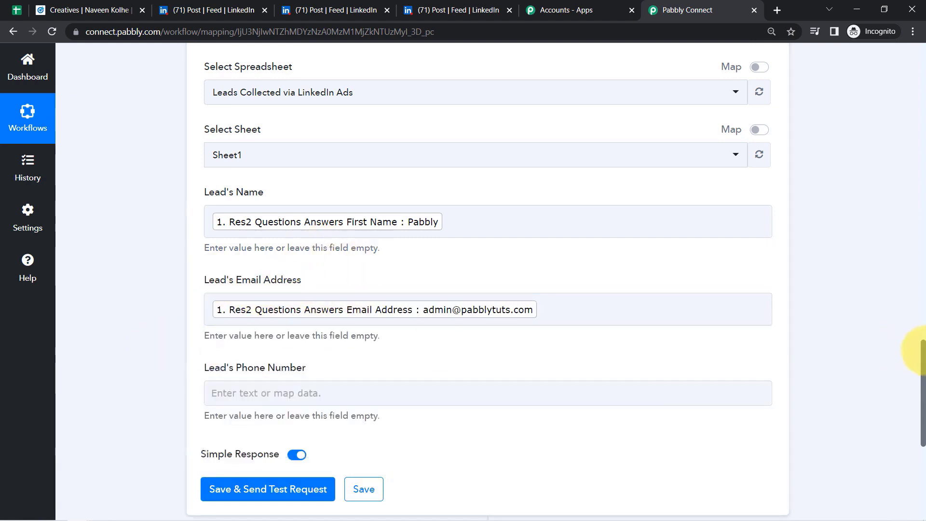
- Map the LinkedIn form's Phone Number answer into the Lead's Phone Number field
drag(922, 349, 923, 383)
click(241, 252)
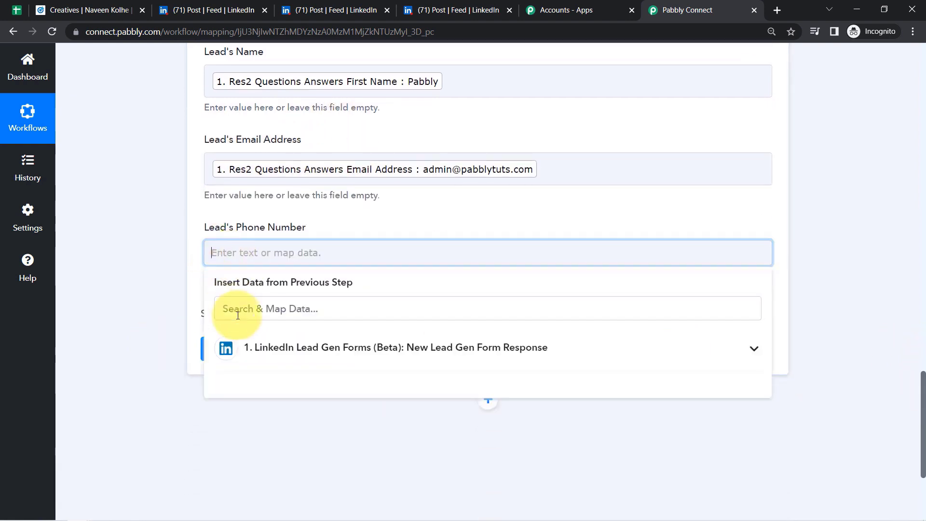
click(260, 351)
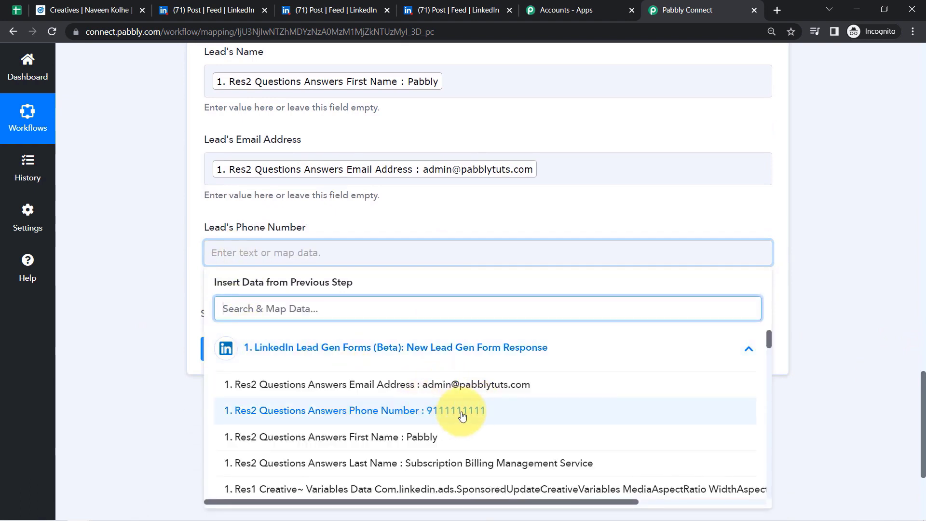
click(463, 416)
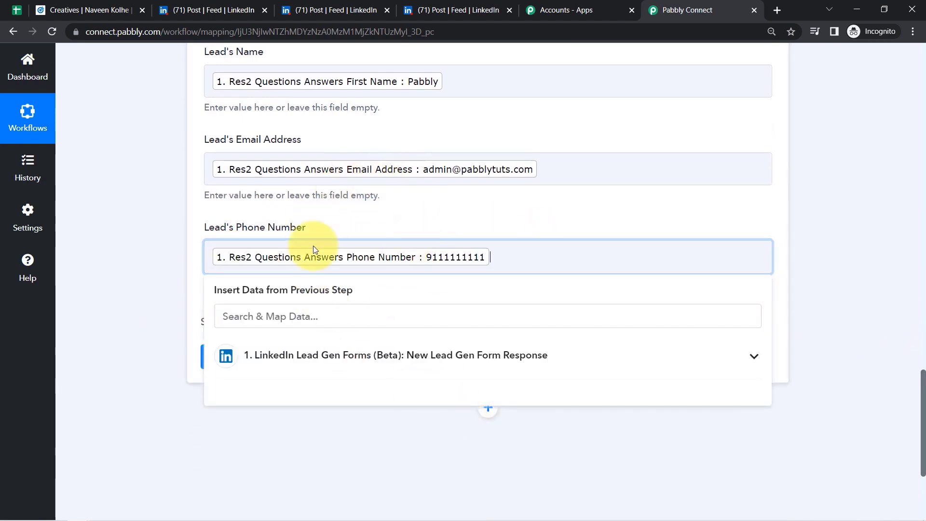
click(166, 305)
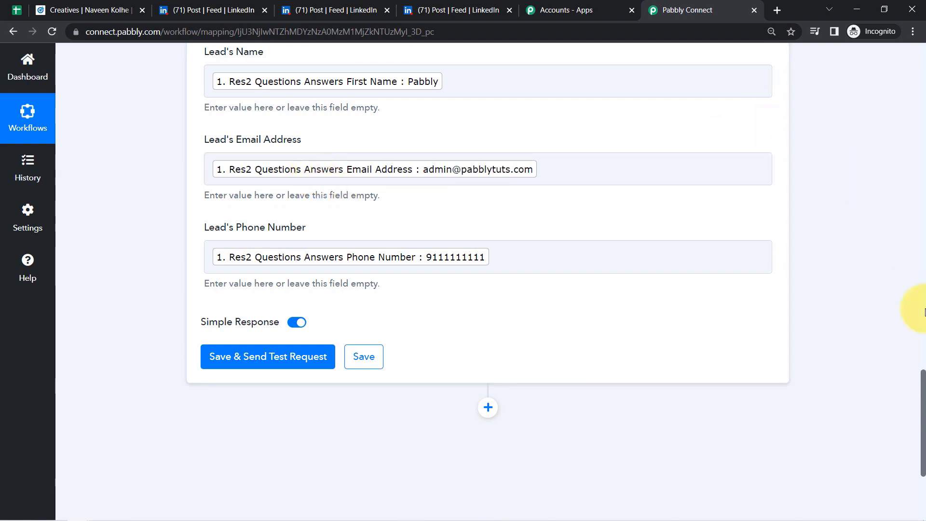
drag(923, 312, 923, 38)
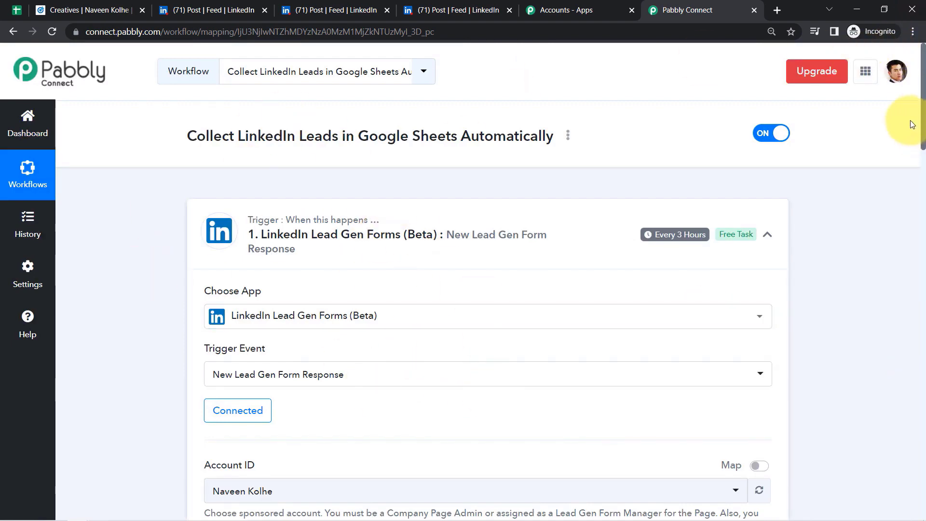
- Save the Add New Row step, send its test request, and view the leads sheet
drag(923, 120, 924, 420)
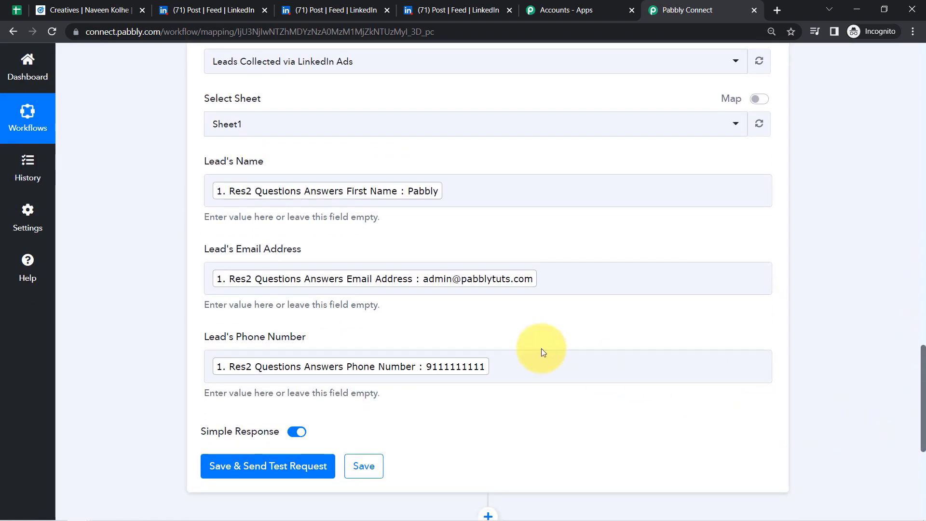
click(391, 366)
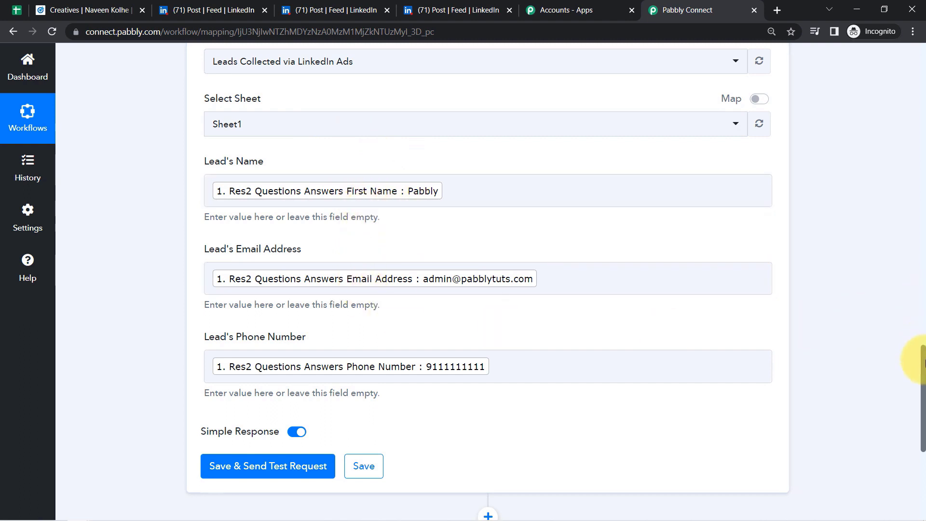
drag(923, 362, 919, 399)
click(296, 295)
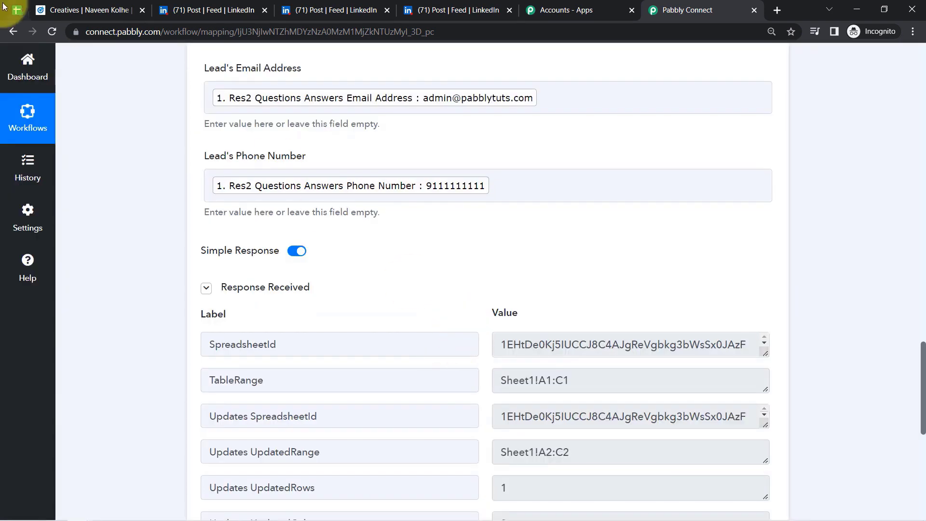
click(16, 10)
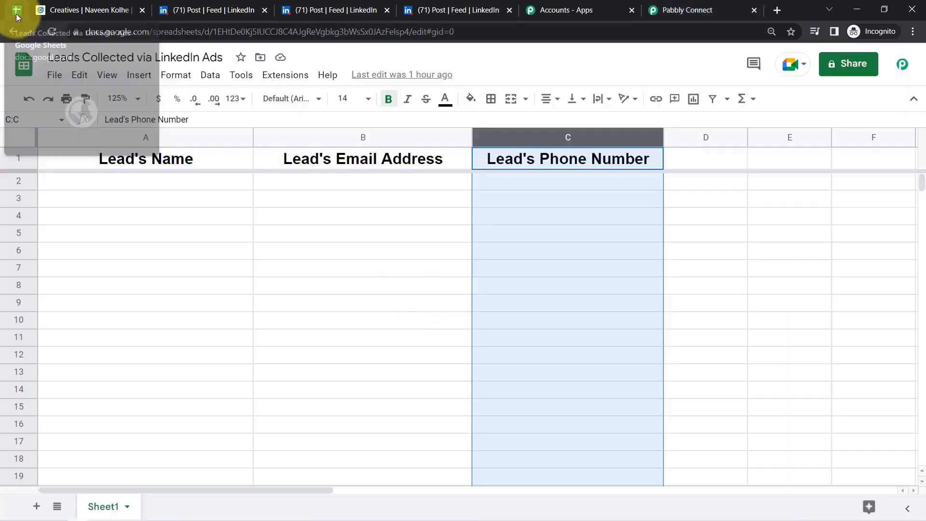
- Make row 2's test lead unbolded at font size 10, then select A2:C6
click(278, 256)
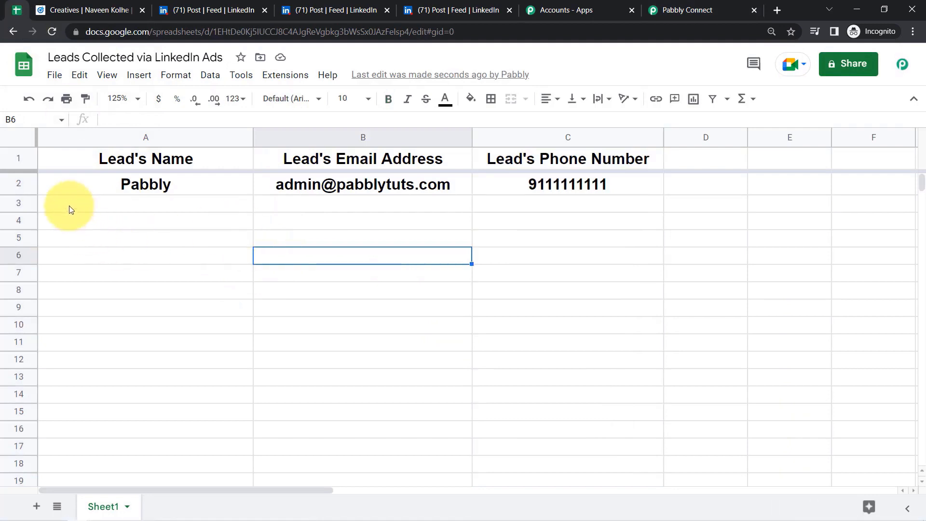
click(13, 189)
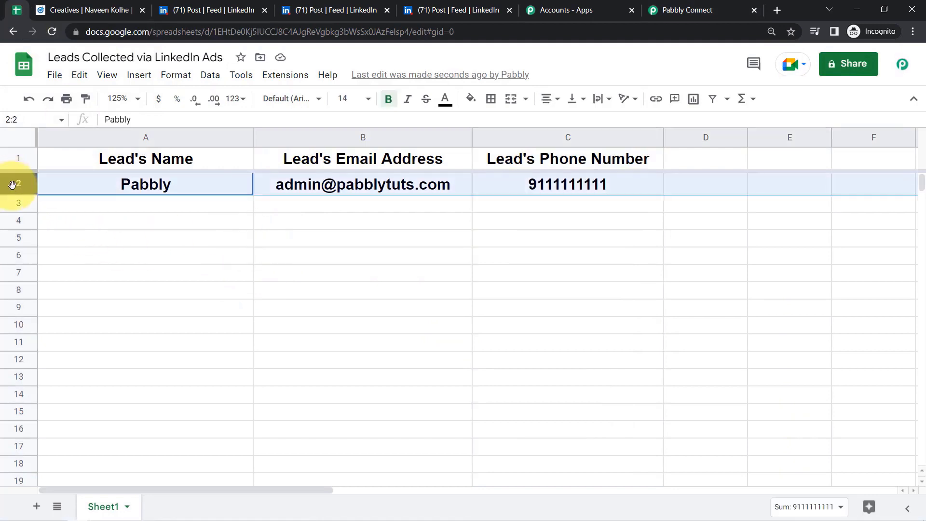
click(386, 100)
click(374, 103)
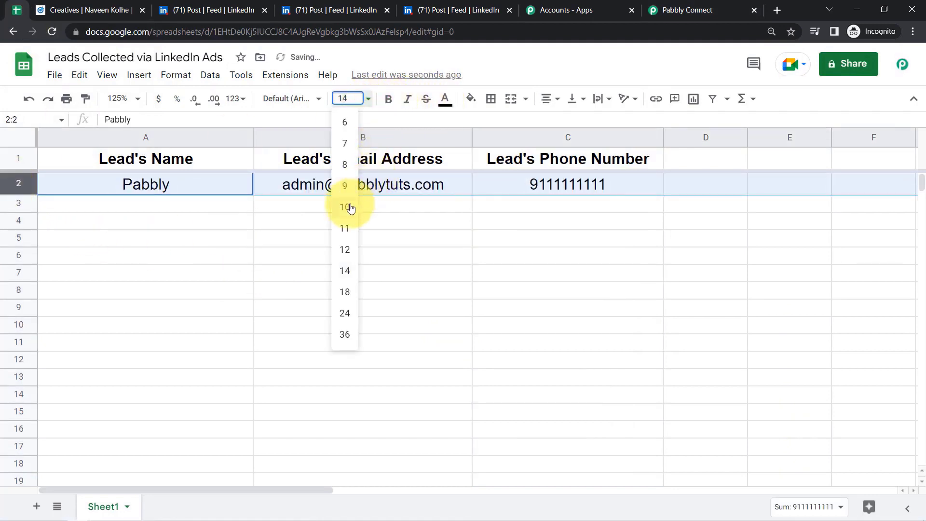
click(351, 209)
click(264, 317)
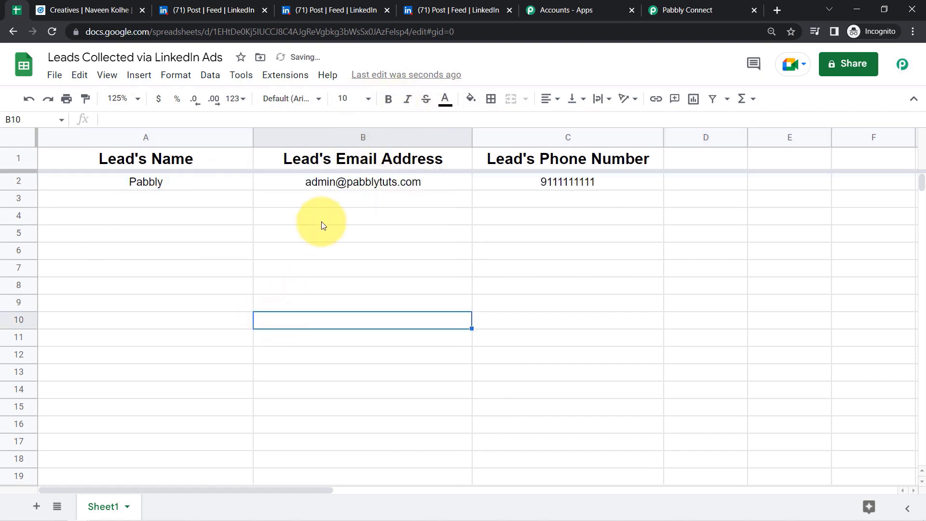
click(184, 237)
drag(223, 183, 562, 376)
- Return to the Pabbly workflow's top and check its Every 3 Hours polling badge
click(569, 10)
click(685, 10)
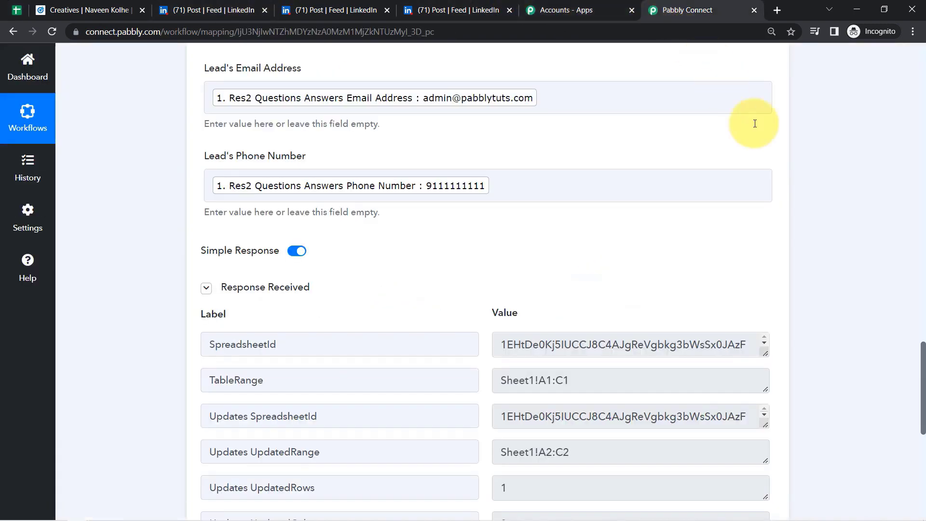
drag(922, 361, 914, 48)
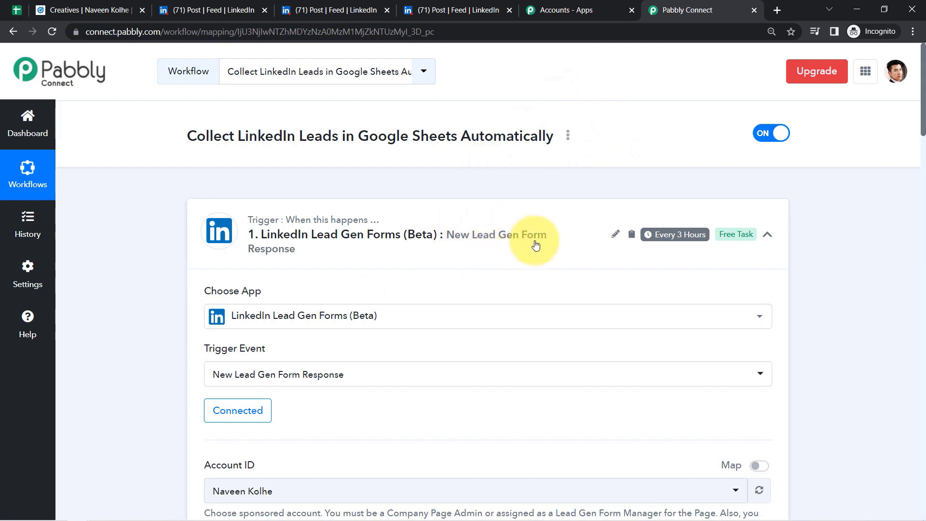
mouse_move(673, 261)
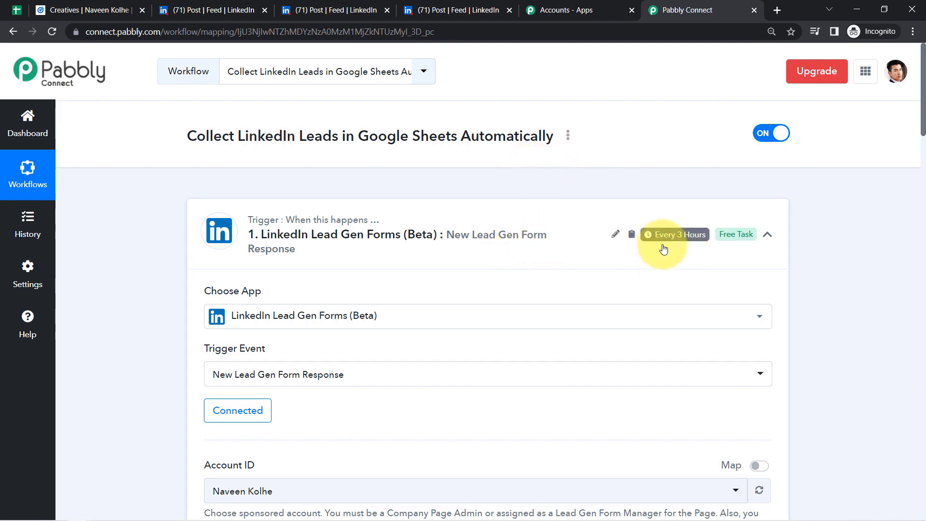
mouse_move(664, 244)
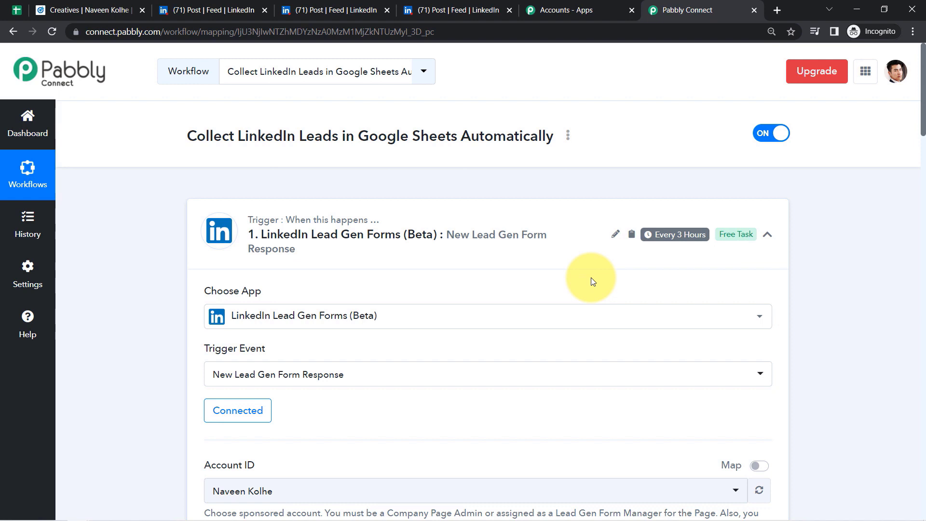
- Review the test lead cells in row 2 of the Leads Collected via LinkedIn Ads sheet
click(11, 15)
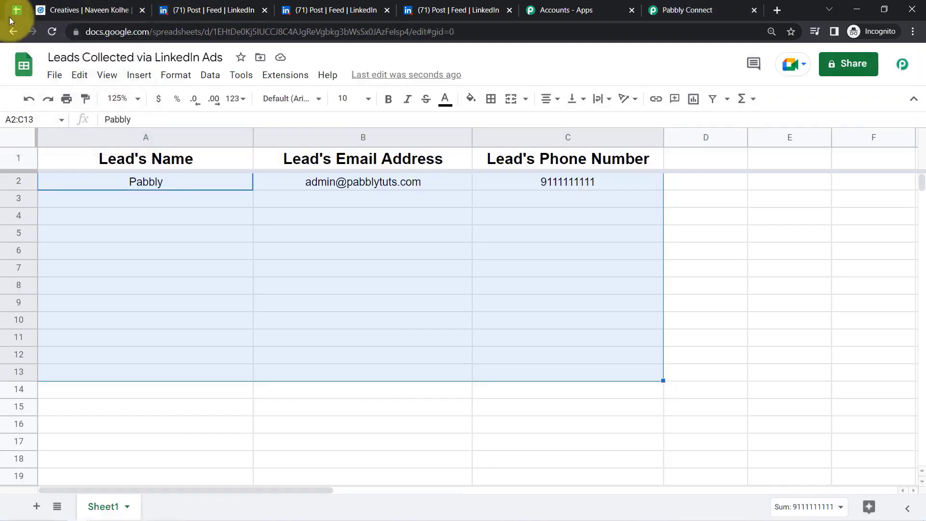
click(154, 236)
drag(172, 184, 463, 200)
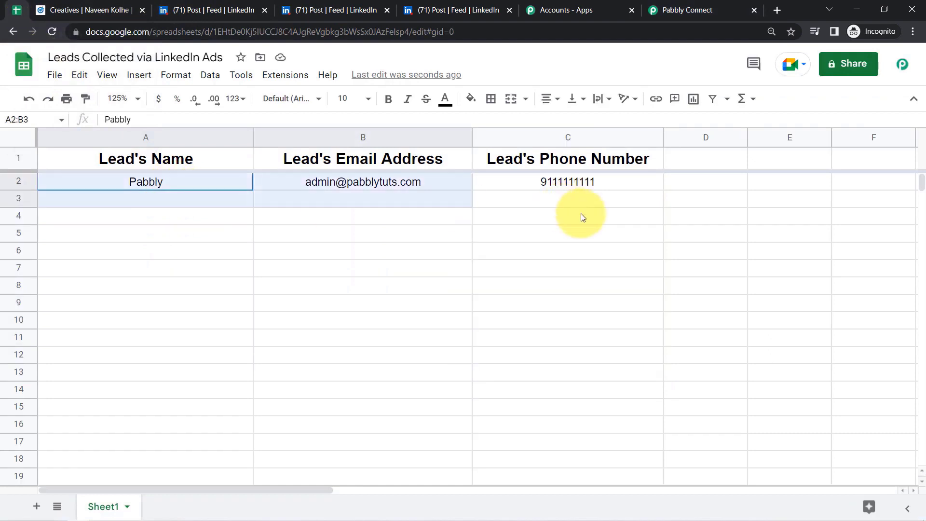
drag(583, 217, 555, 341)
click(454, 407)
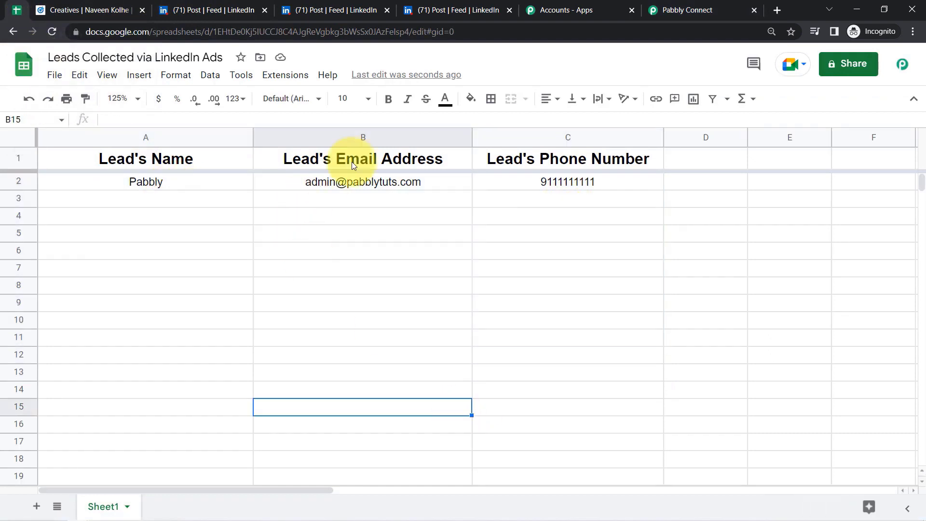
click(364, 232)
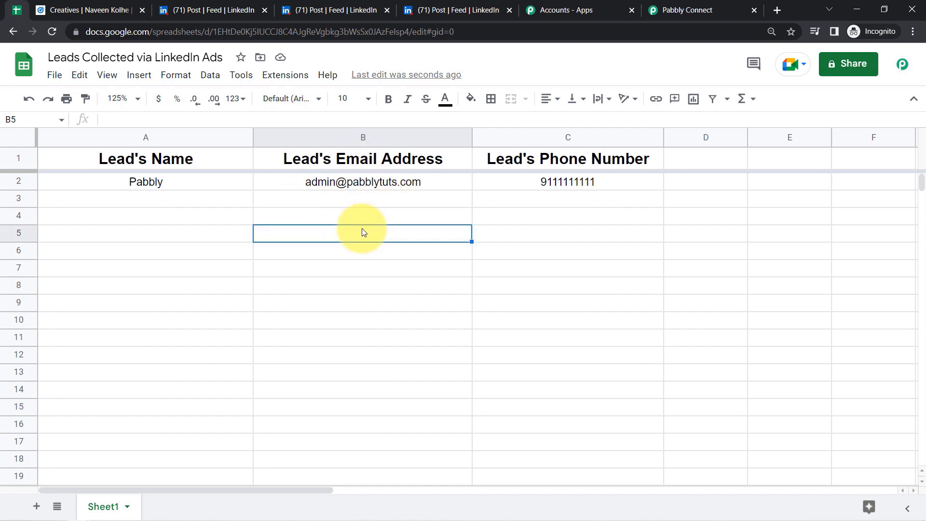
click(675, 10)
- Generate the workflow's share link and select the full URL for copying
click(567, 136)
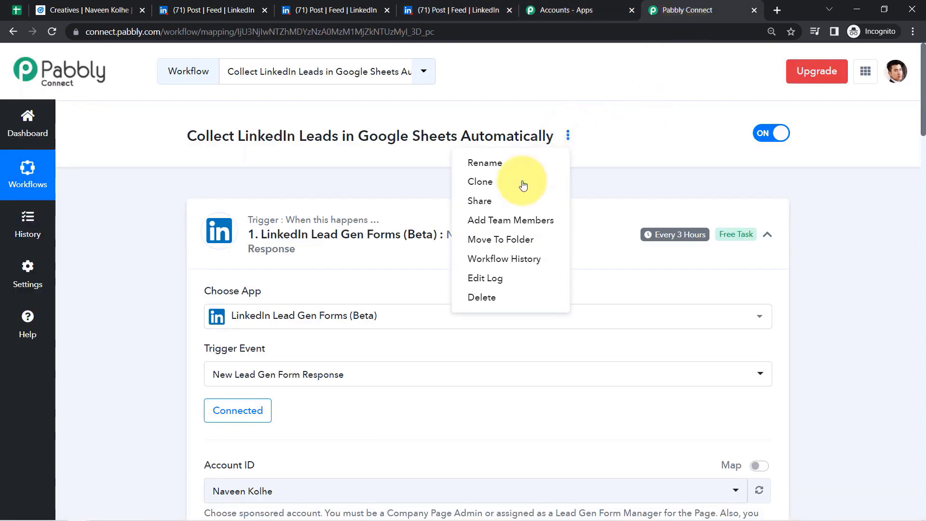
click(500, 201)
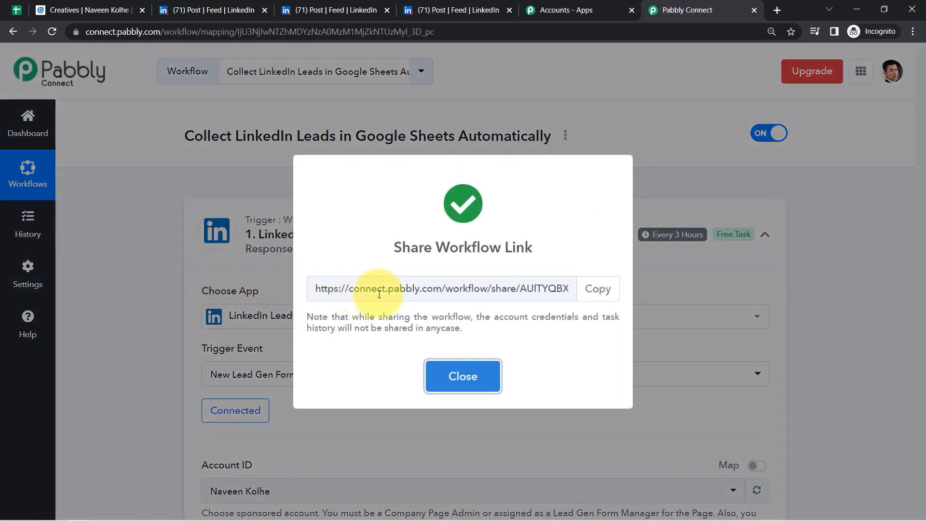
click(386, 293)
triple_click(386, 292)
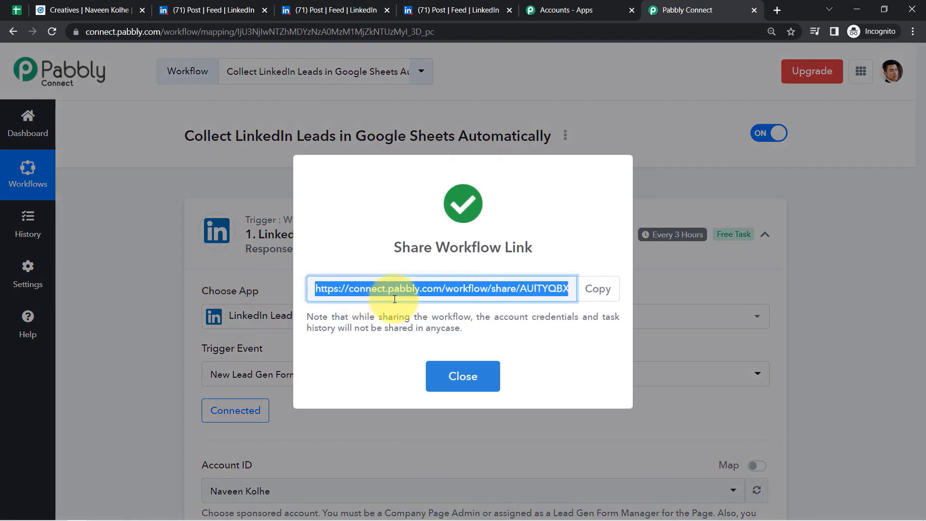
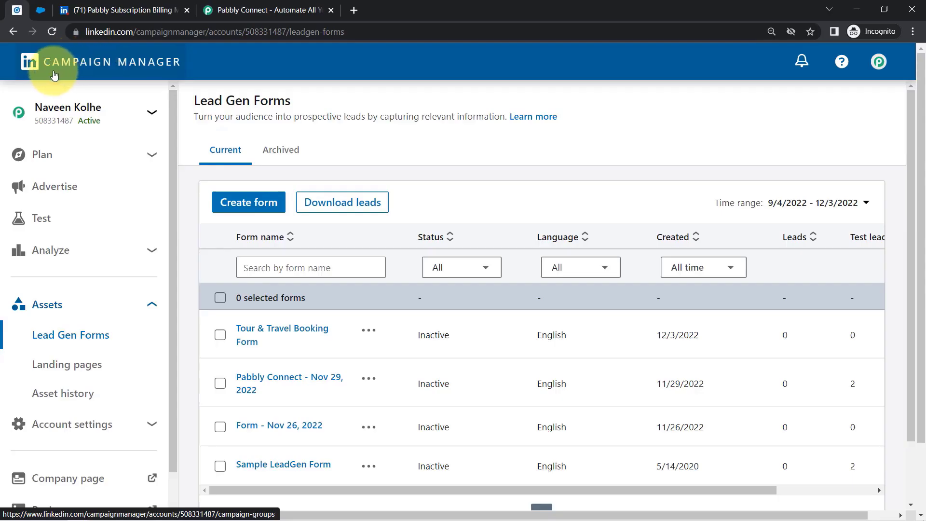
- Check the Salesforce tab, then go to Campaign Manager's Campaign Groups with the running Default Campaign Group
click(44, 12)
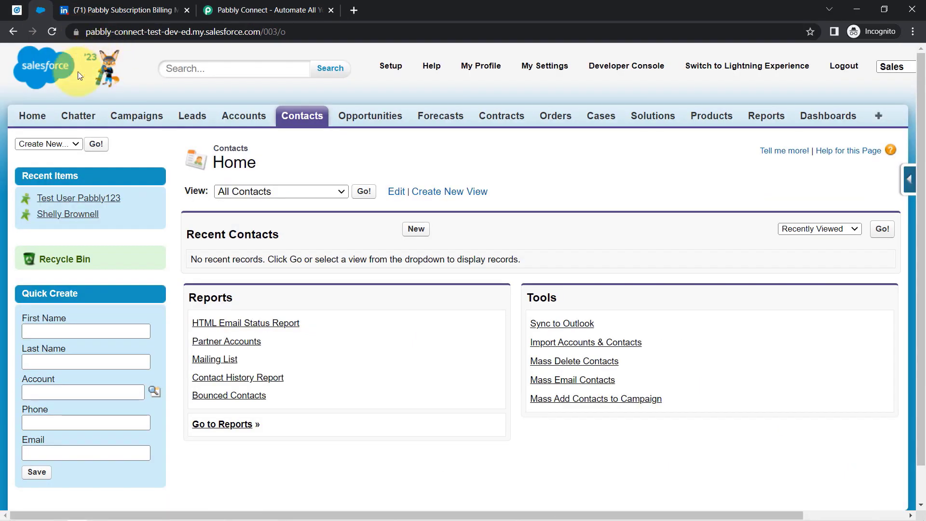
click(16, 15)
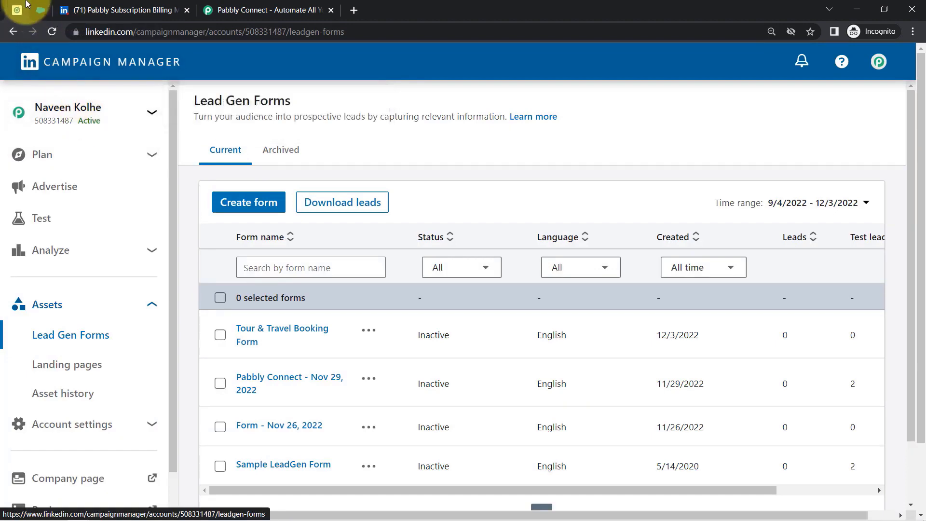
click(40, 10)
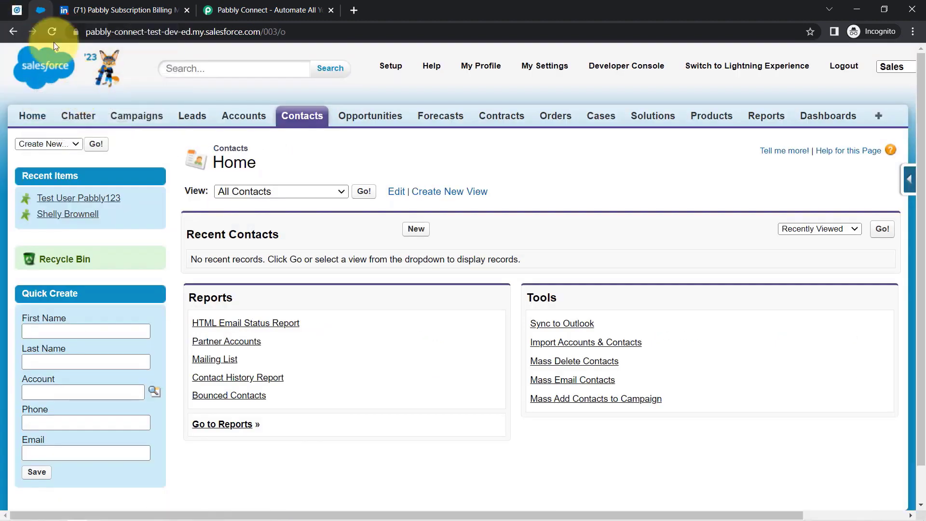
click(16, 9)
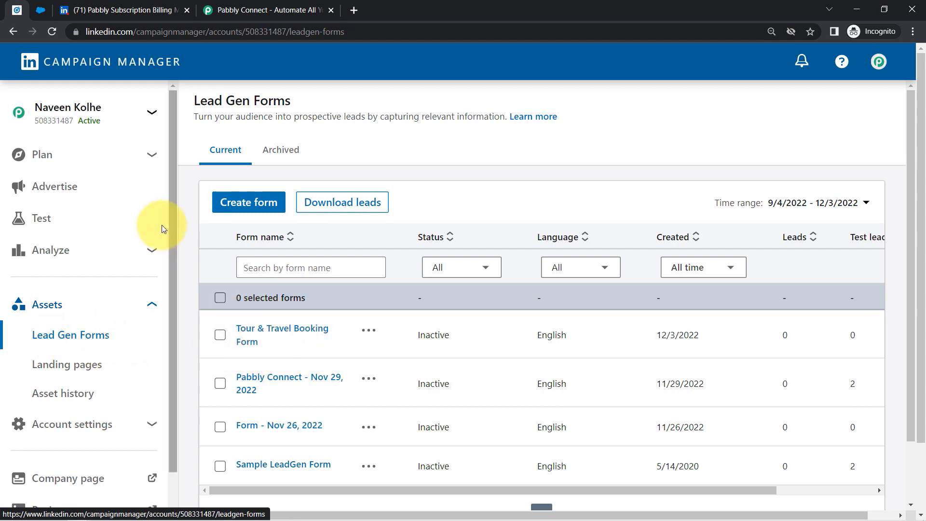
click(74, 189)
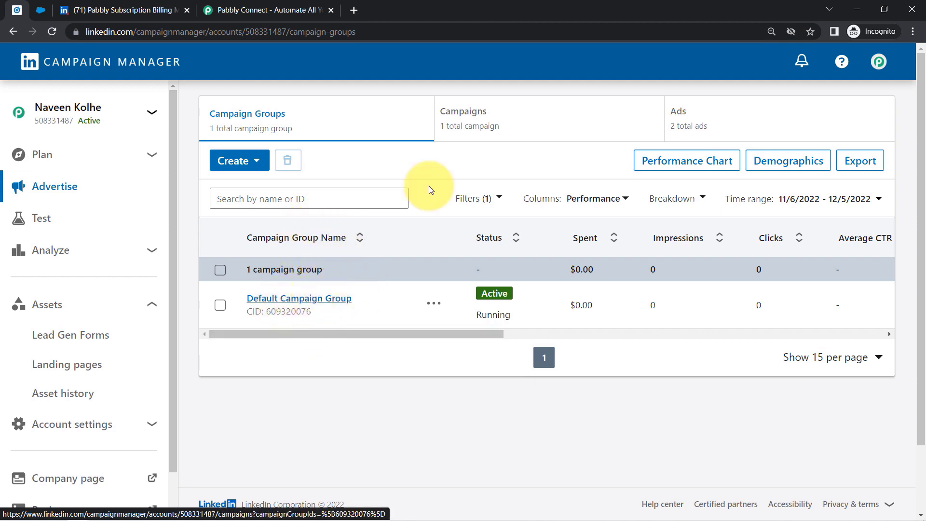
- Open the 'Book your Travelling package' ad's live post from the campaign's Ads list
click(490, 118)
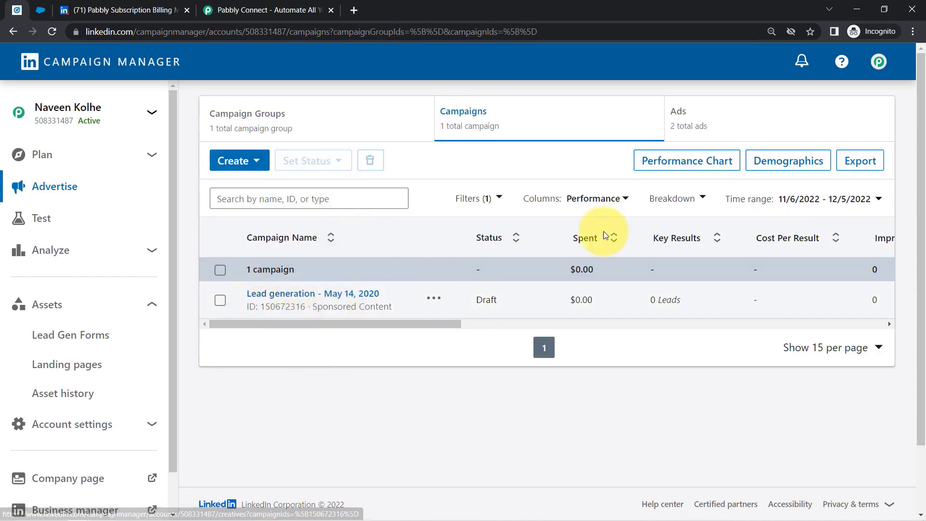
click(738, 121)
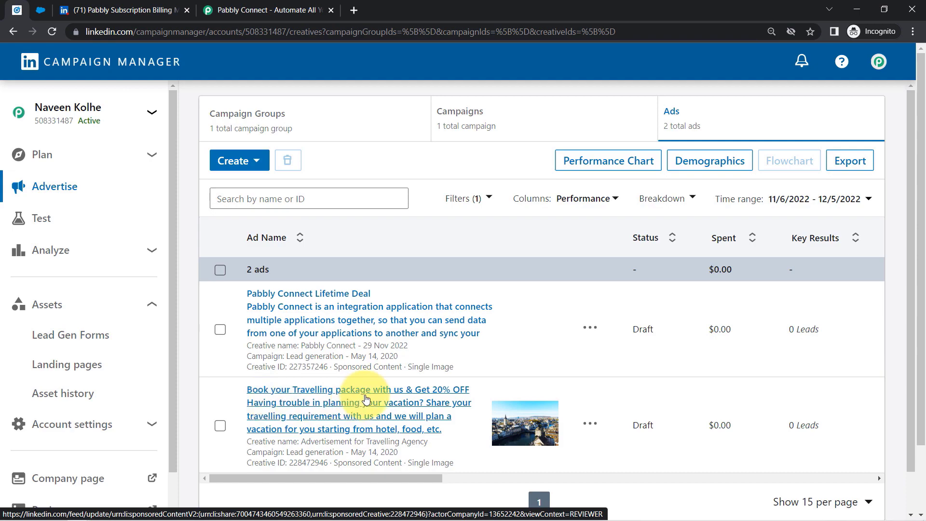
click(342, 389)
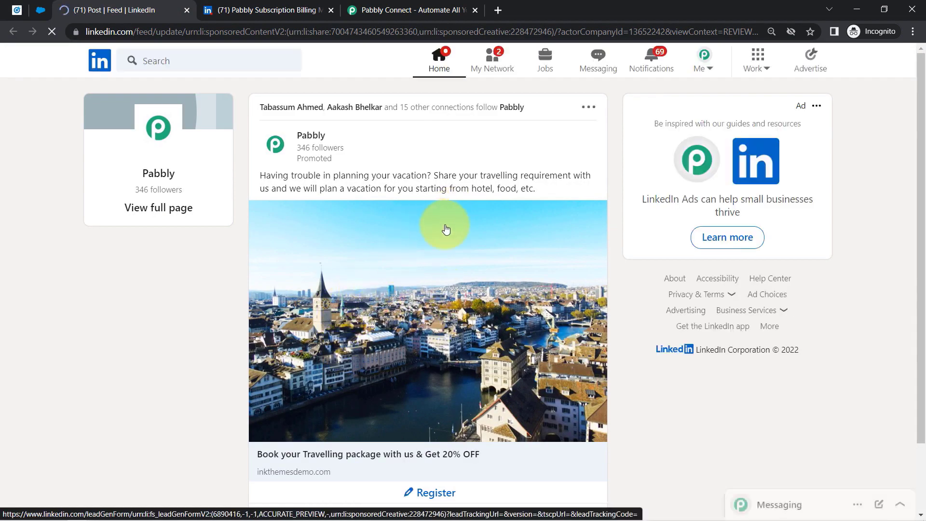
- Review the ad post and open its registration form, clearing the prefilled email address
drag(284, 175, 515, 189)
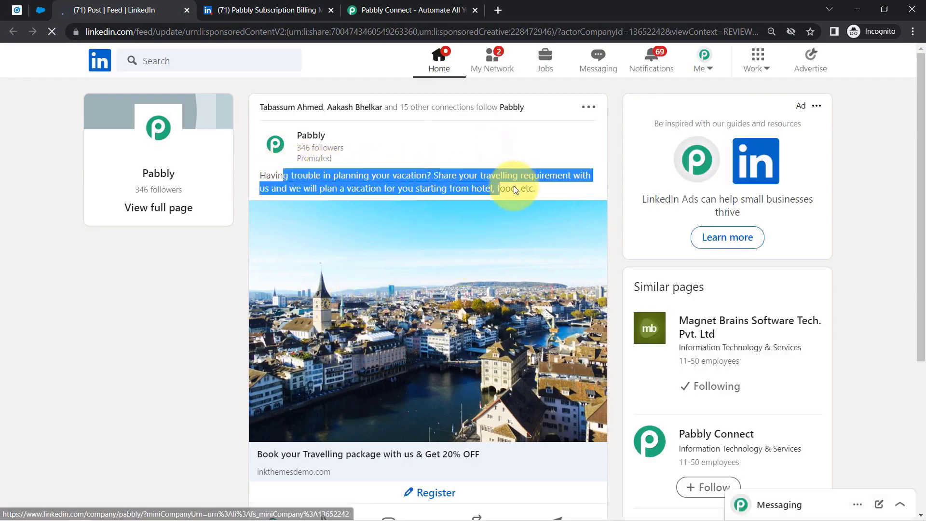
click(515, 190)
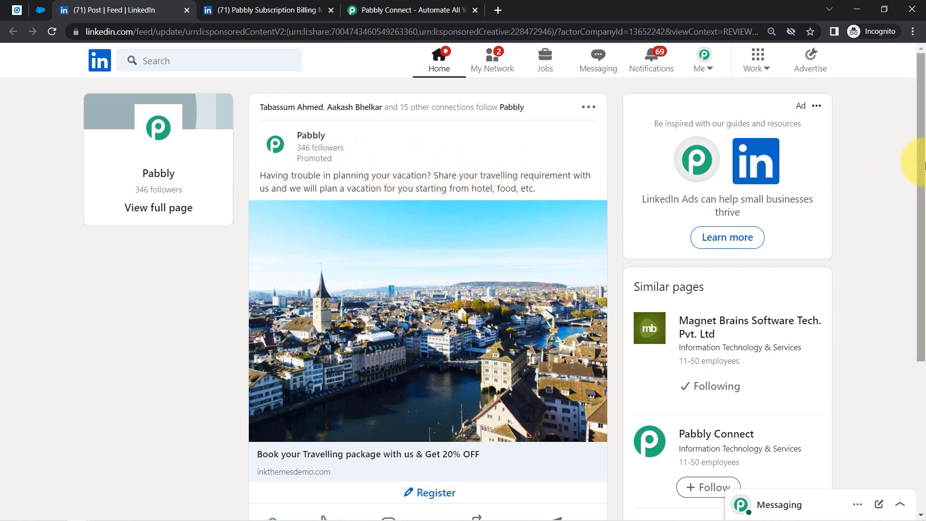
scroll(922, 181, down, 1)
drag(922, 176, 922, 227)
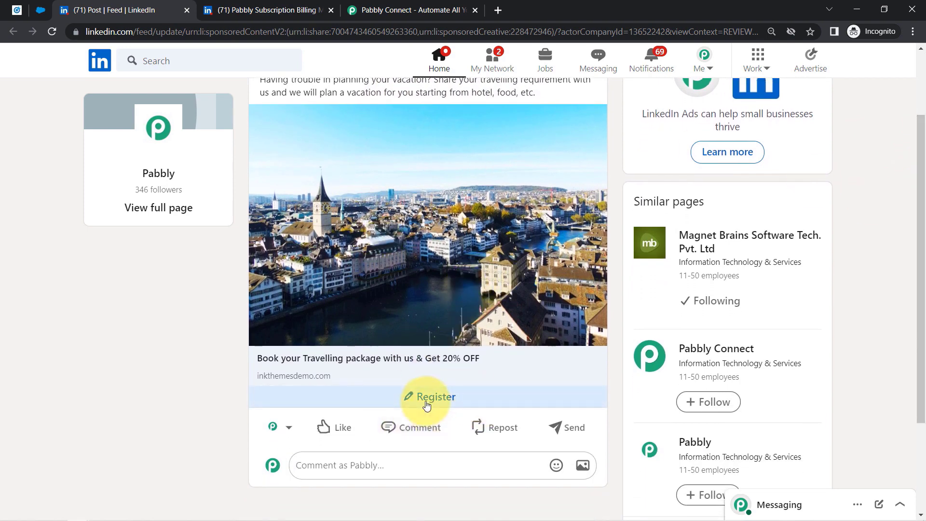
click(426, 399)
click(407, 326)
triple_click(406, 325)
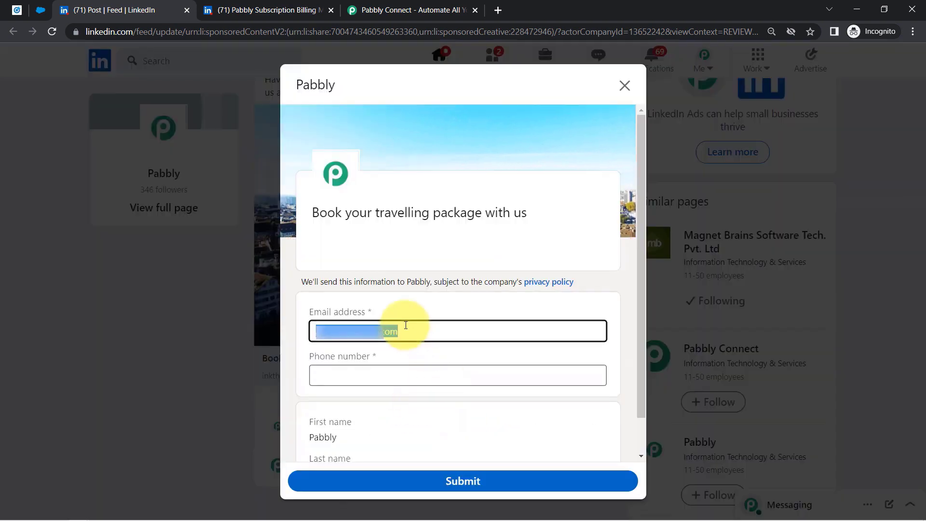
key(BackSpace)
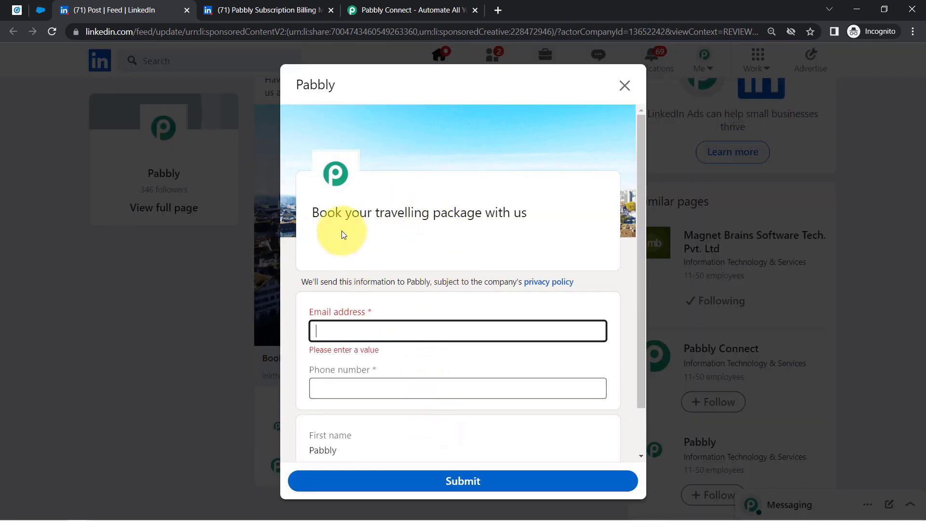
- Review the form's travelling-package headline, then close the form and return to Campaign Manager's Ads list
drag(345, 213, 480, 256)
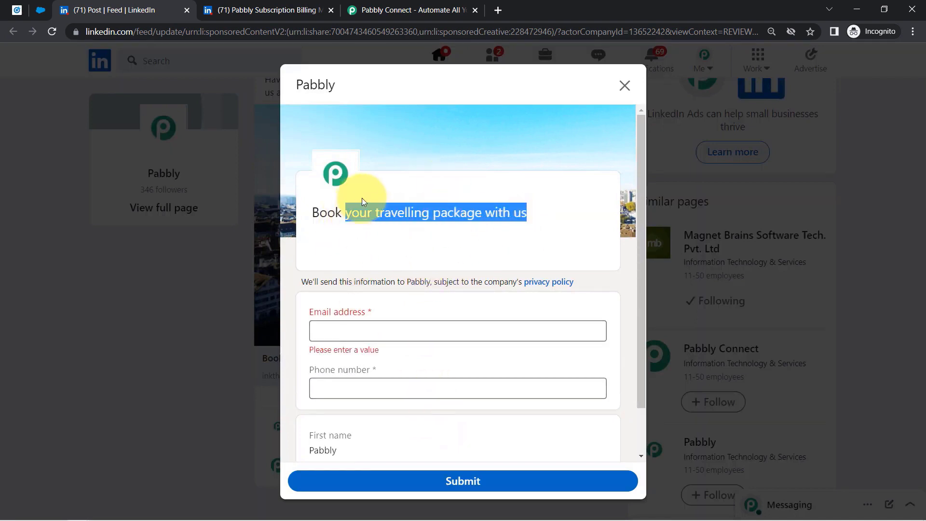
double_click(394, 216)
triple_click(393, 216)
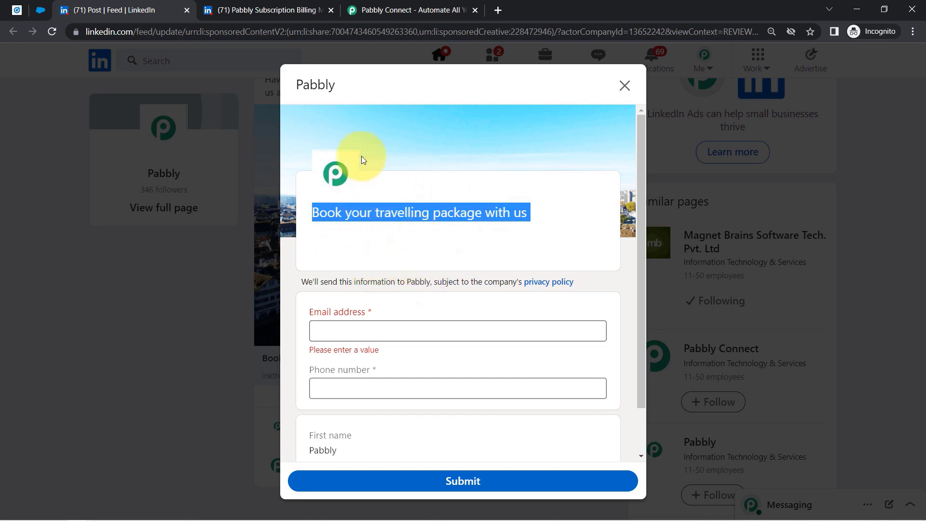
click(352, 213)
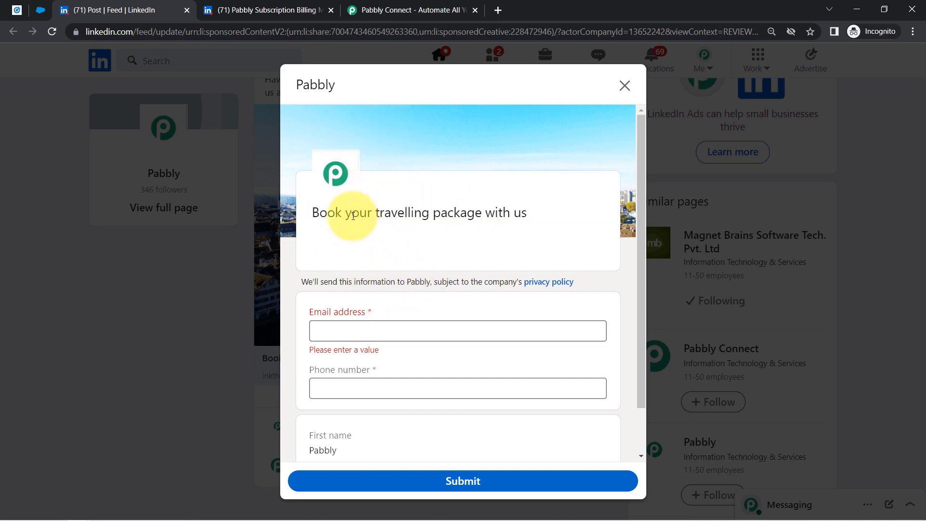
drag(345, 214, 510, 215)
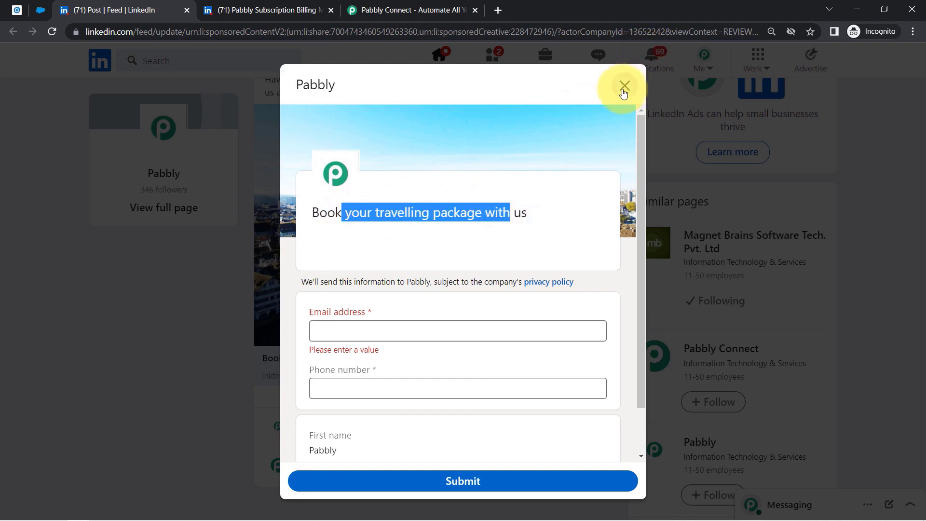
click(624, 86)
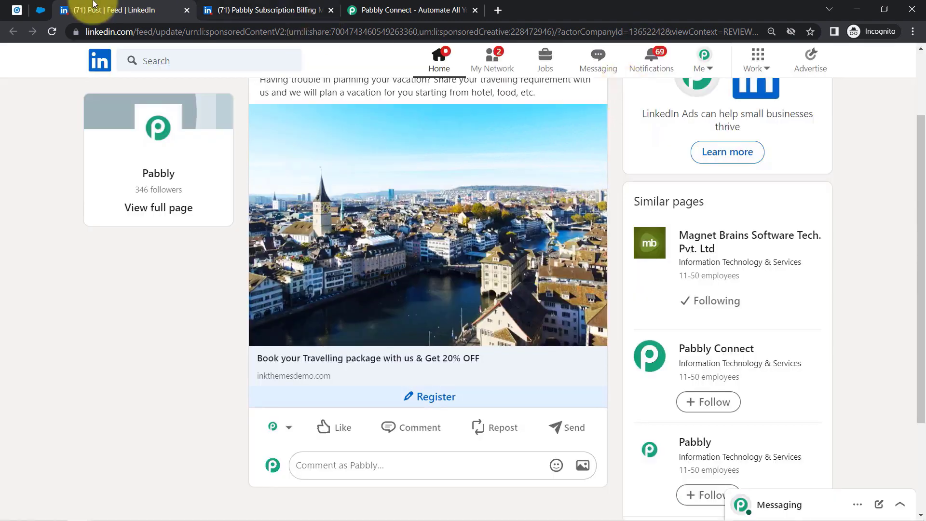
click(16, 9)
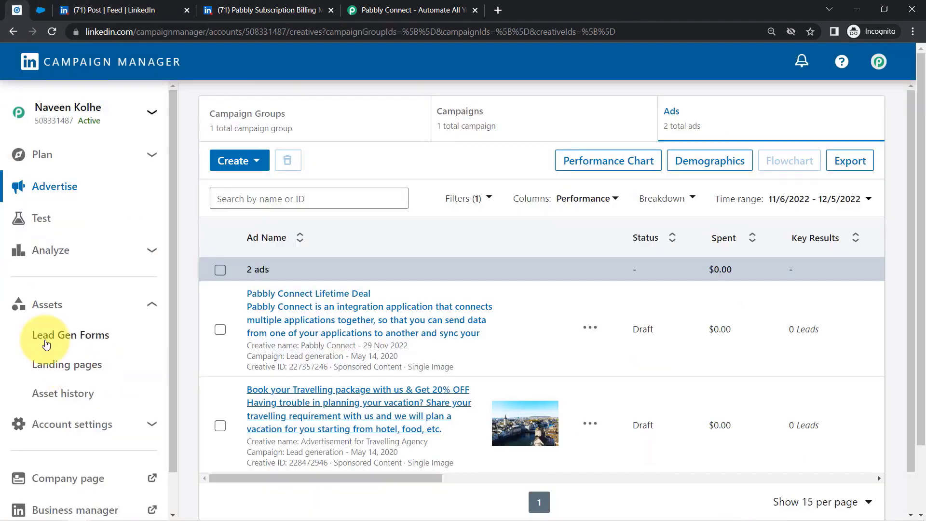
- Preview the Tour & Travel Booking Form under Lead Gen Forms, then move to the Pabbly Connect website
click(54, 336)
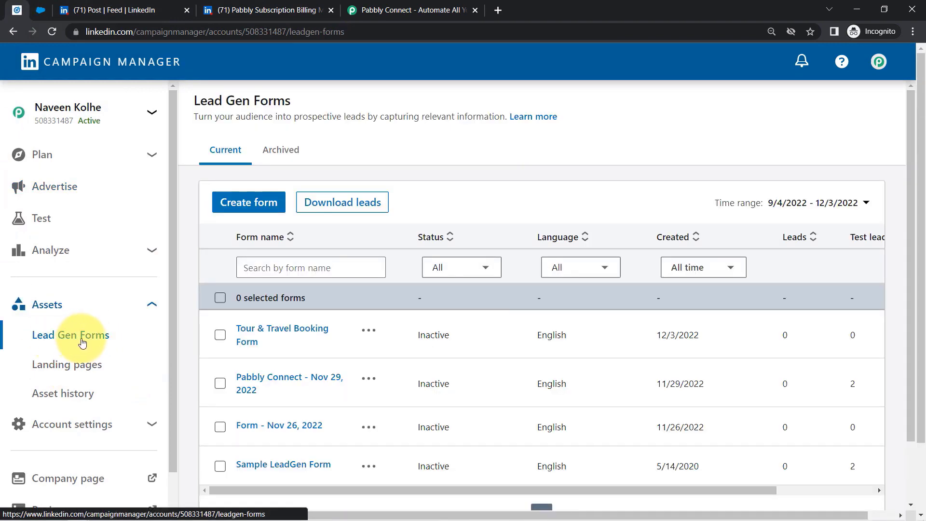
click(271, 328)
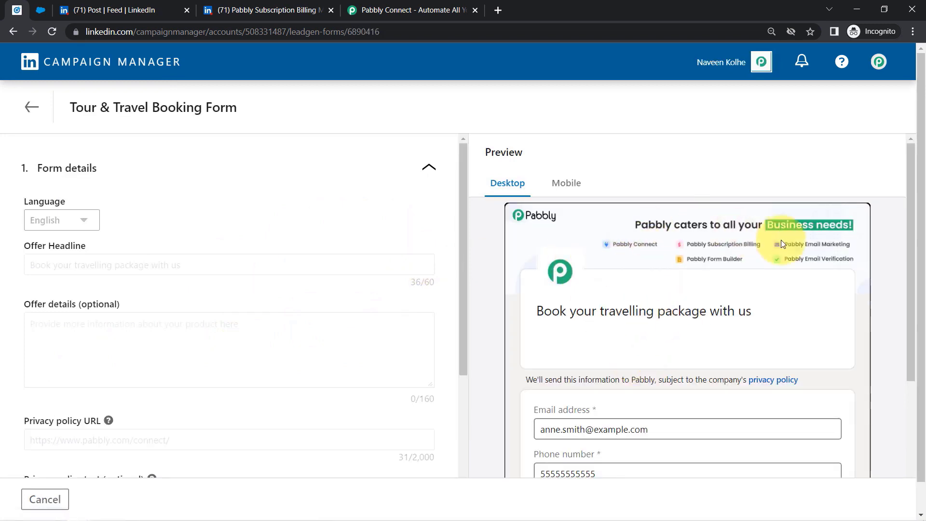
drag(910, 217, 791, 104)
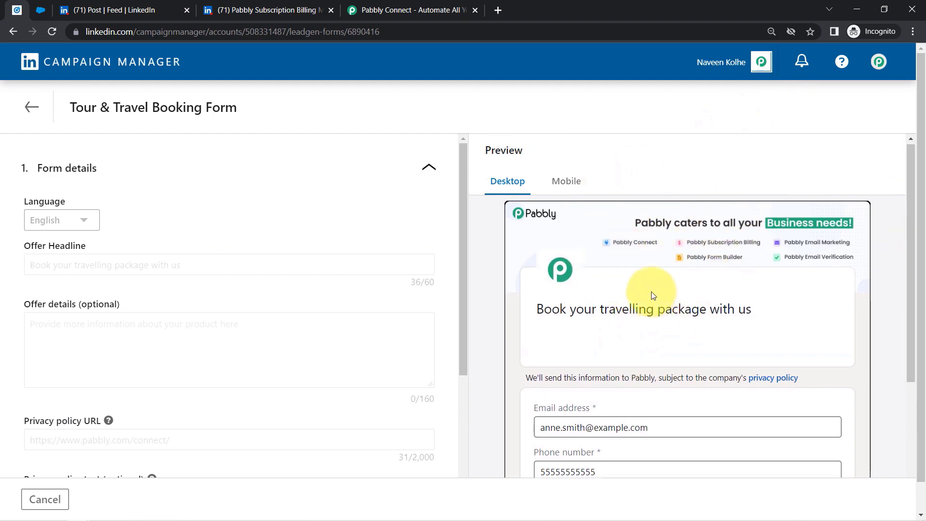
click(40, 9)
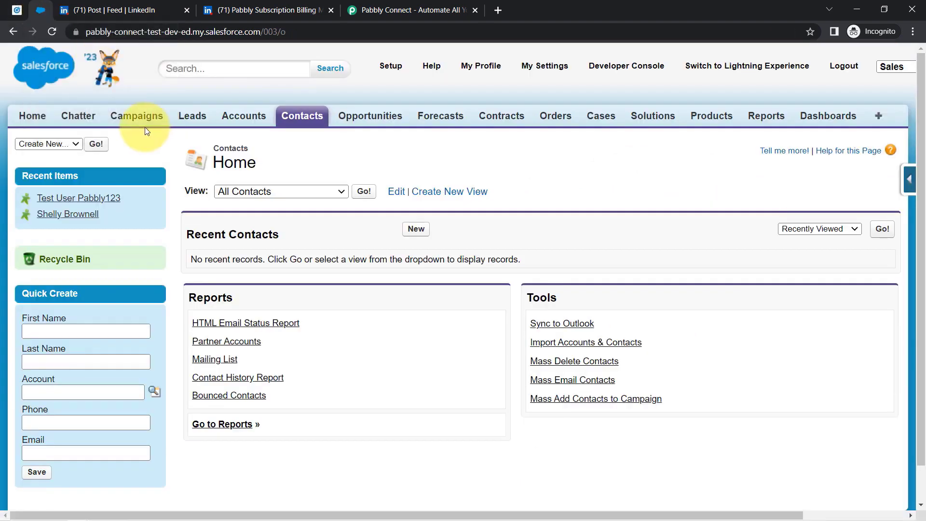
click(407, 5)
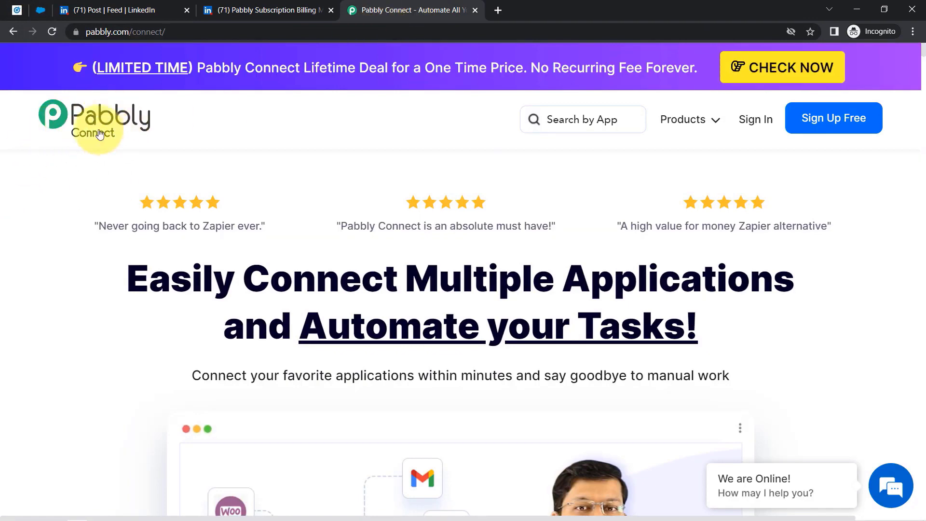
- Dismiss the lifetime offer popup, sign in, and launch Pabbly Connect from the All Apps page
mouse_move(94, 32)
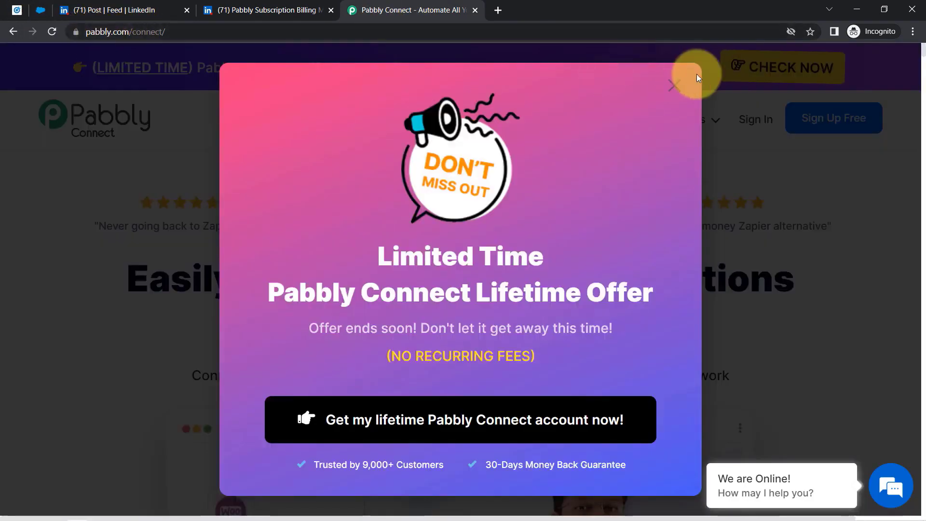
click(674, 85)
click(134, 32)
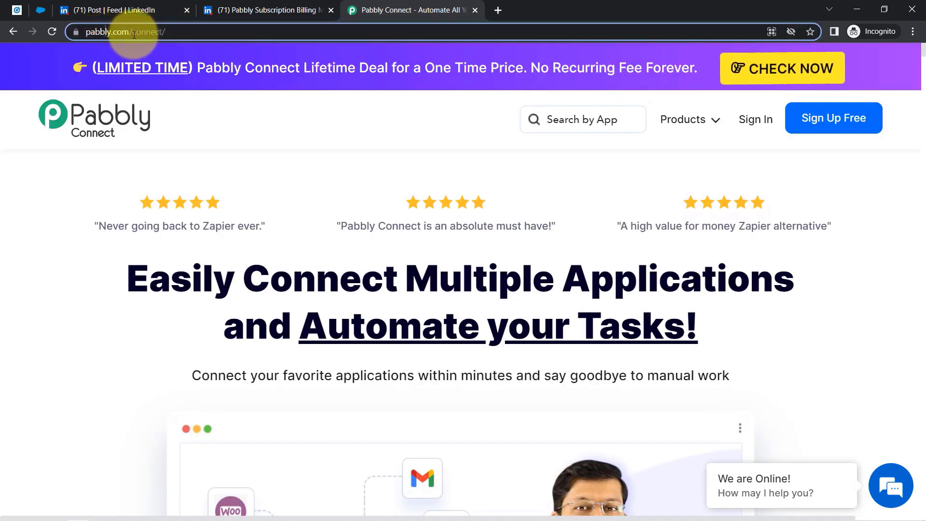
shift+click(201, 35)
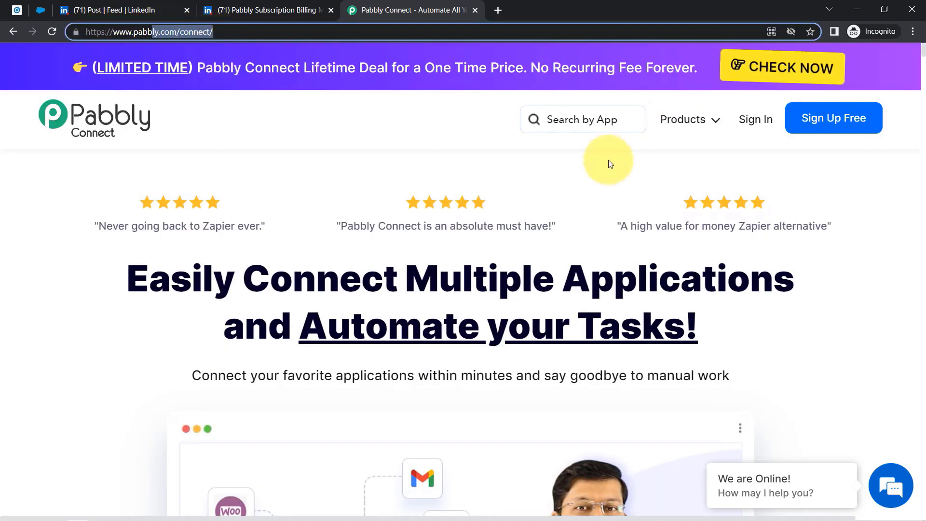
click(755, 126)
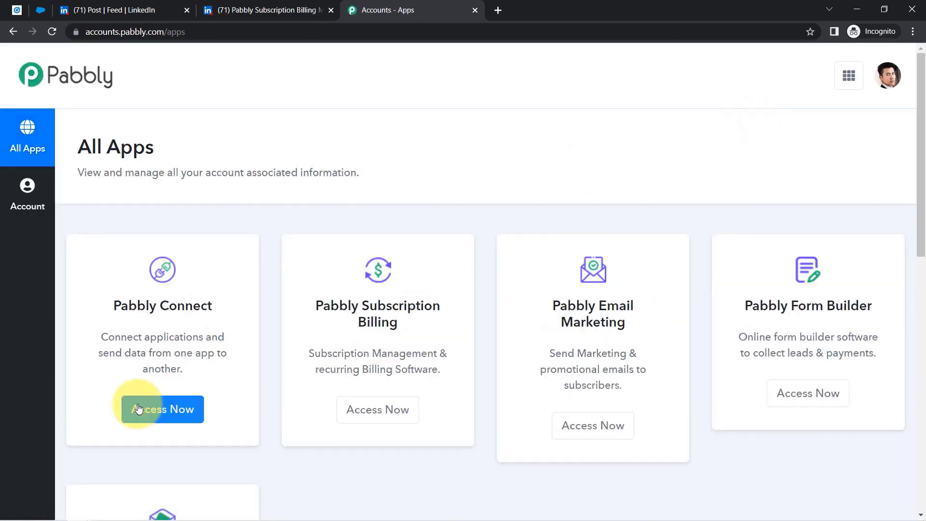
click(135, 421)
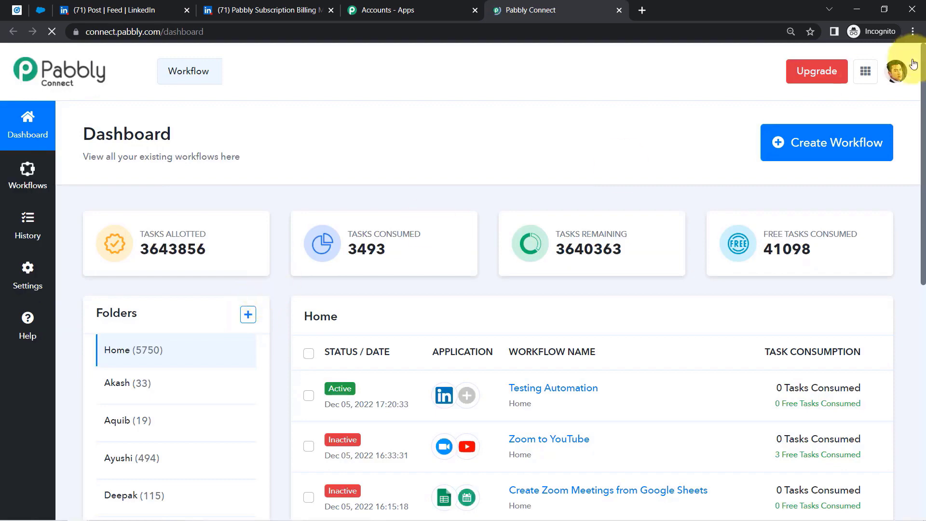
- Create a workflow named 'How to Add LinkedIn Lead Gen Form Leads in Salesforce'
click(913, 32)
click(614, 151)
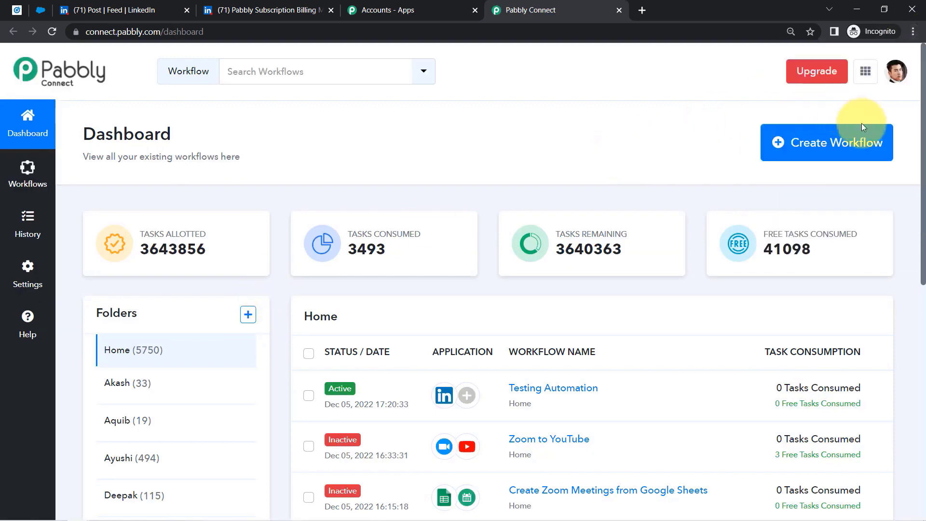
click(823, 144)
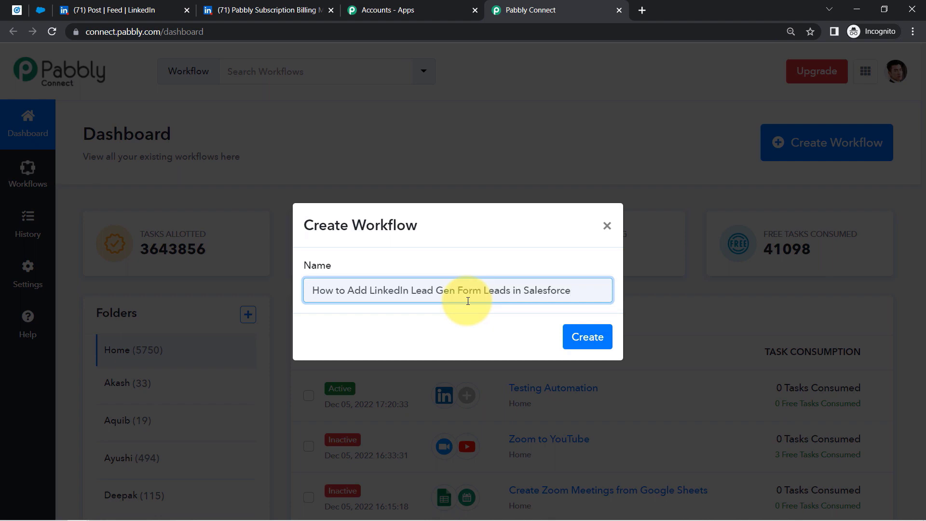
click(578, 328)
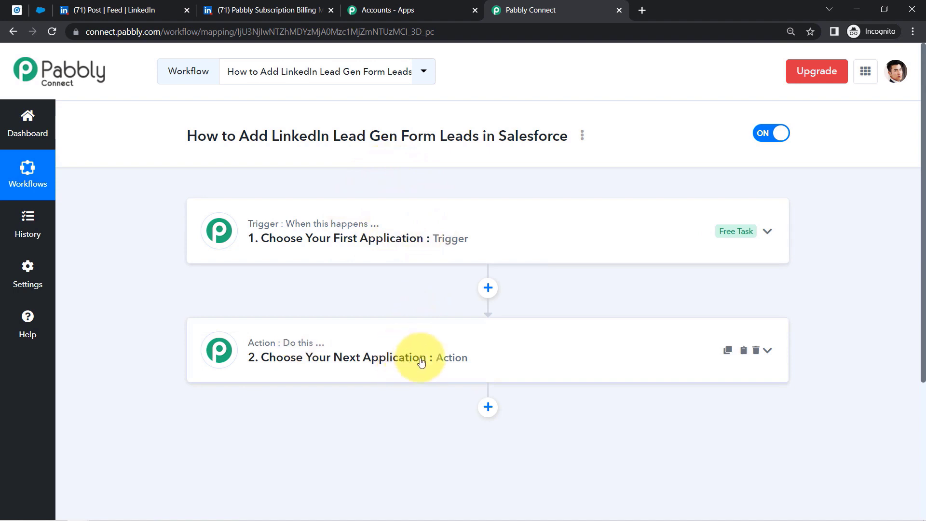
- Make LinkedIn Lead Gen Forms (Beta) the trigger with event New Lead Gen Form Response, and start connecting an account
drag(285, 137, 507, 161)
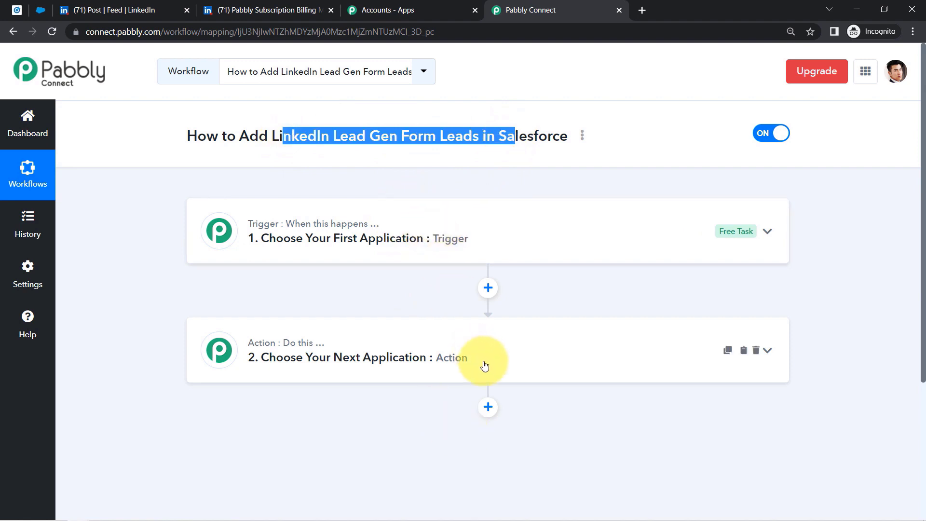
click(407, 247)
click(406, 247)
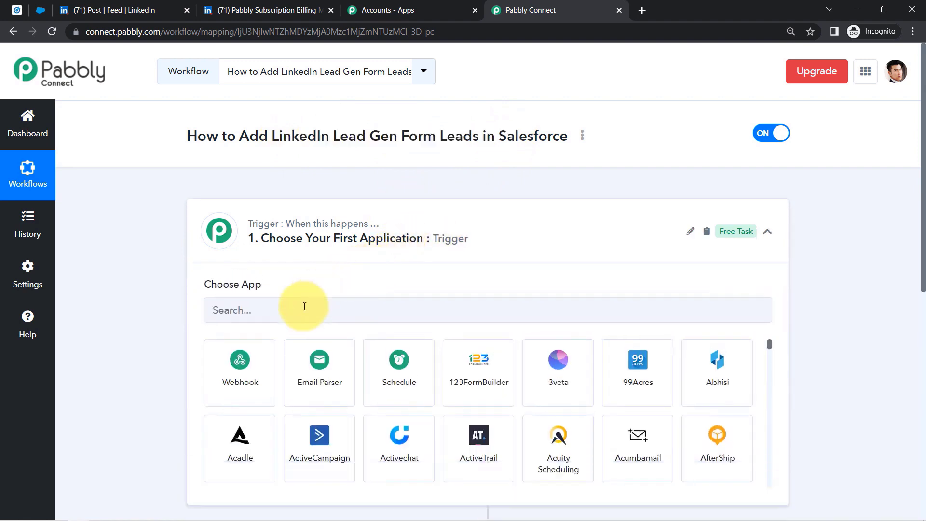
click(304, 316)
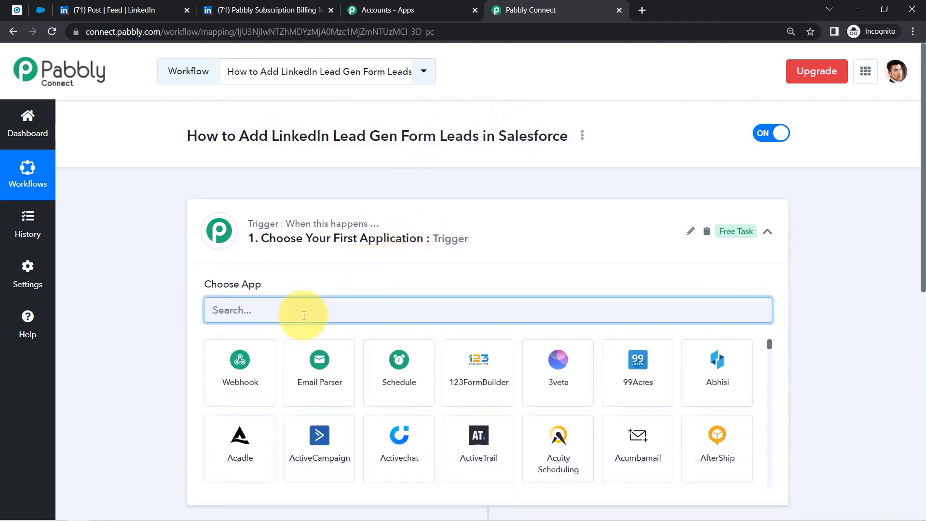
text(linke)
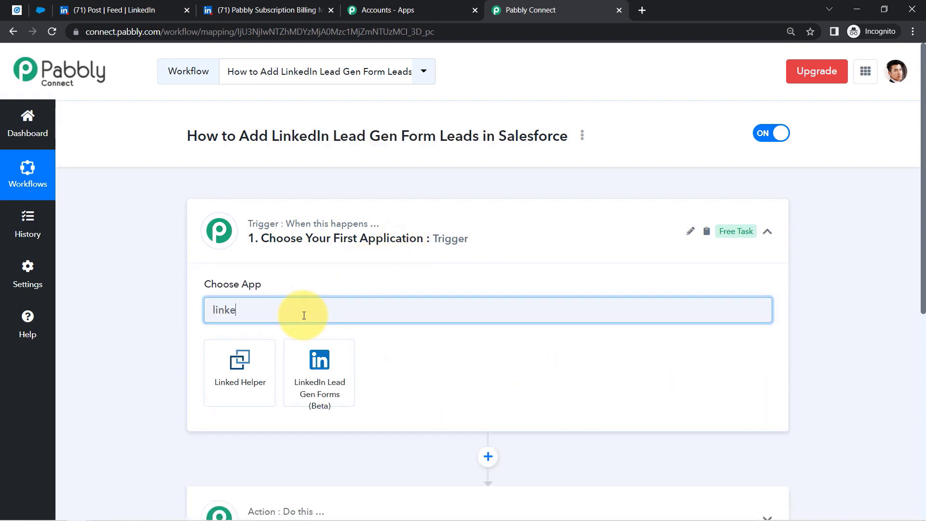
click(311, 366)
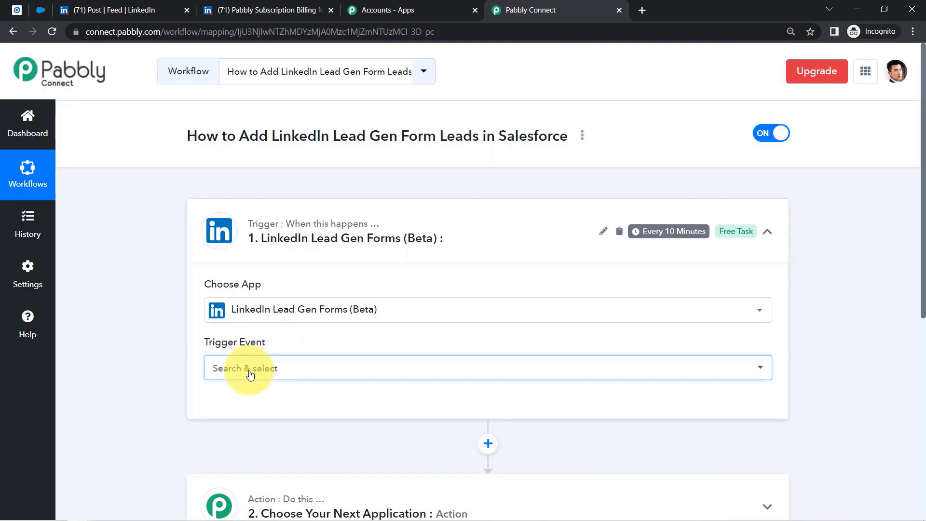
click(239, 372)
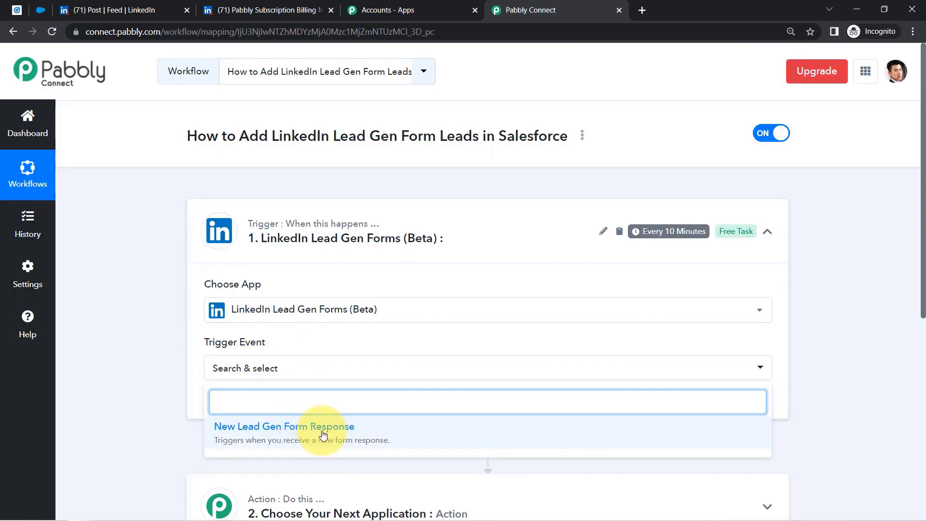
click(323, 434)
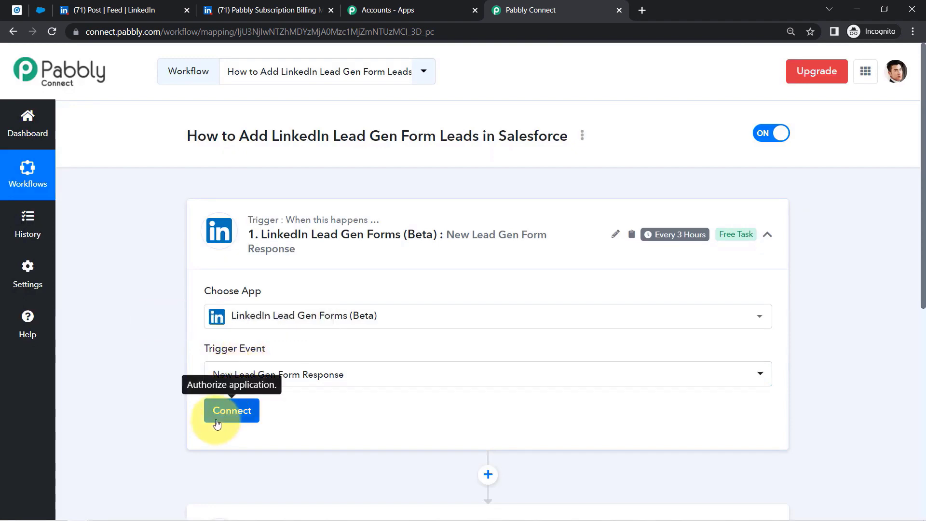
click(228, 410)
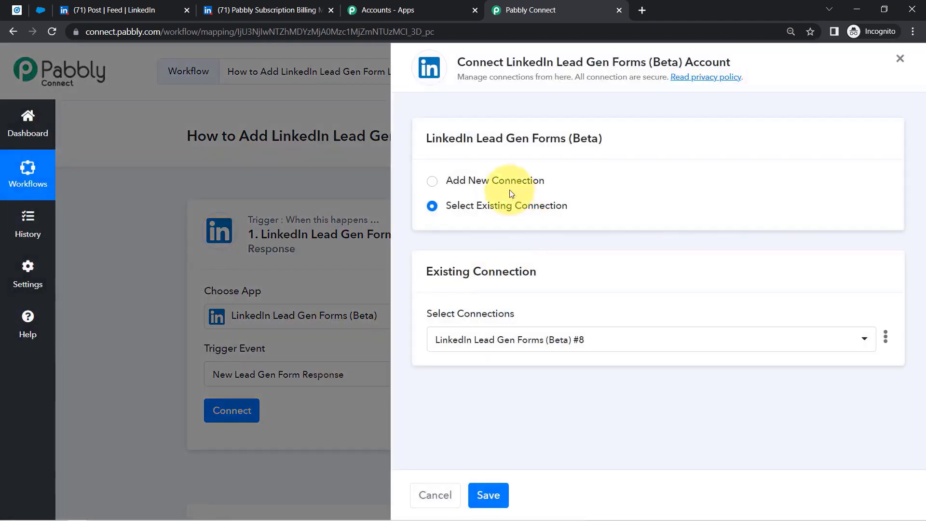
- Add and authorize a new LinkedIn Lead Gen Forms (Beta) connection, then return to Campaign Manager's Lead Gen Forms
click(501, 183)
drag(473, 65, 721, 57)
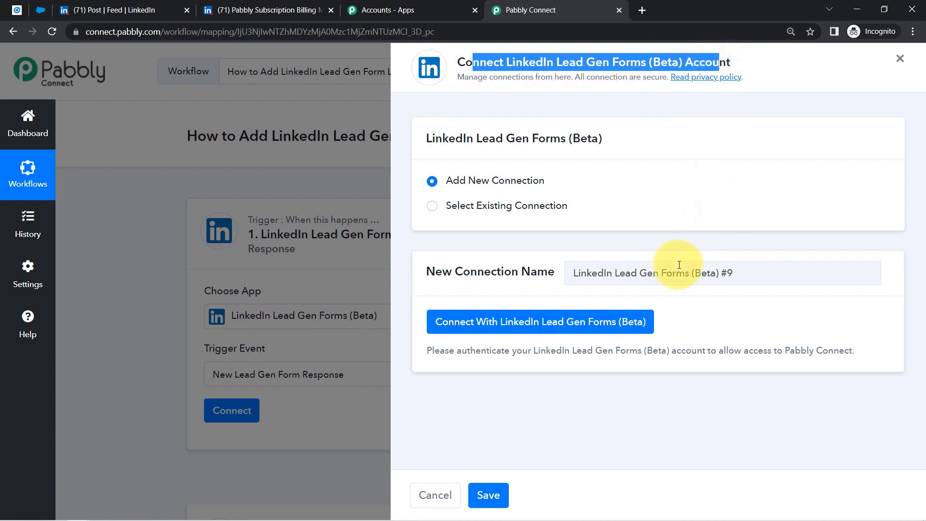
click(656, 64)
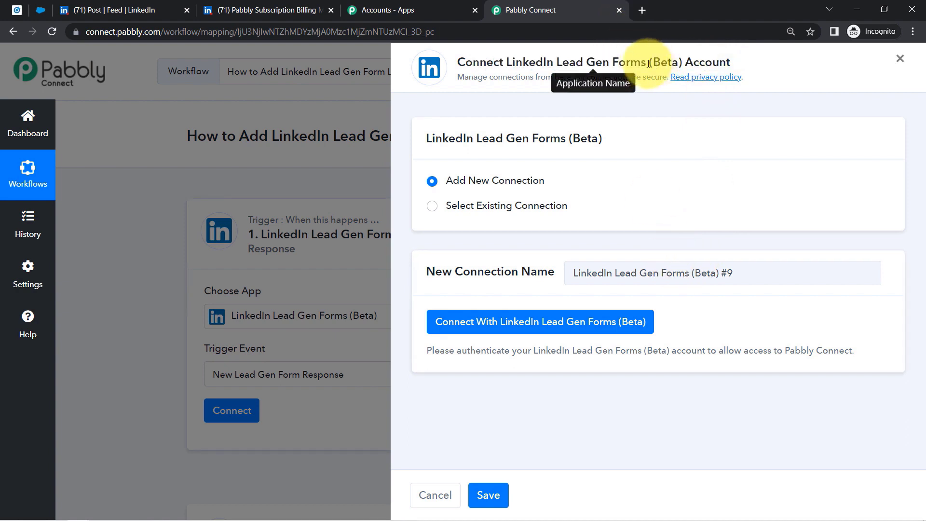
drag(649, 64, 694, 62)
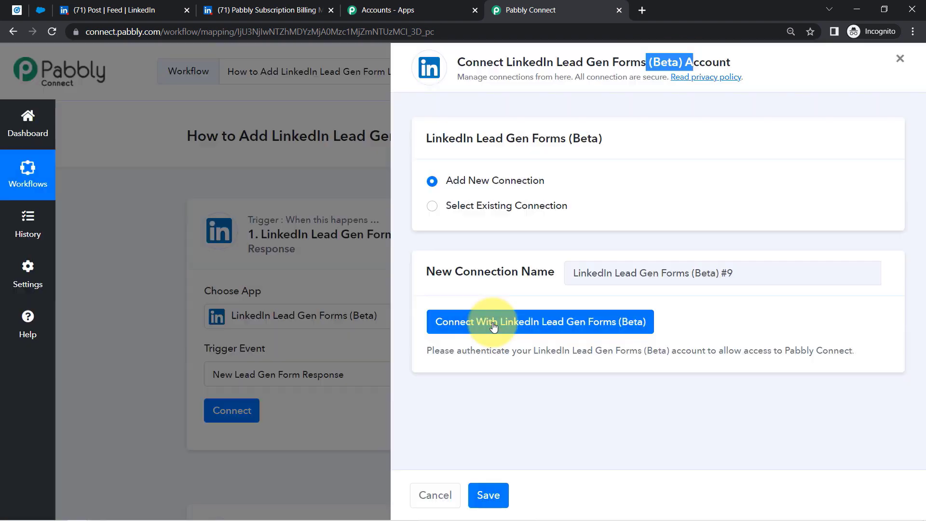
click(493, 326)
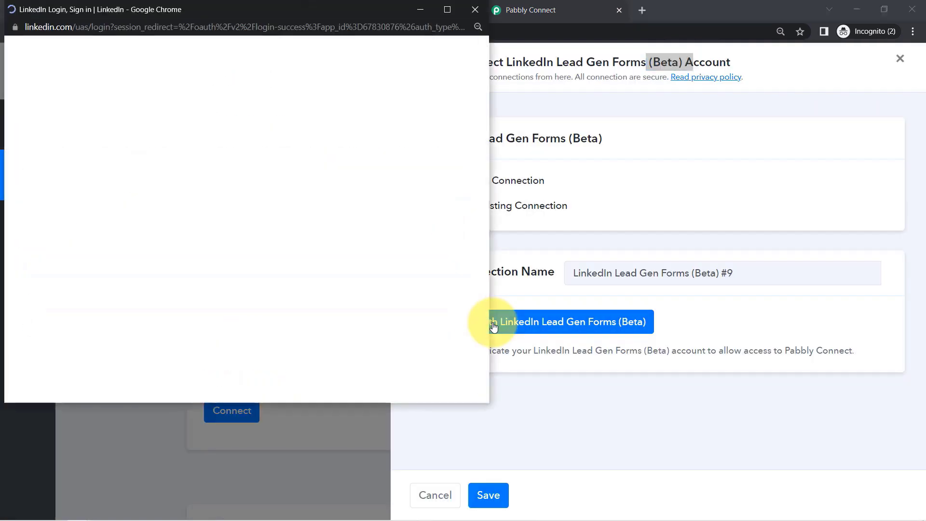
triple_click(111, 195)
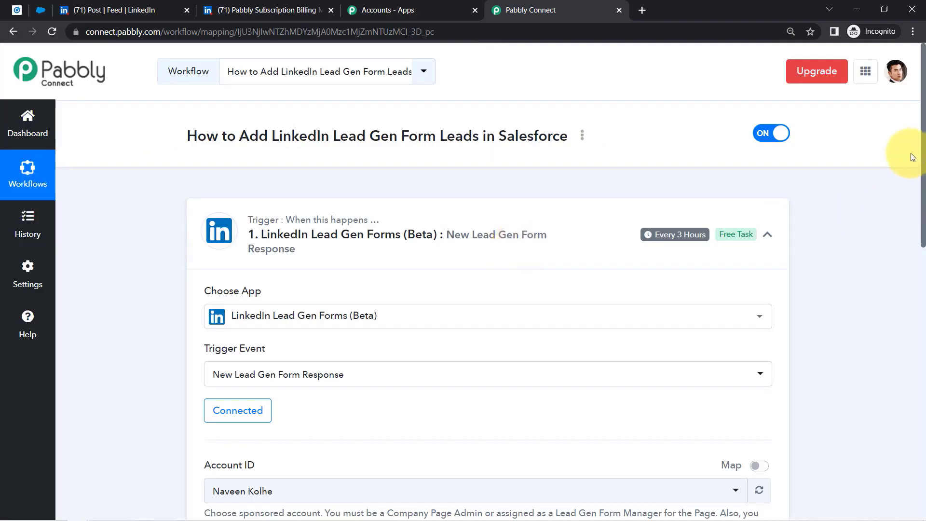
drag(924, 157, 924, 258)
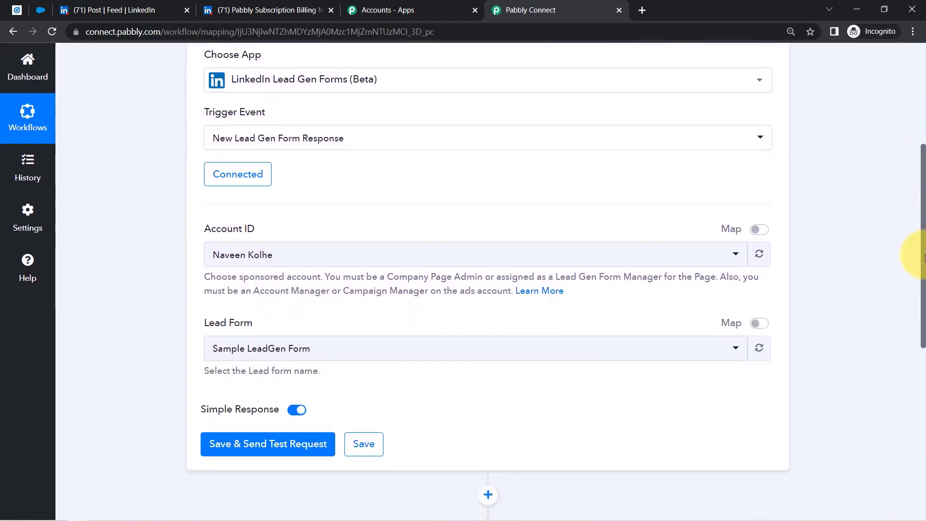
click(16, 10)
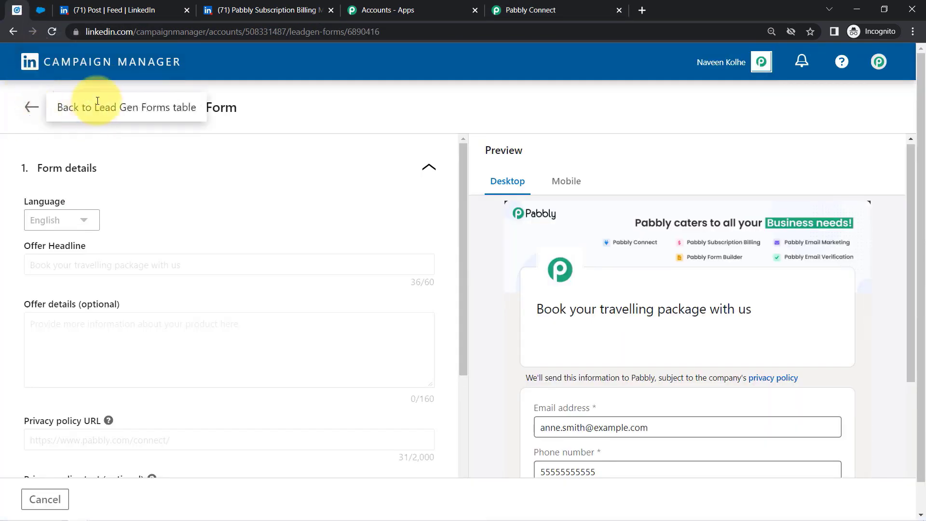
click(30, 107)
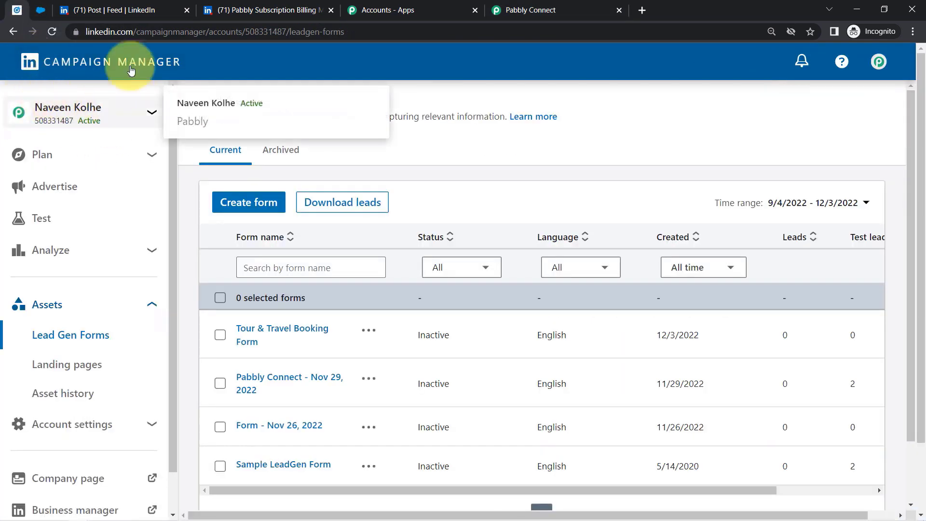
- Look up the Tour & Travel Booking Form in Campaign Manager's lead forms list
click(584, 9)
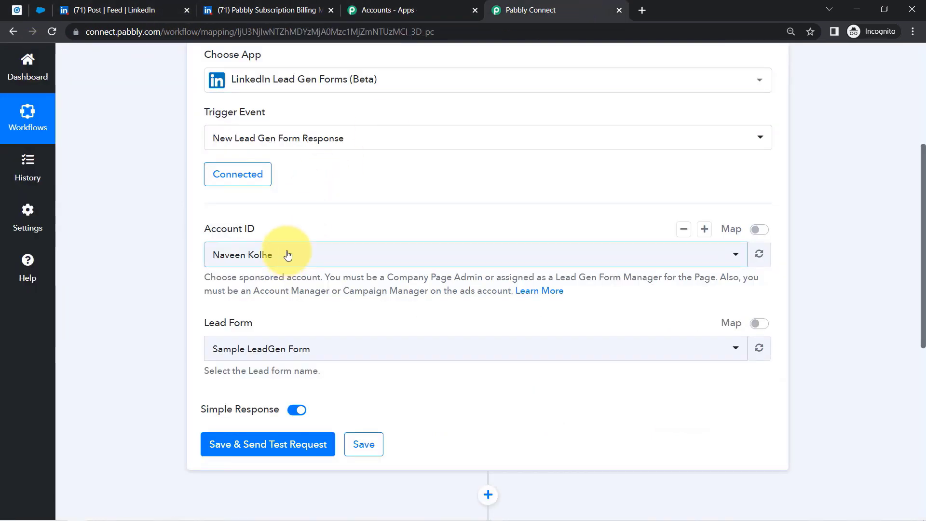
click(17, 9)
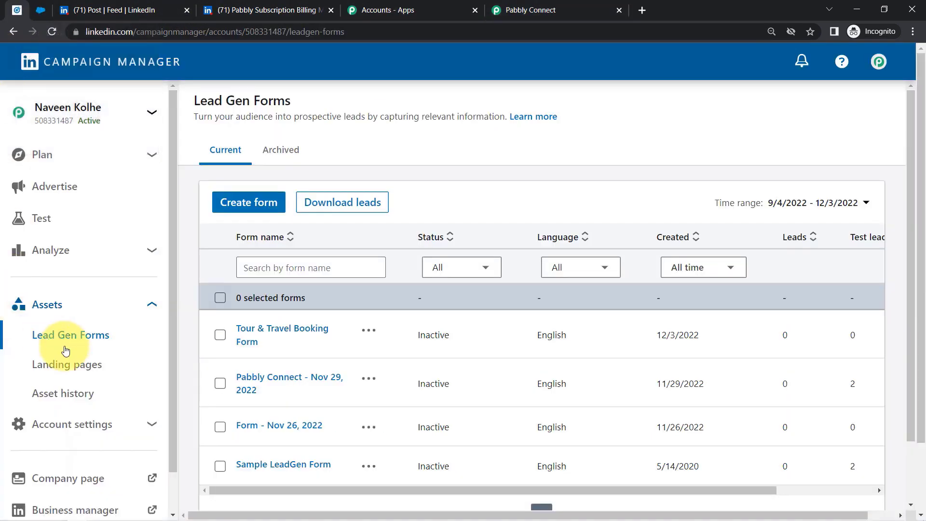
click(264, 328)
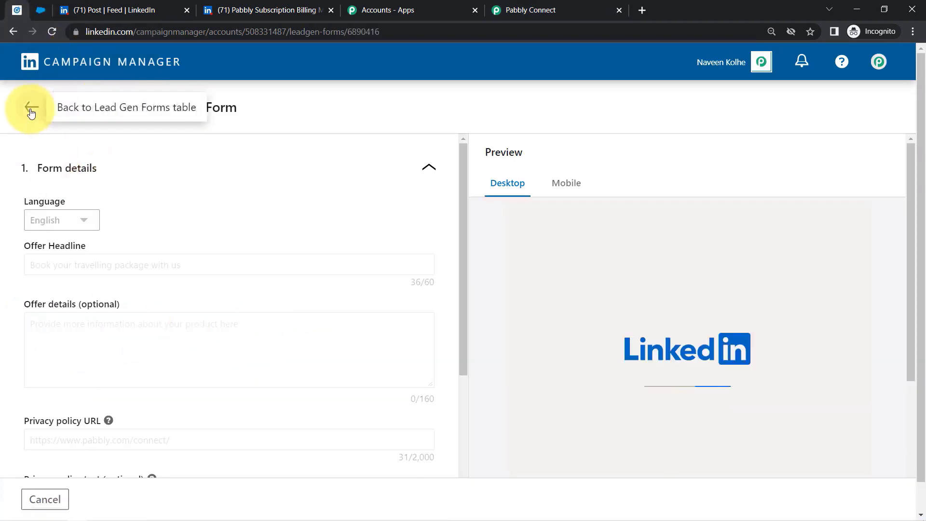
- Set the trigger's lead form to Tour & Travel Booking Form and send a test request
click(568, 7)
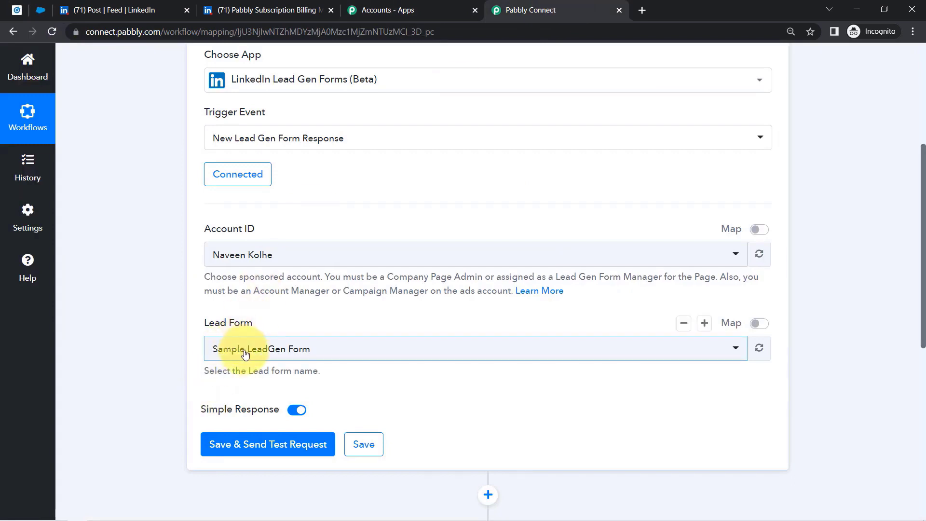
click(246, 354)
click(246, 316)
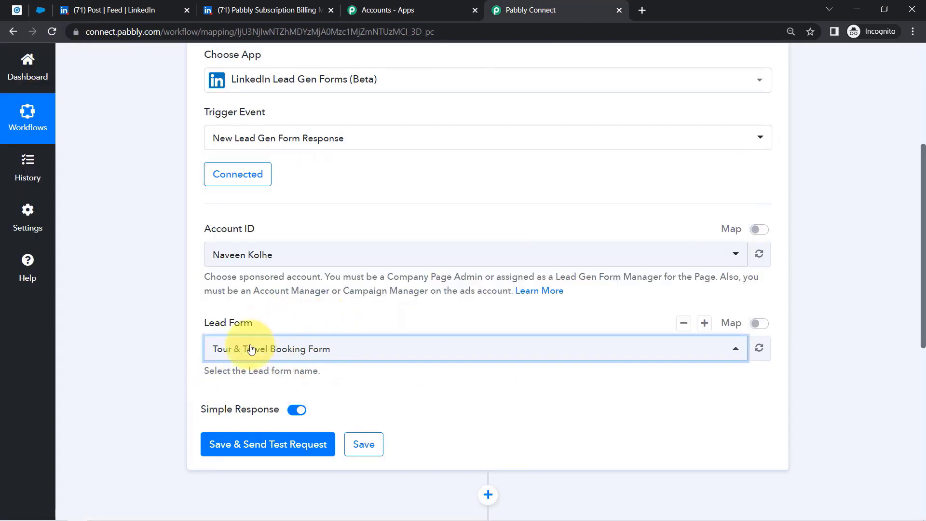
click(166, 404)
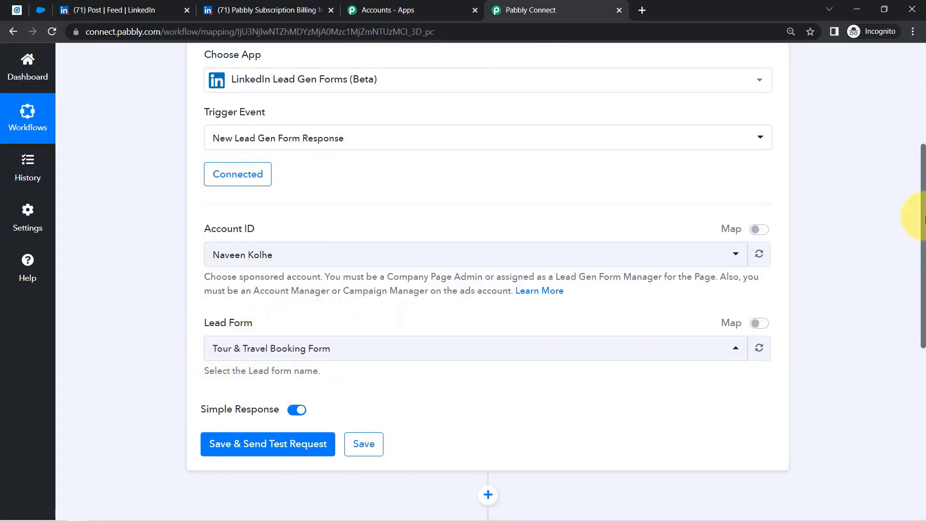
drag(923, 220, 911, 261)
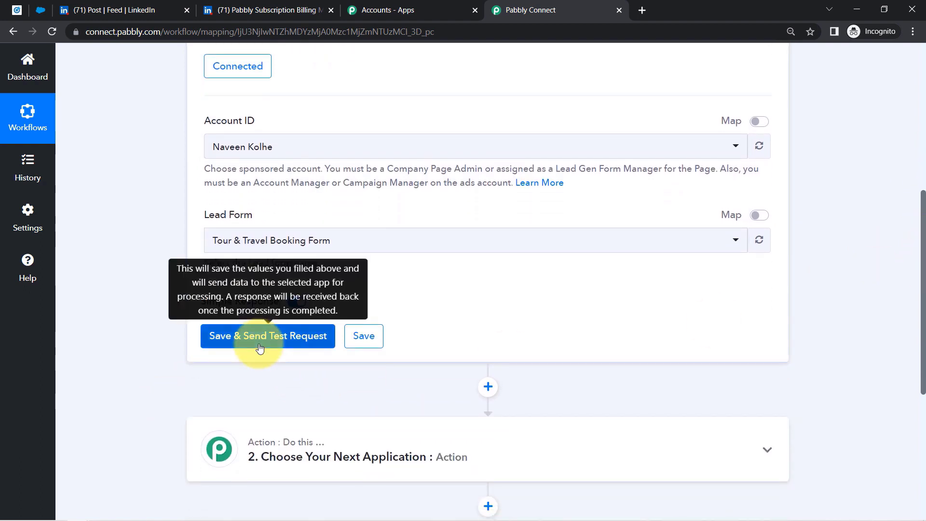
click(261, 340)
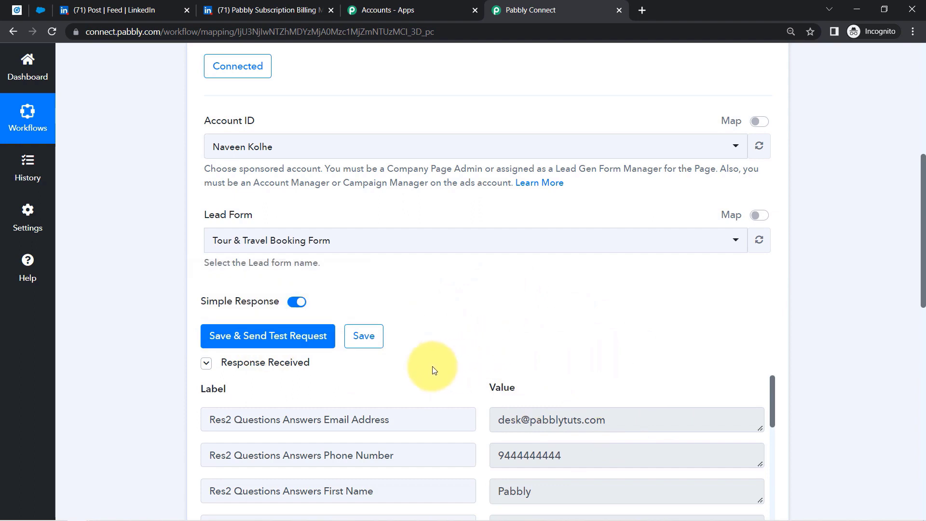
click(17, 10)
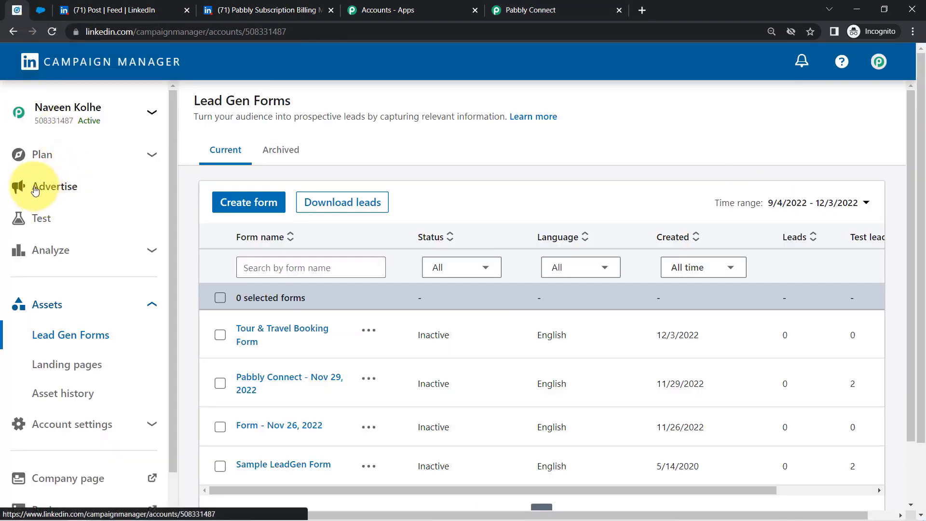
- Open the travel package ad from the Ads list and bring up its registration form
click(35, 188)
click(655, 117)
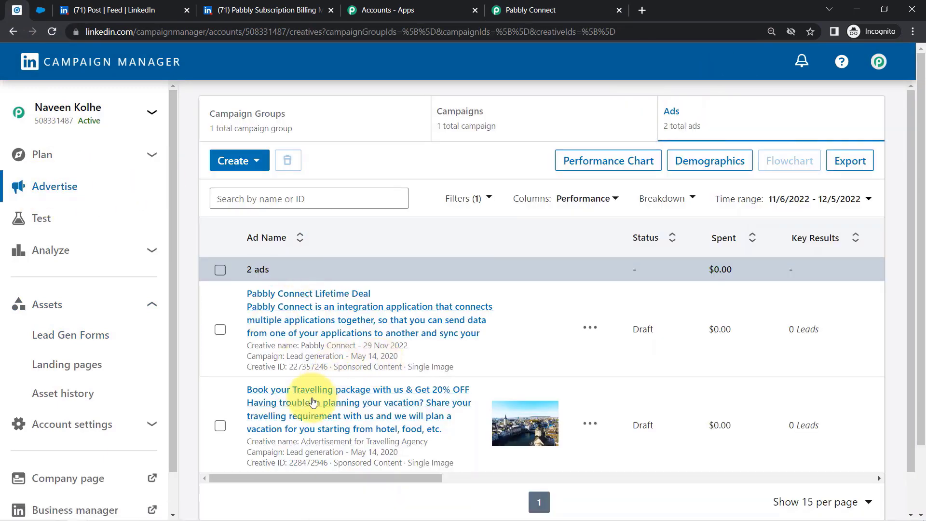
click(312, 402)
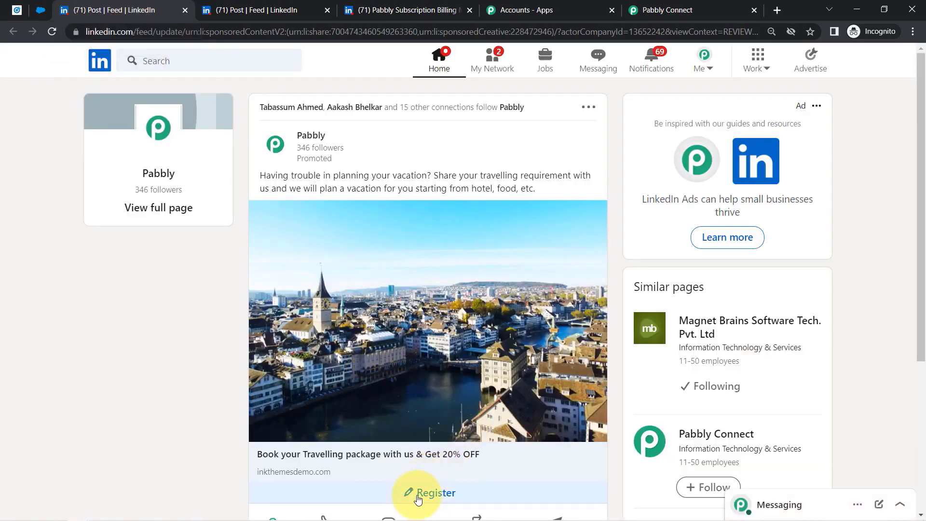
click(434, 491)
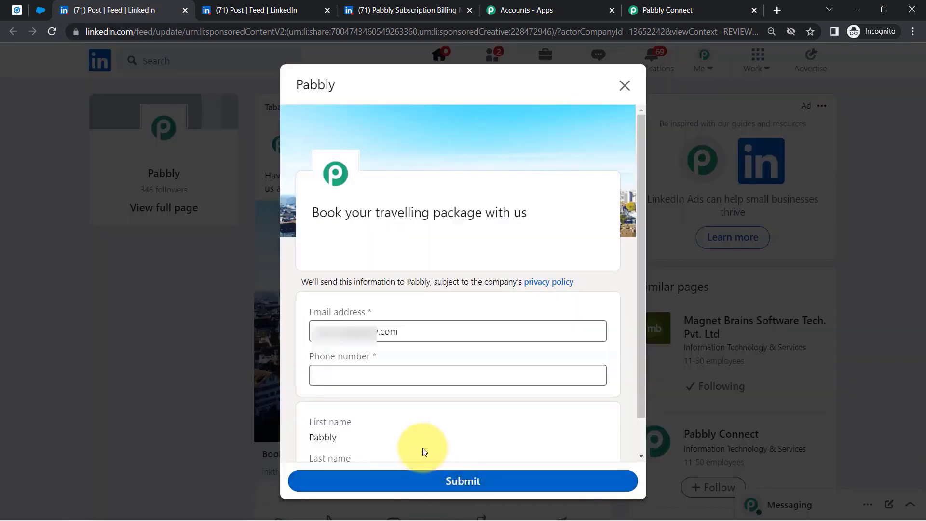
- Replace the prefilled email with a new address and enter the lead's phone number
double_click(372, 324)
key(BackSpace)
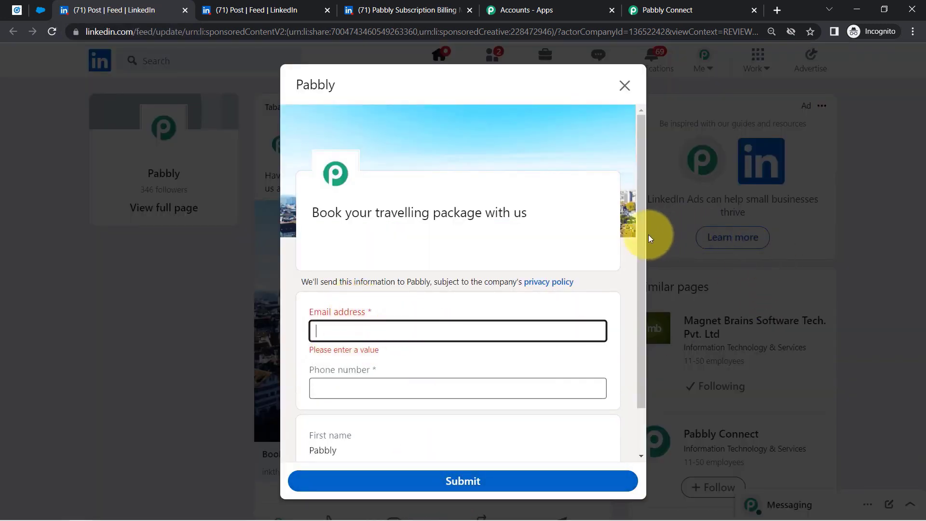
scroll(642, 251, down, 1)
drag(372, 184, 503, 184)
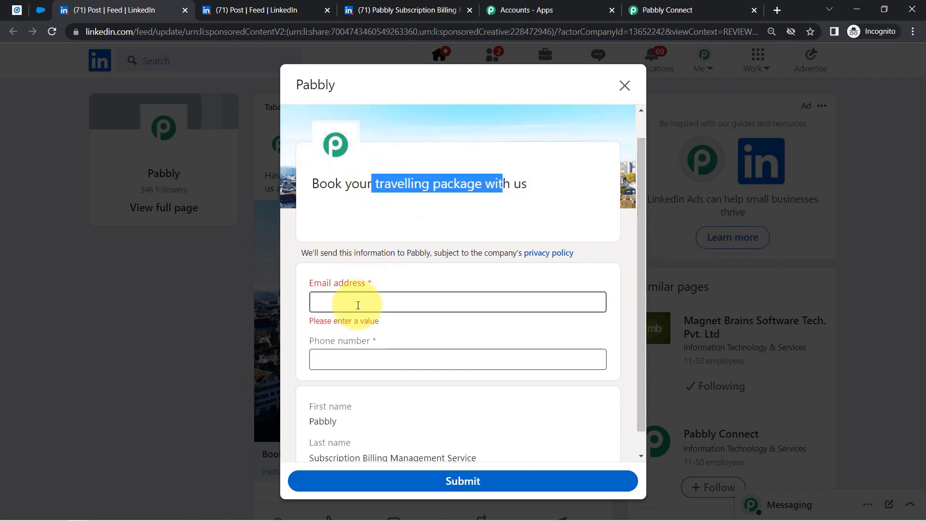
click(358, 305)
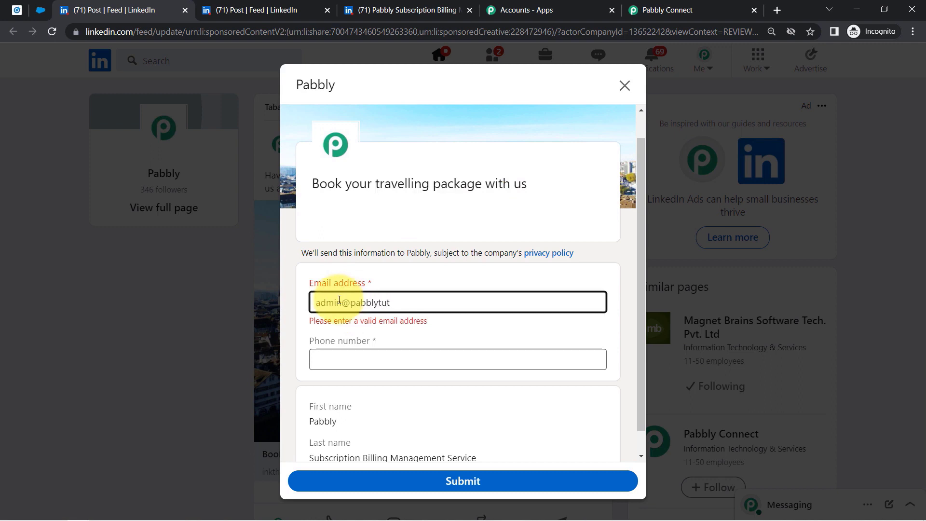
text(com)
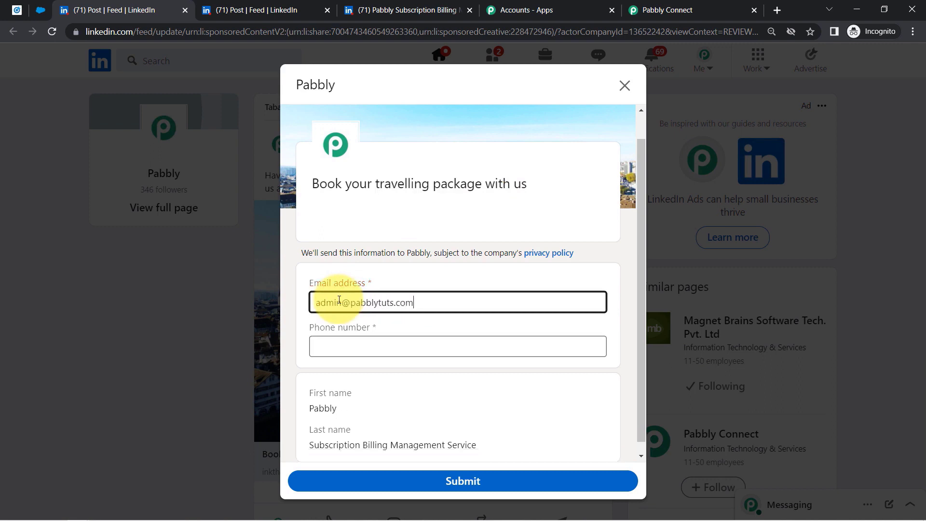
click(334, 343)
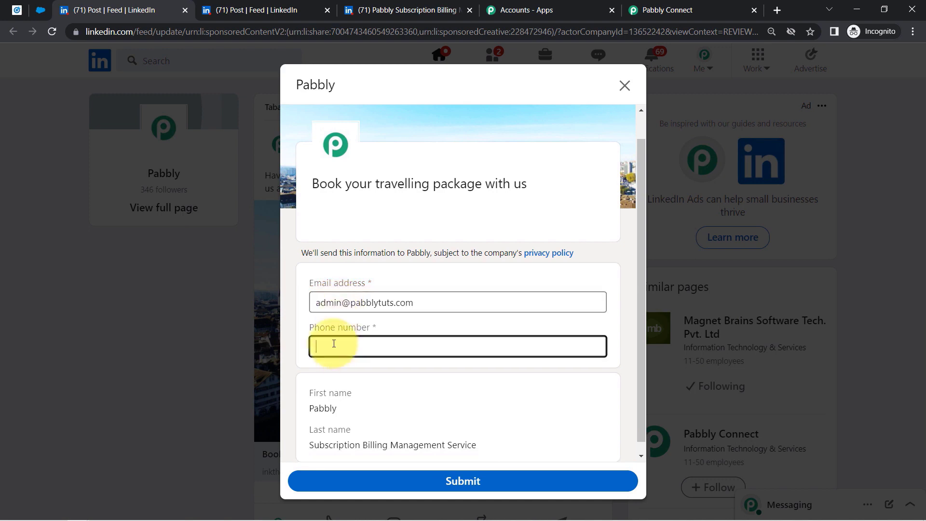
text(977)
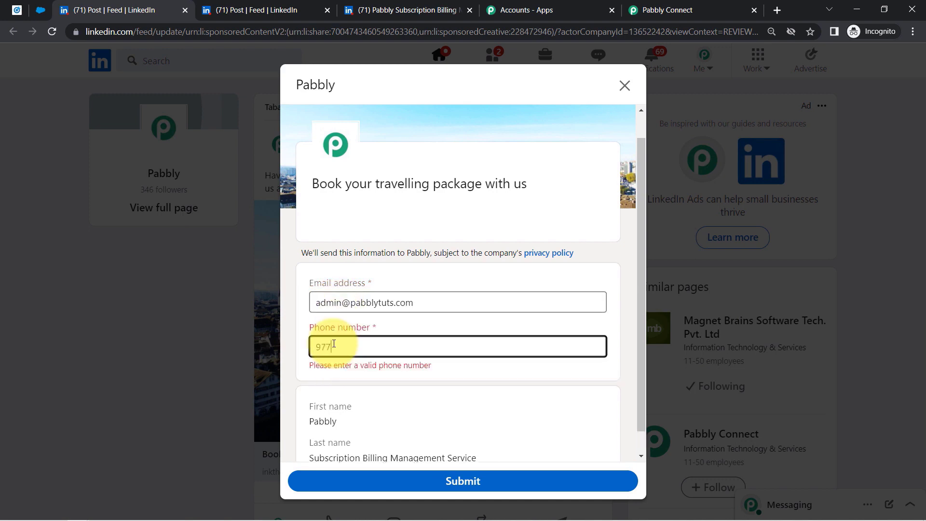
text(7777777)
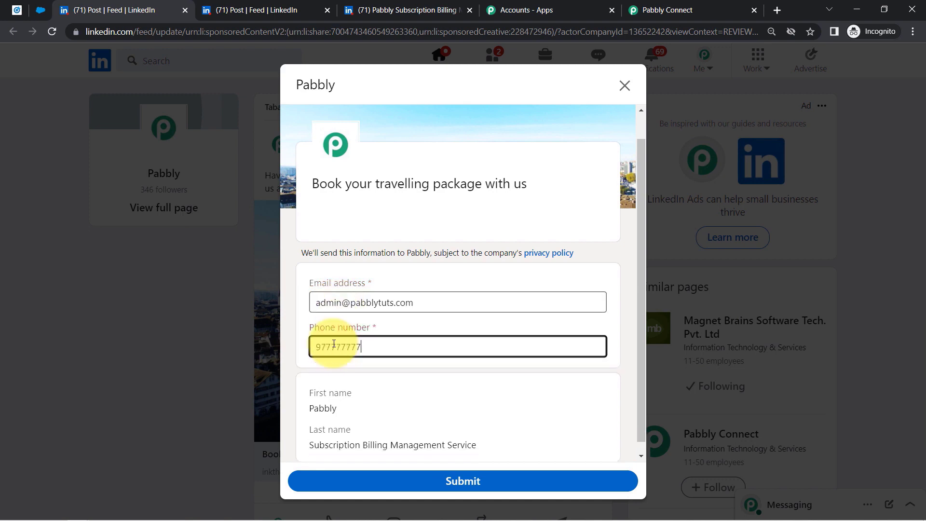
click(338, 393)
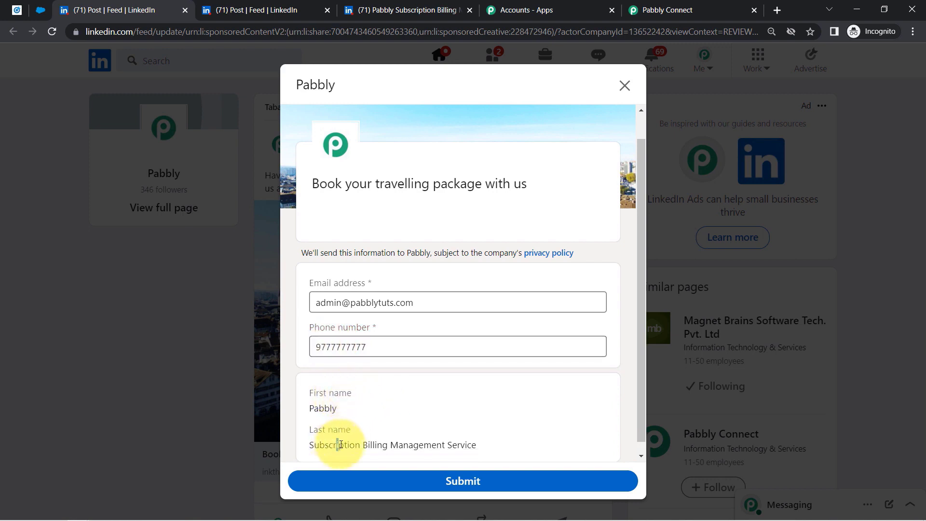
- Check the first and last name in the Pabbly profile's Edit intro, then submit the lead form
click(421, 11)
click(286, 291)
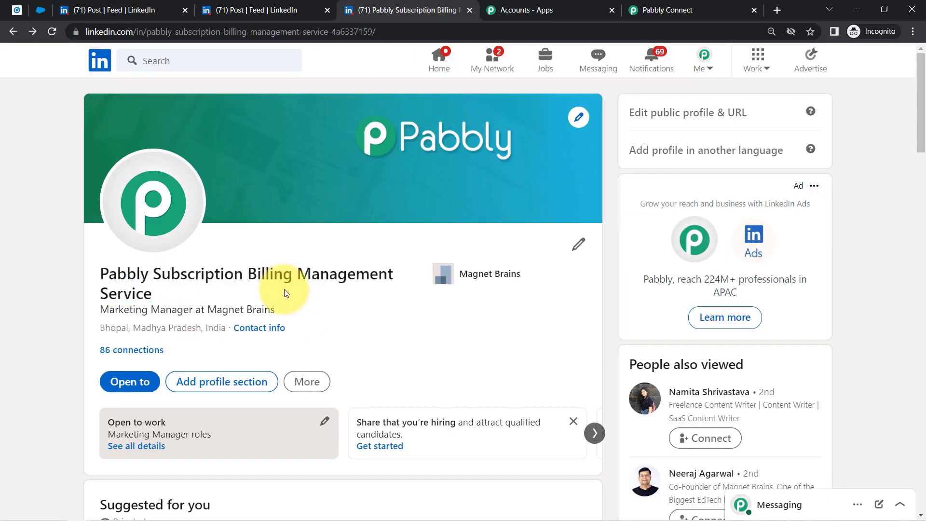
click(580, 246)
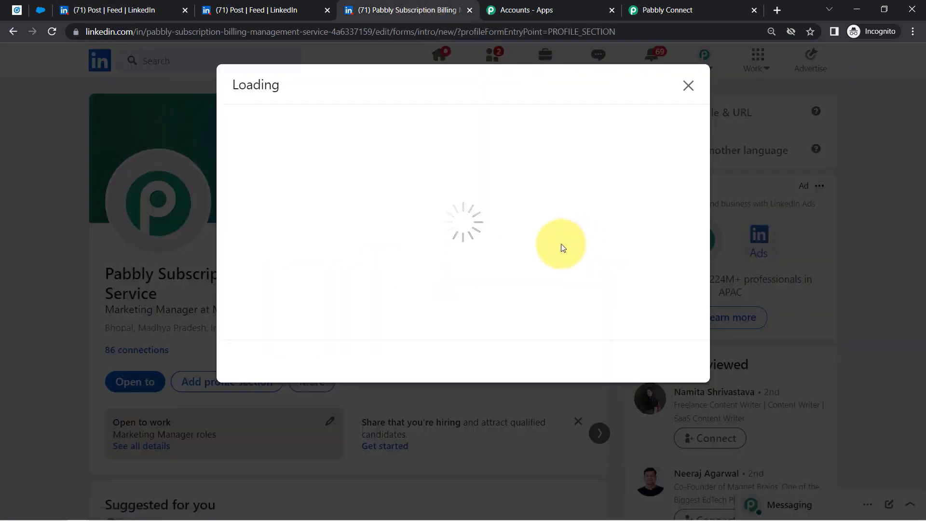
double_click(251, 162)
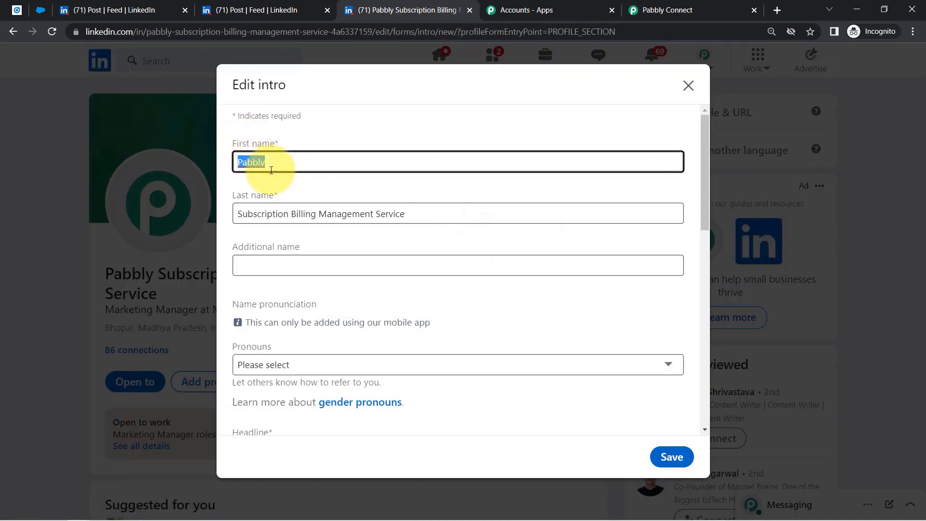
drag(250, 211, 374, 219)
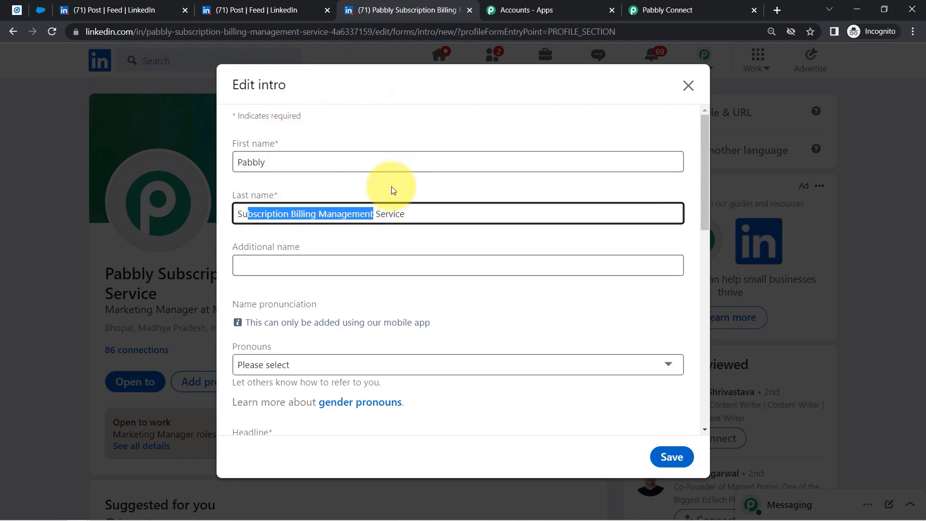
click(93, 10)
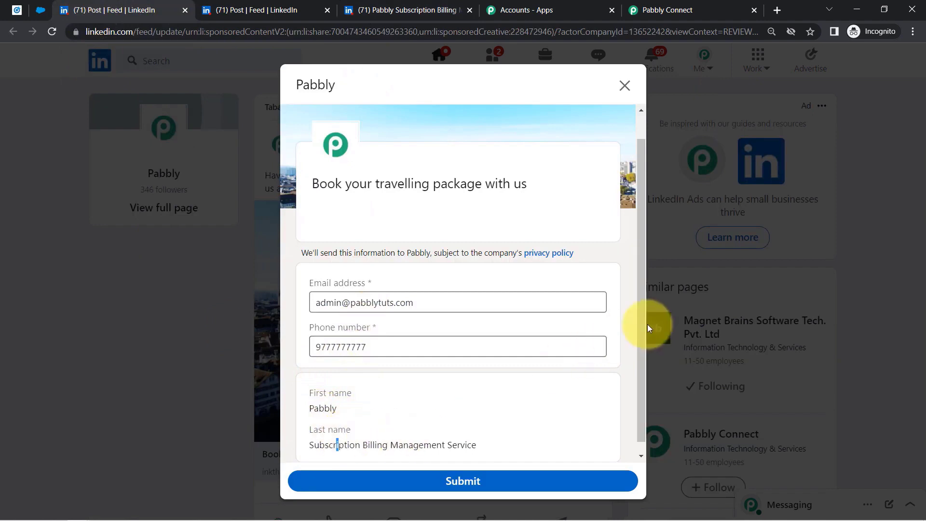
scroll(641, 319, down, 1)
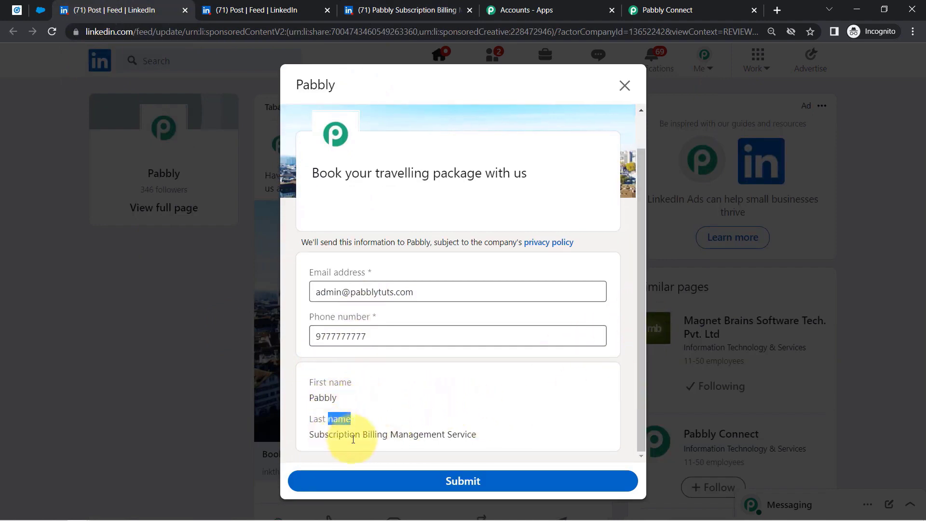
click(470, 482)
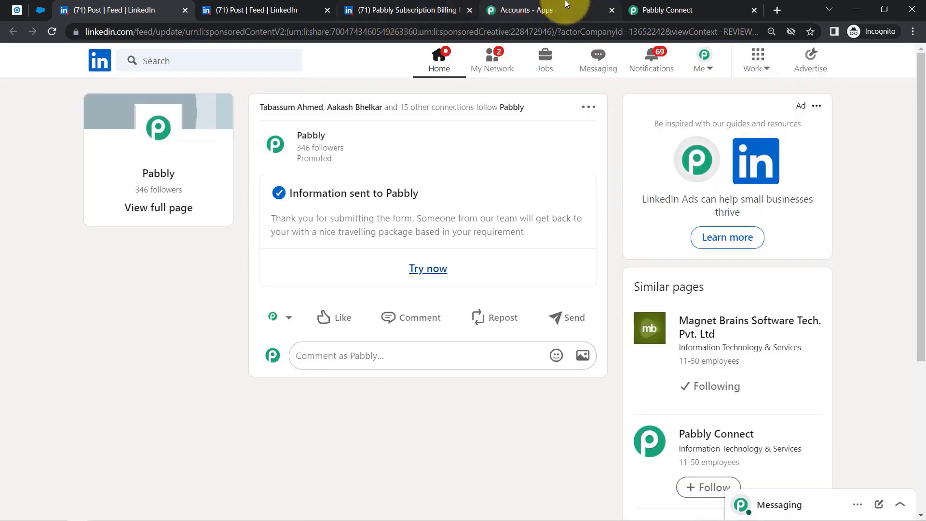
- Fetch the newly submitted LinkedIn lead as the trigger's test response
click(648, 4)
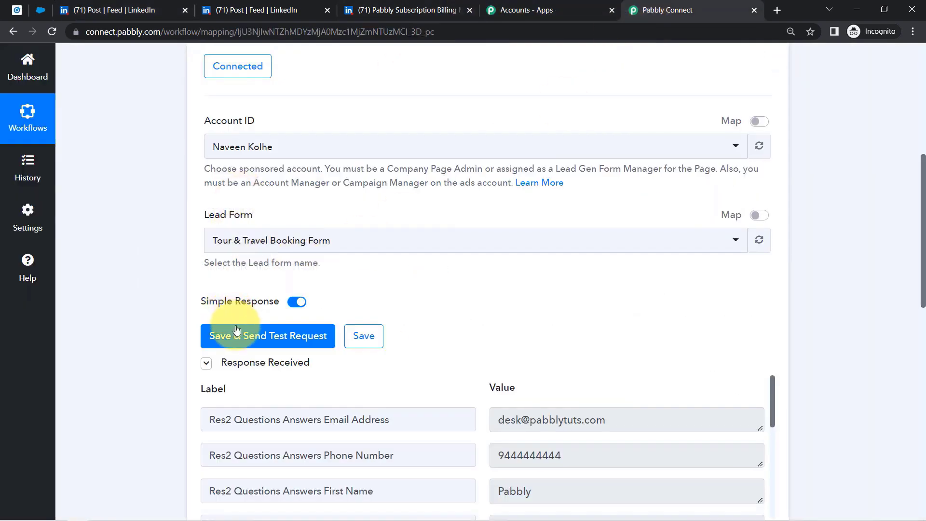
click(234, 345)
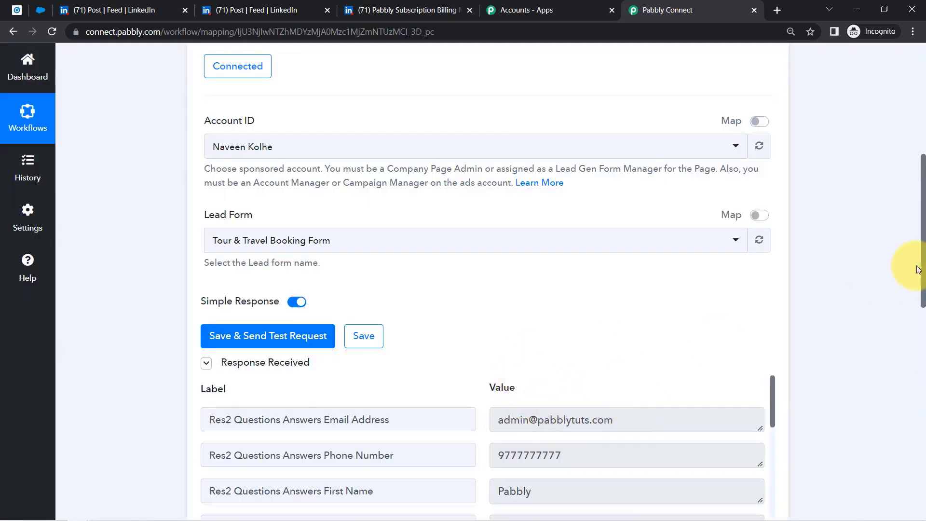
scroll(917, 261, down, 4)
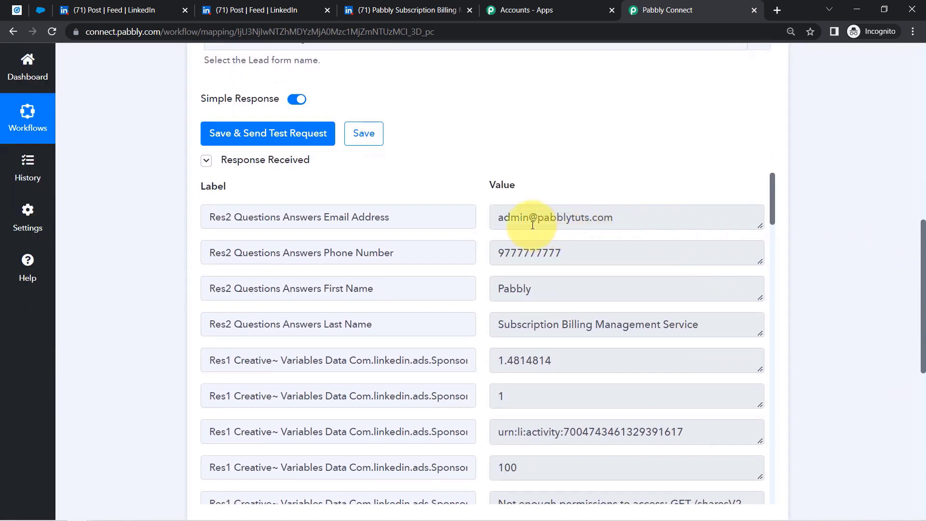
- Review the received email, phone number, first and last name, and Tour & Travel Booking Form details
drag(523, 218, 657, 217)
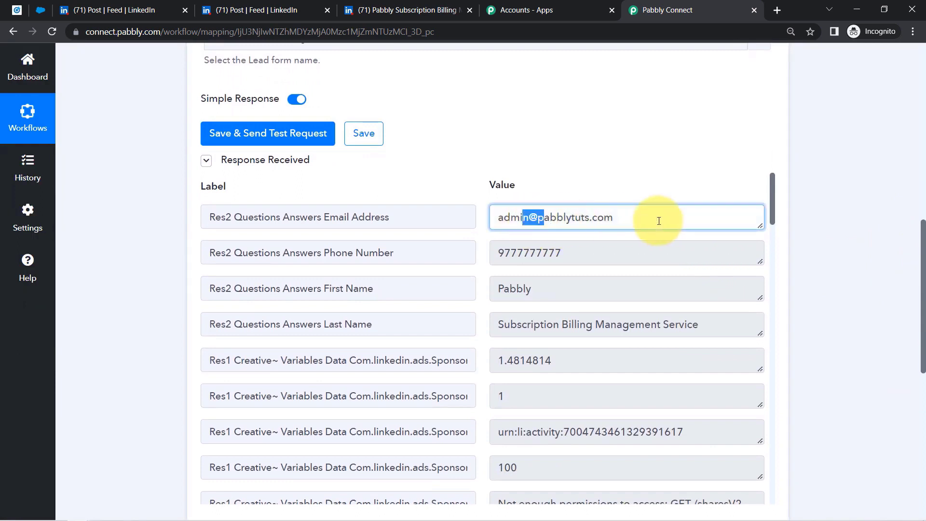
double_click(563, 256)
click(542, 290)
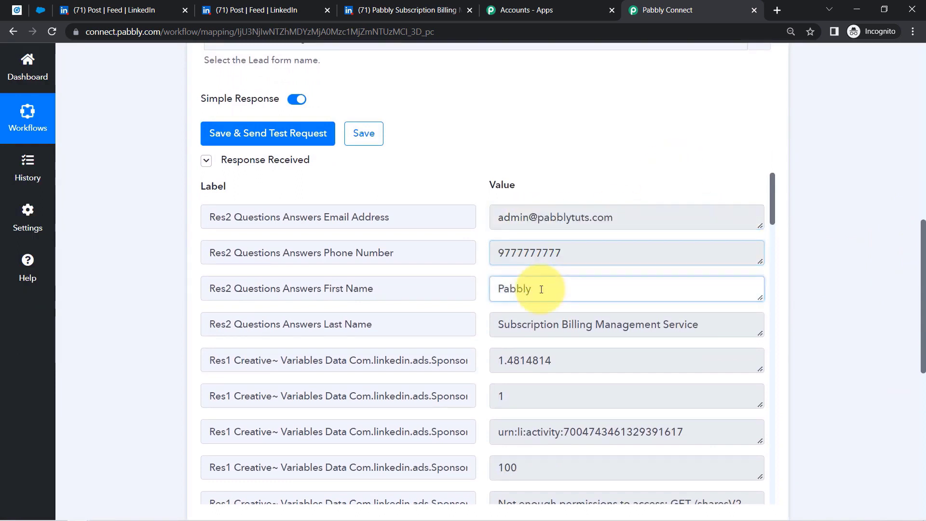
click(541, 323)
drag(773, 197, 777, 263)
drag(541, 319, 652, 331)
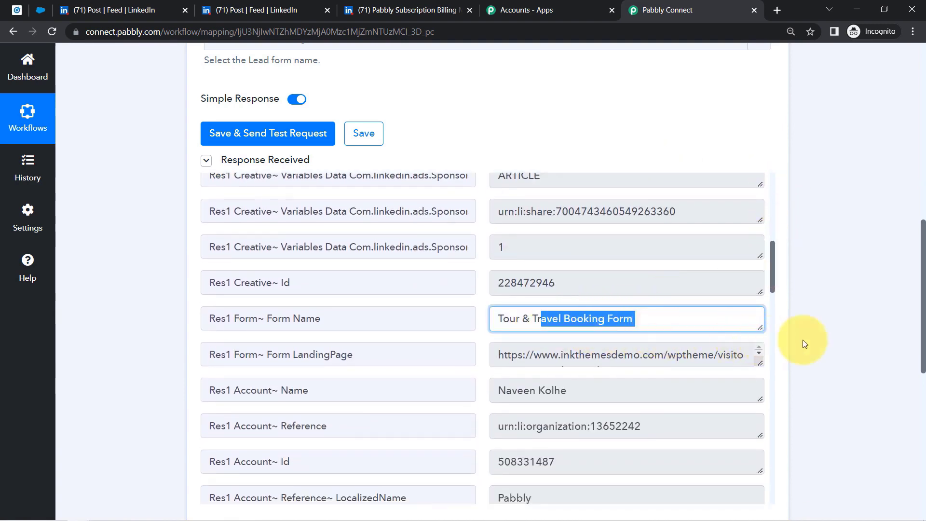
click(890, 317)
drag(922, 270, 923, 281)
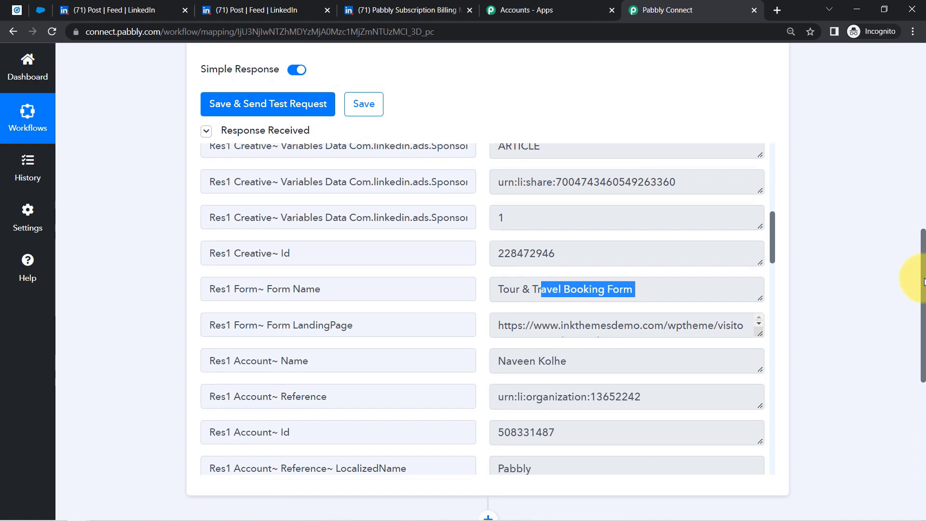
drag(924, 282, 910, 399)
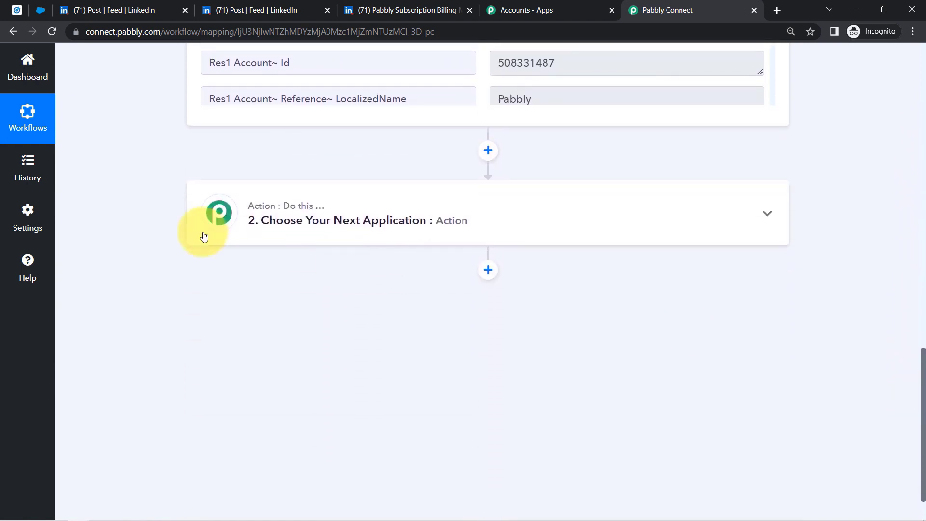
- Make the action step Salesforce 'Create Contact', found by searching 'sales', and begin connecting an account
click(416, 205)
click(265, 288)
text(s)
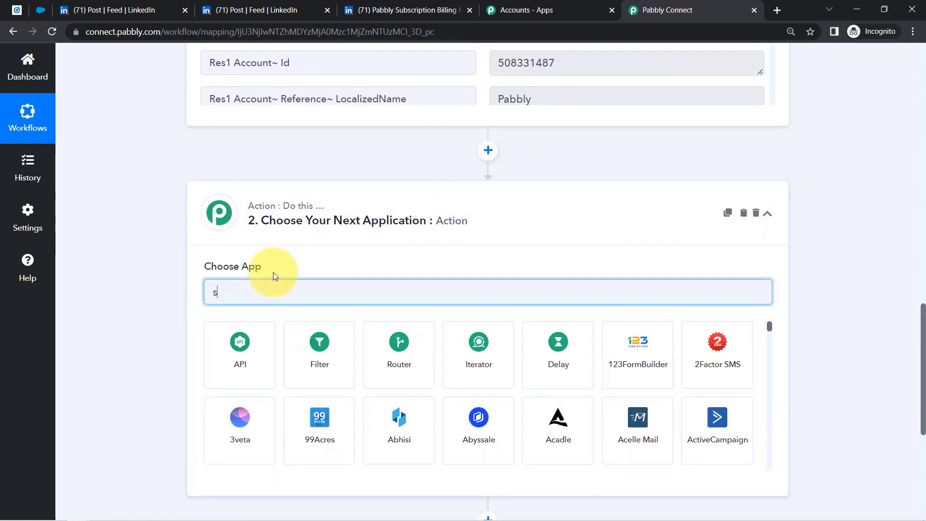
text(ales)
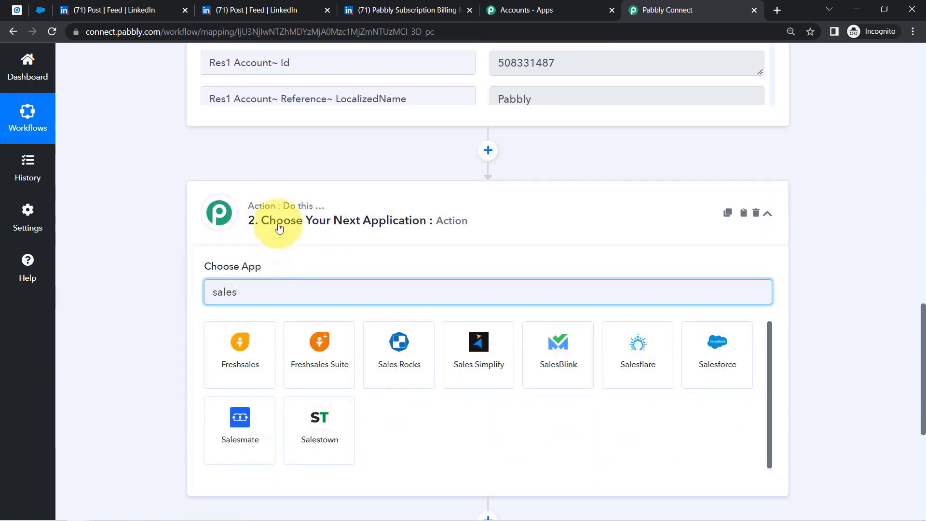
click(718, 374)
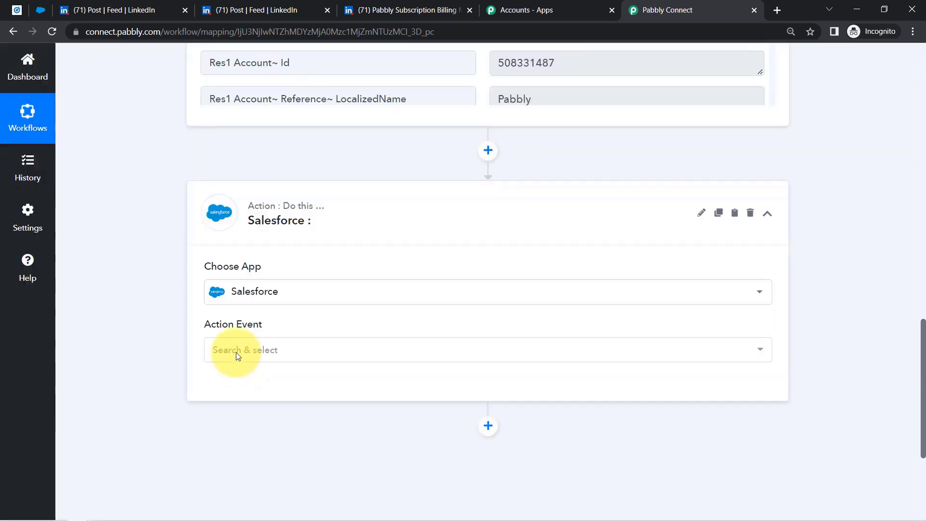
click(236, 350)
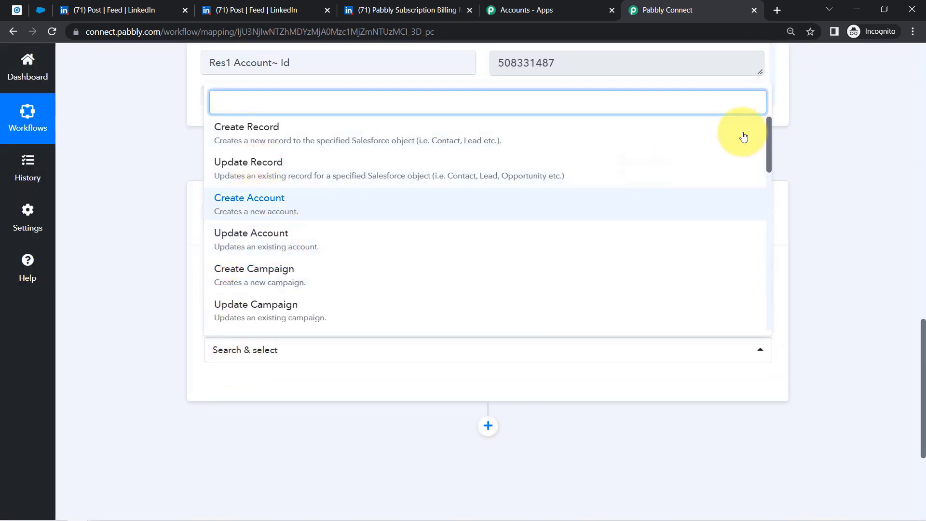
drag(768, 142, 771, 172)
click(305, 228)
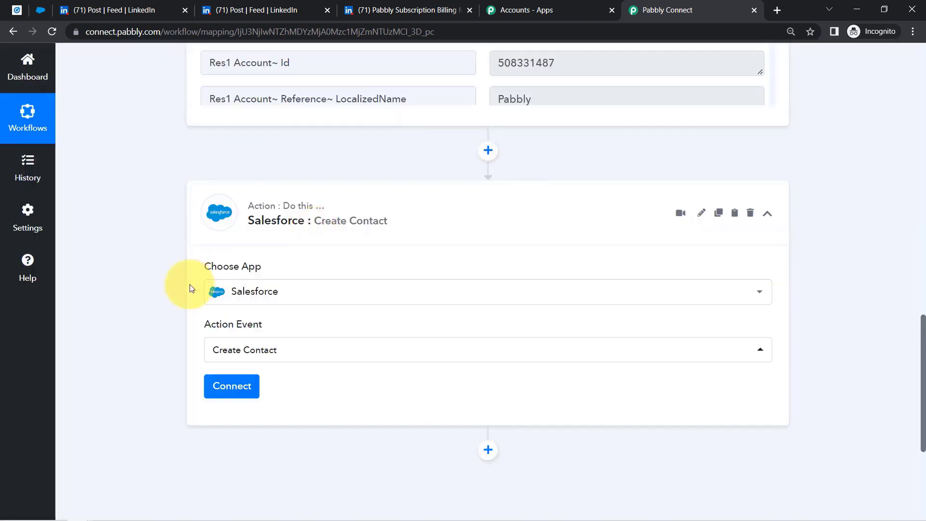
click(220, 390)
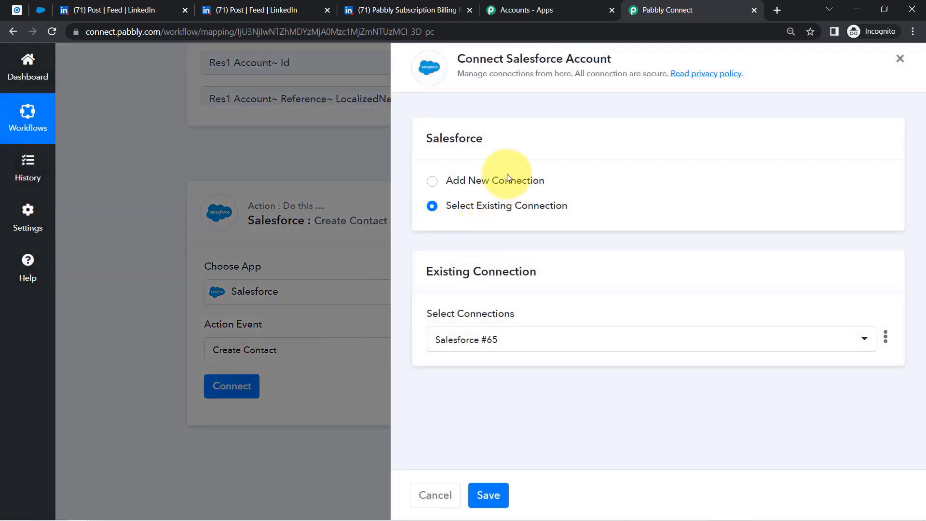
- Authorize a new Salesforce connection, then scroll through the Last Name, Email and other contact fields
click(499, 174)
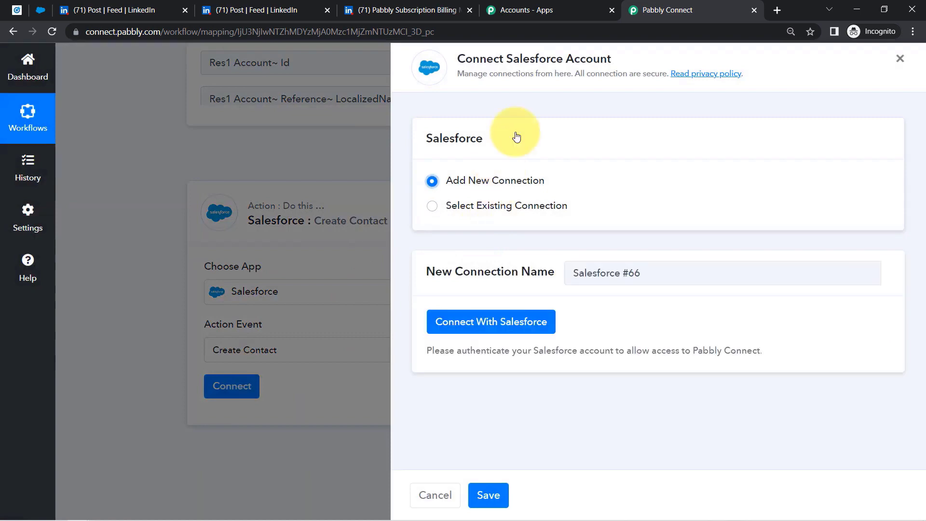
click(513, 320)
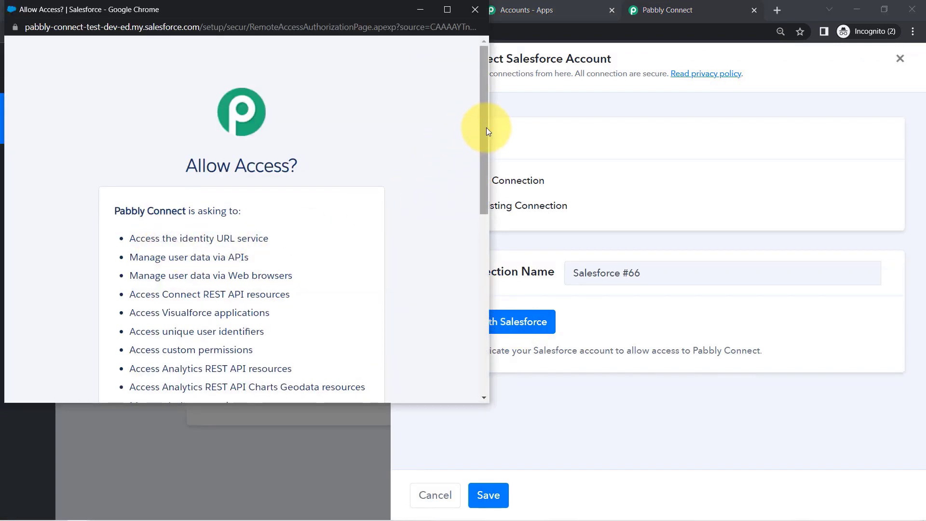
drag(486, 128, 482, 366)
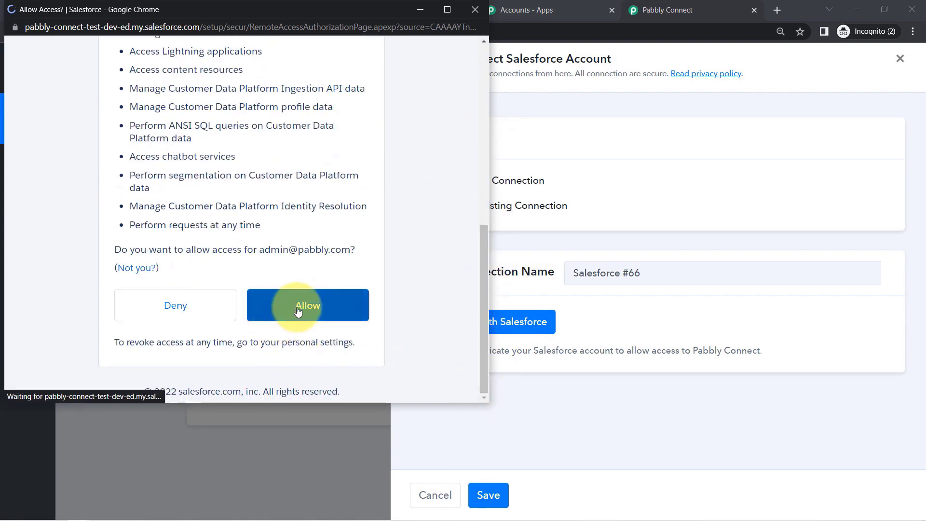
click(298, 309)
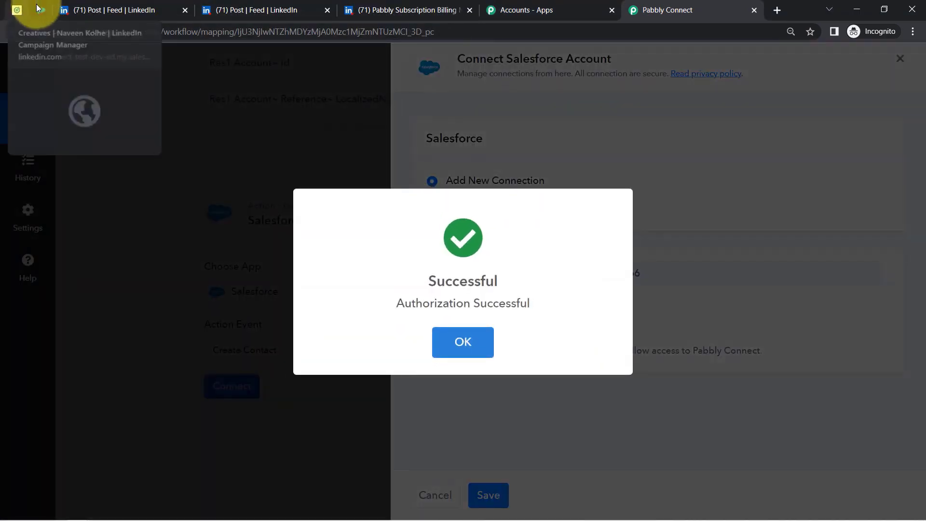
click(40, 9)
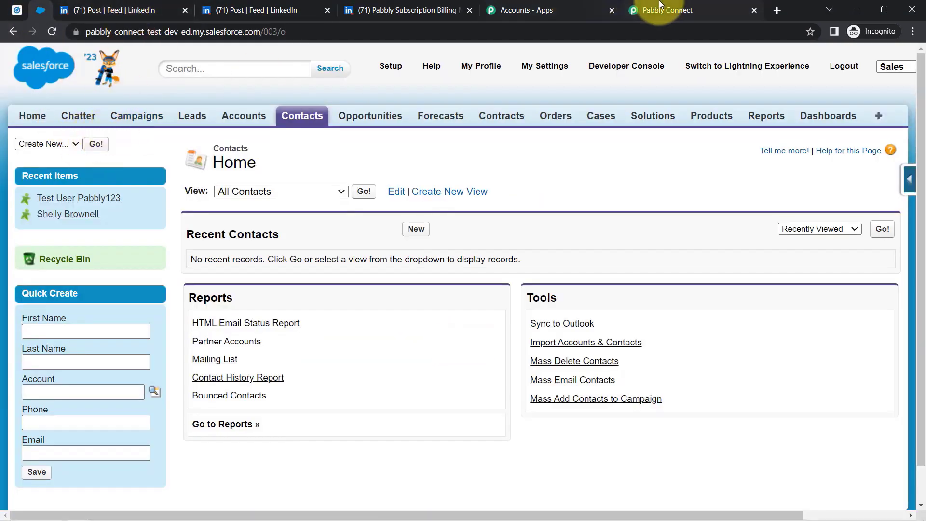
click(653, 10)
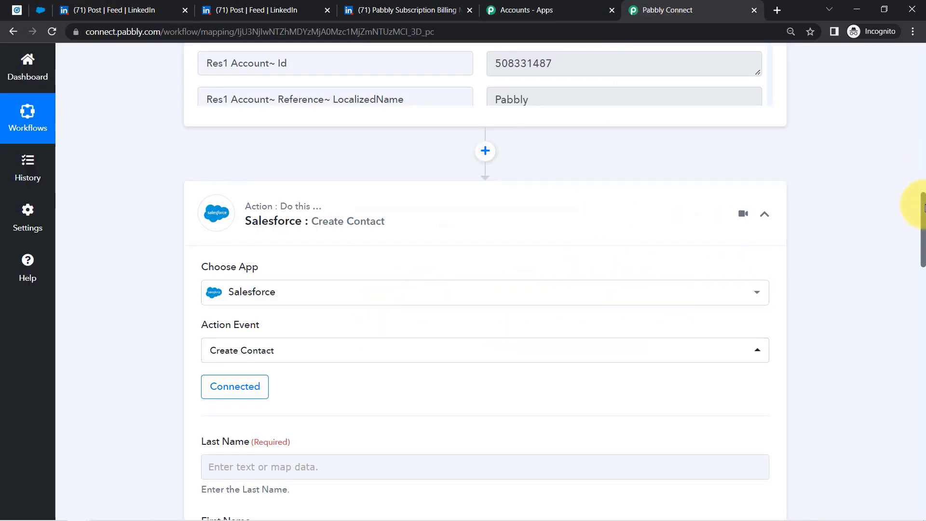
drag(924, 208, 911, 131)
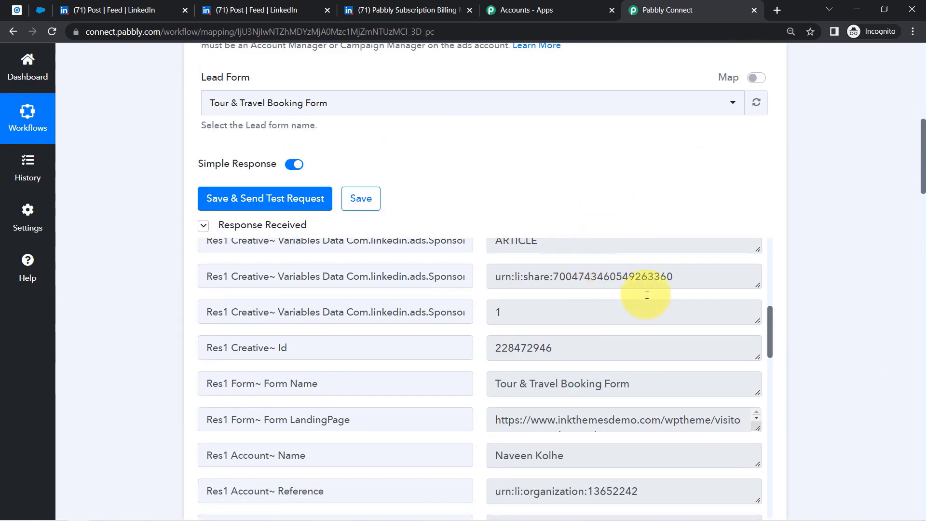
- Map the LinkedIn lead's last name and first name into Last Name and First Name
drag(770, 344, 771, 258)
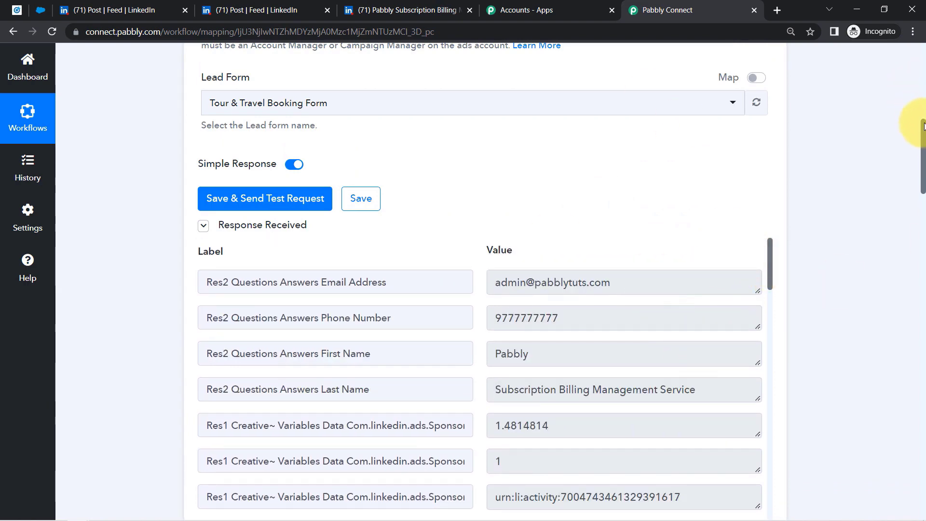
drag(922, 128, 831, 250)
click(247, 199)
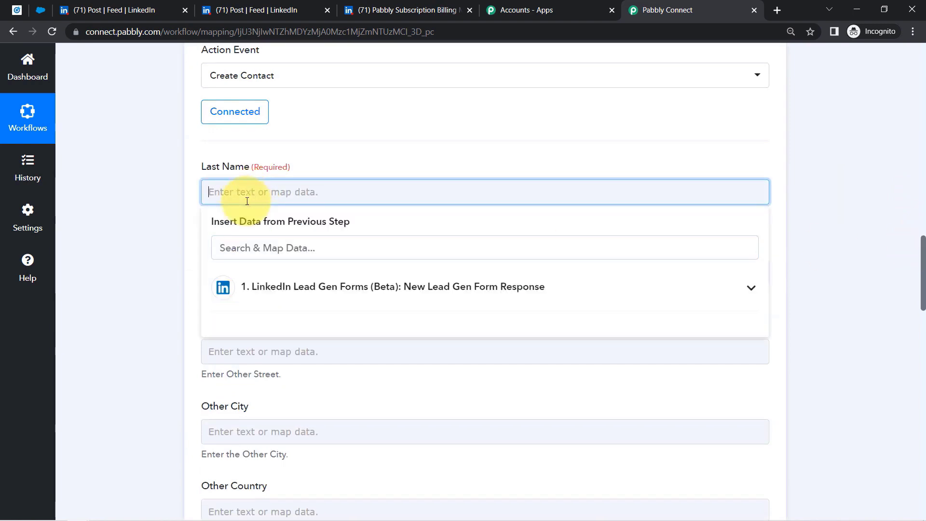
click(265, 289)
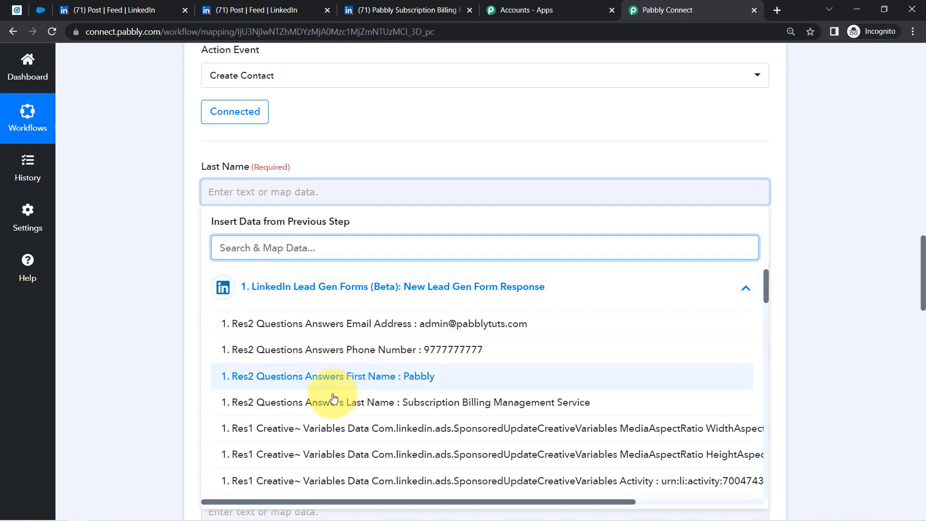
click(364, 403)
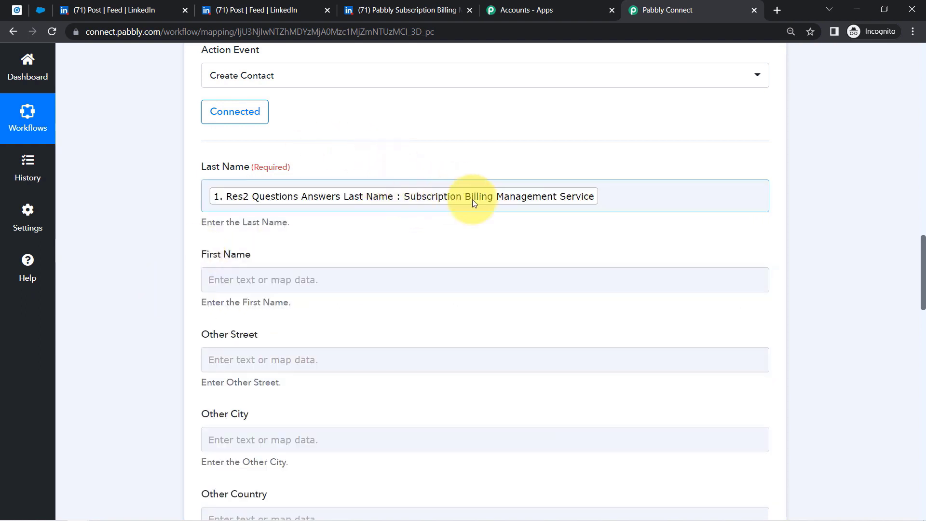
drag(924, 246, 920, 264)
click(272, 167)
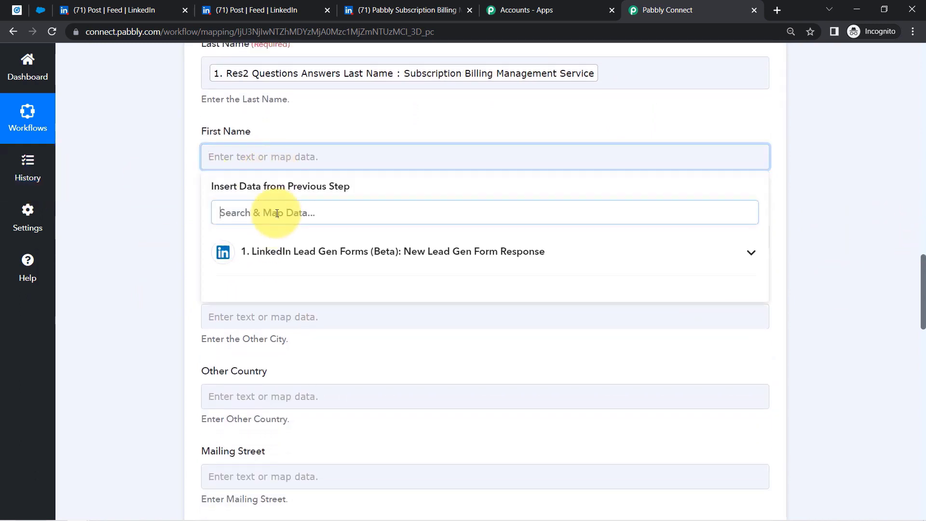
click(289, 252)
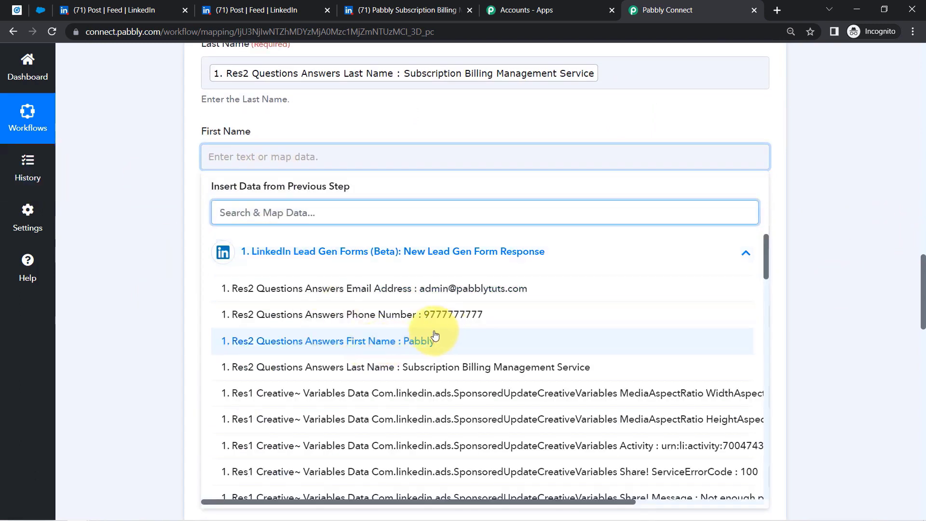
click(434, 342)
click(158, 256)
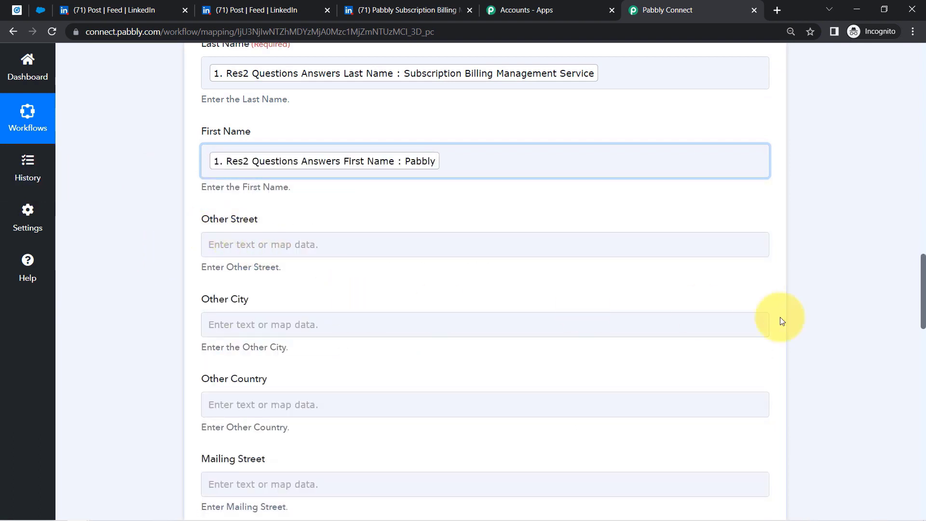
drag(924, 267, 916, 371)
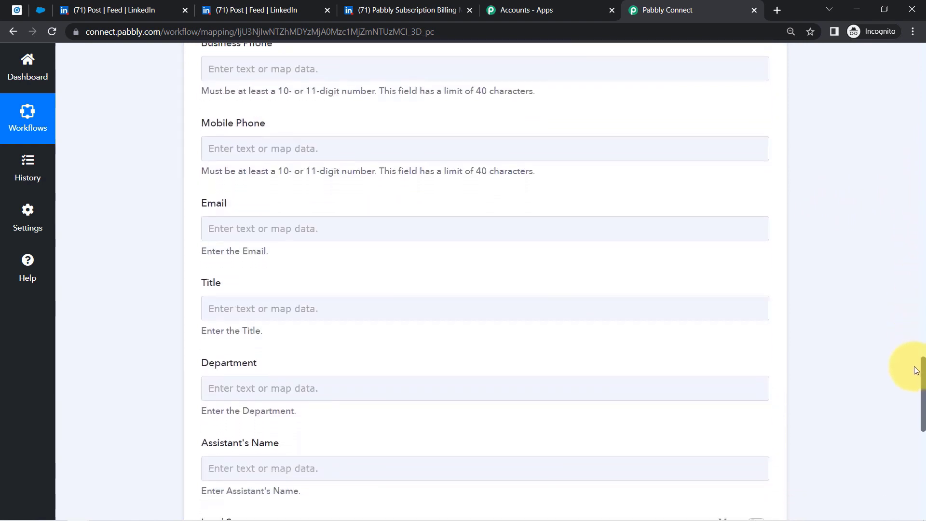
- Map the lead's phone number into Mobile Phone and email address into Email
click(239, 149)
click(295, 244)
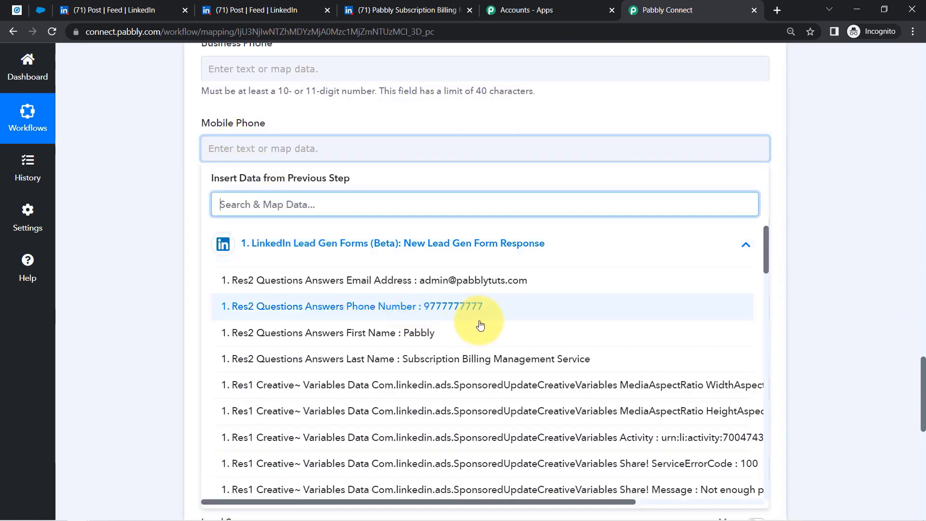
click(468, 300)
click(279, 236)
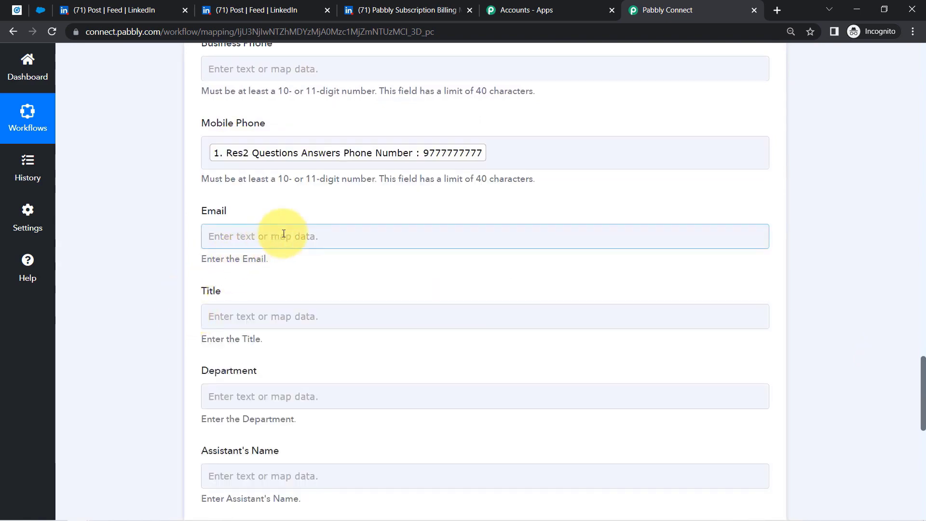
click(356, 331)
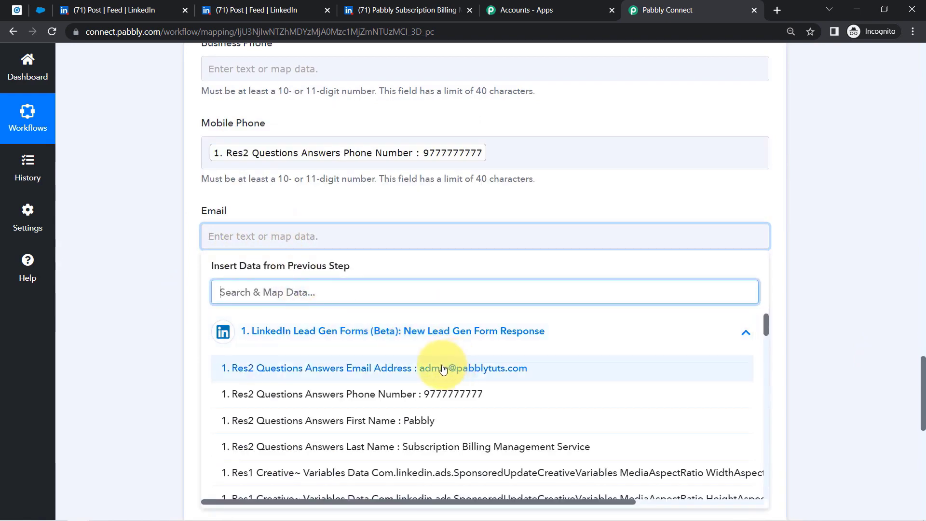
click(443, 369)
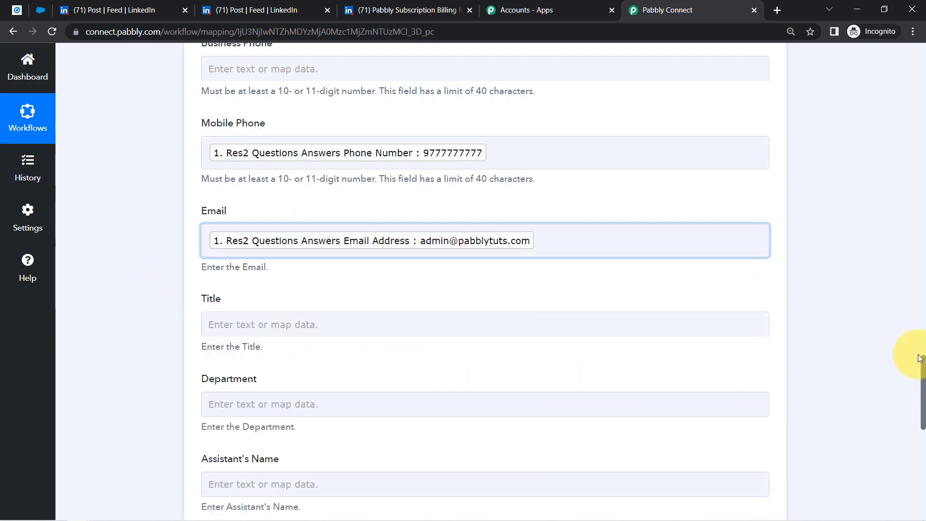
drag(923, 368, 924, 446)
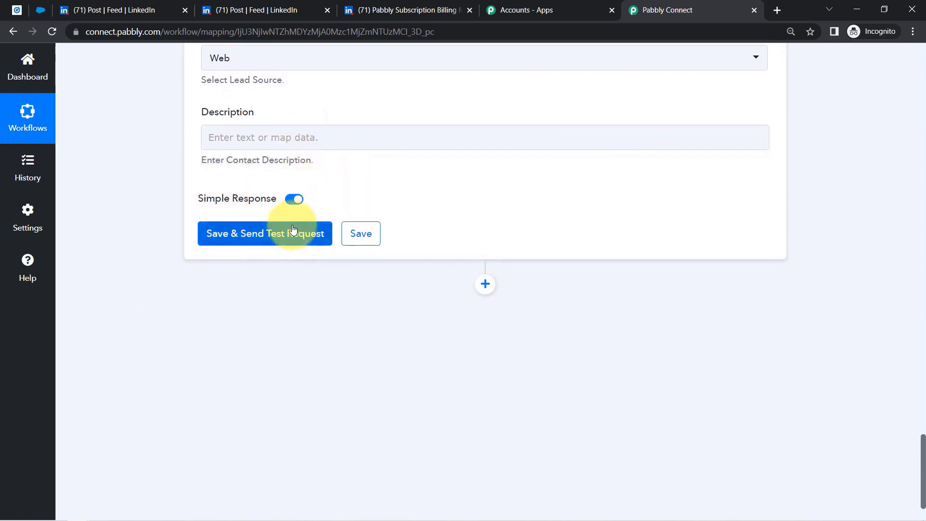
- Save the Create Contact step and send a test, getting Success 1 and a new contact Id
click(41, 10)
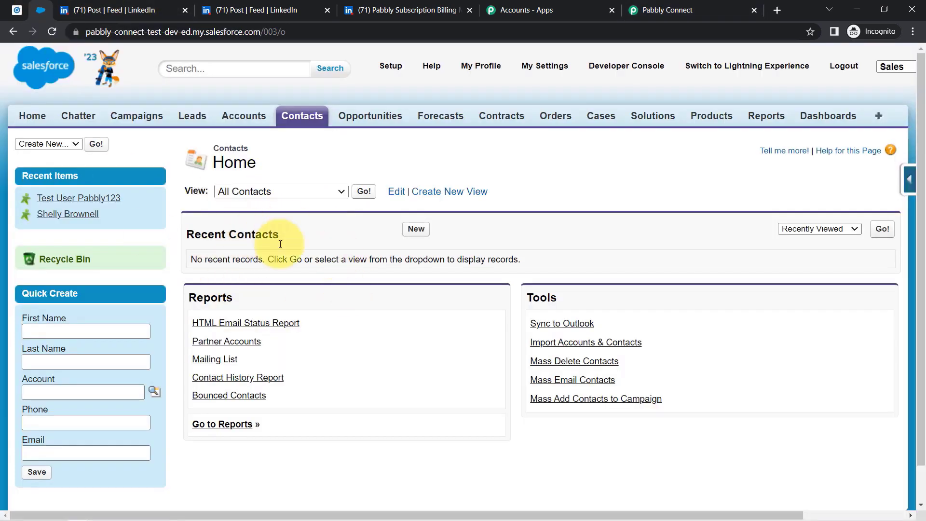
click(647, 10)
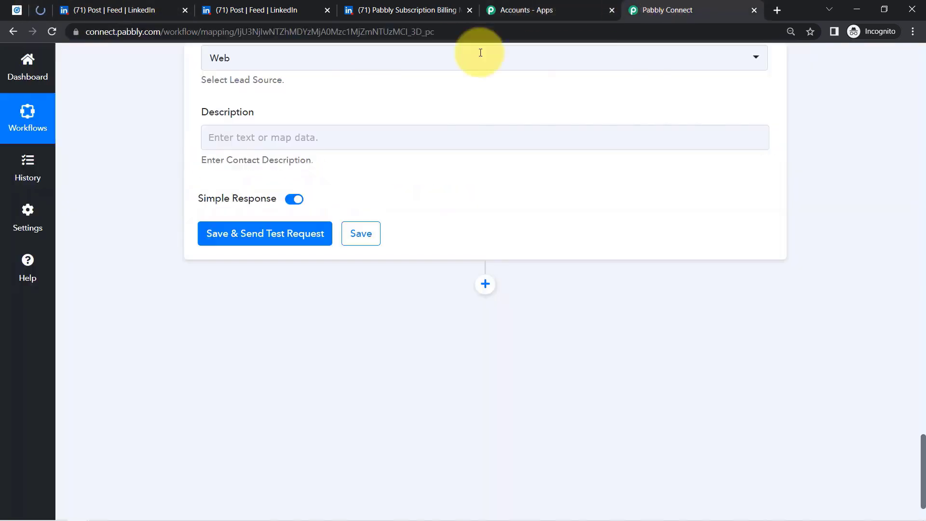
click(252, 229)
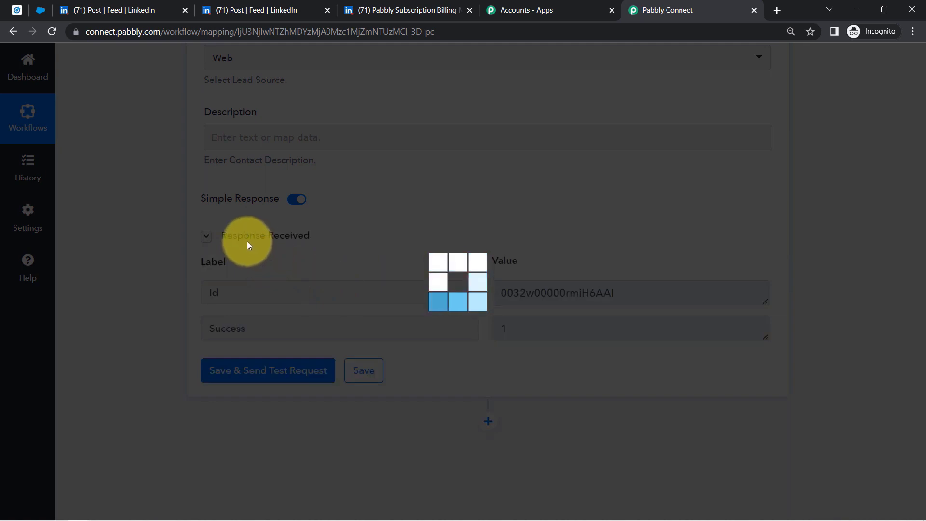
click(40, 14)
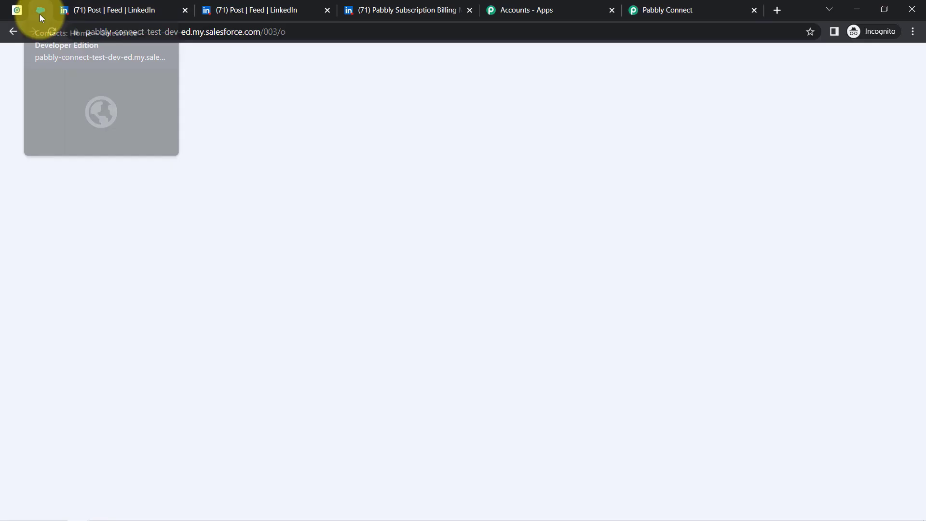
- Open the new contact from Contacts Home and check its mobile number, email, modified time and name
click(49, 31)
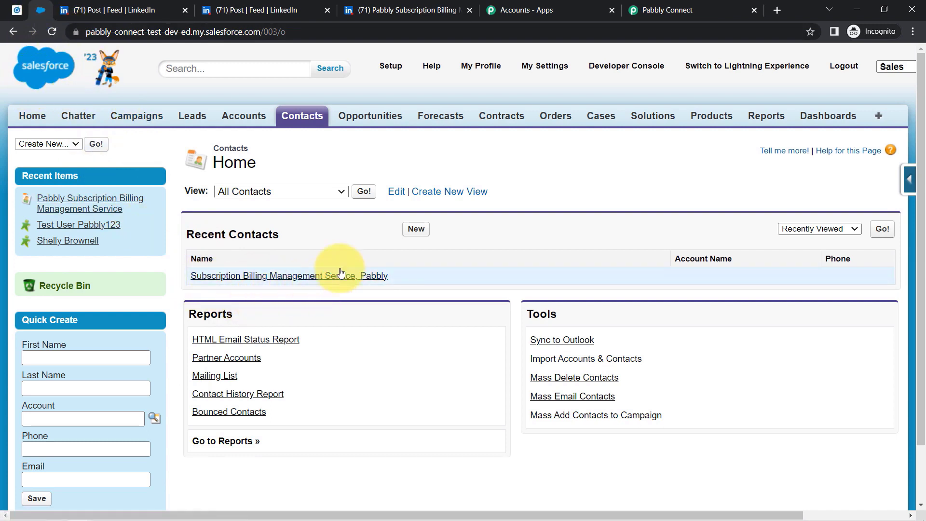
click(371, 276)
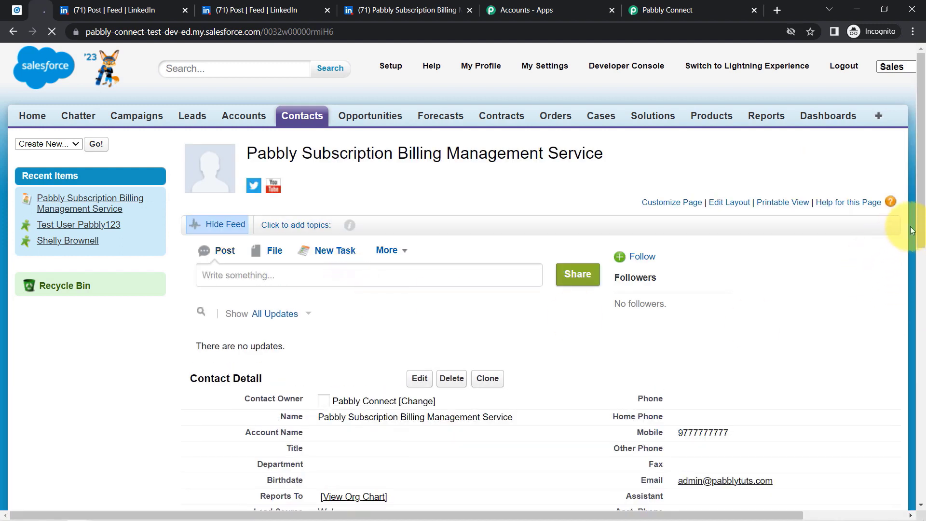
drag(923, 232, 913, 320)
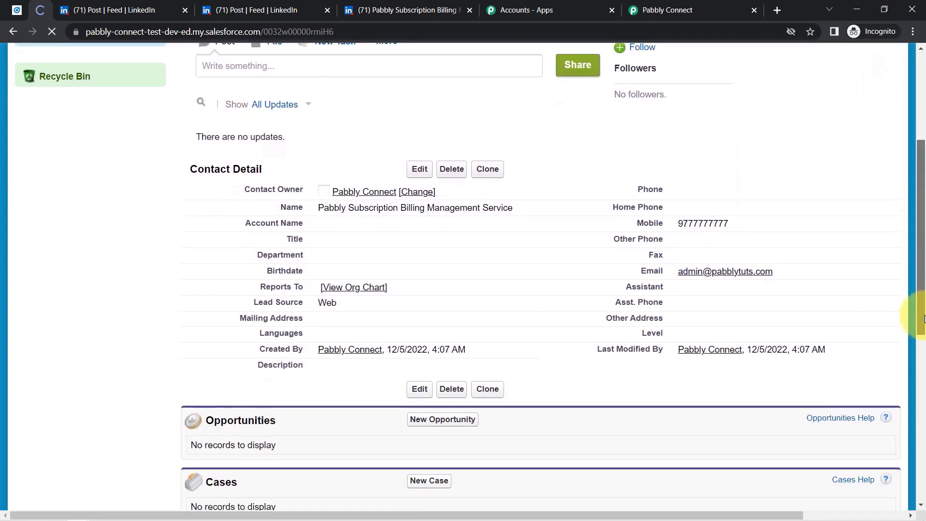
drag(702, 250, 738, 248)
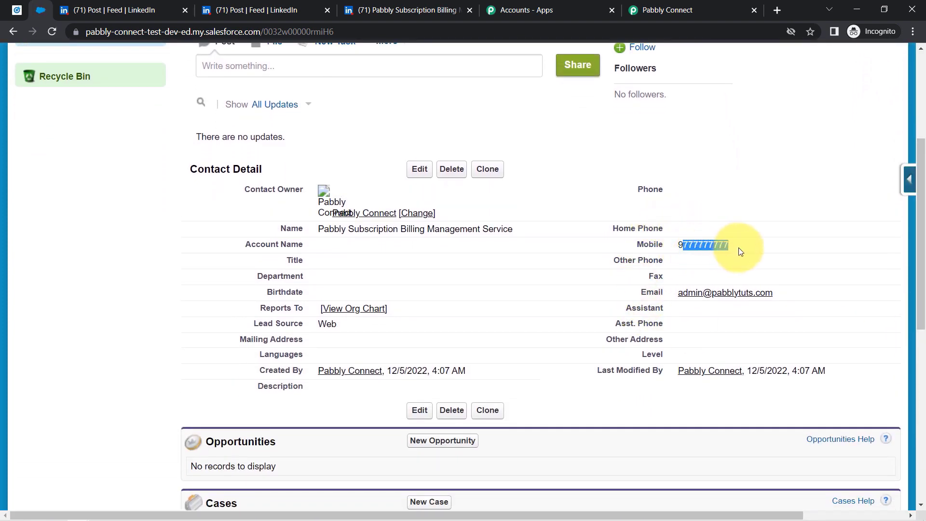
drag(791, 300, 749, 303)
click(698, 305)
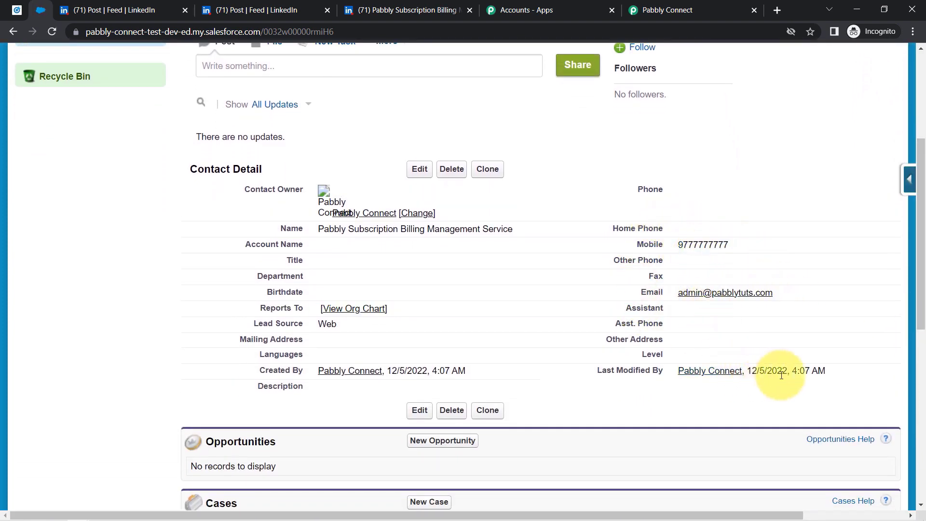
drag(773, 371, 826, 372)
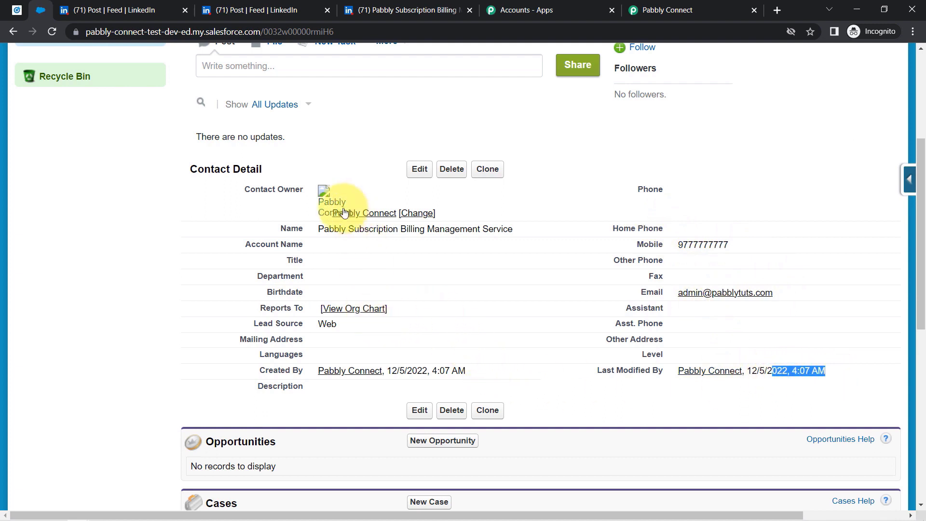
drag(342, 229, 485, 239)
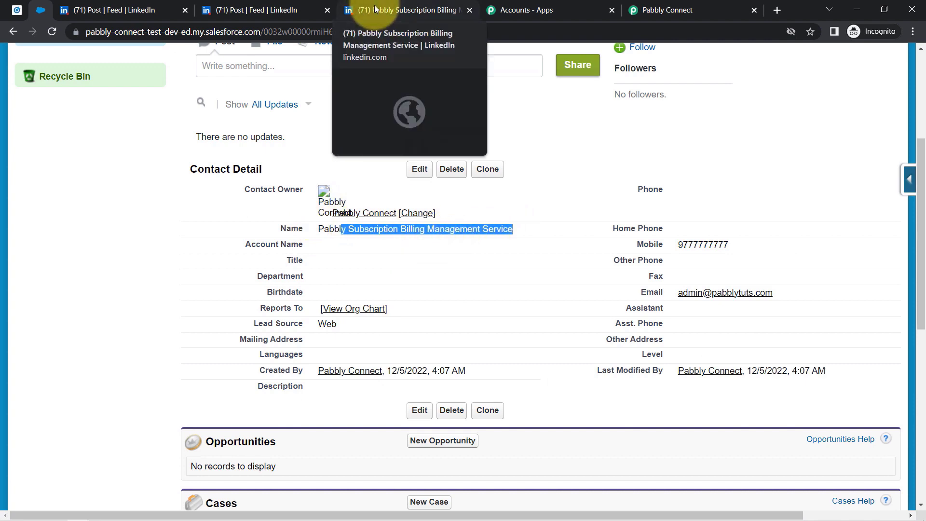
- Collapse the LinkedIn trigger and Salesforce Create Contact steps at the top of the workflow
click(308, 6)
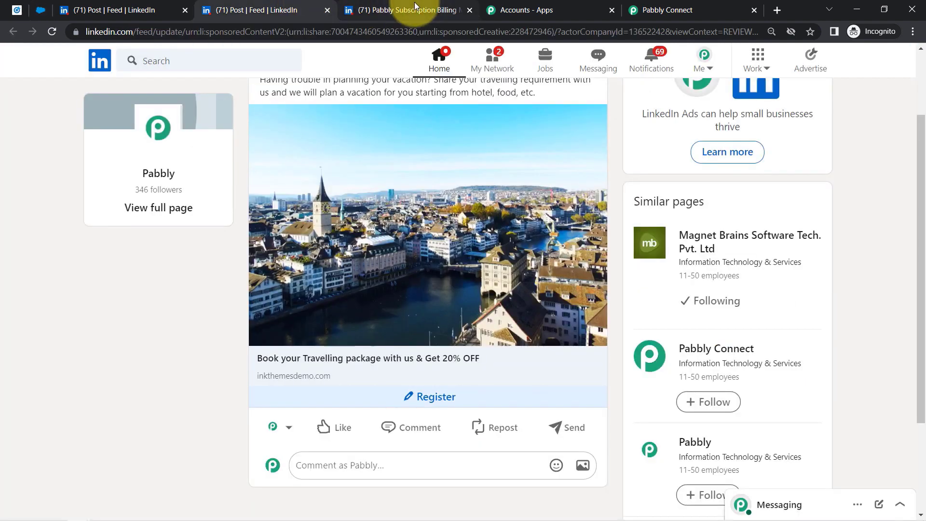
click(17, 10)
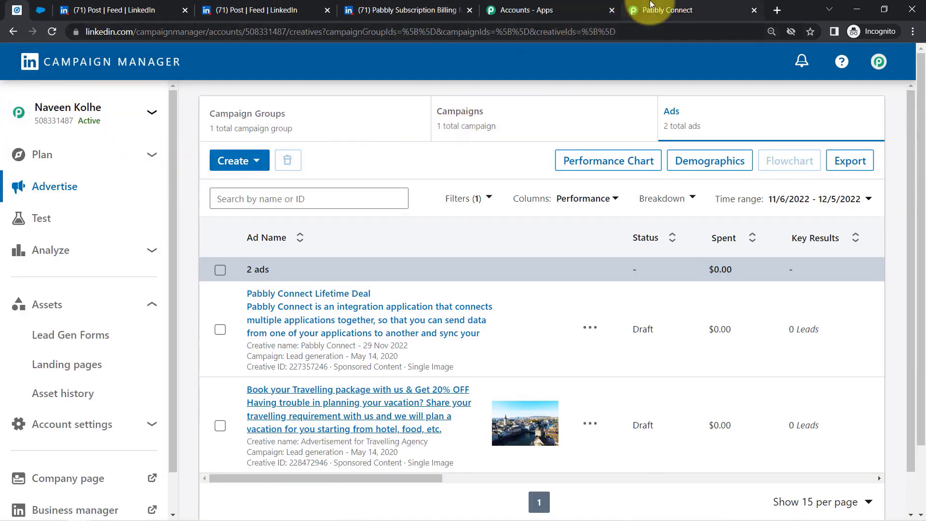
click(666, 10)
drag(922, 437, 897, 58)
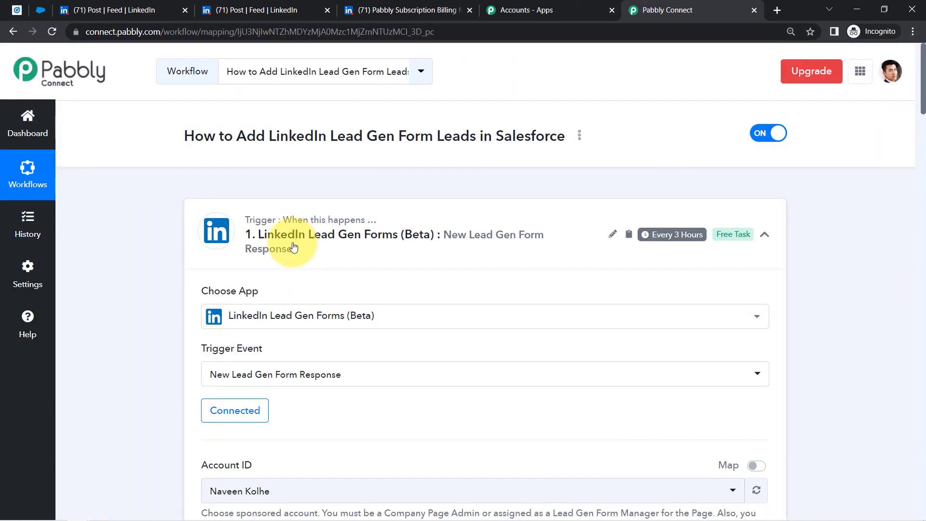
click(294, 247)
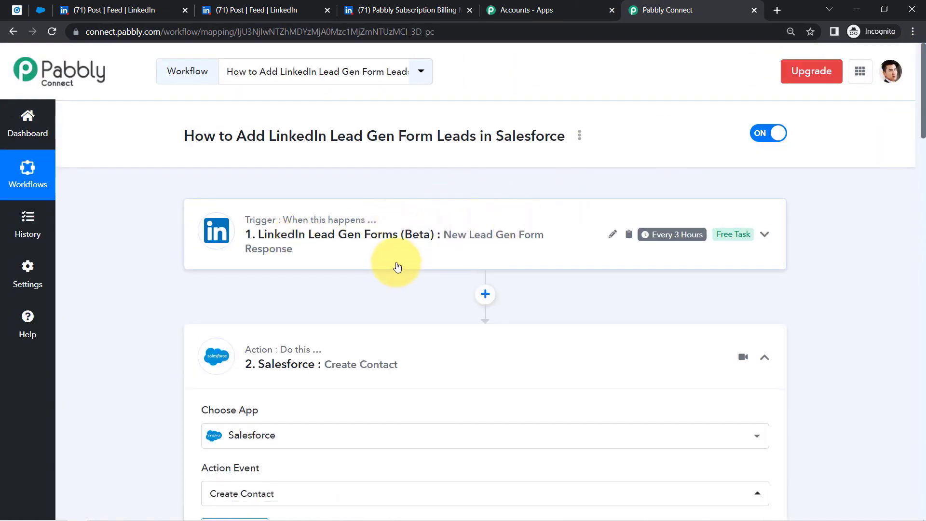
click(366, 352)
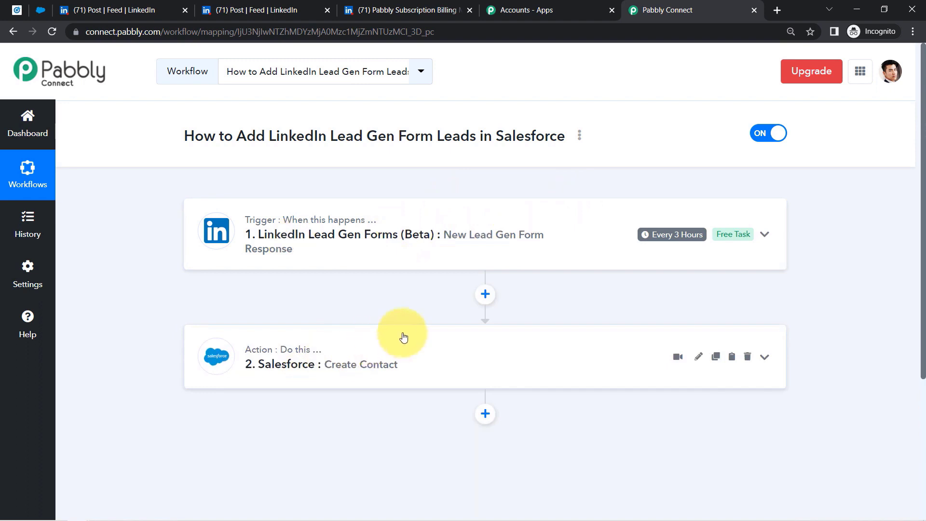
mouse_move(675, 239)
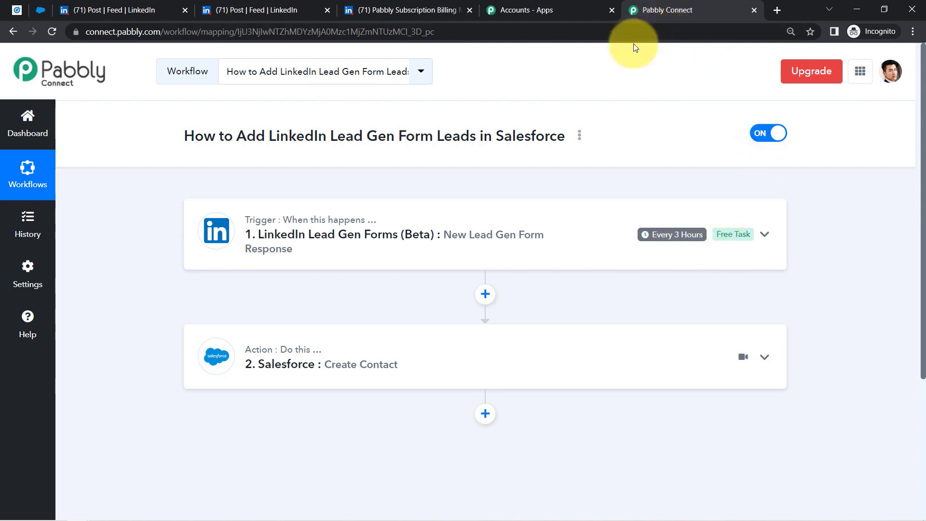
- Copy the workflow's share link, close the dialog, and expand the Salesforce Create Contact step
click(579, 138)
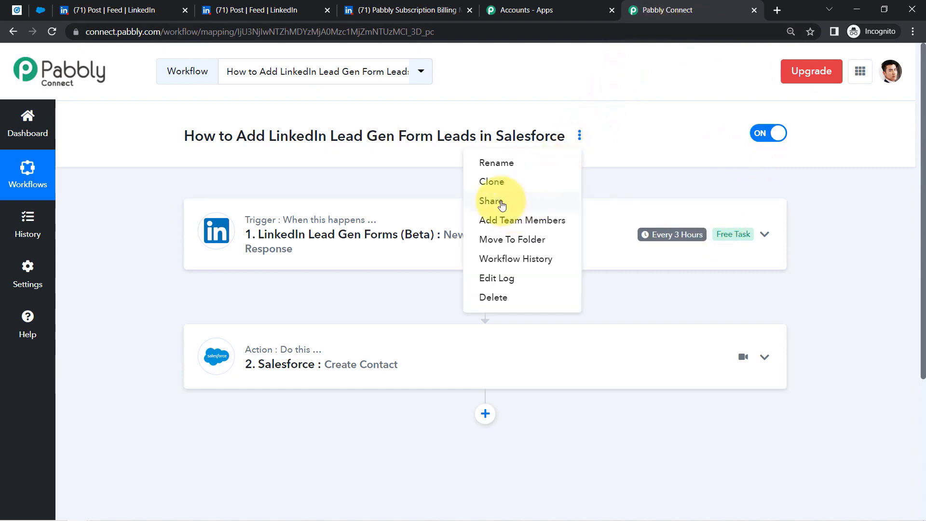
click(495, 200)
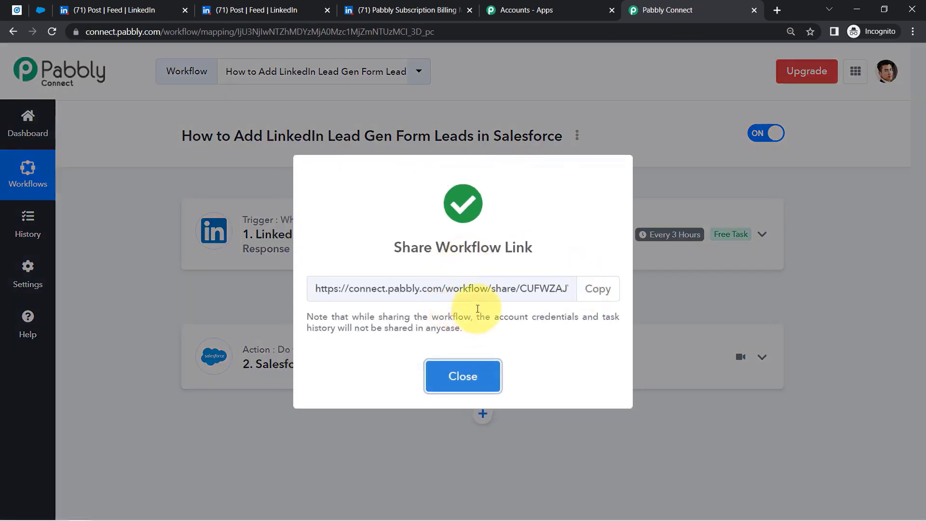
triple_click(465, 289)
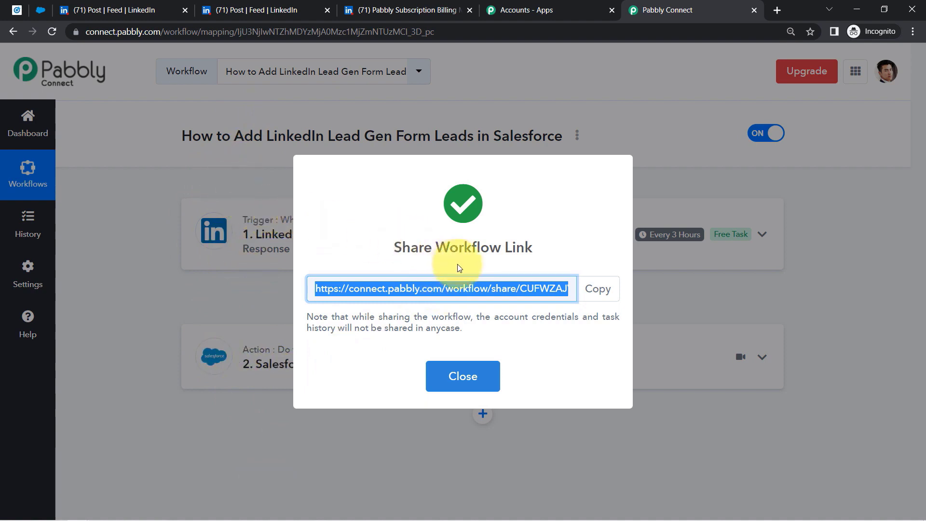
click(606, 301)
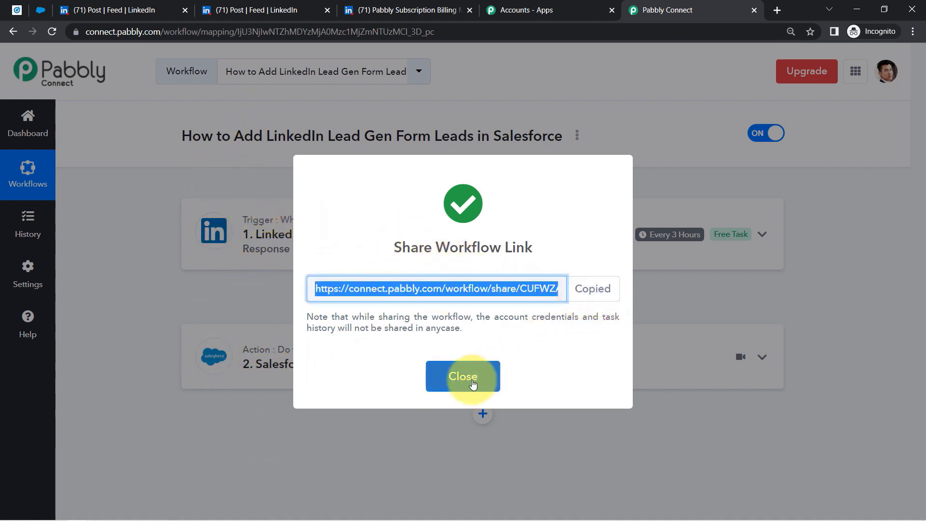
click(463, 375)
click(384, 363)
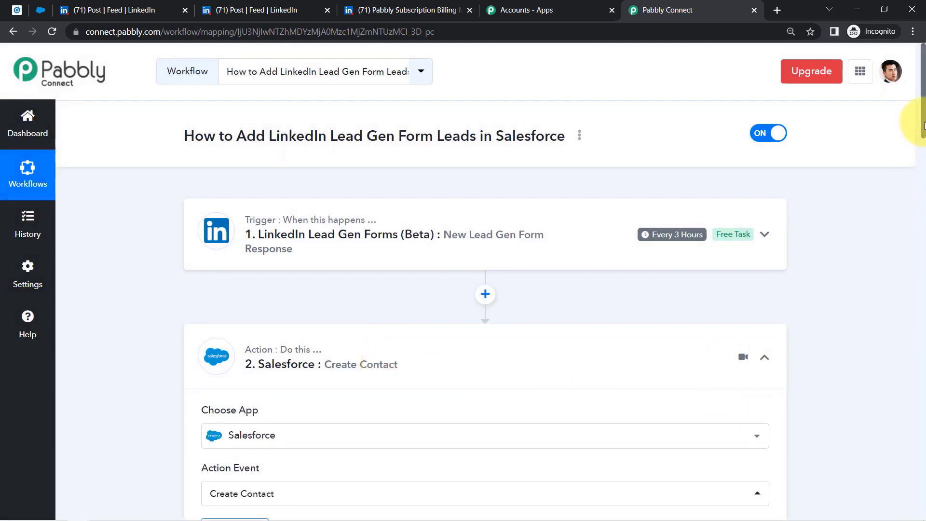
- Check that Last Name, First Name, Mobile Phone and Email stay mapped to the LinkedIn lead
scroll(912, 97, down, 5)
scroll(923, 182, down, 2)
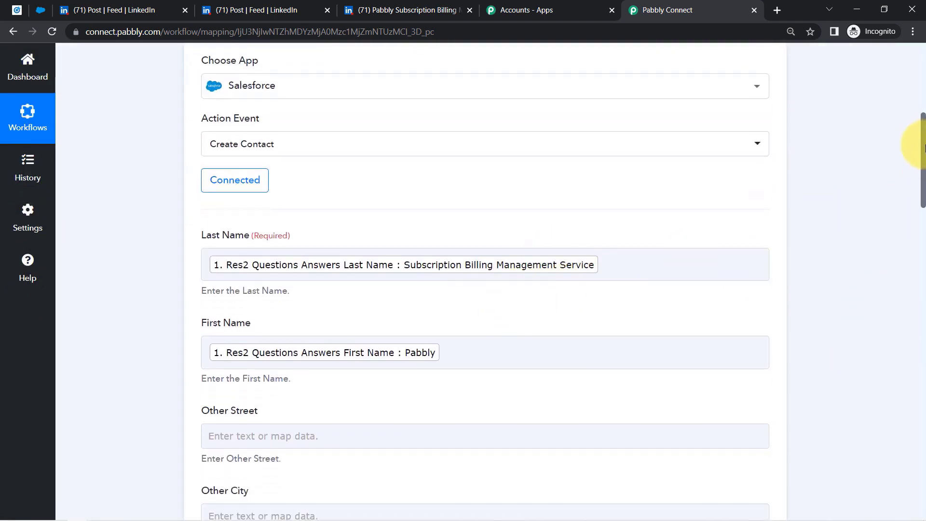
drag(925, 148, 916, 287)
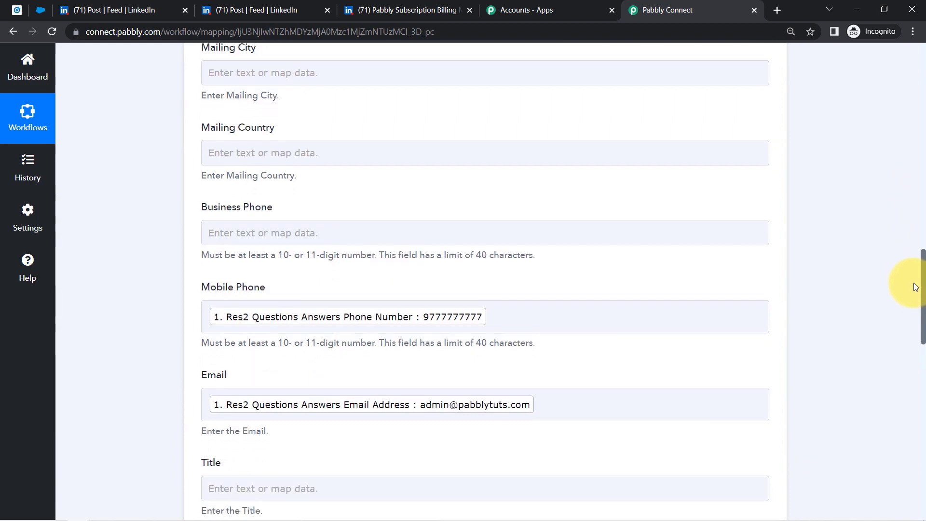
drag(915, 287, 915, 314)
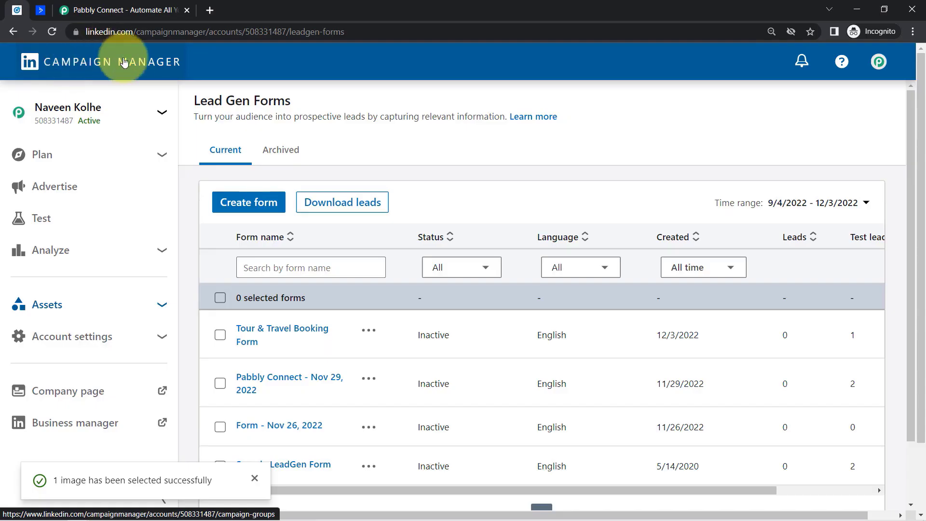
- Preview the Tour & Travel Booking Form under Assets > Lead Gen Forms, then return to the list
click(40, 10)
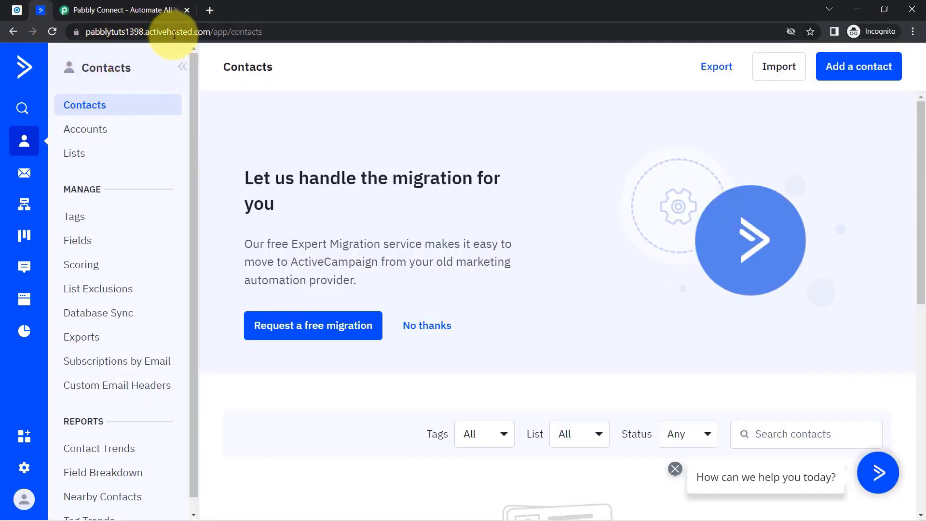
click(15, 10)
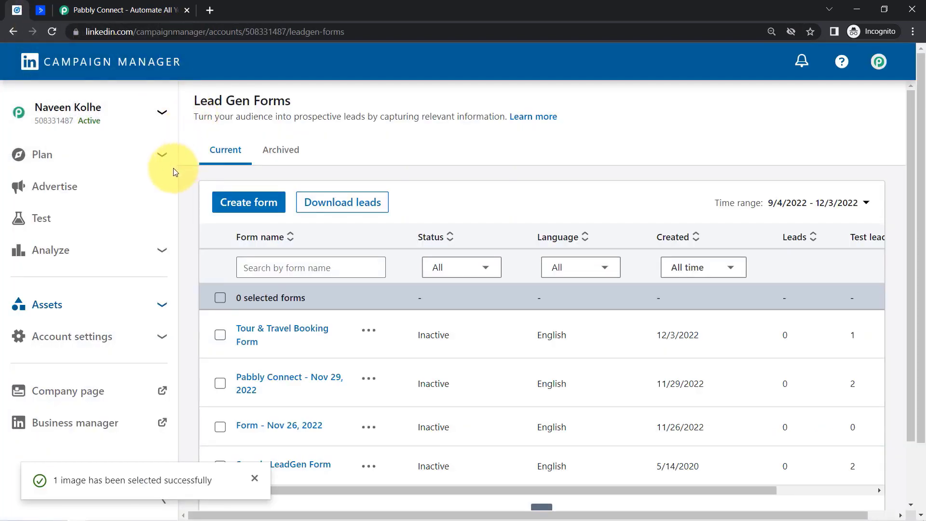
click(41, 10)
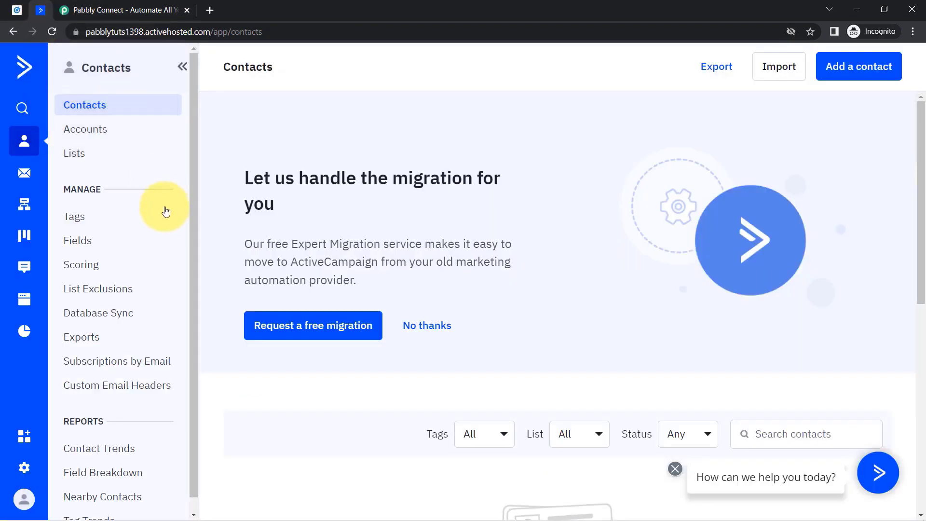
click(10, 11)
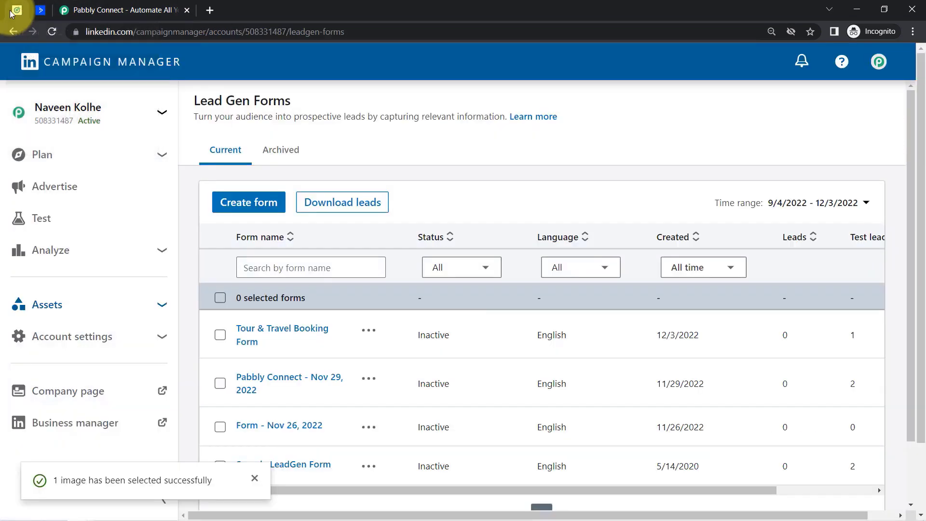
click(66, 310)
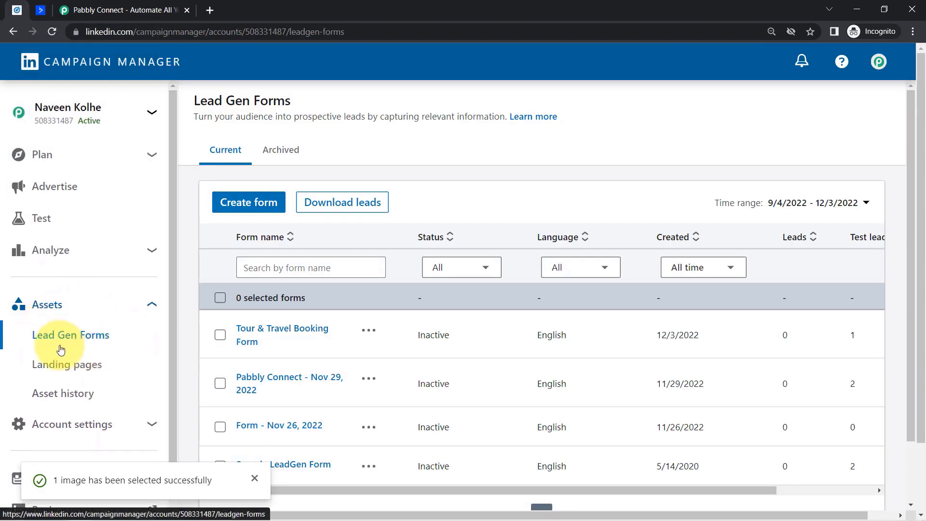
click(268, 331)
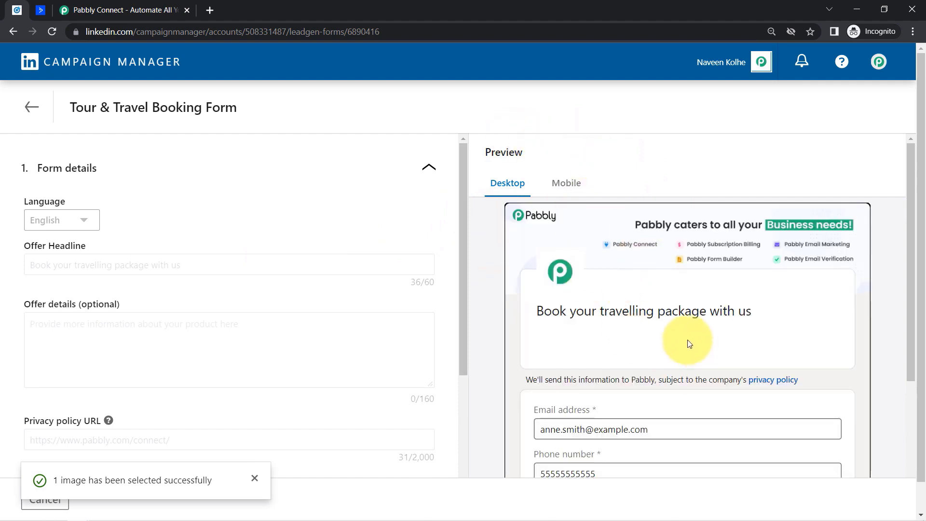
drag(562, 316, 743, 317)
click(743, 317)
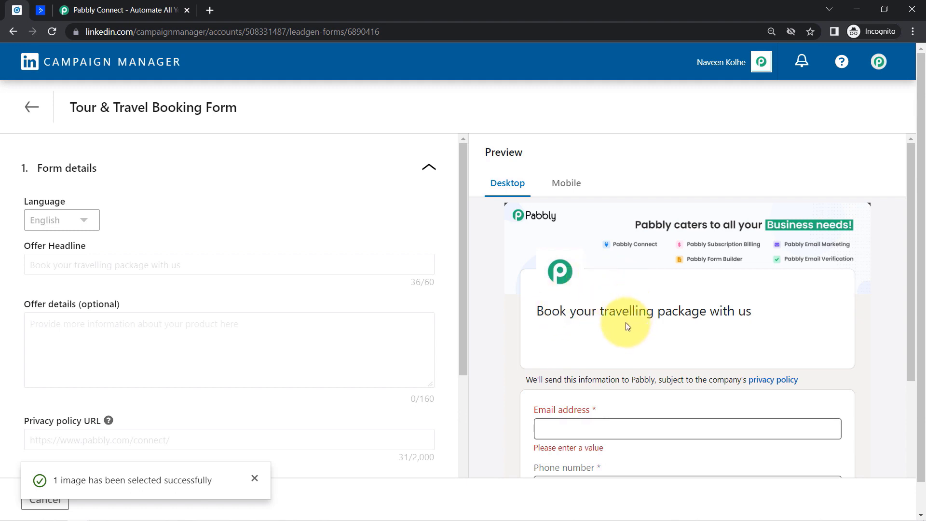
drag(908, 236, 899, 390)
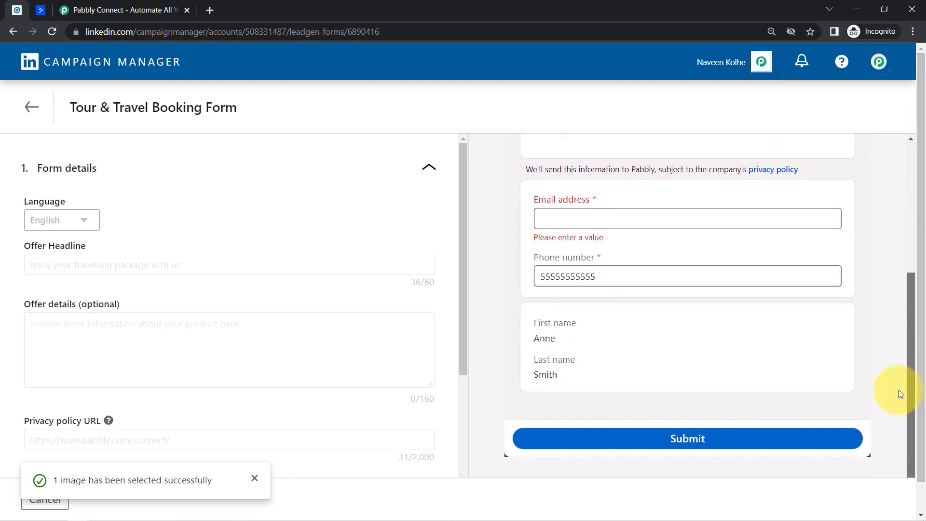
scroll(897, 325, up, 3)
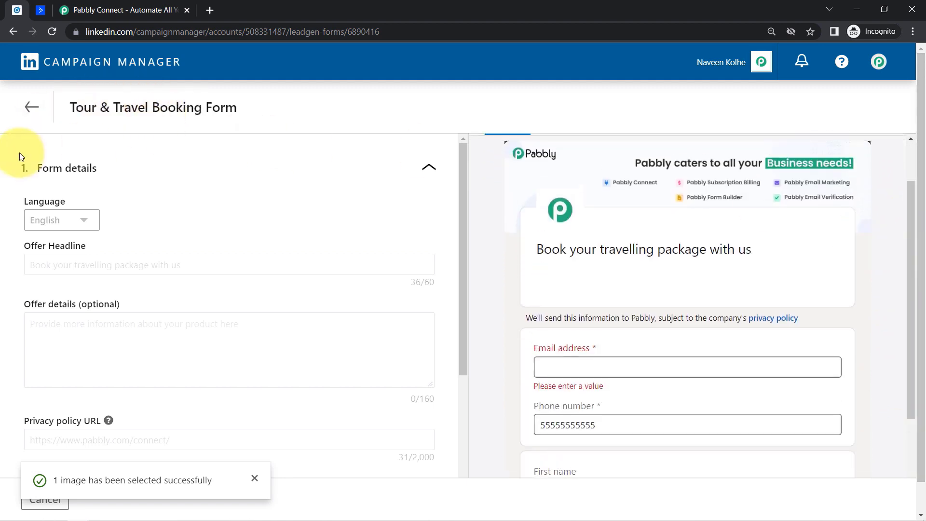
click(30, 102)
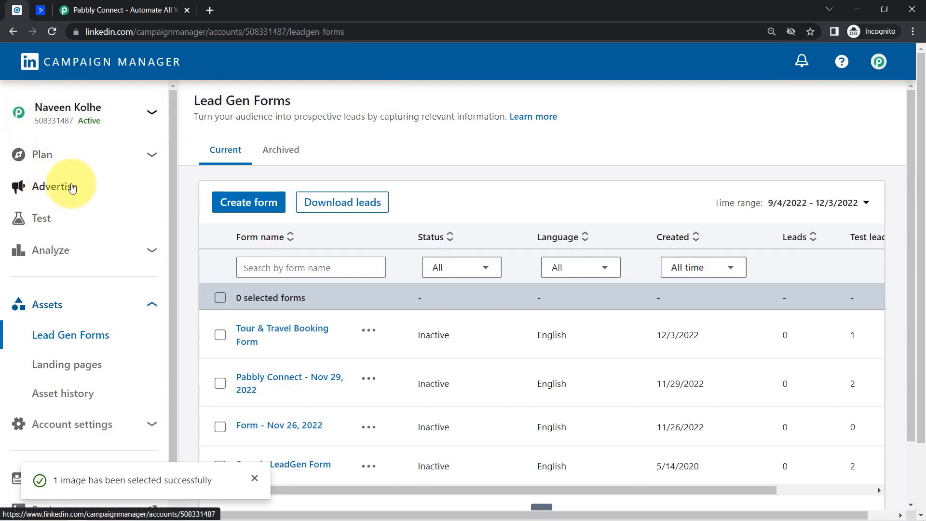
- Open the travelling package ad's promoted post from Advertise > Campaigns > Ads
click(54, 189)
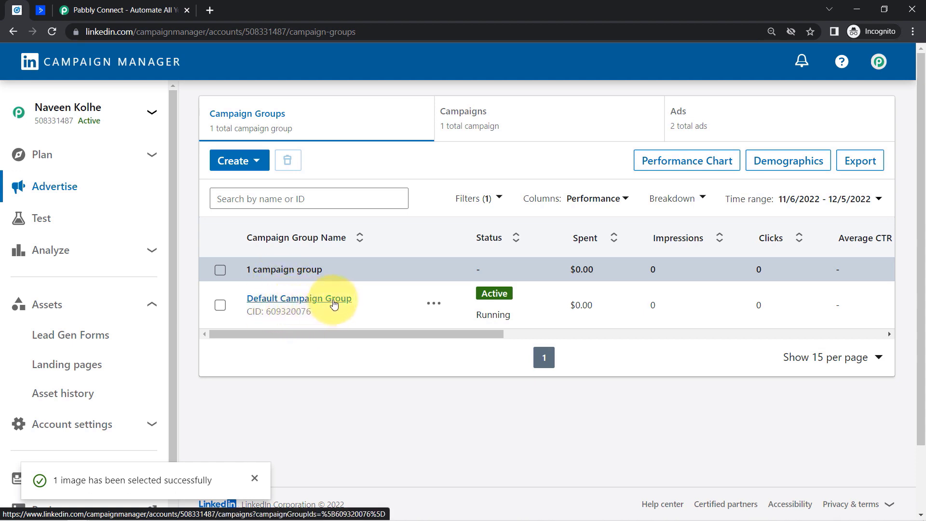
click(458, 135)
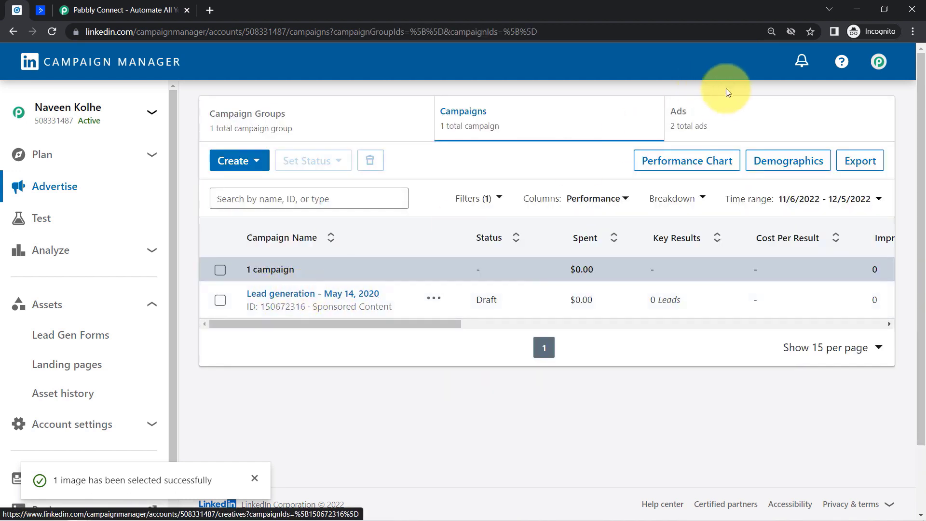
click(734, 118)
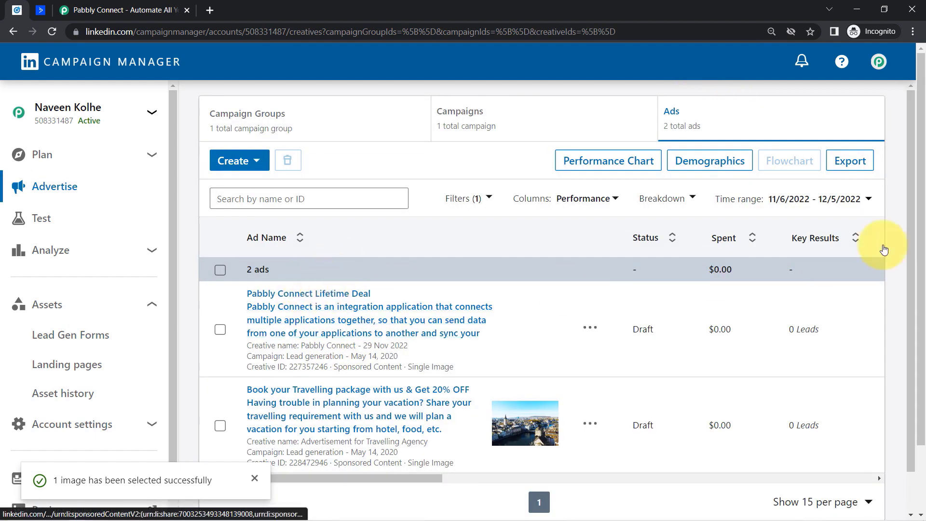
drag(905, 190, 911, 262)
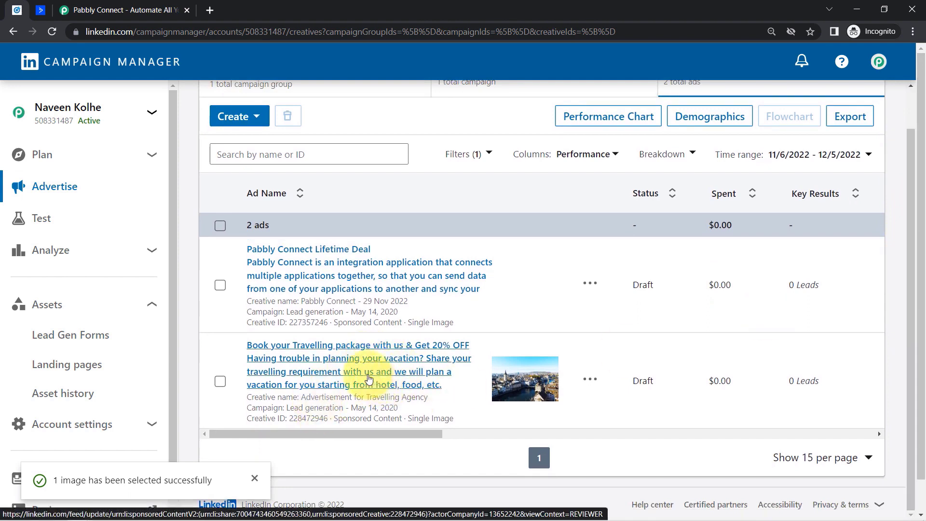
click(336, 363)
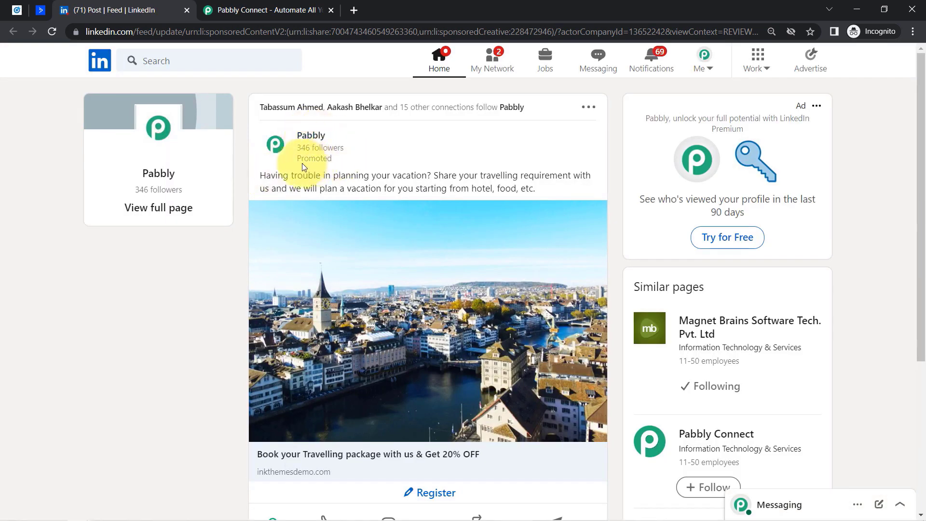
- Open the ad's lead registration form and delete its prefilled email address
drag(284, 177, 467, 189)
click(461, 185)
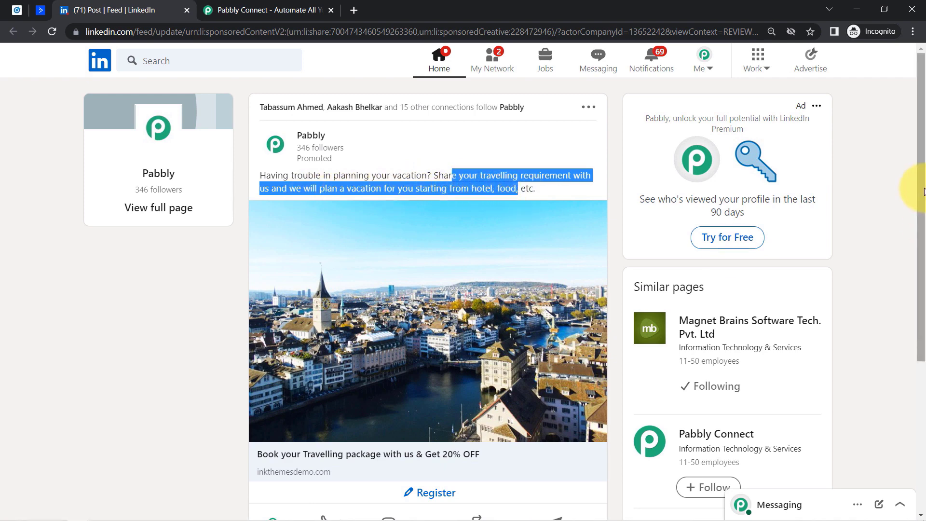
drag(918, 224, 918, 260)
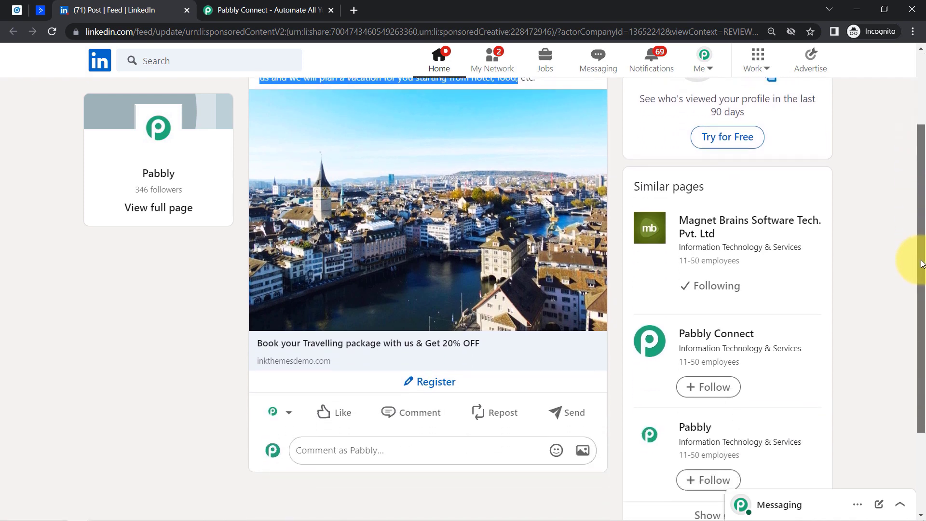
click(426, 383)
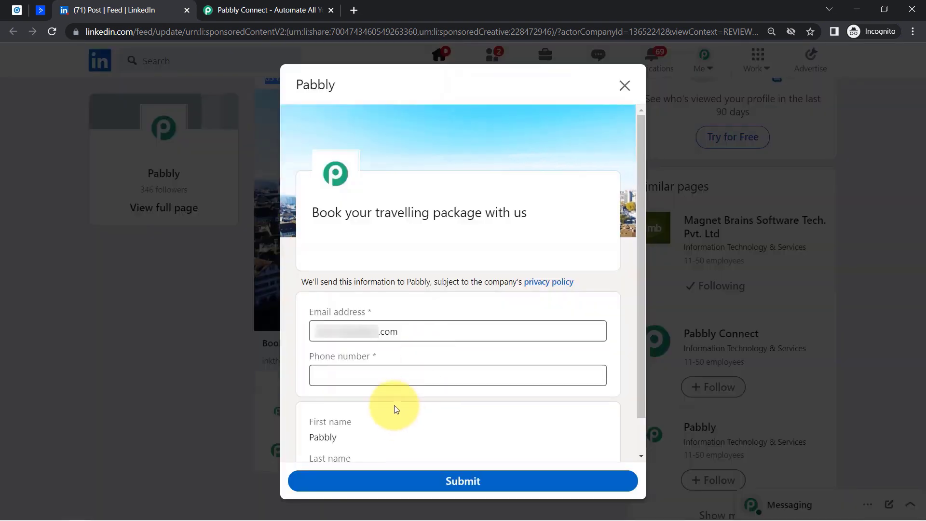
click(380, 331)
key(BackSpace)
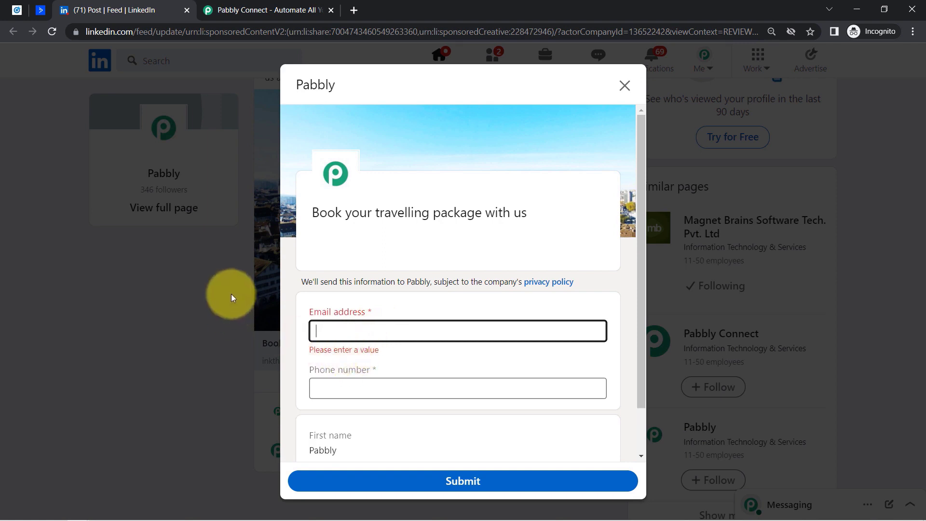
click(642, 210)
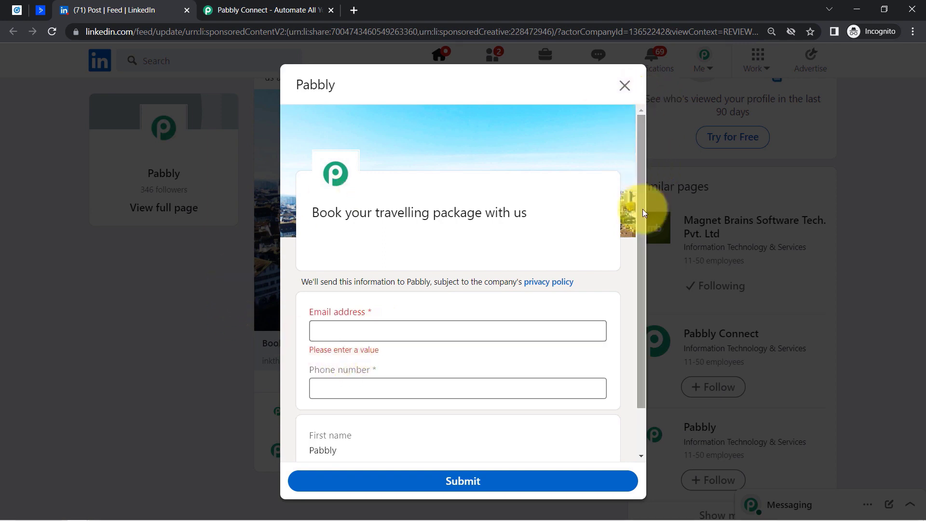
scroll(637, 228, down, 1)
drag(638, 227, 635, 268)
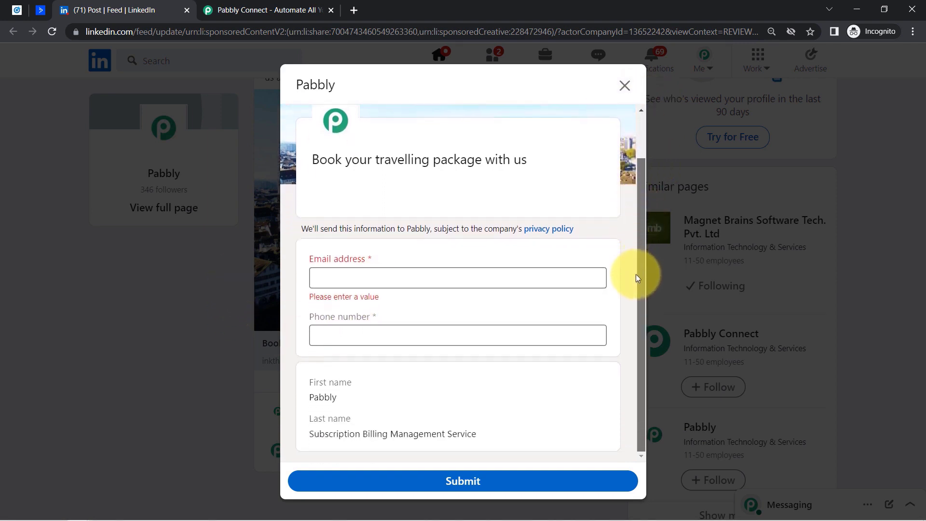
click(474, 279)
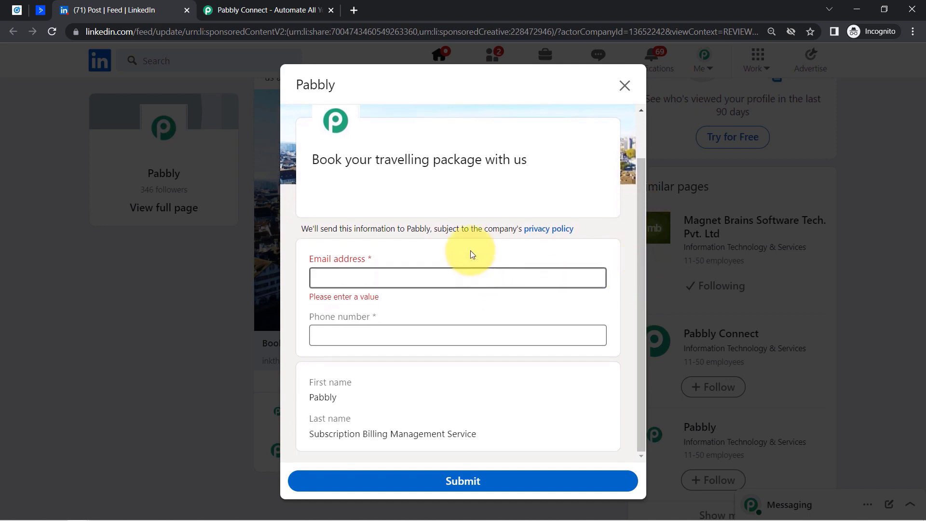
click(468, 265)
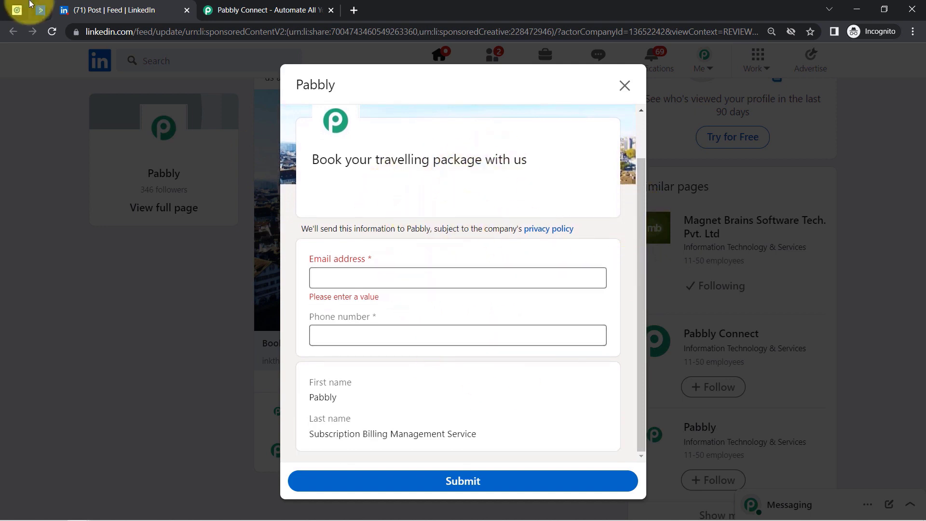
- Move through the ActiveCampaign, Campaign Manager and Pabbly Connect website tabs
click(41, 10)
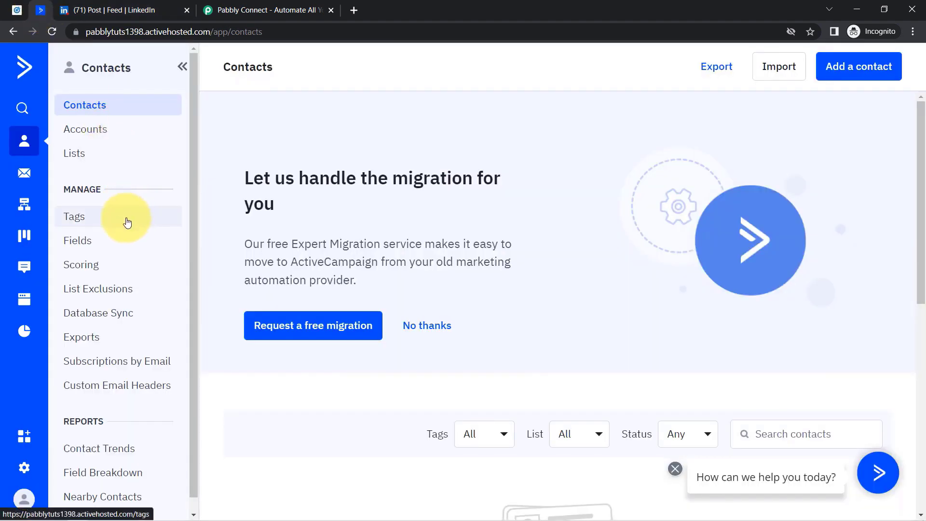
click(20, 10)
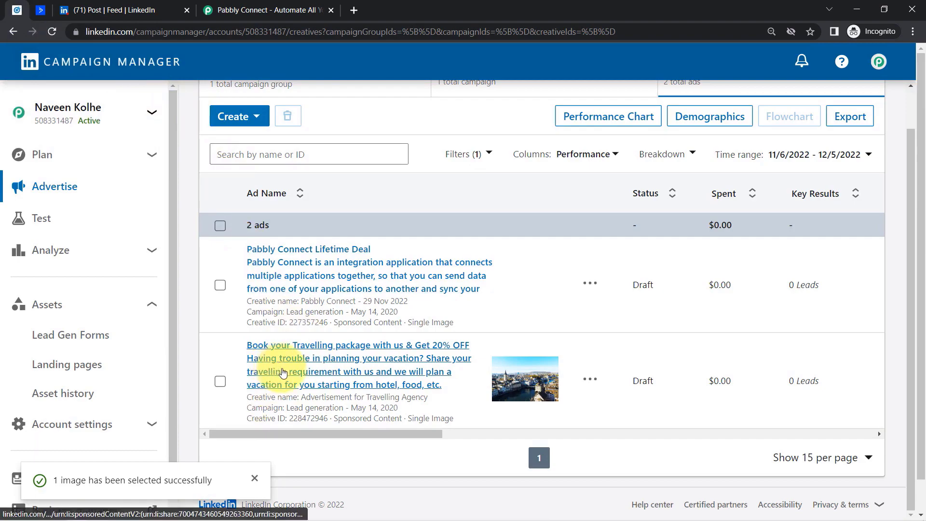
click(243, 4)
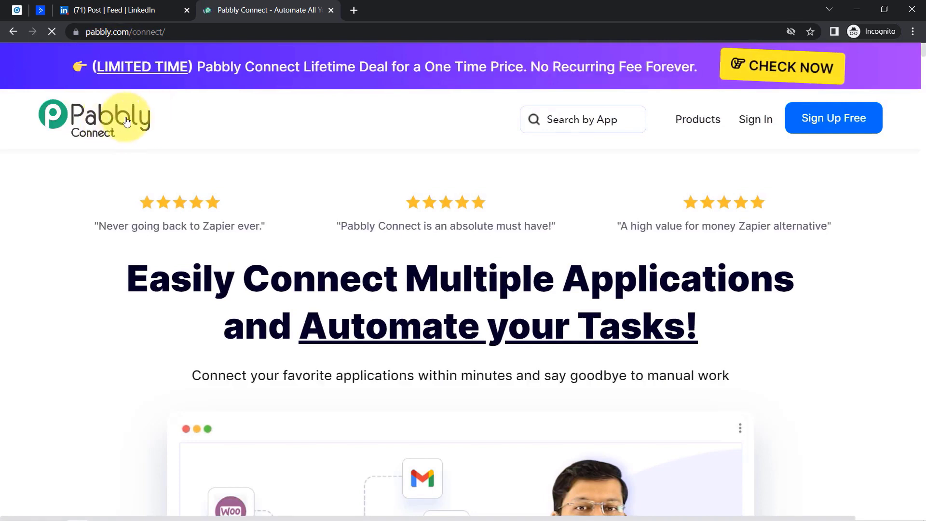
- Dismiss the limited-time offer popup on the Pabbly website
drag(100, 32, 175, 42)
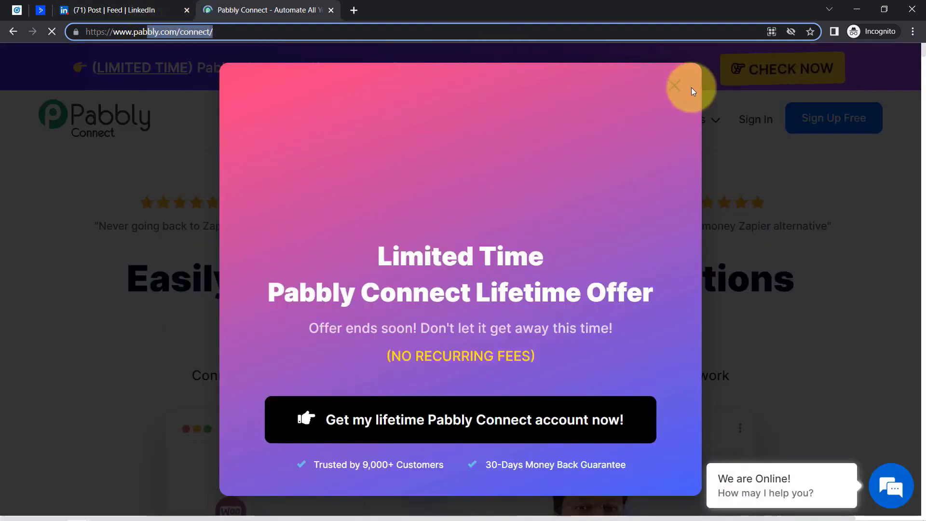
click(675, 88)
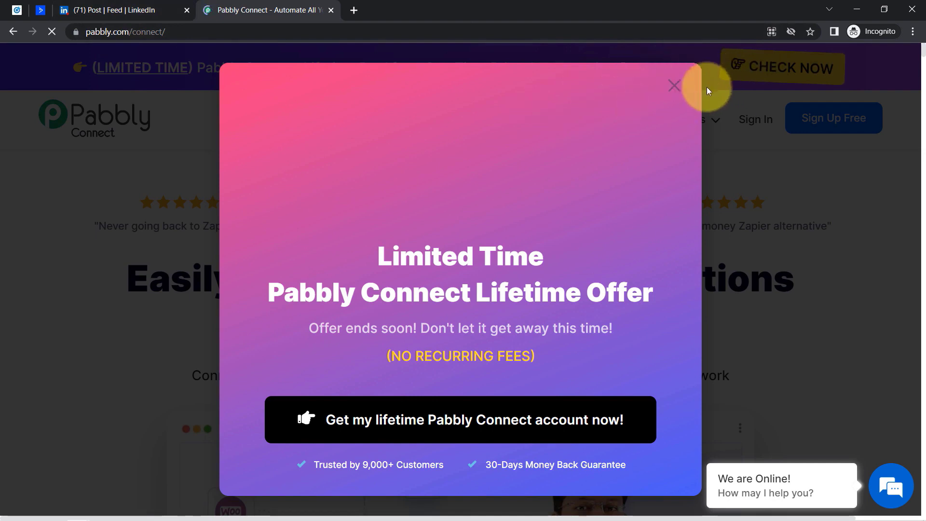
click(674, 85)
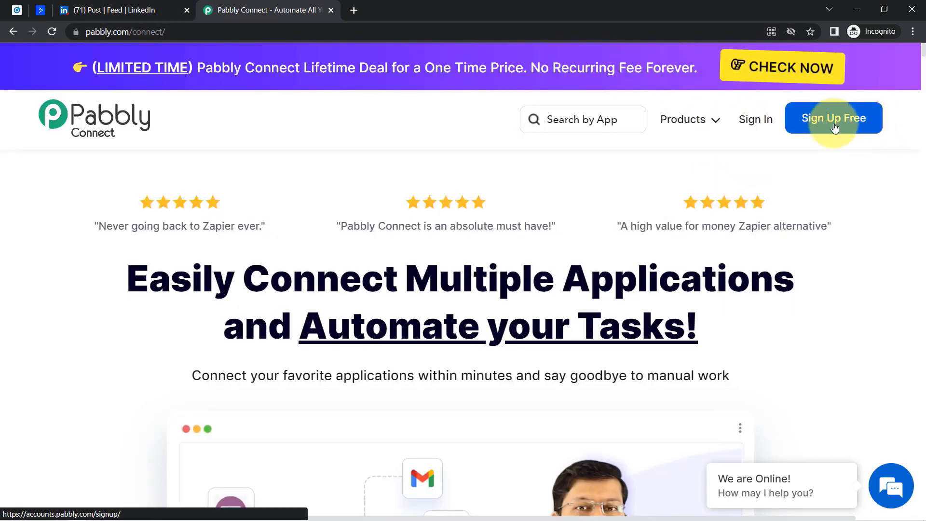
- Sign in with the saved credentials, open Pabbly Connect and start a new workflow
click(752, 120)
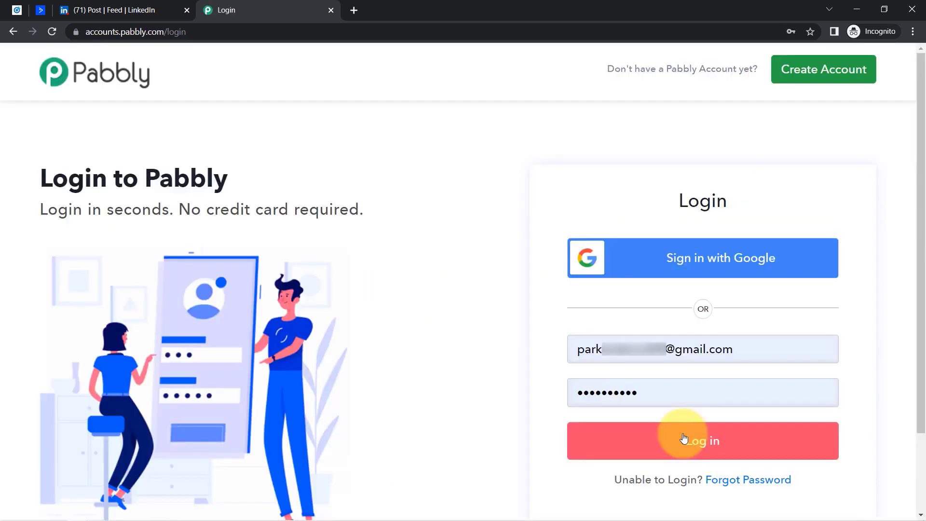
click(684, 438)
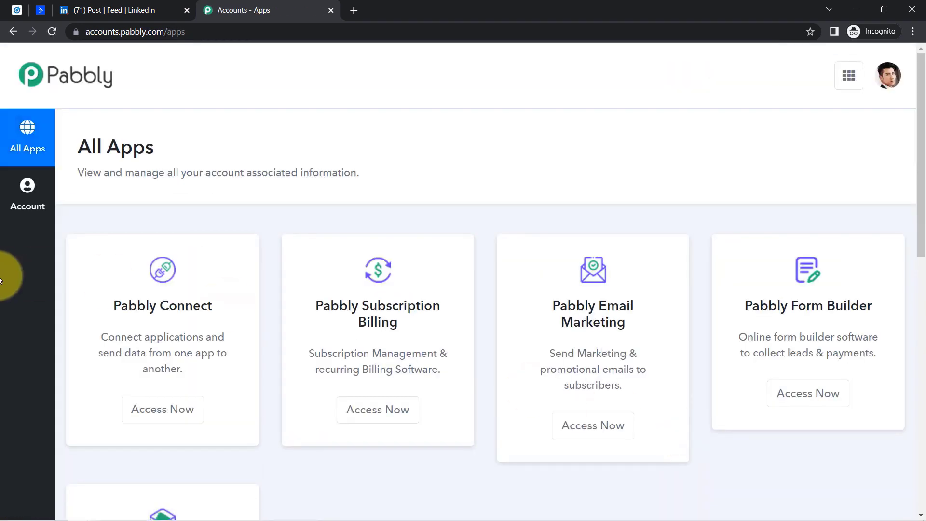
click(171, 409)
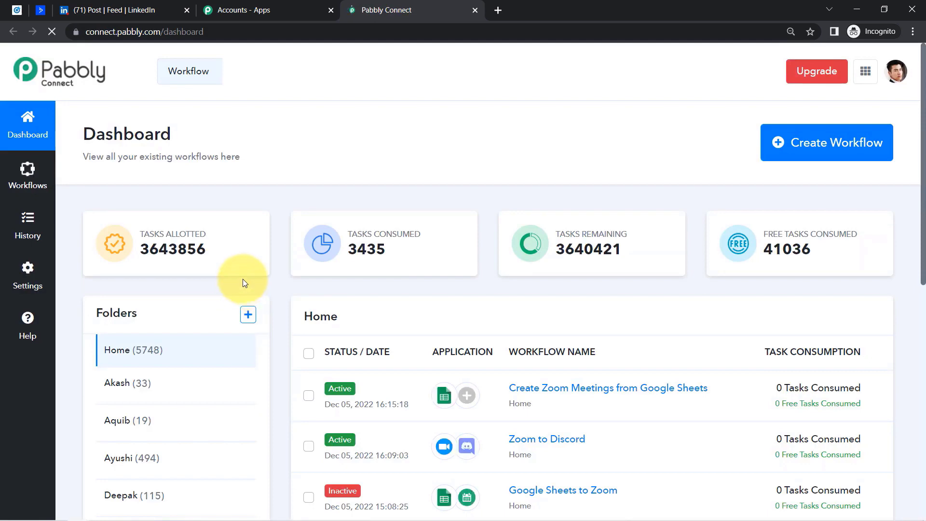
click(865, 162)
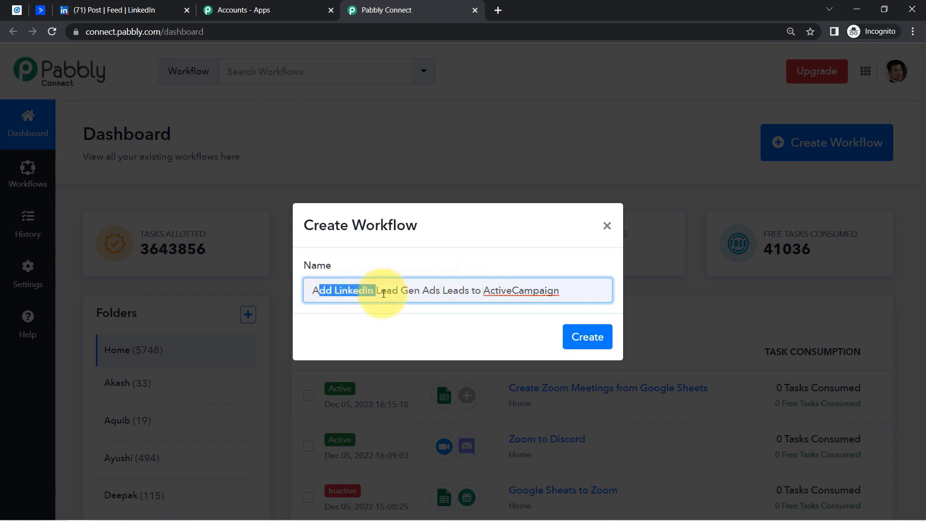
- Create the workflow 'Add LinkedIn Lead Gen Ads Leads to ActiveCampaign' and collapse its trigger step
drag(383, 294, 455, 294)
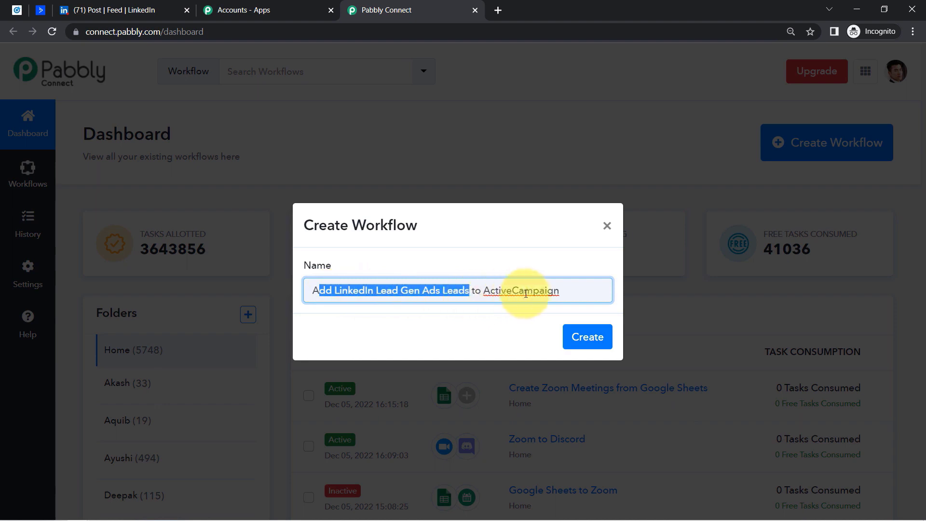
click(588, 337)
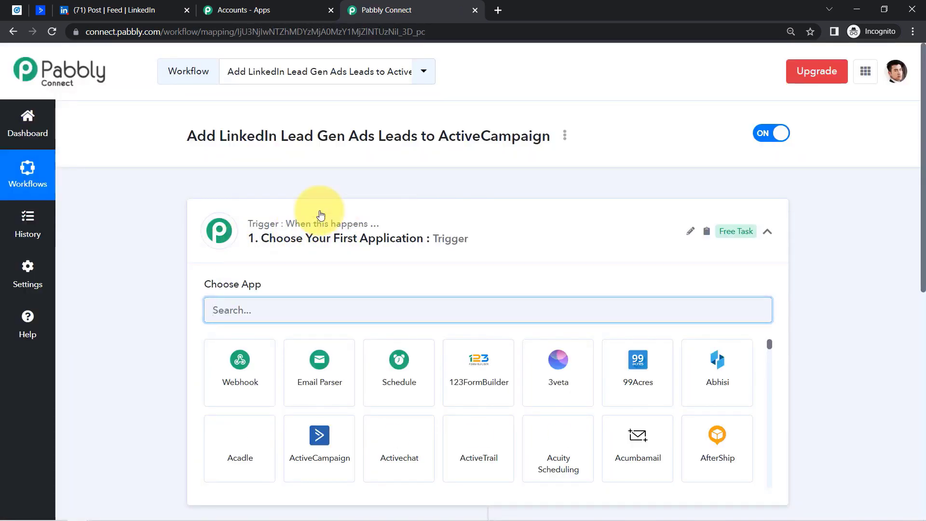
click(320, 222)
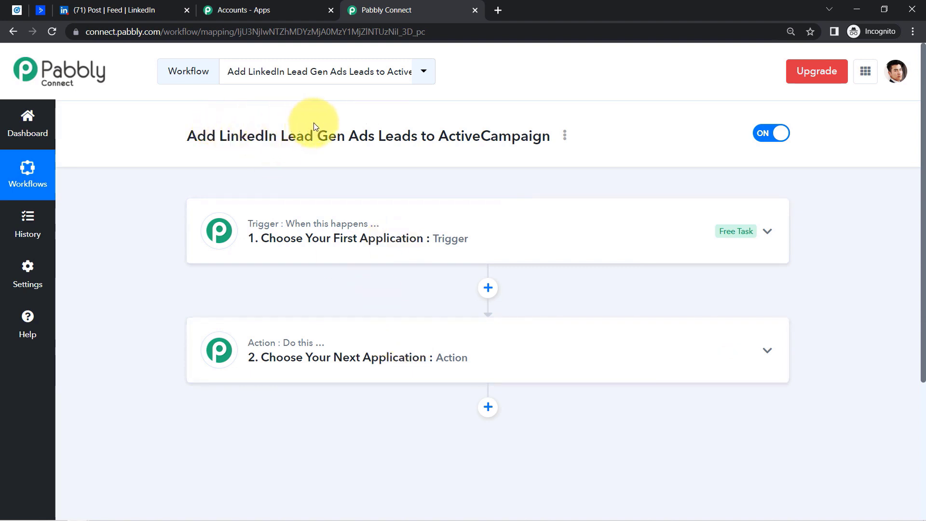
drag(312, 120, 533, 139)
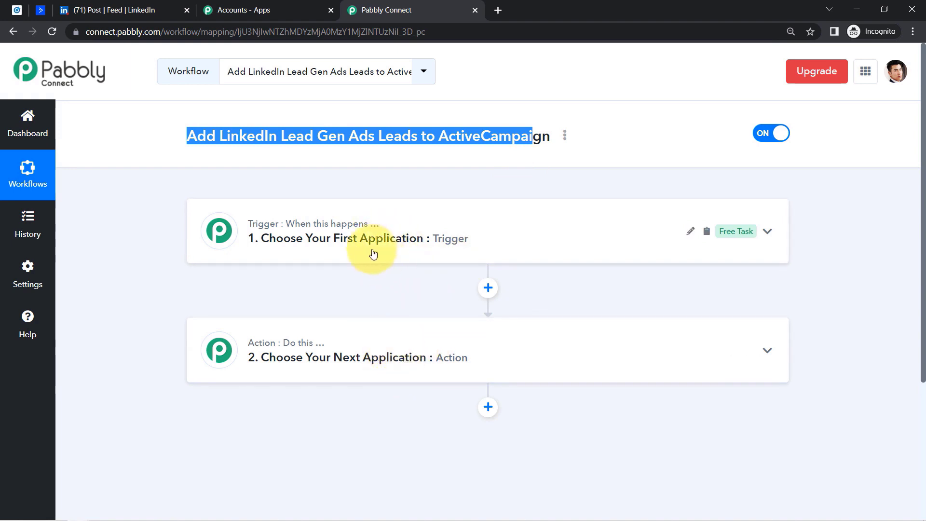
- Set the trigger to LinkedIn Lead Gen Forms (Beta) with the New Lead Gen Form Response event
click(373, 253)
click(284, 315)
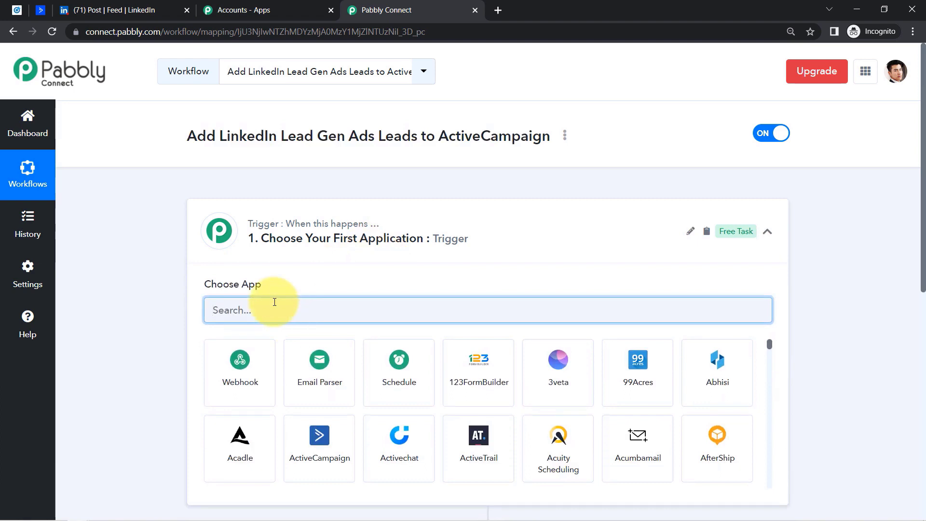
text(link)
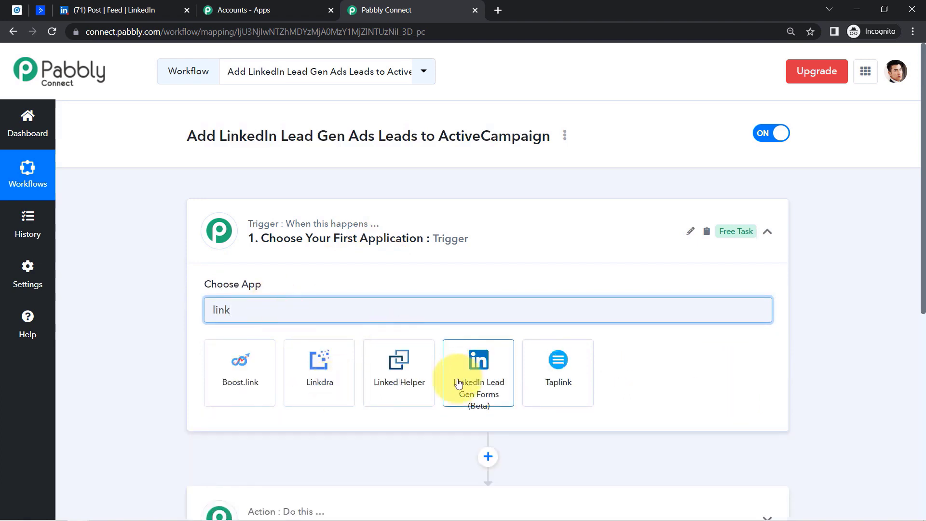
click(489, 383)
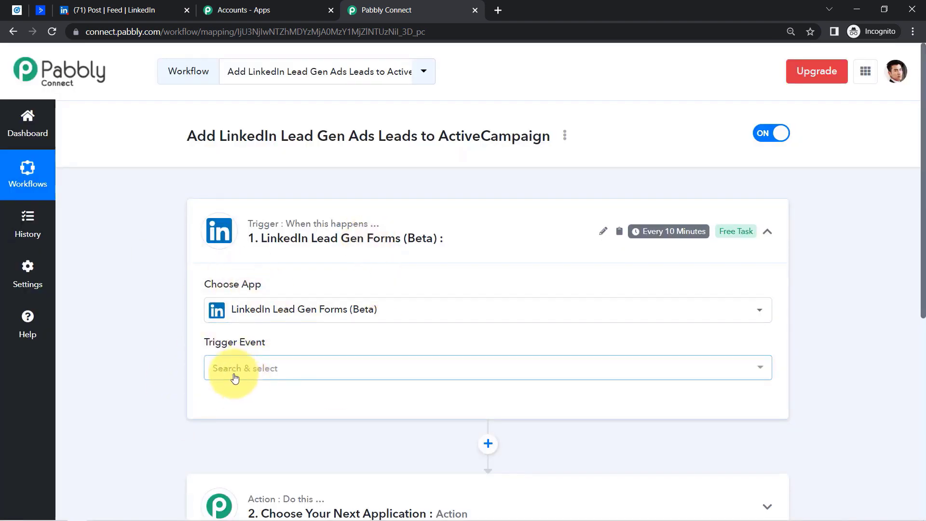
click(233, 377)
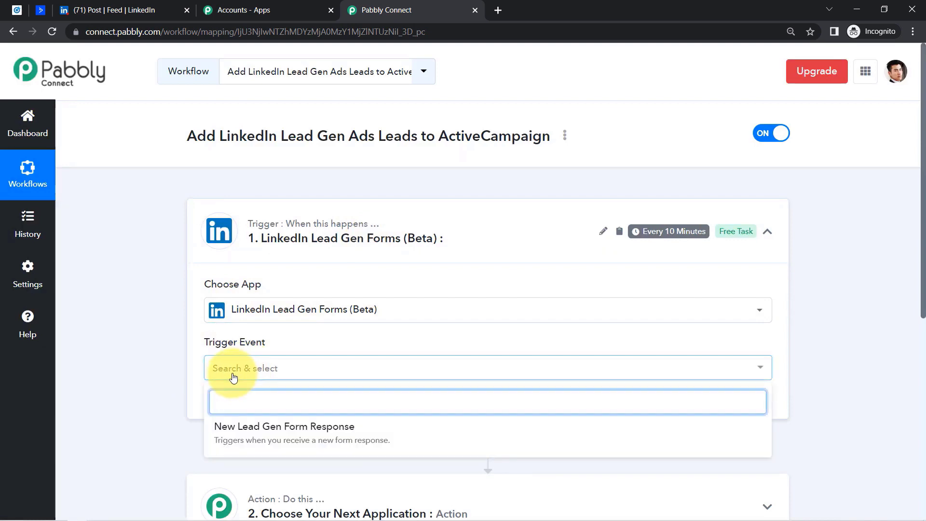
click(289, 427)
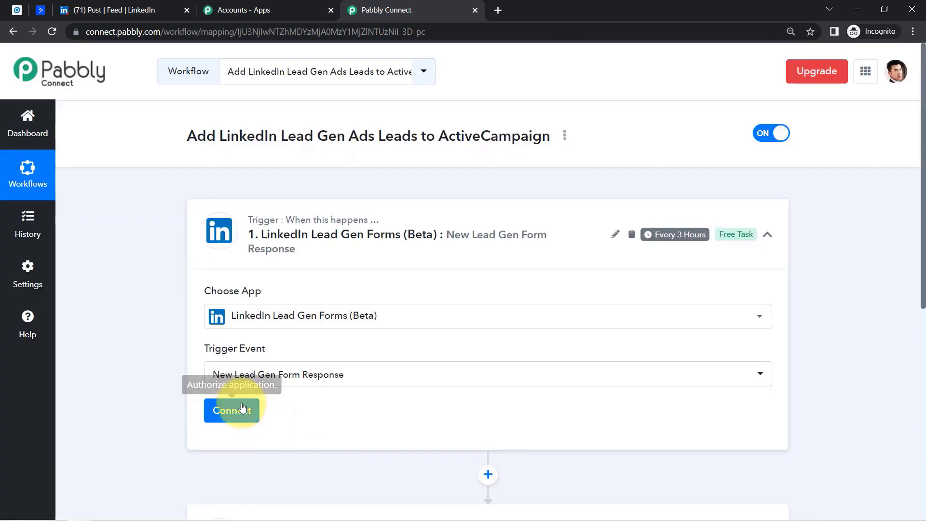
- Add and authorize a new LinkedIn account connection for the trigger
click(230, 411)
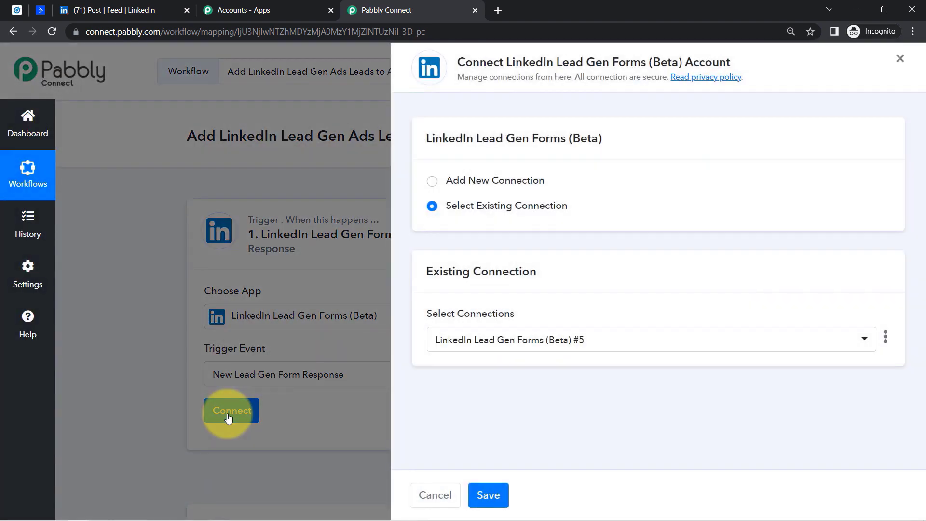
click(462, 188)
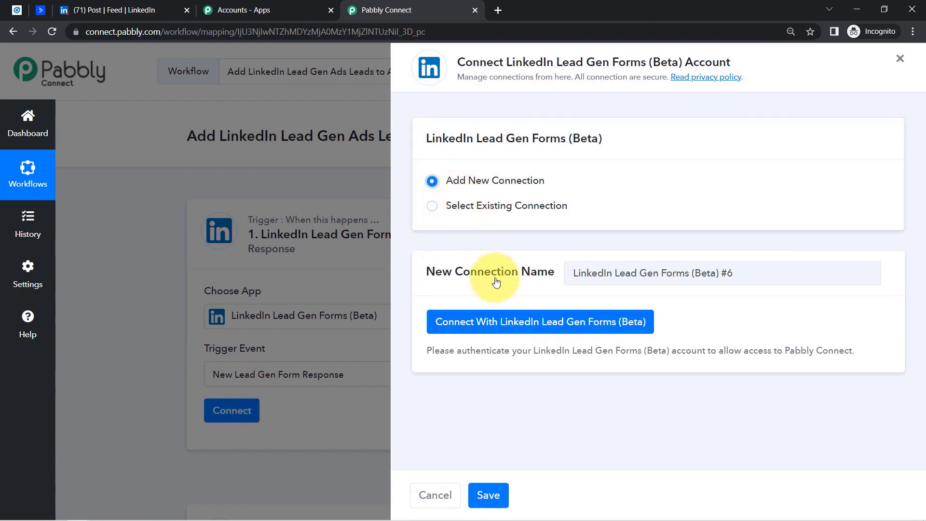
click(482, 323)
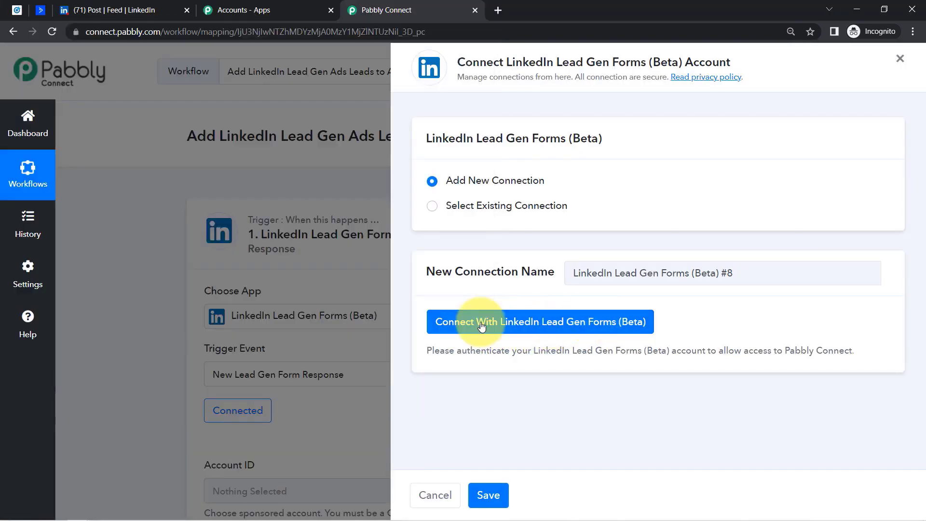
click(482, 324)
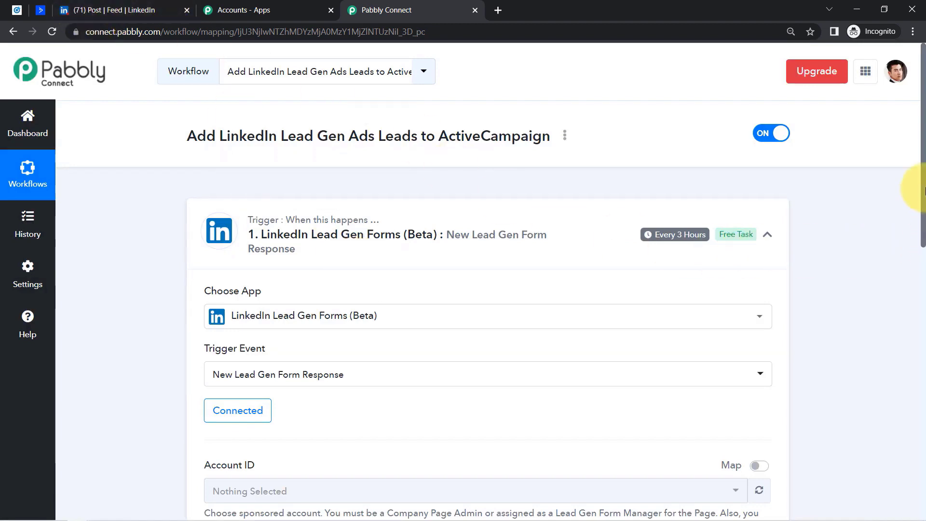
- Choose the sponsored ad account and save the existing LinkedIn connection
drag(924, 188, 924, 290)
click(251, 286)
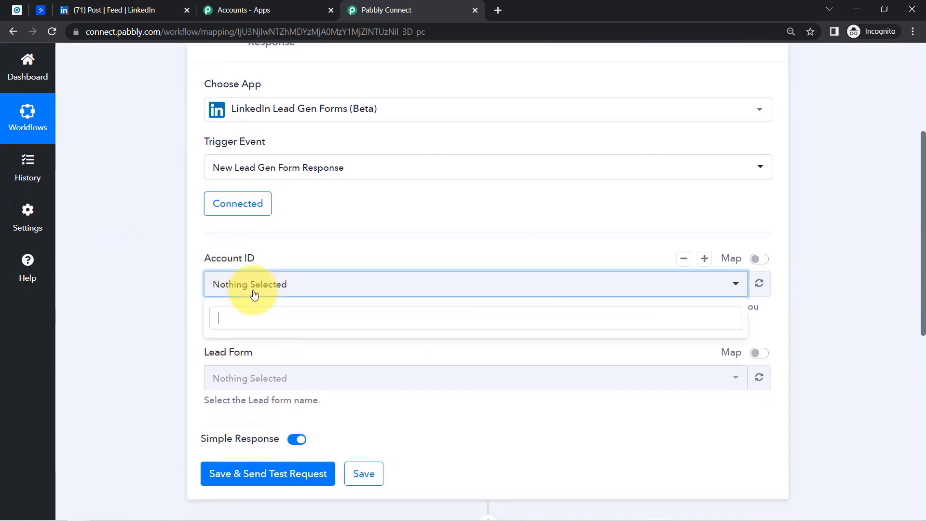
click(213, 381)
click(216, 212)
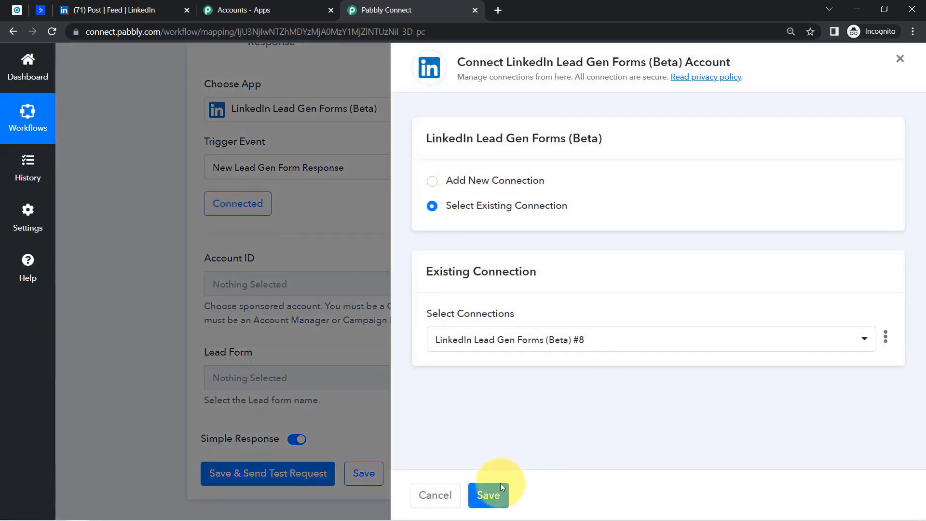
click(500, 483)
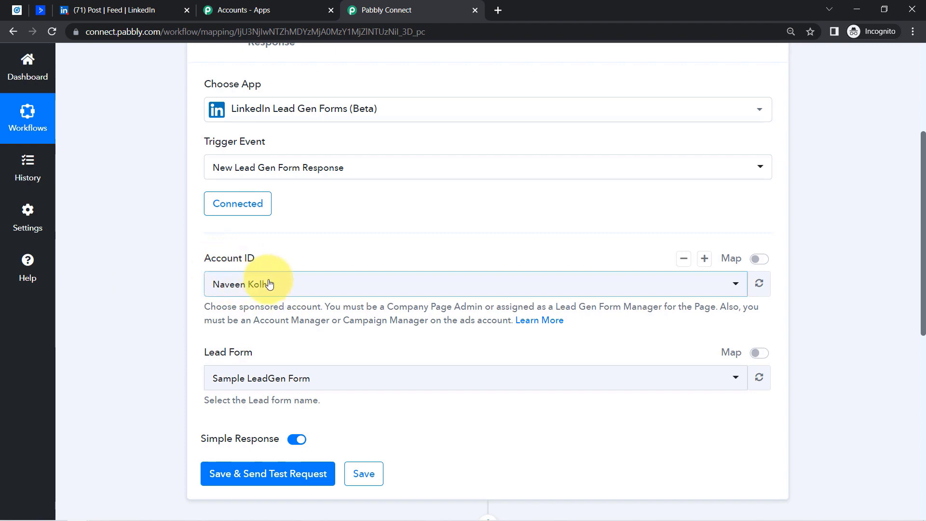
click(17, 10)
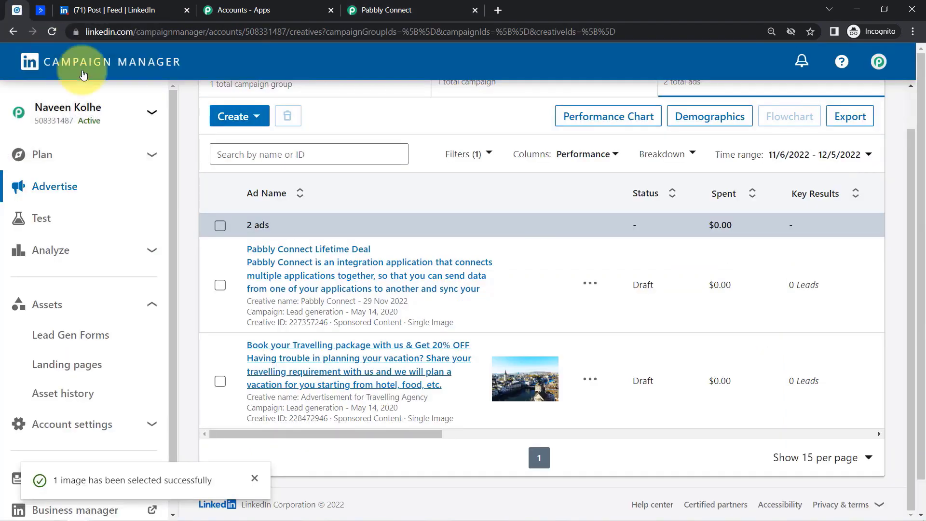
click(386, 10)
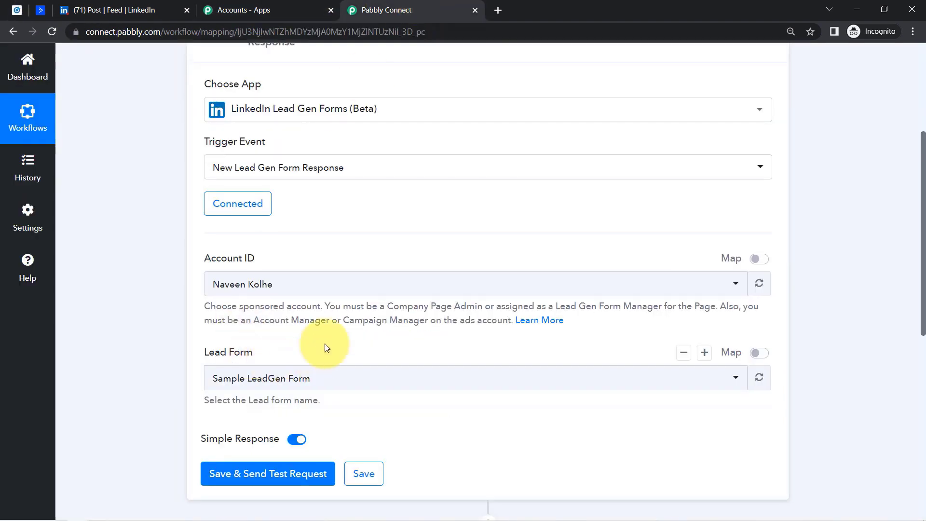
- Set the trigger's Lead Form to Tour & Travel Booking Form
drag(923, 209, 923, 266)
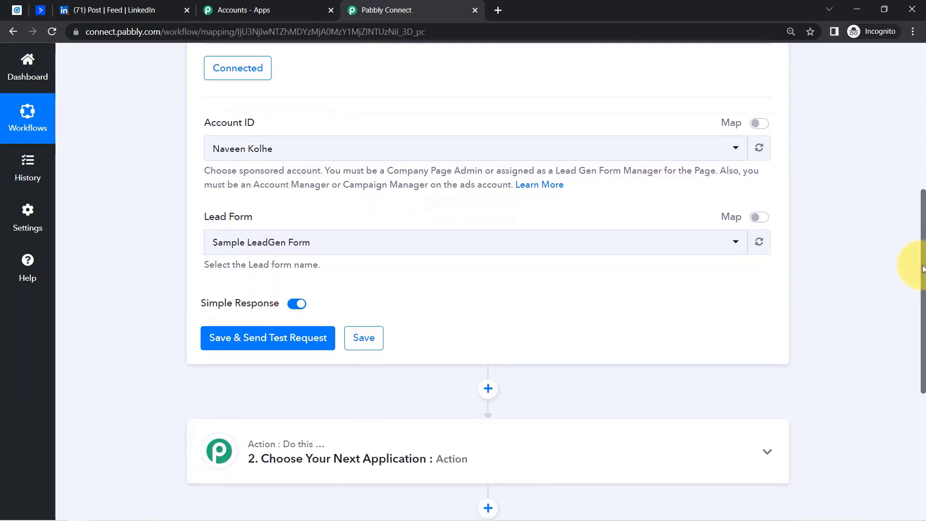
drag(218, 218, 286, 222)
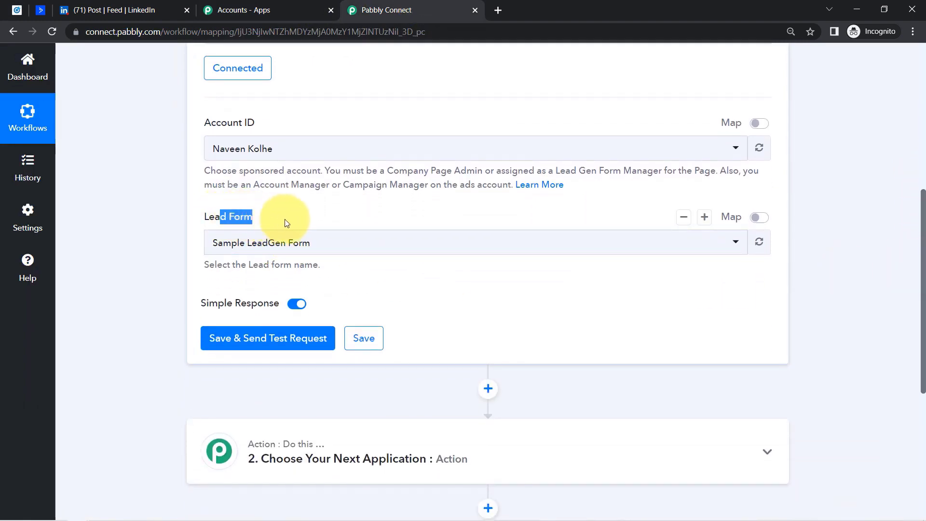
click(245, 246)
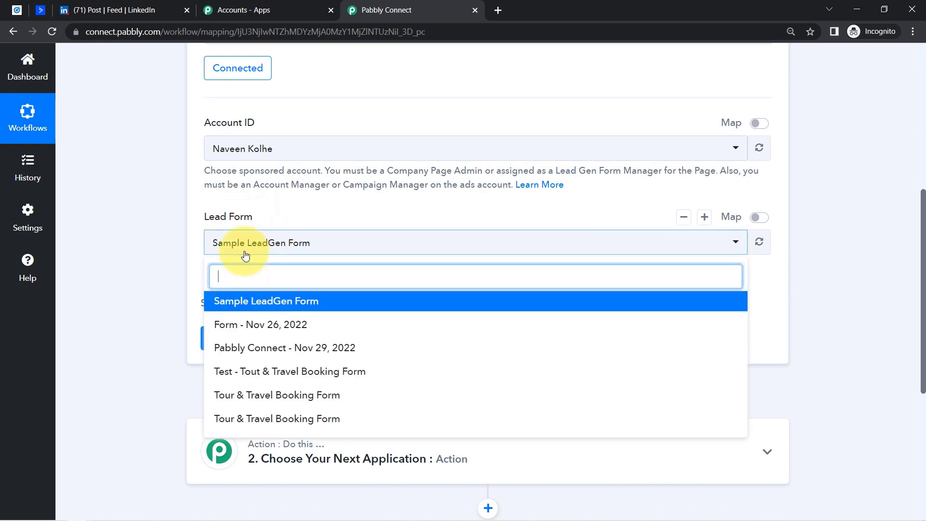
click(266, 400)
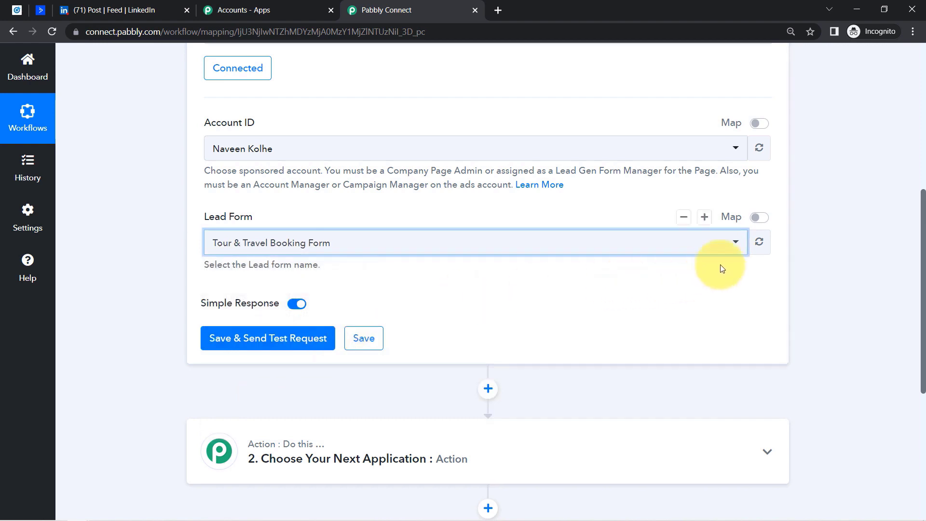
click(754, 246)
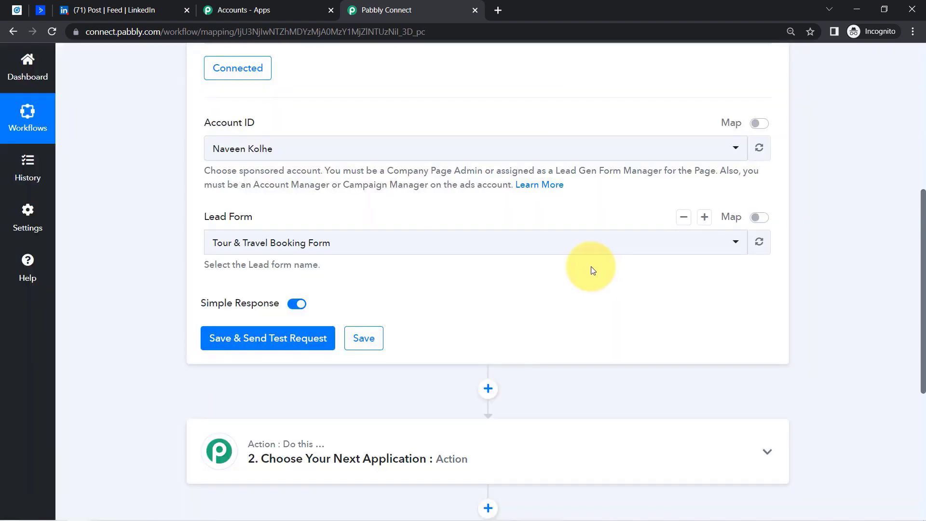
click(346, 248)
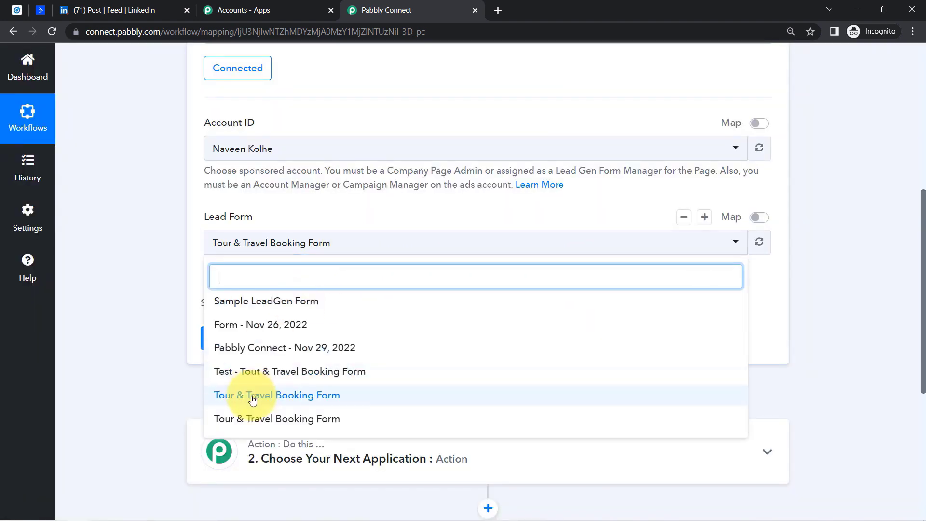
click(232, 401)
click(44, 51)
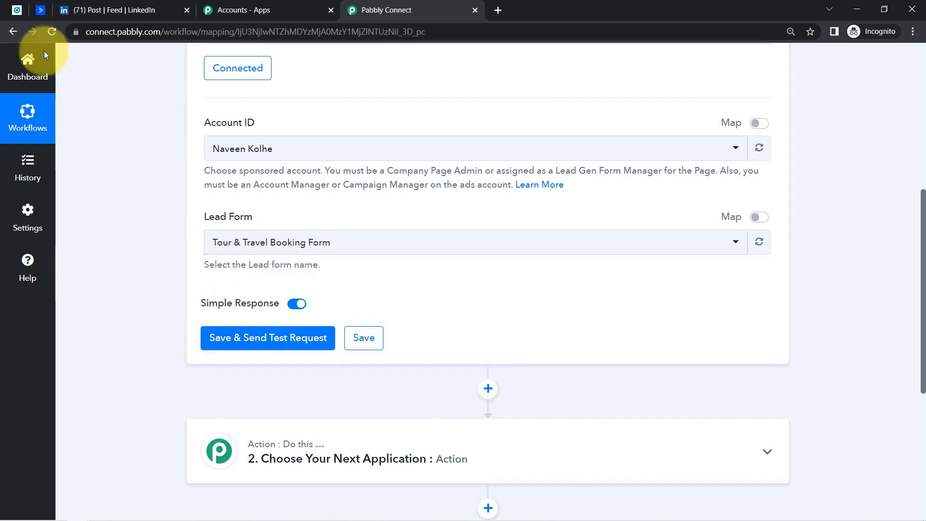
click(19, 13)
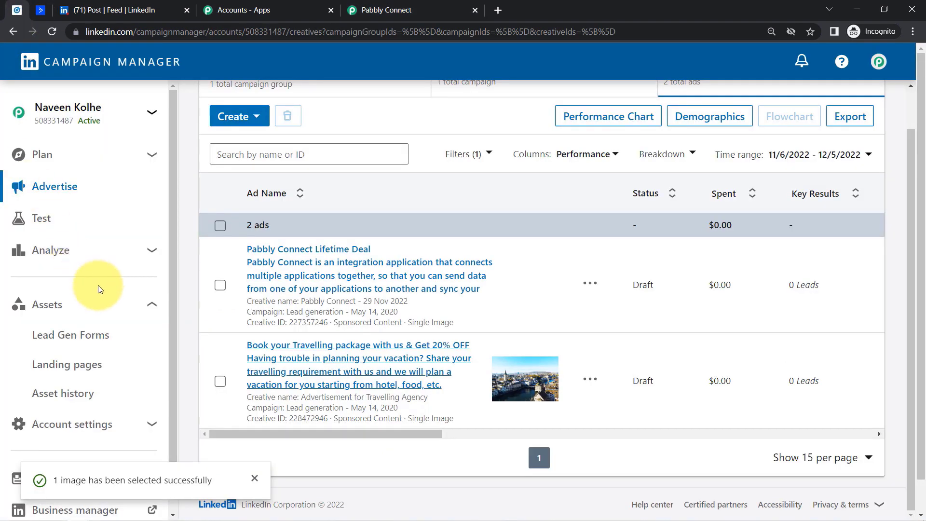
- Send the trigger test request and check the returned lead email, phone and name
click(62, 336)
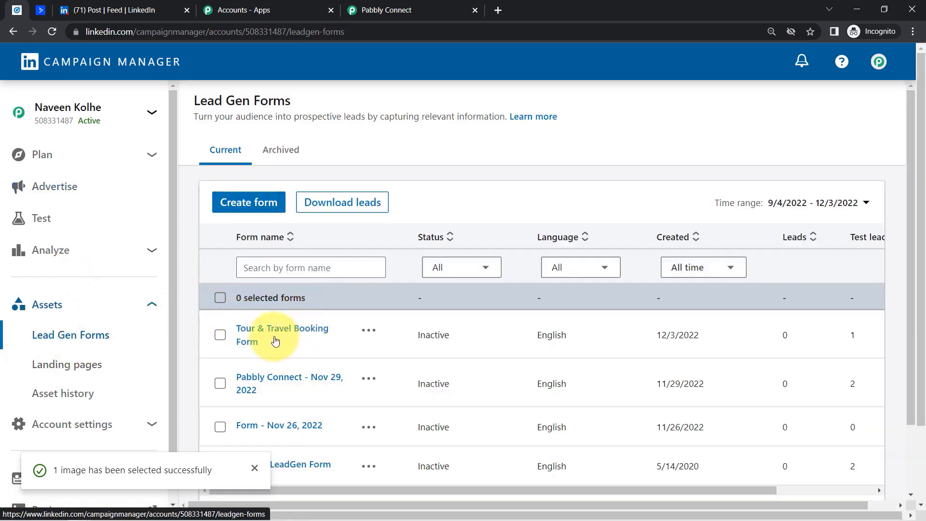
click(379, 9)
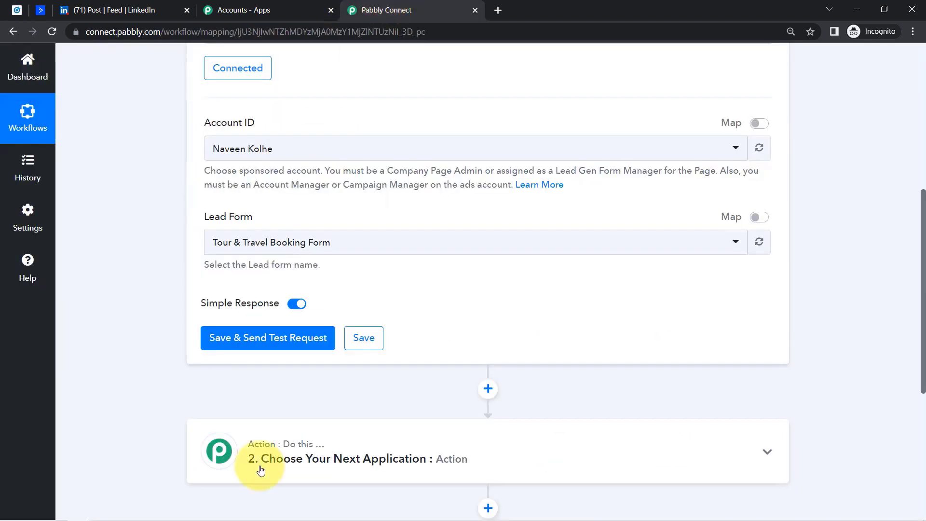
click(271, 353)
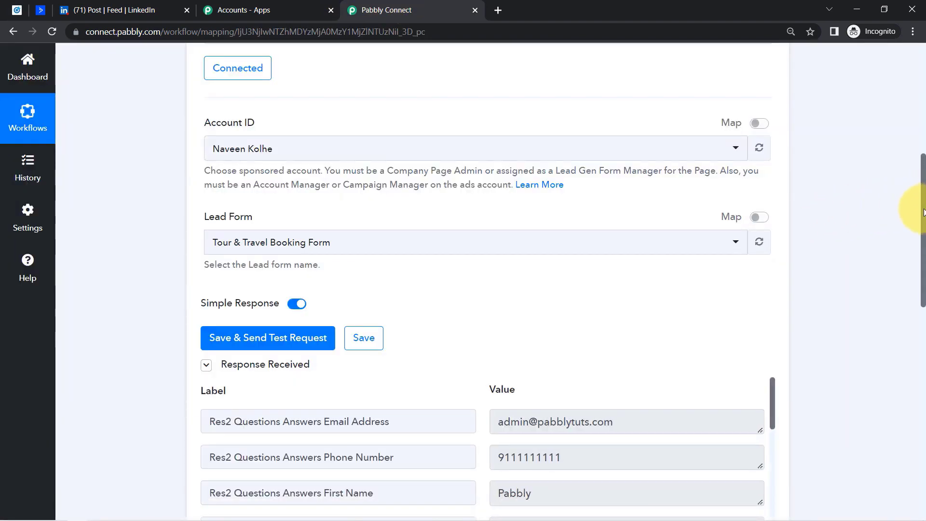
drag(923, 212, 897, 82)
- Open the 'Book your Travelling package' ad's post from Campaign Manager's Ads list
click(20, 10)
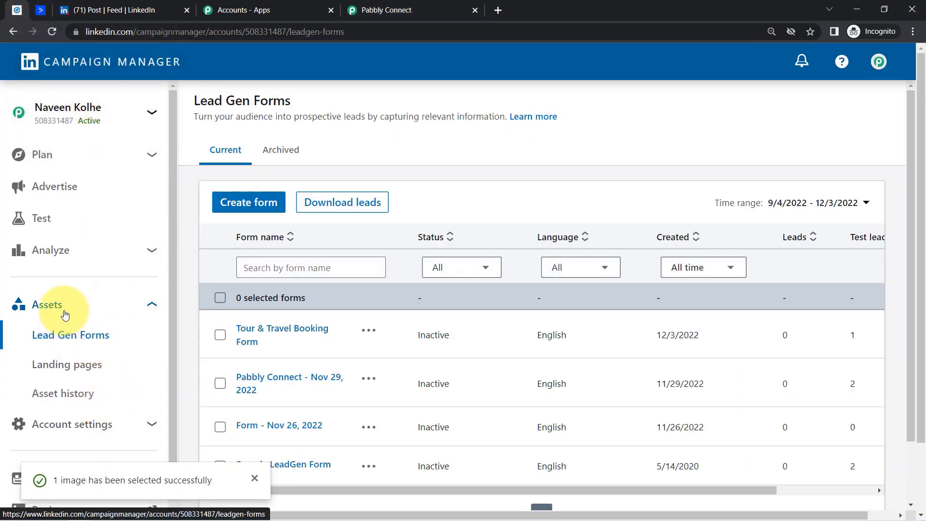
click(58, 186)
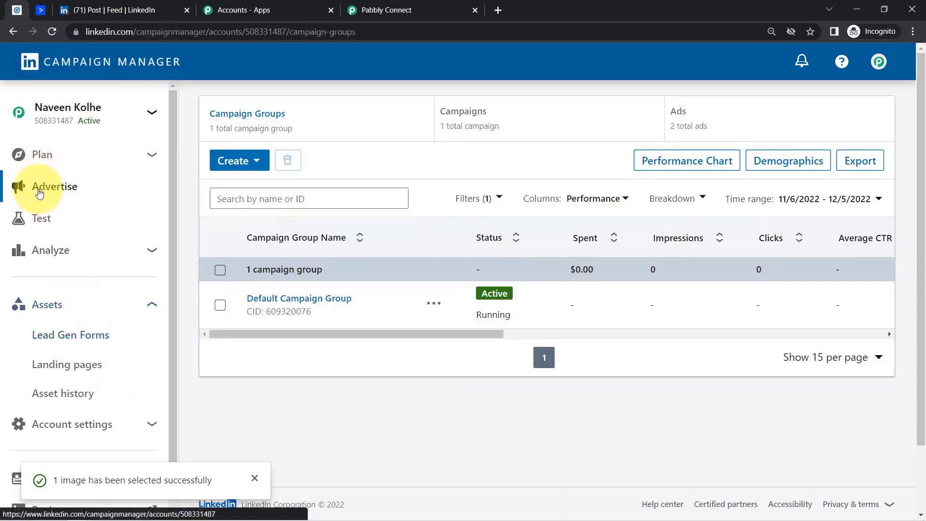
click(739, 131)
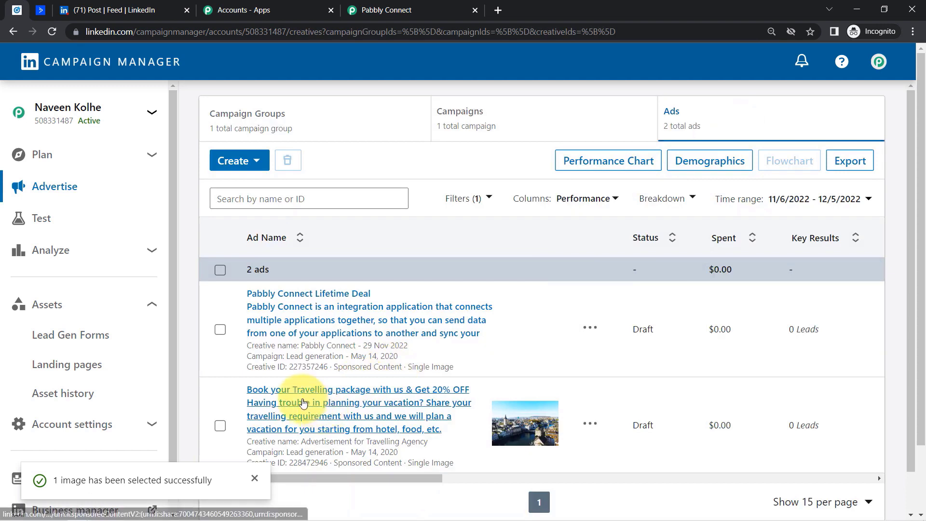
click(303, 403)
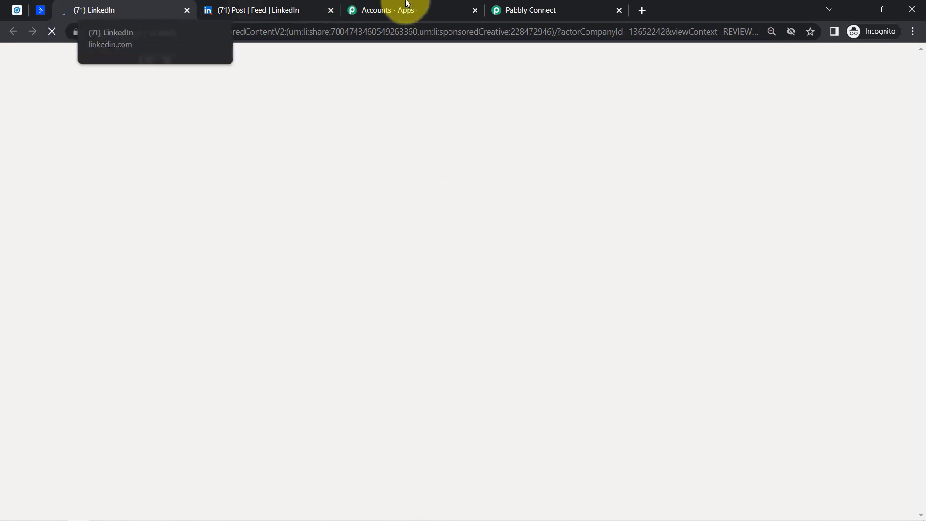
click(571, 7)
click(102, 7)
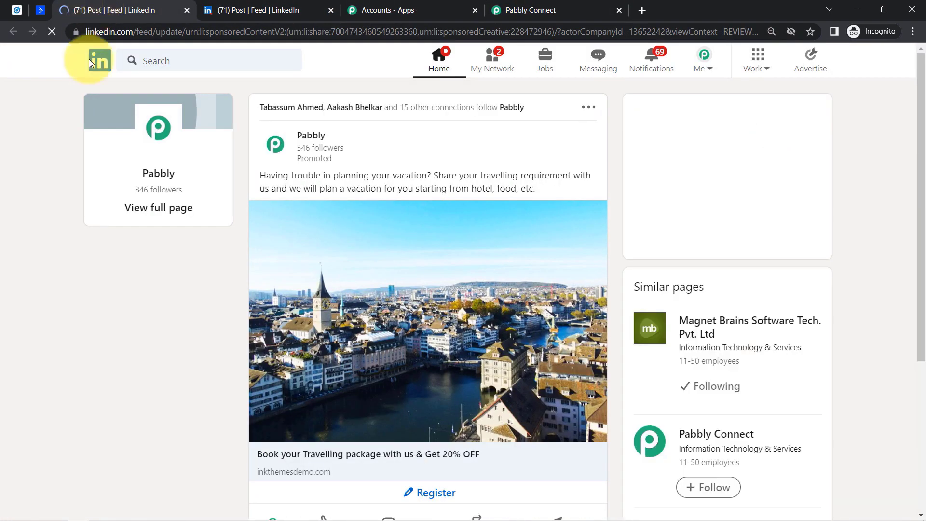
scroll(905, 217, down, 4)
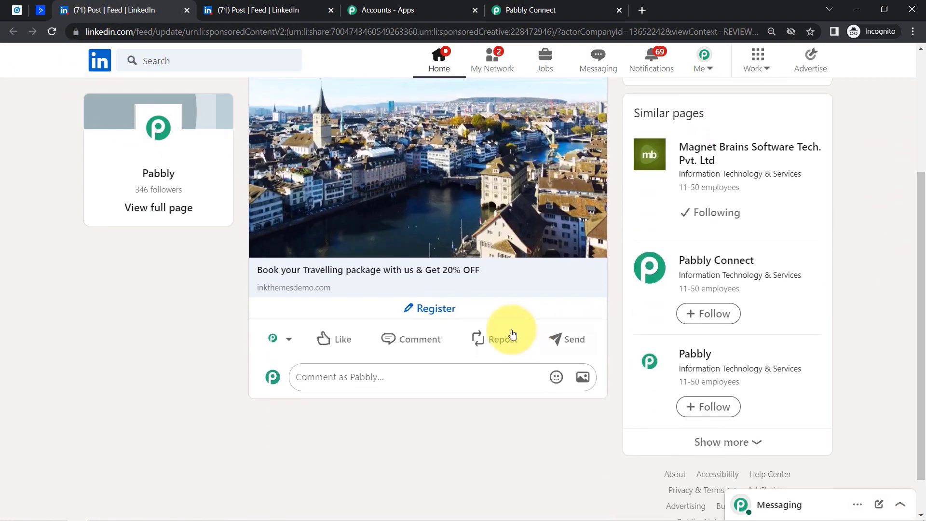
- In the registration form, replace the email address and enter a phone number
click(447, 317)
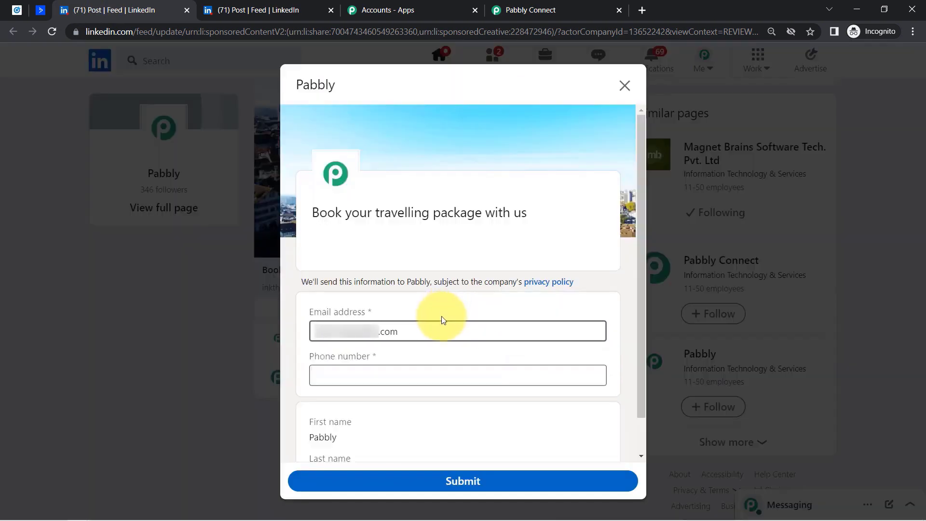
triple_click(401, 325)
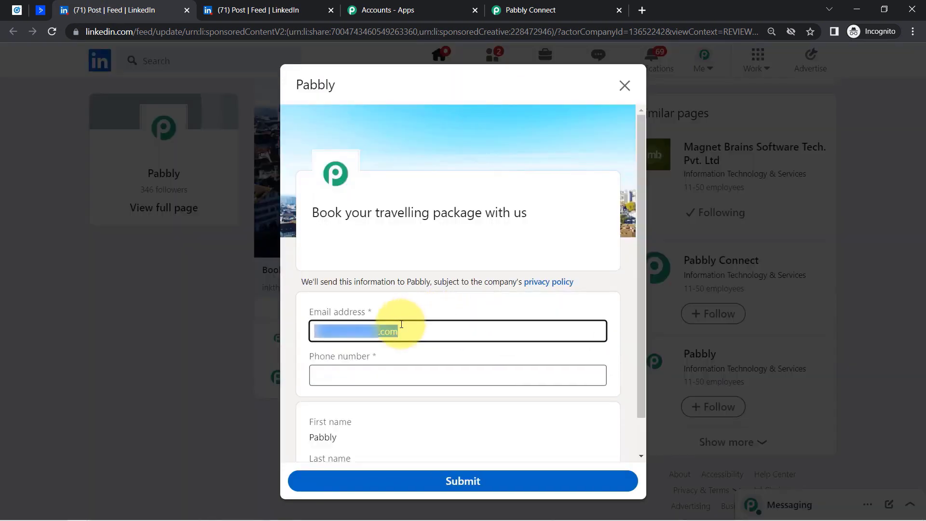
key(BackSpace)
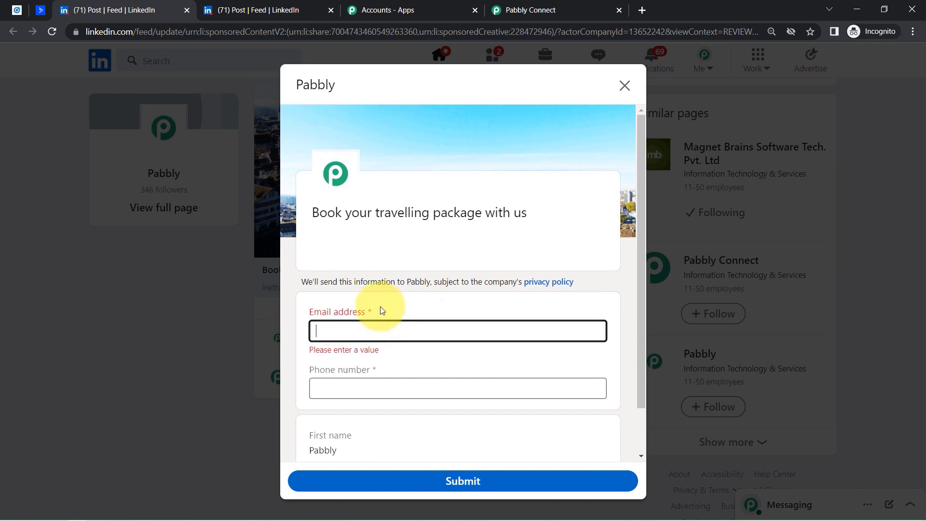
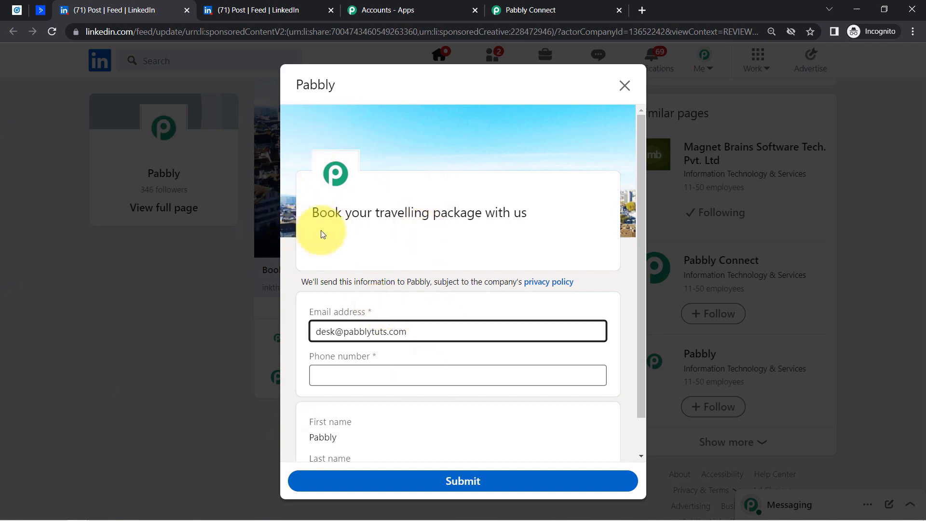
double_click(436, 235)
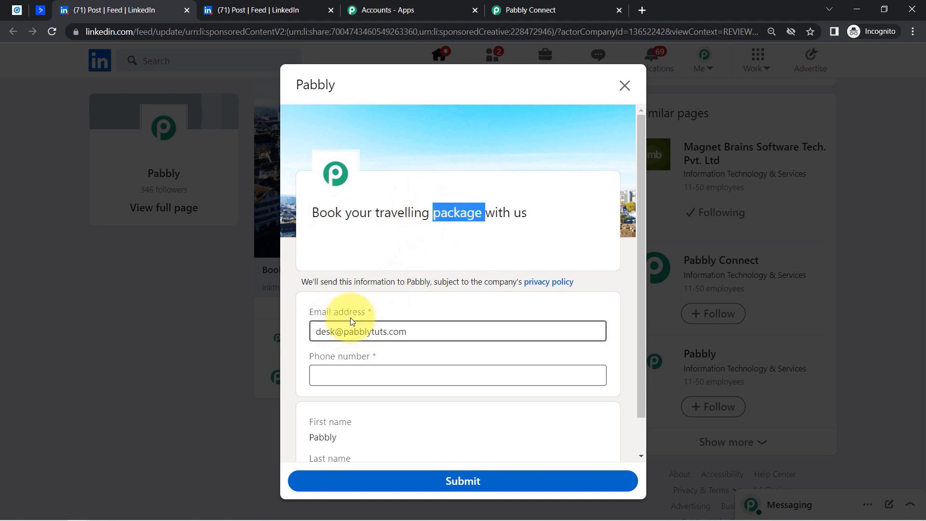
click(340, 370)
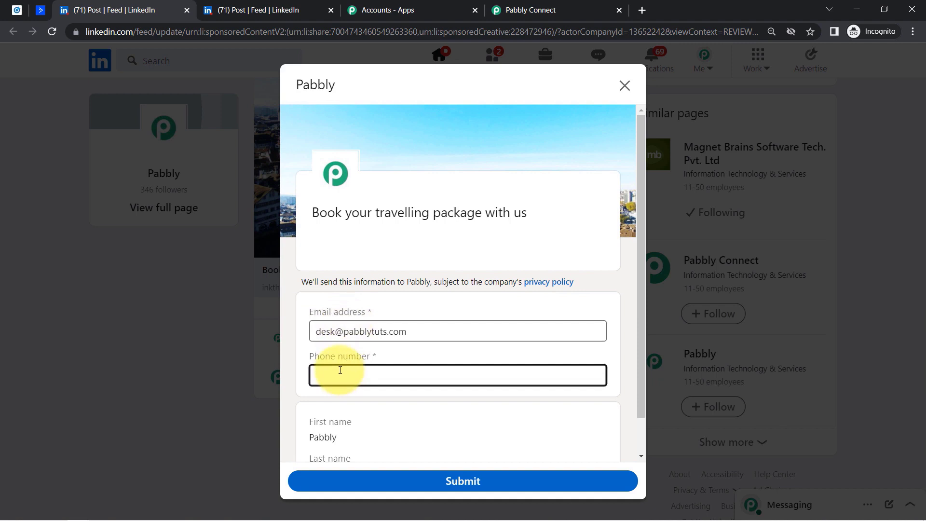
text(9444444444)
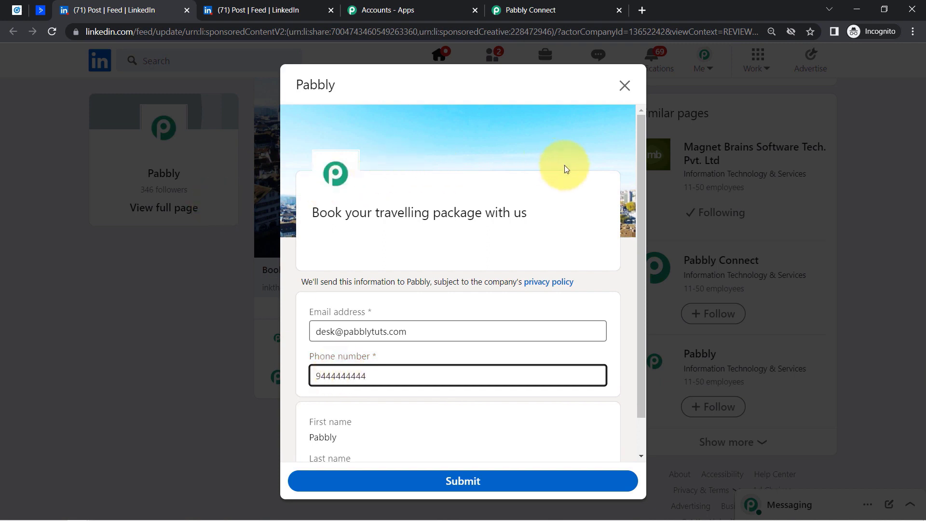
- Check the prefilled first and last name, then submit the lead form
drag(644, 210, 656, 268)
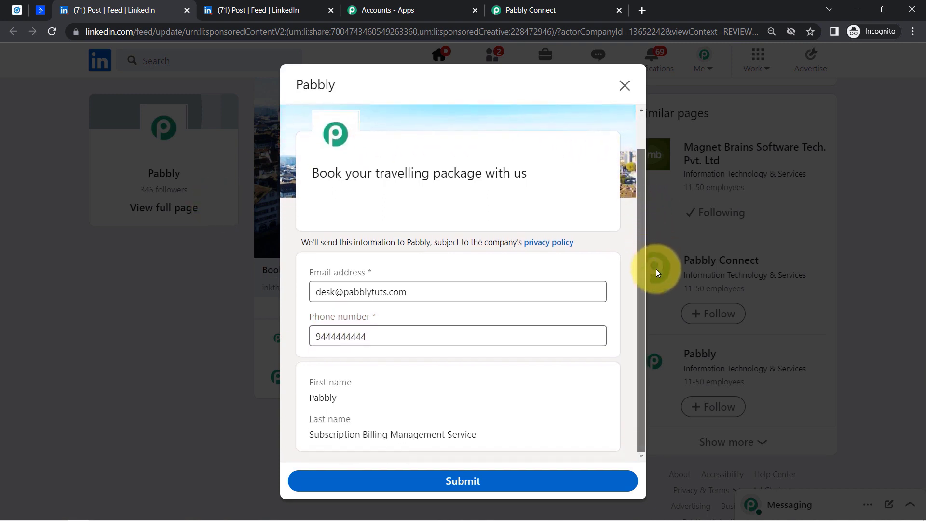
drag(656, 303, 656, 303)
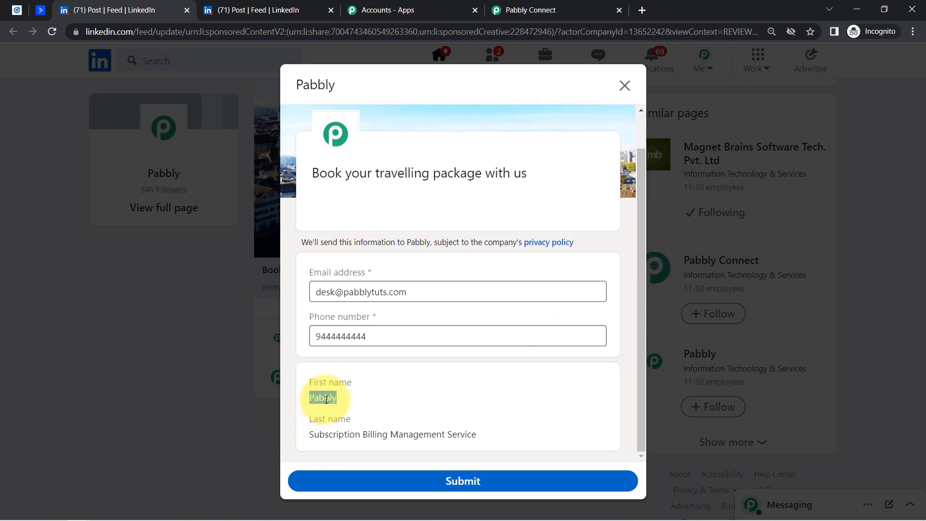
drag(313, 437, 383, 436)
right_click(384, 437)
click(368, 433)
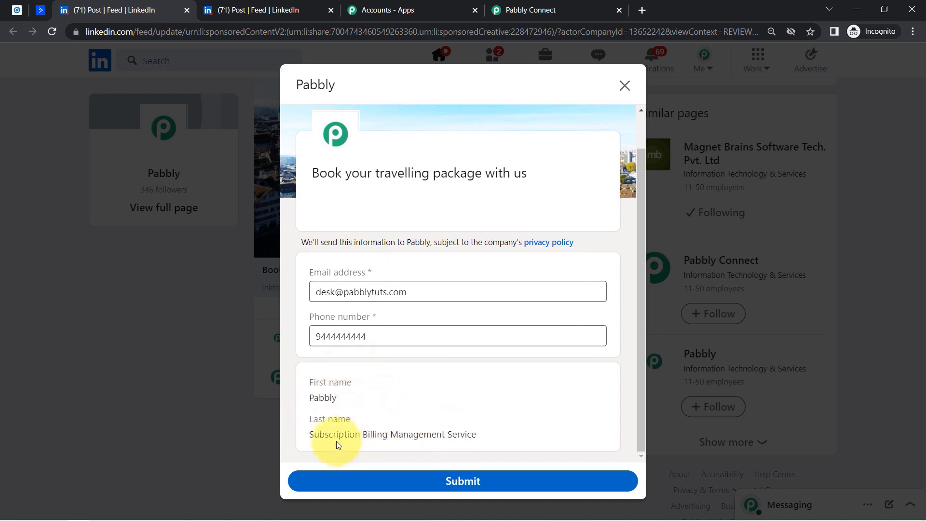
drag(325, 434, 453, 435)
double_click(330, 397)
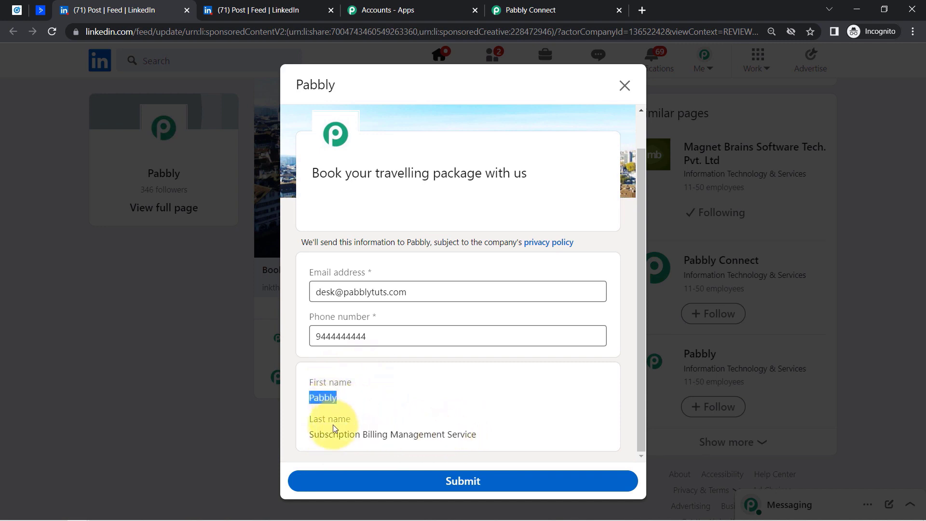
drag(324, 434, 472, 434)
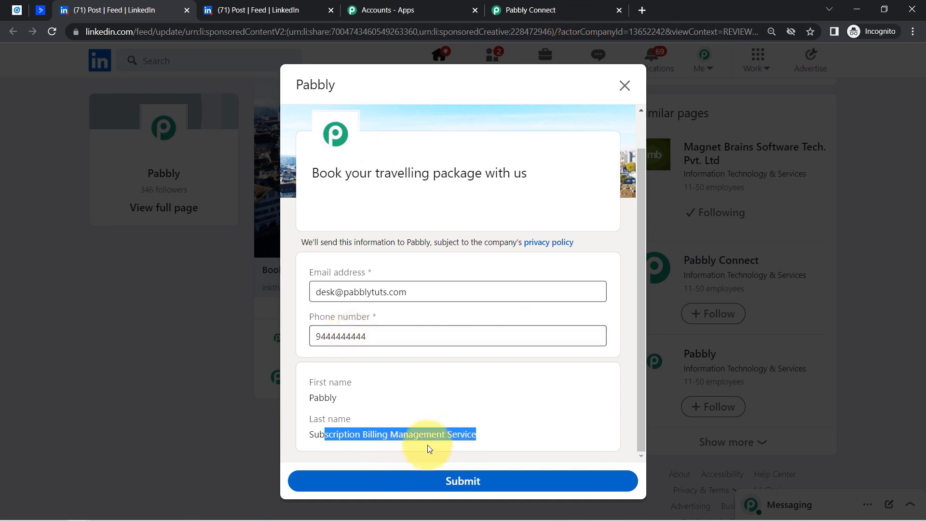
click(459, 481)
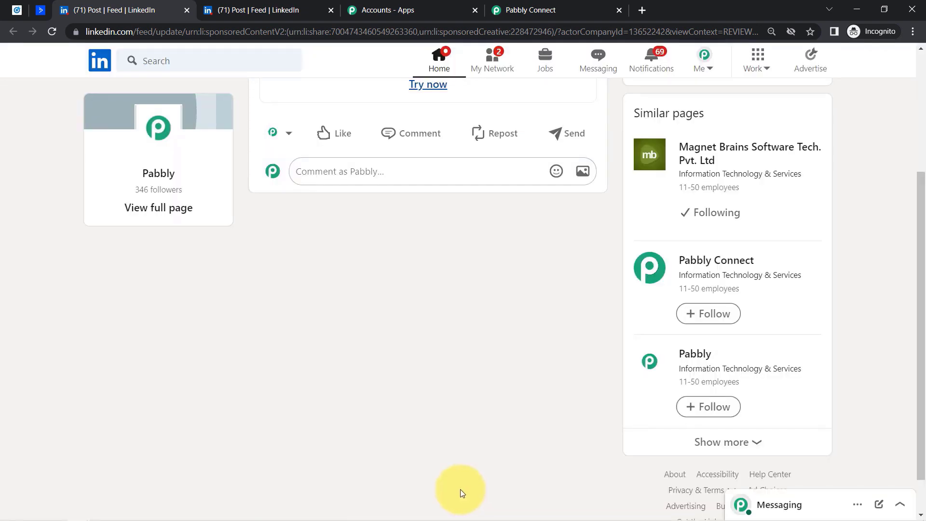
- Resend the trigger test request to fetch the newly submitted lead
click(541, 5)
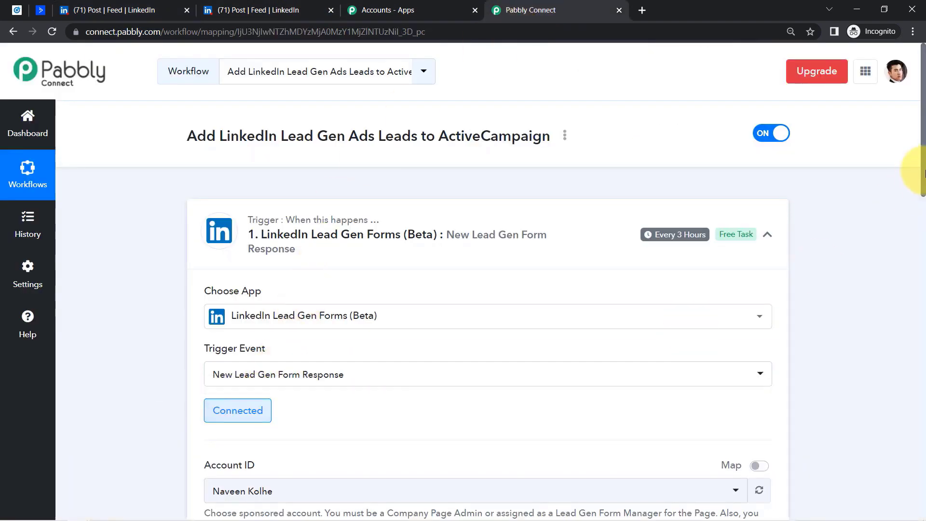
drag(922, 144, 920, 245)
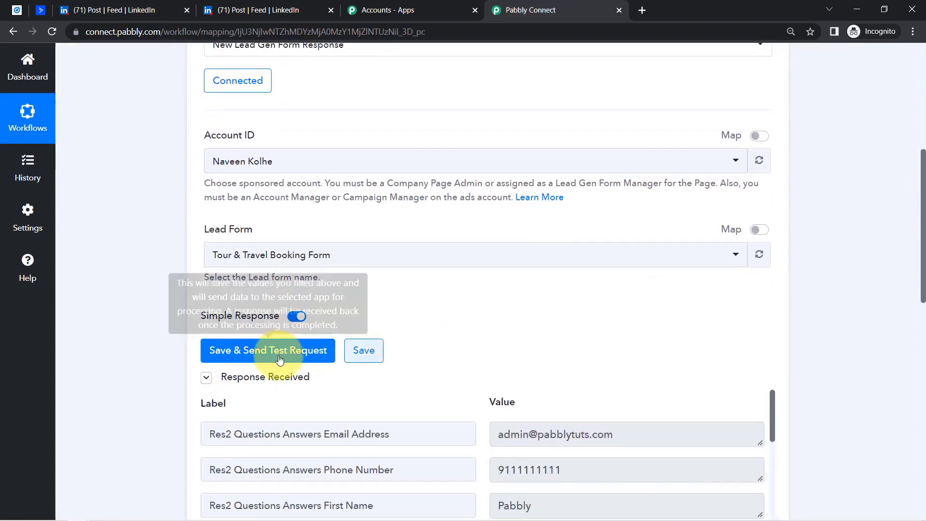
click(277, 357)
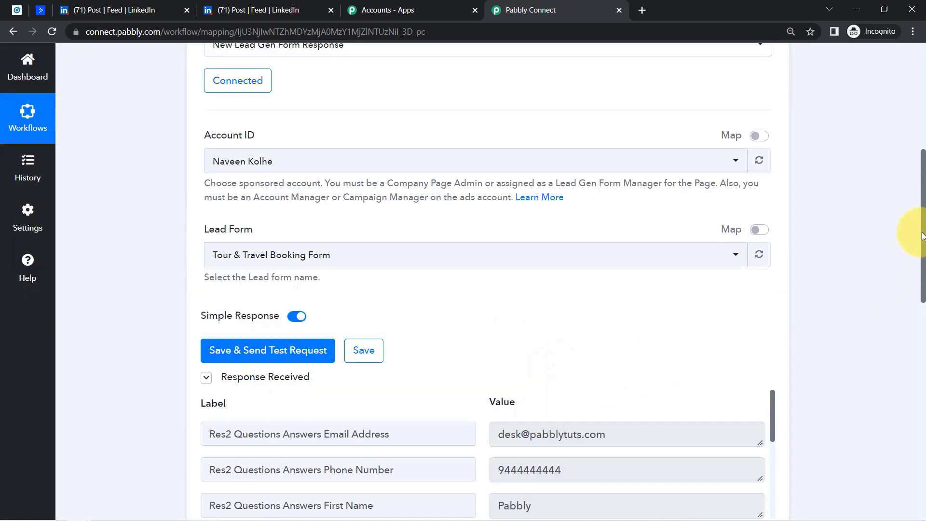
- Review the received email, phone, name and form name, then expand the second action step
scroll(919, 236, down, 4)
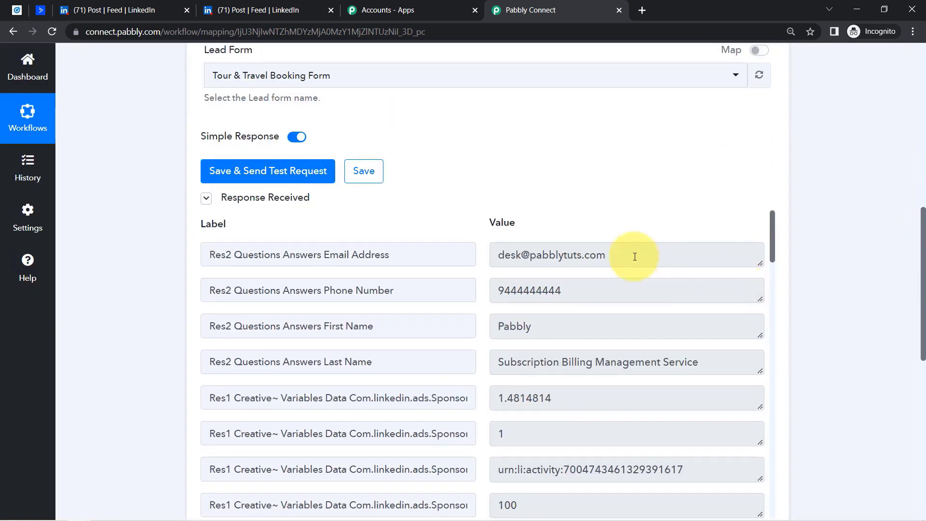
drag(519, 254, 613, 254)
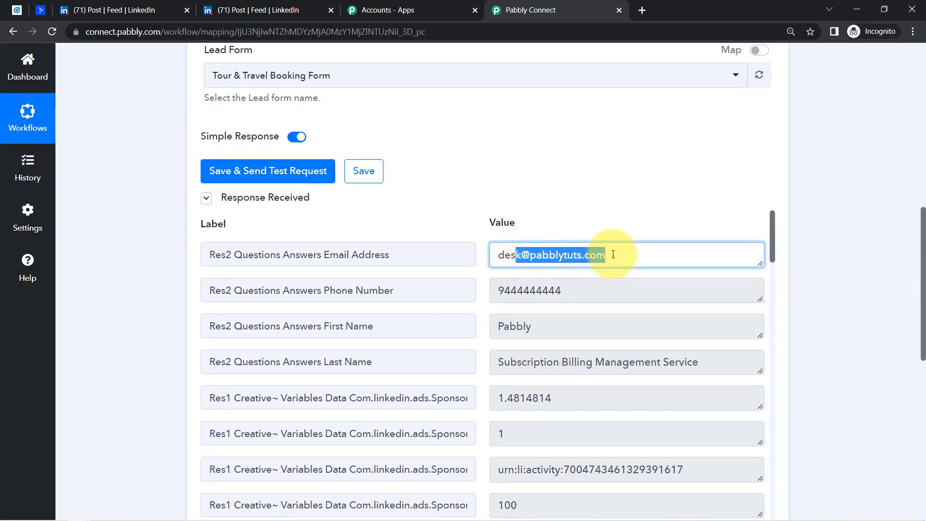
drag(529, 290, 605, 291)
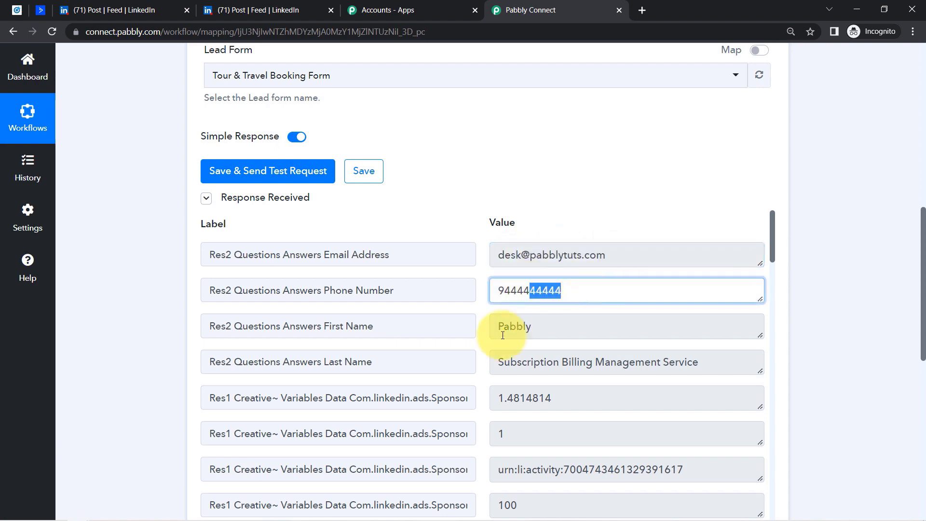
drag(500, 326, 532, 327)
drag(522, 362, 593, 362)
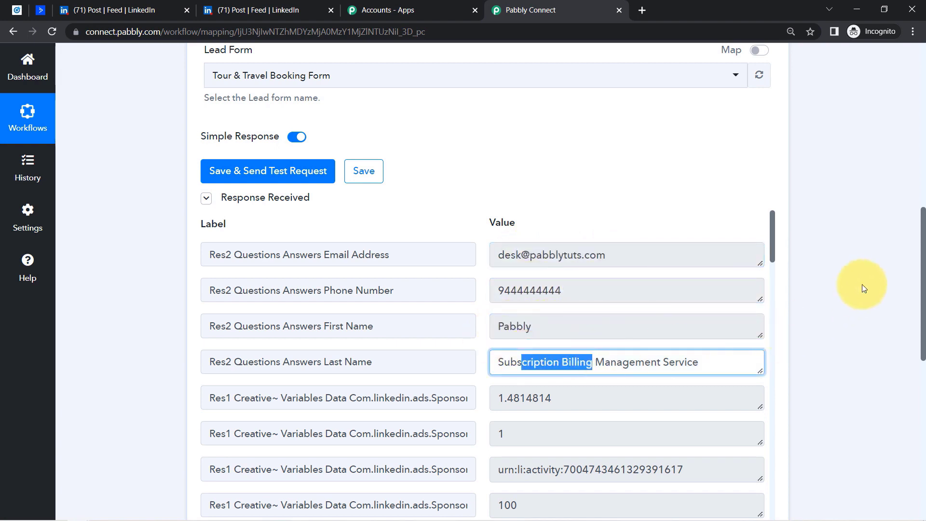
scroll(923, 234, down, 2)
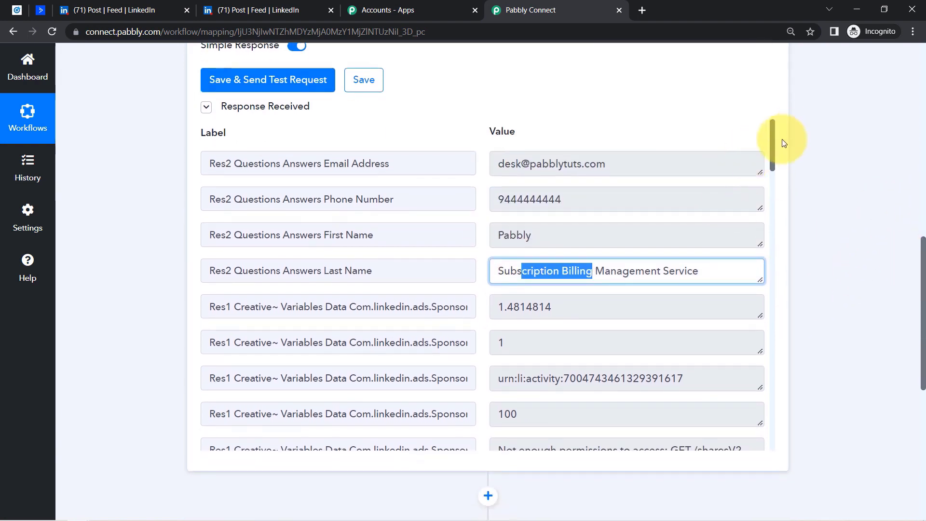
drag(773, 140, 775, 213)
drag(522, 268, 642, 271)
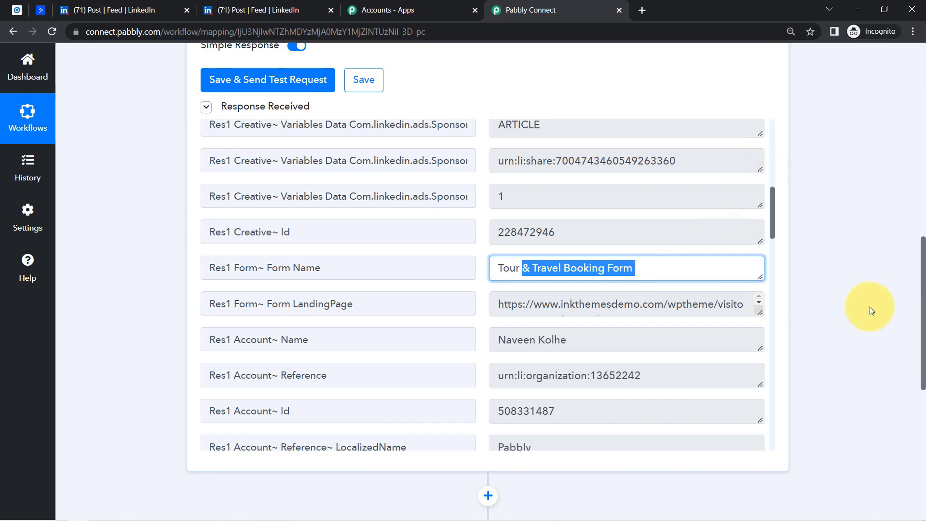
drag(923, 252, 924, 364)
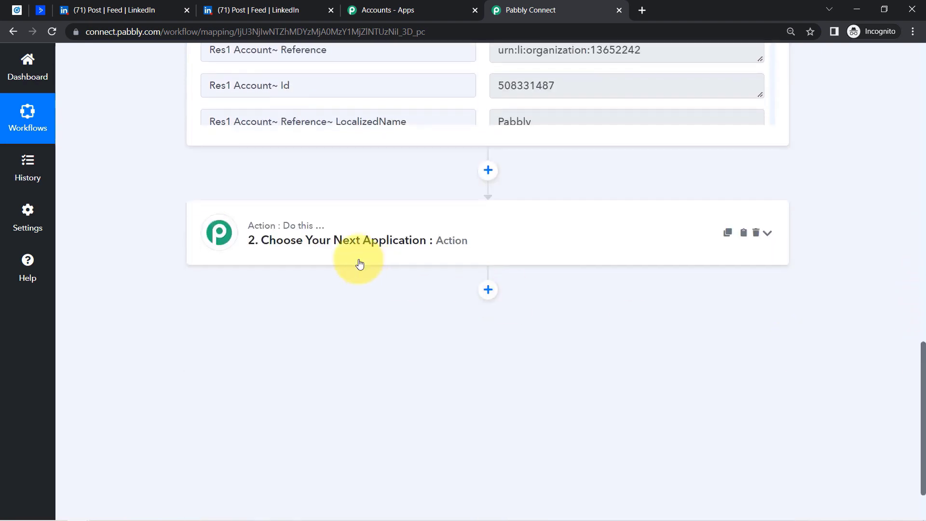
click(351, 253)
- Set the action to ActiveCampaign's Create a Contact and start a new connection
click(263, 311)
text(actve)
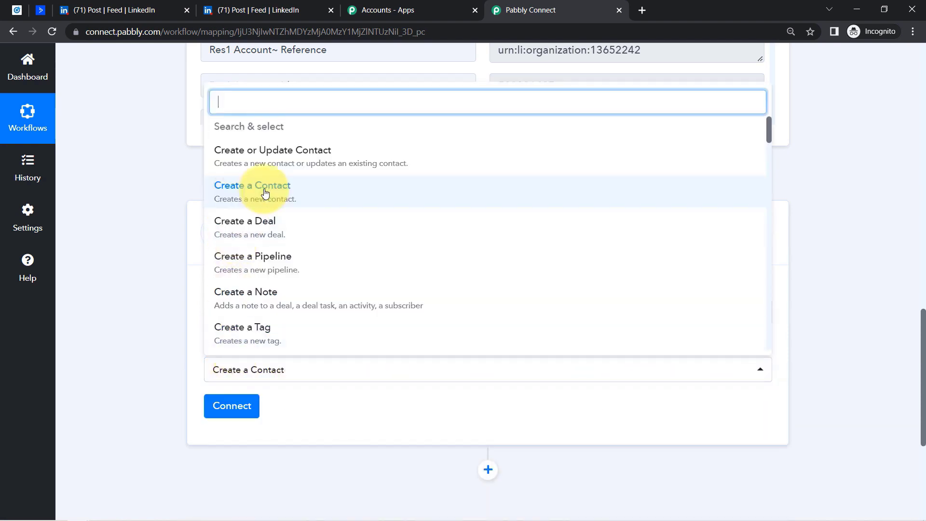
click(252, 191)
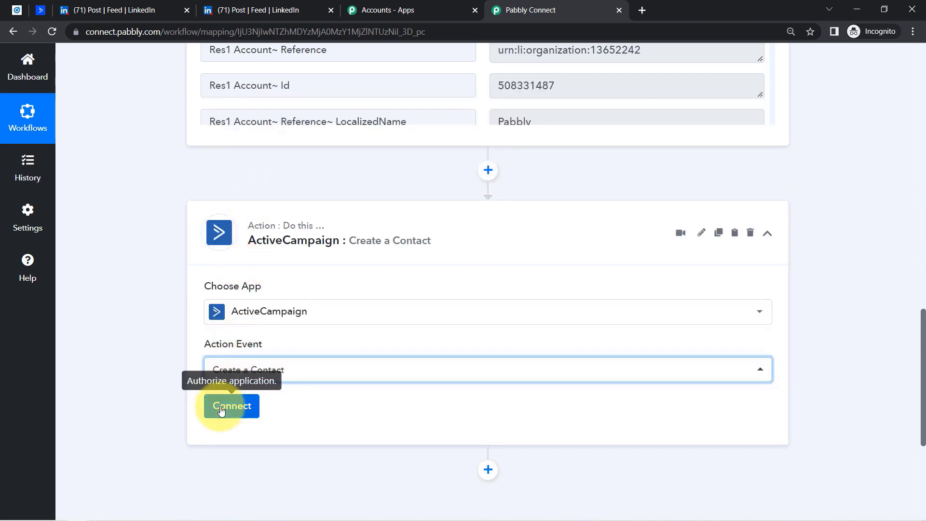
click(220, 408)
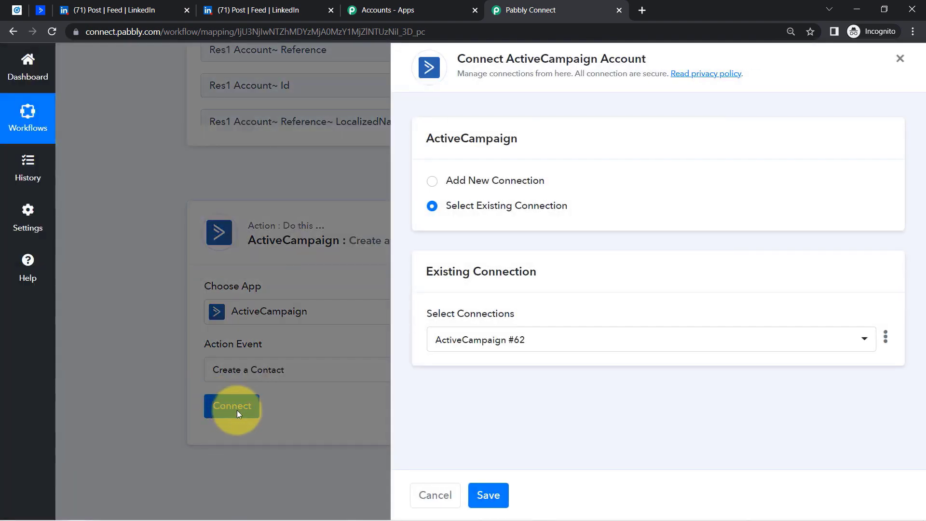
click(475, 182)
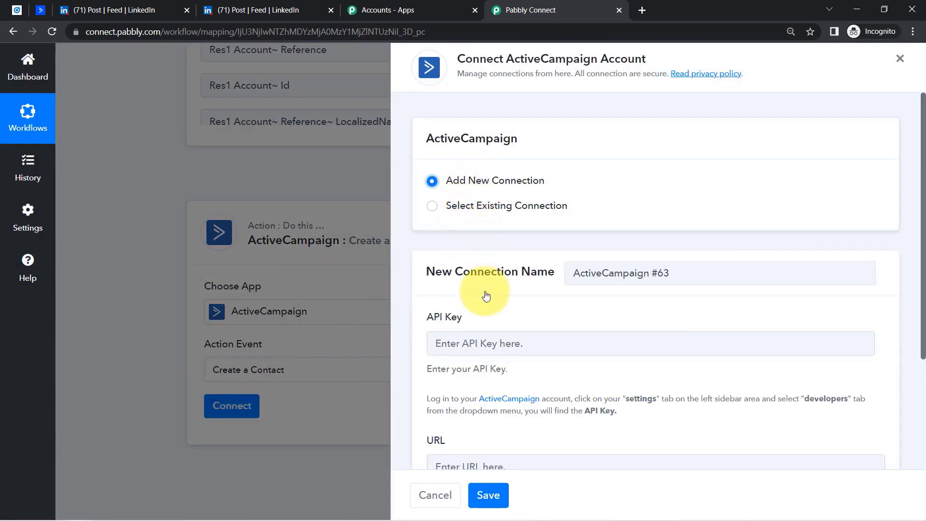
- Read the instructions for locating the ActiveCampaign API key in settings
scroll(923, 192, down, 3)
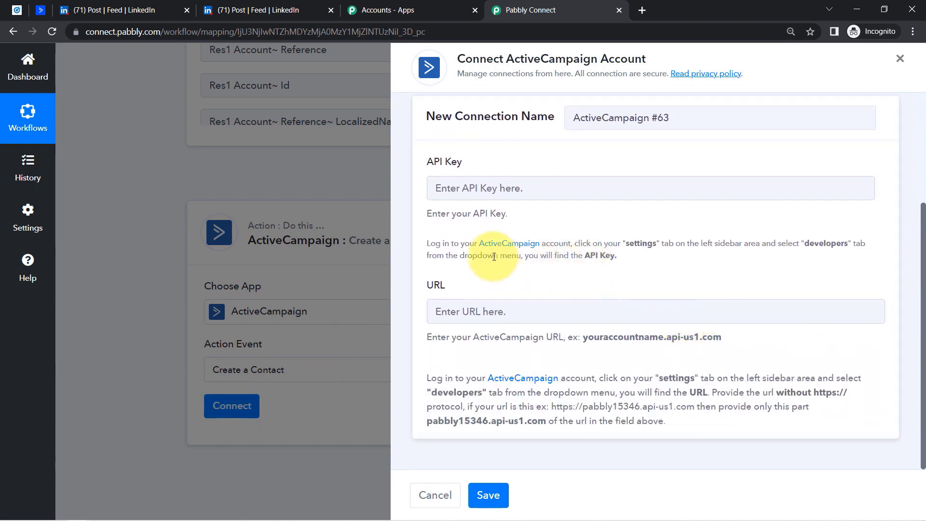
drag(461, 244, 576, 243)
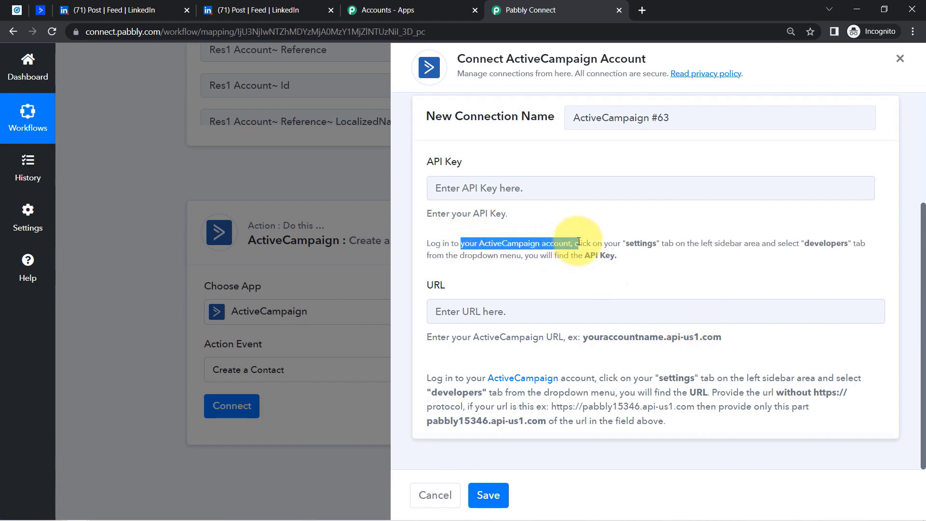
double_click(630, 242)
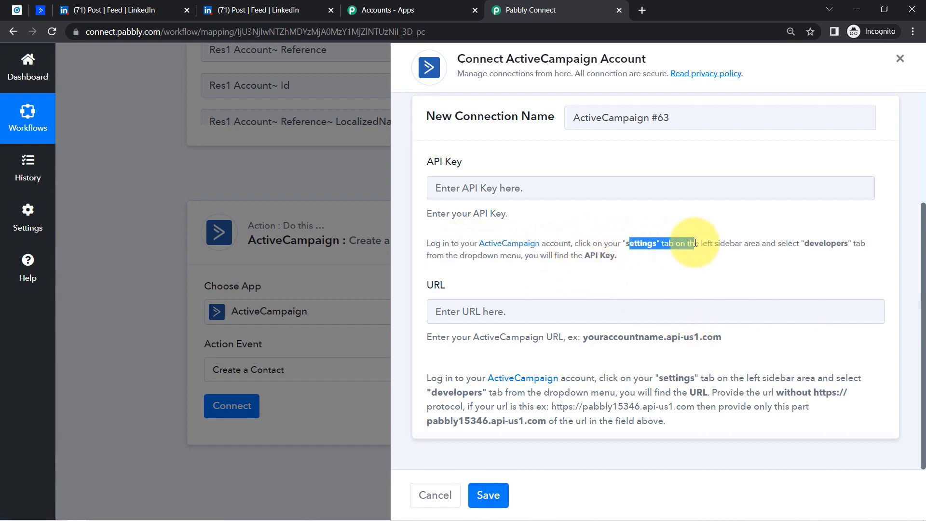
drag(725, 244, 620, 256)
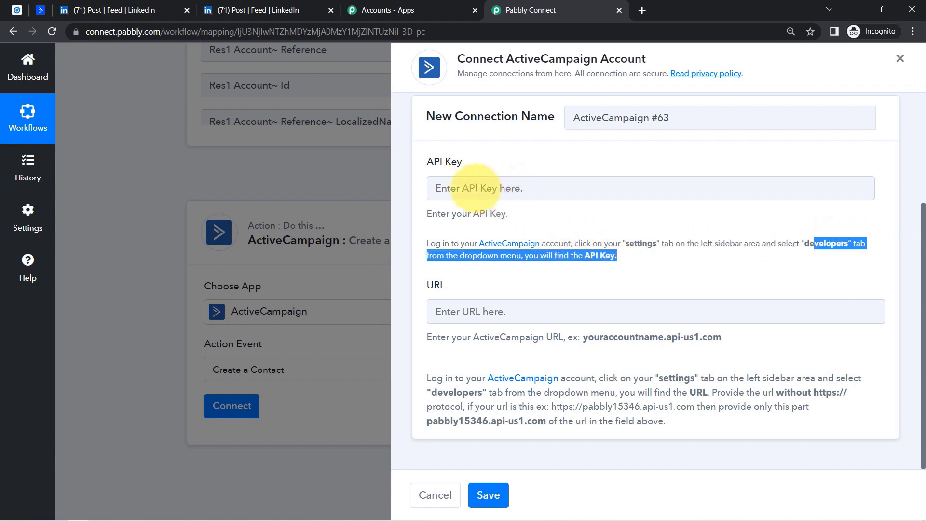
- Copy the ActiveCampaign API key from Settings > Developer
click(40, 11)
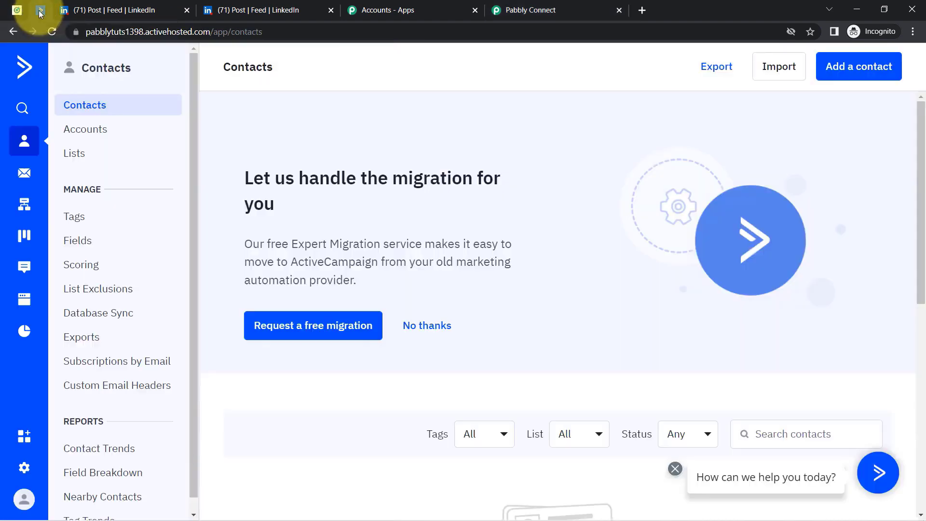
click(23, 468)
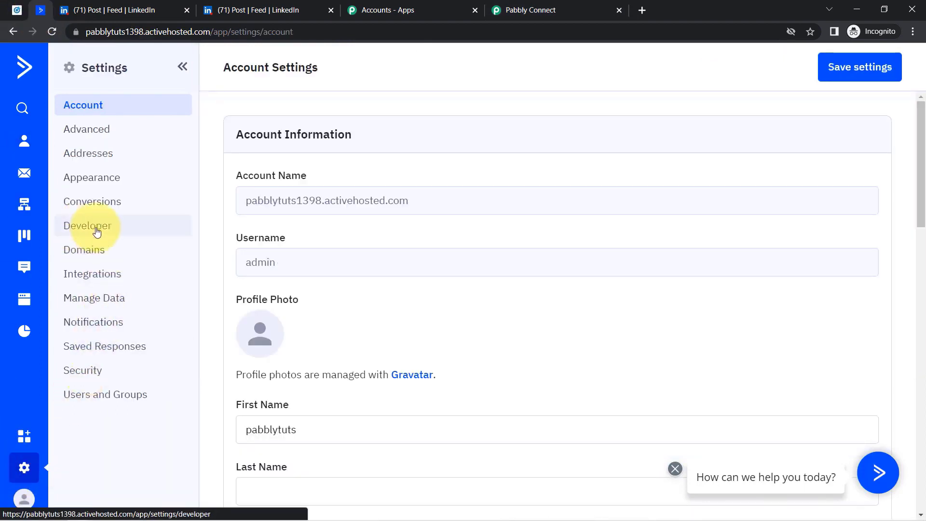
click(105, 232)
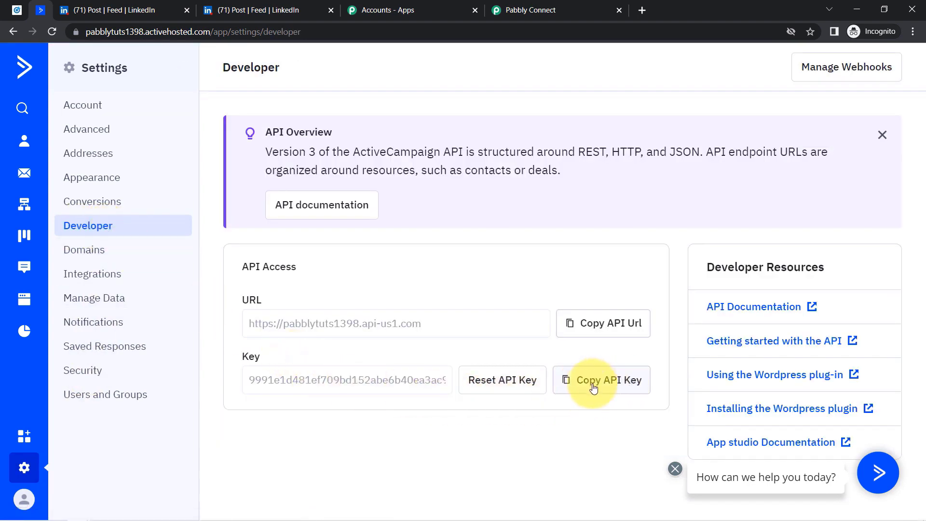
click(605, 381)
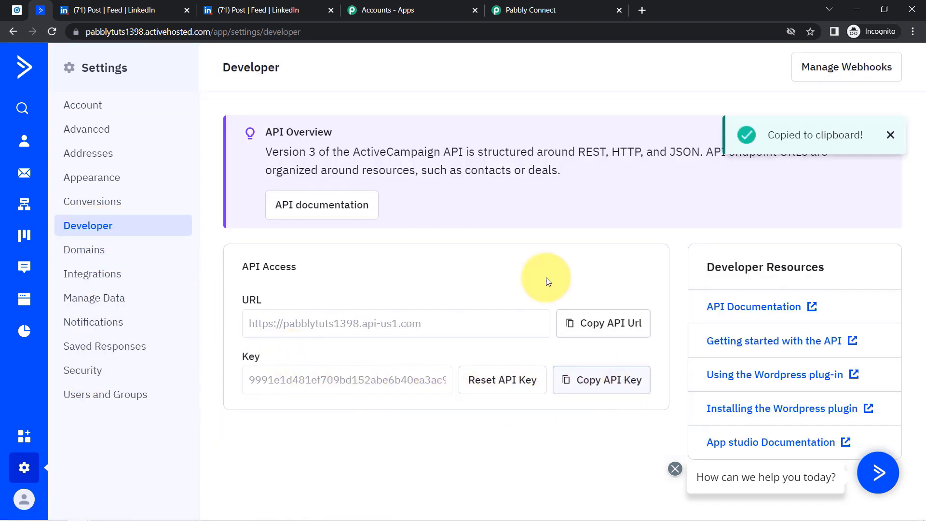
click(531, 9)
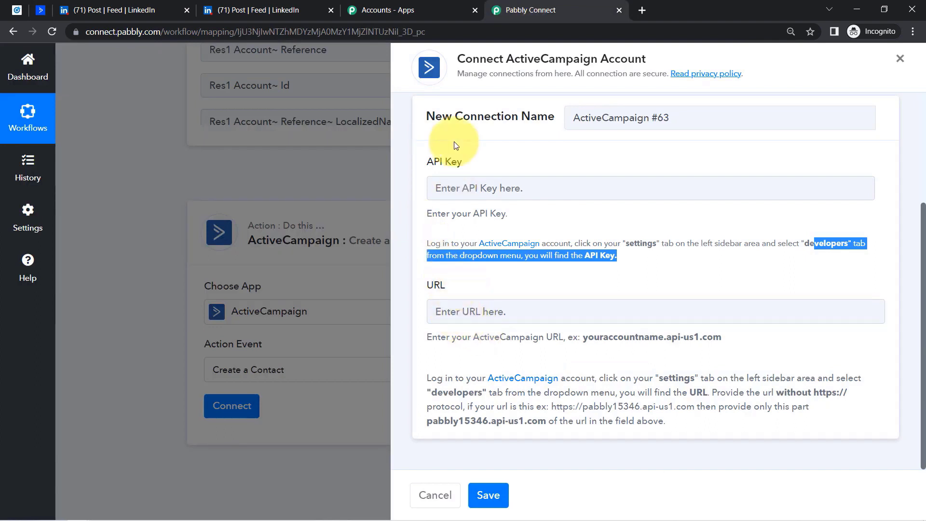
- Paste the API key into the connection form and copy the ActiveCampaign account URL
click(454, 189)
key(ctrl+v)
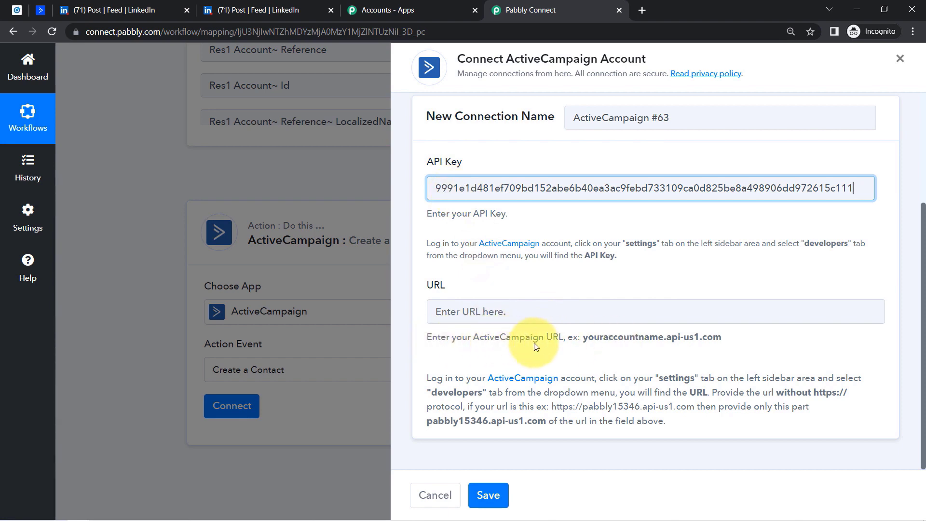
drag(584, 337, 723, 337)
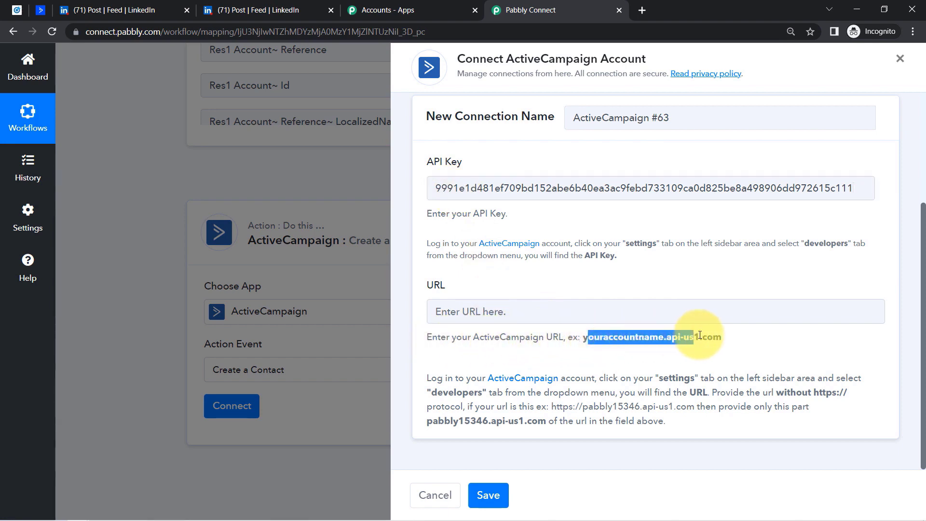
click(41, 11)
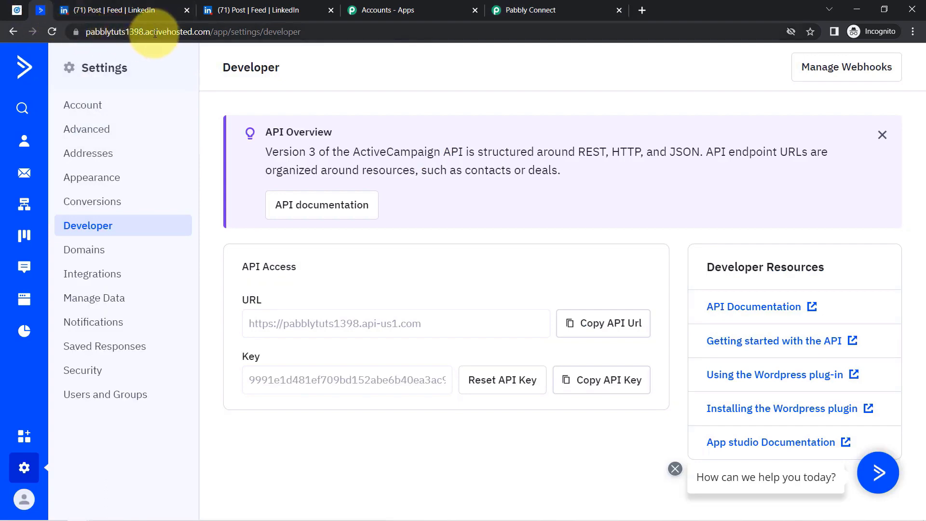
drag(209, 33, 49, 29)
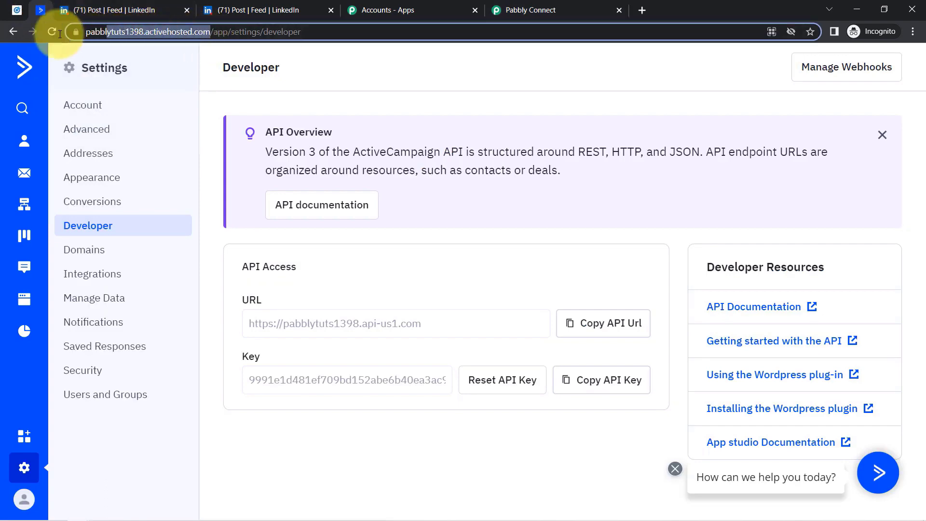
click(516, 3)
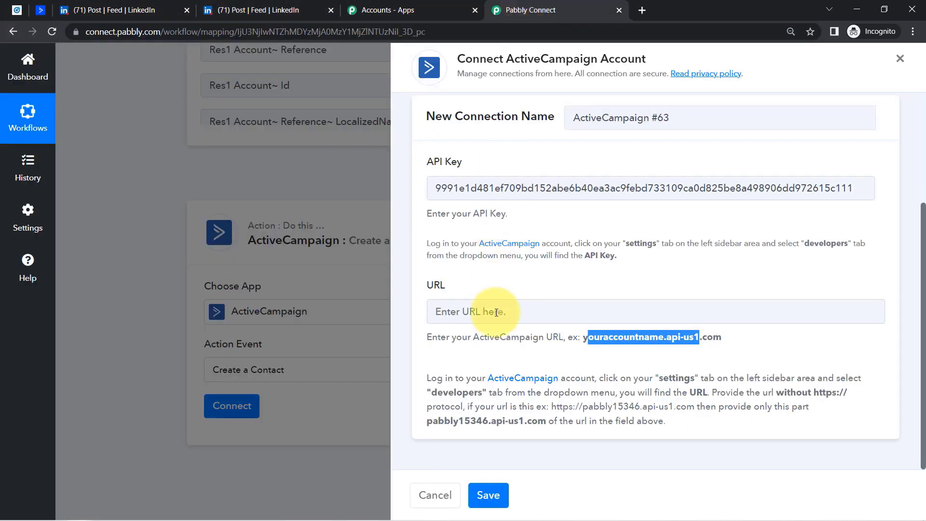
- Paste the account URL without its trailing slash and save the connection
click(477, 315)
key(ctrl+v)
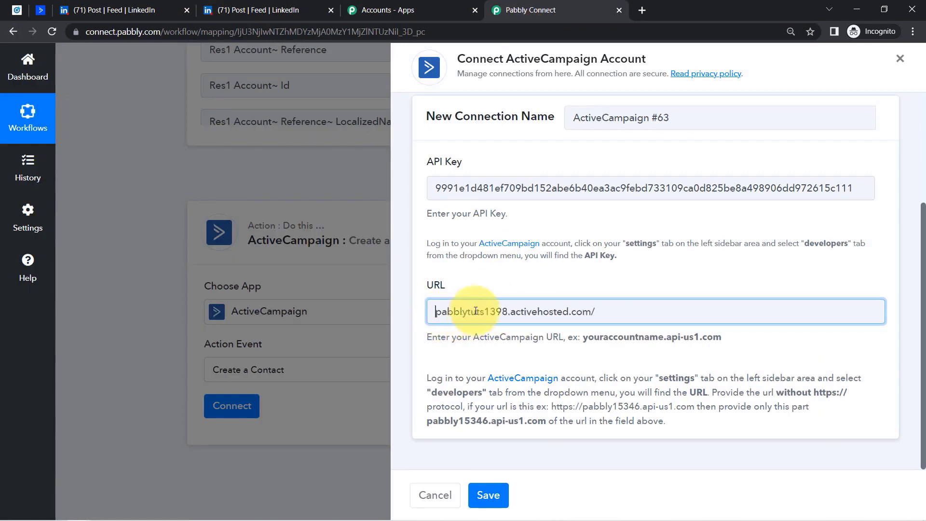
drag(637, 379, 644, 423)
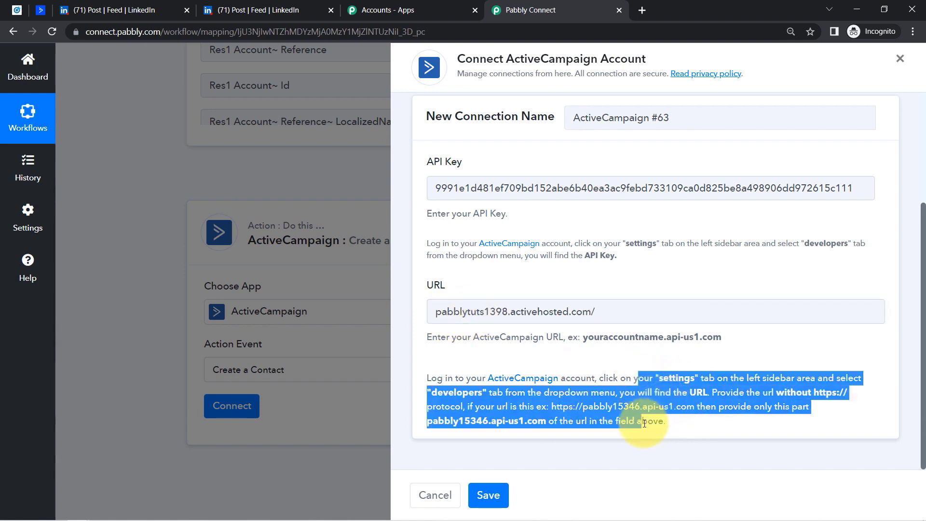
click(726, 401)
drag(746, 392, 840, 397)
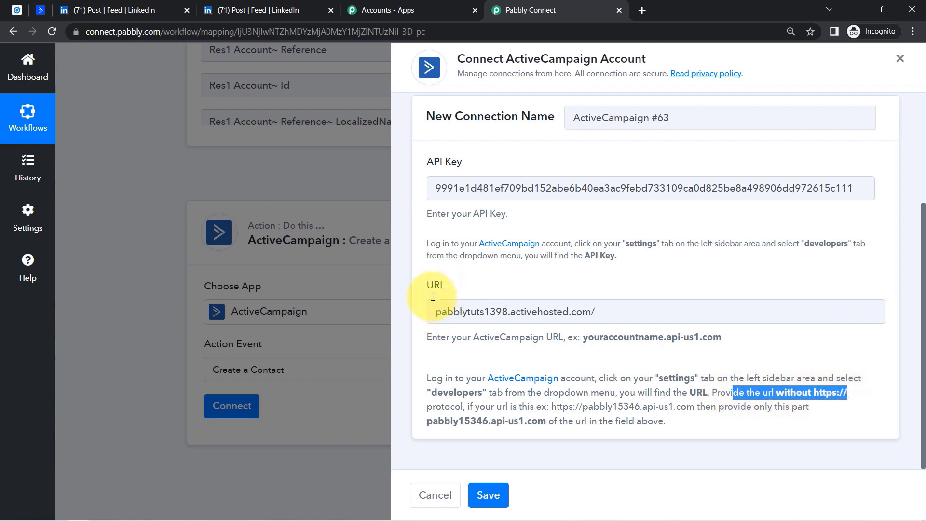
click(603, 315)
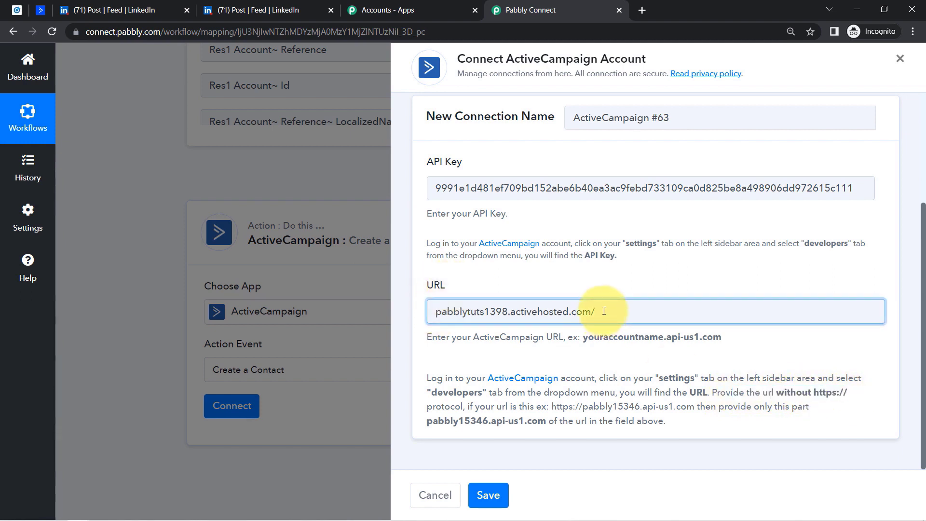
key(BackSpace)
click(486, 497)
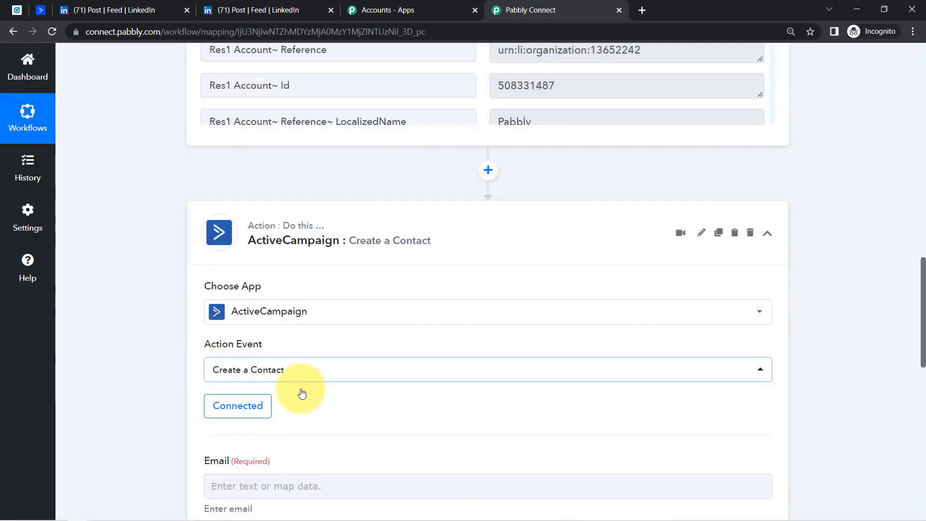
- Bring up the LinkedIn lead data choices for the ActiveCampaign Email field
drag(923, 270, 911, 188)
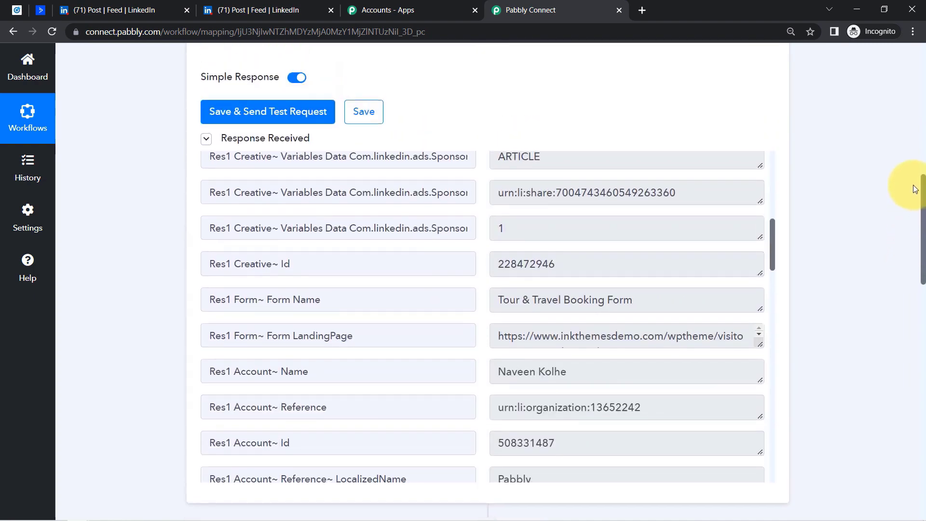
drag(771, 256, 777, 149)
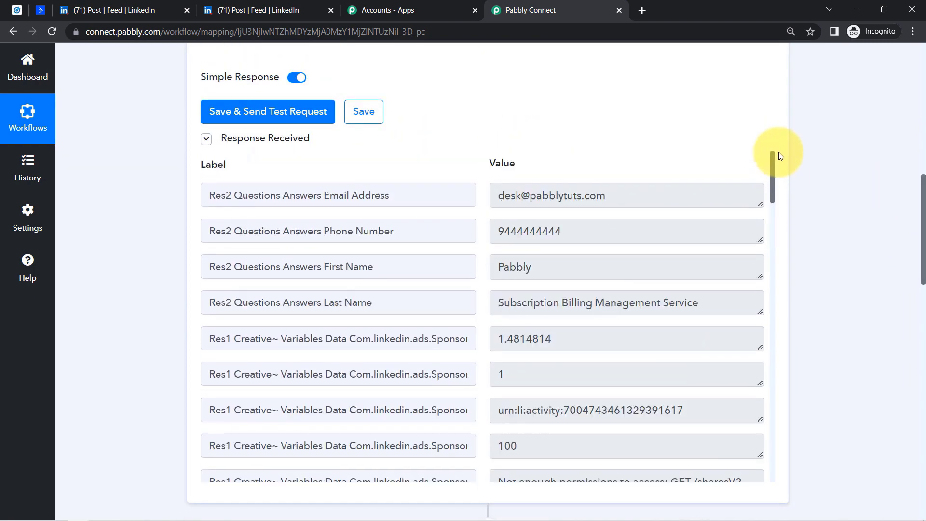
drag(922, 206, 810, 352)
click(257, 198)
click(231, 205)
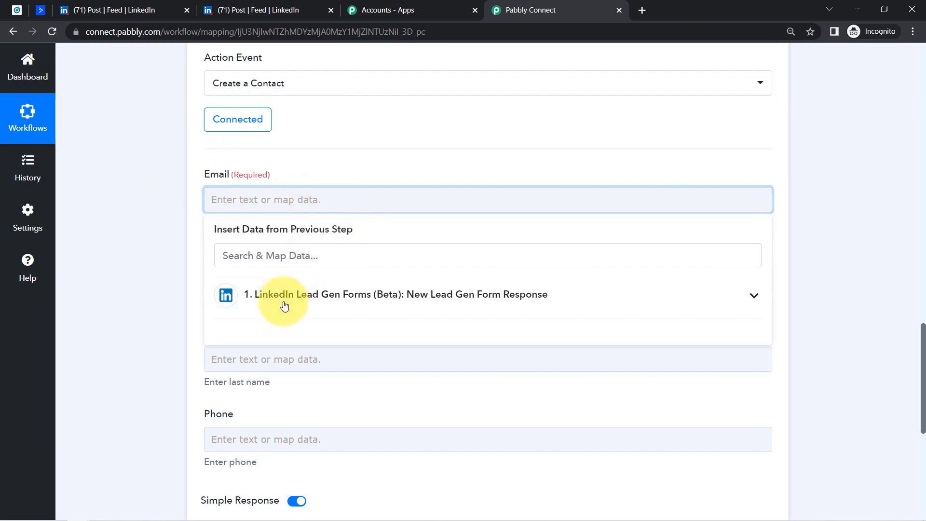
- Map Email and FirstName to the LinkedIn lead's email address and first name
click(280, 309)
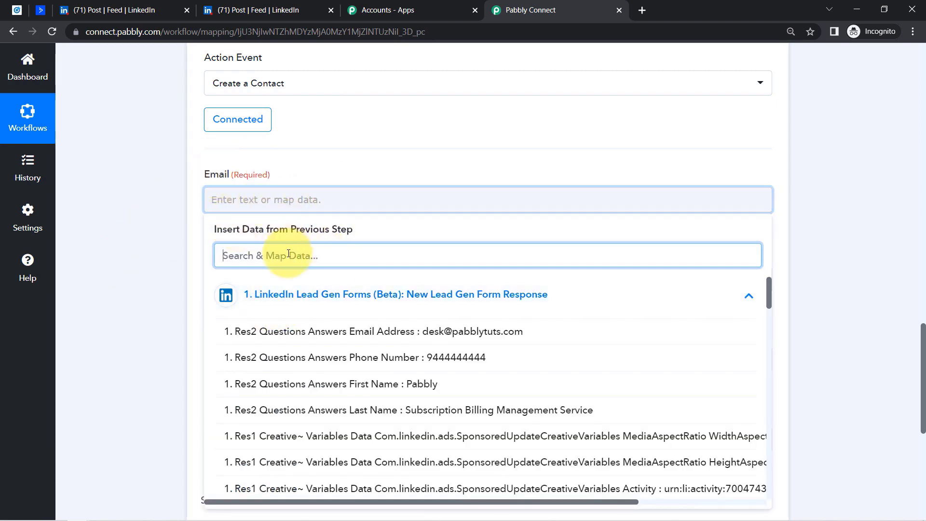
text(@)
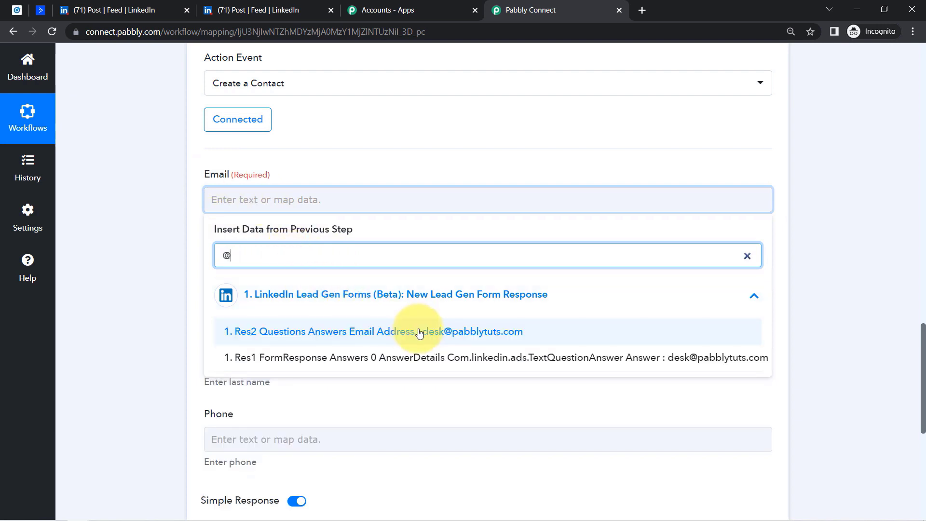
click(407, 271)
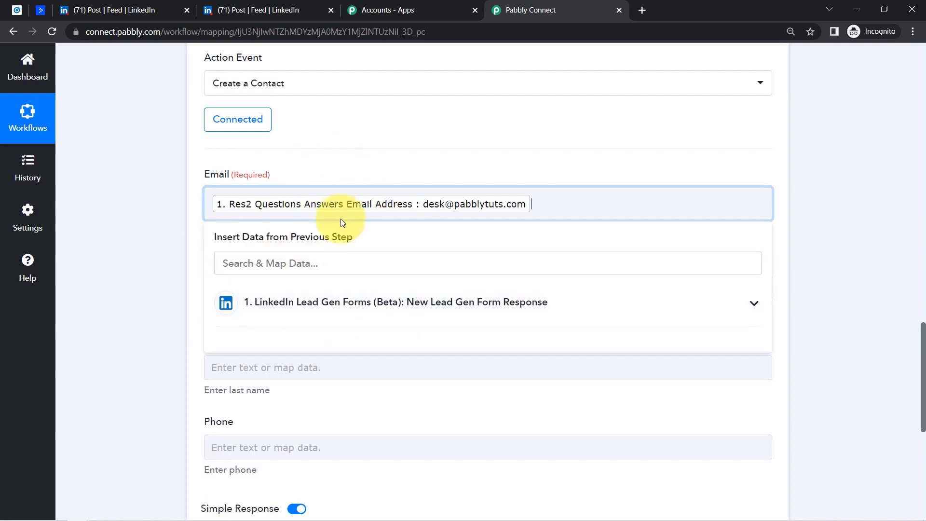
click(172, 267)
click(234, 288)
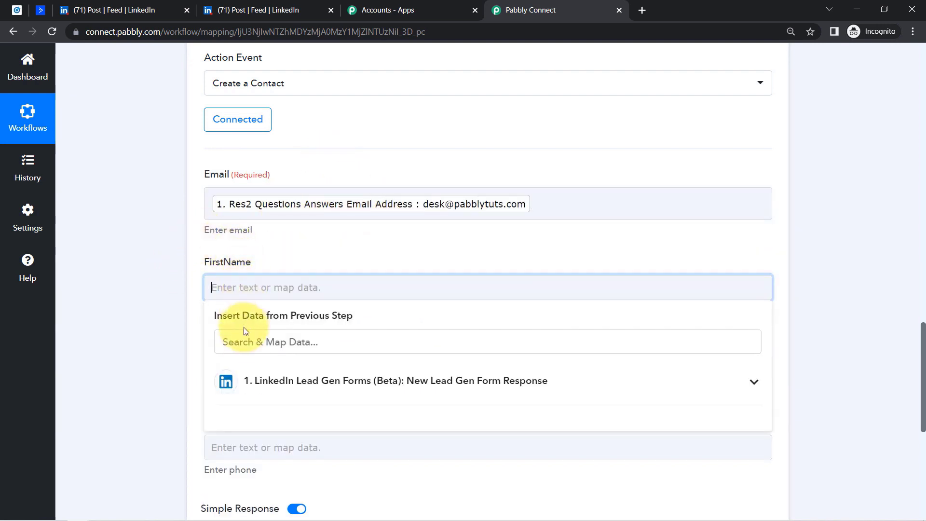
click(245, 340)
text(name)
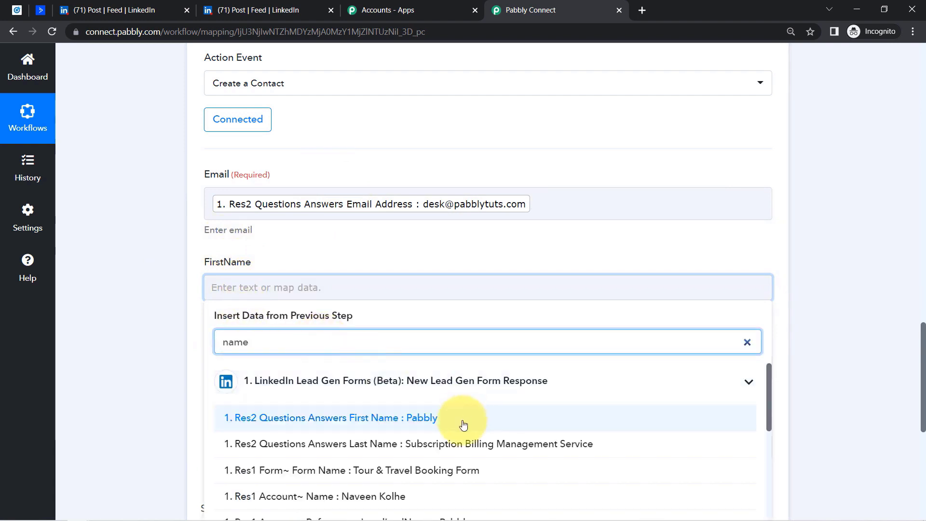
click(418, 421)
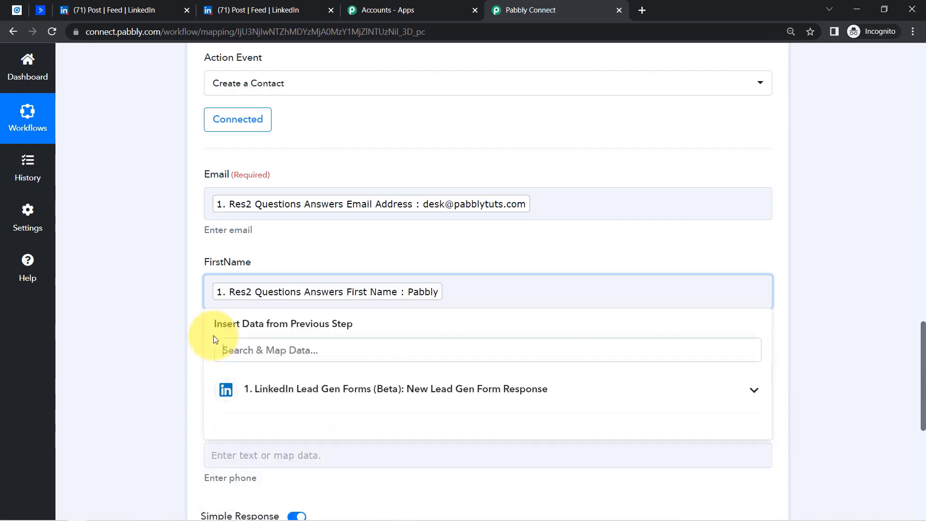
click(176, 349)
- Map LastName and Phone to the LinkedIn lead's last name and phone number
click(240, 374)
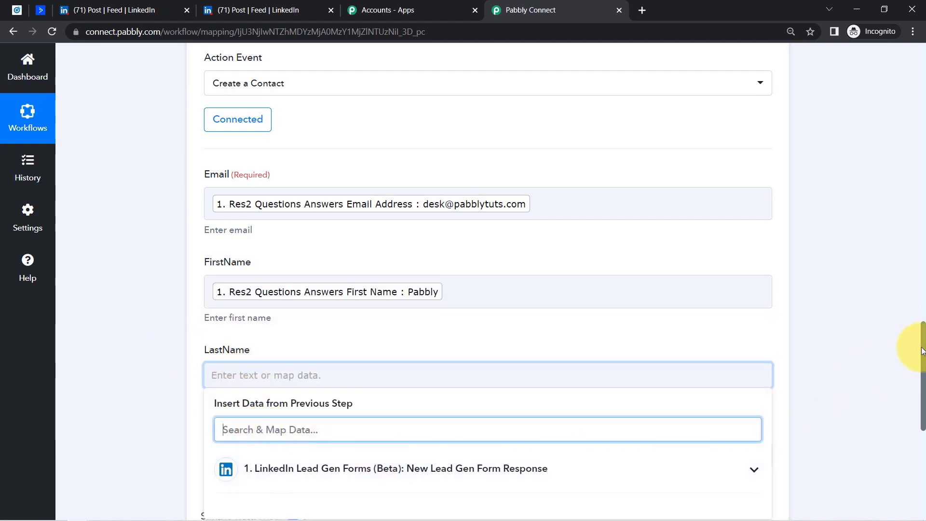
scroll(916, 377, down, 3)
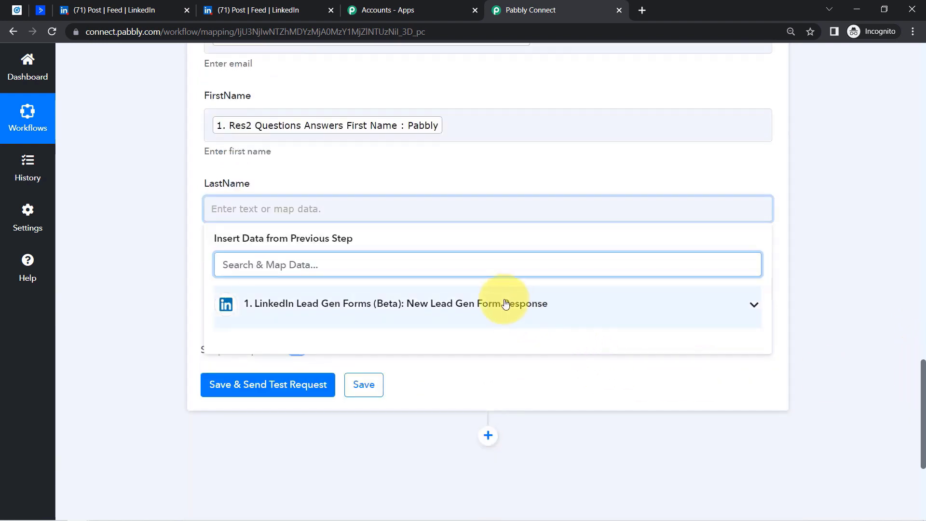
click(505, 305)
click(465, 424)
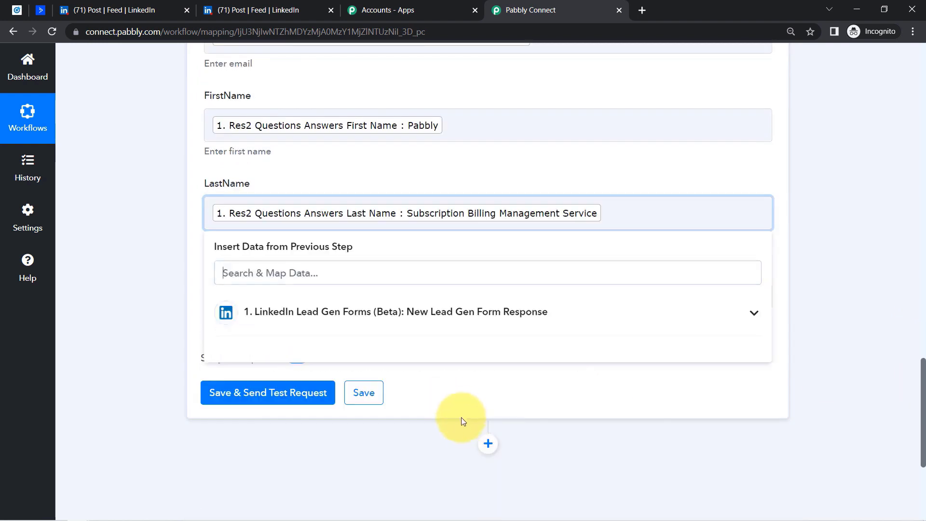
click(181, 274)
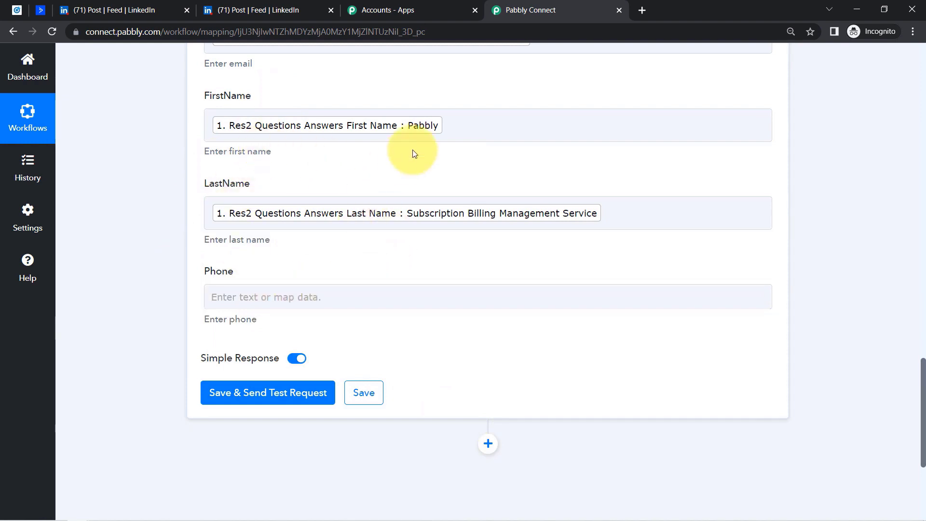
click(225, 303)
click(343, 391)
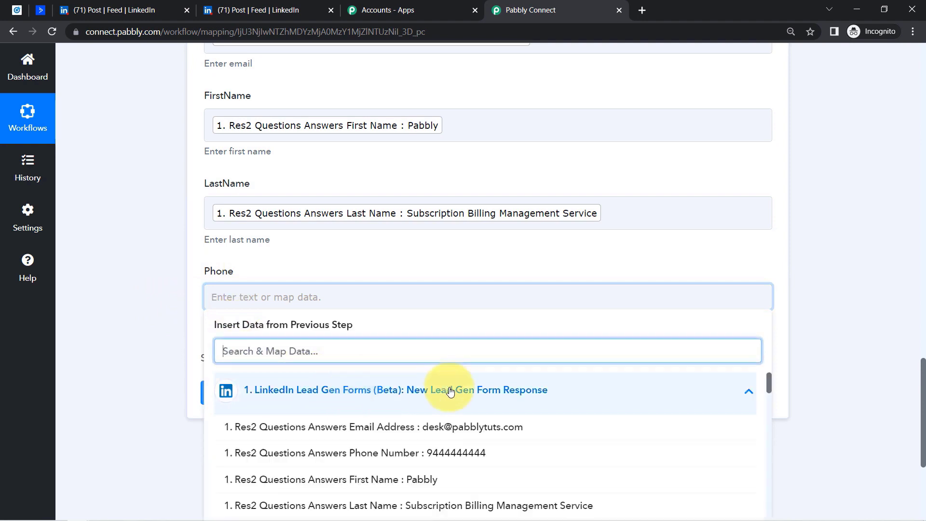
drag(922, 366, 910, 378)
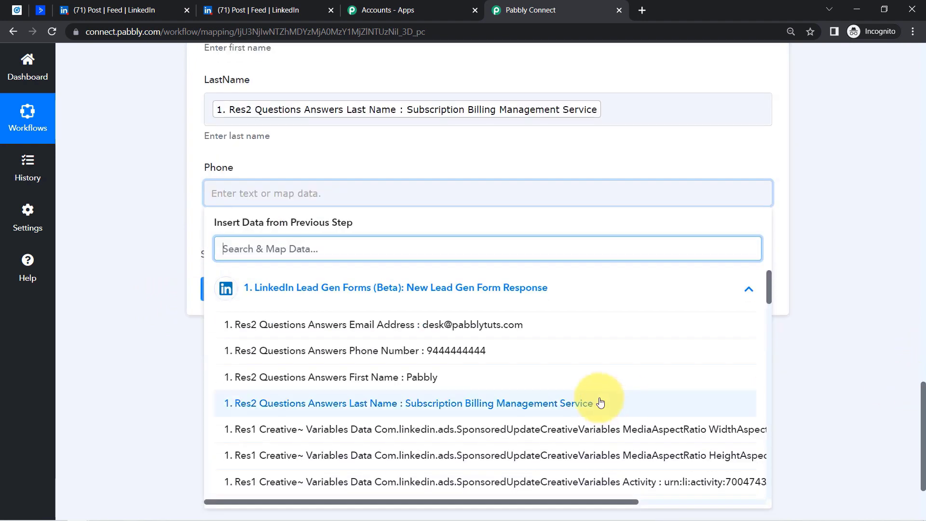
click(448, 359)
click(150, 306)
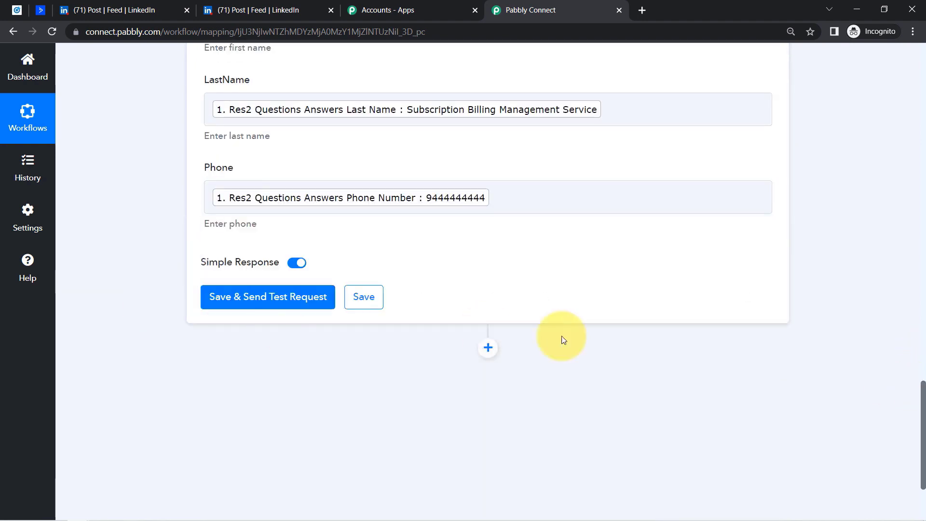
drag(924, 403, 921, 353)
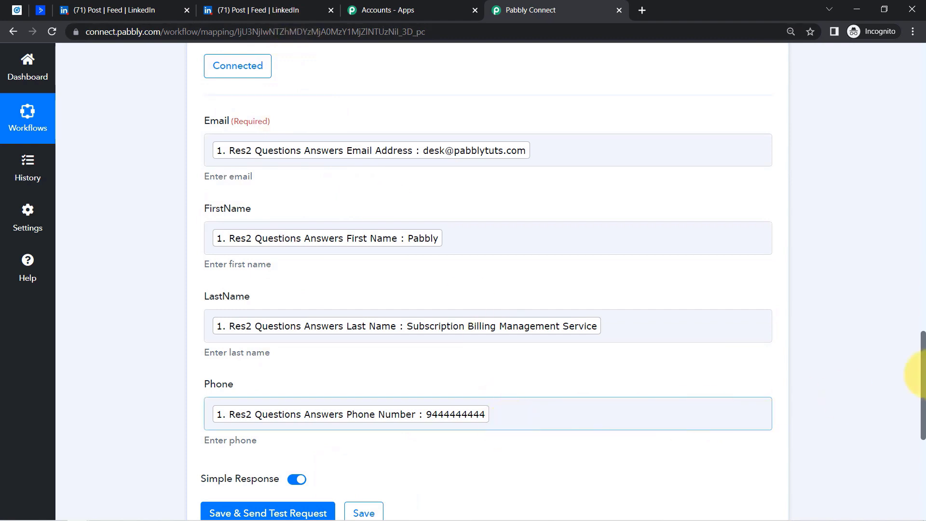
- Save the ActiveCampaign step and send a test request that creates the lead as a contact
drag(923, 361, 922, 412)
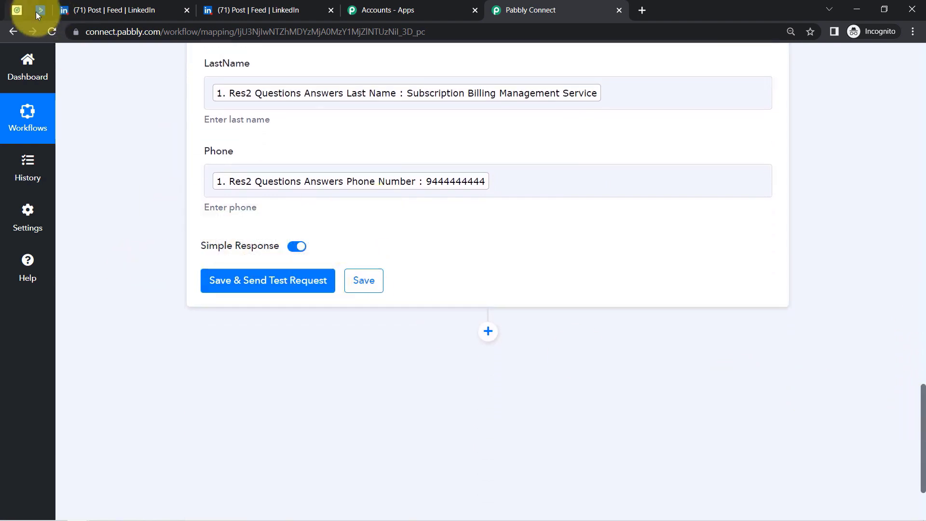
click(40, 11)
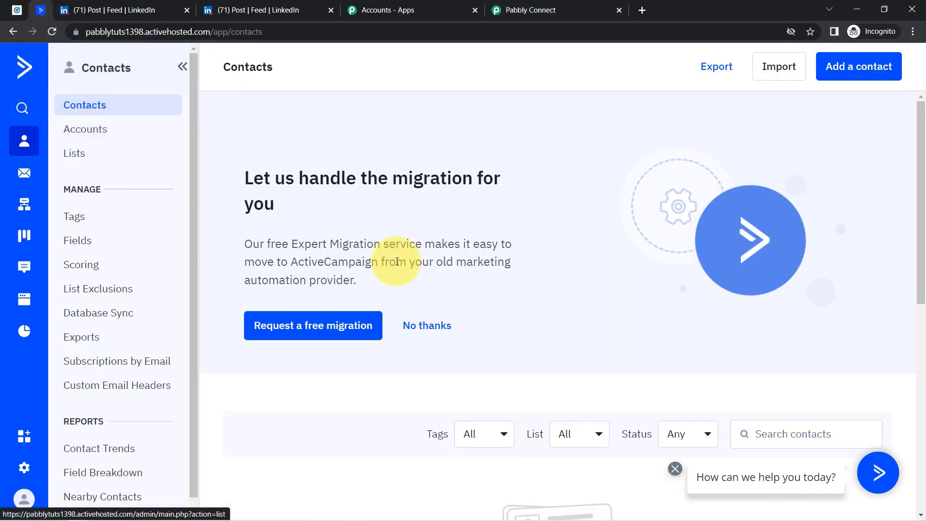
click(511, 10)
click(236, 294)
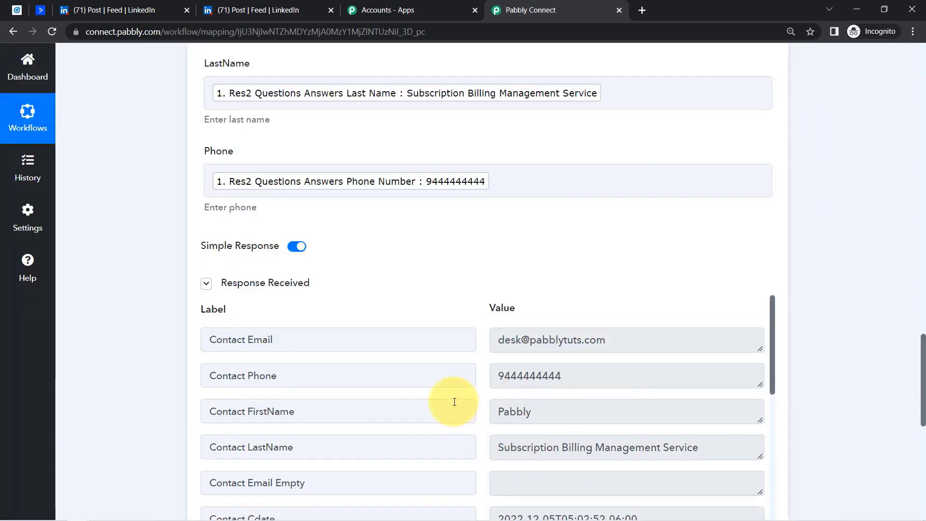
click(34, 14)
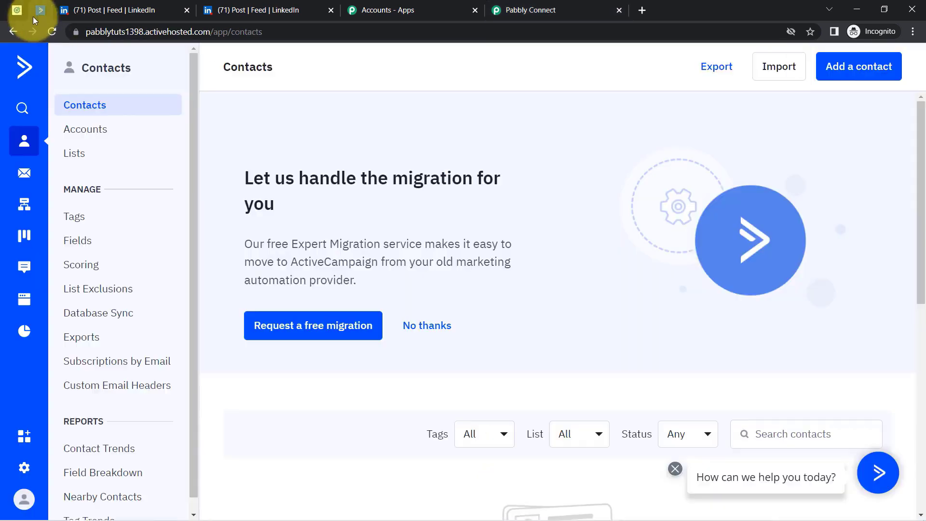
- Reload ActiveCampaign Contacts and highlight the new test contact's name, e-mail and phone
click(52, 30)
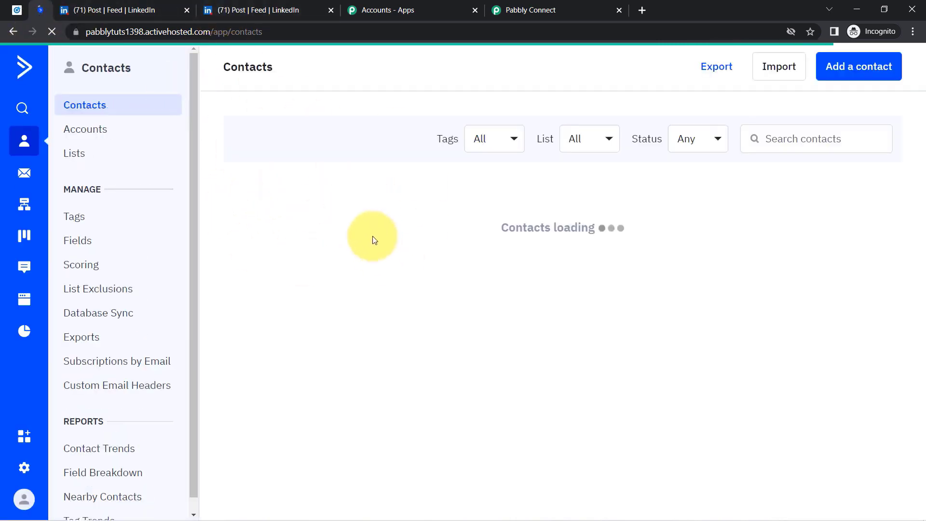
drag(919, 217, 919, 315)
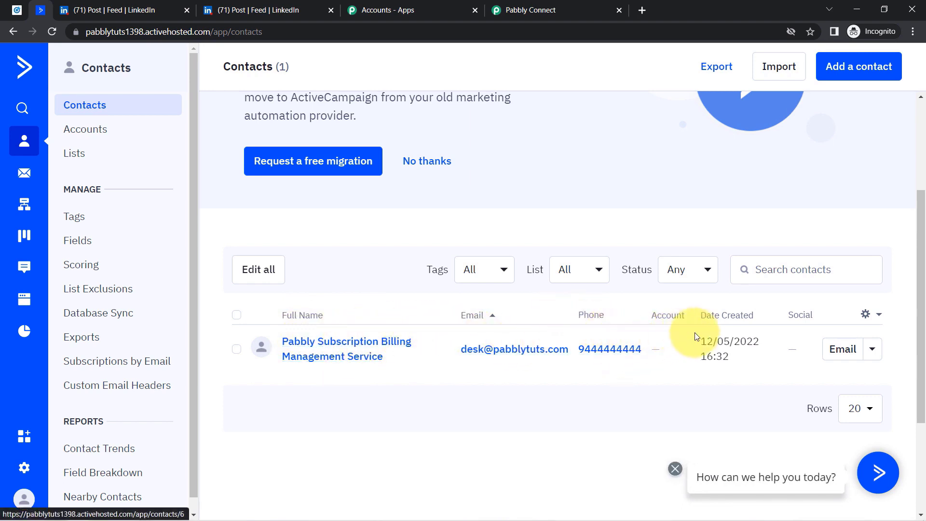
drag(252, 309, 416, 426)
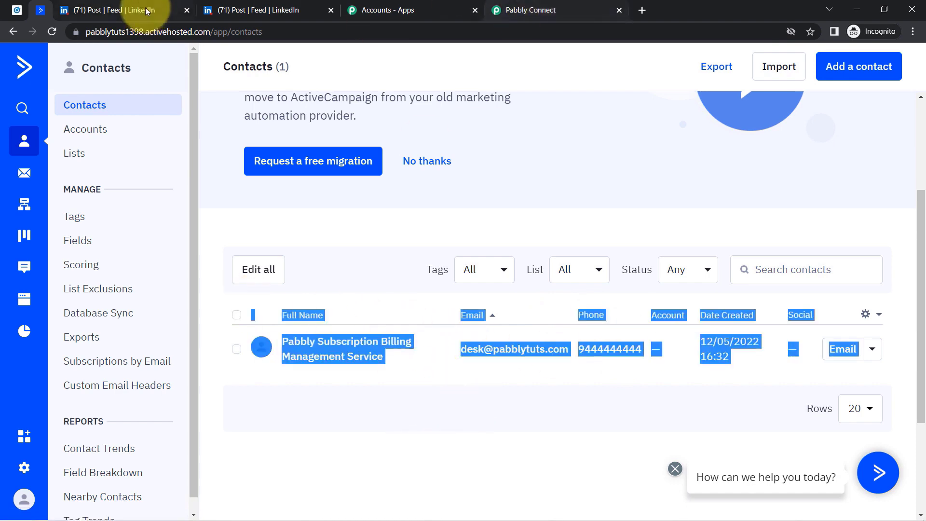
click(13, 15)
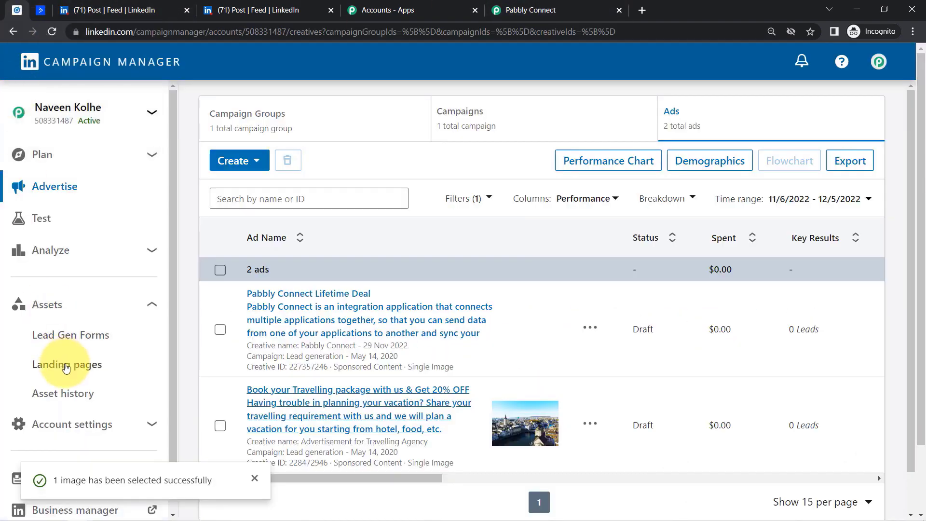
- Open the Tour & Travel Booking Form from Lead Gen Forms in Campaign Manager
scroll(173, 253, down, 2)
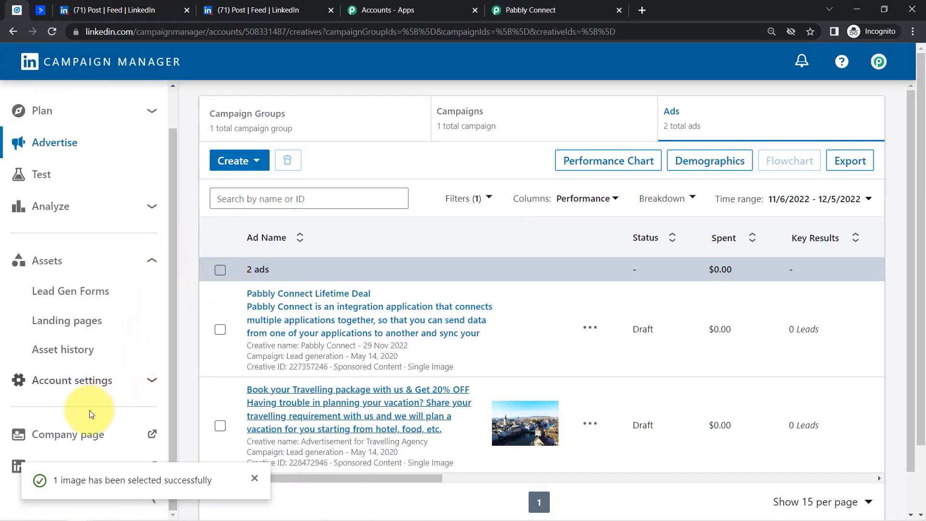
click(61, 293)
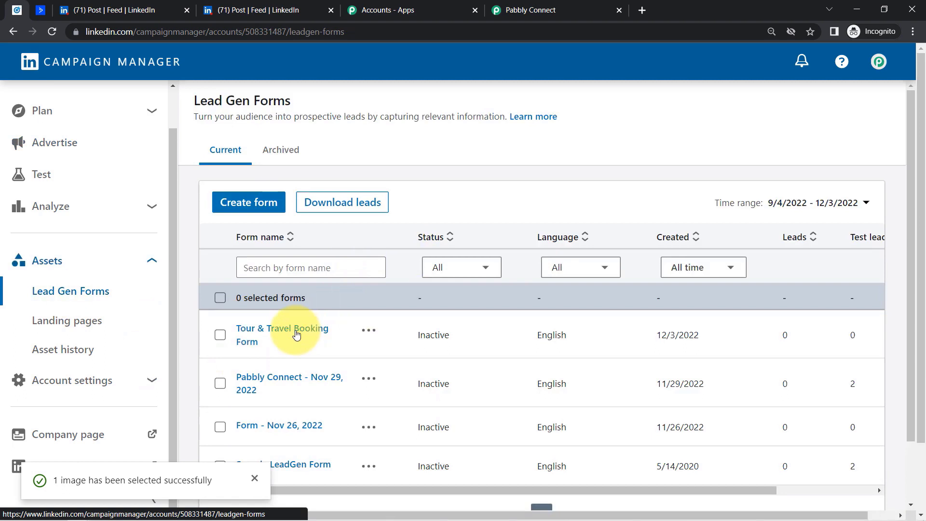
click(297, 334)
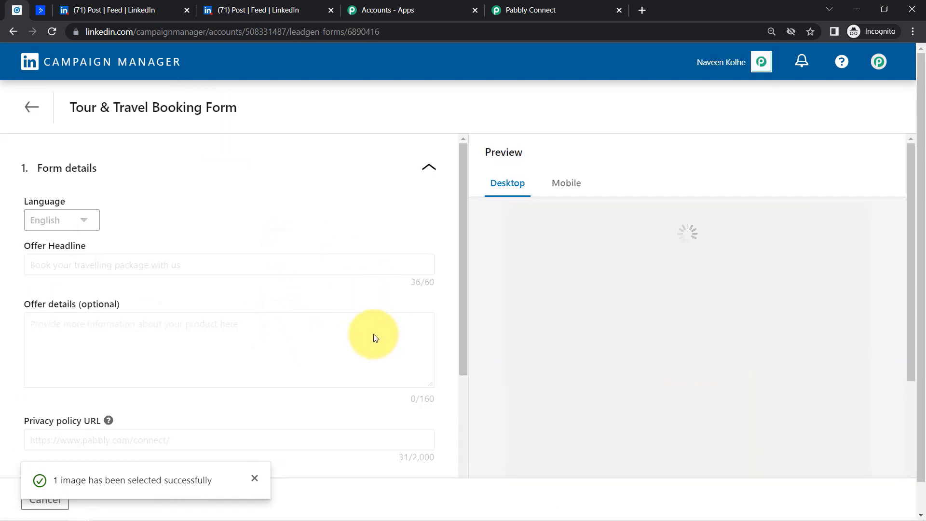
click(41, 9)
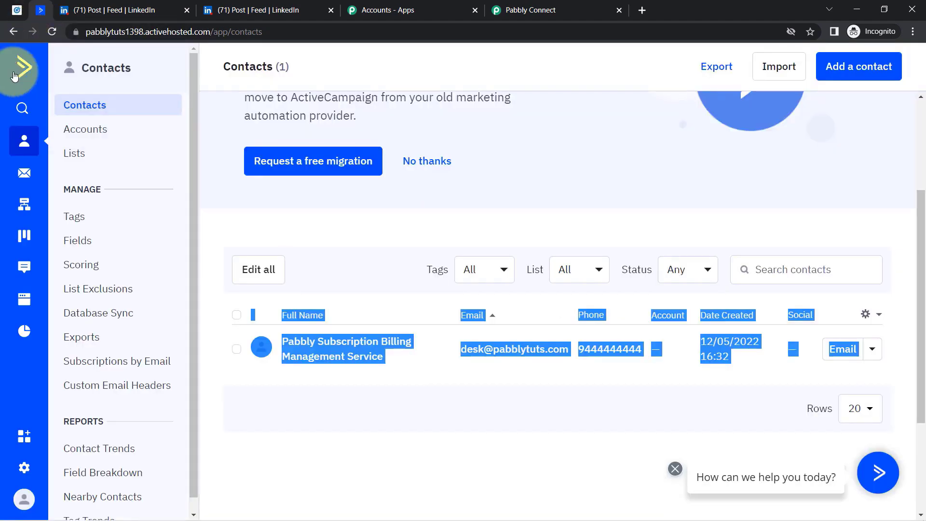
- Collapse the LinkedIn trigger and ActiveCampaign Create a Contact steps in the workflow
click(538, 10)
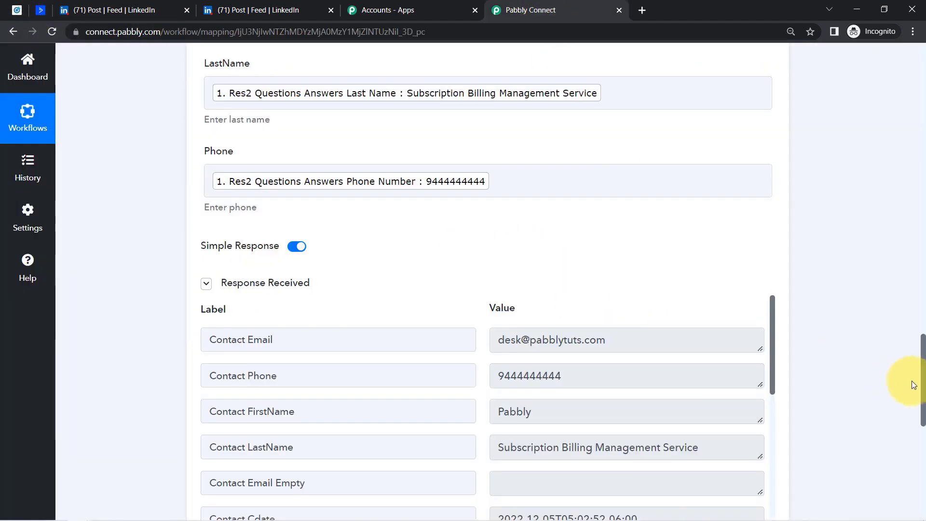
drag(924, 390, 889, 79)
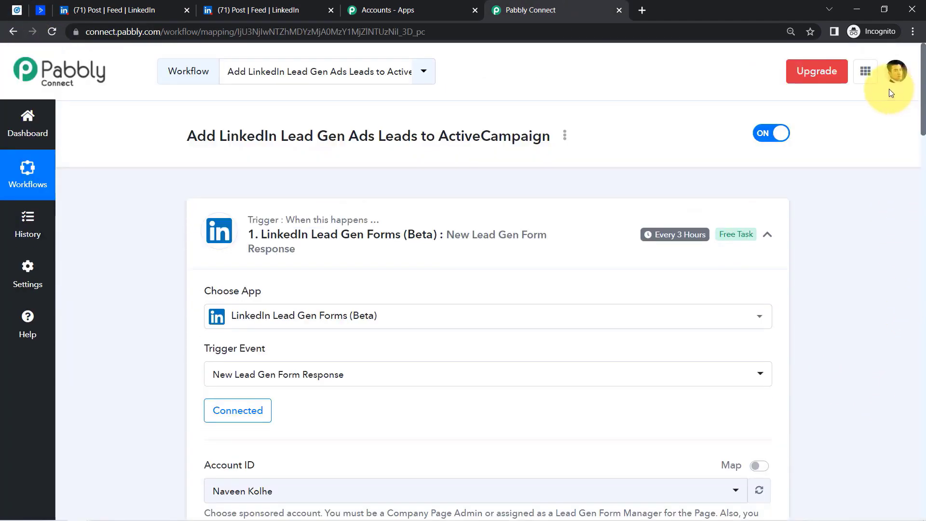
click(261, 235)
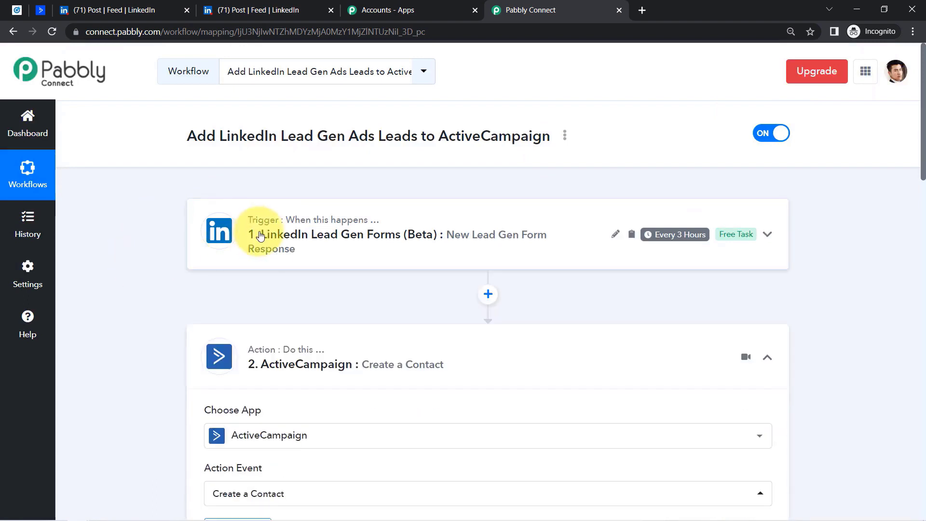
click(364, 349)
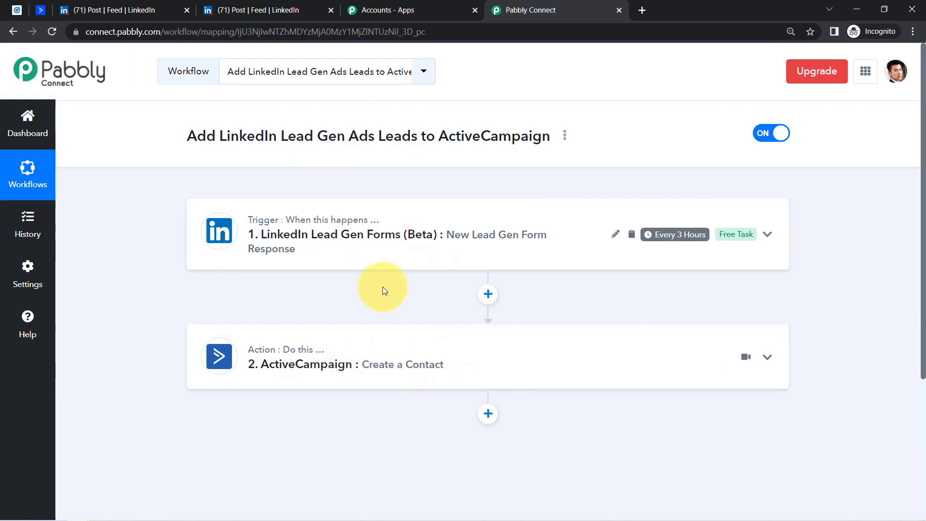
click(565, 136)
- Copy the workflow's share link from the Share dialog, then close it
click(506, 199)
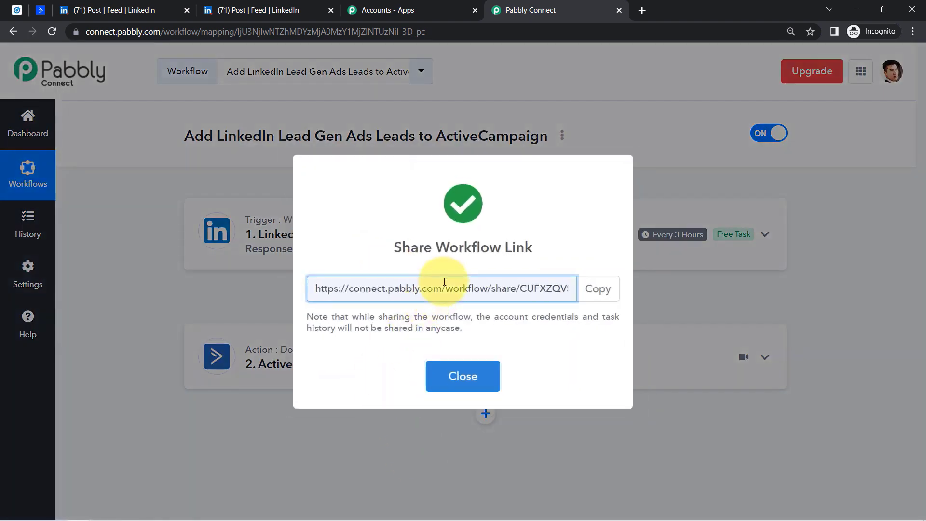
triple_click(441, 288)
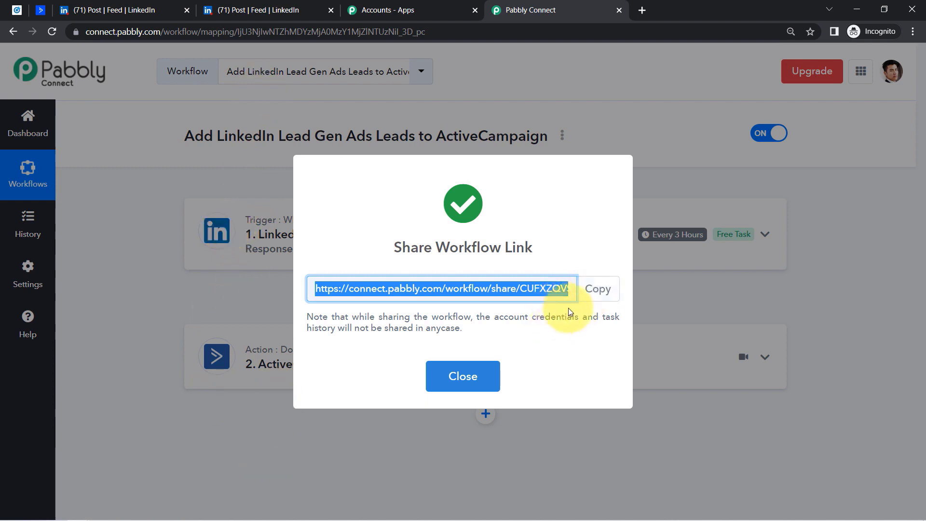
click(594, 295)
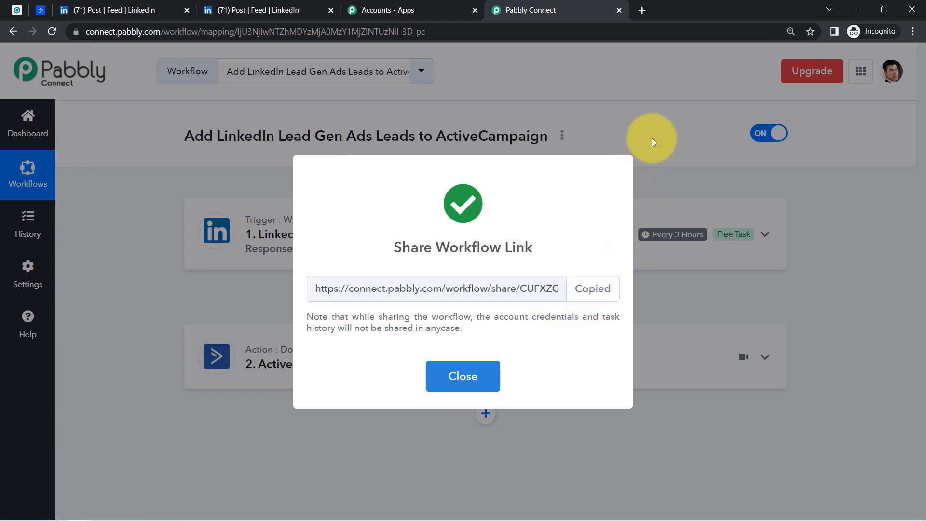
click(652, 138)
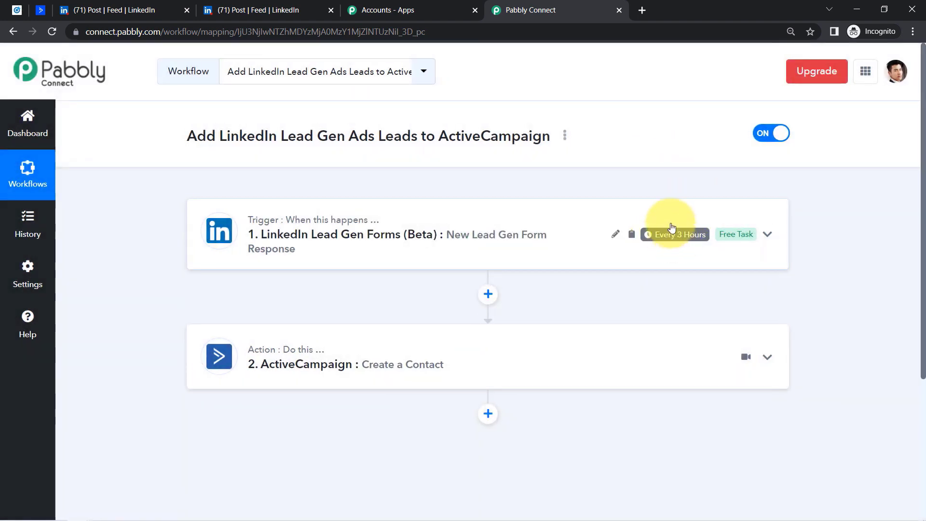
mouse_move(673, 235)
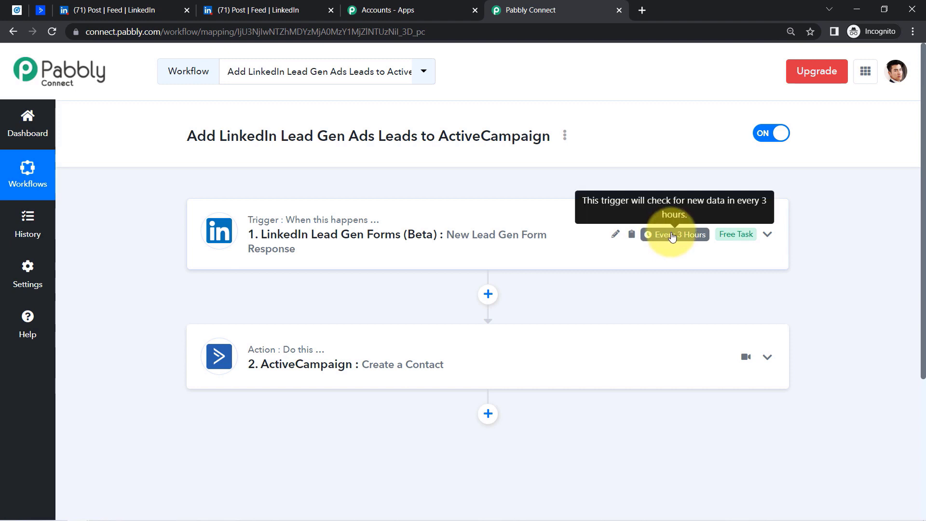
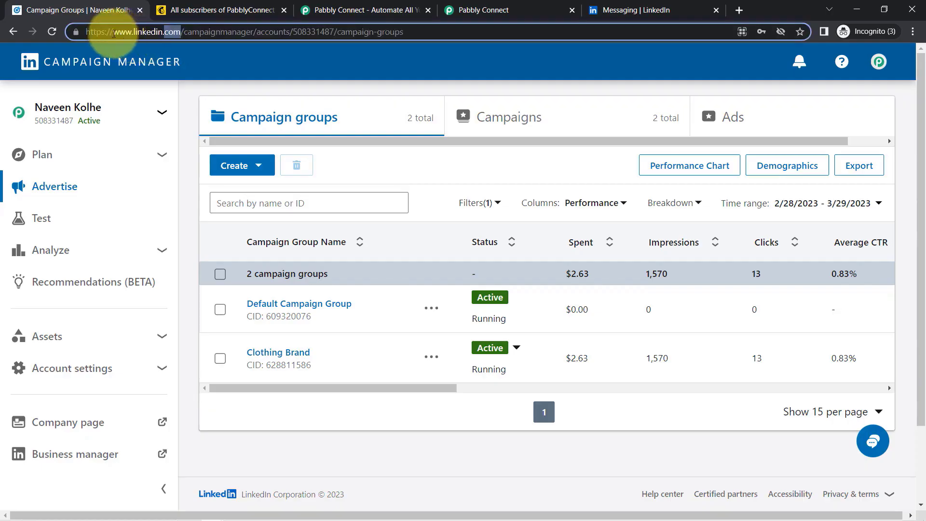
- Confirm the Mailchimp PabblyConnect audience has 0 contacts, then bring up the Pabbly Connect website
double_click(173, 31)
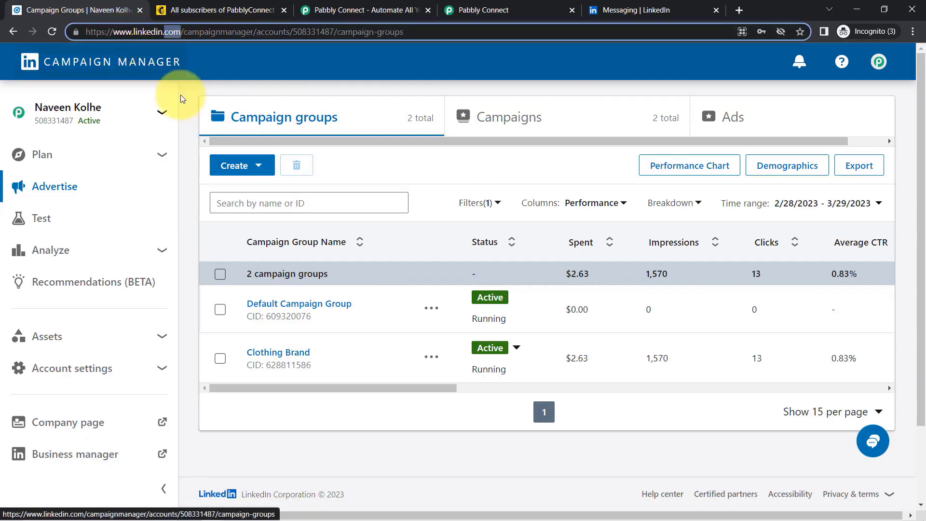
click(220, 10)
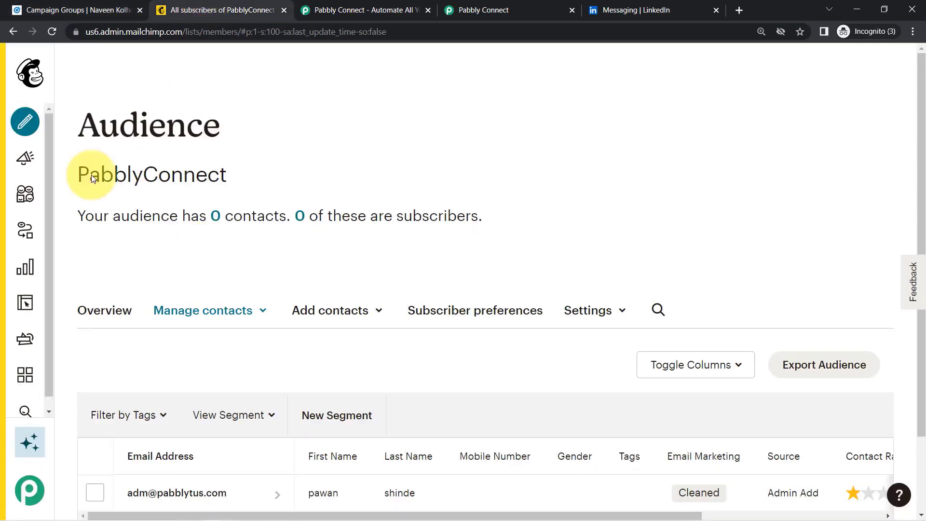
click(60, 10)
click(203, 10)
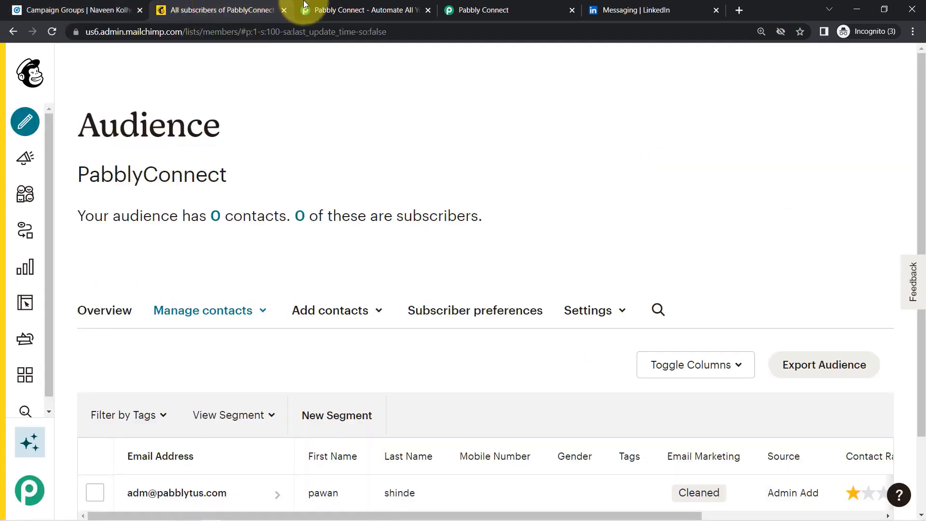
click(331, 4)
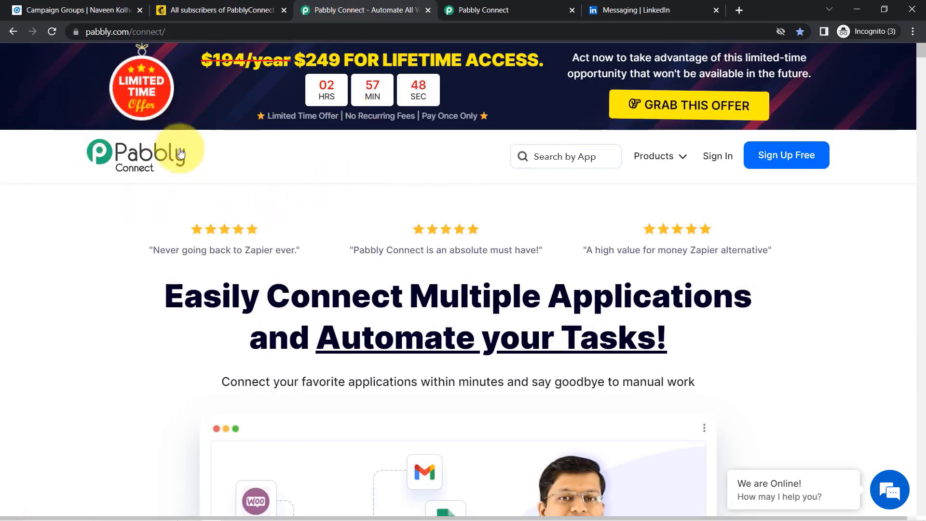
- Close the Pabbly Connect marketing homepage and return to the workflow dashboard (2351 of 3000 tasks left)
drag(231, 297, 540, 338)
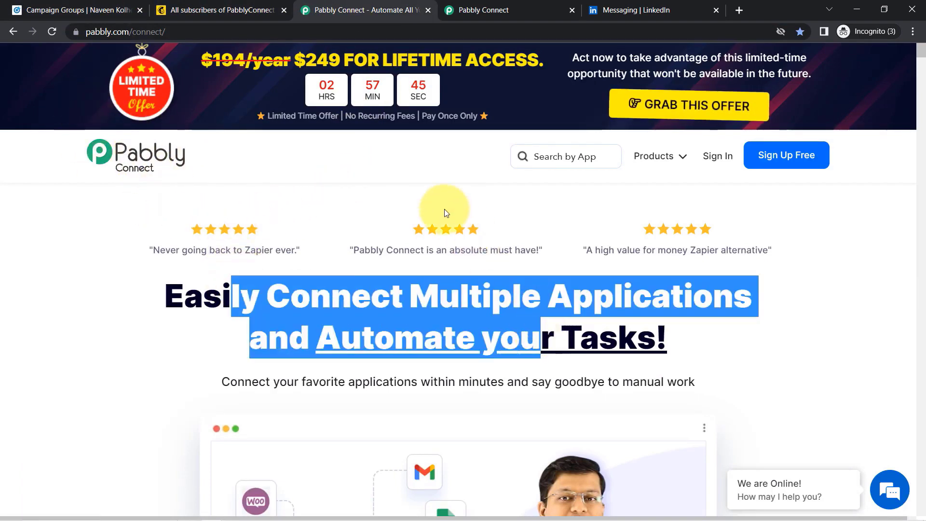
click(501, 4)
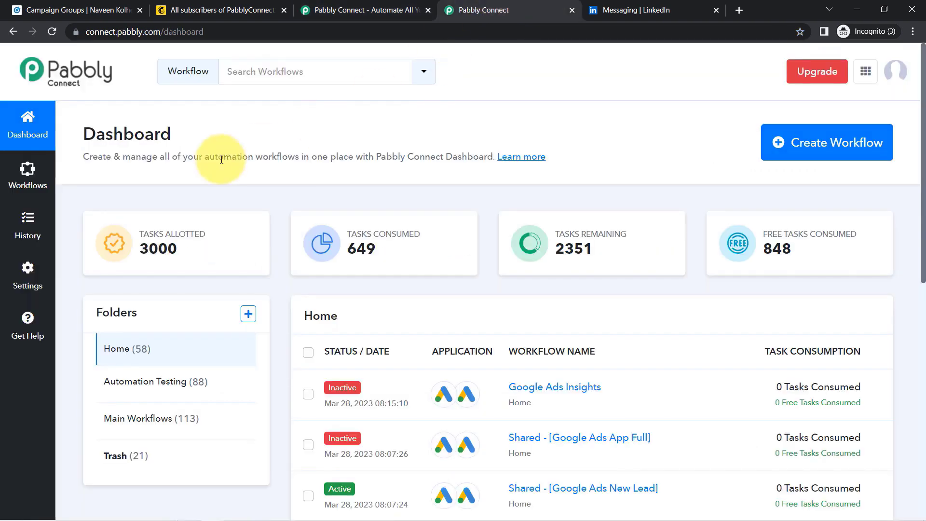
drag(96, 137, 386, 158)
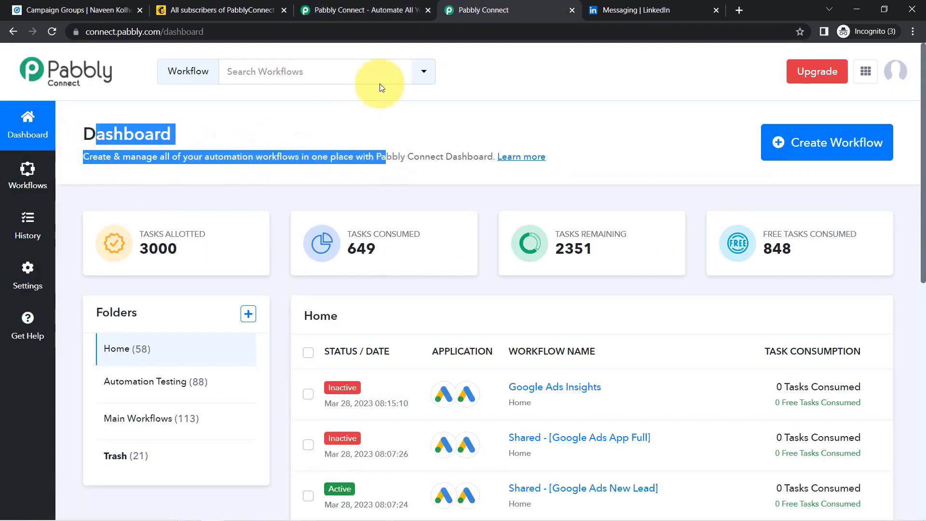
click(393, 9)
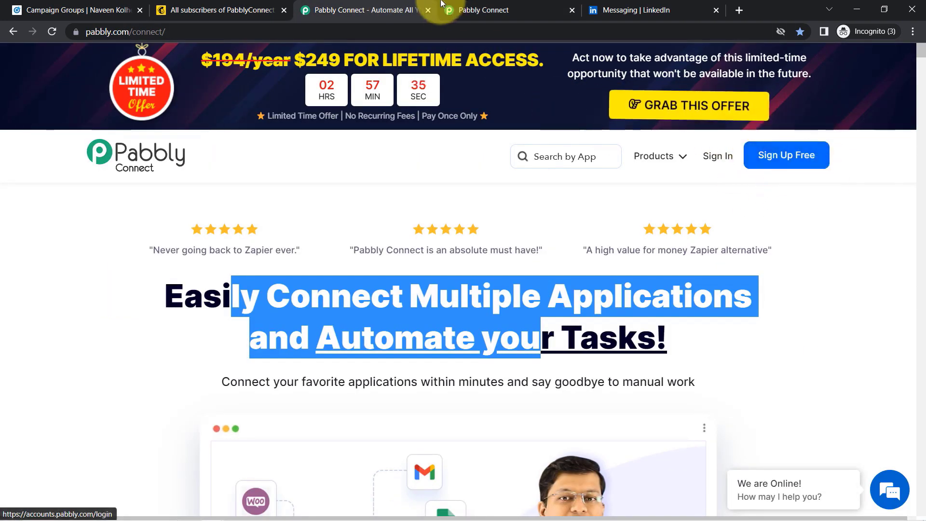
click(427, 11)
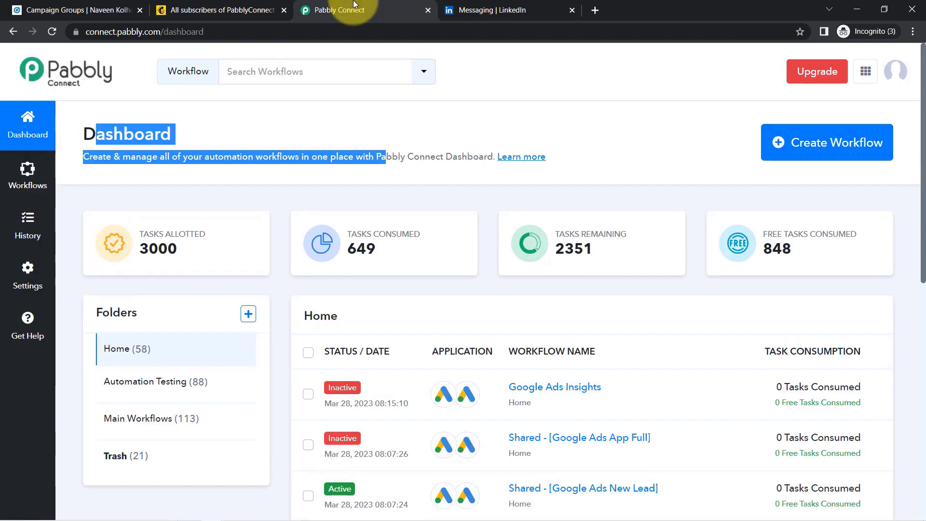
click(912, 143)
scroll(917, 145, down, 2)
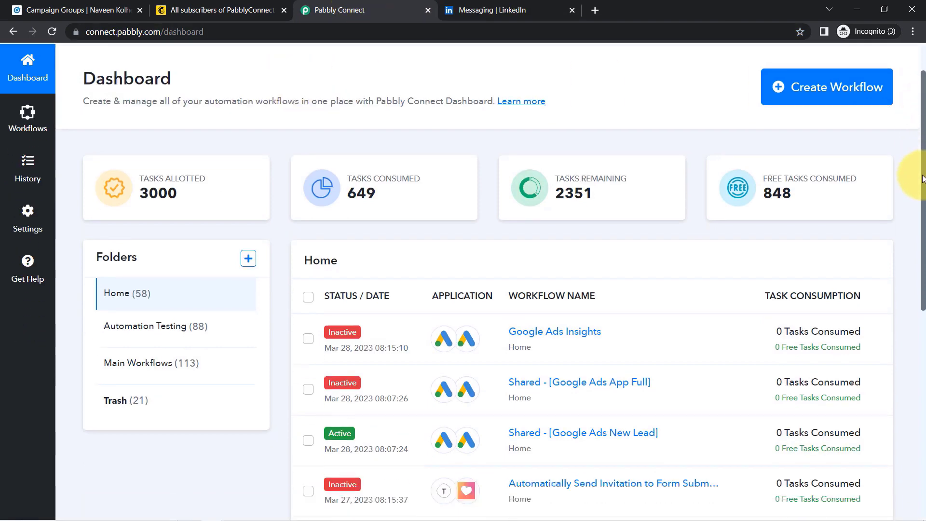
scroll(916, 155, up, 2)
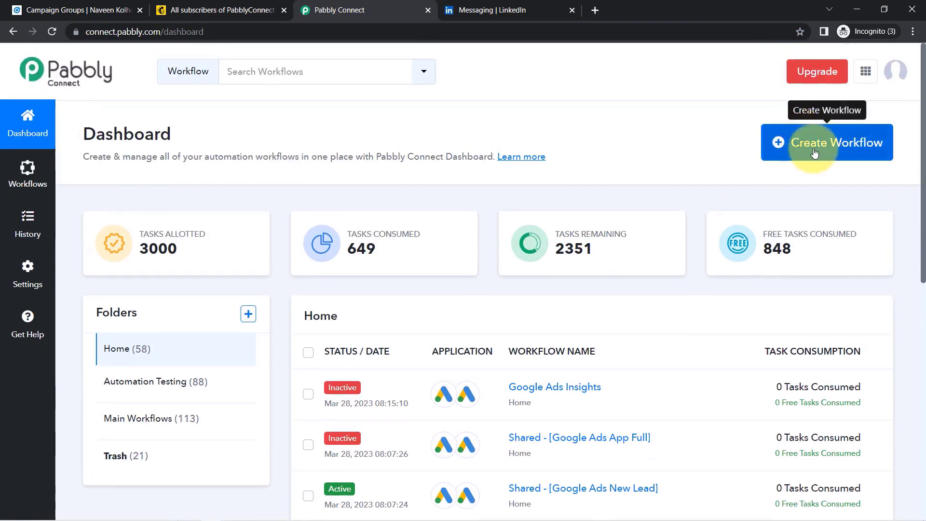
- Create a workflow named 'When New Lead is Captured - Add it as Subscriber in Mailchimp'
click(827, 153)
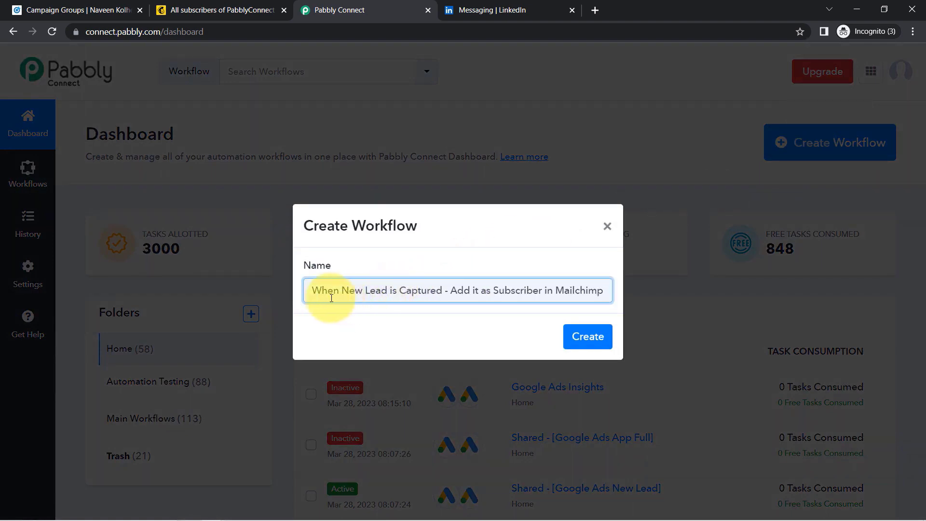
drag(330, 293, 568, 291)
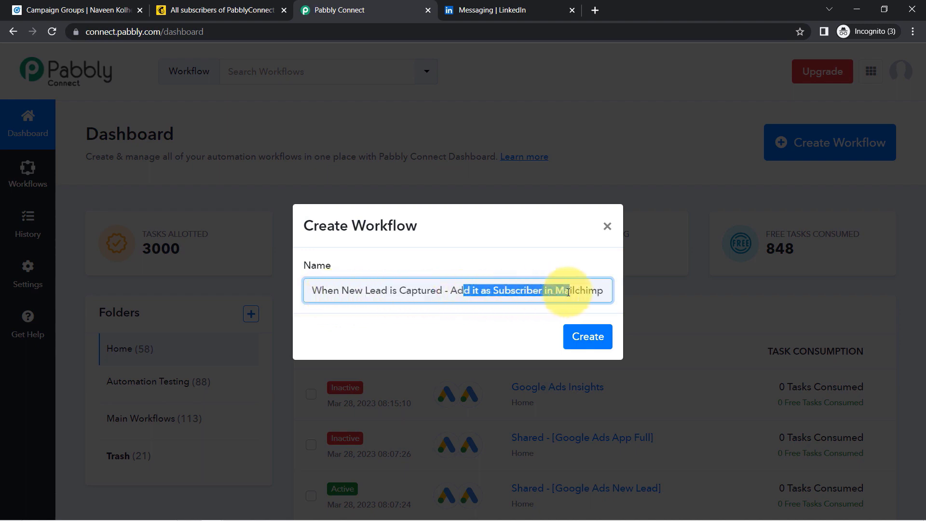
click(583, 339)
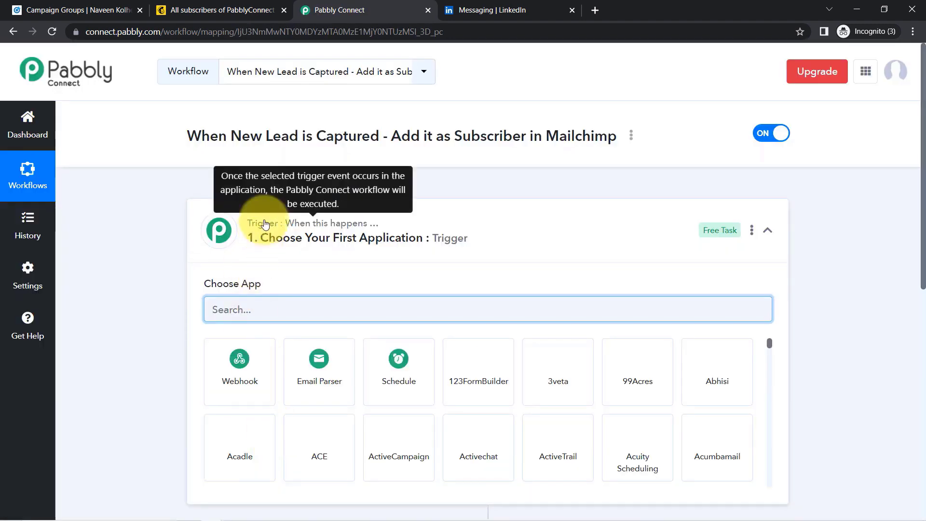
click(270, 227)
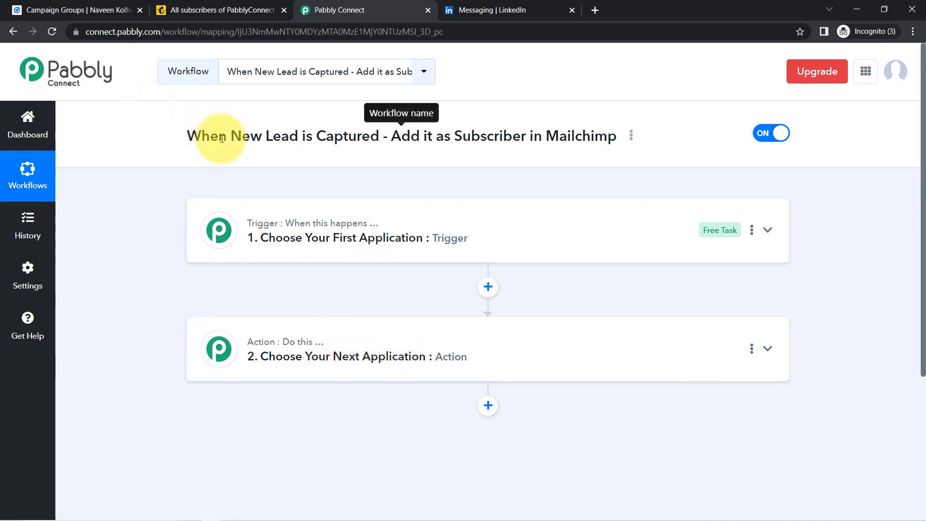
- Search 'linke' and set LinkedIn Lead Gen Forms as the trigger app
drag(221, 137, 471, 129)
click(342, 237)
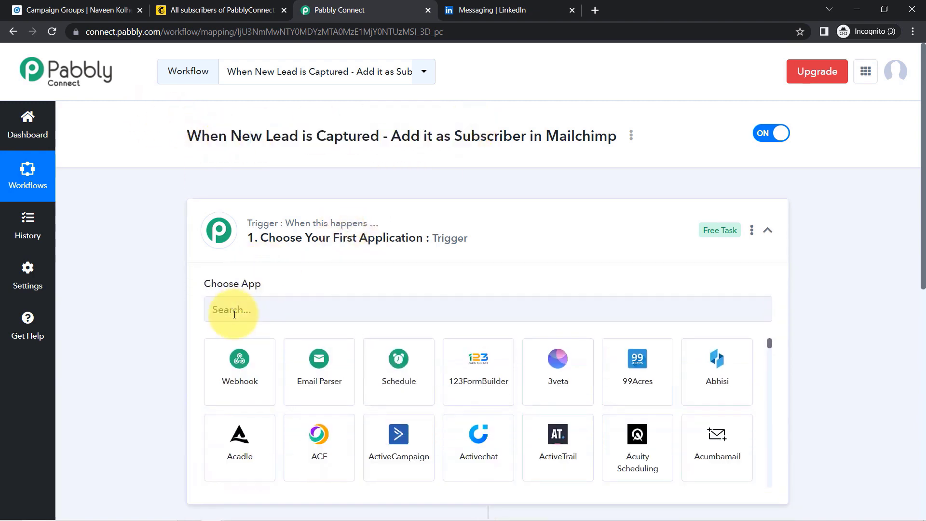
click(234, 318)
text(link)
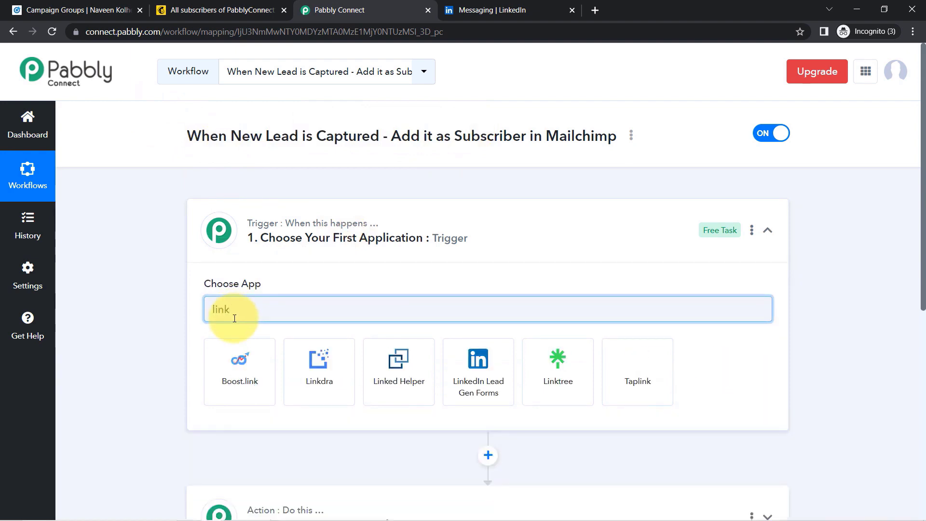
text(e)
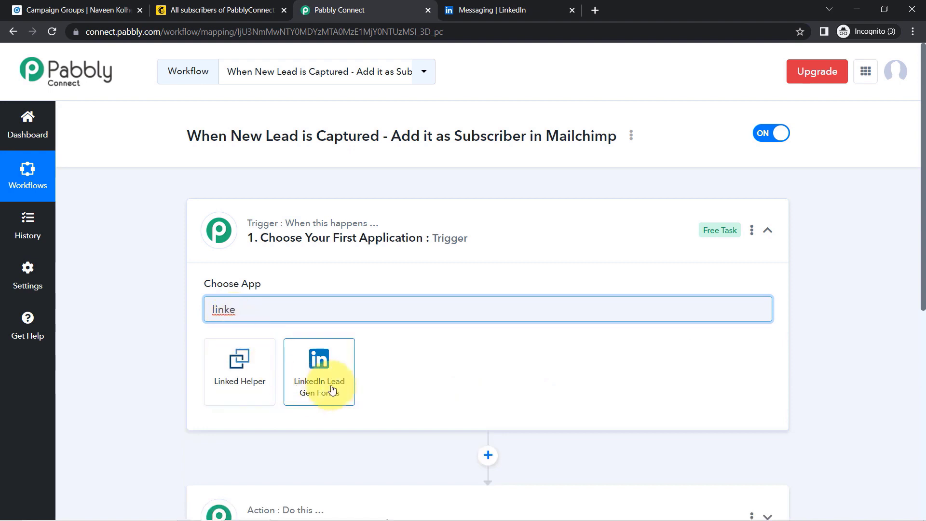
click(328, 384)
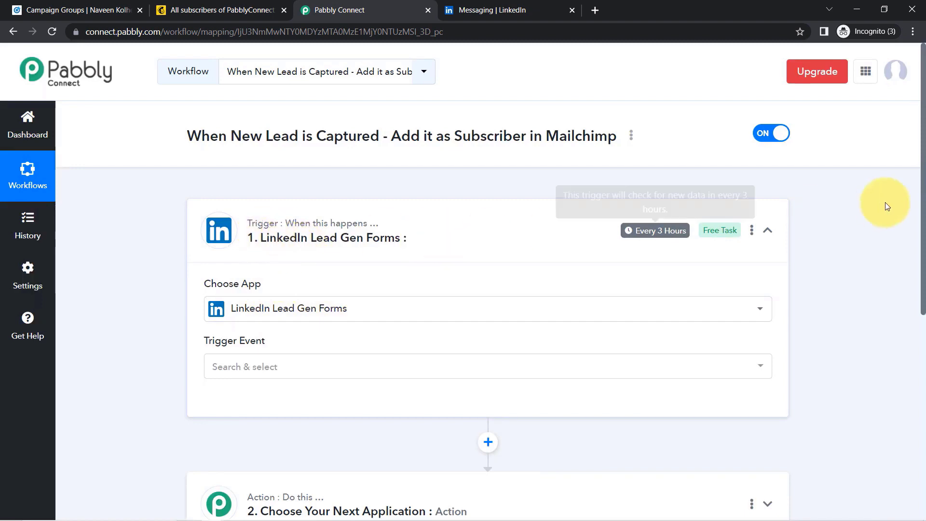
- Search 'mailc' and set MailChimp as the action app
scroll(919, 236, down, 1)
scroll(911, 308, down, 5)
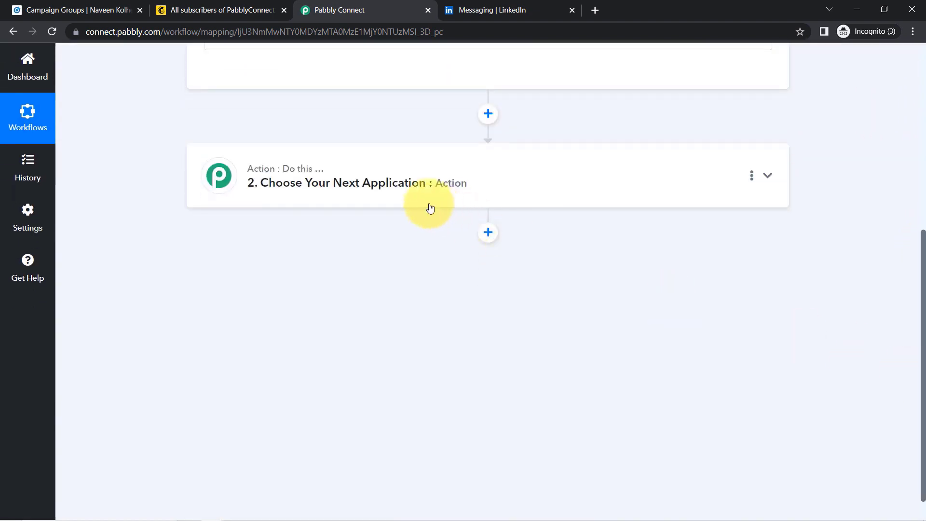
click(361, 177)
click(212, 251)
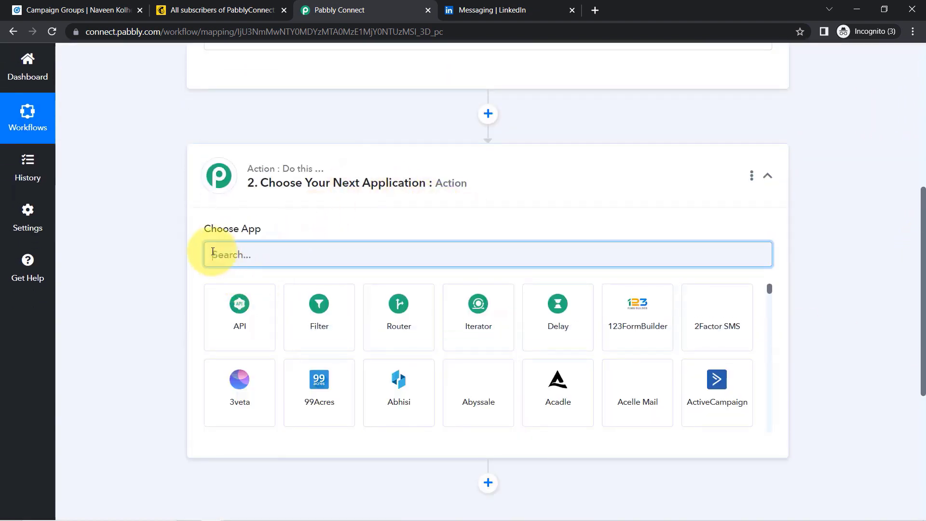
text(mailchim)
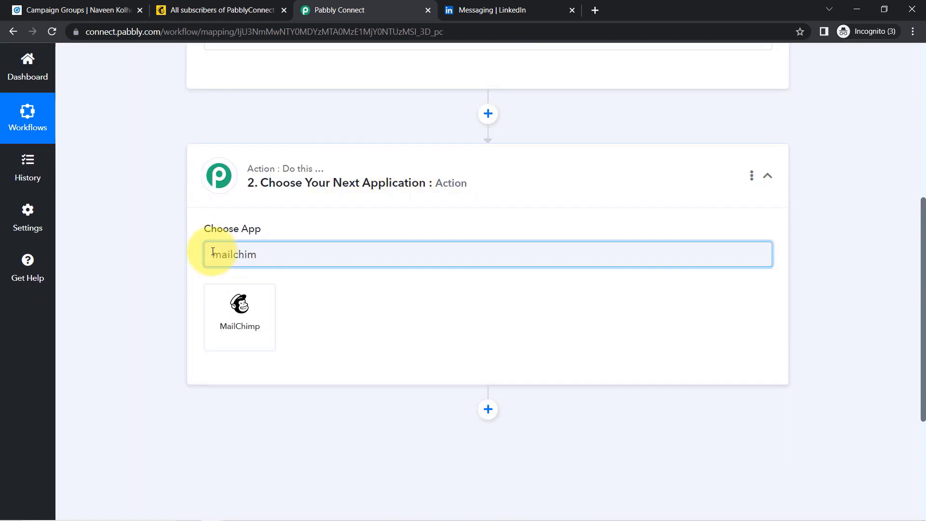
click(221, 299)
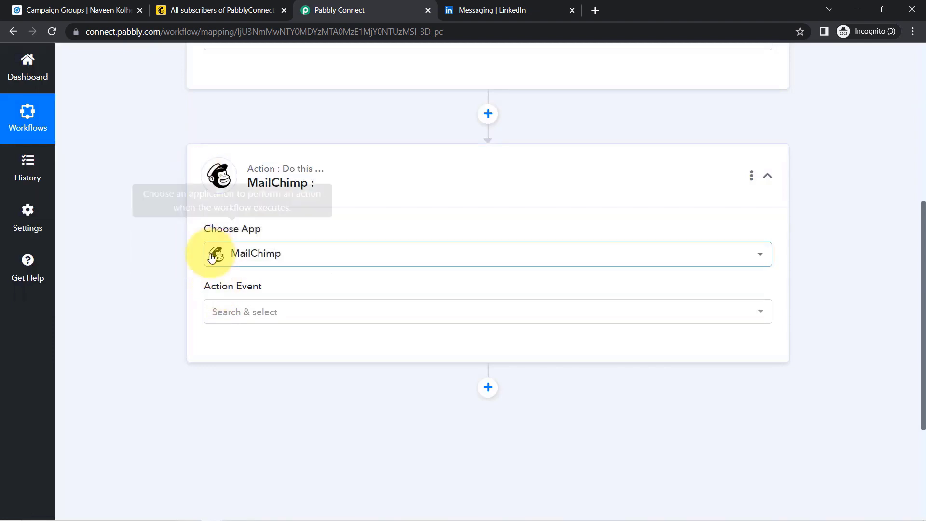
drag(923, 257, 909, 141)
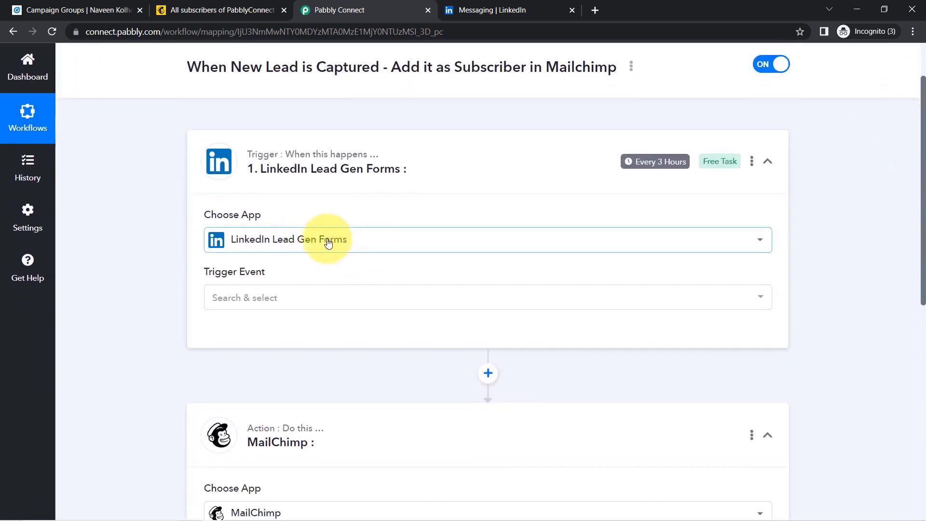
- Set the LinkedIn trigger event to New Lead Gen Form Response
click(231, 298)
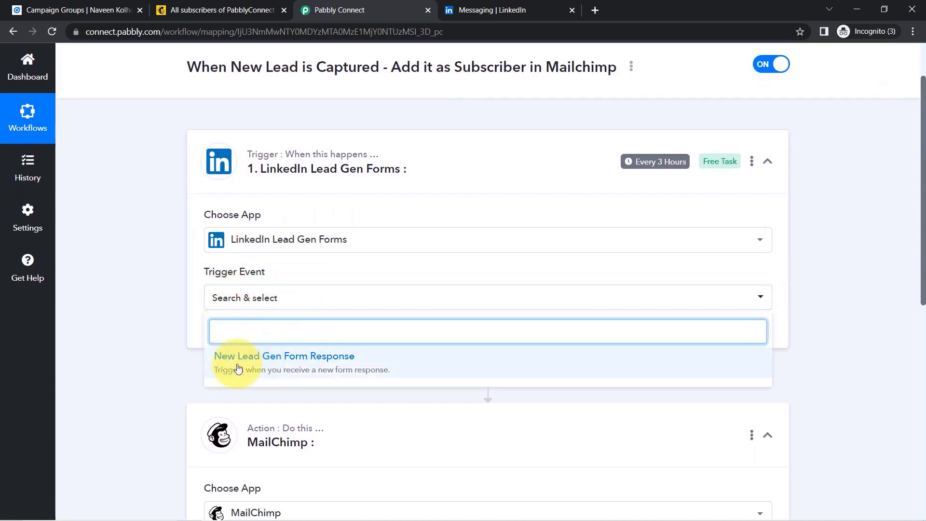
click(250, 363)
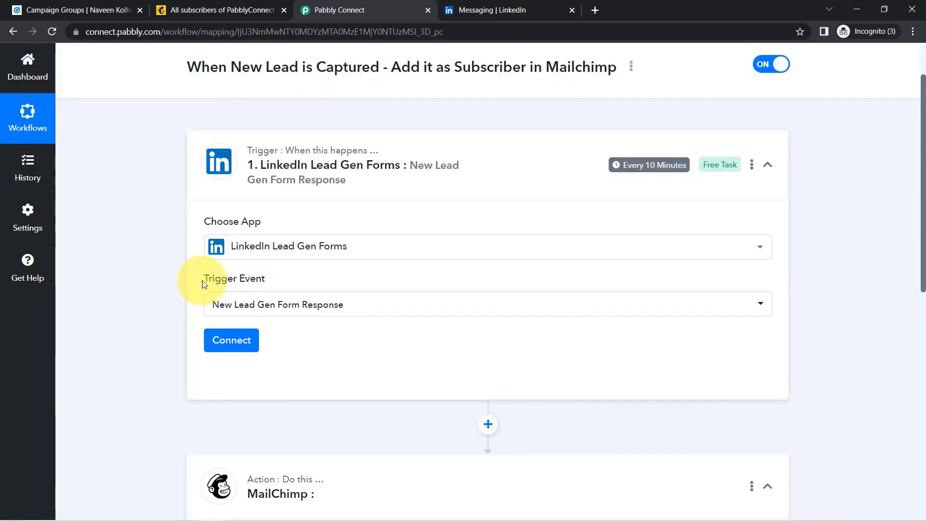
mouse_move(219, 279)
drag(251, 279, 273, 279)
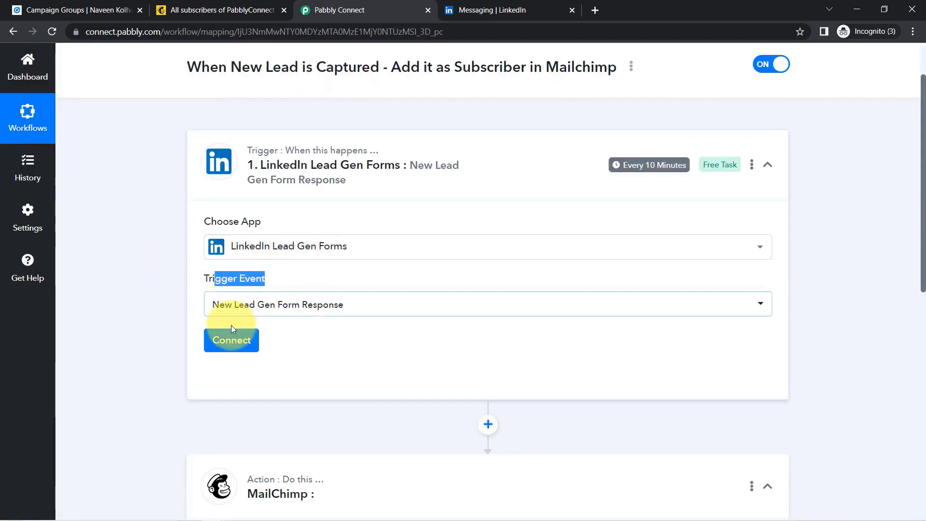
- Add a new LinkedIn Lead Gen Forms connection and sign in to LinkedIn to authorize it
click(221, 343)
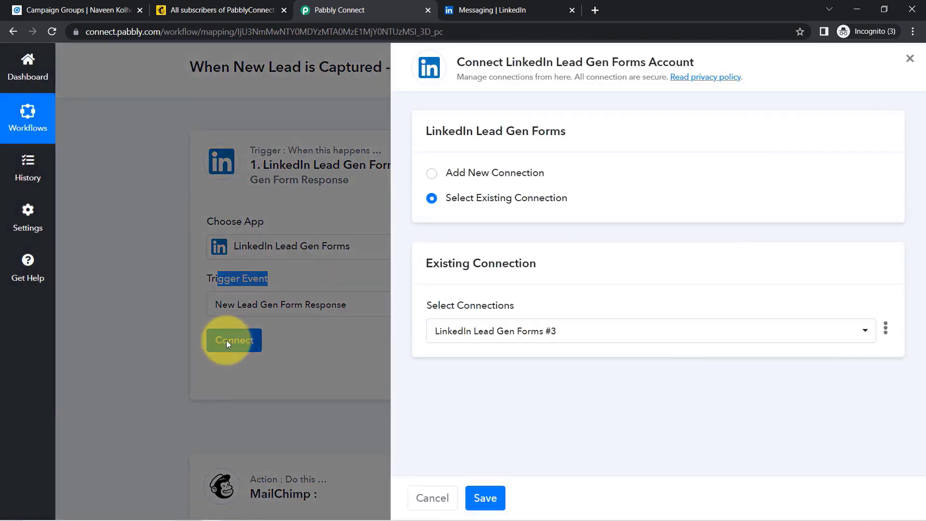
click(502, 175)
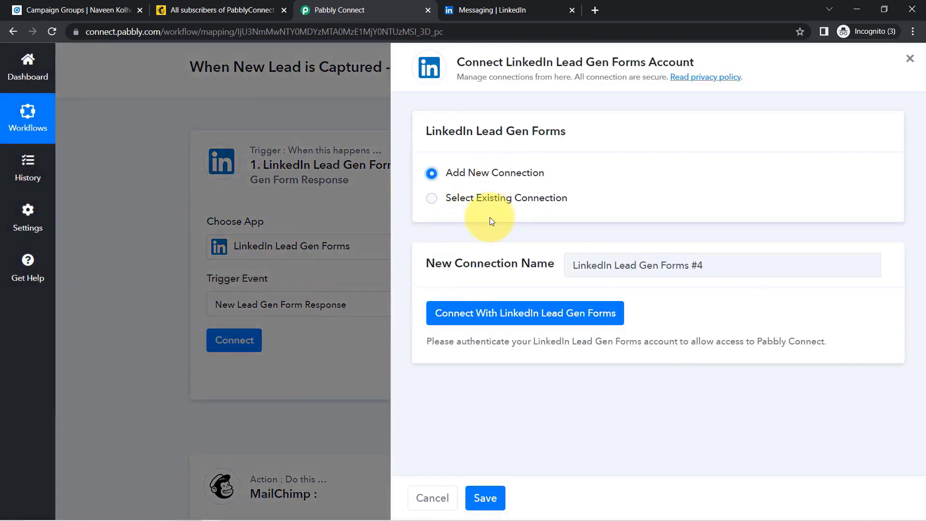
click(460, 319)
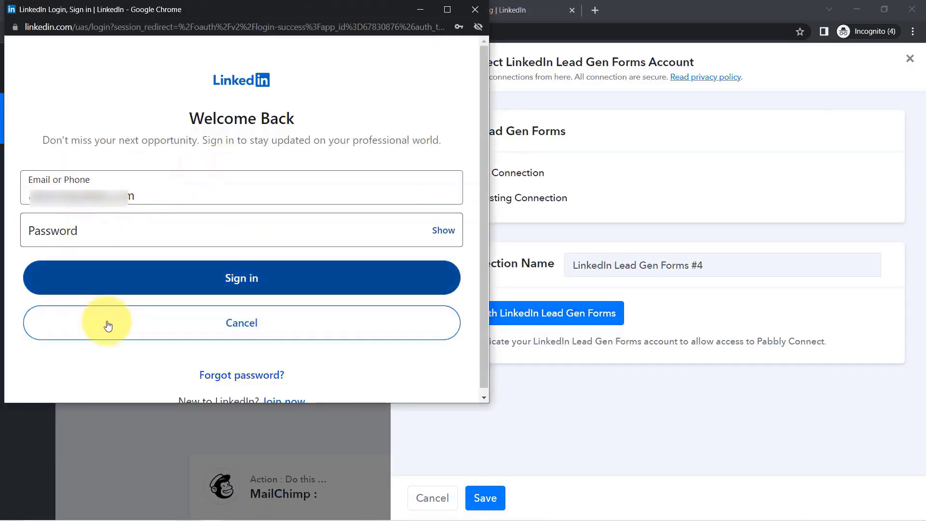
mouse_move(155, 510)
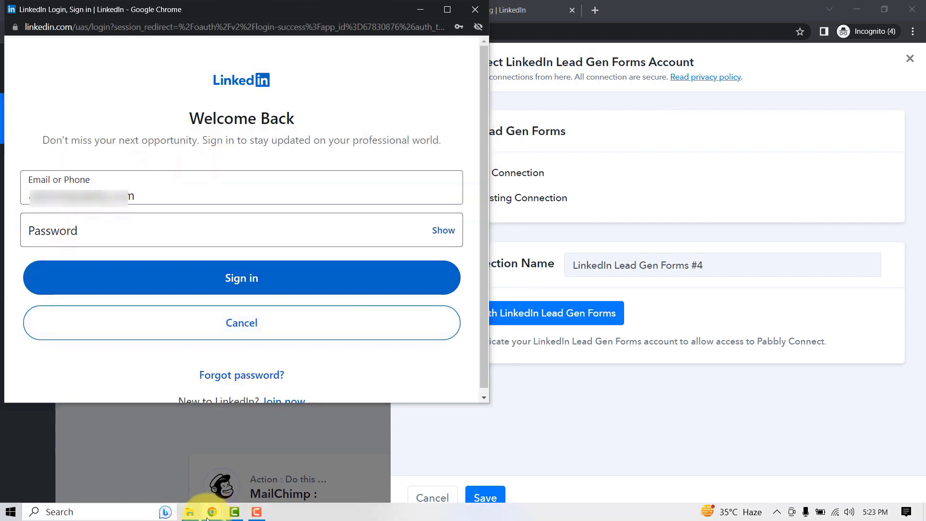
click(246, 276)
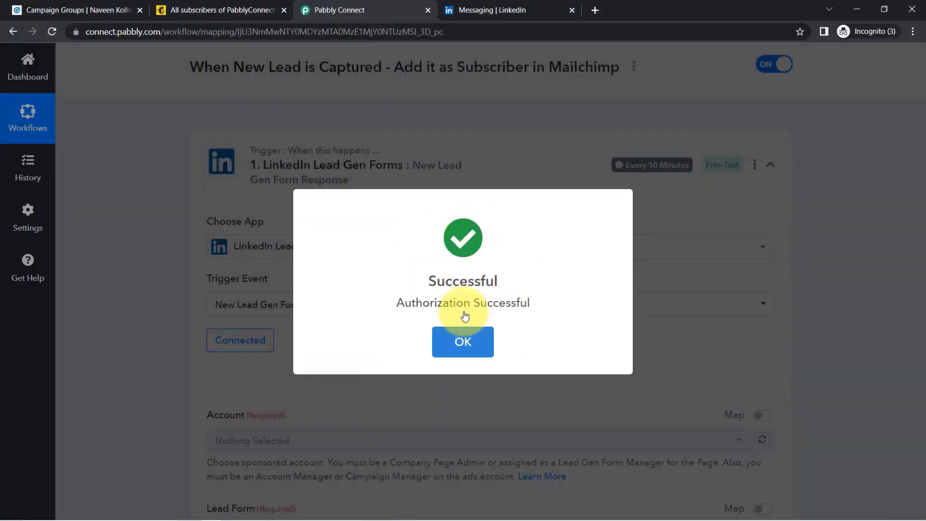
- Dismiss the authorization message, refresh the sponsored ad accounts and keep the first account
click(463, 339)
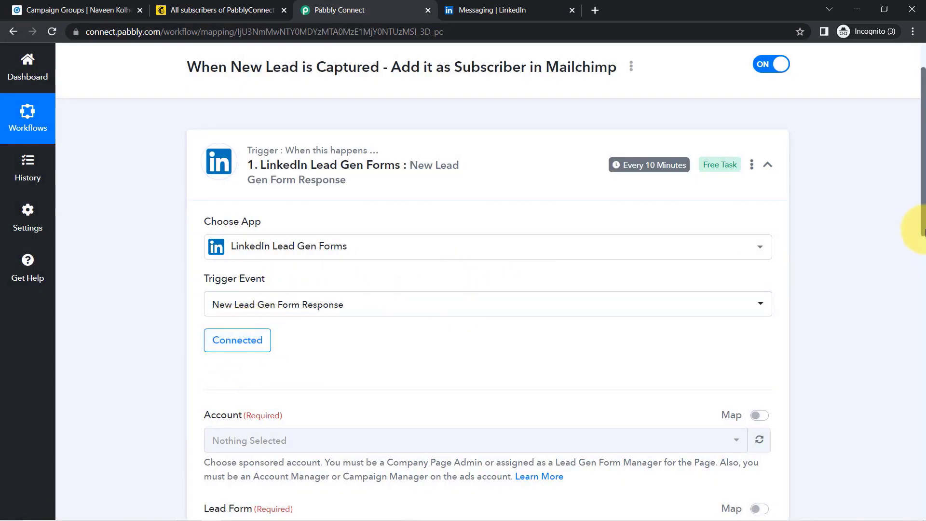
drag(922, 231, 924, 269)
scroll(923, 268, down, 1)
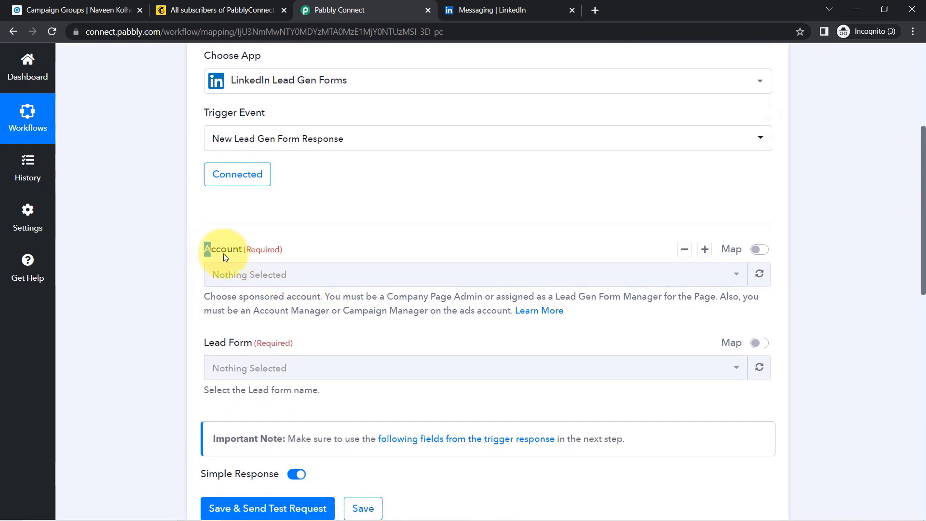
drag(207, 250, 233, 278)
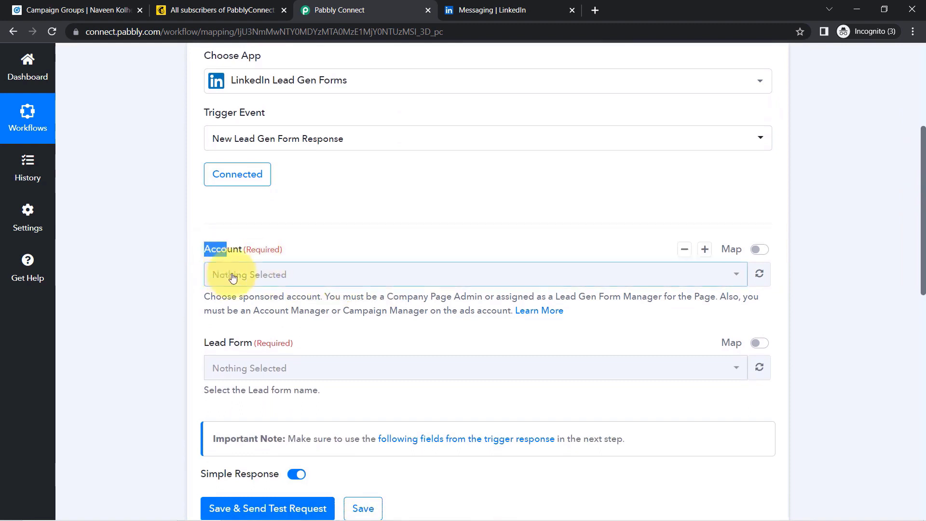
click(759, 275)
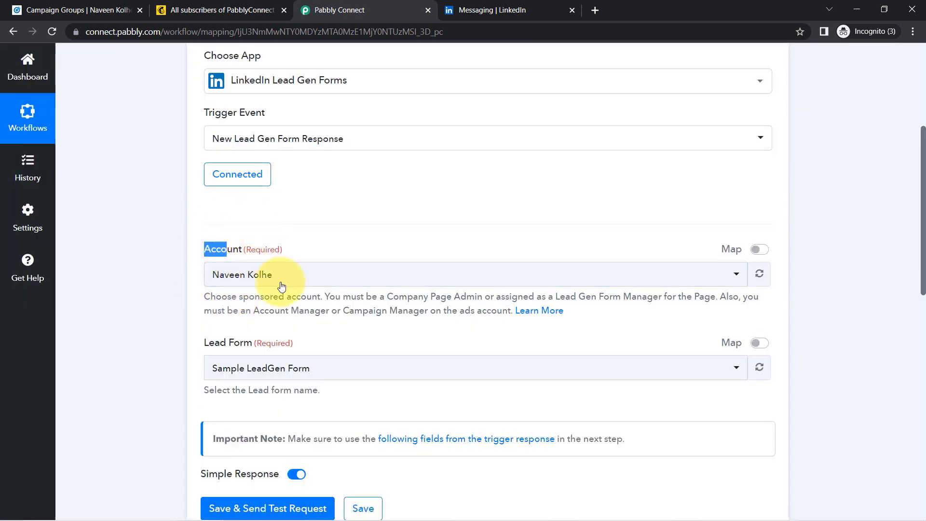
click(227, 280)
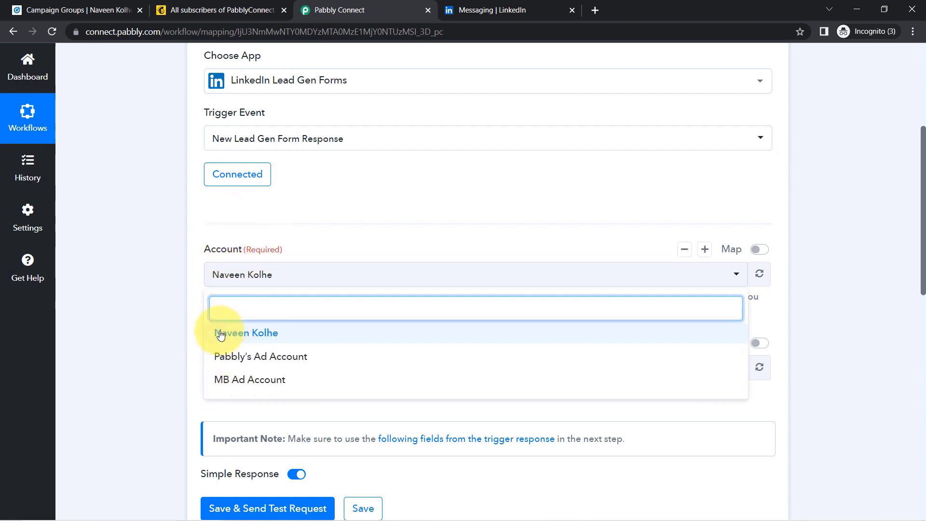
click(176, 315)
- Verify the ad account in Campaign Manager and check the Lead Form list for Sample LeadGen Form
click(86, 7)
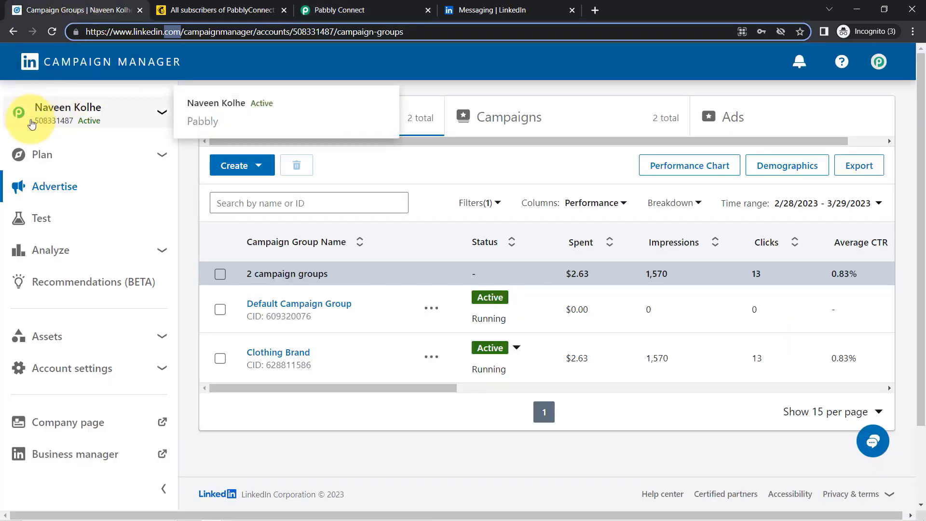
click(317, 6)
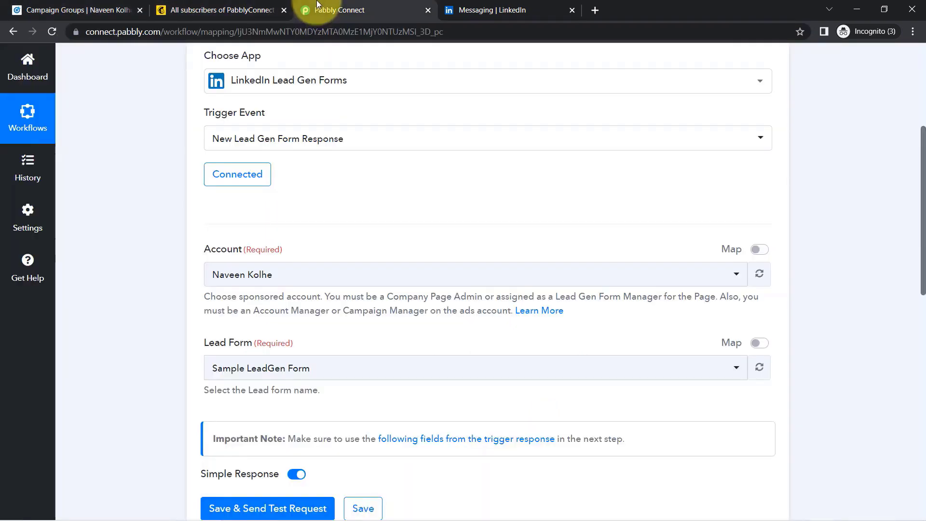
click(213, 274)
click(169, 324)
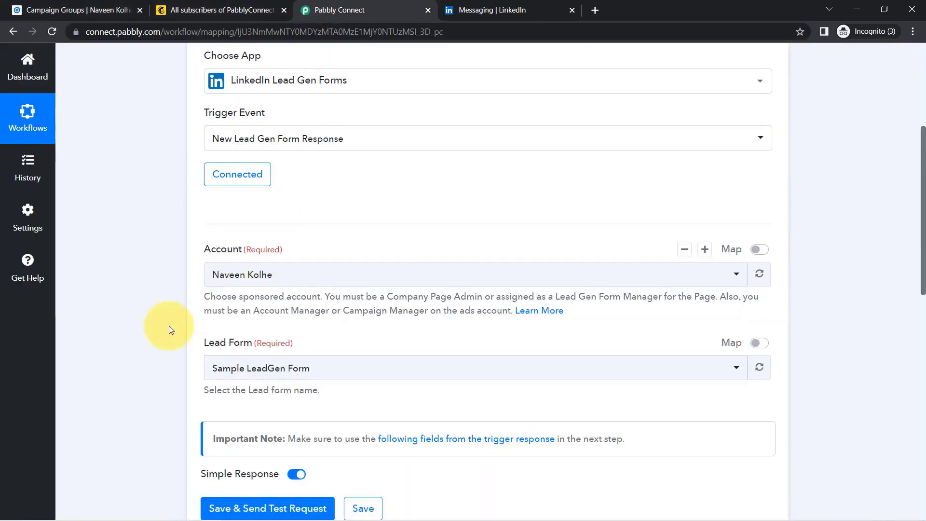
drag(923, 274, 910, 319)
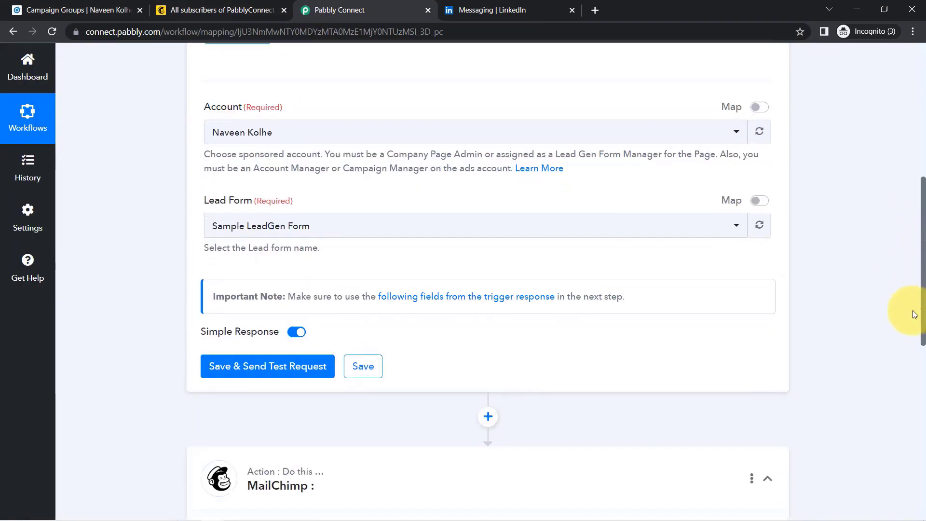
click(222, 227)
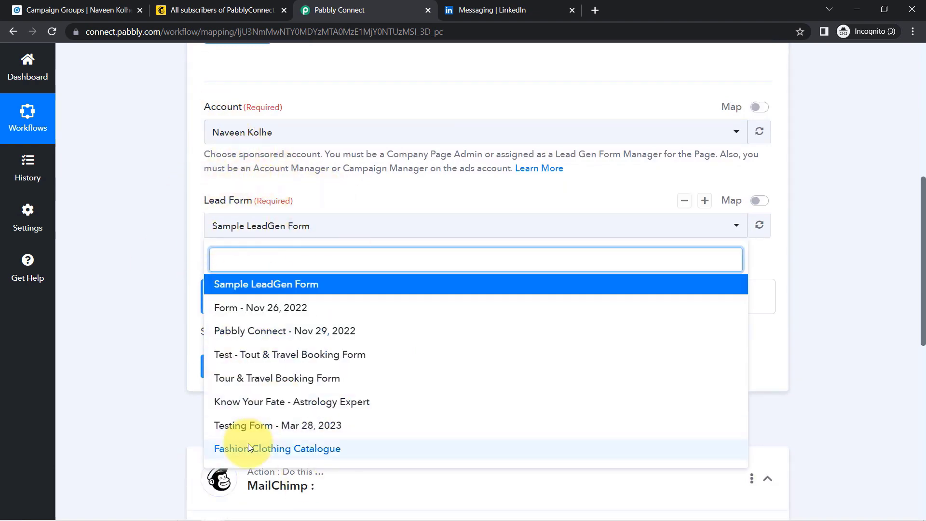
click(77, 9)
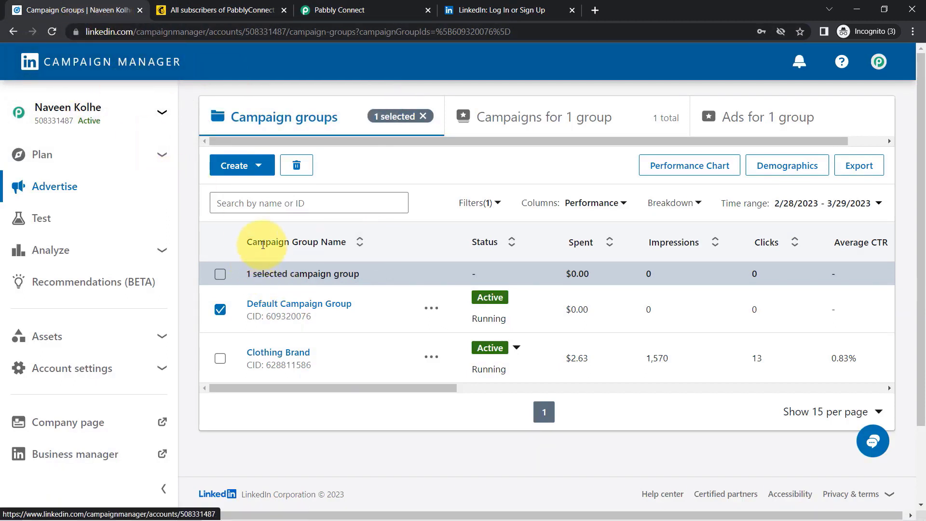
- Edit the astrology ad in Default Campaign Group's 'Lead generation - May 14, 2020' campaign
drag(257, 242, 347, 245)
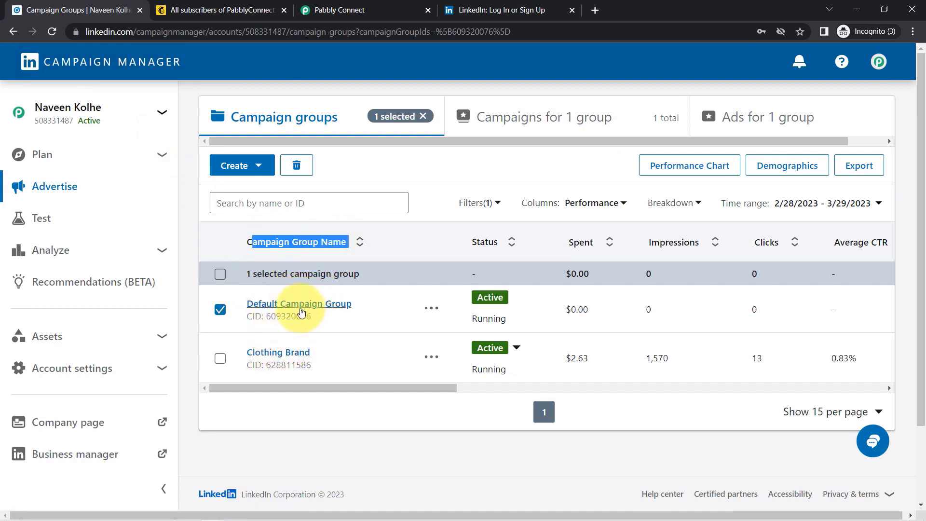
click(316, 306)
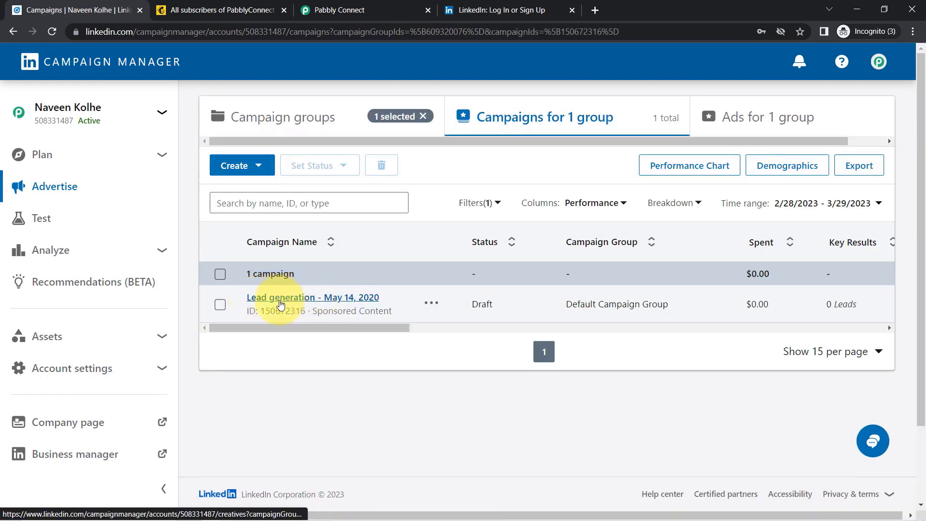
click(284, 298)
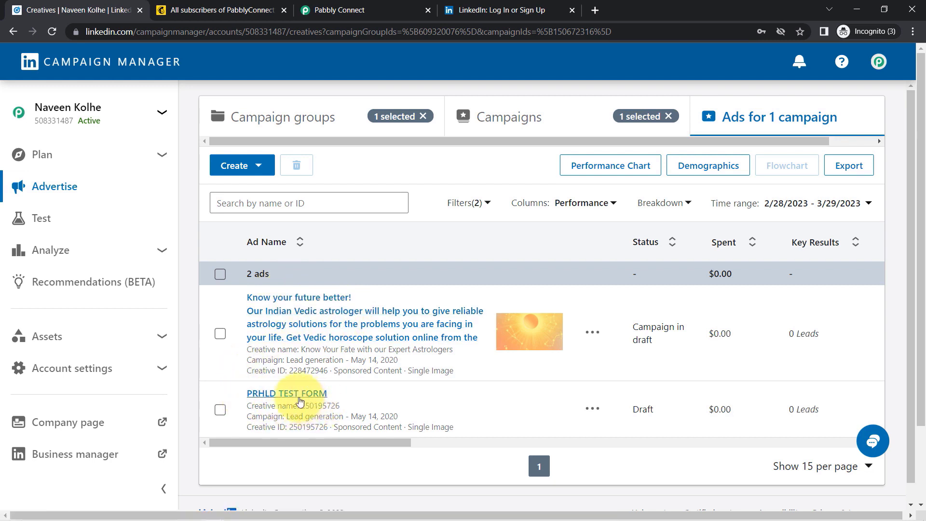
click(591, 341)
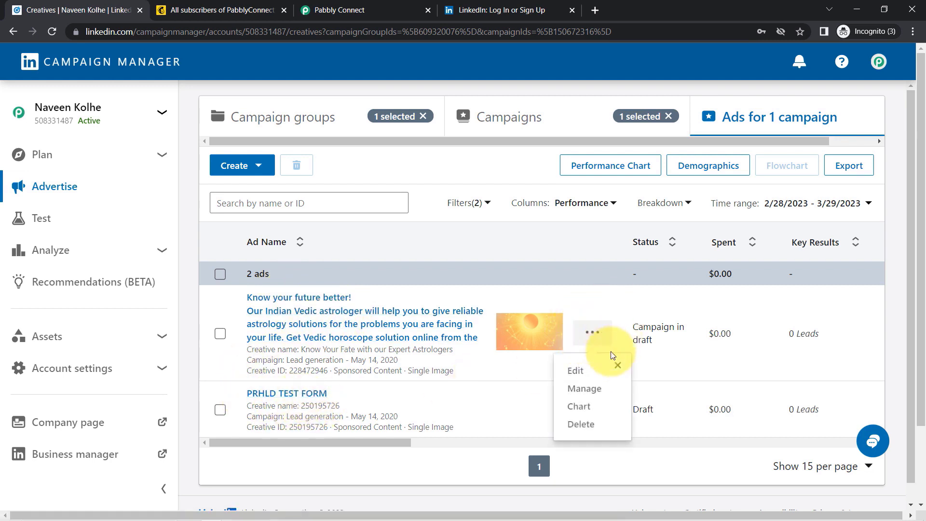
click(577, 370)
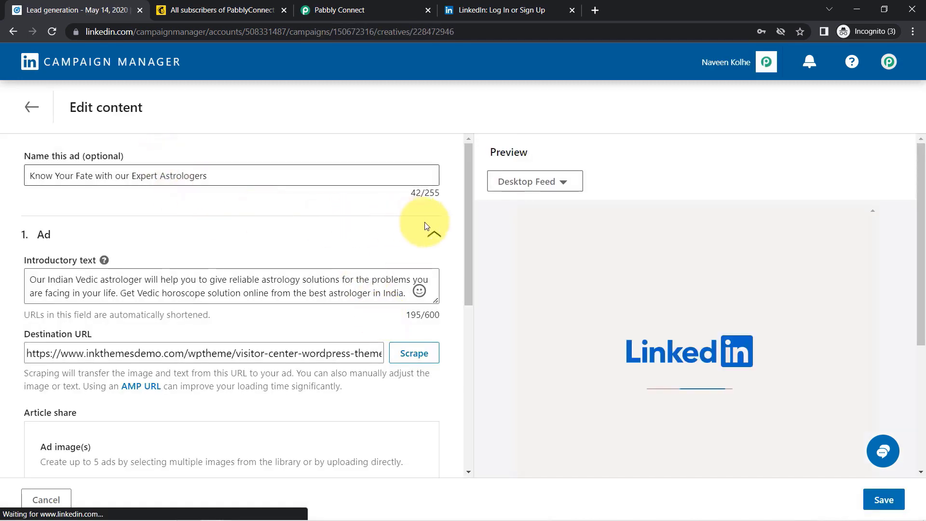
- Confirm the astrology ad uses Sample LeadGen Form, then exit the editor without saving
drag(470, 235, 457, 398)
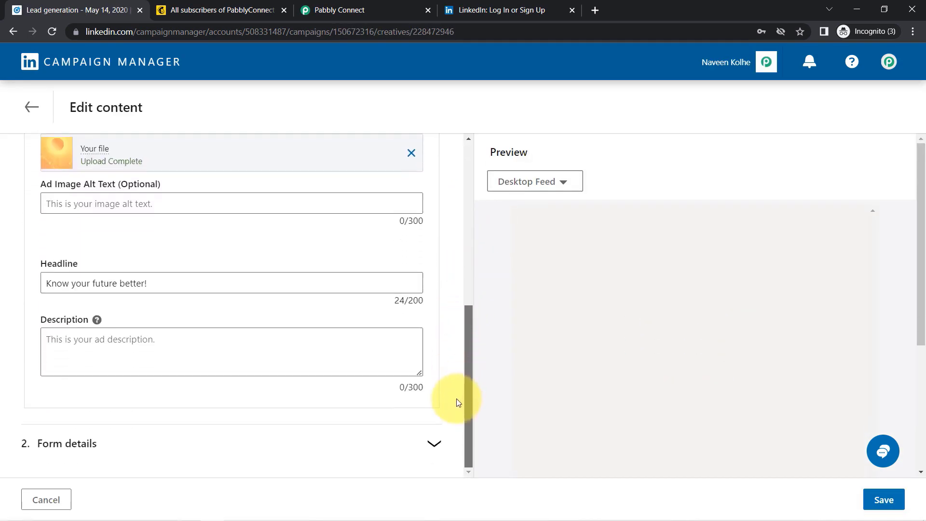
click(429, 440)
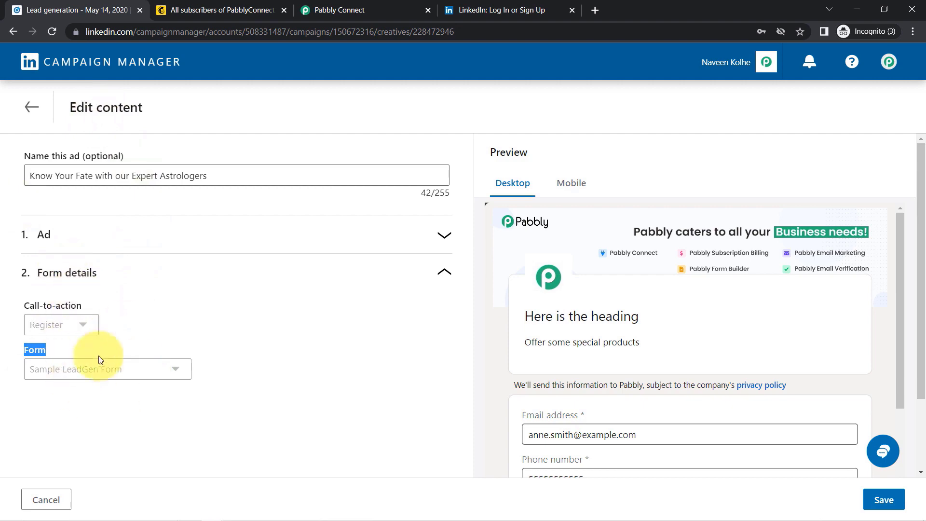
click(58, 498)
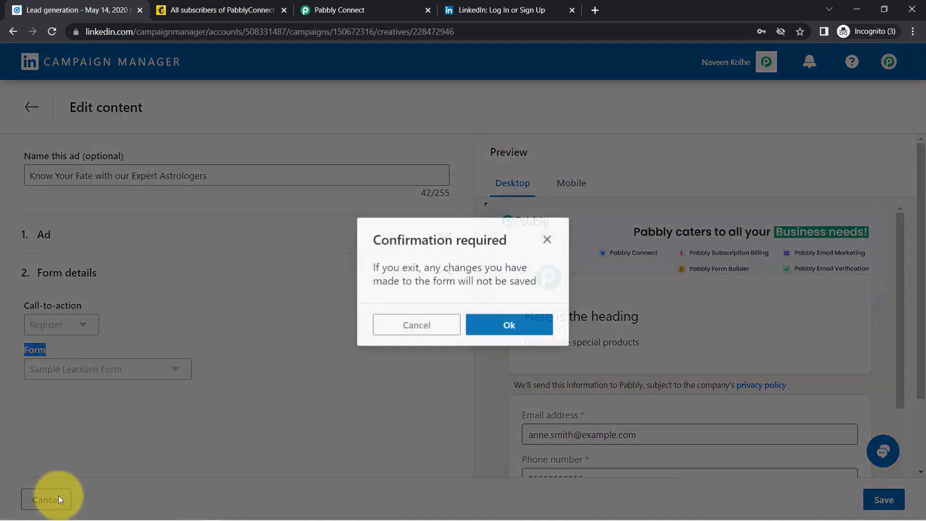
click(504, 326)
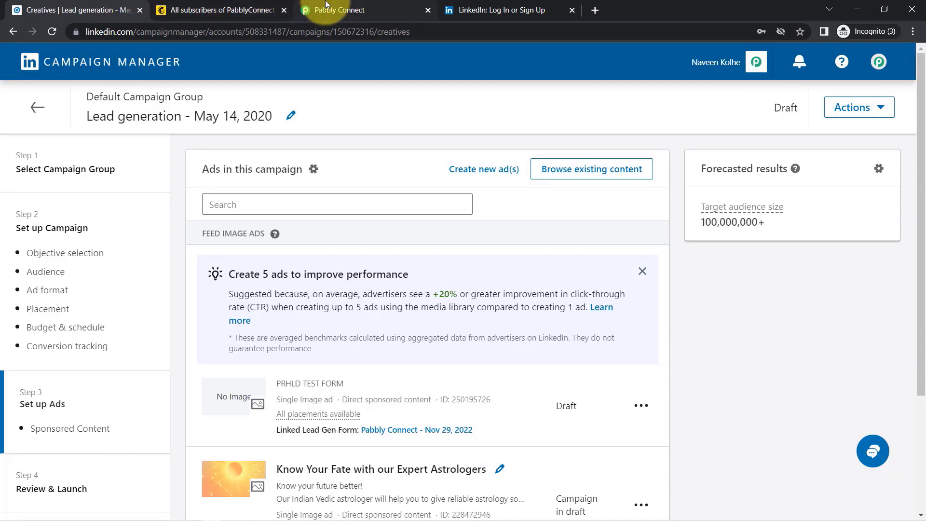
- Keep Sample LeadGen Form, save and send a test request, and review the LeadType SPONSORED response
click(333, 10)
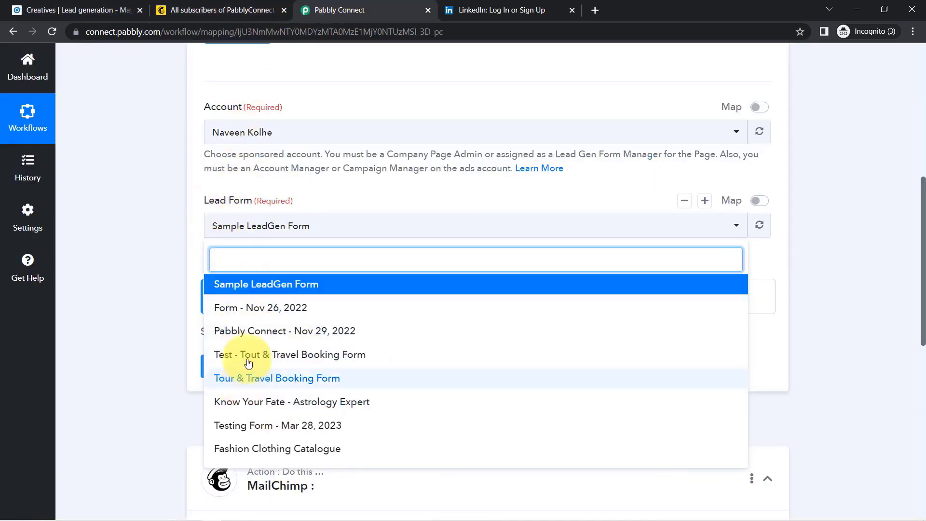
click(275, 287)
click(256, 369)
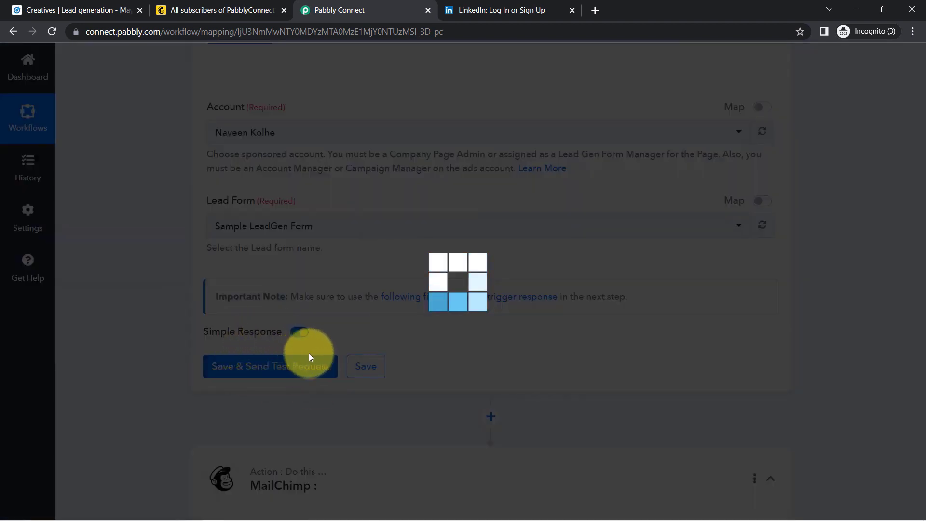
scroll(907, 227, up, 4)
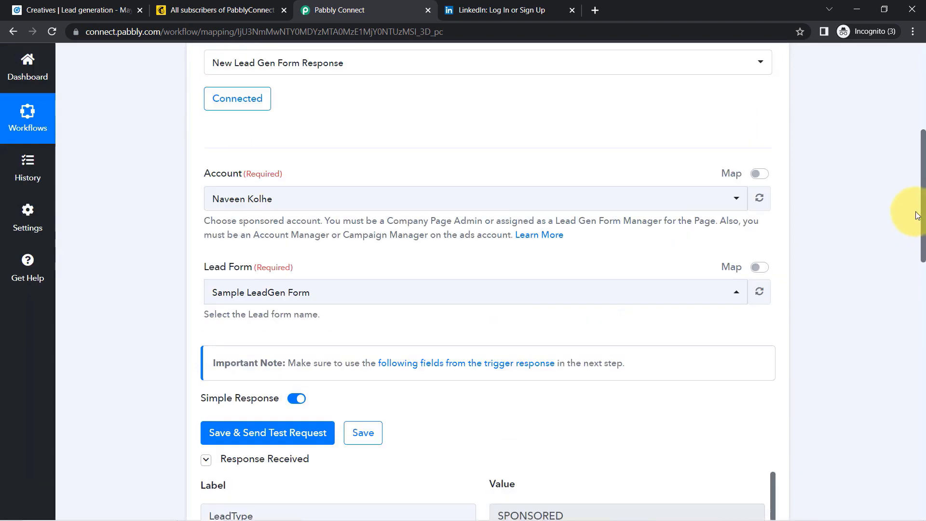
scroll(910, 238, down, 6)
scroll(911, 285, down, 4)
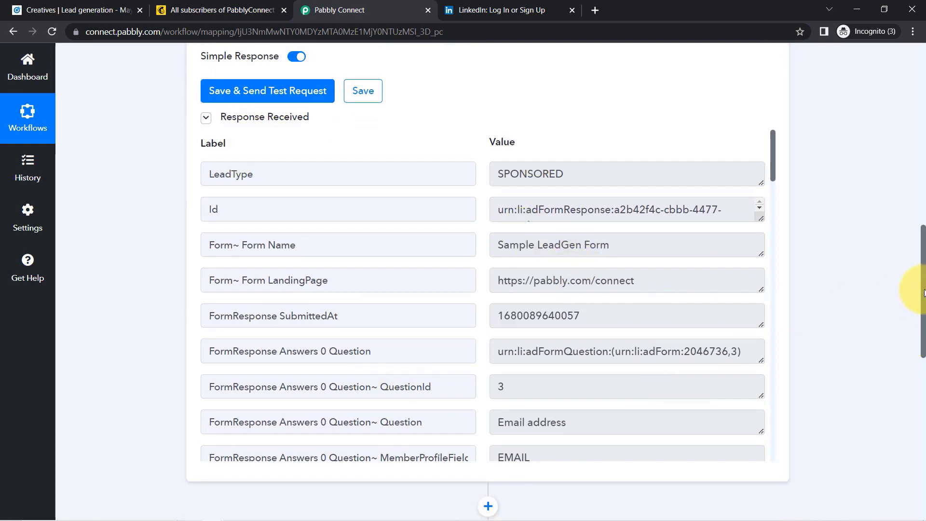
scroll(895, 169, up, 10)
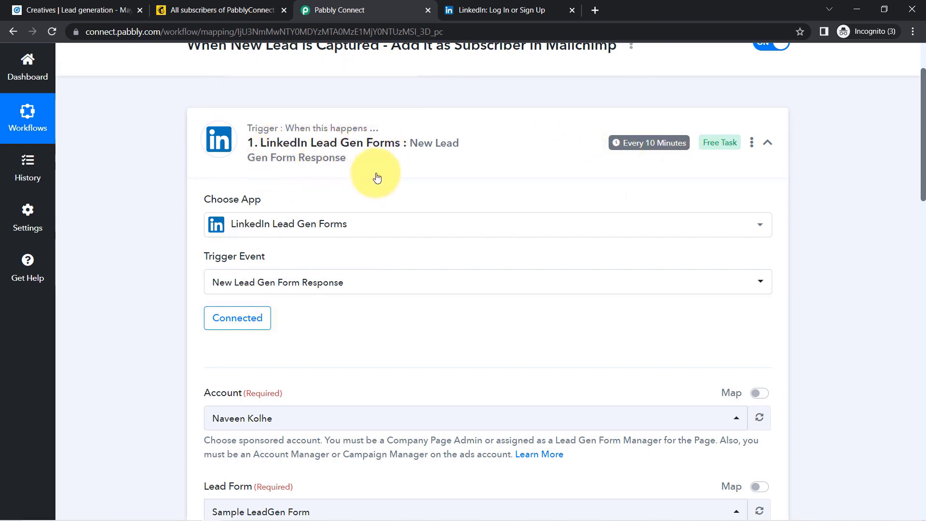
scroll(905, 237, down, 6)
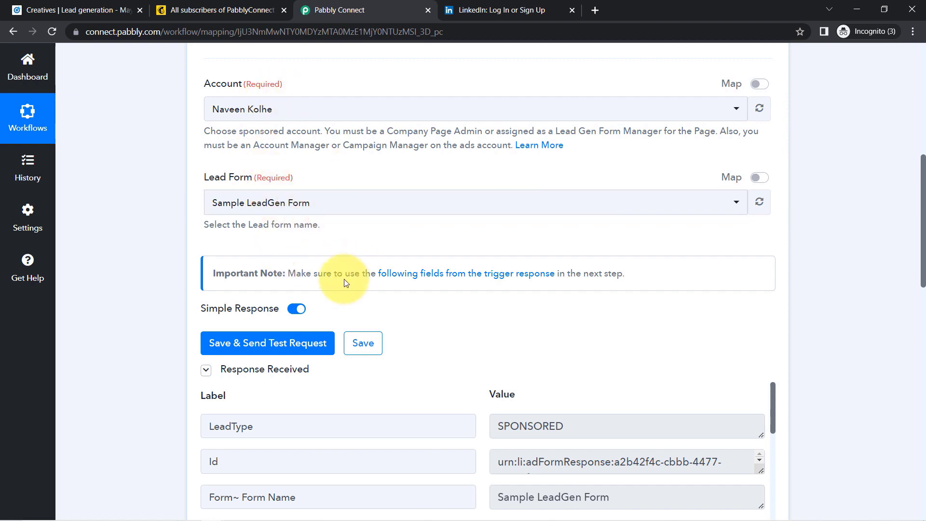
- Preview the sponsored astrology post 'Know your future better!' and open its Pabbly sign-up form
click(72, 10)
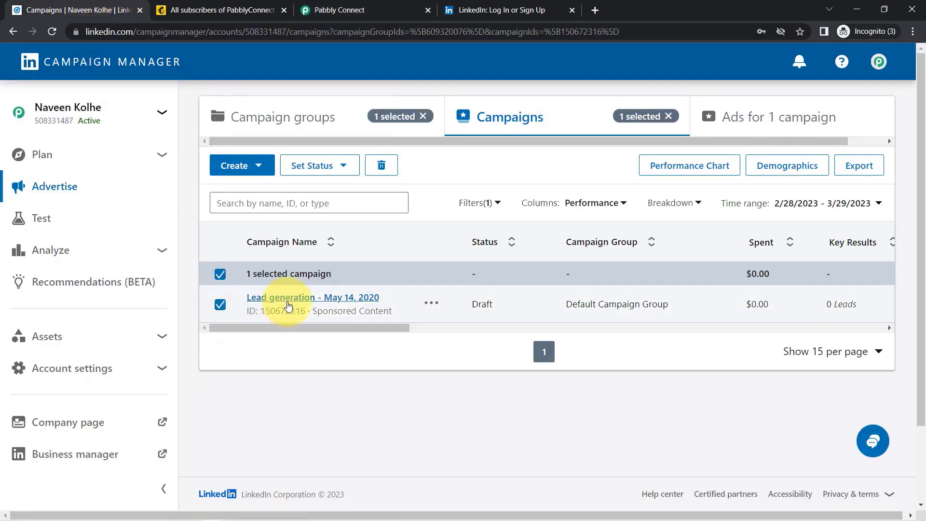
click(288, 304)
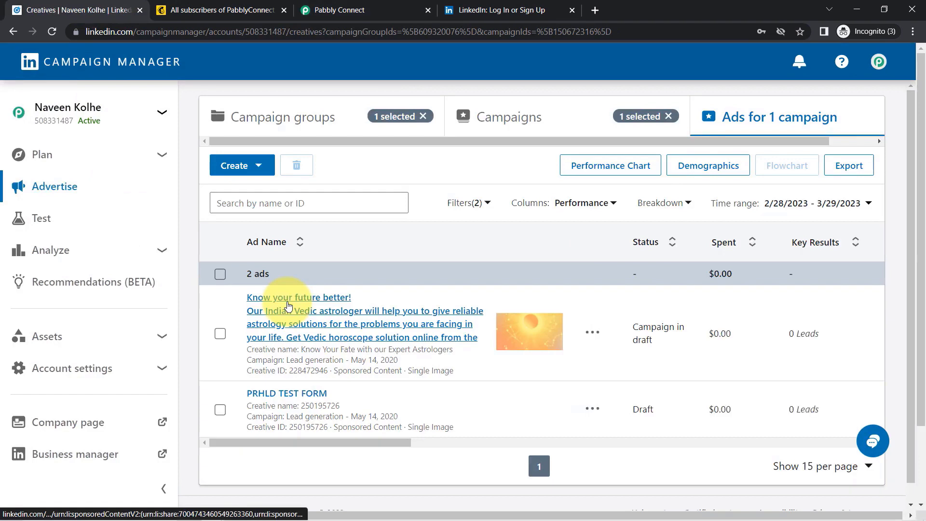
click(293, 312)
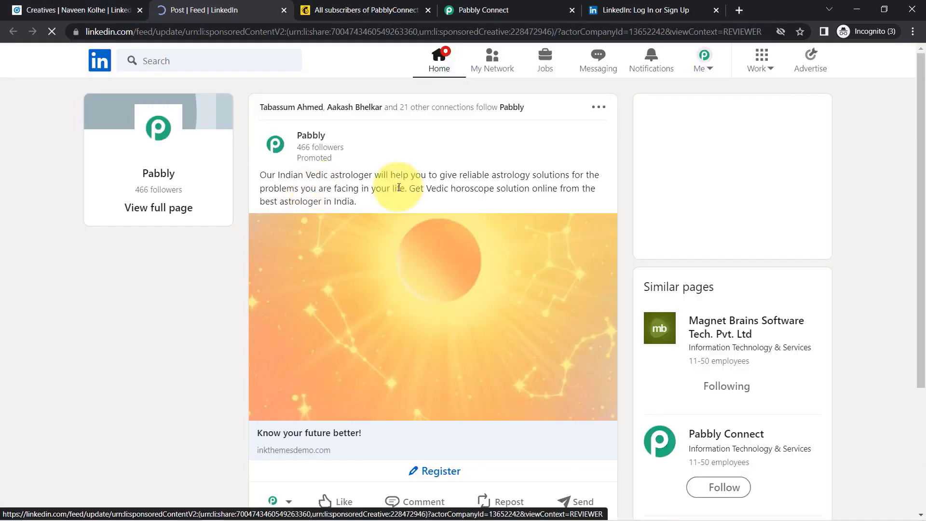
triple_click(400, 182)
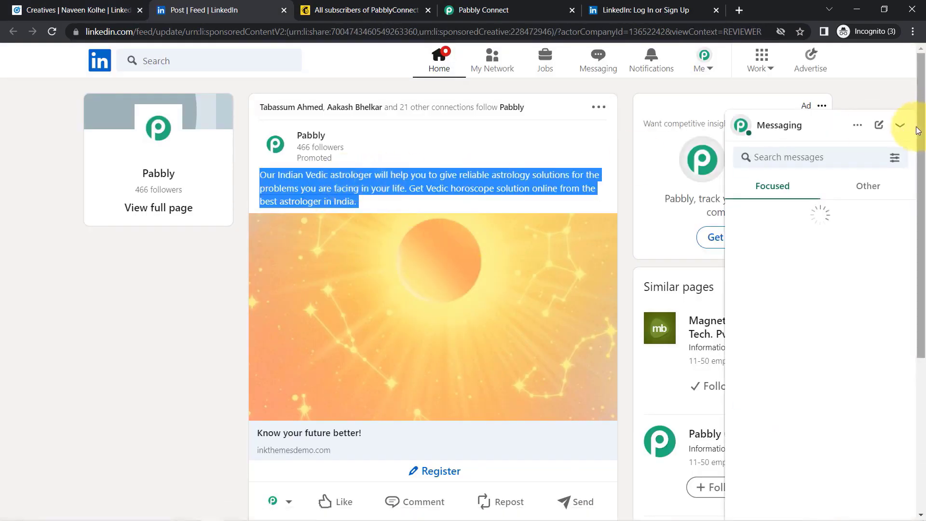
drag(921, 130, 919, 232)
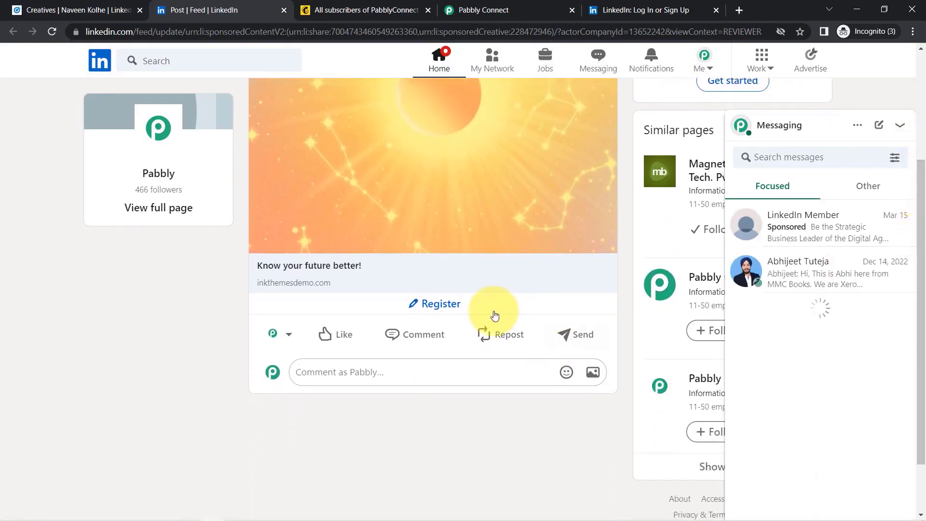
click(425, 311)
- Replace the lead form's prefilled e-mail with a test address and enter a test phone number
triple_click(314, 332)
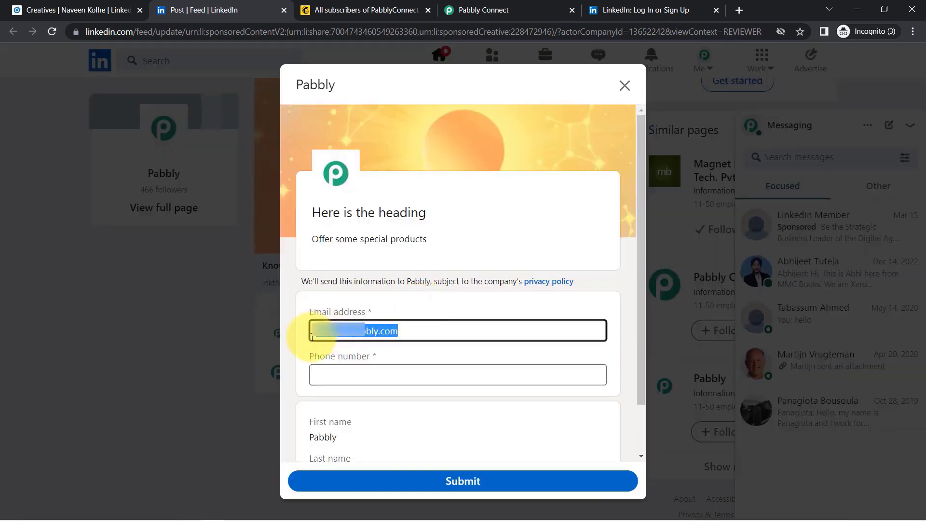
key(BackSpace)
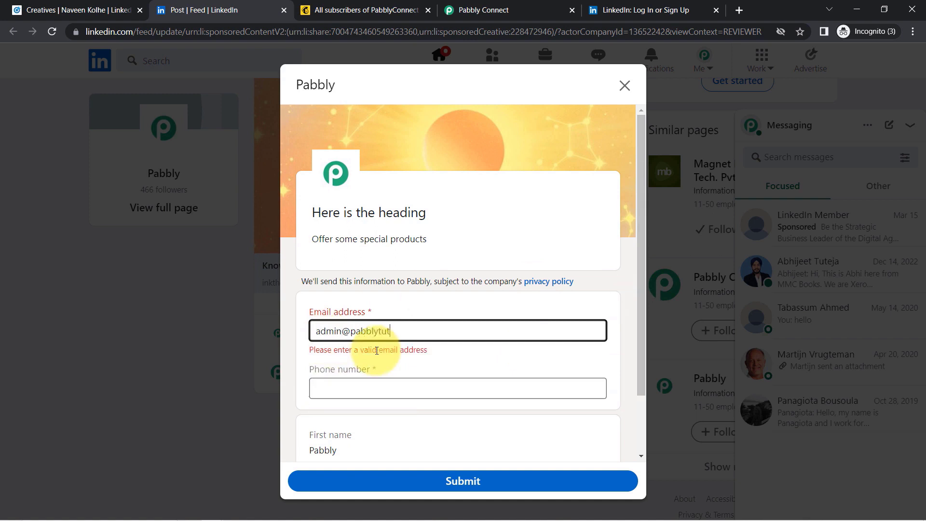
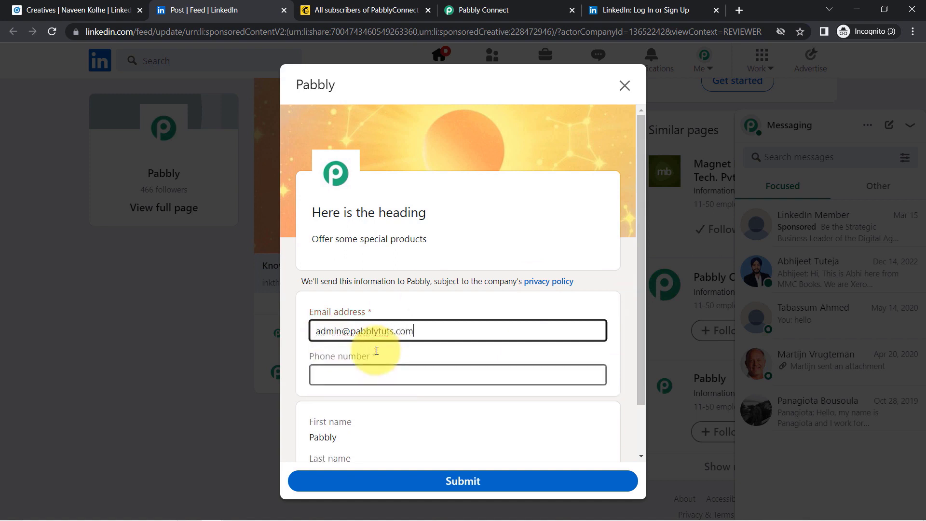
key(Tab)
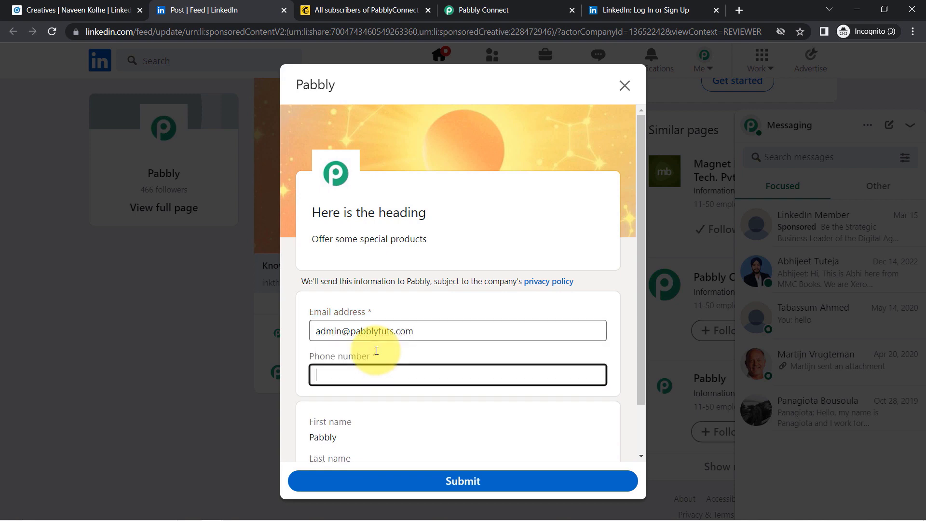
text(96666666666)
click(450, 314)
- Review the prefilled first and last names, then open the ad's post preview from Campaign Manager
drag(640, 195, 643, 244)
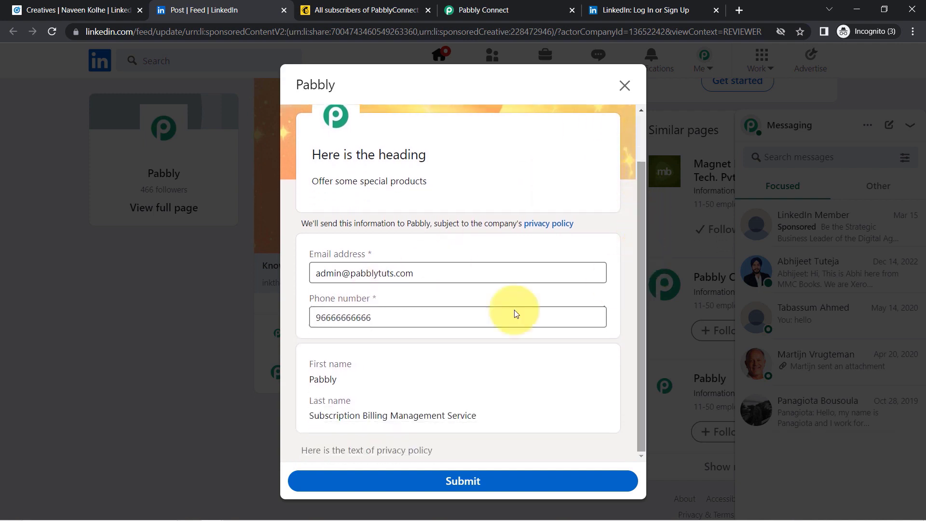
drag(311, 365, 351, 364)
drag(310, 401, 356, 405)
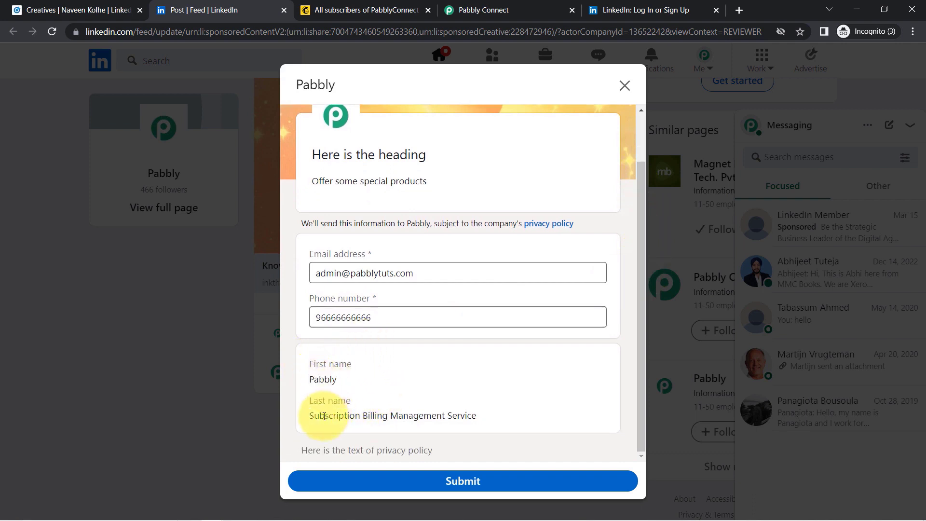
drag(324, 416, 476, 421)
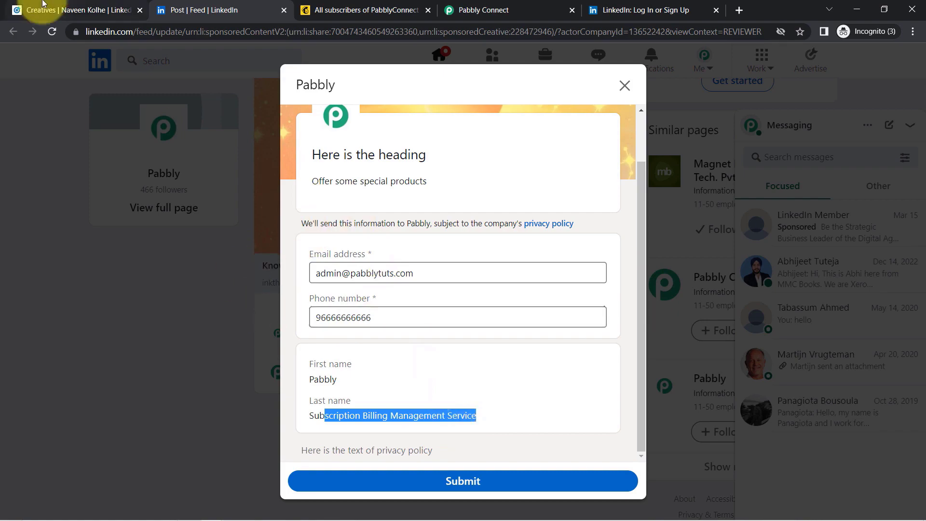
click(82, 18)
click(298, 307)
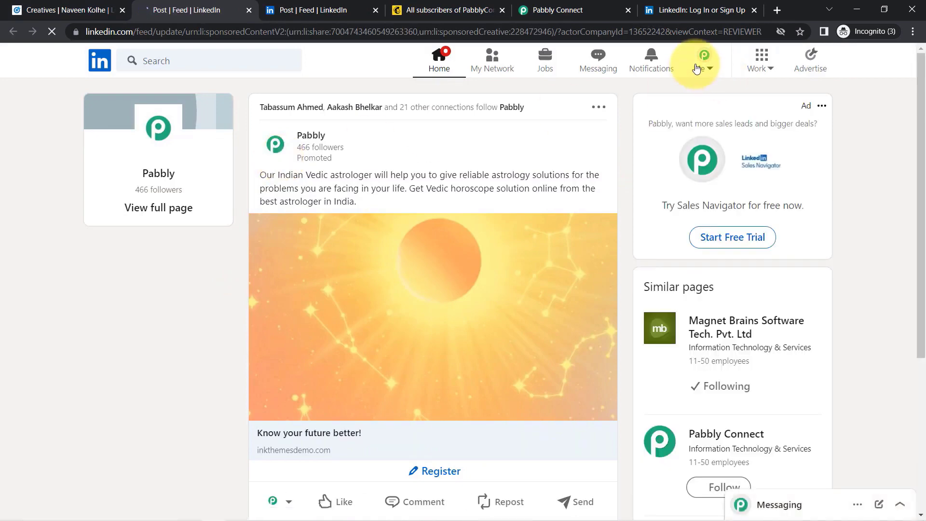
- Check the profile's first and last names in Edit intro, then close it without saving
click(696, 68)
click(624, 174)
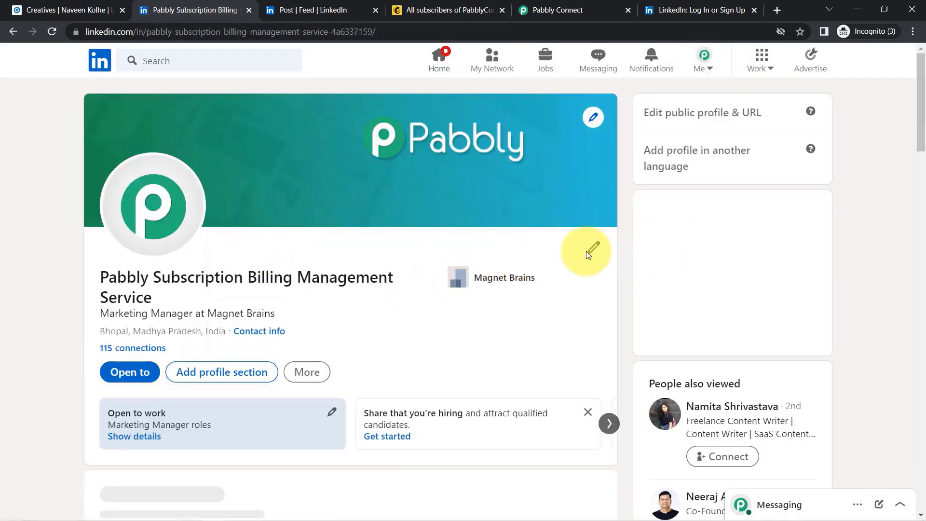
click(591, 252)
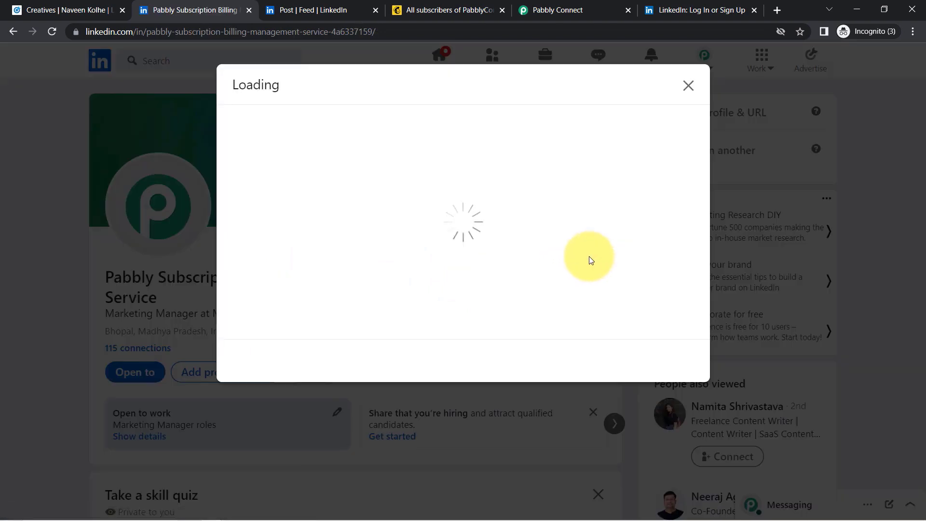
drag(269, 176, 238, 177)
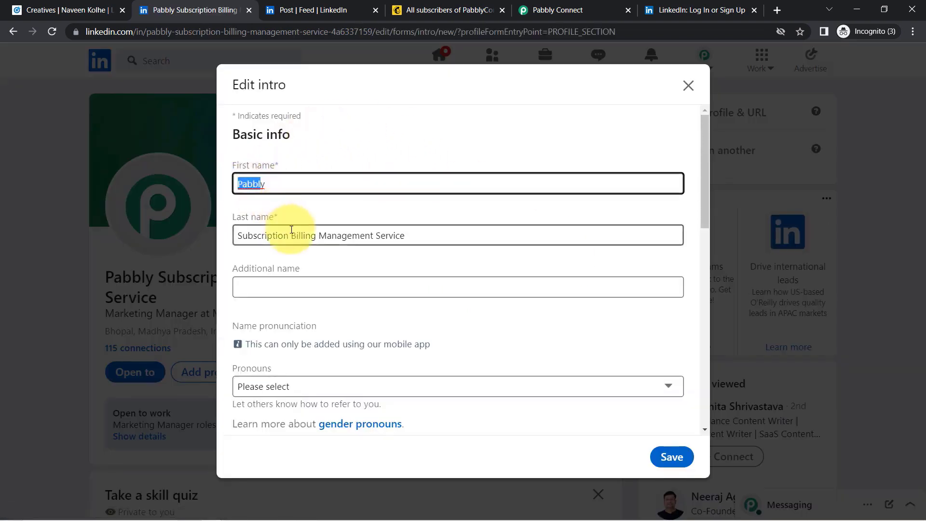
drag(291, 230, 232, 234)
double_click(251, 187)
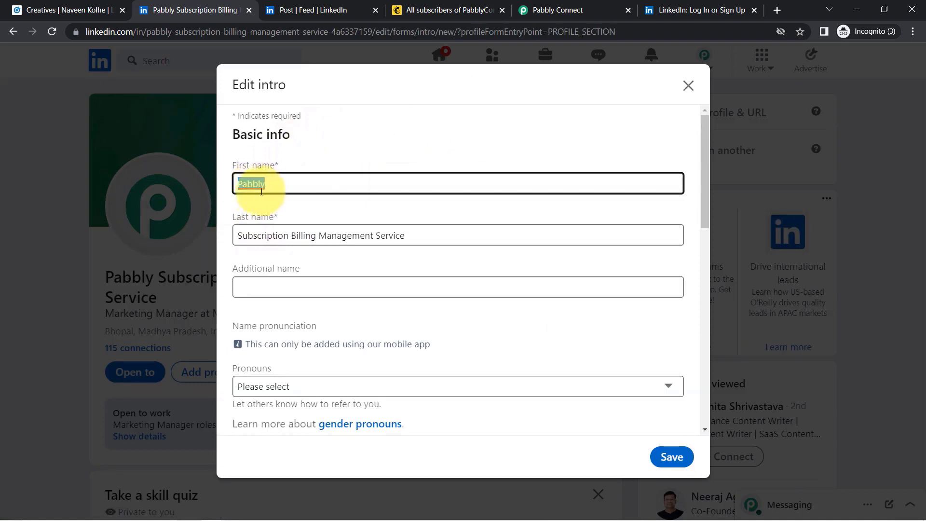
drag(247, 235, 409, 237)
double_click(241, 183)
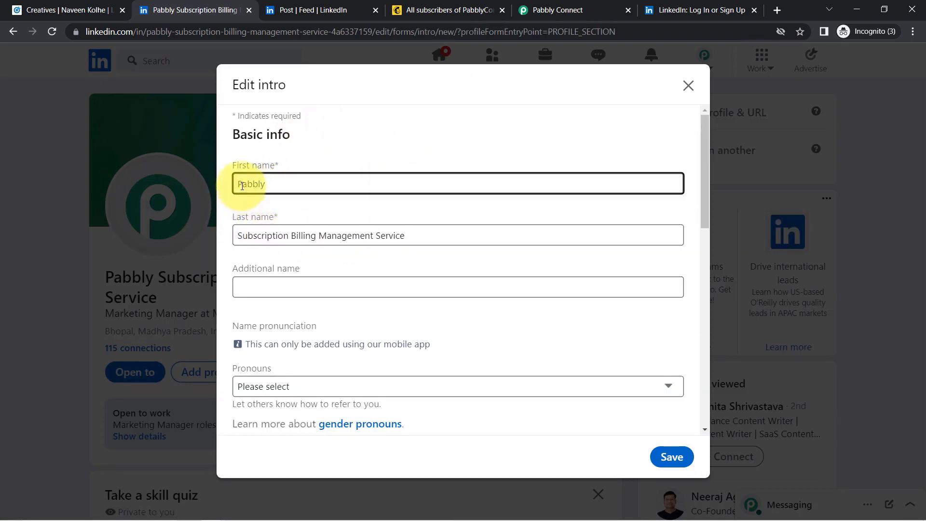
click(274, 234)
drag(274, 233, 385, 234)
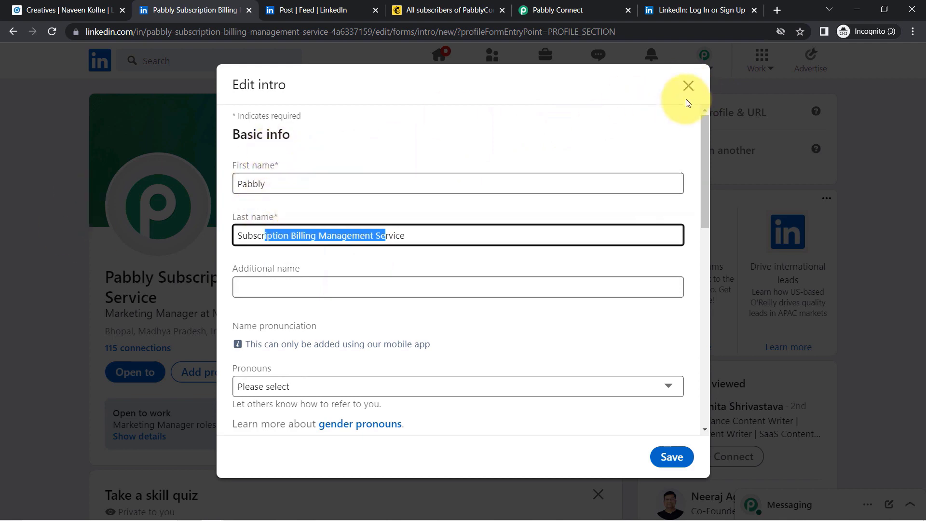
click(682, 93)
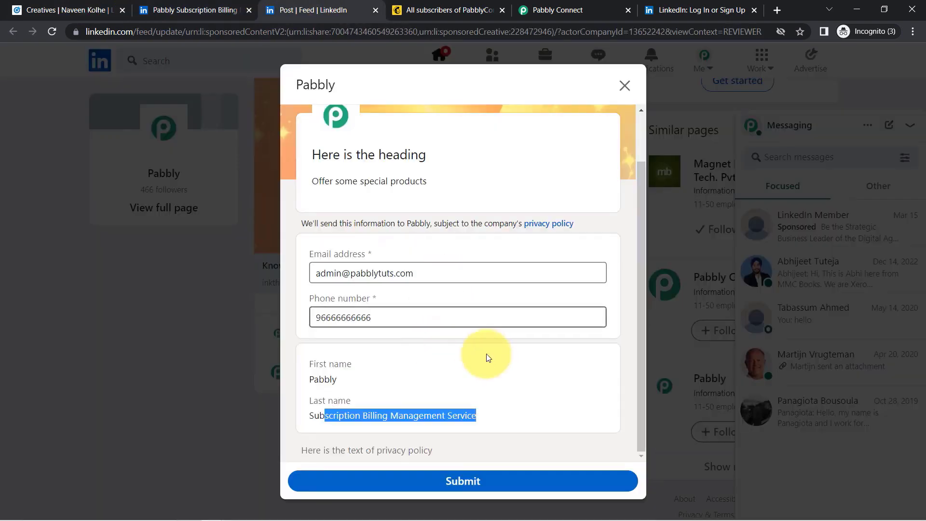
- Submit the Pabbly lead form and resend the Pabbly Connect trigger's test request
click(461, 479)
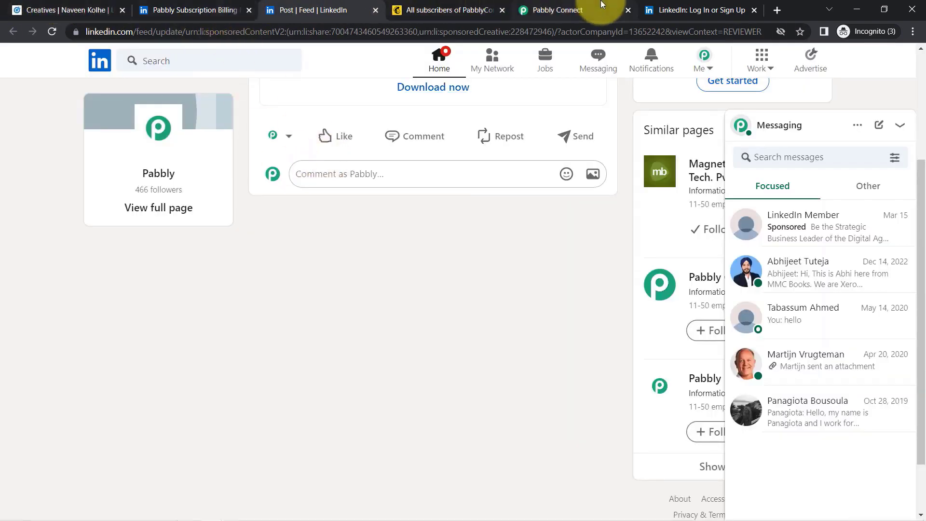
drag(594, 9, 456, 10)
click(257, 345)
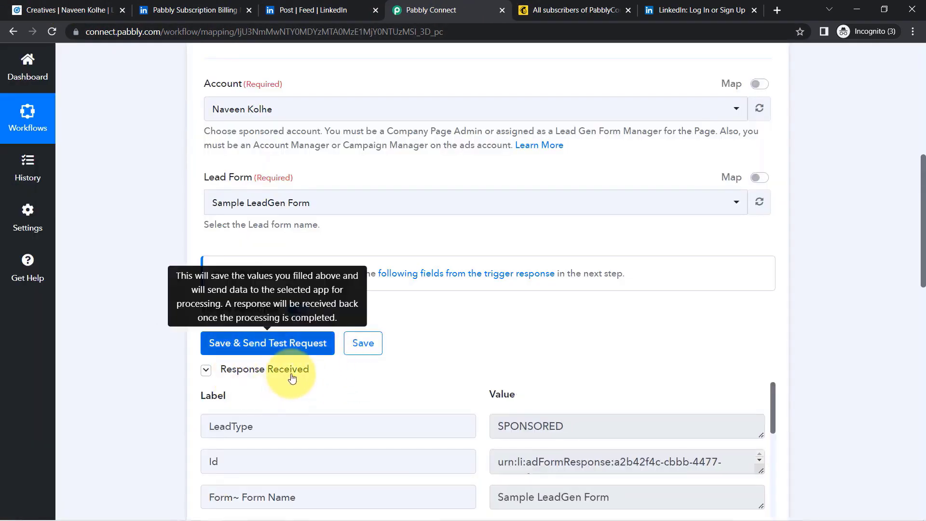
- Review the form name and Form LandingPage fields in the new trigger response
drag(924, 212, 924, 290)
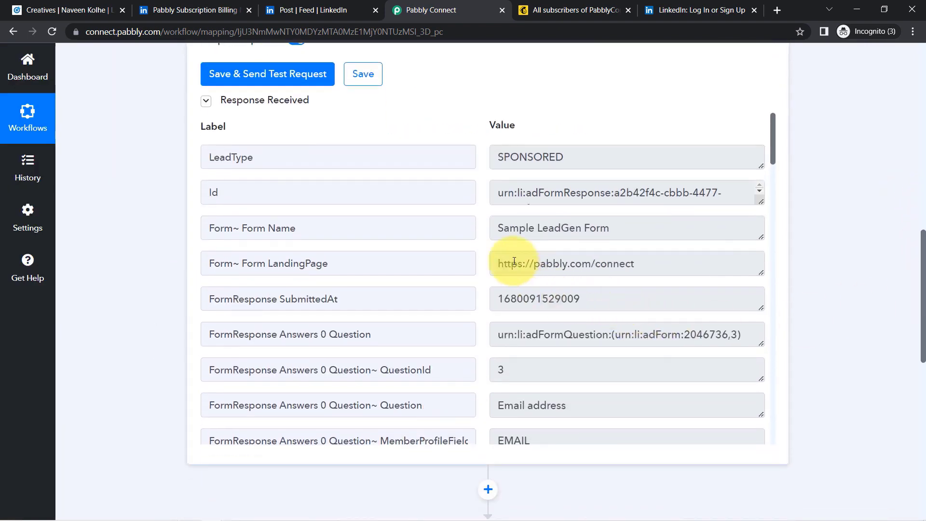
drag(518, 264, 650, 265)
drag(258, 263, 420, 263)
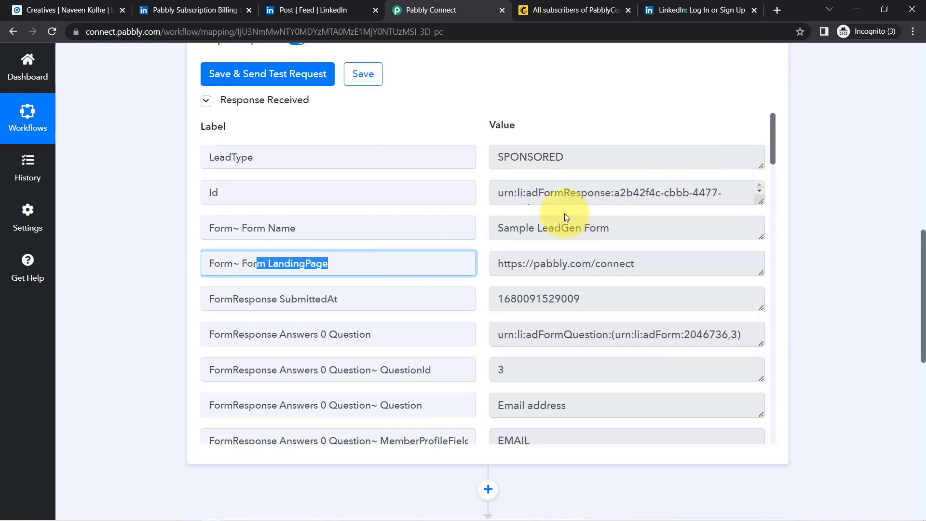
drag(268, 229, 296, 229)
drag(627, 228, 504, 239)
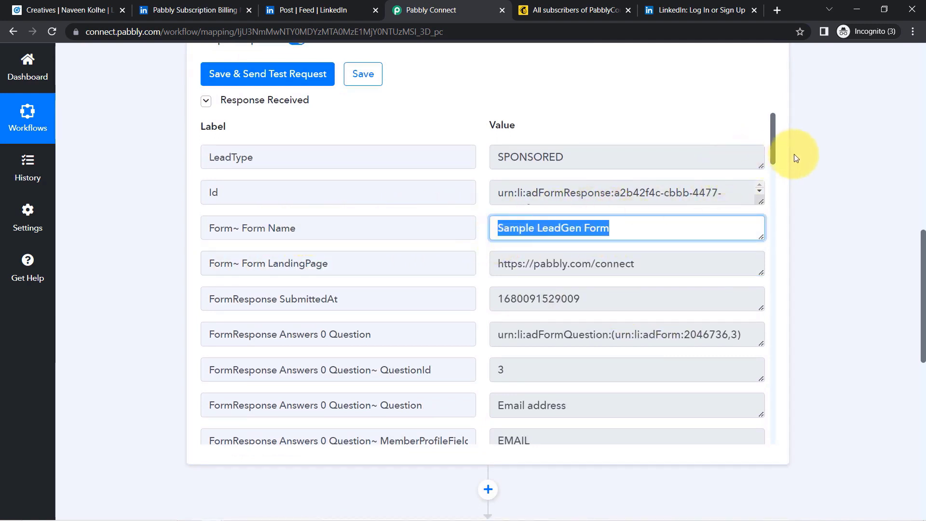
drag(774, 148, 764, 200)
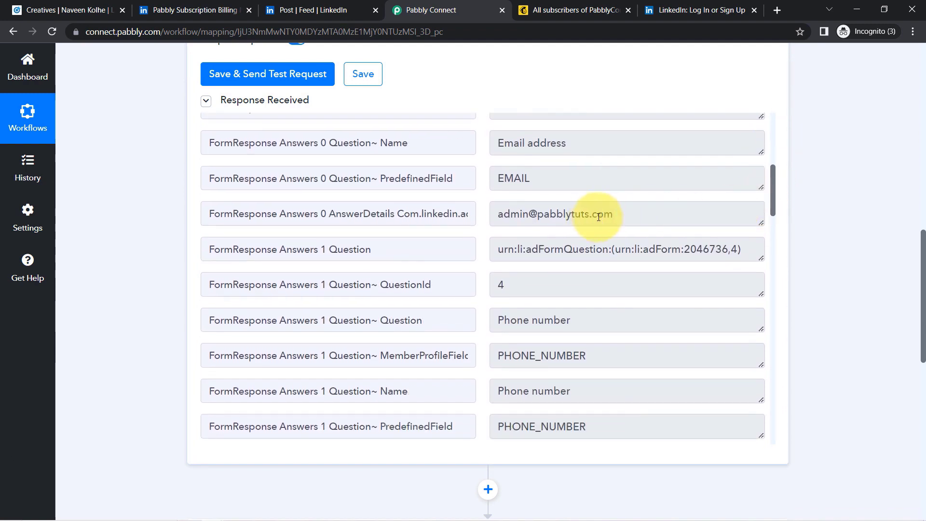
drag(603, 213, 501, 224)
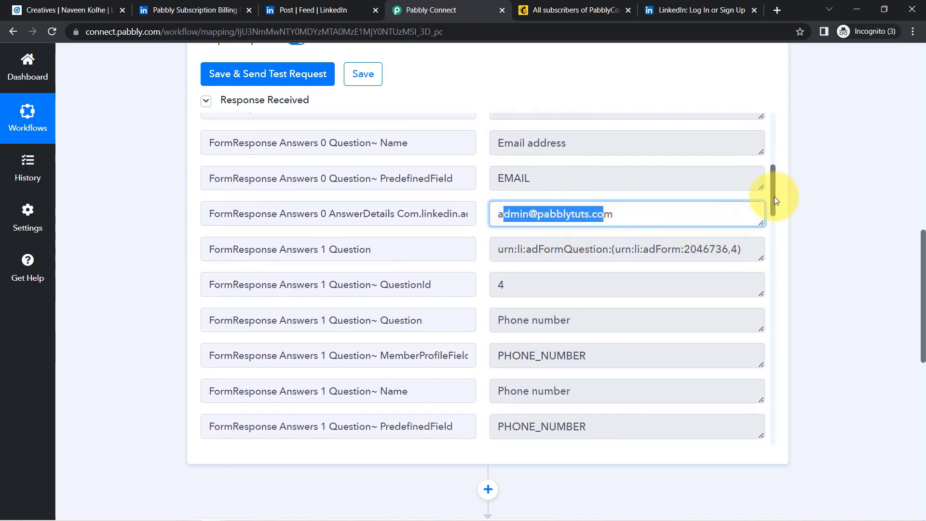
drag(774, 199, 769, 221)
- Verify the submitted phone number and last name, then return to the top
click(521, 316)
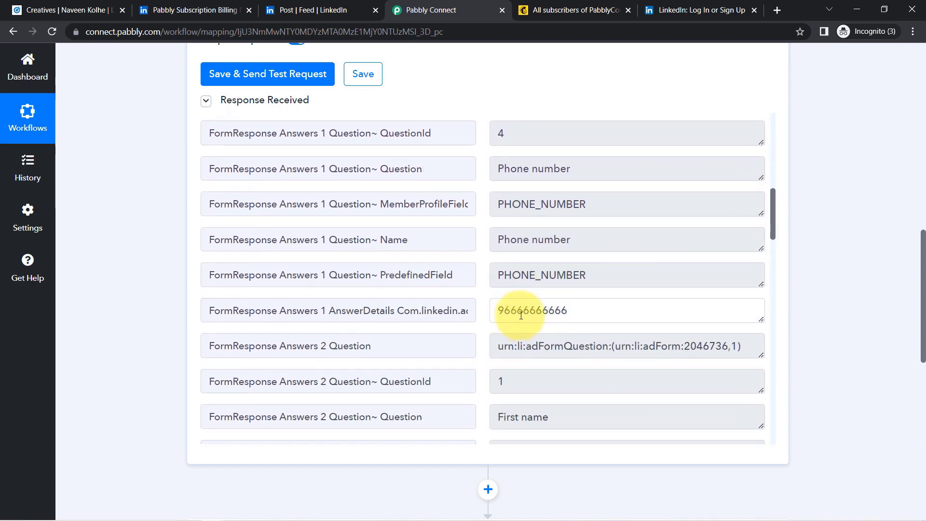
drag(510, 314, 762, 308)
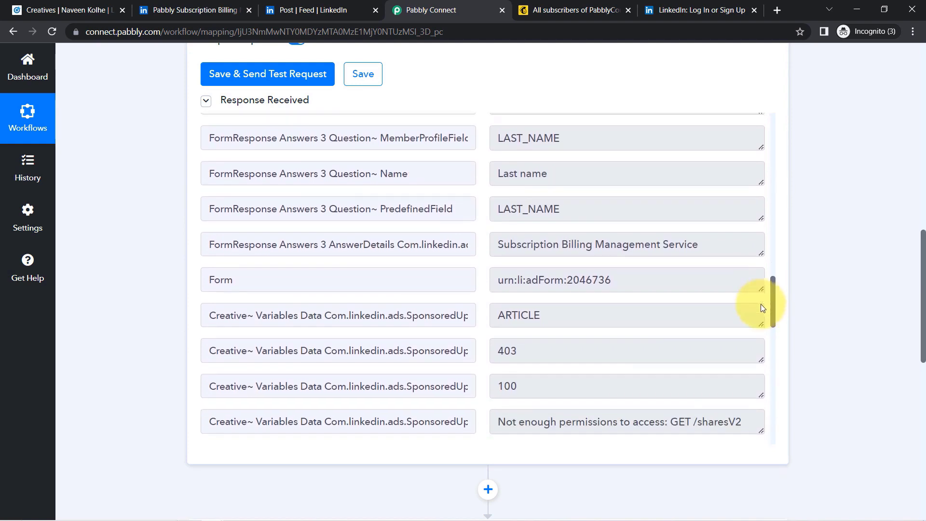
click(543, 241)
drag(527, 241, 712, 243)
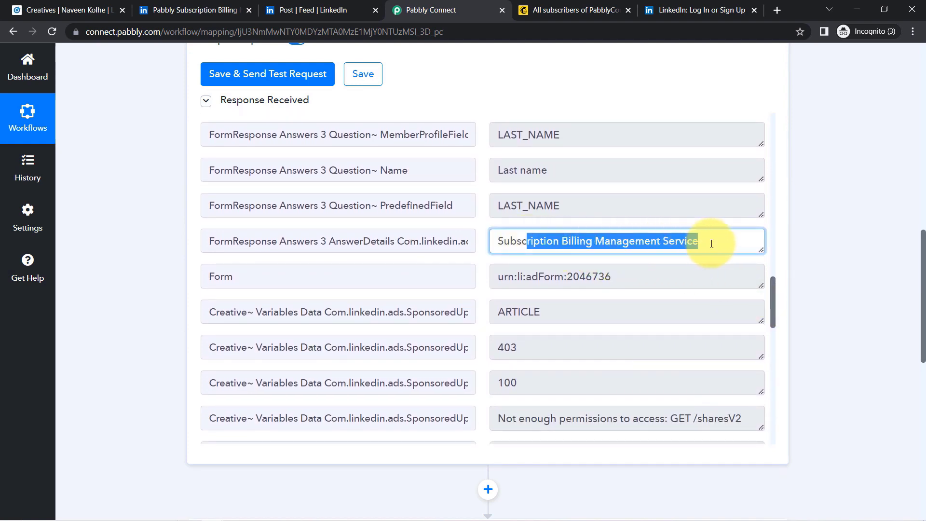
drag(777, 293, 787, 391)
drag(548, 287, 516, 284)
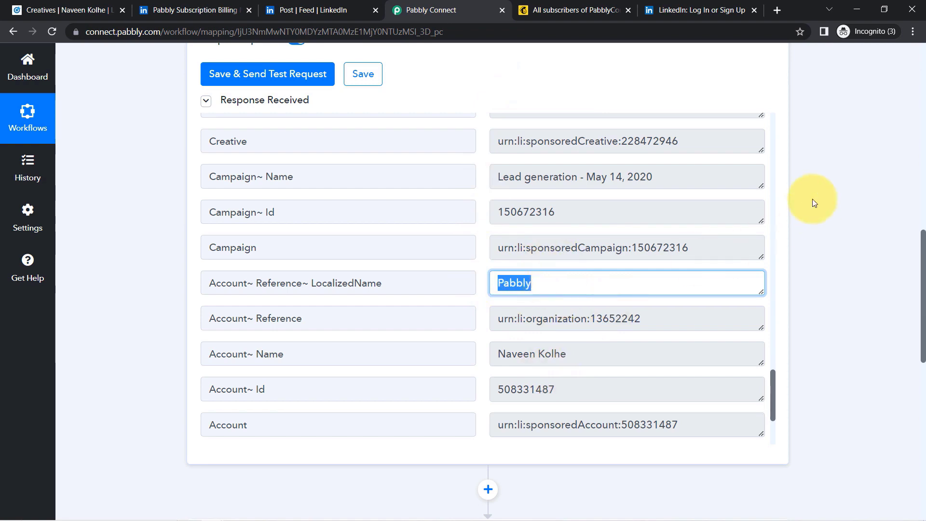
drag(924, 245, 901, 86)
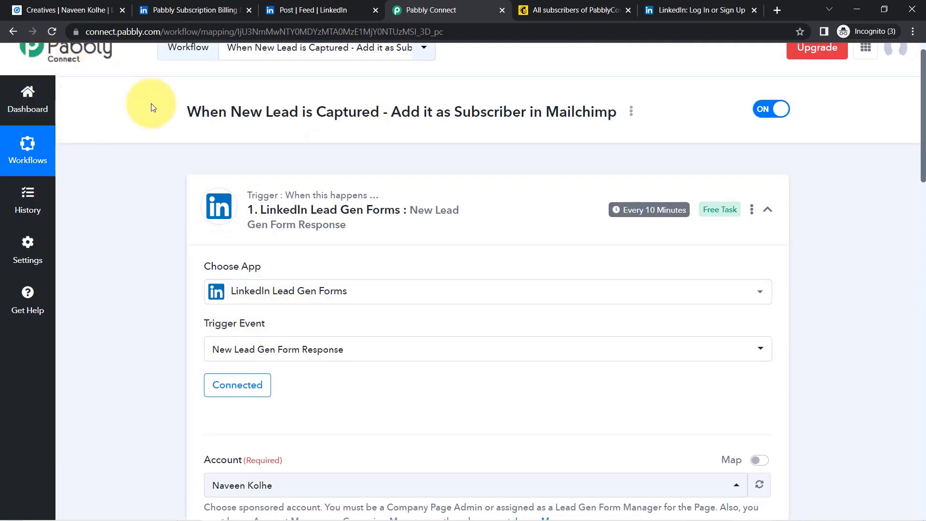
drag(924, 124, 894, 441)
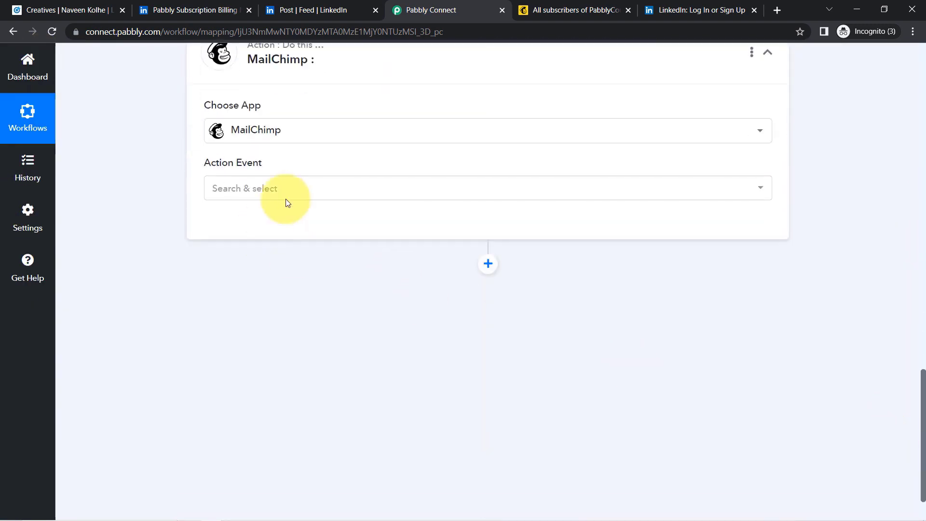
- Set the MailChimp event to Add New Member with Custom Fields and start a new connection
click(238, 197)
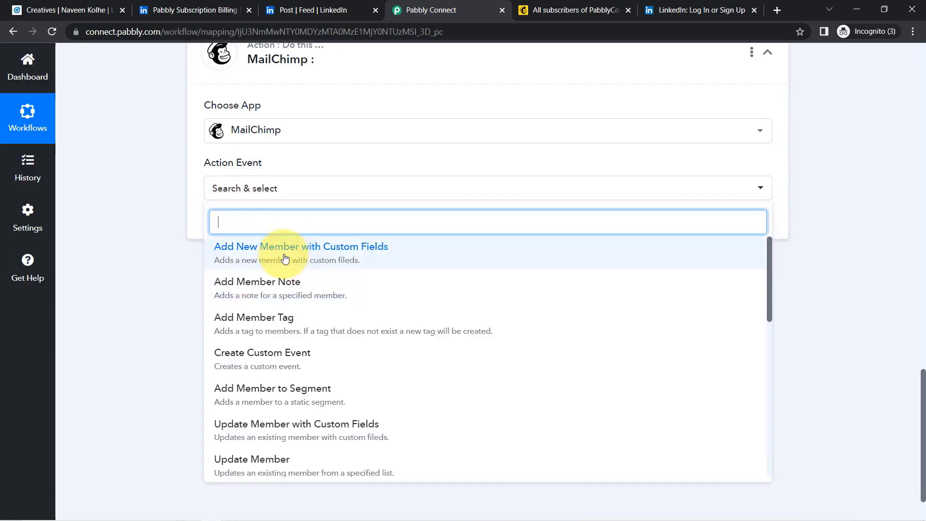
click(285, 259)
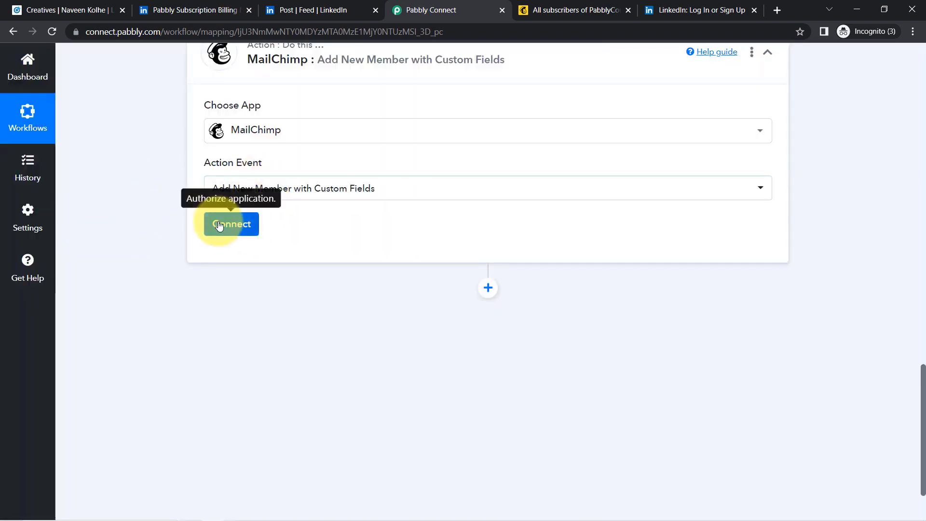
click(219, 225)
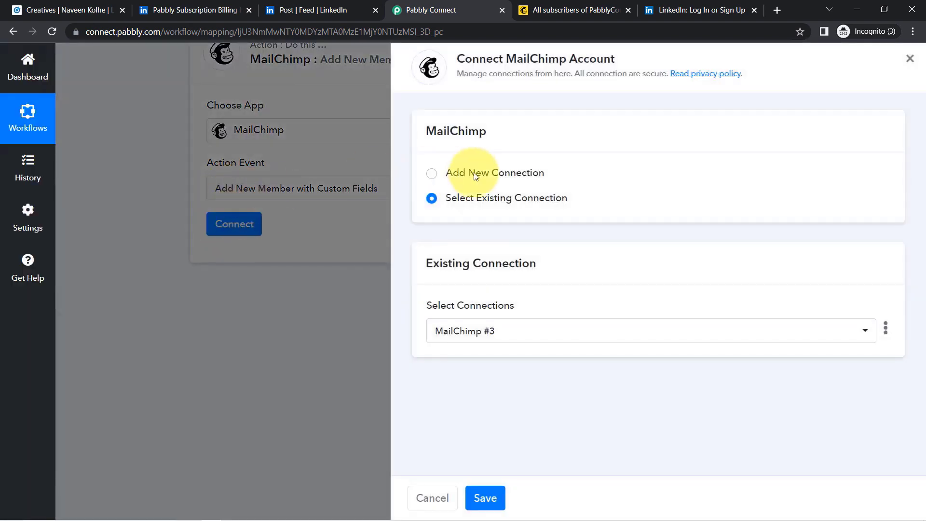
click(493, 172)
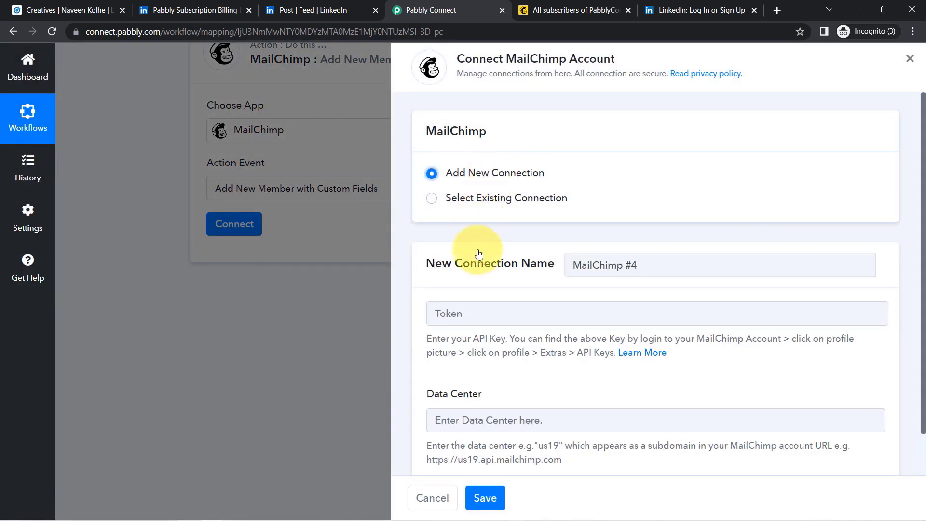
scroll(923, 210, down, 1)
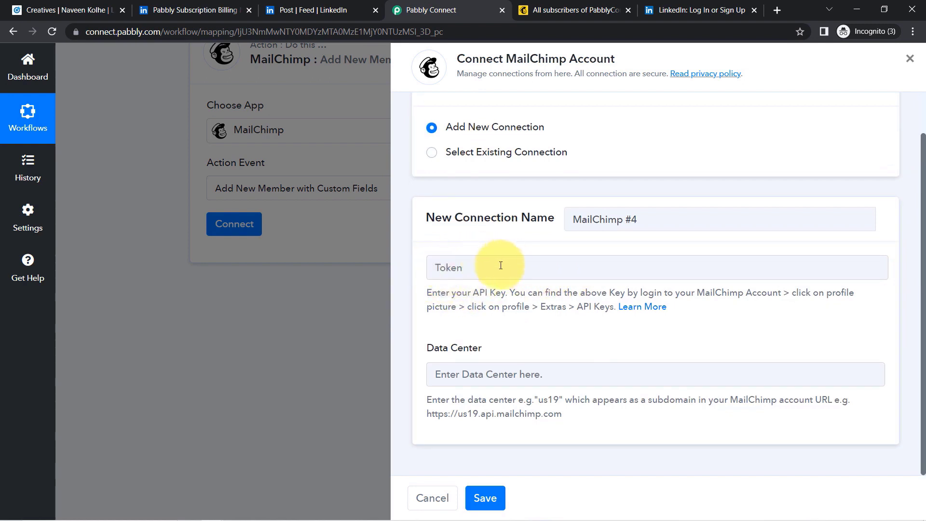
drag(457, 293, 595, 310)
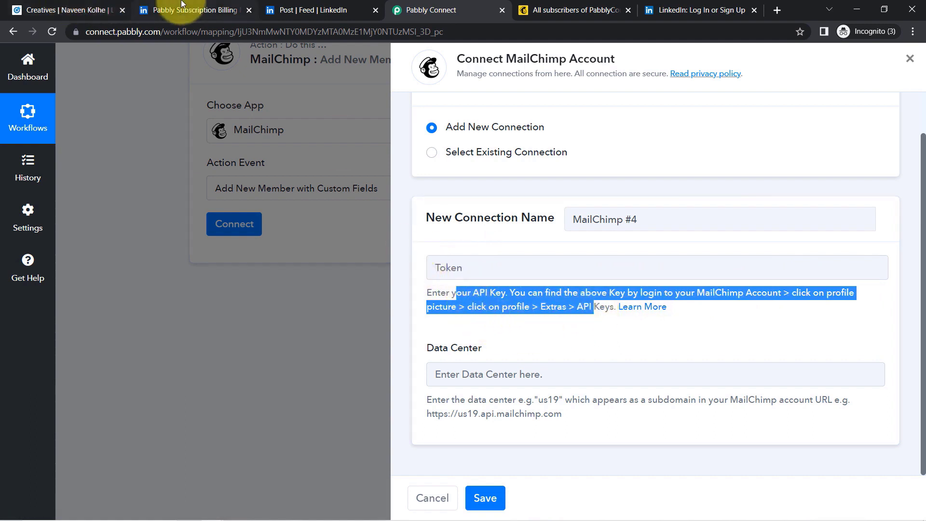
- Go to the Mailchimp account's Profile > Extras > API keys page
click(553, 5)
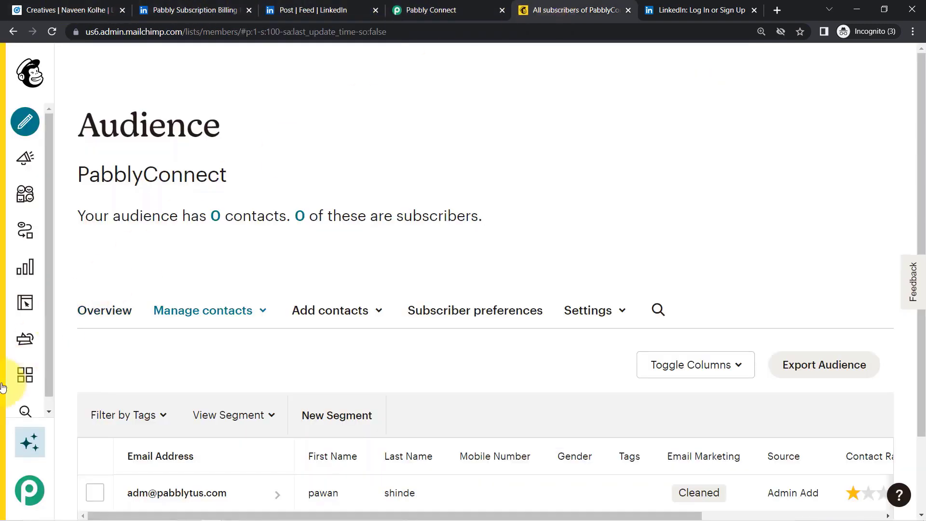
click(27, 491)
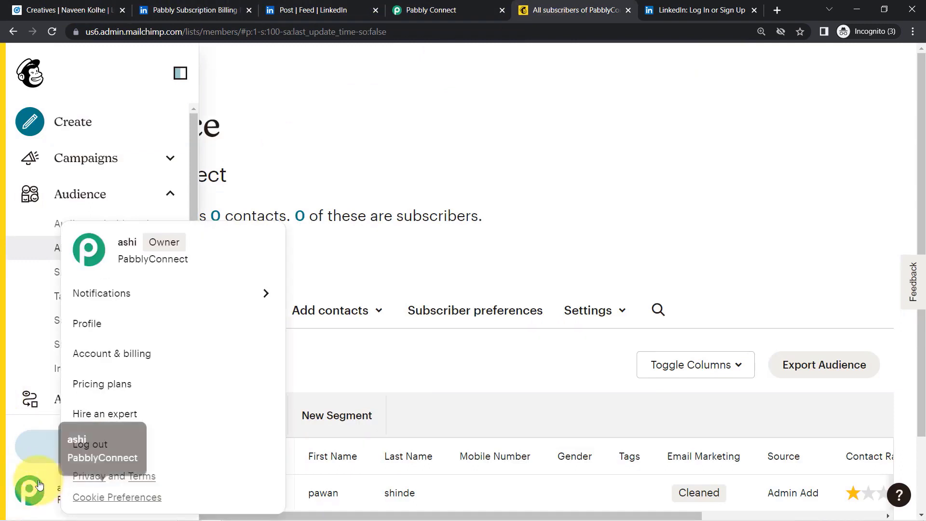
click(88, 324)
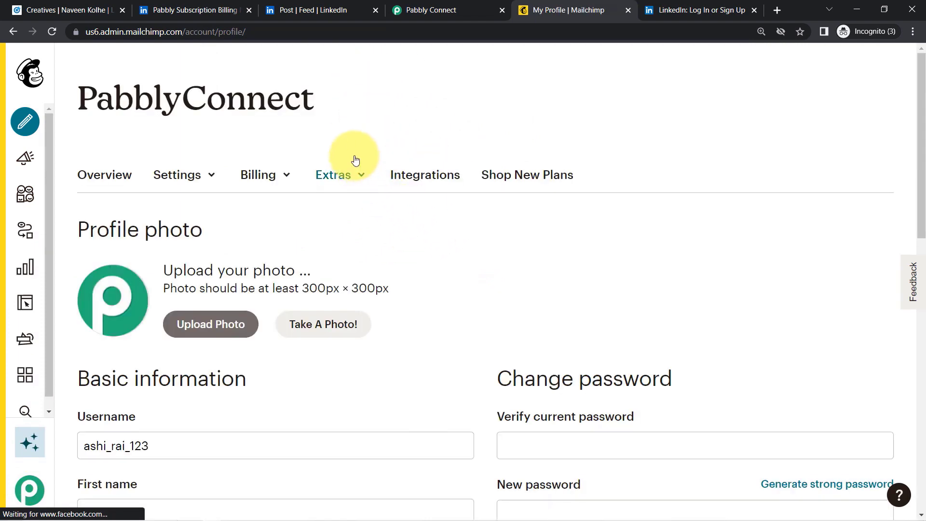
click(327, 177)
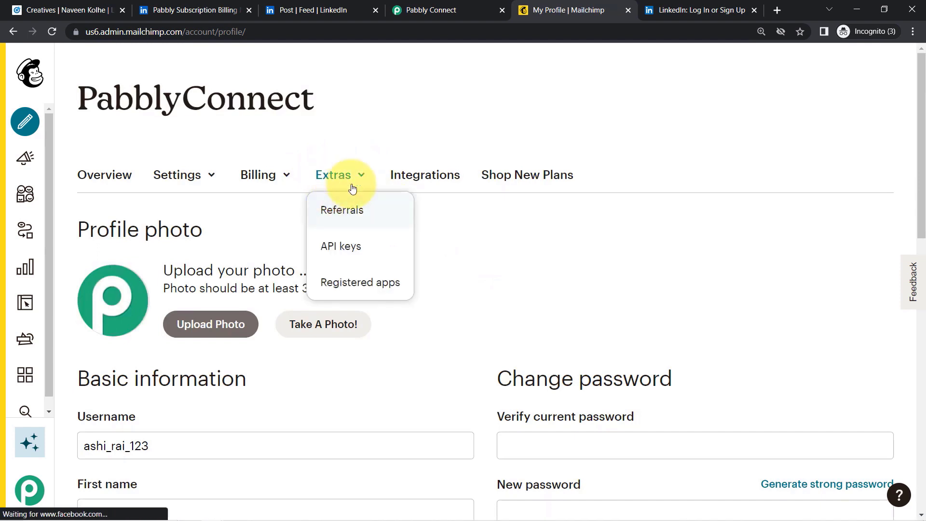
click(344, 253)
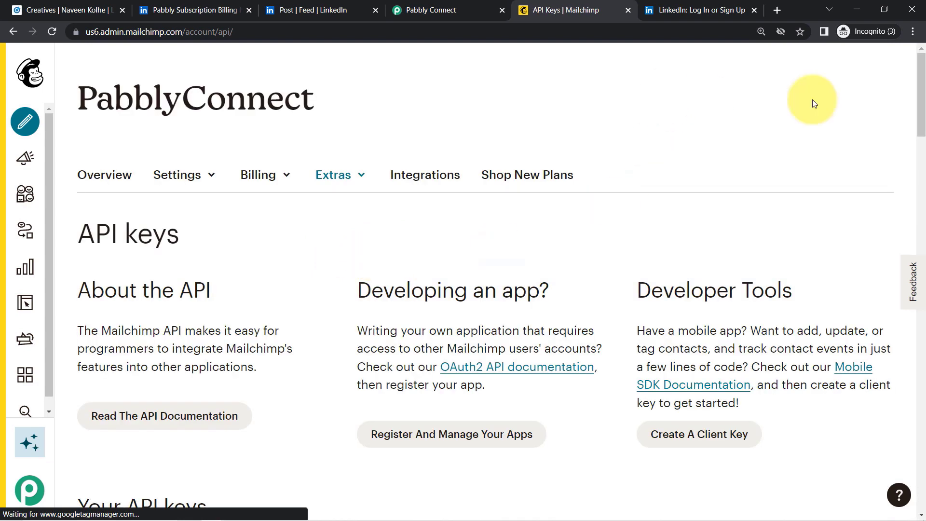
drag(923, 102, 908, 404)
- Generate a new API key named 'Api key for Linkdein' and copy it
click(108, 296)
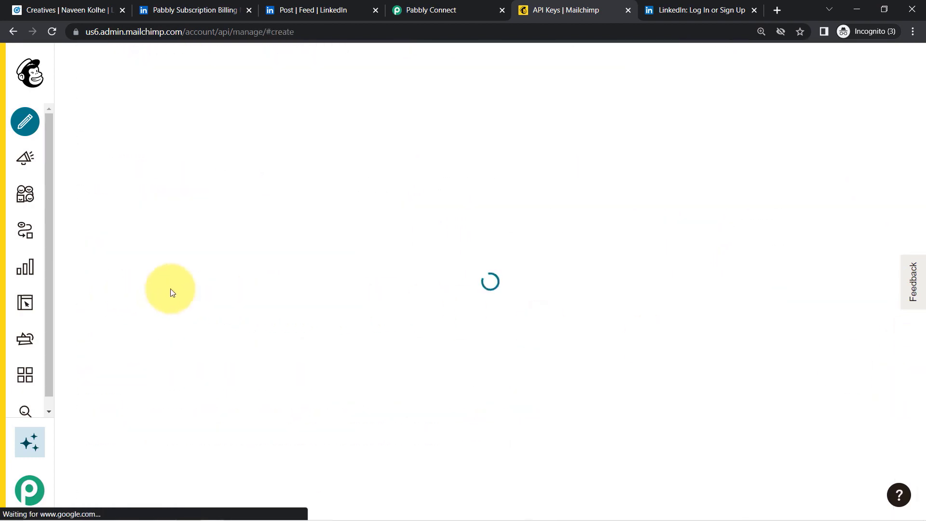
click(148, 384)
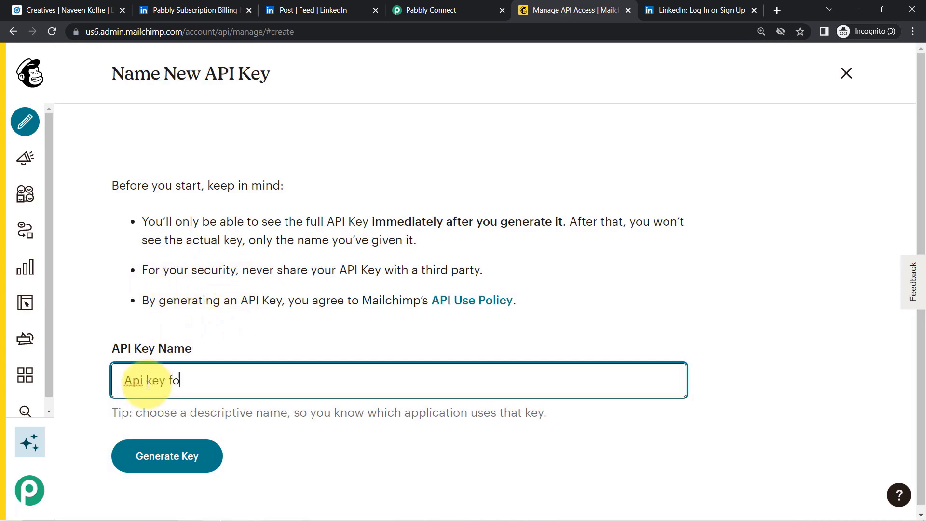
text(Api key for Linkdein)
click(162, 450)
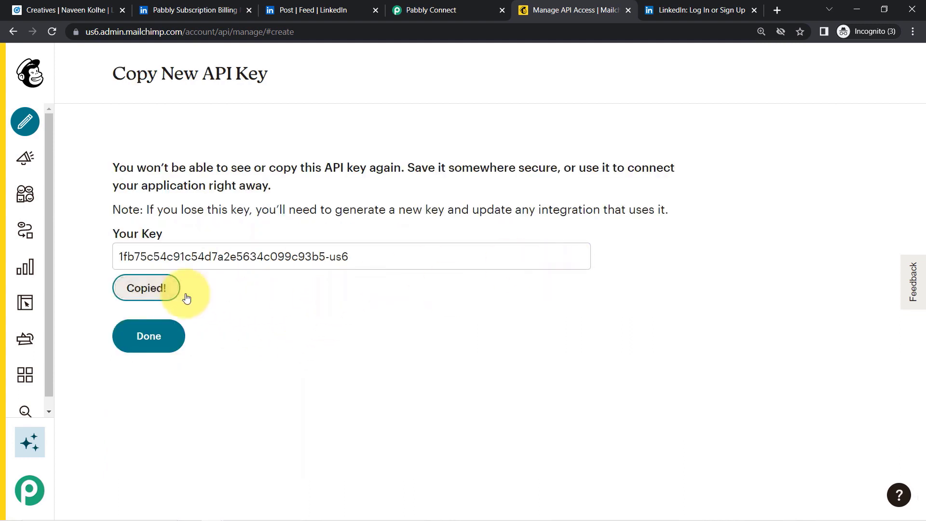
click(405, 4)
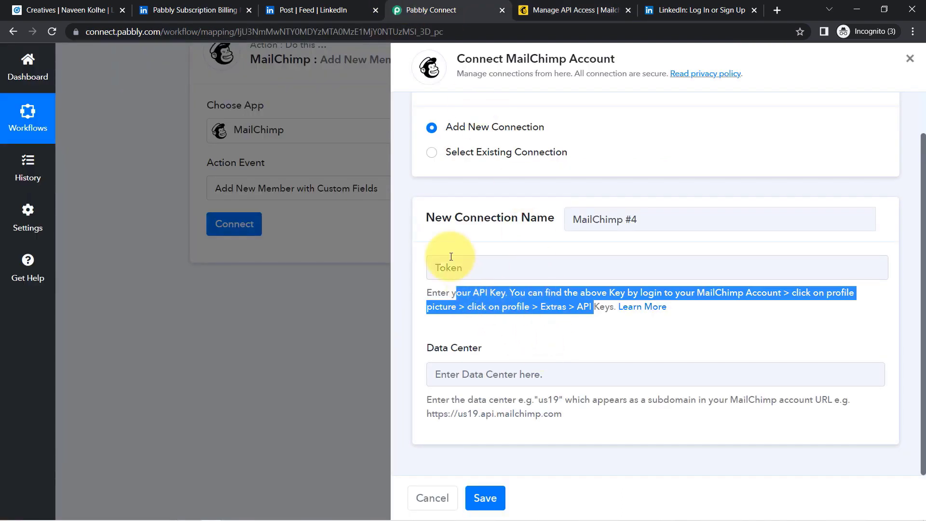
- Paste the API key as Token, enter data center us6, and save the MailChimp connection
click(461, 269)
triple_click(443, 360)
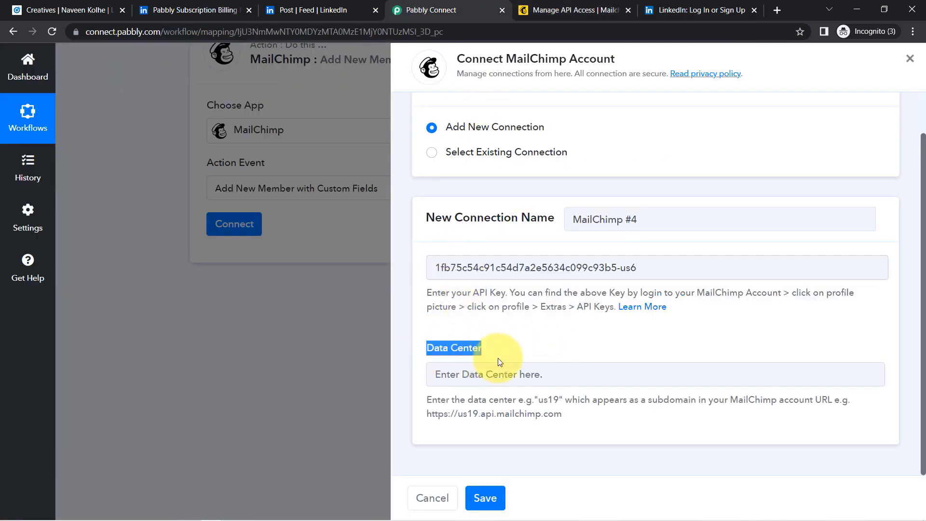
drag(438, 402, 563, 414)
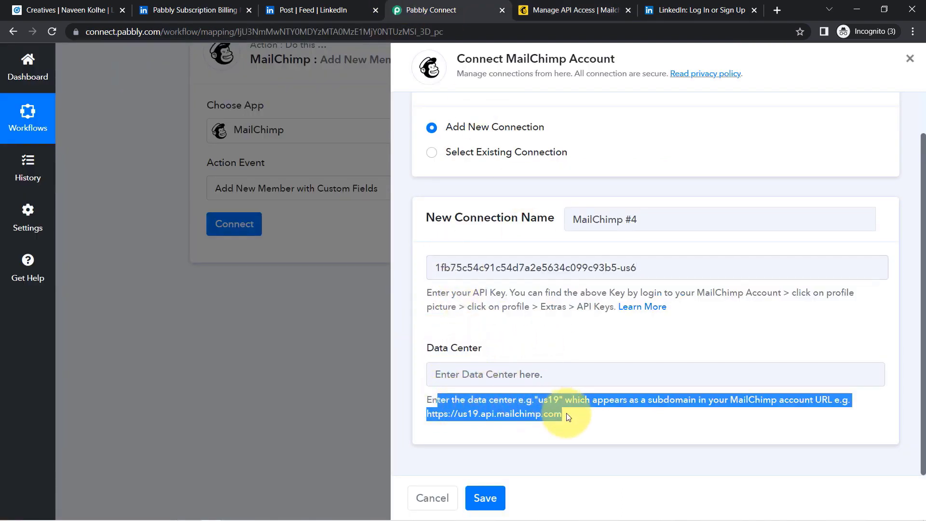
click(569, 9)
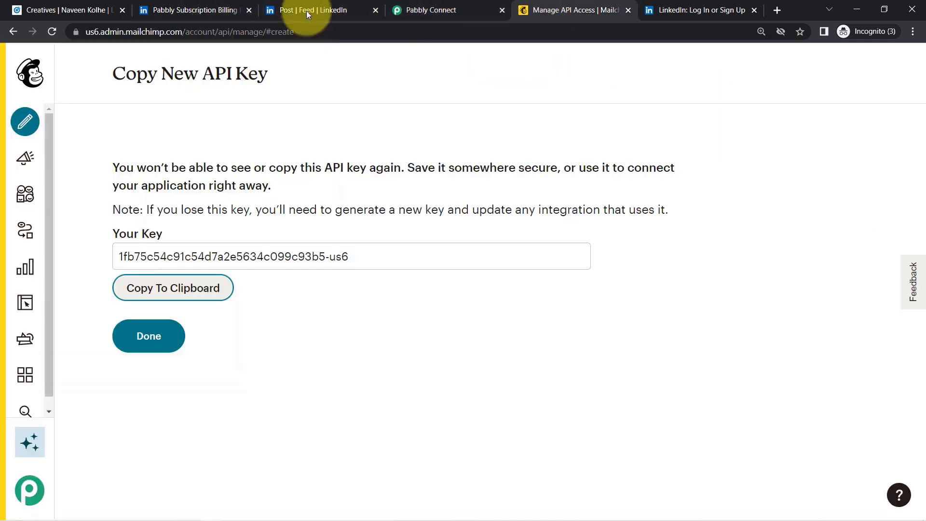
click(101, 32)
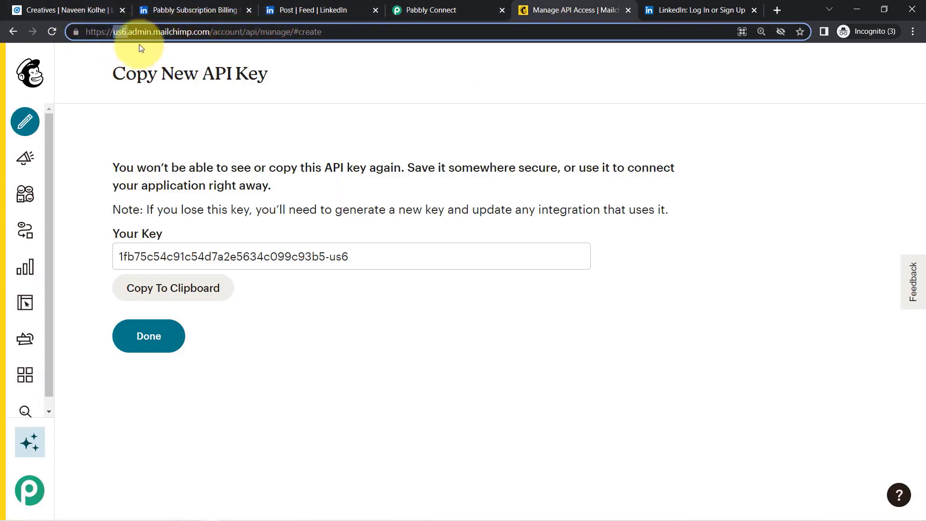
click(431, 10)
click(465, 366)
text(us6.)
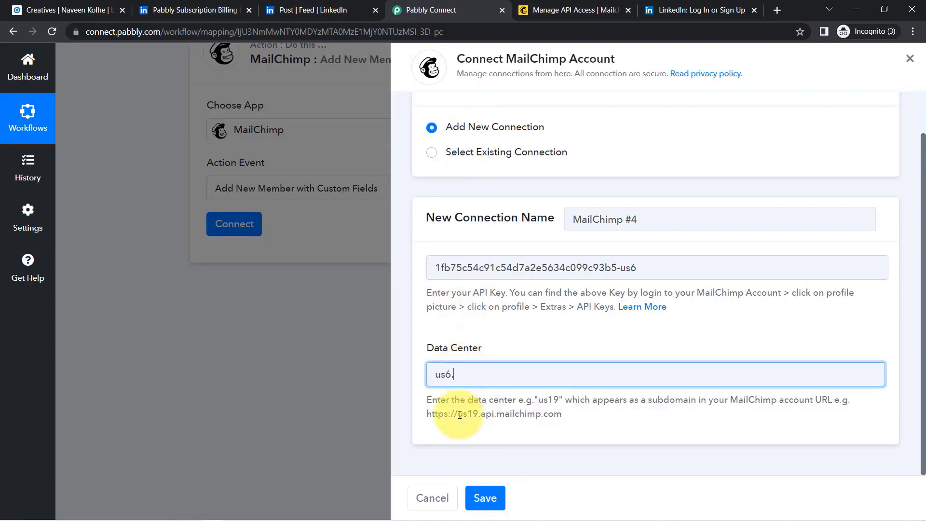
key(BackSpace)
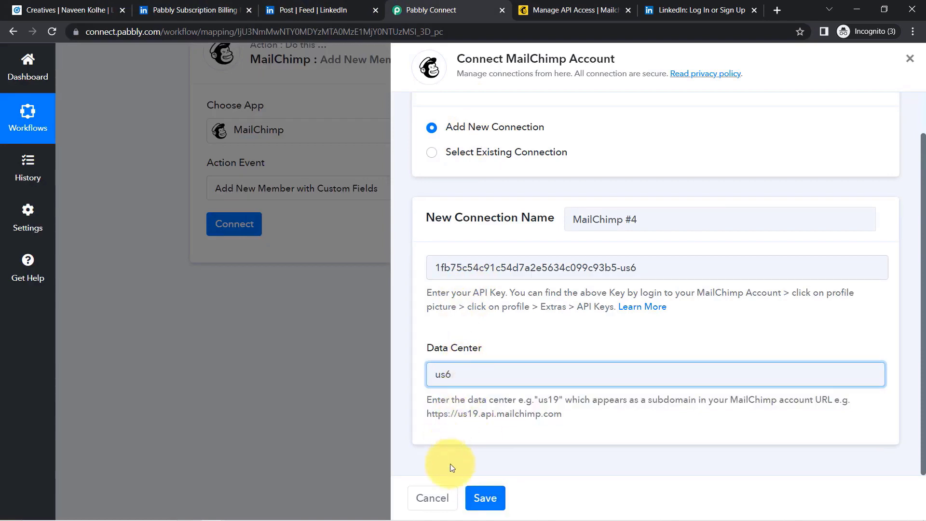
click(486, 498)
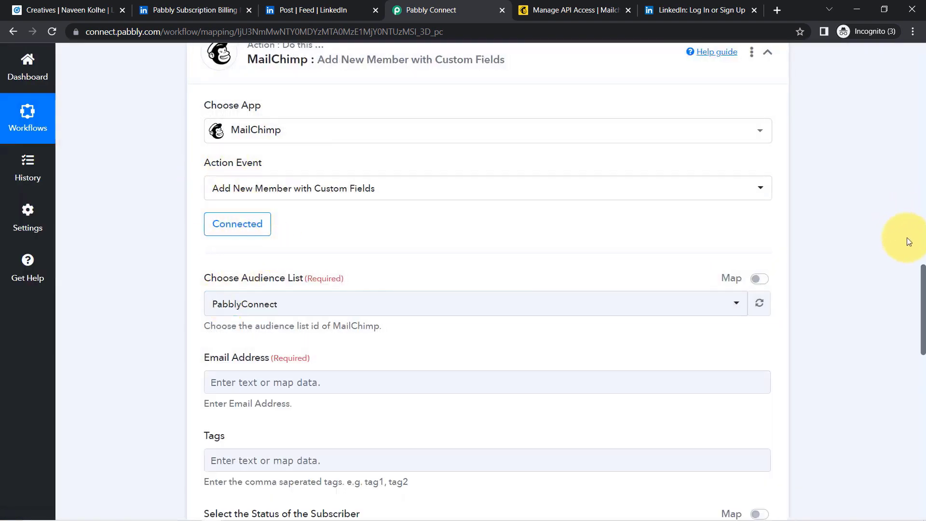
scroll(912, 279, down, 3)
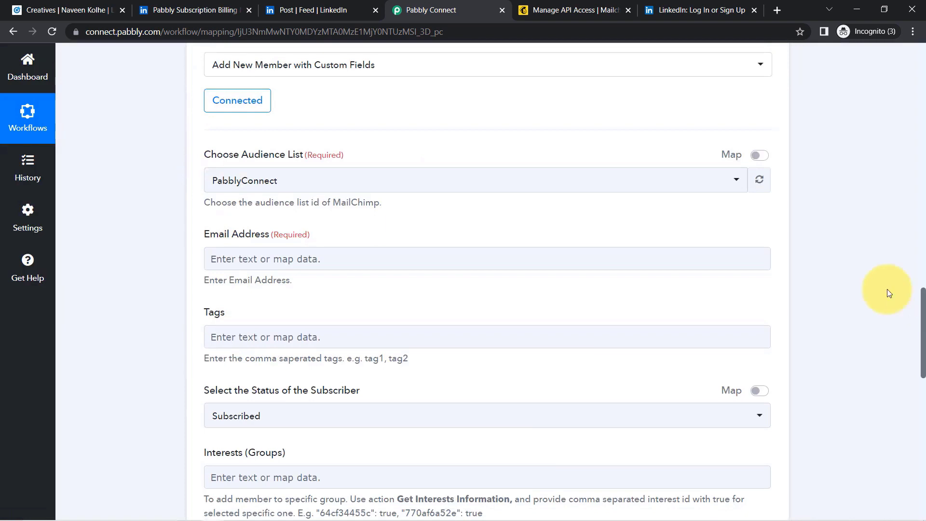
drag(217, 156, 230, 183)
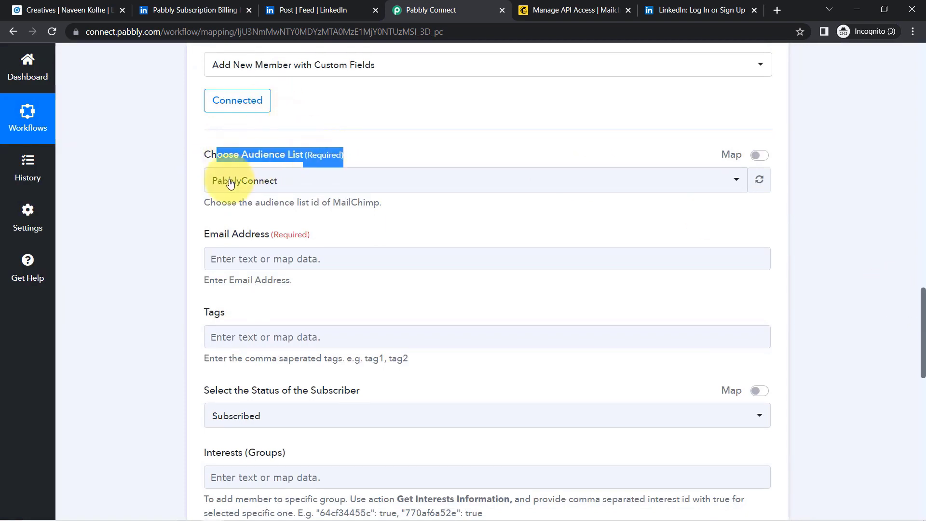
click(230, 184)
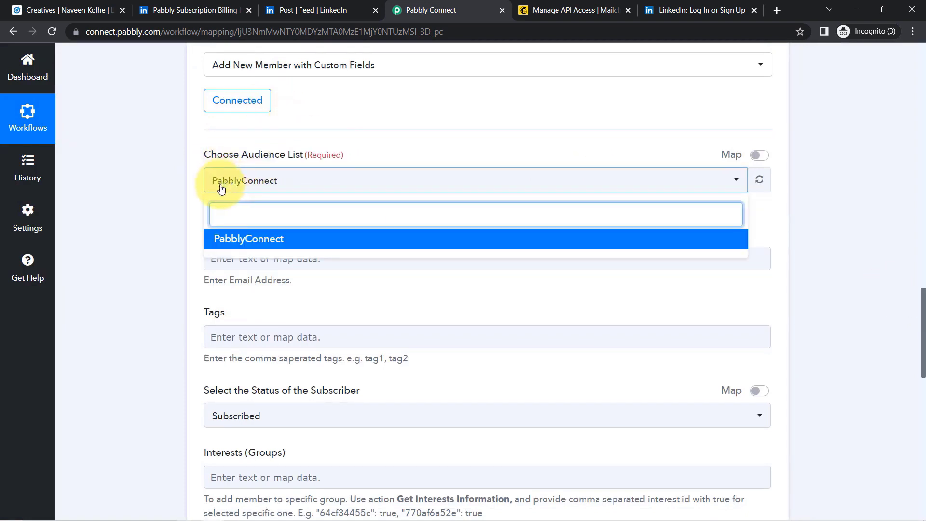
click(574, 10)
mouse_move(19, 176)
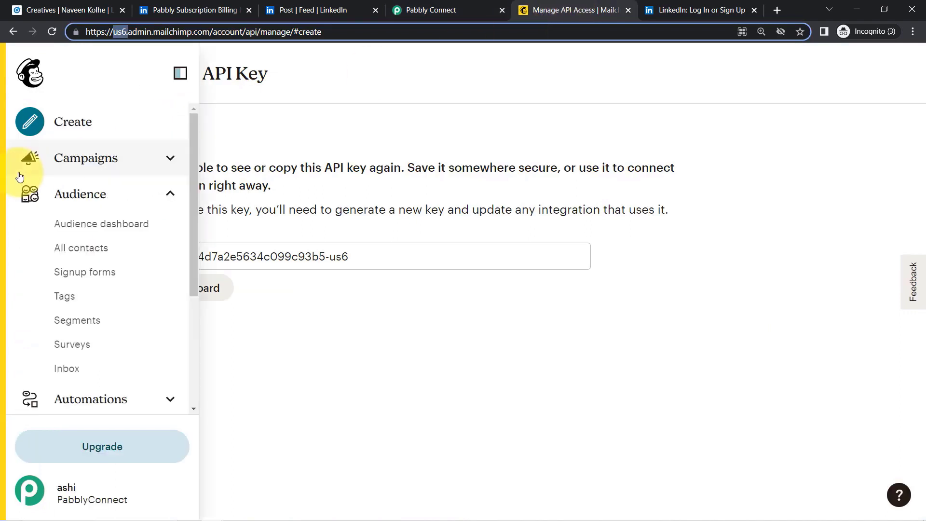
click(64, 248)
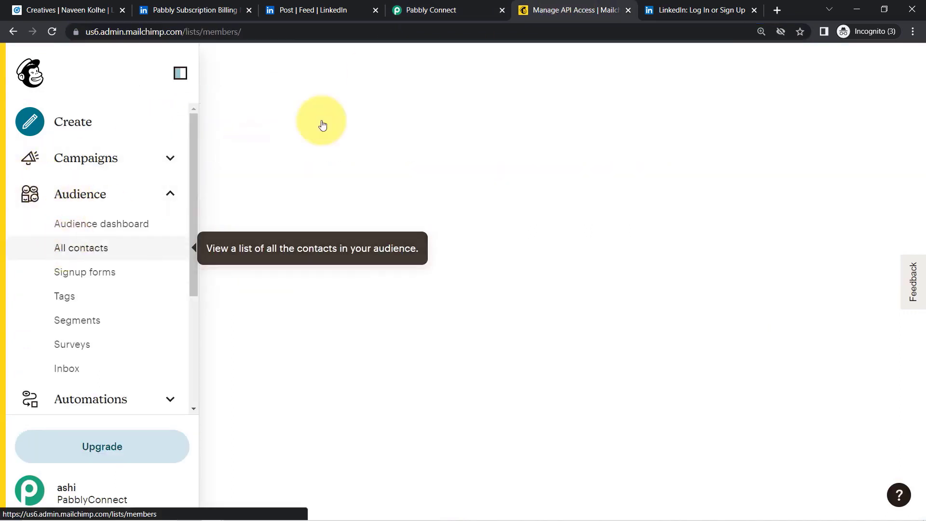
click(430, 9)
click(160, 264)
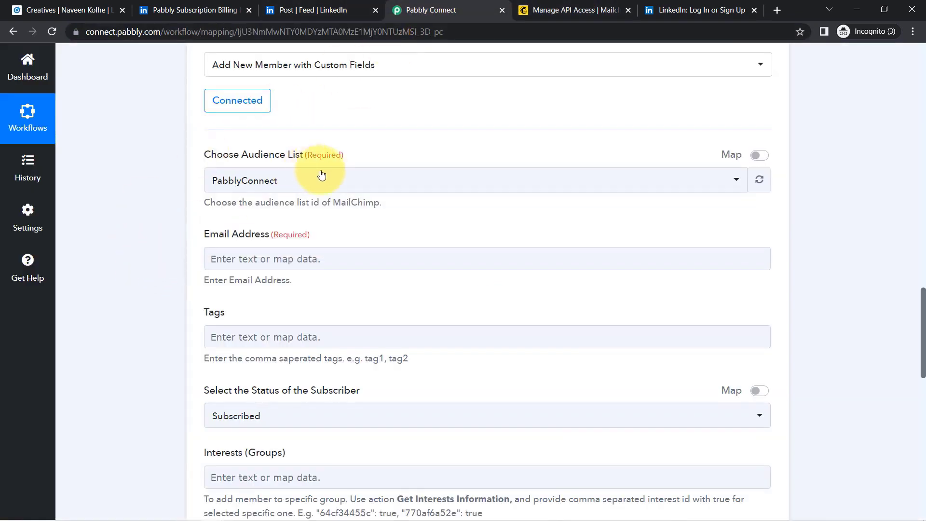
drag(215, 233, 280, 238)
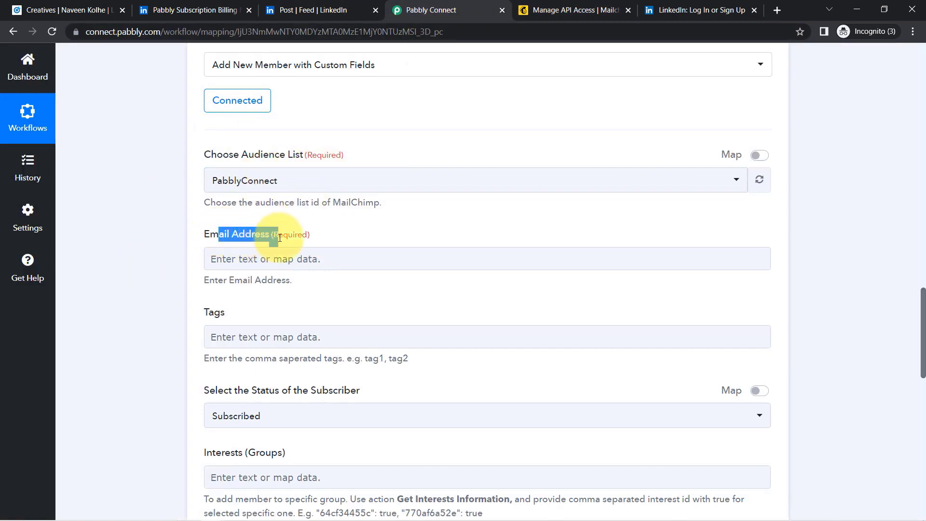
click(225, 259)
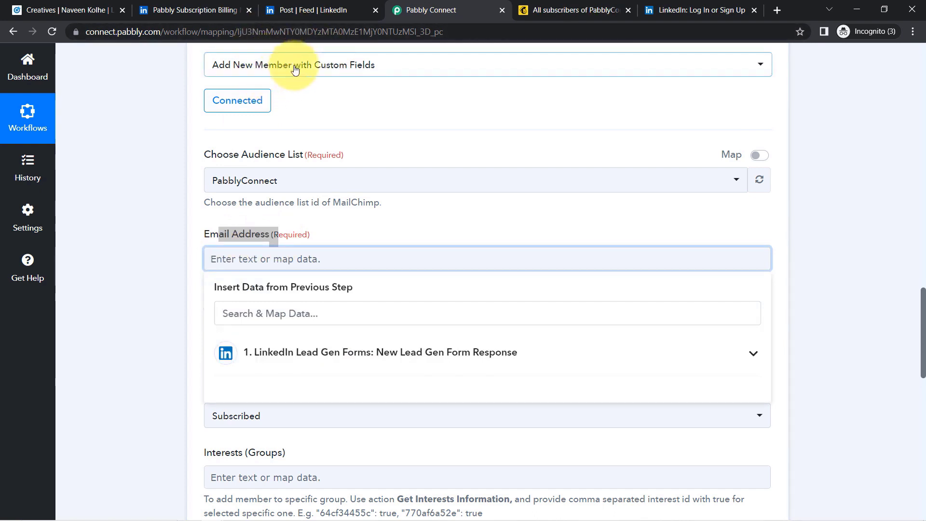
click(167, 264)
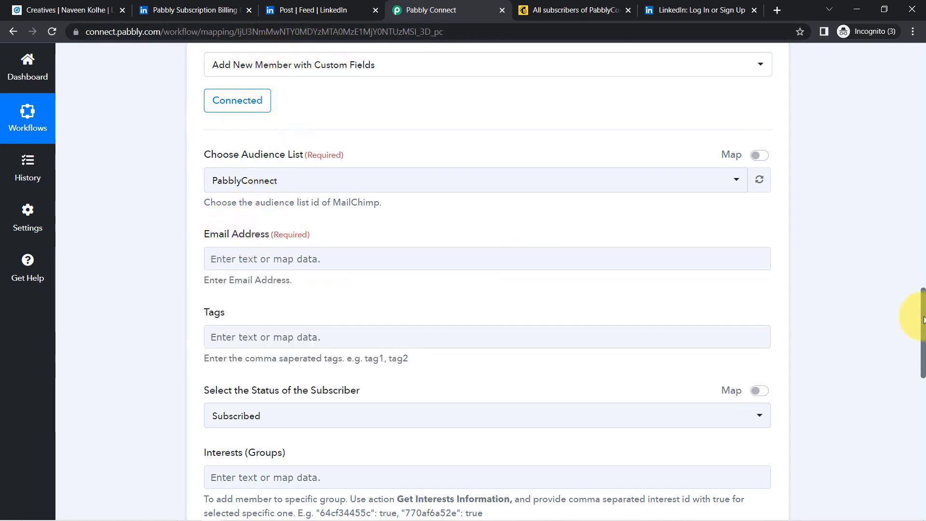
drag(921, 316, 896, 207)
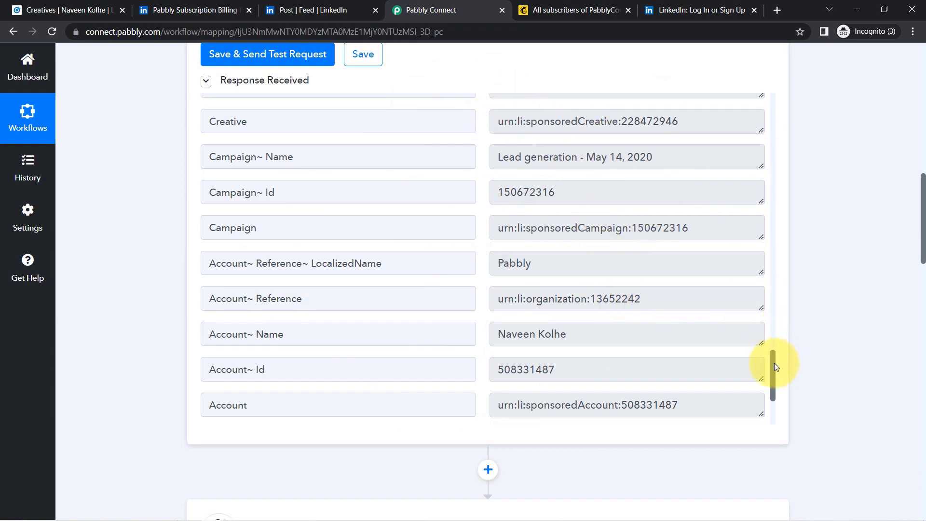
- Locate the lead's e-mail in the response by searching '@', then open the Email Address picker
drag(774, 364, 772, 345)
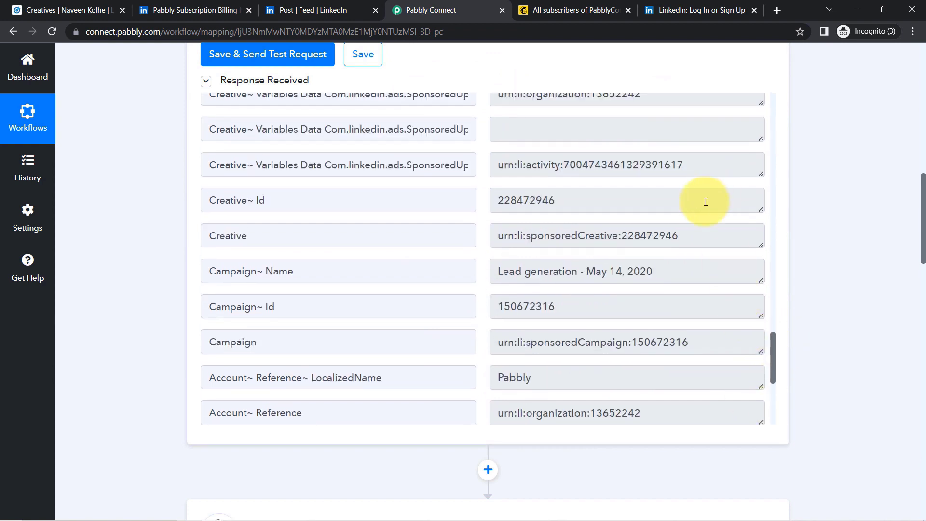
key(ctrl+f)
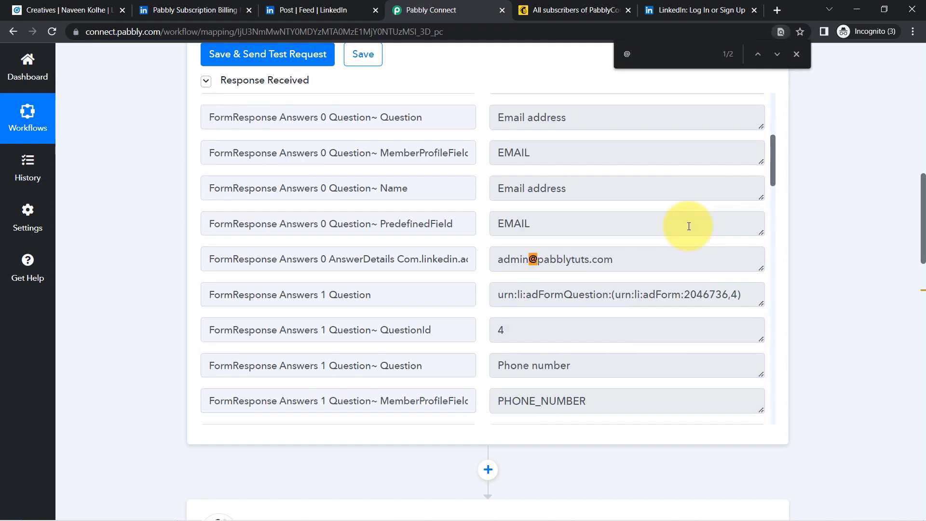
drag(609, 259, 444, 259)
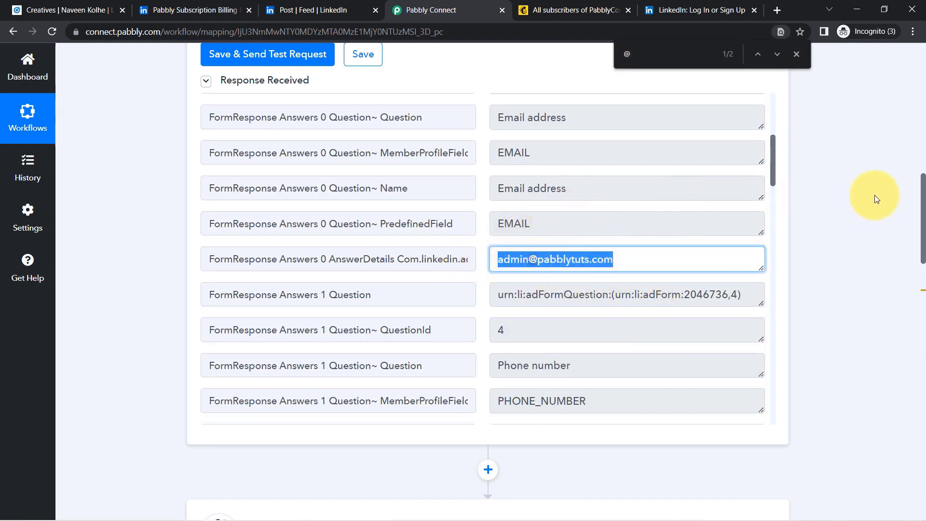
drag(925, 197, 880, 317)
click(227, 195)
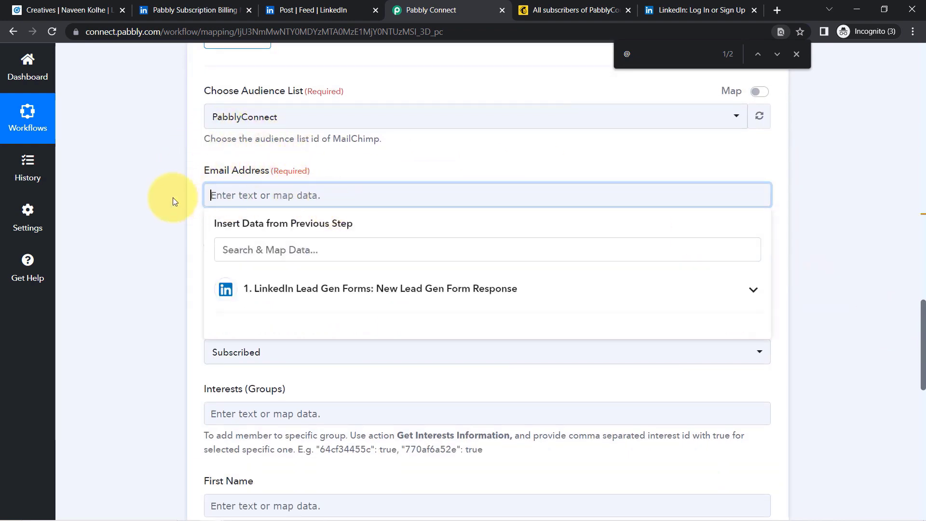
- Map Email Address to the LinkedIn lead's Question Answers Email Address via an '@' search
click(263, 289)
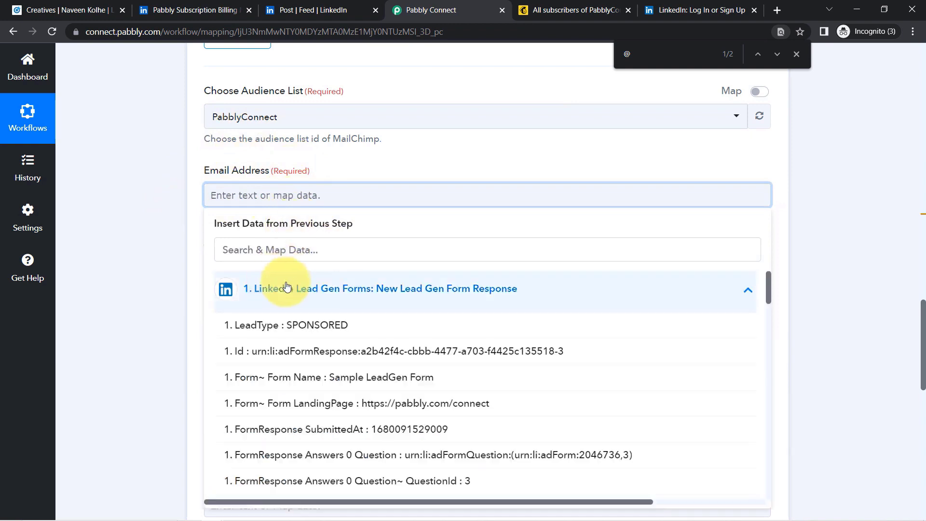
click(233, 253)
text(@)
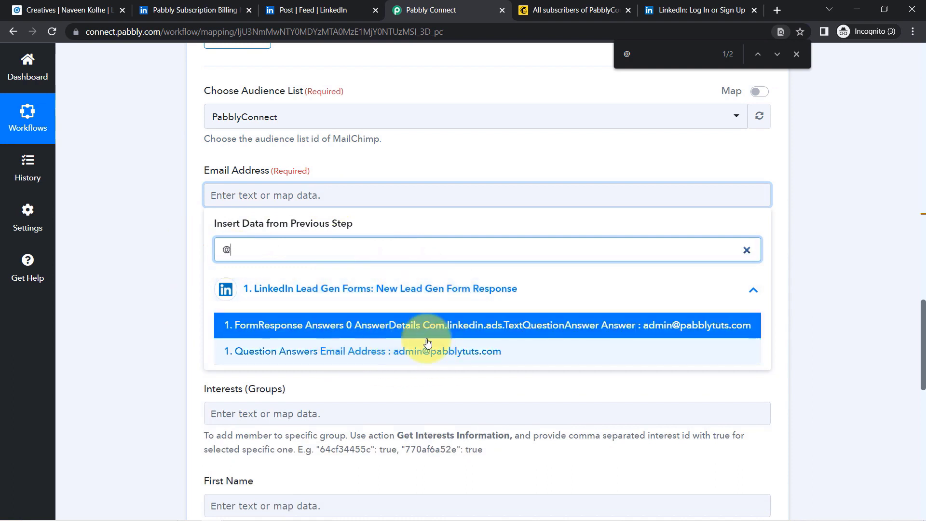
click(423, 359)
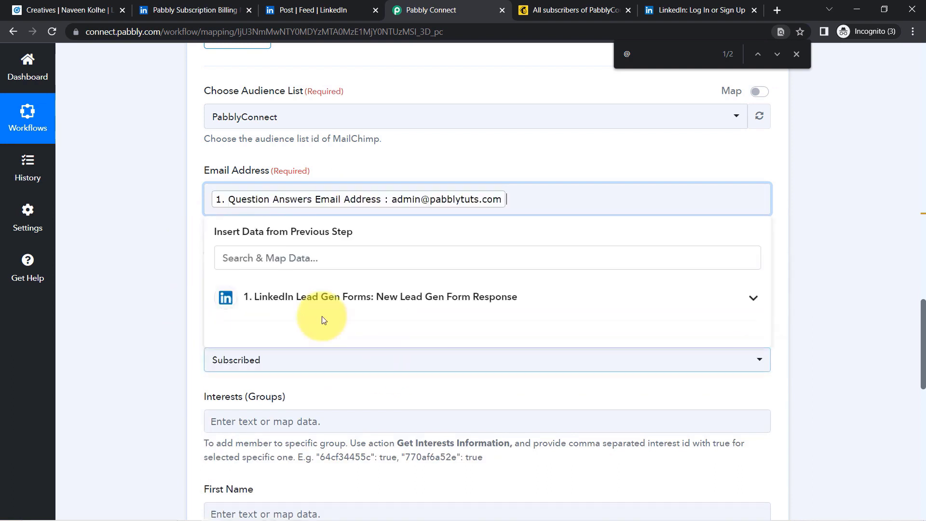
click(111, 268)
double_click(205, 258)
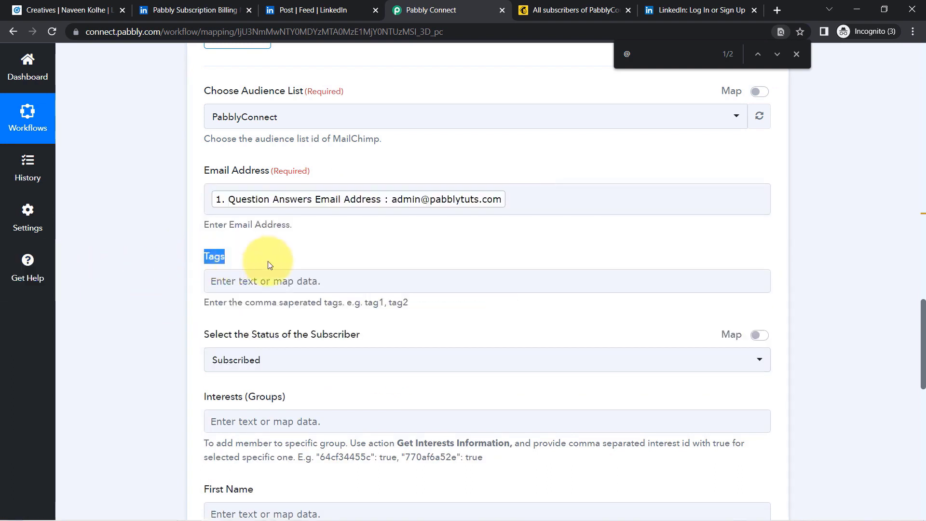
drag(923, 309, 902, 377)
- Map First Name and Last Name to the lead's Question Answers First Name and Last Name
click(235, 144)
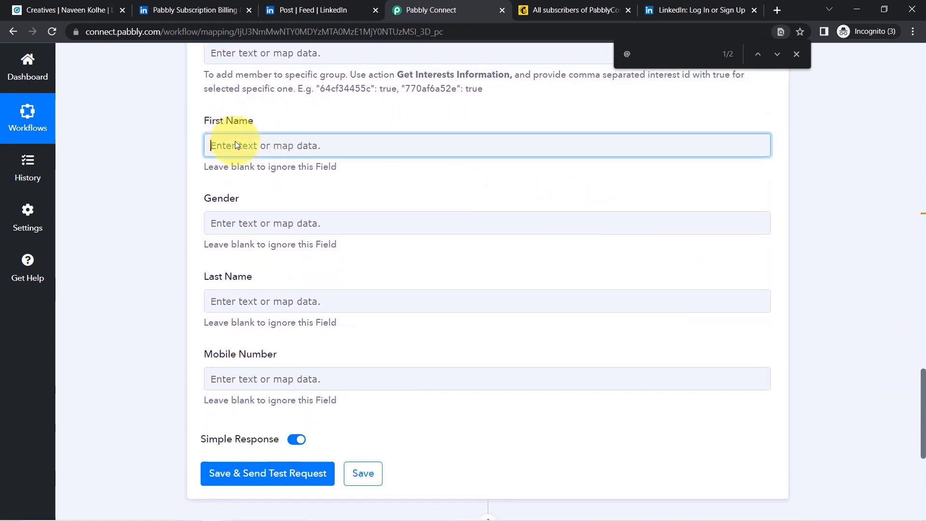
text(pabbl)
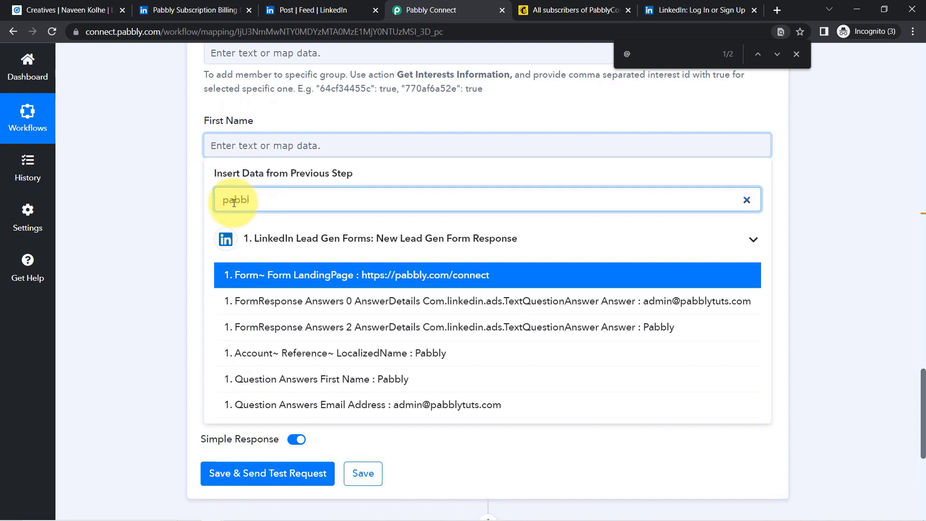
click(381, 380)
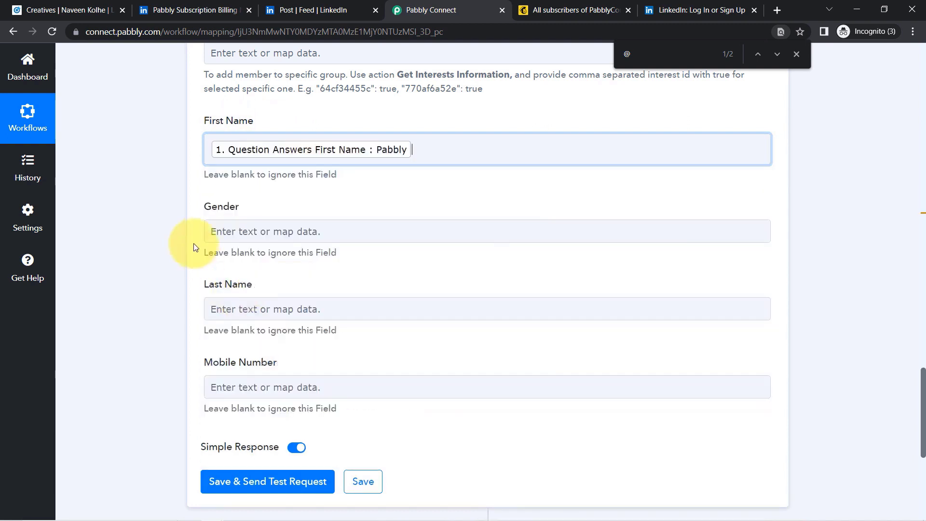
click(221, 309)
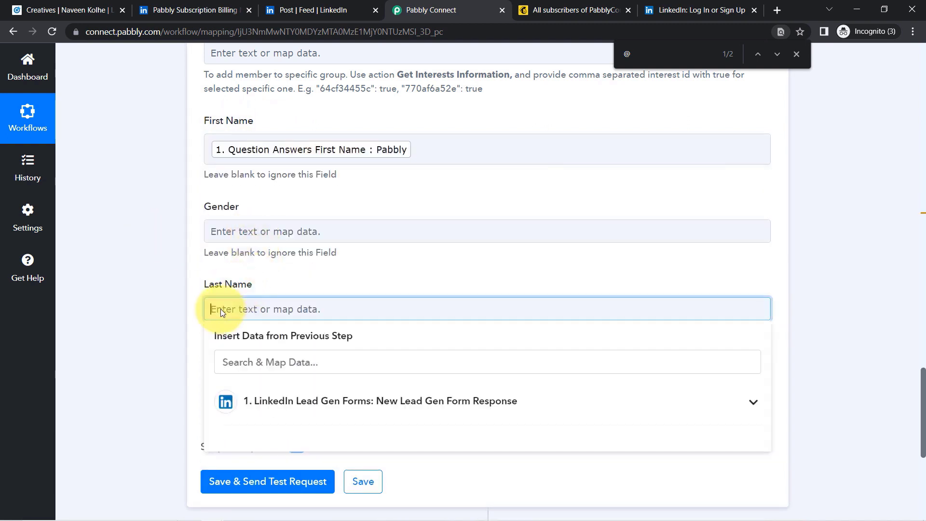
click(245, 370)
text(subsc)
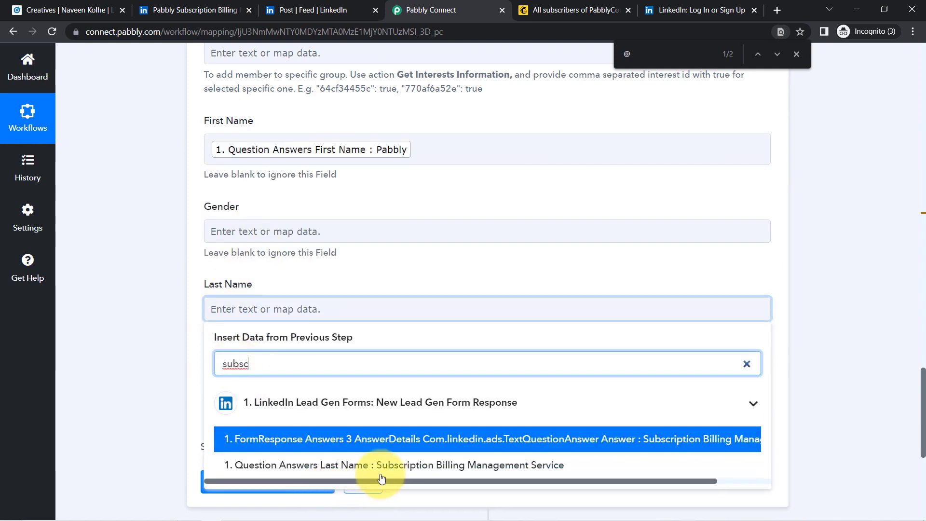
click(366, 466)
click(119, 354)
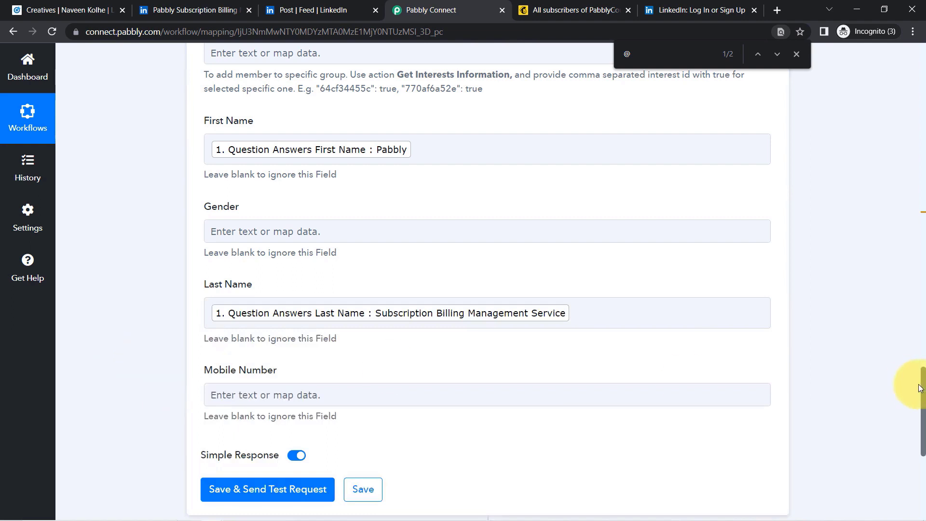
- Map Mobile Number to the lead's Question Answers Phone Number
drag(922, 384, 923, 388)
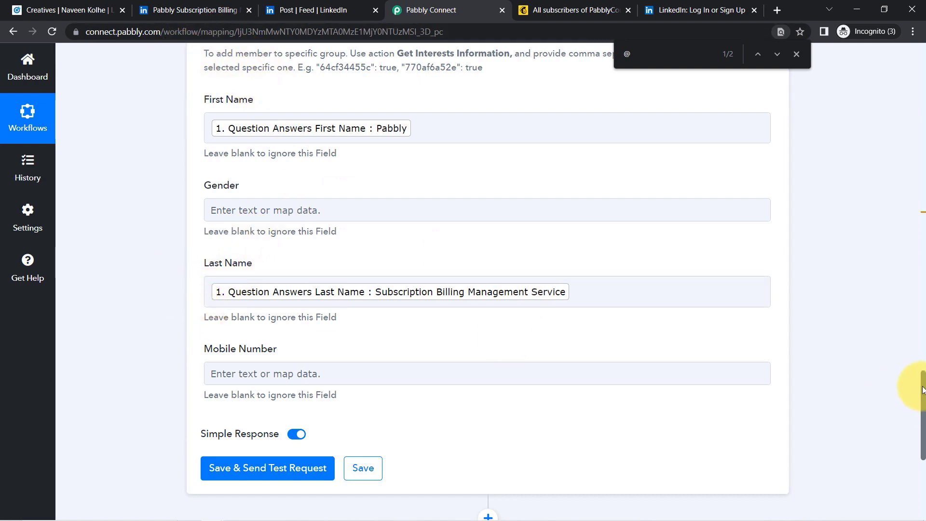
drag(922, 390, 916, 430)
click(225, 189)
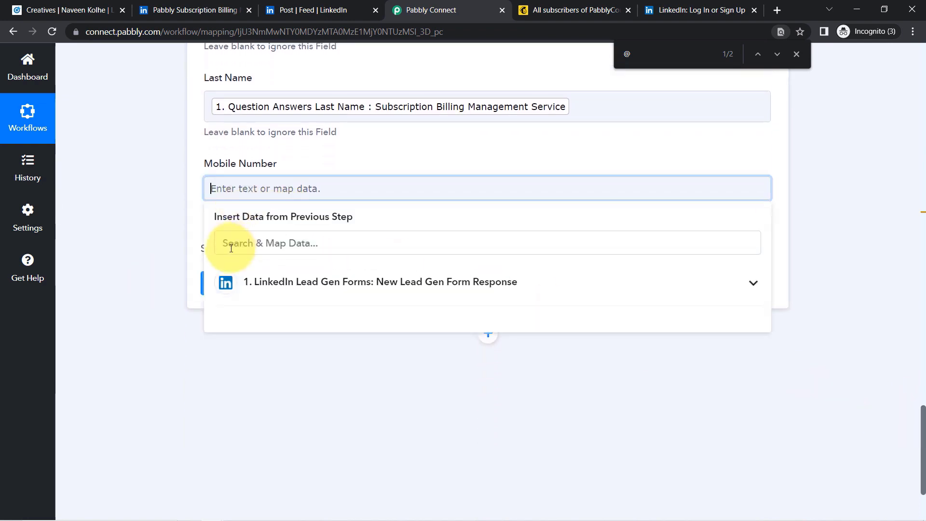
click(231, 247)
text(966)
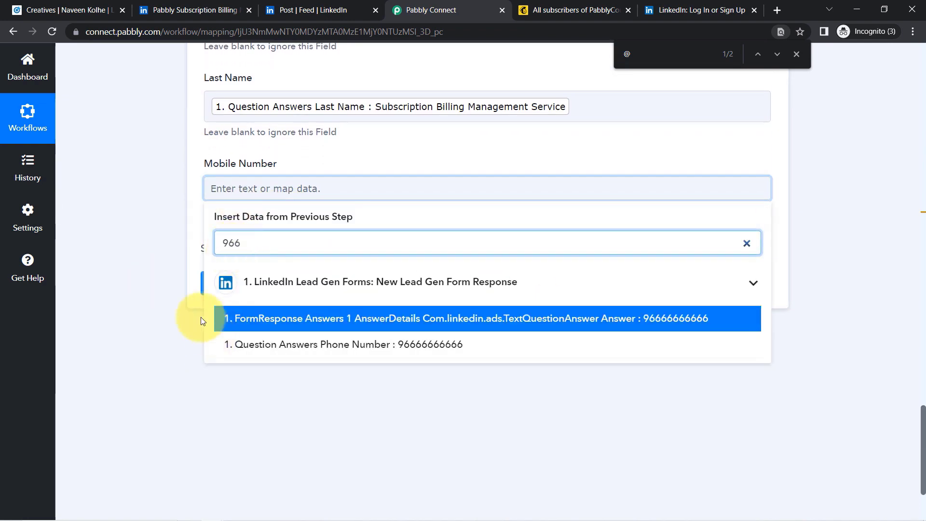
click(236, 345)
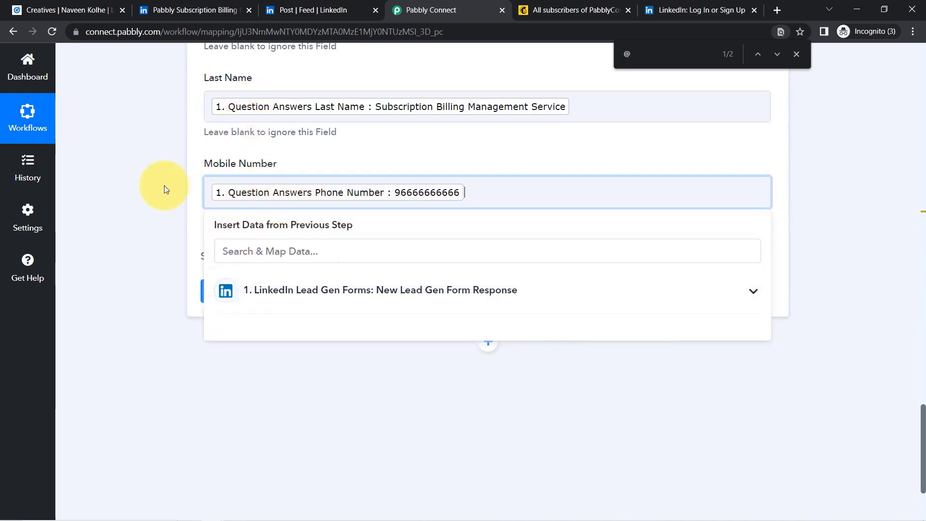
click(145, 196)
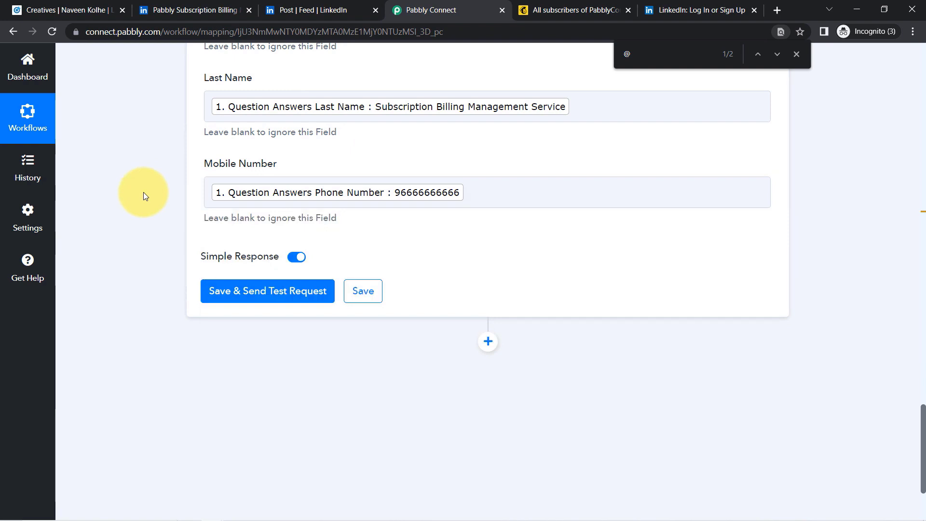
- Close the find bar and leave the Gender field blank after trying it
click(797, 55)
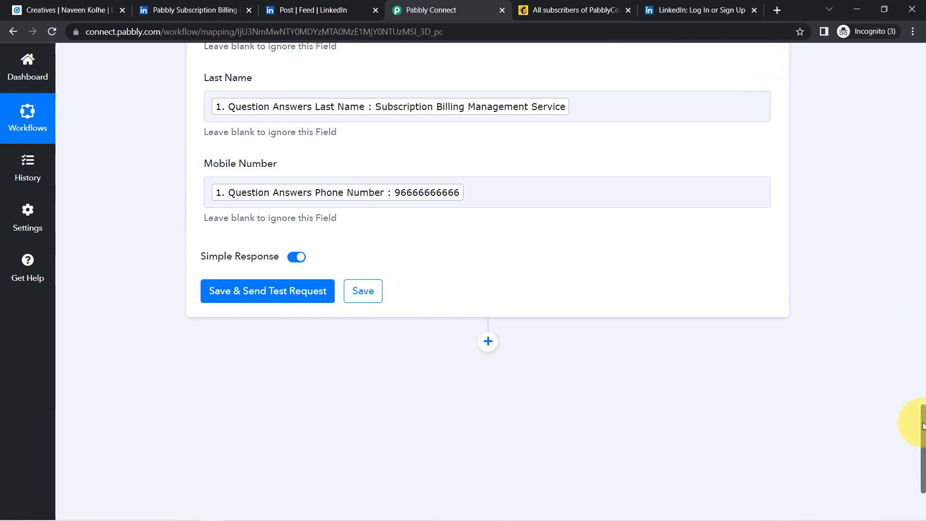
drag(923, 426, 922, 405)
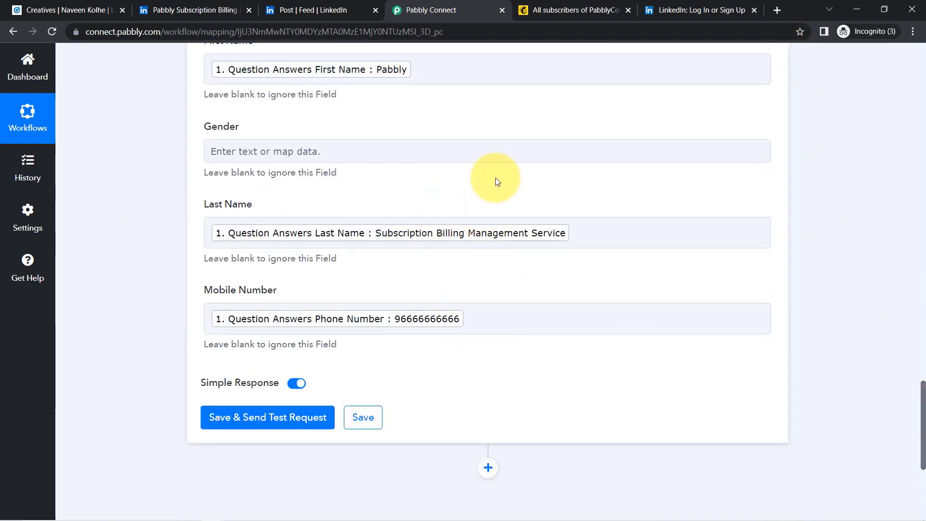
click(386, 156)
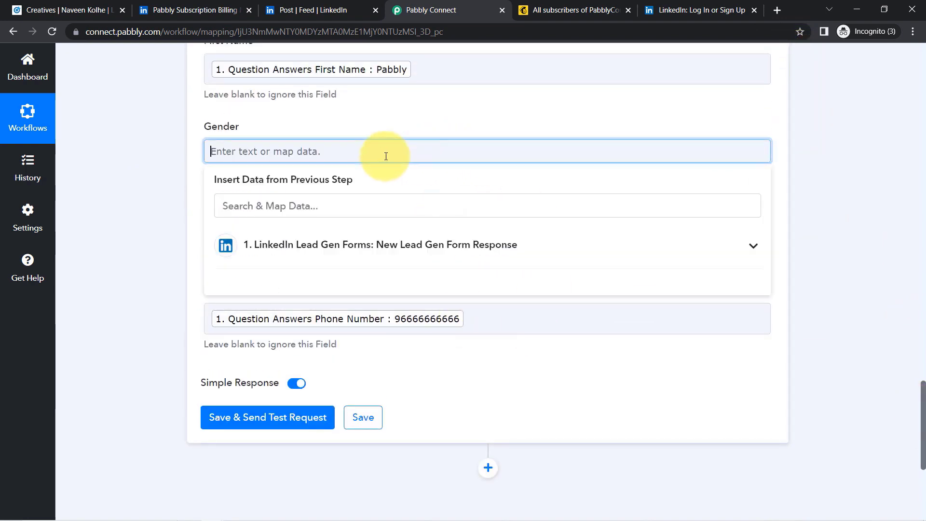
text(M)
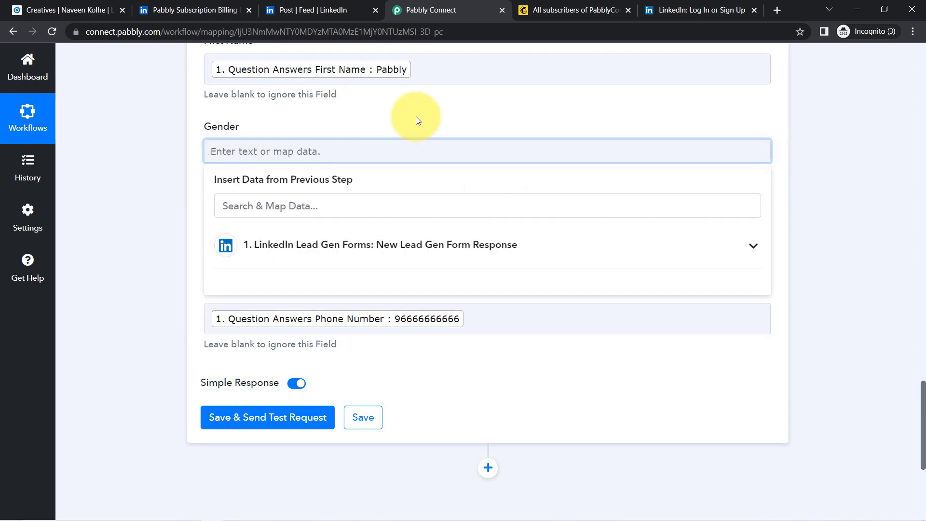
click(83, 218)
scroll(923, 383, up, 1)
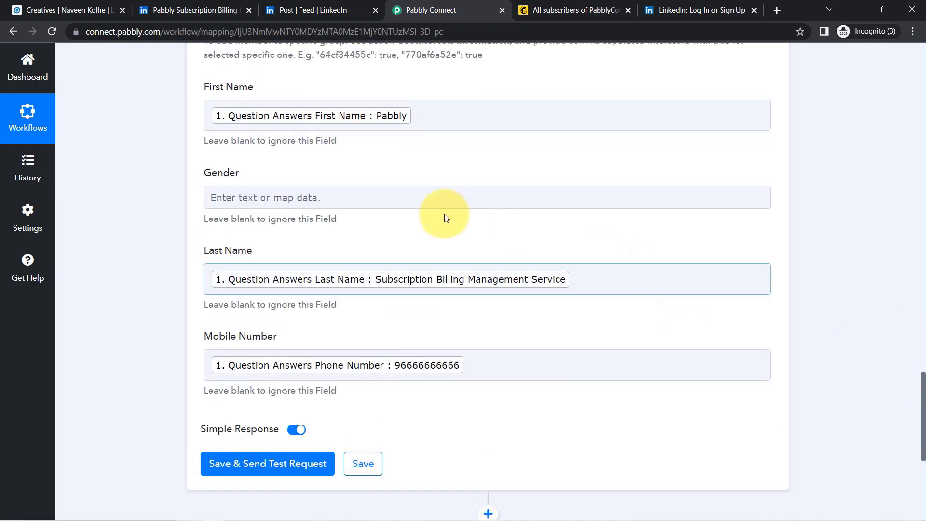
- Delete the stray text typed after the First Name token
click(492, 119)
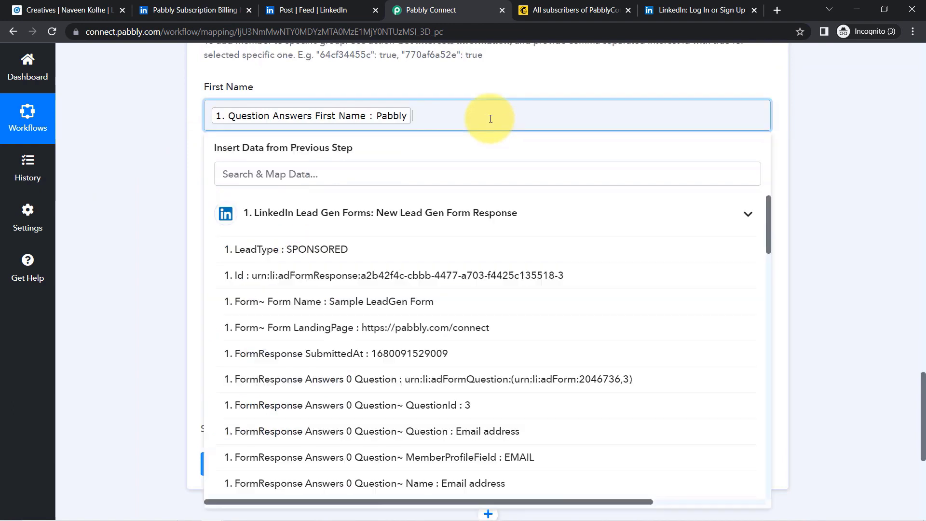
text(sedfsedcsdc)
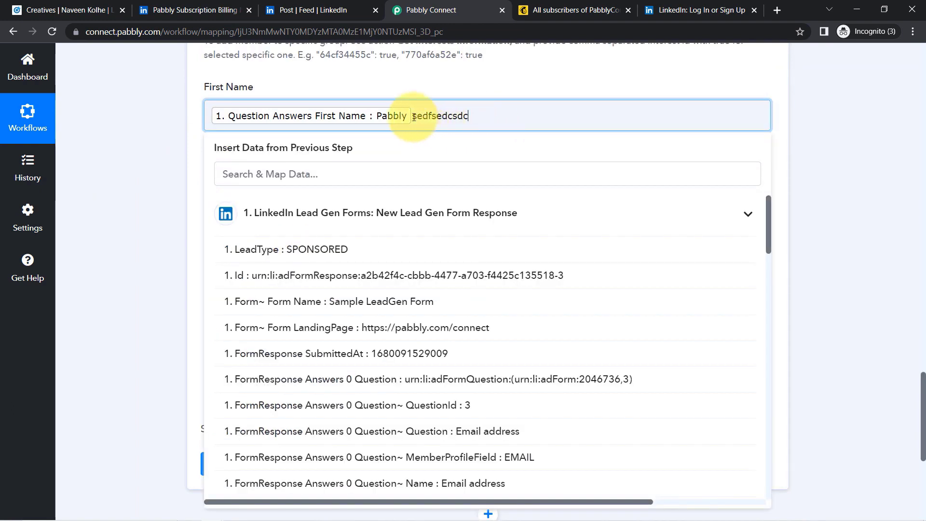
drag(414, 117, 477, 117)
key(BackSpace)
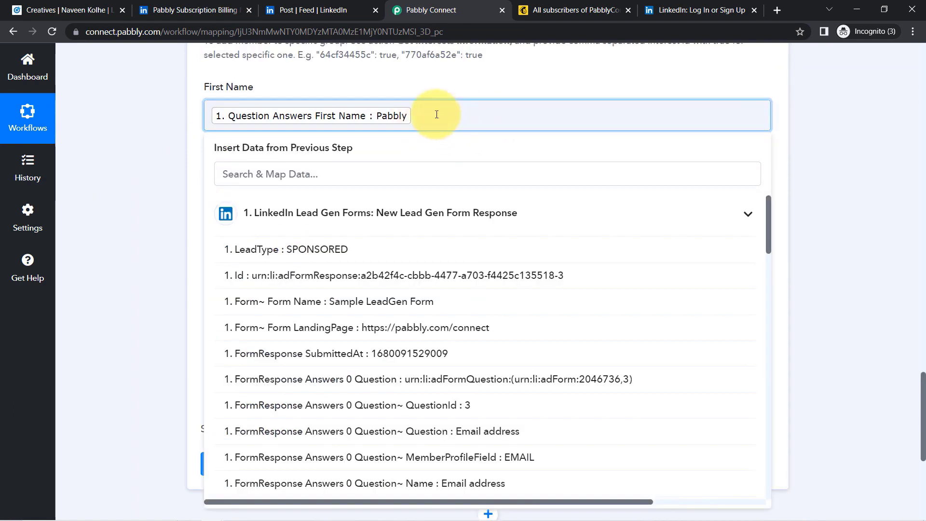
click(91, 184)
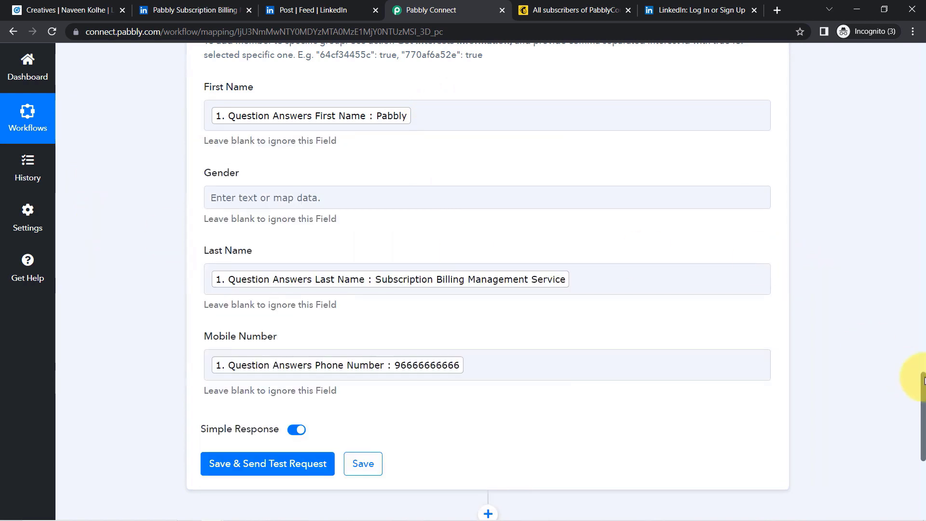
scroll(925, 381, down, 1)
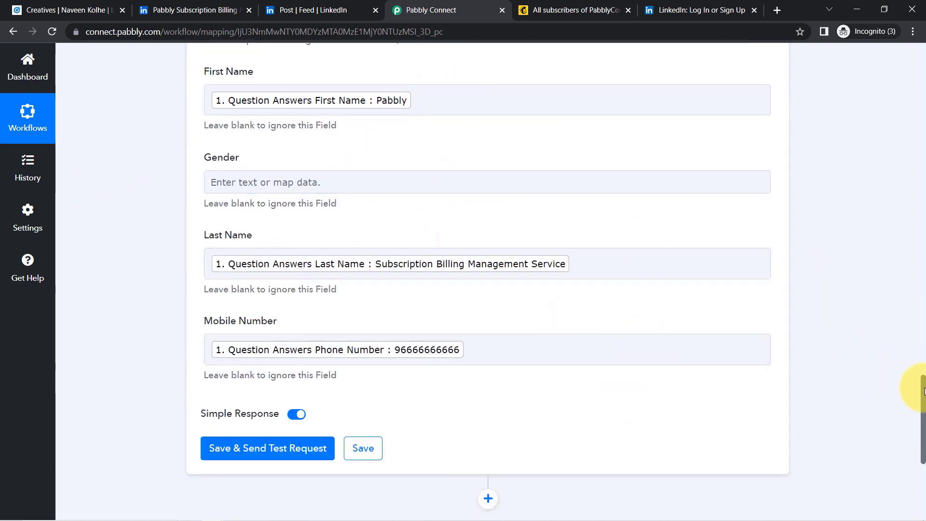
drag(924, 391, 912, 424)
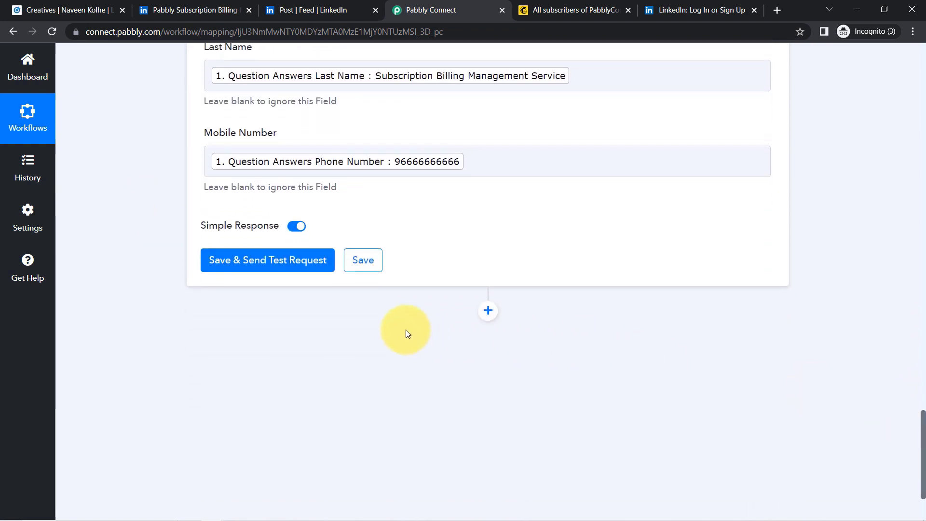
- Save and test the MailChimp step, confirming the new contact's id, email and full name
click(232, 272)
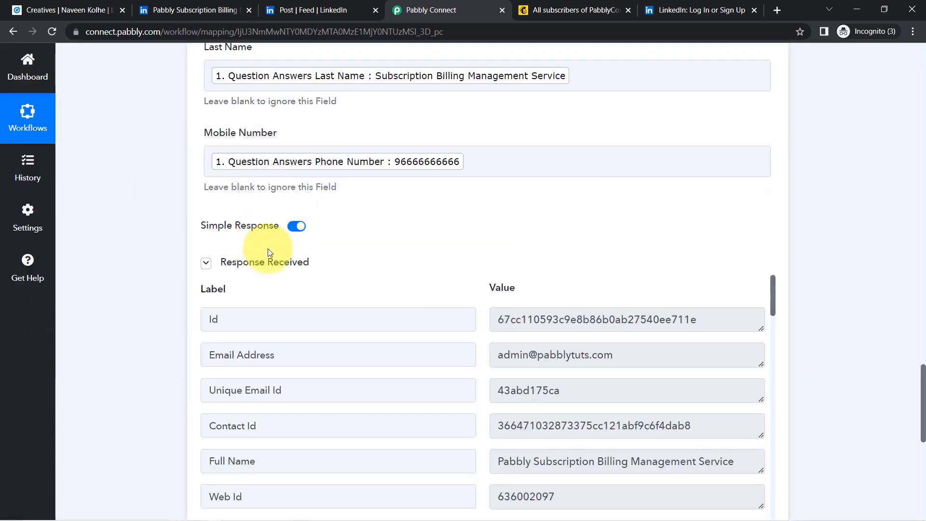
click(576, 11)
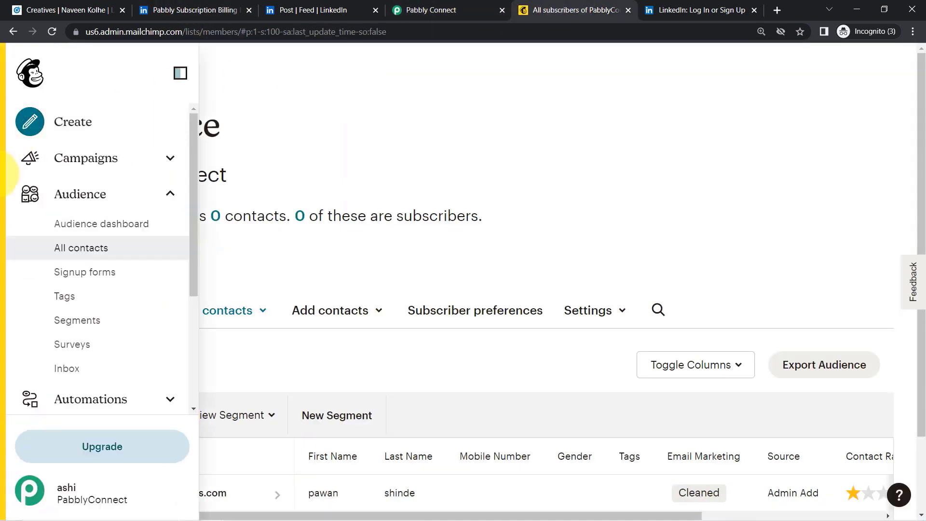
- Reload Mailchimp's All contacts list to show the new LinkedIn lead, with the sidebar pinned
click(72, 251)
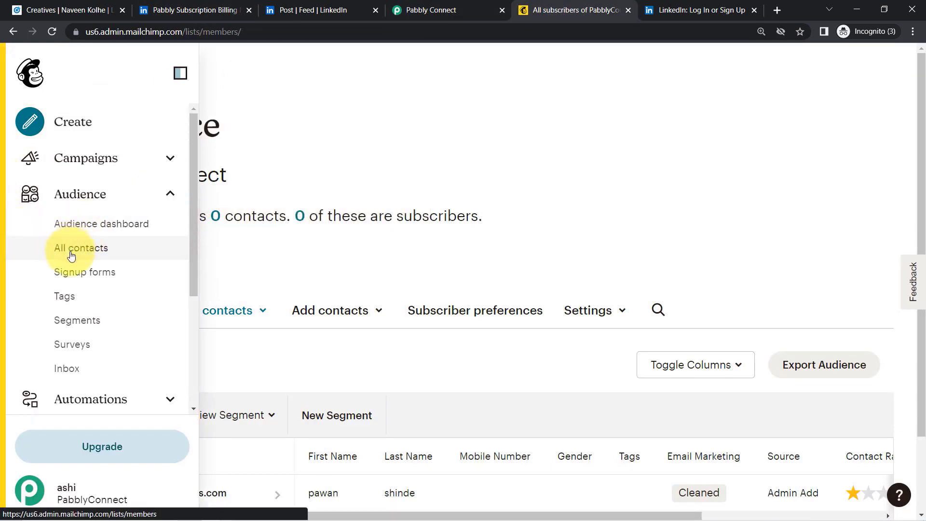
click(51, 32)
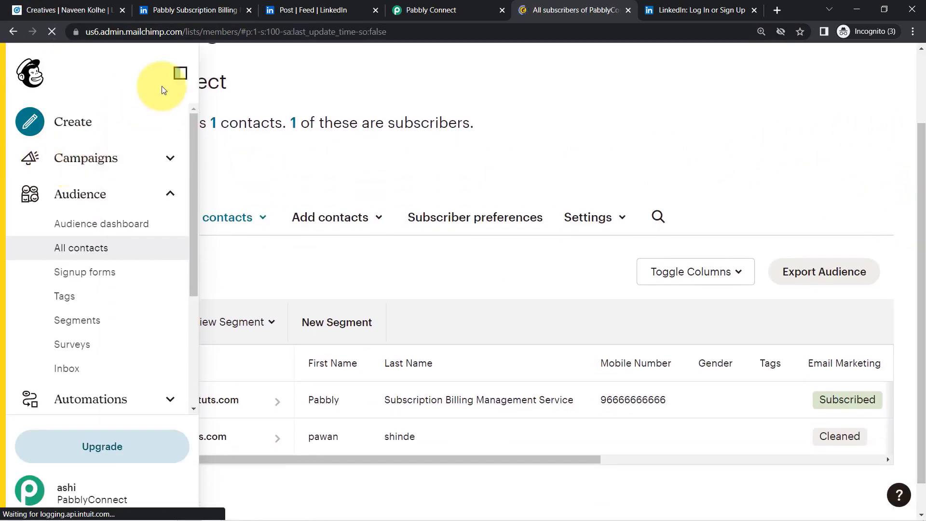
click(180, 73)
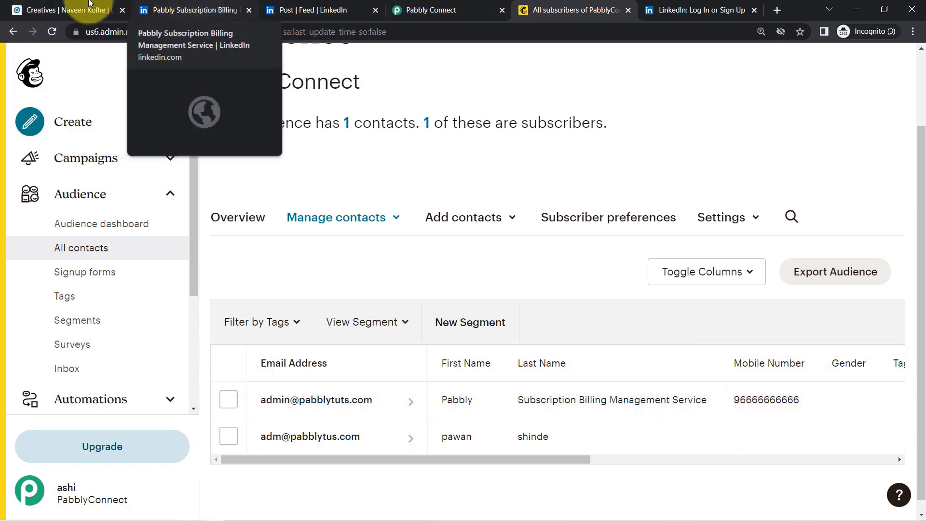
- Glance at the LinkedIn Campaign Manager ads, then return to the Pabbly Connect workflow
click(92, 10)
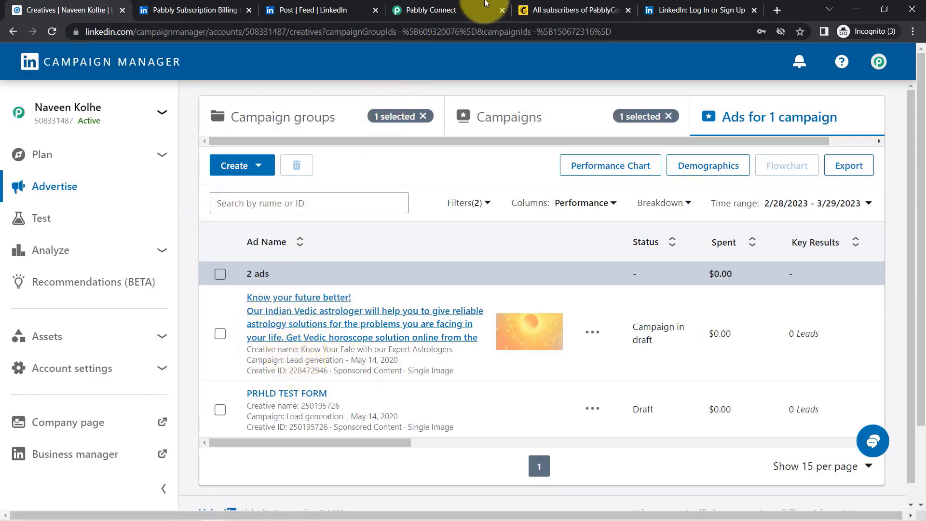
click(569, 5)
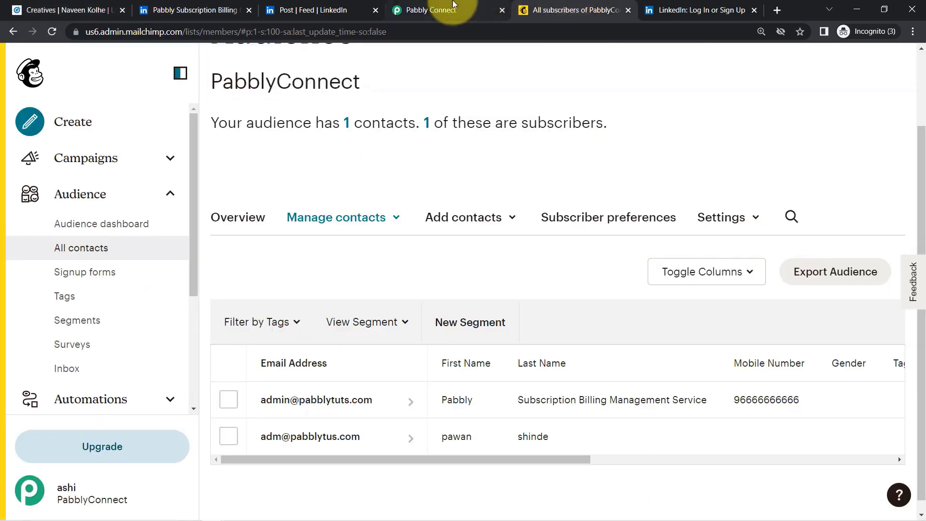
click(453, 6)
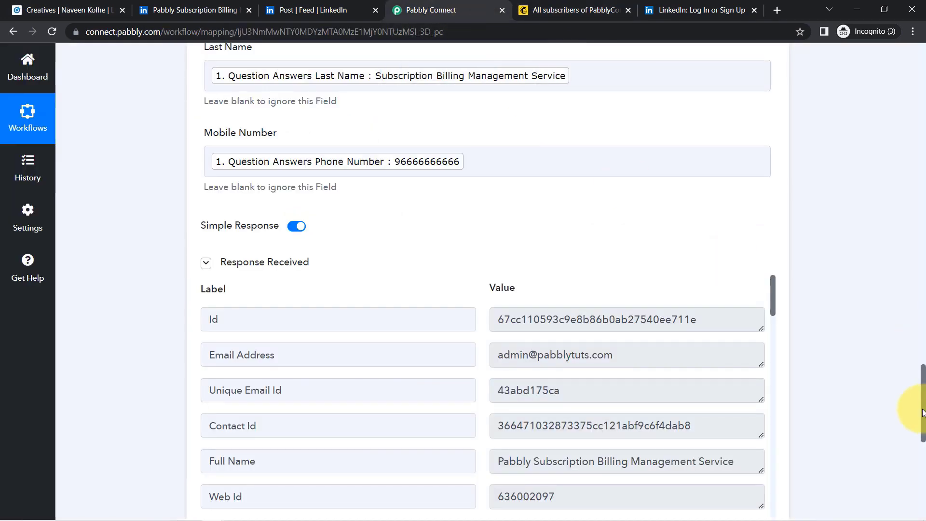
- Collapse the LinkedIn Lead Gen Forms trigger and MailChimp action steps into summaries
drag(922, 413, 900, 68)
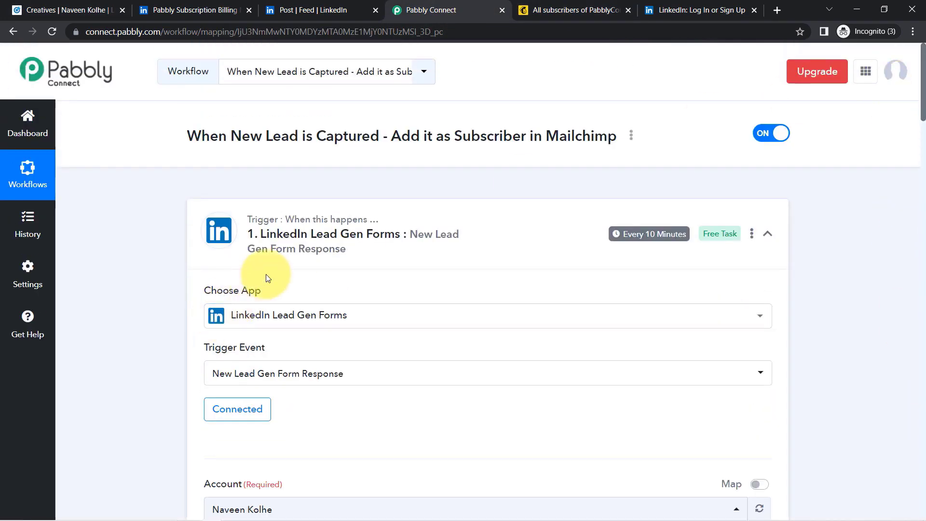
click(332, 227)
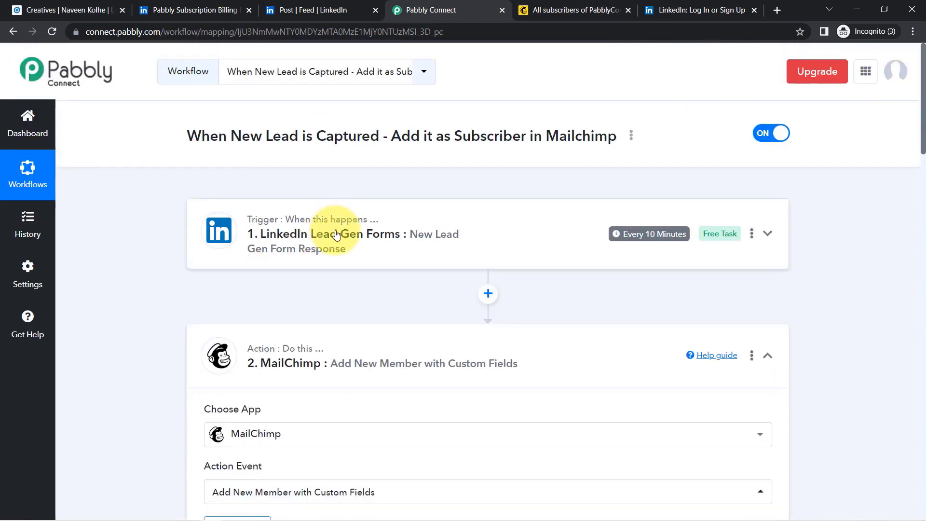
click(316, 363)
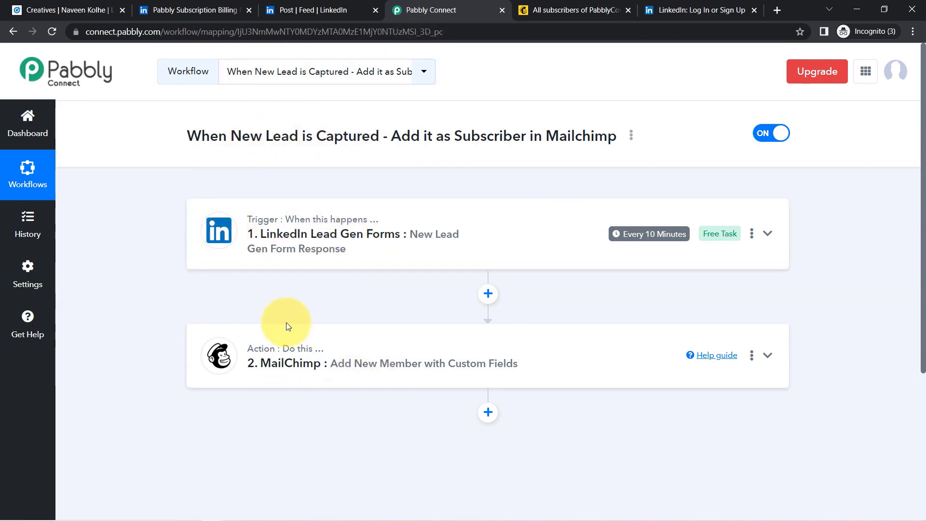
- Copy the workflow's share link from the Share dialog, then close it
click(631, 137)
click(591, 202)
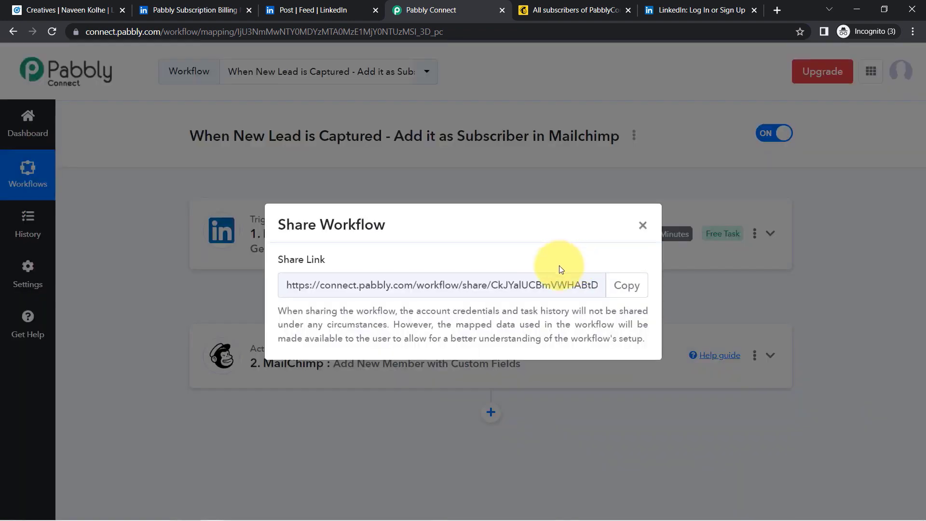
click(633, 288)
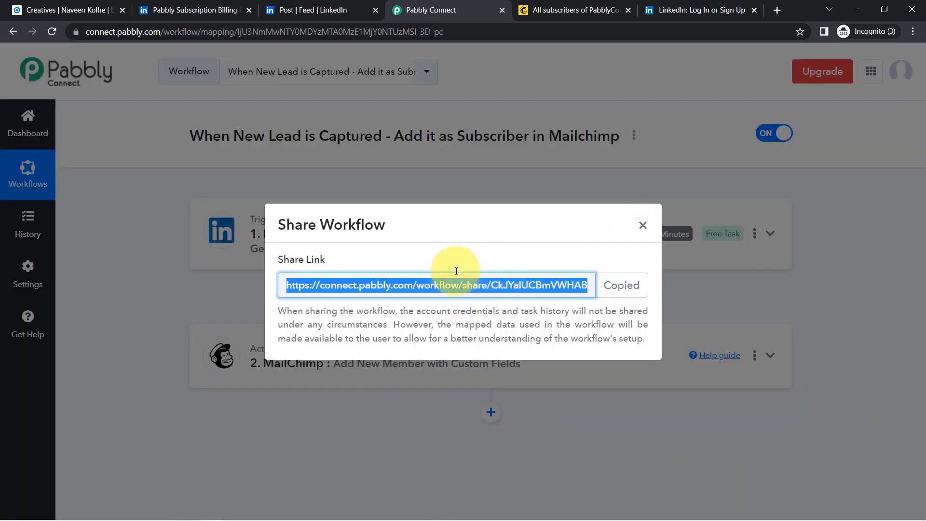
click(643, 225)
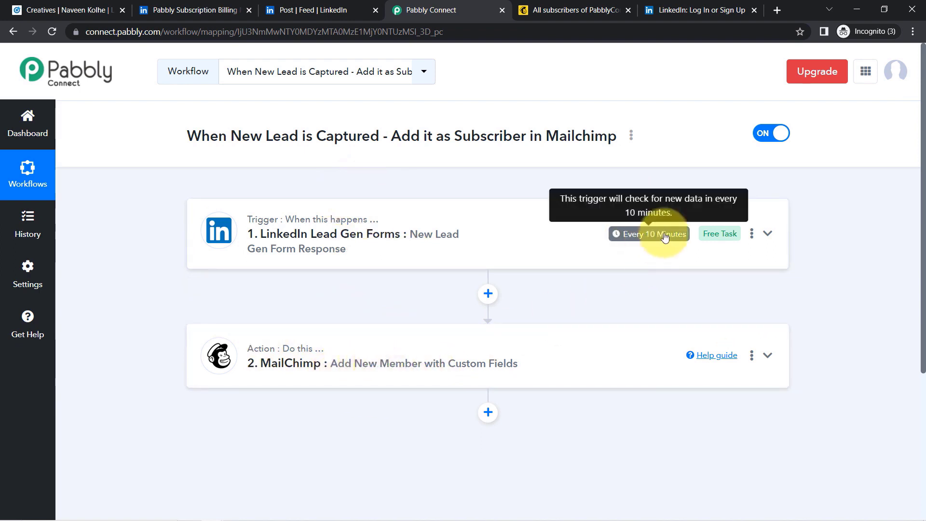
mouse_move(641, 242)
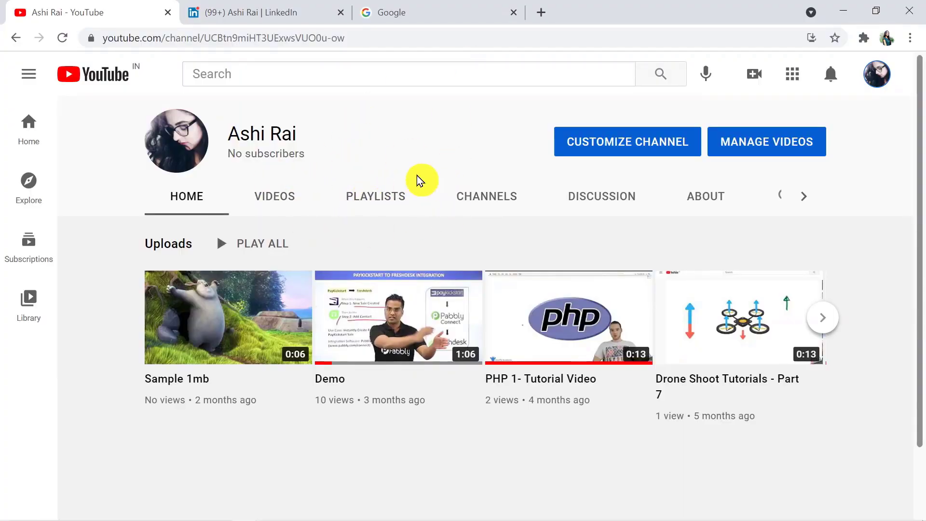
- Check the LinkedIn home feed, then start a new video upload from the YouTube channel
click(283, 14)
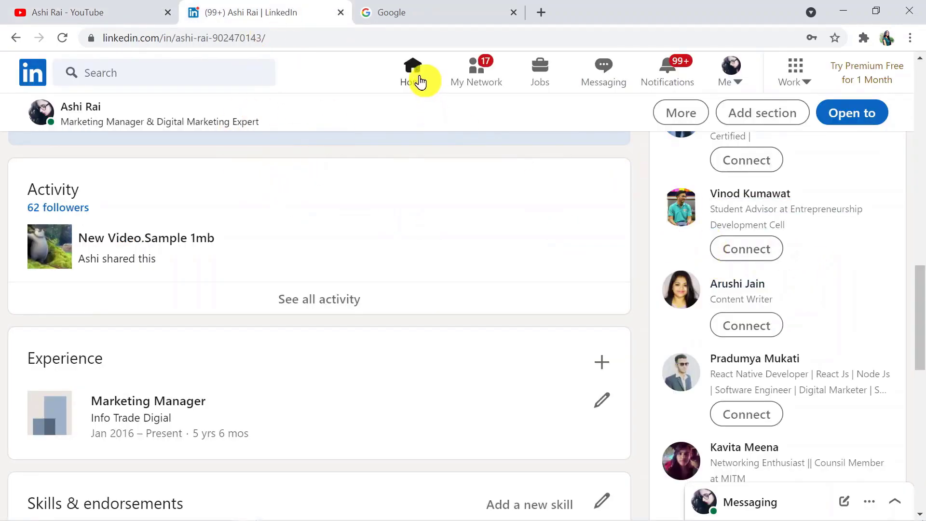
click(420, 82)
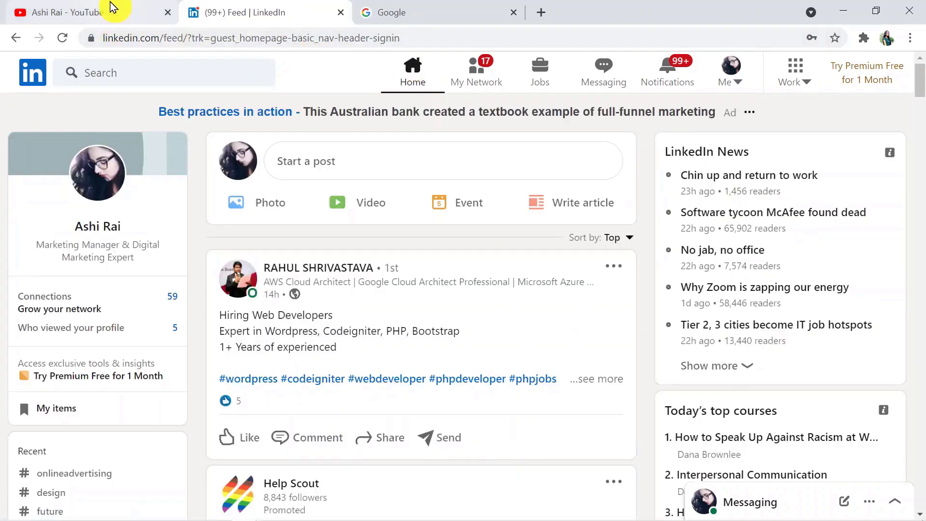
click(110, 17)
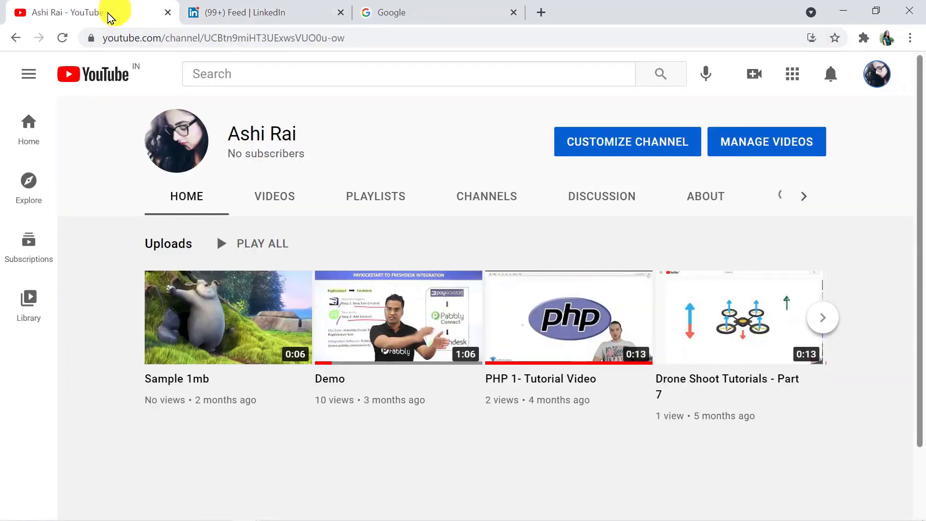
click(747, 79)
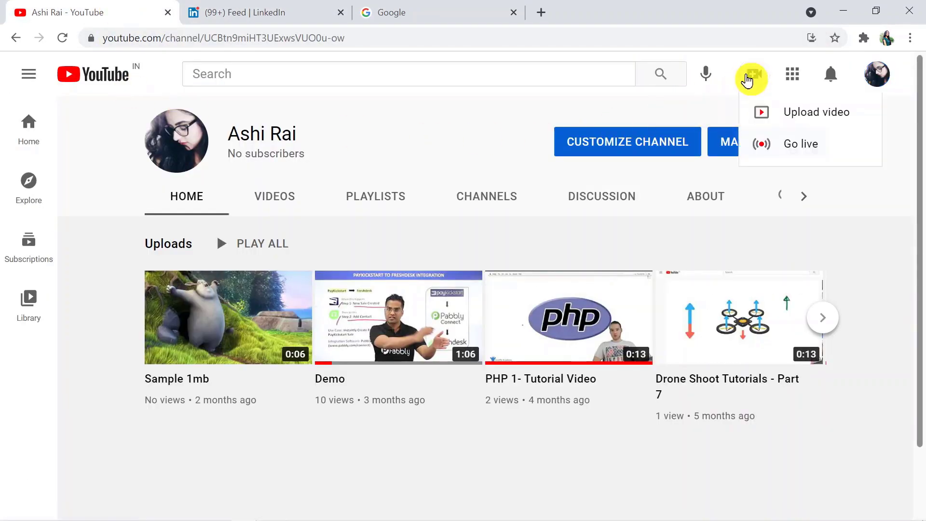
click(775, 103)
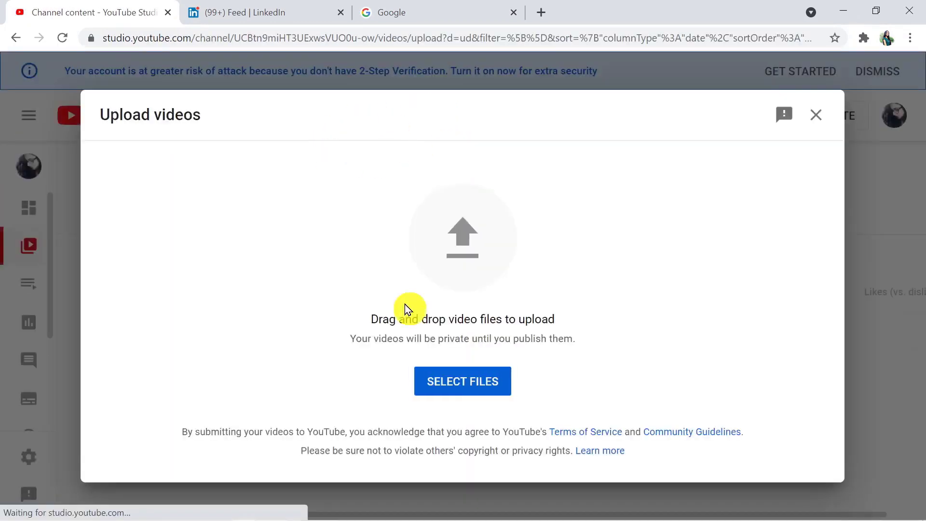
- Upload the sample_1280x720 video file
click(456, 380)
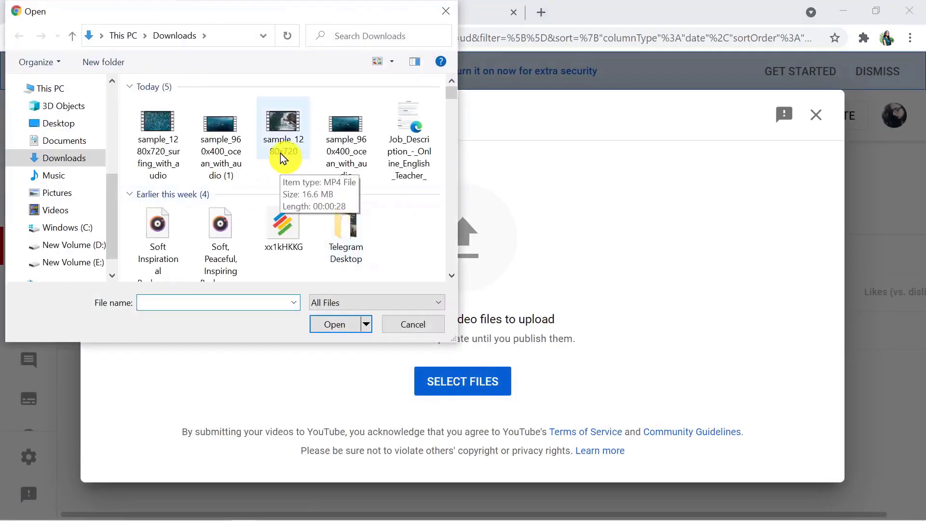
click(281, 153)
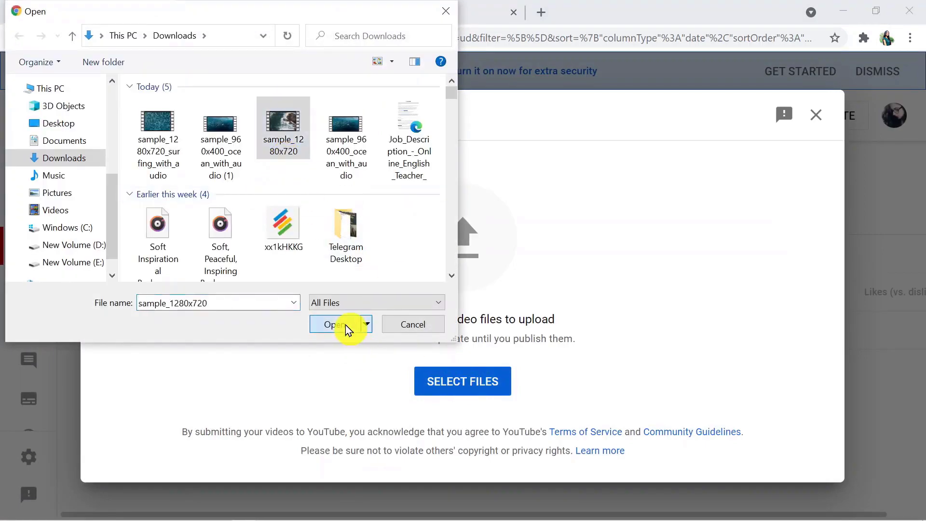
click(346, 325)
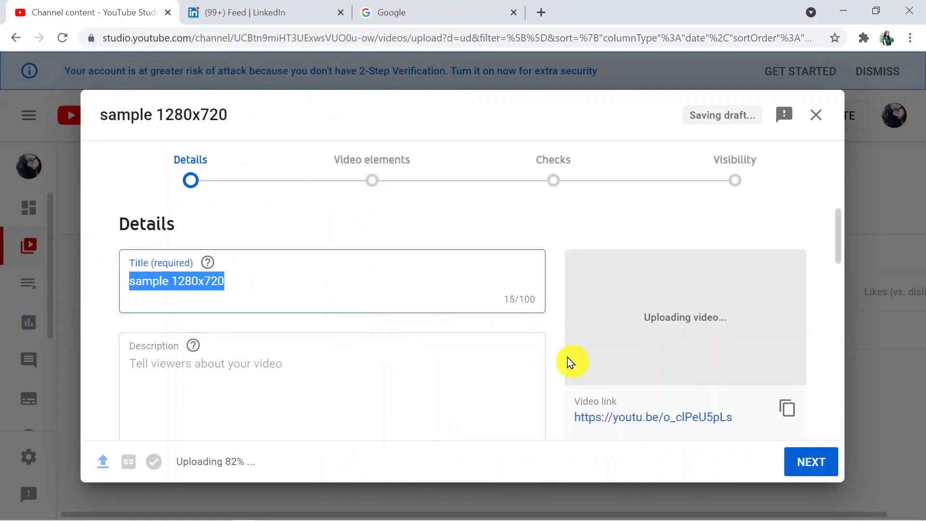
- Mark the video not made for kids, set visibility to Public, and publish it
click(827, 461)
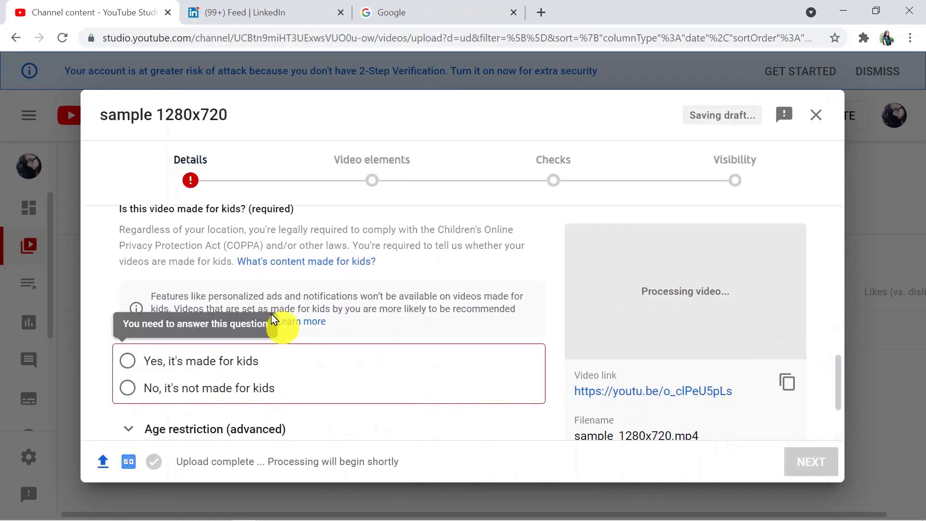
click(129, 392)
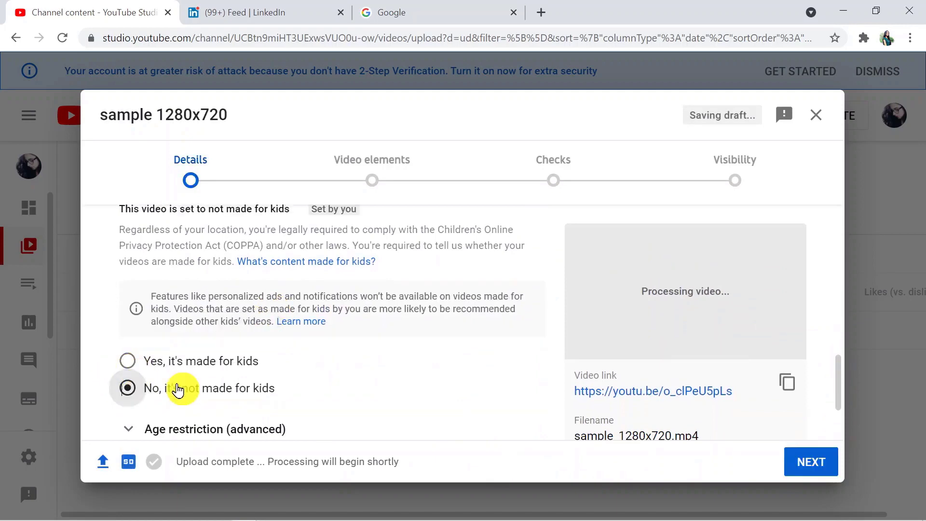
click(814, 471)
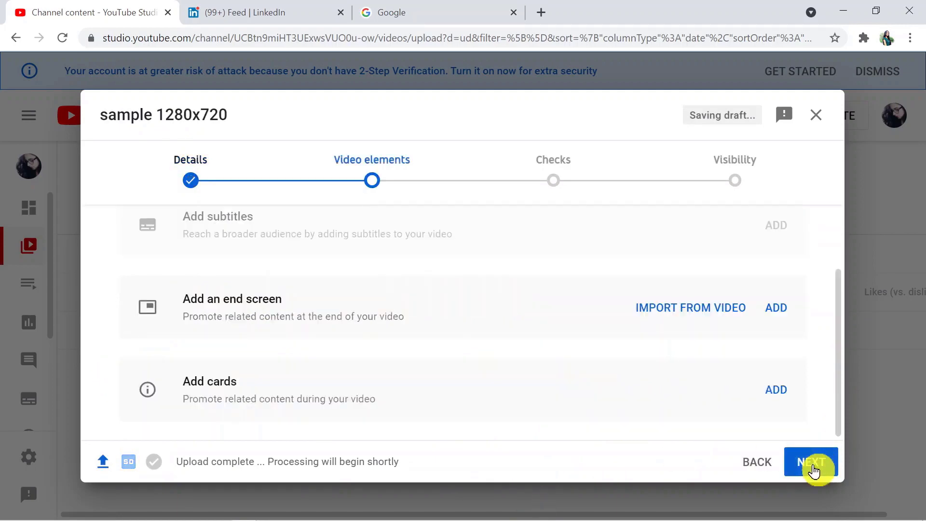
click(814, 470)
click(814, 471)
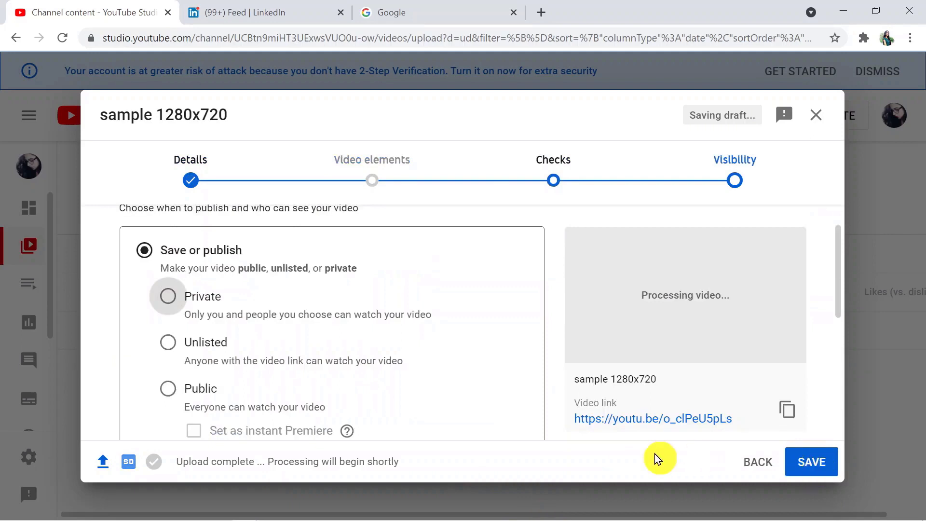
click(172, 396)
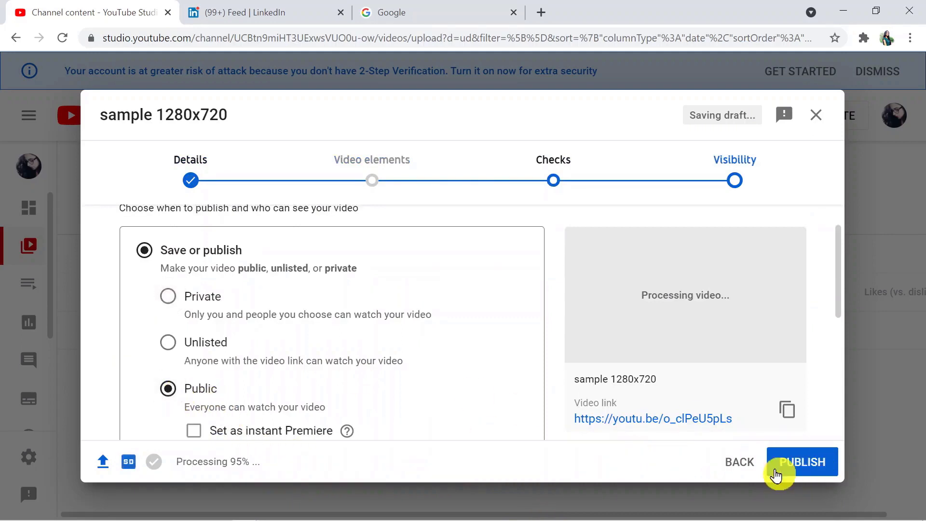
click(792, 463)
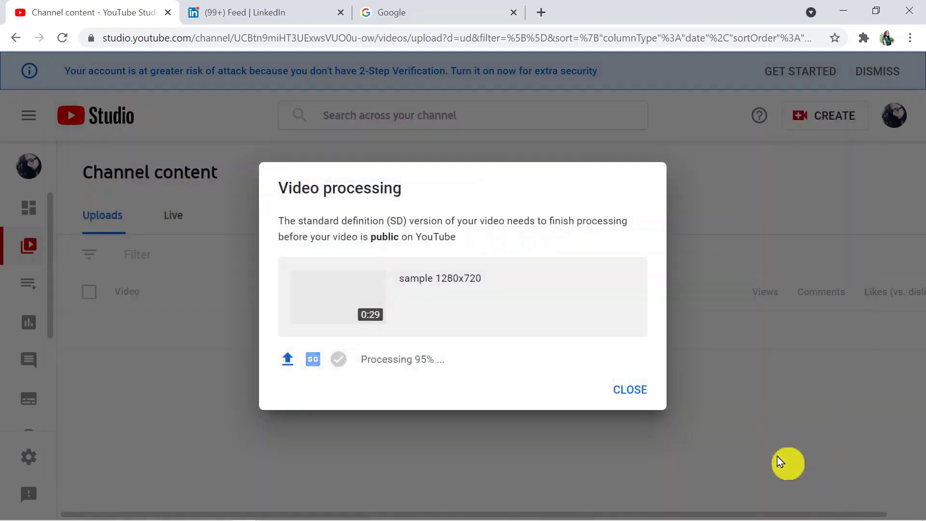
- Confirm 'sample 1280x720' is listed as Public, published Jun 25, 2021, then view LinkedIn
click(627, 395)
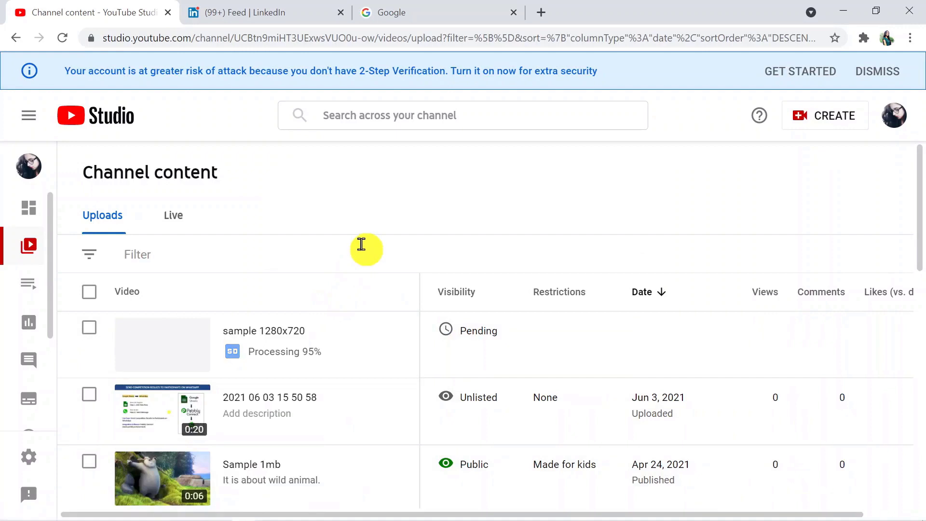
scroll(362, 244, down, 1)
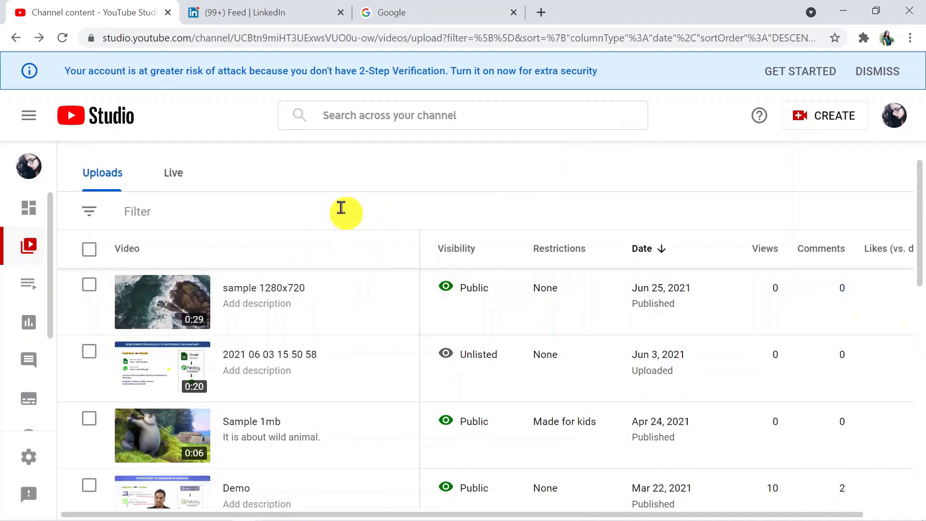
click(263, 10)
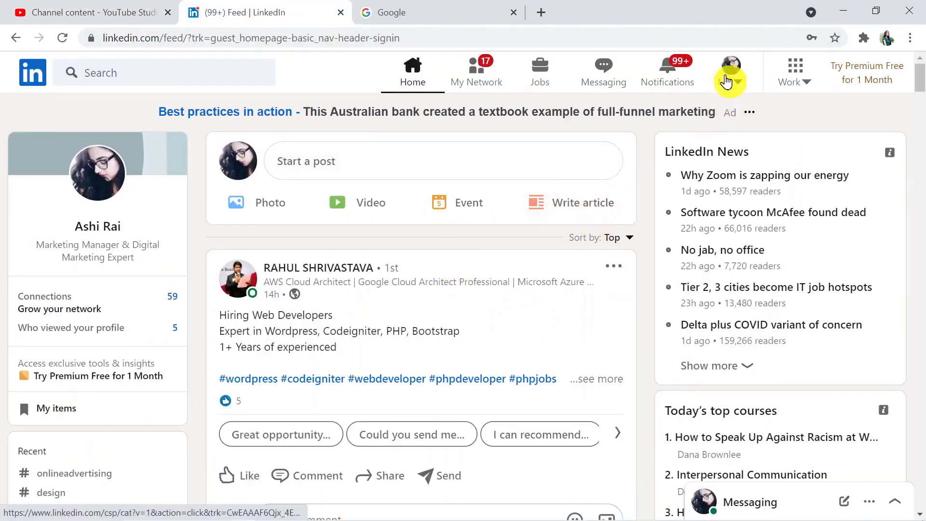
- Open the profile's 'New Video.sample 1280x720' post and play its shared video
click(726, 81)
click(694, 170)
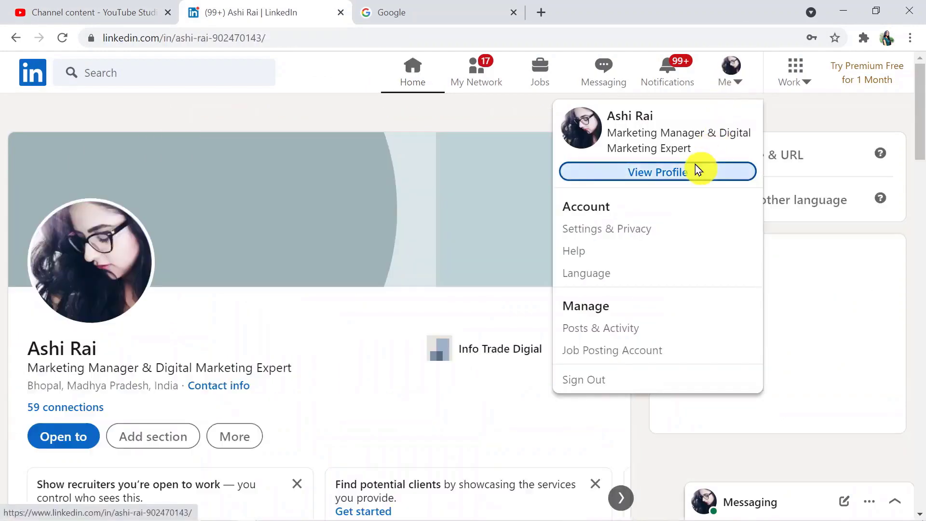
drag(918, 108, 920, 286)
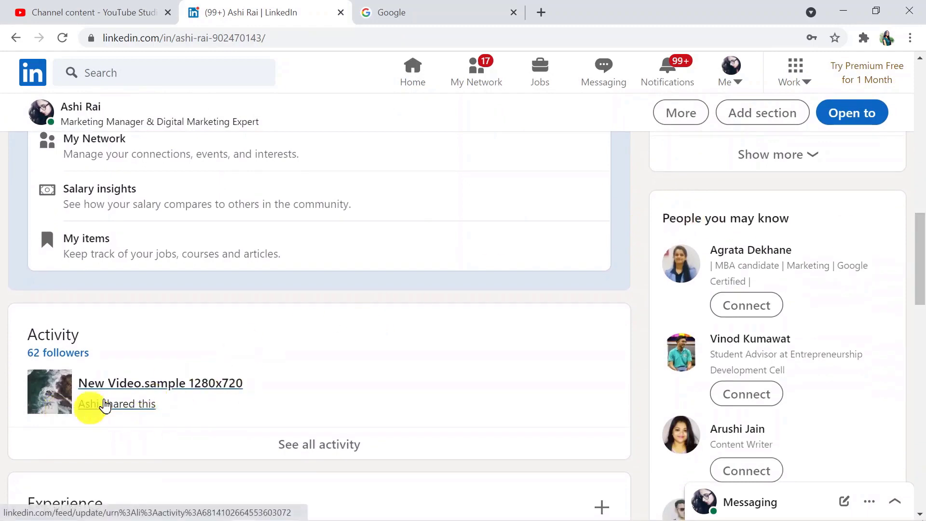
click(121, 388)
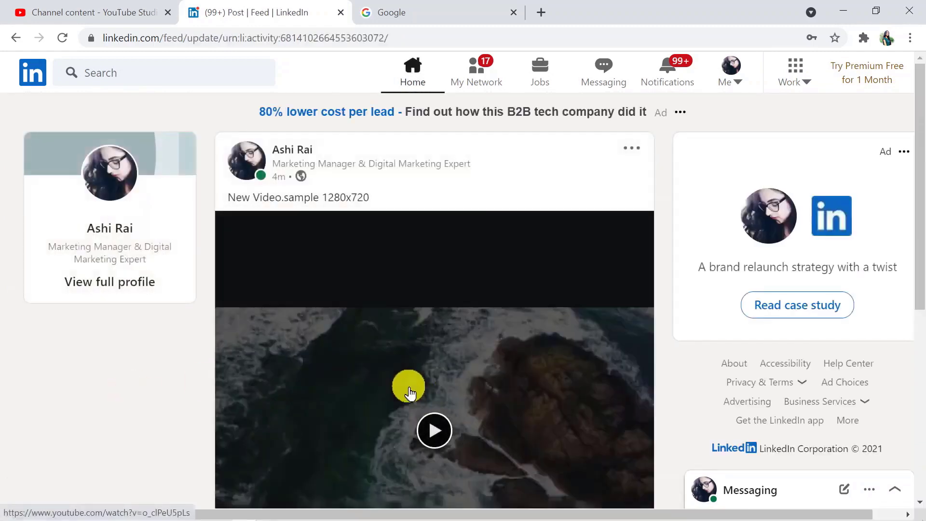
click(434, 428)
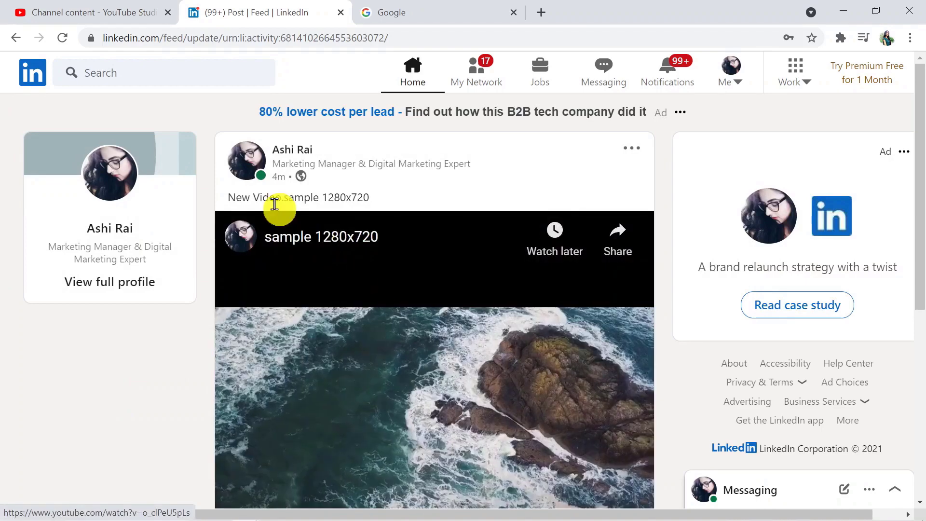
- Compare with the newest upload's details in YouTube Studio, then bring up the Google tab
click(99, 7)
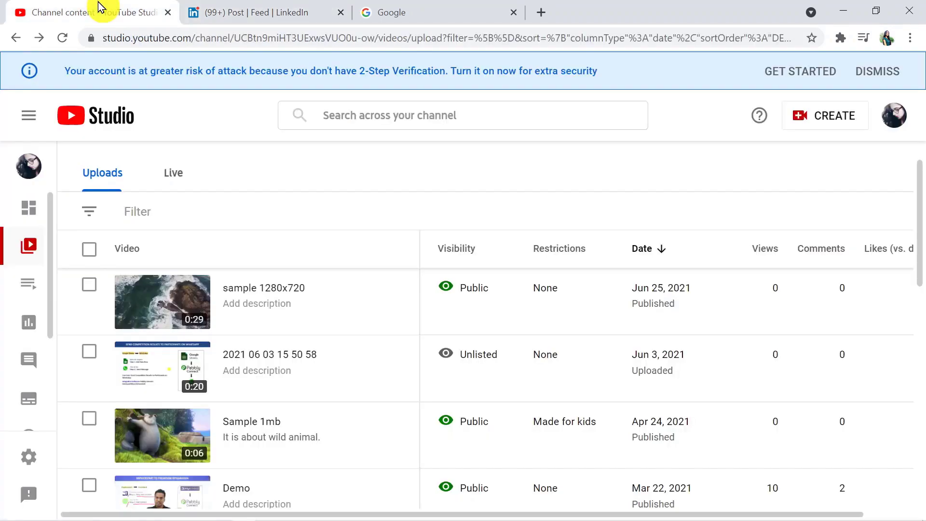
click(177, 302)
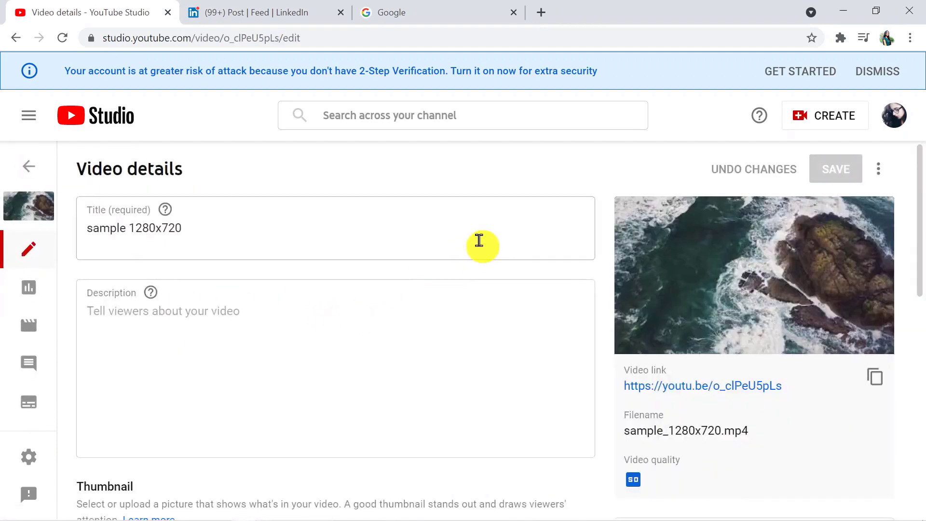
click(270, 19)
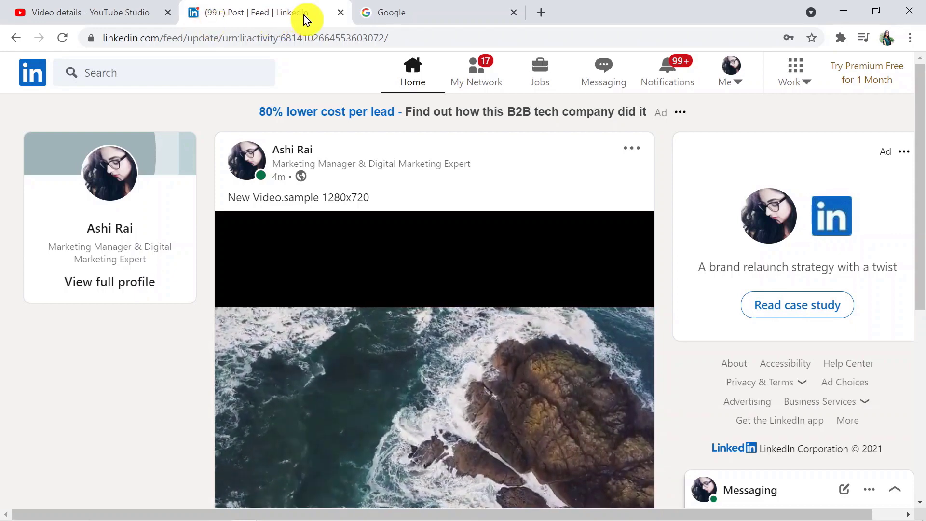
click(405, 10)
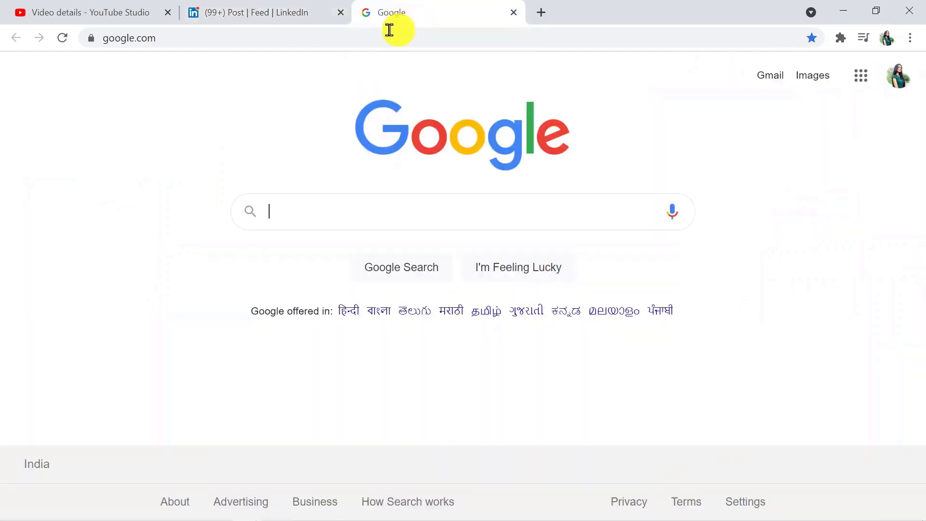
- Go to pabbly.com and open Products > Connect to reach the All Apps page
click(380, 45)
text(p)
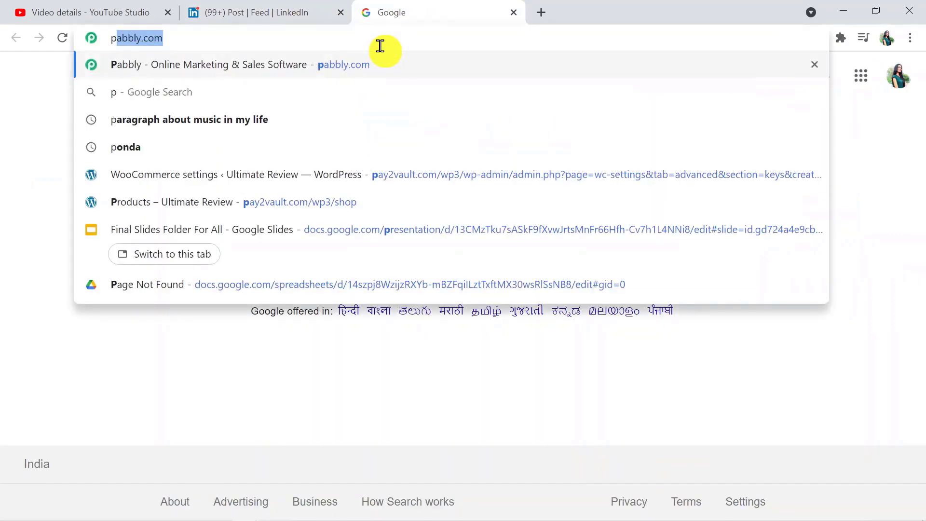
text(abb)
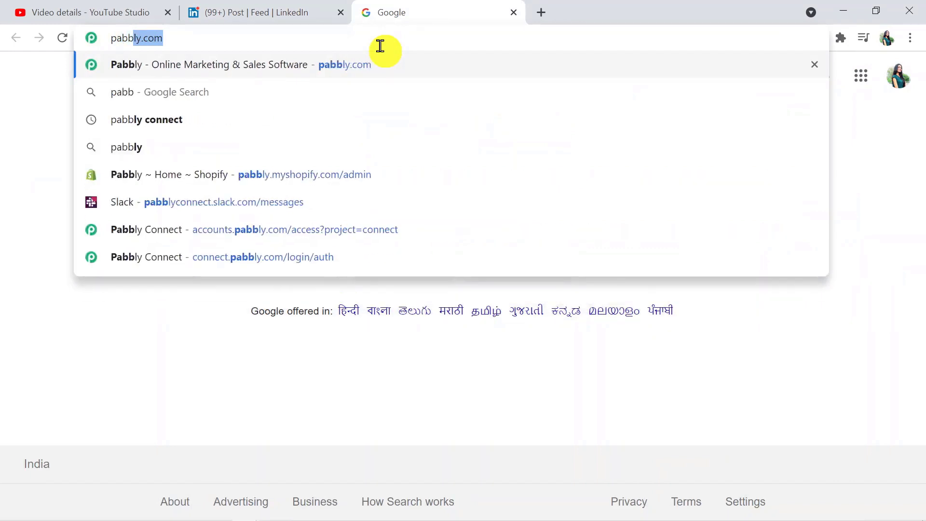
text(ly.c)
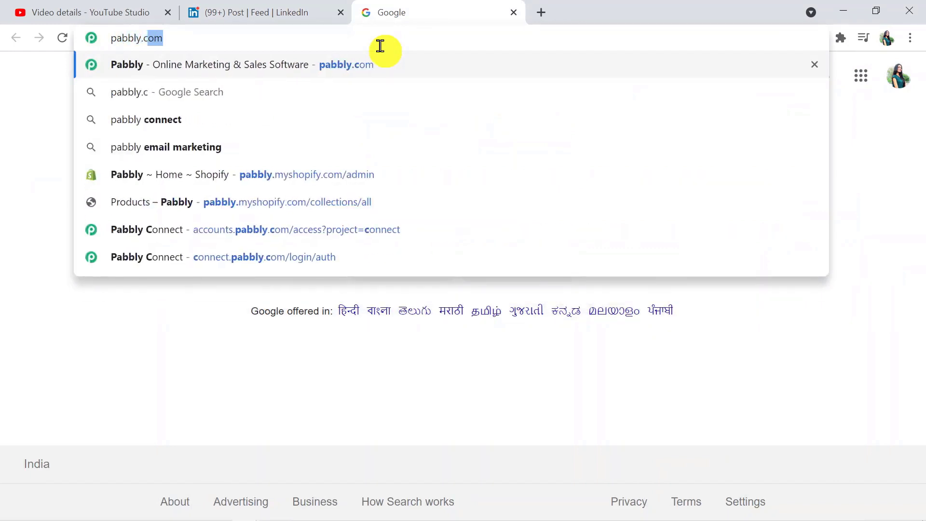
text(om)
key(Return)
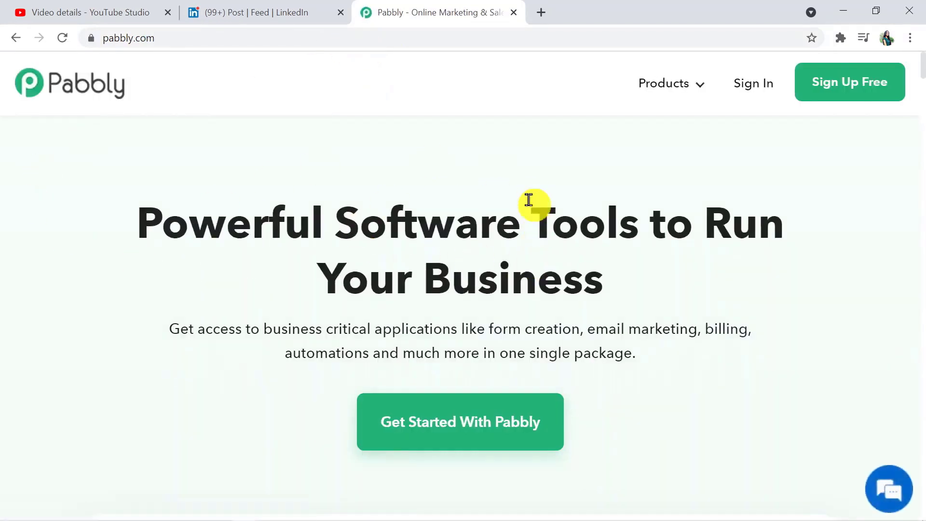
mouse_move(674, 97)
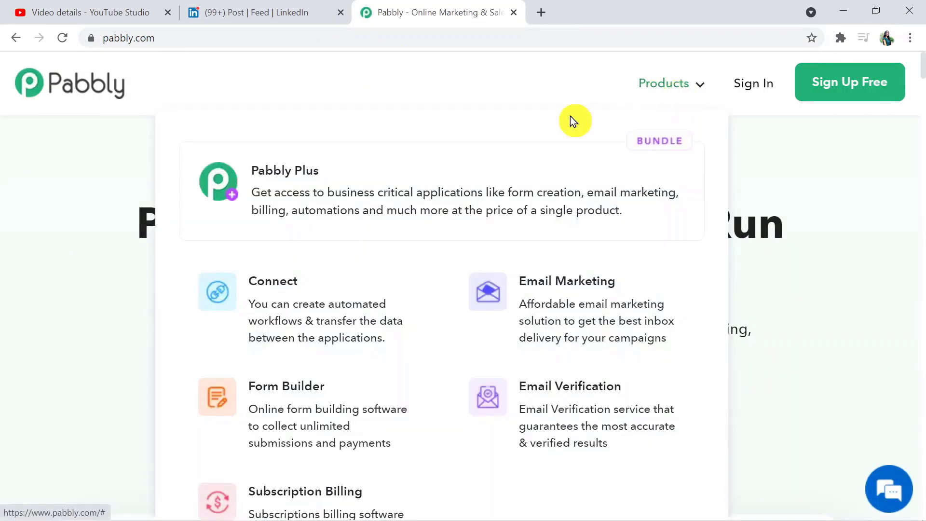
click(396, 289)
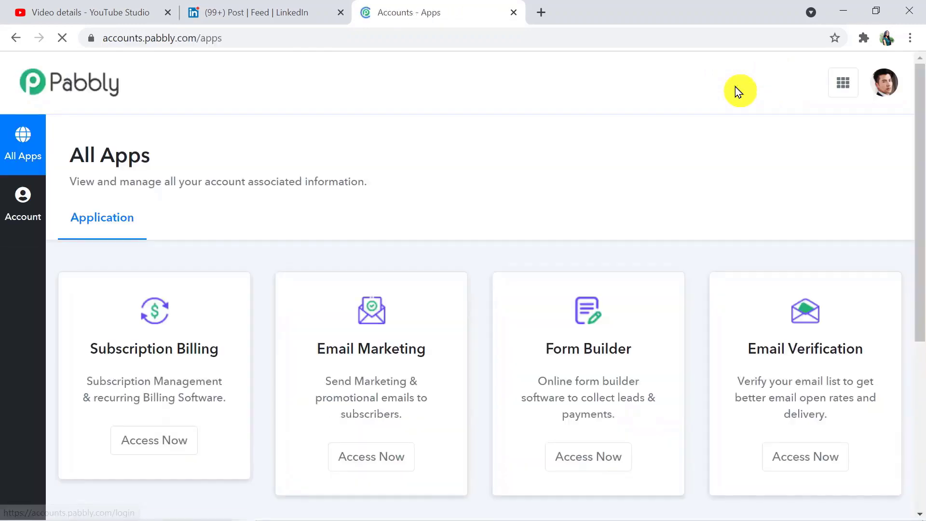
- Open Pabbly Connect and create a new workflow named 'YouTube to LinkedIn'
drag(922, 179, 920, 351)
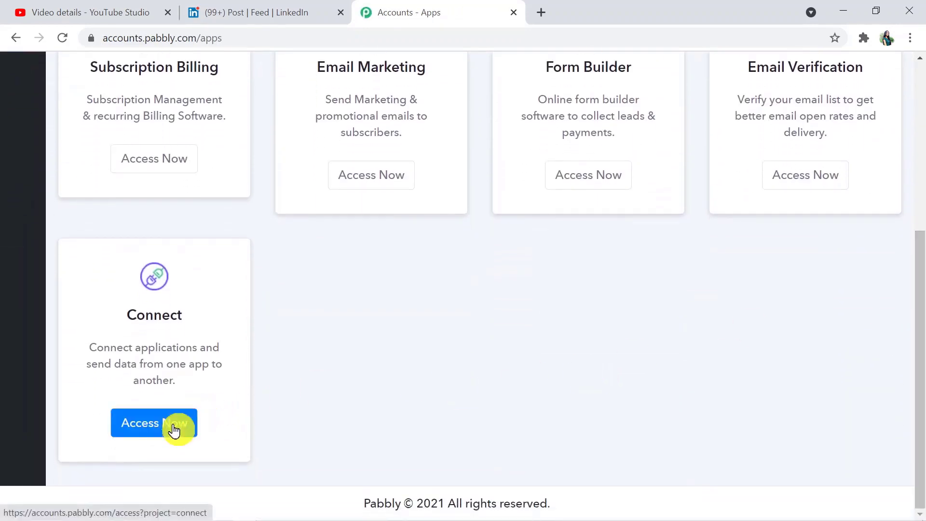
click(175, 426)
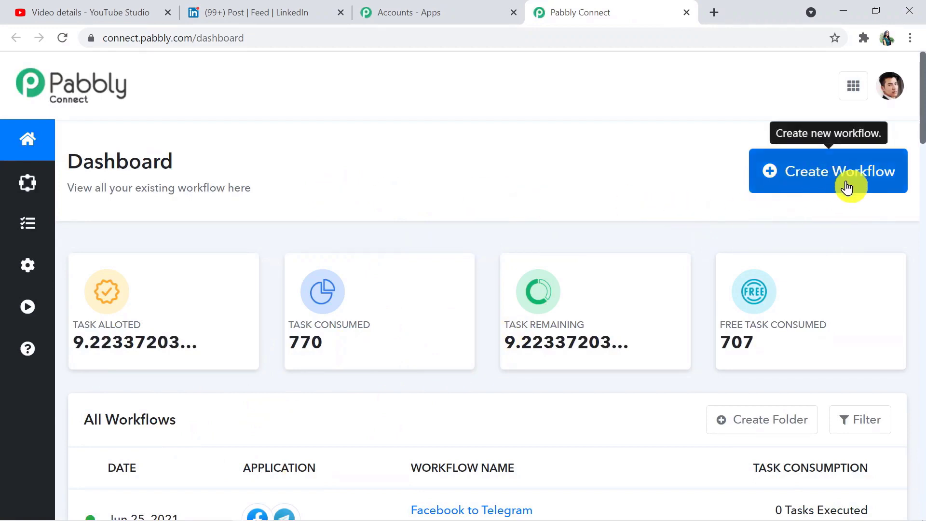
click(794, 178)
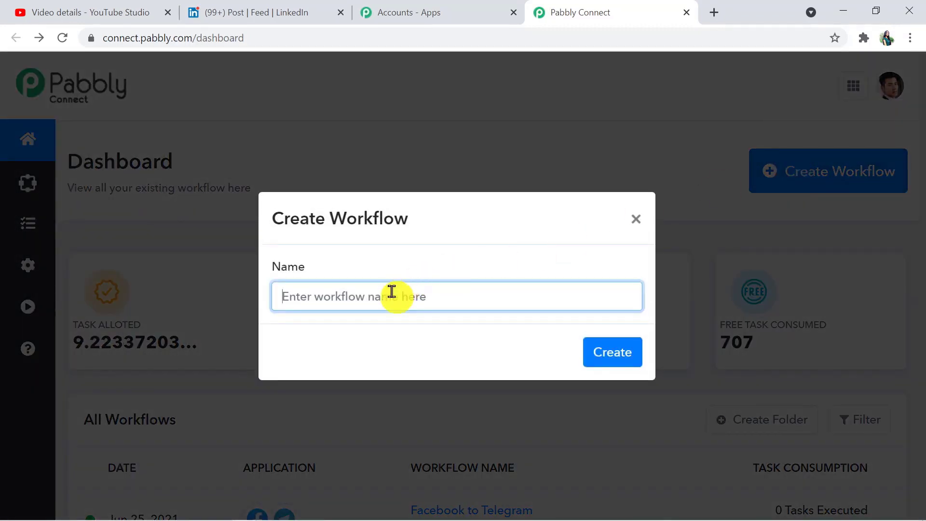
text(youTub)
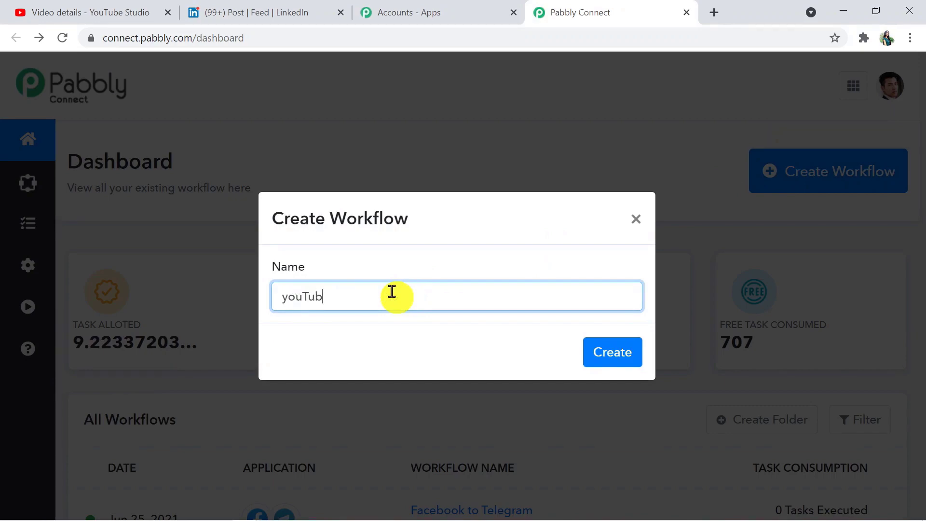
key(BackSpace)
key(BackSpace)
key(BackSpace)
key(BackSpace)
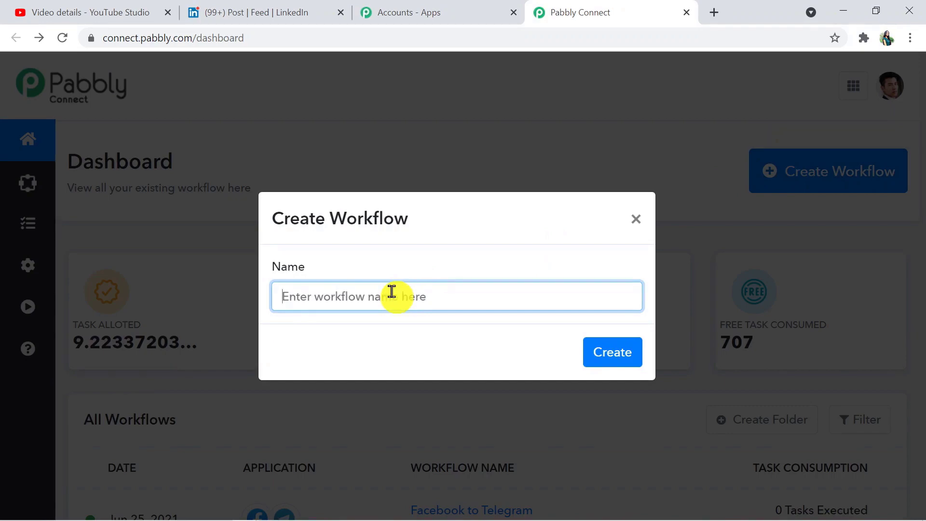
text(YouTube to LinkedI)
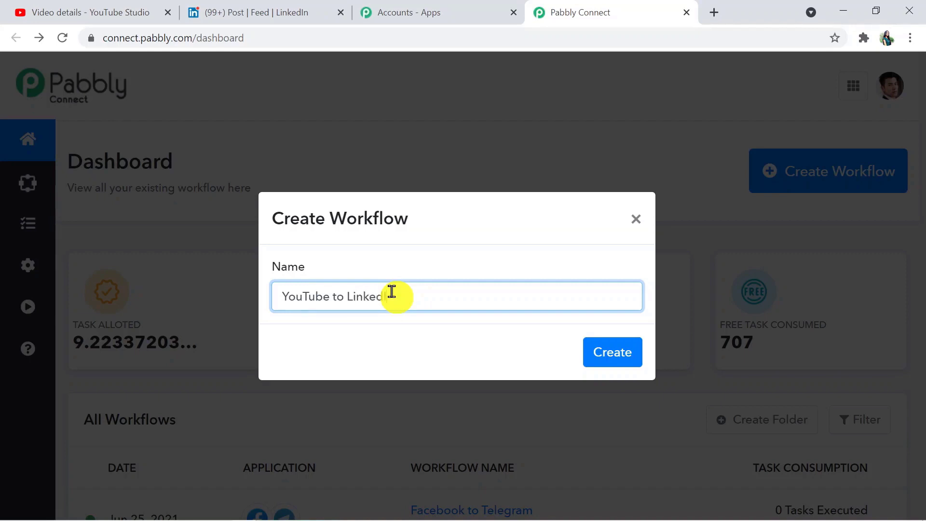
text(n)
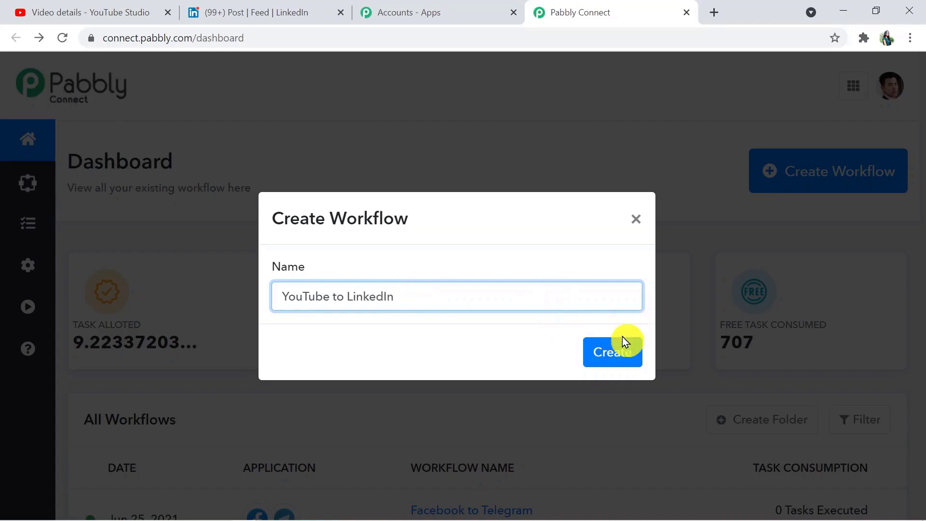
click(623, 338)
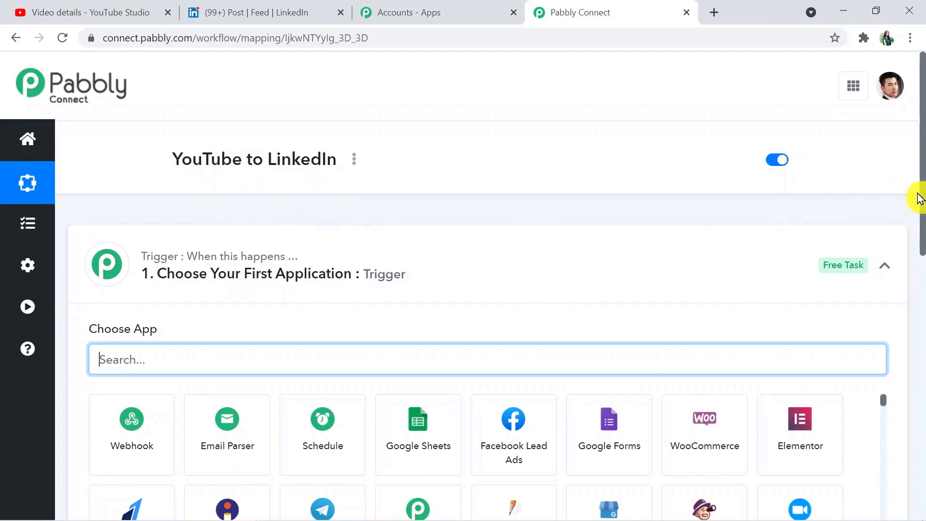
- Collapse the trigger panel, then search 'Youtu' and choose YouTube as the trigger app
drag(921, 189, 921, 233)
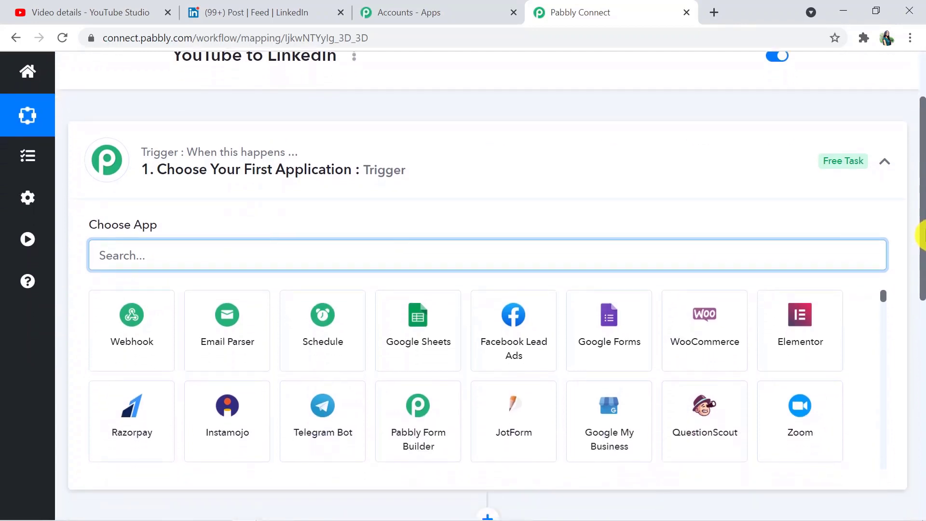
click(502, 167)
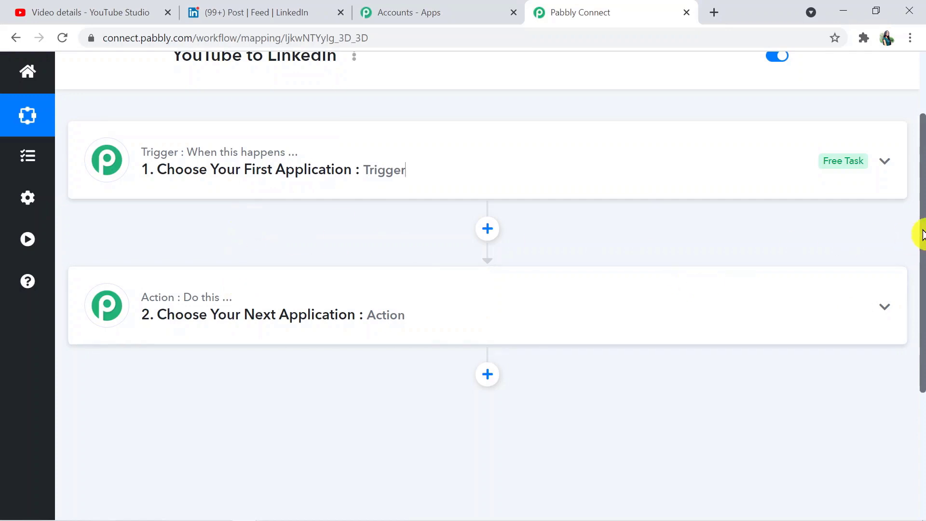
scroll(922, 240, up, 1)
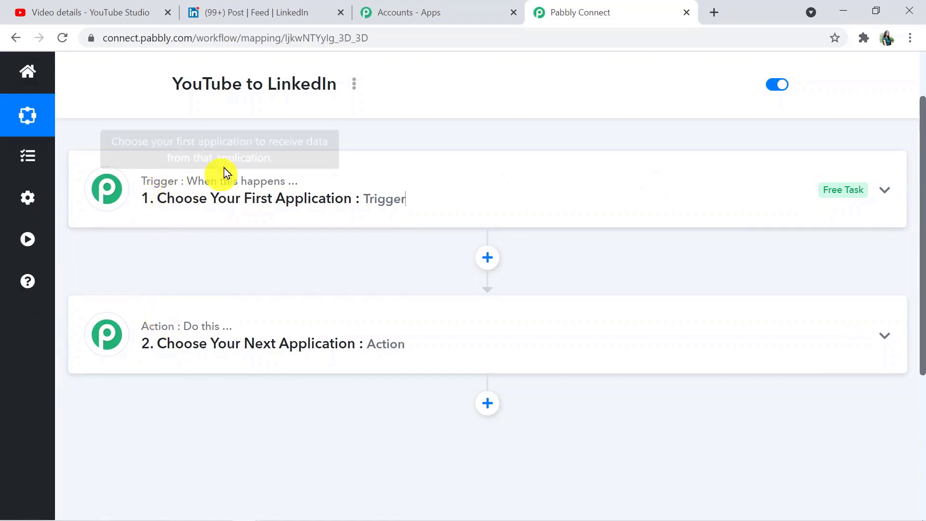
mouse_move(187, 329)
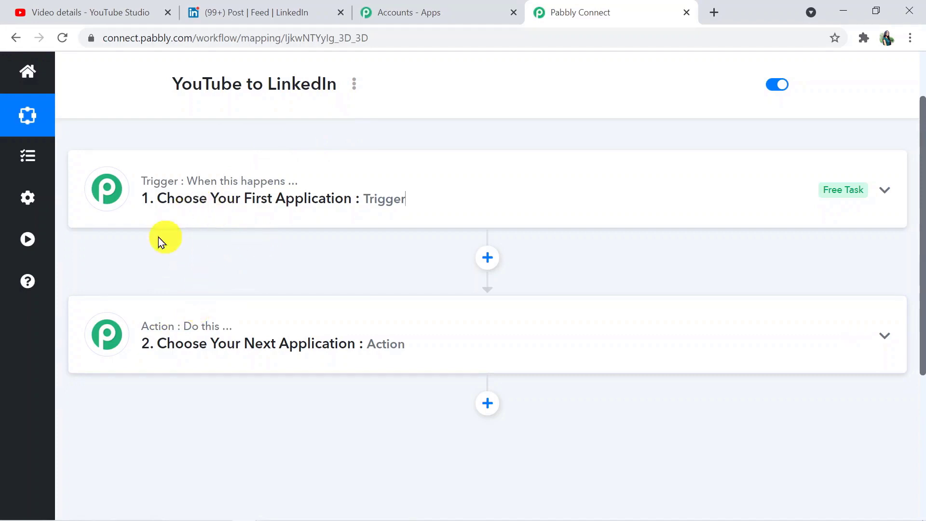
click(245, 182)
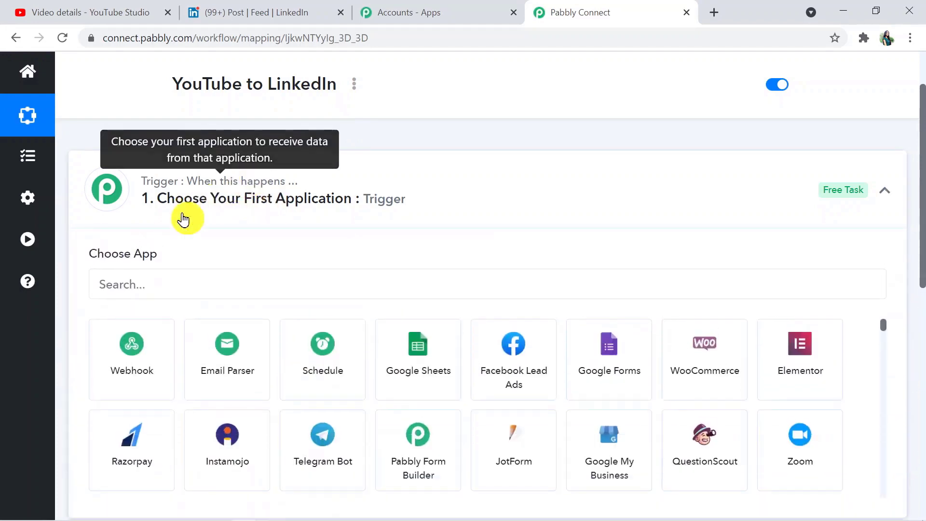
click(195, 279)
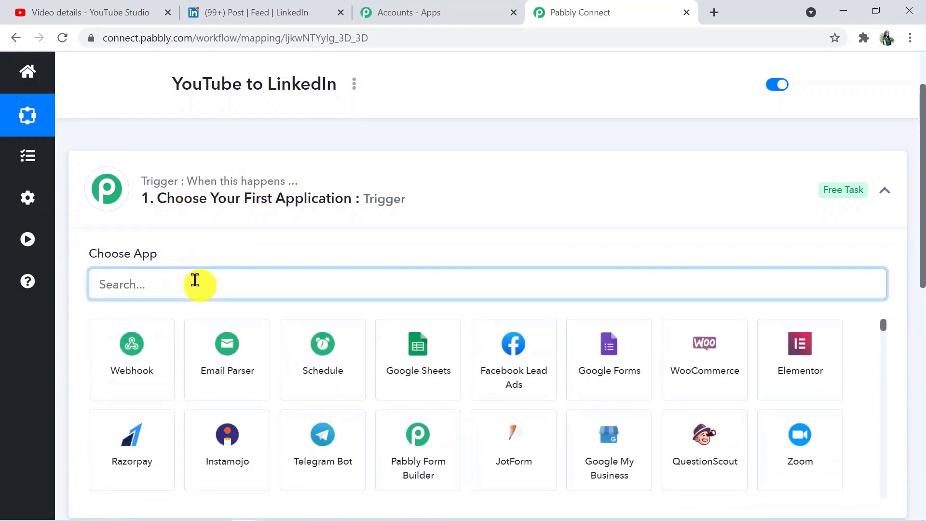
text(Yout)
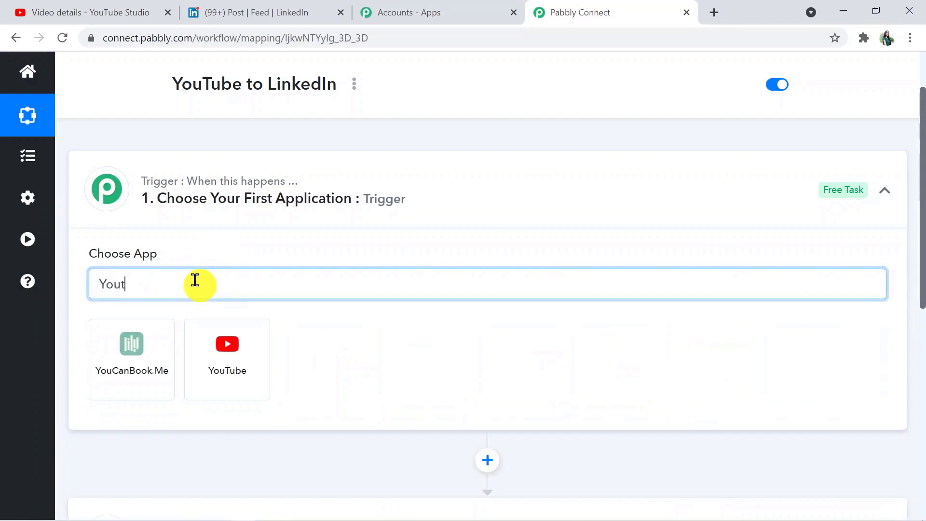
text(ube)
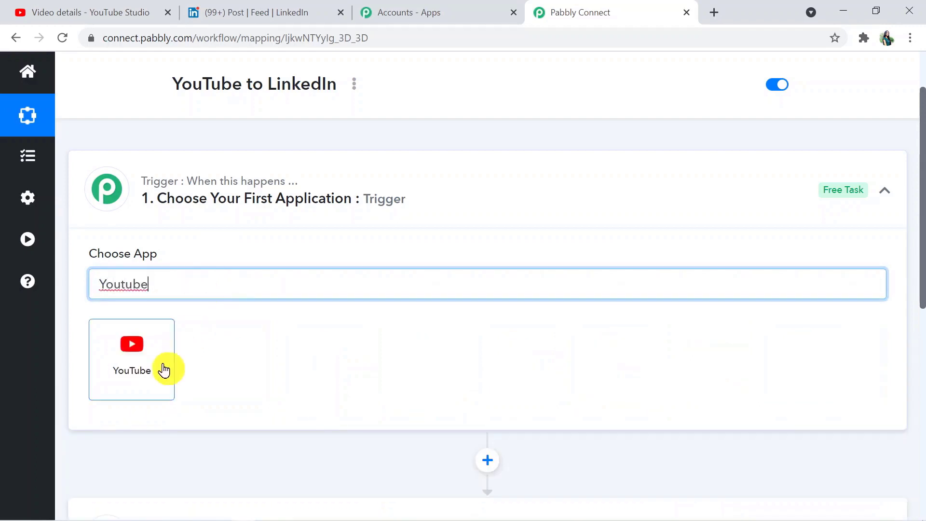
click(164, 369)
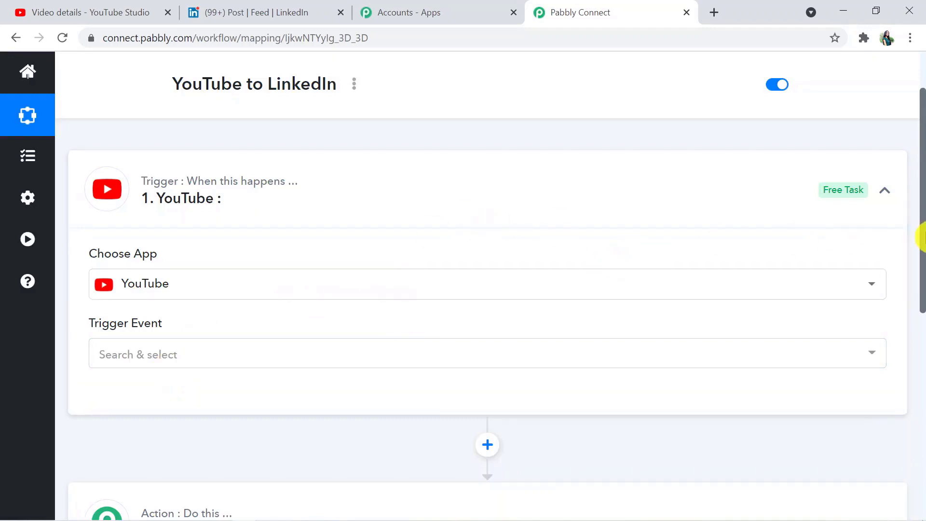
- Select 'New Video in Channel' from the YouTube trigger event list
drag(921, 237, 921, 263)
click(376, 298)
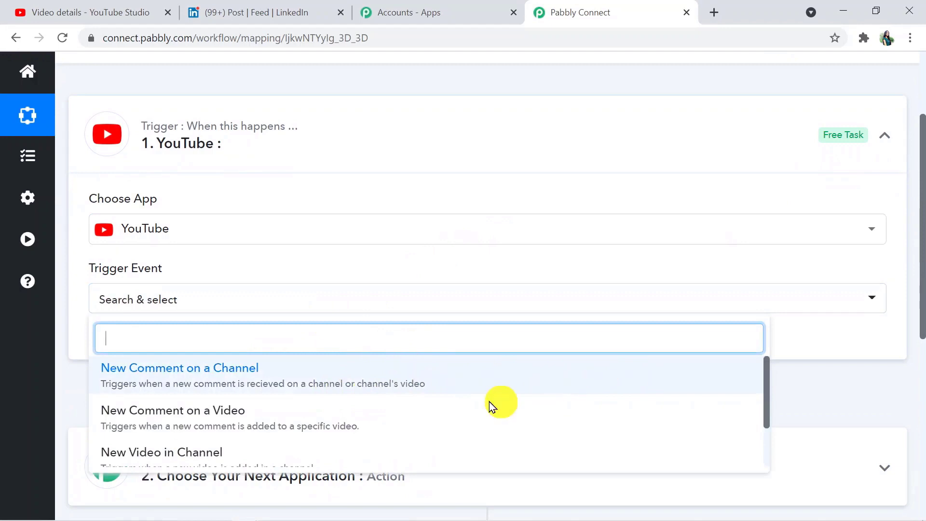
drag(767, 392, 769, 412)
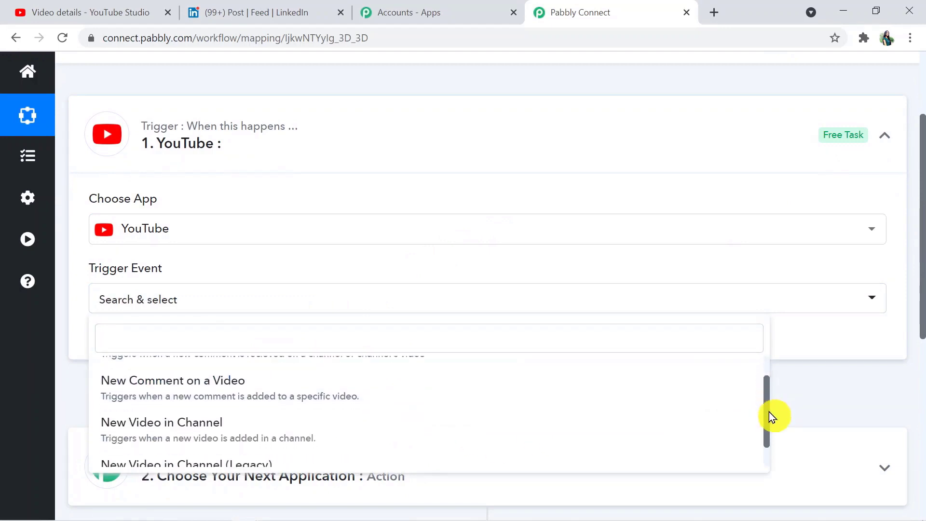
click(348, 443)
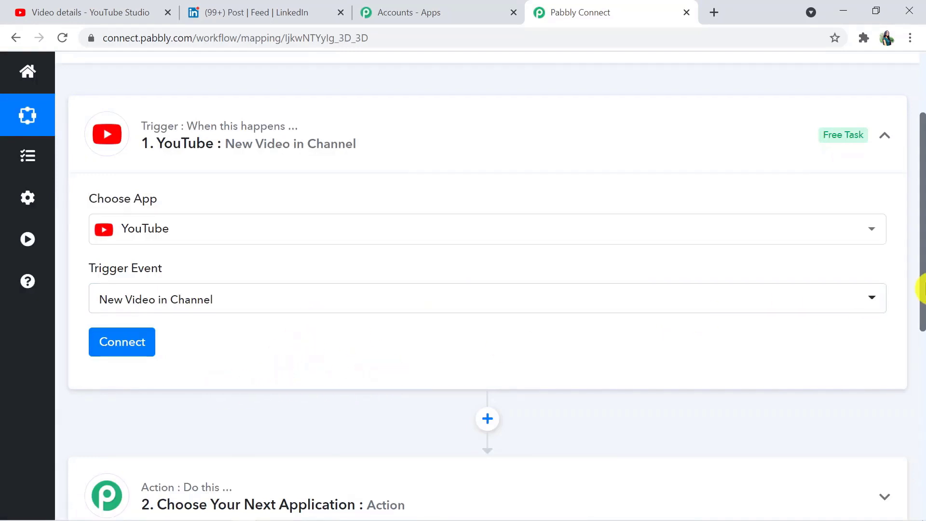
drag(920, 289, 920, 300)
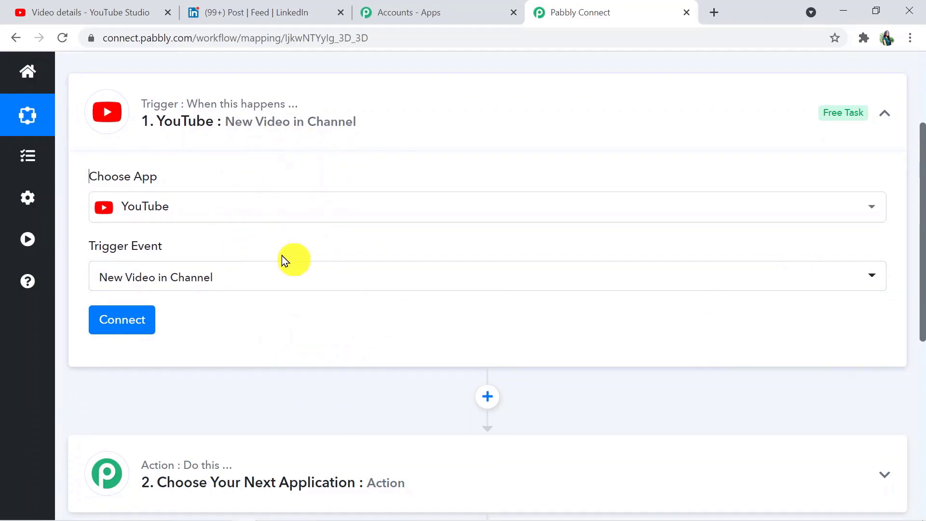
- Add a new YouTube connection, sign in with the channel's Google account and allow access
click(133, 321)
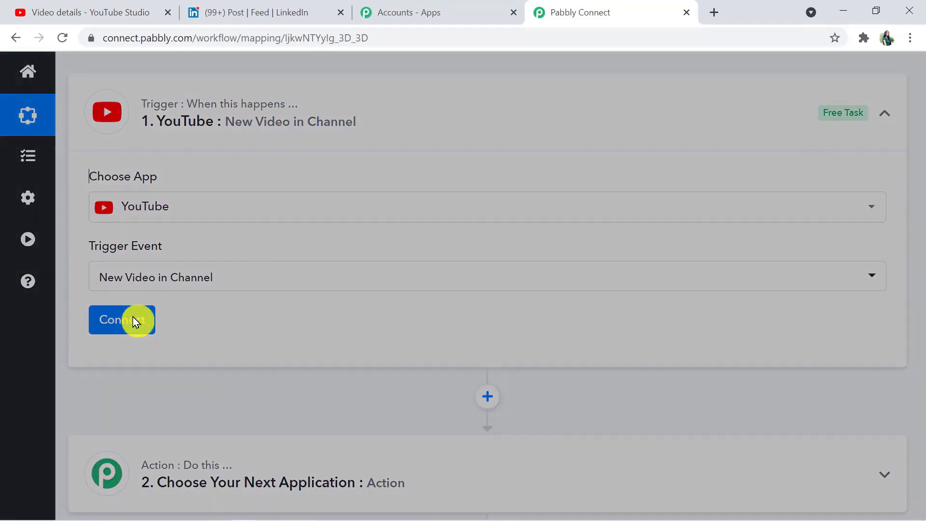
click(492, 225)
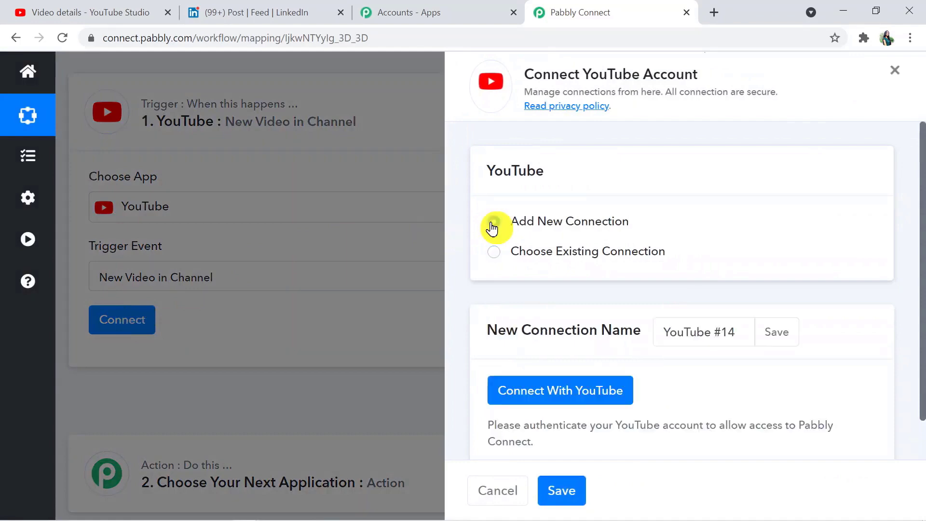
click(558, 393)
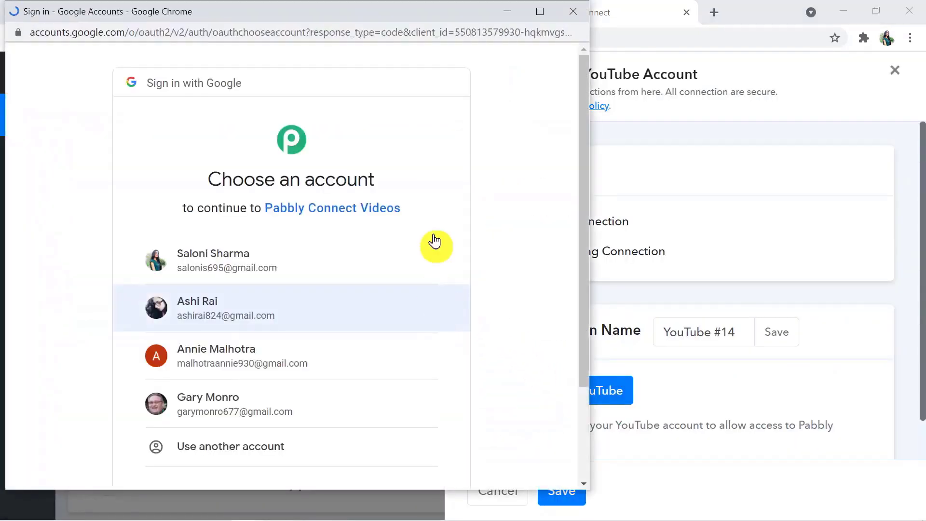
drag(583, 212, 576, 290)
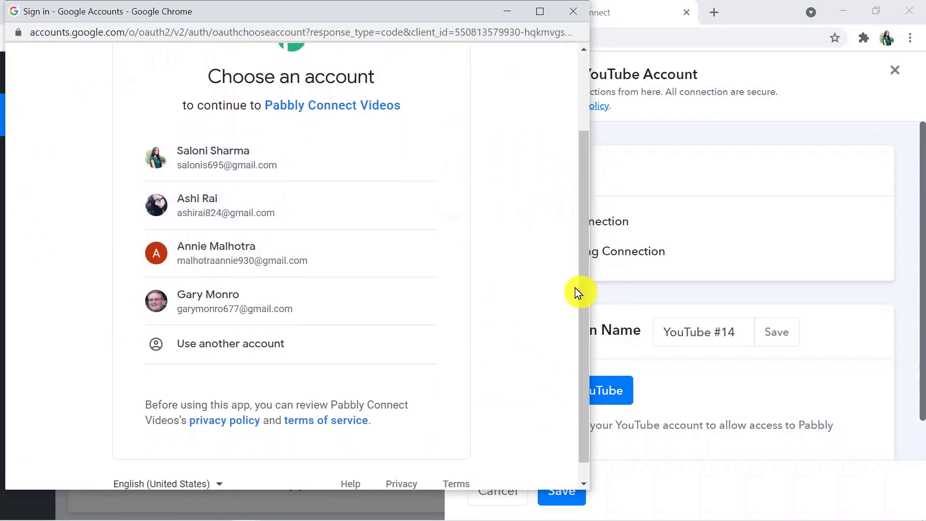
click(235, 205)
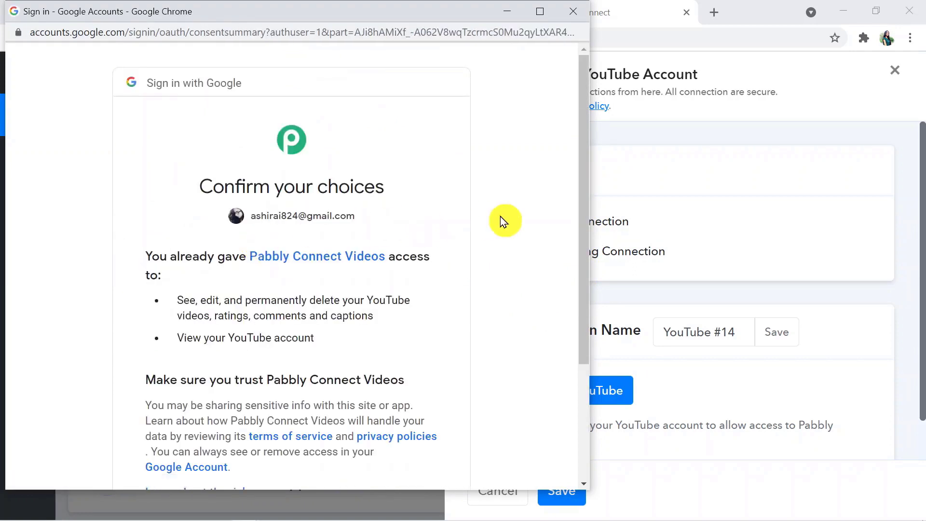
drag(587, 220, 593, 343)
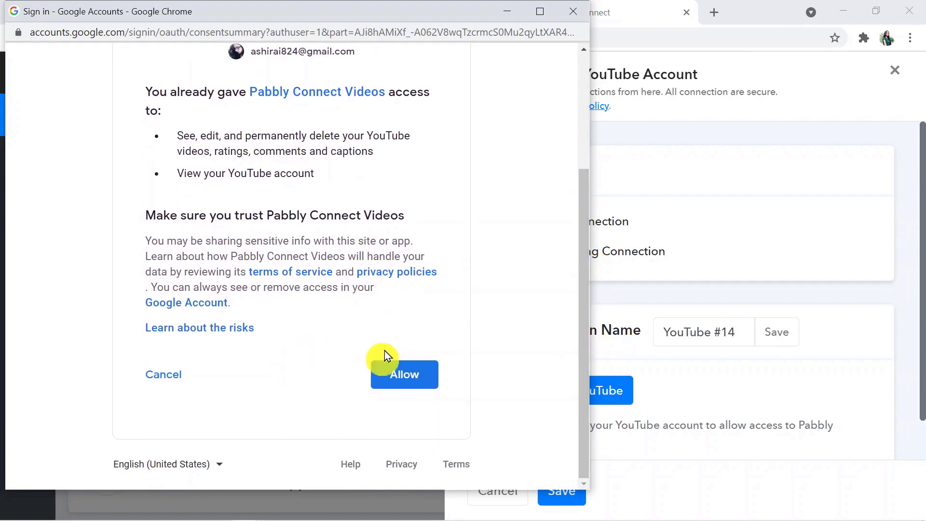
click(406, 370)
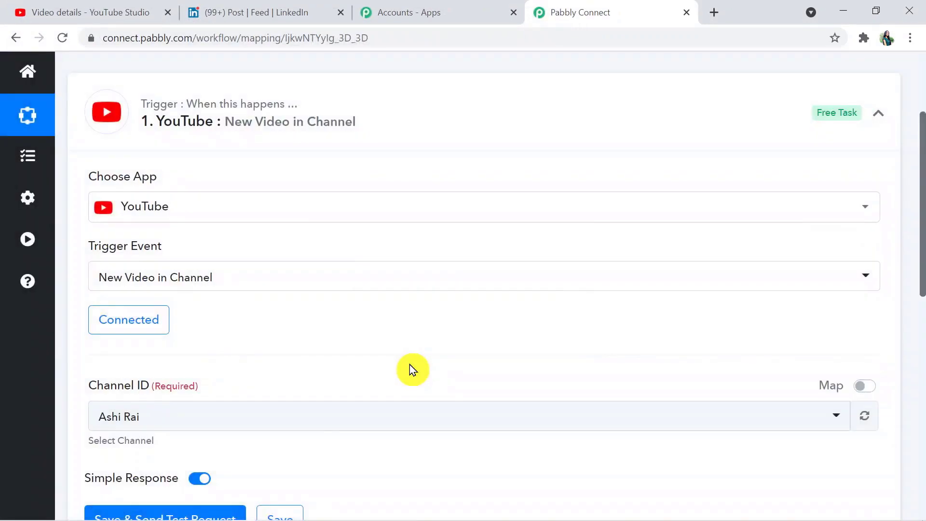
drag(922, 244, 919, 294)
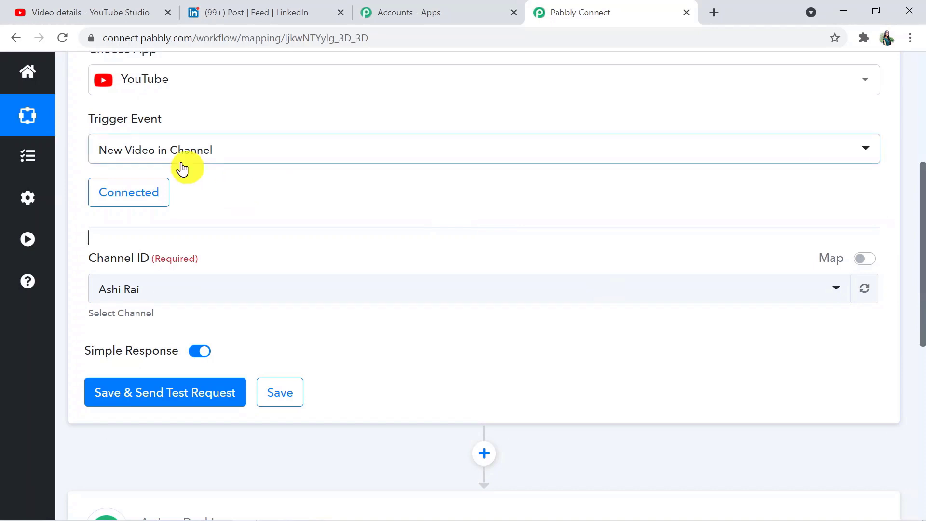
- In YouTube Studio, upload the sample_960x400_ocean_with_audio (1) video file
click(104, 15)
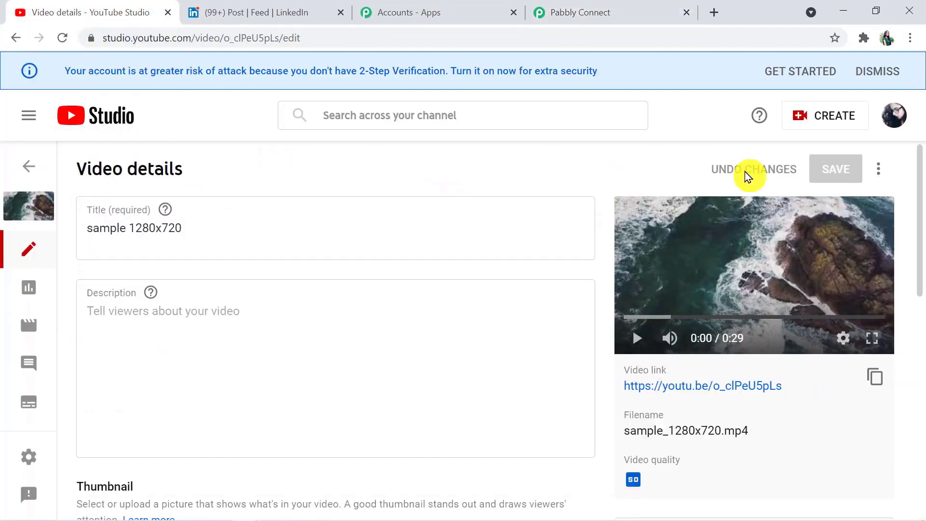
click(823, 125)
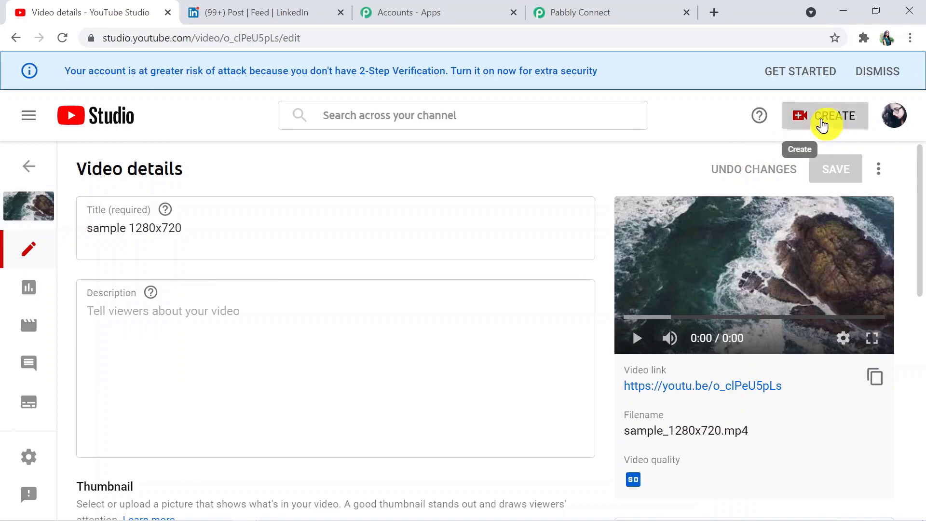
click(815, 144)
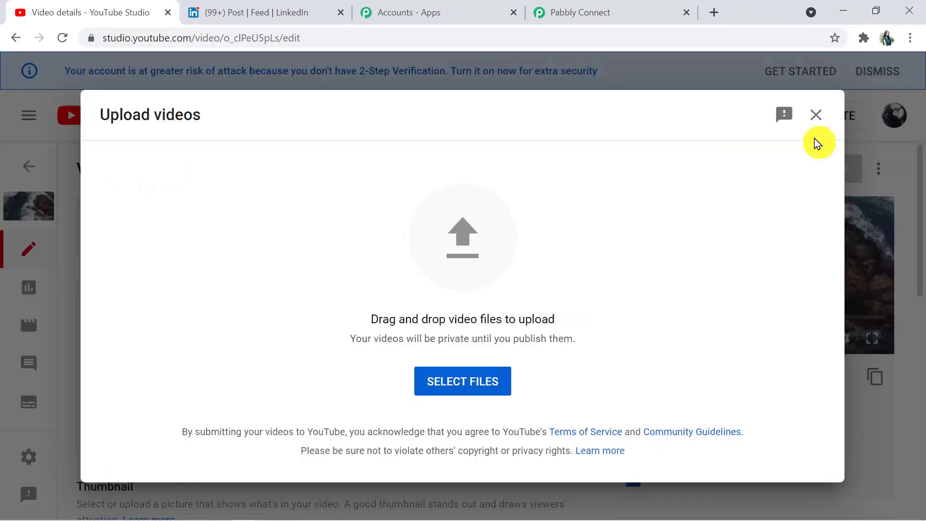
click(473, 375)
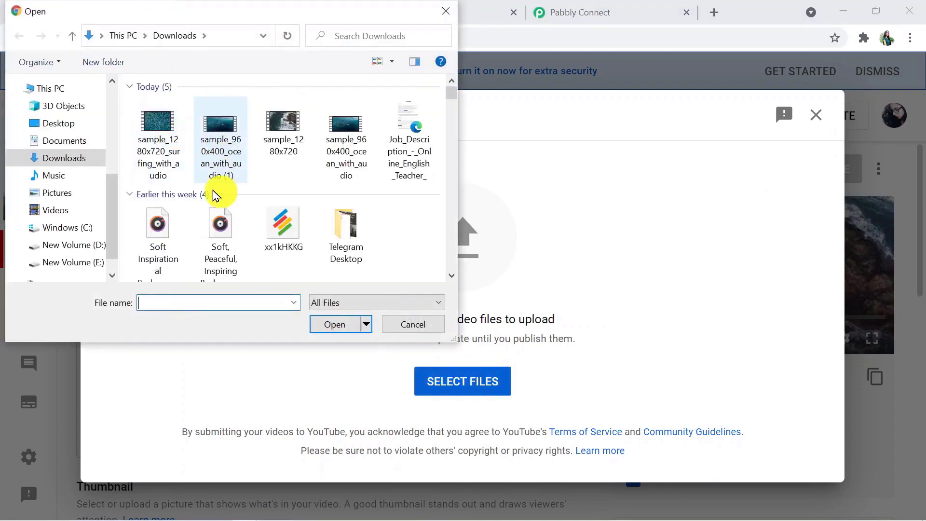
click(217, 153)
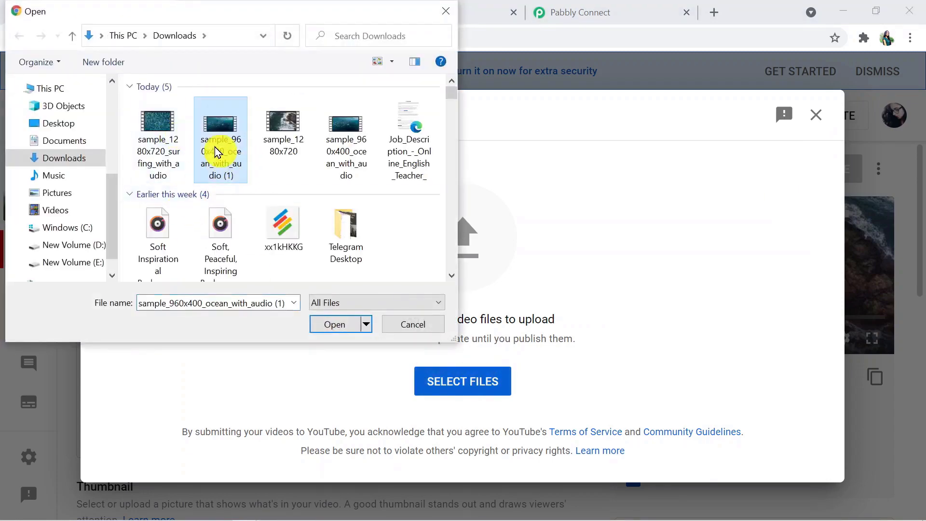
click(336, 330)
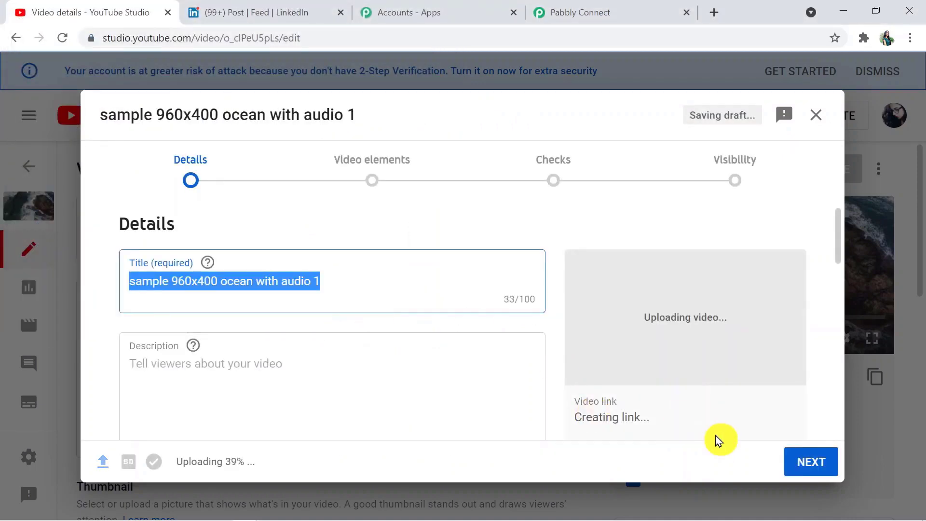
- Mark the video not made for kids, set visibility to Public and publish it
click(809, 458)
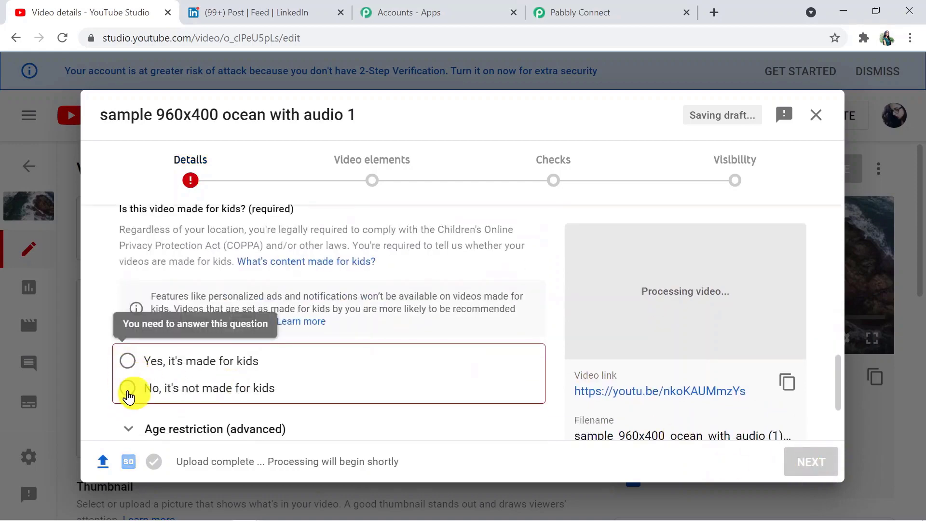
click(128, 397)
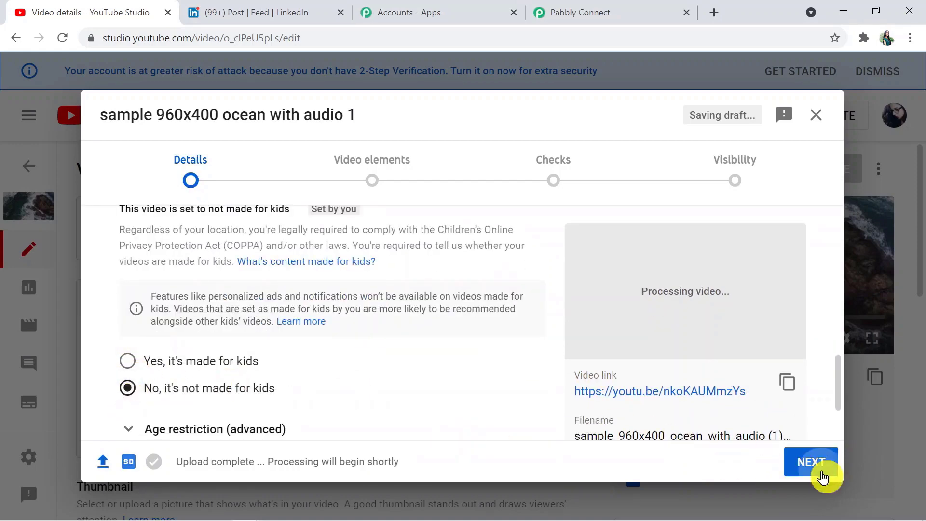
click(822, 476)
click(821, 462)
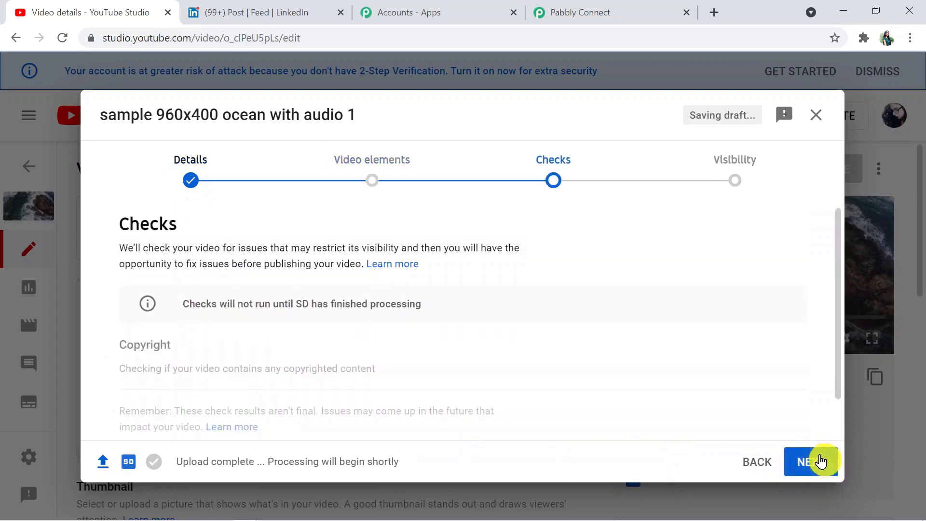
click(818, 463)
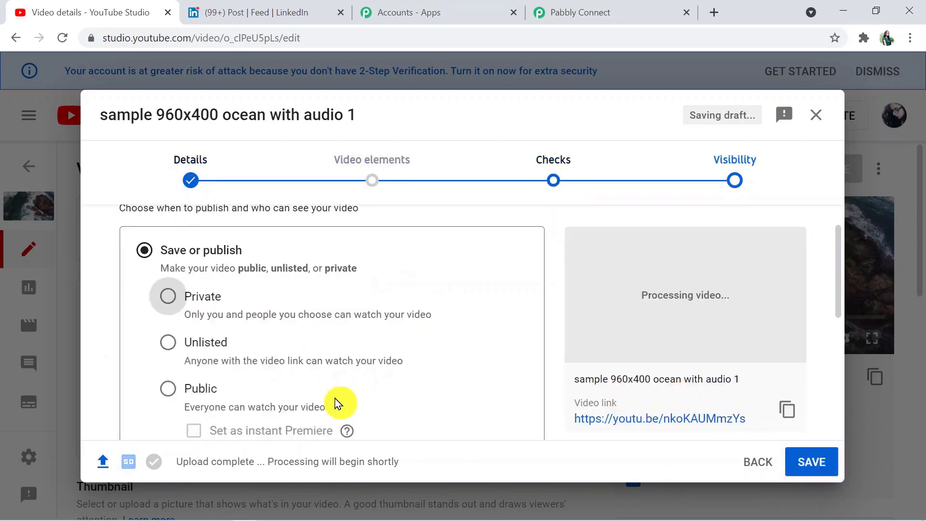
click(168, 389)
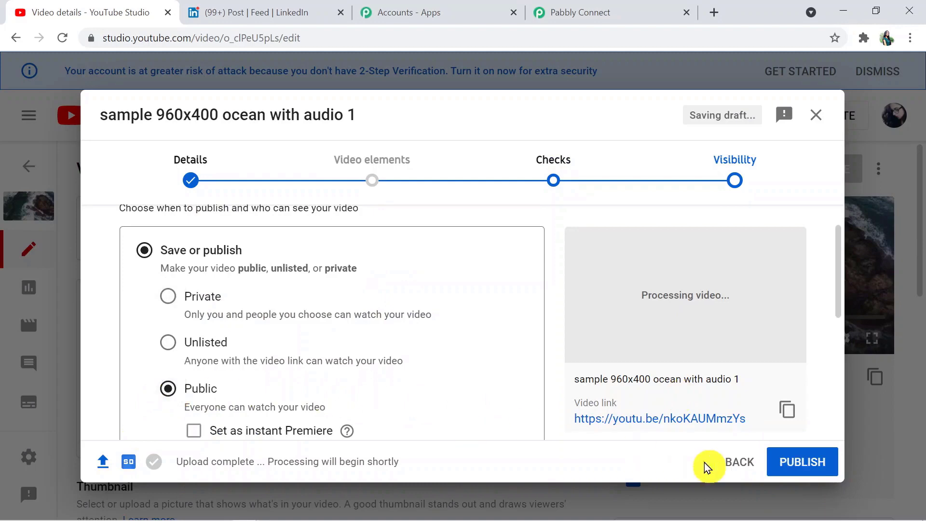
click(781, 469)
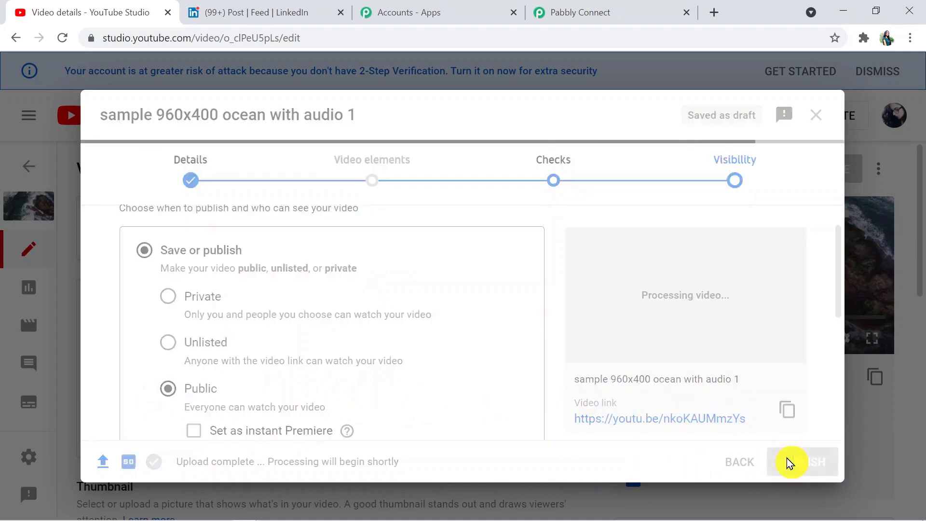
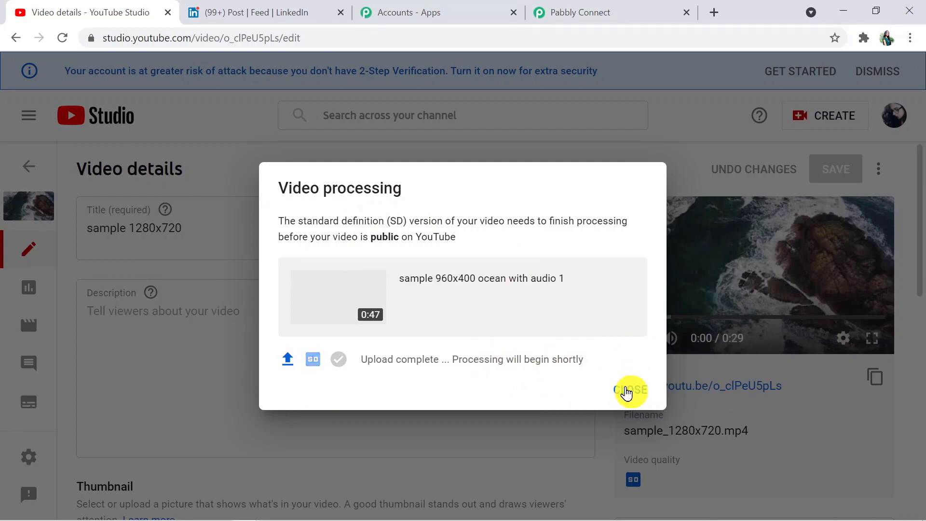
- Close the processing notice, reload the channel page to see the ocean upload, and return to Pabbly Connect
click(627, 392)
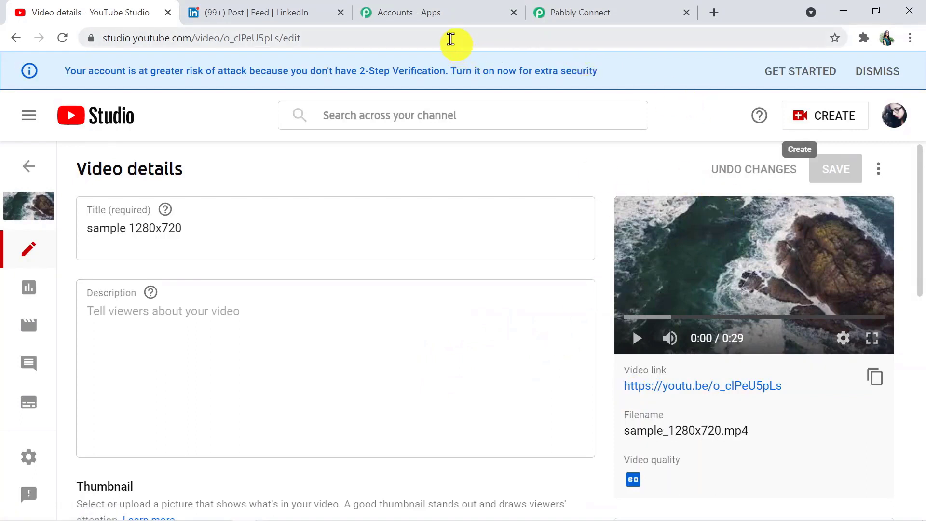
click(451, 39)
key(Return)
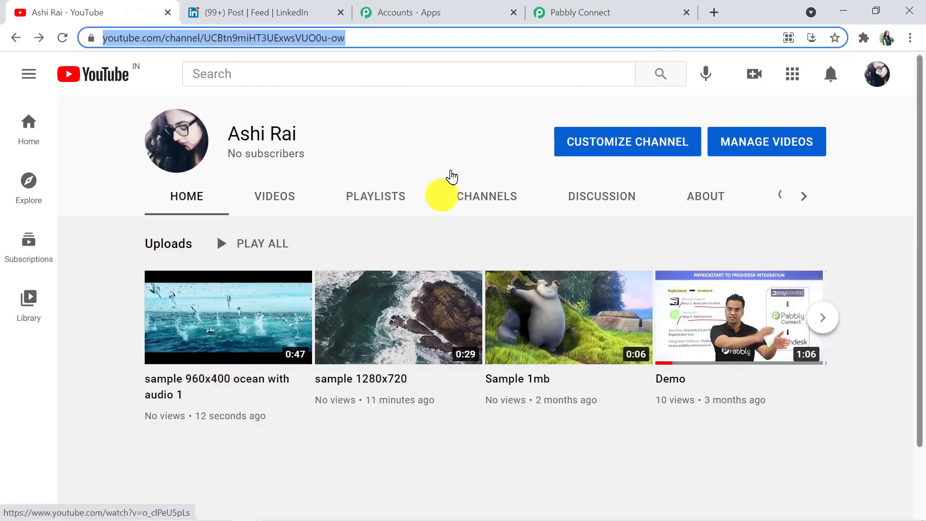
click(562, 8)
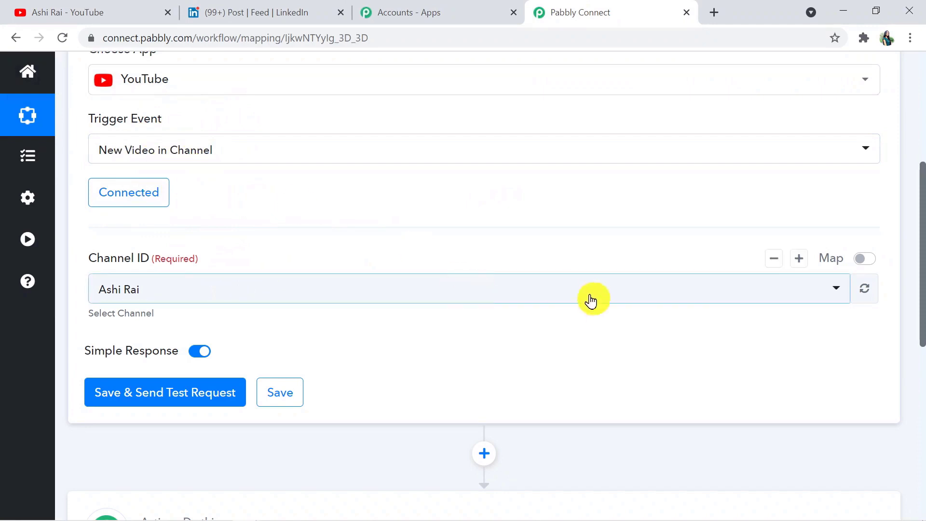
- Choose your own YouTube channel as the trigger's Channel ID, confirming it on the YouTube tab
drag(922, 323, 893, 320)
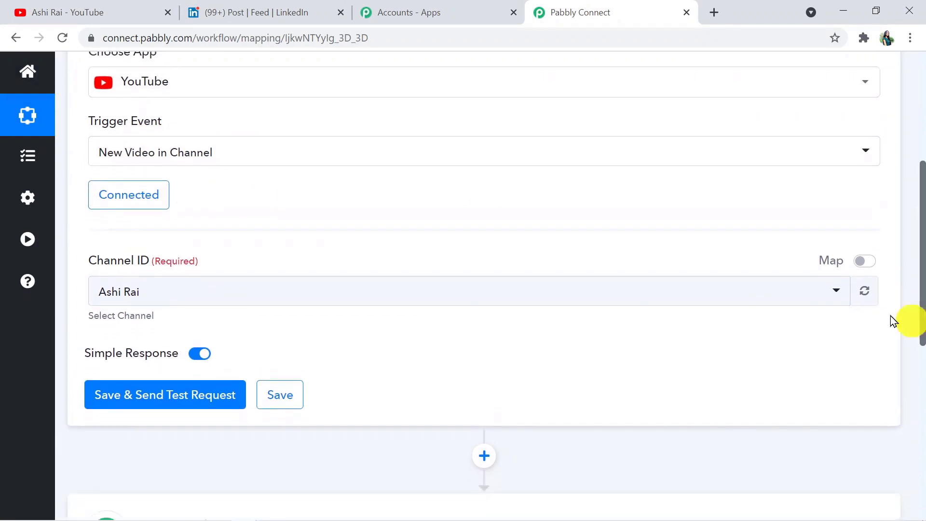
click(583, 294)
click(508, 369)
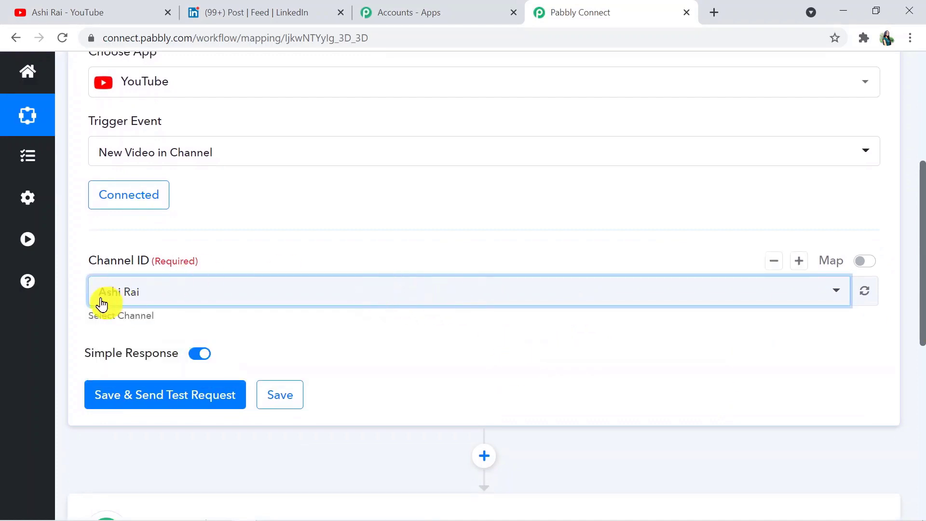
click(107, 8)
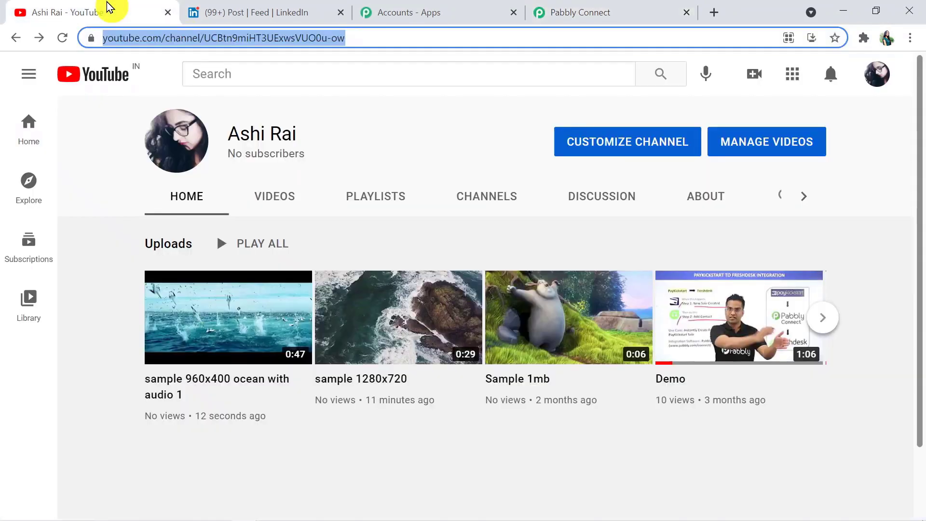
click(878, 81)
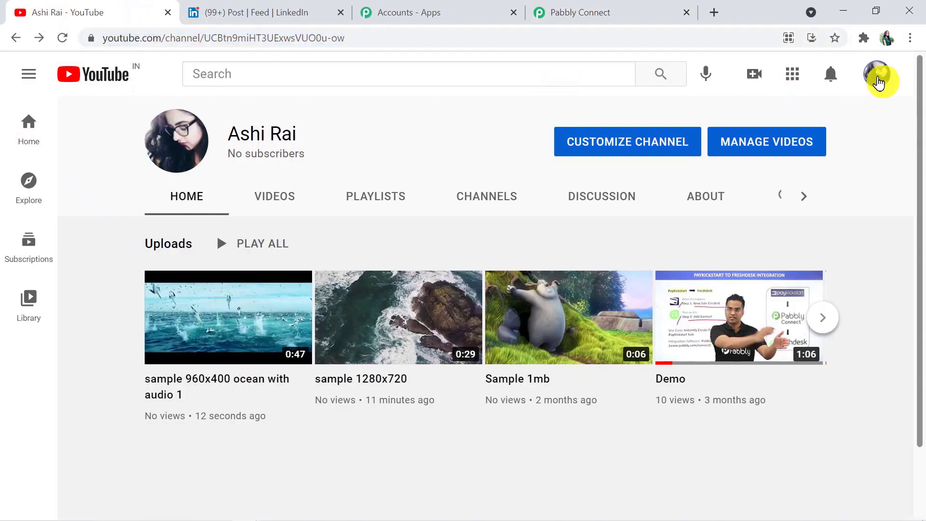
click(574, 16)
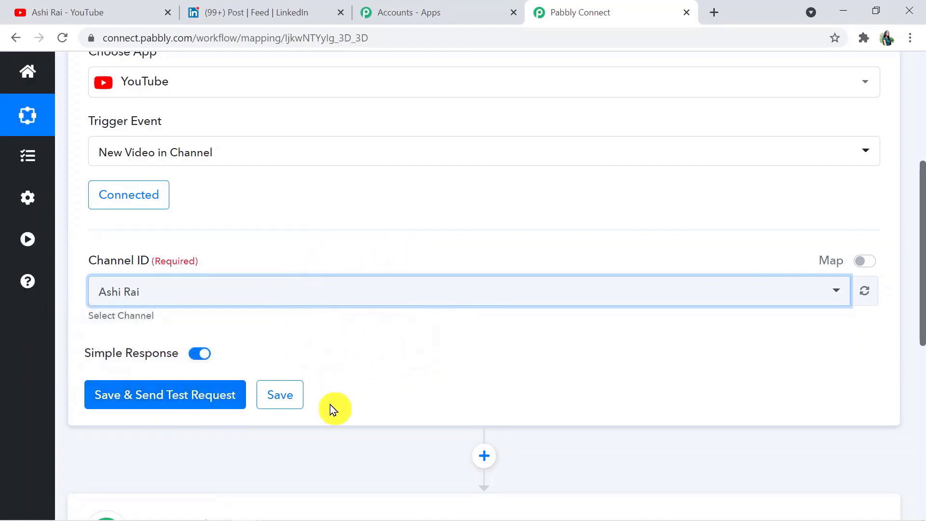
- Save the trigger, send a test request and review the returned video's title and fields
click(175, 392)
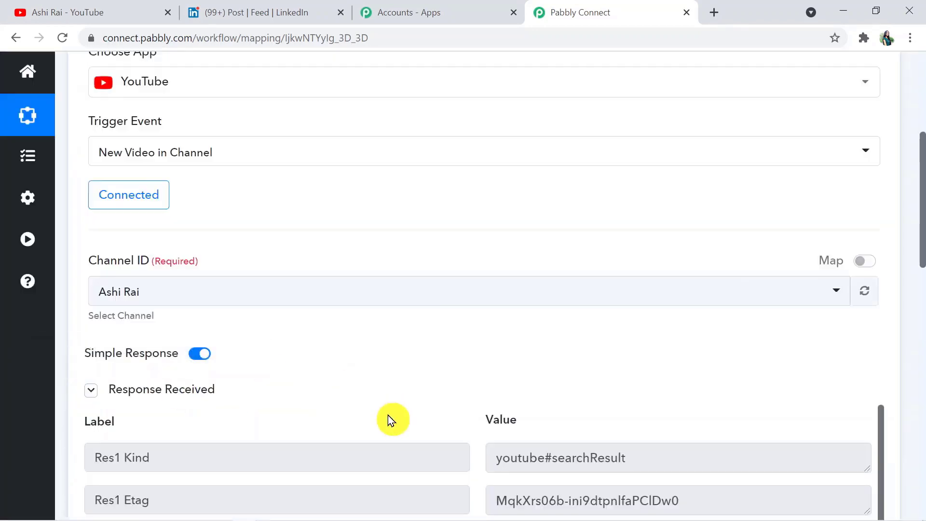
drag(921, 203, 923, 284)
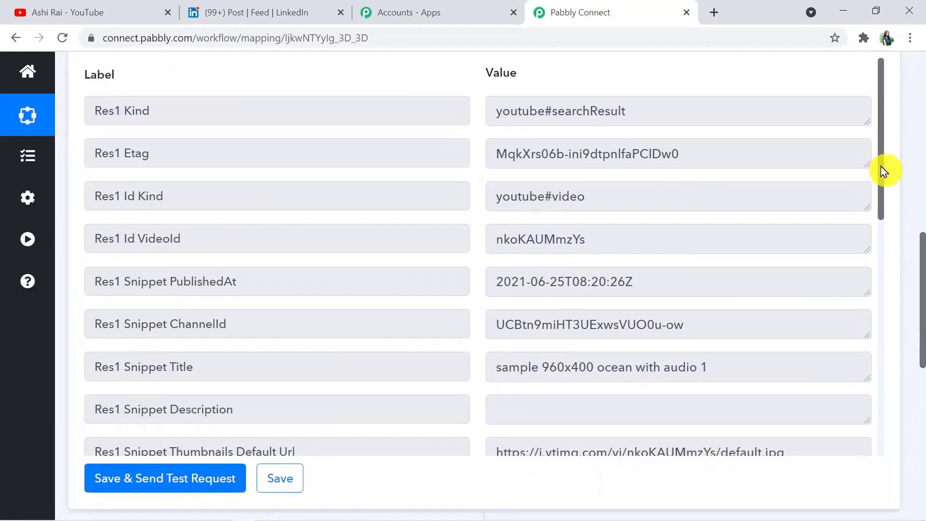
mouse_move(881, 167)
mouse_down()
mouse_move(884, 242)
mouse_move(881, 167)
mouse_up()
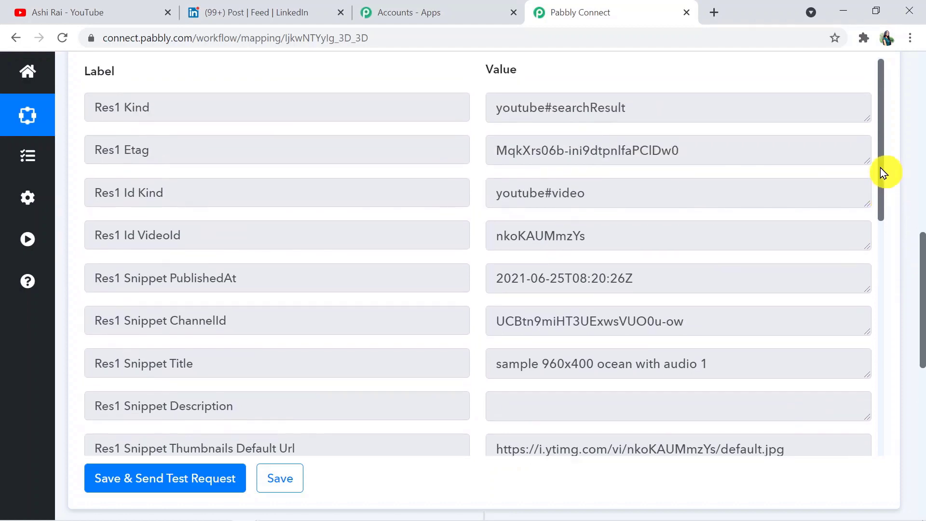
mouse_move(922, 282)
mouse_down()
mouse_move(923, 223)
mouse_move(922, 278)
mouse_up()
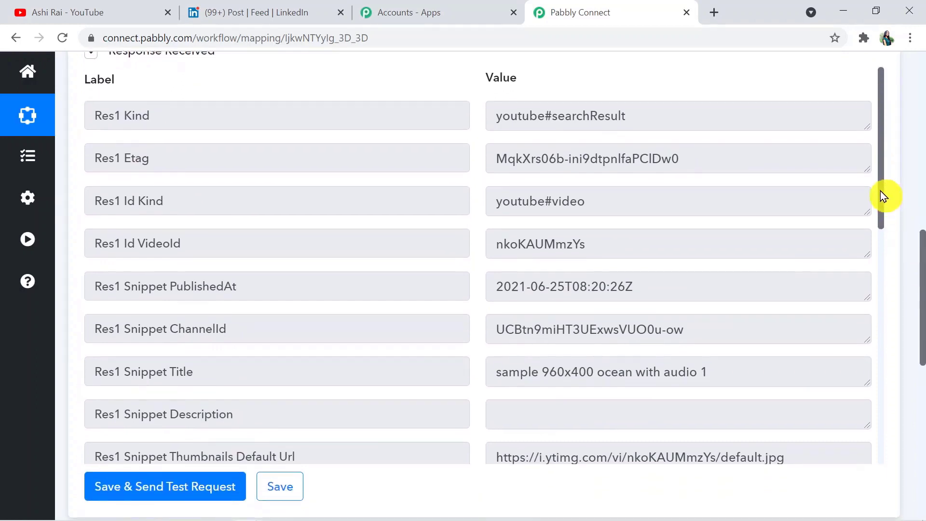
drag(881, 192, 888, 248)
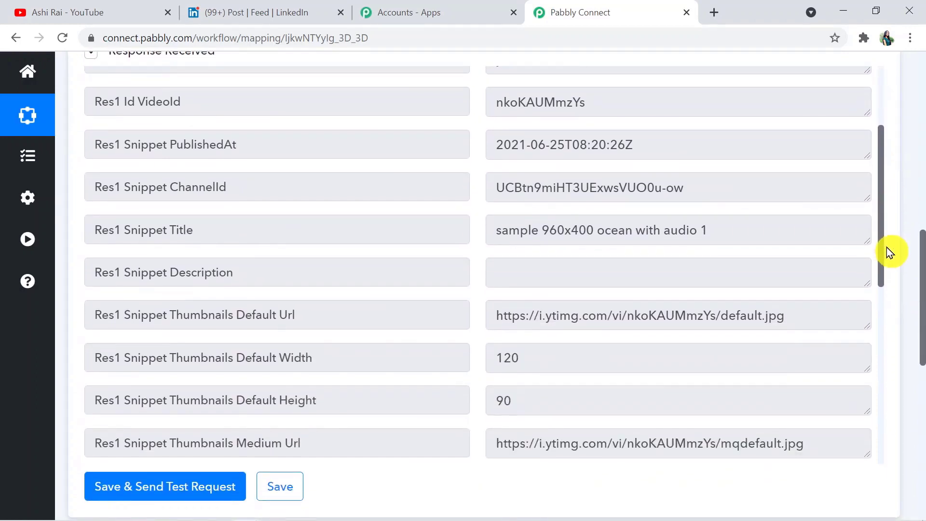
click(693, 226)
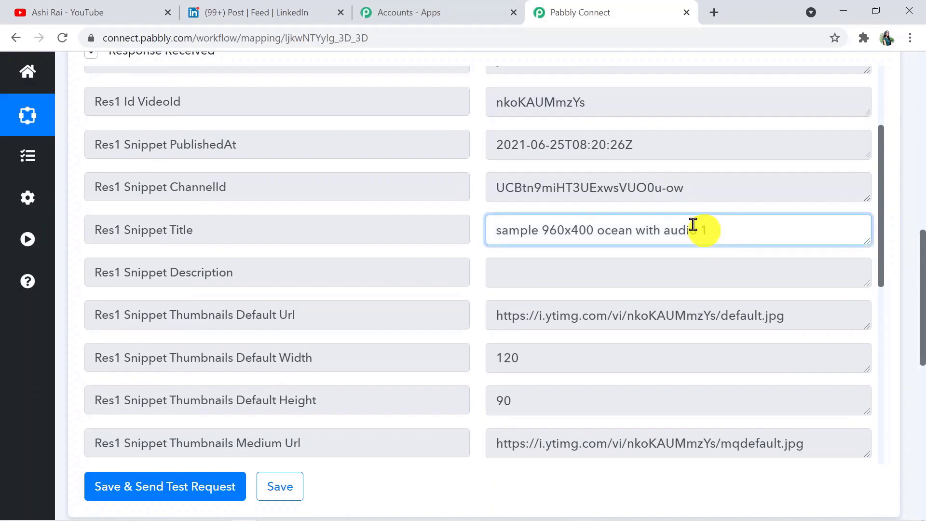
drag(693, 224, 475, 247)
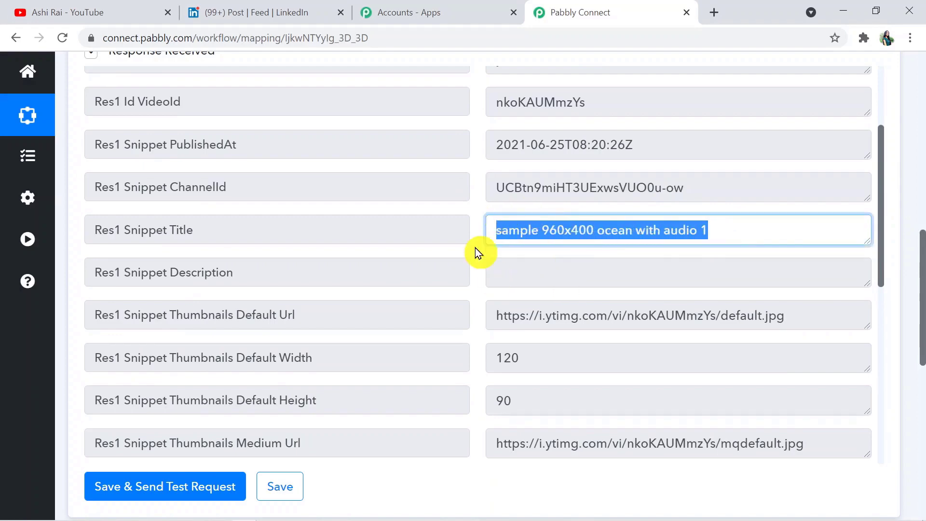
- Compare the returned title with the newest YouTube upload, then scroll through the remaining response fields
click(118, 9)
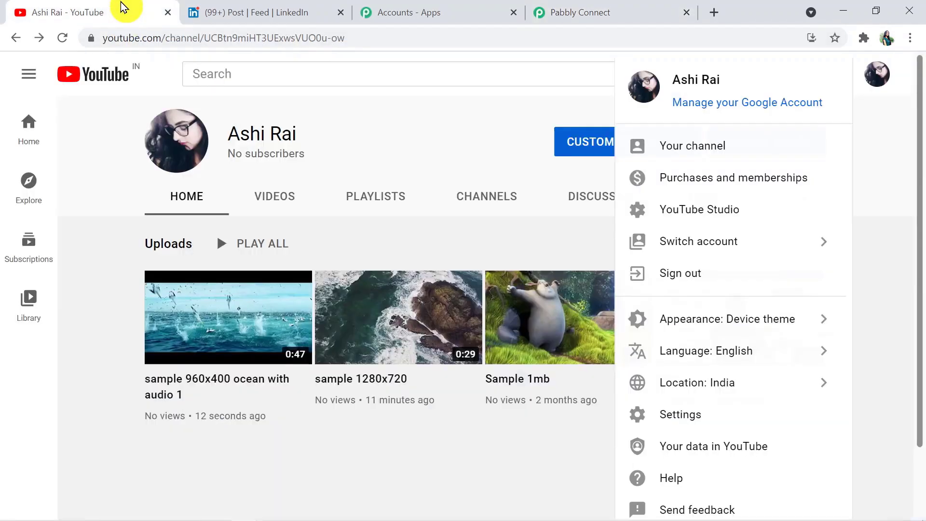
triple_click(157, 377)
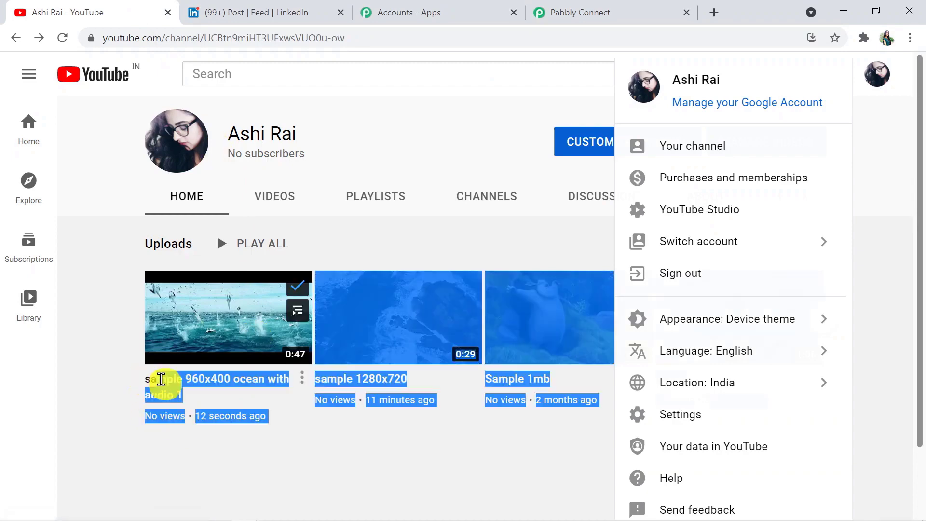
click(147, 384)
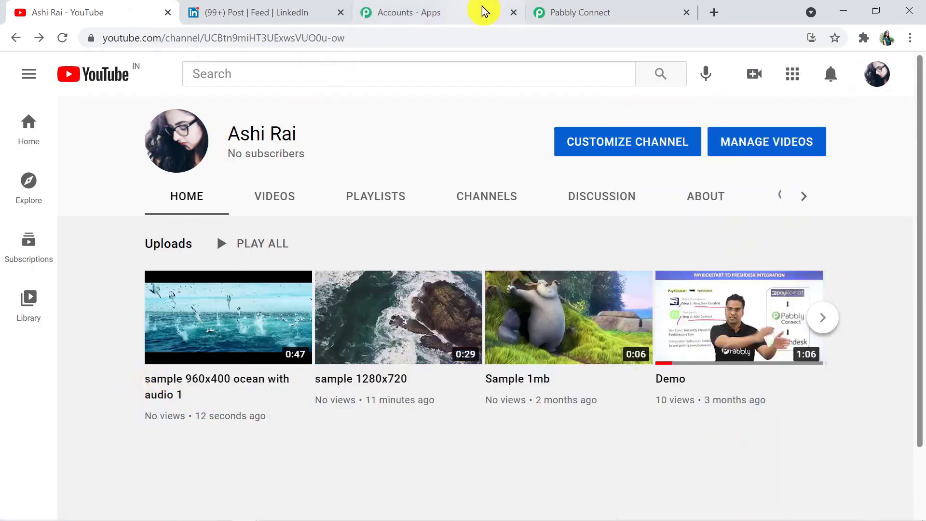
click(560, 10)
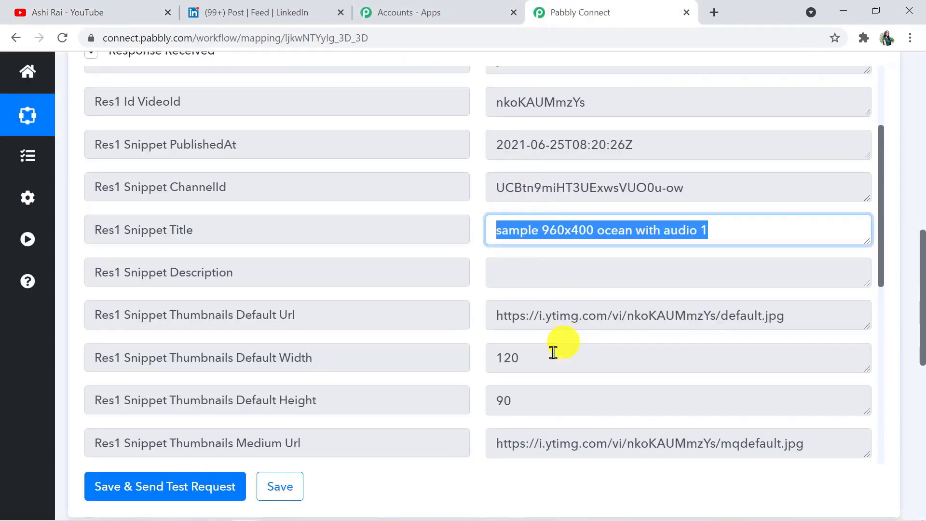
click(508, 470)
click(923, 313)
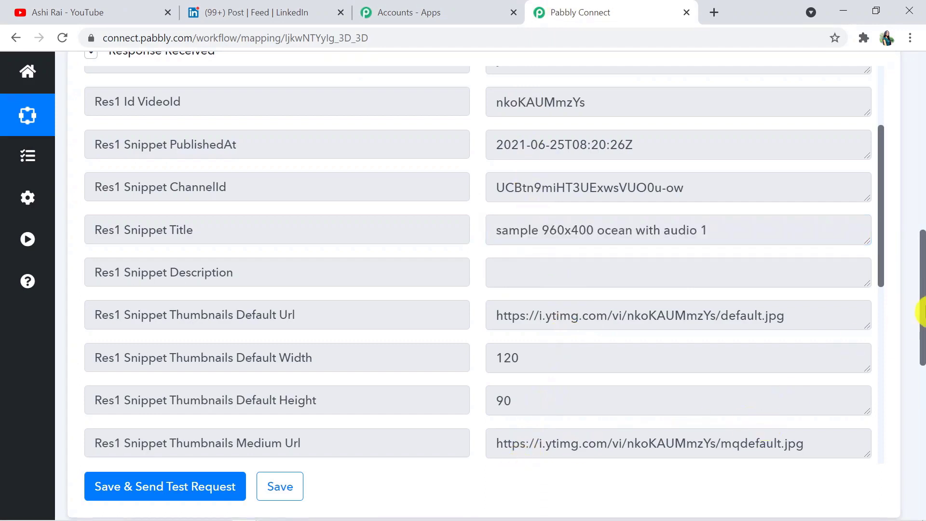
drag(922, 313, 922, 390)
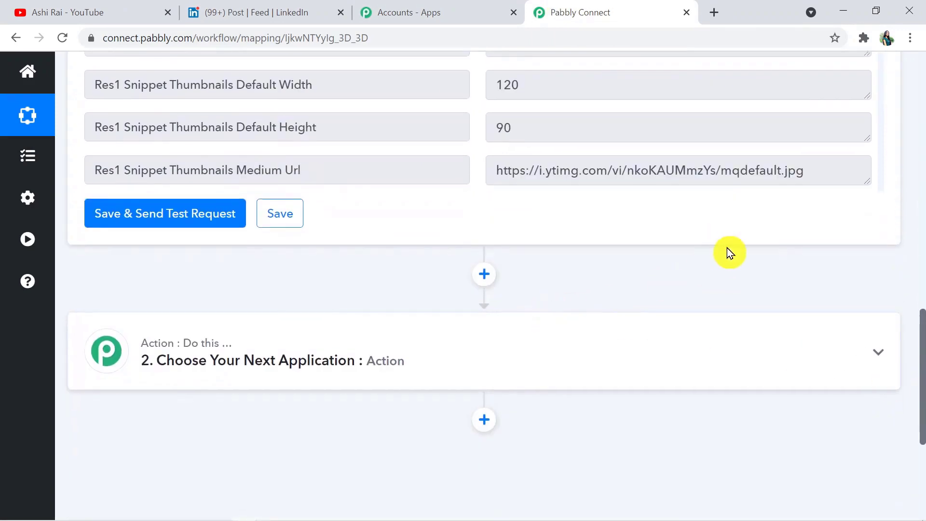
drag(921, 331, 922, 261)
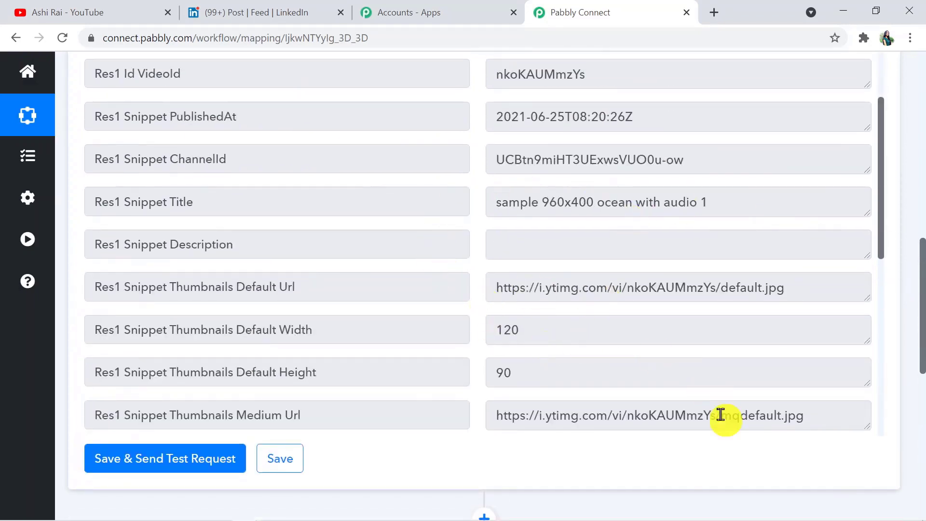
drag(922, 314, 923, 341)
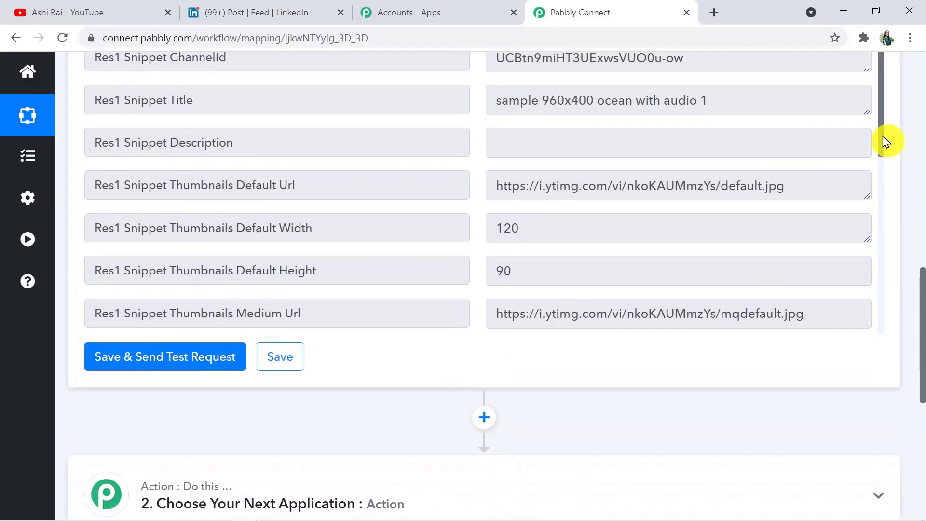
drag(883, 136, 923, 382)
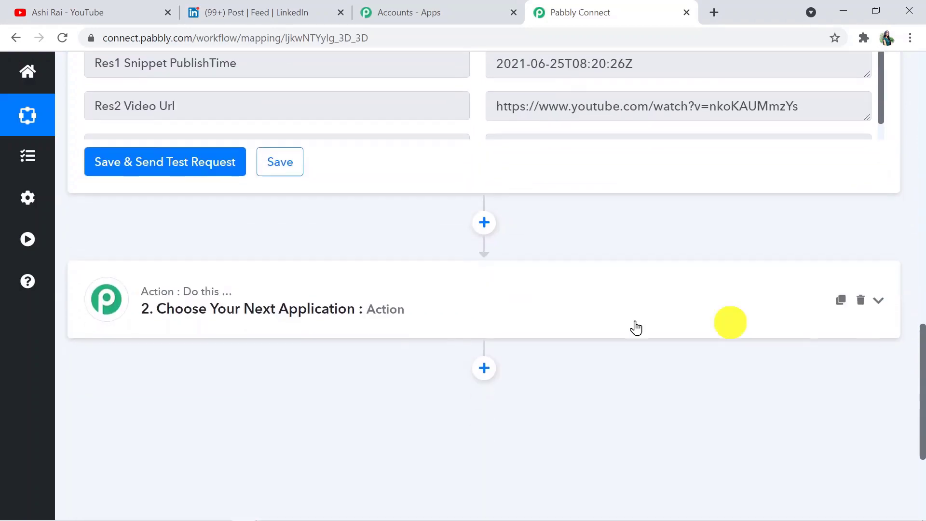
- Set the second action to LinkedIn with the 'Share an Article or URL' event
click(399, 297)
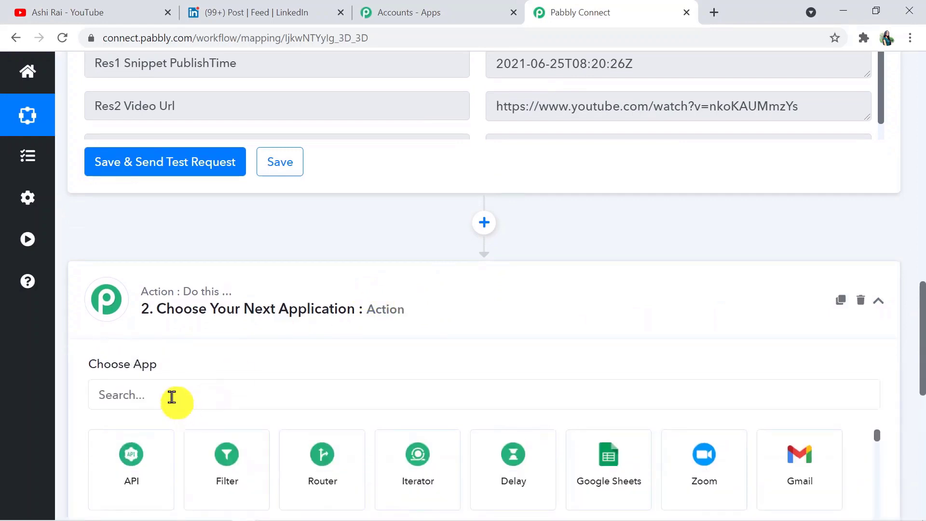
click(171, 396)
text(link)
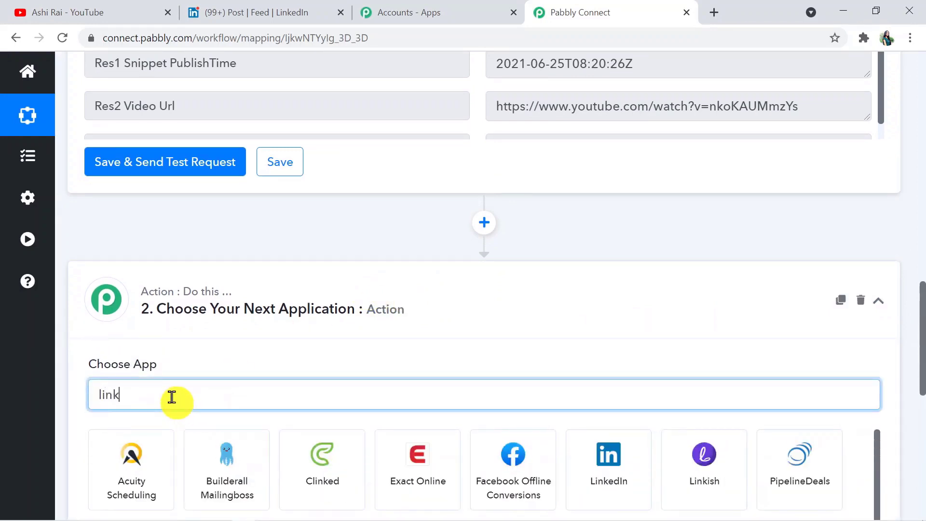
click(225, 456)
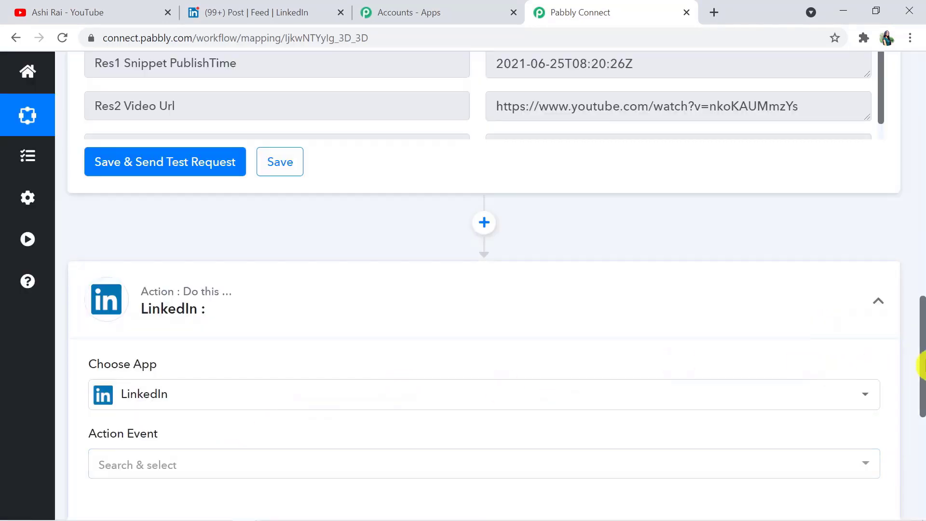
drag(921, 362, 921, 392)
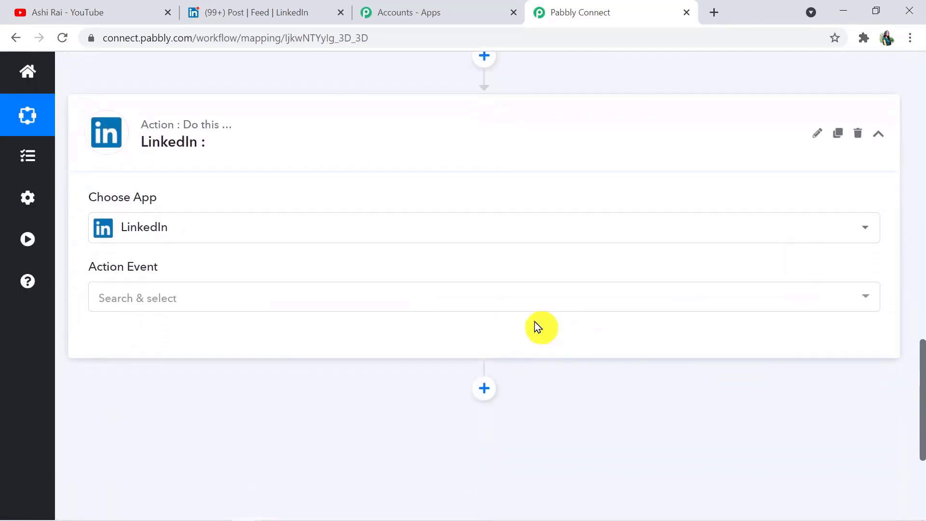
click(505, 296)
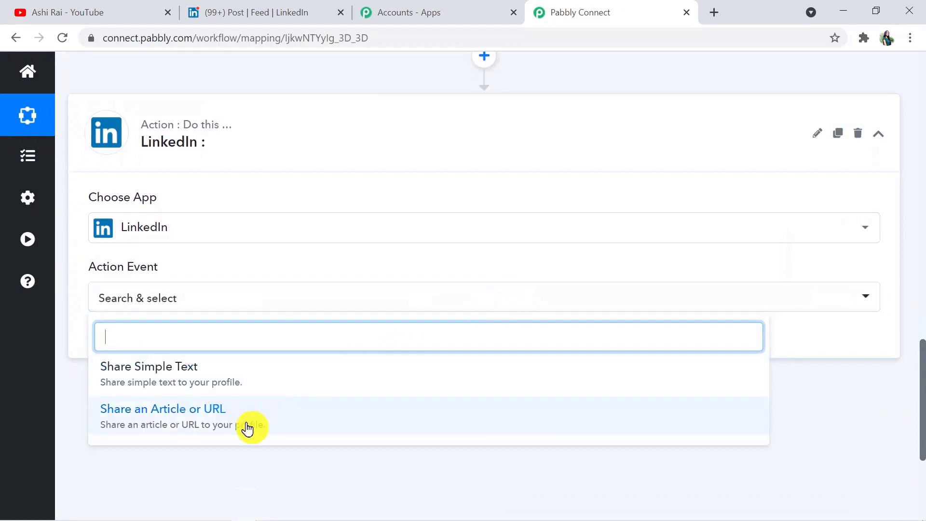
click(222, 427)
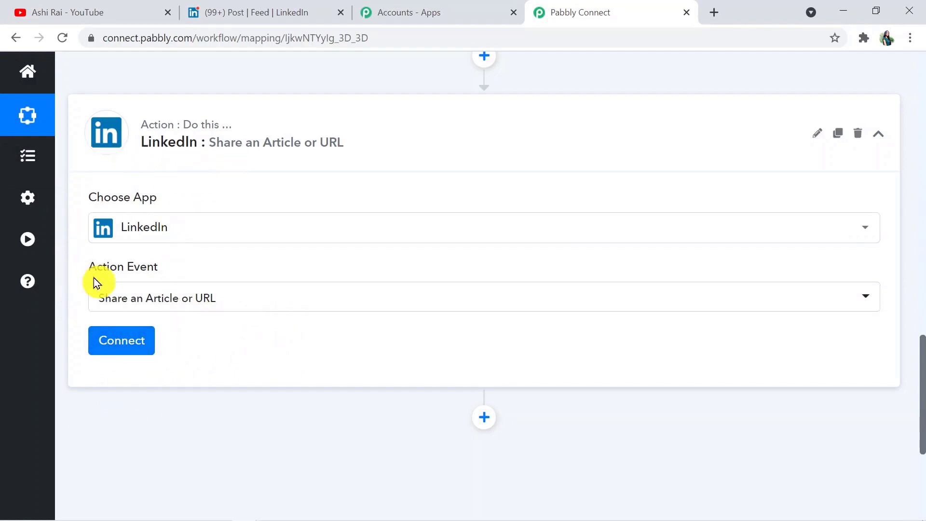
- Add a new LinkedIn connection, signing in with the saved account password to authorize access
click(123, 347)
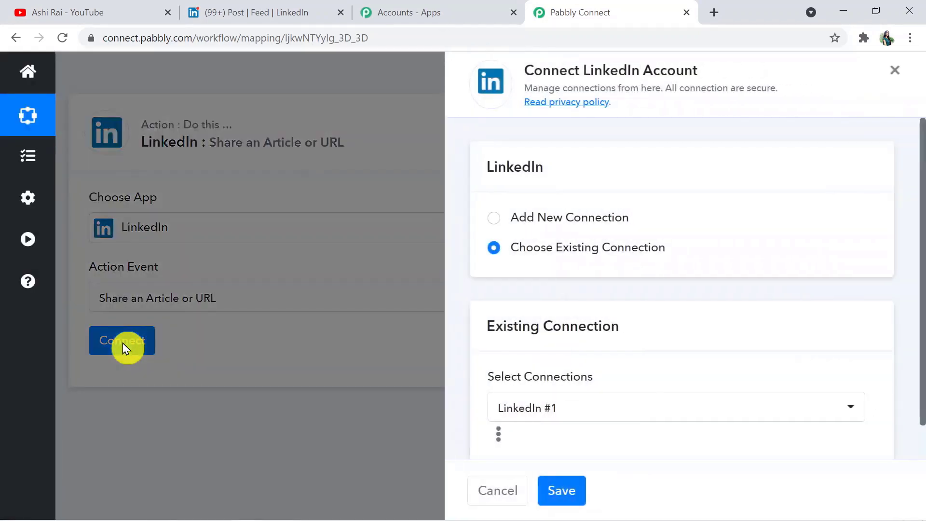
click(493, 219)
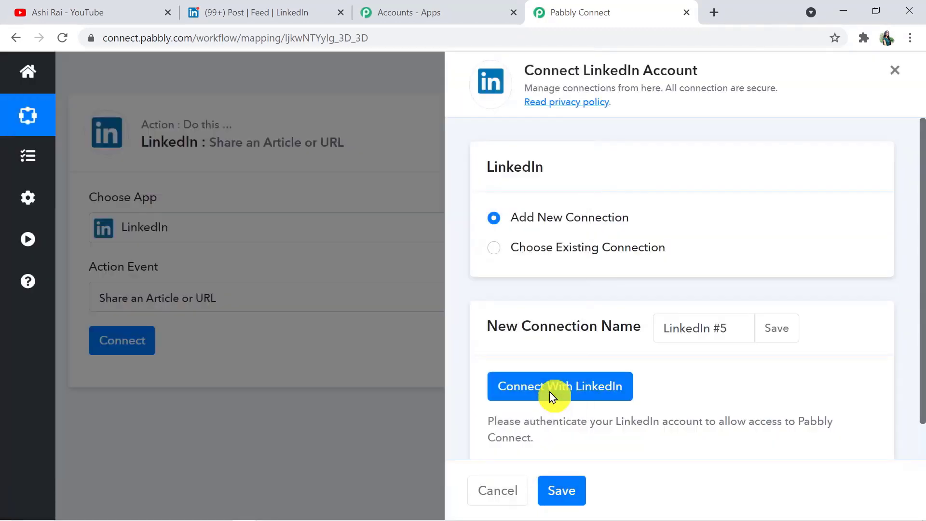
click(550, 388)
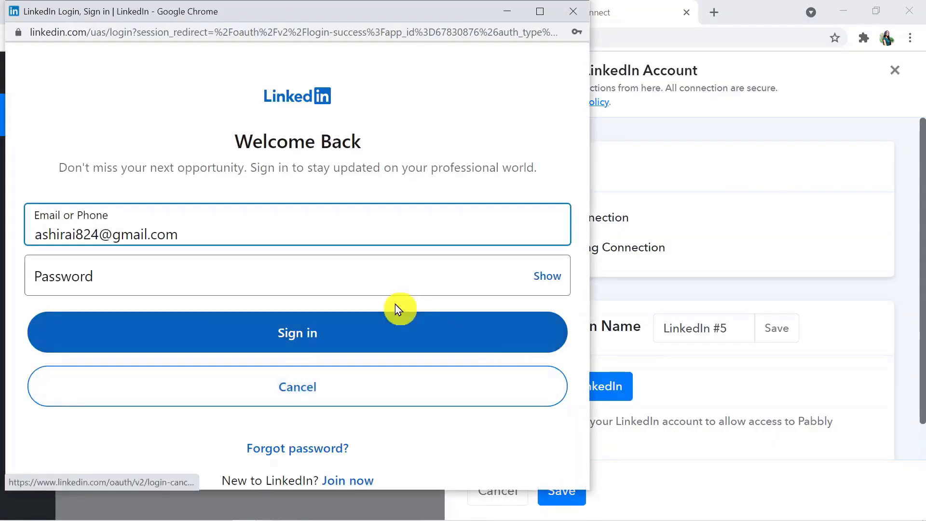
click(293, 269)
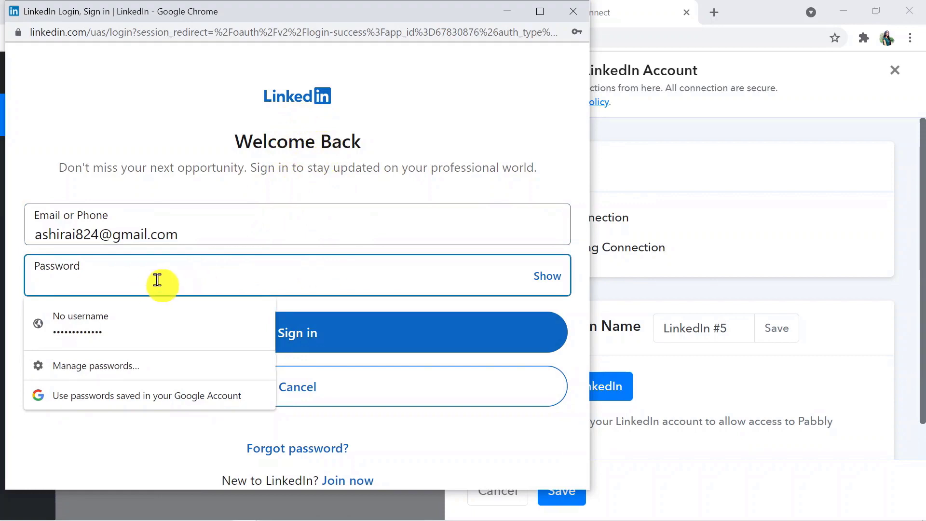
key(ctrl+v)
click(307, 332)
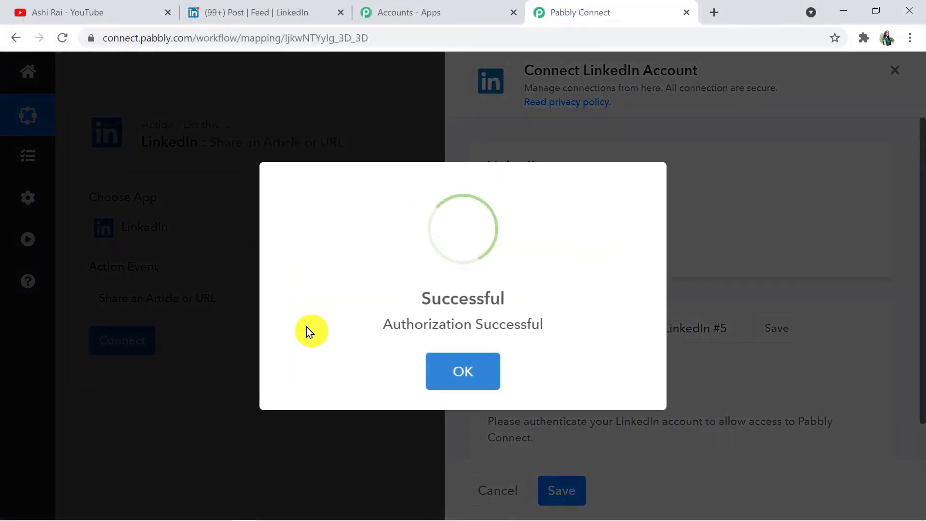
click(435, 366)
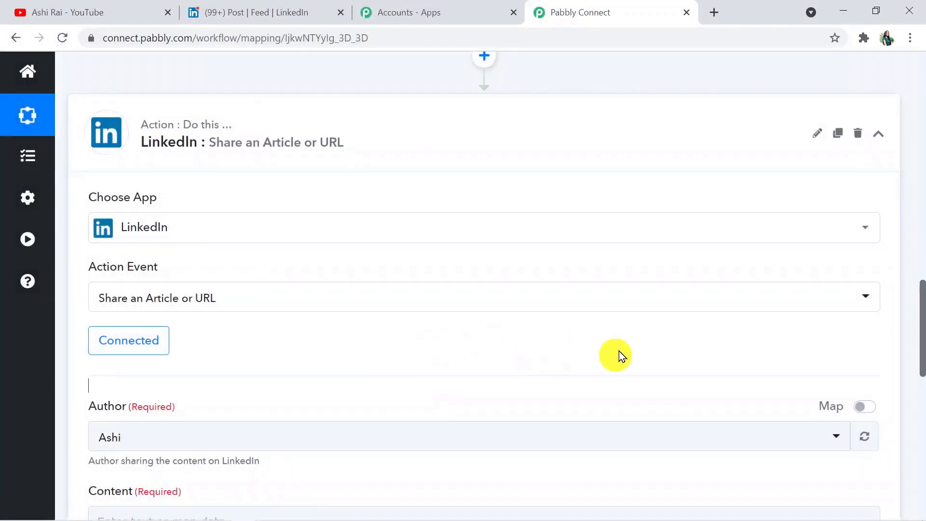
drag(923, 337, 923, 354)
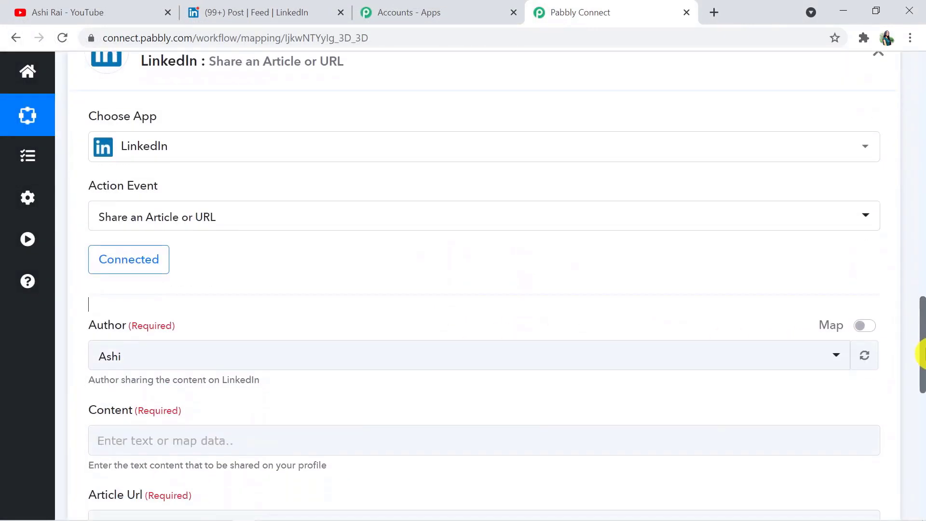
click(273, 14)
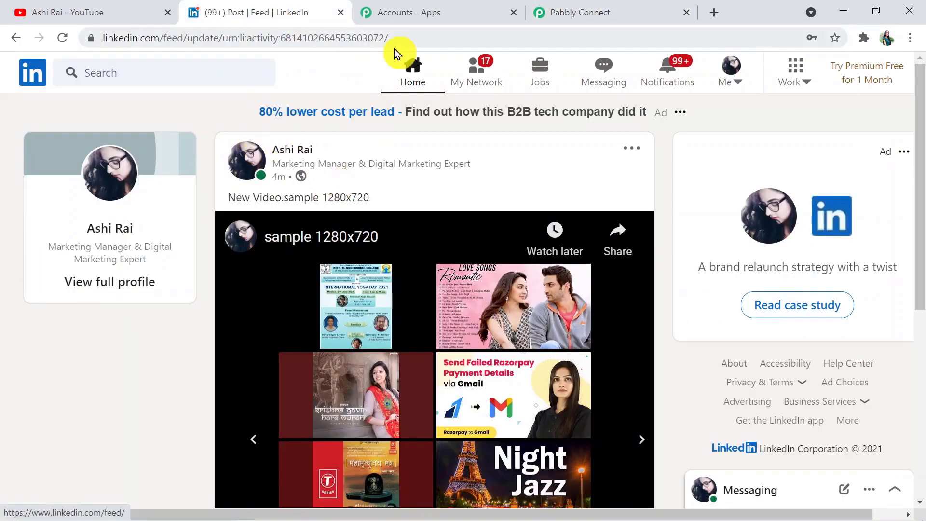
click(574, 7)
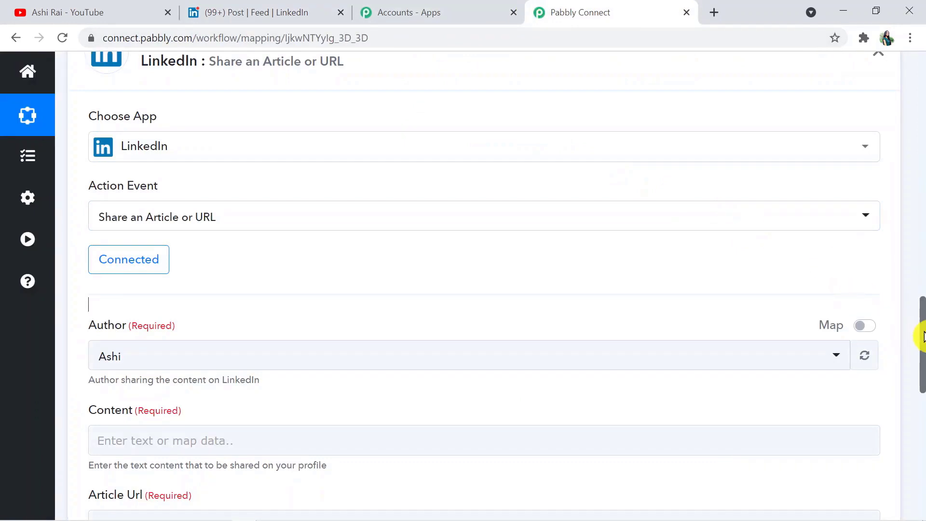
drag(922, 336, 923, 388)
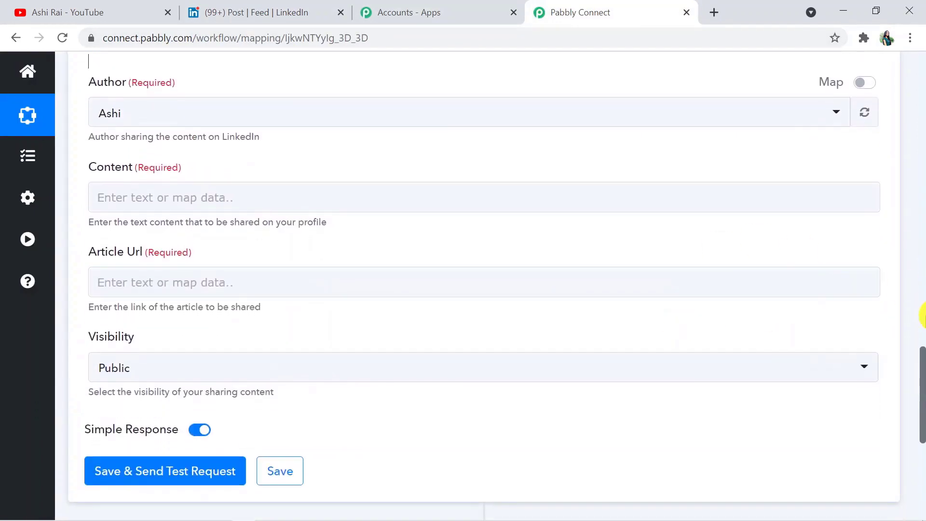
scroll(923, 372, up, 1)
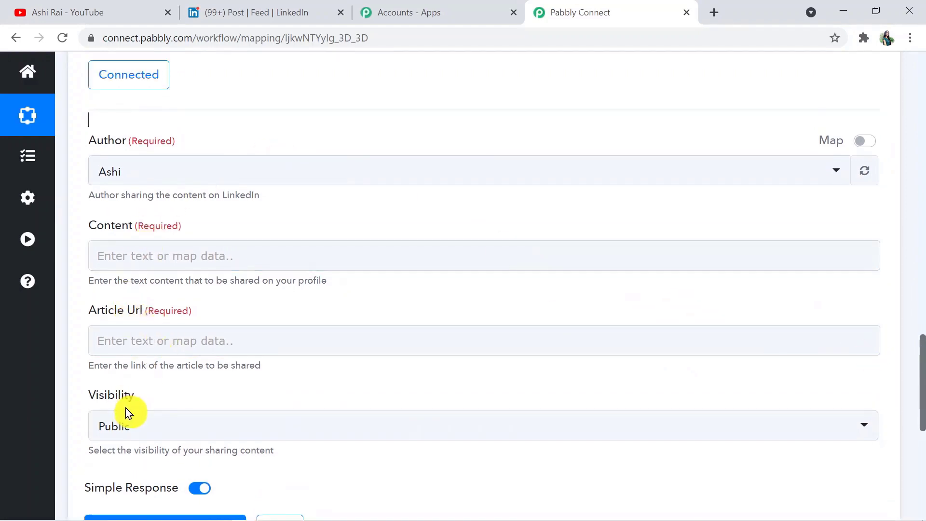
drag(923, 410, 922, 338)
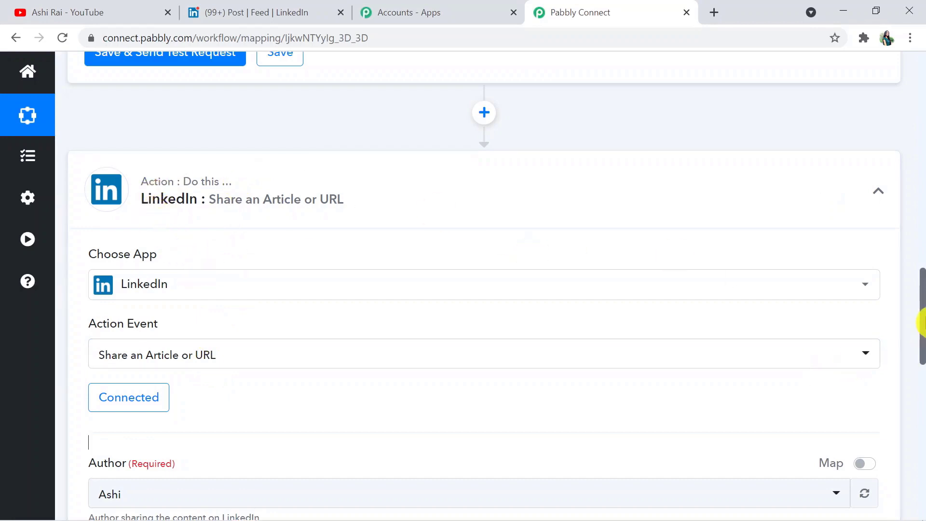
drag(922, 326, 922, 400)
click(351, 132)
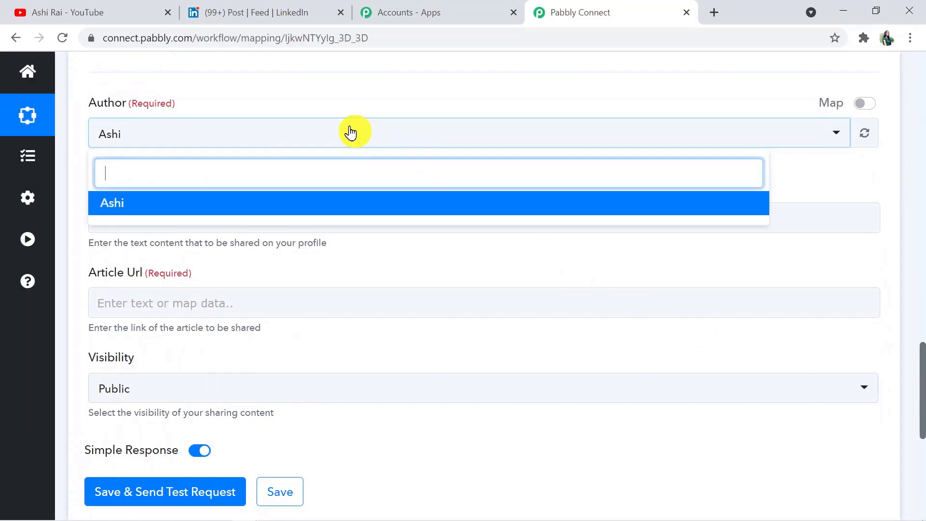
click(274, 210)
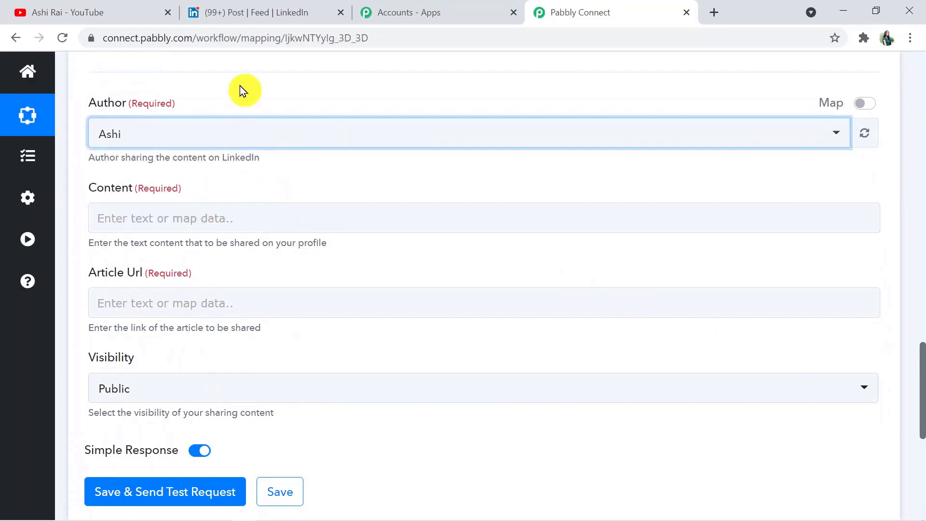
click(265, 12)
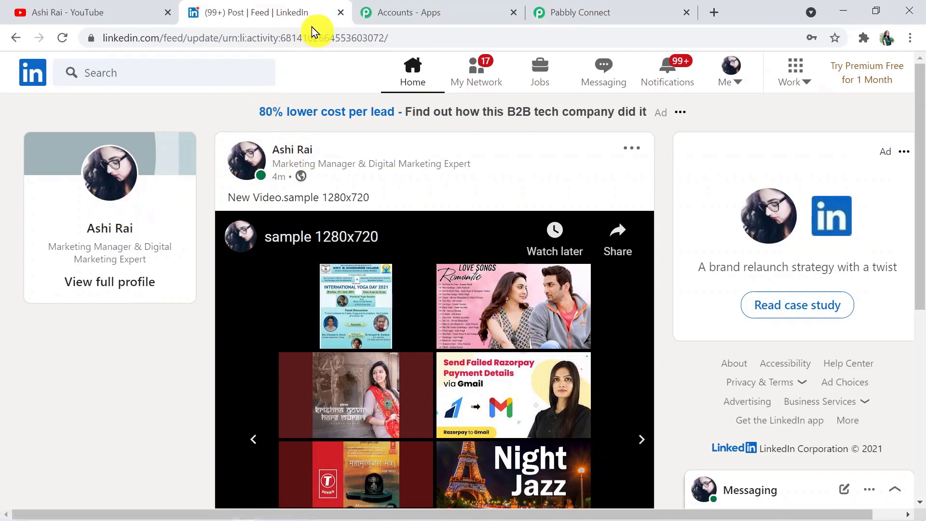
click(597, 12)
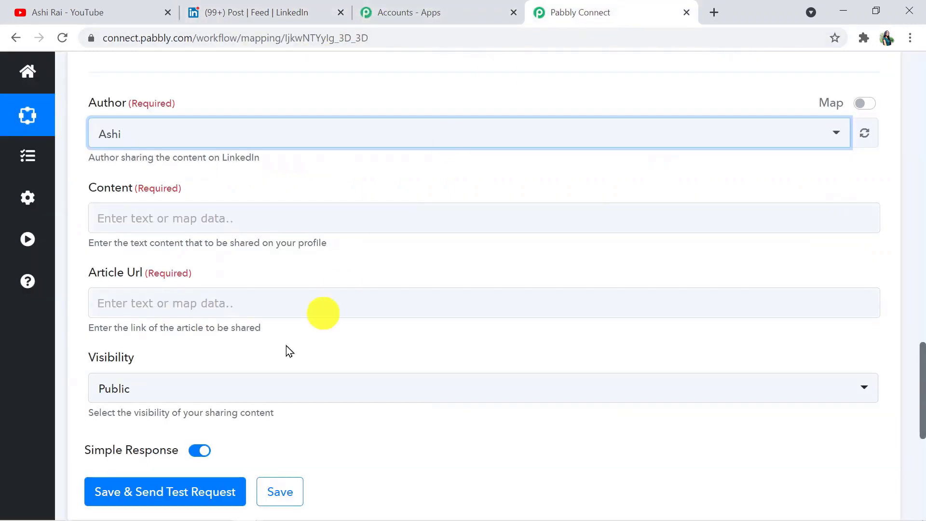
- Enter the Content 'New video is Uploaded. Please Like, Share and Subscribe the Channel.'
click(252, 220)
click(250, 222)
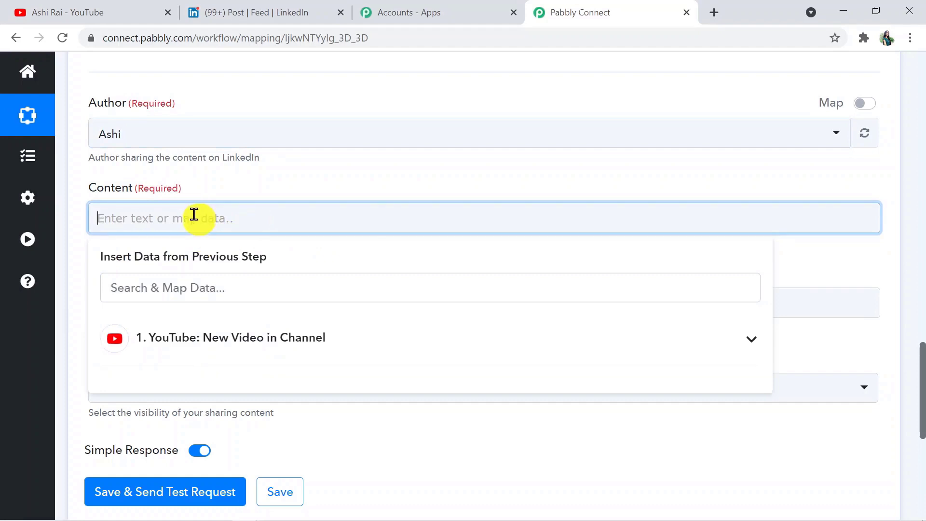
text(New video is Up)
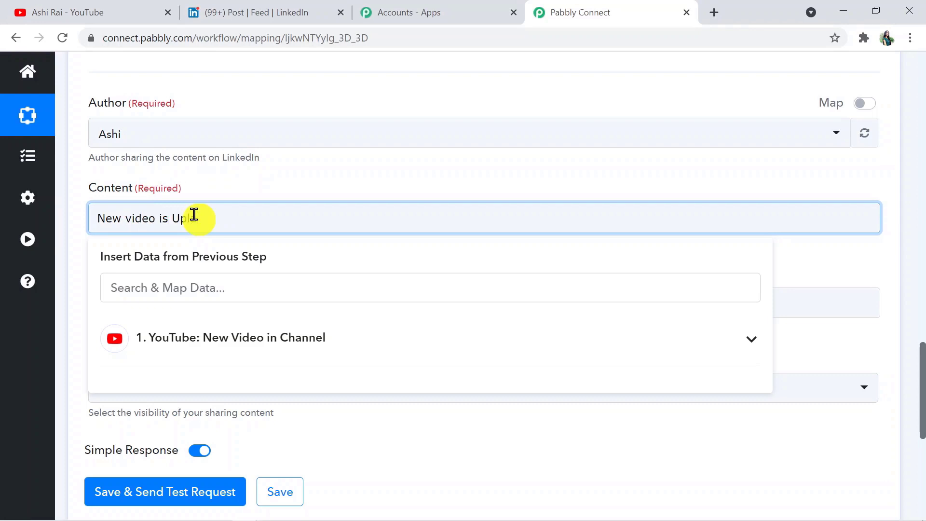
text(loaded. Please Like S)
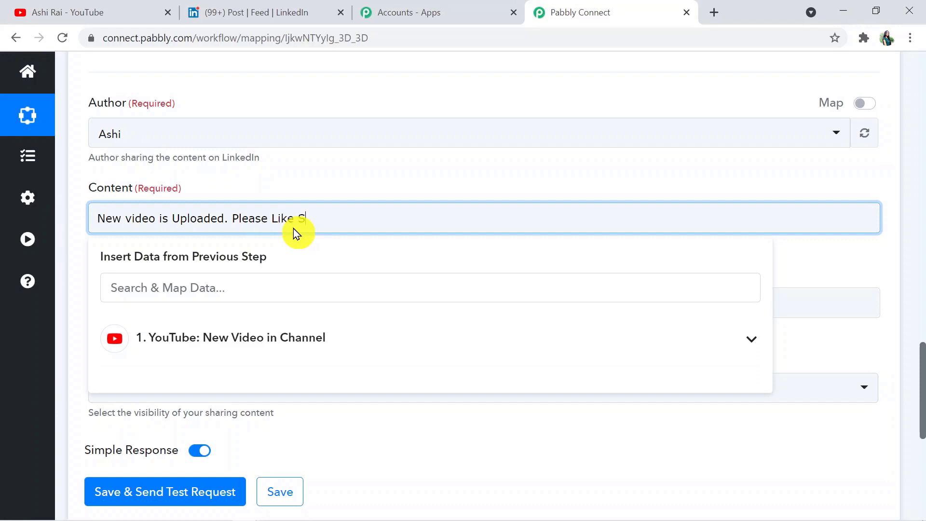
text(hare and Subscribe )
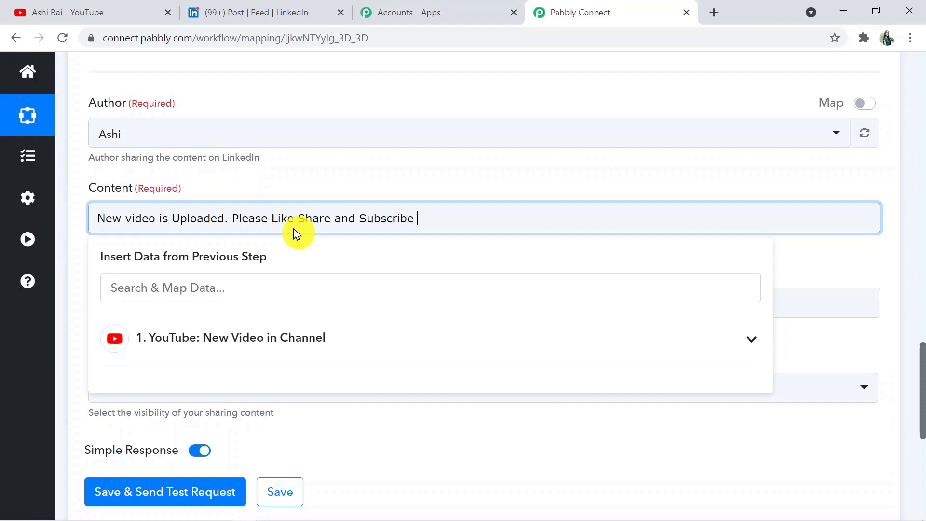
text(the Channel.)
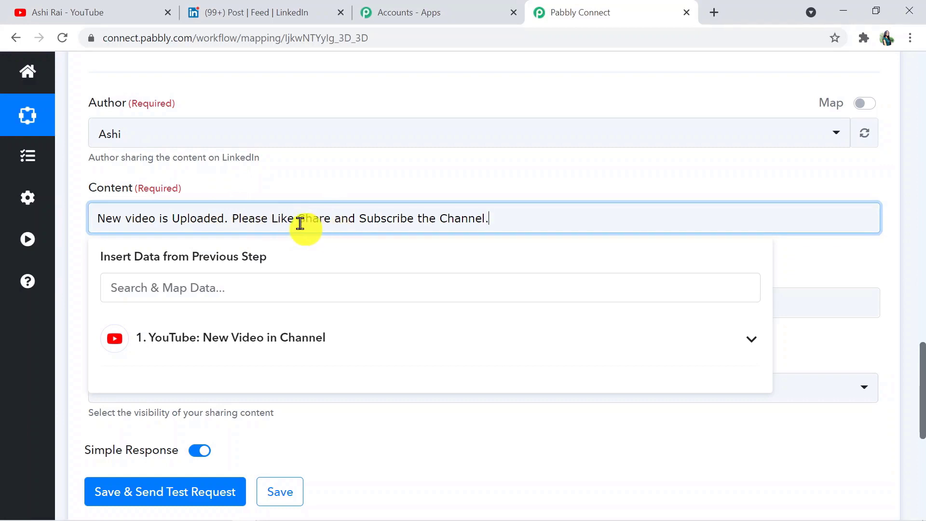
click(294, 214)
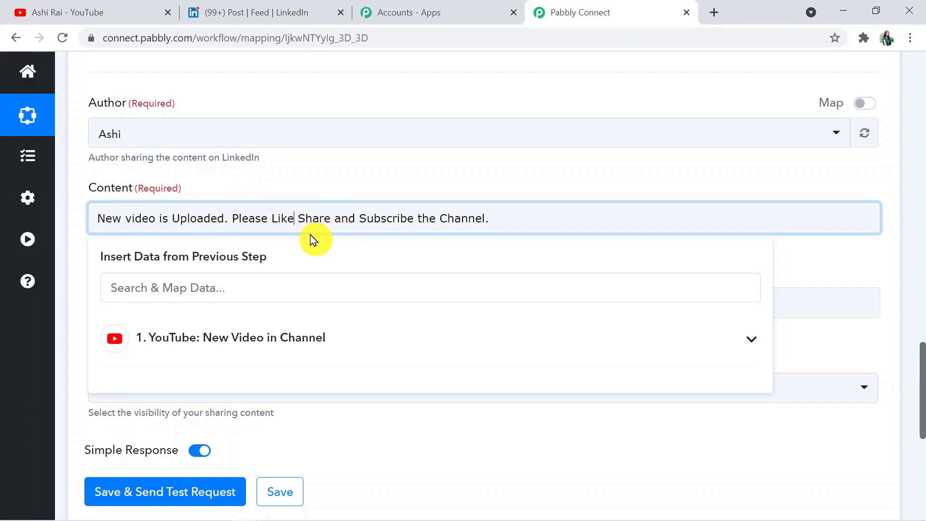
text(,)
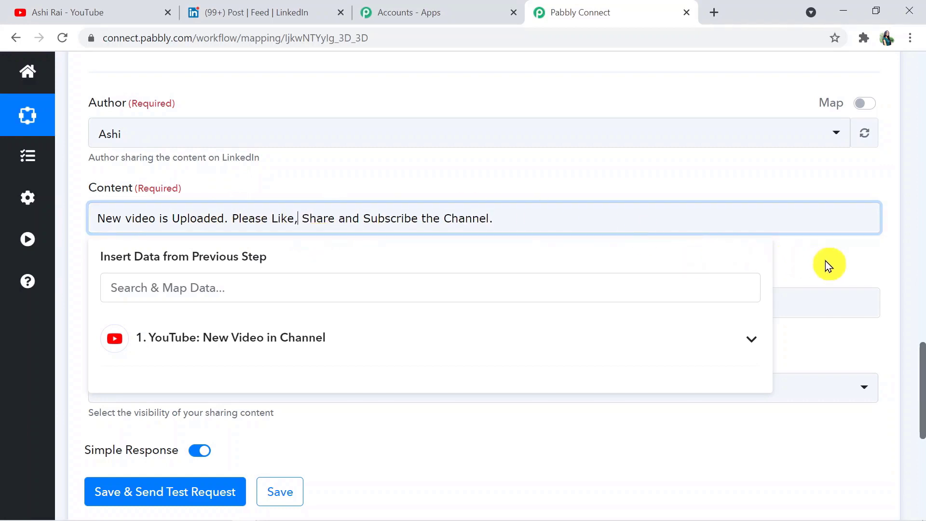
click(826, 263)
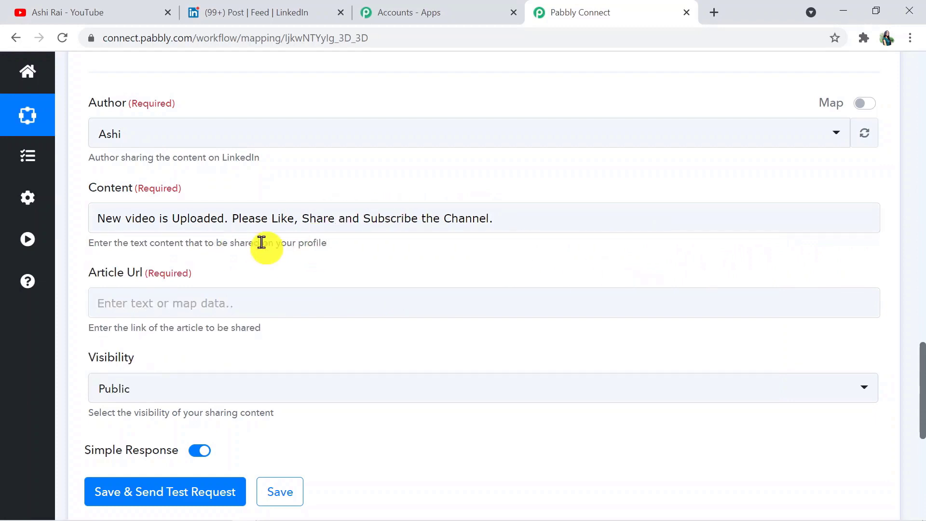
- Review the new video's watch URL in the trigger's test response
click(245, 295)
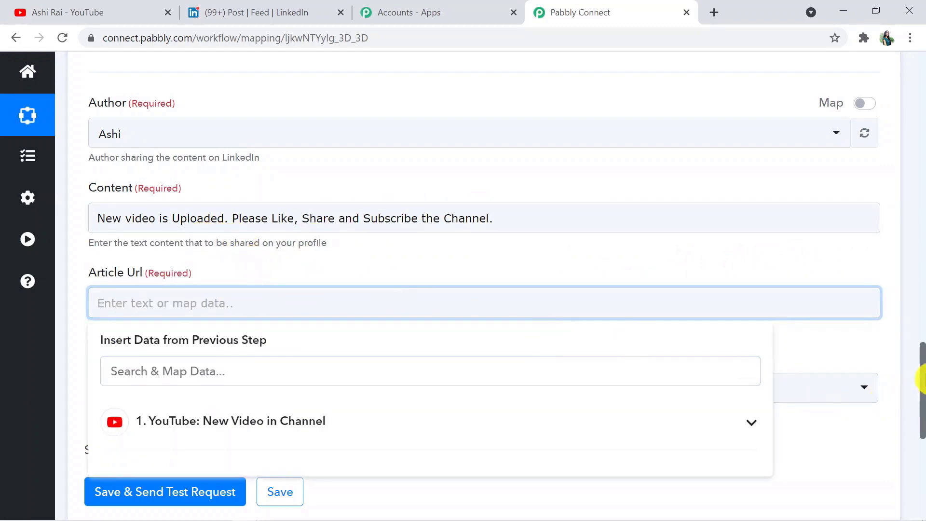
drag(920, 379, 919, 467)
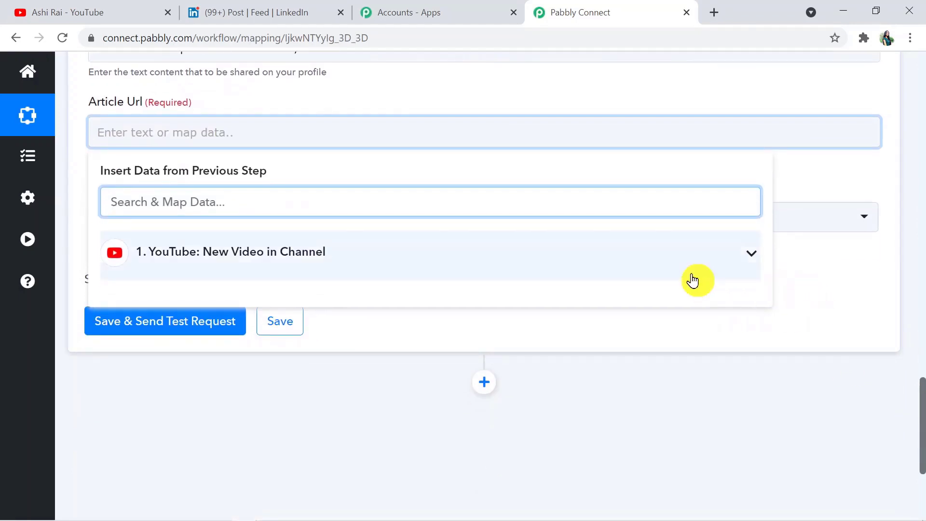
drag(921, 414, 922, 264)
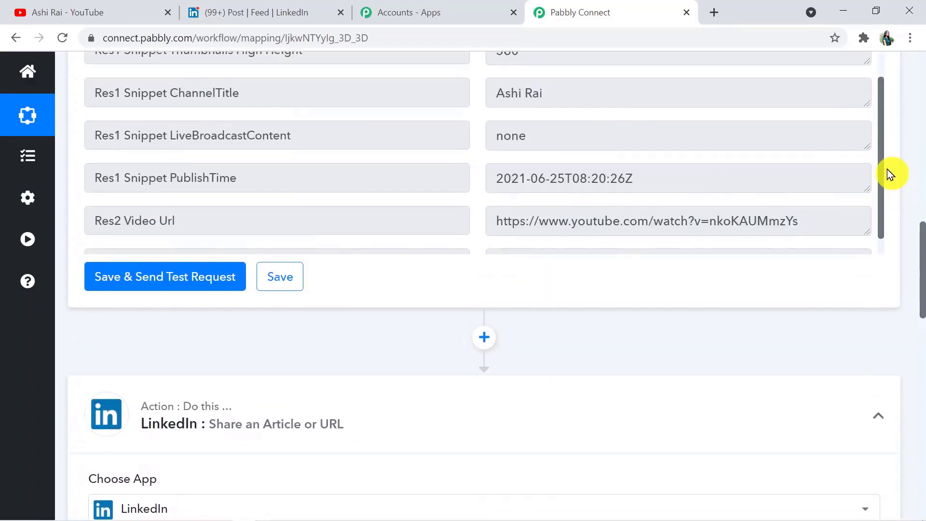
drag(881, 163, 882, 179)
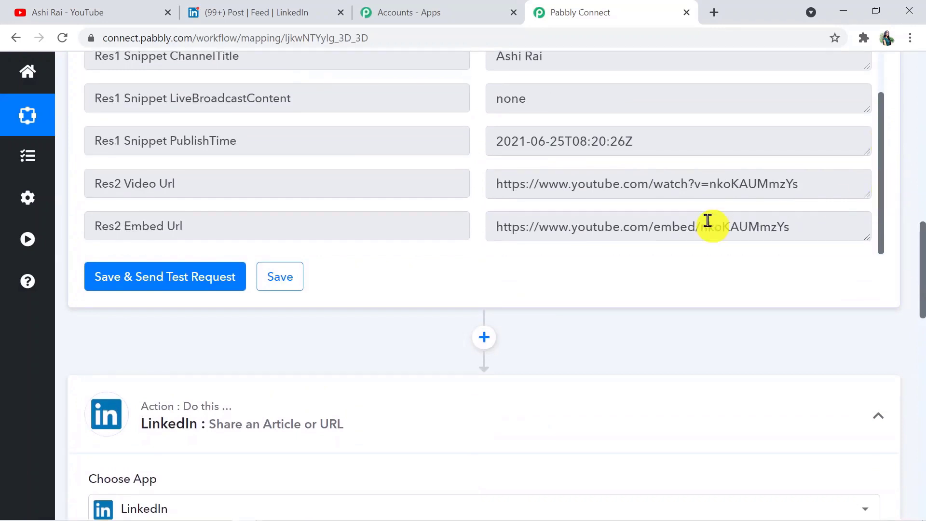
drag(499, 182, 806, 190)
click(829, 296)
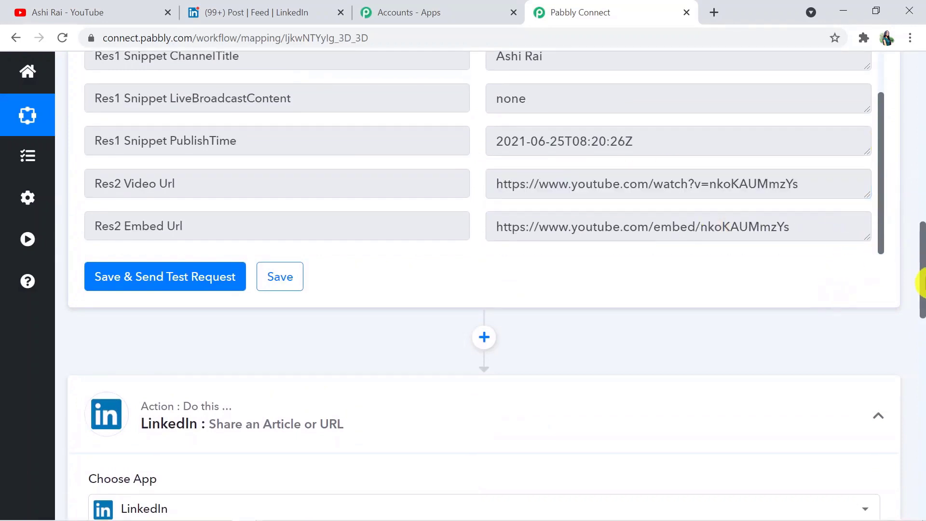
drag(922, 284, 921, 409)
- Map Article Url to the YouTube trigger's Res2 Video Url field
click(470, 303)
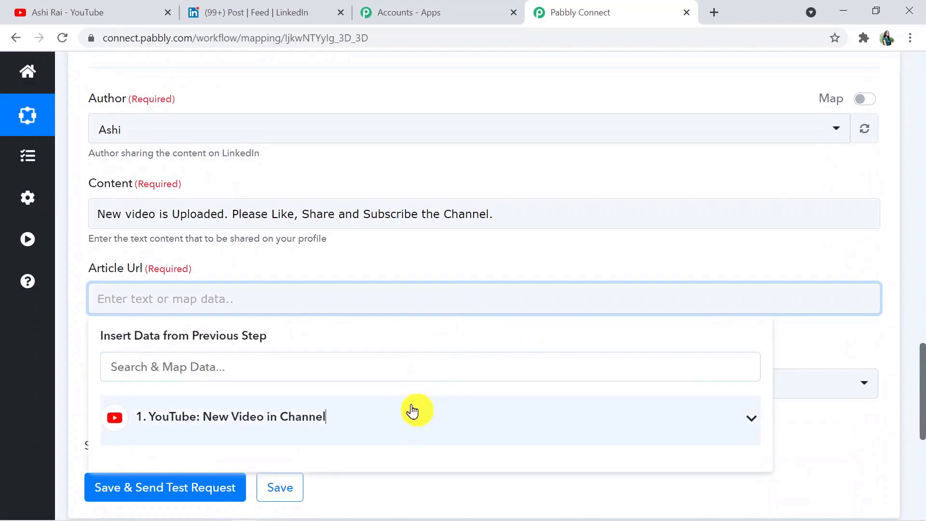
click(412, 410)
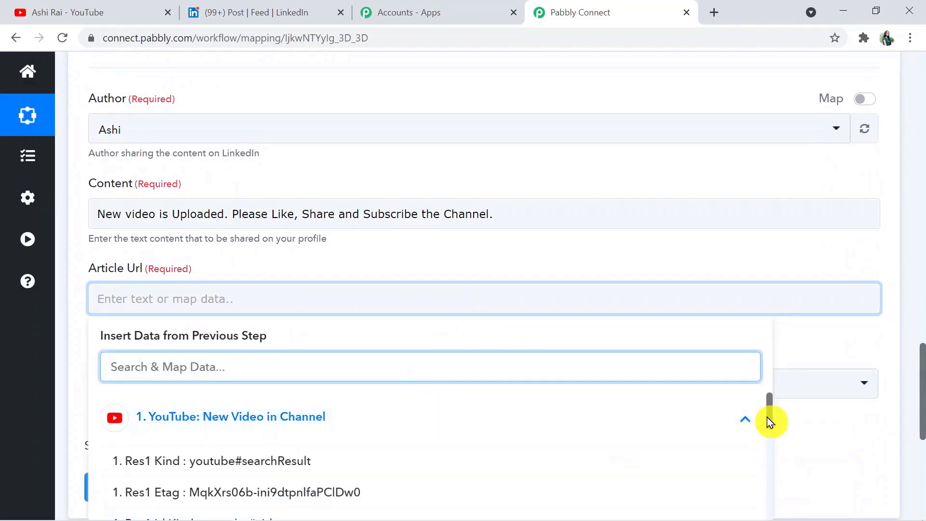
drag(771, 418, 771, 449)
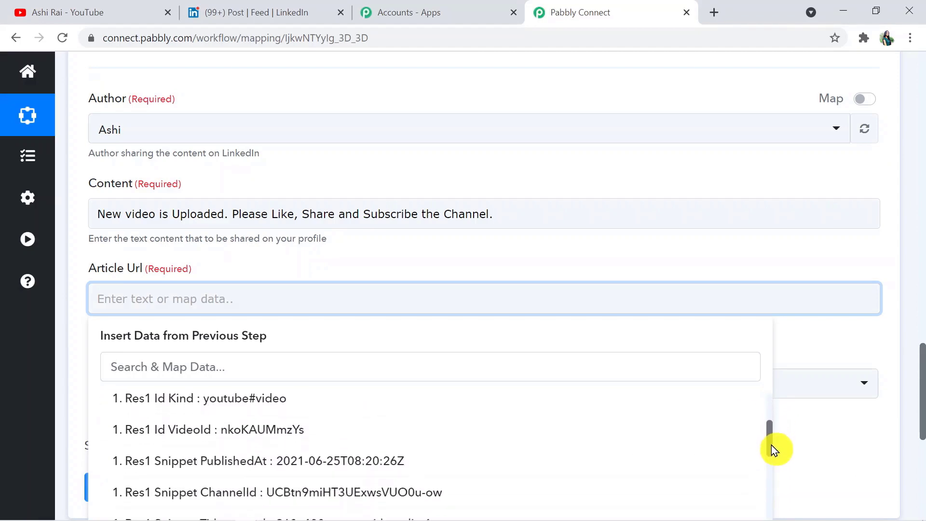
drag(922, 418, 922, 497)
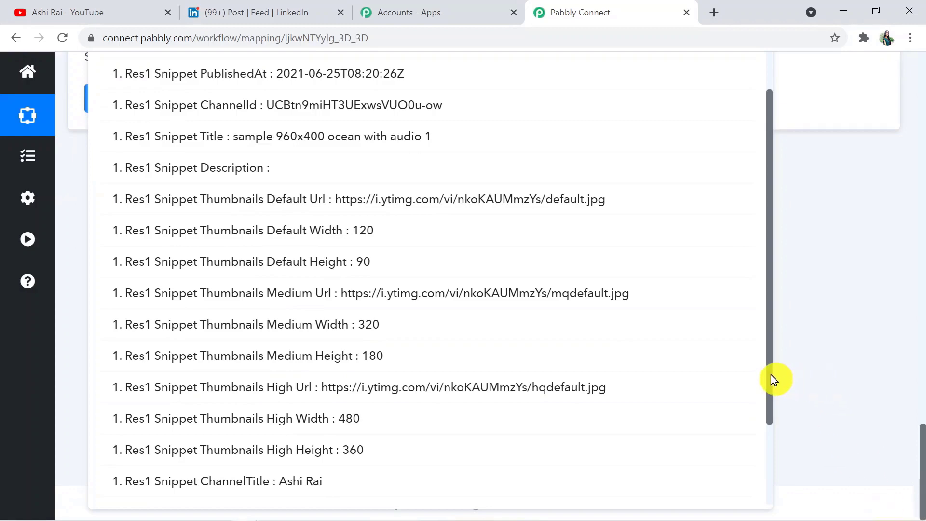
drag(772, 377, 788, 479)
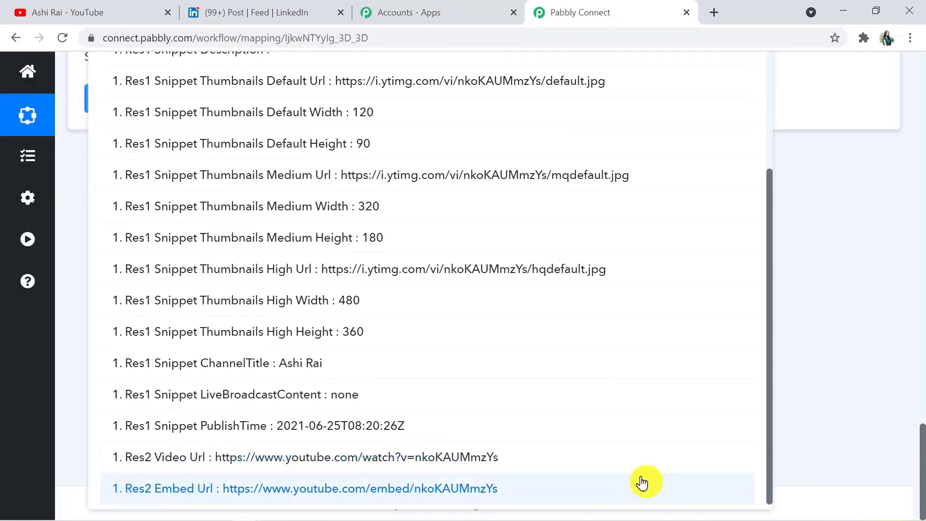
drag(919, 473, 922, 282)
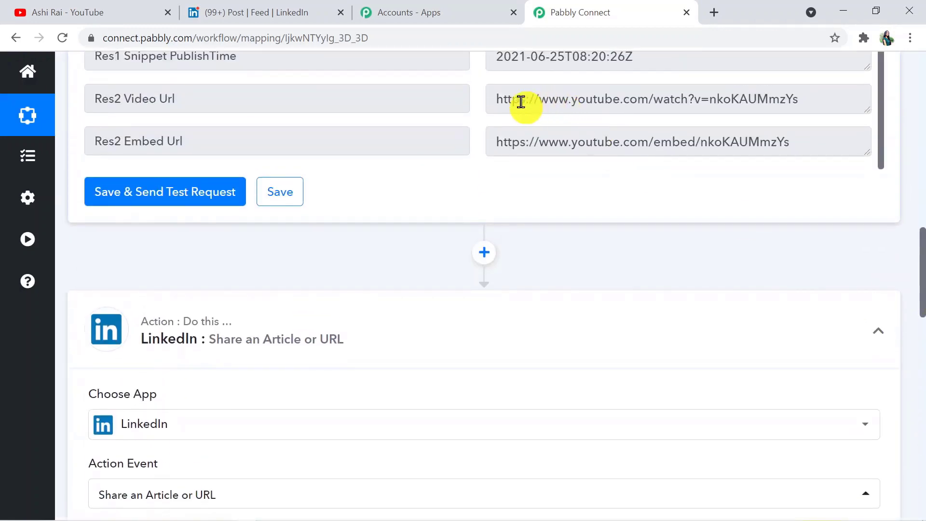
drag(921, 276, 922, 465)
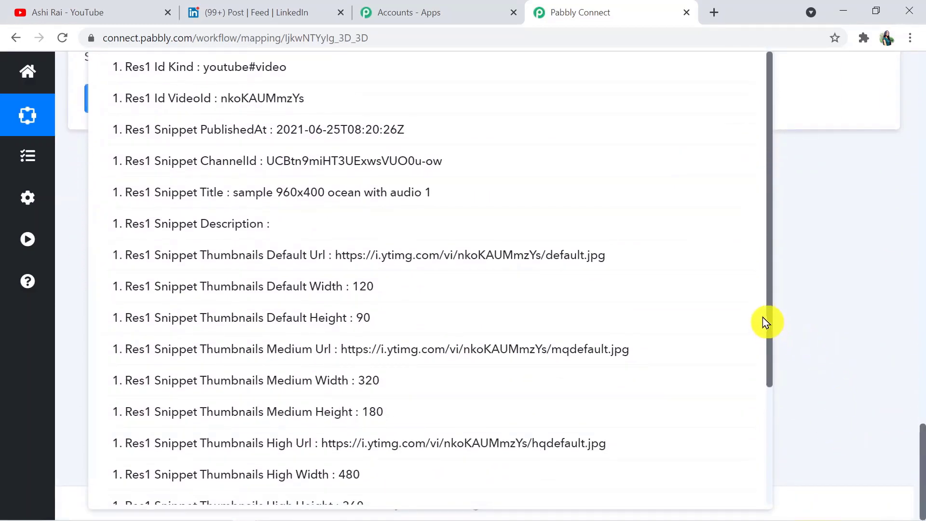
drag(773, 316, 787, 441)
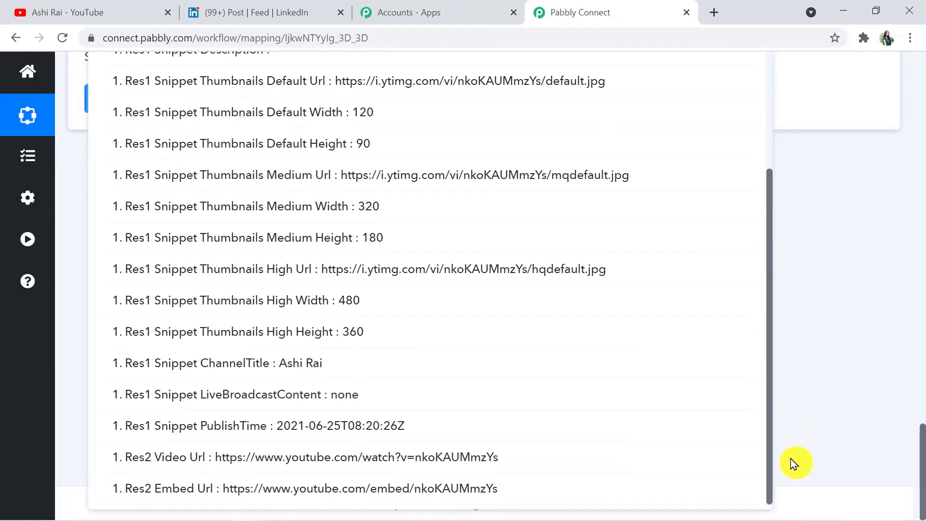
click(417, 465)
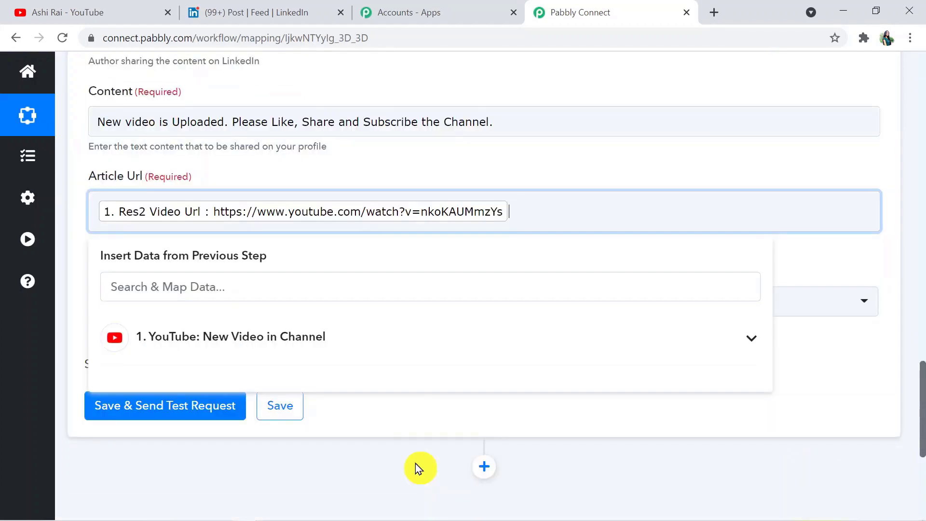
click(380, 472)
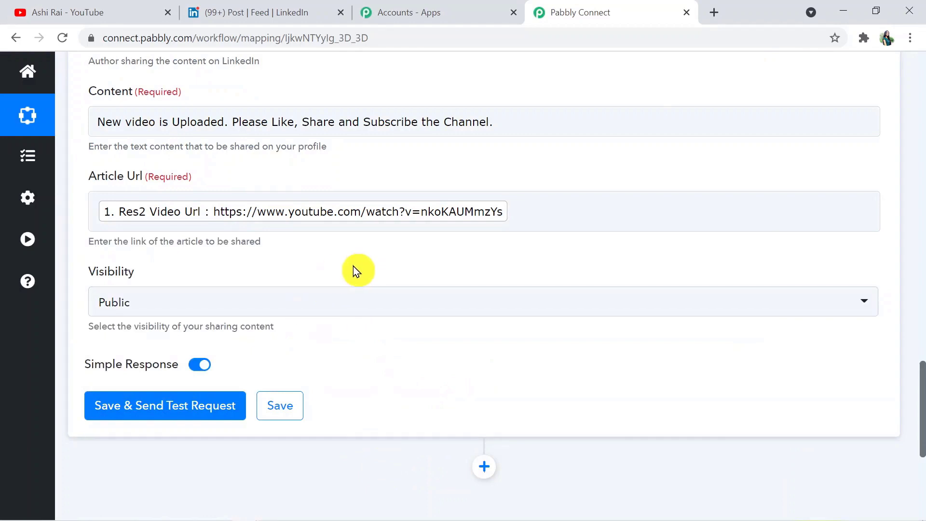
- Keep visibility Public, save and send the LinkedIn test post, then check LinkedIn
click(275, 309)
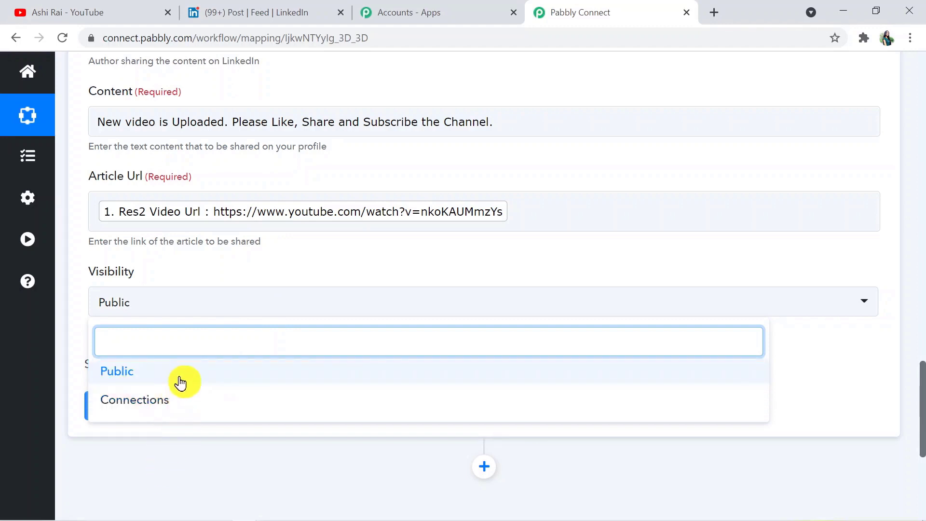
click(156, 450)
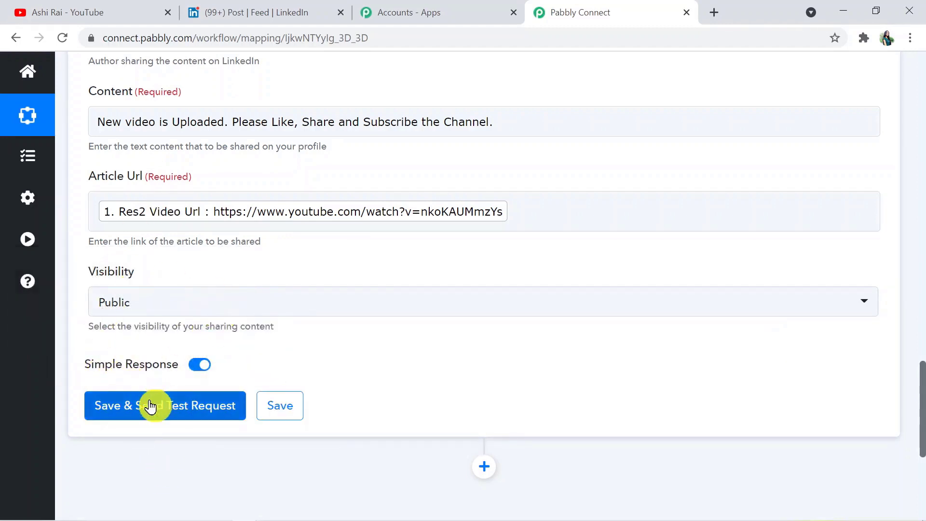
click(150, 407)
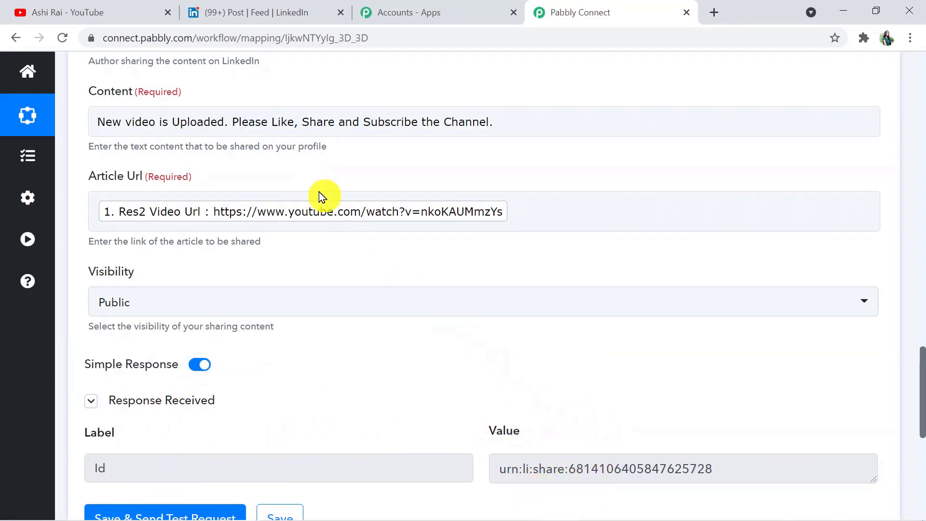
click(278, 6)
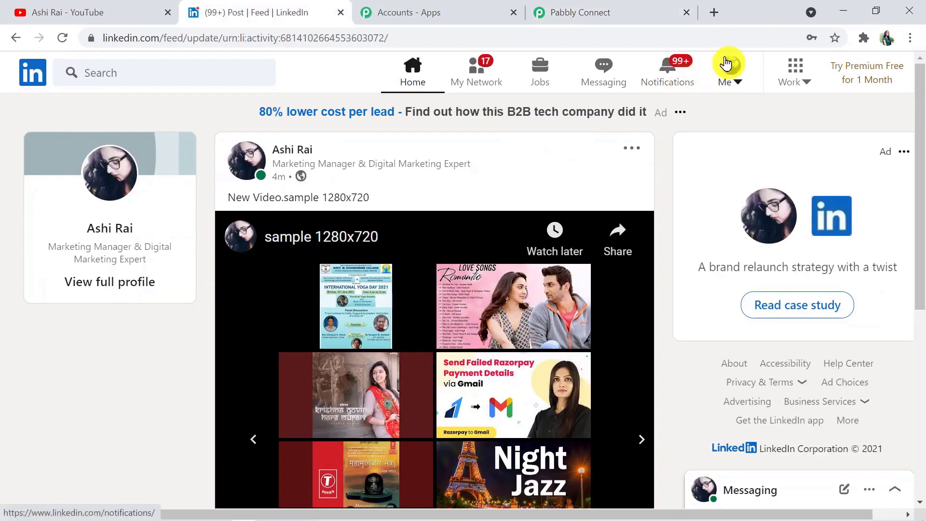
- Open the newest 'New video is Uploaded…' post from your LinkedIn profile and pause its video
click(733, 61)
click(658, 183)
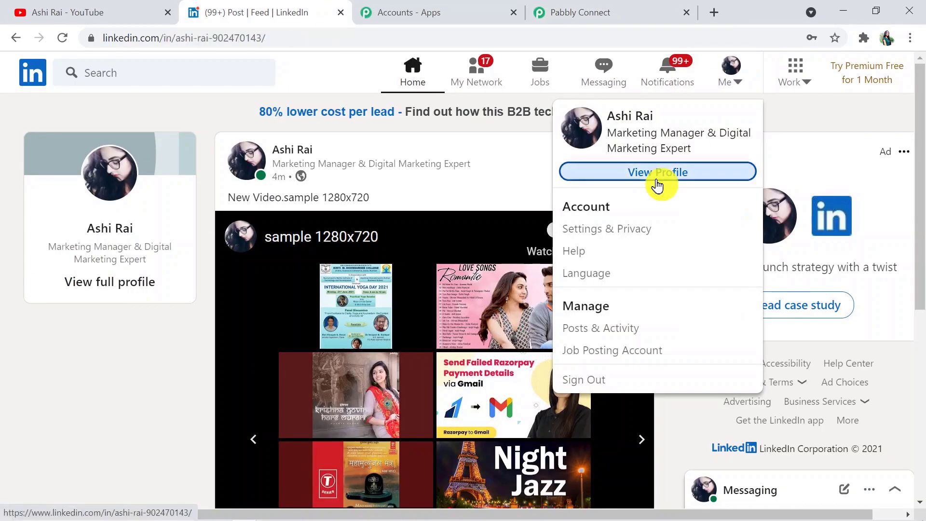
drag(919, 153, 921, 302)
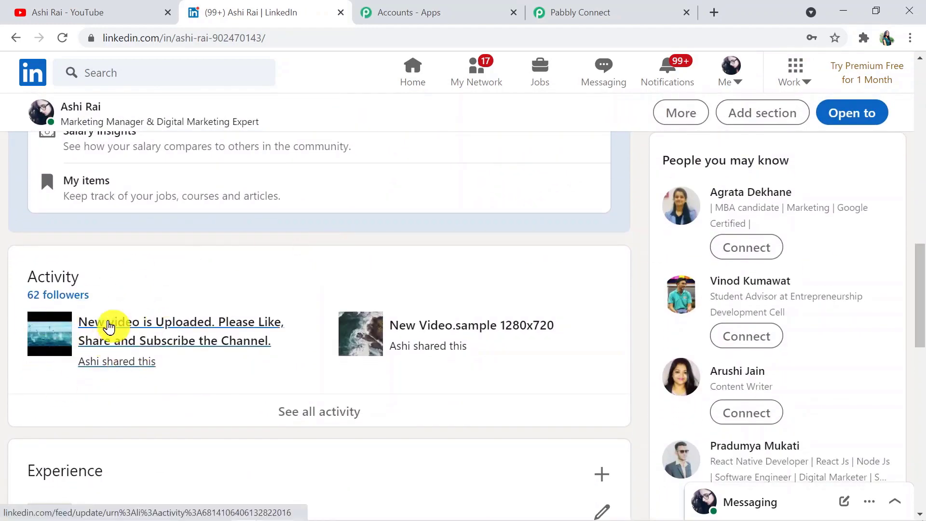
click(145, 331)
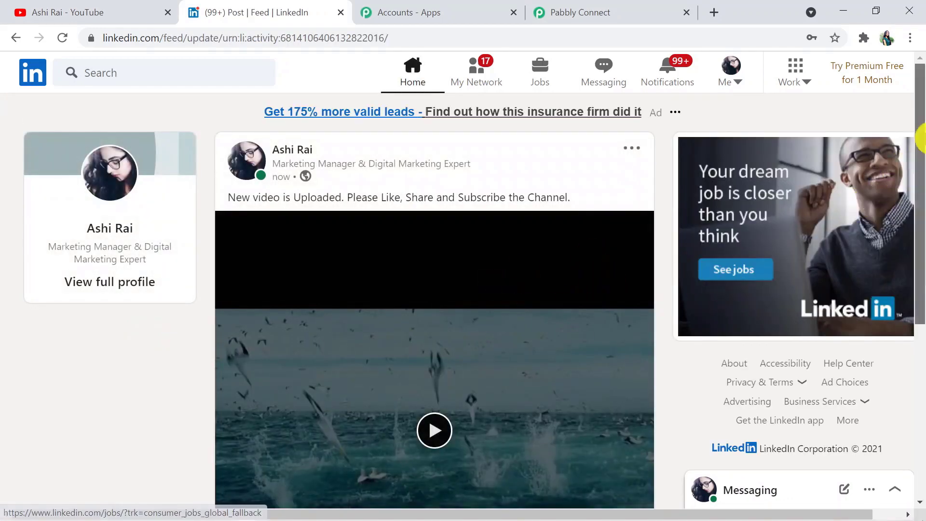
drag(920, 140, 922, 205)
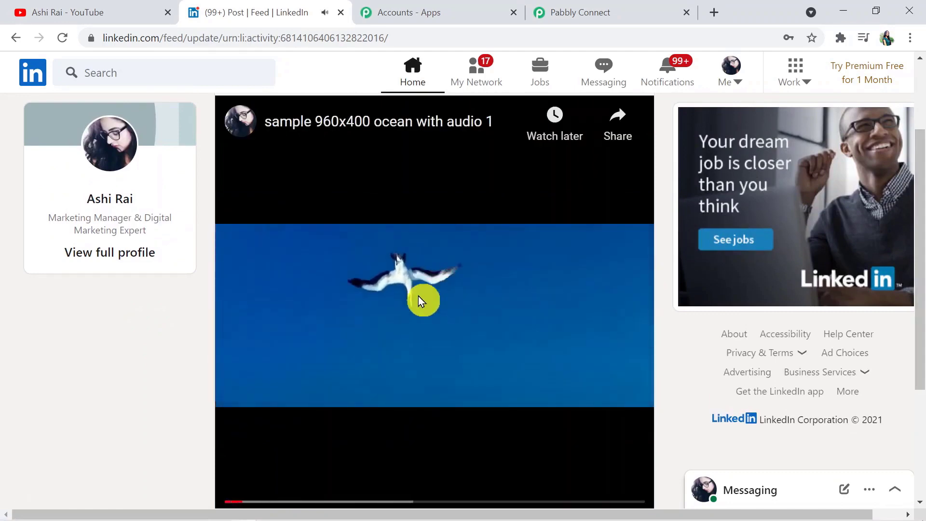
click(243, 492)
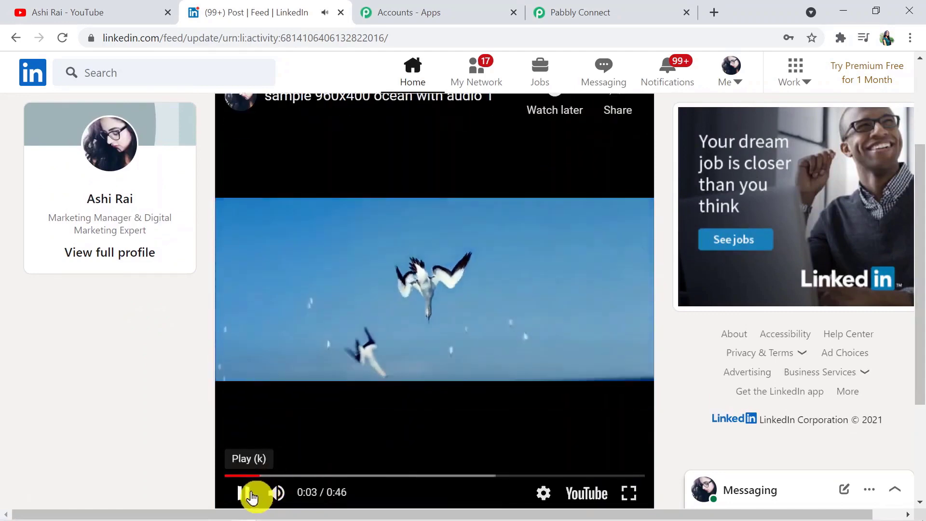
click(135, 13)
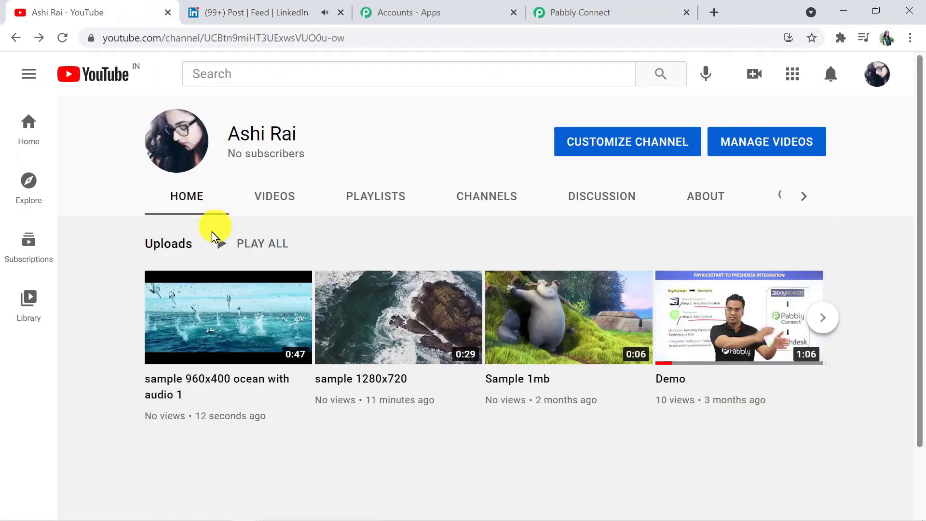
- Play 'sample 960x400 ocean with audio 1' on YouTube, then return to Pabbly Connect
click(237, 309)
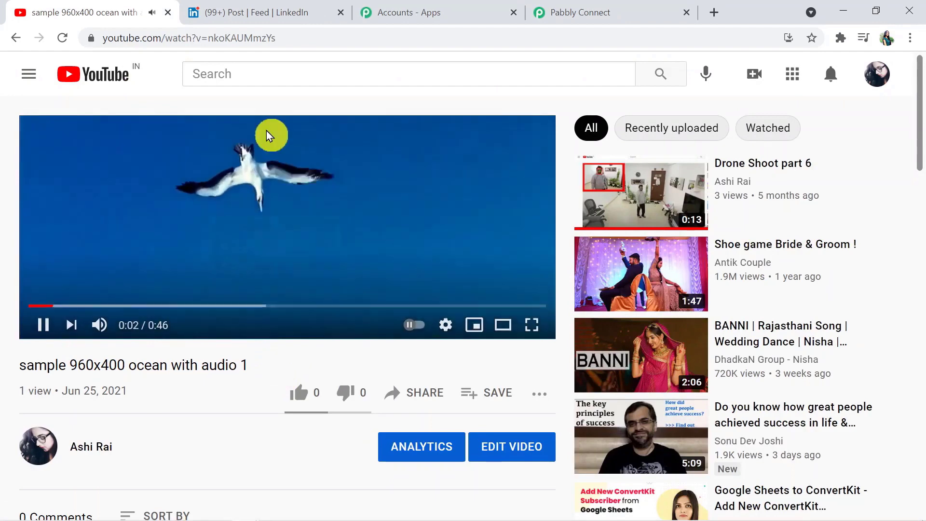
click(266, 201)
click(241, 12)
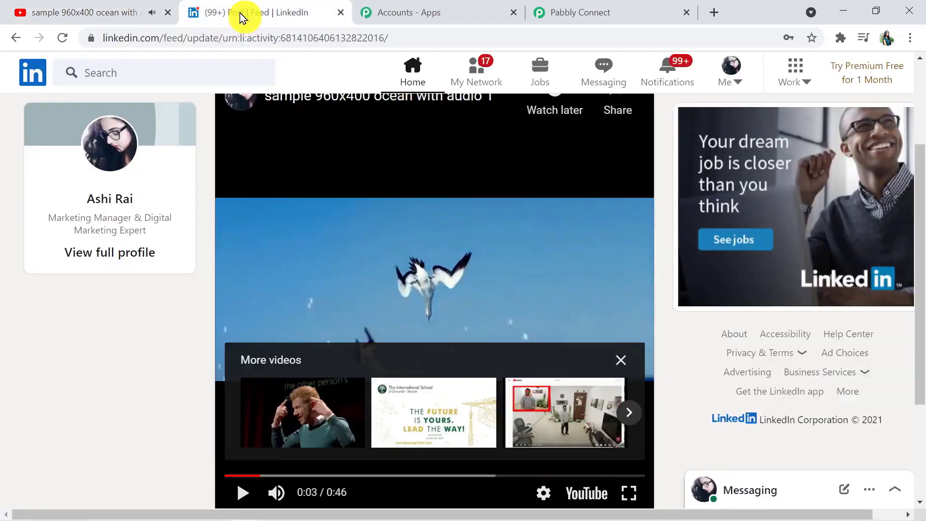
click(598, 10)
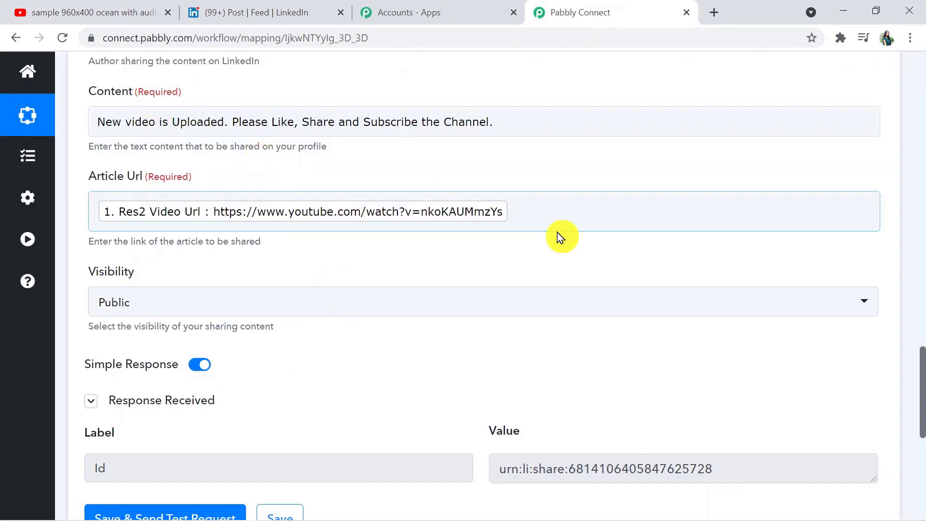
- Collapse the LinkedIn 'Share an Article or URL' action and the YouTube 'New Video in Channel' trigger
drag(921, 393, 921, 305)
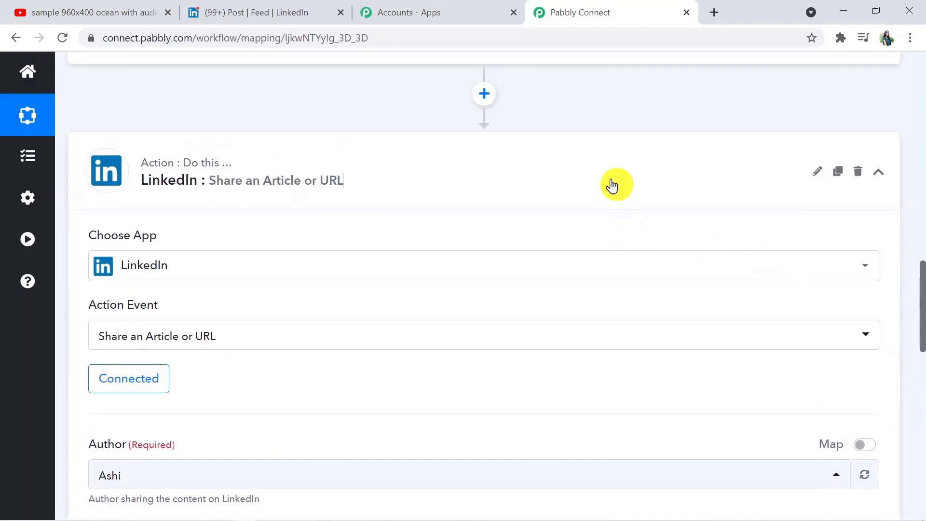
click(611, 184)
drag(922, 424, 922, 121)
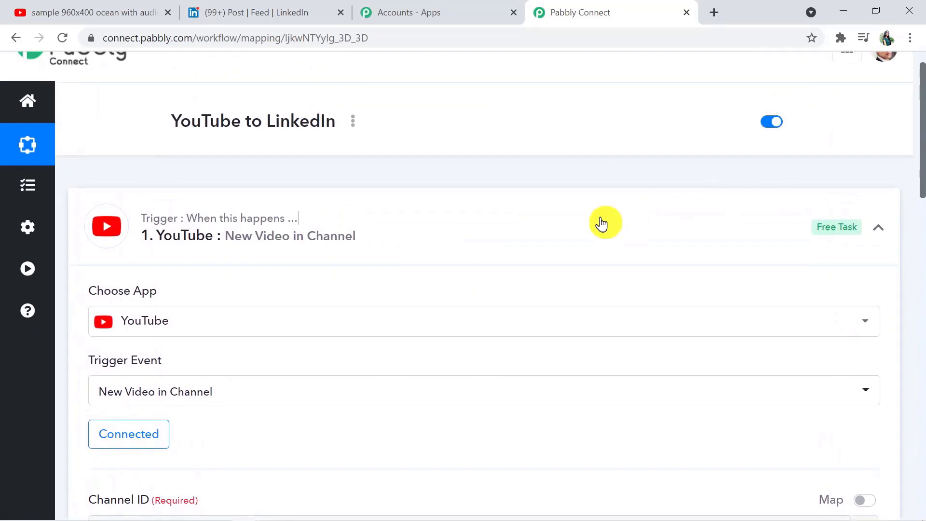
click(602, 221)
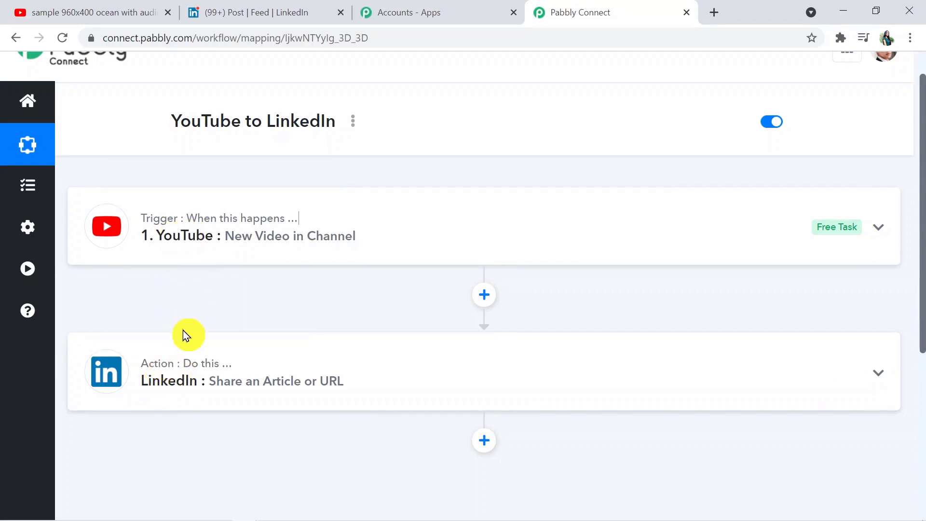
key(ctrl+l)
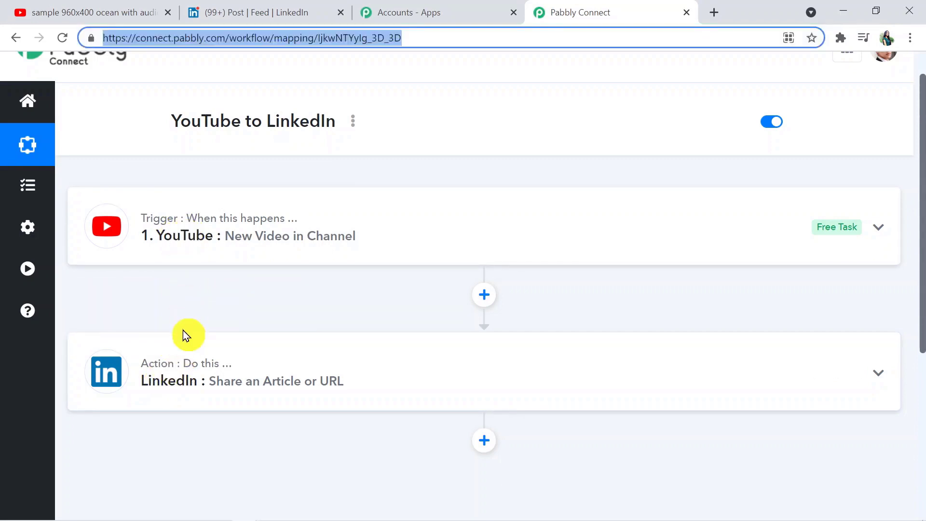
click(183, 330)
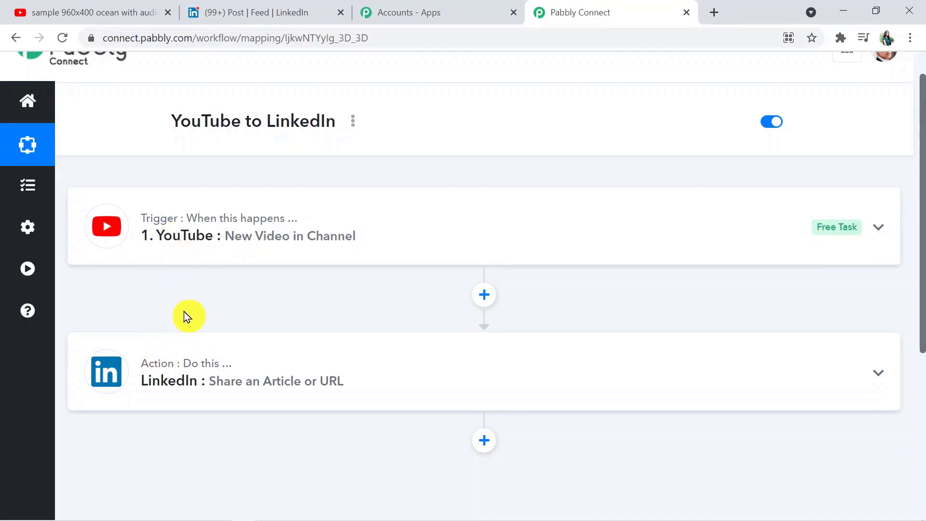
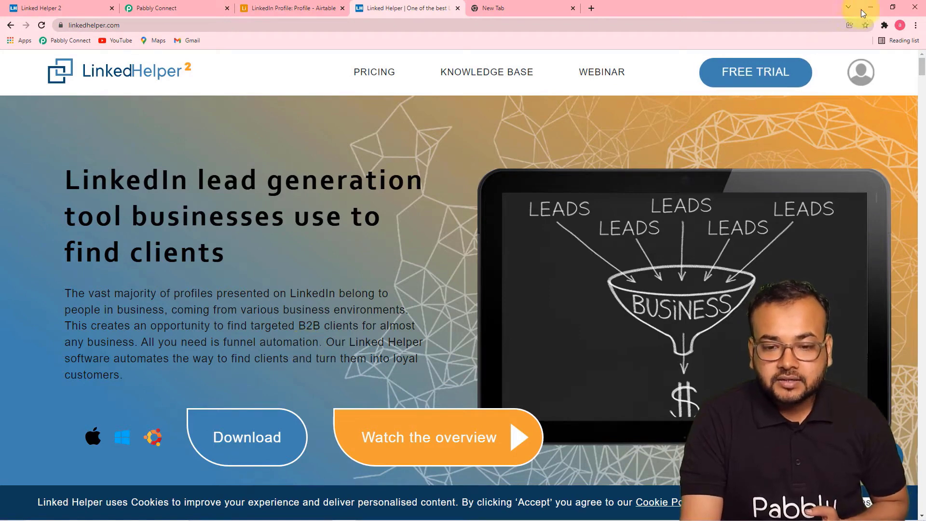
- Launch the LinkedIn account's instance from the Linked Helper 2 Launcher
click(870, 7)
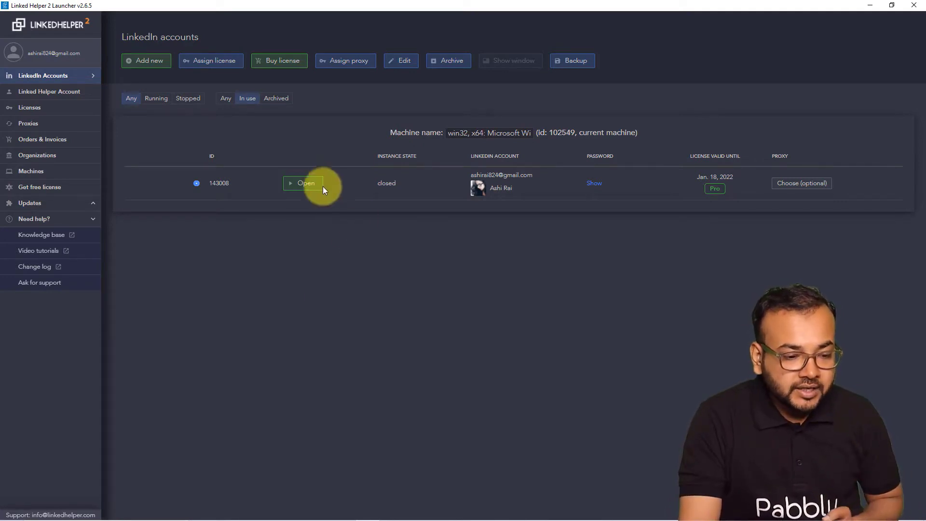
click(304, 183)
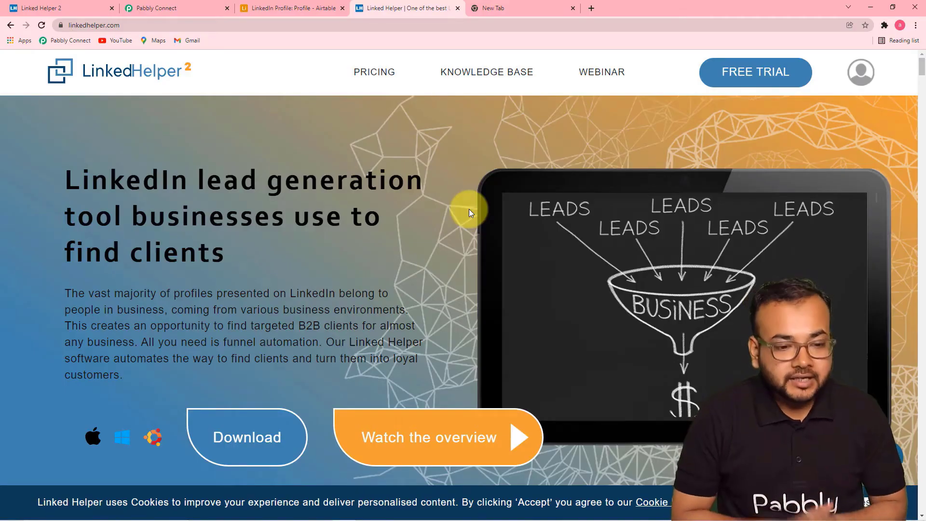
- Create a new Pabbly Connect workflow named 'LinkedIn Profiles to Airtable'
click(502, 5)
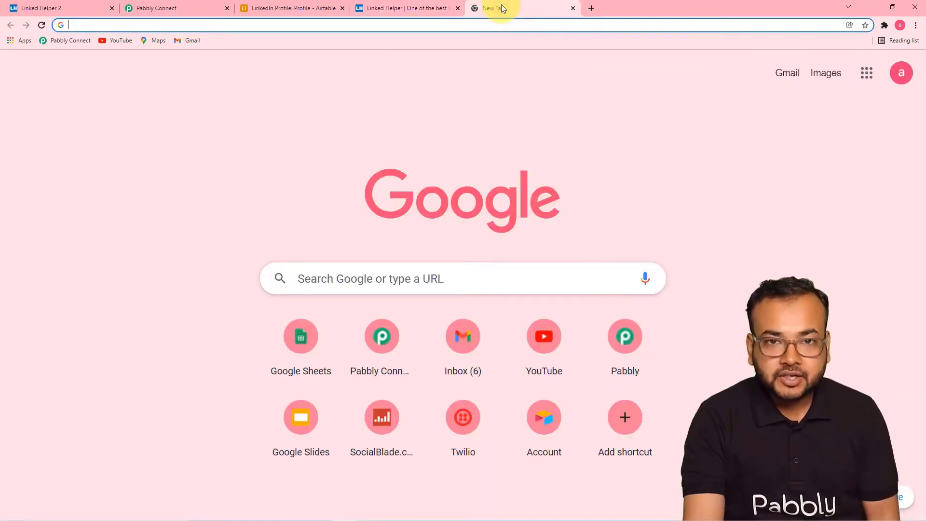
click(66, 41)
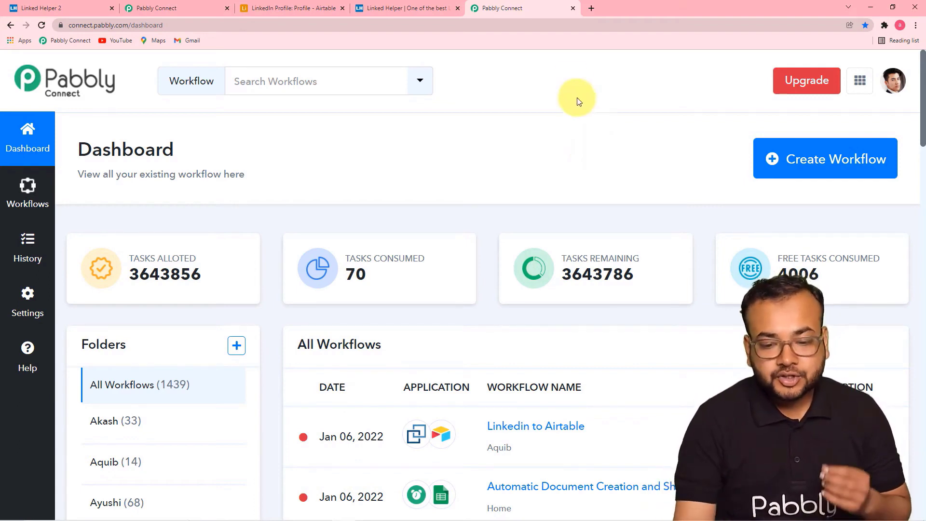
click(796, 164)
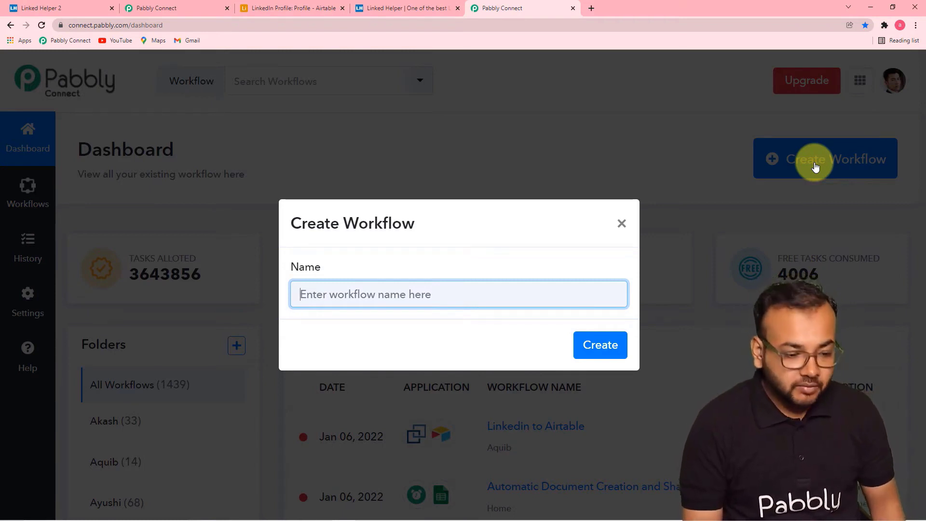
text(Lin)
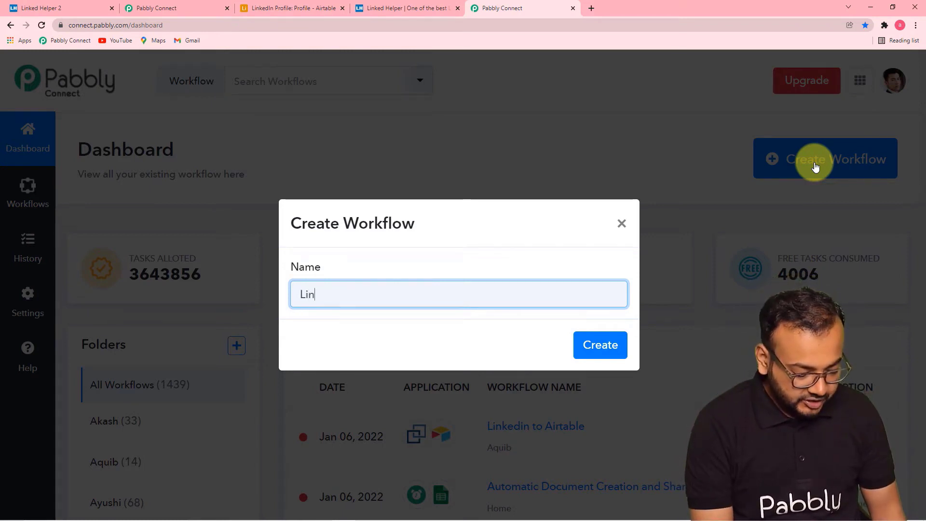
text(kedIn)
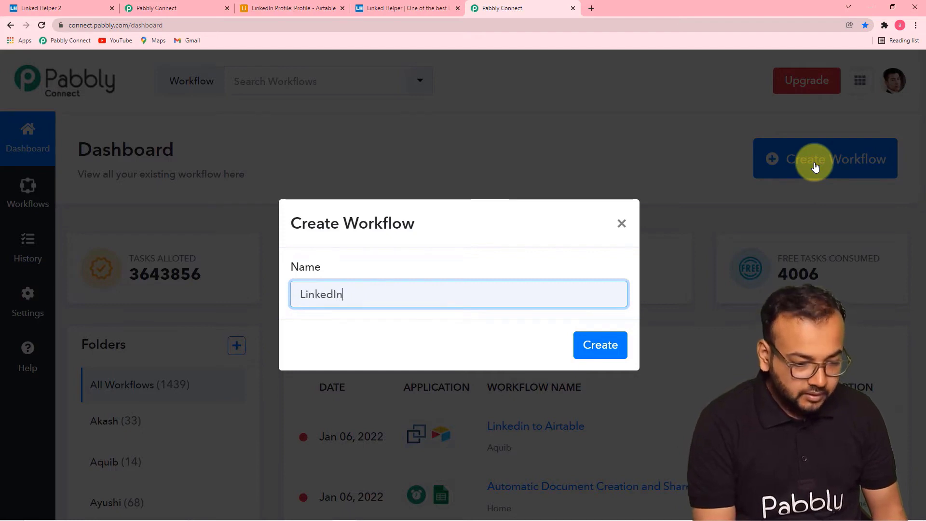
text( profi)
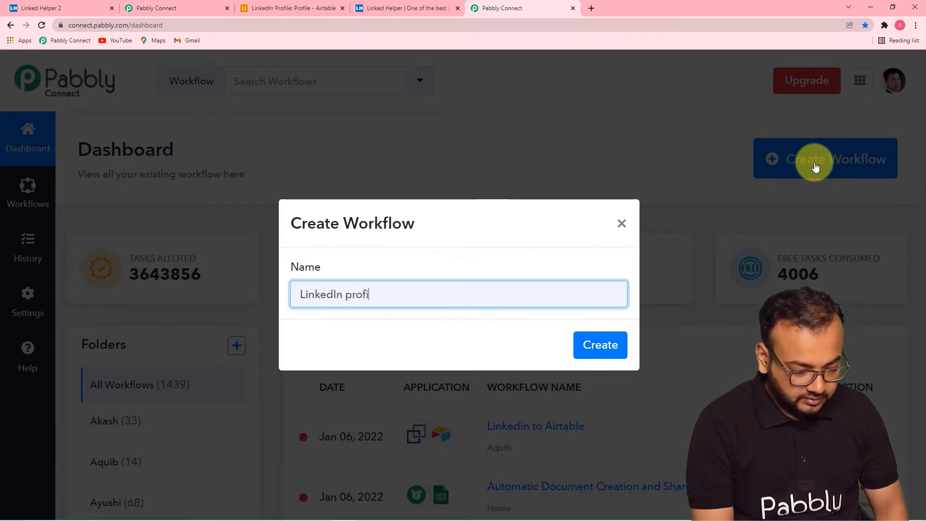
key(BackSpace)
key(BackSpace)
key(BackSpace)
key(BackSpace)
text(P)
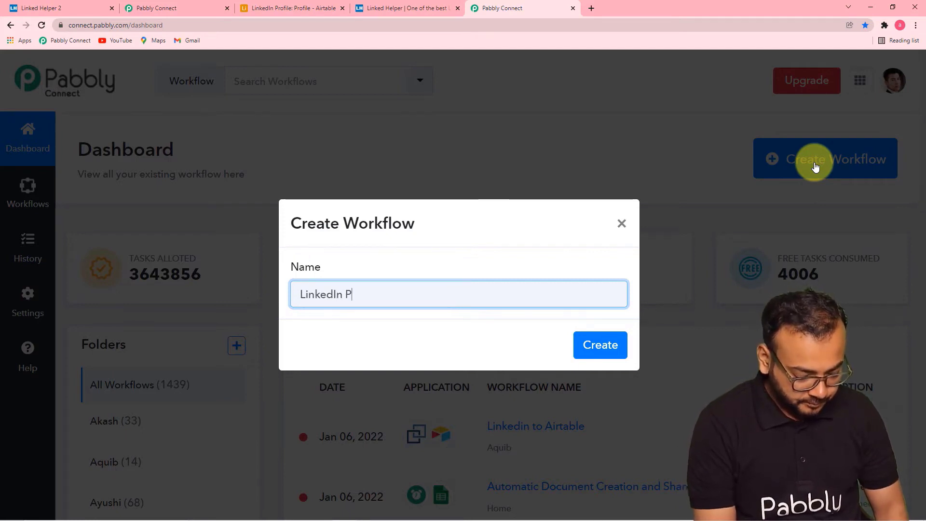
text(rofiles)
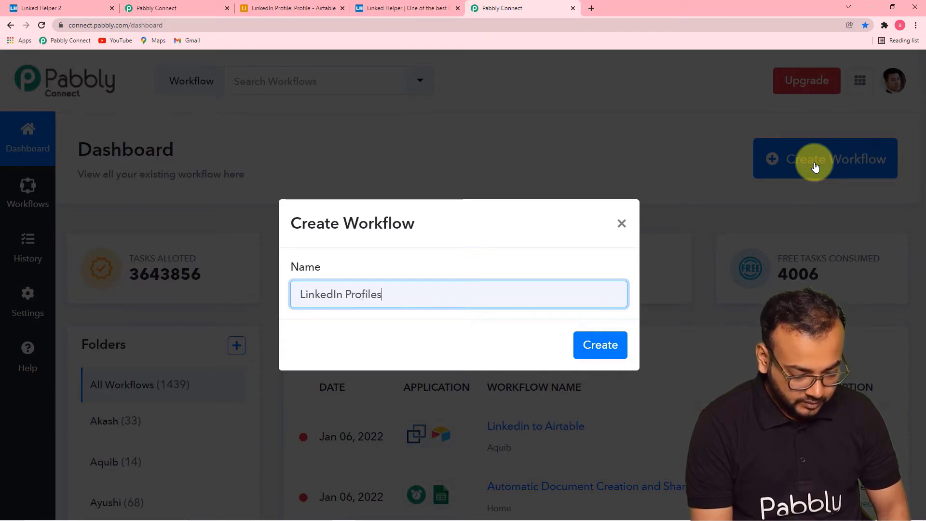
text( to Ai)
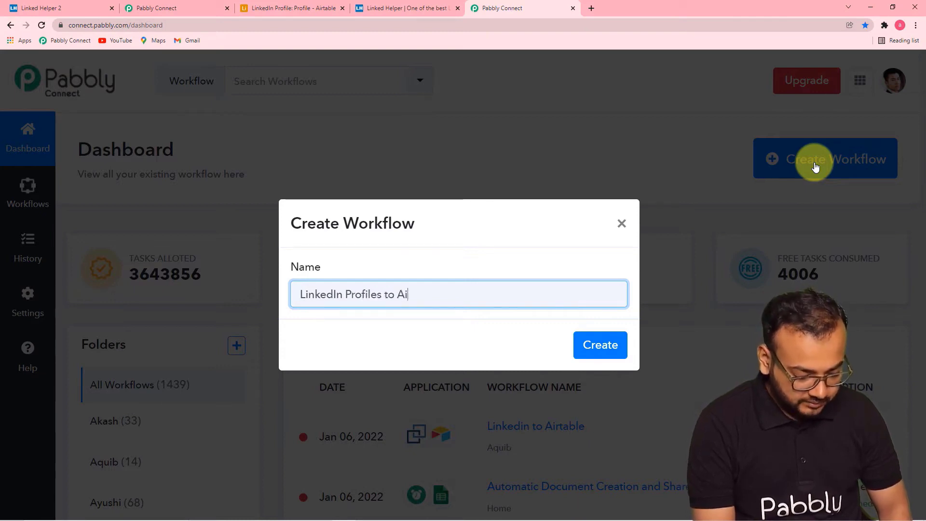
text(rtable)
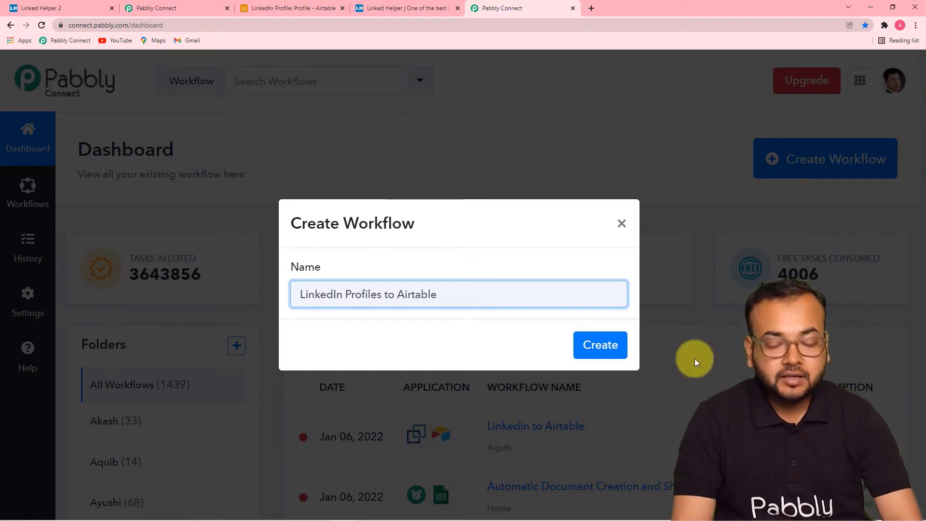
click(603, 345)
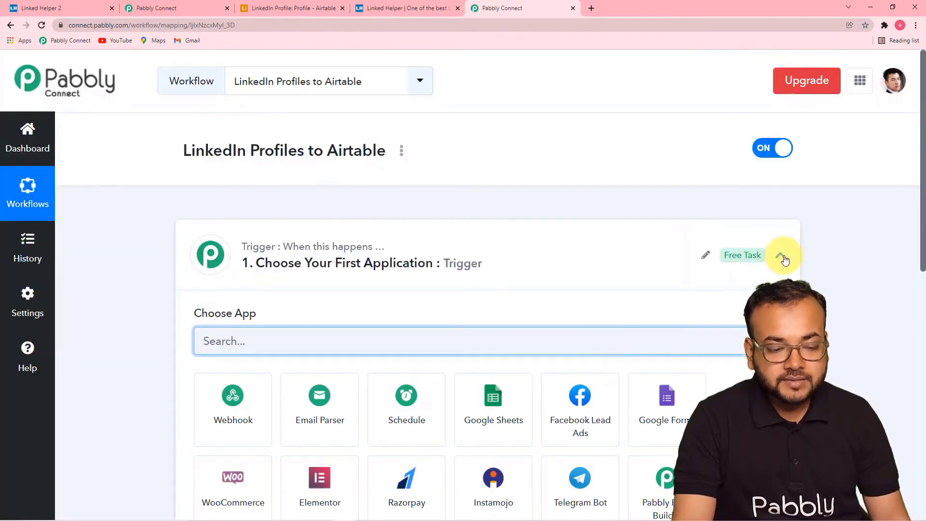
- Search 'link' and set the trigger to Linked Helper with the Get Linkedin Profile event
click(781, 255)
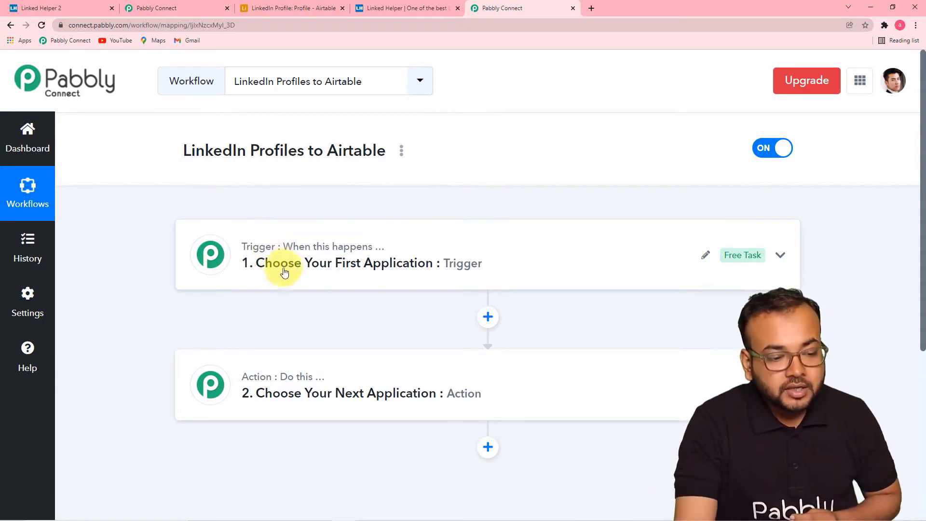
click(277, 285)
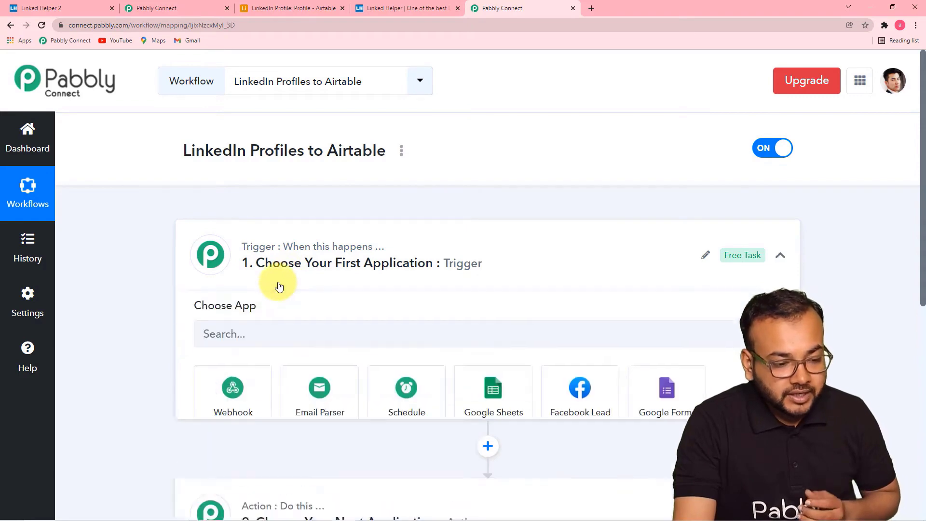
scroll(278, 285, down, 3)
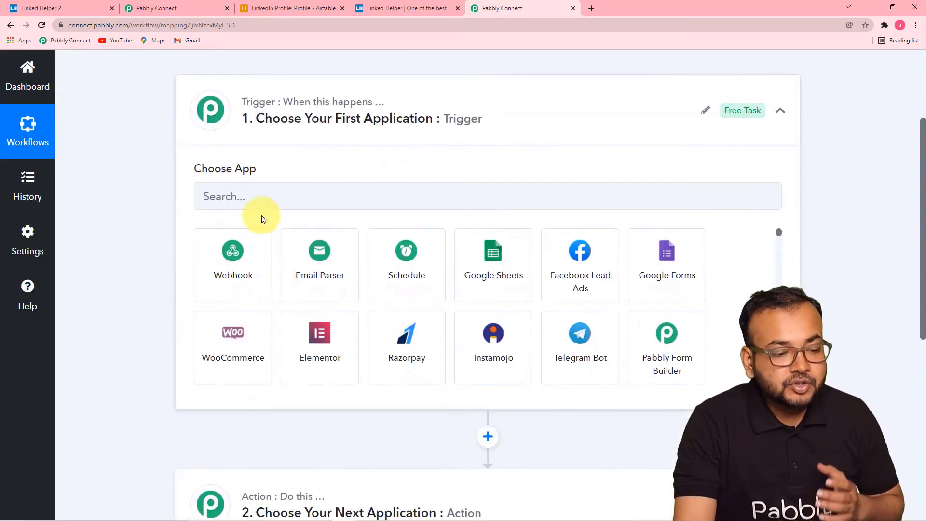
click(269, 197)
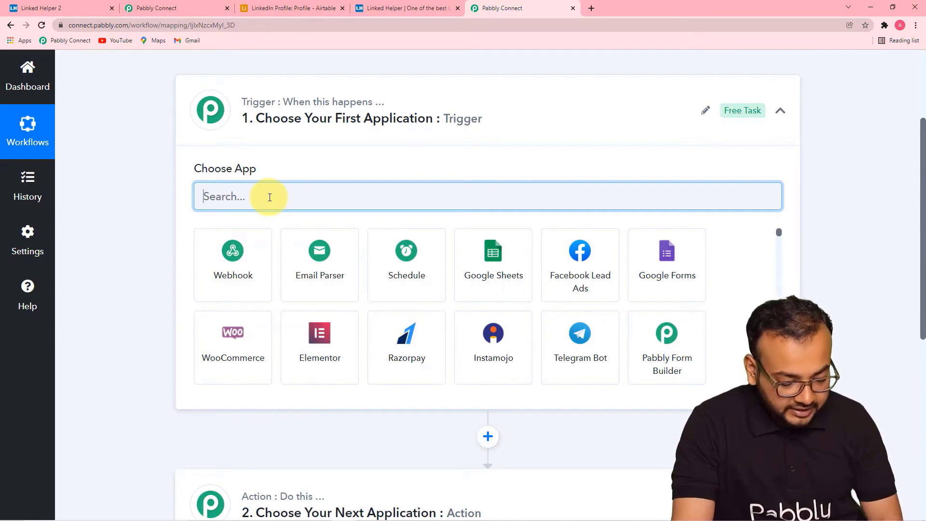
text(link)
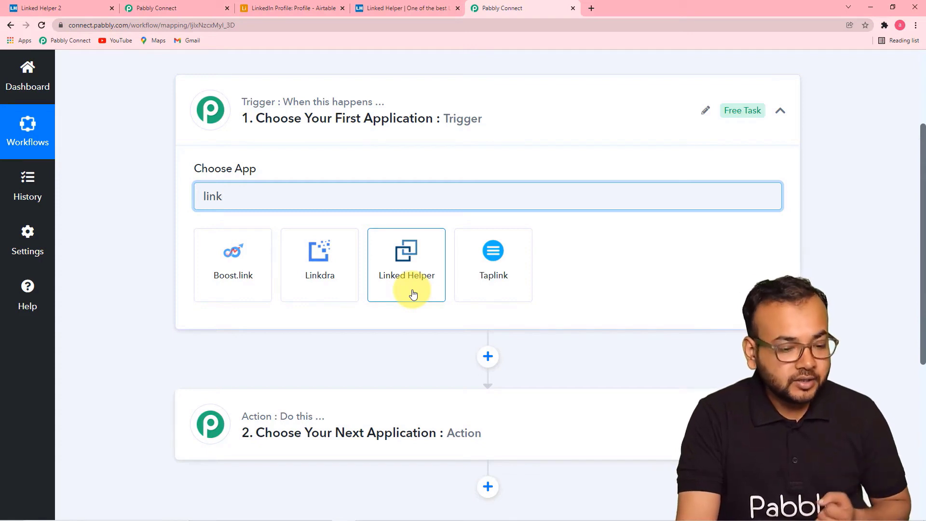
click(413, 294)
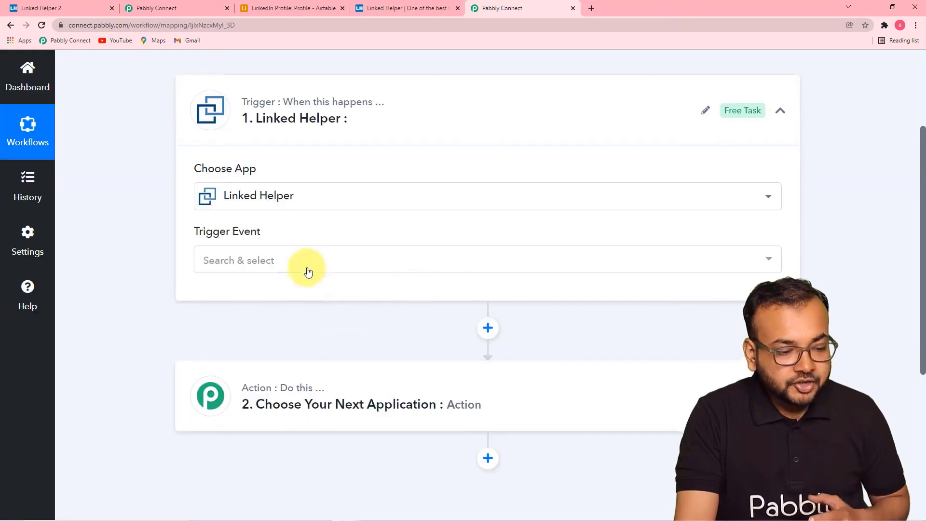
click(308, 272)
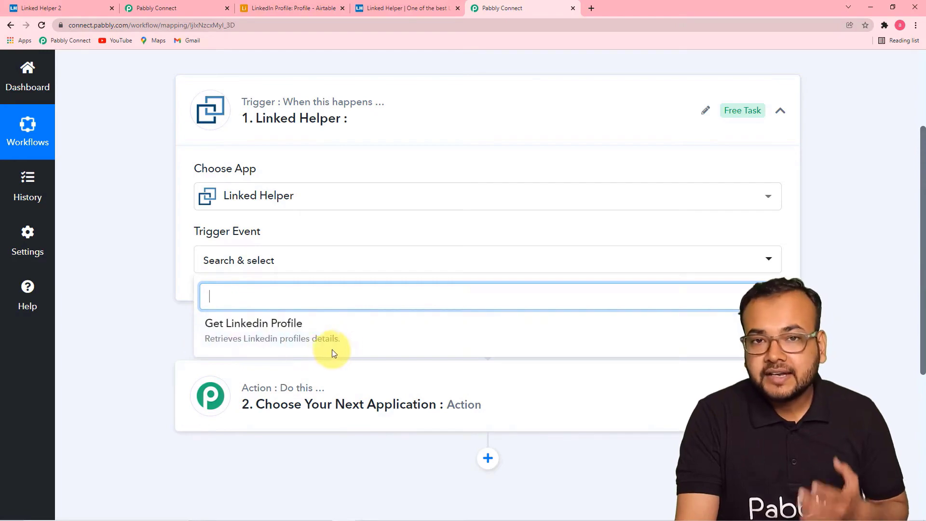
click(305, 333)
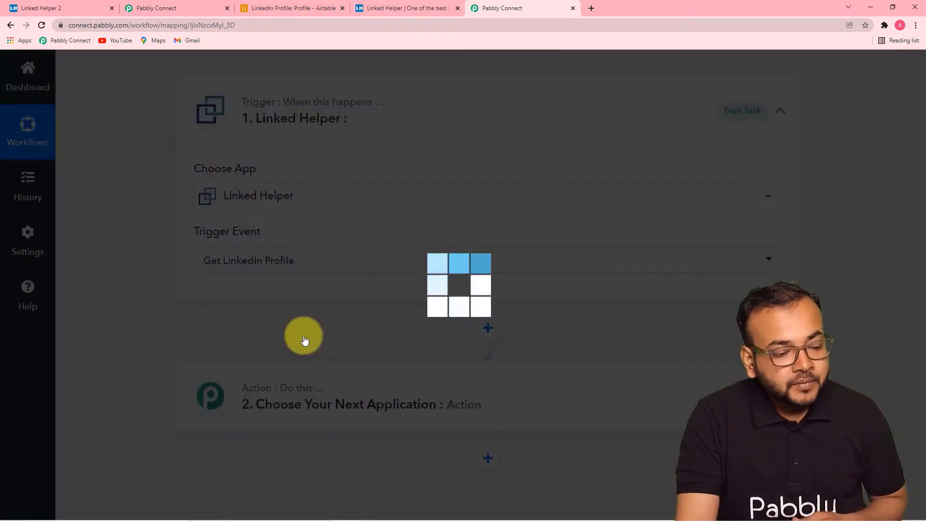
- Scroll down to reveal the trigger's webhook URL and instructions
scroll(304, 340, down, 3)
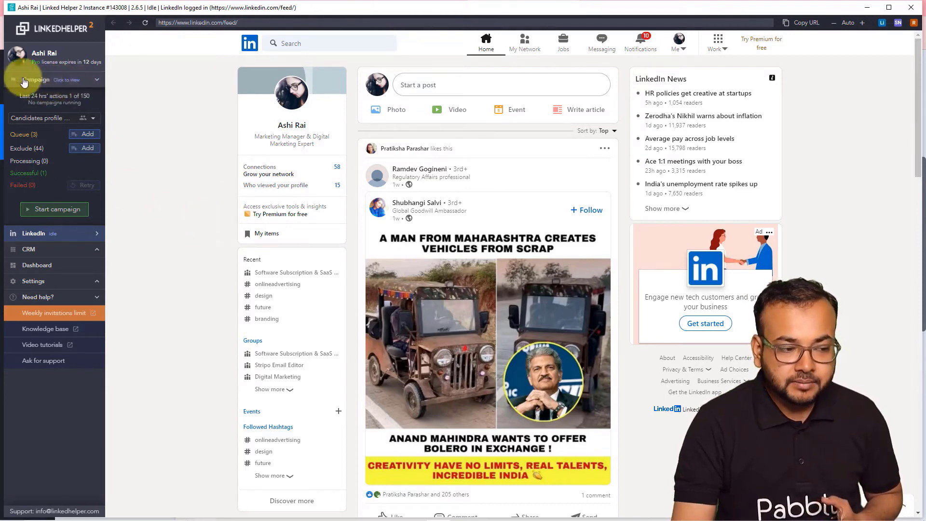
- Choose Create new... from the Linked Helper 2 campaign list to start a new campaign
click(95, 82)
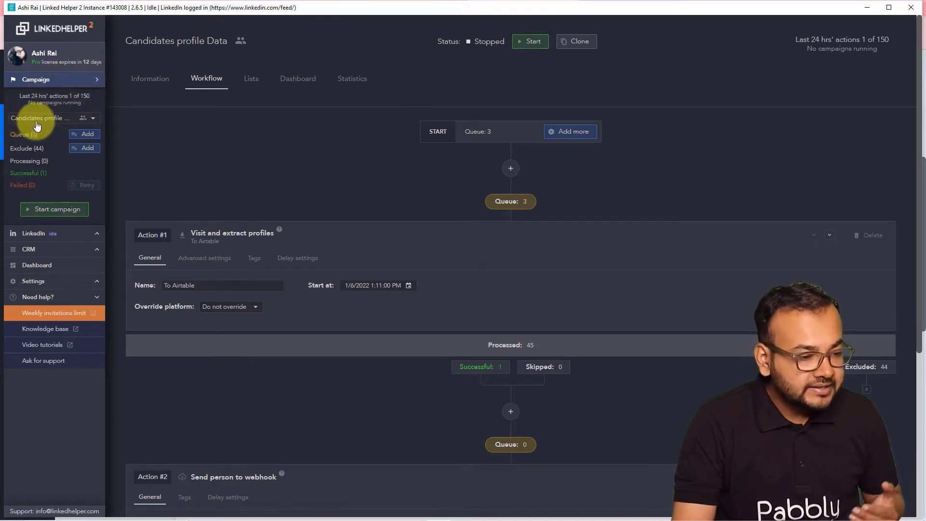
click(87, 120)
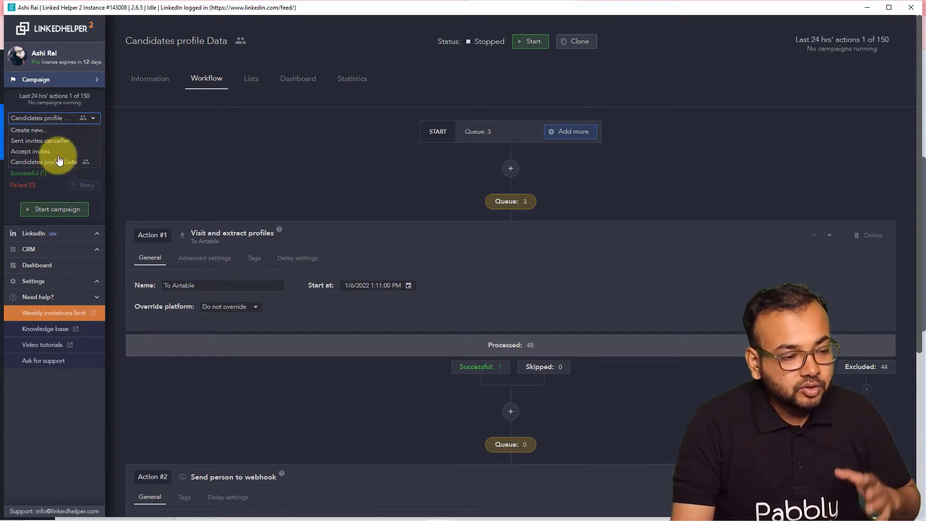
click(36, 132)
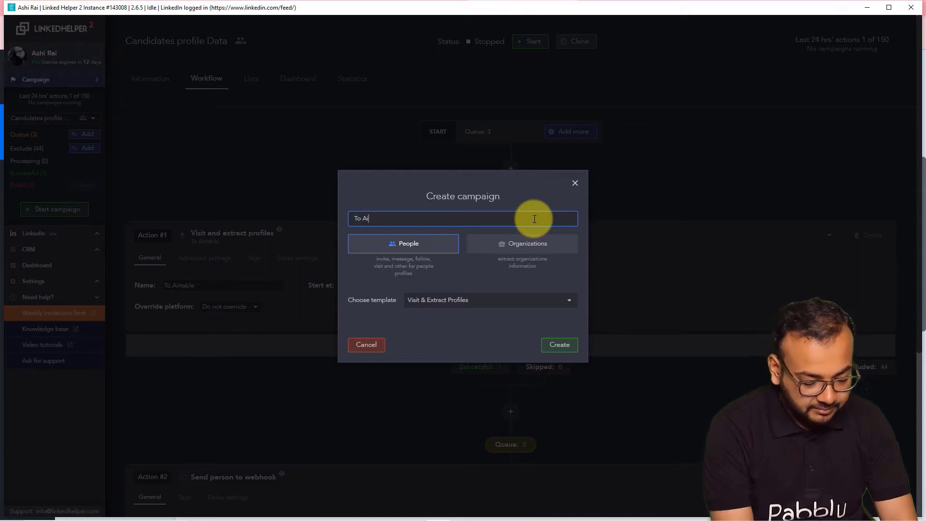
- Create the 'To Airtable' people campaign from the Visit & Extract Profiles template
key(BackSpace)
key(BackSpace)
text(b)
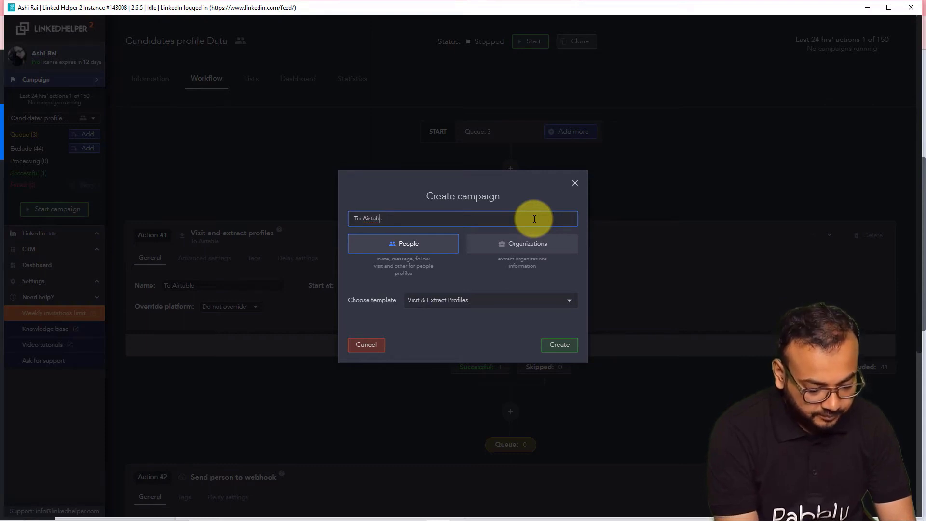
text(lele)
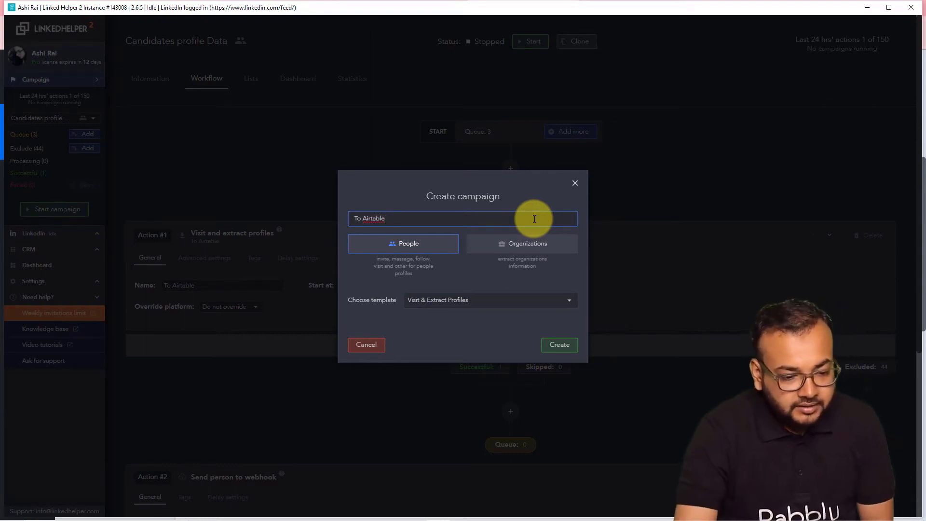
click(436, 256)
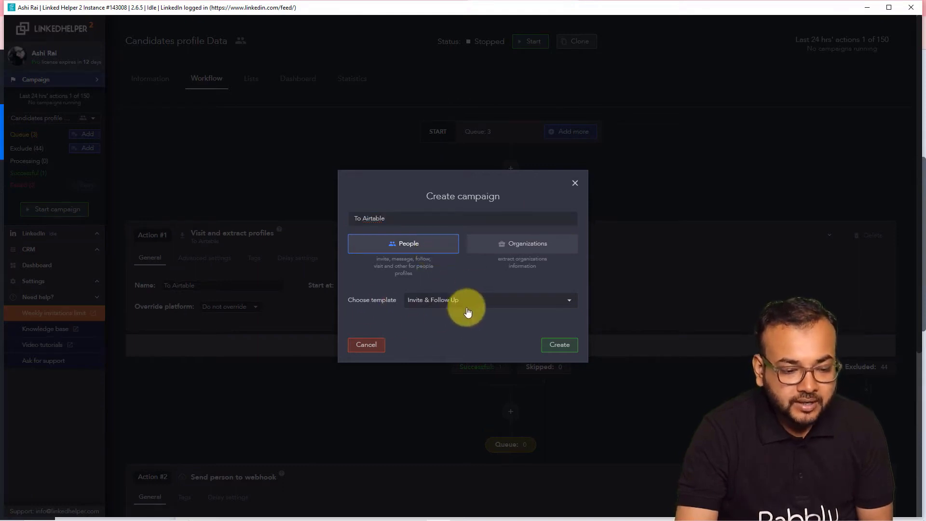
click(475, 304)
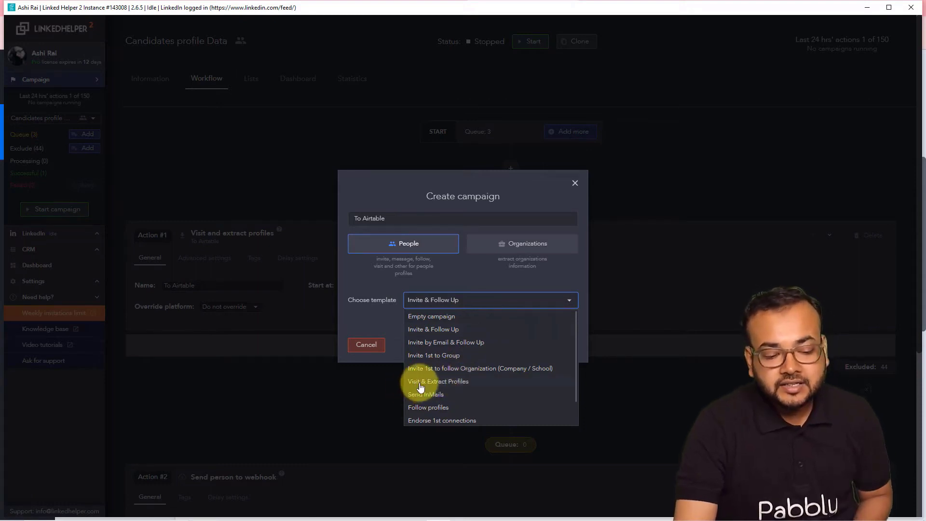
click(436, 382)
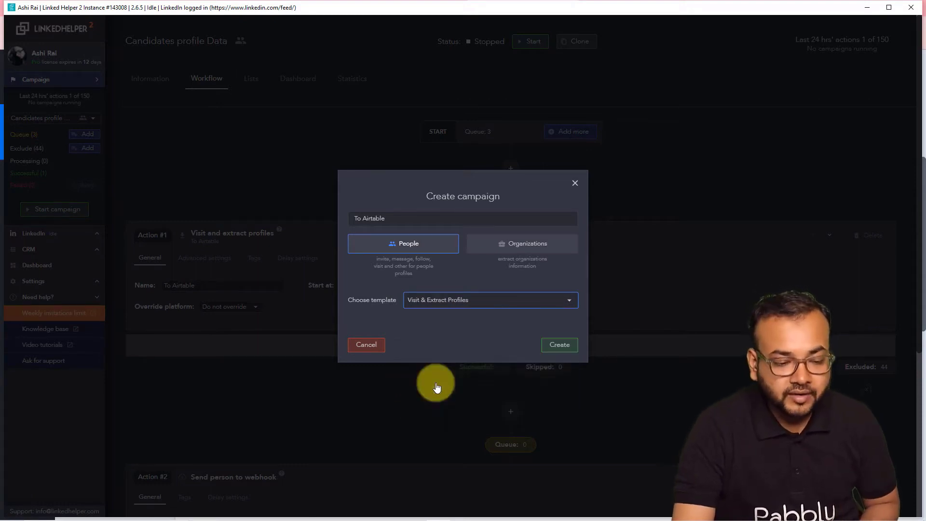
click(557, 345)
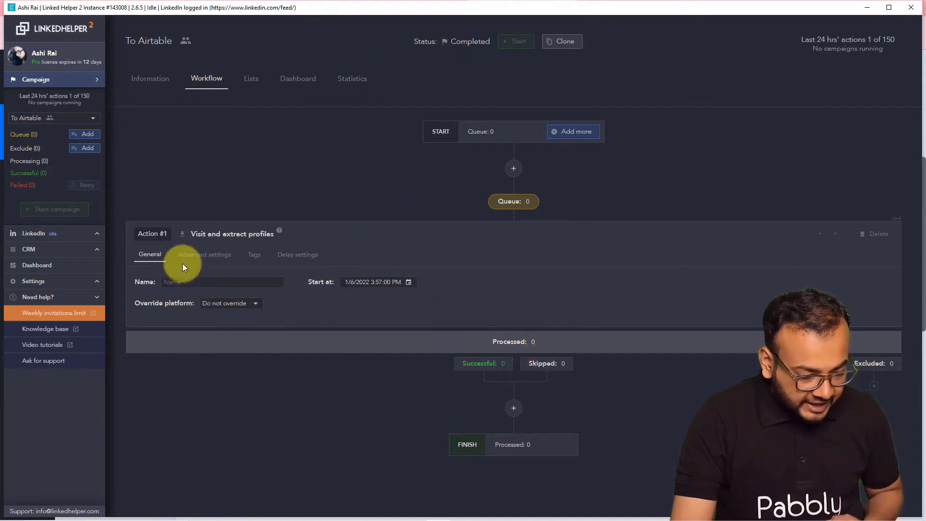
- Name the first action 'Extract Profiles'
click(224, 283)
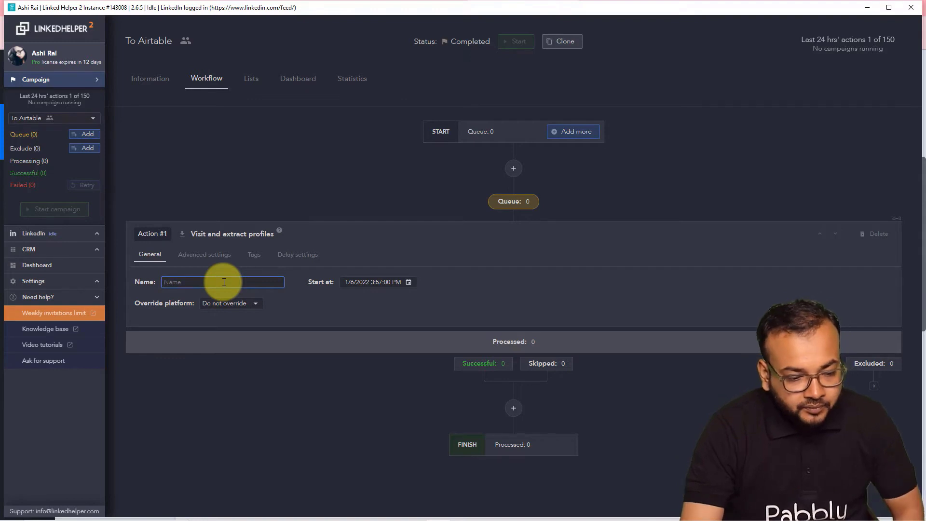
text(Extract Profiles)
click(352, 317)
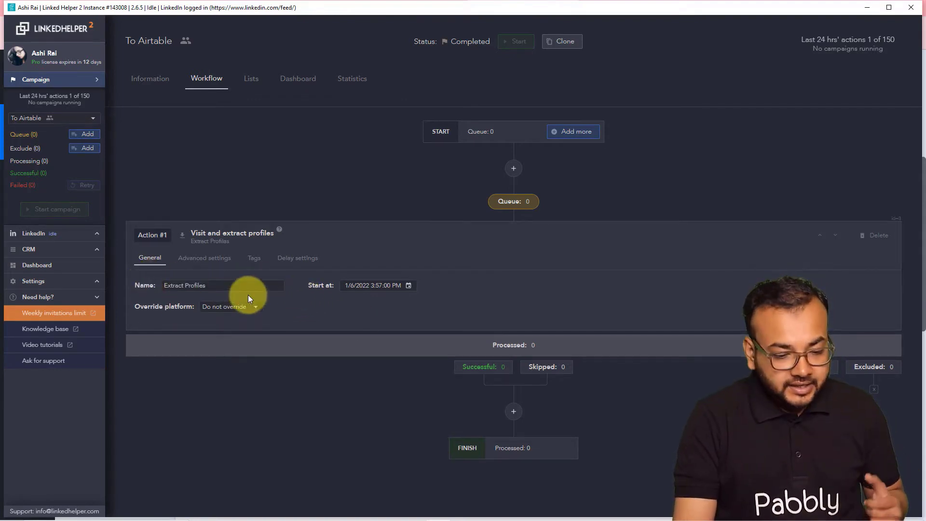
- Copy the Pabbly Connect trigger's webhook URL for the new webhook action
click(514, 412)
scroll(479, 373, down, 4)
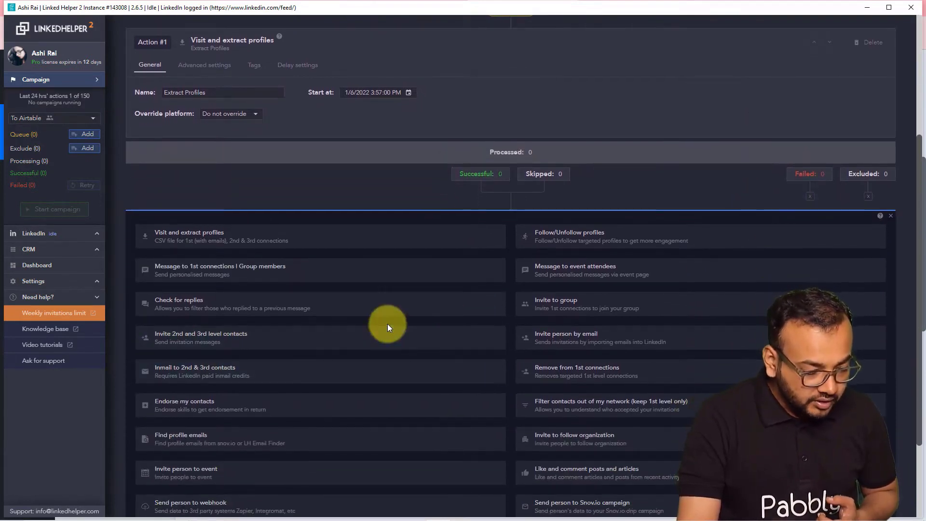
scroll(388, 327, down, 2)
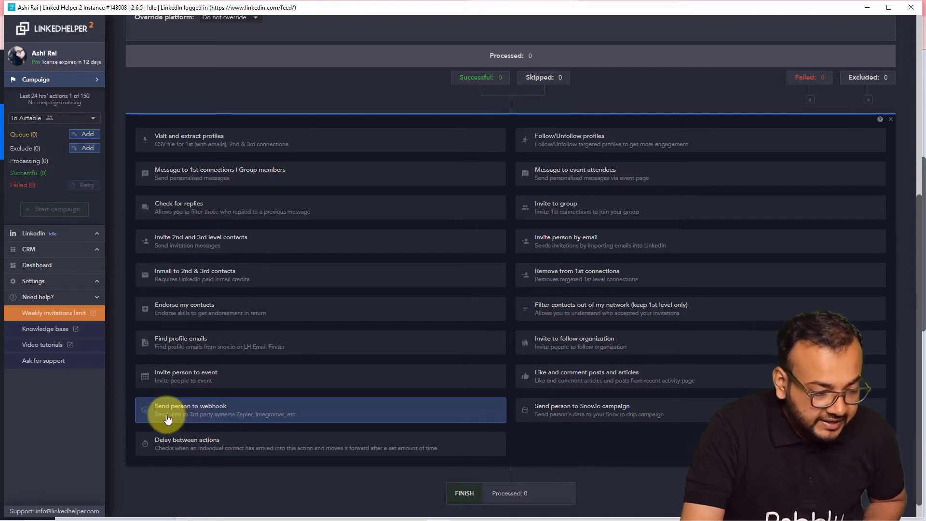
click(207, 413)
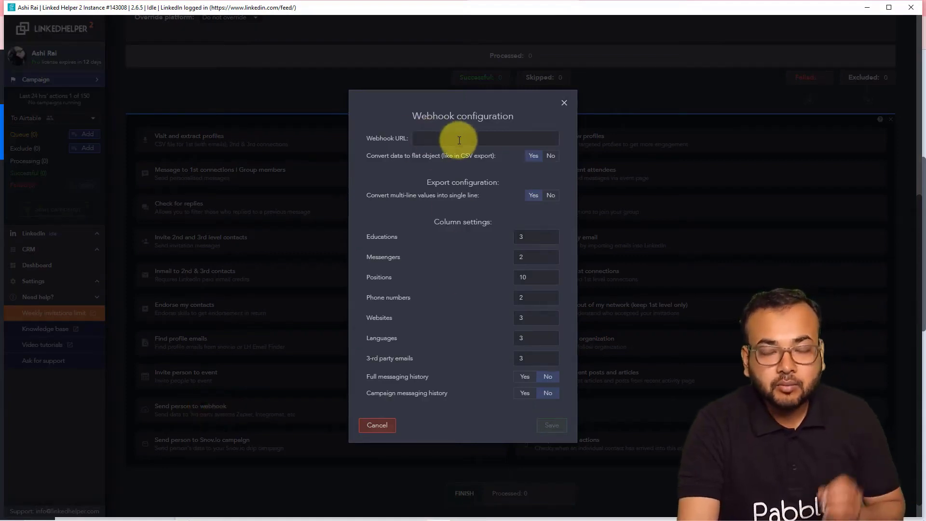
click(562, 107)
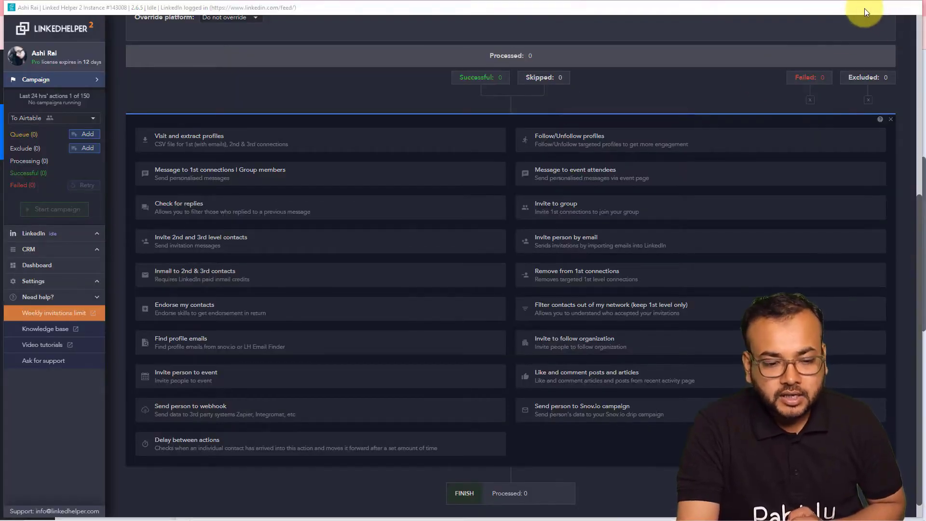
click(866, 8)
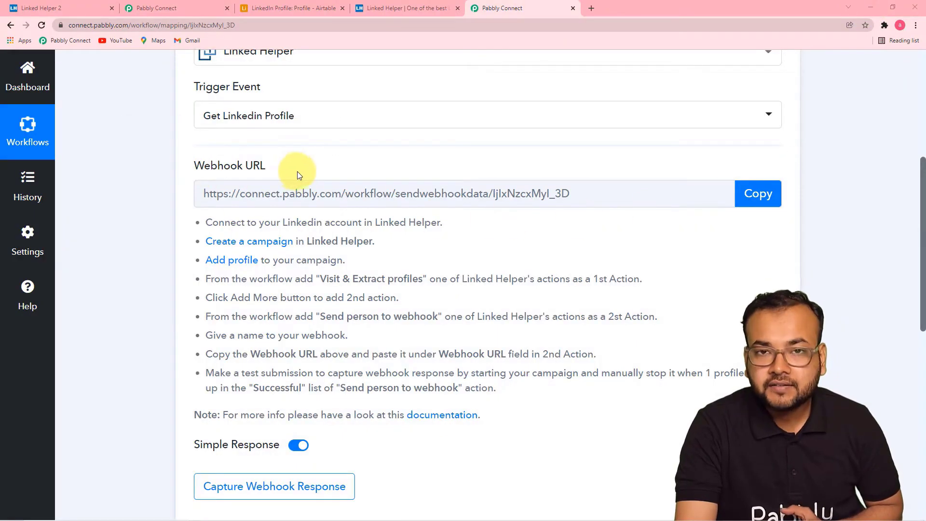
click(763, 196)
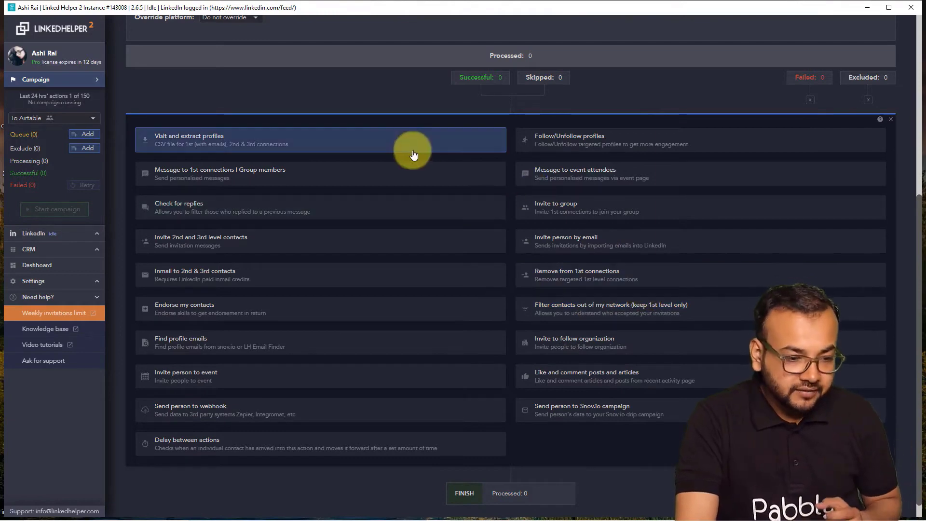
- Add a Send person to webhook action with the pasted Pabbly URL and save it
click(193, 409)
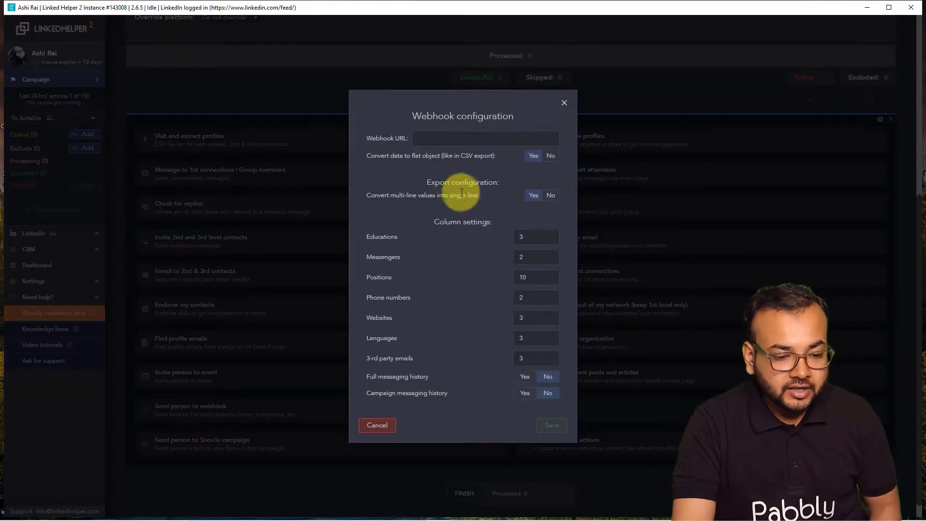
click(441, 137)
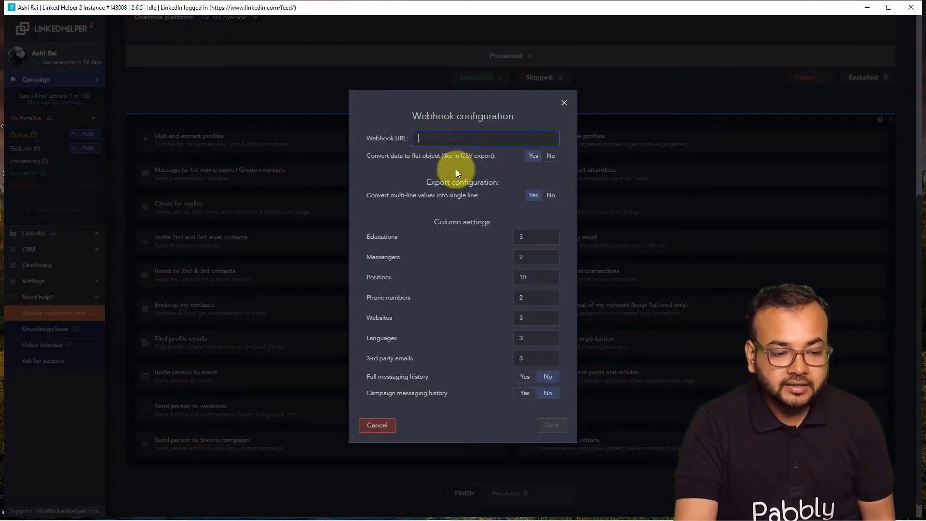
key(ctrl+v)
click(395, 170)
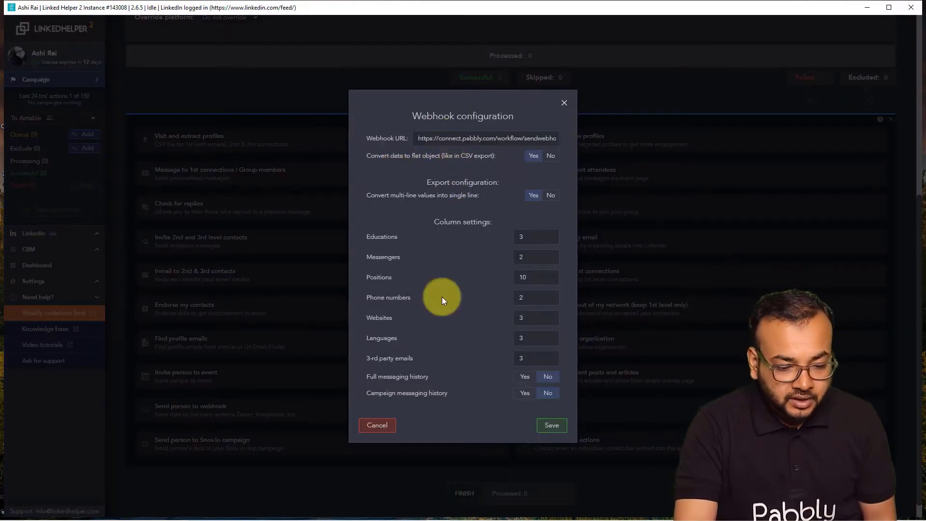
click(551, 427)
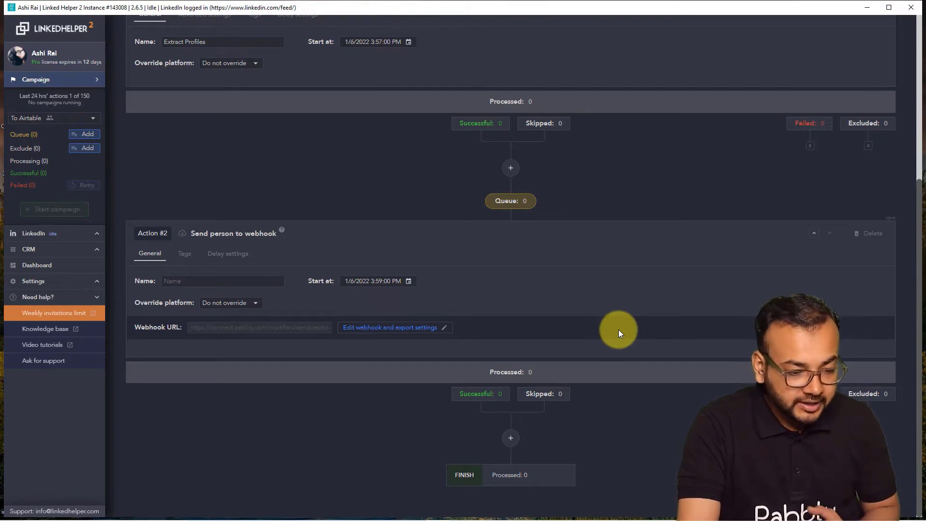
scroll(619, 331, up, 5)
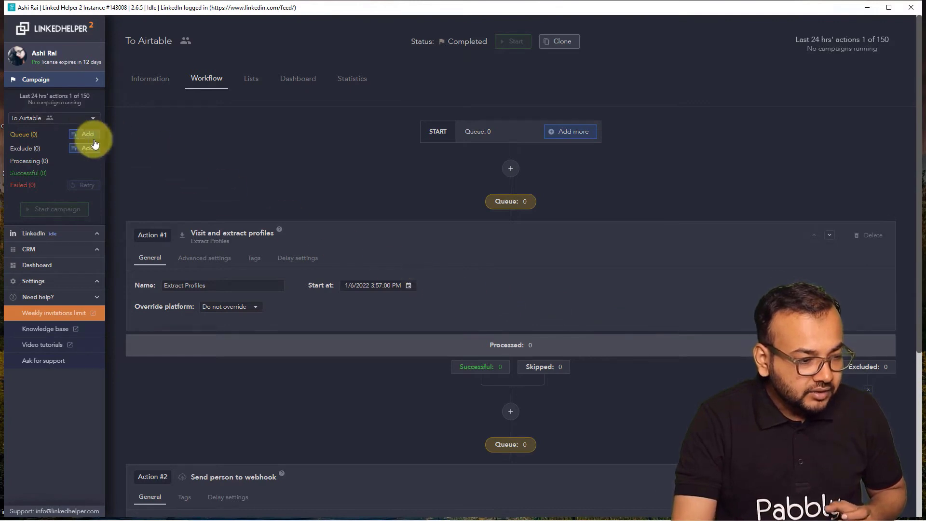
- Pick the My network page as the queue source to open the LinkedIn connections list
click(24, 136)
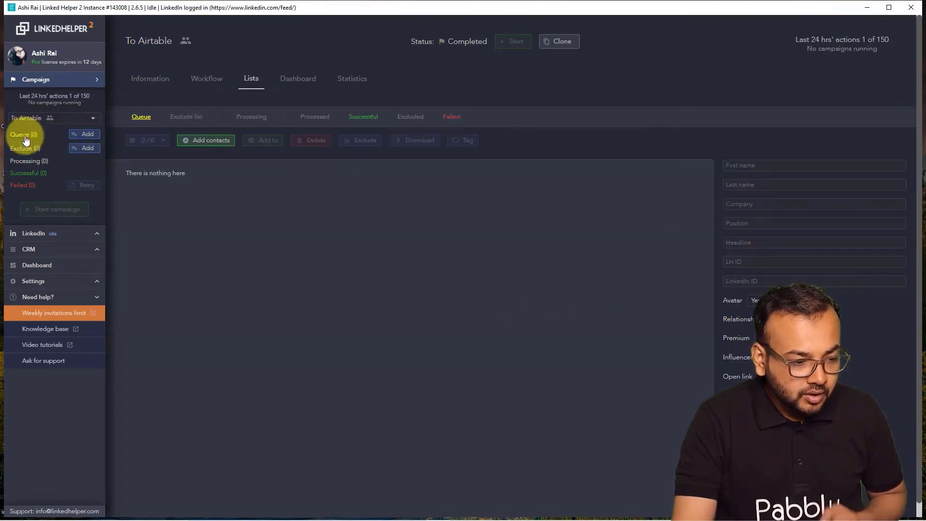
click(81, 137)
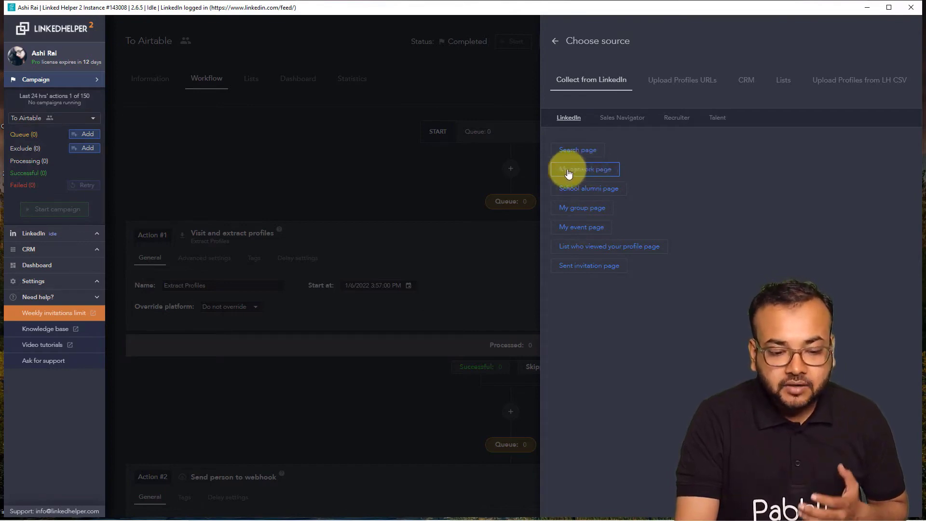
click(591, 170)
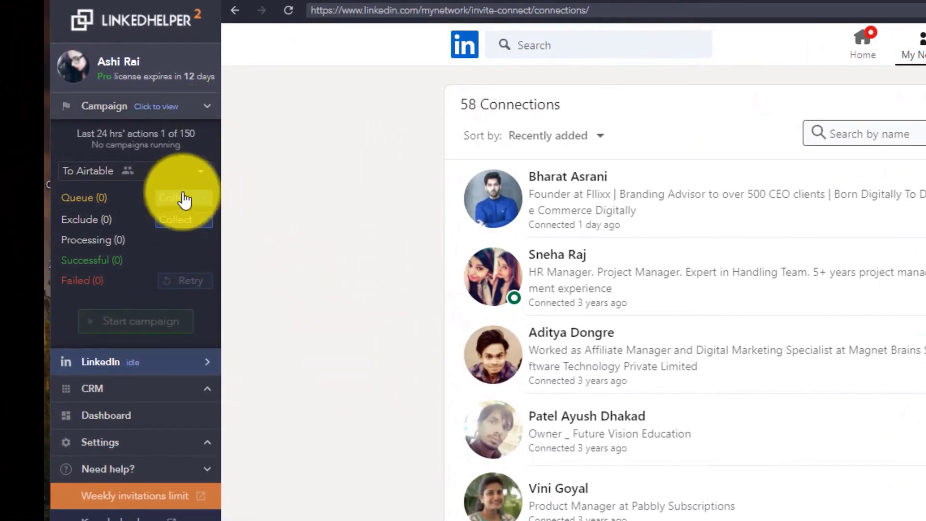
- Collect the connections from the current page into the queue and view the 48 profiles
click(185, 200)
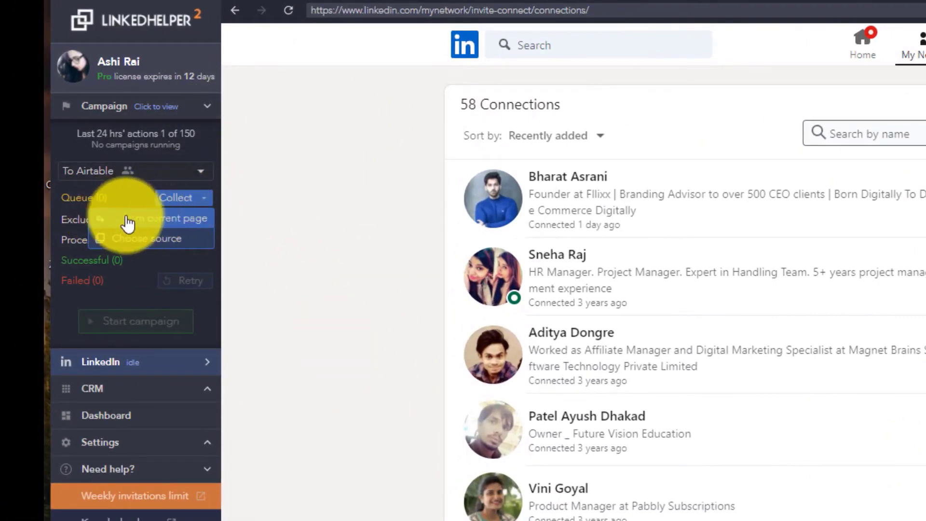
click(176, 217)
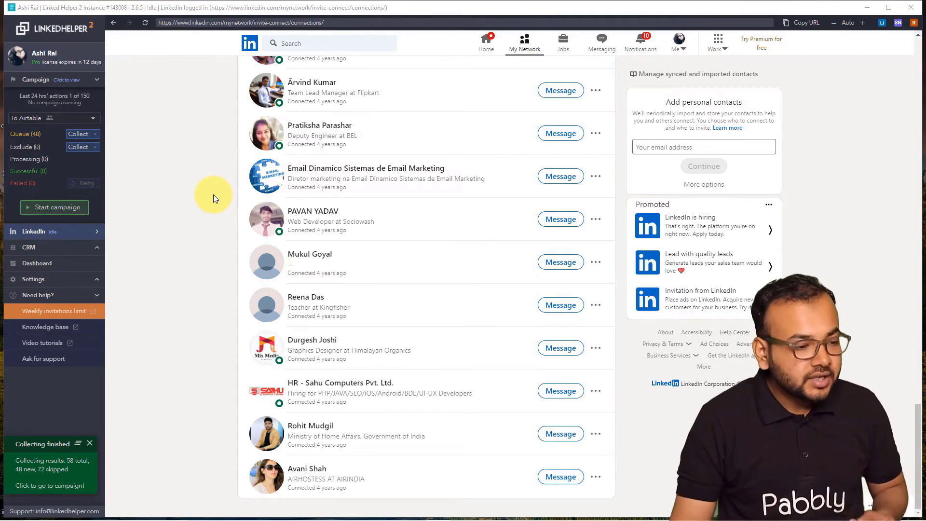
click(25, 134)
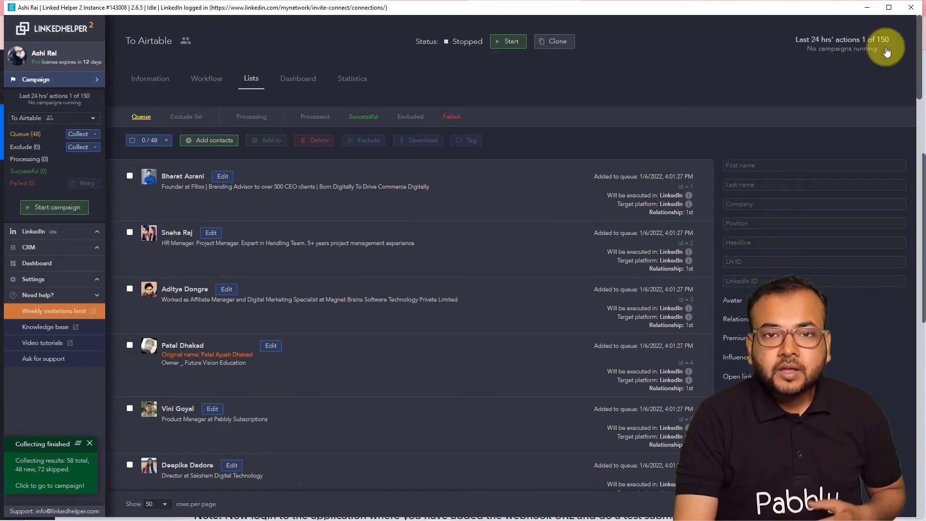
click(868, 7)
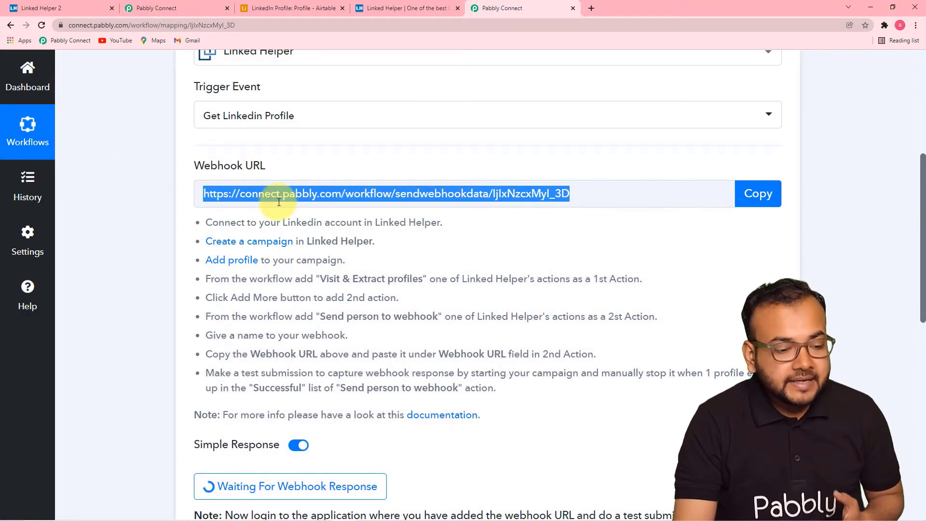
scroll(317, 255, down, 7)
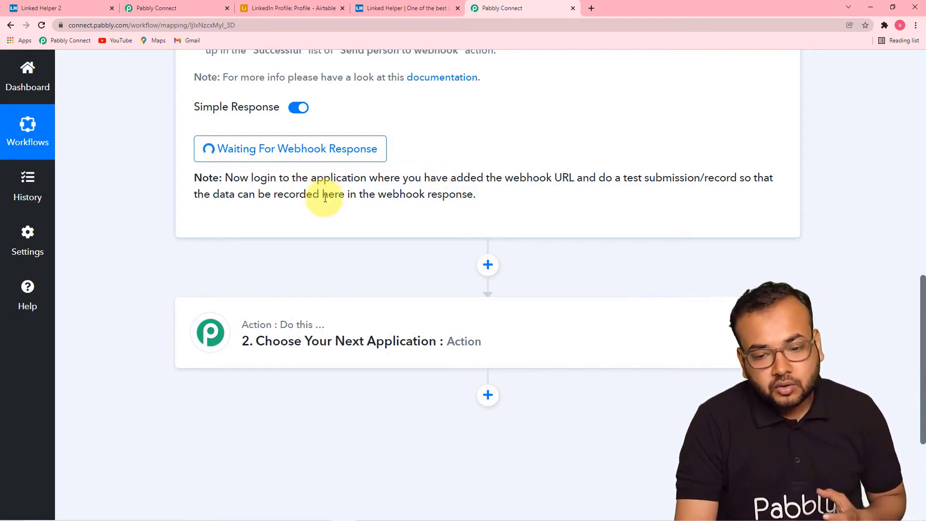
click(870, 7)
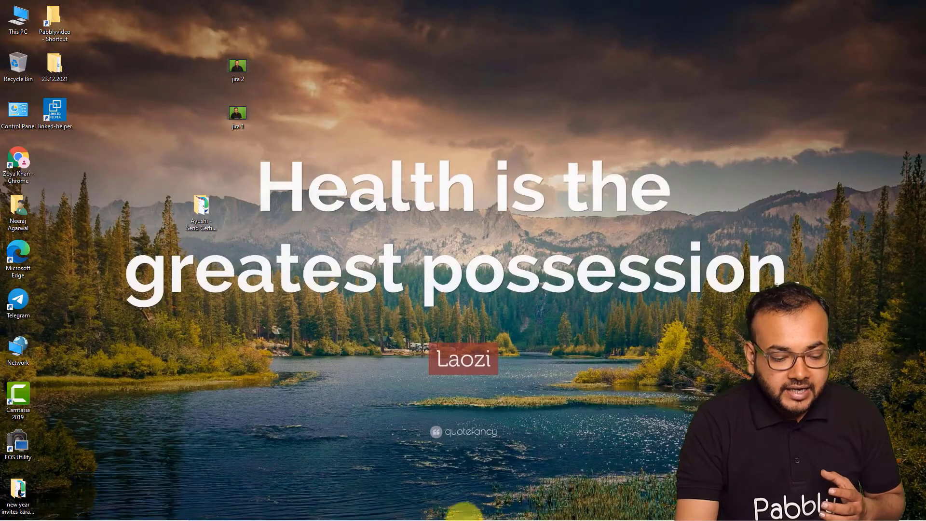
click(438, 516)
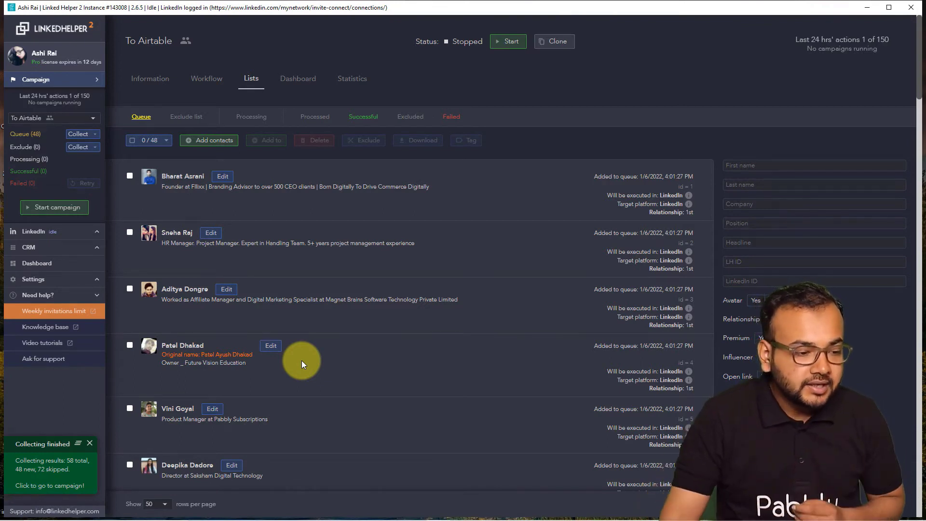
- Exclude 45 contacts, keeping only the first three profiles in the To Airtable queue
click(133, 177)
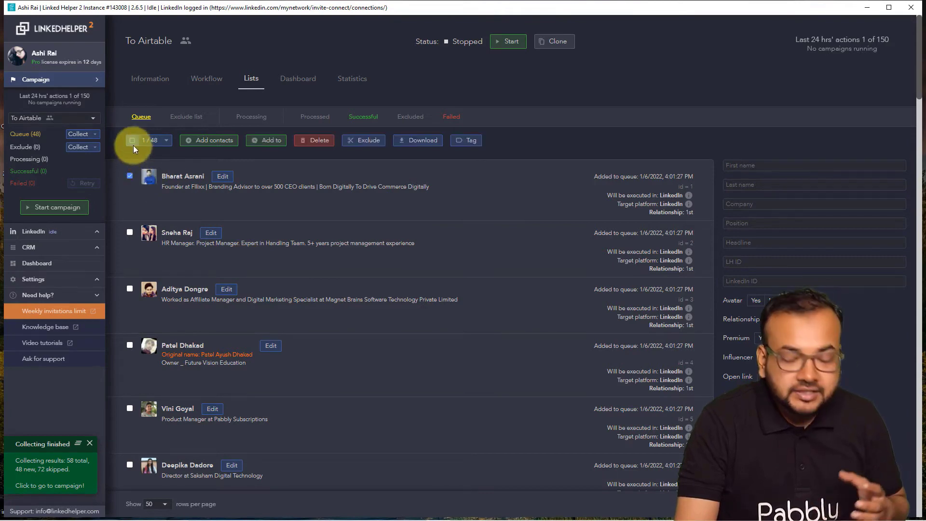
click(131, 234)
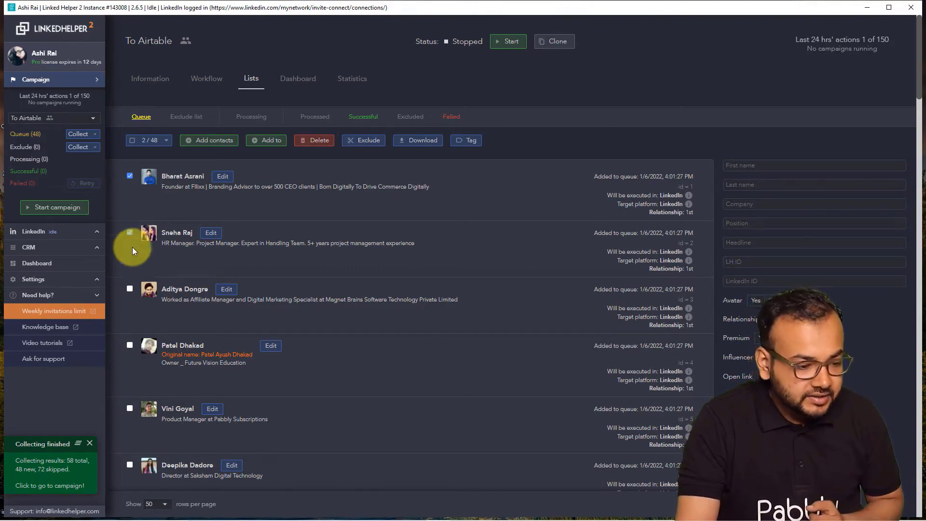
click(130, 289)
click(129, 346)
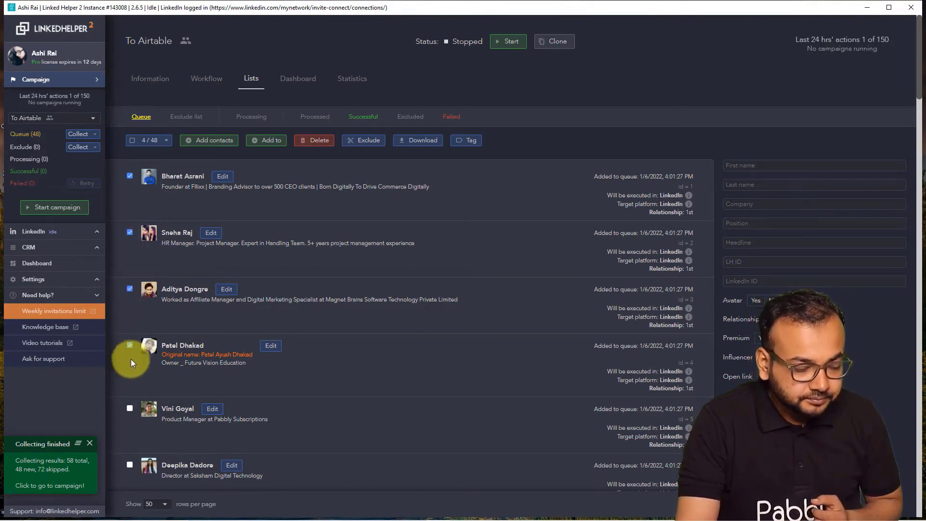
click(131, 409)
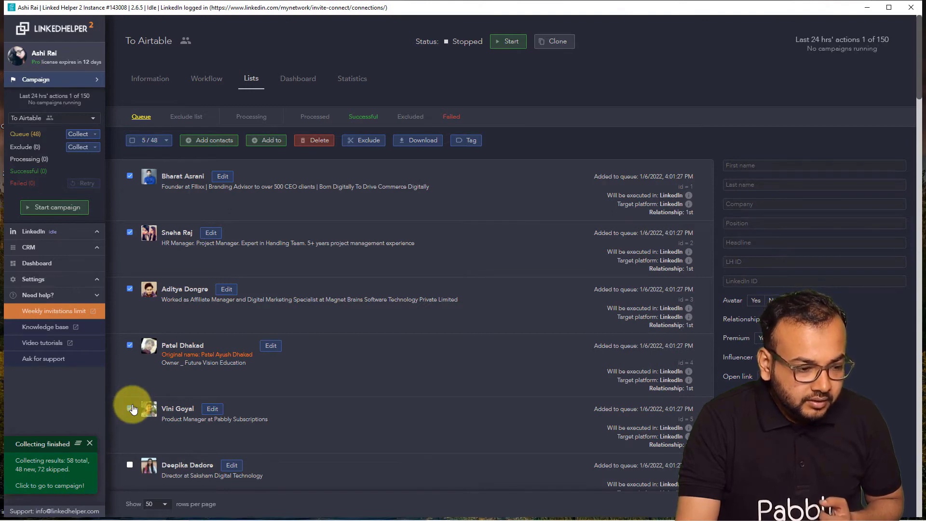
click(133, 140)
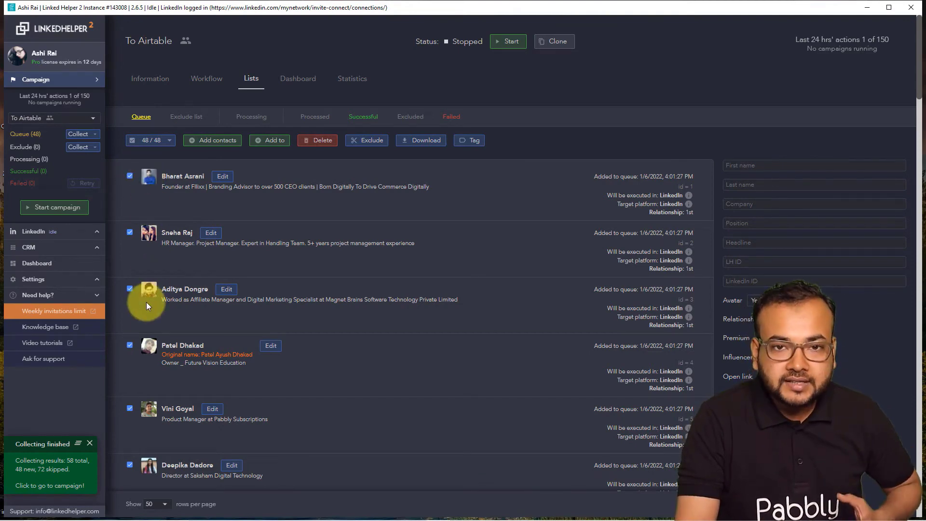
click(130, 176)
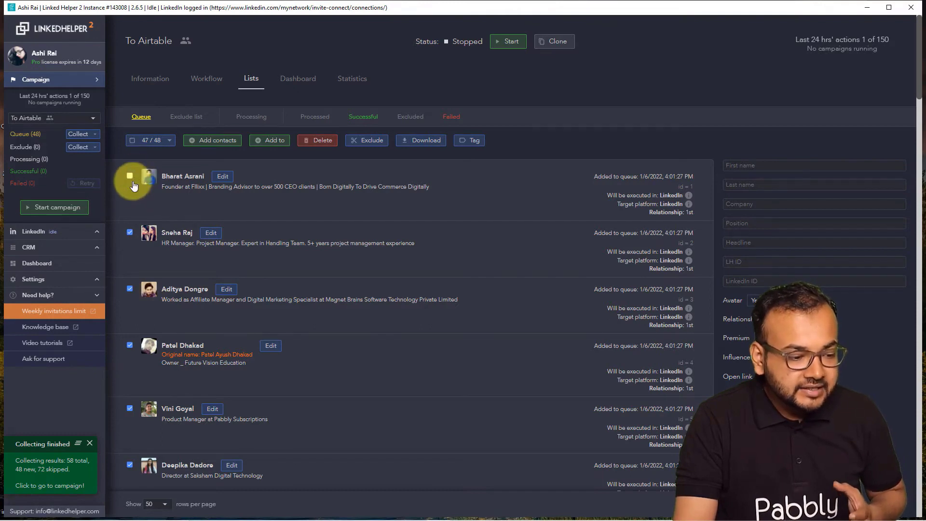
click(129, 232)
click(130, 288)
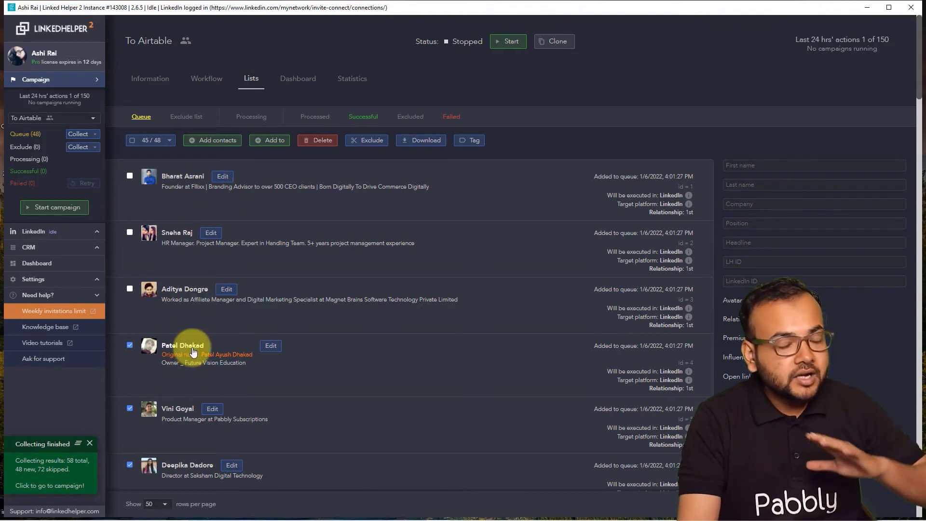
click(369, 140)
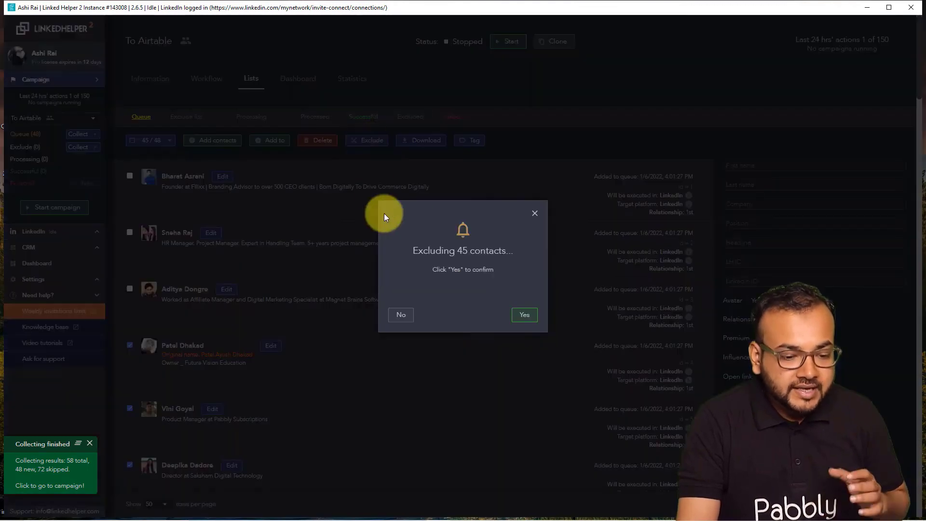
click(523, 315)
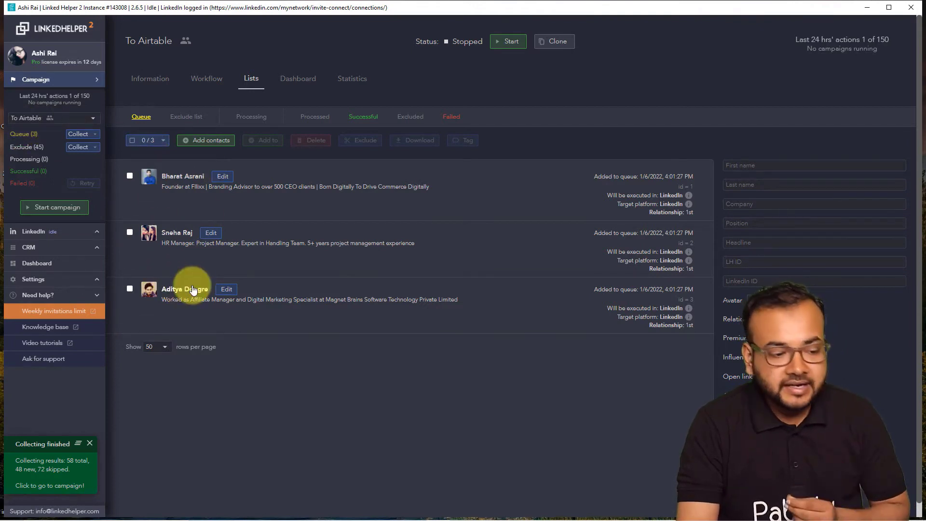
- Run the To Airtable campaign in Linked Helper 2 until Pabbly receives the first profile, then stop it
click(56, 208)
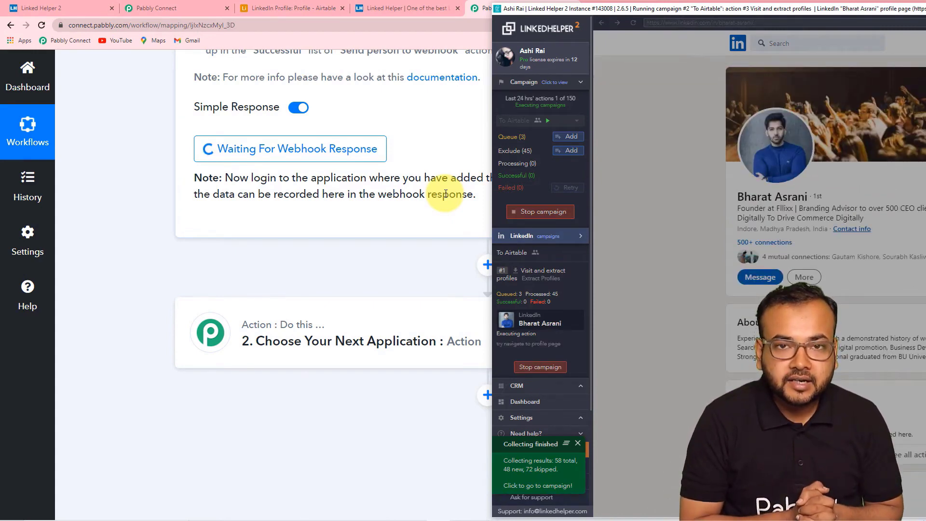
click(536, 214)
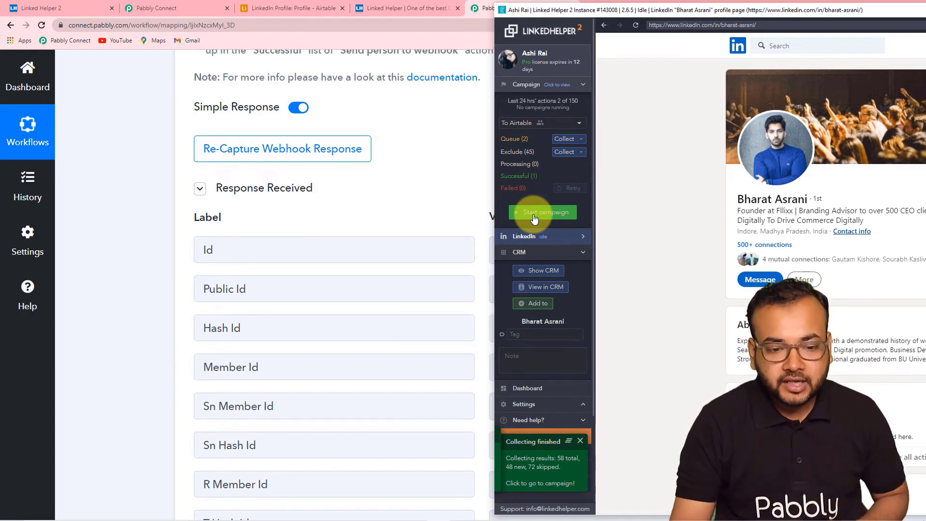
- Move the Linked Helper window aside and hide it to reveal Pabbly's webhook response
drag(694, 10, 605, 63)
drag(892, 64, 765, 61)
click(914, 62)
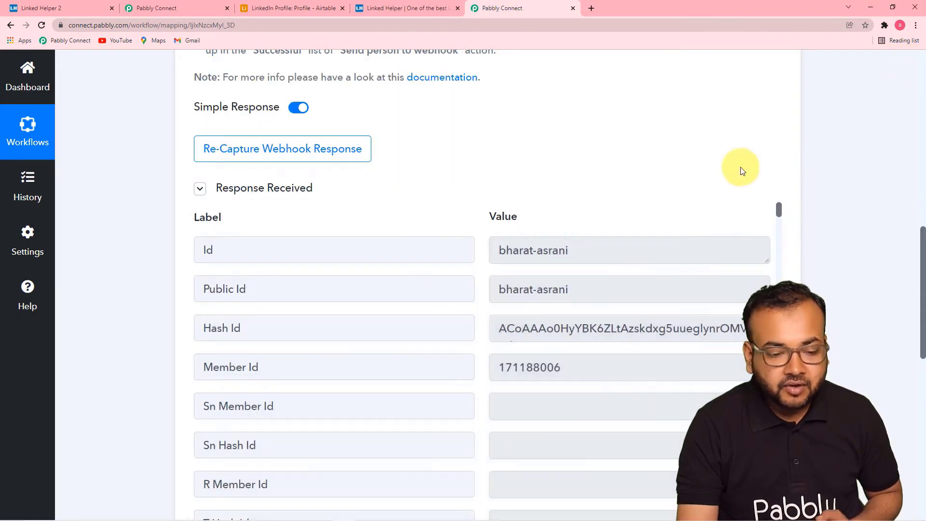
- Scroll through the captured profile fields and enlarge the Summary value to read more
scroll(641, 205, down, 1)
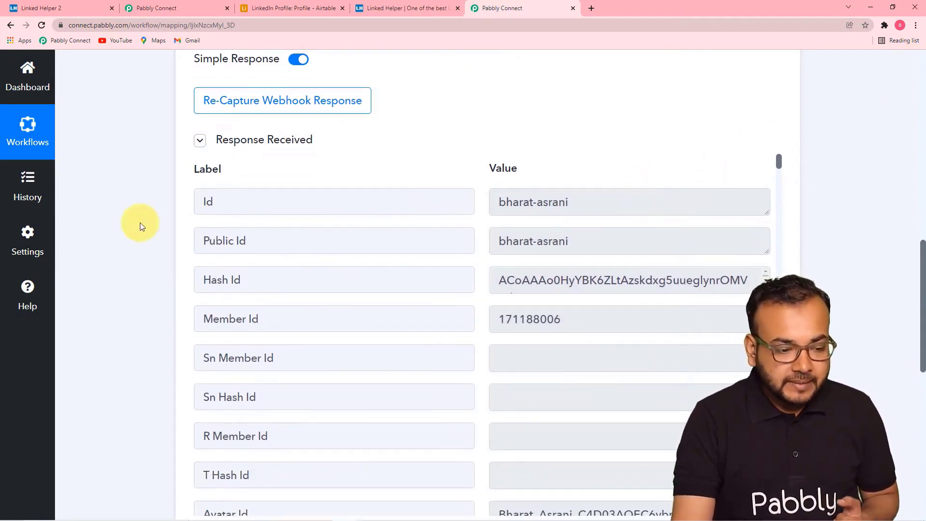
scroll(140, 222, down, 2)
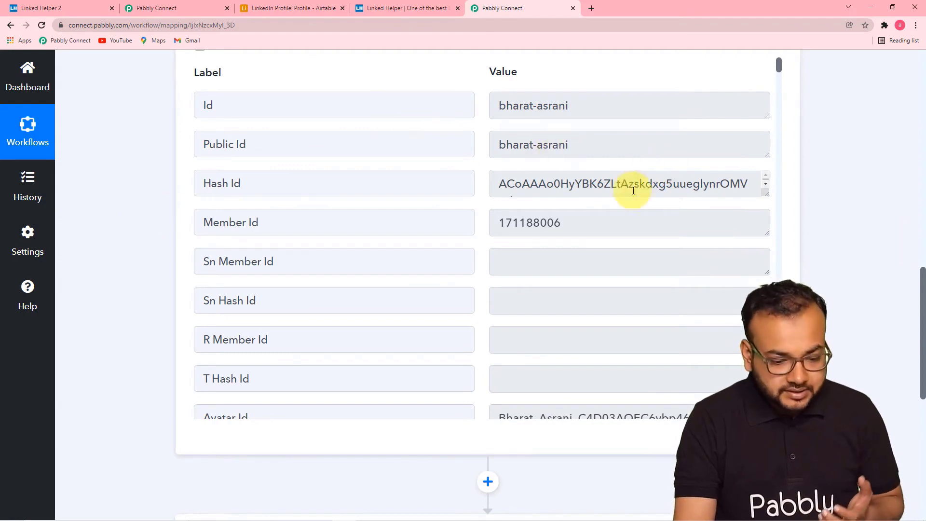
scroll(590, 209, down, 1)
scroll(589, 208, down, 1)
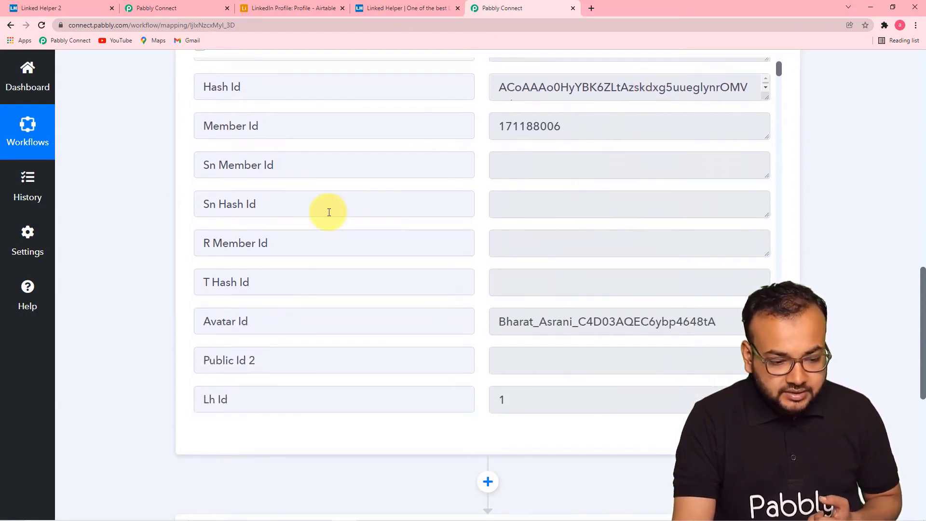
scroll(329, 212, down, 5)
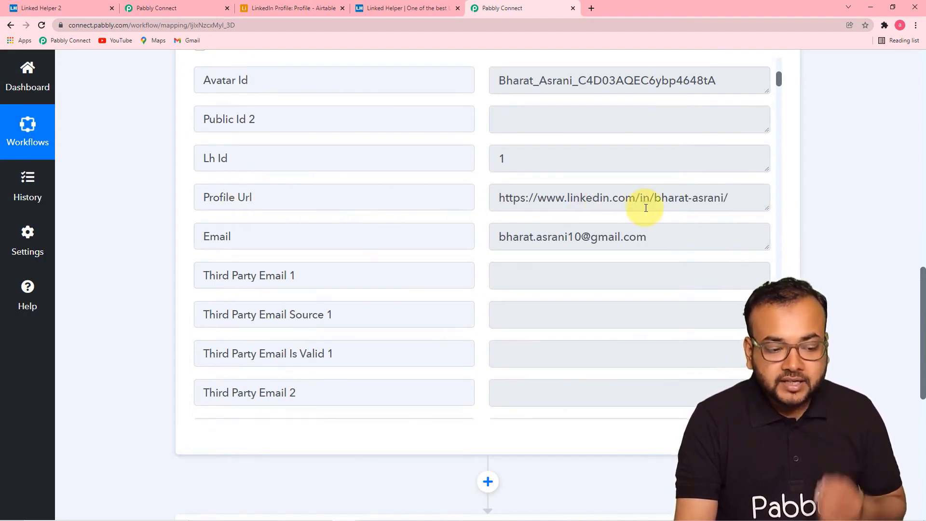
scroll(464, 215, down, 10)
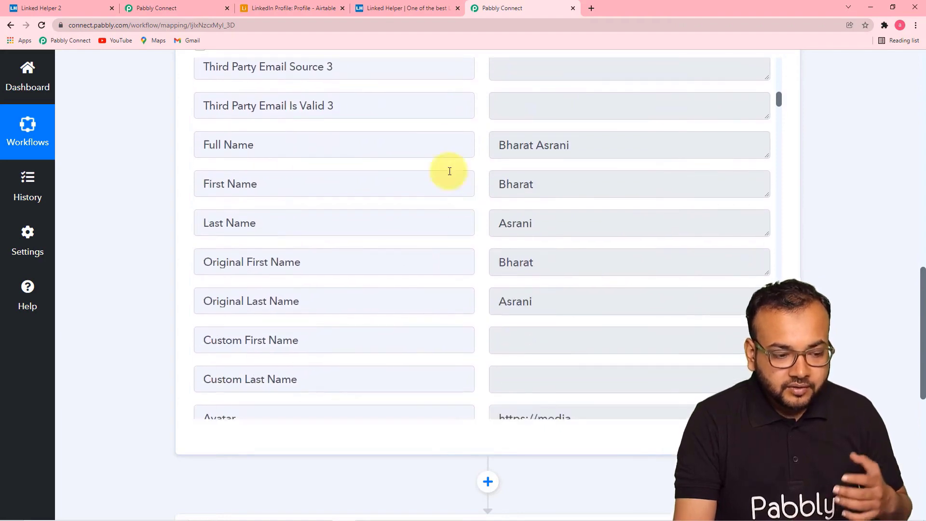
scroll(450, 225, down, 6)
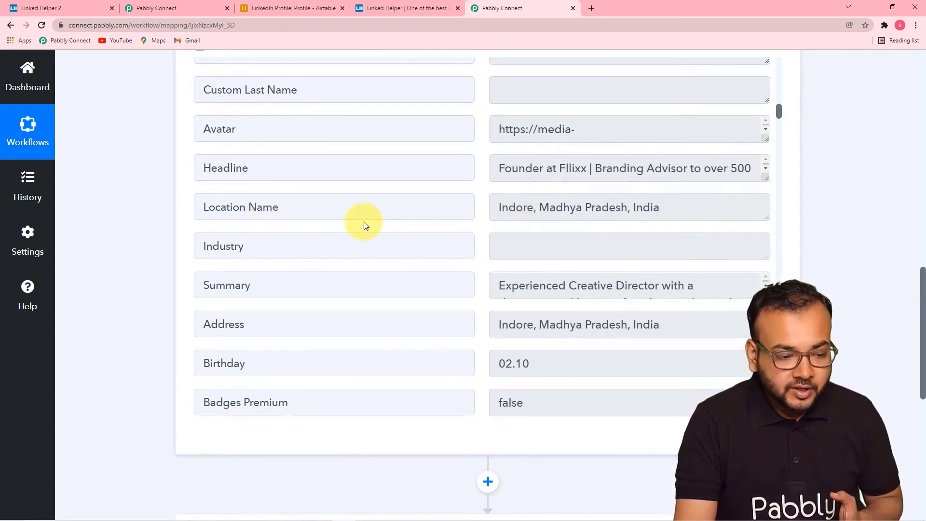
scroll(363, 225, down, 1)
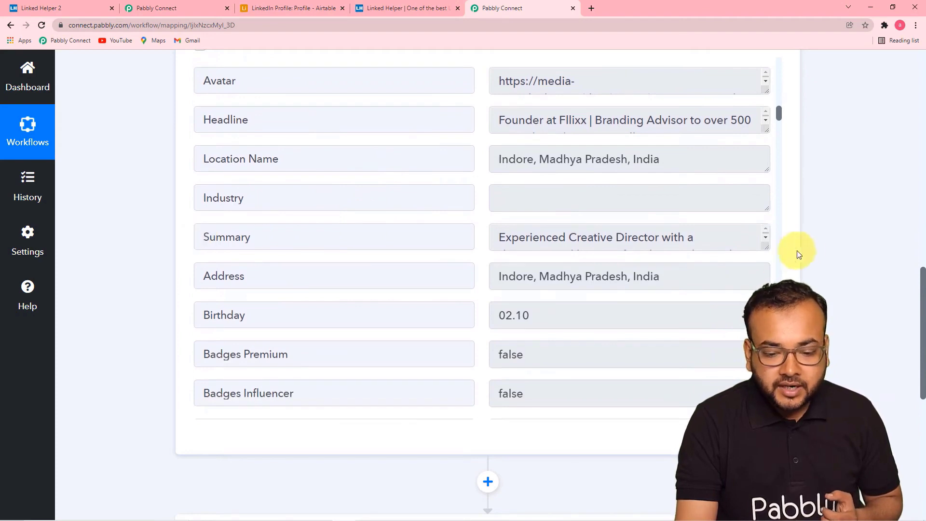
drag(766, 248, 766, 319)
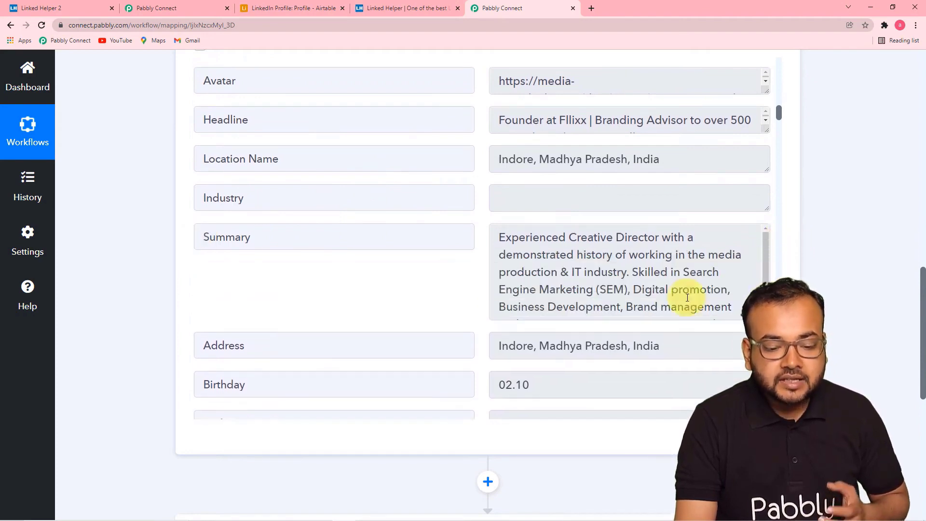
scroll(589, 271, down, 1)
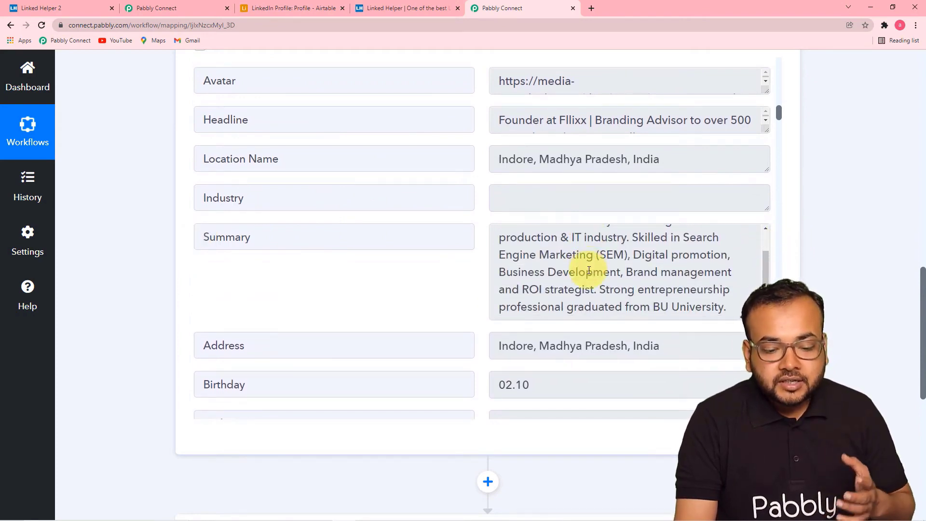
scroll(589, 270, down, 1)
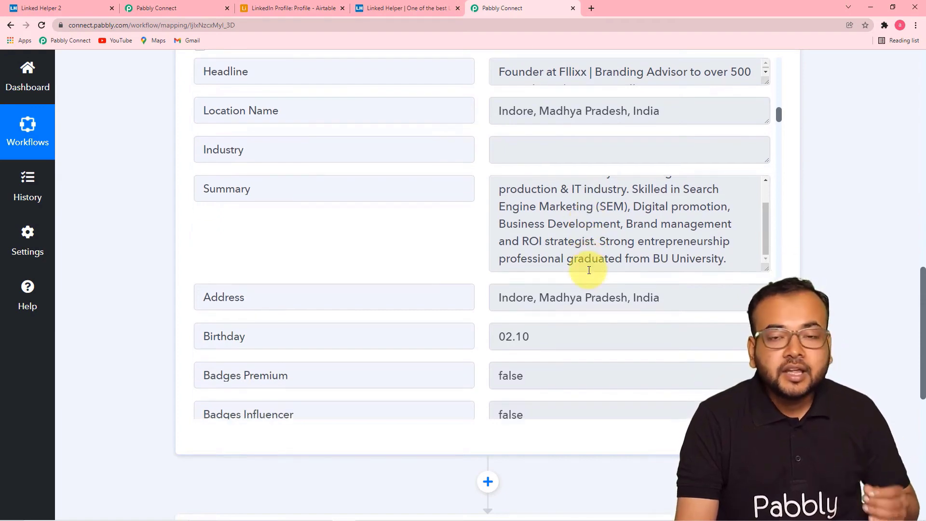
scroll(589, 270, up, 1)
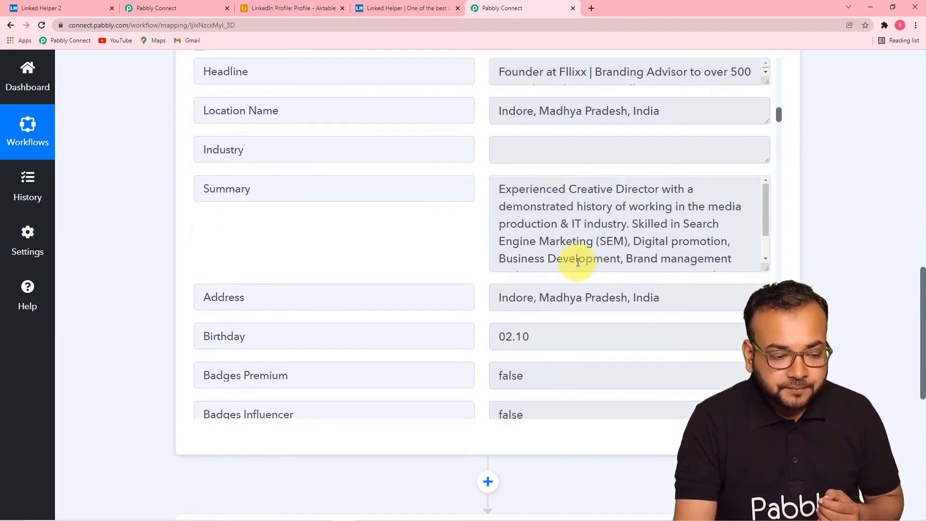
- Expand the Skills field to show its full list, then continue down to the next action step
scroll(543, 279, down, 2)
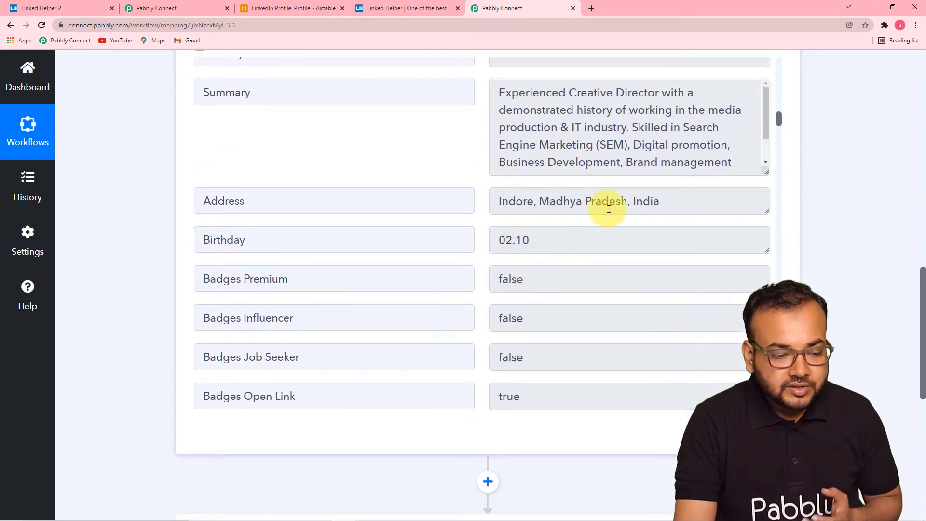
scroll(378, 260, down, 6)
scroll(378, 263, down, 10)
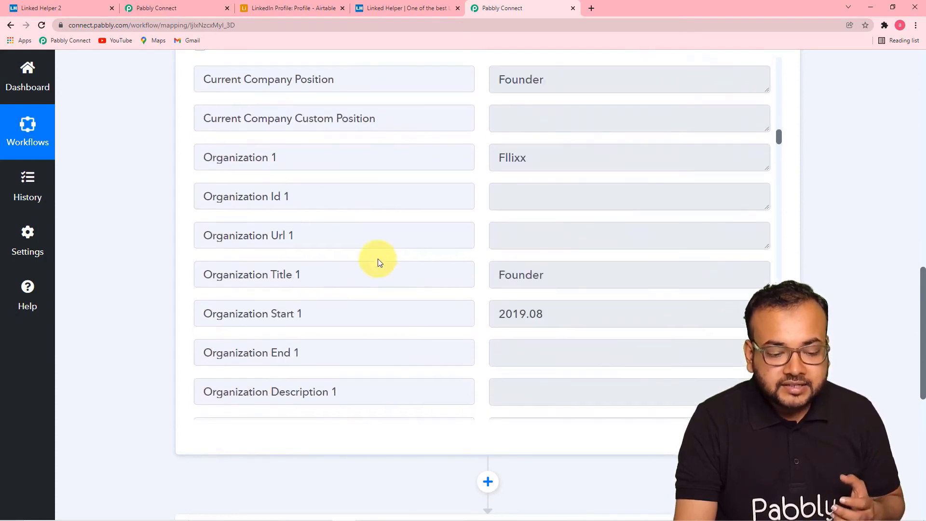
scroll(381, 258, up, 1)
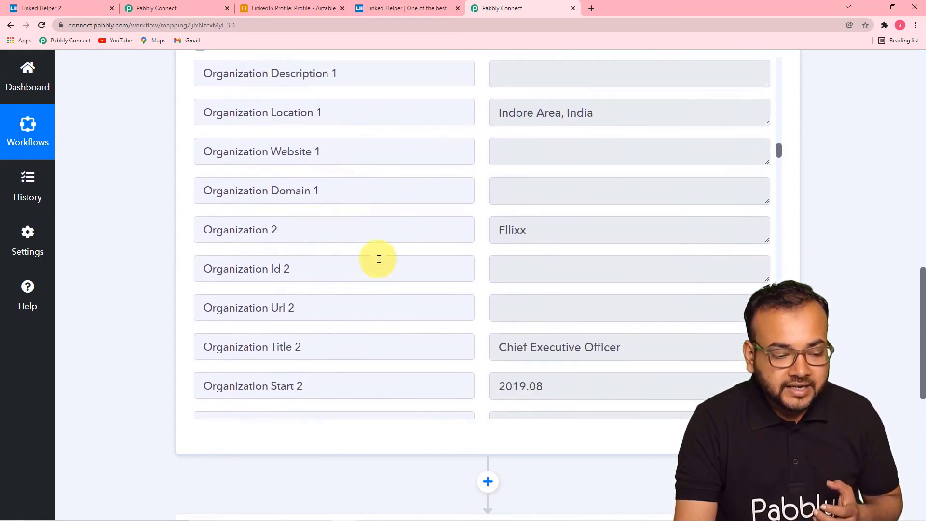
scroll(381, 258, down, 3)
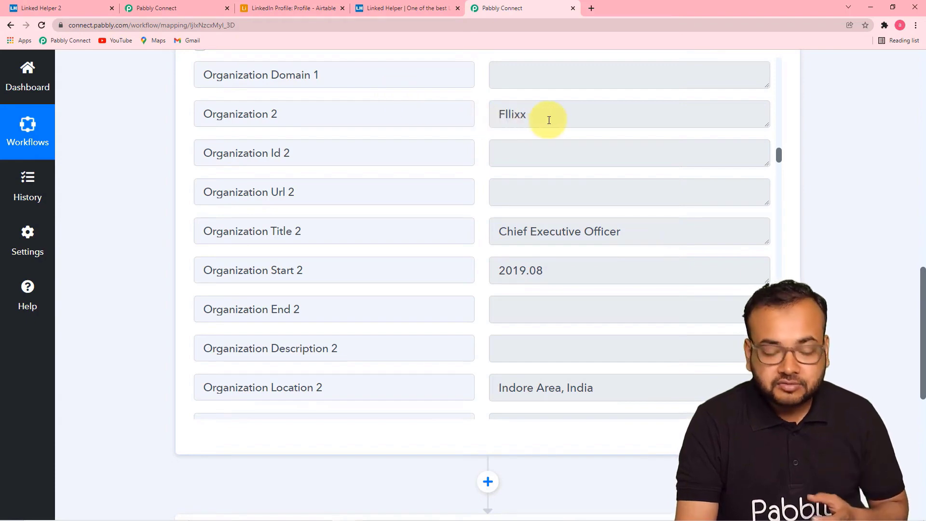
scroll(548, 118, down, 6)
scroll(549, 120, down, 2)
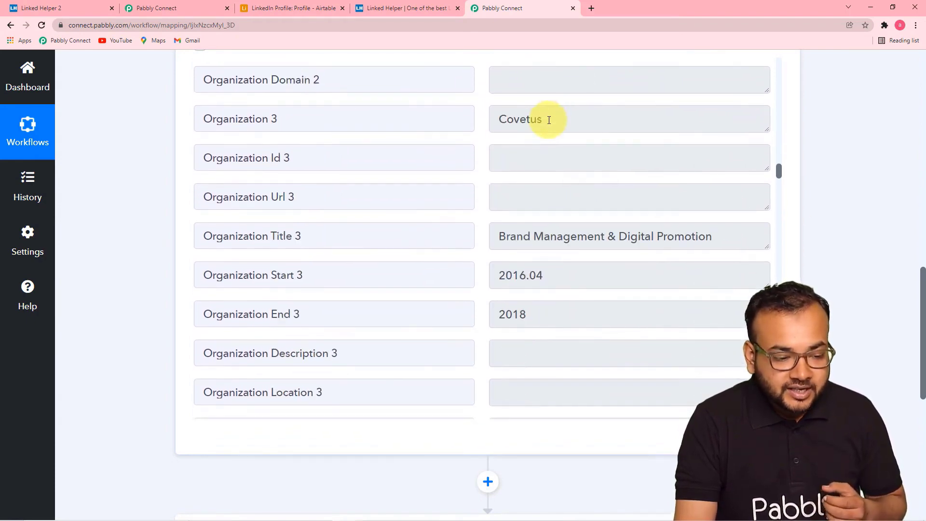
scroll(450, 222, down, 1)
scroll(561, 217, down, 4)
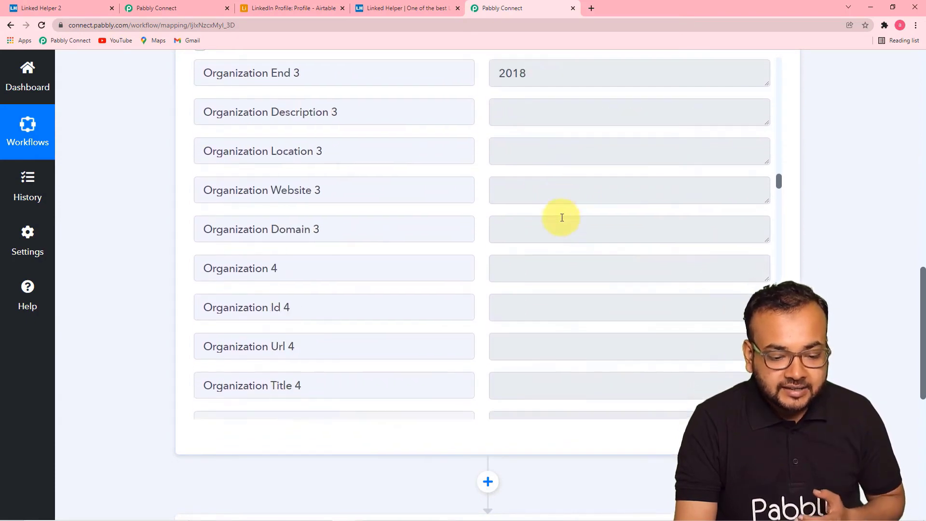
scroll(562, 218, down, 17)
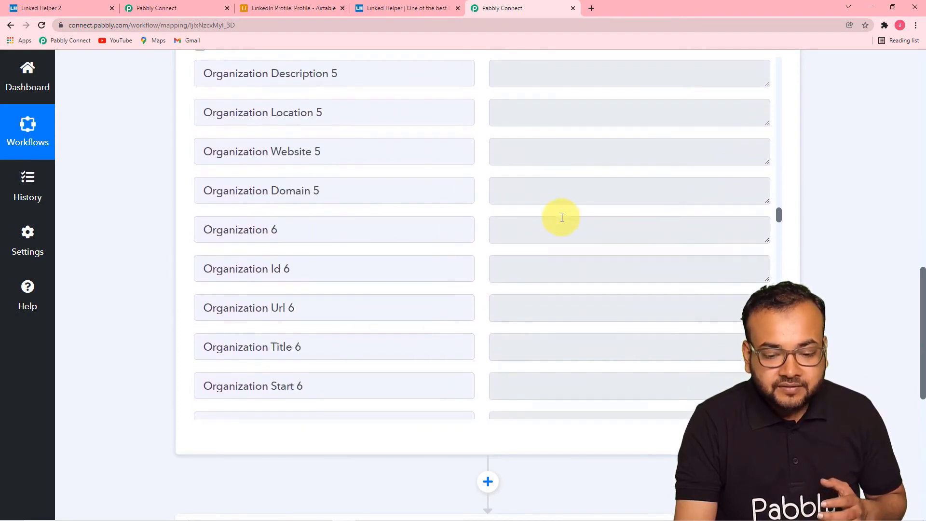
scroll(562, 217, down, 17)
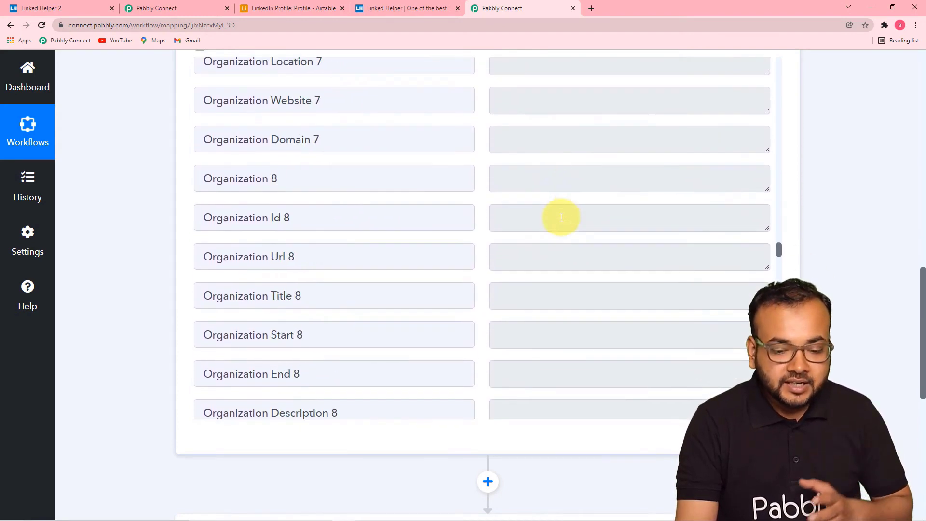
scroll(562, 218, down, 20)
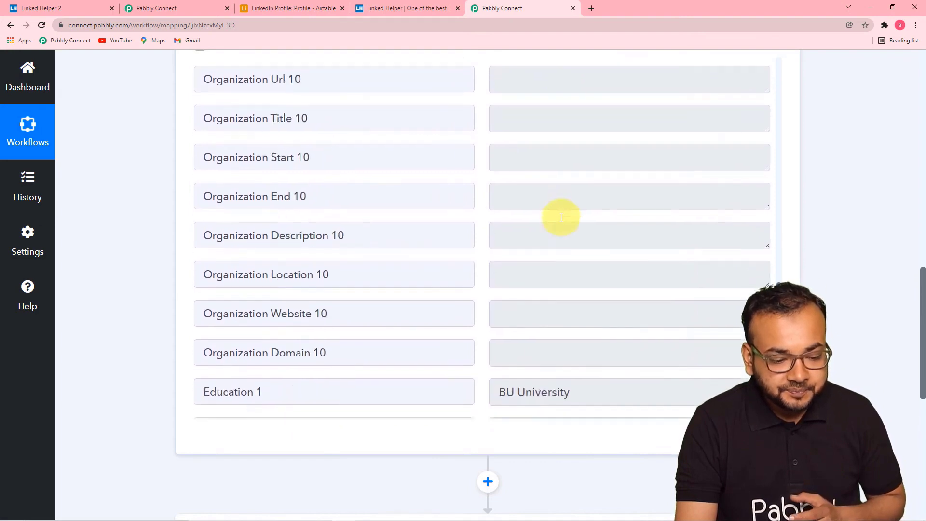
scroll(562, 217, down, 10)
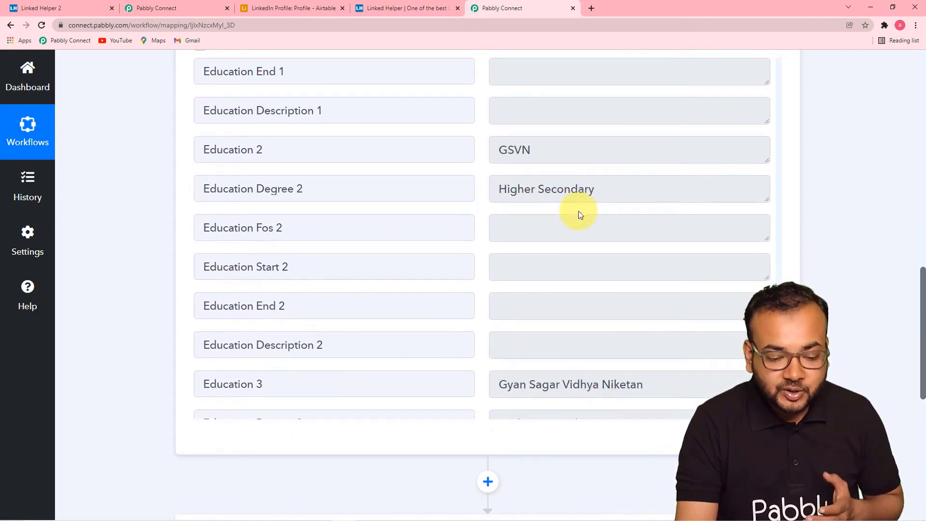
scroll(579, 214, down, 12)
scroll(580, 211, down, 4)
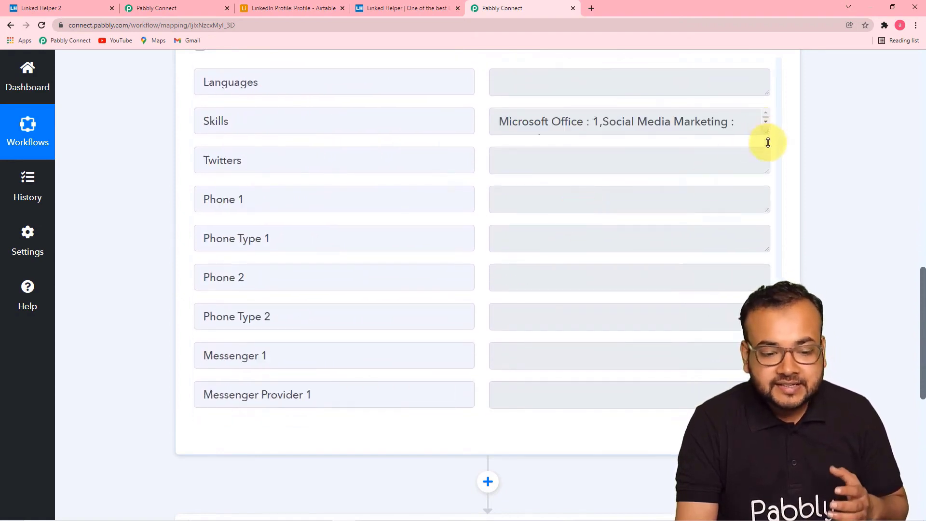
drag(768, 142, 767, 237)
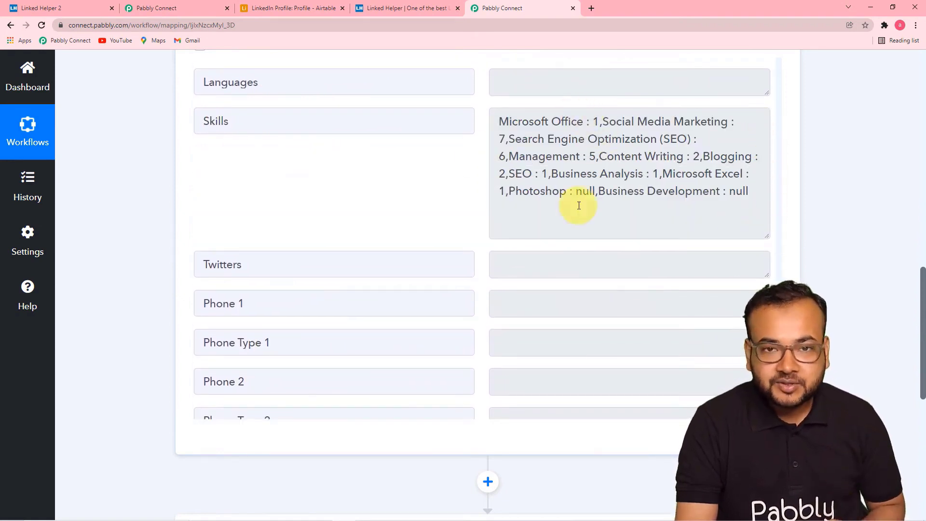
scroll(357, 203, down, 9)
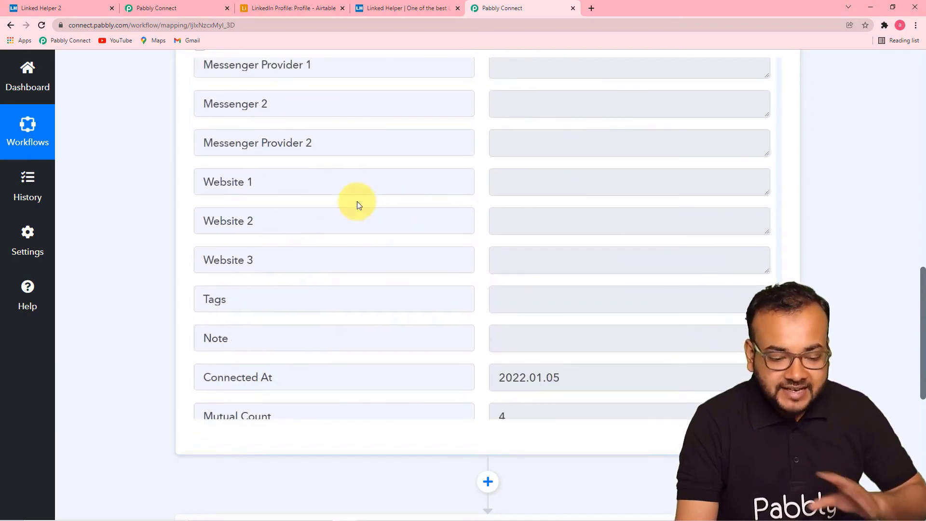
scroll(357, 202, down, 2)
scroll(249, 252, down, 4)
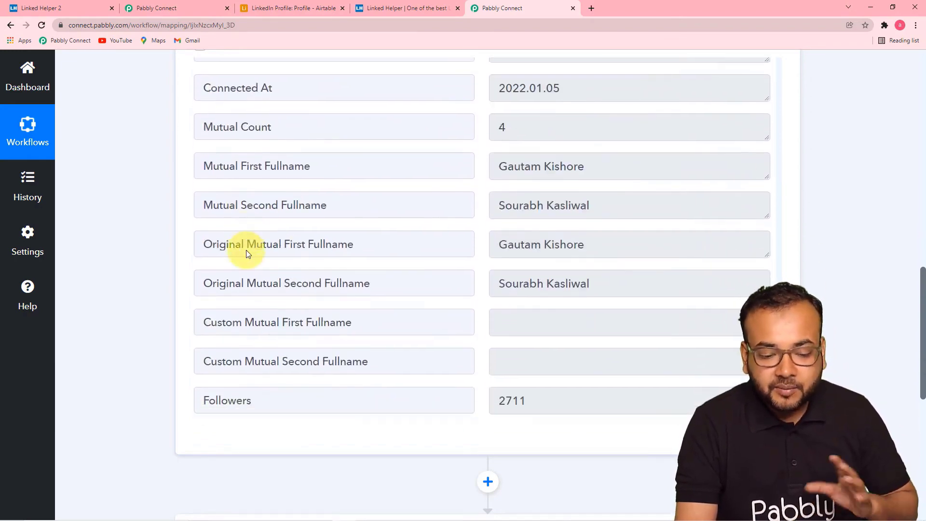
scroll(246, 251, down, 5)
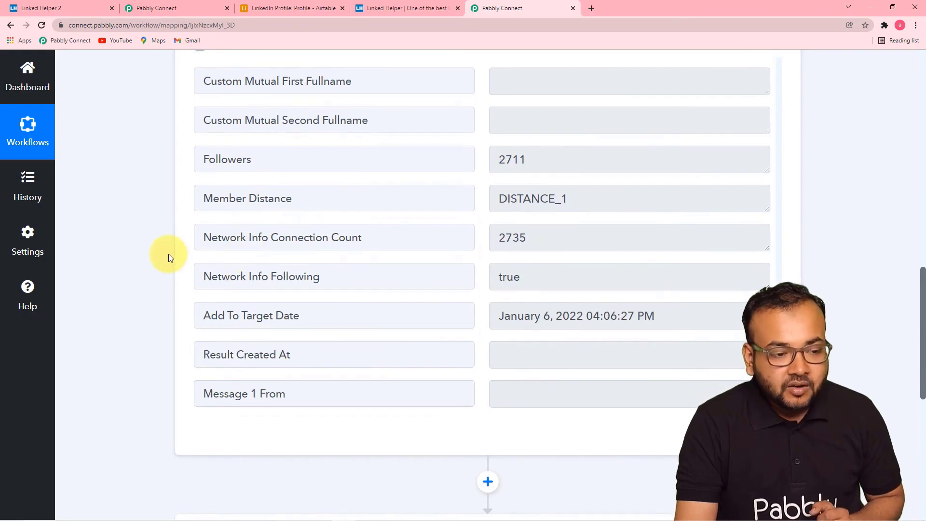
scroll(169, 254, down, 2)
scroll(169, 253, up, 1)
scroll(169, 254, up, 2)
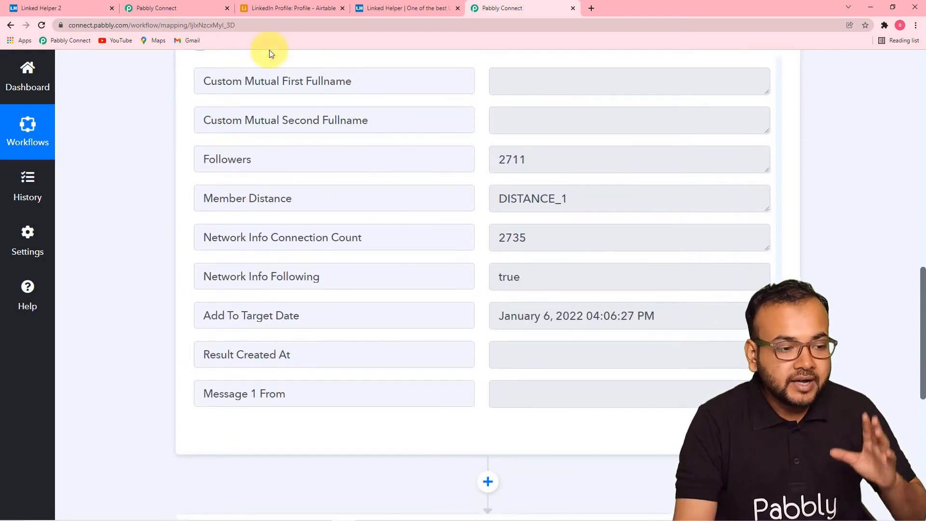
scroll(167, 114, down, 9)
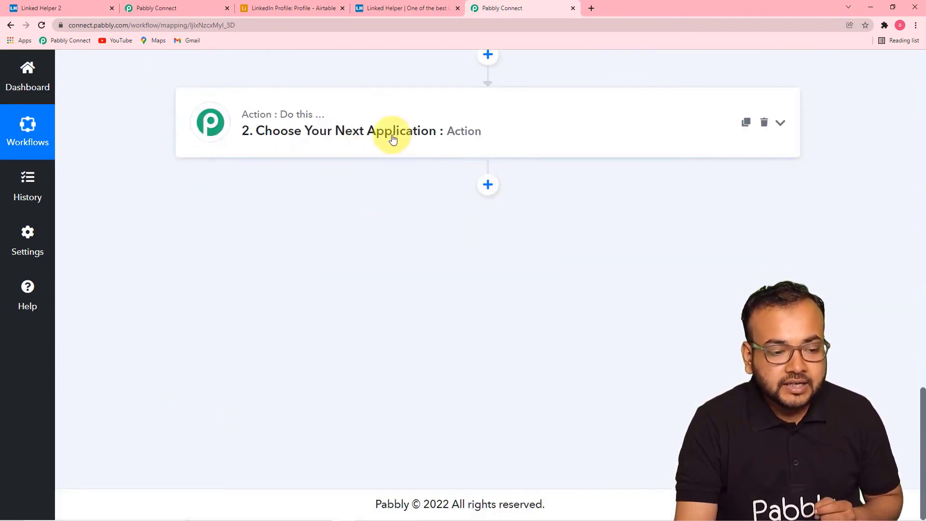
- Search 'airt' and choose Airtable as the app for the second action step
click(393, 139)
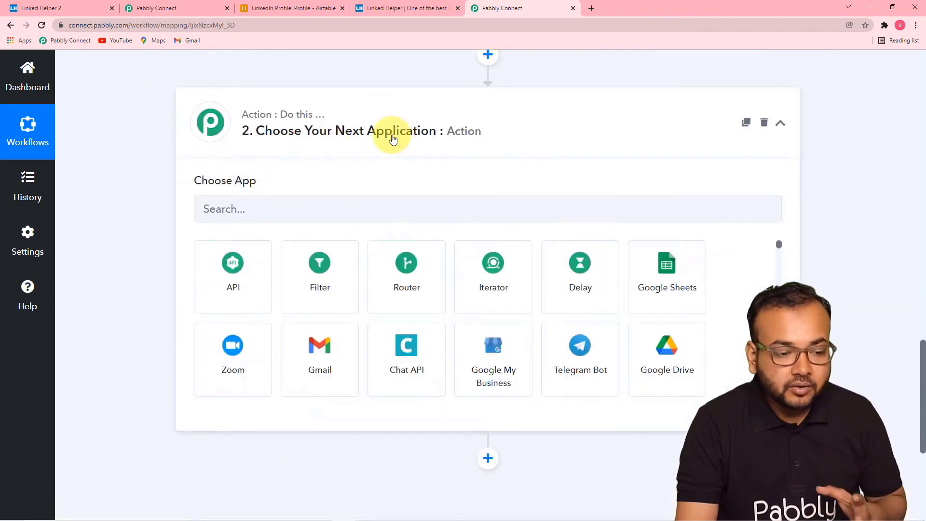
scroll(393, 137, down, 2)
click(290, 113)
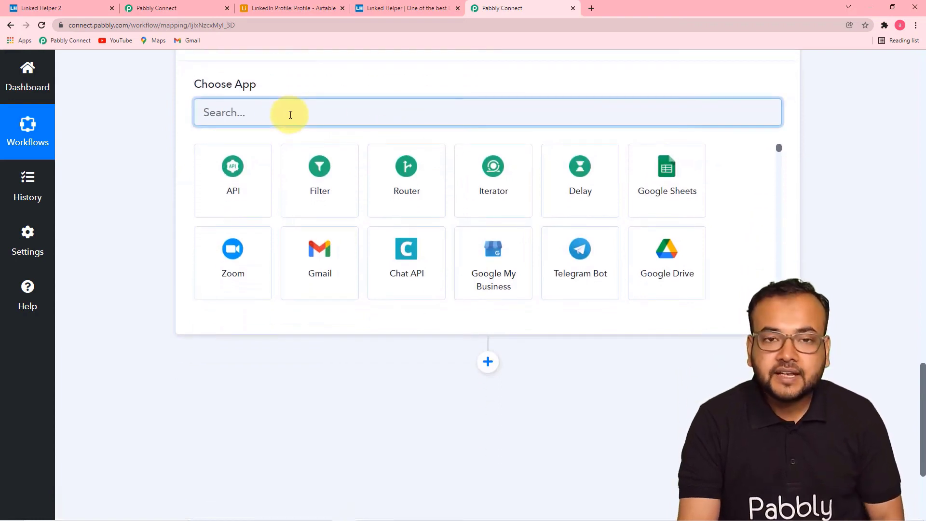
text(a)
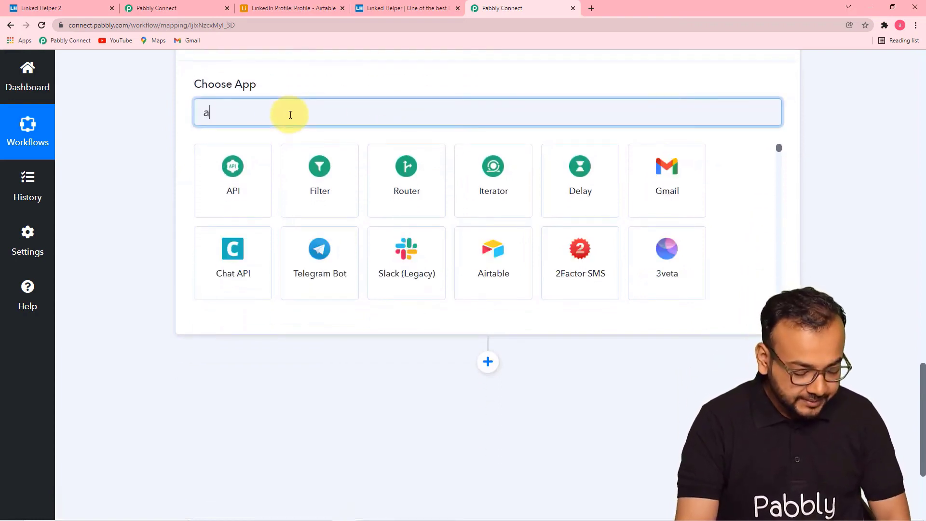
text(irt)
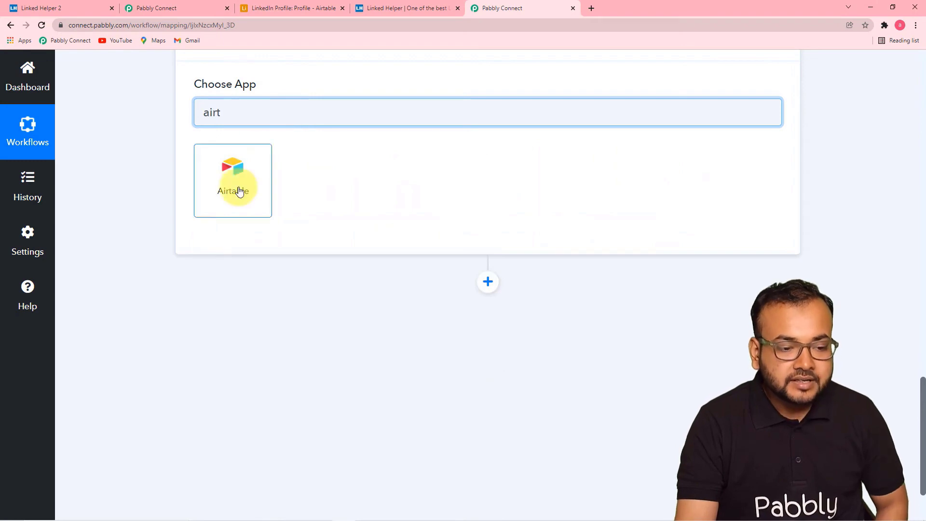
click(238, 189)
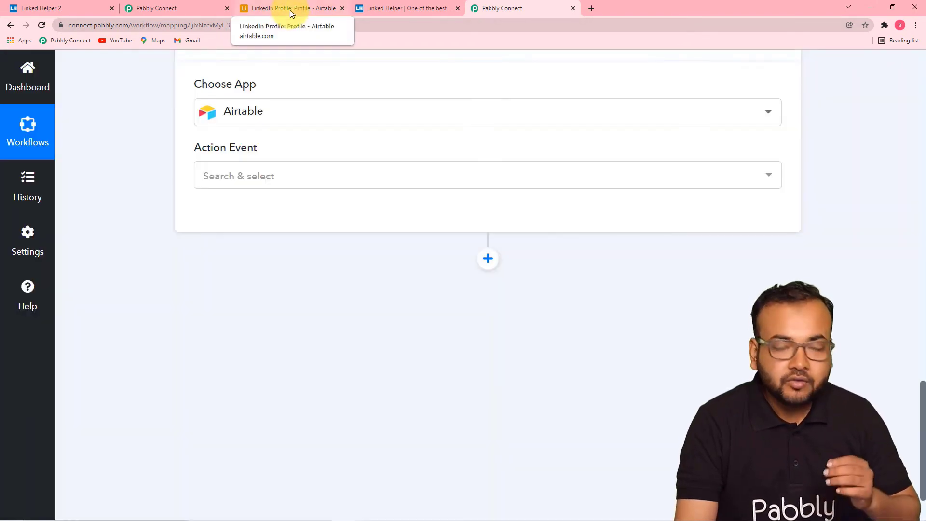
- Select and delete all records from Airtable's LinkedIn Profile table, then go back to Pabbly
click(291, 9)
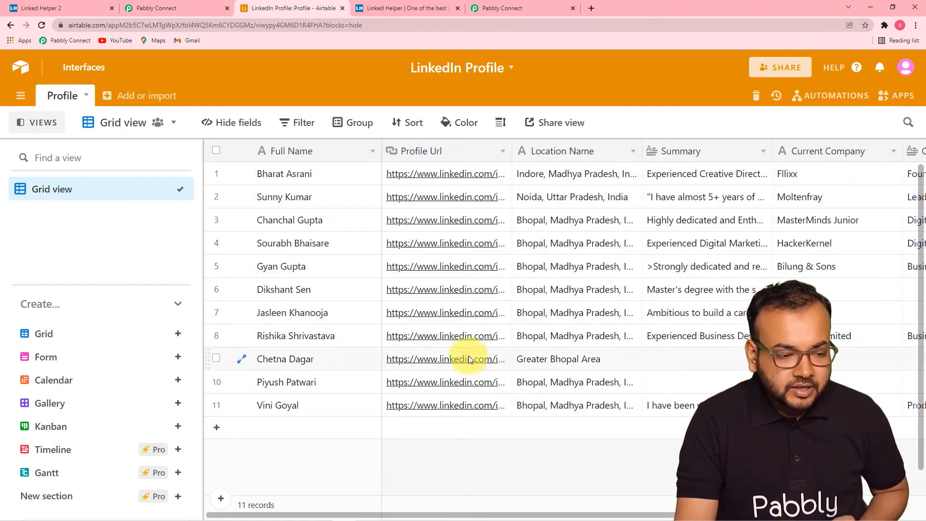
click(216, 174)
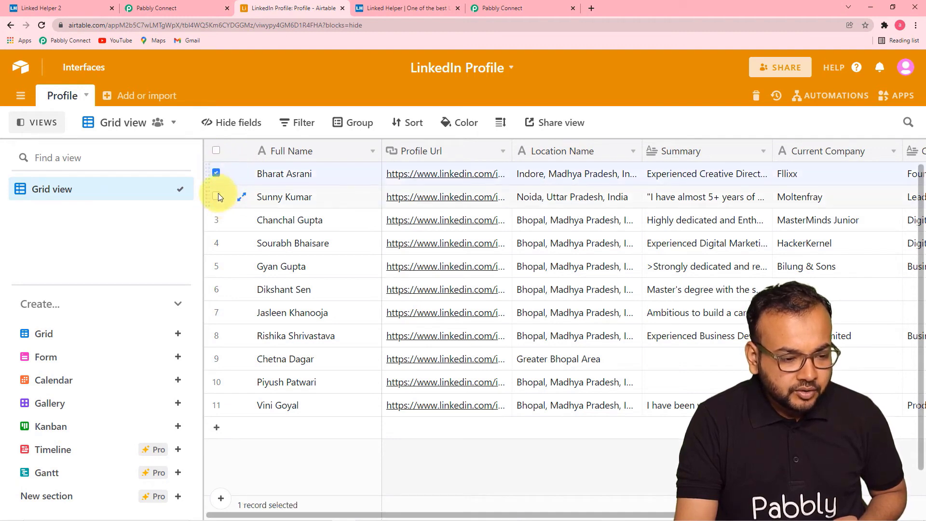
click(217, 197)
click(216, 221)
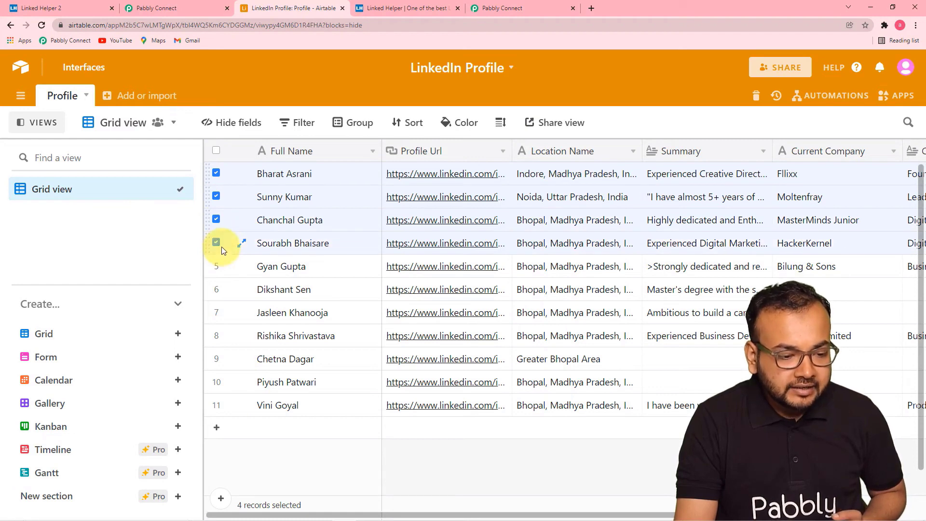
scroll(223, 250, down, 1)
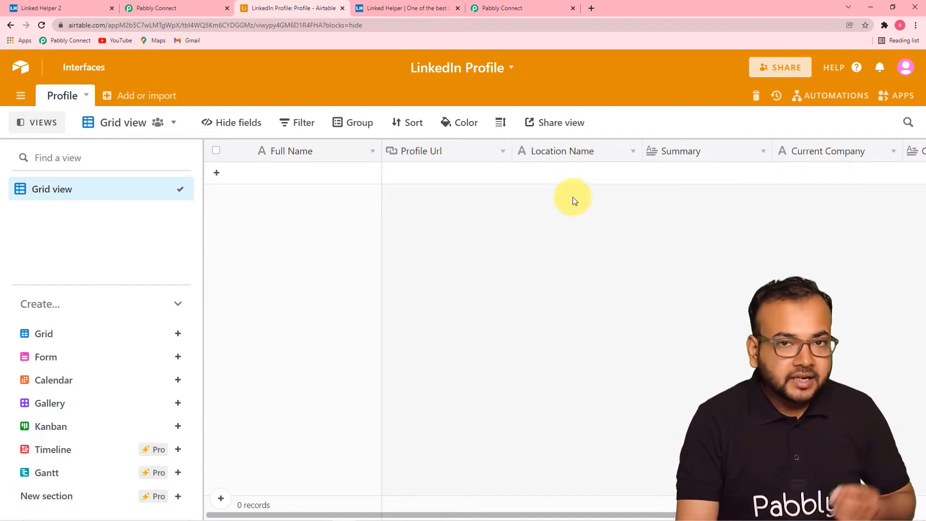
click(502, 8)
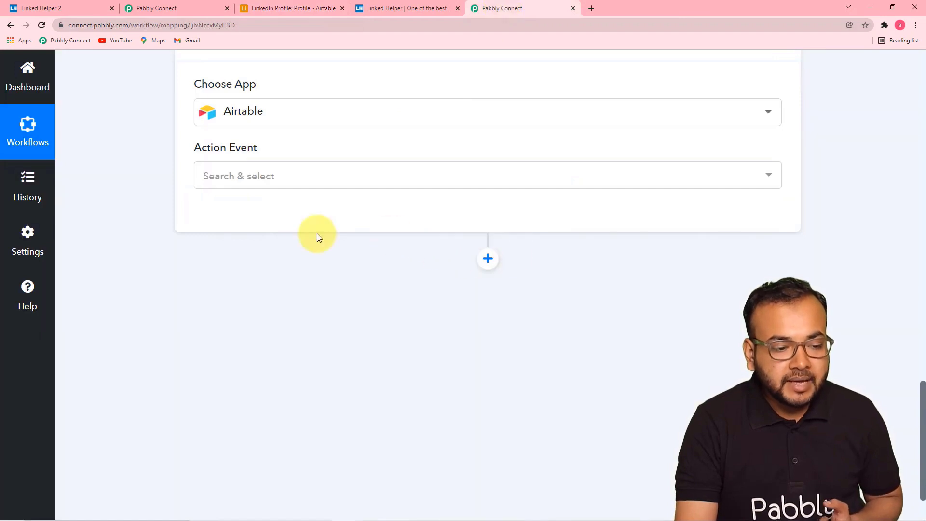
- Set the Airtable action event to Create Record and bring up the account connection panel
scroll(317, 233, up, 1)
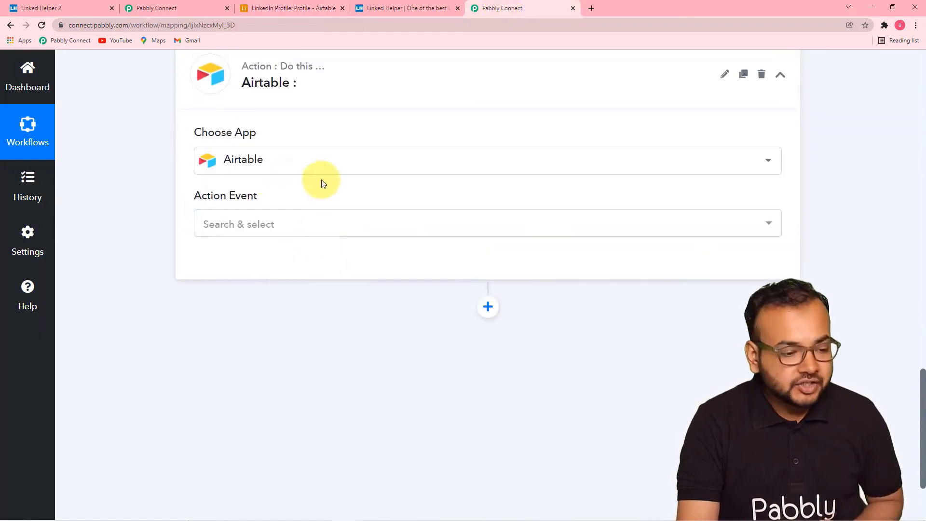
click(310, 229)
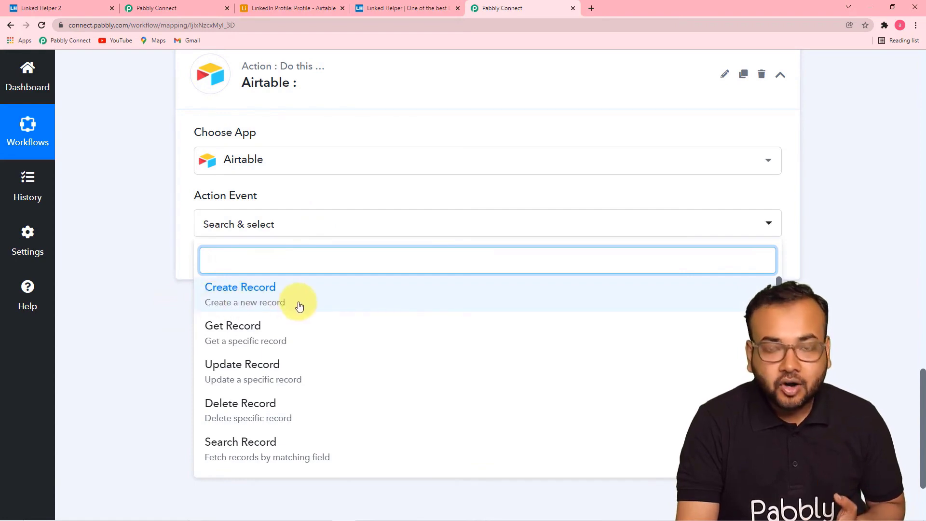
click(299, 305)
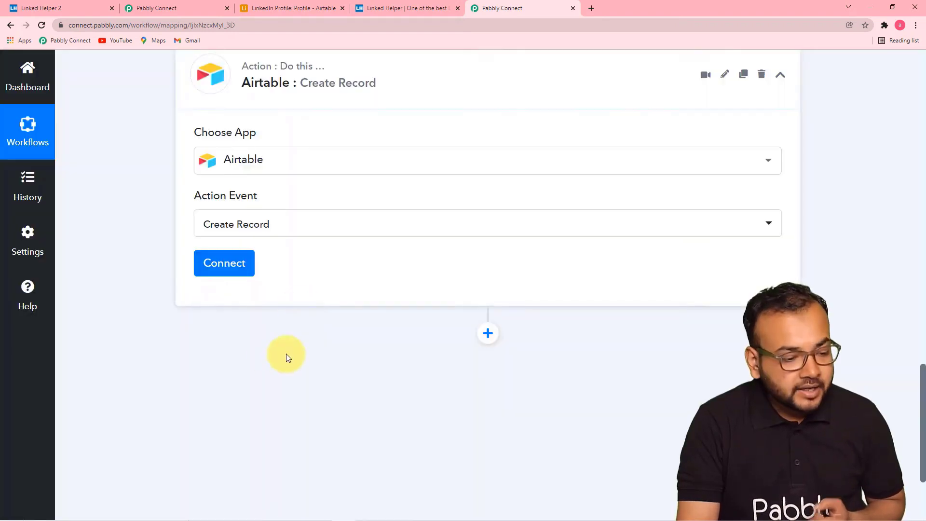
click(231, 264)
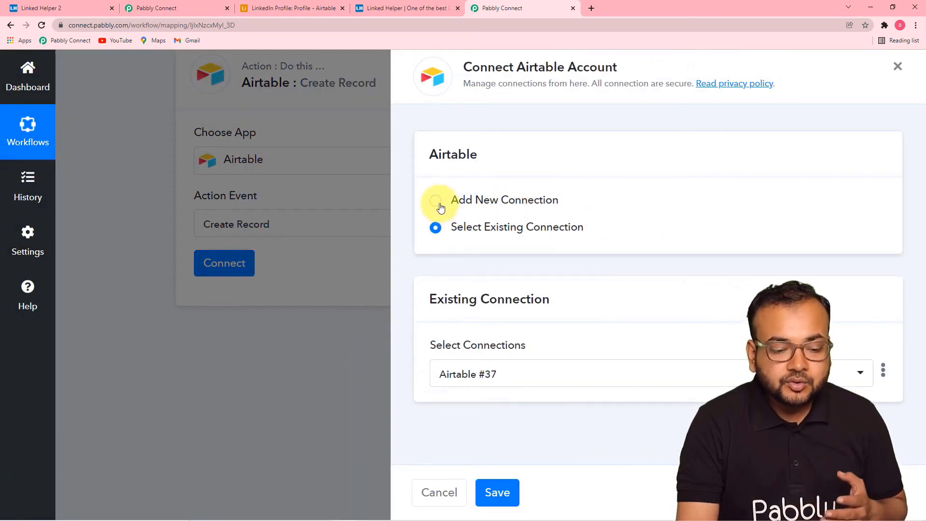
- Choose Add New Connection for Airtable, then switch to the Airtable LinkedIn Profile tab
click(440, 205)
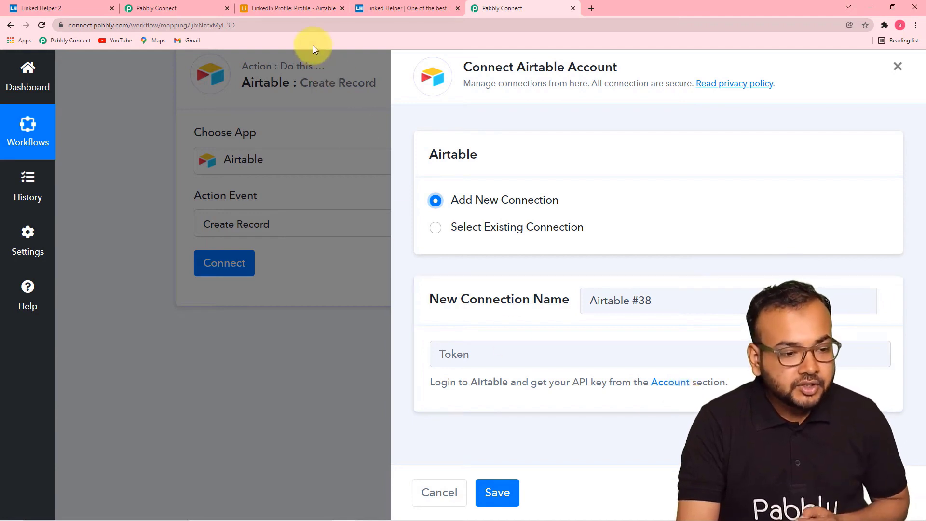
click(304, 8)
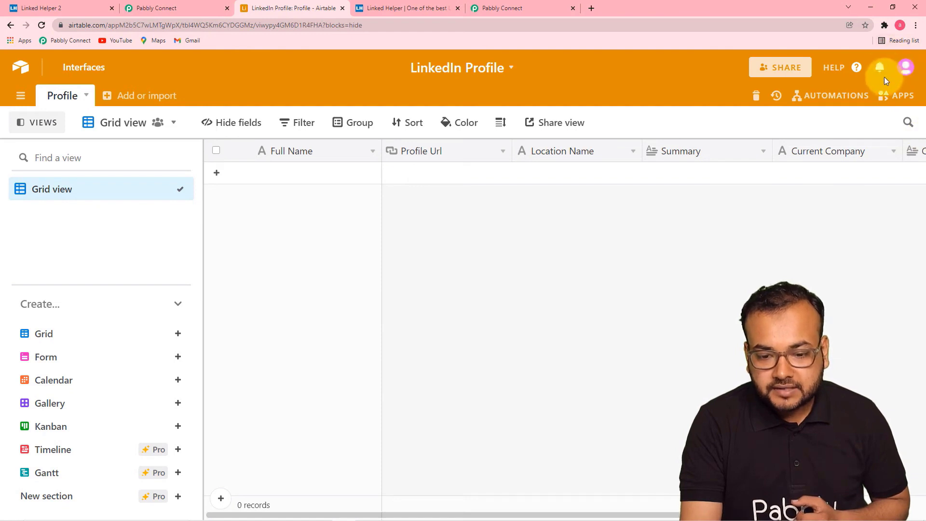
- Copy the personal API key from Airtable's Account overview page
click(906, 69)
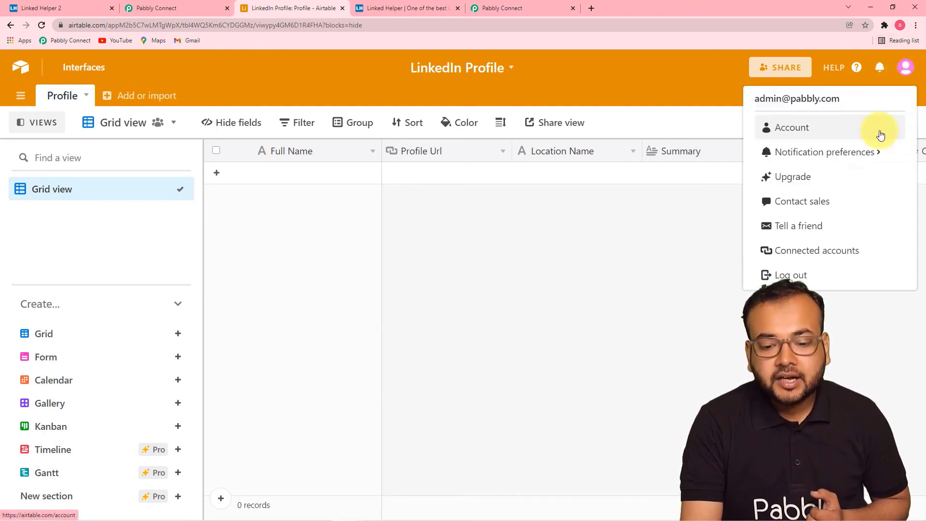
click(806, 130)
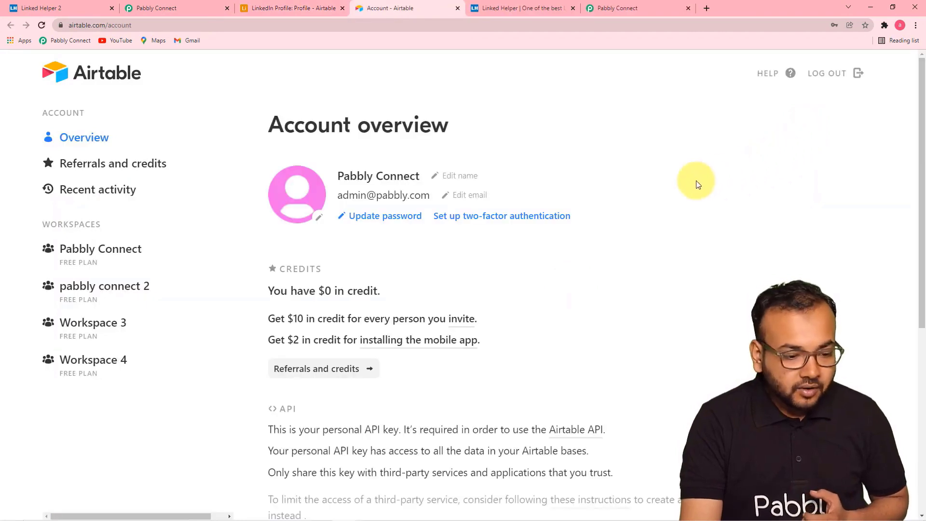
scroll(592, 197, down, 6)
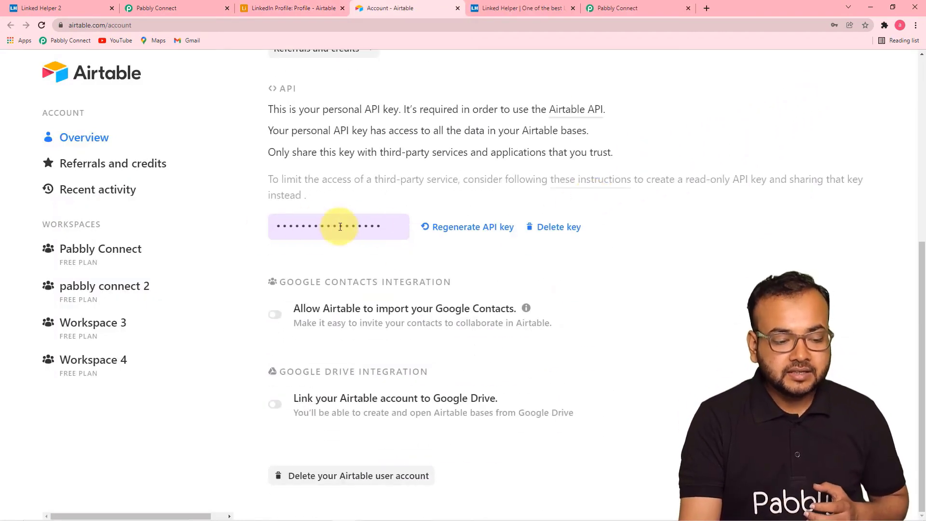
click(379, 227)
right_click(340, 227)
click(345, 237)
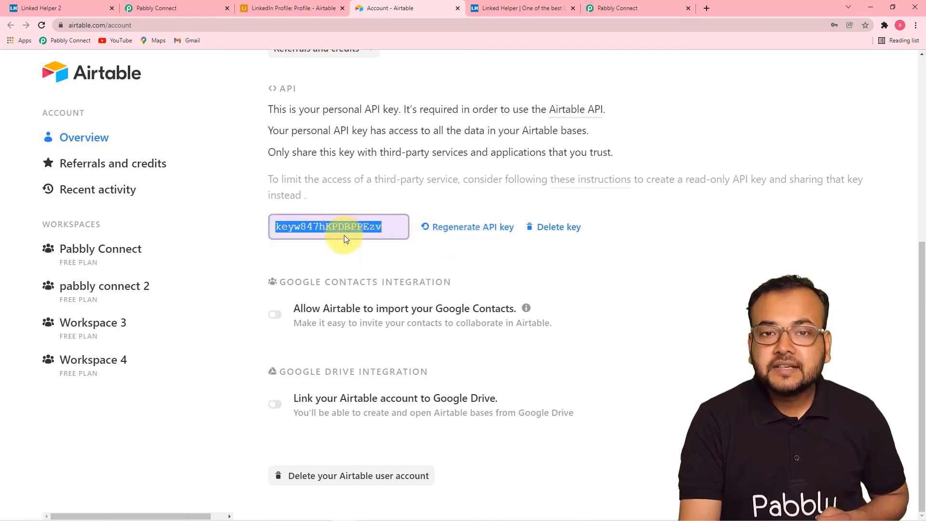
- Paste the Airtable API key into Pabbly's connection form and save the new connection
click(615, 8)
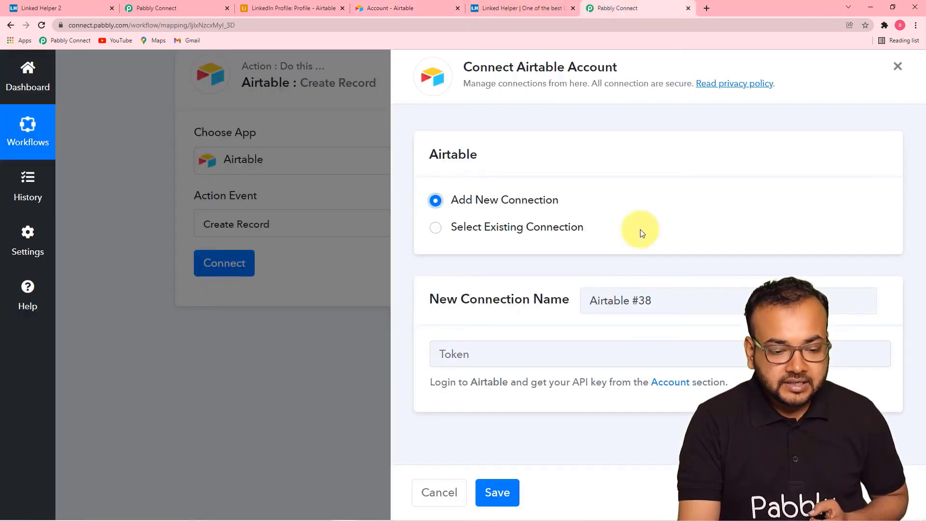
right_click(475, 357)
click(497, 437)
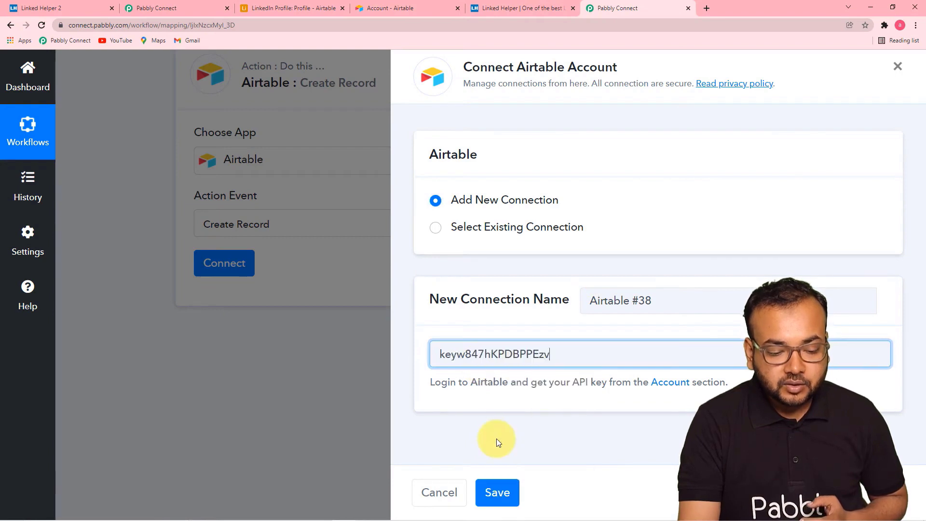
click(499, 498)
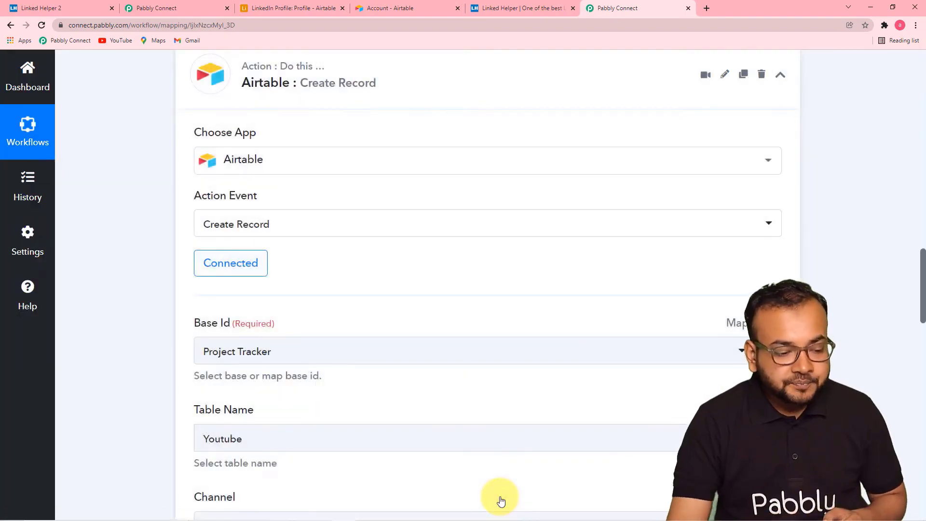
- Set the Base Id to LinkedIn Profile so the Profile table's fields load
scroll(181, 303, down, 3)
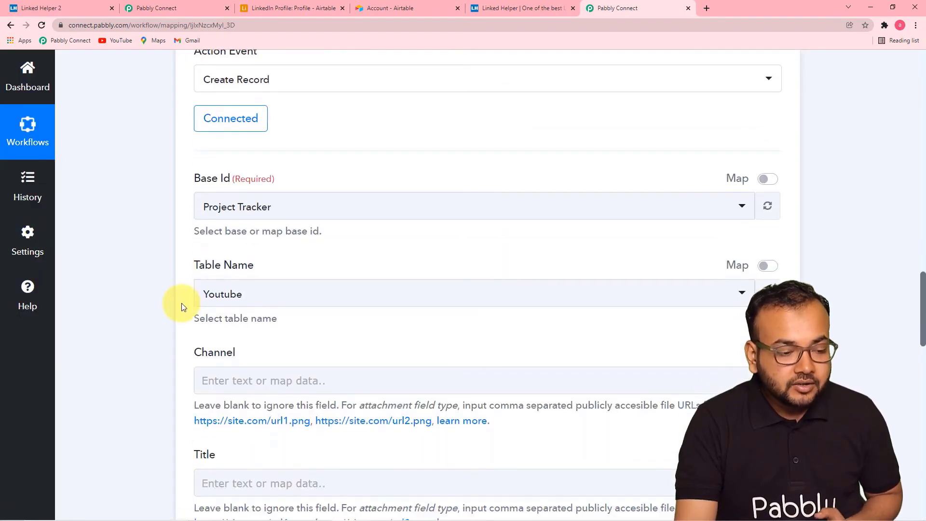
scroll(207, 241, down, 3)
scroll(159, 159, up, 1)
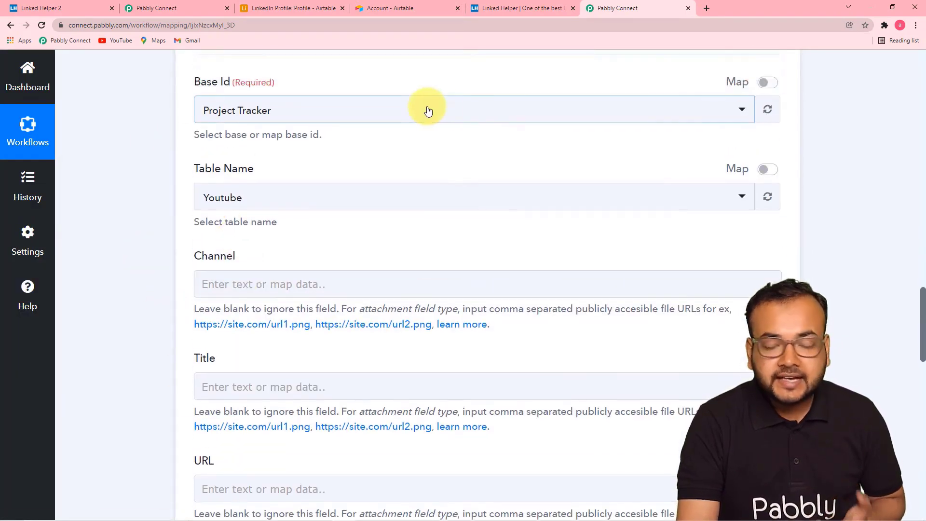
click(304, 8)
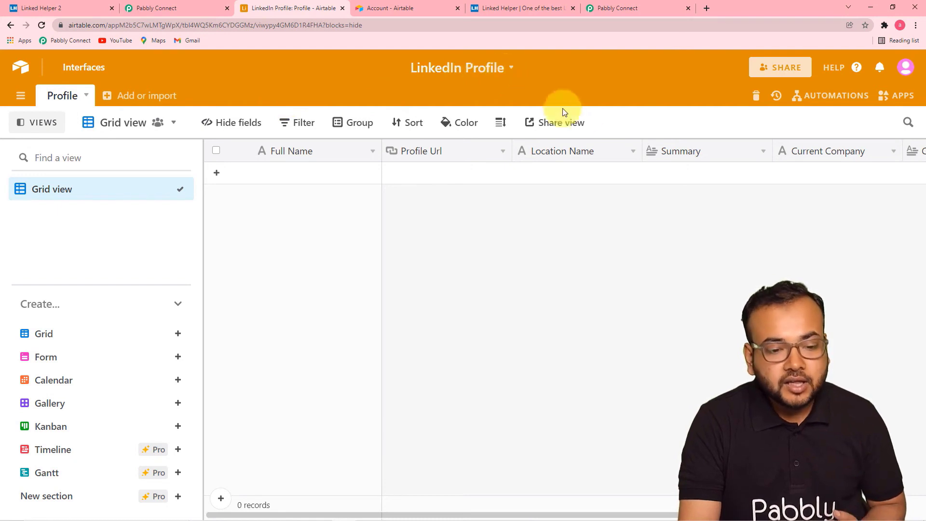
click(614, 7)
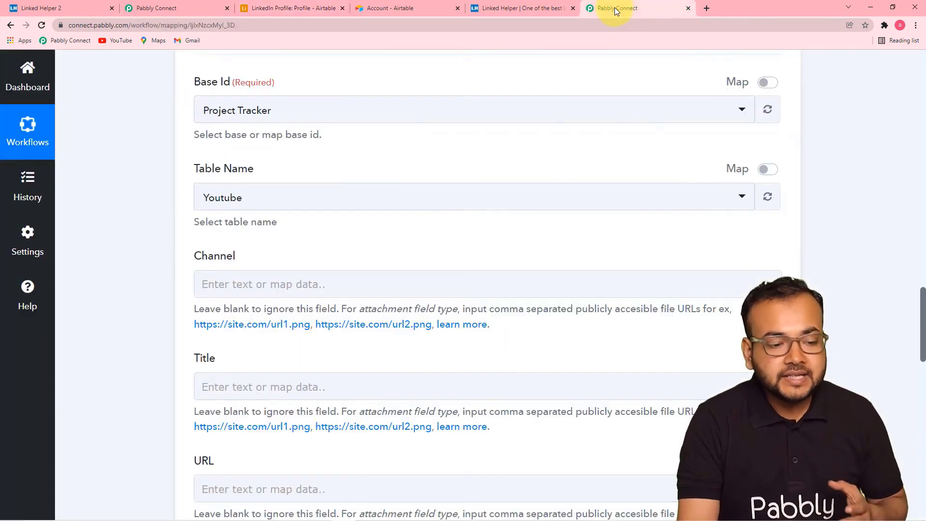
click(354, 112)
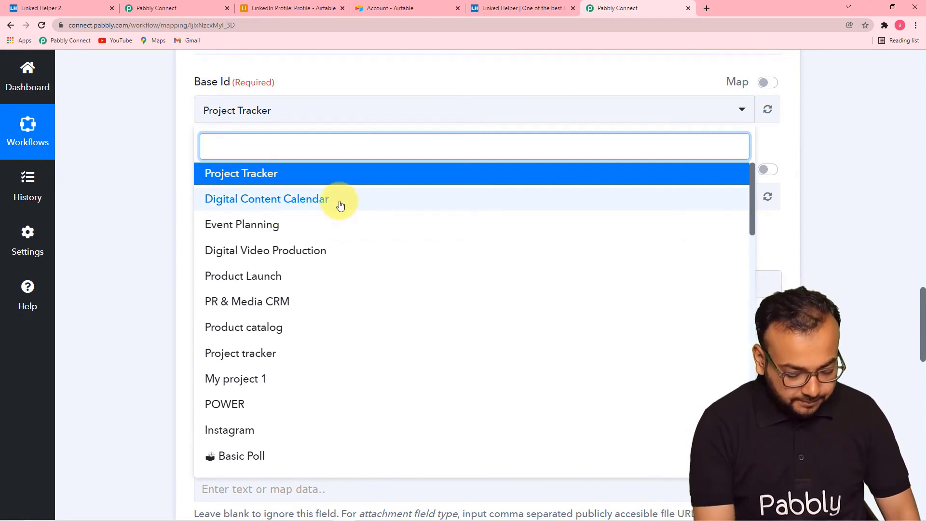
text(li)
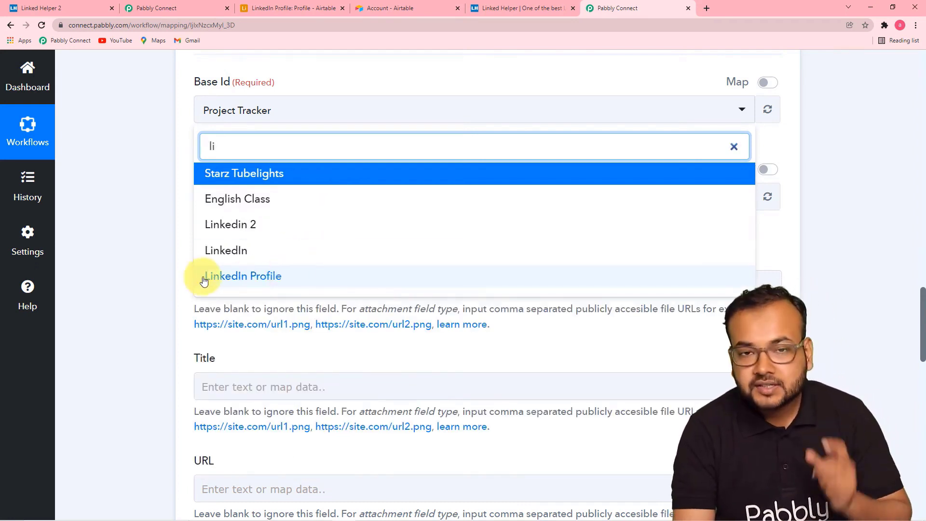
click(274, 281)
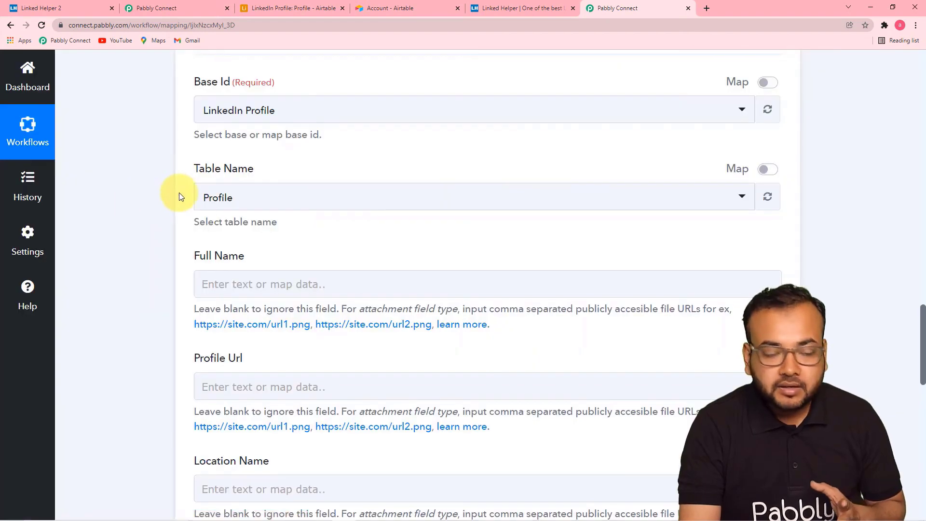
scroll(178, 192, down, 1)
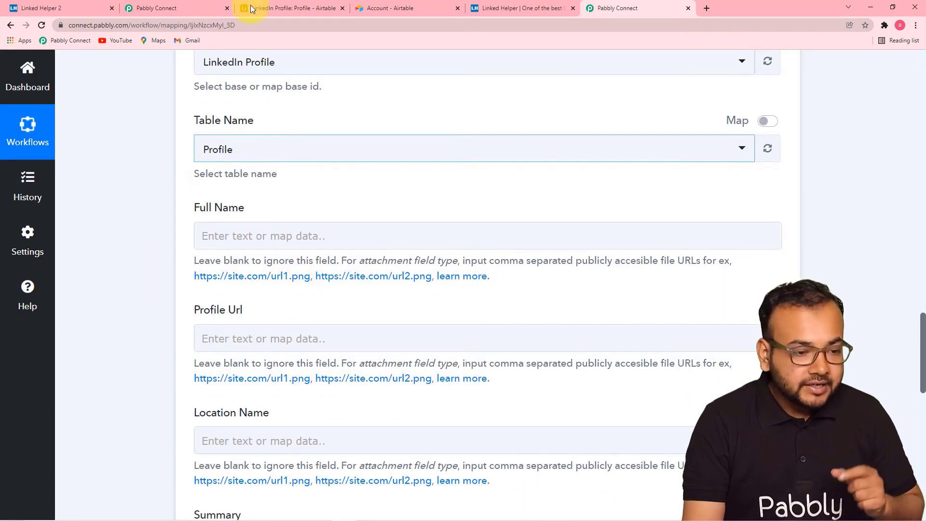
click(270, 5)
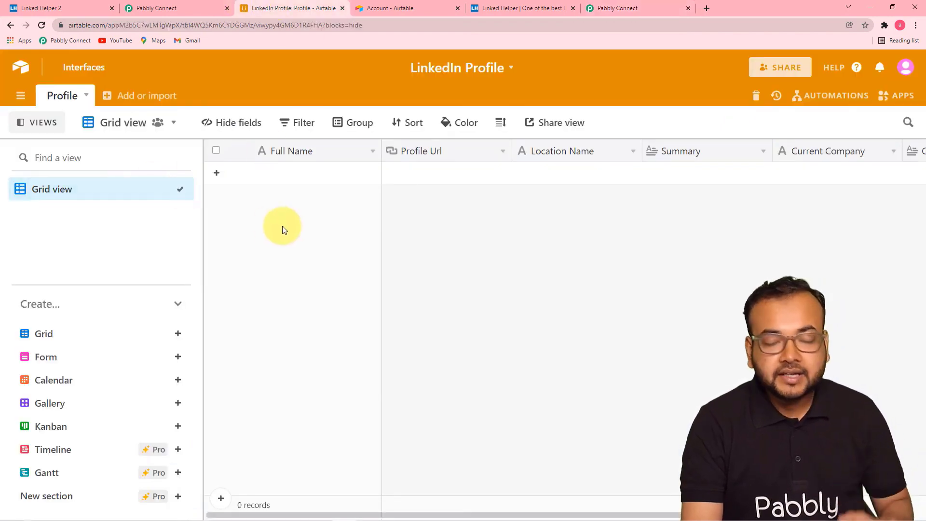
click(620, 14)
click(355, 153)
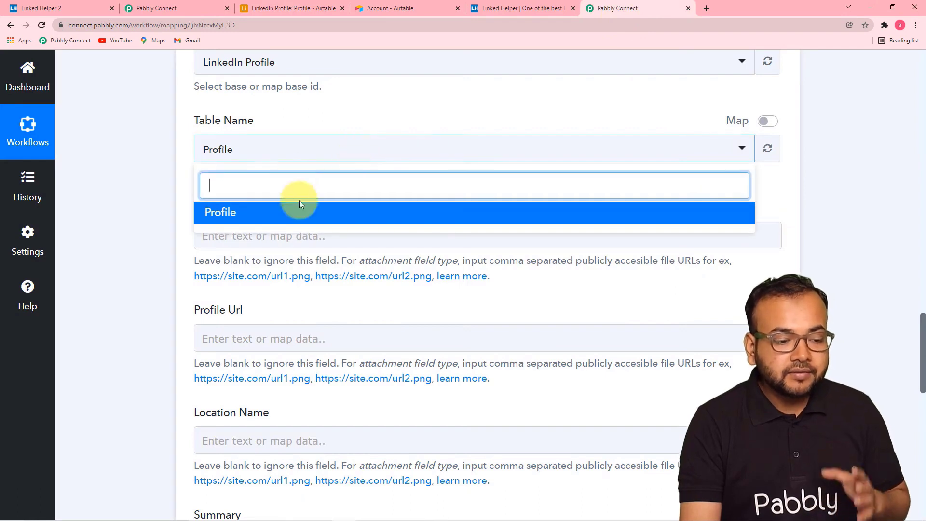
click(164, 207)
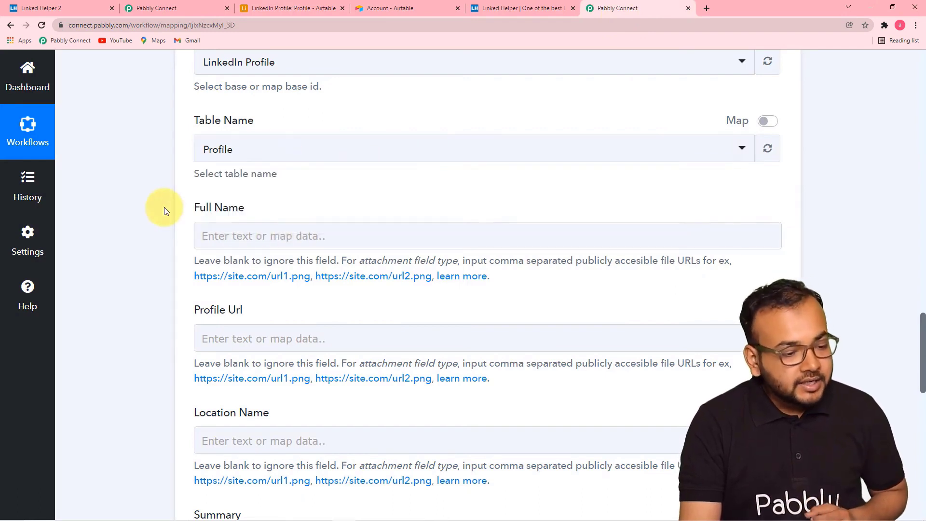
scroll(207, 186, down, 1)
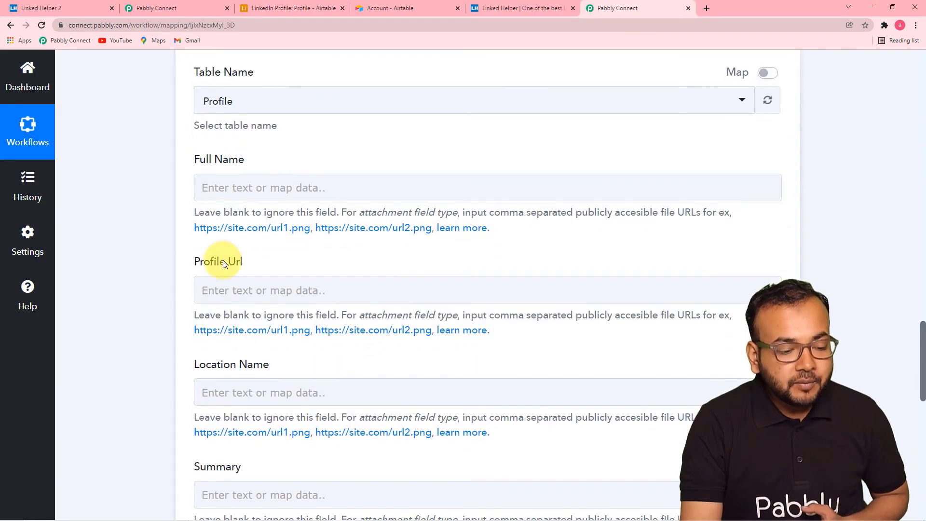
scroll(223, 263, down, 3)
scroll(232, 229, down, 3)
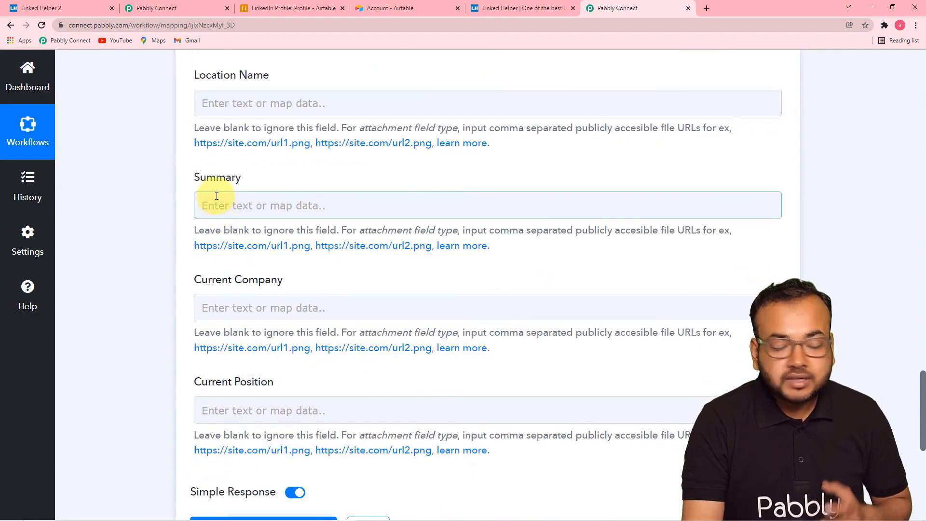
scroll(241, 309, down, 3)
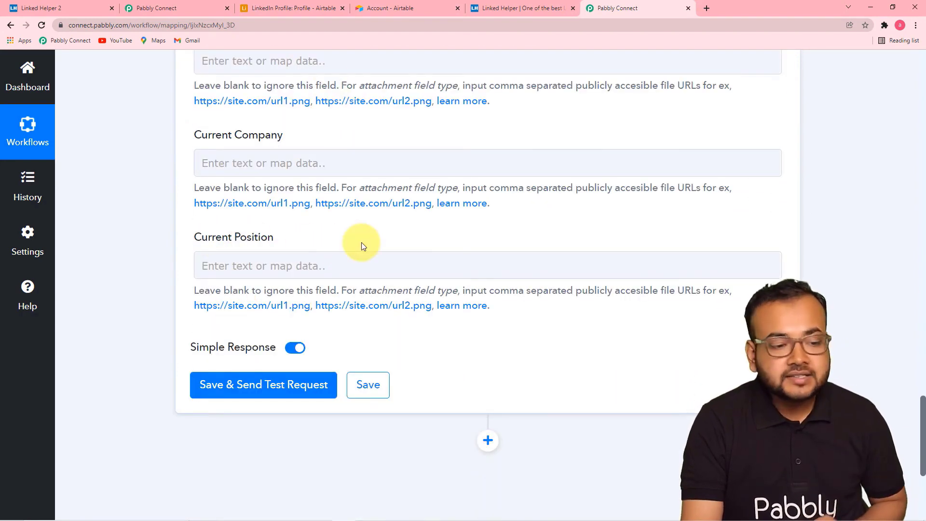
click(274, 10)
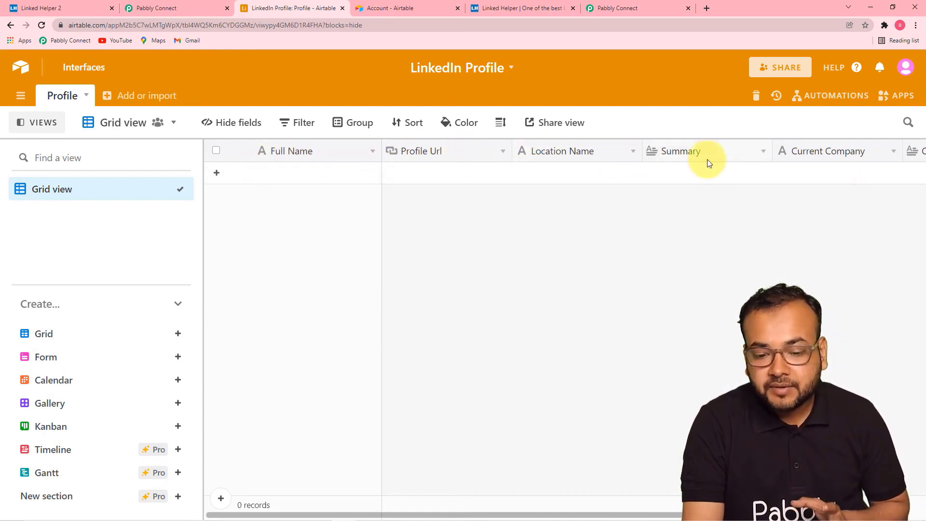
drag(617, 514, 480, 511)
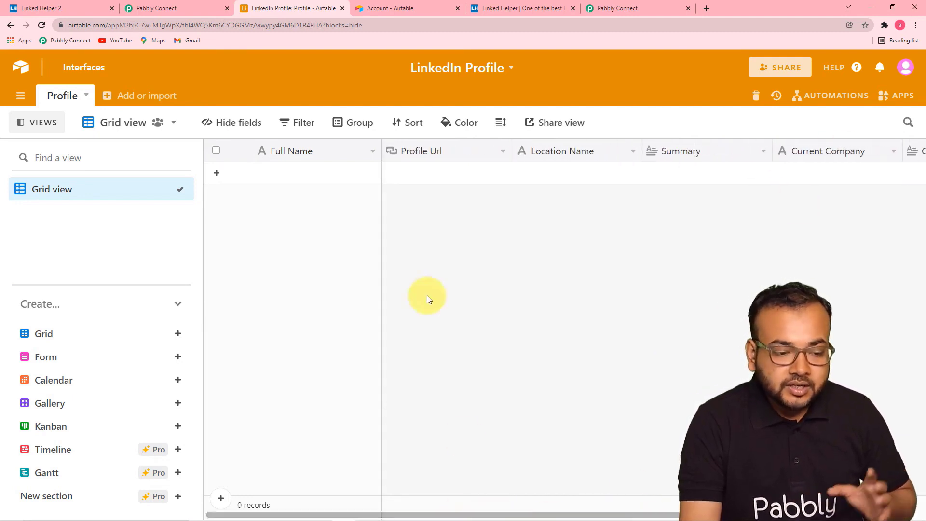
click(637, 7)
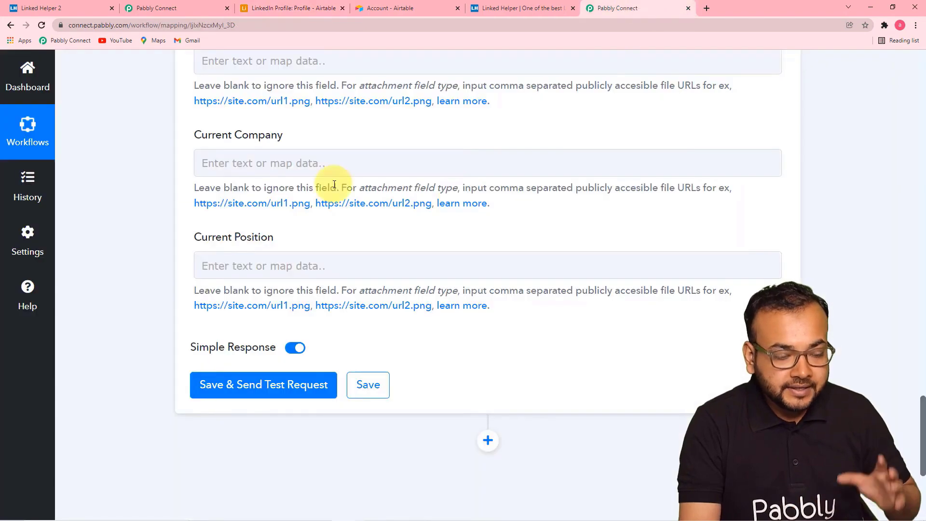
scroll(337, 259, up, 3)
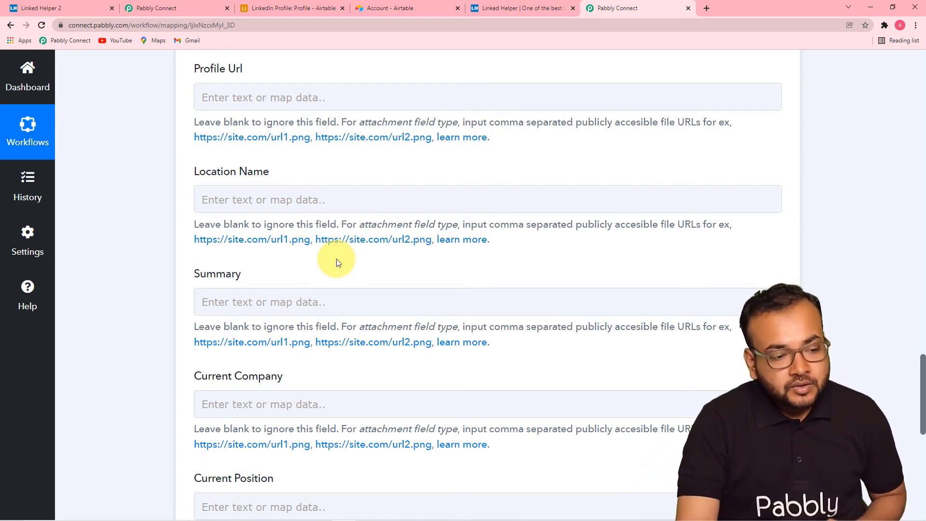
scroll(337, 263, up, 4)
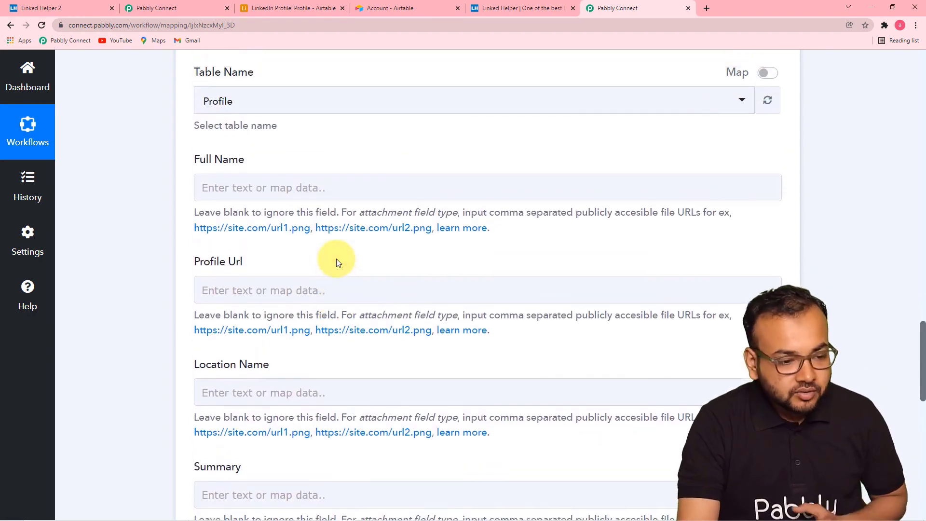
scroll(338, 263, up, 15)
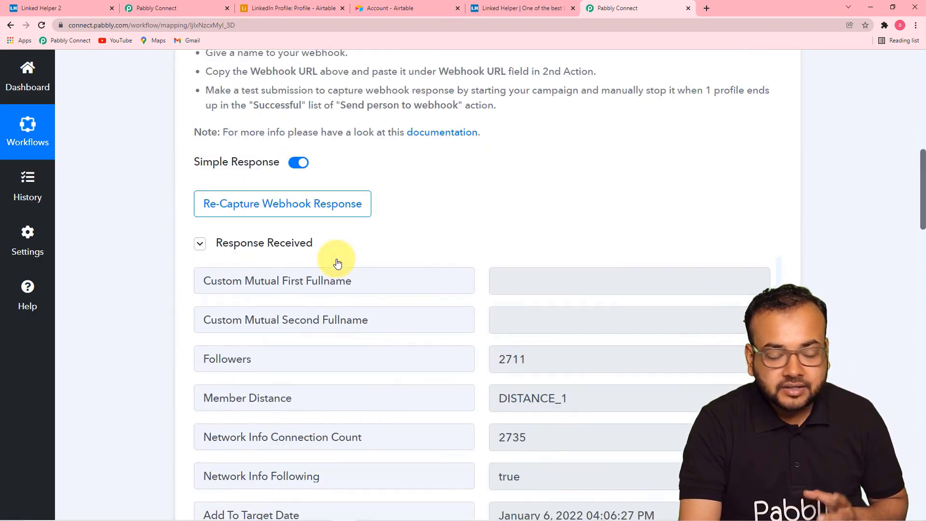
scroll(155, 307, down, 3)
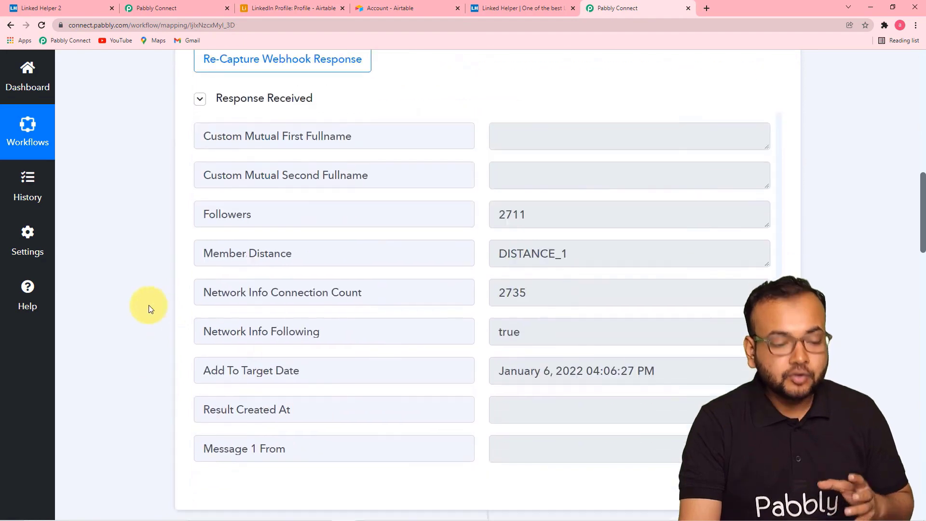
scroll(175, 302, down, 16)
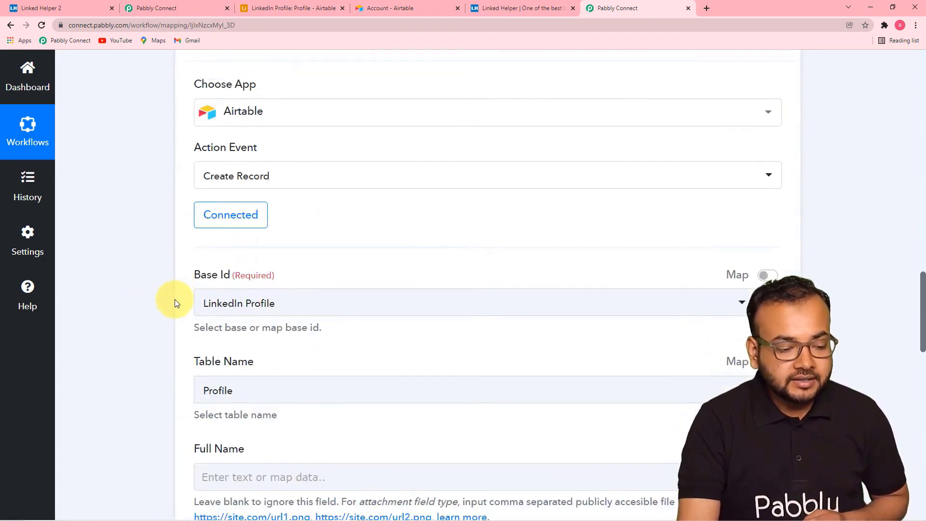
scroll(175, 303, down, 1)
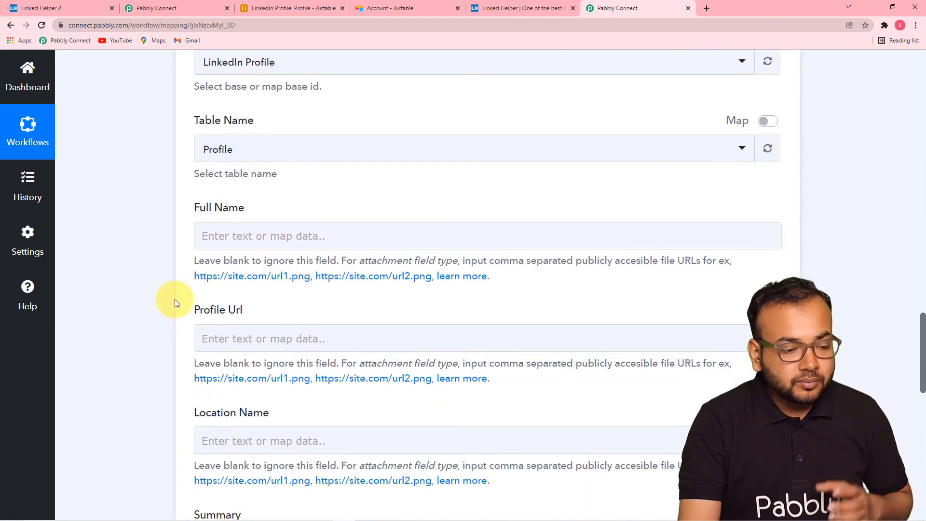
- Map the webhook's Full Name value into the Airtable Full Name field
click(346, 233)
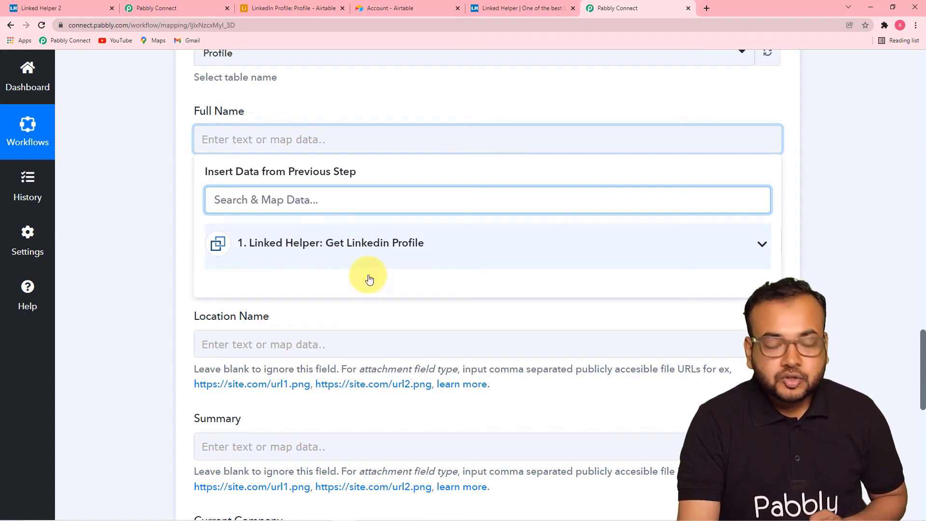
click(374, 251)
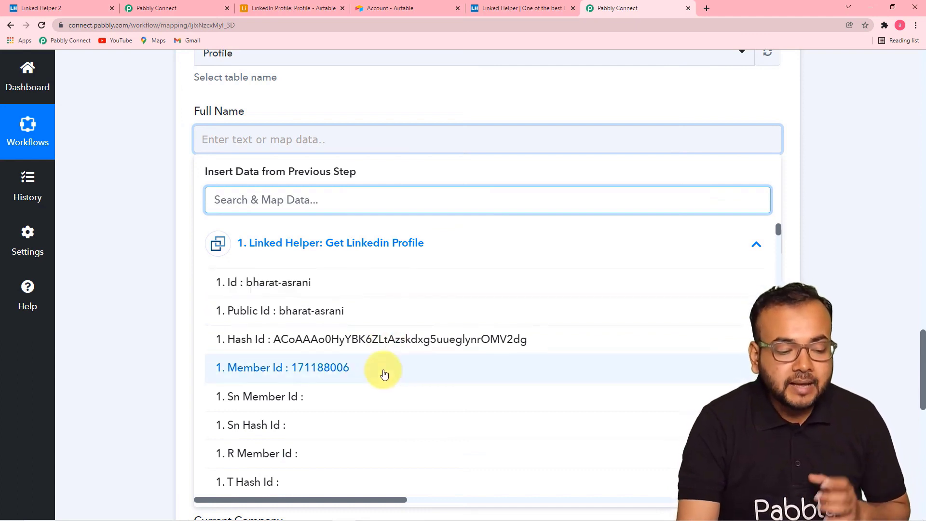
scroll(384, 374, down, 3)
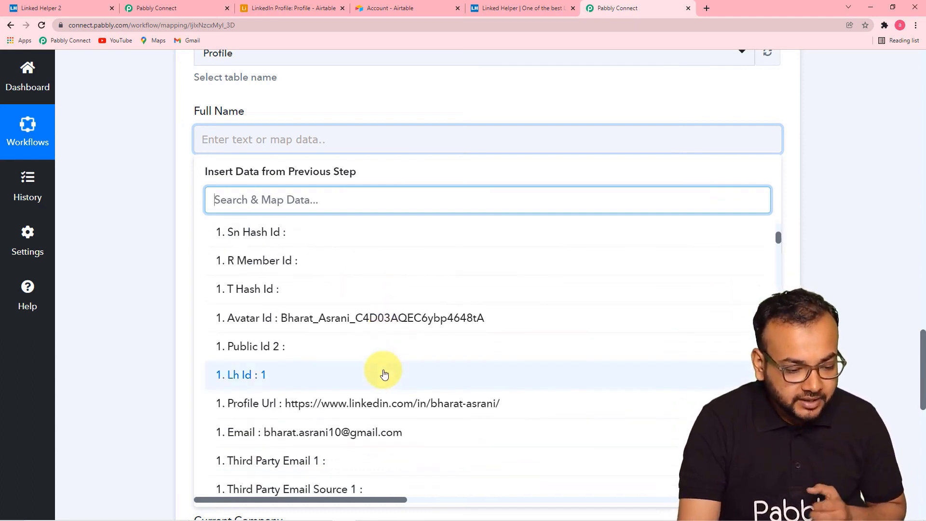
scroll(384, 373, down, 2)
scroll(384, 374, down, 3)
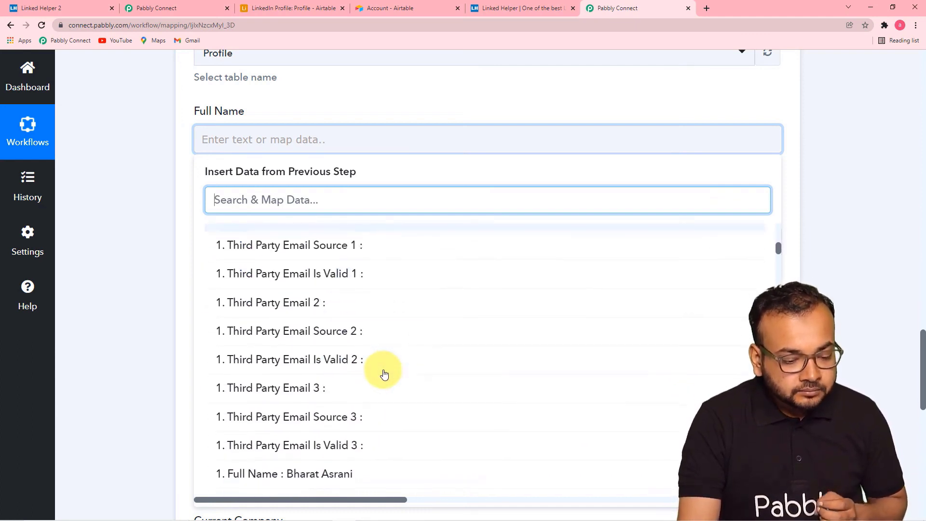
scroll(384, 374, down, 2)
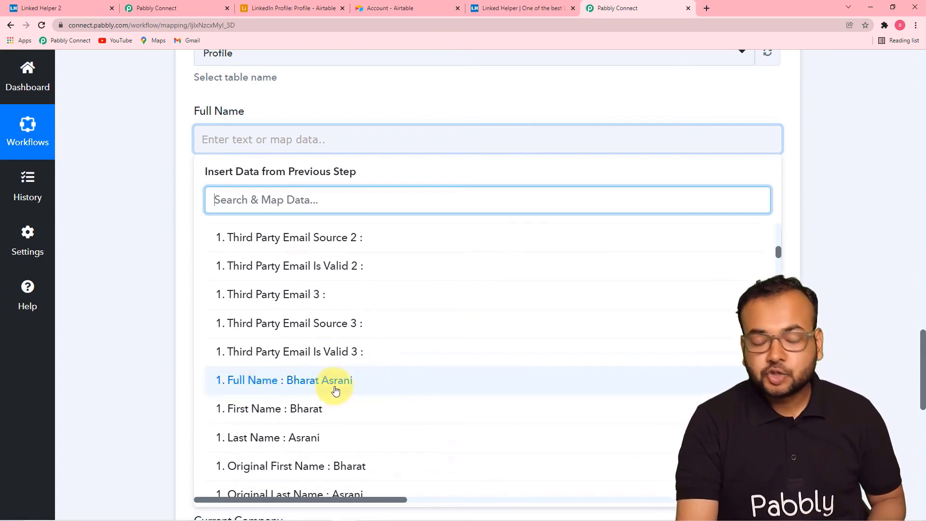
click(346, 390)
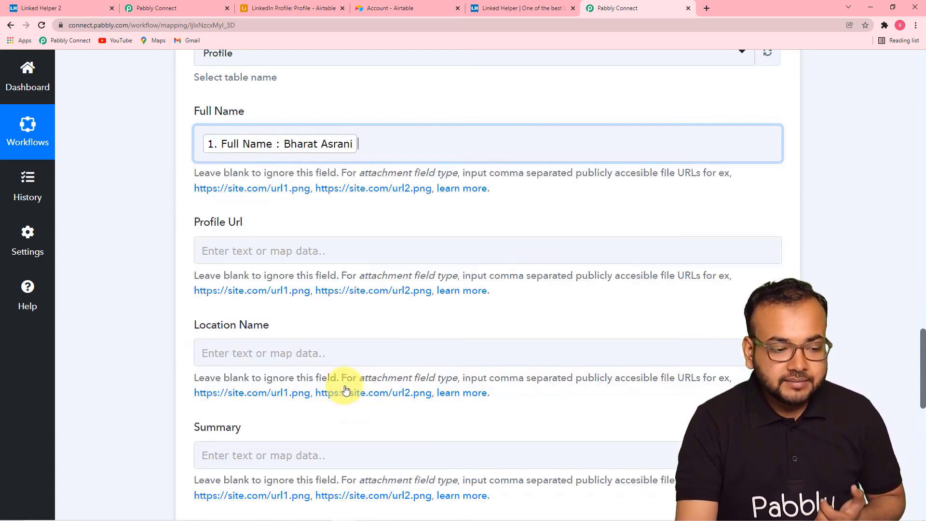
click(87, 271)
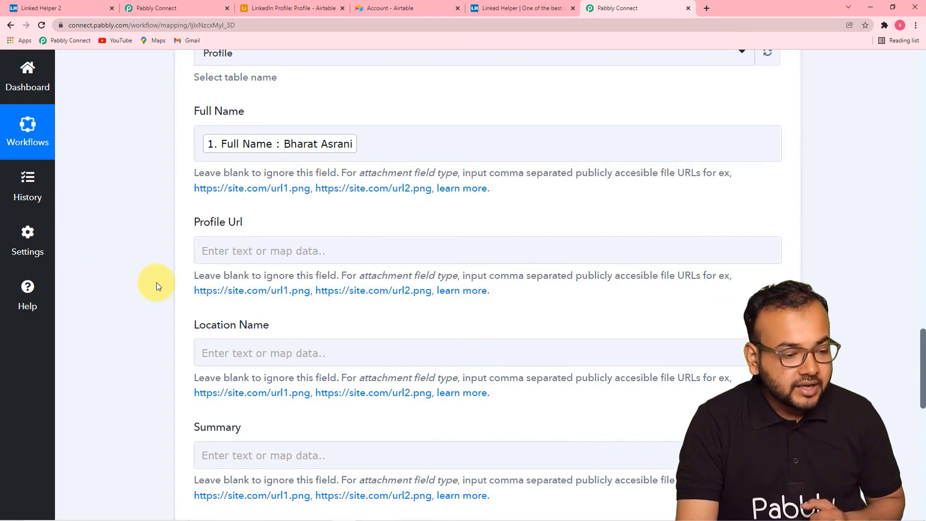
- Map the Profile Url and Location Name values into their matching Airtable fields
scroll(156, 286, down, 3)
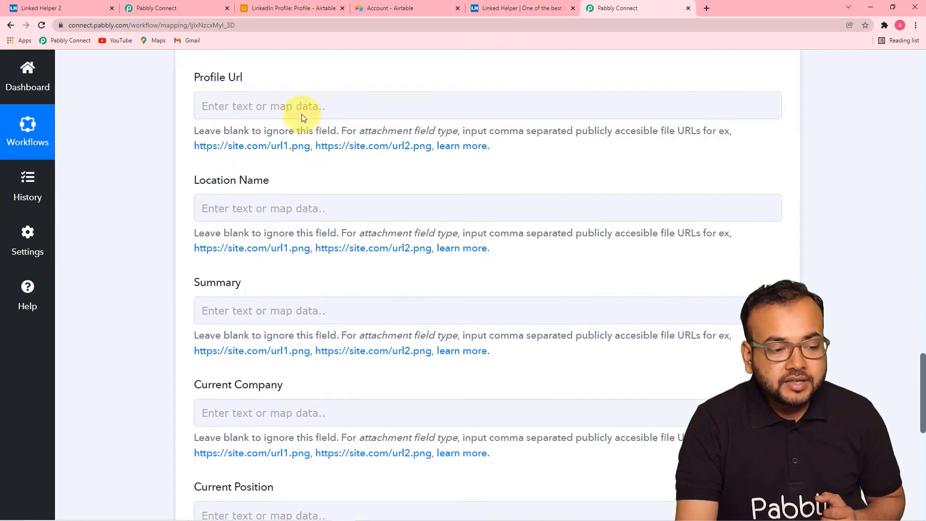
click(318, 106)
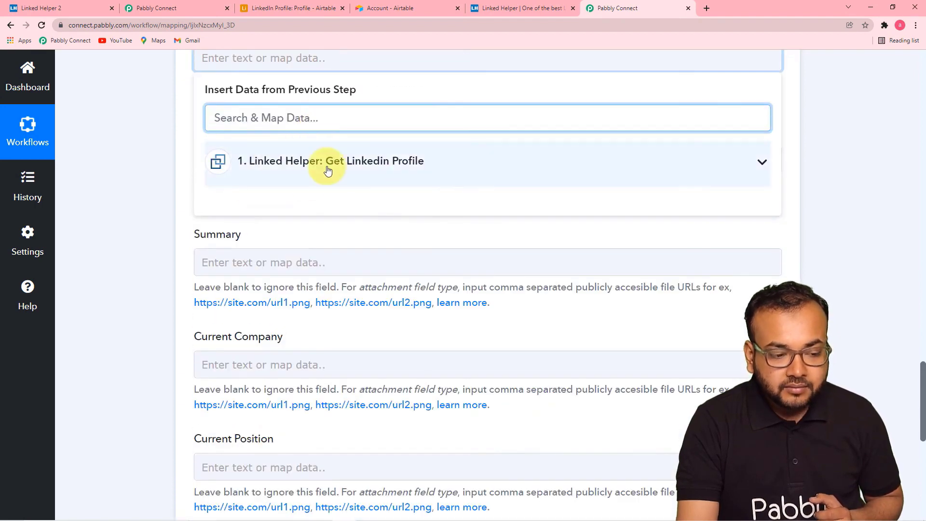
click(325, 167)
scroll(351, 265, down, 8)
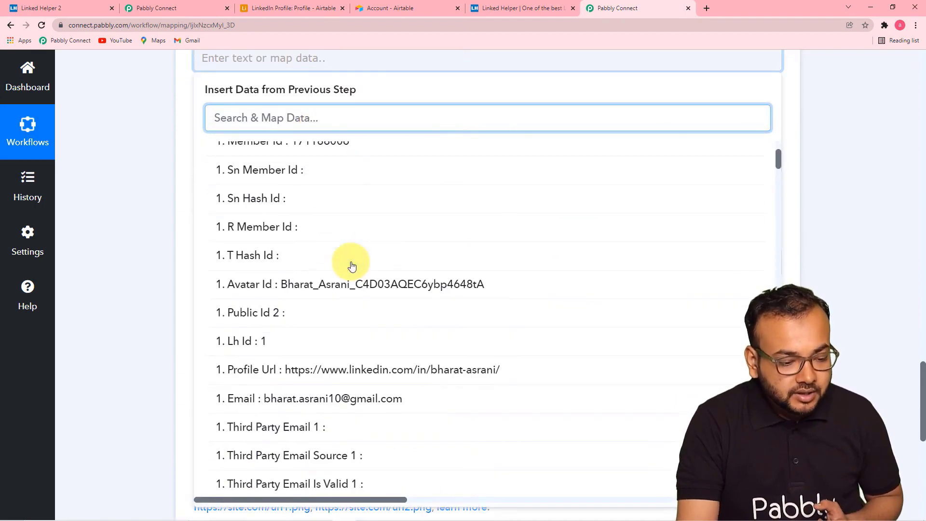
scroll(352, 263, up, 3)
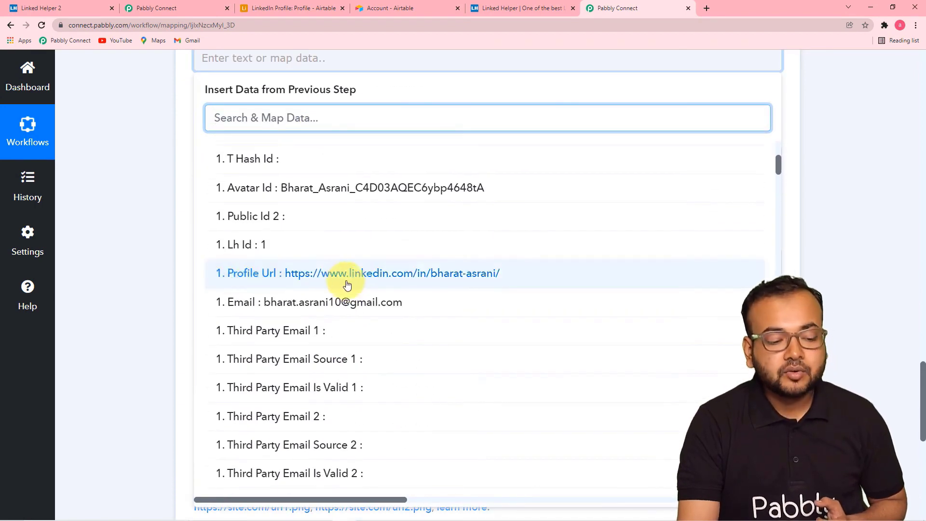
click(353, 273)
click(135, 215)
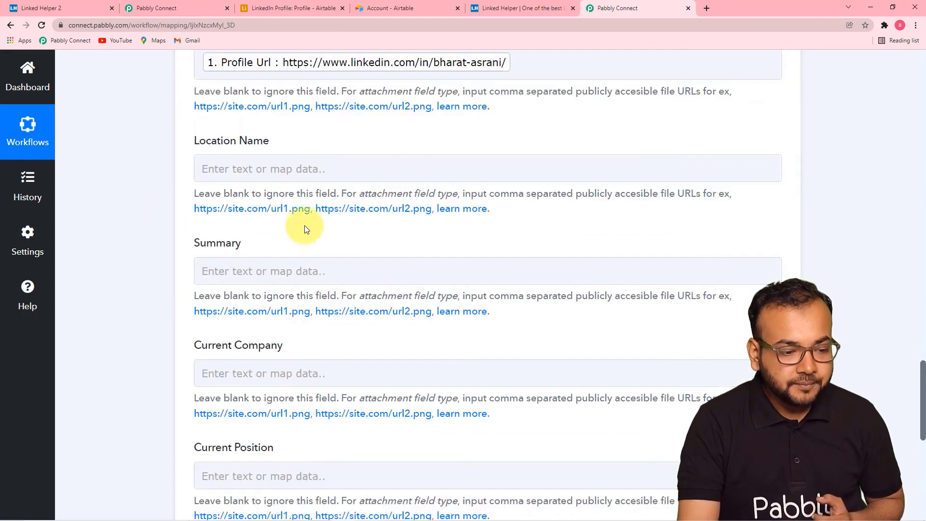
click(330, 168)
scroll(325, 193, down, 3)
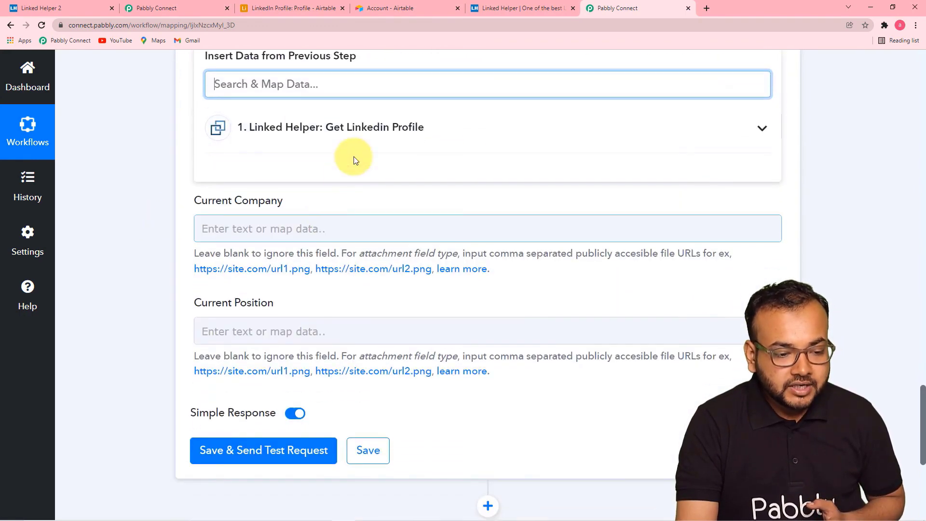
click(351, 127)
scroll(378, 291, down, 3)
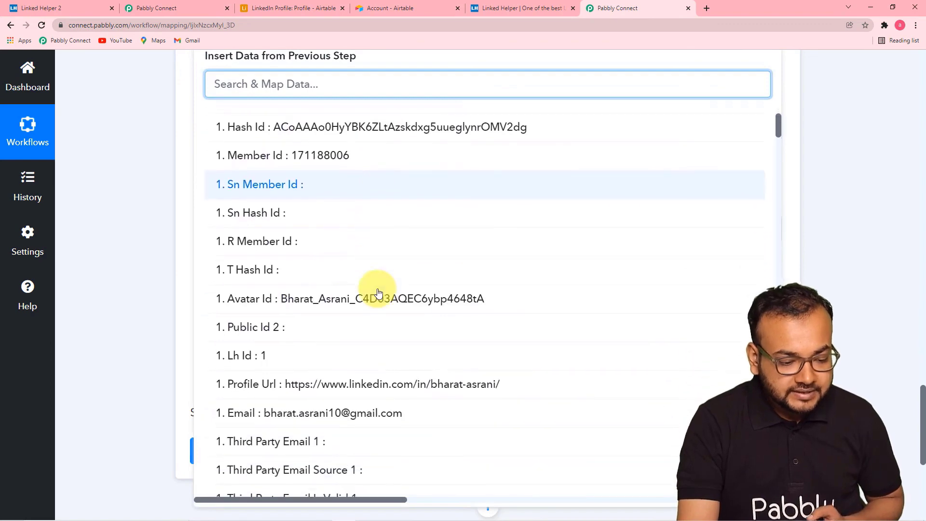
scroll(379, 293, down, 10)
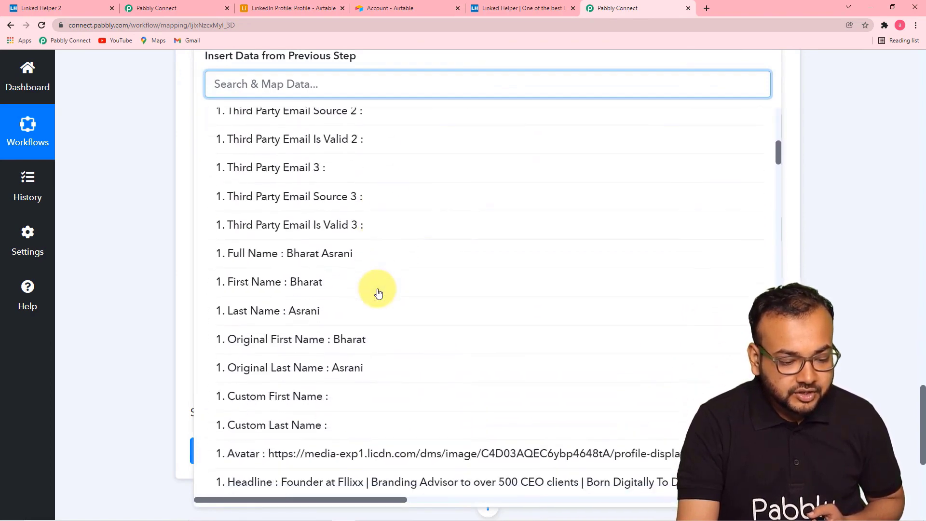
scroll(378, 293, down, 3)
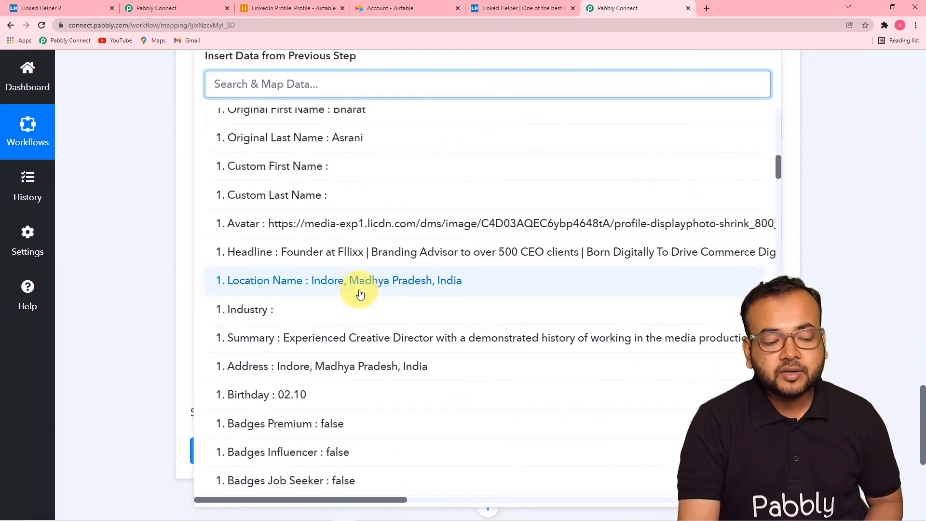
click(357, 291)
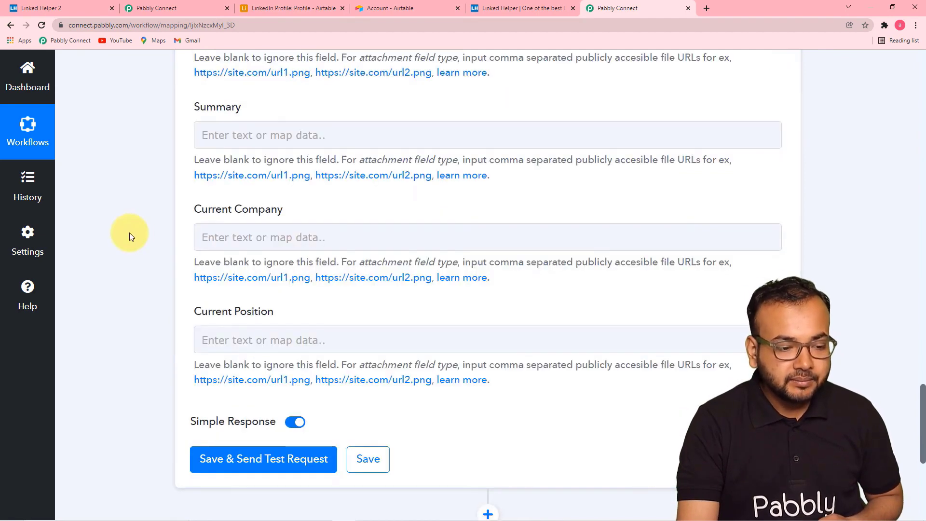
- Map the profile Summary into the Airtable Summary field
scroll(130, 232, up, 1)
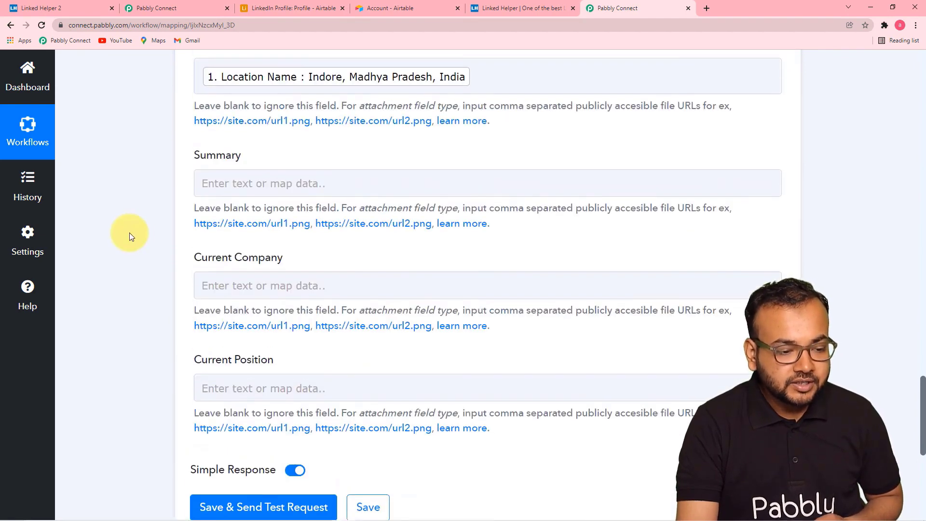
click(305, 189)
scroll(306, 184, down, 3)
click(320, 167)
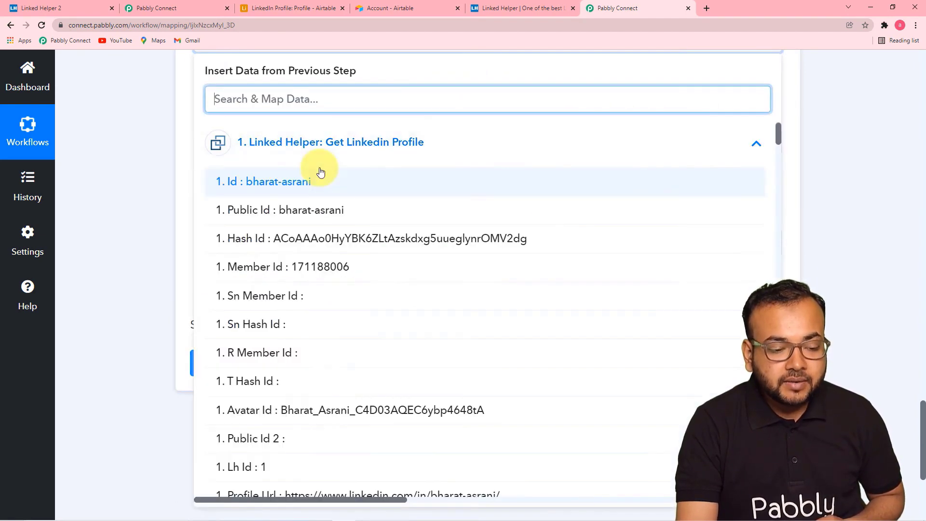
scroll(342, 297, down, 4)
scroll(343, 298, down, 2)
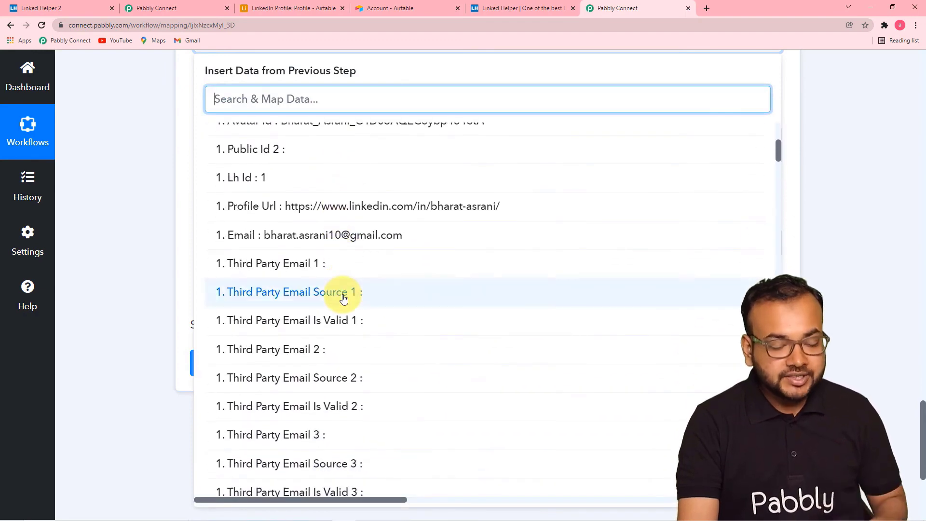
scroll(343, 299, down, 2)
scroll(343, 300, down, 4)
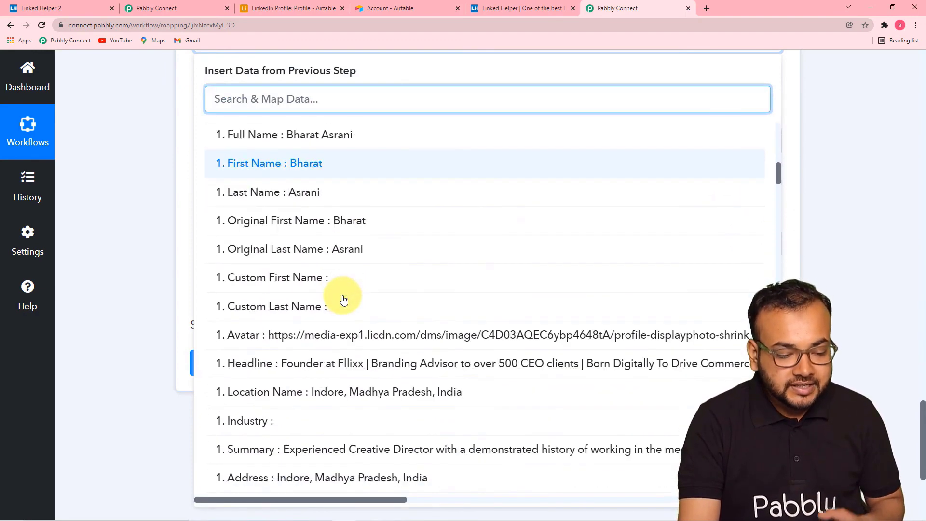
scroll(391, 310, down, 2)
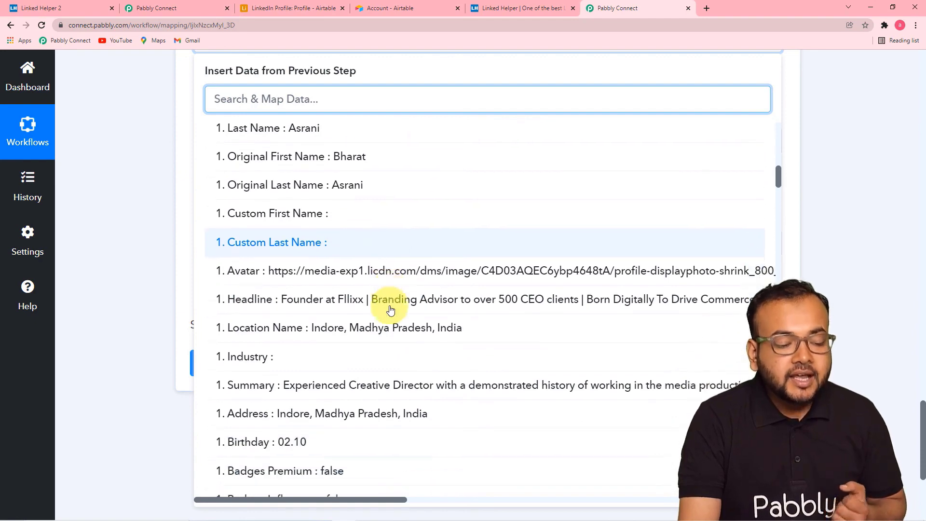
click(269, 362)
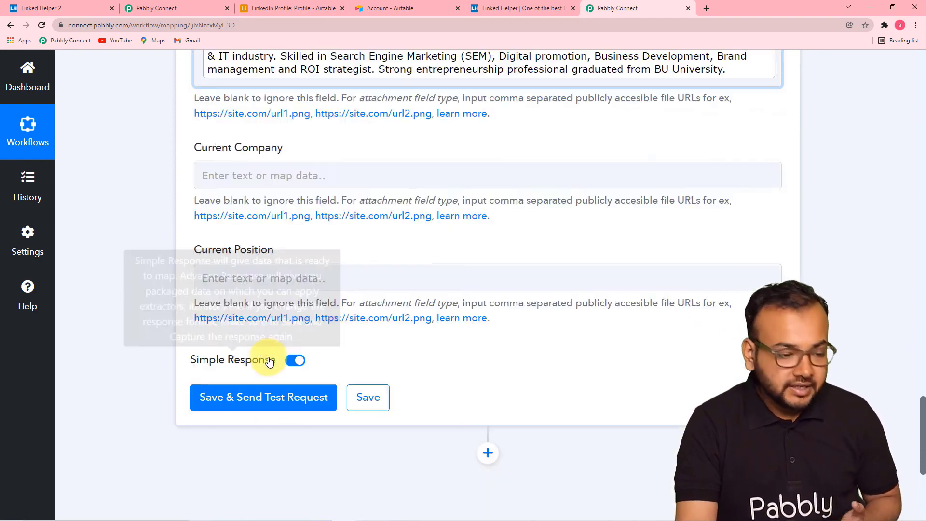
click(157, 247)
- Map the Current Company value, Fllixx, into the Current Company field
click(413, 178)
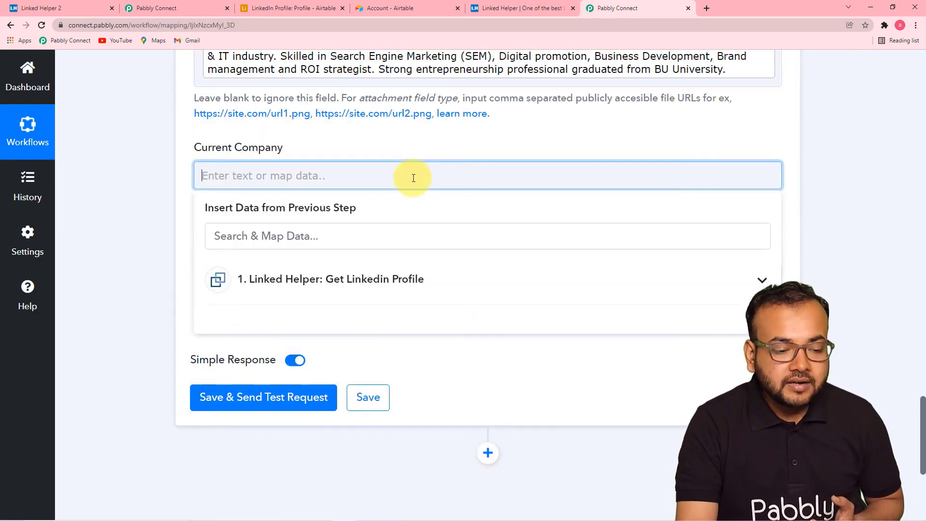
scroll(413, 178, down, 1)
click(409, 247)
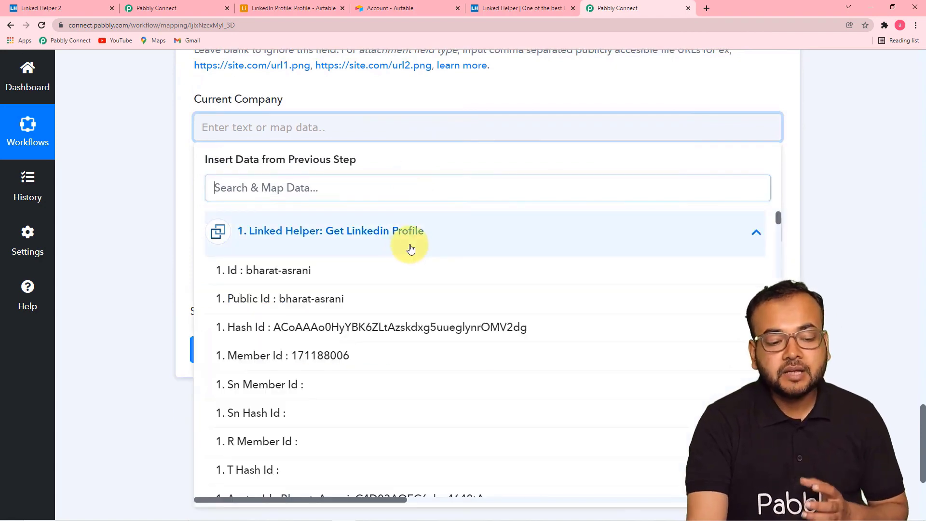
scroll(420, 328, down, 4)
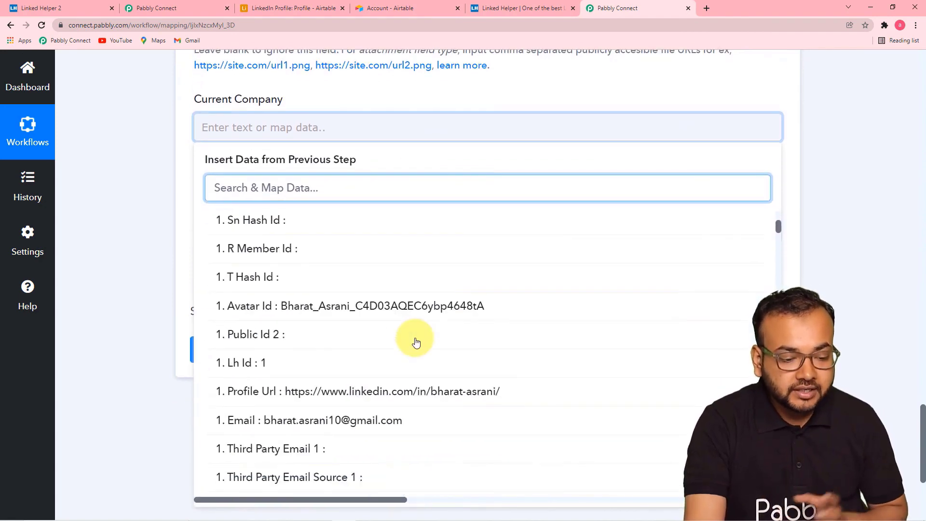
scroll(418, 341, down, 3)
scroll(418, 342, down, 5)
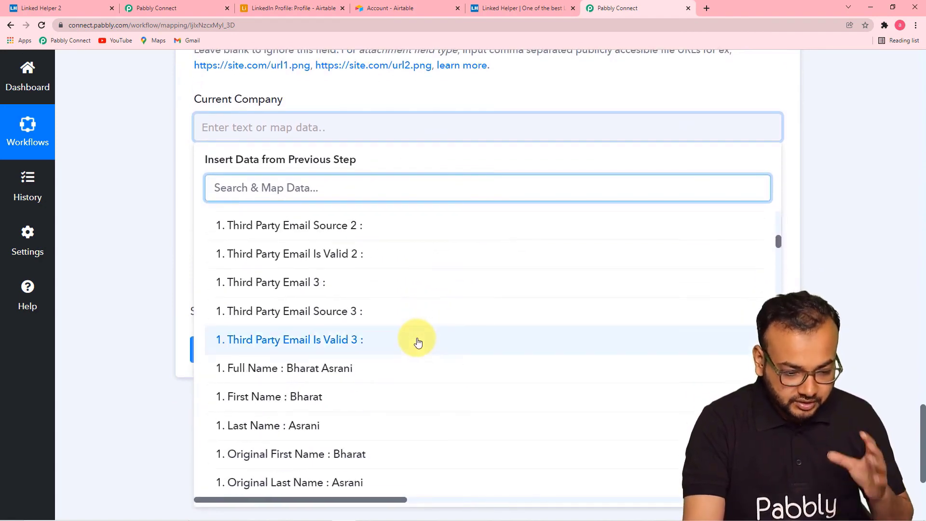
scroll(418, 342, down, 5)
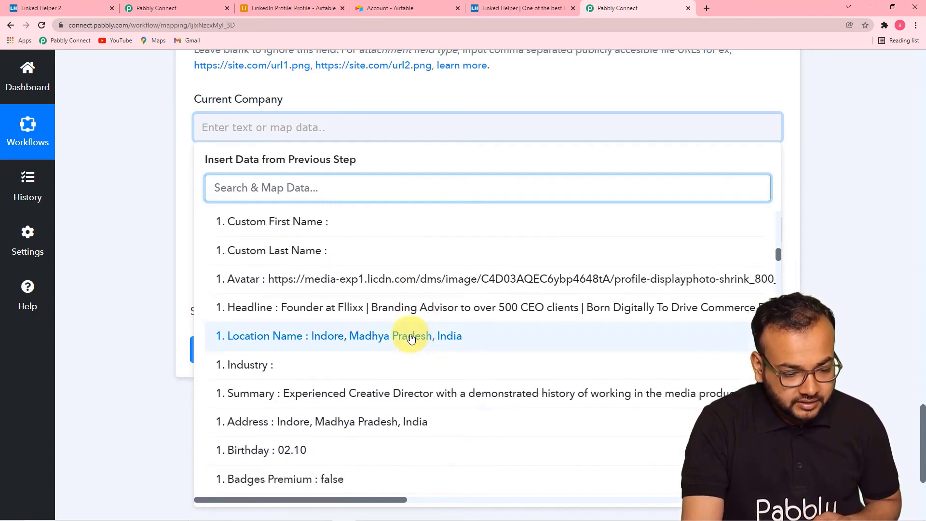
scroll(410, 338, down, 5)
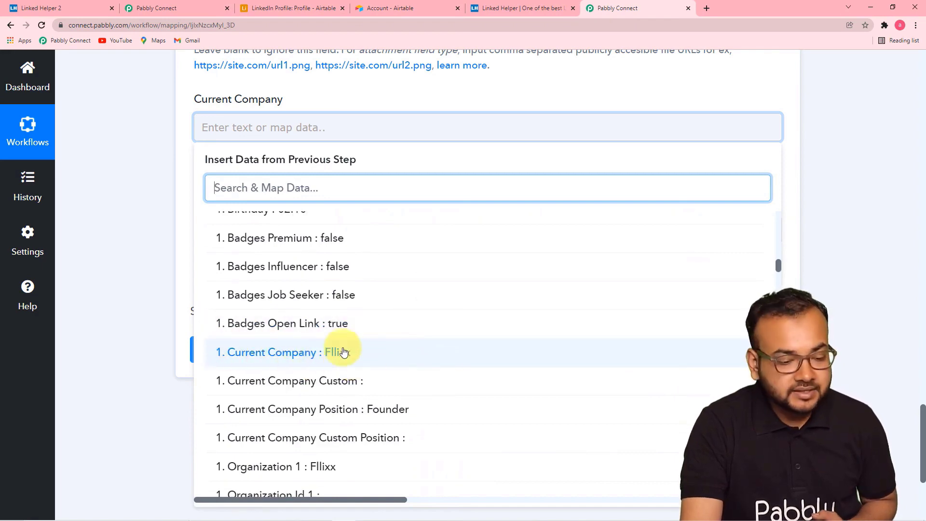
click(351, 356)
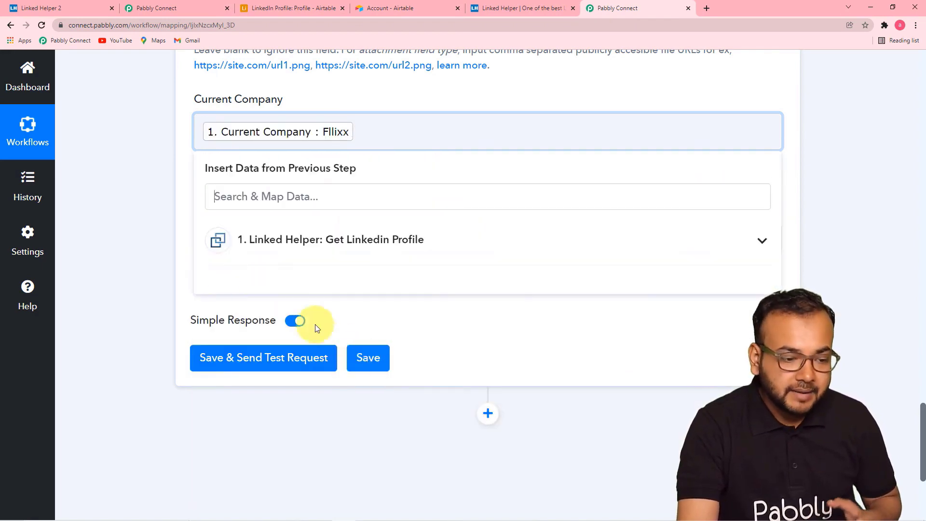
click(158, 227)
- Fill Current Position with 'Current Company Position : Founder' from the webhook data
scroll(289, 208, down, 1)
click(334, 192)
scroll(331, 192, down, 4)
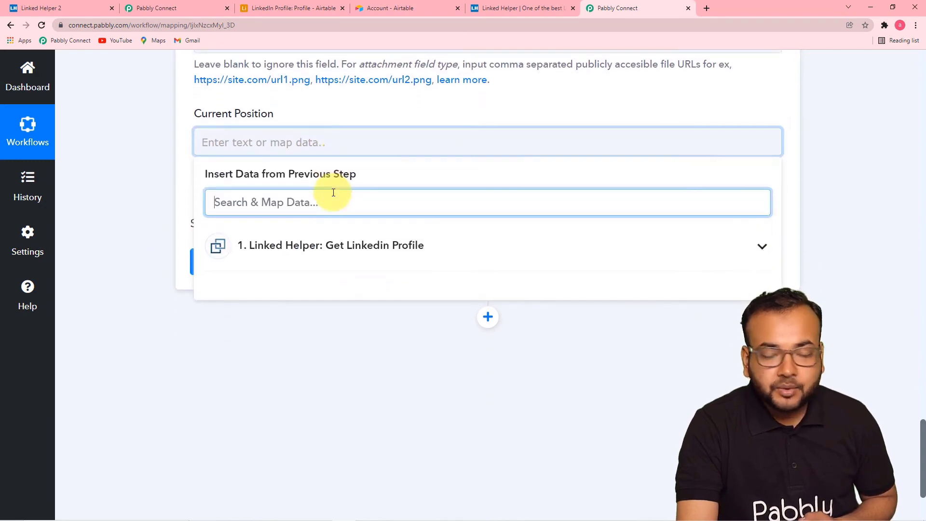
click(351, 103)
scroll(360, 236, down, 7)
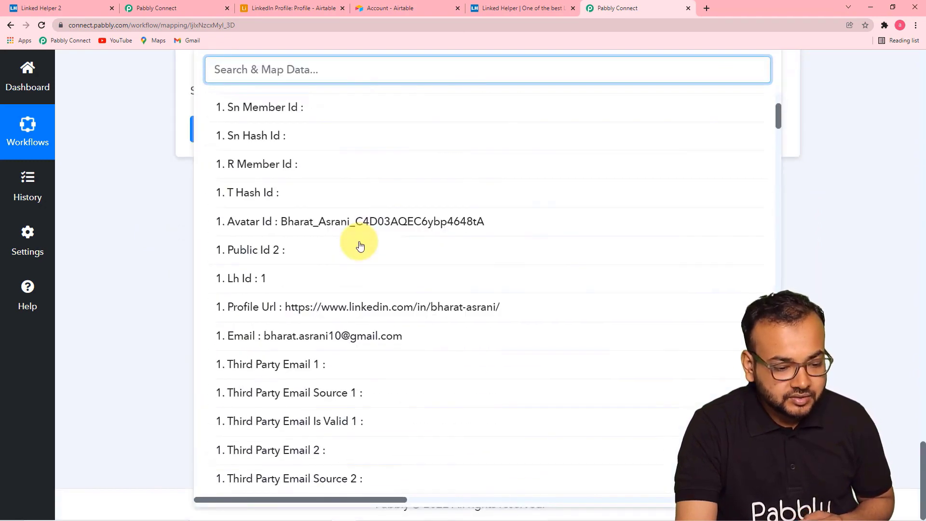
scroll(360, 246, down, 7)
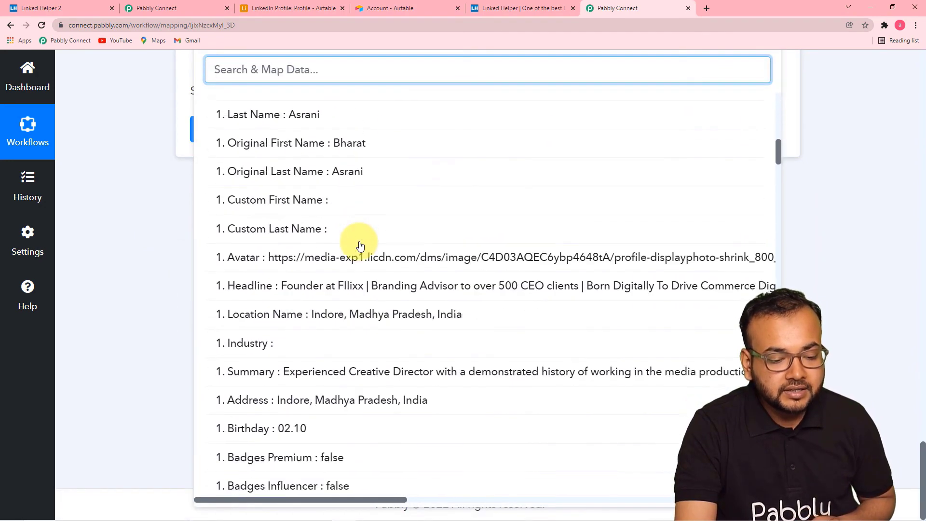
scroll(360, 246, down, 1)
scroll(359, 245, down, 4)
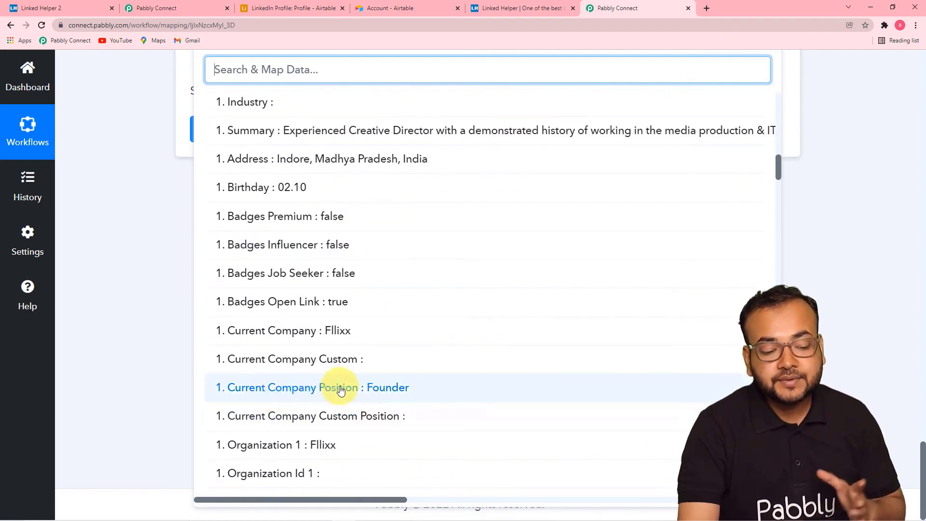
click(390, 389)
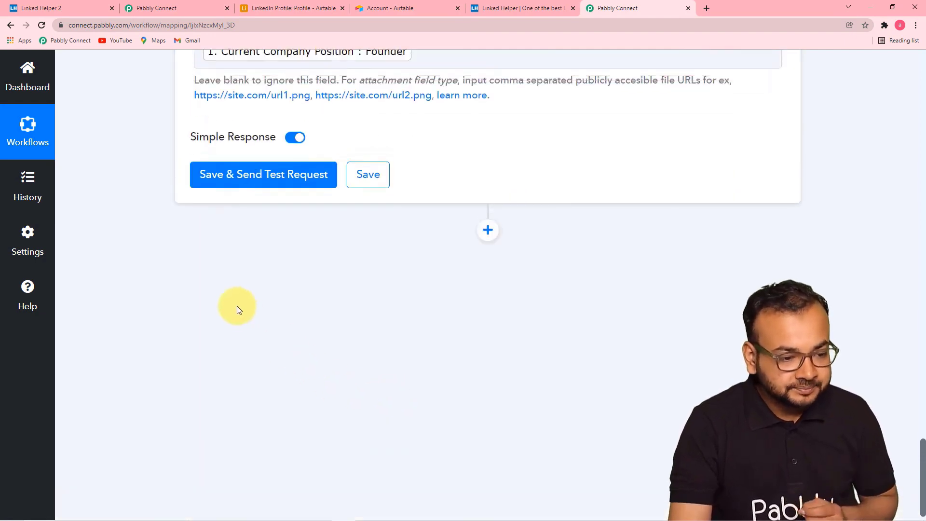
scroll(237, 306, up, 6)
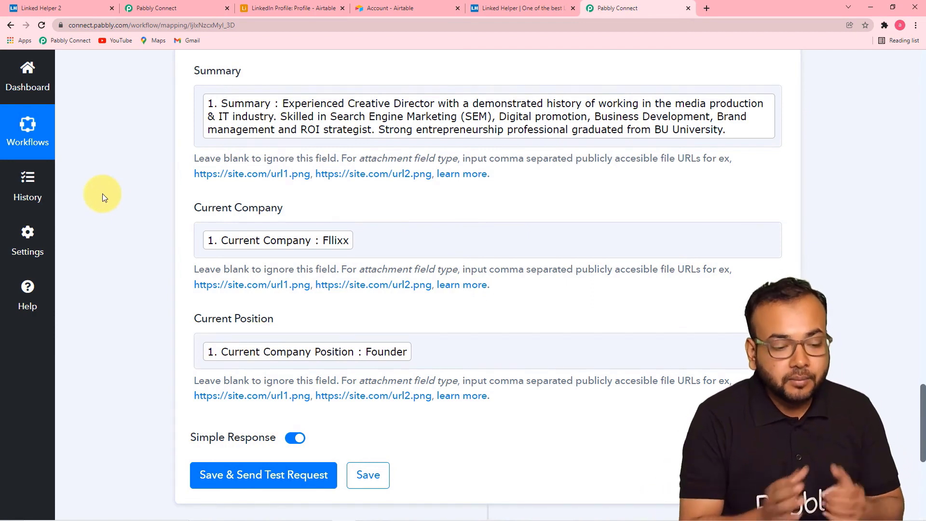
scroll(102, 193, down, 2)
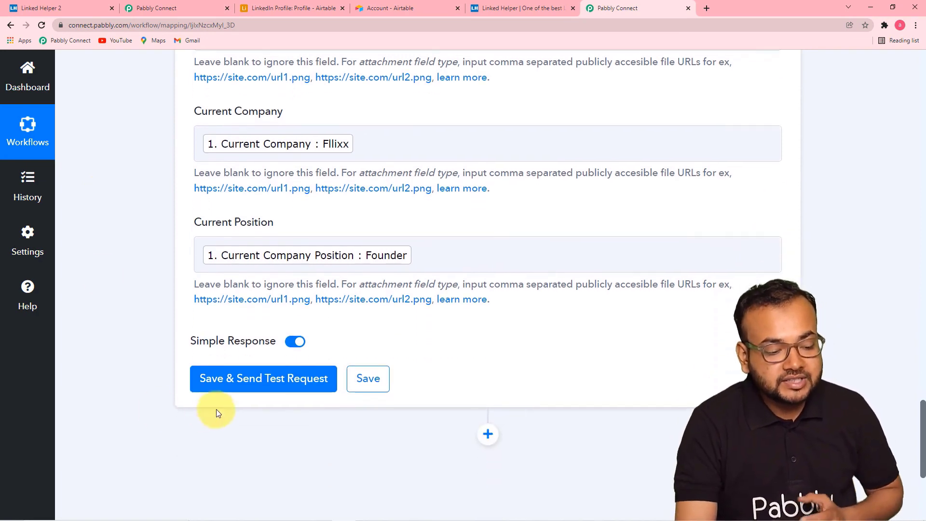
- Send a test record to Airtable and confirm the returned fields, including Current Company Fllixx and Current Position Founder
click(217, 381)
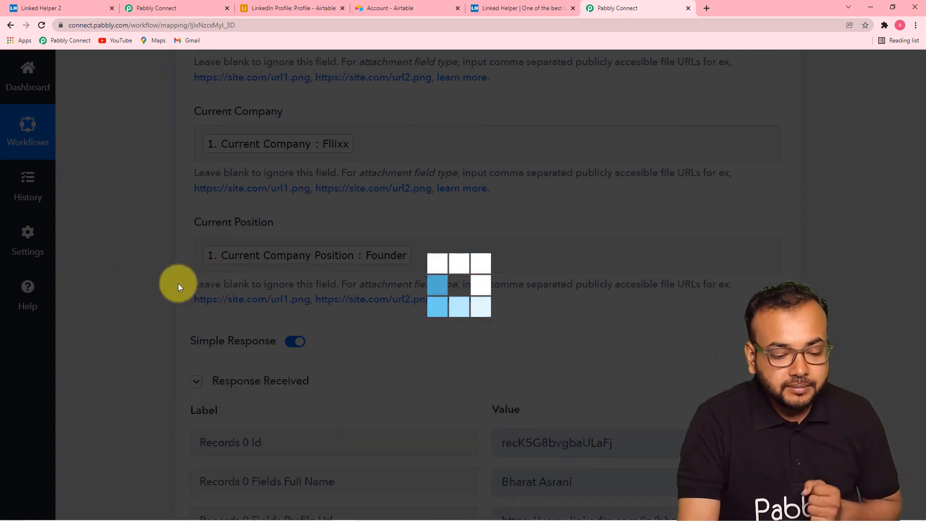
scroll(123, 282, down, 1)
scroll(123, 282, down, 9)
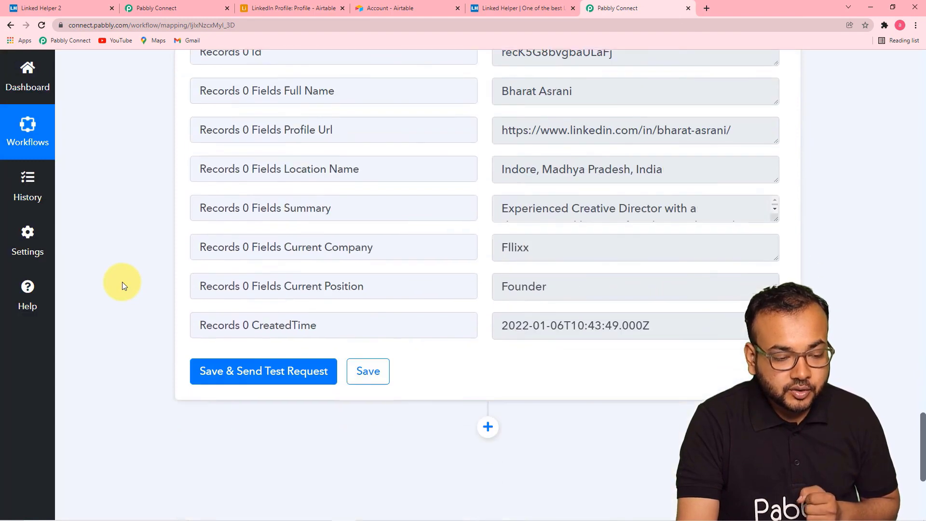
scroll(427, 215, up, 4)
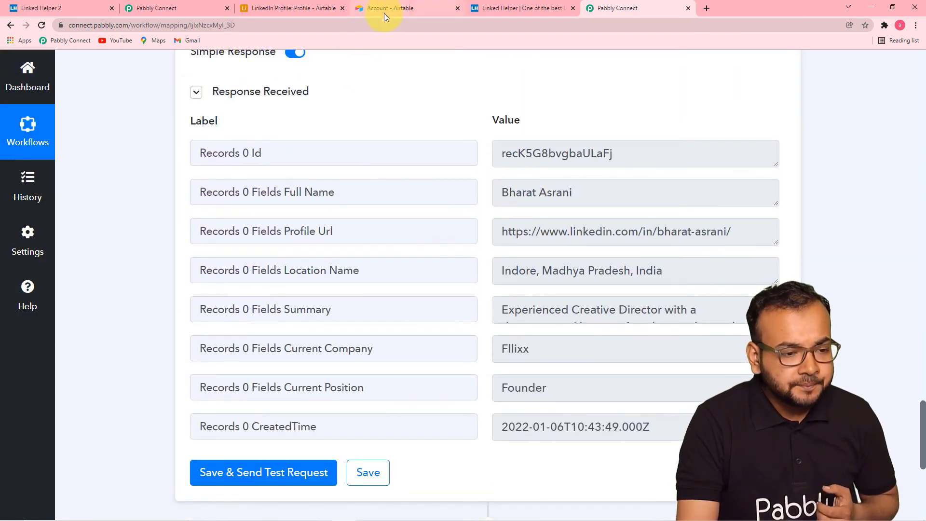
click(315, 7)
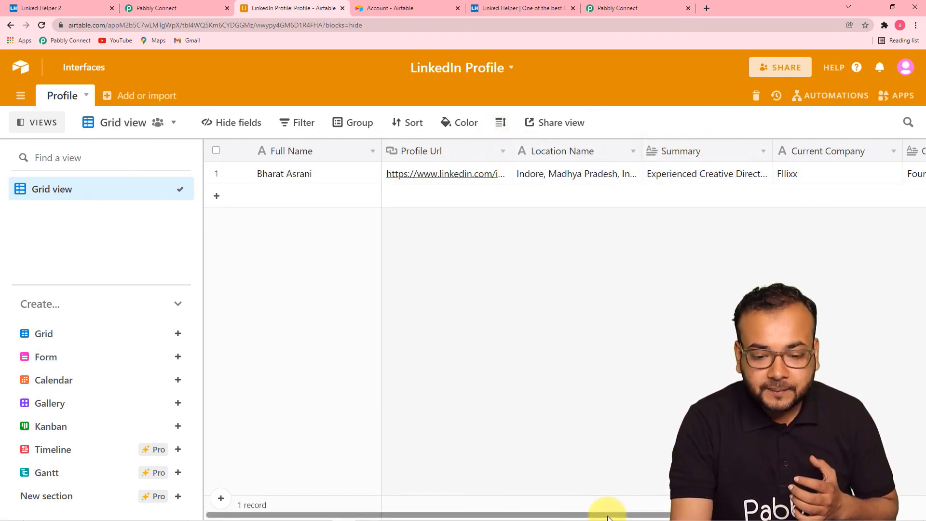
drag(607, 514, 762, 514)
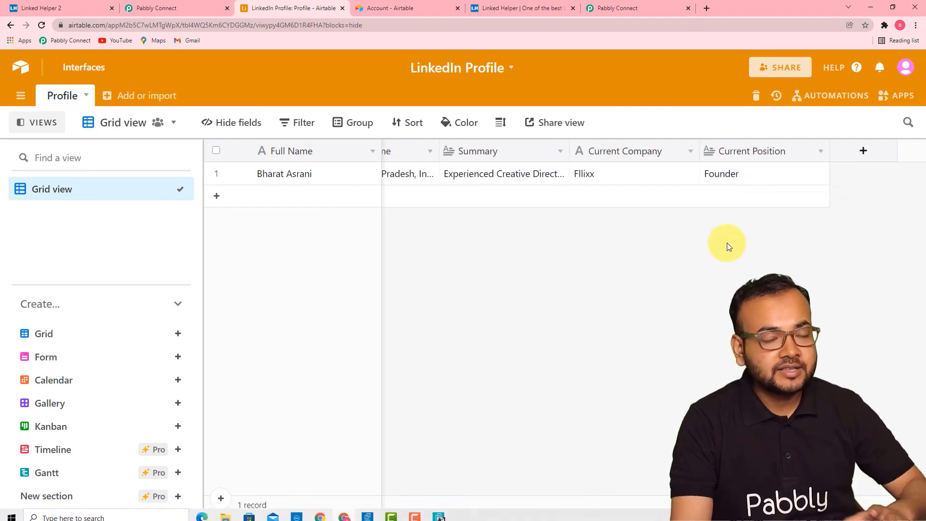
click(616, 9)
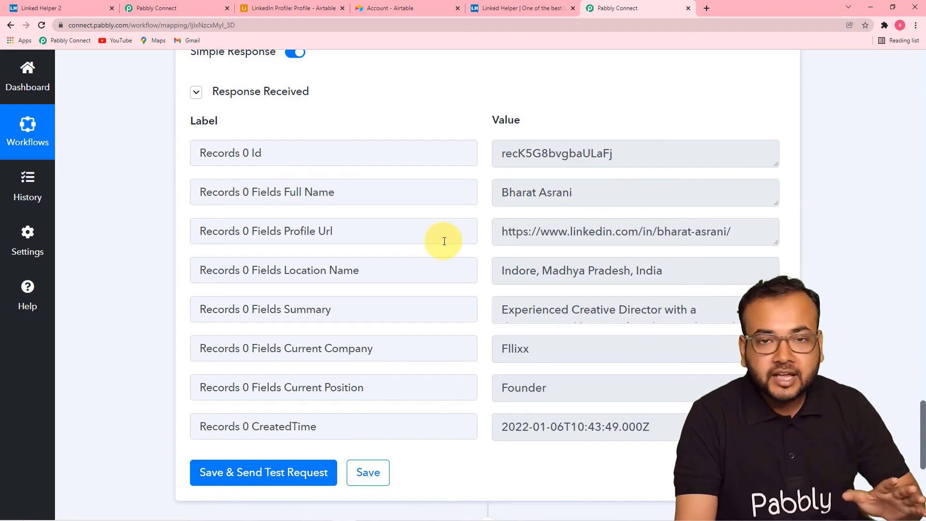
- Review the Linked Helper trigger and Airtable Create Record mappings, then save the workflow
scroll(903, 285, up, 4)
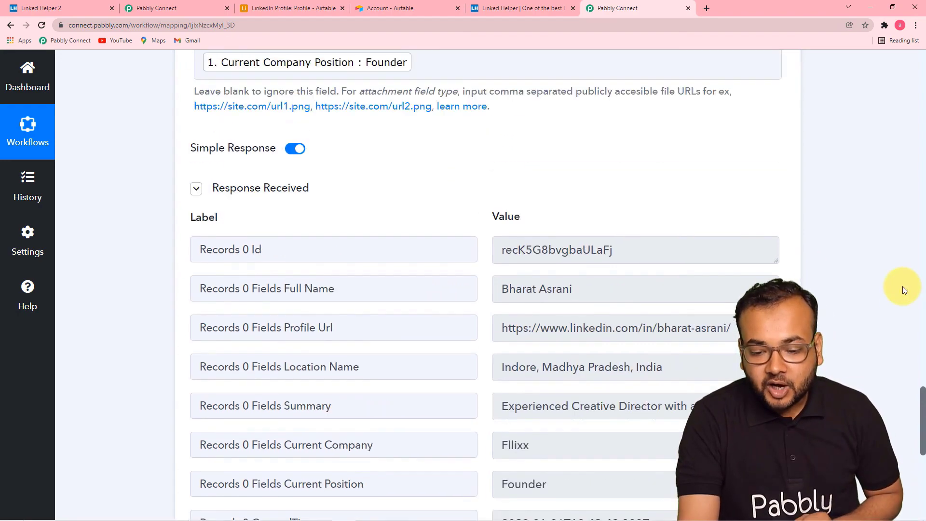
scroll(902, 286, up, 20)
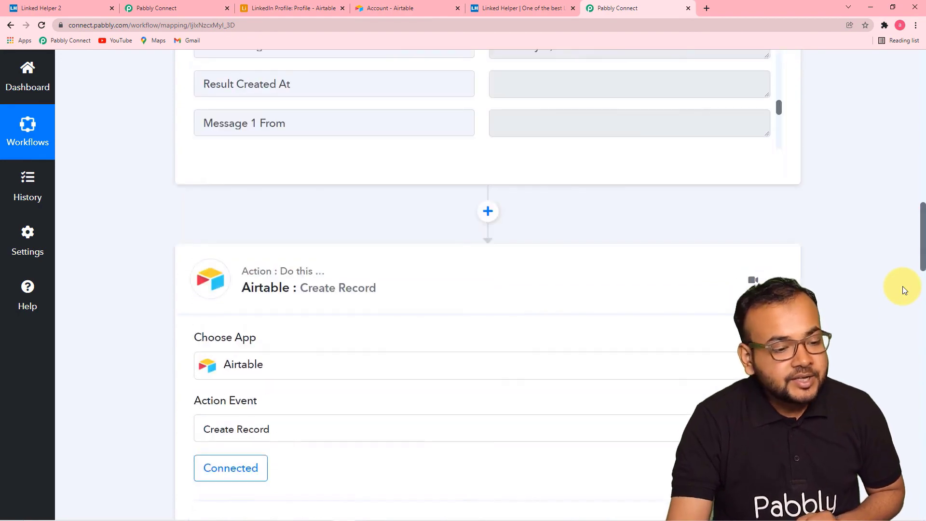
scroll(902, 286, up, 15)
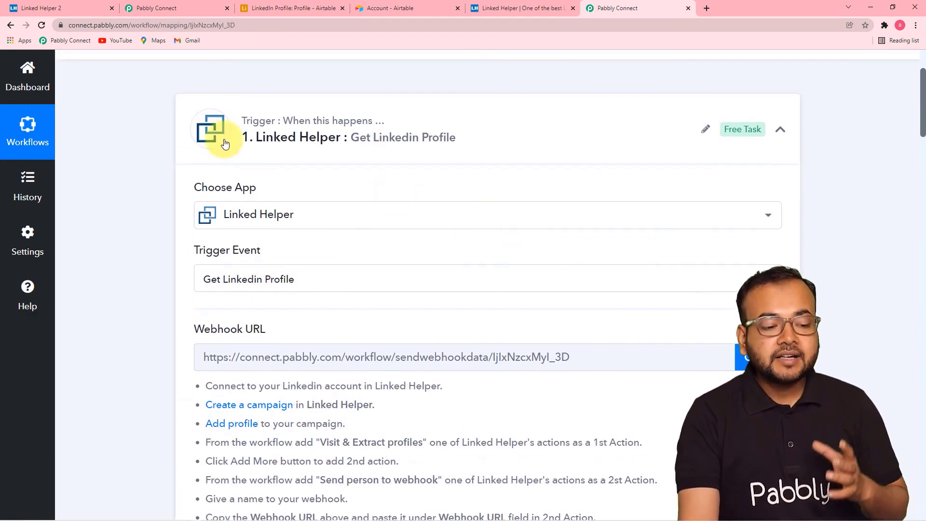
scroll(151, 281, down, 3)
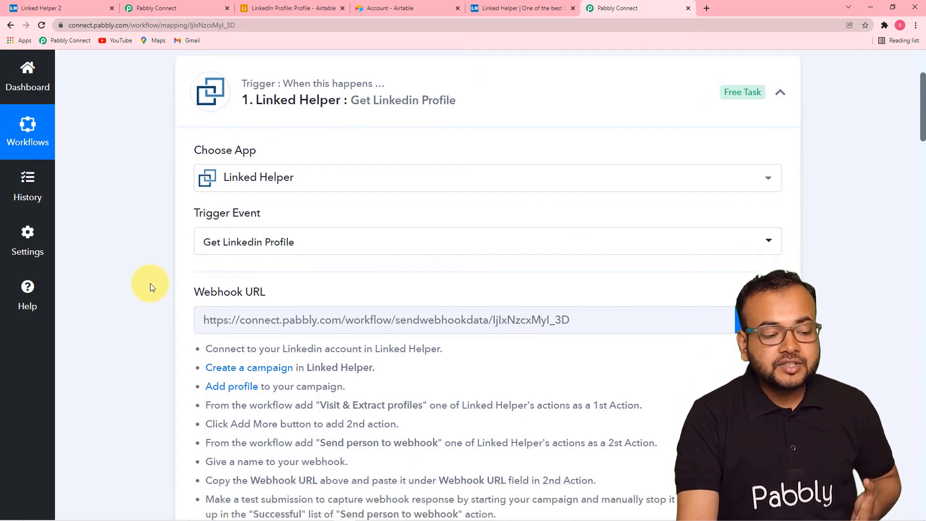
scroll(150, 283, down, 3)
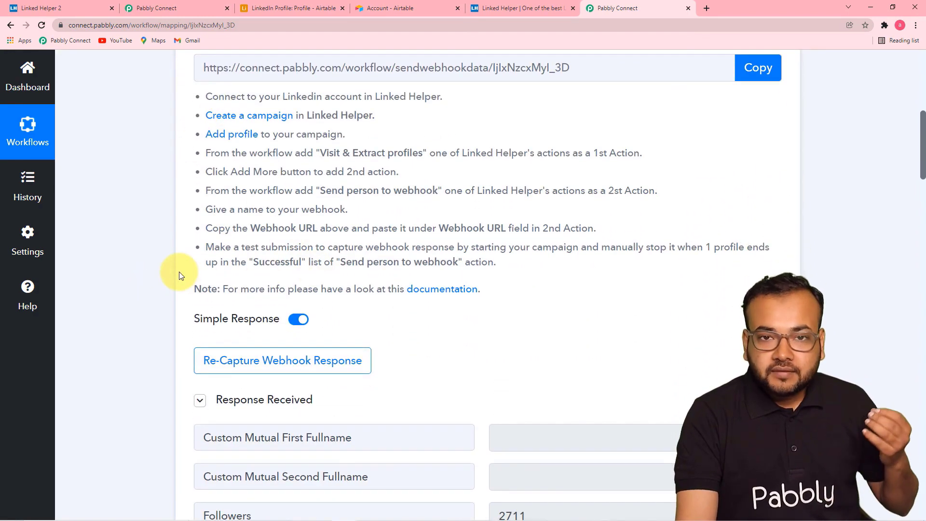
scroll(180, 275, down, 4)
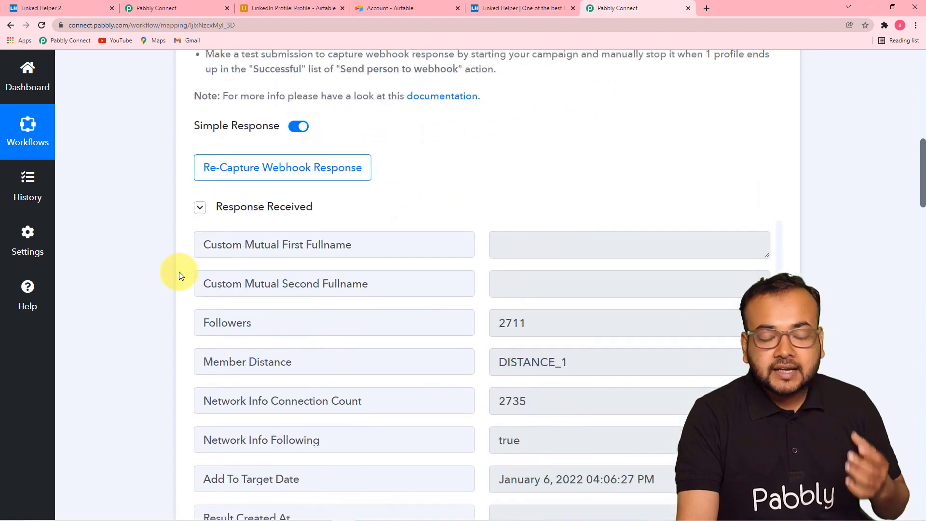
scroll(180, 274, down, 5)
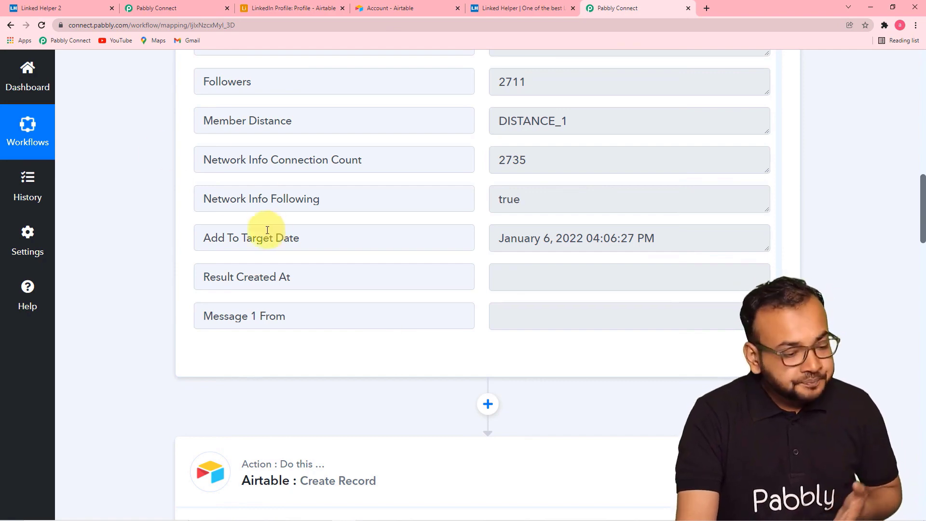
scroll(149, 223, down, 5)
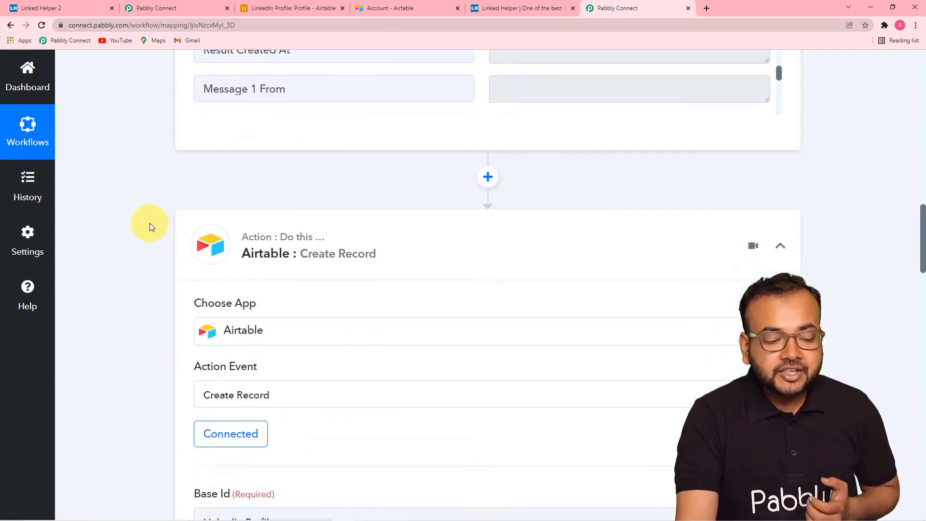
scroll(149, 223, down, 4)
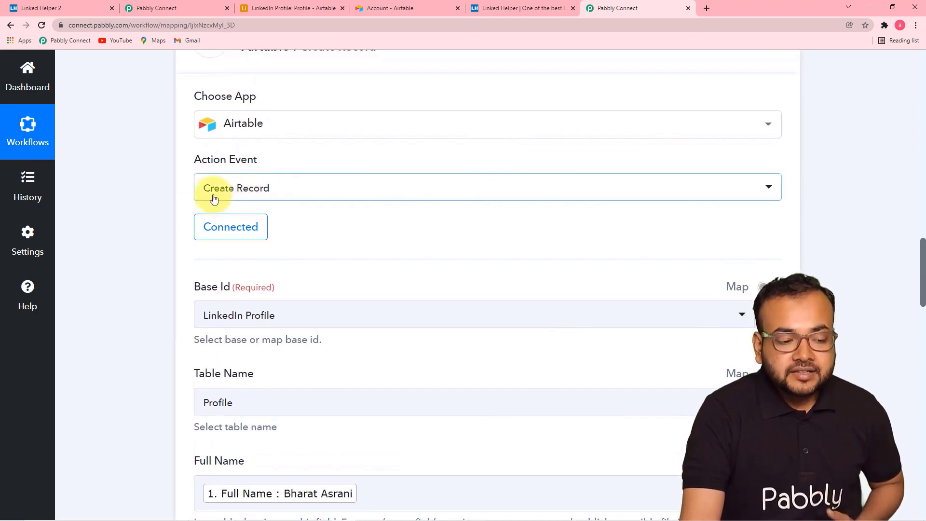
scroll(471, 265, down, 1)
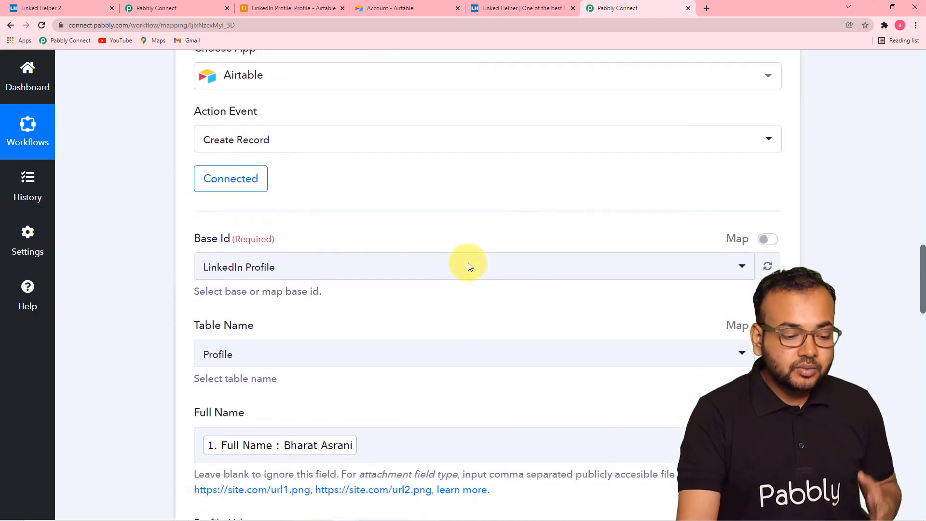
scroll(470, 288, down, 8)
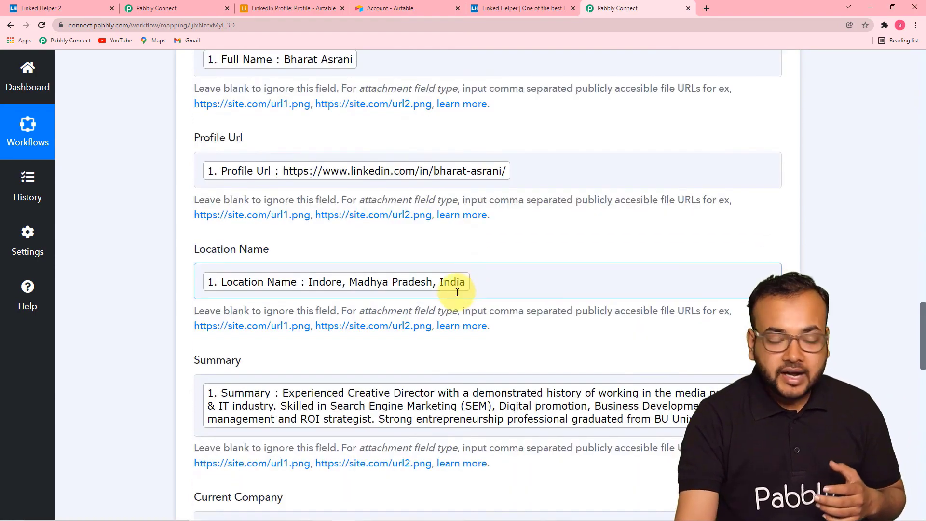
scroll(419, 284, down, 8)
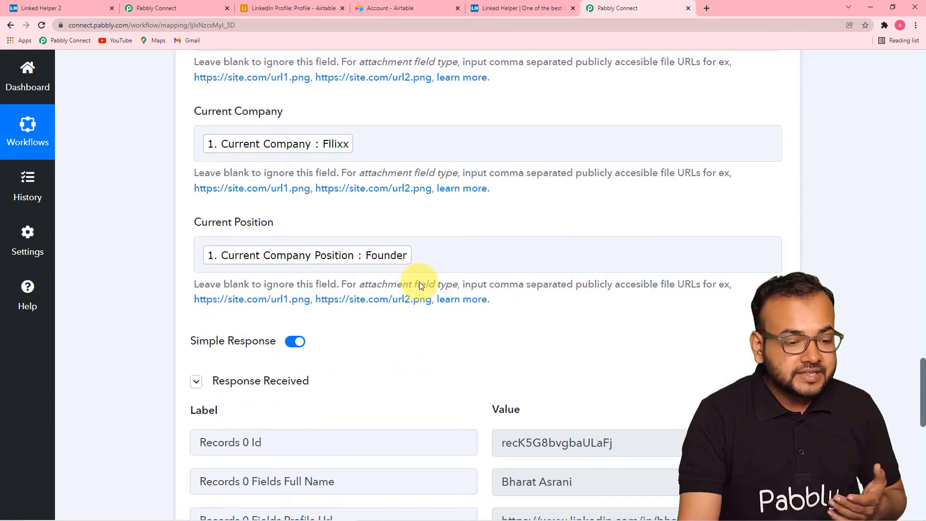
scroll(166, 297, down, 2)
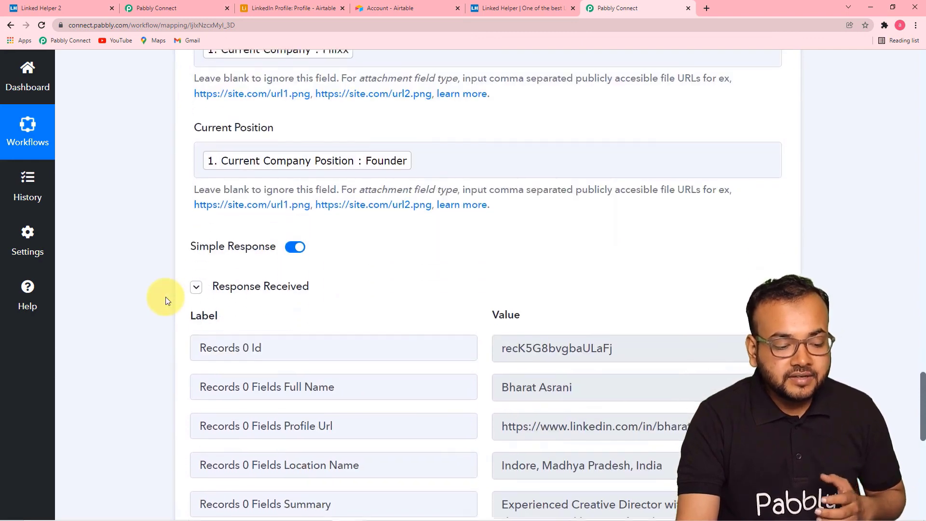
scroll(166, 296, down, 11)
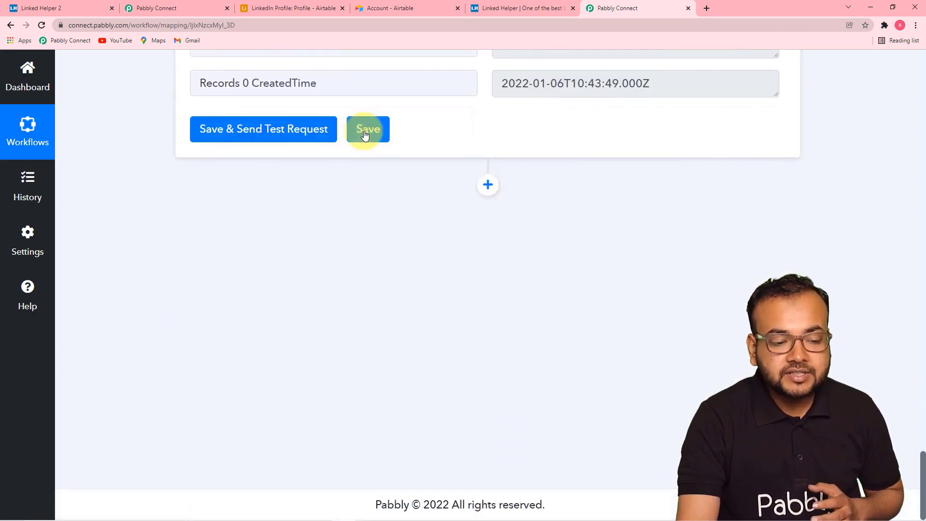
click(365, 135)
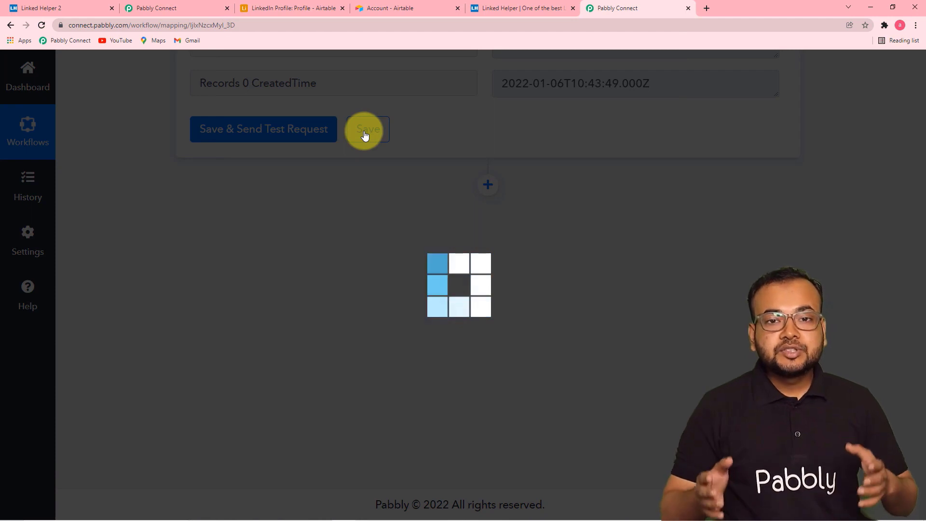
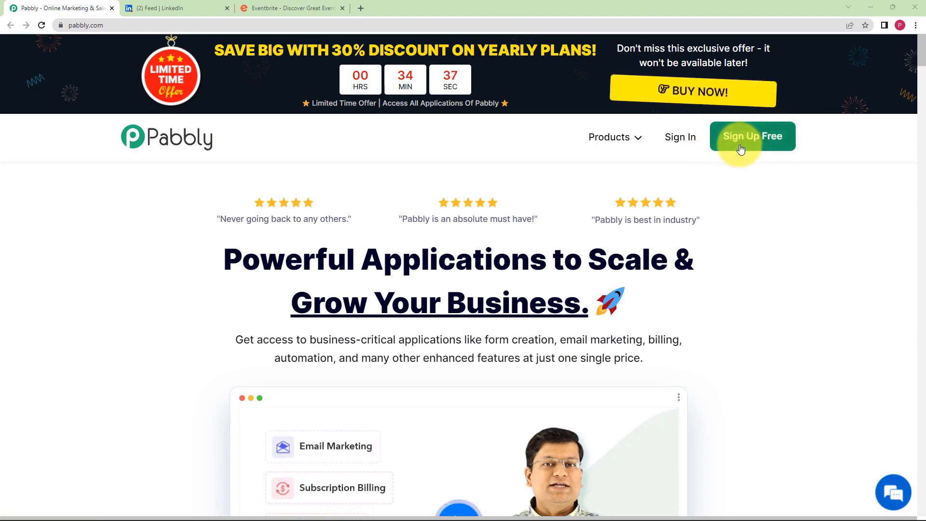
- Sign in to Pabbly with Google and launch Pabbly Connect from the All Apps page
click(691, 146)
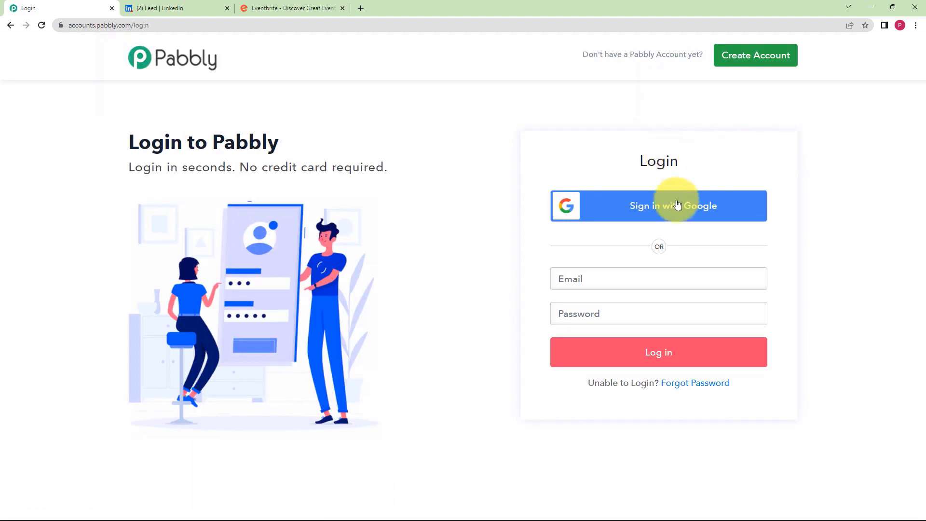
click(661, 210)
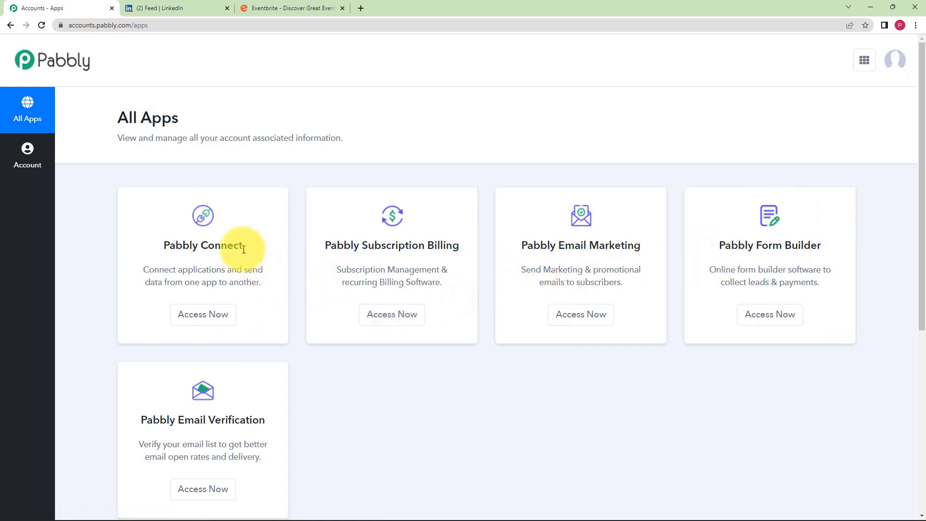
drag(243, 247, 168, 244)
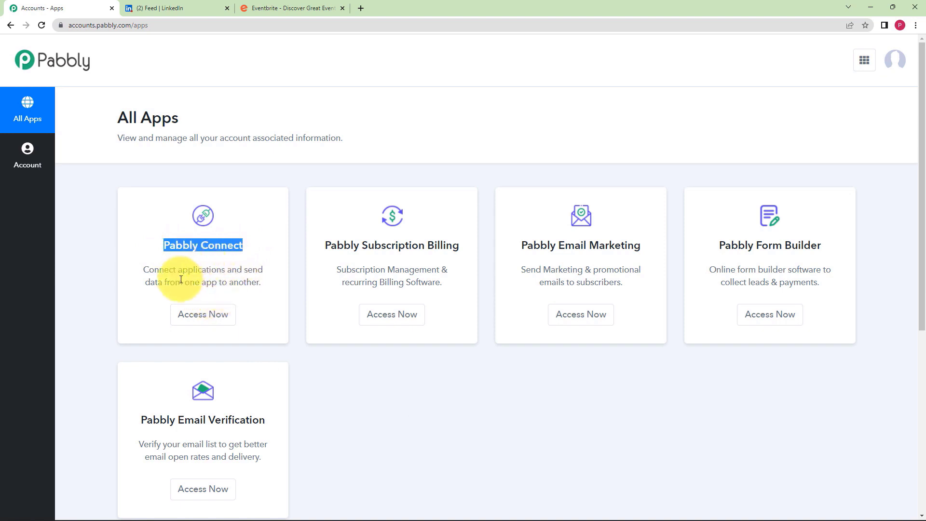
click(186, 257)
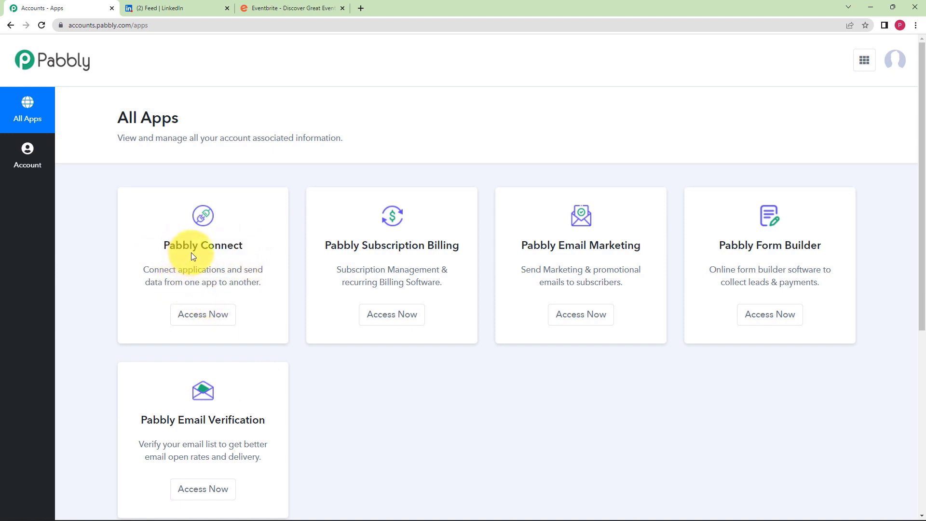
click(225, 314)
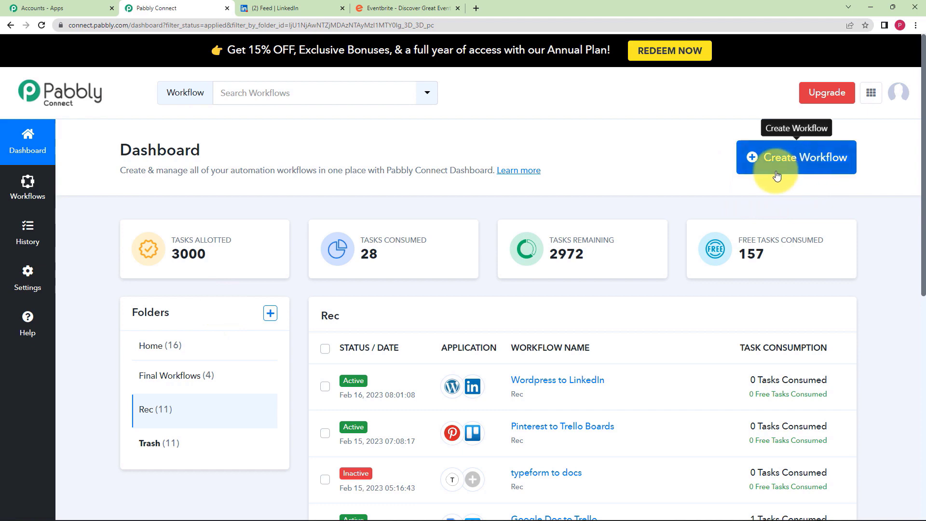
- Create a workflow named 'Eventbrite to LinkedIn' and collapse its trigger app picker
click(808, 159)
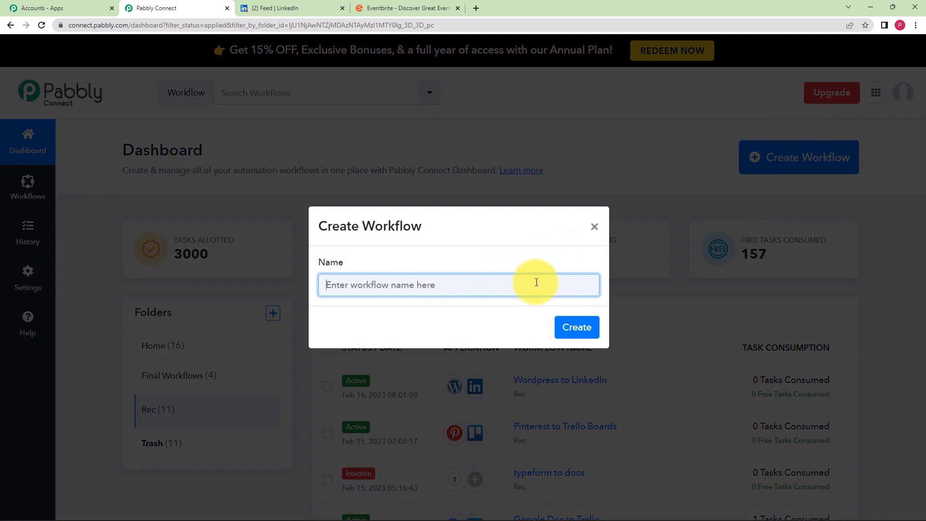
text(Eventbrite to LinkedIn)
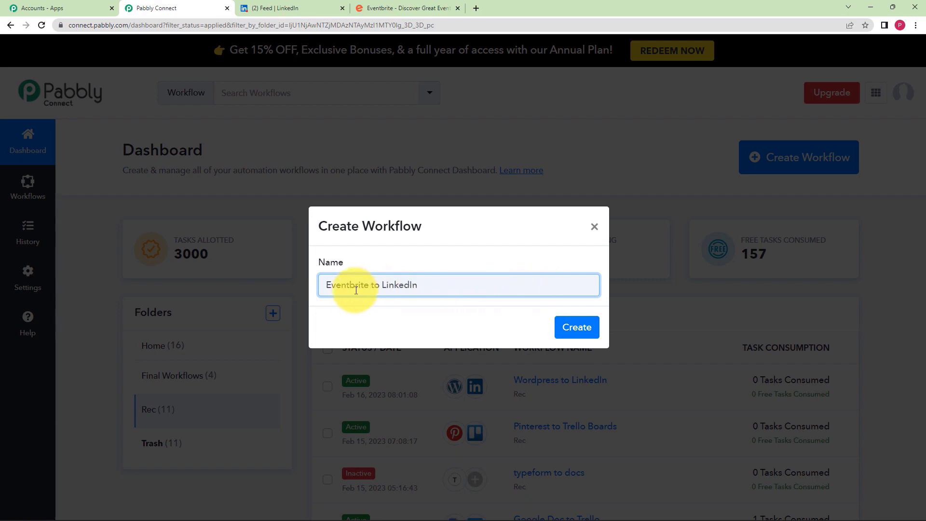
click(565, 330)
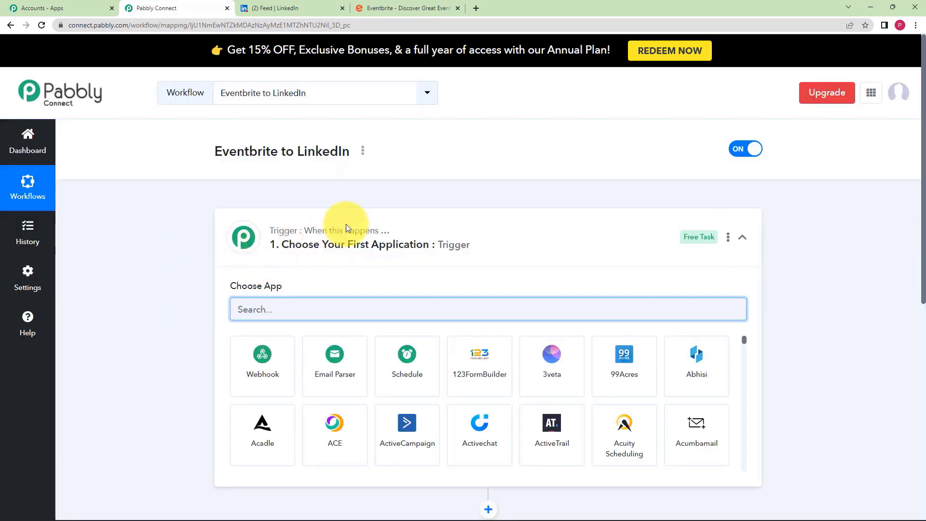
click(379, 218)
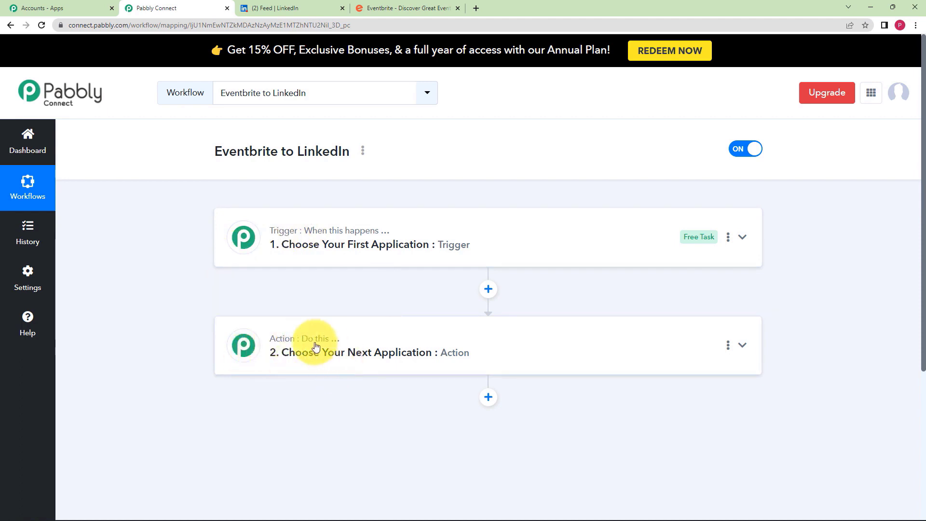
- Set the trigger app to Eventbrite with the Event Published trigger event
click(378, 253)
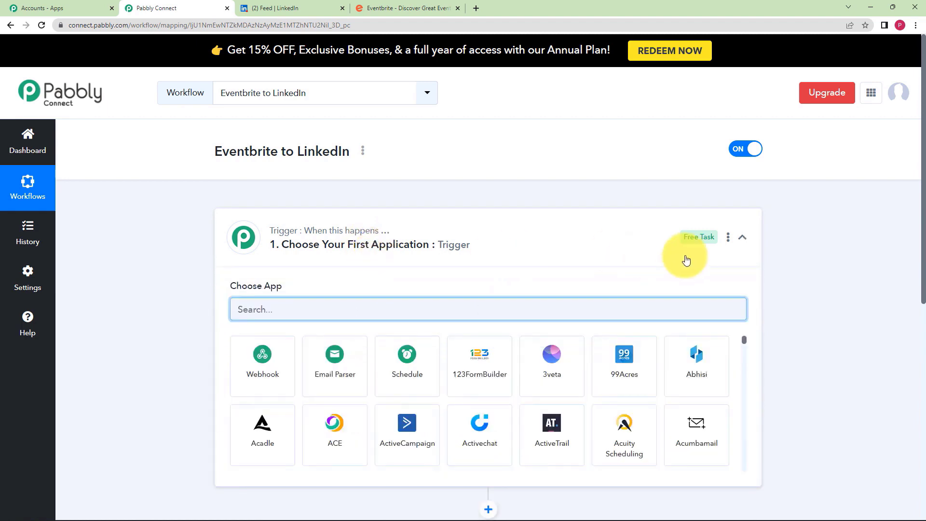
text(Event)
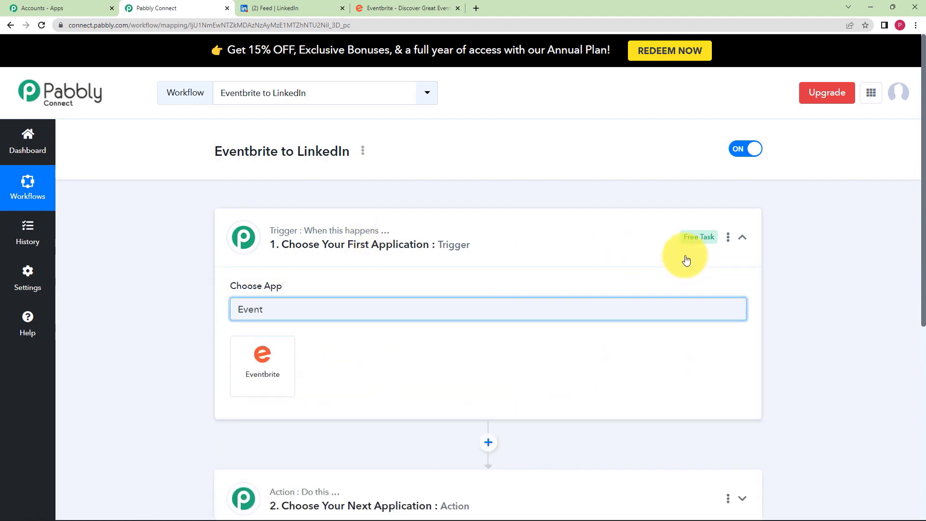
click(274, 367)
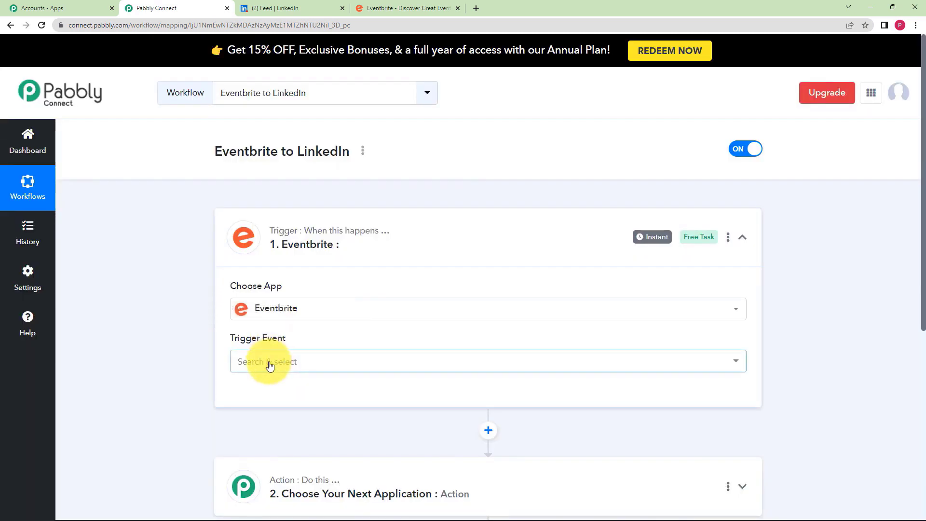
click(270, 366)
click(236, 348)
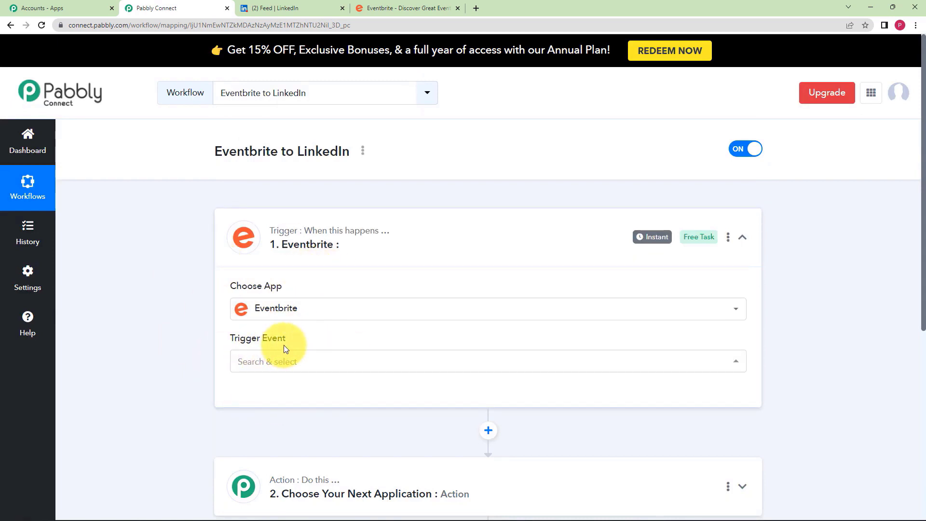
click(285, 360)
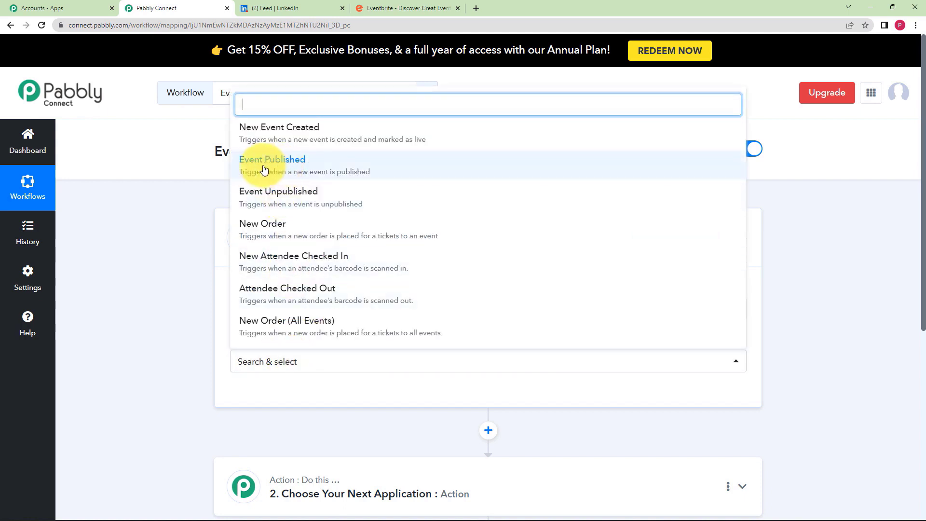
click(293, 169)
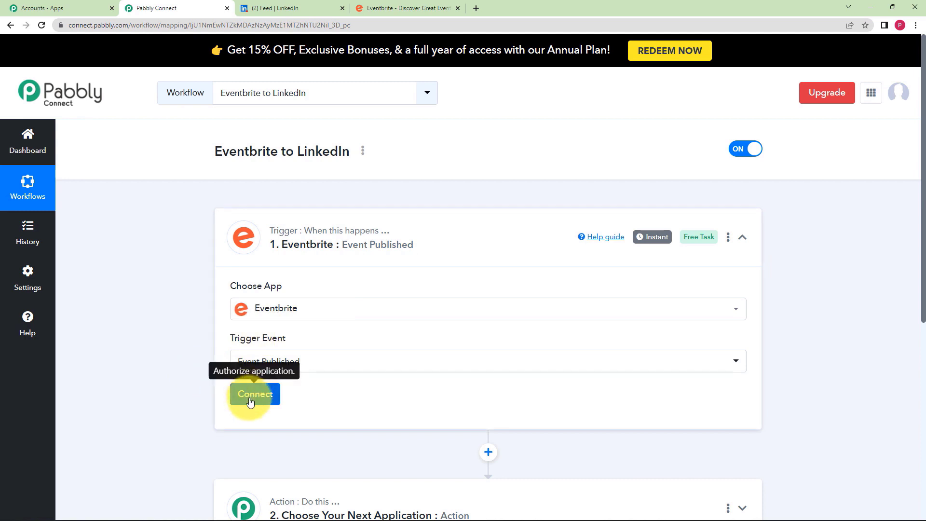
- Add and authorize a new Eventbrite connection for Pabbly Connect
click(407, 8)
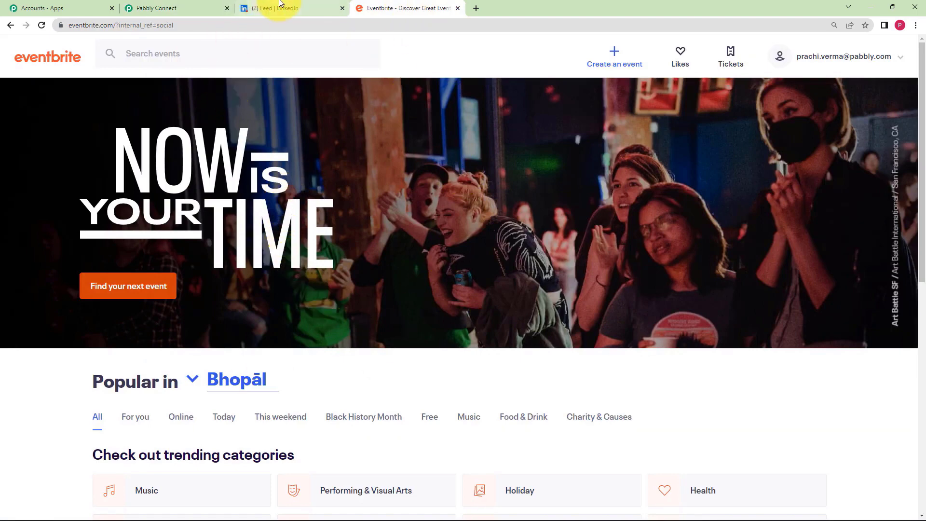
click(205, 8)
click(270, 393)
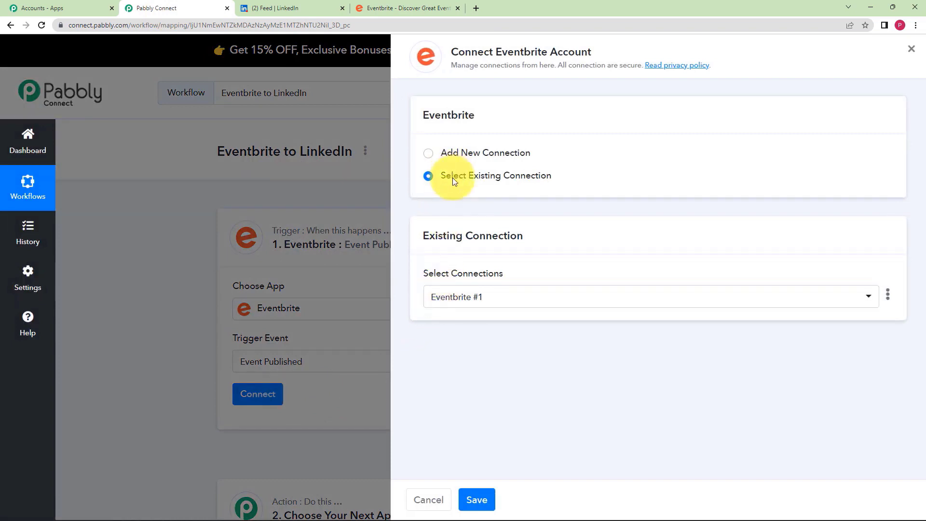
click(450, 152)
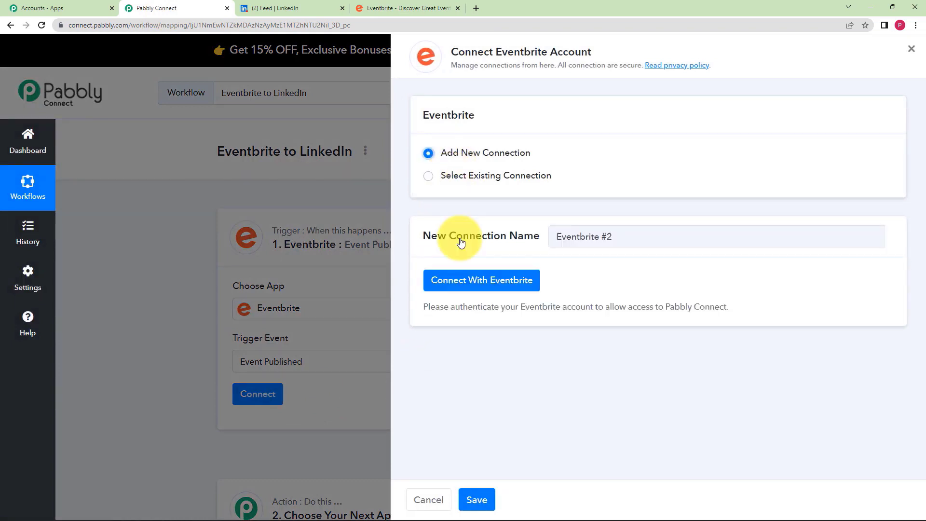
click(449, 286)
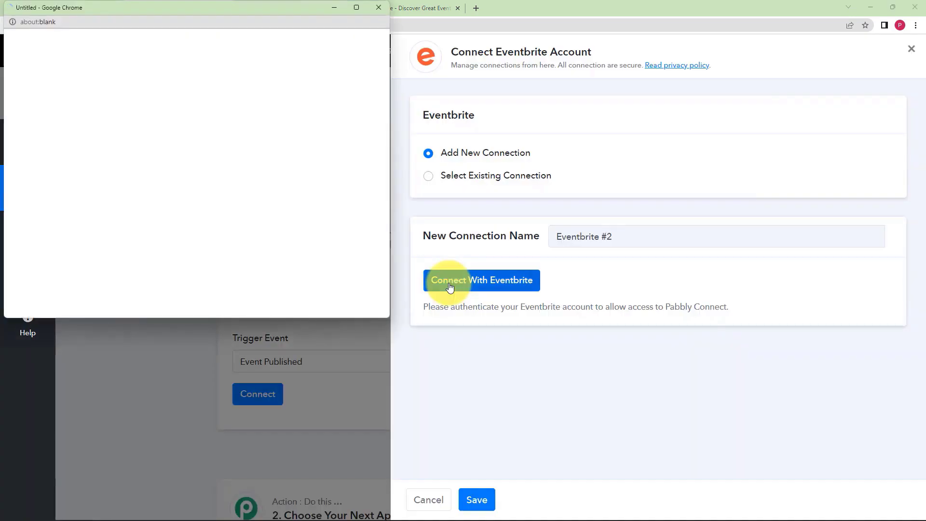
scroll(224, 212, down, 6)
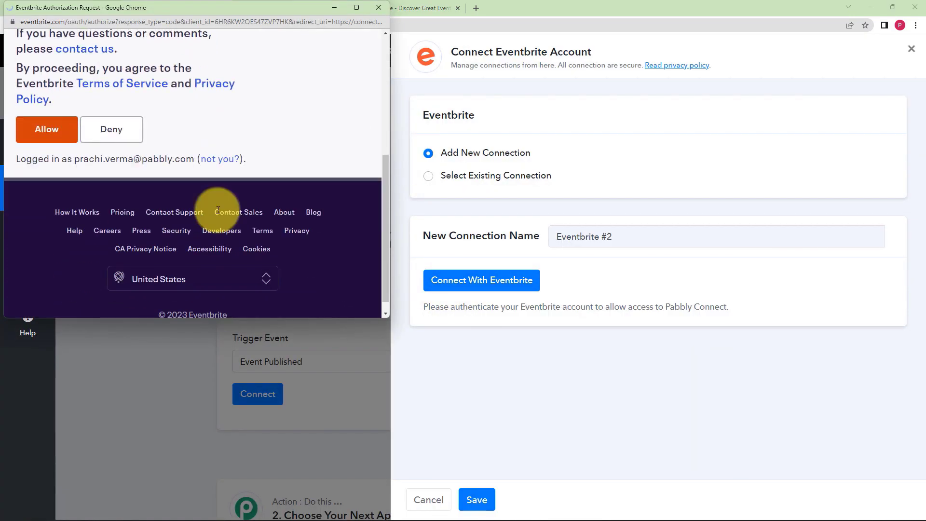
click(53, 121)
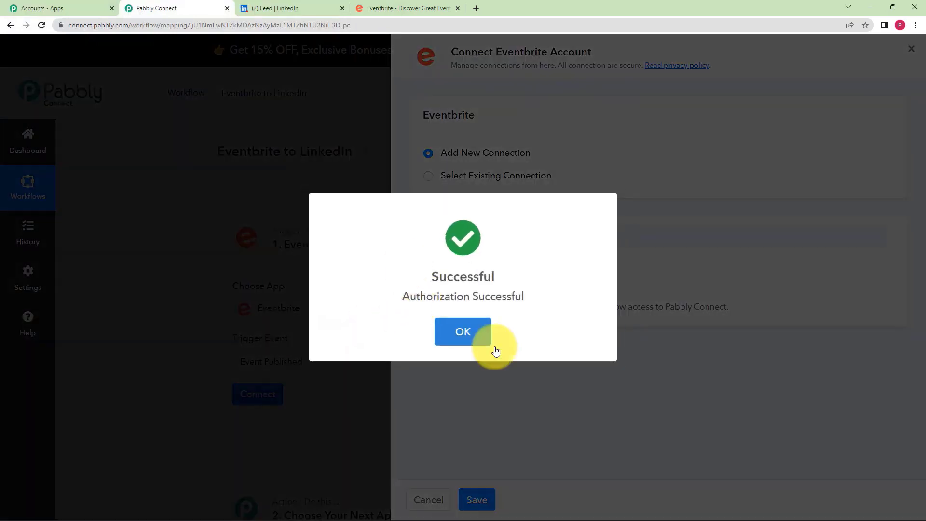
click(477, 338)
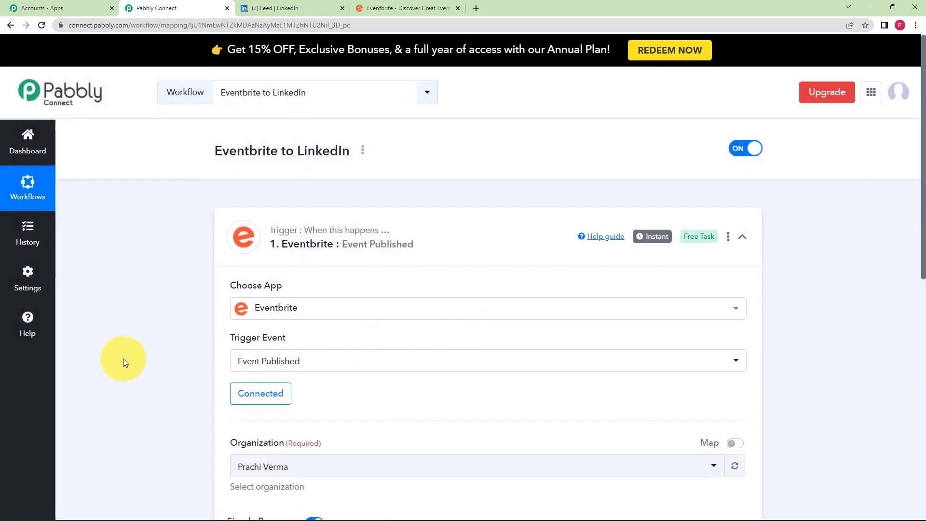
- Click Save & Send Test Request on the Eventbrite trigger, then go to the Eventbrite tab
scroll(201, 310, down, 3)
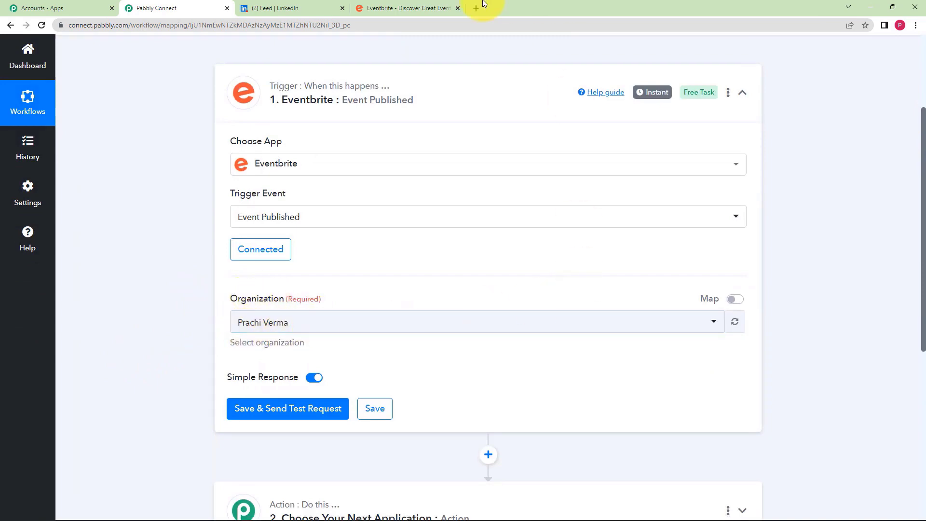
click(434, 8)
click(180, 5)
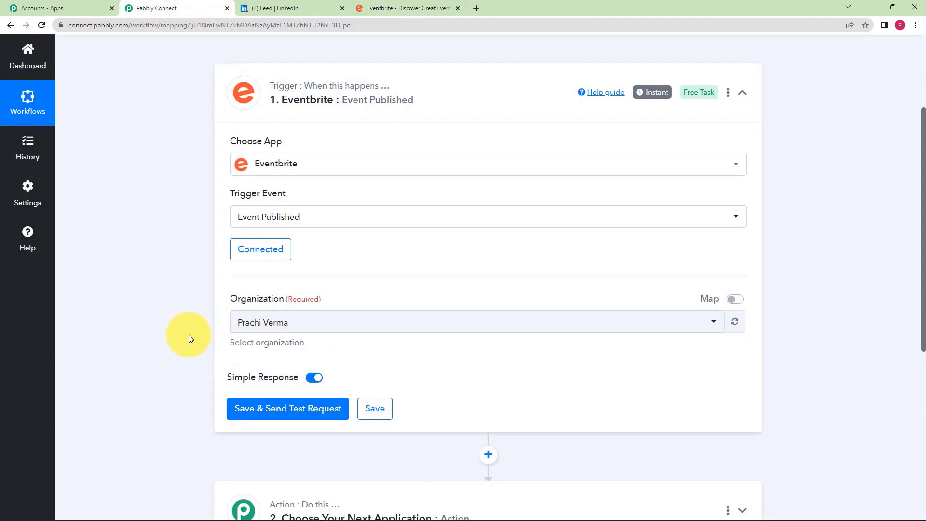
scroll(189, 334, down, 2)
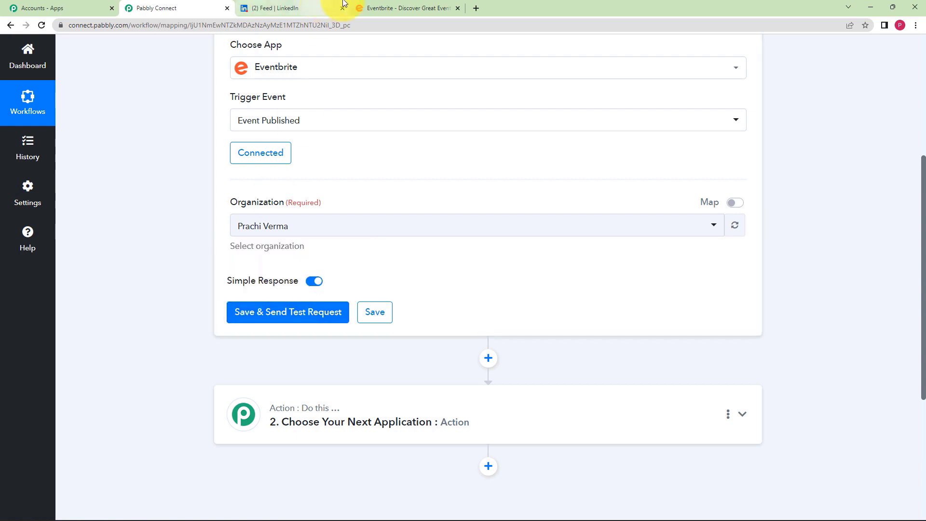
click(376, 8)
scroll(470, 436, down, 1)
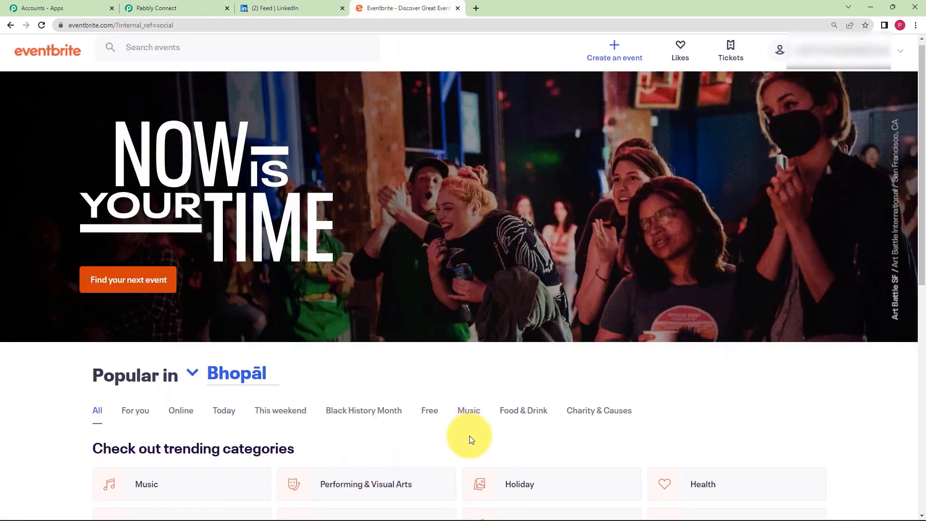
scroll(284, 251, up, 1)
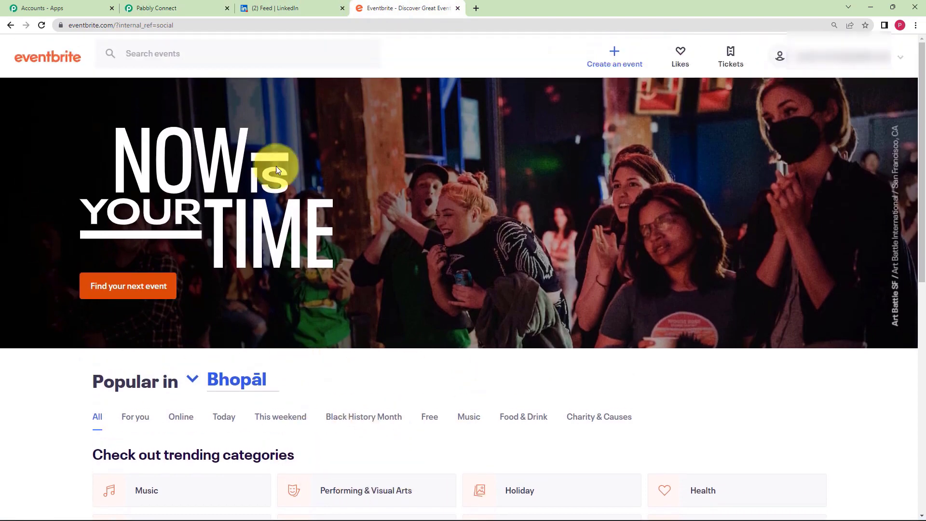
click(200, 8)
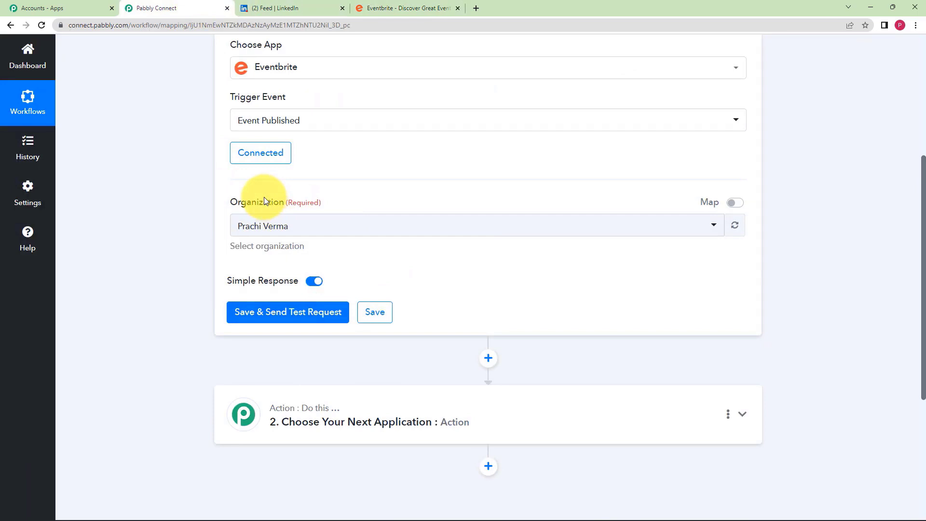
click(274, 314)
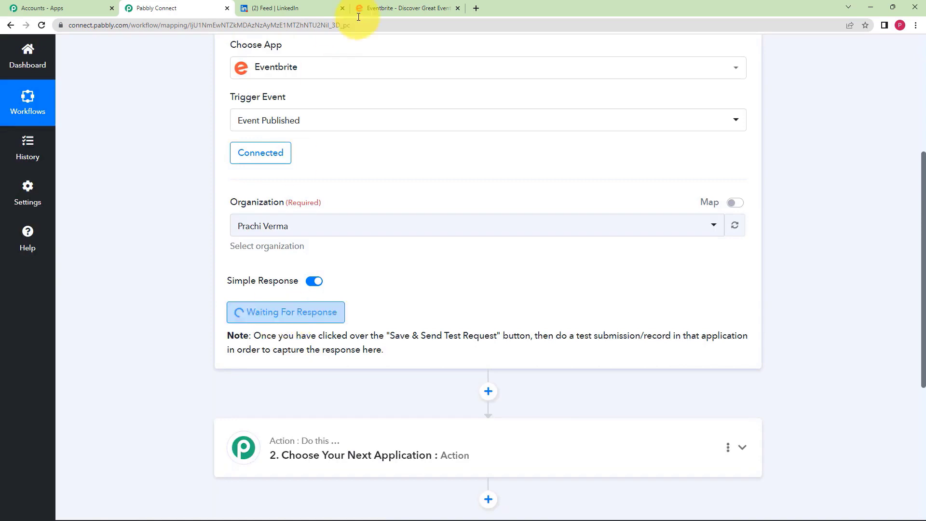
click(381, 8)
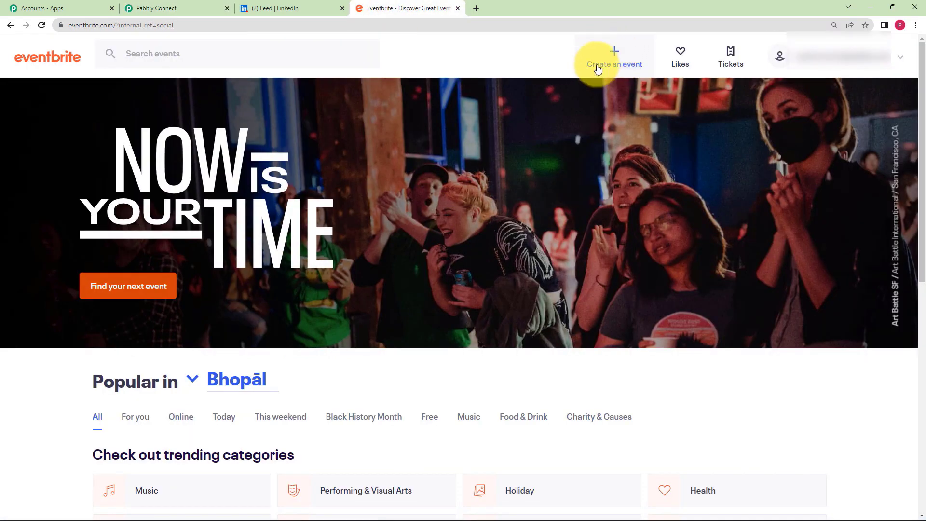
- Start a new Eventbrite event titled 'Music Festival' under the existing organizer profile
click(615, 58)
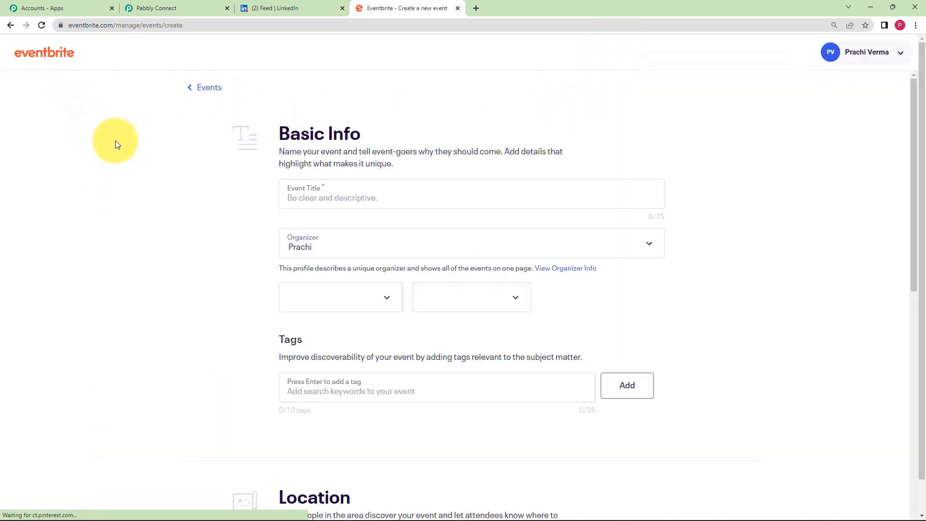
click(374, 203)
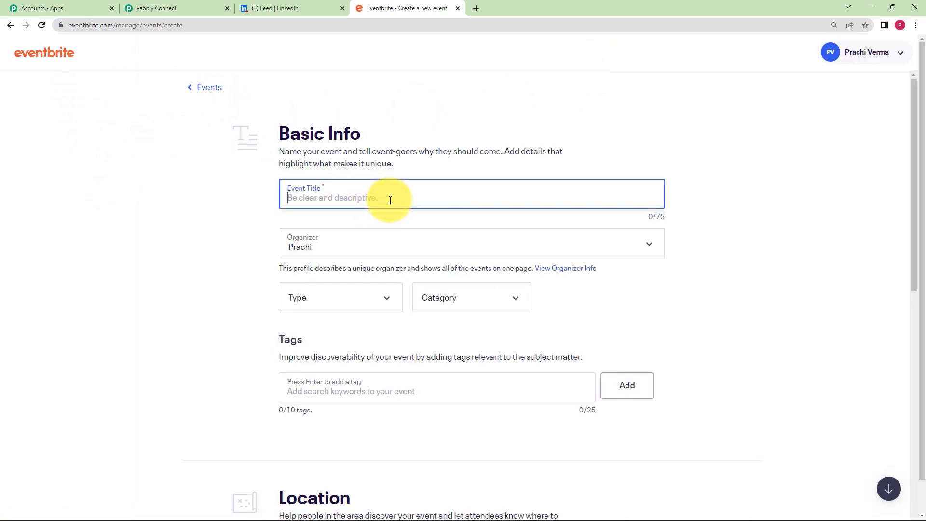
text(Music)
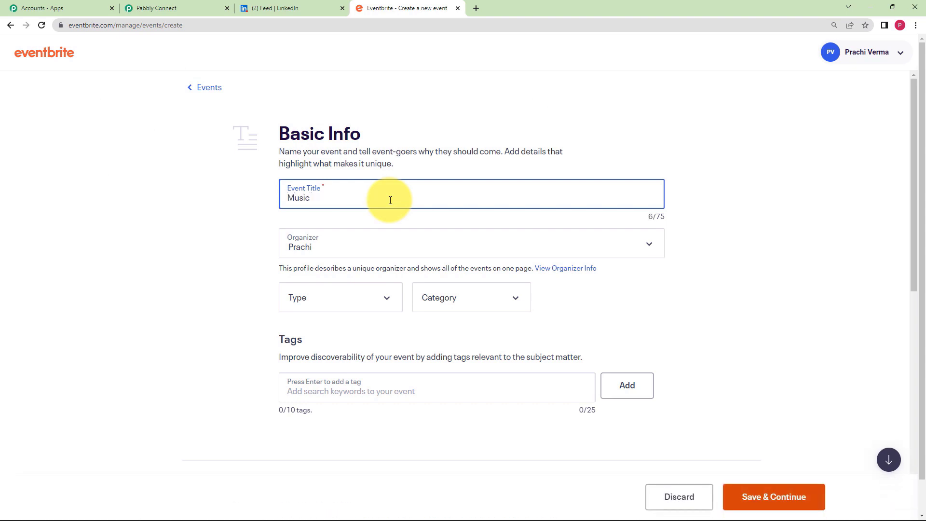
text( Festival)
click(381, 243)
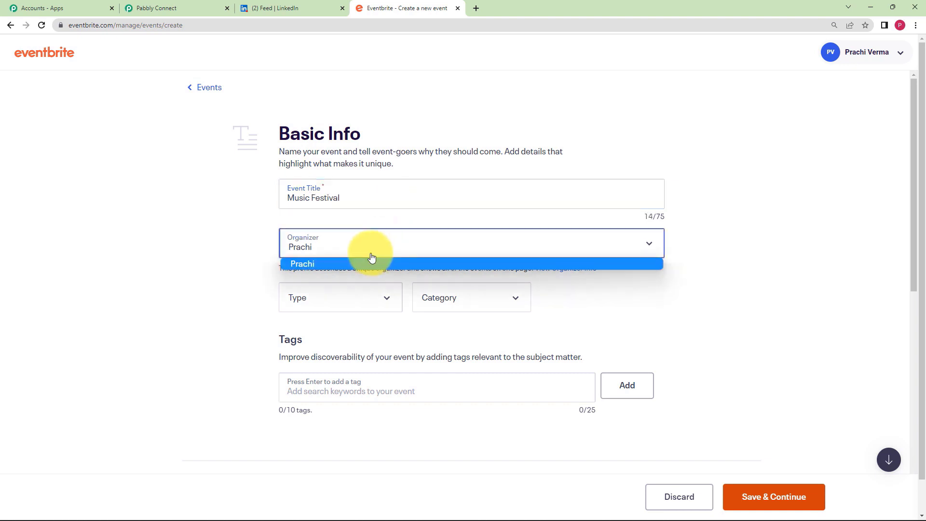
click(357, 263)
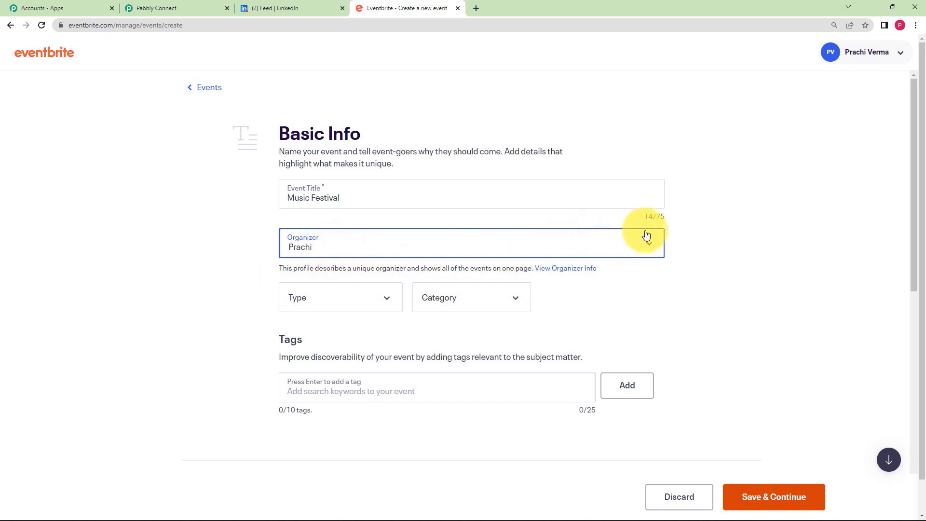
- Set the event type to Party or Social Gathering, category Music, sub-category Folk
click(658, 277)
click(300, 310)
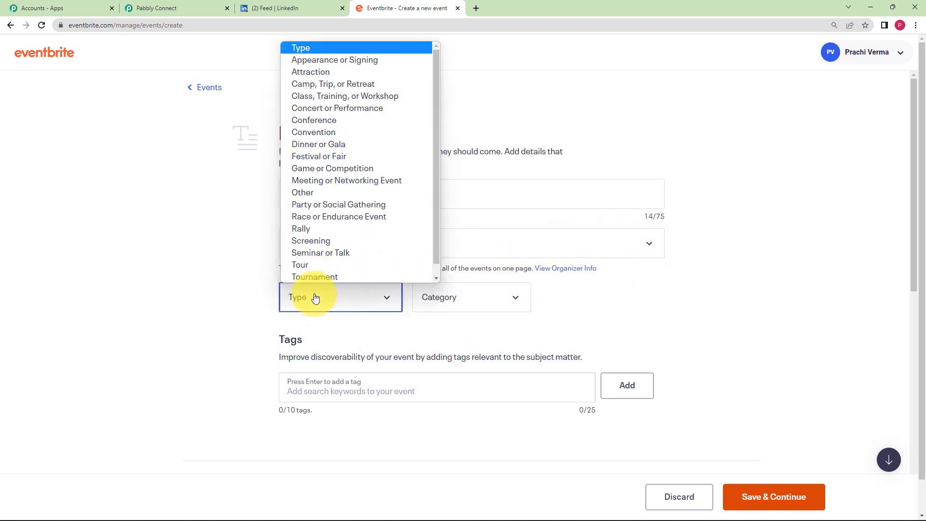
click(316, 206)
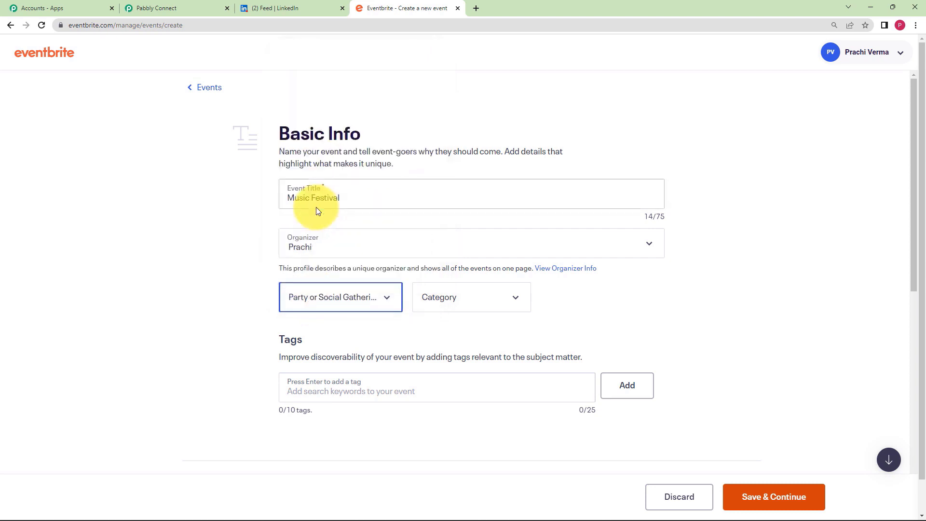
click(443, 301)
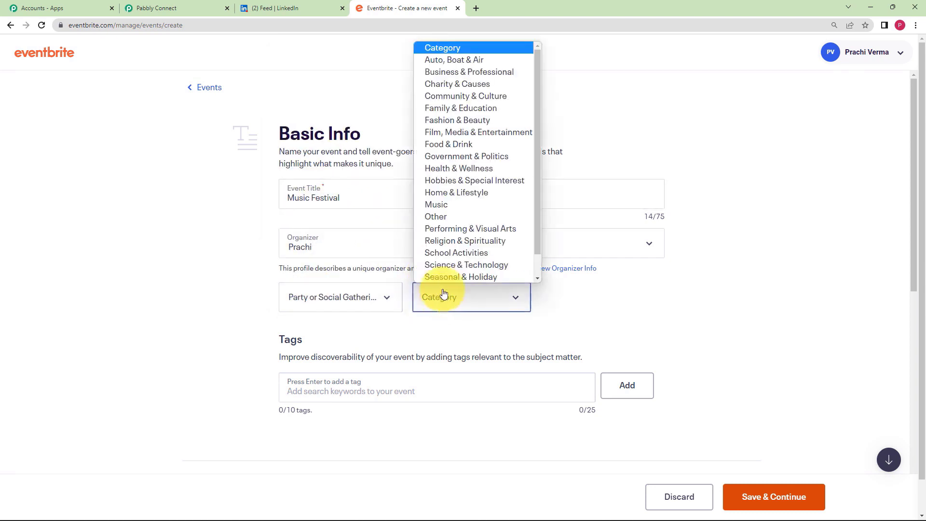
click(451, 204)
click(568, 295)
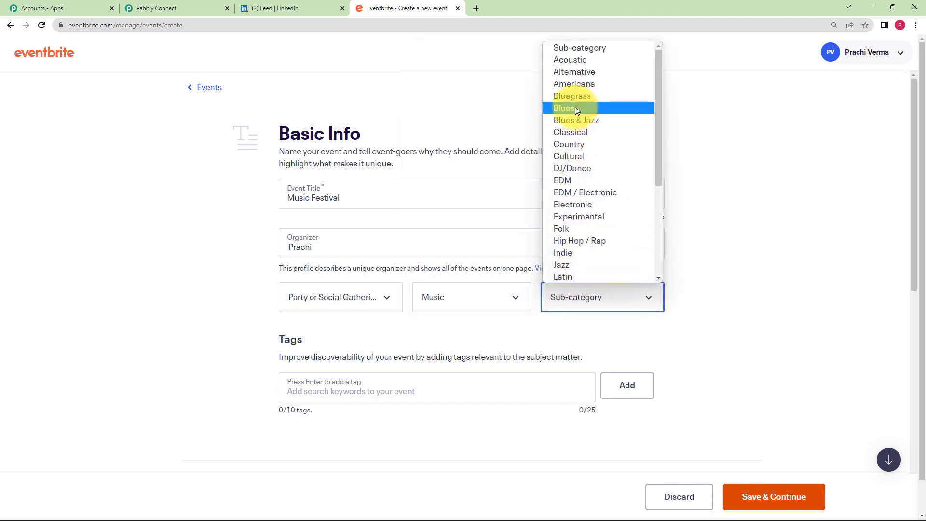
click(592, 230)
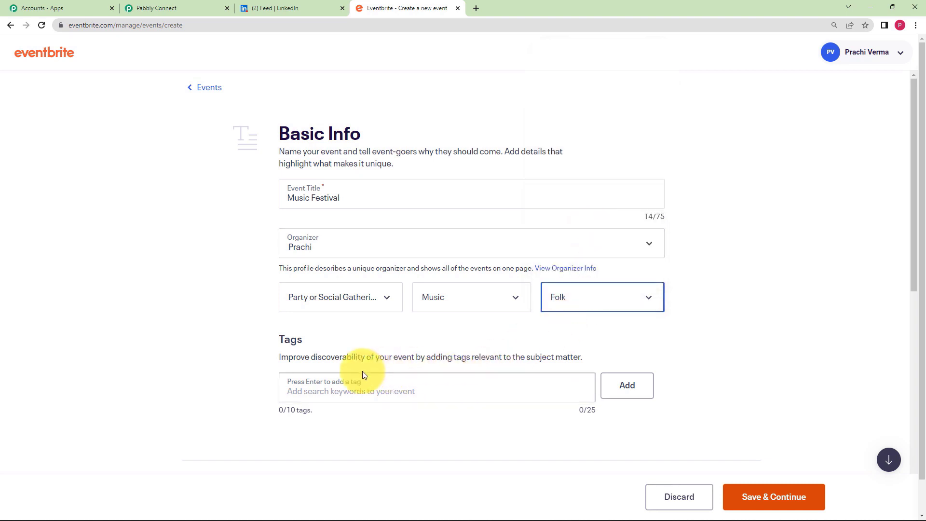
- Add the tags music, musician, musicvenue and musical_theatre
click(310, 389)
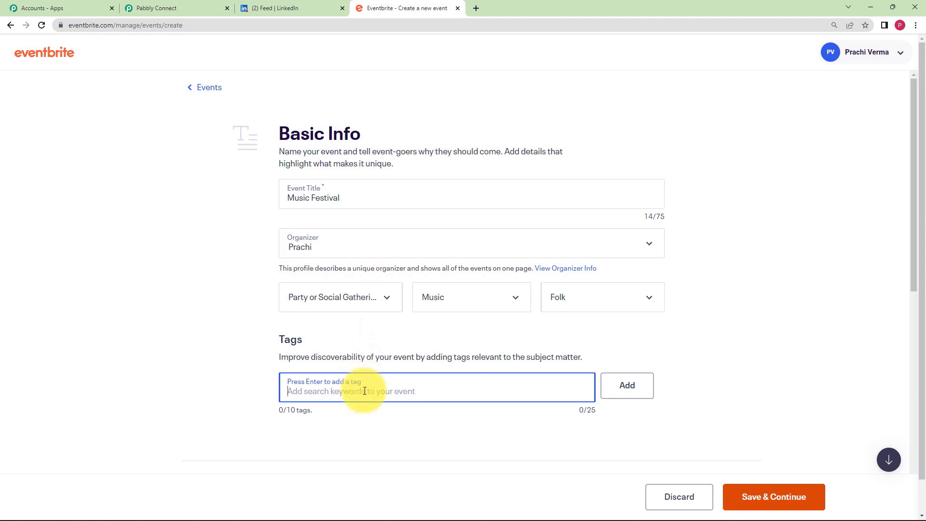
text(music)
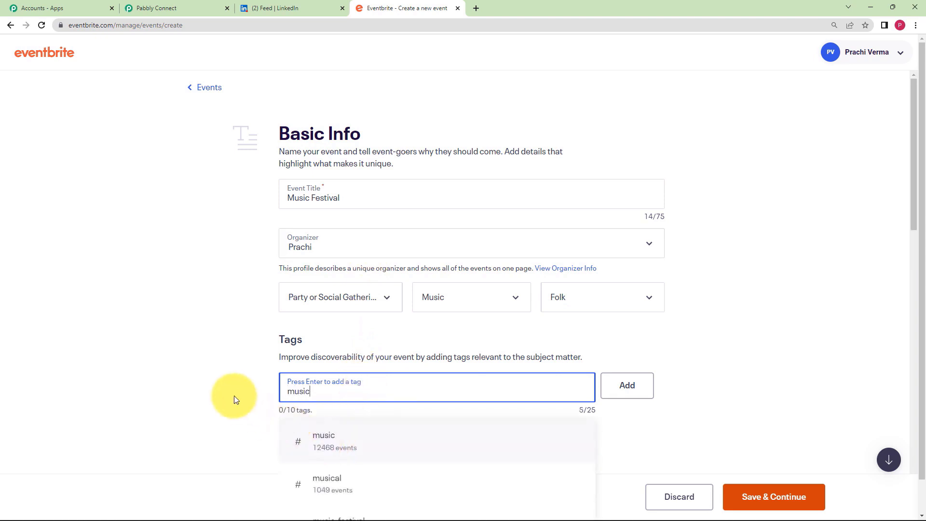
scroll(233, 396, down, 2)
click(347, 351)
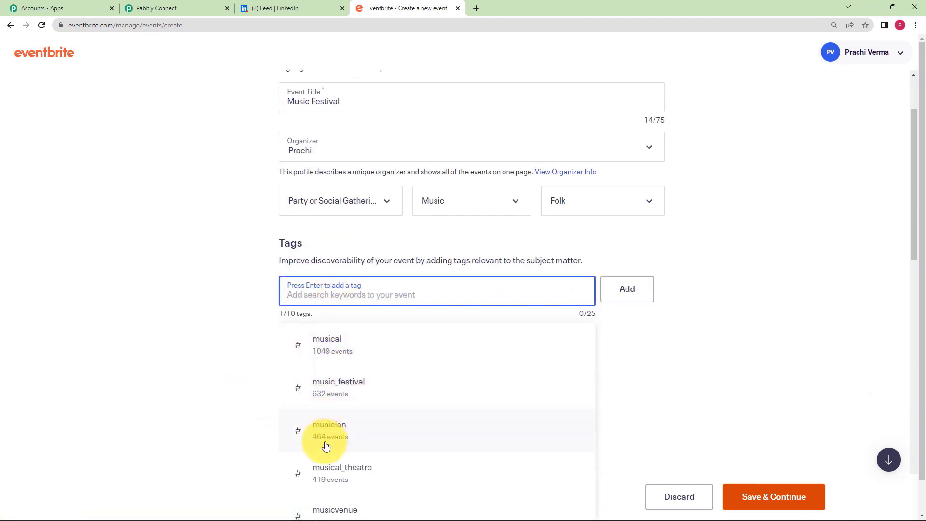
scroll(256, 368, down, 2)
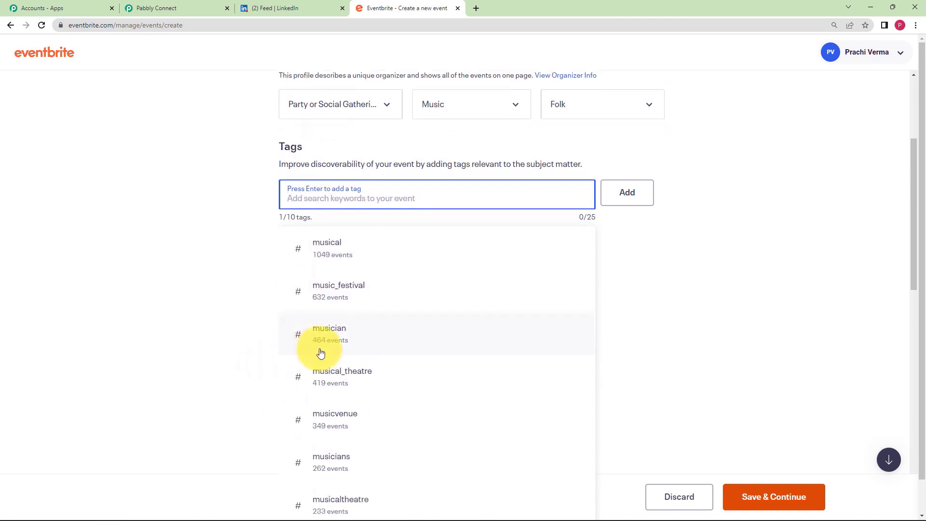
click(341, 340)
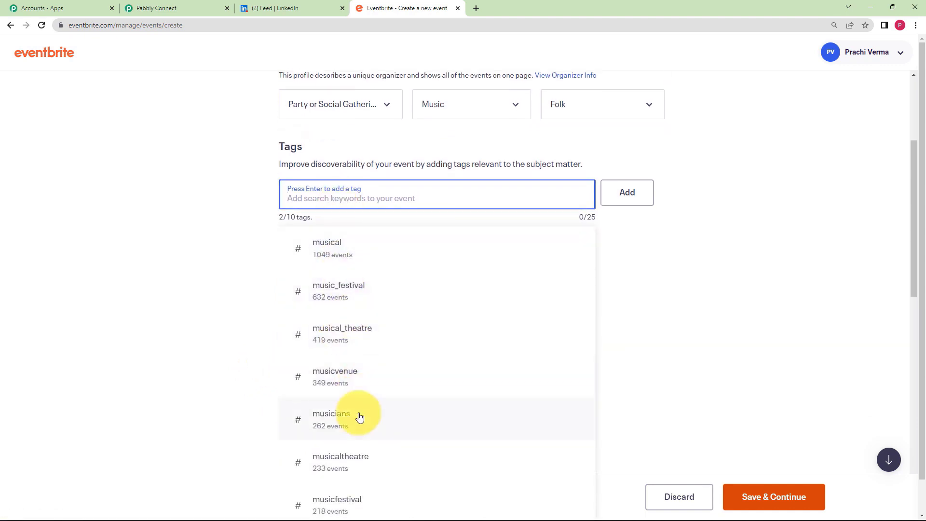
click(358, 378)
click(378, 337)
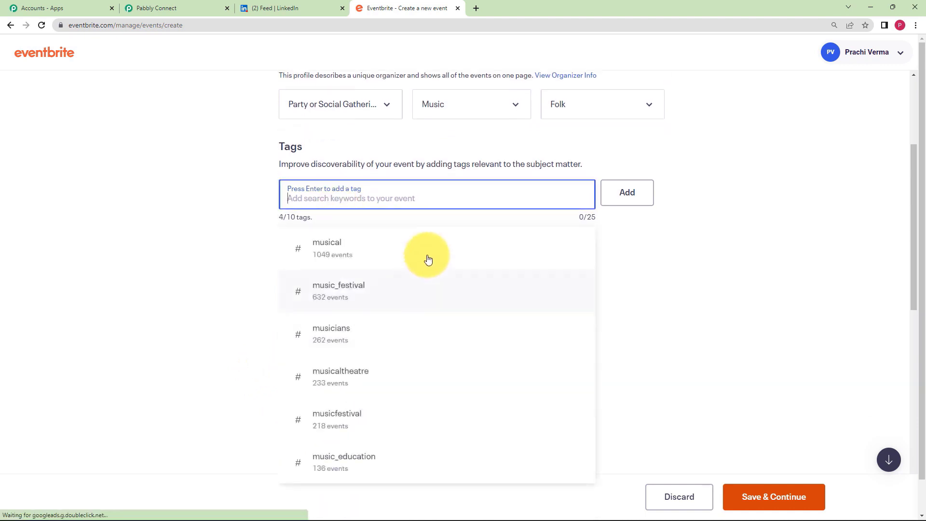
click(621, 198)
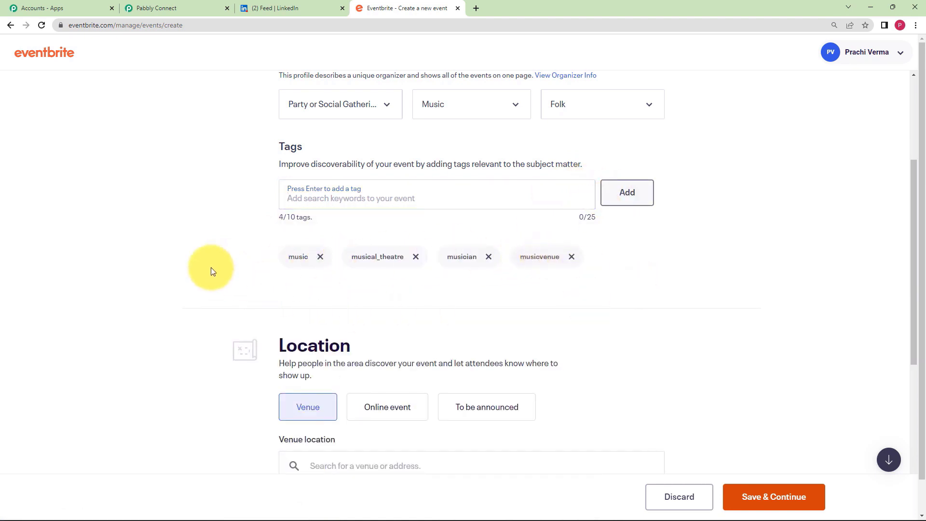
- Set the event location to Online event
scroll(231, 266, down, 2)
scroll(256, 263, down, 2)
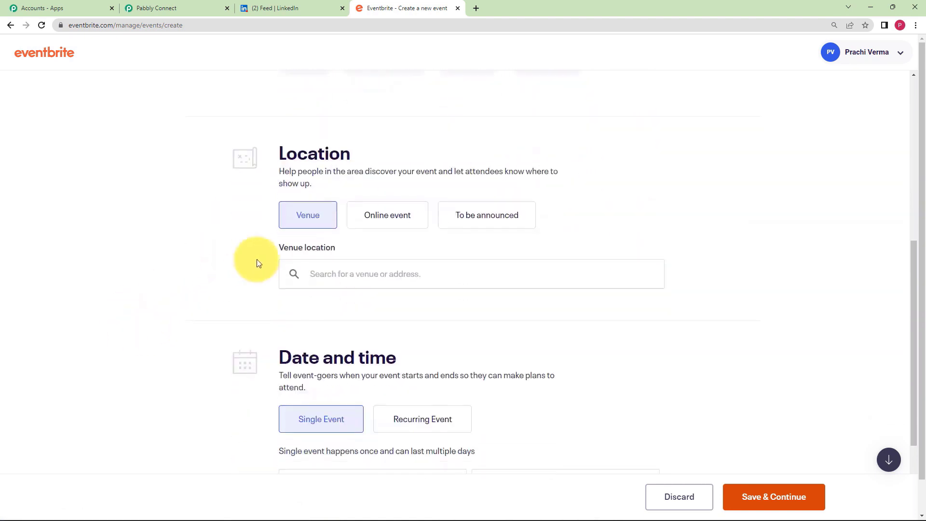
click(393, 224)
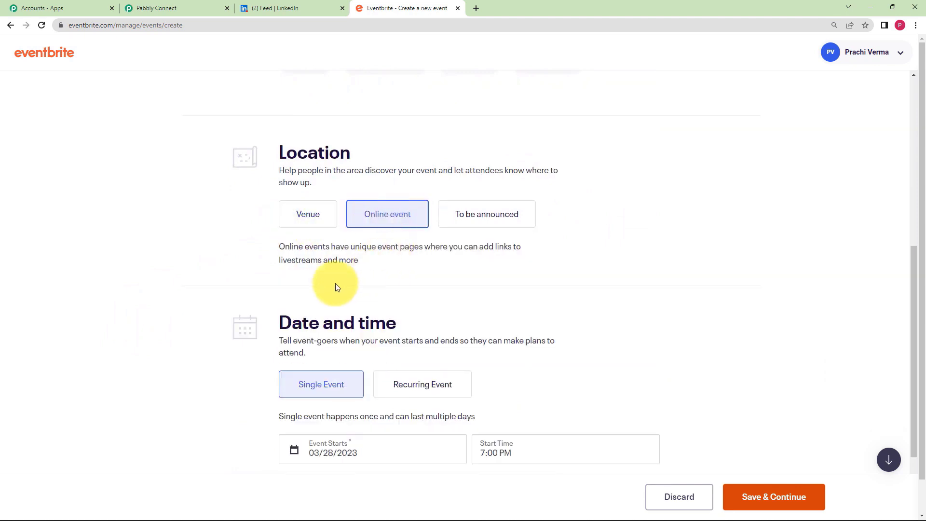
scroll(268, 268, down, 2)
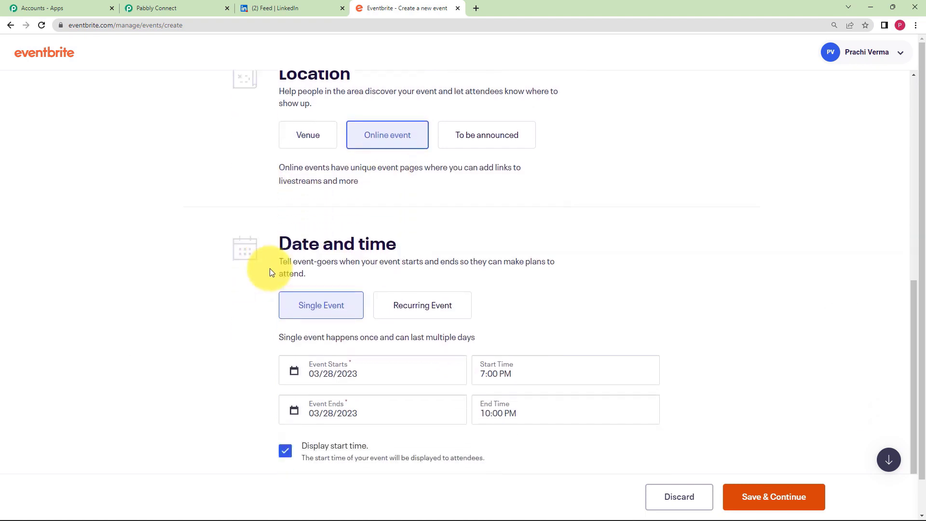
scroll(221, 291, down, 2)
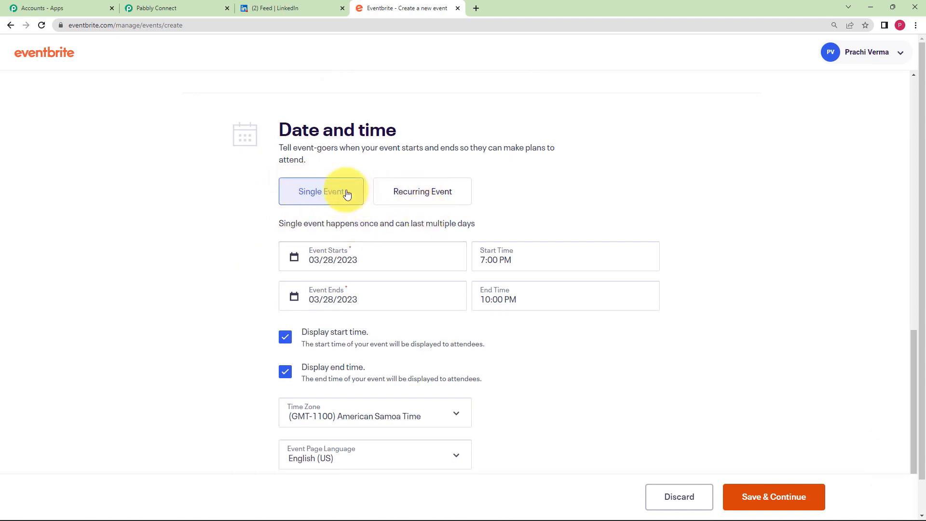
- Change the month digit of both the start and end dates to 2
click(321, 259)
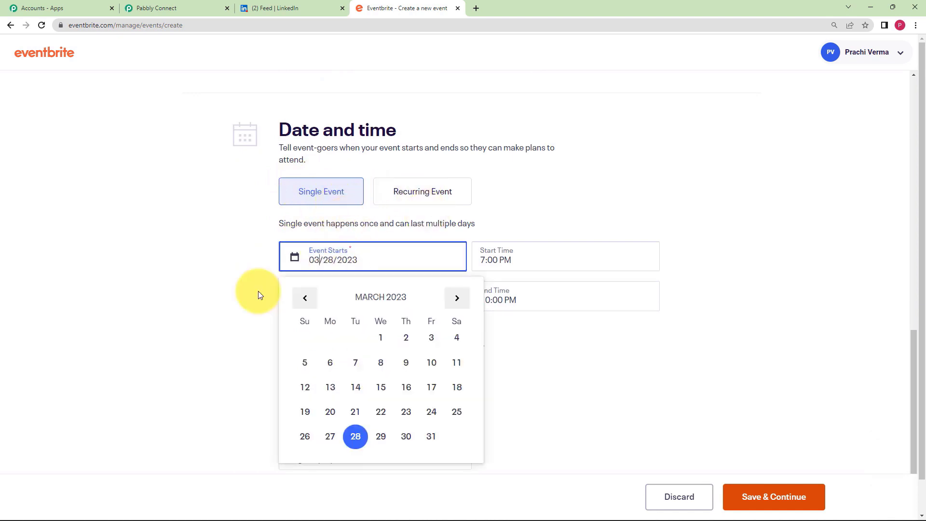
click(334, 261)
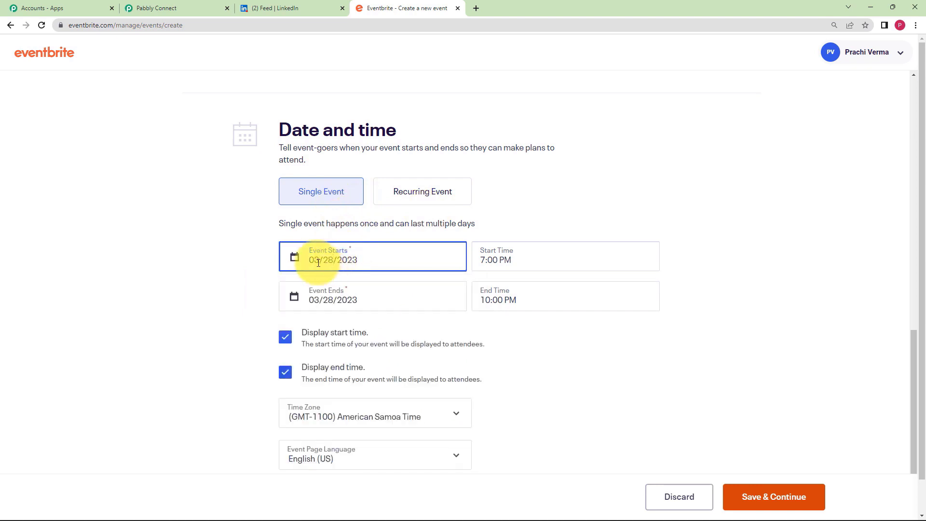
key(BackSpace)
text(2)
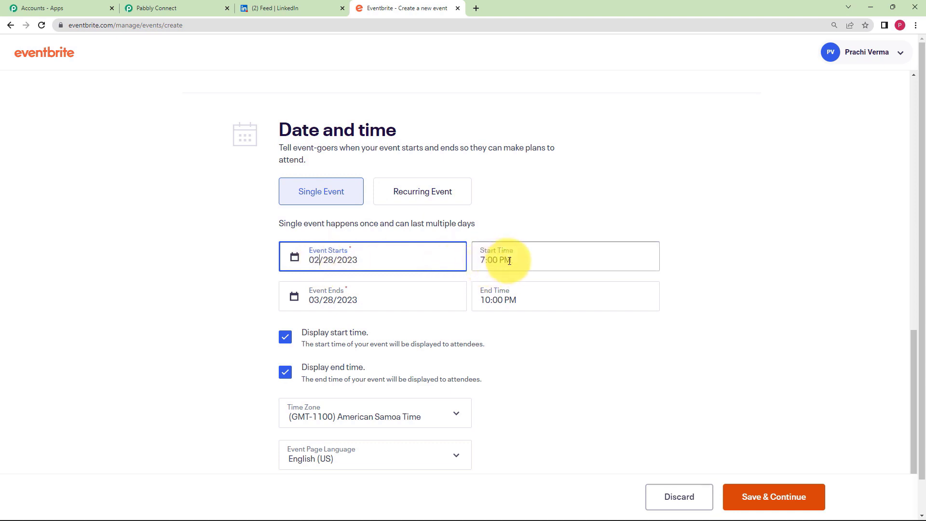
click(318, 301)
key(BackSpace)
text(2)
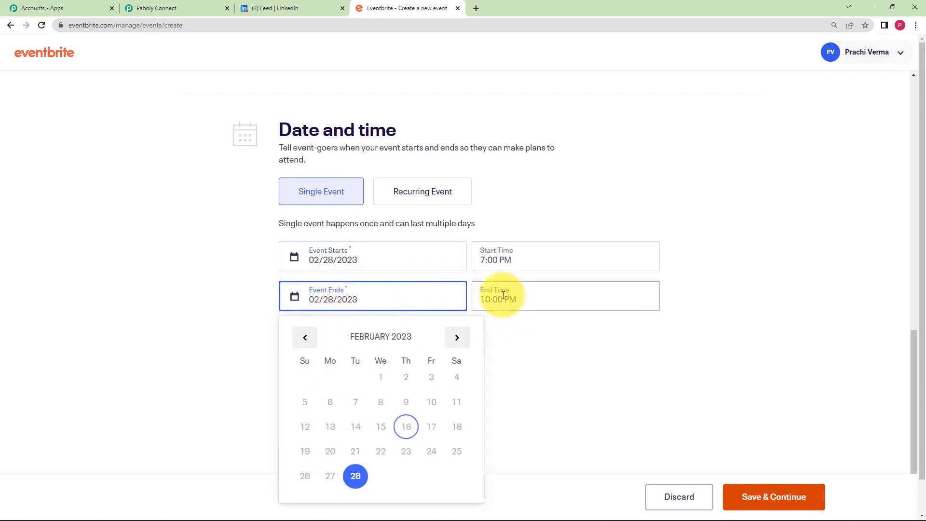
click(515, 321)
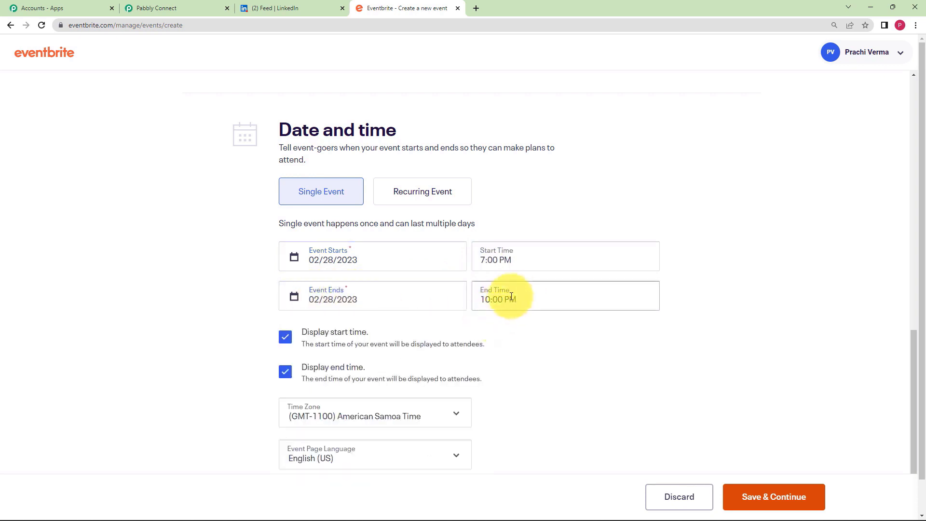
- Set the event time zone to (GMT+0530) India Time
scroll(418, 336, down, 2)
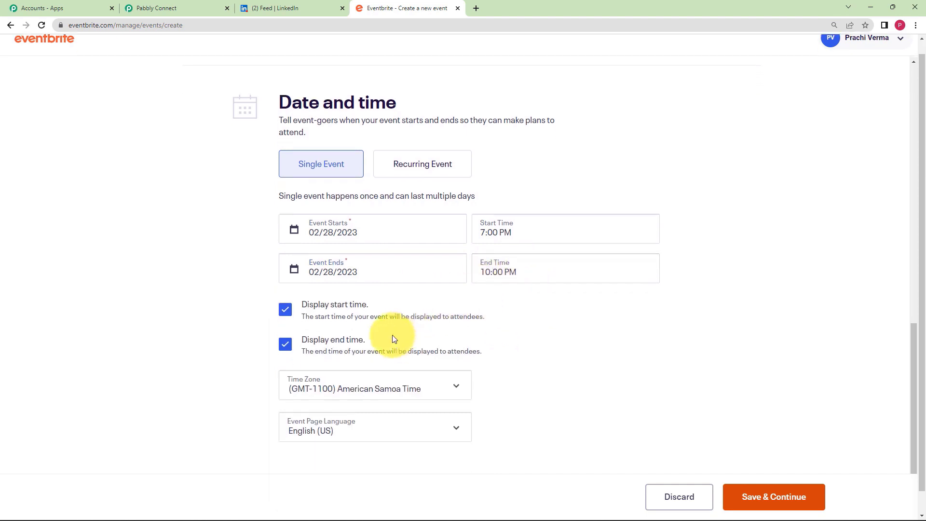
scroll(392, 338, down, 1)
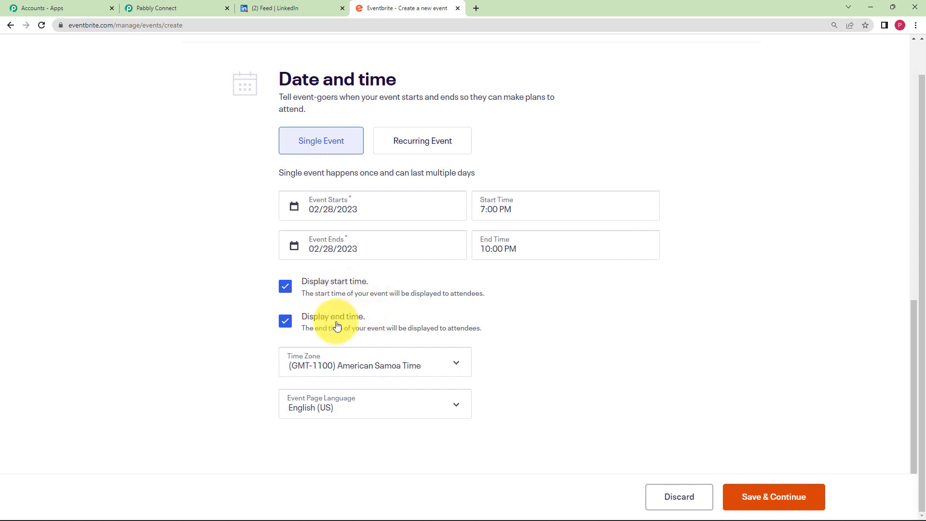
click(371, 365)
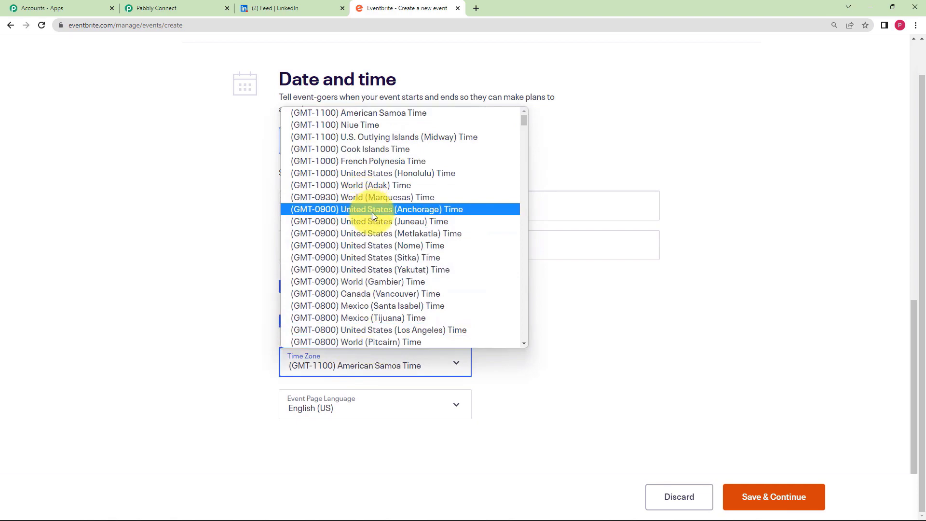
scroll(372, 265, down, 20)
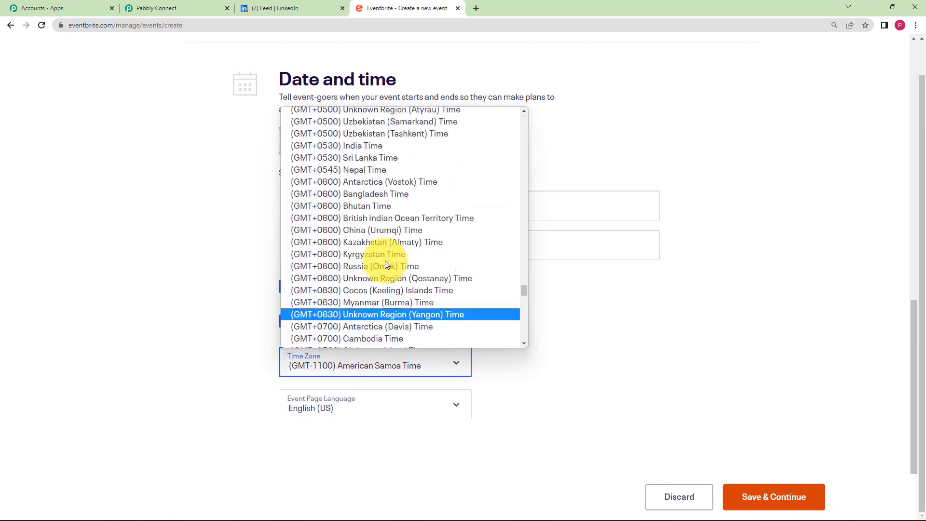
click(390, 146)
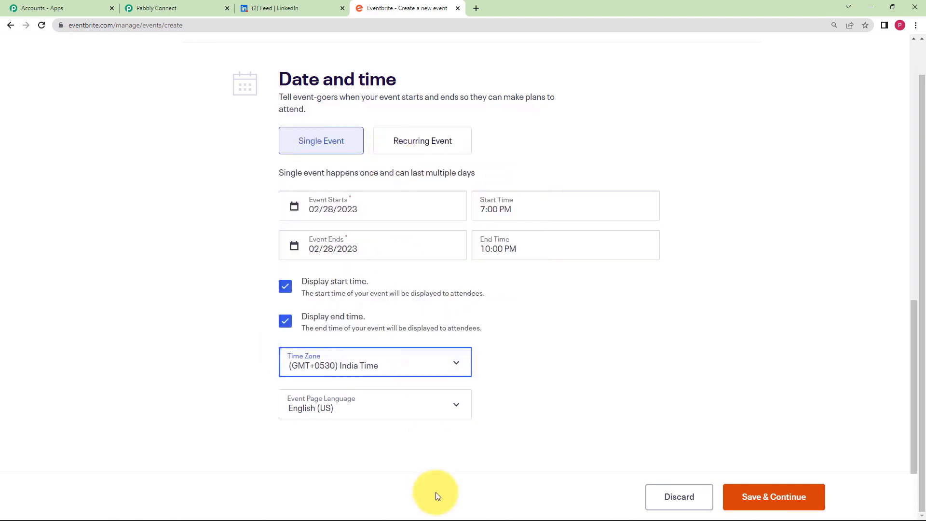
click(250, 422)
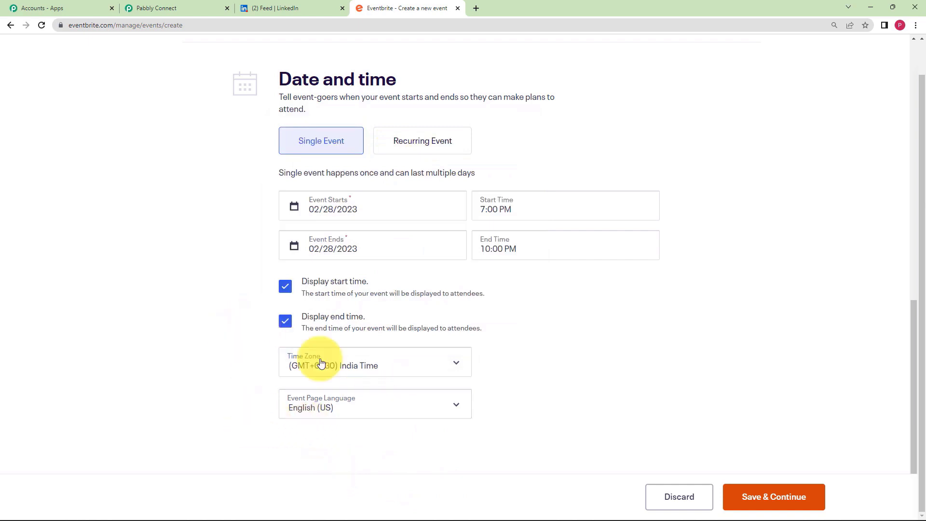
- Set the event page language to English (UK) and save the date and time settings
click(306, 411)
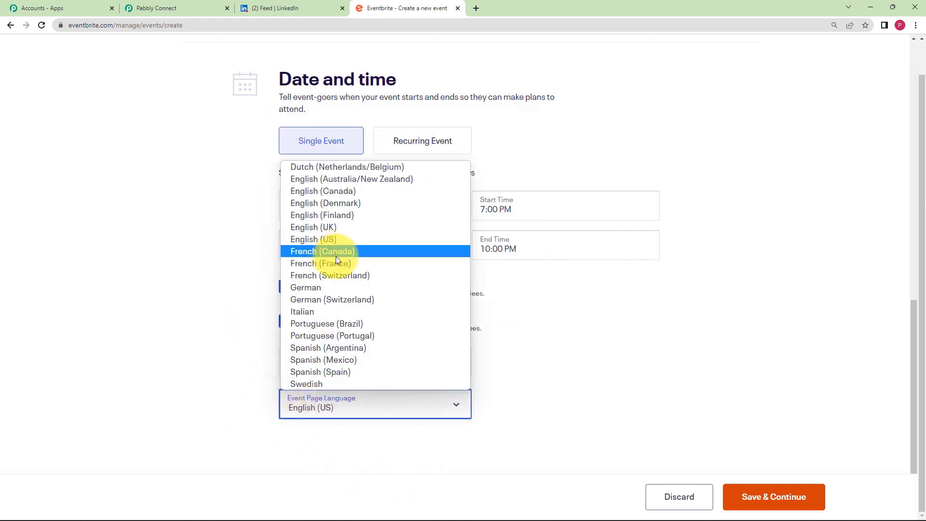
click(343, 239)
click(356, 404)
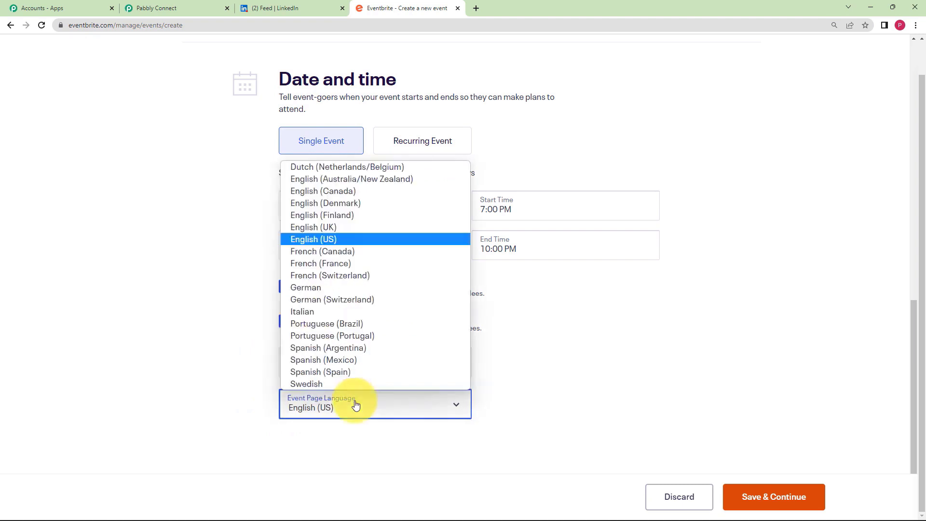
click(359, 226)
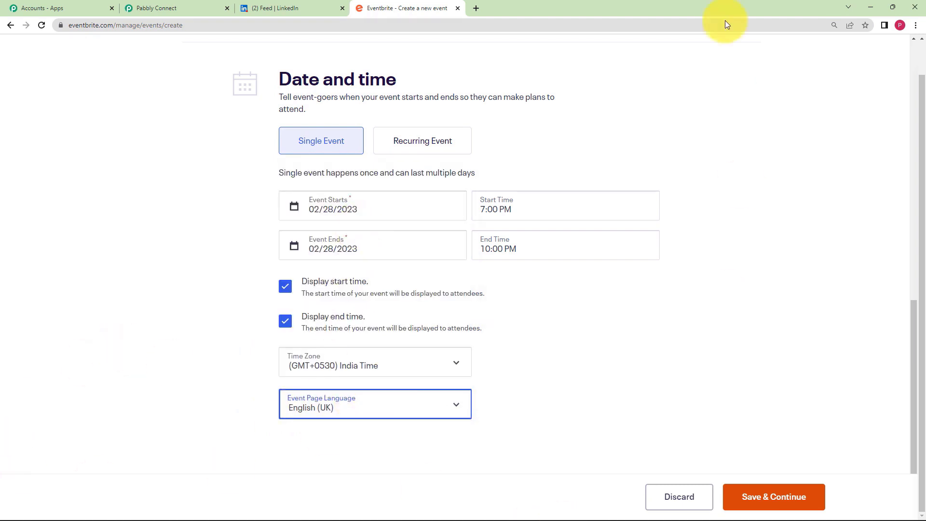
click(772, 497)
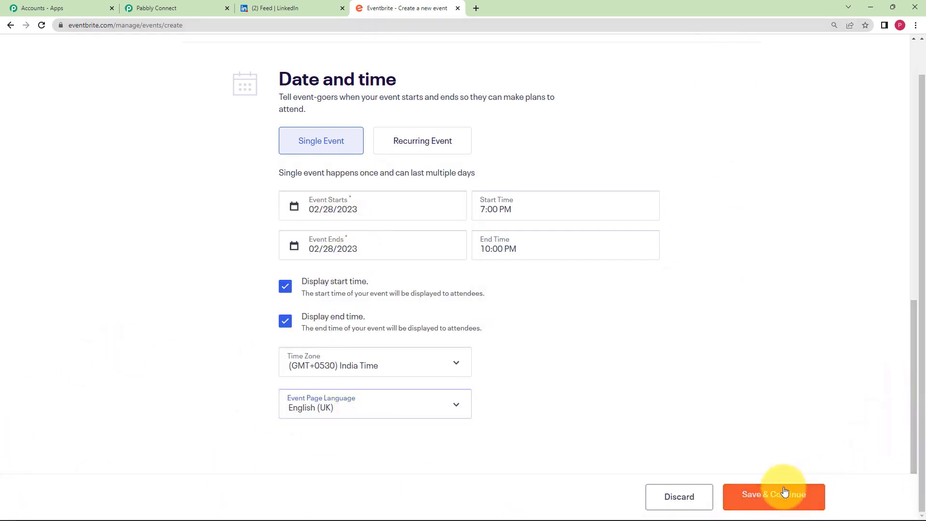
- Write a summary saying the music event appreciates the culture of India
mouse_move(244, 519)
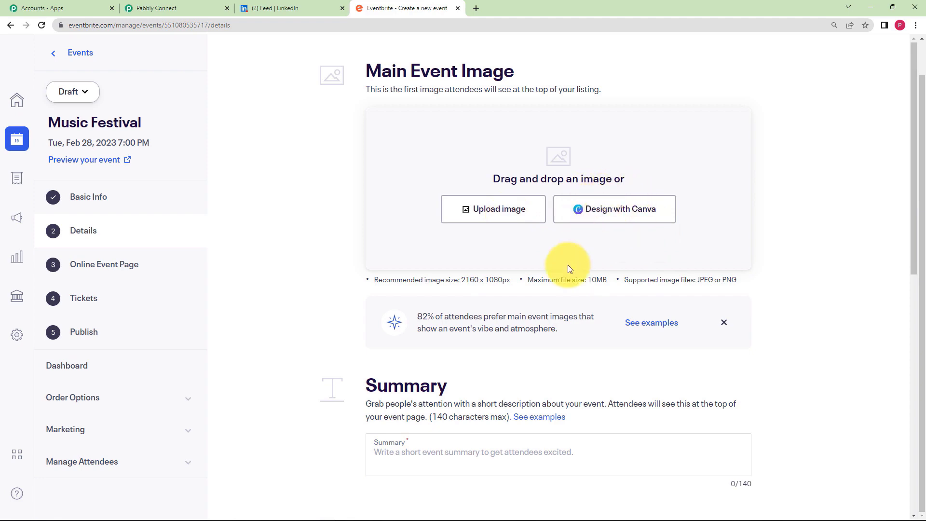
scroll(569, 265, down, 3)
scroll(568, 265, down, 2)
click(529, 217)
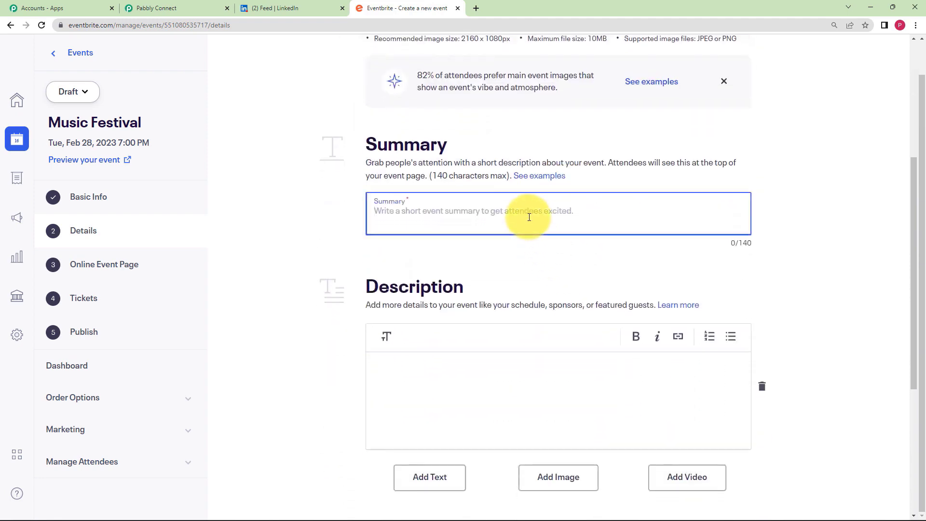
text(The mus)
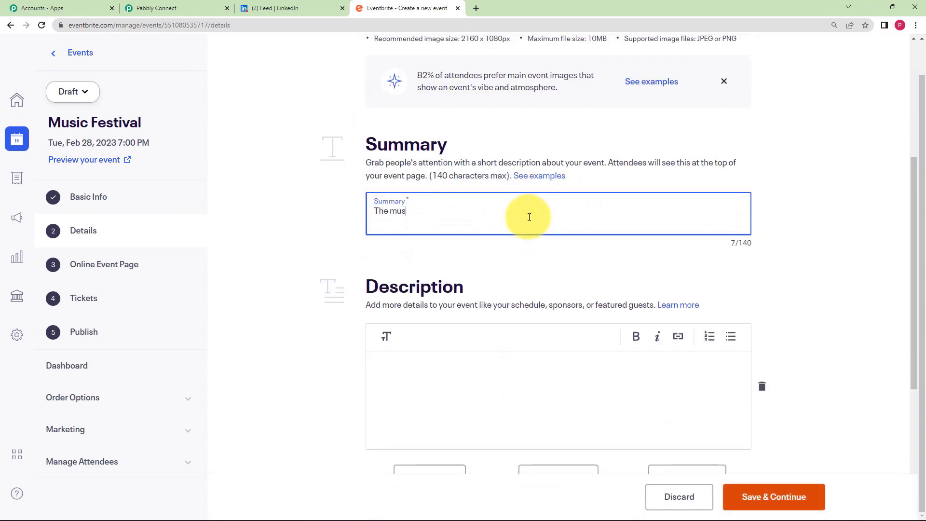
text(ic event will be held to appretiat)
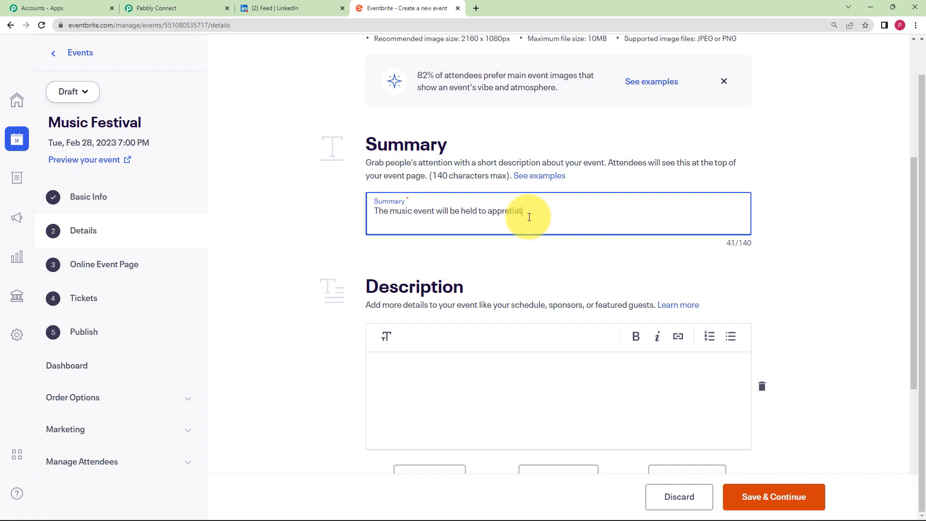
text(e the culture of India.)
- Enter the description 'Grab your tickets before 02/20/2023.' and save the details
click(571, 365)
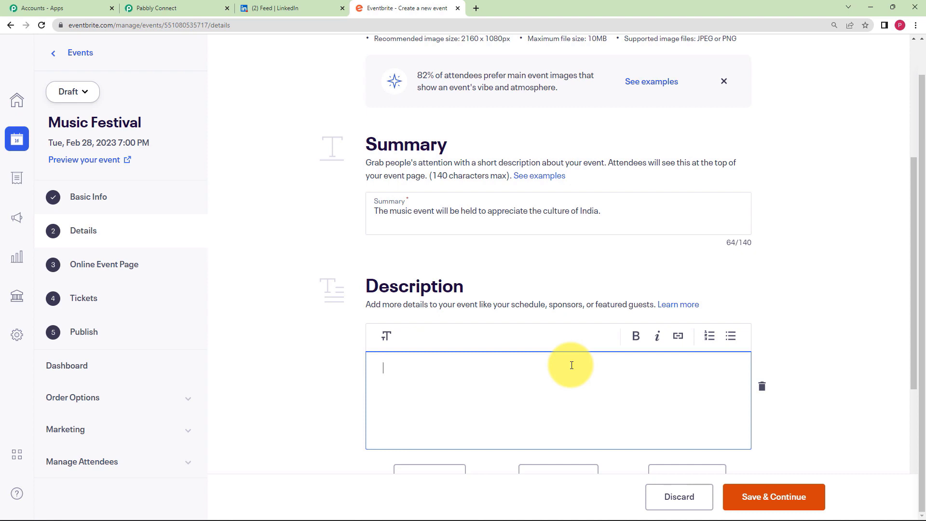
text(Grab your tickets before)
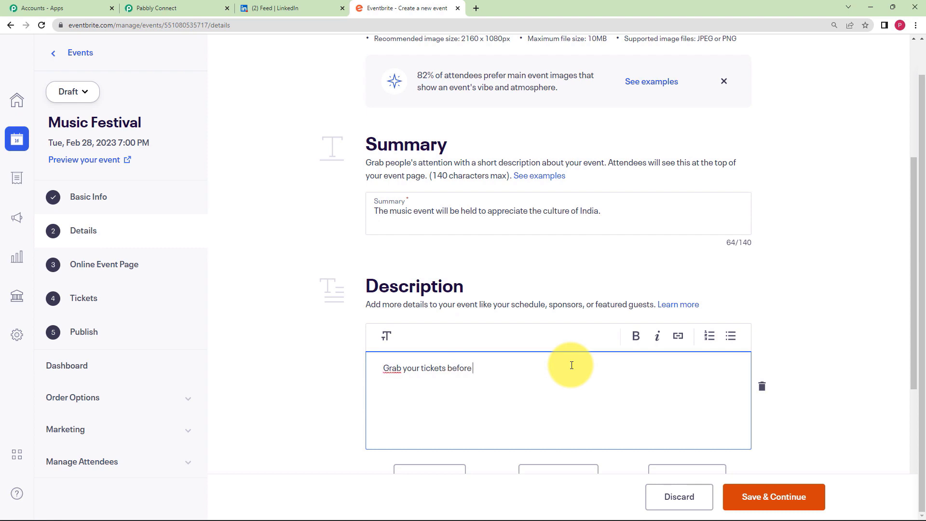
text(02/20/2023.)
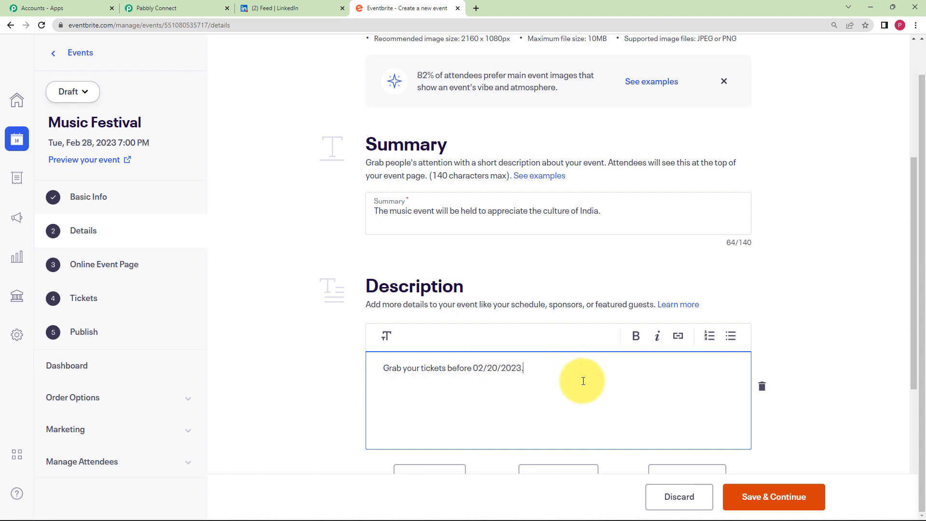
scroll(564, 369, down, 4)
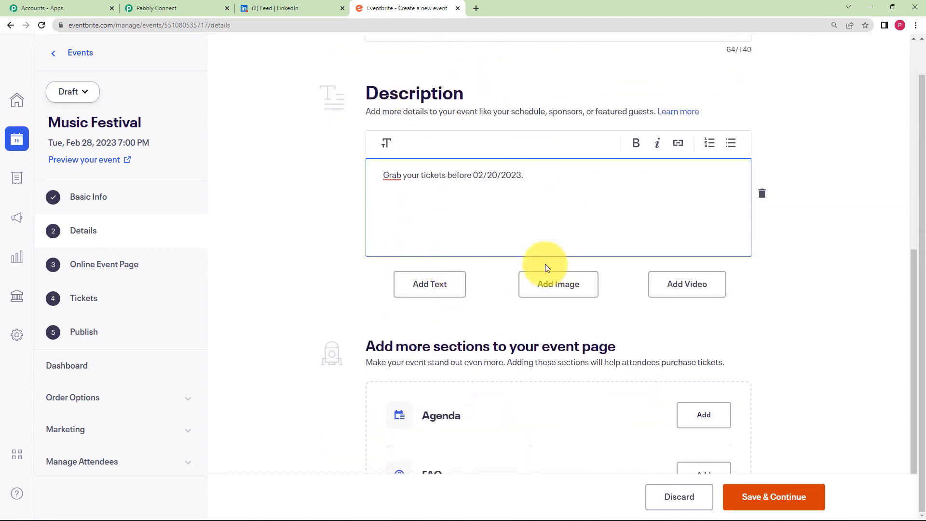
scroll(372, 379, down, 1)
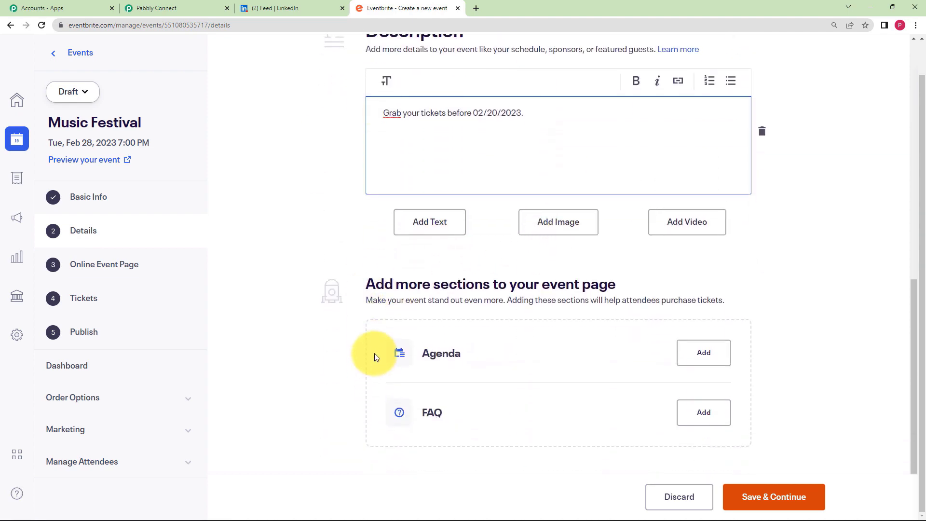
click(795, 502)
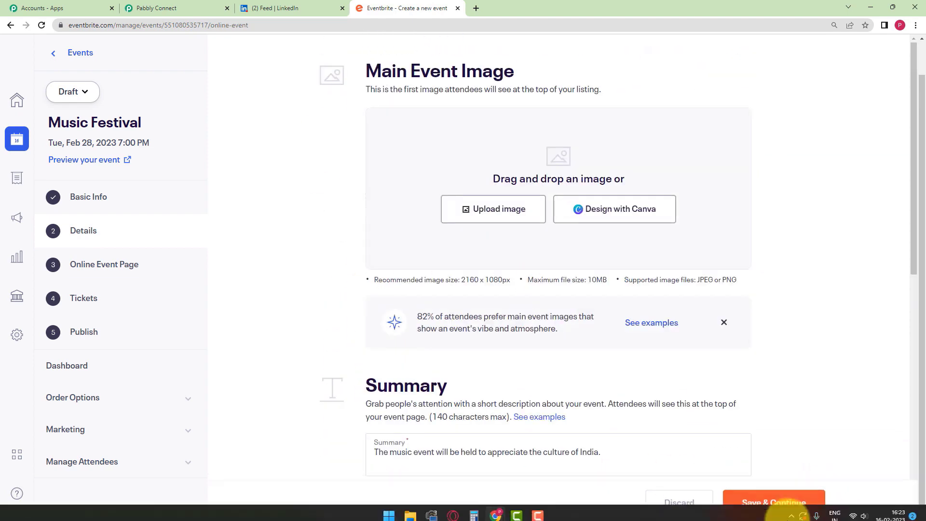
- Dismiss the virtual venue intro and paste the Google Meet URL as another provider's link
scroll(342, 378, down, 1)
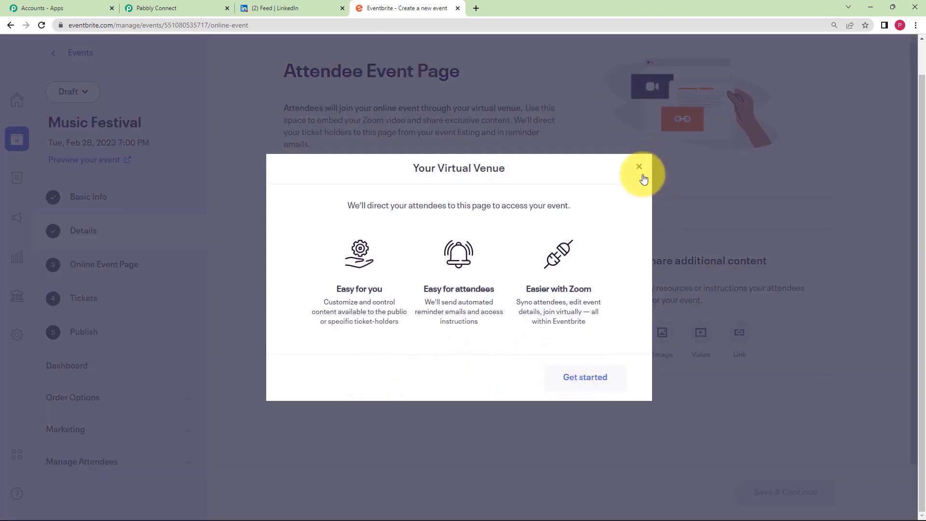
click(639, 167)
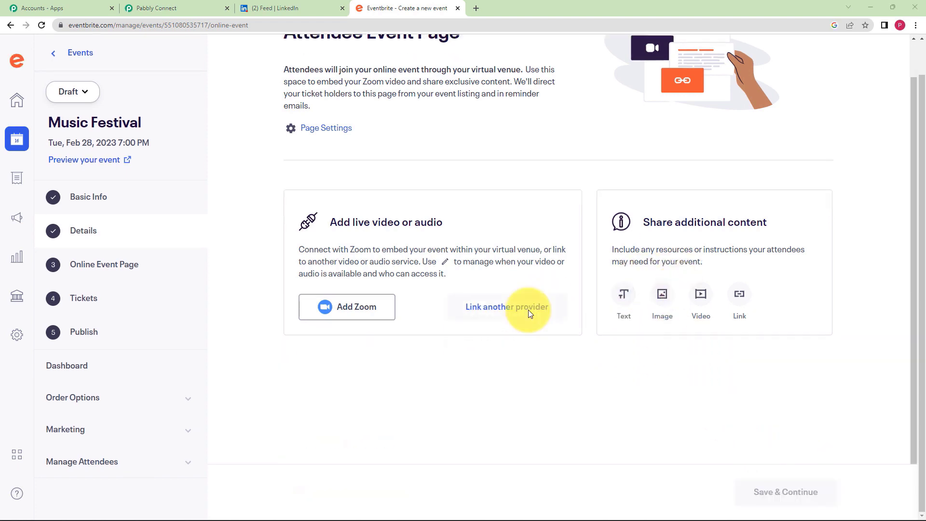
click(528, 310)
click(460, 86)
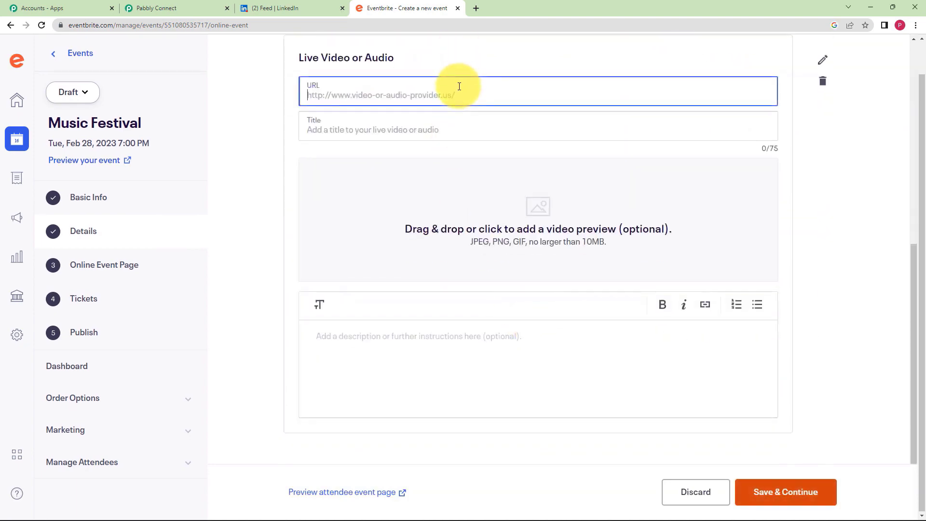
- Title the video link 'Join using this link.' and save the online event page
click(392, 129)
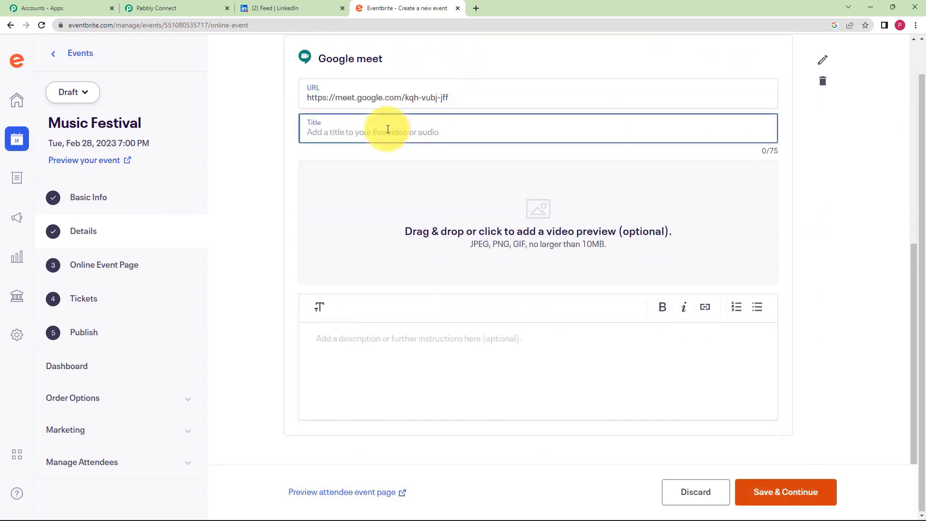
text(j)
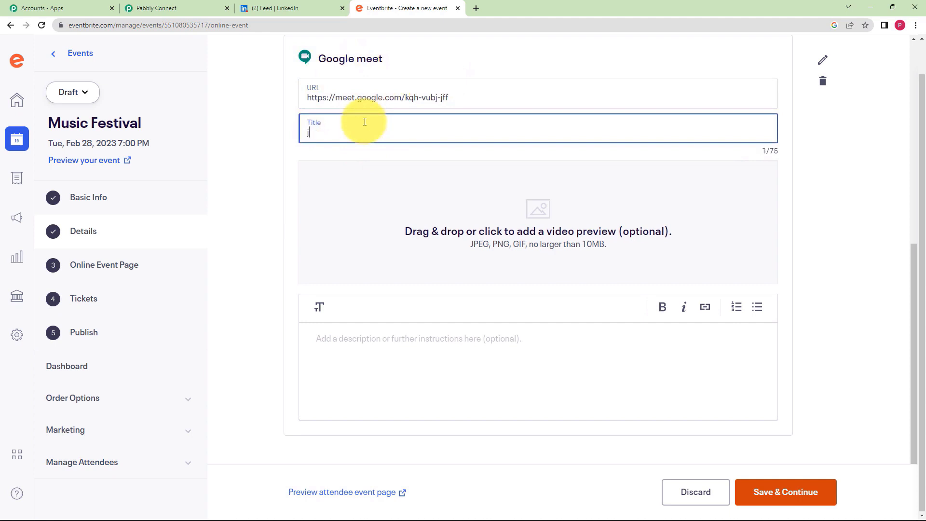
key(BackSpace)
text(J)
key(BackSpace)
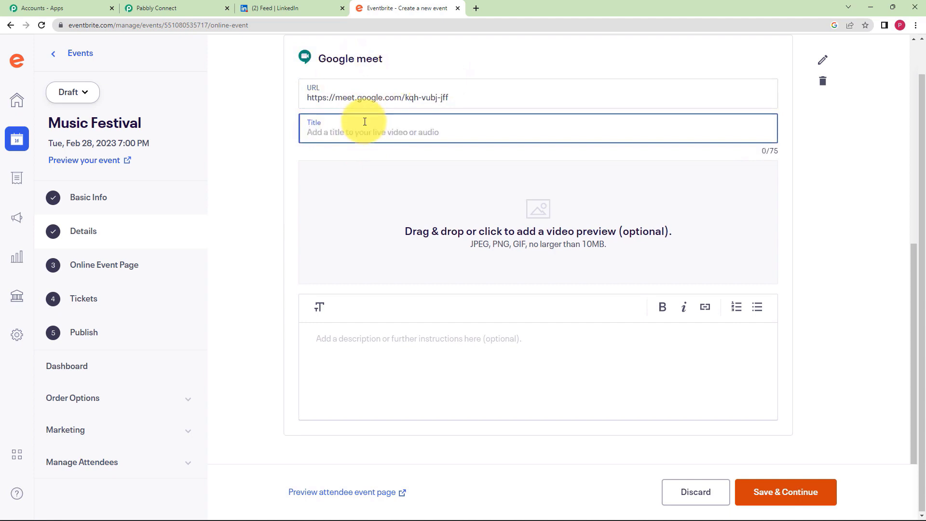
text(Join using this link.)
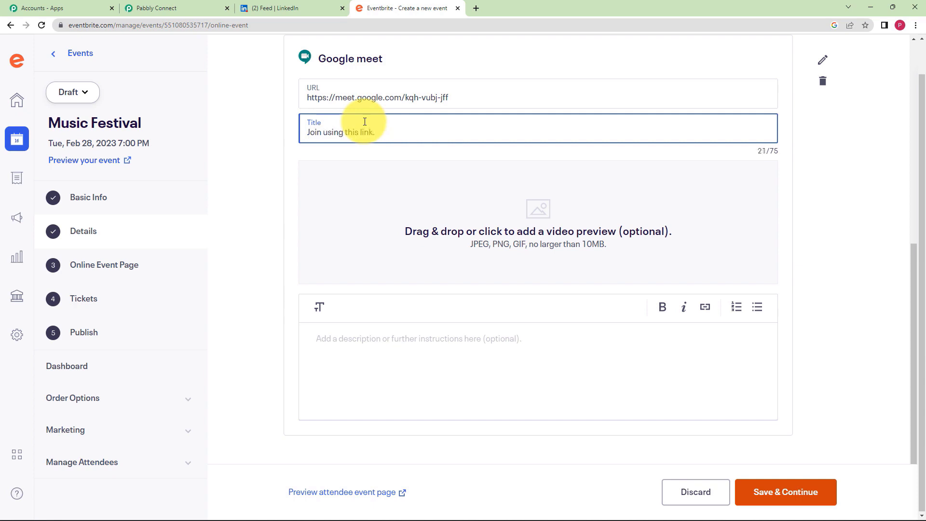
scroll(304, 186, down, 1)
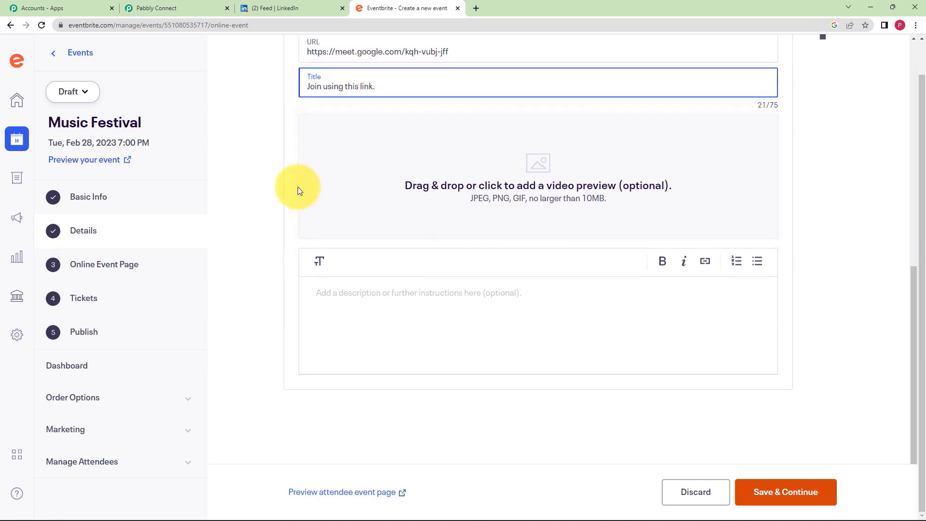
click(797, 493)
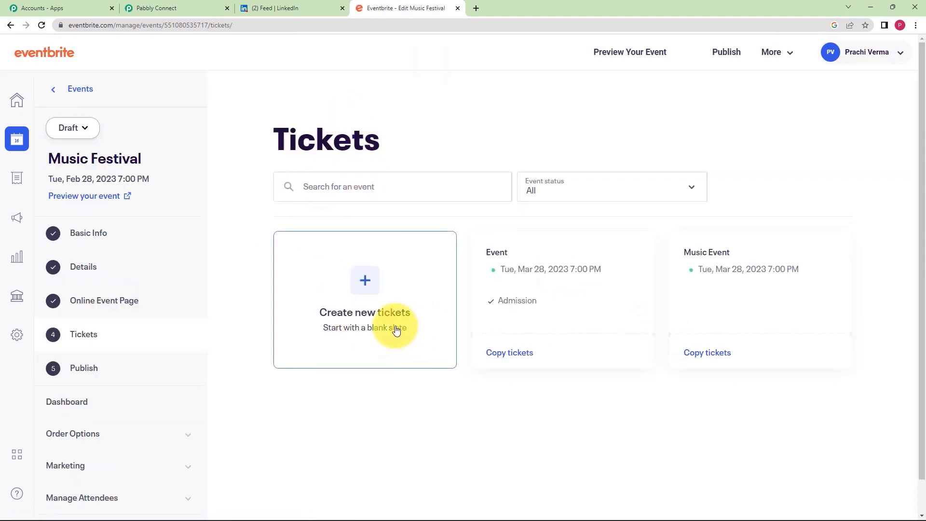
- Create a Free 'General Admission' ticket with 250 available and save it
click(367, 282)
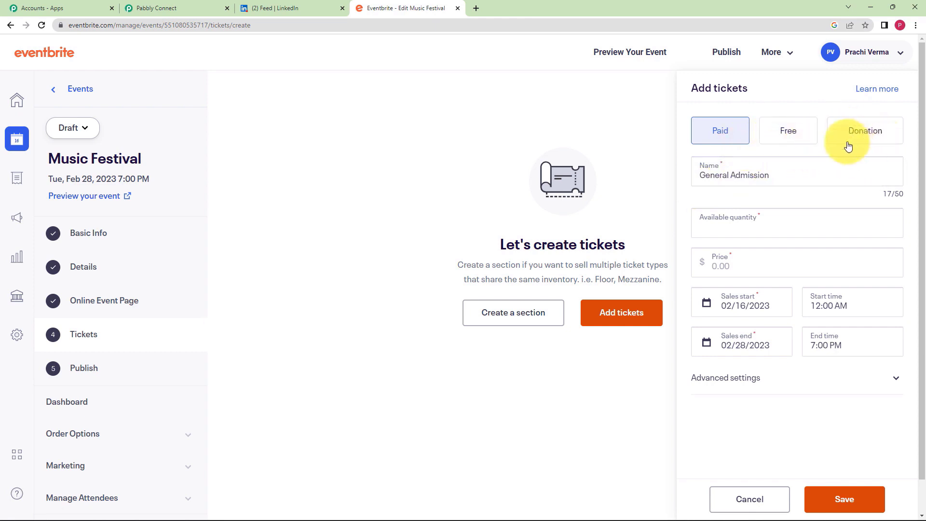
click(789, 138)
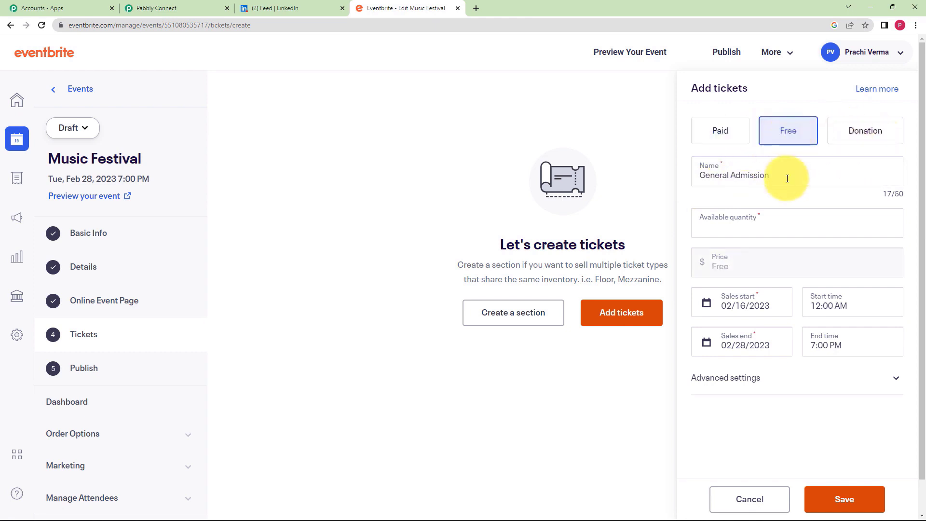
click(767, 229)
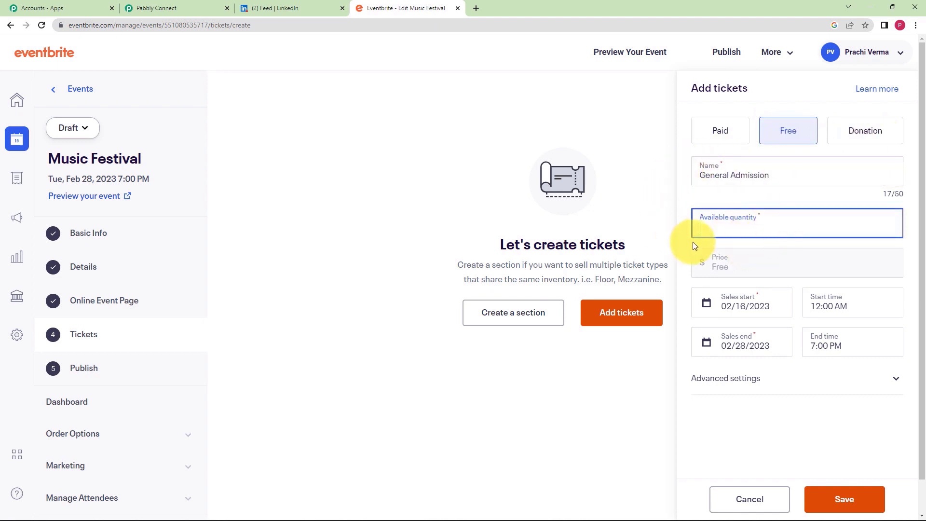
text(250)
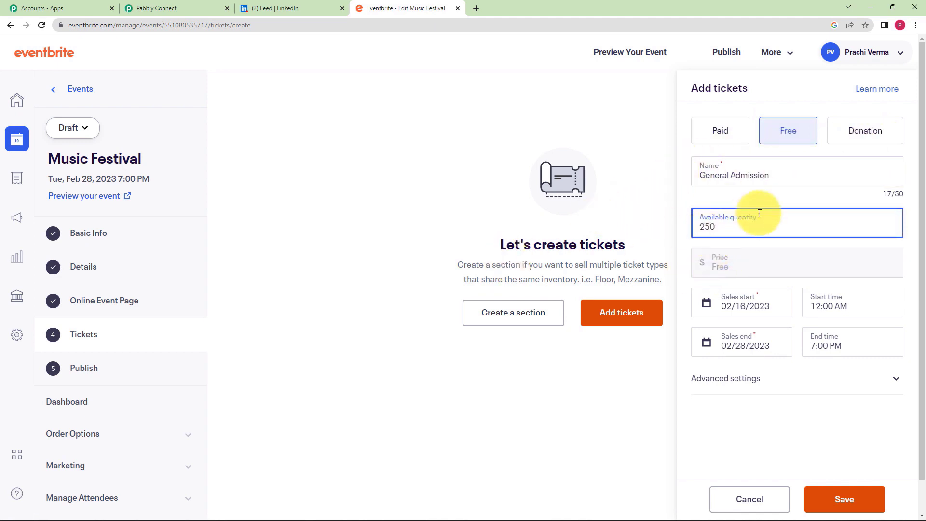
click(680, 263)
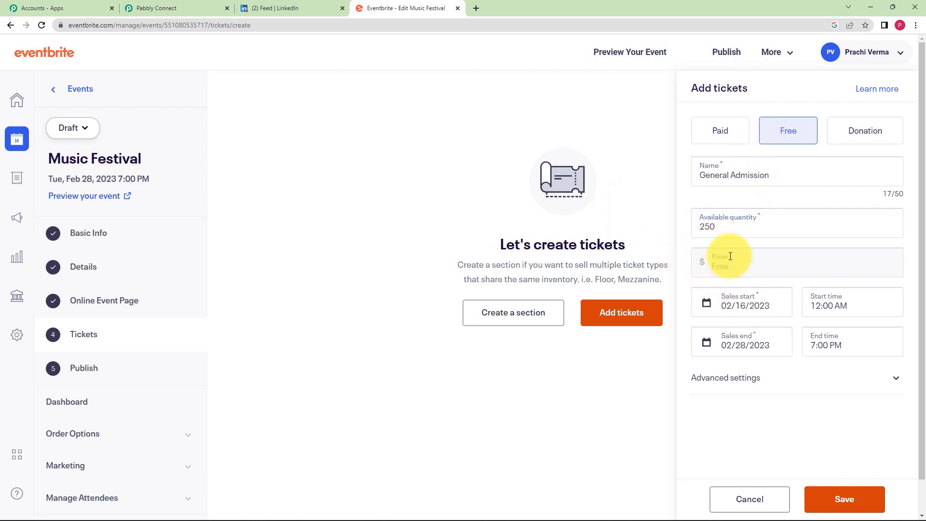
click(721, 226)
drag(719, 225, 691, 229)
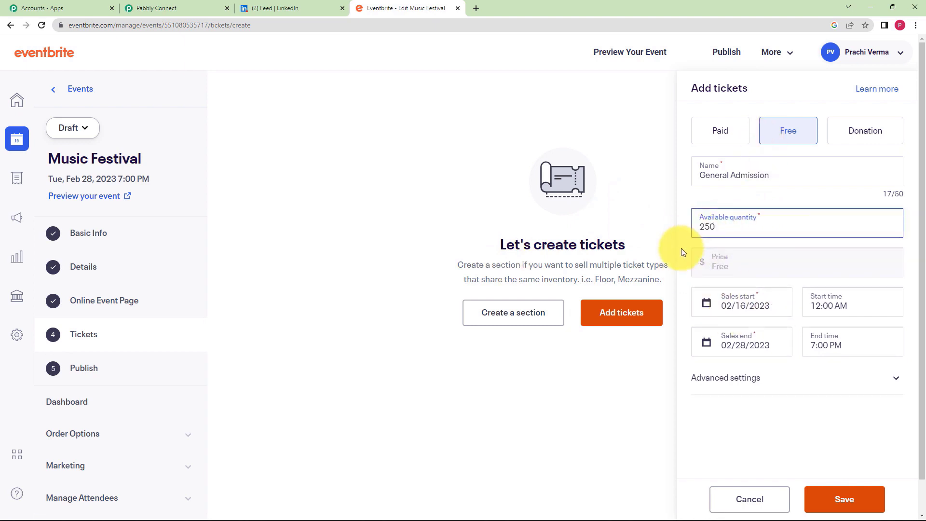
click(681, 248)
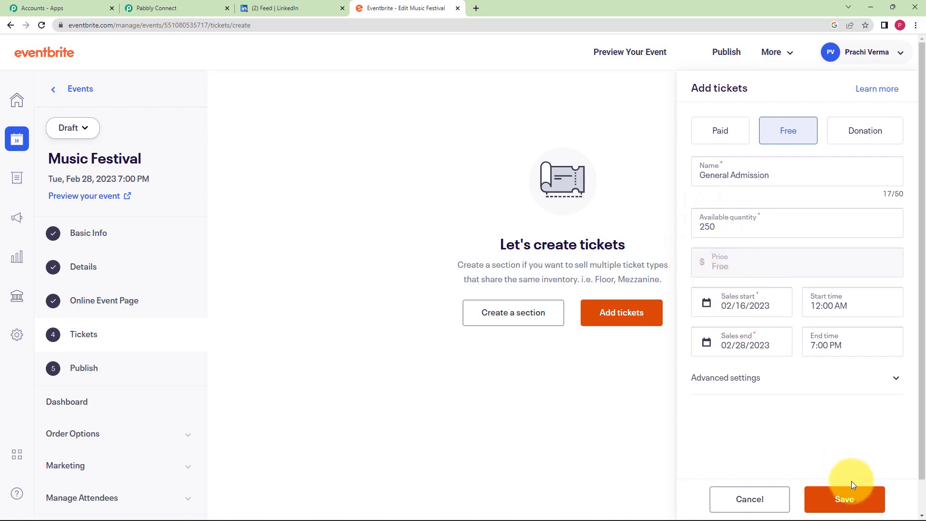
click(852, 497)
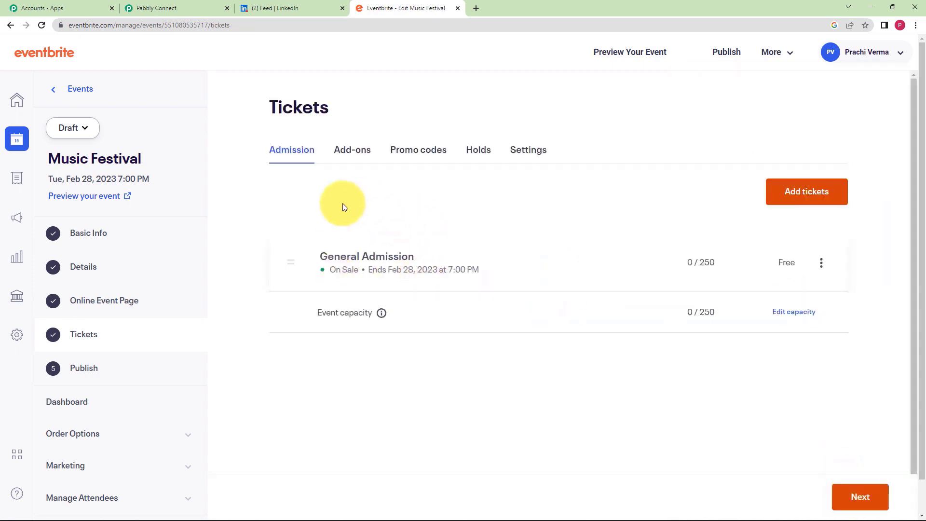
- Publish Music Festival publicly now, then view Pabbly's captured event.published response
click(879, 501)
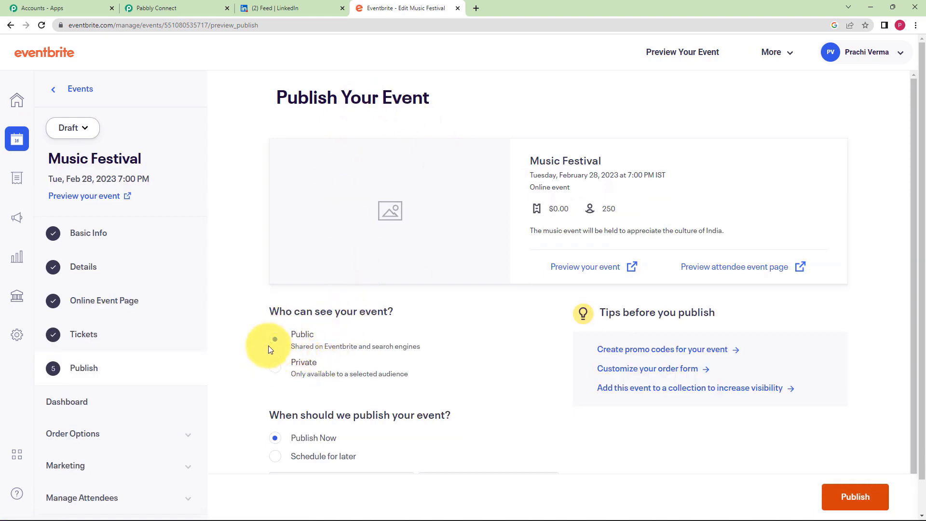
scroll(260, 367, down, 1)
scroll(270, 378, down, 1)
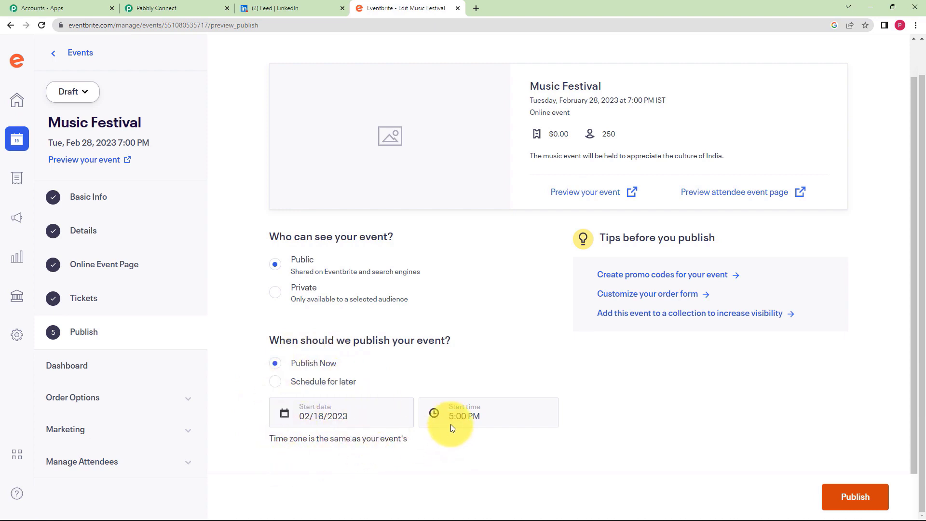
click(876, 498)
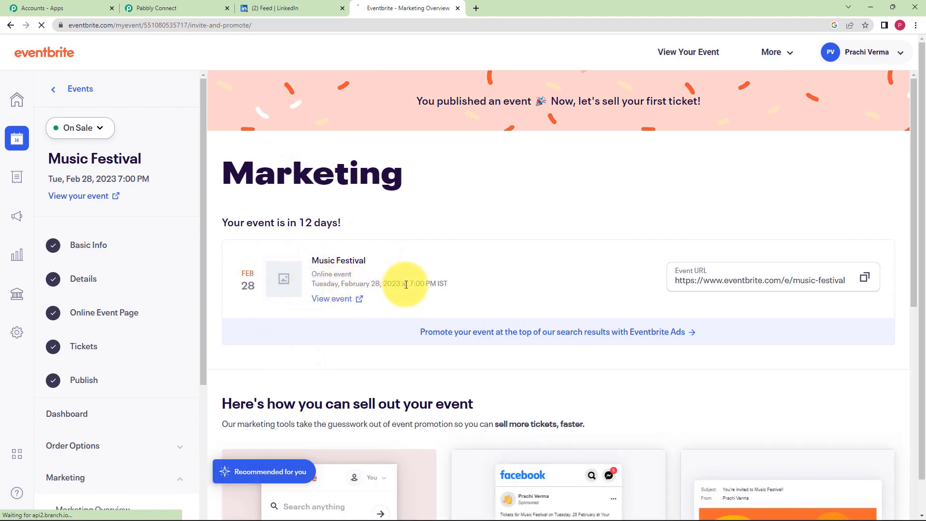
click(188, 8)
scroll(169, 291, down, 3)
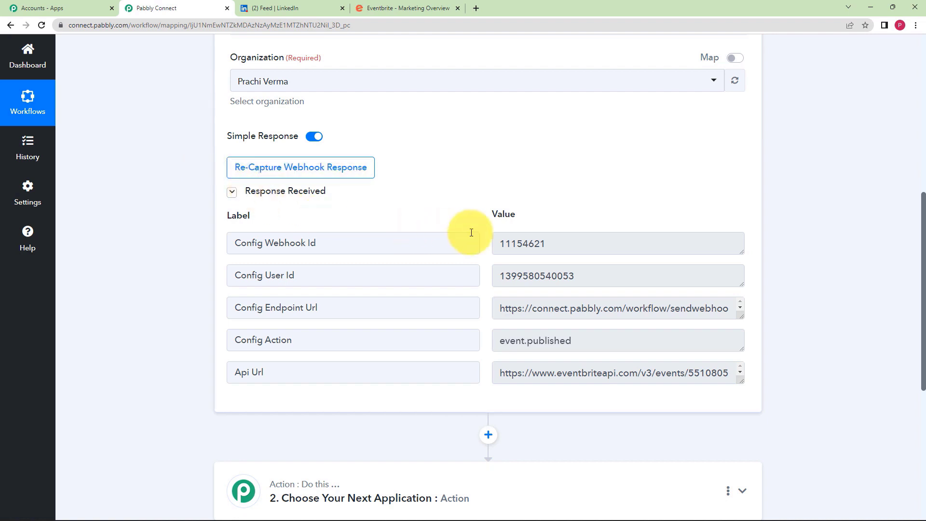
click(525, 244)
double_click(526, 244)
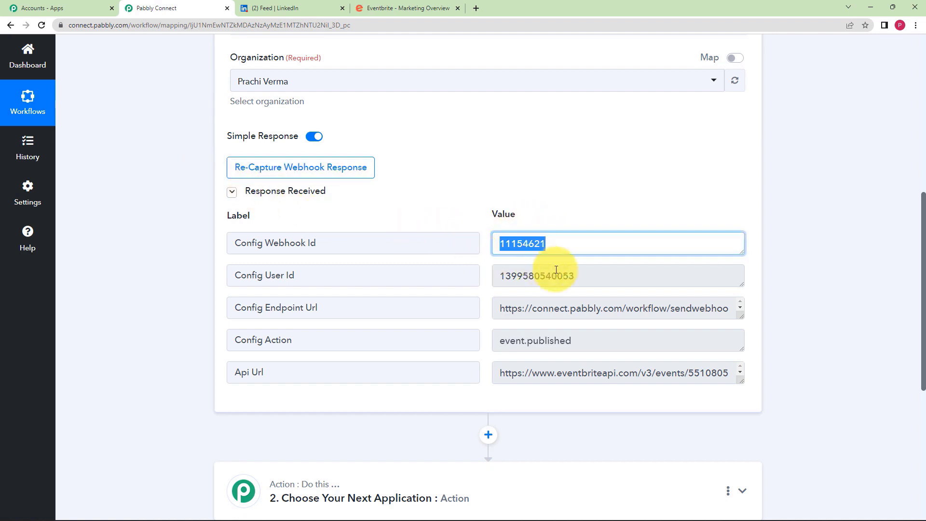
drag(664, 307, 563, 323)
click(526, 316)
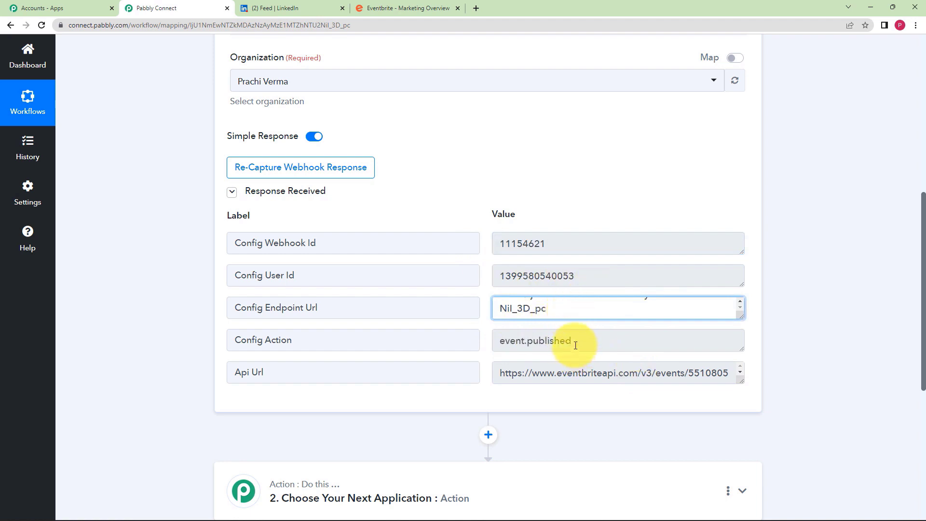
drag(576, 346, 491, 347)
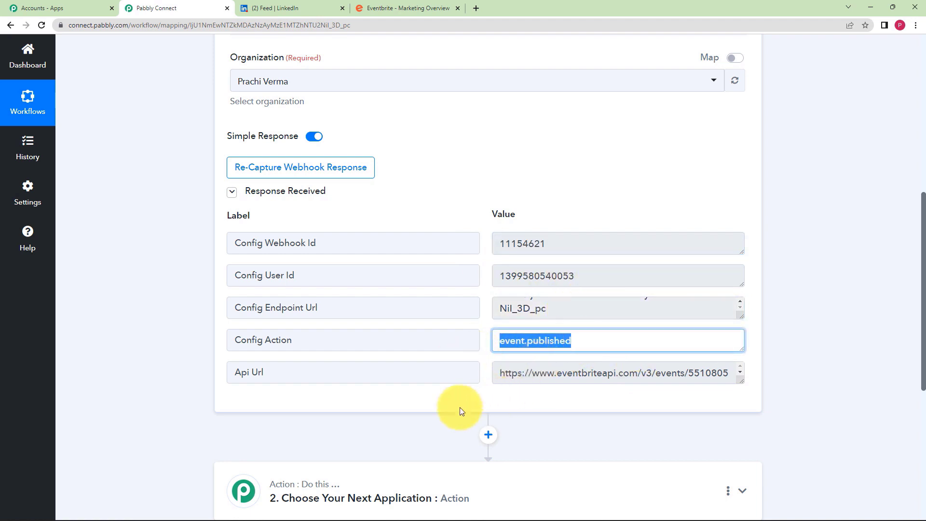
click(172, 377)
scroll(170, 371, down, 2)
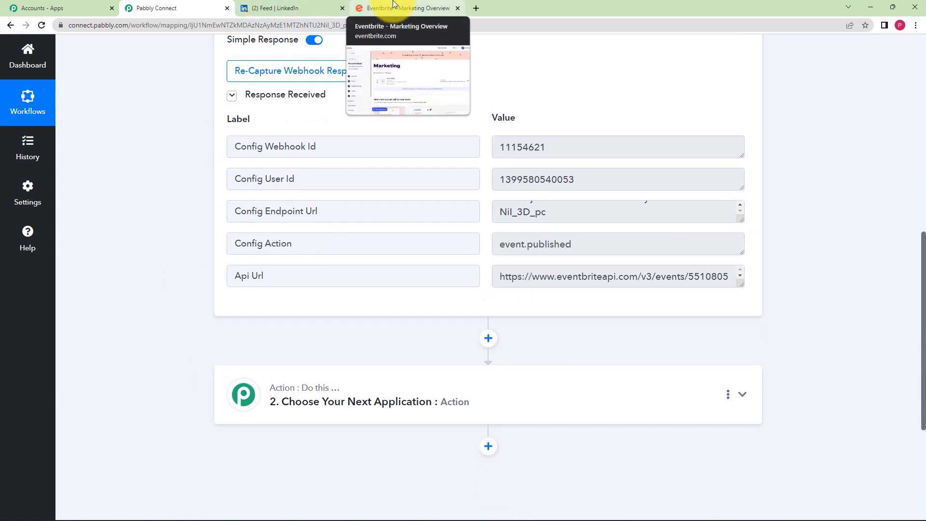
click(394, 5)
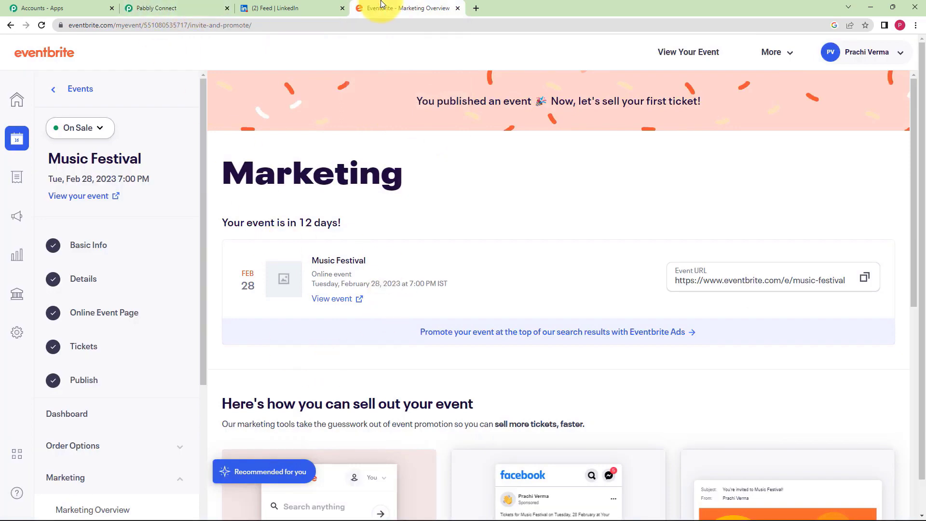
click(291, 10)
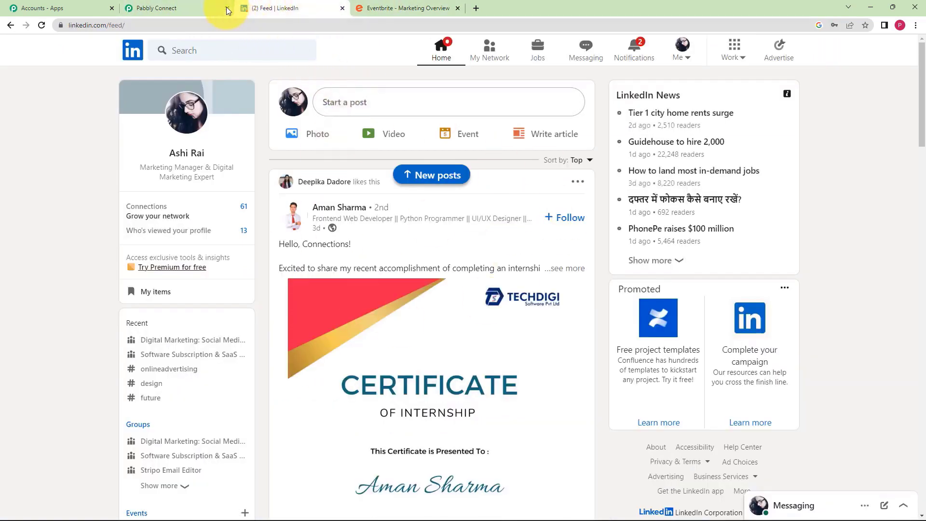
click(208, 4)
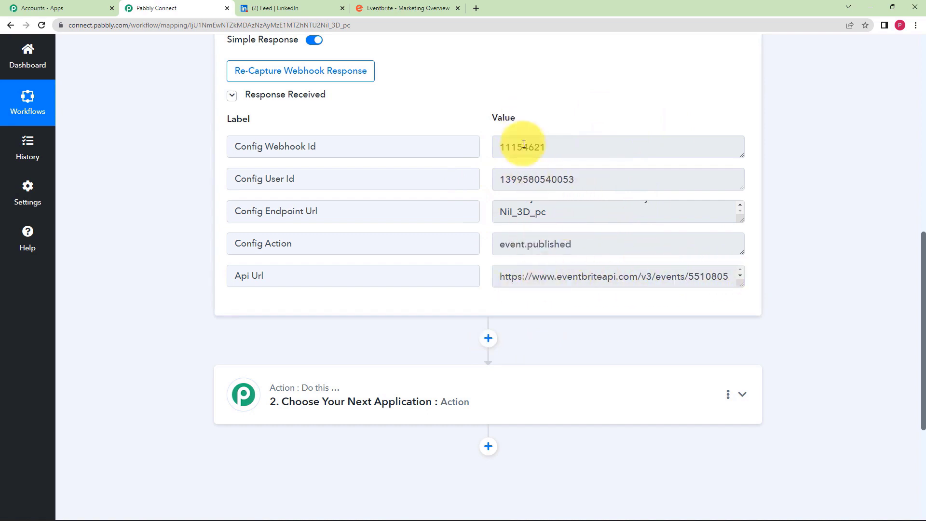
- Search 'Text for' and choose Text Formatter by Pabbly as the second step's app
click(497, 379)
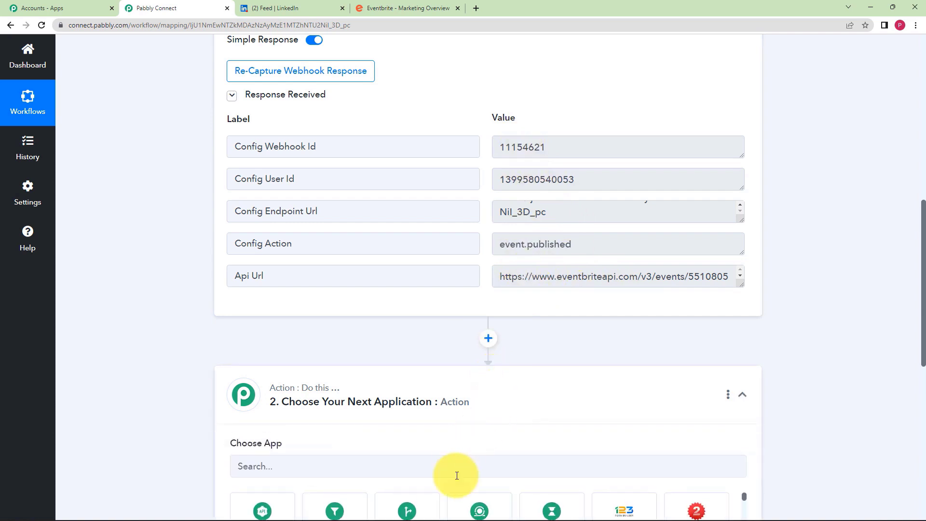
scroll(231, 334, down, 4)
click(237, 275)
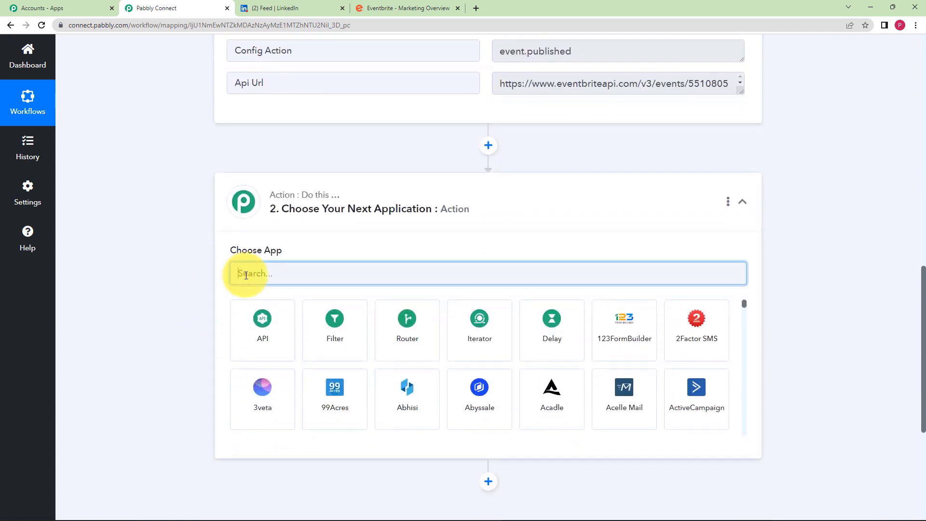
text(Text for)
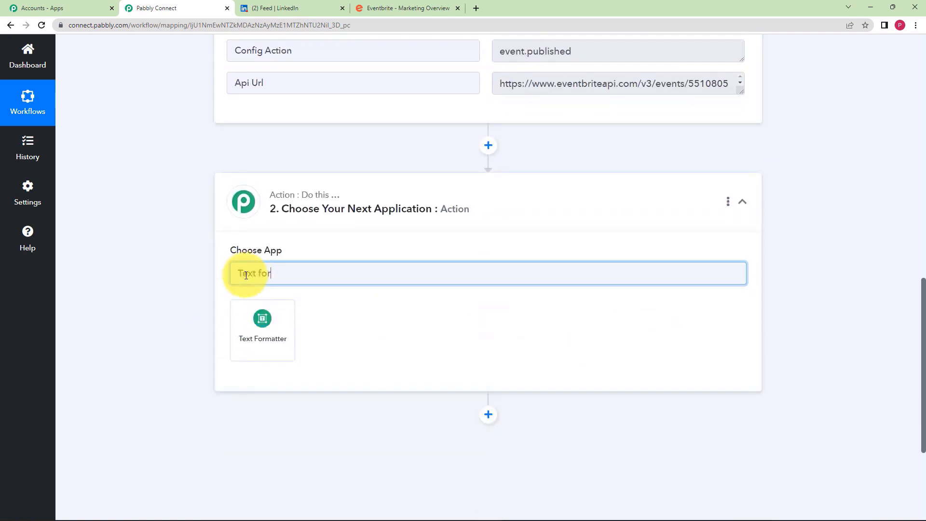
click(268, 320)
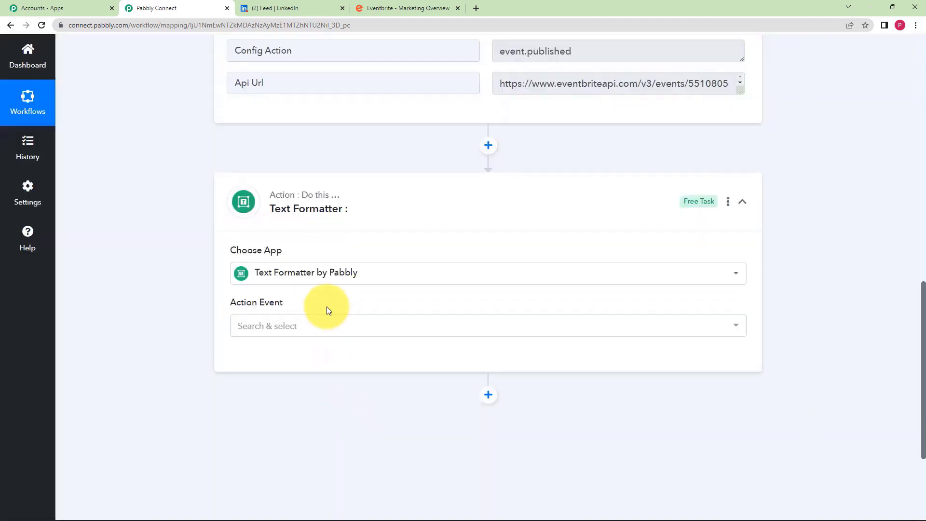
scroll(327, 307, up, 3)
scroll(328, 308, up, 1)
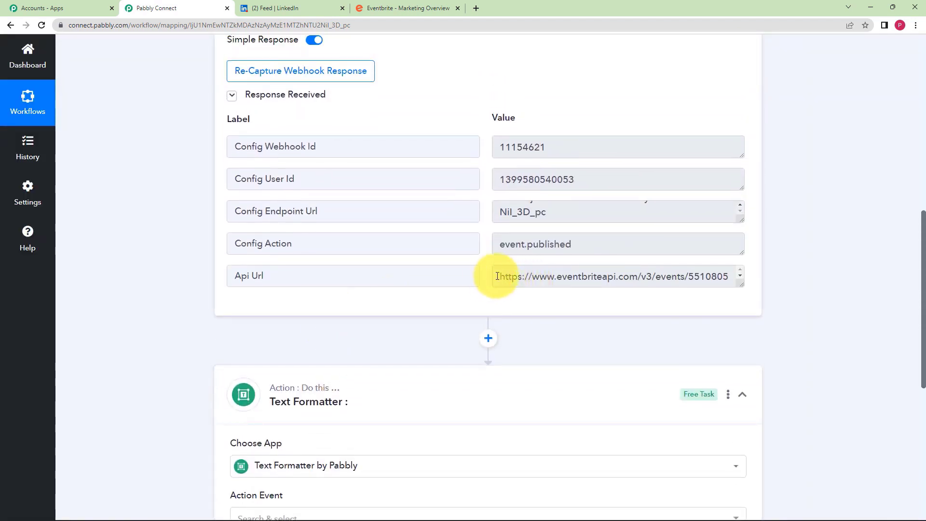
- Set the Text Formatter step's action event to Text Parser
drag(497, 276, 754, 282)
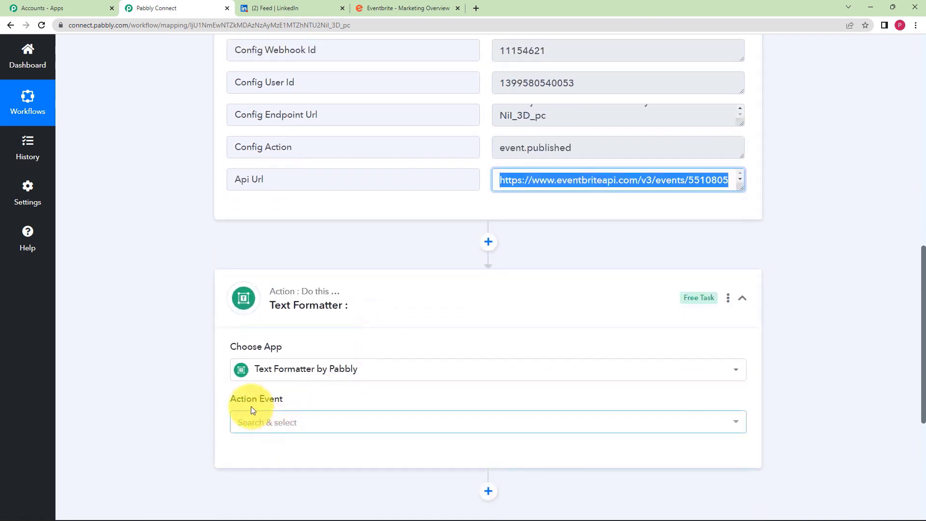
click(246, 420)
click(299, 290)
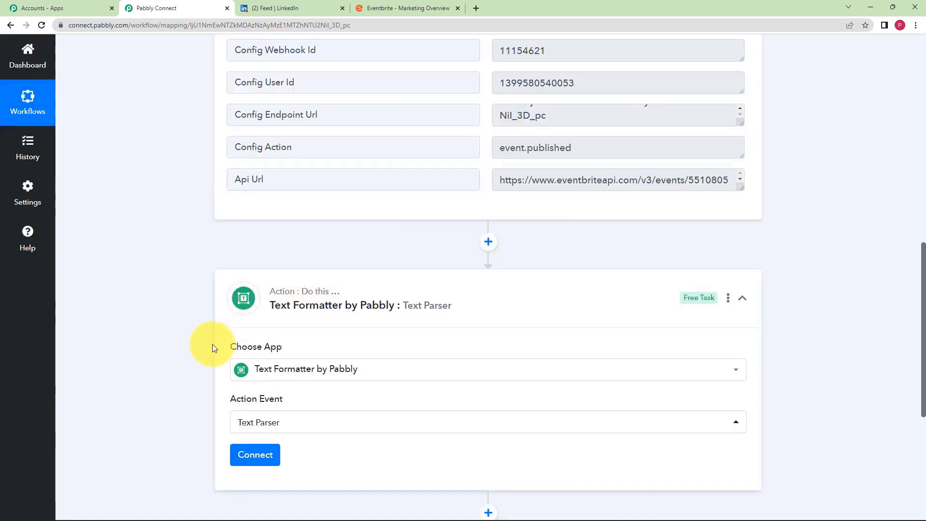
scroll(205, 375, down, 2)
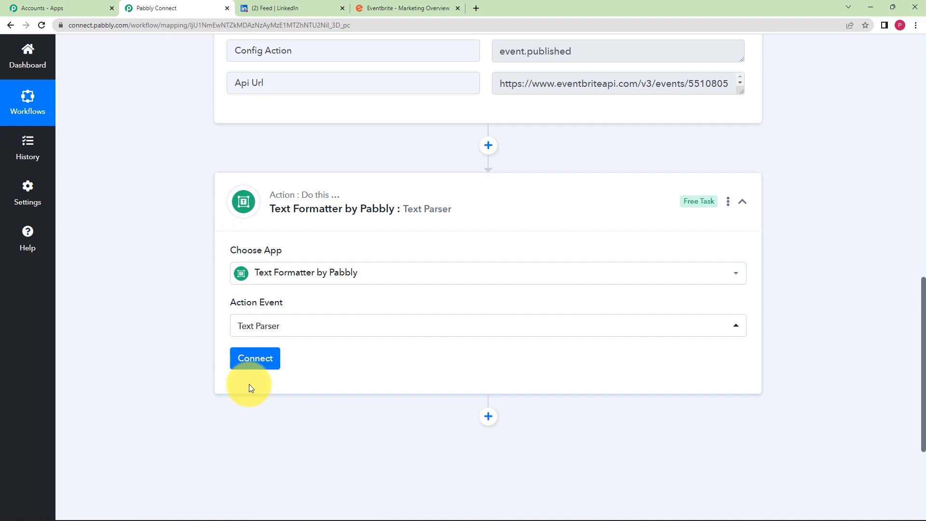
- Connect the Text Parser action and look over the captured Api Url value
click(250, 361)
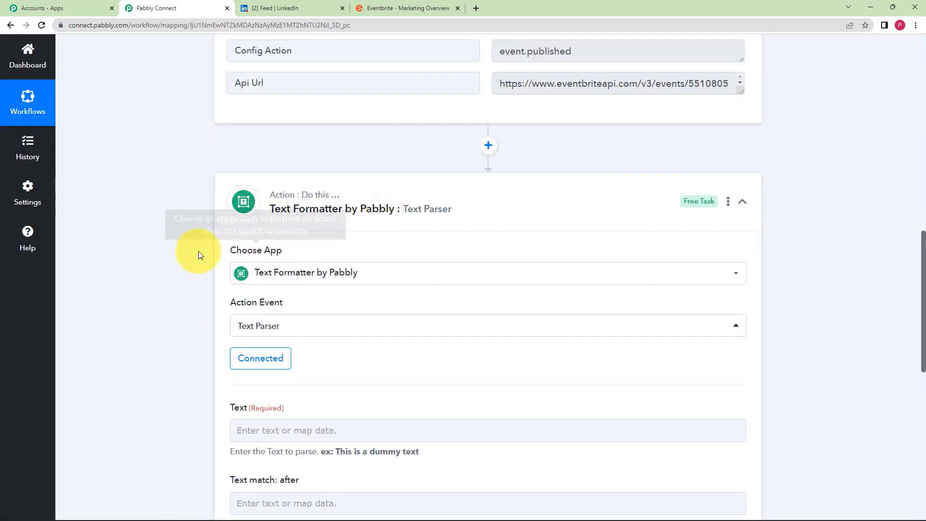
scroll(181, 266, down, 3)
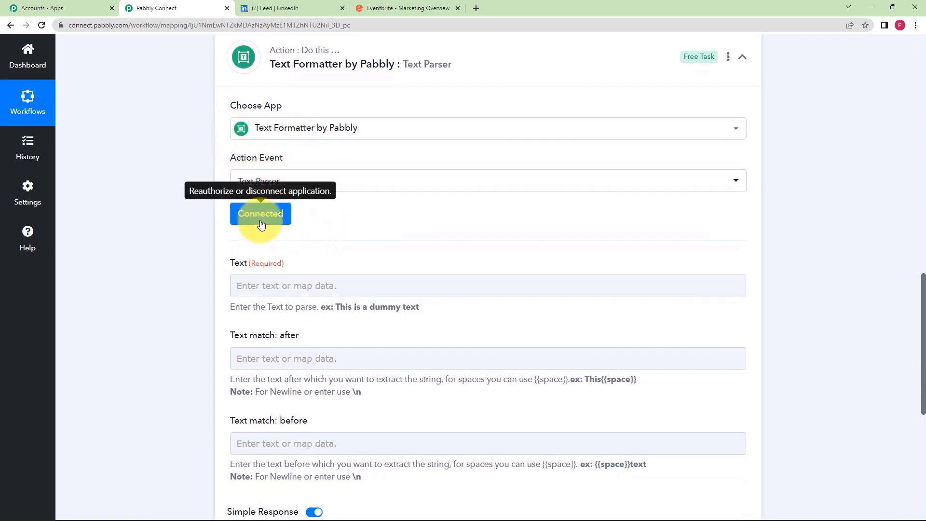
click(235, 287)
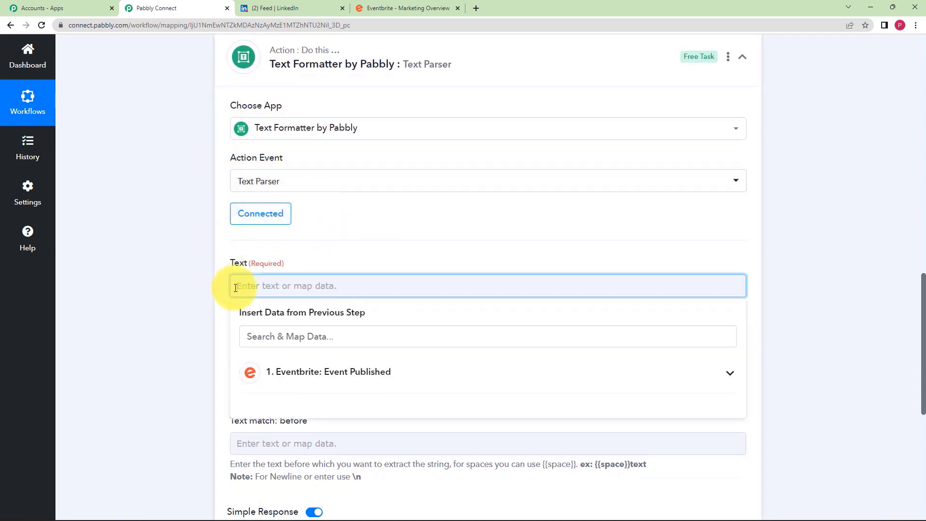
click(206, 247)
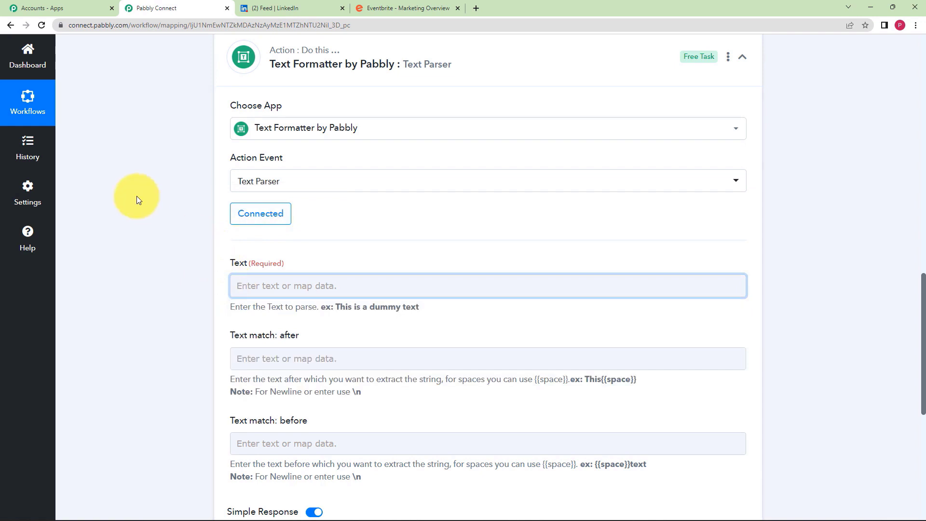
scroll(133, 190, up, 5)
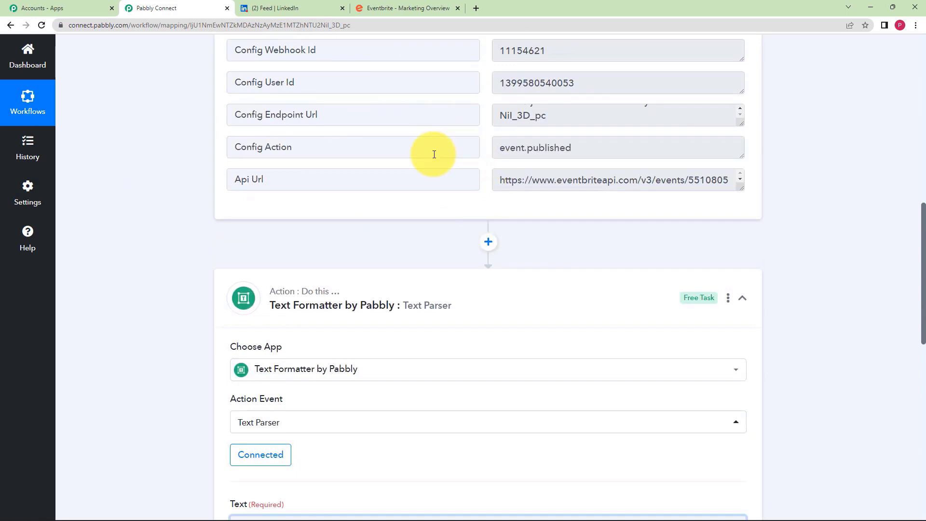
scroll(434, 155, up, 4)
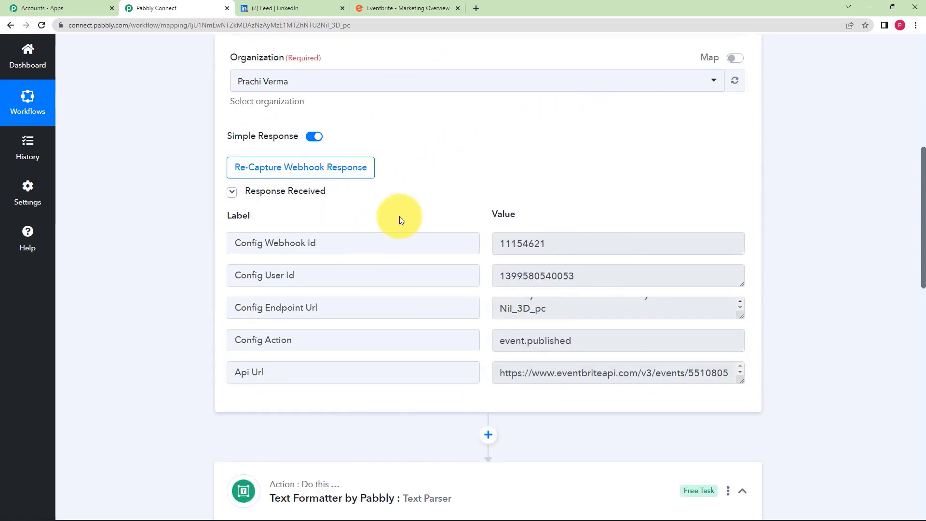
scroll(181, 318, down, 3)
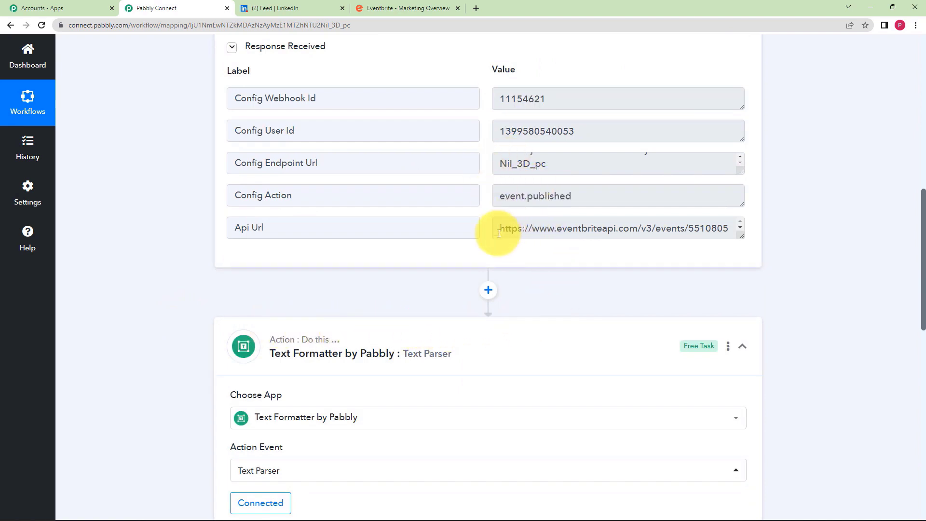
drag(498, 233, 765, 257)
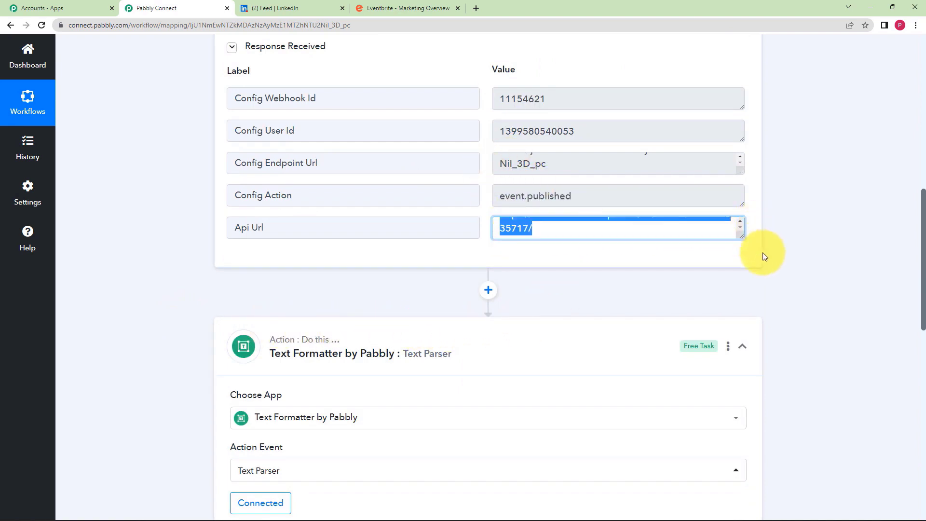
click(516, 275)
scroll(356, 357, down, 5)
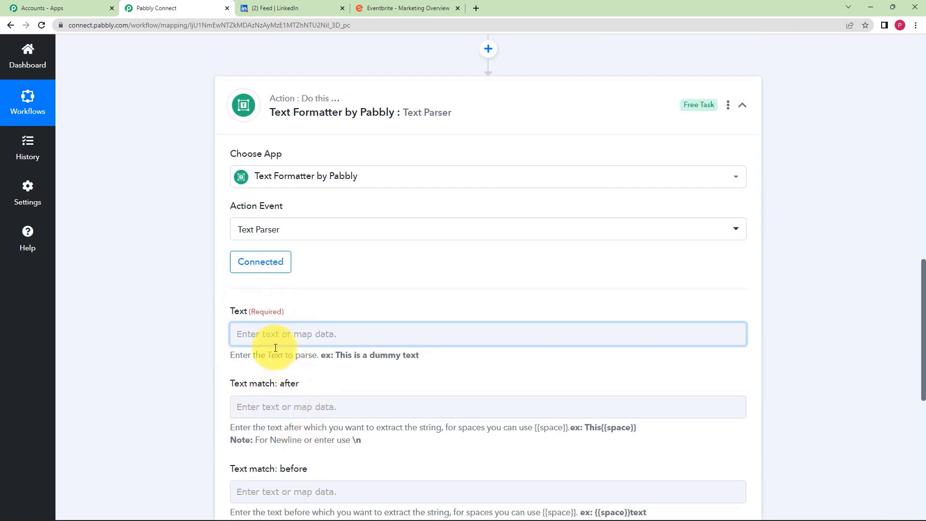
- Map the Eventbrite Event Published Api Url into the Text field
click(253, 334)
click(318, 420)
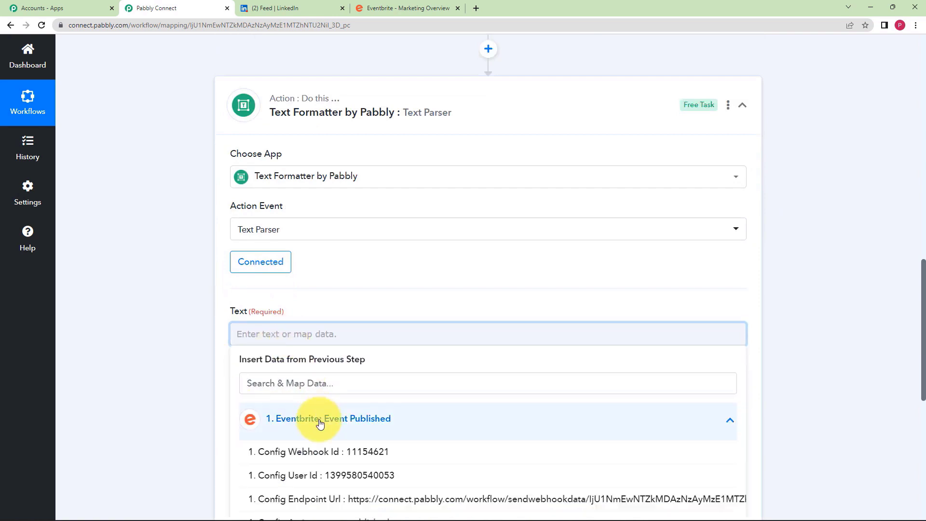
scroll(324, 451, down, 2)
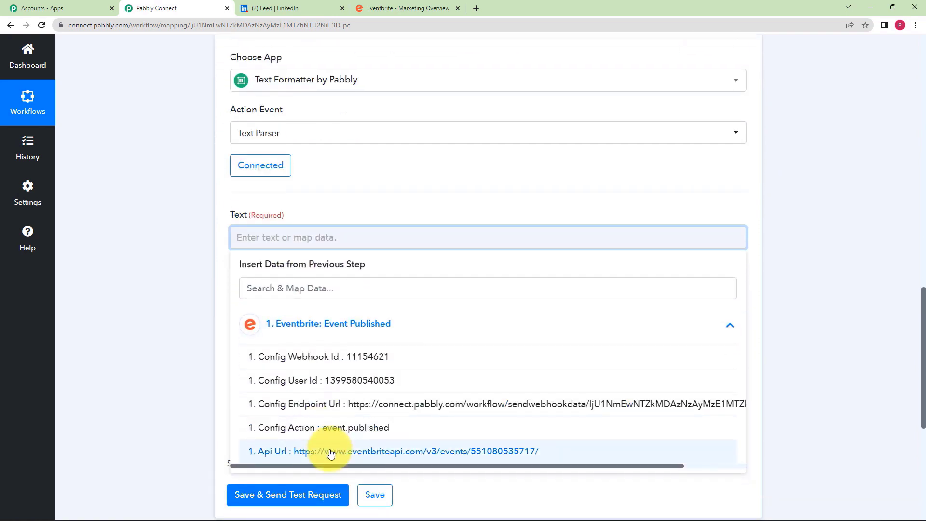
click(331, 451)
click(169, 376)
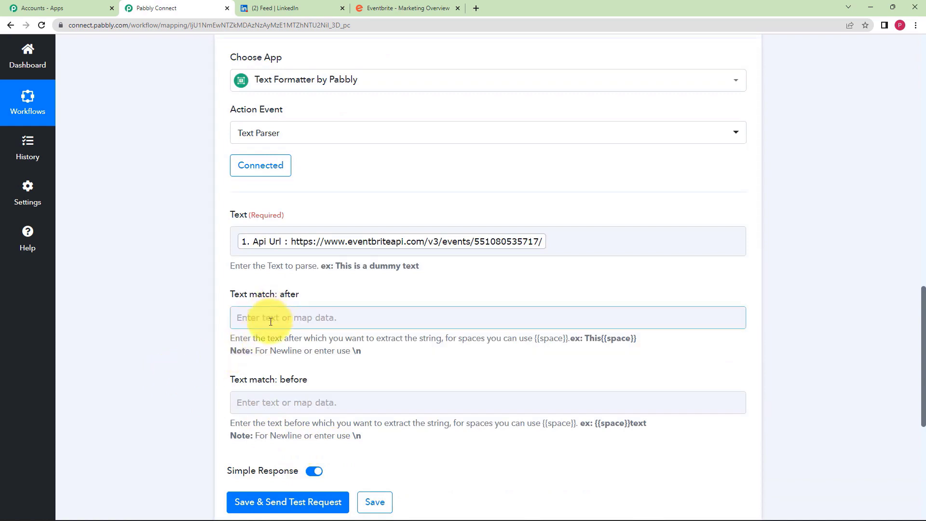
click(547, 246)
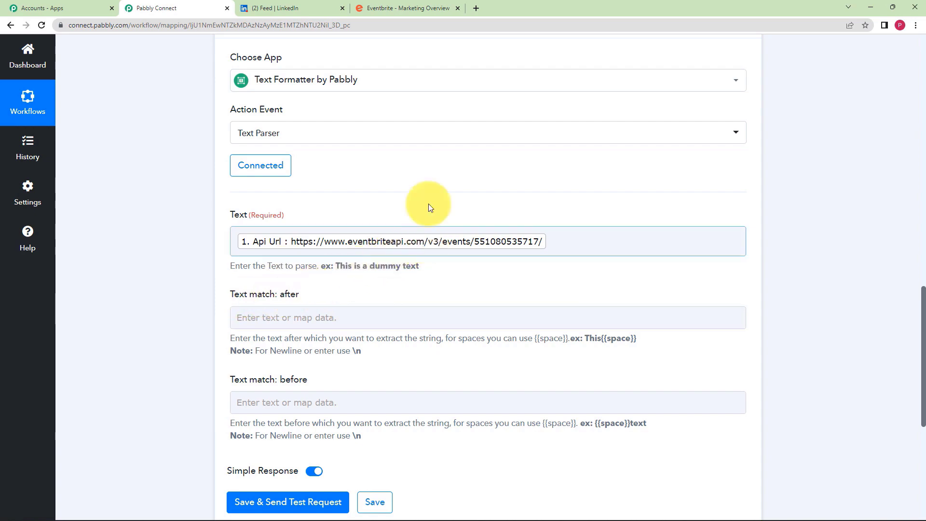
scroll(427, 200, up, 6)
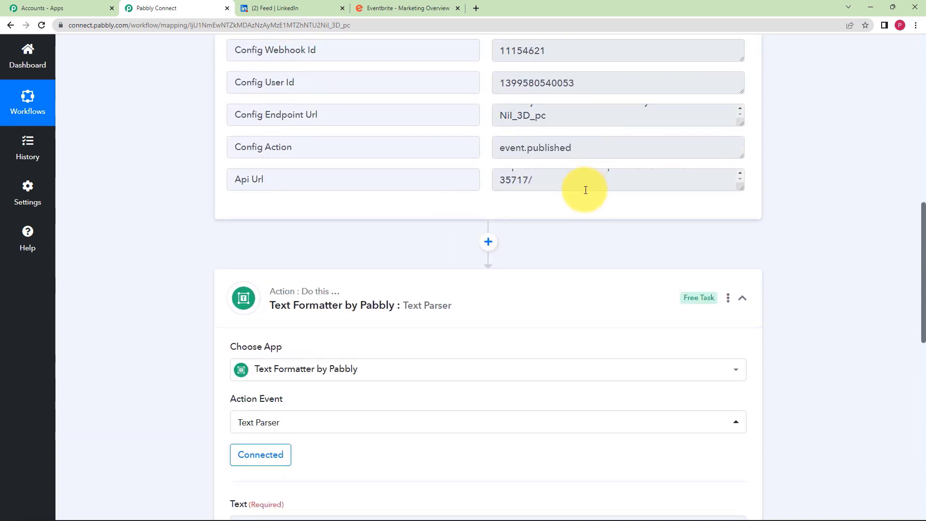
click(585, 190)
drag(743, 192, 745, 221)
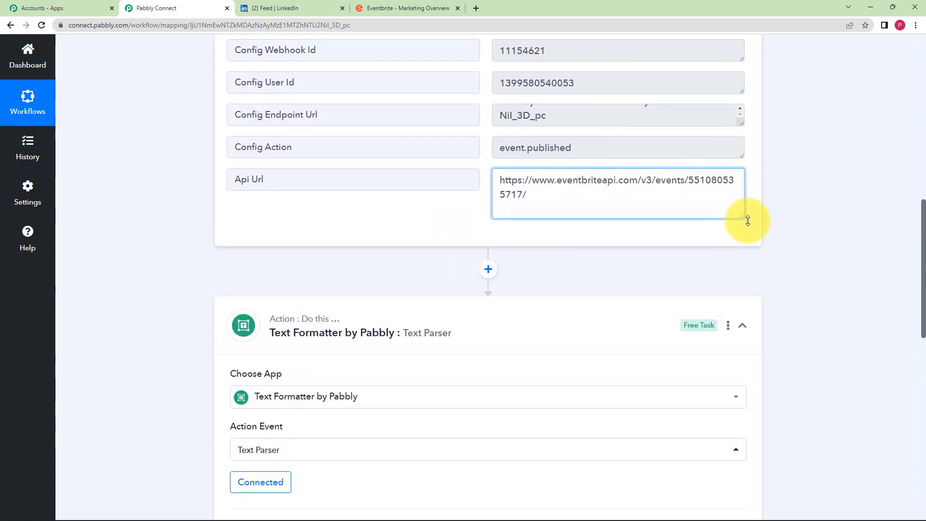
drag(501, 178, 687, 179)
key(ctrl+c)
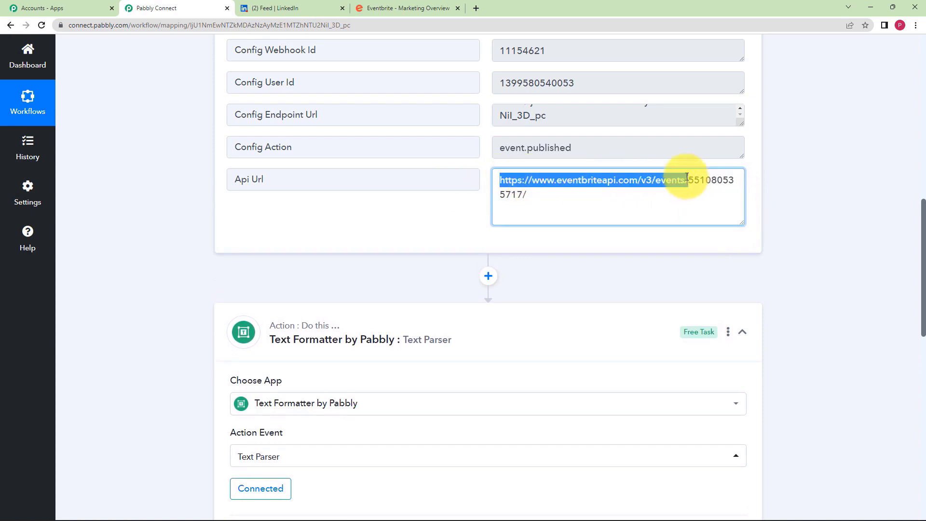
scroll(325, 253, down, 8)
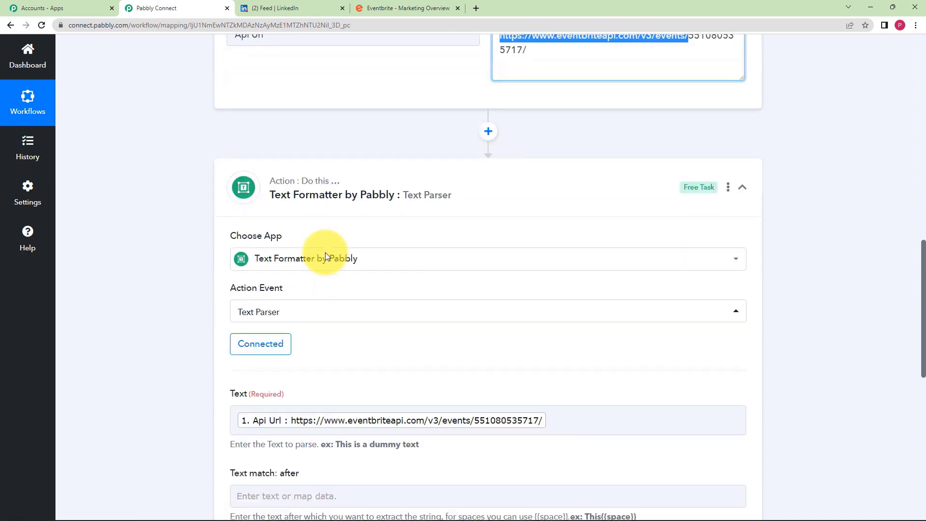
click(348, 255)
key(ctrl+v)
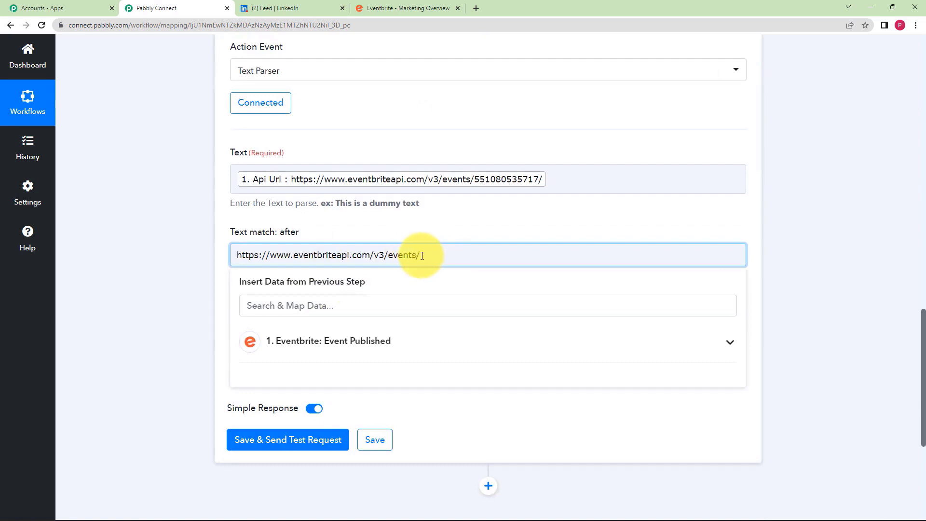
- Enter '/' in Text match: before and send a test request
click(190, 312)
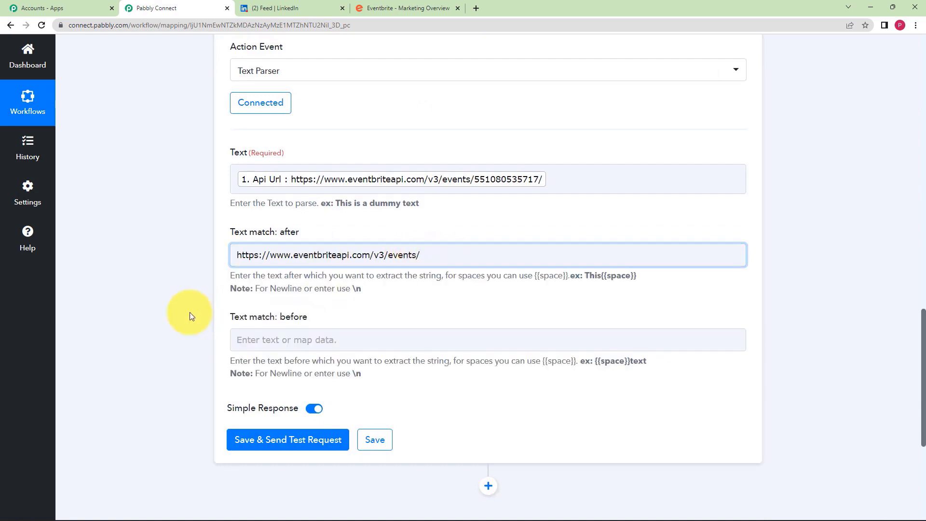
click(261, 334)
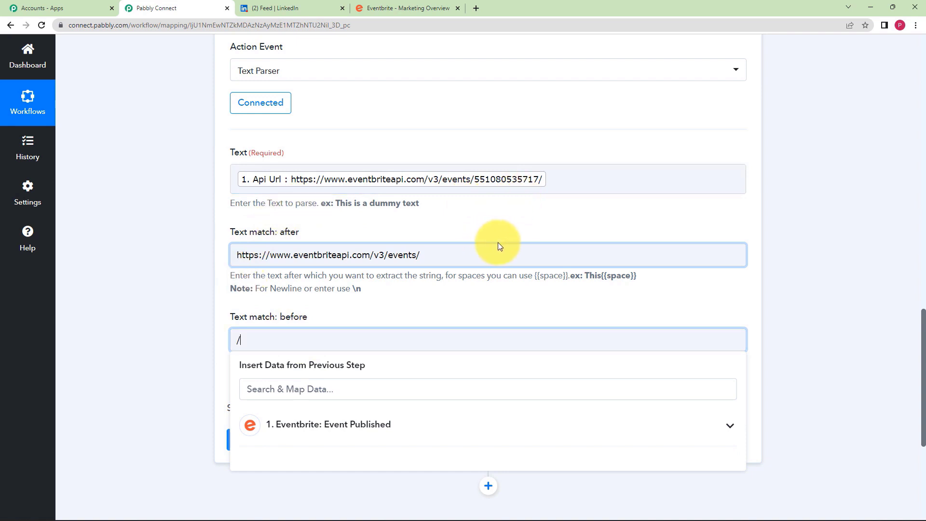
click(202, 360)
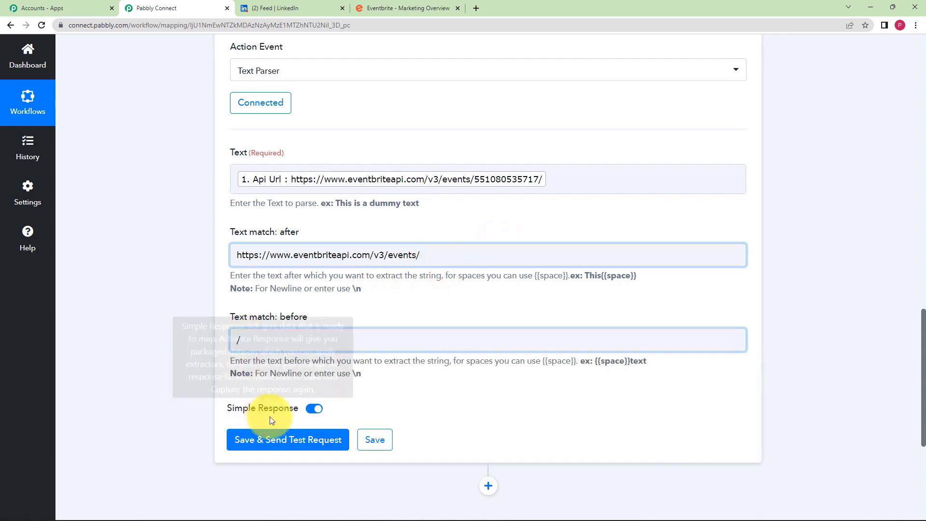
click(276, 437)
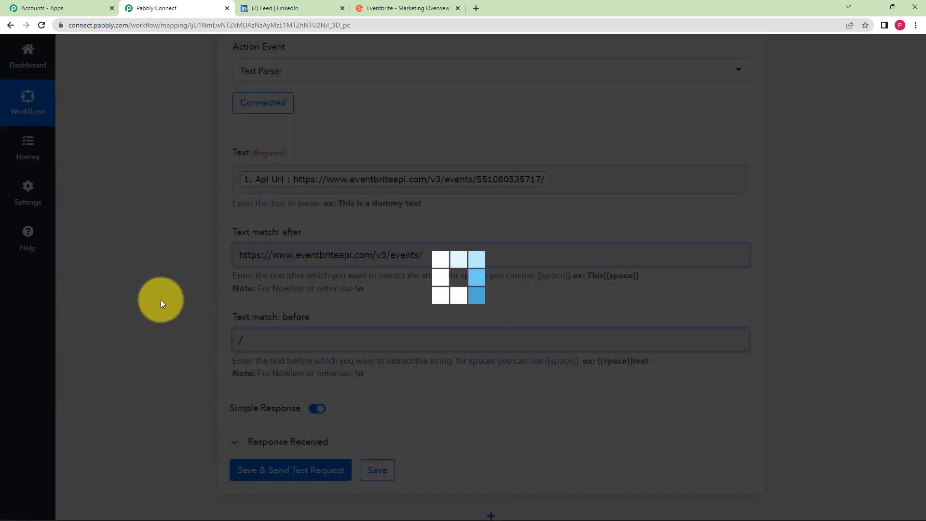
scroll(161, 299, down, 3)
drag(589, 385, 472, 392)
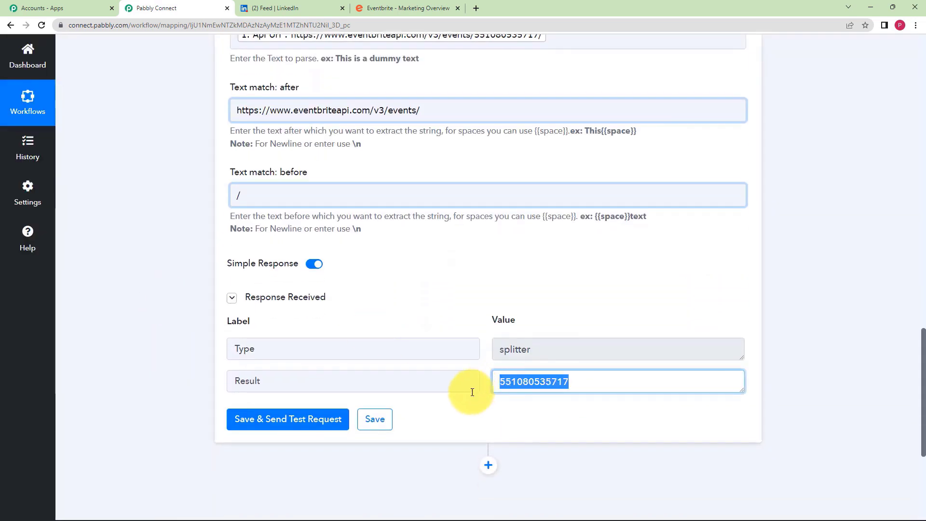
click(449, 421)
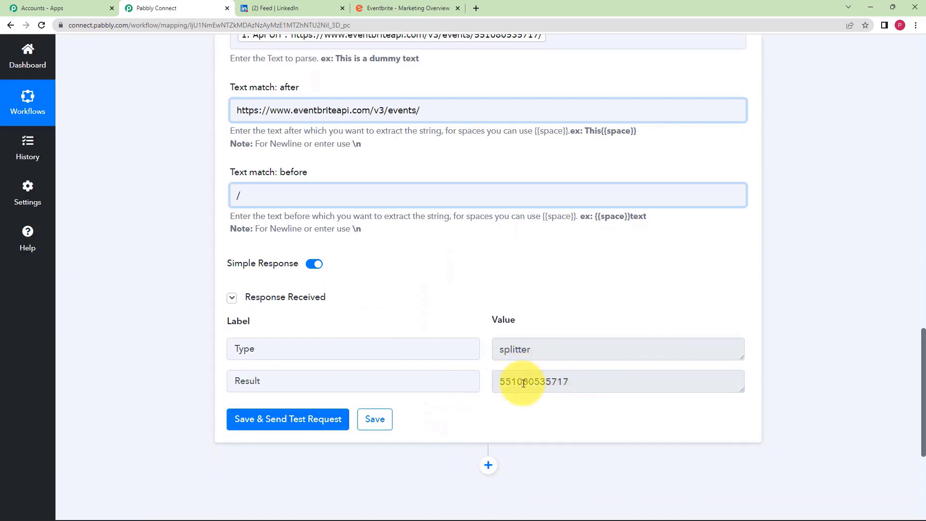
scroll(523, 381, up, 2)
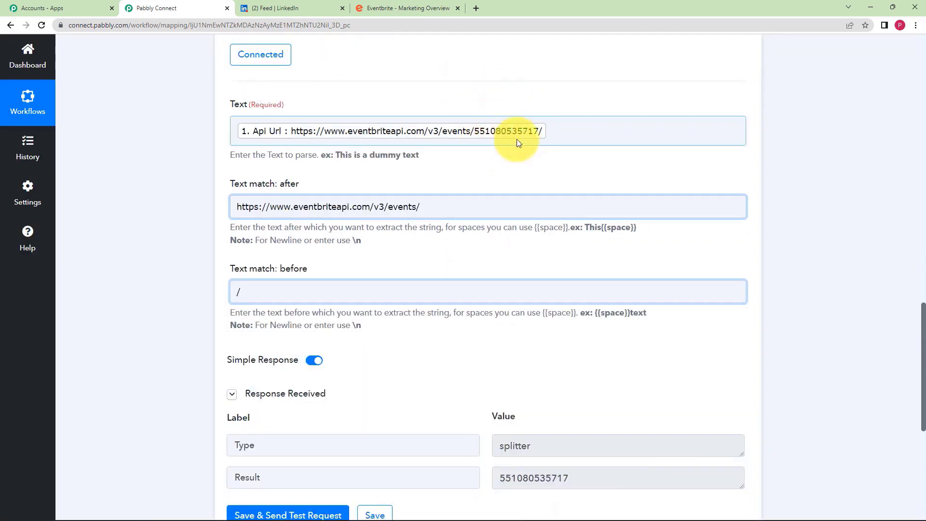
scroll(256, 372, down, 3)
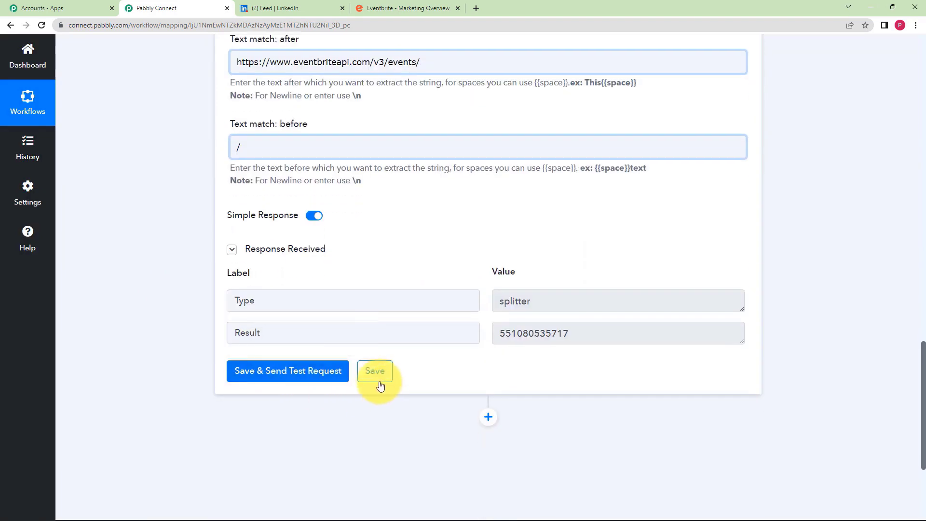
click(378, 382)
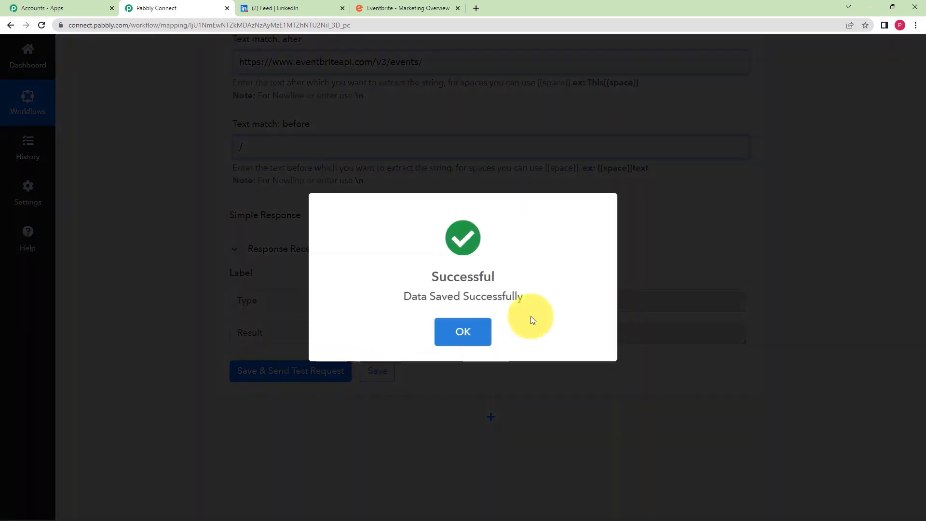
click(476, 339)
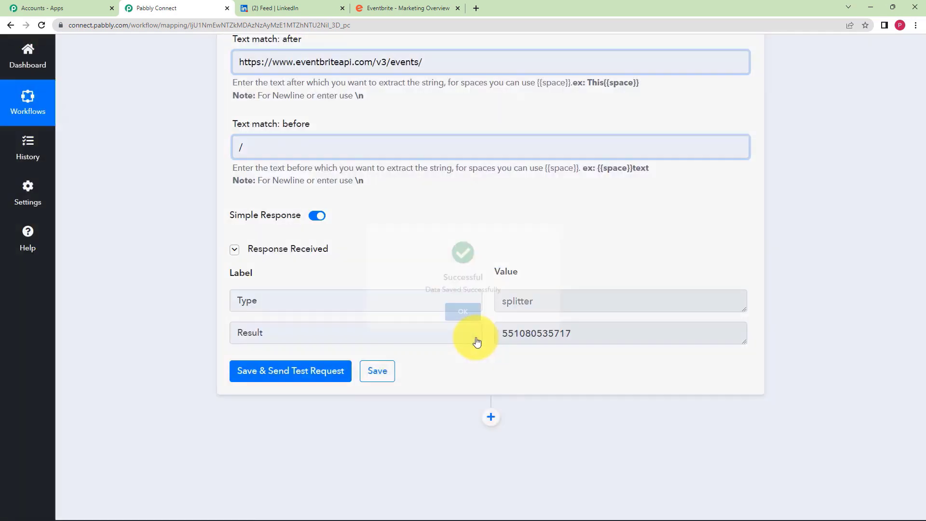
scroll(315, 241, up, 12)
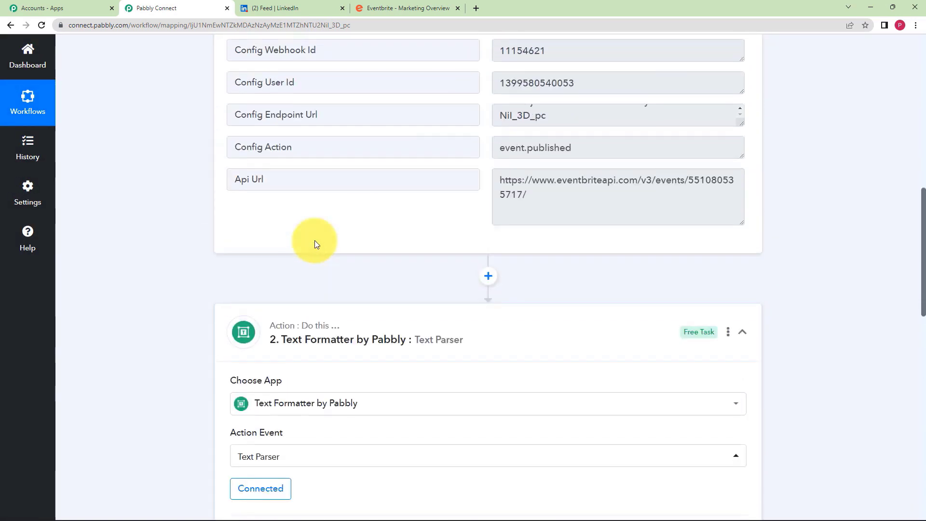
scroll(315, 240, up, 7)
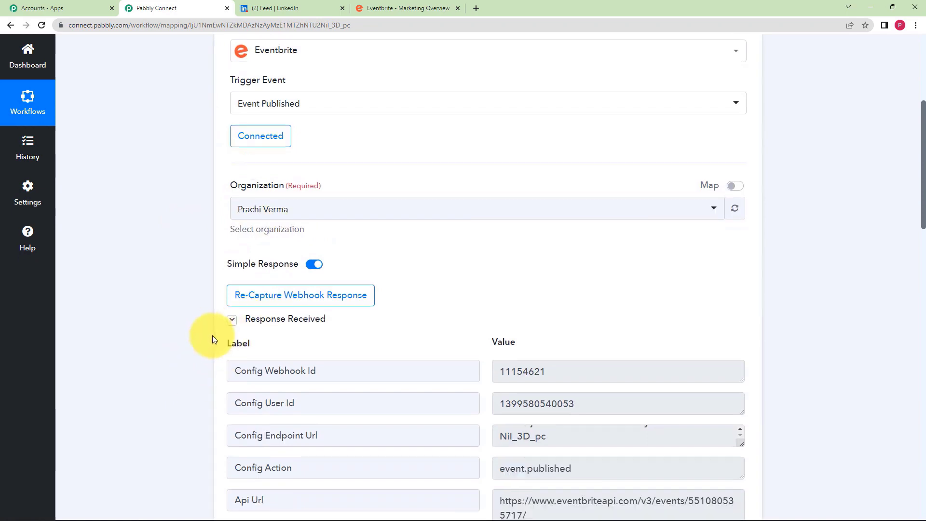
scroll(213, 334, down, 17)
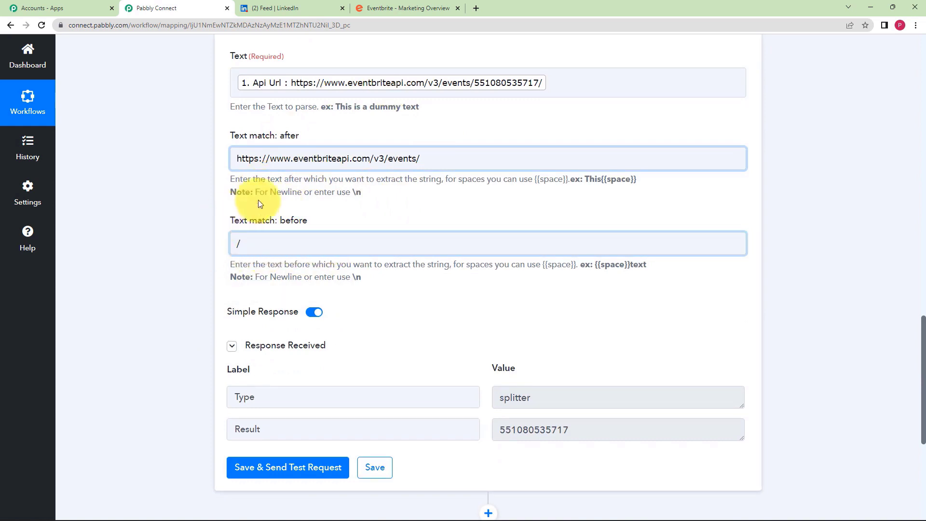
scroll(97, 268, down, 5)
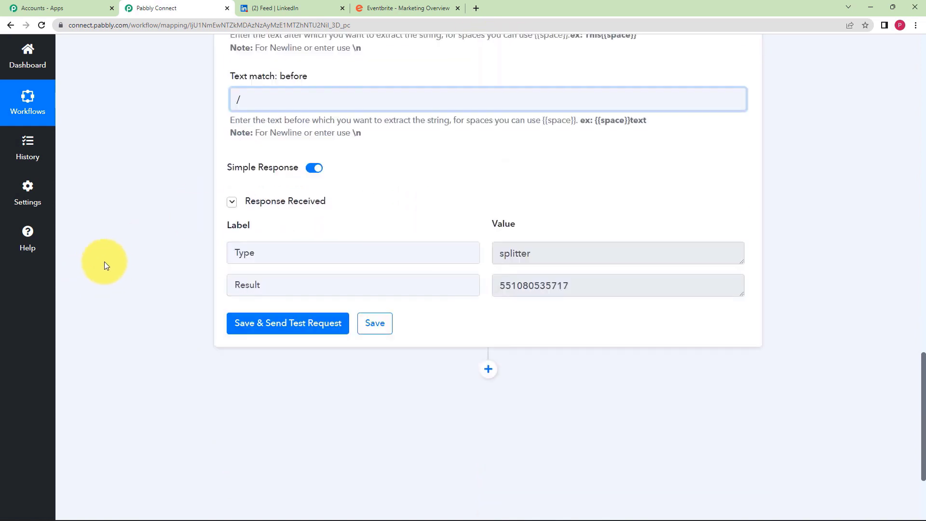
- Add a third step after the parser using the Eventbrite app
click(492, 275)
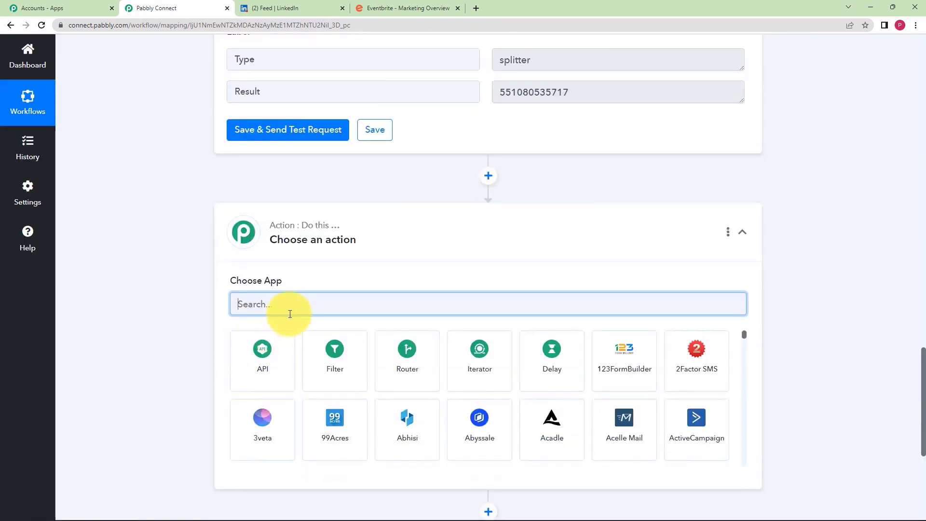
text(e)
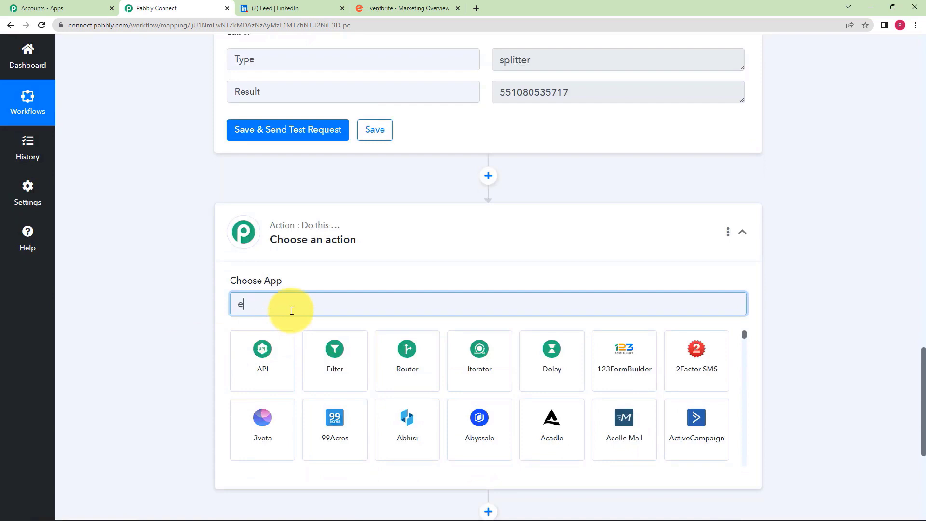
text(vent)
click(251, 378)
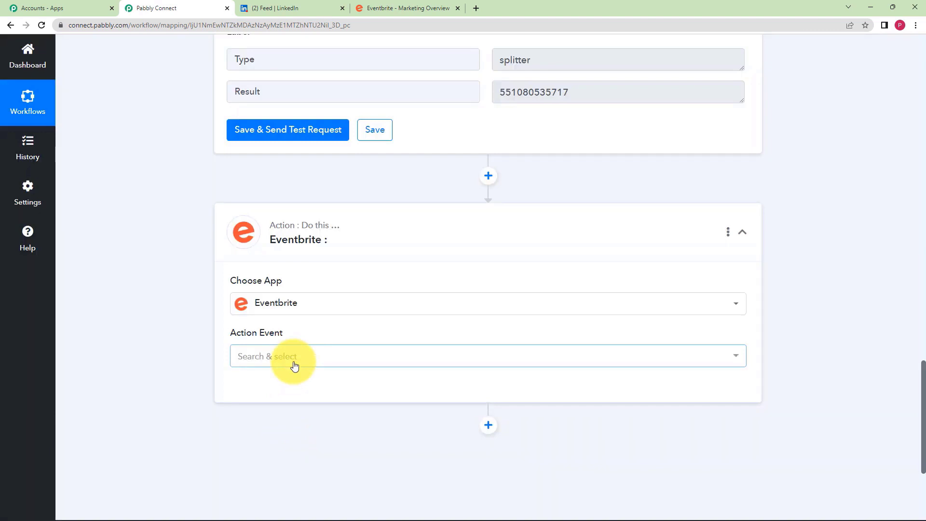
- Set the Eventbrite step's action event to Get Event and start connecting its account
click(296, 360)
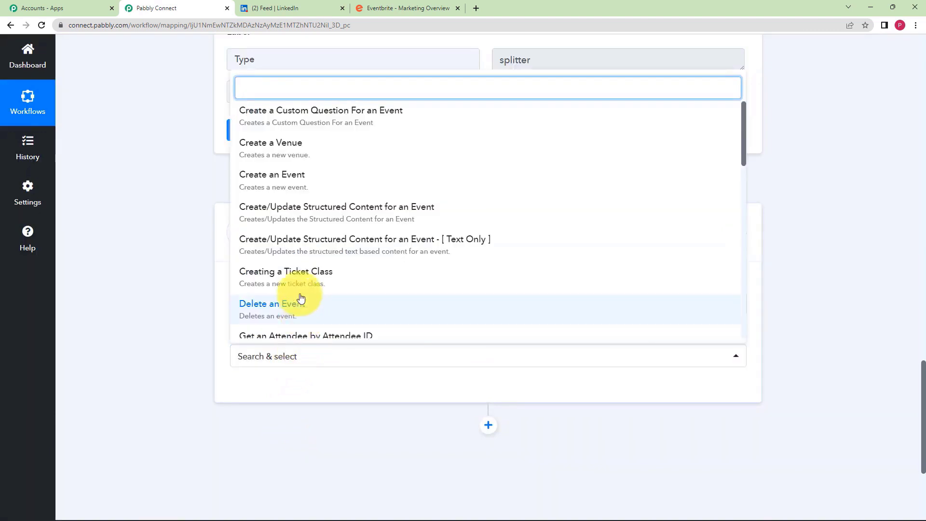
scroll(337, 234, down, 3)
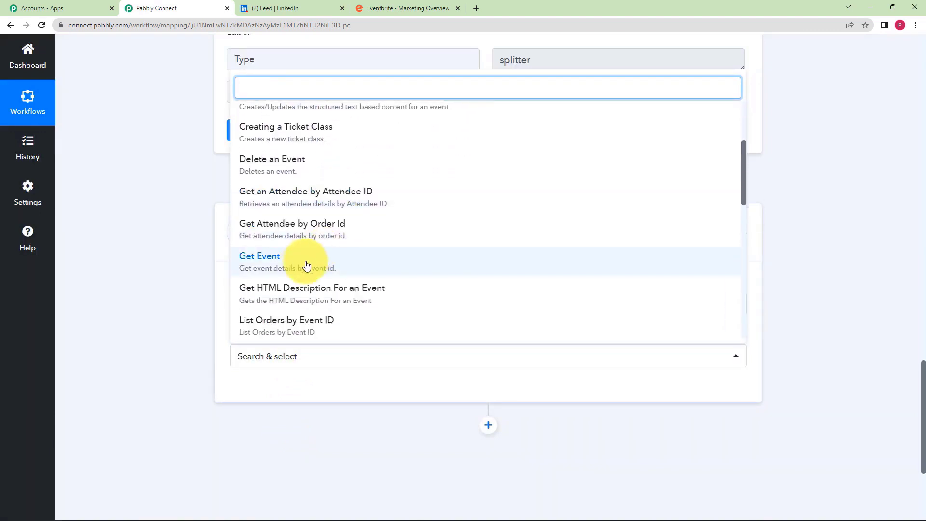
click(292, 267)
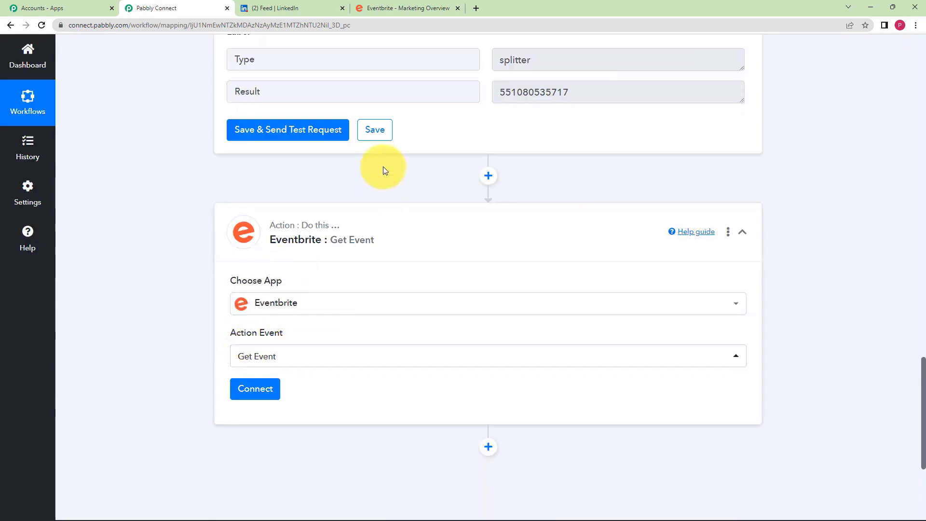
scroll(383, 166, up, 3)
drag(569, 236, 504, 251)
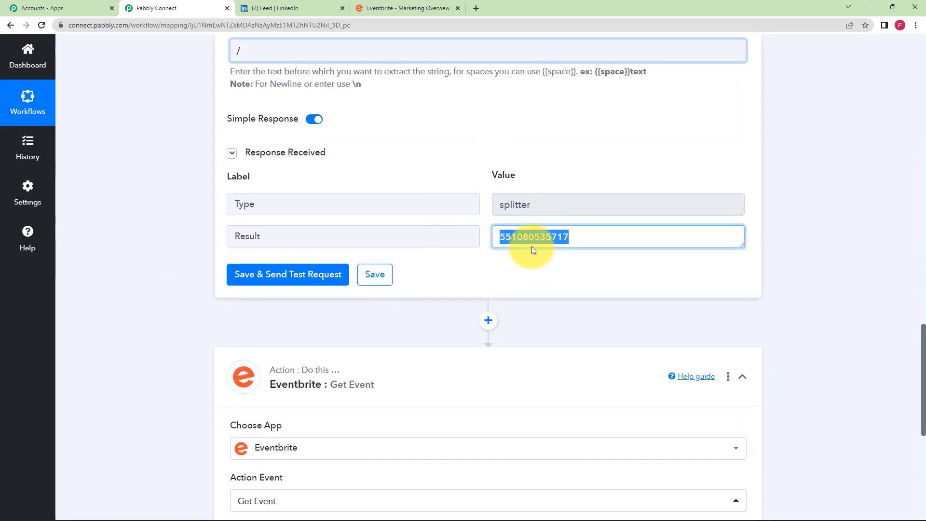
scroll(377, 184, up, 7)
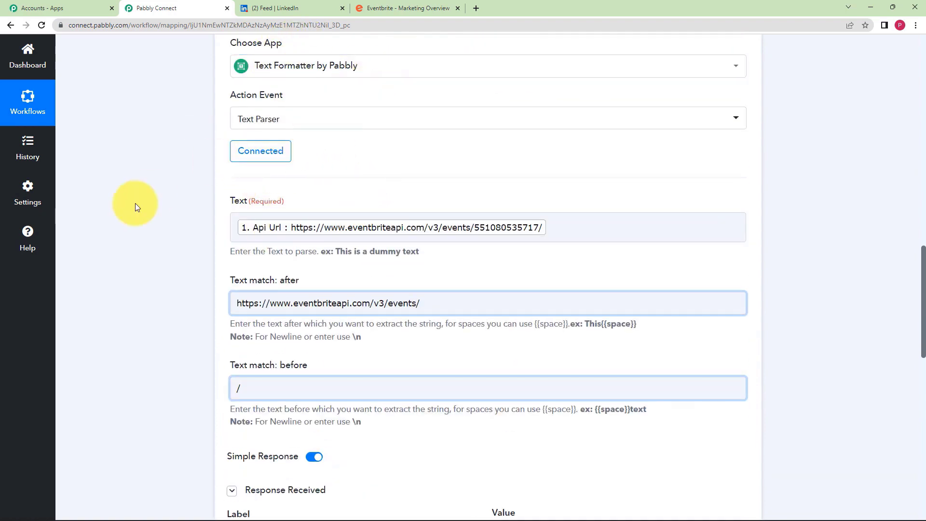
scroll(135, 204, down, 10)
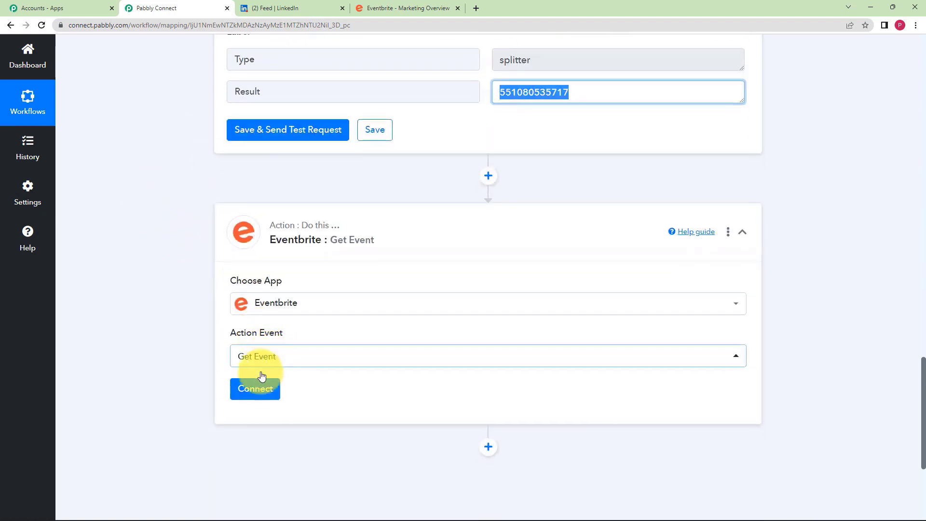
click(261, 389)
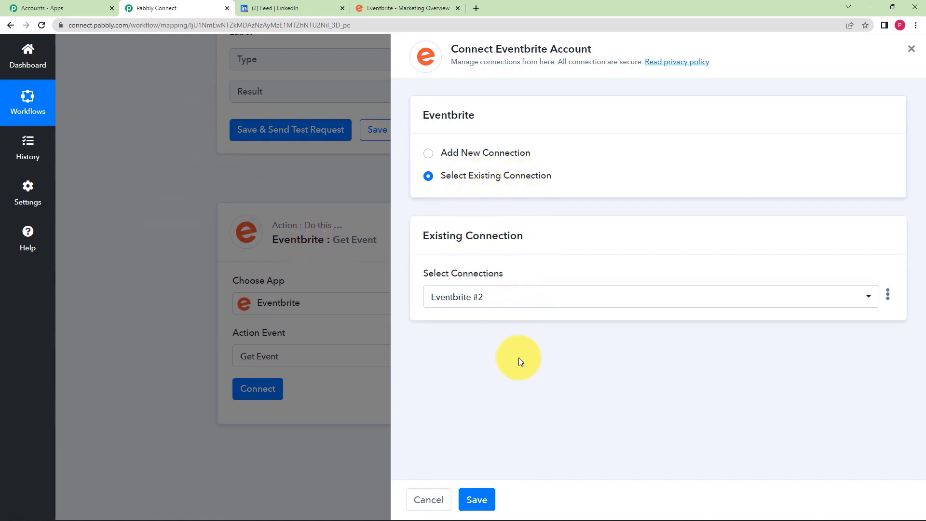
- Use the existing Eventbrite connection and map the Text Parser Result into Event Id
click(476, 500)
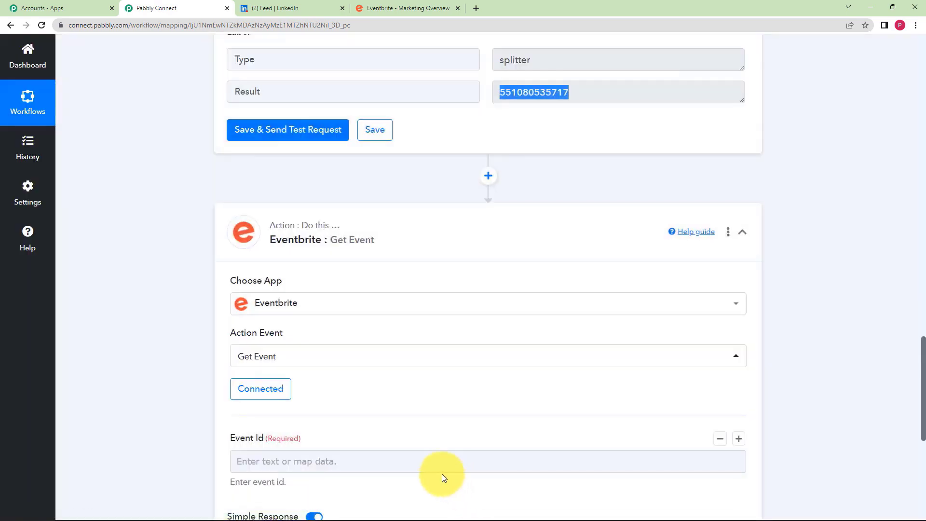
scroll(157, 383, down, 3)
click(248, 316)
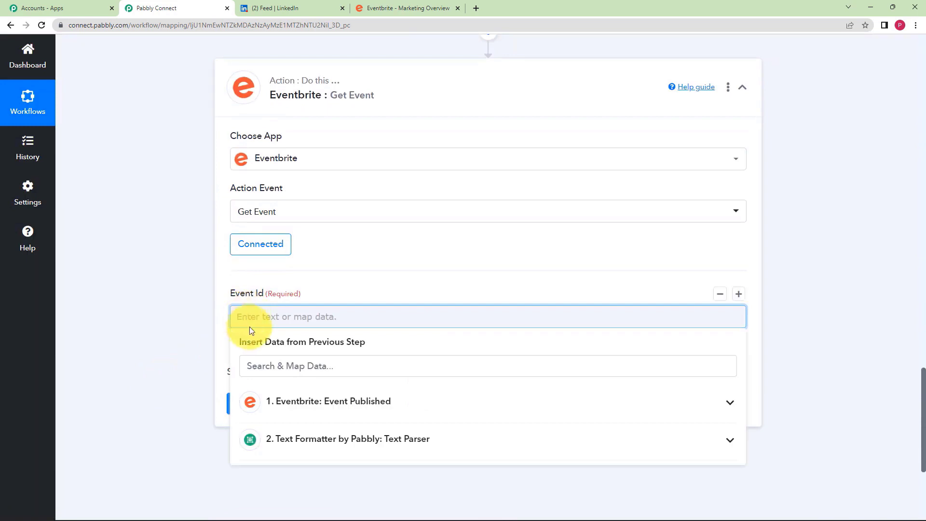
click(205, 324)
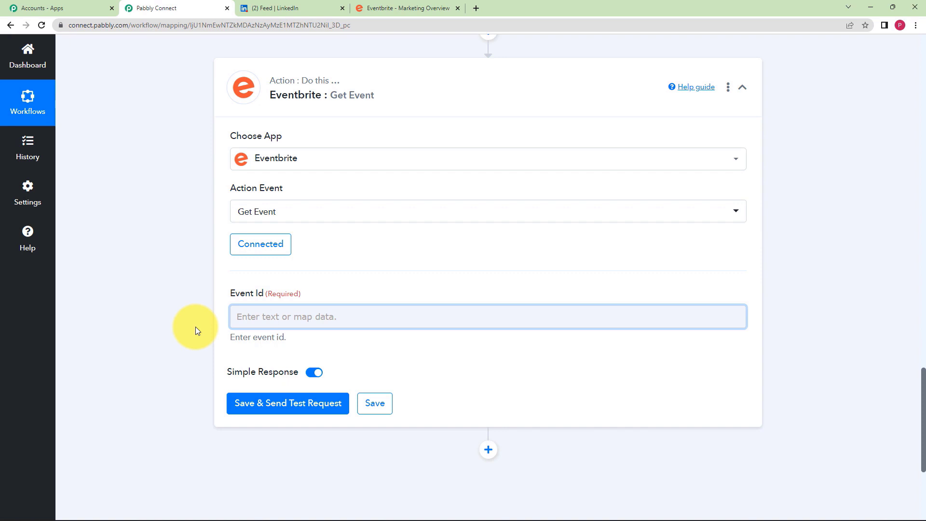
click(299, 316)
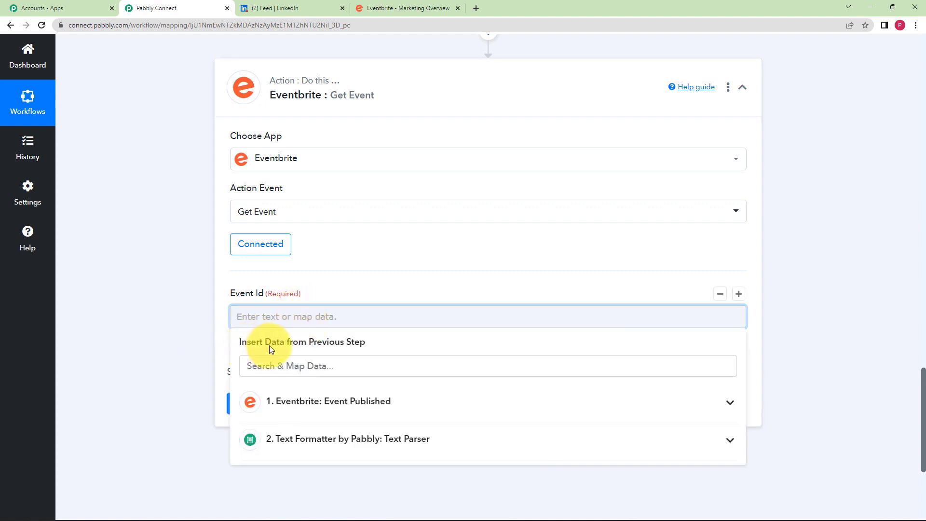
scroll(291, 263, down, 3)
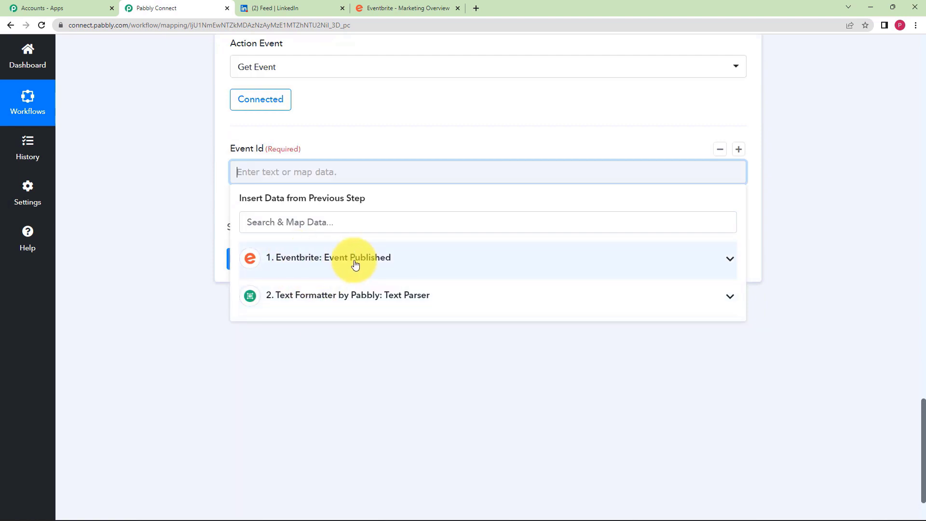
click(387, 264)
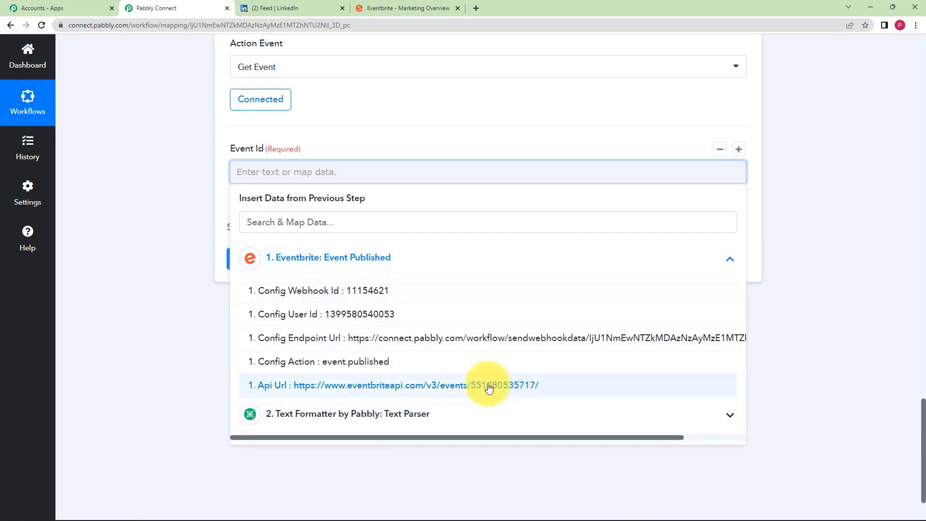
click(200, 329)
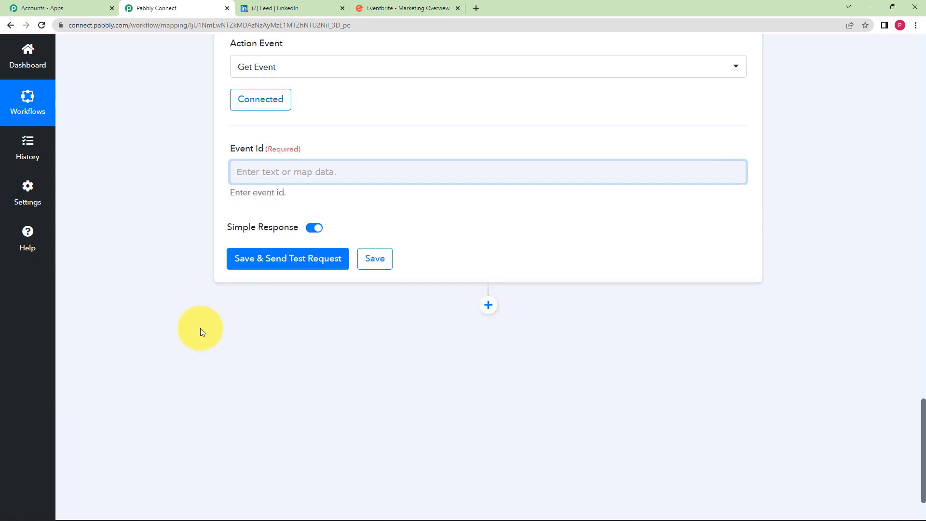
click(282, 175)
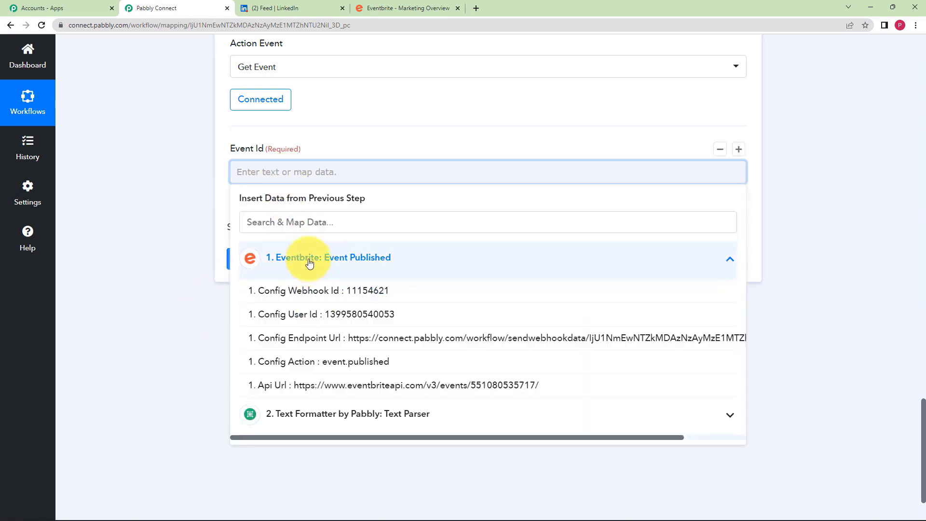
click(306, 261)
click(308, 300)
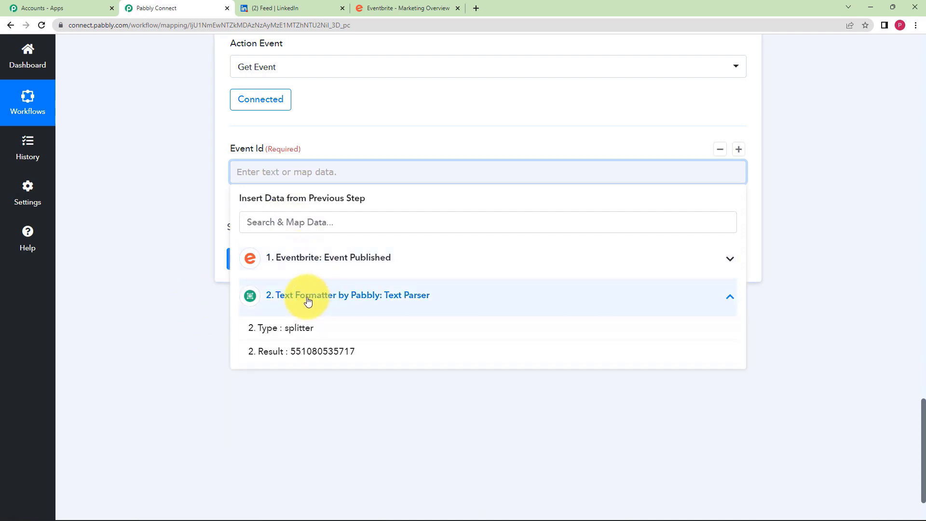
click(302, 357)
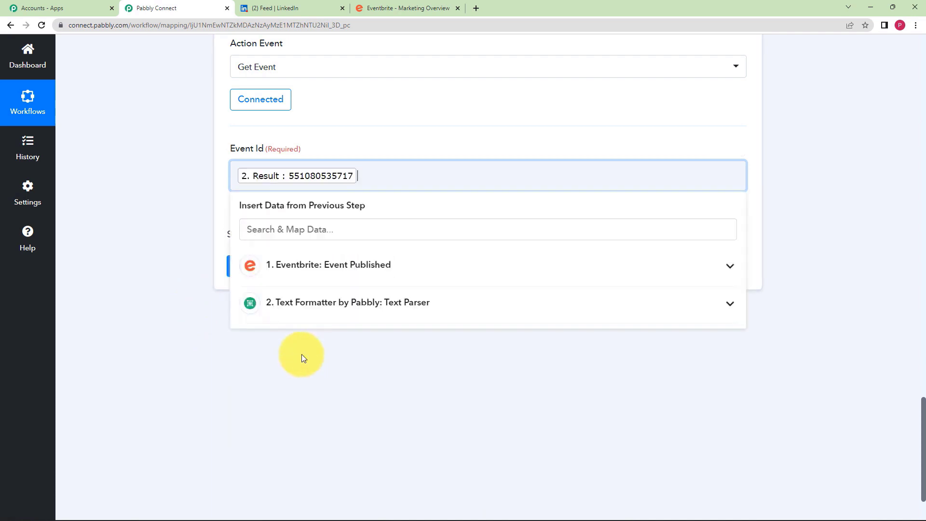
click(187, 322)
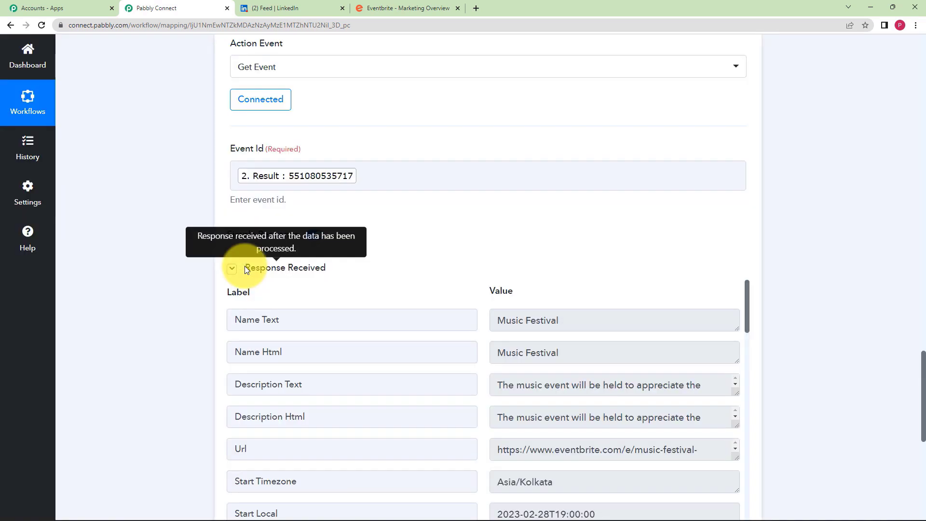
- Review the fetched event's Url, Start Timezone and Summary, then save the Get Event step
scroll(199, 268, down, 2)
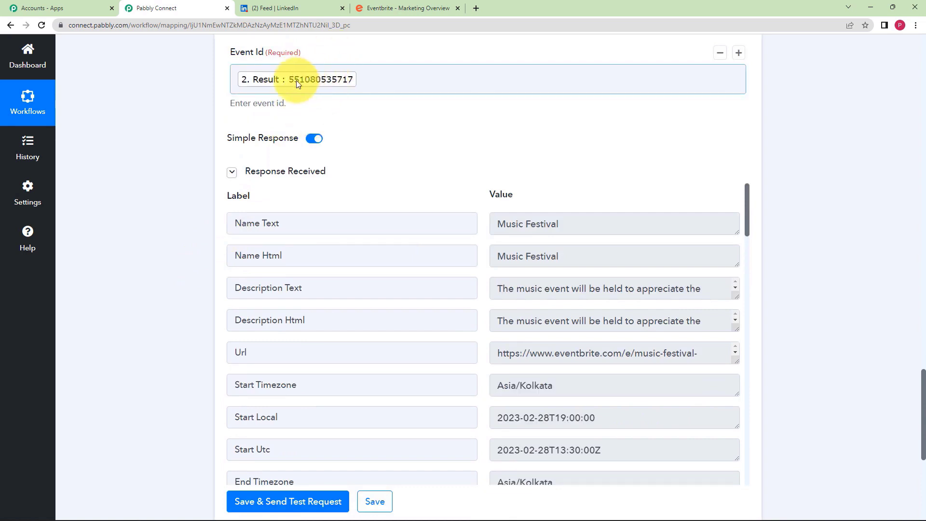
scroll(373, 132, down, 3)
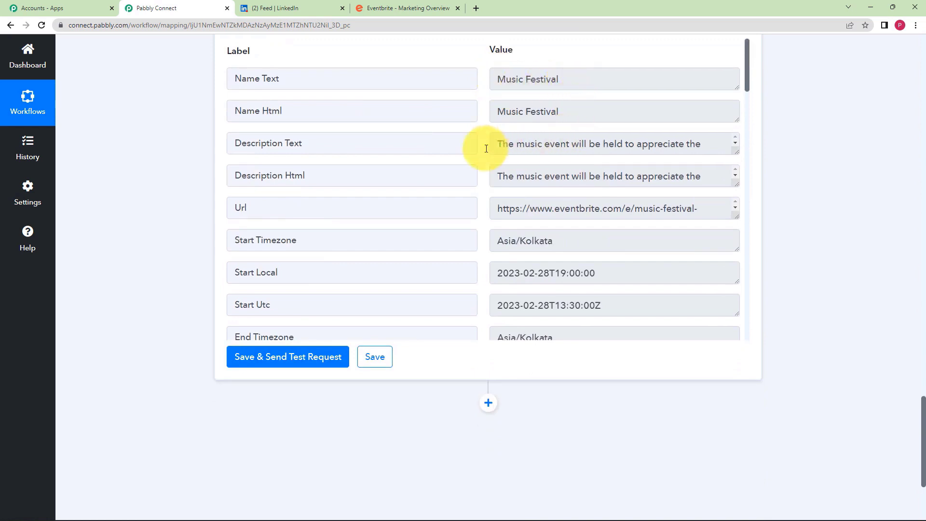
drag(509, 208, 579, 208)
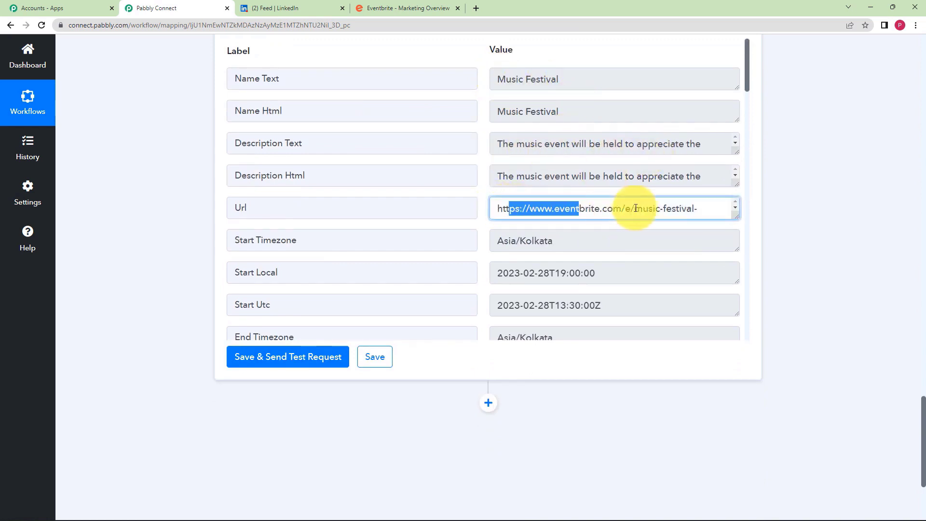
drag(635, 209, 748, 206)
click(766, 230)
drag(493, 241, 584, 241)
scroll(583, 241, down, 2)
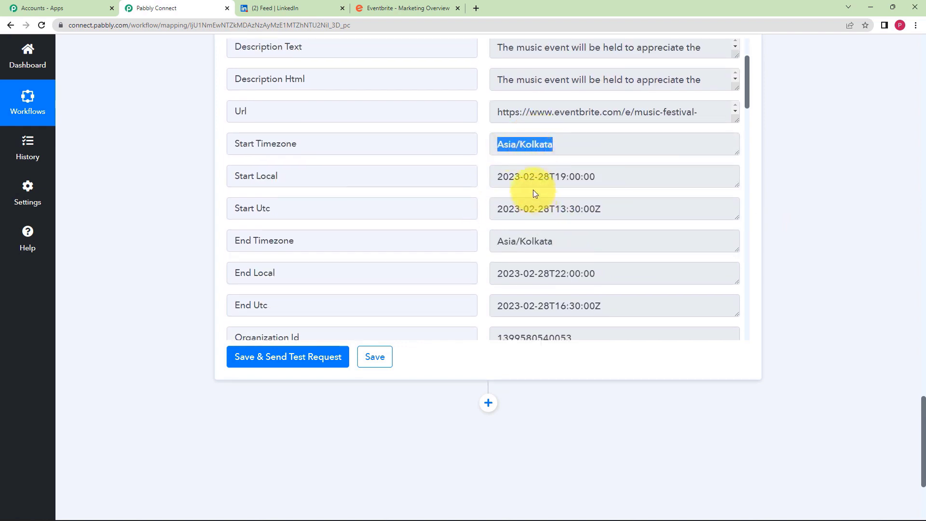
scroll(512, 227, down, 8)
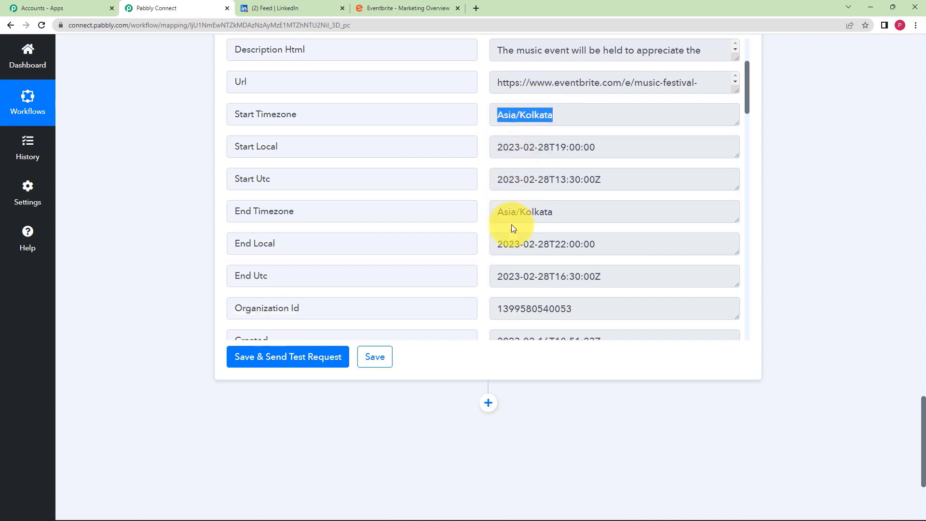
scroll(512, 227, down, 9)
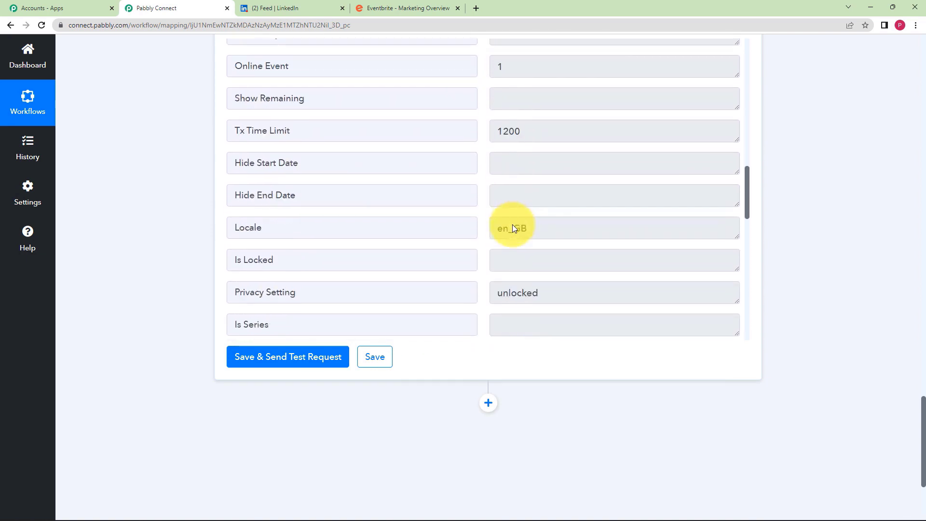
scroll(514, 228, down, 8)
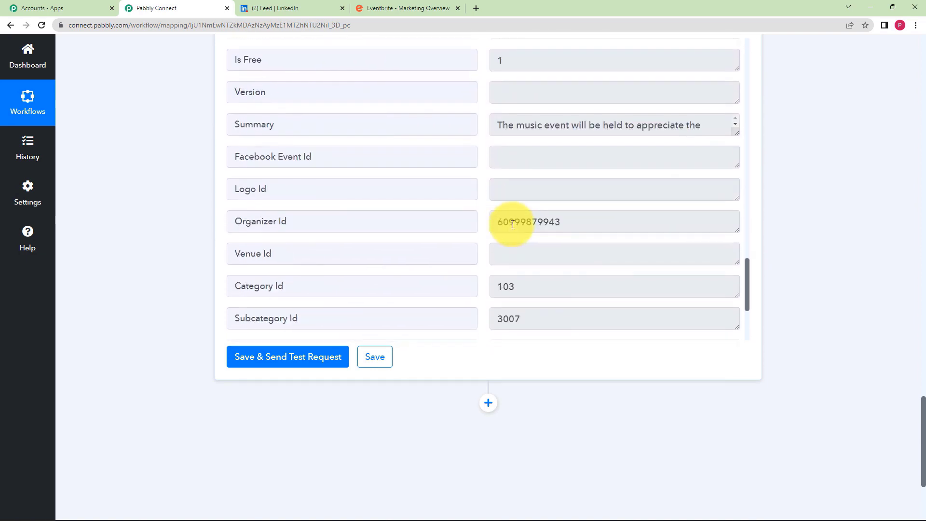
drag(703, 126, 607, 134)
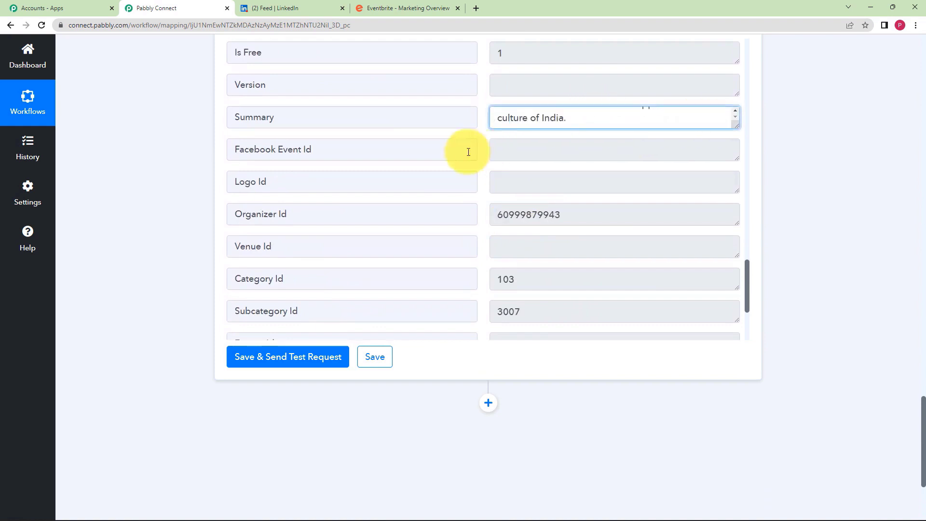
click(564, 185)
scroll(564, 184, down, 3)
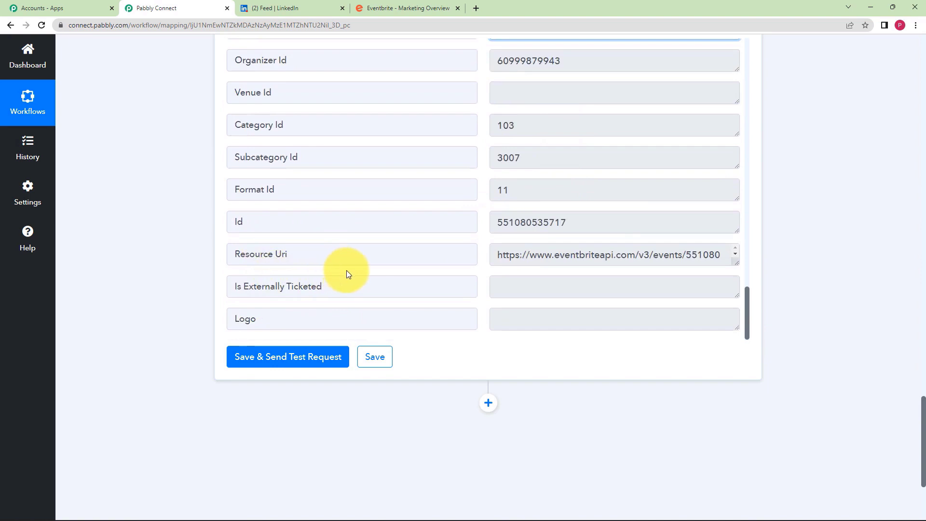
click(376, 358)
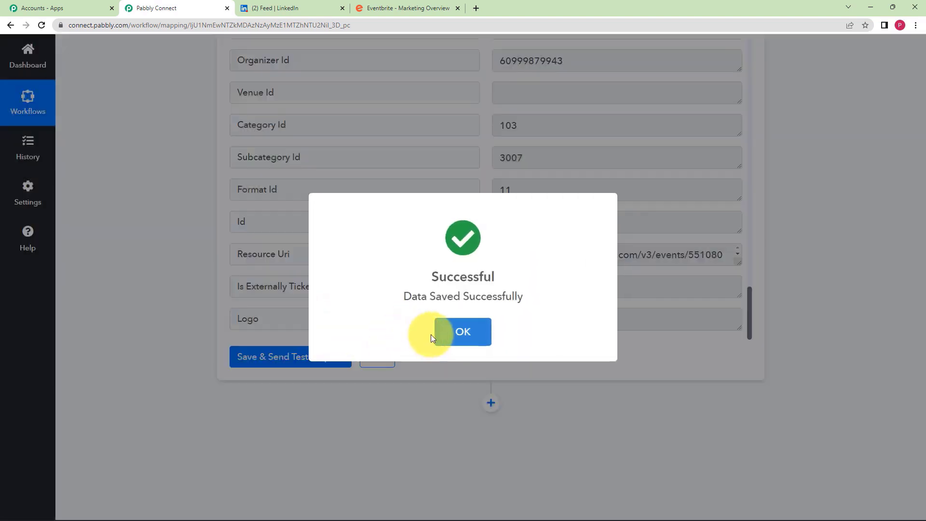
click(433, 334)
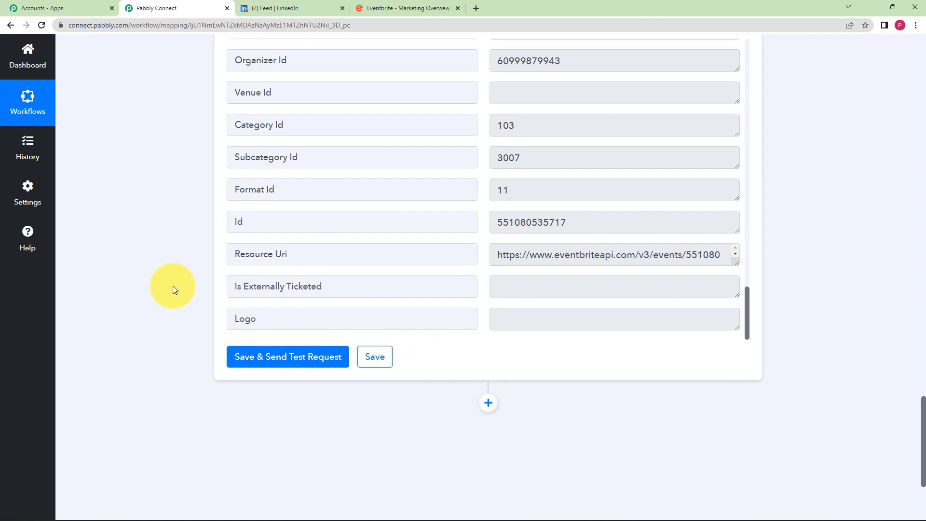
- Add a fourth step, search 'linked', choose LinkedIn, and list its action events
click(488, 403)
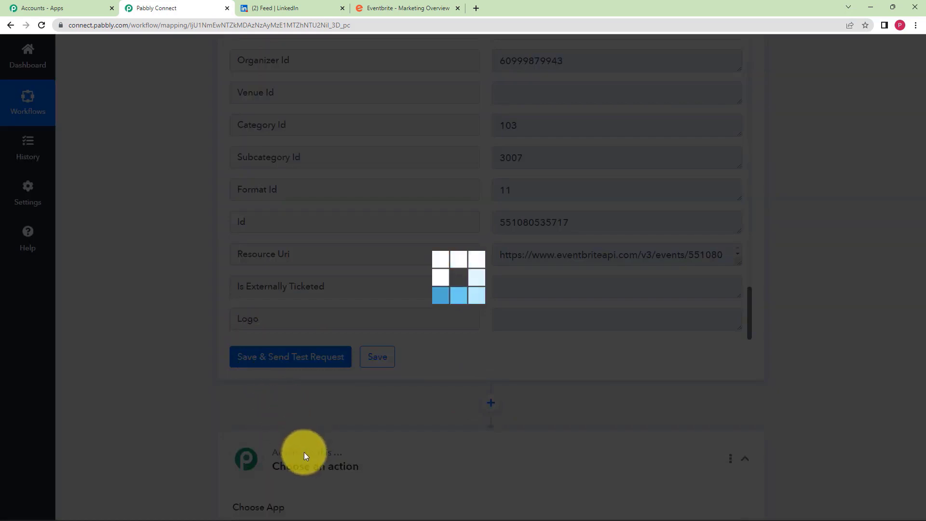
scroll(227, 400, down, 3)
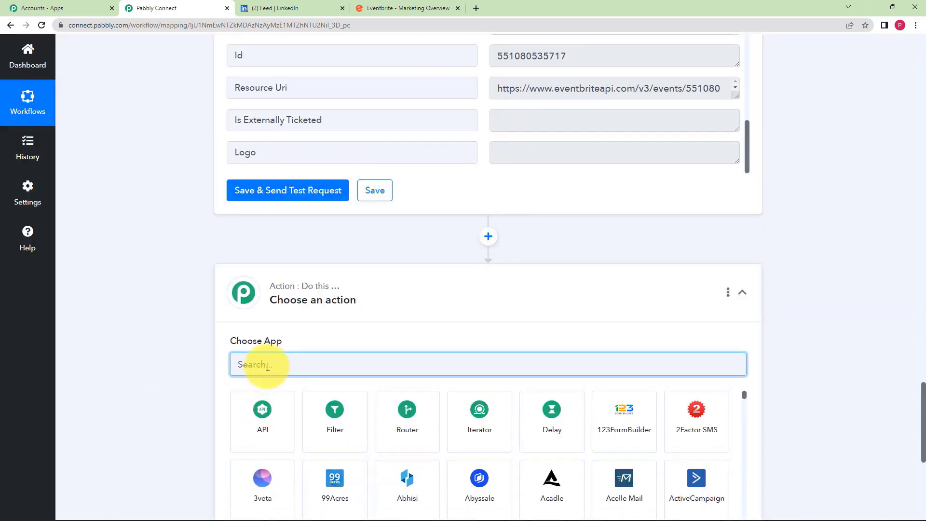
text(linked)
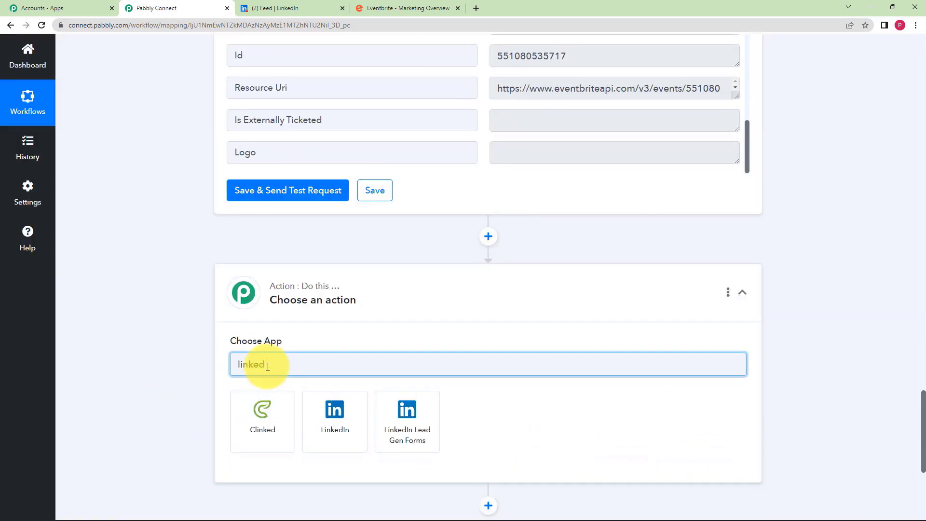
click(335, 412)
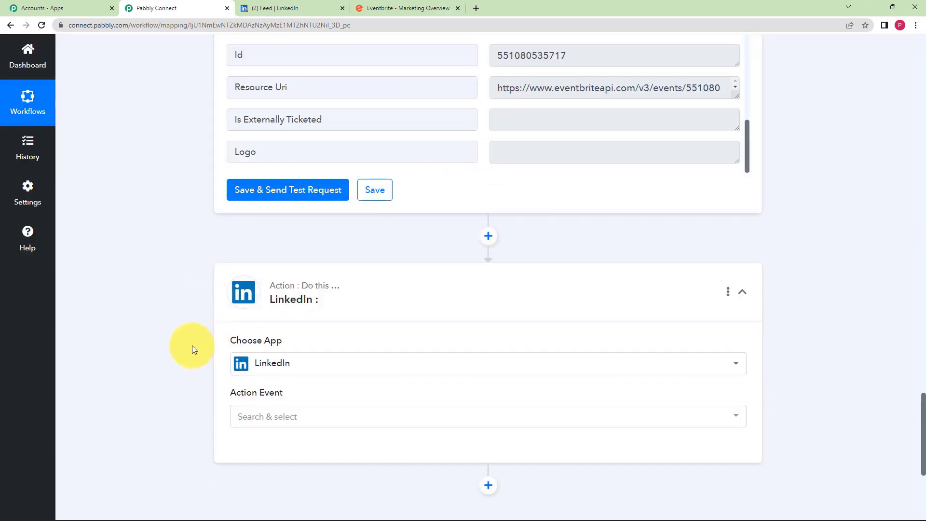
scroll(192, 345, down, 3)
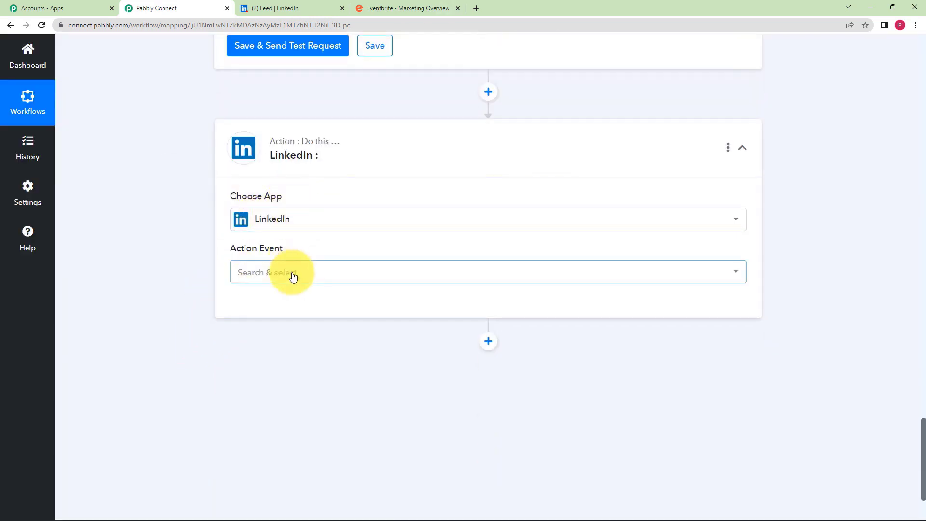
click(293, 274)
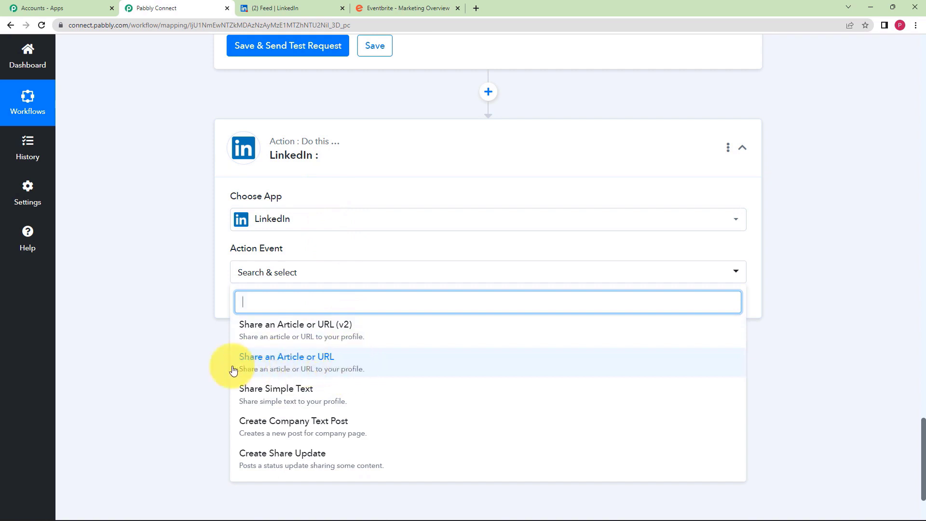
- Choose Share an Article or URL and authorize a new LinkedIn account connection
click(316, 366)
click(261, 308)
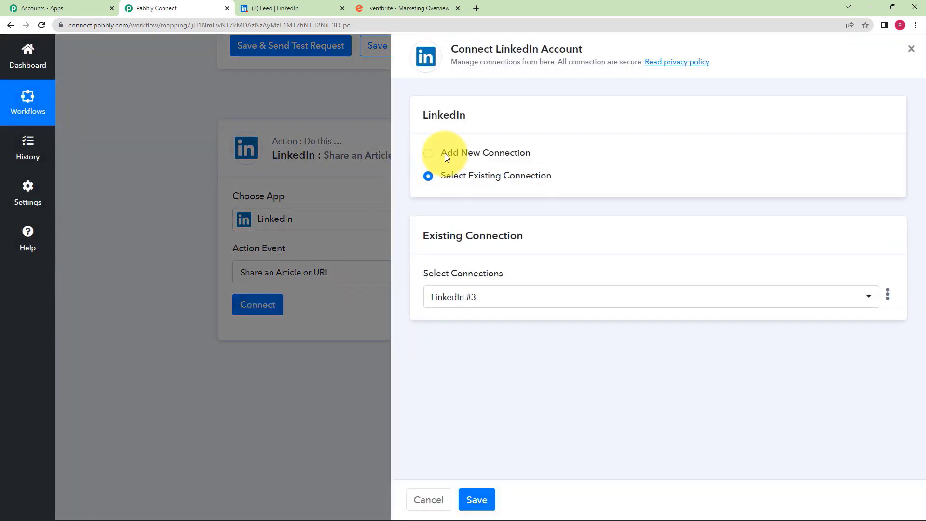
click(445, 153)
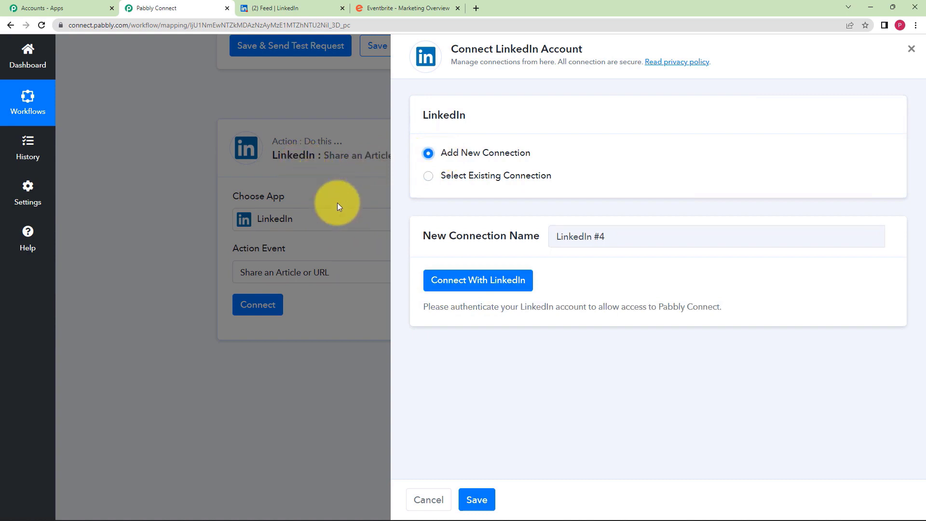
click(443, 287)
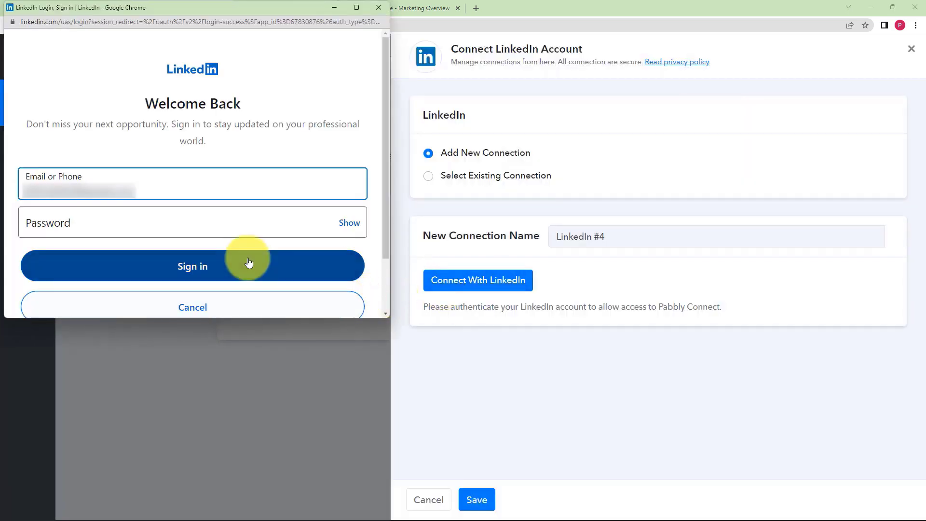
click(242, 229)
click(248, 265)
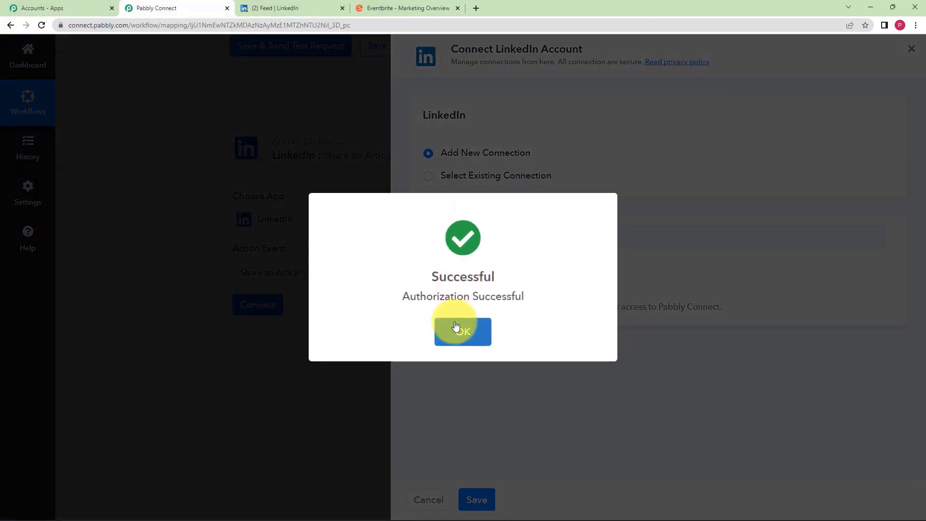
click(456, 326)
scroll(149, 264, down, 6)
click(279, 159)
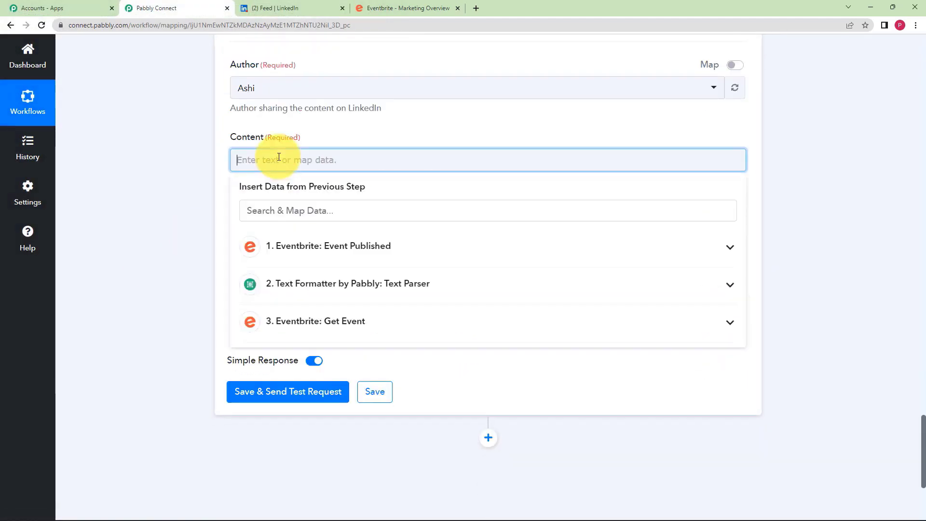
- Insert the Get Event step's Name Text into the LinkedIn post content
scroll(192, 193, up, 1)
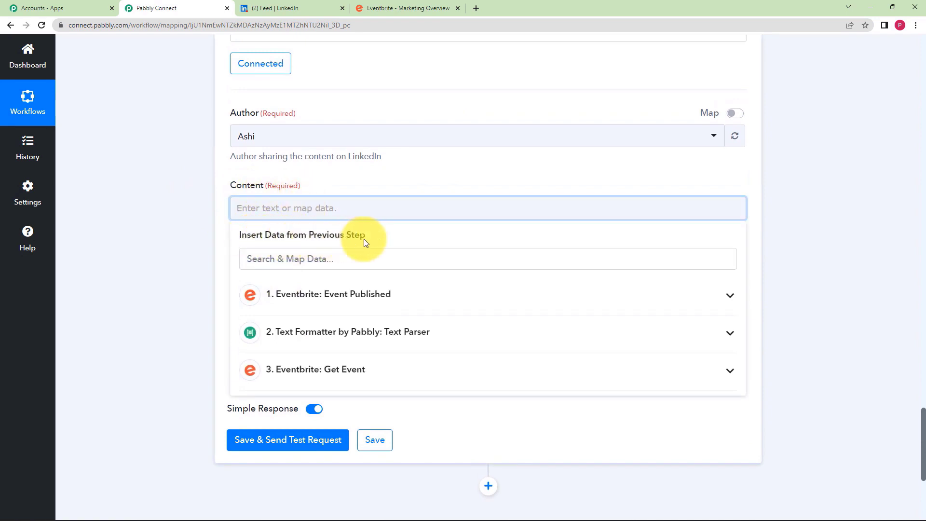
click(302, 298)
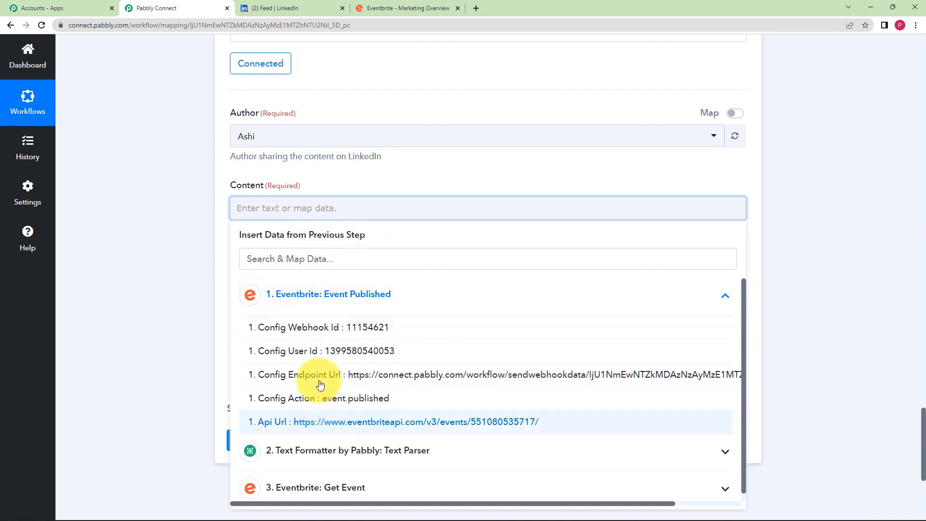
click(306, 306)
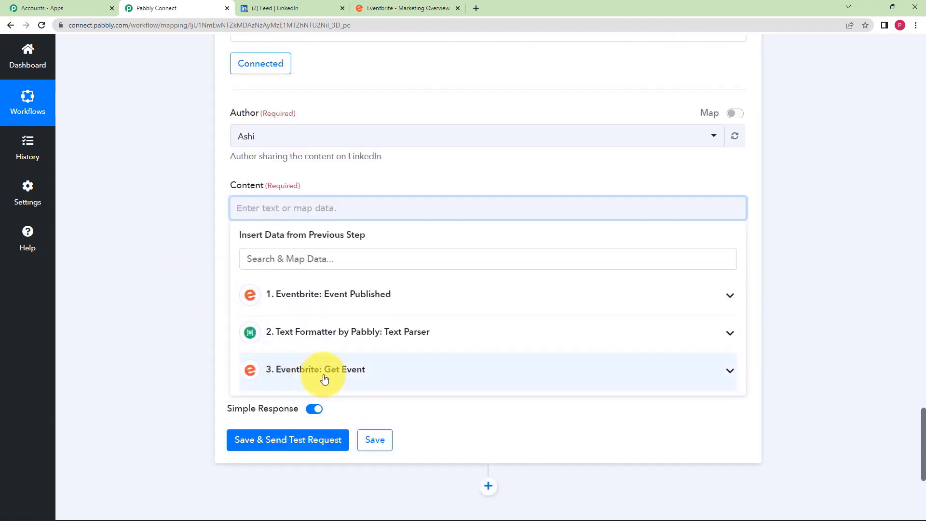
click(350, 376)
scroll(167, 340, down, 4)
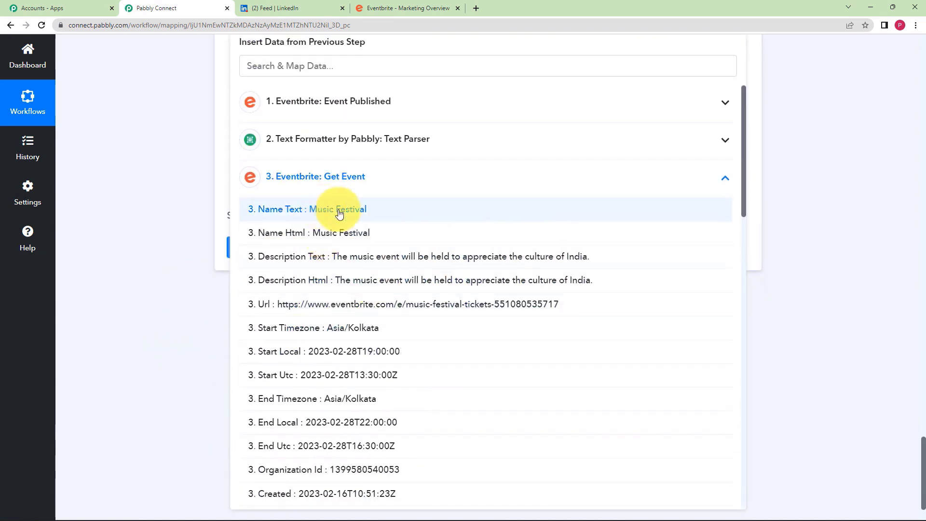
click(339, 211)
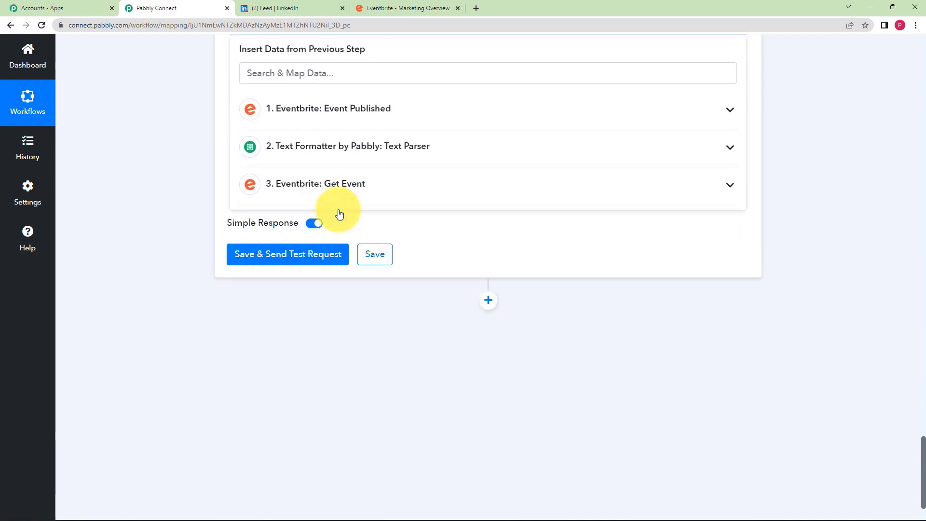
click(191, 201)
scroll(191, 198, up, 3)
- Add Description Text and Start Local to the content, each on a new line
click(373, 163)
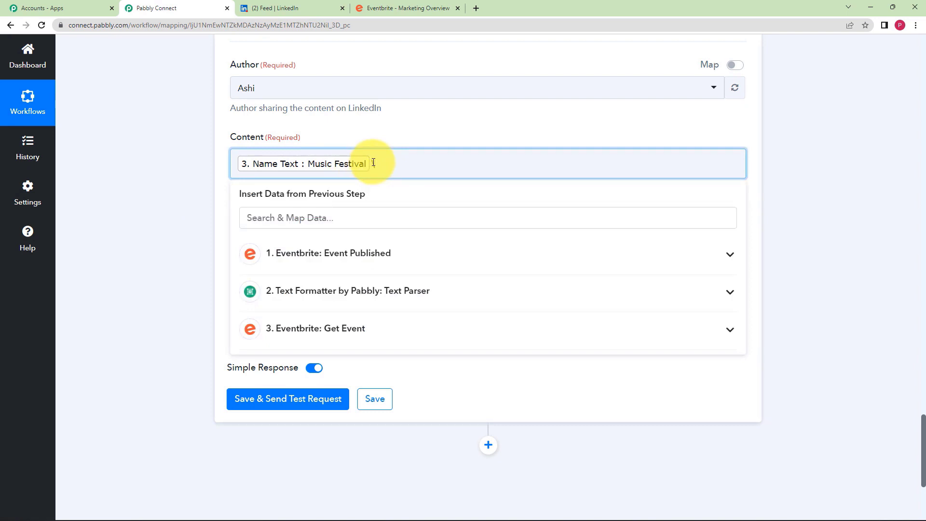
text(In)
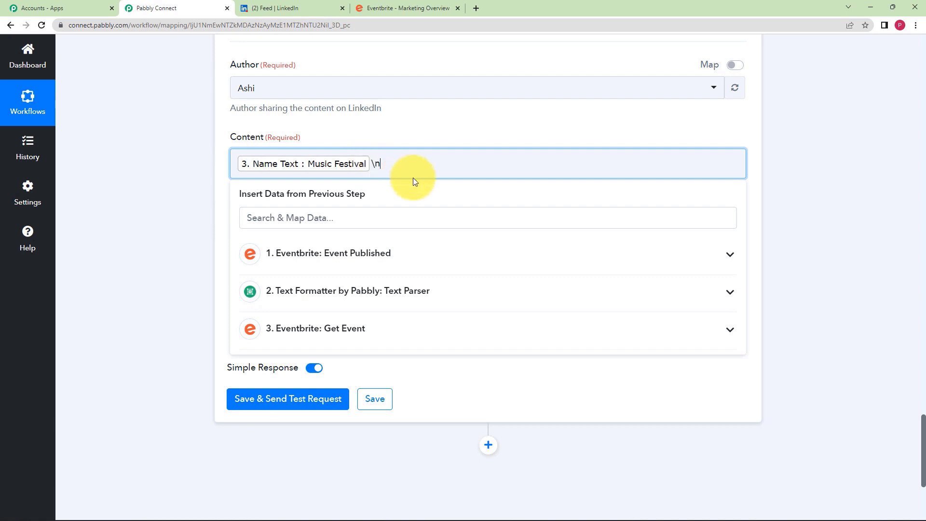
click(371, 328)
scroll(149, 288, down, 2)
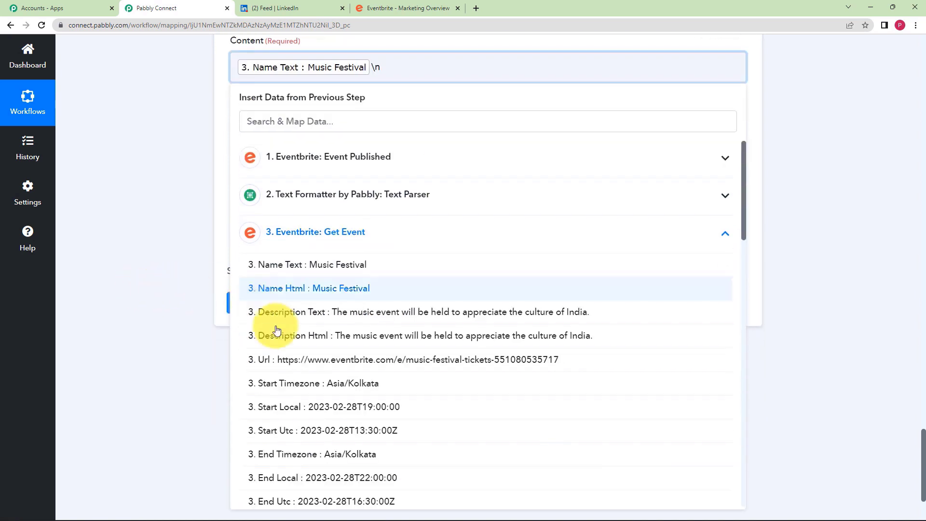
click(305, 315)
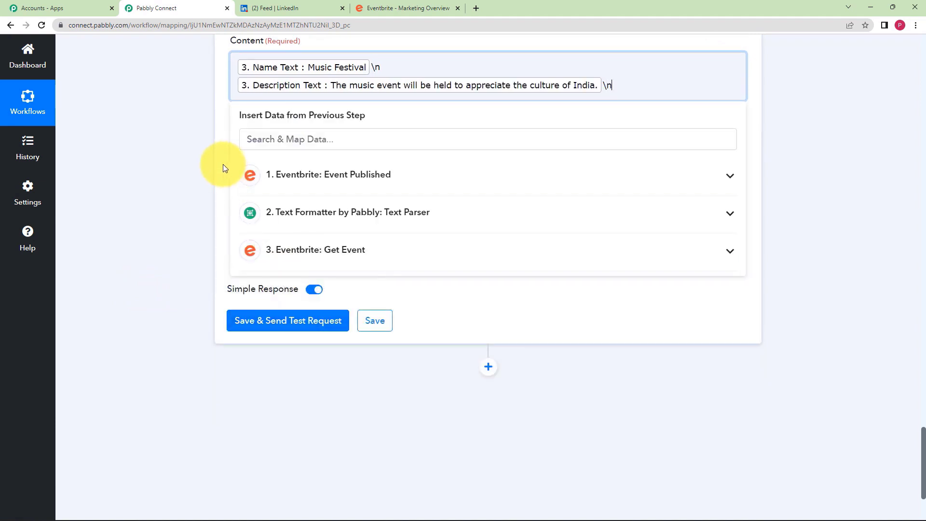
click(333, 251)
scroll(331, 398, down, 3)
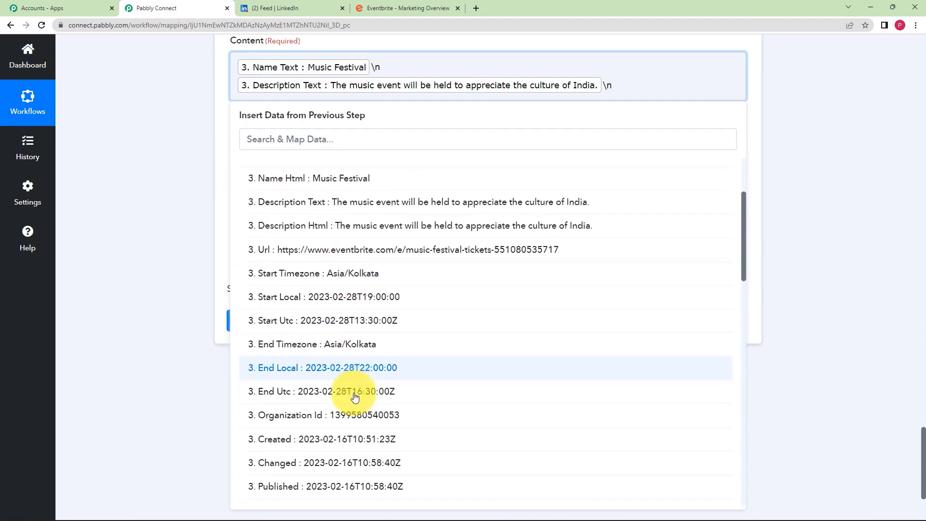
scroll(355, 394, down, 5)
scroll(311, 290, up, 2)
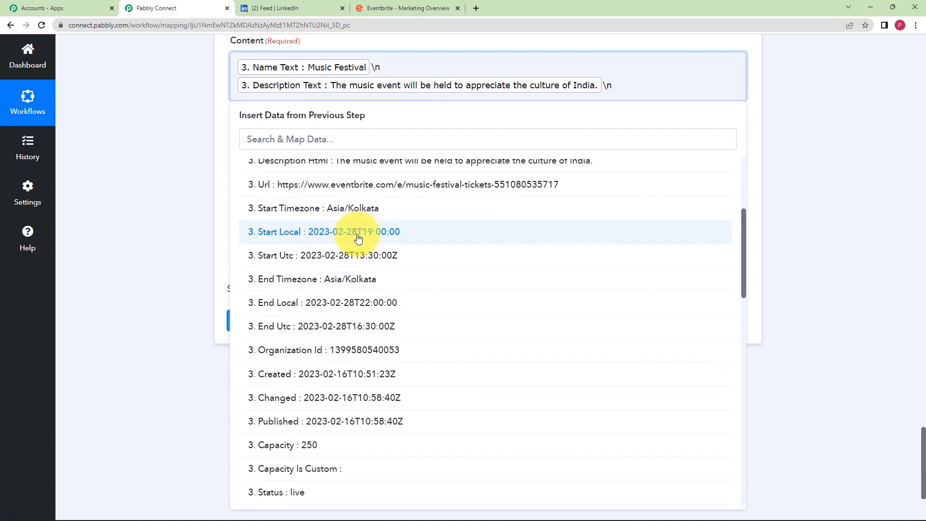
click(358, 237)
click(164, 186)
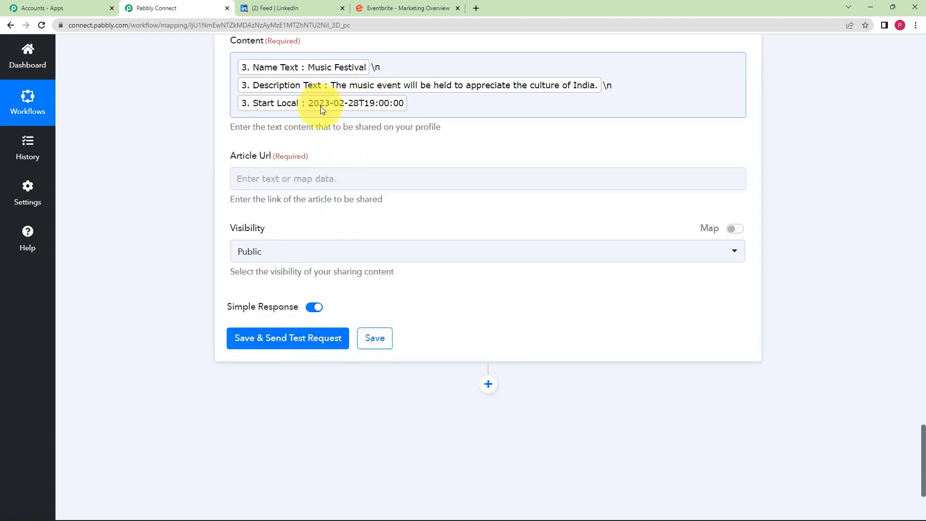
scroll(196, 151, up, 2)
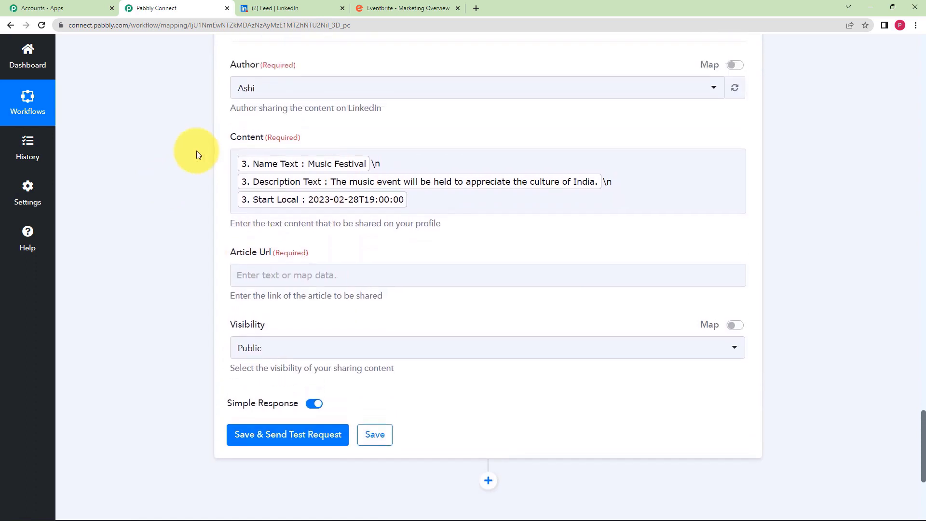
click(261, 172)
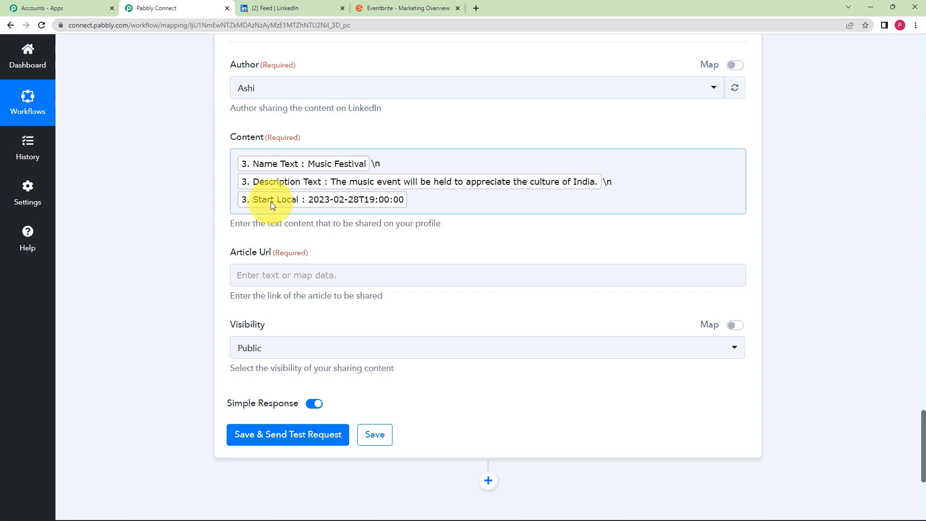
- Map the event's Url into Article Url and keep visibility Public
click(297, 276)
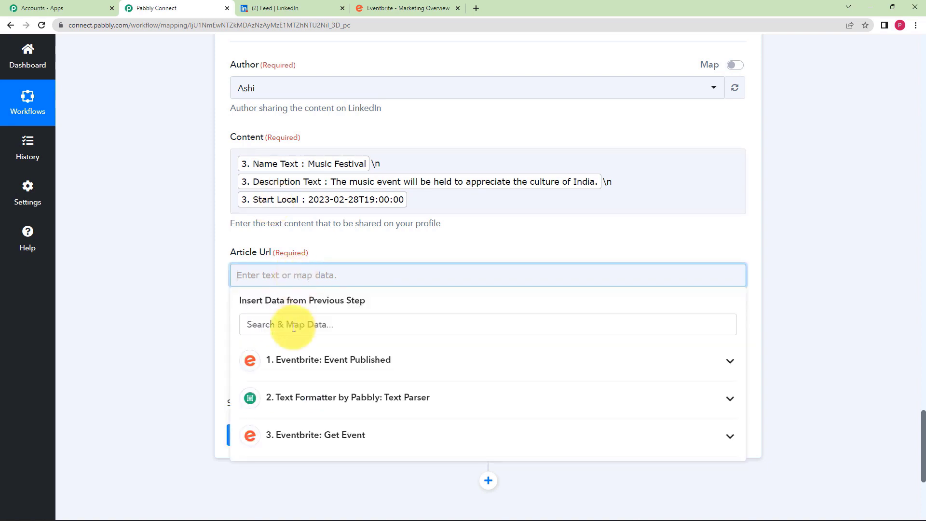
click(306, 439)
scroll(176, 381, down, 3)
scroll(175, 340, down, 2)
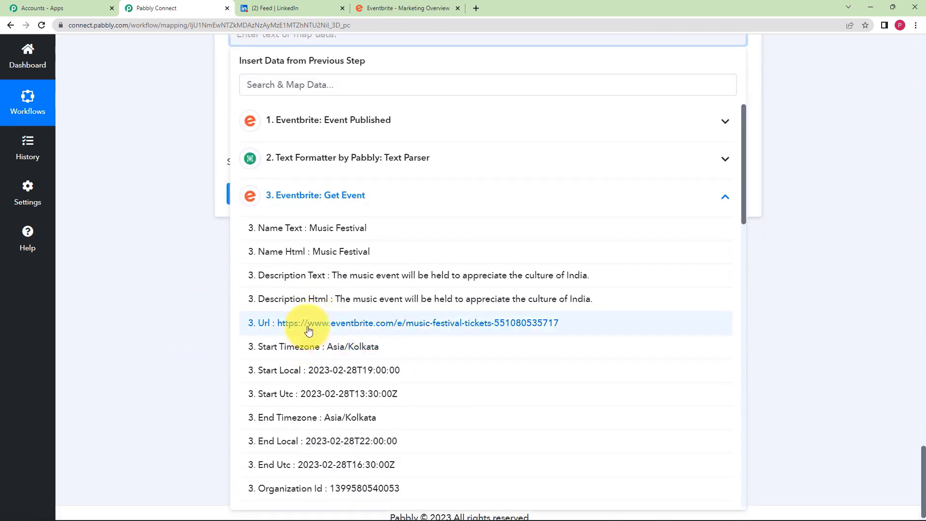
click(301, 327)
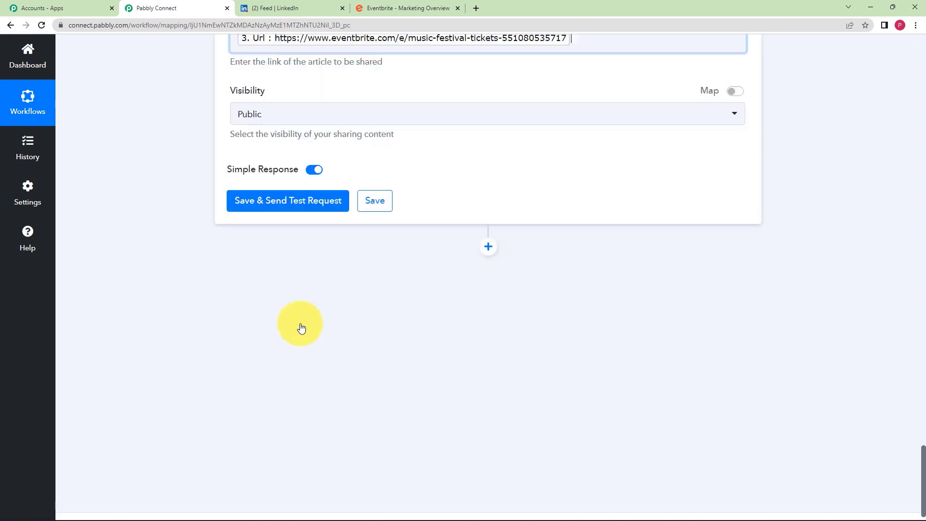
scroll(170, 140, up, 2)
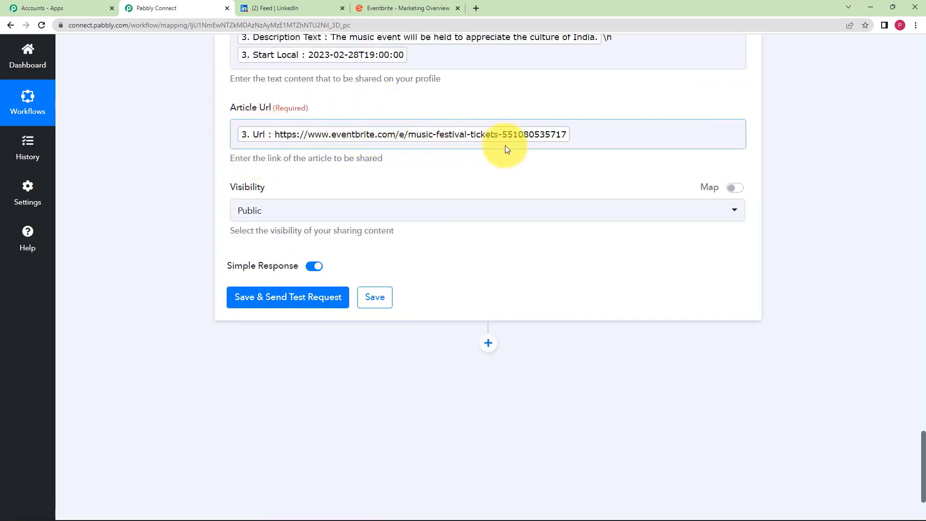
scroll(173, 181, up, 2)
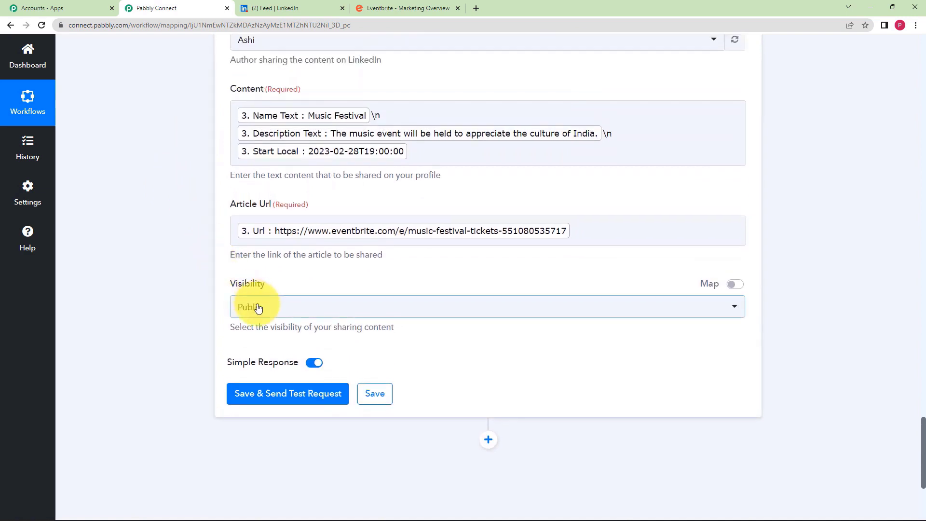
click(258, 308)
click(176, 327)
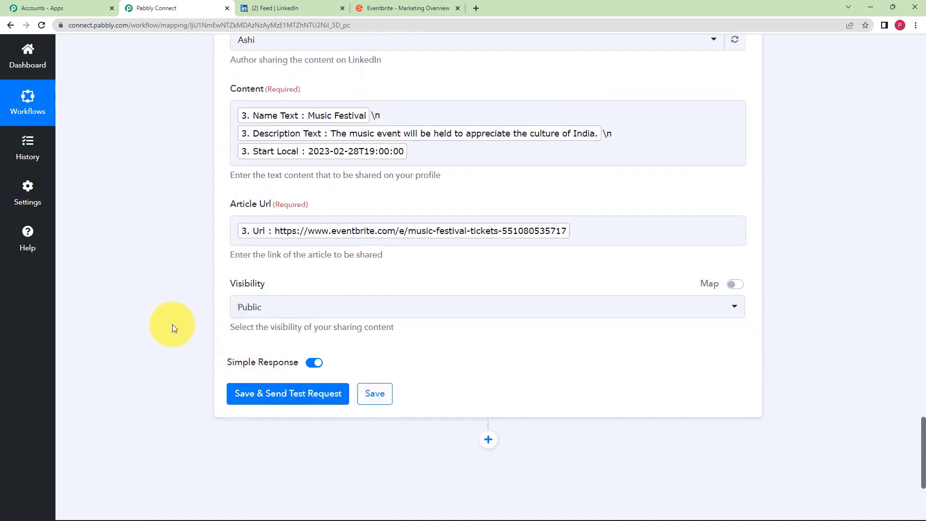
- Send a test share to LinkedIn, check the returned share Id, and save the step
scroll(176, 326, down, 2)
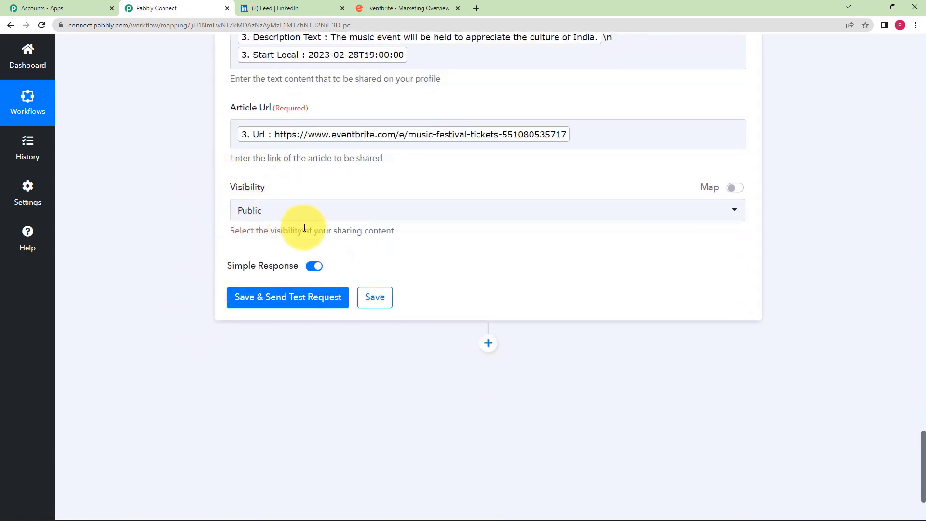
click(263, 301)
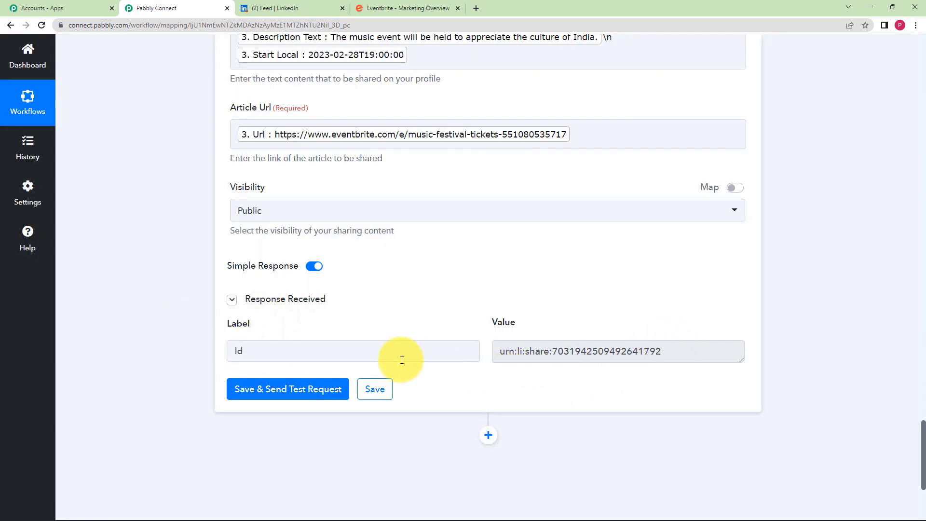
click(664, 355)
drag(664, 355, 530, 372)
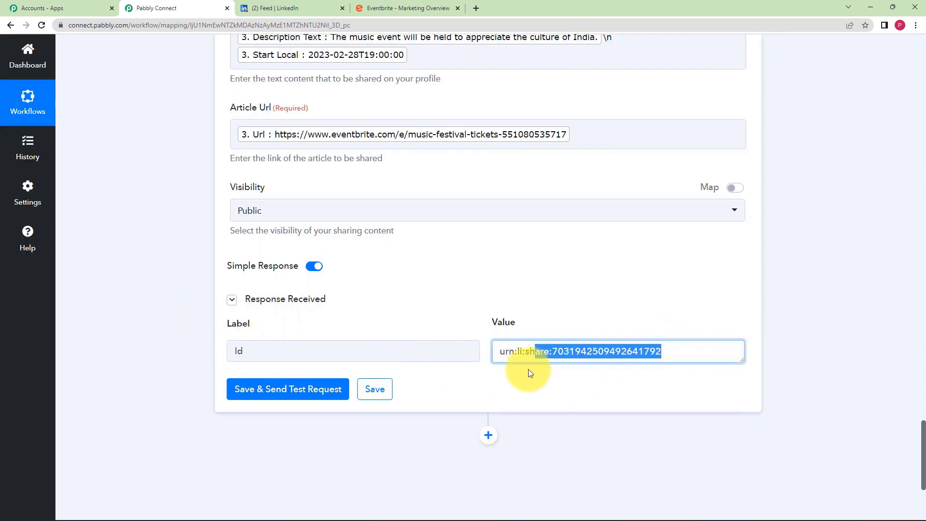
click(493, 379)
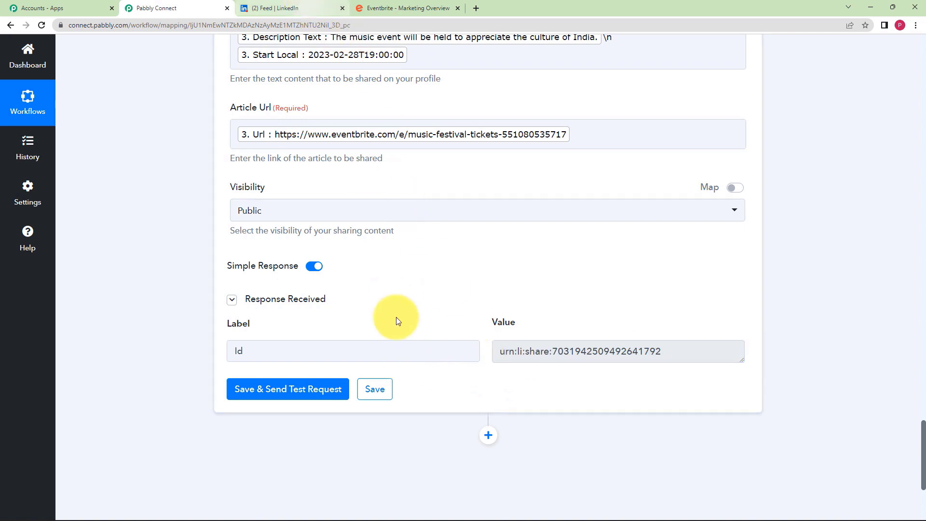
click(376, 396)
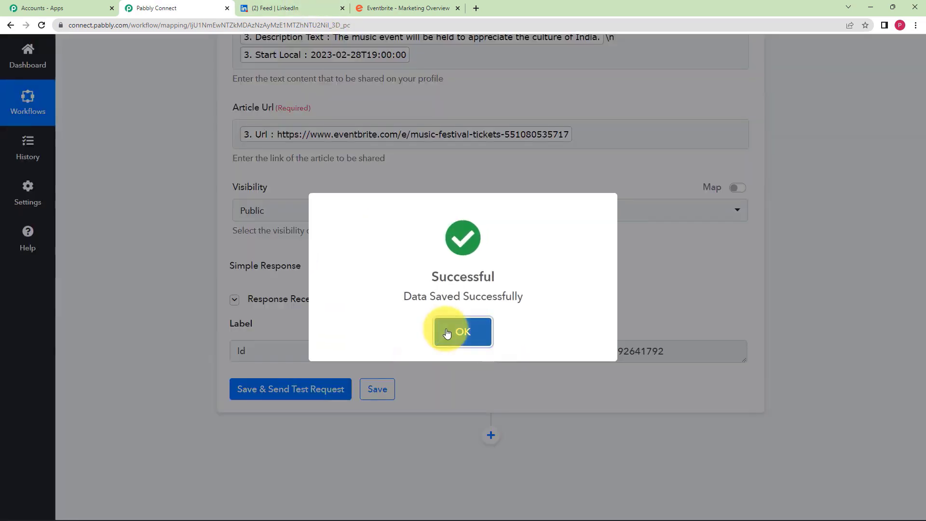
click(452, 328)
- Open the newly shared Music Festival post from the LinkedIn notifications
click(290, 7)
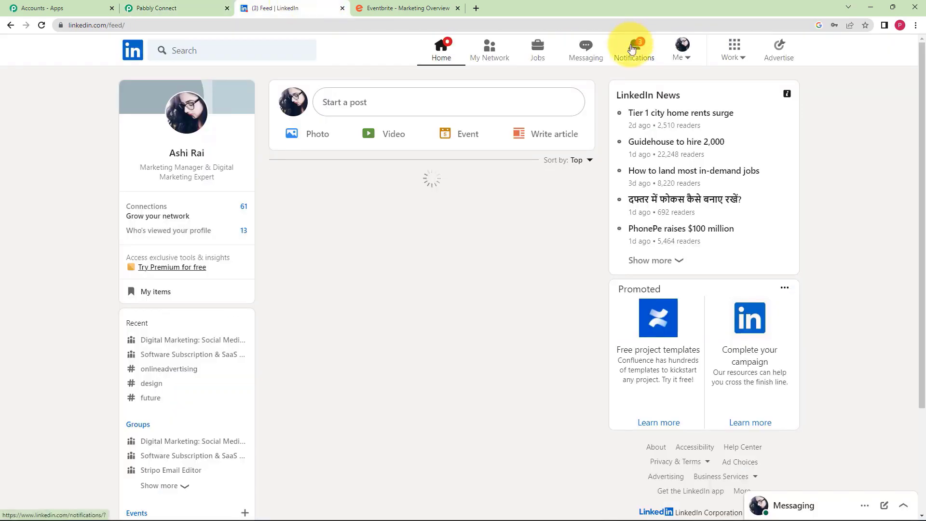
click(638, 47)
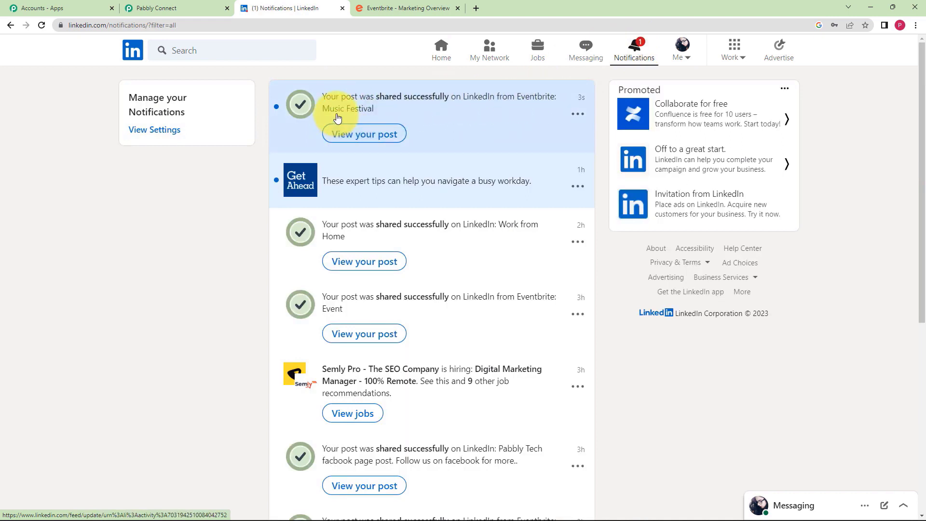
click(352, 134)
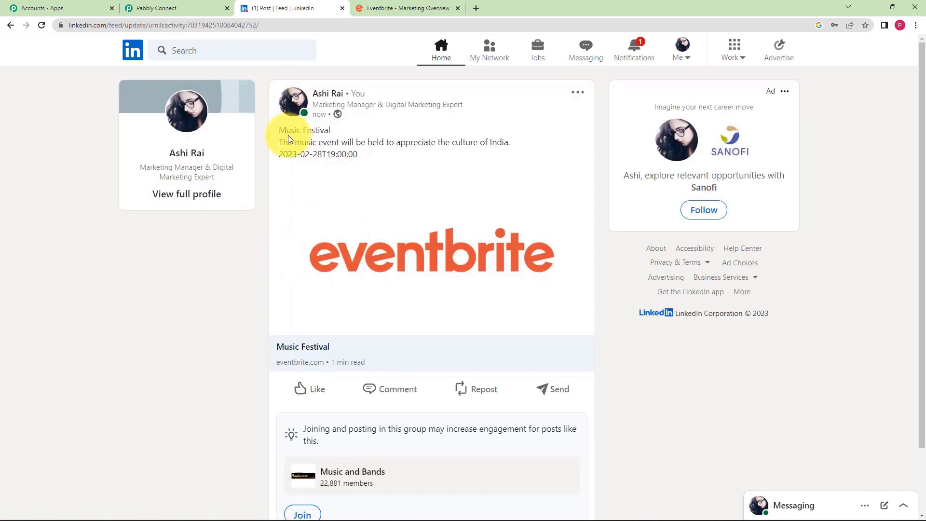
- Check the post's event name, description and start date, then follow its Eventbrite article link
drag(284, 130, 527, 145)
click(295, 155)
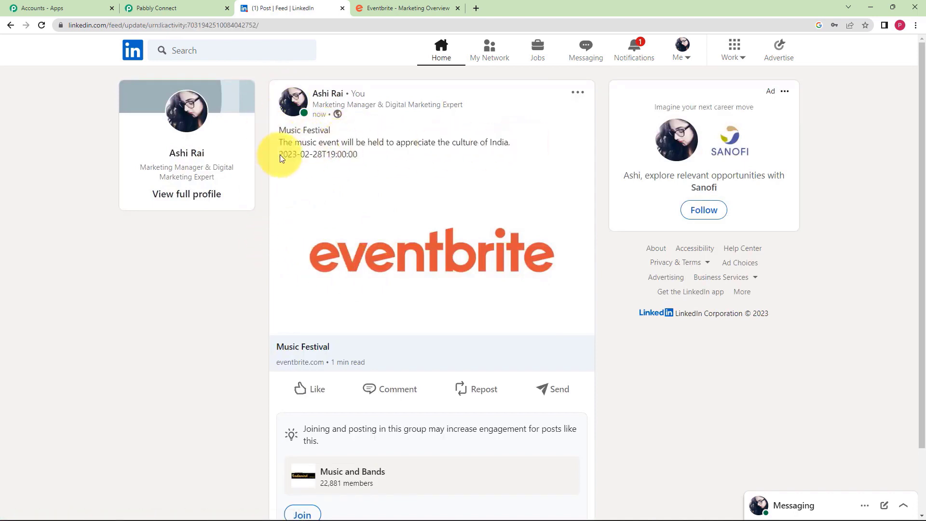
drag(282, 158, 368, 186)
click(363, 184)
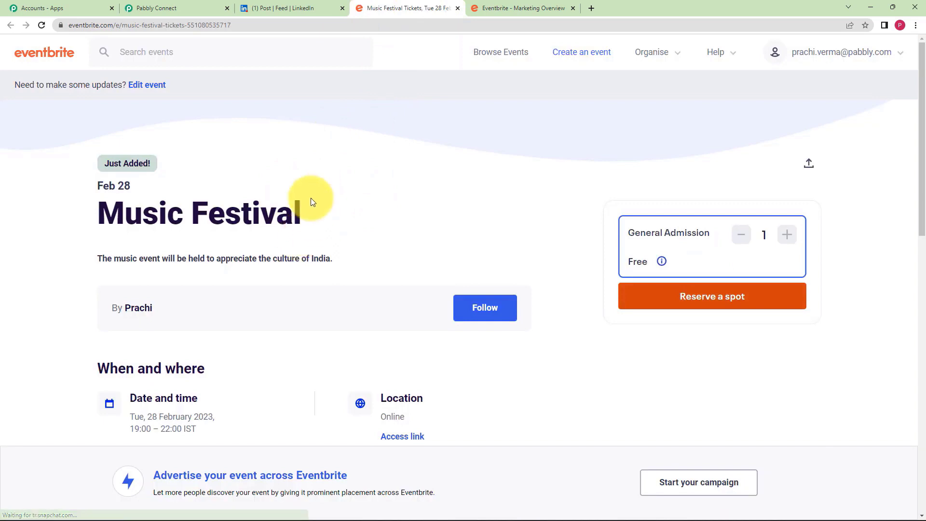
- Scroll through the Music Festival page on Eventbrite, then return to the LinkedIn post
scroll(106, 246, down, 6)
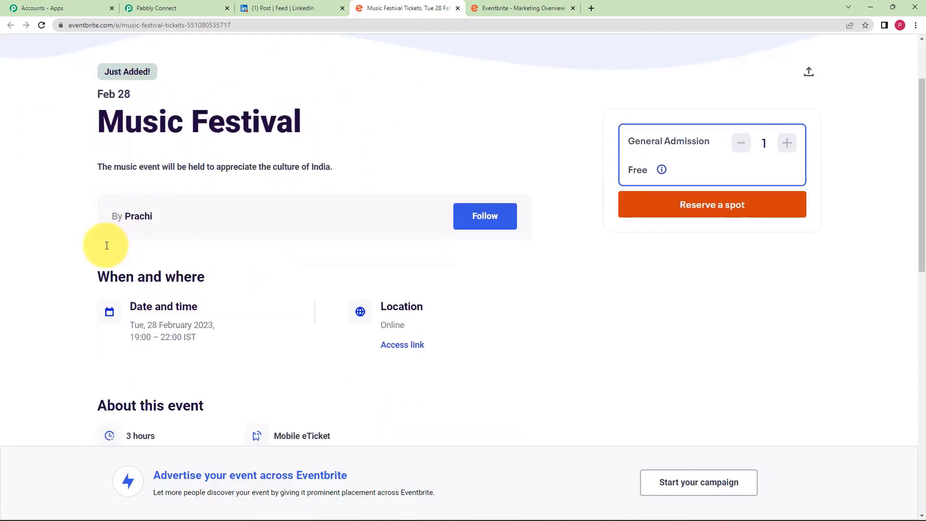
scroll(215, 256, up, 4)
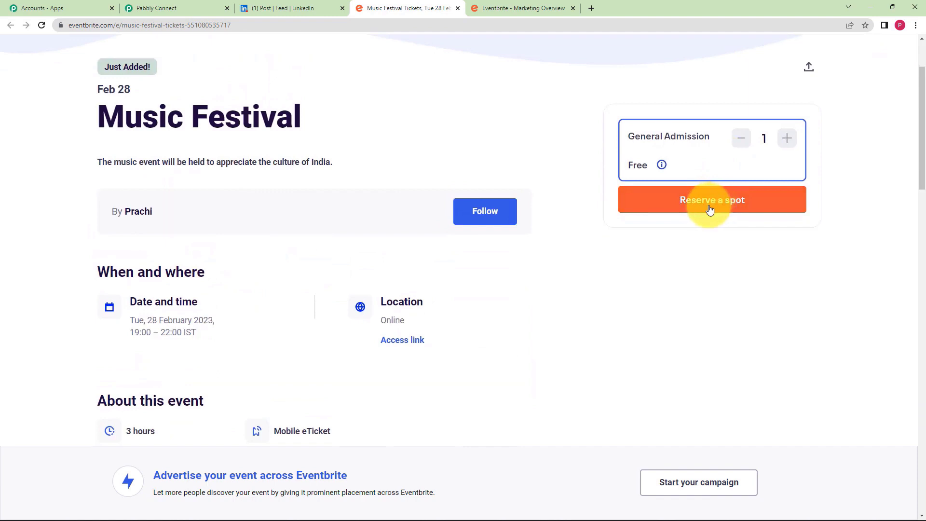
click(294, 6)
click(296, 152)
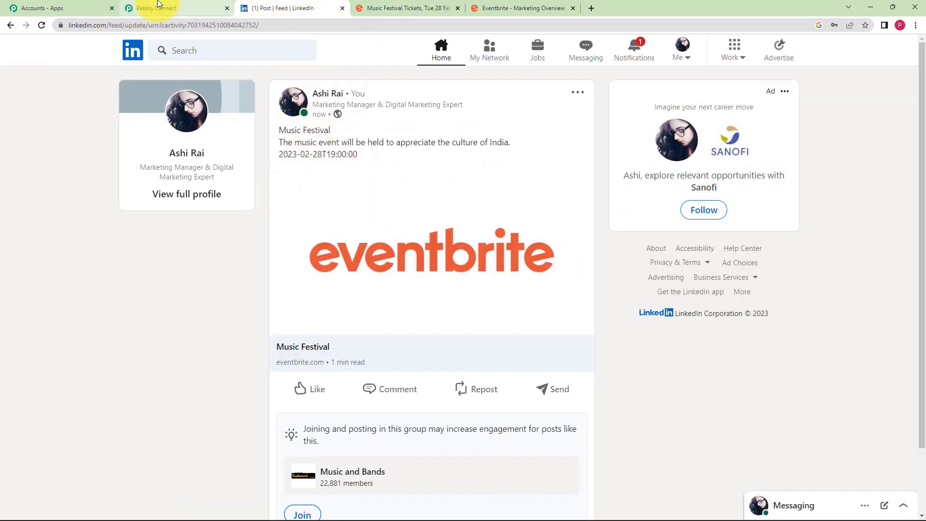
- Back in Pabbly Connect, collapse the LinkedIn, Get Event and Text Parser steps
click(159, 7)
scroll(169, 281, up, 10)
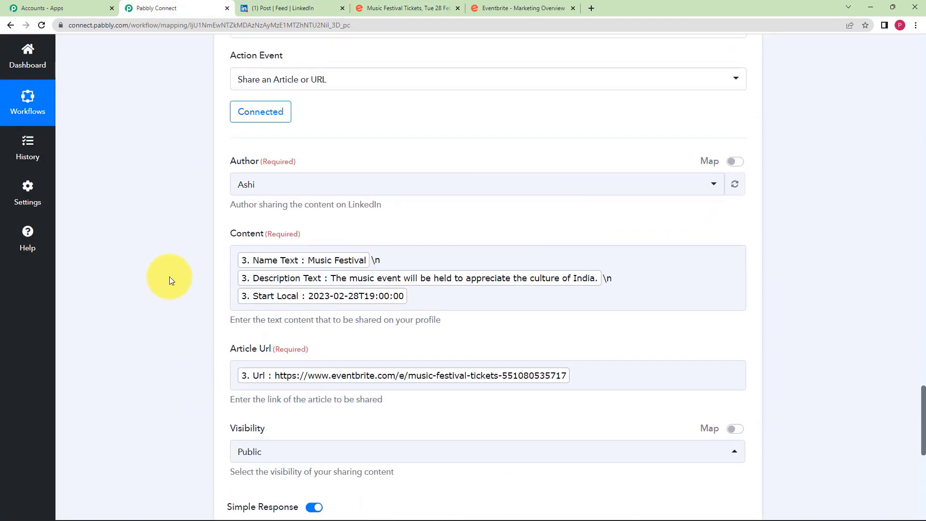
click(392, 233)
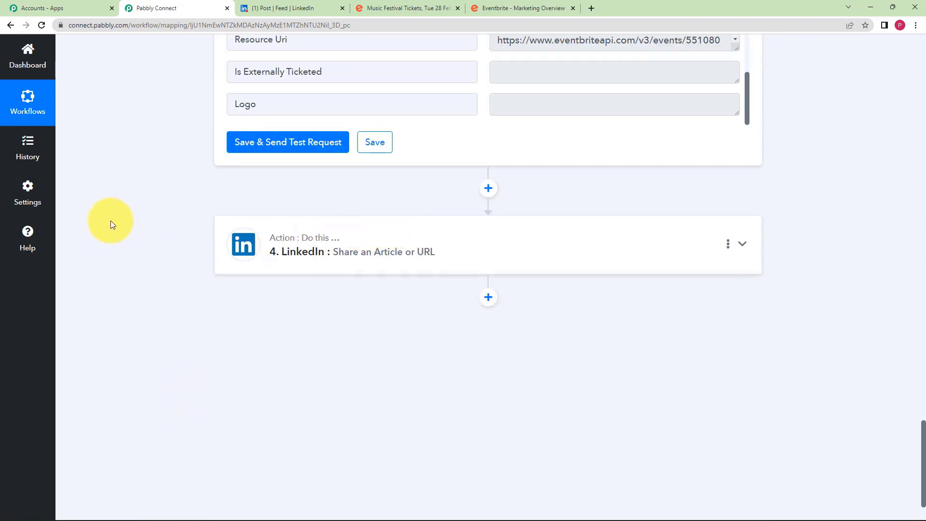
scroll(111, 220, up, 12)
scroll(111, 223, up, 2)
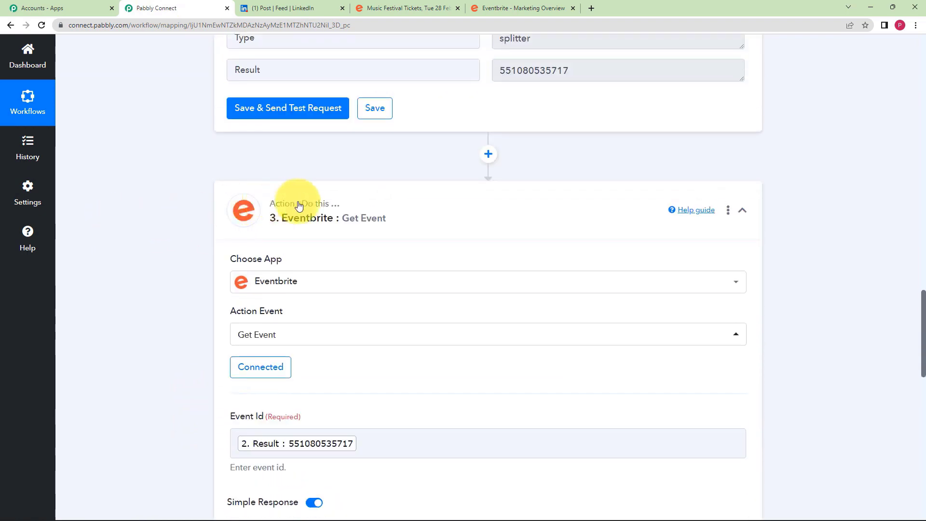
click(358, 207)
scroll(121, 204, up, 6)
scroll(121, 205, up, 5)
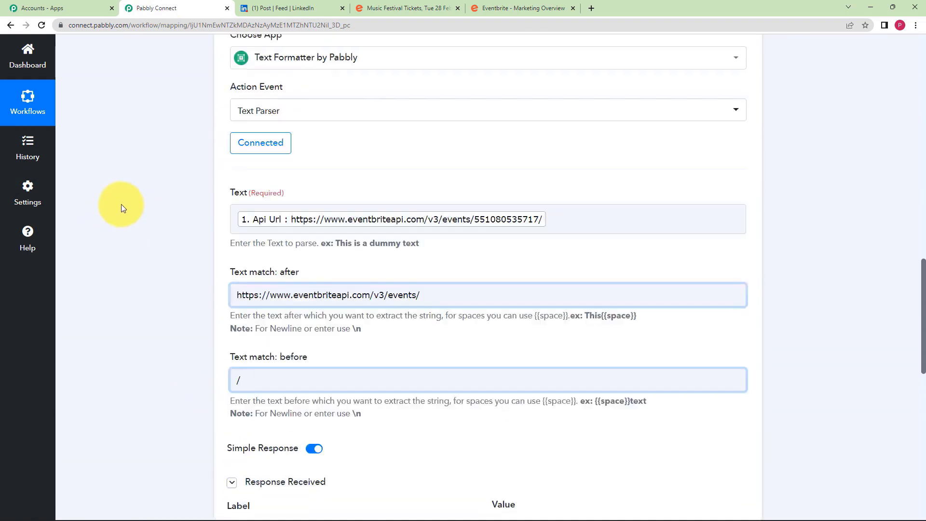
scroll(393, 144, up, 3)
click(406, 207)
scroll(199, 190, up, 1)
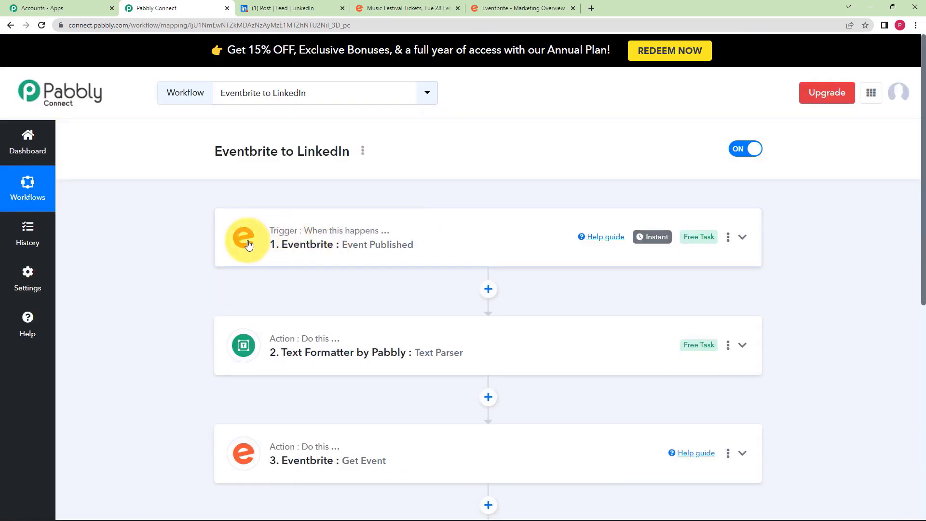
scroll(158, 263, down, 3)
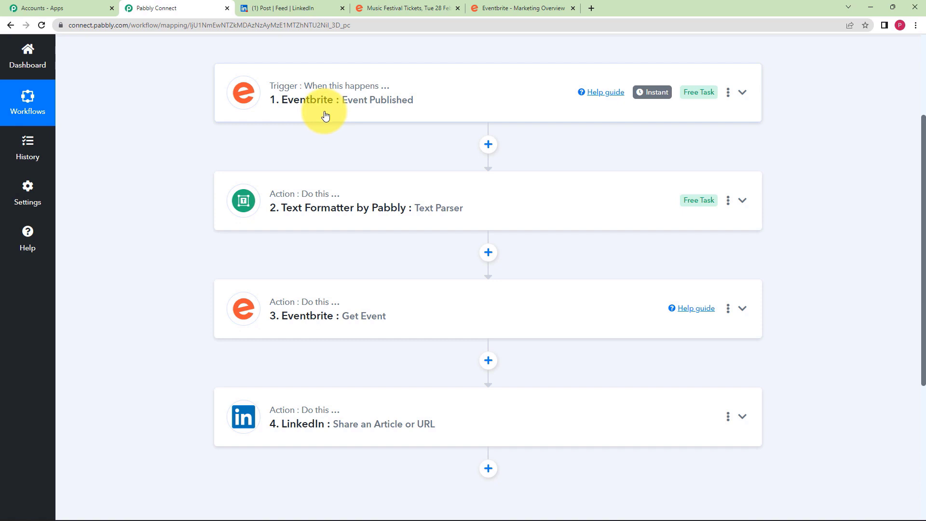
- Expand the Eventbrite Event Published trigger to check its Api Url, then collapse it
click(325, 116)
scroll(180, 224, down, 3)
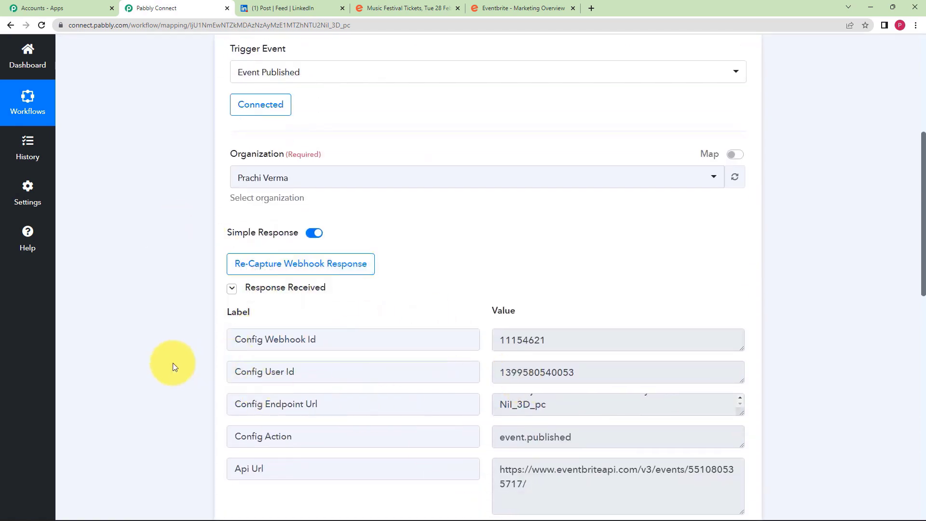
scroll(202, 351, down, 2)
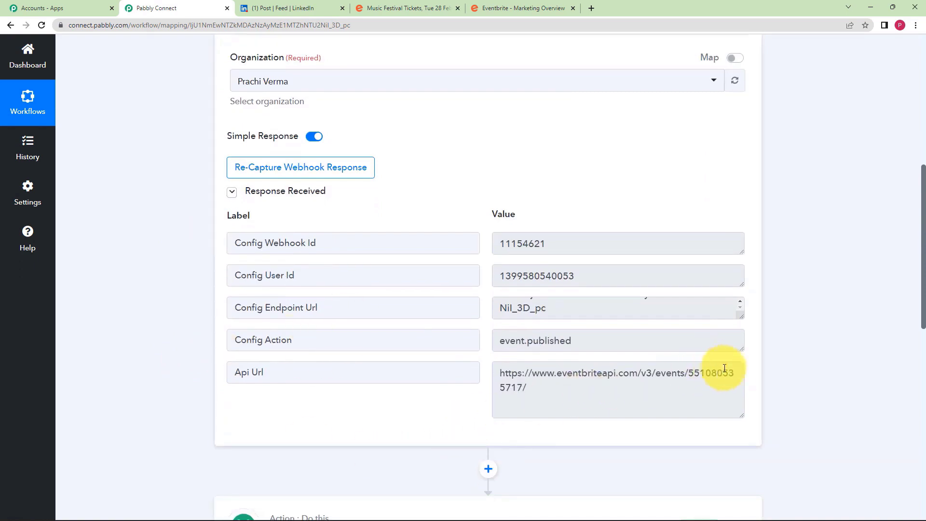
mouse_move(729, 375)
mouse_down()
mouse_move(690, 379)
mouse_move(716, 380)
mouse_up()
click(224, 279)
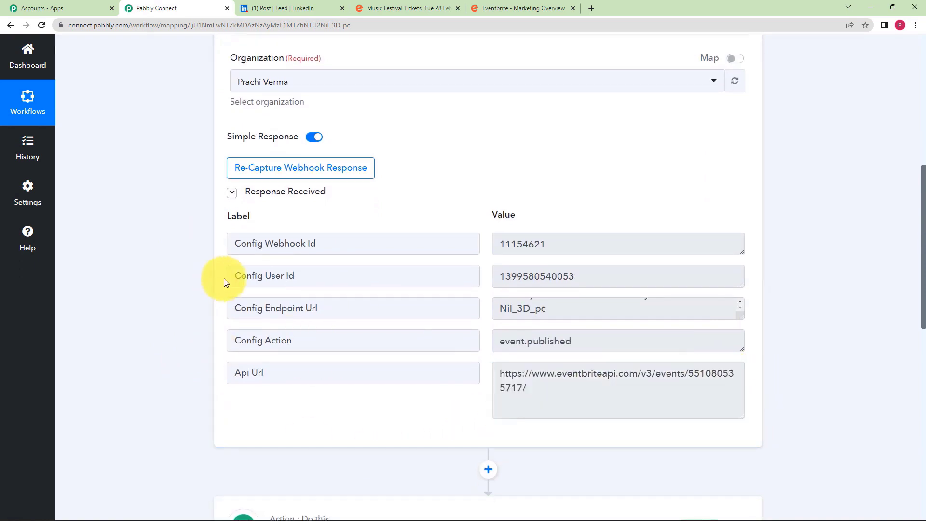
scroll(227, 276, up, 6)
scroll(230, 273, up, 2)
click(337, 218)
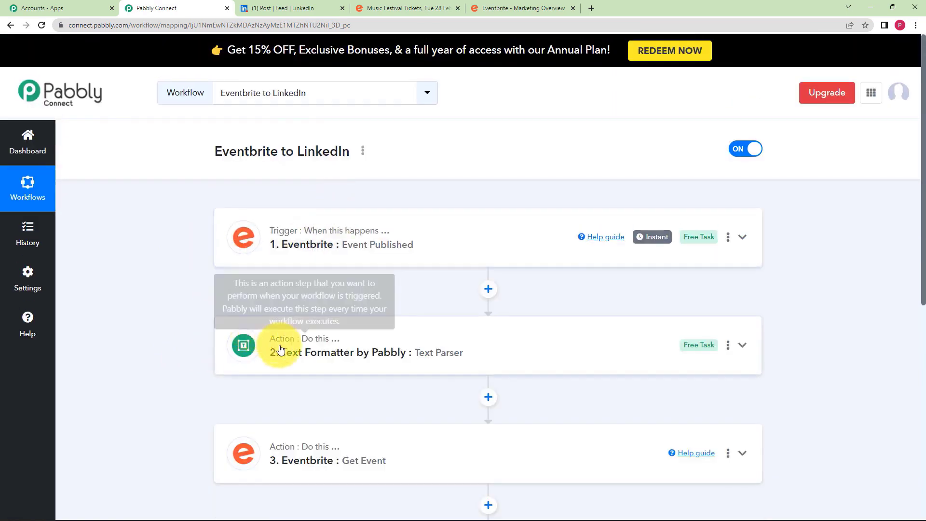
- Review the Music Festival details in the Get Event response, then collapse that step
scroll(169, 328, down, 3)
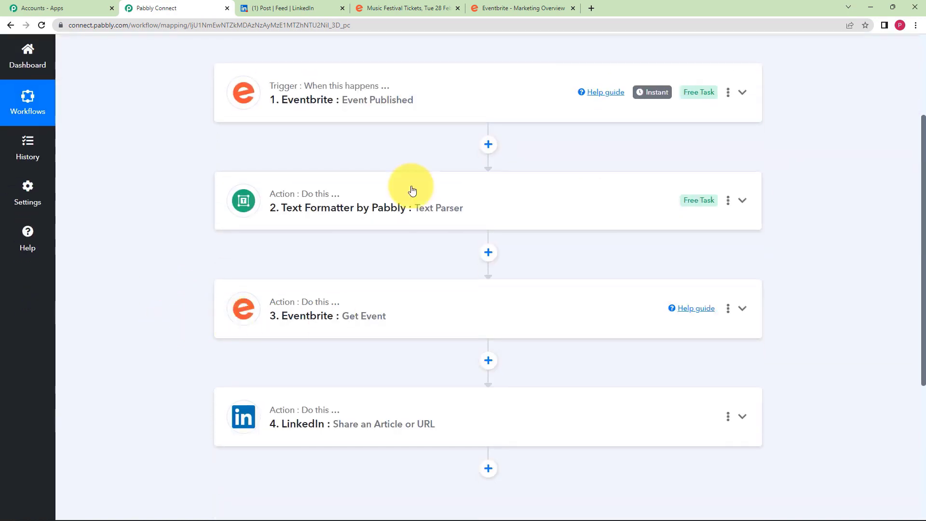
scroll(310, 282, down, 1)
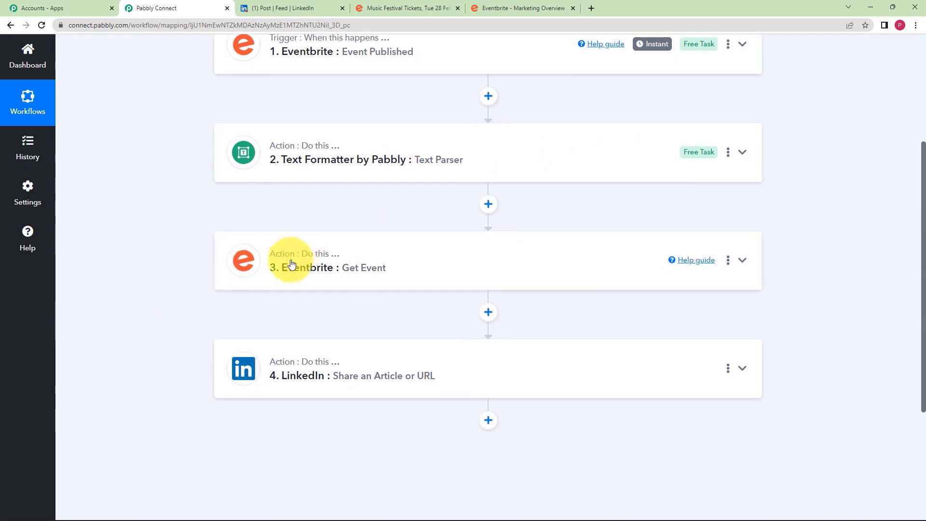
click(304, 245)
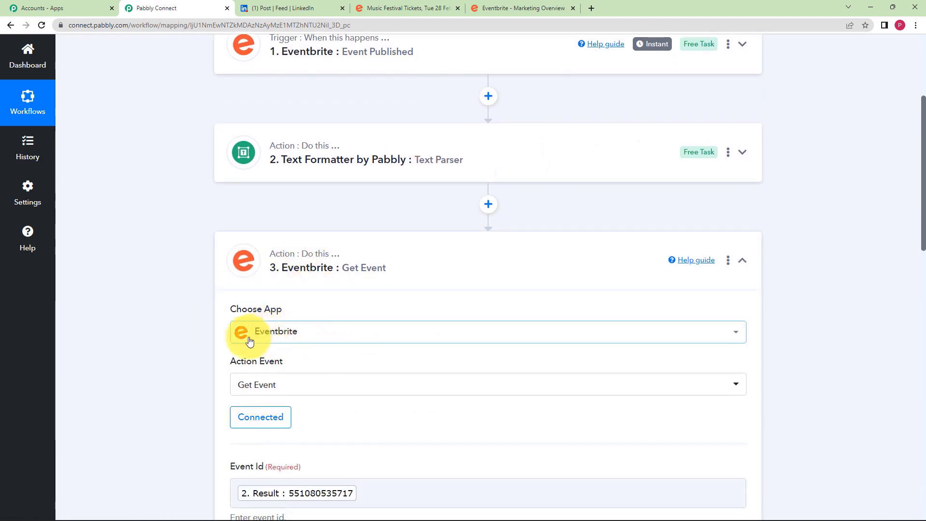
scroll(213, 345, down, 1)
scroll(220, 289, down, 2)
scroll(216, 256, down, 4)
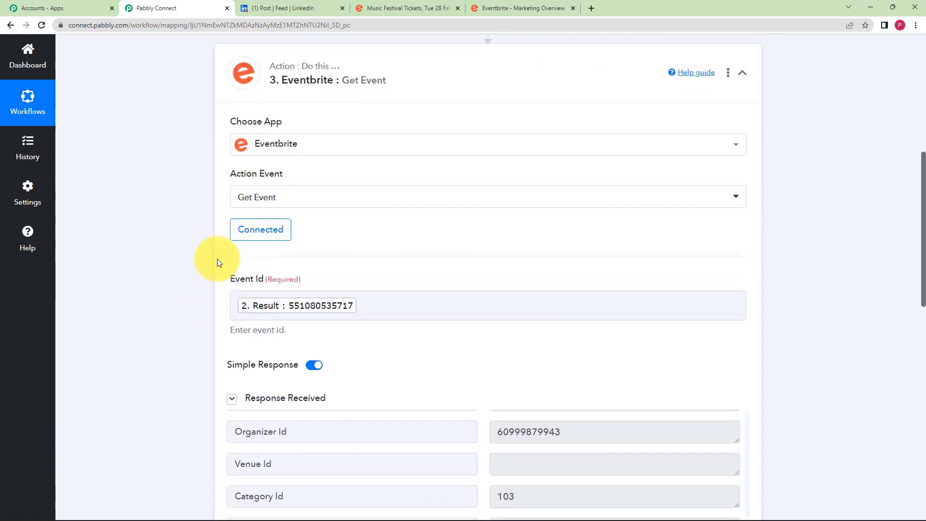
scroll(532, 330, up, 10)
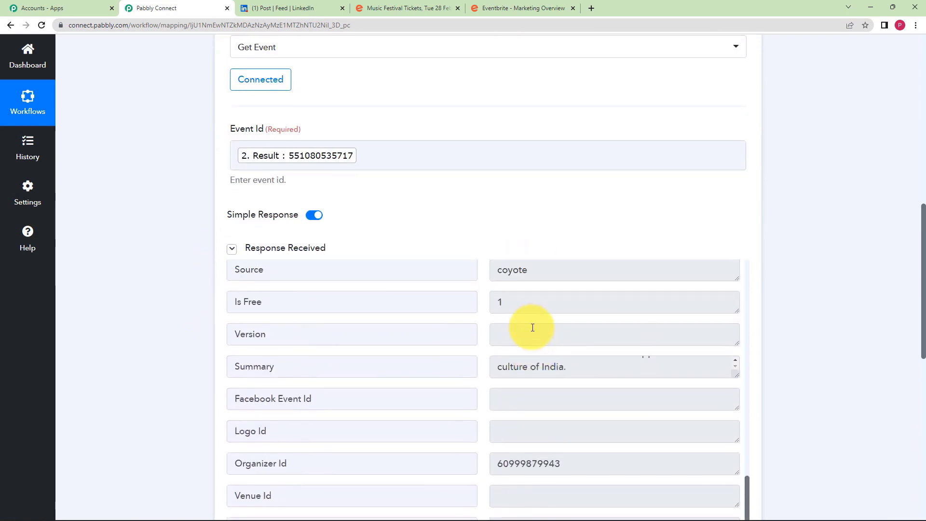
scroll(533, 326, up, 20)
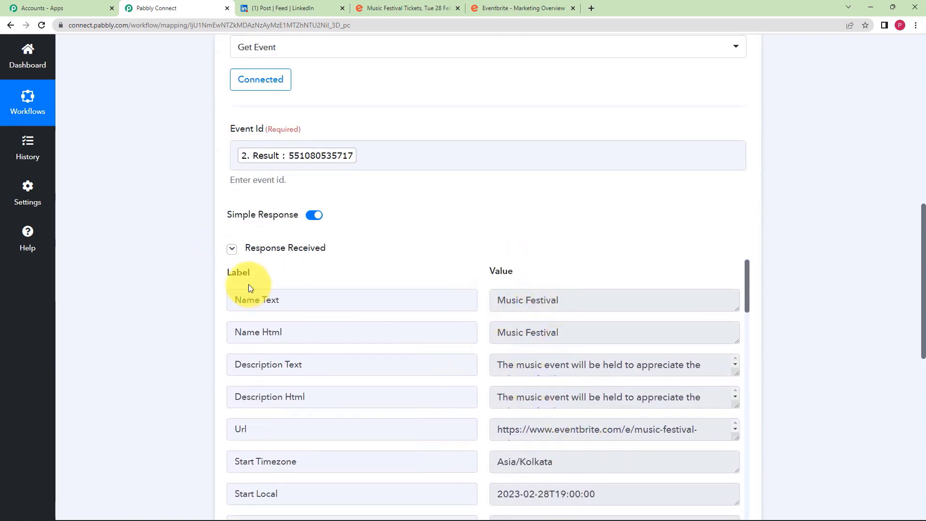
scroll(270, 265, up, 5)
scroll(288, 245, up, 1)
click(336, 210)
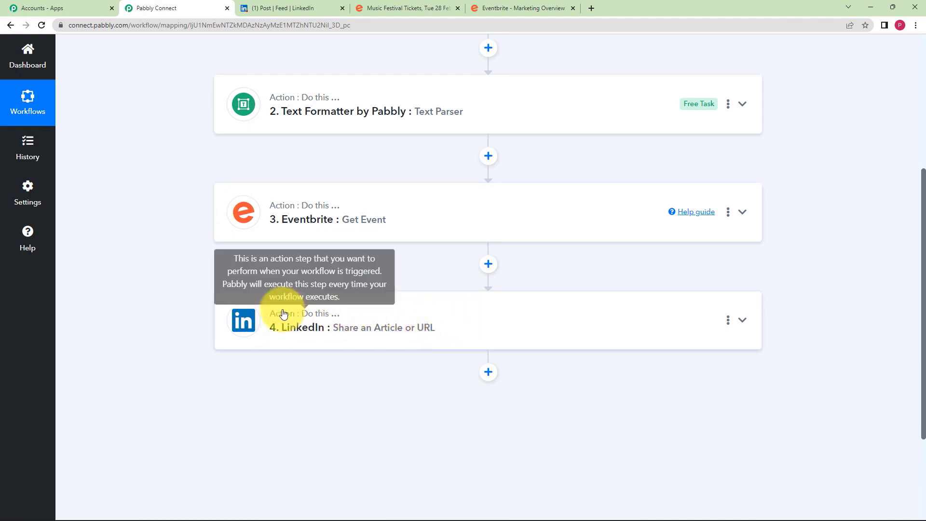
- Expand the LinkedIn Share an Article or URL step and review its Content and Article Url
click(331, 316)
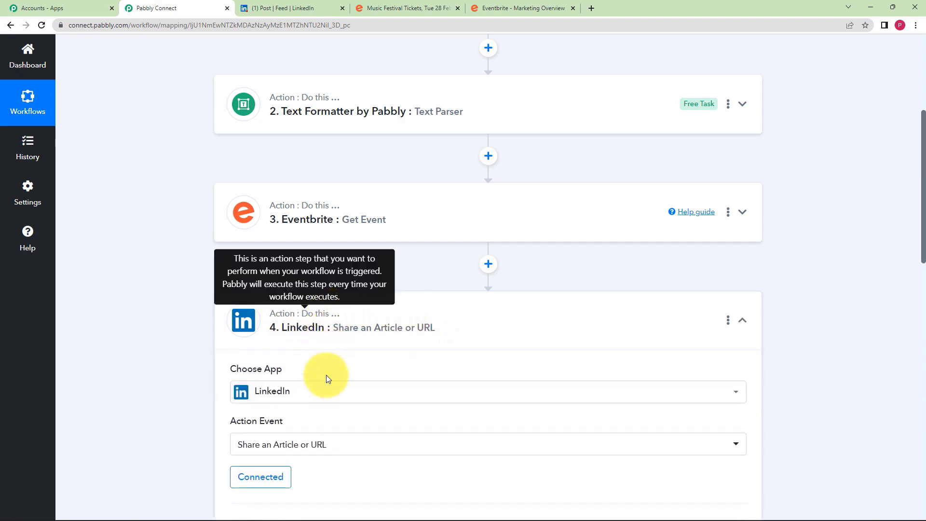
scroll(213, 360, down, 3)
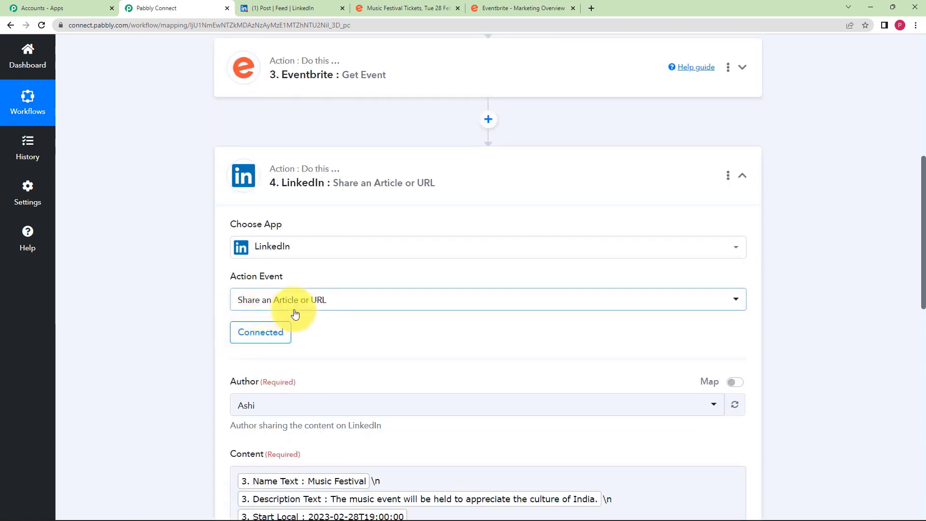
scroll(203, 337, down, 2)
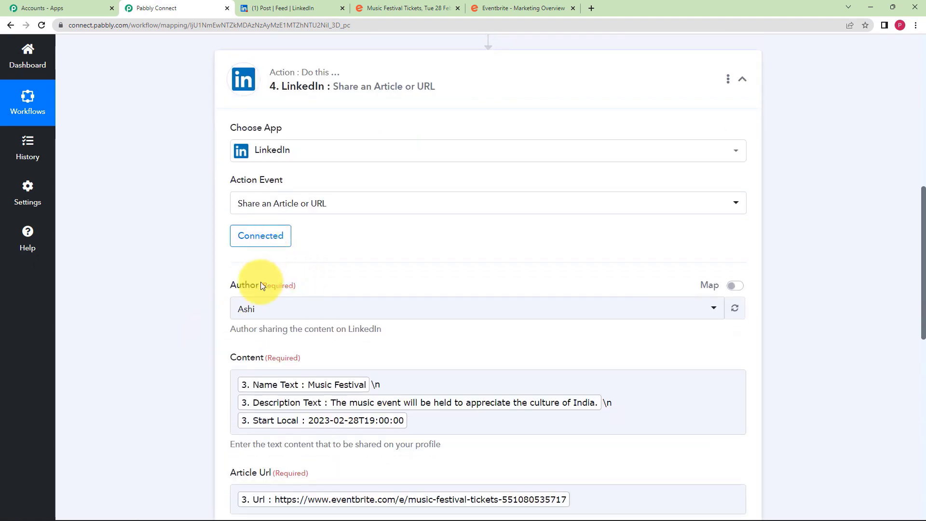
scroll(221, 366, down, 3)
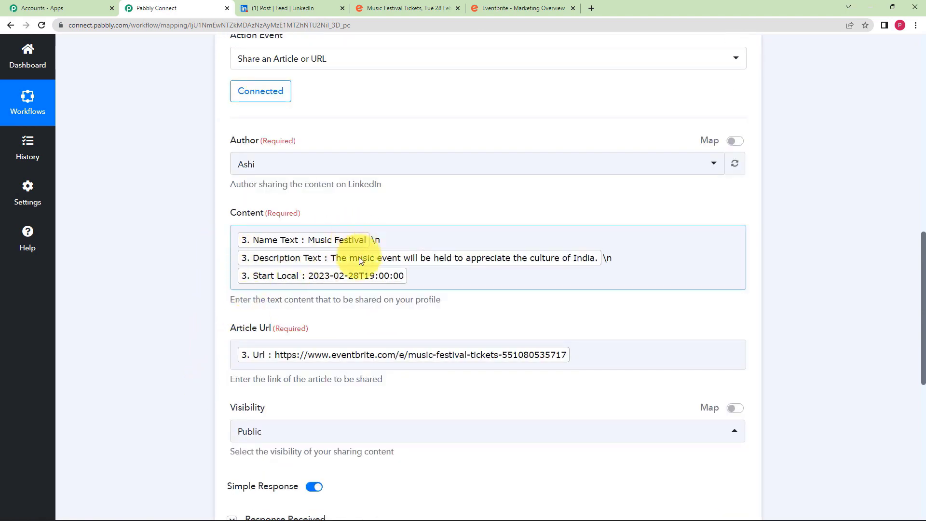
click(152, 335)
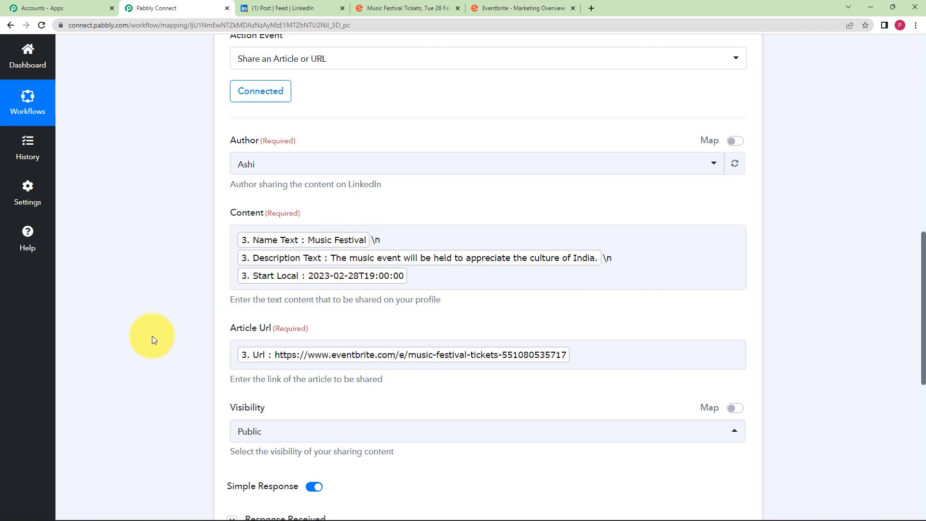
scroll(152, 336, down, 1)
click(233, 309)
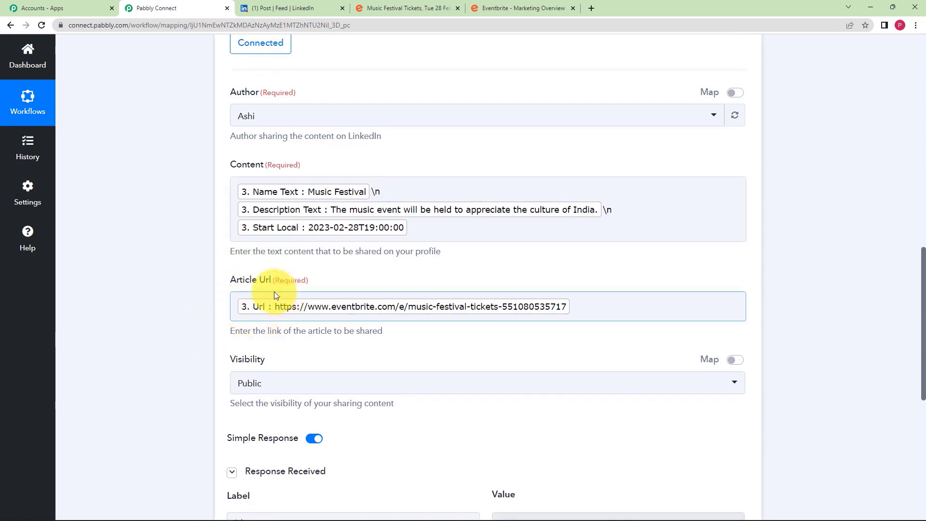
click(216, 358)
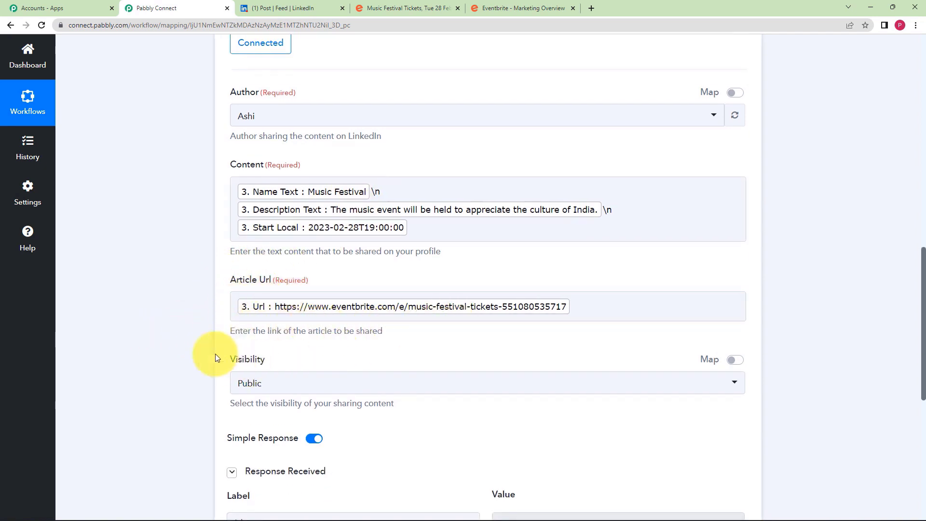
- Check the share Id LinkedIn returned and confirm the post on LinkedIn before returning
scroll(216, 357, down, 2)
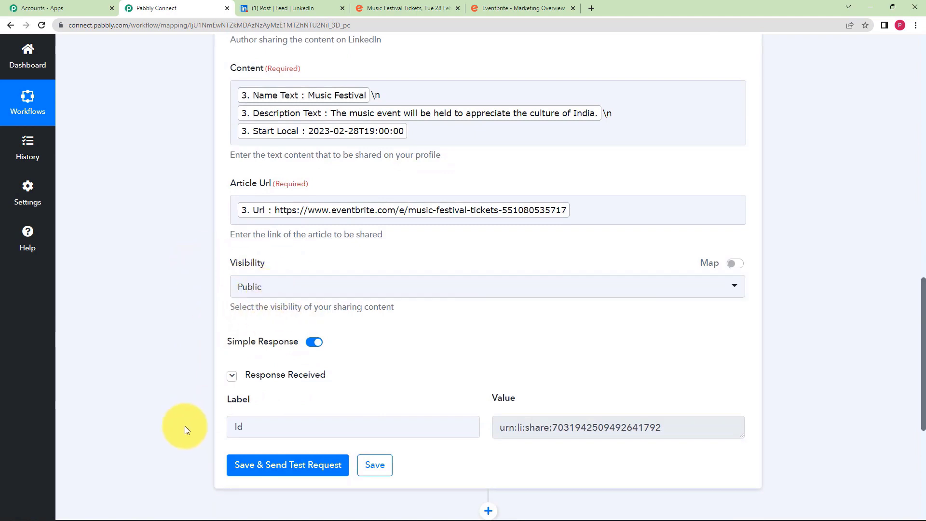
scroll(184, 427, down, 3)
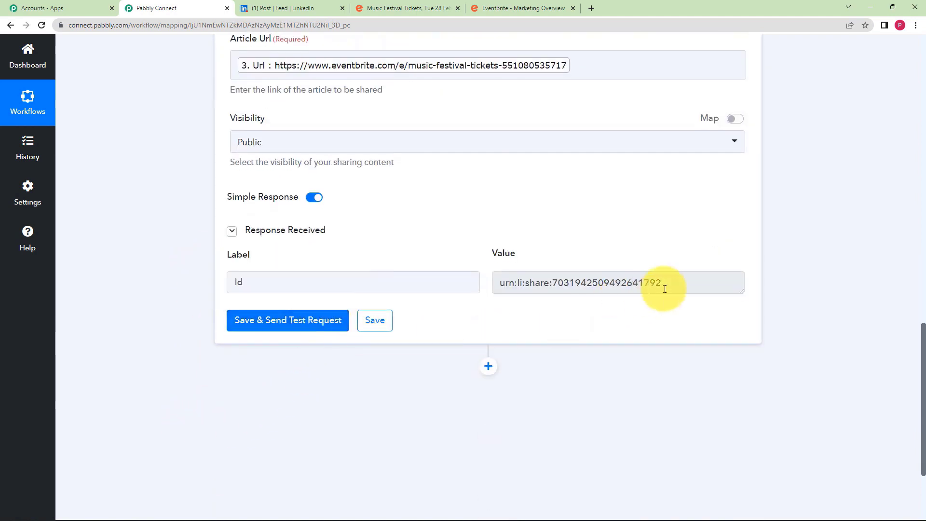
drag(661, 285, 473, 312)
click(501, 316)
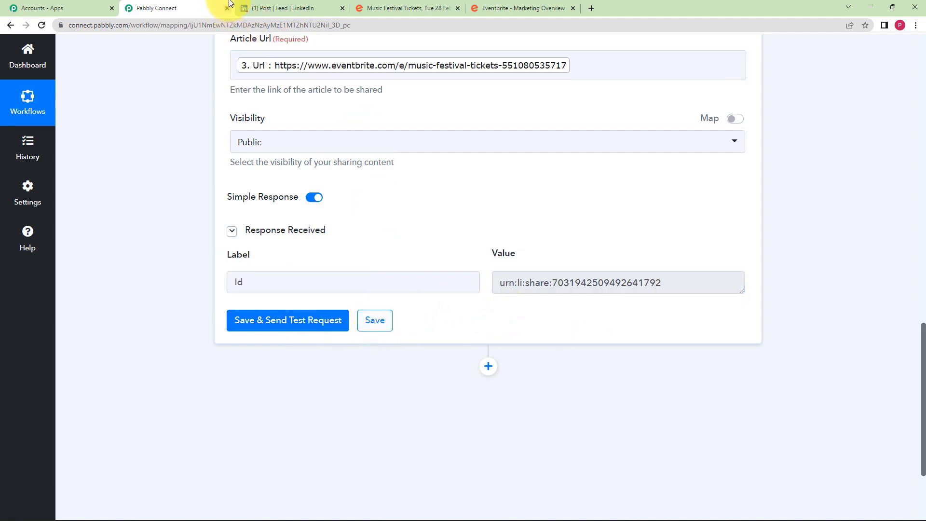
click(263, 5)
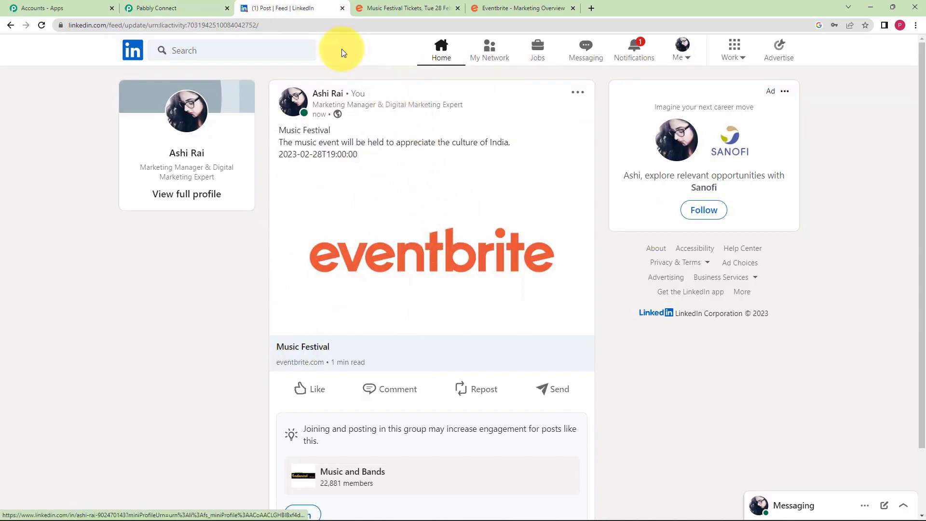
click(181, 8)
scroll(184, 178, up, 3)
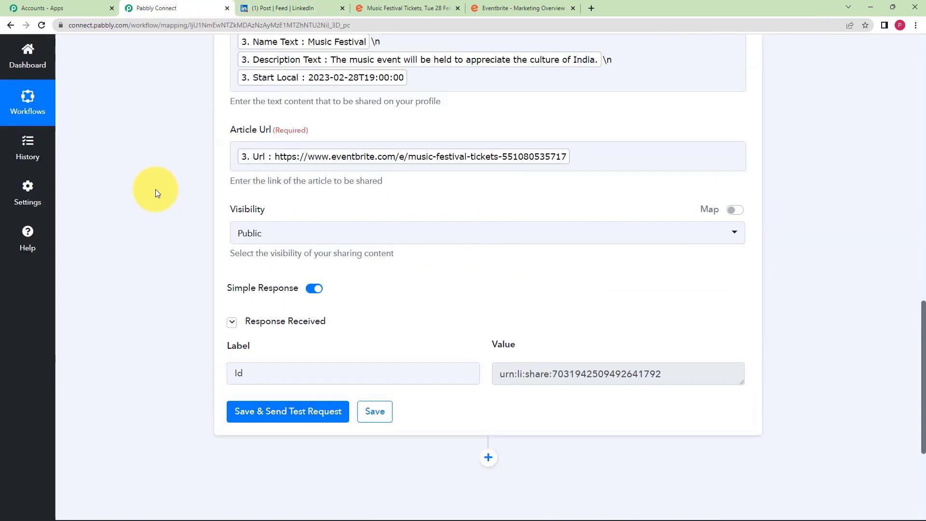
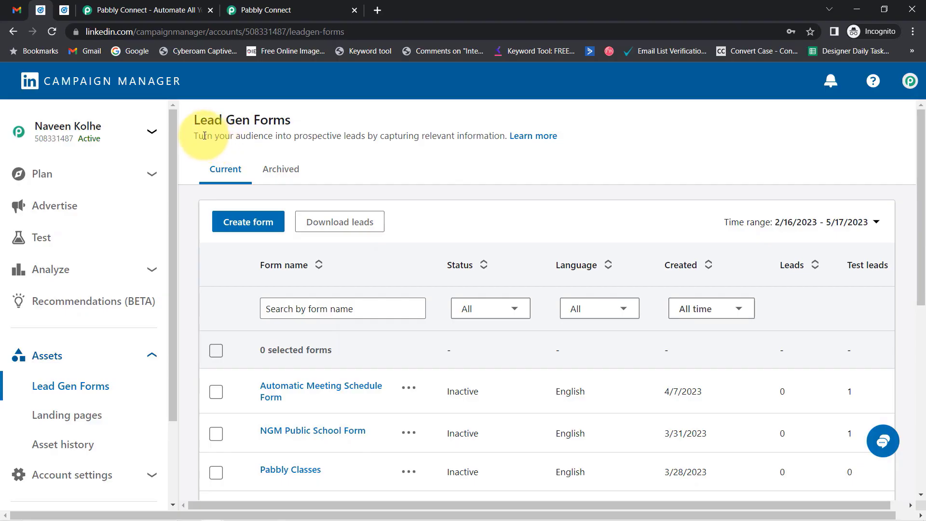
- Point out the Lead Gen Forms heading, then move through Gmail and the Pabbly site to the dashboard
drag(199, 125, 314, 128)
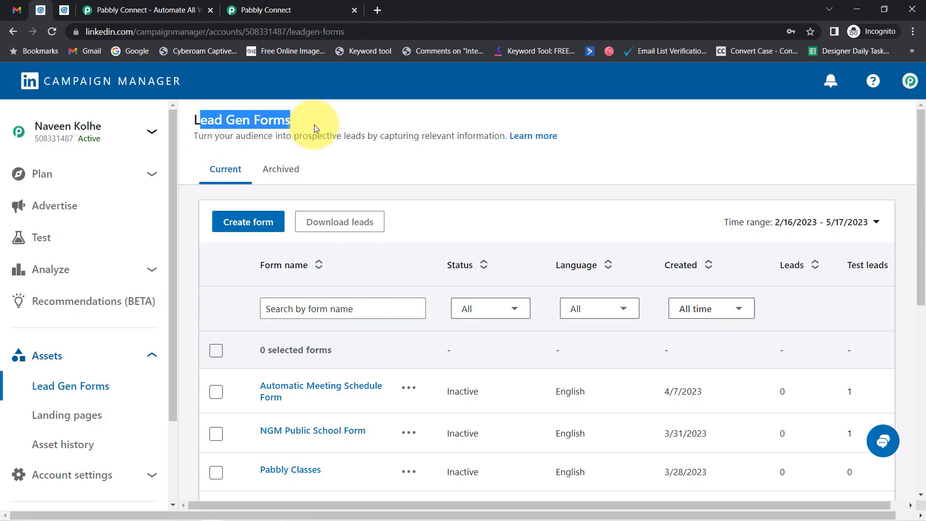
click(17, 10)
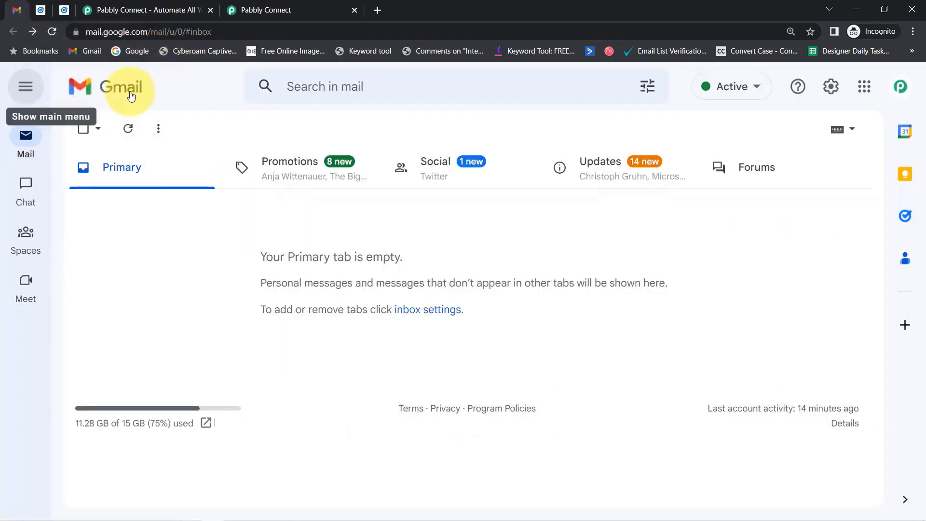
click(123, 13)
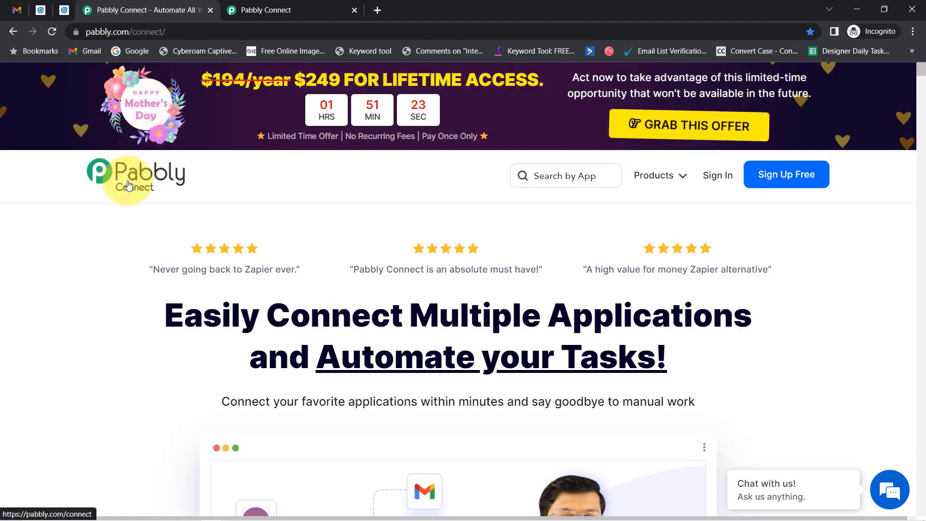
click(280, 6)
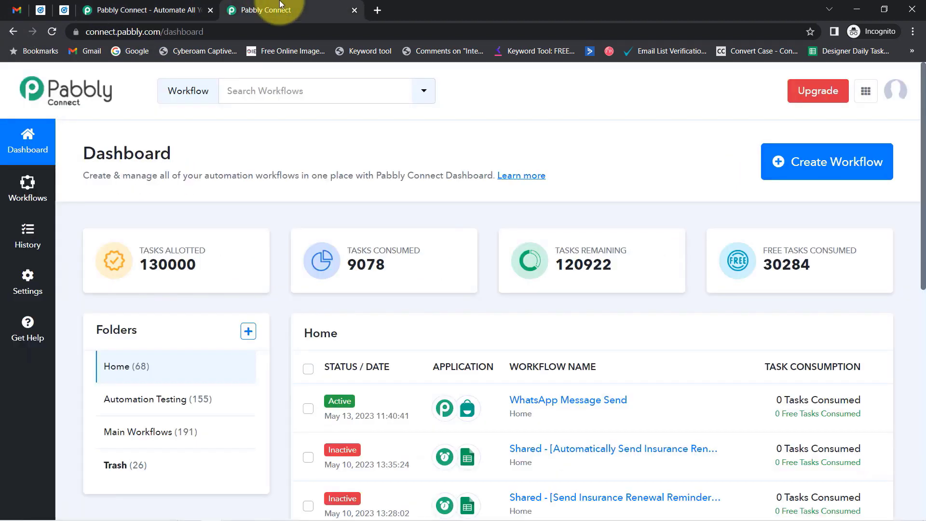
drag(97, 153, 322, 167)
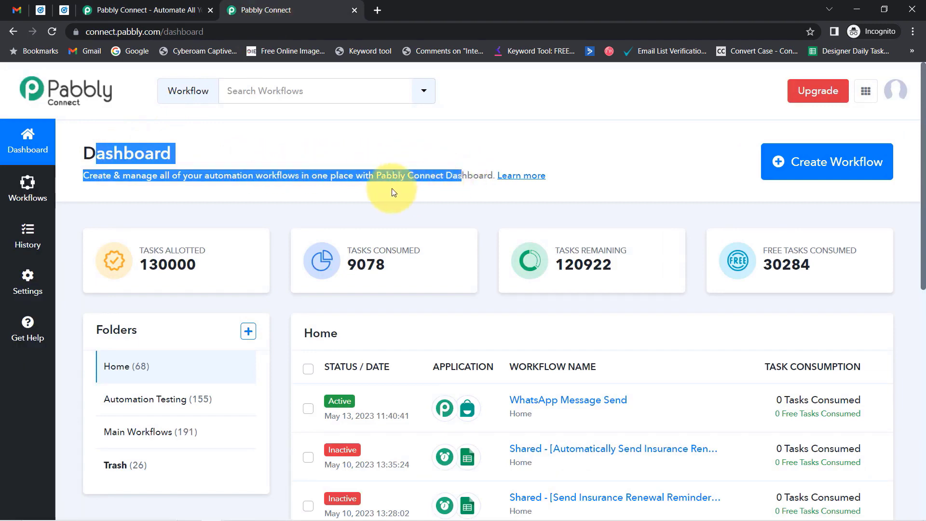
- Revisit the Pabbly Connect website, then return to the dashboard and start a new workflow
click(118, 6)
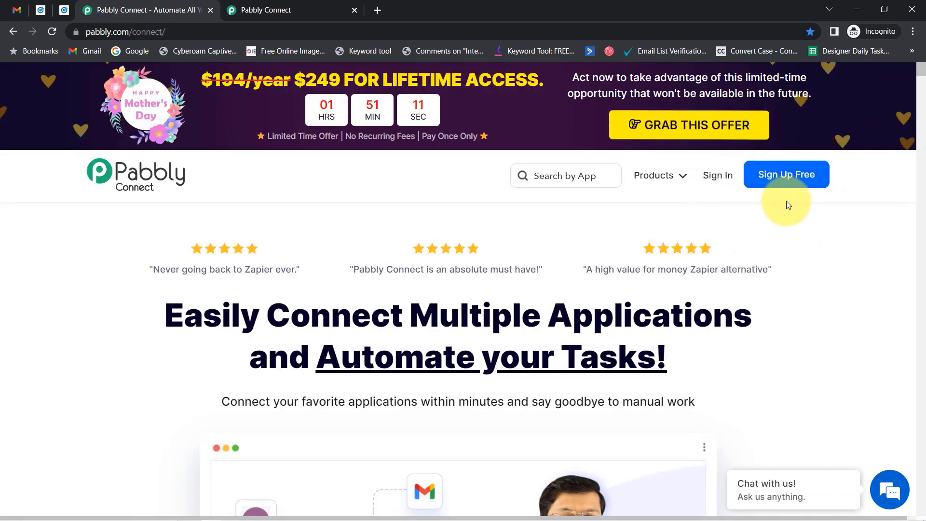
click(269, 4)
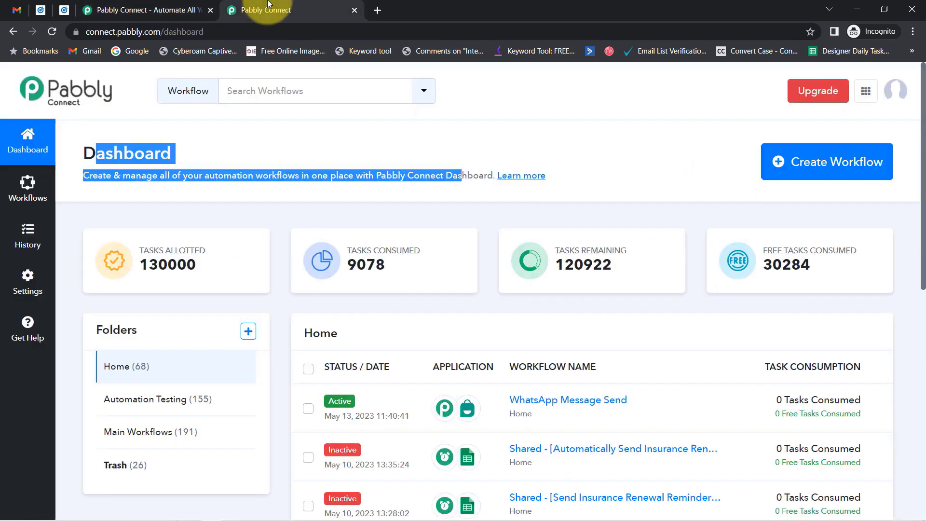
click(262, 133)
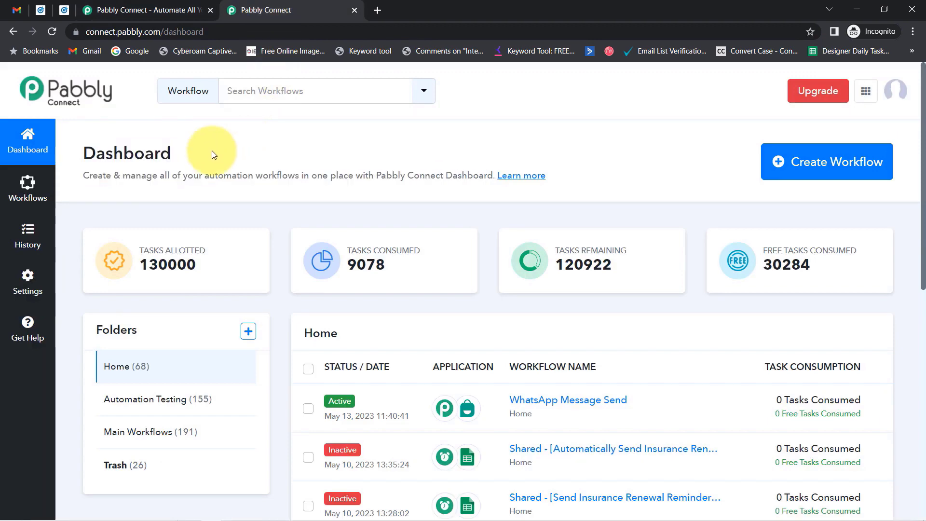
drag(96, 154, 171, 160)
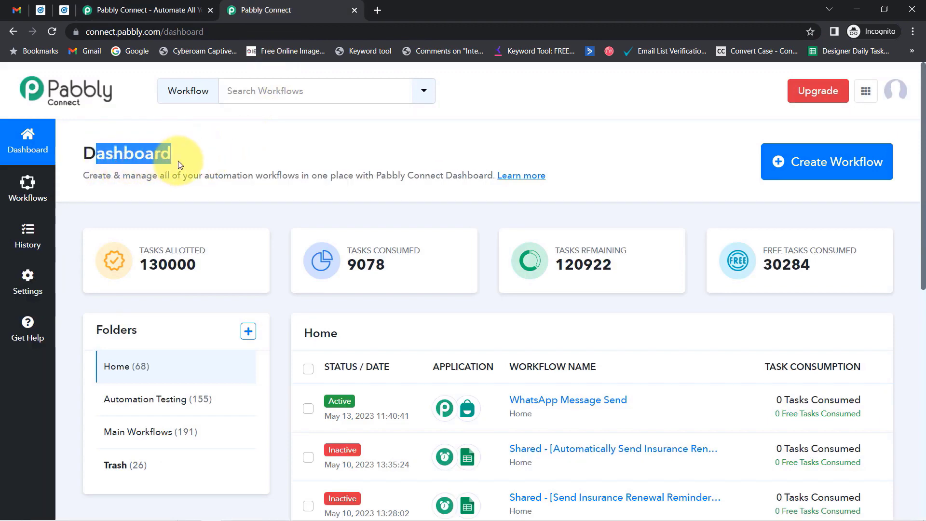
click(803, 177)
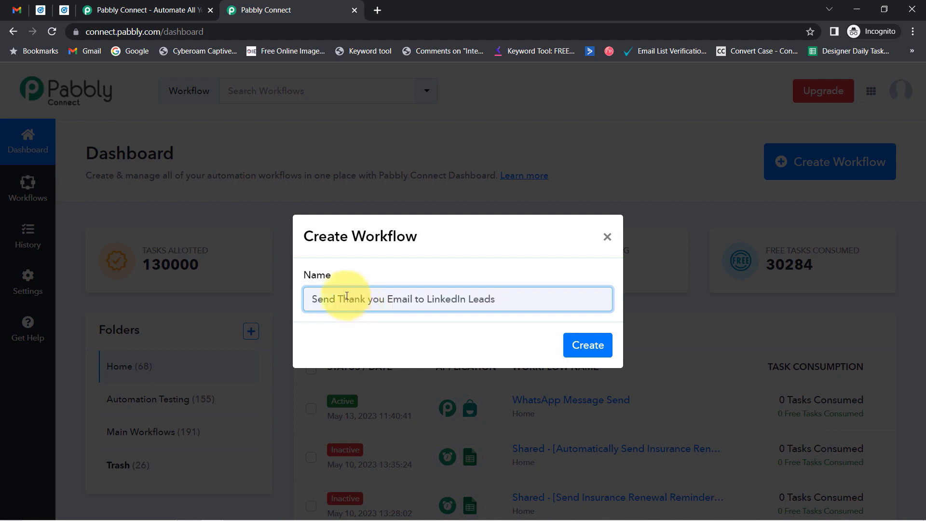
- Create the workflow named 'Send Thank you Email to LinkedIn Leads'
drag(319, 305, 478, 302)
click(496, 303)
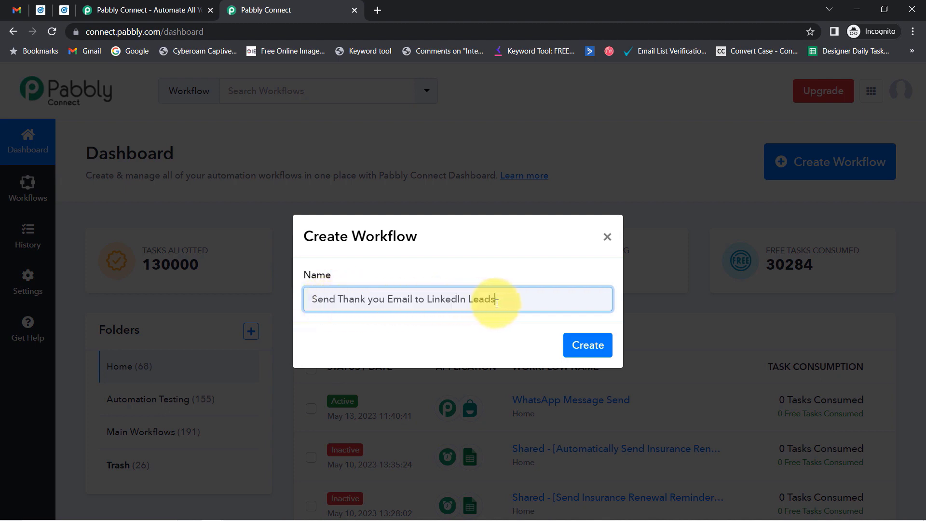
click(585, 347)
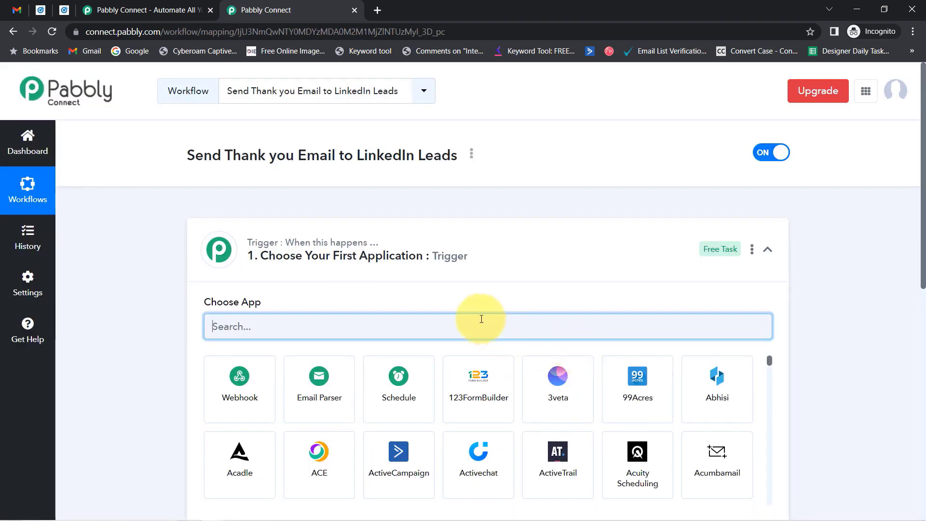
- Collapse and re-expand the trigger step, and point out the workflow's title
click(252, 254)
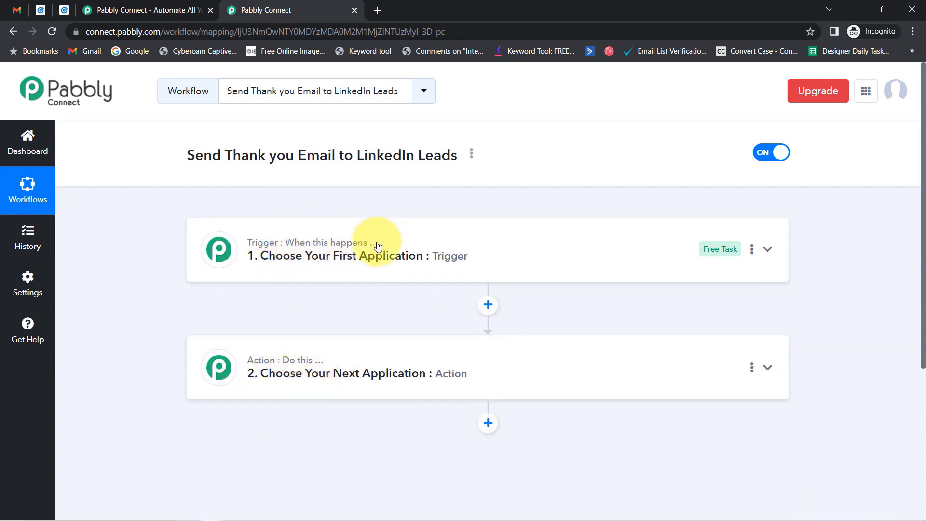
mouse_move(369, 243)
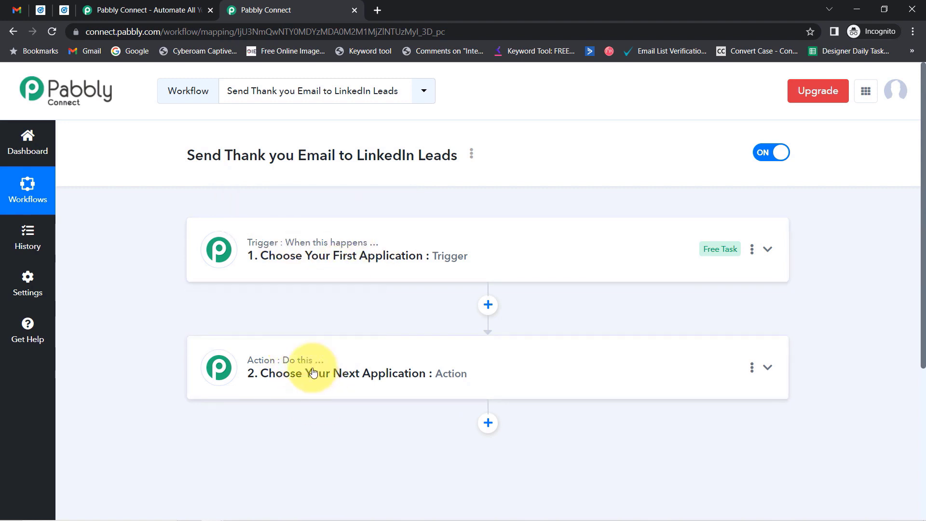
mouse_move(318, 365)
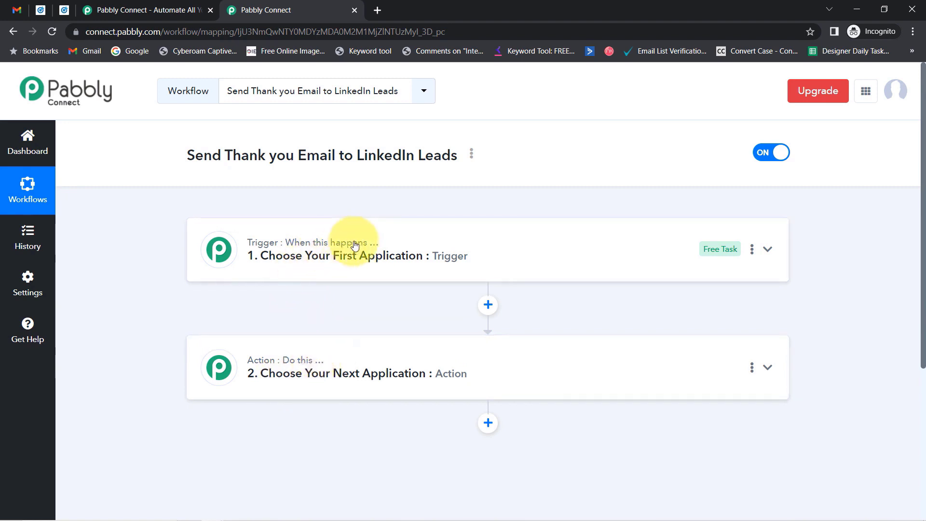
click(368, 223)
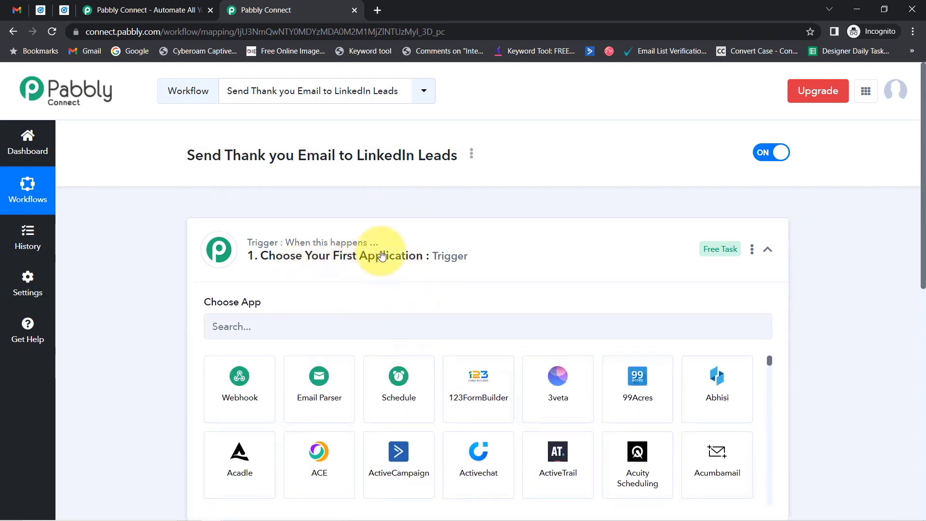
click(383, 245)
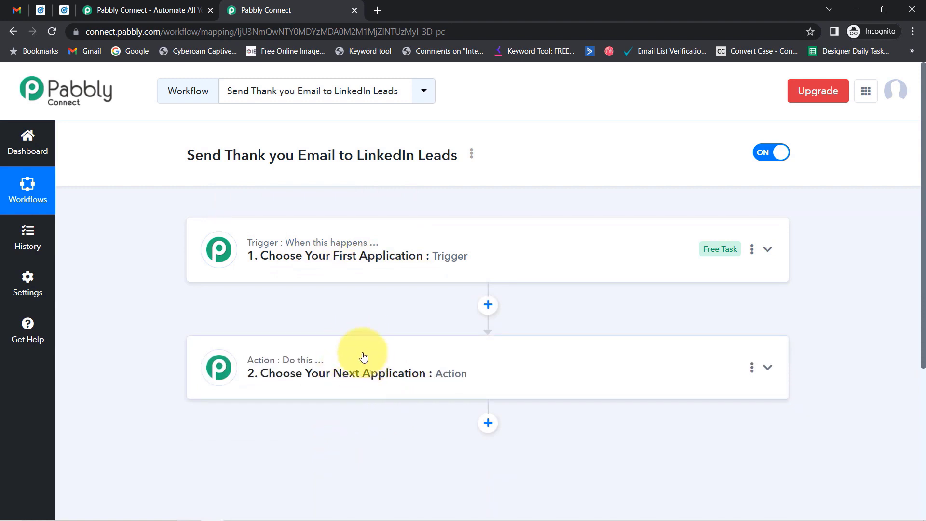
click(252, 158)
drag(251, 158, 363, 200)
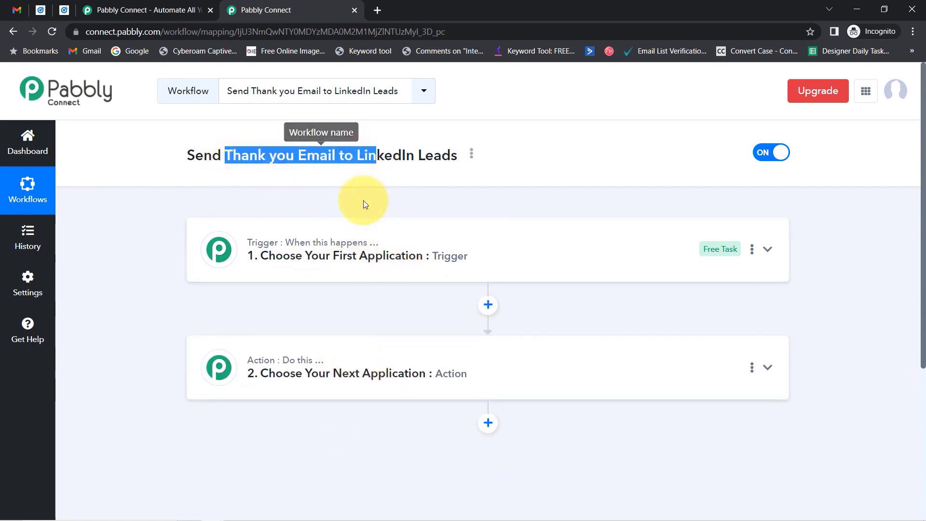
- Search 'link' and pick LinkedIn Lead Gen Forms as the trigger app
click(356, 262)
click(256, 327)
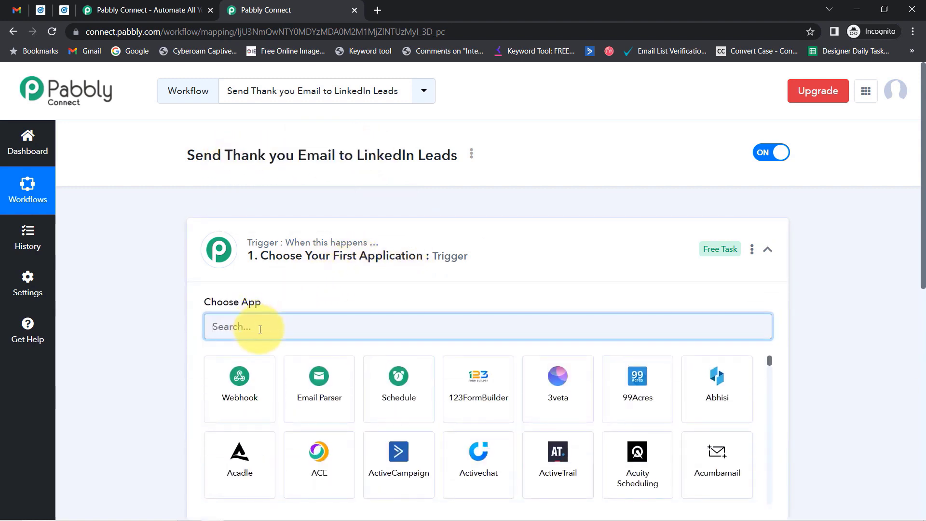
text(link)
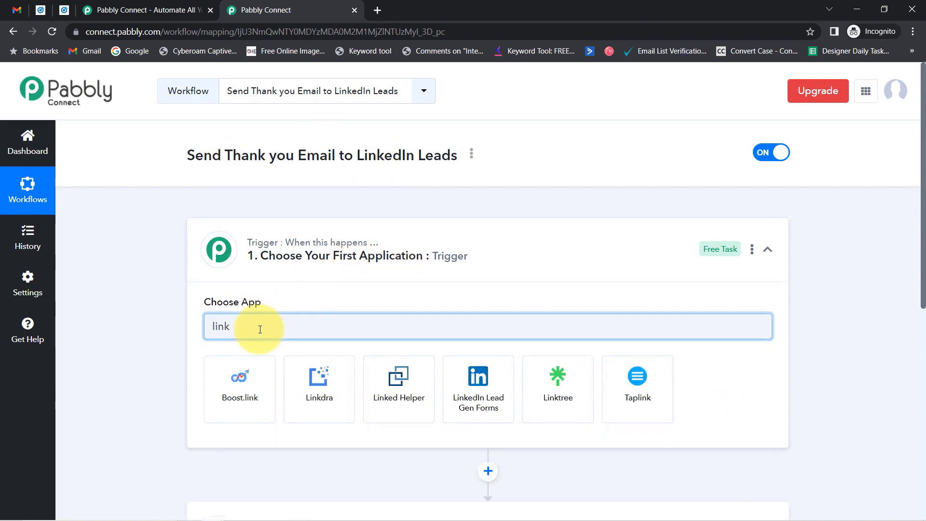
click(479, 395)
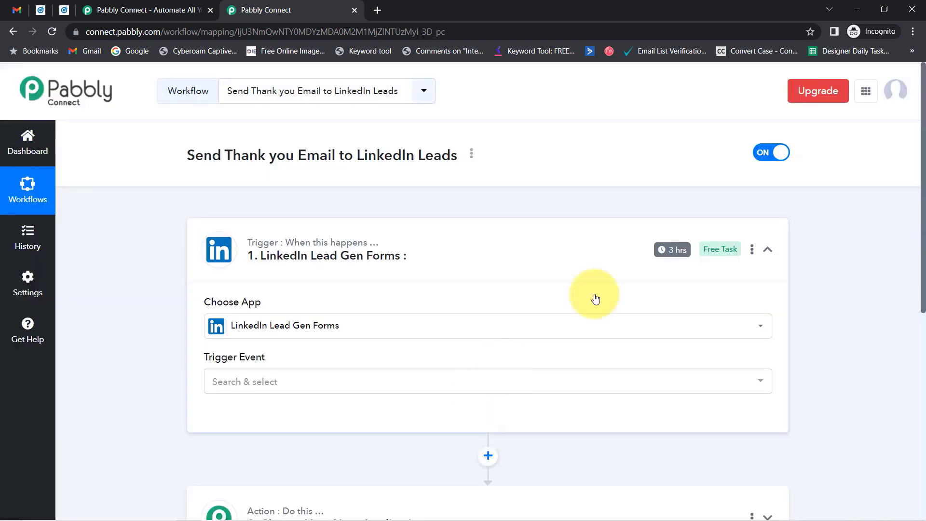
scroll(910, 275, down, 7)
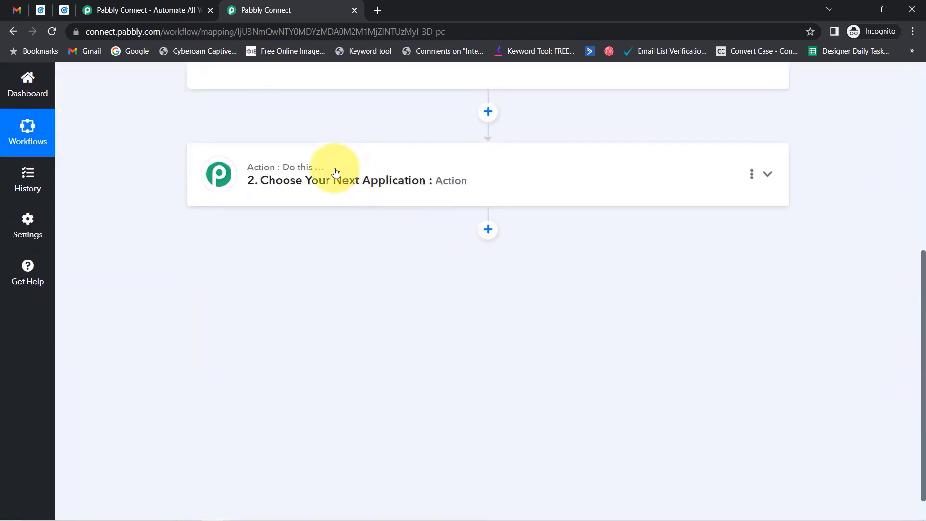
- Search 'gmail' in the action step and choose Gmail as the action app
click(323, 176)
click(262, 255)
text(gmail)
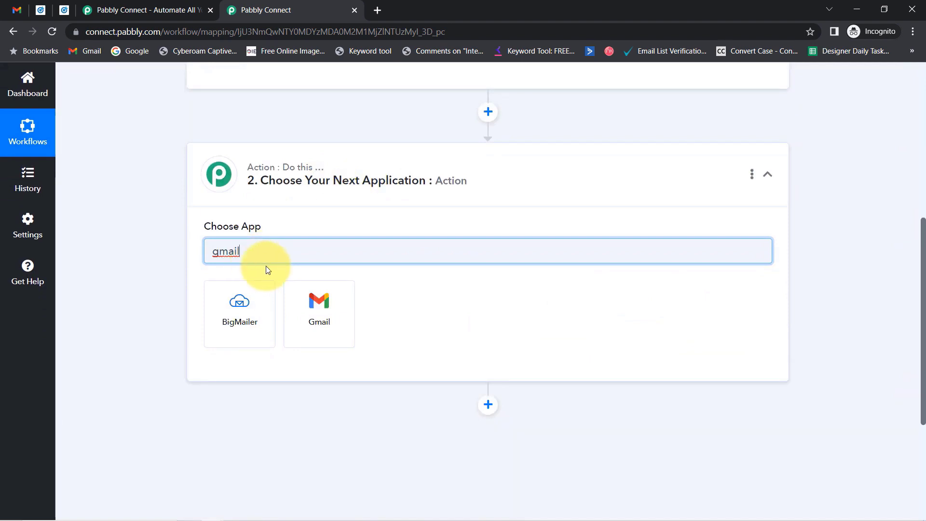
click(303, 300)
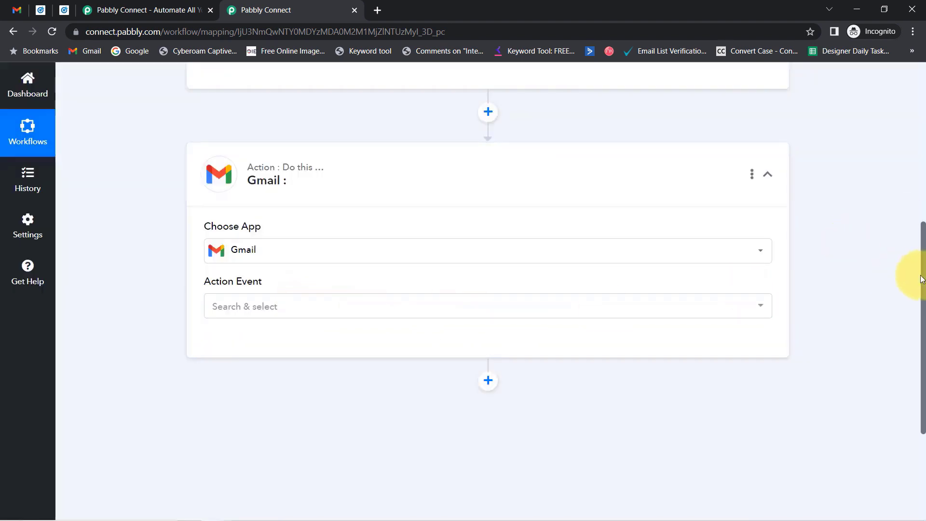
drag(924, 280, 914, 92)
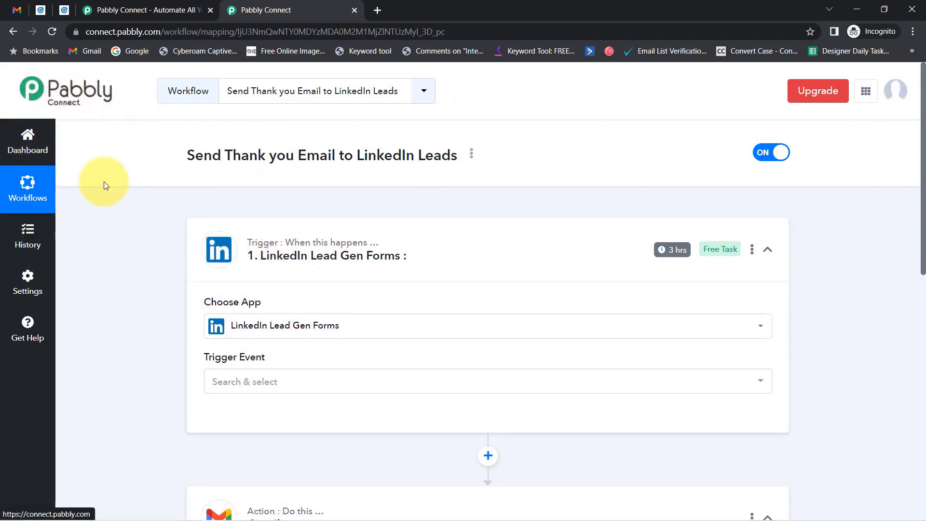
- Set the trigger event to New Lead Gen Form Response using the existing LinkedIn Lead Gen Forms #6 connection
click(247, 381)
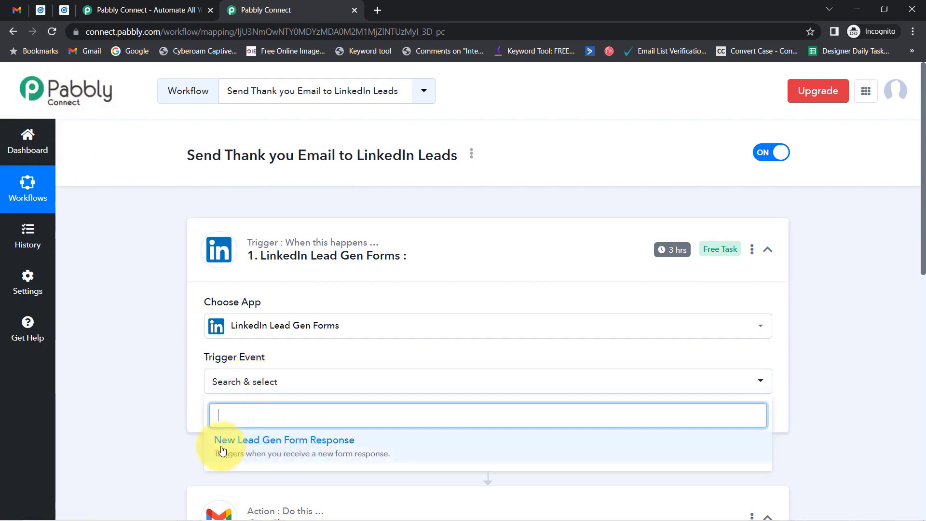
click(328, 452)
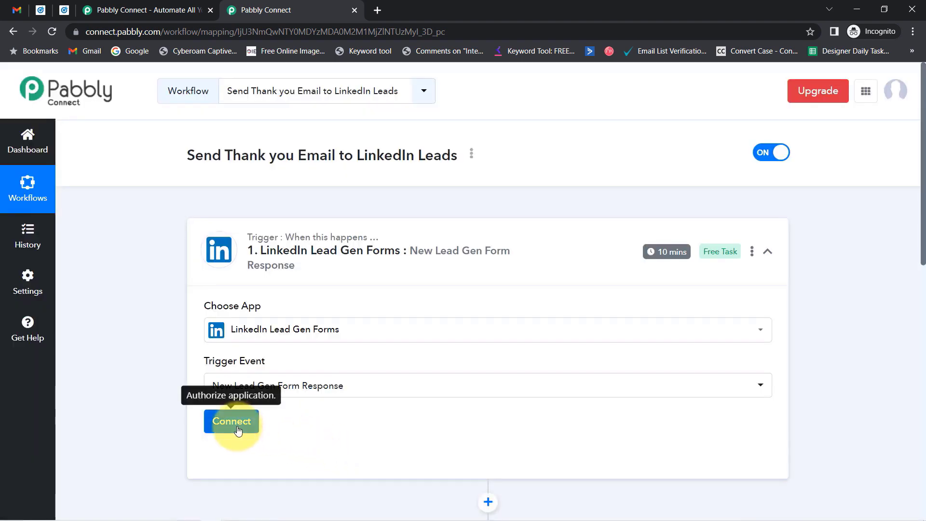
click(236, 426)
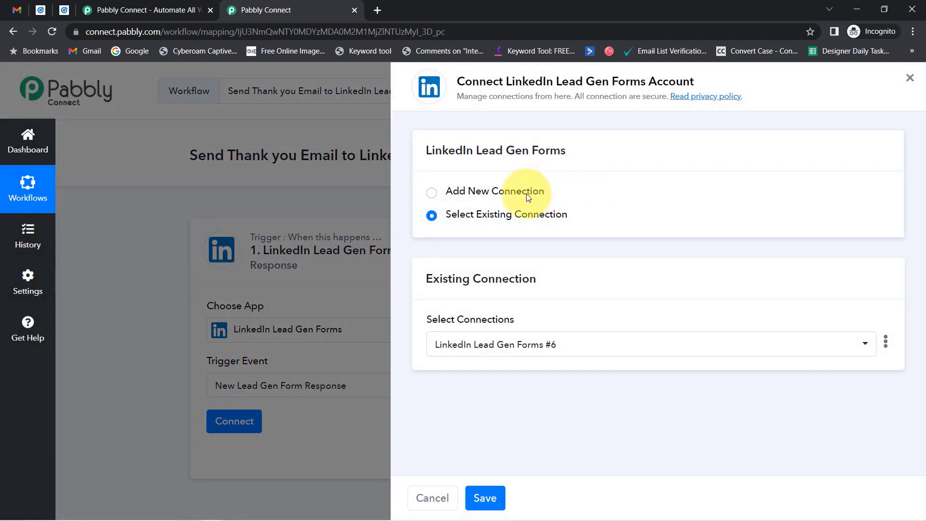
click(526, 193)
click(528, 328)
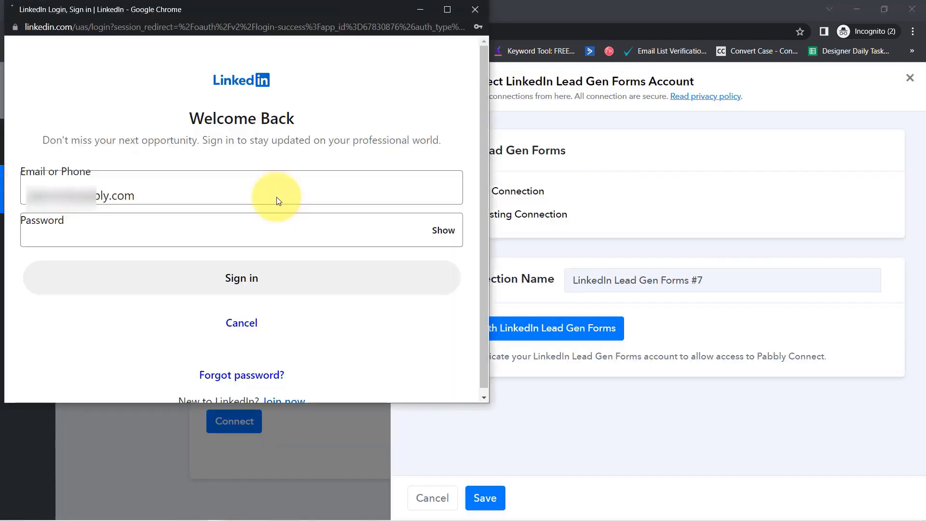
click(476, 9)
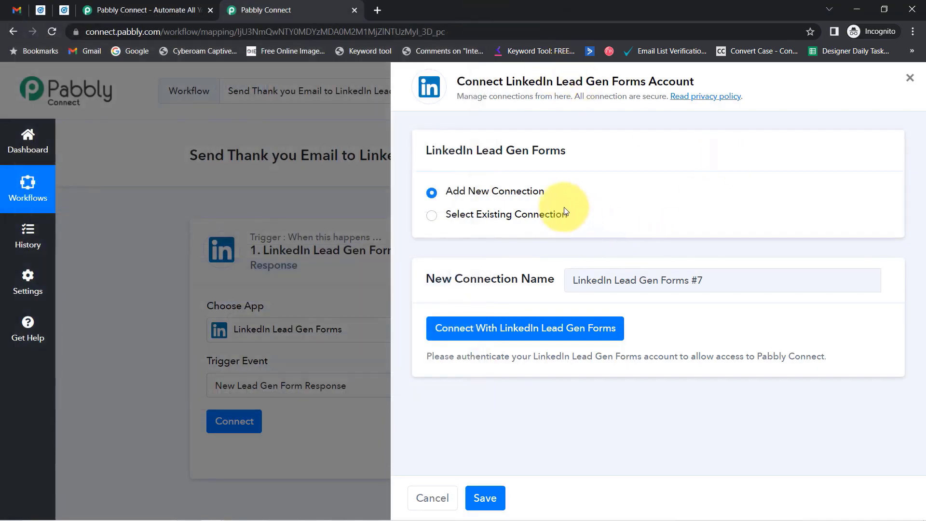
click(534, 216)
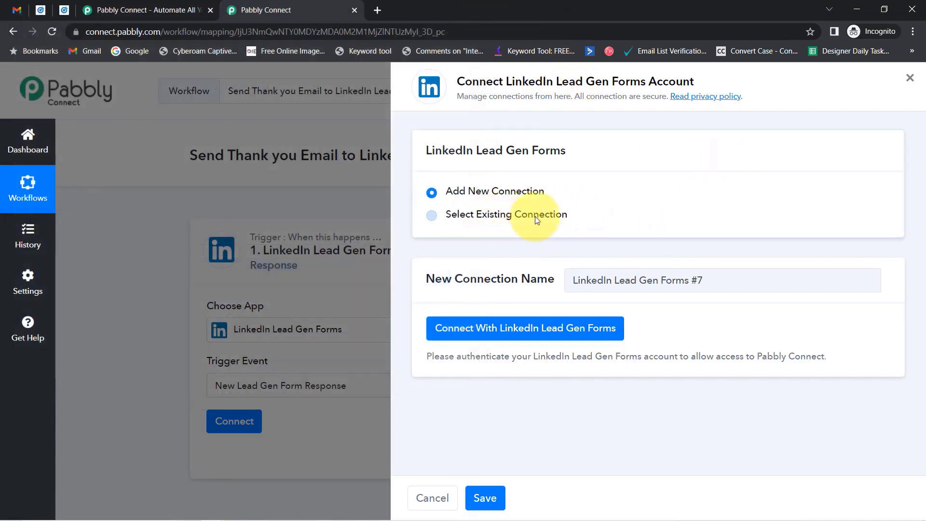
click(485, 499)
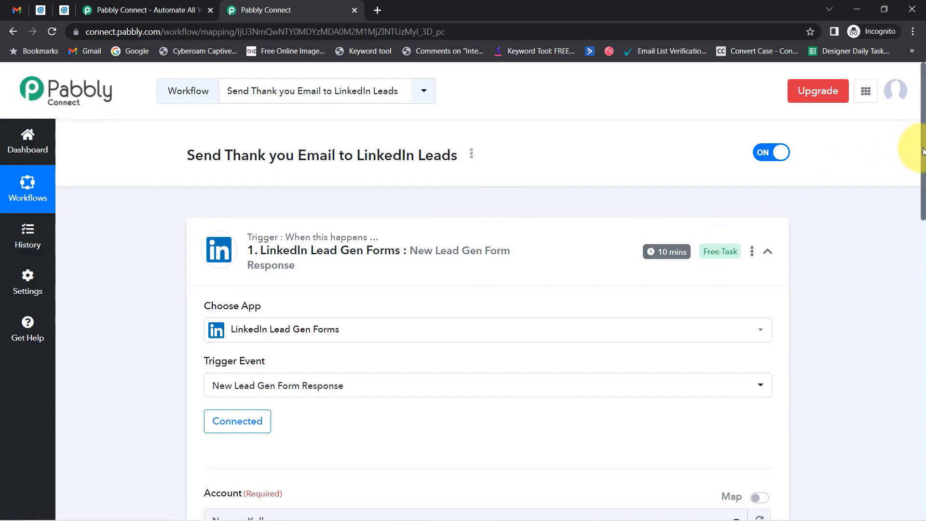
- Point out the trigger's Account field and glance at the LinkedIn Campaign Manager page
drag(922, 152, 925, 268)
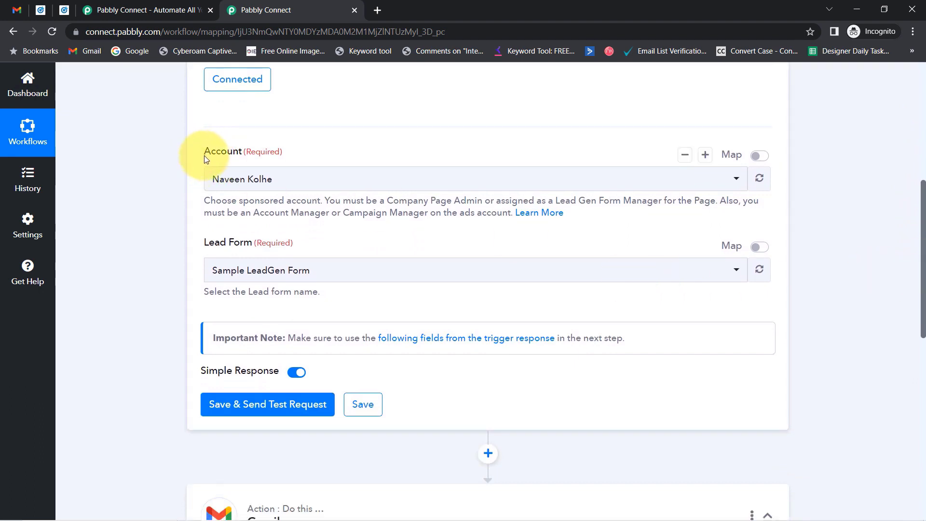
drag(205, 159, 247, 151)
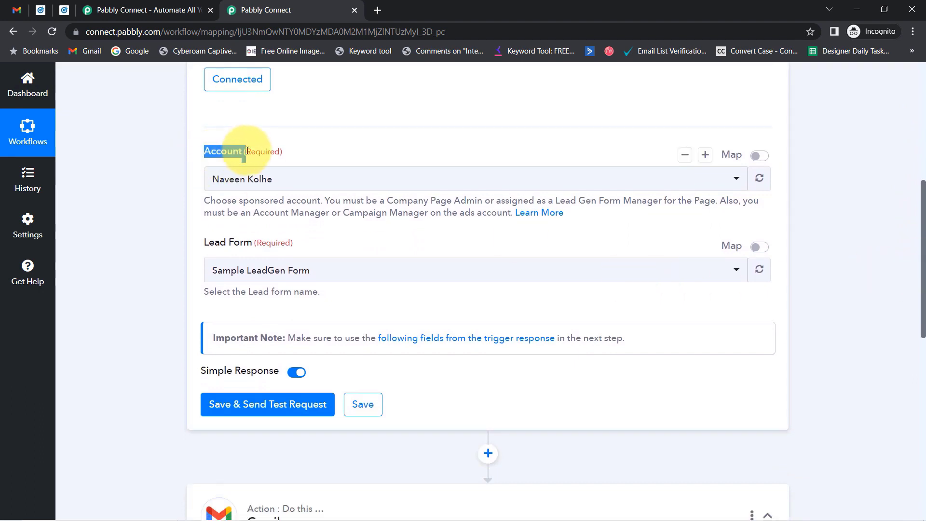
click(53, 11)
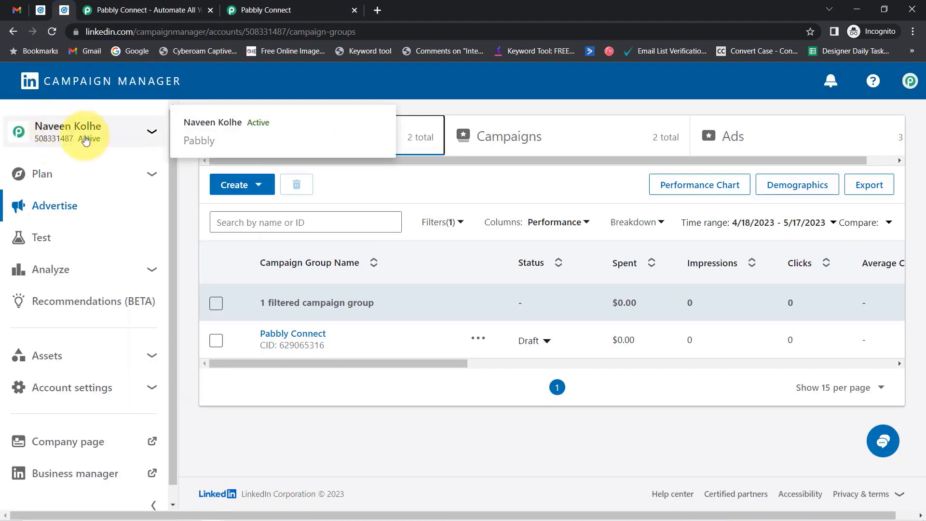
click(231, 11)
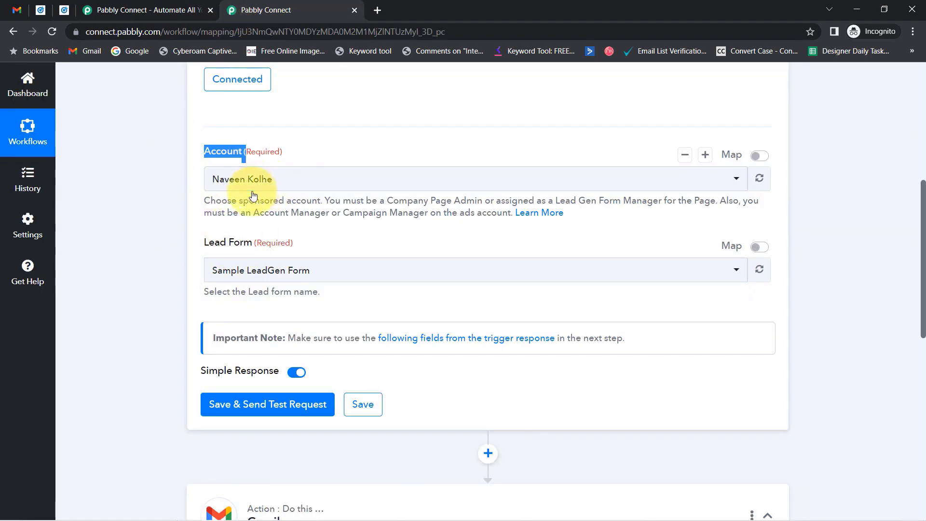
- Open the Lead Form dropdown, then view Campaign Manager's Lead Gen Forms list
drag(227, 247, 260, 244)
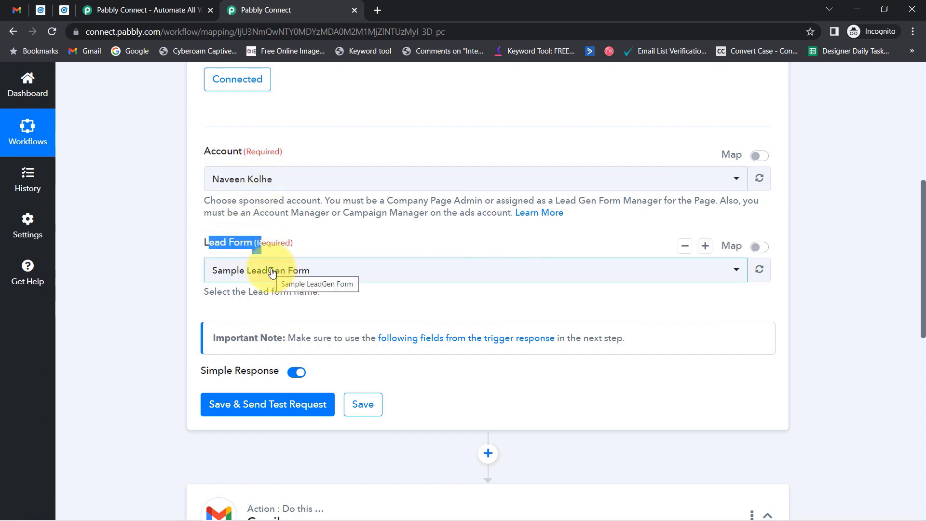
click(223, 270)
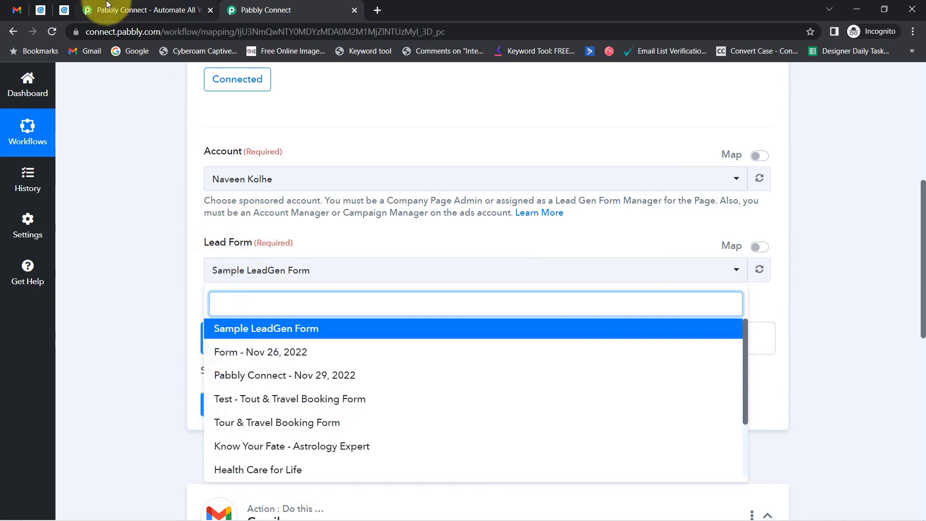
click(39, 10)
scroll(309, 251, down, 4)
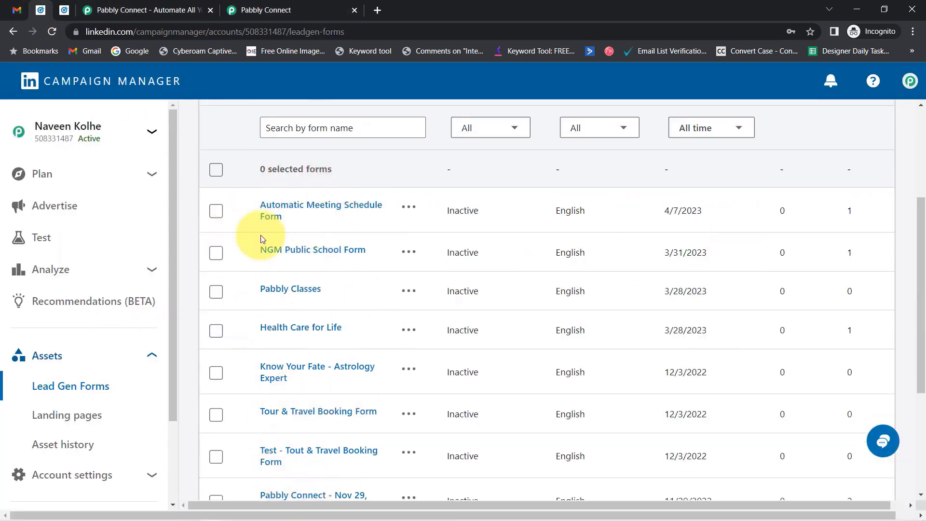
- Pick Sample LeadGen Form as the trigger's lead form and go to Campaign Manager's campaign groups
click(264, 10)
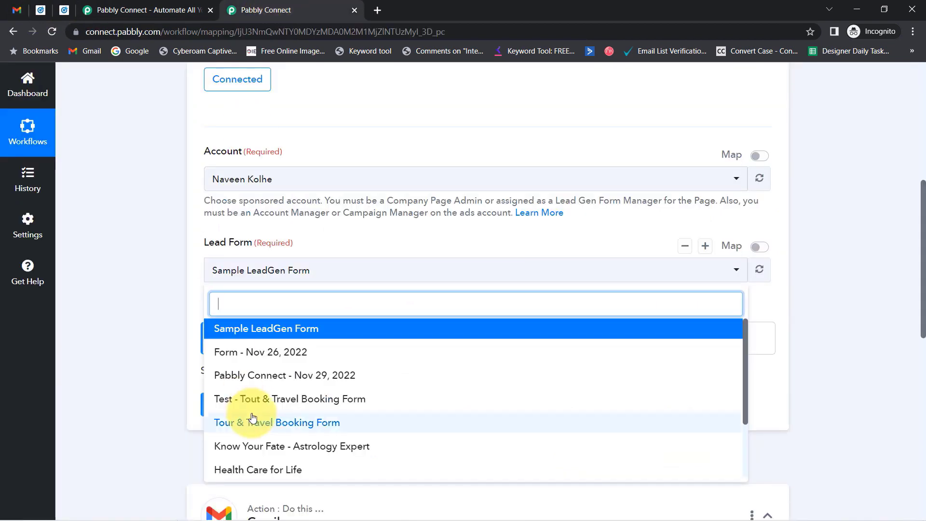
click(251, 330)
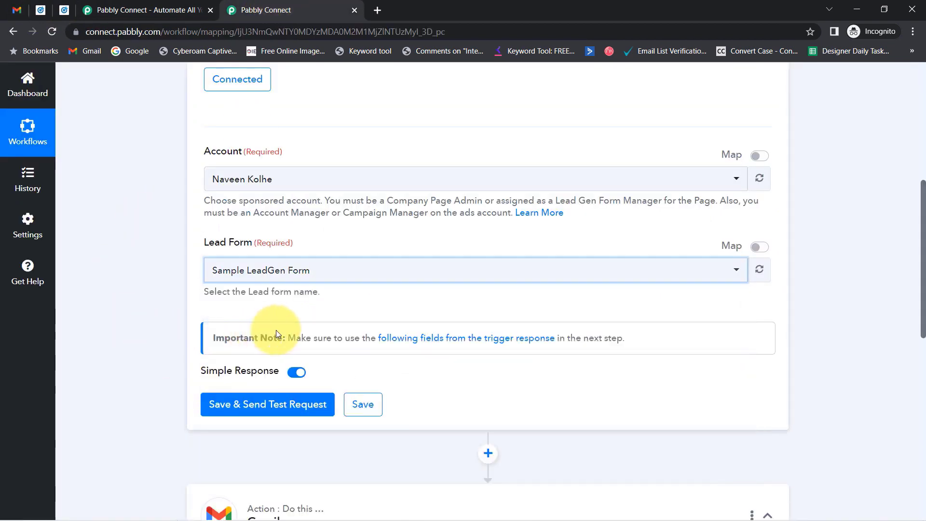
click(44, 5)
scroll(93, 206, down, 2)
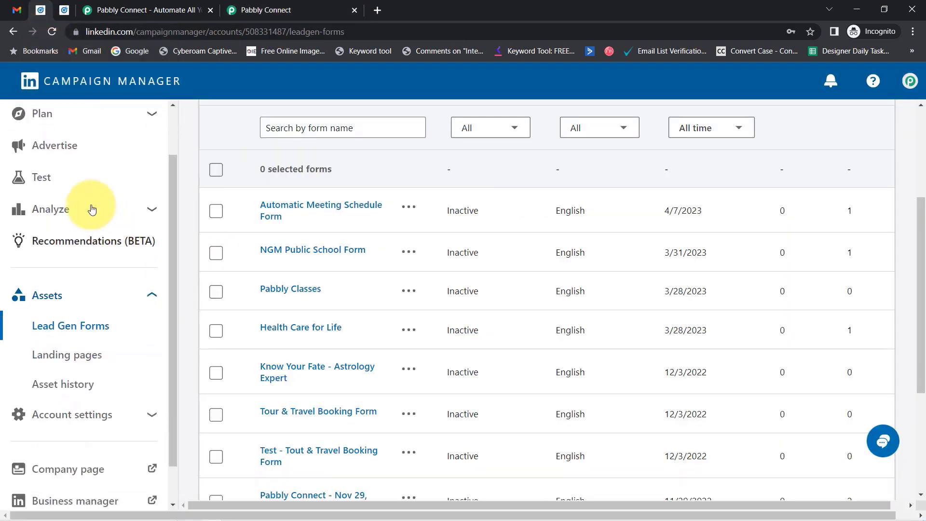
click(64, 146)
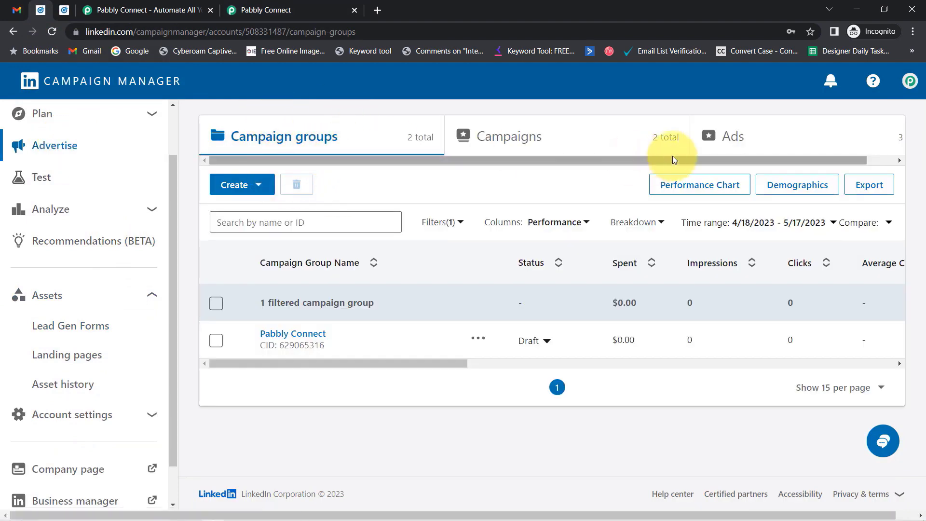
- View the ads list and preview the digital marketing services ad
click(734, 137)
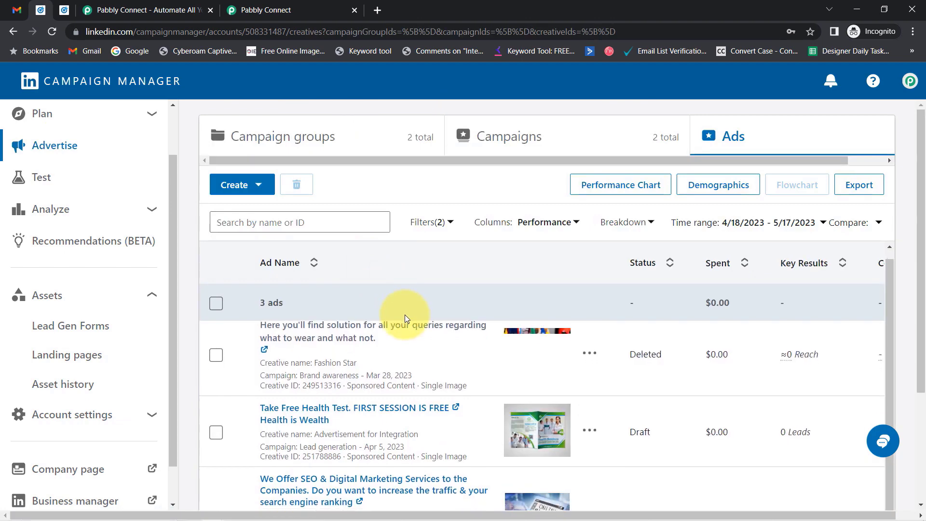
scroll(404, 314, down, 3)
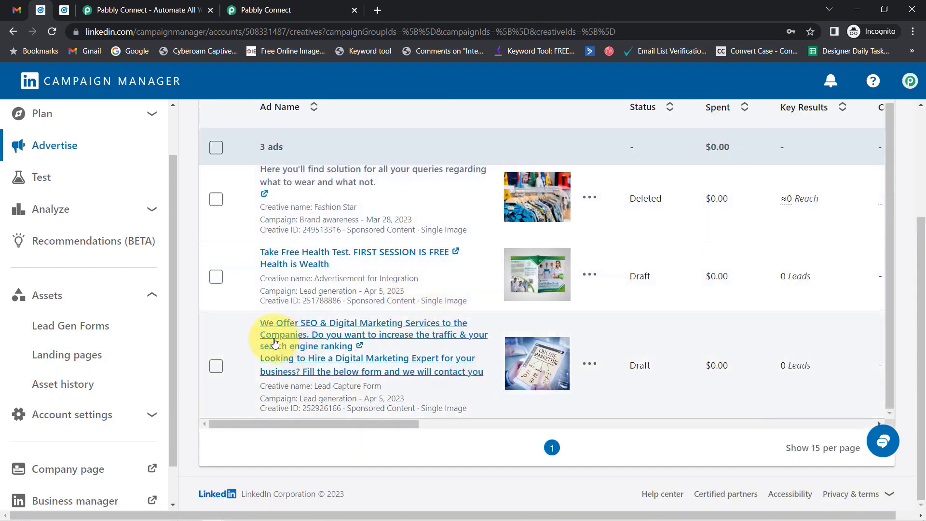
click(294, 346)
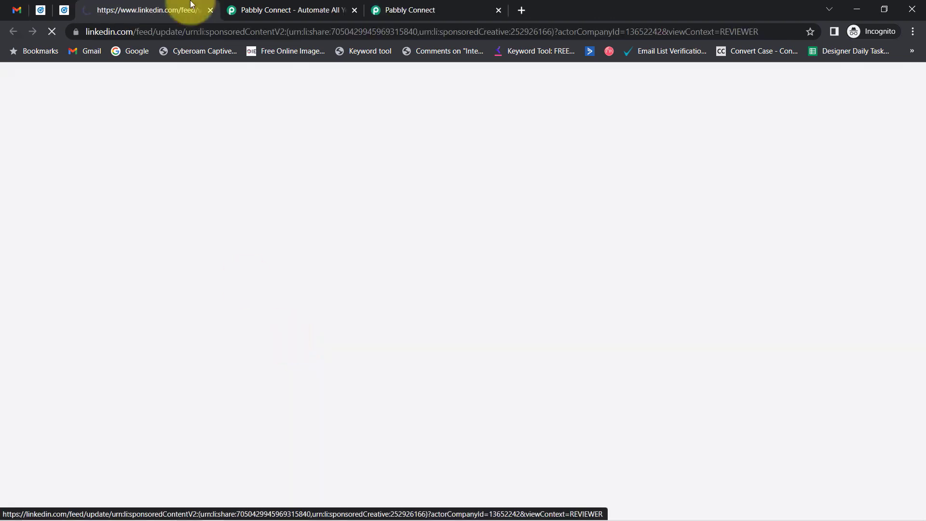
click(66, 16)
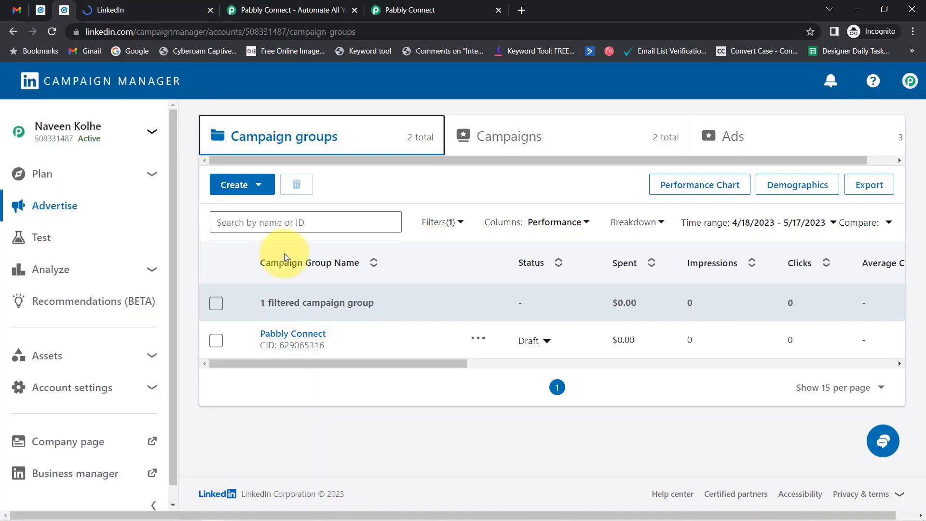
click(41, 11)
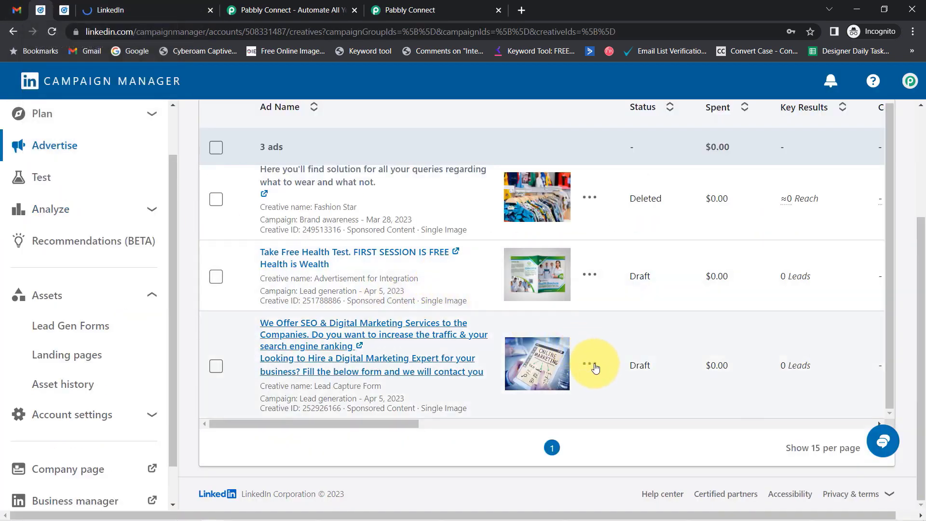
- Confirm in the ad editor that the ad uses Sample LeadGen Form, exit unsaved, and return to Pabbly
click(590, 365)
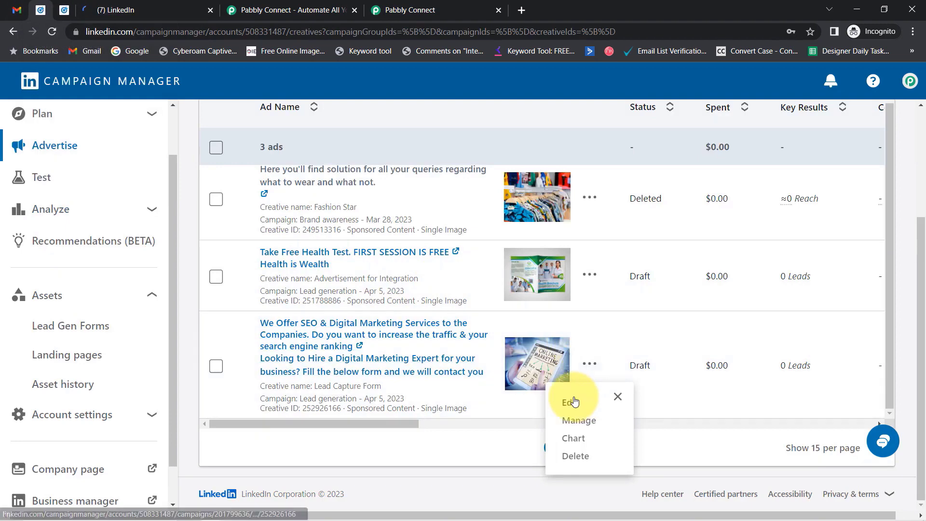
click(573, 400)
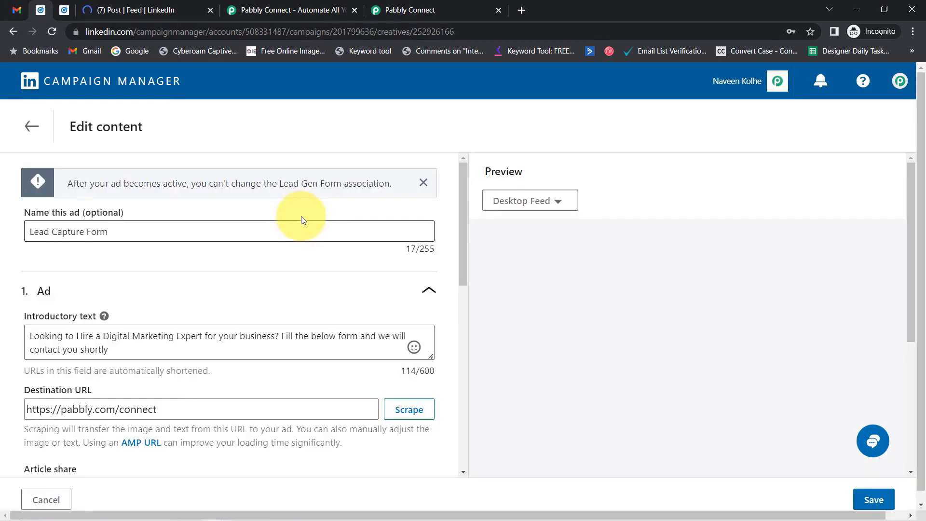
drag(464, 213, 421, 454)
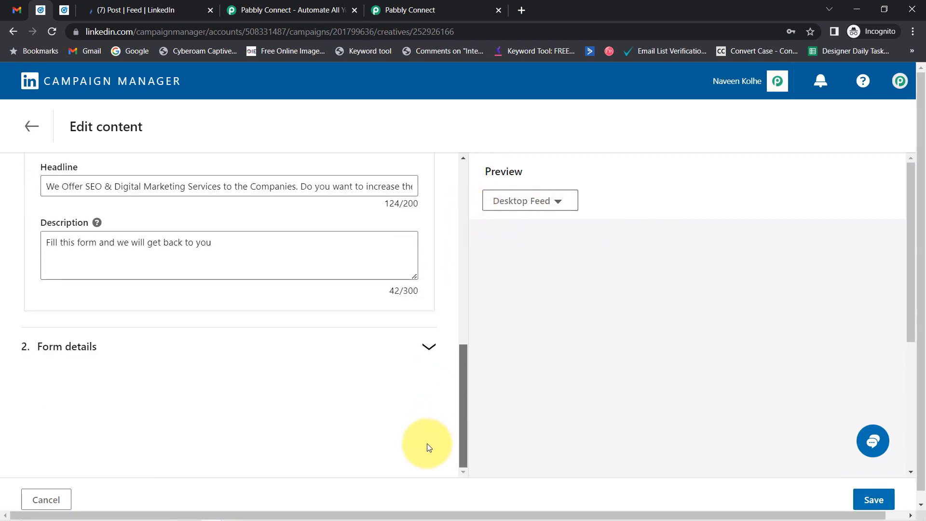
click(429, 346)
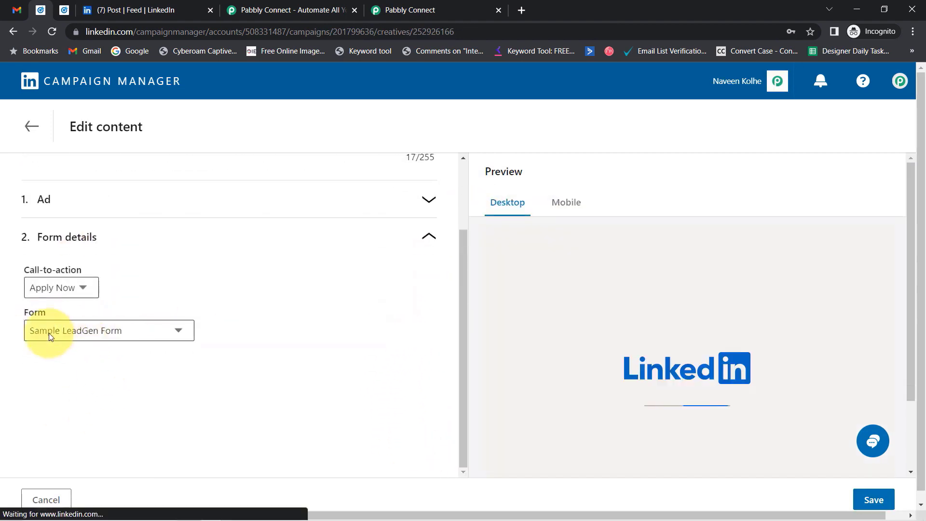
click(30, 126)
click(483, 345)
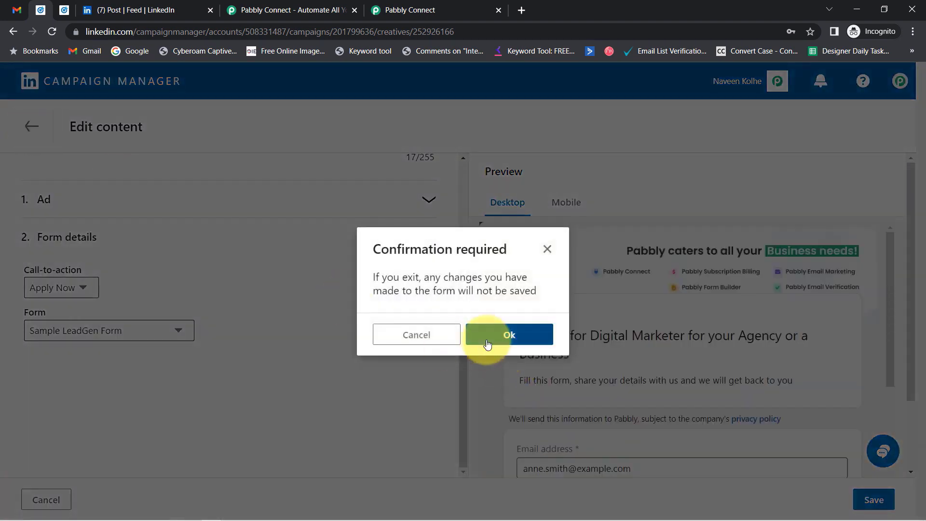
click(432, 10)
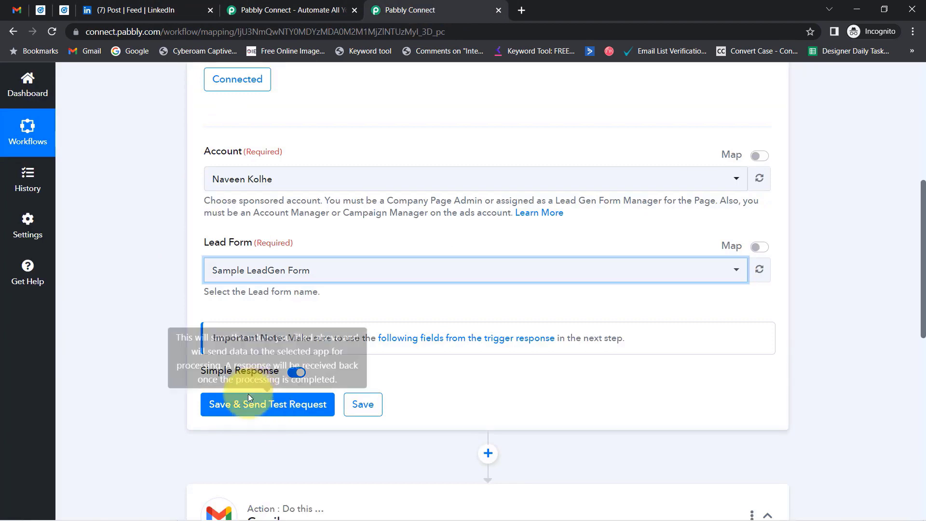
- Save the LinkedIn trigger, send a test request, and scroll to the Response Received section
click(267, 407)
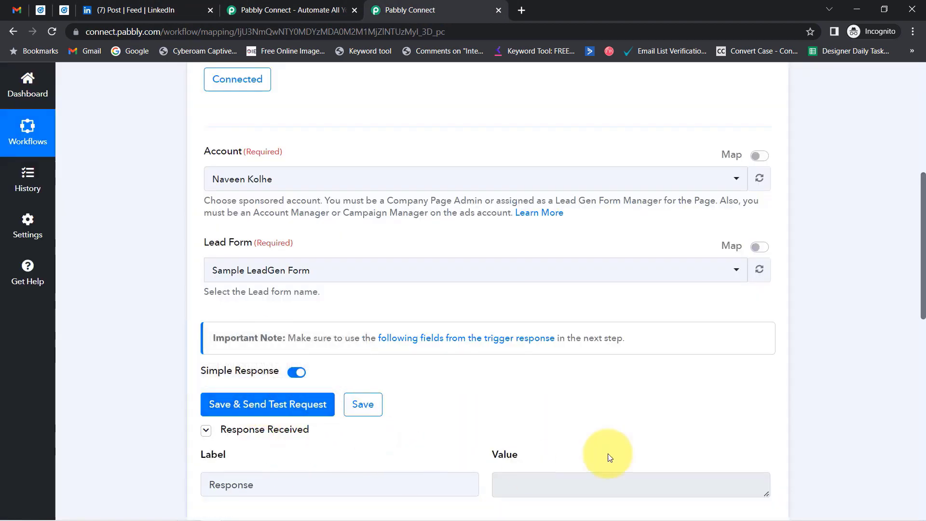
drag(924, 248, 924, 281)
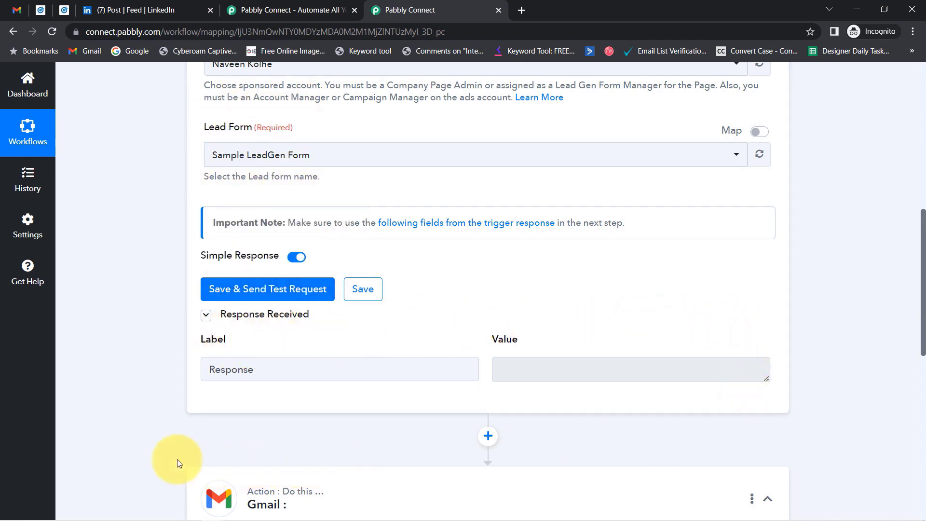
- Open the Pabbly Connect campaign group's Lead generation - Apr 5, 2023 campaign ads
click(60, 12)
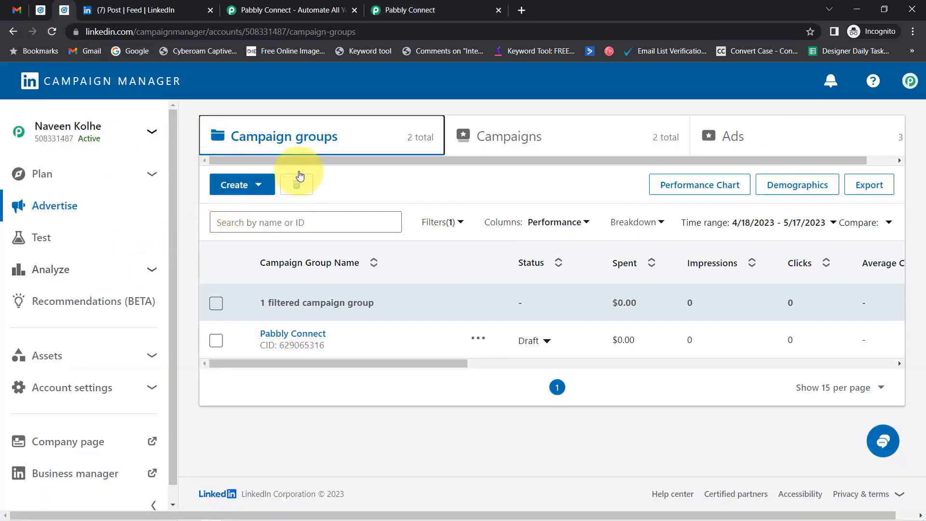
click(305, 339)
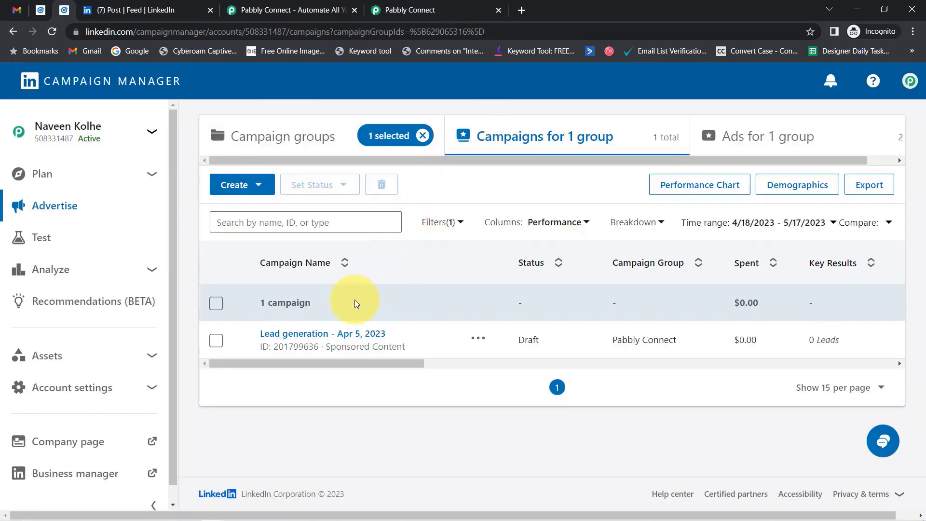
click(299, 333)
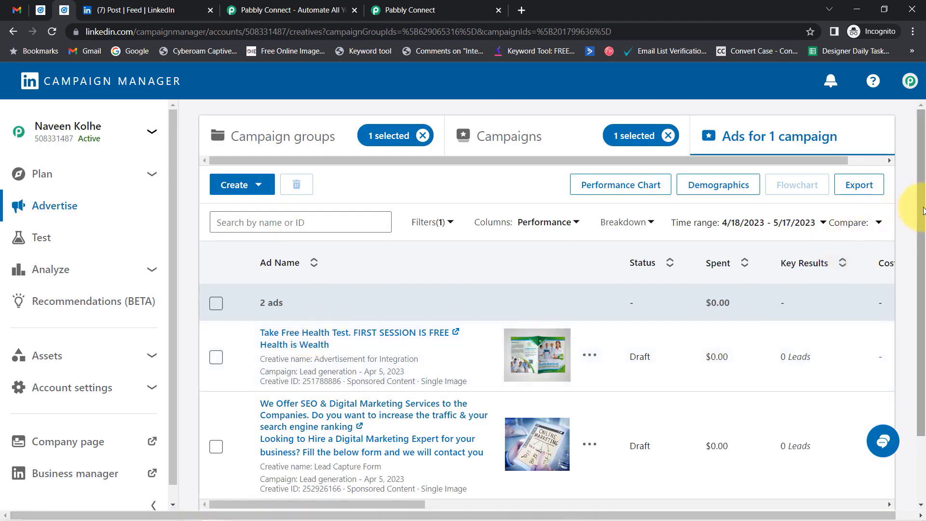
drag(913, 210, 894, 295)
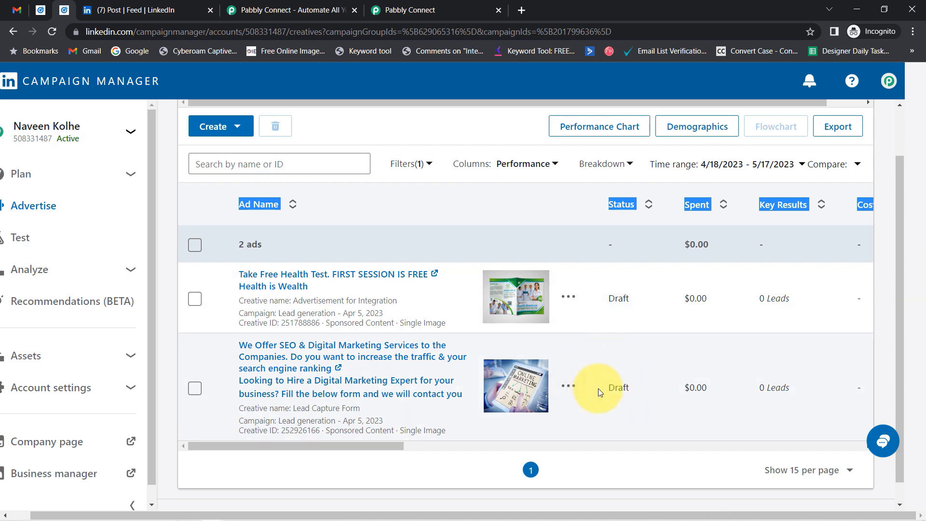
- Point out both ads' Draft status and open the second ad's sponsored post in a new tab
double_click(618, 300)
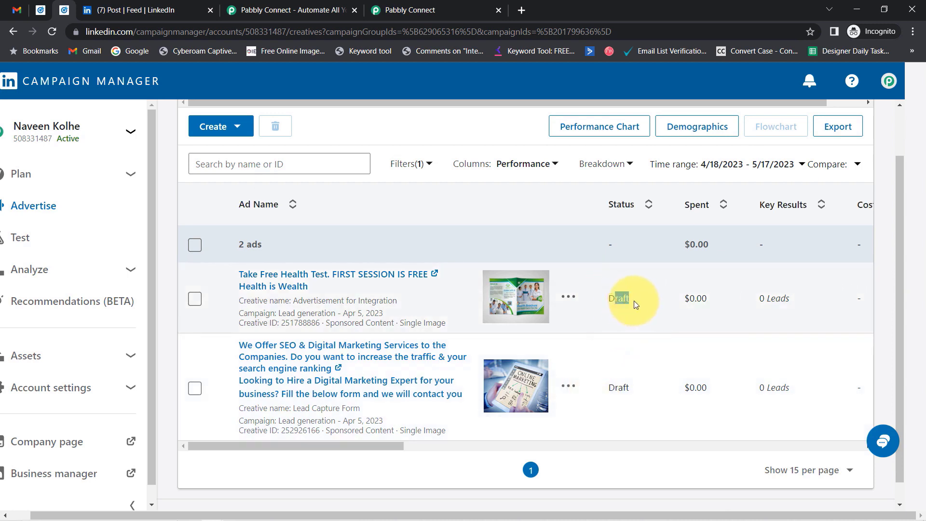
drag(619, 387, 635, 393)
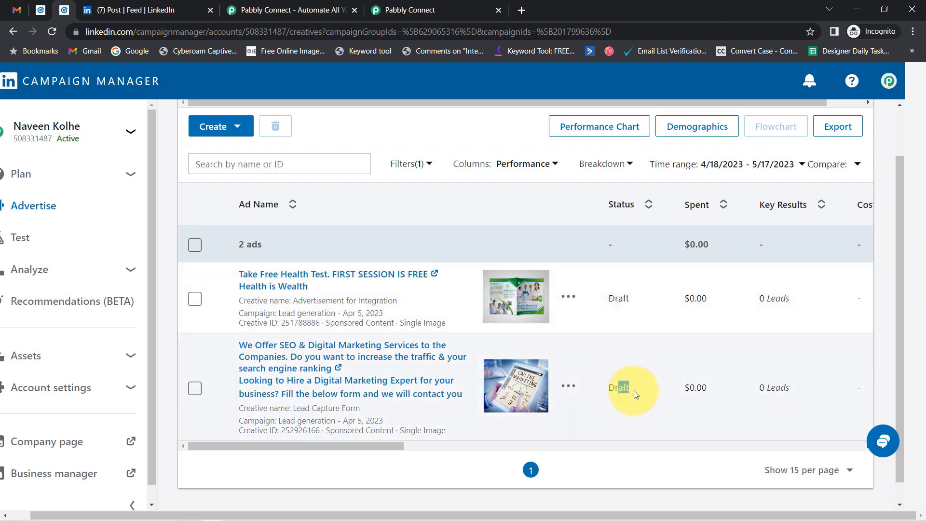
click(626, 396)
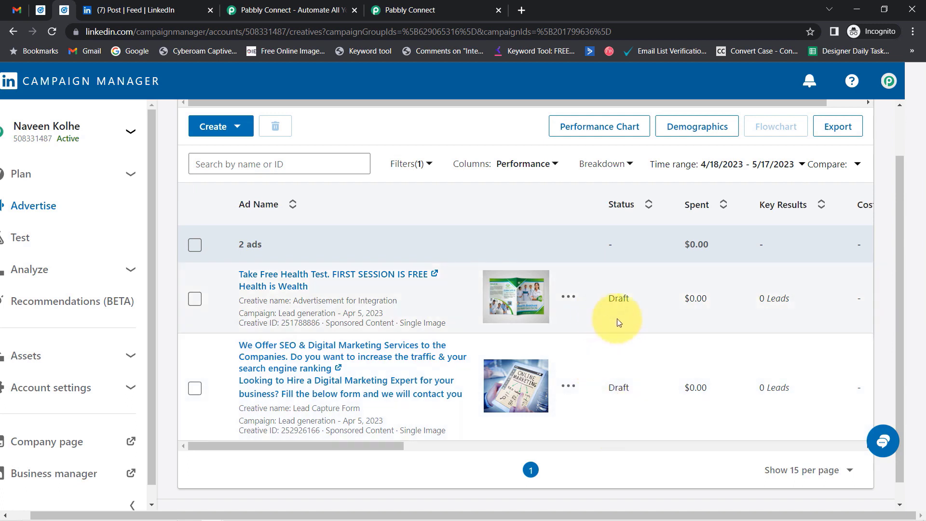
click(616, 388)
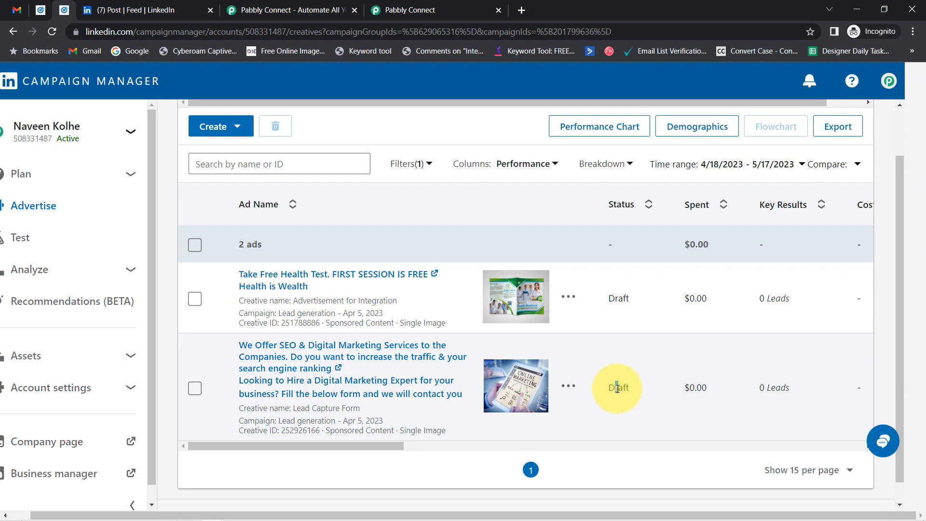
click(314, 361)
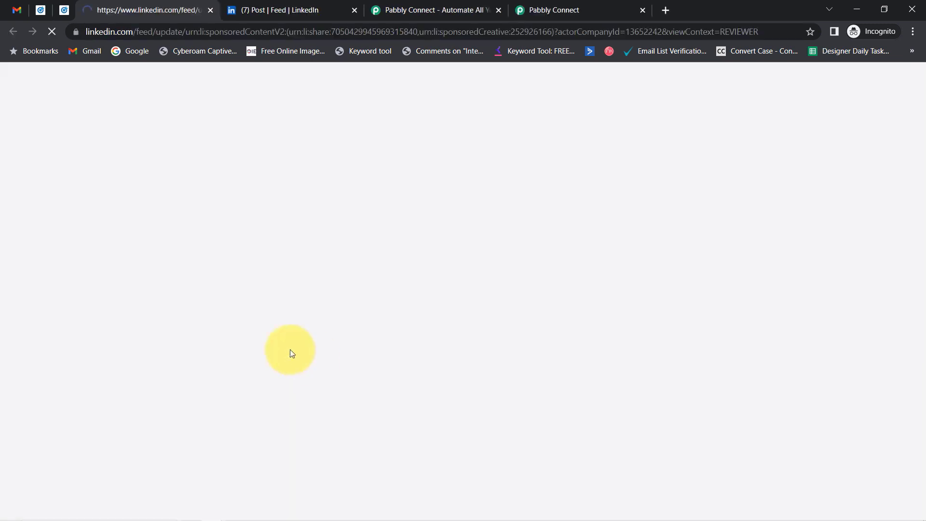
- Close the old feed tab, collapse Messaging, and highlight the sponsored post's caption
click(352, 9)
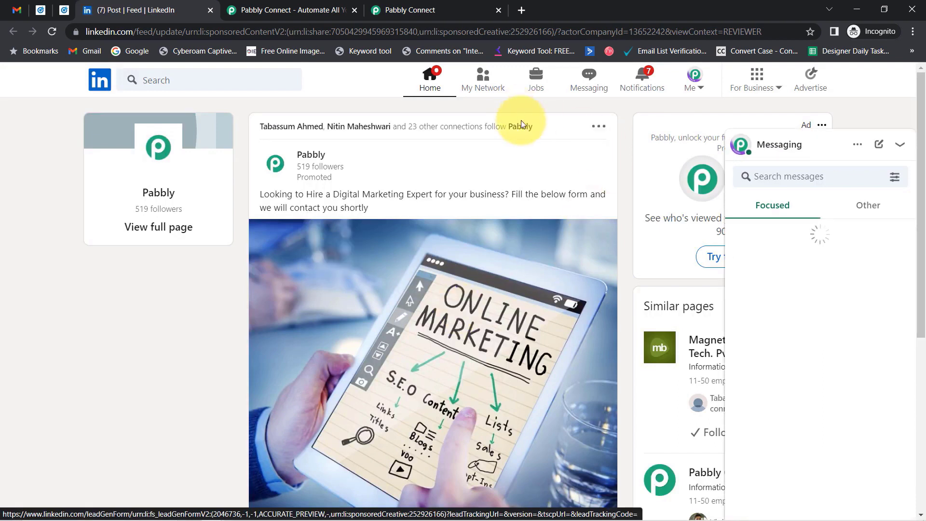
click(900, 144)
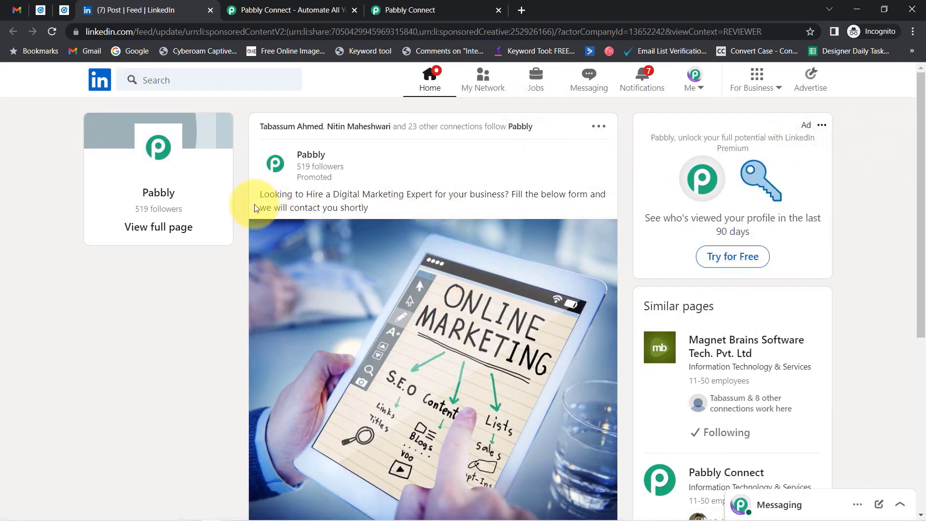
drag(269, 195, 368, 208)
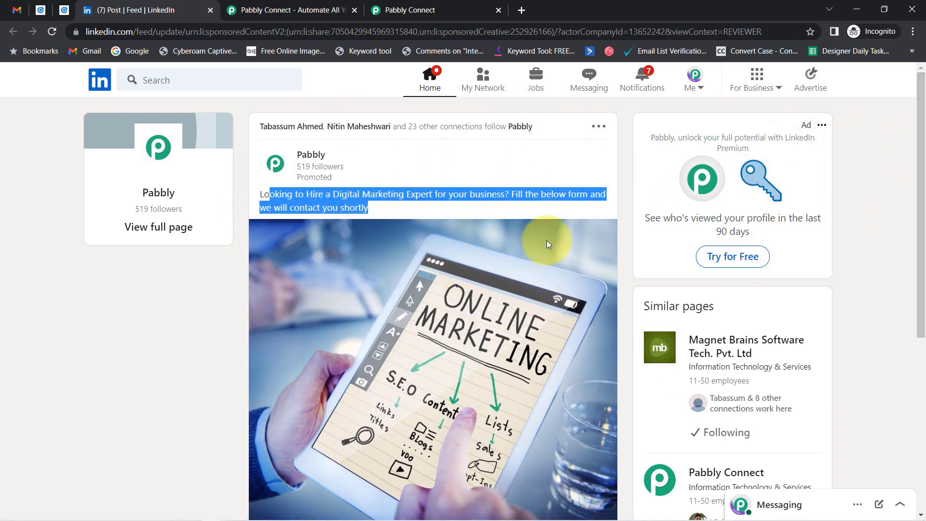
click(357, 207)
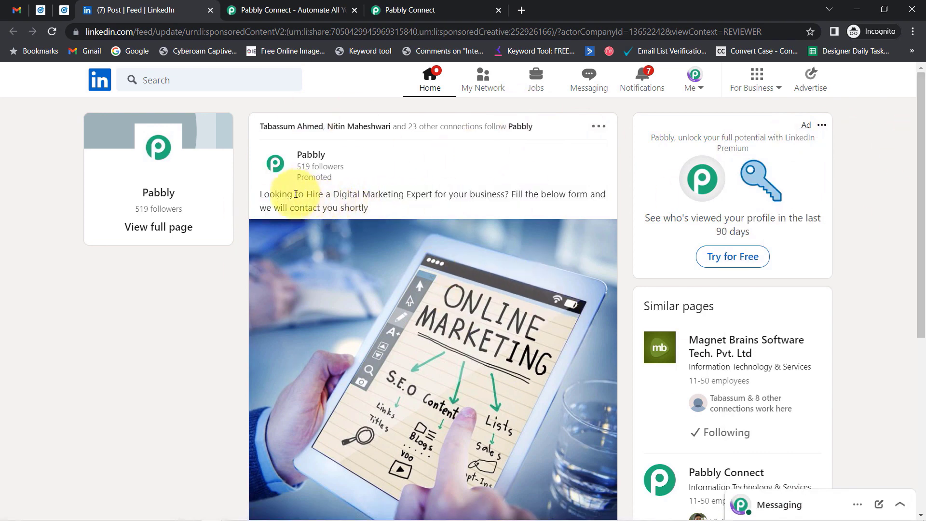
drag(295, 195, 524, 195)
drag(524, 195, 372, 215)
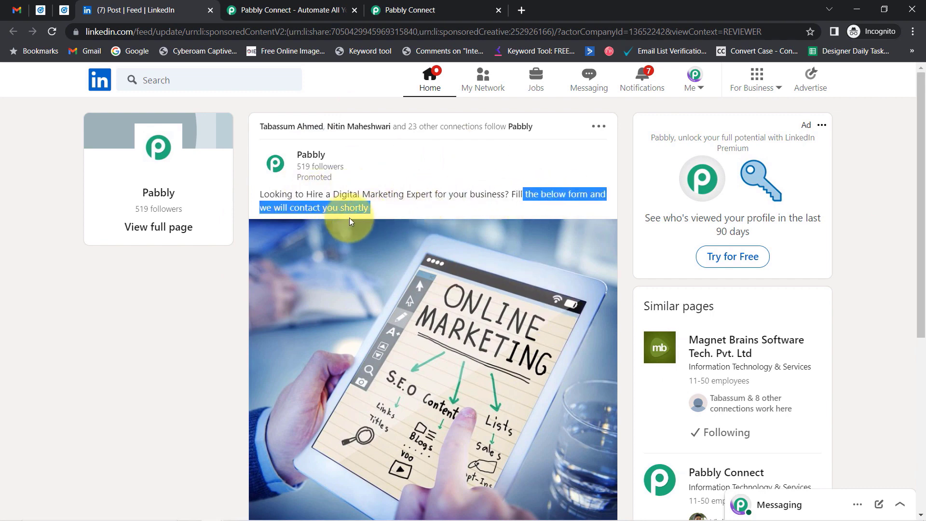
- Scroll down the post and open its lead-gen form via Apply Now
drag(921, 187, 909, 282)
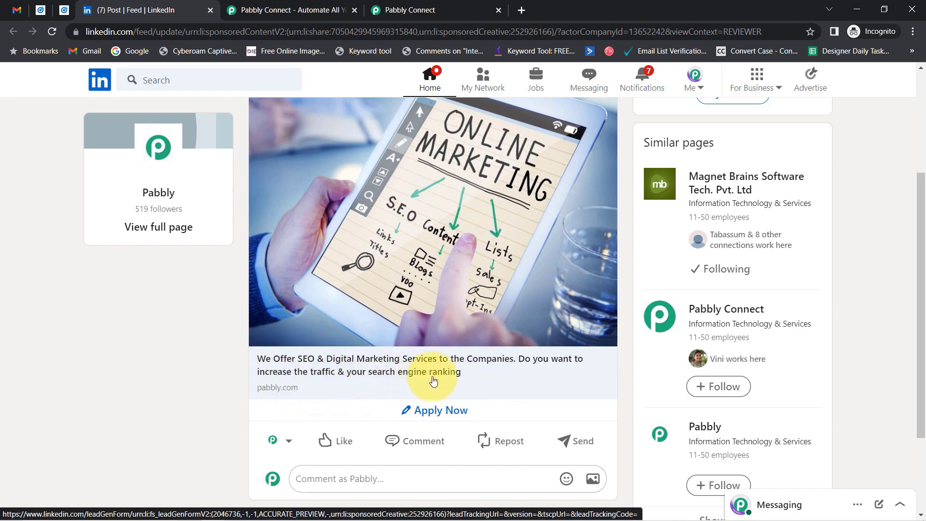
click(437, 411)
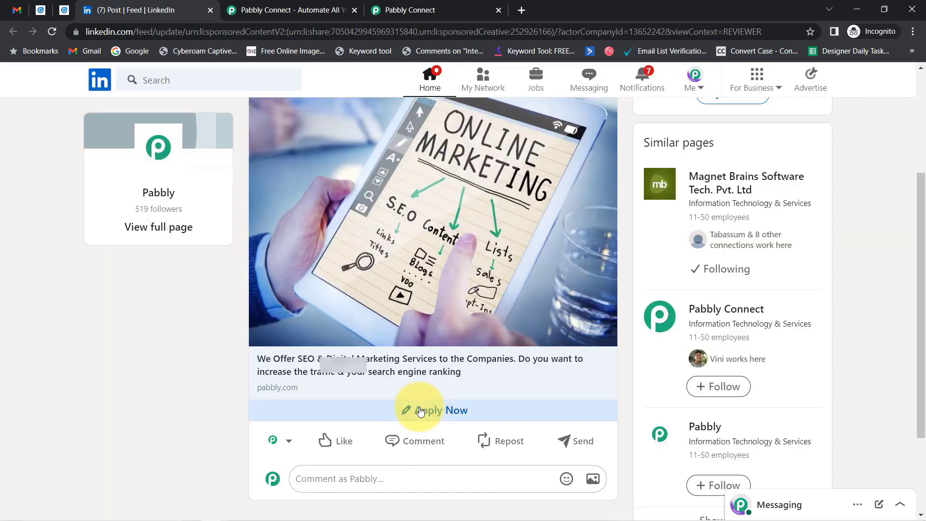
click(425, 408)
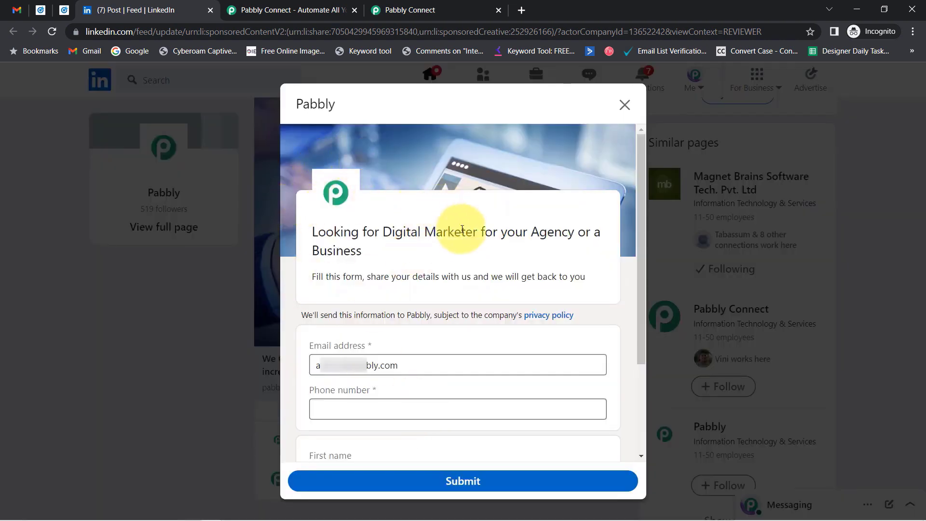
- Replace the lead form's prefilled Email address with a test e-mail address
click(347, 366)
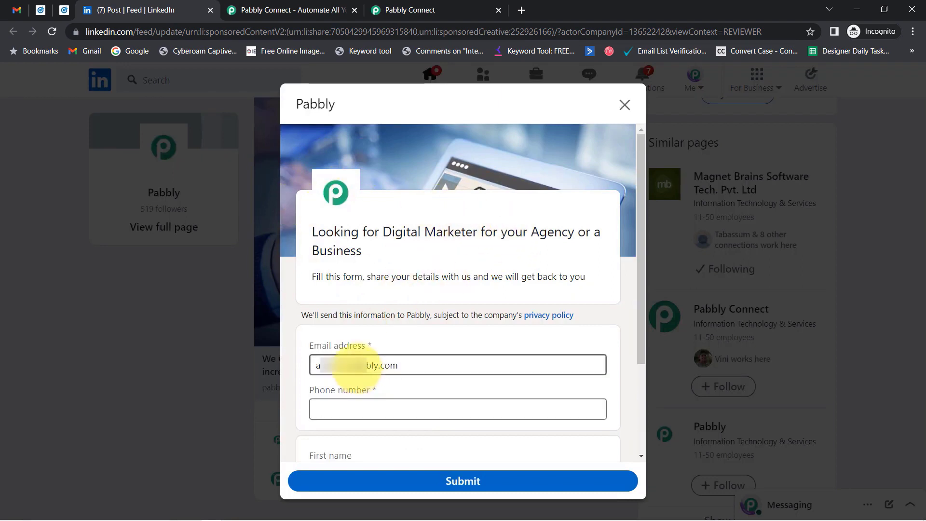
key(BackSpace)
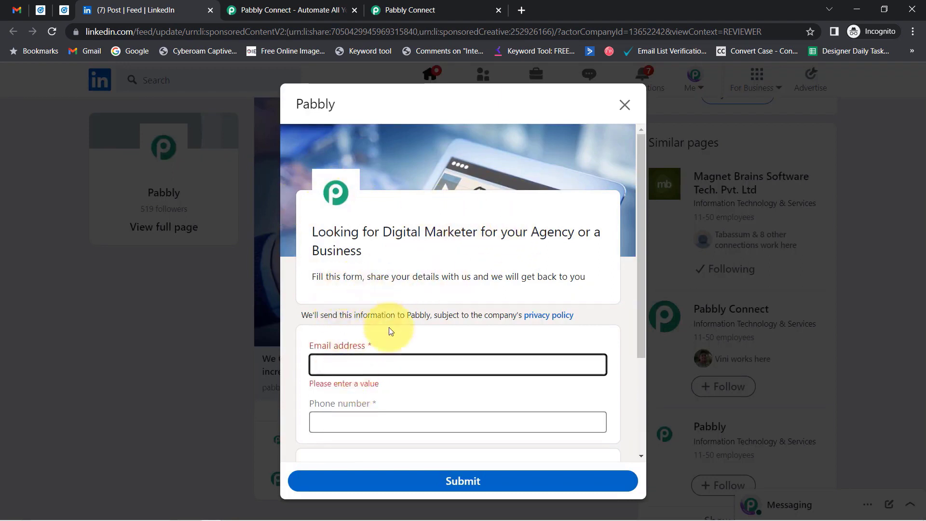
drag(333, 232, 410, 280)
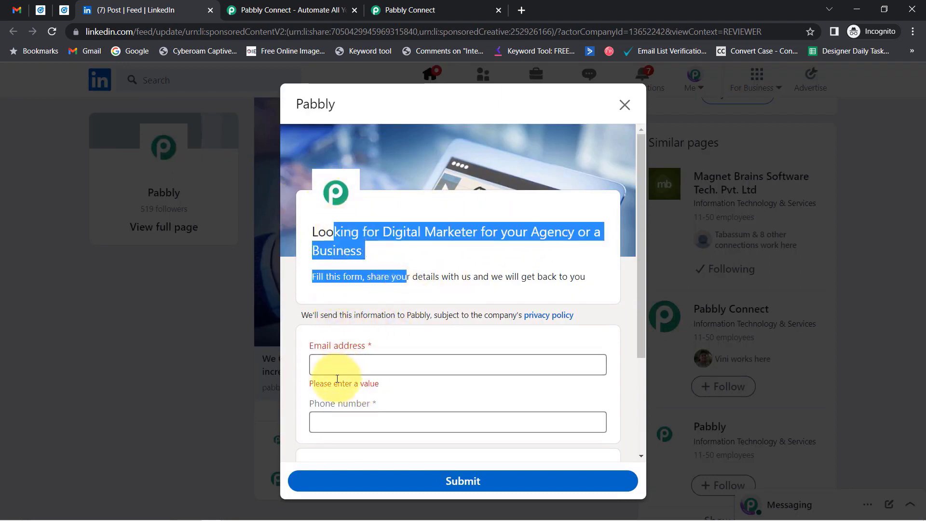
click(336, 362)
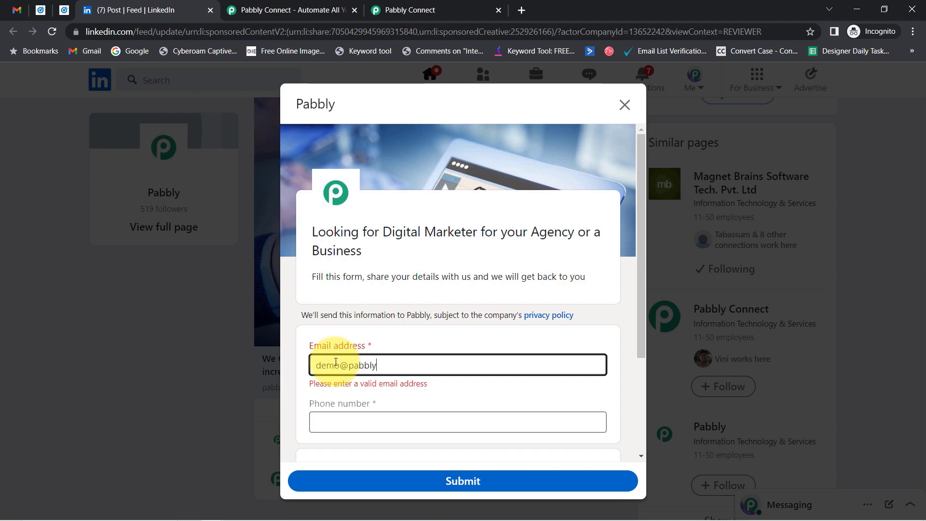
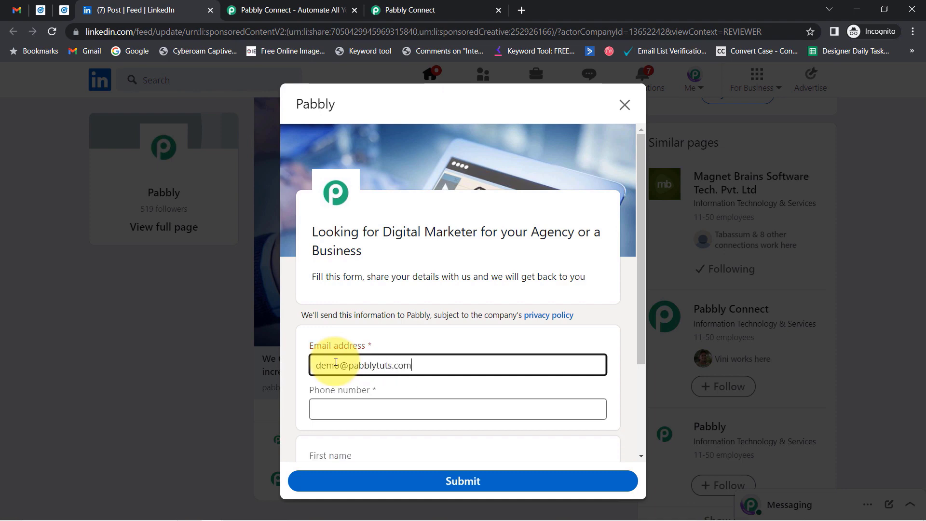
- Enter a test phone number, then go back to the Campaign Manager ads list
key(Tab)
text(+9)
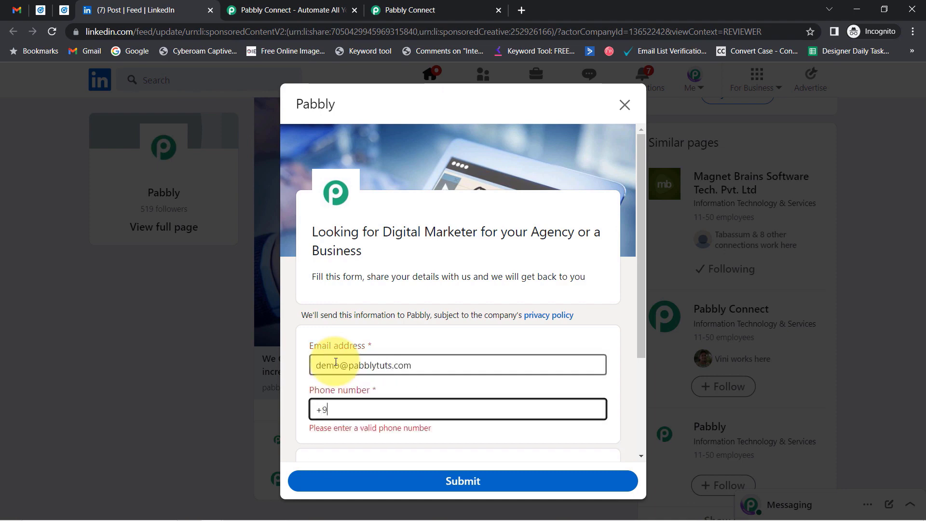
text(1966666666)
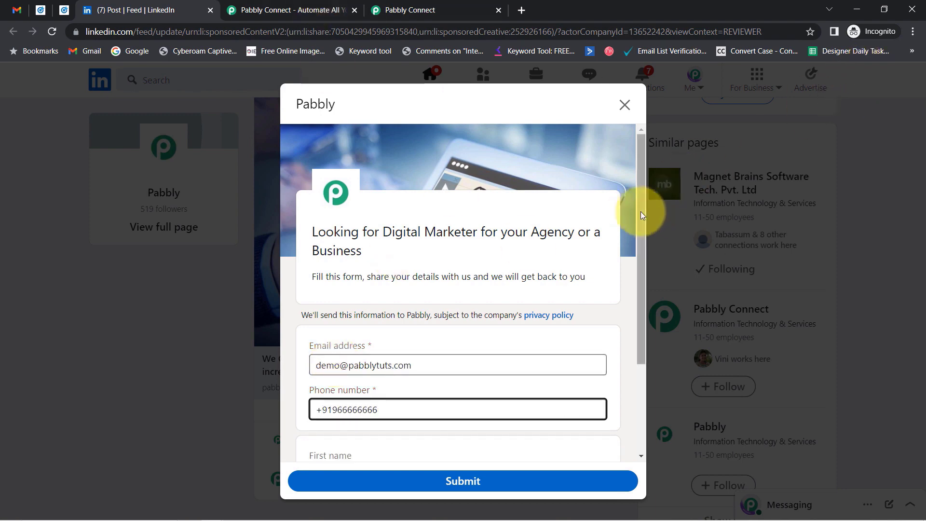
drag(641, 212, 652, 323)
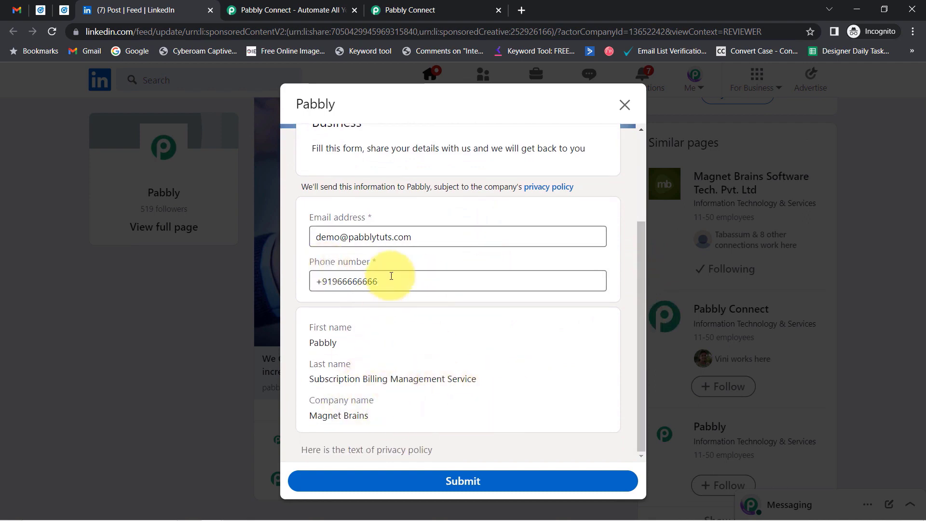
click(59, 13)
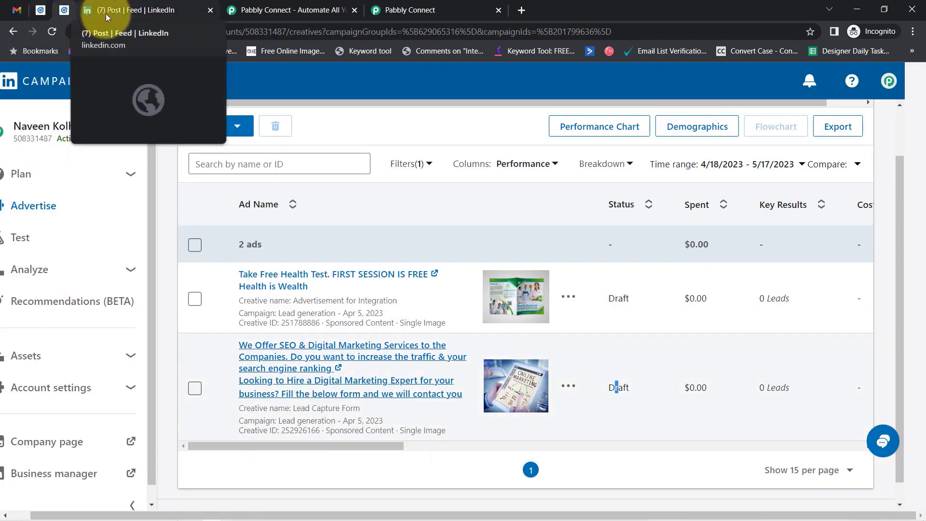
- Open the second Lead generation ad's sponsored post from the Campaign Manager ads list
click(106, 13)
click(41, 9)
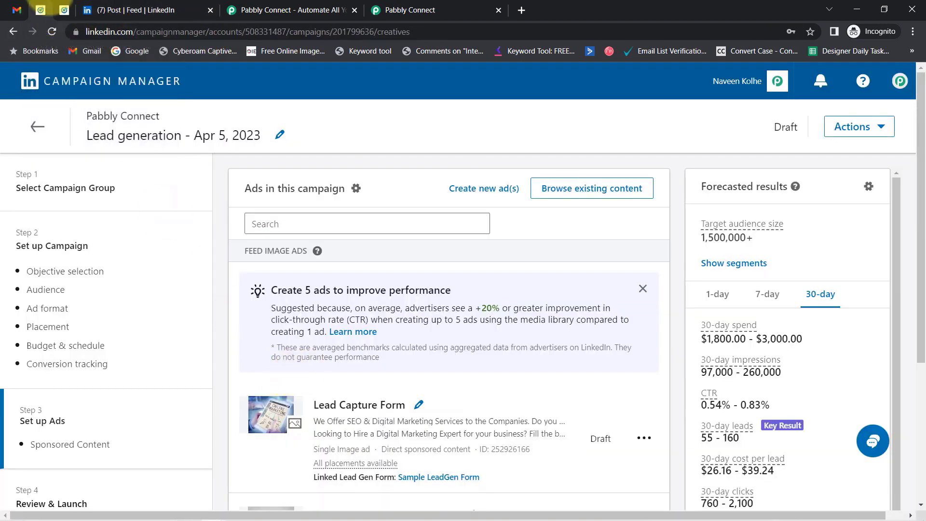
click(64, 11)
click(291, 359)
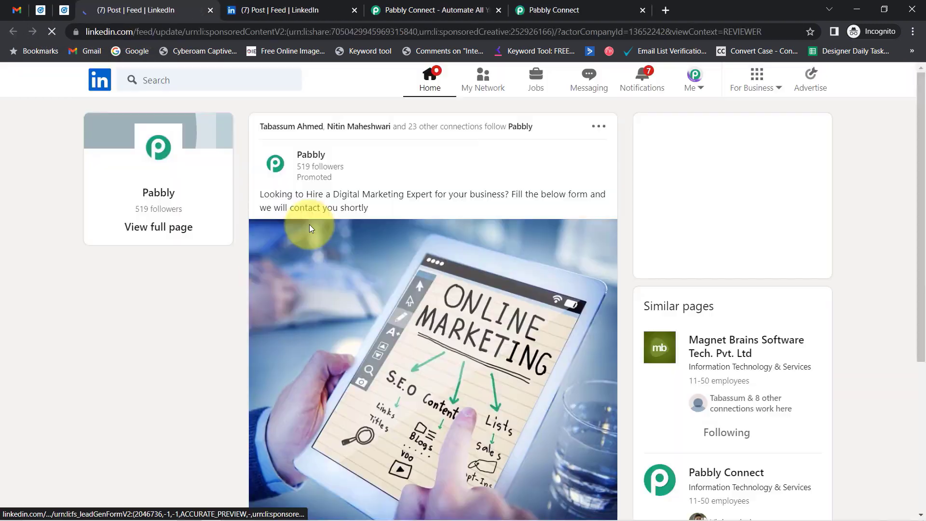
- Check the profile's first and last name in its Edit intro form
click(692, 87)
click(631, 198)
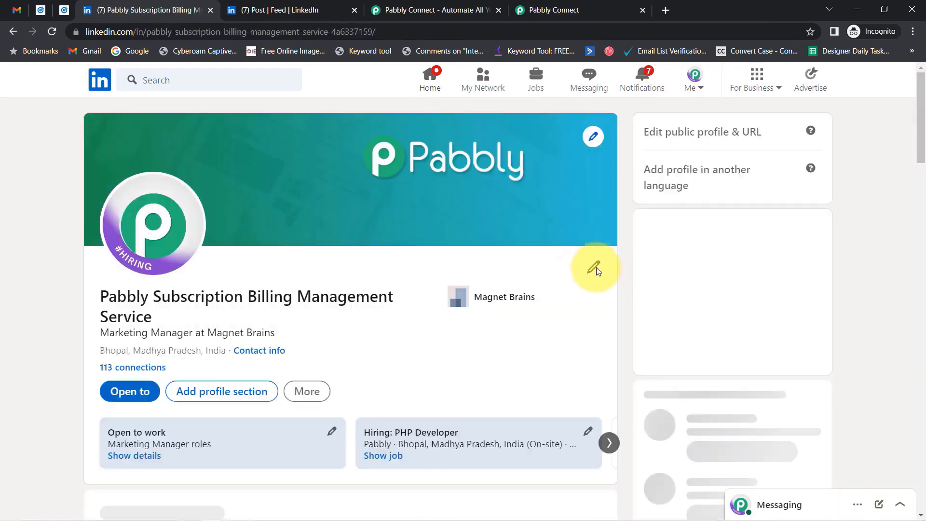
click(594, 268)
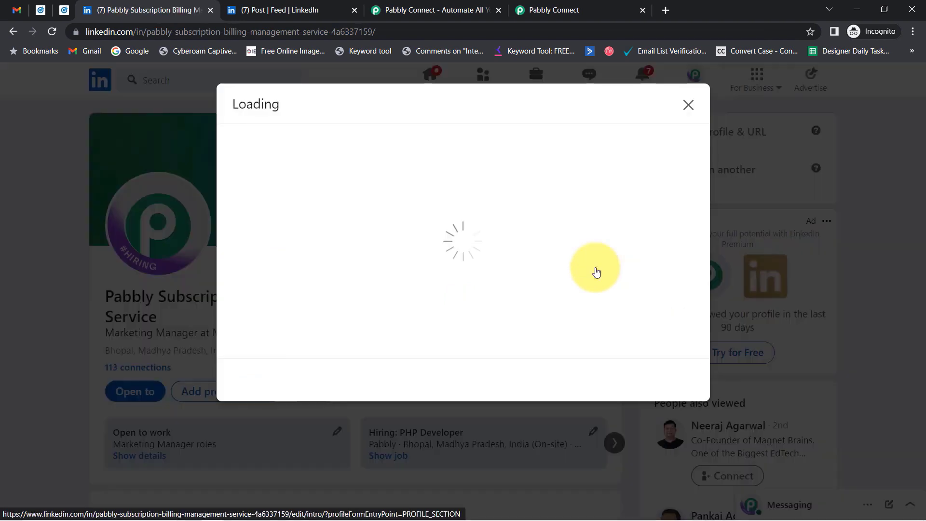
click(272, 208)
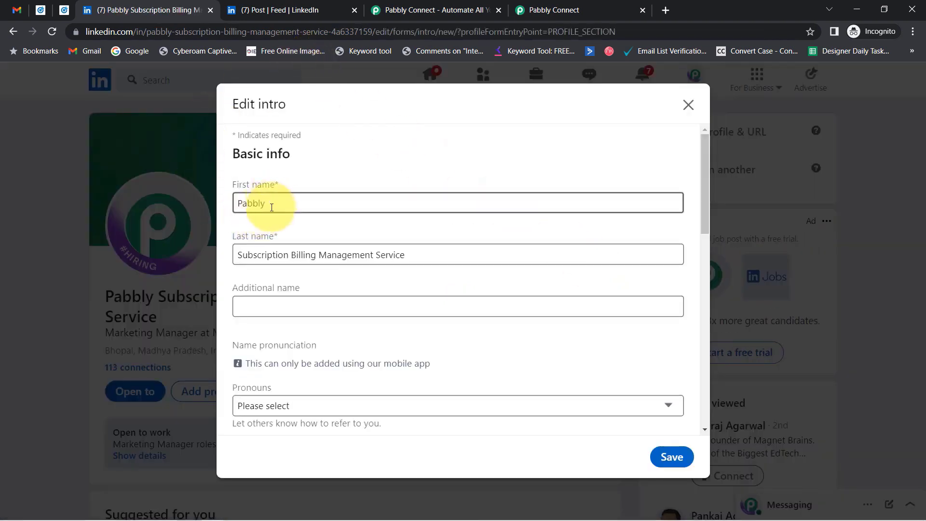
drag(270, 208, 244, 209)
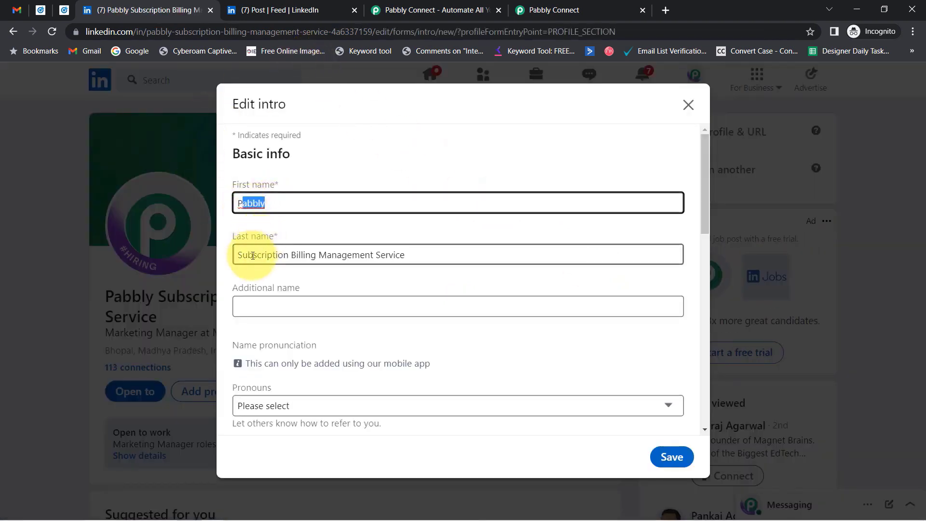
drag(248, 254, 400, 271)
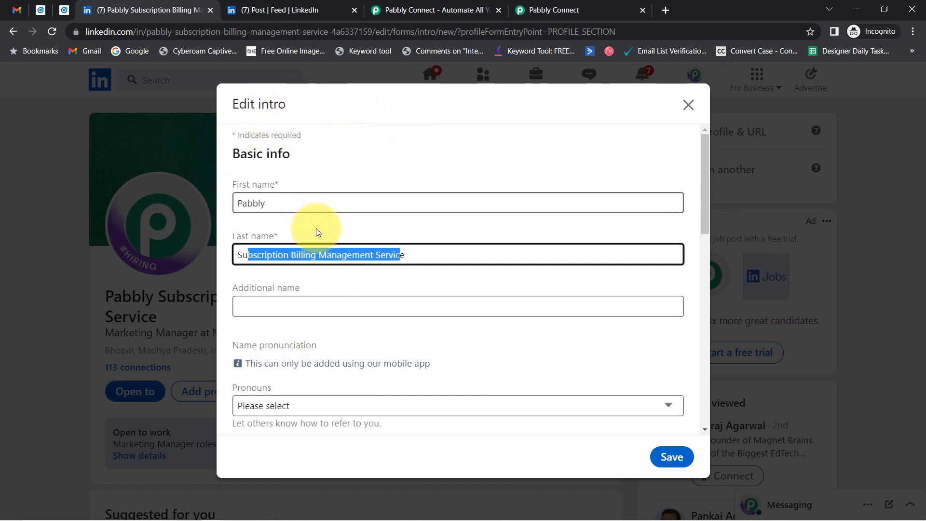
click(265, 211)
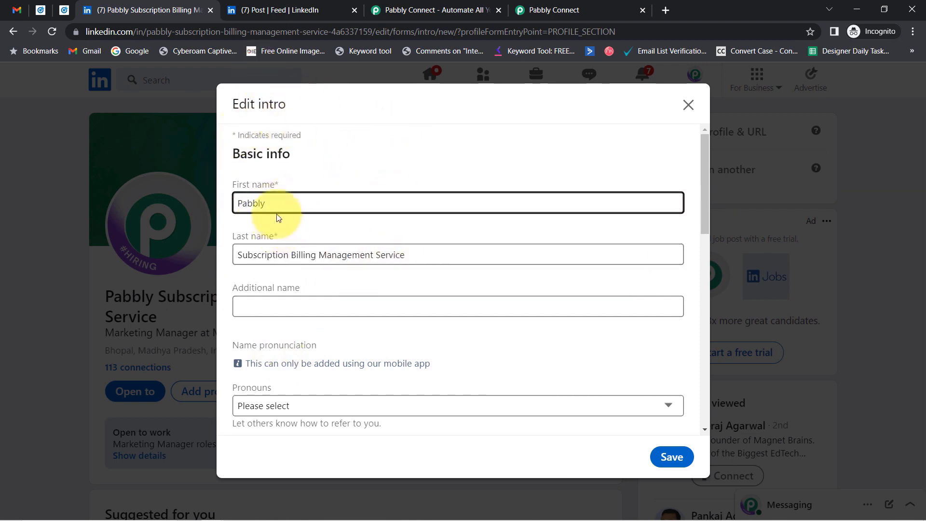
drag(272, 206, 223, 203)
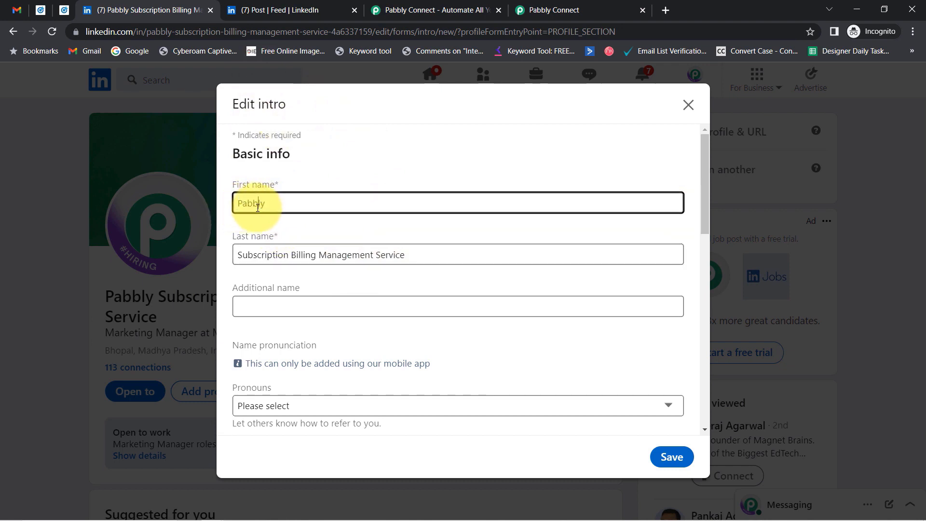
double_click(243, 206)
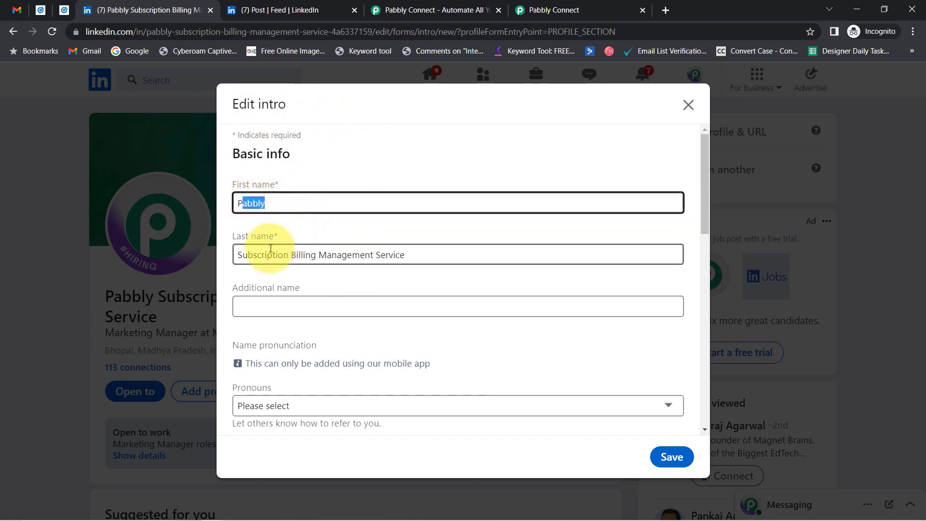
drag(258, 254, 412, 253)
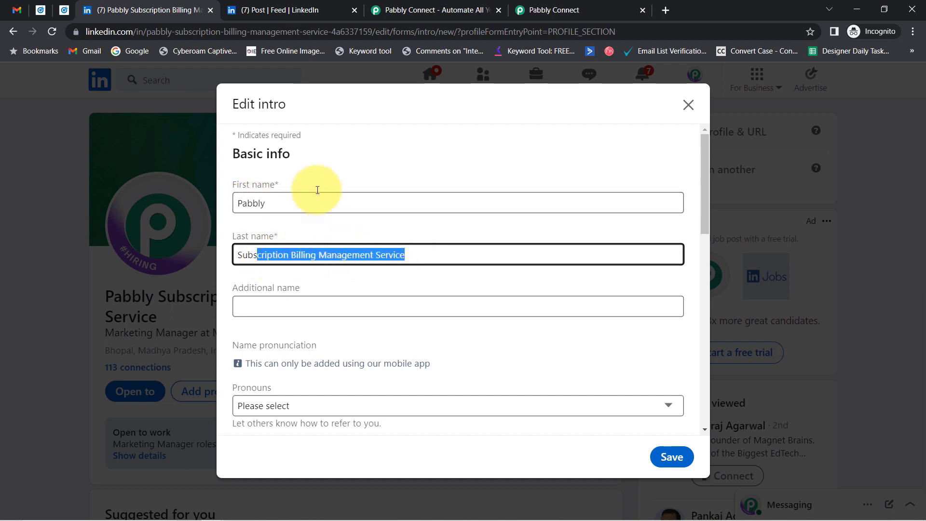
- Submit the sponsored post's lead form as a test lead and request it in the workflow
click(285, 4)
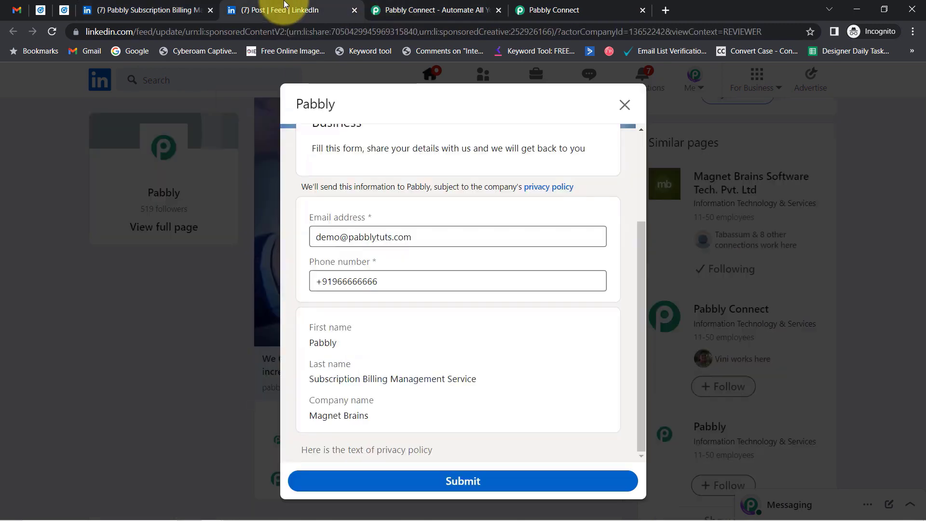
click(464, 482)
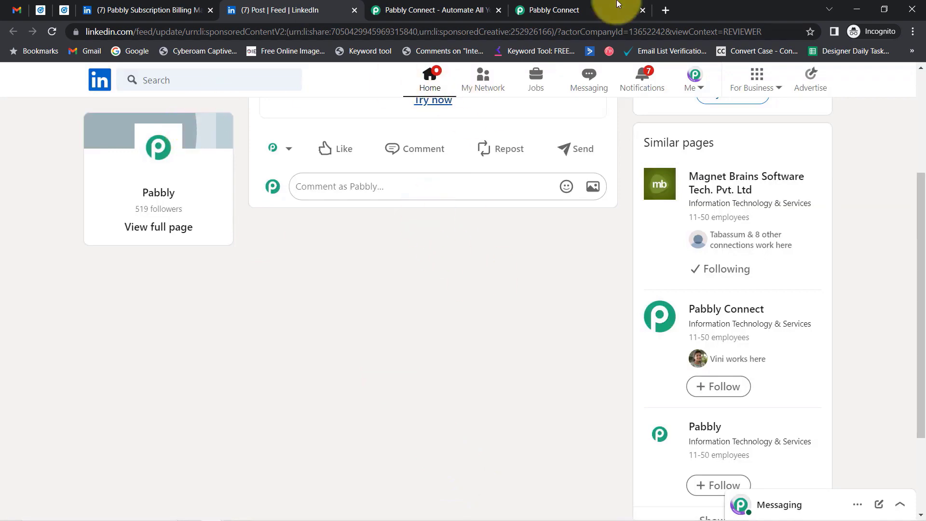
click(585, 9)
click(245, 297)
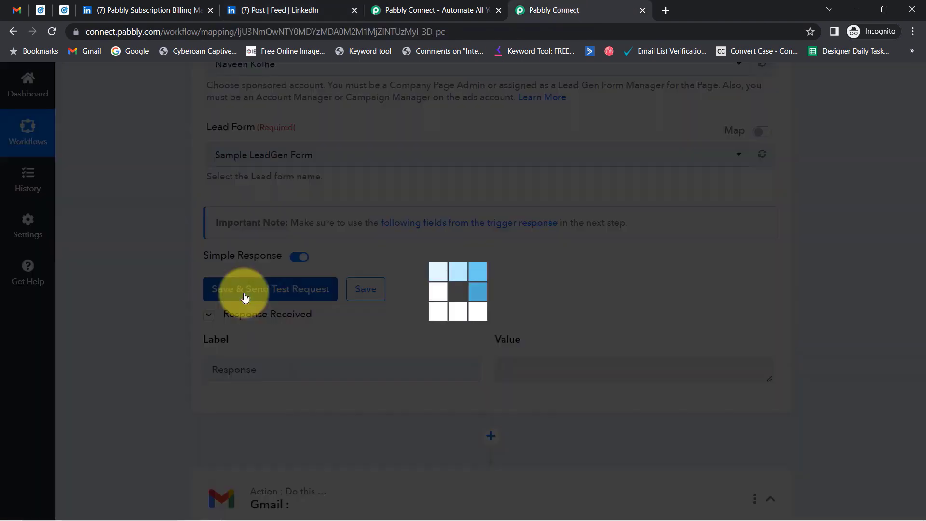
- Close the duplicate tab and find the Form Name 'Sample LeadGen Form' in the response
click(499, 10)
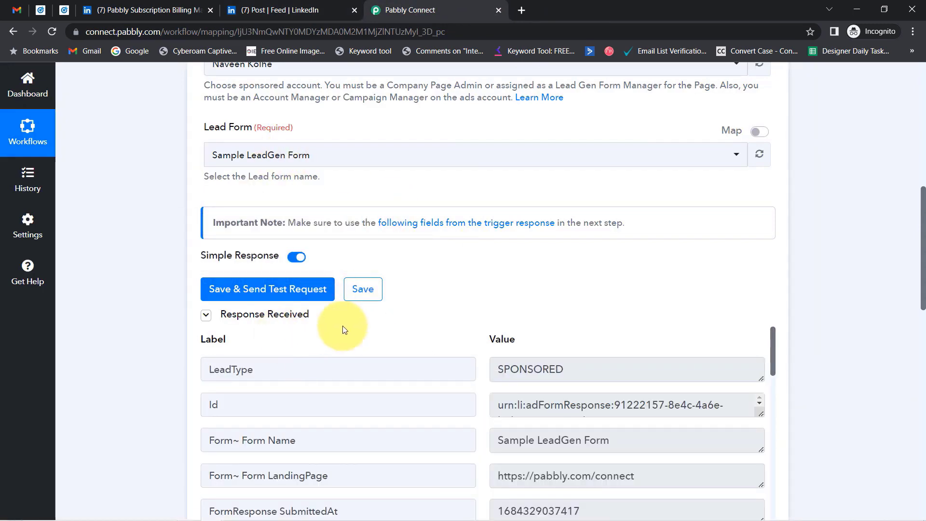
drag(924, 195, 924, 240)
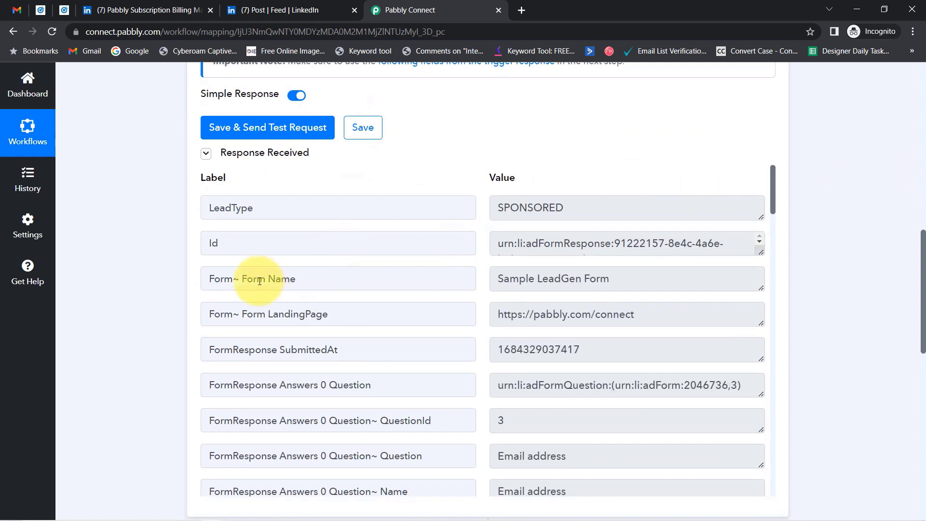
drag(239, 280, 311, 278)
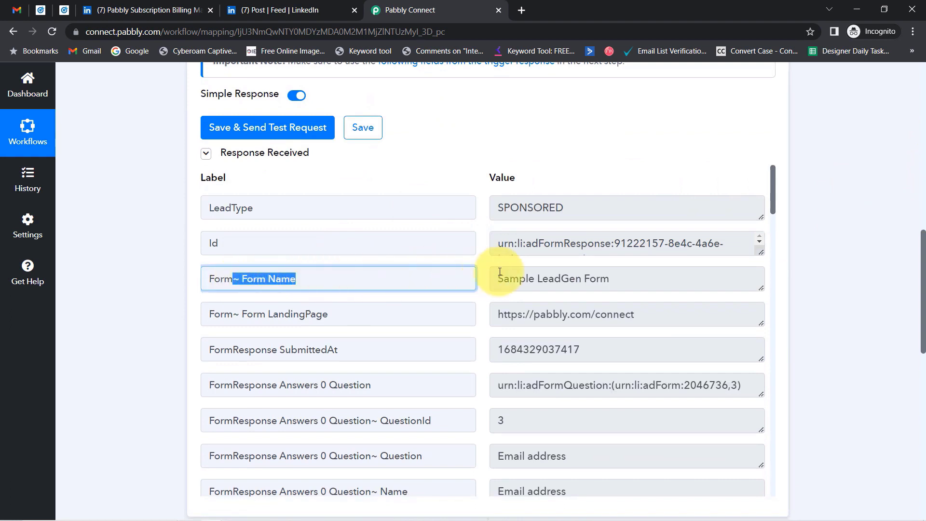
drag(519, 278, 609, 278)
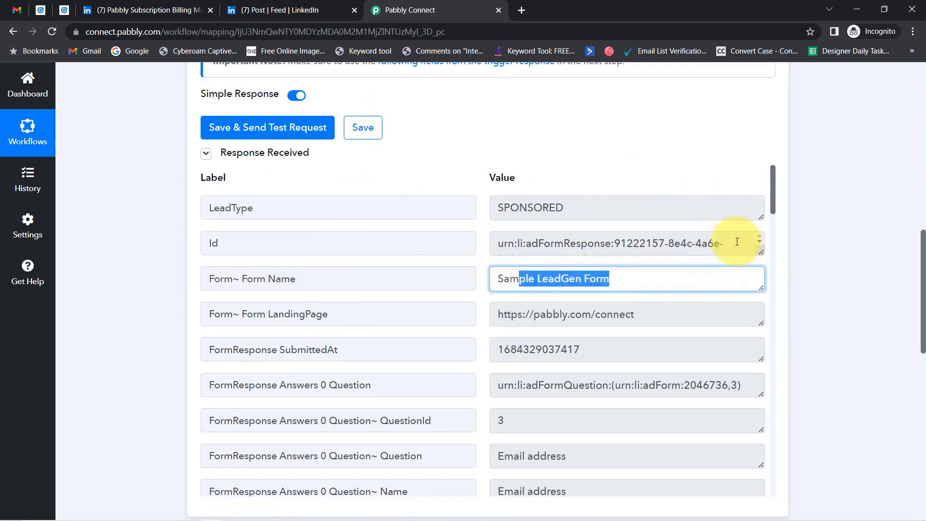
- Review the lead's email, phone, last name and Magnet Brains company in the response
drag(772, 201, 770, 245)
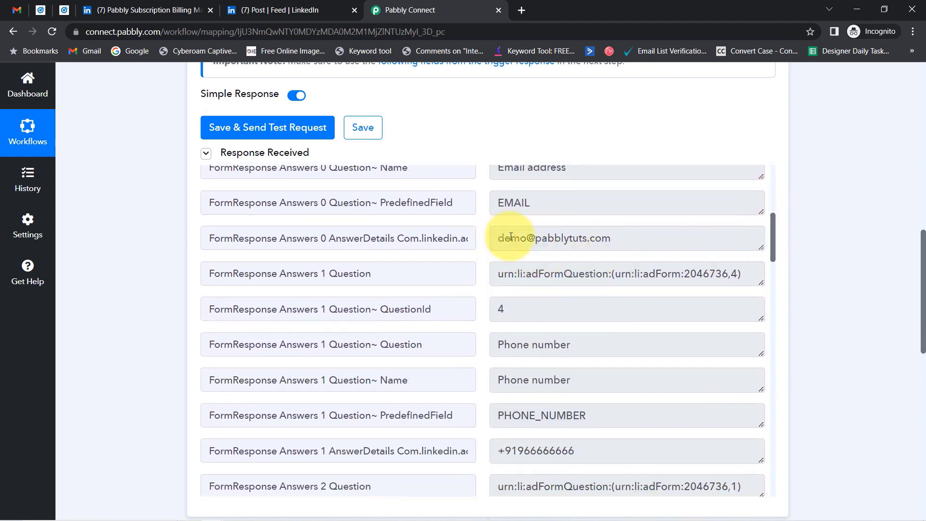
drag(511, 239, 647, 241)
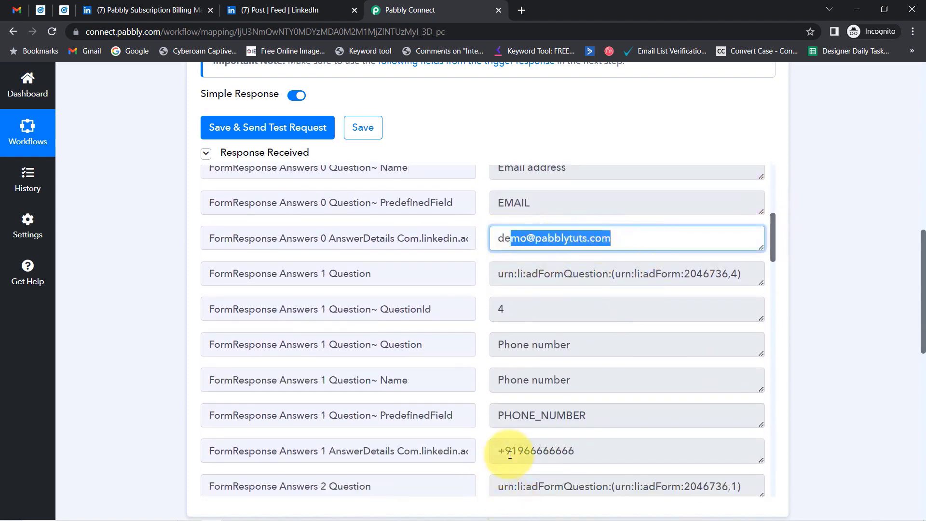
drag(517, 451, 589, 451)
drag(774, 225, 786, 310)
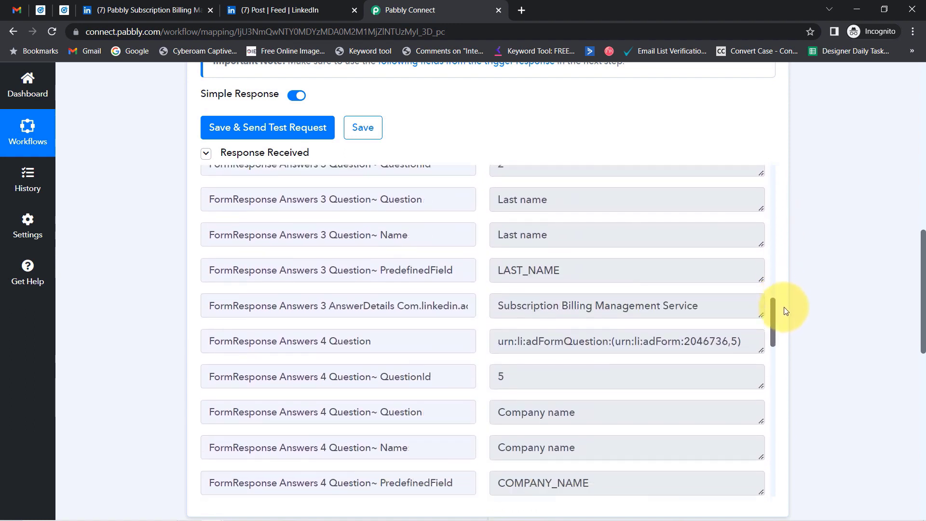
drag(546, 305, 776, 313)
drag(497, 265, 524, 265)
drag(770, 286, 782, 347)
drag(570, 272, 420, 271)
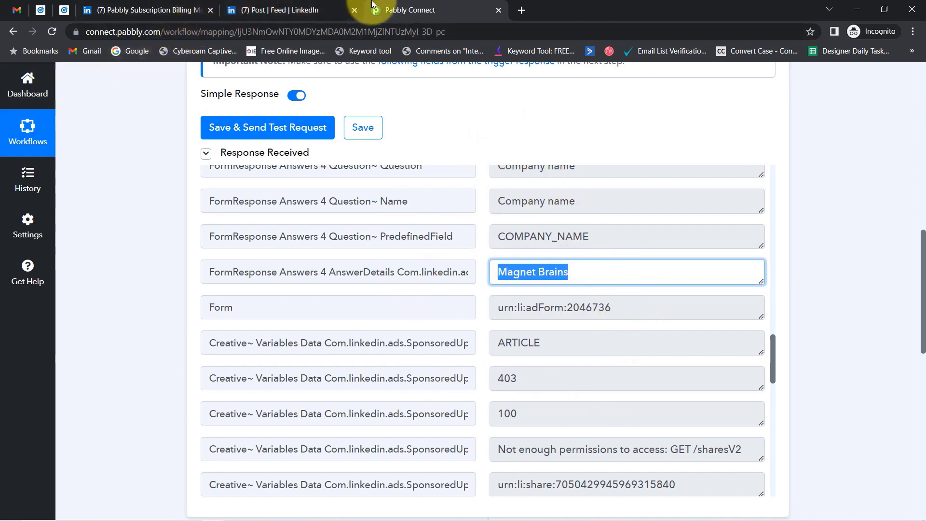
- Close the extra LinkedIn profile and feed post tabs
click(64, 10)
click(41, 10)
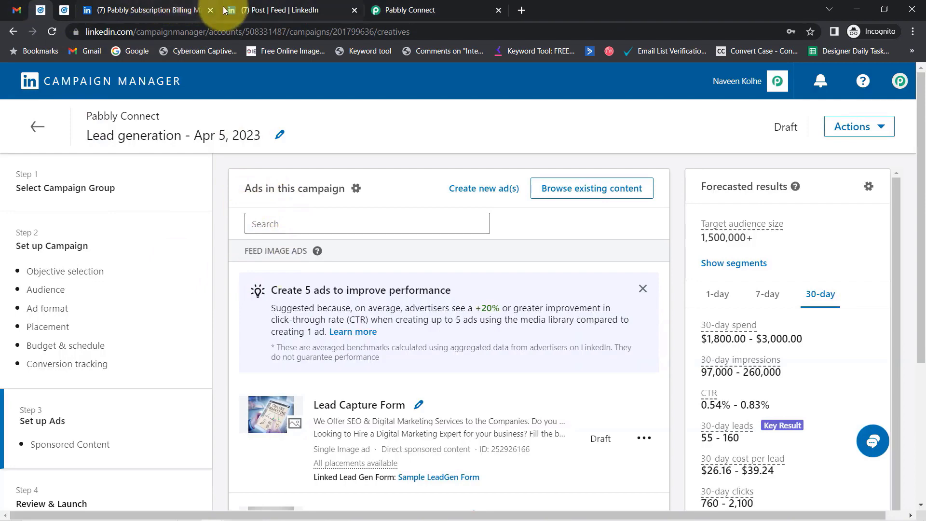
click(206, 13)
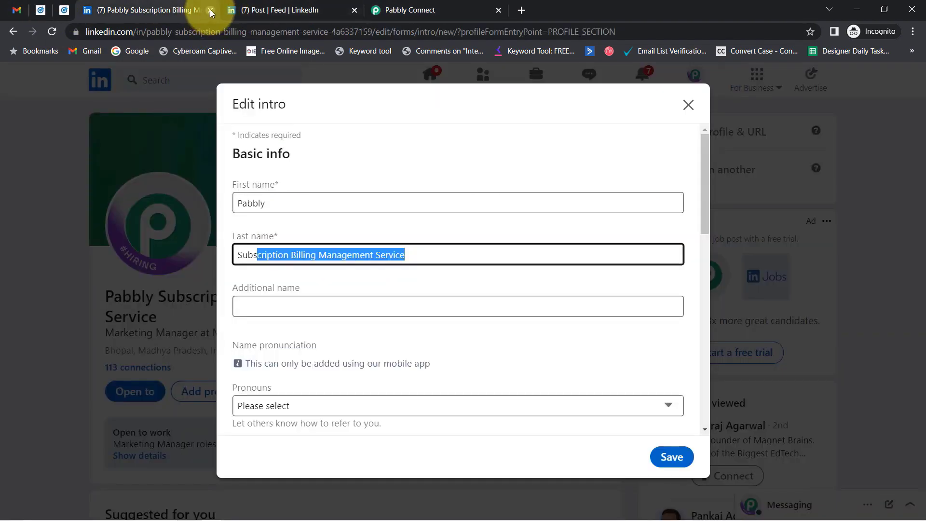
click(210, 10)
click(210, 10)
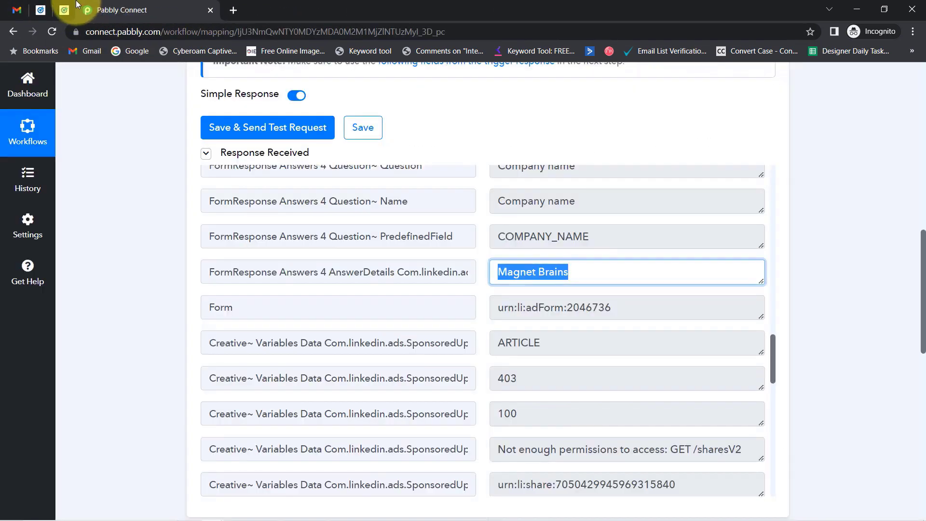
- Return Campaign Manager to its campaigns list with Assets expanded, then go back to the workflow
click(44, 11)
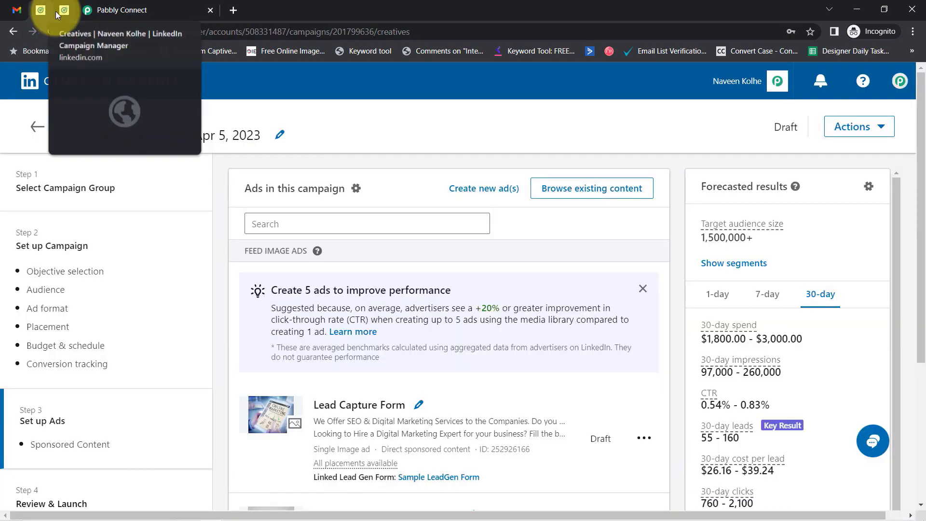
click(37, 130)
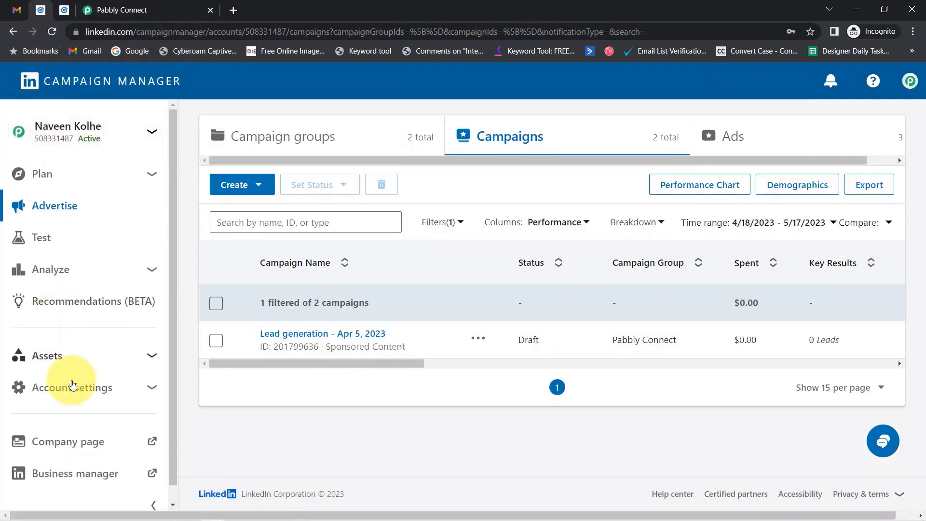
click(57, 355)
click(154, 9)
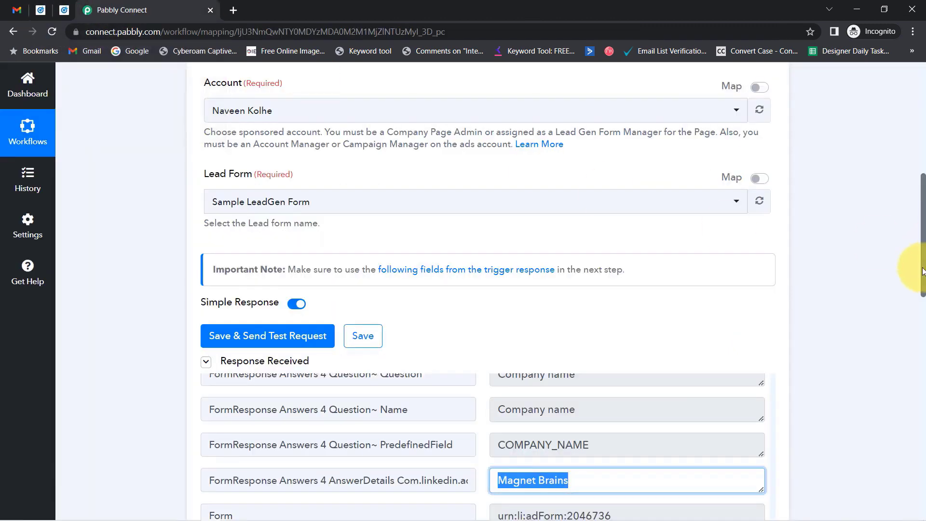
- Scroll past the 10-minute LinkedIn trigger down to the Gmail action card
drag(923, 270, 912, 149)
mouse_move(676, 255)
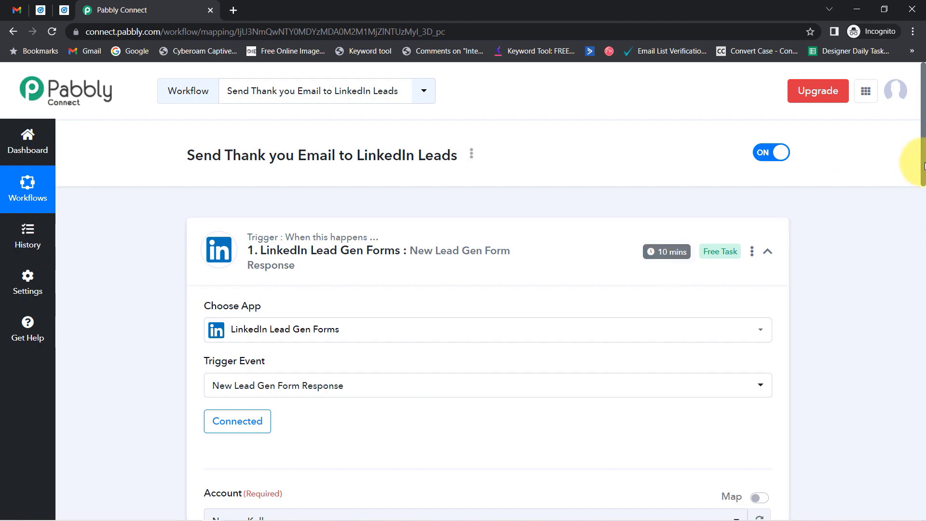
drag(924, 166, 920, 425)
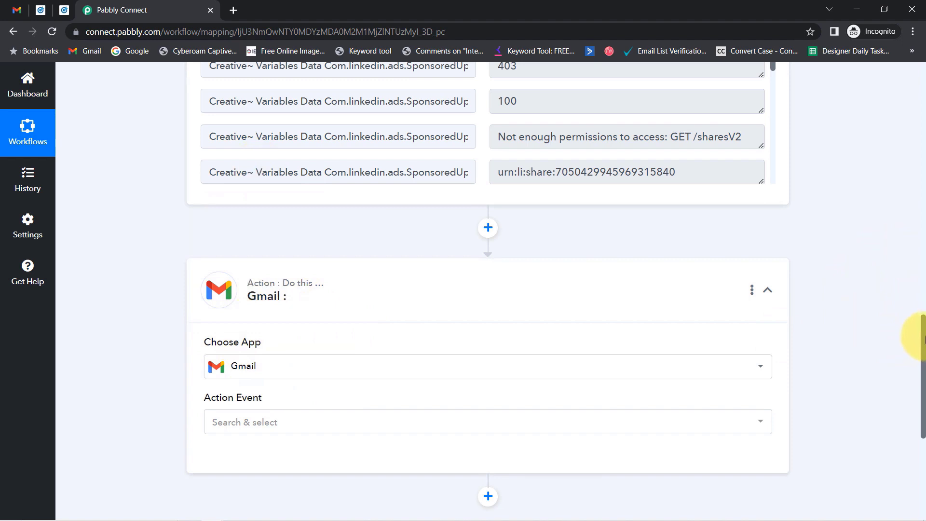
drag(923, 337, 922, 386)
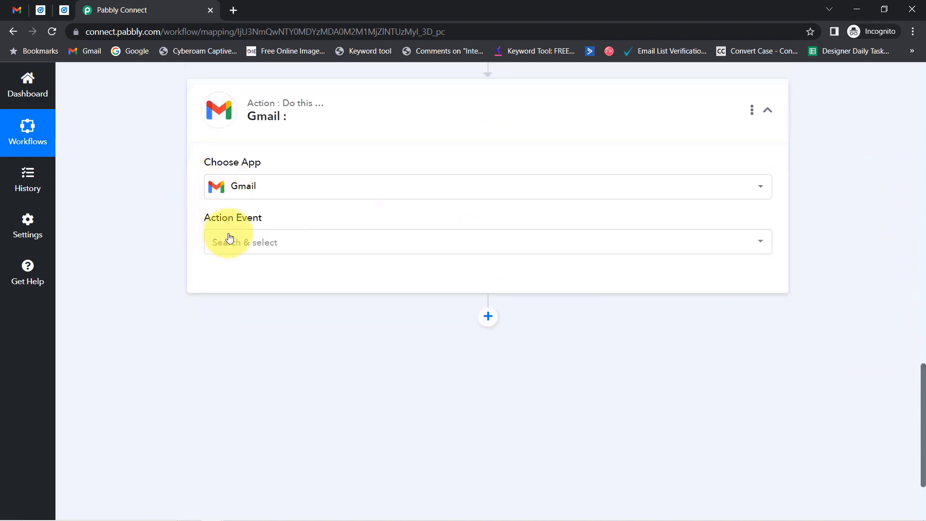
- Choose Send Email as the Gmail action event
click(257, 246)
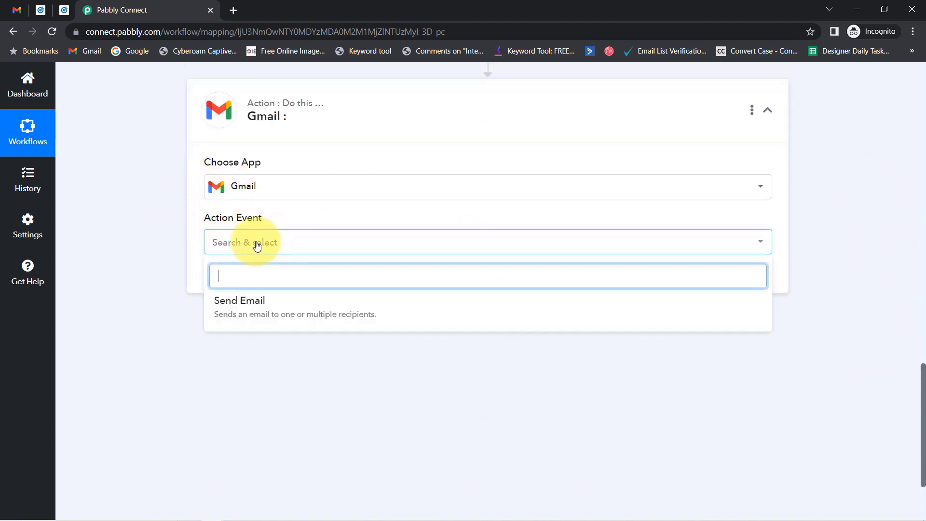
click(254, 309)
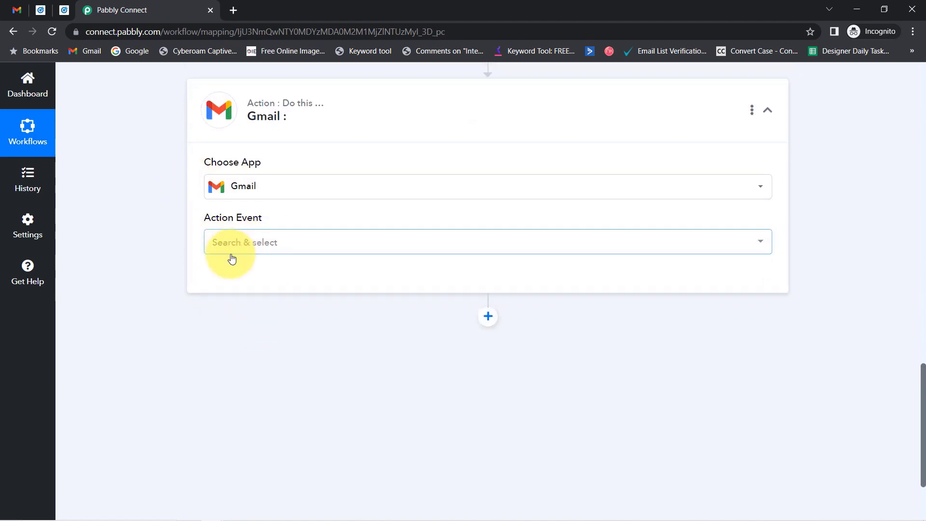
click(215, 242)
click(242, 305)
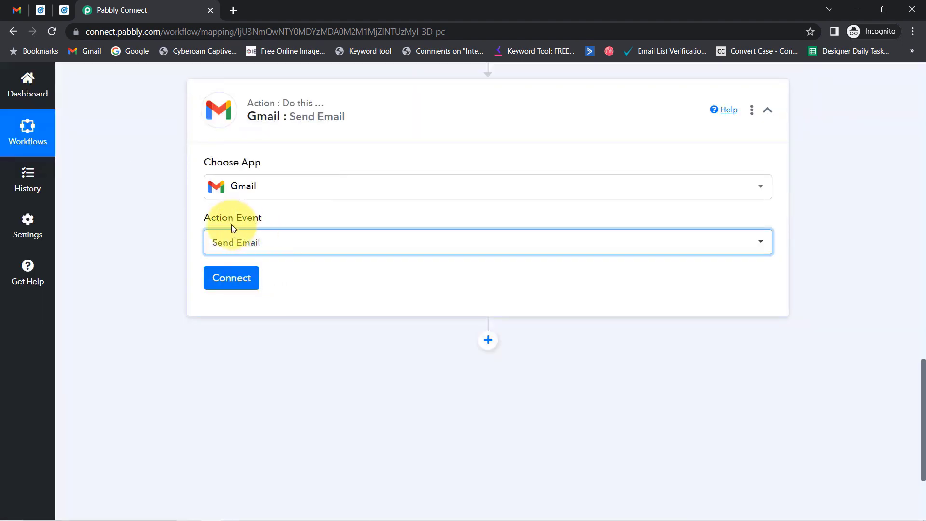
drag(206, 218, 231, 220)
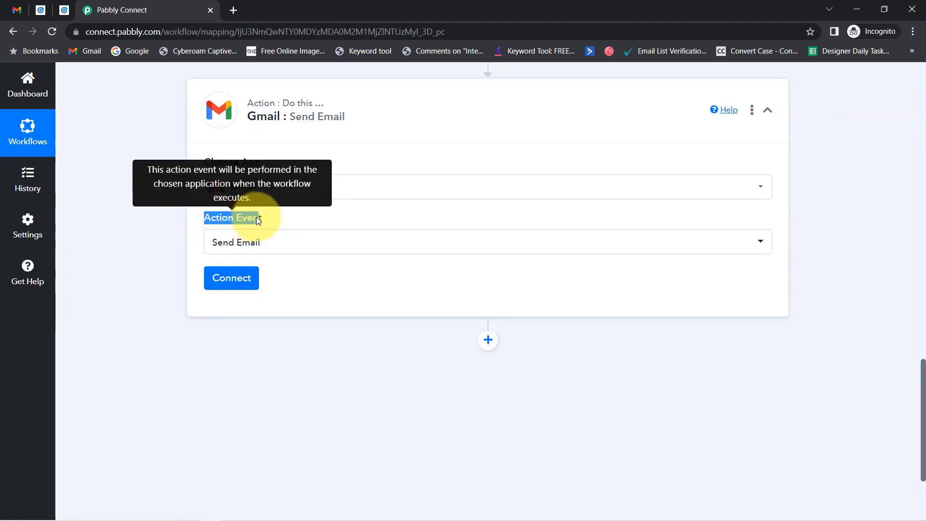
- Connect the Gmail action through the existing Gmail #4 connection and save
click(230, 280)
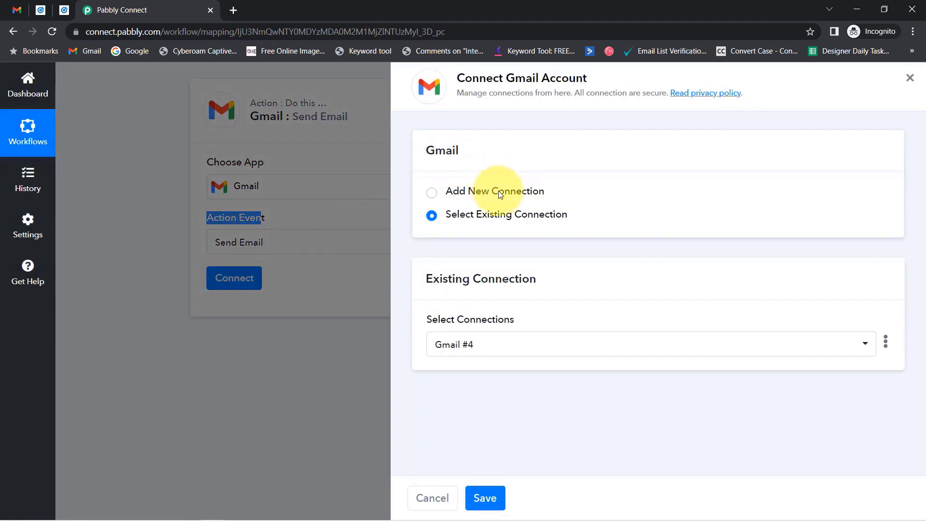
click(501, 193)
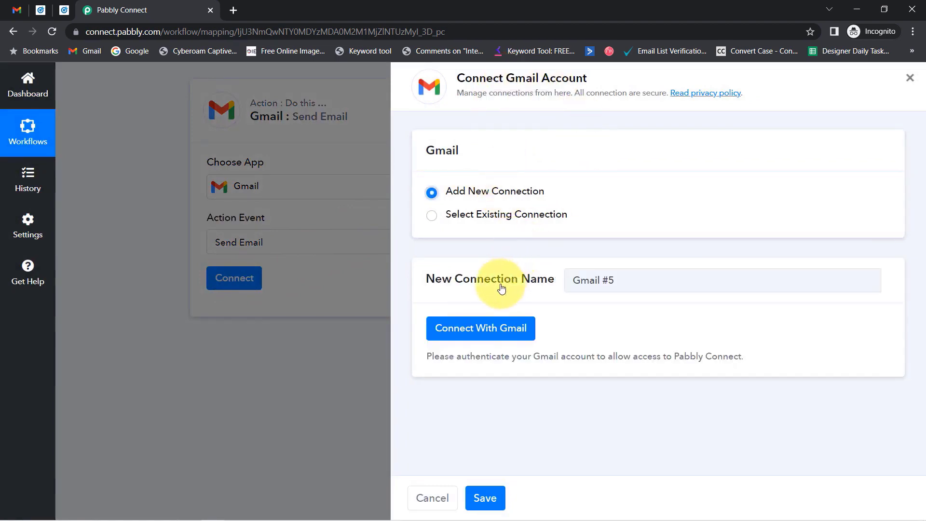
click(466, 328)
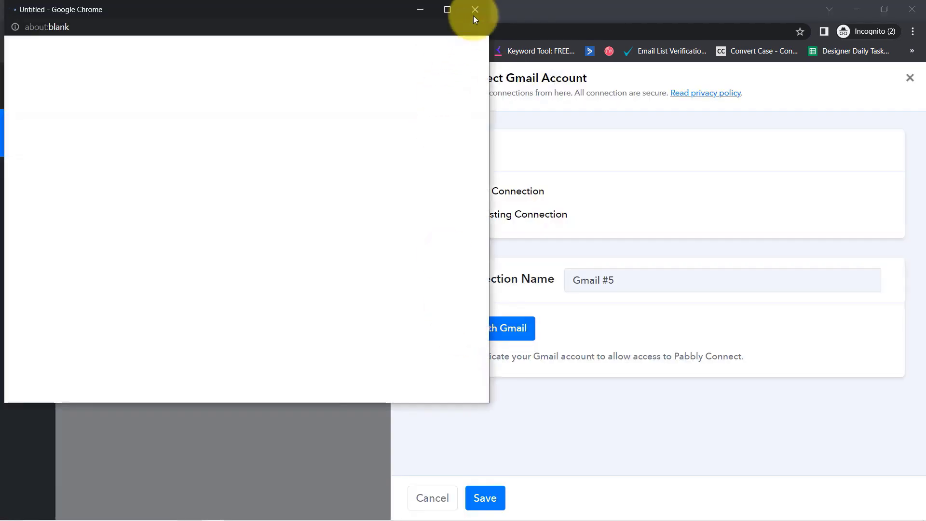
click(474, 10)
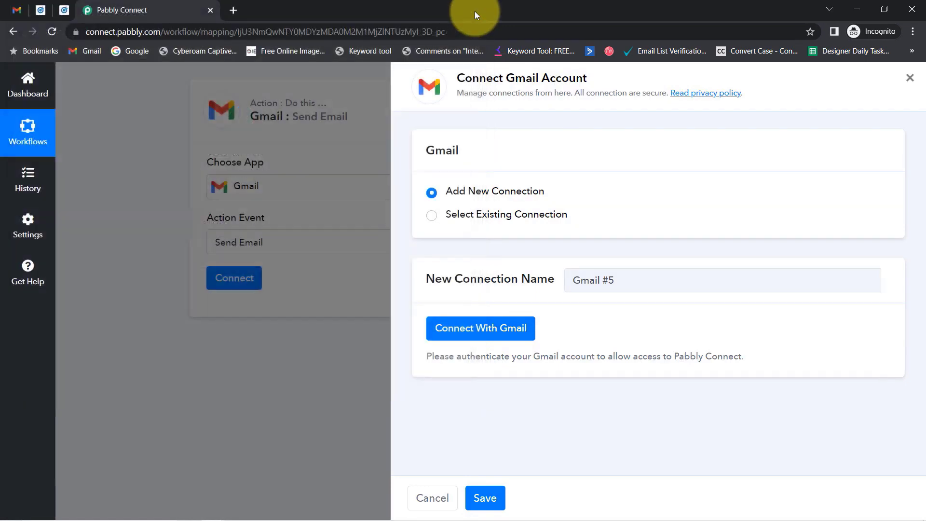
click(490, 220)
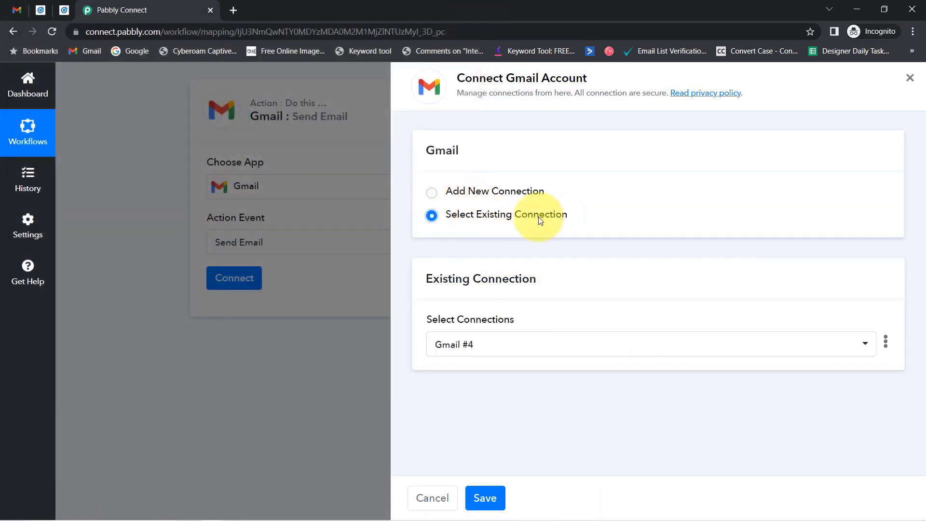
click(485, 498)
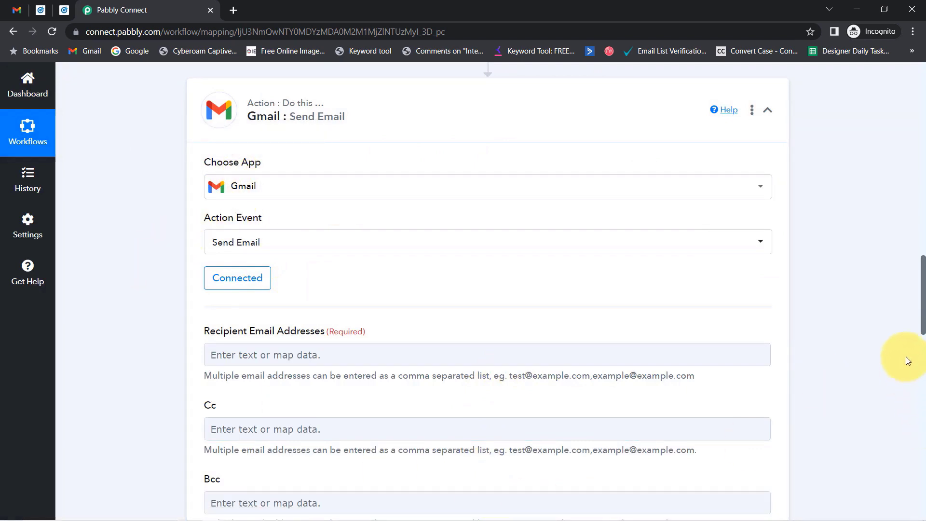
- Review the empty Recipient, Cc, Bcc, Sender Name and Subject fields, then scroll up to the trigger response
drag(923, 277, 923, 298)
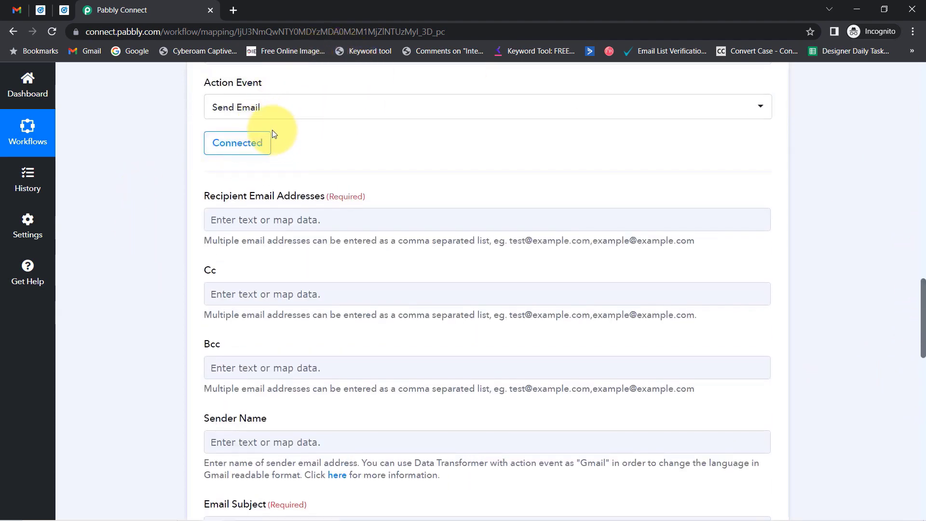
drag(204, 194, 310, 196)
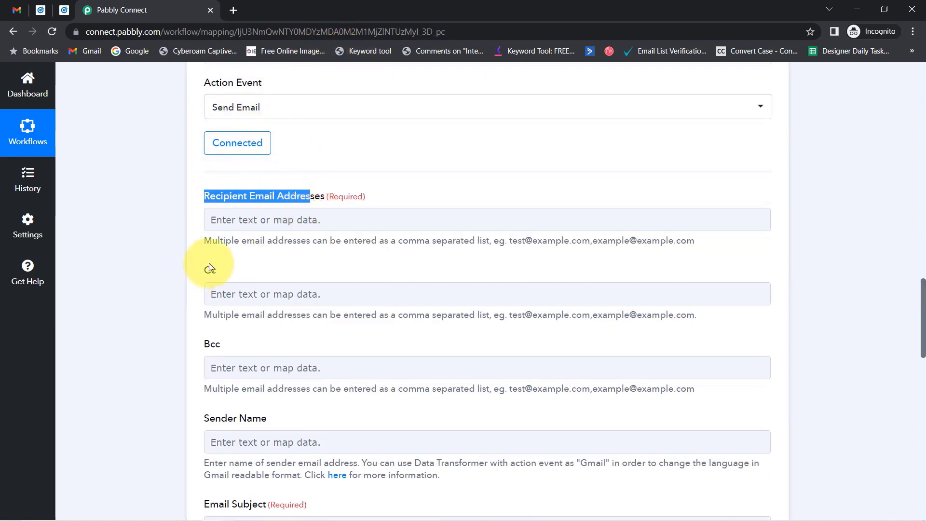
drag(210, 267, 212, 270)
drag(220, 344, 211, 344)
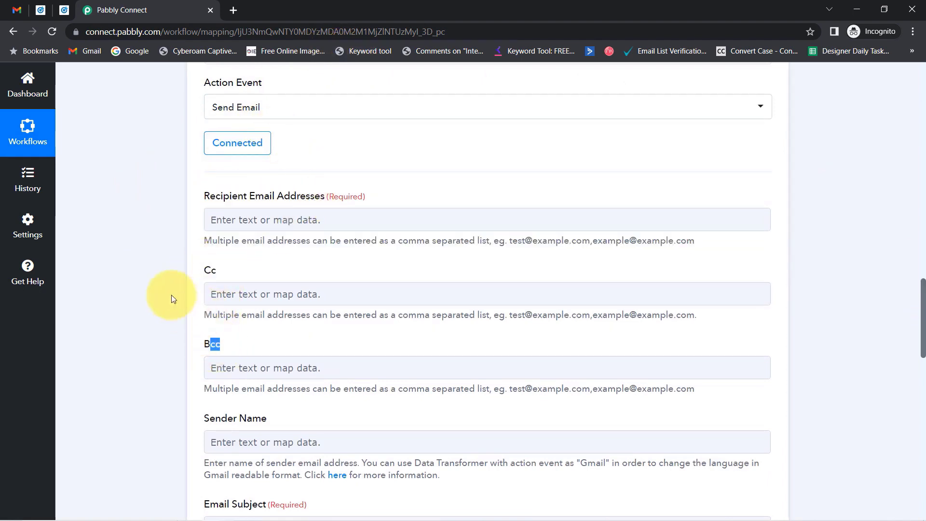
click(282, 218)
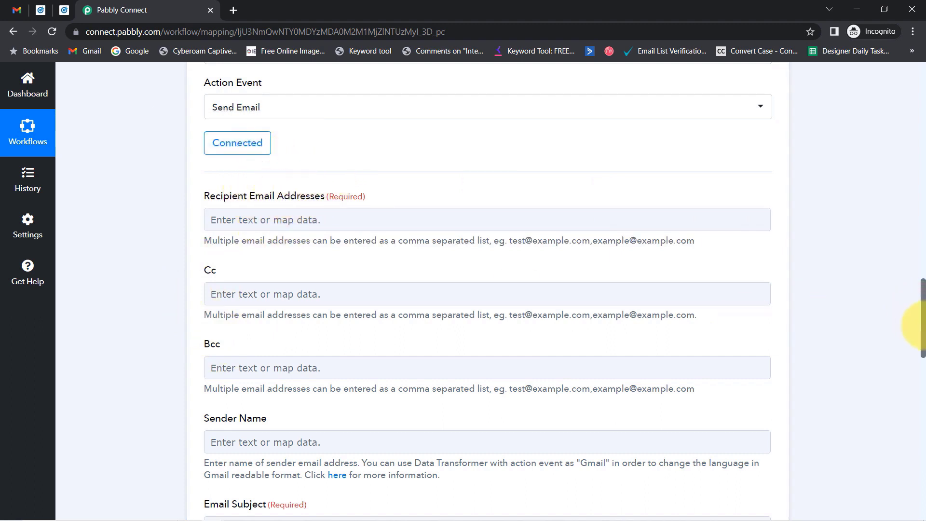
drag(922, 325, 916, 232)
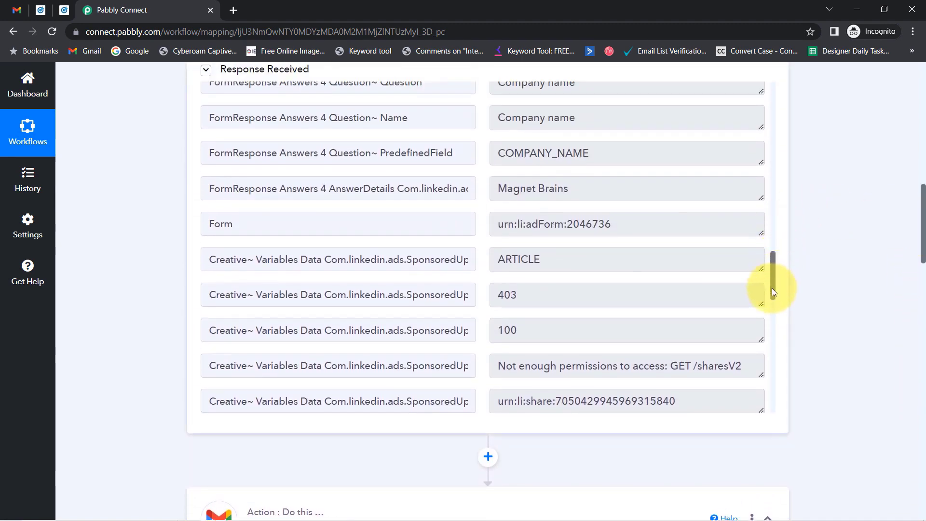
- Locate the lead's phone and email answers, then scroll back down to the Send Email fields
drag(772, 288, 765, 184)
drag(500, 257, 592, 251)
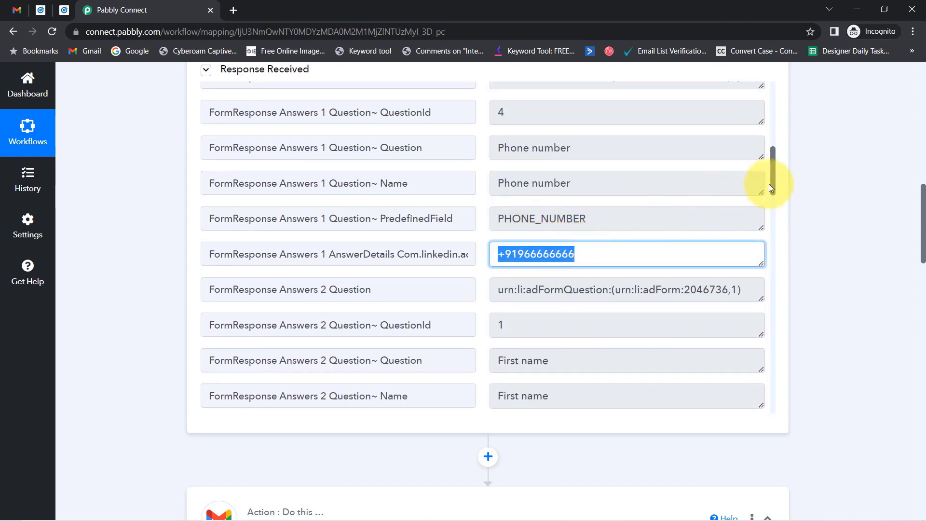
drag(775, 184, 741, 160)
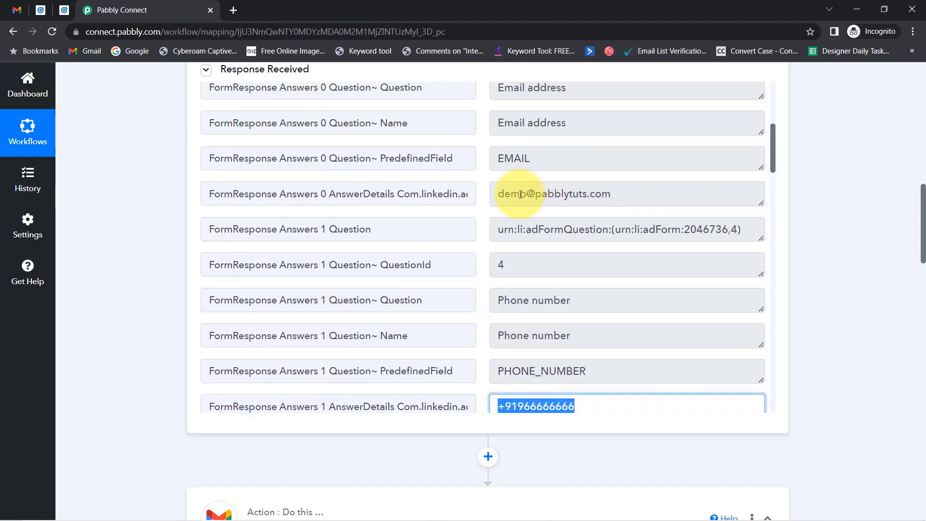
drag(521, 193, 627, 200)
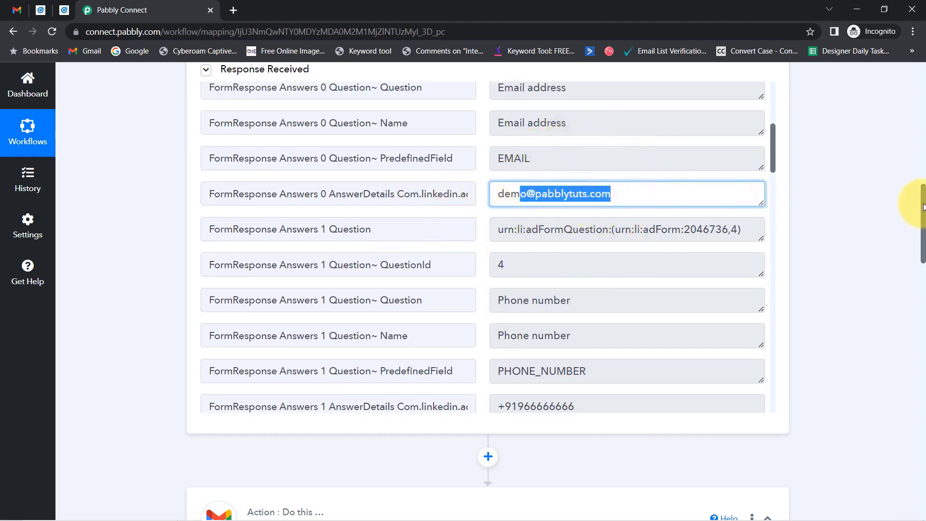
drag(924, 212, 924, 311)
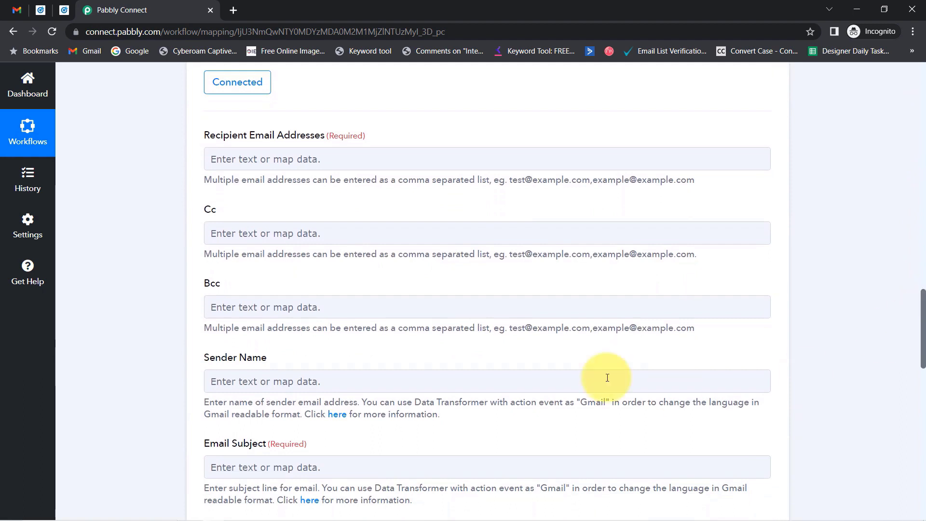
- Map Recipient Email Addresses to the lead's Question Answers Email Address, found by searching '@'
click(229, 163)
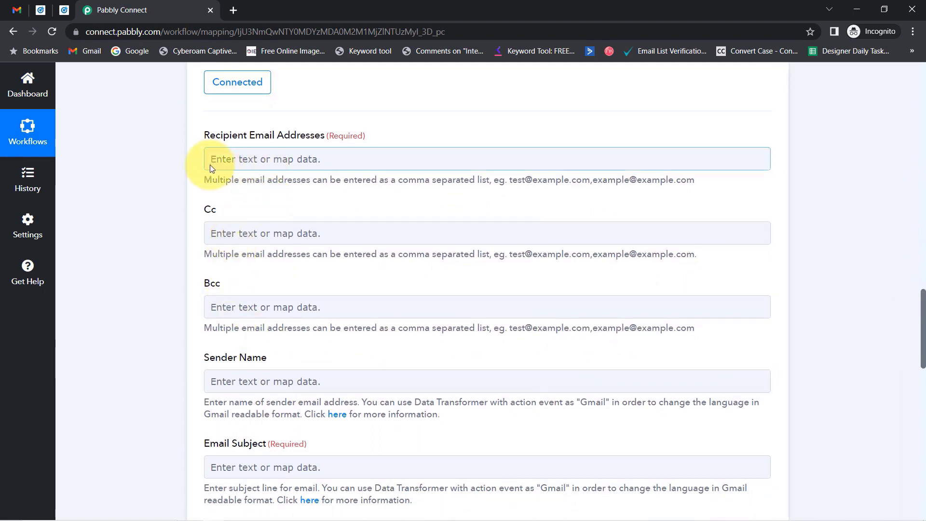
click(235, 161)
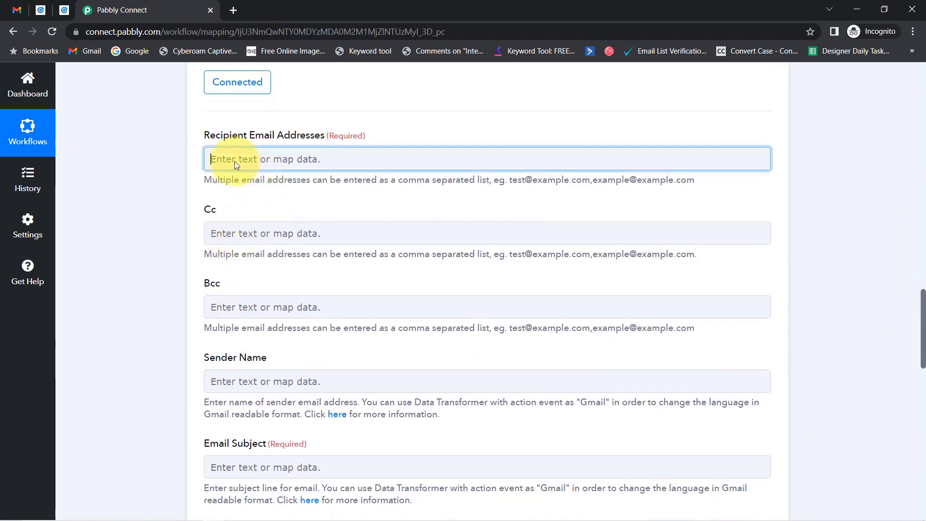
click(285, 249)
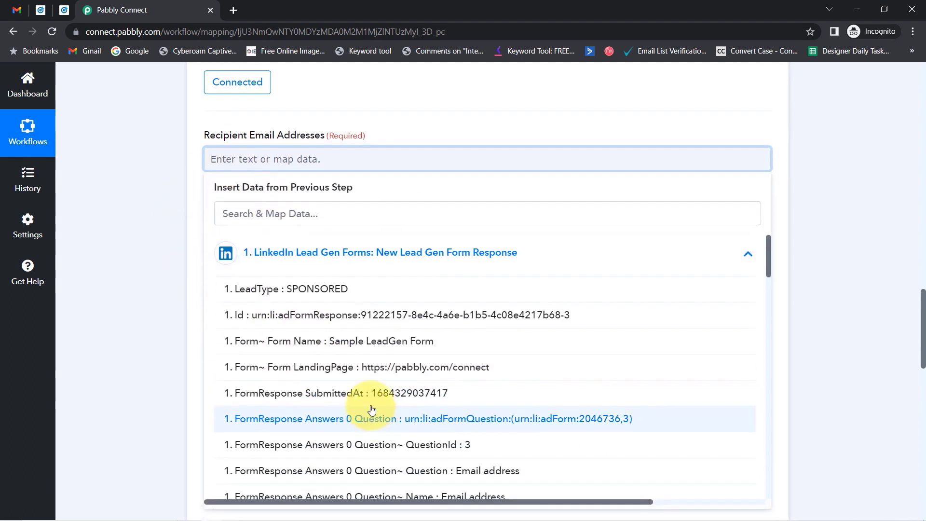
click(238, 220)
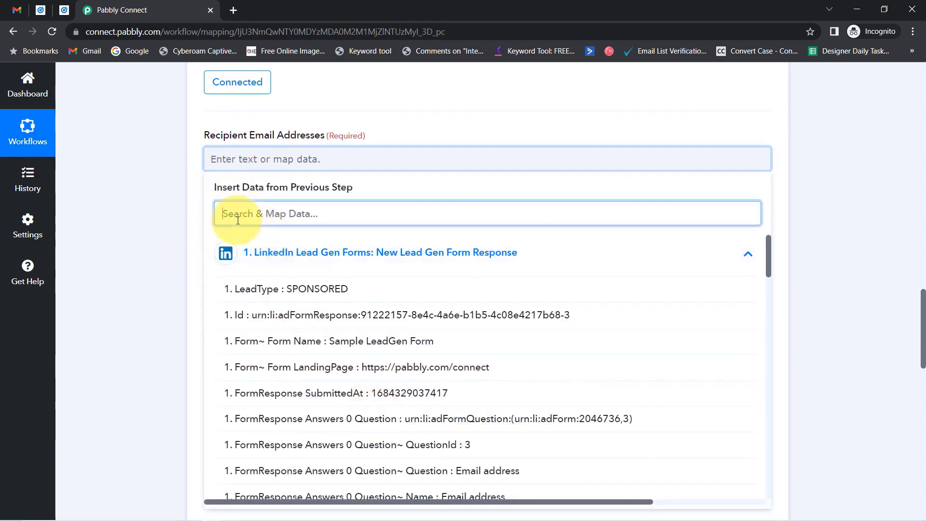
text(@)
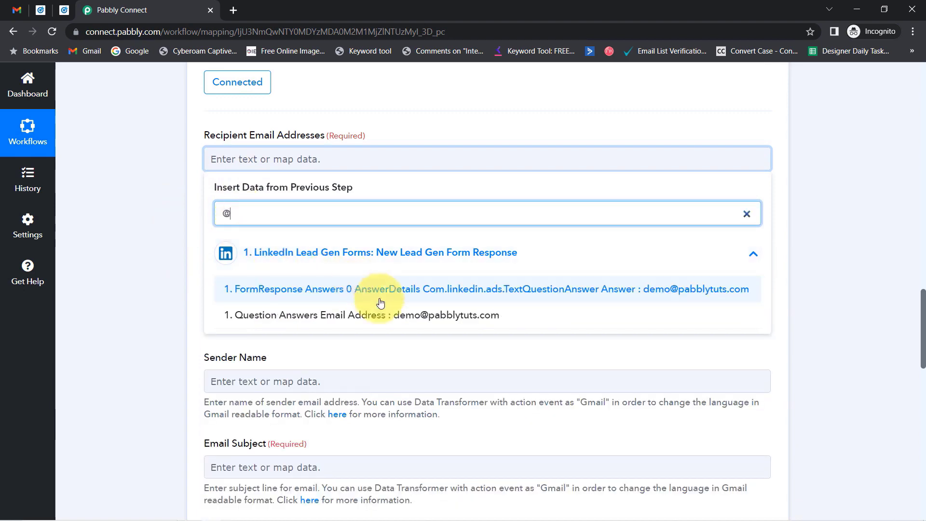
click(395, 314)
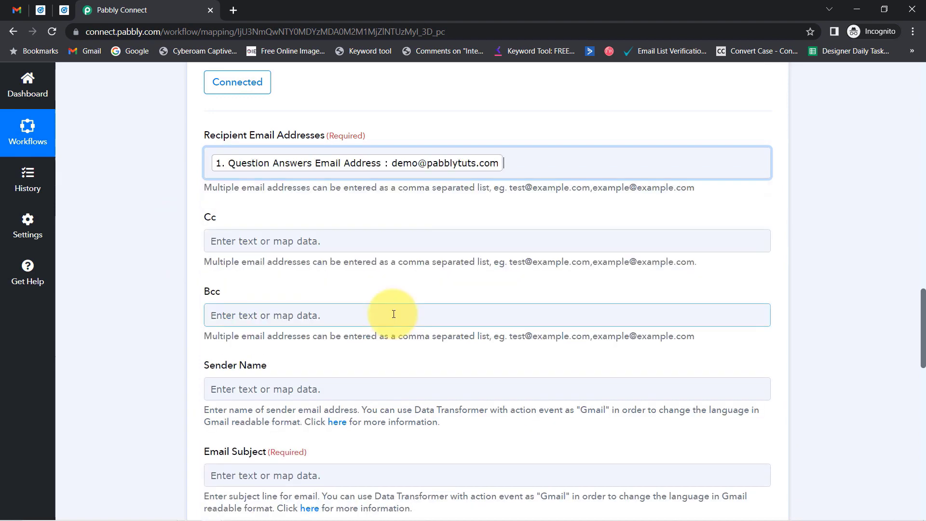
click(145, 179)
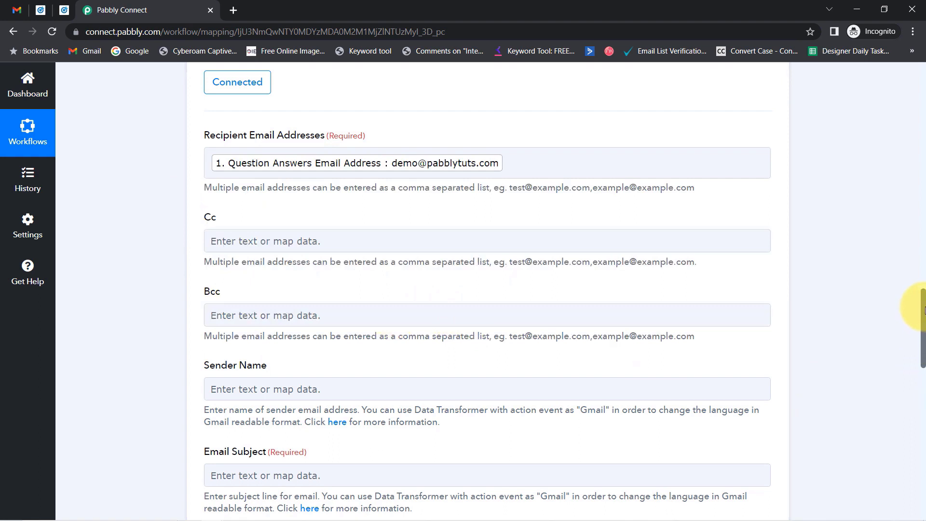
drag(925, 307, 925, 340)
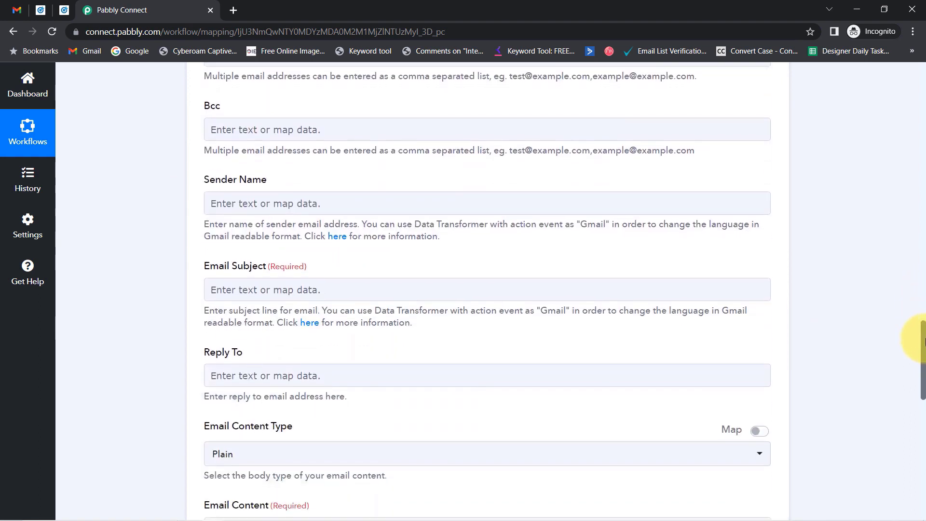
- Set the Gmail Sender Name to 'Pabbly'
click(218, 202)
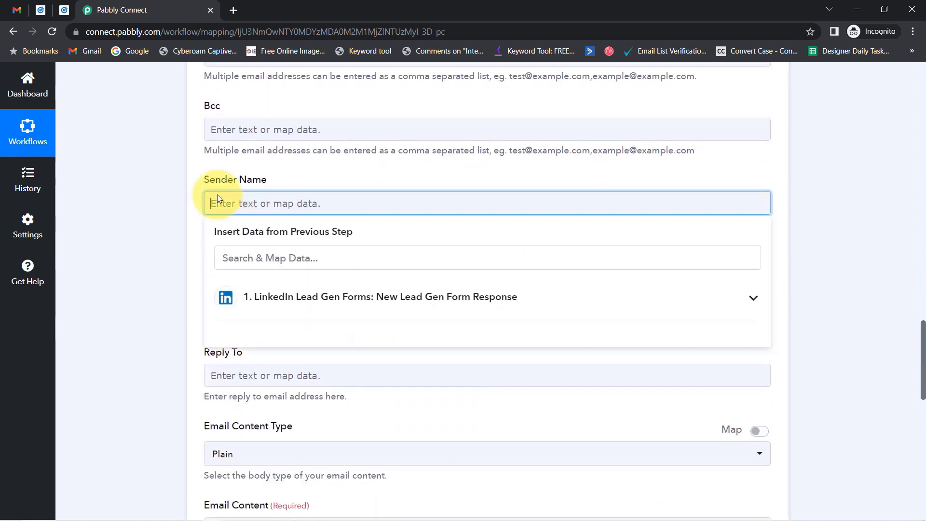
text(Pabbly)
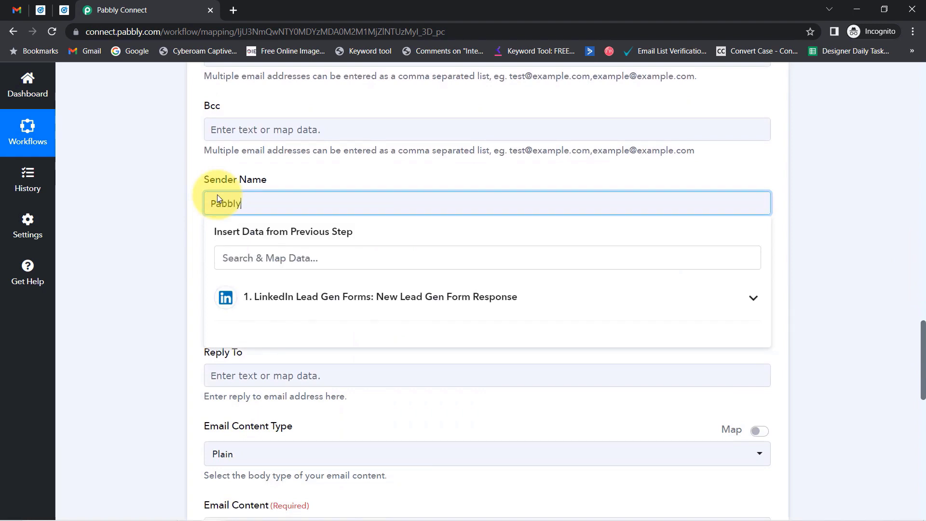
click(186, 334)
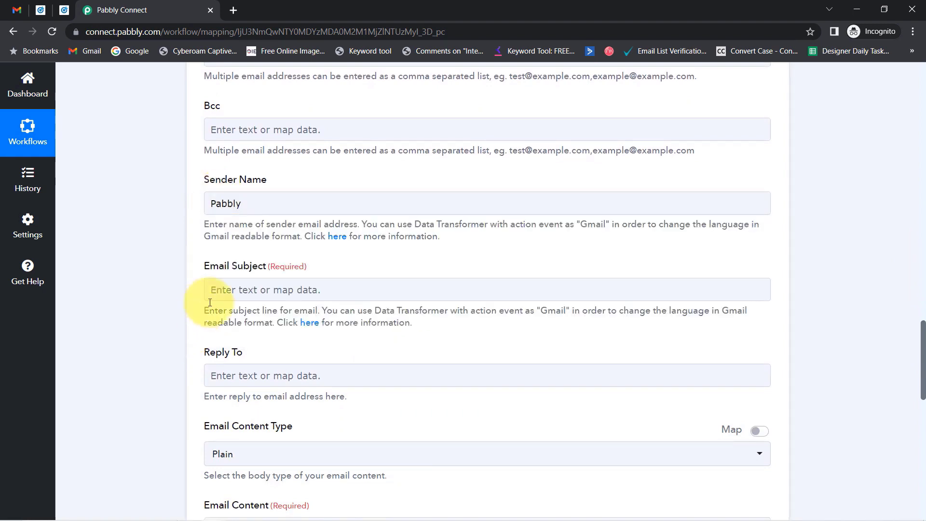
- Enter the Email Subject 'Thank you for submitting the form.' and correct its typos
click(242, 291)
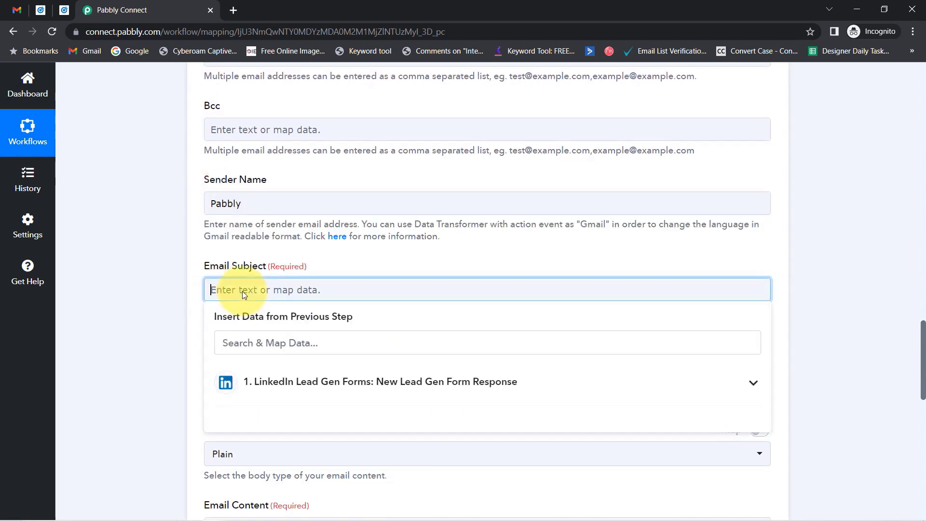
text(T)
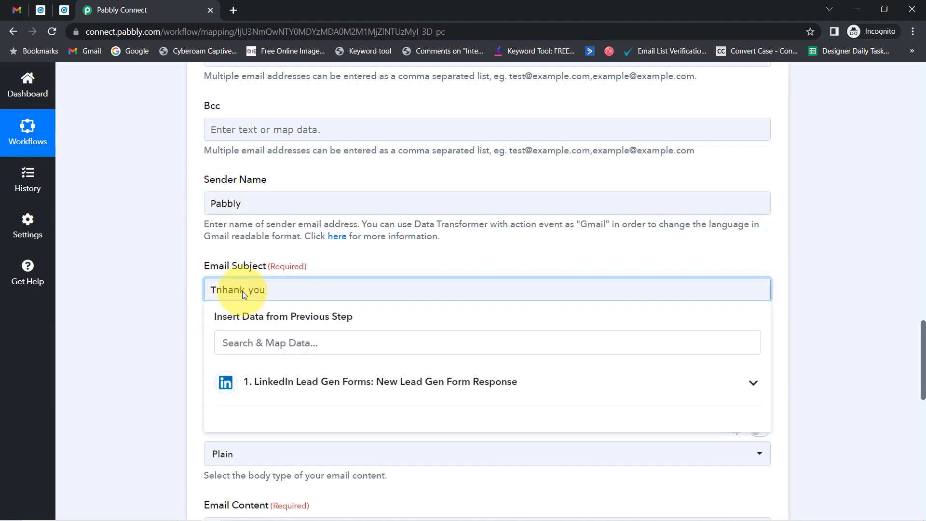
text(nhank you )
text(for yhe)
key(BackSpace)
key(BackSpace)
key(BackSpace)
key(BackSpace)
text(submitting the form.)
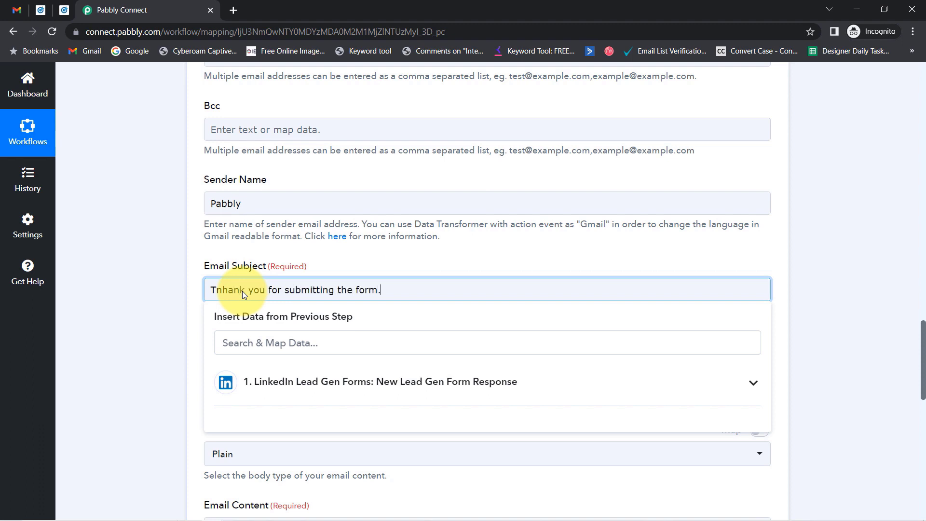
click(218, 291)
key(Delete)
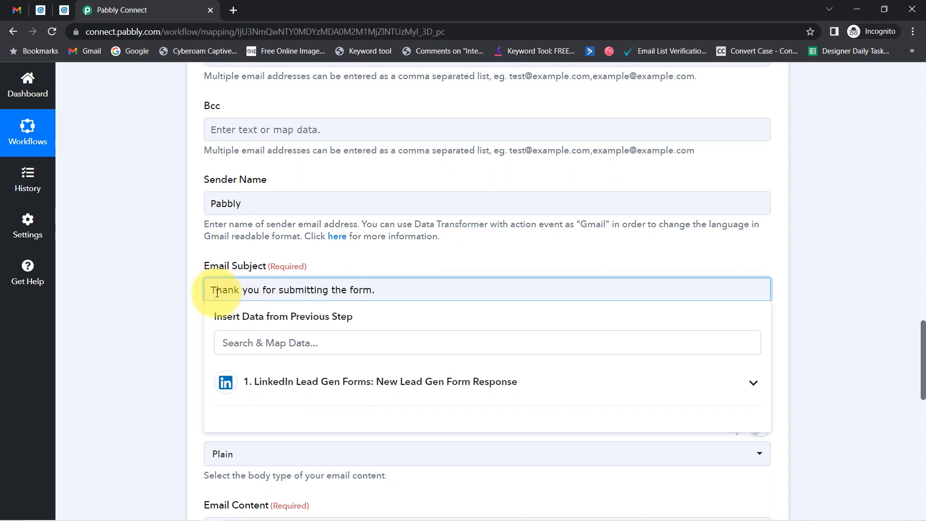
- Insert the LinkedIn Account Reference LocalizedName field at the start of the subject, followed by a comma
click(335, 385)
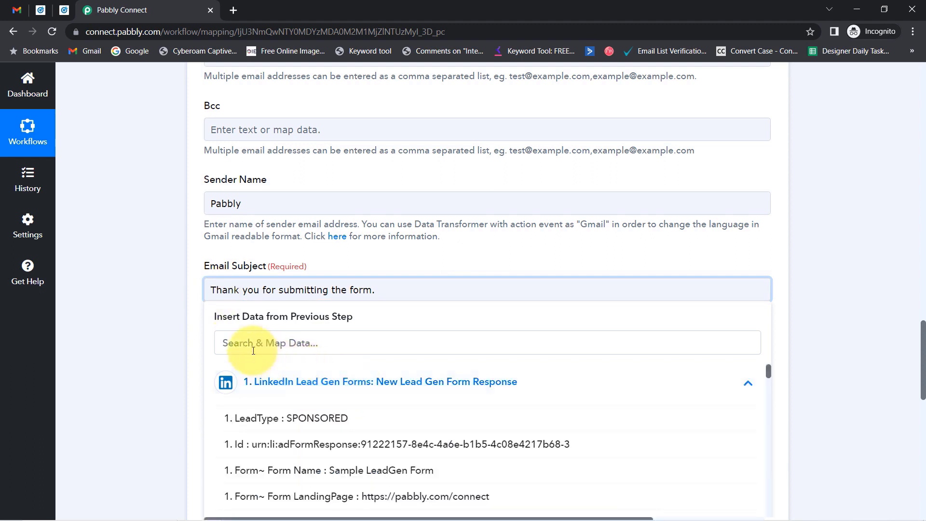
click(249, 346)
text(pabbb)
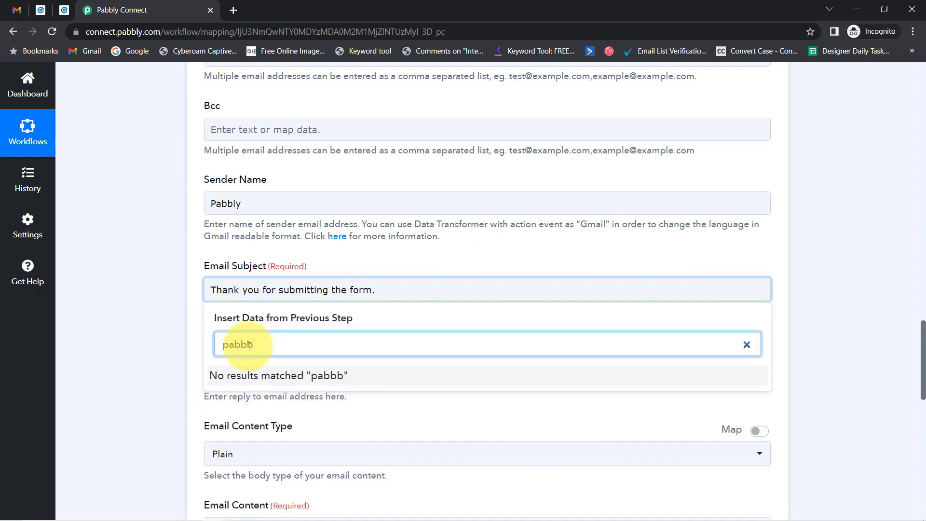
key(BackSpace)
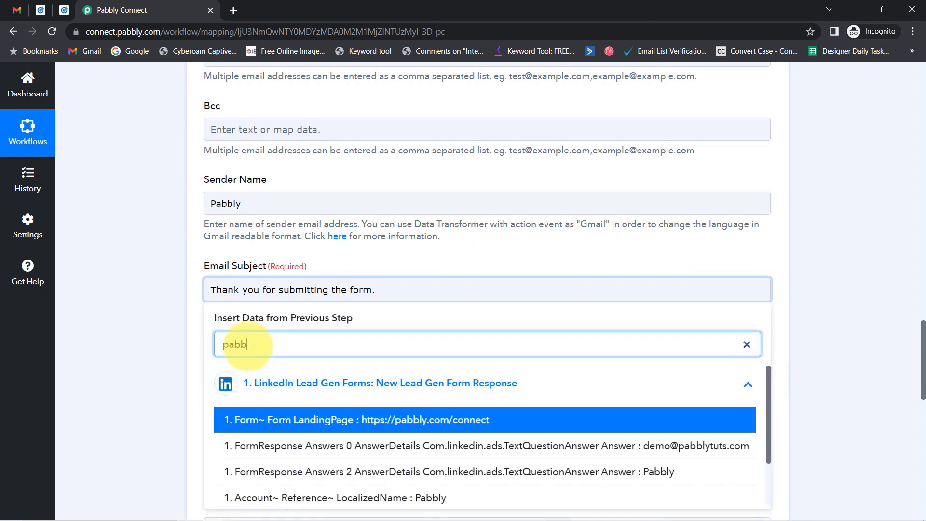
click(417, 501)
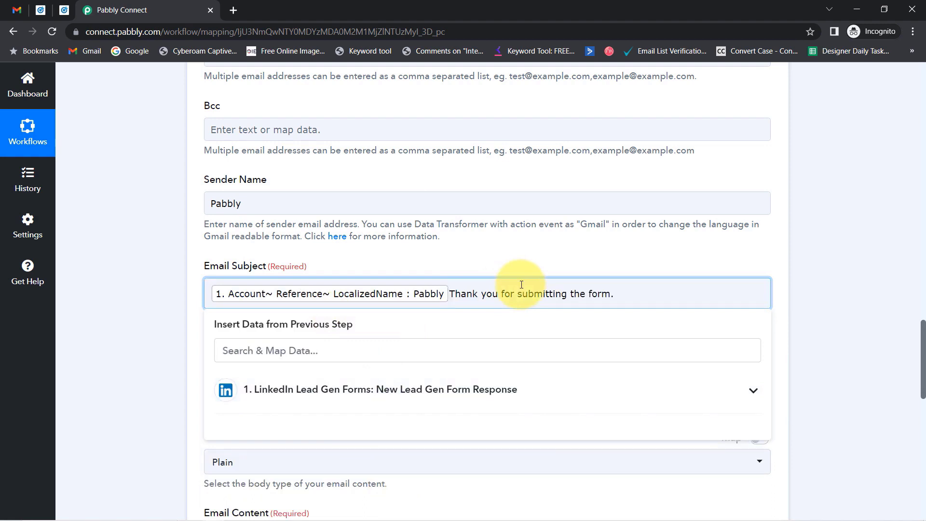
text(,)
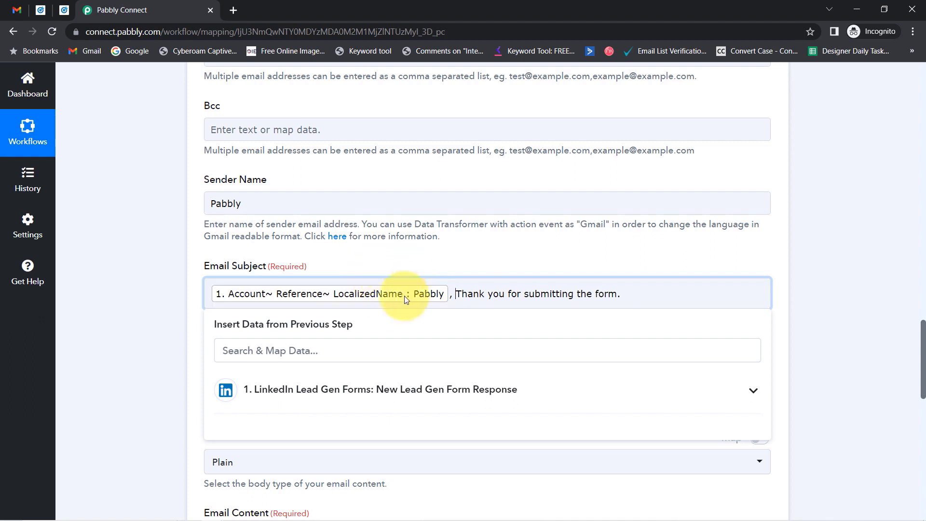
- Check the subject's 'submitting the form' wording and close the data list
mouse_move(924, 367)
mouse_down()
mouse_move(909, 333)
mouse_move(912, 370)
mouse_up()
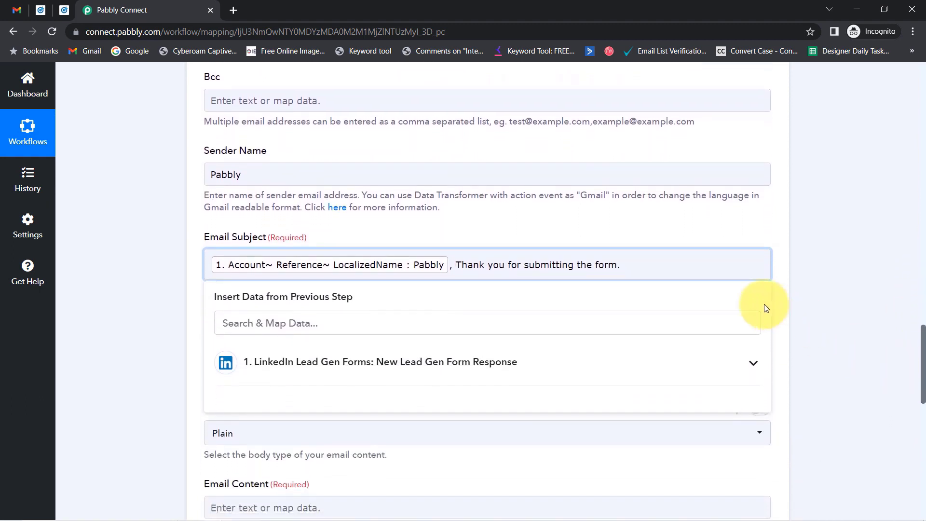
click(524, 266)
drag(524, 266, 616, 265)
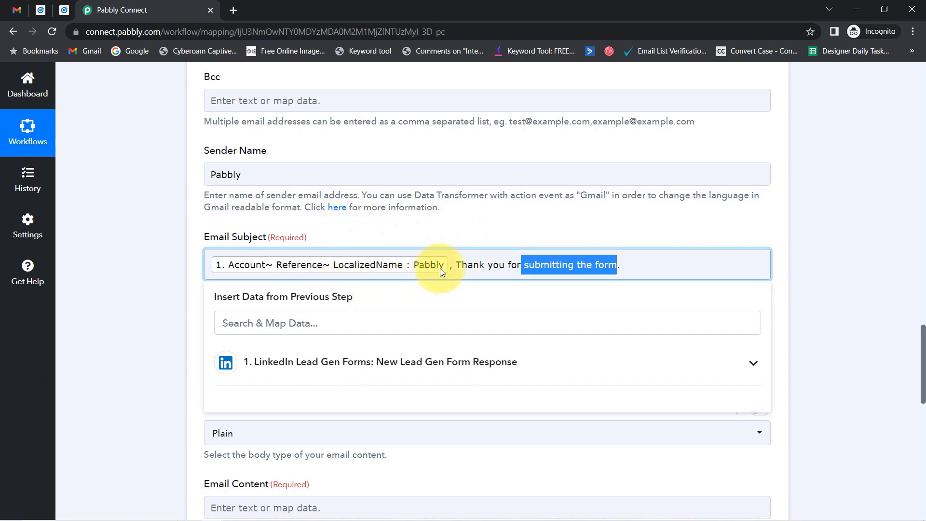
click(487, 263)
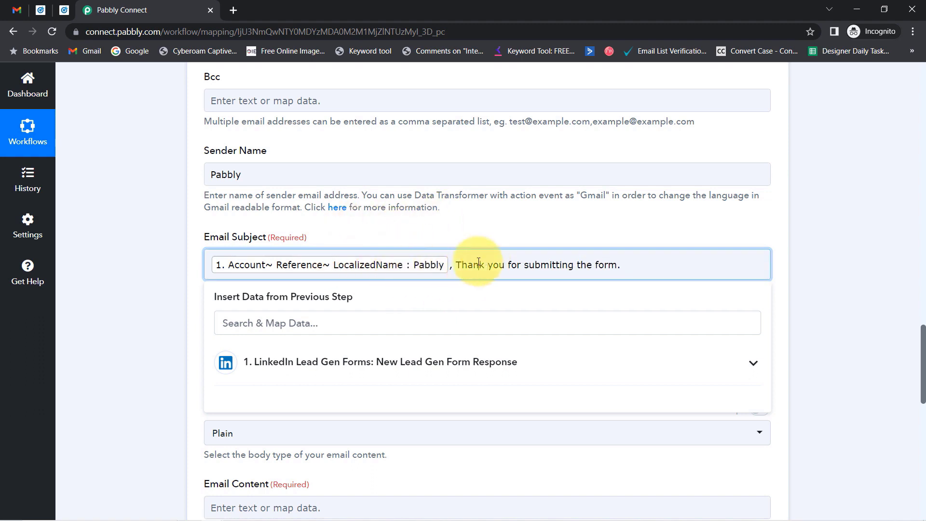
drag(479, 264, 535, 265)
click(527, 234)
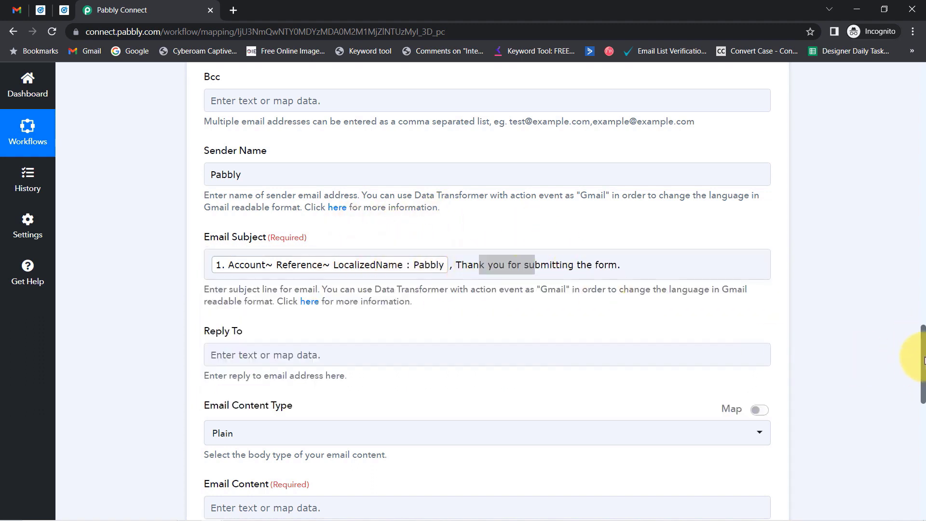
- Copy the prepared thank-you message from Notepad
drag(923, 358, 924, 415)
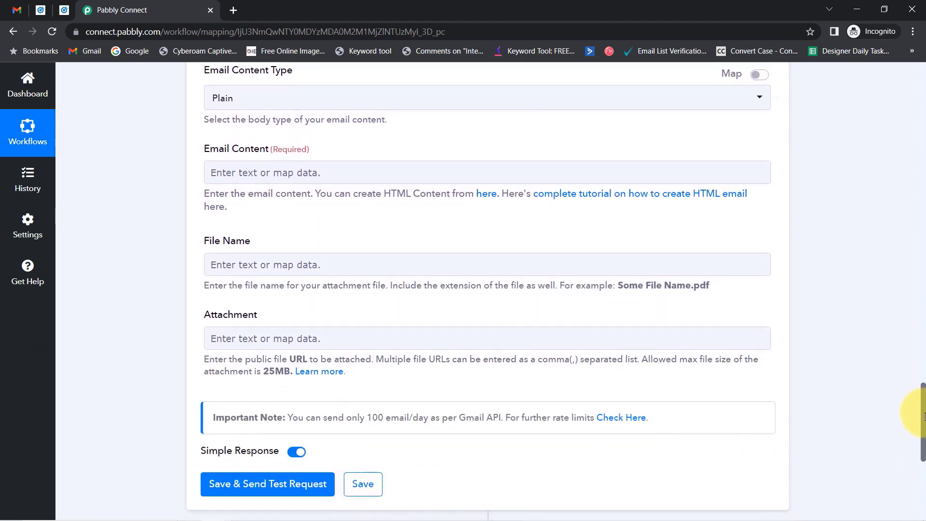
drag(211, 150, 311, 150)
click(258, 512)
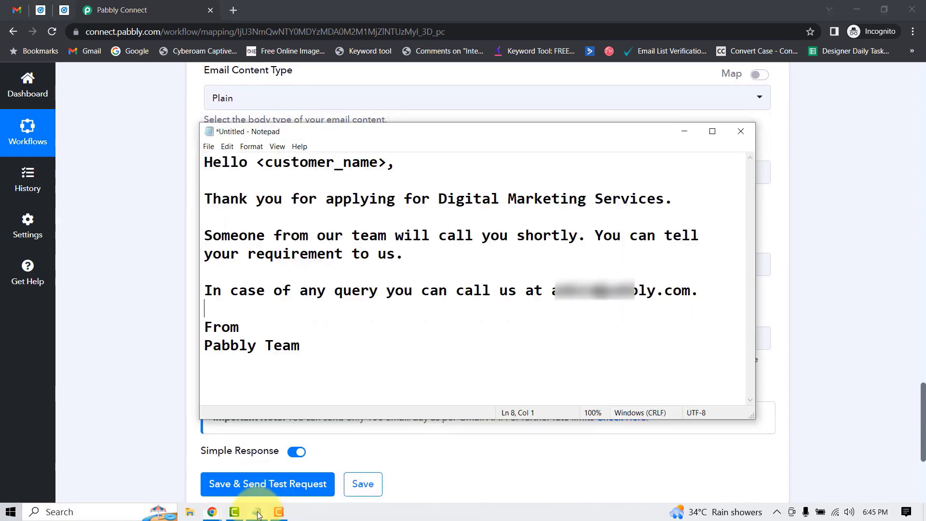
drag(308, 346, 182, 150)
click(155, 189)
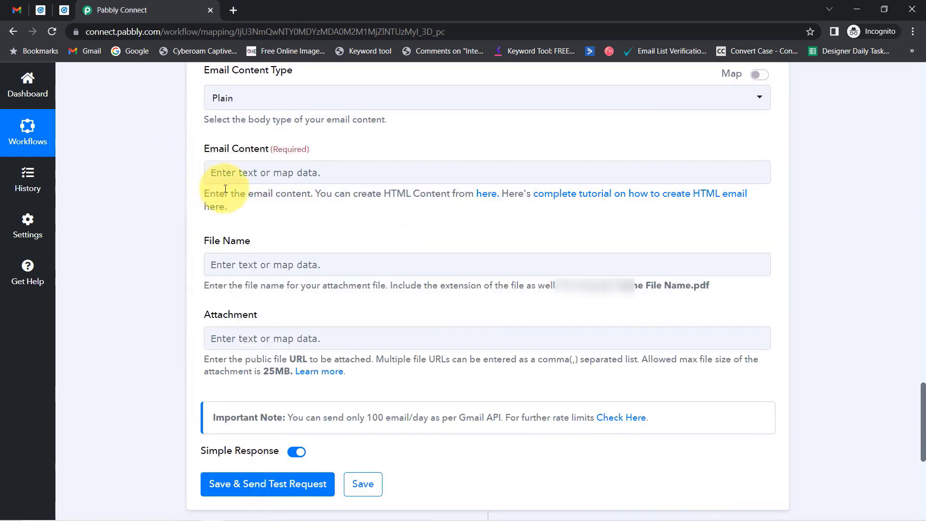
- Paste the message into Email Content, split it into paragraphs, and delete the <customer_name> placeholder
click(230, 170)
key(ctrl+v)
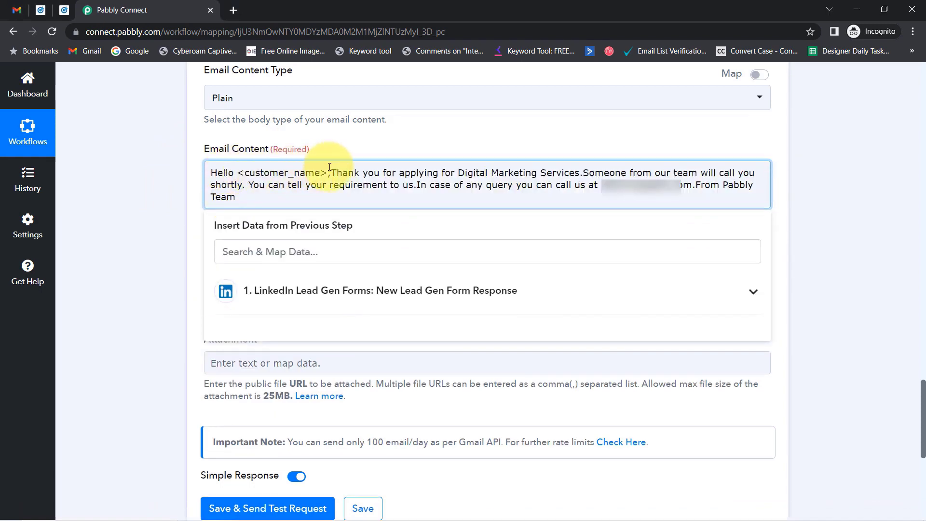
click(330, 173)
key(Return)
key(Return)
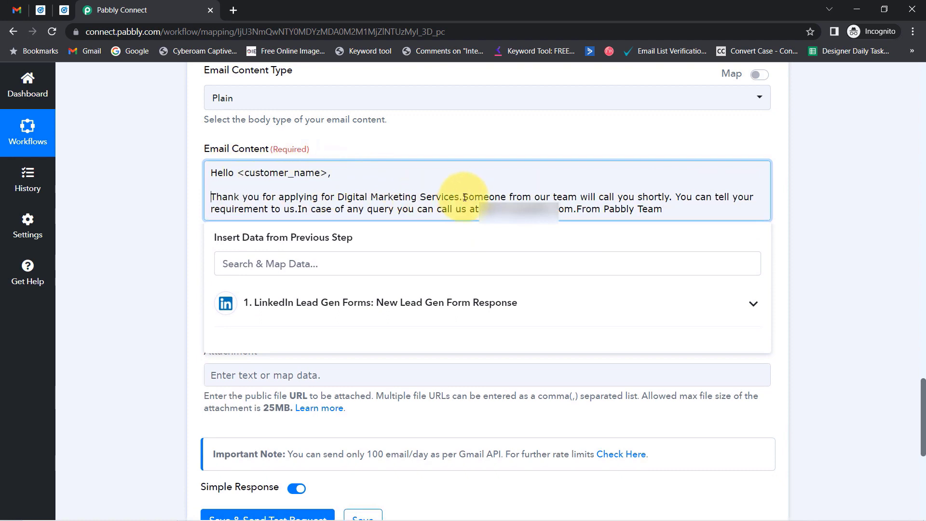
key(Return)
key(Return)
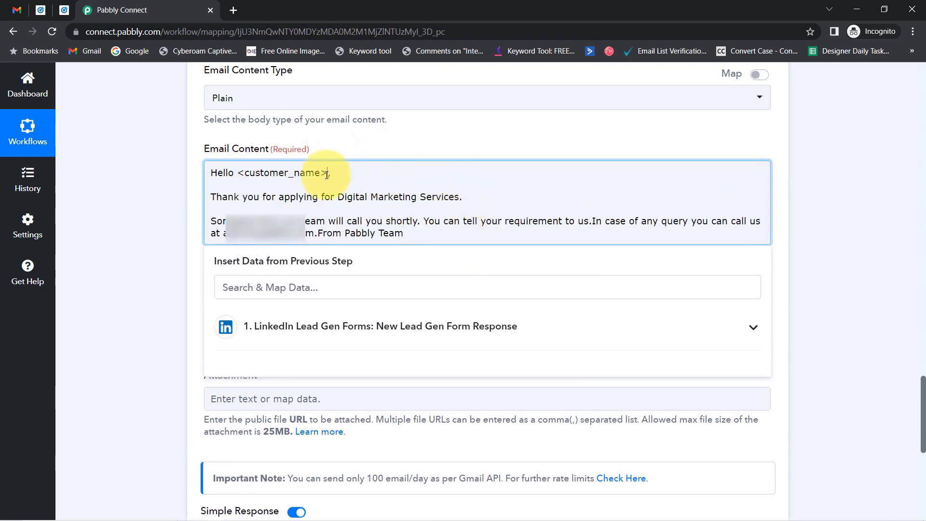
drag(327, 175, 241, 174)
key(BackSpace)
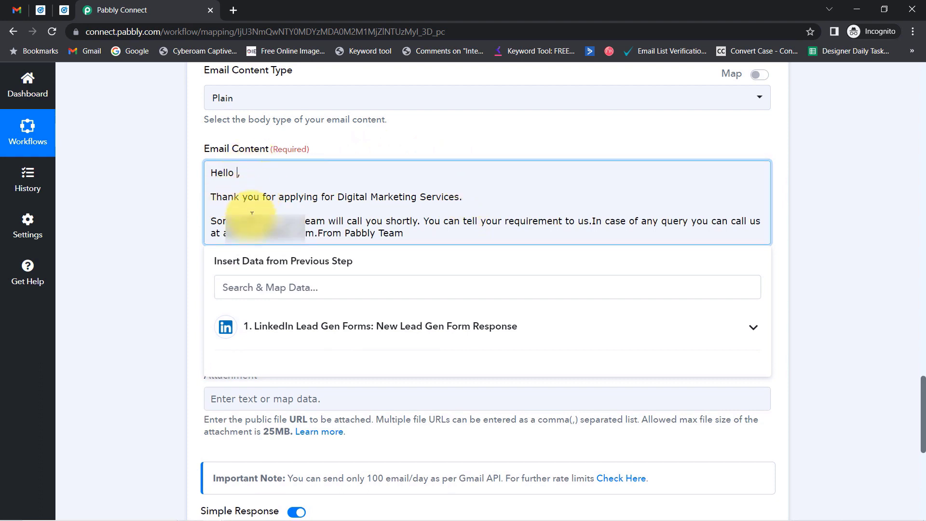
click(251, 288)
- Insert the lead's Question Answers First Name field after 'Hello'
text(pabb)
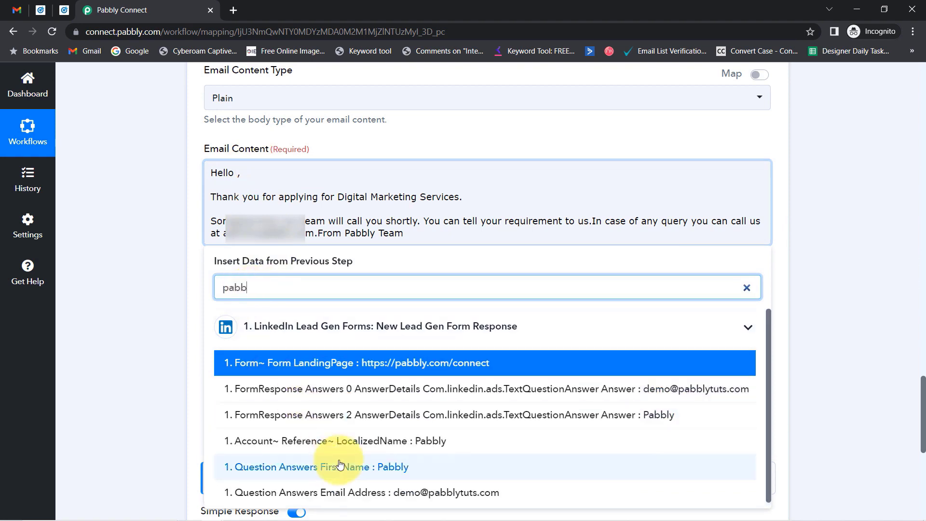
click(333, 467)
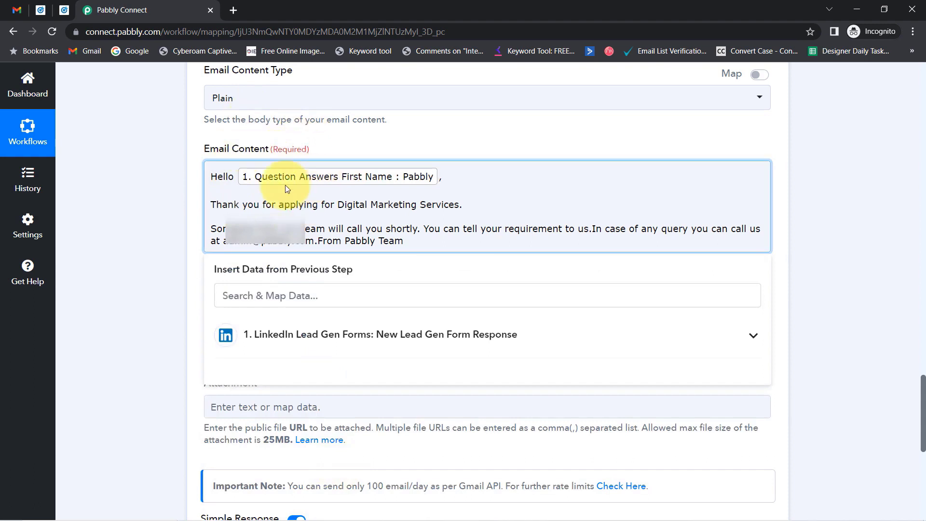
drag(240, 204, 450, 206)
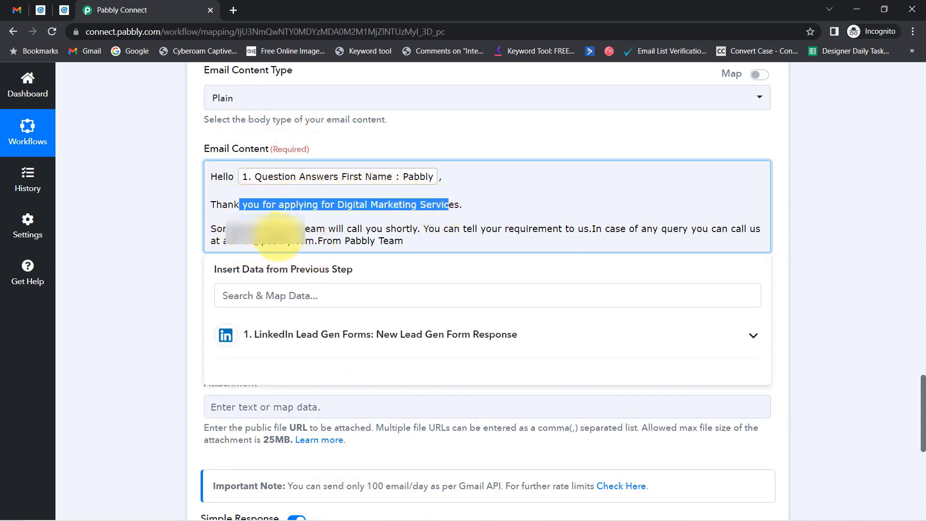
- Put each sentence and the From / Pabbly Team sign-off on separate lines, fixing the missing 'you can' space
click(426, 228)
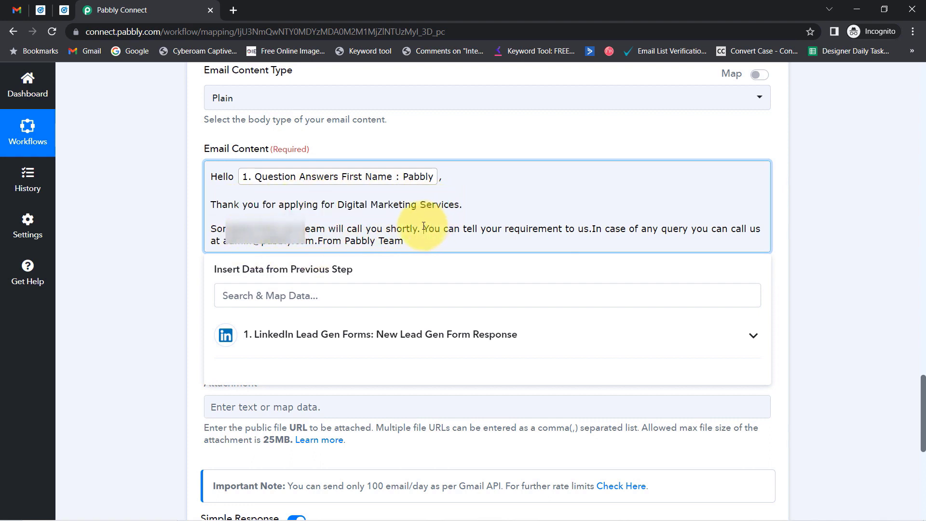
key(Return)
key(Return)
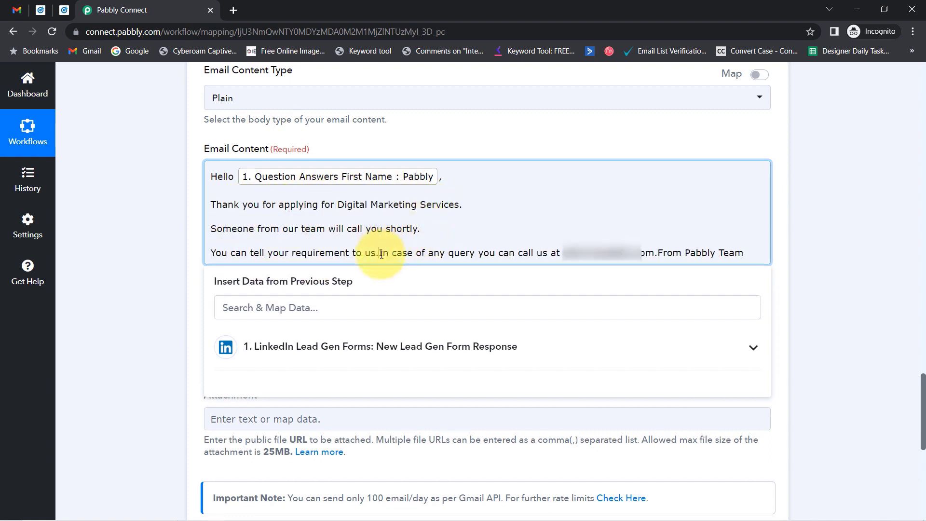
key(Return)
key(Return)
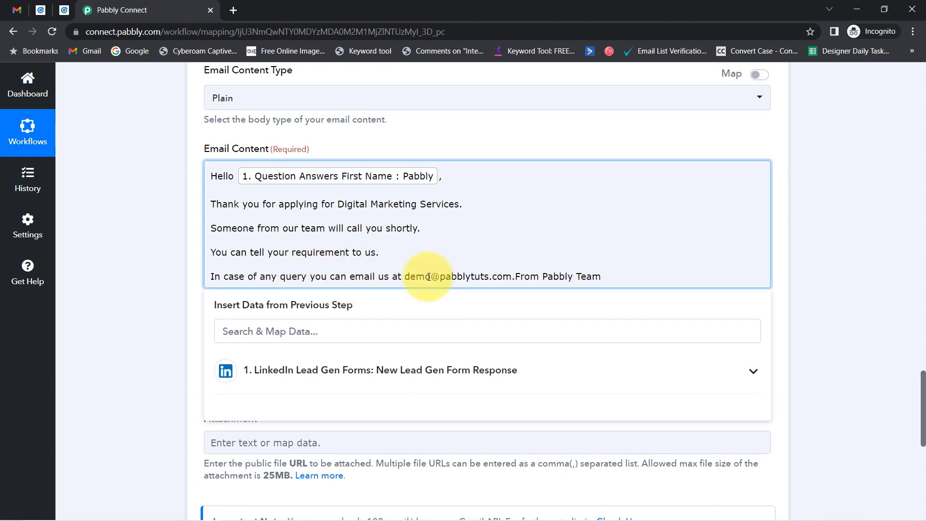
key(Return)
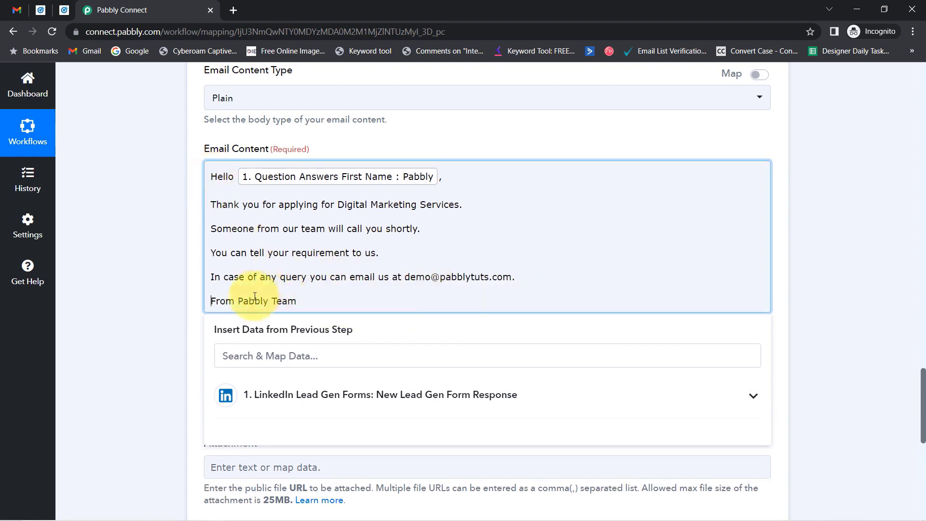
click(238, 302)
key(Return)
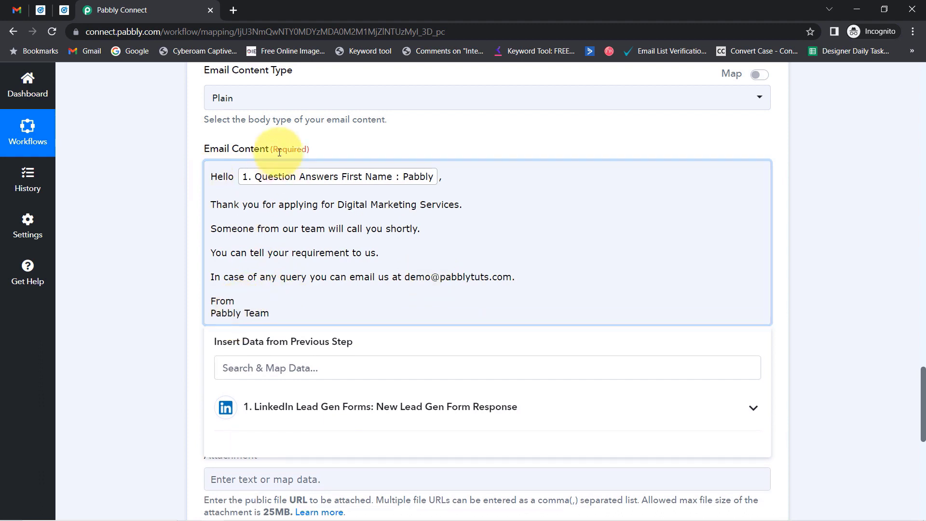
drag(225, 179, 261, 314)
click(235, 269)
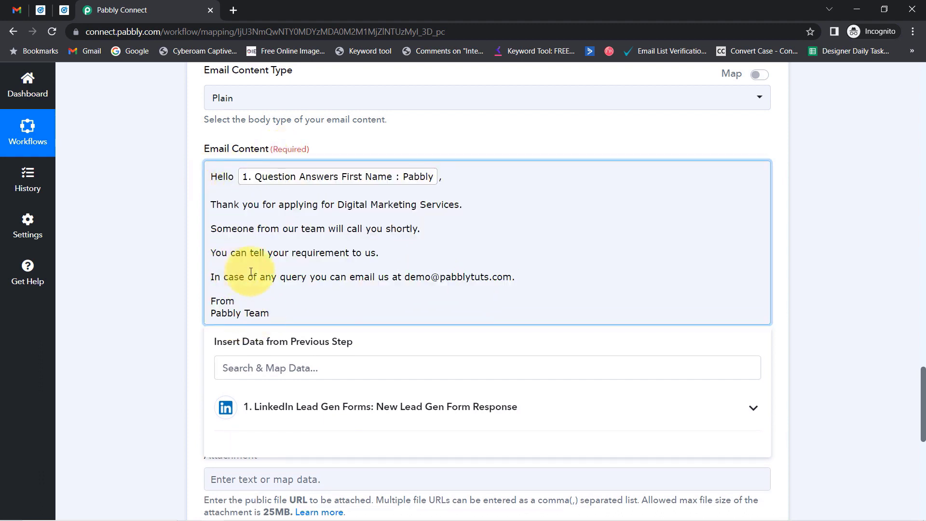
click(328, 277)
drag(217, 177, 277, 308)
click(262, 270)
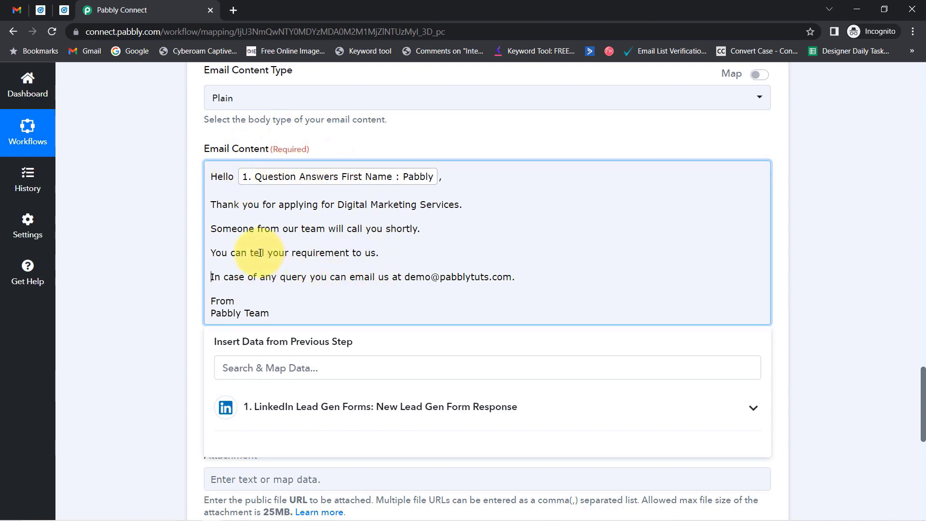
click(145, 242)
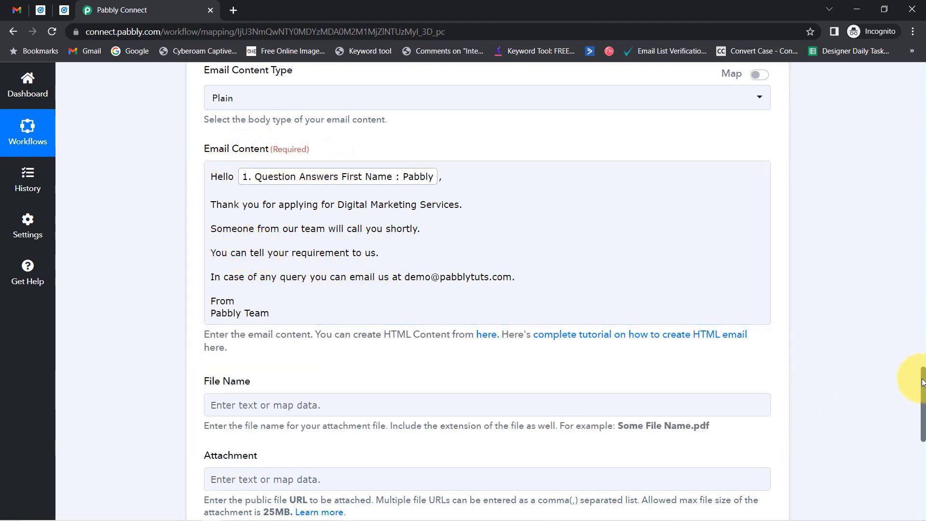
- Save the Gmail step and send a test request that returns status 'sent', then view the Gmail inbox
drag(923, 388, 922, 451)
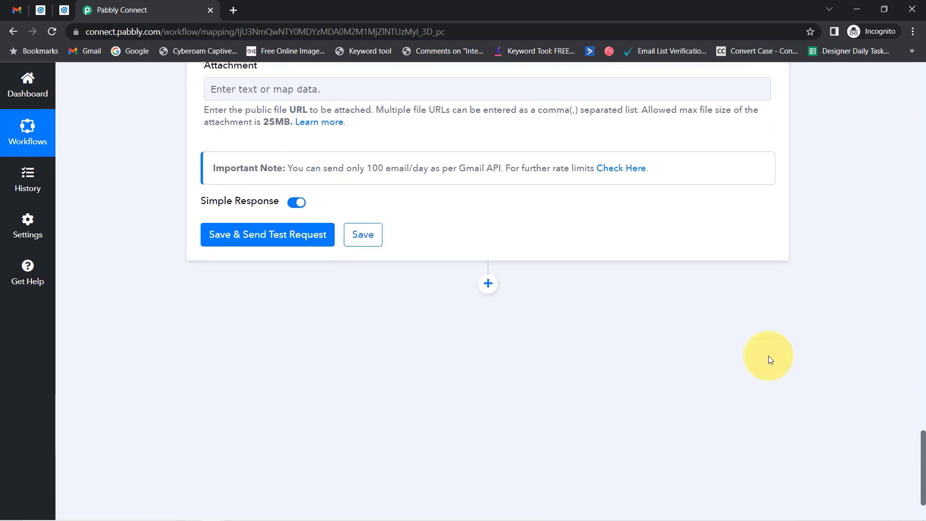
click(17, 9)
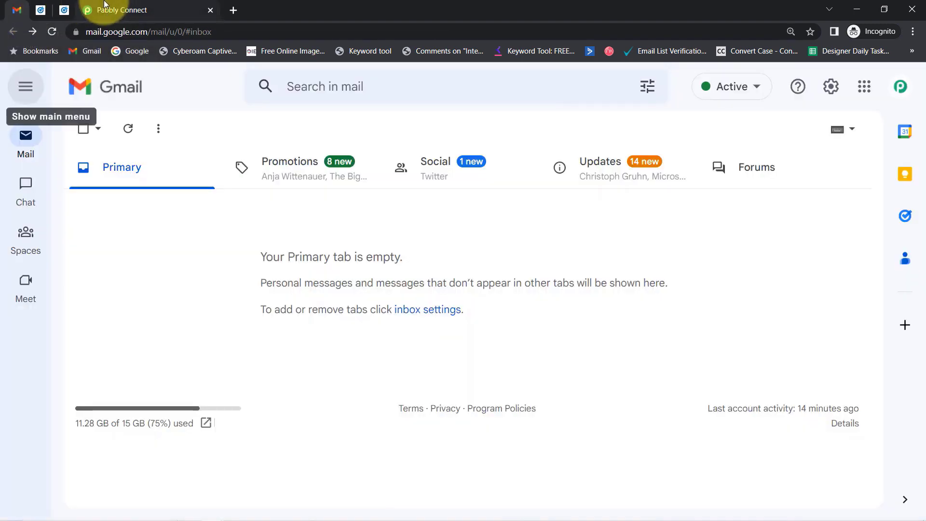
click(104, 7)
click(229, 235)
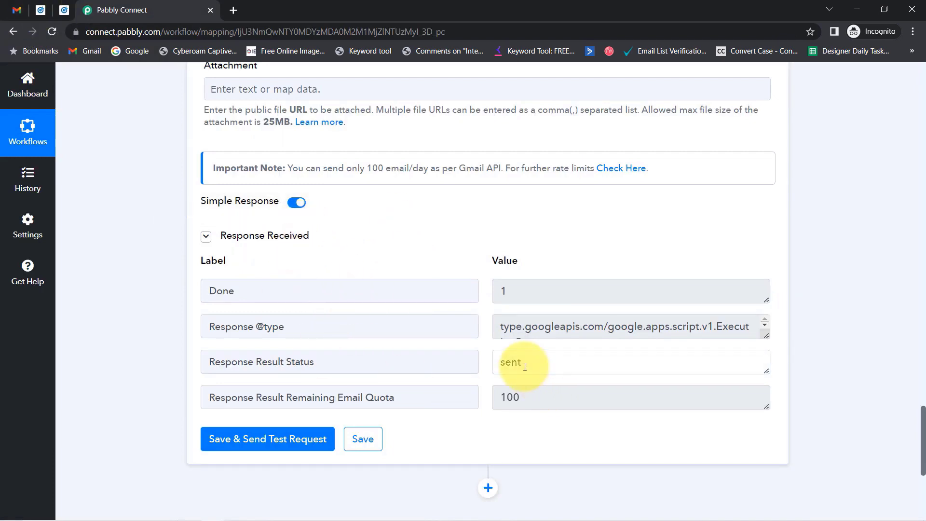
click(17, 10)
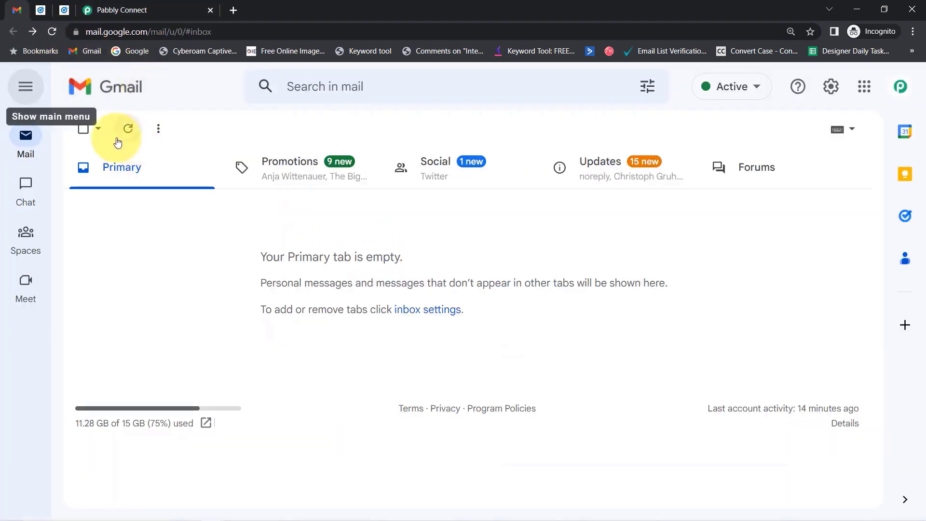
- Refresh Gmail, open the 'Pabbly, Thank you for submitting the form.' email and review its body and signature
click(130, 131)
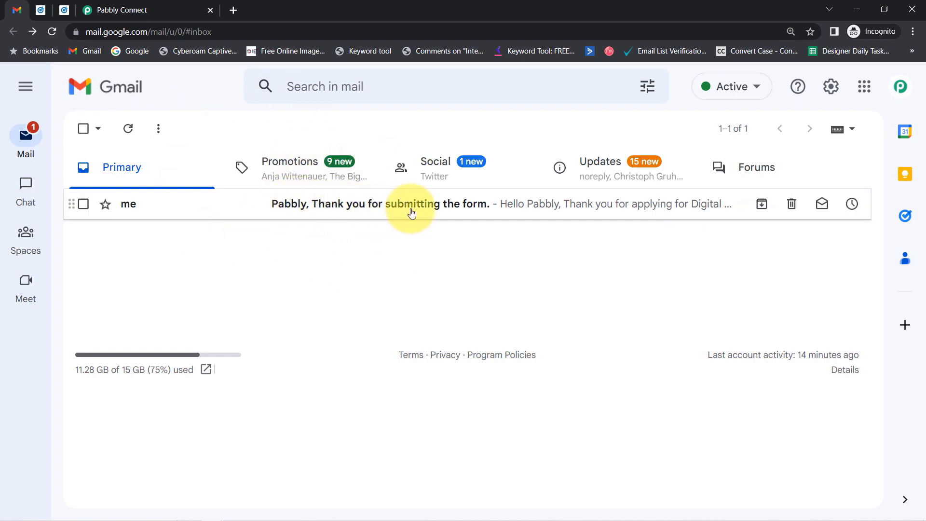
click(292, 210)
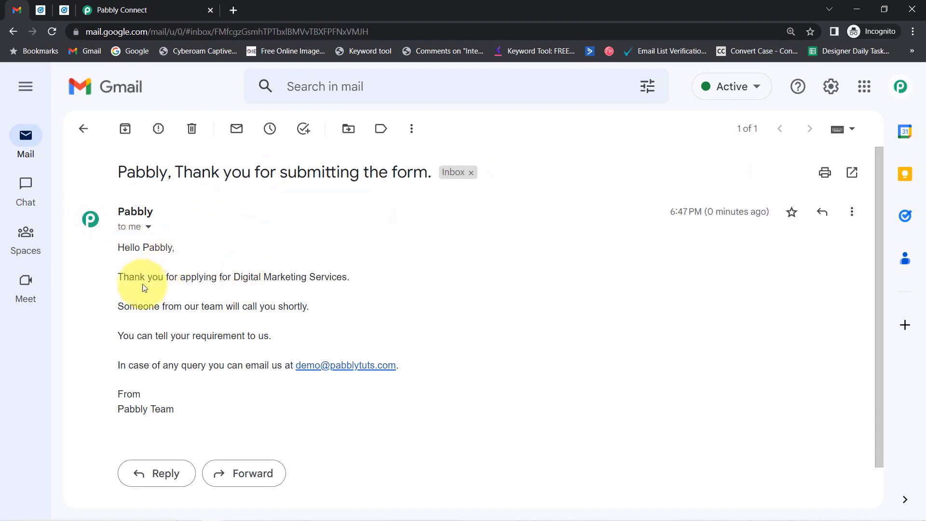
drag(352, 277, 322, 277)
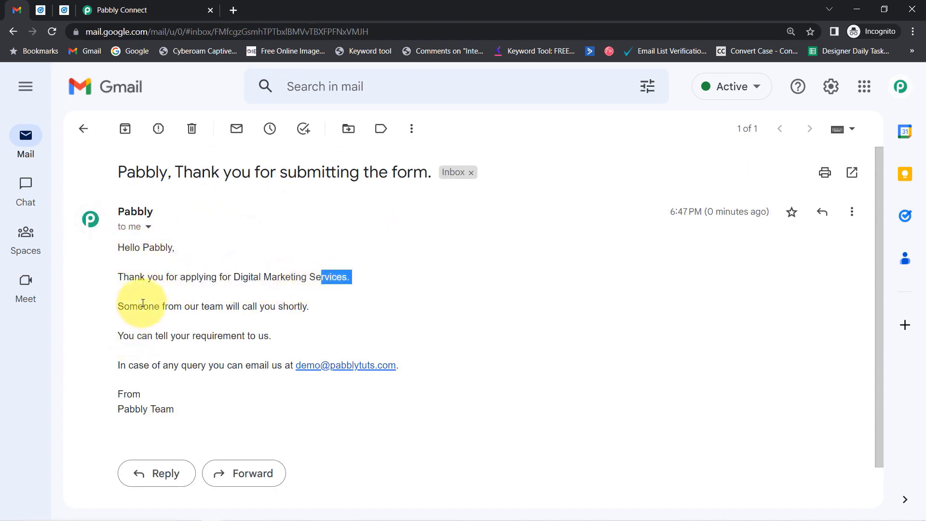
drag(129, 305, 300, 307)
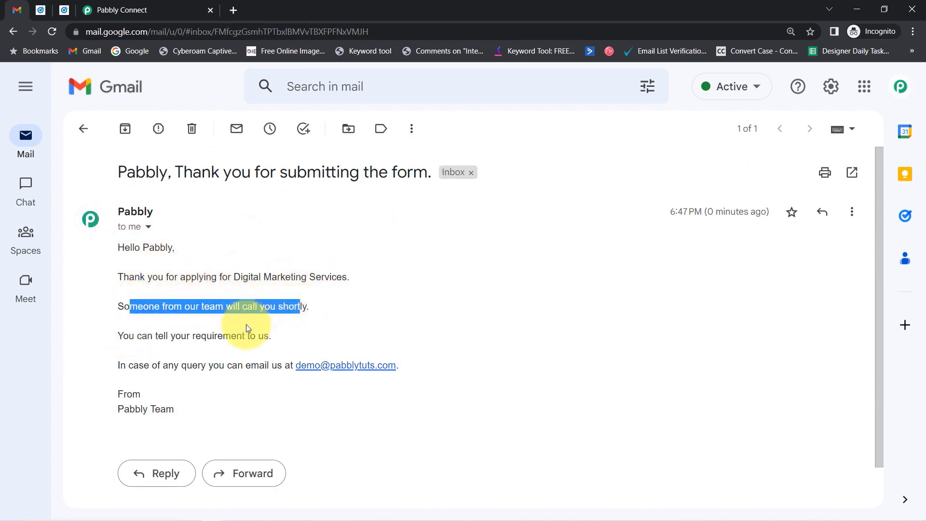
drag(170, 336, 260, 337)
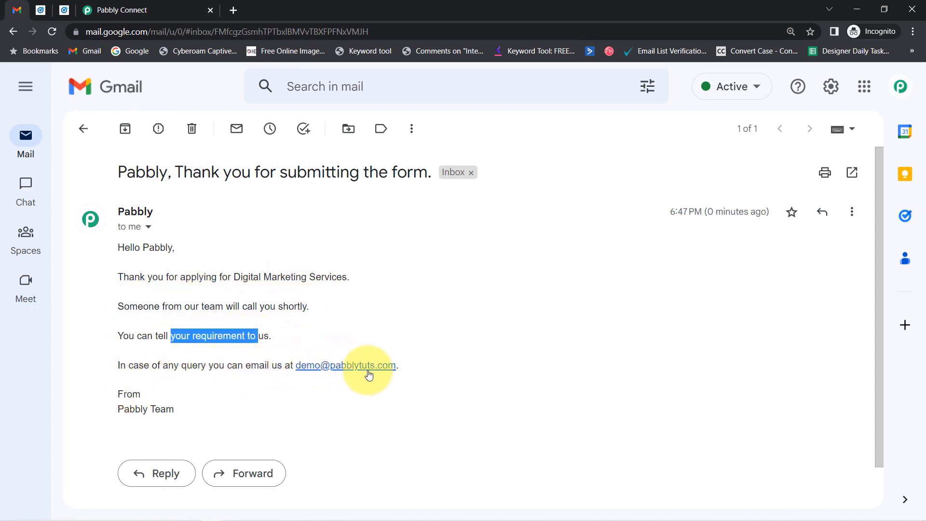
click(133, 395)
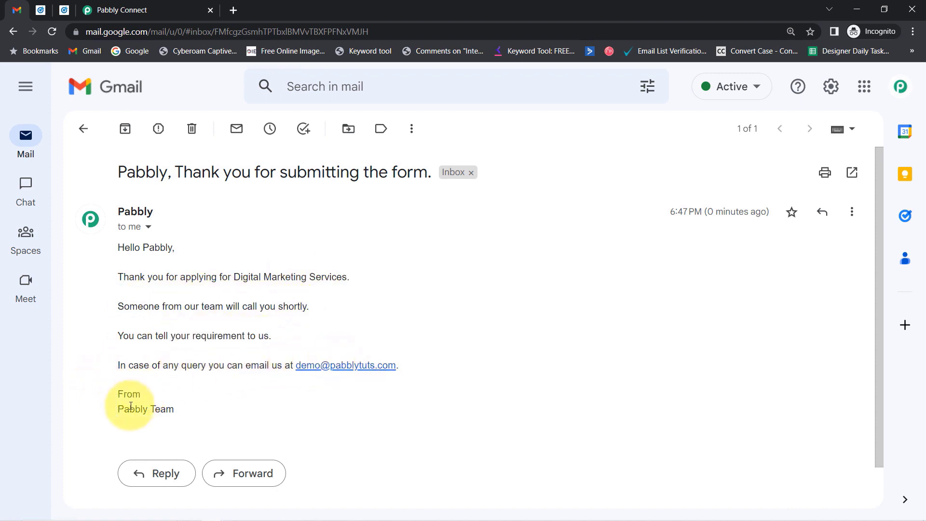
drag(131, 407, 185, 407)
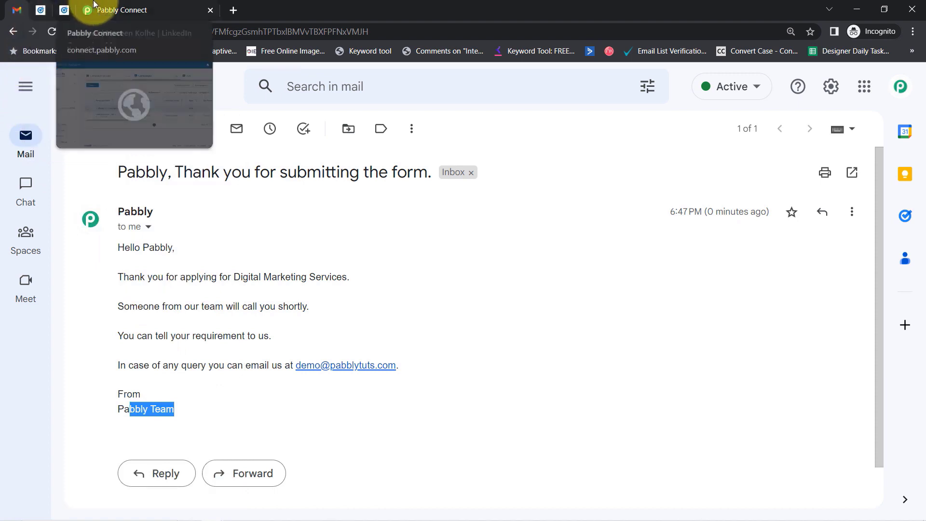
- Back in Pabbly Connect, collapse the LinkedIn trigger and Gmail action steps
click(121, 4)
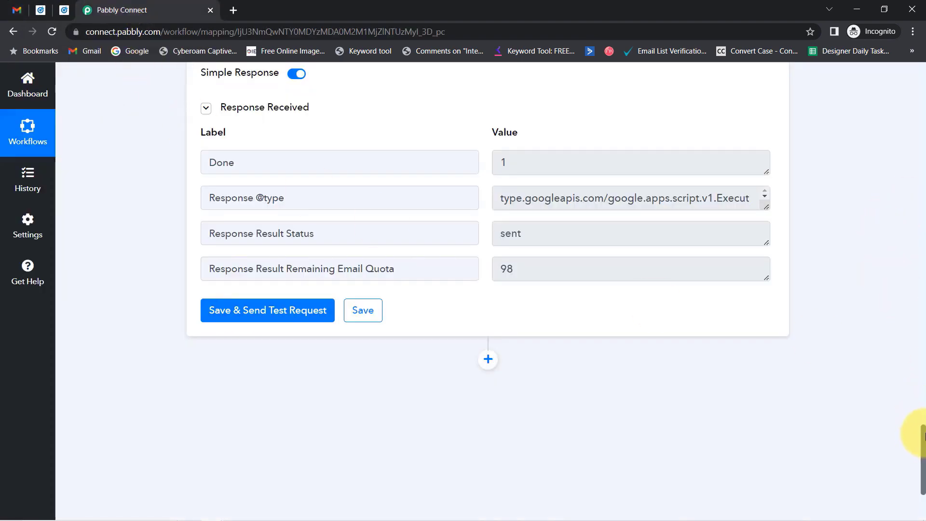
drag(923, 435, 922, 79)
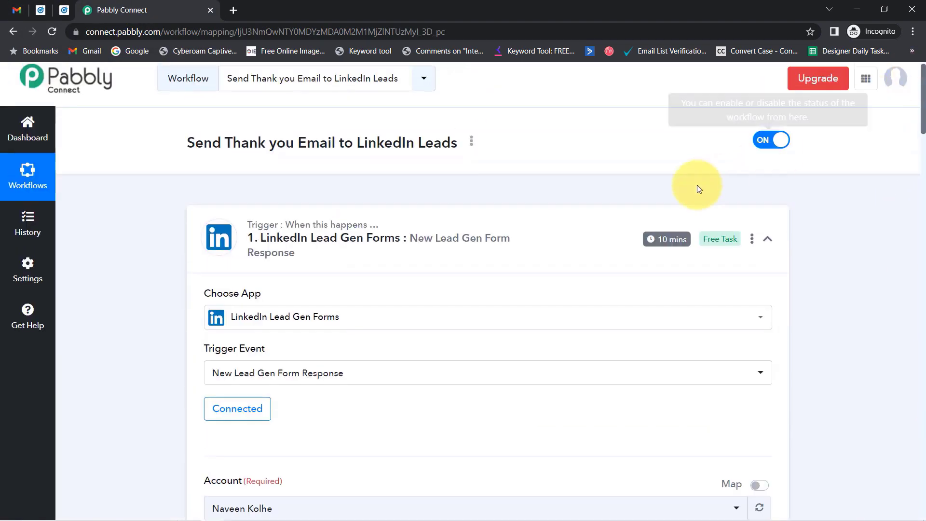
click(292, 245)
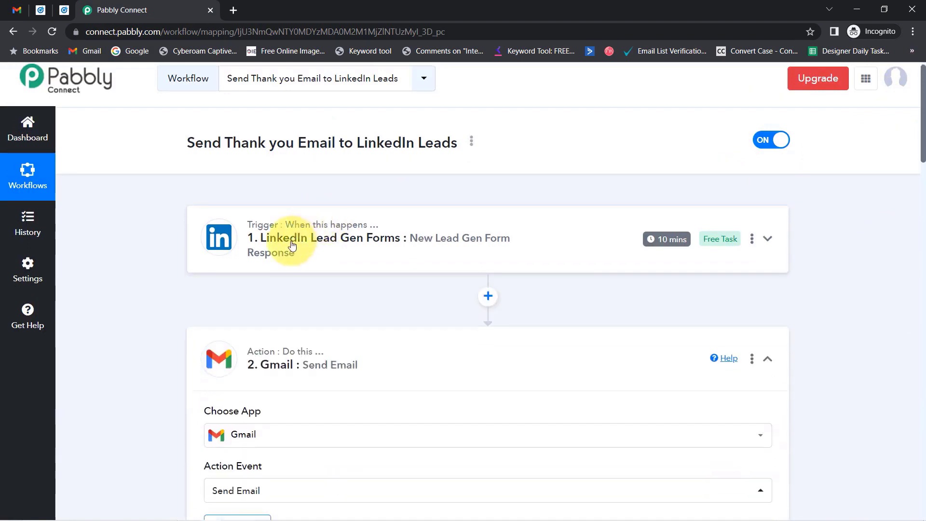
click(270, 354)
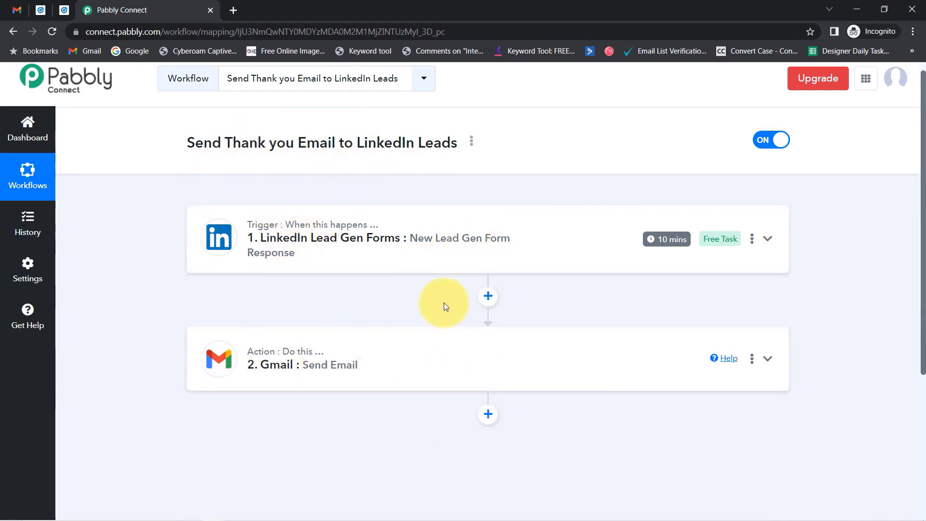
- Copy the workflow's share link from the Share Workflow dialog and close it
click(471, 143)
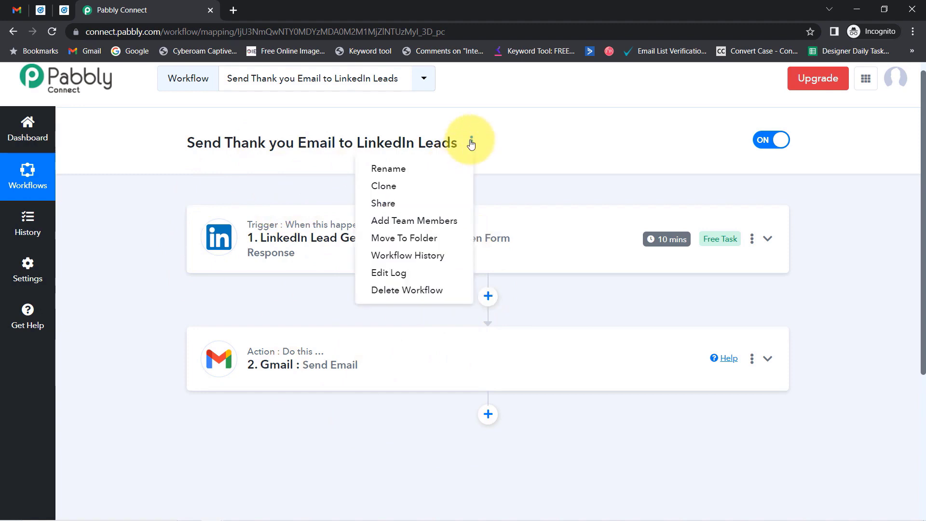
click(386, 203)
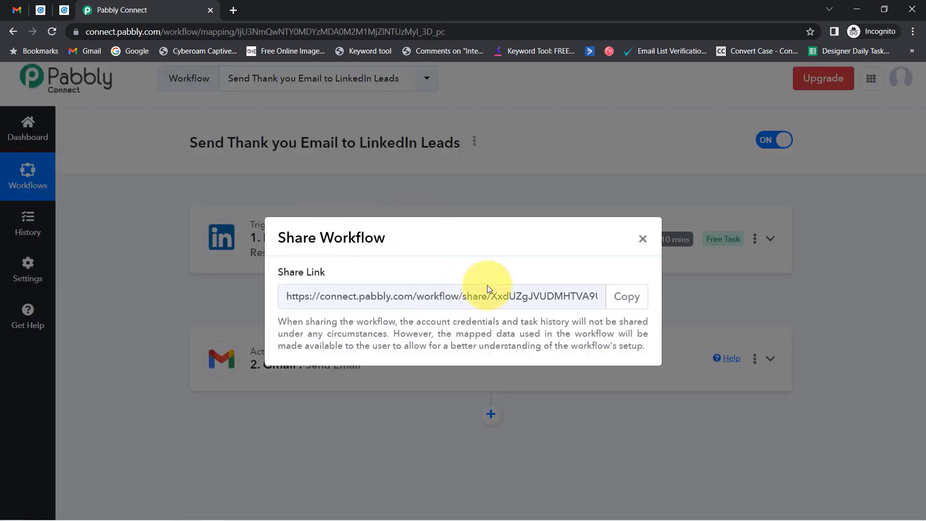
click(613, 301)
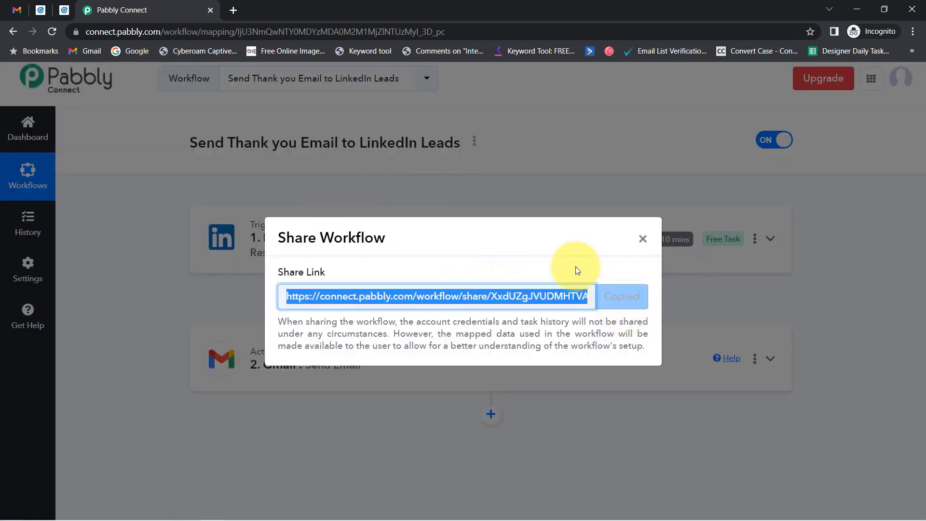
click(643, 240)
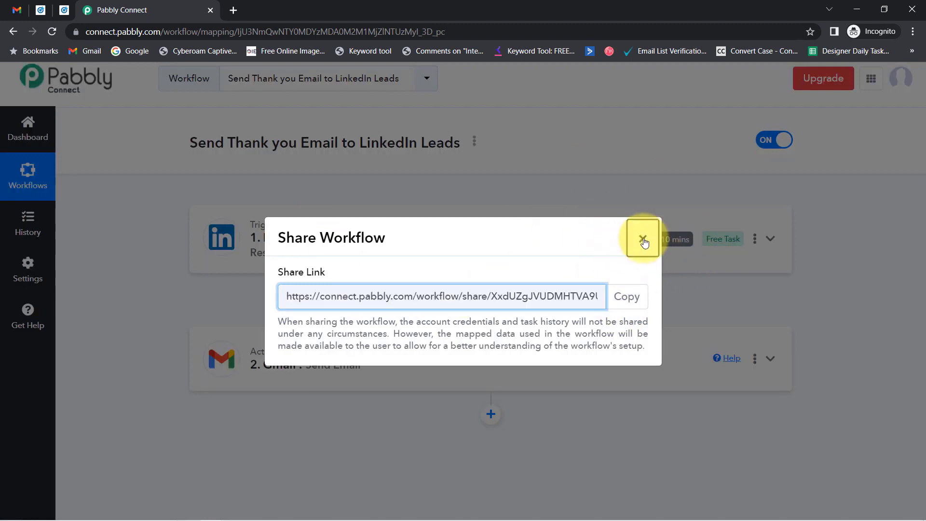